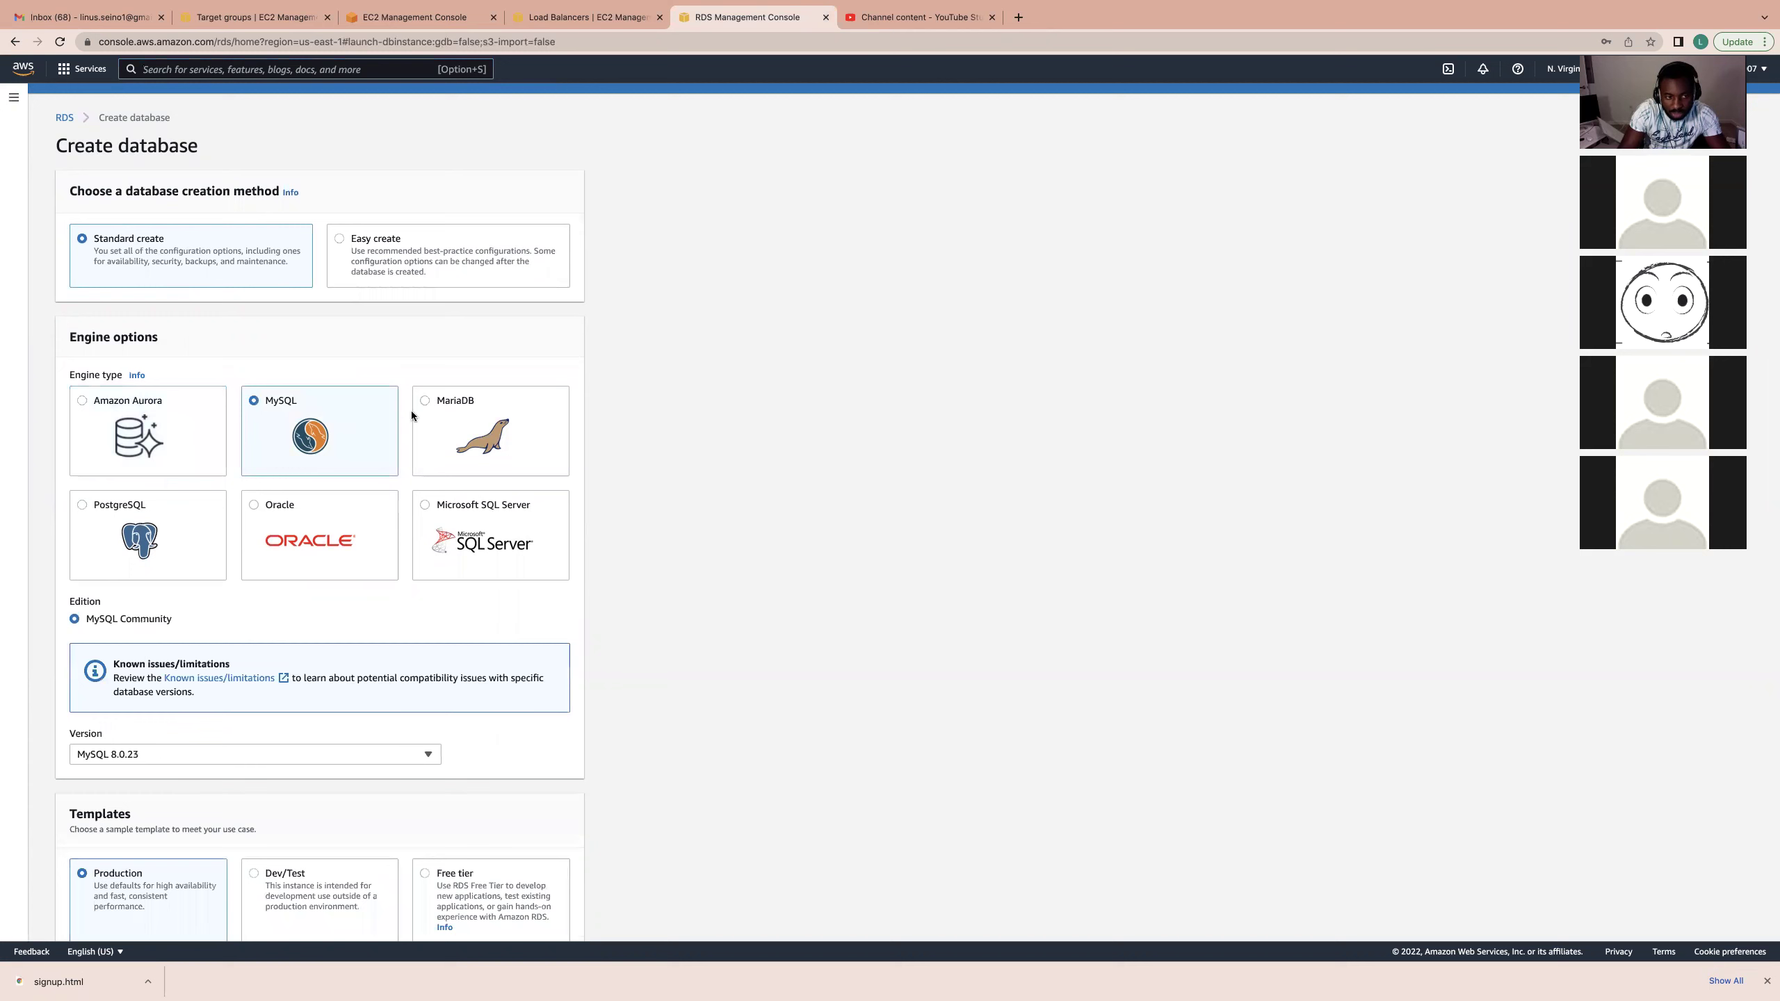
# Try MariaDB and Oracle, then return to MySQL and keep version 8.0.23.
pyautogui.click(432, 409)
pyautogui.click(253, 505)
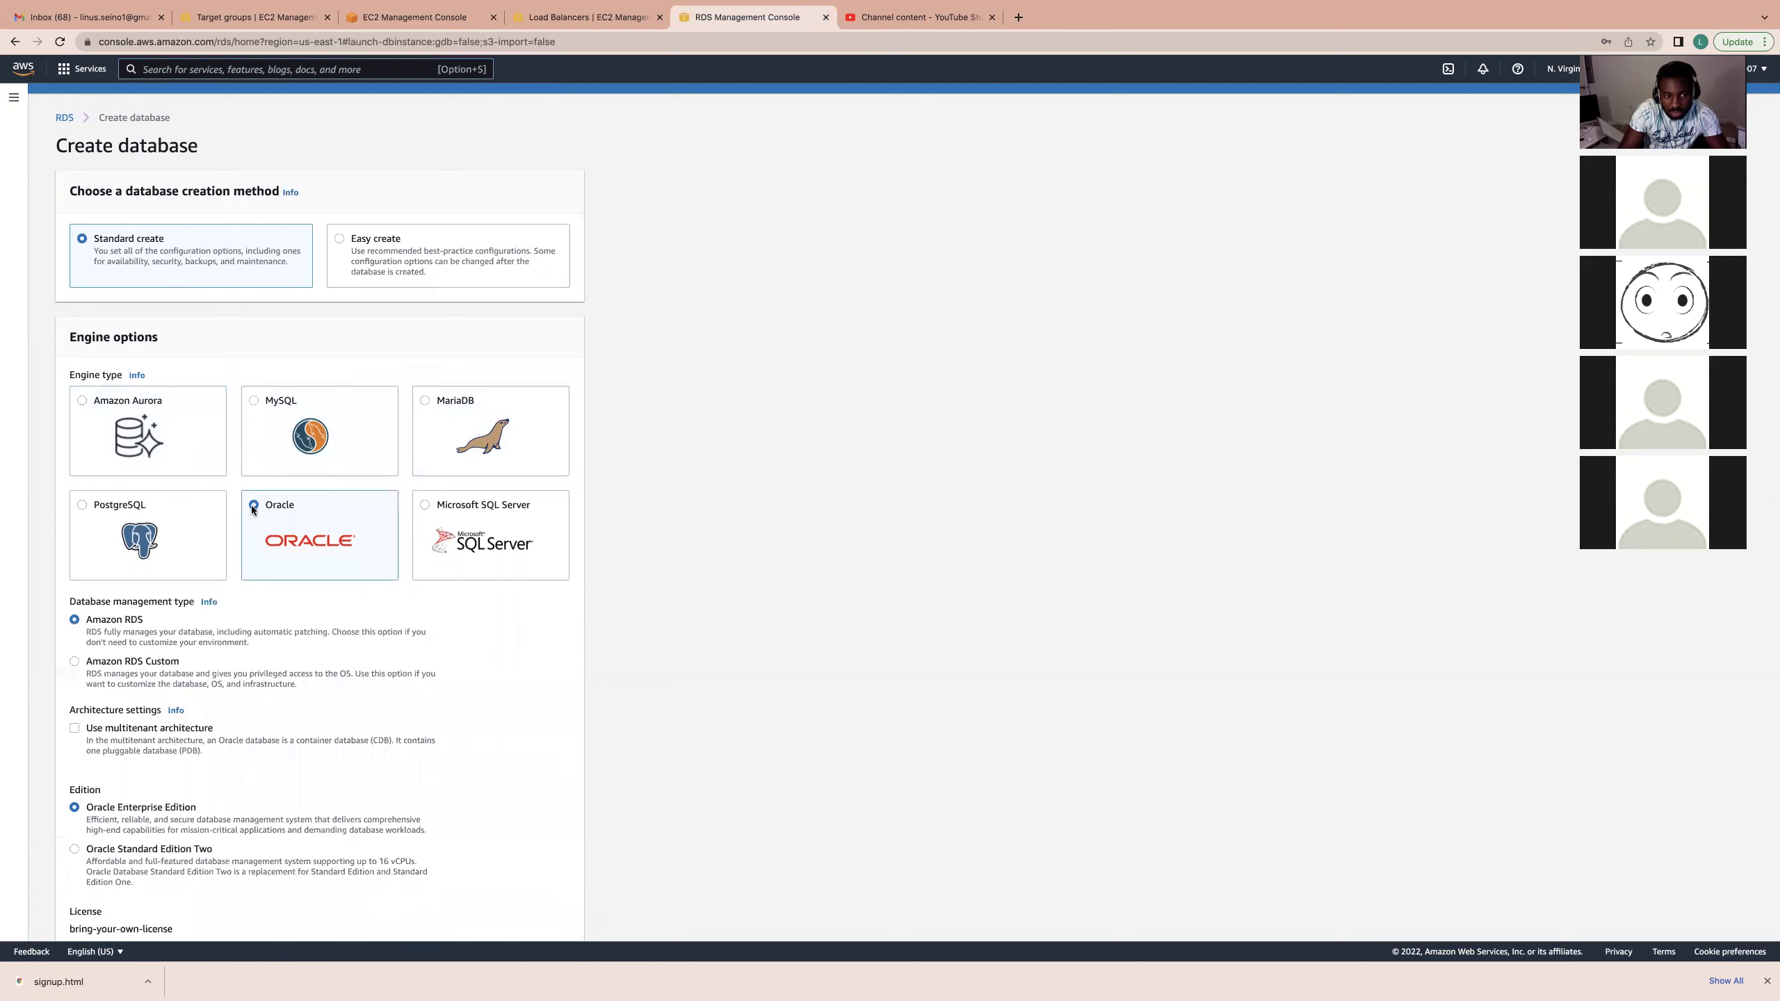
pyautogui.click(290, 413)
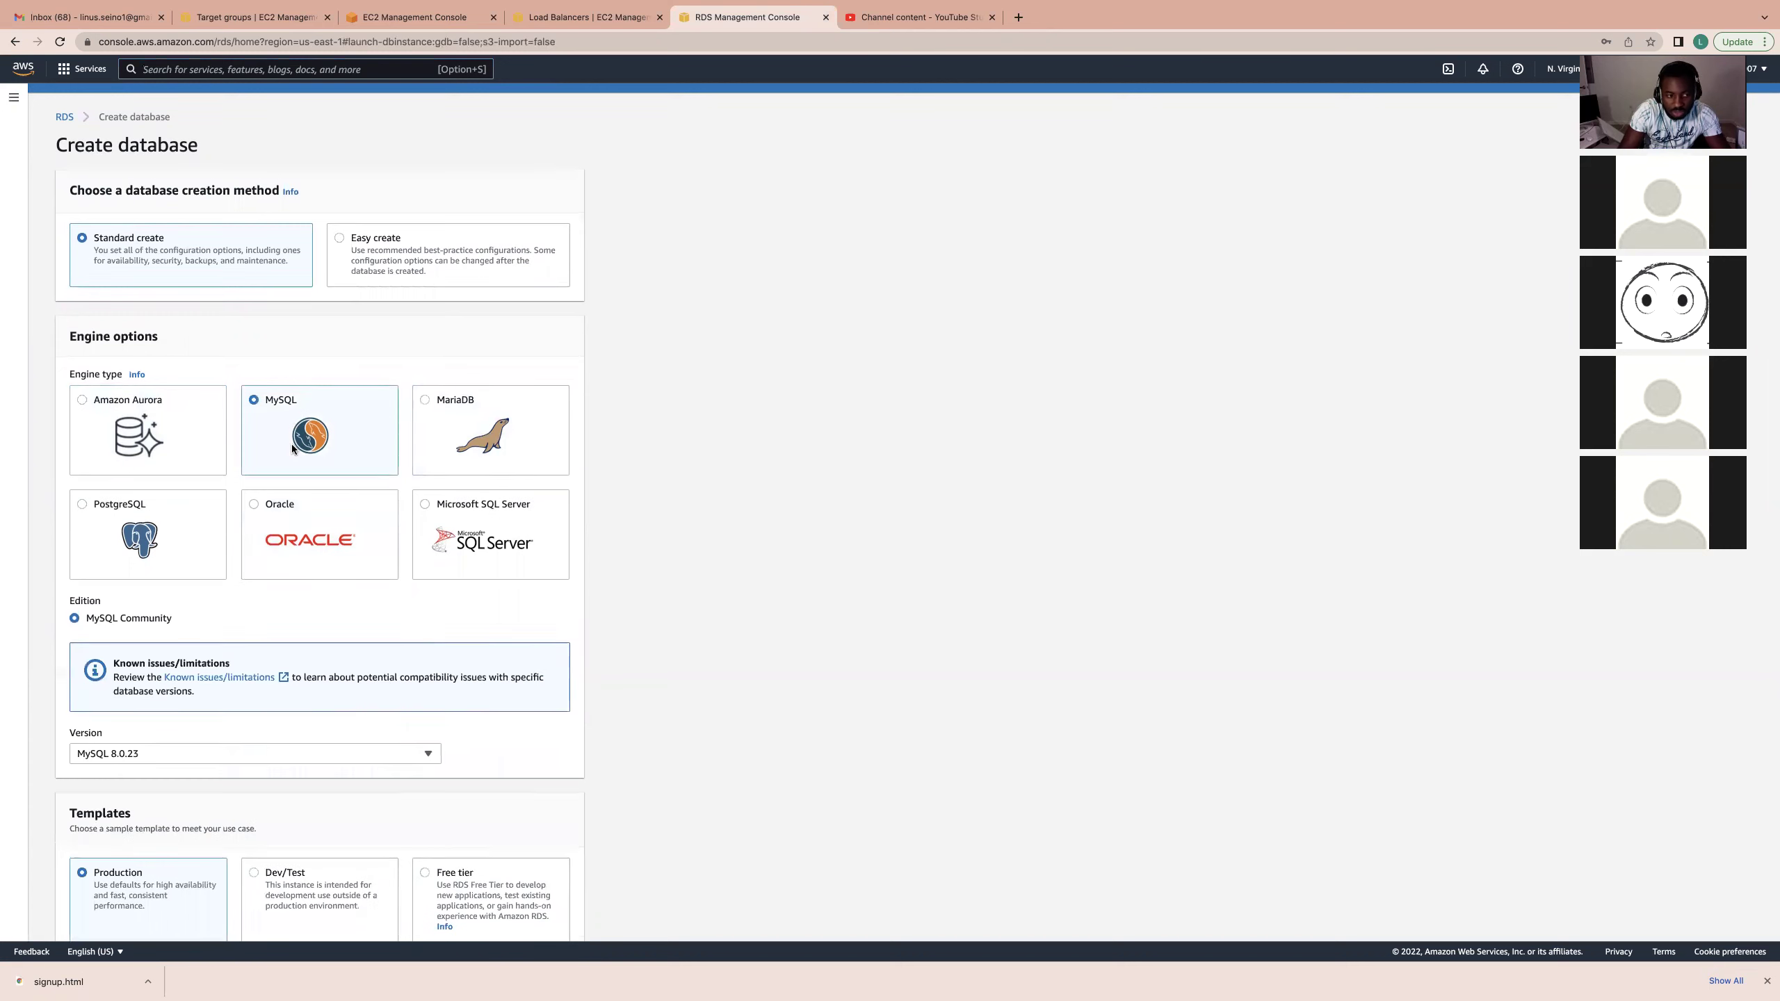
pyautogui.scroll(-3, 292, 444)
pyautogui.scroll(-3, 292, 448)
pyautogui.click(297, 378)
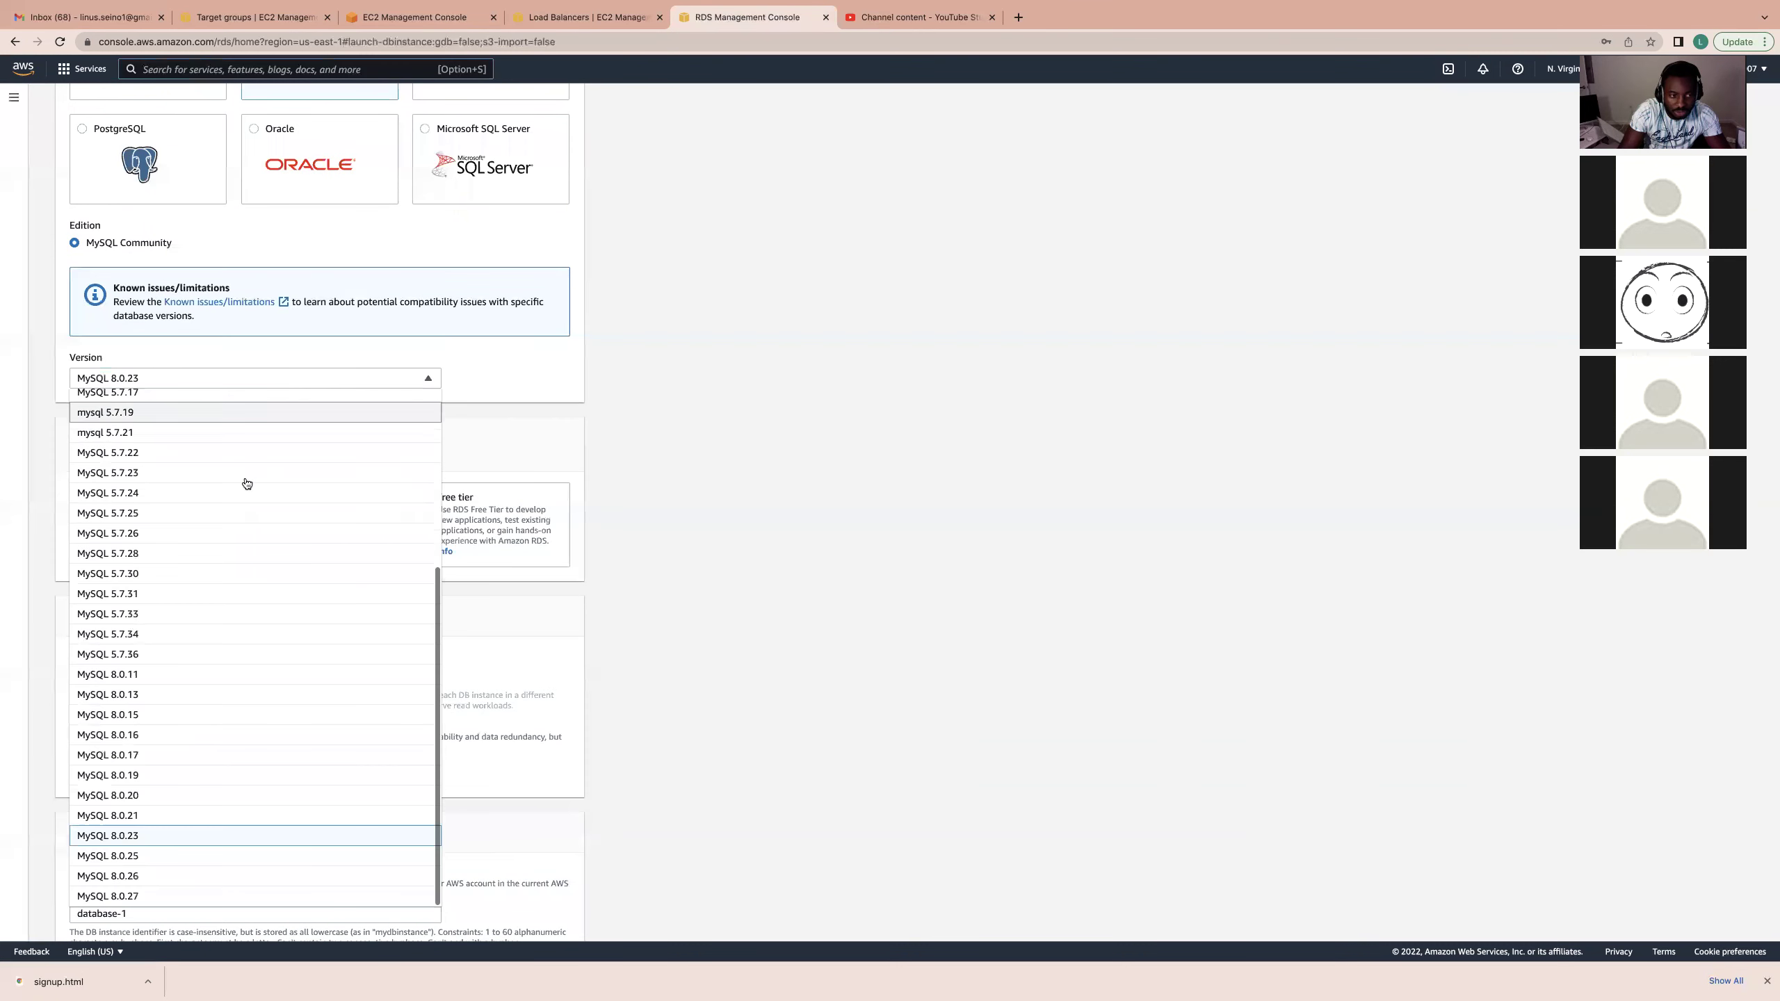
pyautogui.click(459, 468)
# Choose Multi-AZ DB instance under Availability and durability.
pyautogui.scroll(-3, 306, 512)
pyautogui.scroll(-3, 306, 515)
pyautogui.scroll(3, 306, 512)
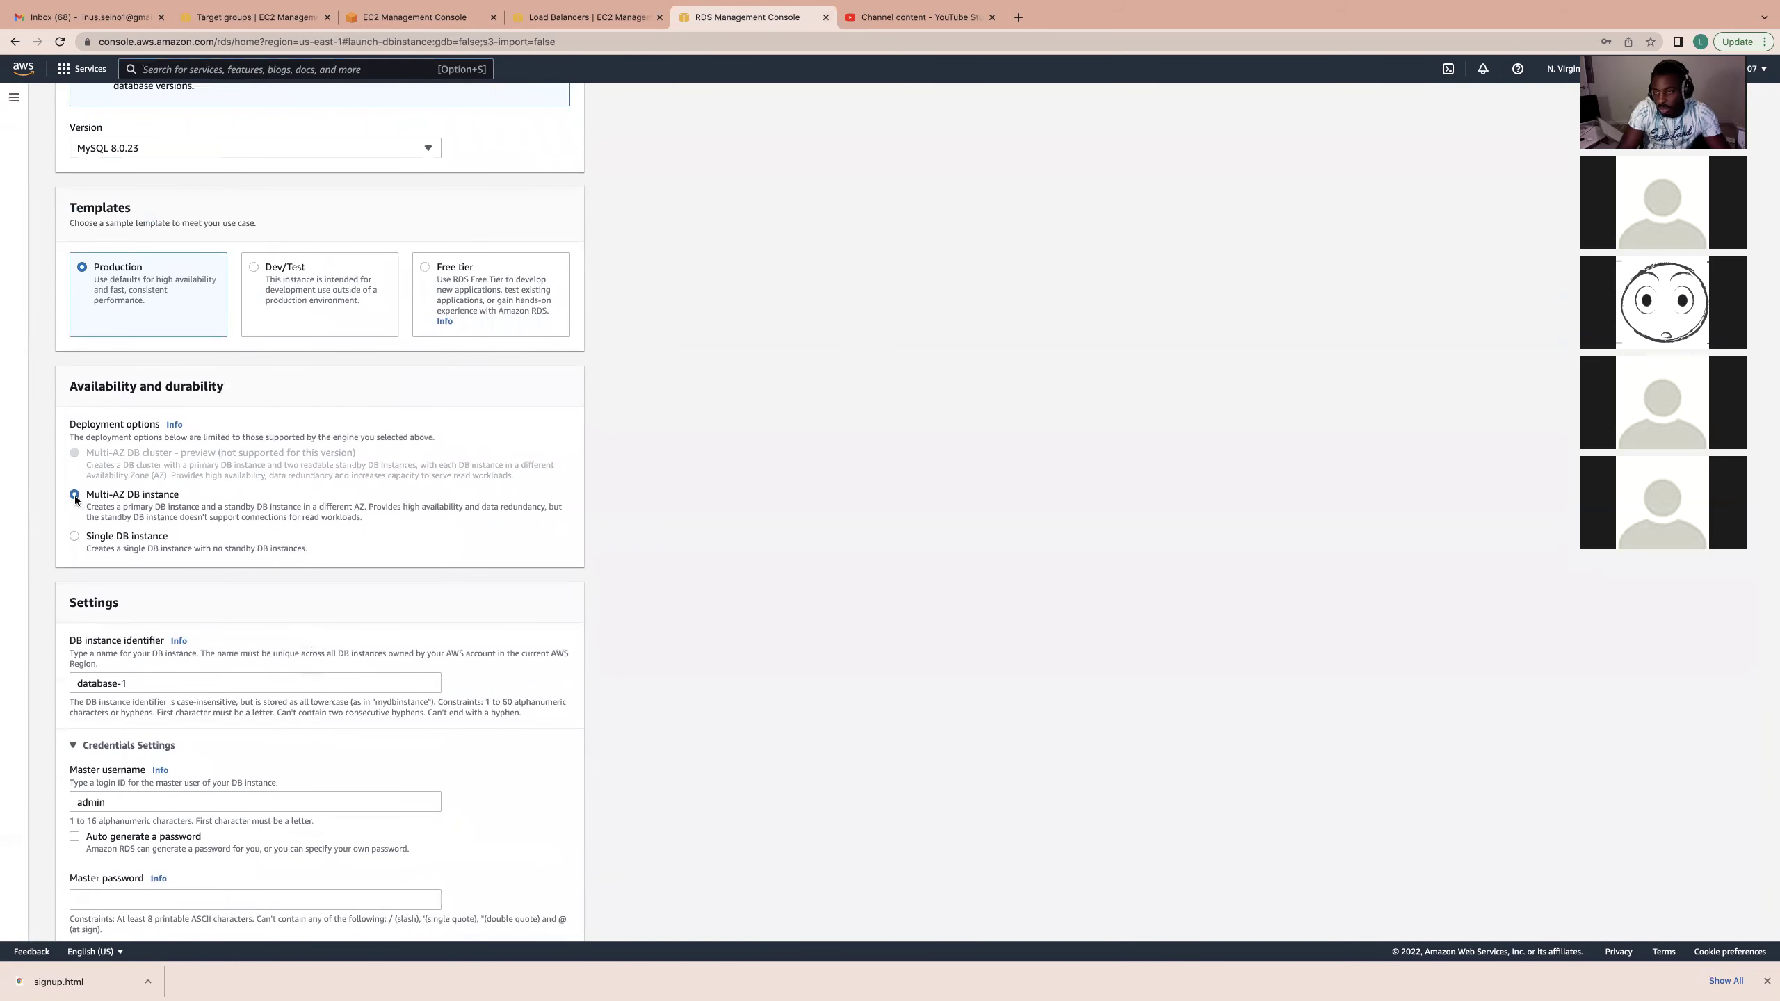
pyautogui.scroll(-1, 75, 499)
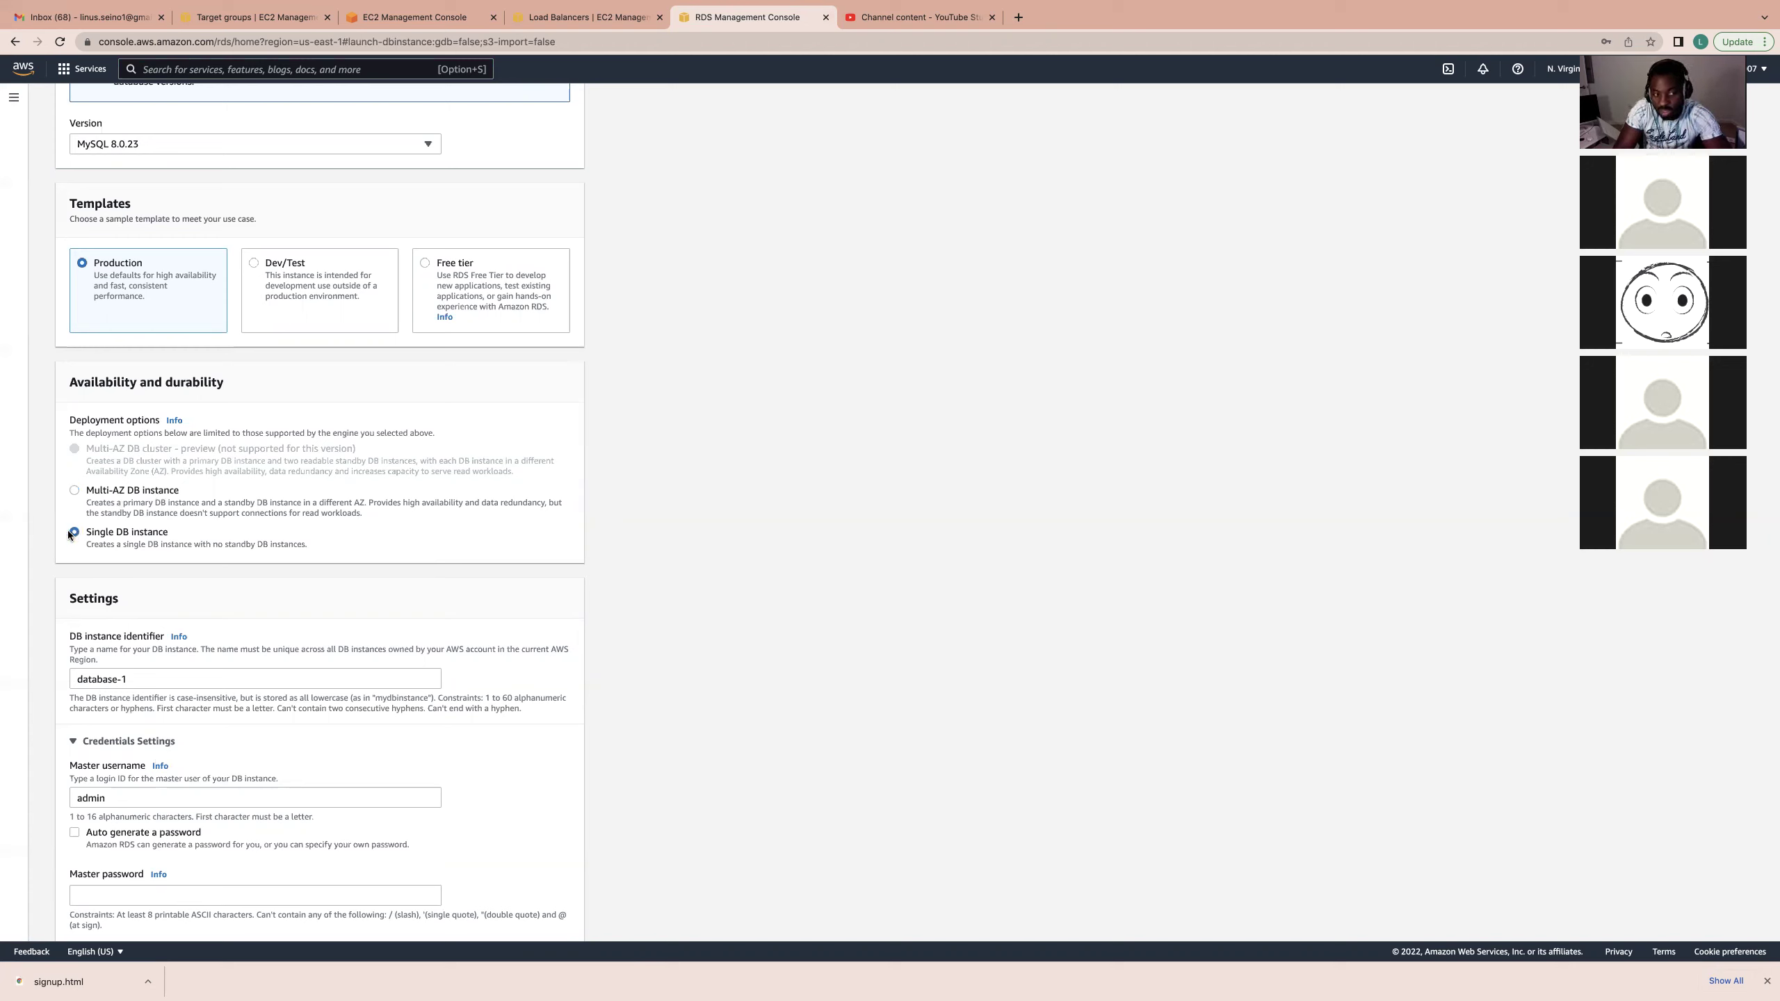
pyautogui.click(73, 490)
# Pick Amazon Aurora (MySQL-Compatible) as the database engine under Engine options.
pyautogui.scroll(-1, 98, 491)
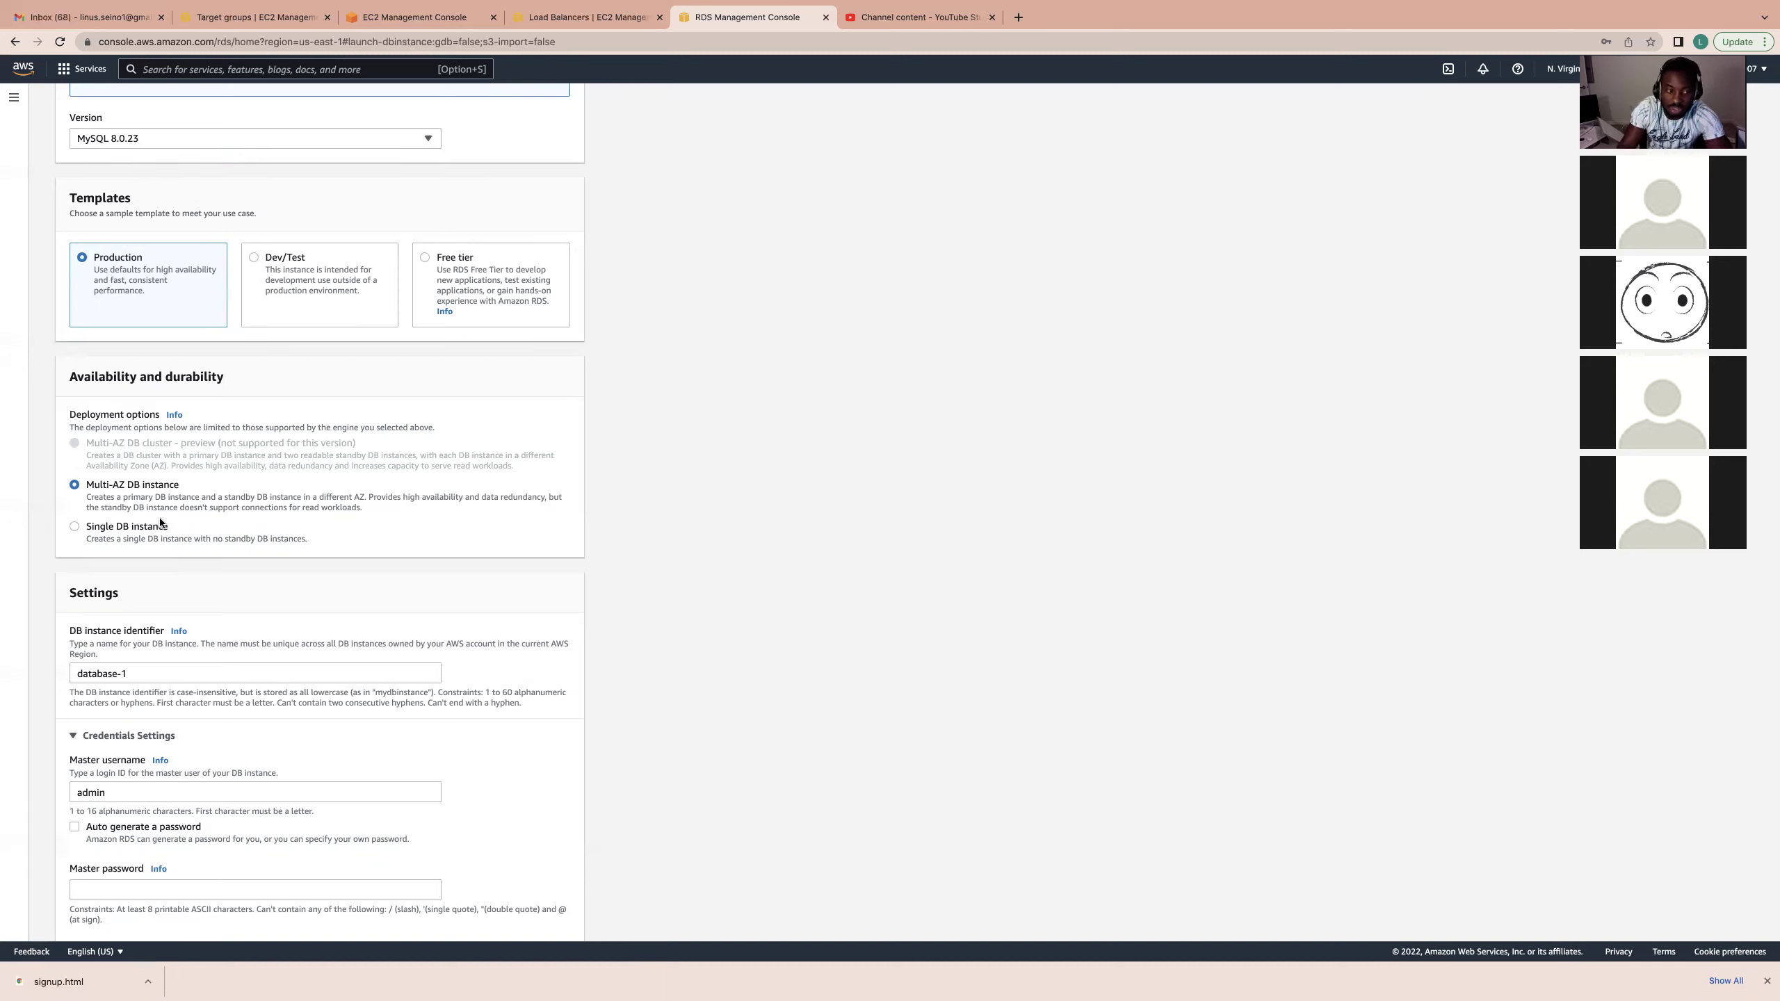
pyautogui.scroll(8, 179, 488)
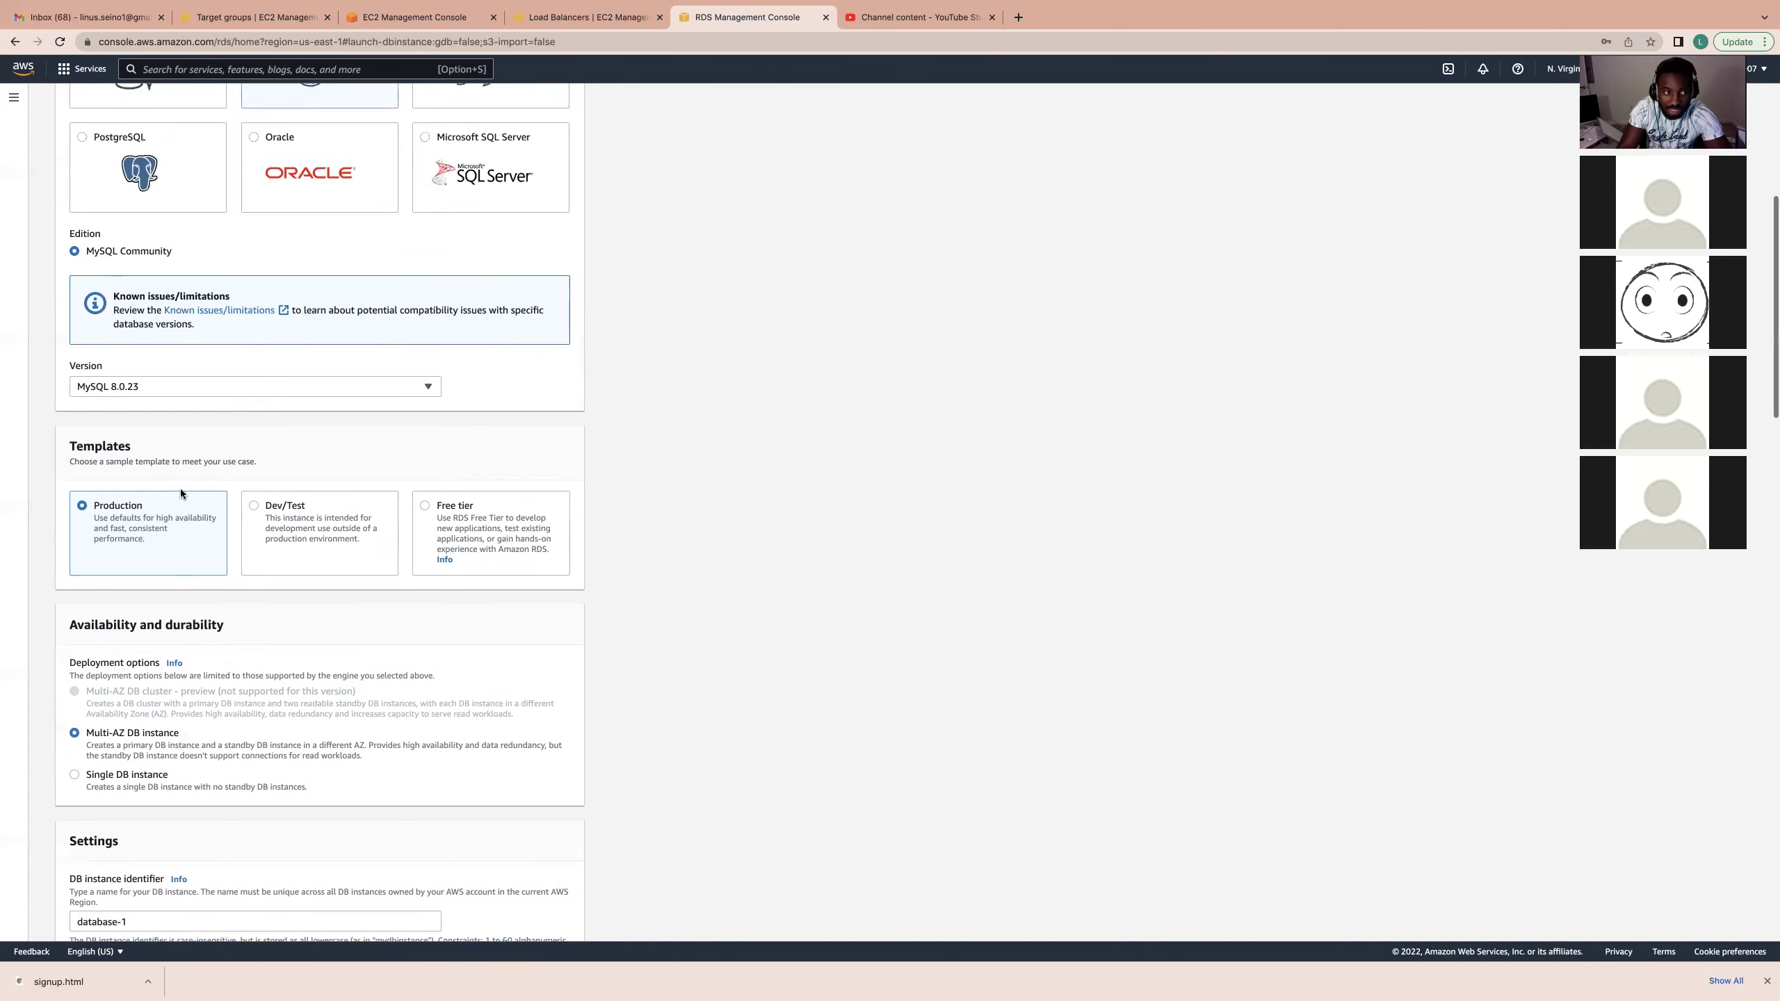
pyautogui.scroll(-9, 215, 447)
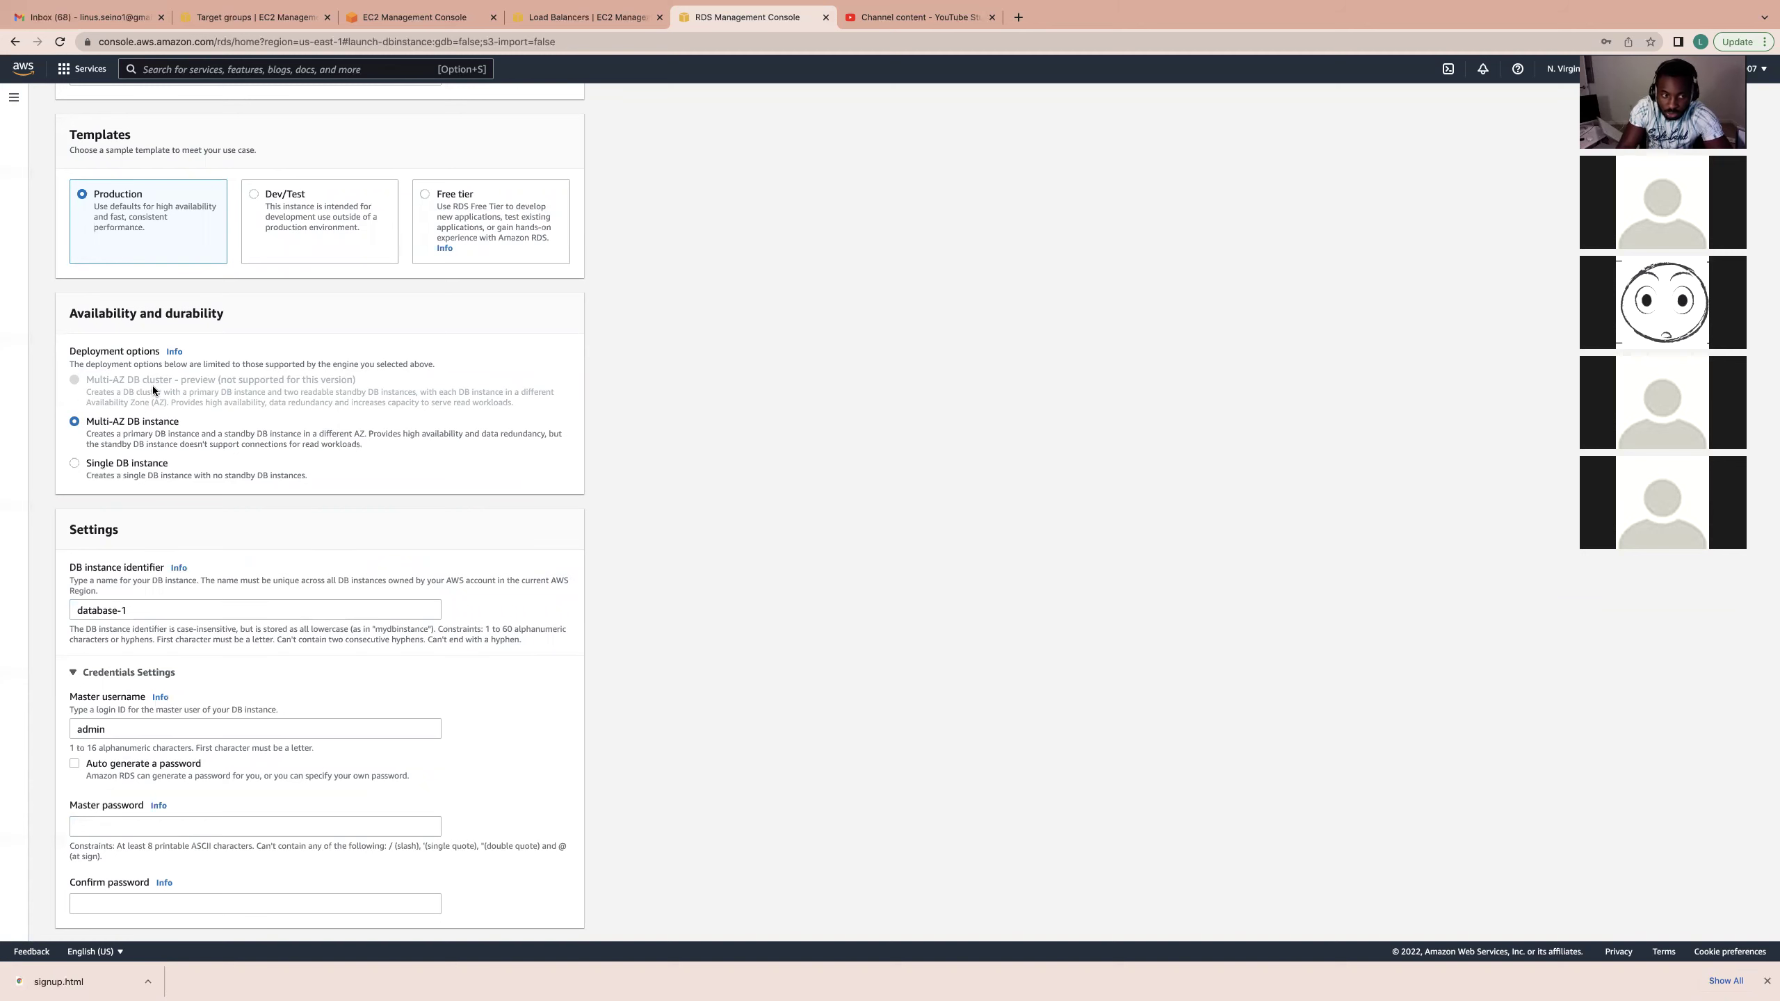
pyautogui.scroll(8, 160, 386)
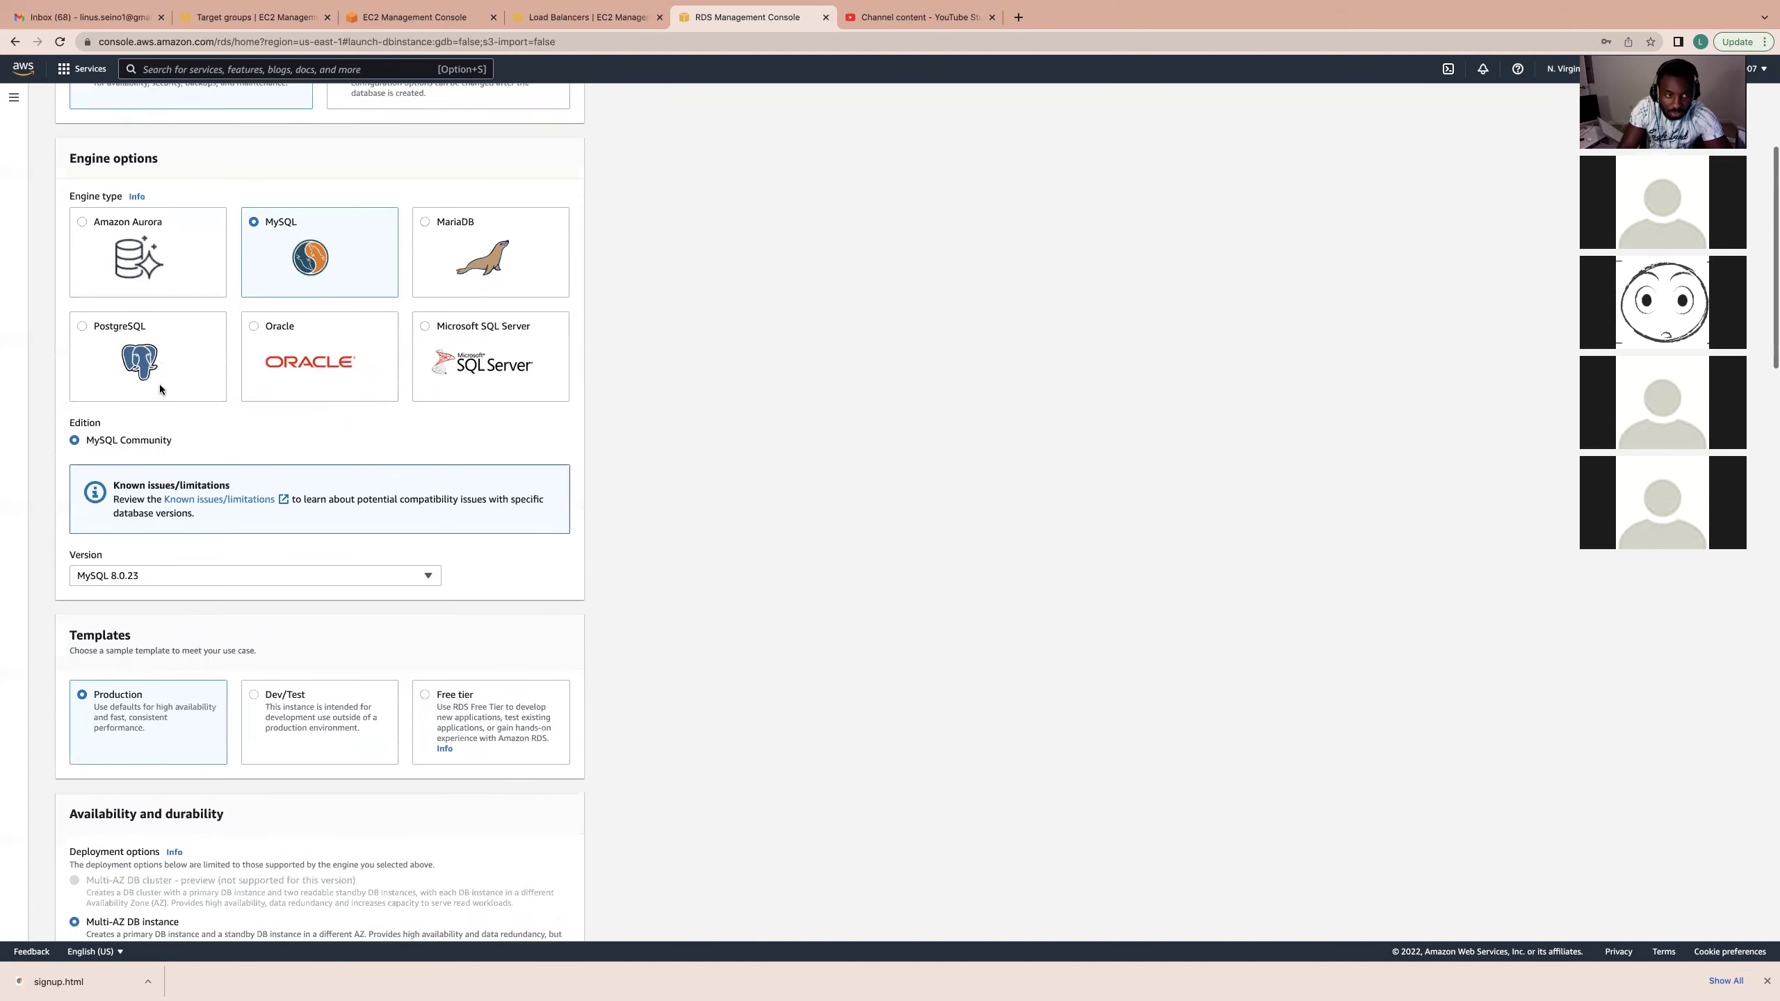
pyautogui.click(100, 280)
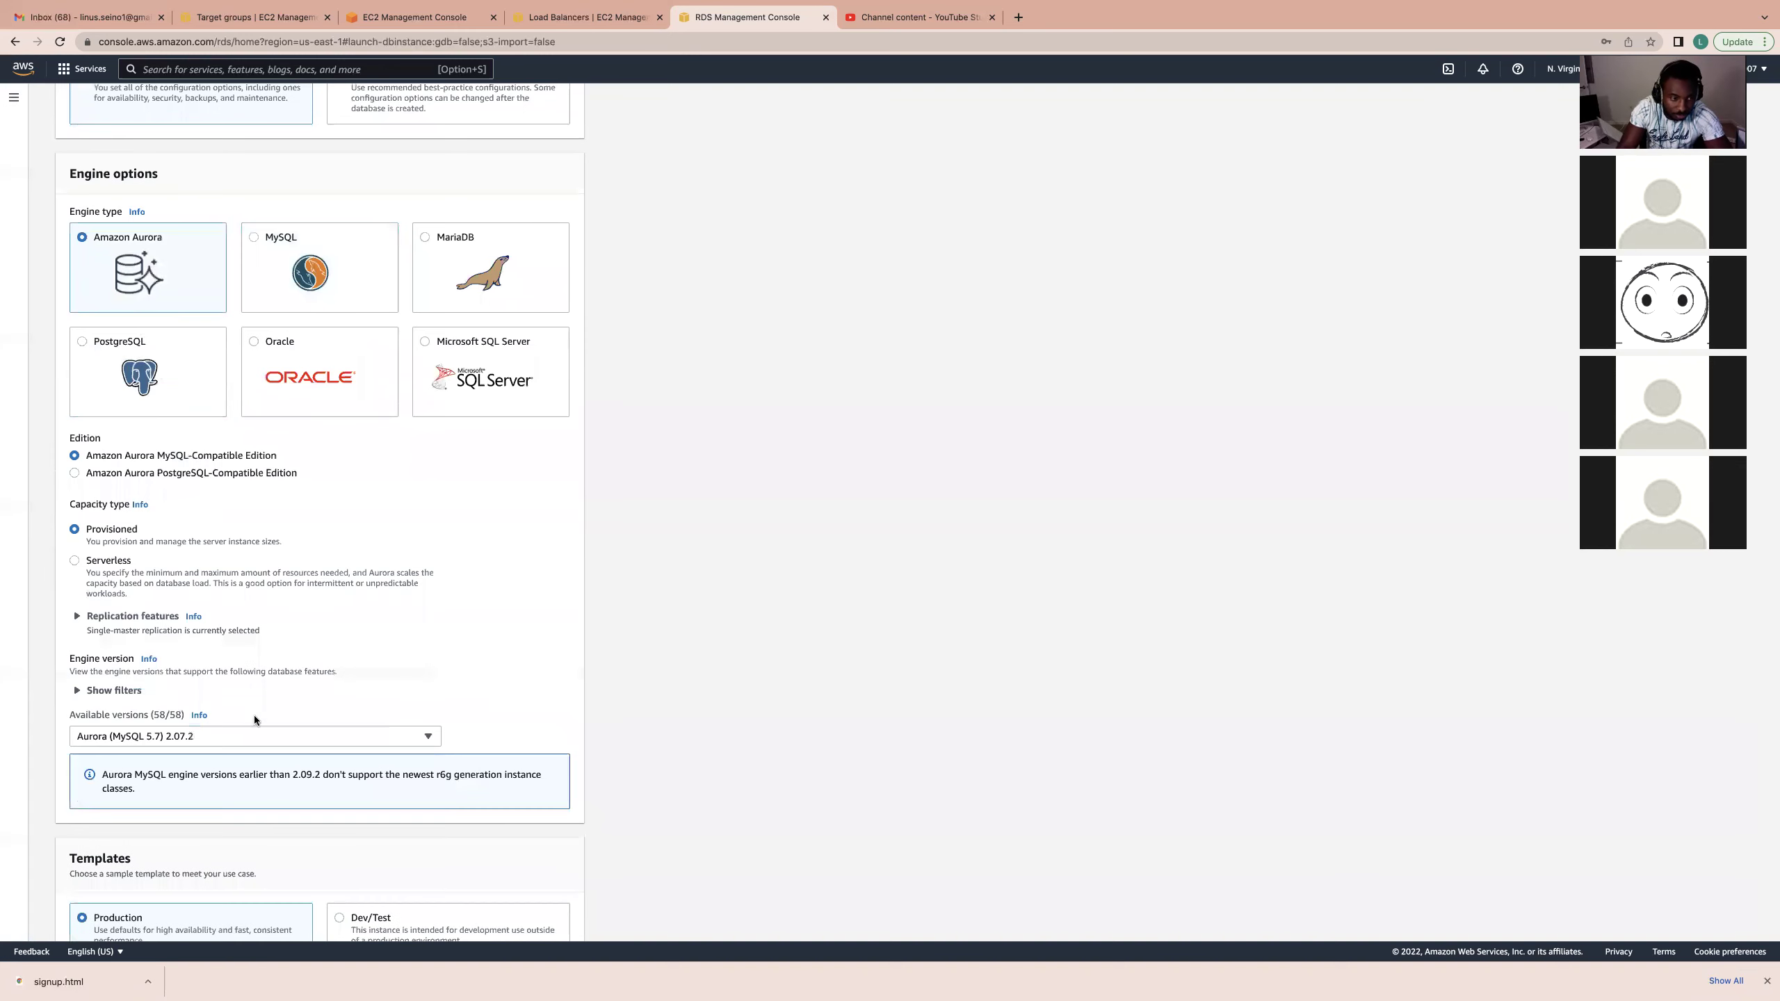
pyautogui.scroll(-3, 253, 715)
pyautogui.scroll(-2, 254, 714)
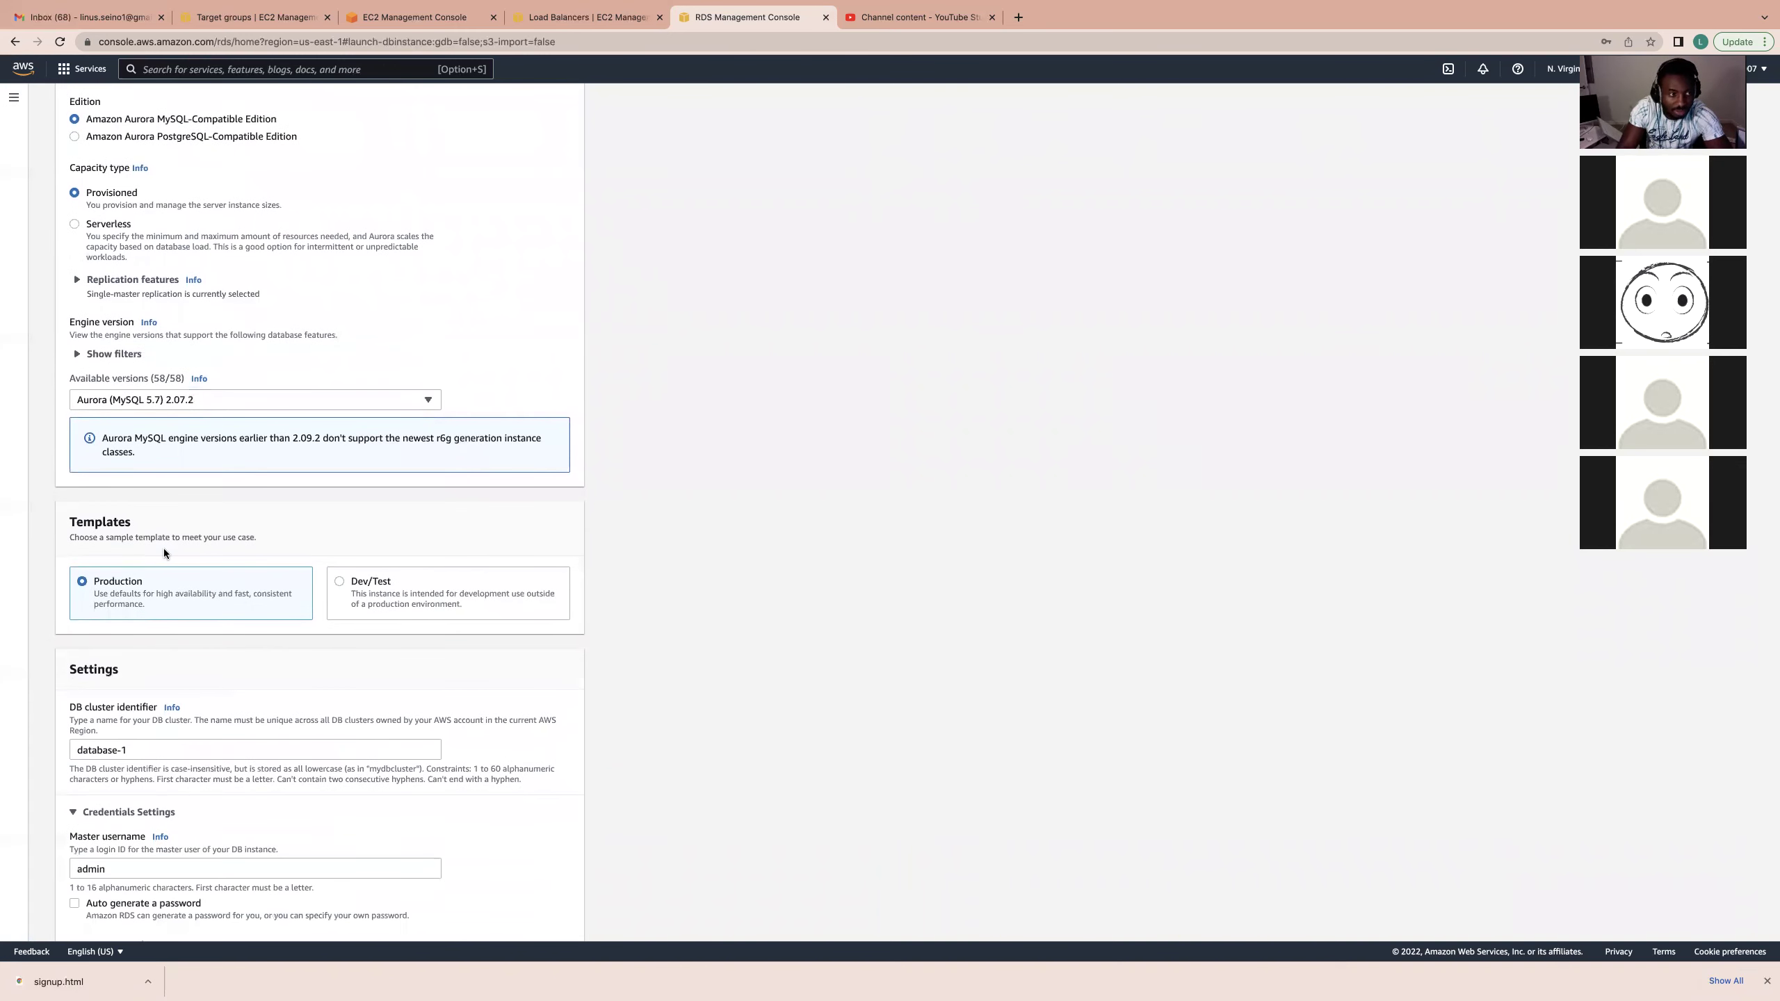
pyautogui.scroll(2, 164, 550)
pyautogui.scroll(-10, 165, 552)
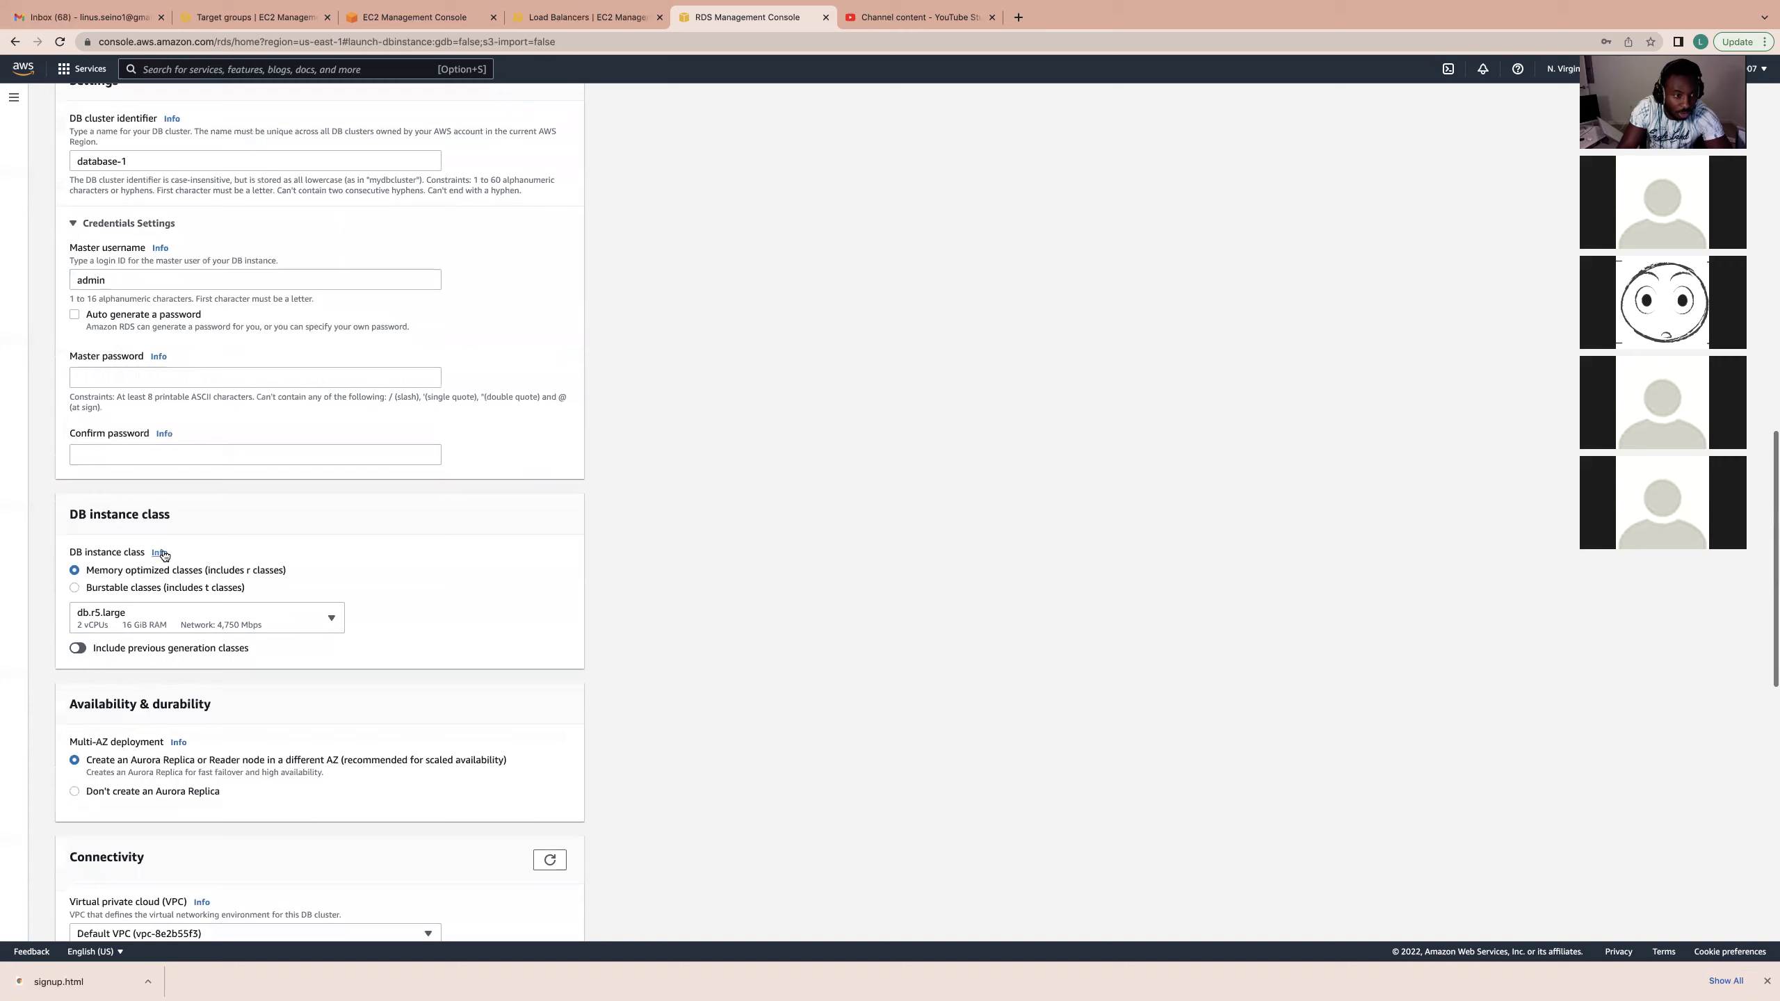
pyautogui.scroll(-6, 164, 554)
pyautogui.scroll(11, 166, 552)
pyautogui.scroll(6, 166, 553)
pyautogui.scroll(1, 166, 553)
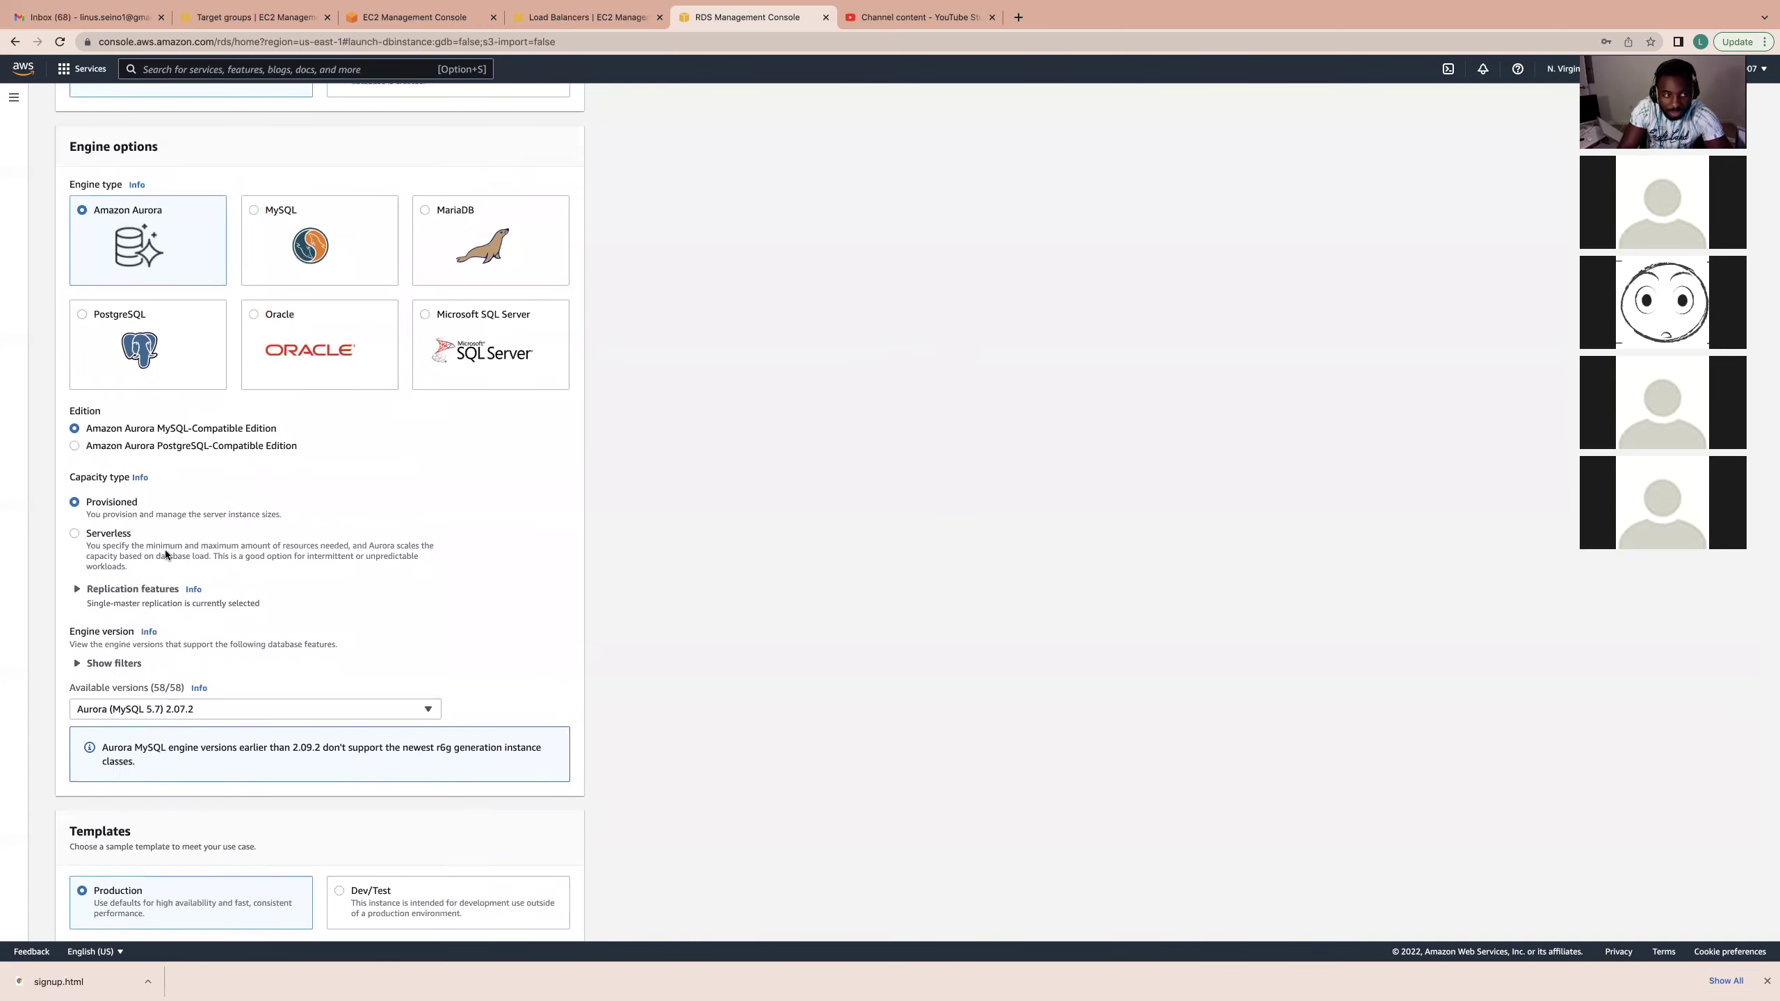
pyautogui.scroll(2, 166, 553)
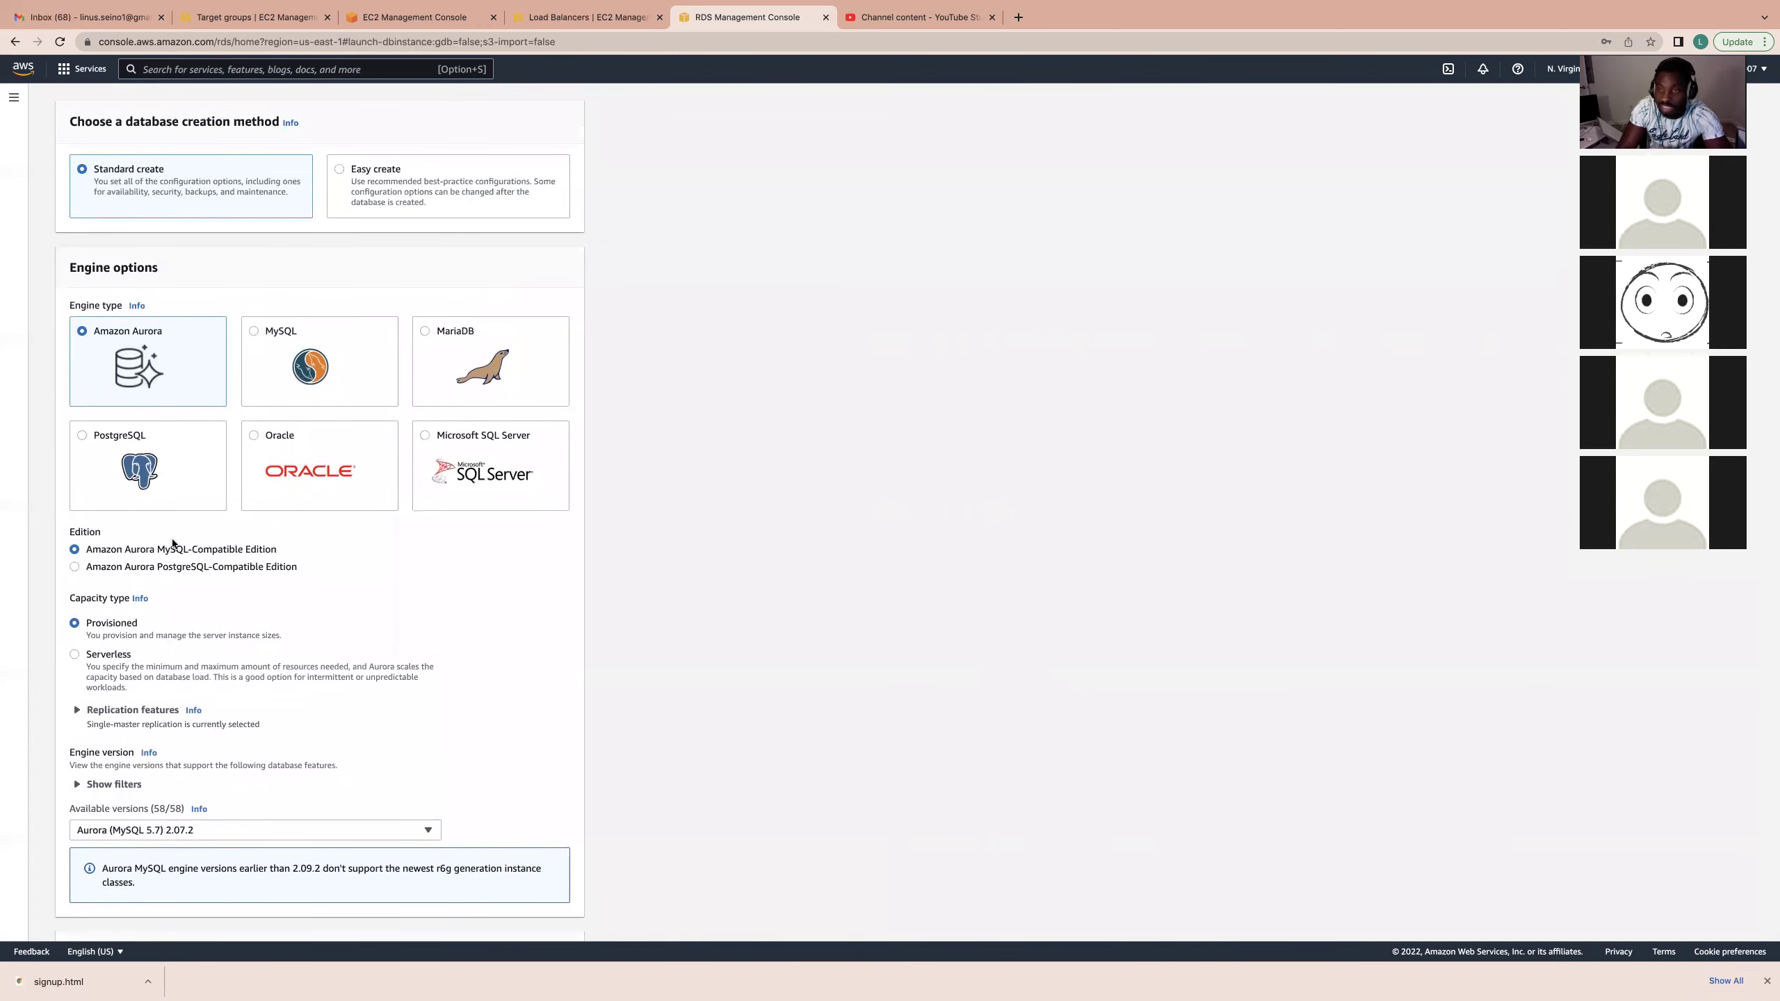
pyautogui.scroll(-1, 173, 541)
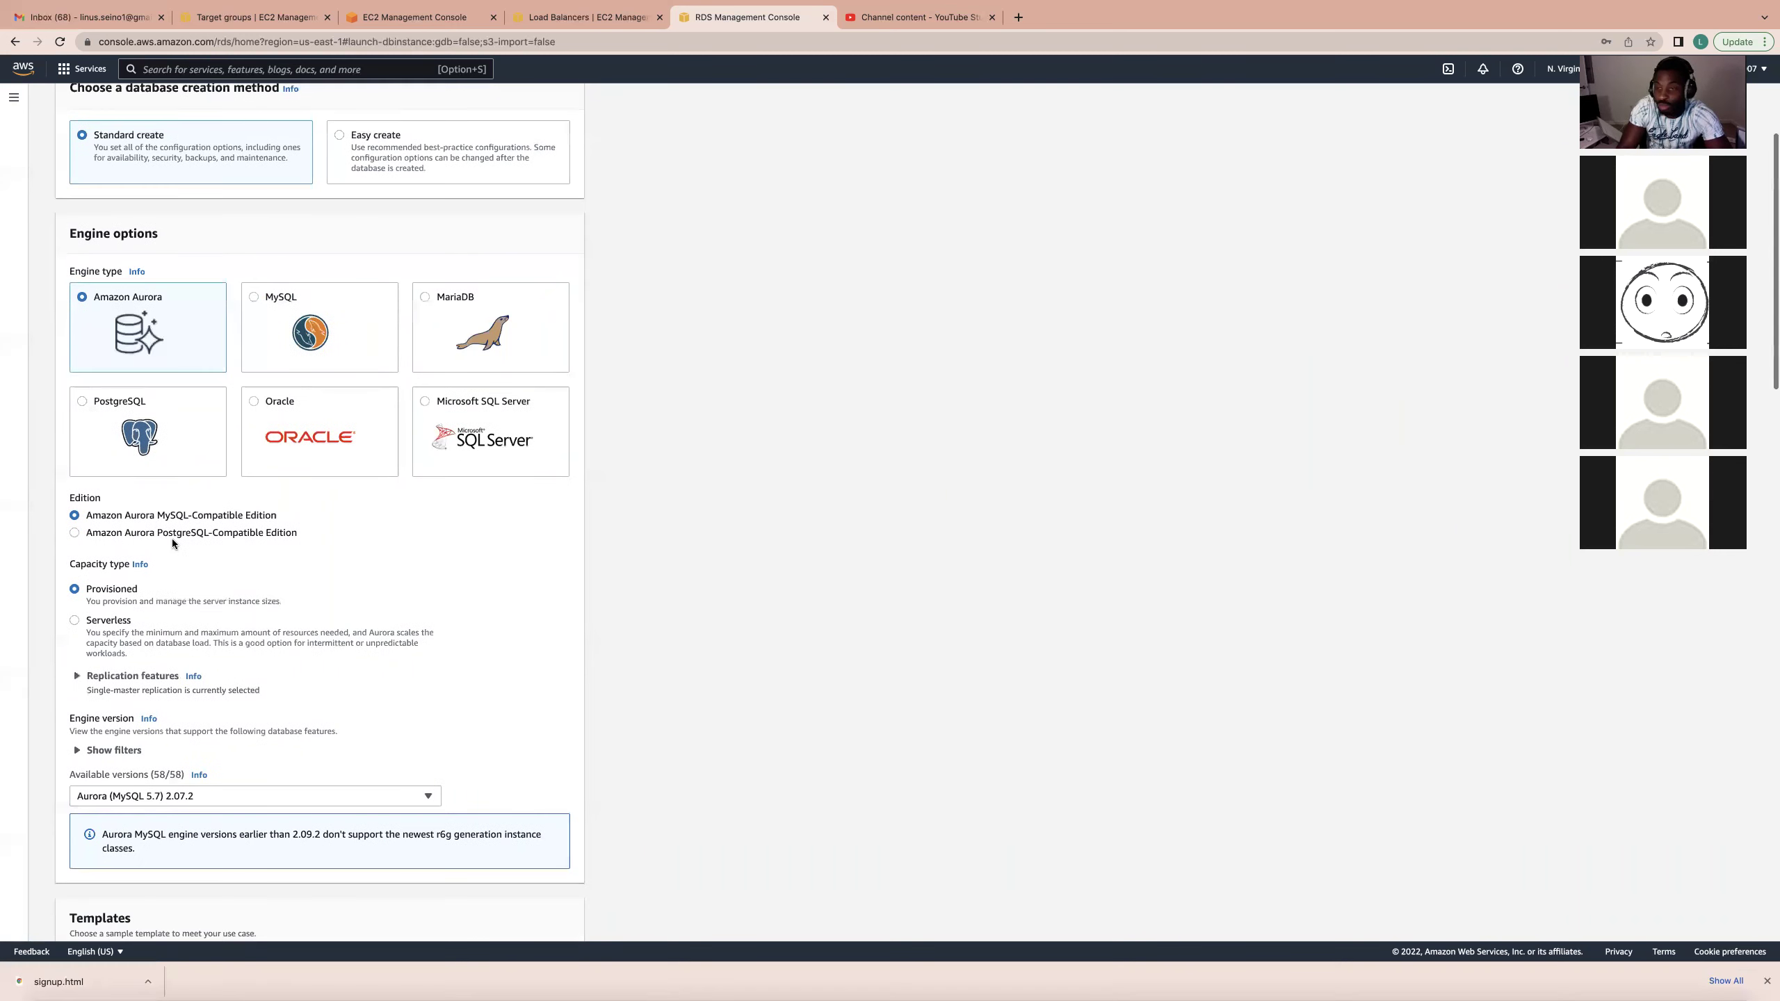
pyautogui.scroll(-8, 172, 541)
pyautogui.scroll(-7, 172, 540)
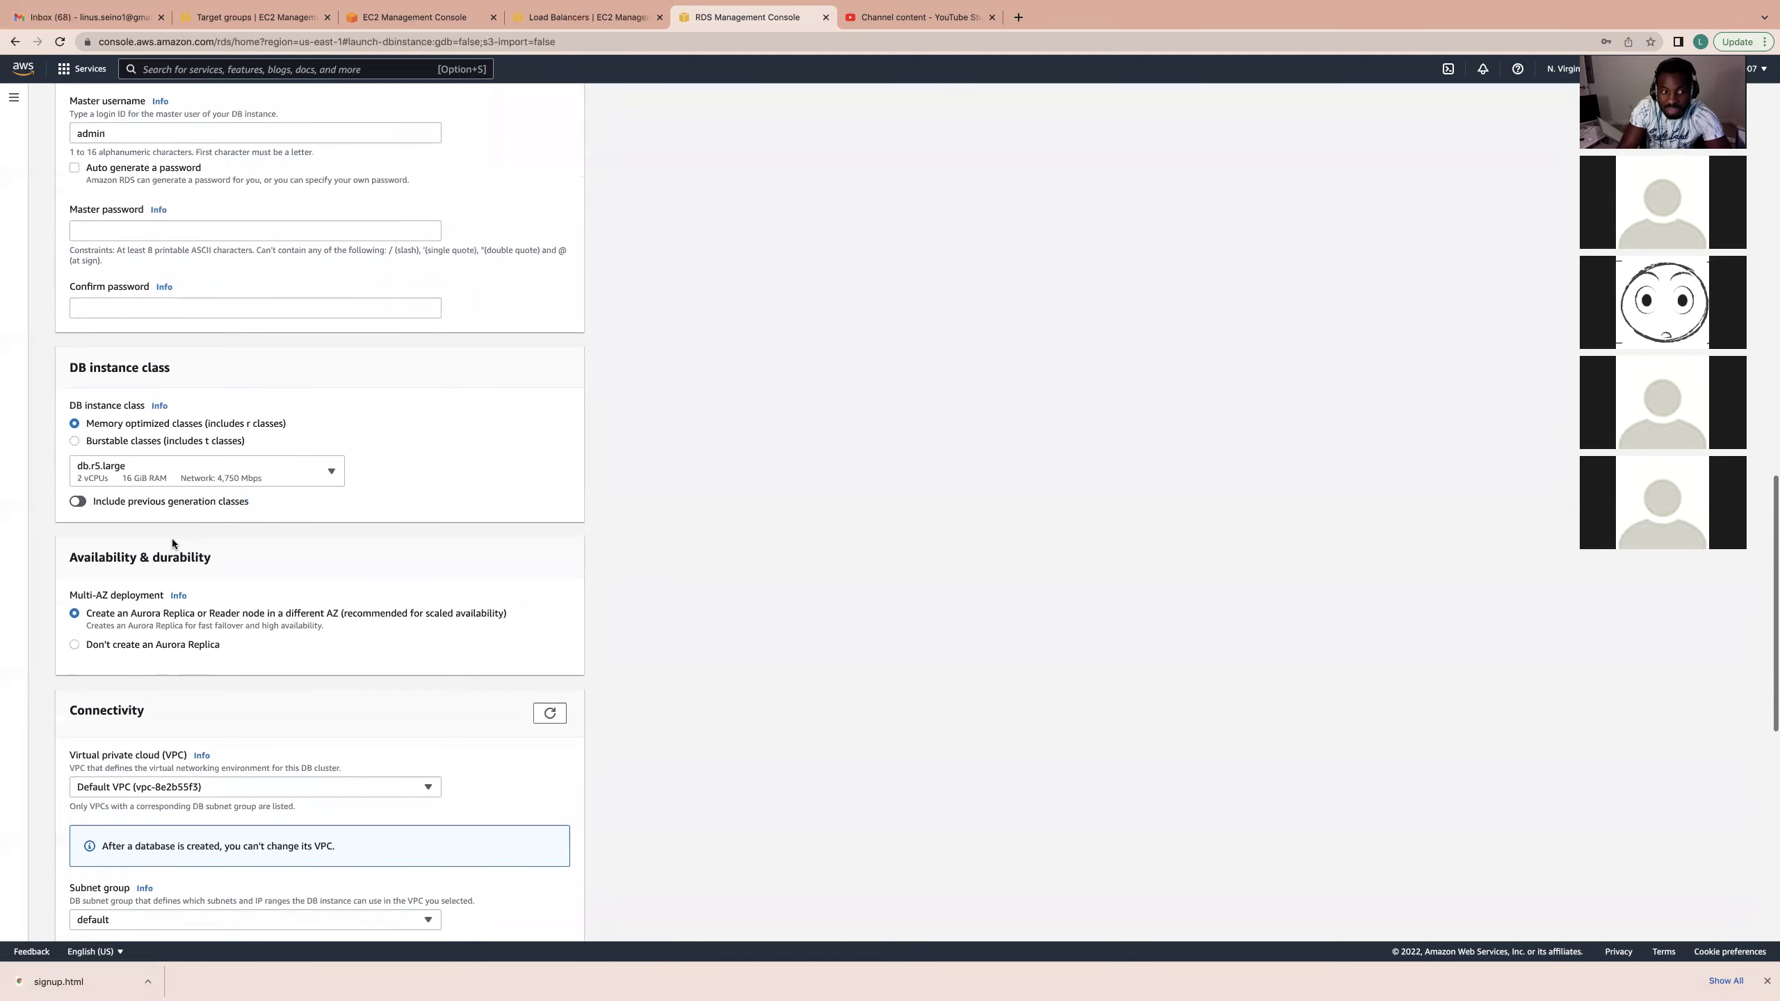
pyautogui.scroll(-3, 181, 595)
pyautogui.scroll(5, 181, 595)
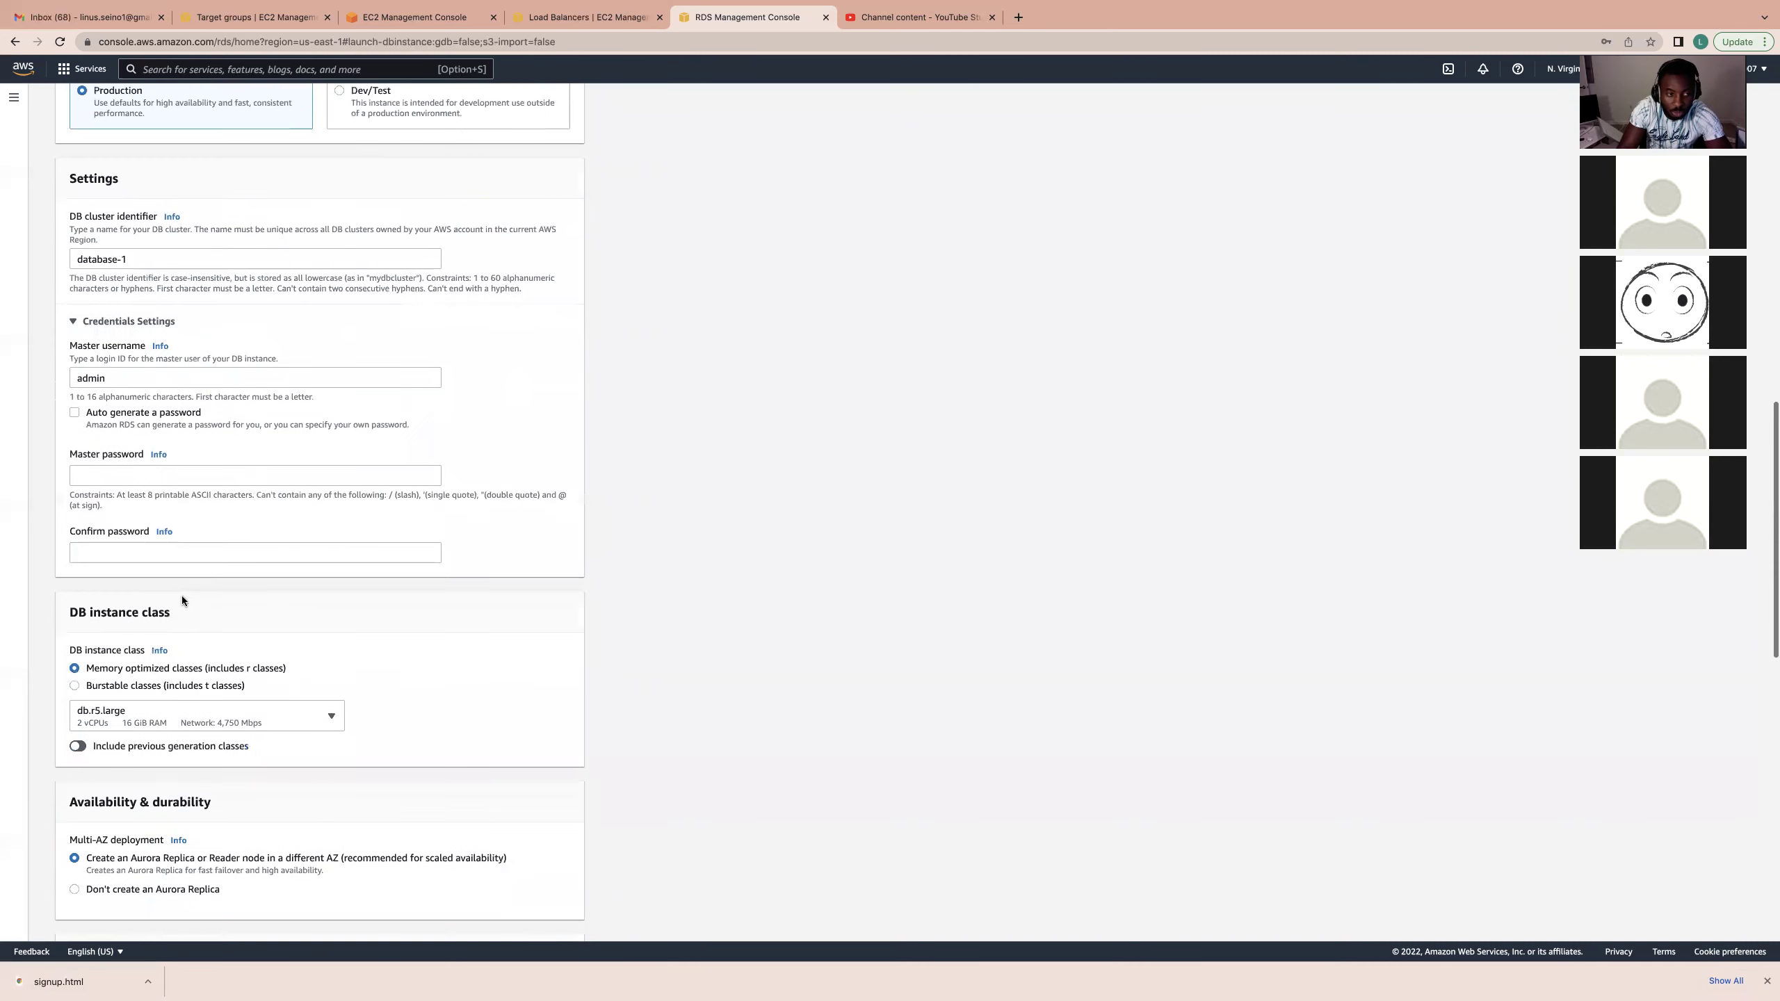
pyautogui.scroll(15, 181, 596)
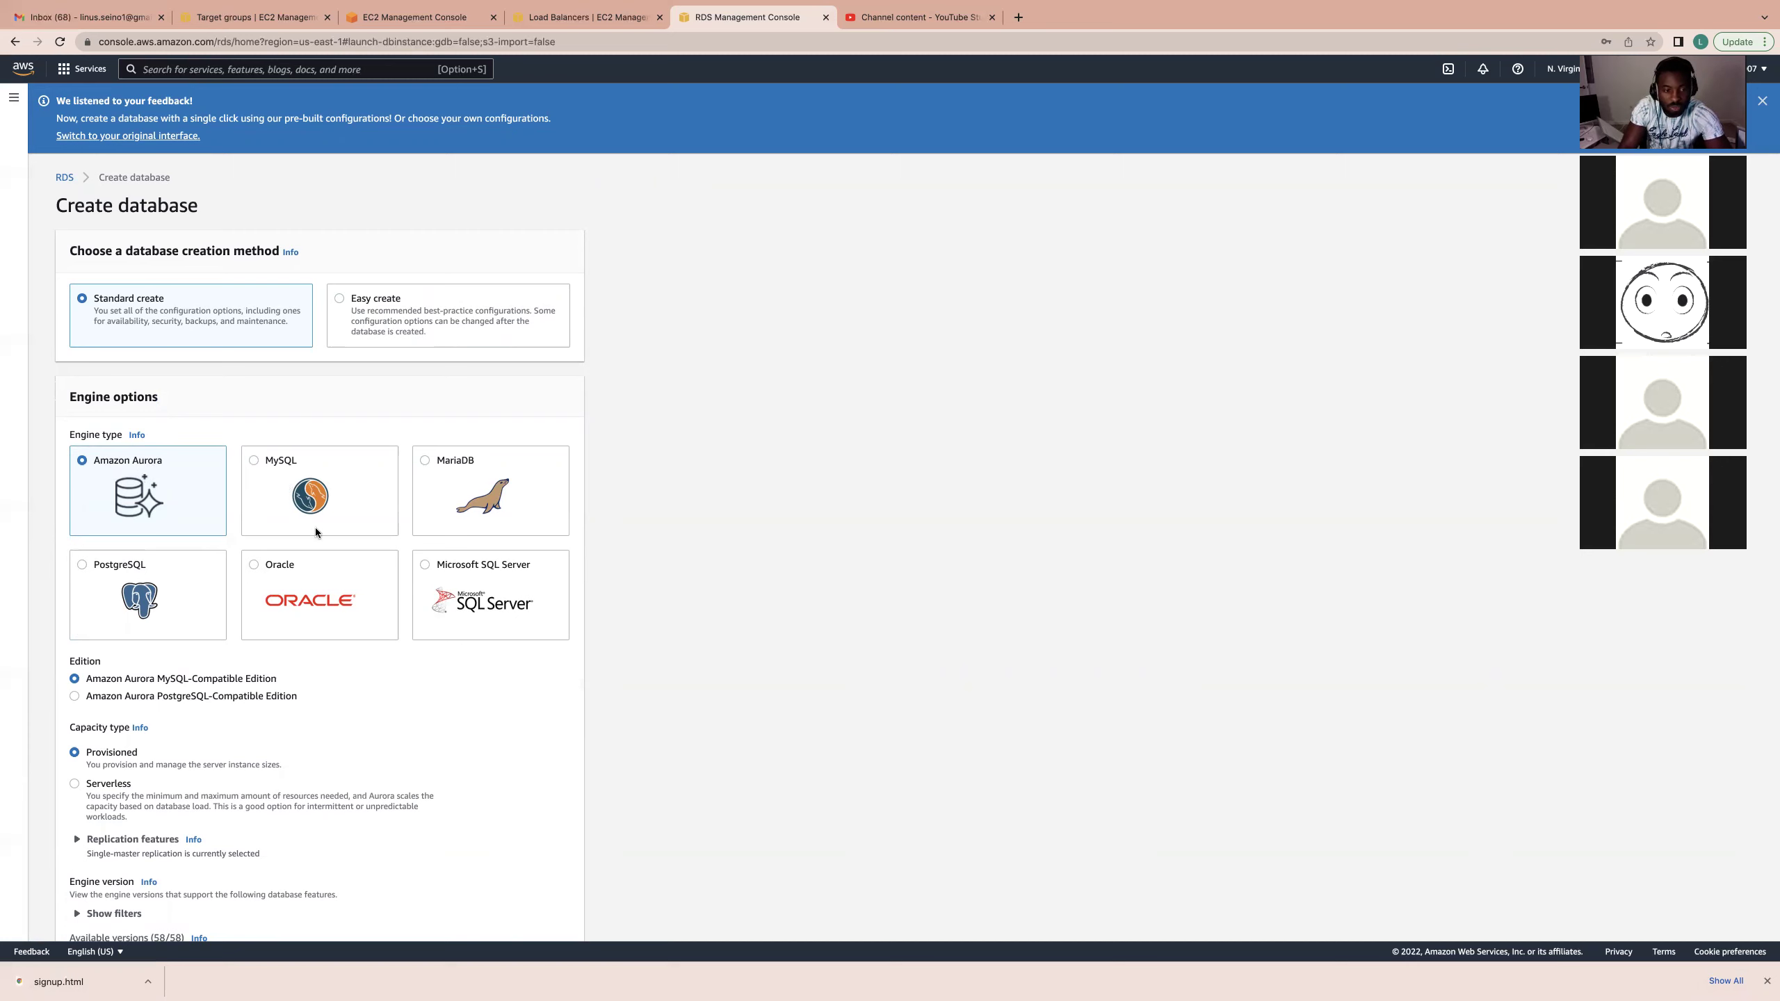
pyautogui.scroll(-15, 315, 531)
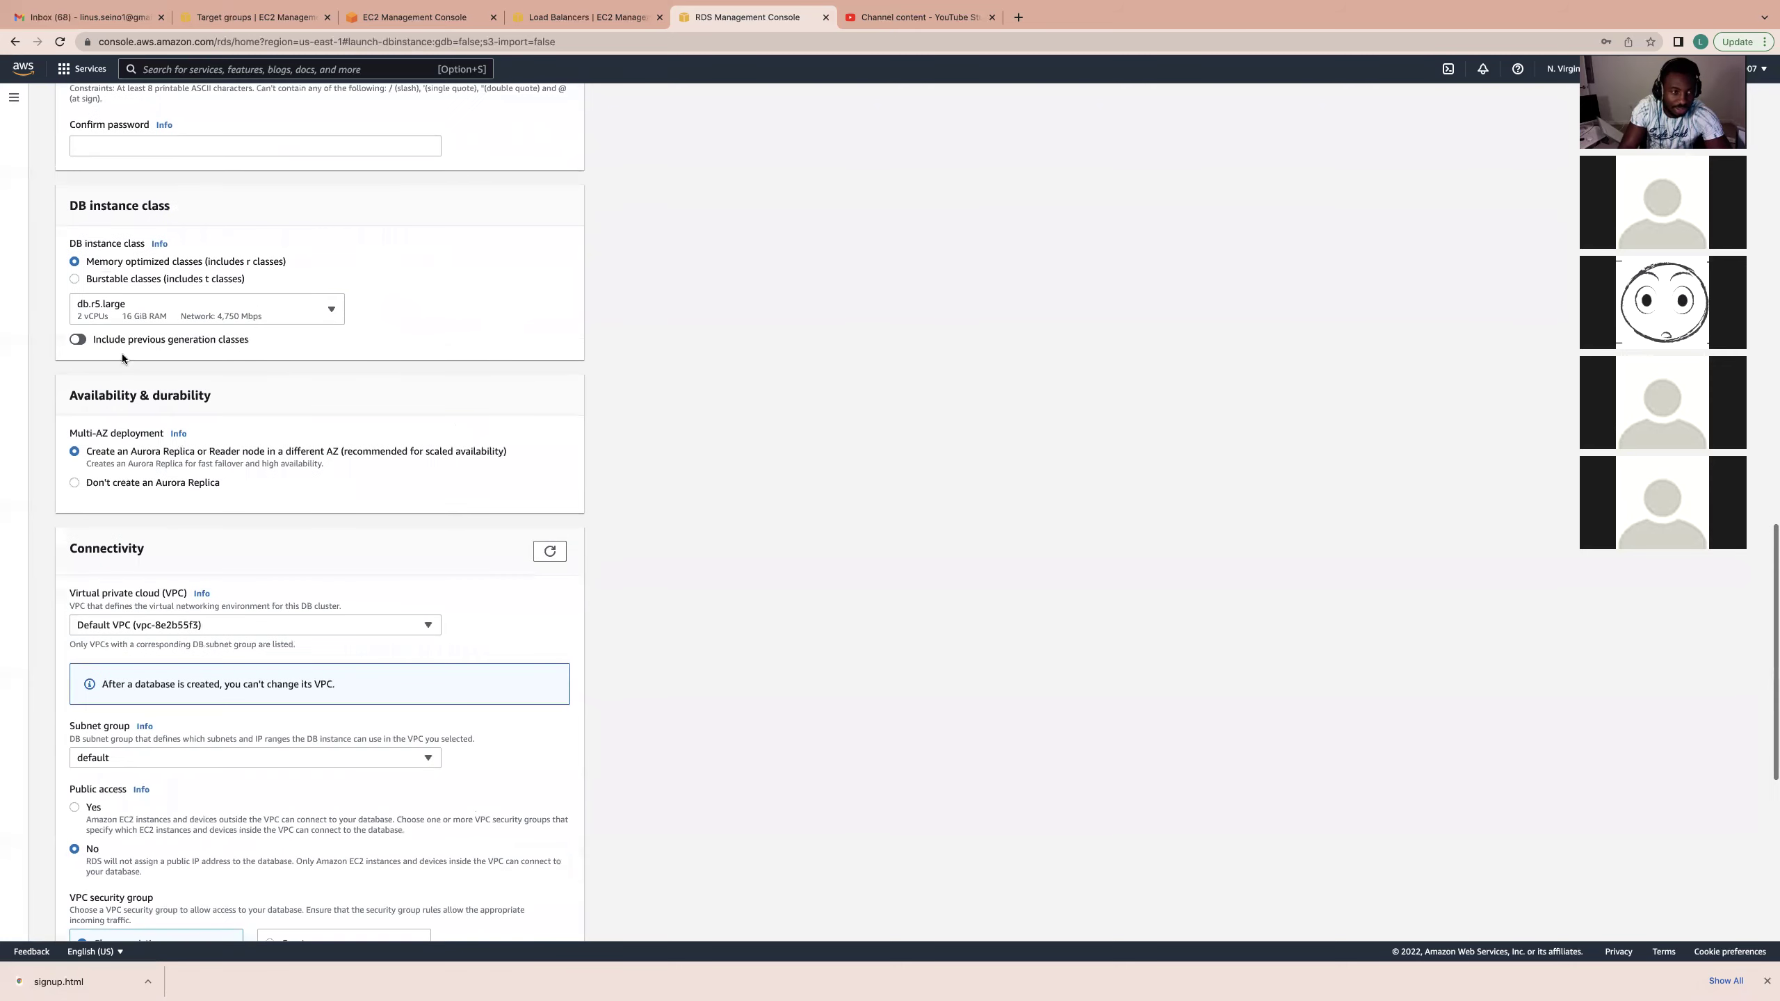
pyautogui.scroll(15, 122, 353)
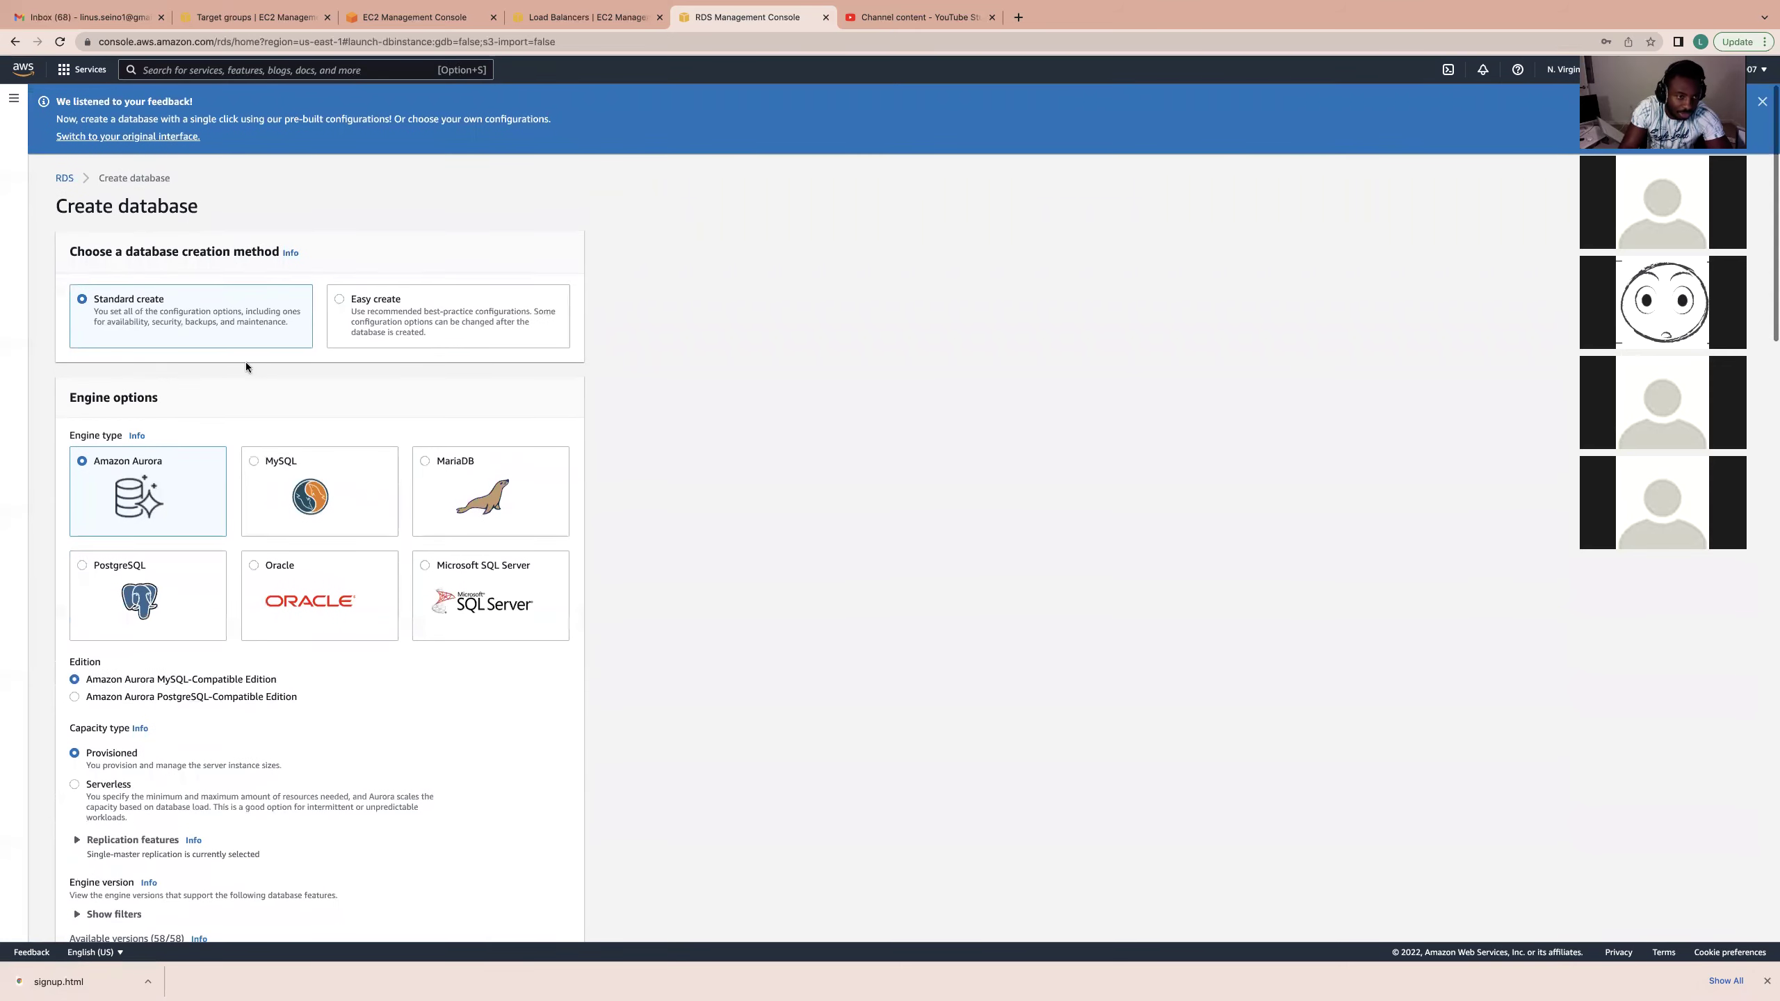
# Switch the engine from Aurora to MySQL and then to PostgreSQL.
pyautogui.click(354, 523)
pyautogui.click(172, 580)
pyautogui.scroll(-9, 173, 575)
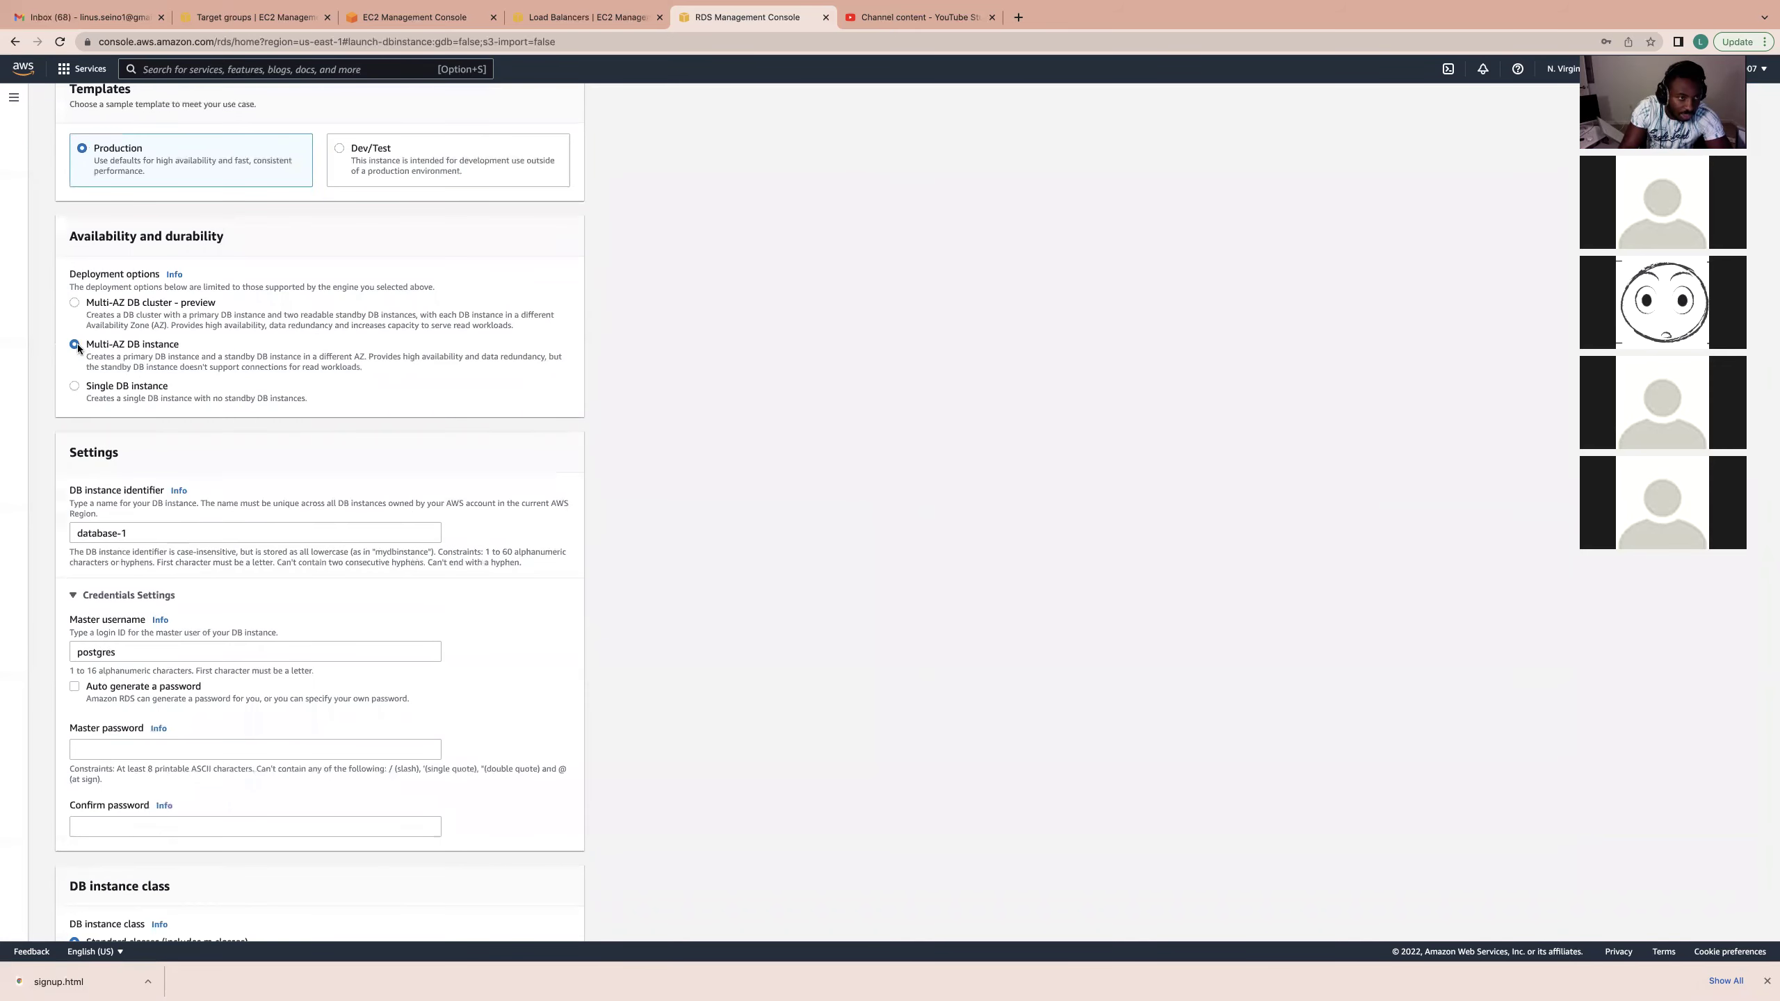
pyautogui.scroll(2, 156, 309)
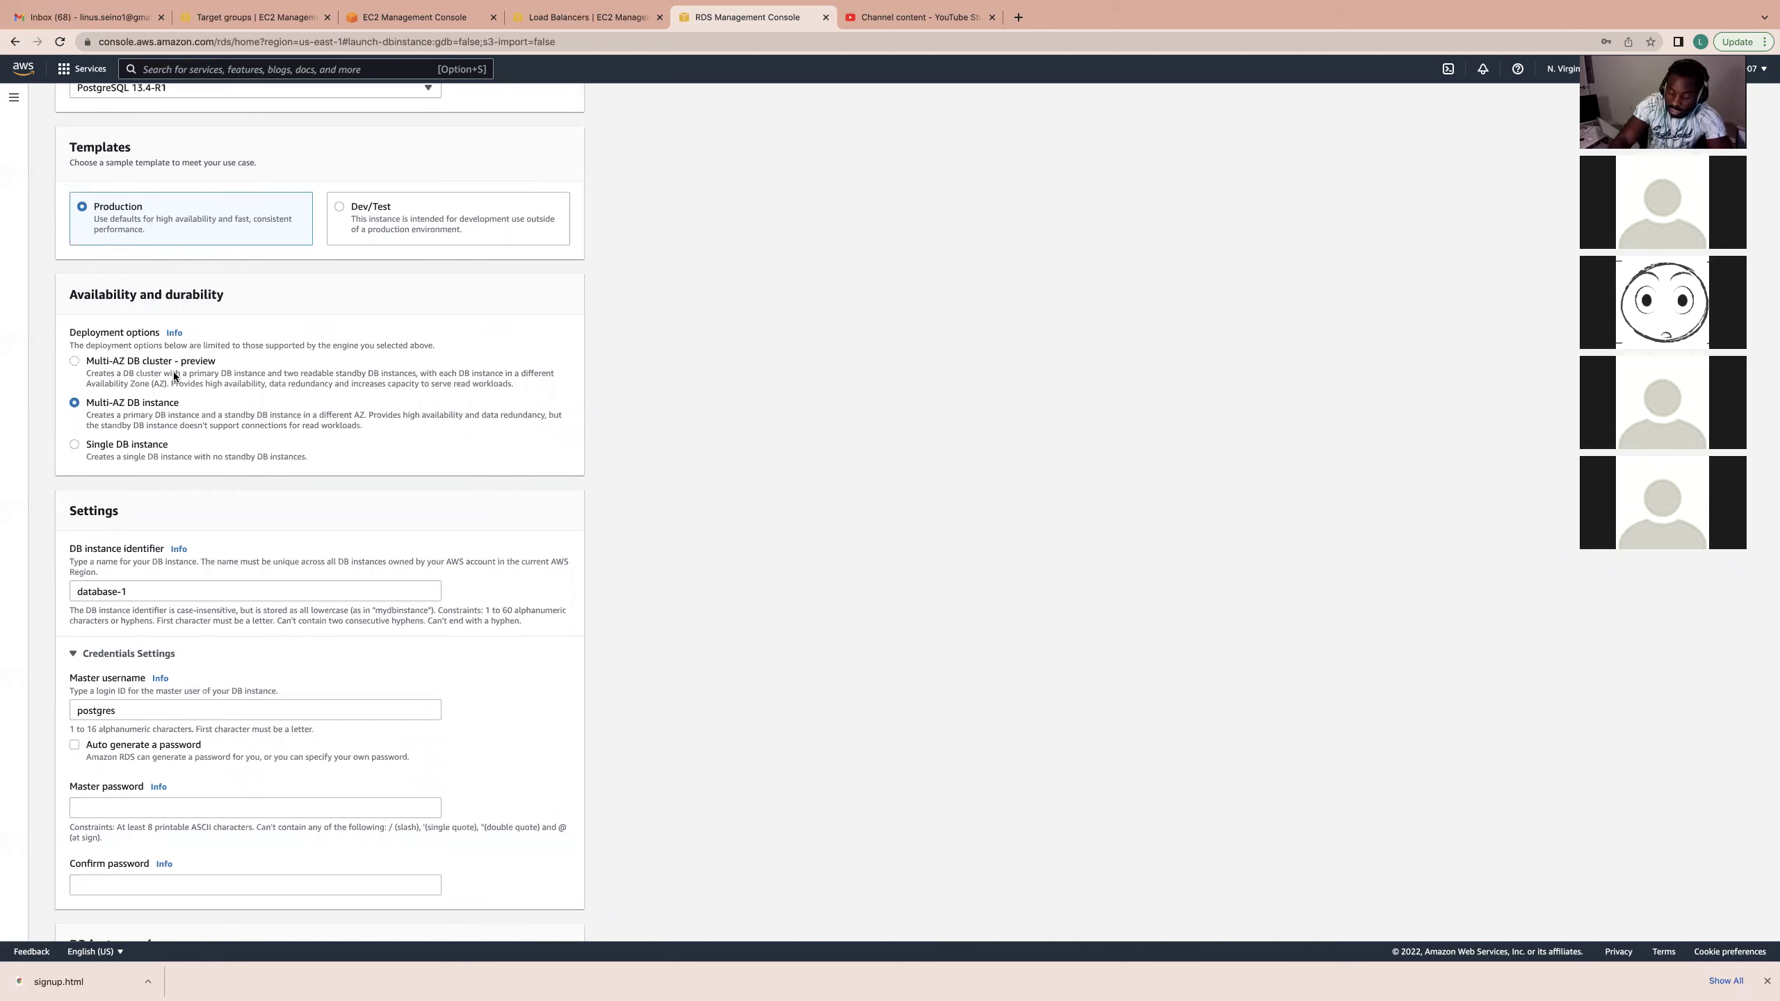
# Try a Multi-AZ DB cluster, then settle on a Multi-AZ DB instance deployment.
pyautogui.click(73, 361)
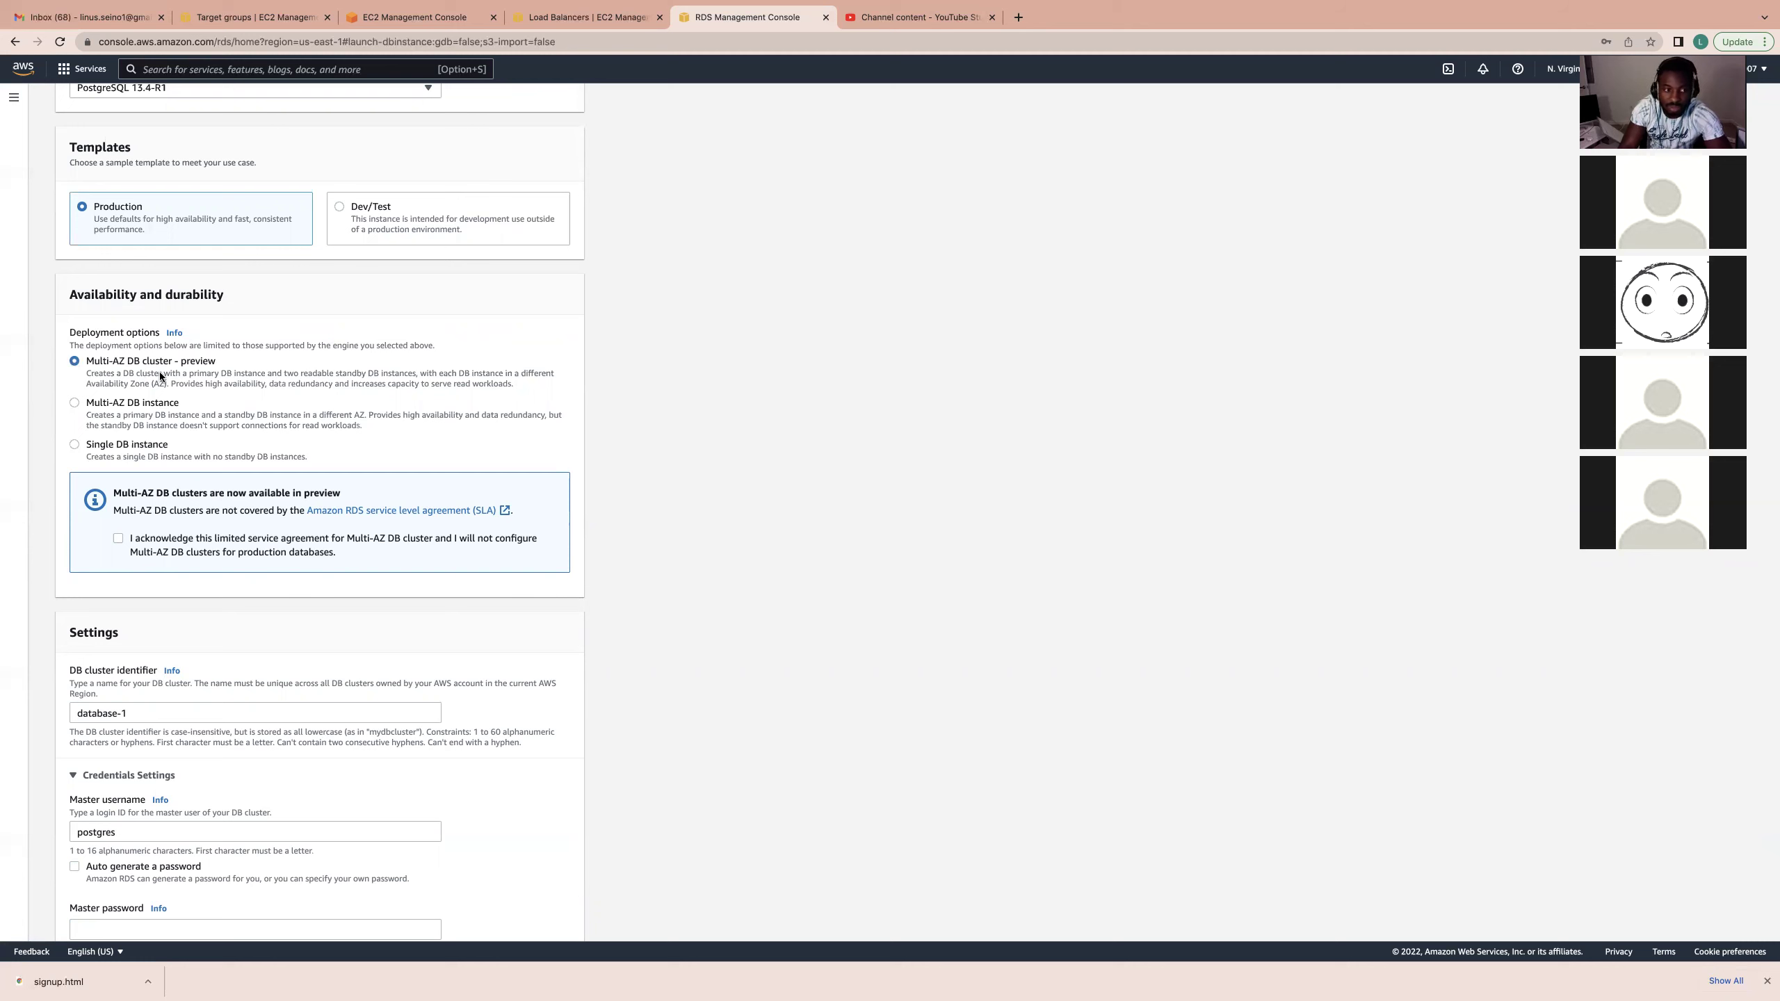
pyautogui.scroll(-7, 160, 377)
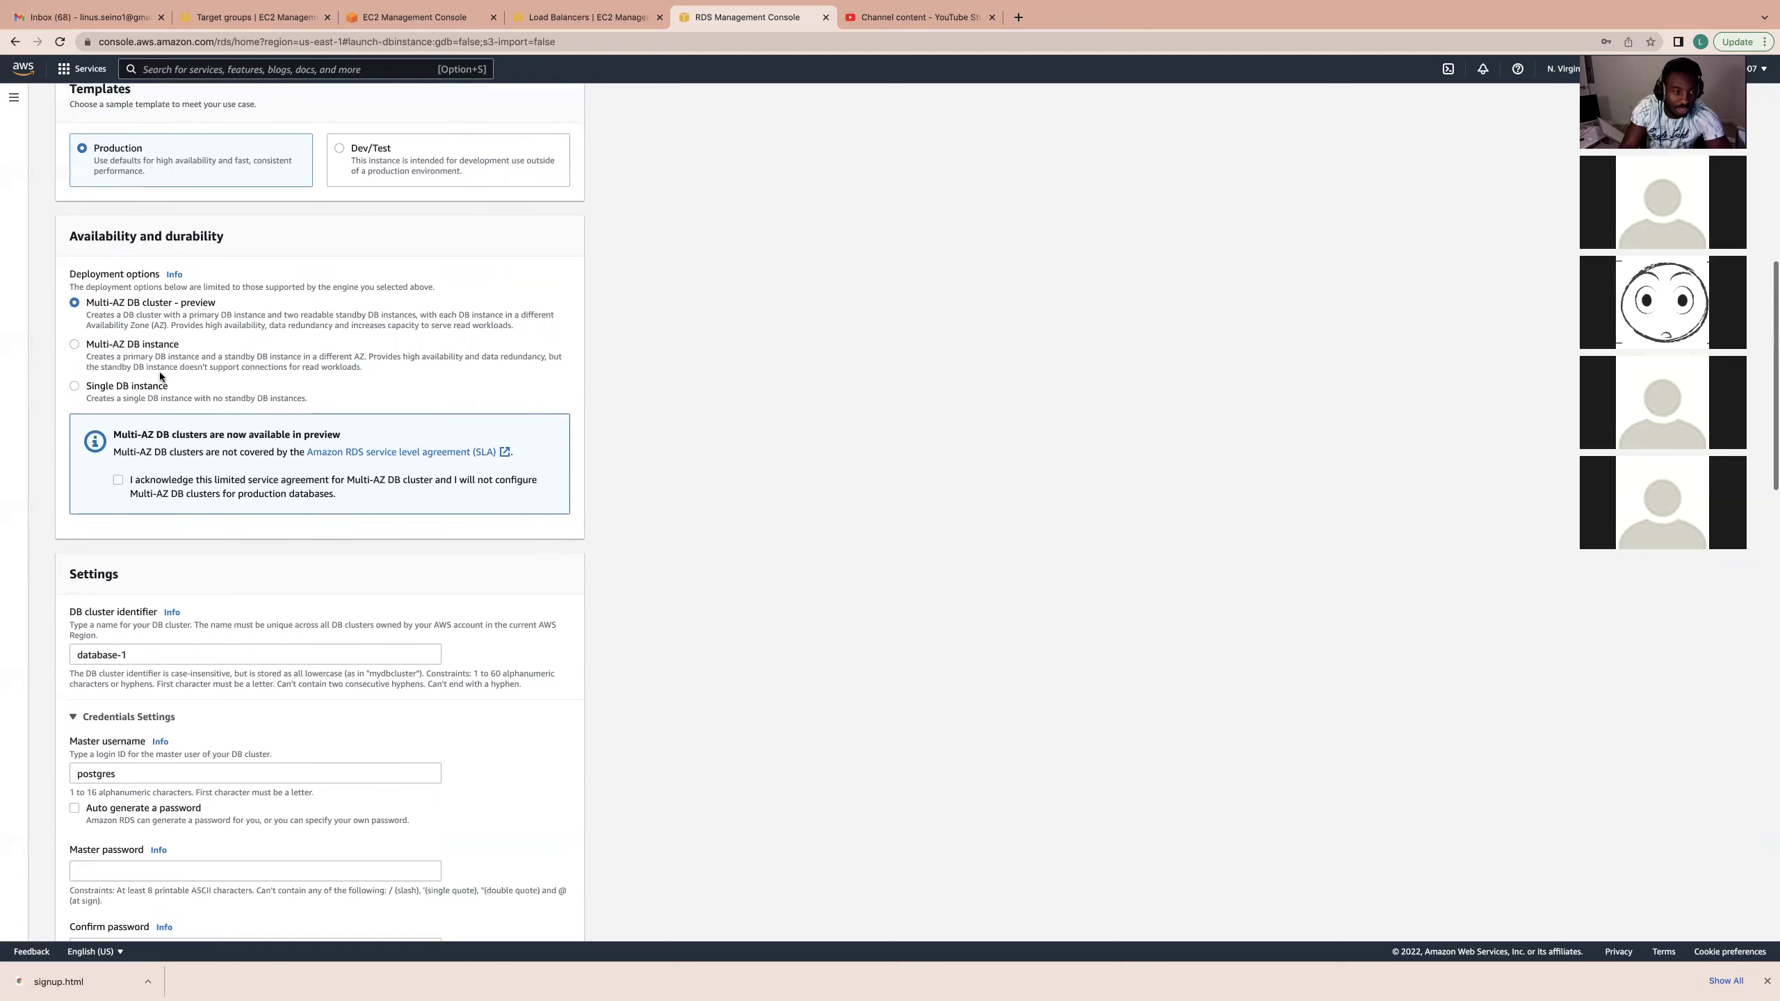
pyautogui.scroll(-3, 160, 374)
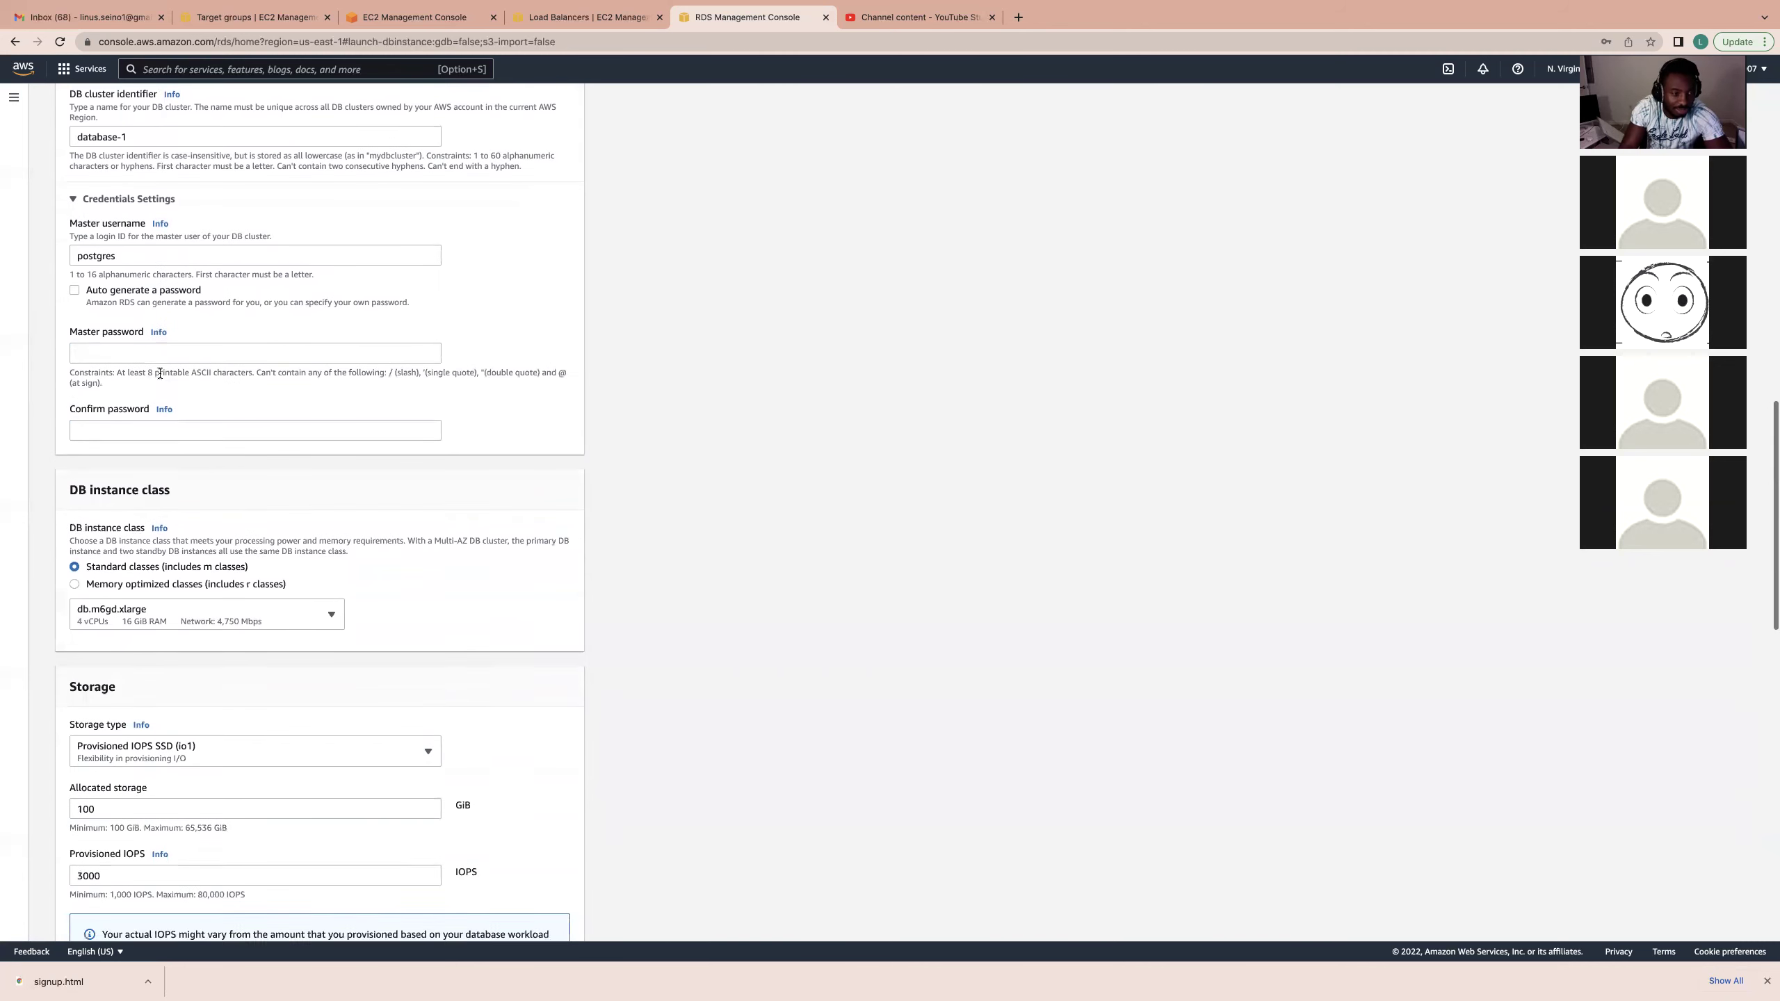
pyautogui.scroll(7, 160, 377)
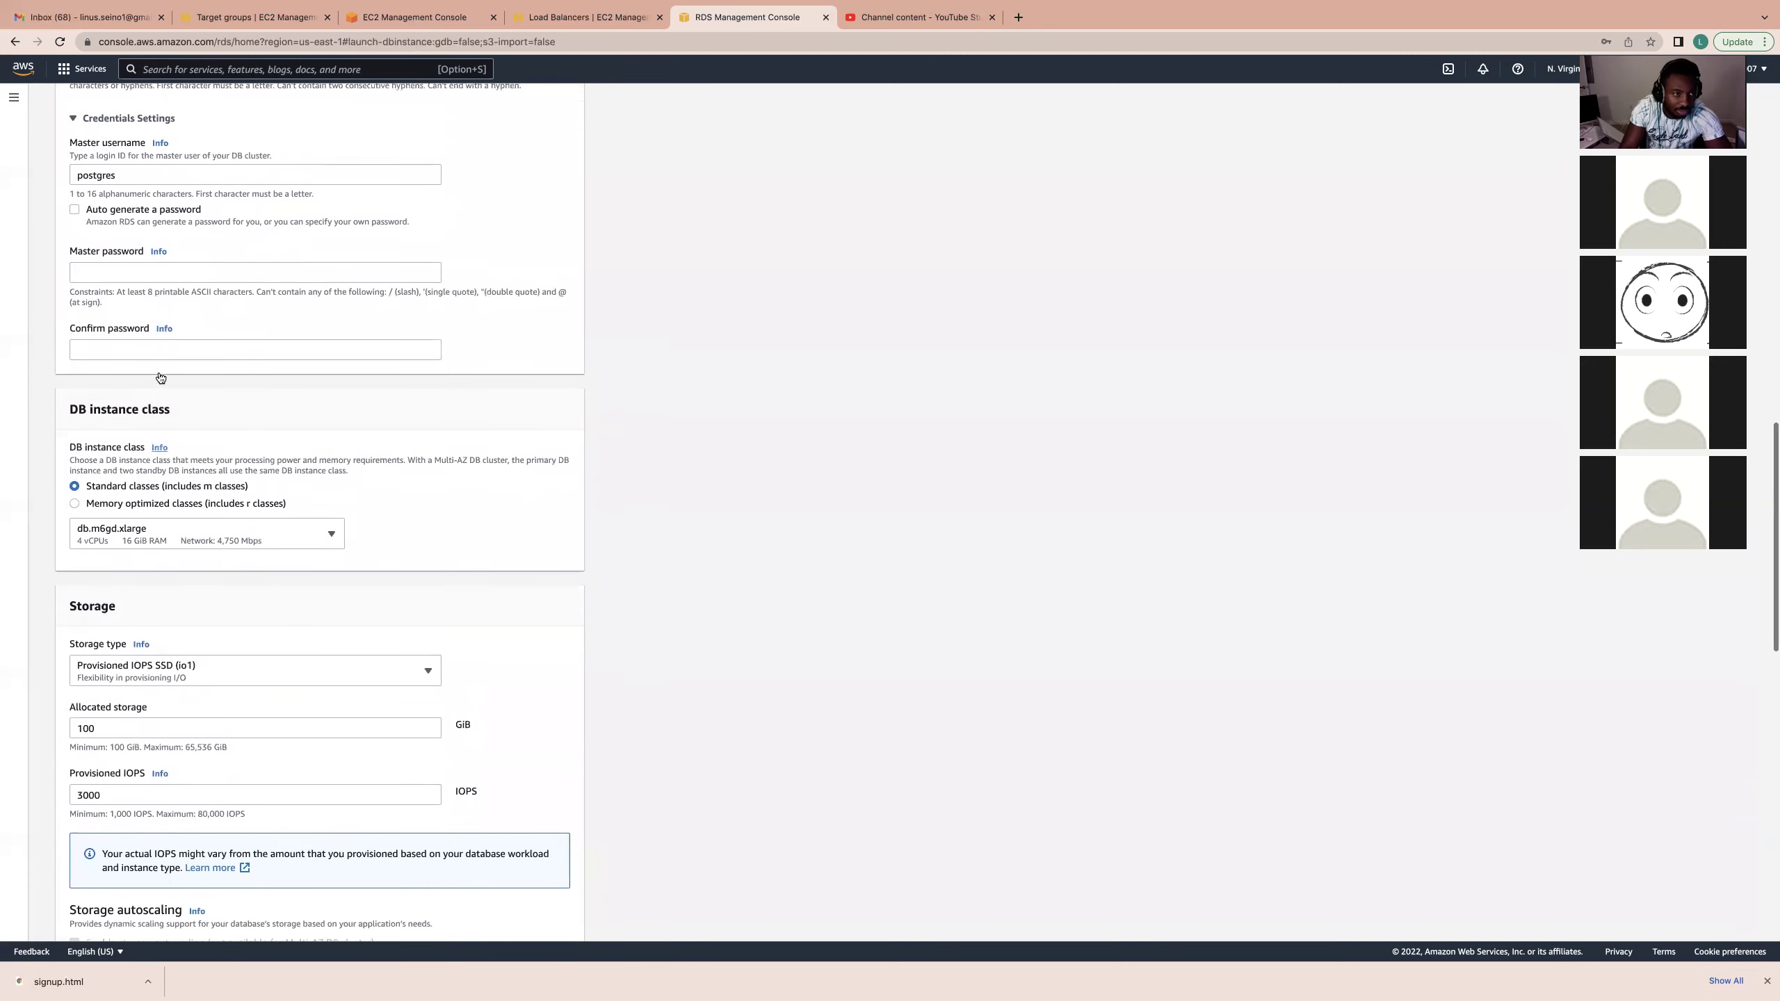
pyautogui.scroll(4, 160, 377)
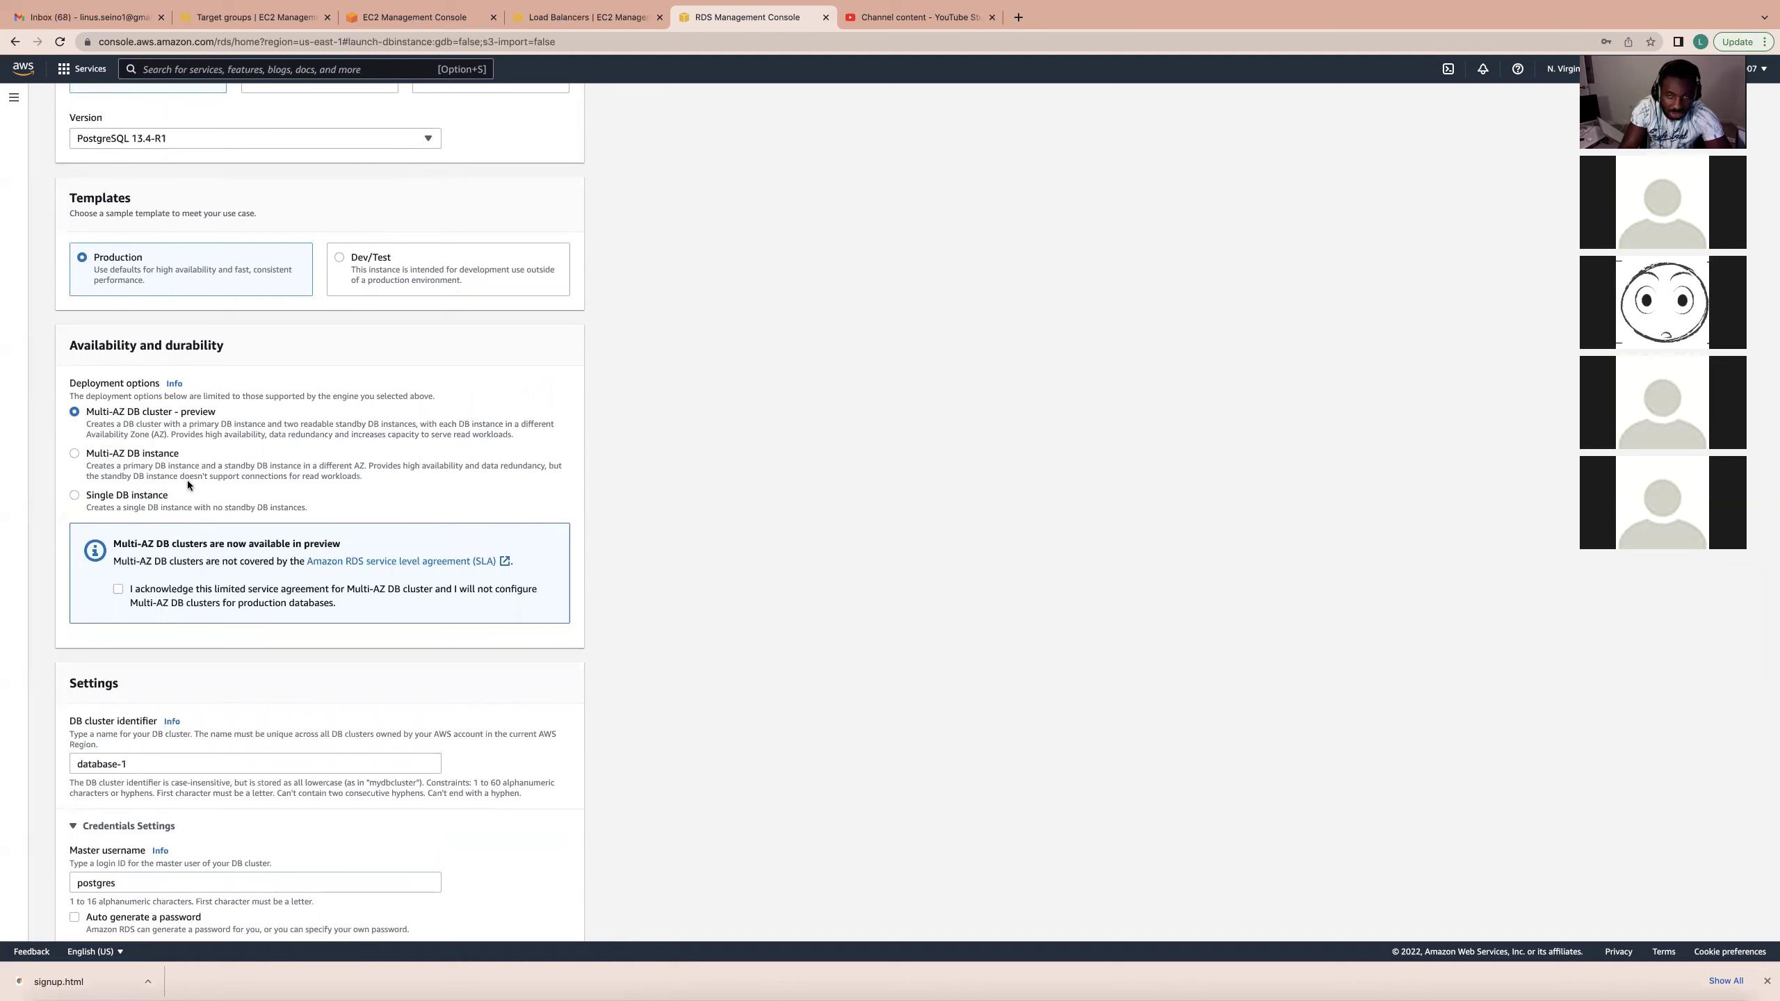
pyautogui.scroll(-1, 187, 481)
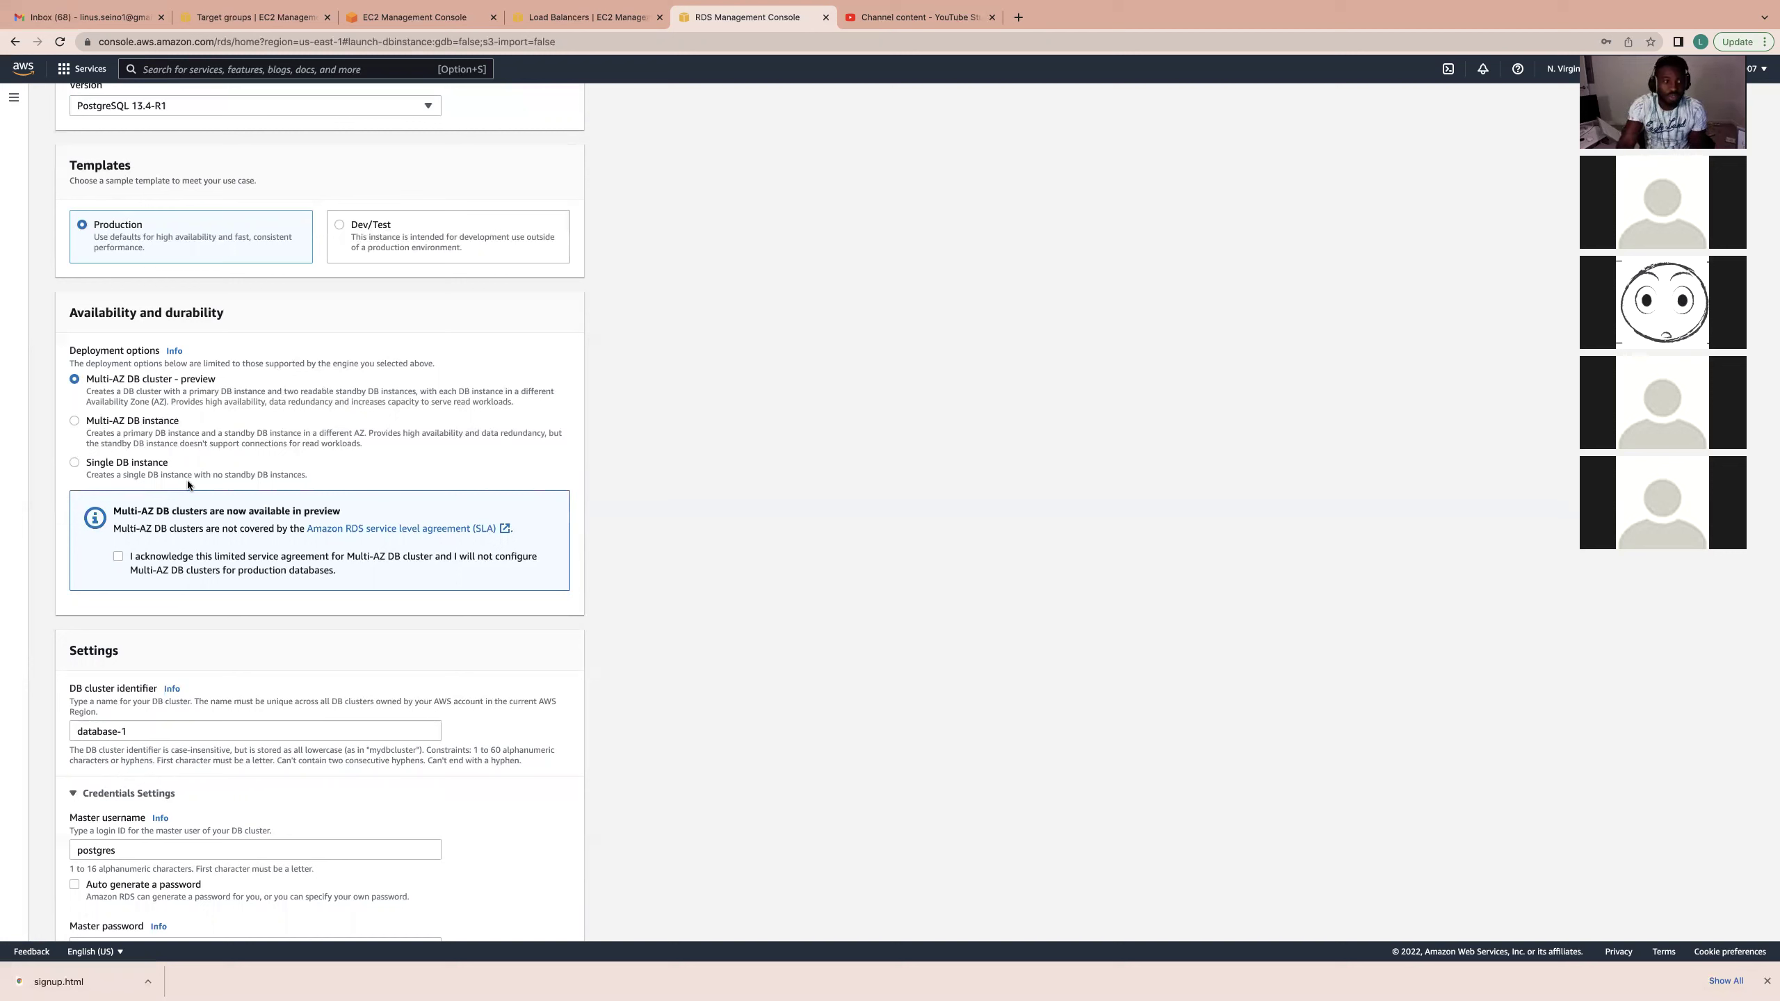
pyautogui.click(72, 421)
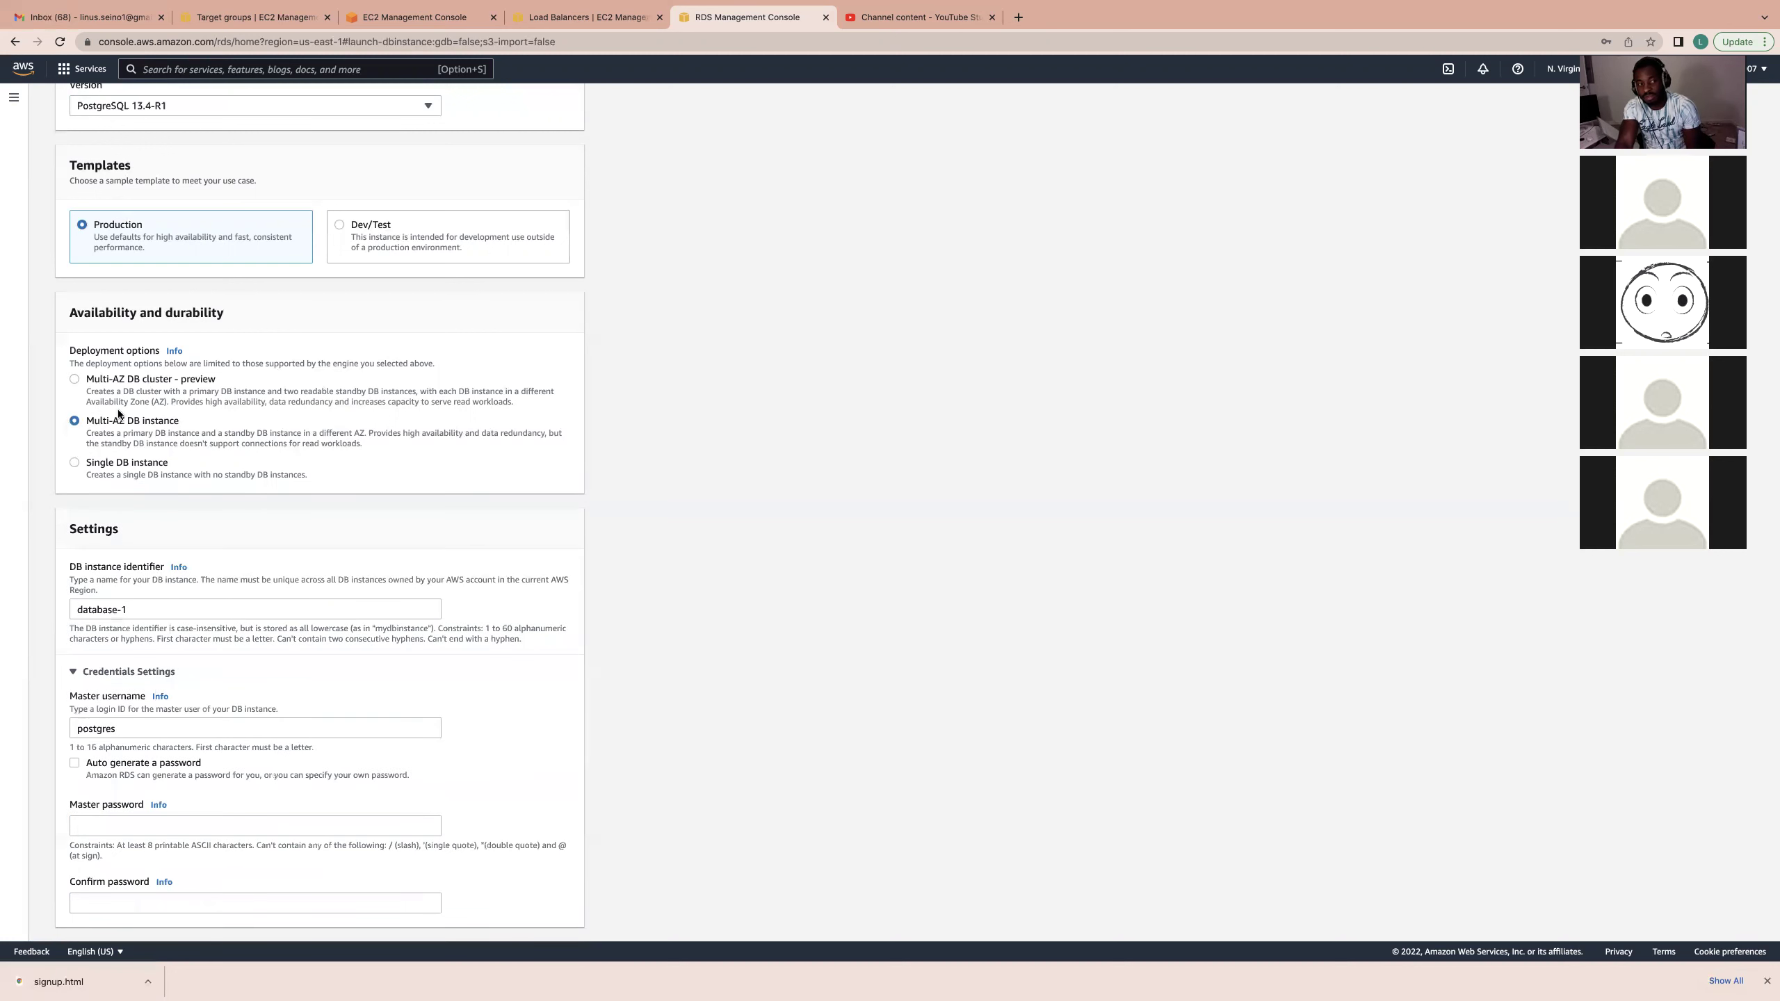
pyautogui.scroll(10, 118, 414)
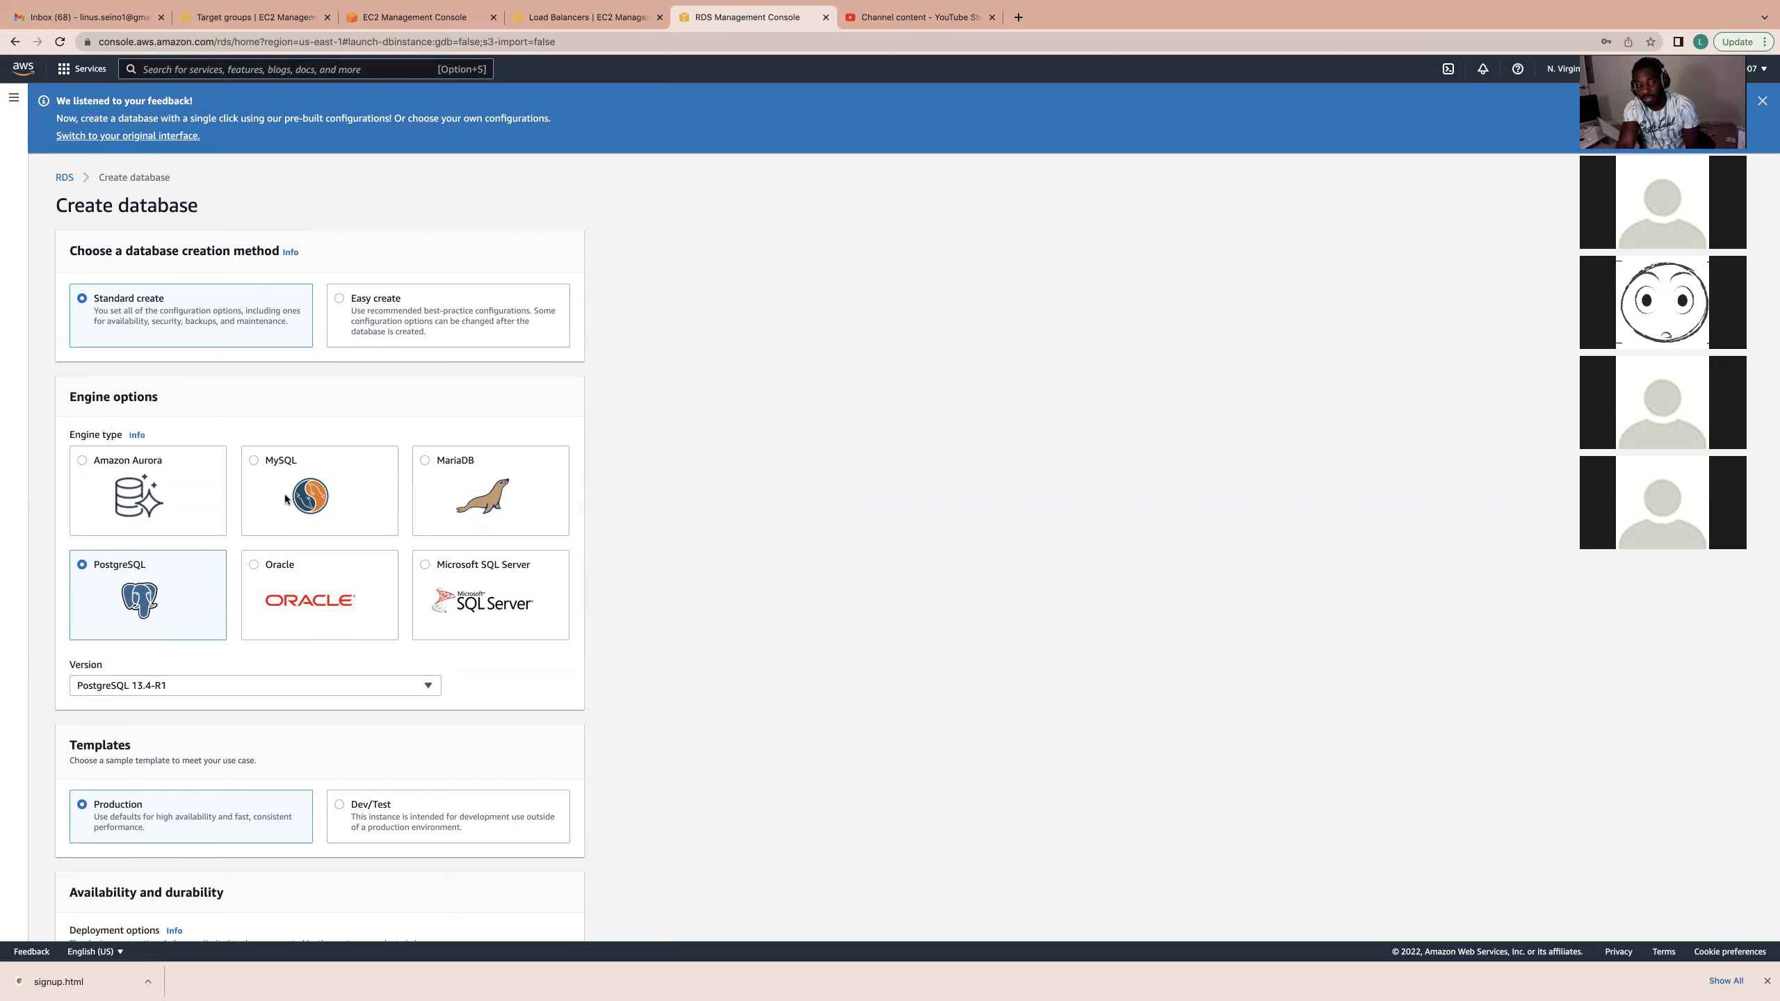
pyautogui.scroll(-8, 277, 494)
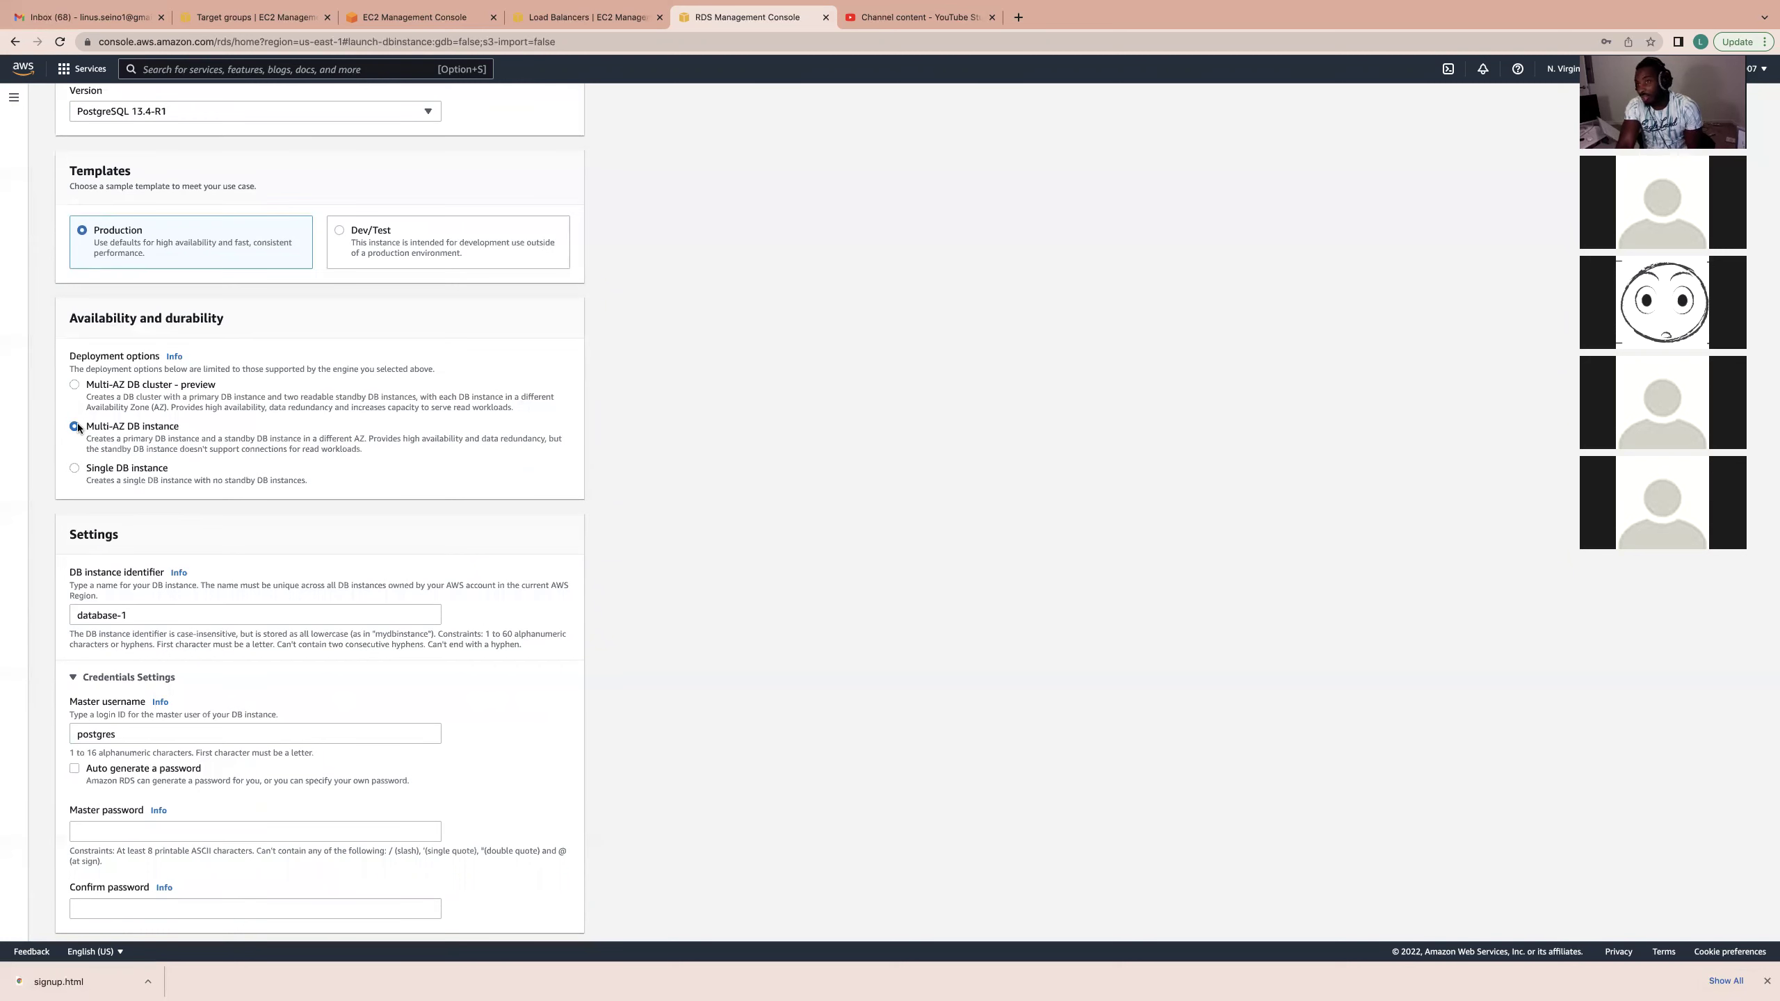
pyautogui.scroll(5, 78, 423)
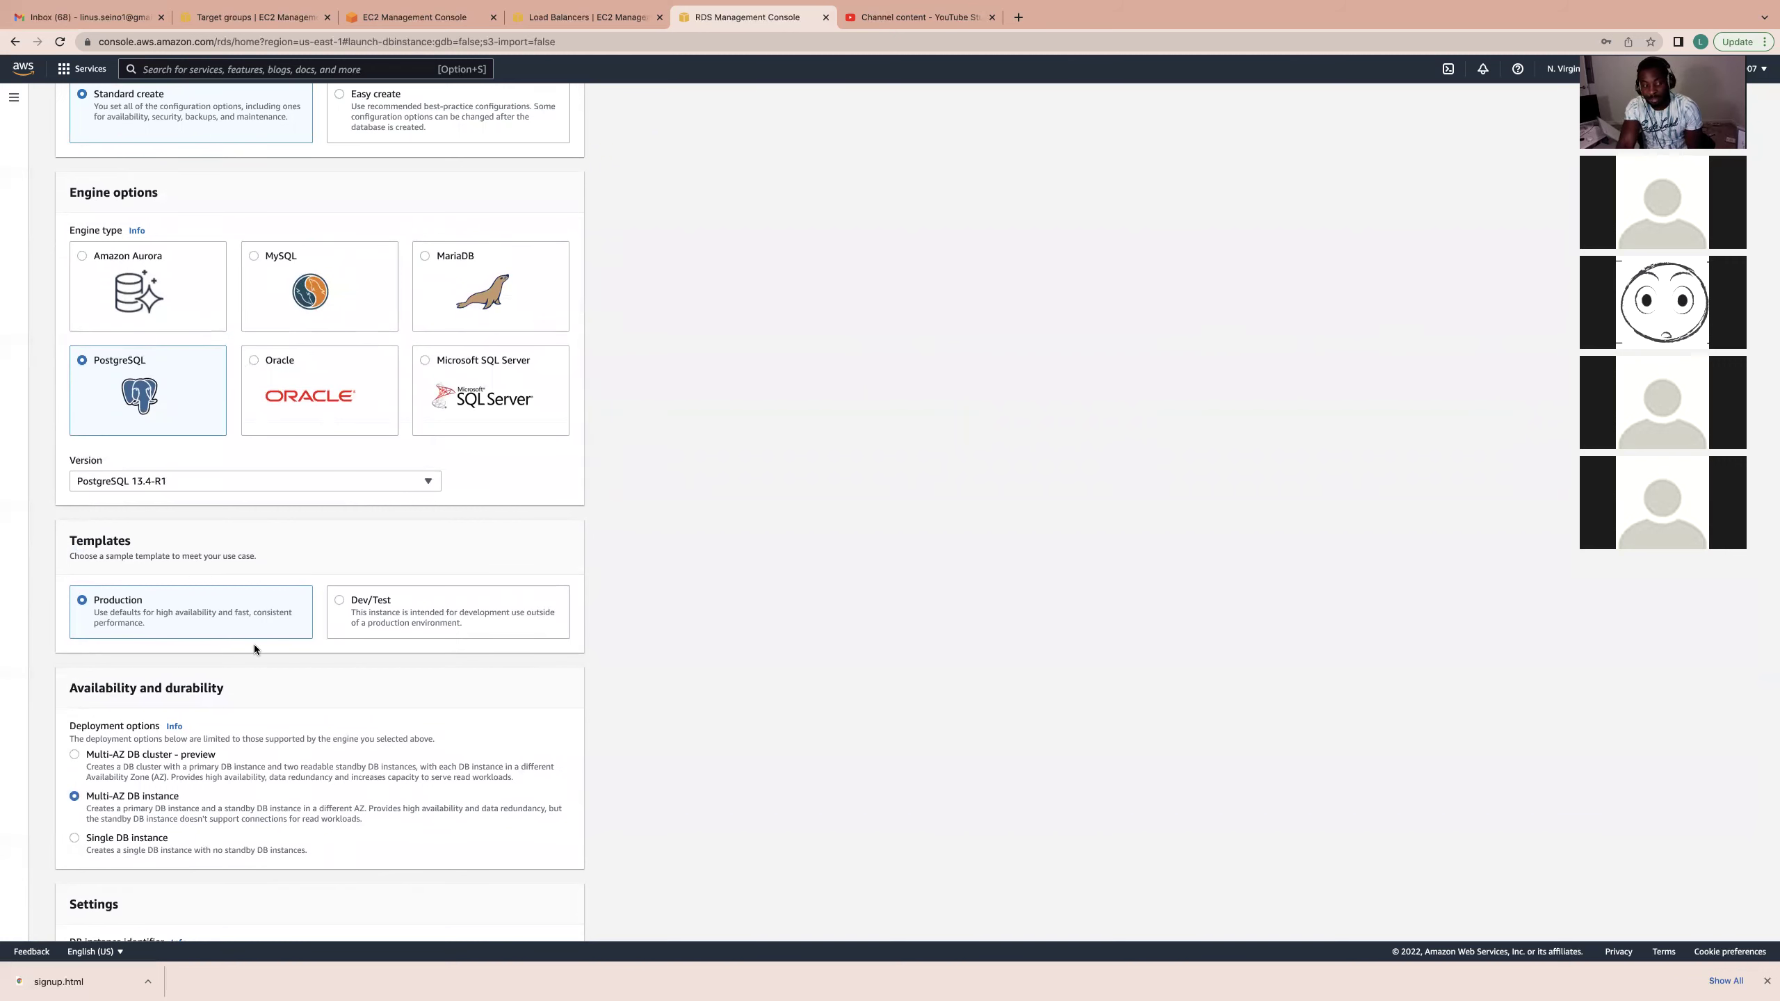
pyautogui.scroll(-6, 253, 645)
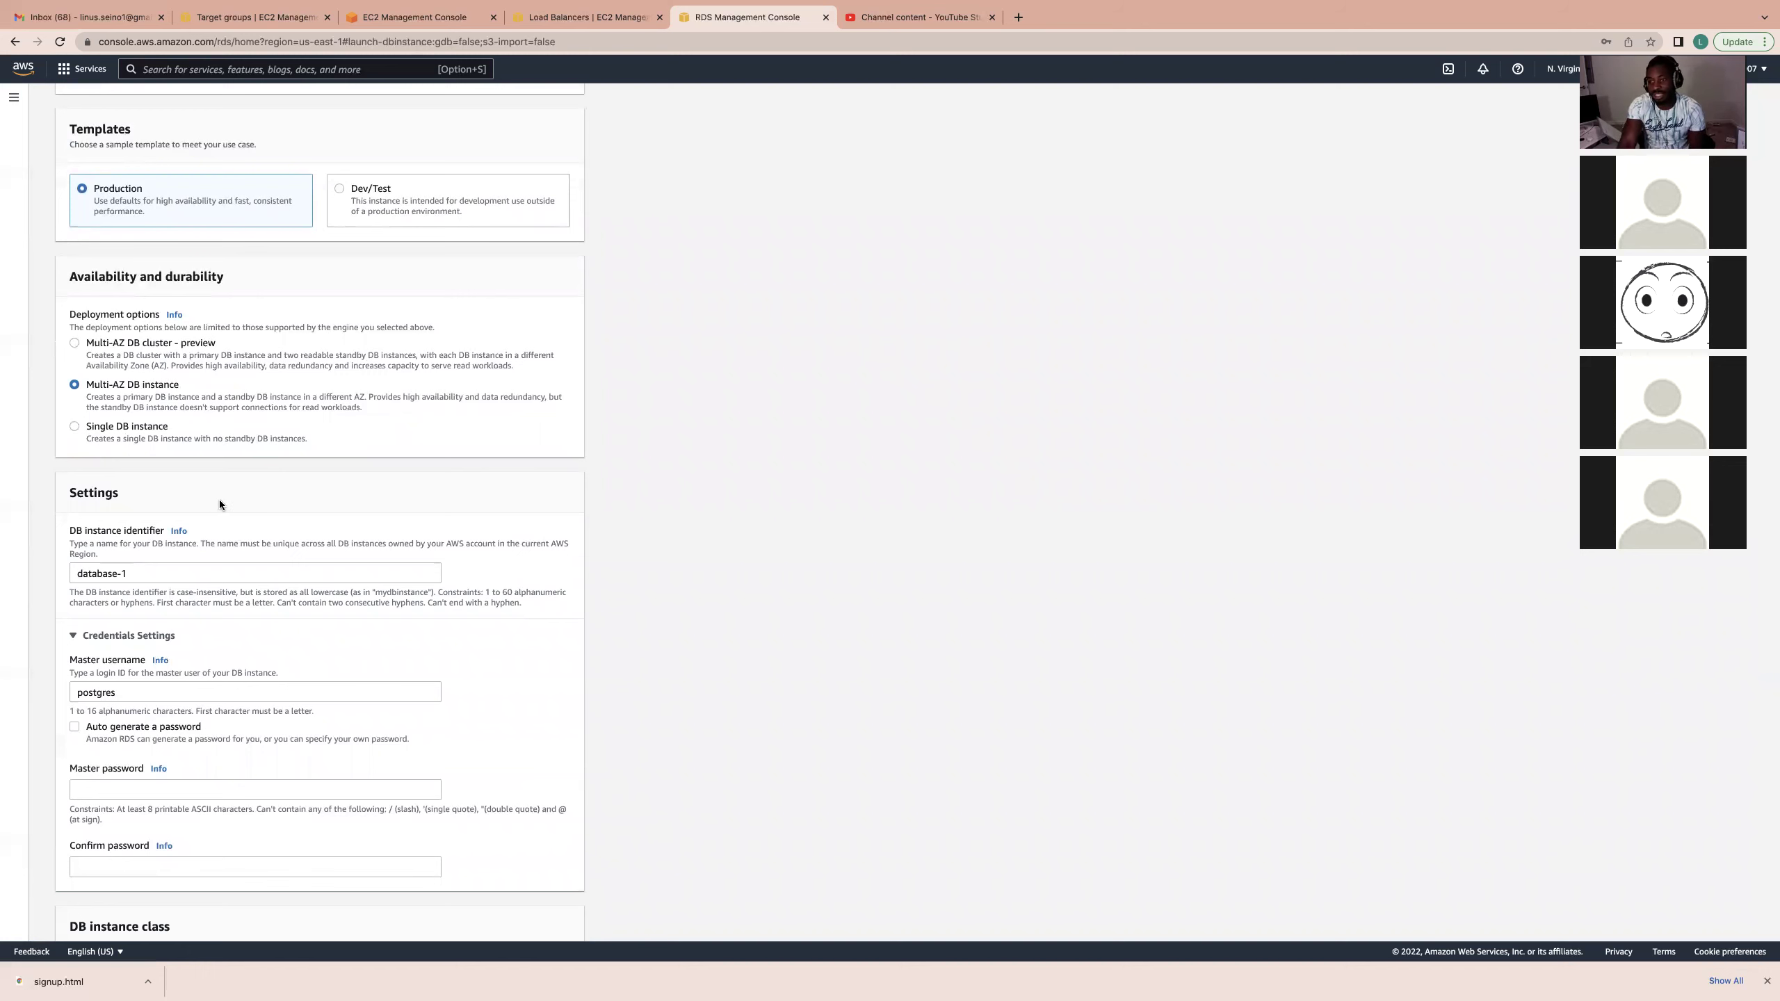
pyautogui.scroll(-1, 248, 580)
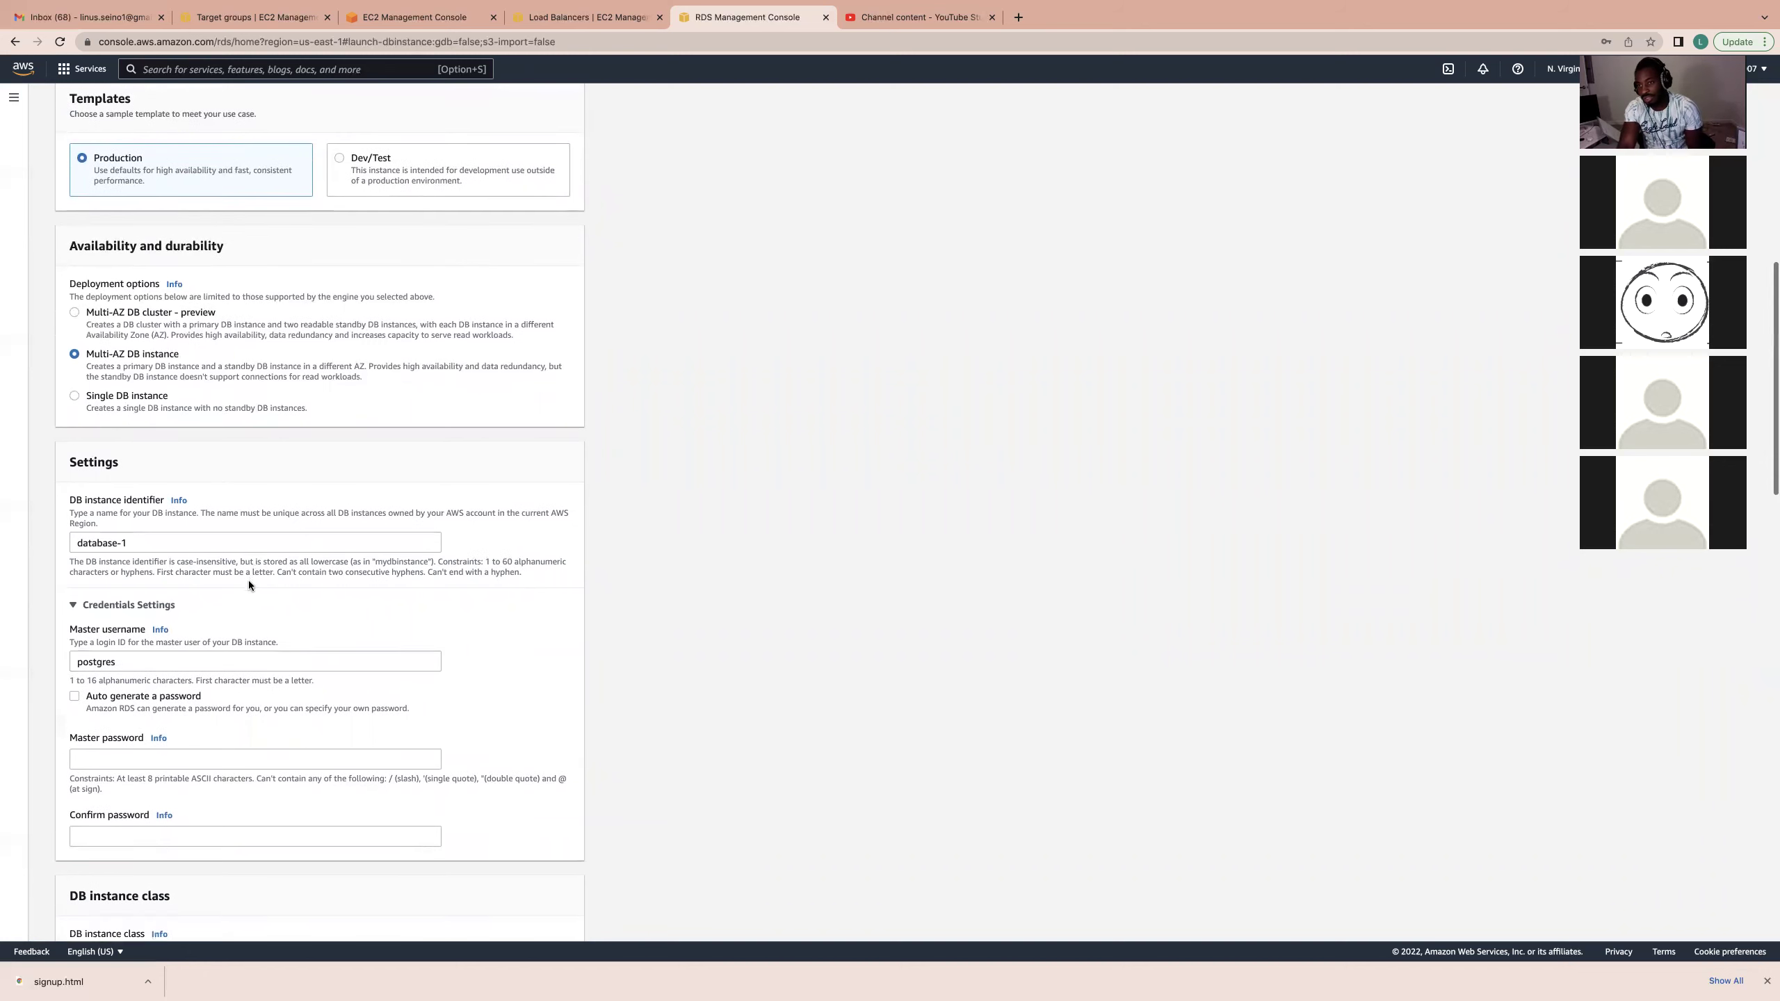
pyautogui.scroll(-3, 247, 582)
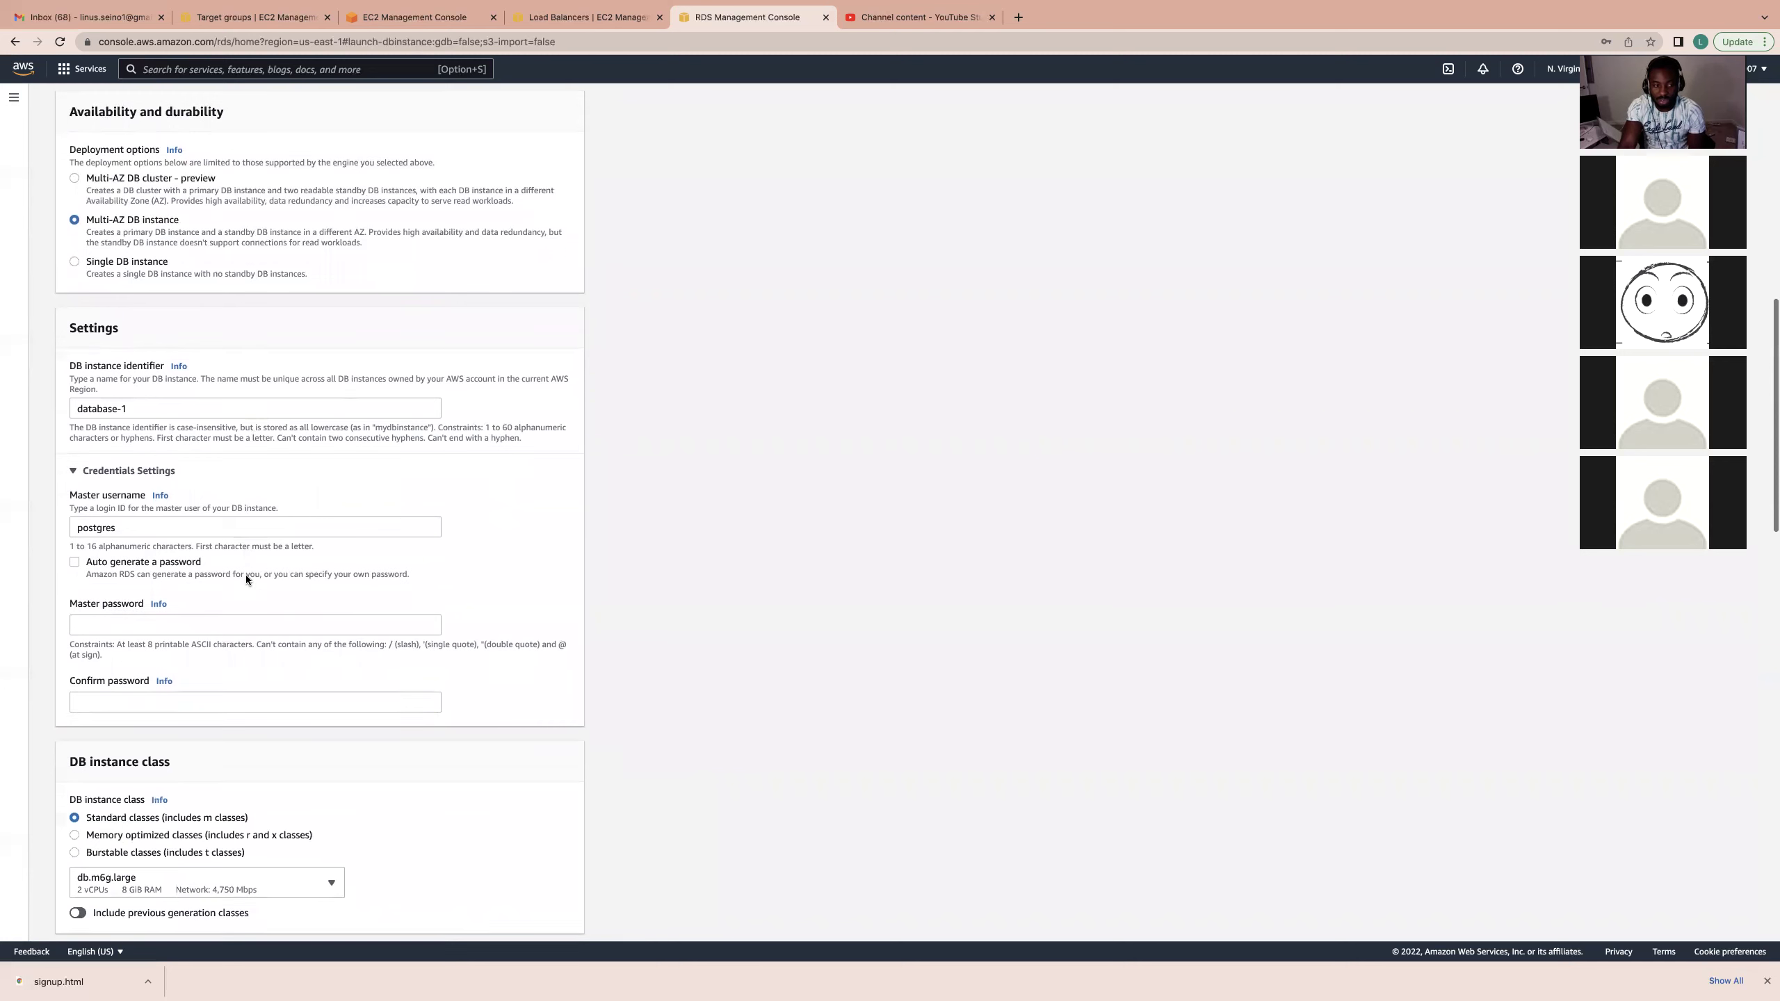
pyautogui.scroll(-4, 247, 565)
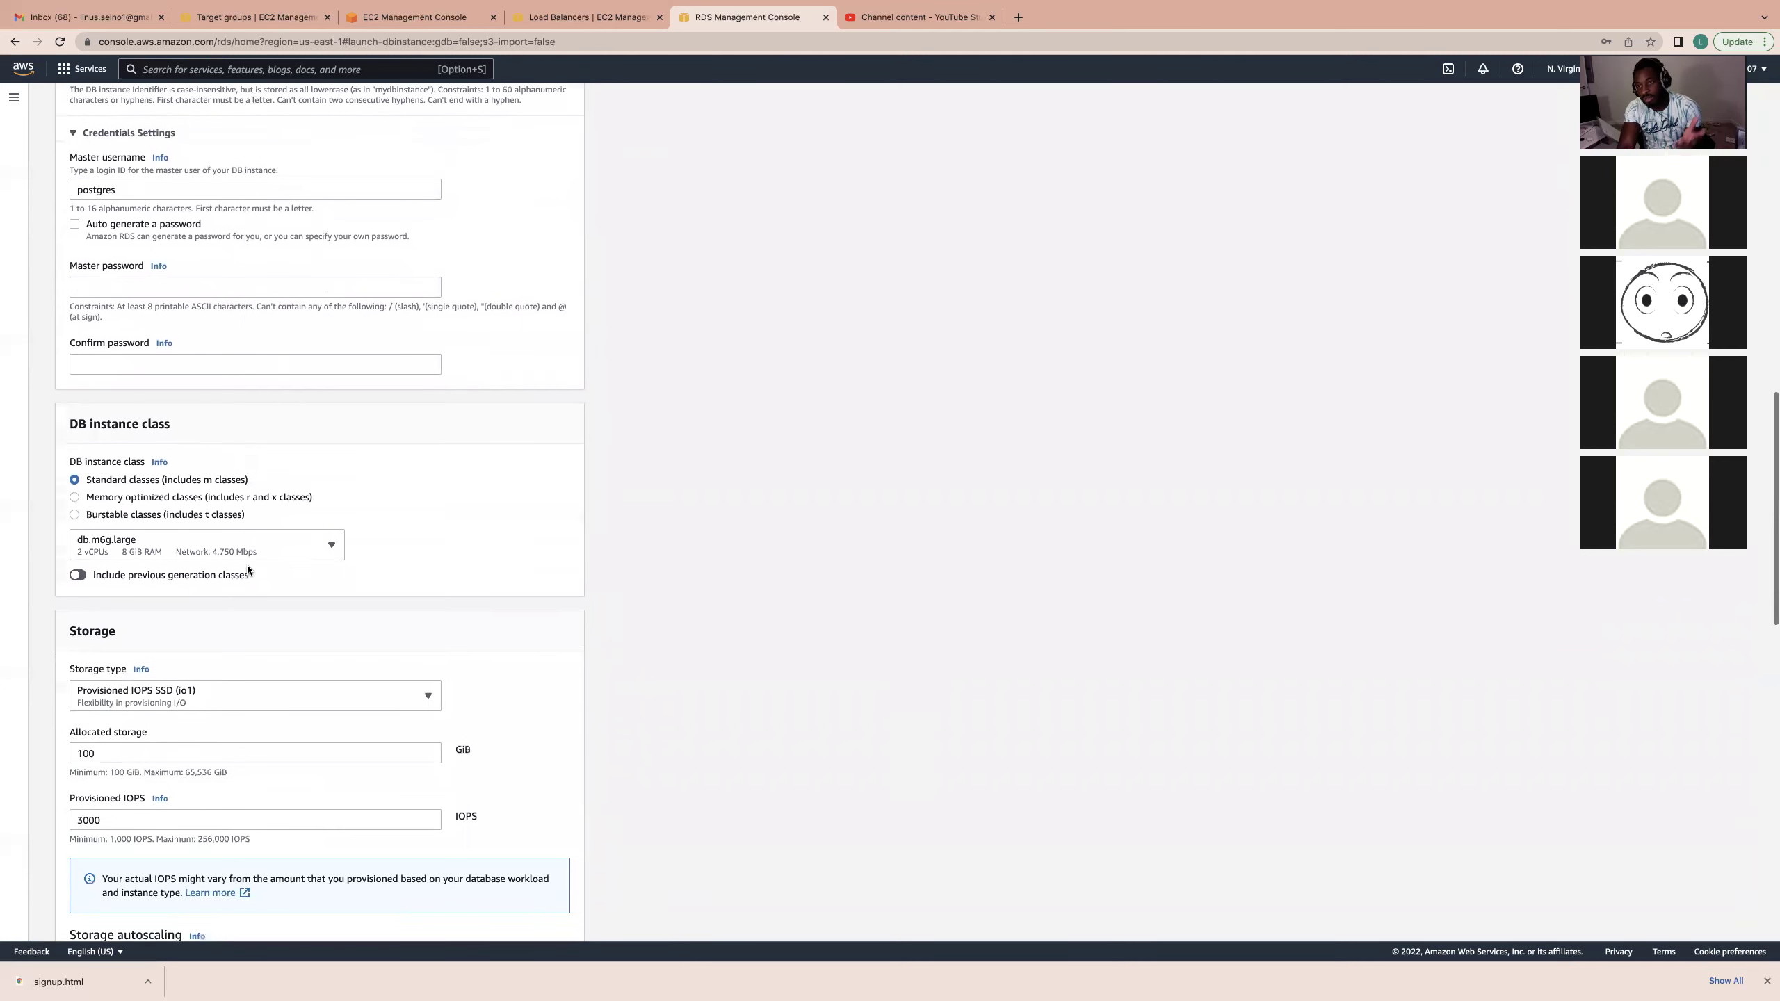
pyautogui.scroll(-2, 247, 568)
pyautogui.scroll(2, 248, 569)
pyautogui.scroll(3, 248, 565)
pyautogui.scroll(-9, 142, 452)
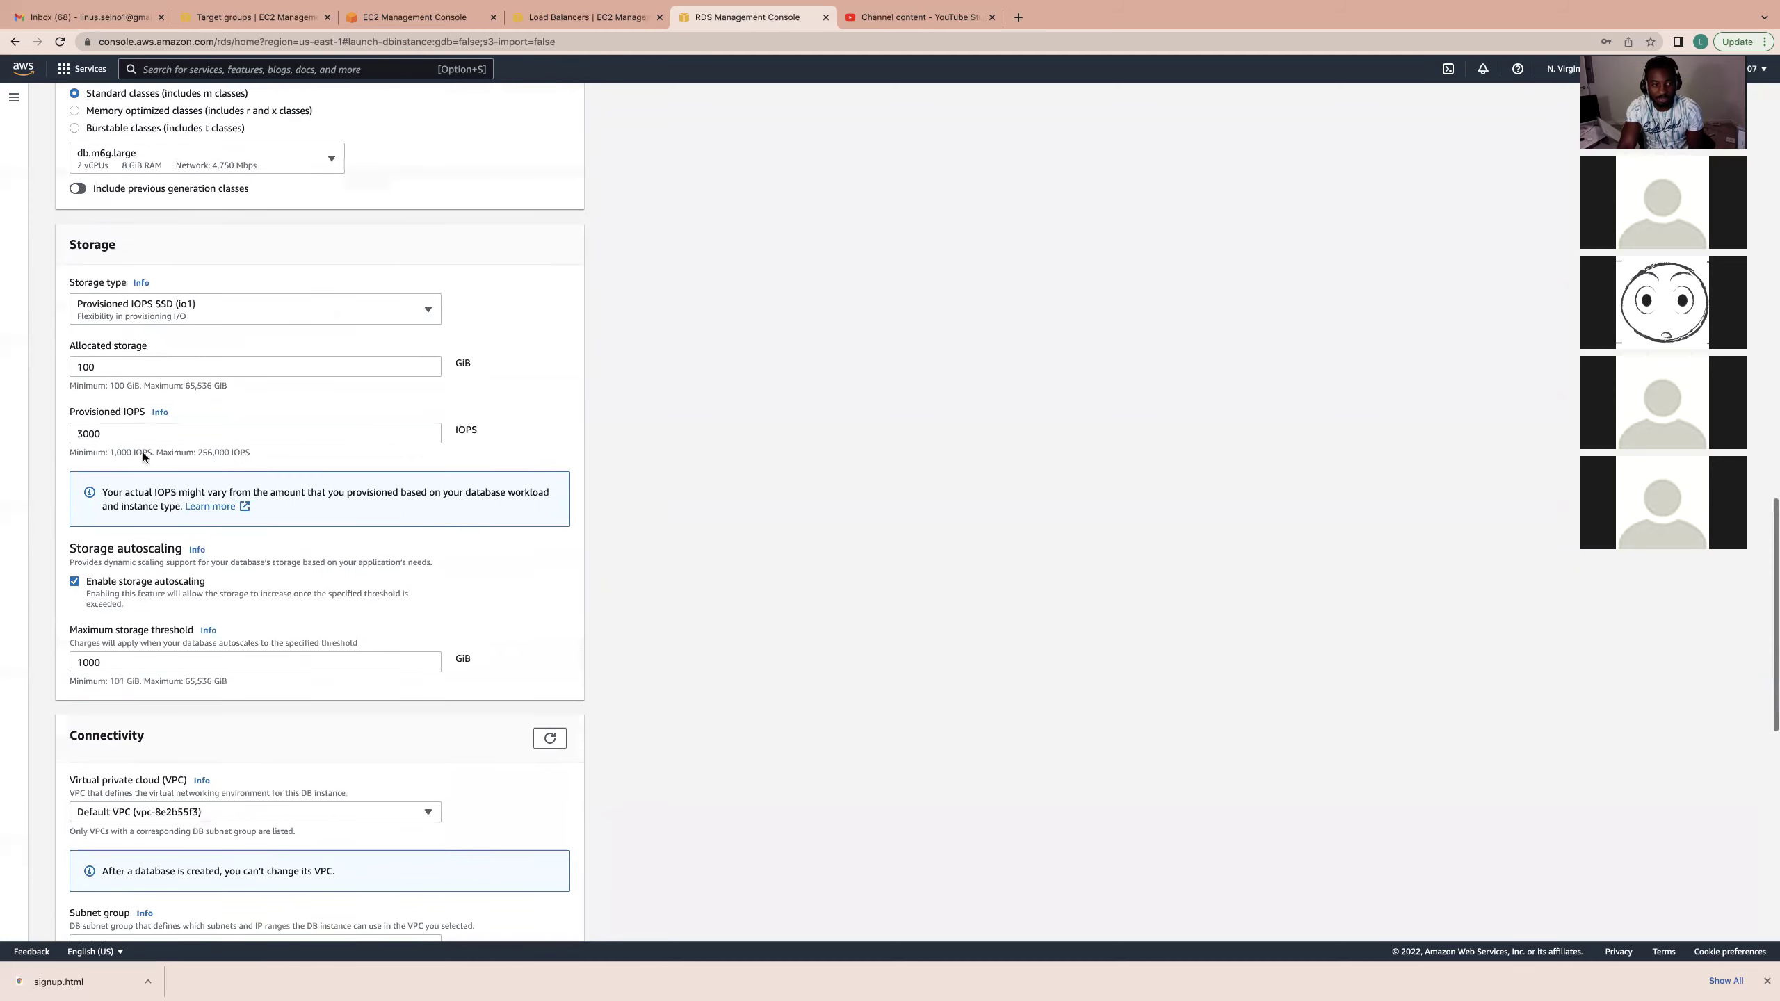
pyautogui.scroll(-4, 143, 452)
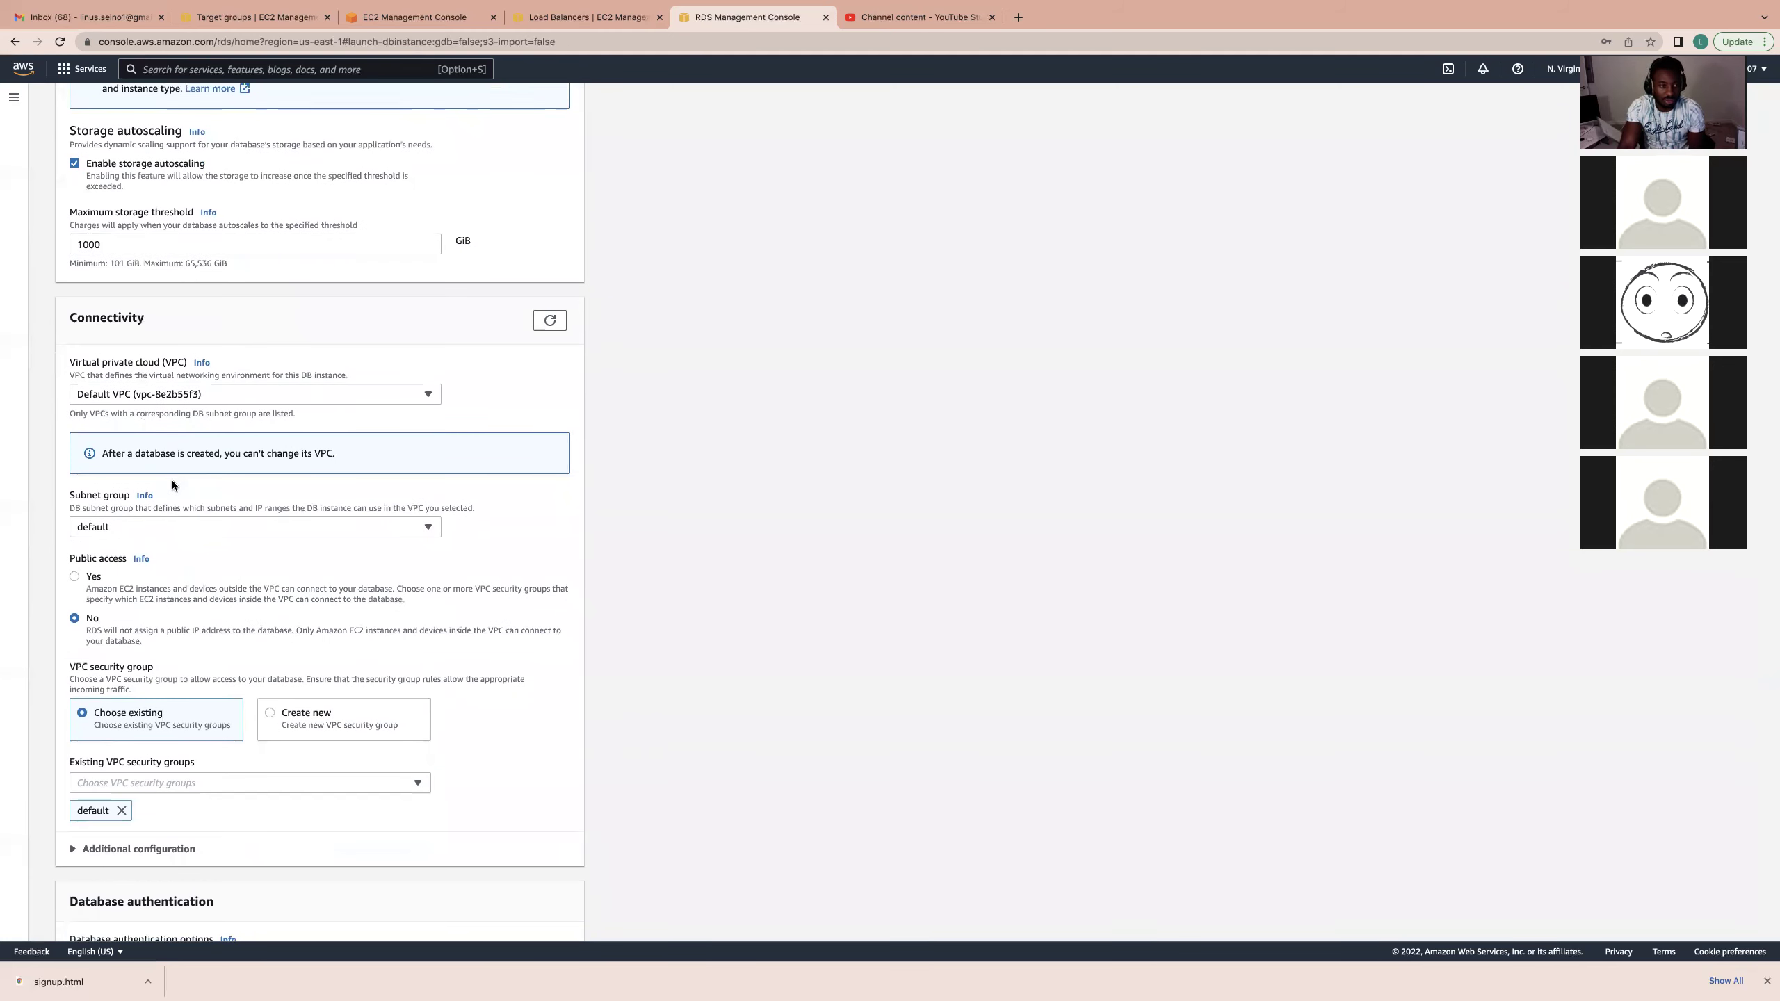
pyautogui.scroll(-1, 172, 374)
pyautogui.click(172, 372)
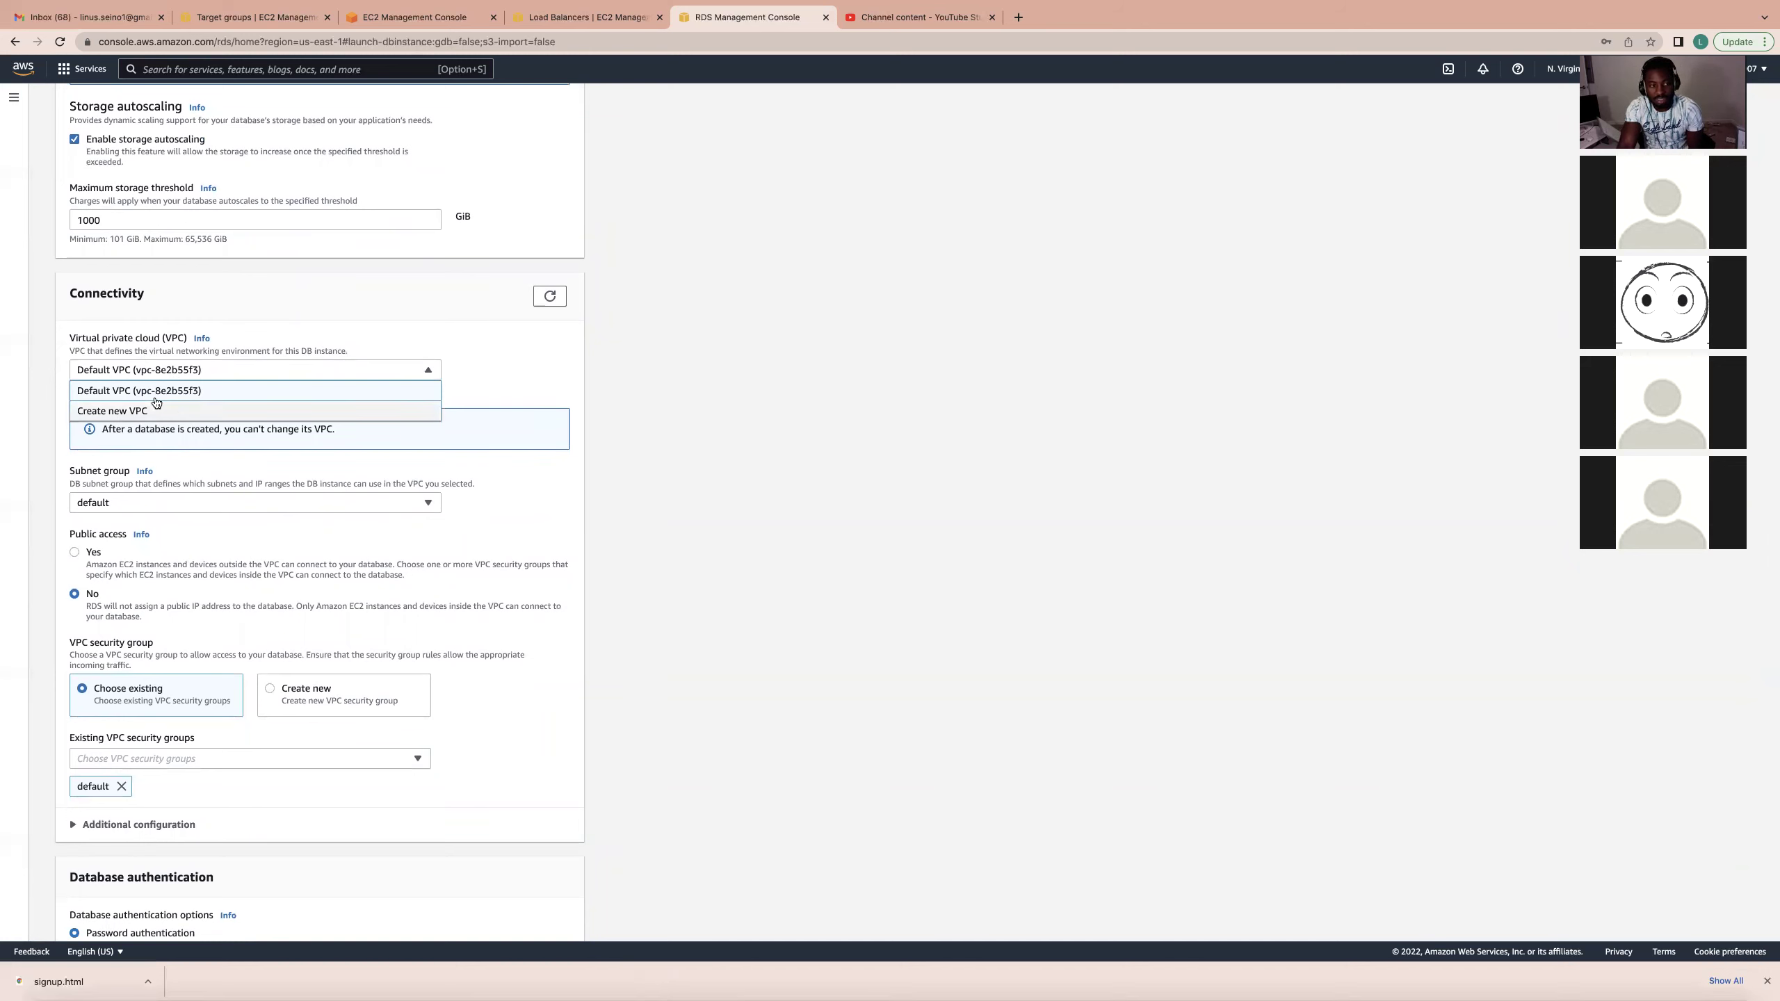
pyautogui.click(116, 390)
pyautogui.scroll(-1, 145, 388)
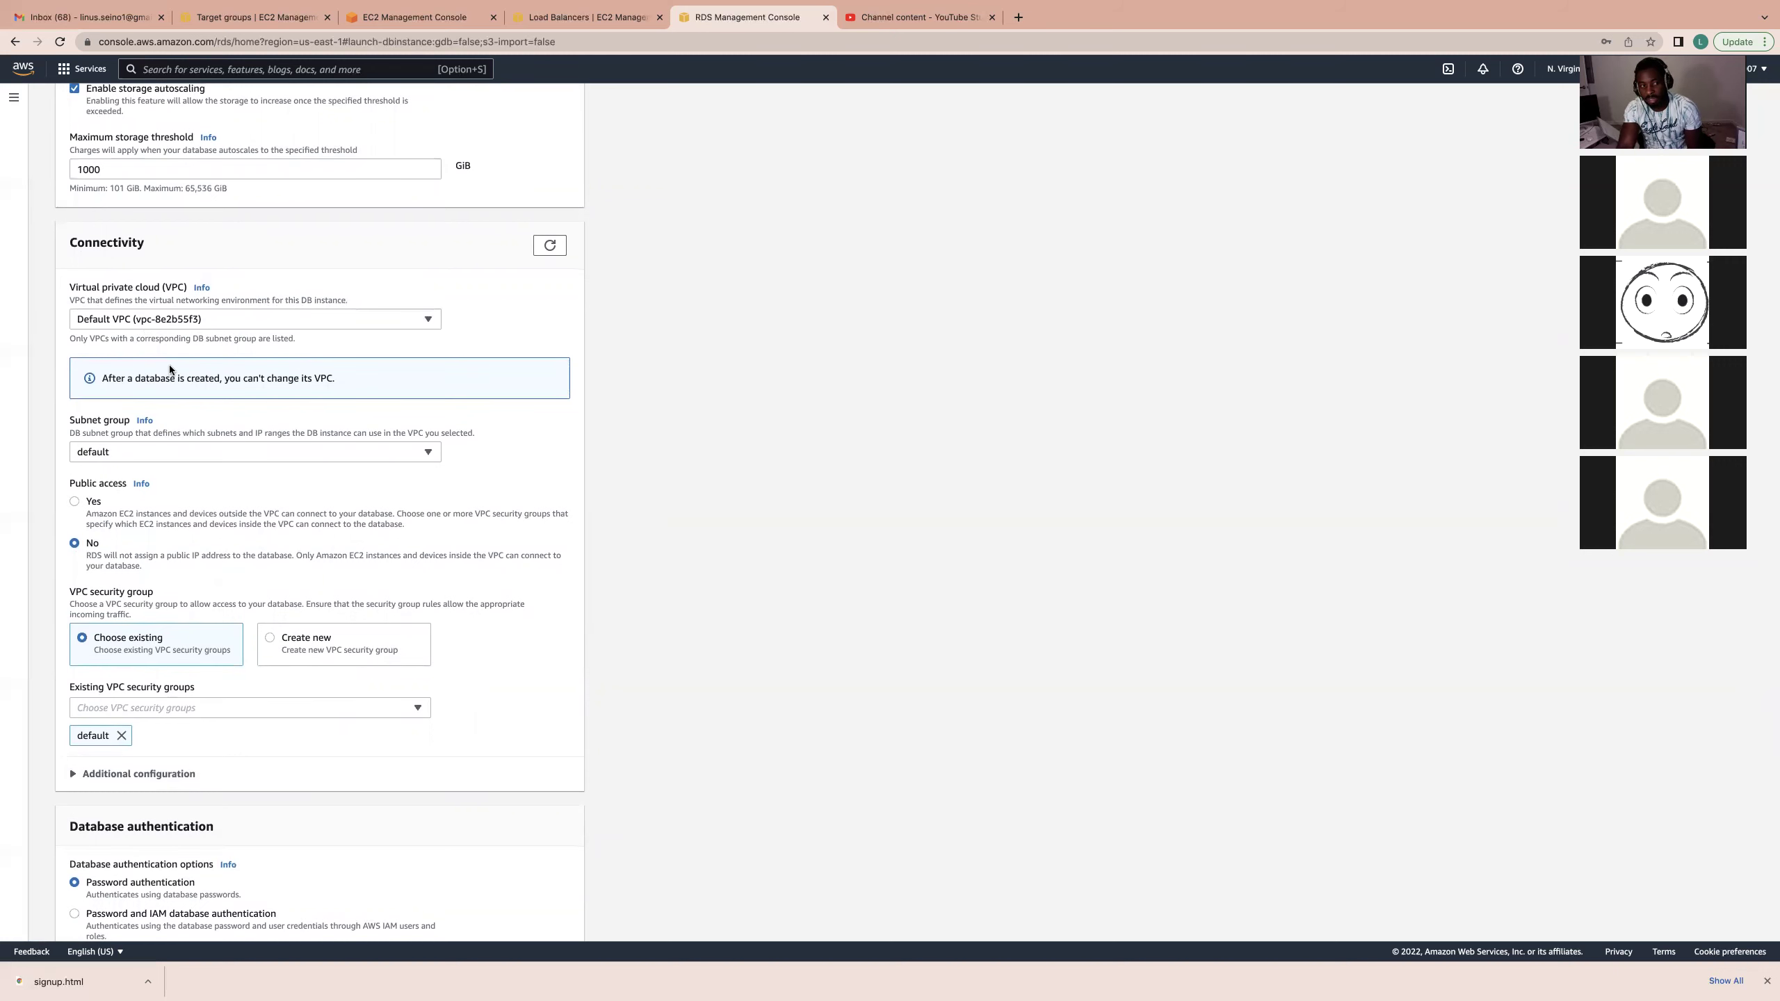
pyautogui.scroll(1, 175, 386)
pyautogui.click(167, 367)
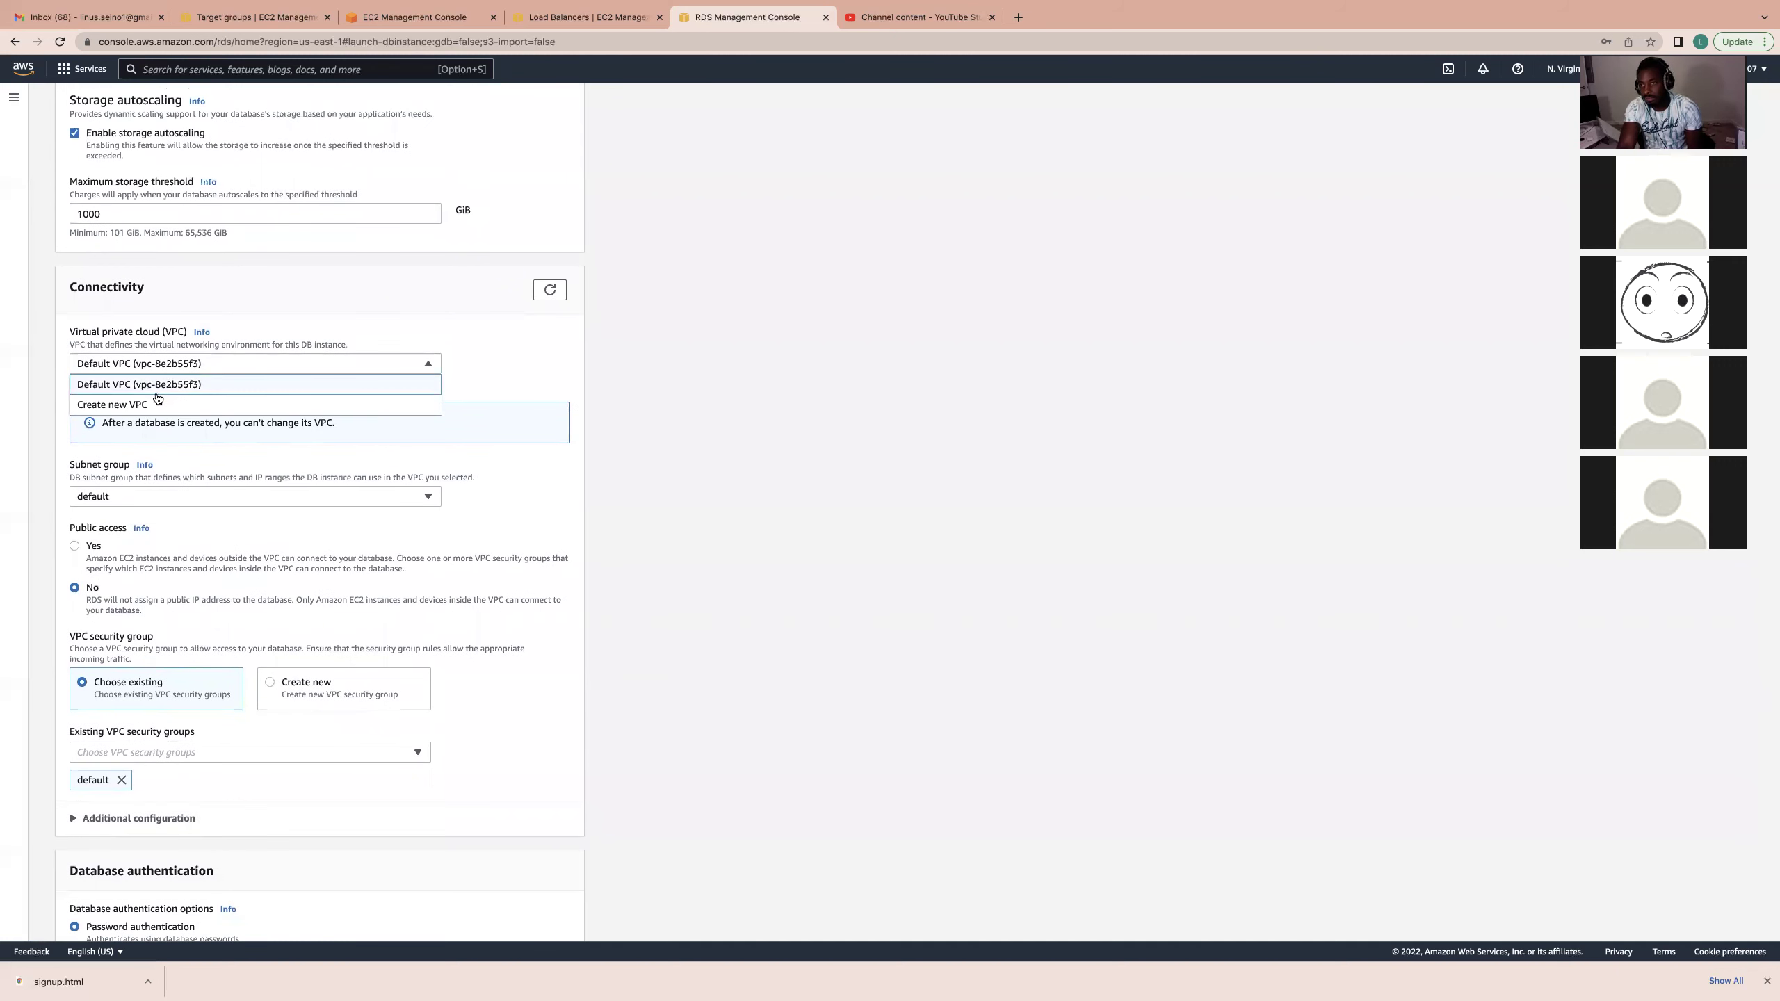
pyautogui.scroll(-5, 212, 434)
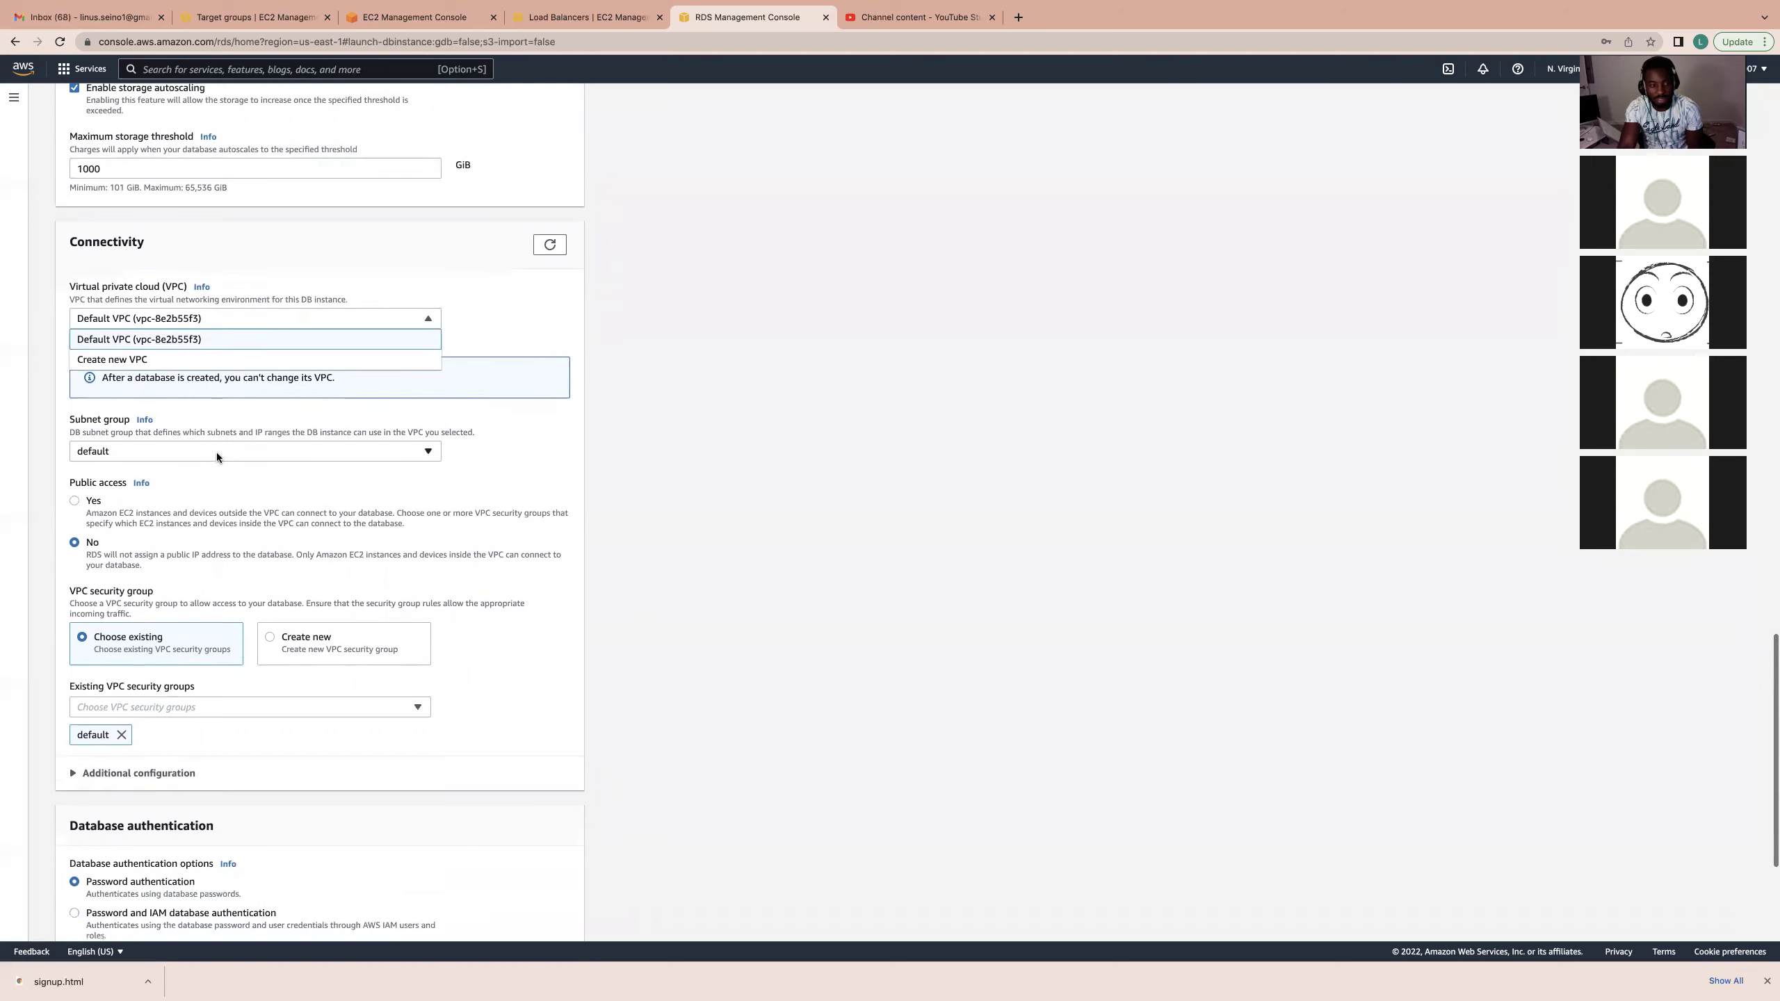
pyautogui.scroll(-1, 217, 449)
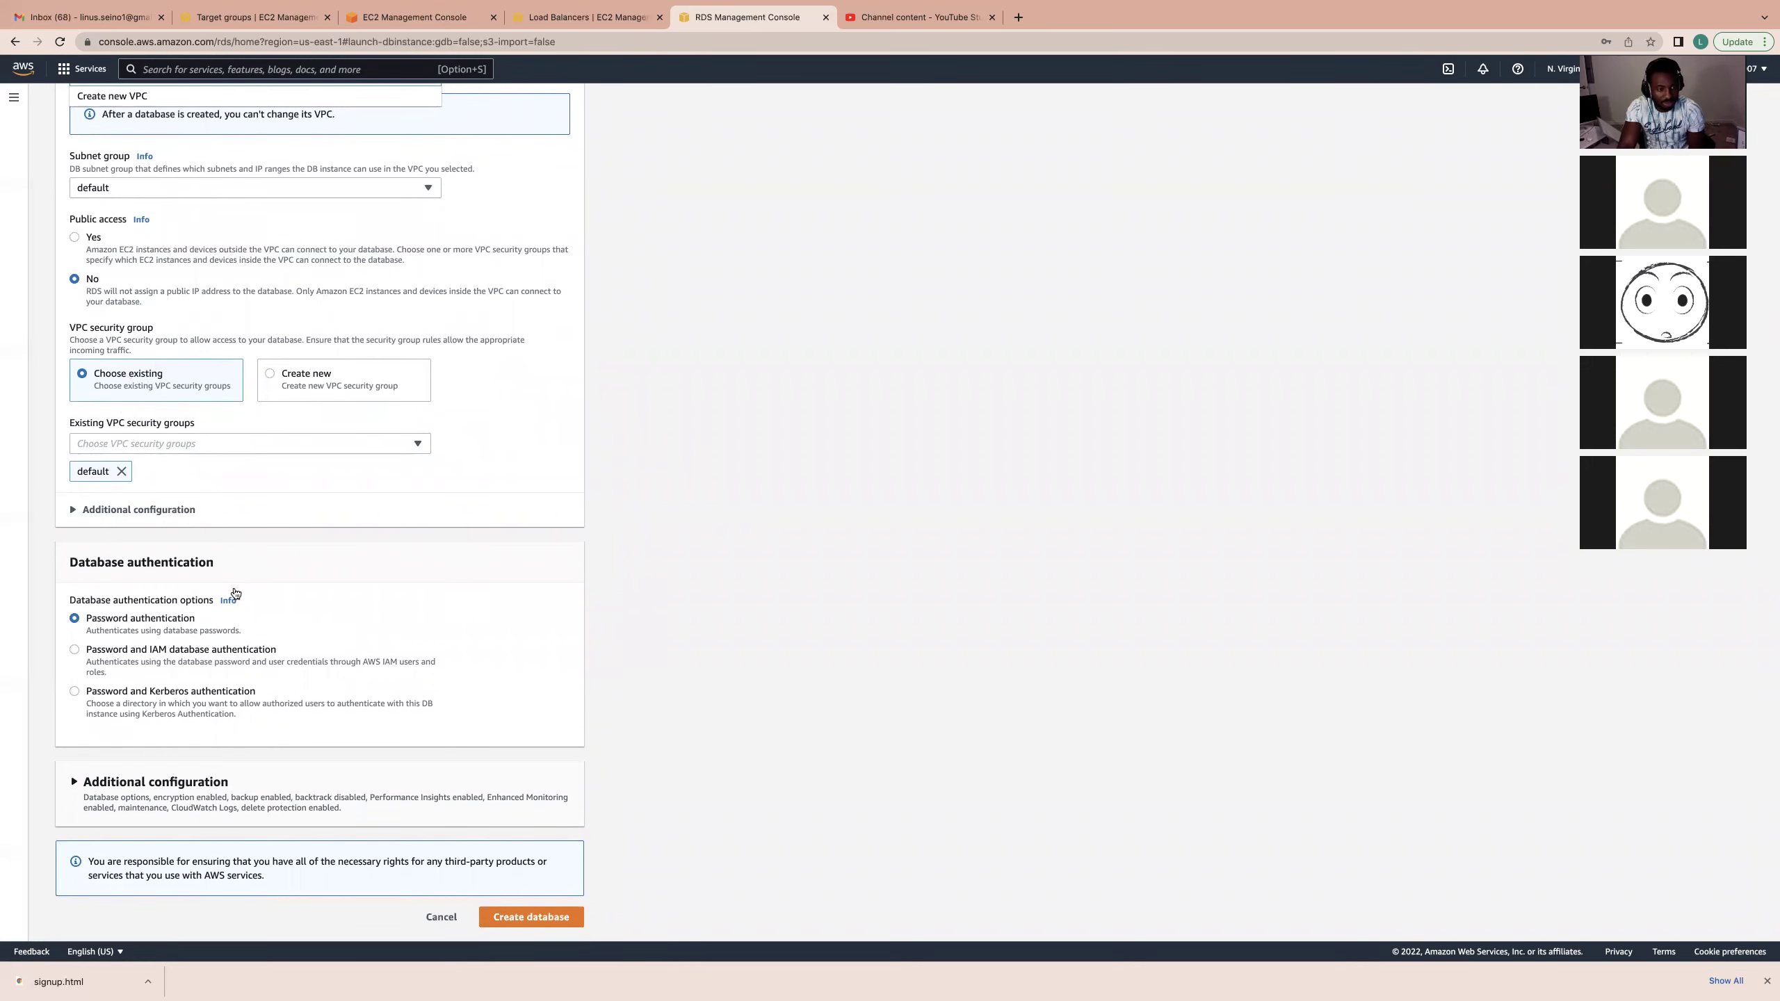
pyautogui.scroll(20, 231, 587)
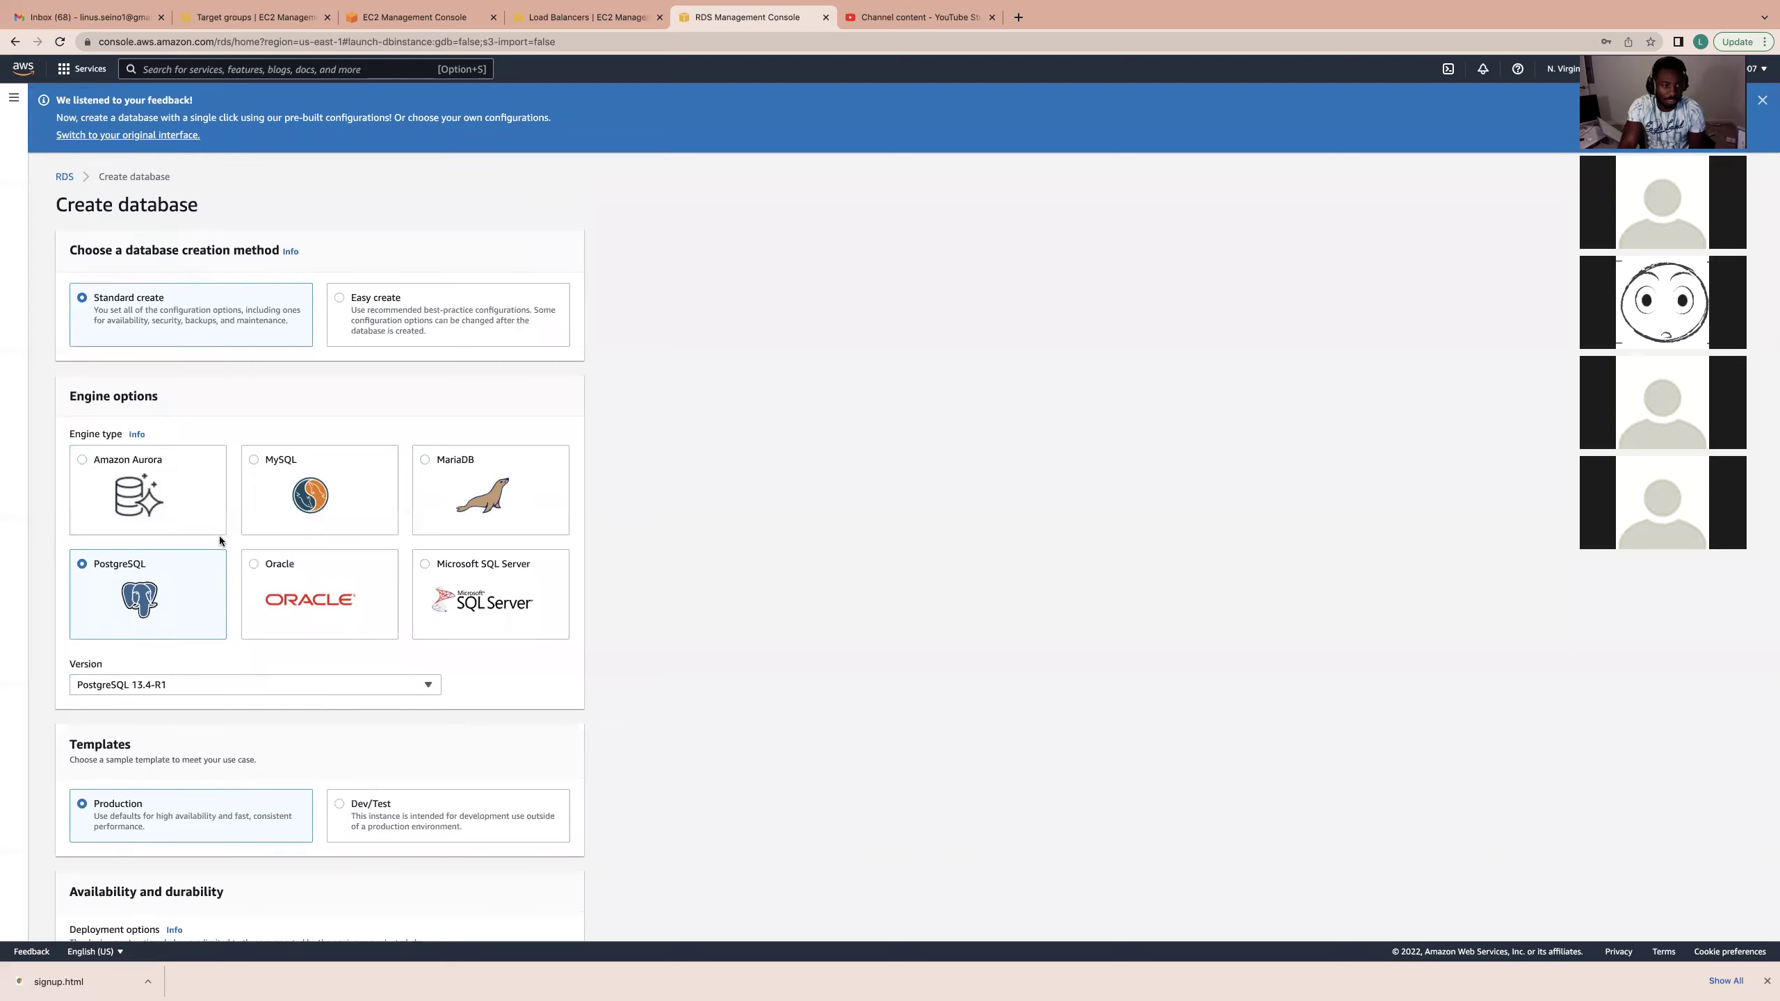
# Dismiss the master password suggestions and open the DB instance class dropdown.
pyautogui.scroll(-10, 220, 535)
pyautogui.scroll(2, 128, 372)
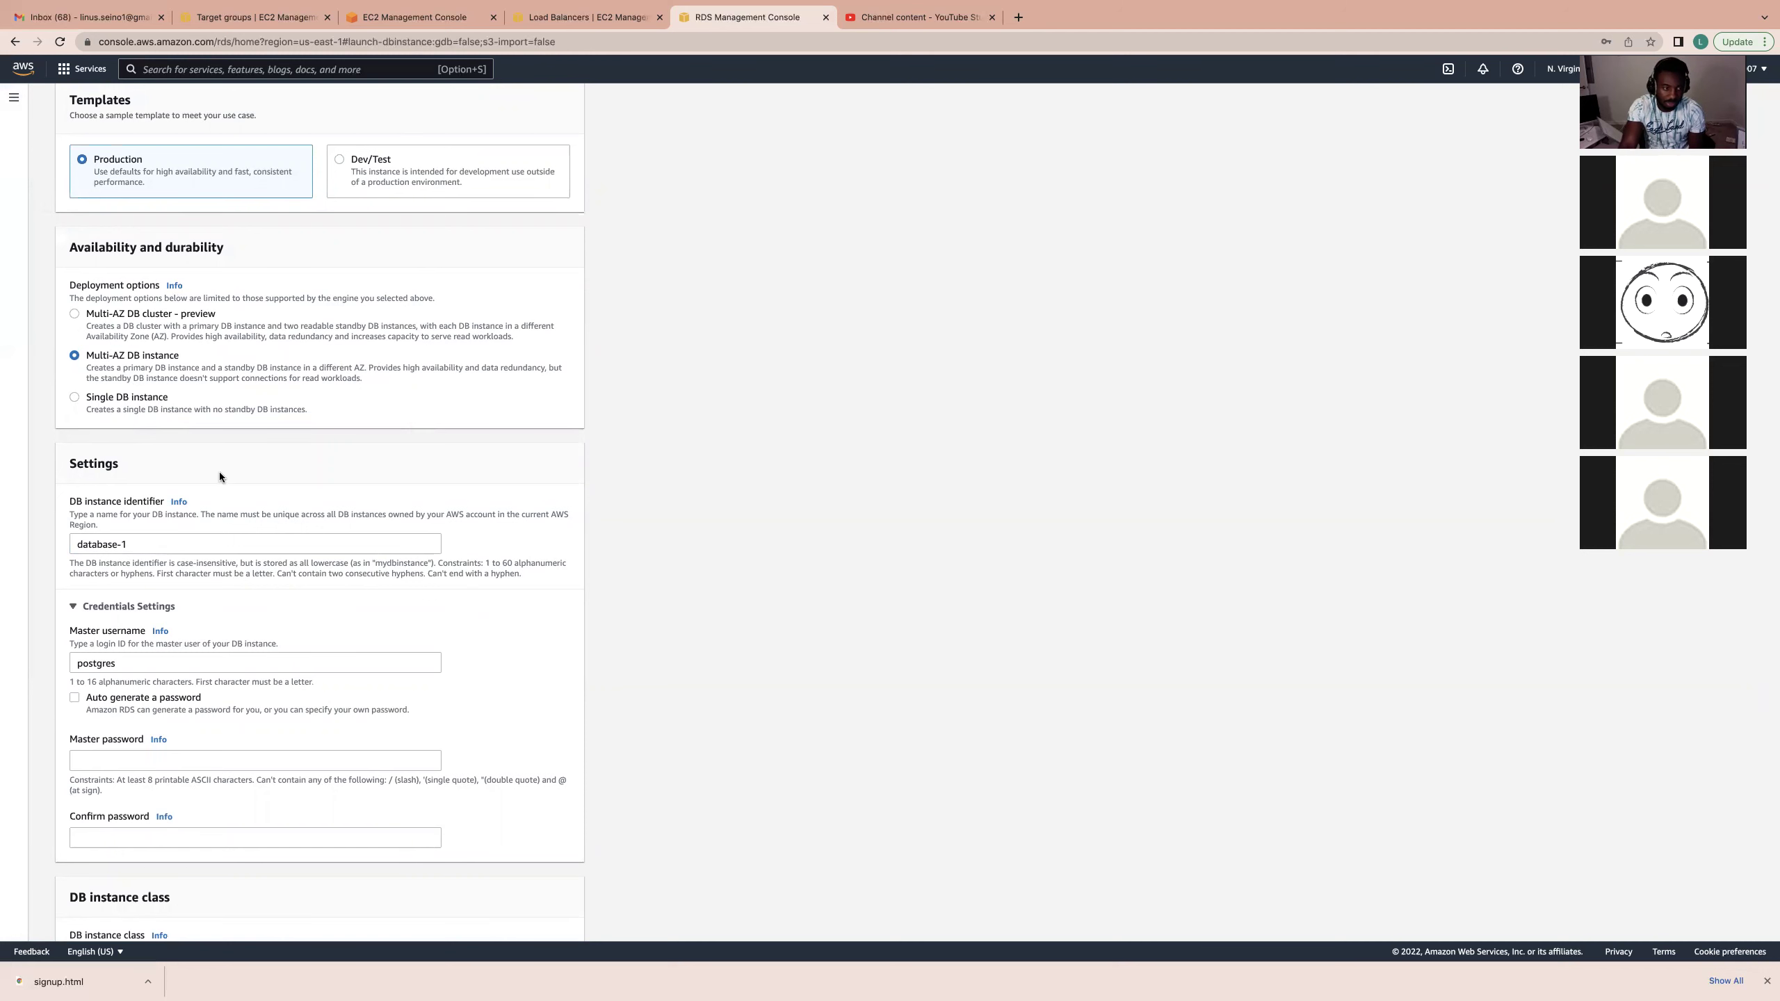
pyautogui.scroll(-4, 220, 478)
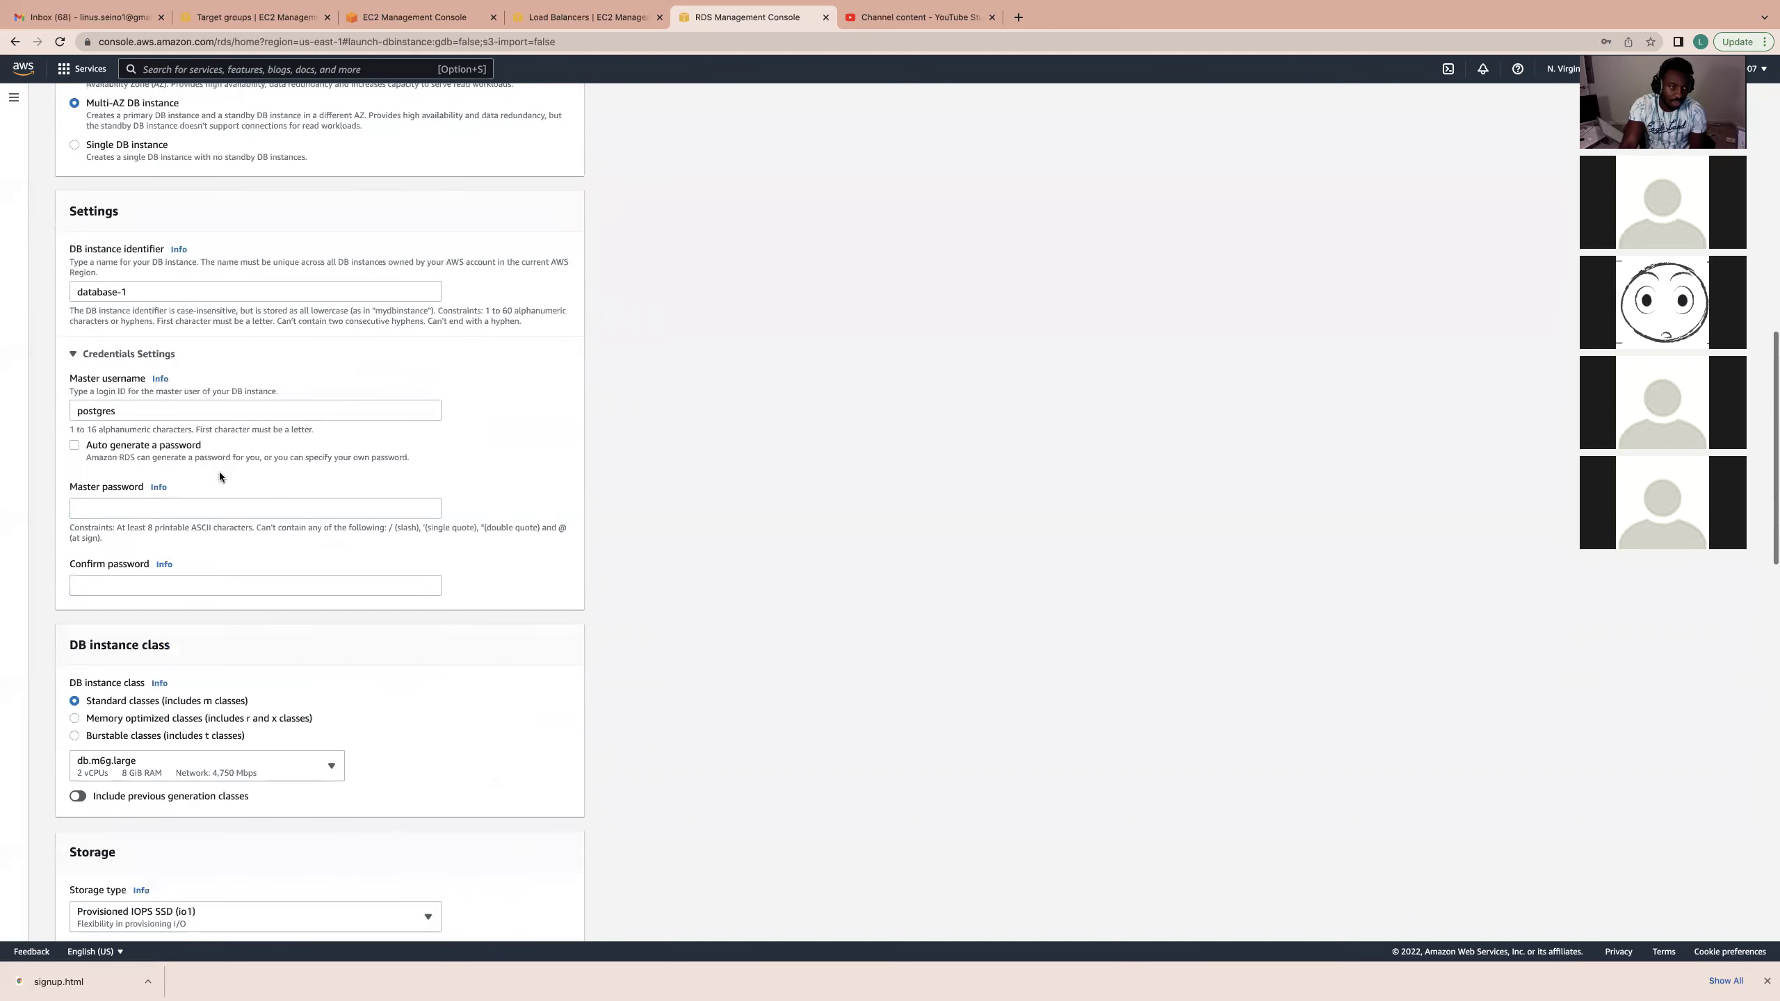
pyautogui.click(167, 512)
pyautogui.click(359, 560)
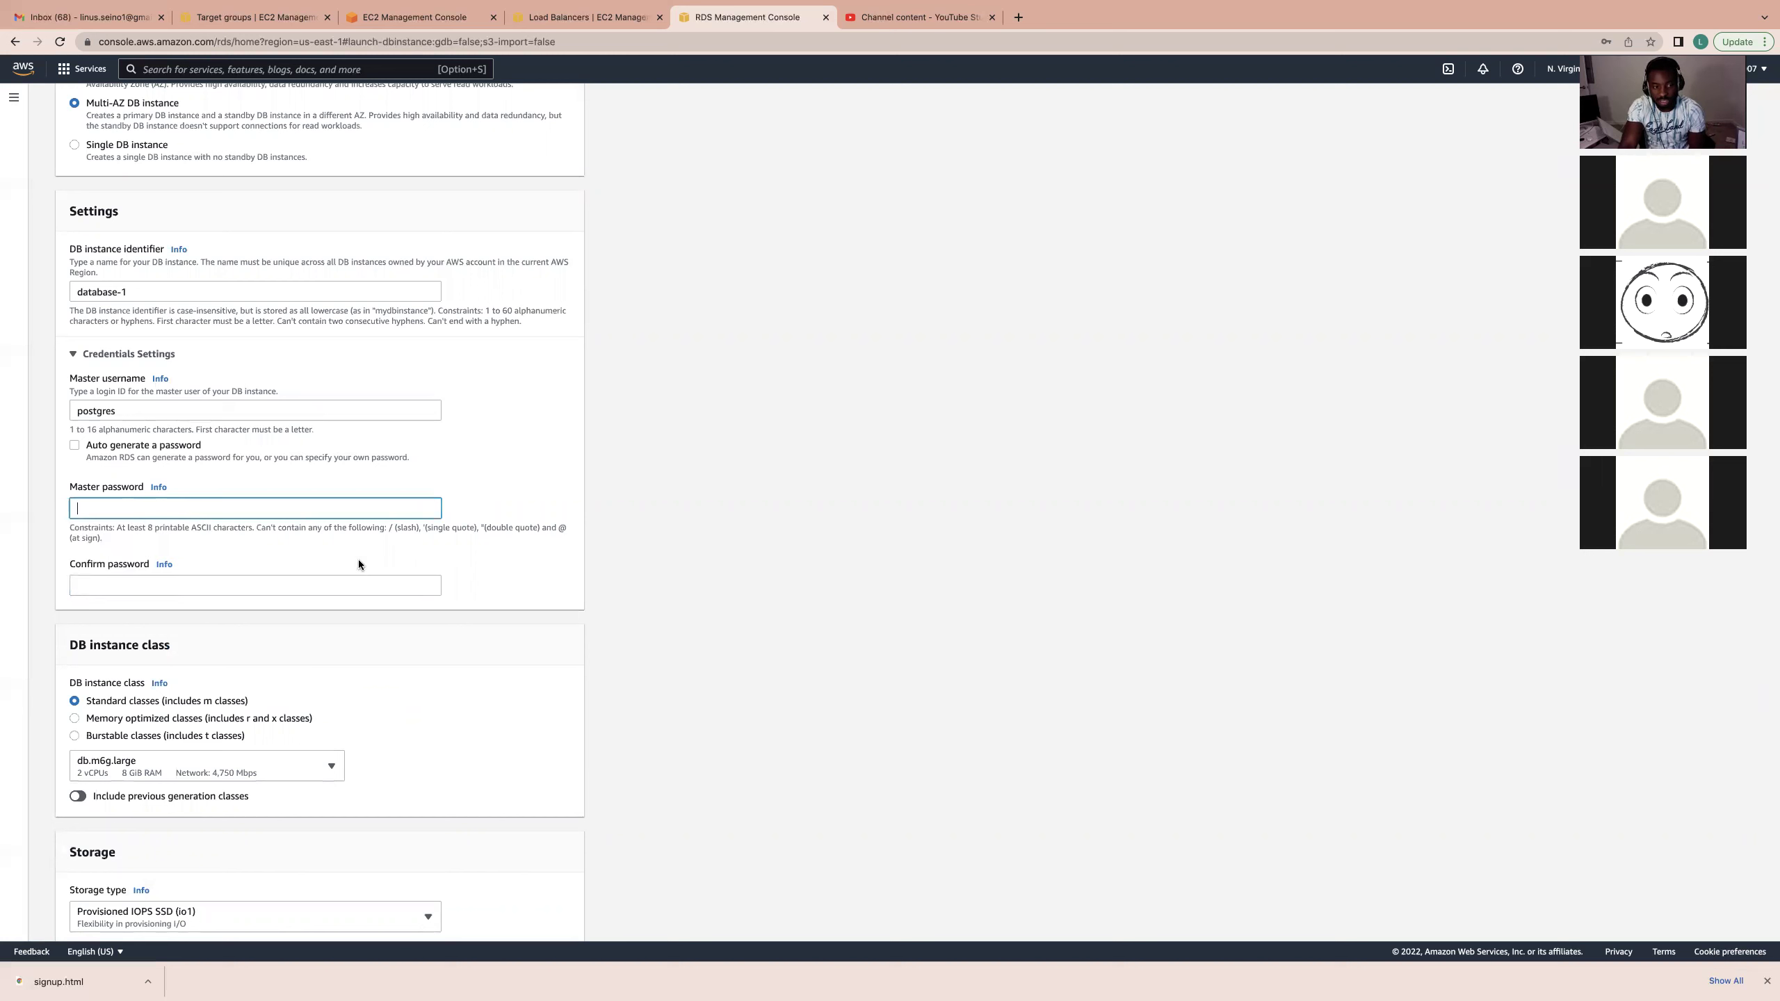
pyautogui.scroll(-1, 192, 628)
pyautogui.scroll(-4, 247, 631)
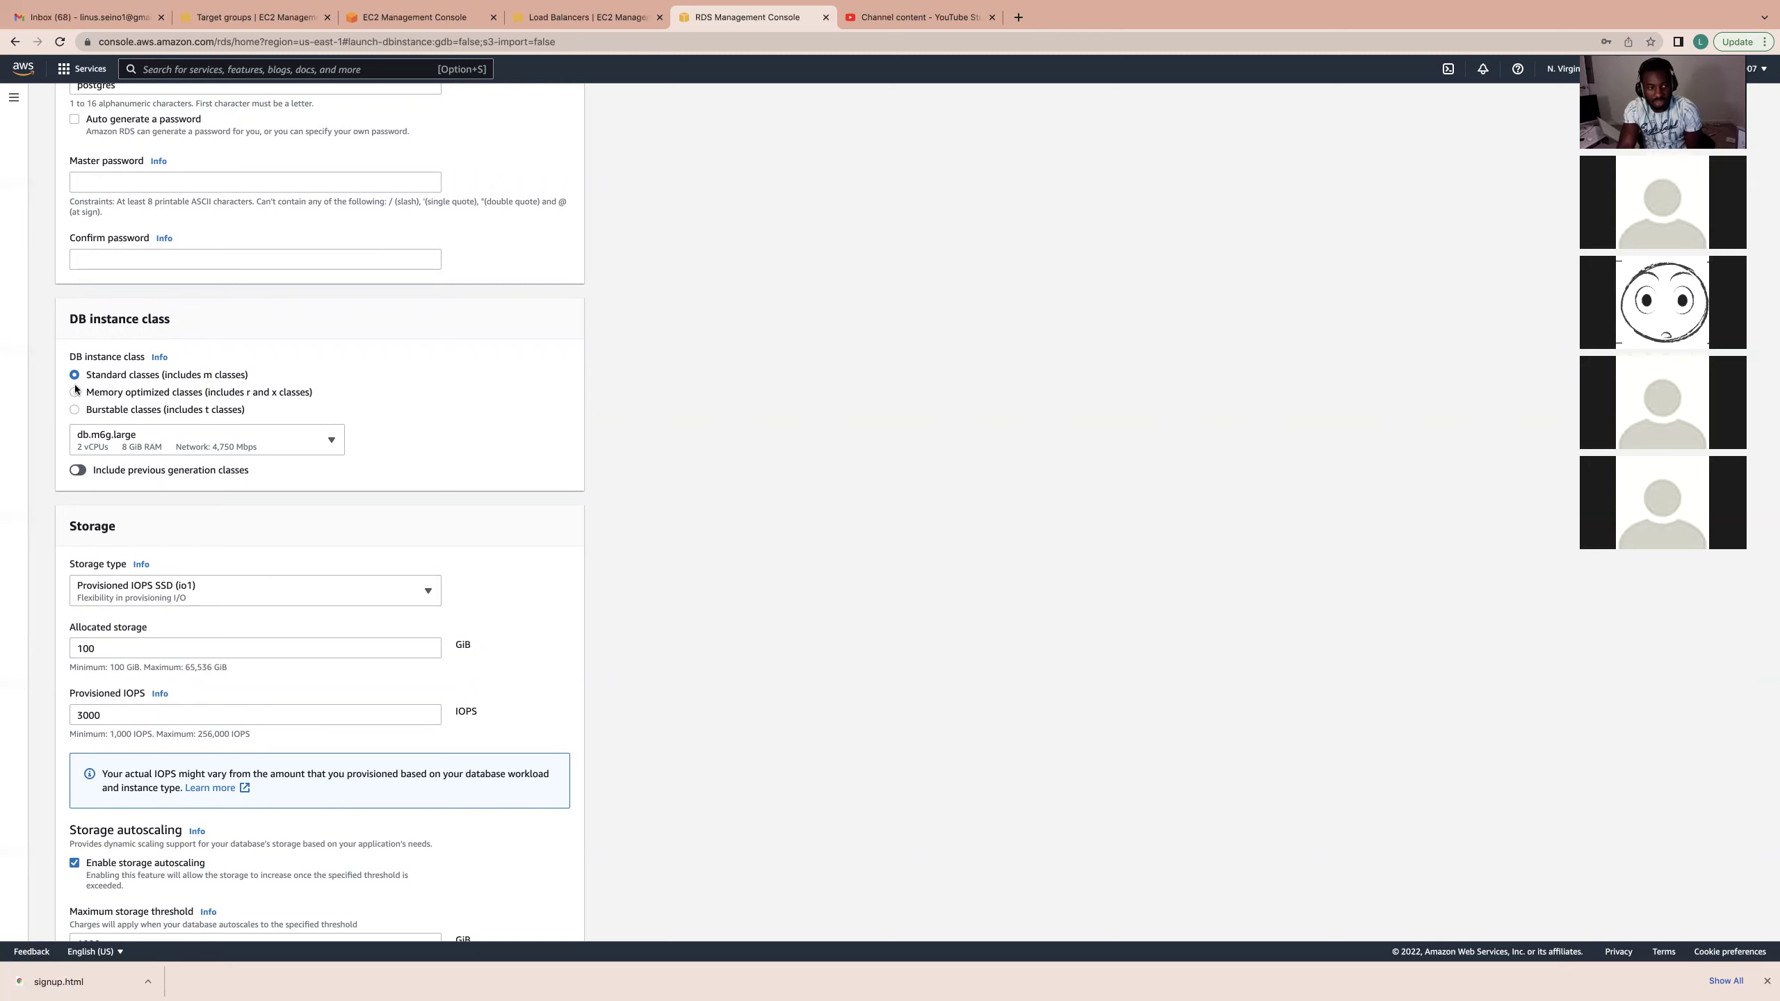
pyautogui.click(100, 448)
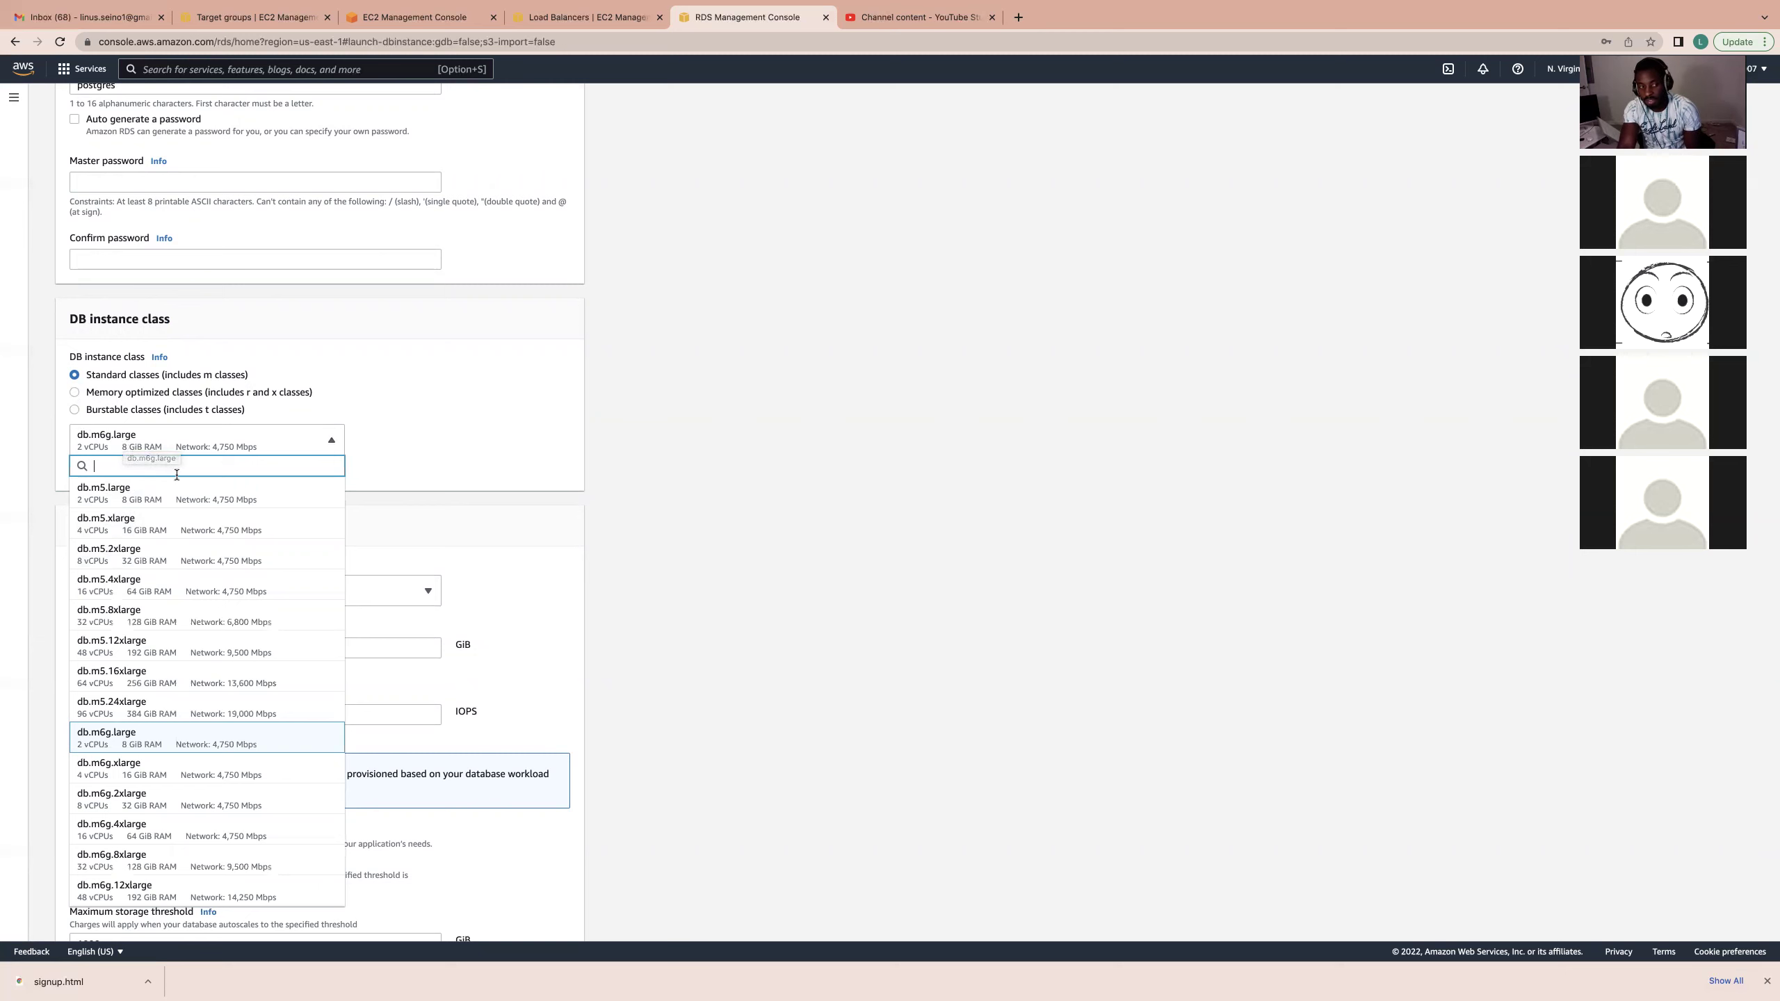
# Leave the instance class unchanged and keep Provisioned IOPS SSD (io1) storage at 3000 IOPS.
pyautogui.click(423, 429)
pyautogui.scroll(-2, 170, 504)
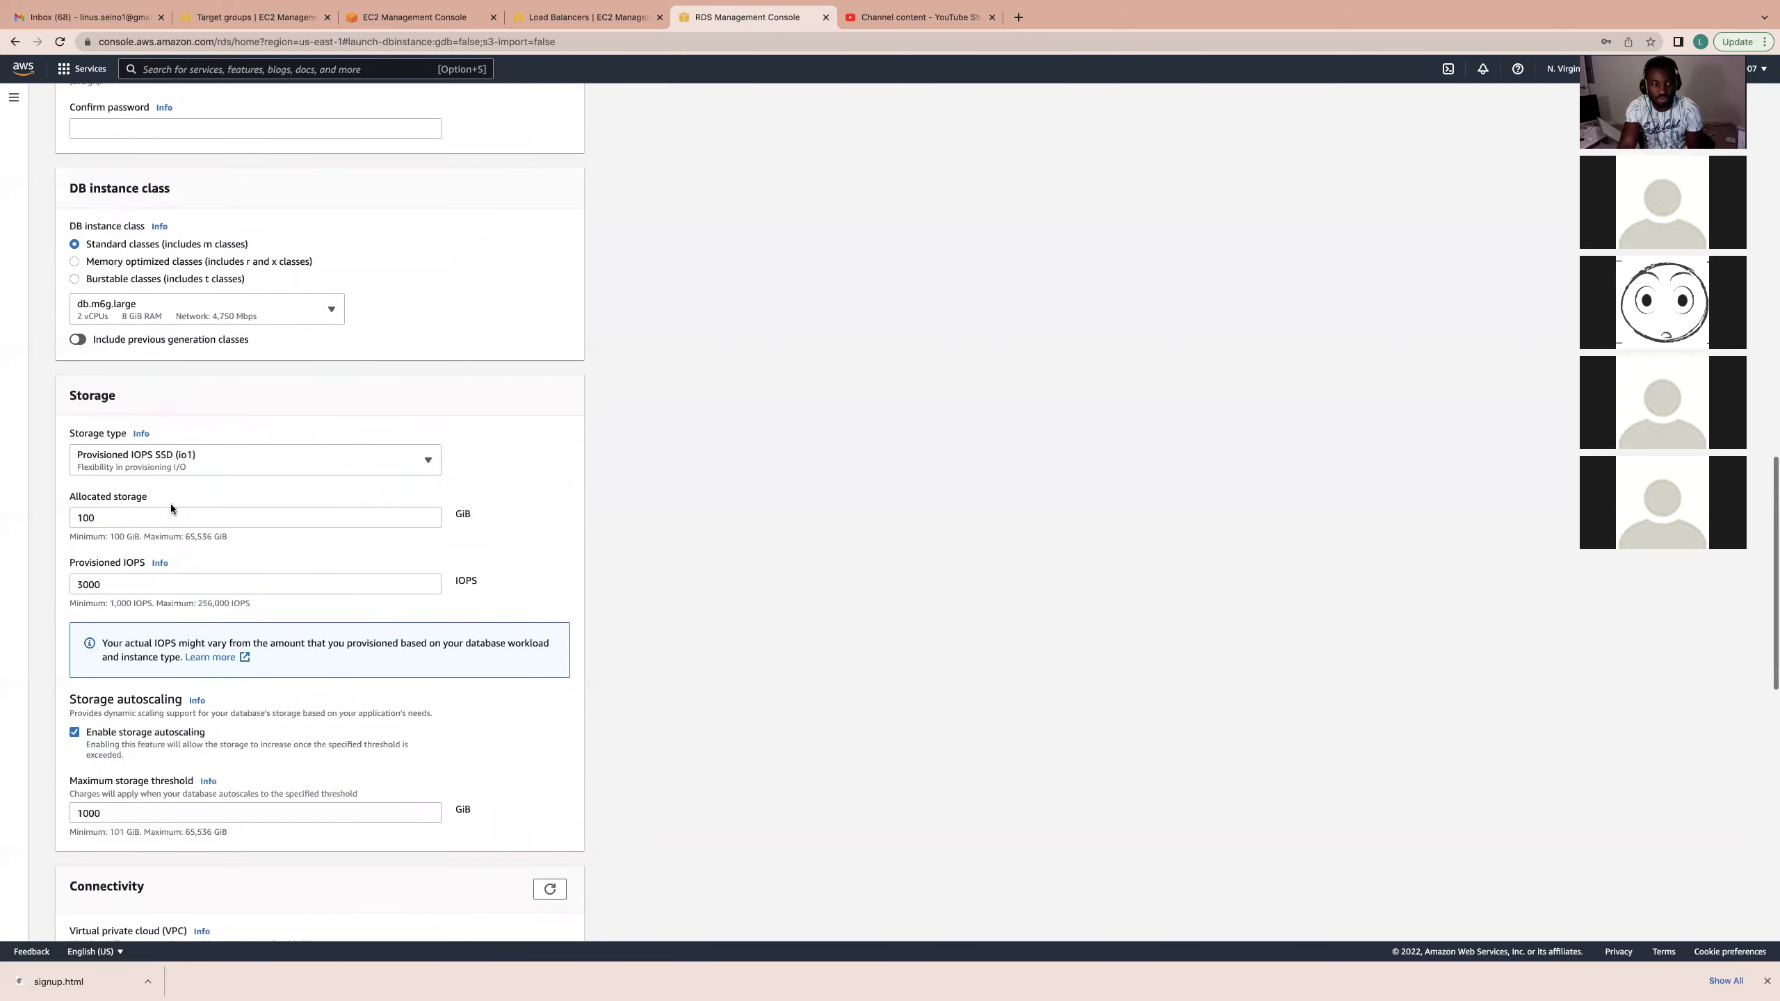
pyautogui.scroll(-2, 170, 504)
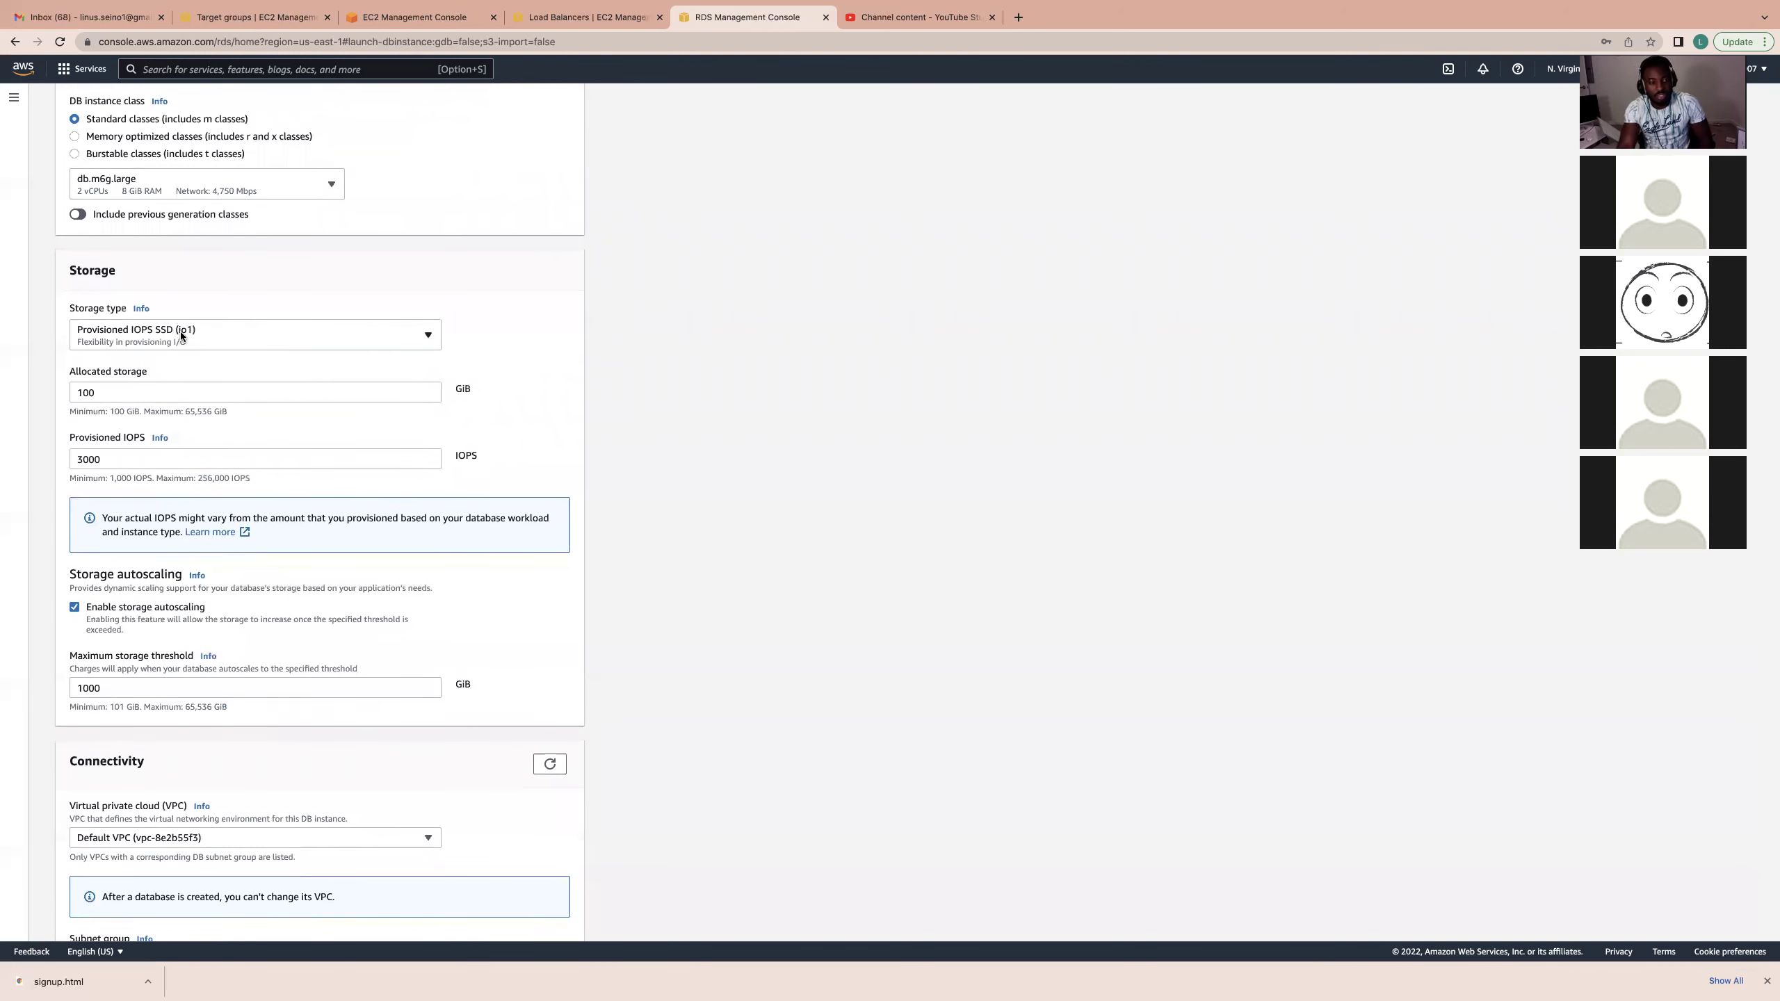
pyautogui.click(217, 331)
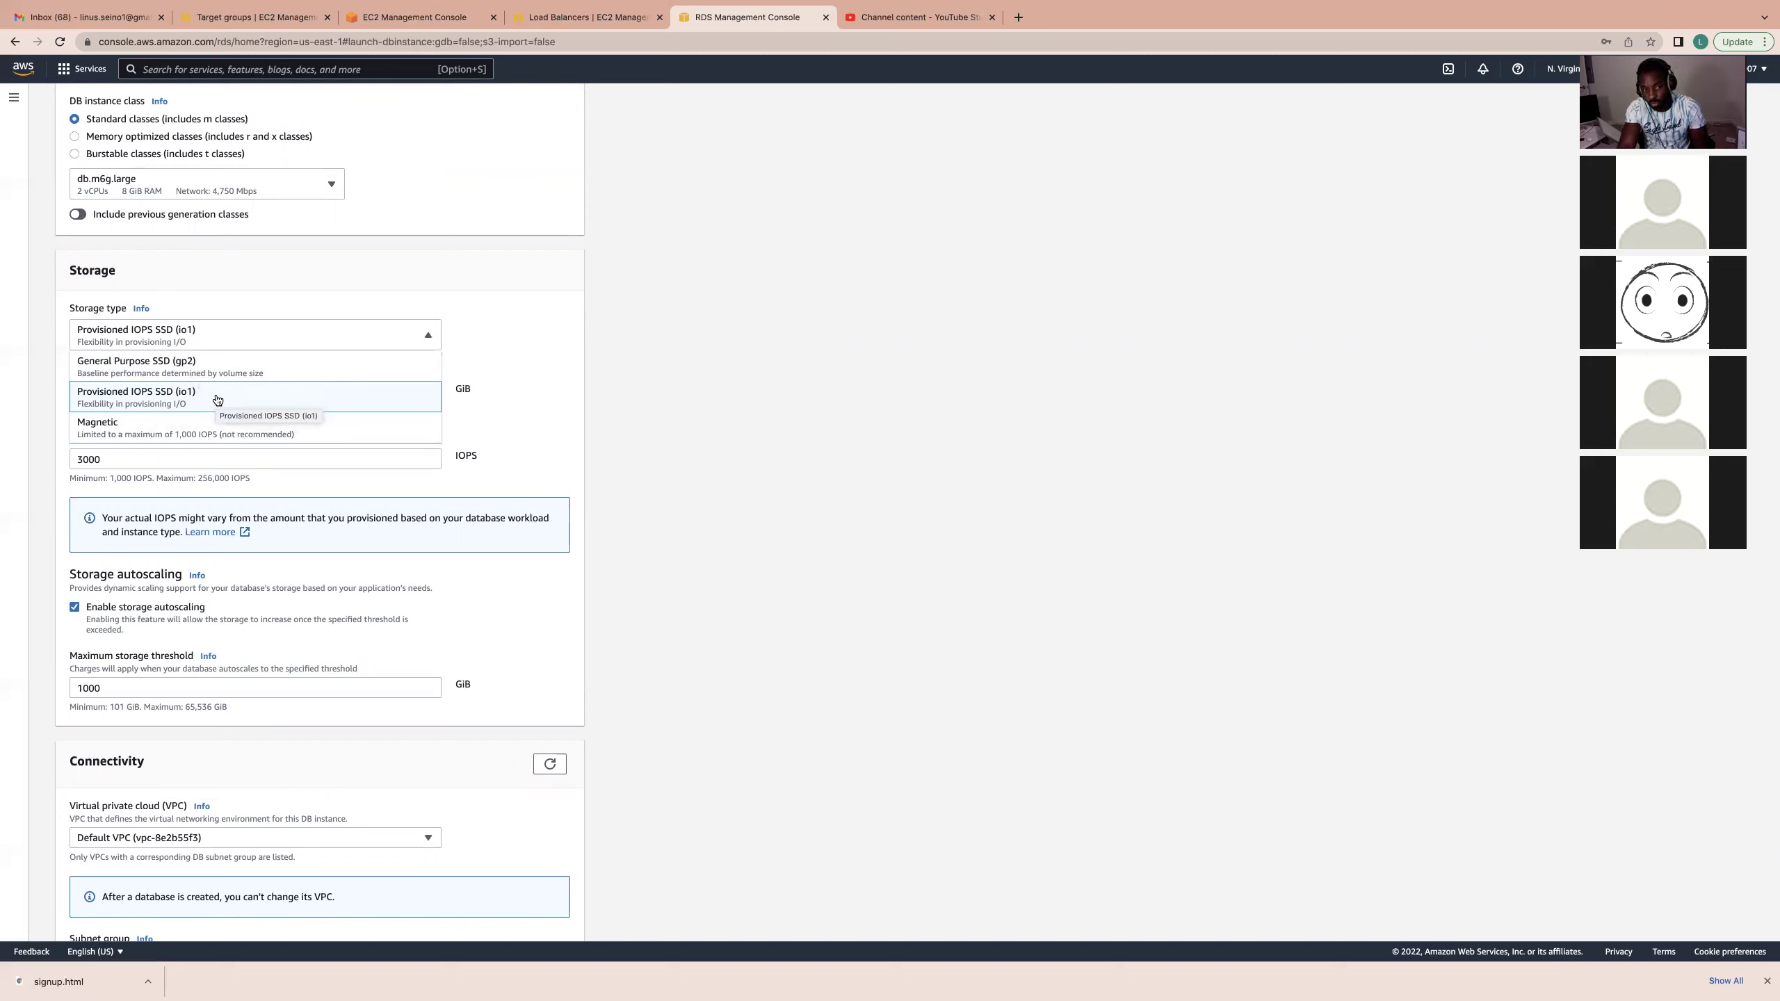
pyautogui.click(194, 393)
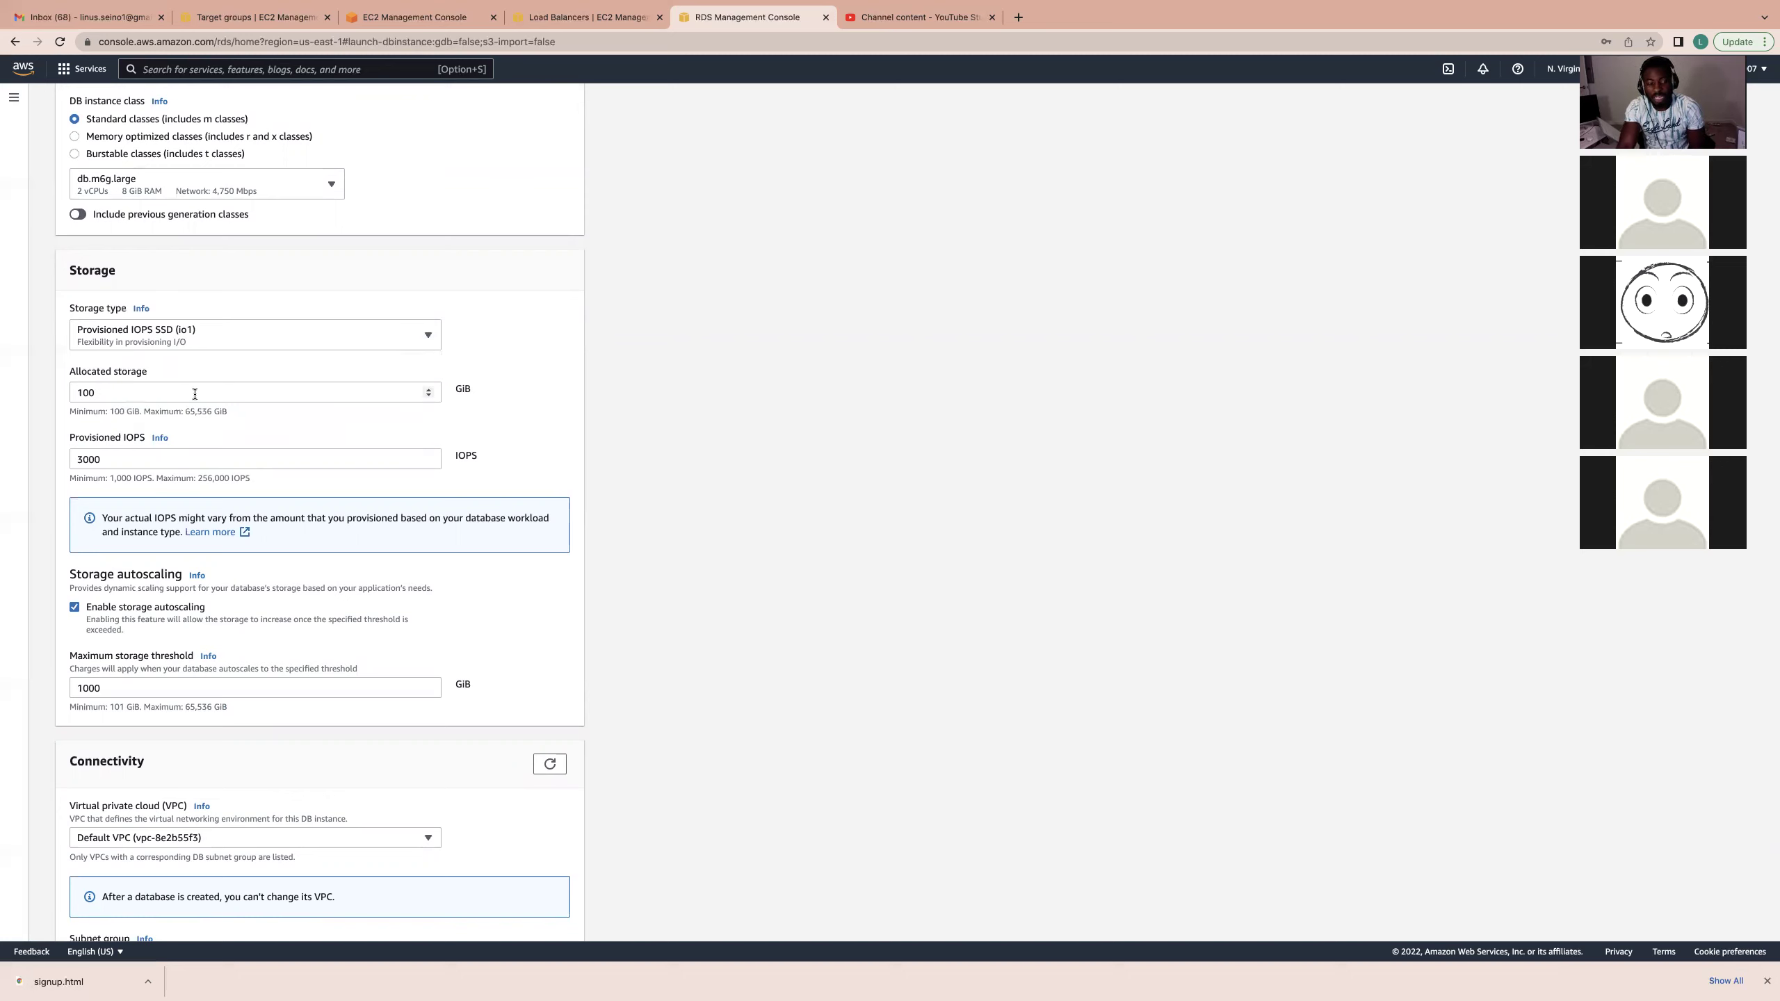
pyautogui.click(128, 391)
pyautogui.click(164, 344)
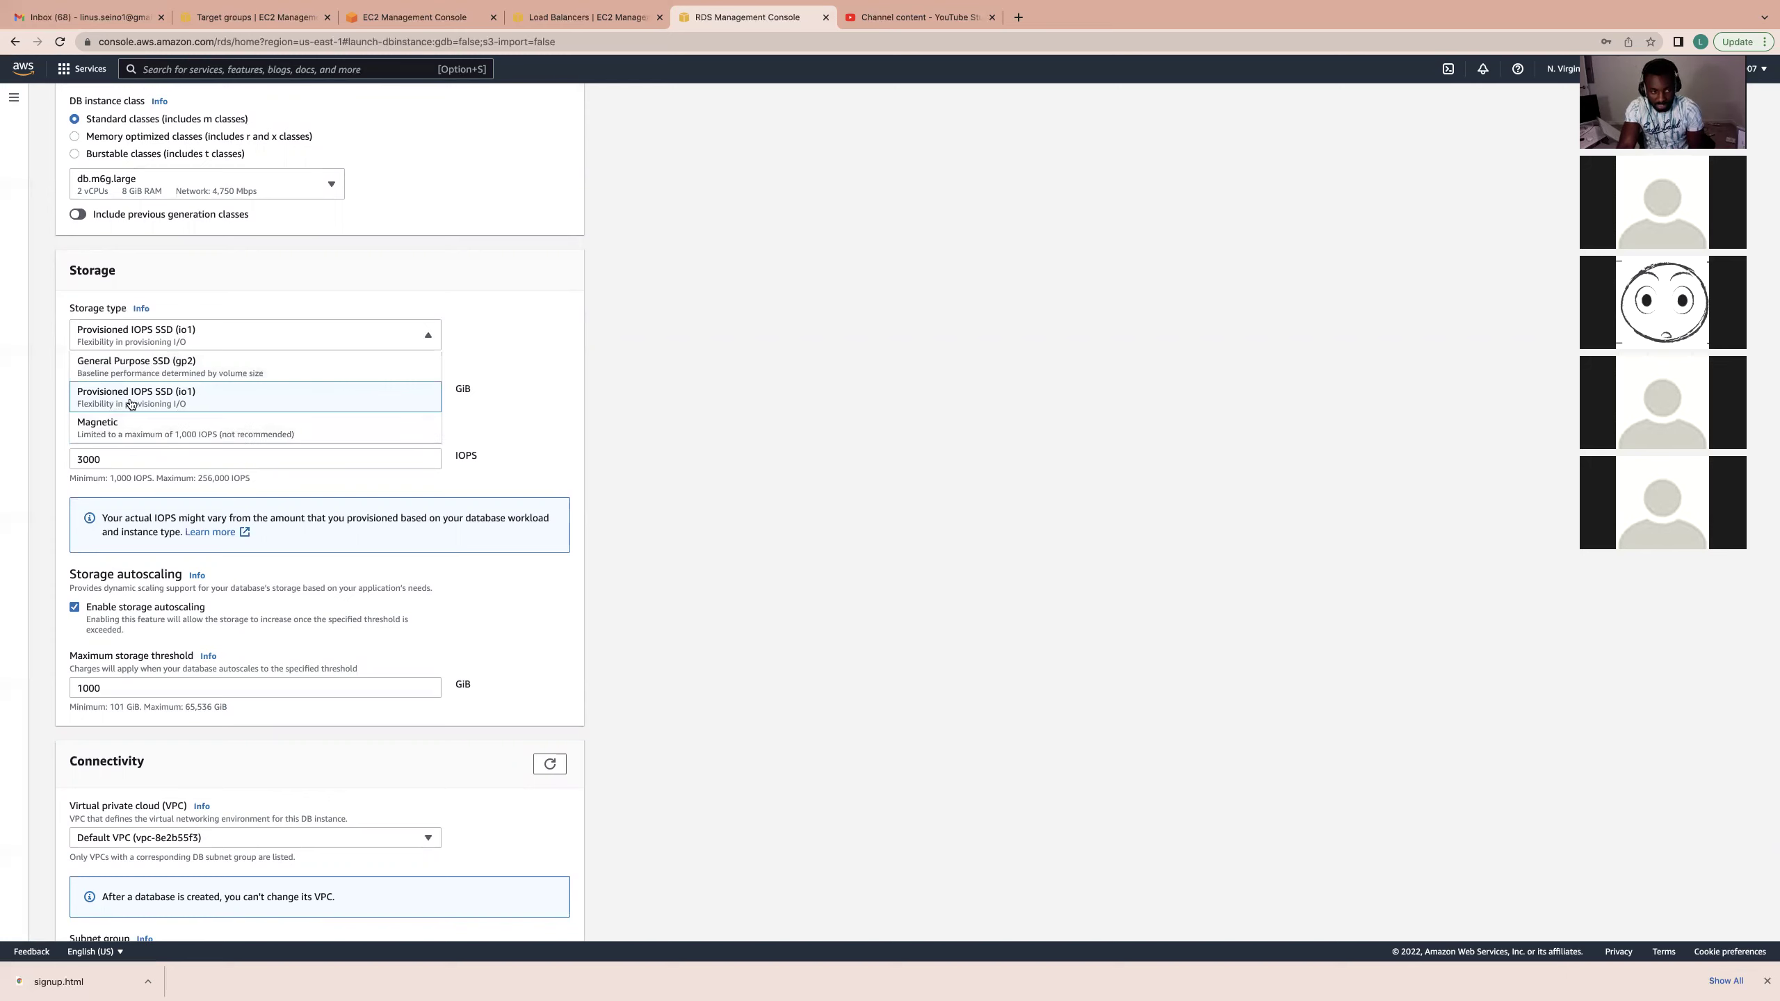
pyautogui.click(506, 318)
# Scroll down through the form and back up toward Engine options.
pyautogui.scroll(-1, 260, 487)
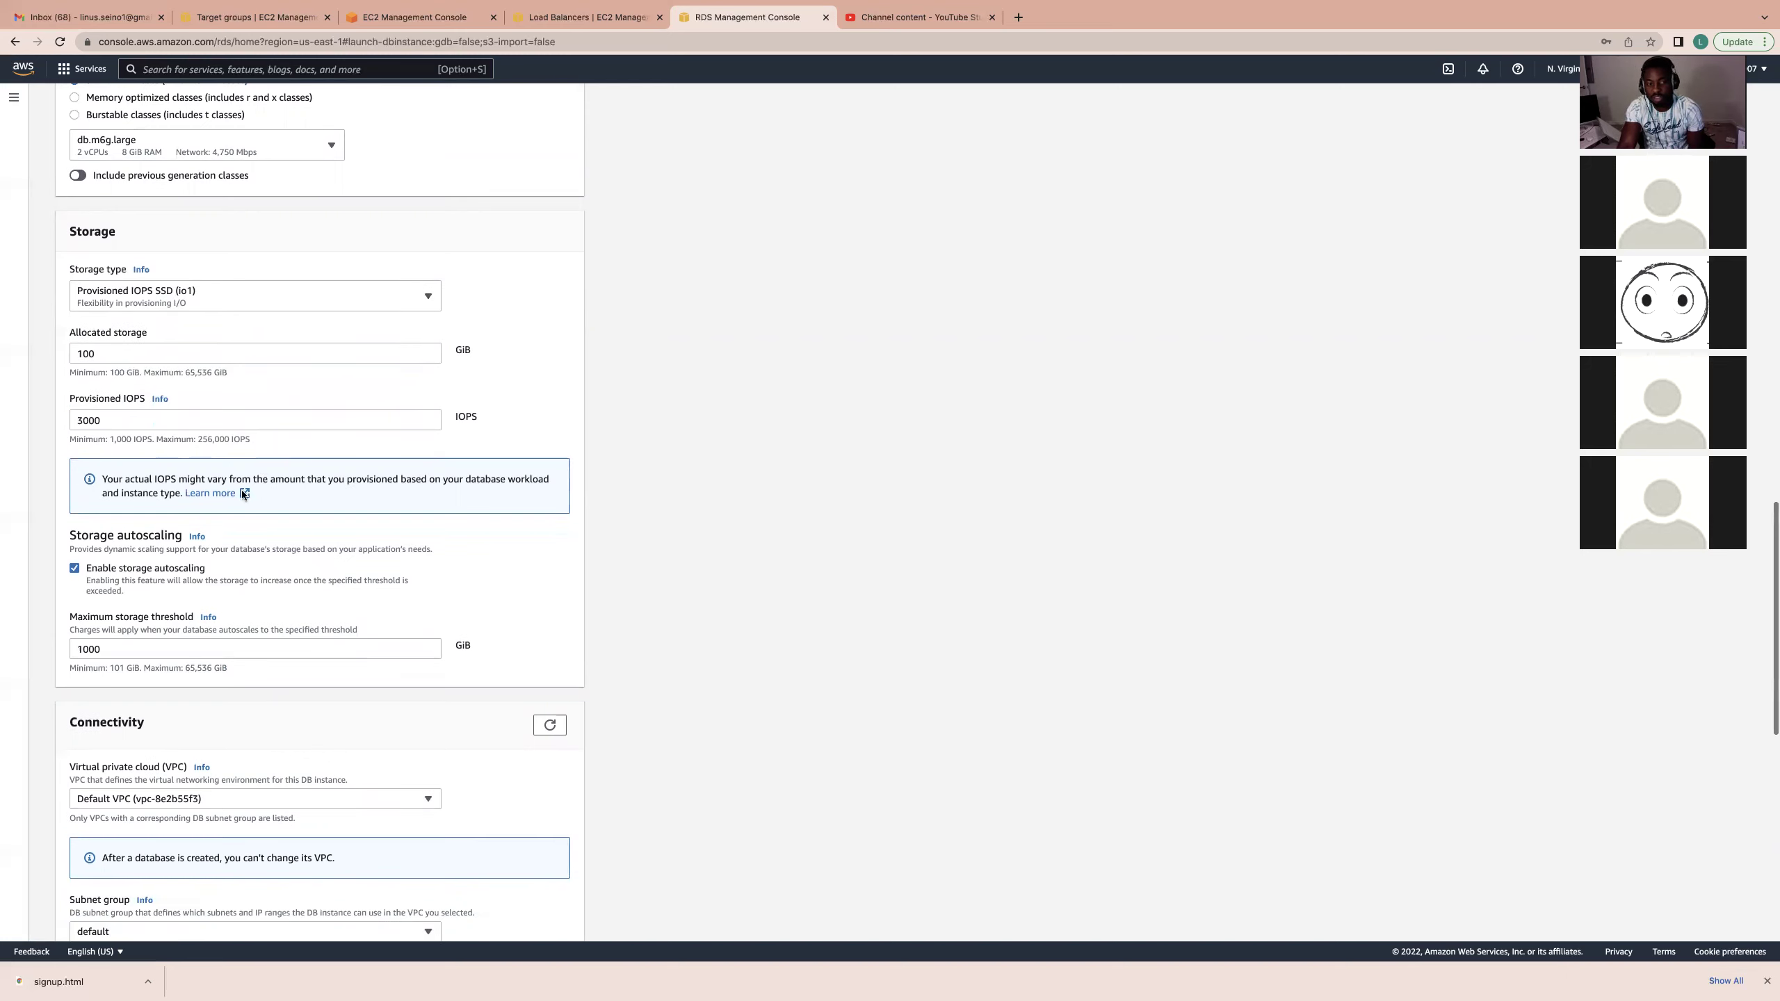
pyautogui.scroll(-2, 282, 537)
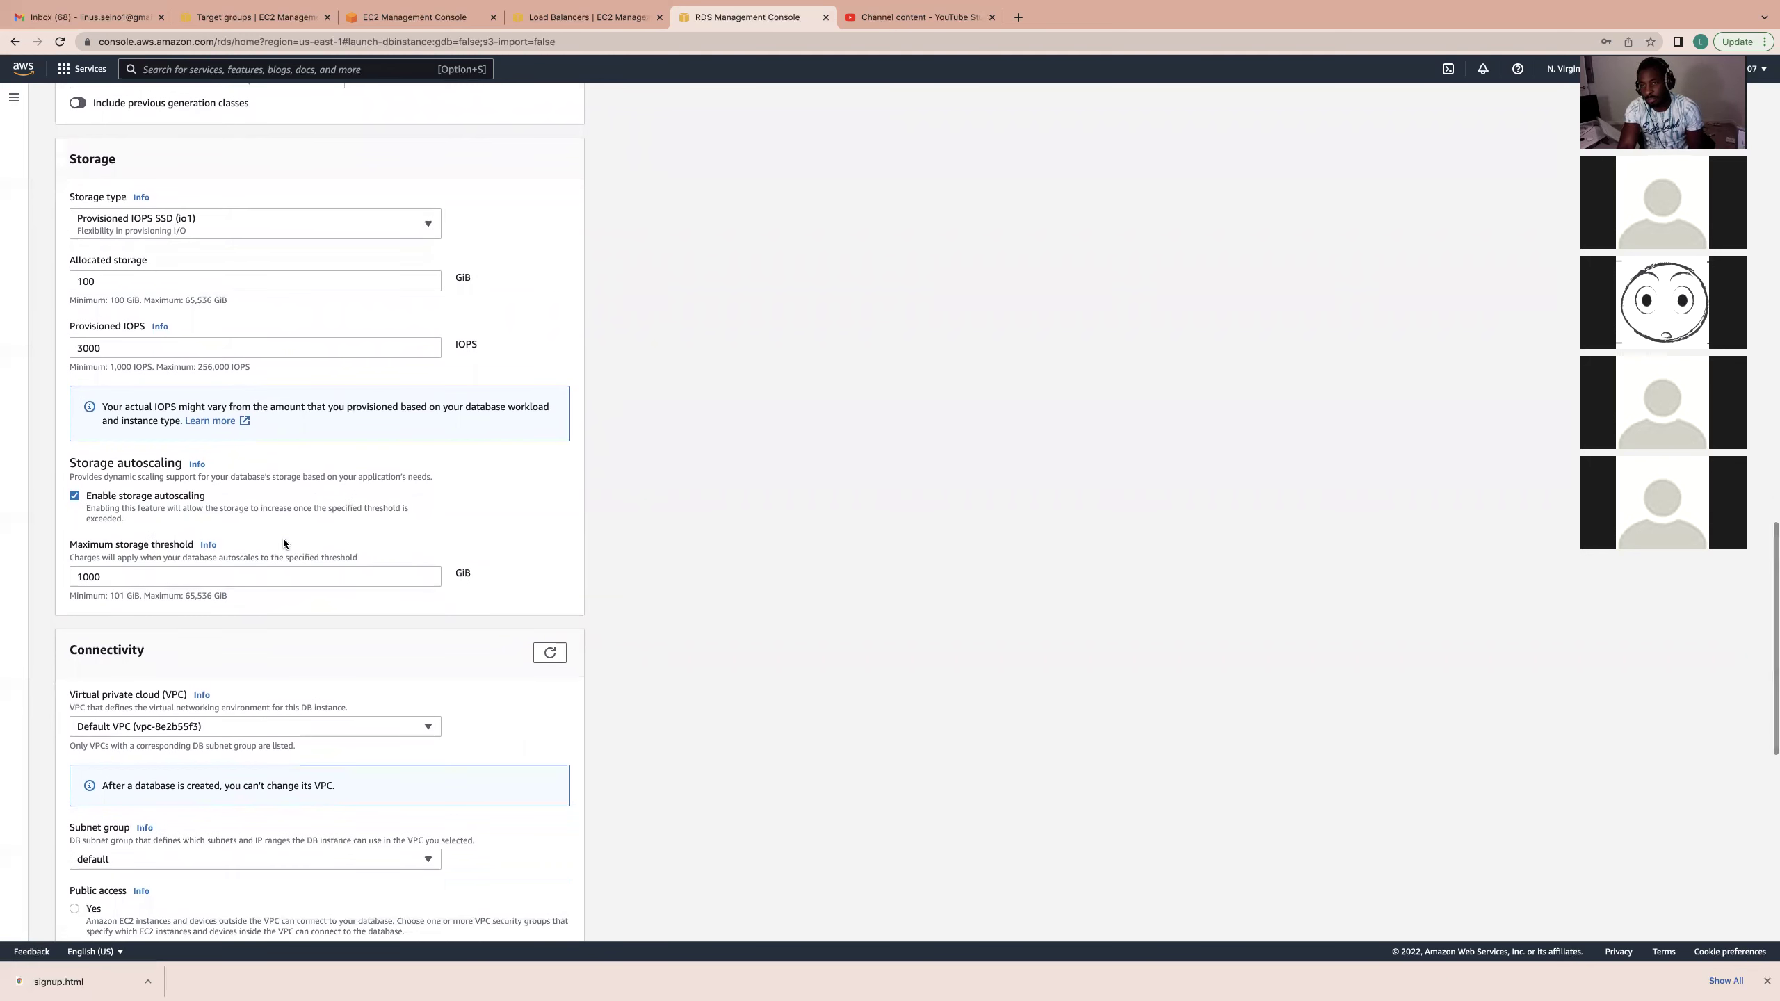
pyautogui.scroll(-1, 285, 541)
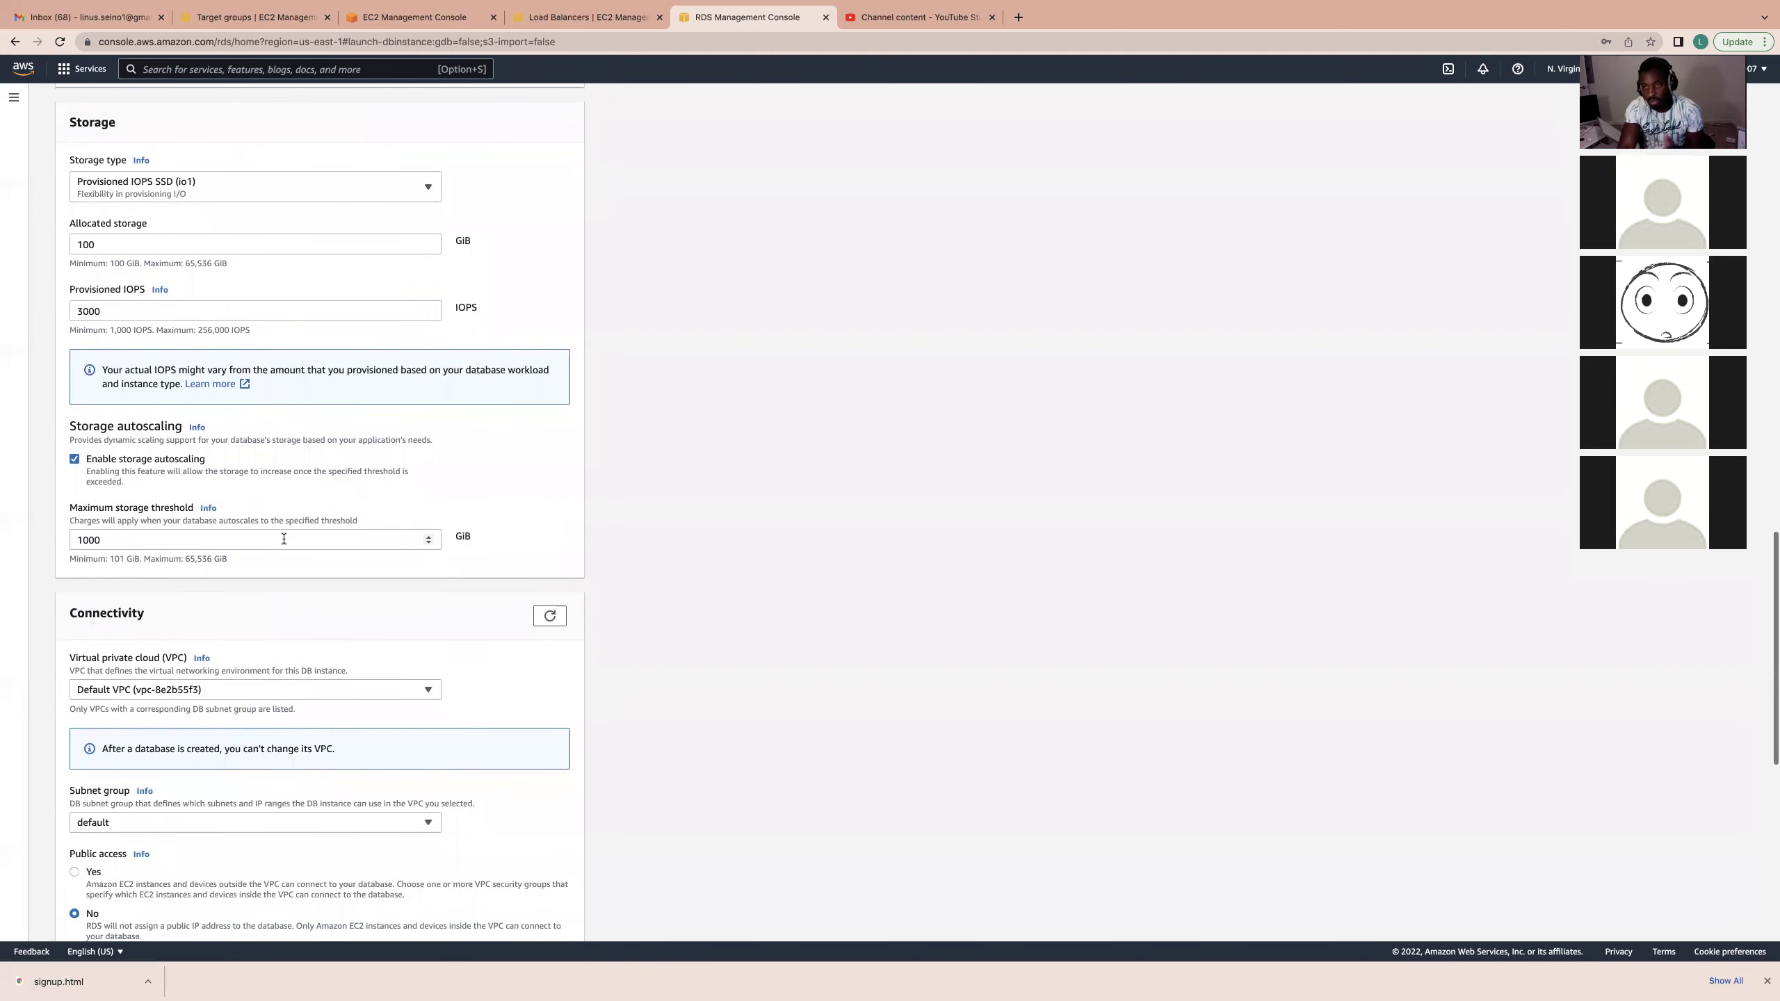
pyautogui.scroll(-4, 285, 555)
pyautogui.scroll(-10, 287, 583)
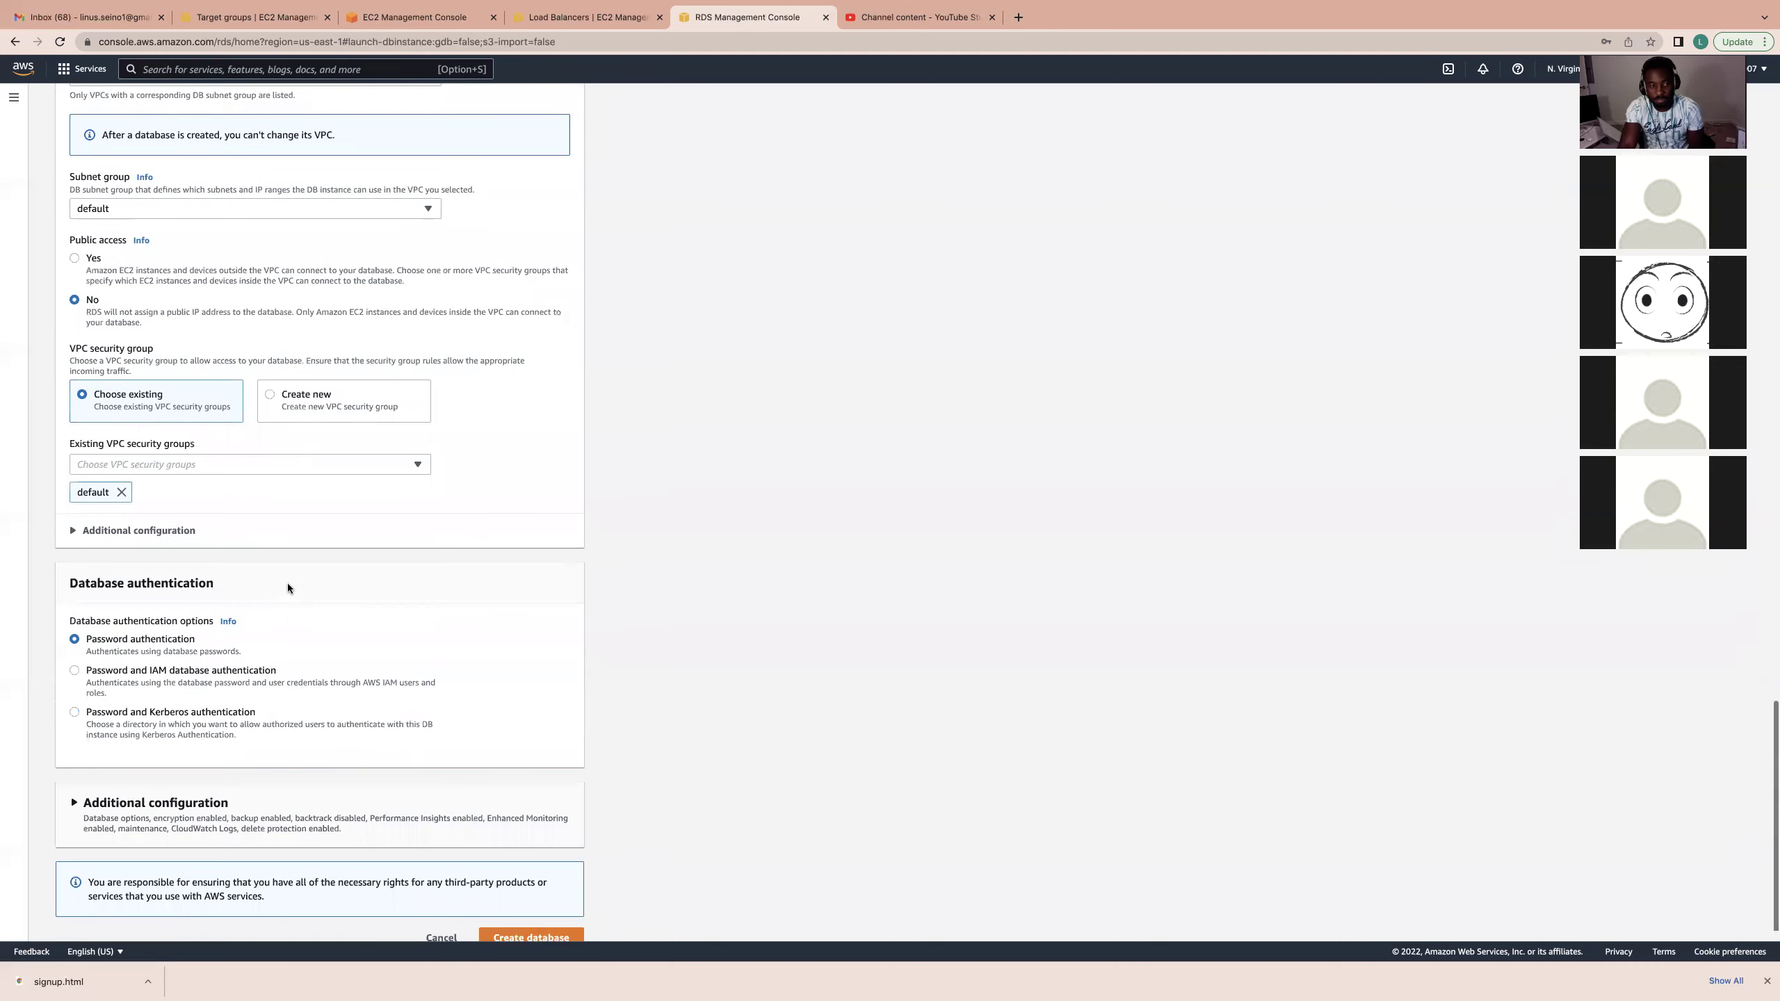
pyautogui.scroll(20, 286, 582)
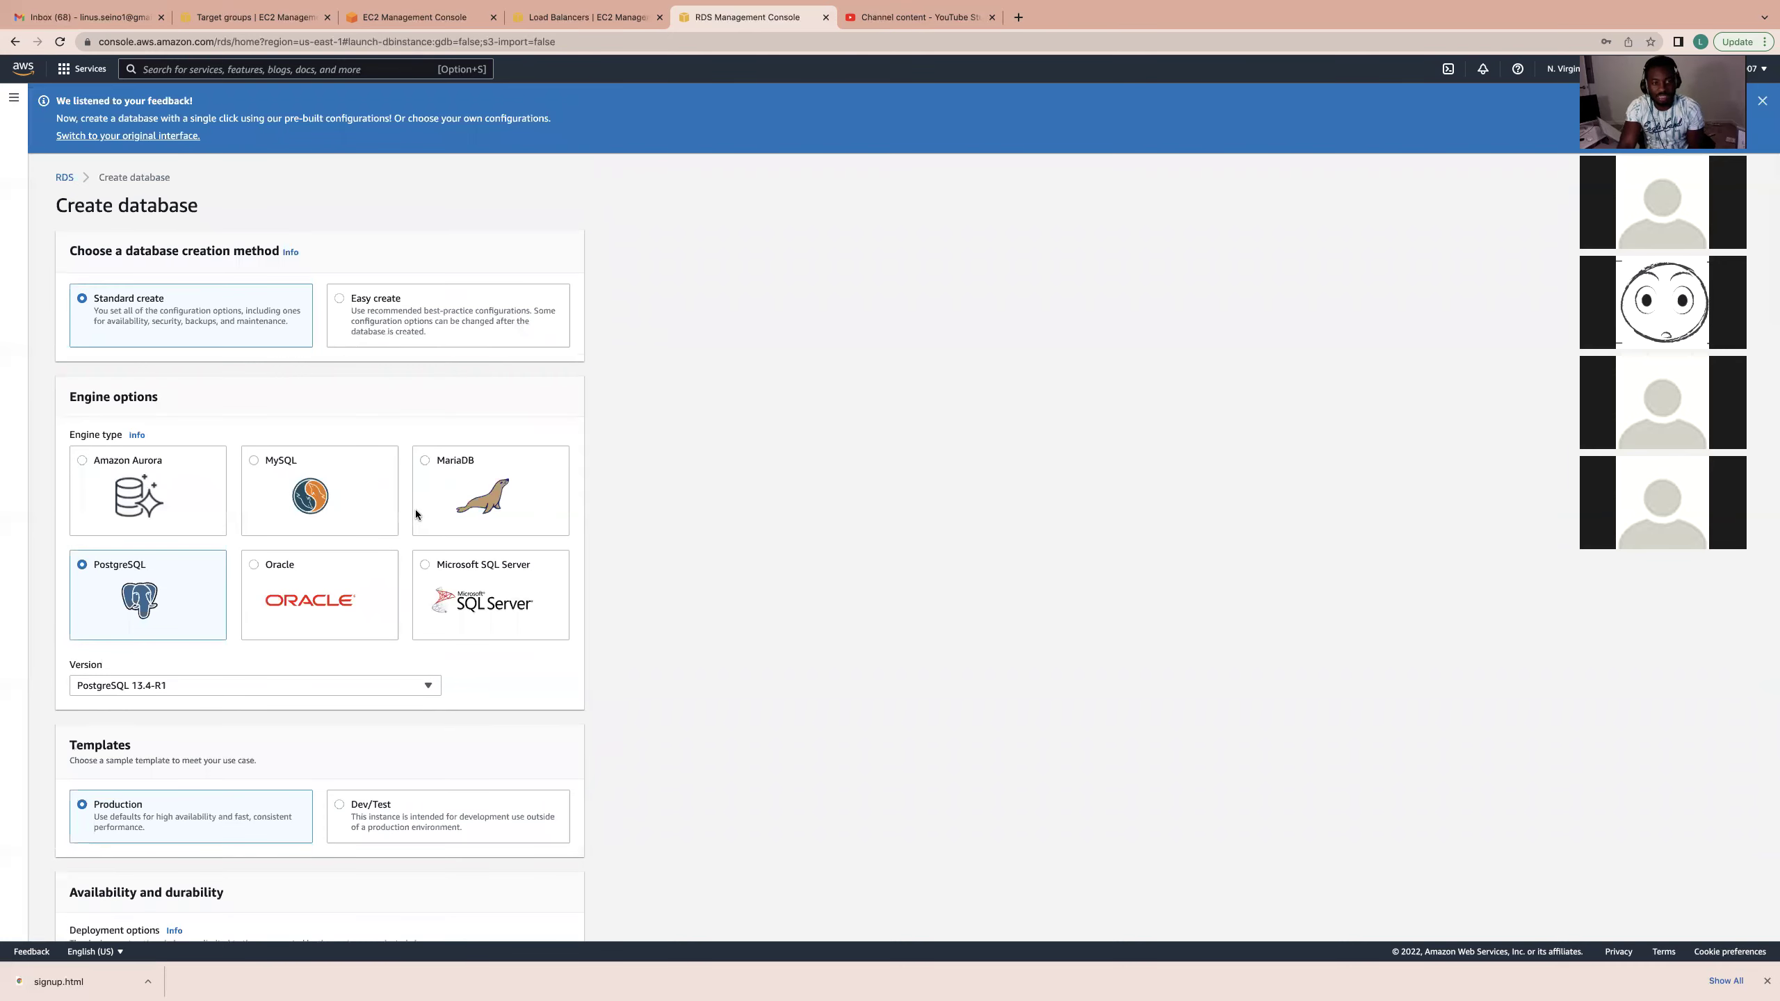
pyautogui.scroll(-20, 414, 508)
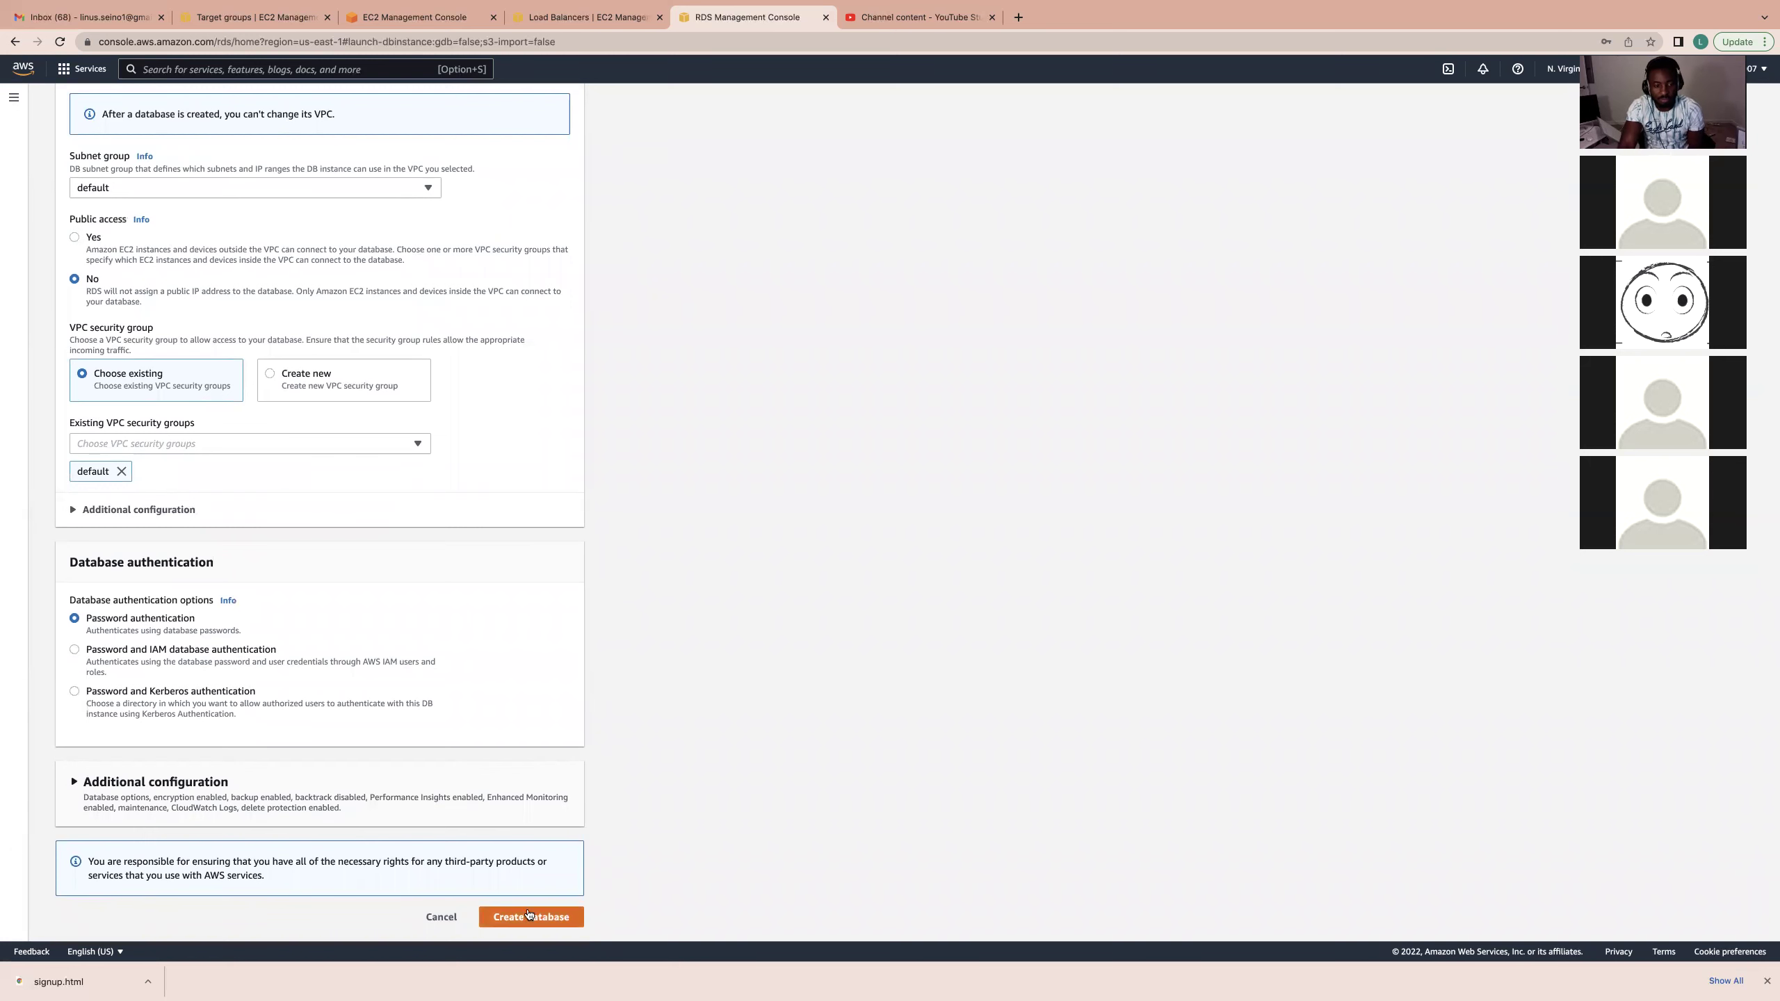
pyautogui.scroll(15, 228, 746)
pyautogui.scroll(10, 153, 681)
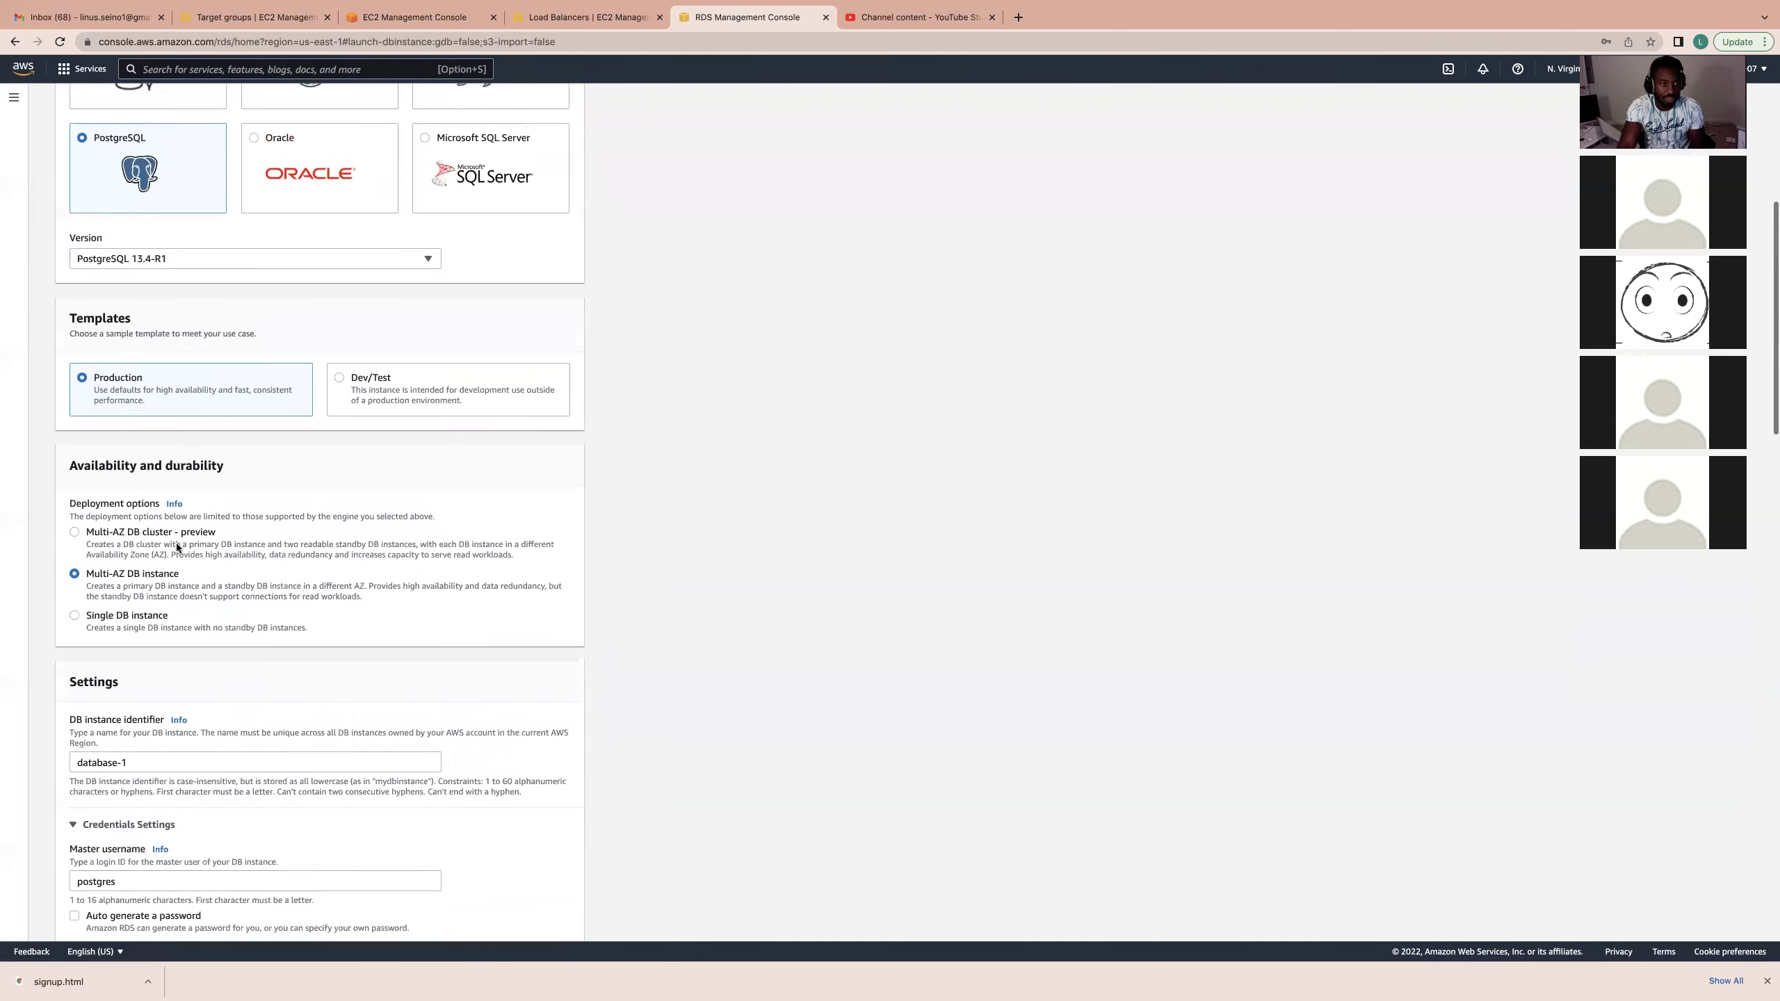
pyautogui.click(256, 459)
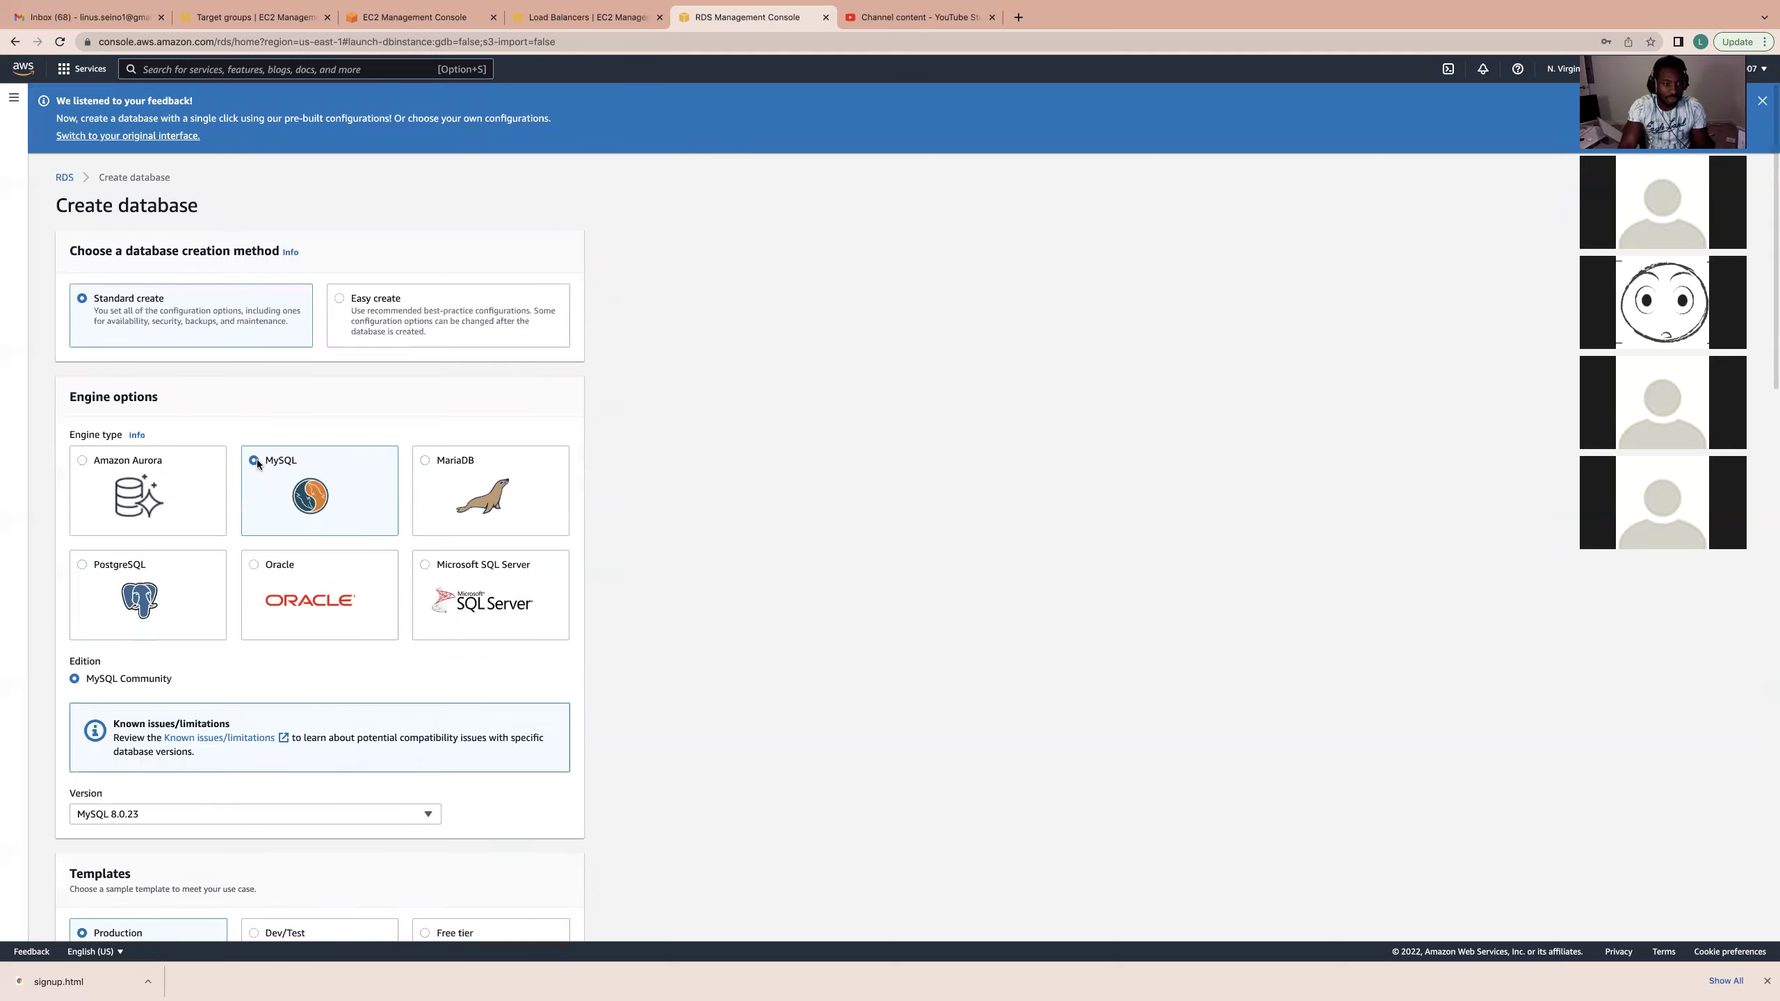
pyautogui.scroll(-8, 264, 496)
pyautogui.scroll(-20, 266, 497)
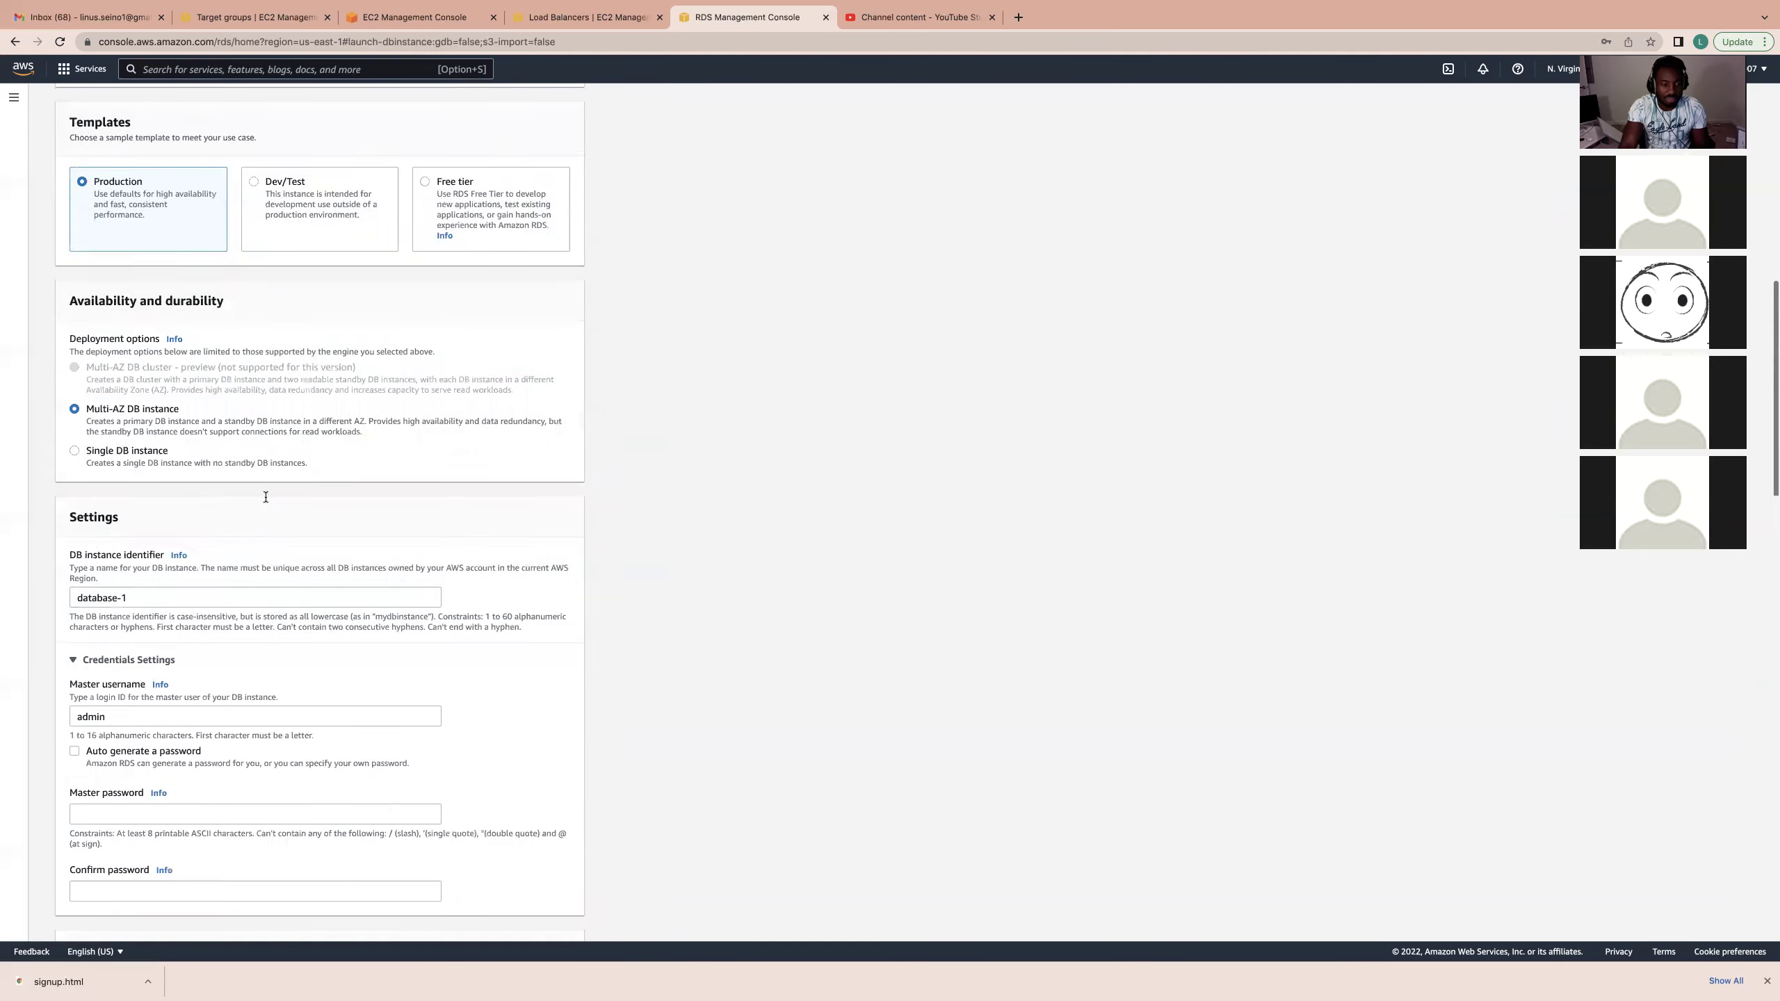
pyautogui.scroll(-3, 266, 499)
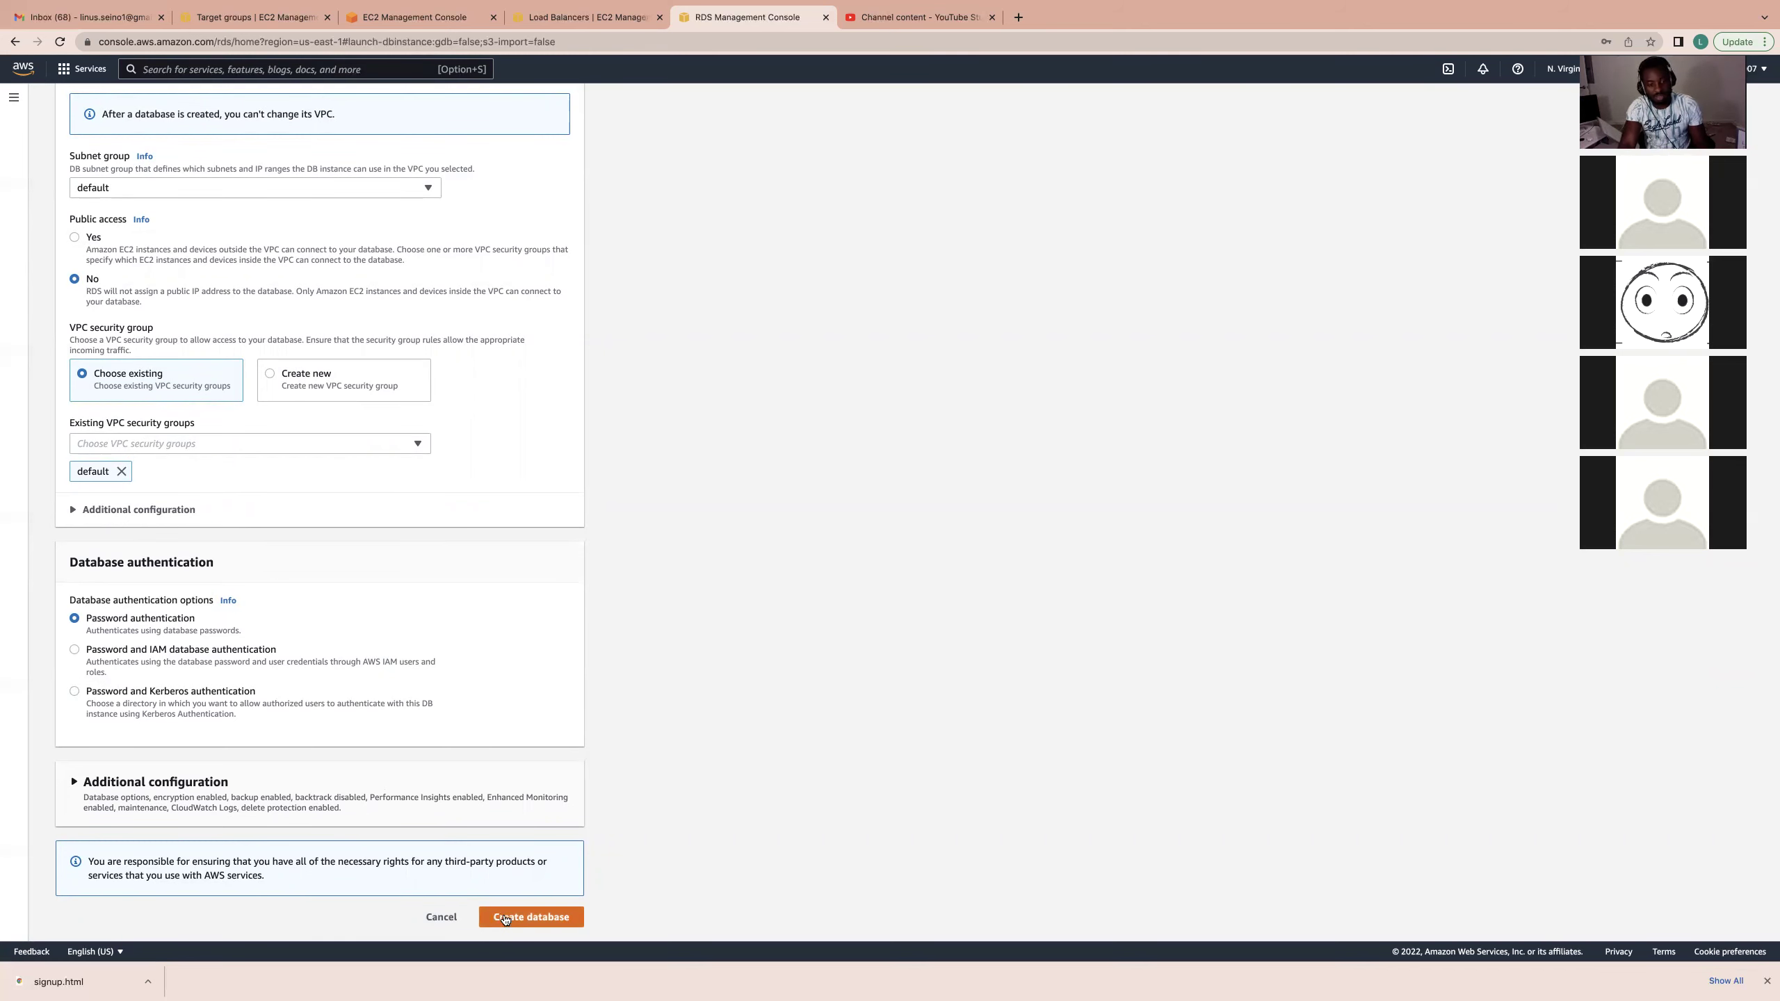
pyautogui.scroll(20, 462, 812)
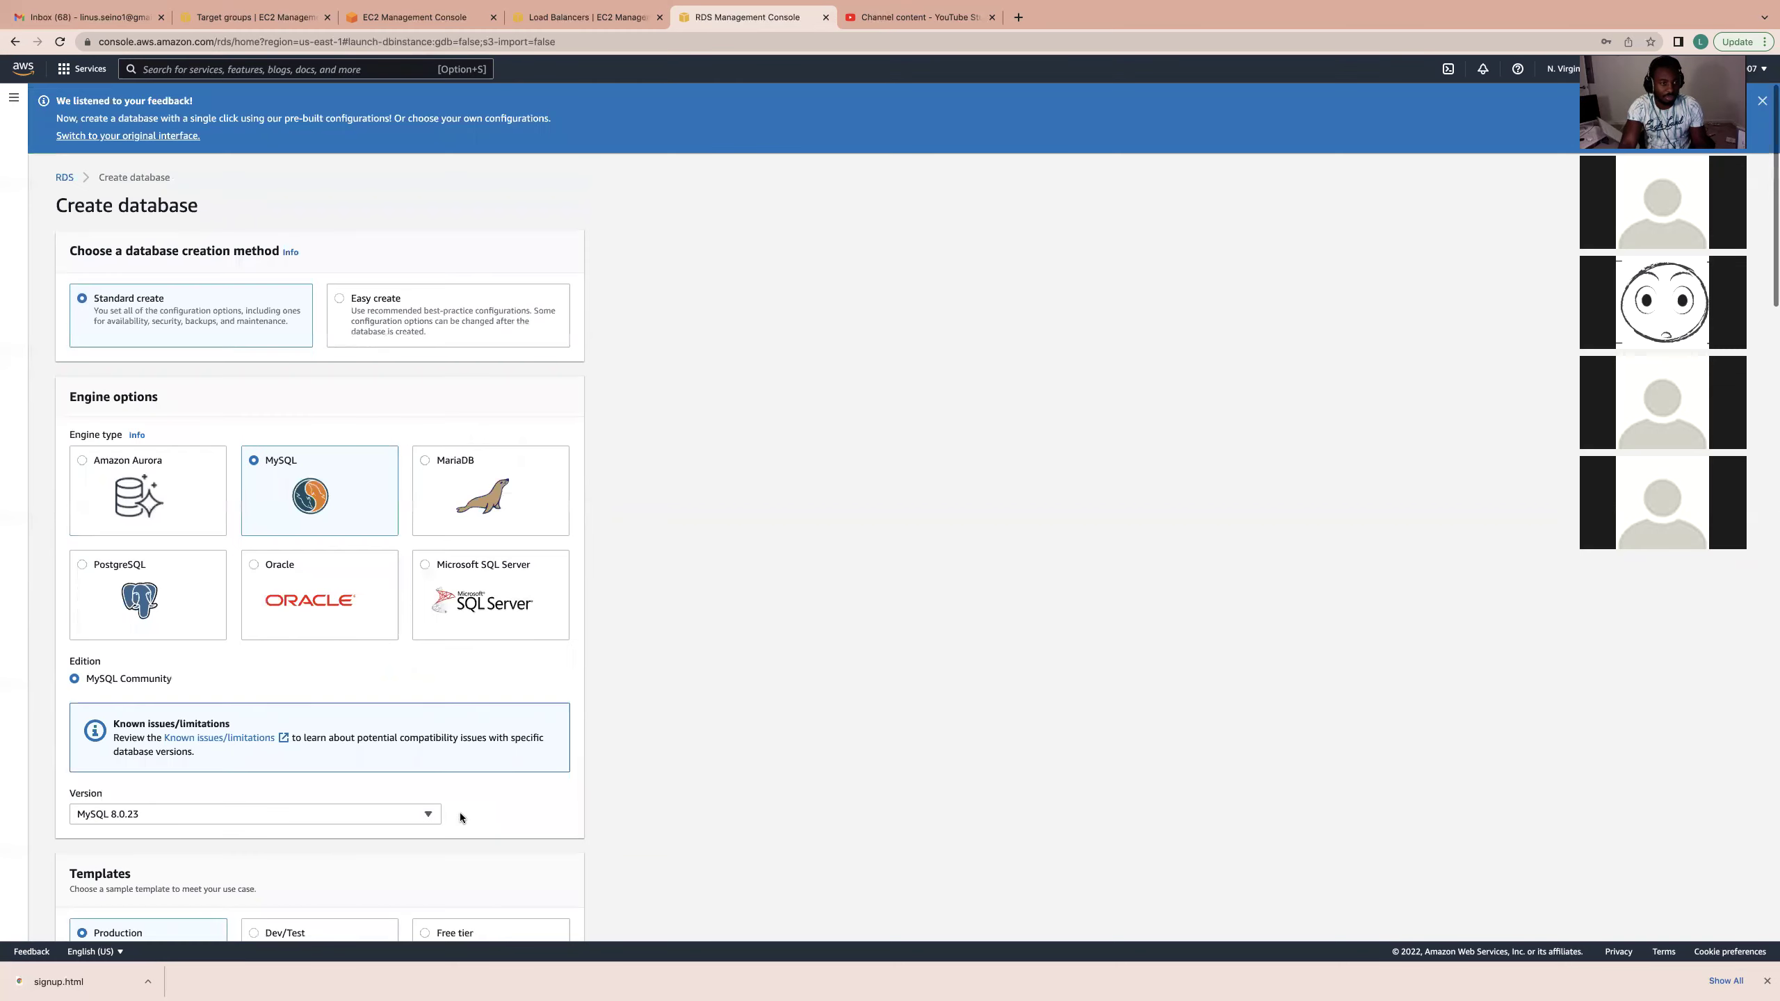
pyautogui.scroll(-10, 231, 596)
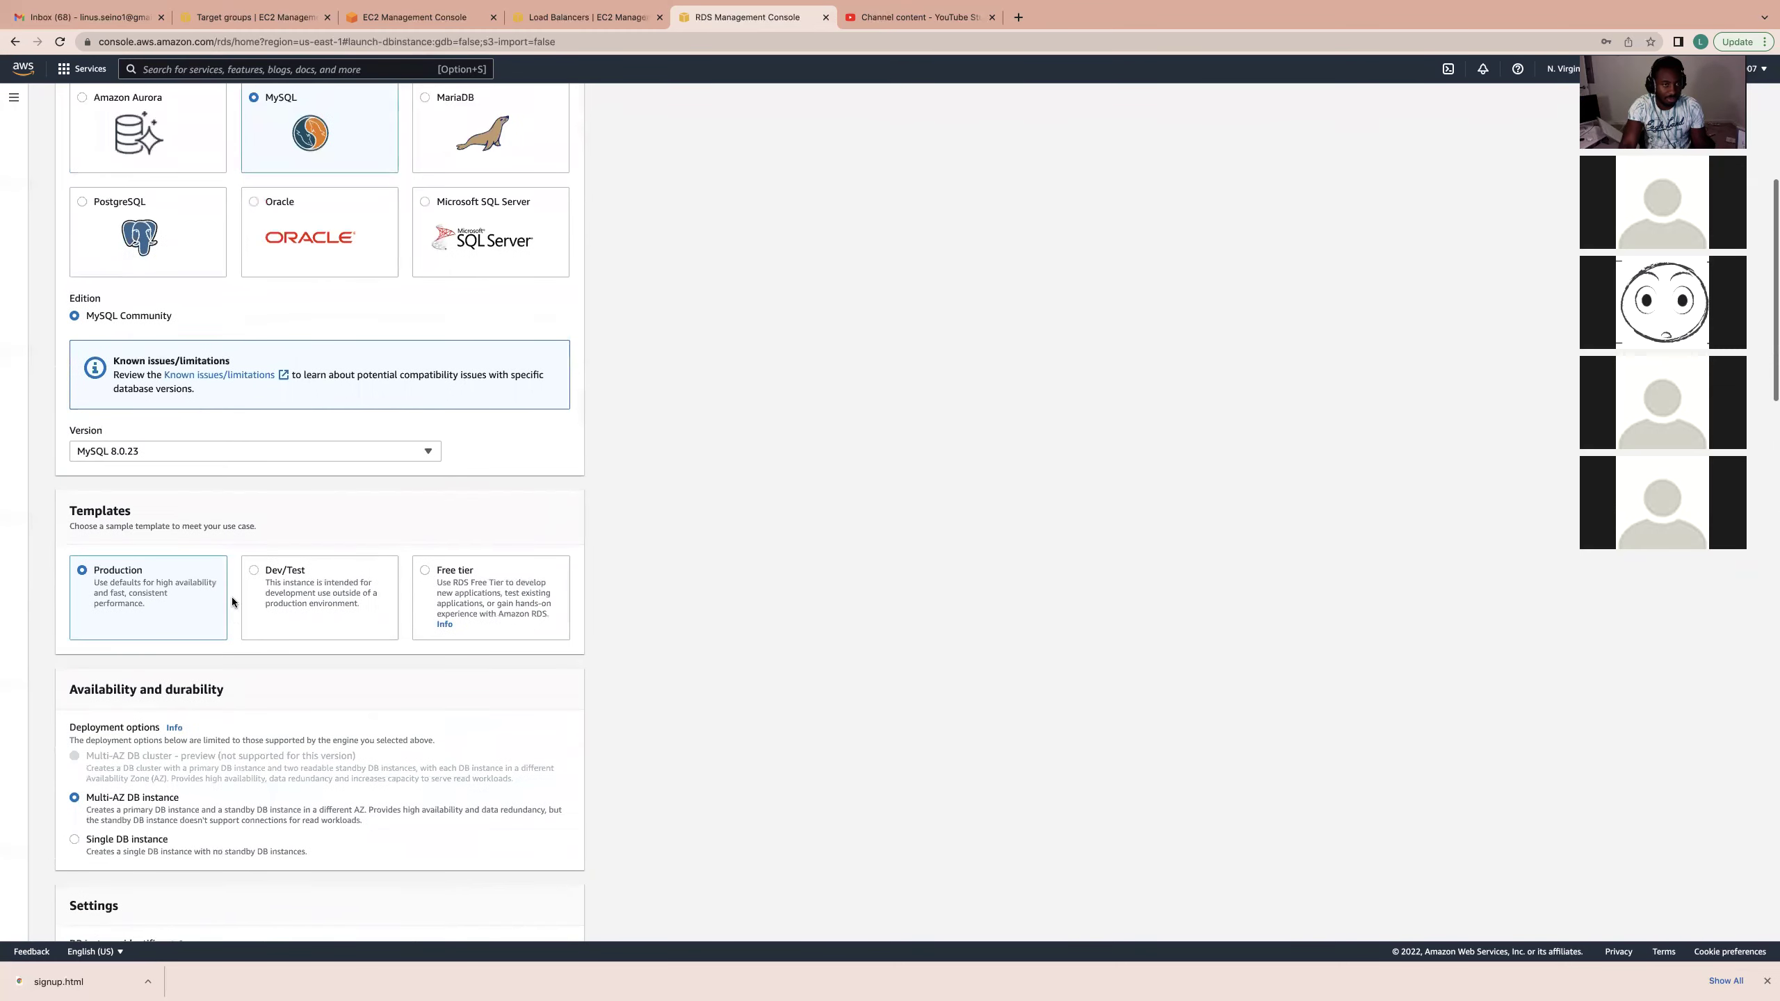
pyautogui.scroll(-8, 233, 601)
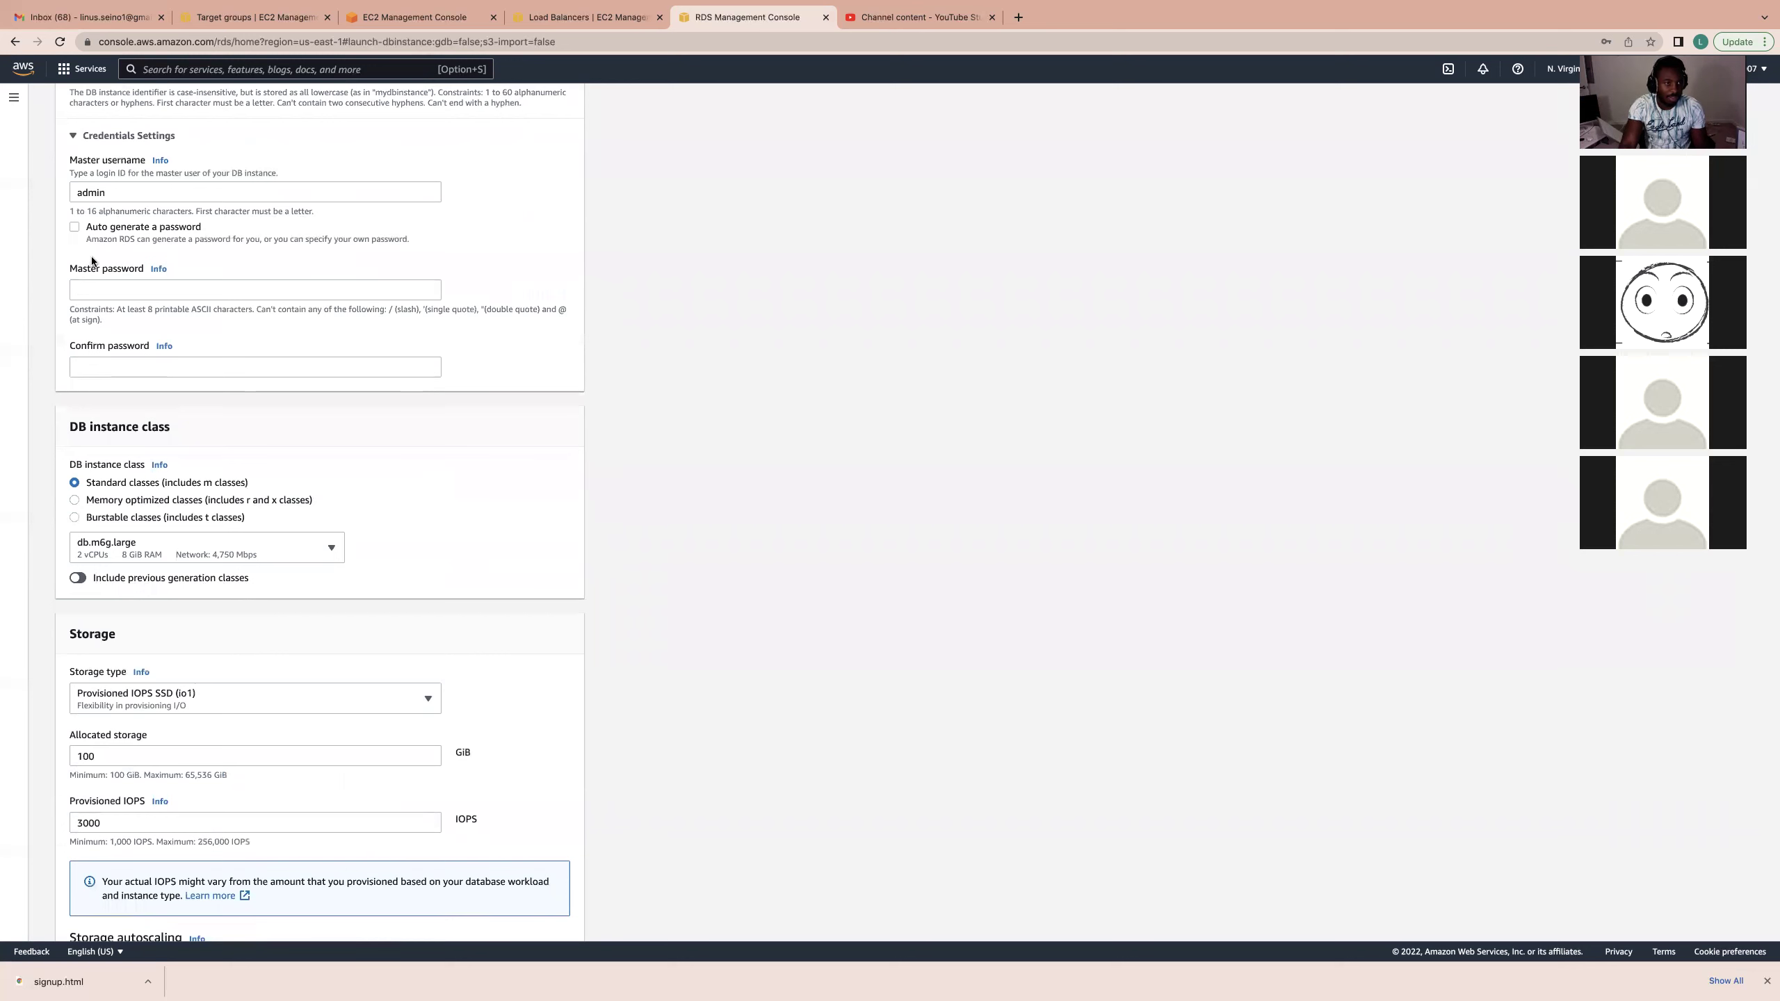
# Keep admin as master username and enter the same password in both password fields.
pyautogui.doubleClick(102, 197)
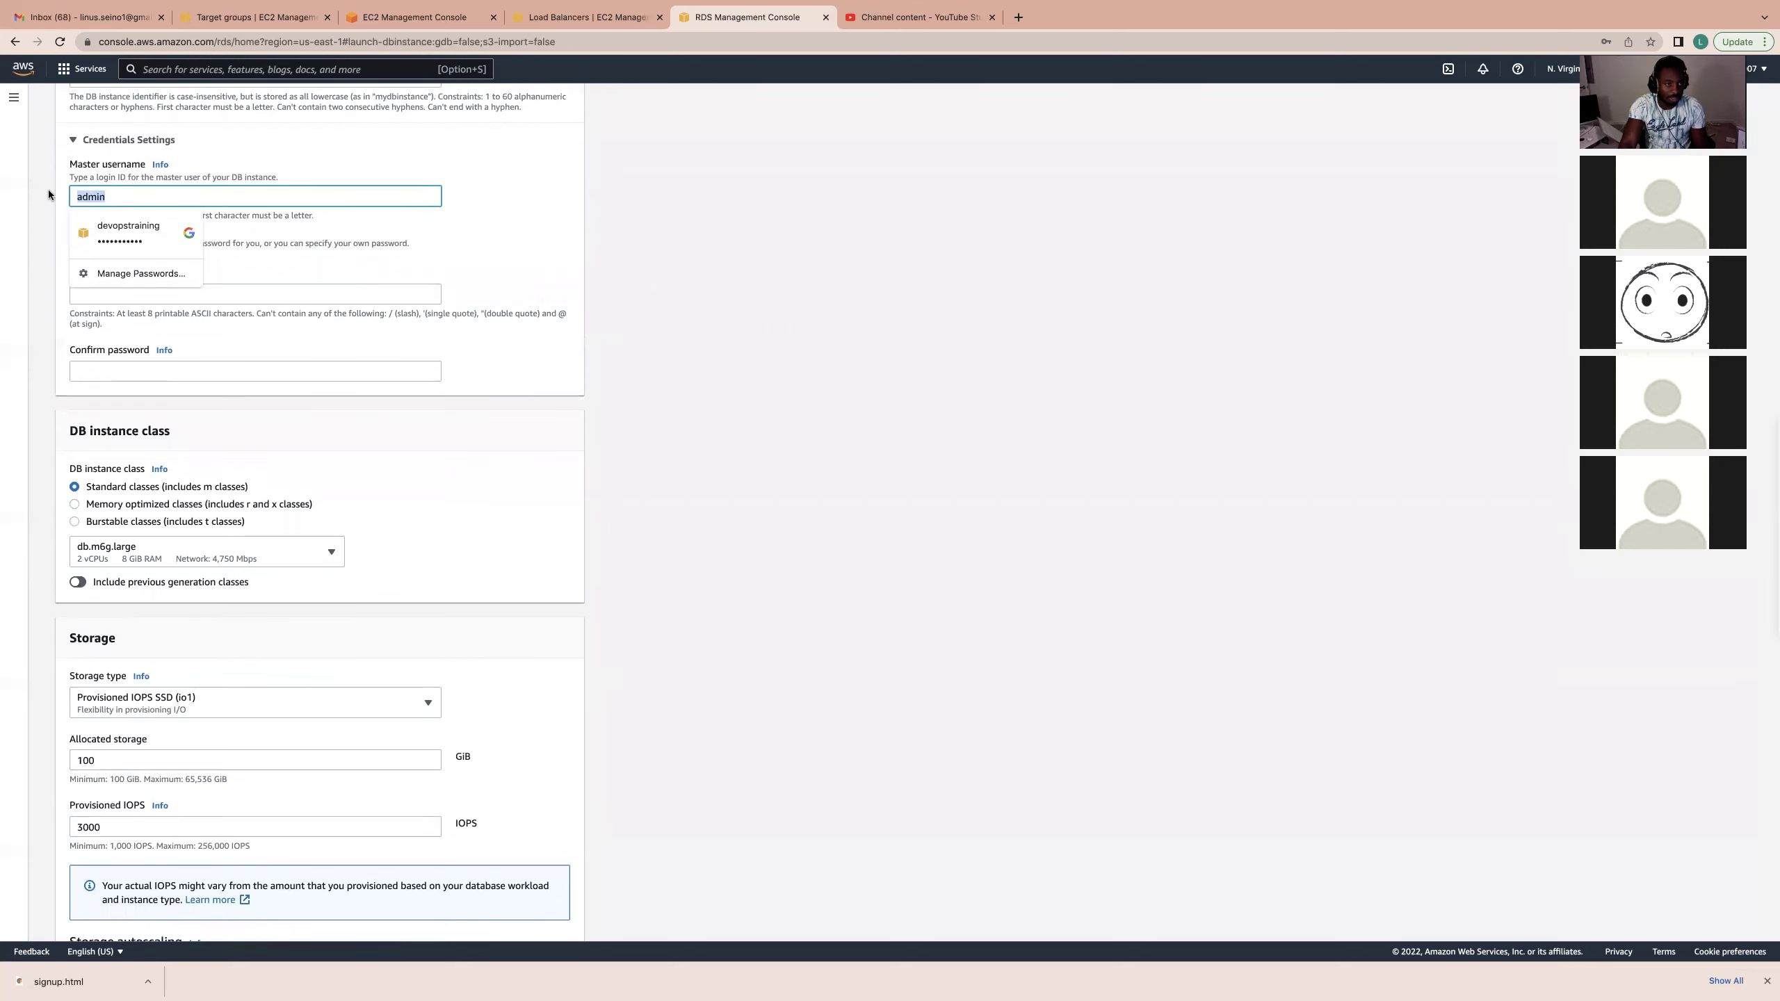
pyautogui.click(110, 363)
pyautogui.press('super+v')
pyautogui.click(88, 300)
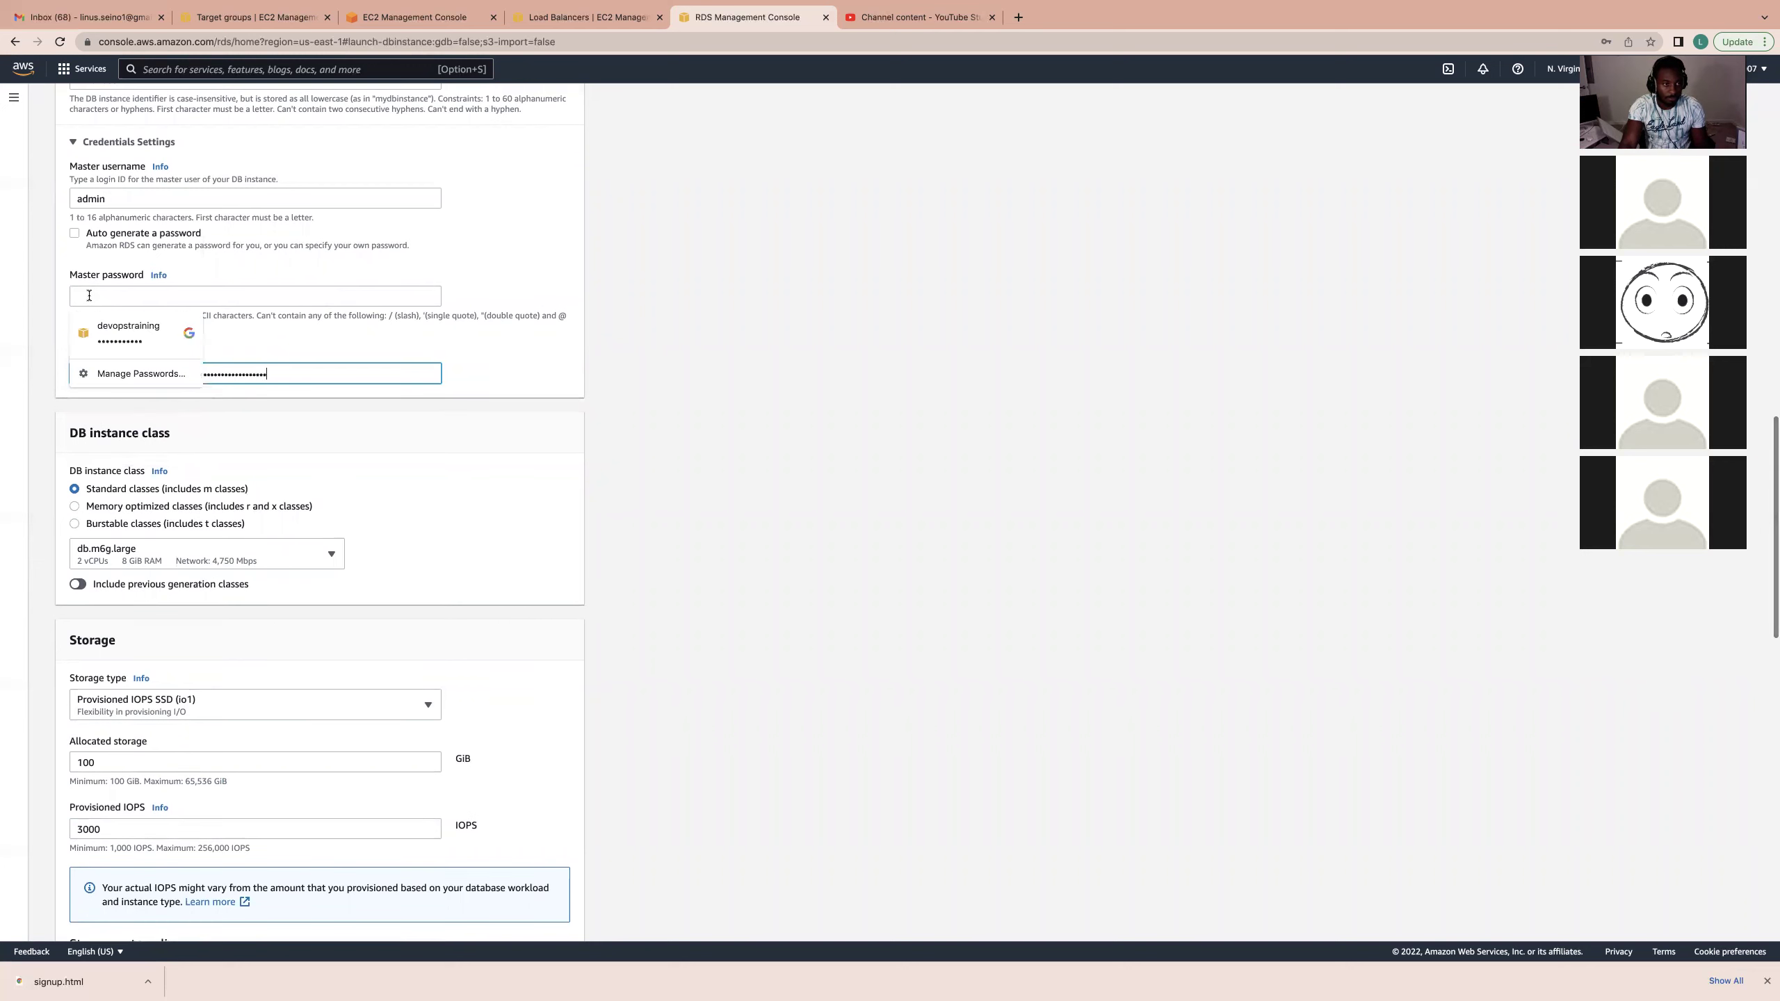
pyautogui.press('super+v')
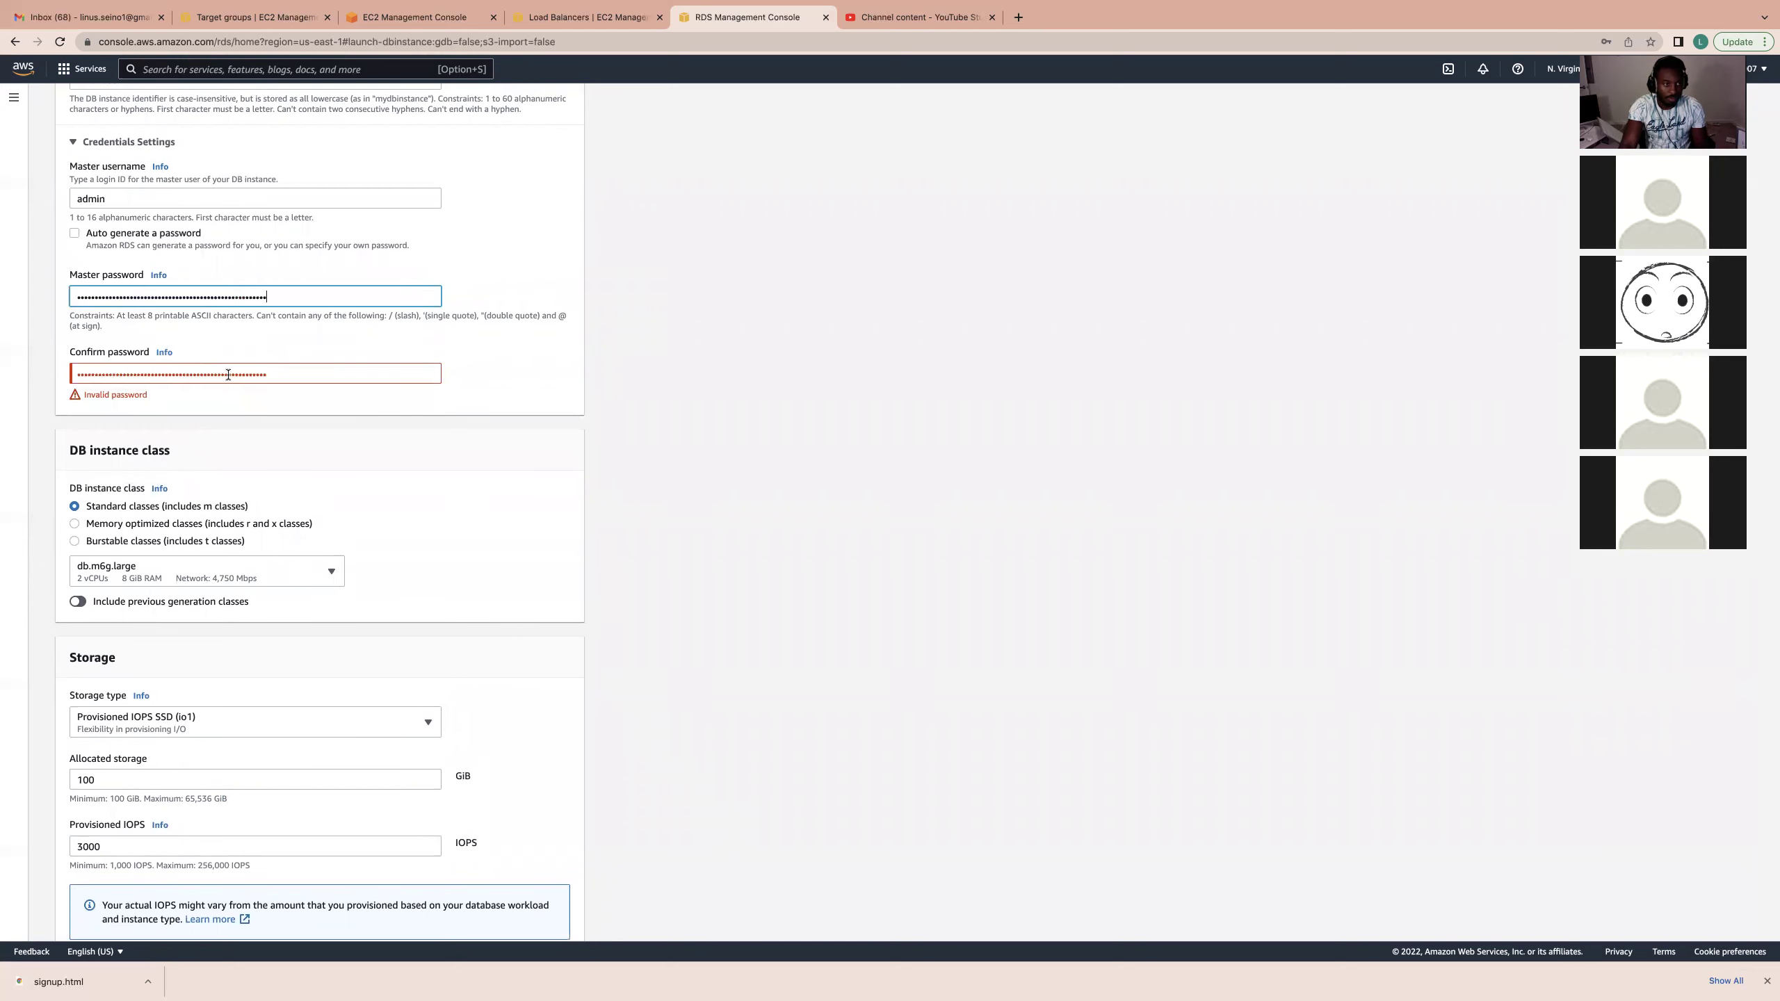
pyautogui.press('super+a')
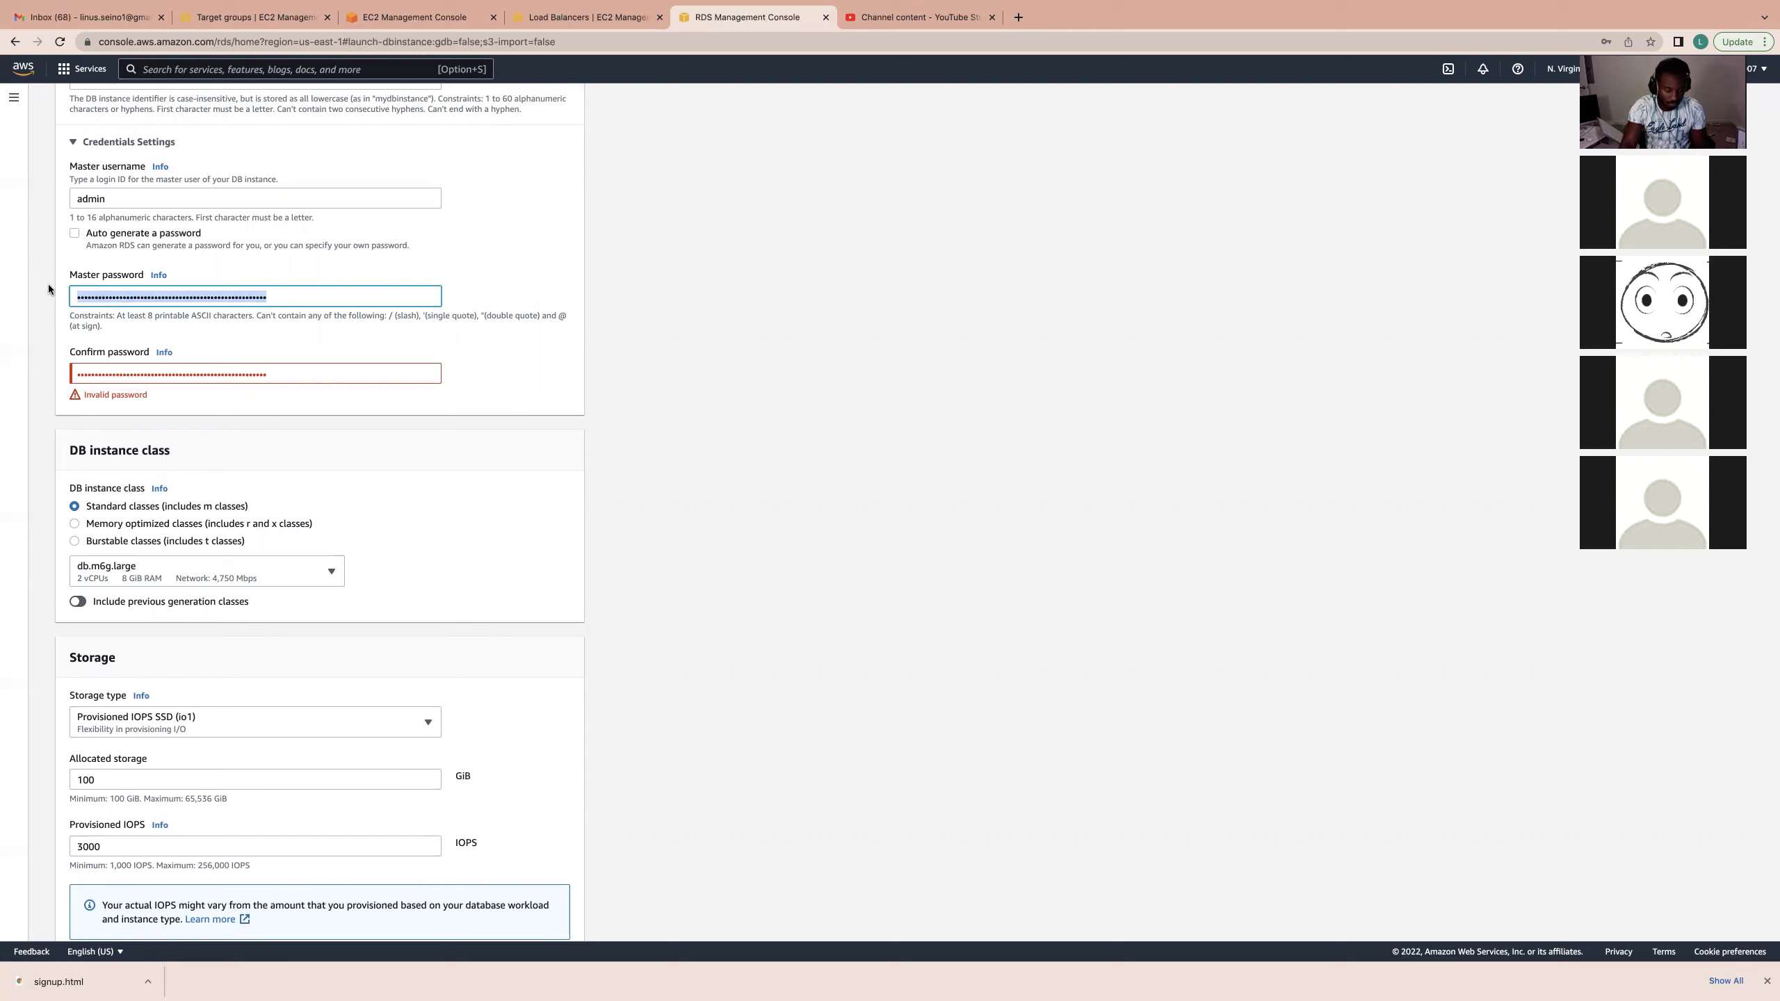
pyautogui.write('password')
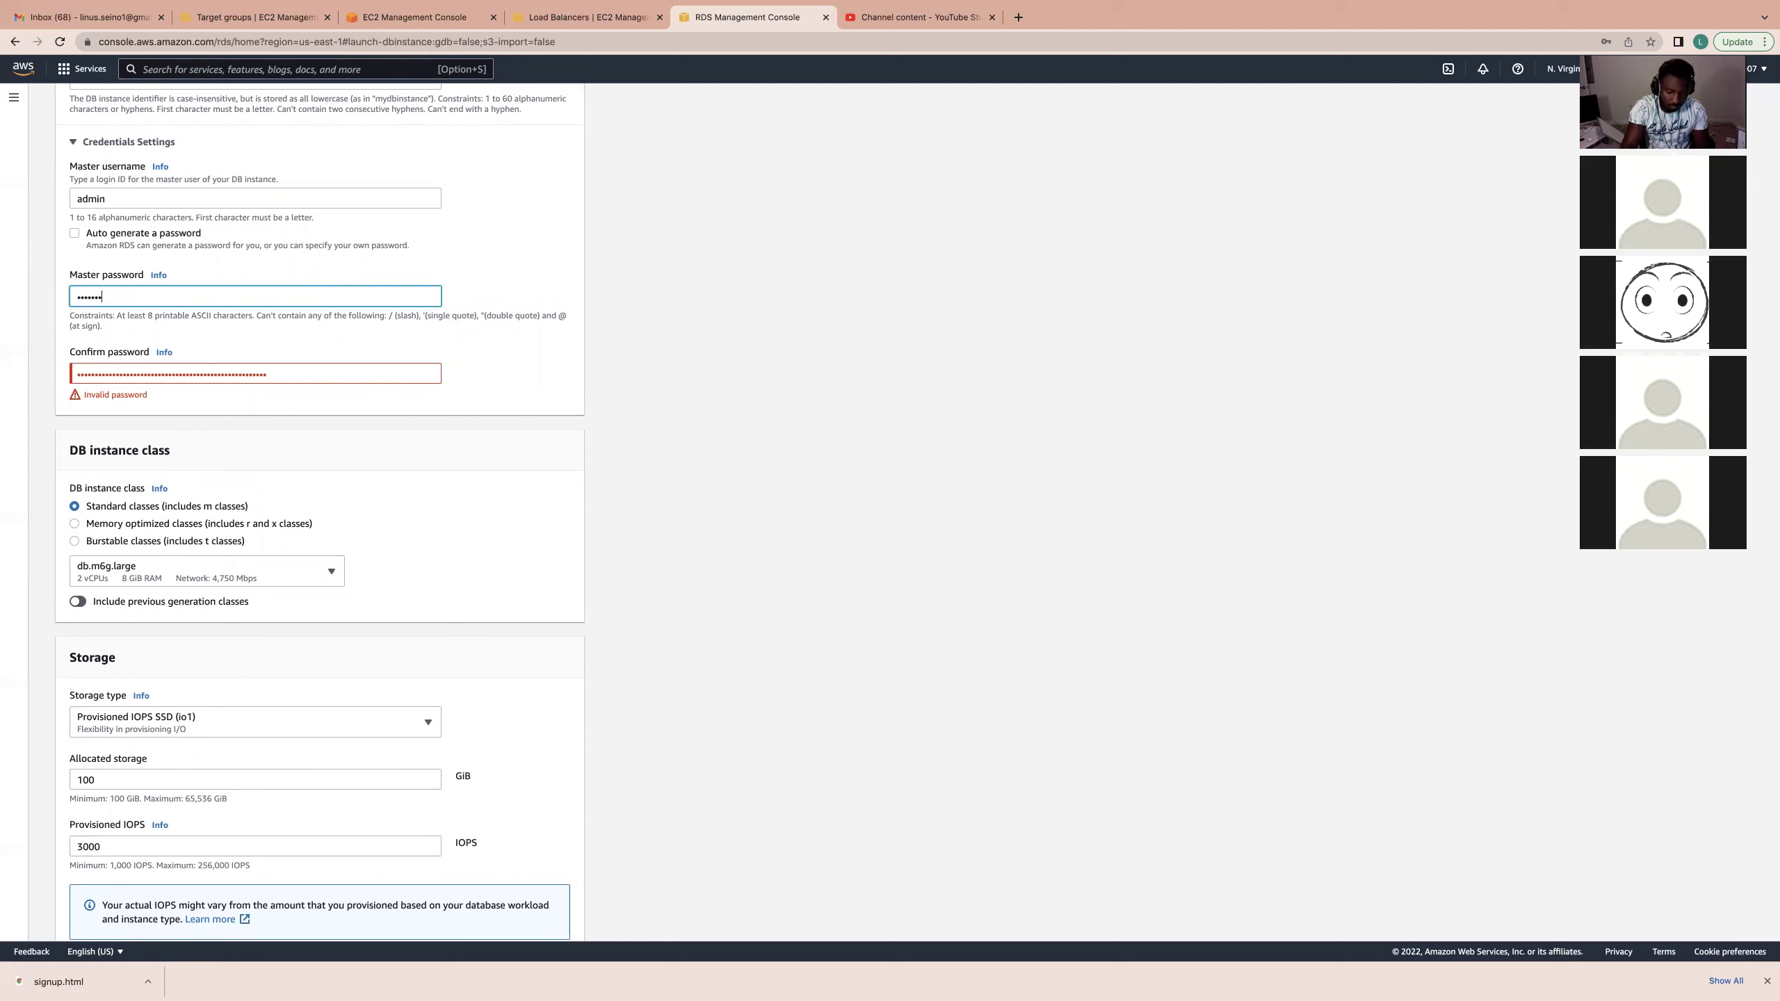
pyautogui.click(275, 374)
pyautogui.press('super+a')
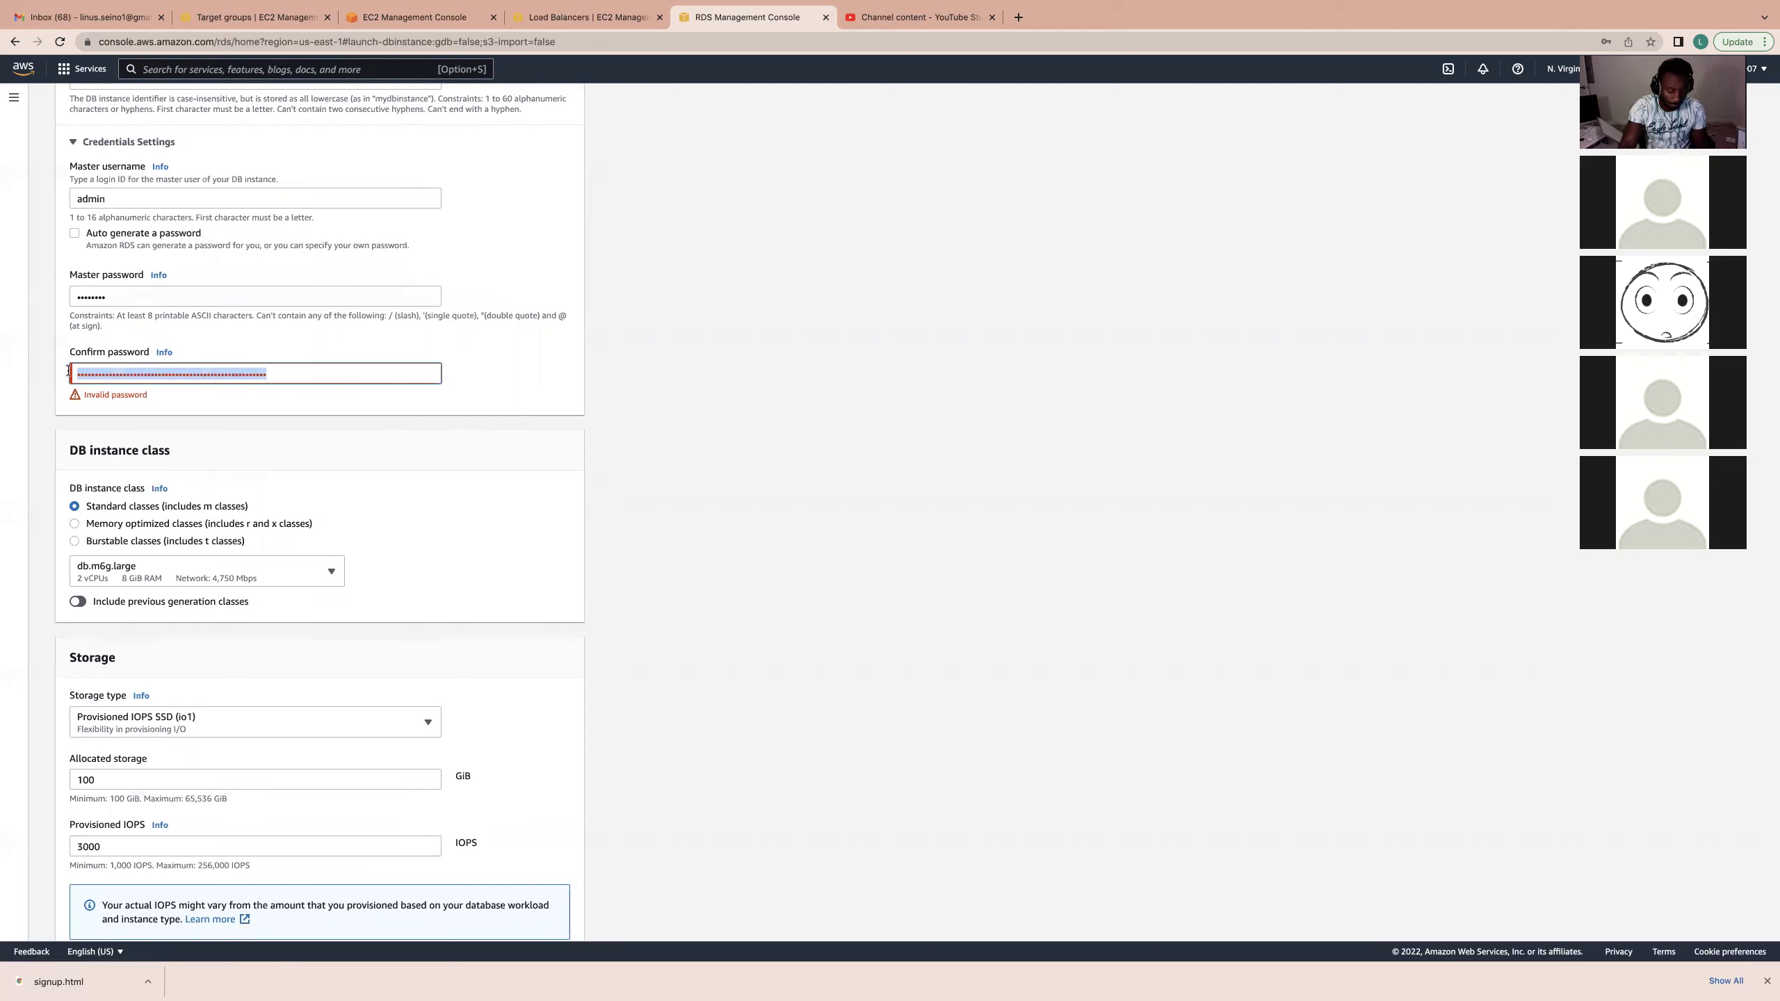
pyautogui.write('password')
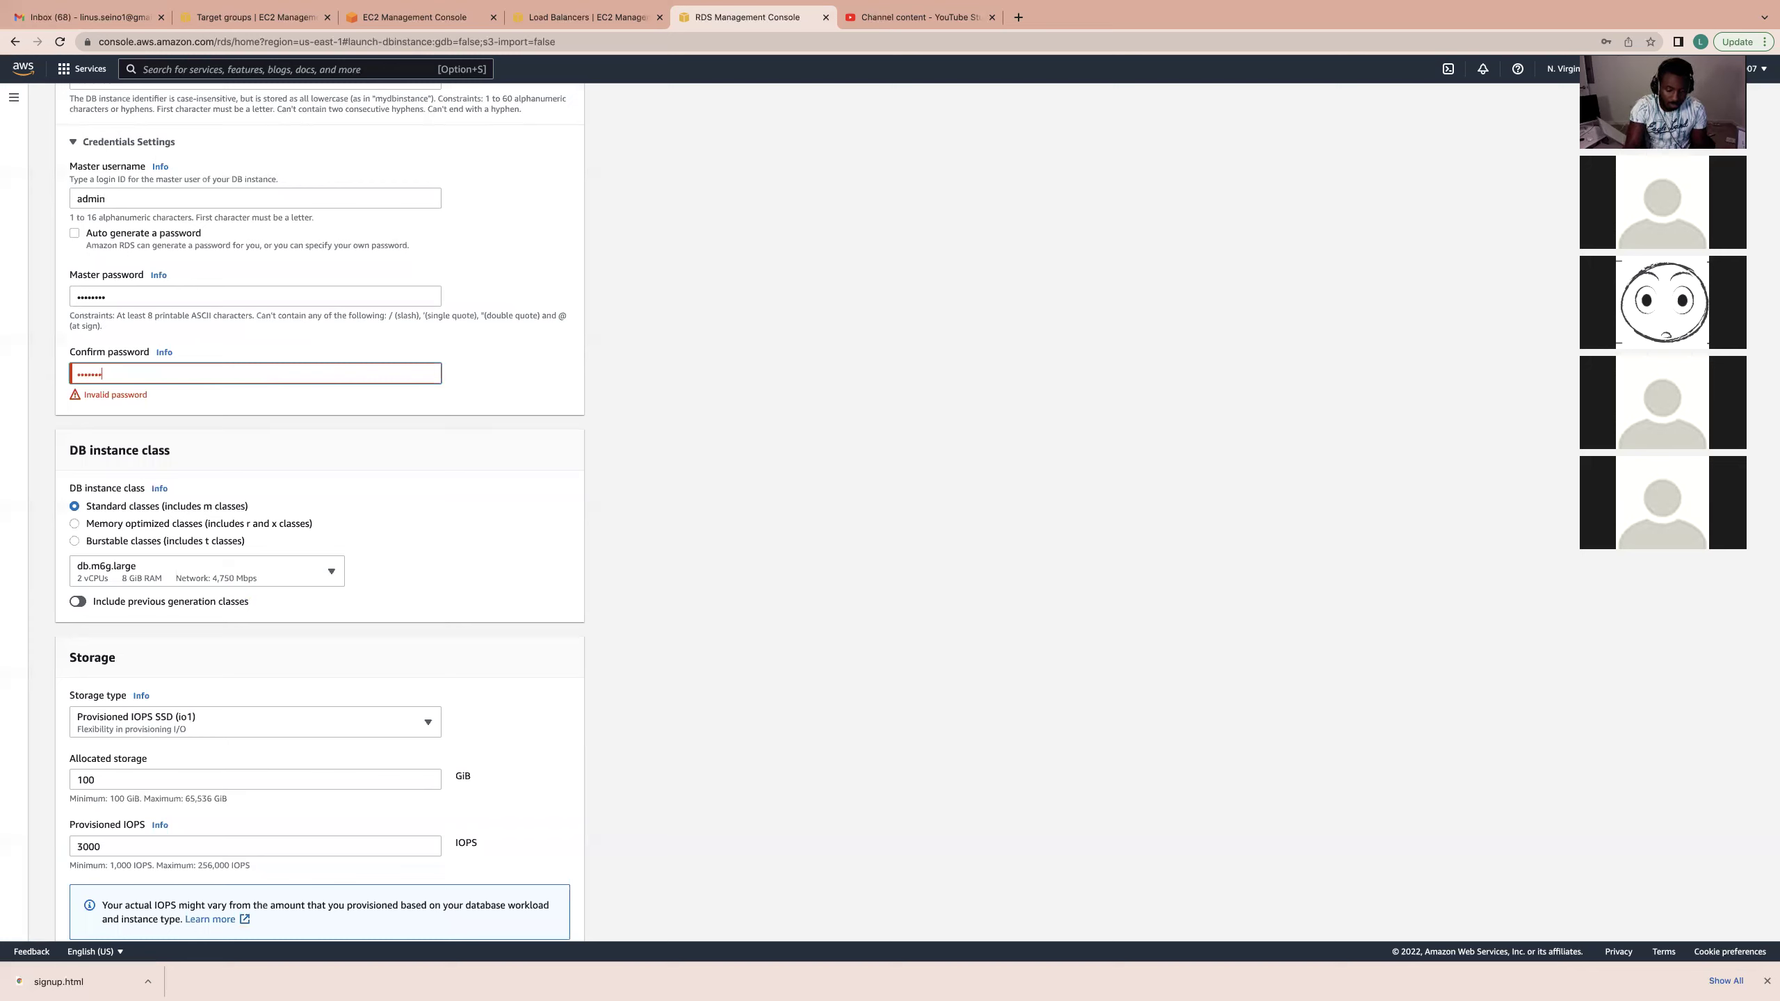
pyautogui.click(271, 405)
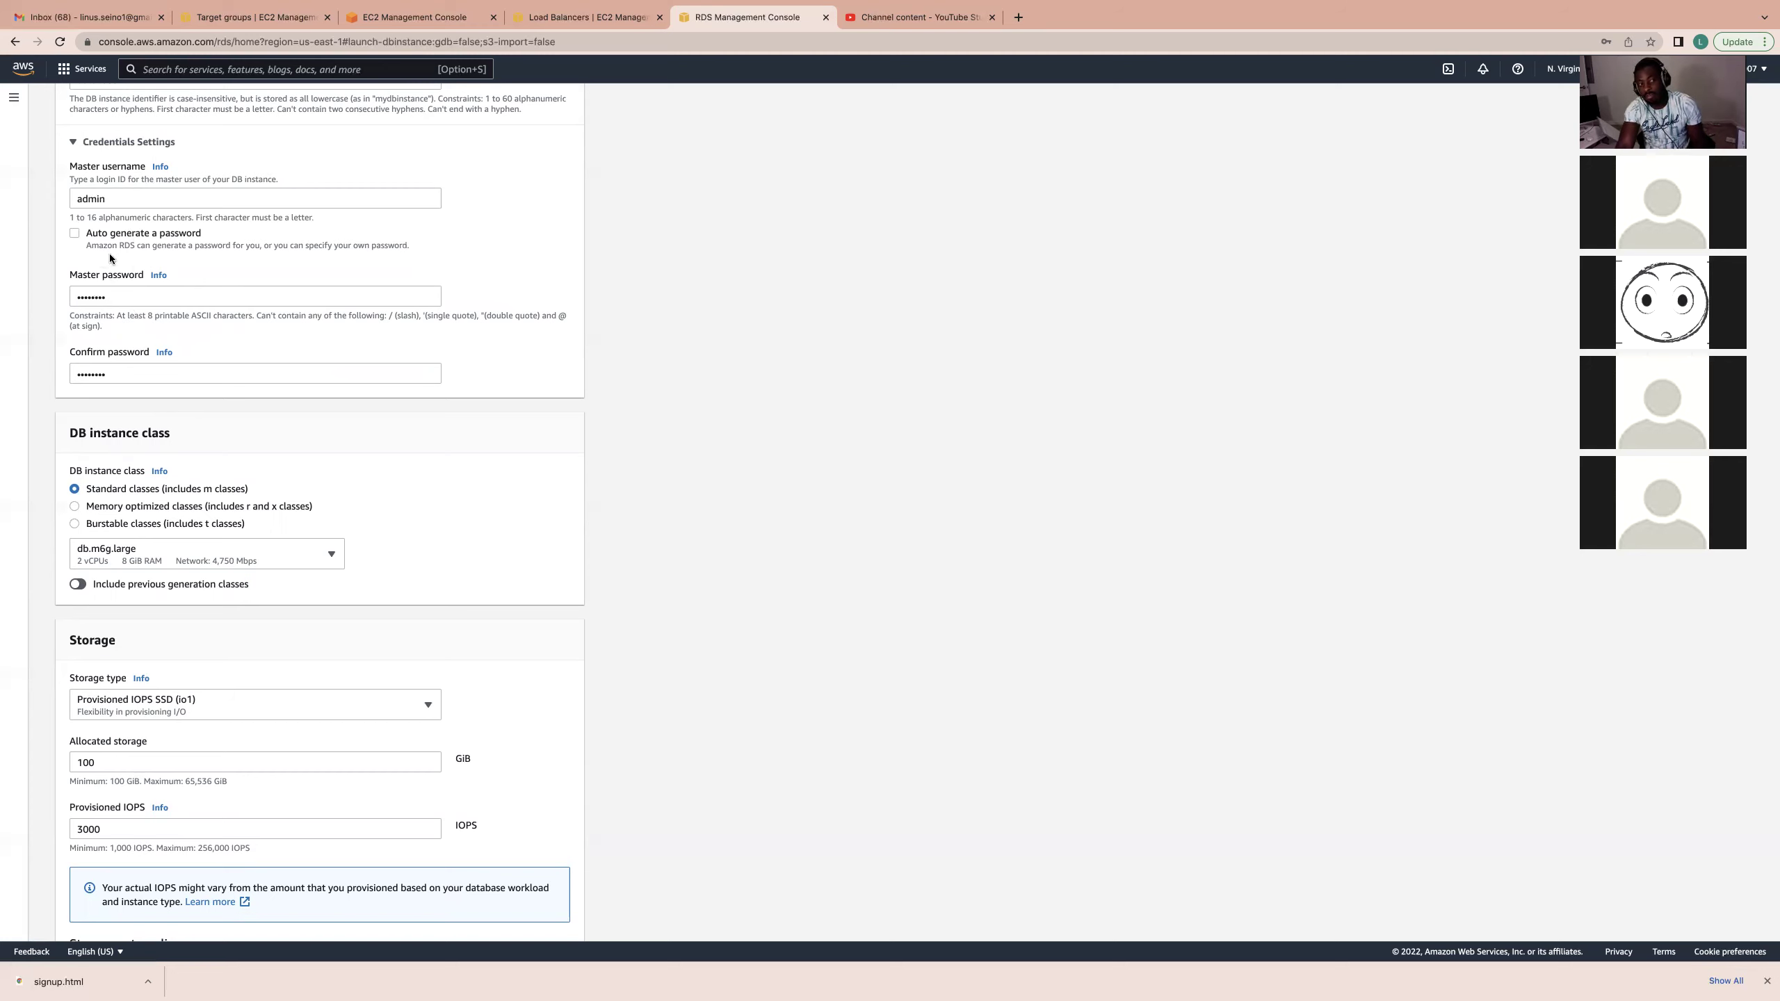
# Submit the MySQL database with Create database, then switch desktops to the RDS slides.
pyautogui.scroll(-2, 224, 427)
pyautogui.scroll(-15, 225, 431)
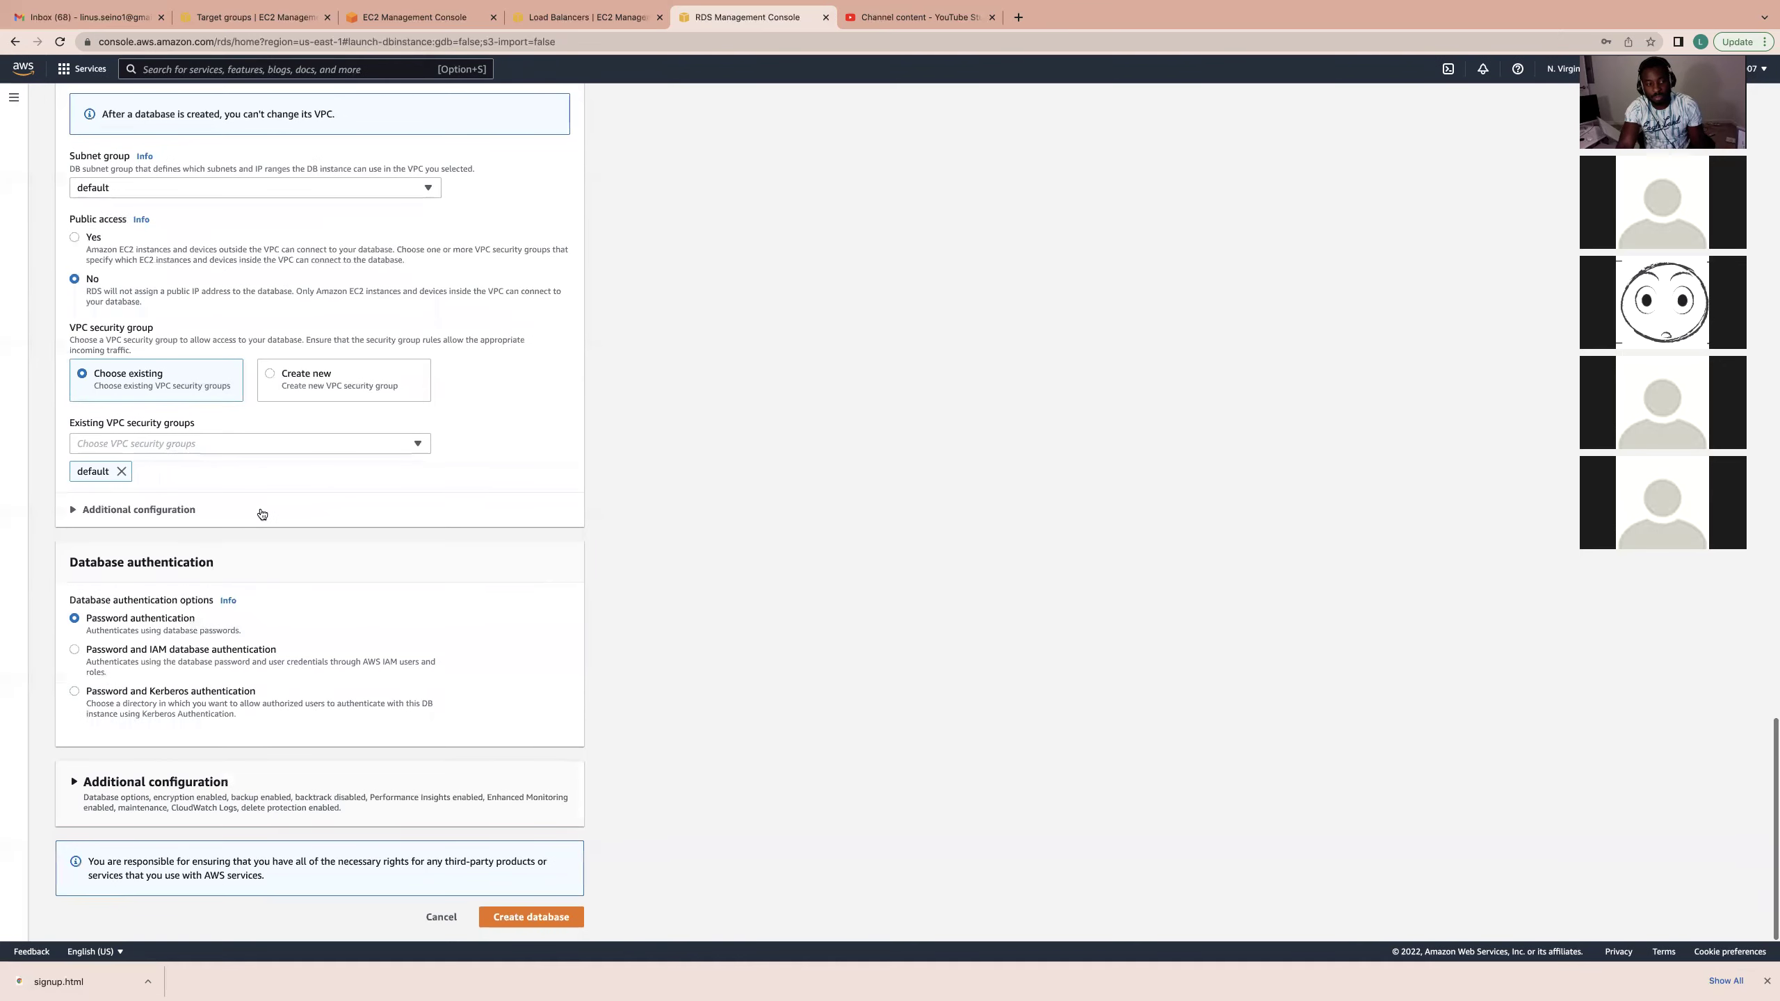
pyautogui.click(526, 918)
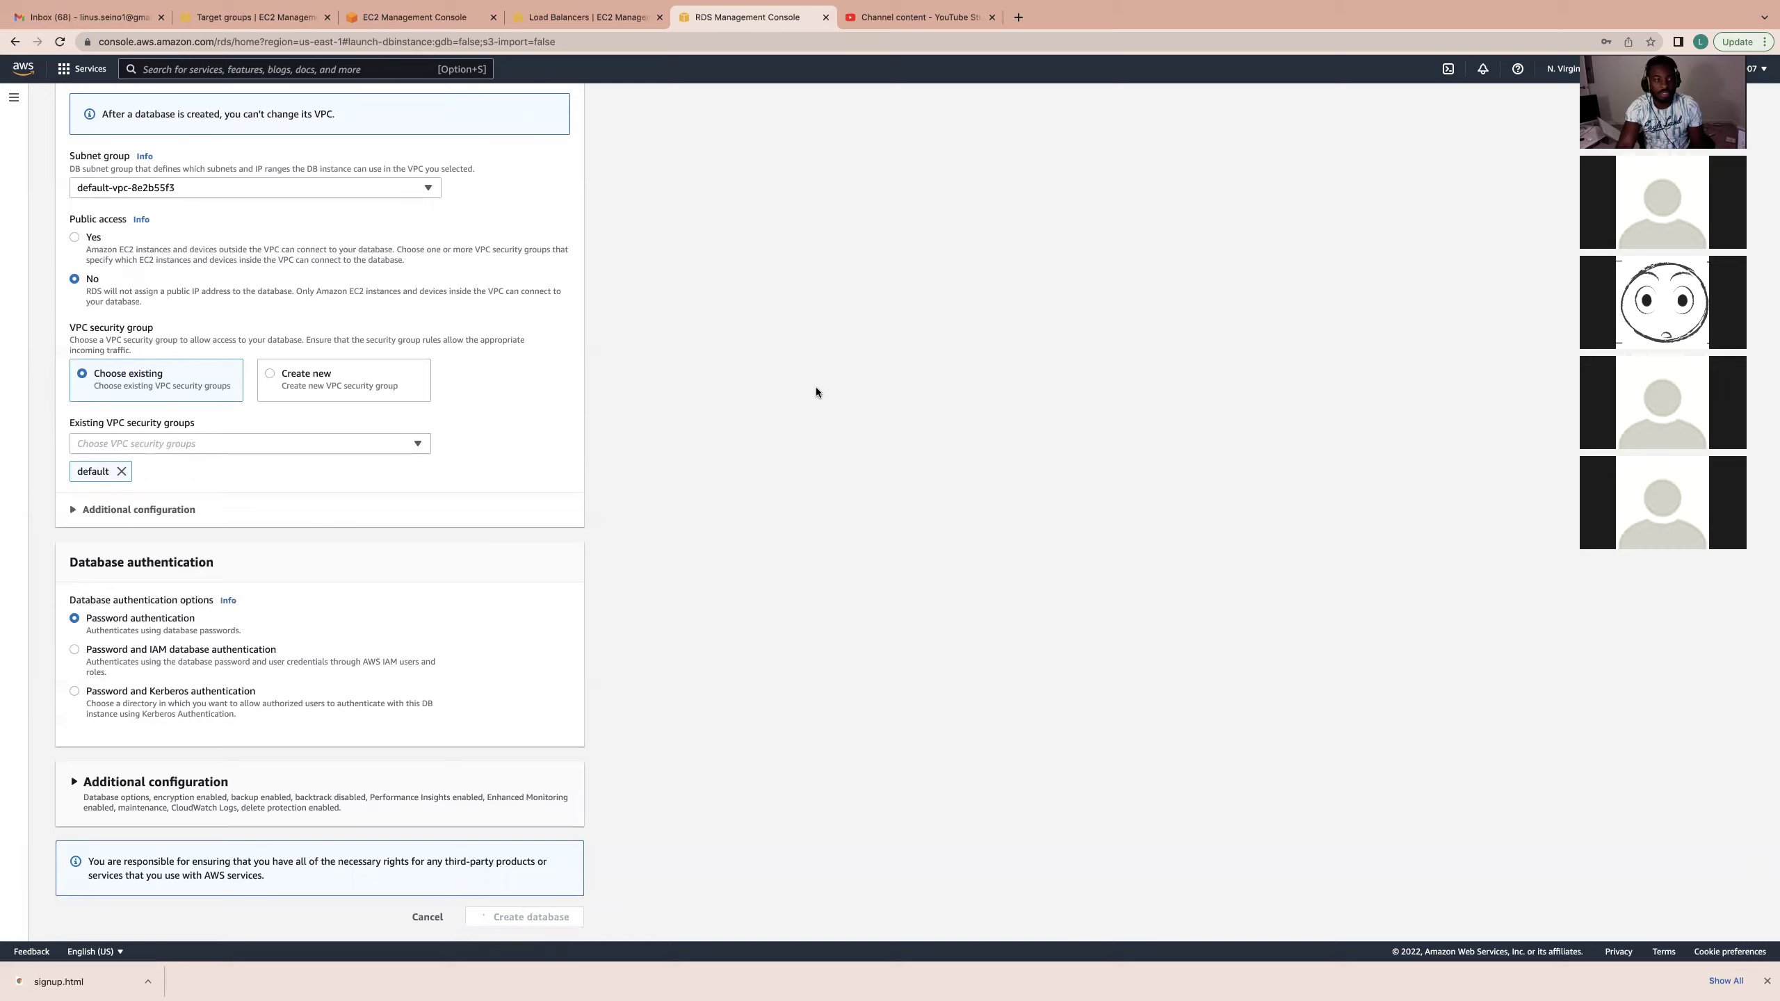
pyautogui.hotkey('ctrl', 'Right')
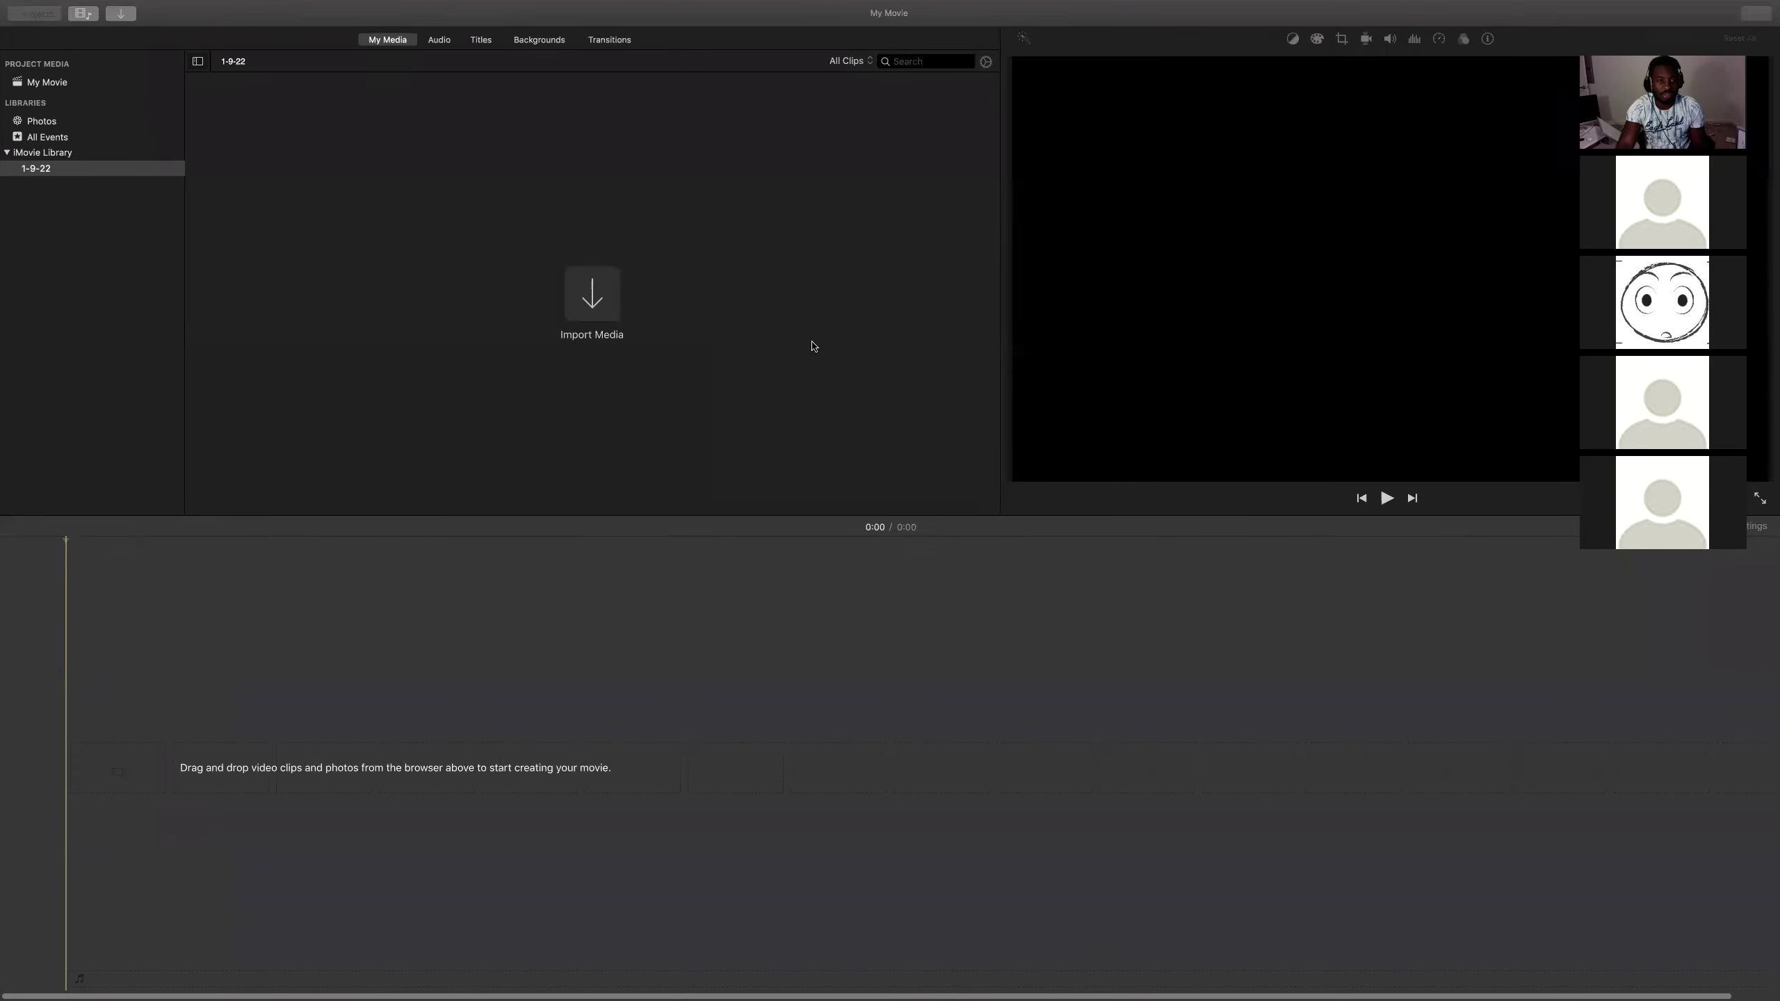
pyautogui.hotkey('ctrl', 'Left')
pyautogui.hotkey('ctrl', 'Left')
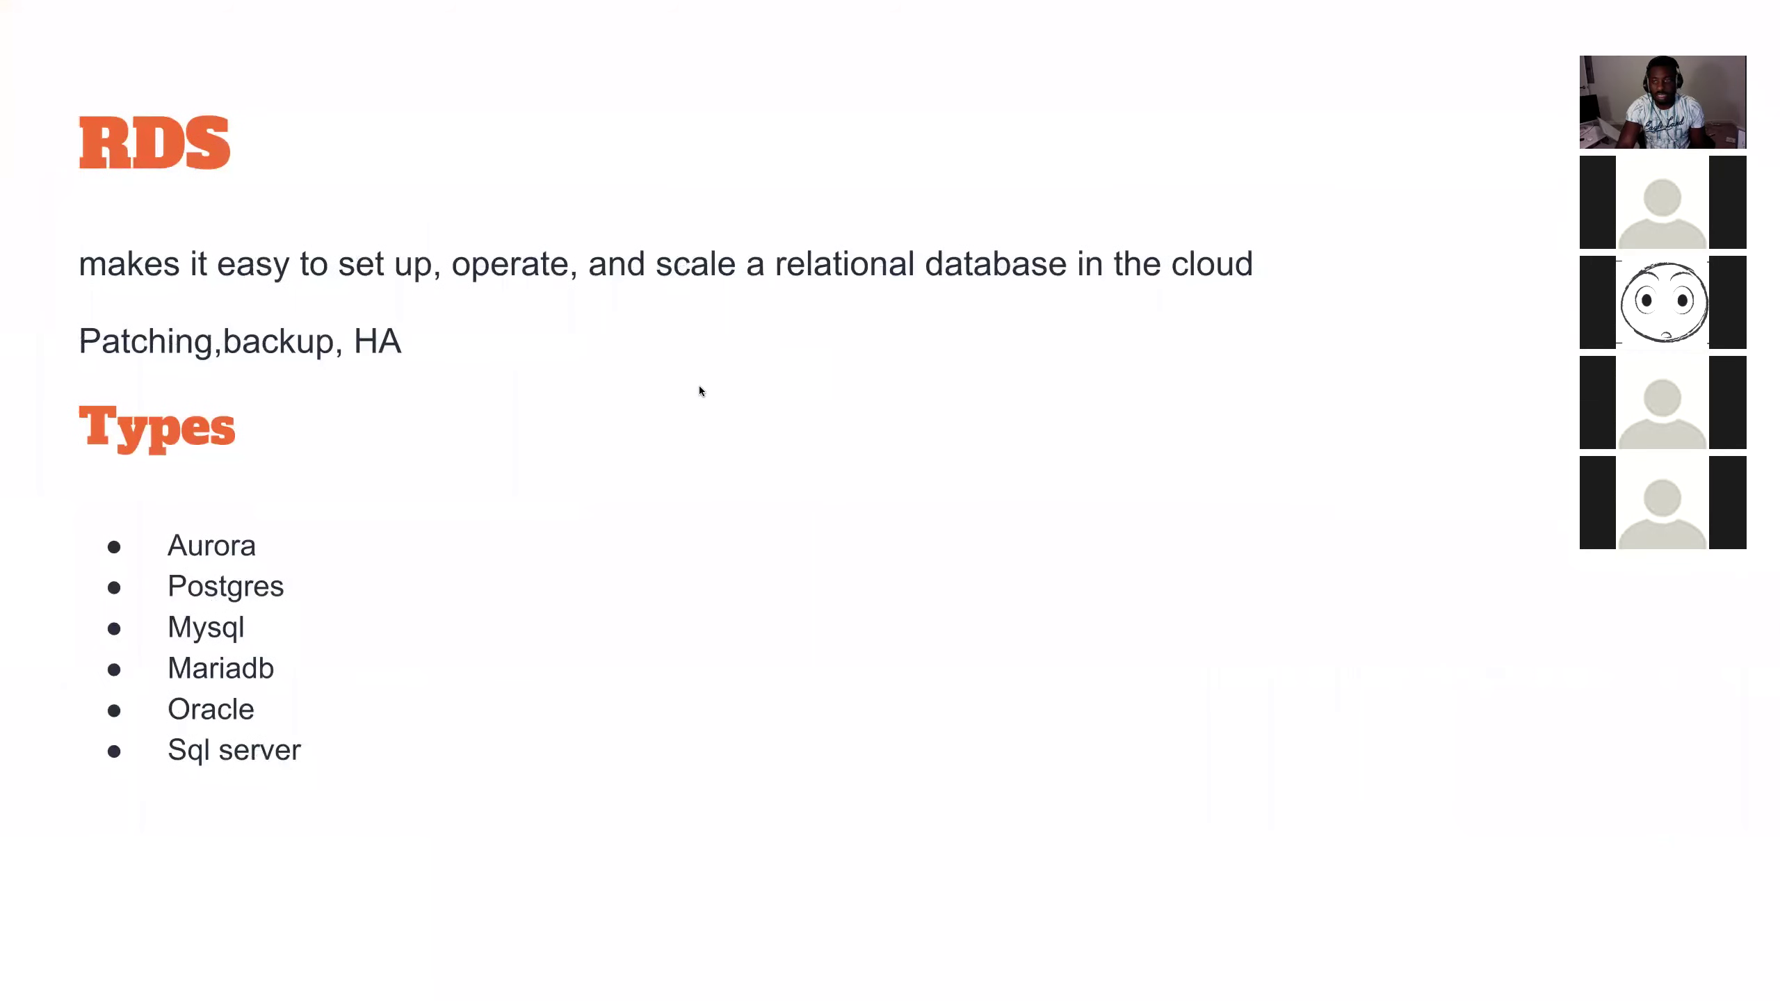
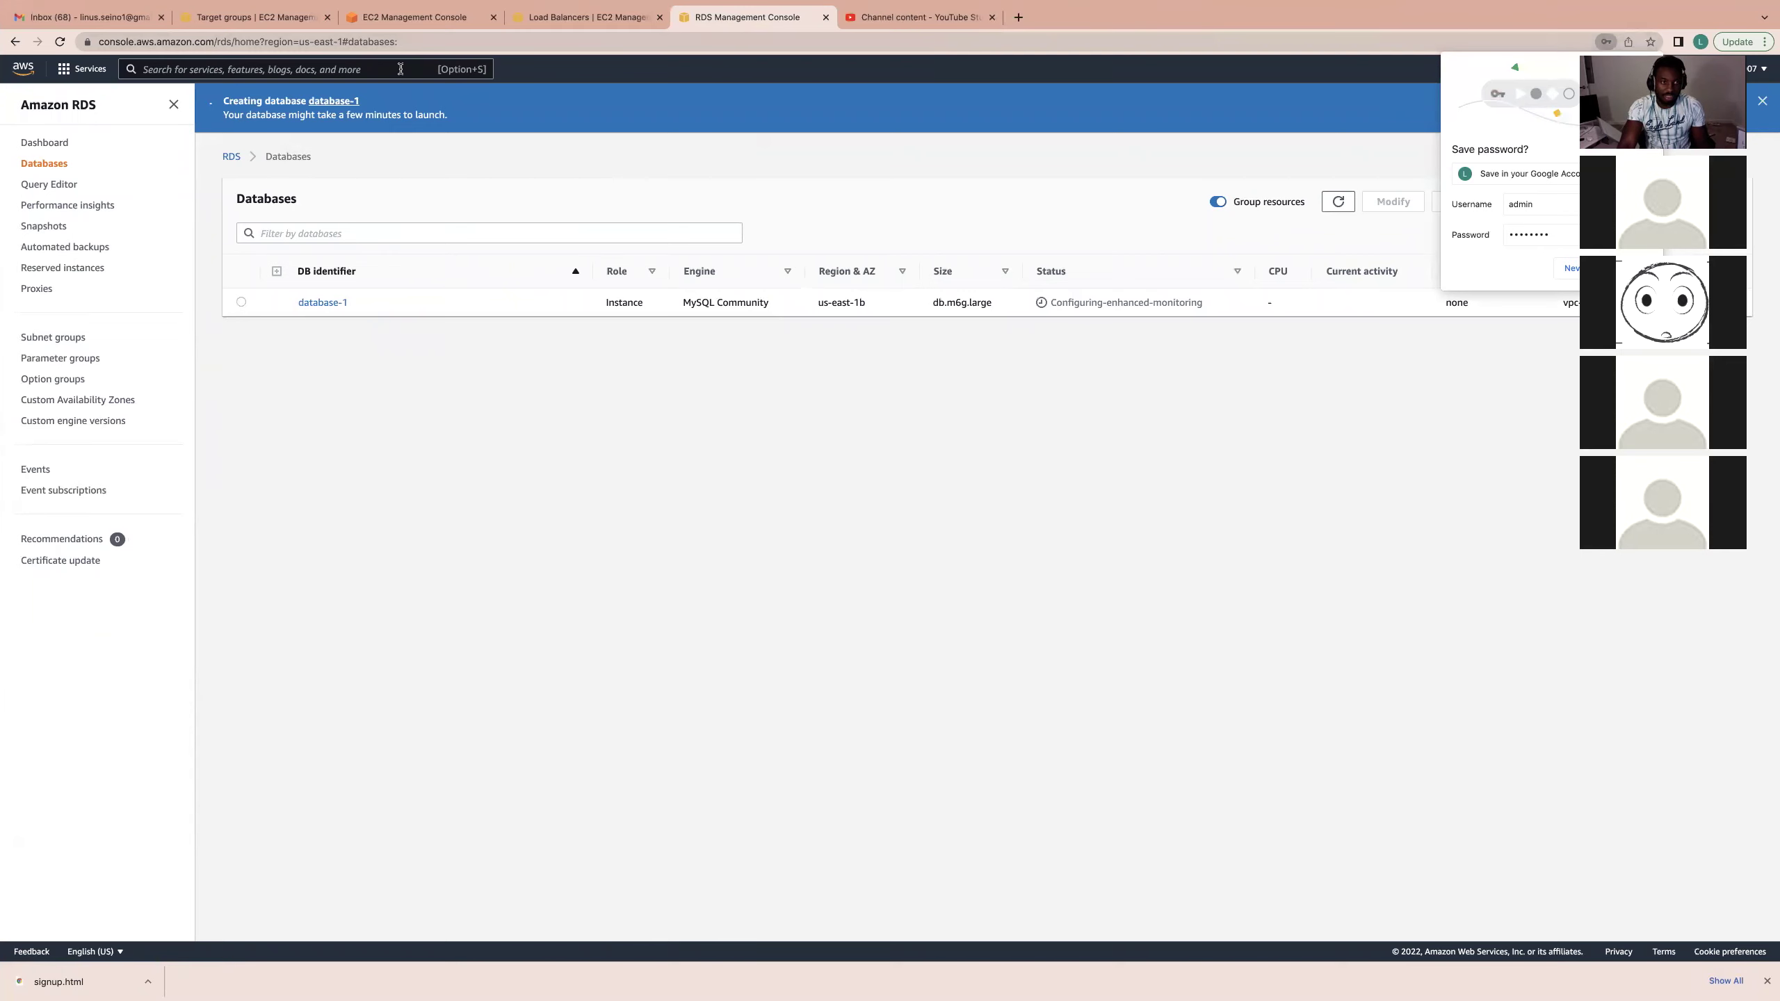
# Open the IAM service by searching 'iam' in the console services search bar.
pyautogui.click(614, 18)
pyautogui.click(340, 71)
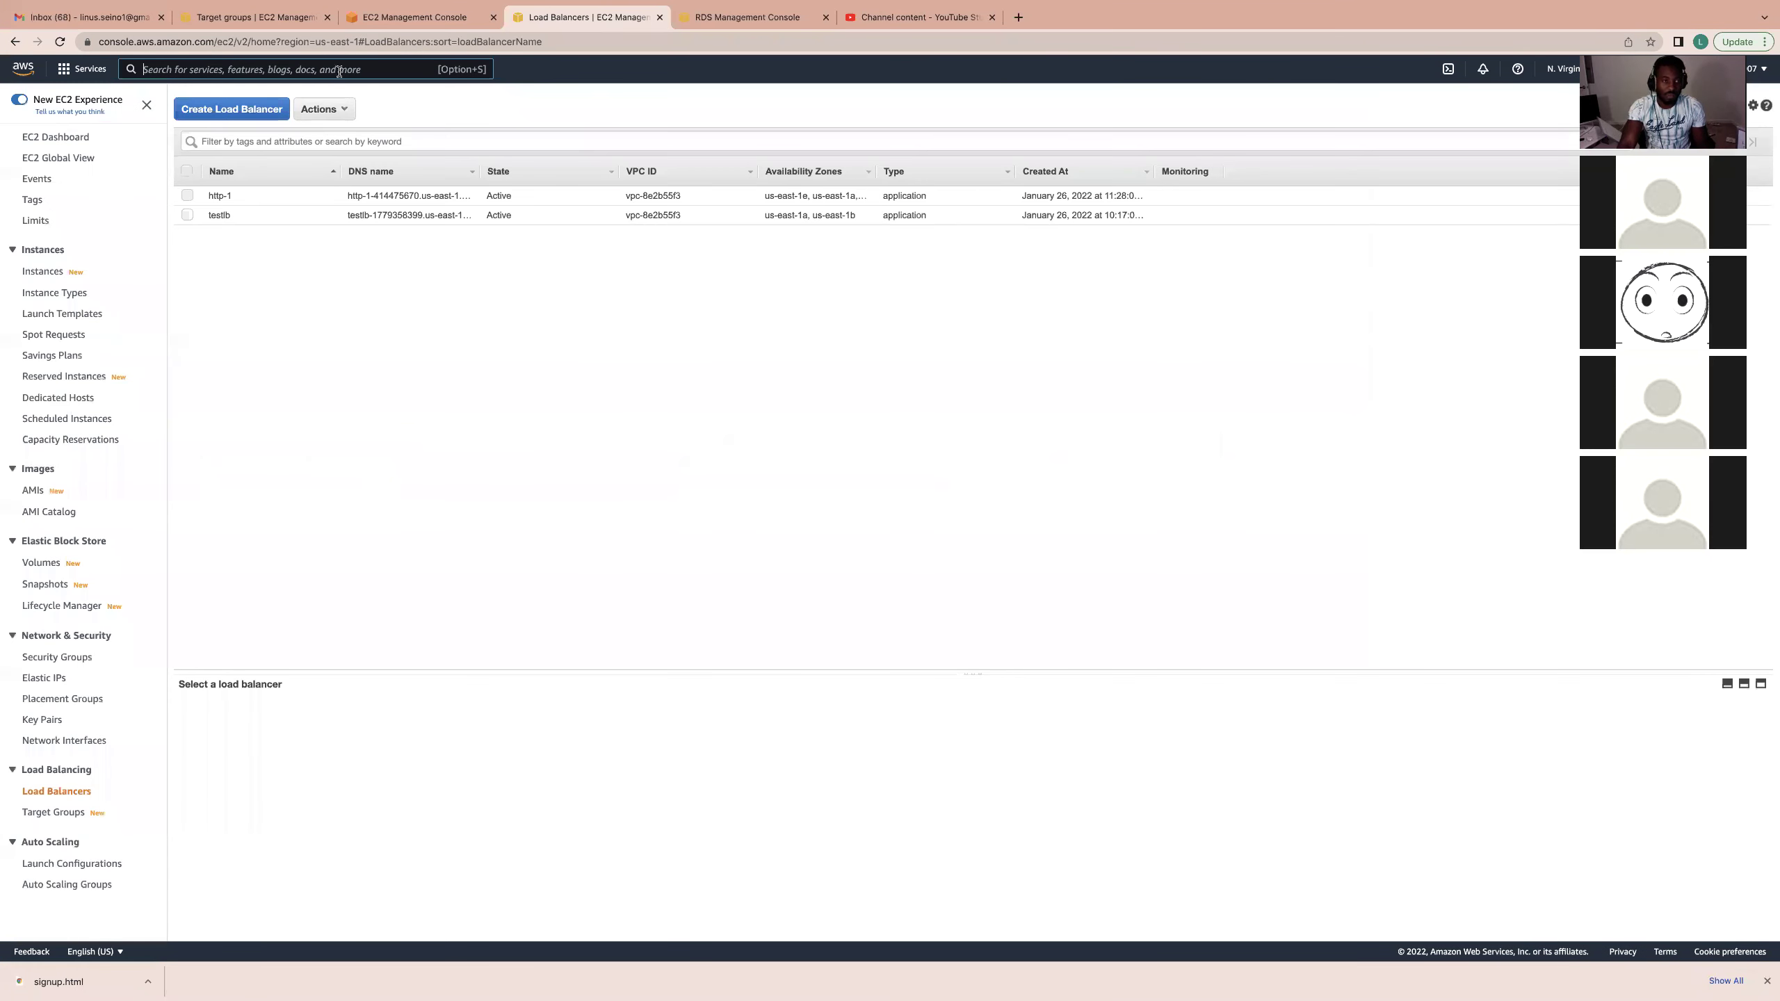
pyautogui.click(388, 19)
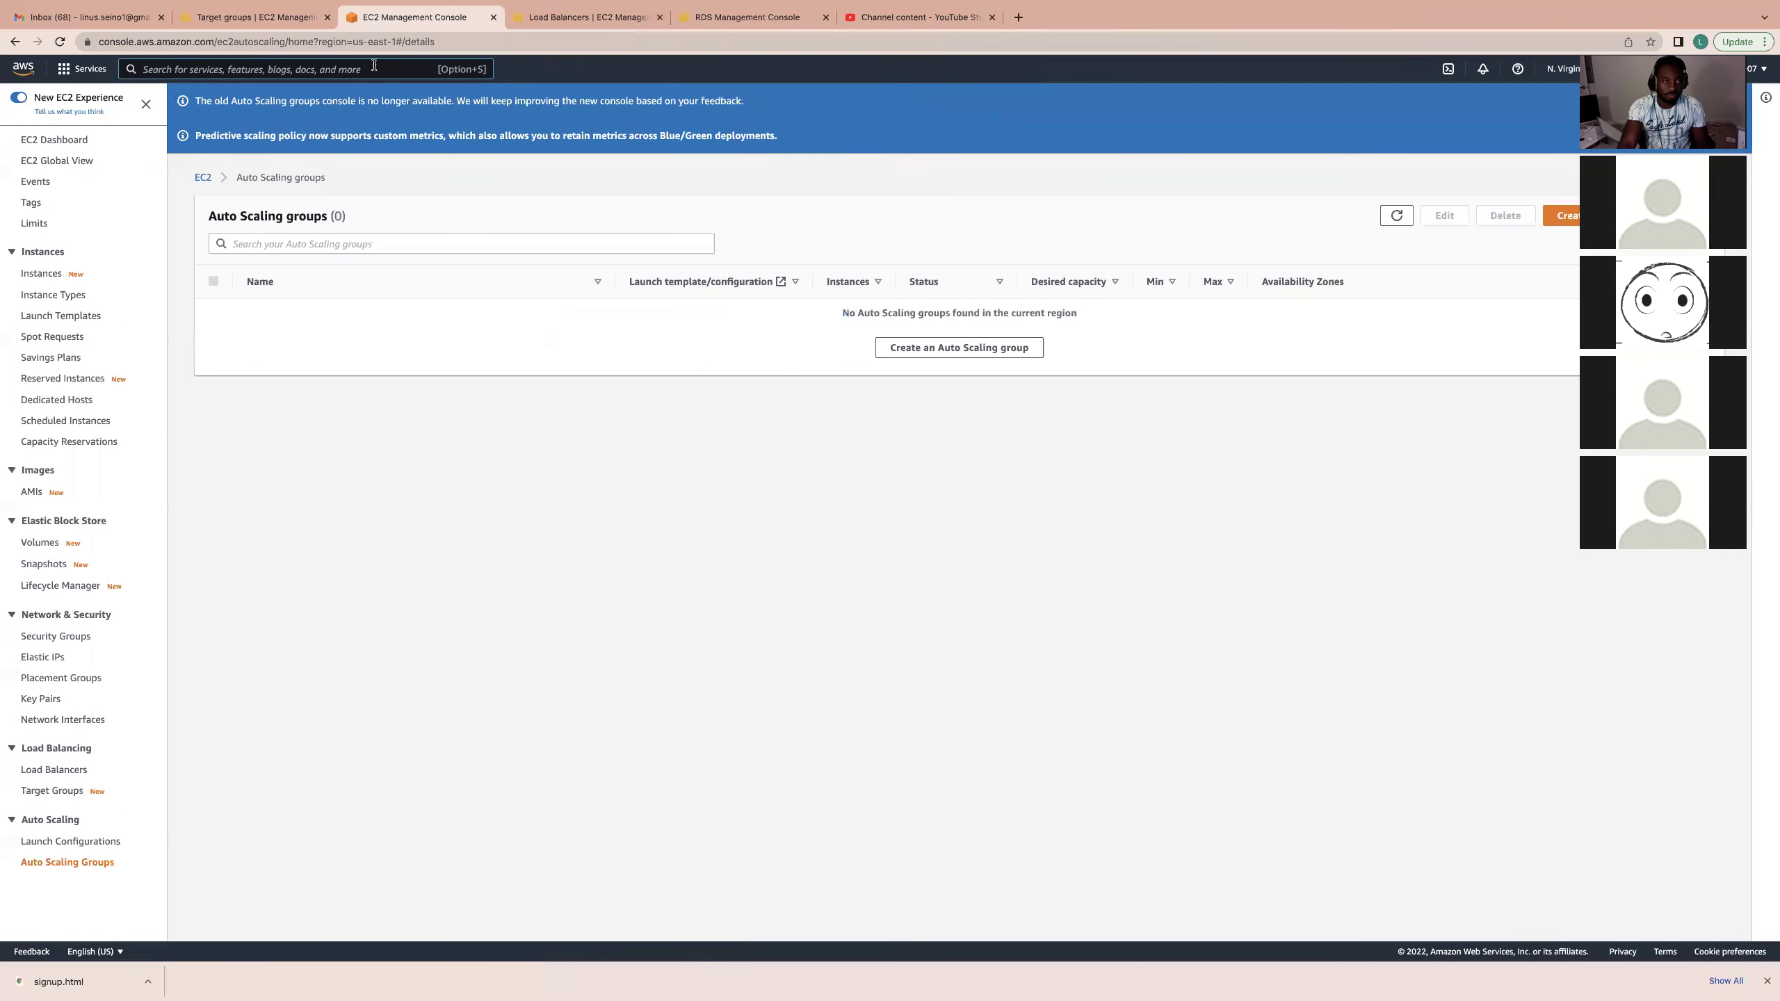
pyautogui.write('iam')
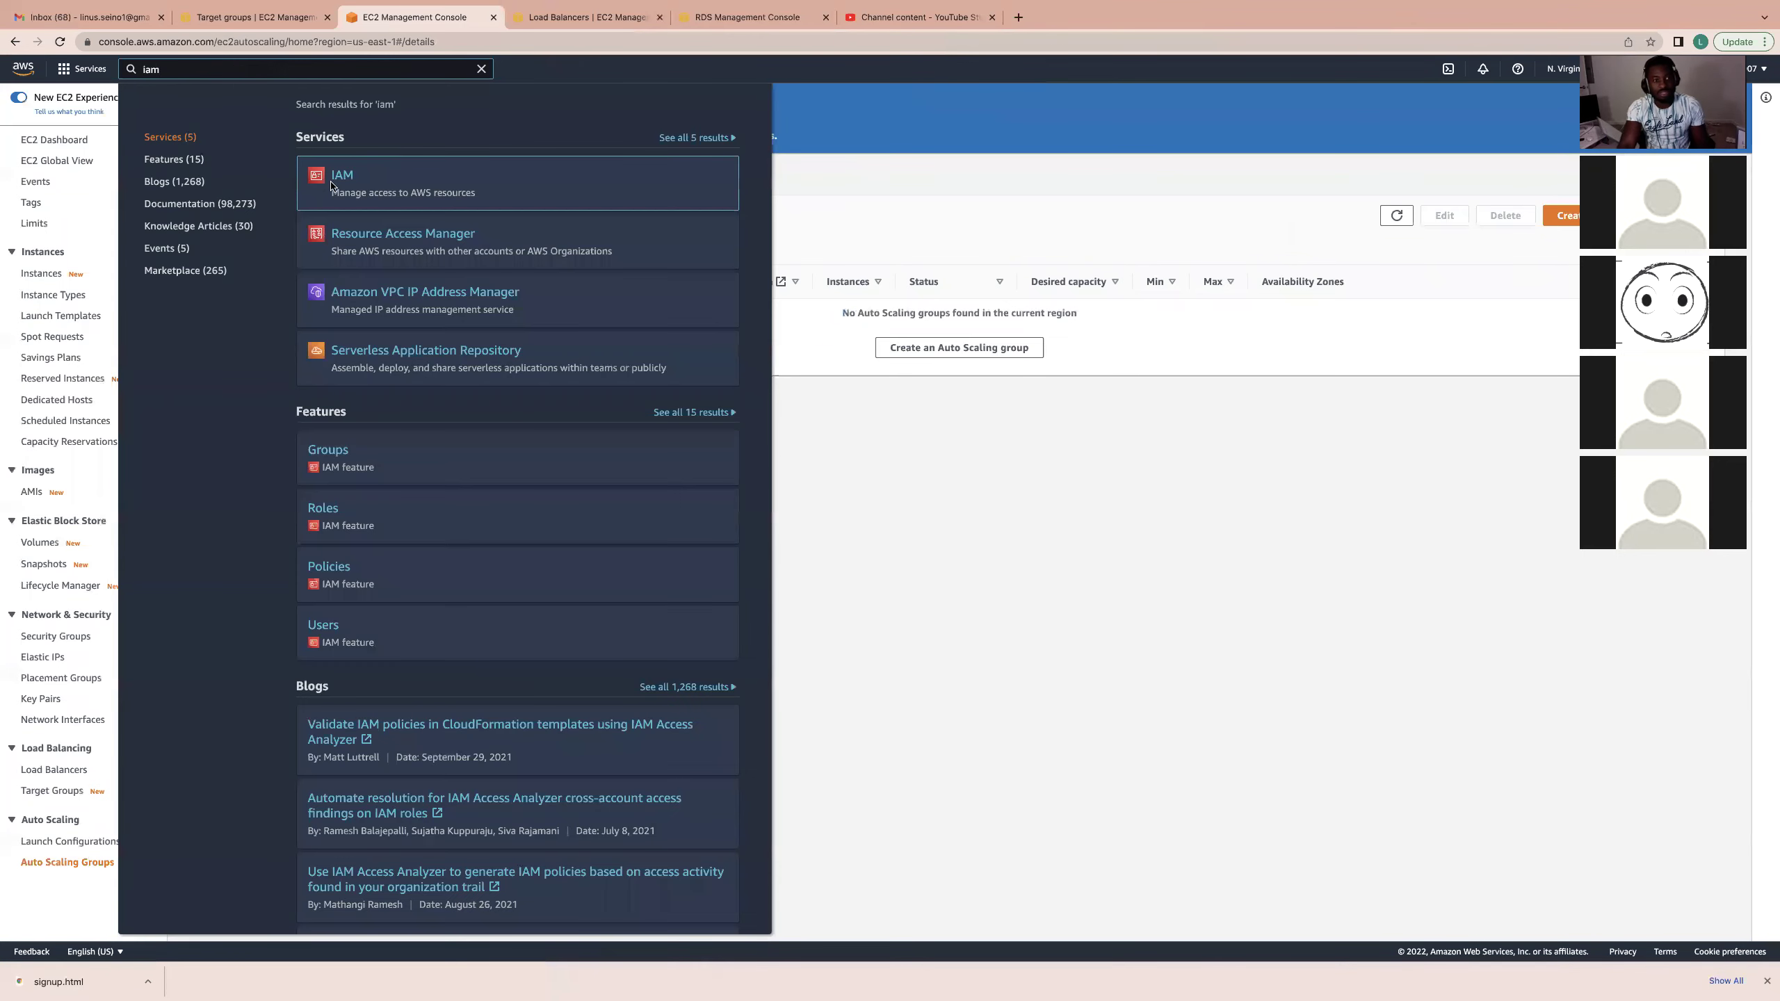
pyautogui.click(341, 180)
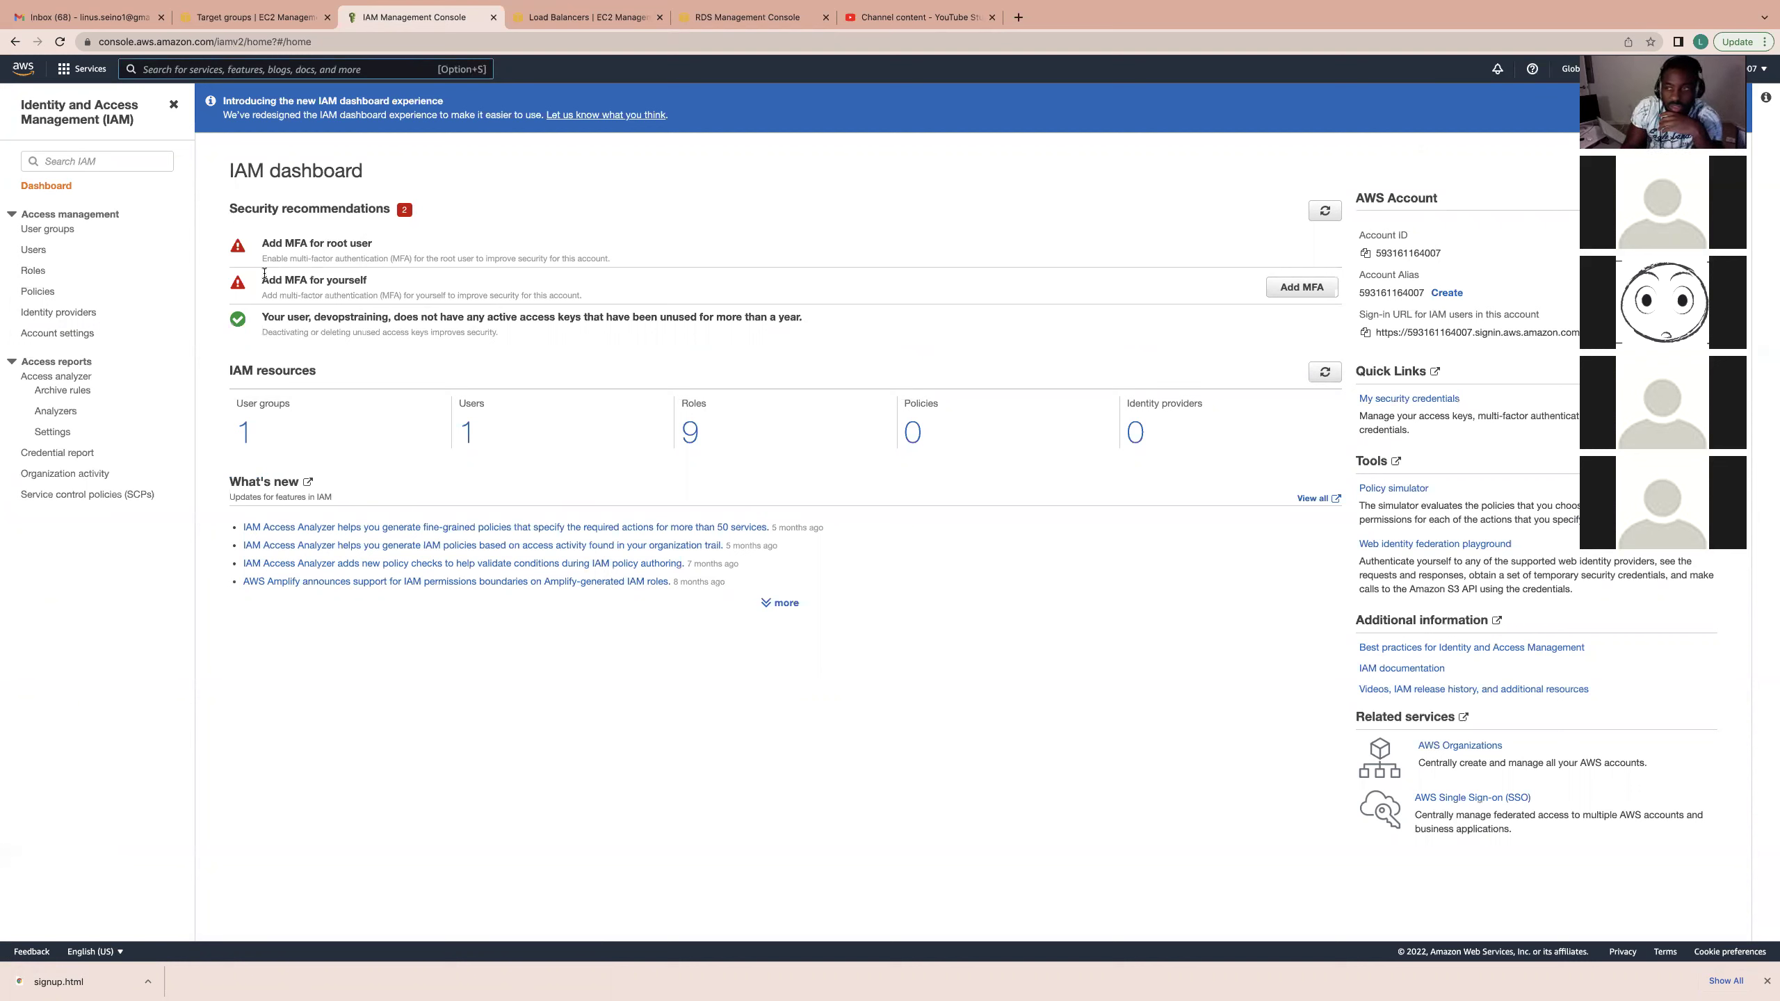
# Start a new IAM user group named 'developers' and scroll through the creation form.
pyautogui.click(53, 230)
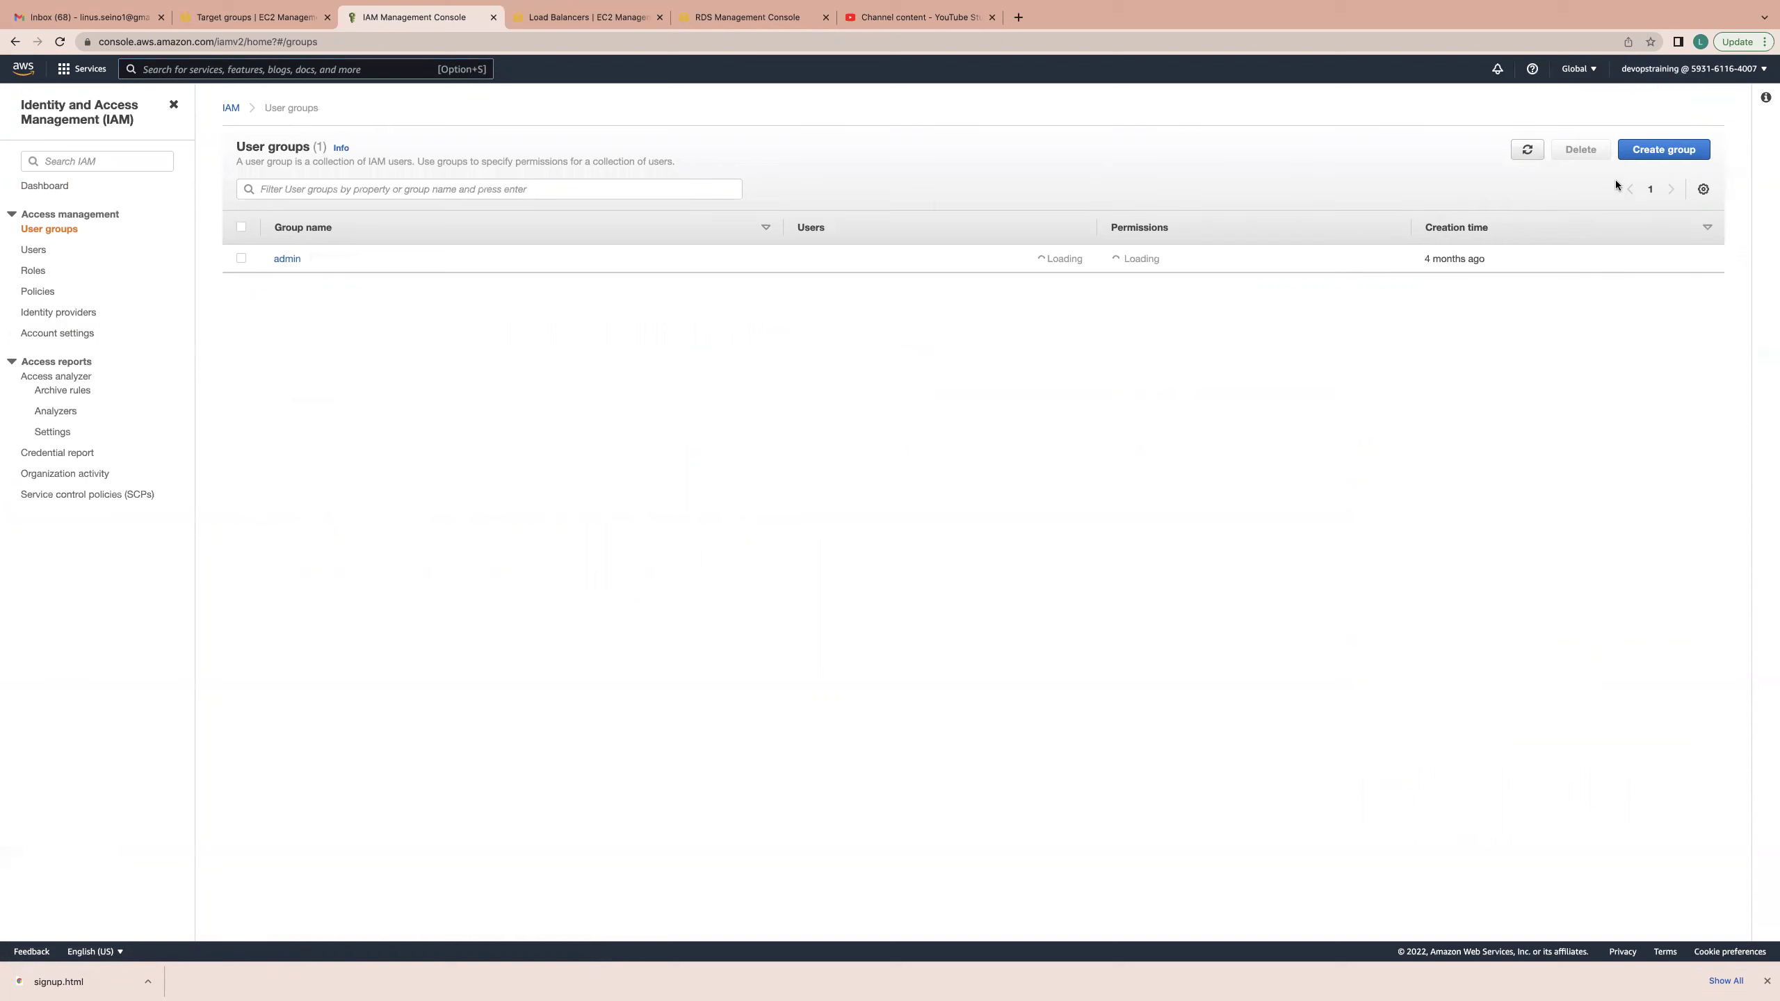
pyautogui.click(1661, 151)
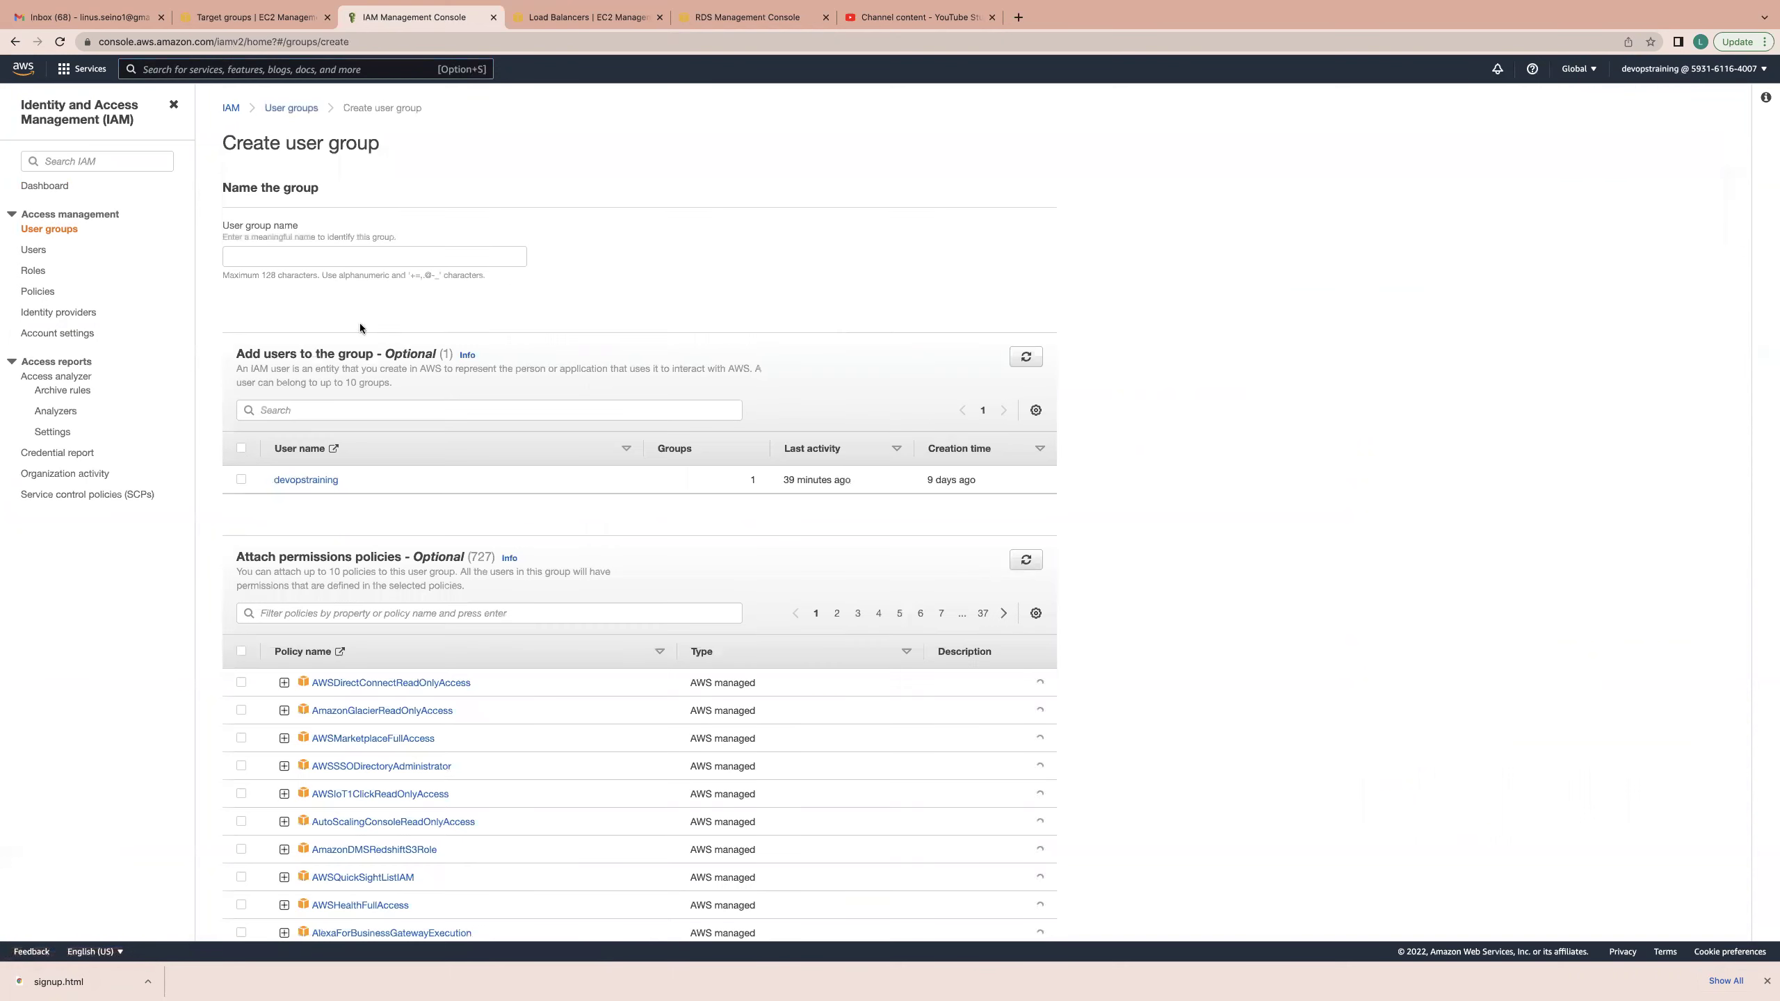
pyautogui.click(304, 261)
pyautogui.write('developer')
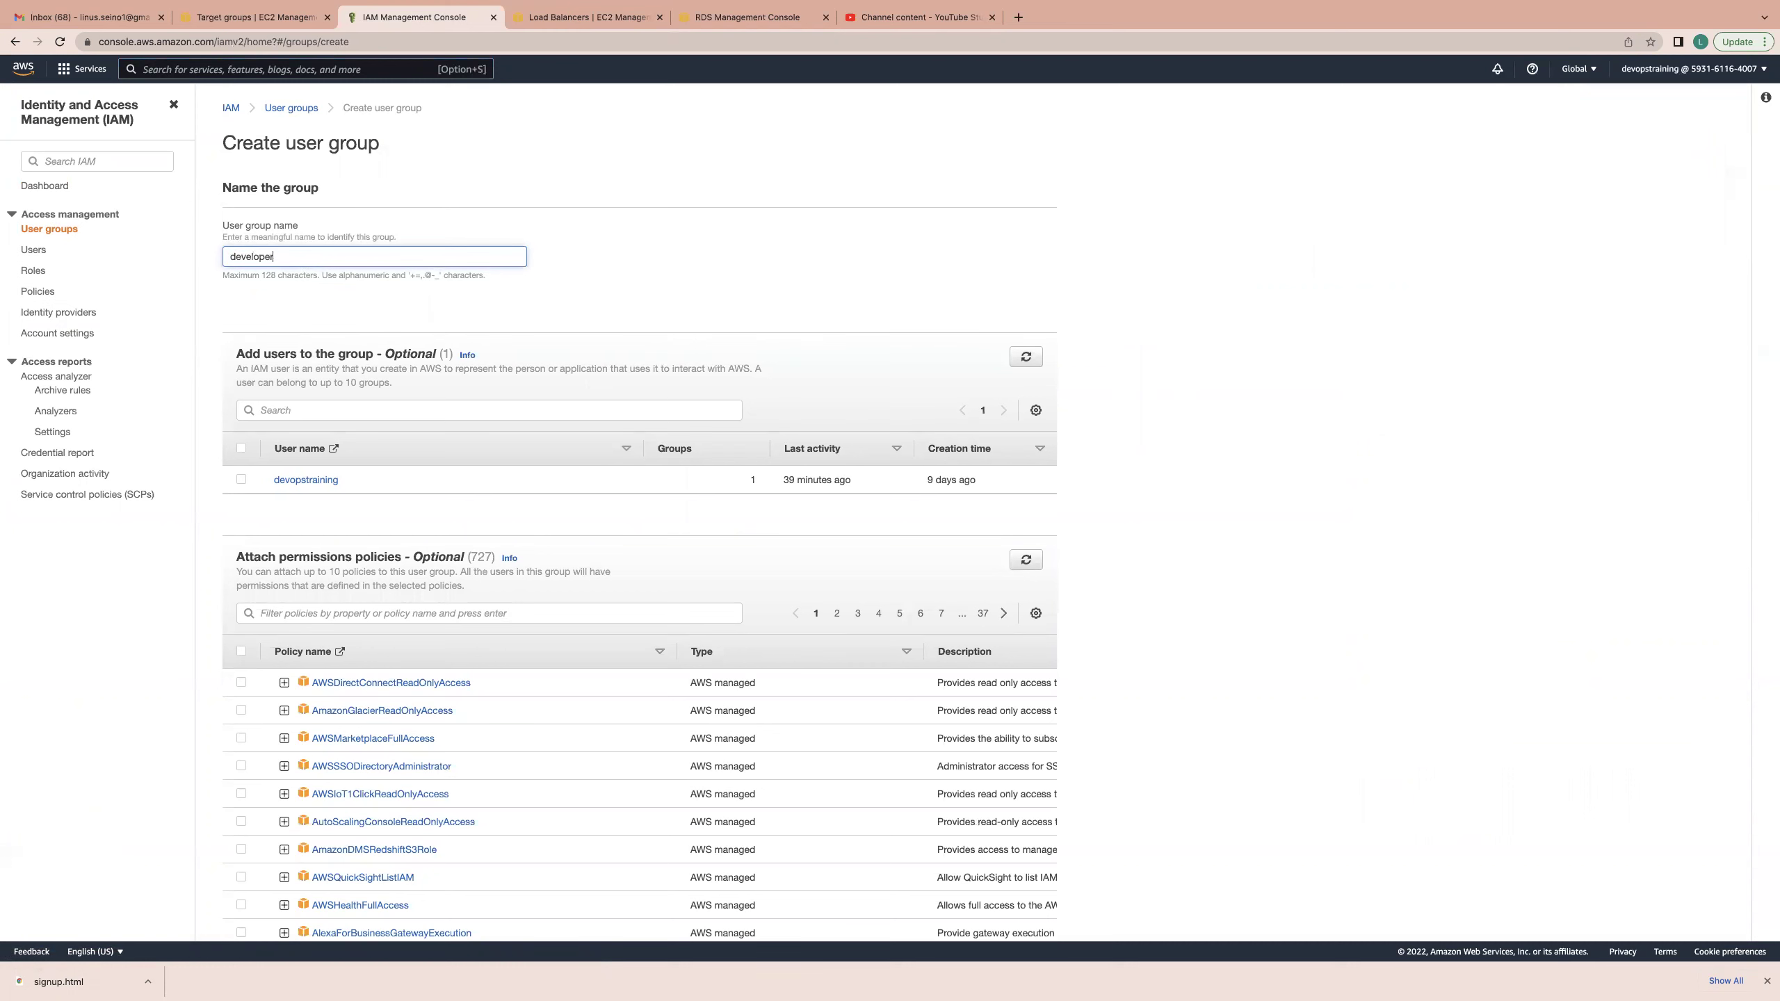
pyautogui.scroll(-1, 890, 511)
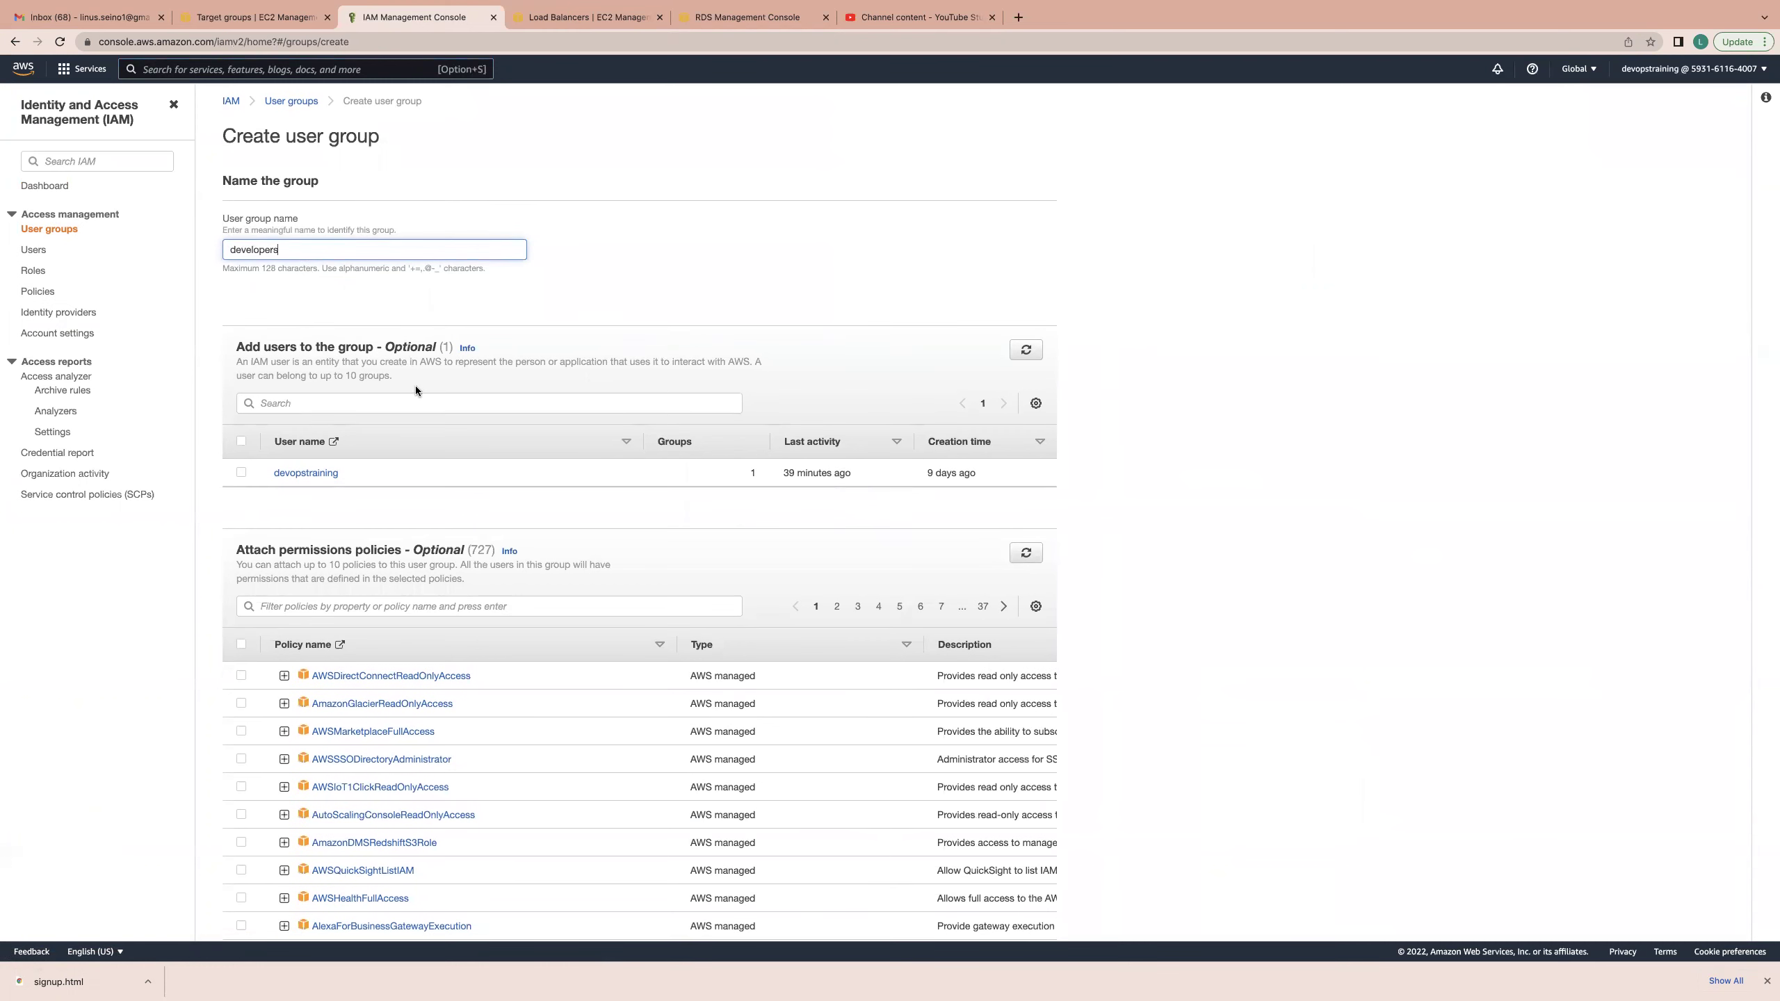
pyautogui.scroll(-5, 415, 386)
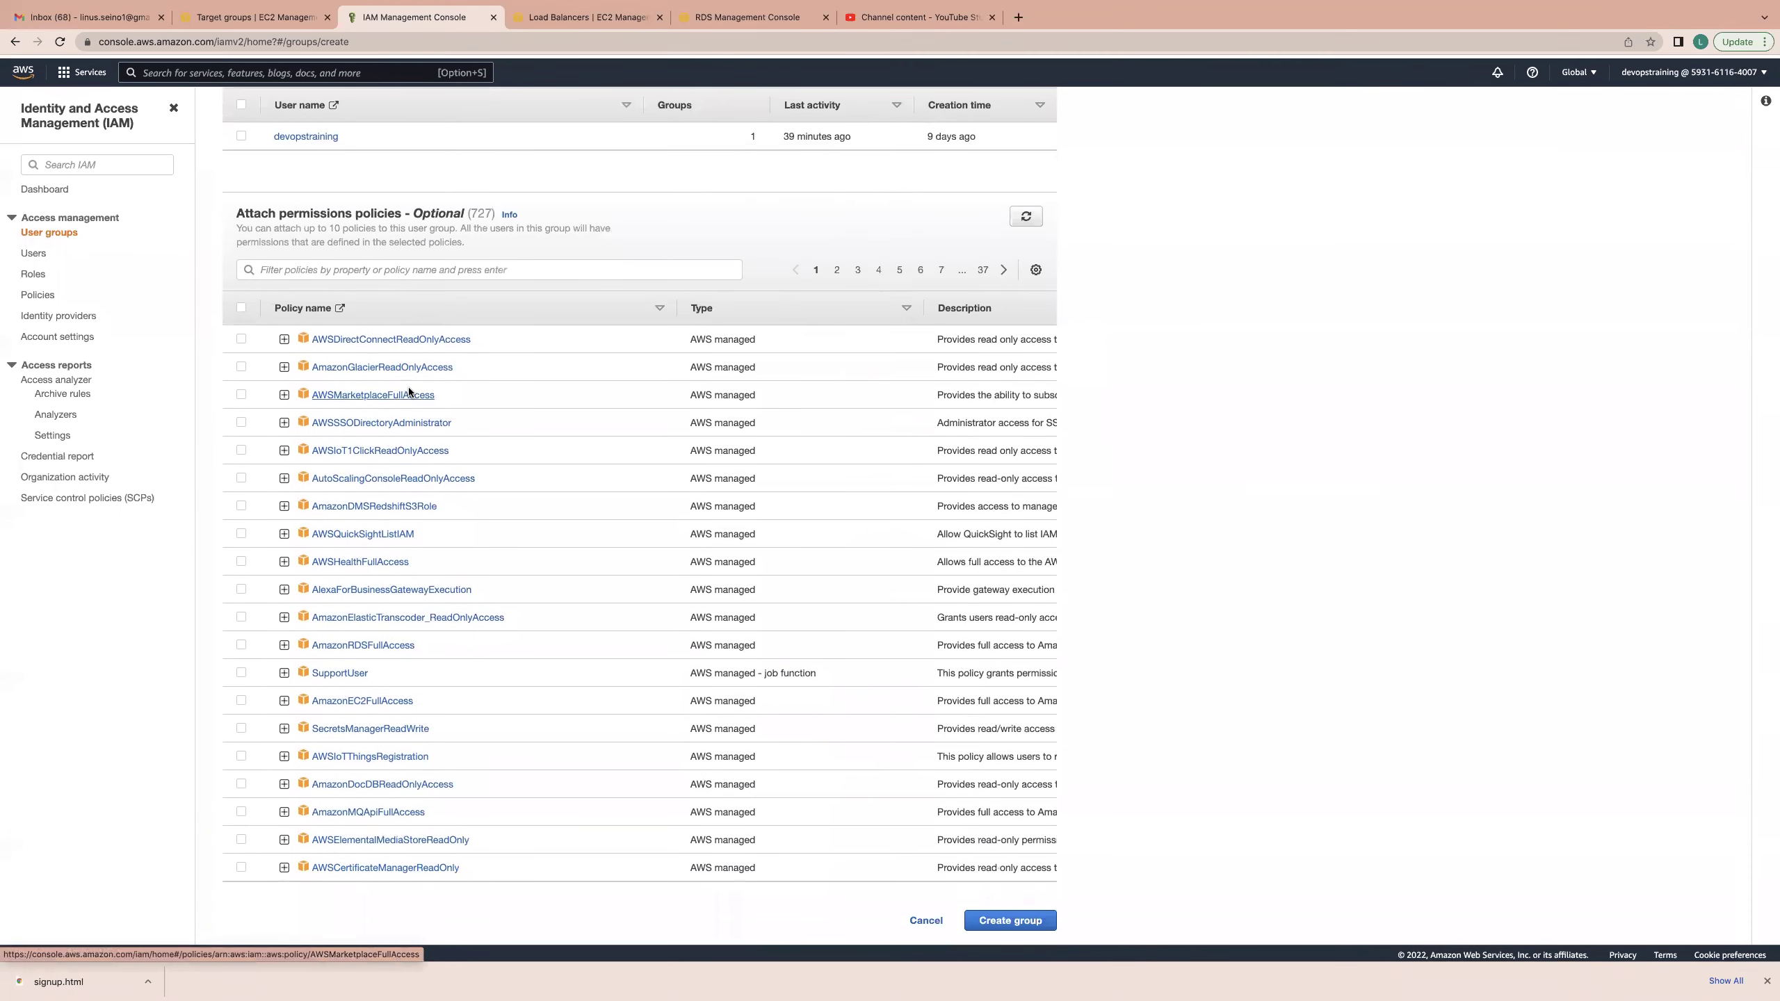
pyautogui.scroll(5, 410, 395)
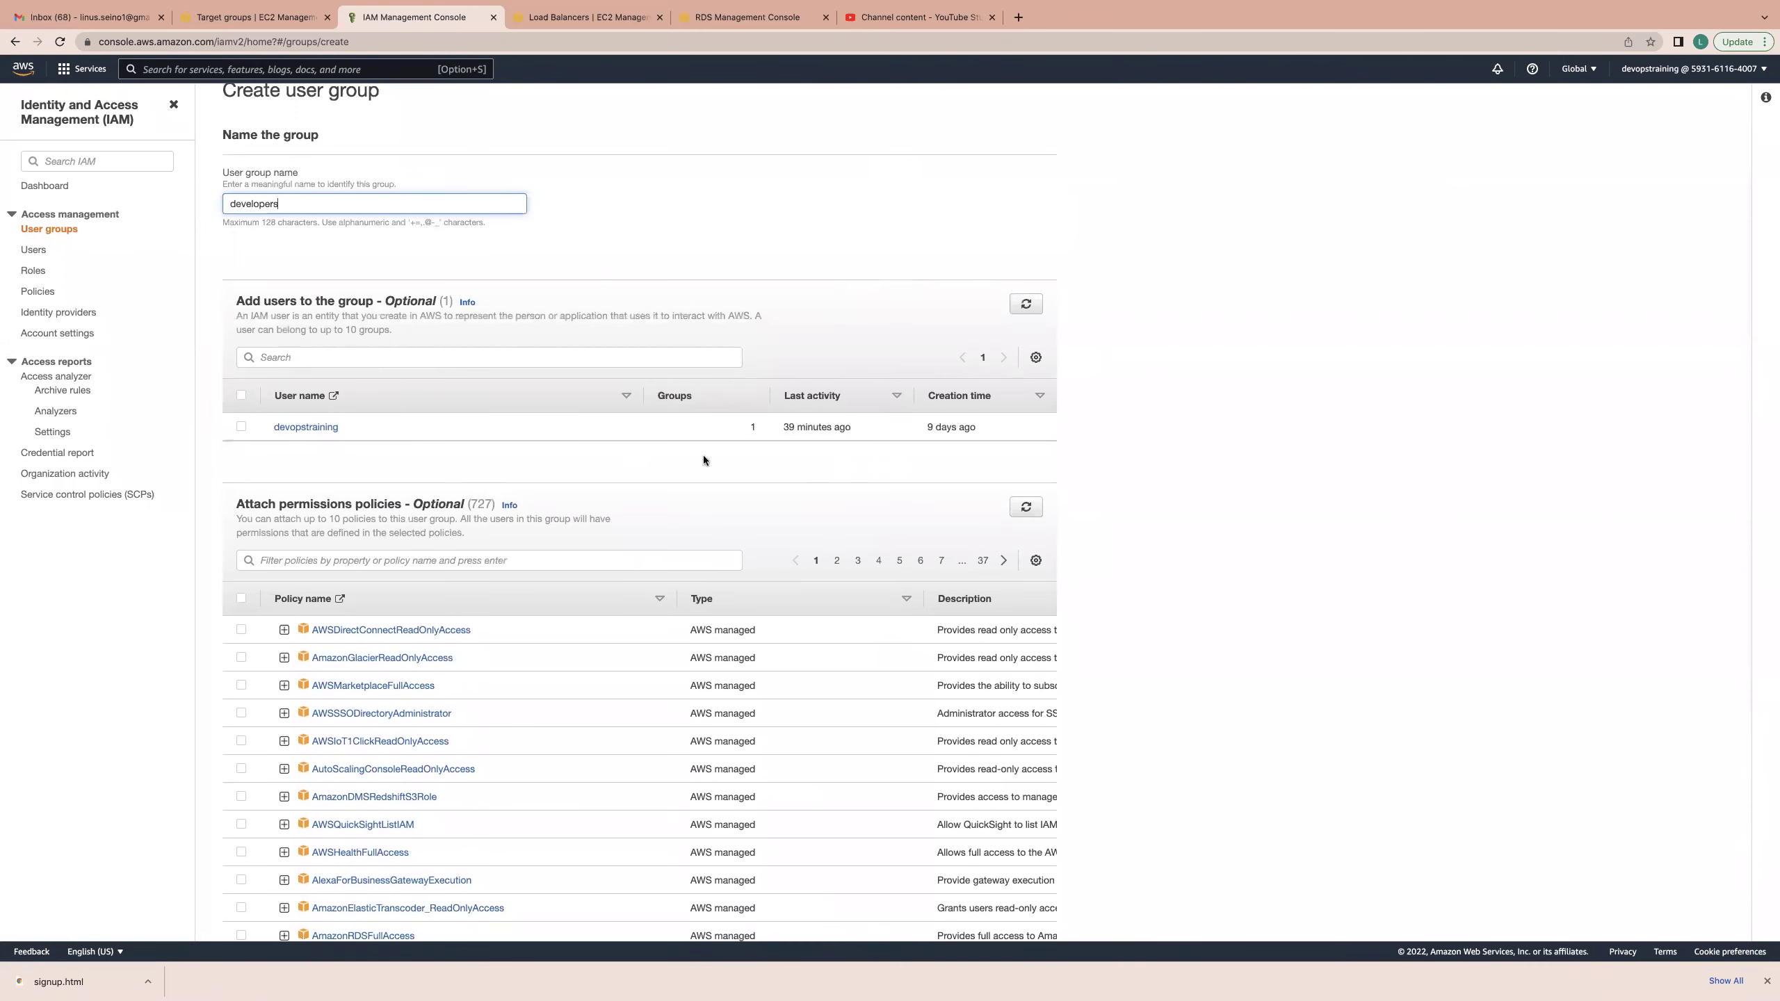
pyautogui.scroll(-1, 620, 413)
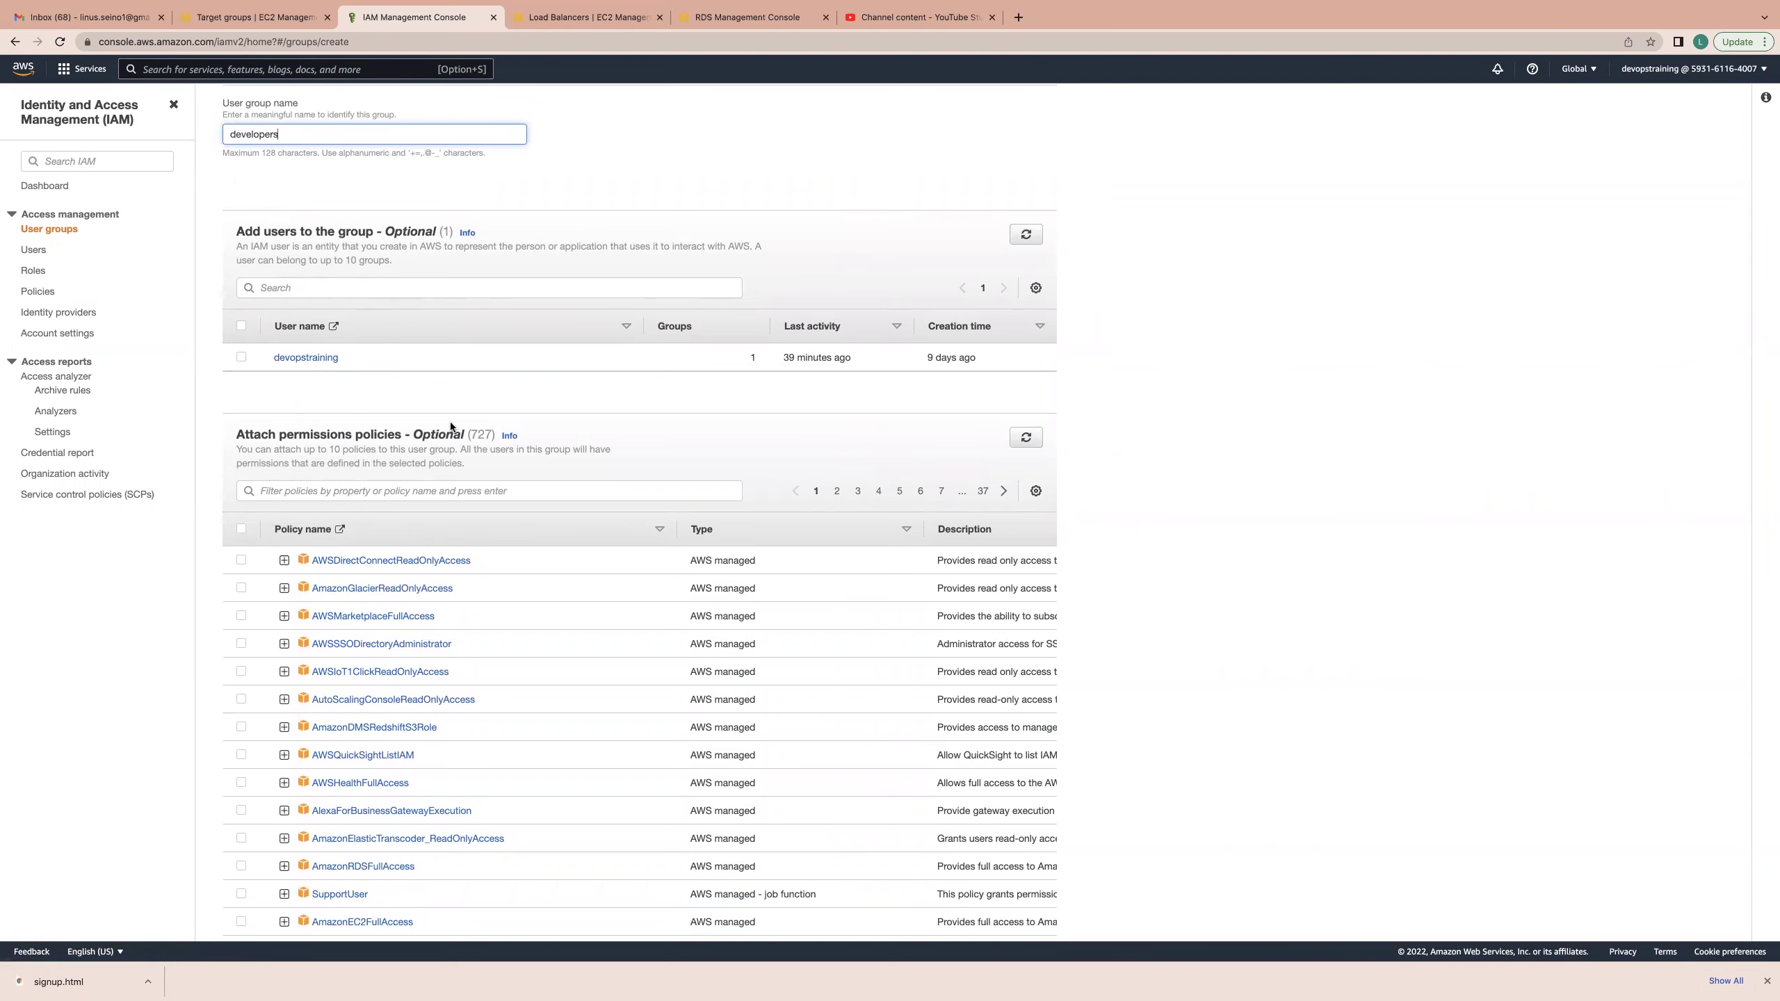
pyautogui.scroll(-4, 466, 435)
pyautogui.scroll(6, 409, 296)
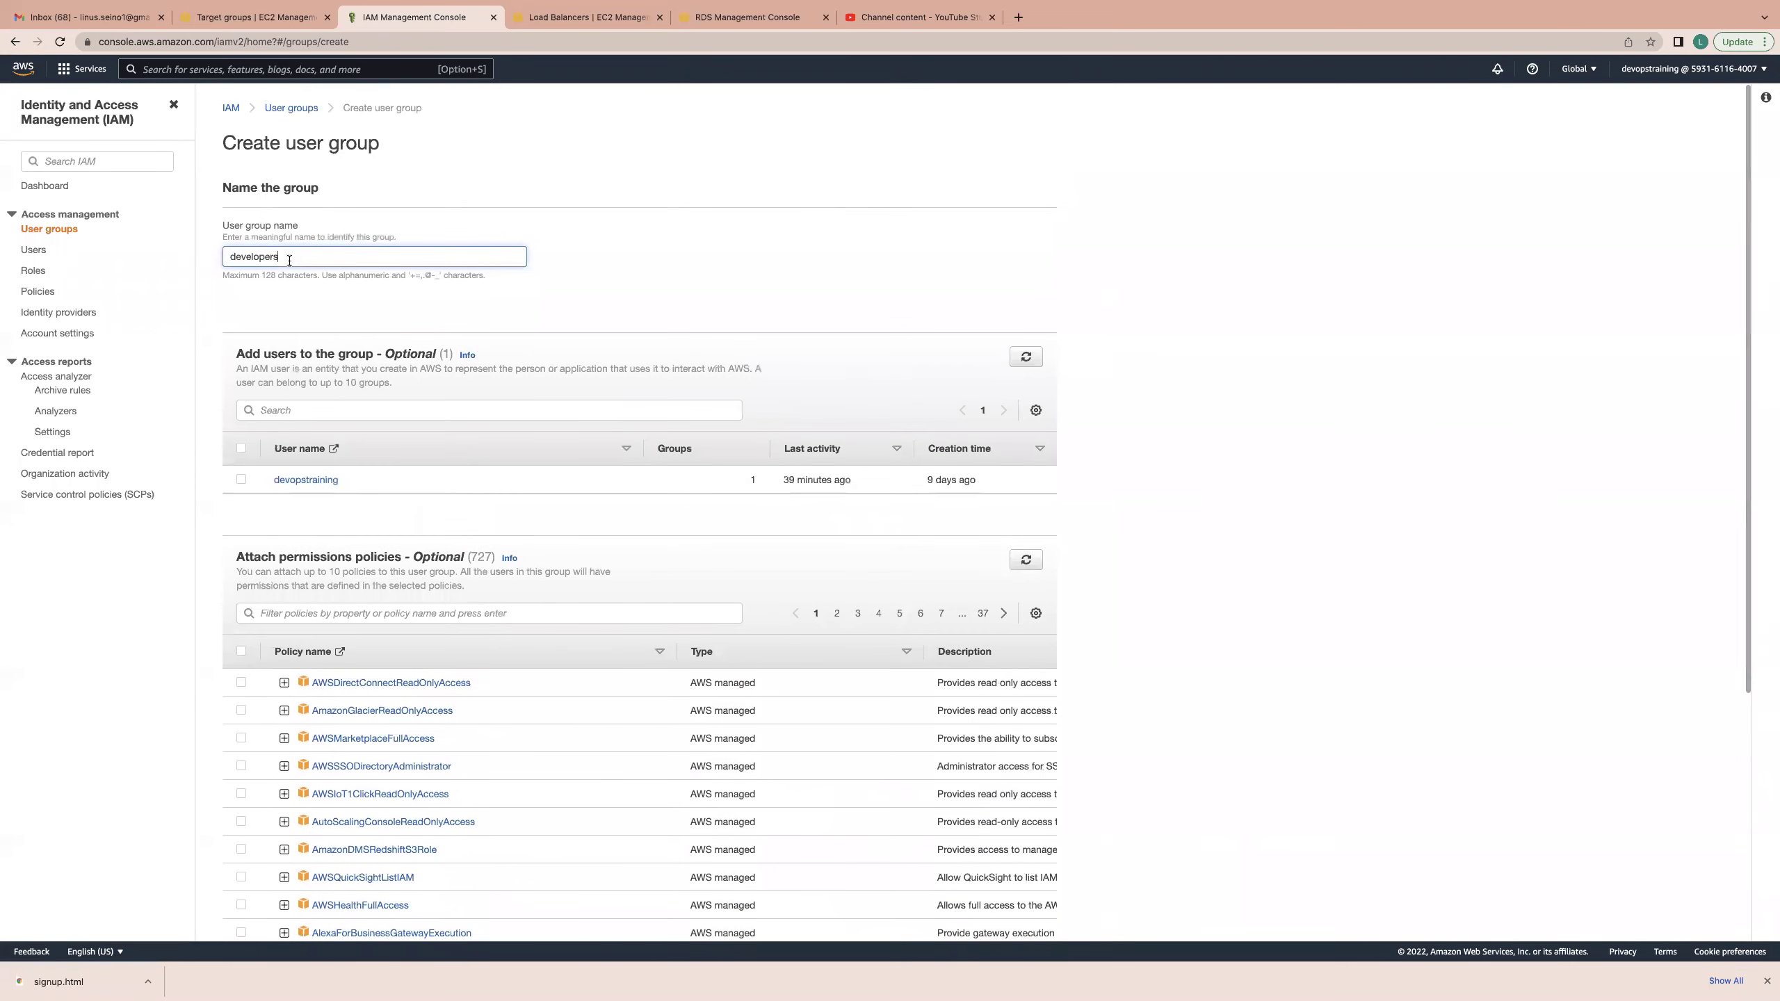
pyautogui.scroll(-5, 670, 466)
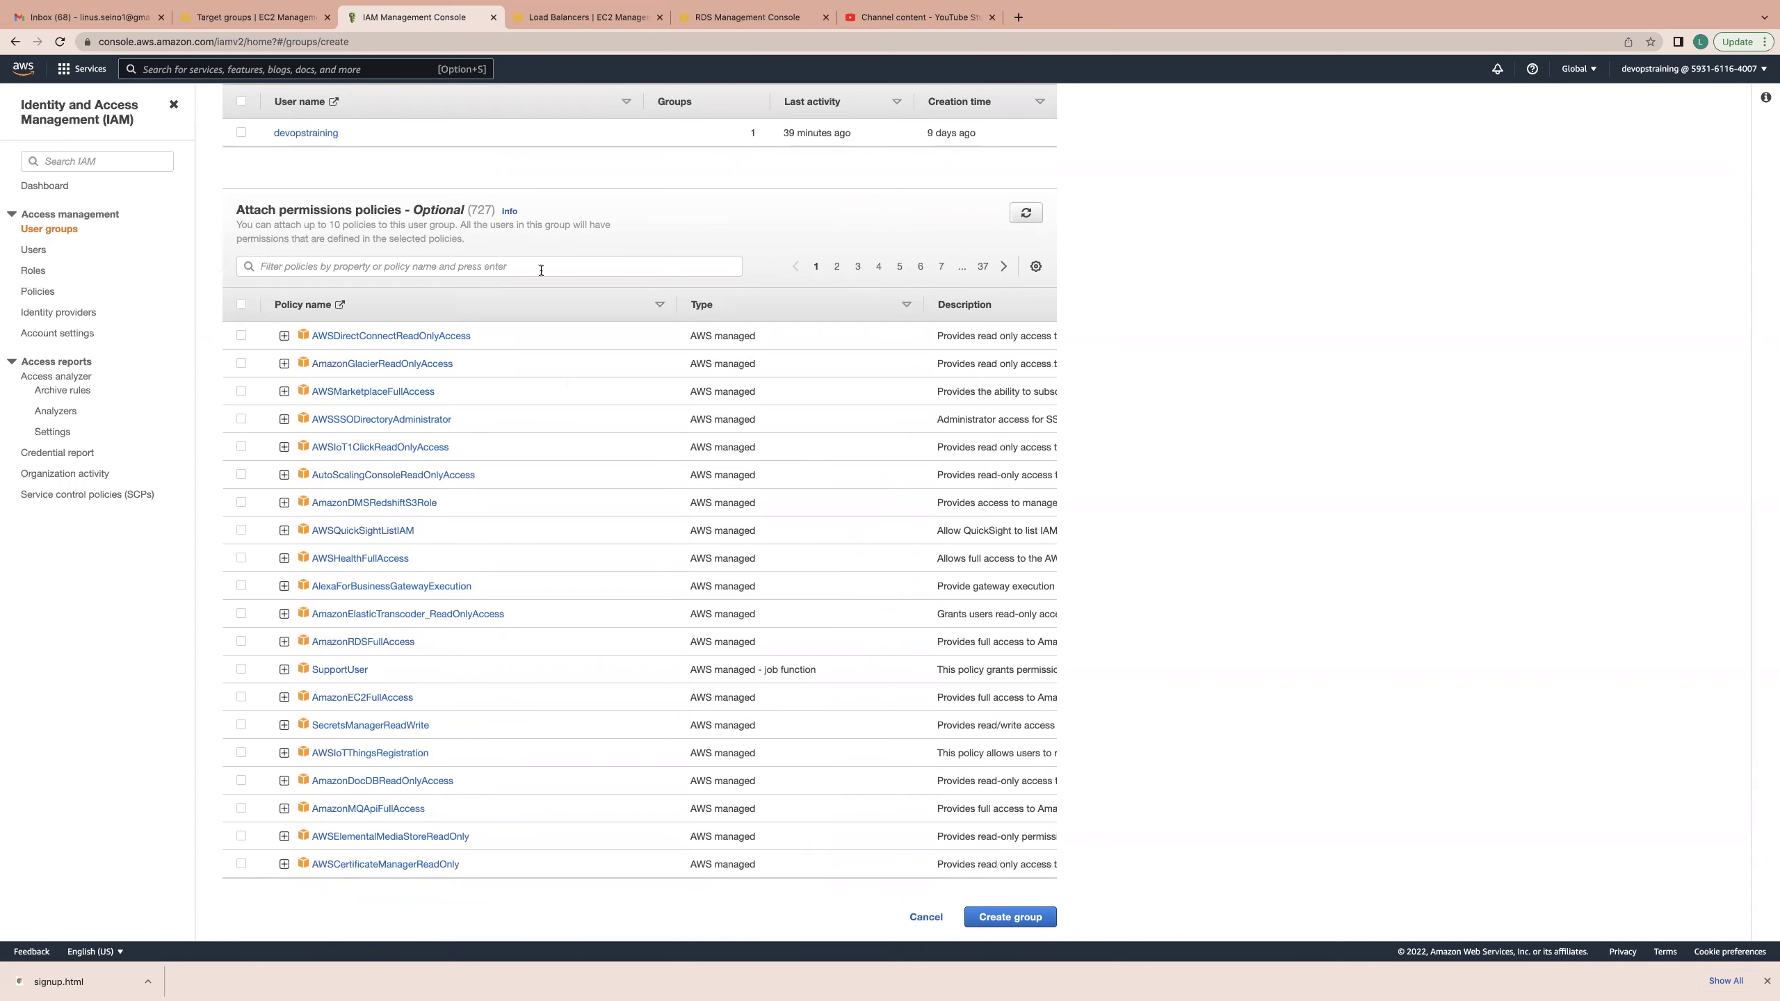
pyautogui.scroll(5, 541, 270)
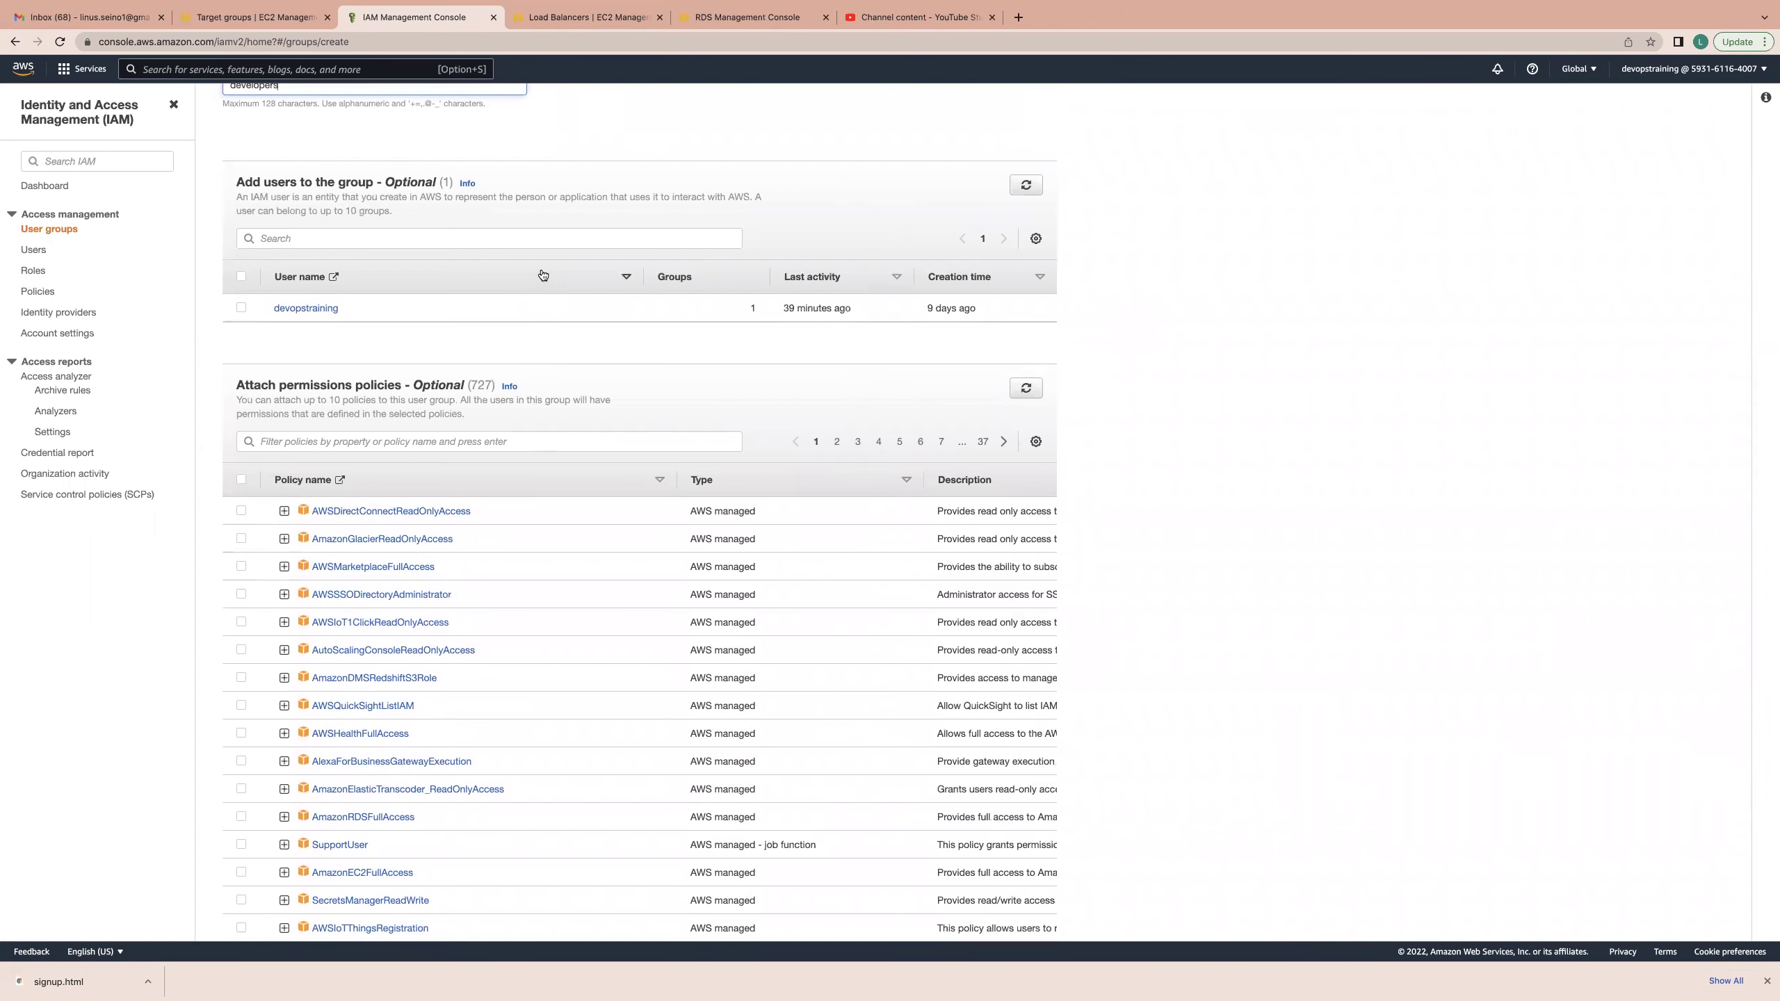
# Inspect the AWSDirectConnectReadOnlyAccess policy JSON, then return to the Create user group form.
pyautogui.click(327, 519)
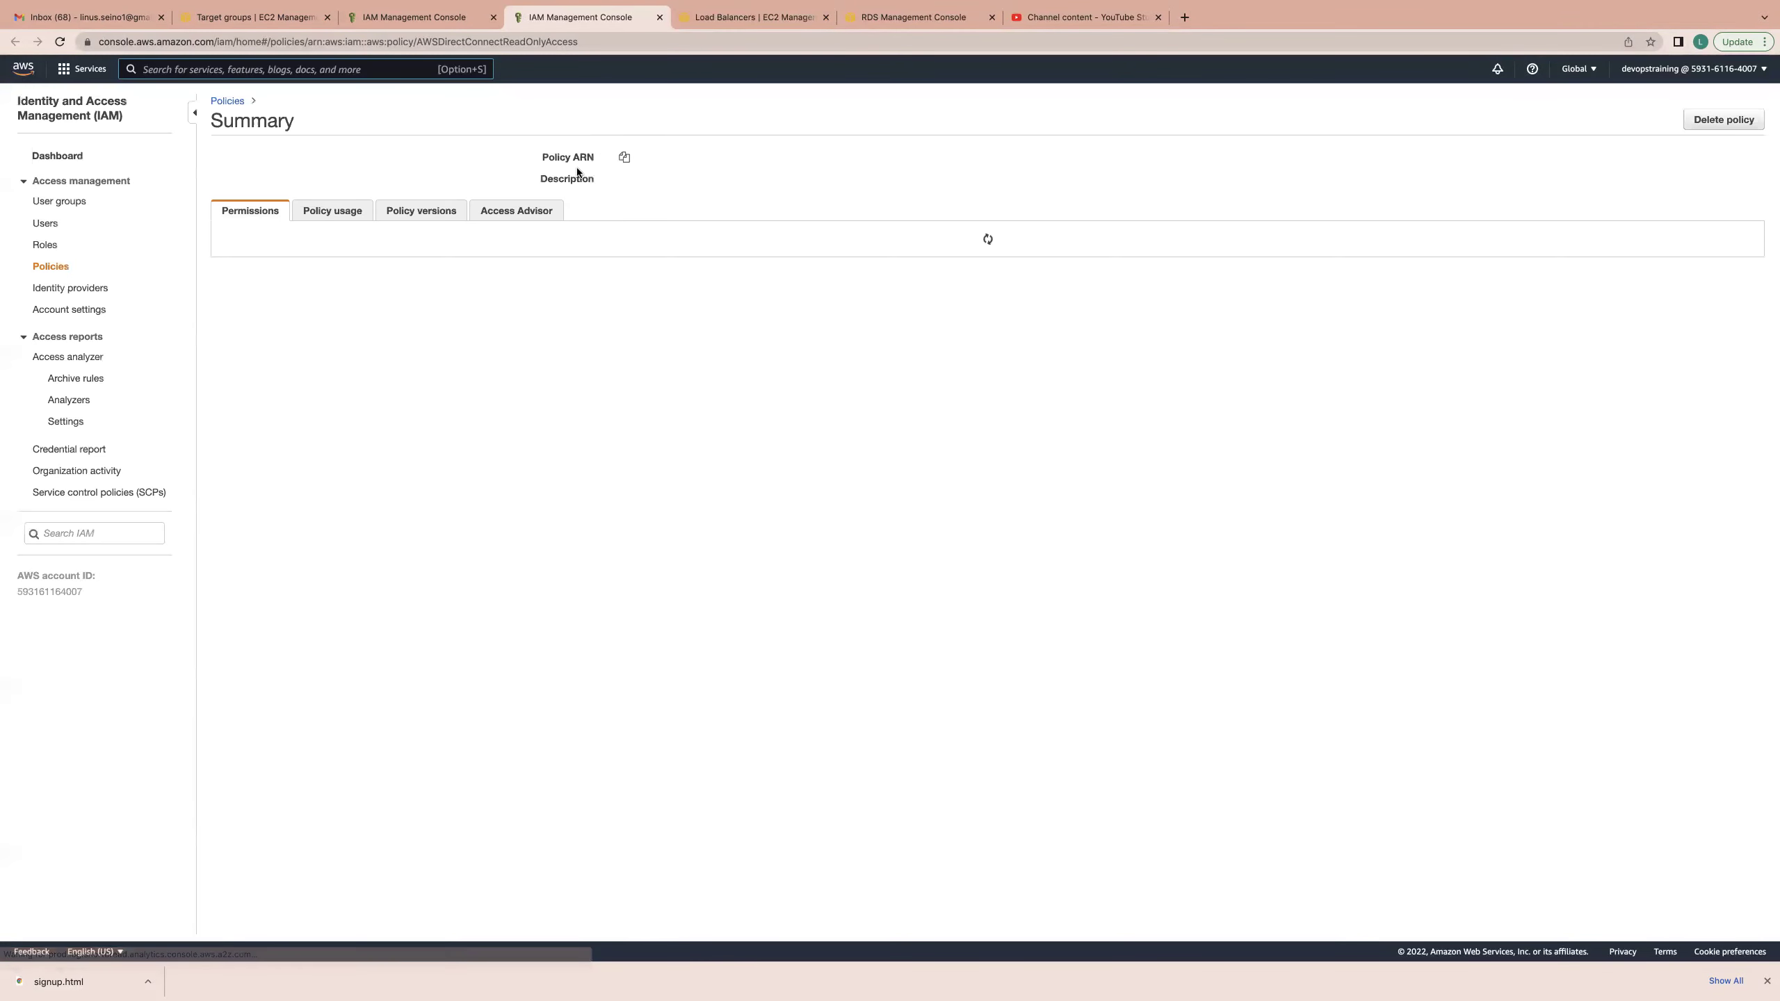
pyautogui.click(344, 242)
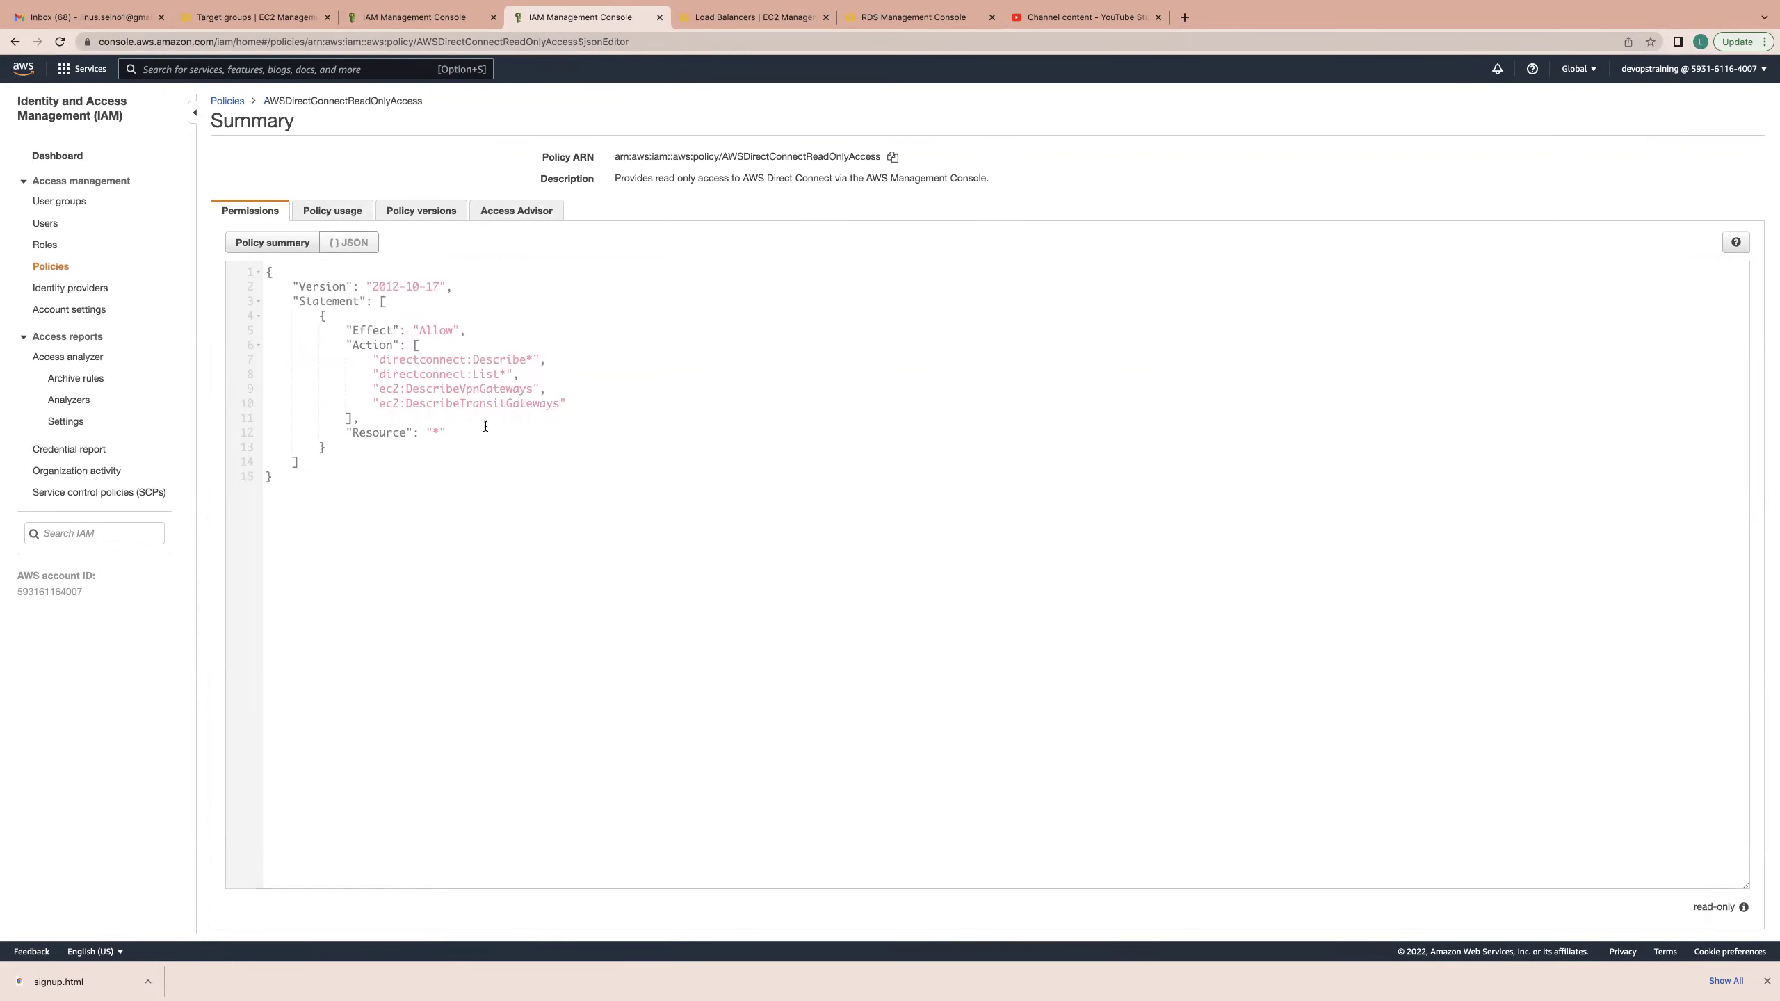
pyautogui.click(403, 19)
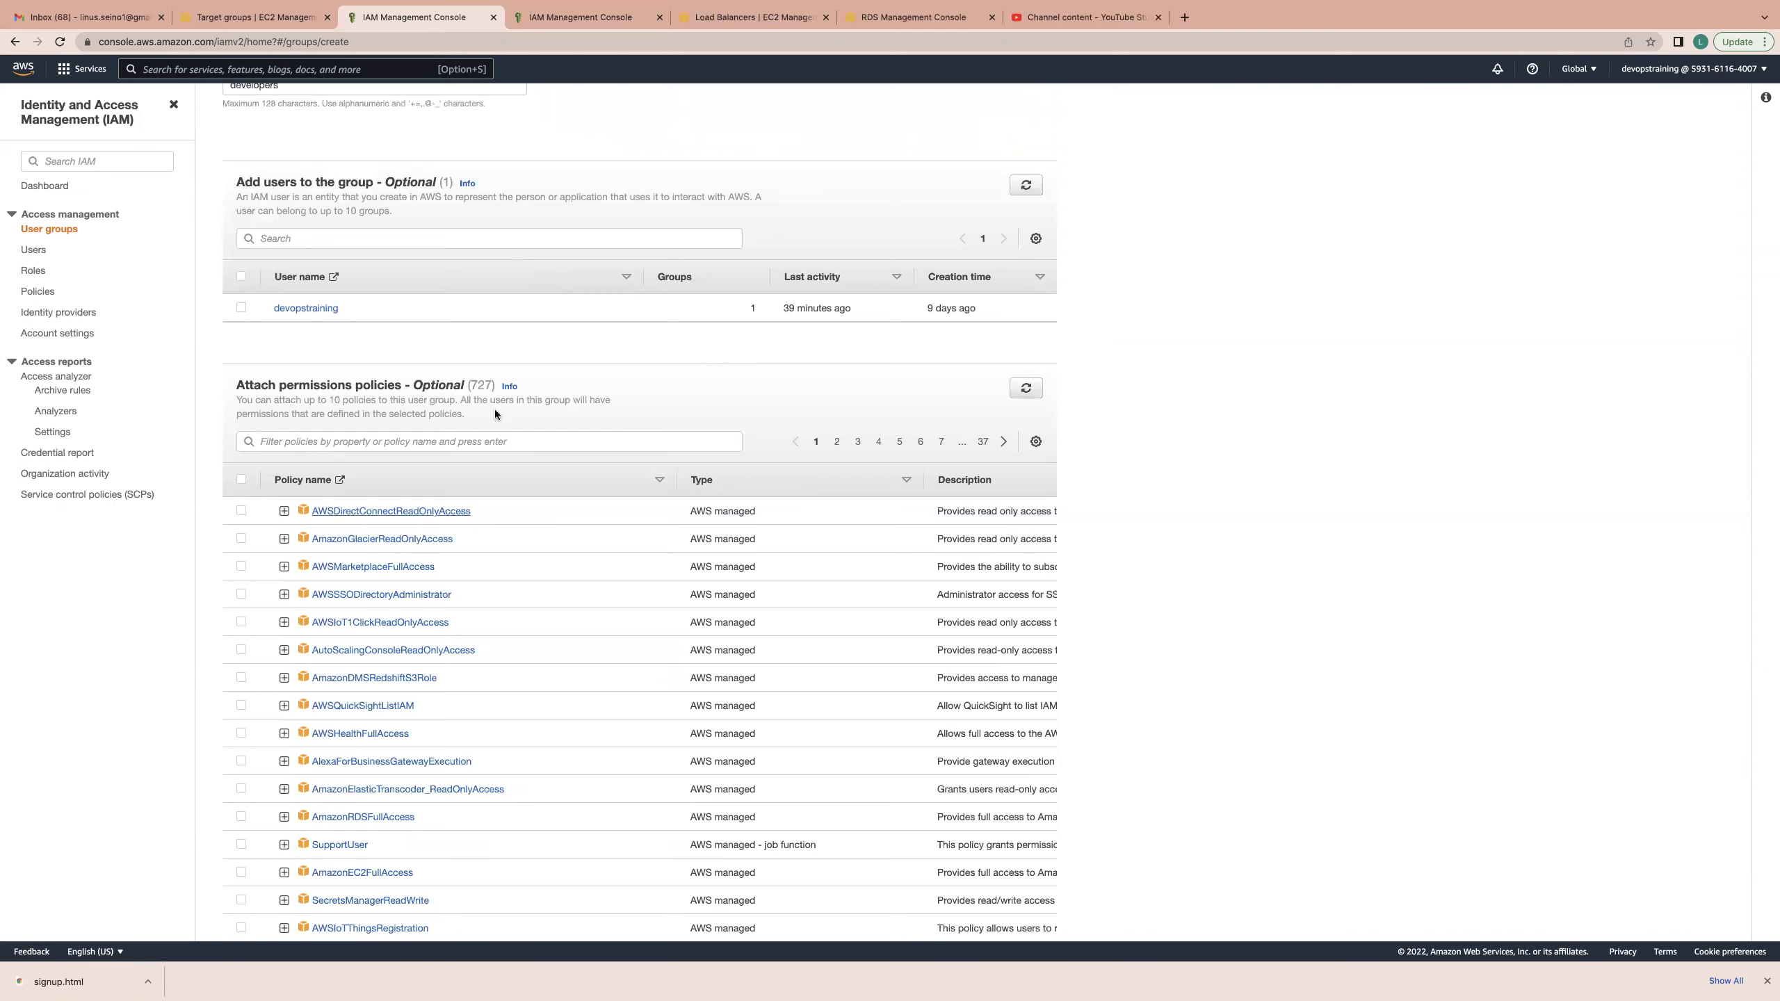
pyautogui.scroll(-5, 501, 412)
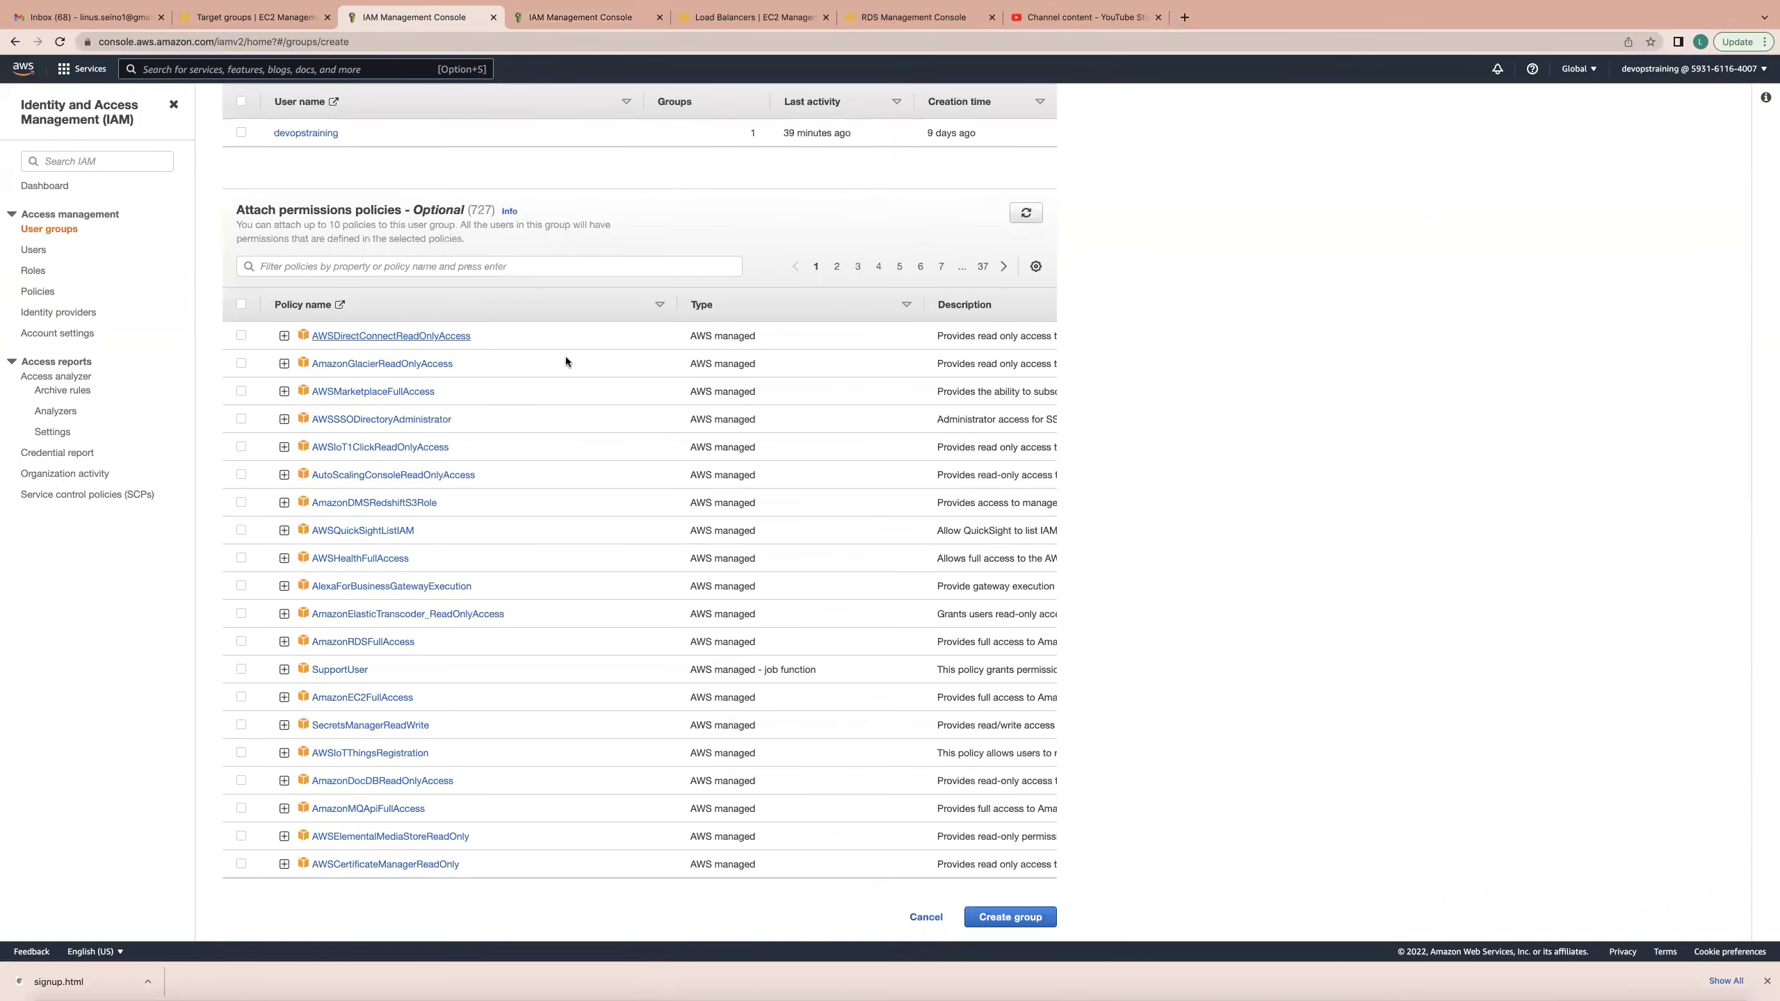
pyautogui.scroll(2, 565, 361)
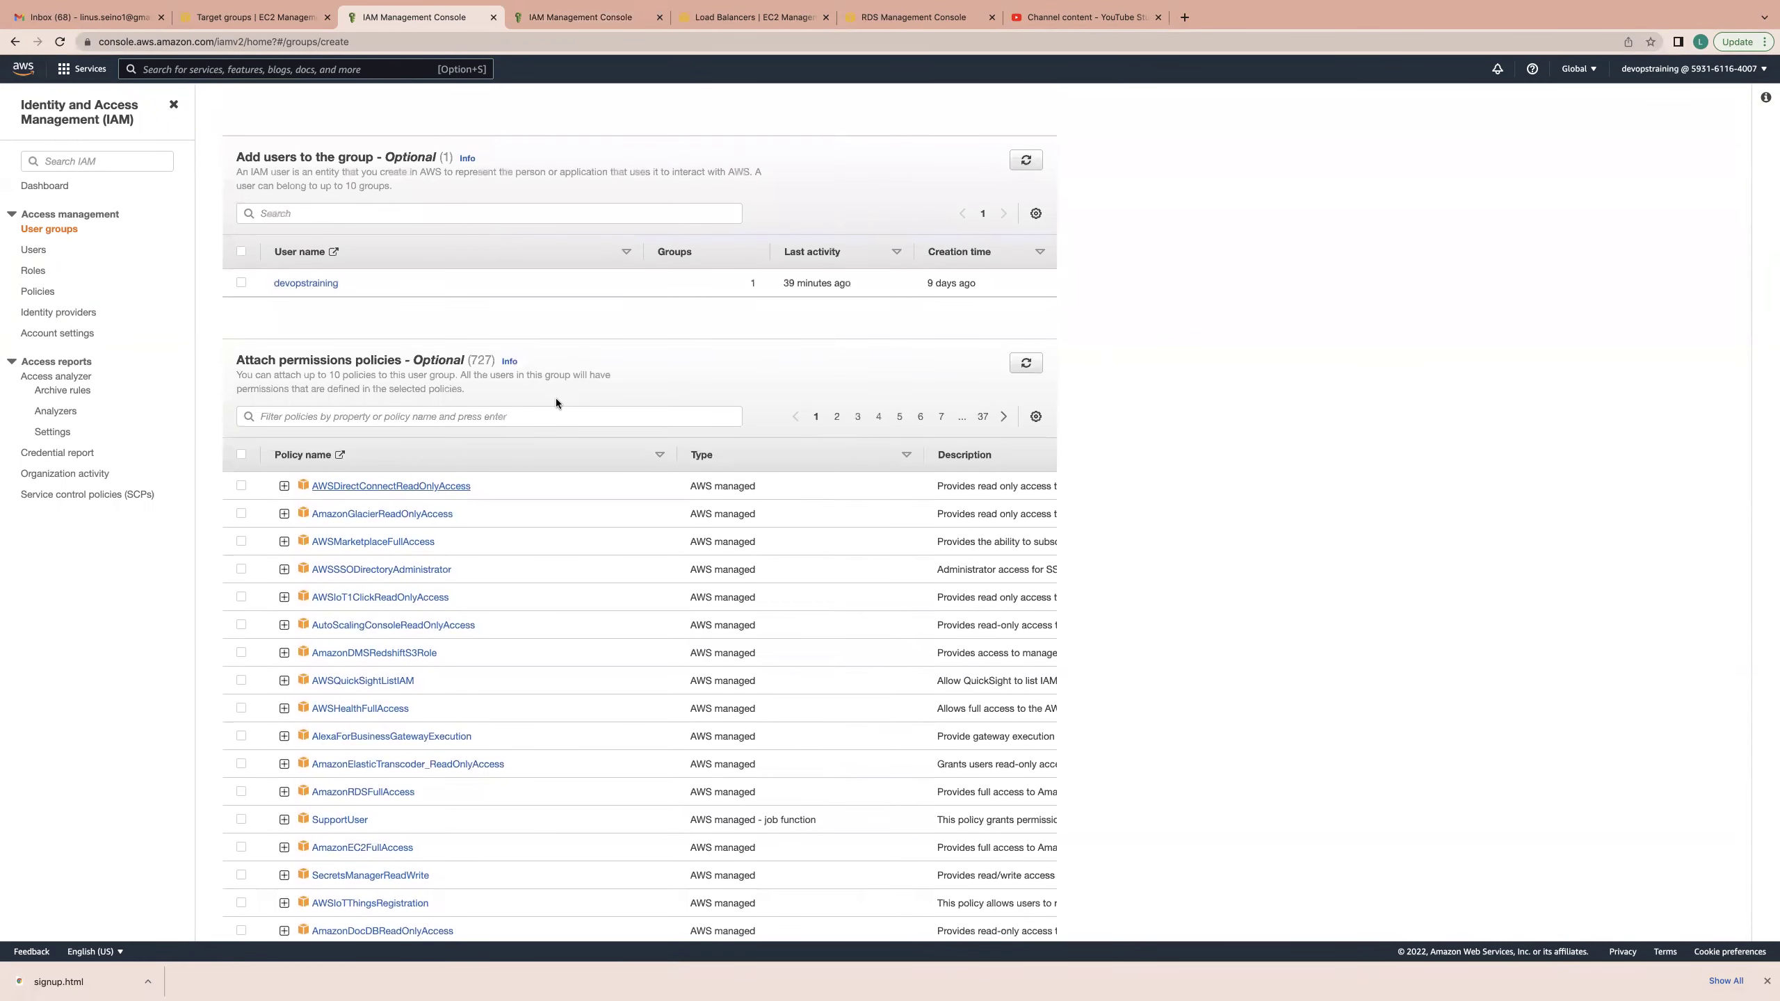
pyautogui.scroll(-2, 556, 402)
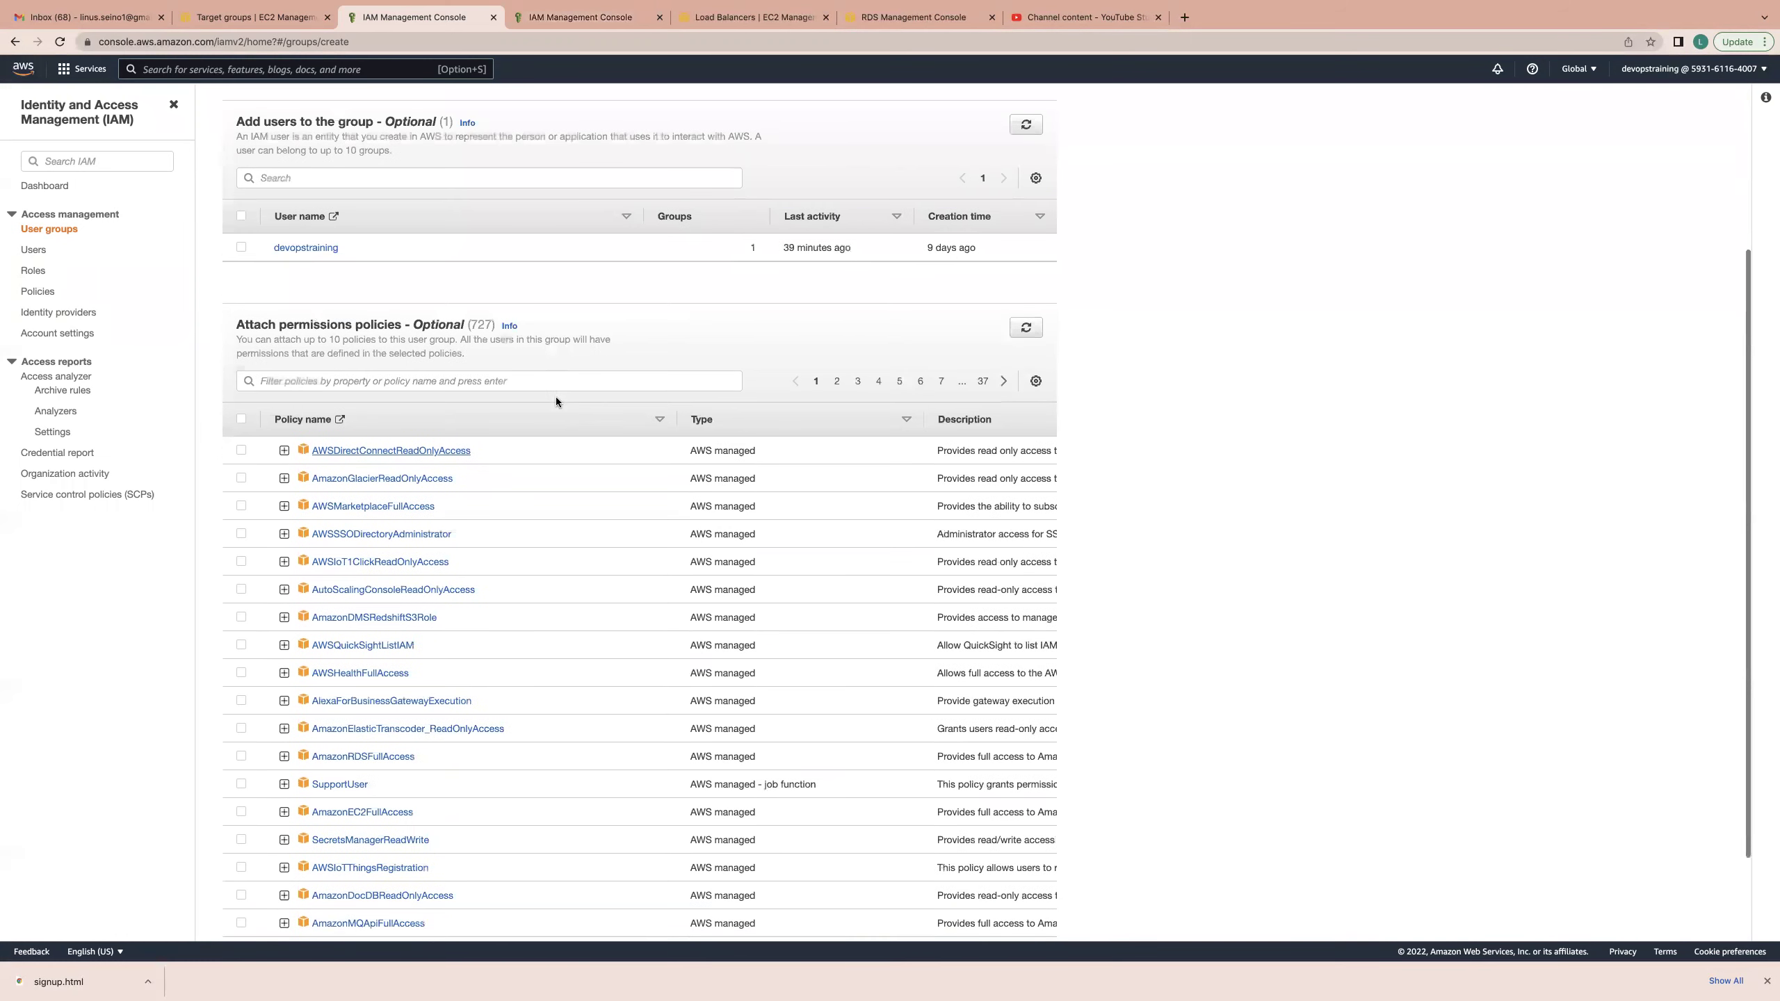
pyautogui.scroll(-2, 558, 402)
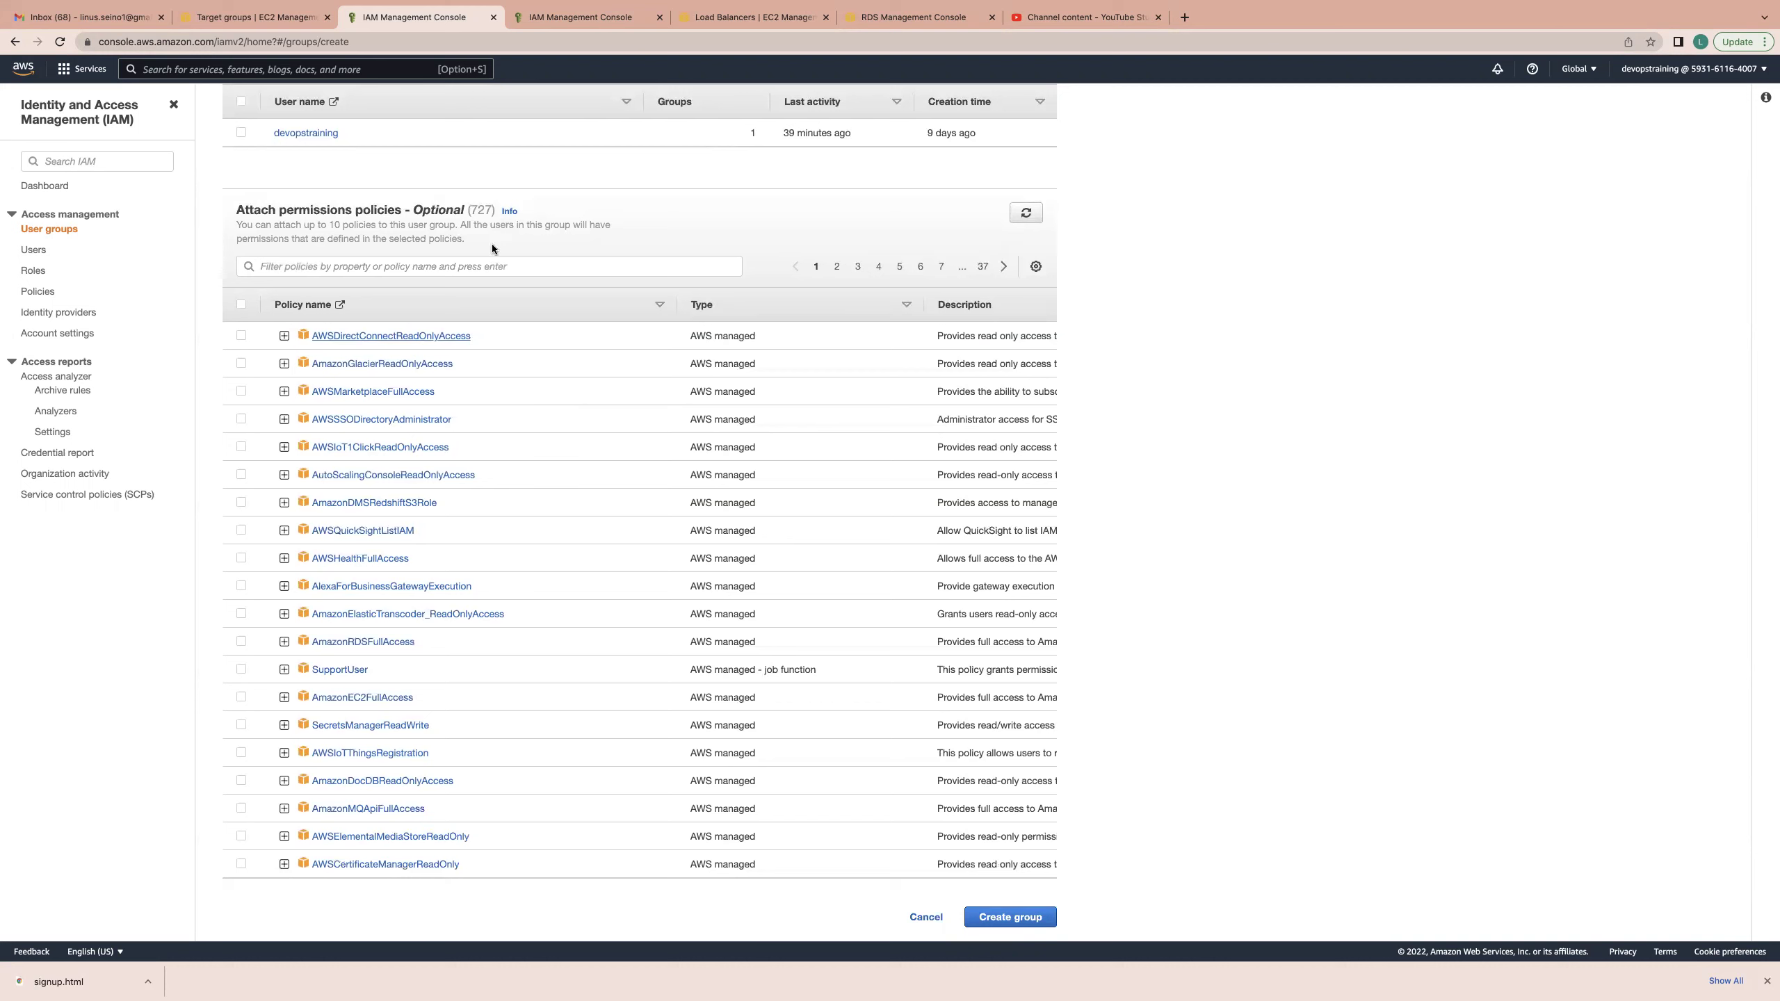
# Filter the permission policies by 'ec2' and select AmazonEC2FullAccess for the group.
pyautogui.click(505, 266)
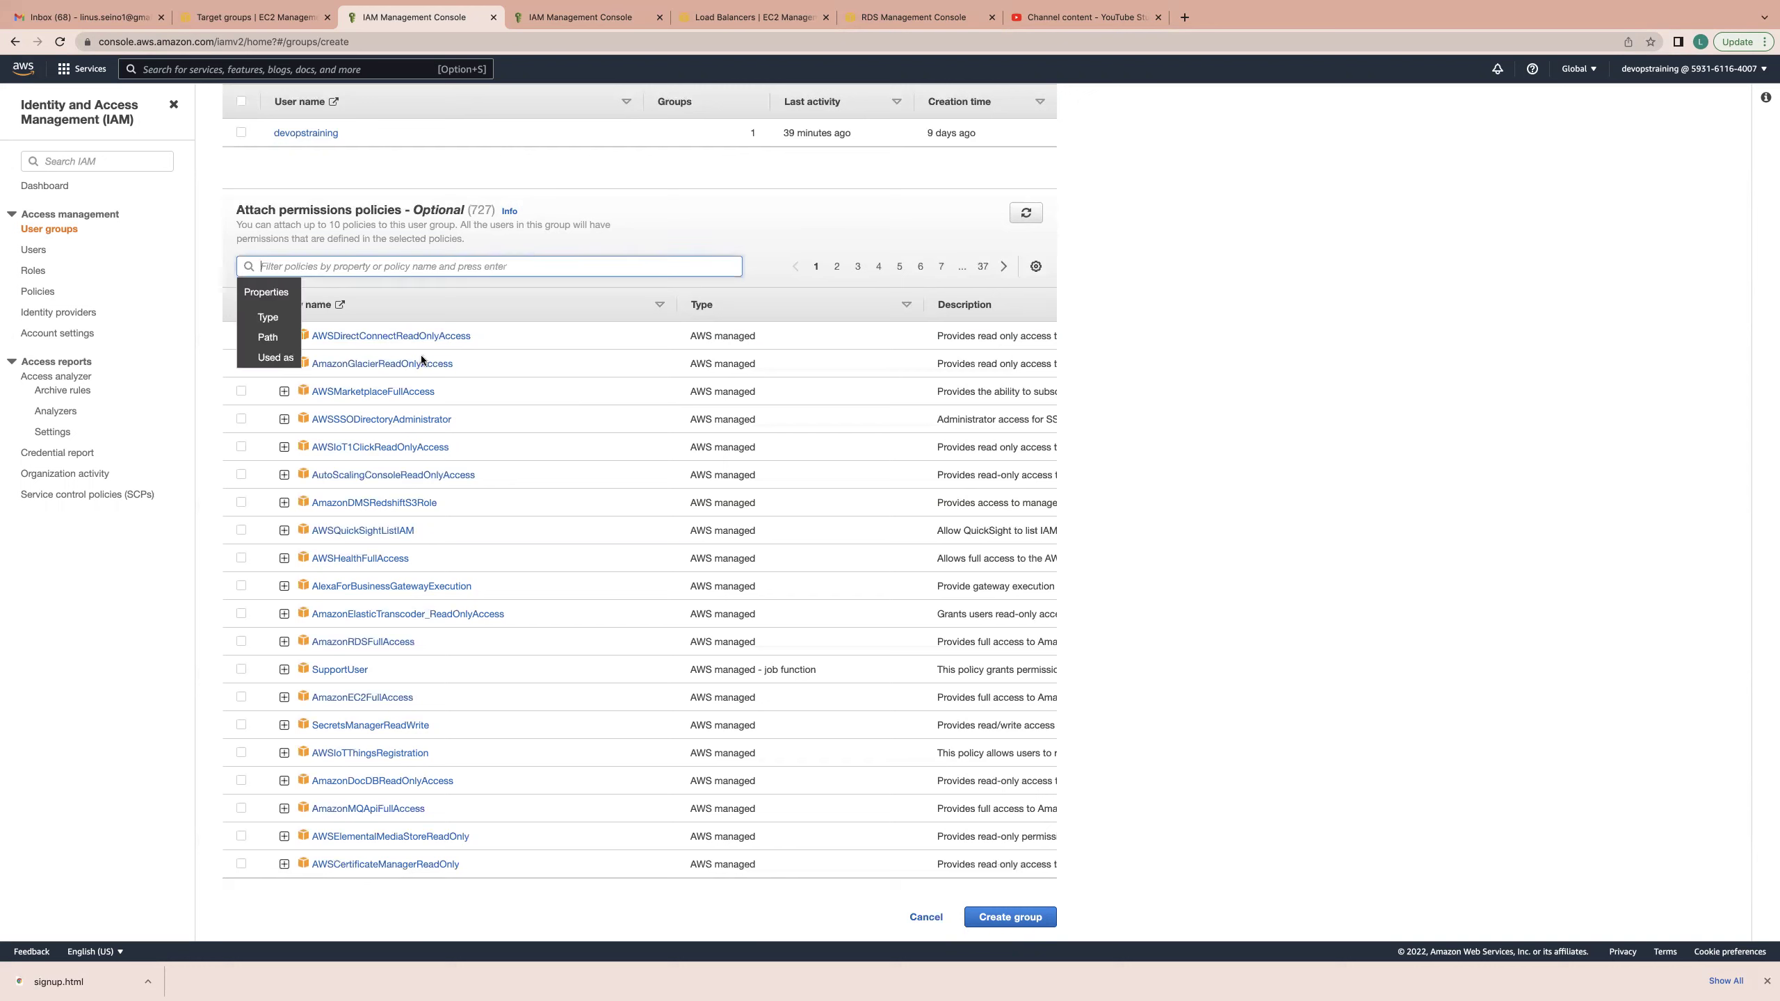
pyautogui.click(435, 306)
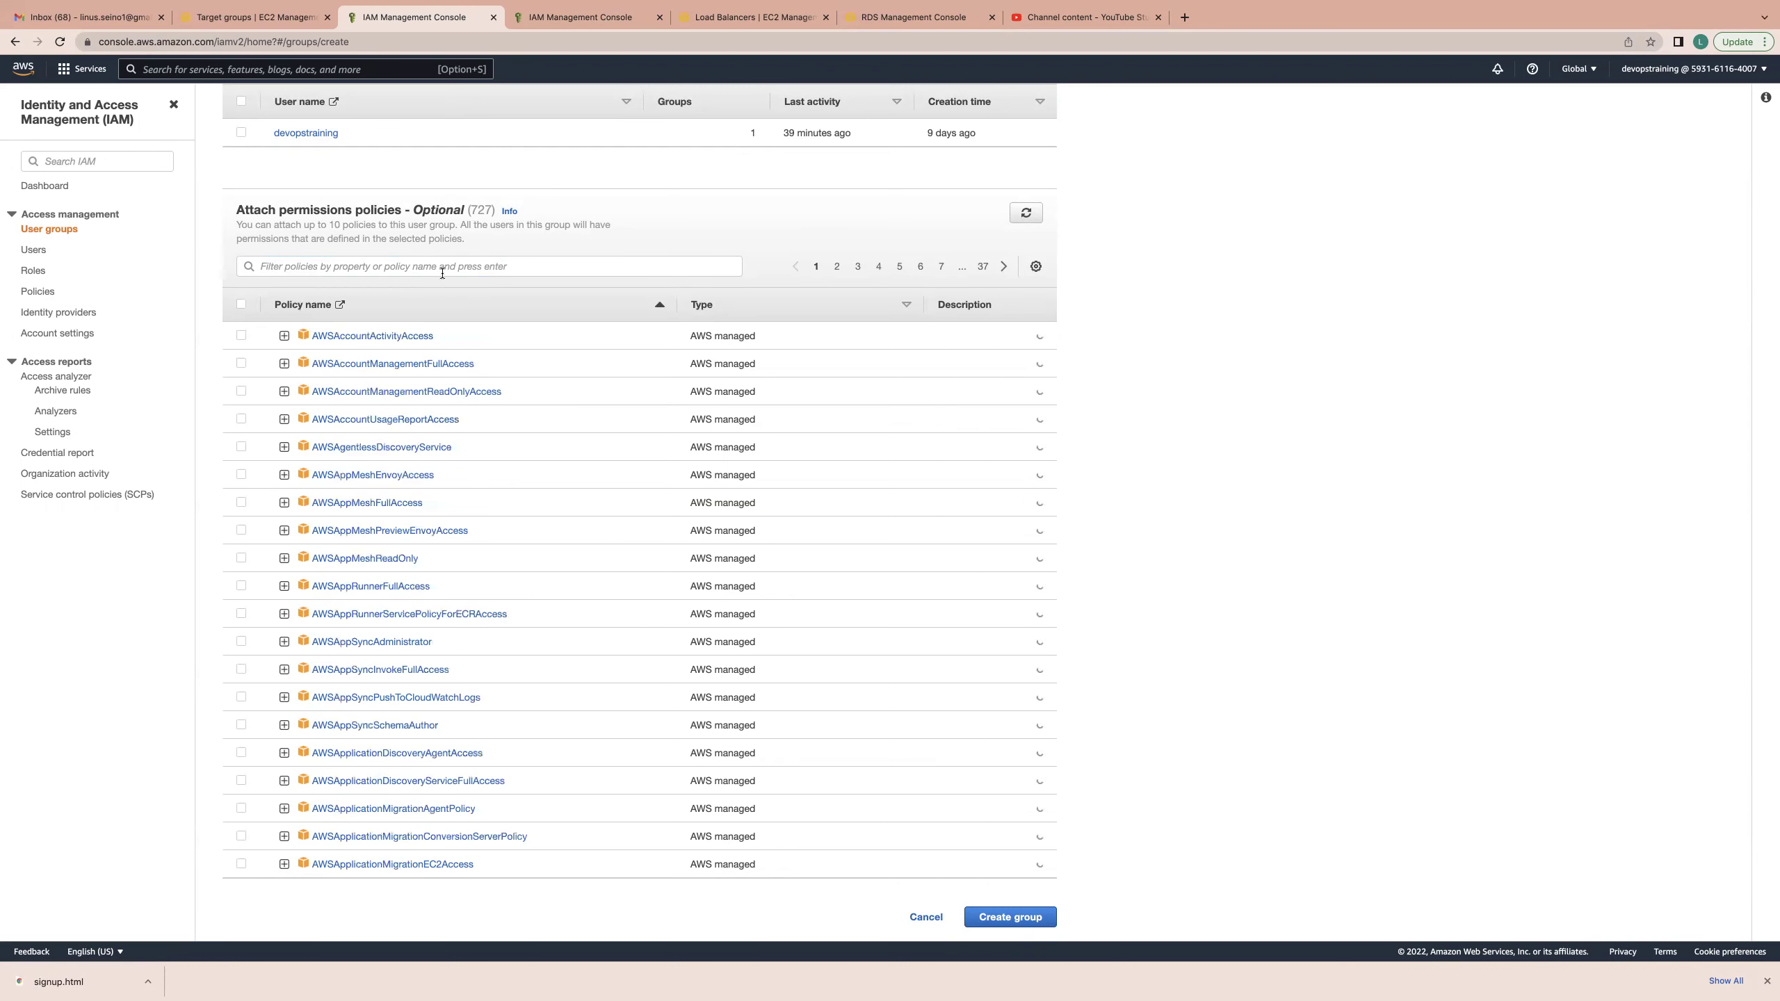
pyautogui.click(443, 268)
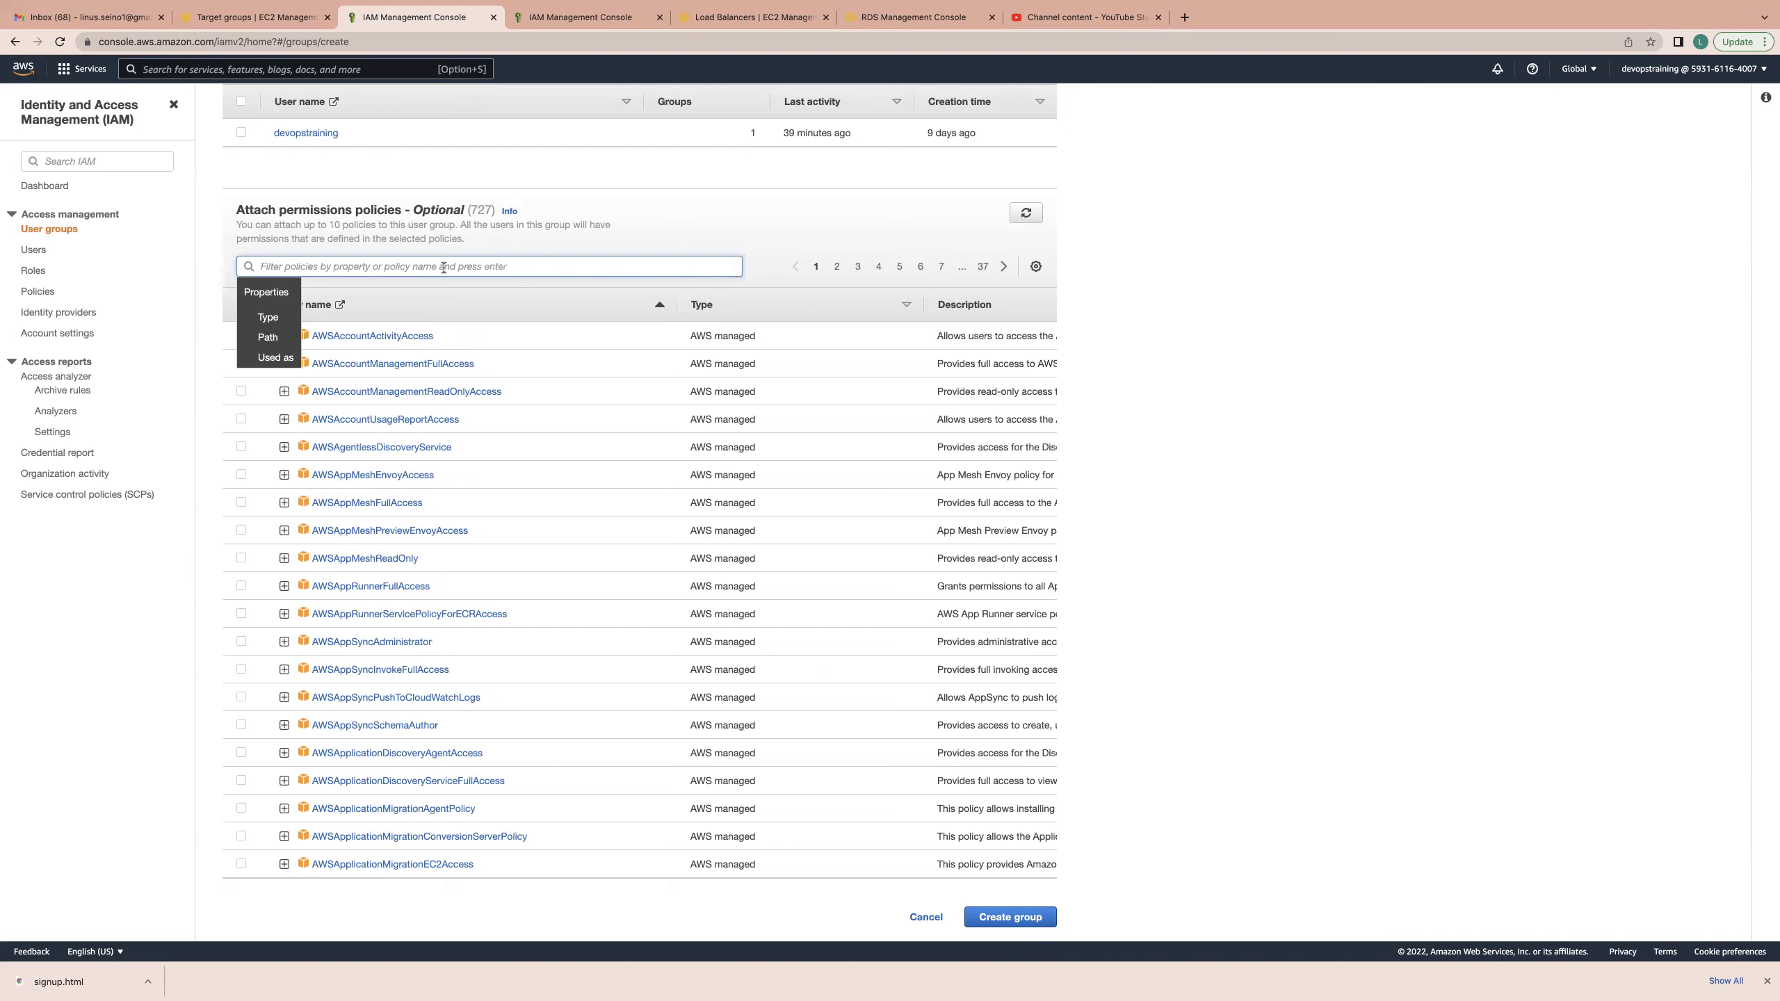
pyautogui.write('ec2')
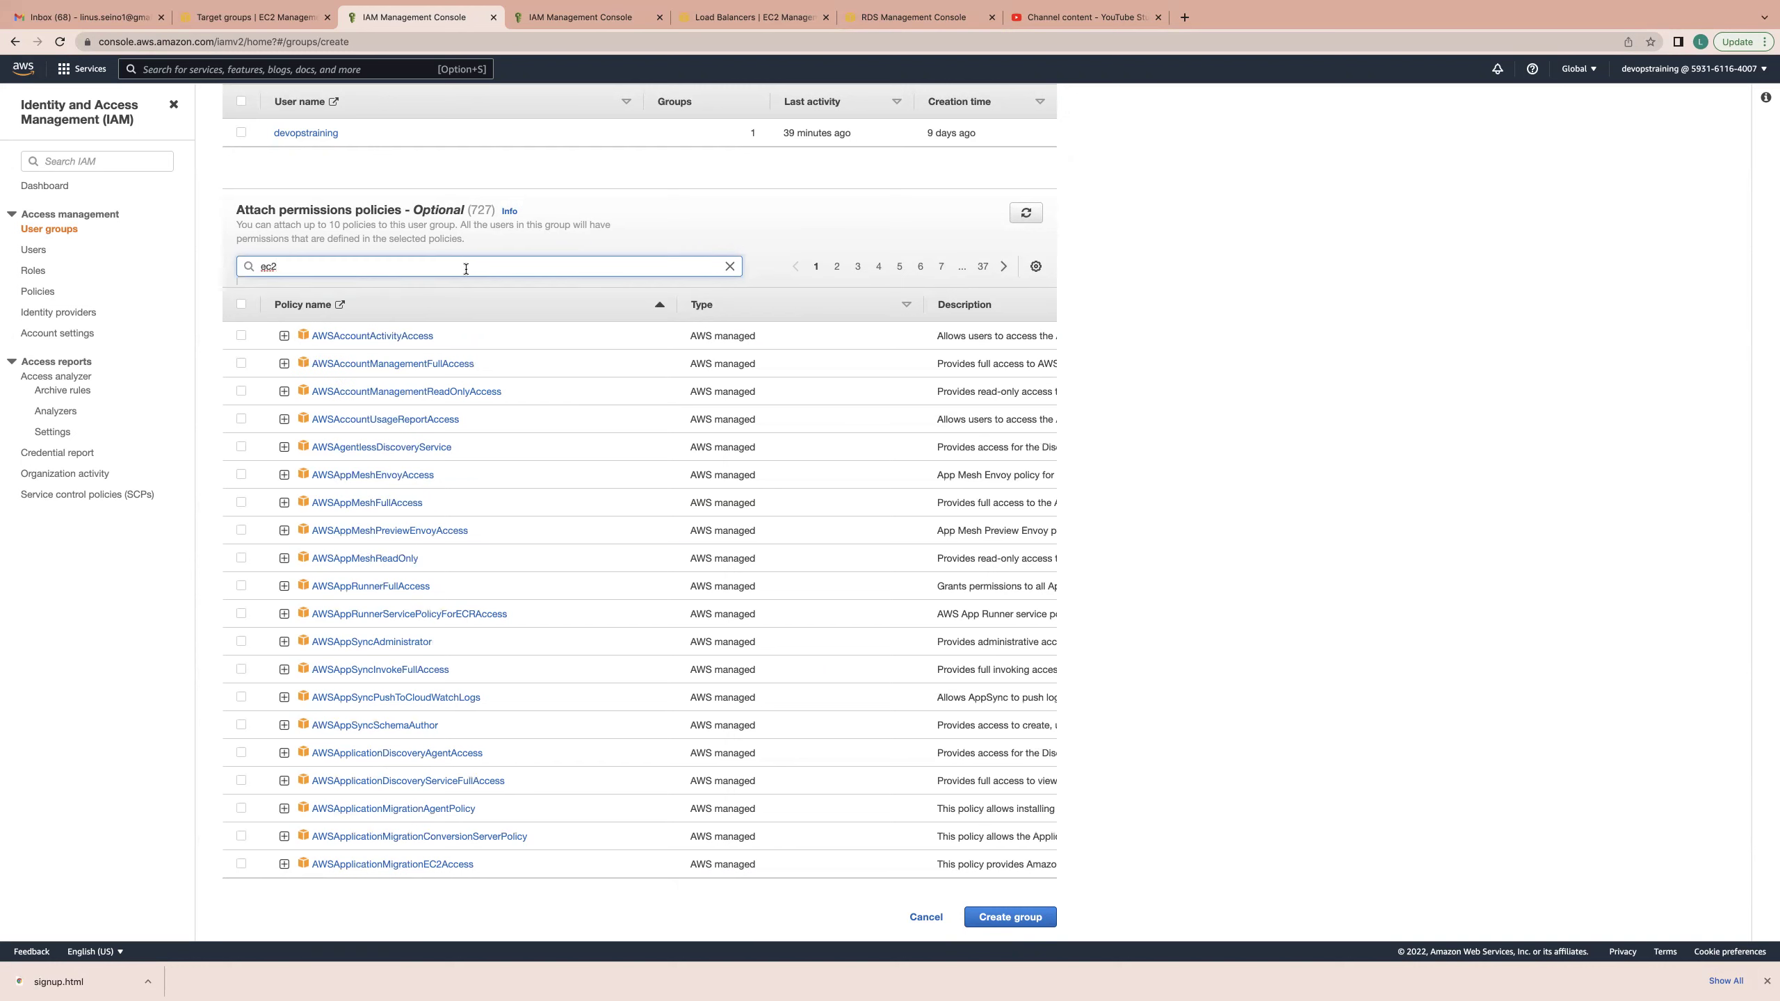
pyautogui.press('Return')
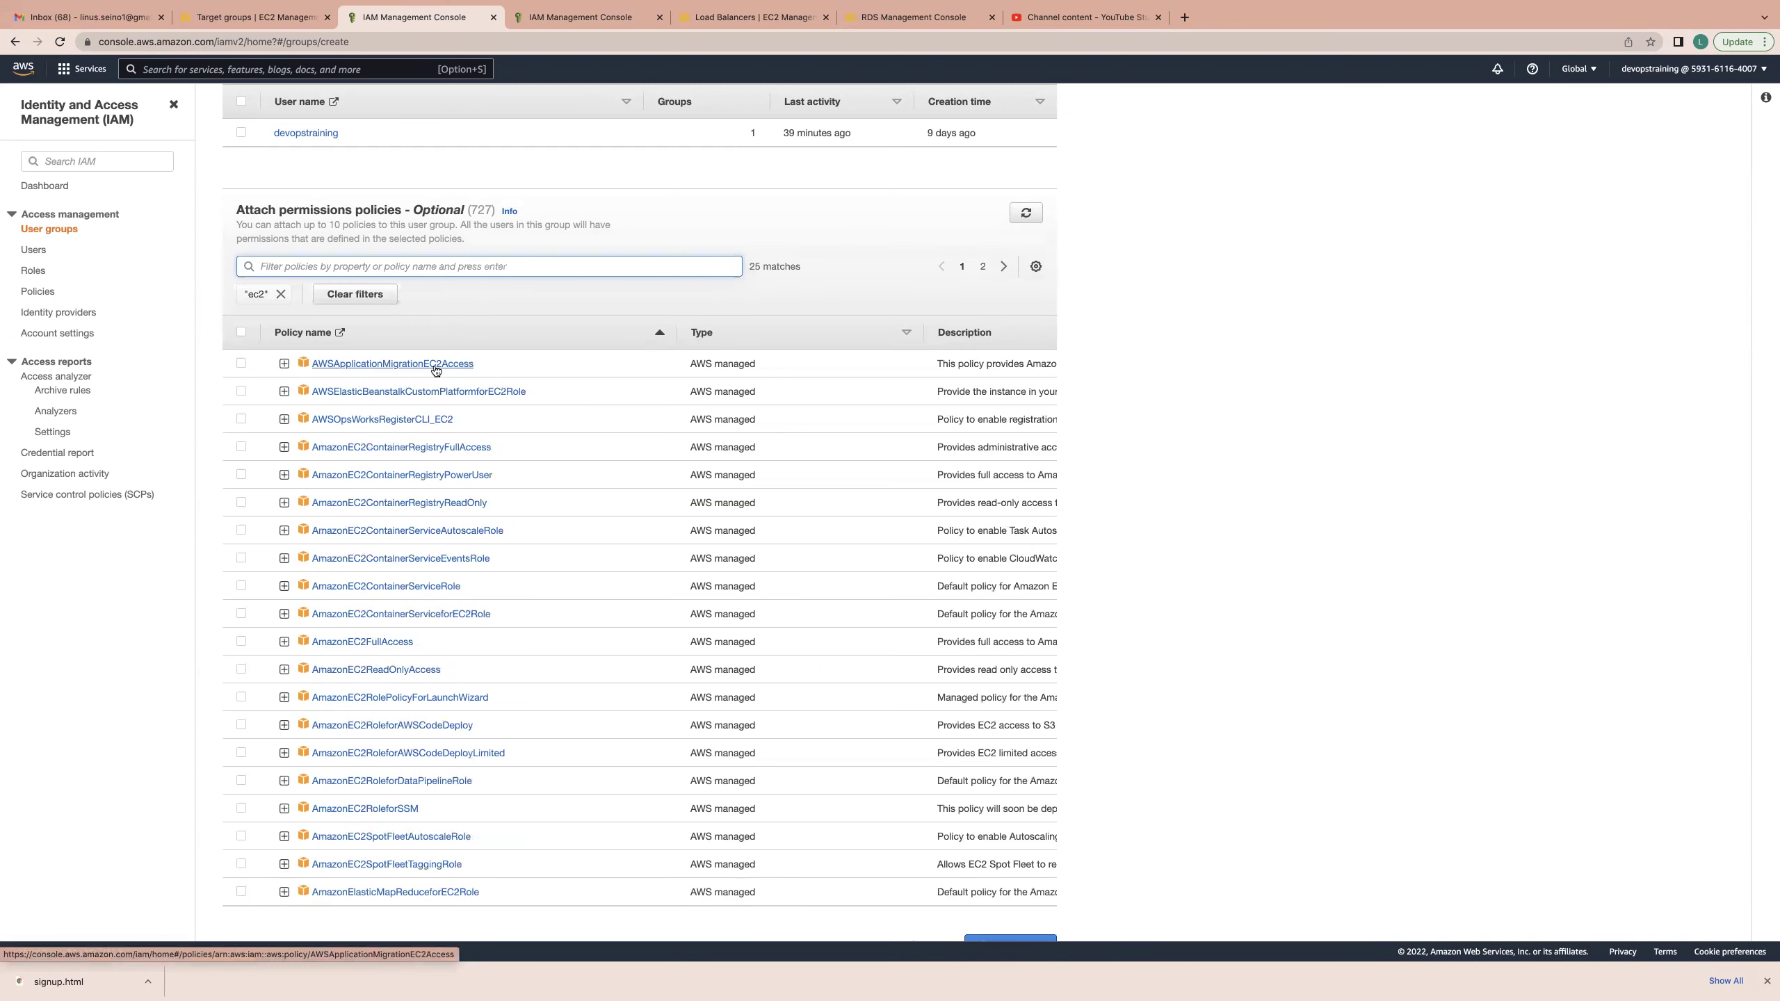
pyautogui.scroll(-1, 502, 452)
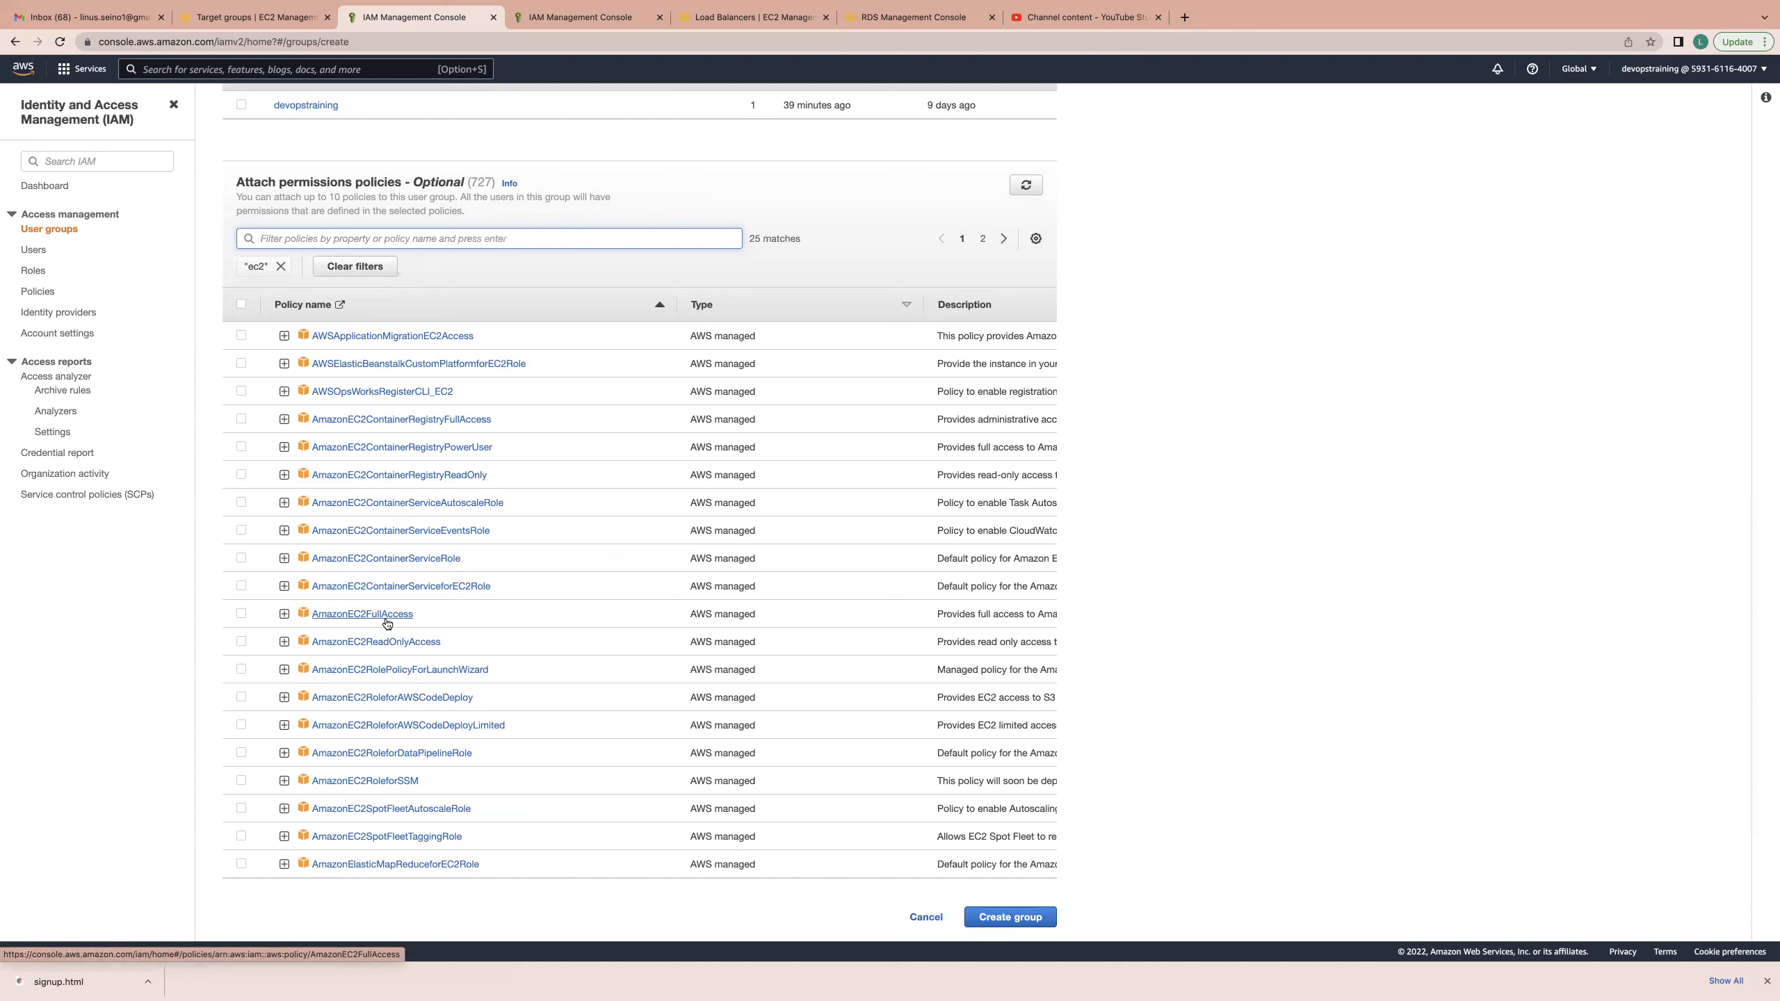
pyautogui.click(239, 615)
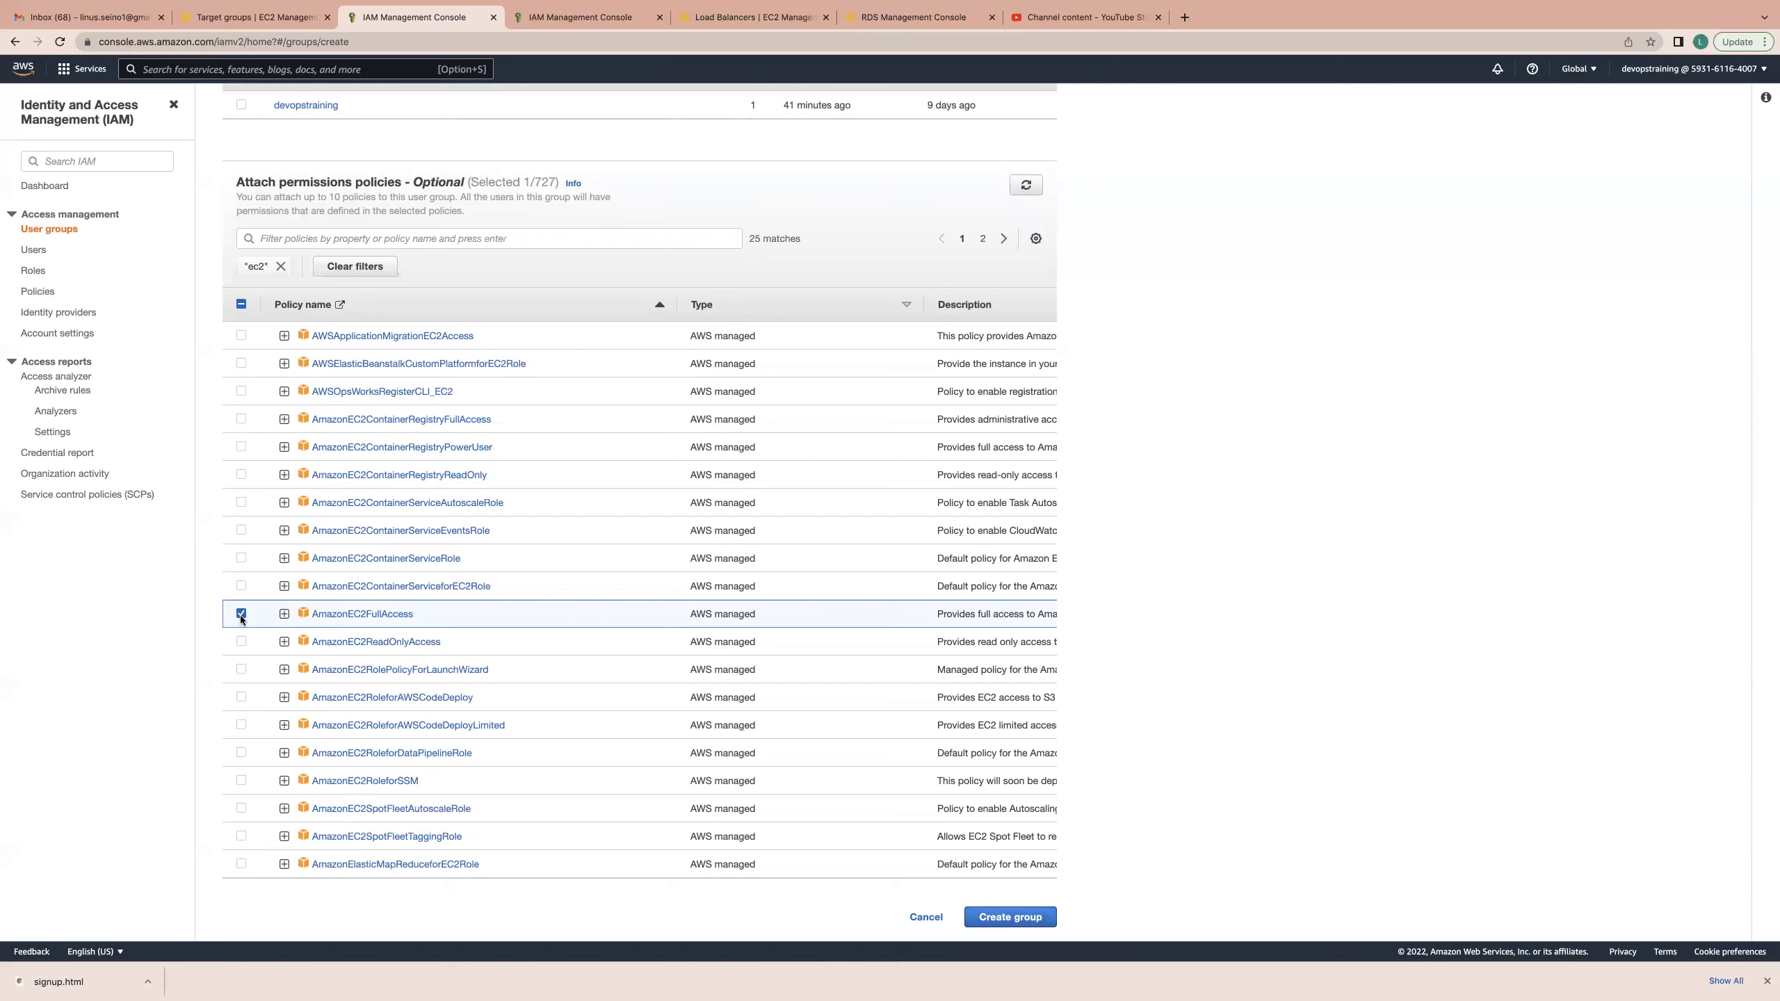
pyautogui.click(448, 242)
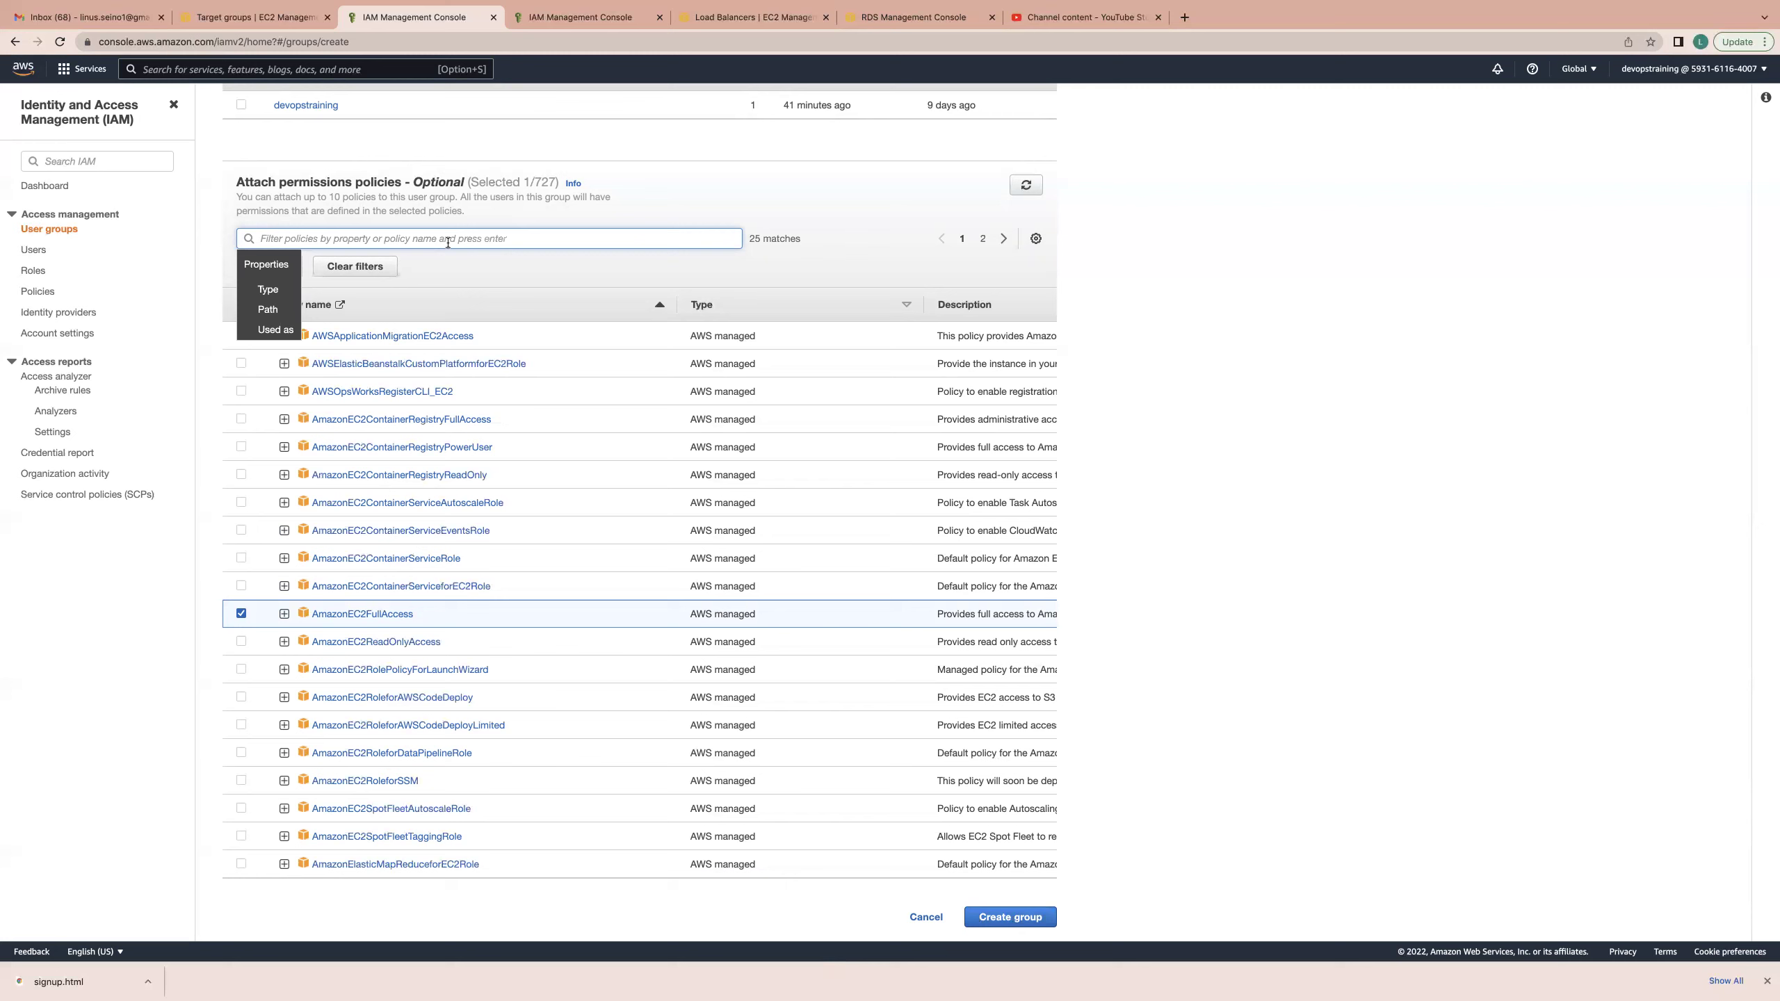
# Filter by 'rds', select AmazonRDSReadOnlyAccess as well, and clear the policy filters.
pyautogui.write('rd')
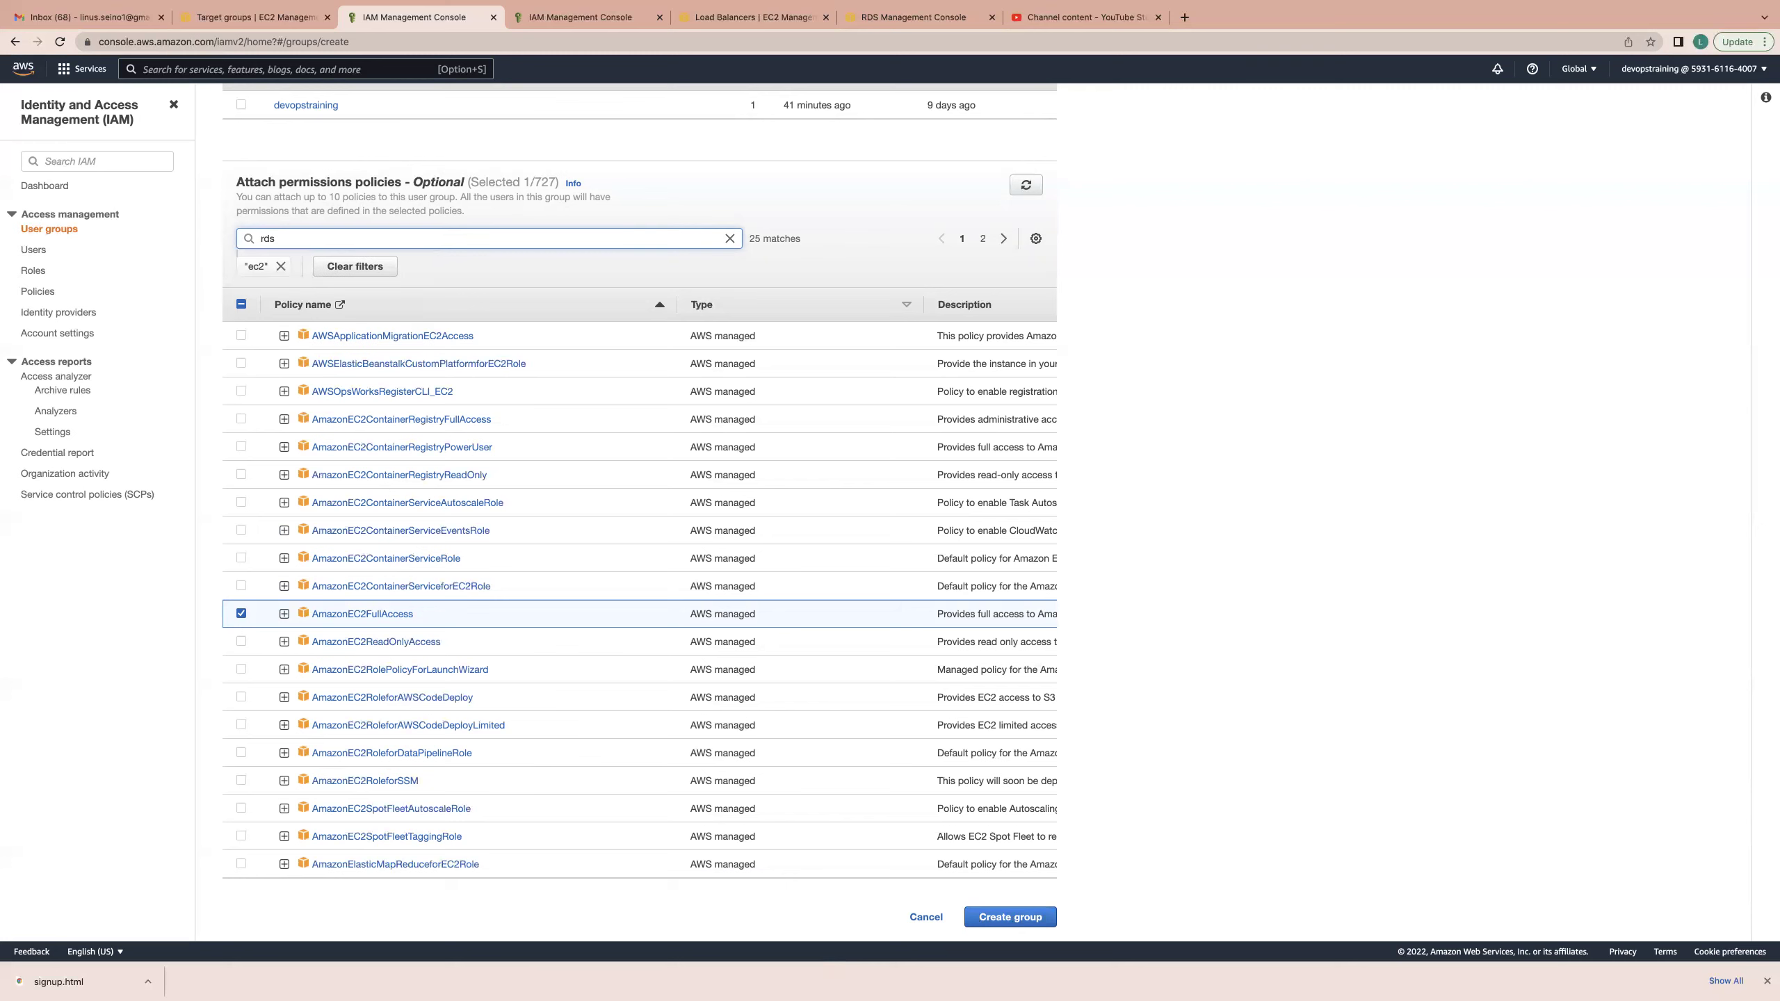
pyautogui.write('s')
pyautogui.press('Return')
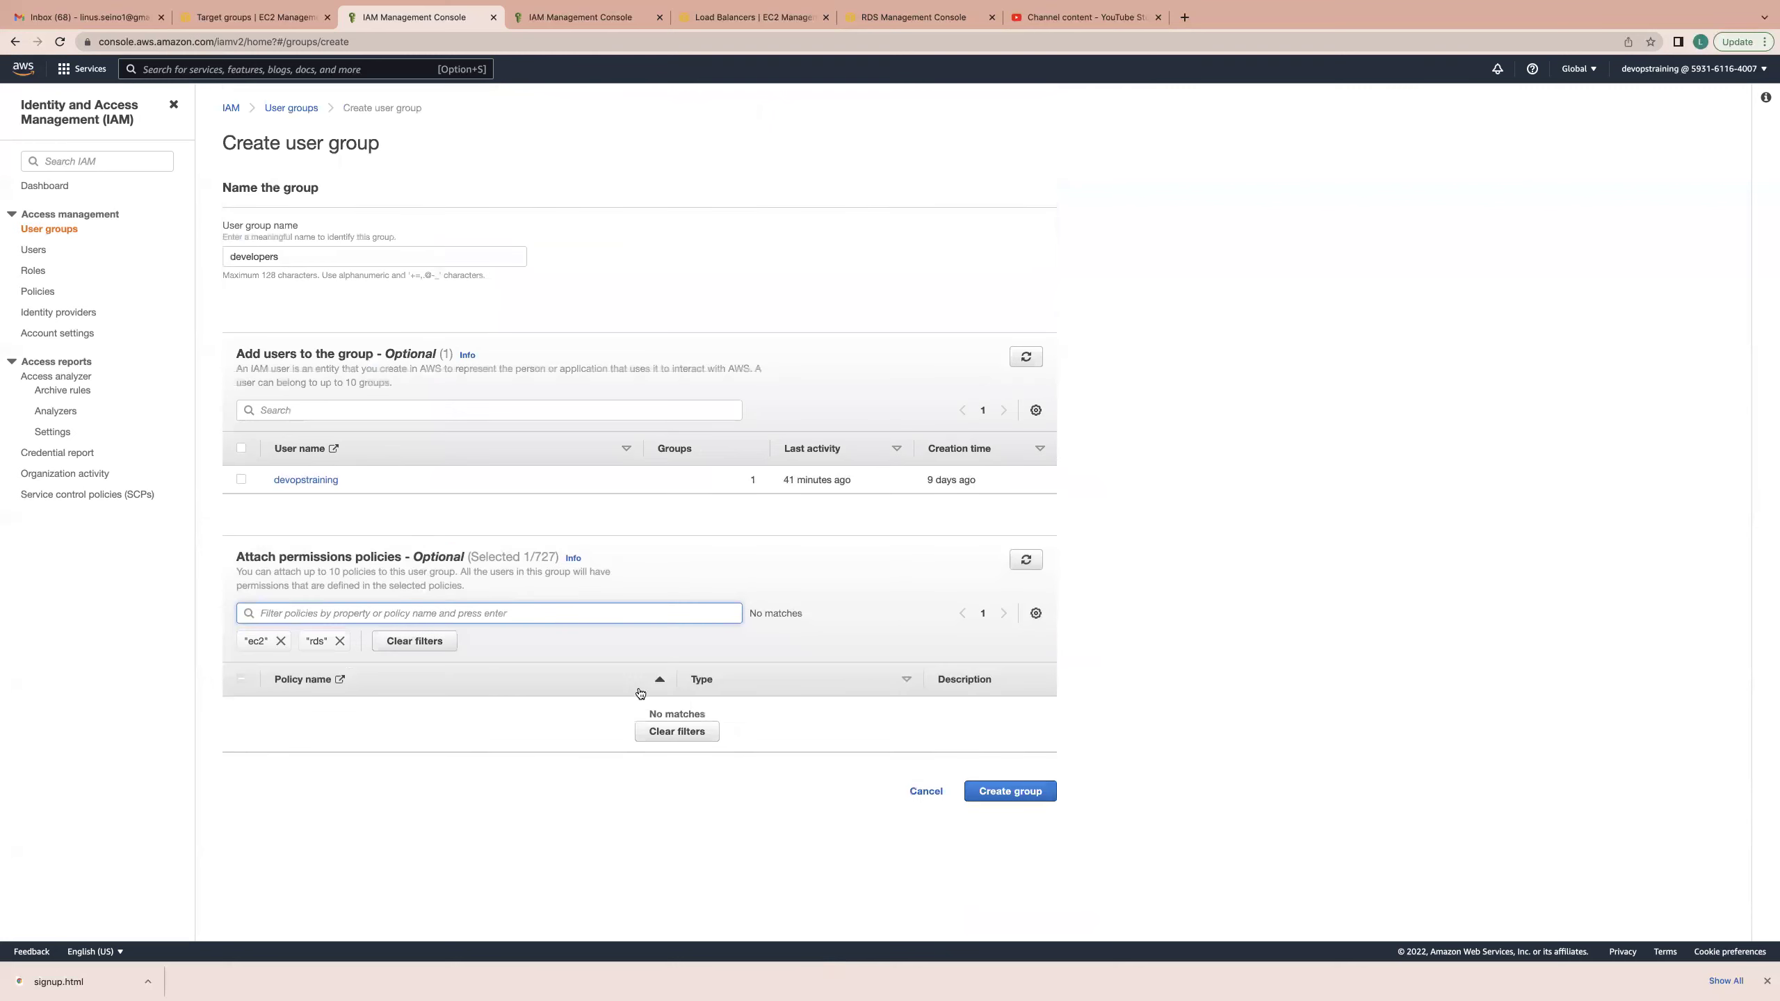
pyautogui.click(281, 641)
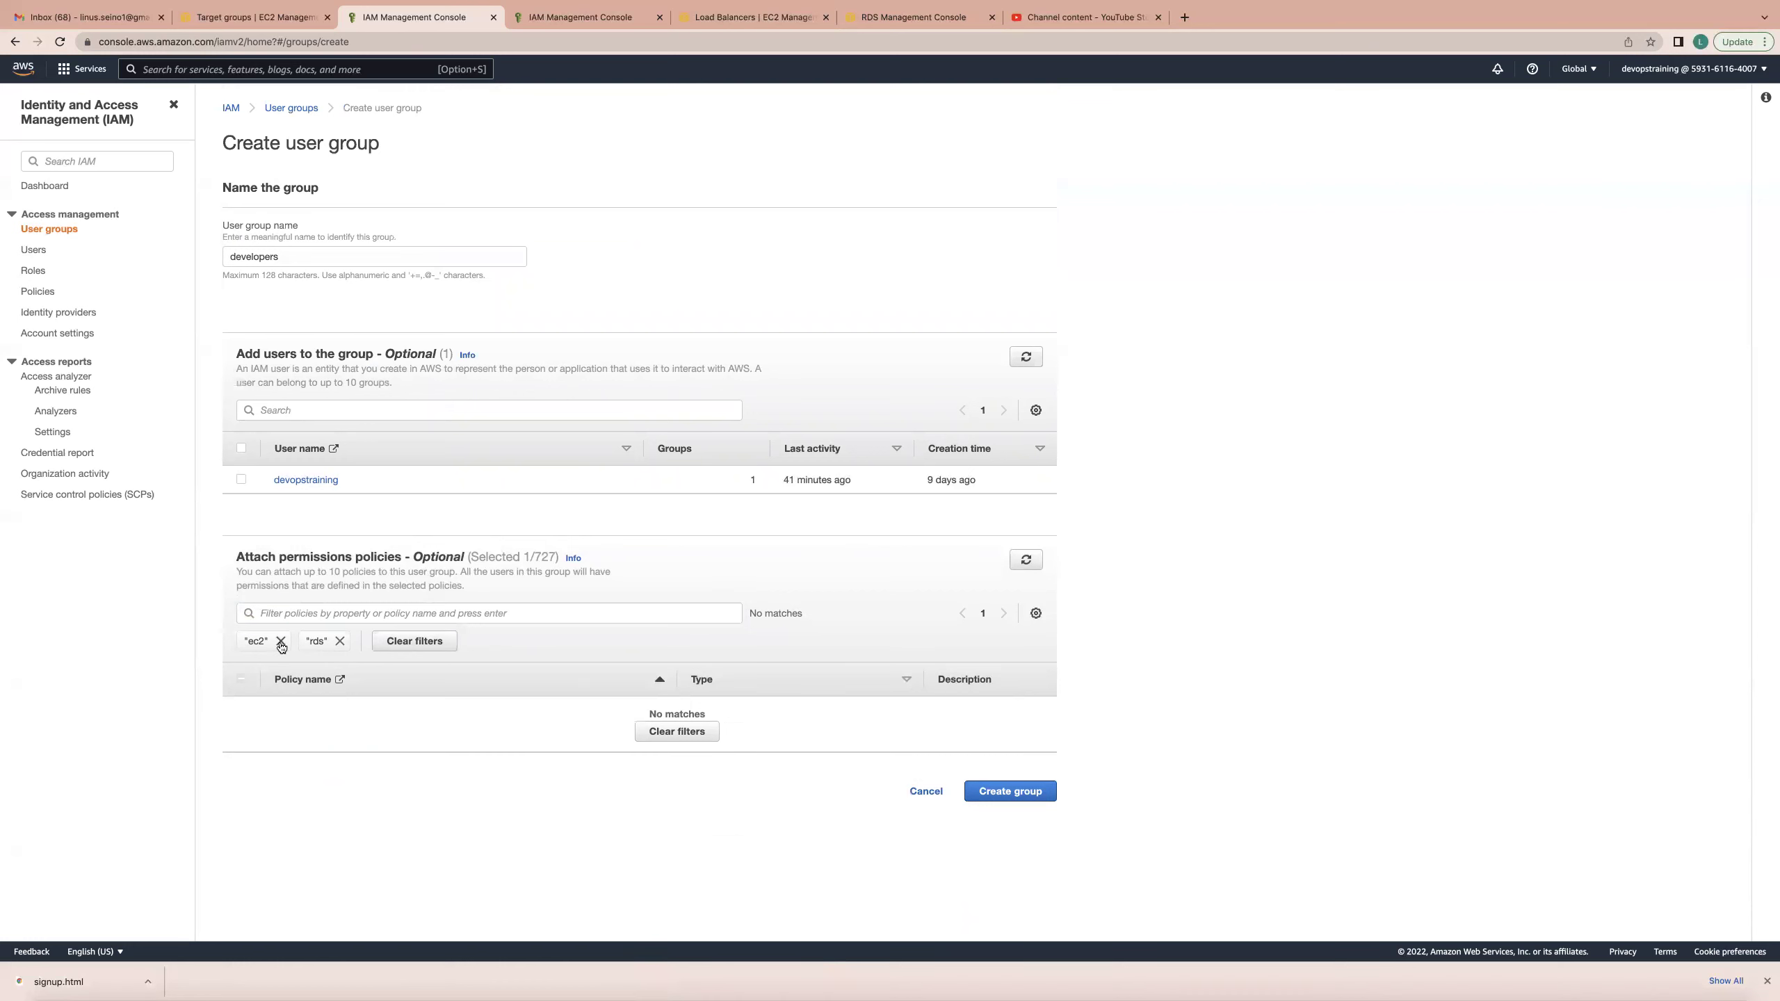
pyautogui.scroll(-2, 459, 632)
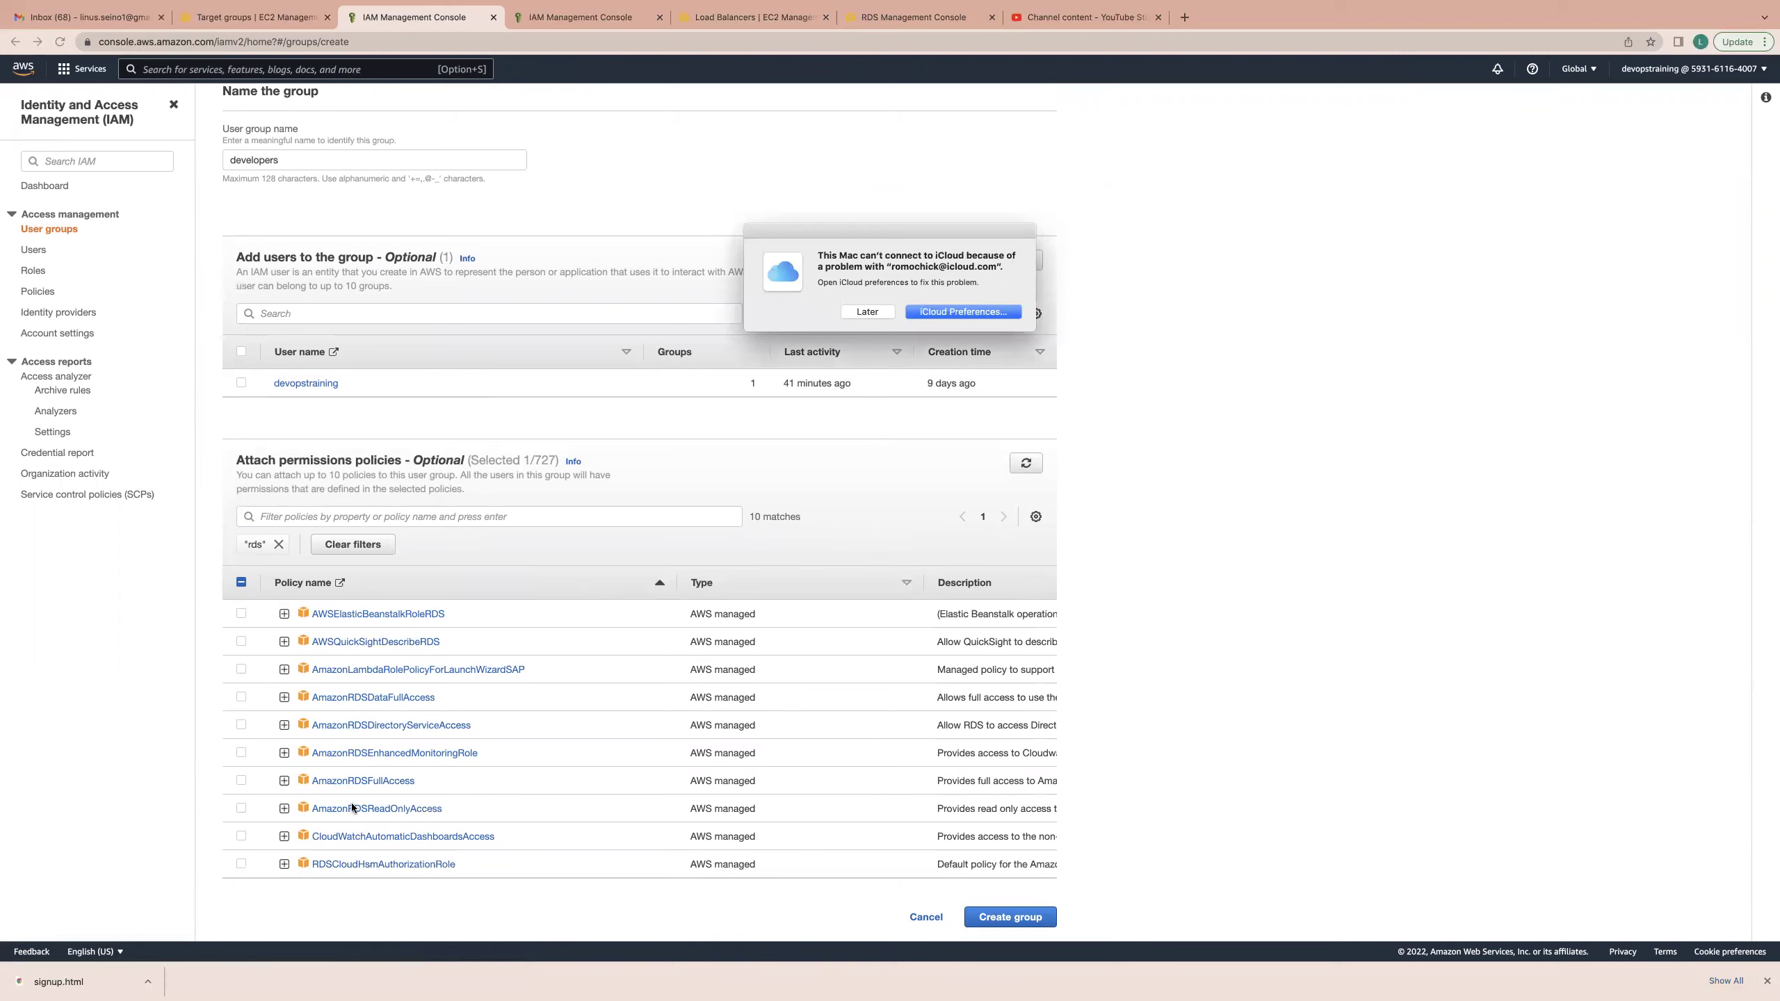
pyautogui.click(867, 312)
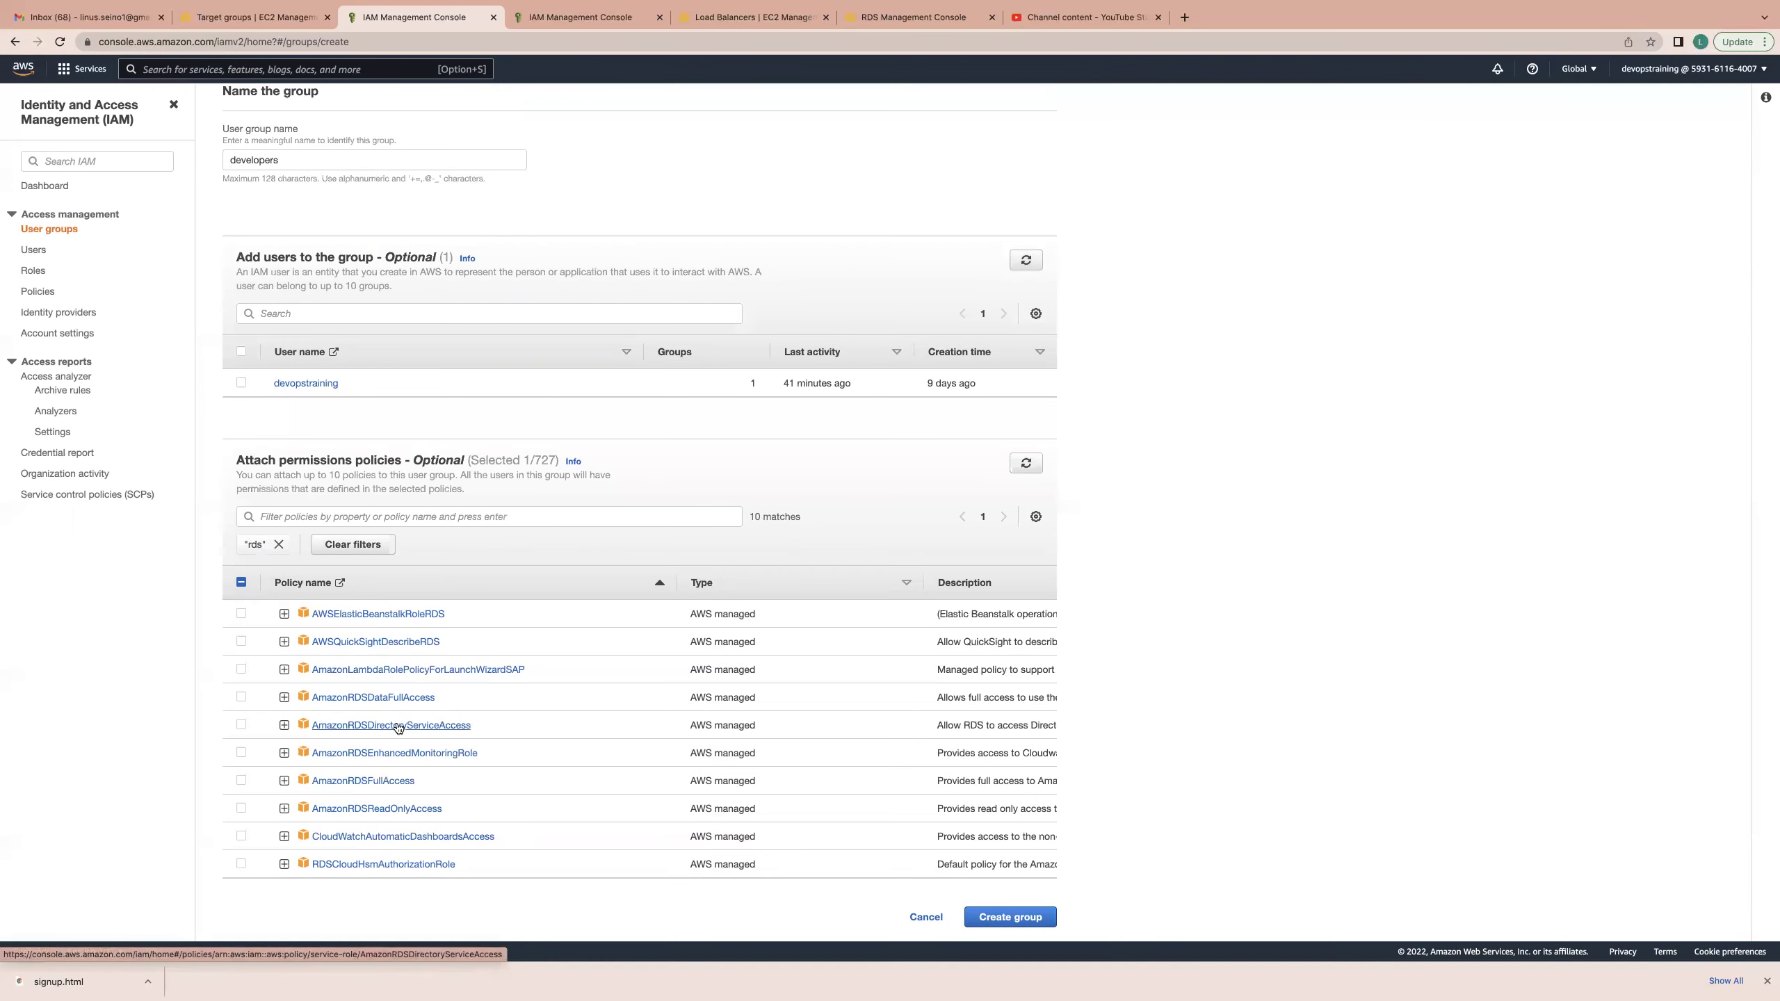
pyautogui.click(242, 809)
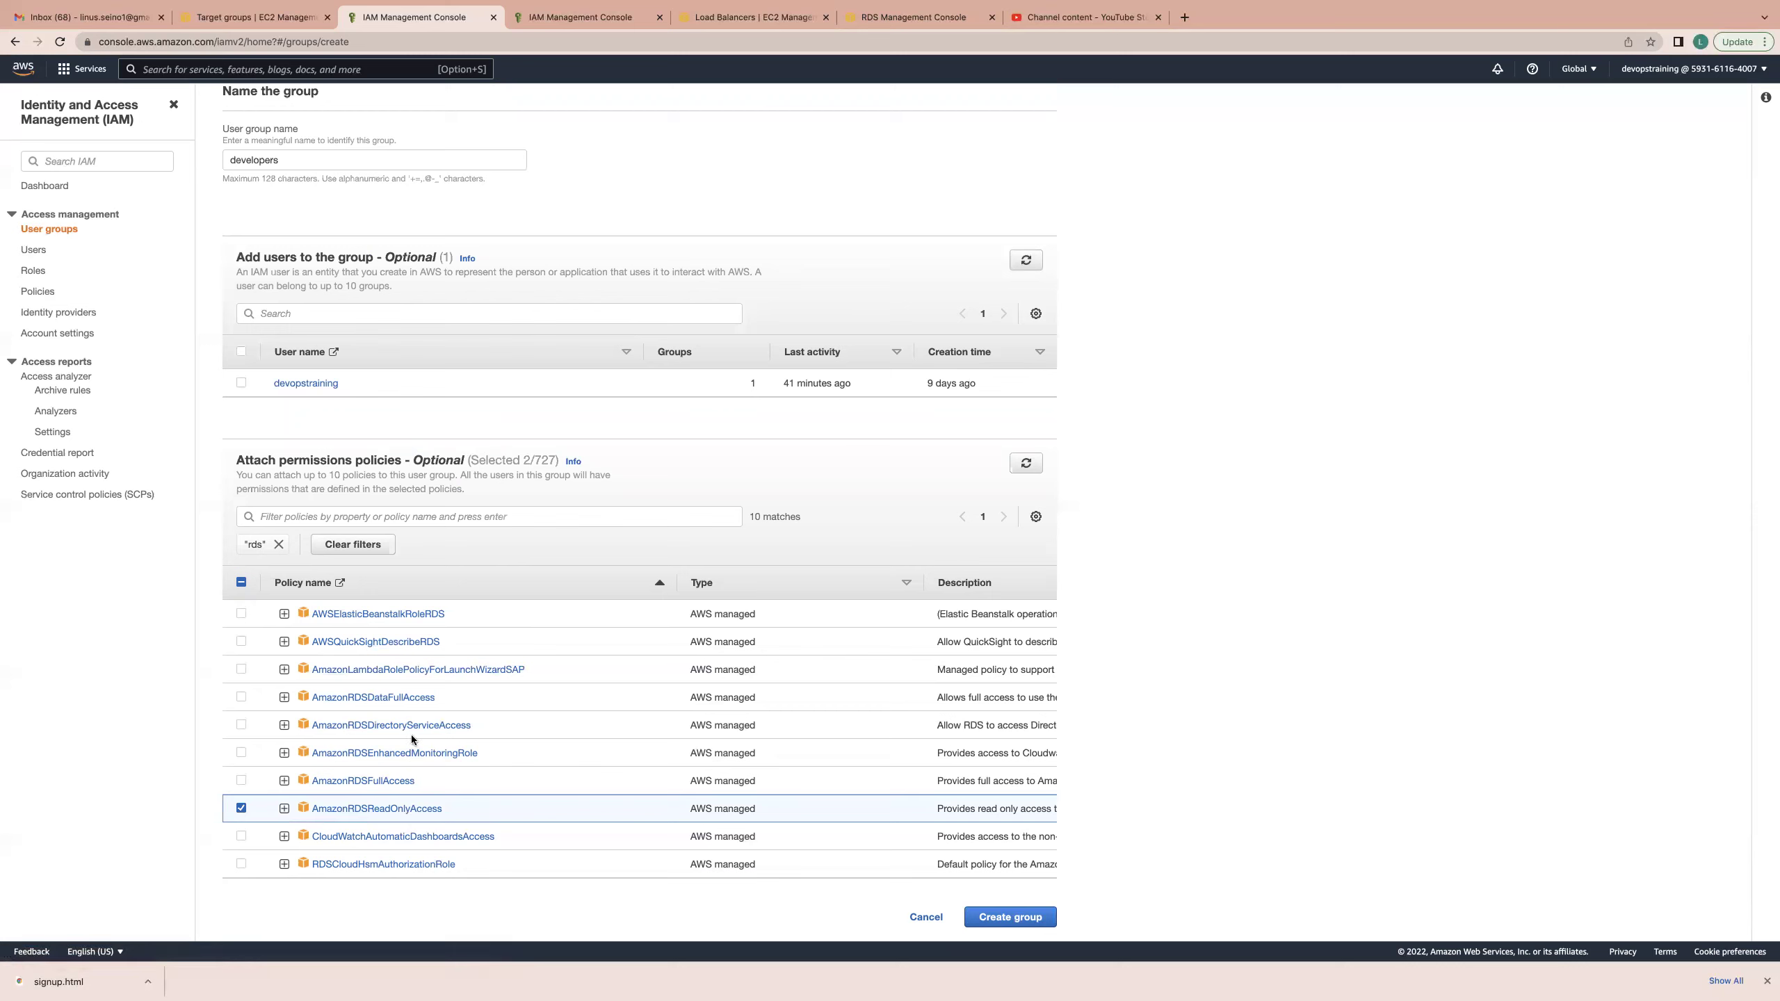
pyautogui.click(278, 545)
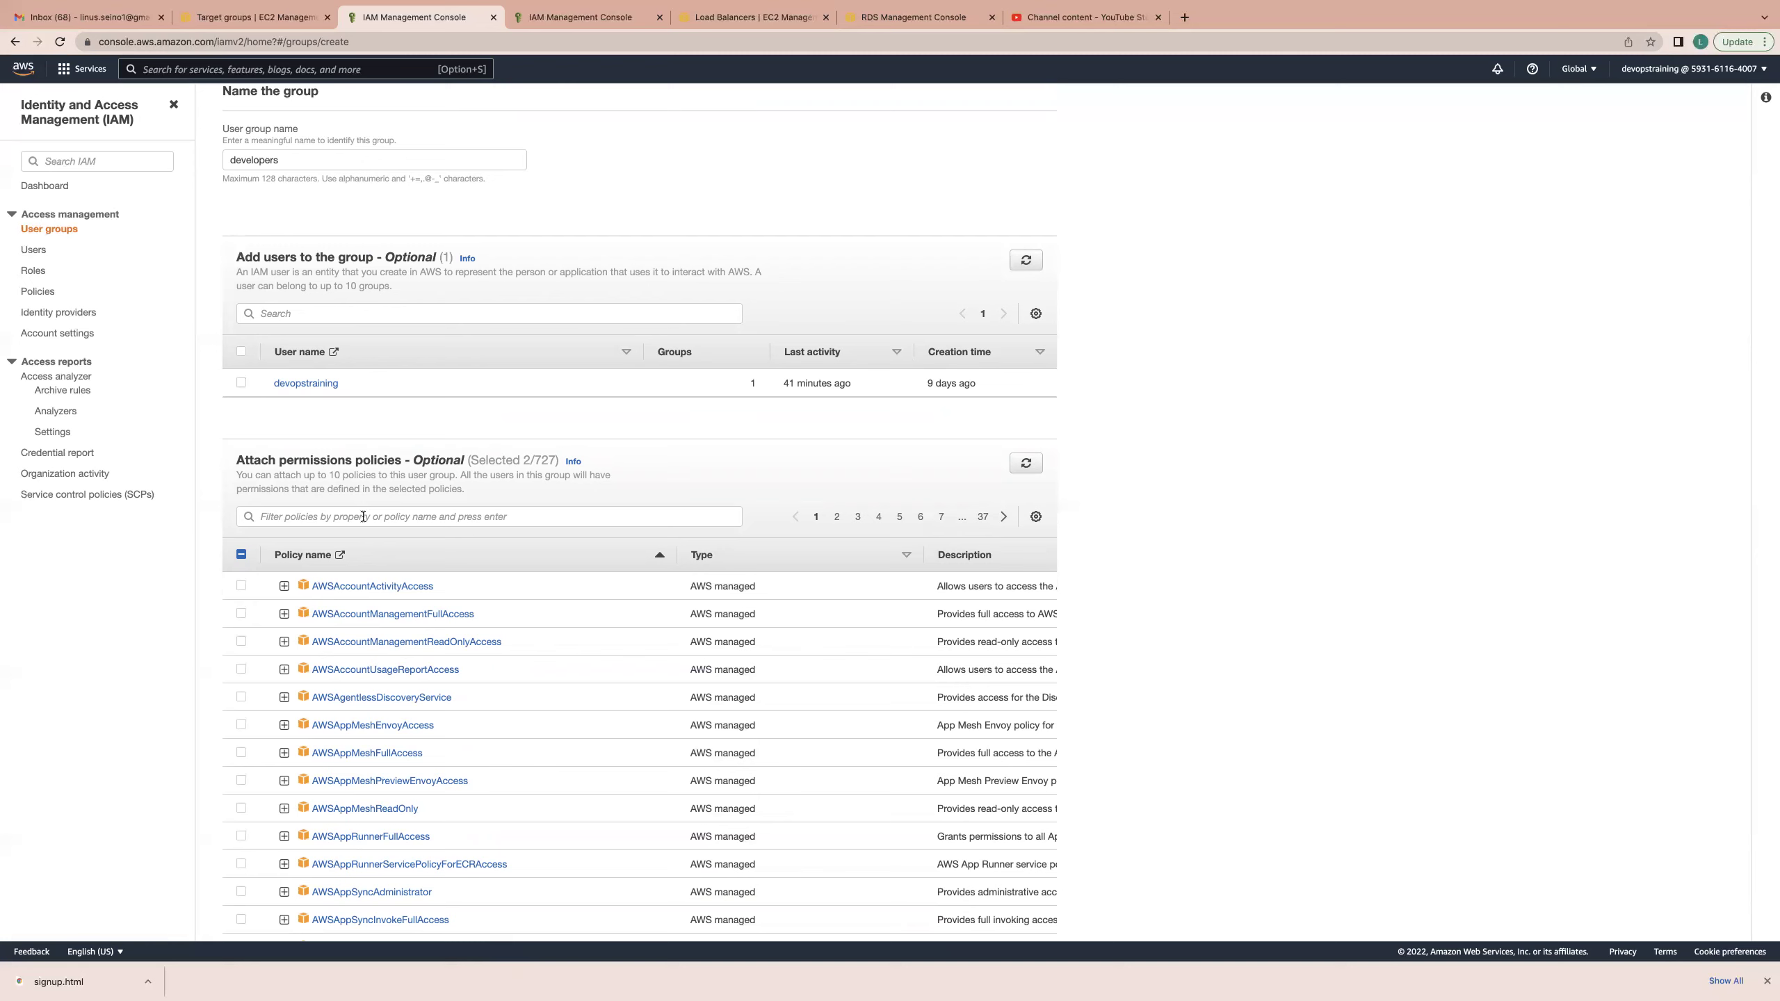
# Filter policies by 'cloudwatch' and select CloudWatchFullAccess as the third policy.
pyautogui.click(361, 517)
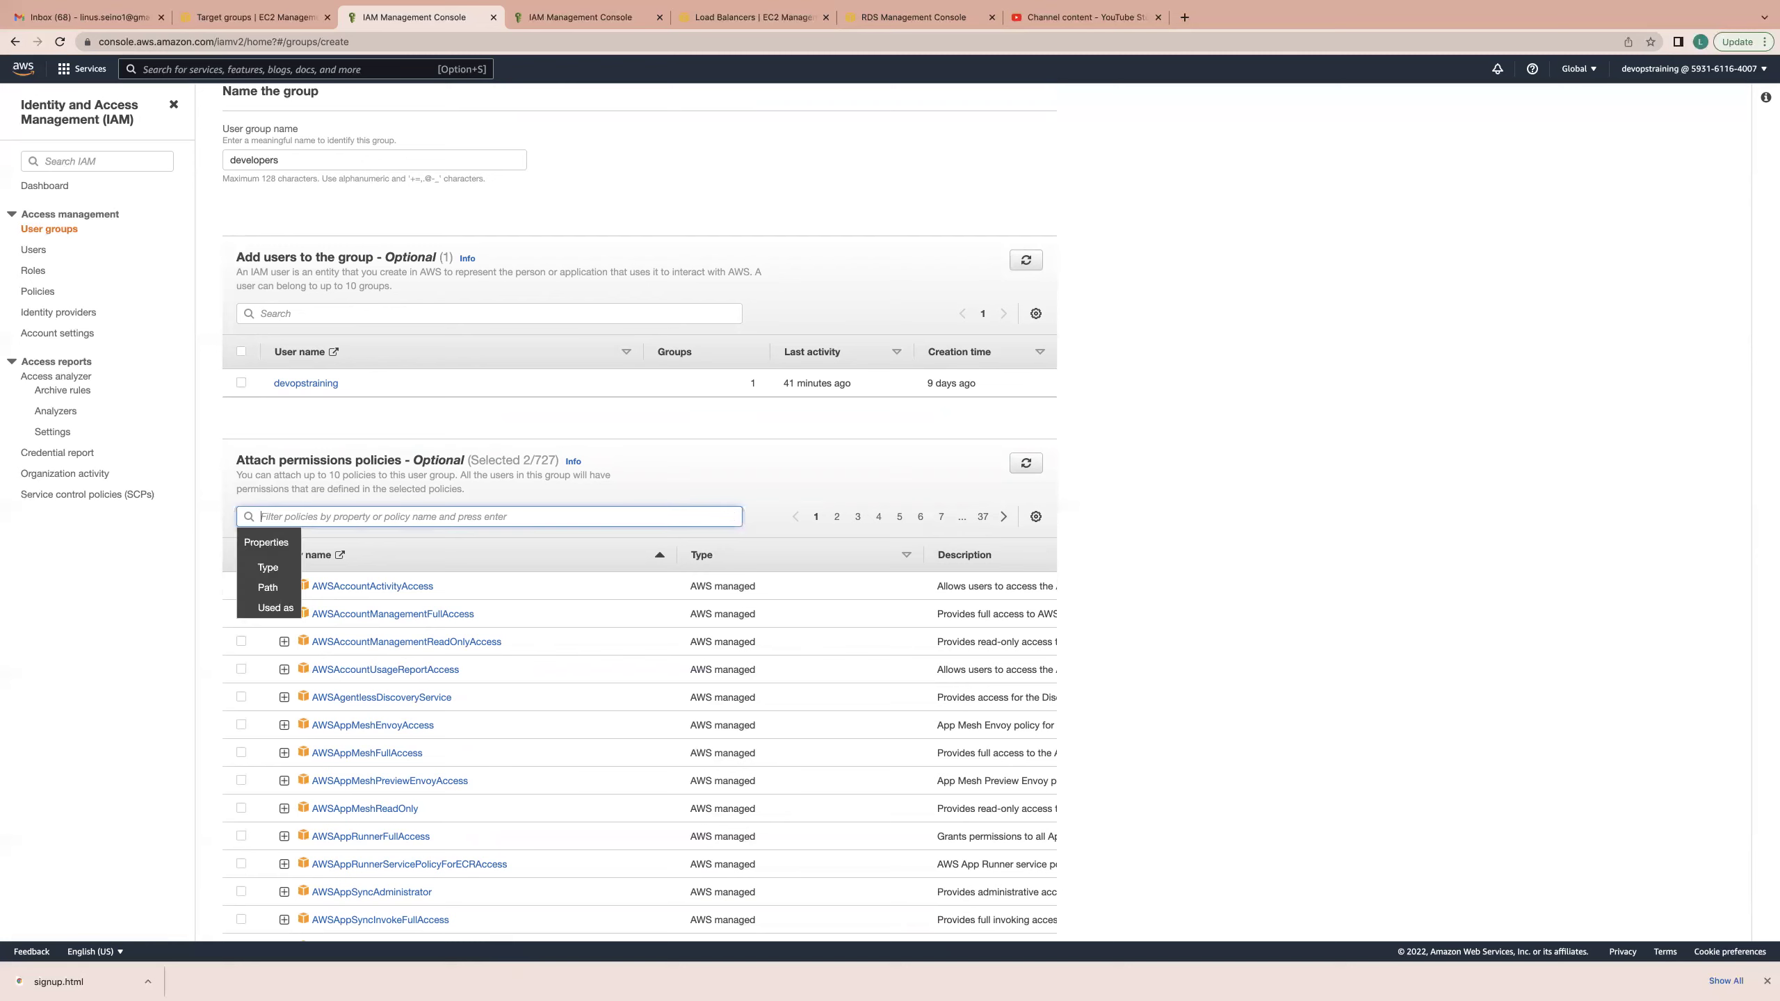
pyautogui.write('cloudwartch')
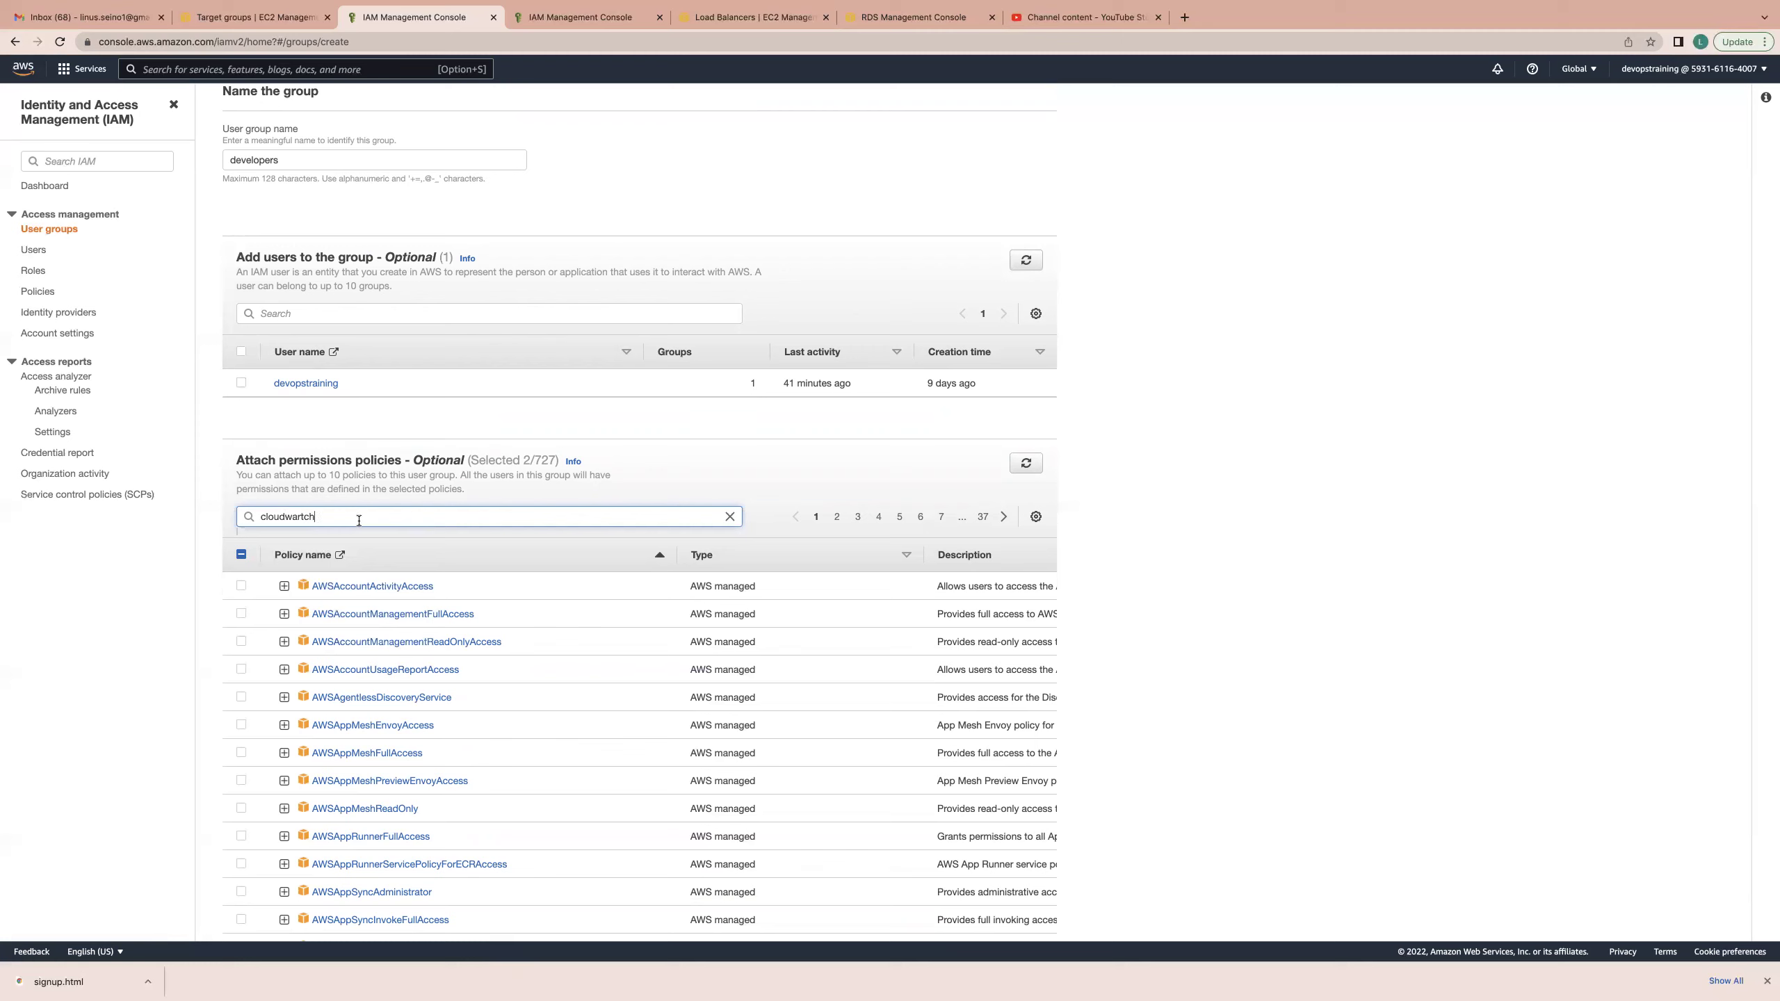
pyautogui.press('BackSpace')
pyautogui.press('BackSpace')
pyautogui.write('tch')
pyautogui.press('Return')
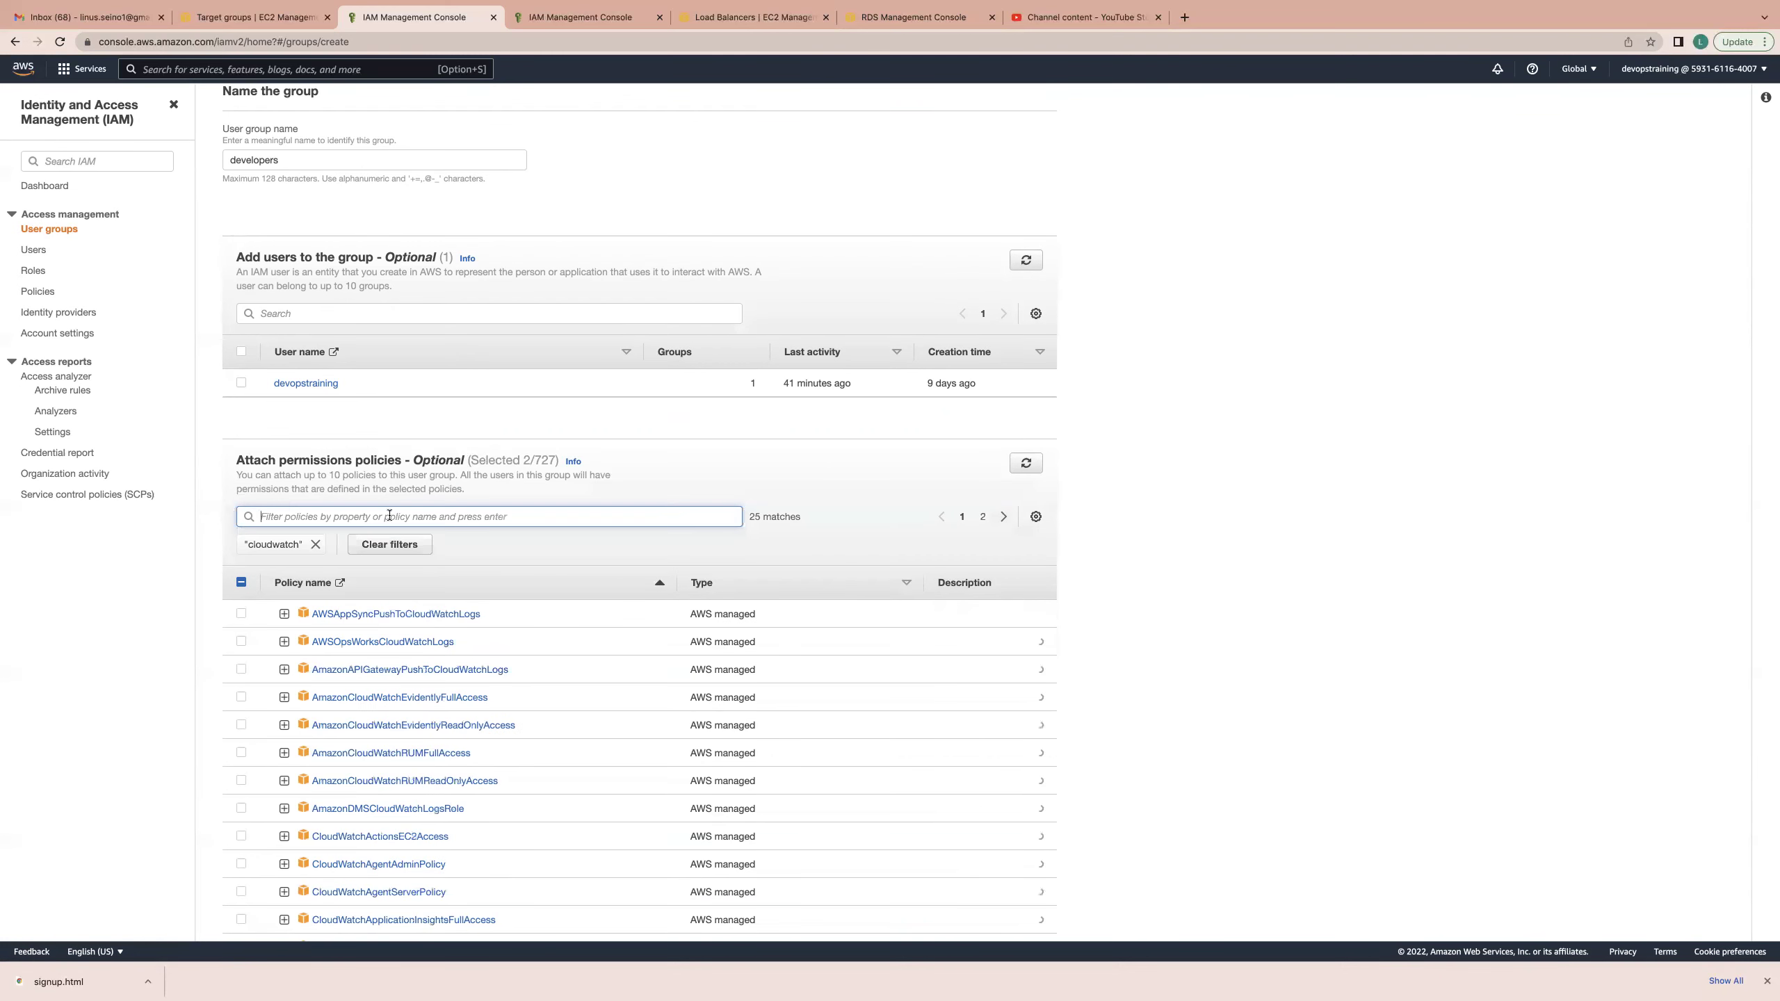
pyautogui.scroll(-2, 392, 673)
pyautogui.scroll(-2, 394, 674)
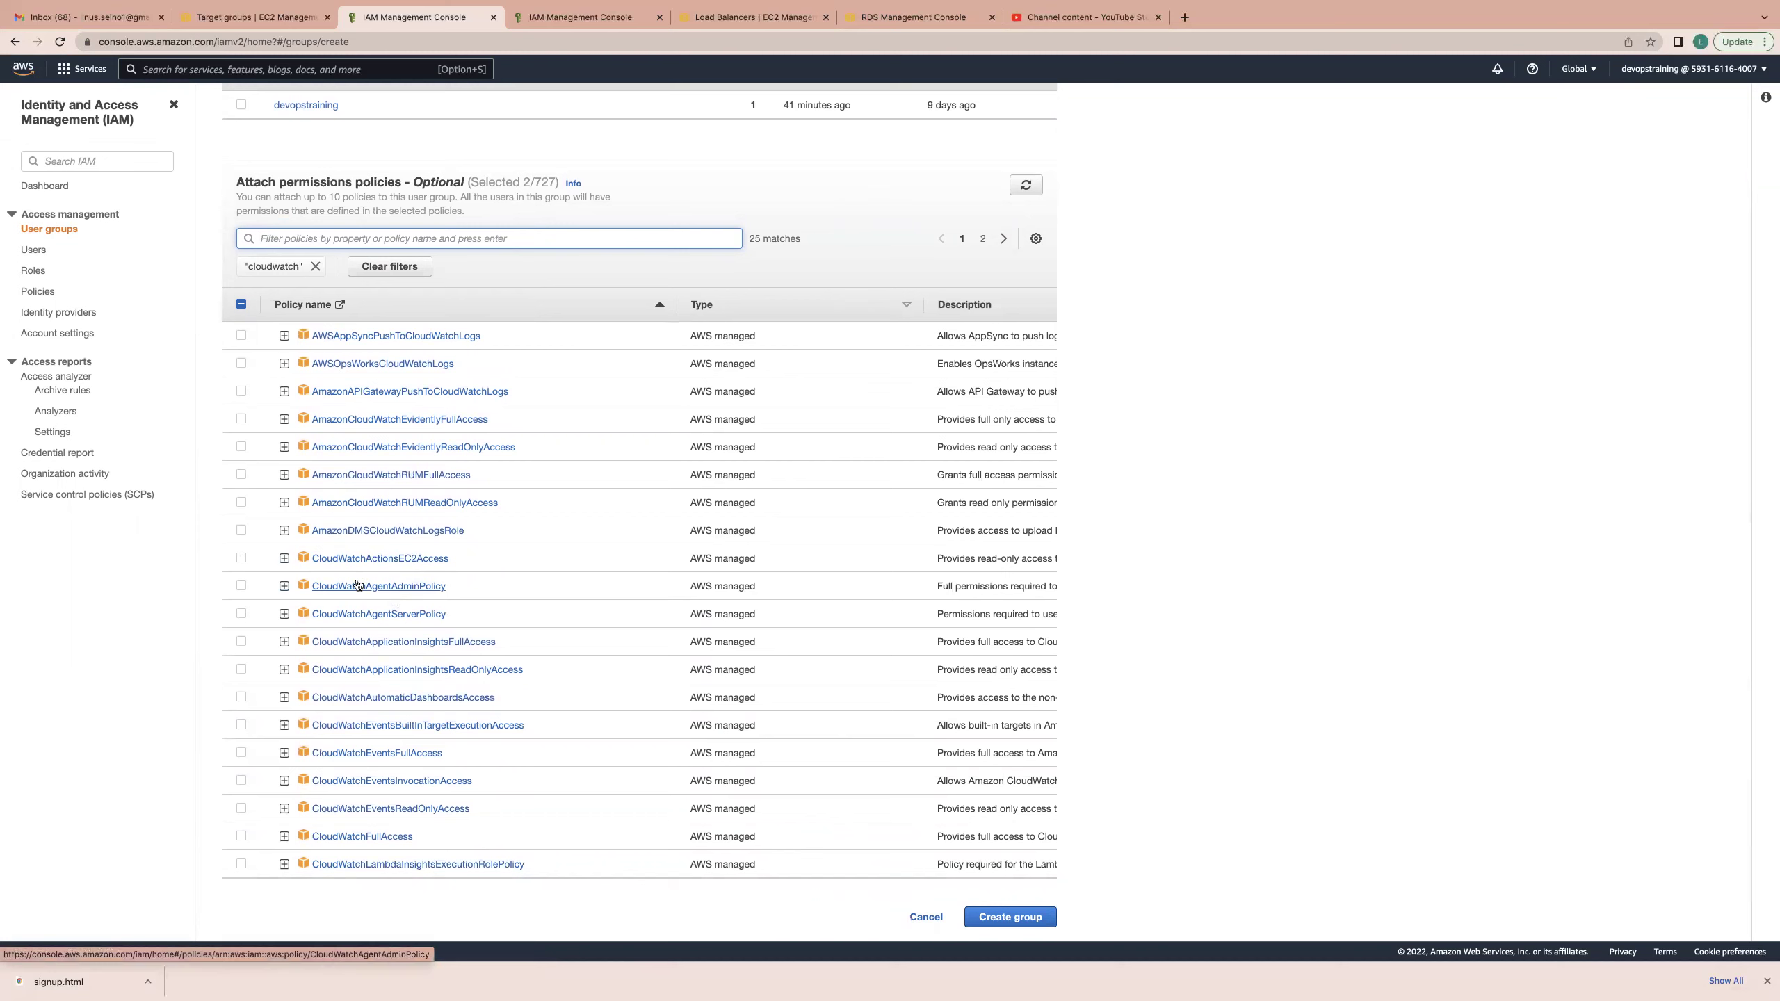
pyautogui.click(241, 839)
pyautogui.scroll(1, 329, 857)
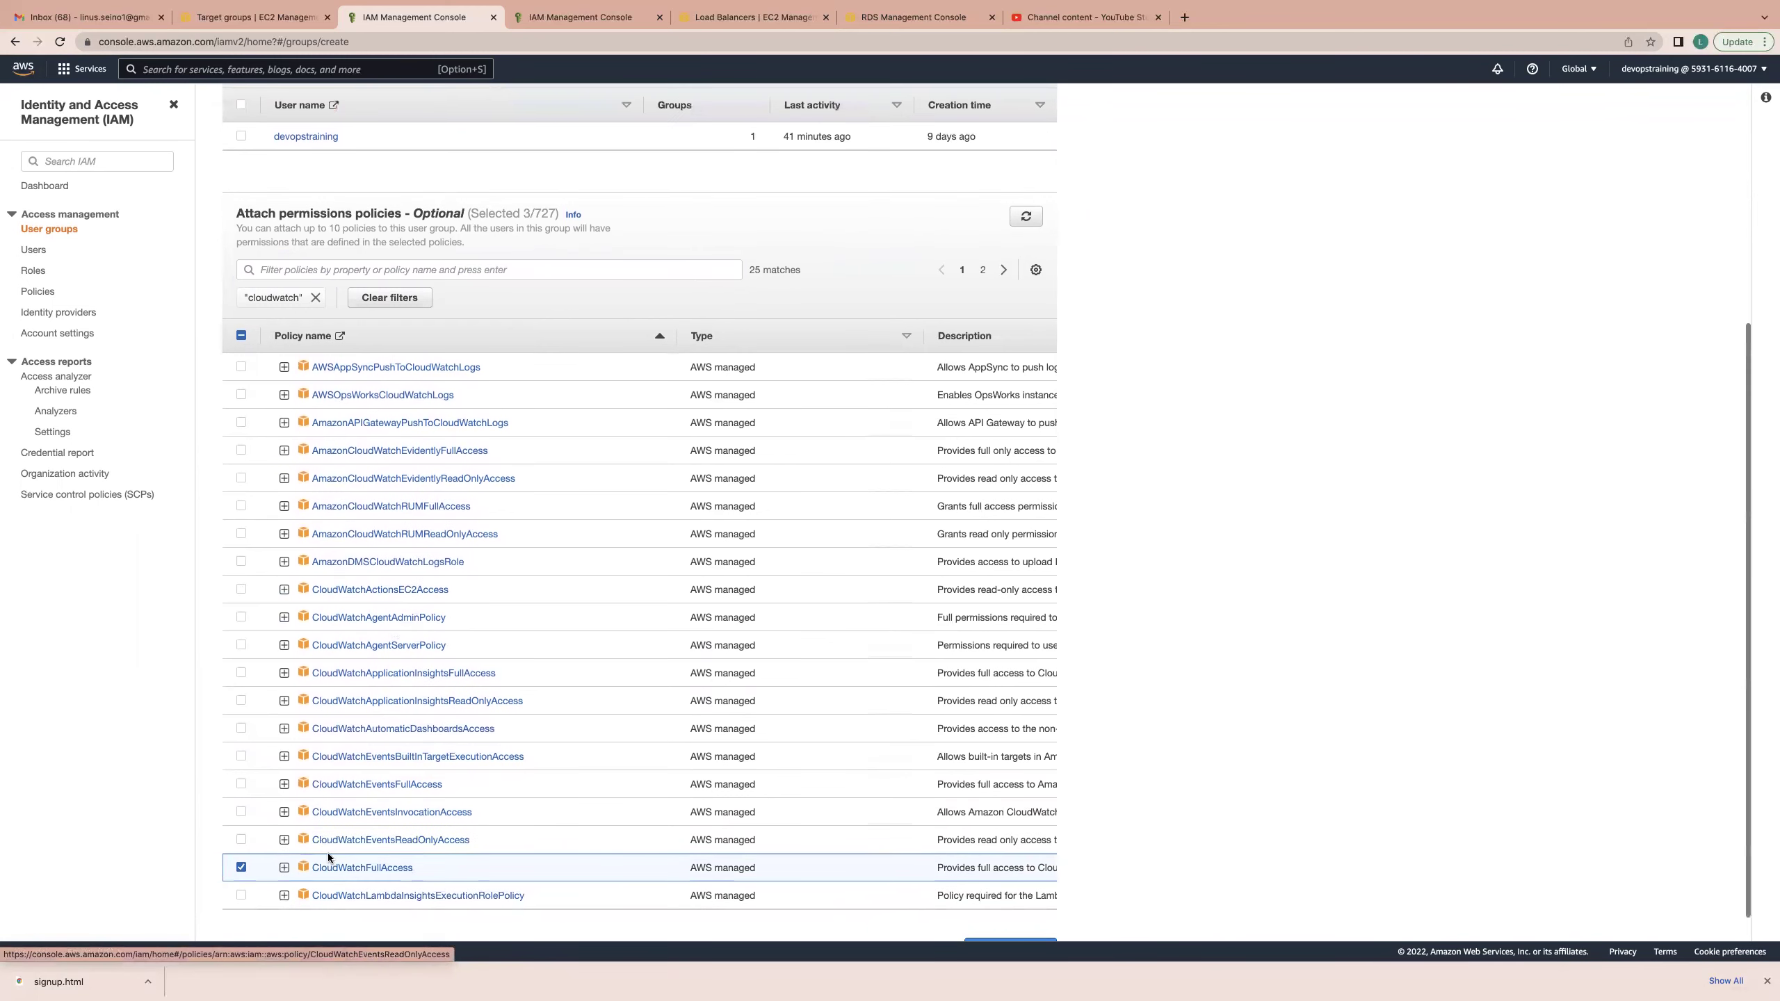
pyautogui.scroll(-1, 631, 864)
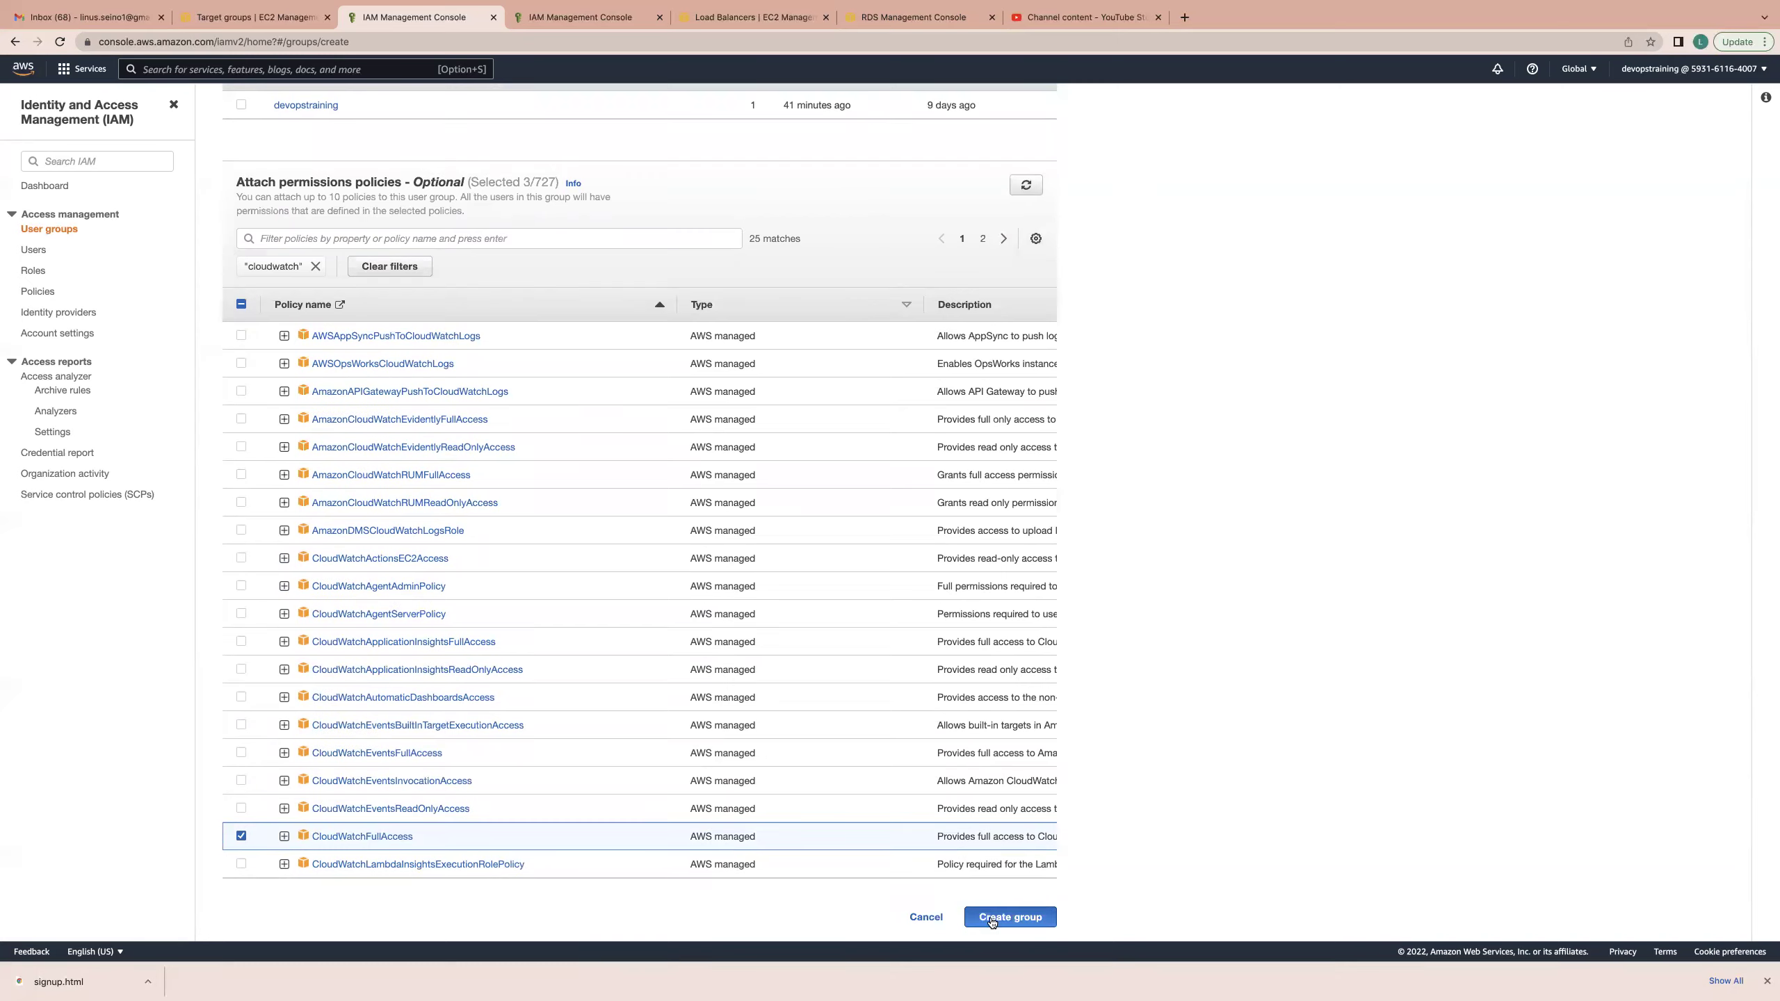
# Create the developers group with its three policies and open its details page.
pyautogui.click(992, 918)
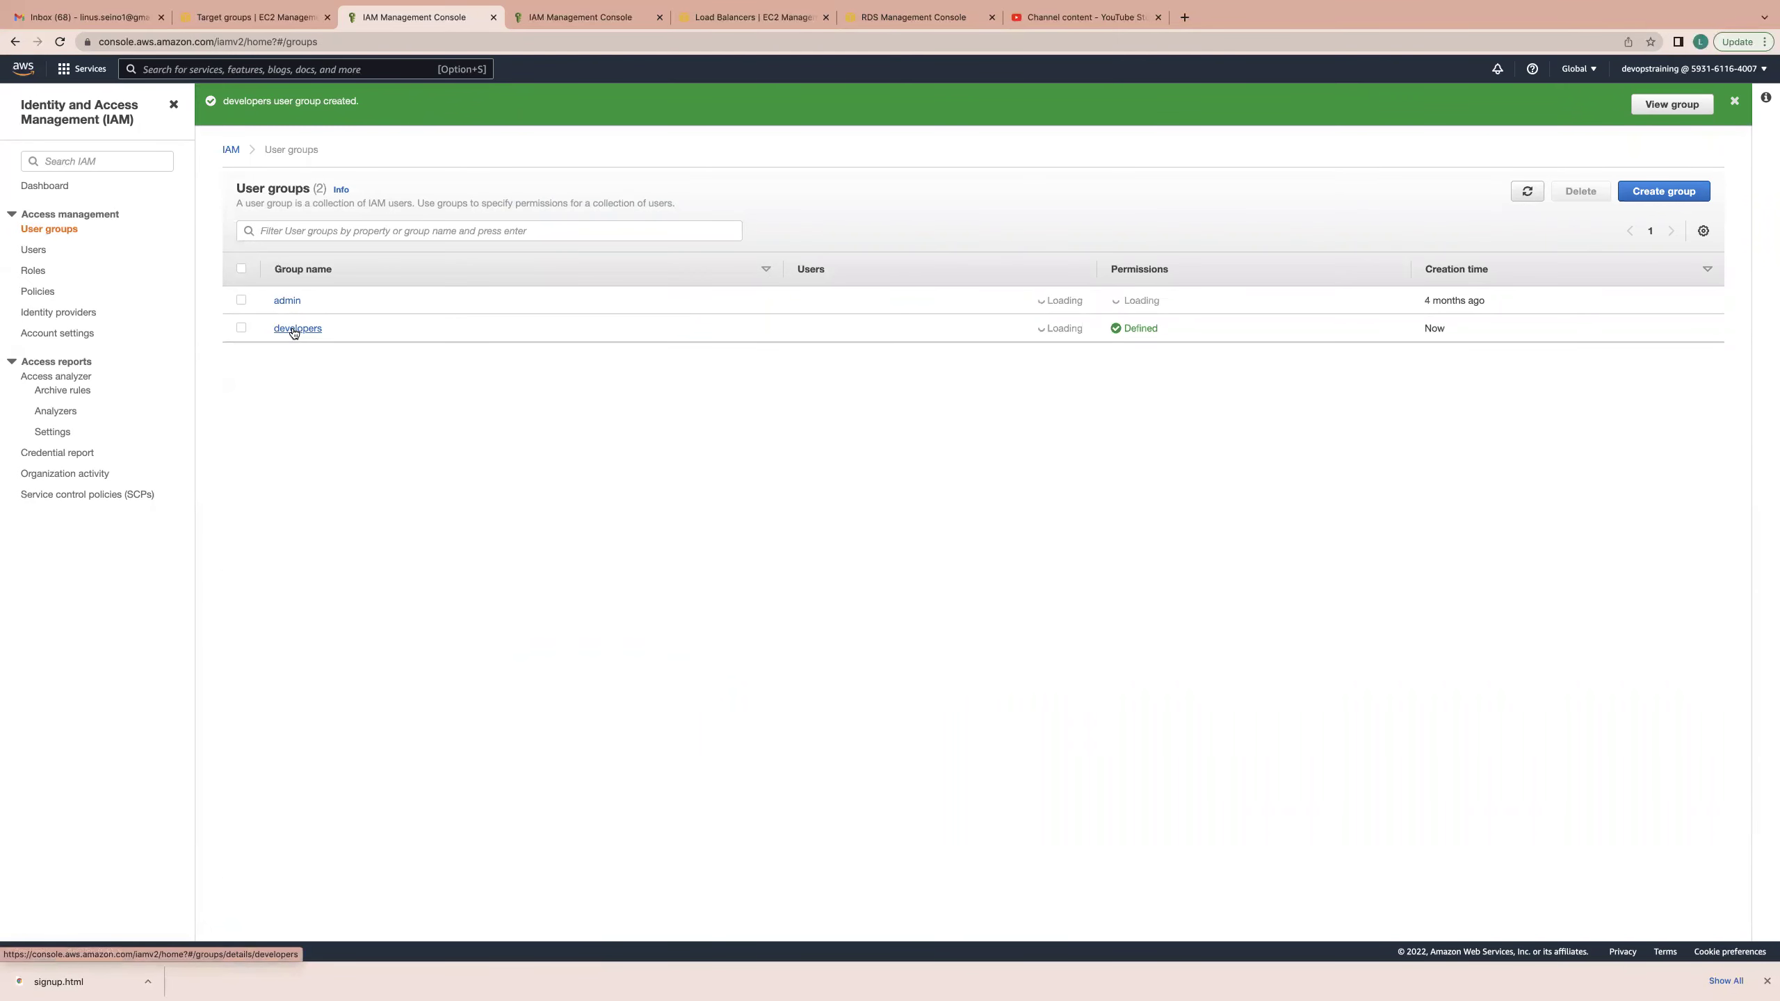
pyautogui.click(242, 327)
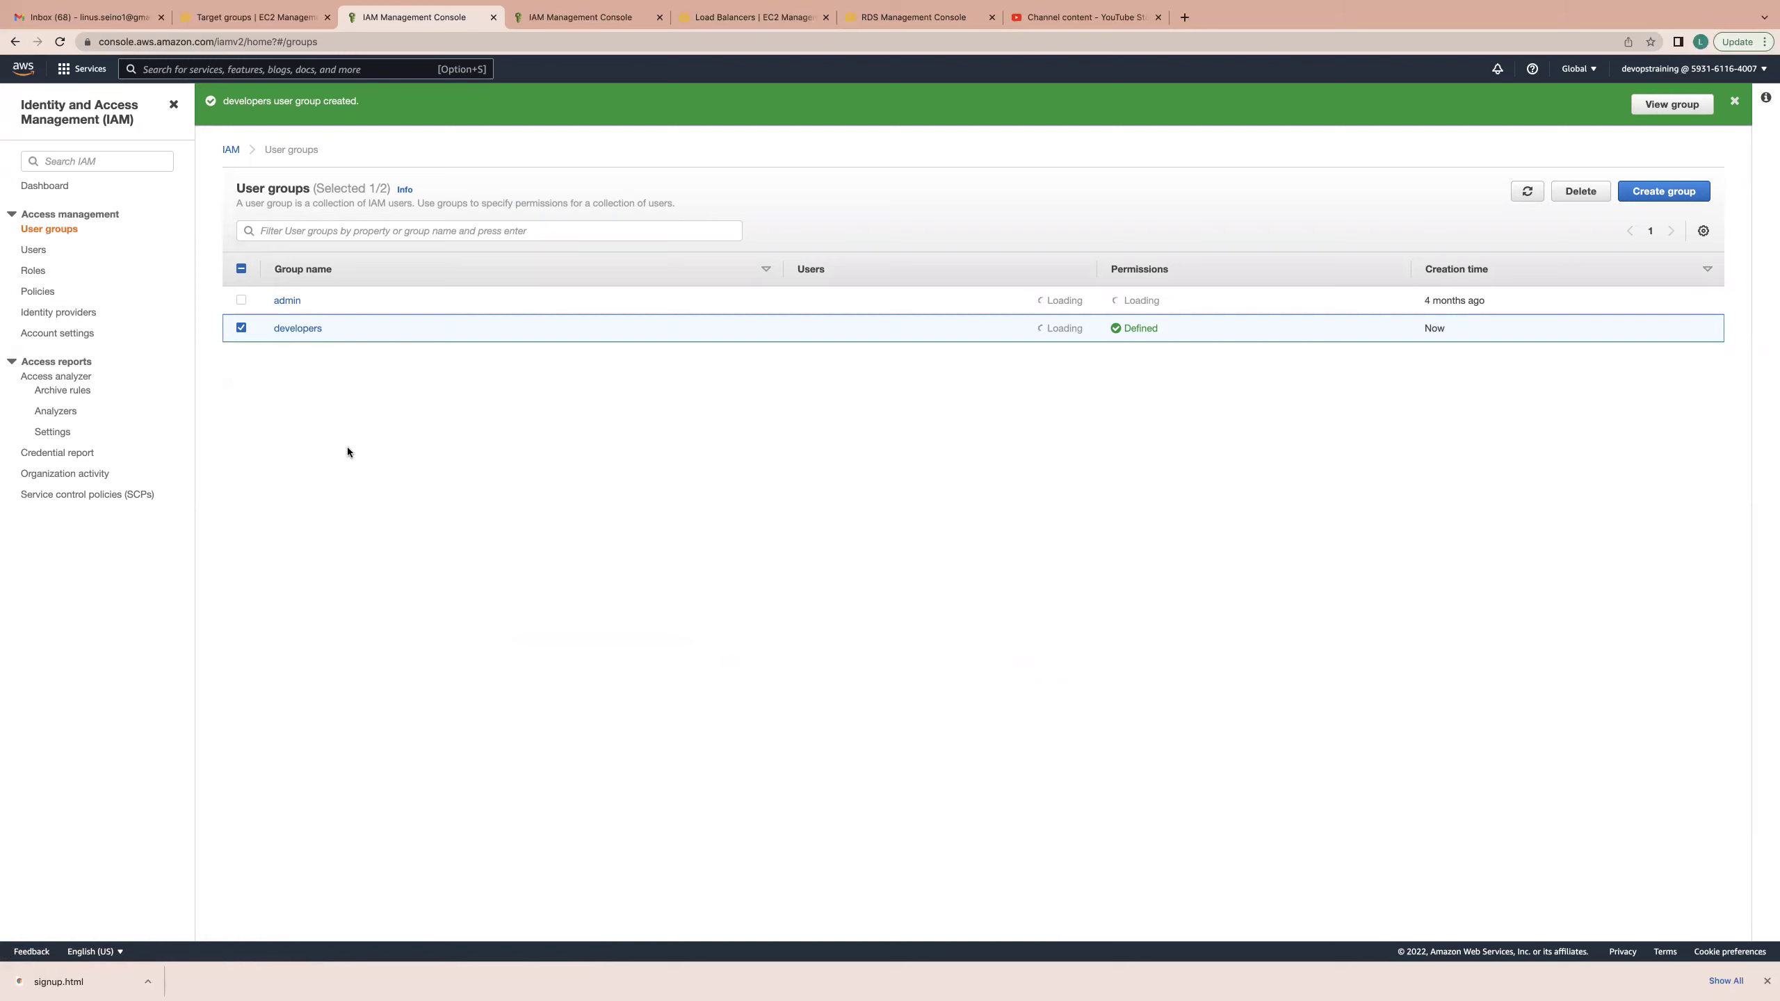
pyautogui.click(298, 329)
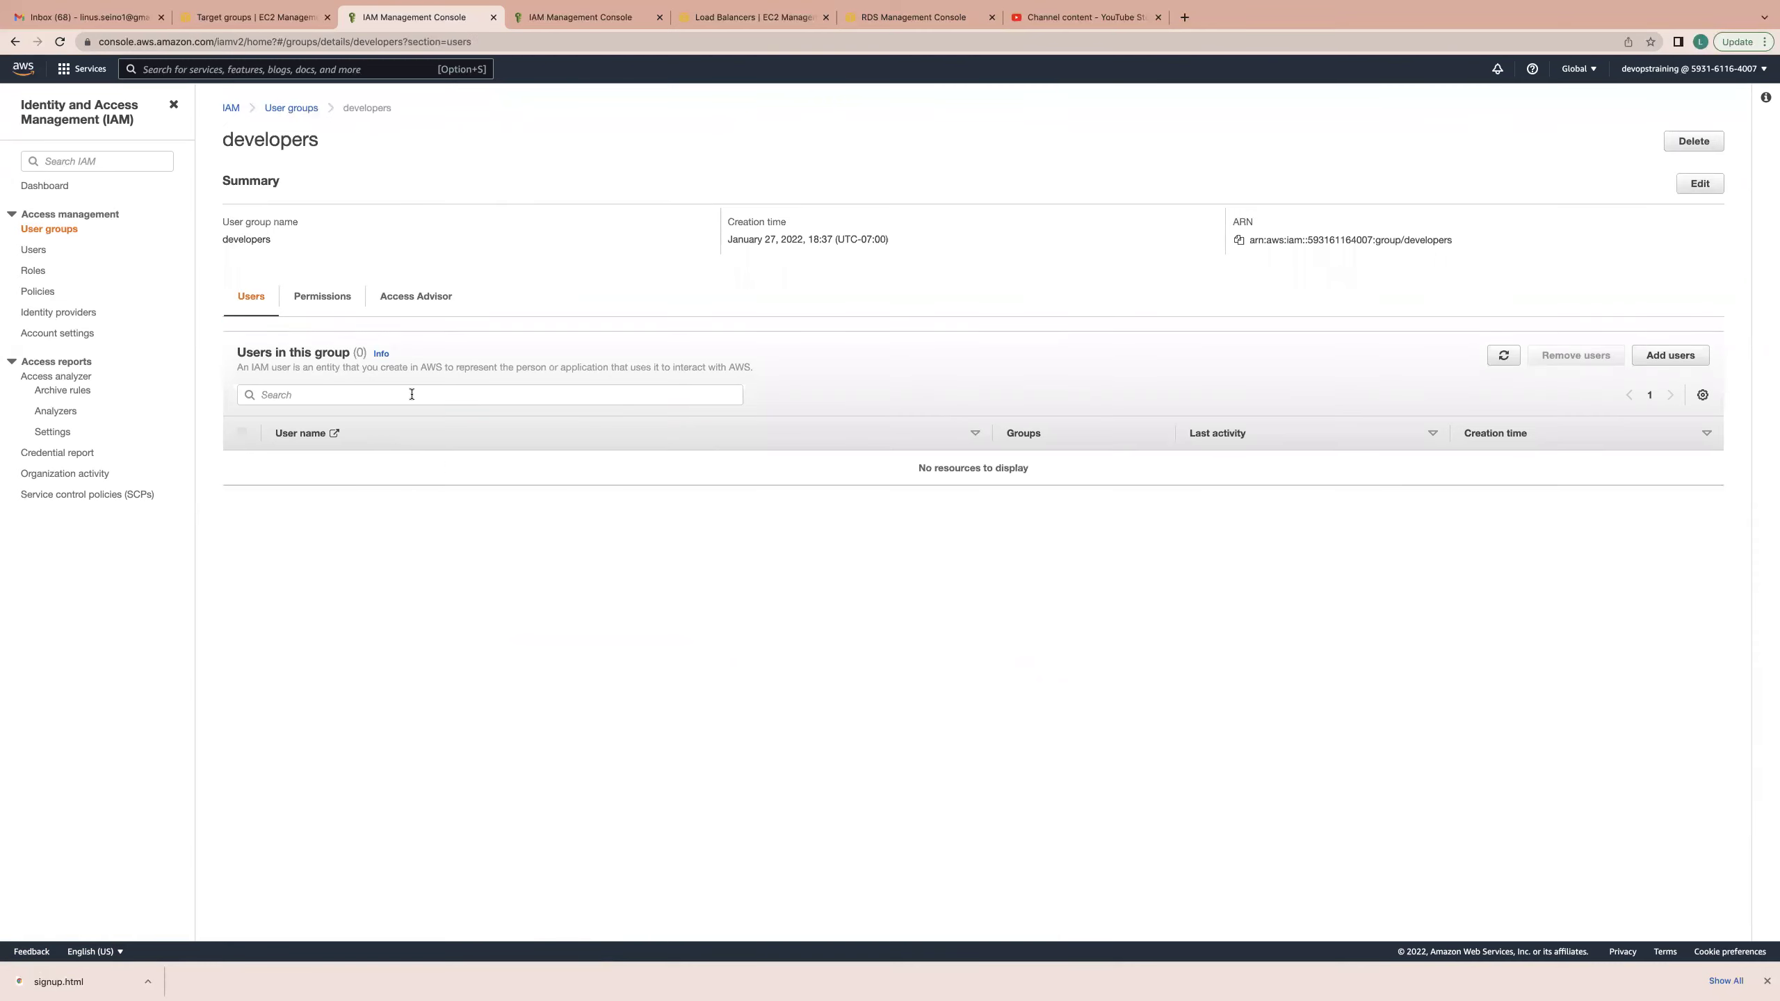
# Review the group's Users and Permissions, expanding the AmazonEC2FullAccess policy JSON.
pyautogui.click(336, 307)
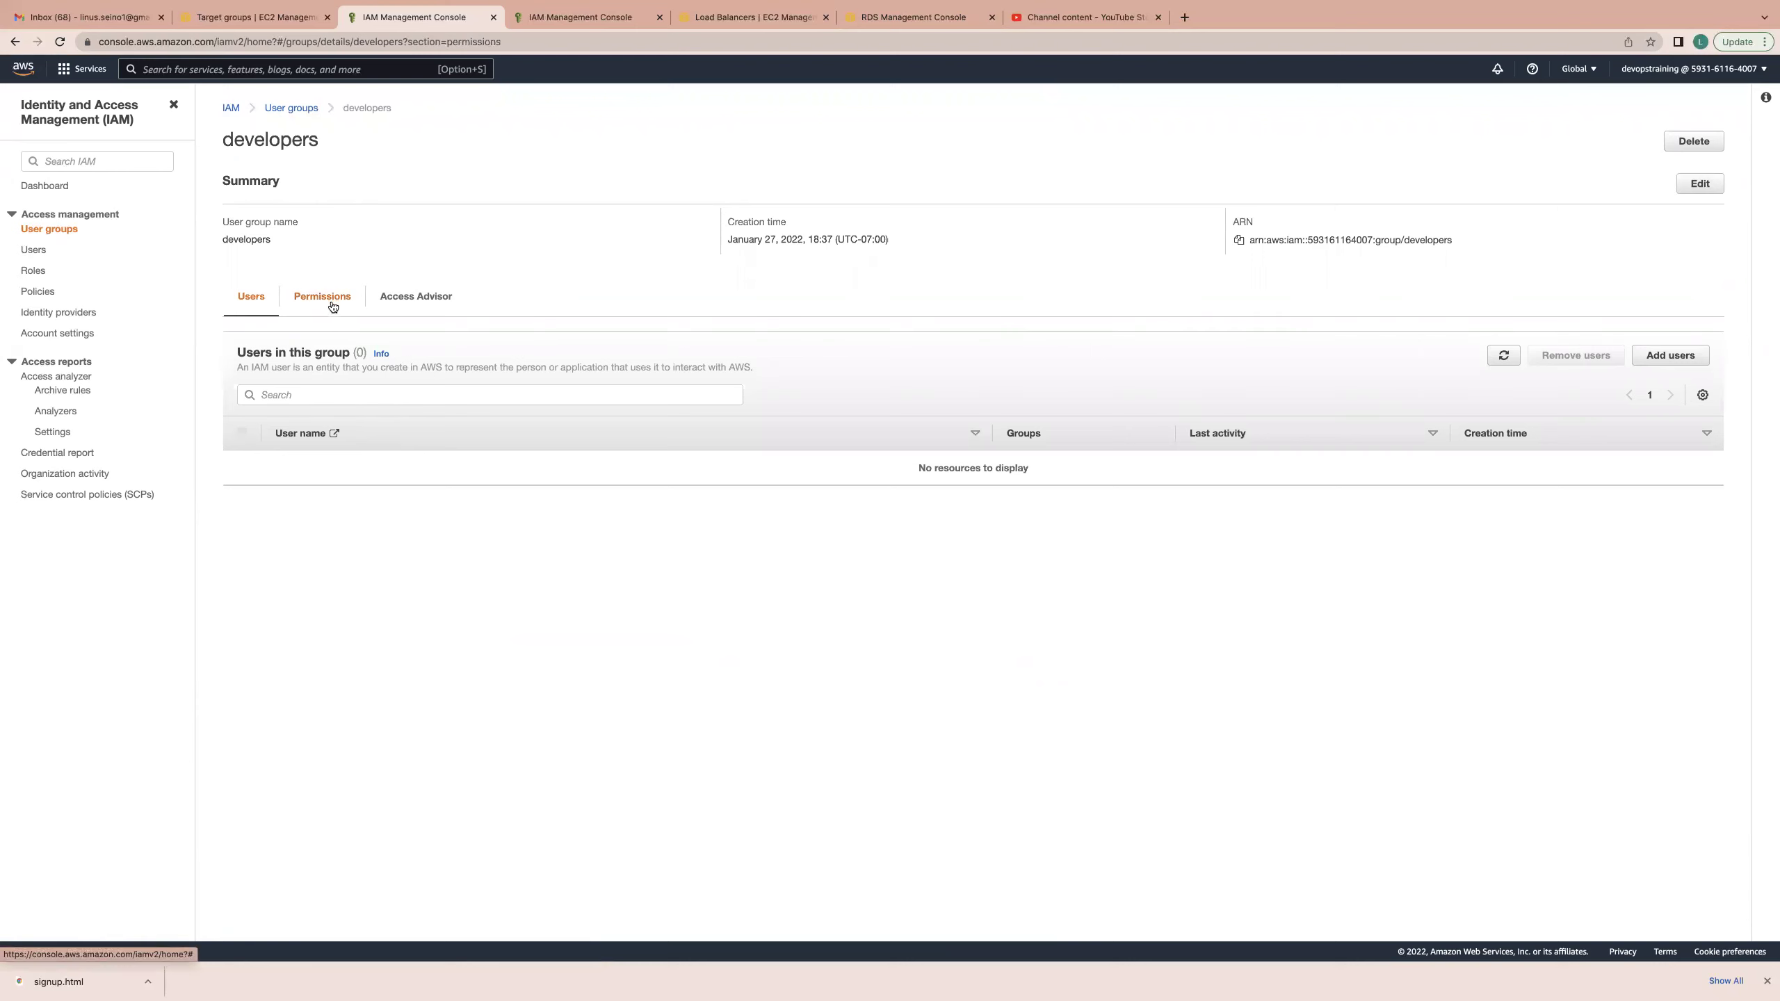
pyautogui.click(251, 298)
pyautogui.click(326, 309)
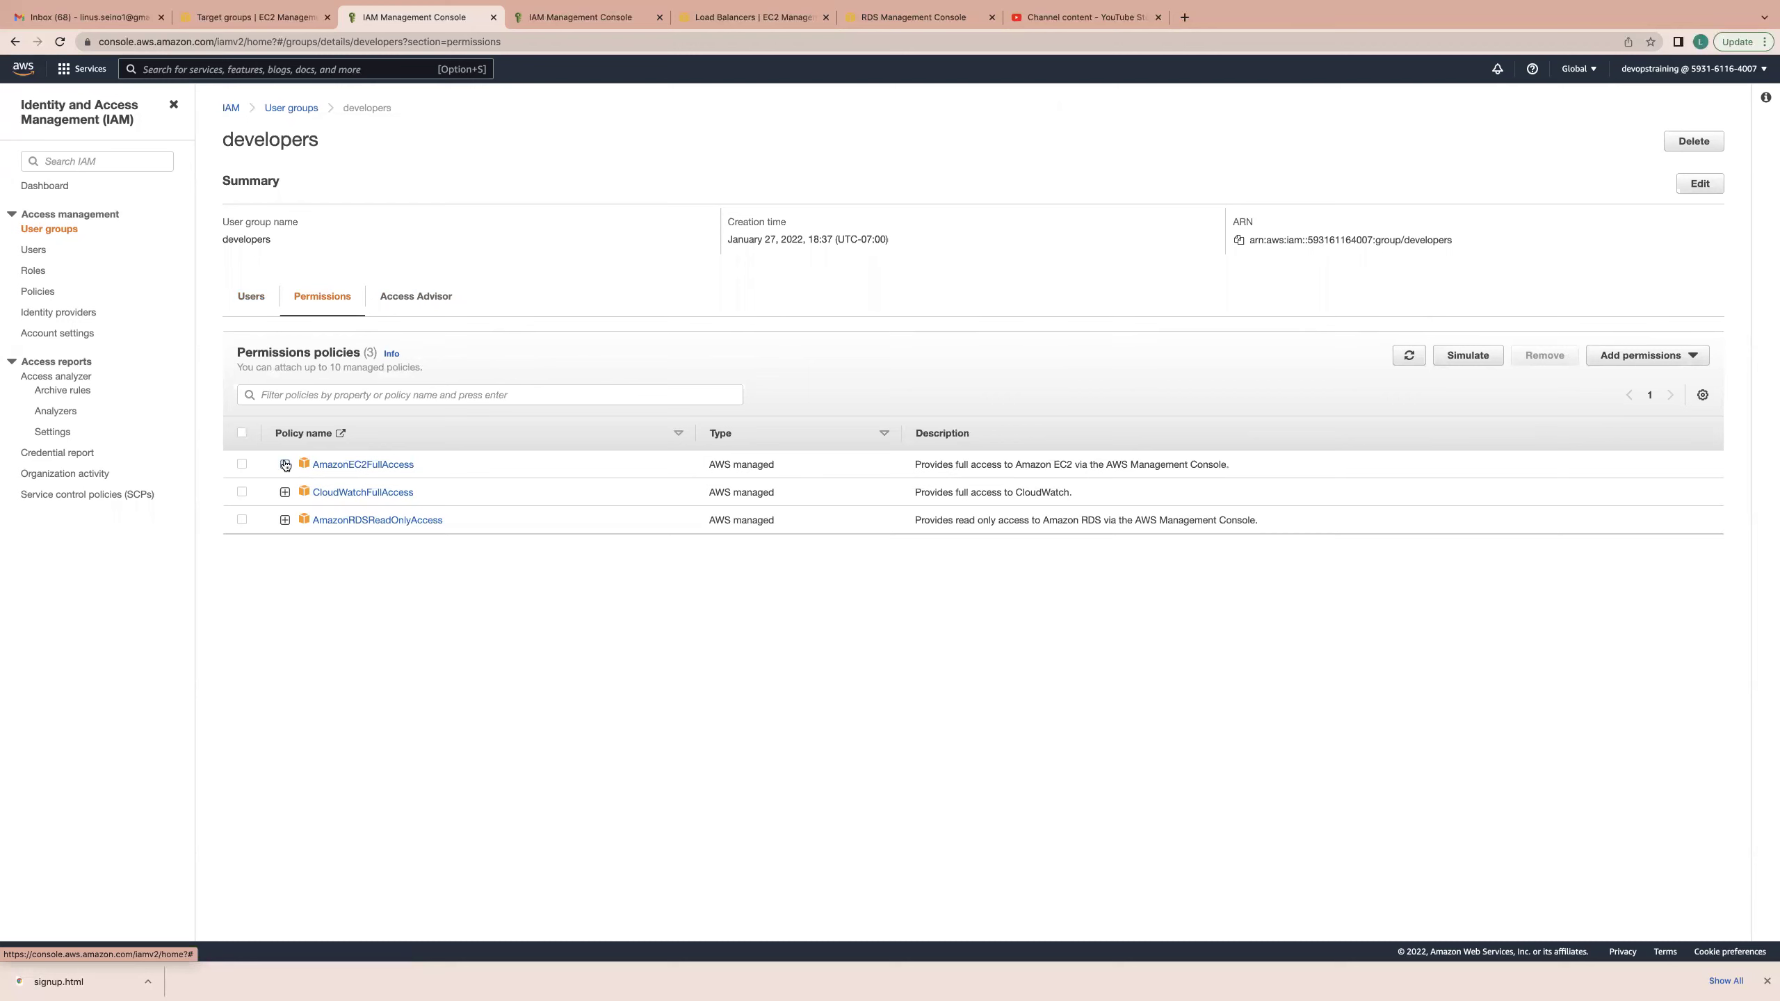
pyautogui.click(285, 465)
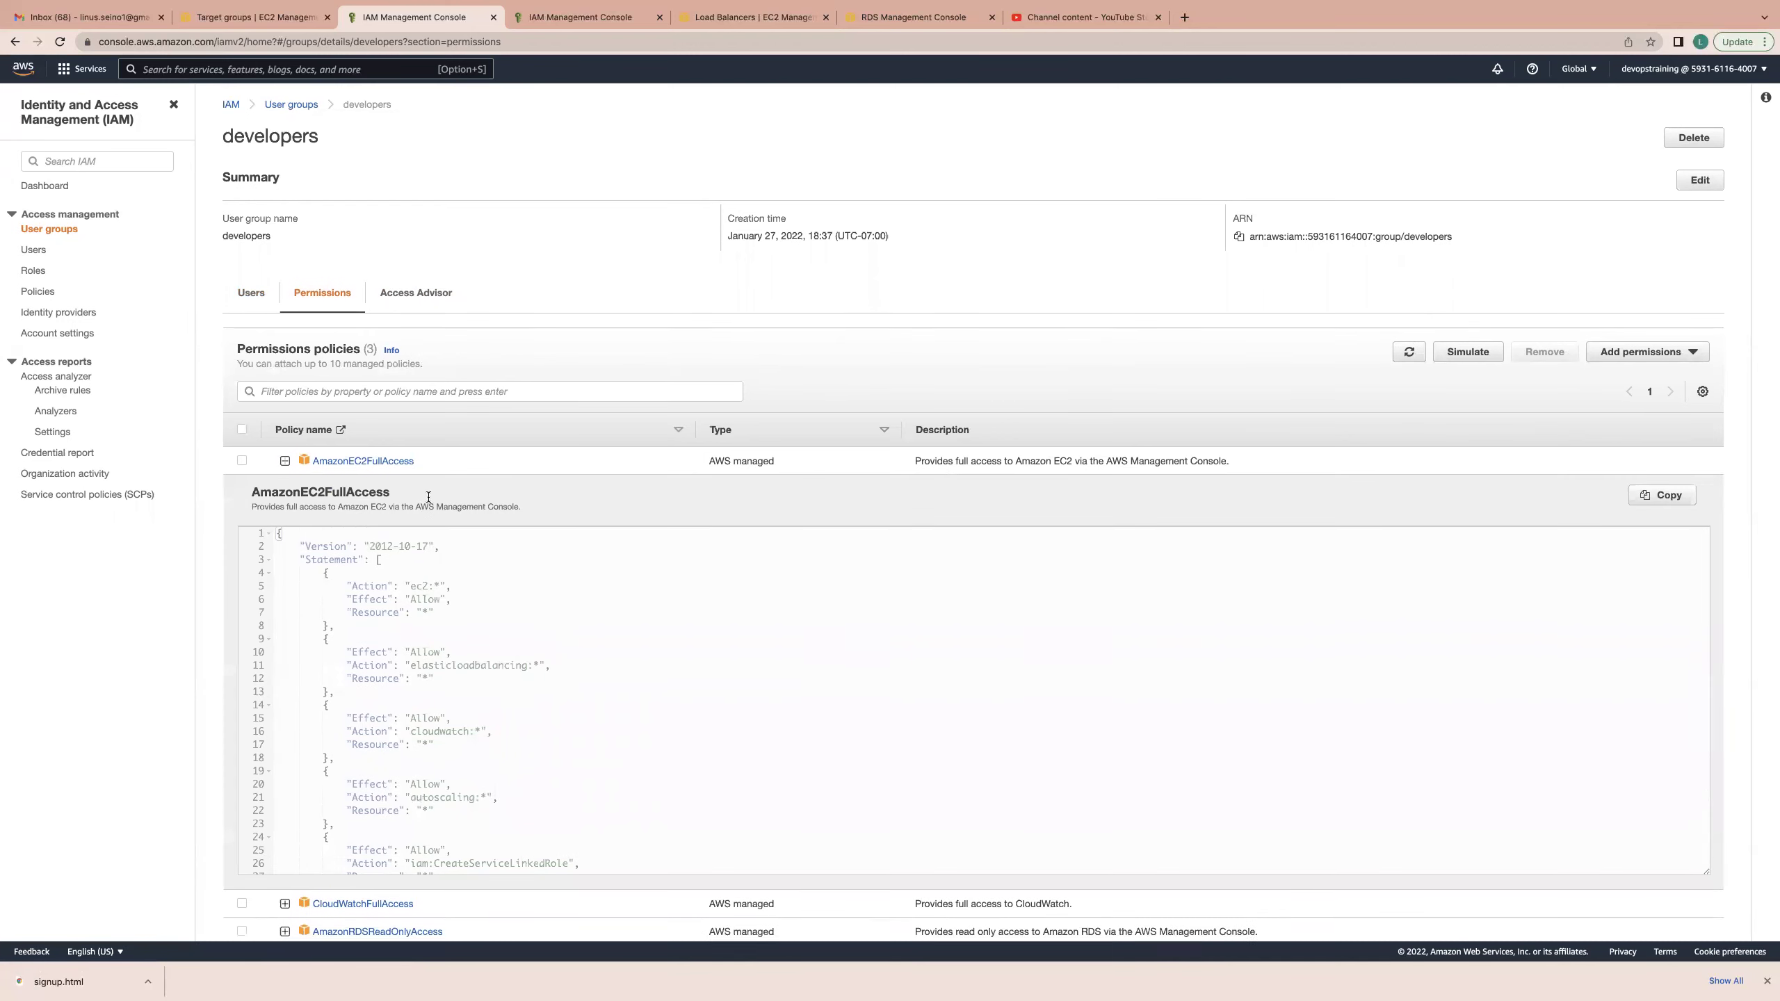
# Highlight the 2012-10-17 version, ec2:* action and Allow effects in the AmazonEC2FullAccess JSON.
pyautogui.scroll(-1, 432, 587)
pyautogui.moveTo(369, 514); pyautogui.dragTo(436, 514)
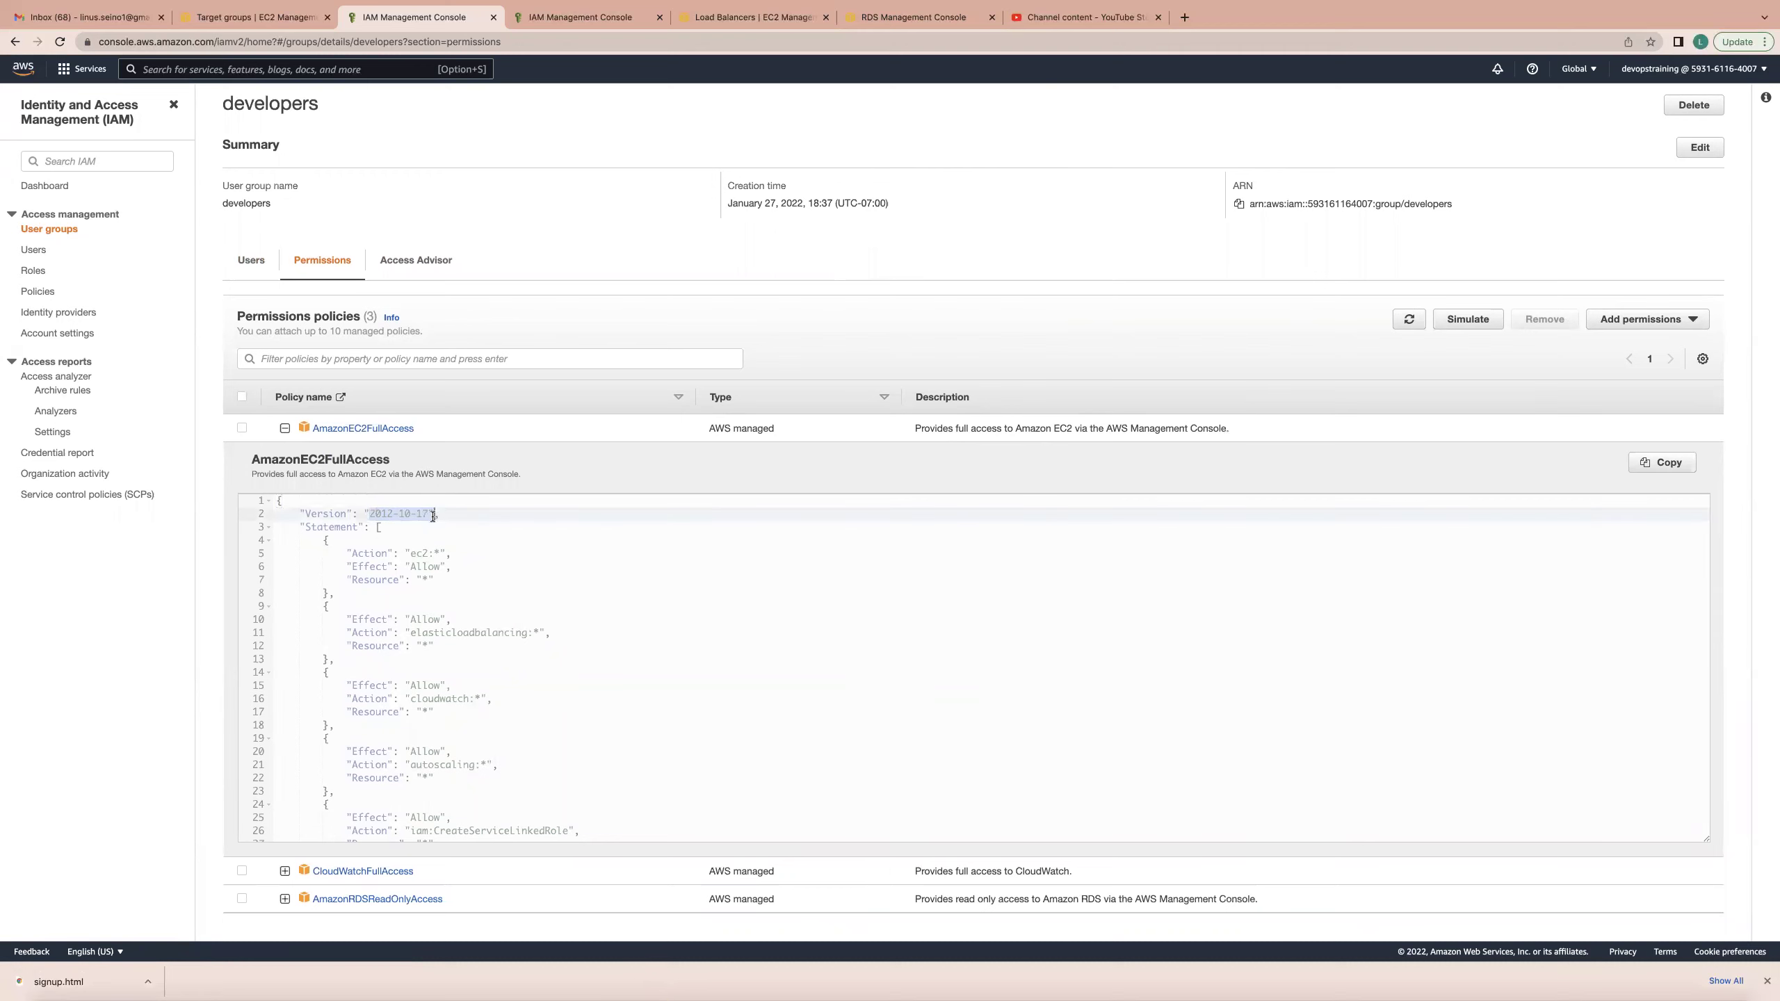
pyautogui.click(420, 578)
pyautogui.click(411, 554)
pyautogui.moveTo(411, 554); pyautogui.dragTo(438, 552)
pyautogui.click(416, 580)
pyautogui.moveTo(411, 567); pyautogui.dragTo(436, 566)
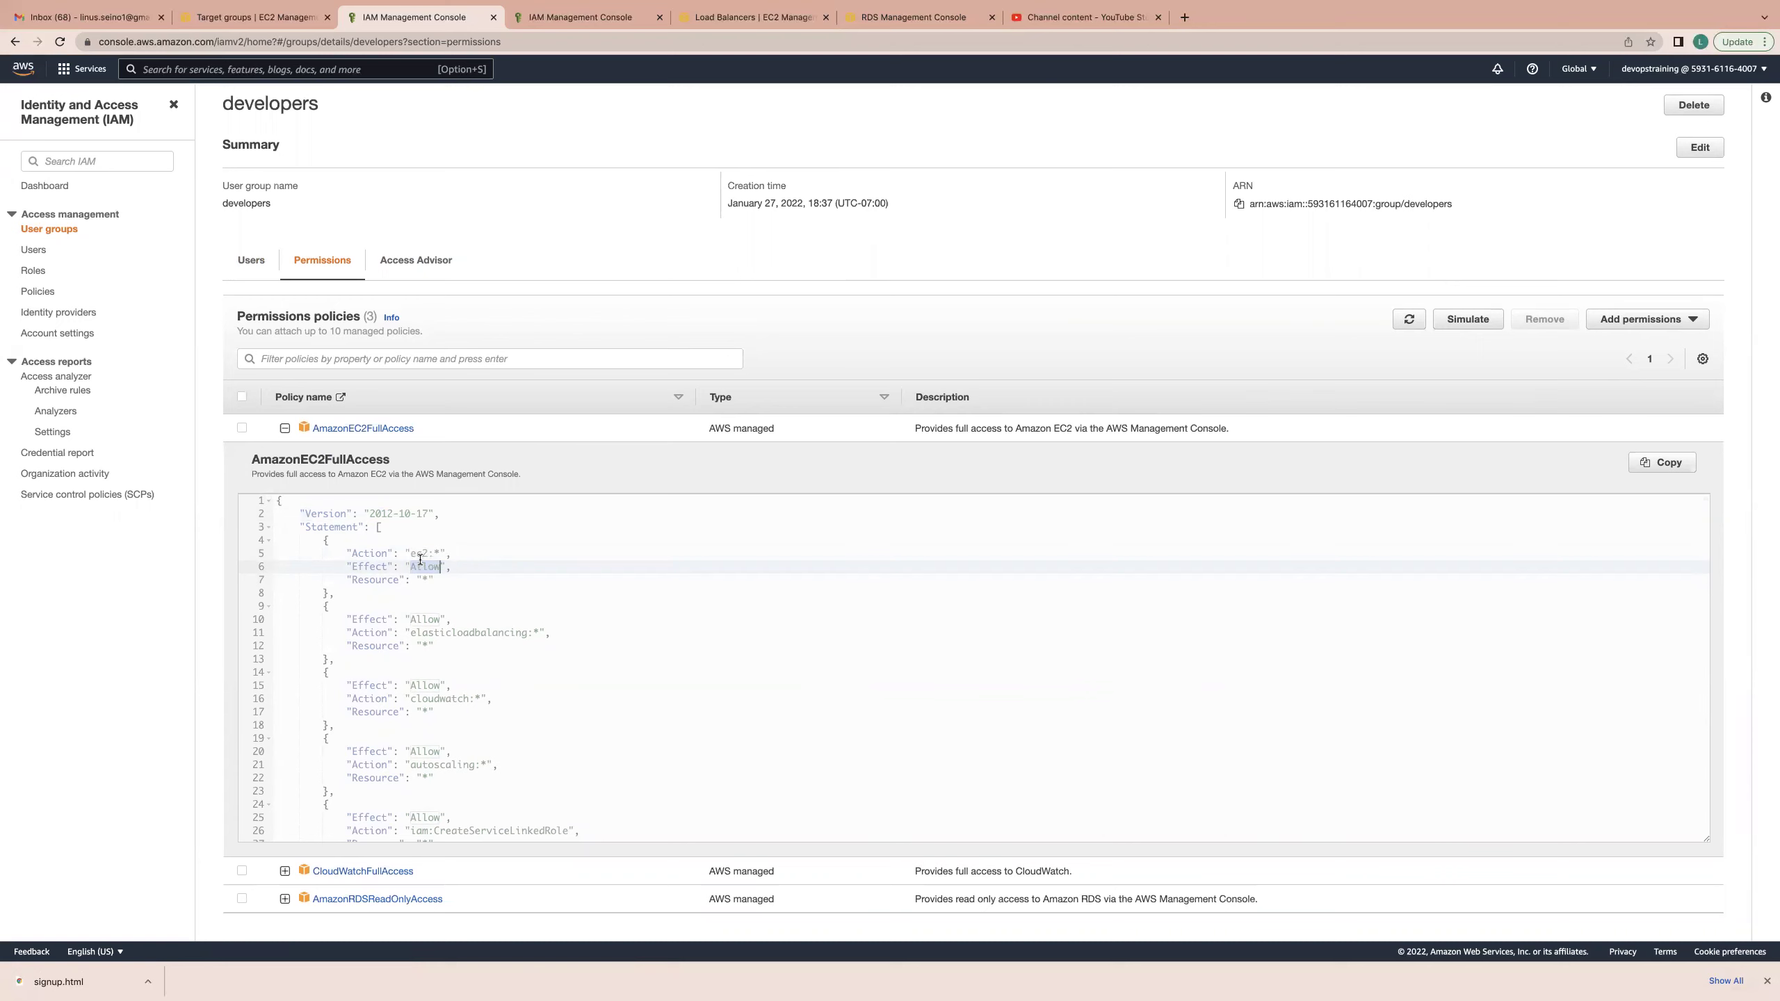
pyautogui.click(416, 619)
pyautogui.scroll(-3, 434, 632)
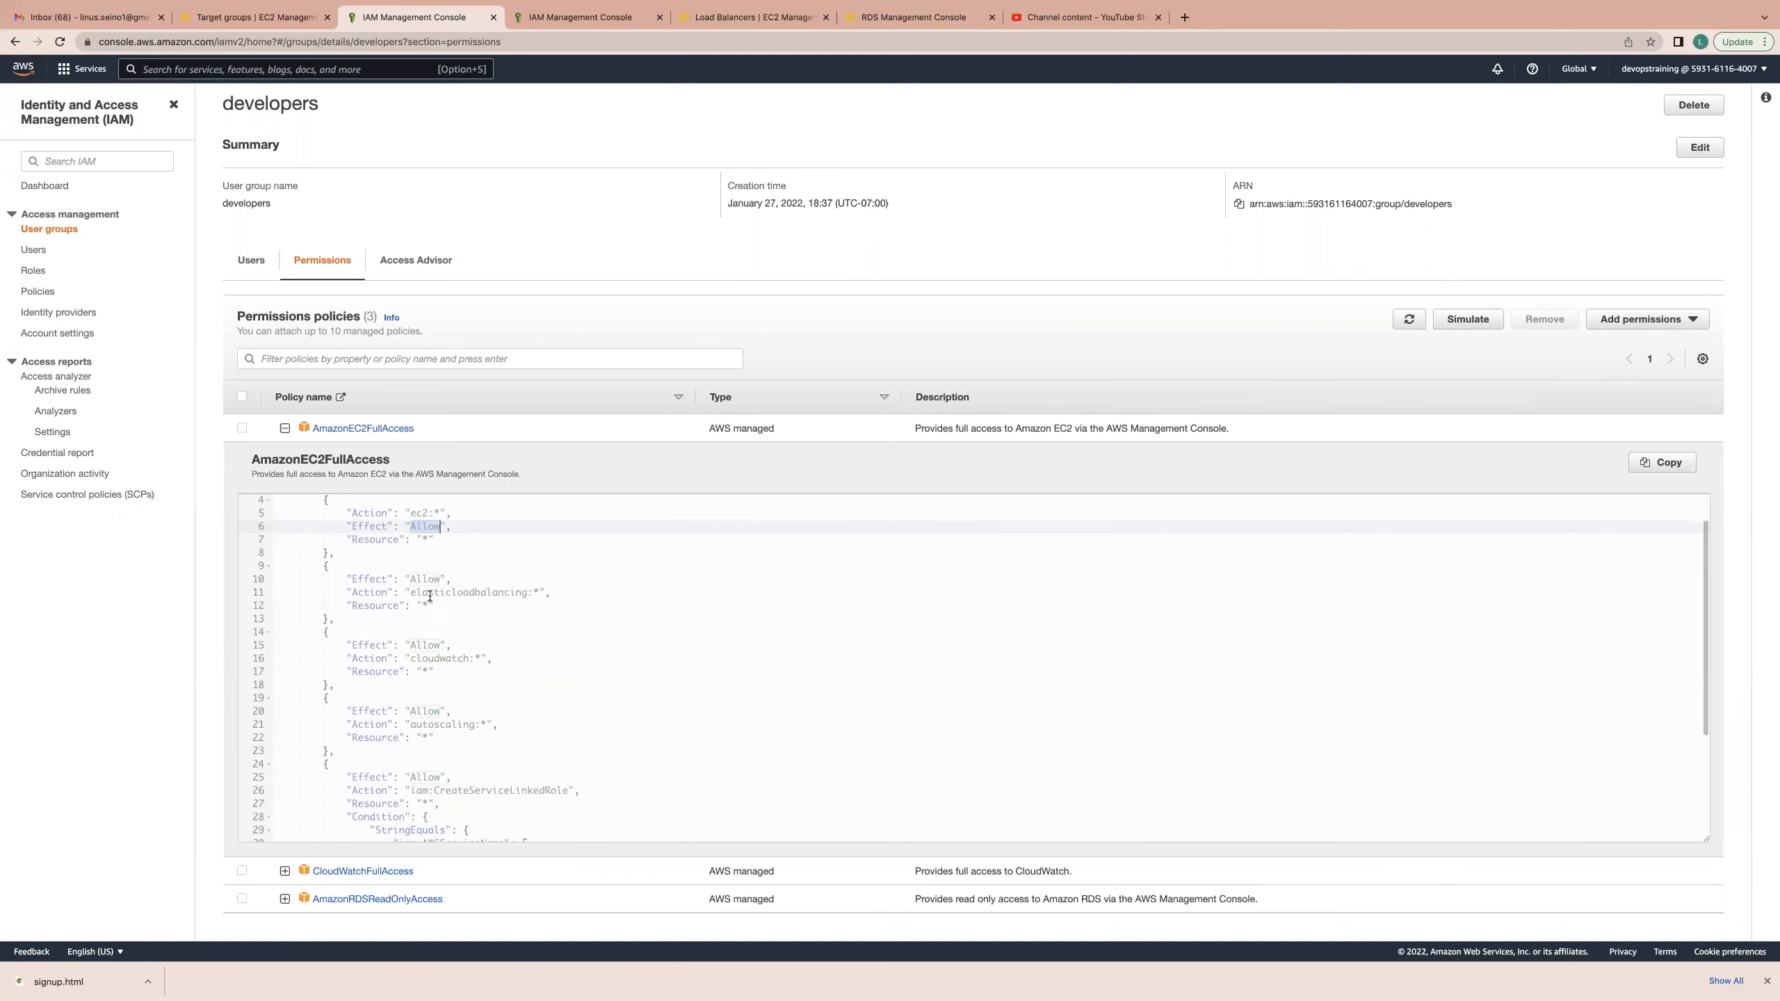
pyautogui.click(436, 540)
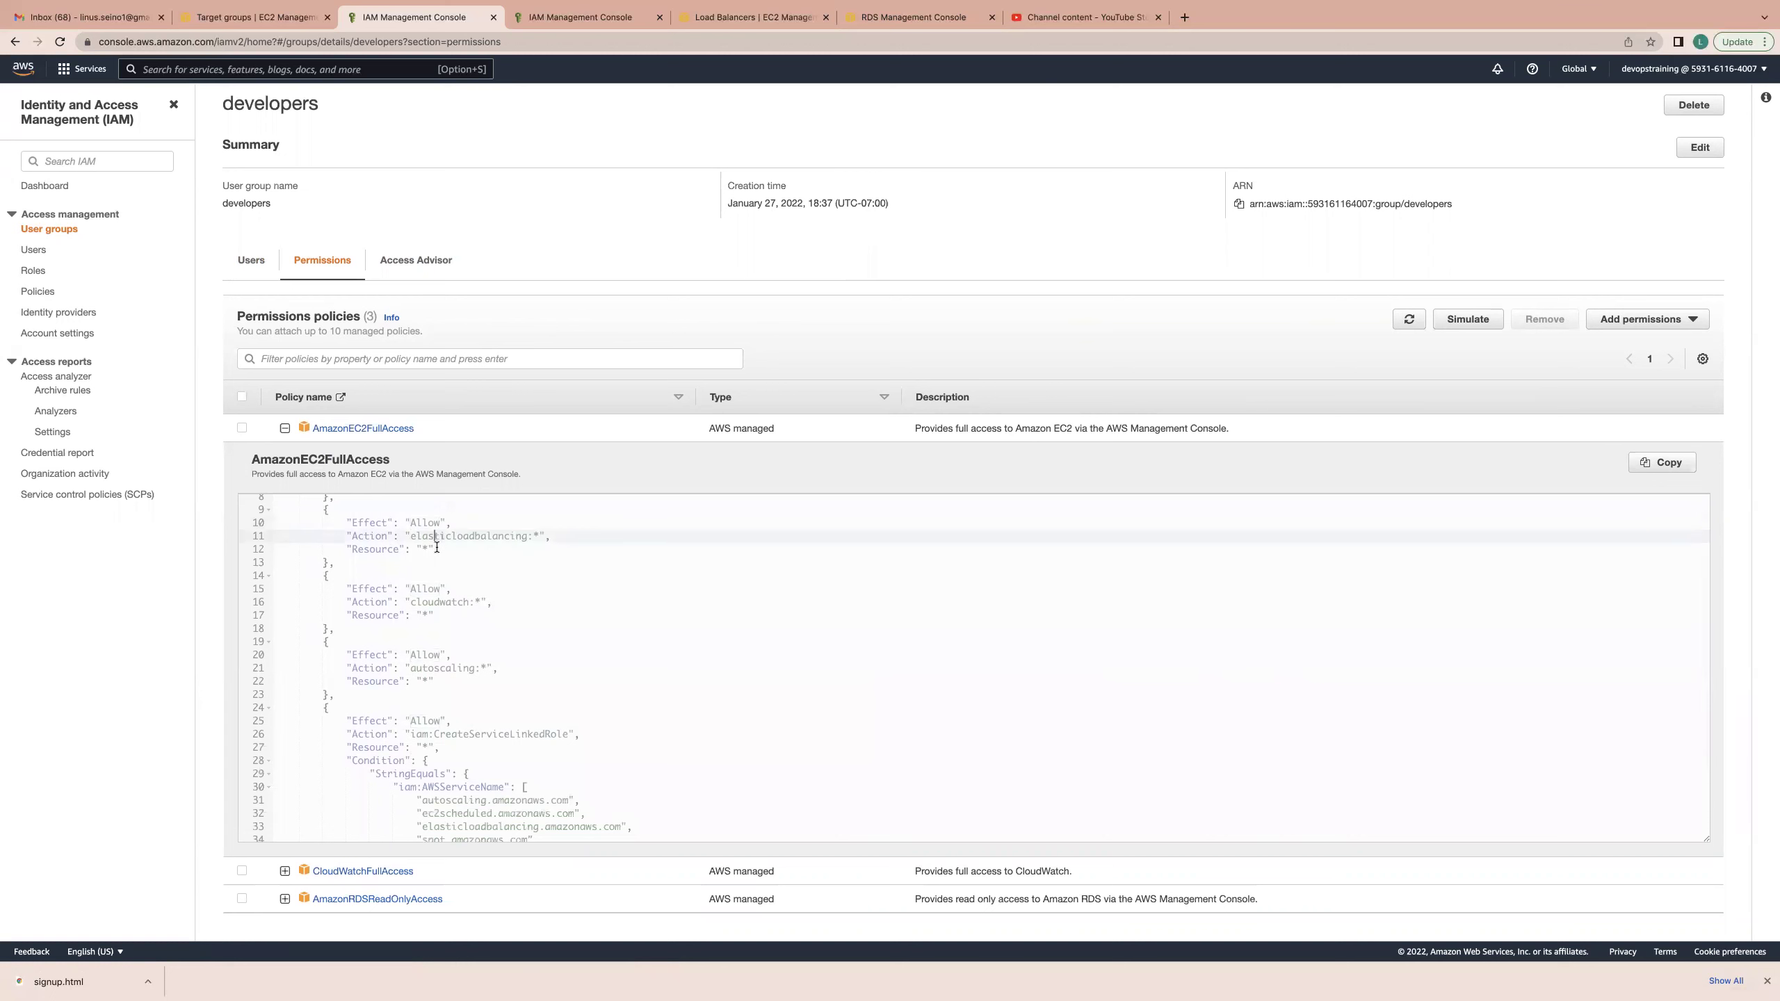
pyautogui.scroll(-1, 456, 558)
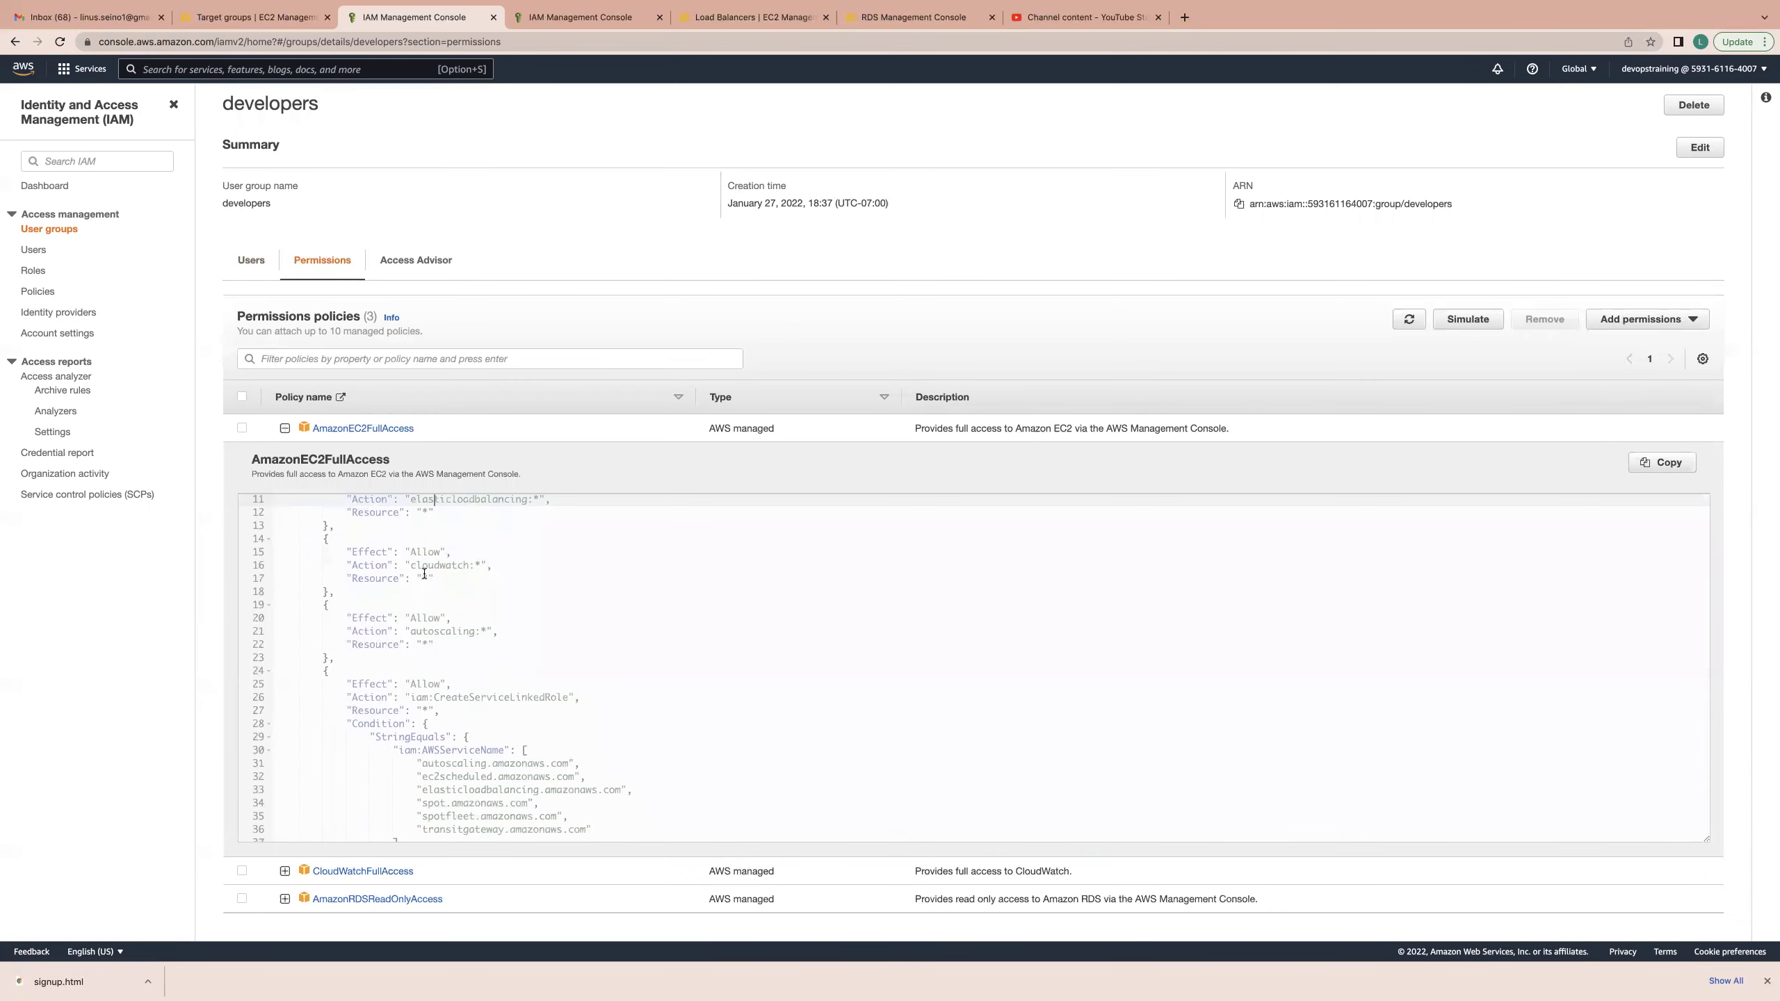
pyautogui.scroll(4, 423, 574)
# Copy a block of the policy JSON, then collapse the AmazonEC2FullAccess document.
pyautogui.moveTo(278, 500); pyautogui.dragTo(587, 845)
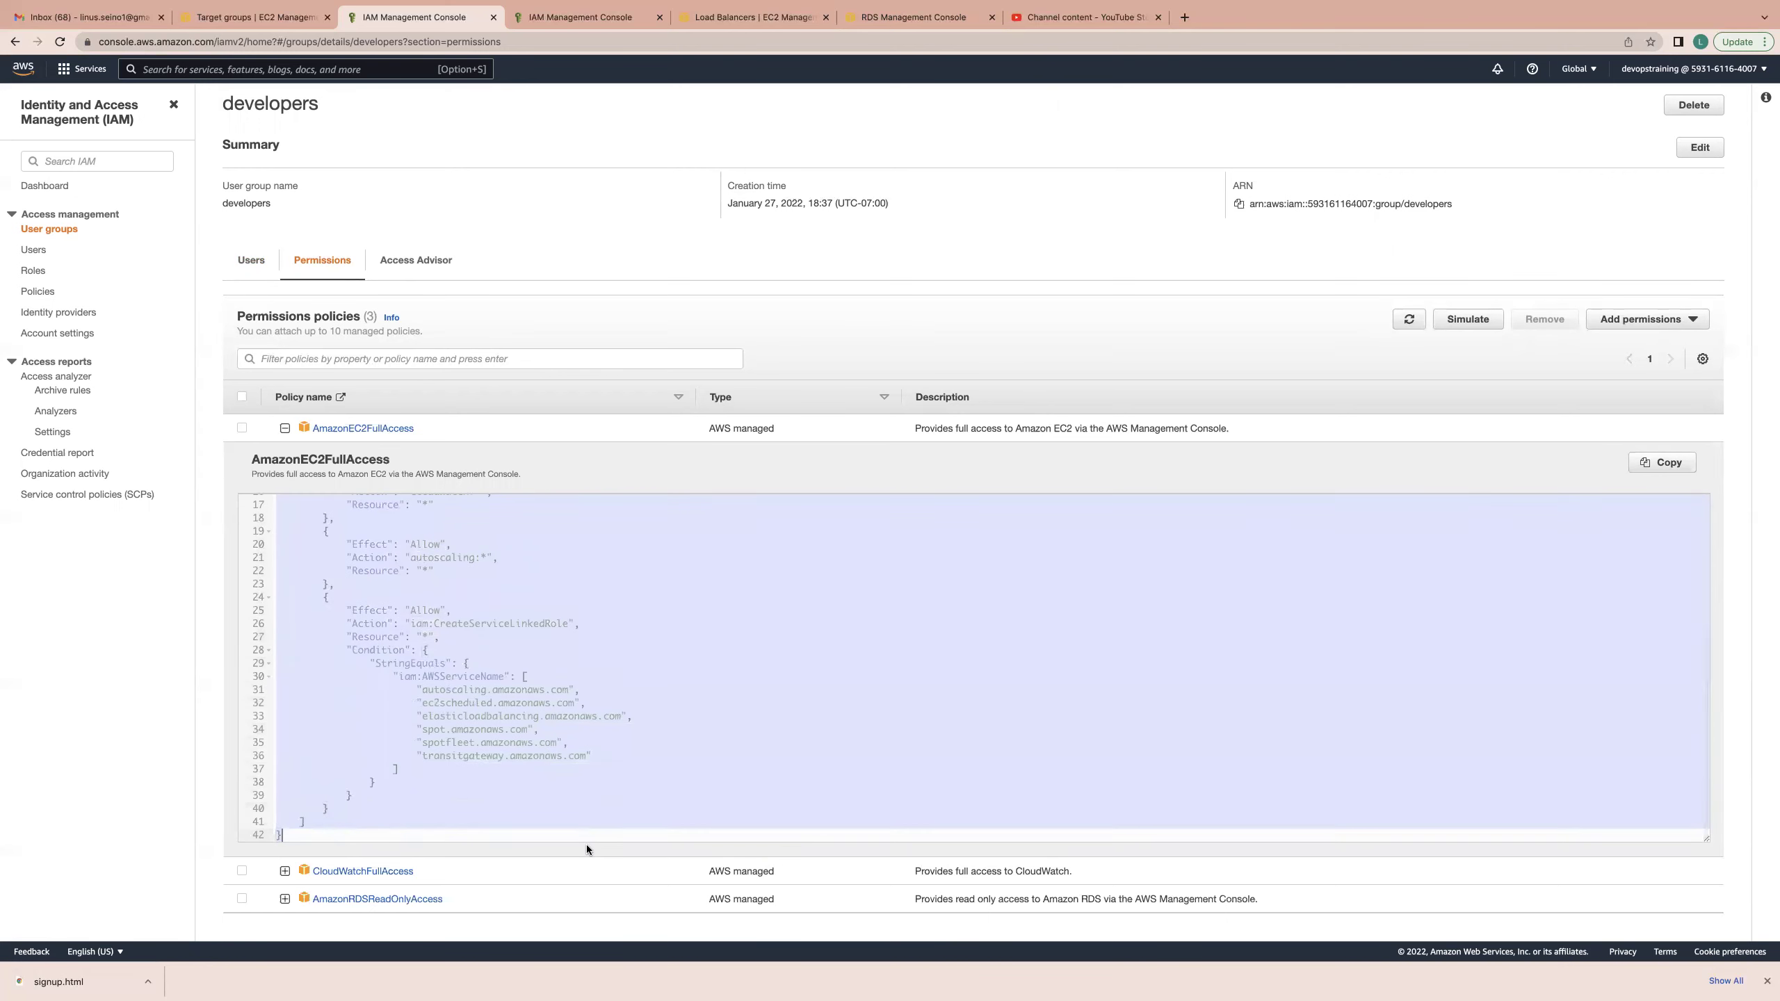
pyautogui.rightClick(453, 496)
pyautogui.click(491, 524)
pyautogui.click(716, 603)
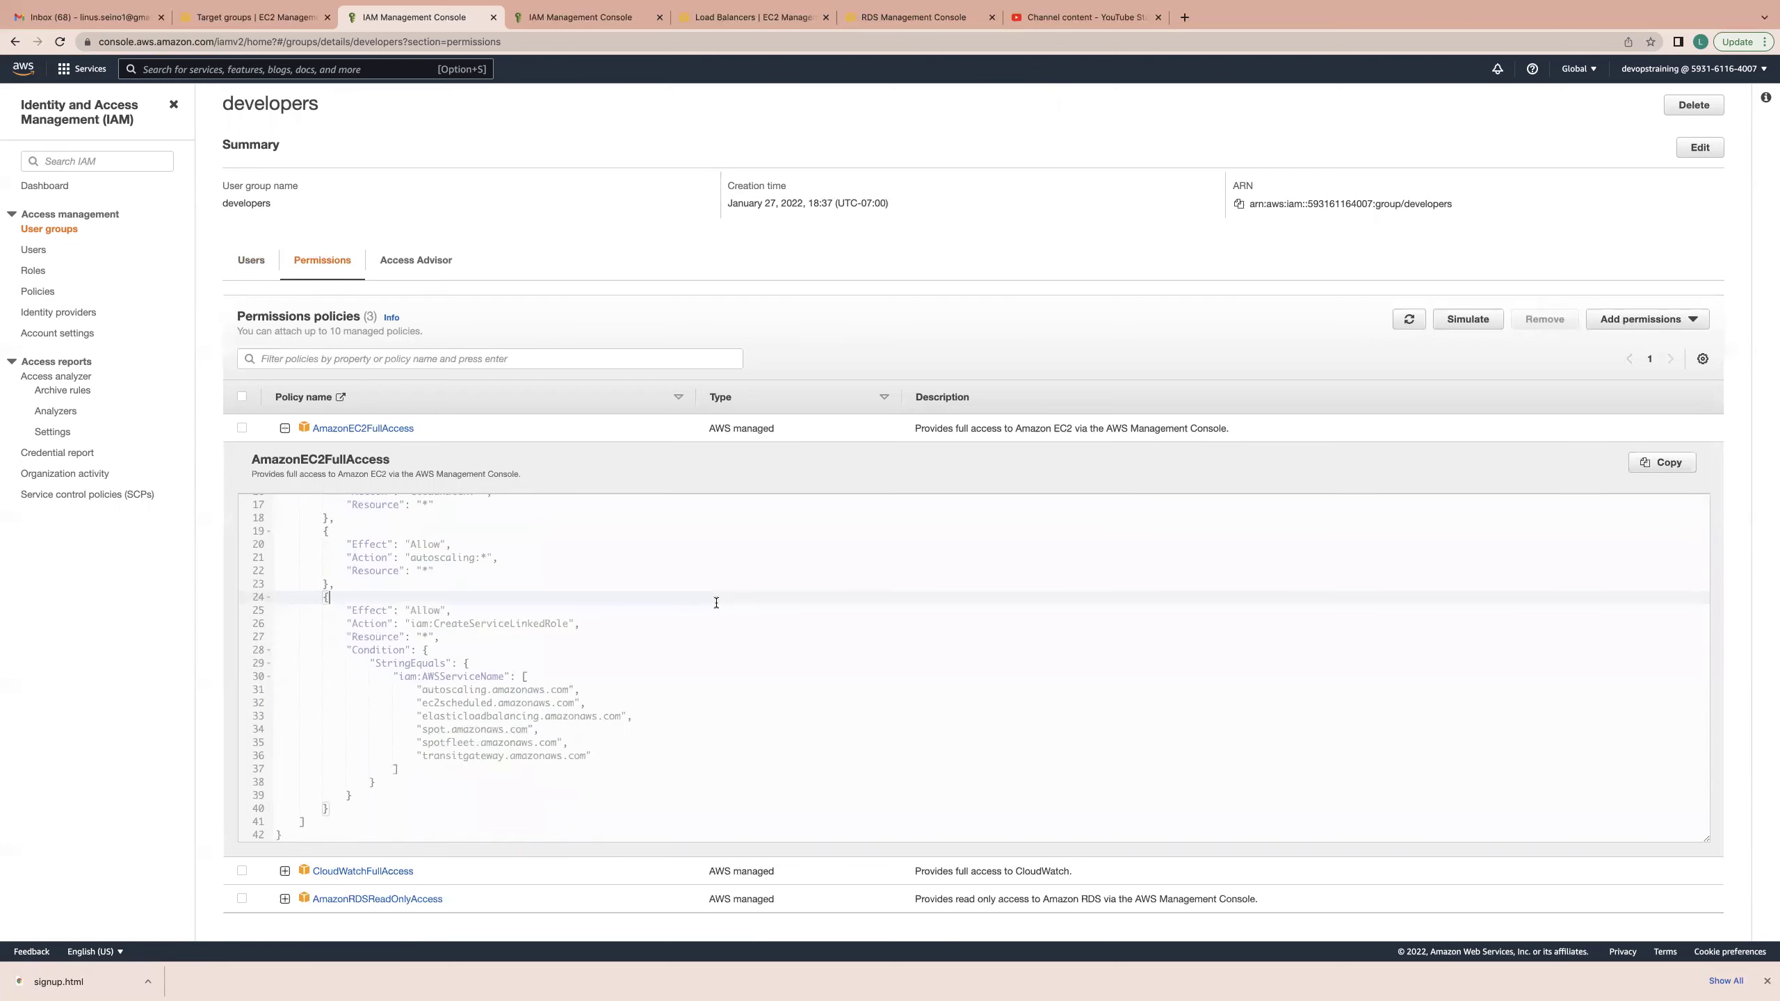
pyautogui.scroll(5, 717, 603)
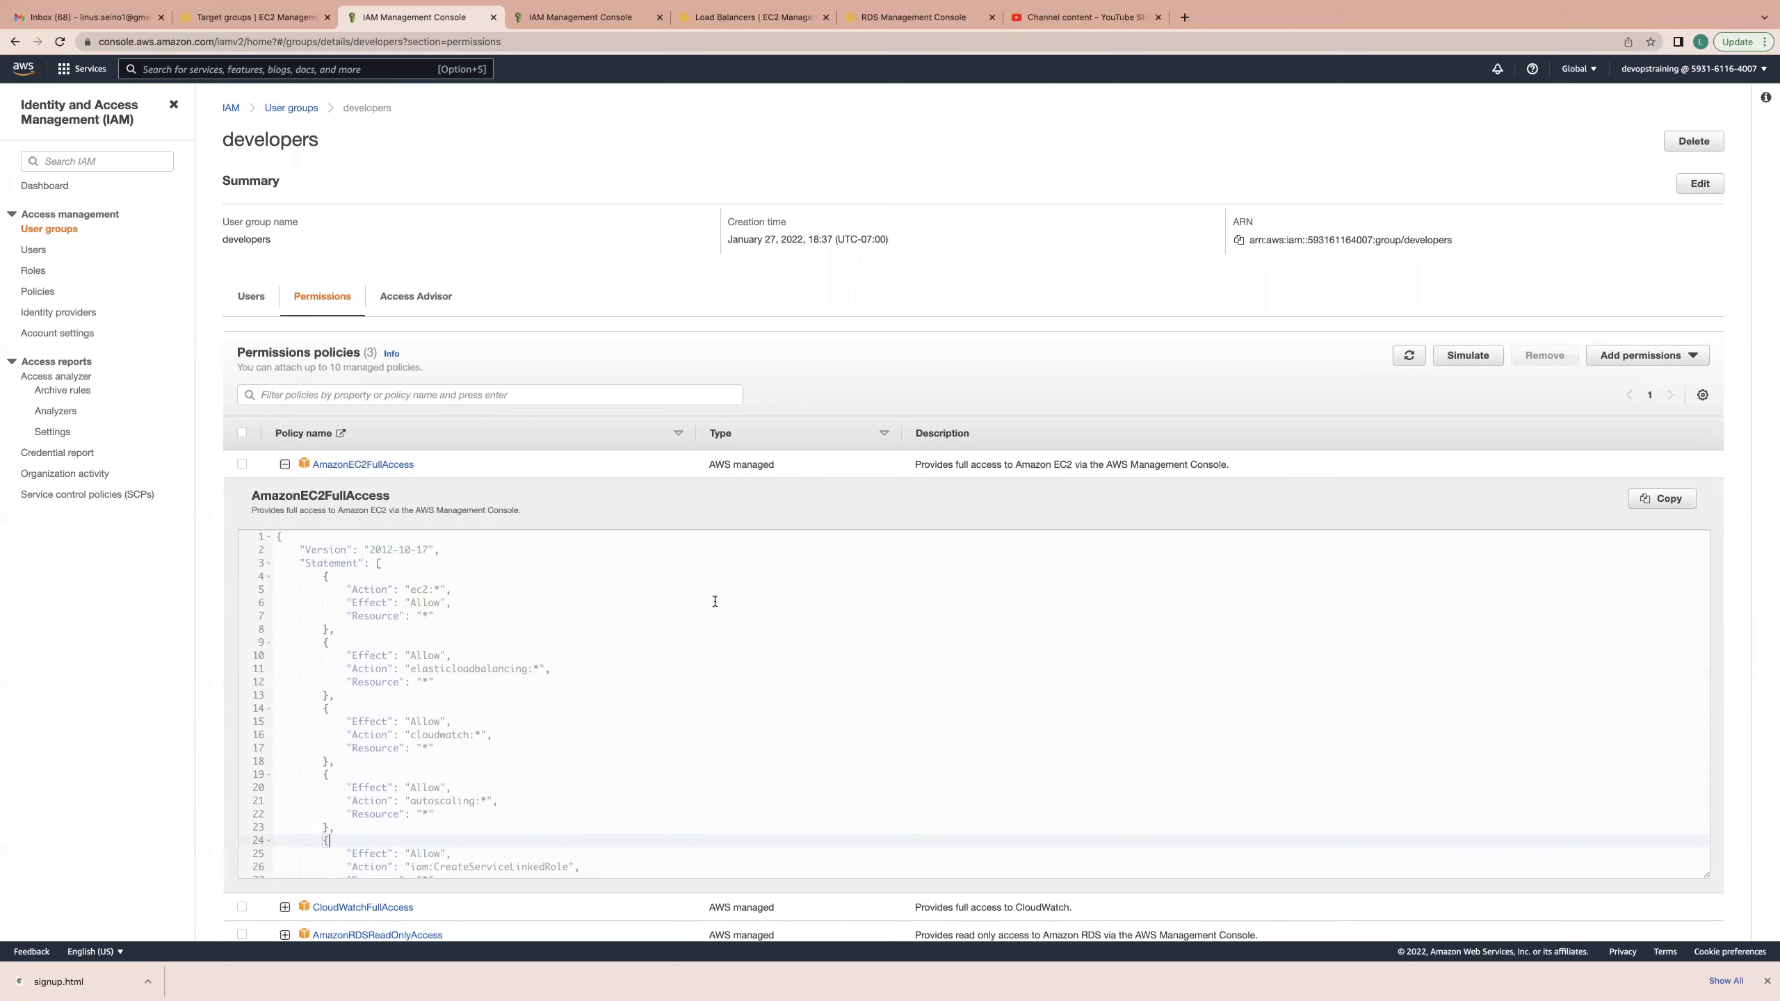
pyautogui.scroll(-5, 713, 603)
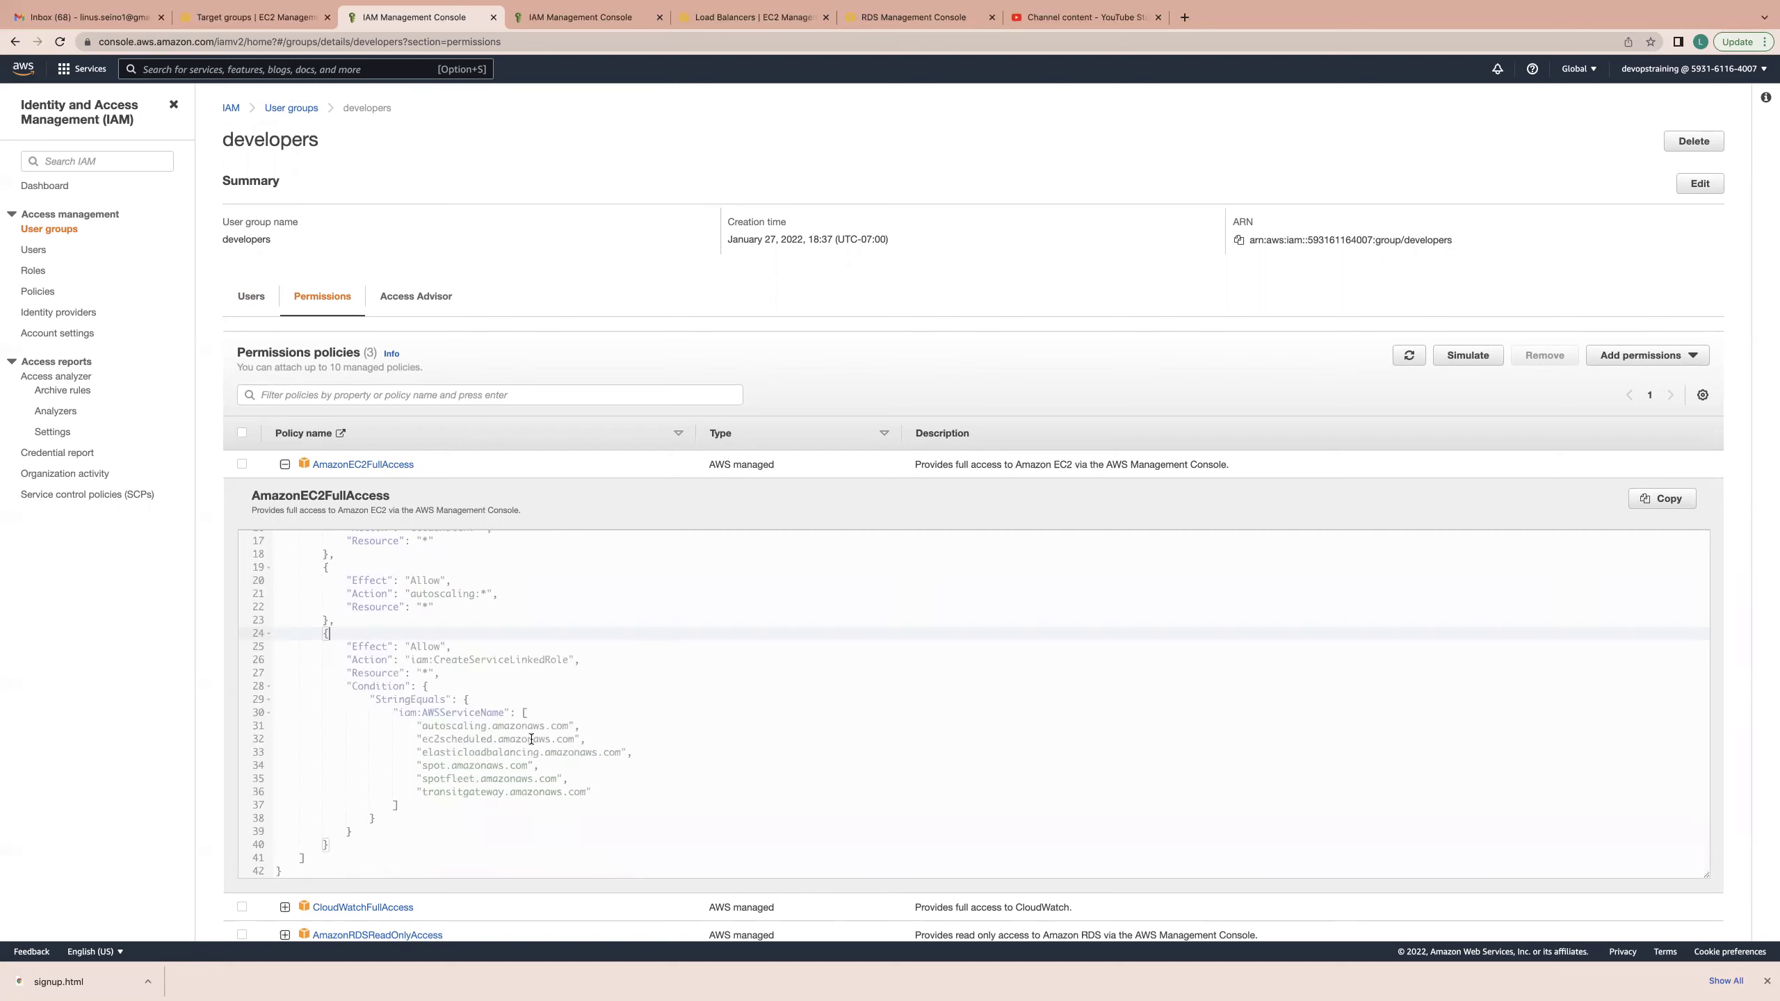
pyautogui.scroll(5, 532, 739)
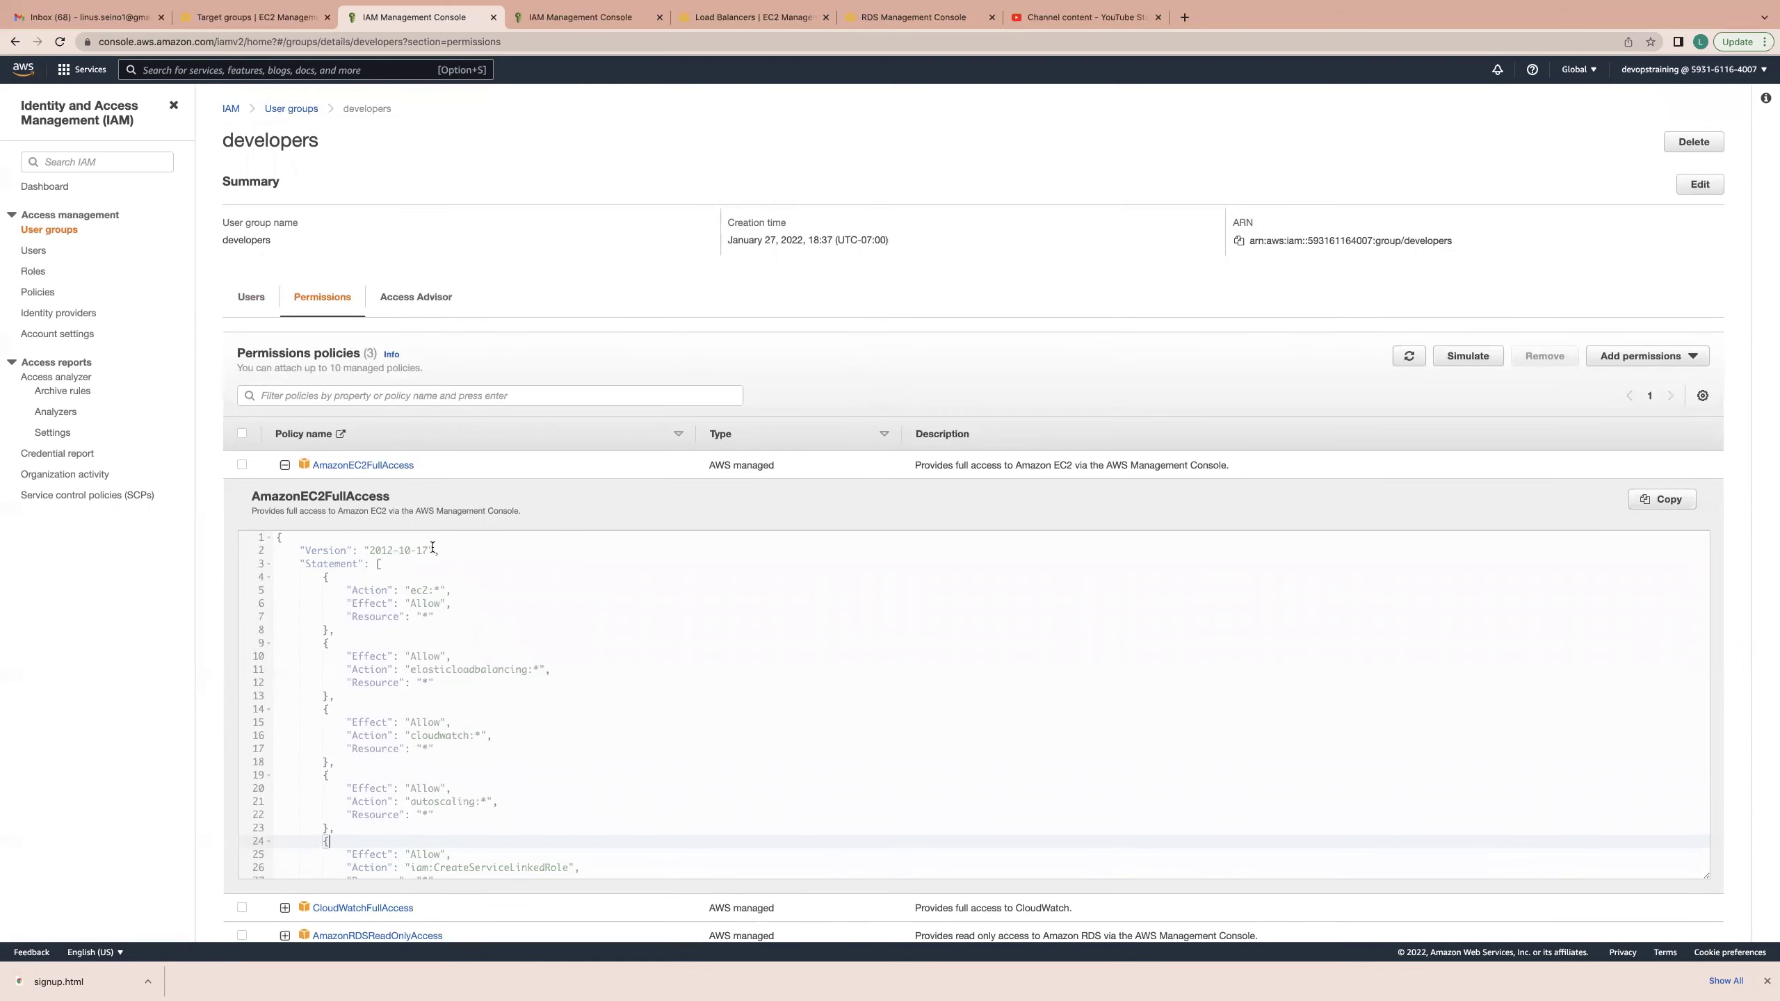
pyautogui.click(284, 464)
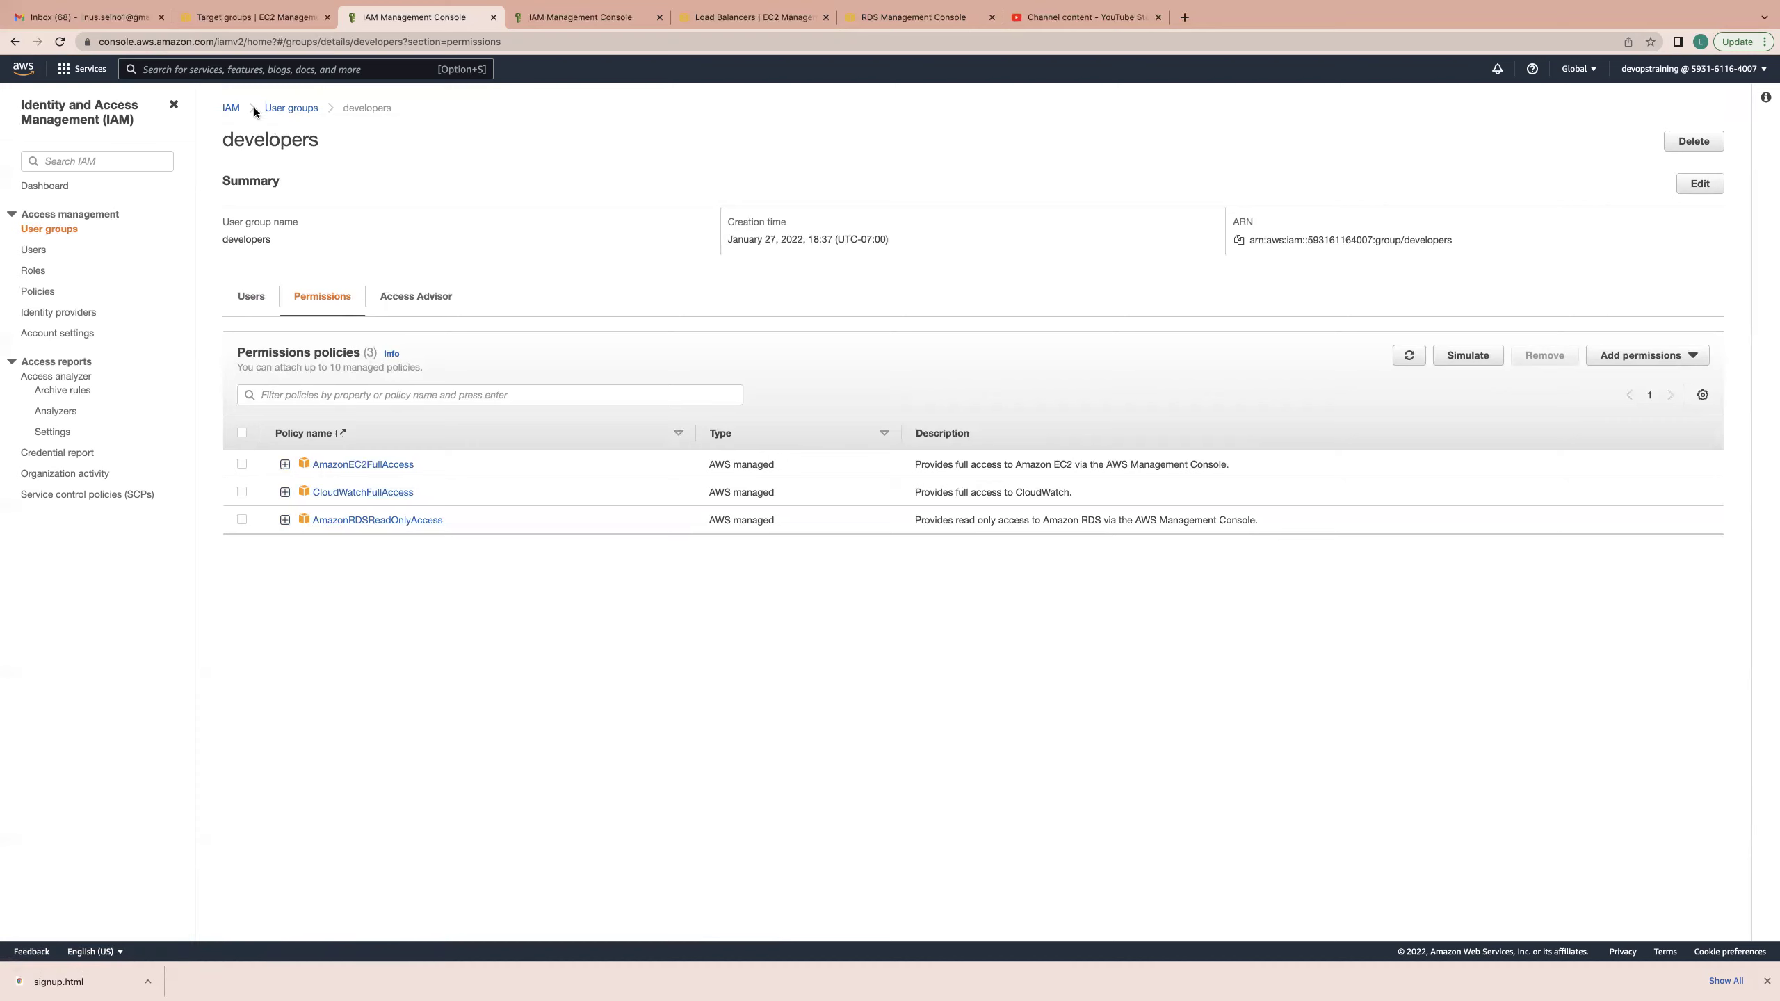
# Go to the IAM Users list from the sidebar.
pyautogui.click(31, 253)
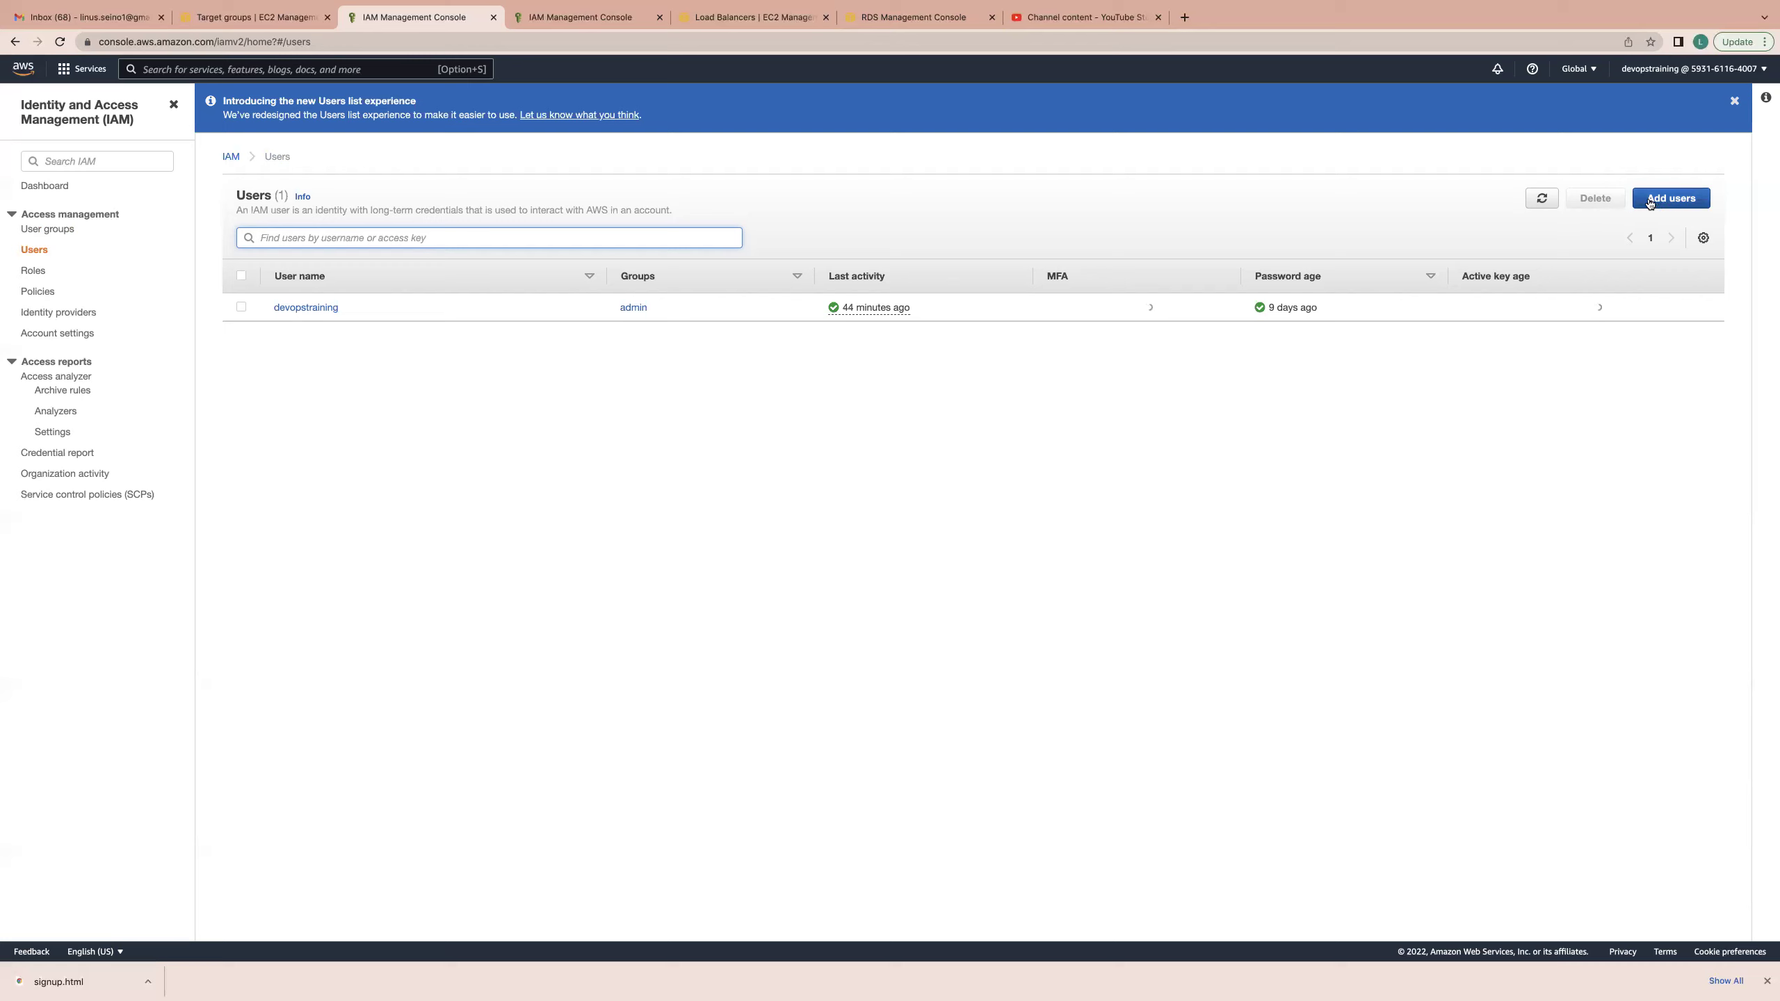
# Add a new IAM user name with access key and password access and a custom password.
pyautogui.click(1650, 200)
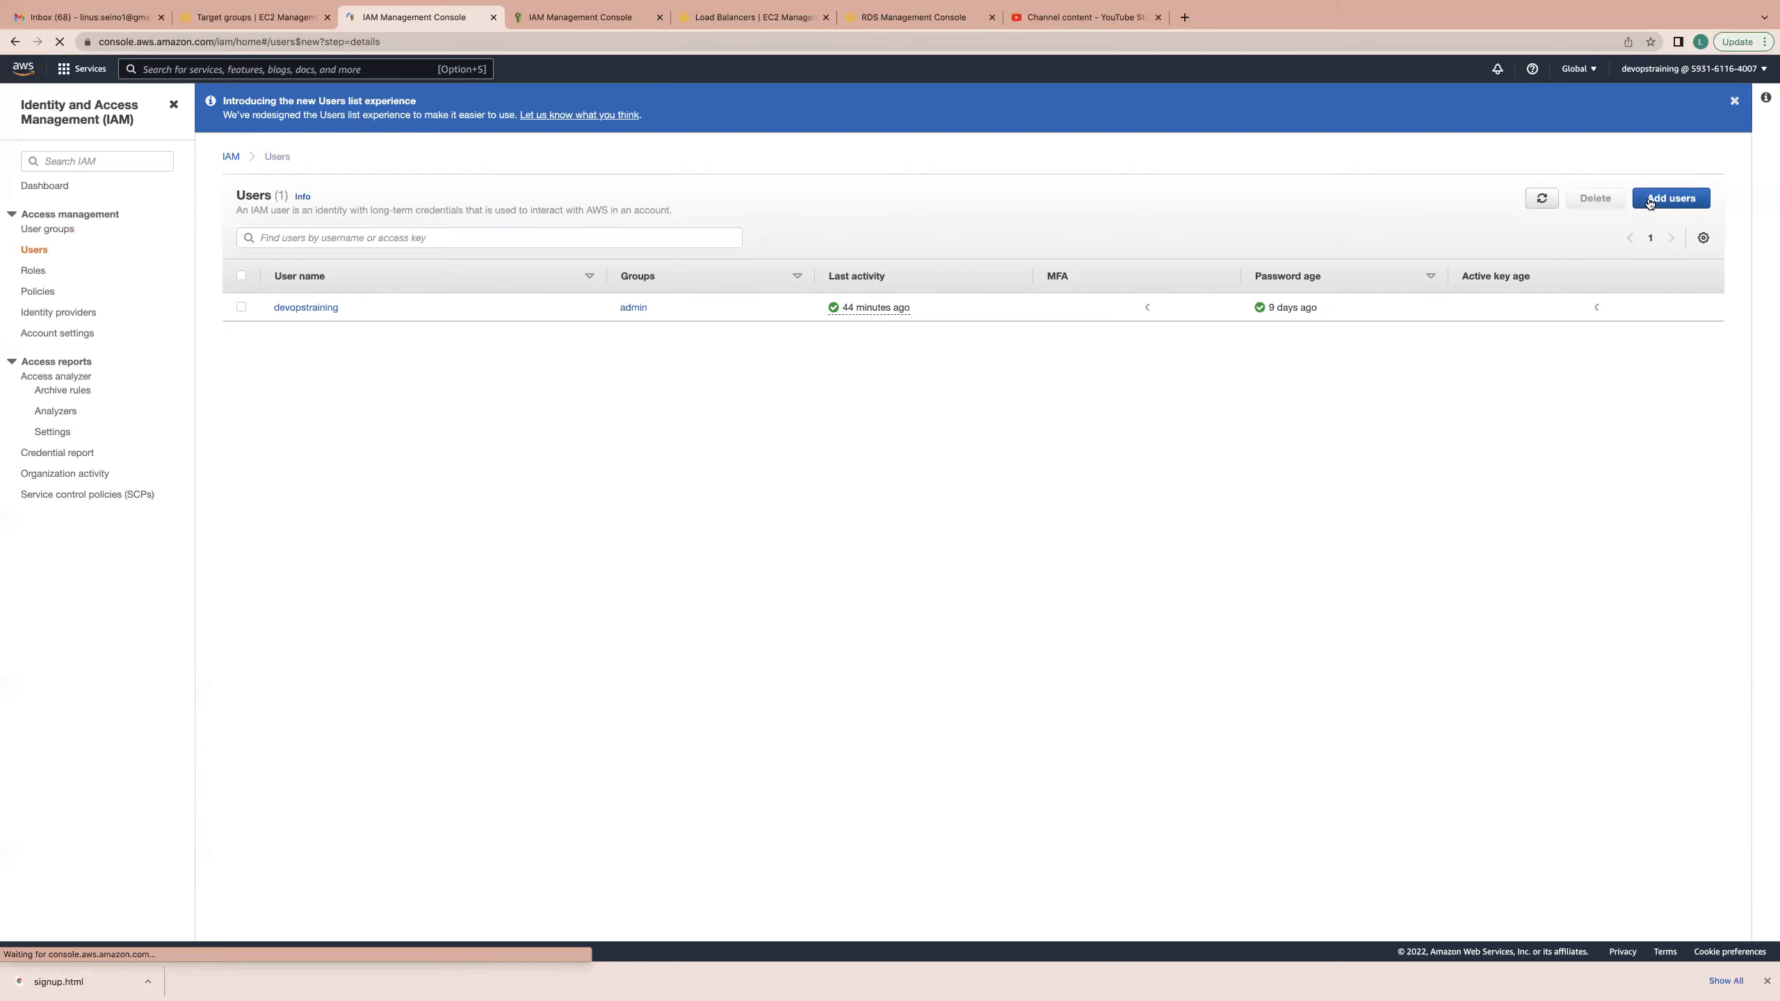
pyautogui.click(735, 216)
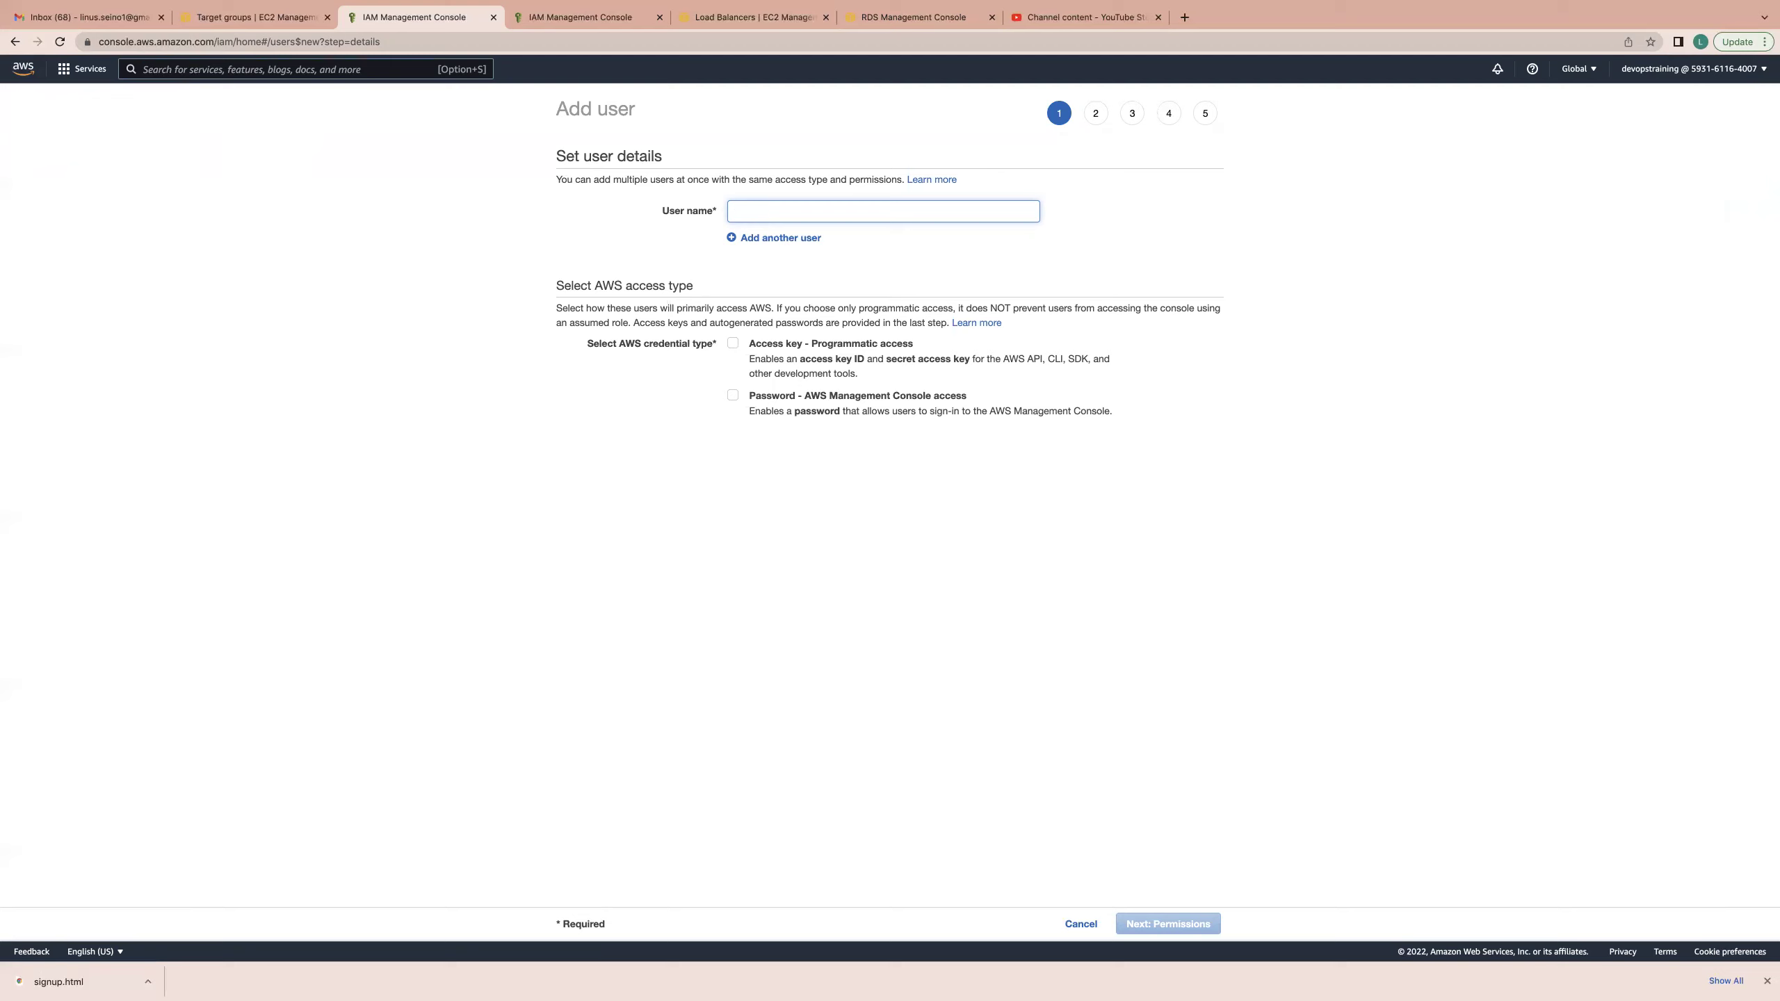
pyautogui.write('linoxze')
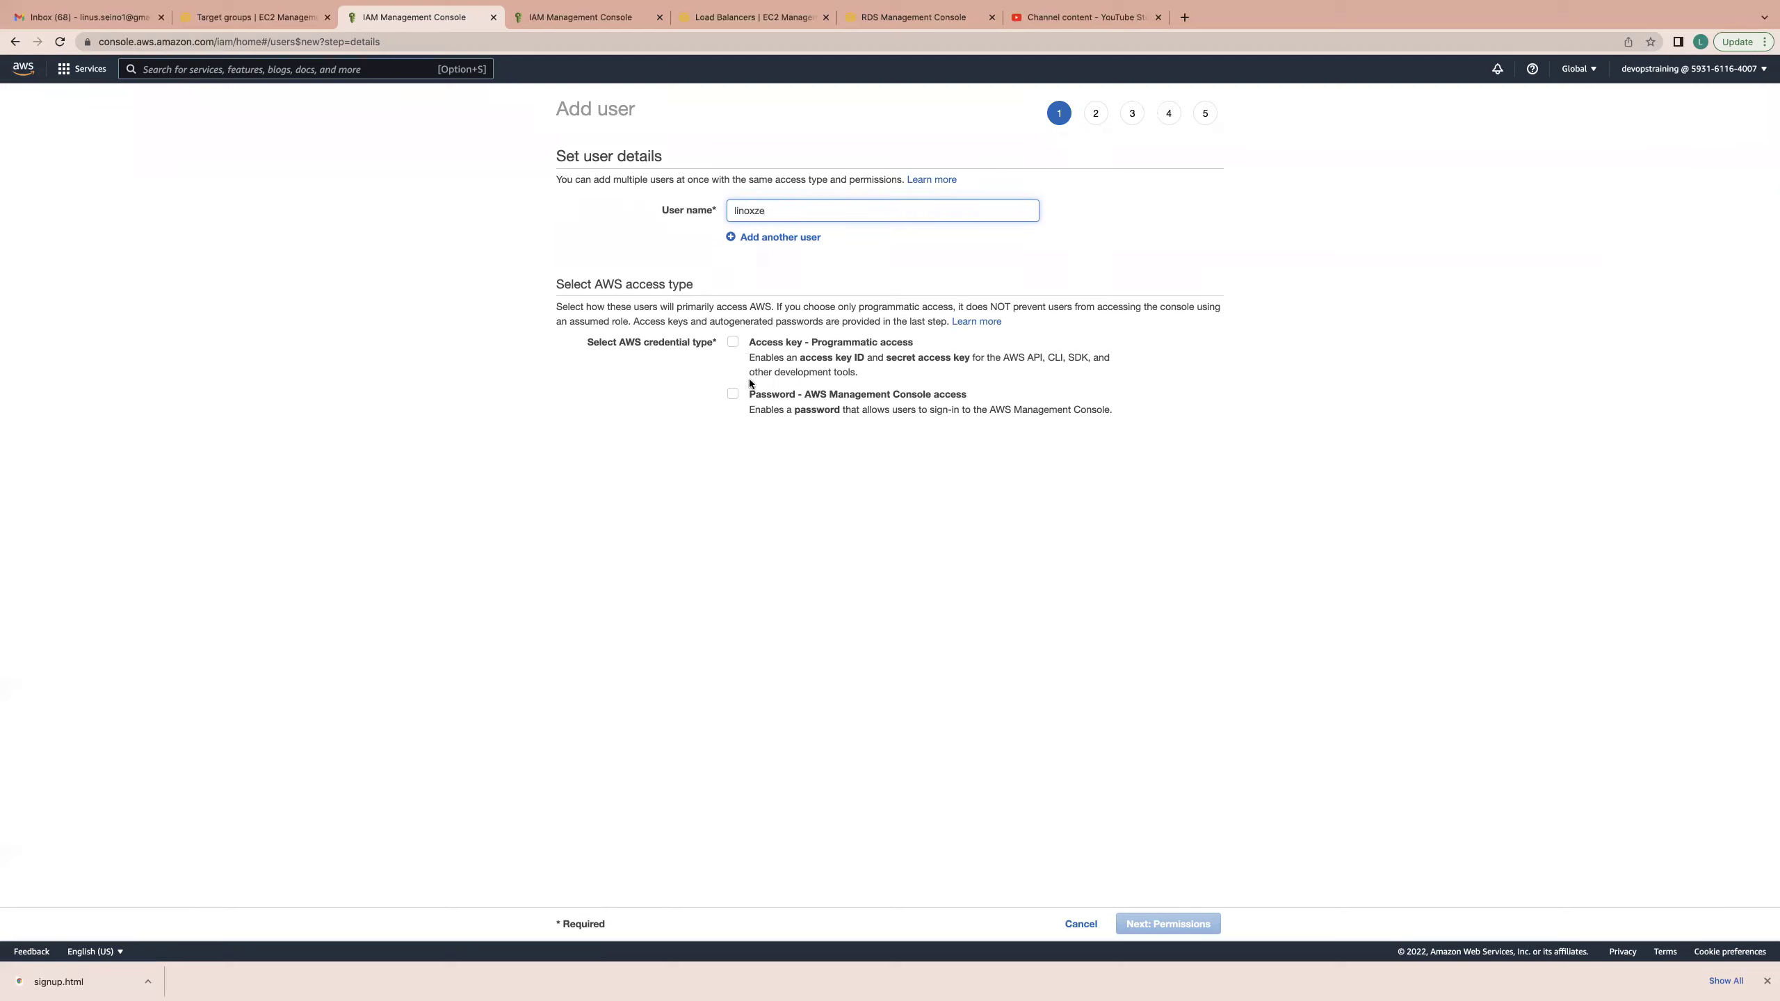
pyautogui.click(733, 342)
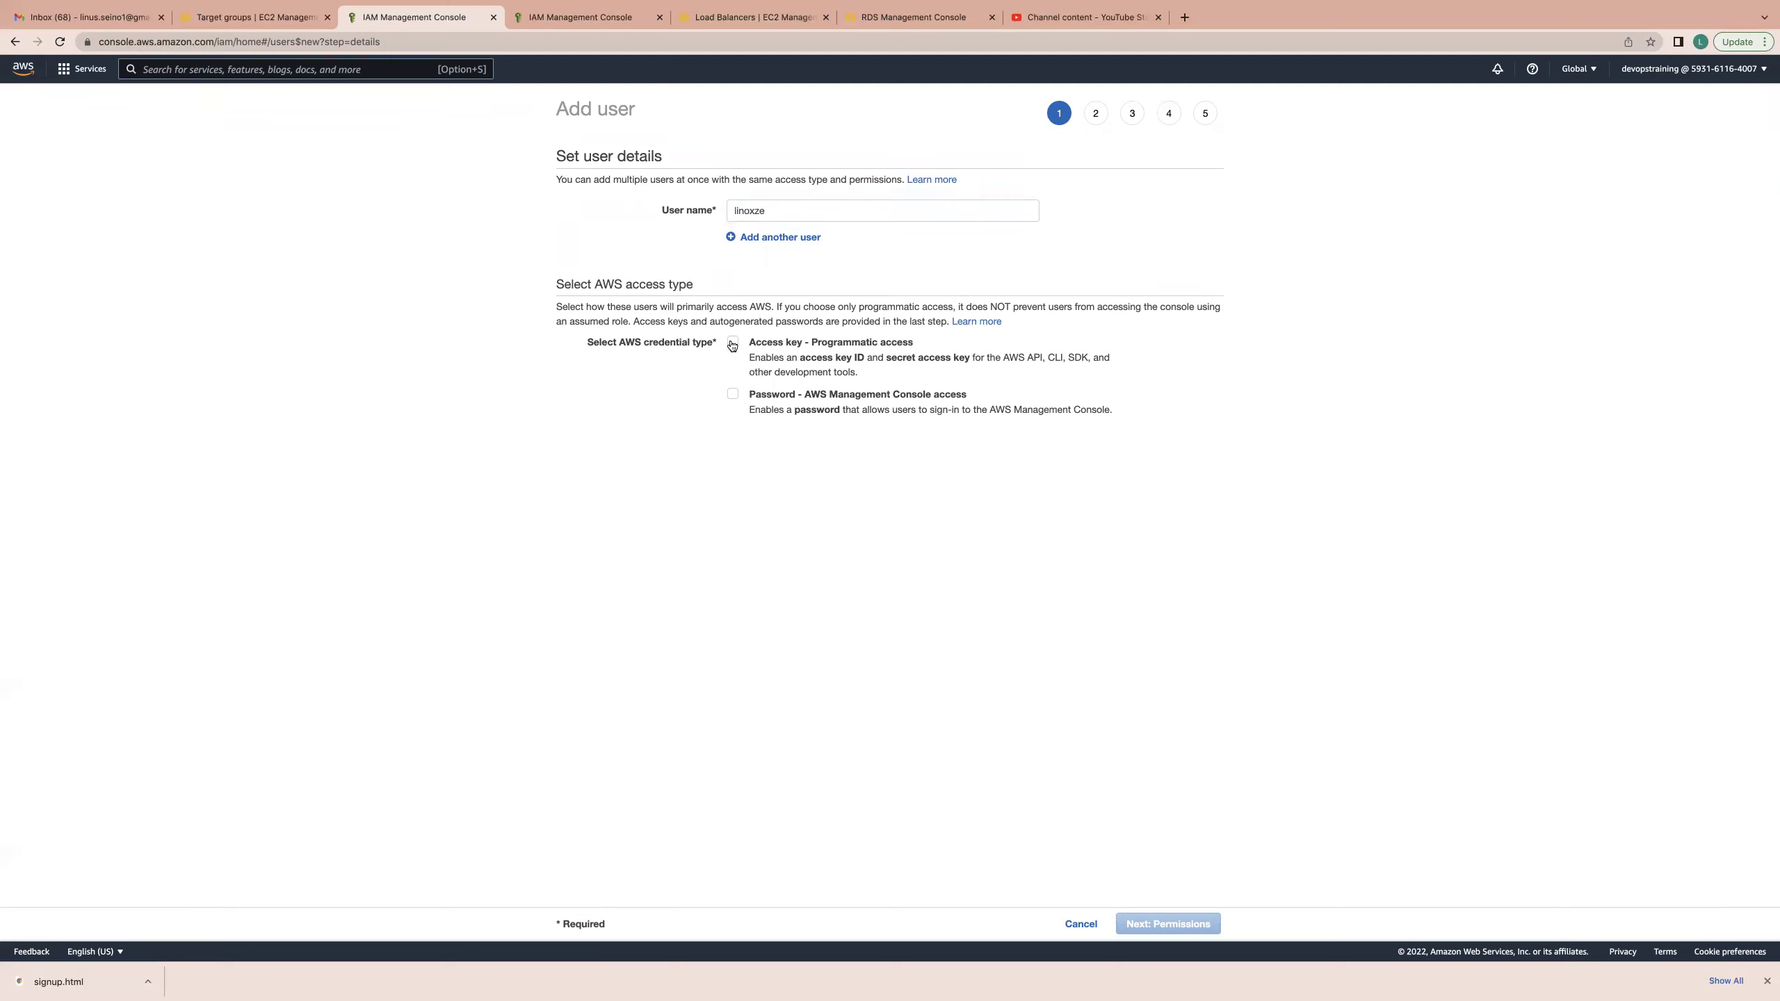
pyautogui.click(733, 395)
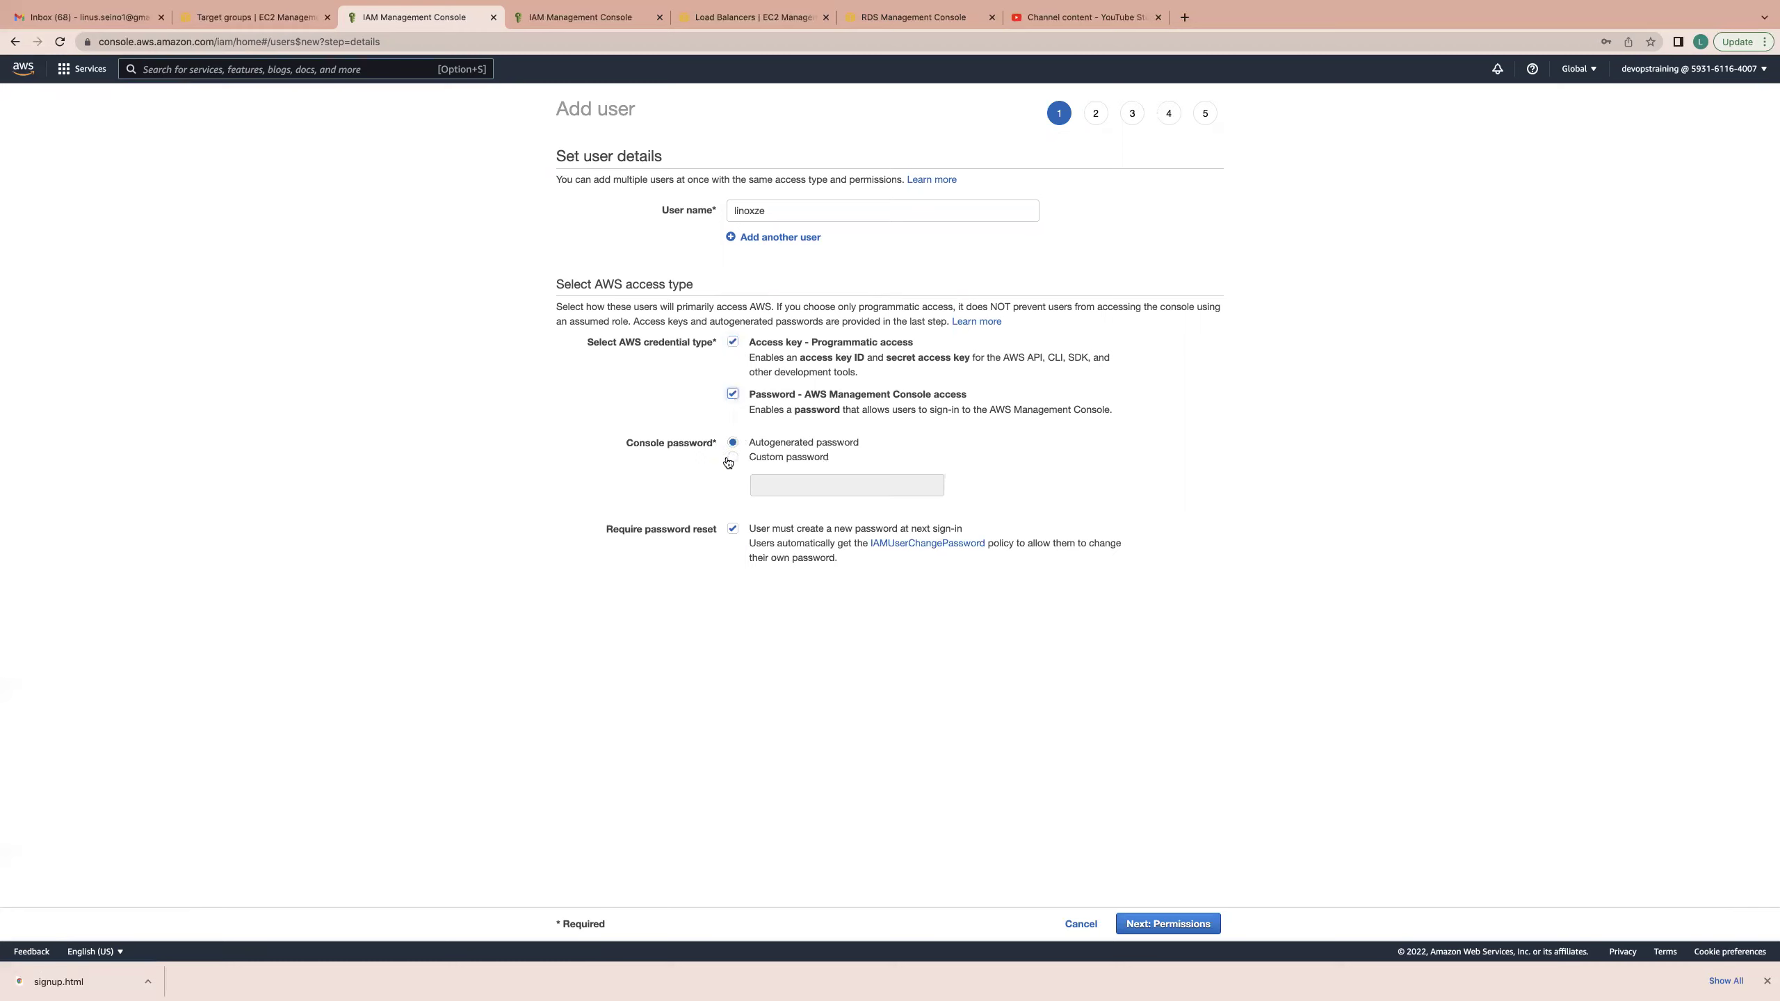
pyautogui.click(734, 457)
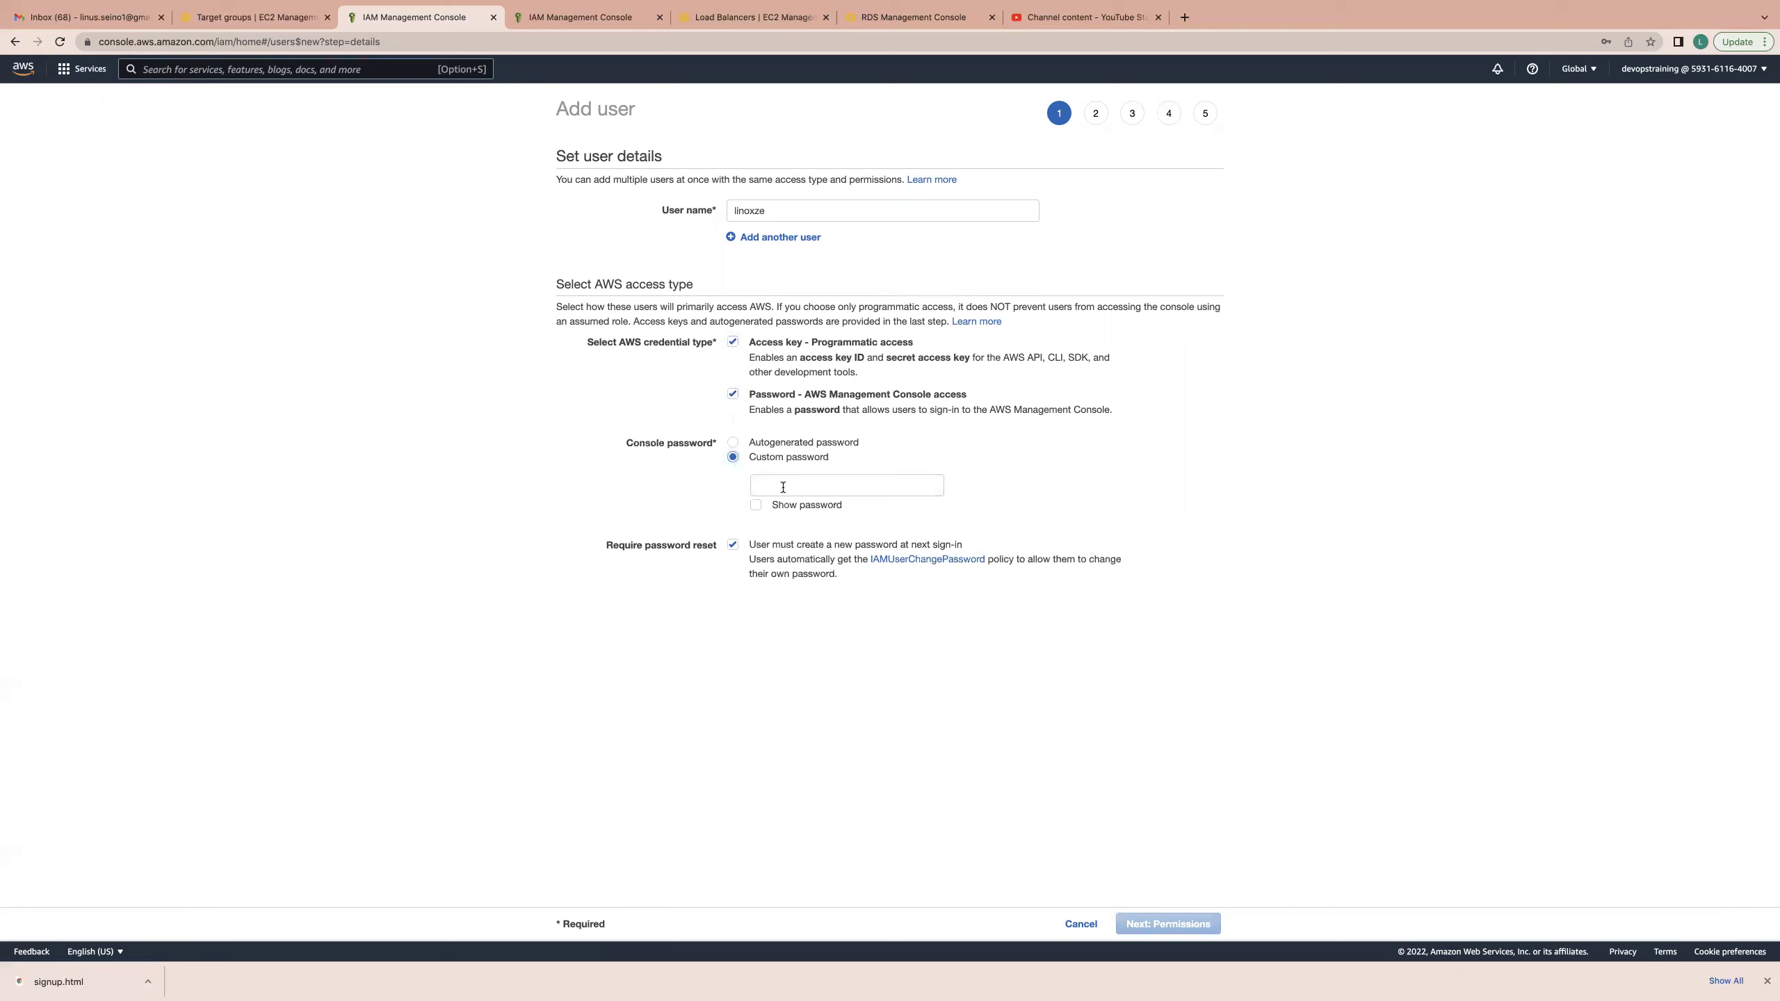
pyautogui.click(783, 487)
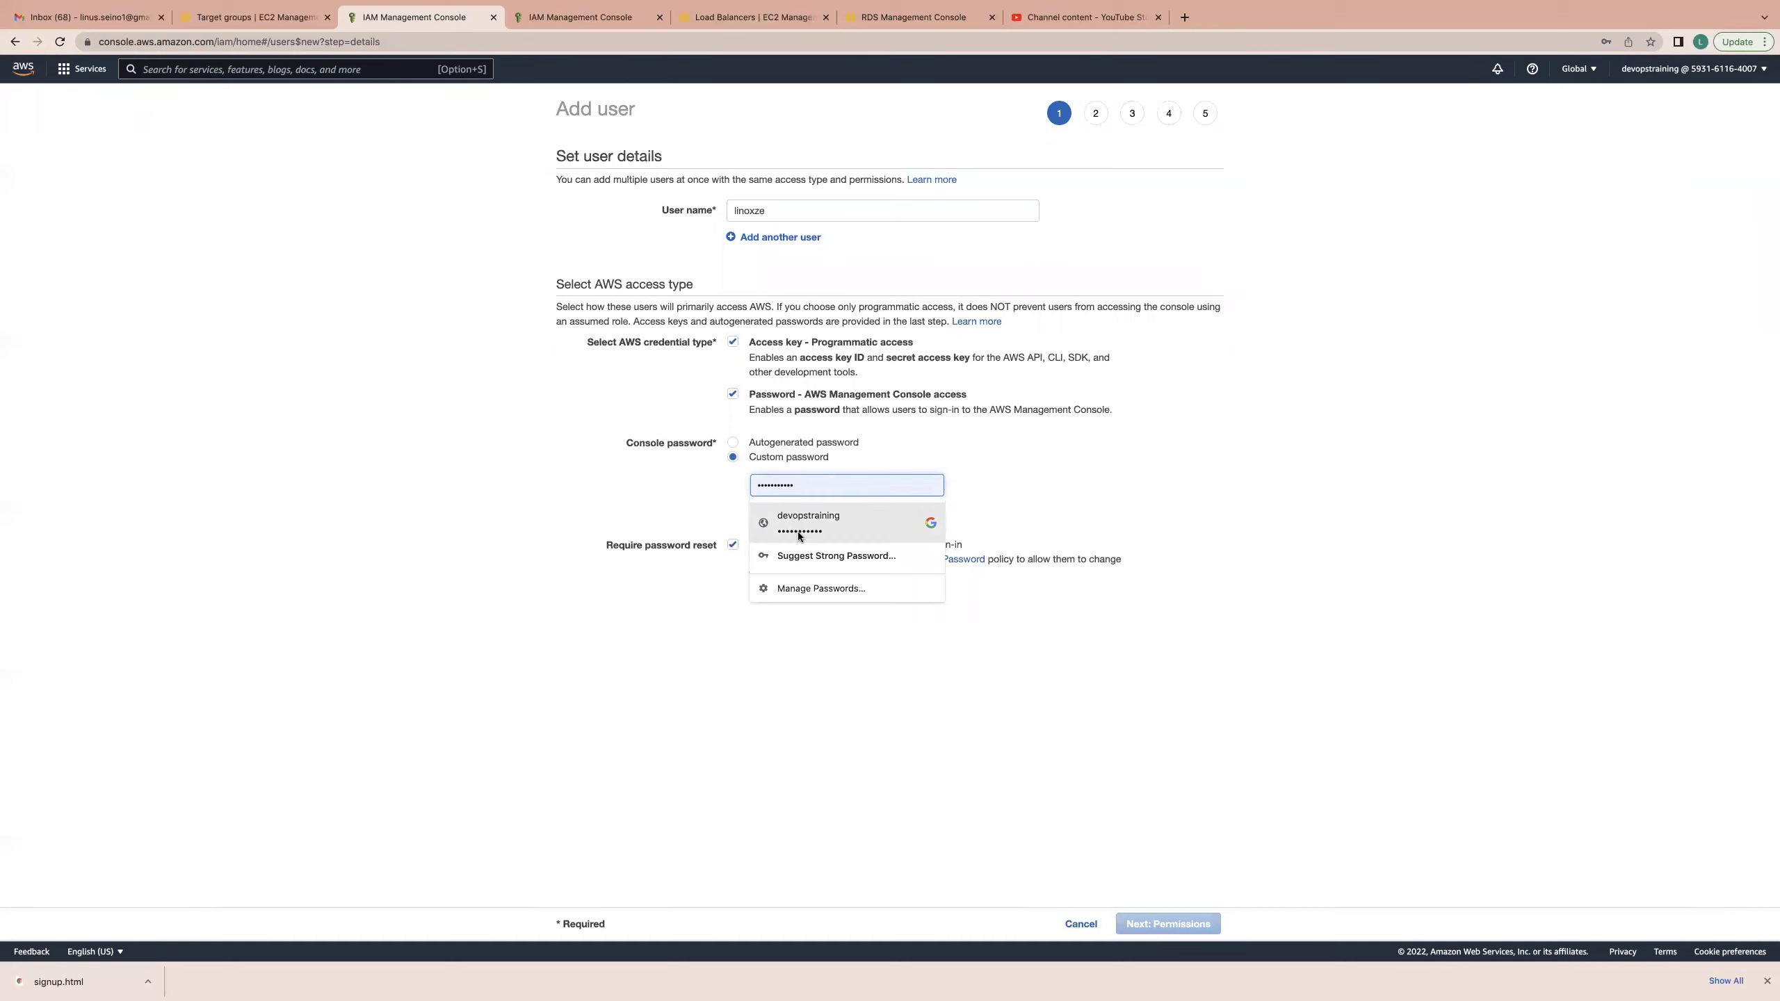
pyautogui.click(806, 526)
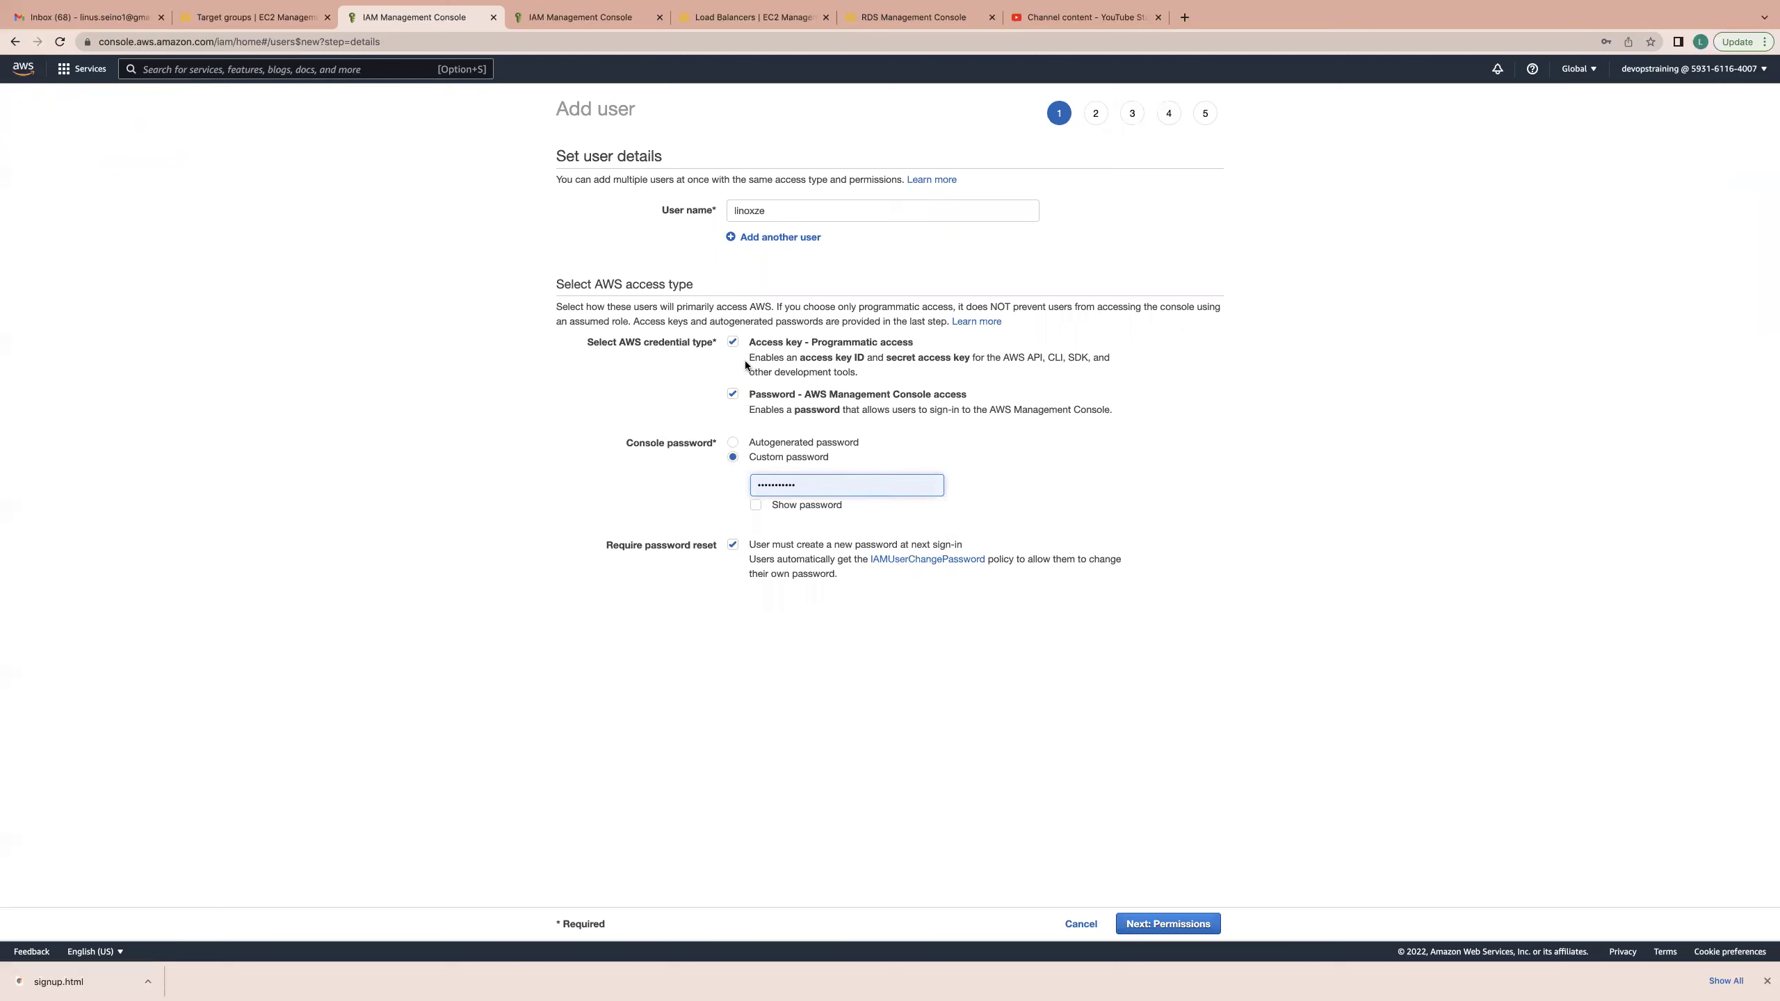
# Toggle programmatic access off and back on, then advance to the permissions step.
pyautogui.click(858, 372)
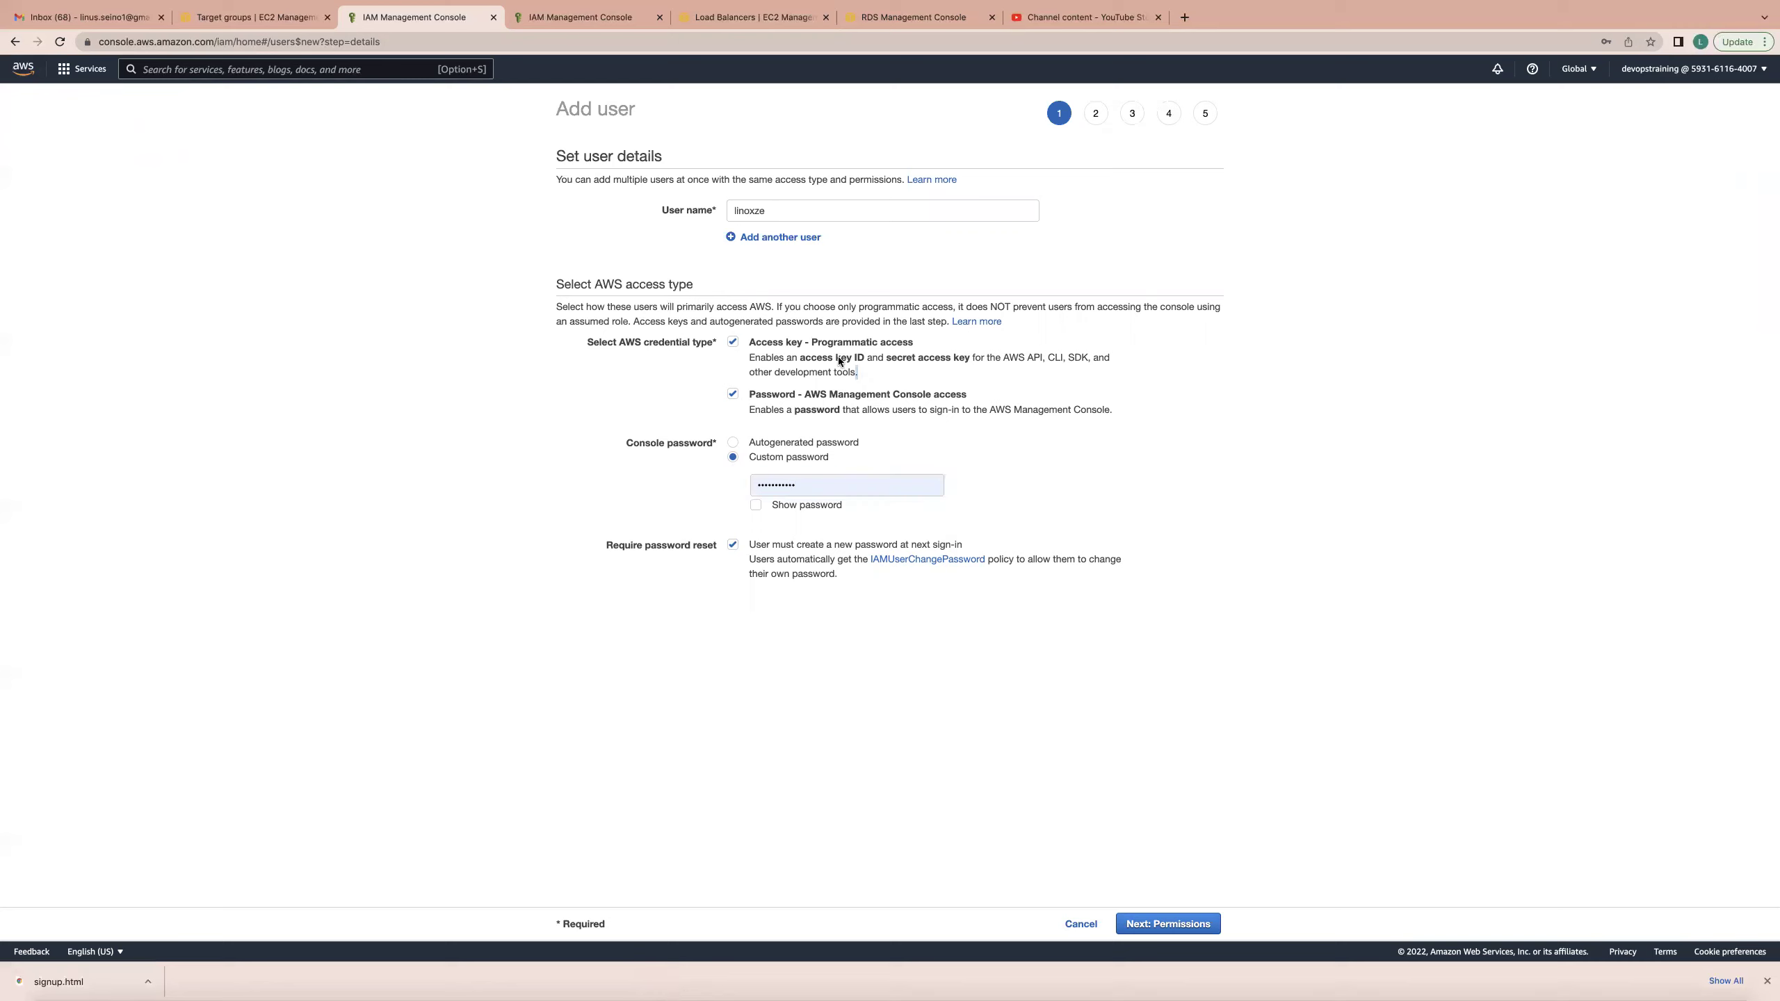
pyautogui.tripleClick(843, 363)
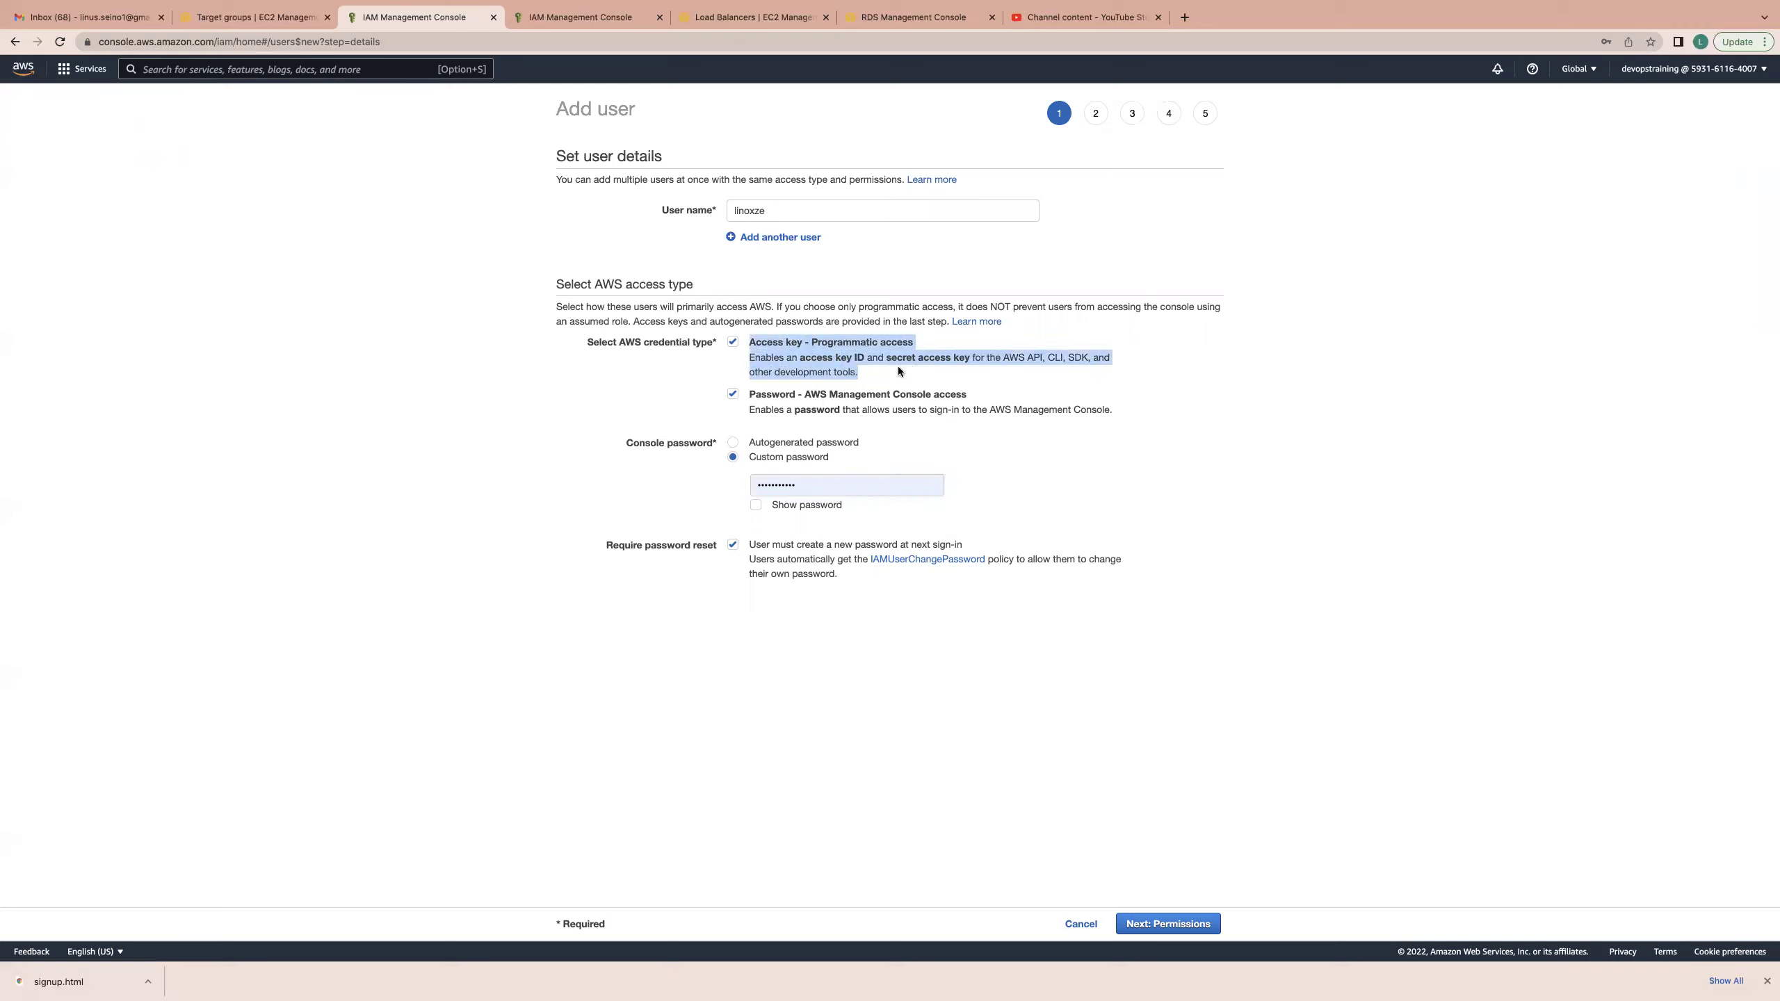
pyautogui.tripleClick(862, 370)
pyautogui.tripleClick(879, 362)
pyautogui.tripleClick(859, 374)
pyautogui.click(1167, 924)
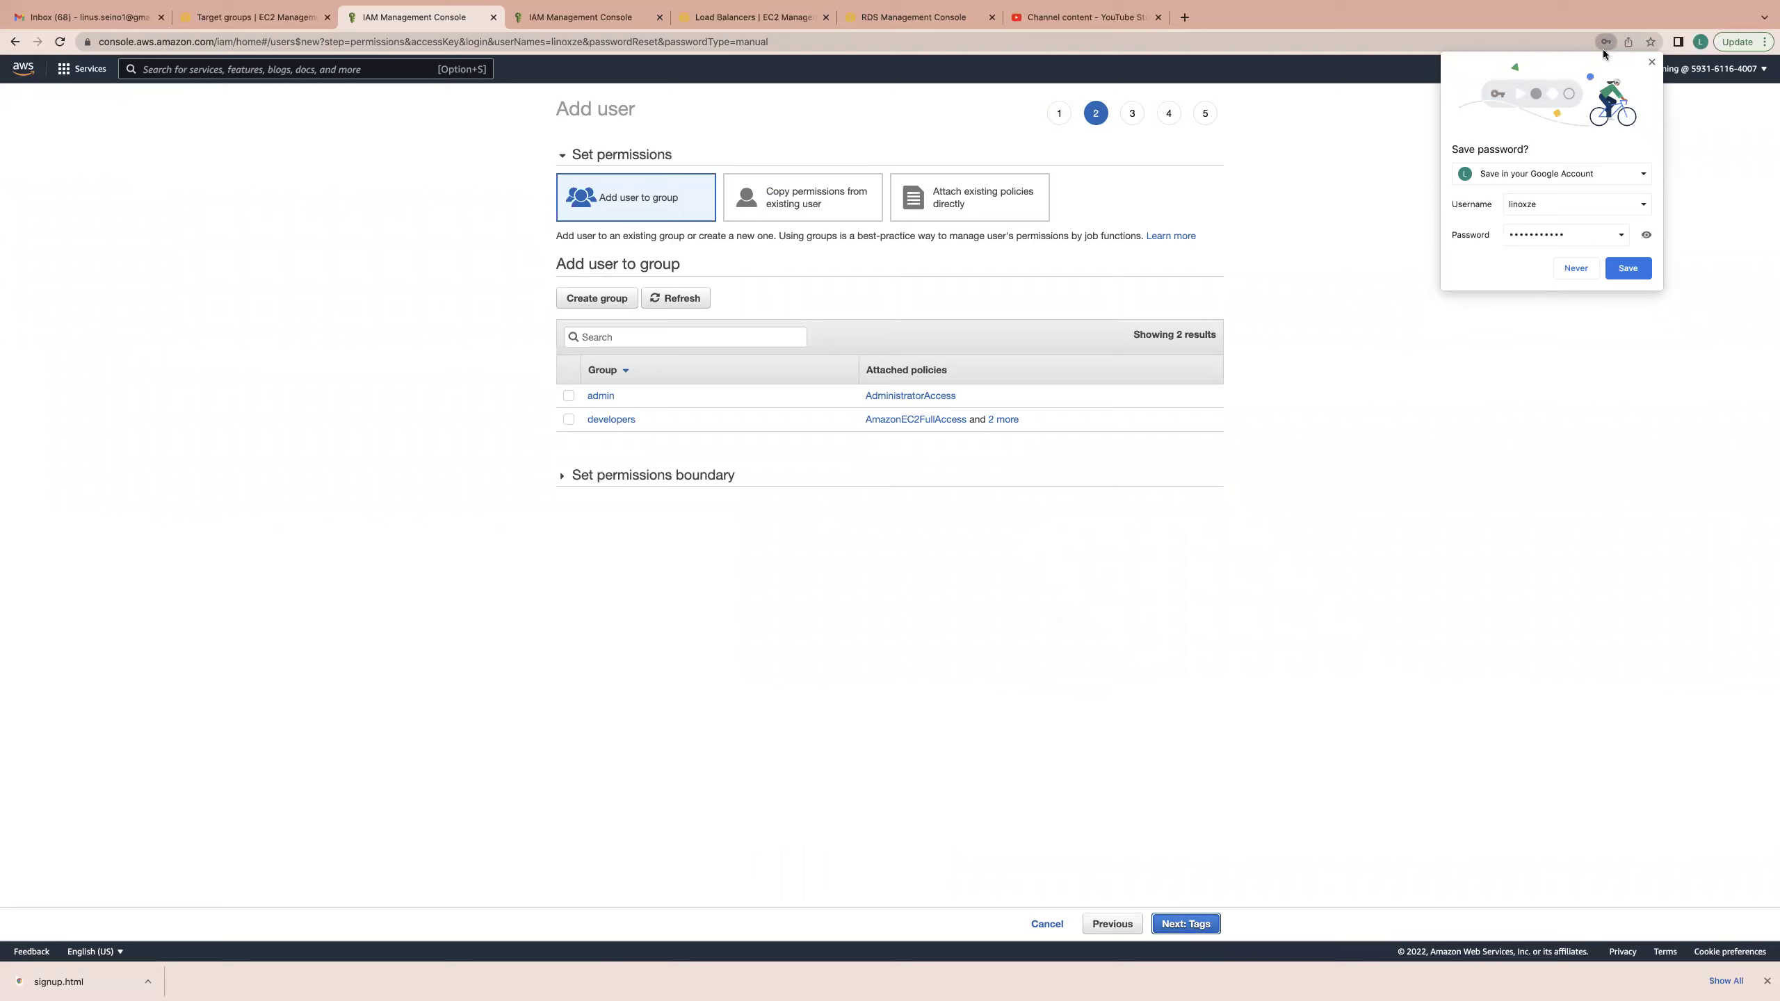
# Save the password in the browser and revisit the user details to check the user name.
pyautogui.click(1624, 274)
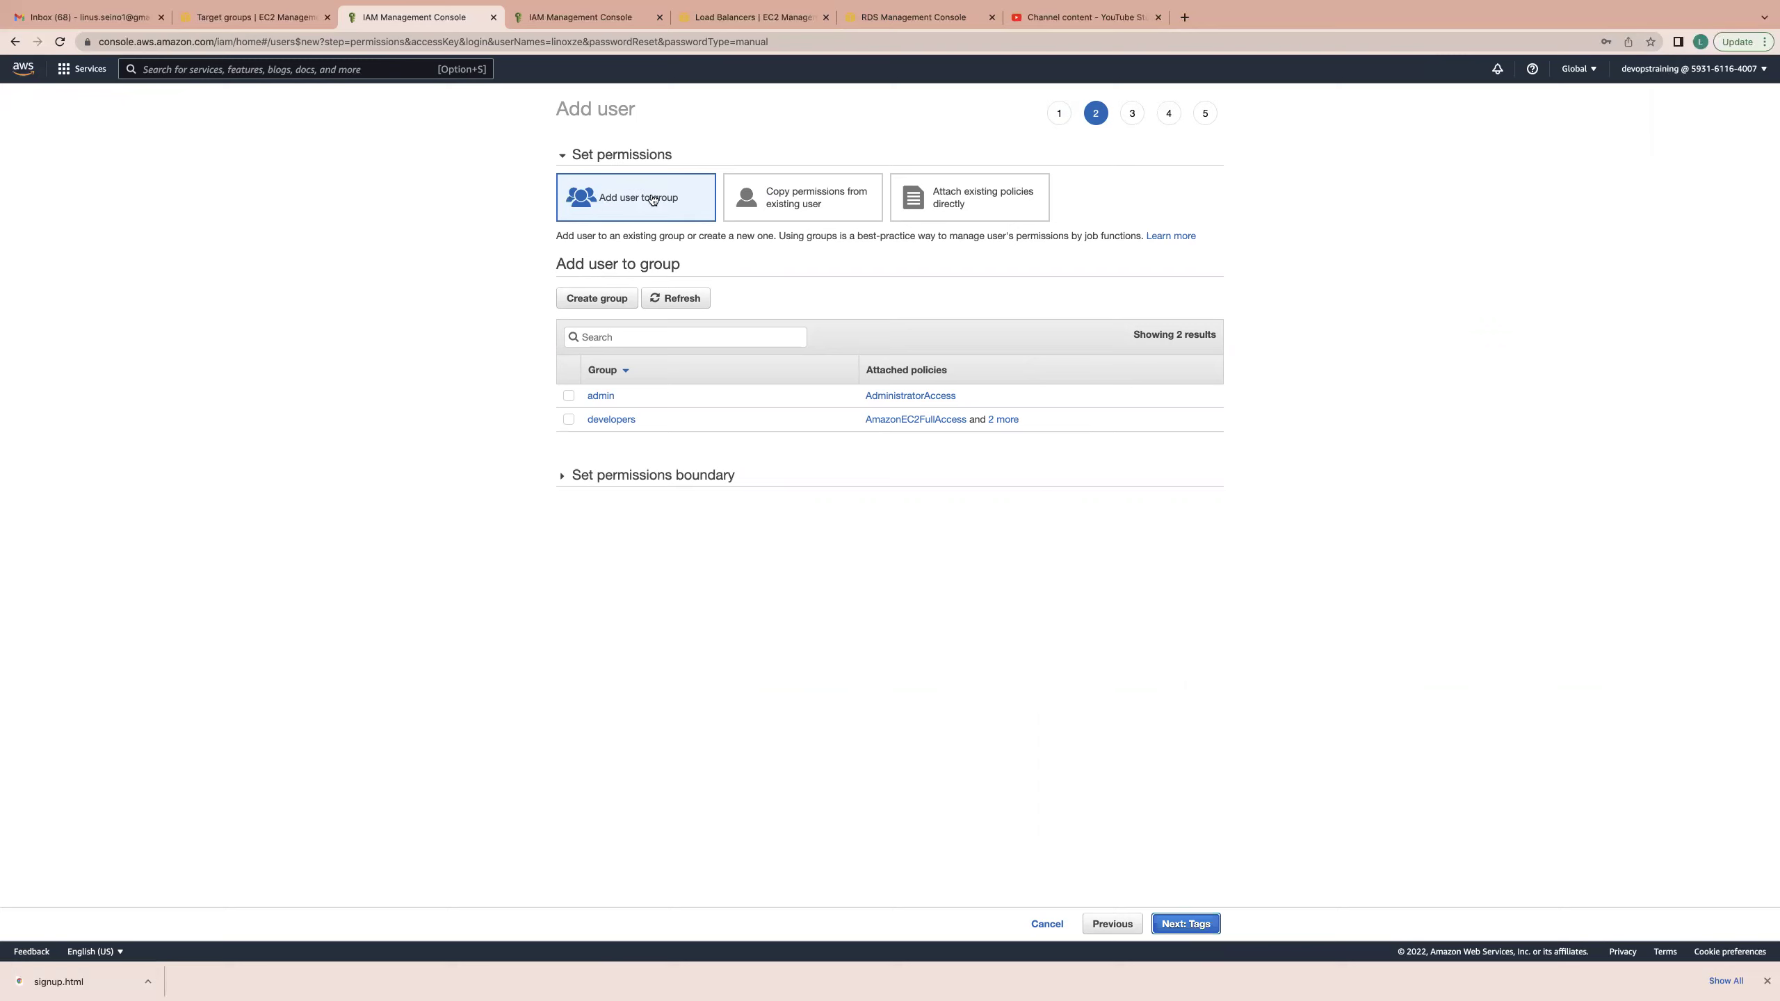
pyautogui.click(1112, 924)
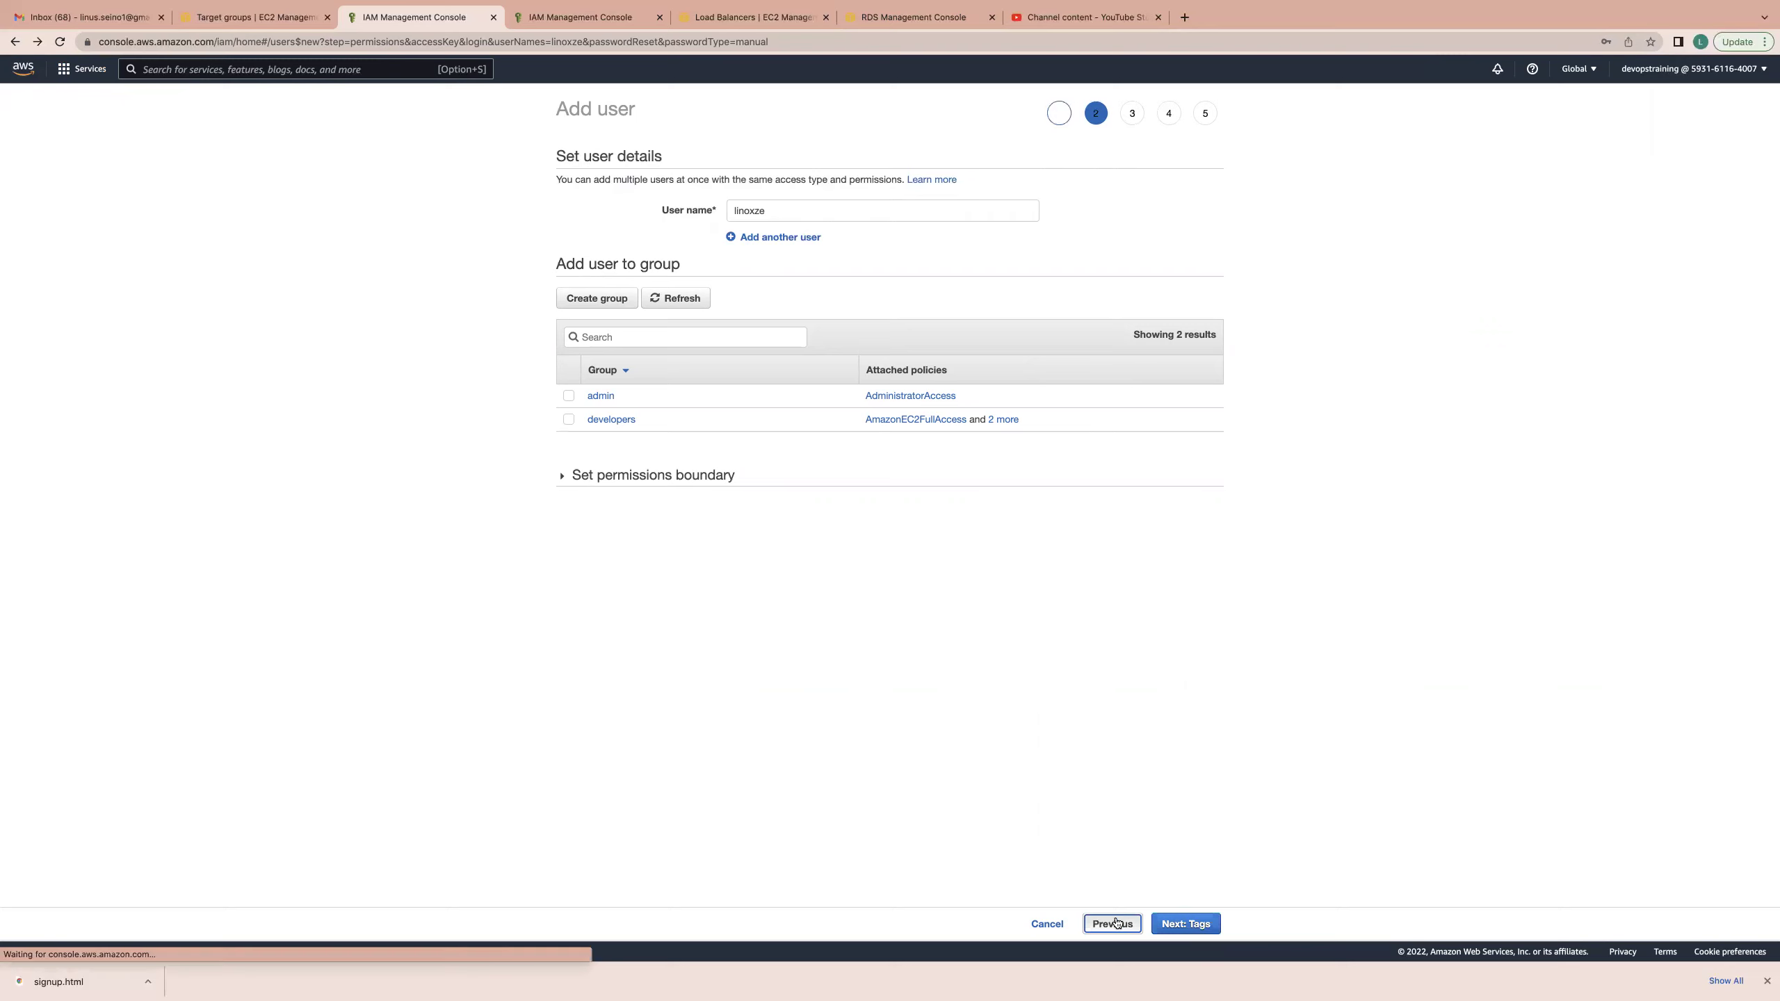
pyautogui.click(780, 210)
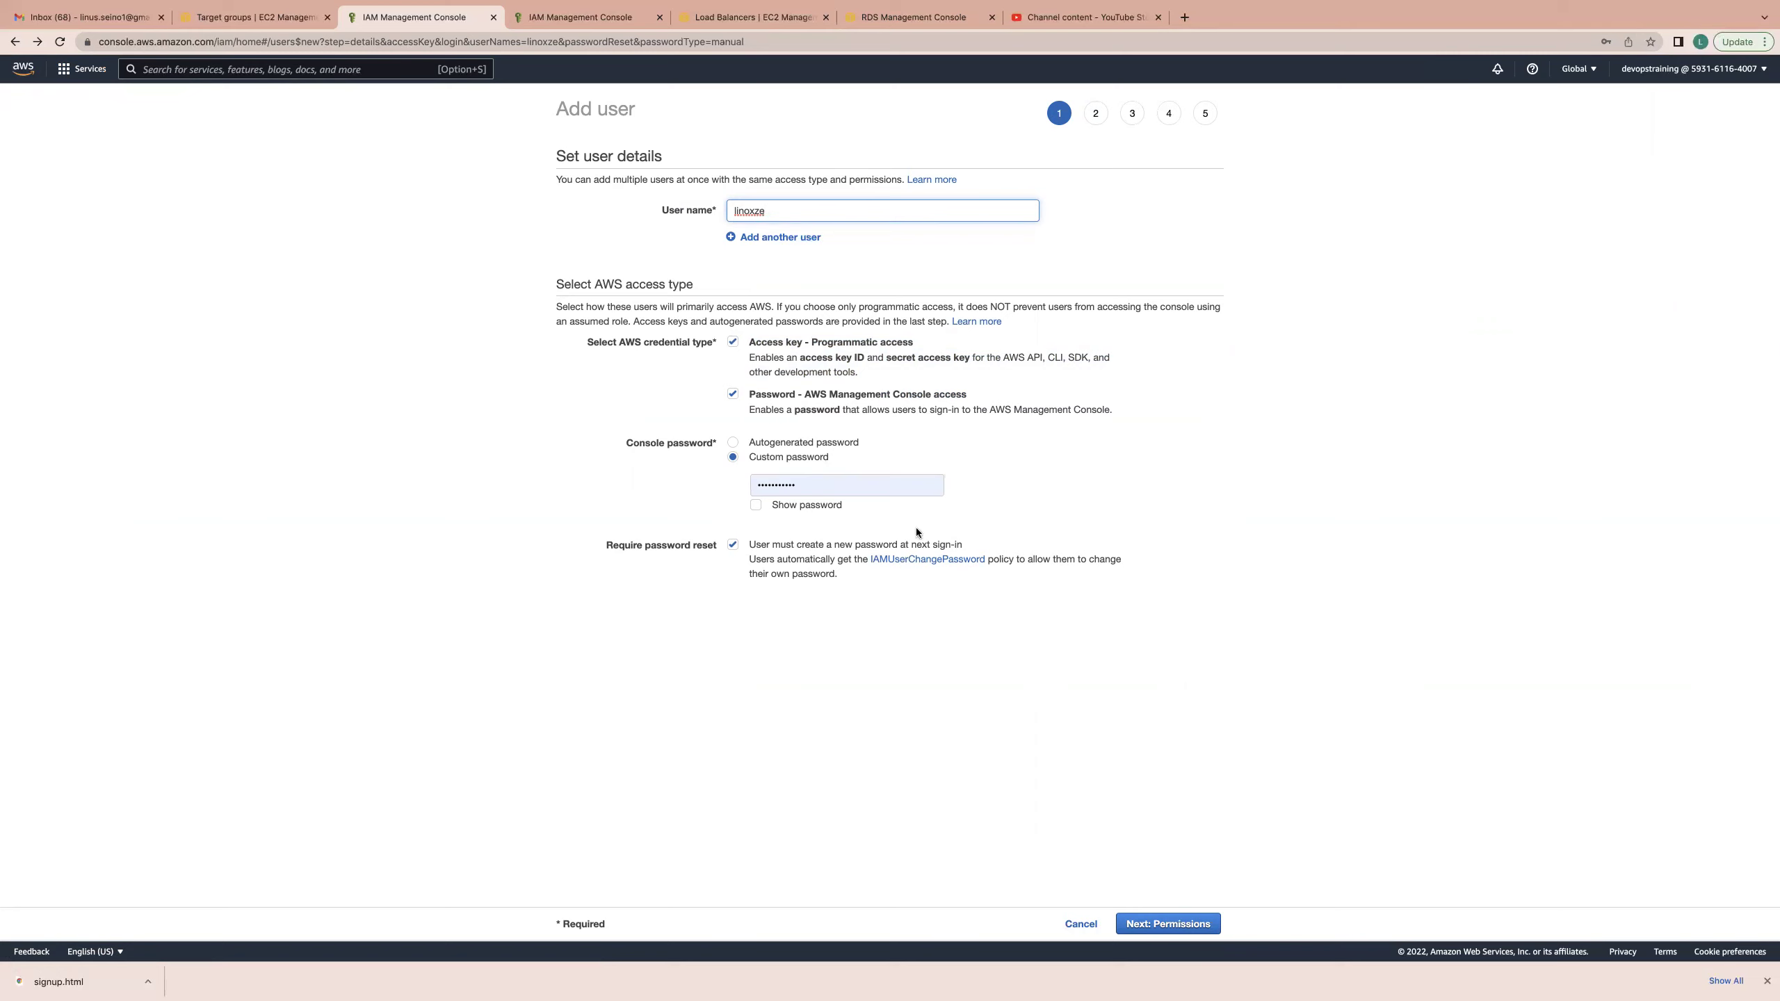
pyautogui.click(1181, 923)
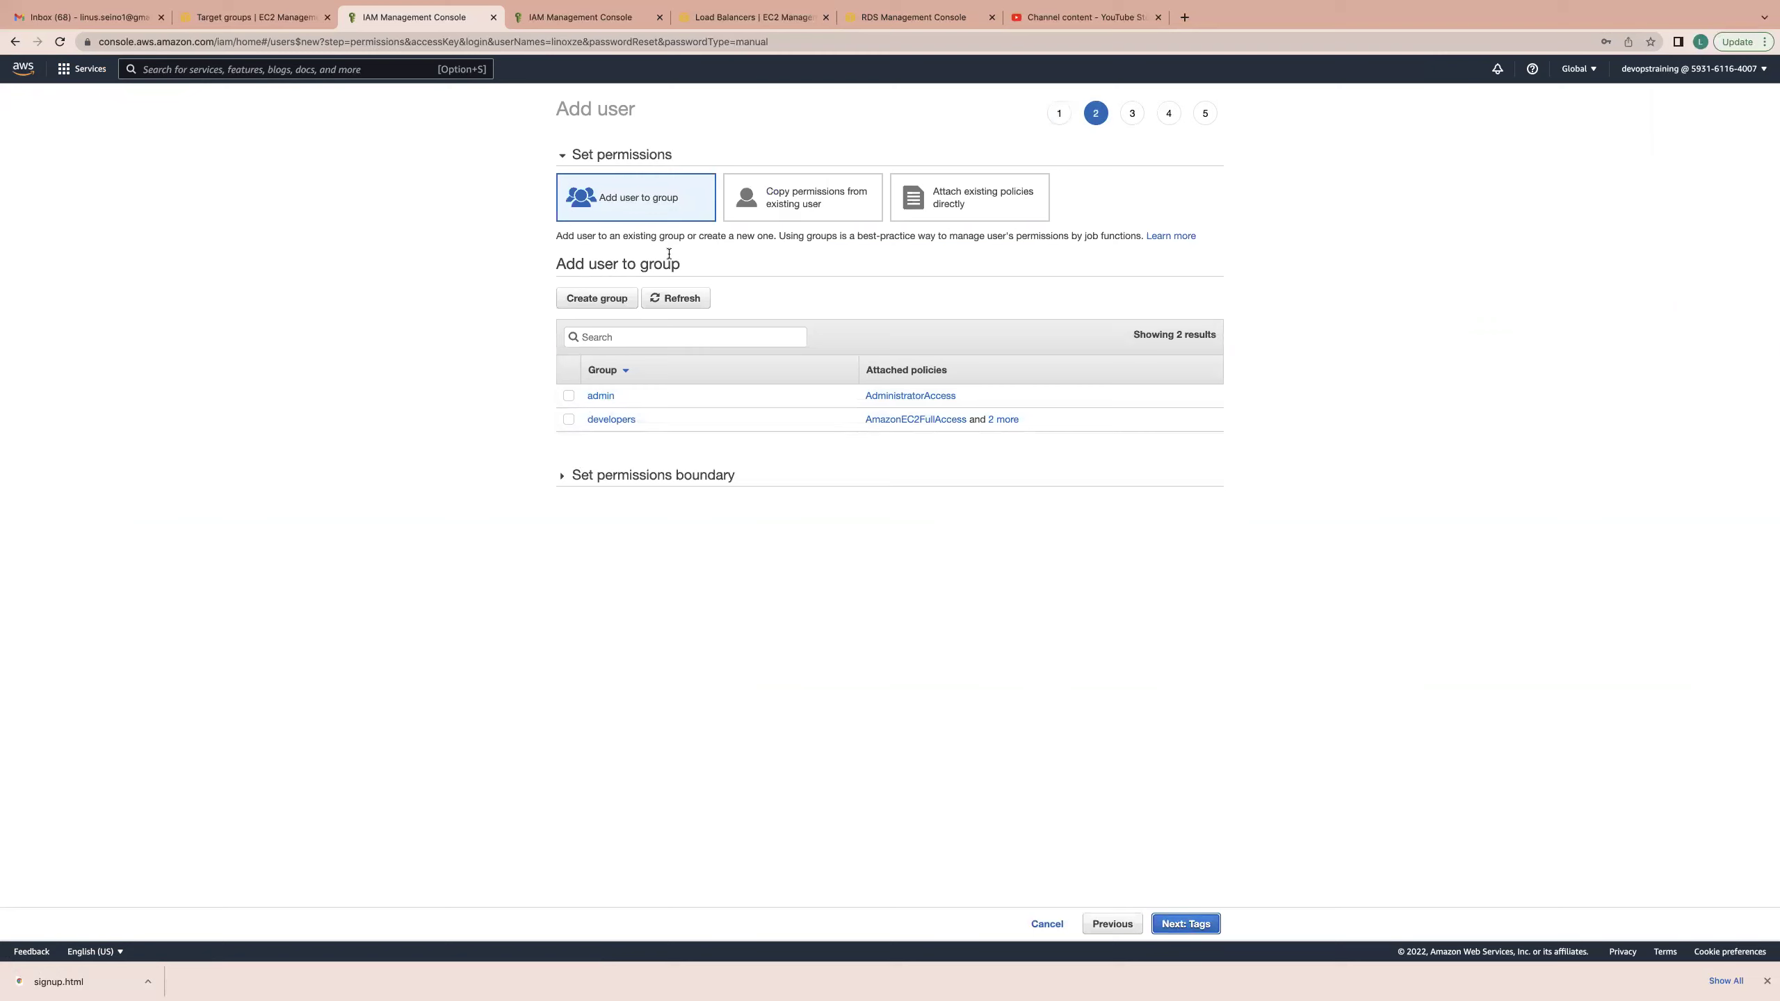
# Add the user to the developers group after checking its policies, then move to tags.
pyautogui.click(568, 420)
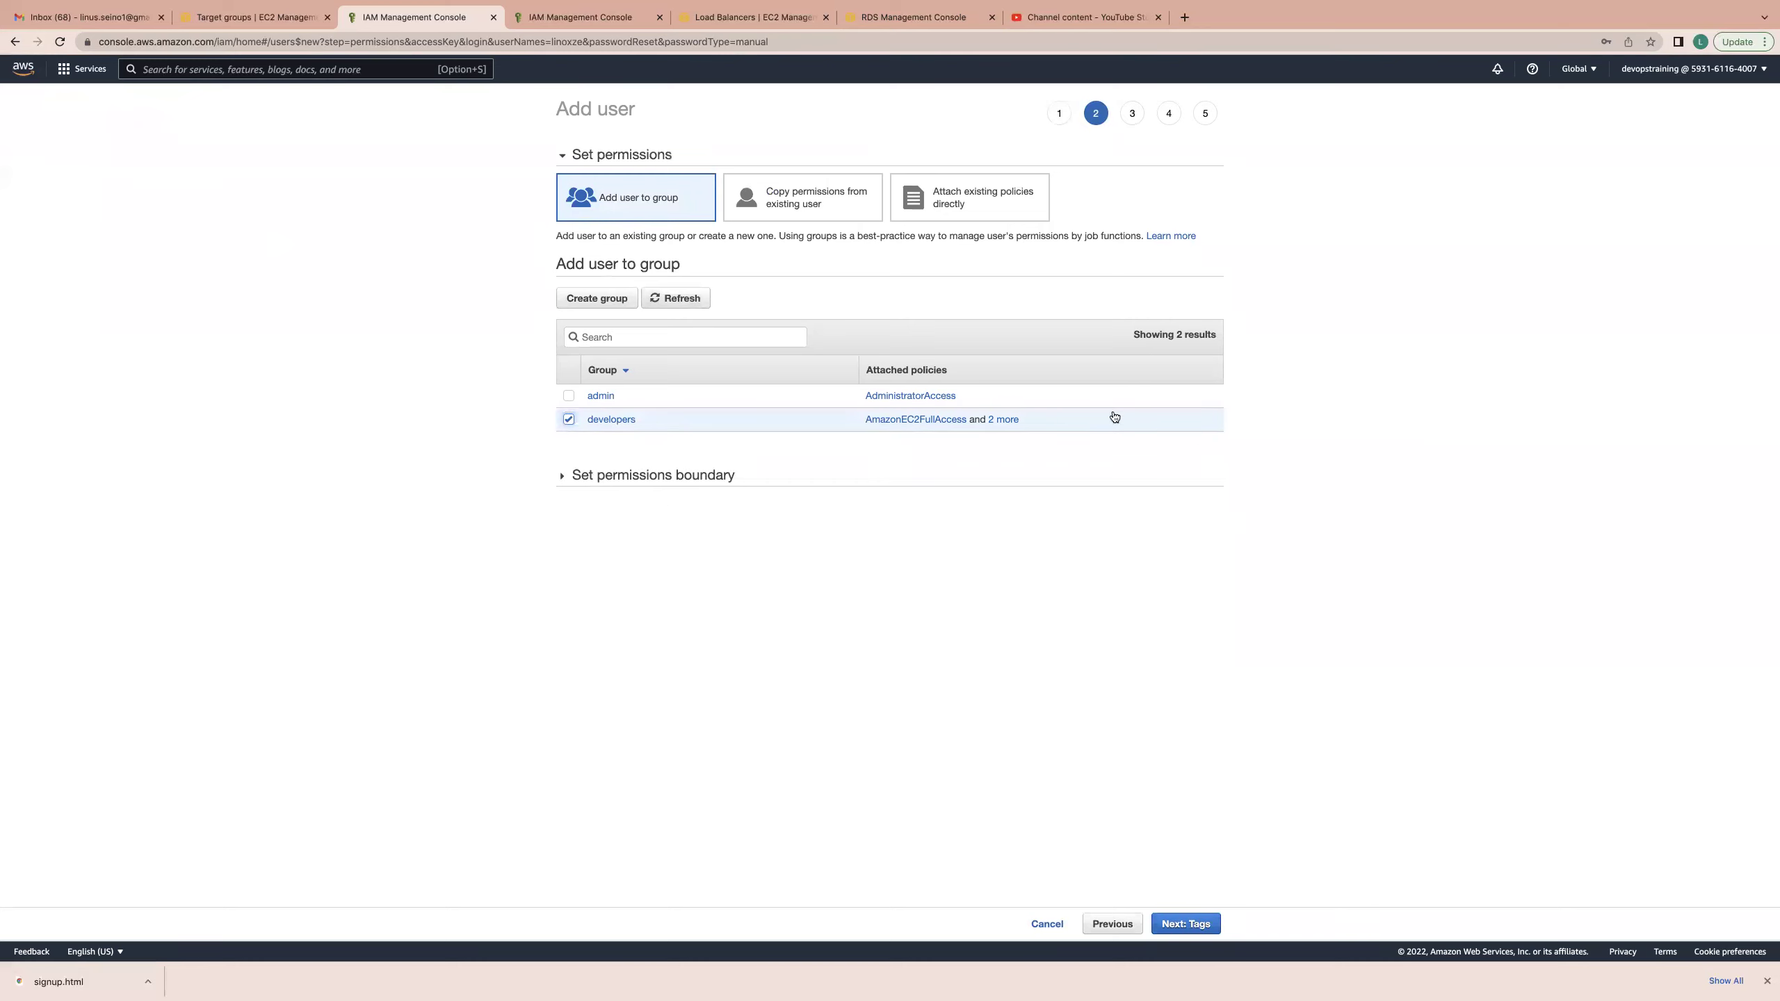
pyautogui.click(1003, 420)
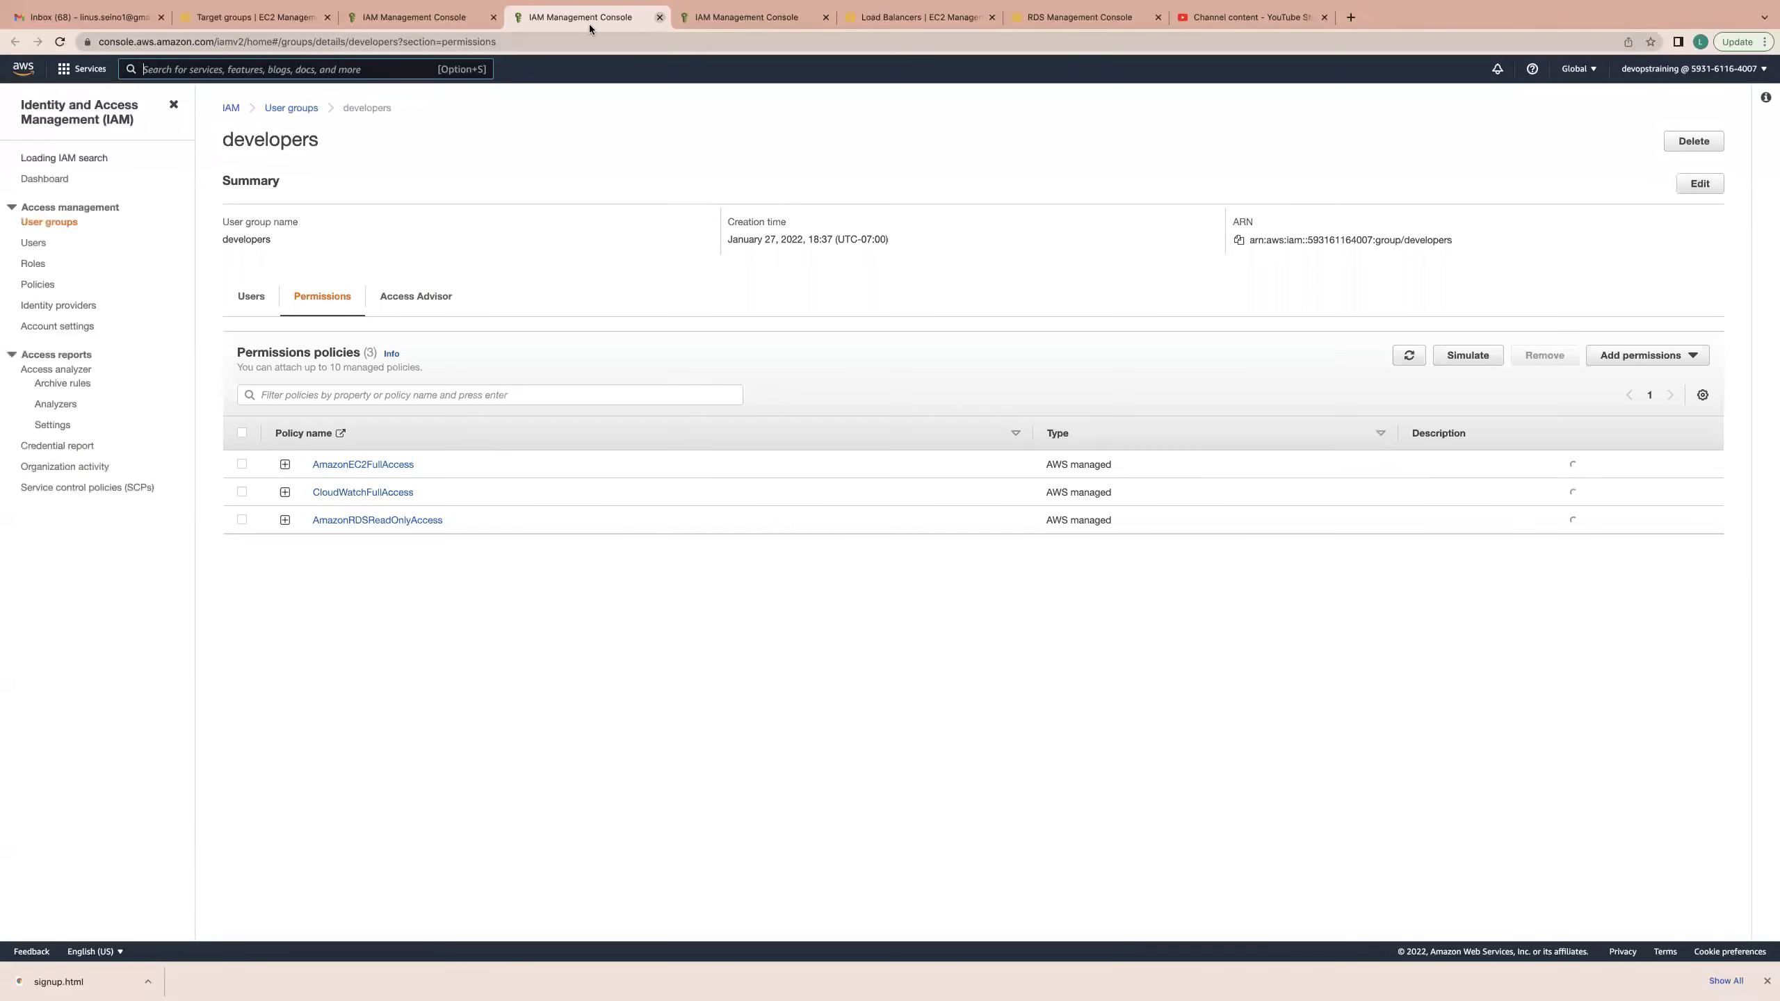
pyautogui.press('super+w')
pyautogui.click(569, 420)
pyautogui.click(1169, 928)
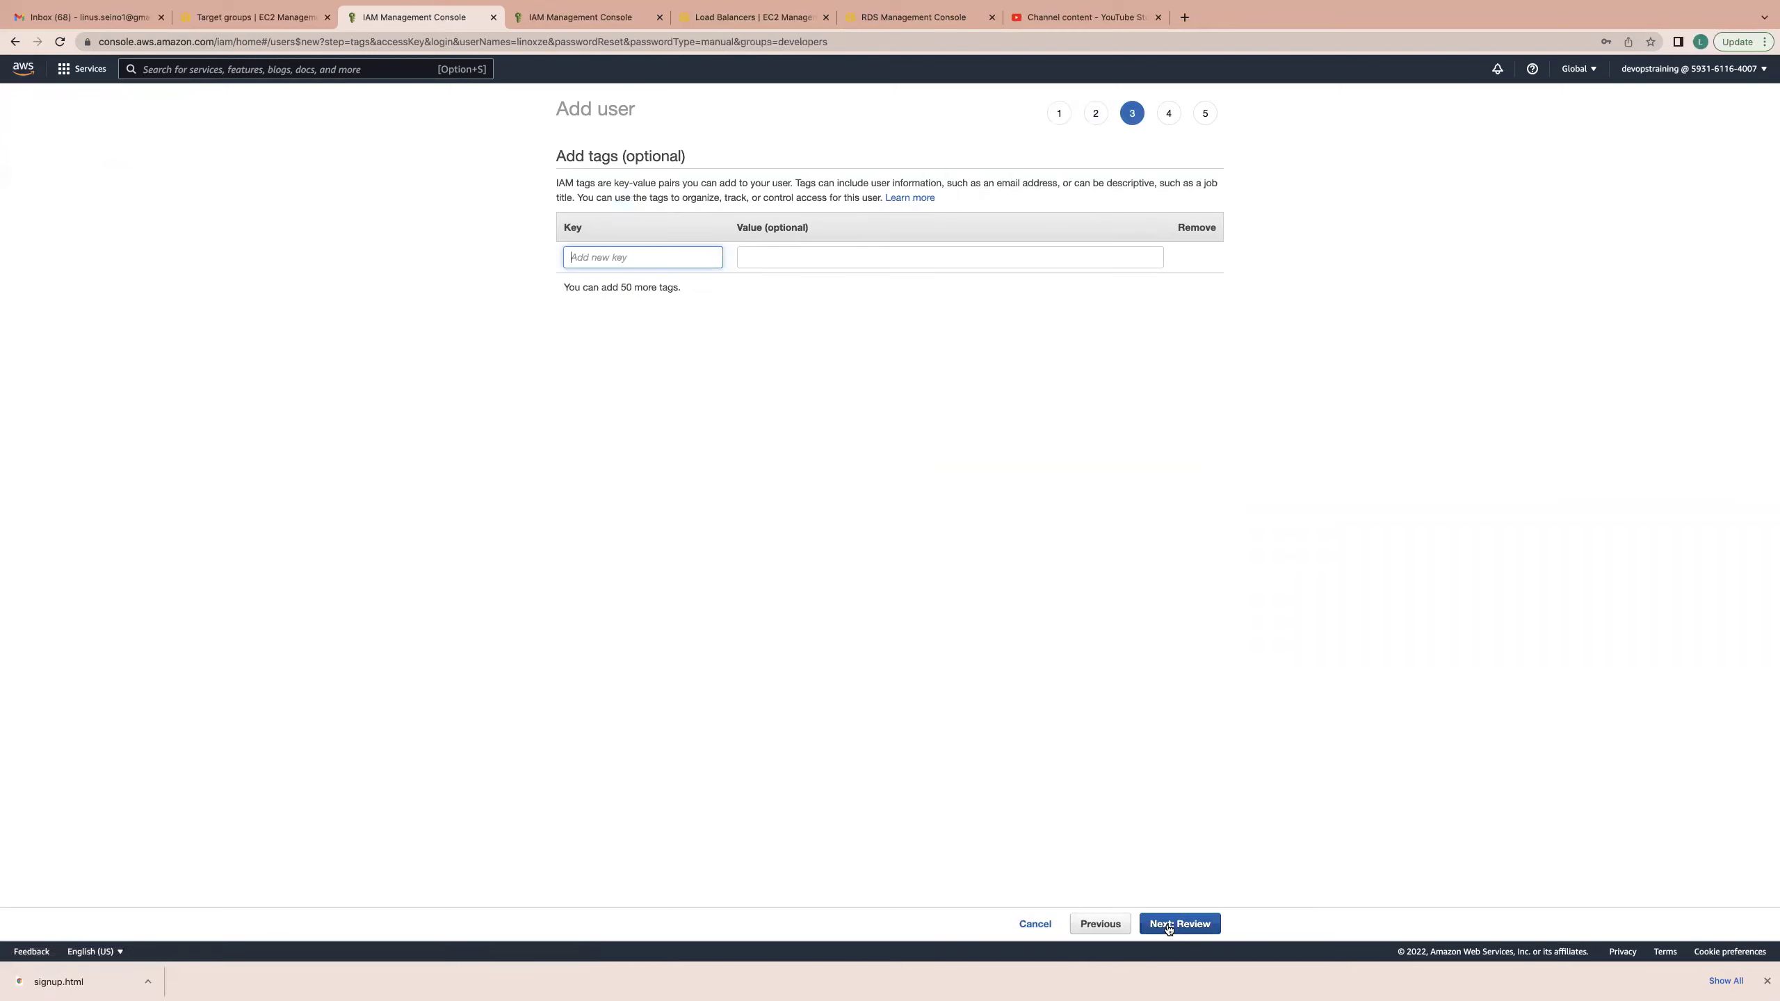
# Skip tags, create the user, reveal the secret access key and select the access key ID.
pyautogui.click(1168, 926)
pyautogui.click(1168, 927)
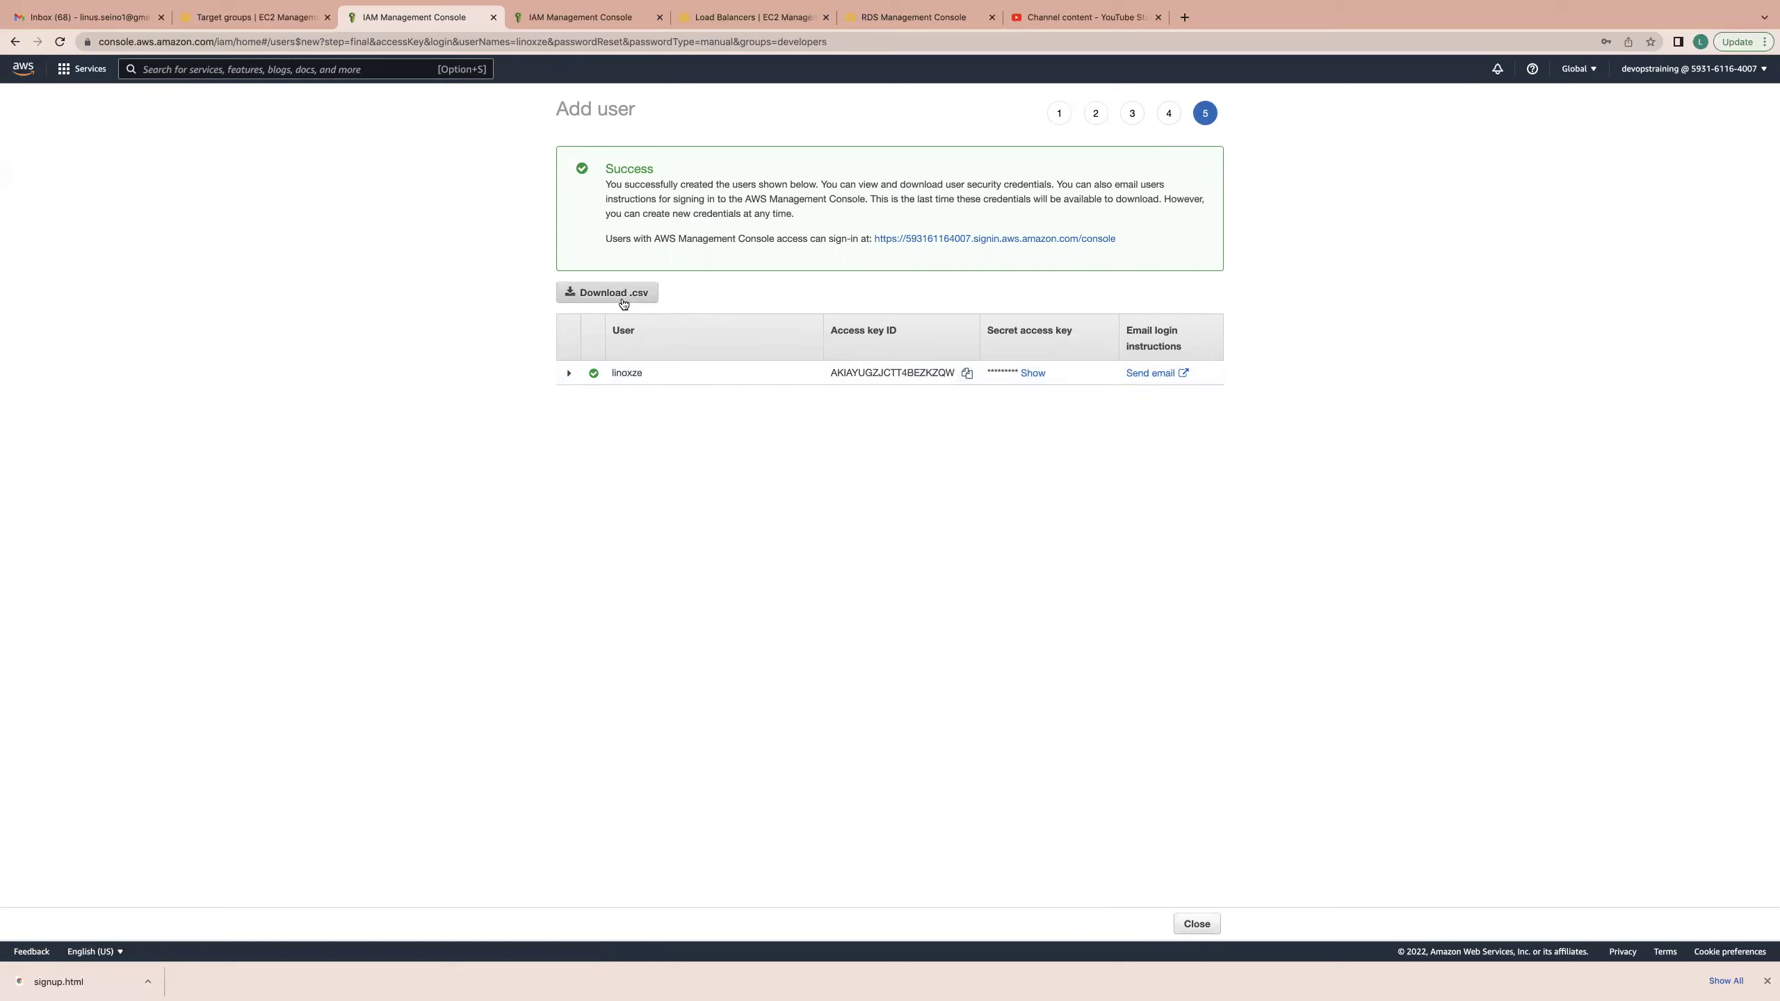
pyautogui.click(1032, 373)
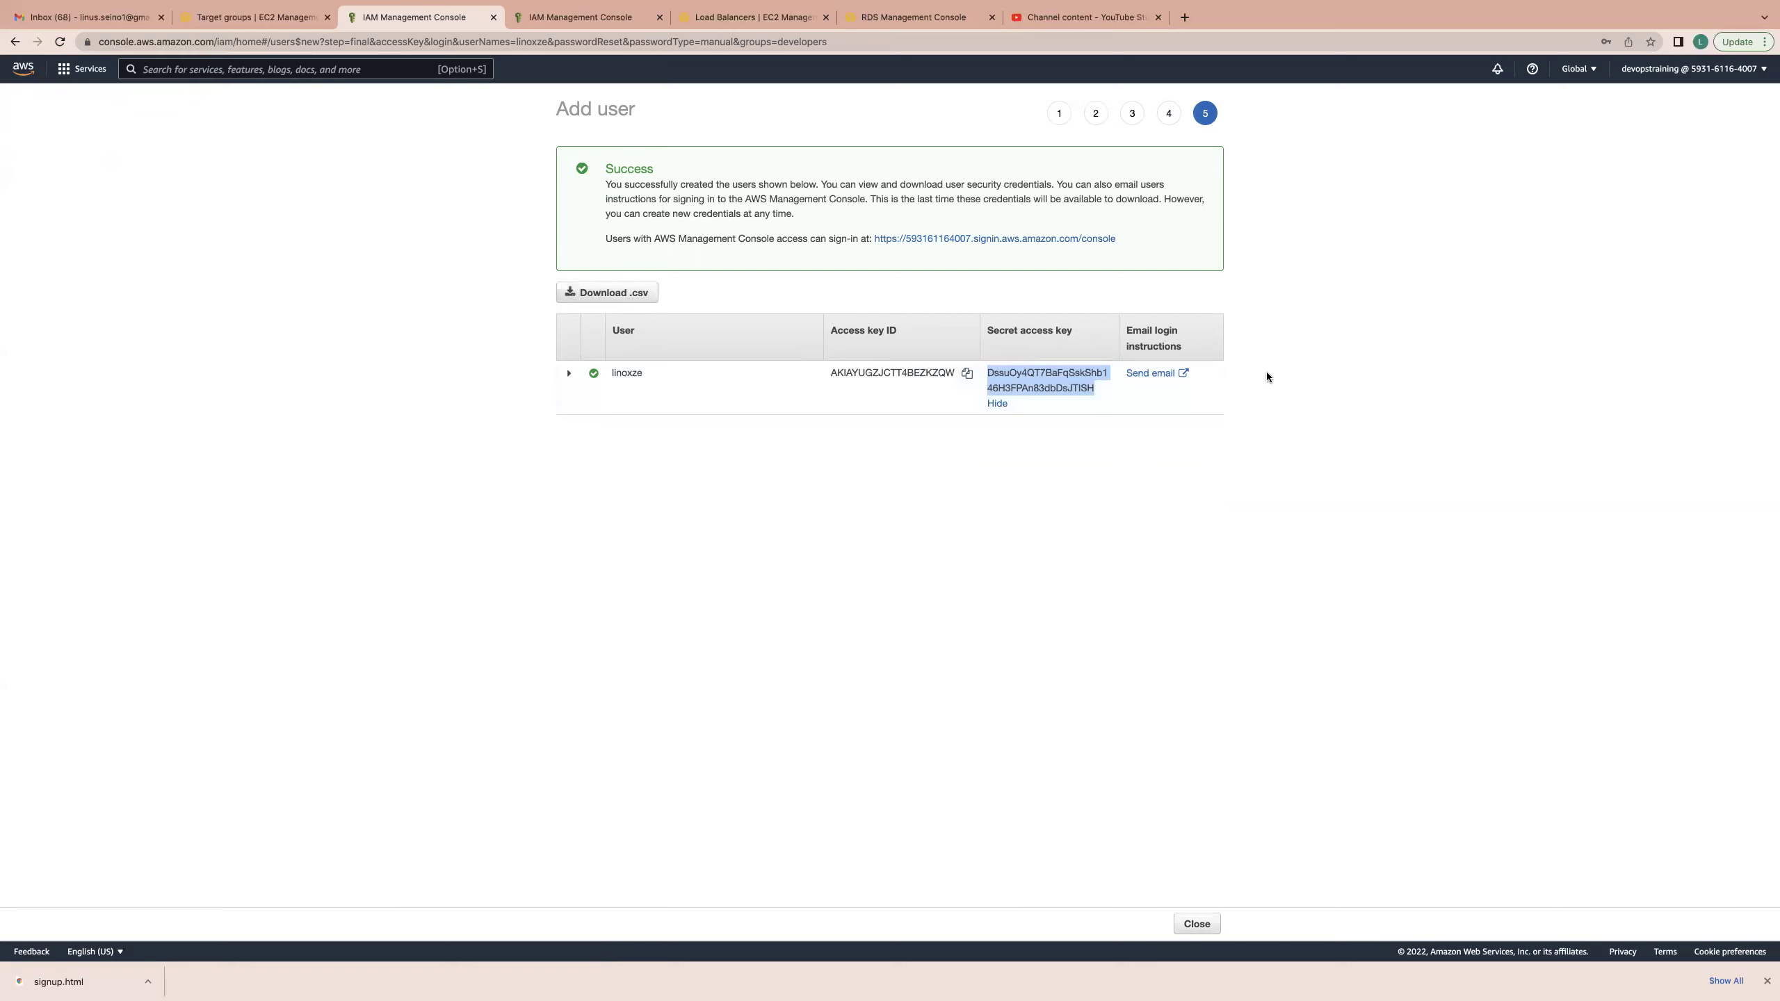
pyautogui.moveTo(830, 373); pyautogui.dragTo(1098, 390)
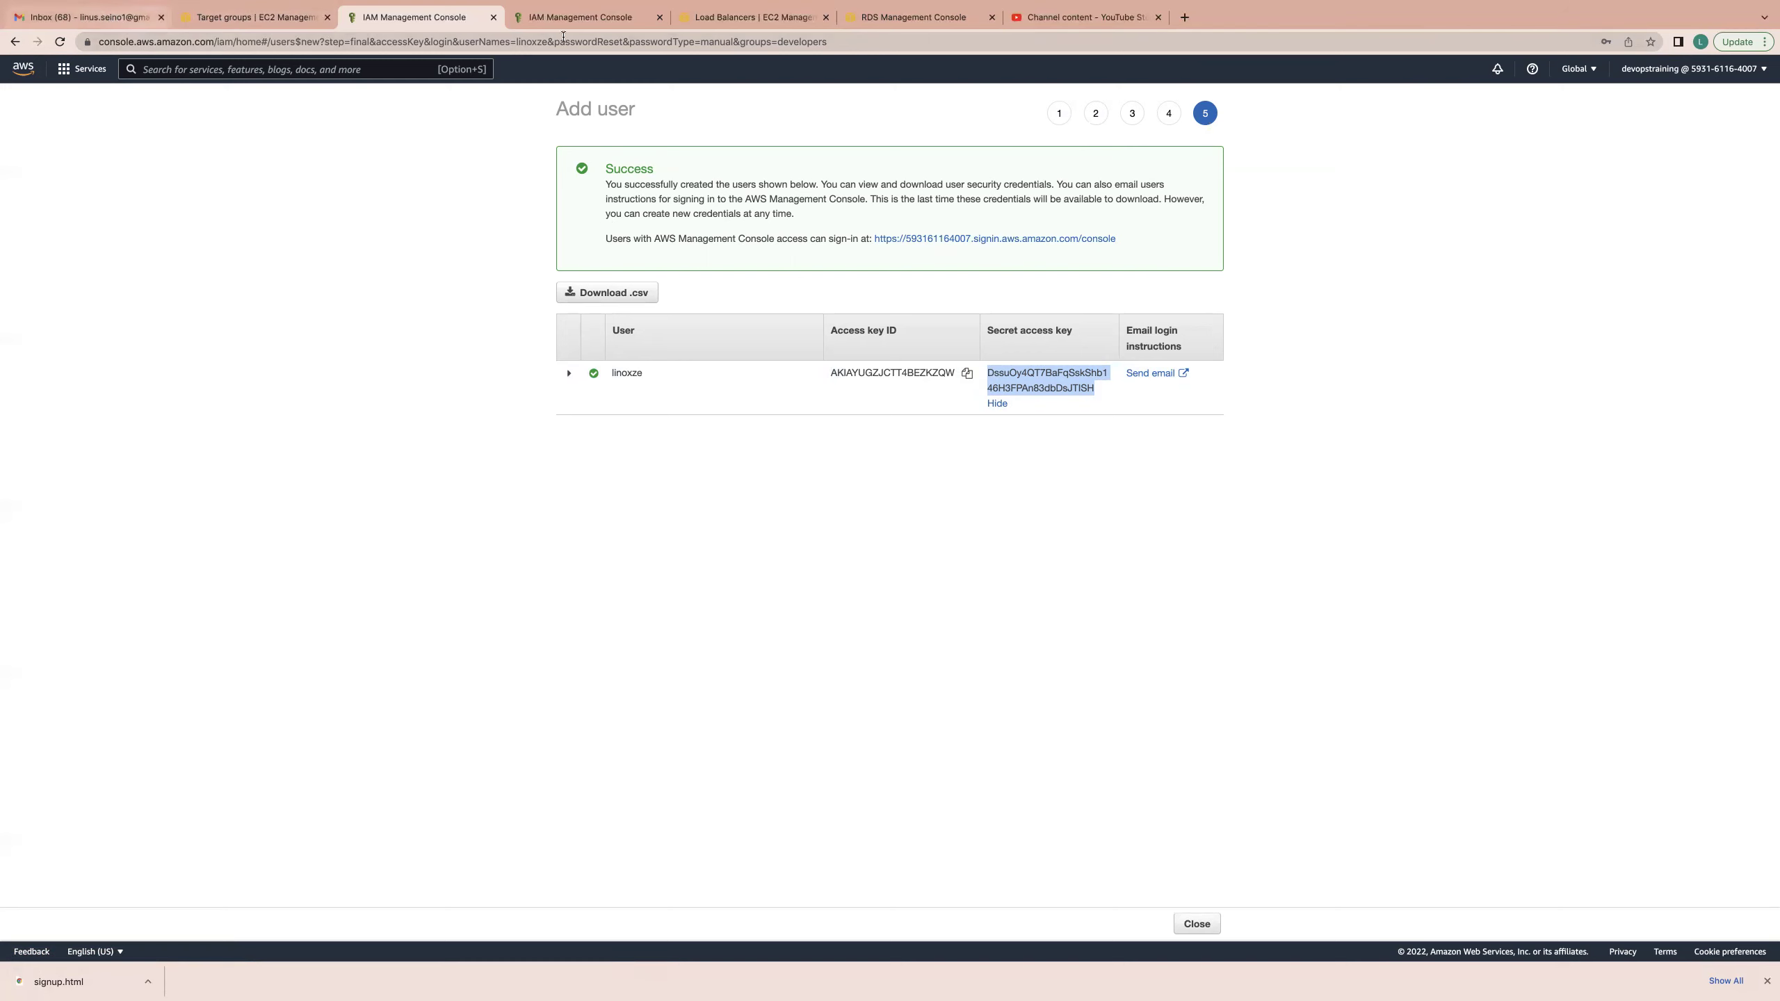
# Switch through the Load Balancers and RDS databases tabs, ending on the Gmail inbox tab.
pyautogui.click(736, 20)
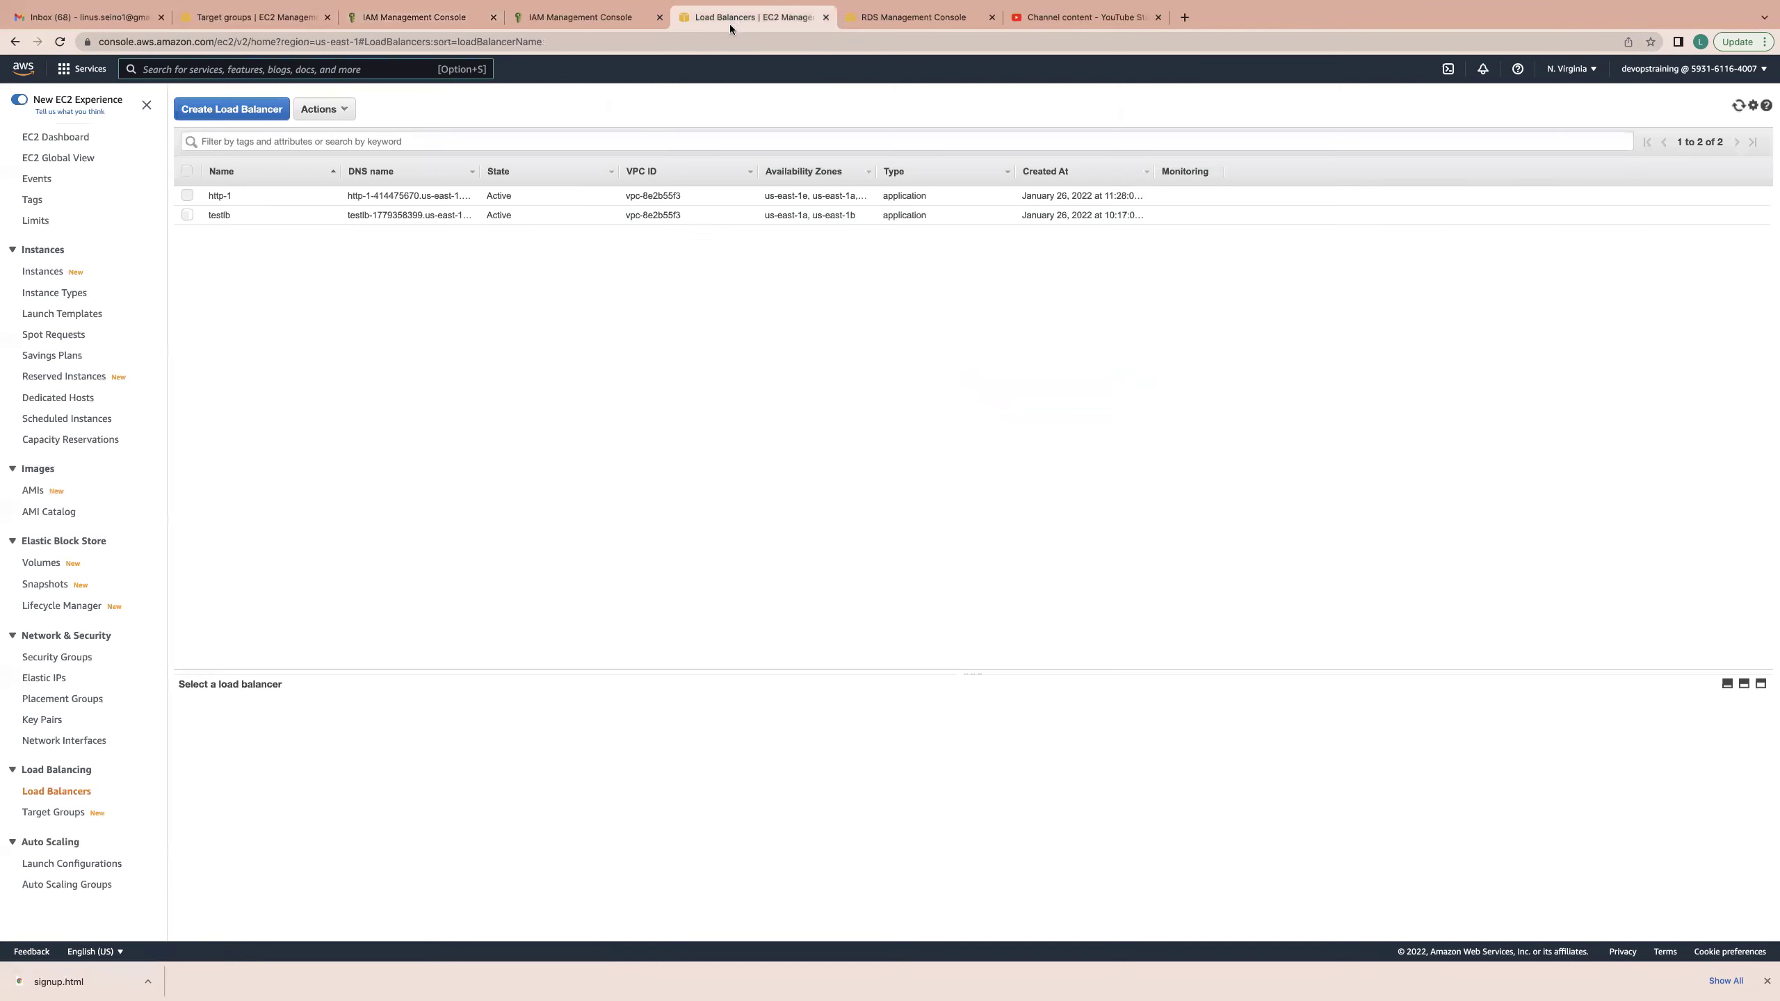
pyautogui.click(896, 24)
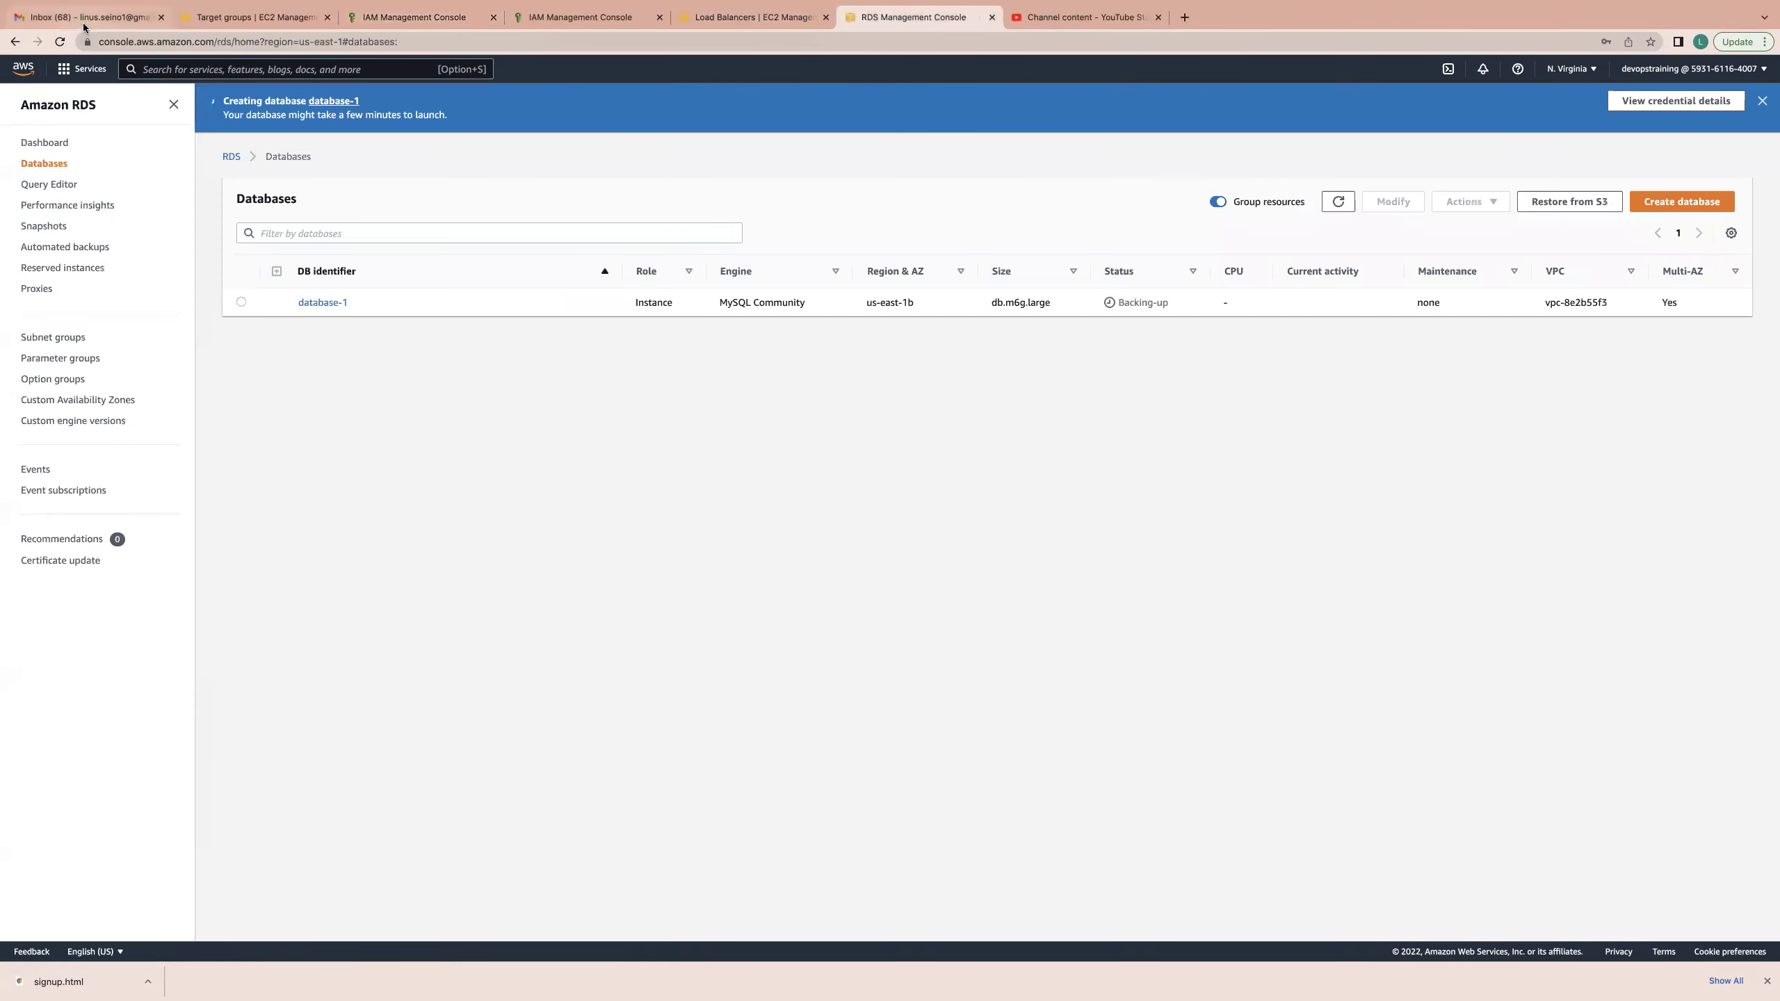
pyautogui.click(83, 18)
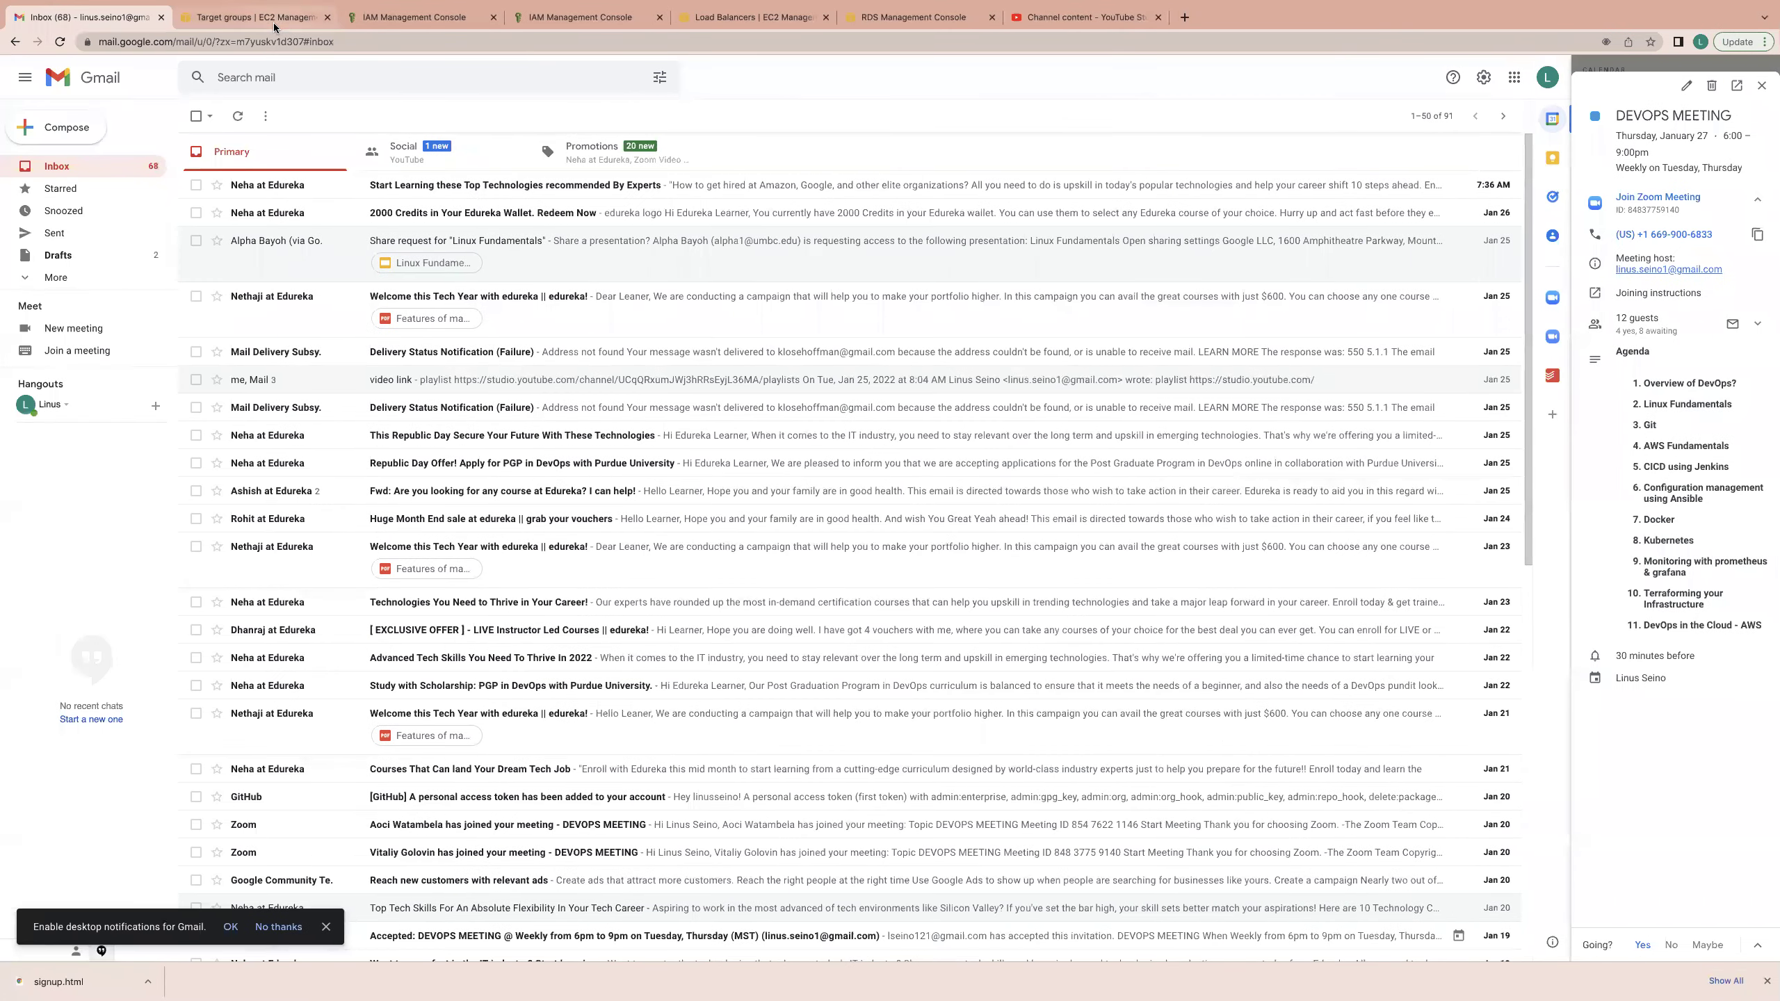
# Expand and collapse AmazonGlacierReadOnlyAccess in IAM Policies, then browse Identity providers, Account settings, User groups.
pyautogui.click(614, 19)
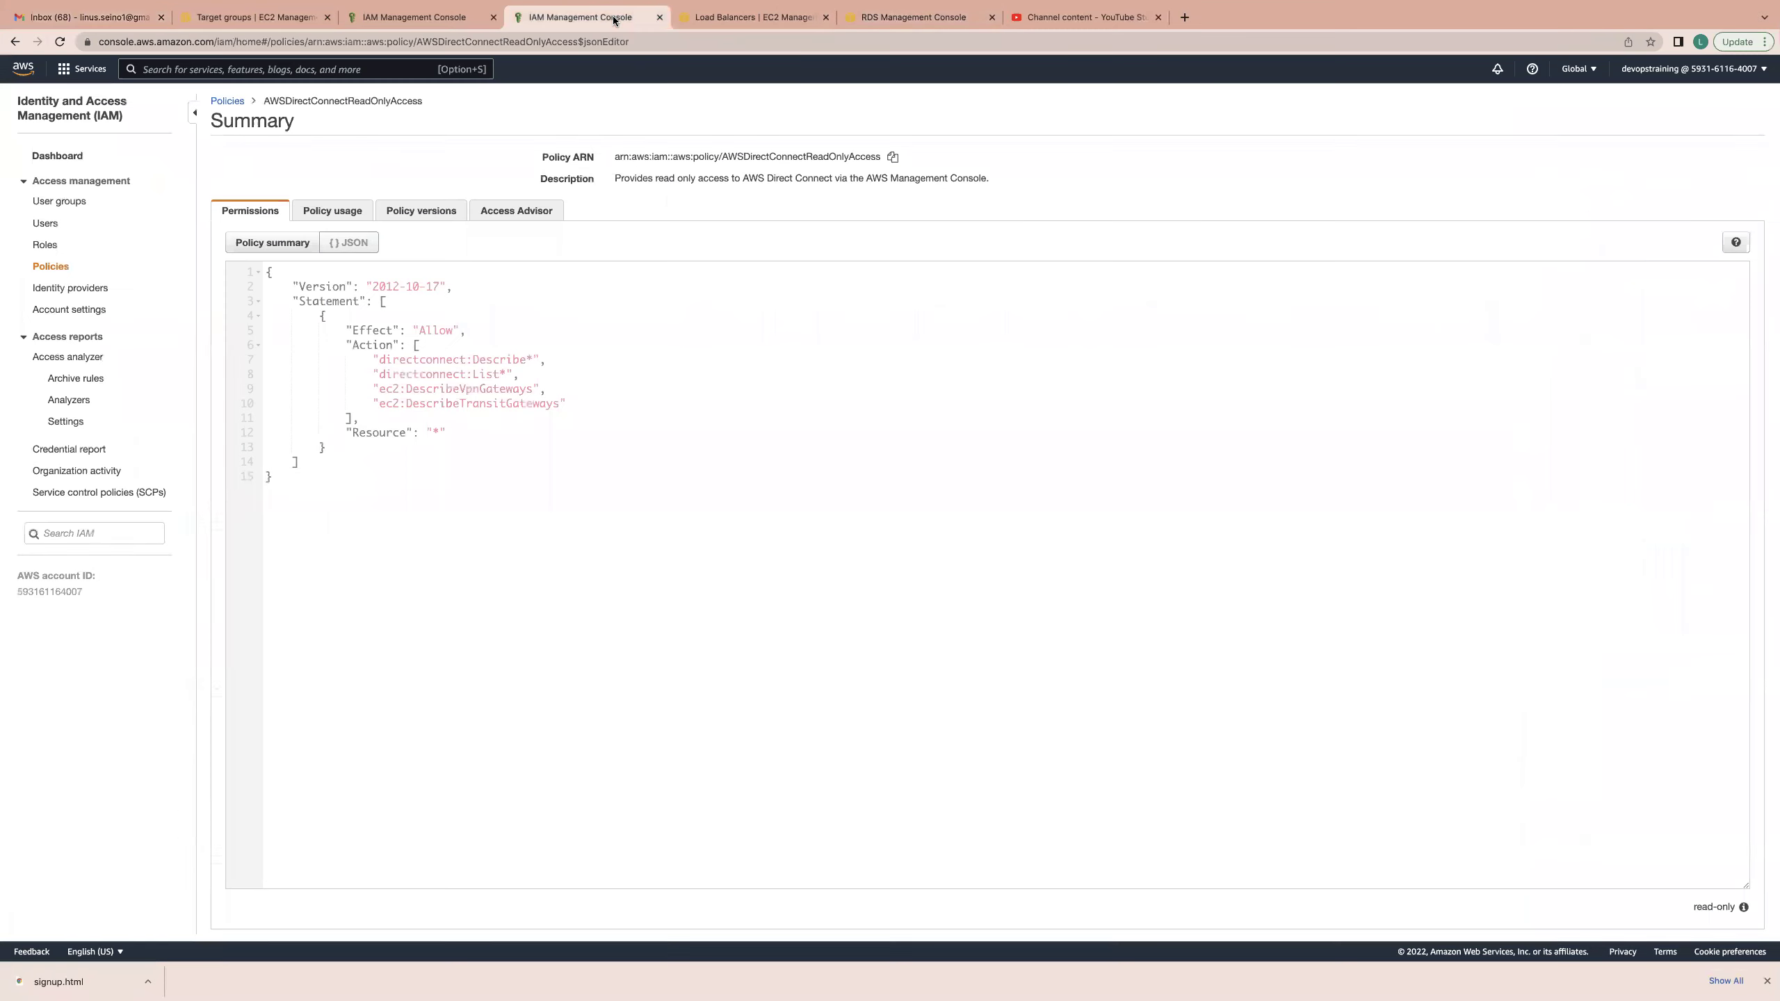
pyautogui.click(229, 100)
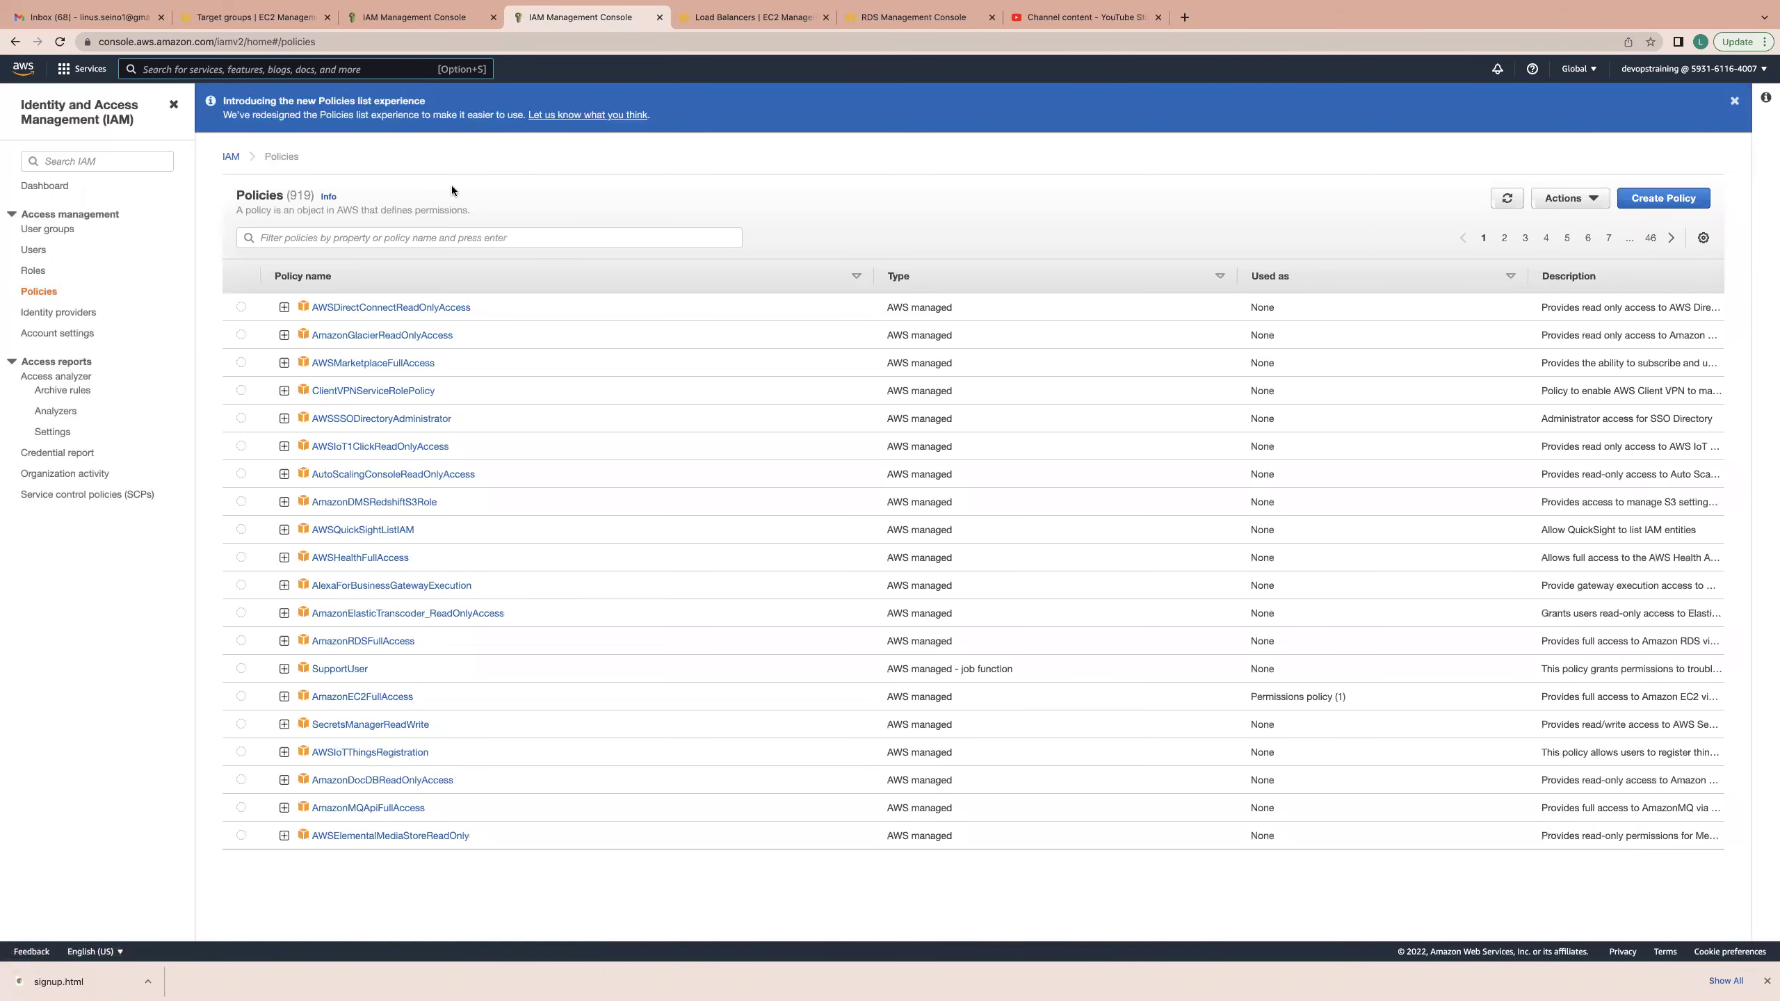
pyautogui.click(284, 335)
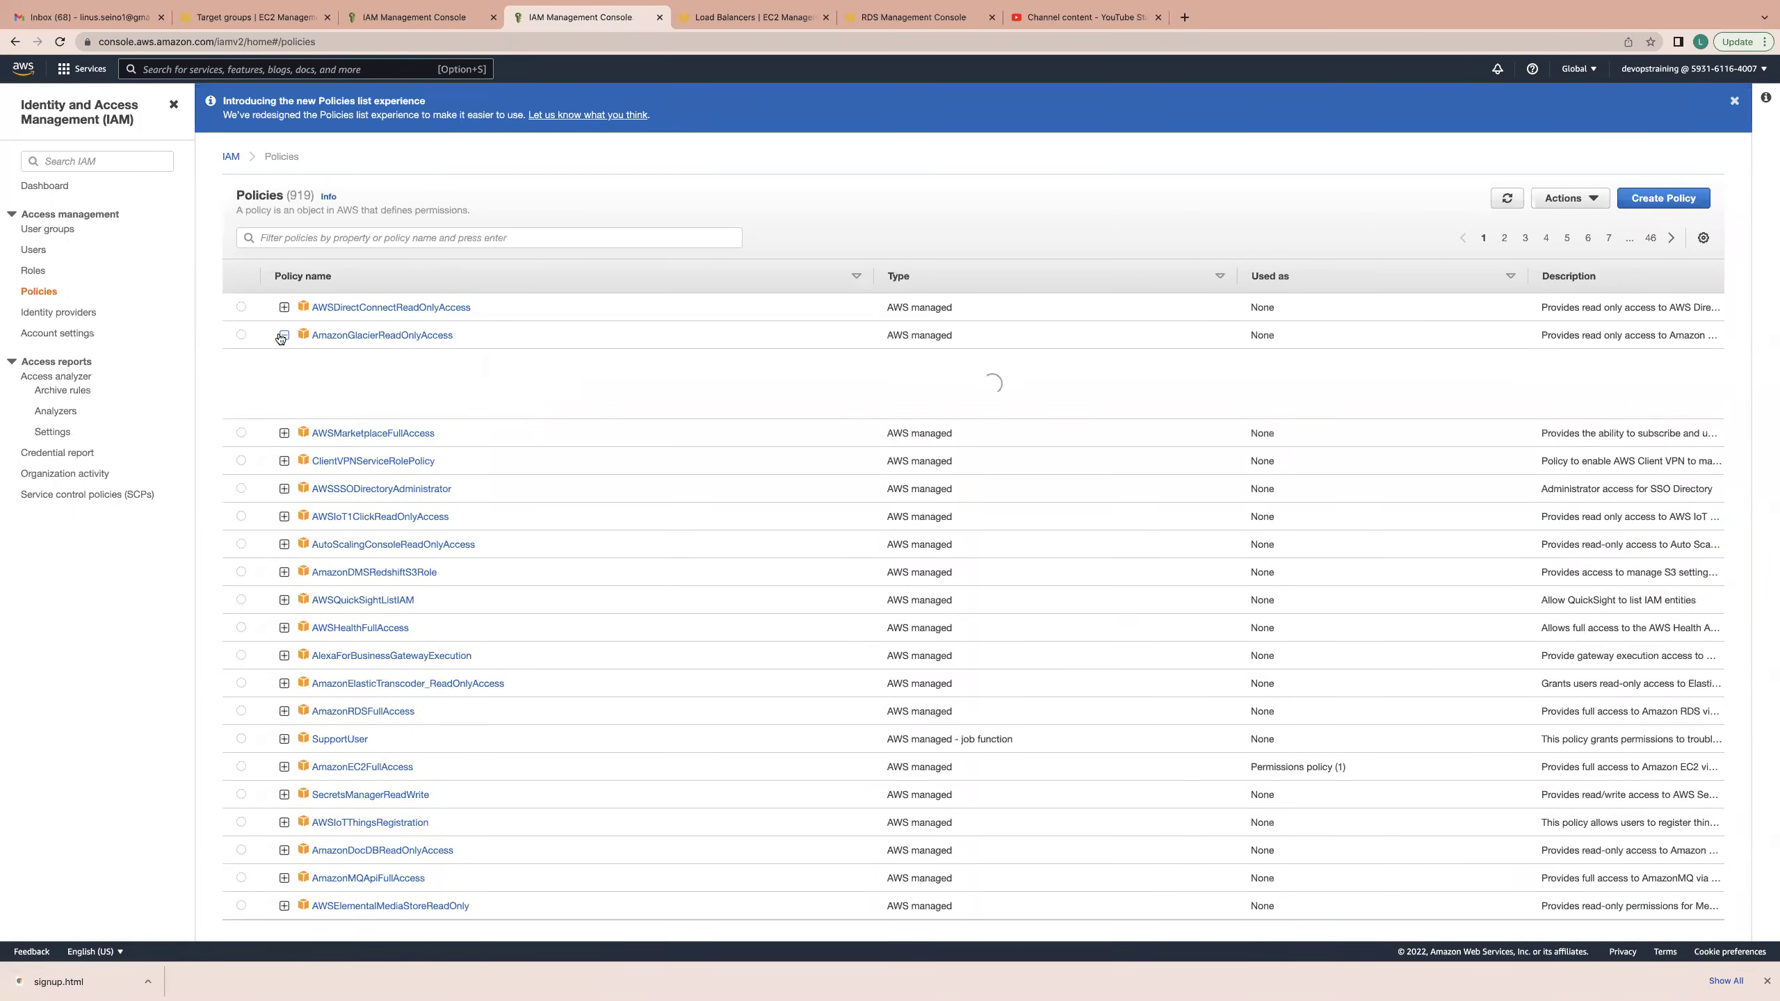
pyautogui.click(285, 336)
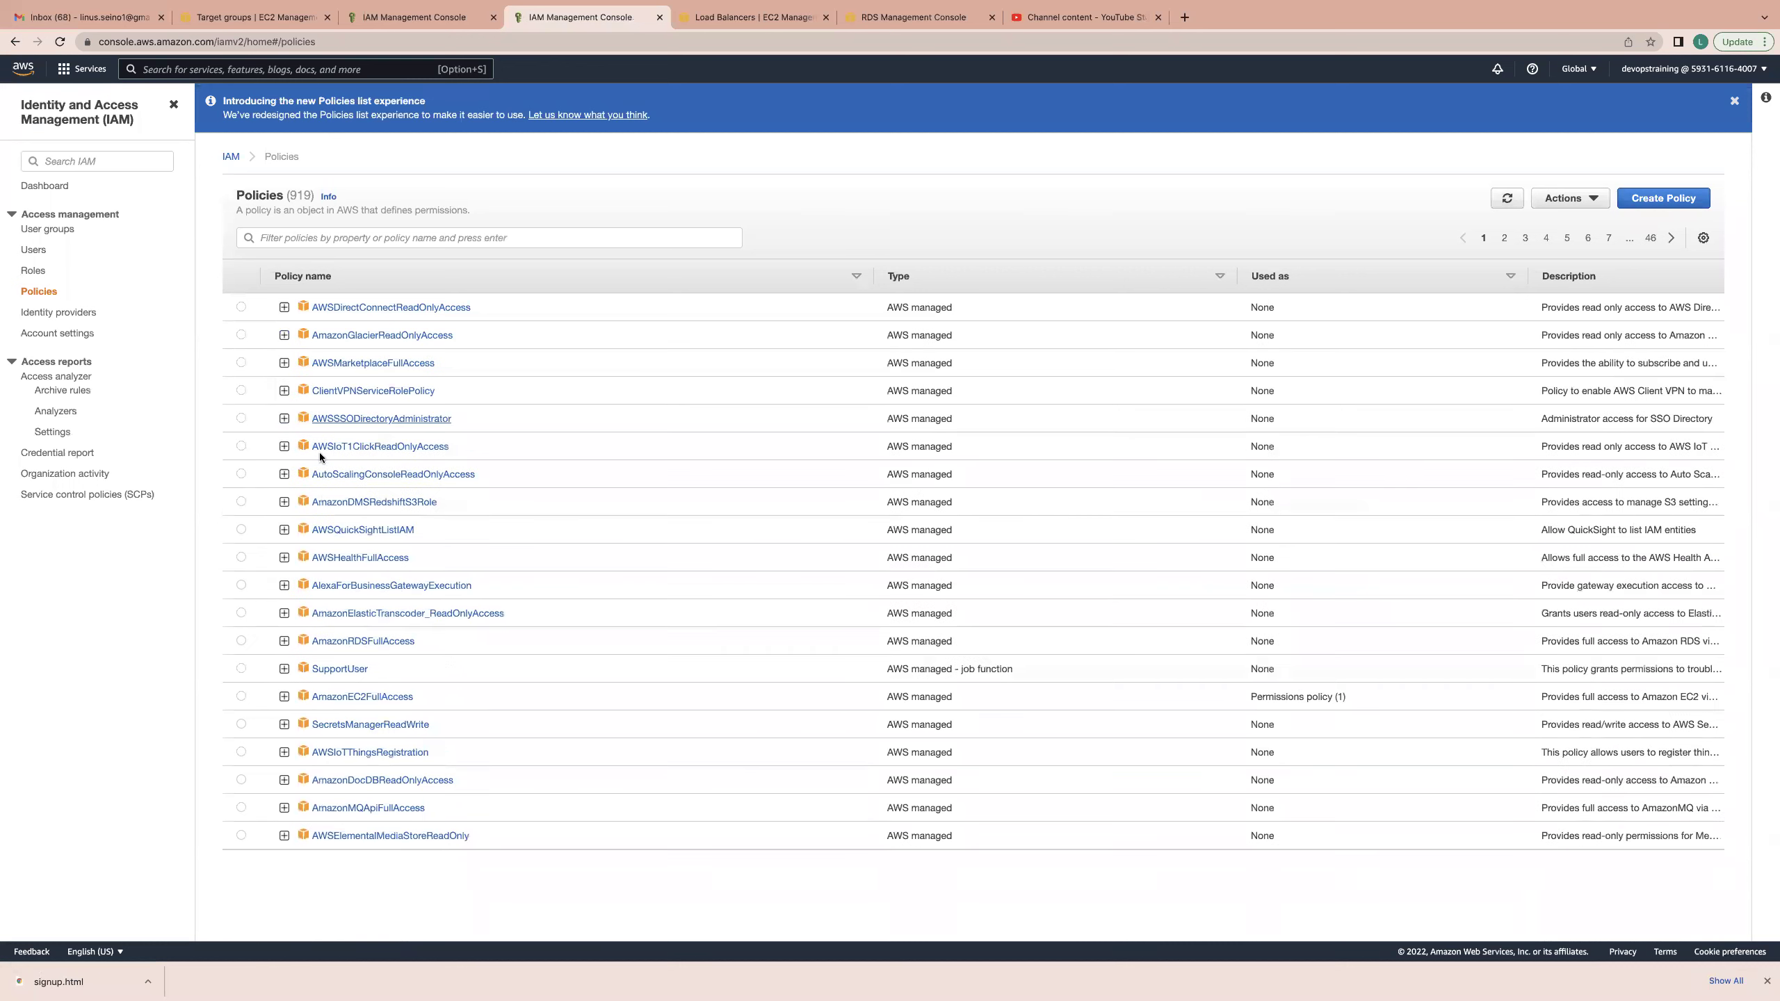
pyautogui.click(60, 312)
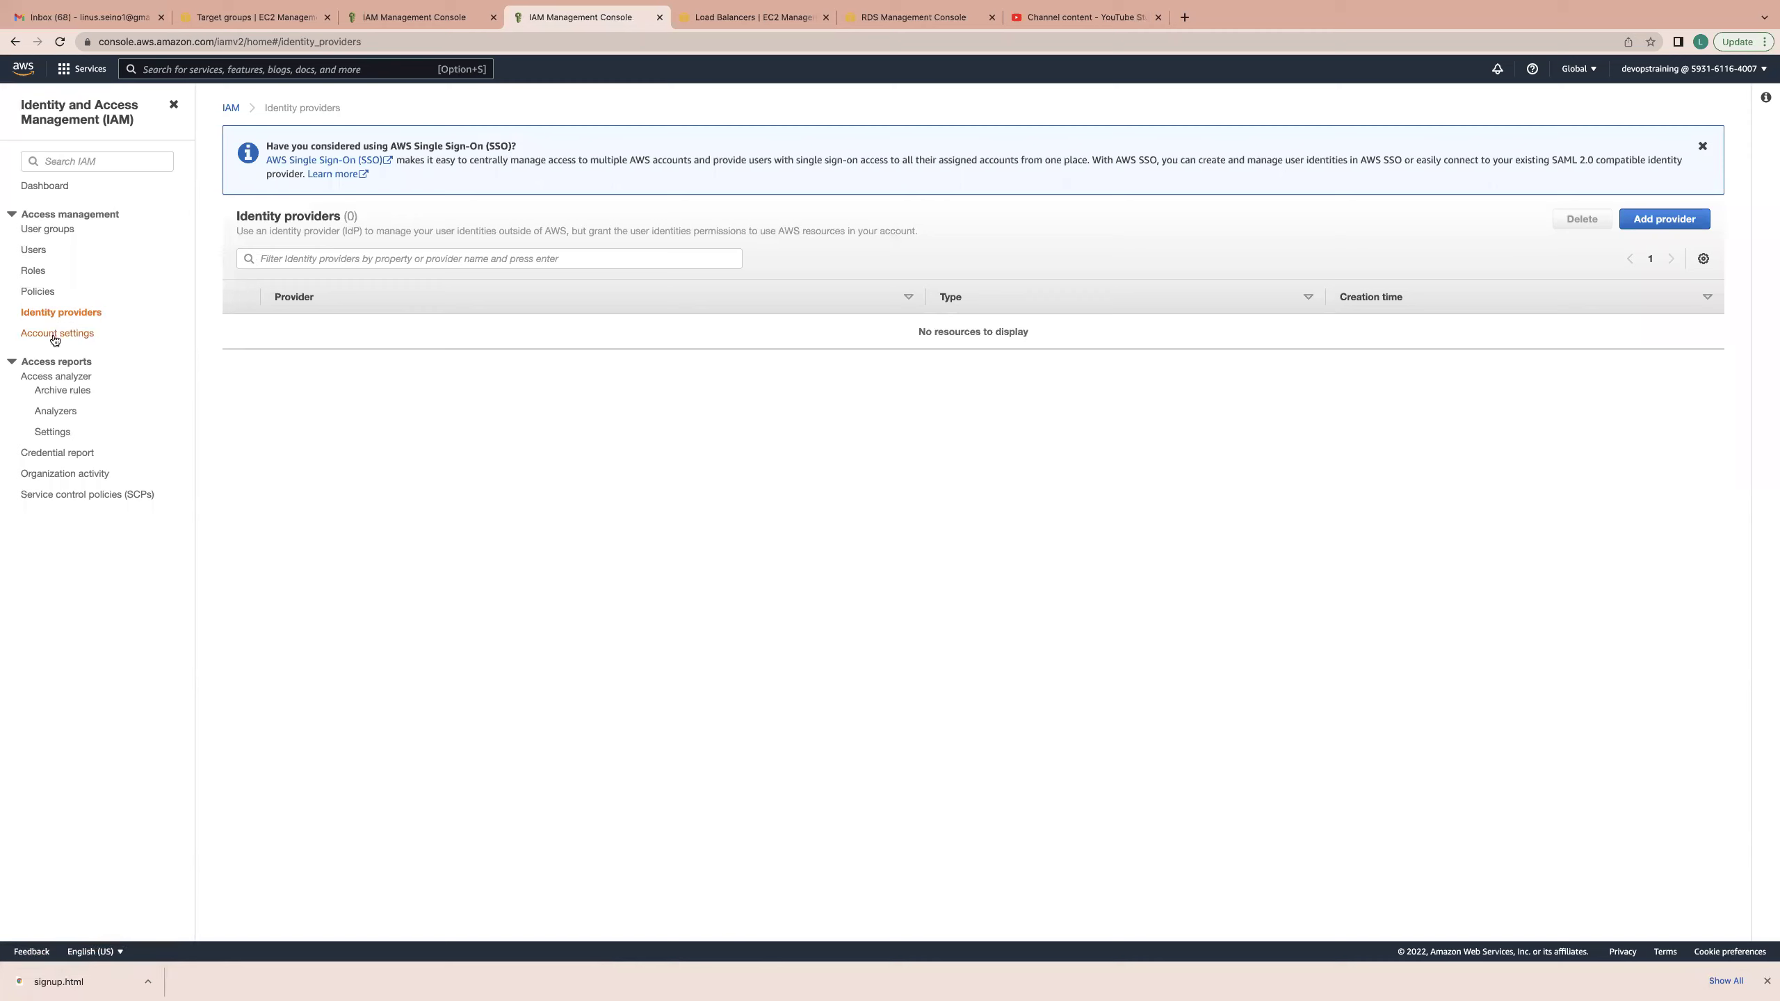
pyautogui.click(55, 338)
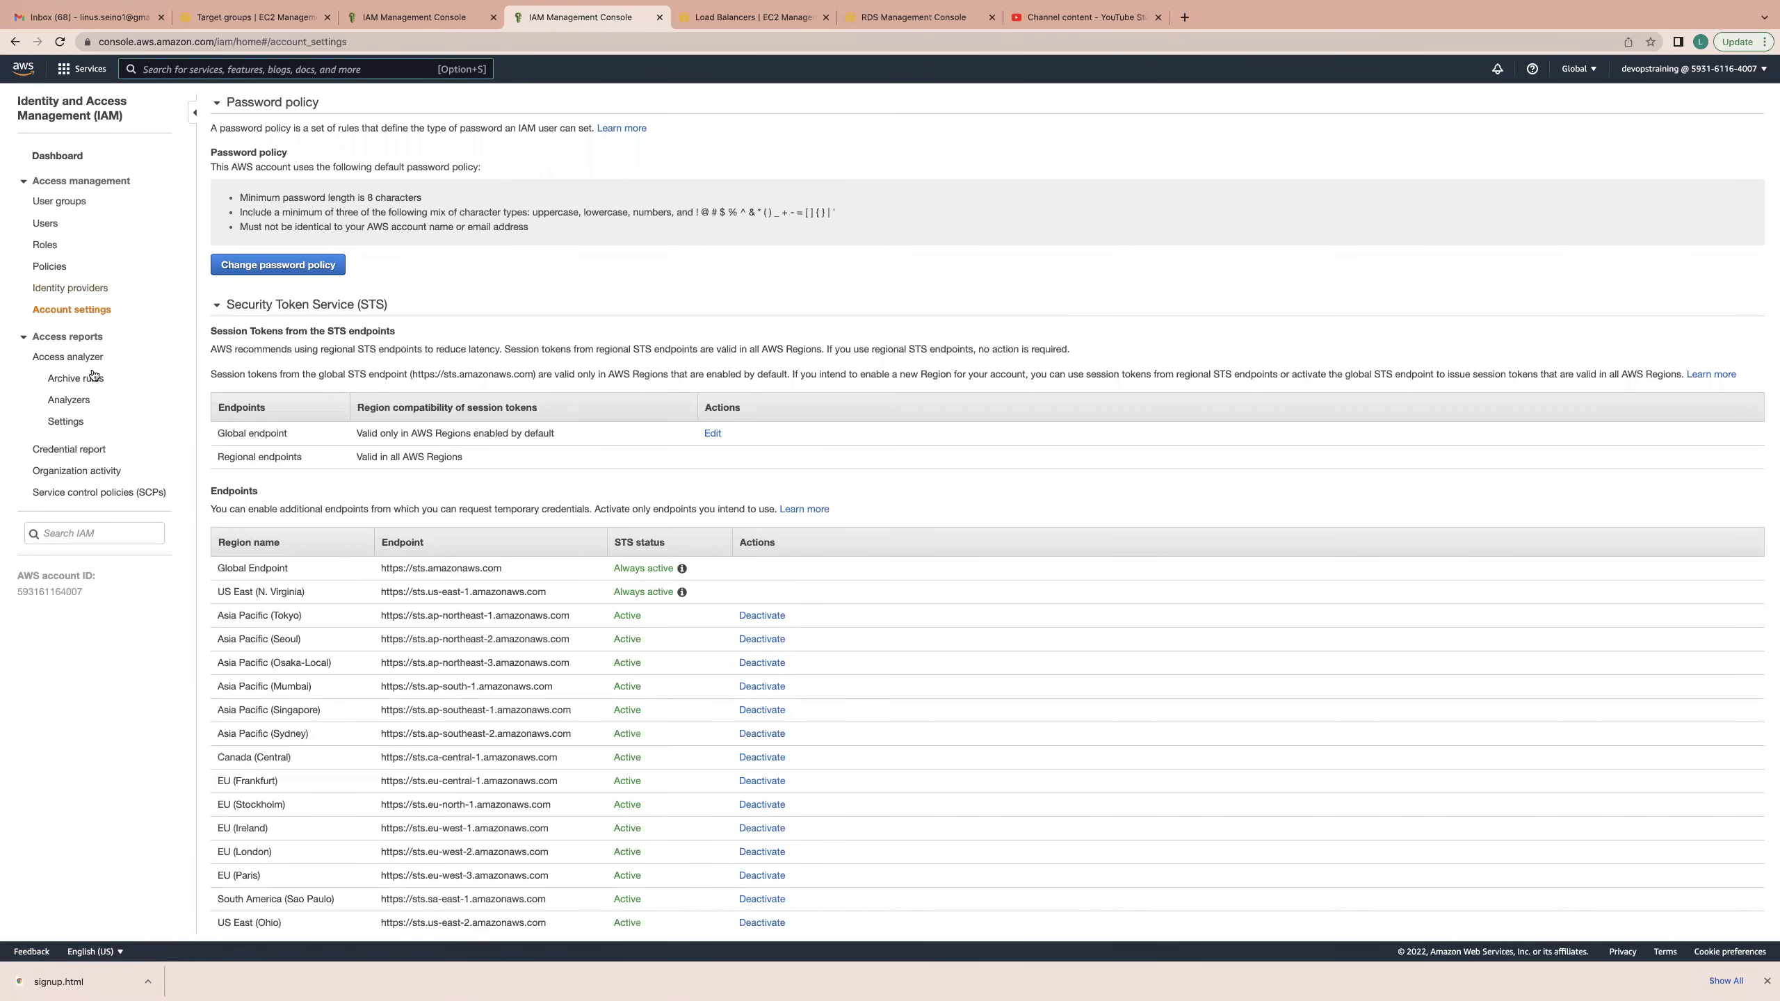
pyautogui.click(43, 207)
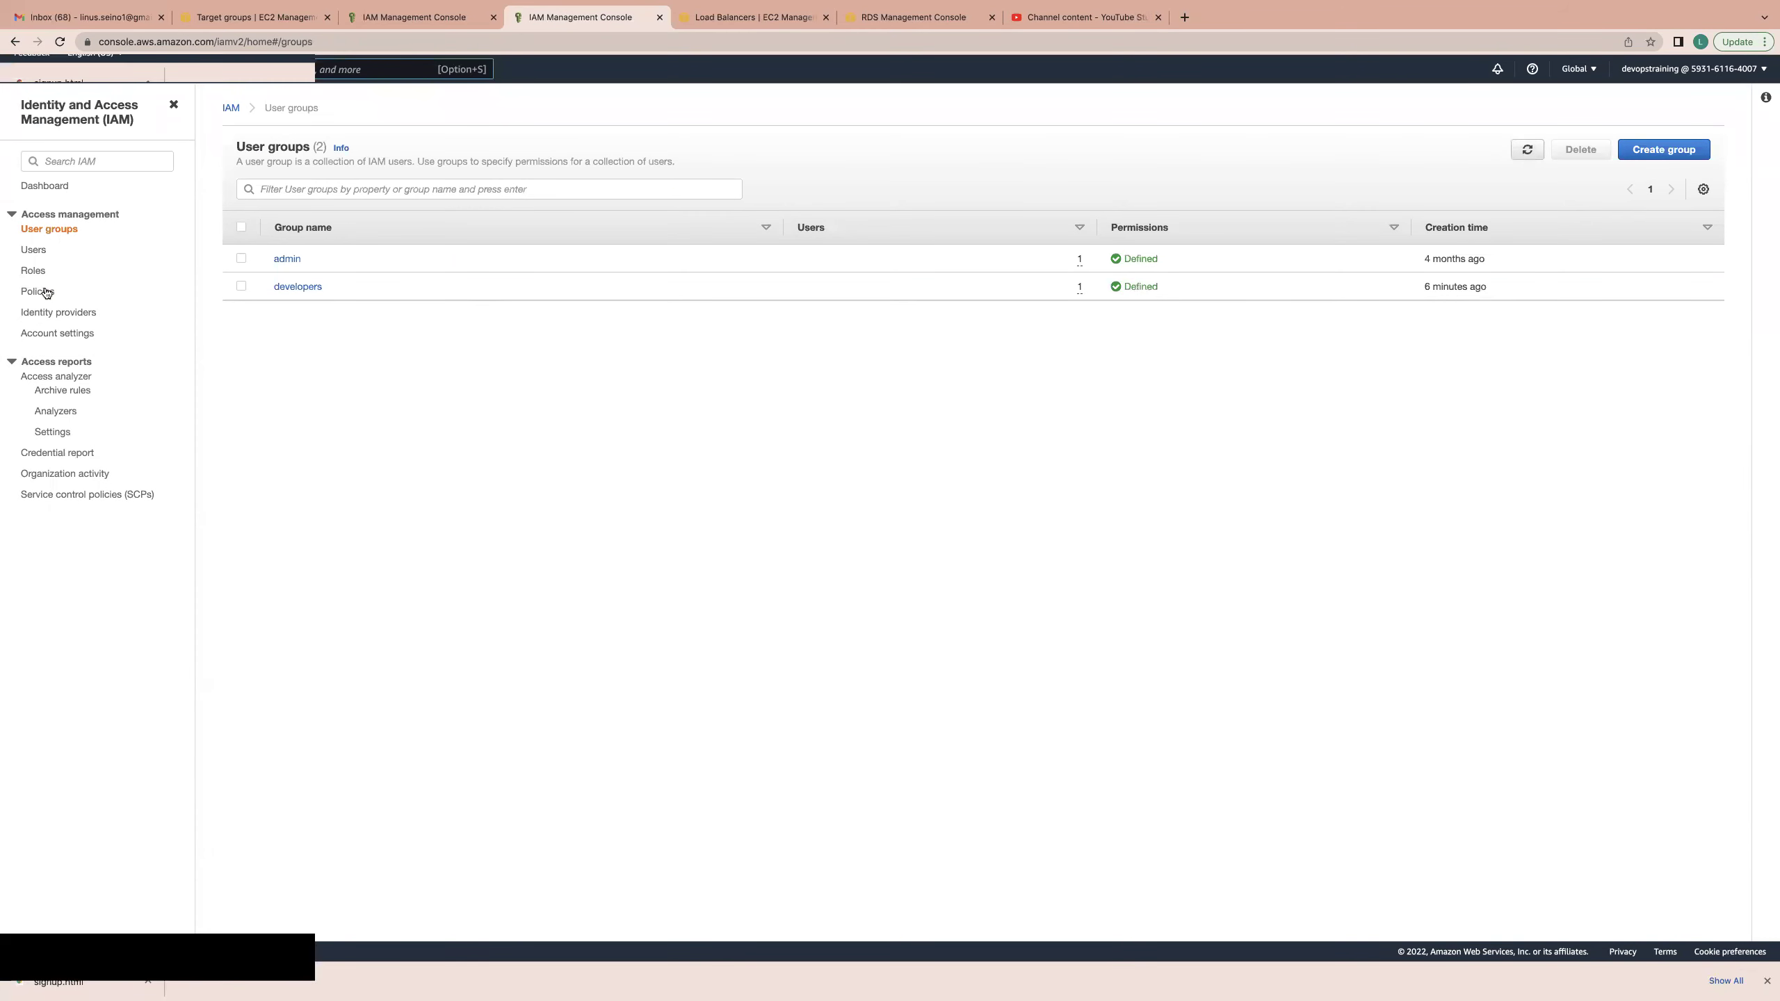
# Browse the IAM Users and Roles lists, ending on the 919-policy Policies list.
pyautogui.click(35, 253)
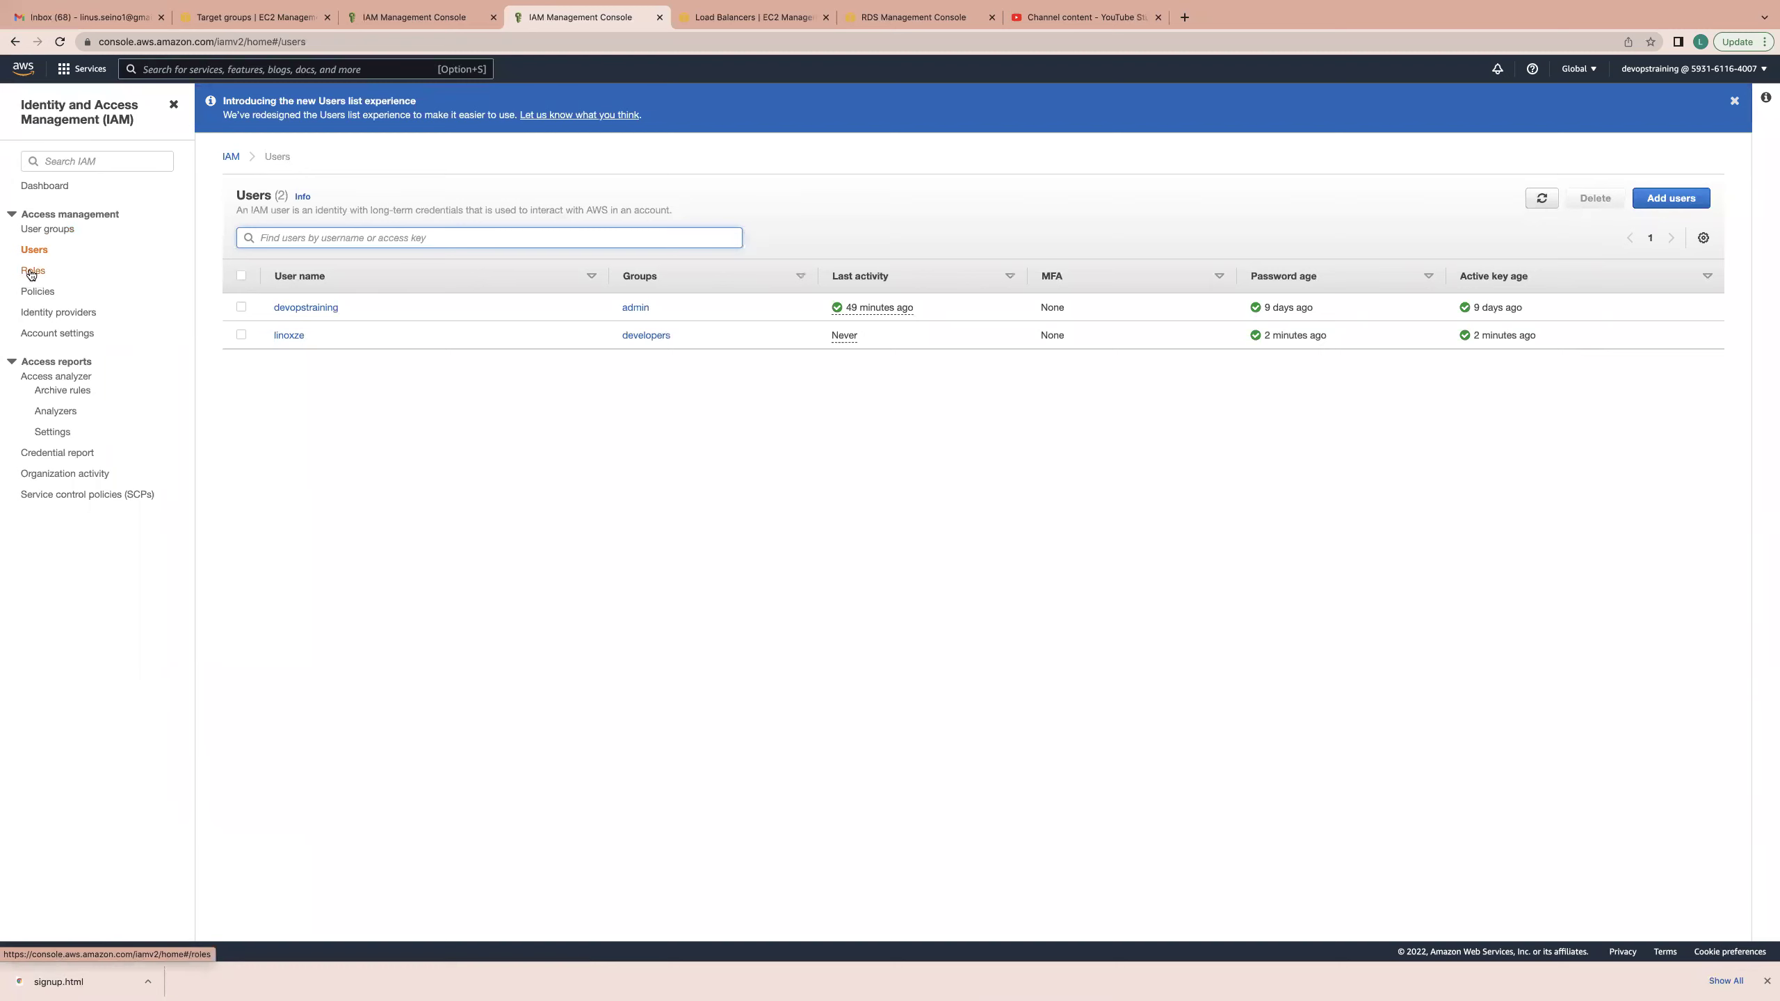
pyautogui.click(30, 272)
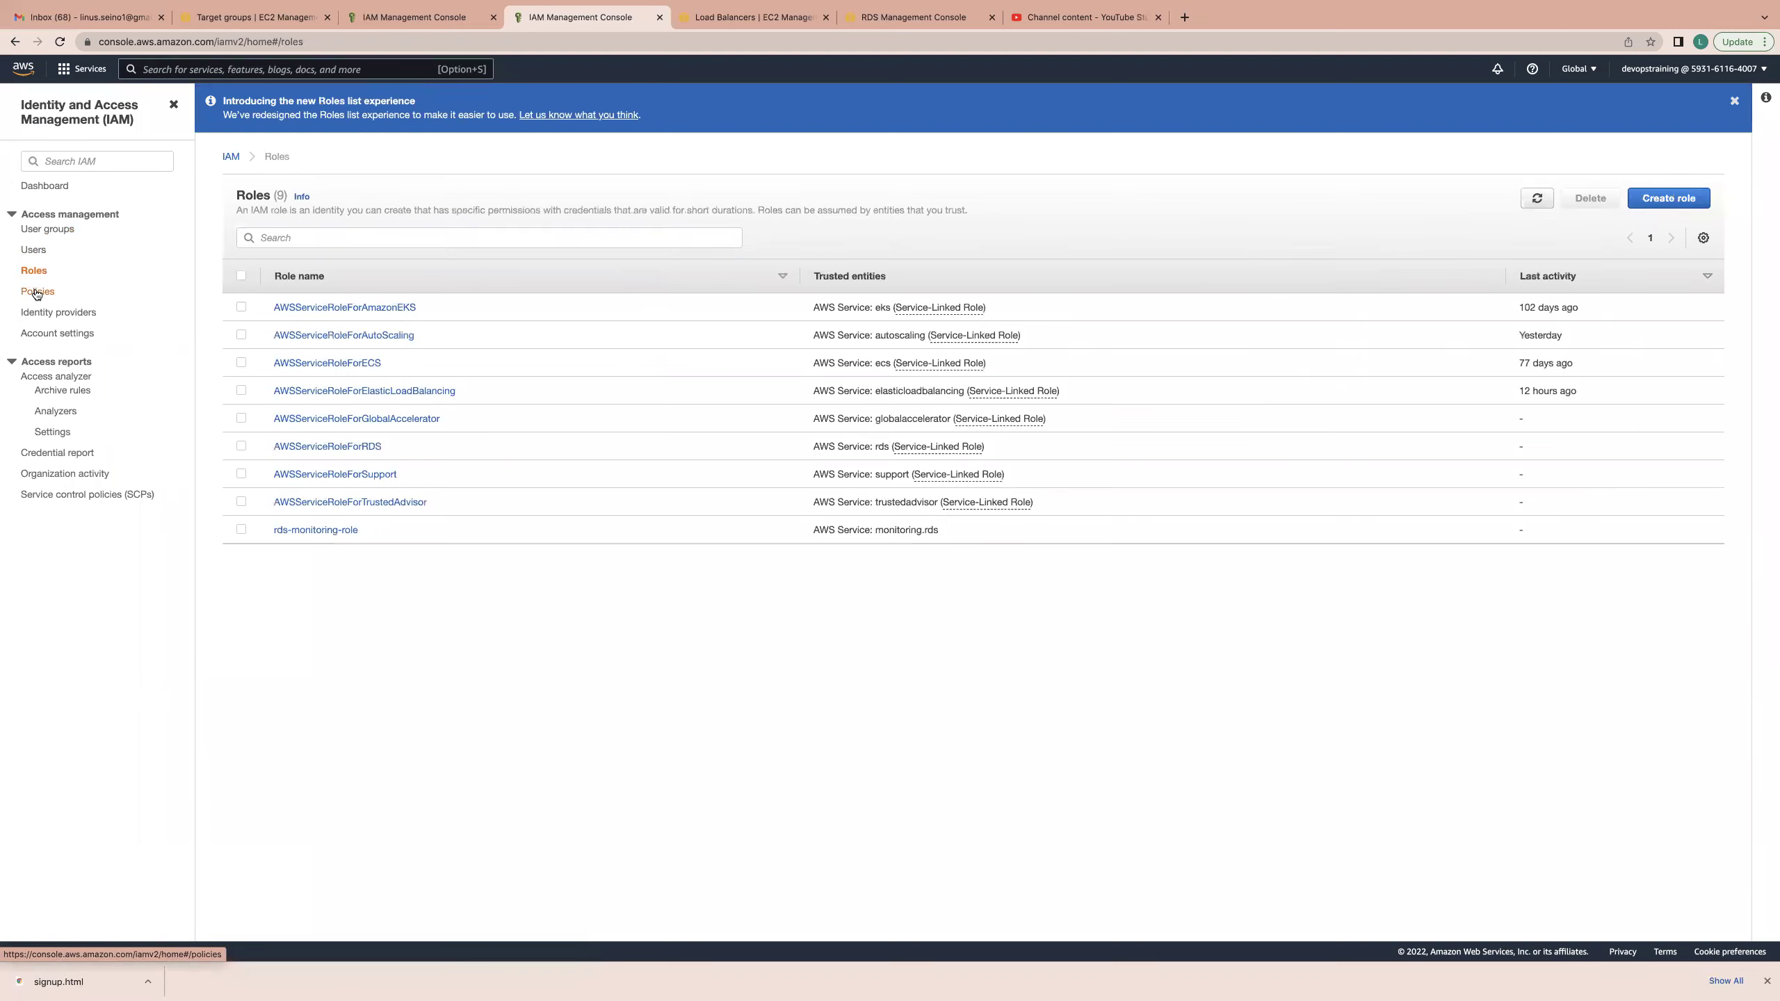
pyautogui.click(36, 291)
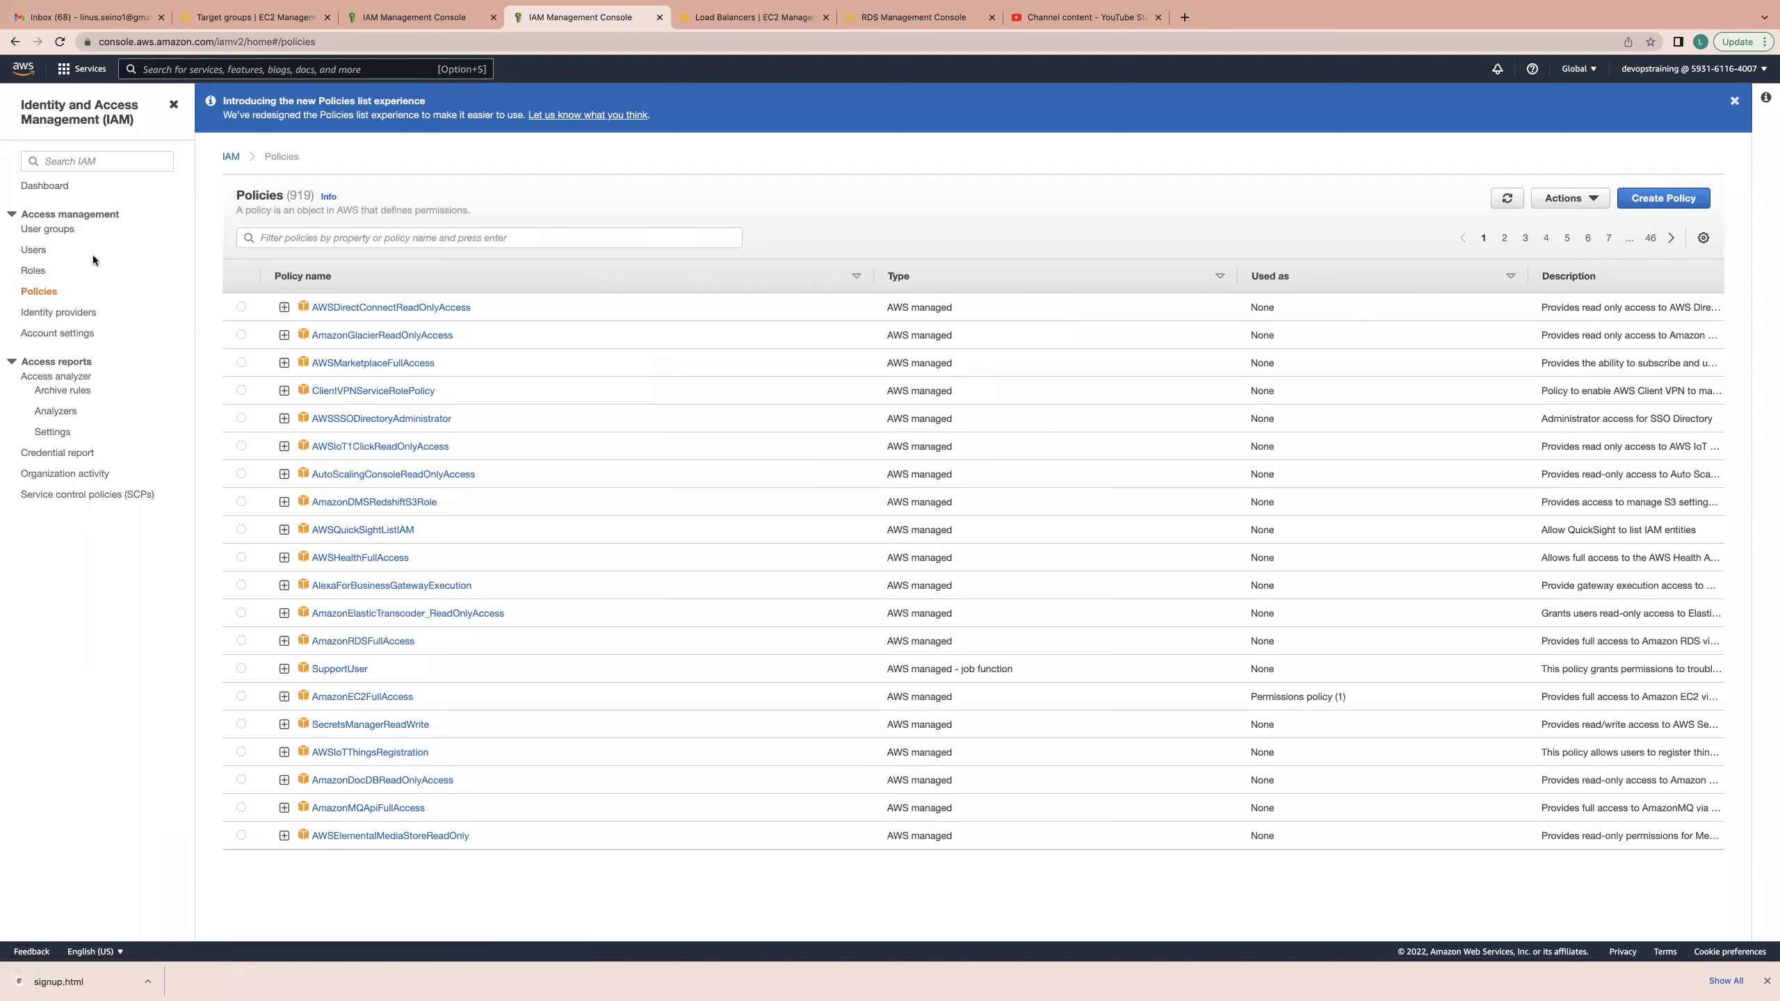
pyautogui.click(29, 272)
pyautogui.click(34, 293)
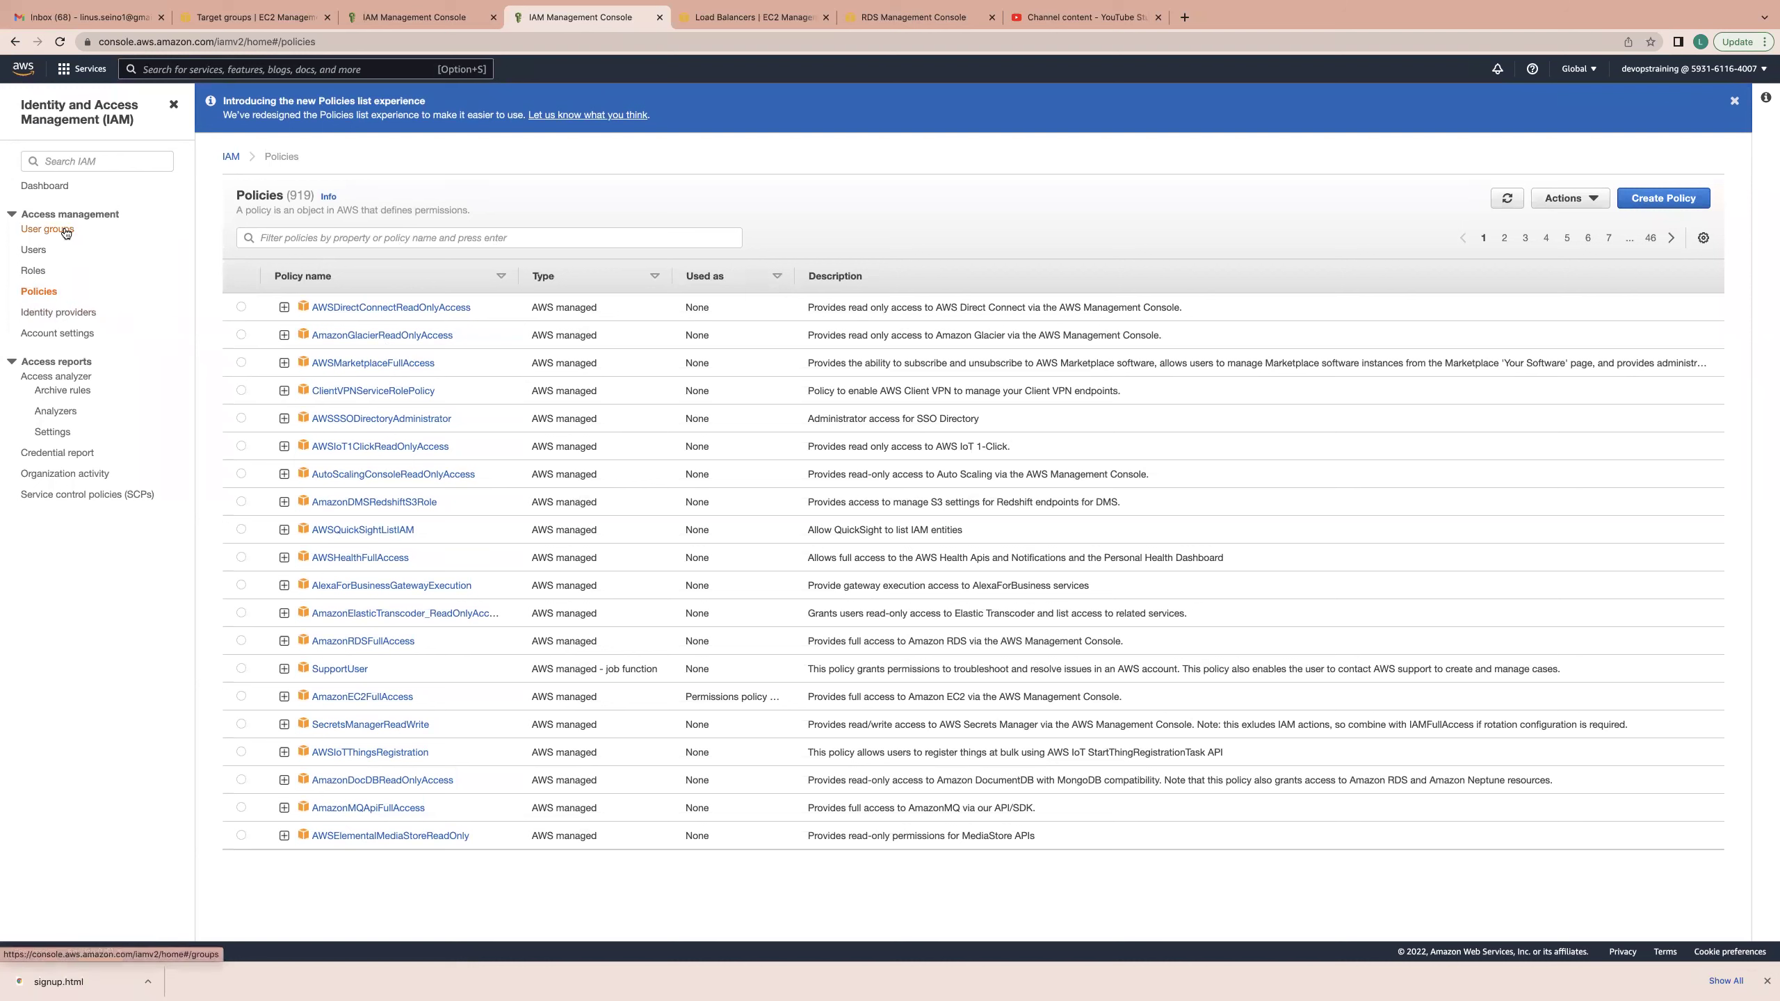
# Open IAM Roles to view the 9 existing roles, including rds-monitoring-role.
pyautogui.click(35, 272)
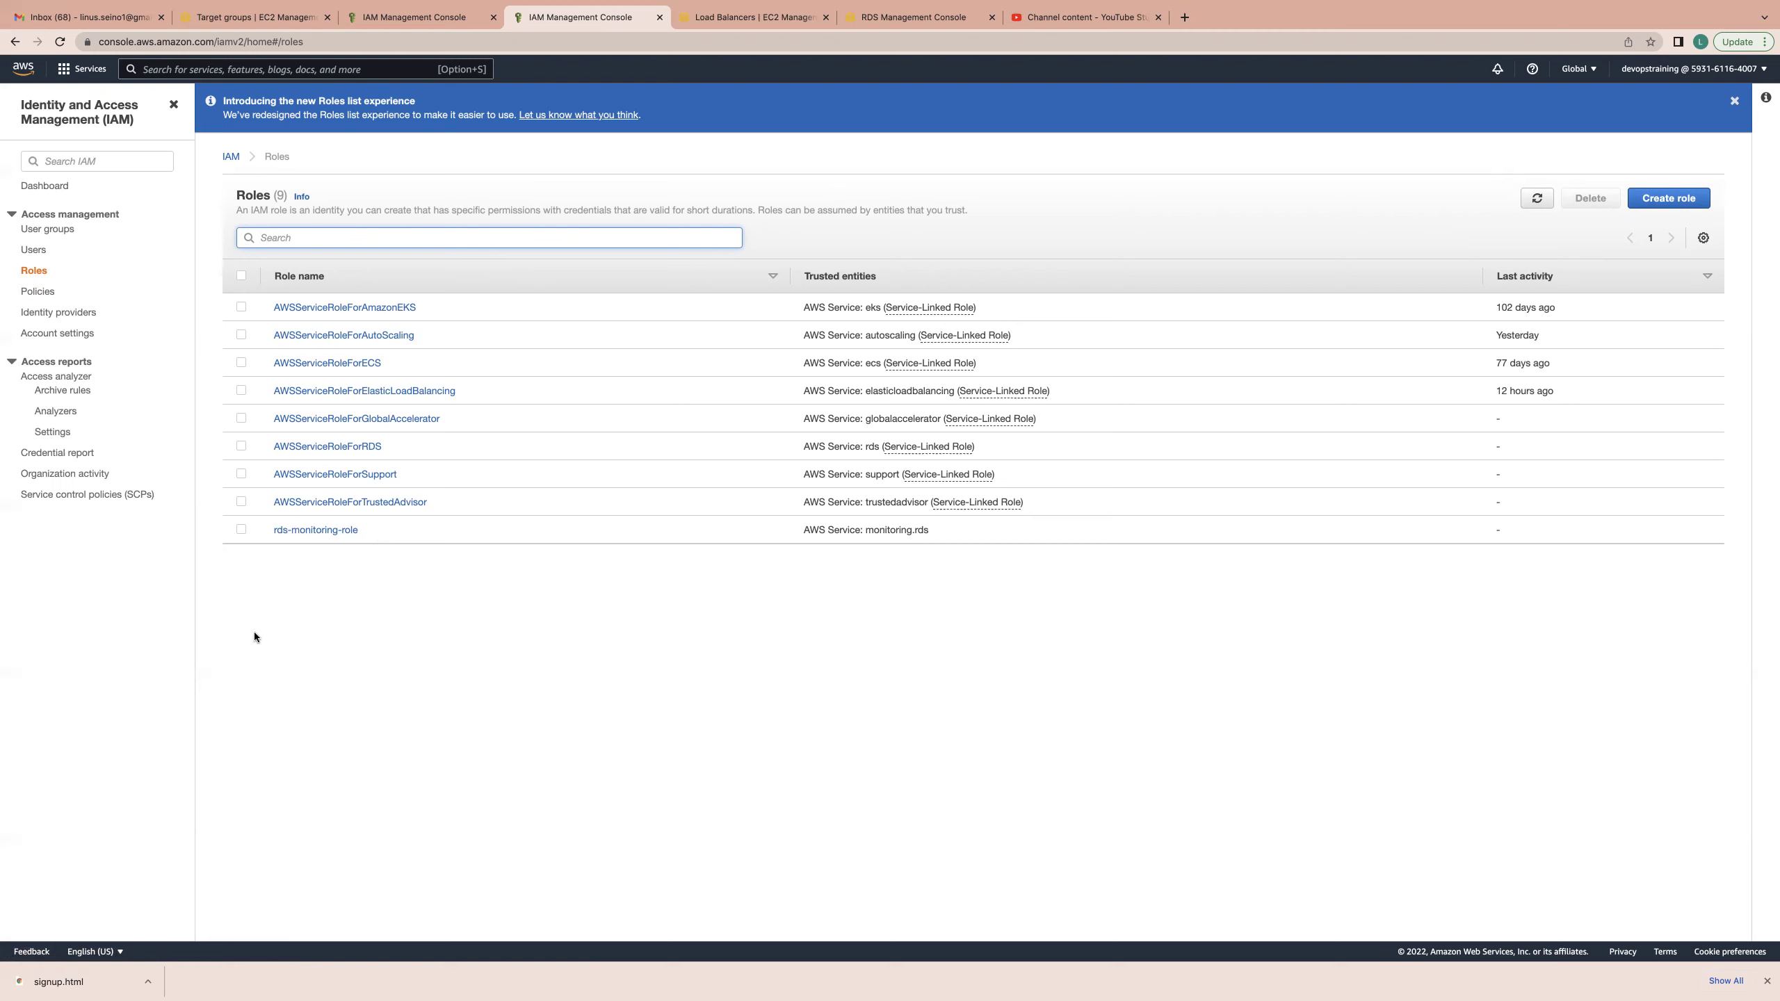
# Open IAM User groups to see admin and developers, each with 1 user.
pyautogui.click(48, 231)
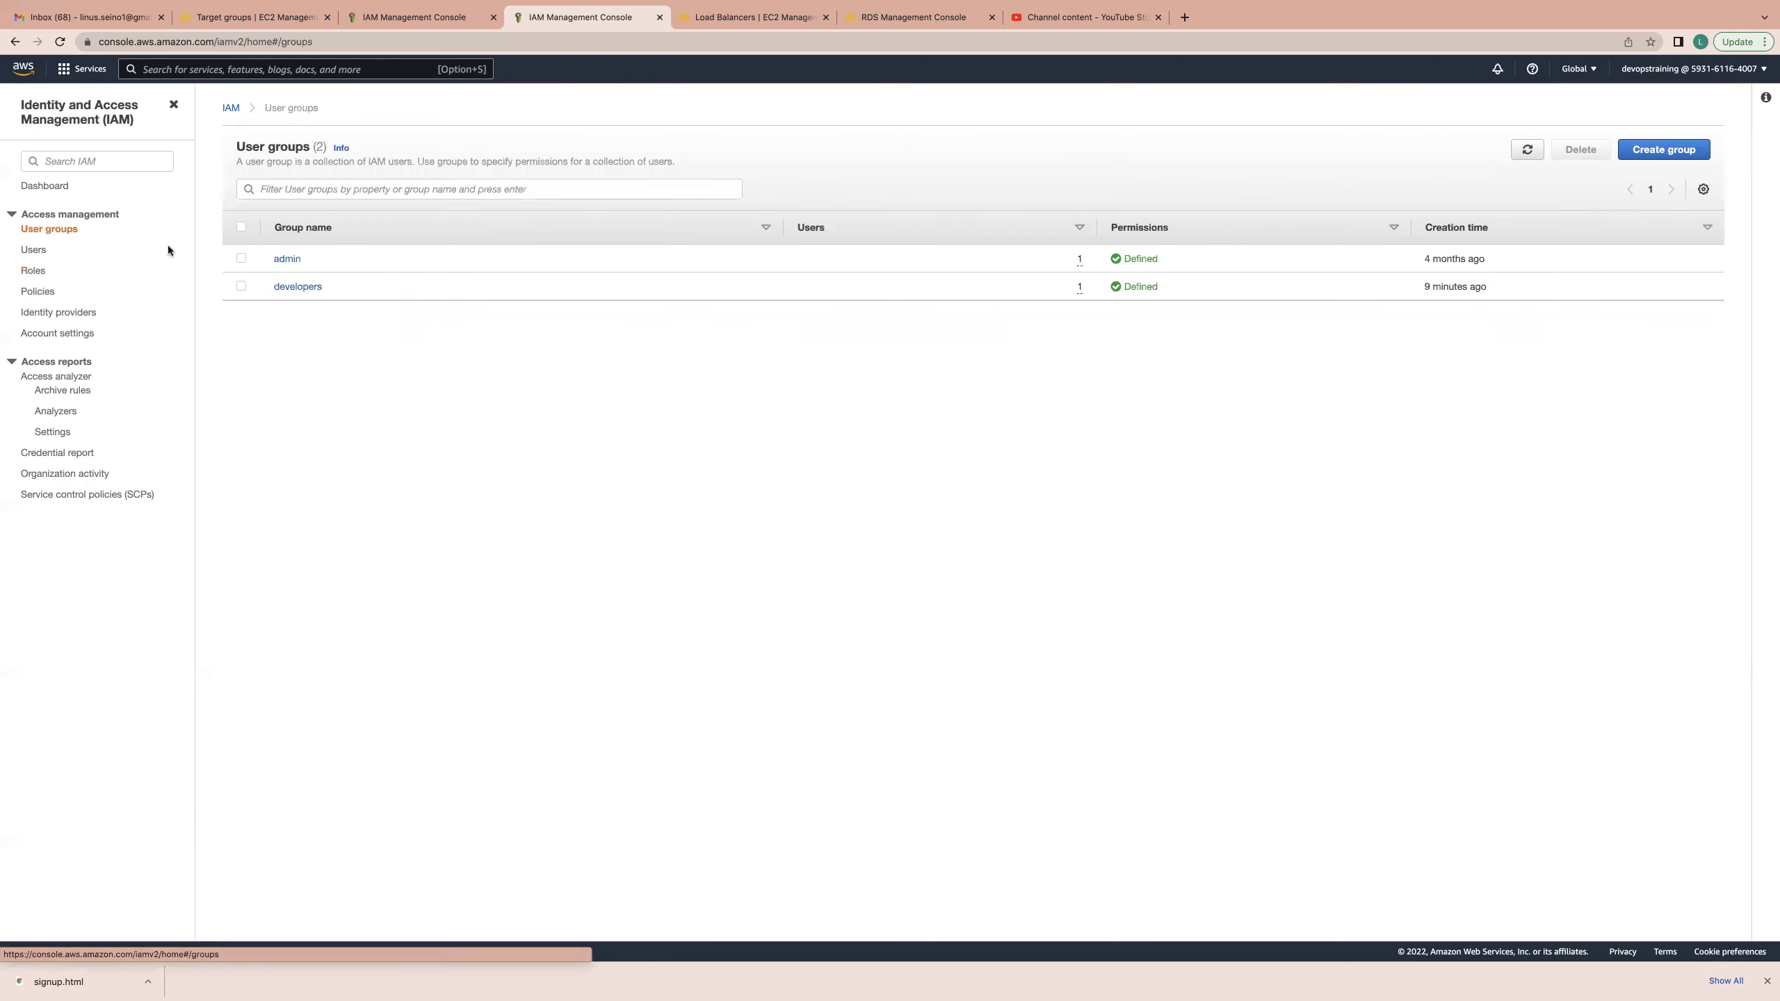
# Return to the IAM Roles list and start creating a new role.
pyautogui.click(32, 270)
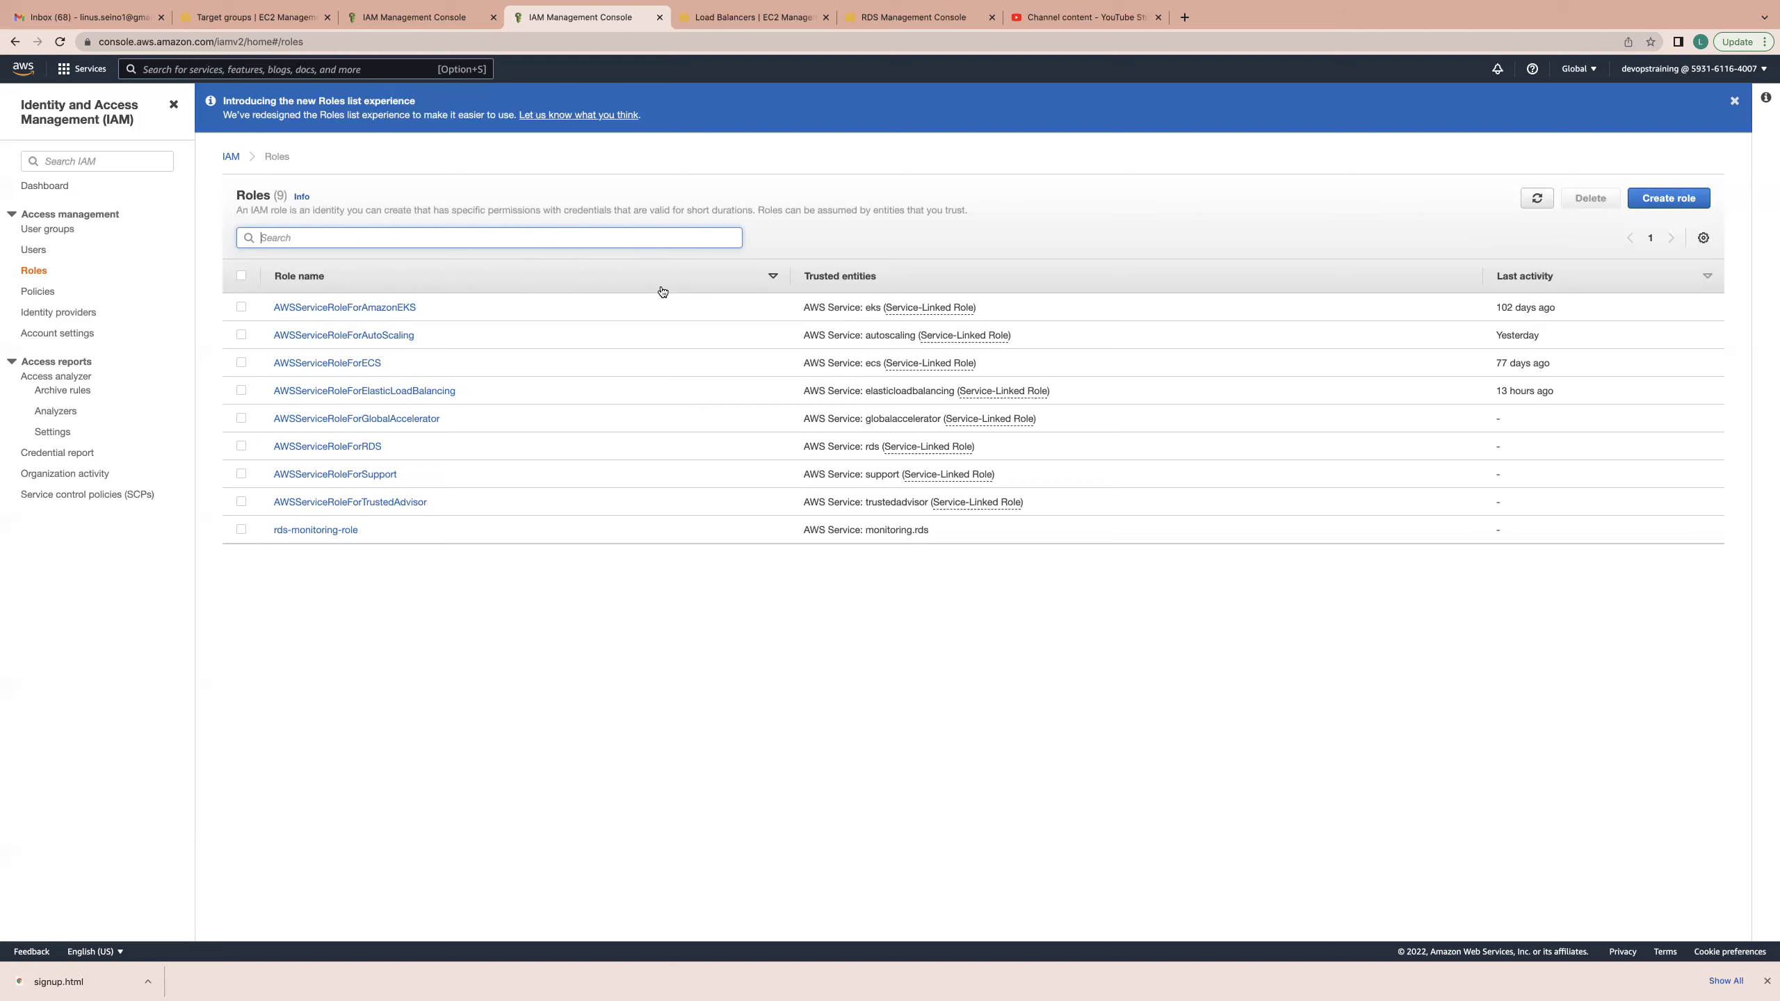
pyautogui.click(1649, 198)
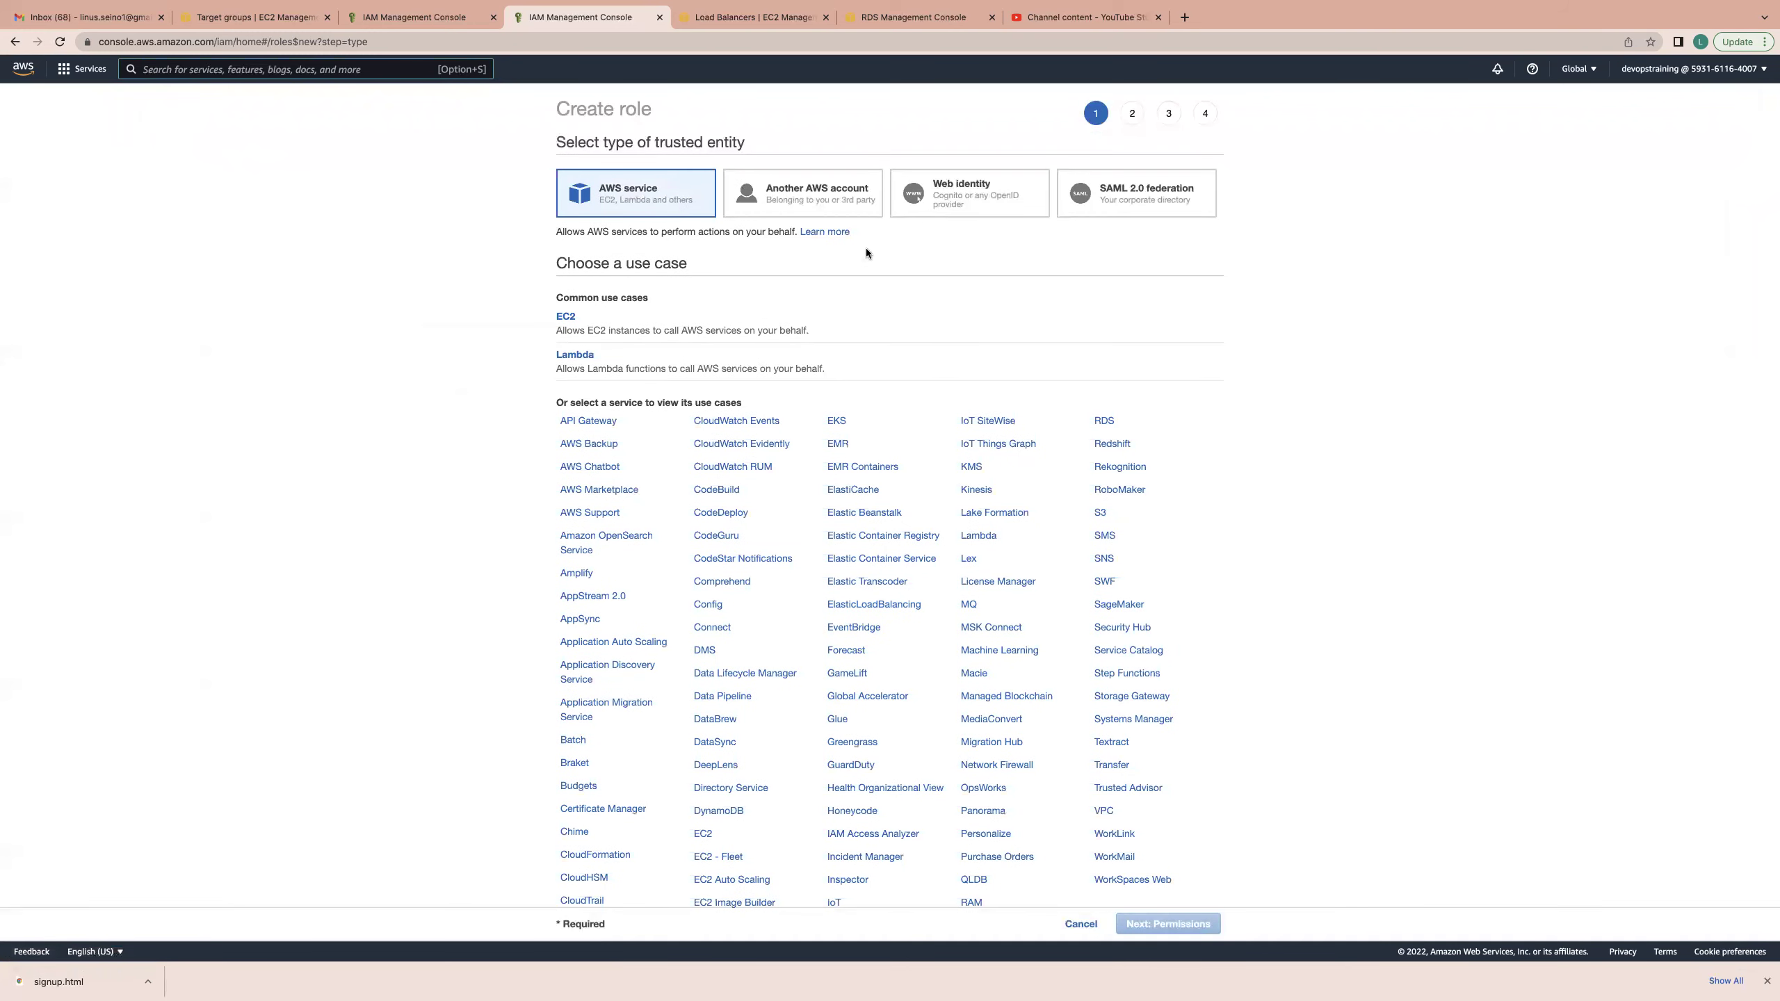
# Try the web identity, SAML 2.0 and another AWS account trusted entity types.
pyautogui.click(975, 203)
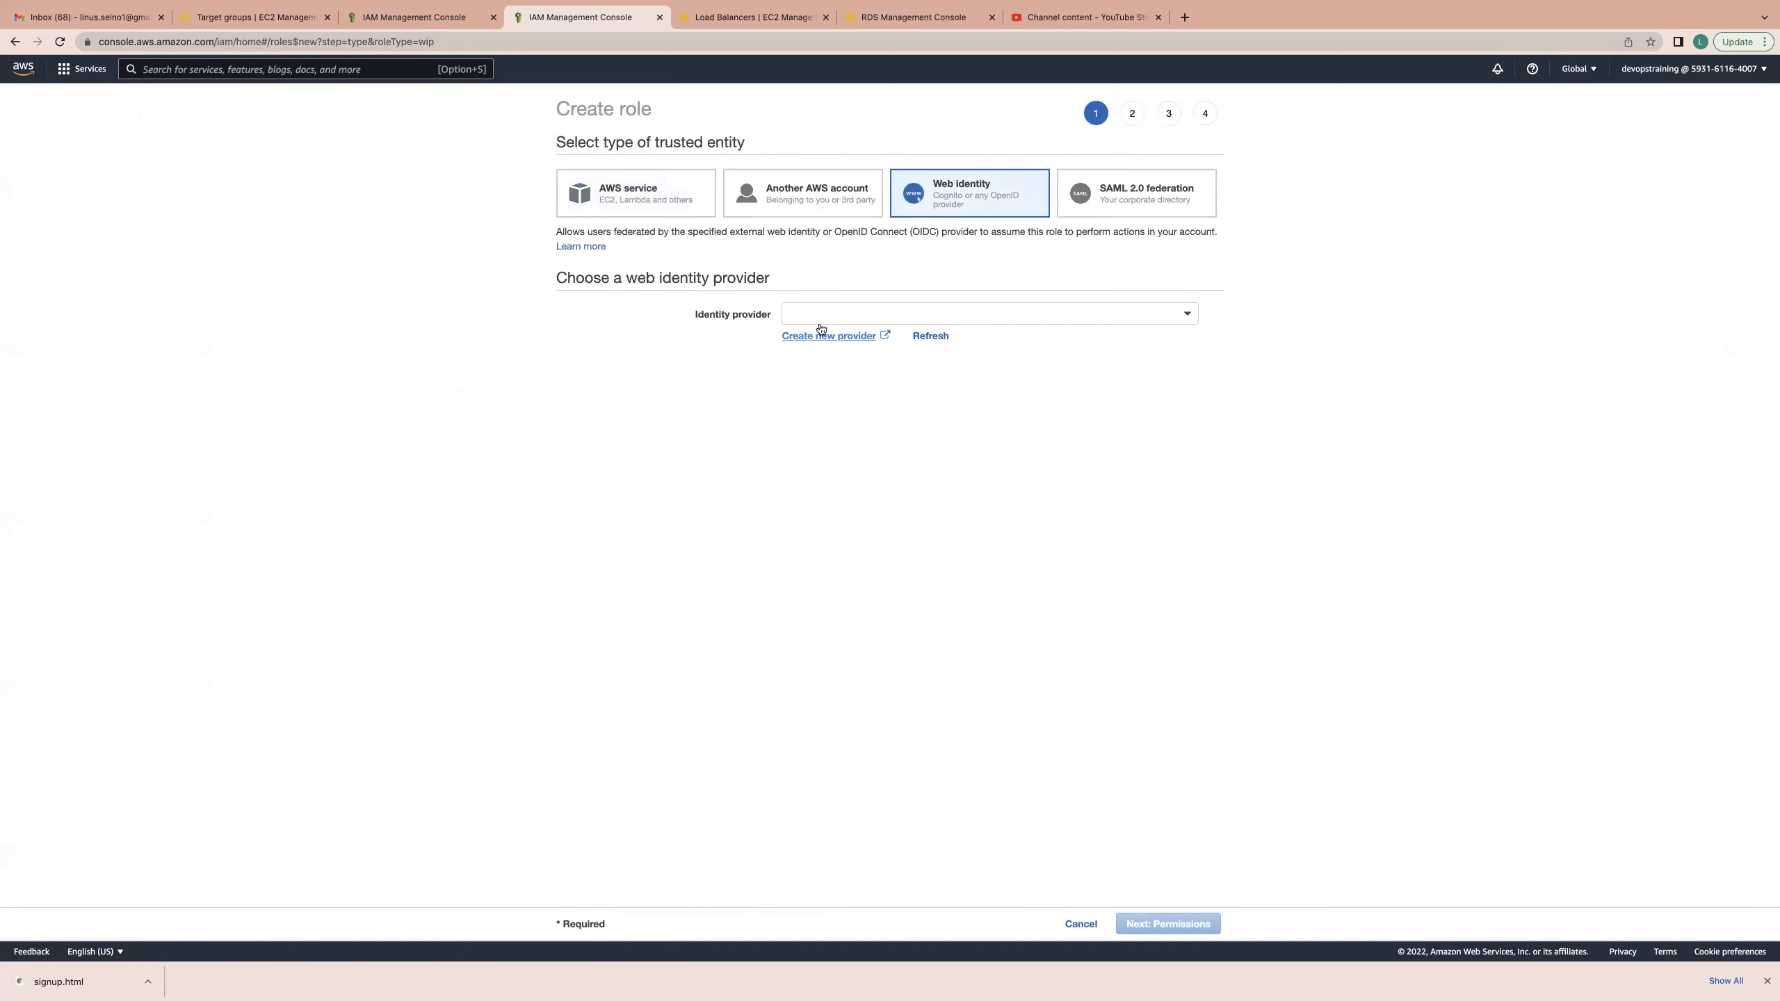
pyautogui.click(841, 314)
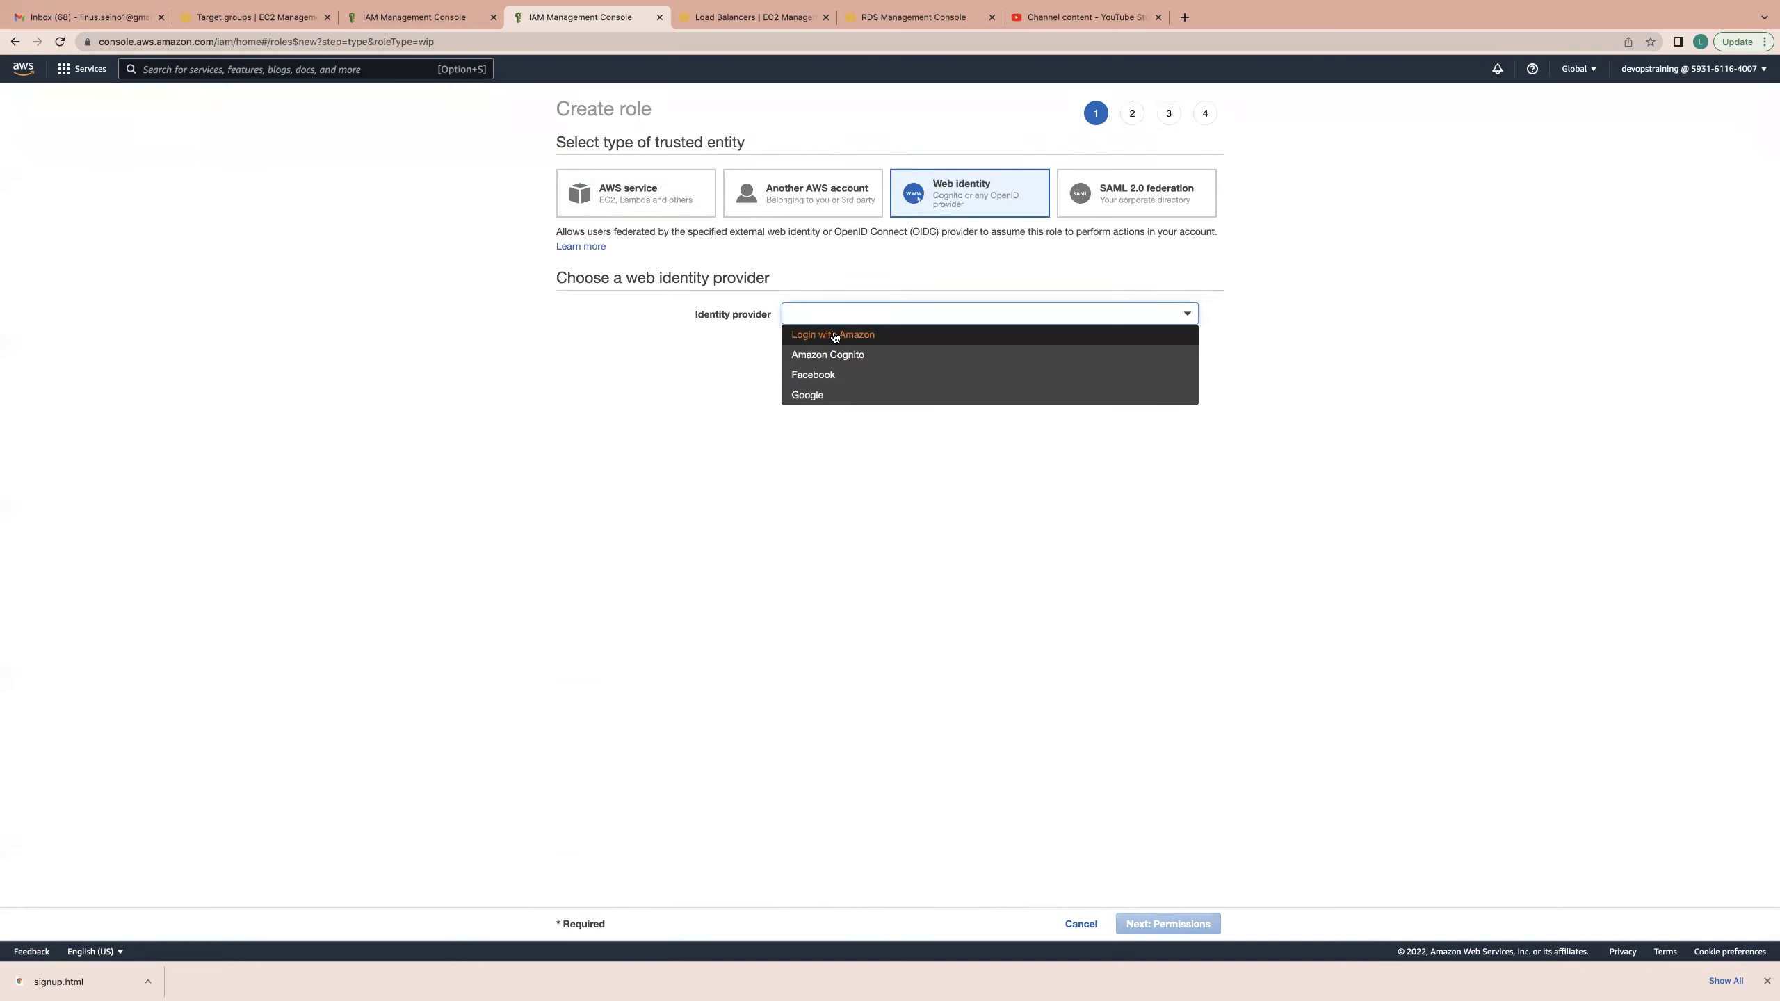
pyautogui.click(847, 275)
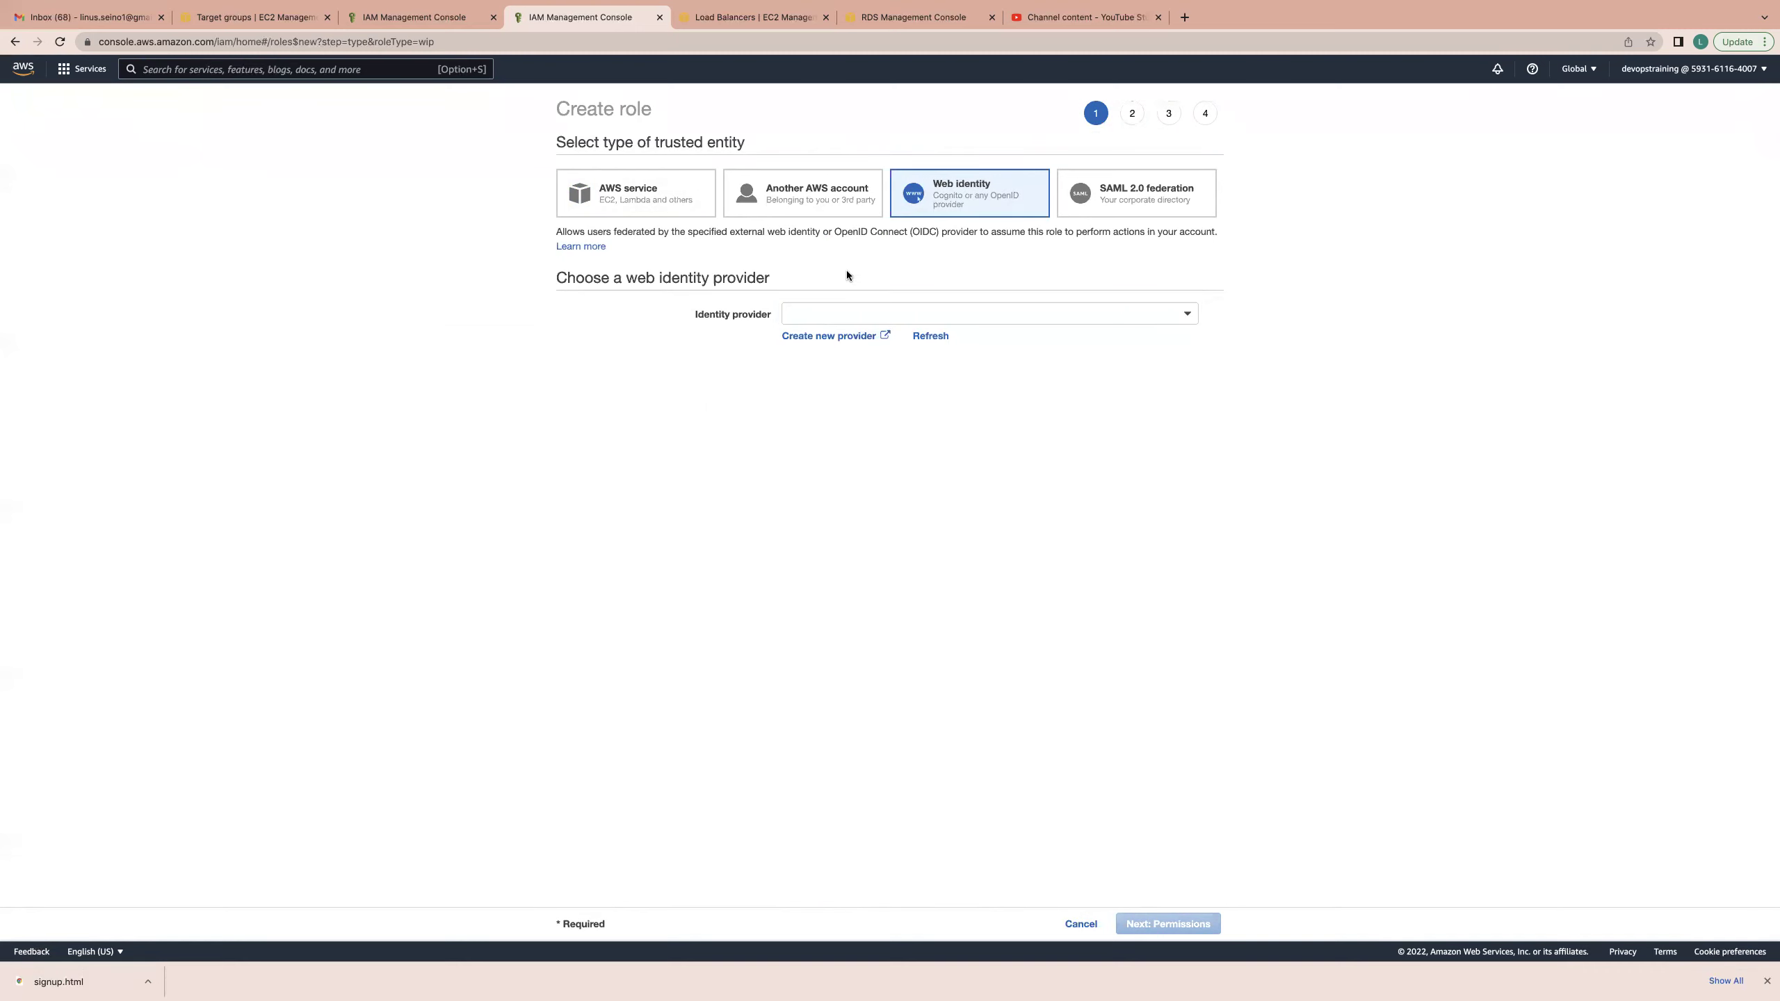
pyautogui.click(1078, 211)
pyautogui.click(788, 214)
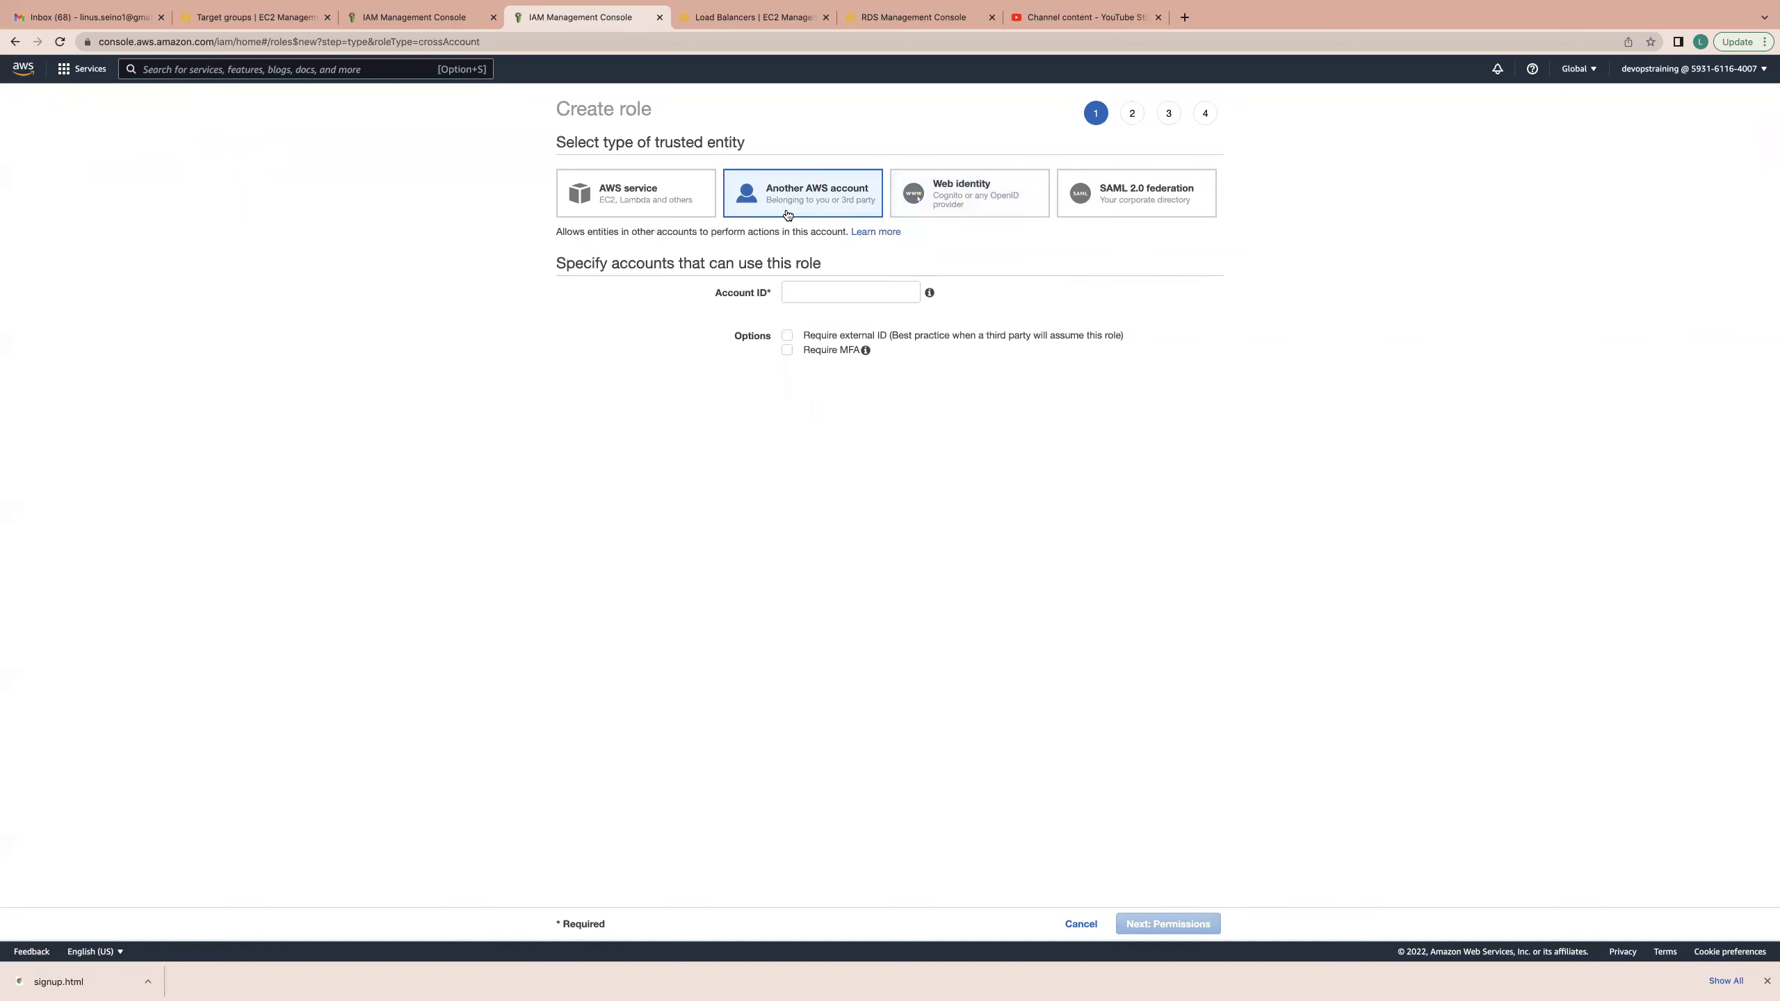
# Make AWS service with the Lambda use case the trusted entity and continue to permissions.
pyautogui.click(662, 209)
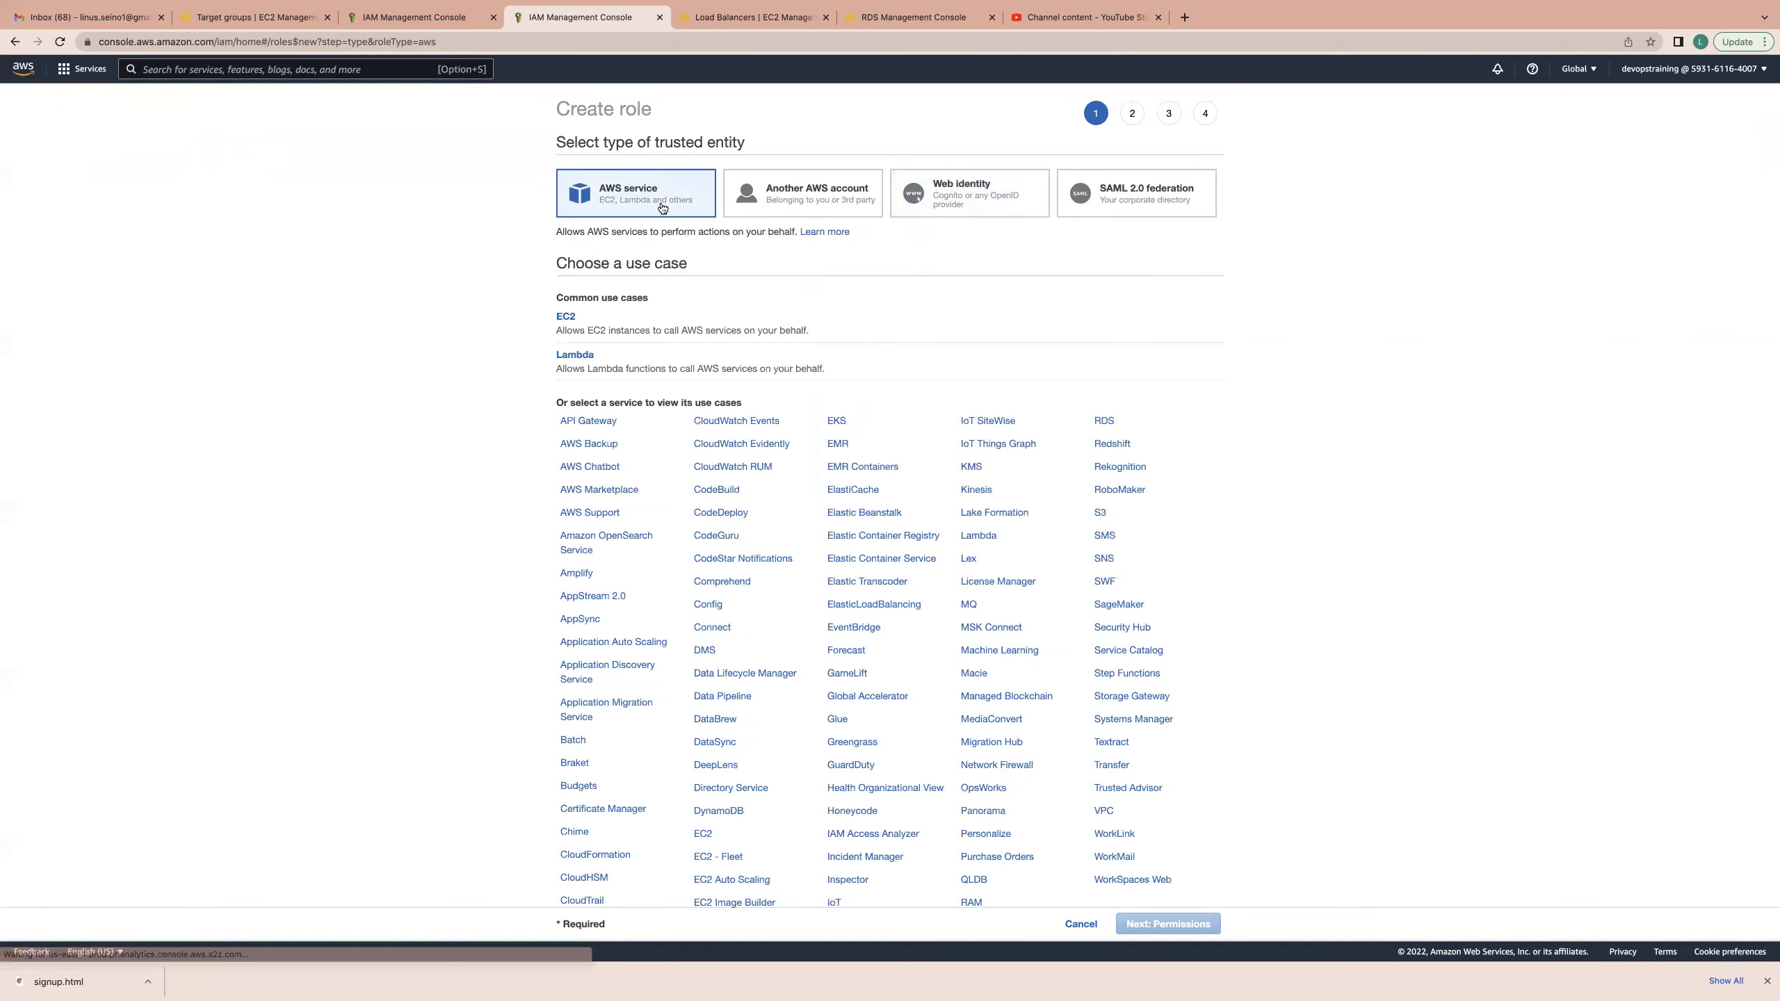
pyautogui.click(772, 209)
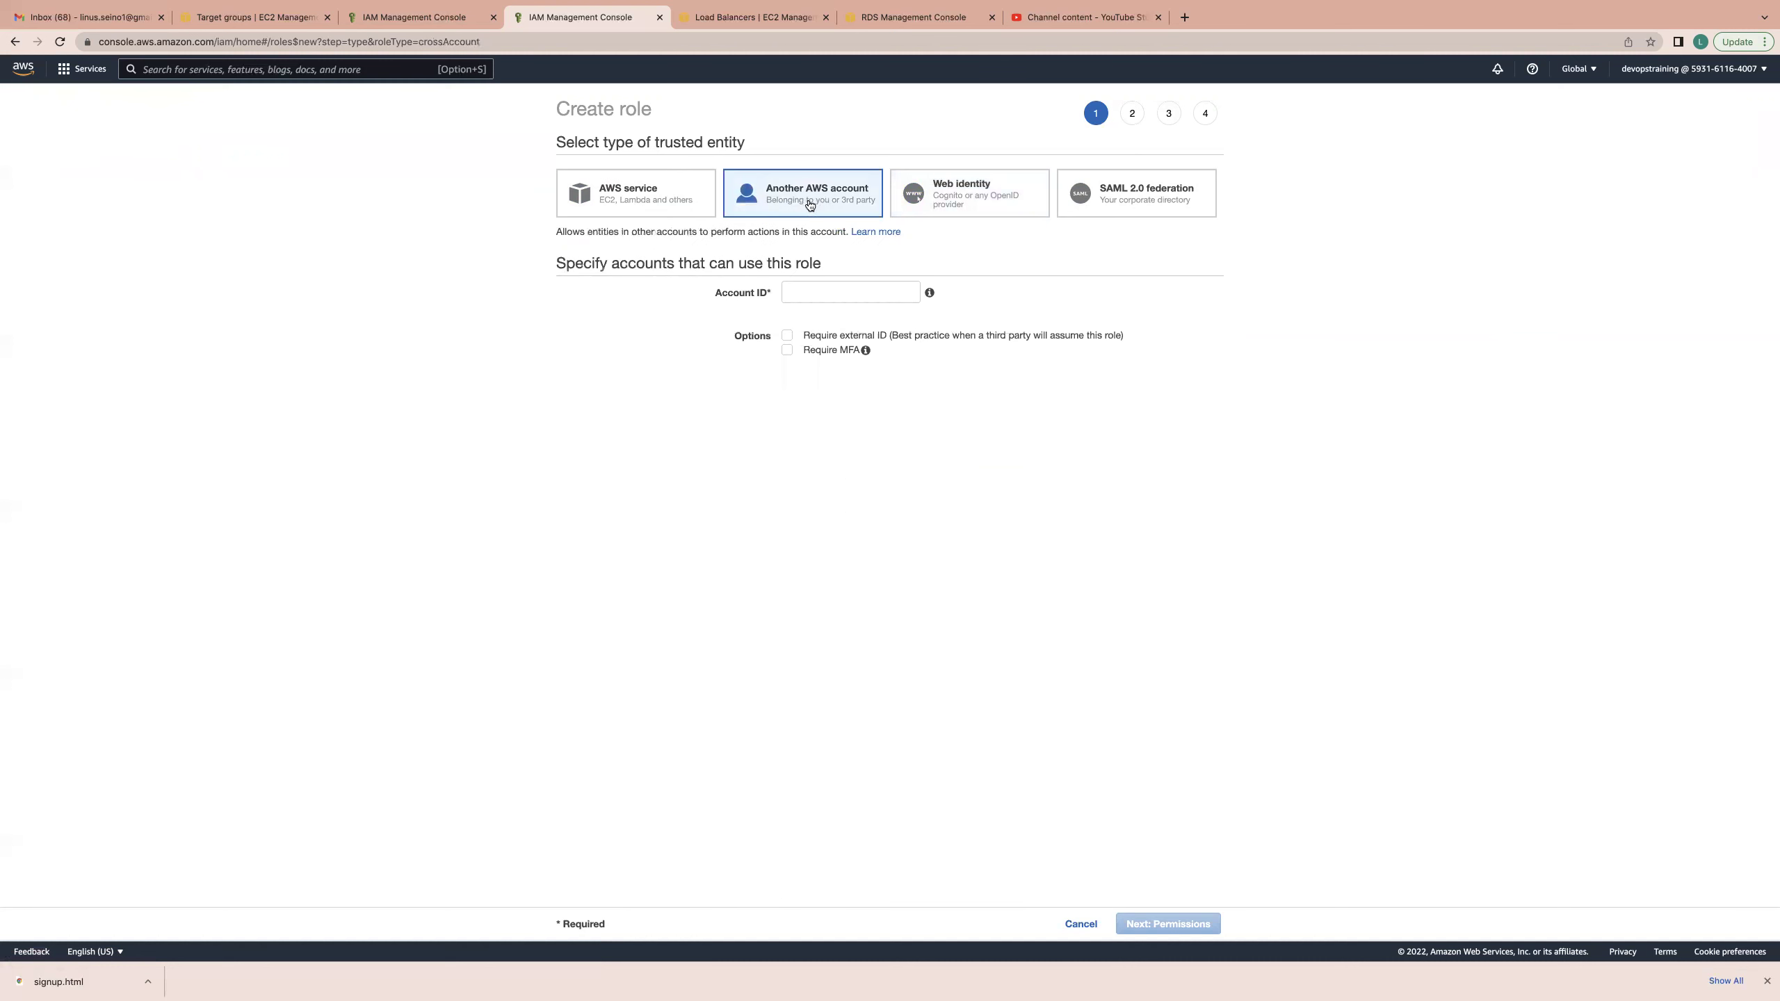
pyautogui.click(654, 197)
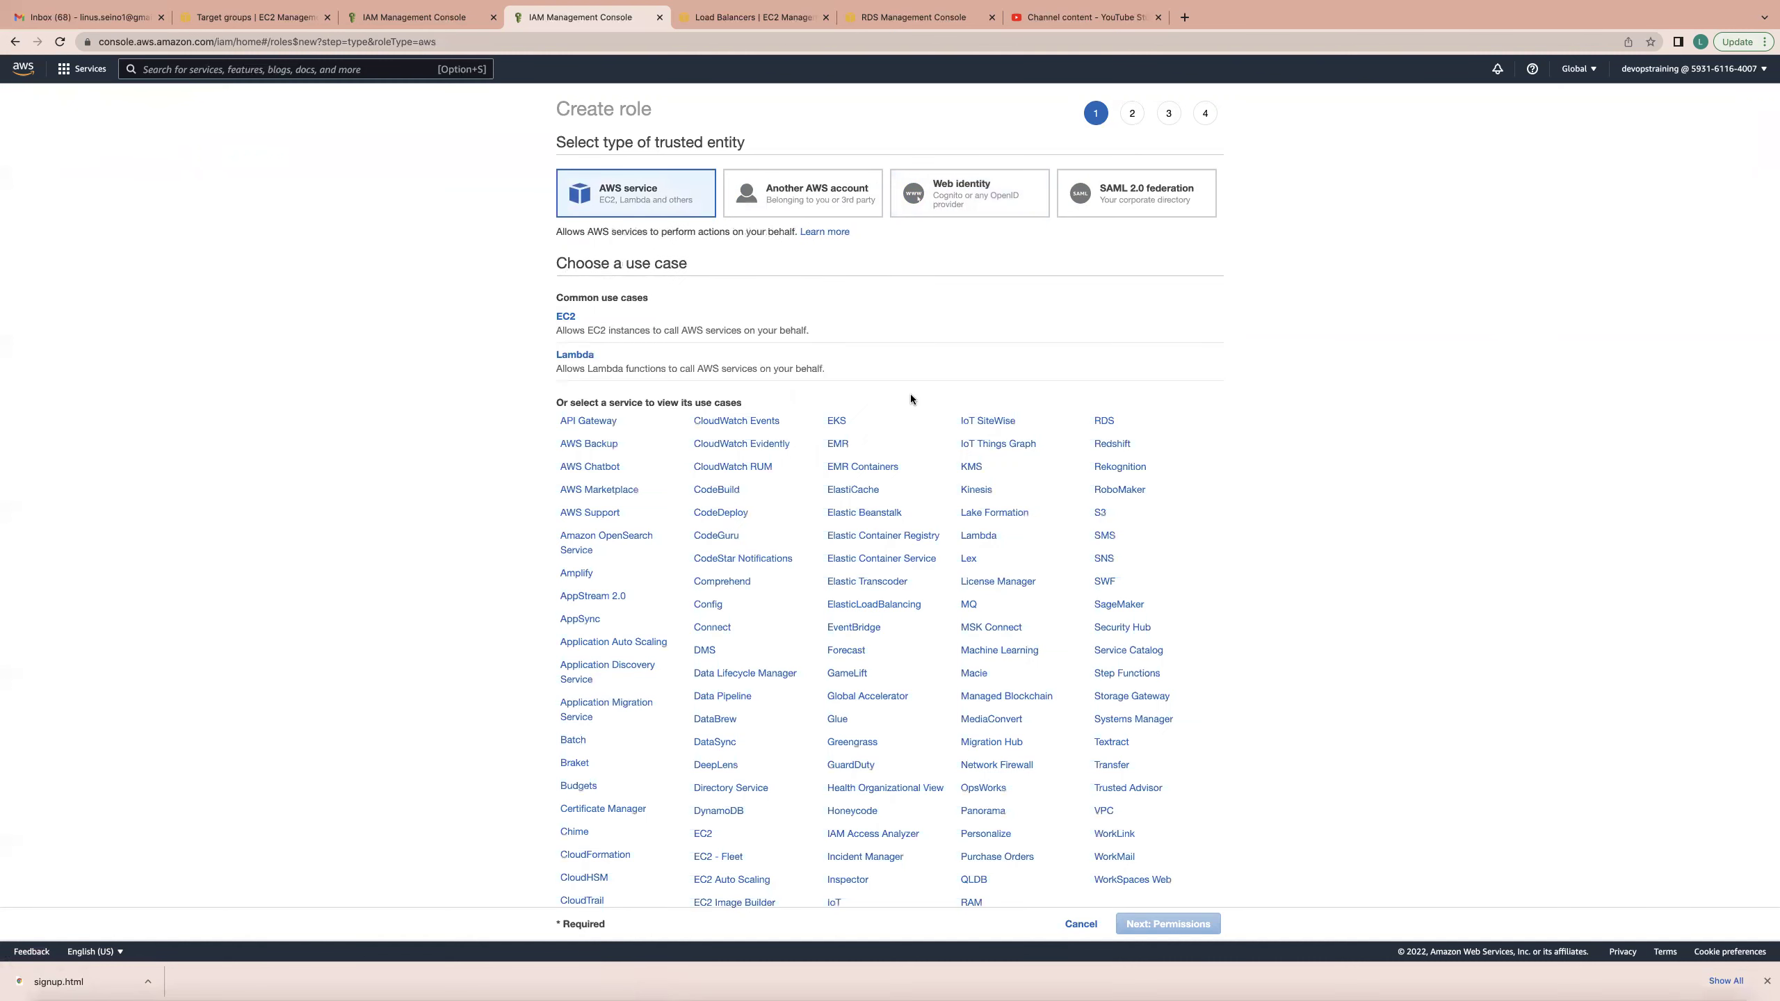
pyautogui.scroll(-2, 850, 449)
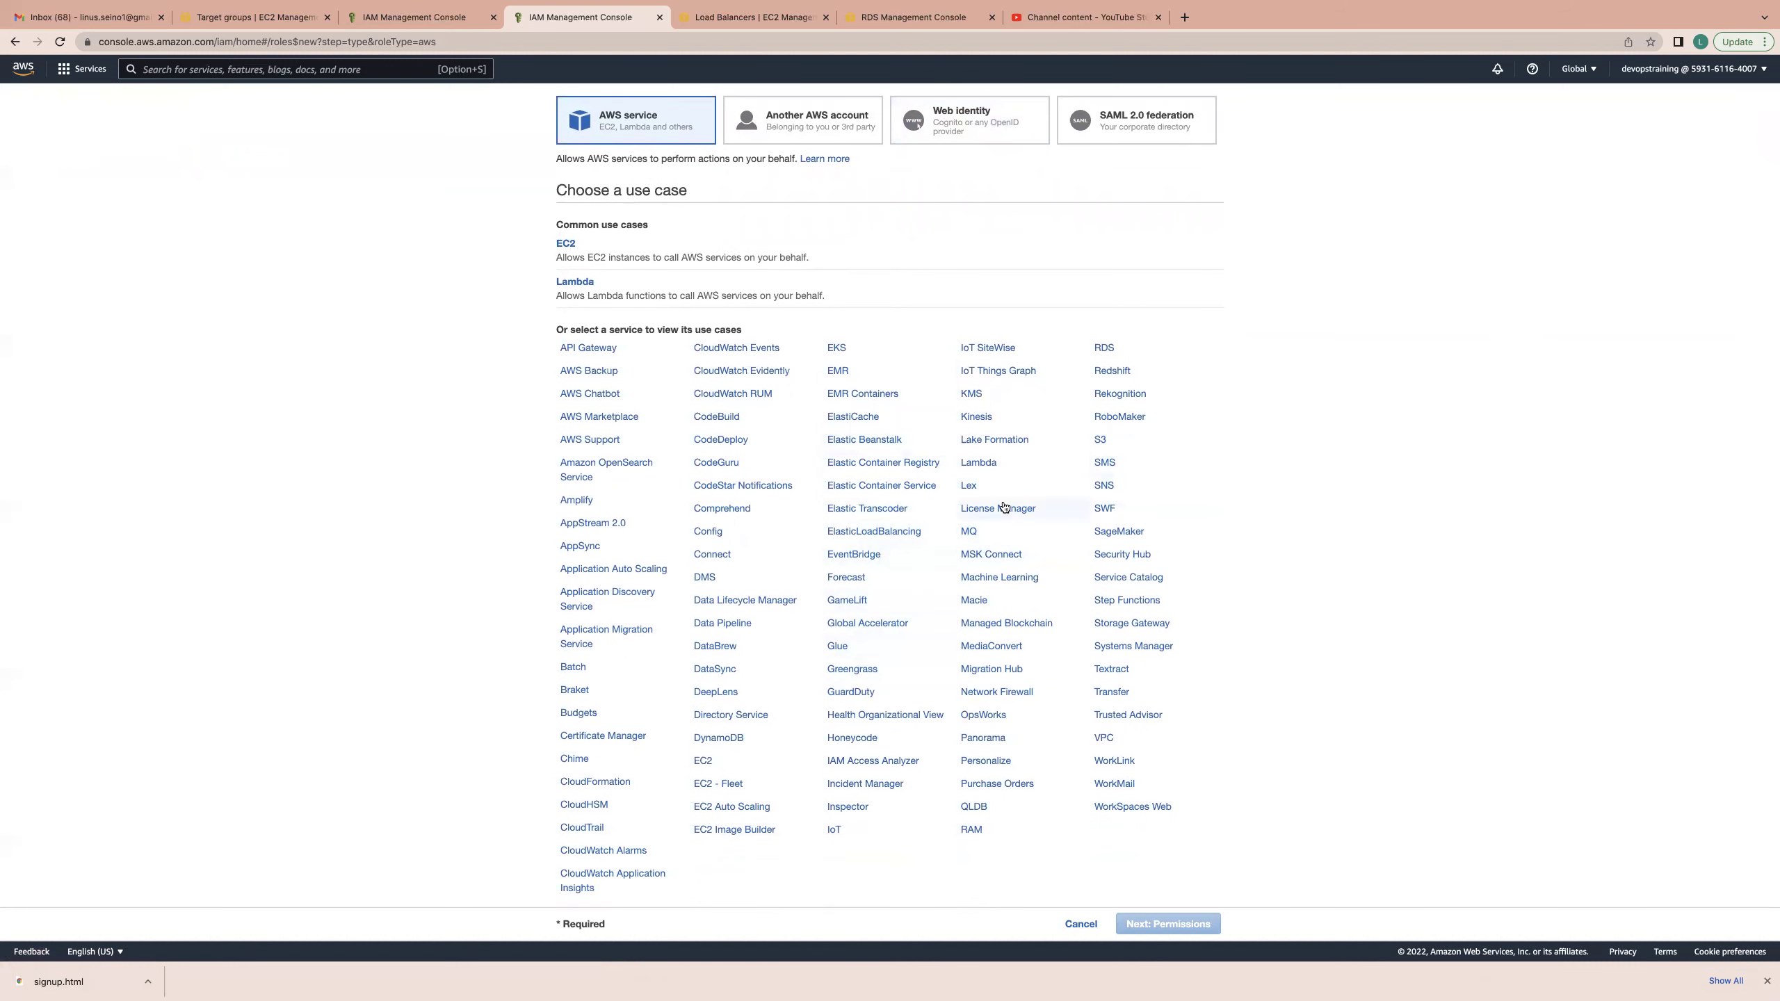
pyautogui.click(975, 464)
pyautogui.scroll(-2, 978, 493)
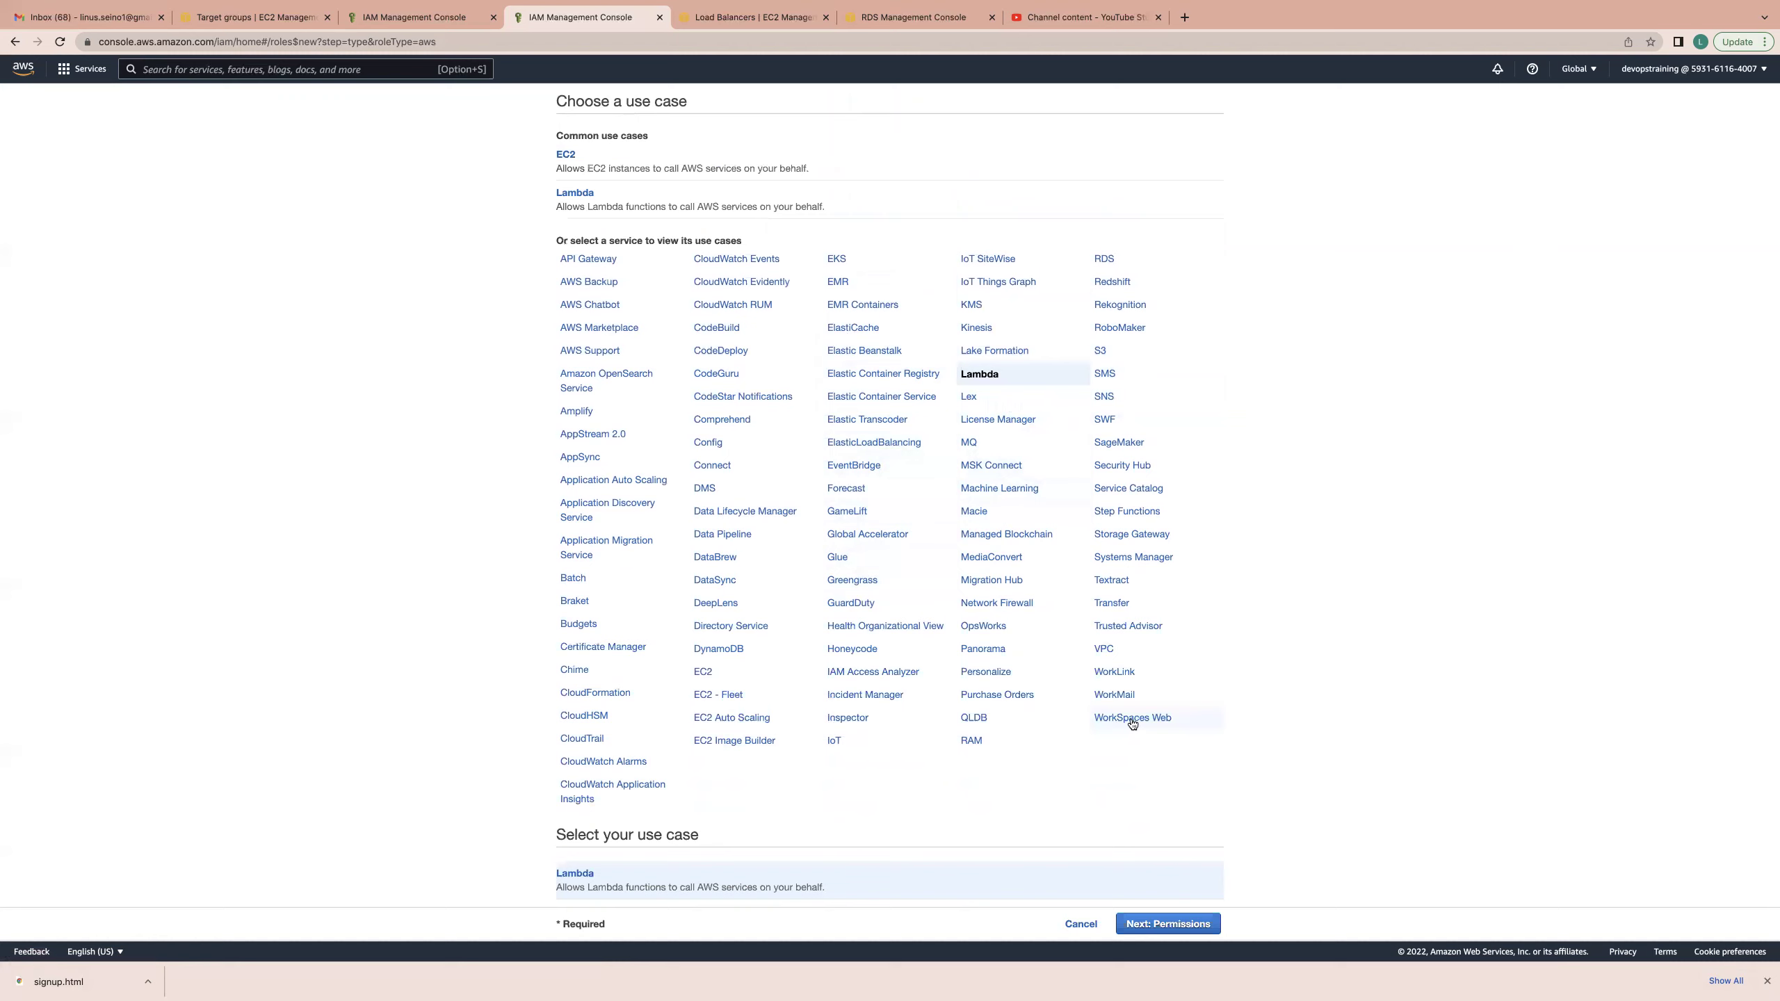
pyautogui.click(1161, 924)
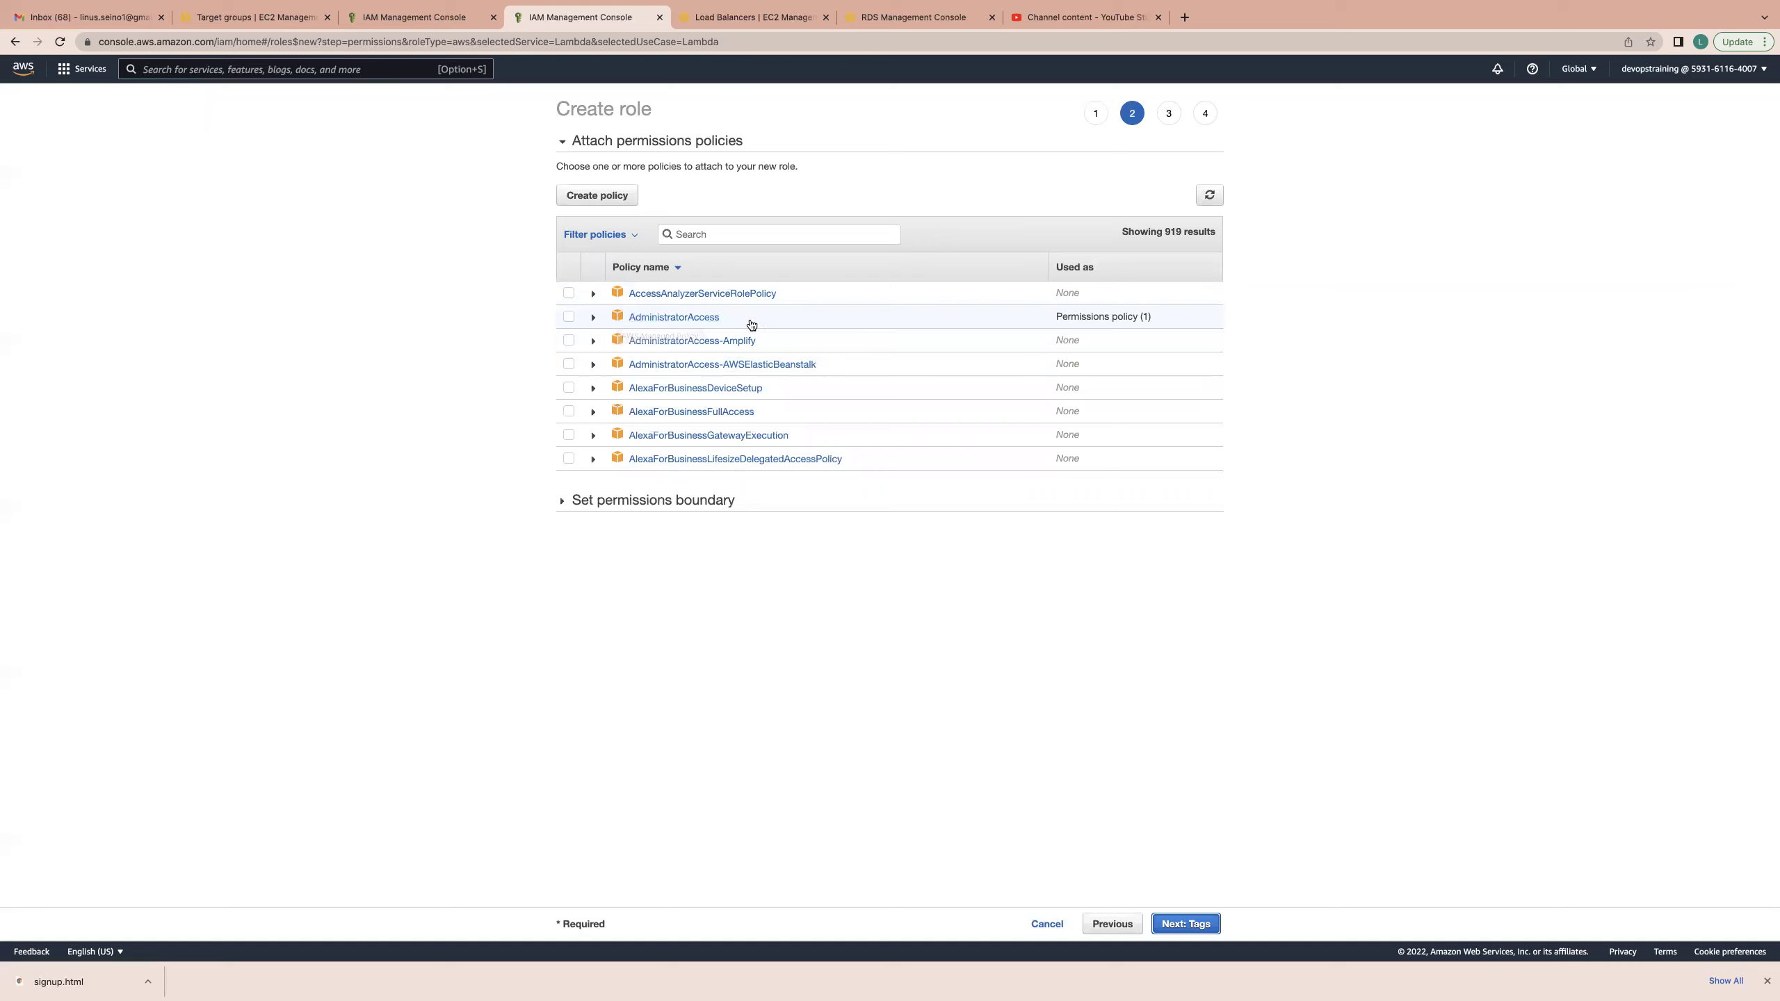
# Inspect the AdministratorAccess policy details, then collapse them again.
pyautogui.click(593, 317)
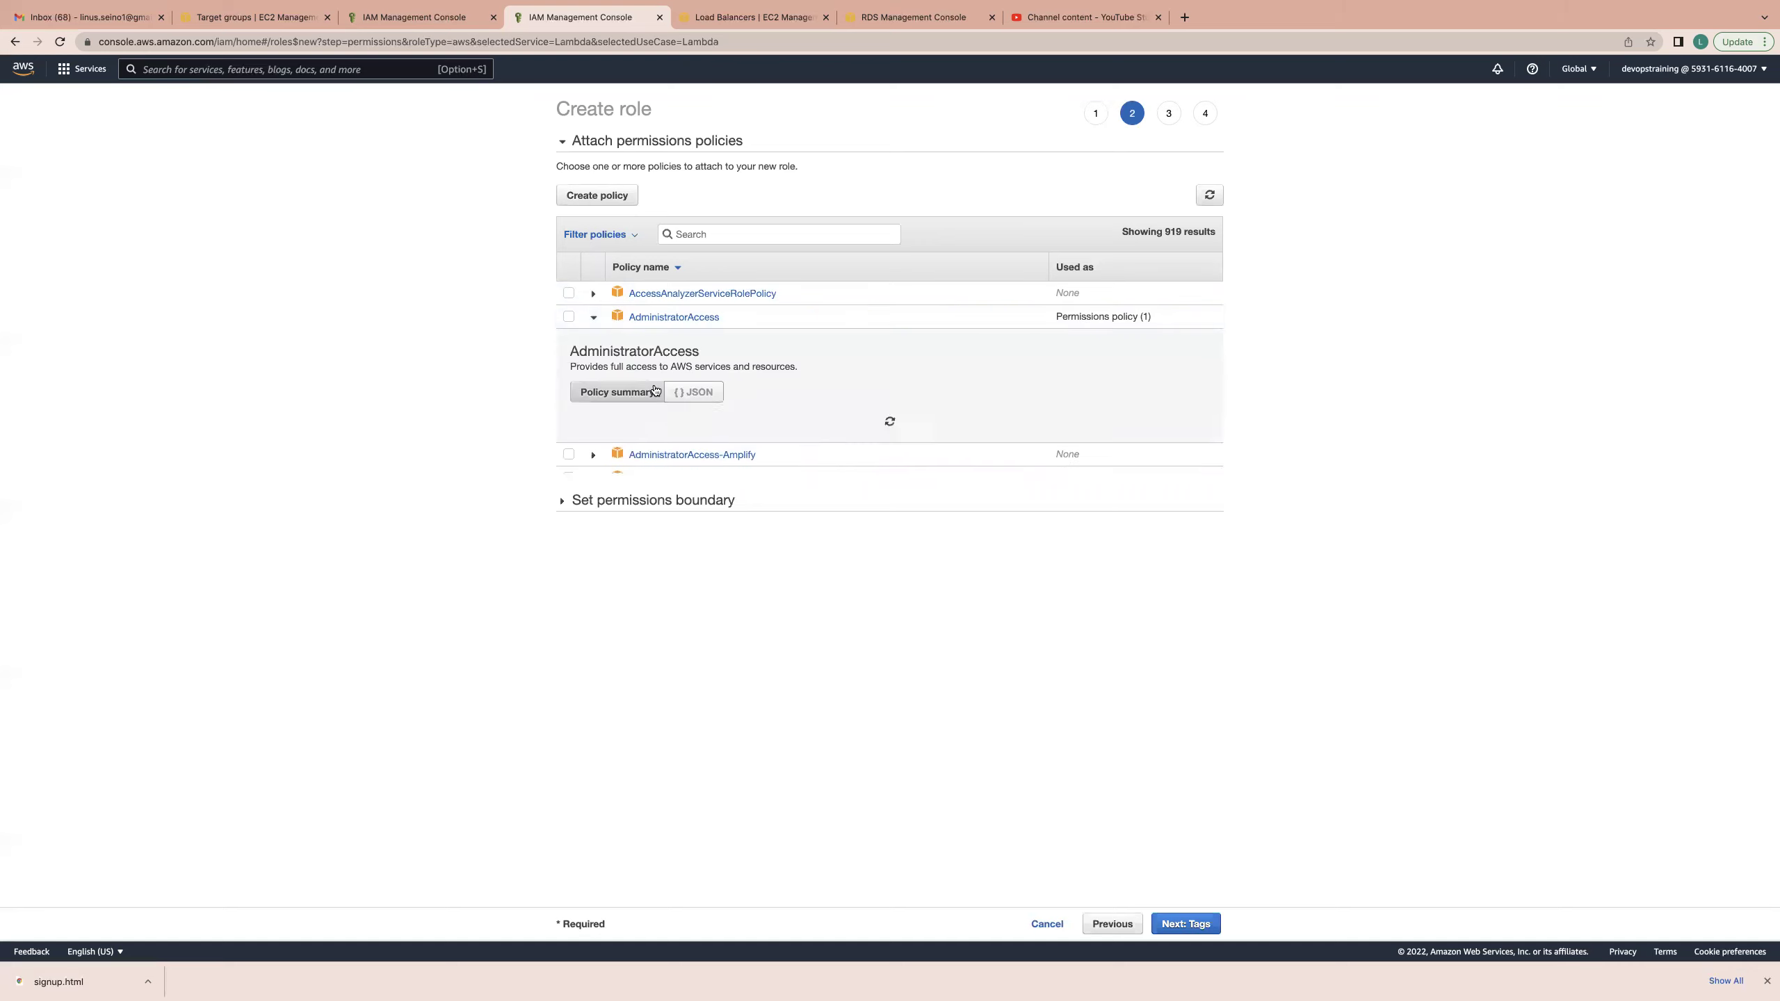
pyautogui.scroll(-3, 667, 435)
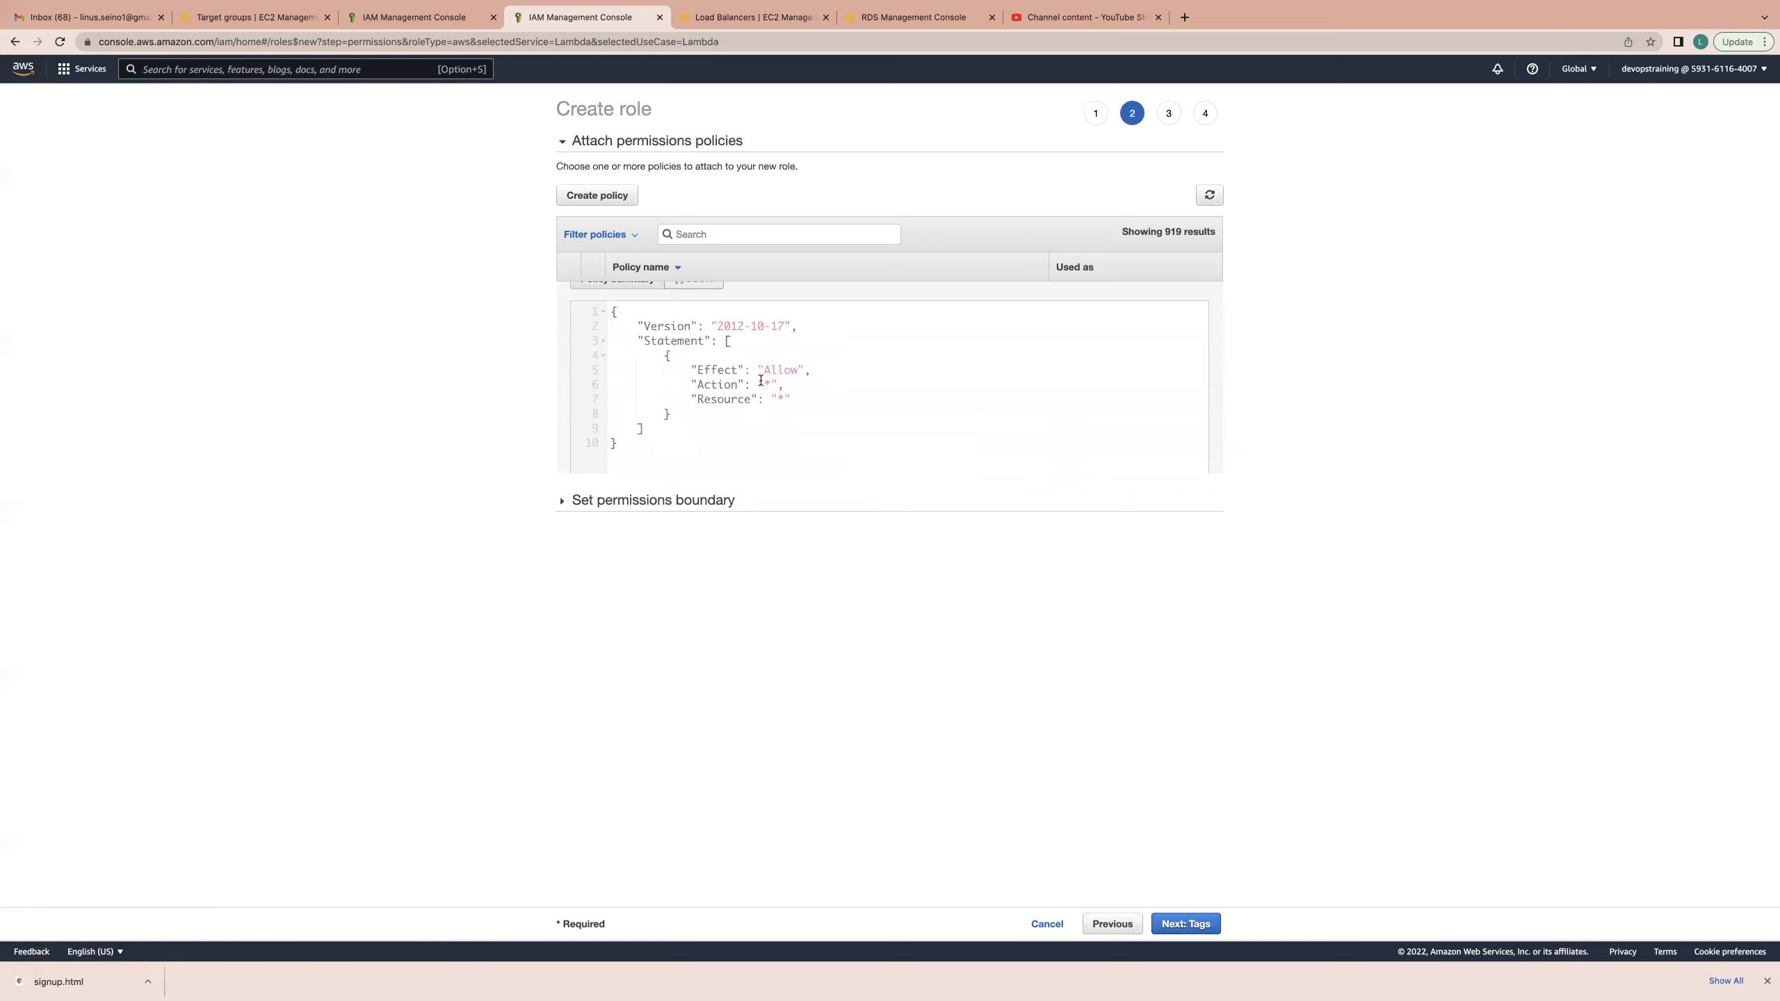
pyautogui.scroll(3, 649, 324)
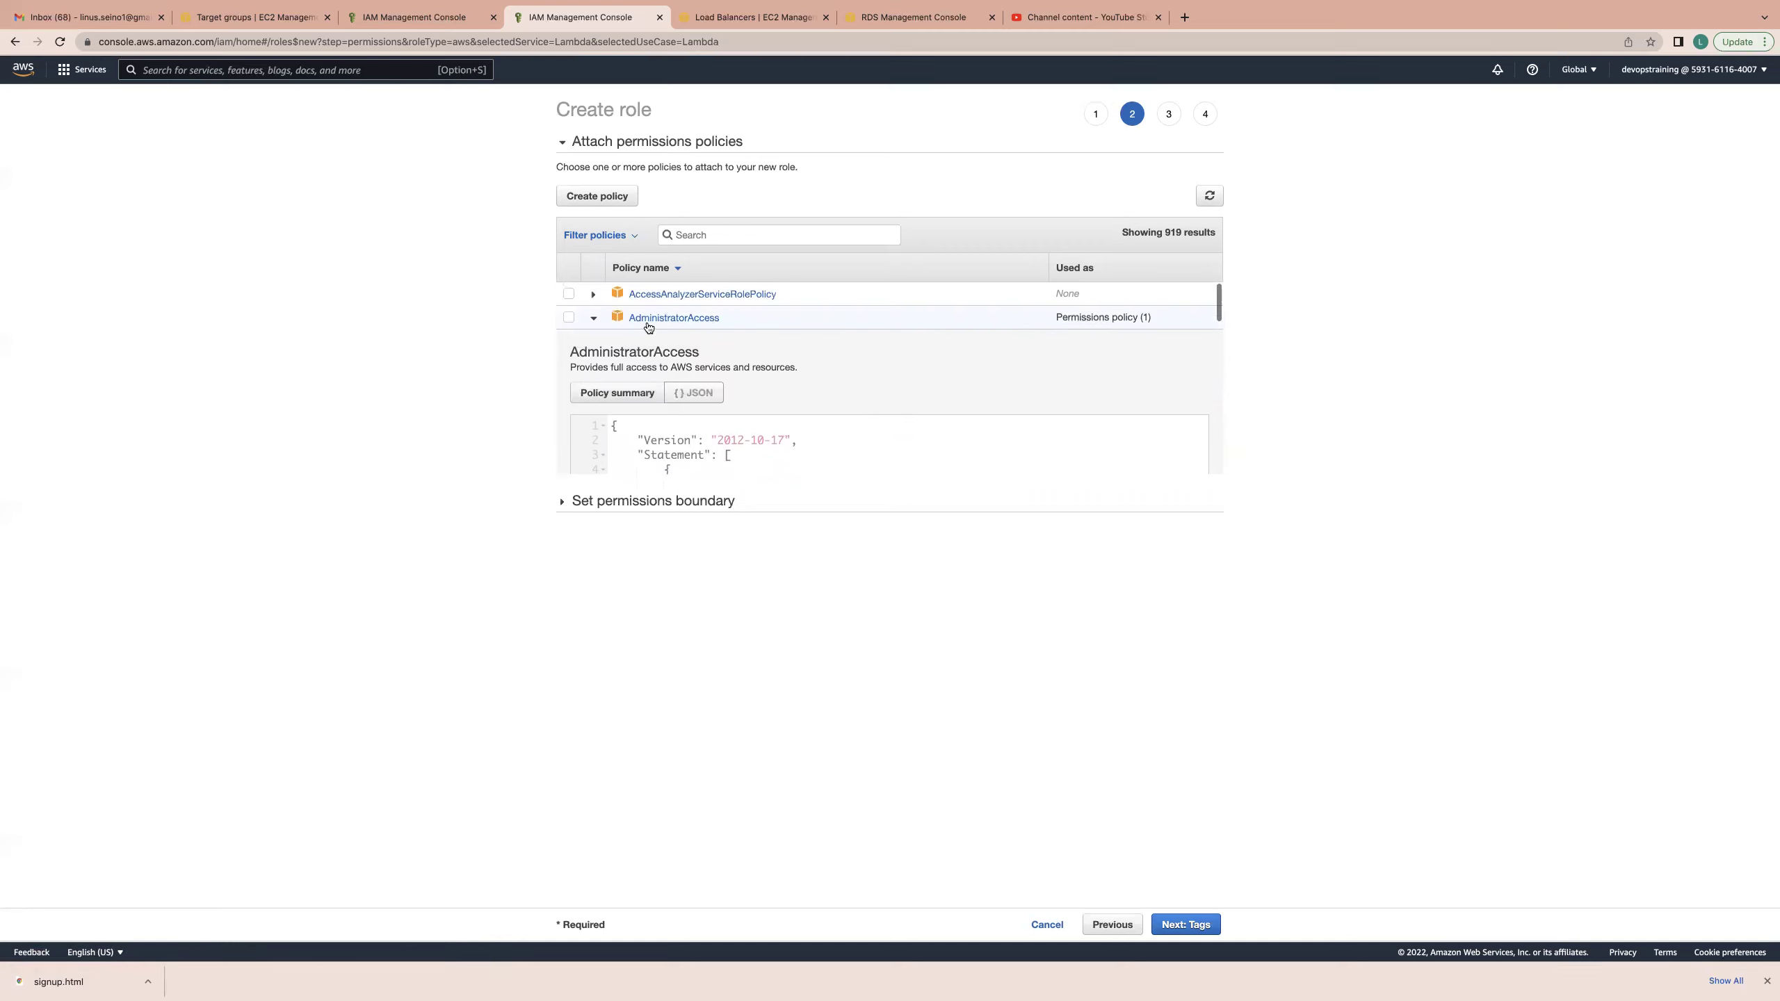
pyautogui.click(593, 317)
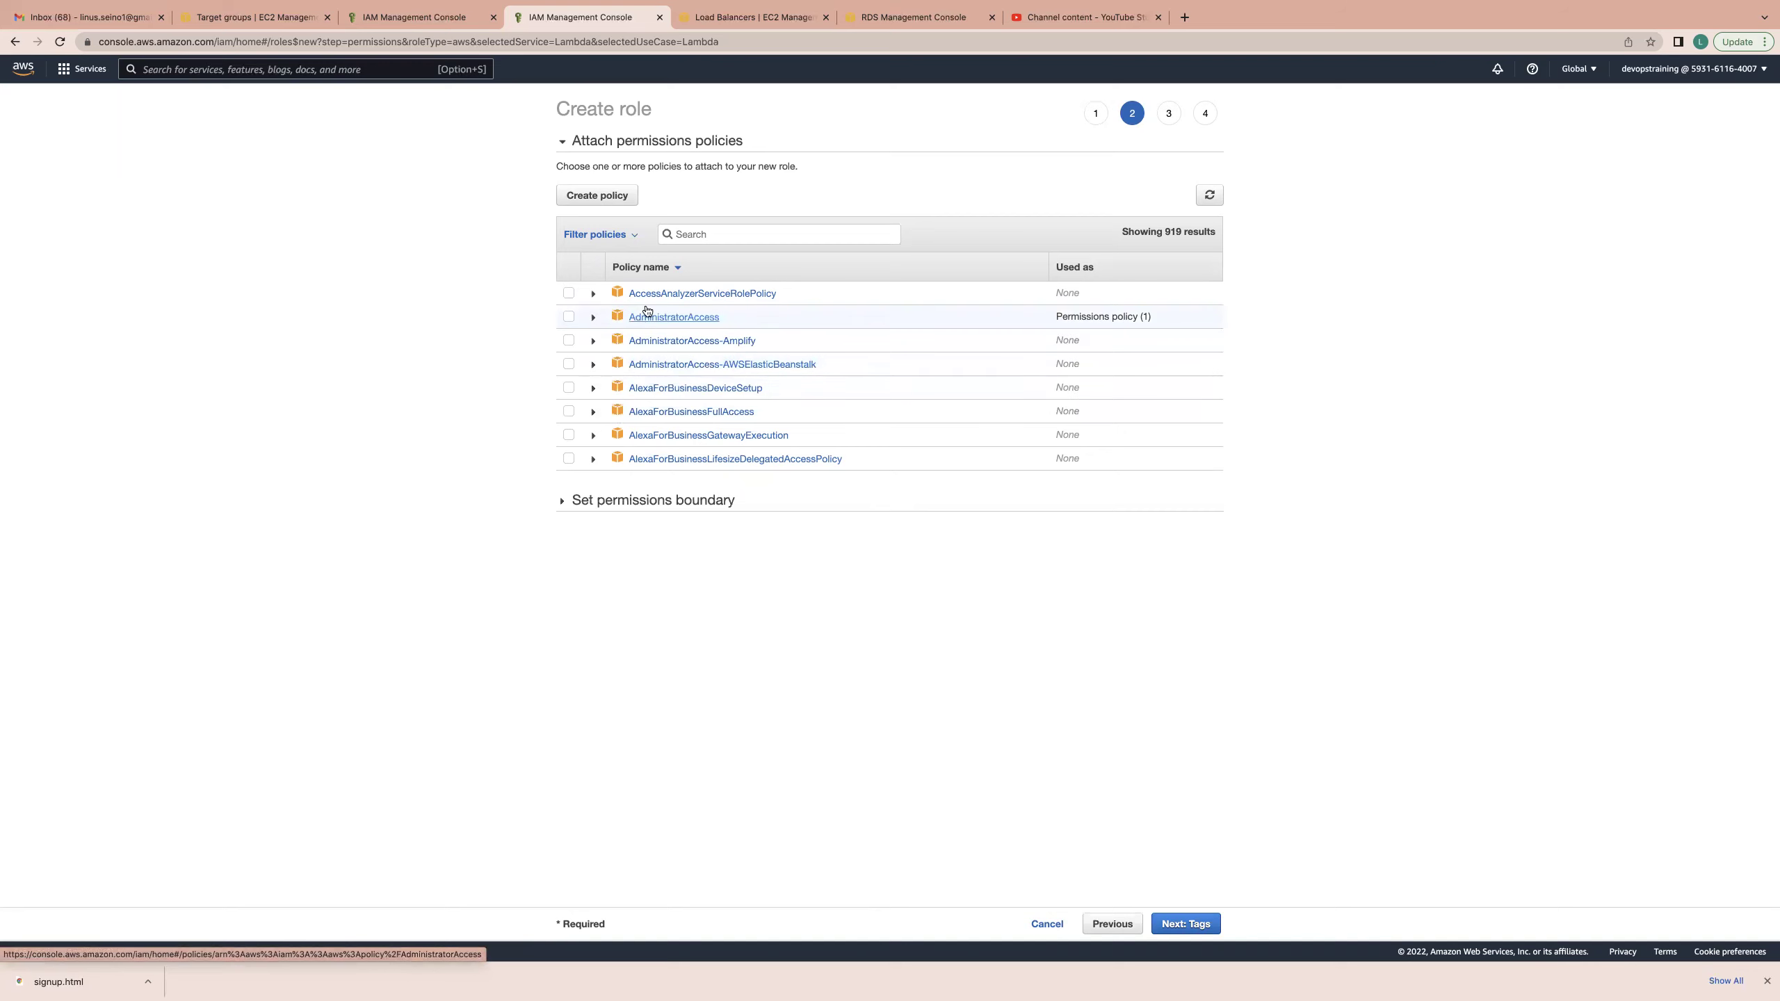
pyautogui.scroll(-5, 655, 361)
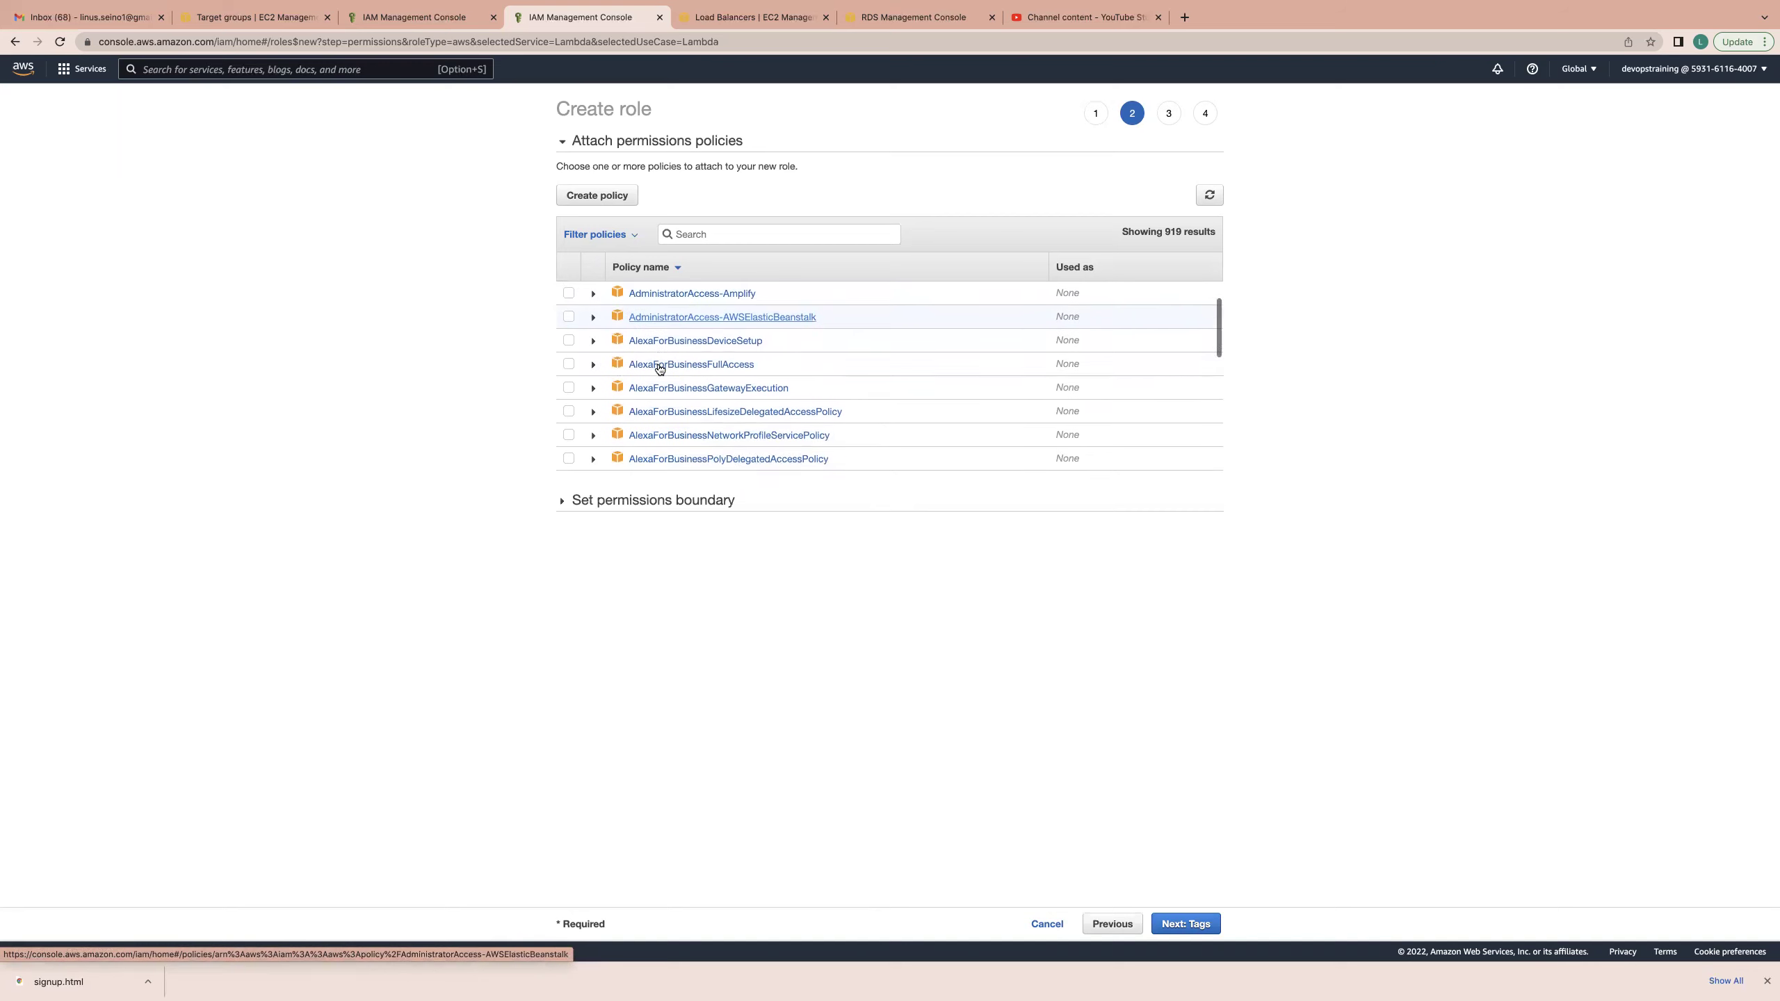
pyautogui.scroll(5, 659, 369)
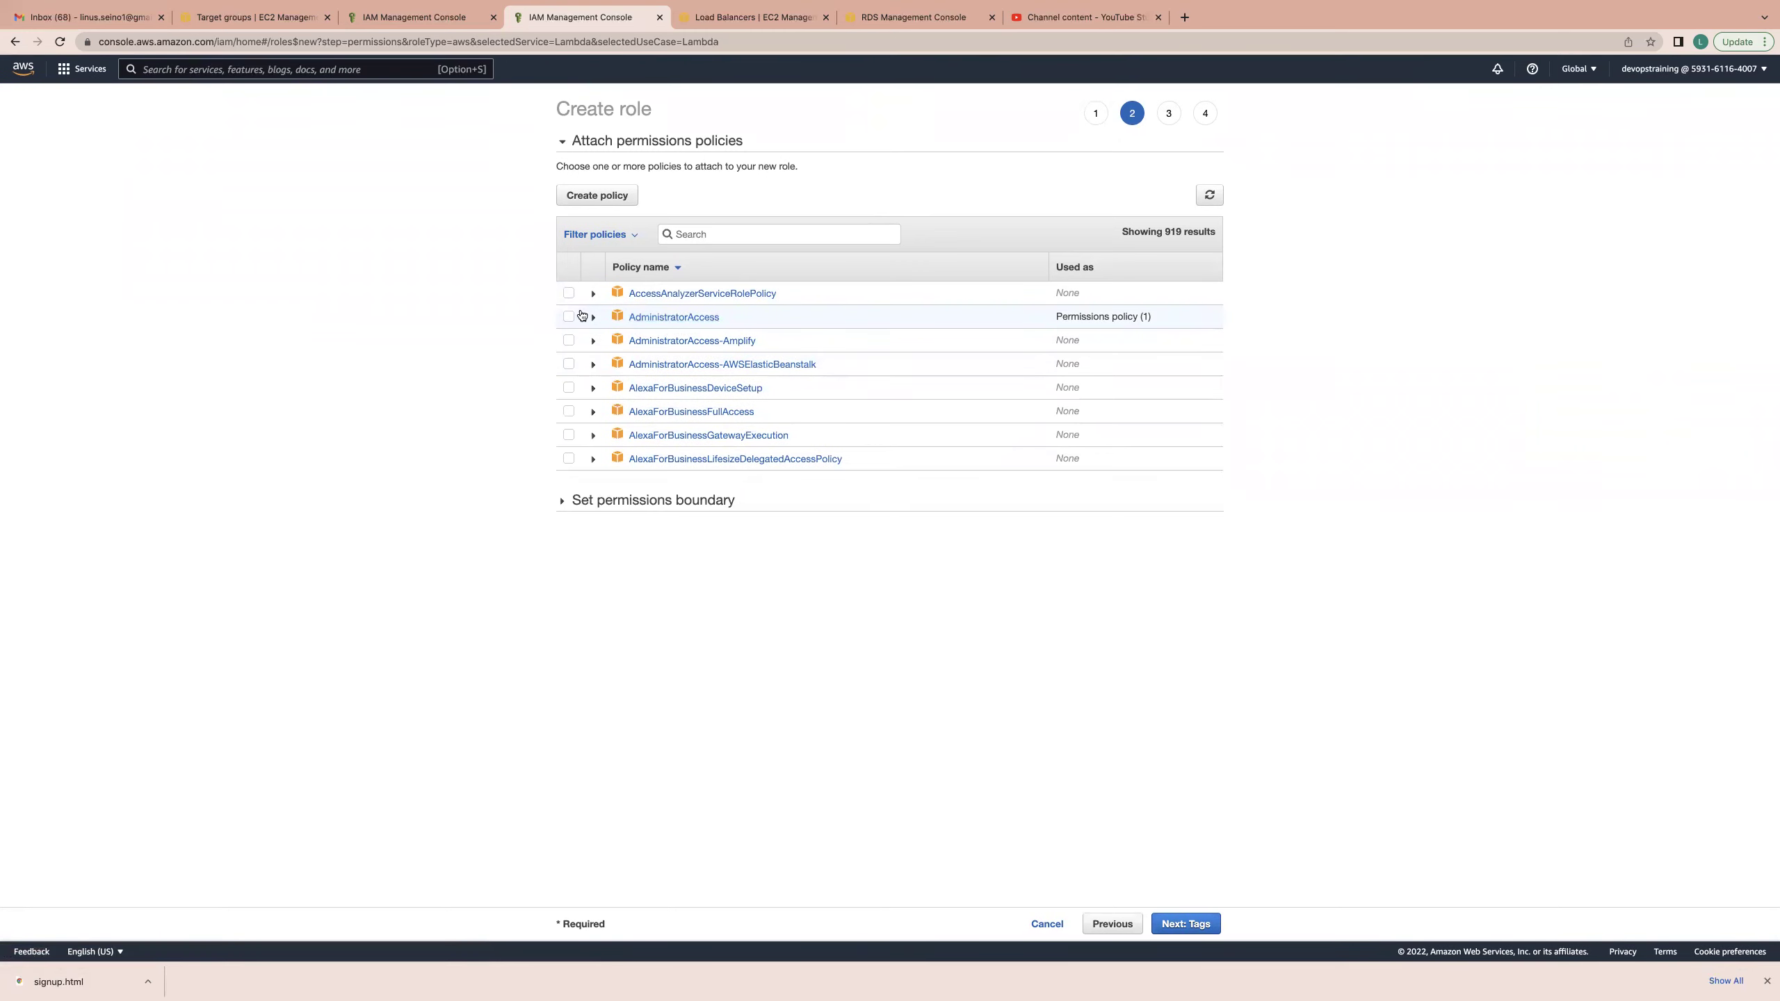
# Filter policies by 'ec2', select AmazonEC2FullAccess and advance to the tags step.
pyautogui.click(715, 235)
pyautogui.write('ec2')
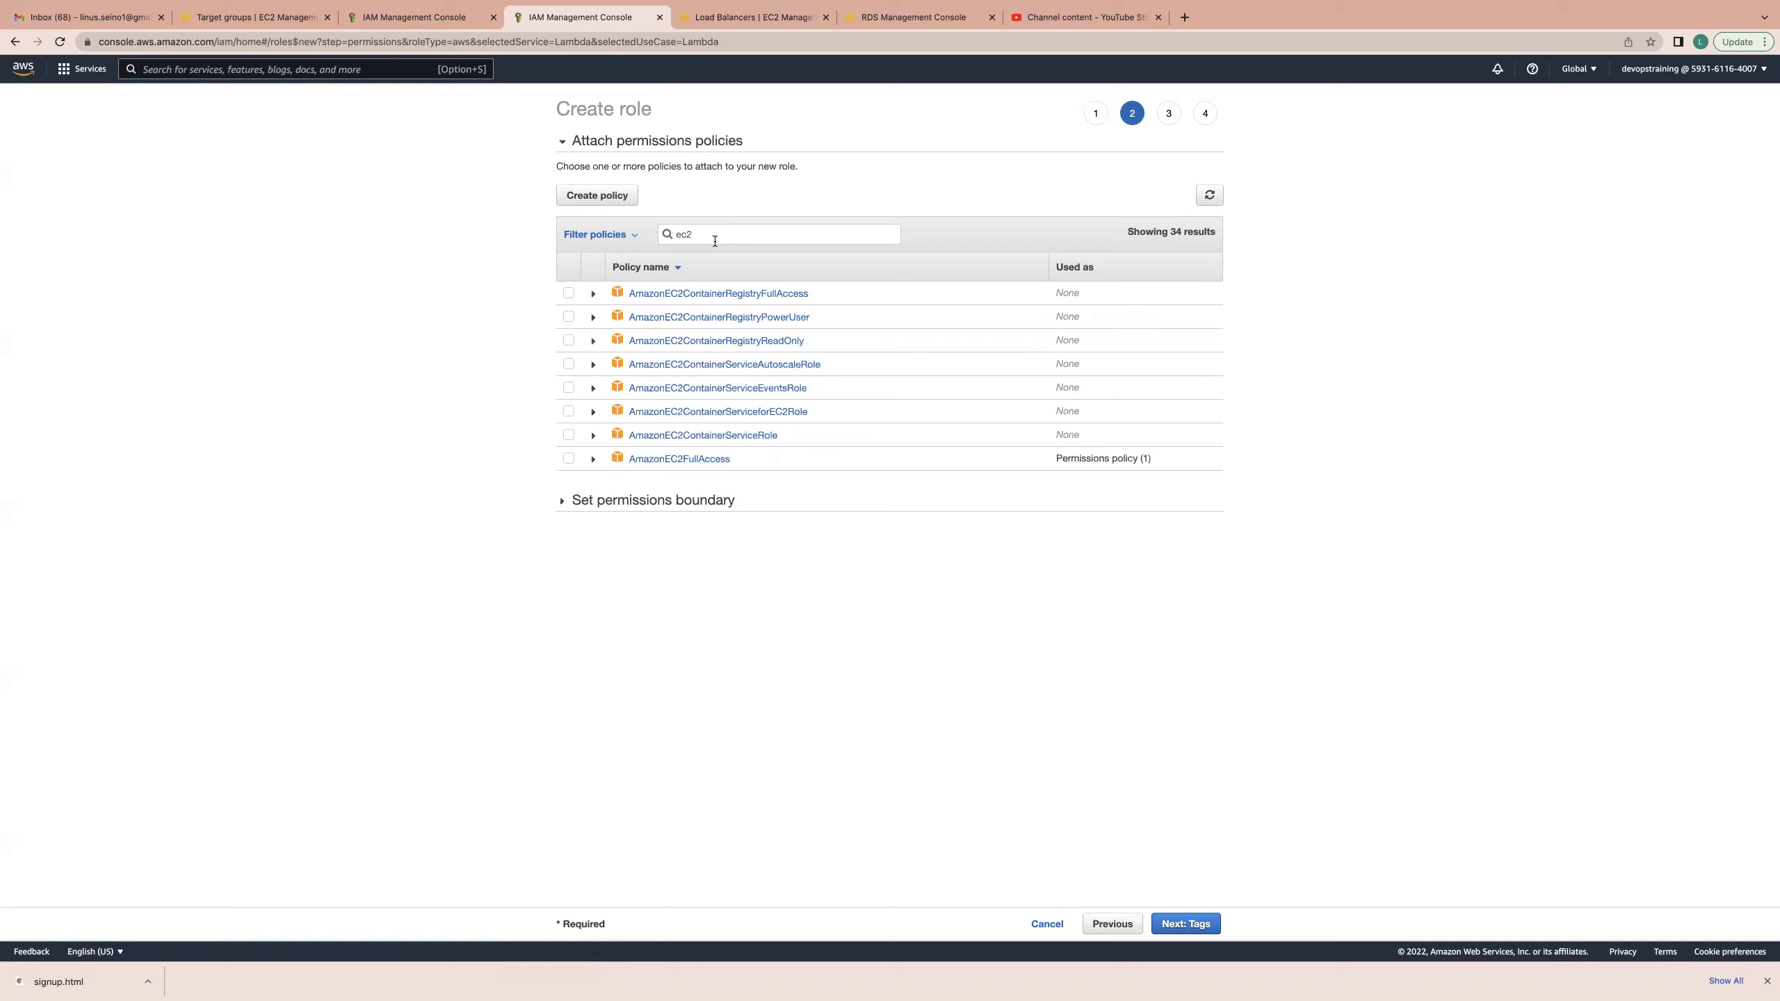
pyautogui.click(568, 460)
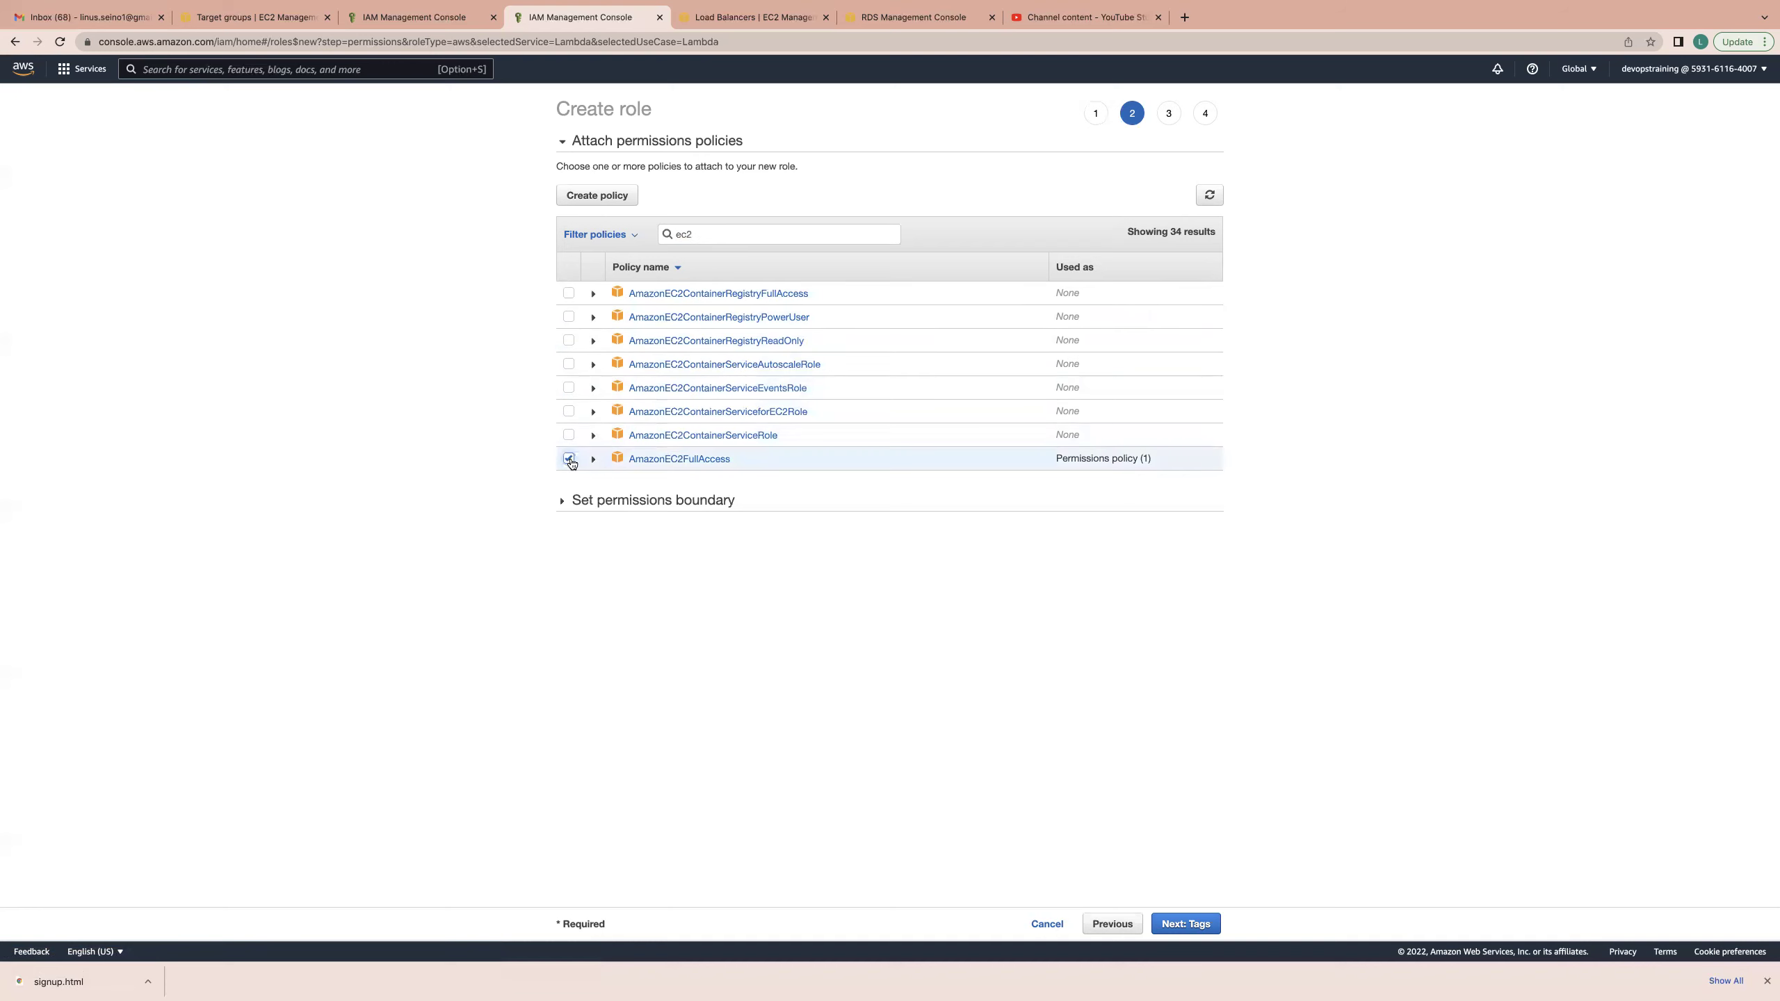
pyautogui.click(1185, 924)
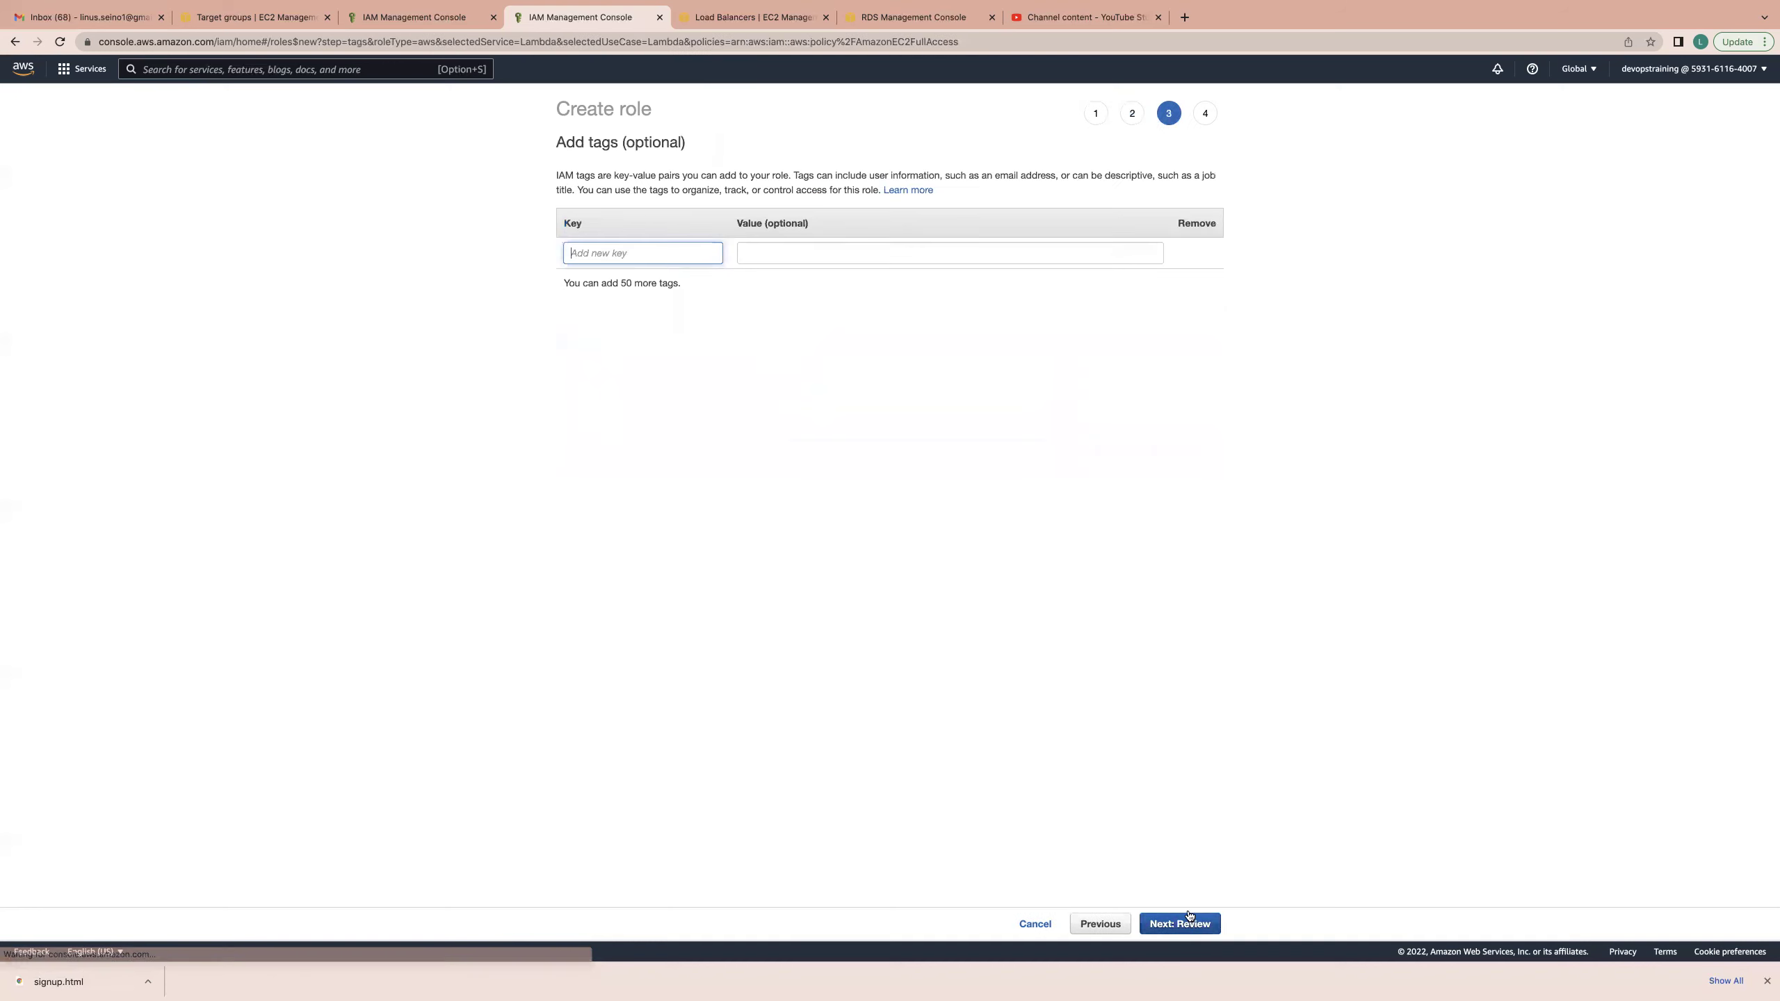
# Skip tags, name the role 'roleforec2lambda' on the review page and create it.
pyautogui.click(1153, 923)
pyautogui.click(820, 191)
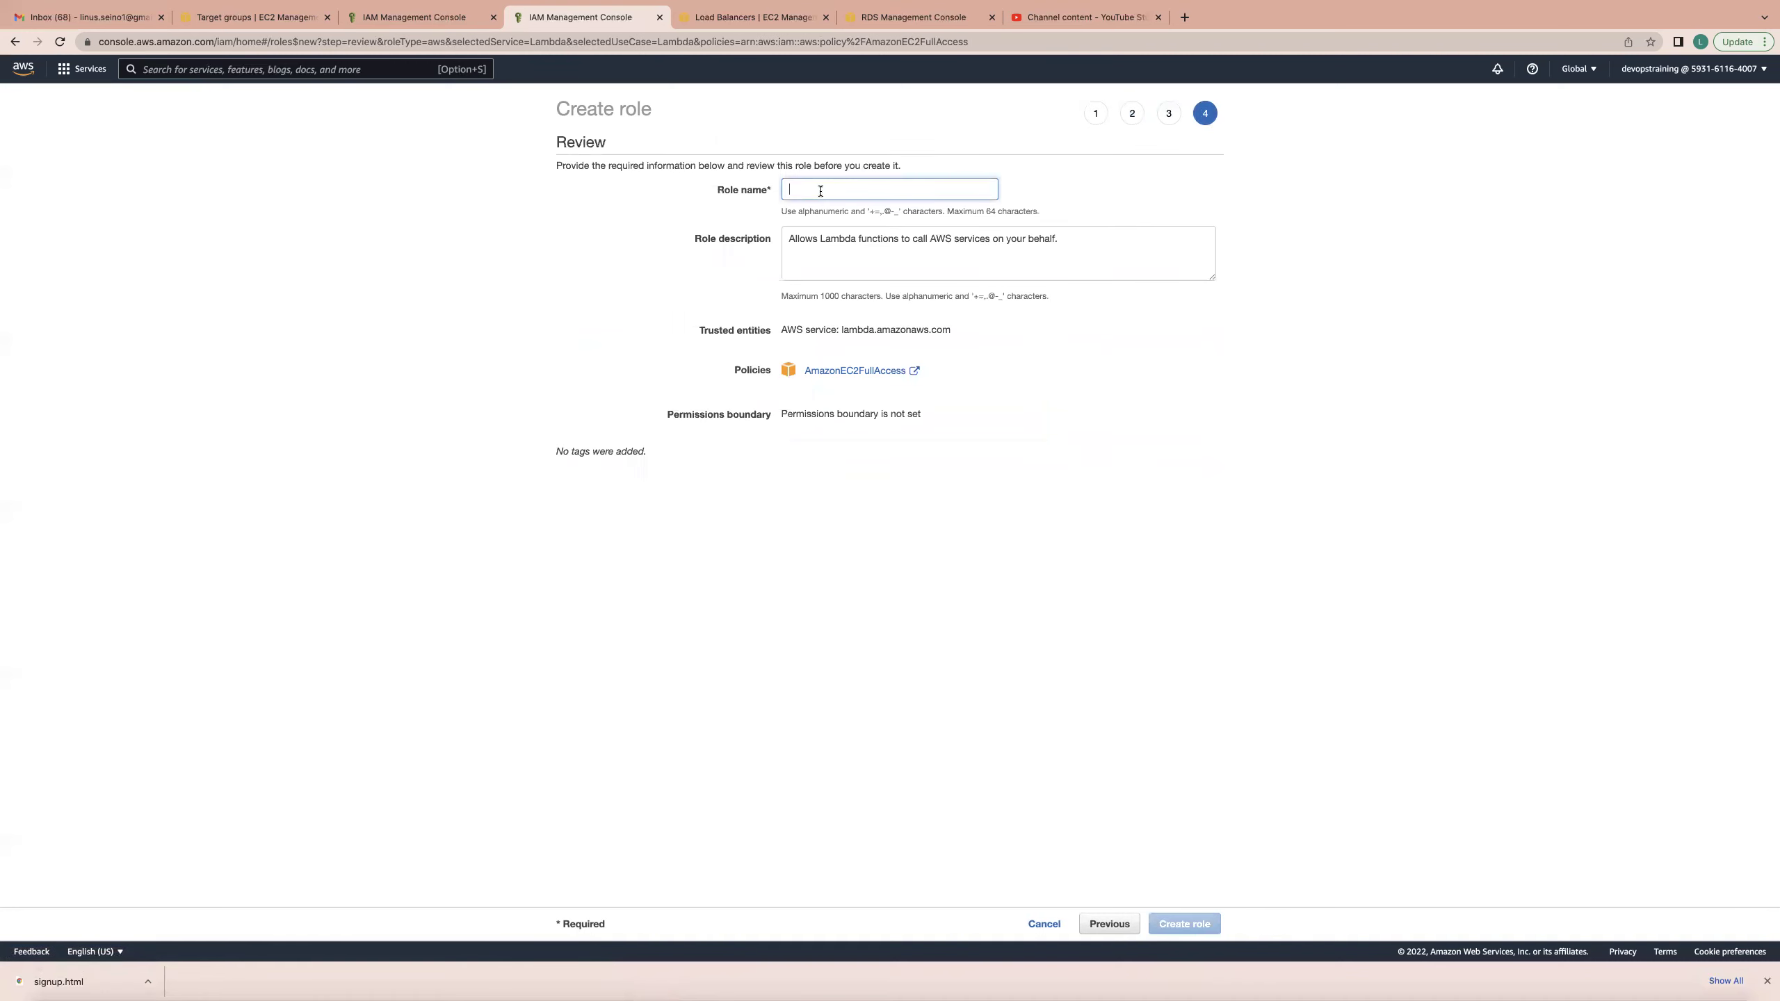
pyautogui.write('rol')
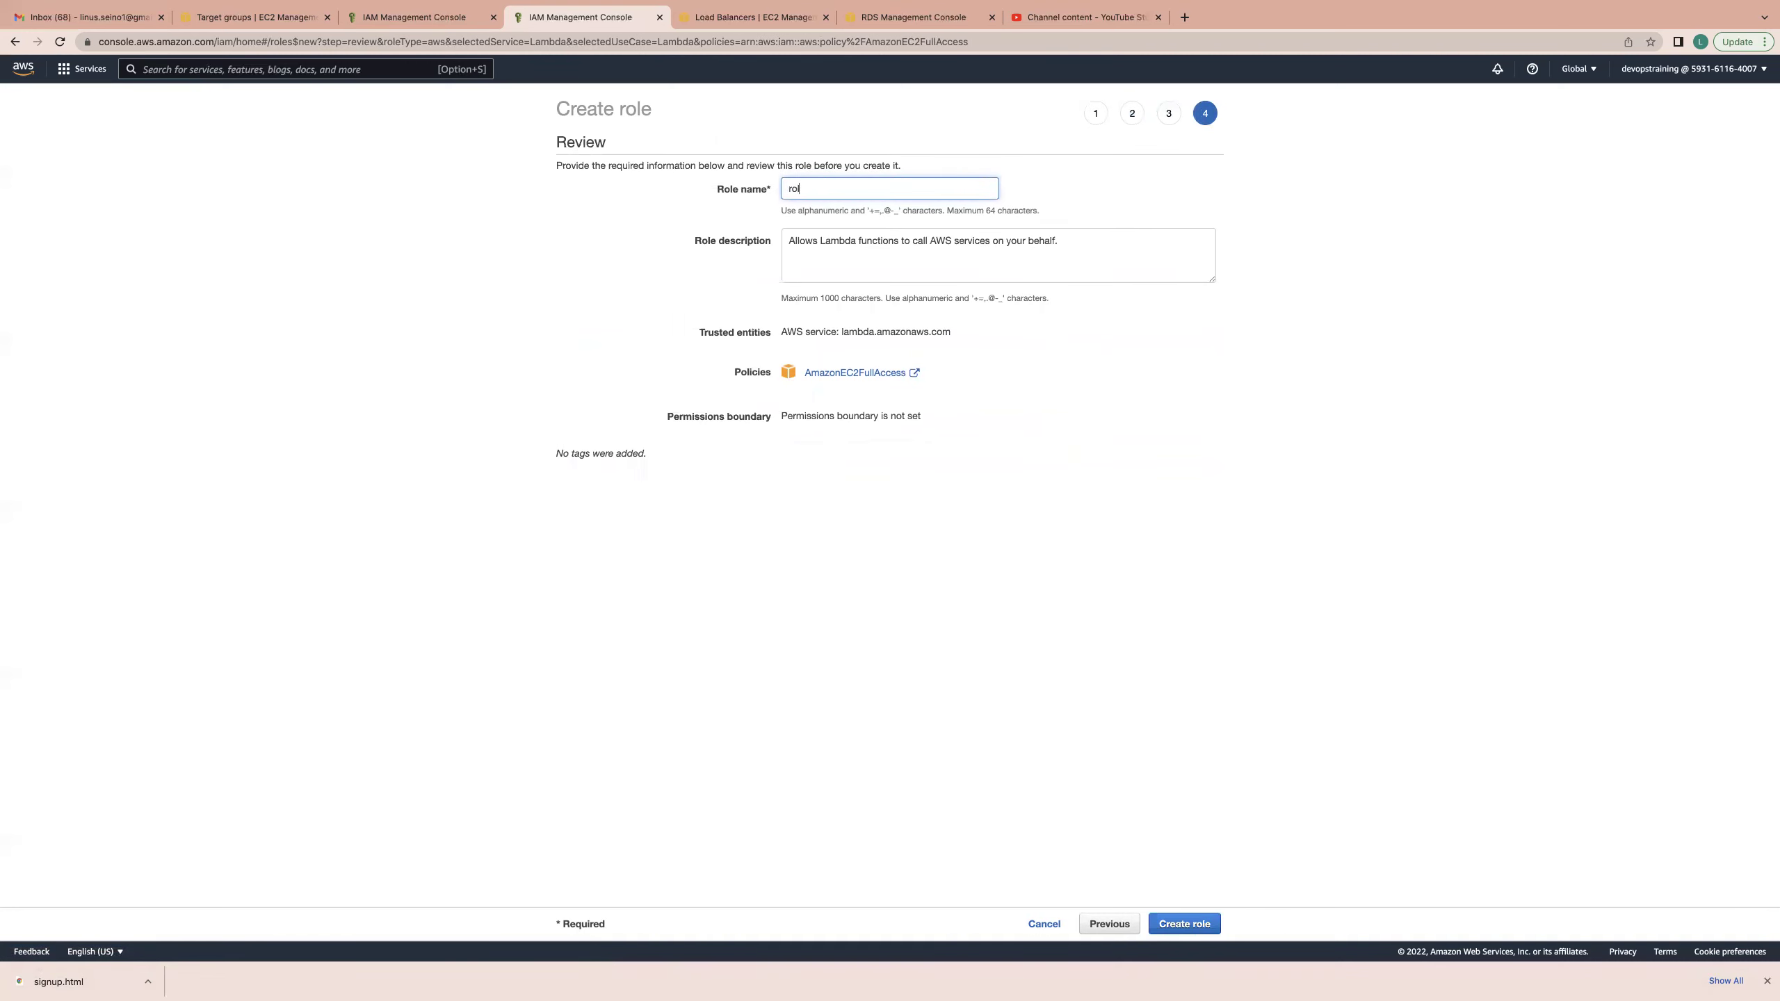
pyautogui.write('eforec2lamnbda')
pyautogui.click(1193, 918)
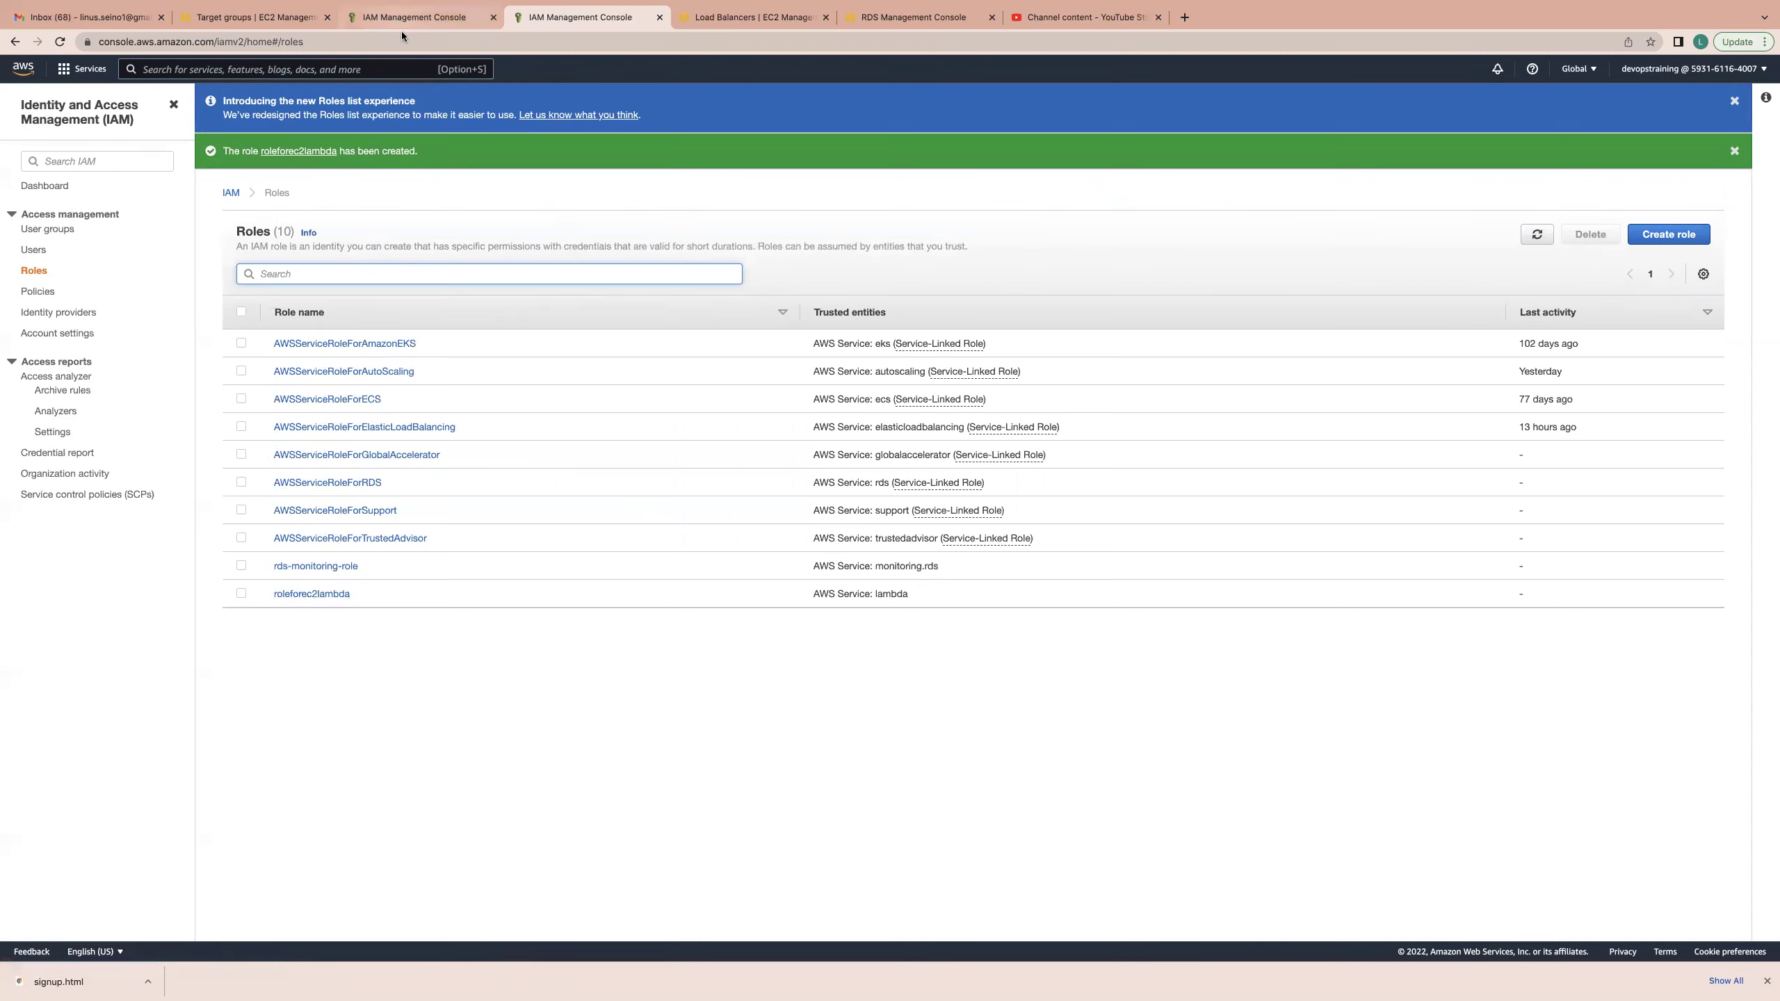
# Search the console for 'lambda' and go to the Lambda service.
pyautogui.click(396, 69)
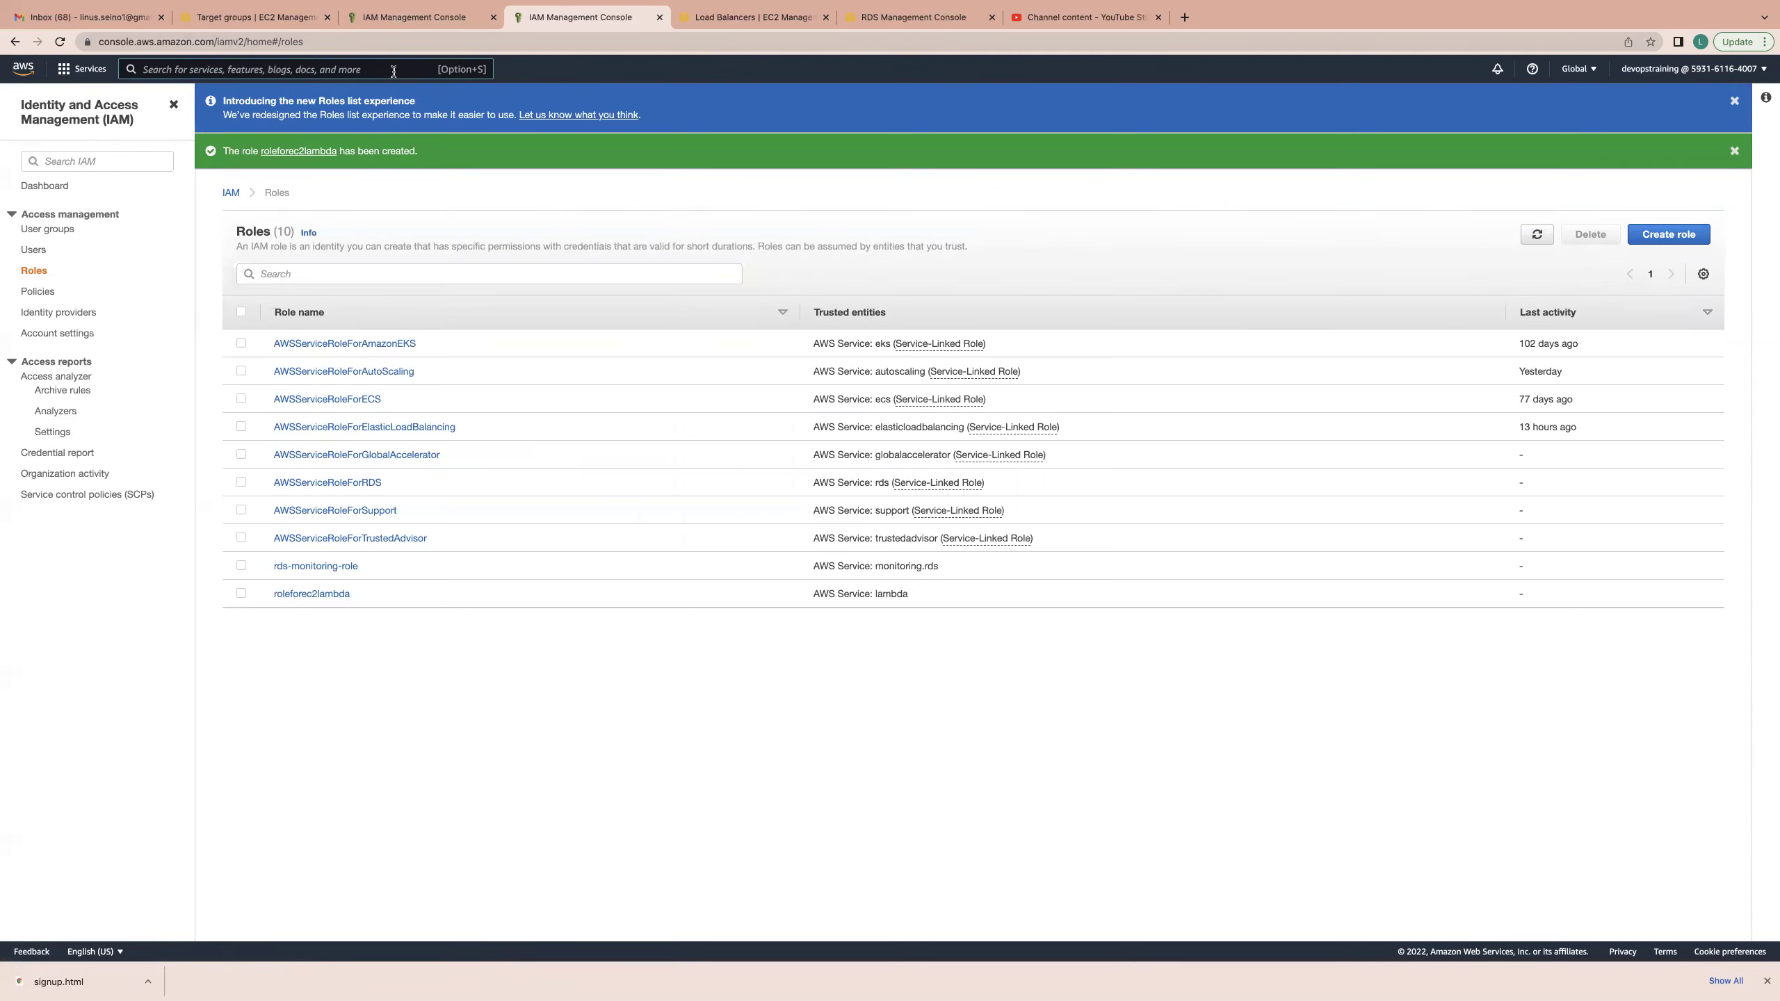
pyautogui.write('lambda')
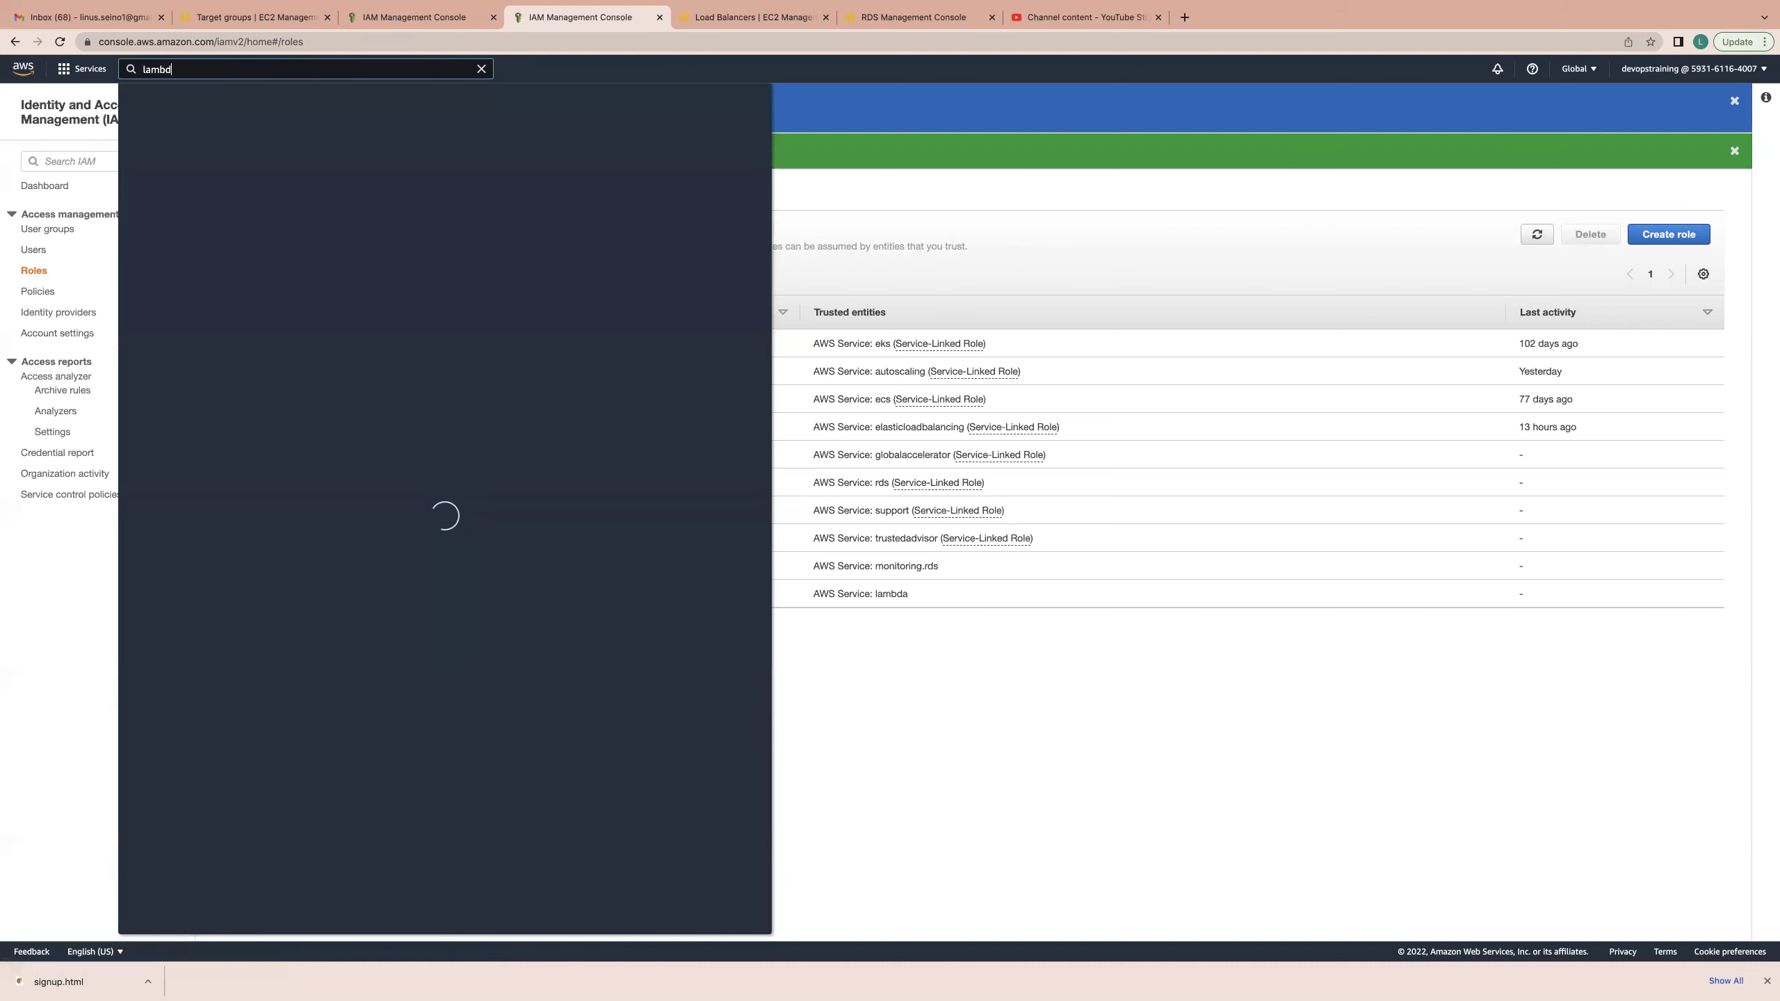
pyautogui.click(337, 180)
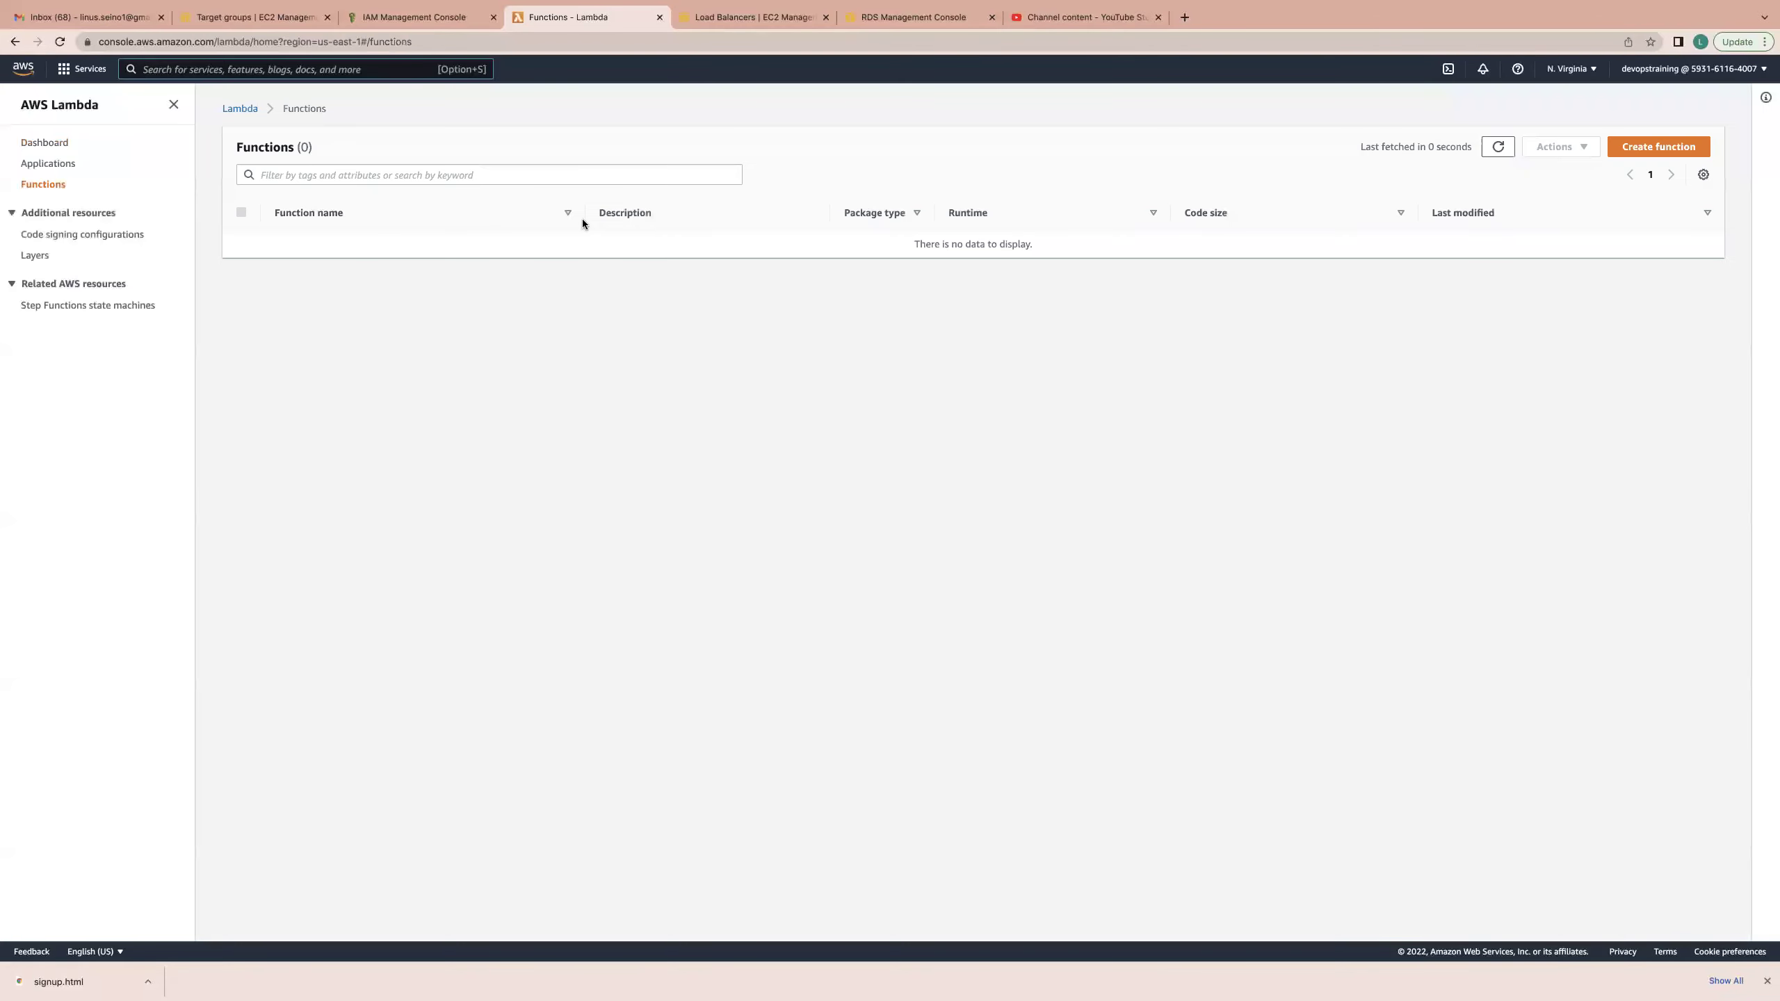
# Start a new function named 'python' with the Python 3.9 runtime.
pyautogui.click(1641, 147)
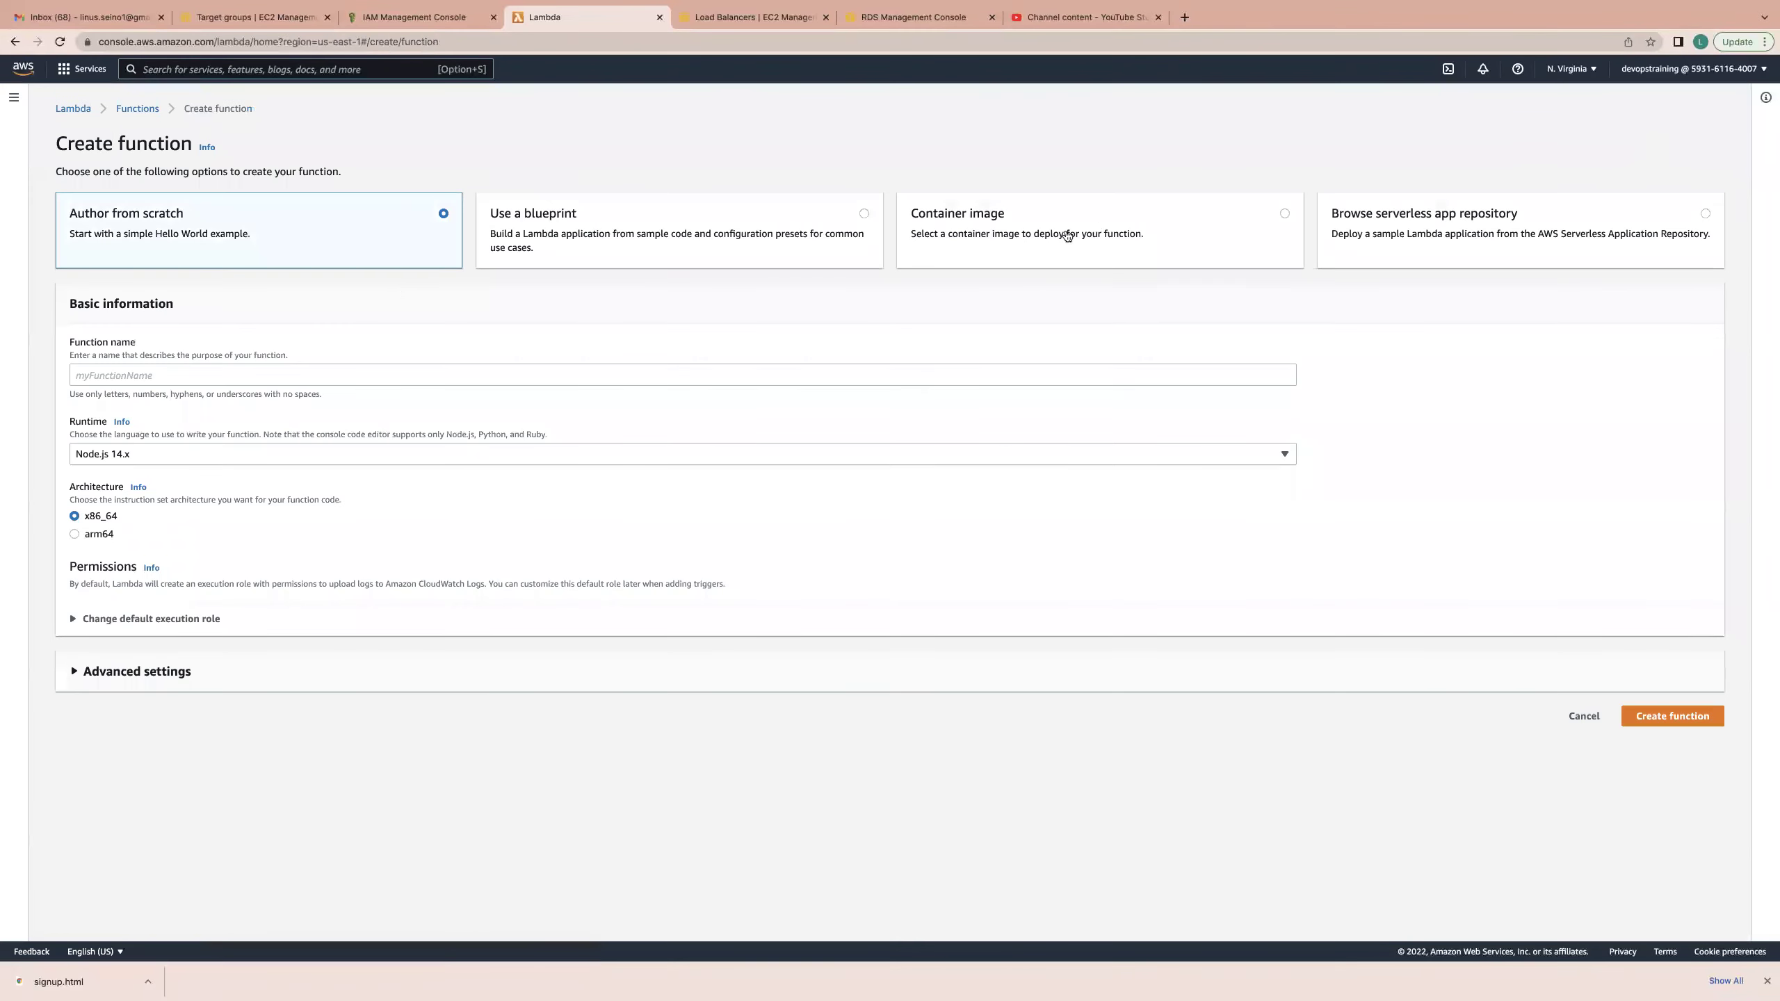
pyautogui.click(146, 377)
pyautogui.write('python')
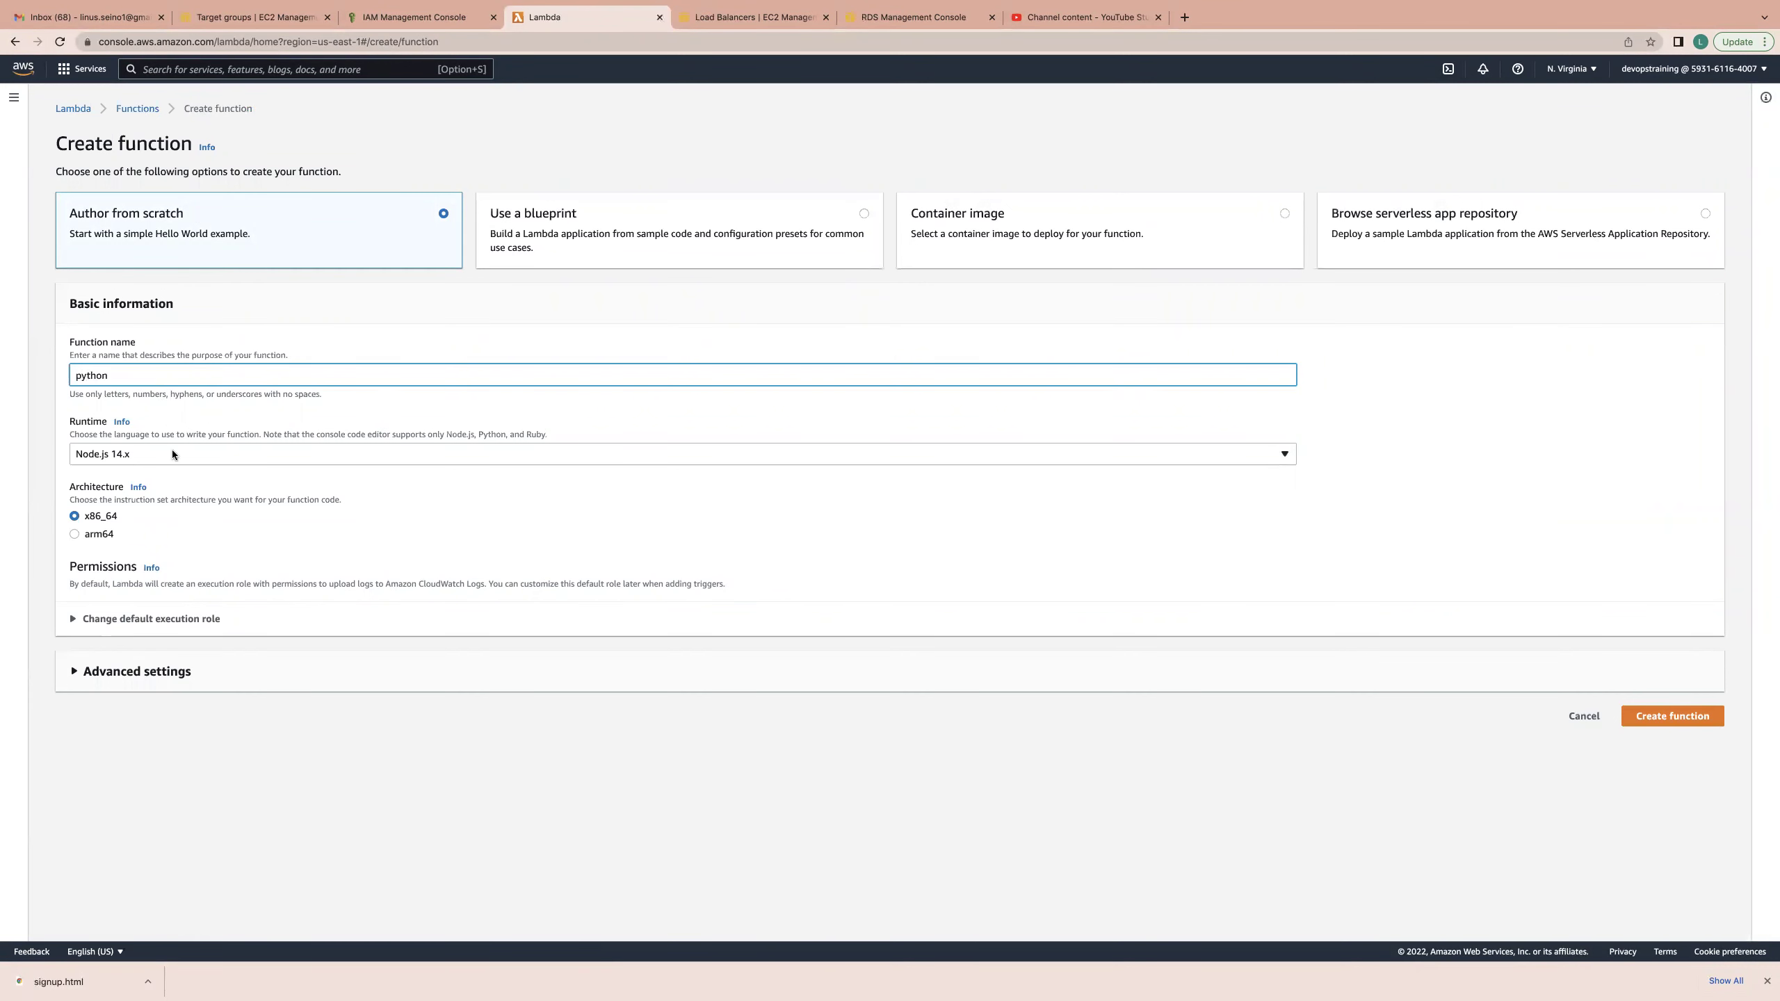
pyautogui.click(173, 452)
pyautogui.click(175, 589)
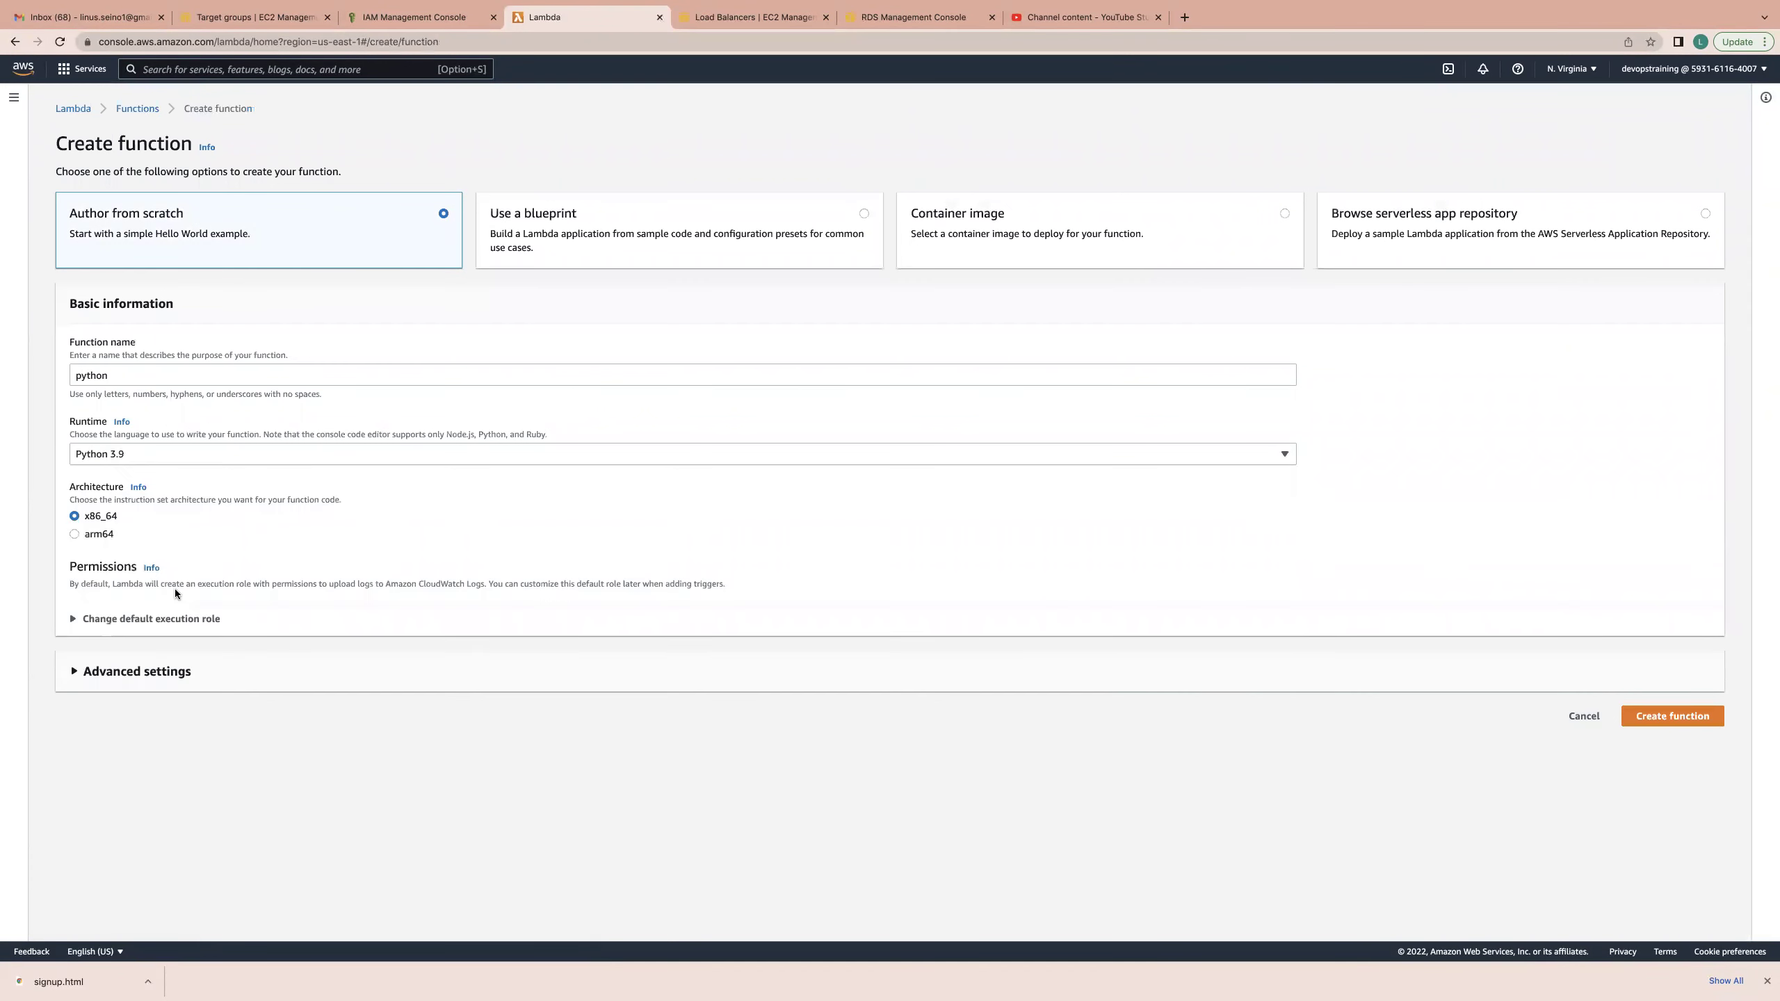
# Expand Advanced settings and the default execution role options.
pyautogui.click(93, 675)
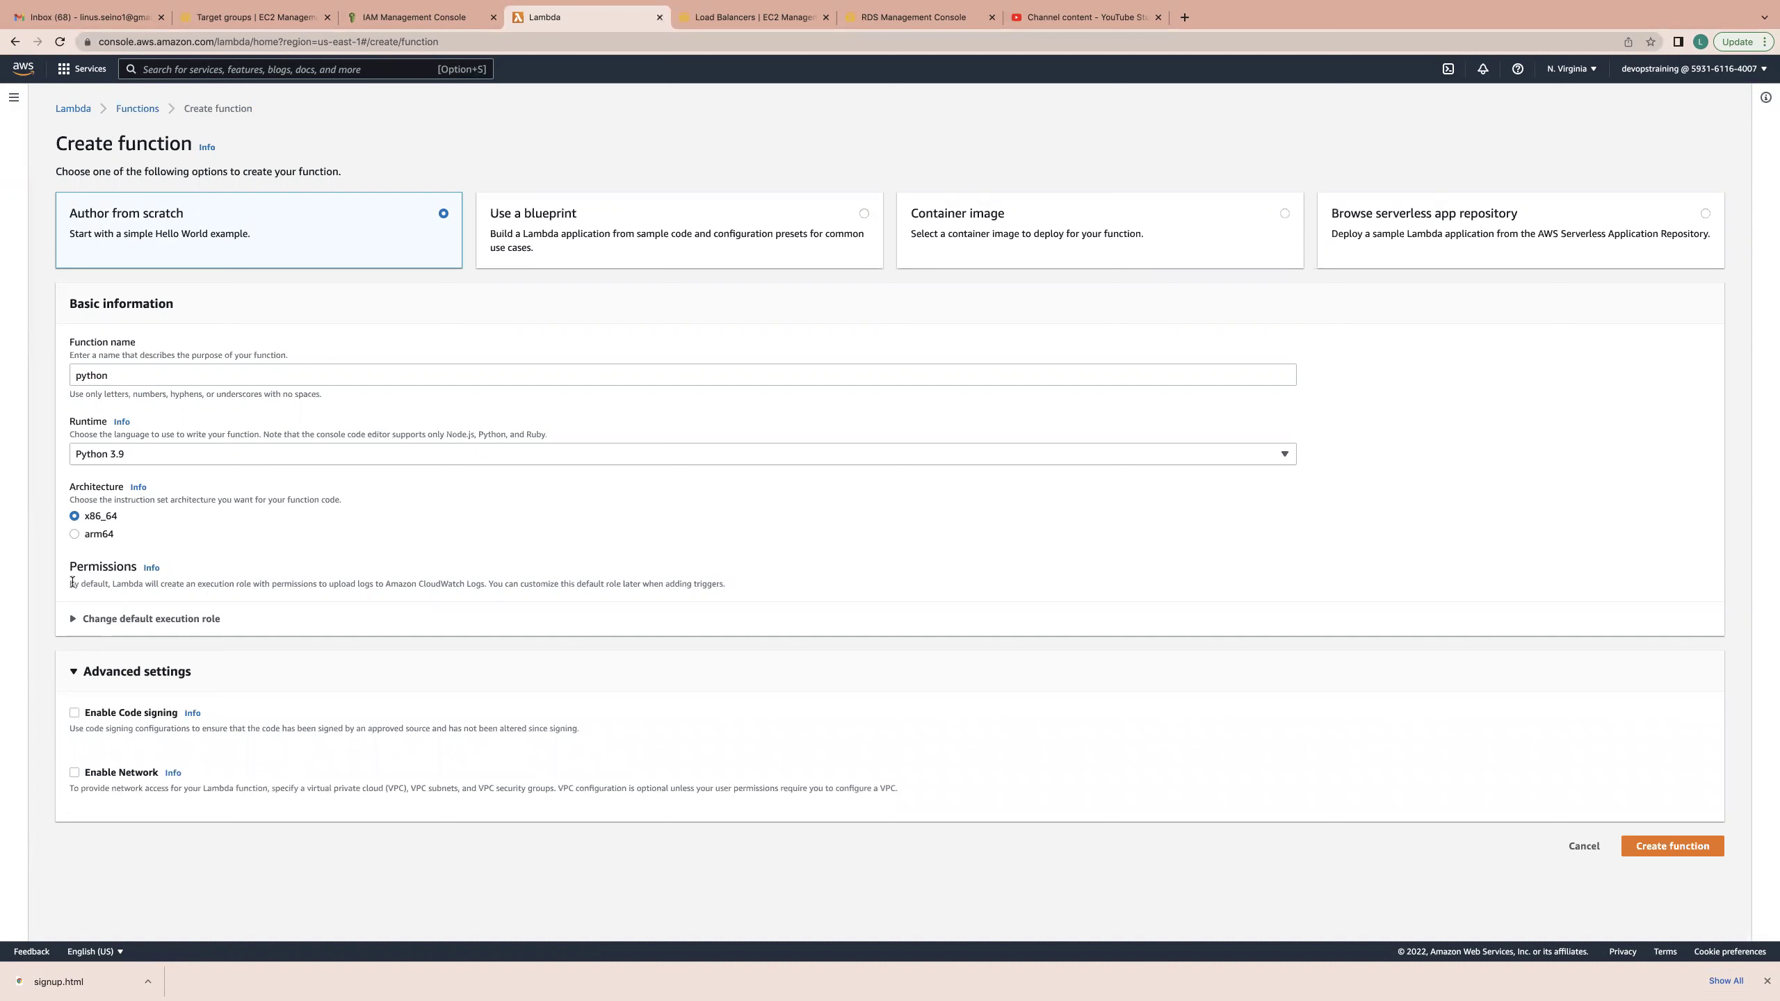
pyautogui.click(85, 619)
pyautogui.scroll(-1, 152, 667)
pyautogui.scroll(-1, 152, 666)
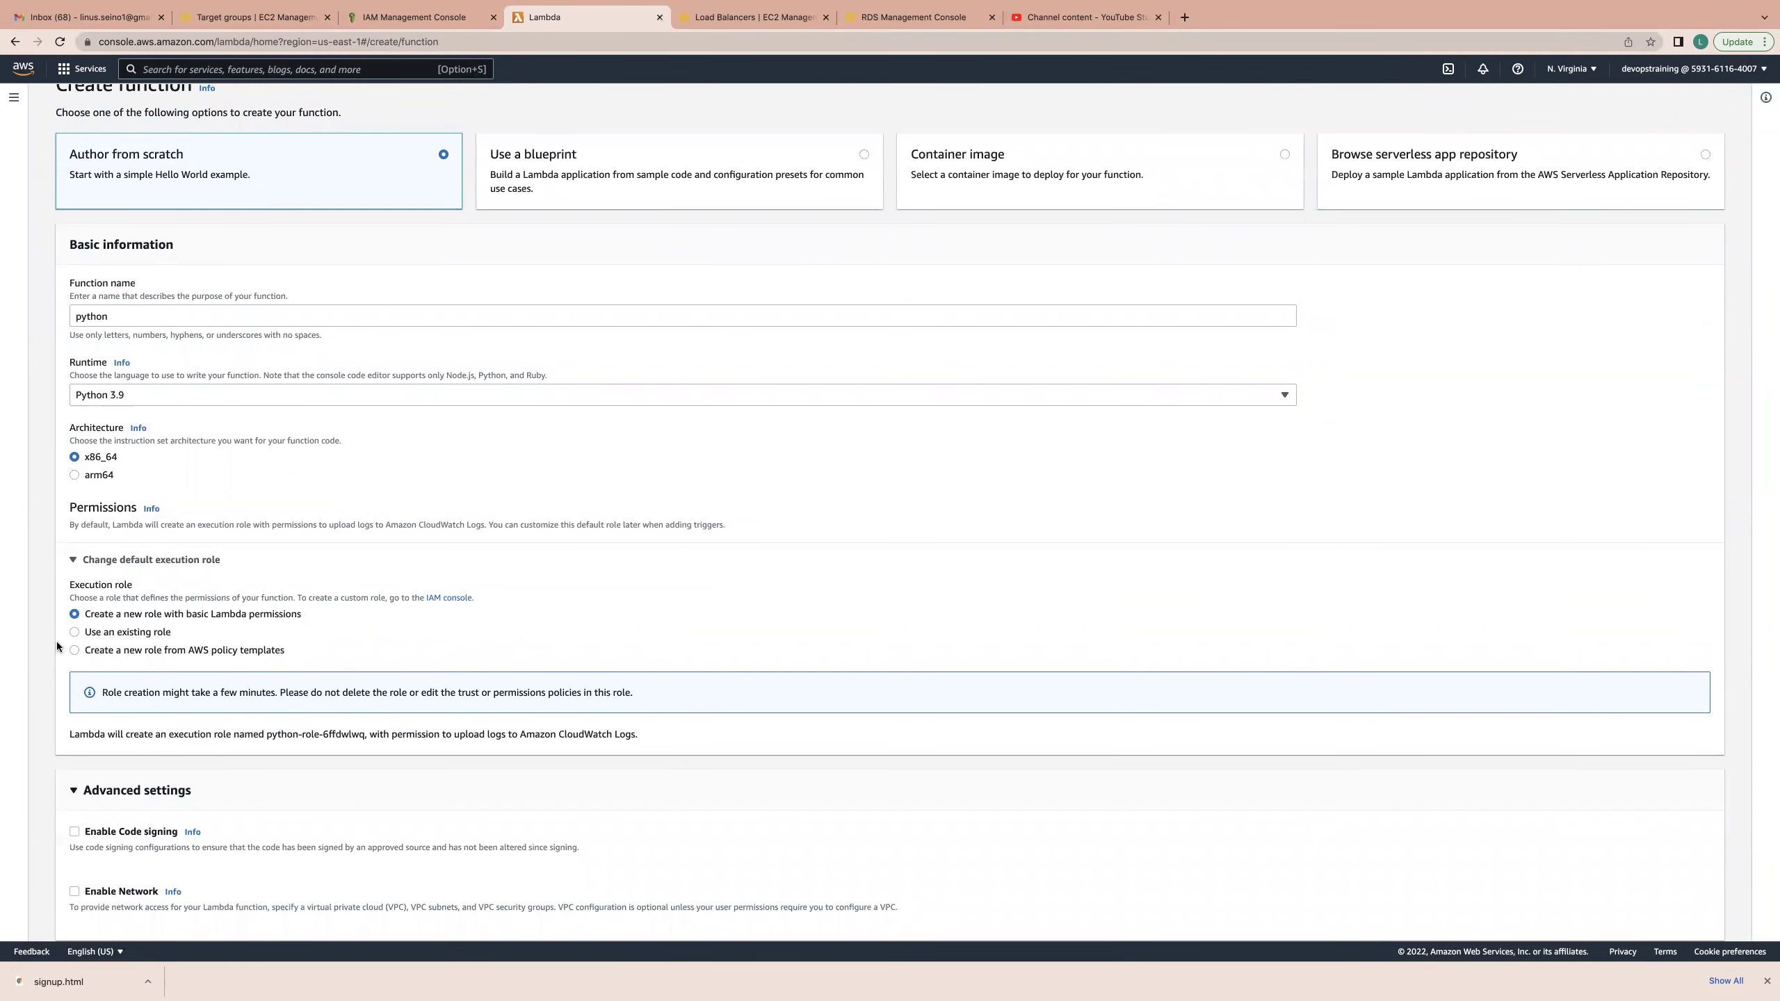
# Choose the existing role 'roleforec2lambda' as execution role and submit the function form.
pyautogui.click(74, 633)
pyautogui.click(179, 723)
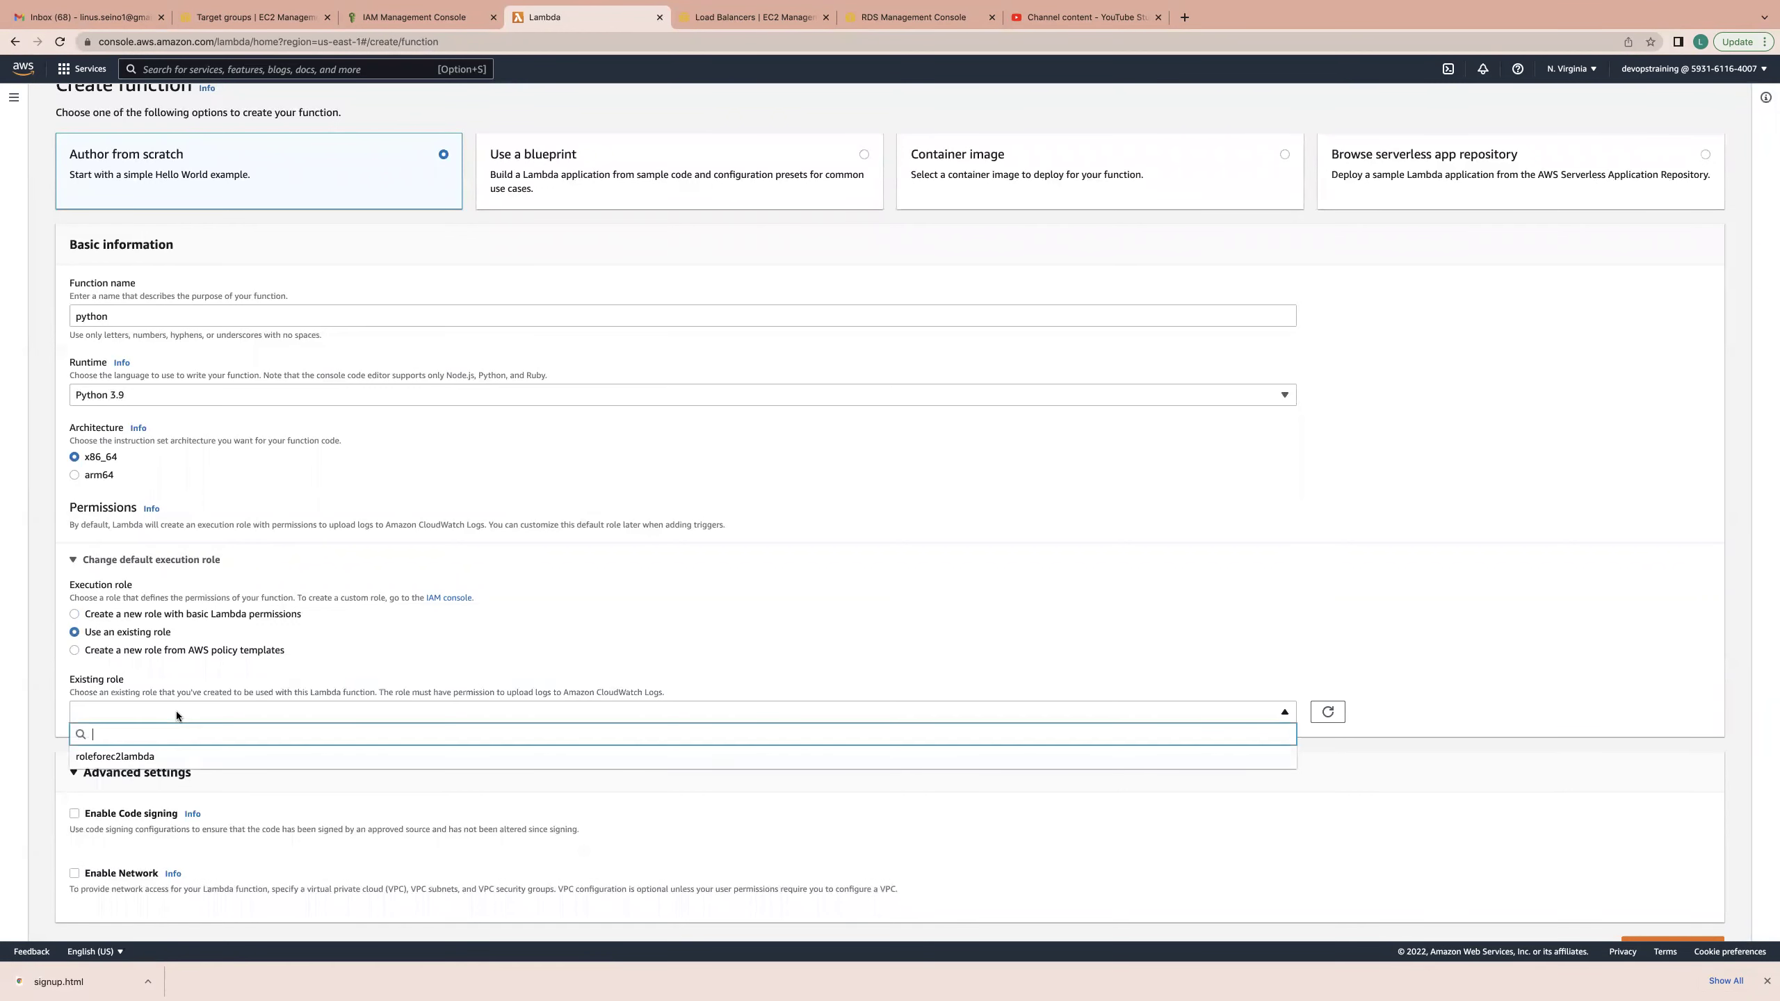
pyautogui.click(131, 757)
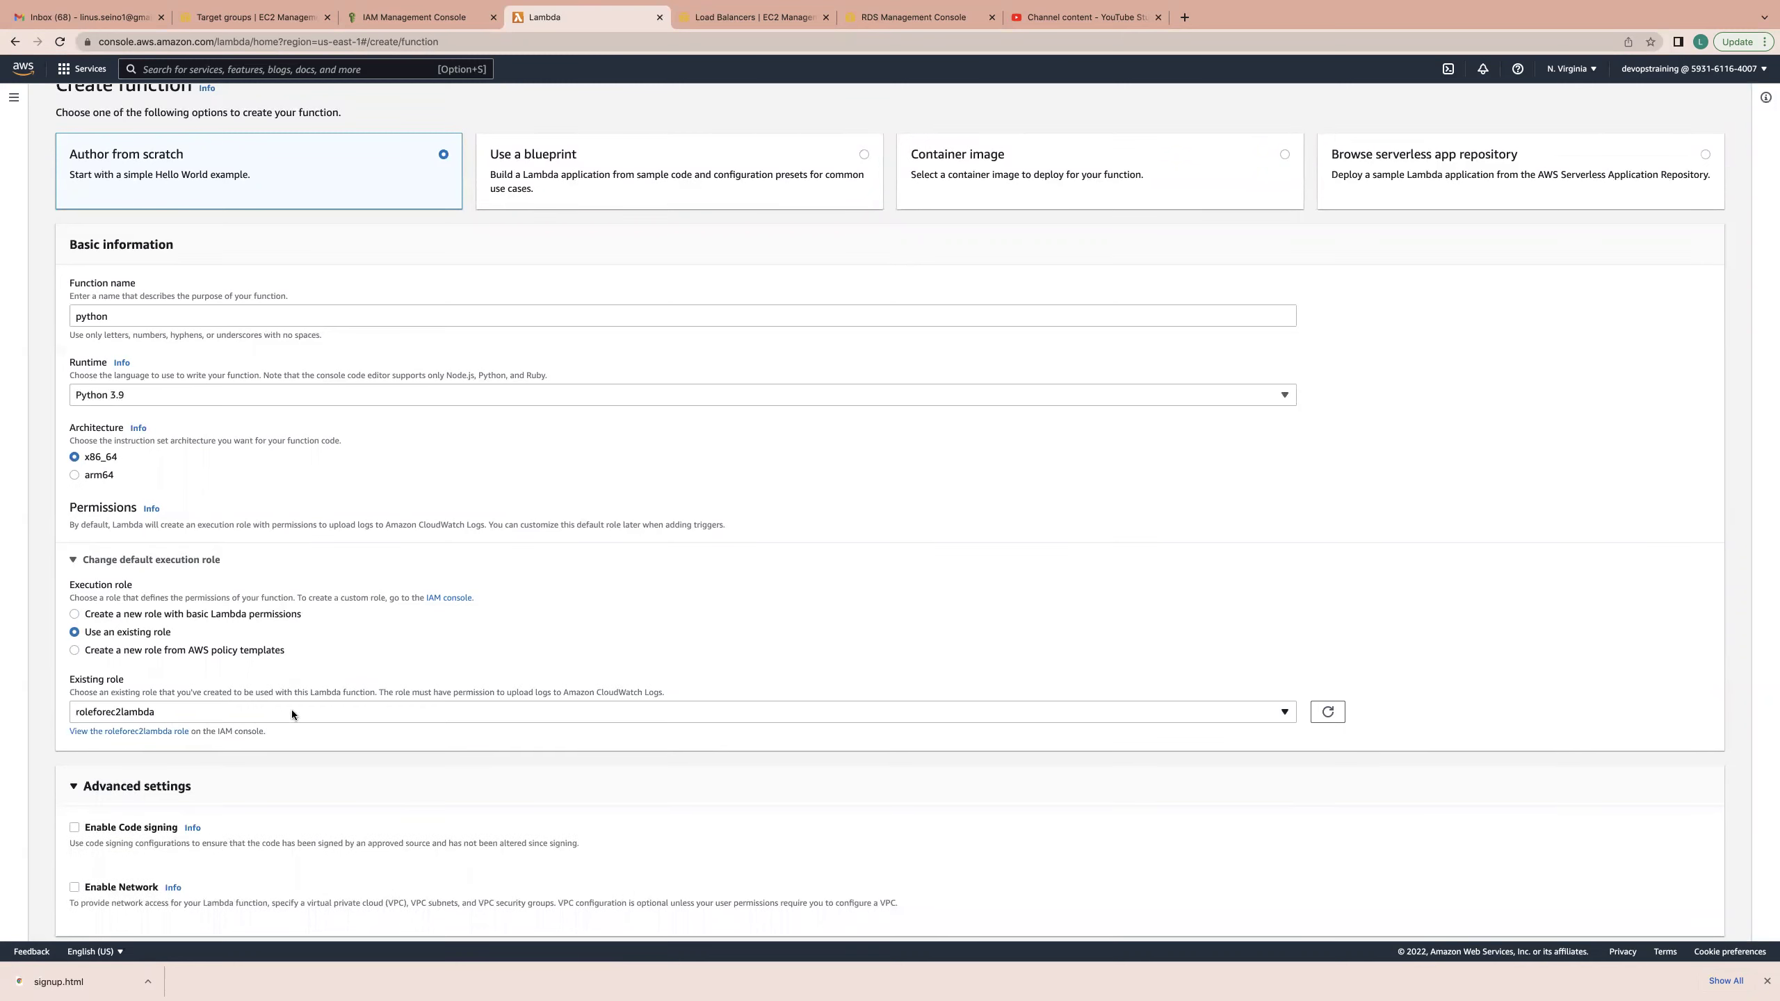
pyautogui.scroll(-2, 630, 750)
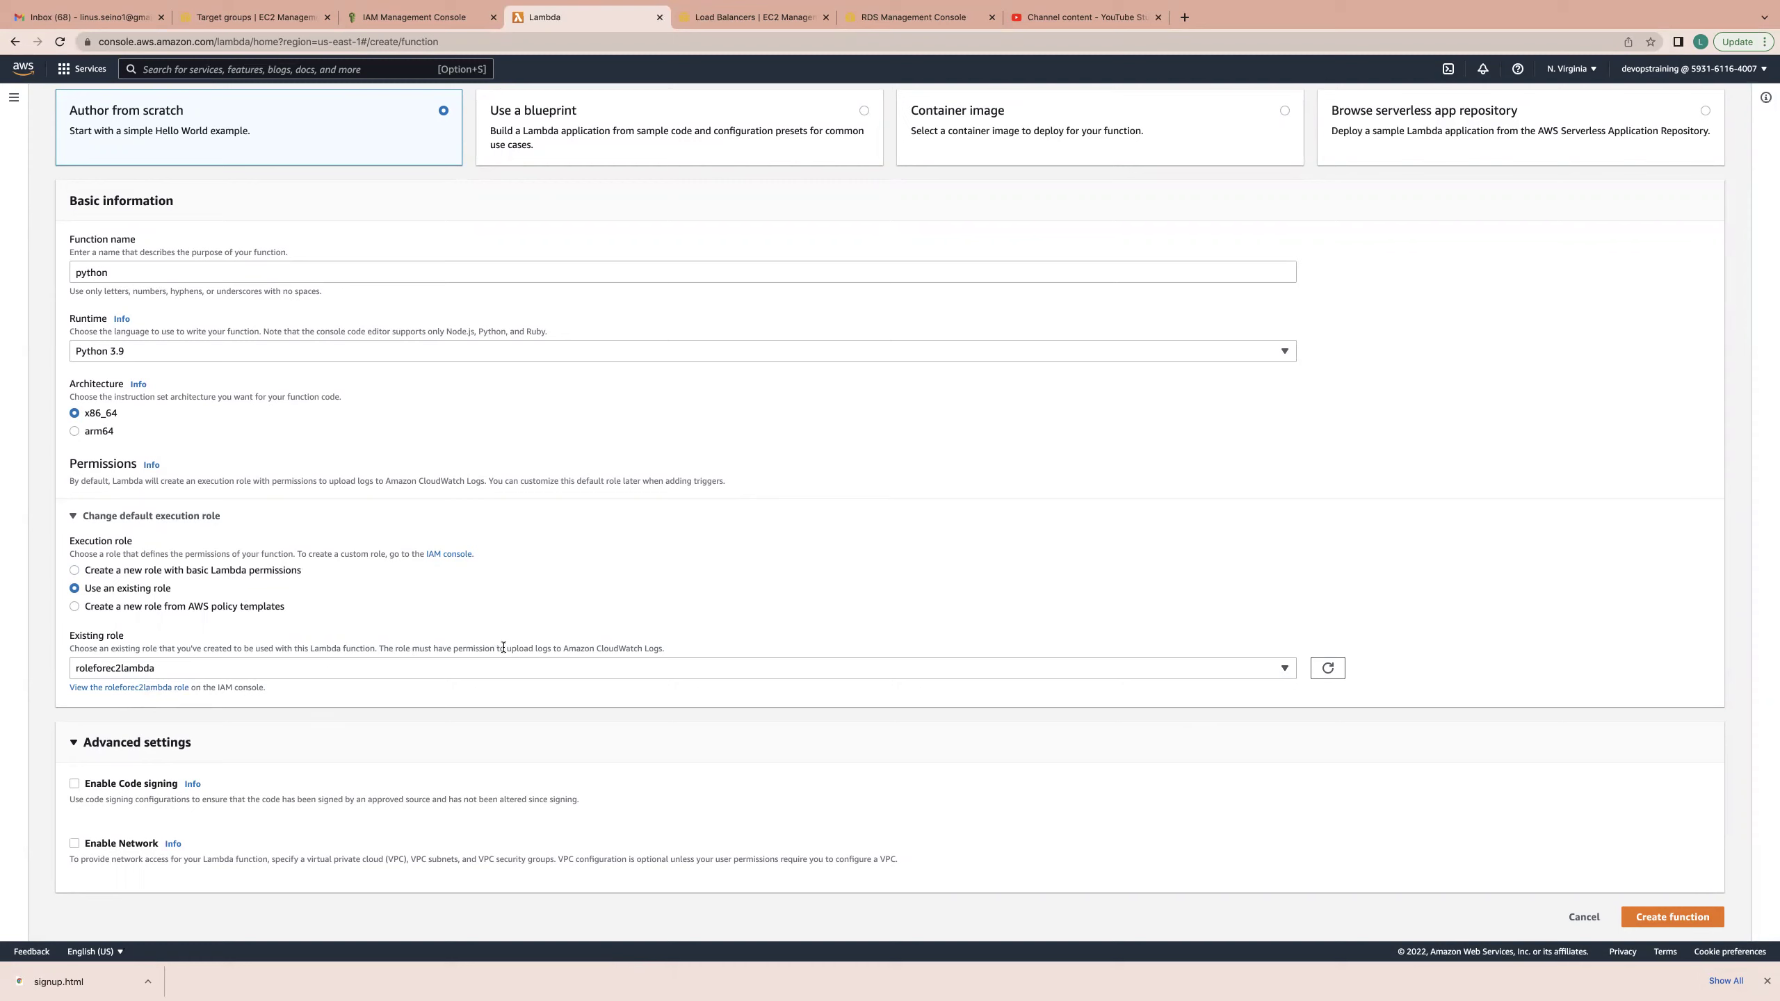
pyautogui.moveTo(1434, 7)
pyautogui.click(1656, 920)
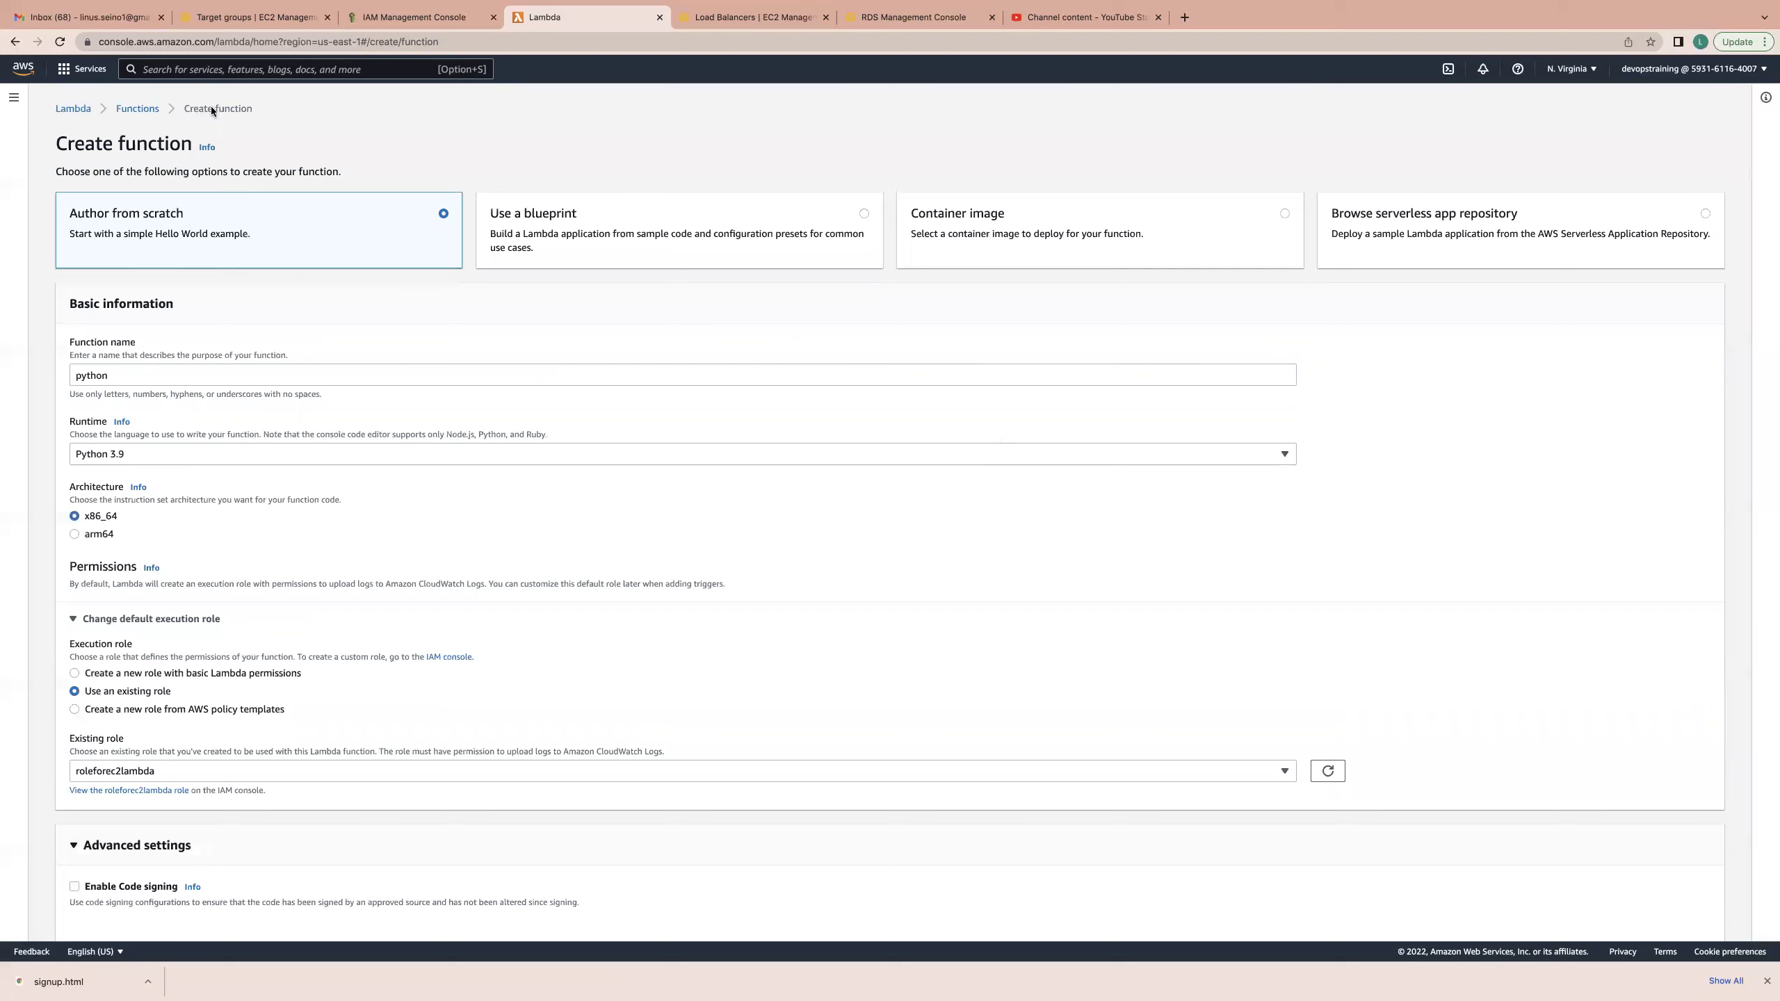
# Return to the Lambda dashboard via the breadcrumb and hide the side navigation panel.
pyautogui.click(73, 107)
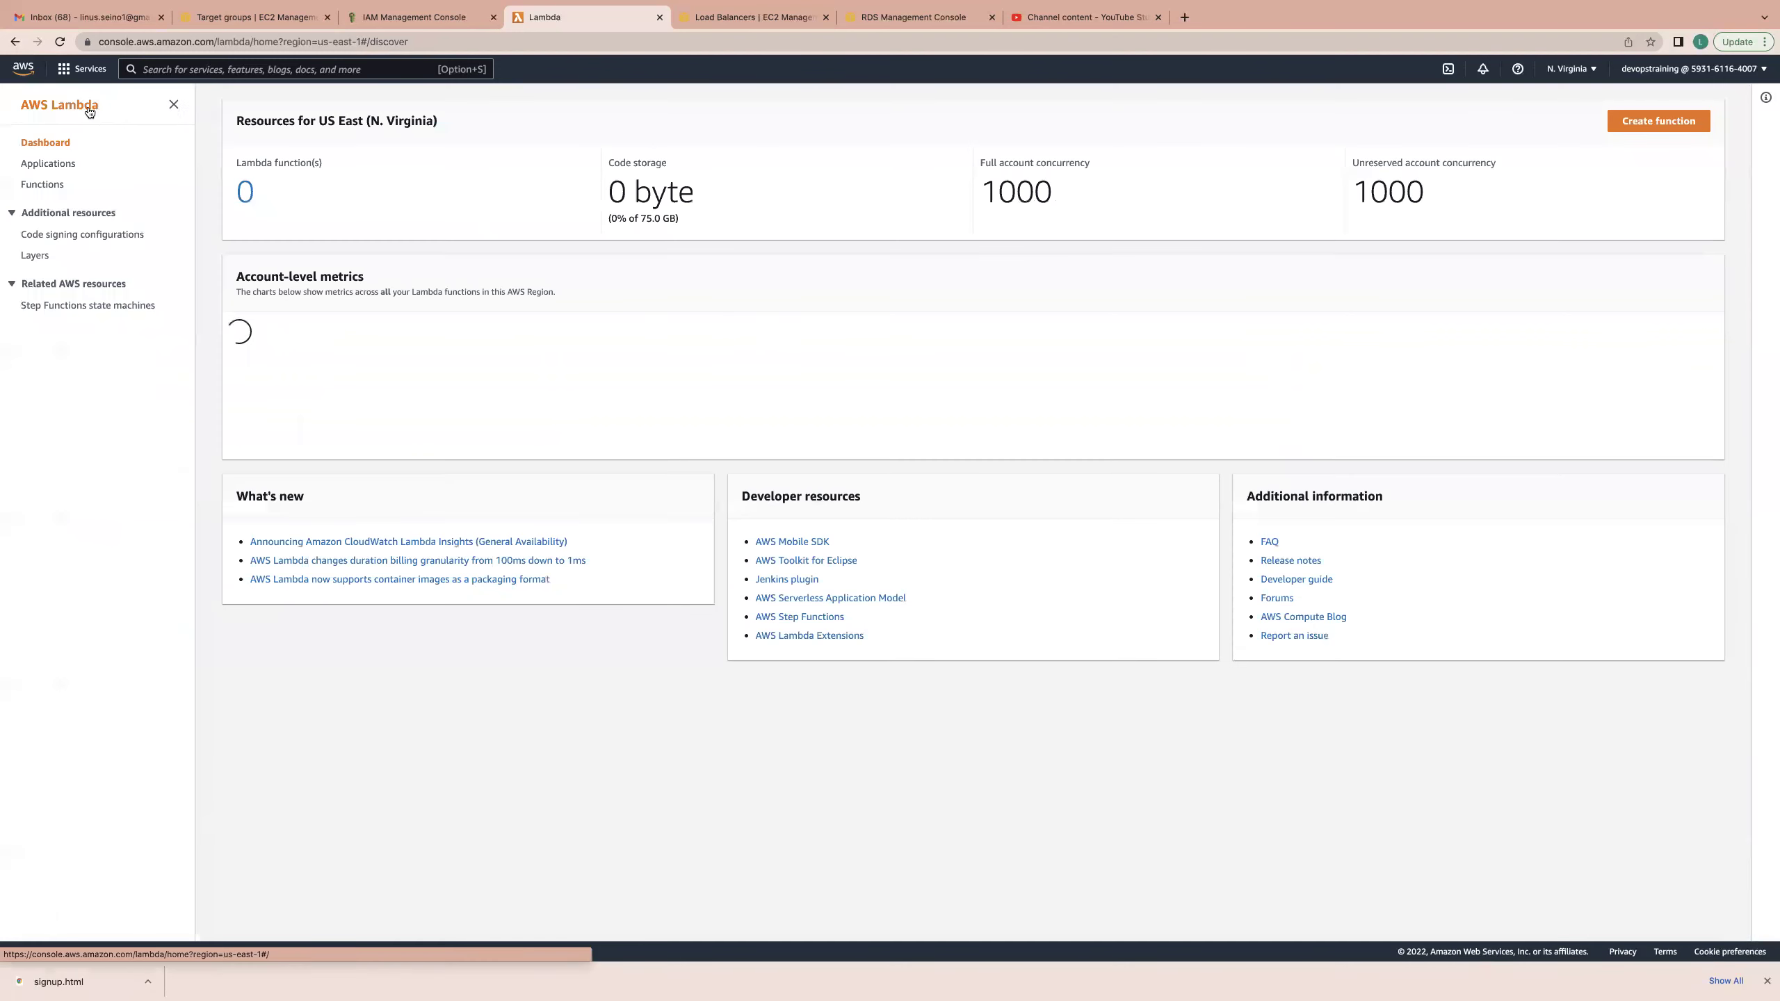
pyautogui.click(174, 104)
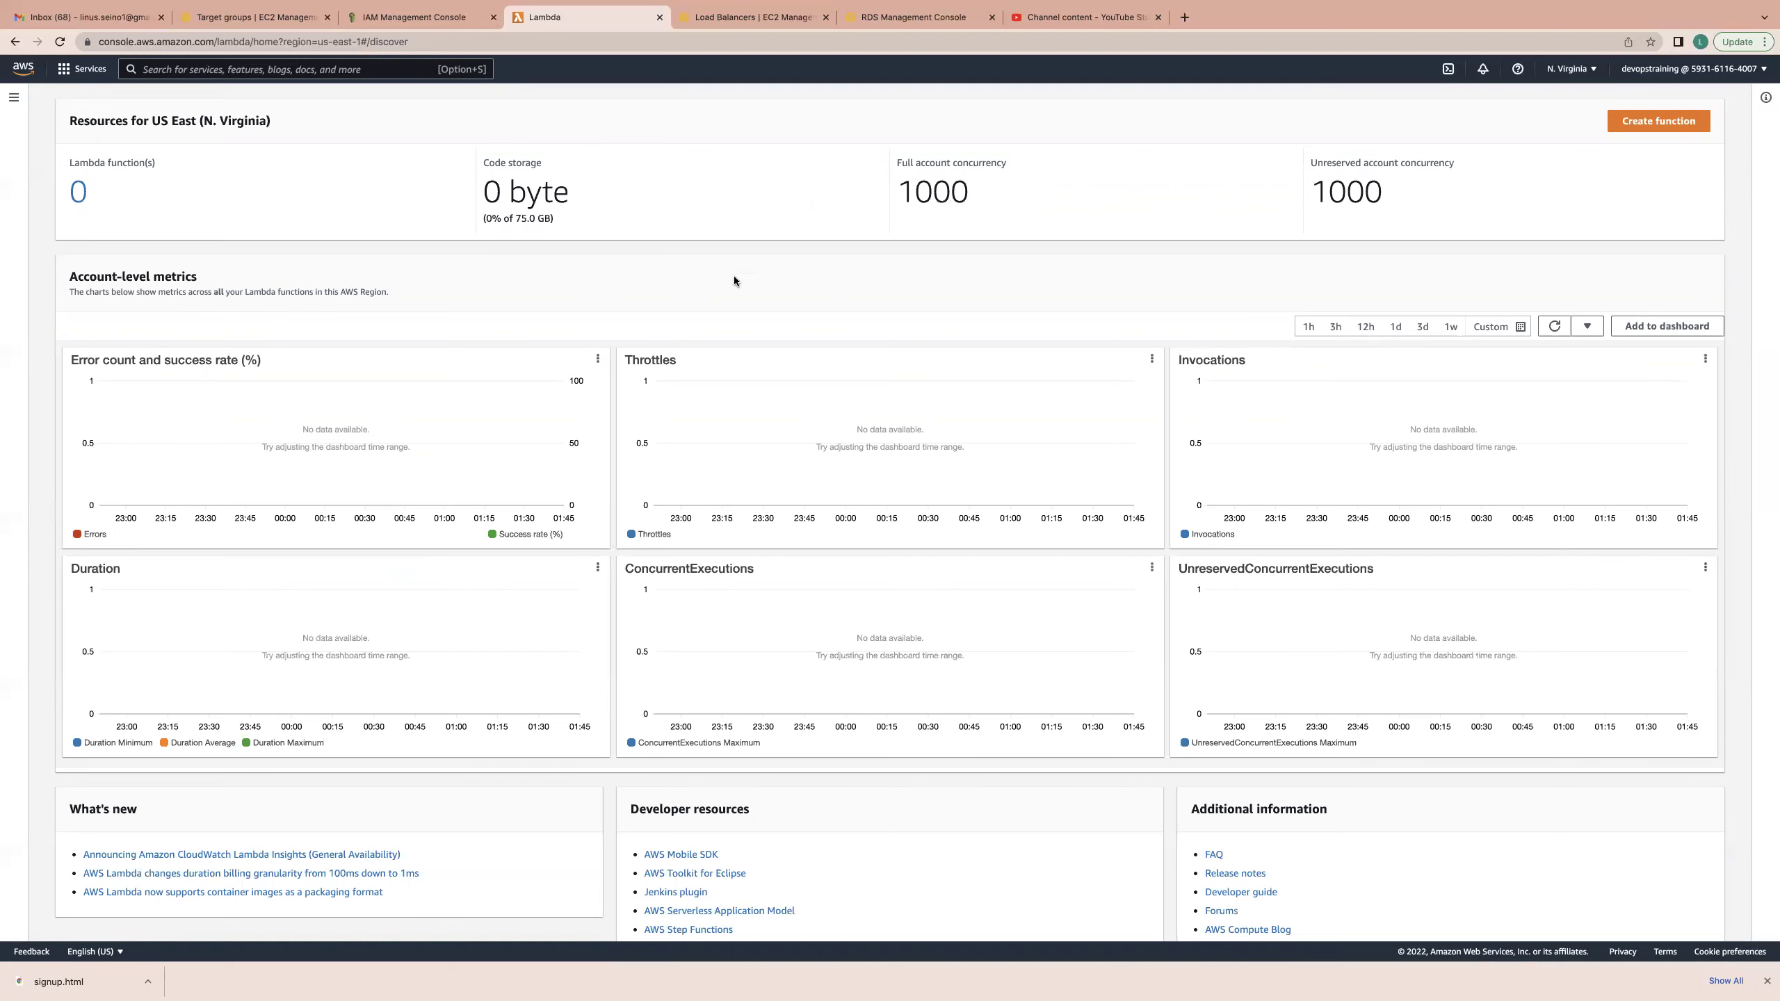
pyautogui.hotkey('ctrl', 'Right')
pyautogui.hotkey('ctrl', 'Left')
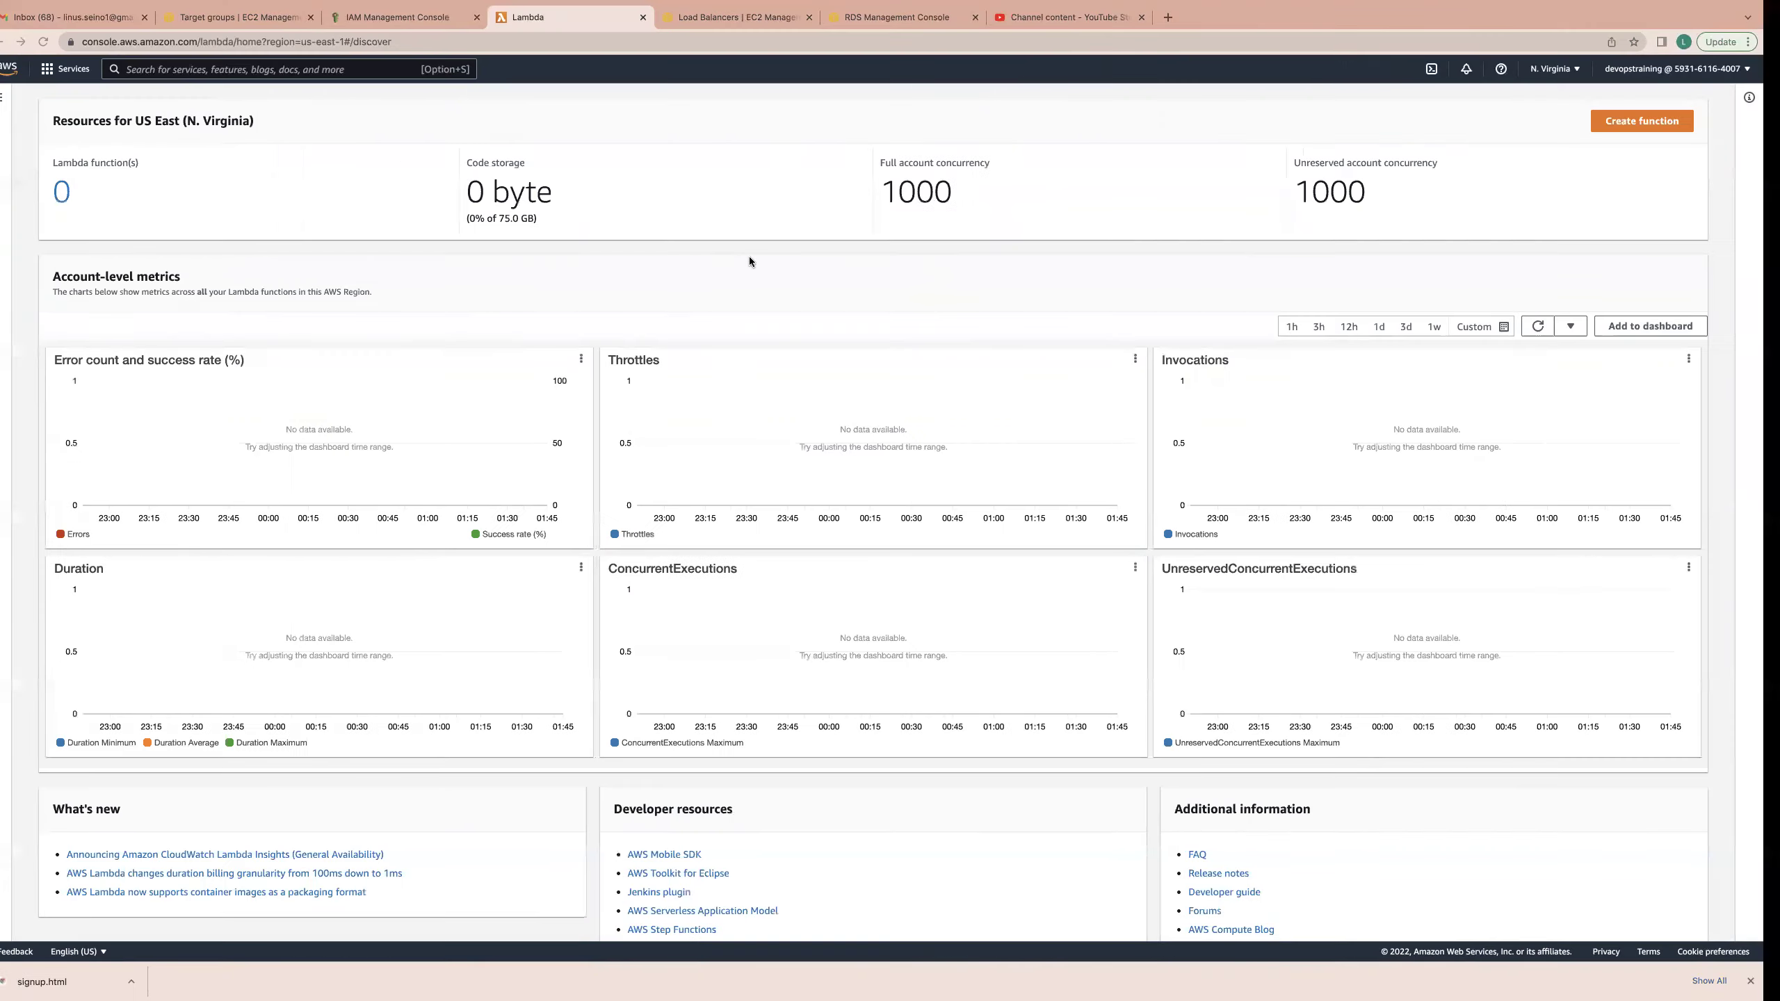
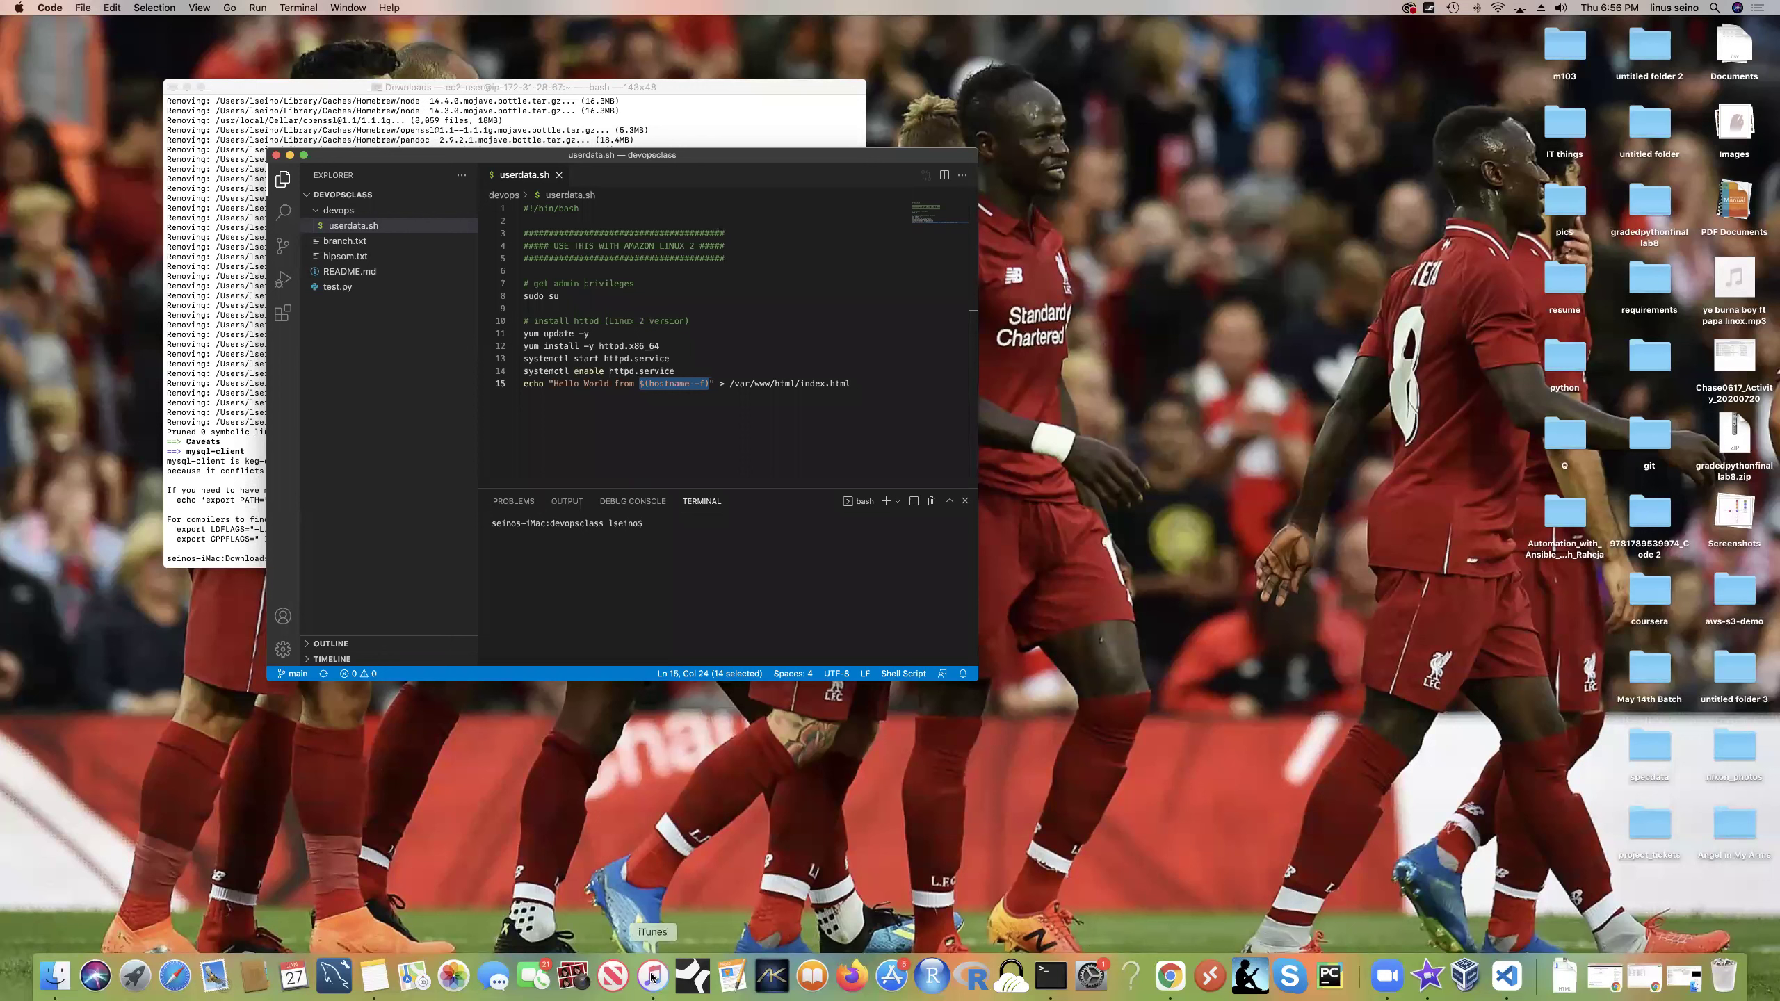
# Highlight the yum update, httpd install, start and enable-at-boot lines in userdata.sh.
pyautogui.click(388, 990)
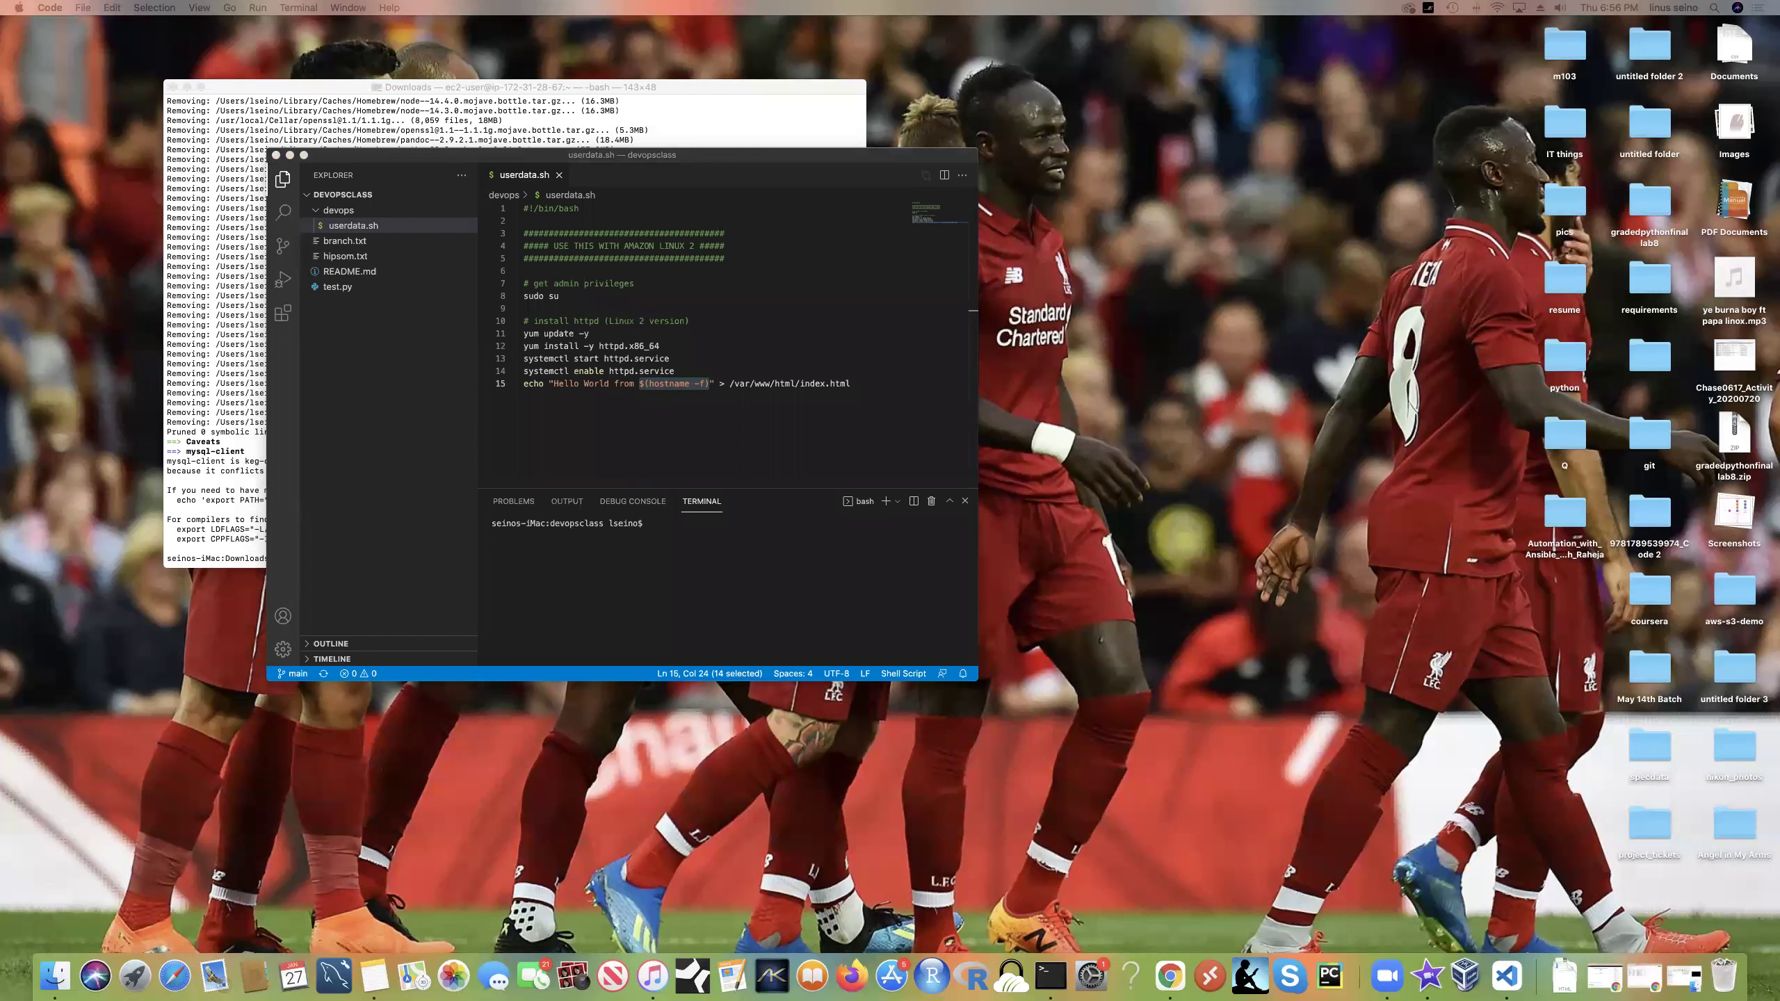
pyautogui.moveTo(857, 384); pyautogui.dragTo(522, 212)
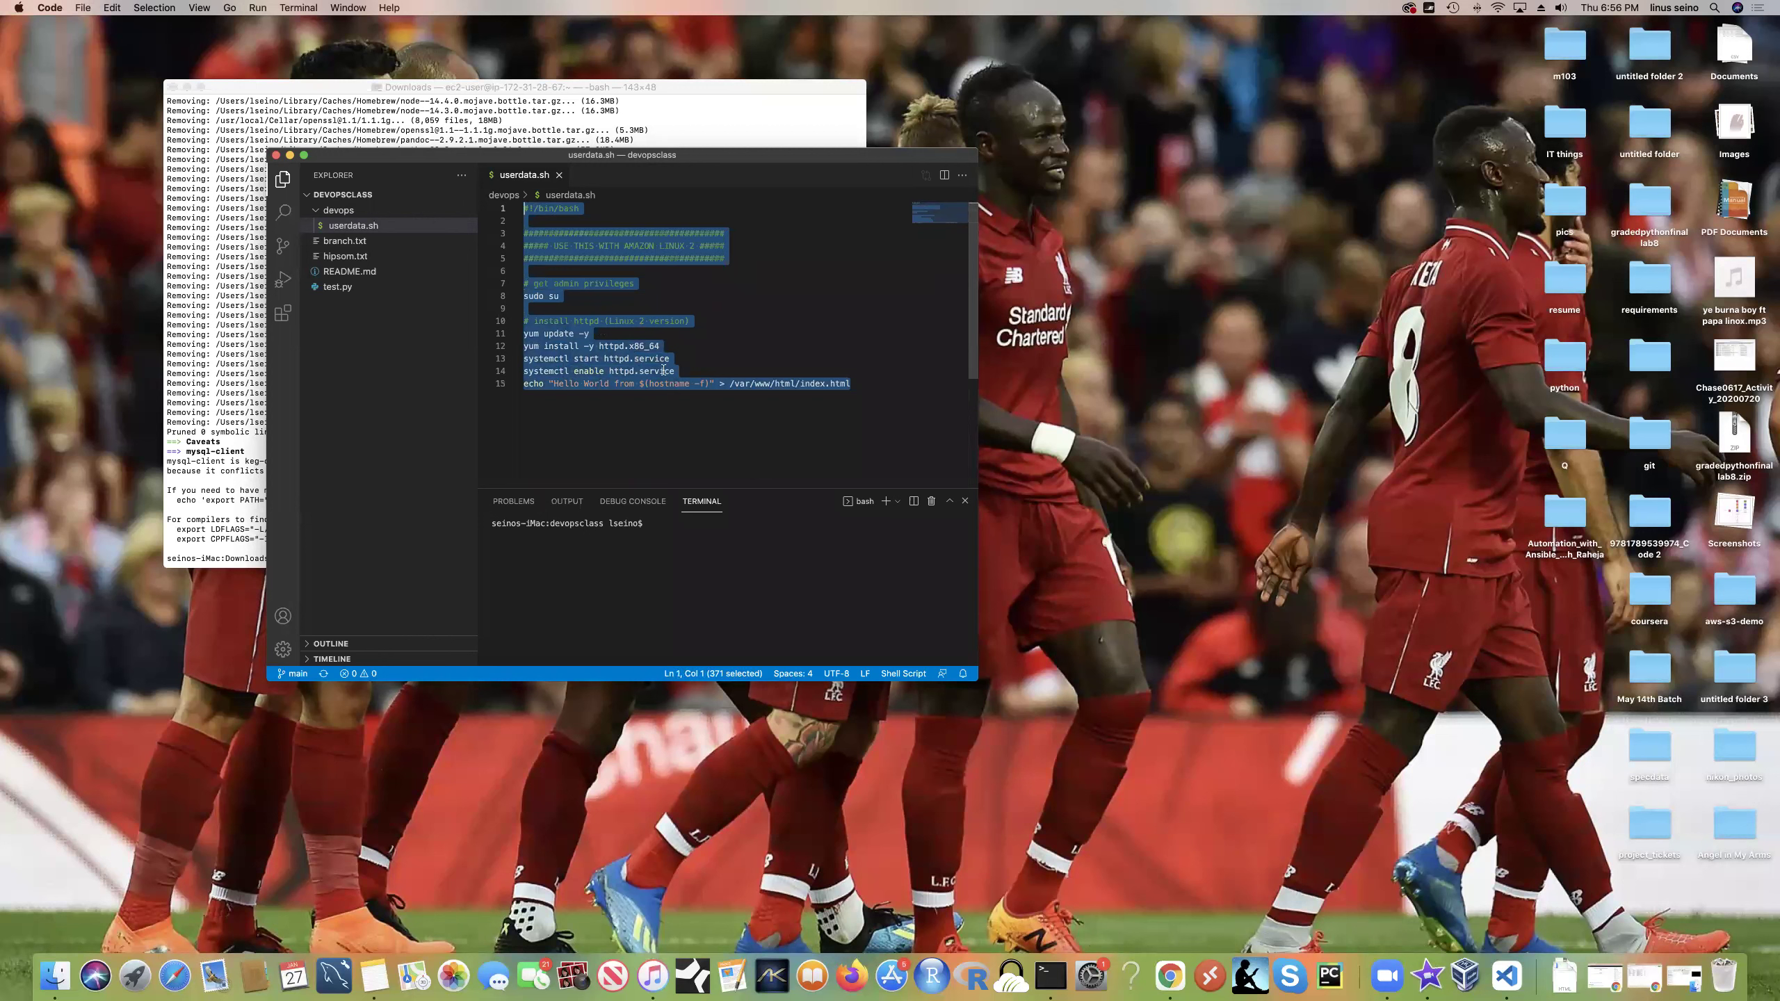
pyautogui.click(588, 297)
pyautogui.click(524, 333)
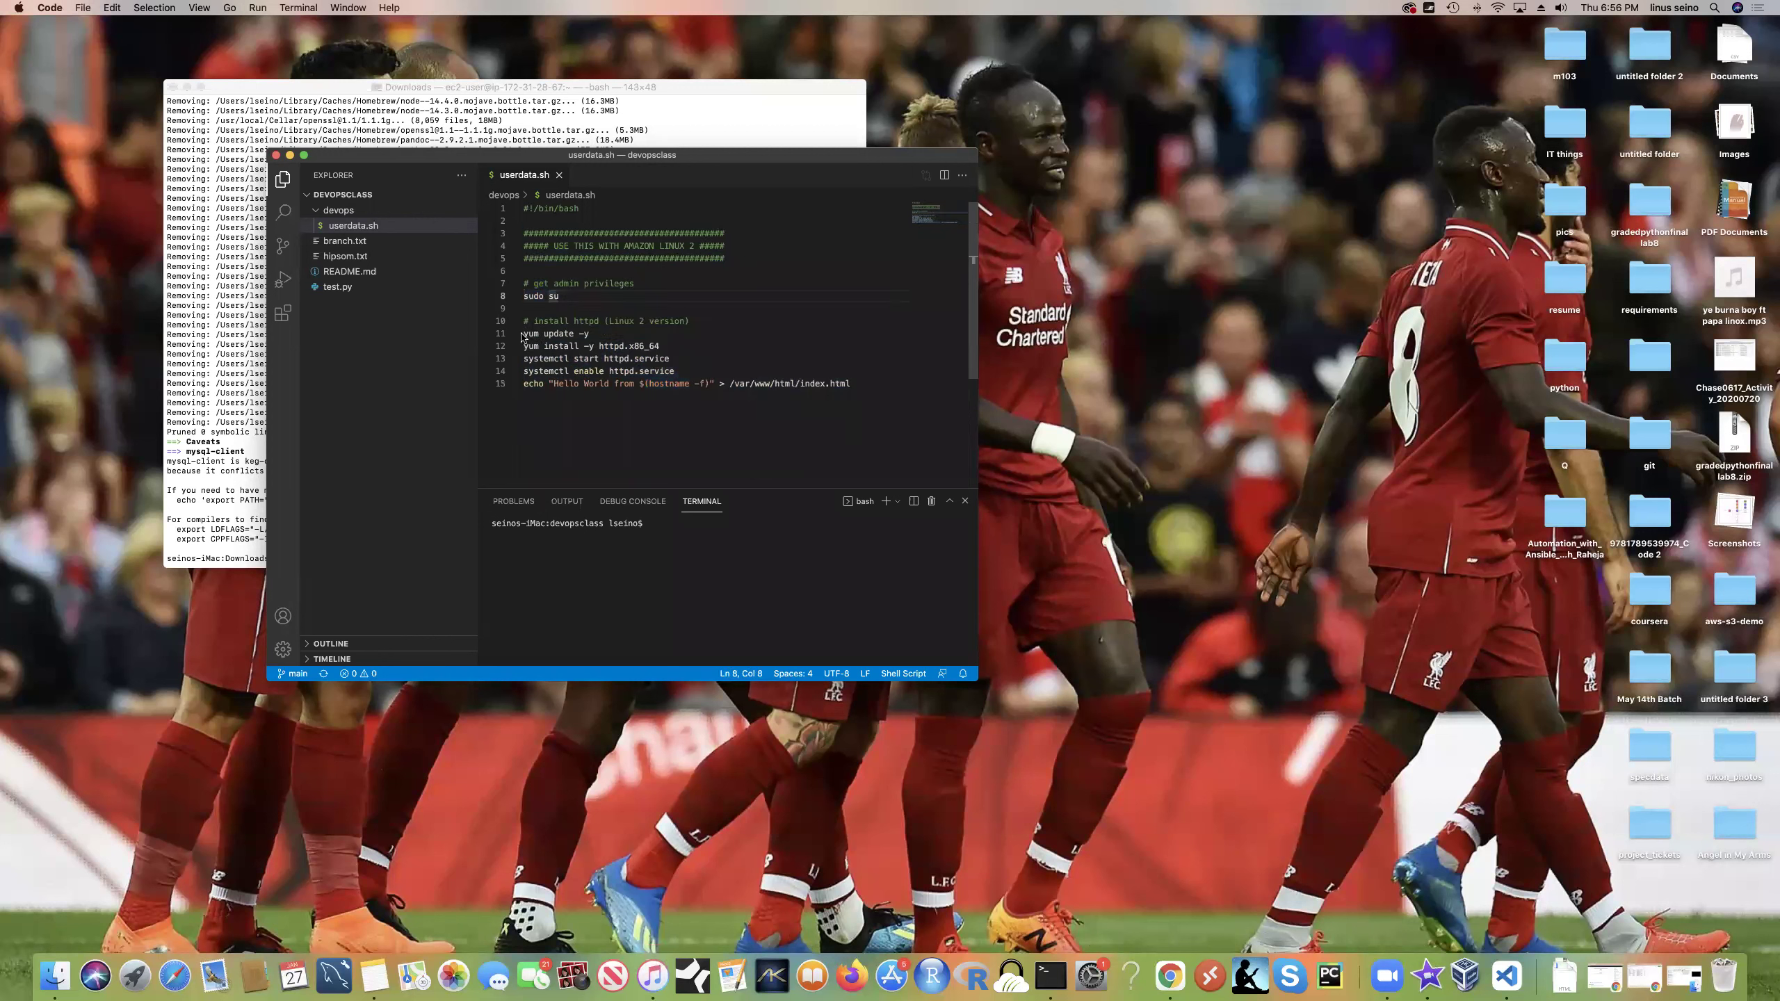
pyautogui.moveTo(524, 333); pyautogui.dragTo(684, 341)
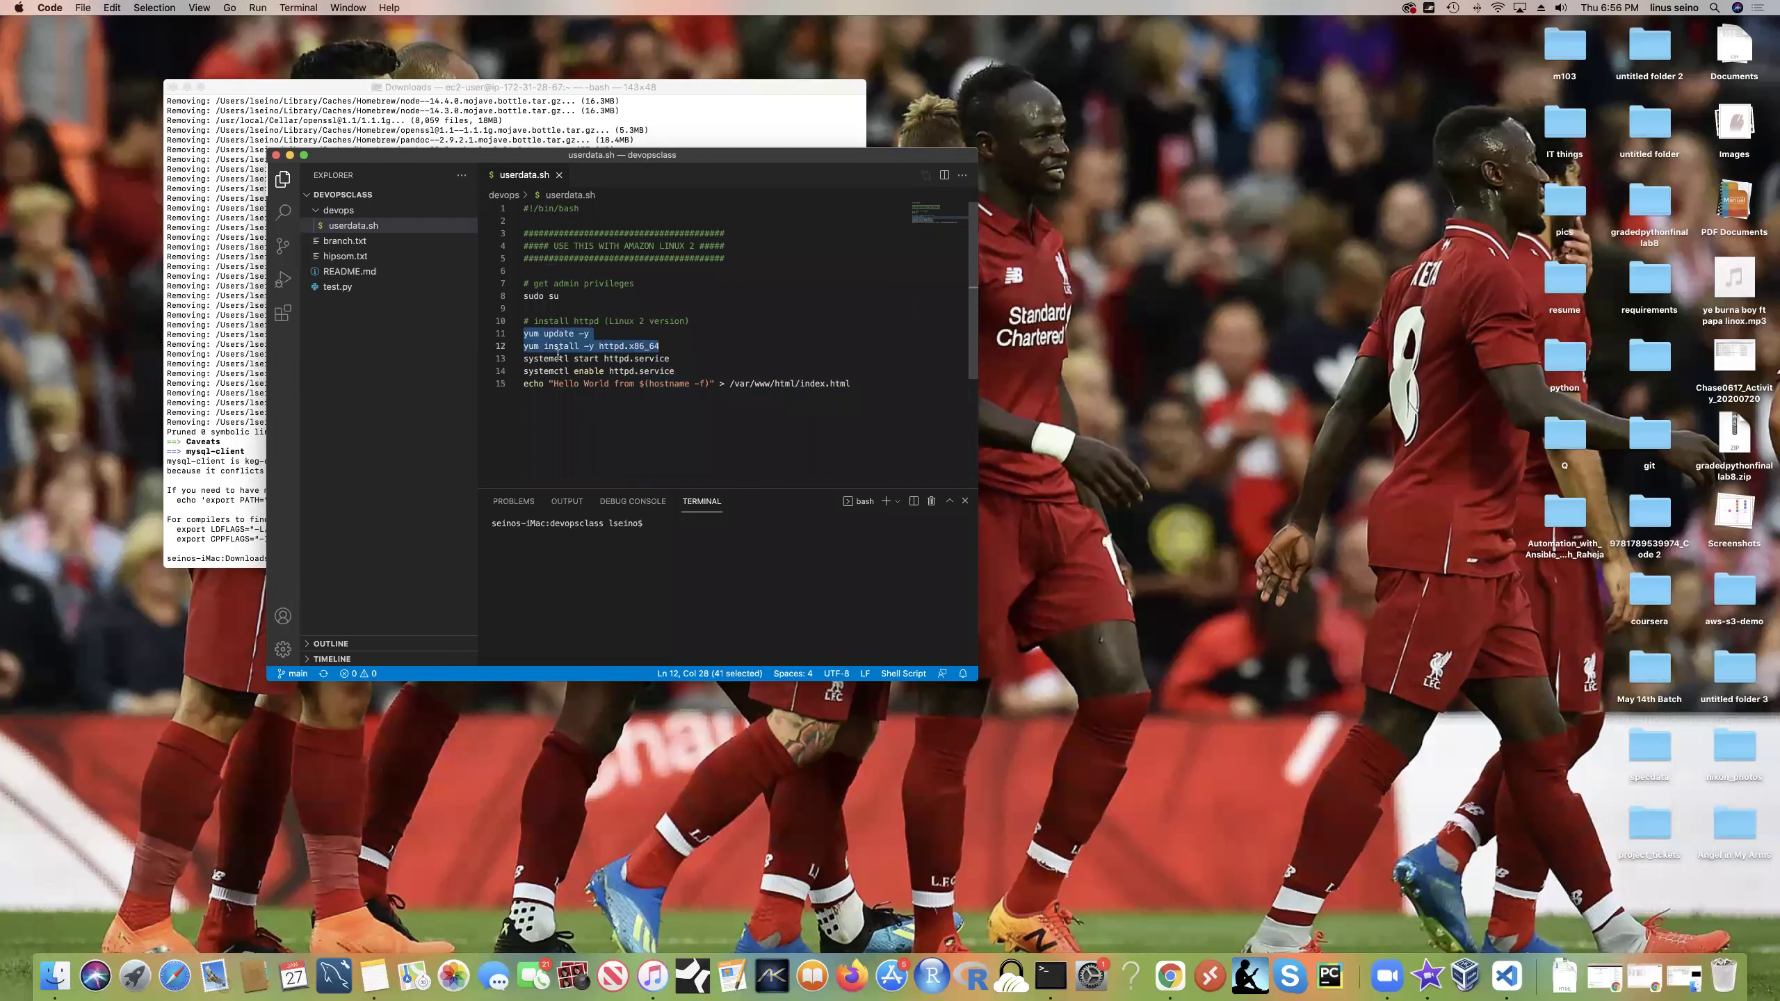
pyautogui.moveTo(523, 358); pyautogui.dragTo(673, 358)
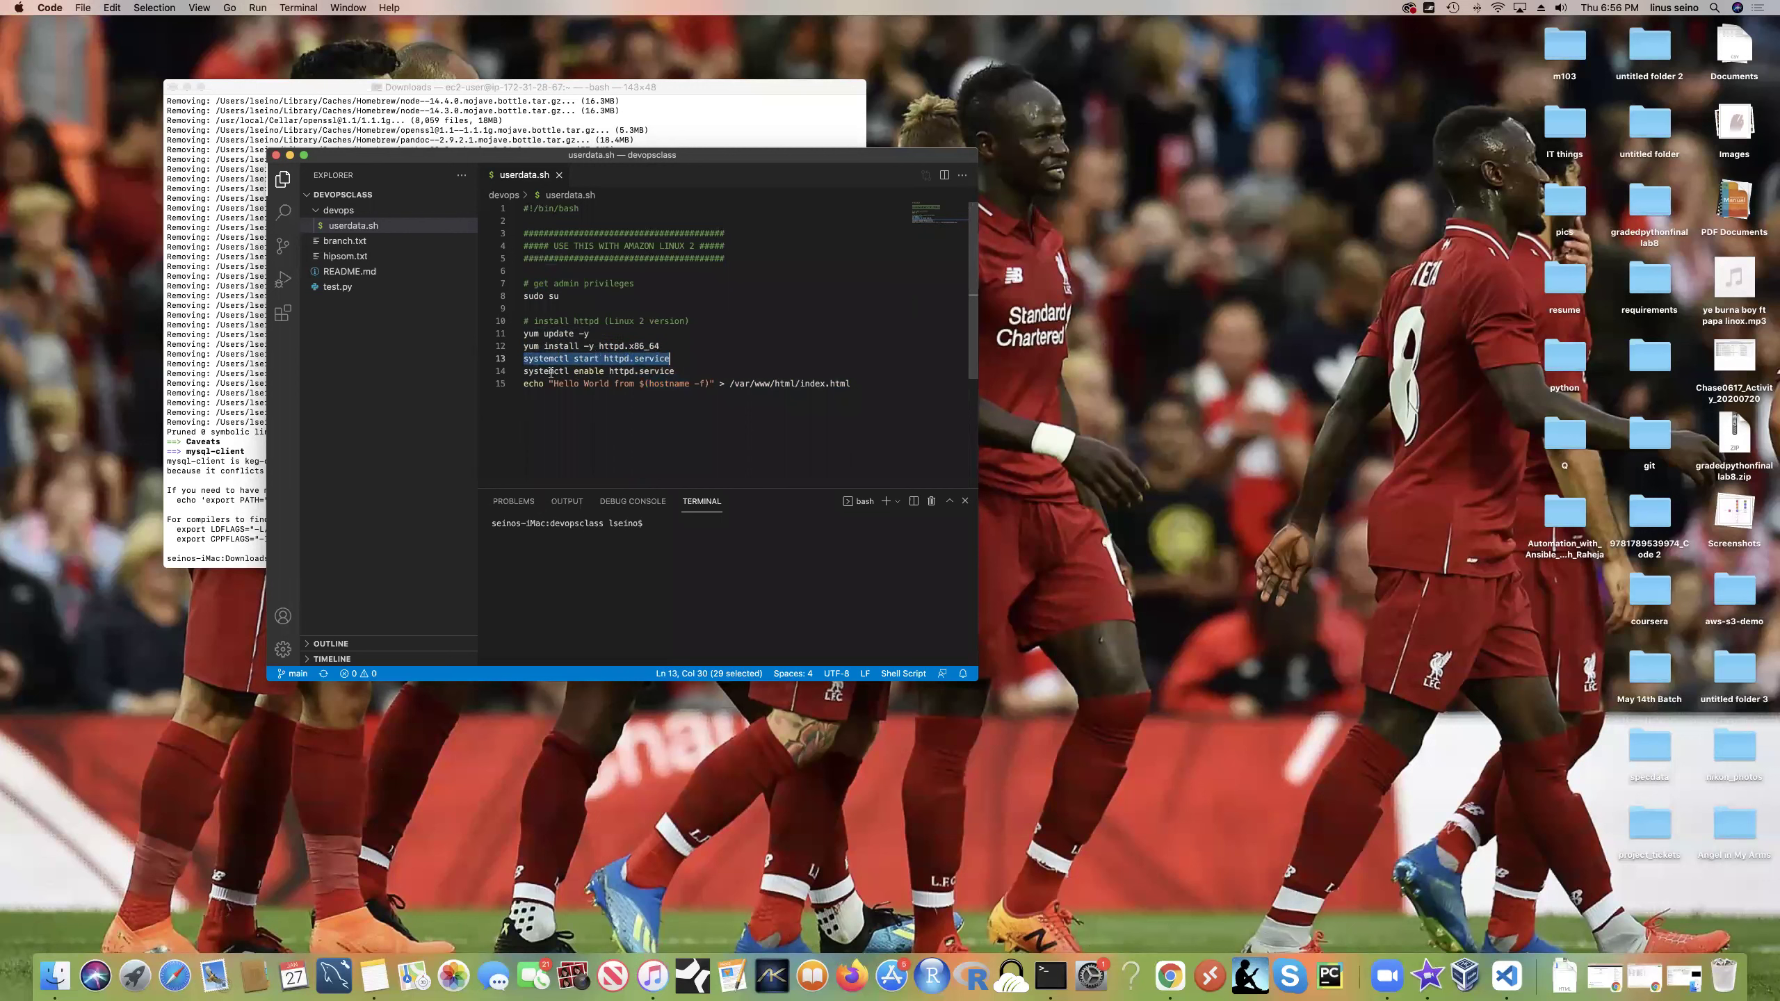
pyautogui.moveTo(524, 371); pyautogui.dragTo(674, 371)
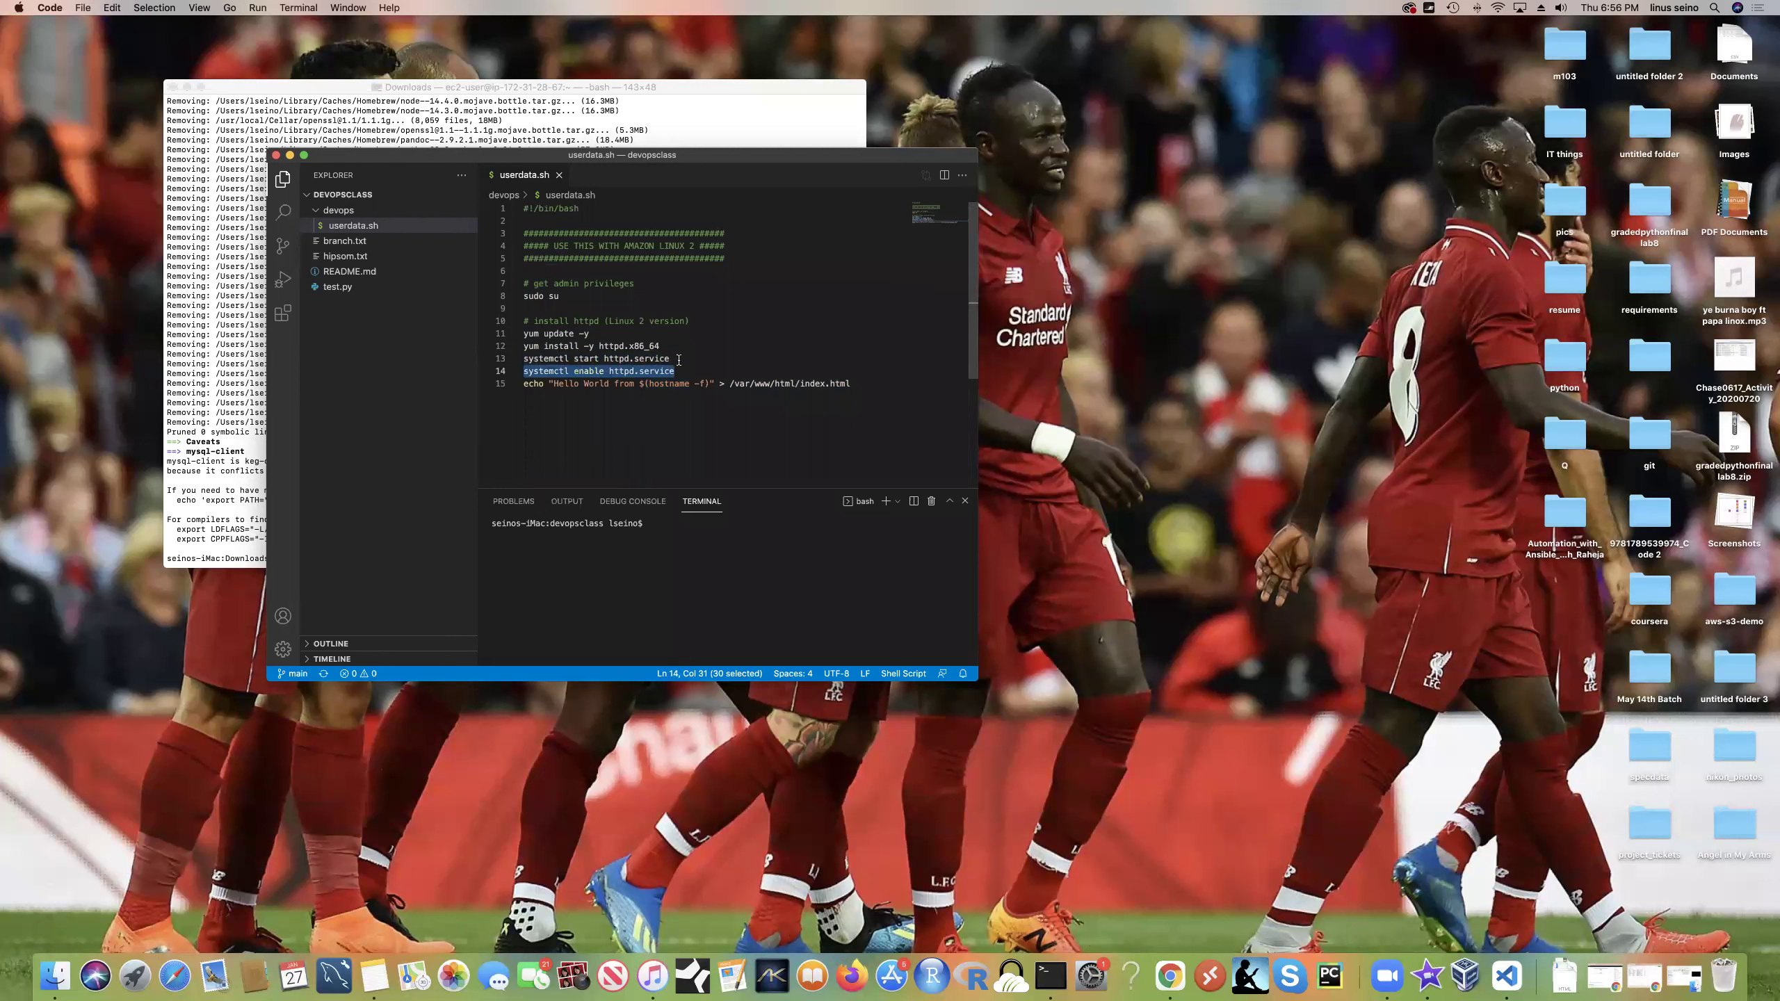
pyautogui.click(681, 370)
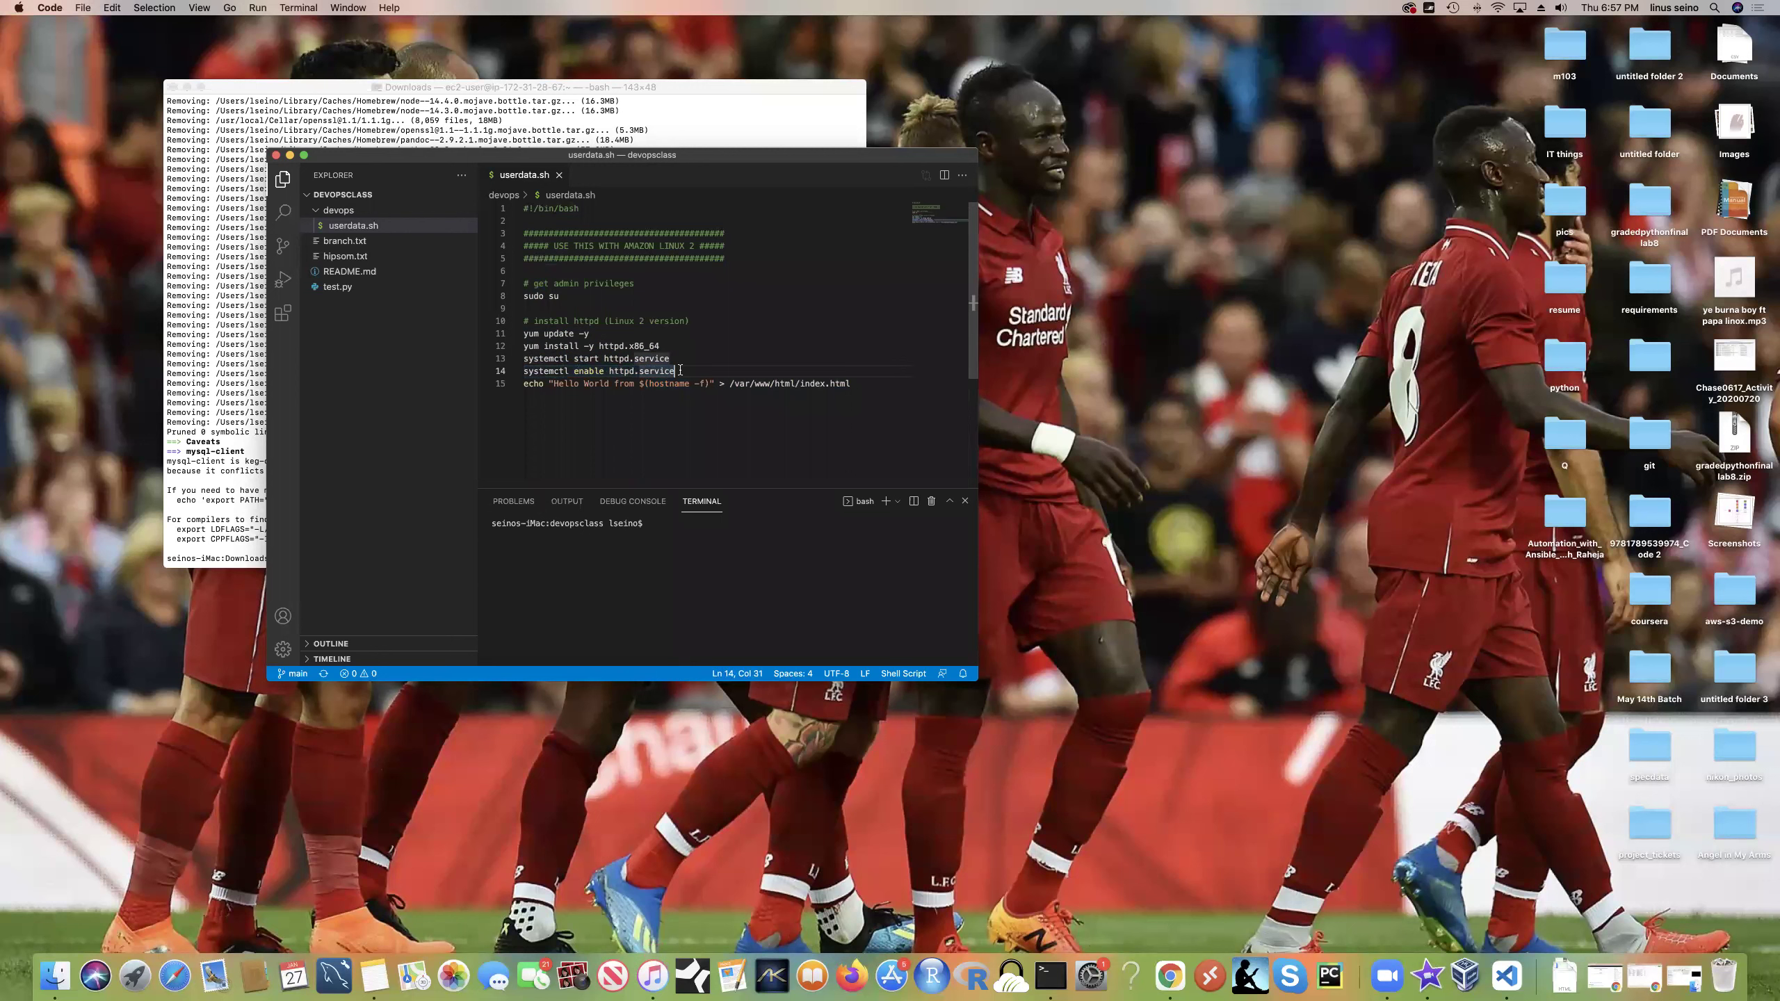
pyautogui.moveTo(669, 367); pyautogui.dragTo(524, 346)
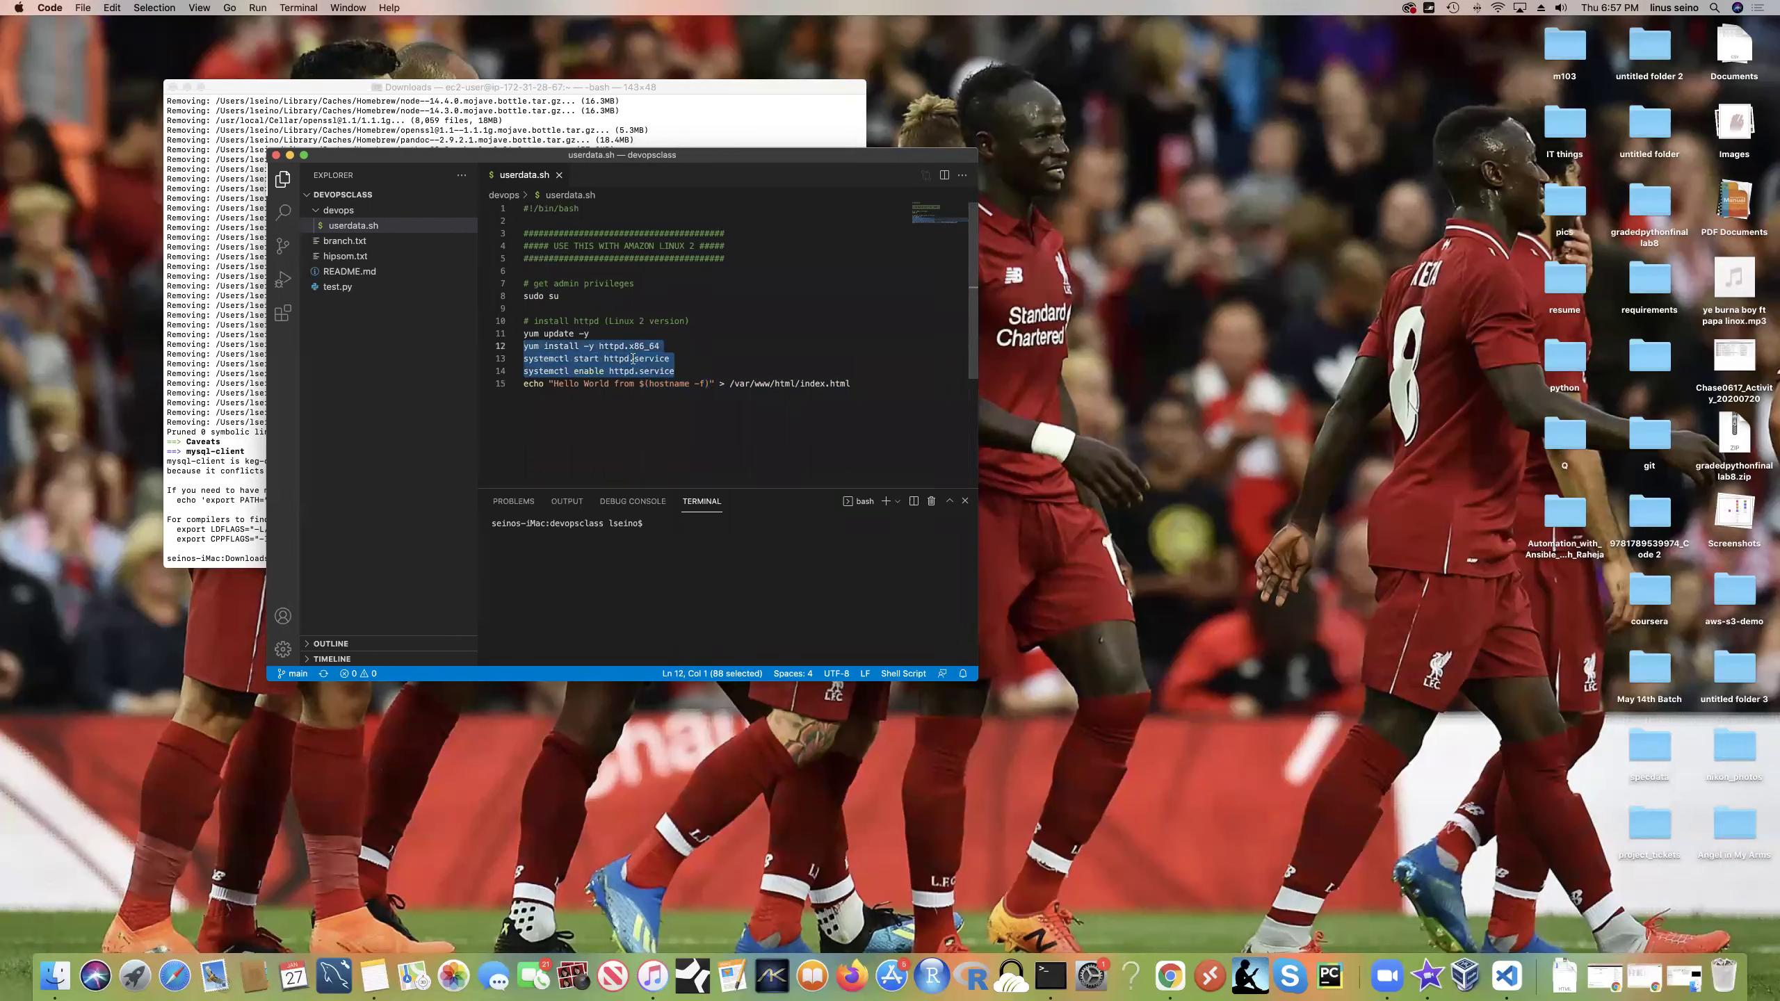
# Highlight the echo line writing 'Hello World from $(hostname -f)' to /var/www/html/index.html.
pyautogui.click(543, 386)
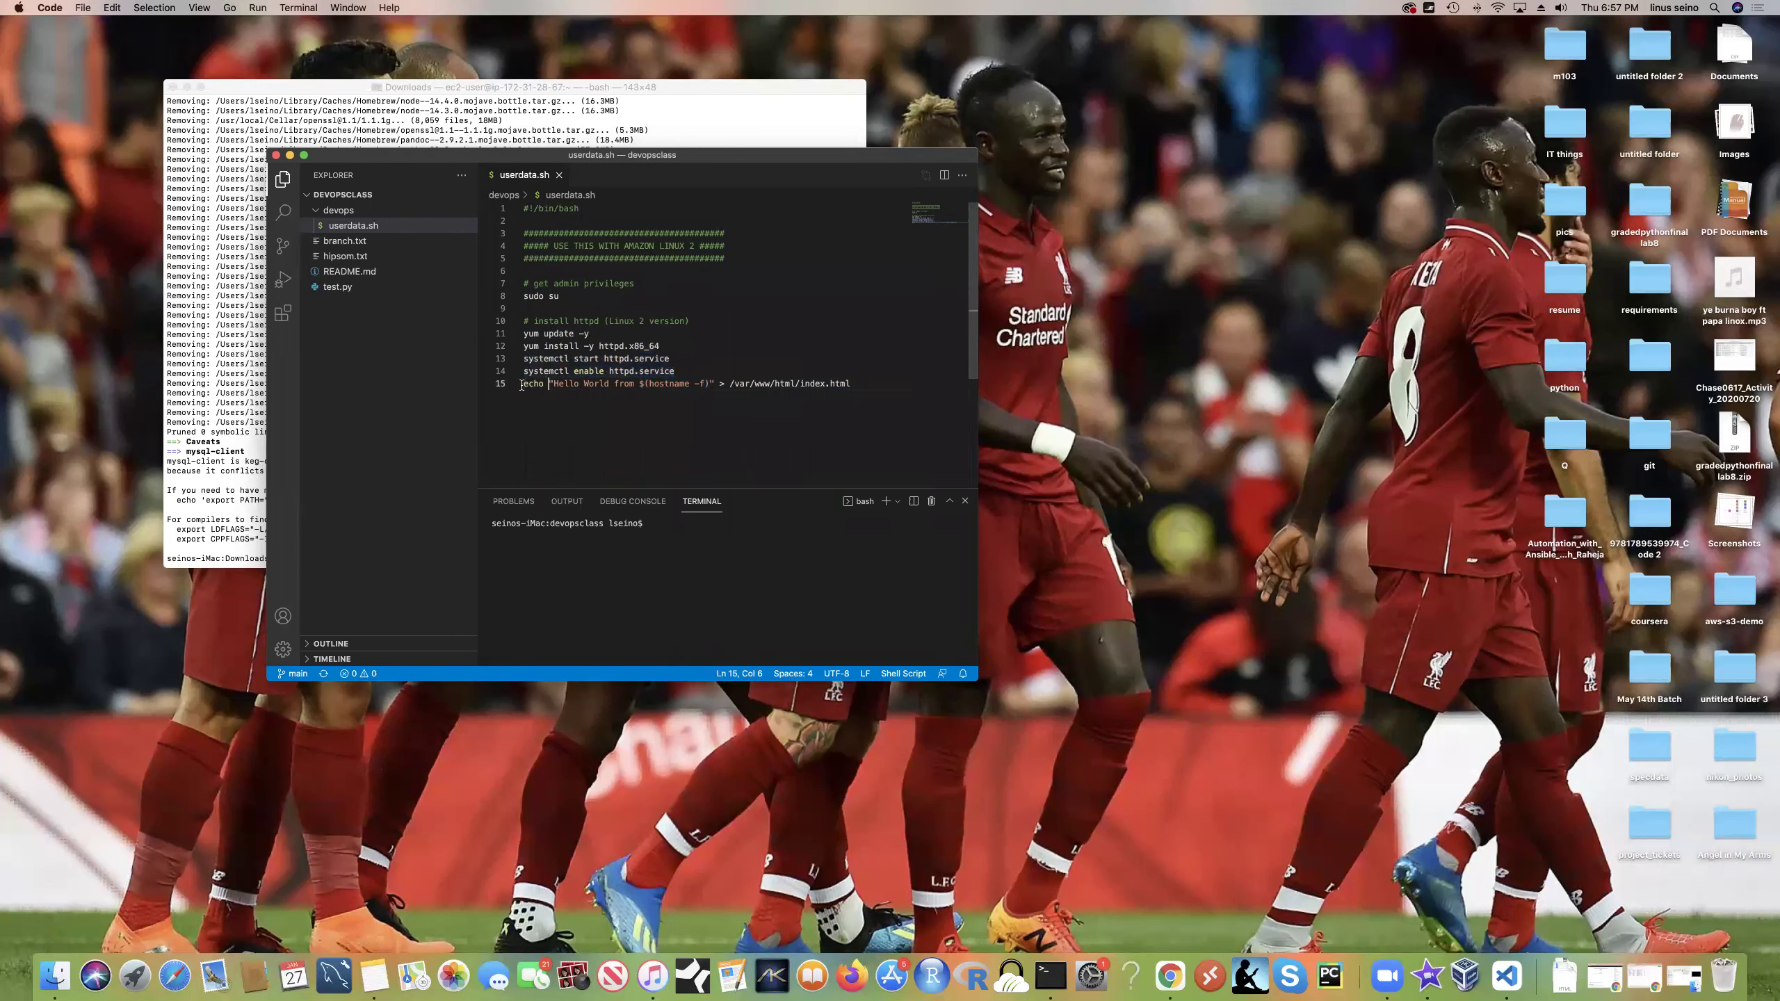
pyautogui.moveTo(553, 385); pyautogui.dragTo(640, 385)
pyautogui.doubleClick(550, 384)
pyautogui.moveTo(731, 384); pyautogui.dragTo(799, 386)
pyautogui.moveTo(554, 384); pyautogui.dragTo(708, 384)
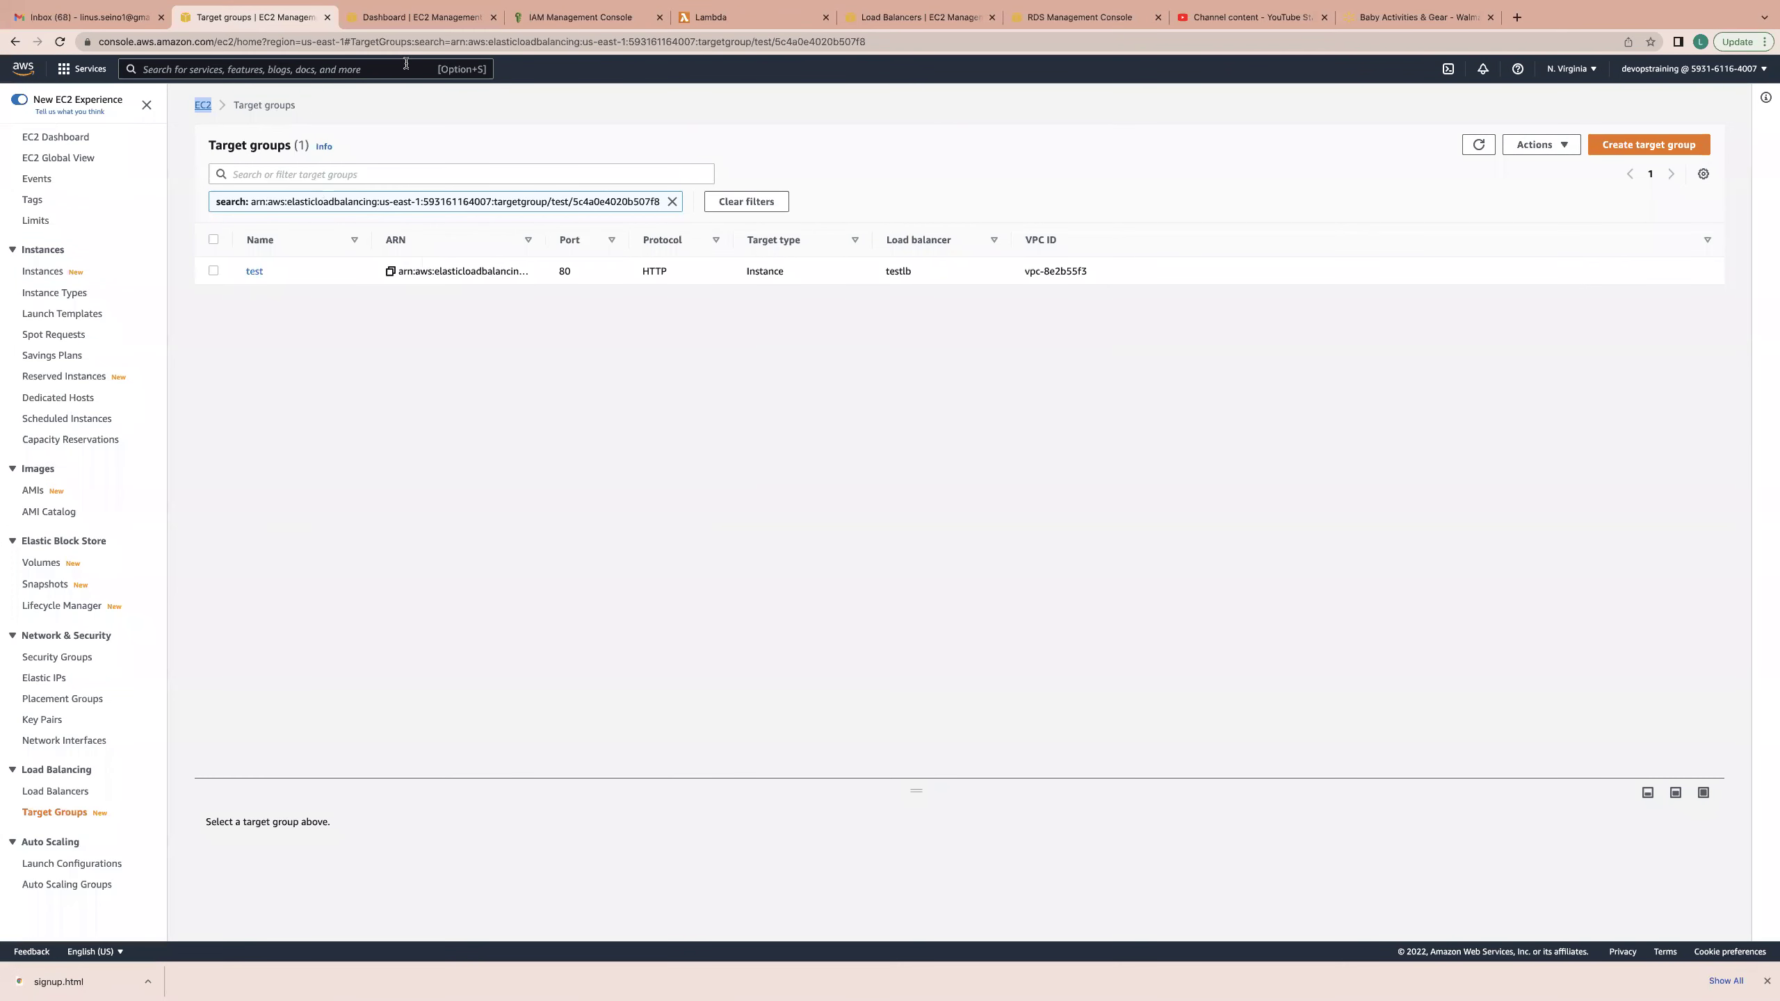
# Open both running instances' public IPv4 DNS addresses; each refuses the connection.
pyautogui.click(396, 20)
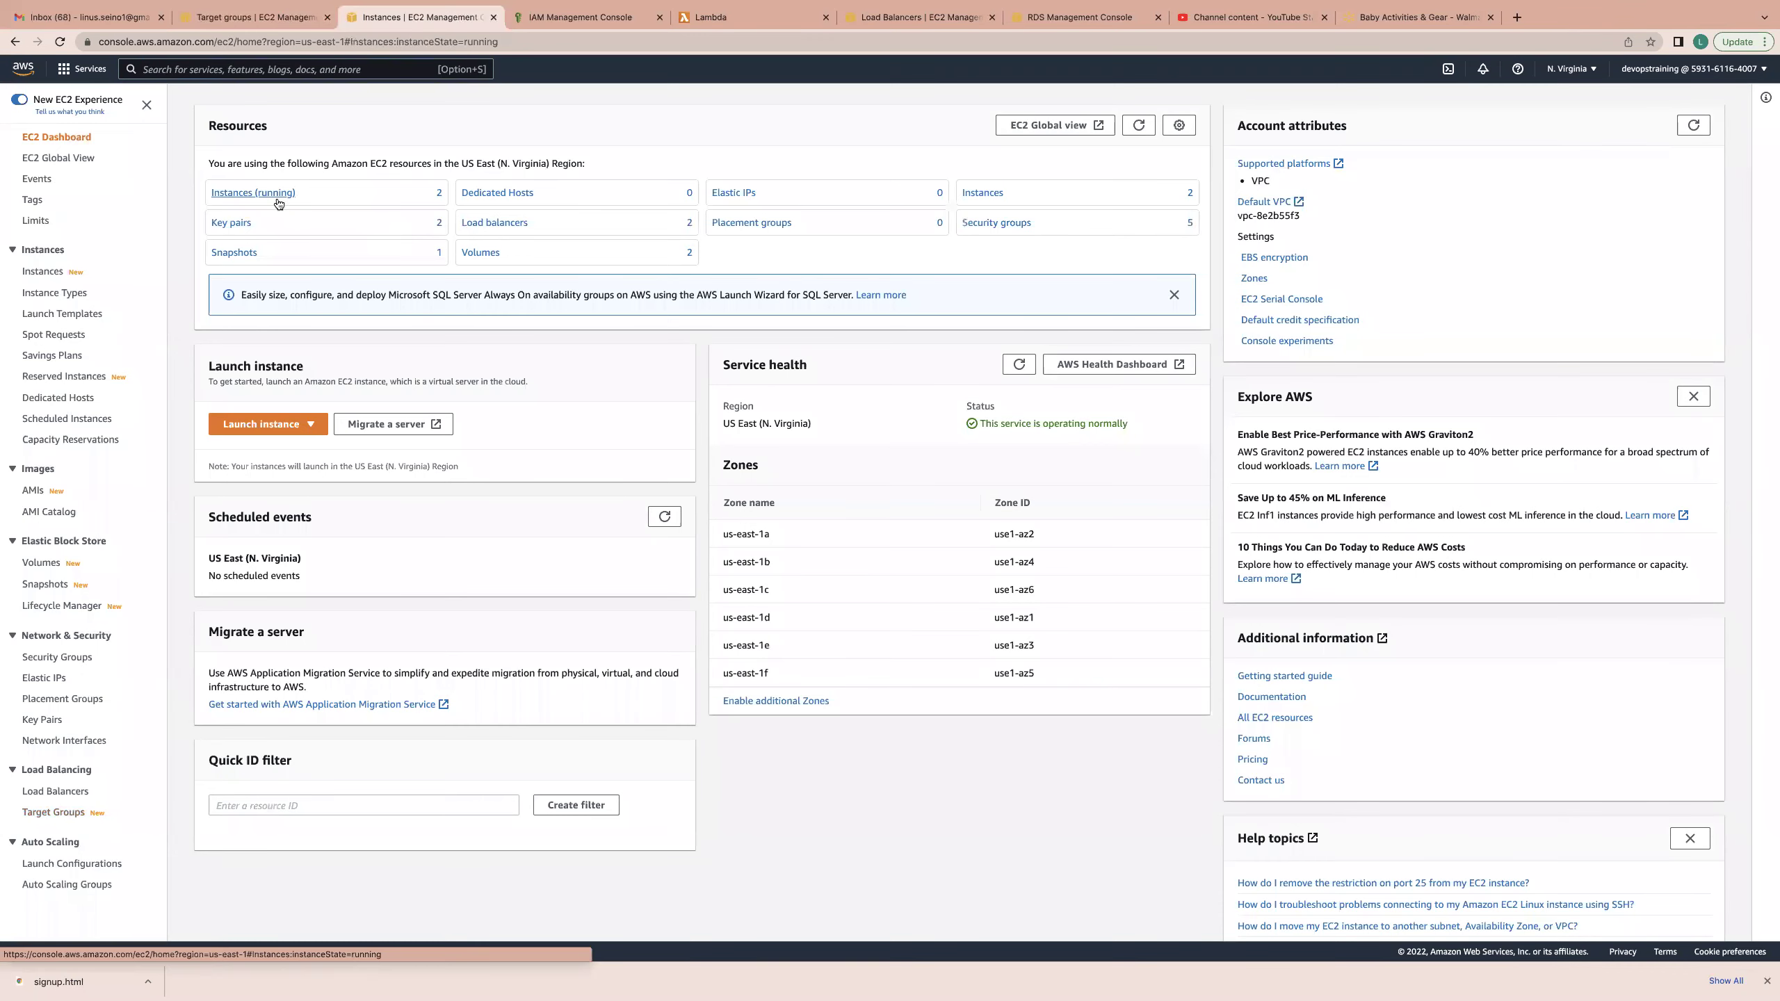
pyautogui.click(274, 199)
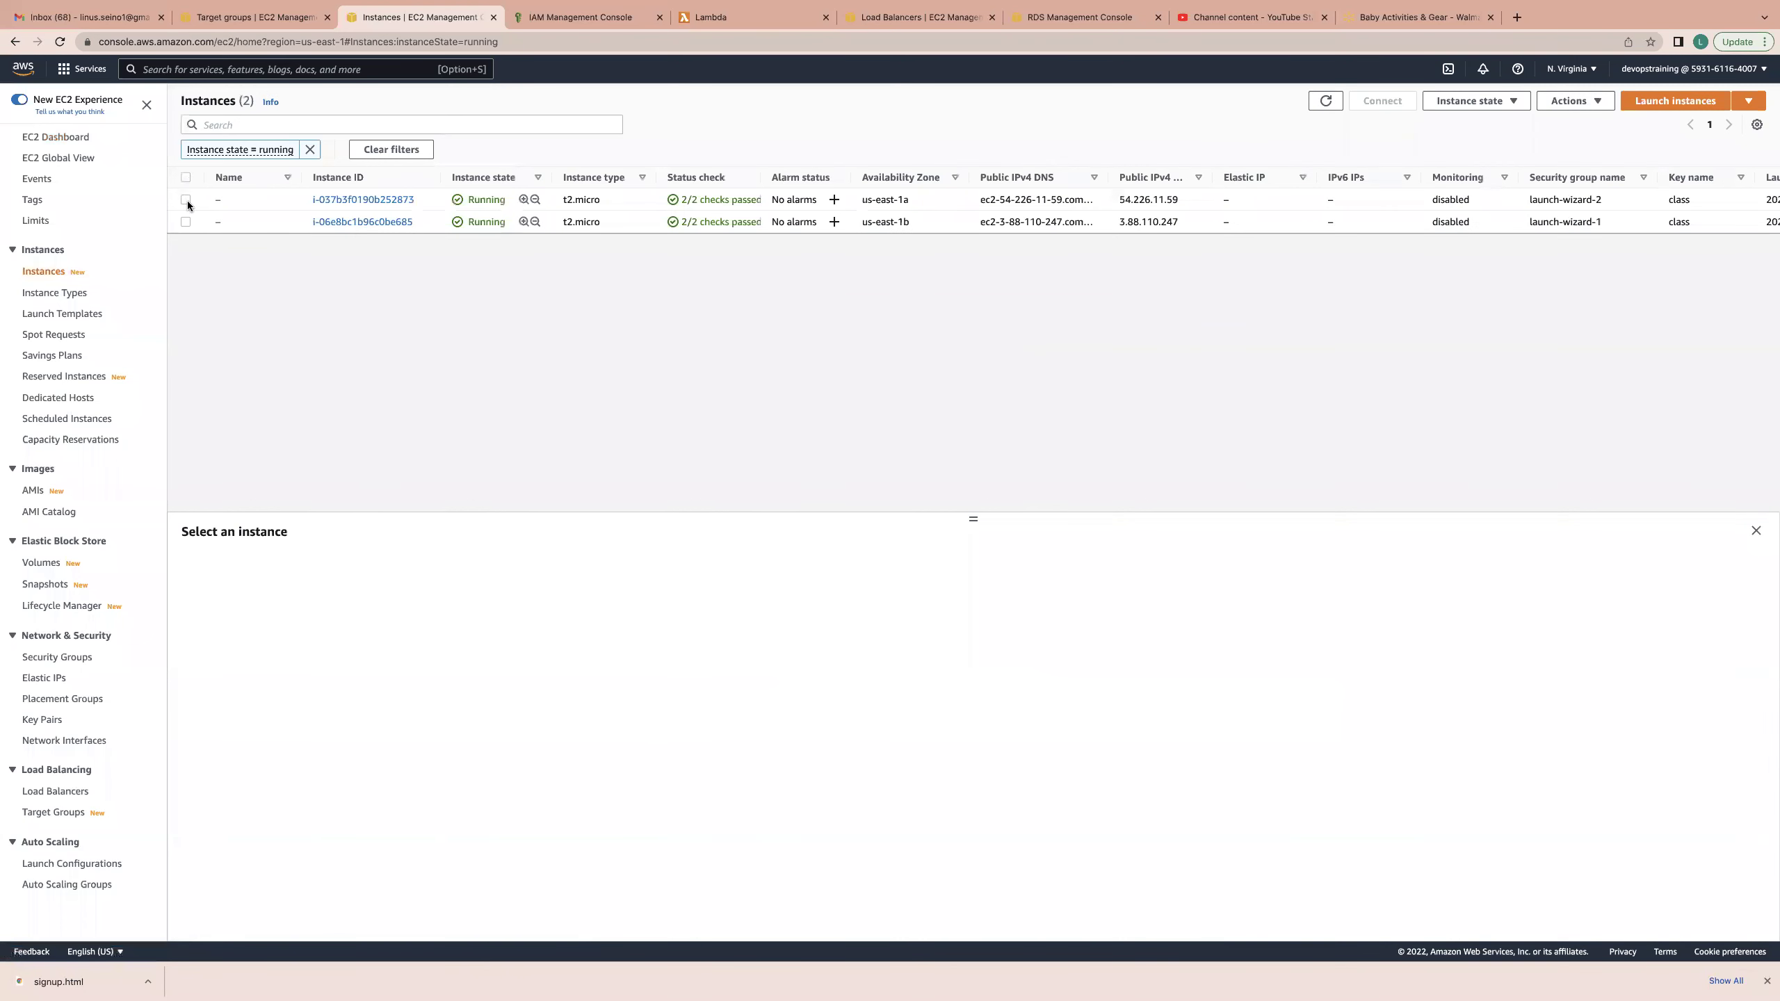
pyautogui.click(186, 200)
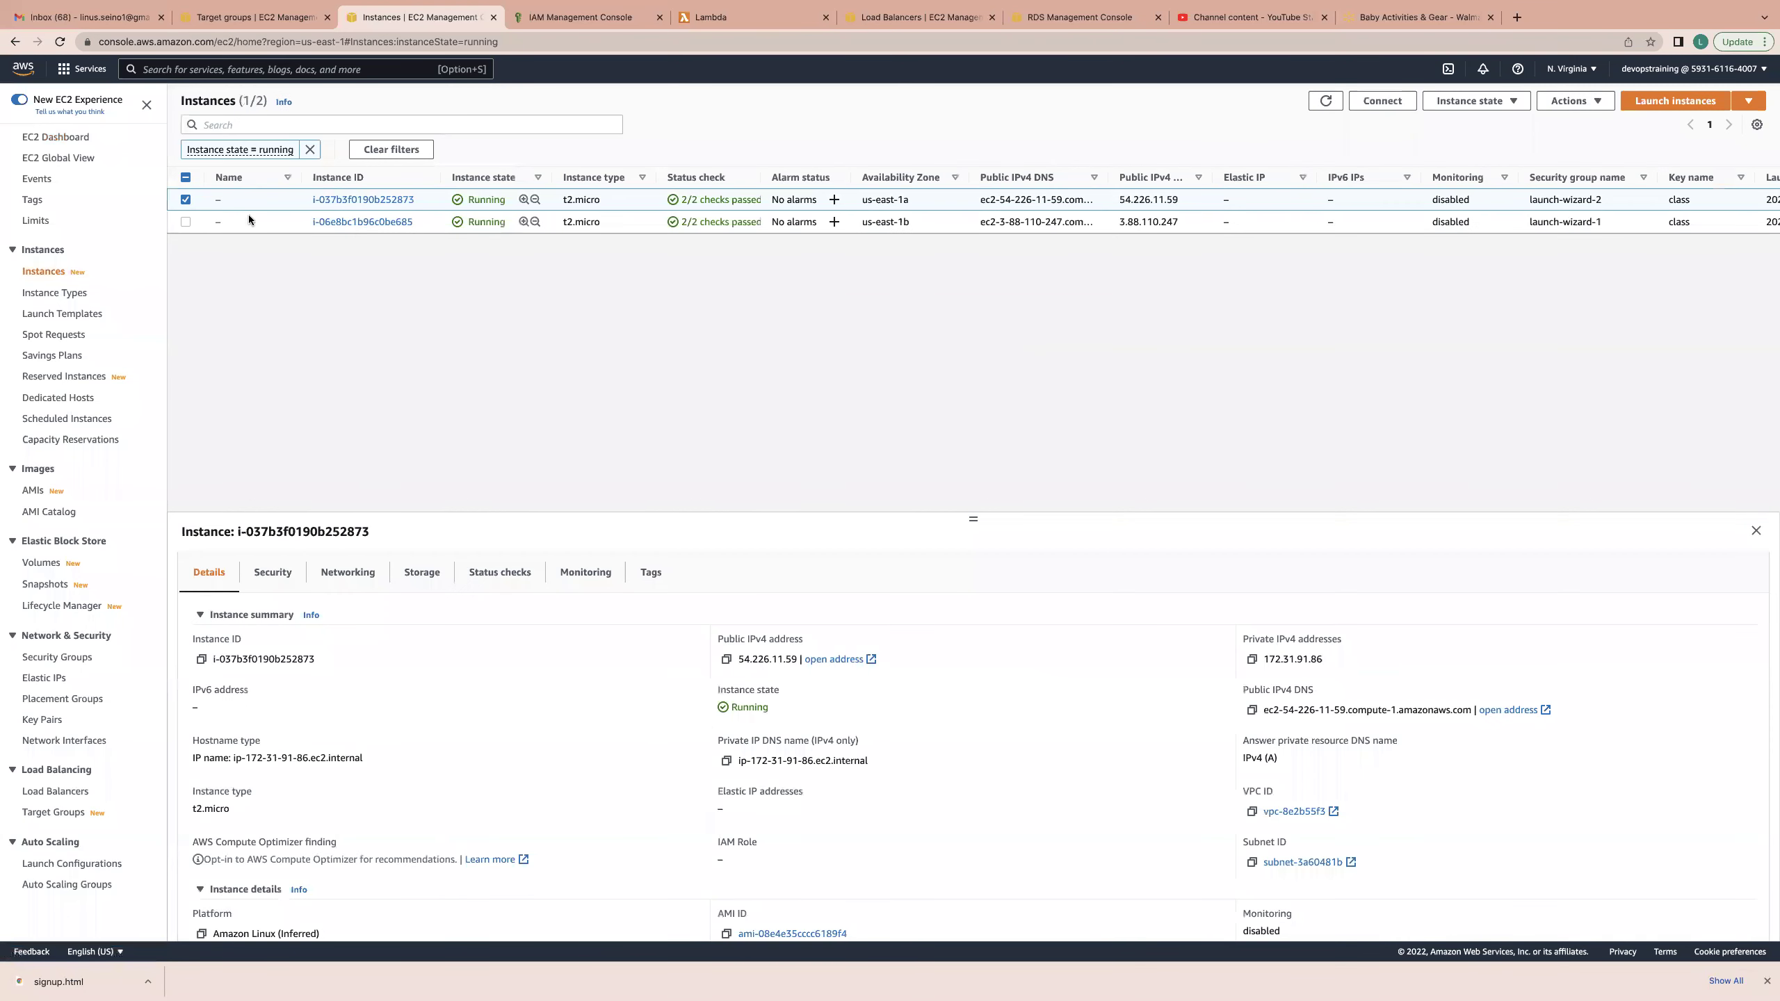
pyautogui.click(1514, 712)
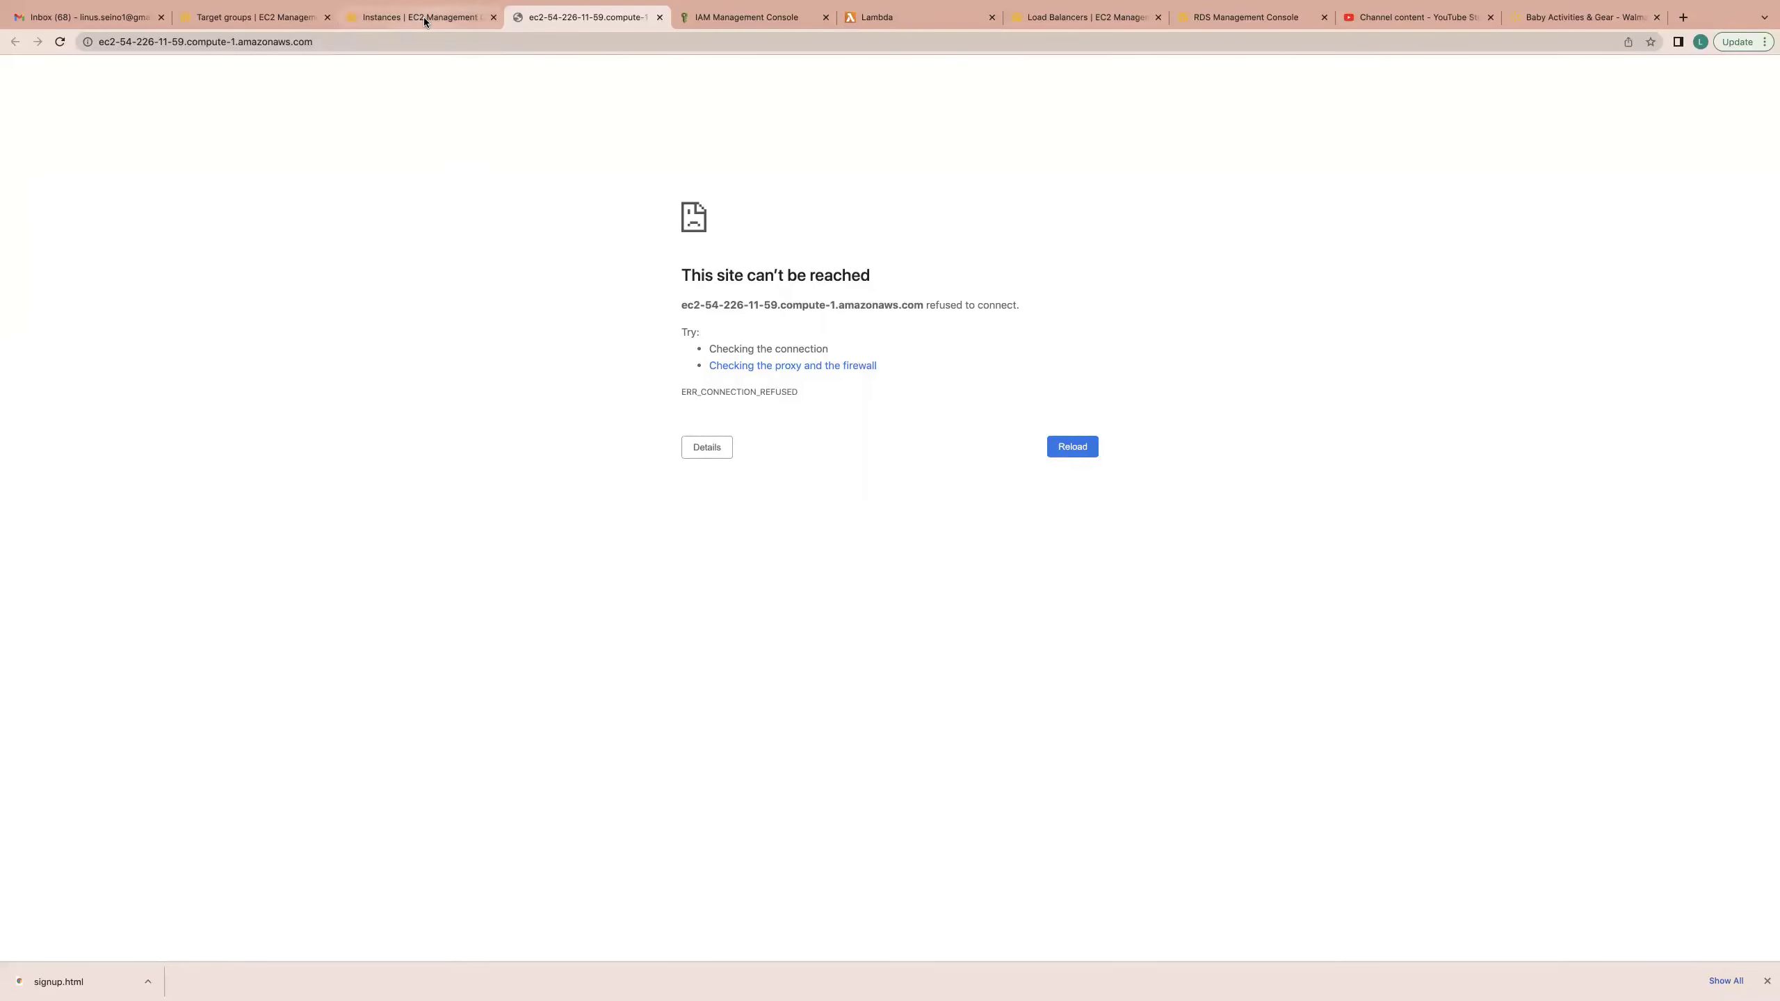
pyautogui.click(424, 18)
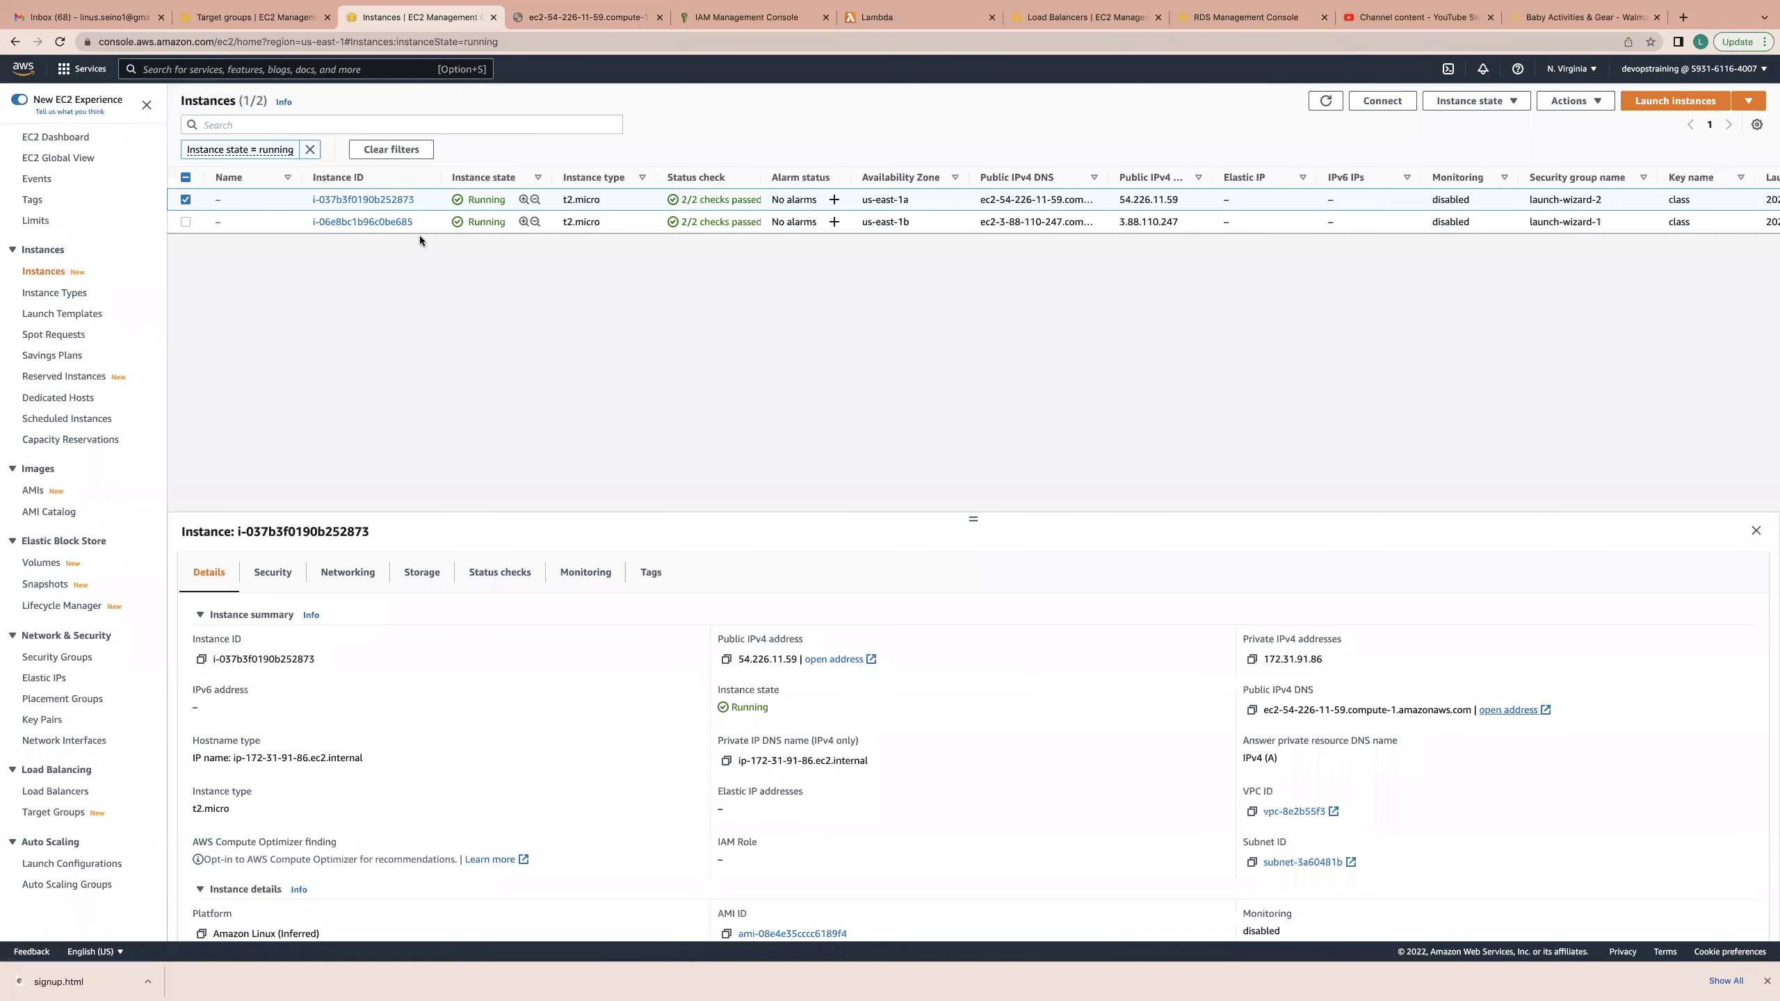
pyautogui.click(186, 199)
pyautogui.click(185, 222)
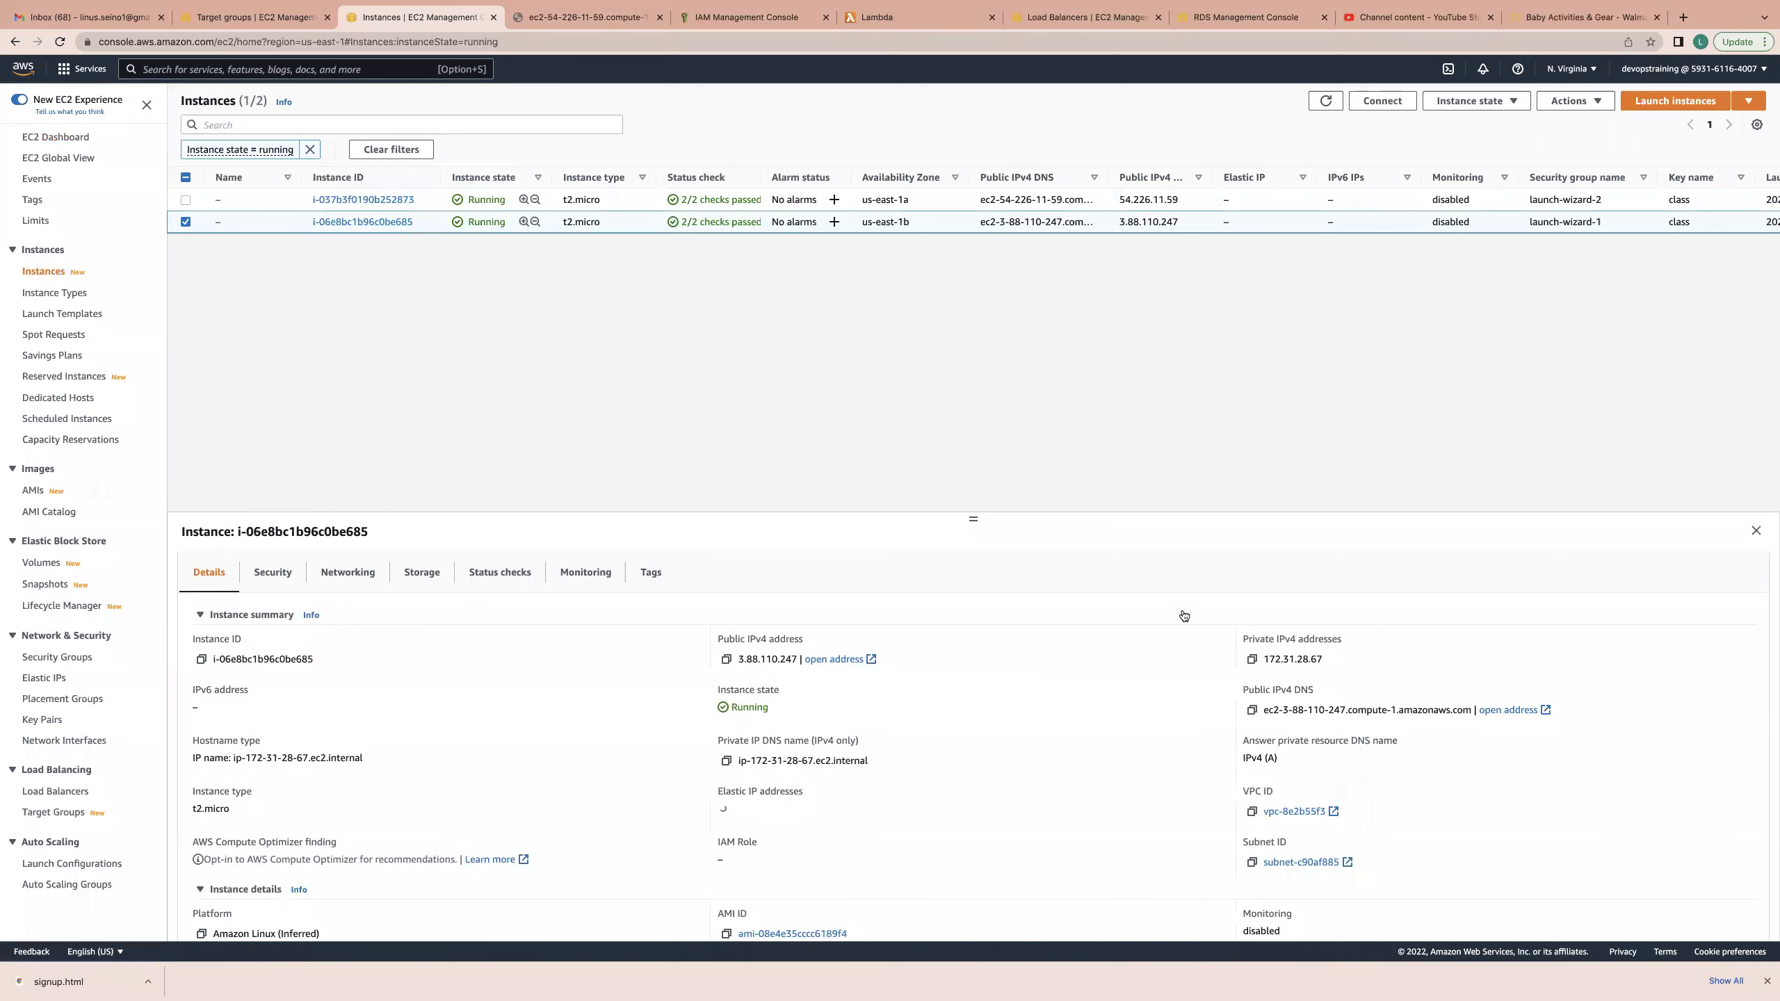
pyautogui.click(1508, 711)
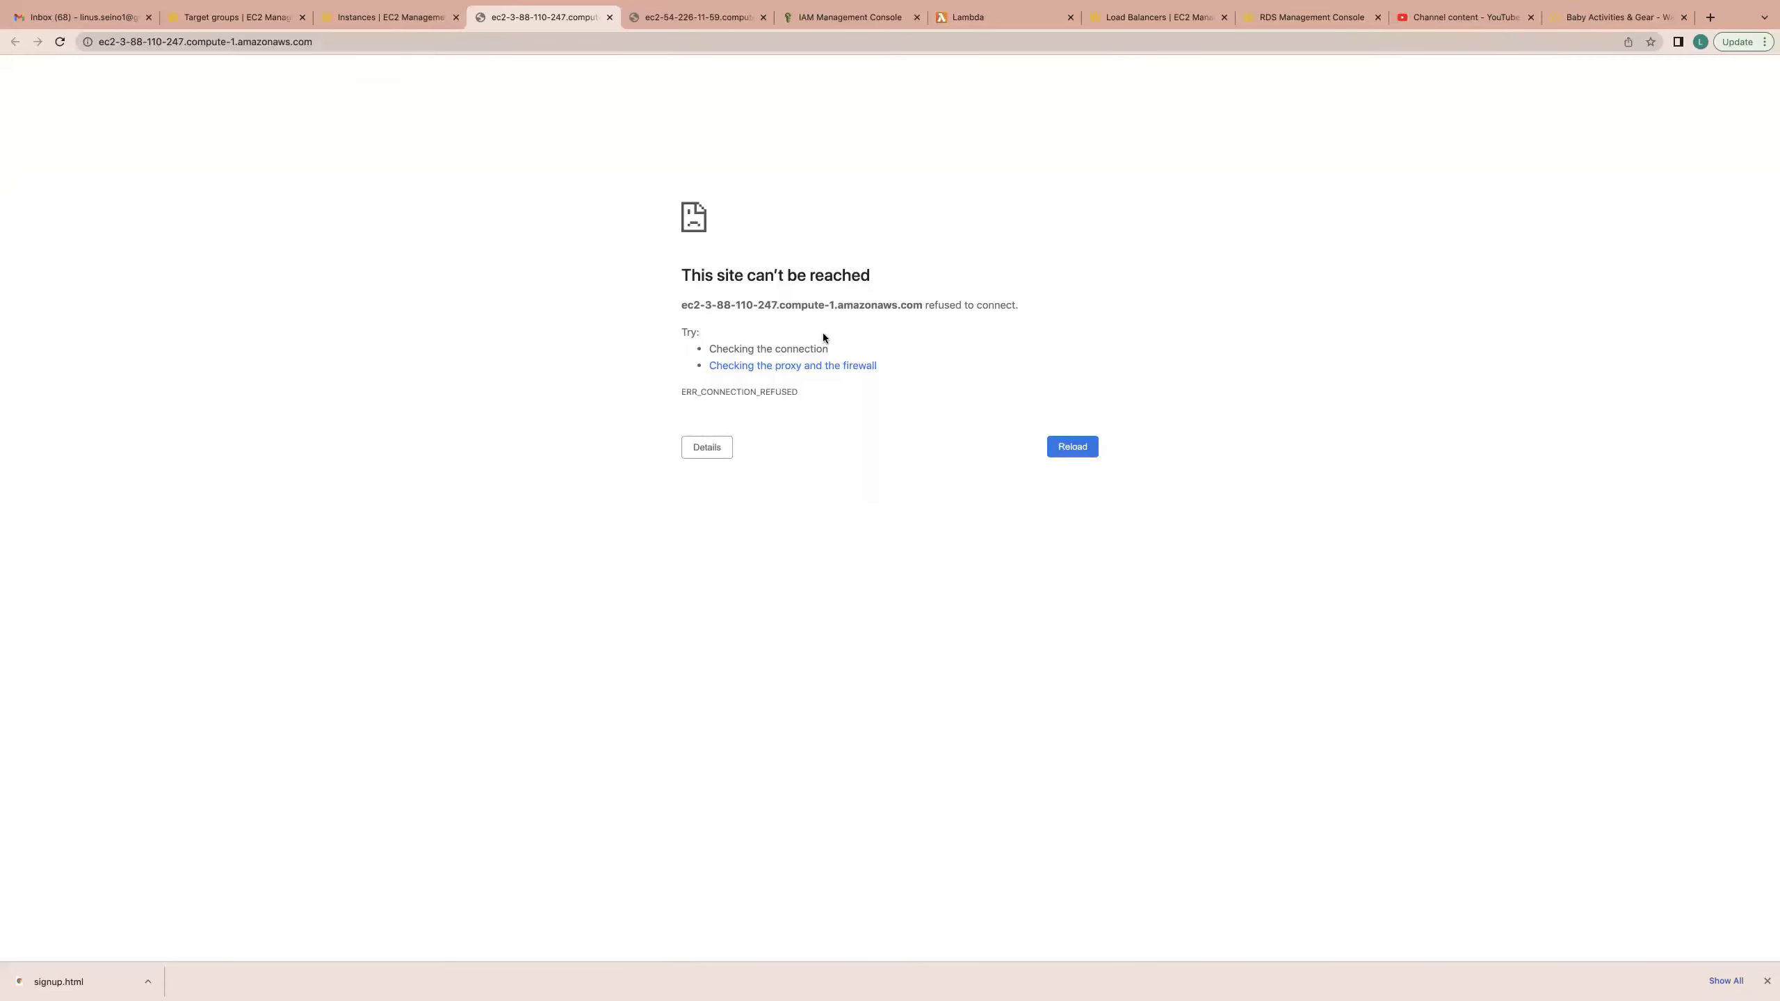
pyautogui.click(661, 18)
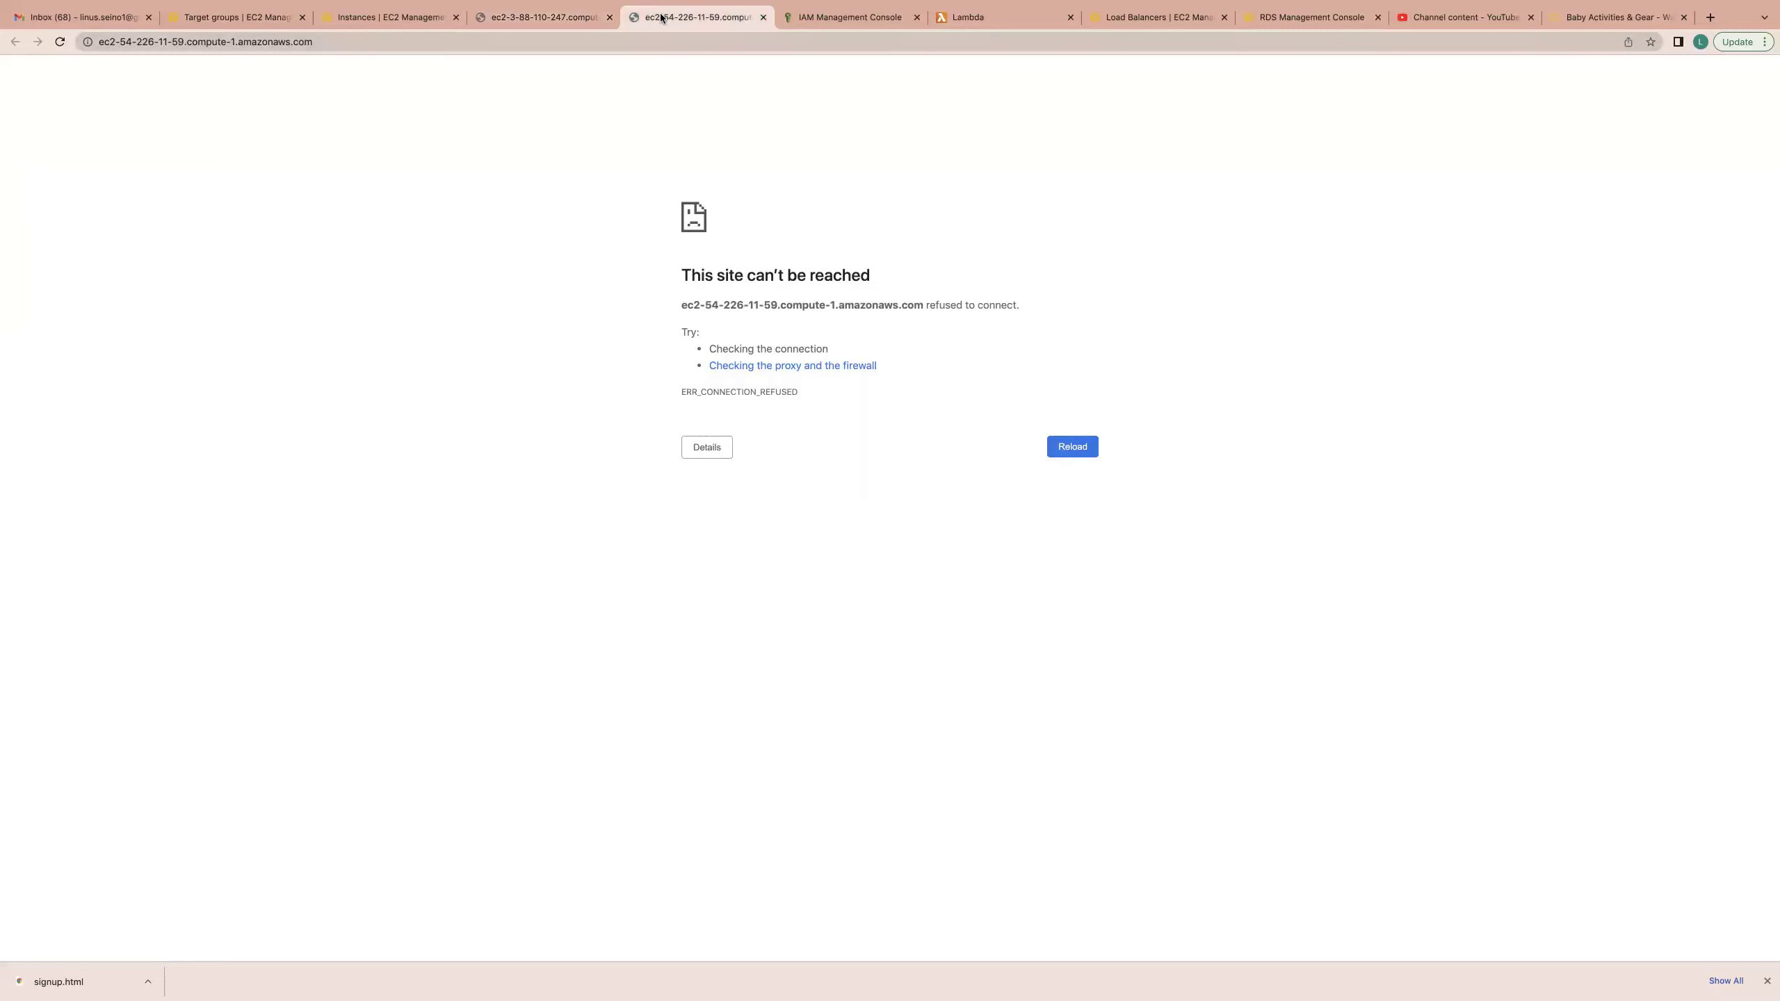
pyautogui.click(390, 17)
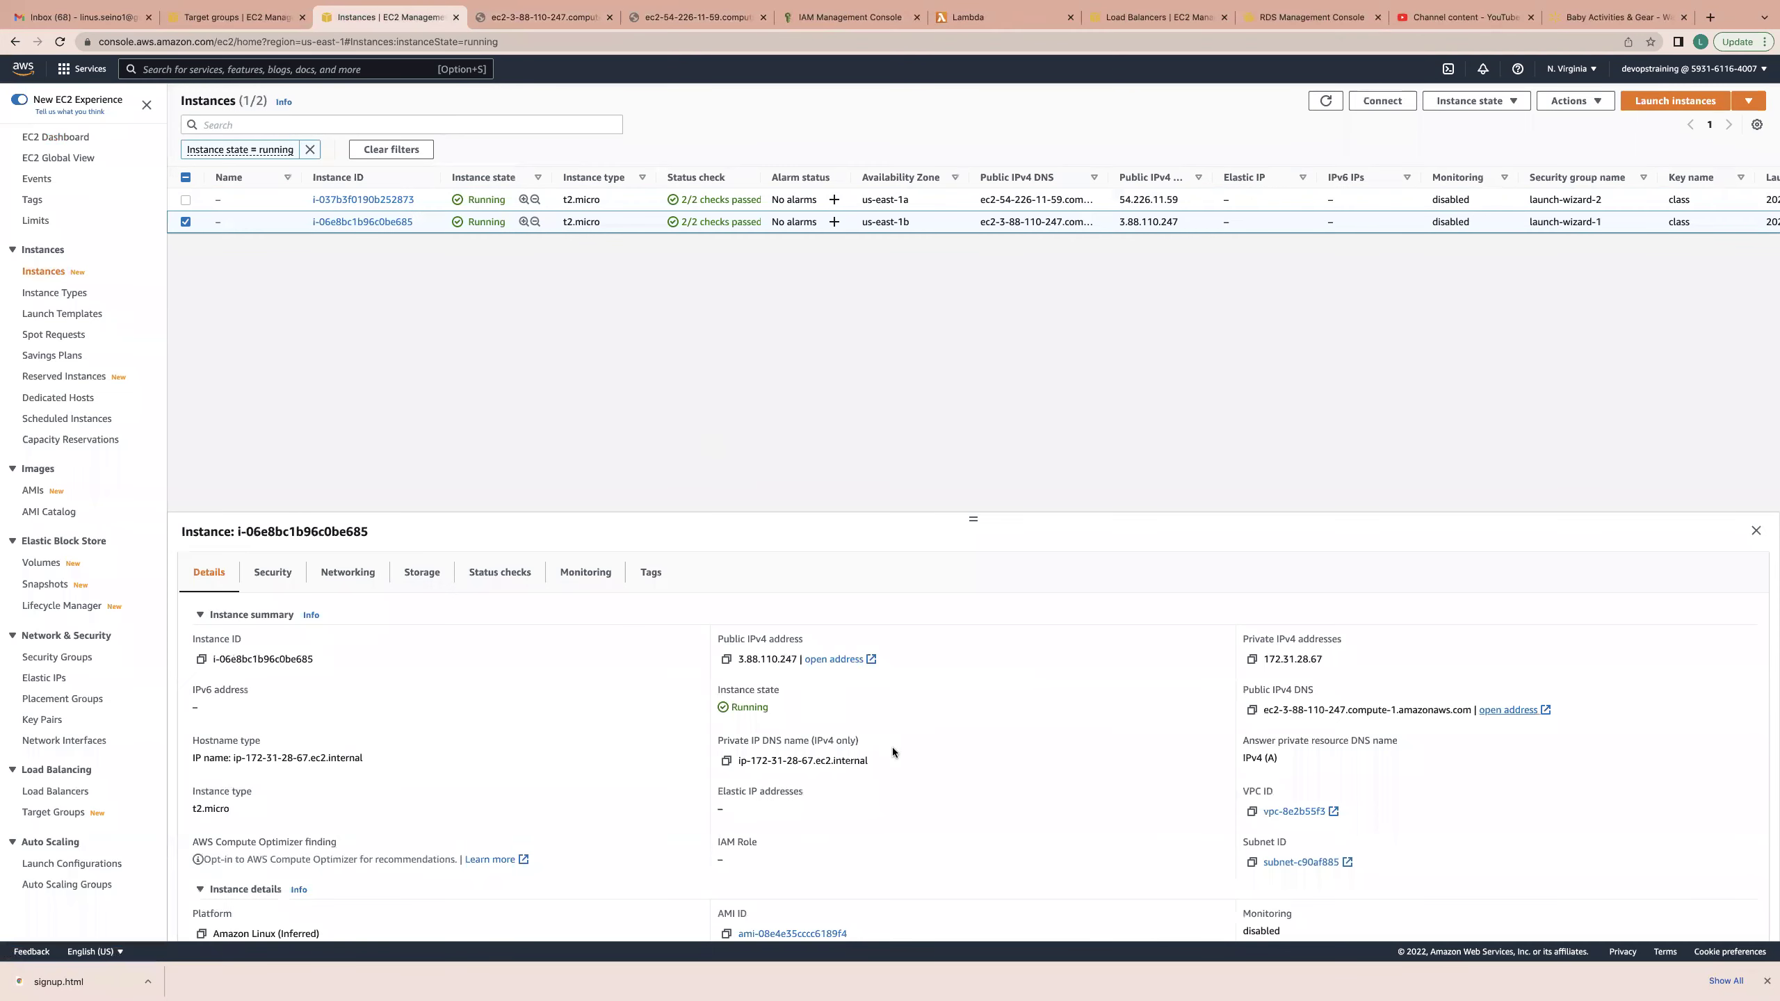
# Review the second instance's inbound security rules on its Security tab.
pyautogui.scroll(-10, 893, 747)
pyautogui.scroll(10, 896, 749)
pyautogui.click(273, 571)
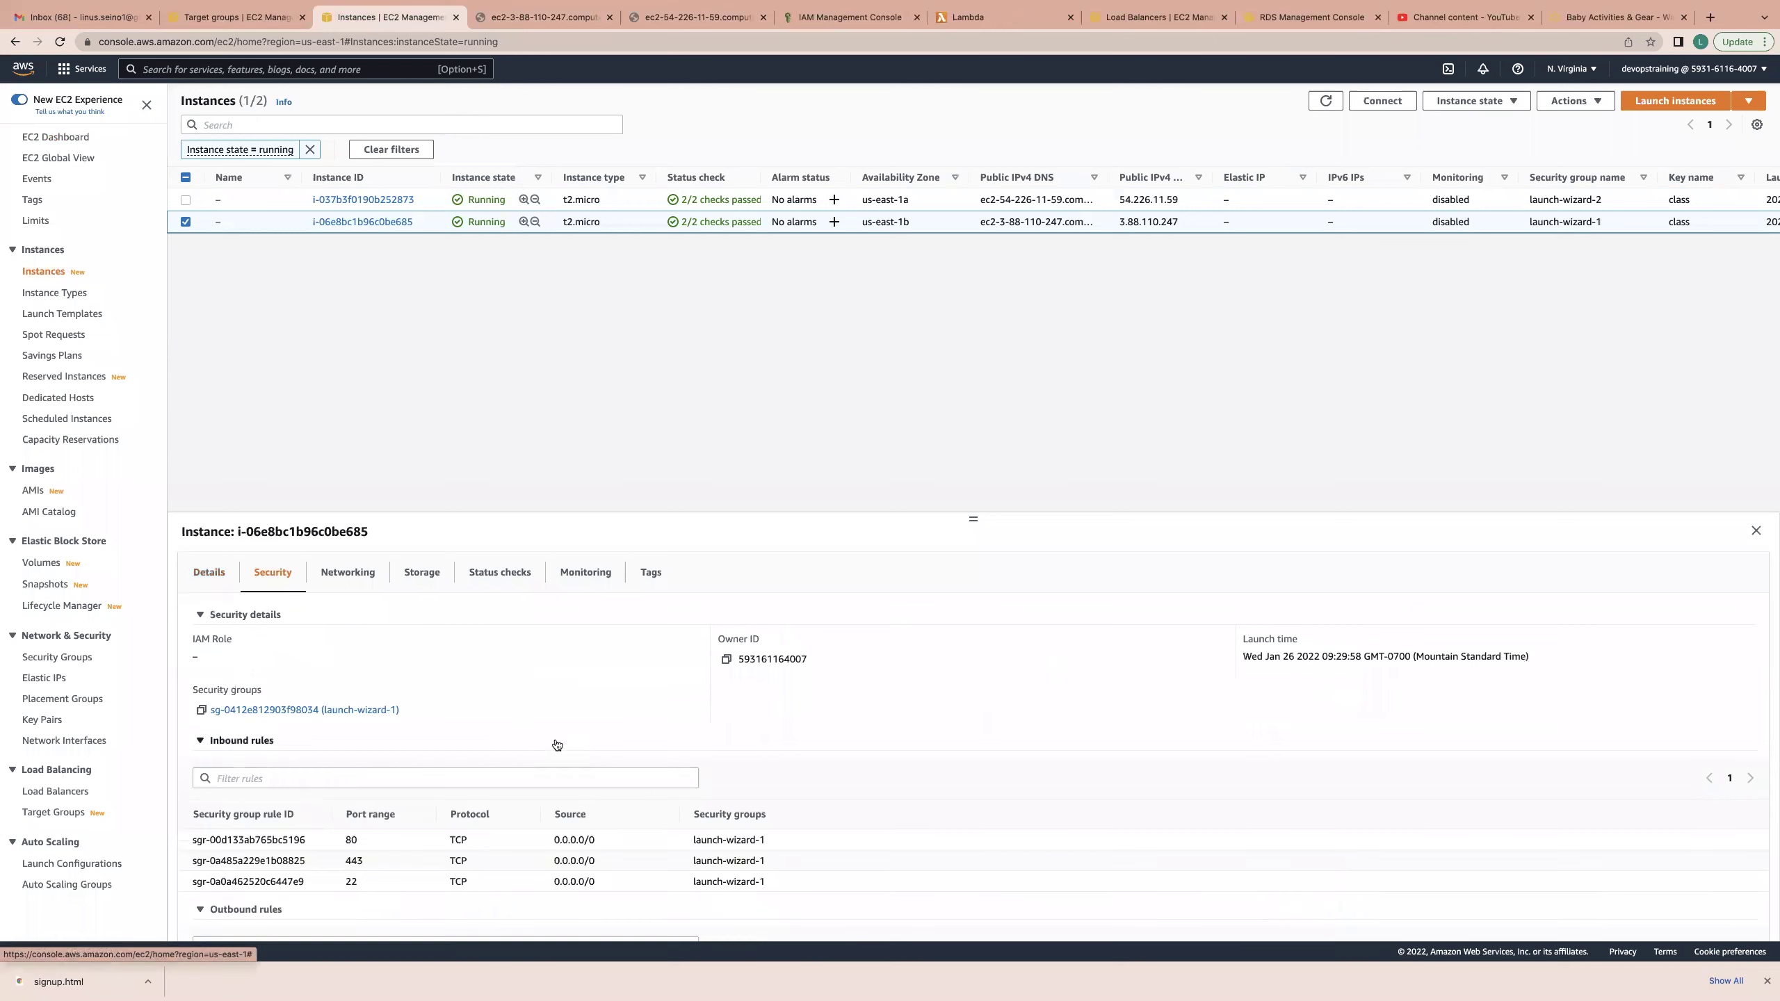
pyautogui.scroll(-2, 557, 744)
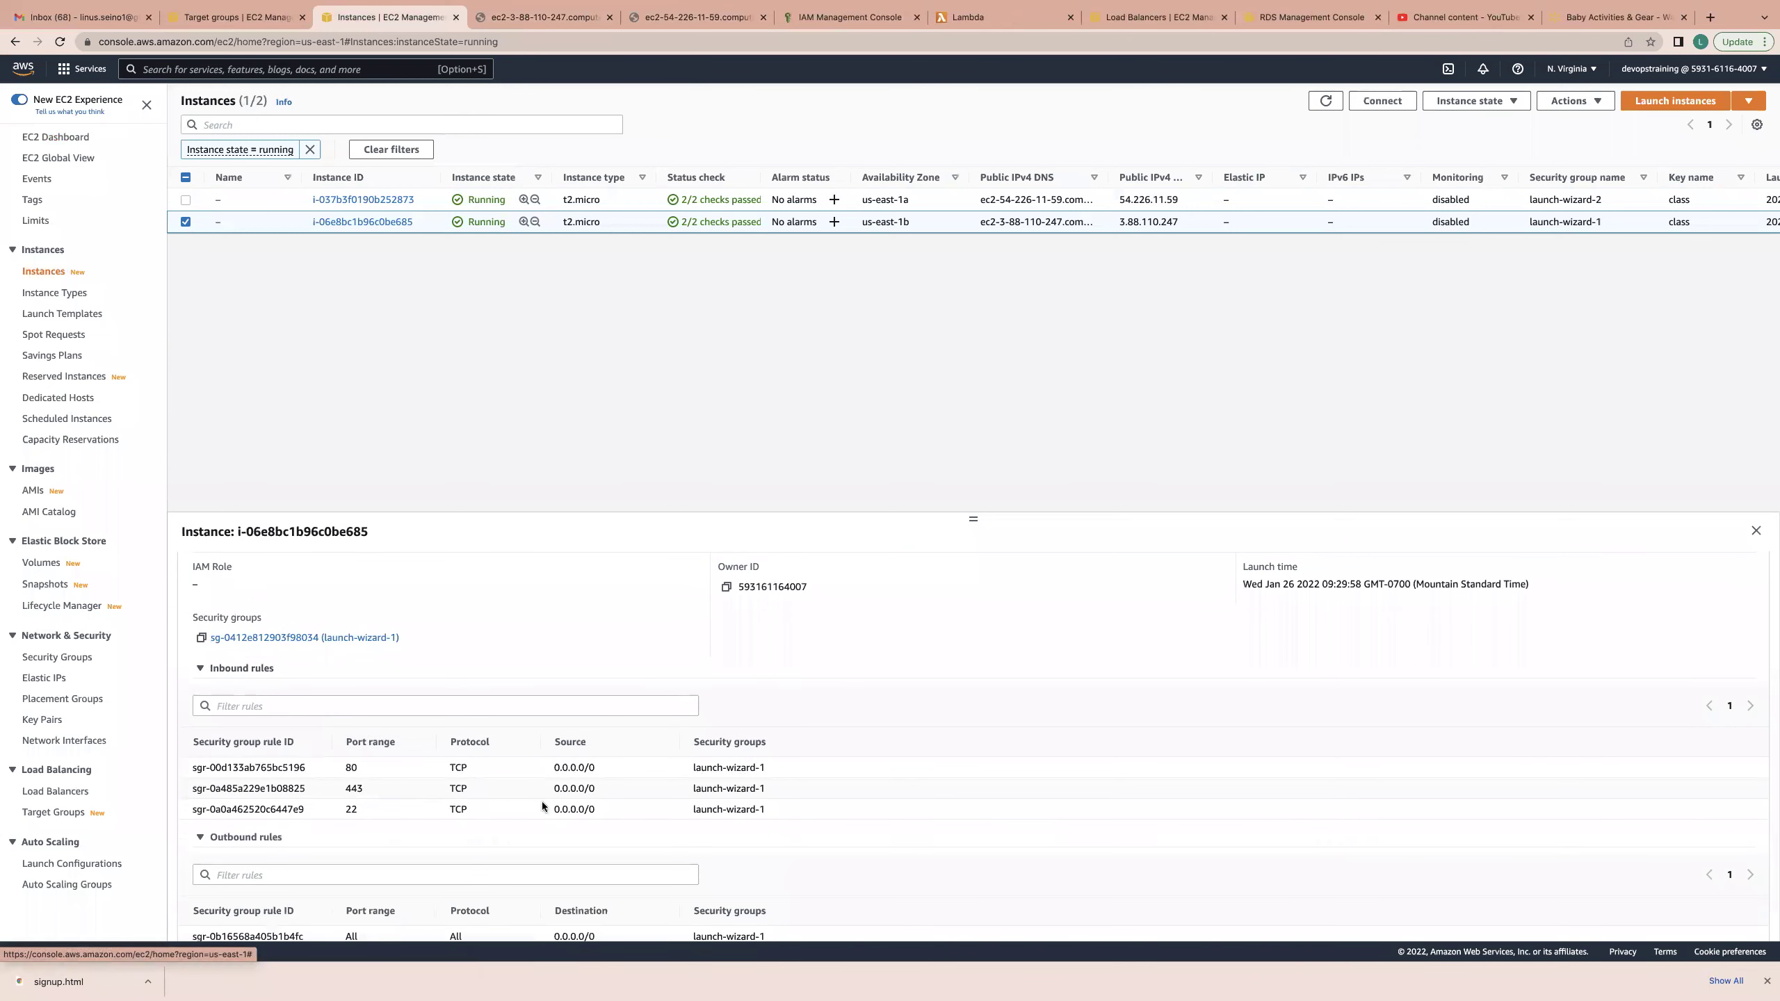
pyautogui.scroll(-1, 406, 398)
pyautogui.scroll(1, 449, 393)
# Open Actions > Instance settings for instance i-06e8bc1b96c0be685 to reach Edit user data.
pyautogui.click(187, 220)
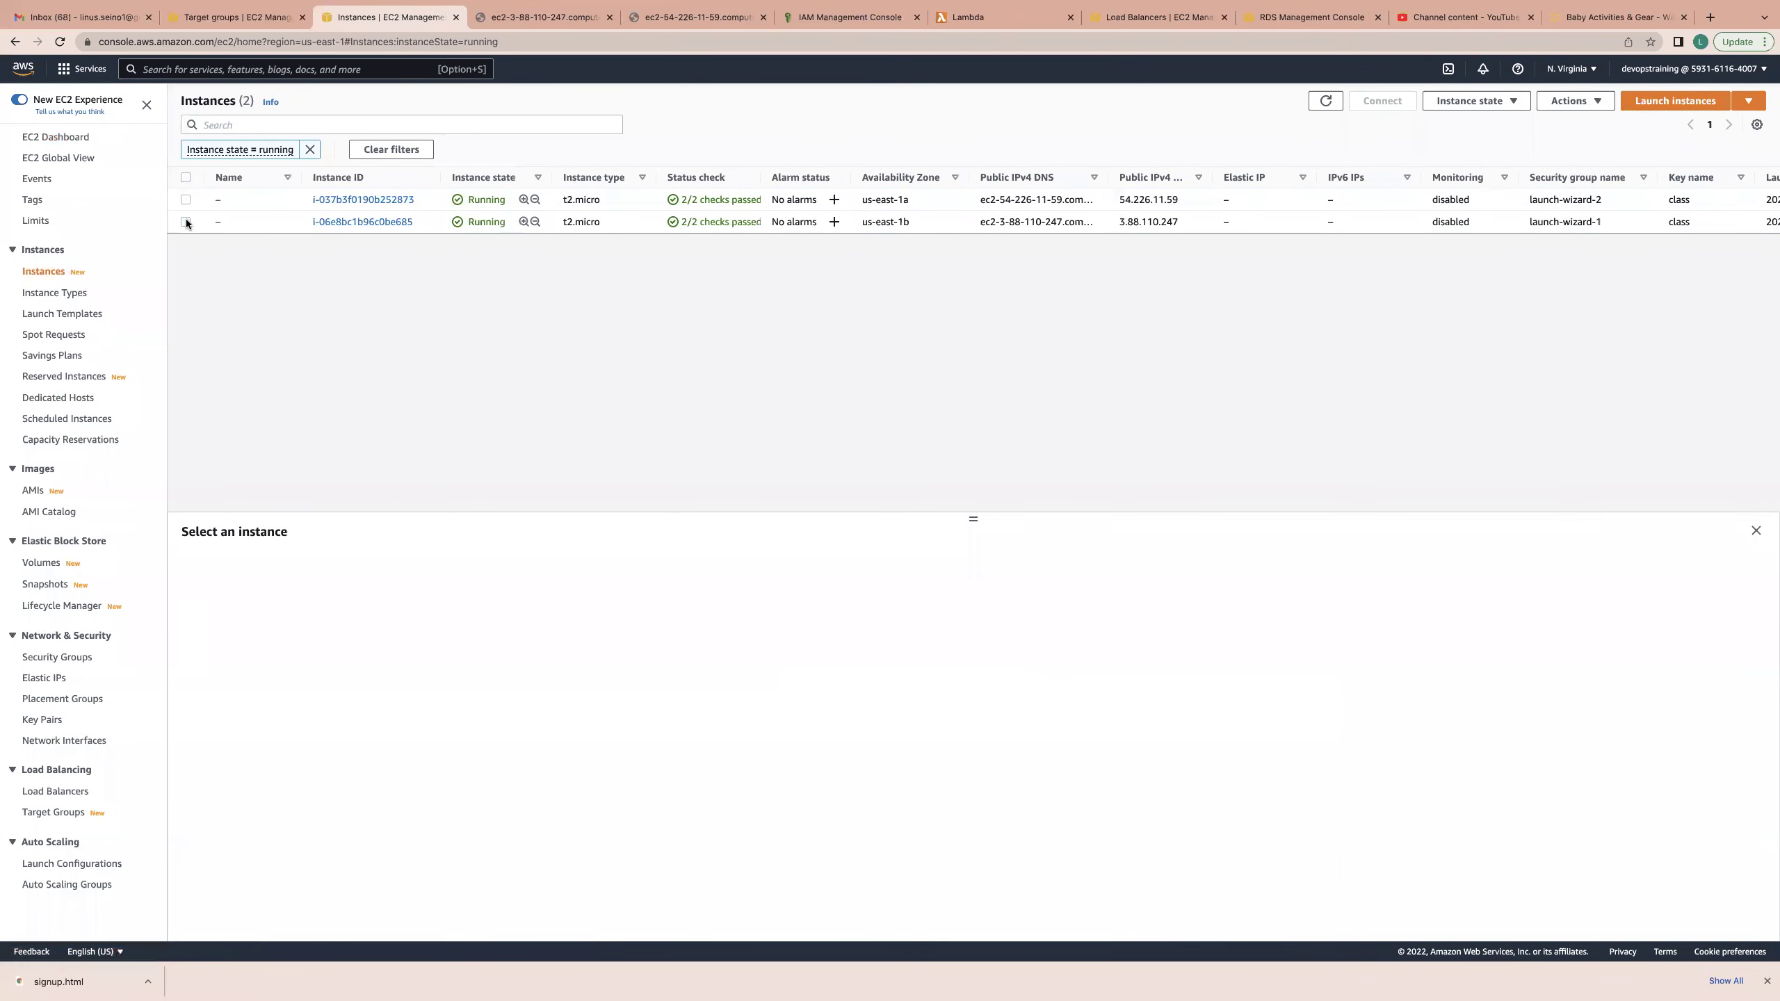
pyautogui.click(186, 220)
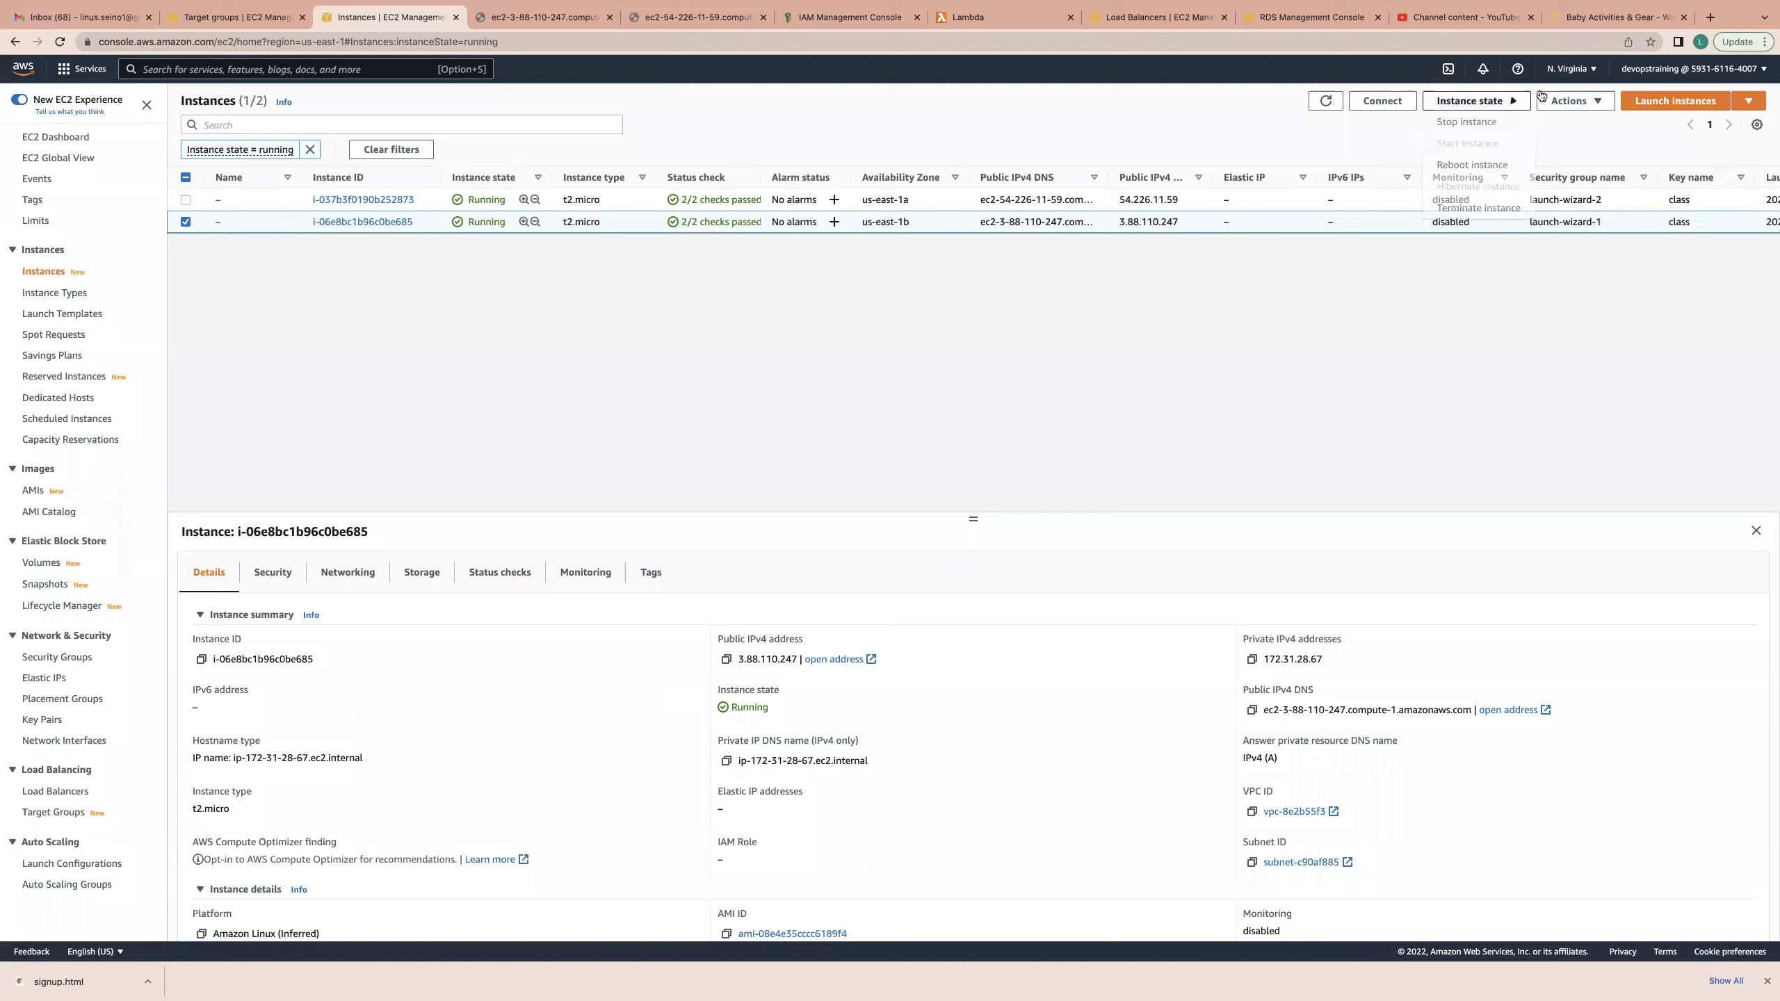
pyautogui.click(1575, 100)
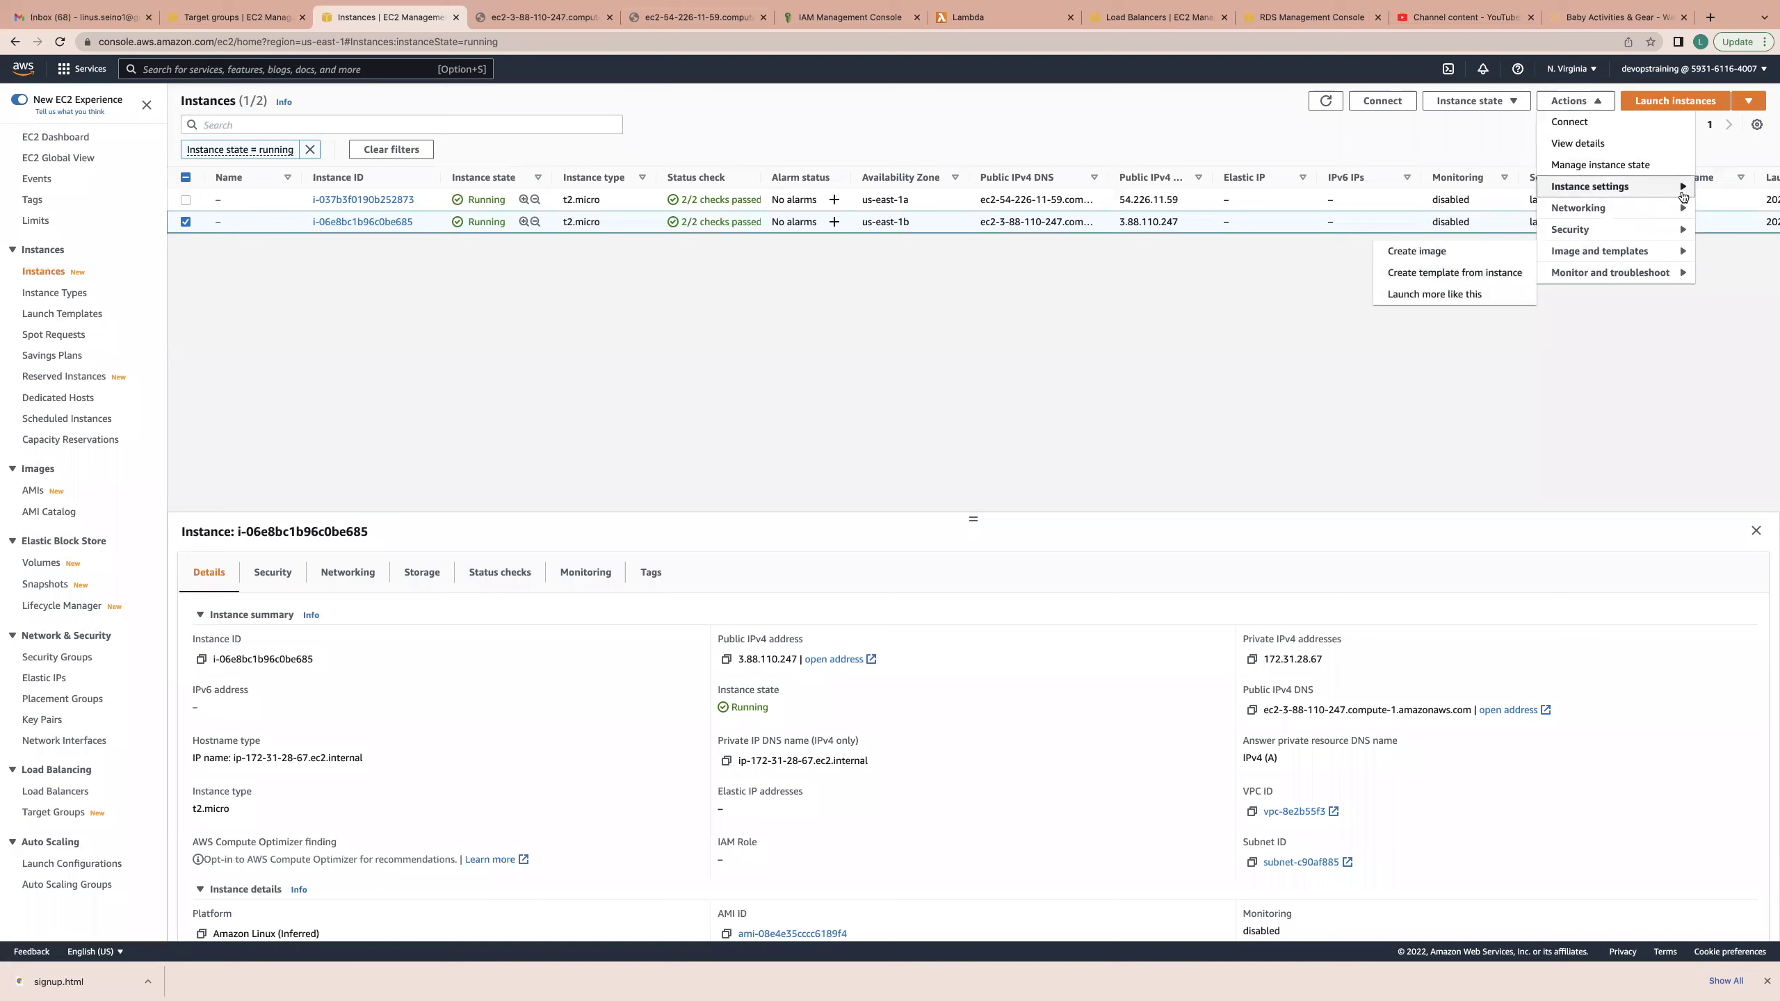
pyautogui.moveTo(1682, 187)
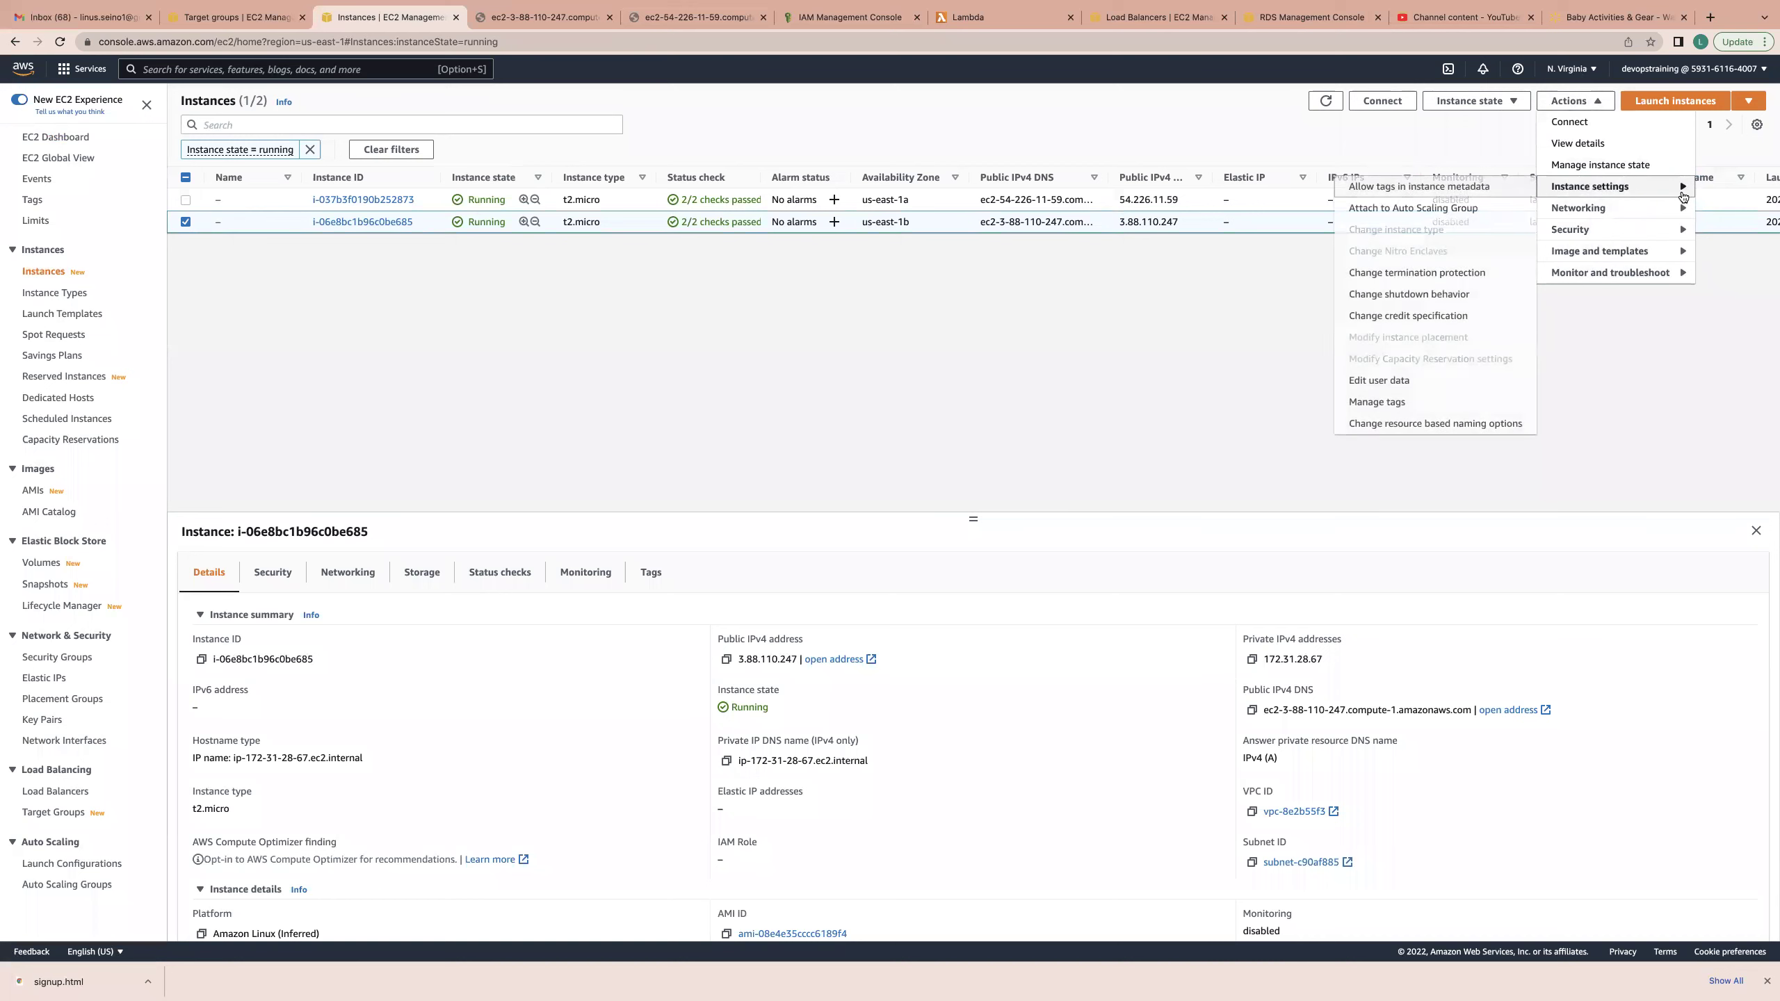
# Open the Edit user data page for instance i-06e8bc1b96c0be685 and review its script.
pyautogui.click(1391, 384)
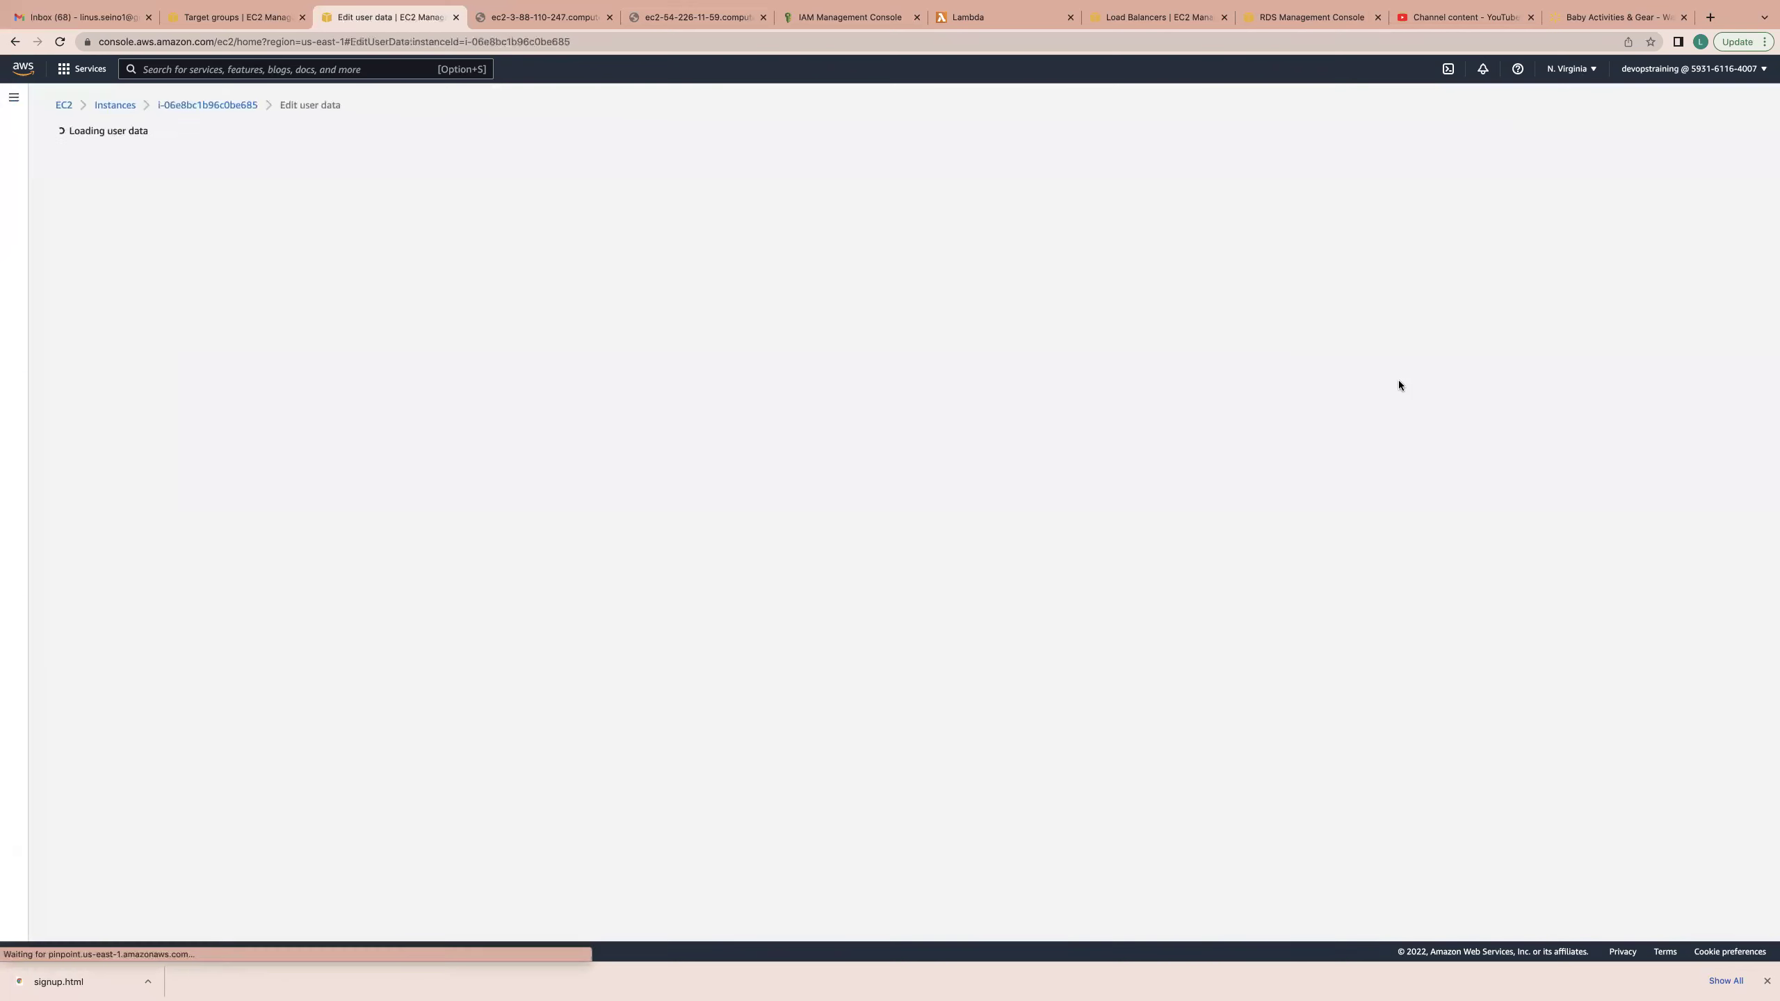
pyautogui.scroll(-5, 237, 325)
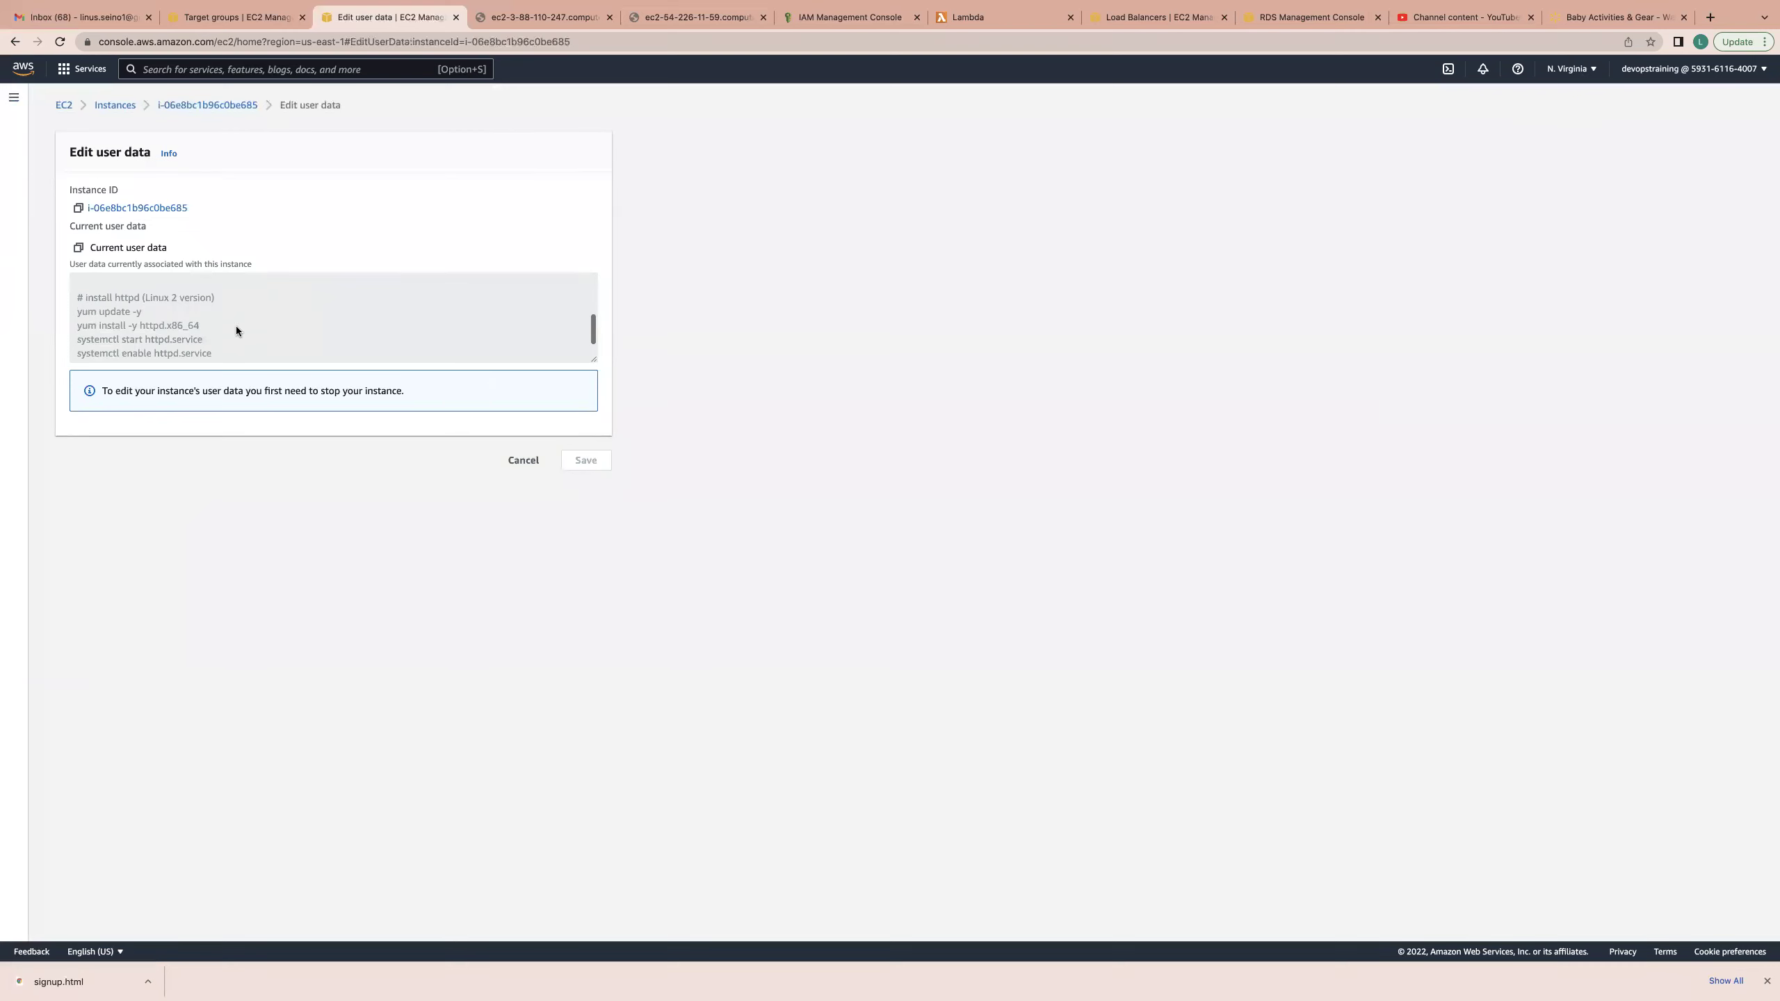
pyautogui.scroll(-3, 262, 329)
pyautogui.scroll(3, 261, 330)
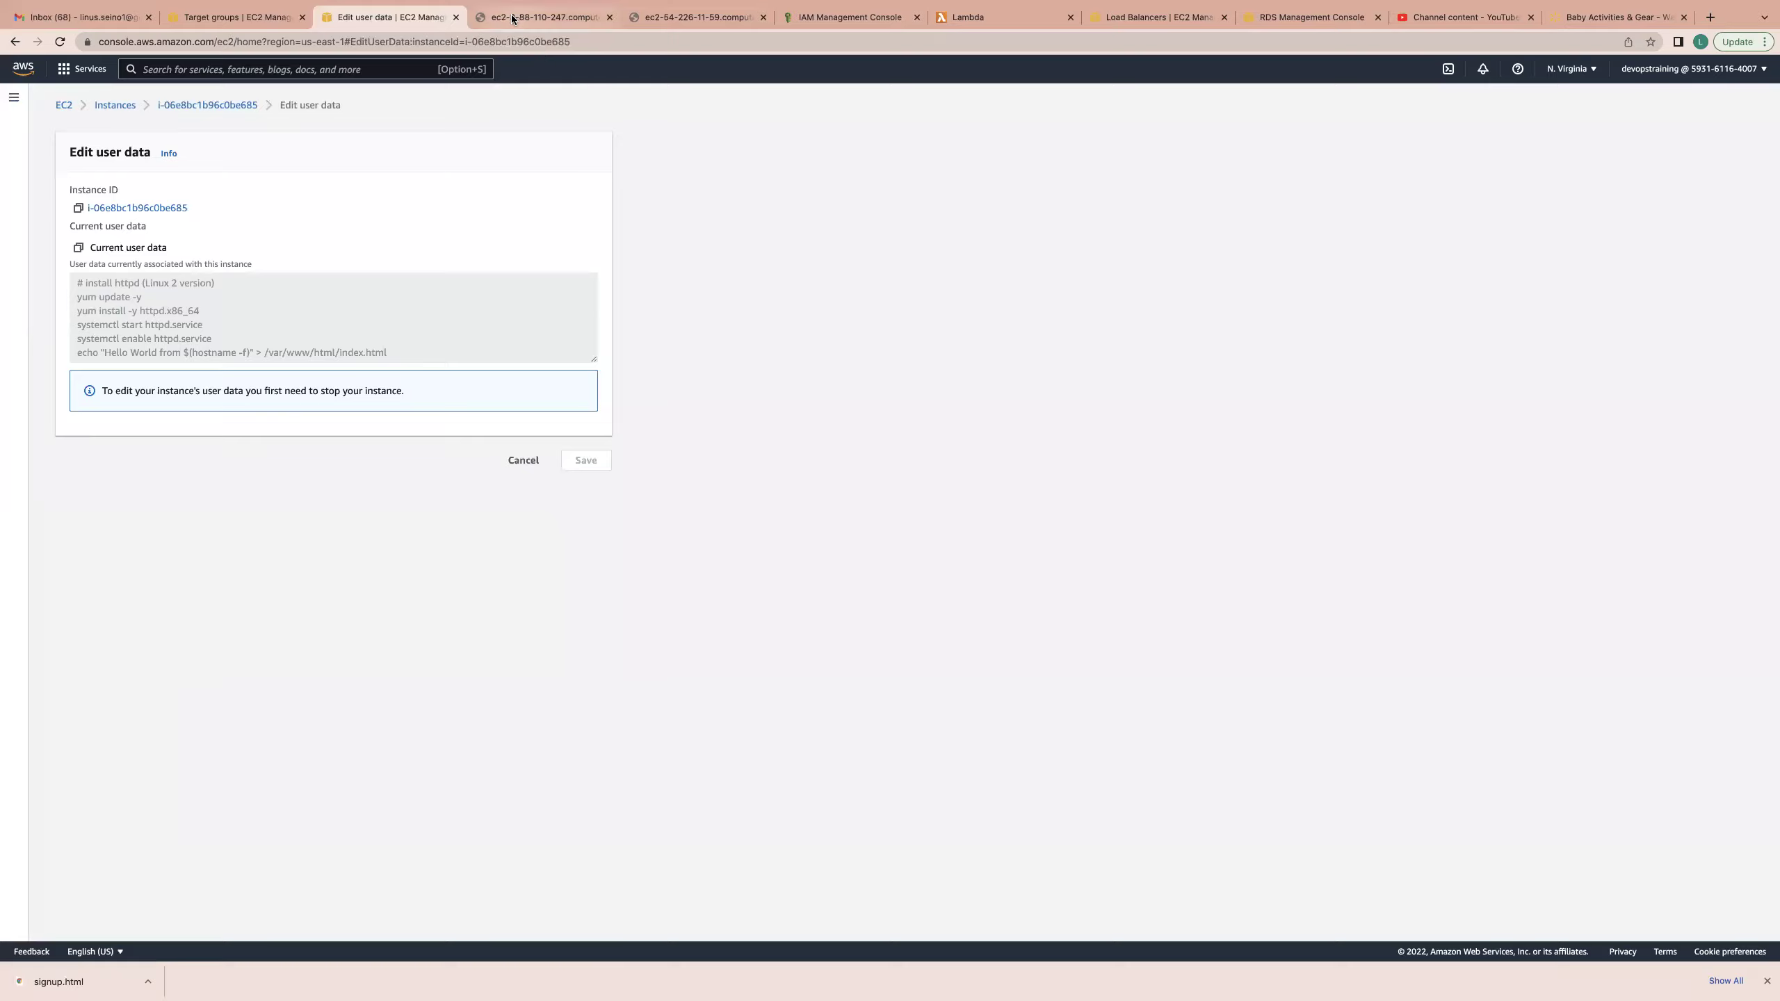
pyautogui.click(540, 17)
pyautogui.click(99, 43)
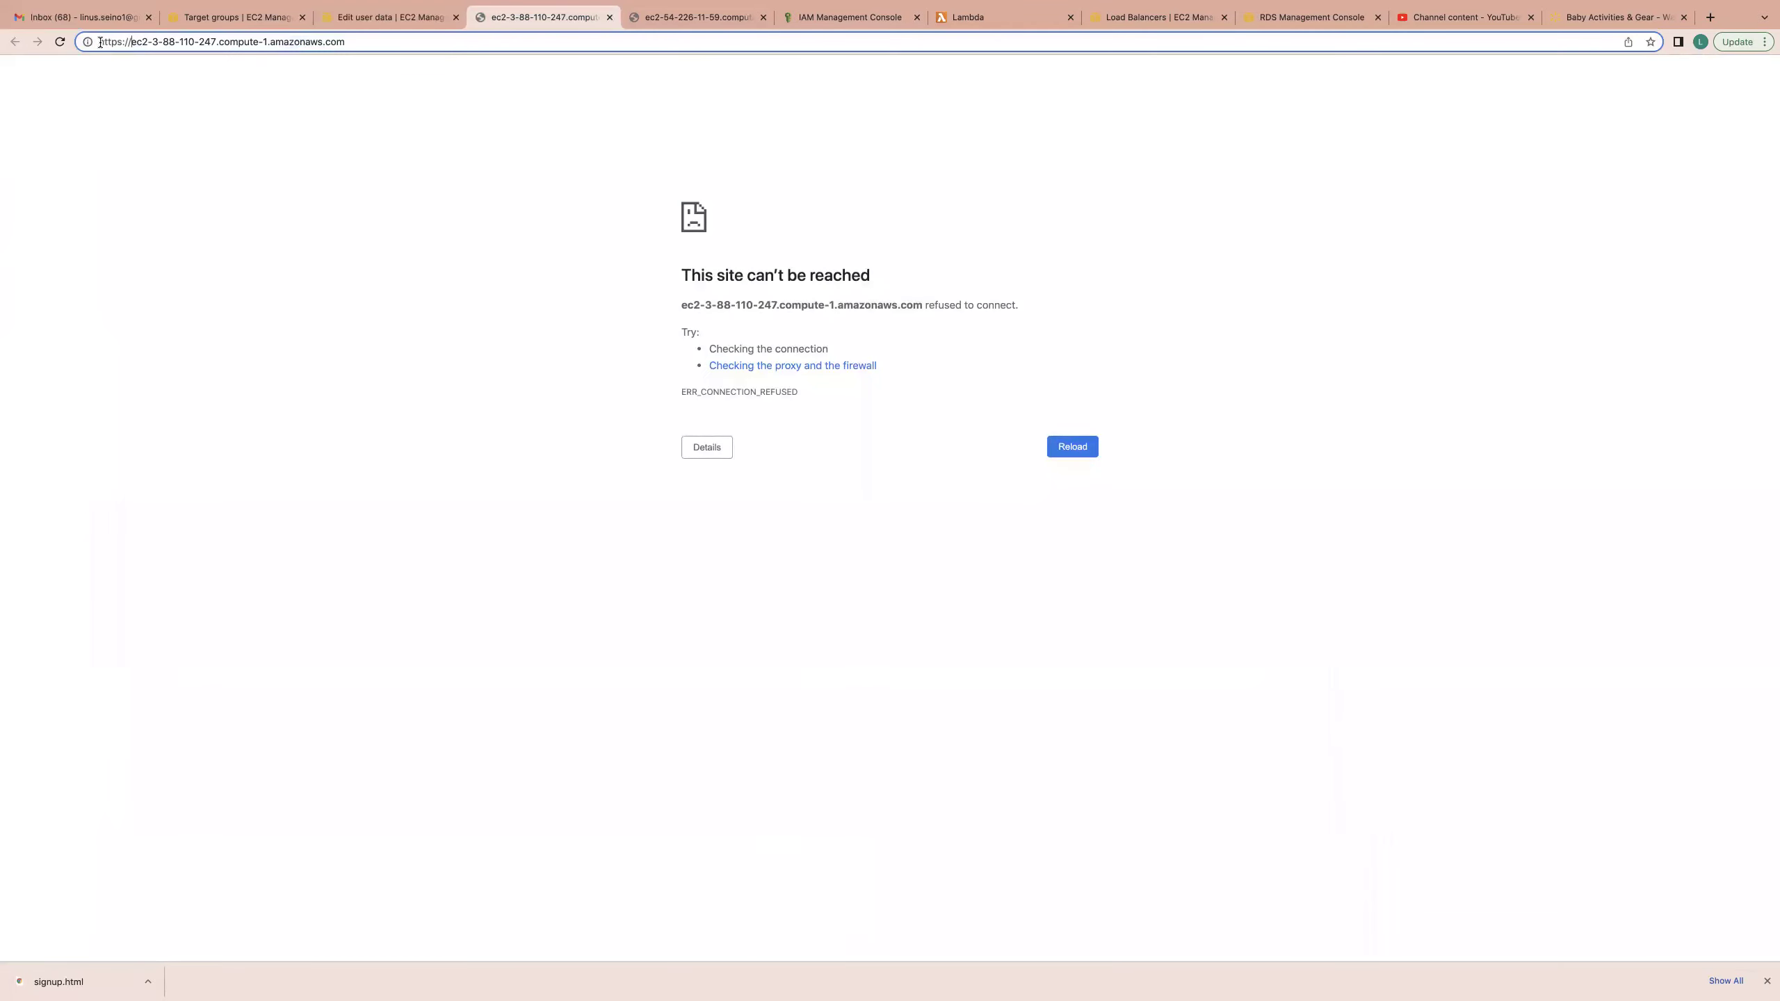
pyautogui.press('BackSpace')
pyautogui.click(170, 69)
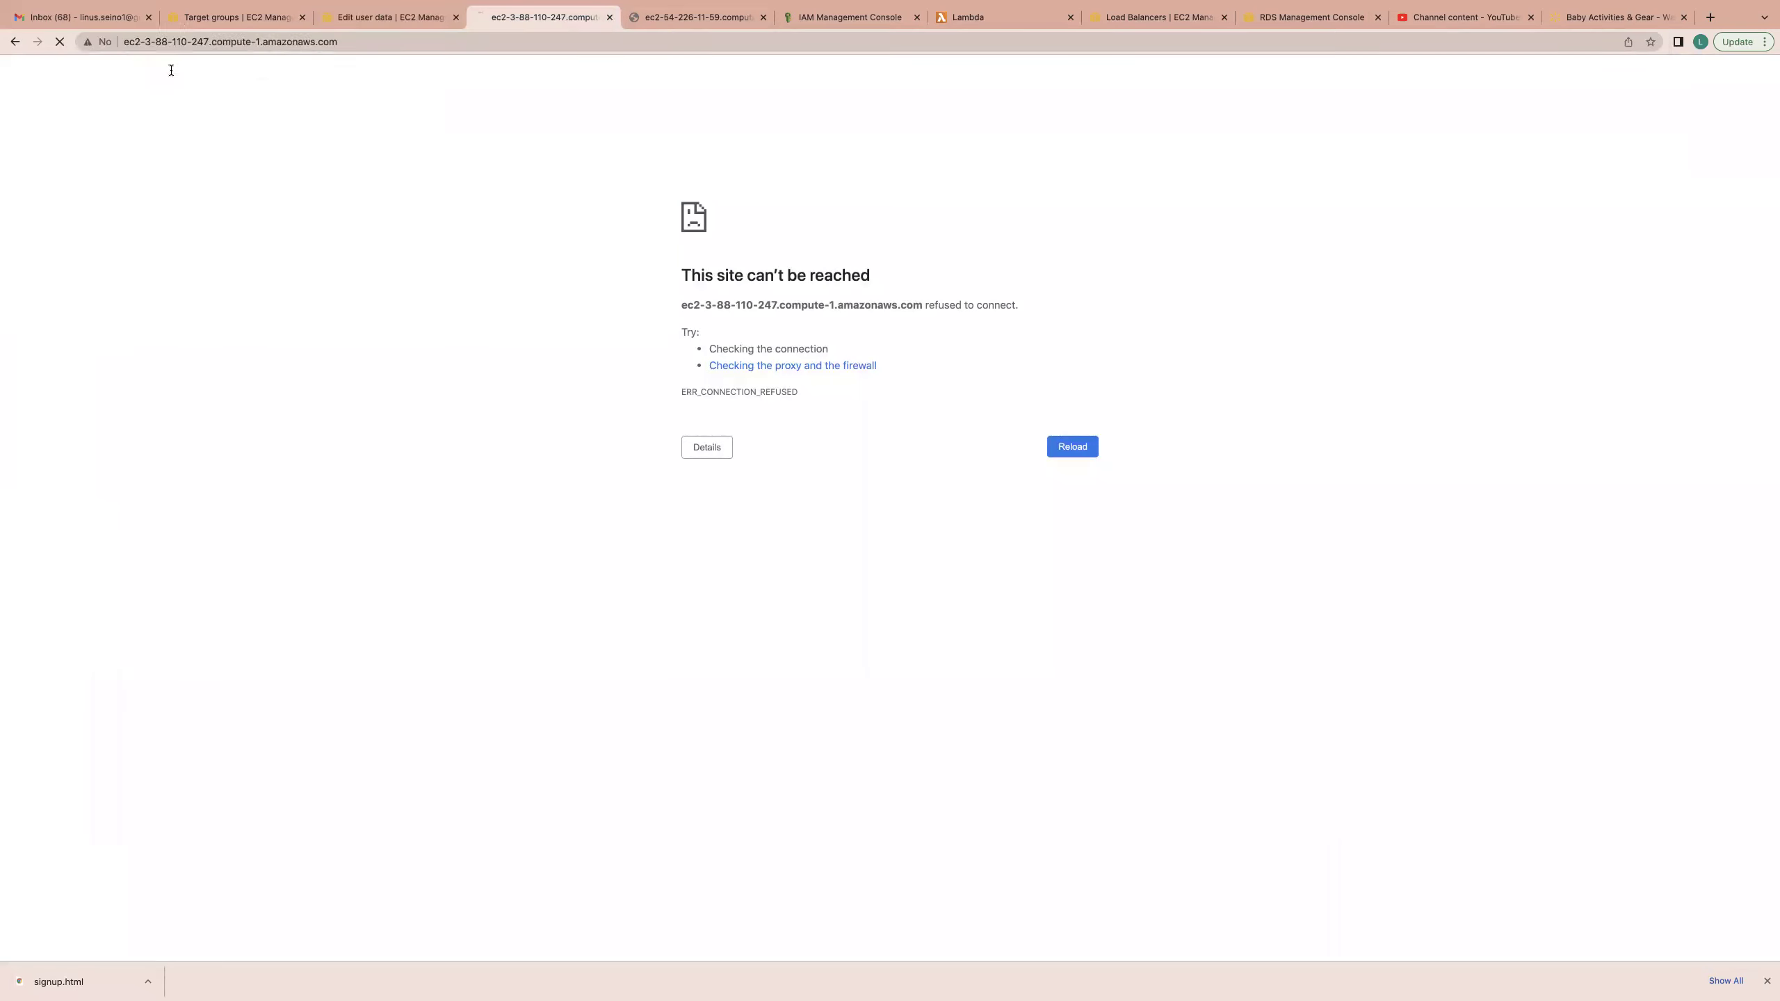
pyautogui.click(660, 21)
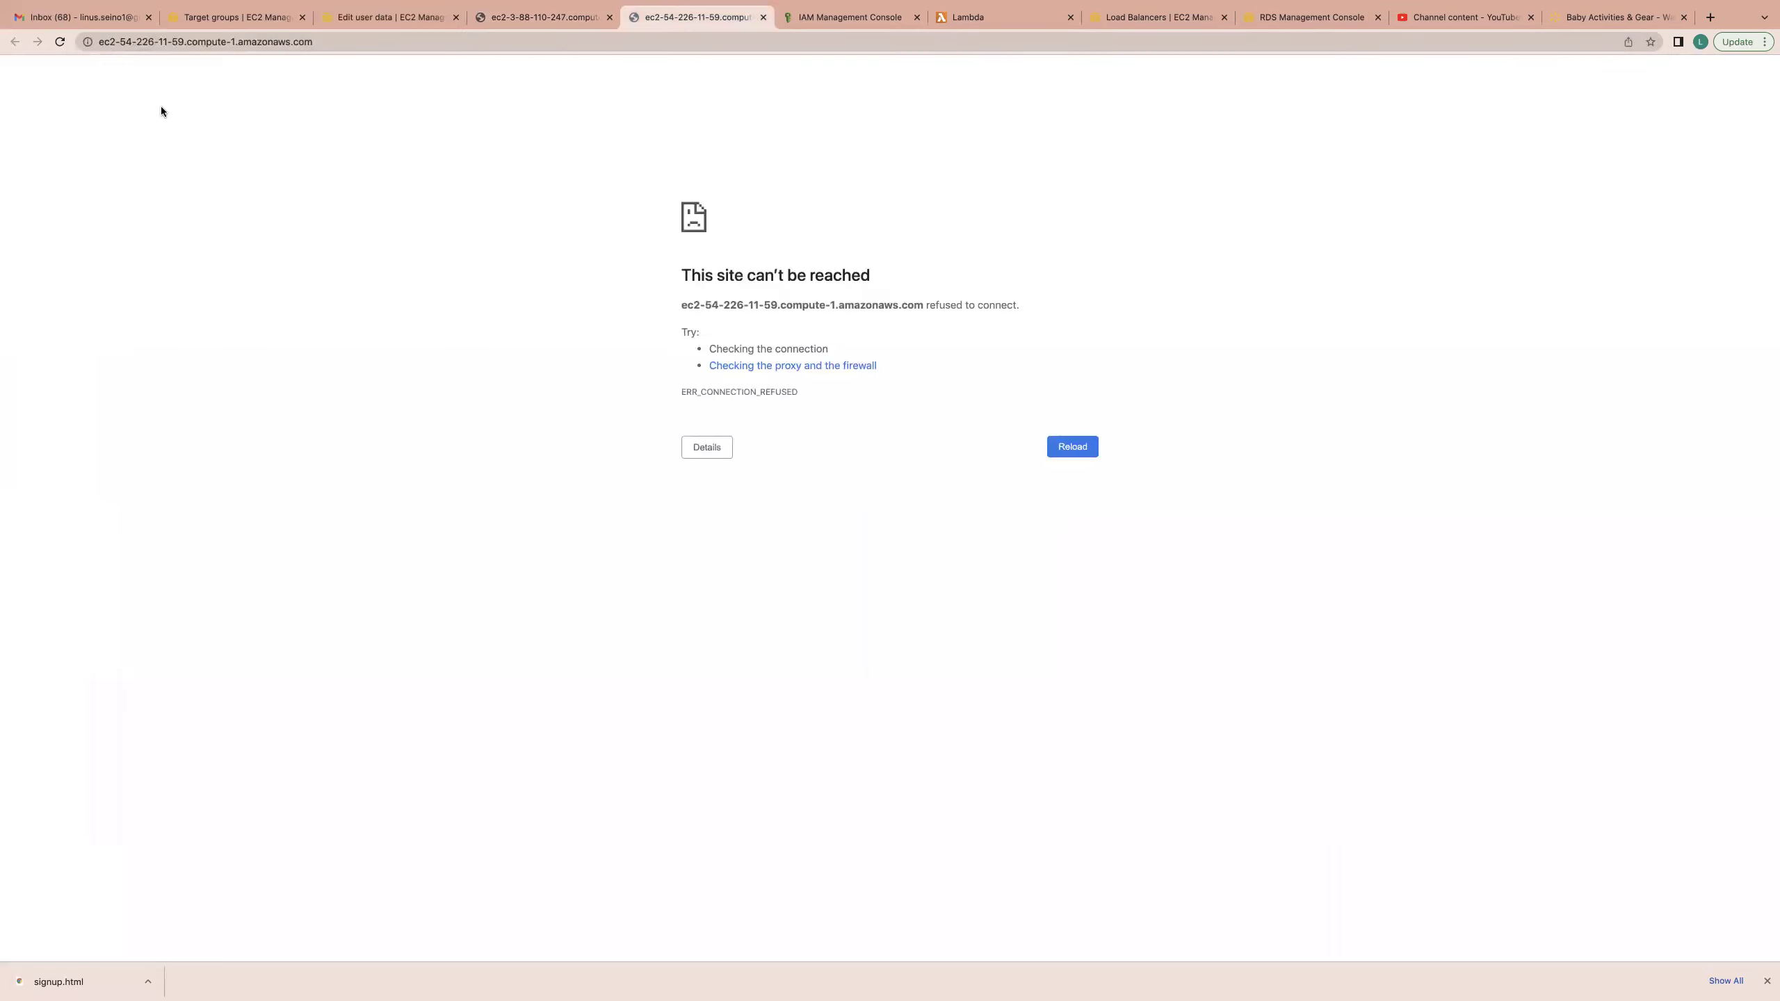
pyautogui.click(119, 46)
pyautogui.click(126, 44)
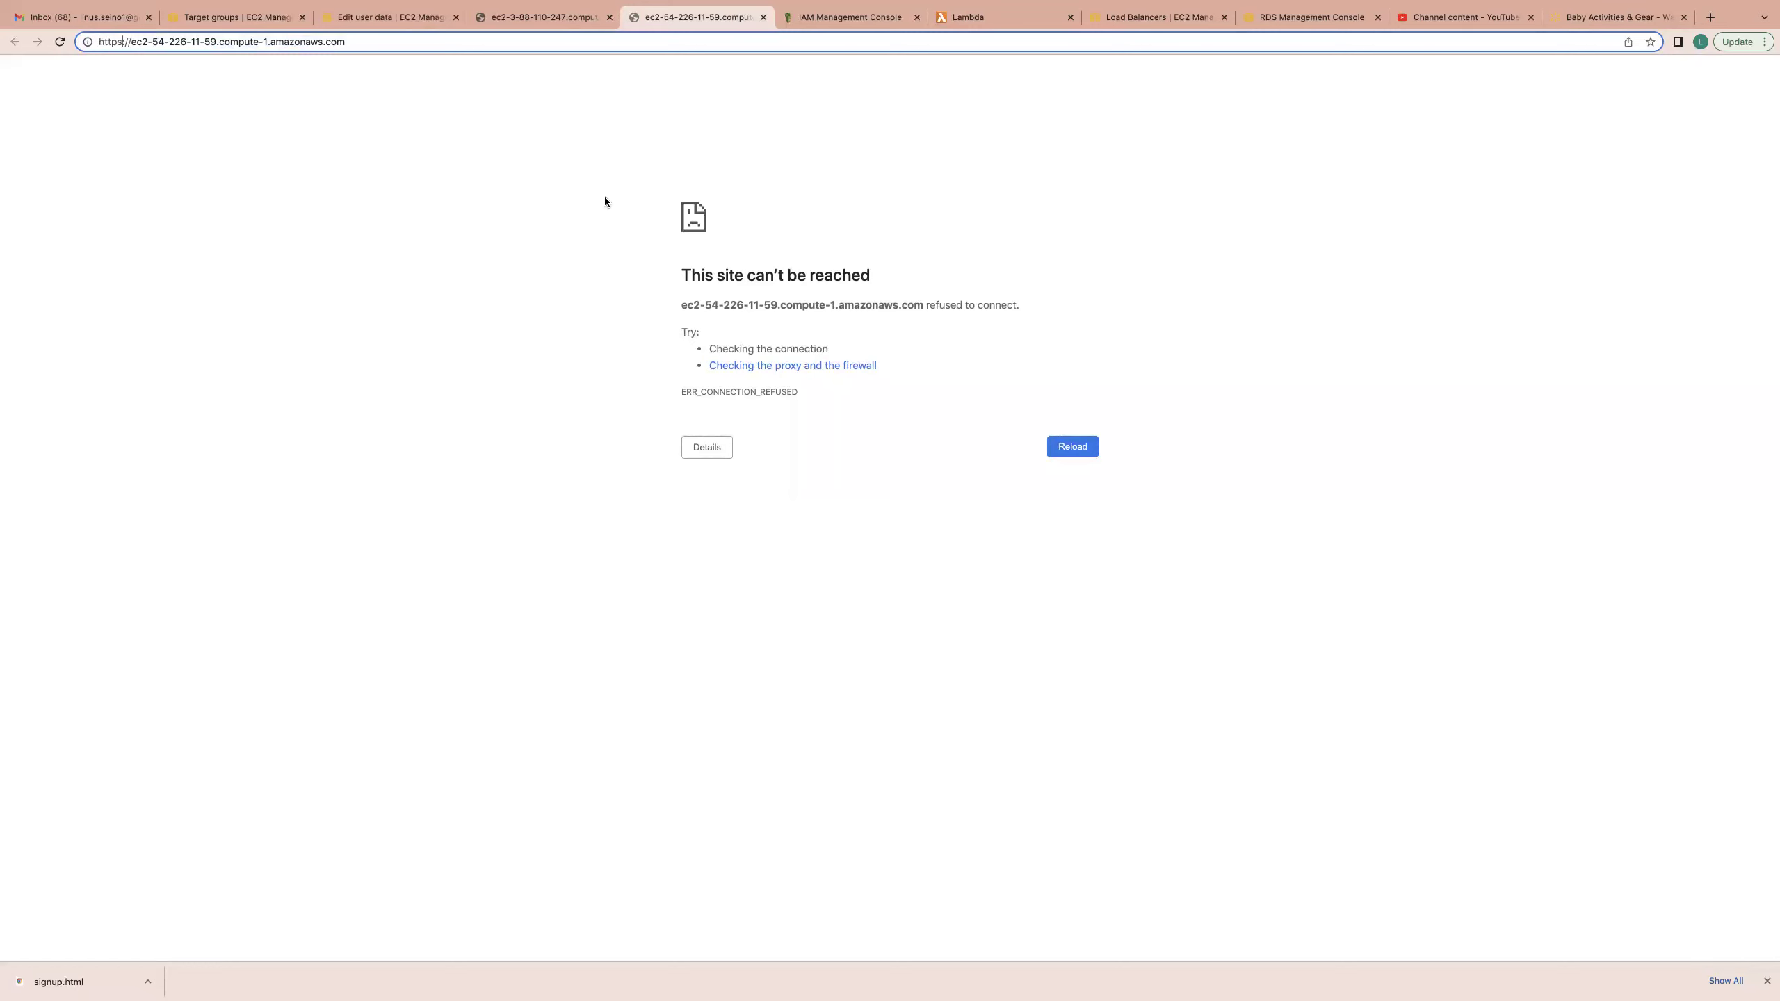
pyautogui.press('BackSpace')
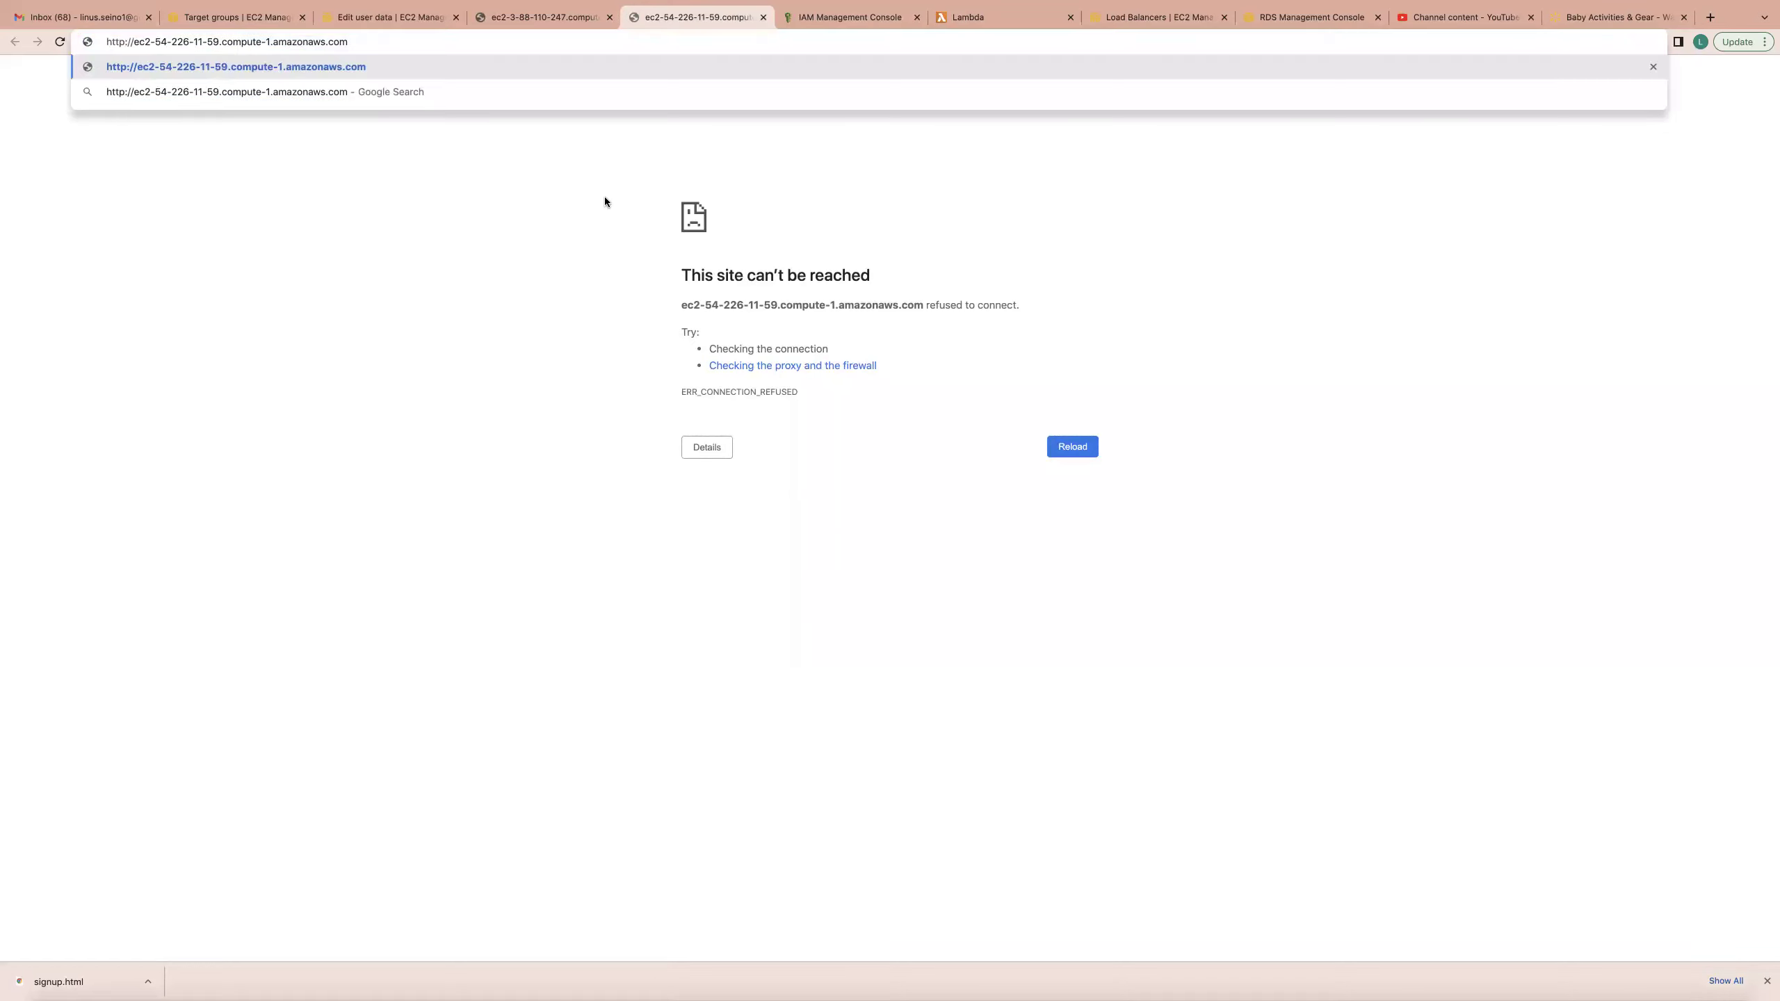
pyautogui.press('Return')
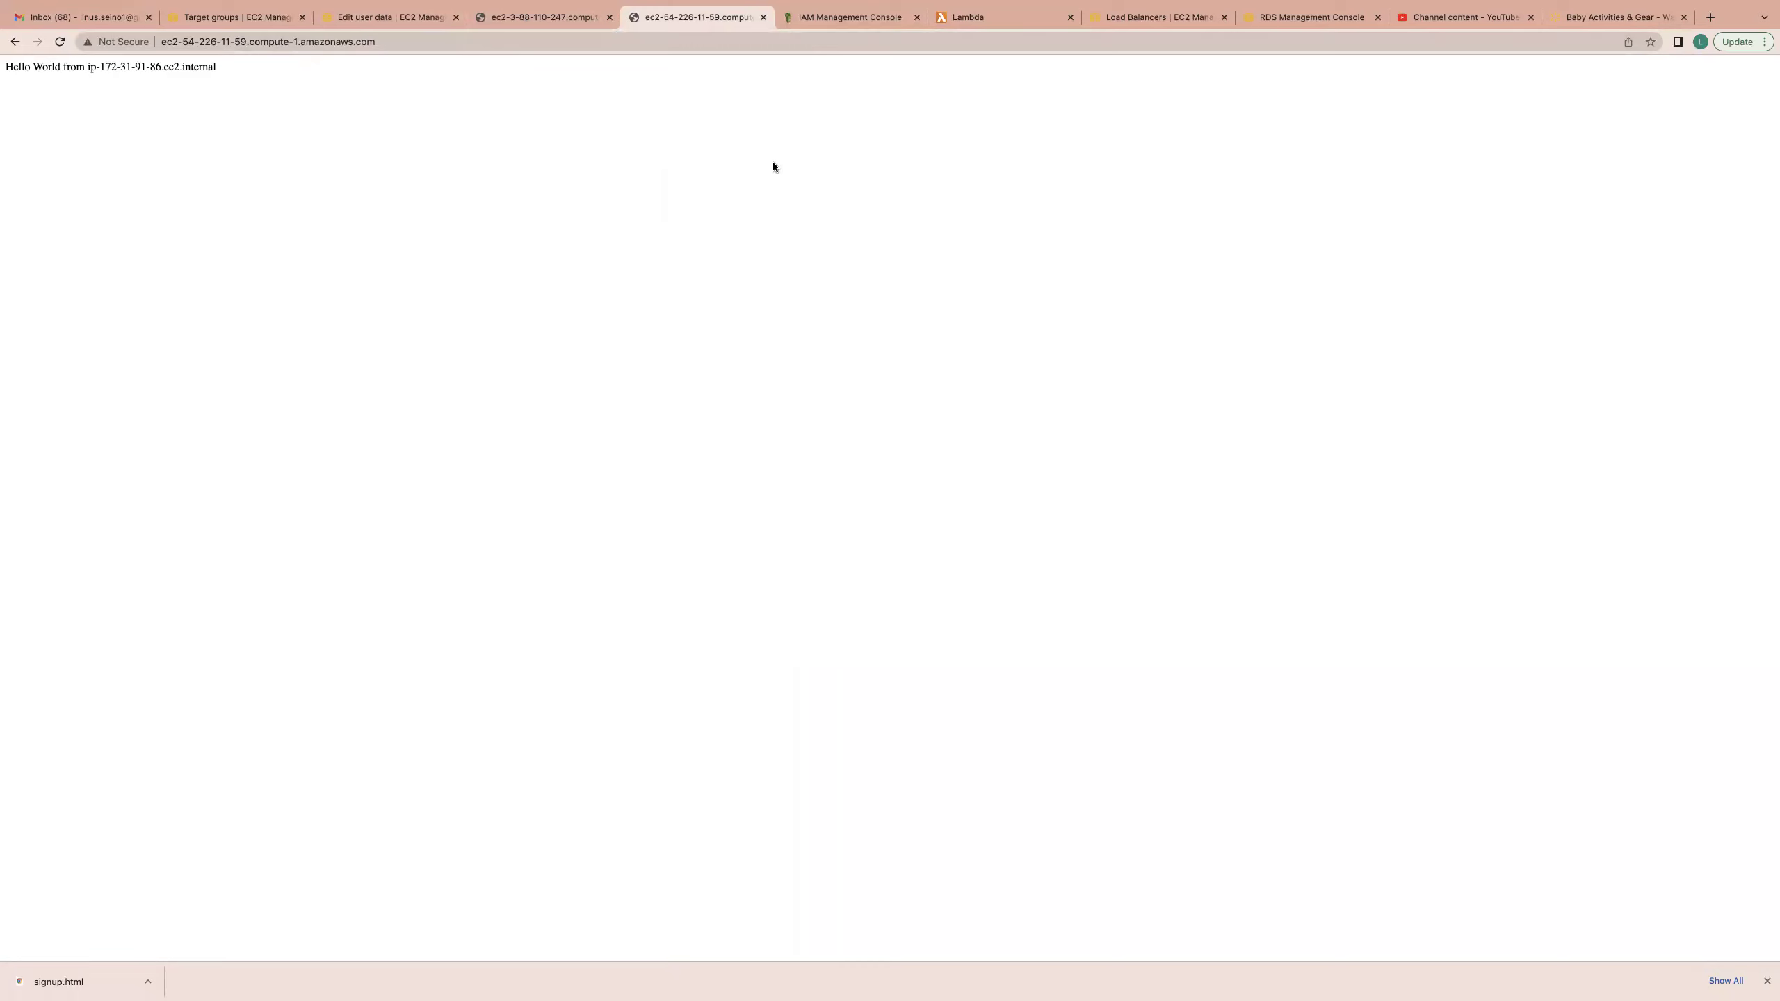
pyautogui.click(392, 17)
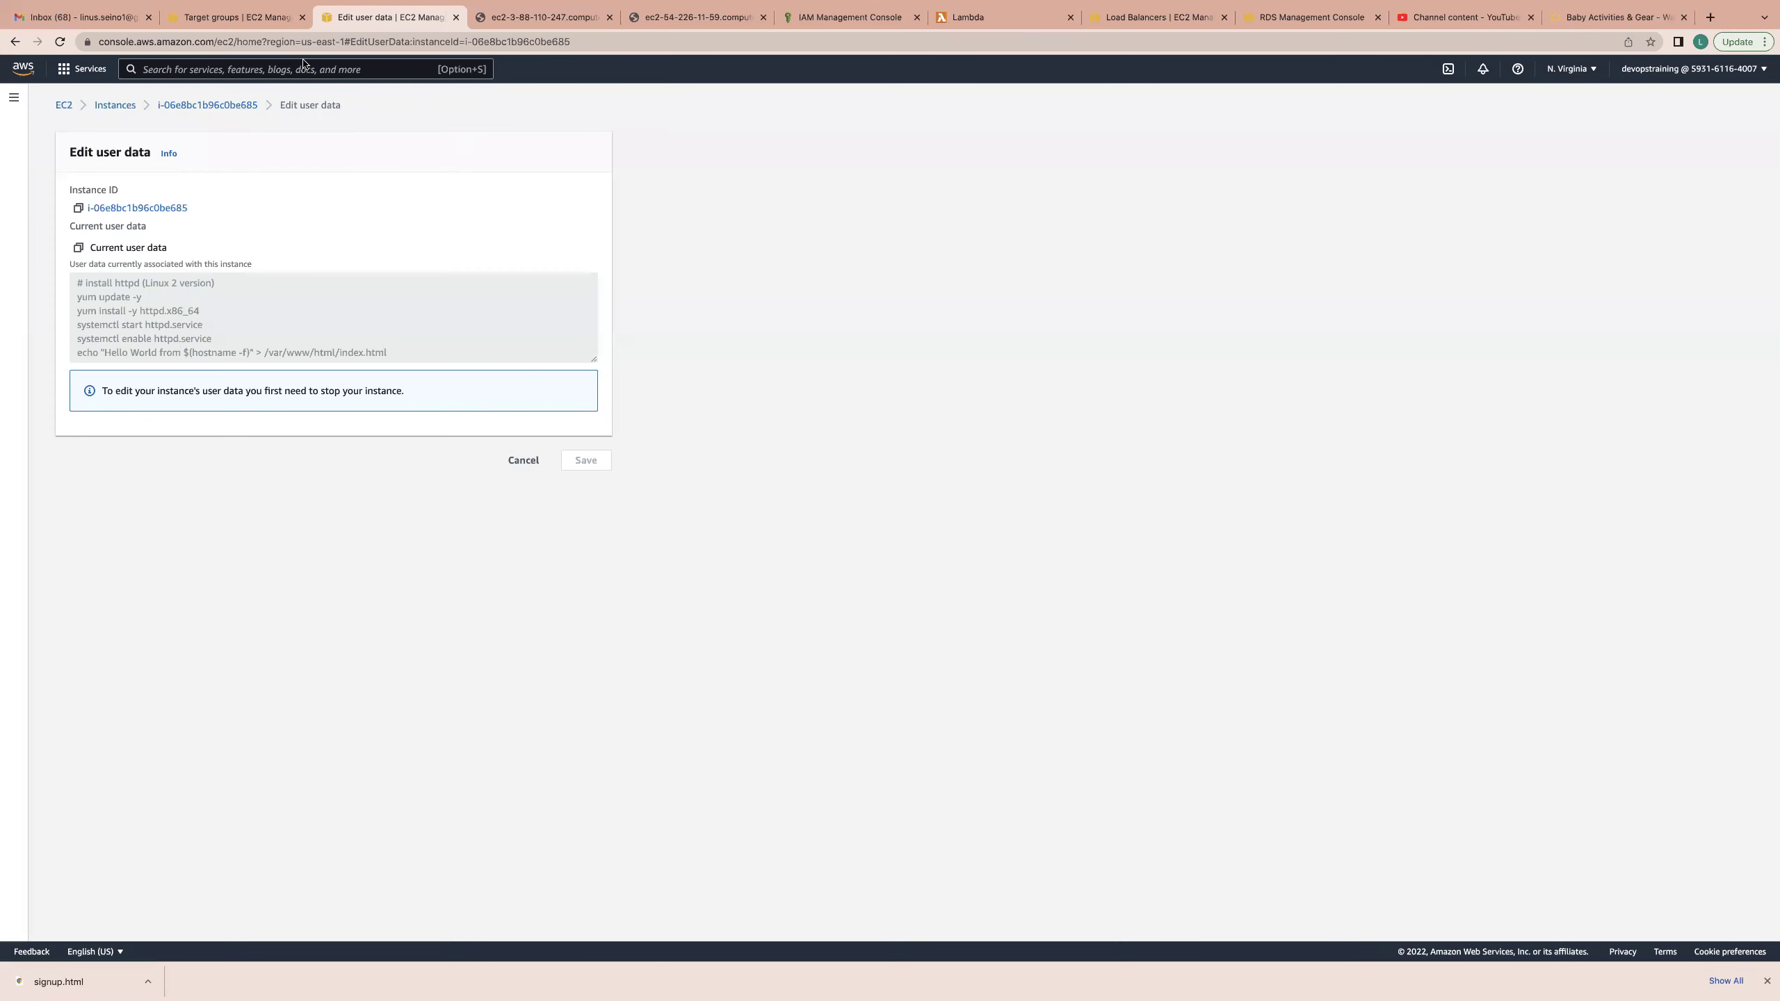
# Review the first instance's inbound rules for ports 80 and 443.
pyautogui.click(15, 41)
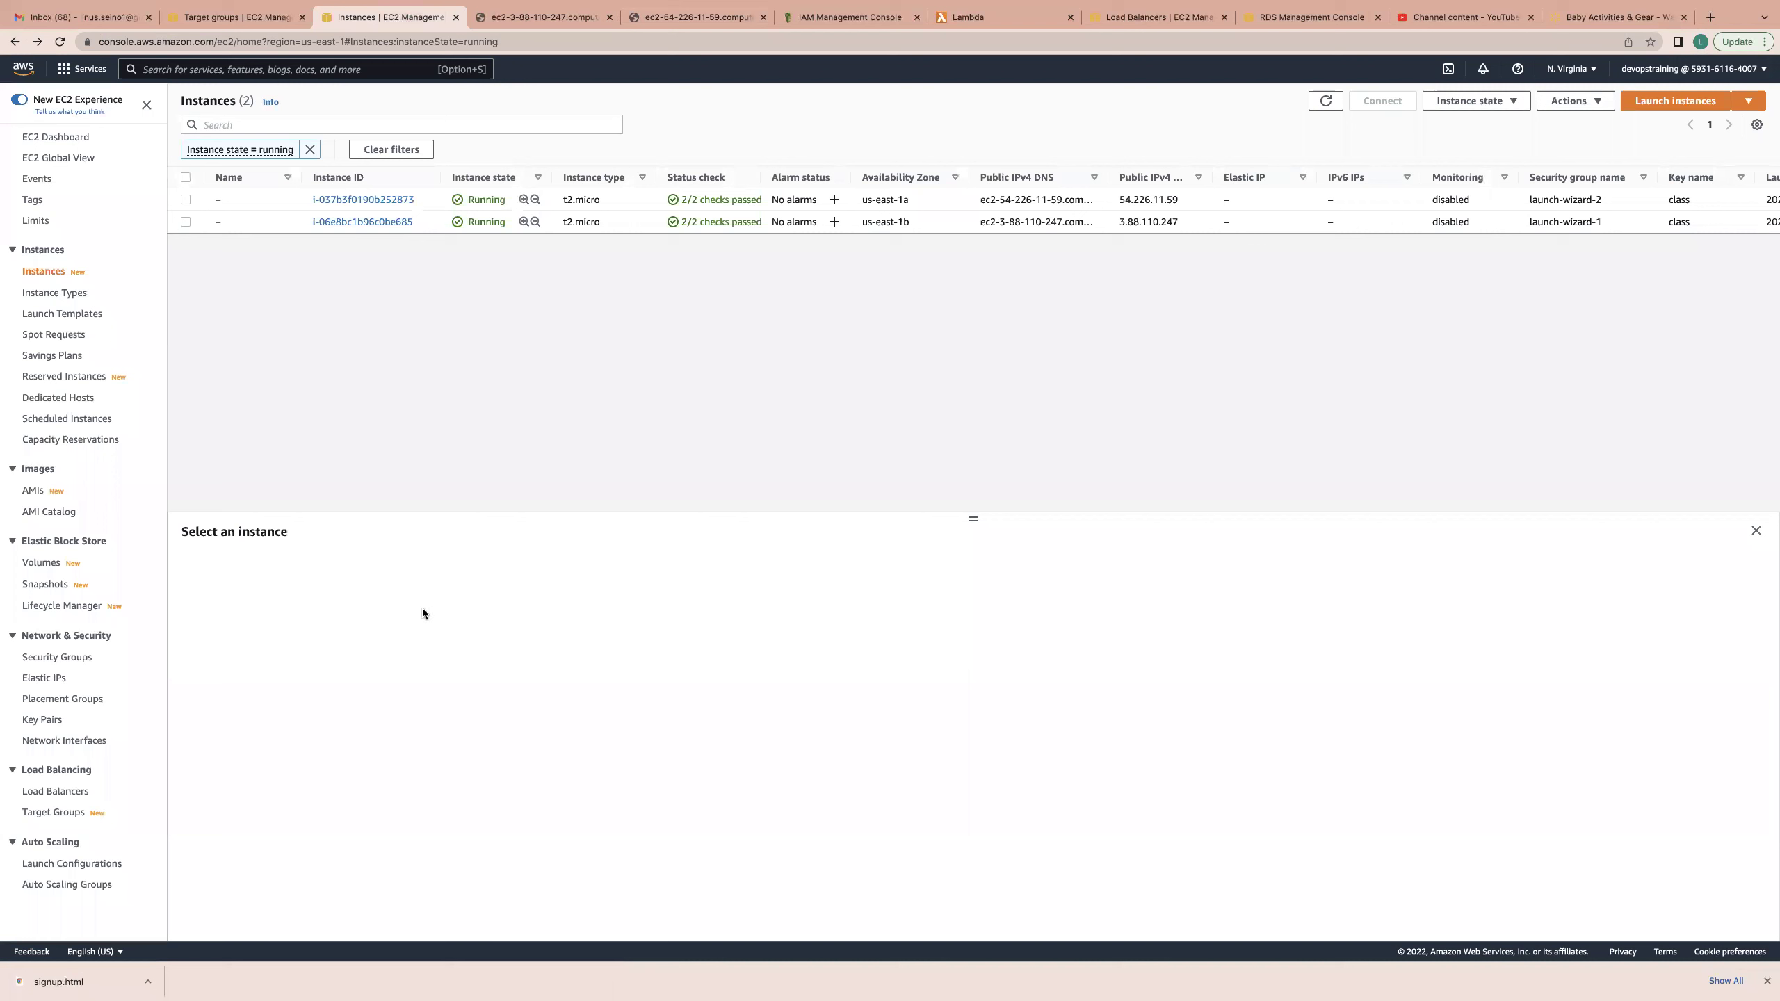
pyautogui.click(185, 201)
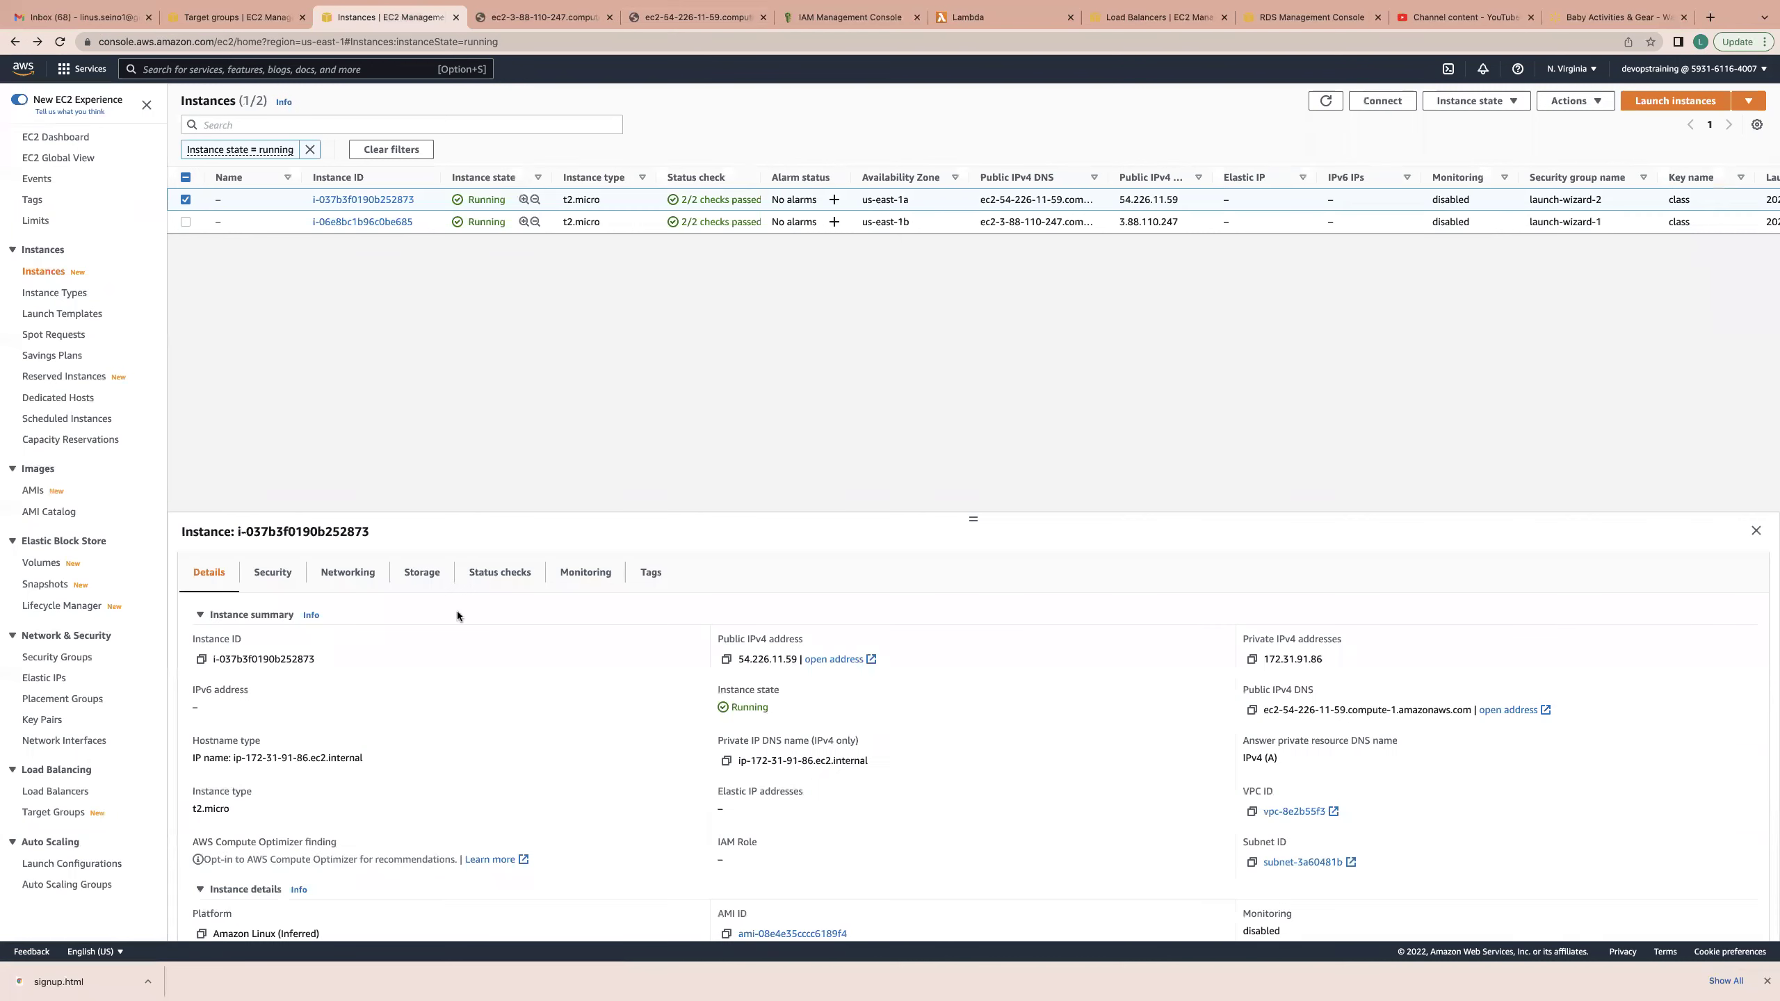
pyautogui.click(273, 572)
pyautogui.scroll(-3, 381, 764)
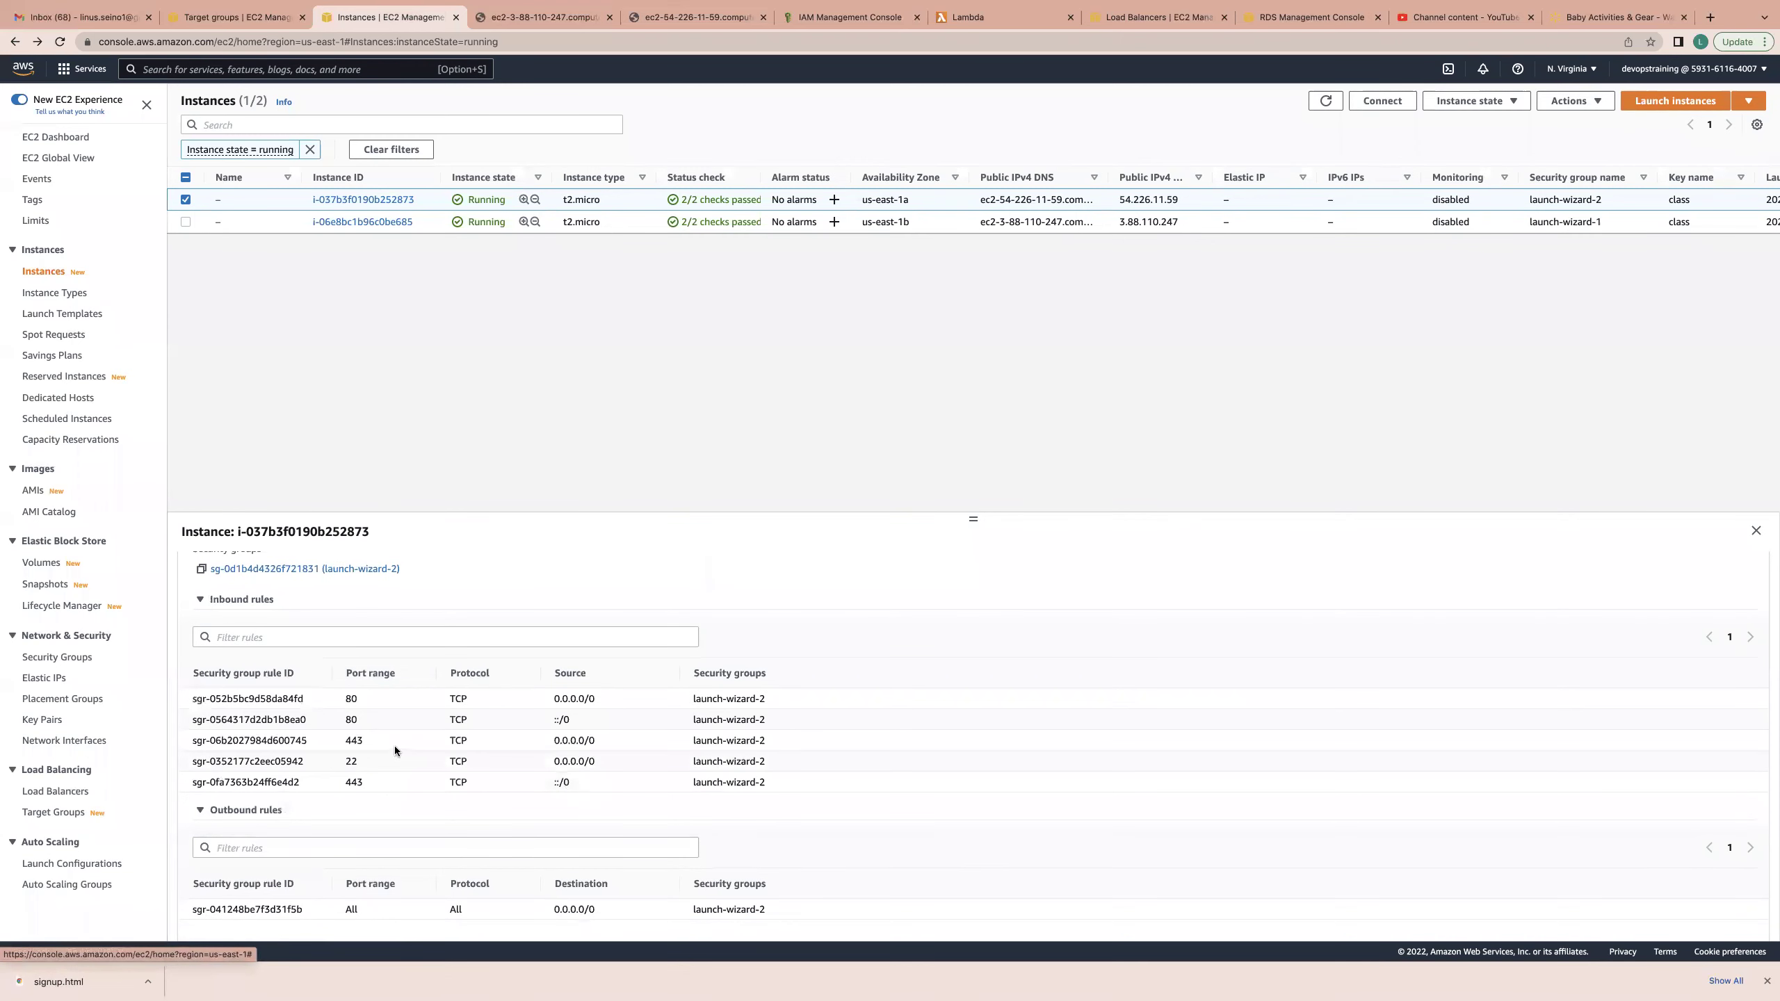
pyautogui.moveTo(363, 741); pyautogui.dragTo(344, 744)
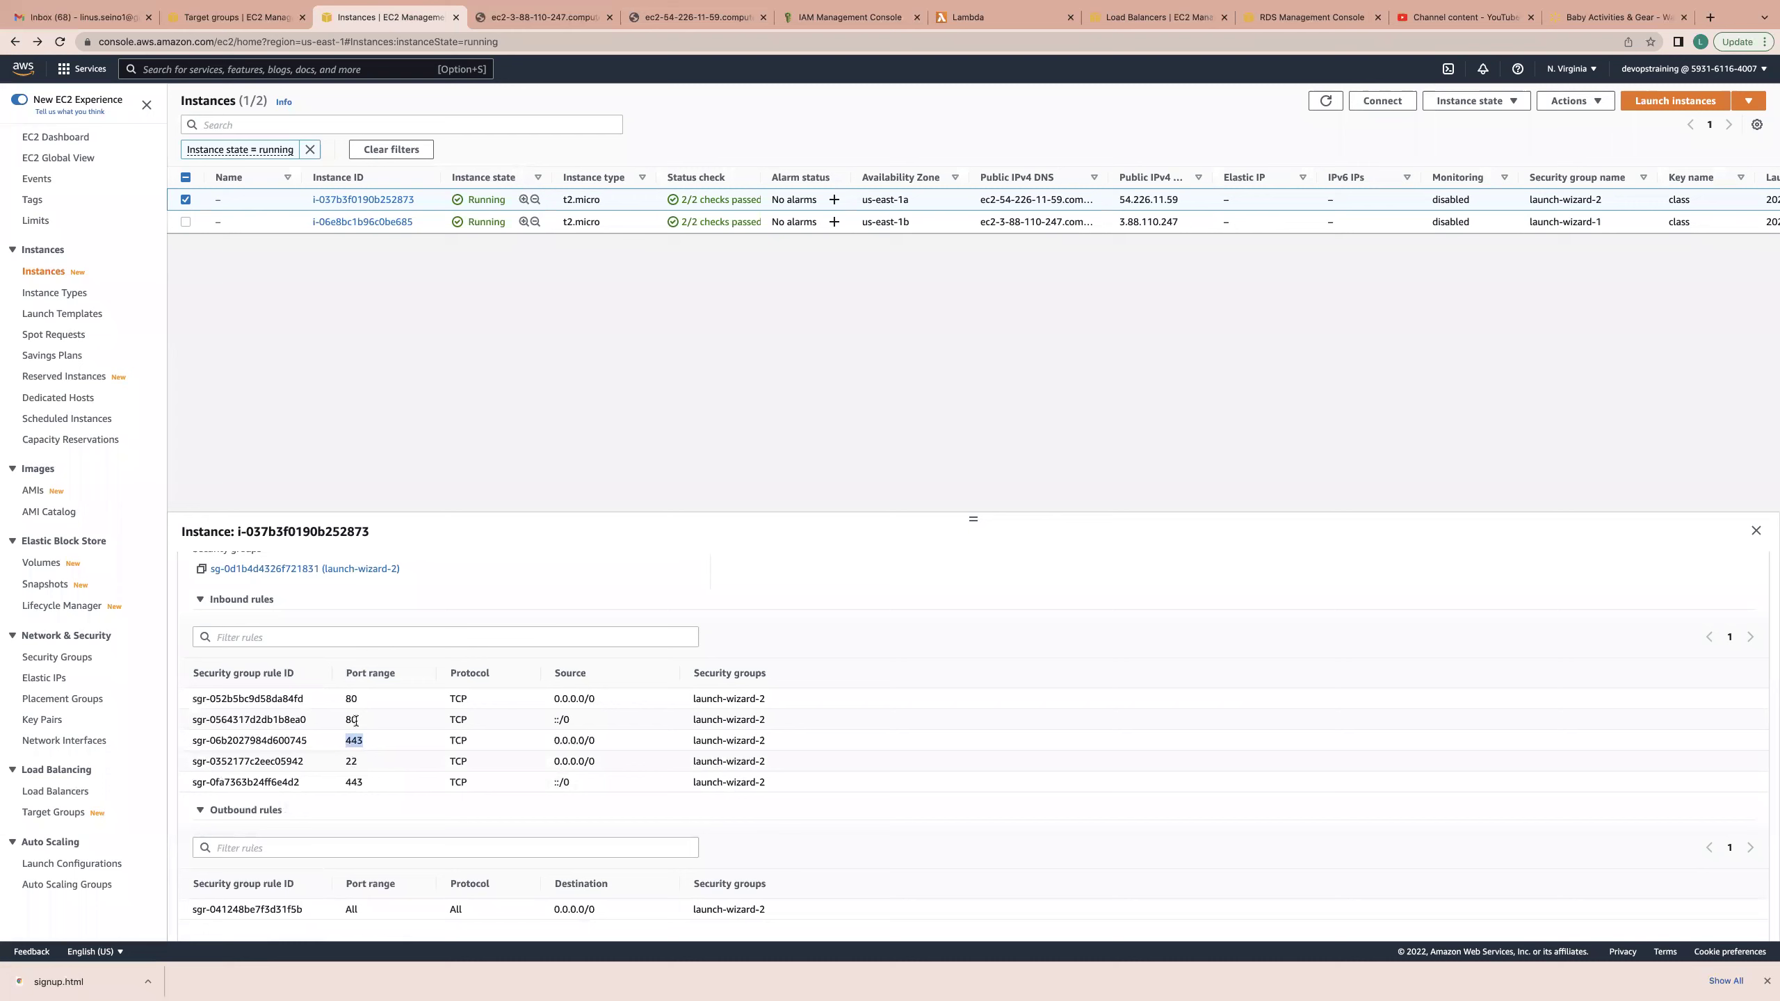
pyautogui.moveTo(359, 699); pyautogui.dragTo(349, 698)
pyautogui.moveTo(363, 742); pyautogui.dragTo(346, 741)
pyautogui.click(359, 737)
pyautogui.moveTo(356, 721); pyautogui.dragTo(346, 719)
# Compare the private hostnames on both Hello World pages, then return to the Instances list.
pyautogui.click(519, 15)
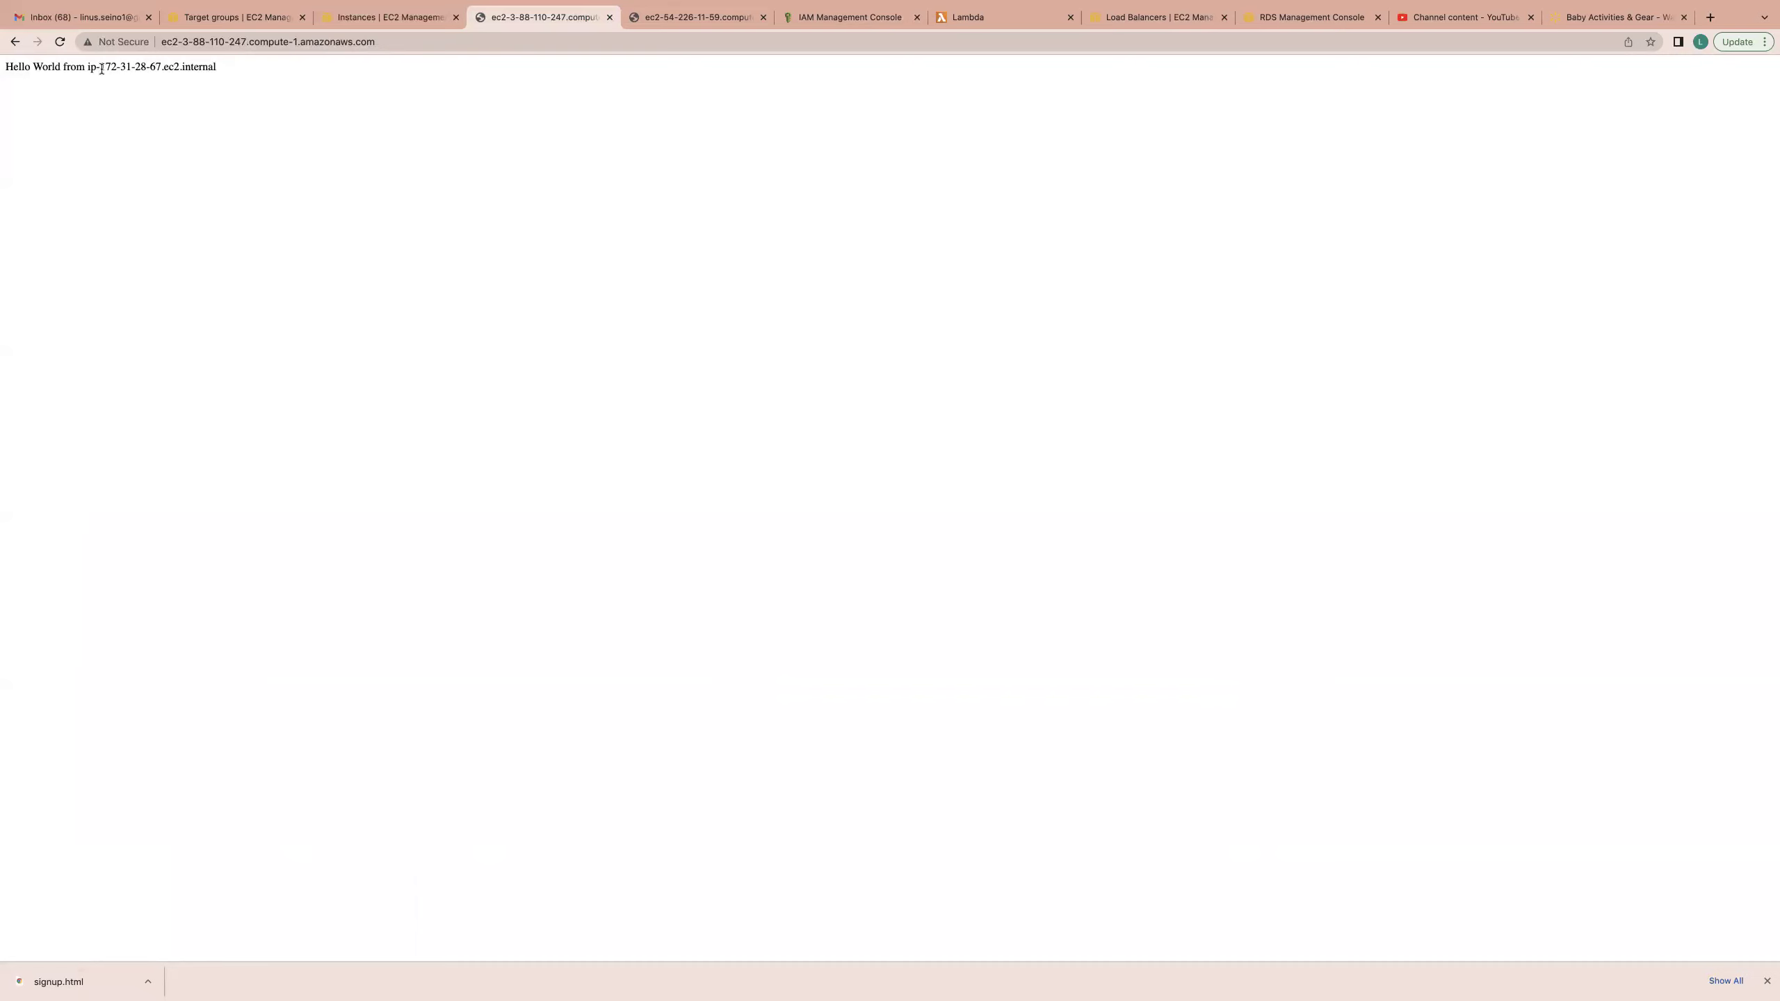
pyautogui.moveTo(101, 67); pyautogui.dragTo(184, 66)
pyautogui.click(701, 17)
pyautogui.click(548, 16)
pyautogui.click(724, 16)
pyautogui.click(415, 18)
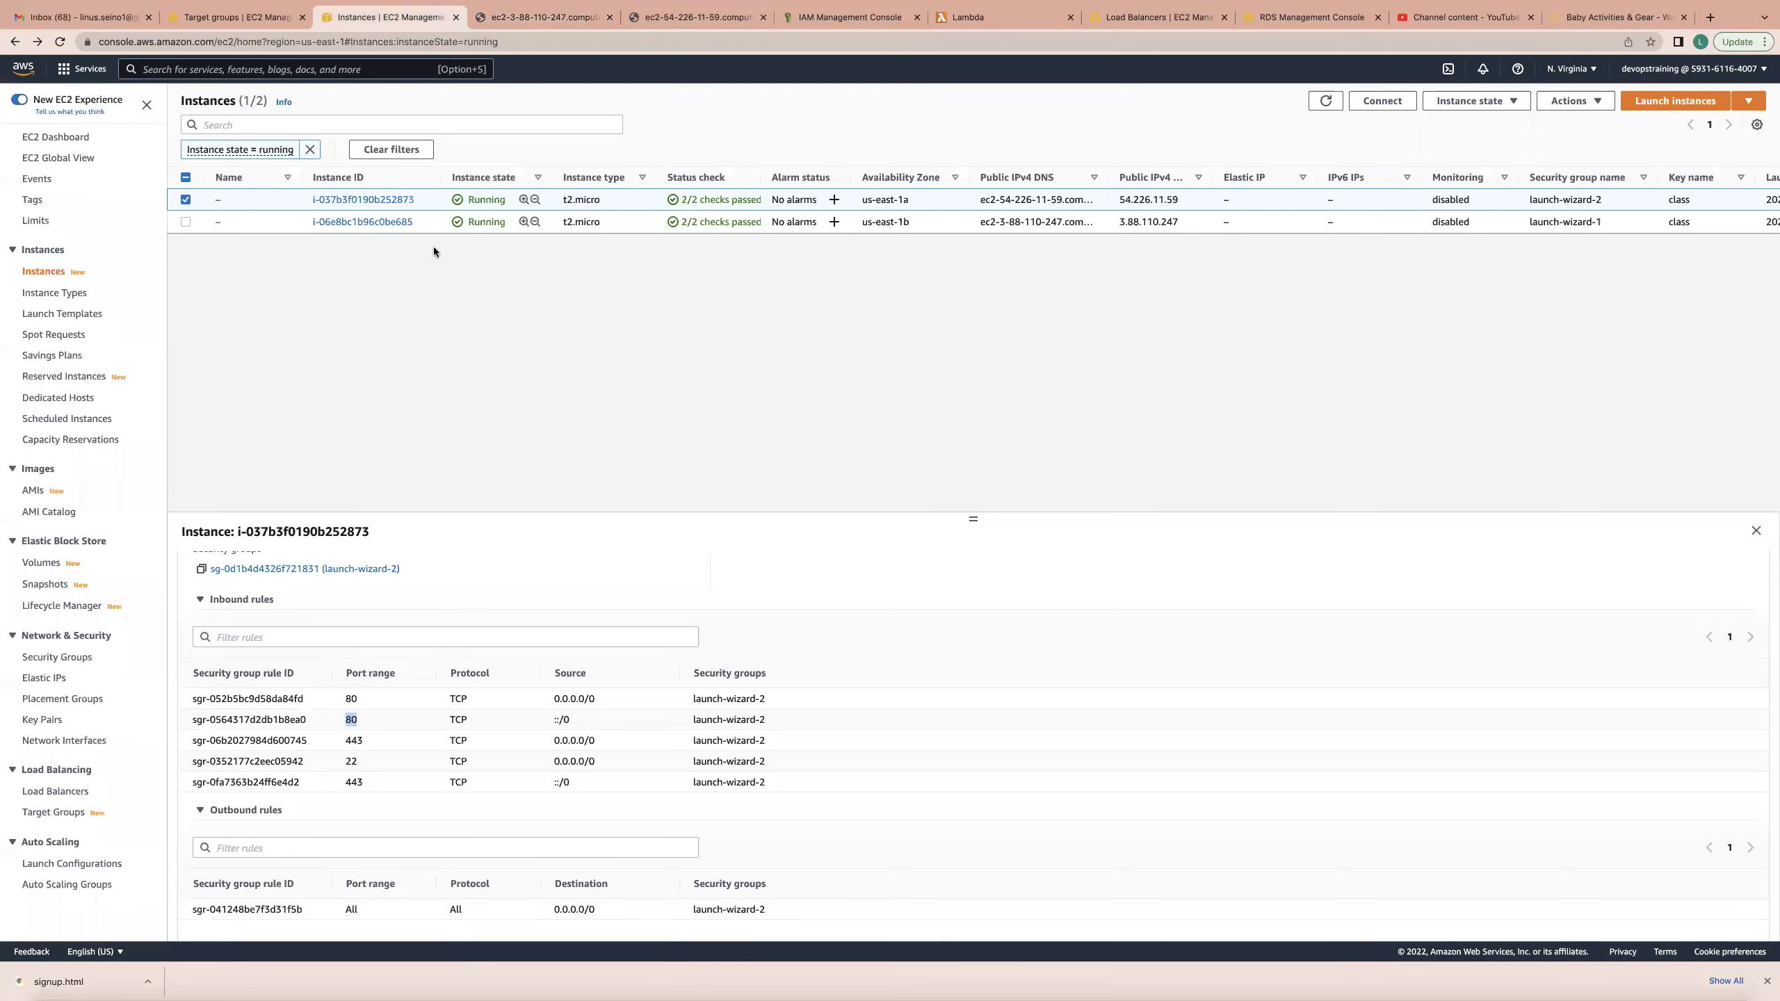
pyautogui.click(182, 198)
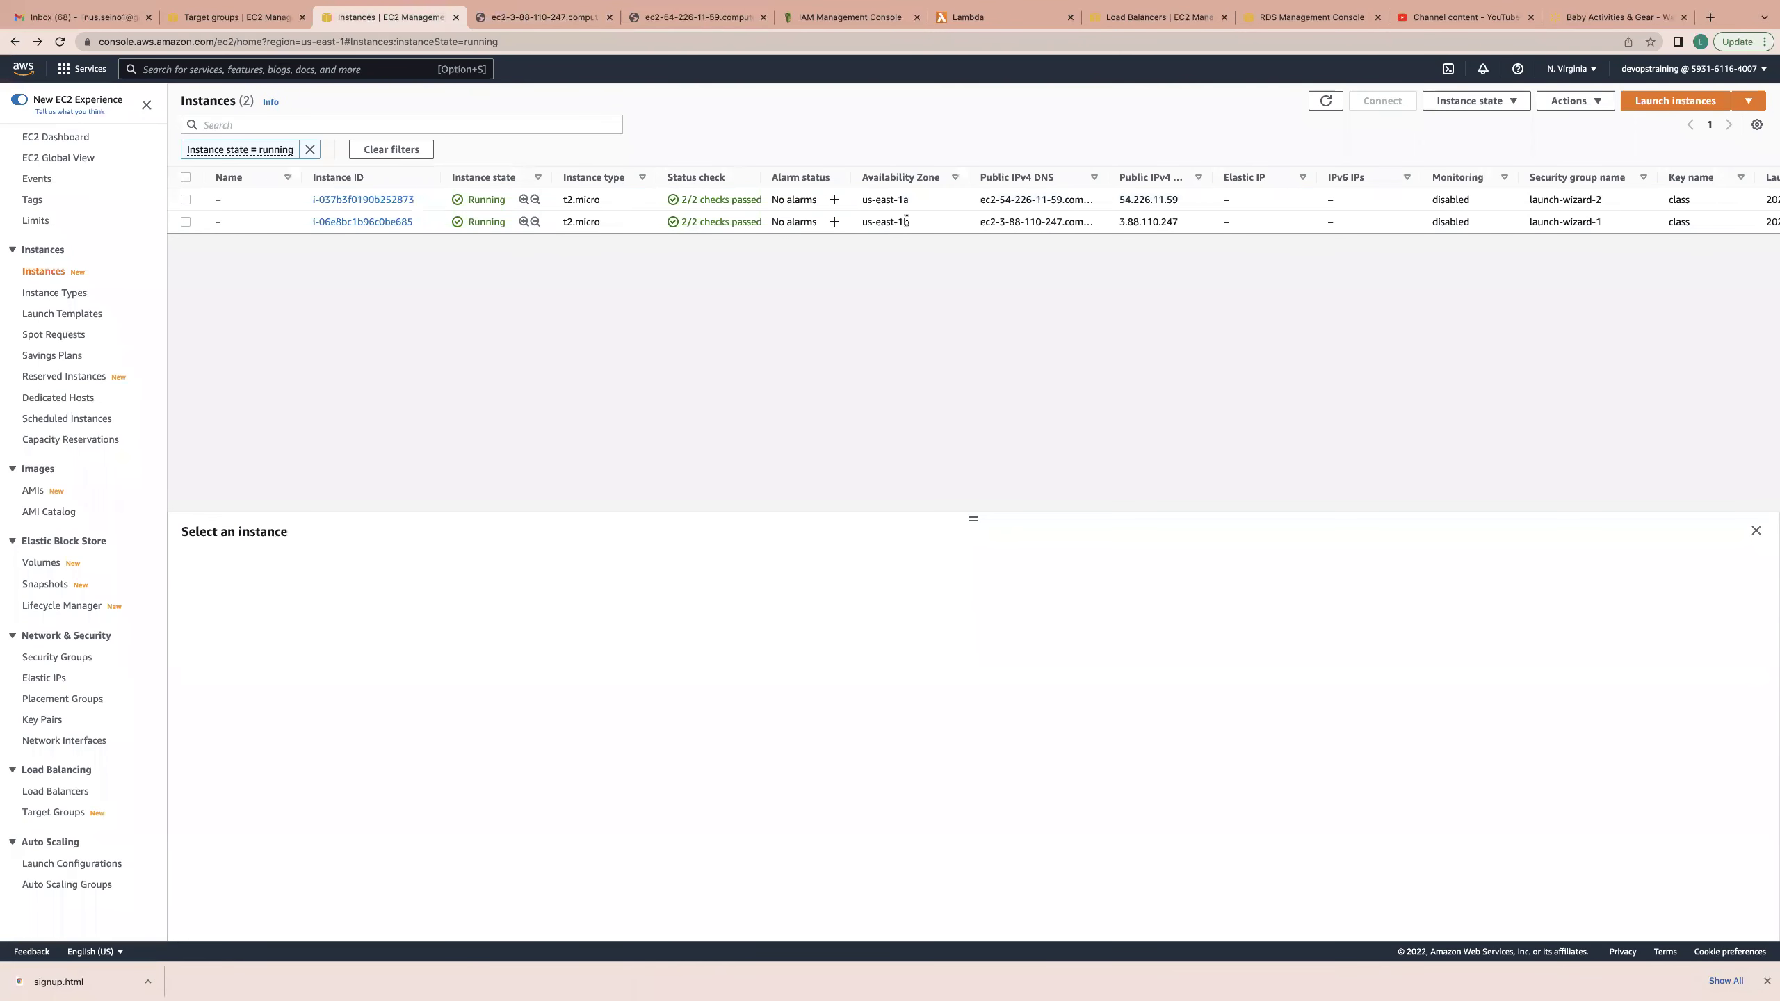
pyautogui.hotkey('ctrl', 'Left')
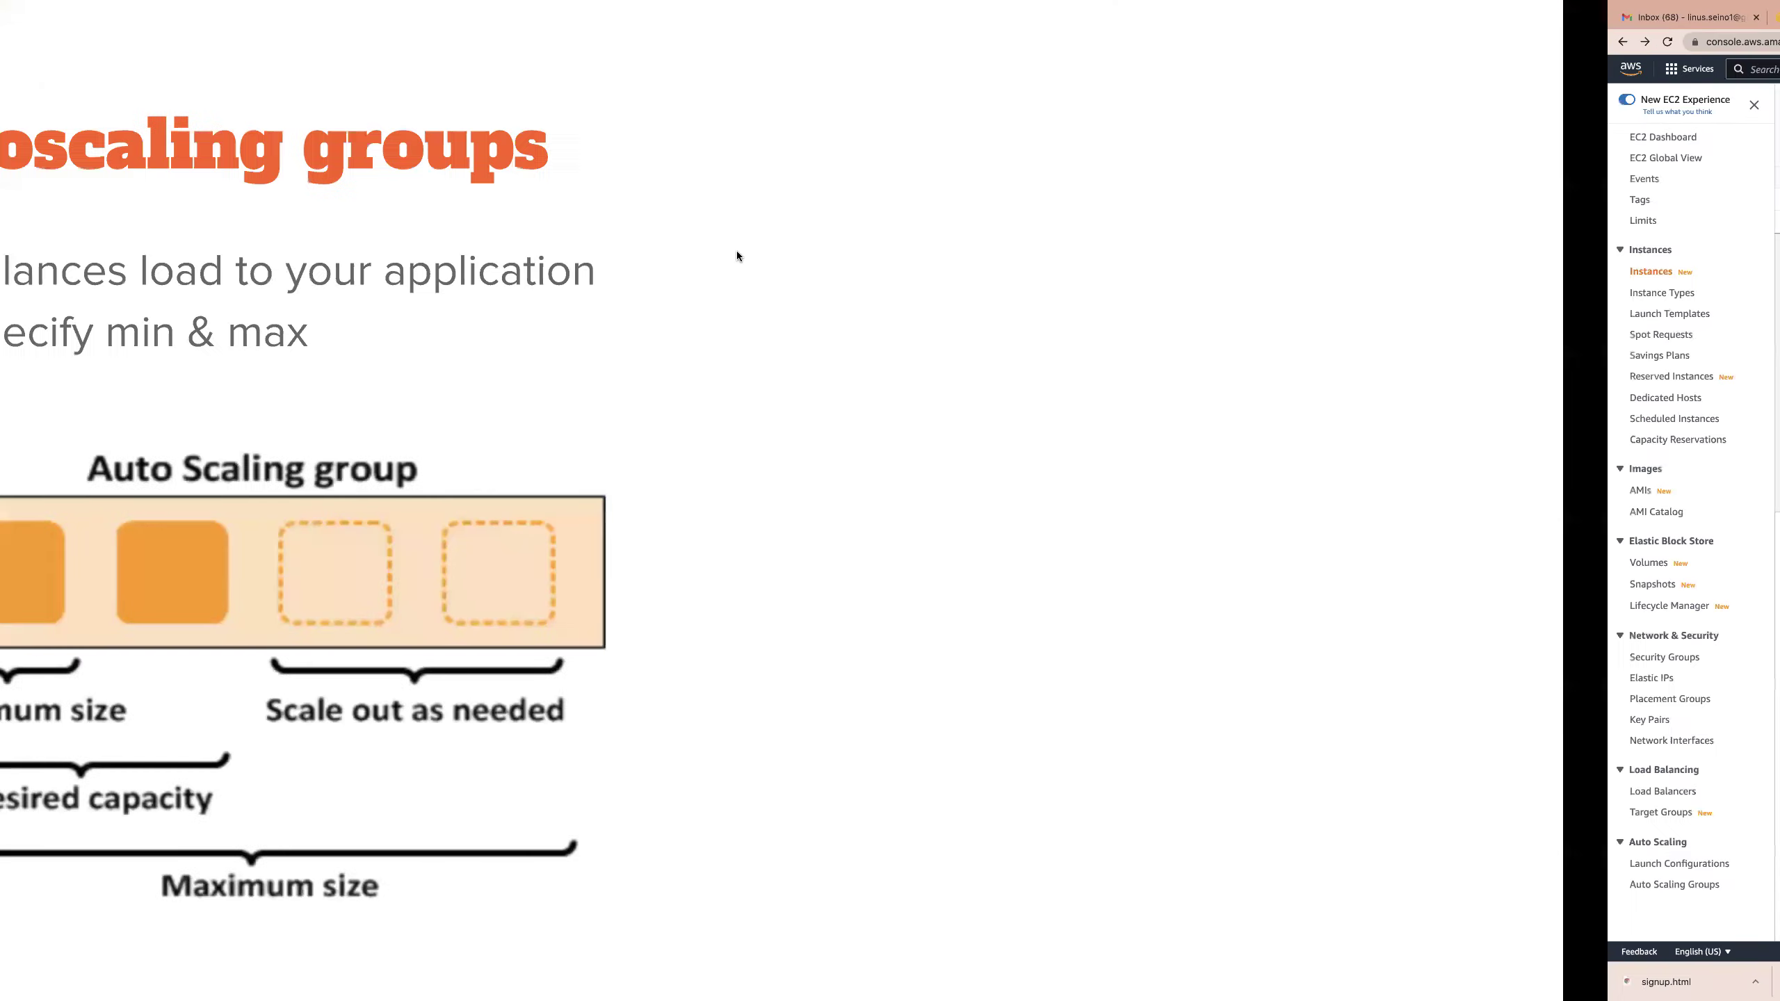
pyautogui.hotkey('ctrl', 'Left')
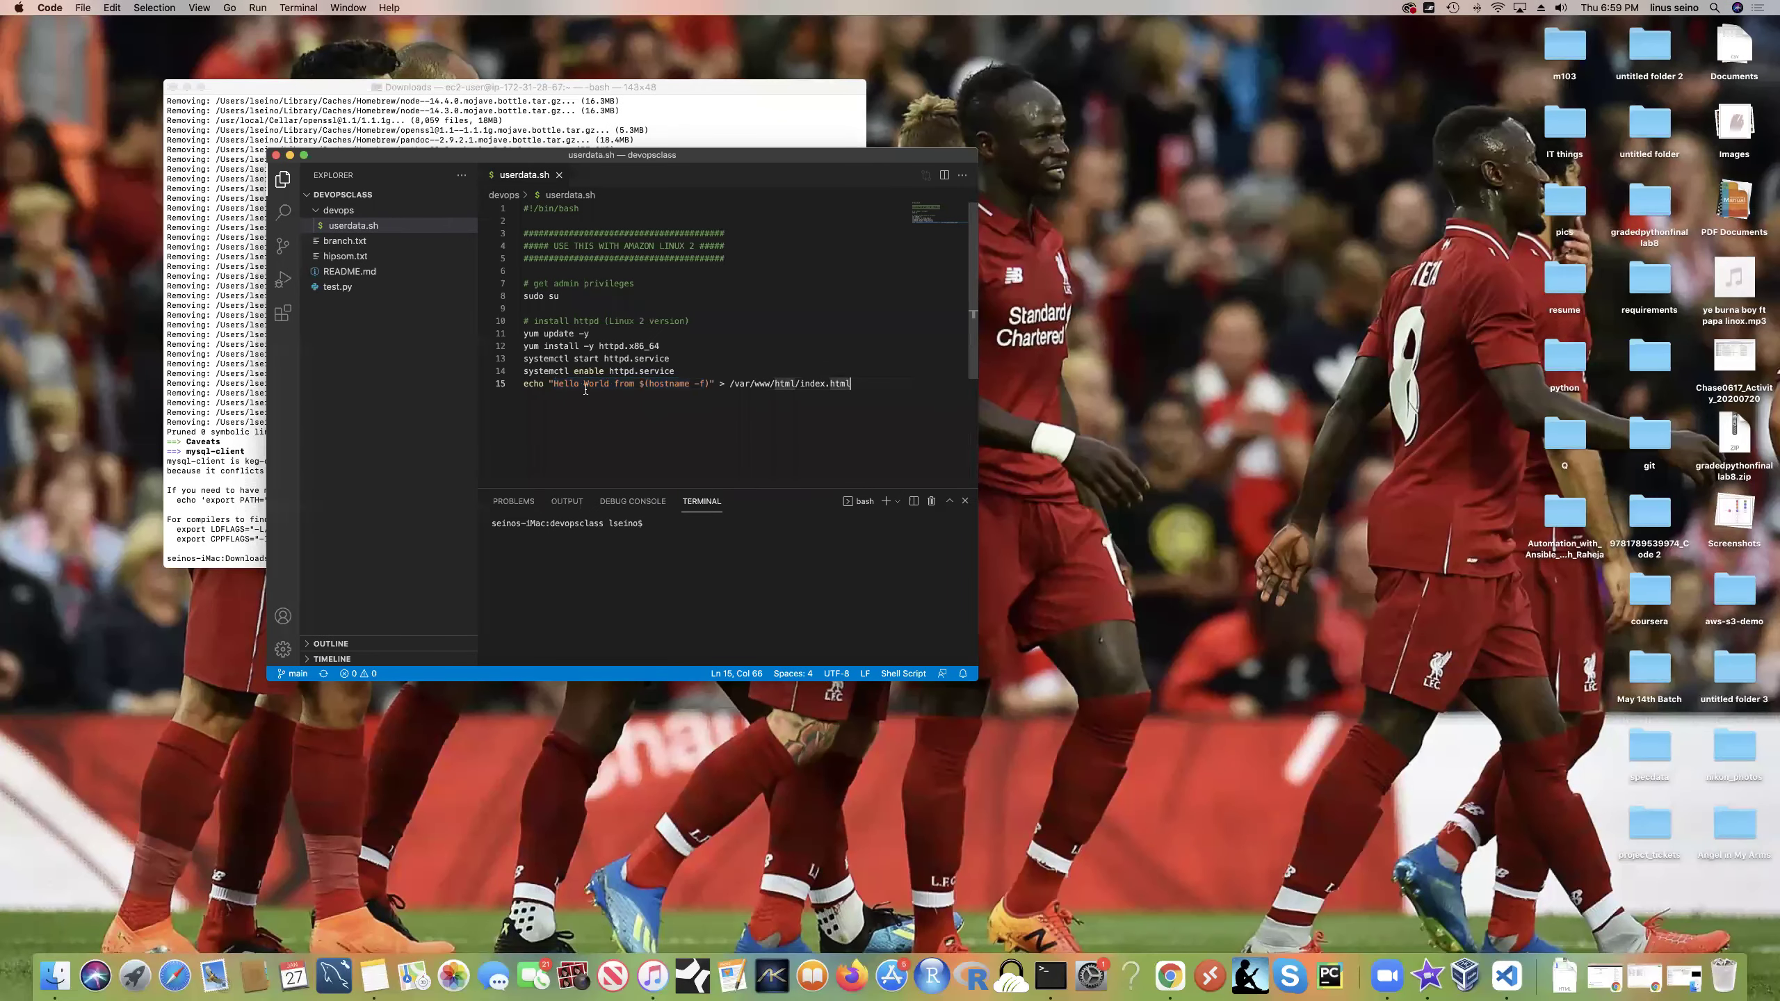
pyautogui.moveTo(640, 384); pyautogui.dragTo(711, 383)
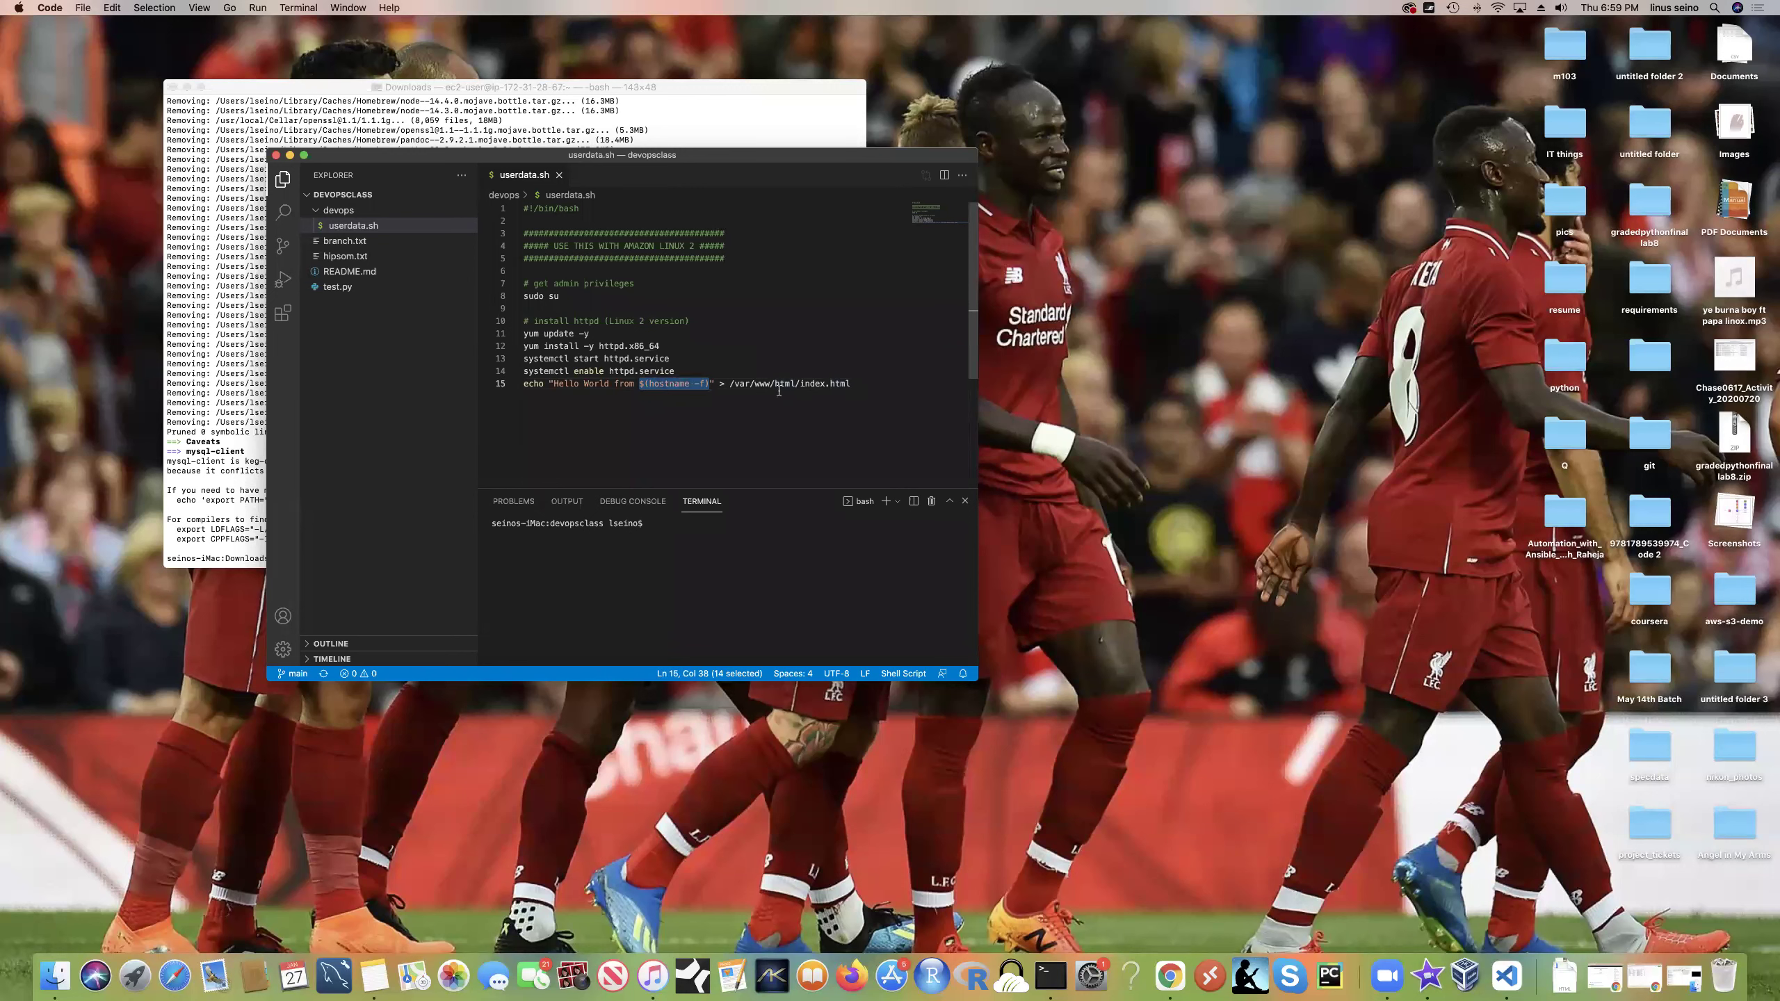
pyautogui.hotkey('ctrl', 'Right')
pyautogui.hotkey('ctrl', 'Right')
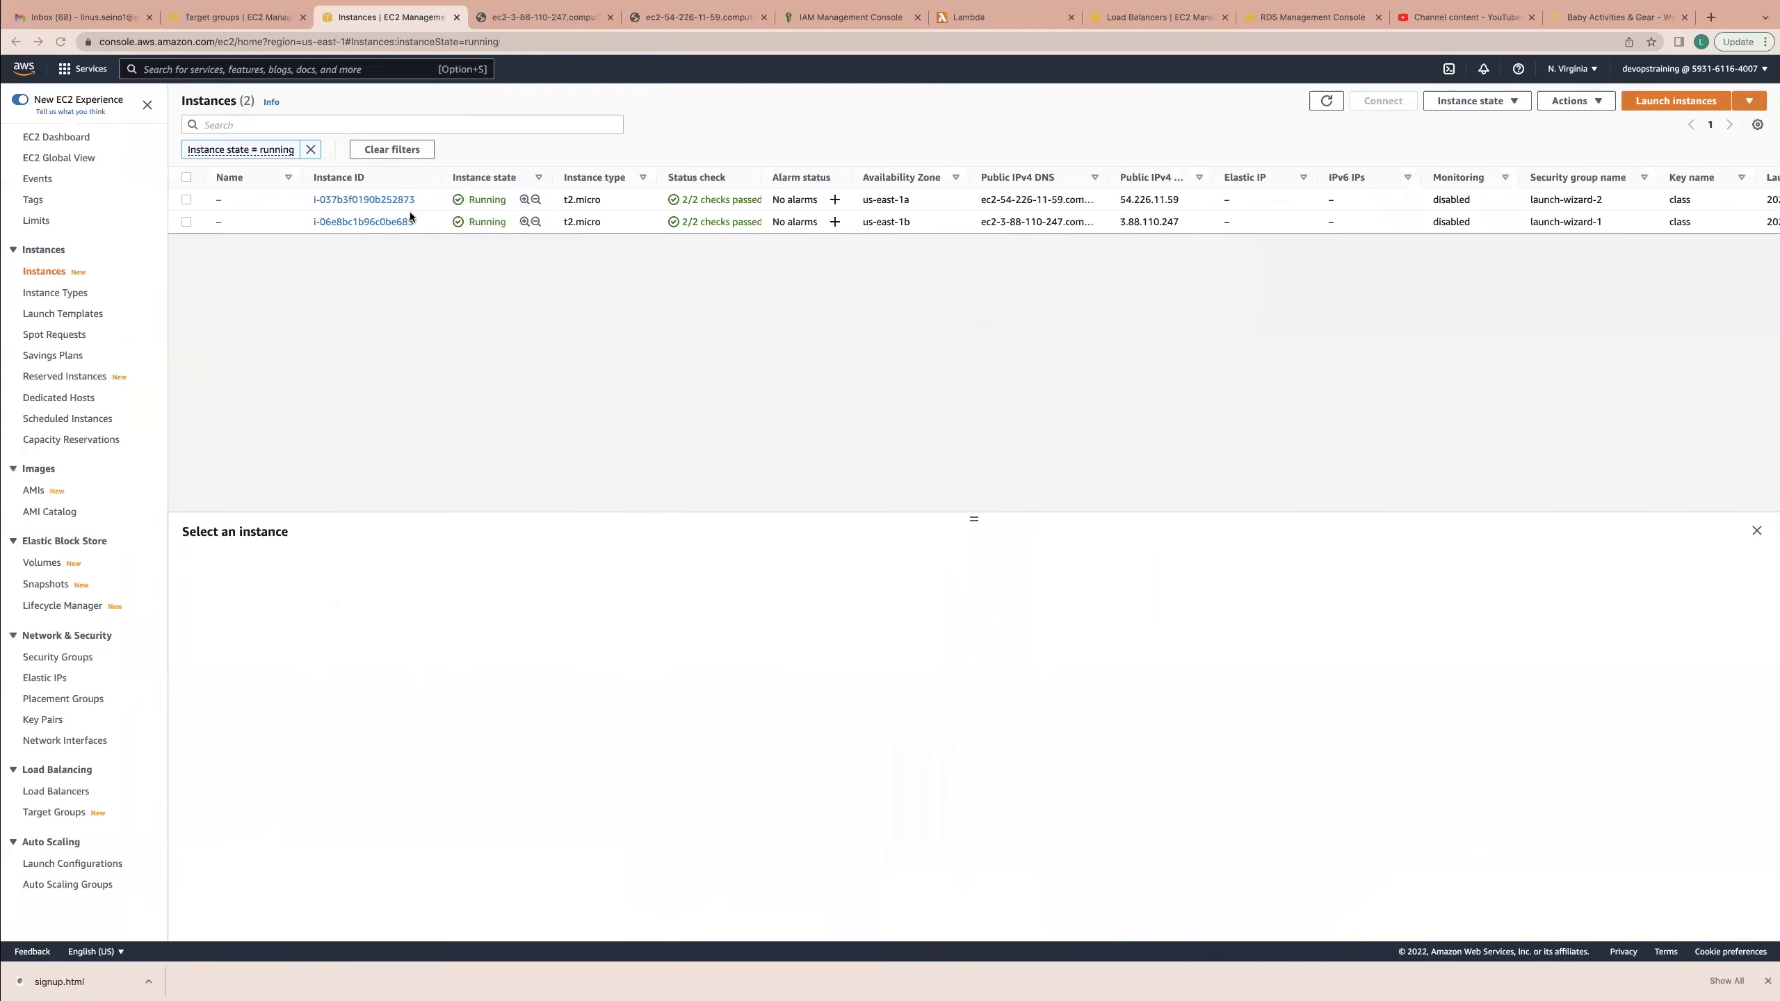
# Point out the internal hostname on the first Hello World page, then go to Load Balancers.
pyautogui.click(540, 16)
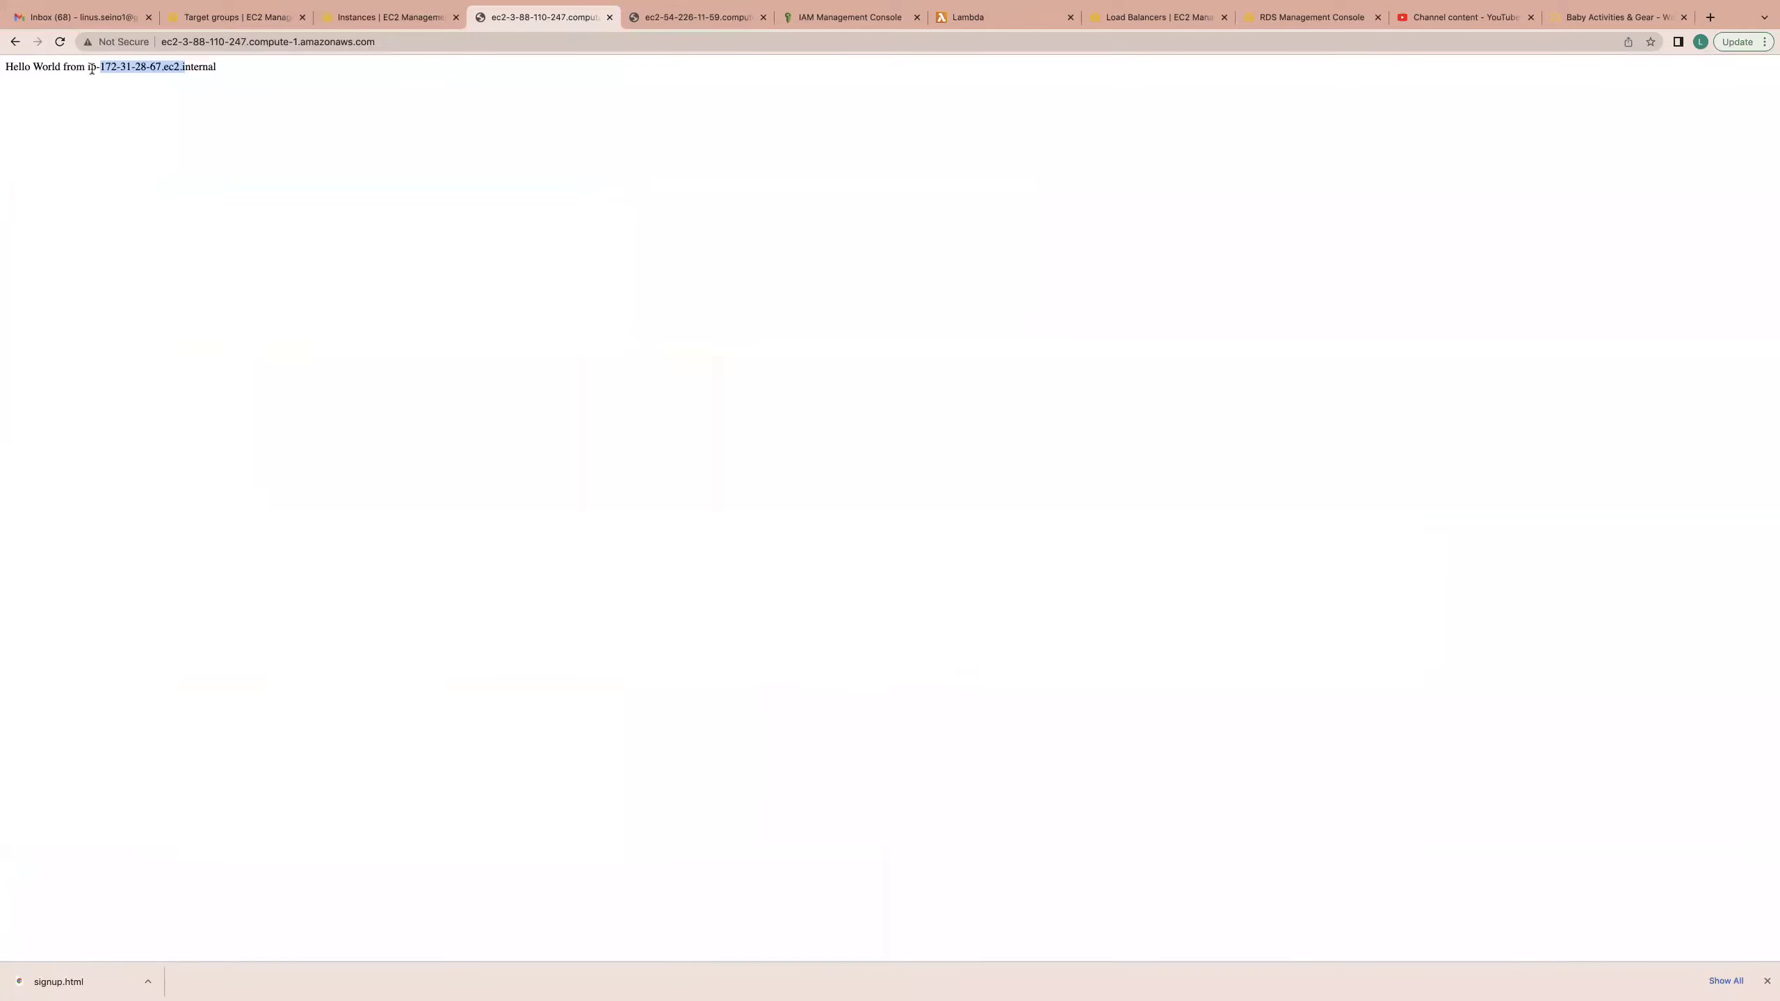
pyautogui.moveTo(86, 68); pyautogui.dragTo(185, 73)
pyautogui.click(390, 23)
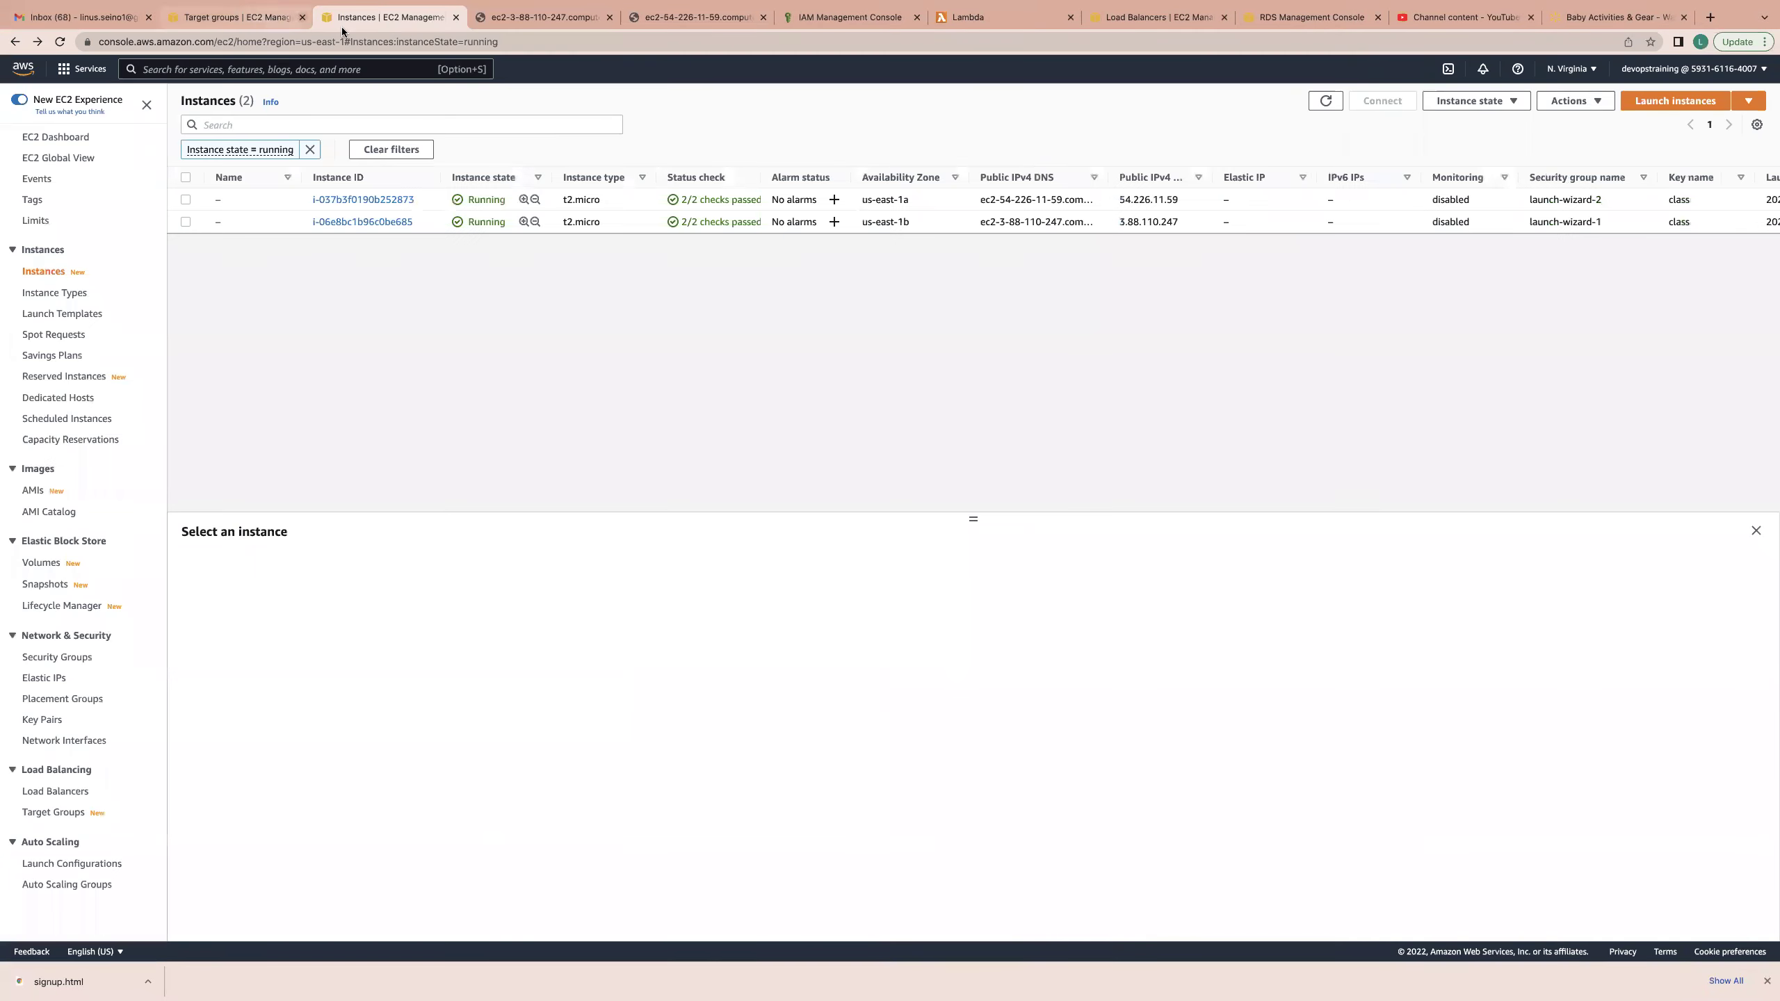
pyautogui.click(1130, 19)
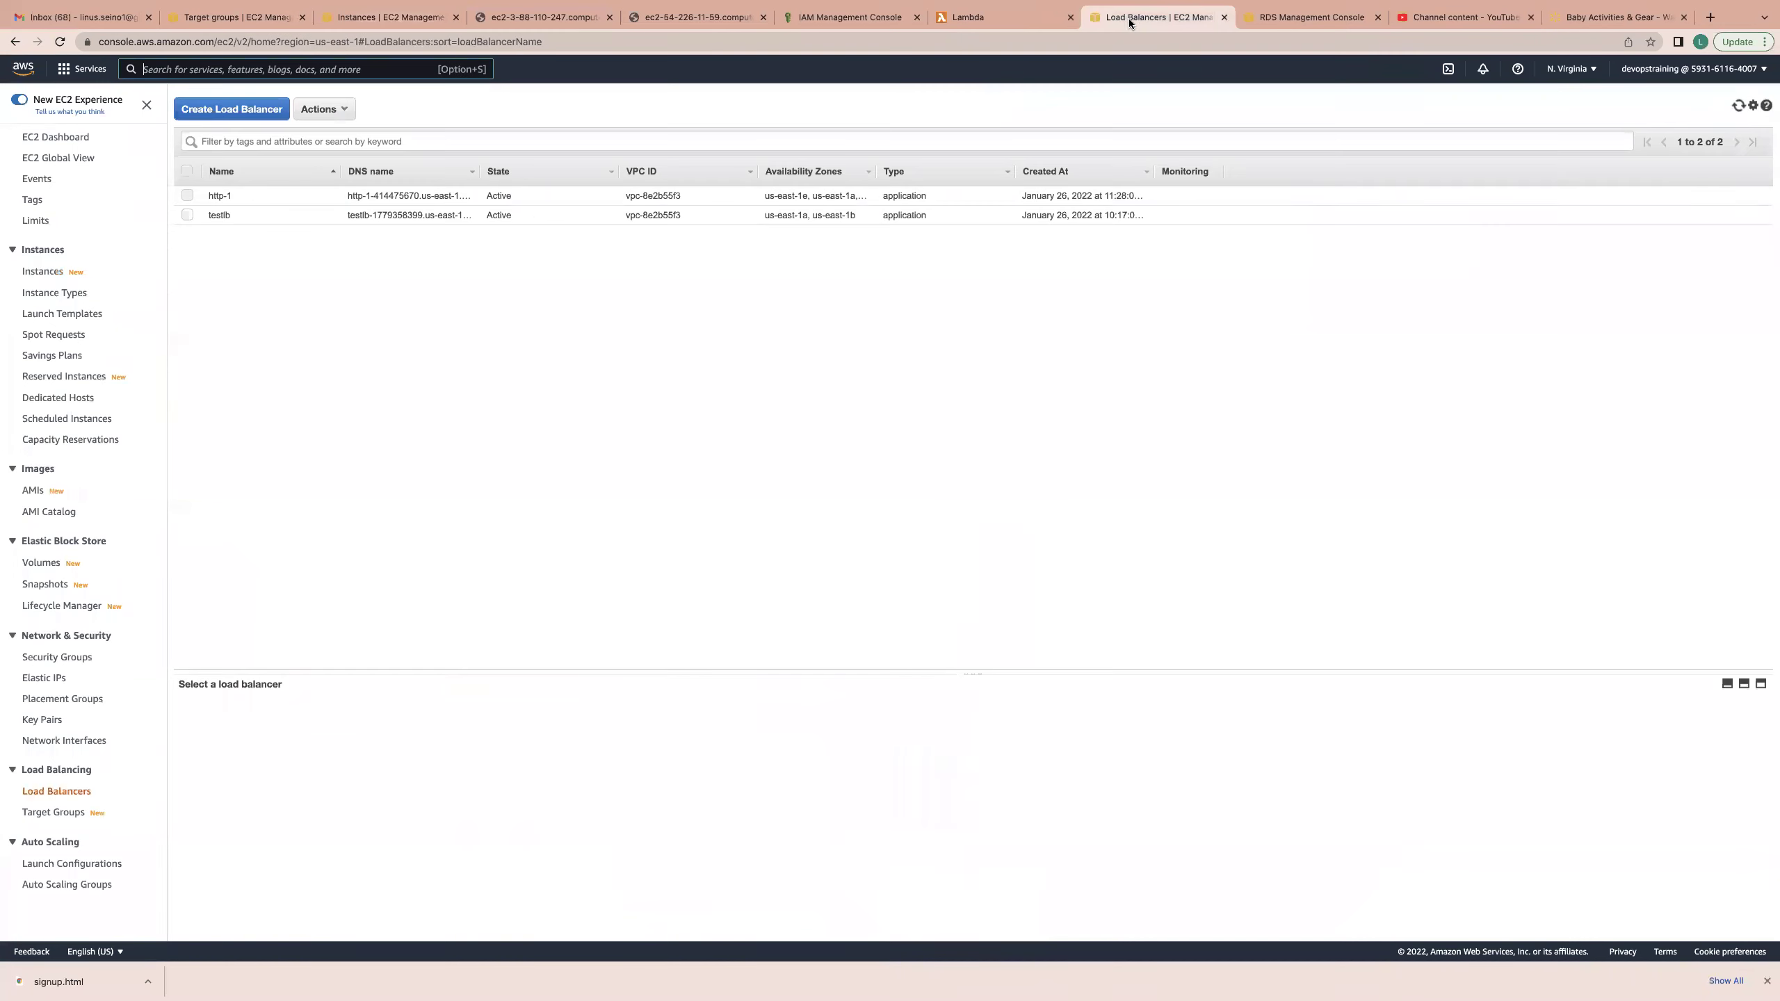
# Look over the existing http-1 load balancer, then start a new Application Load Balancer.
pyautogui.click(187, 196)
pyautogui.click(216, 110)
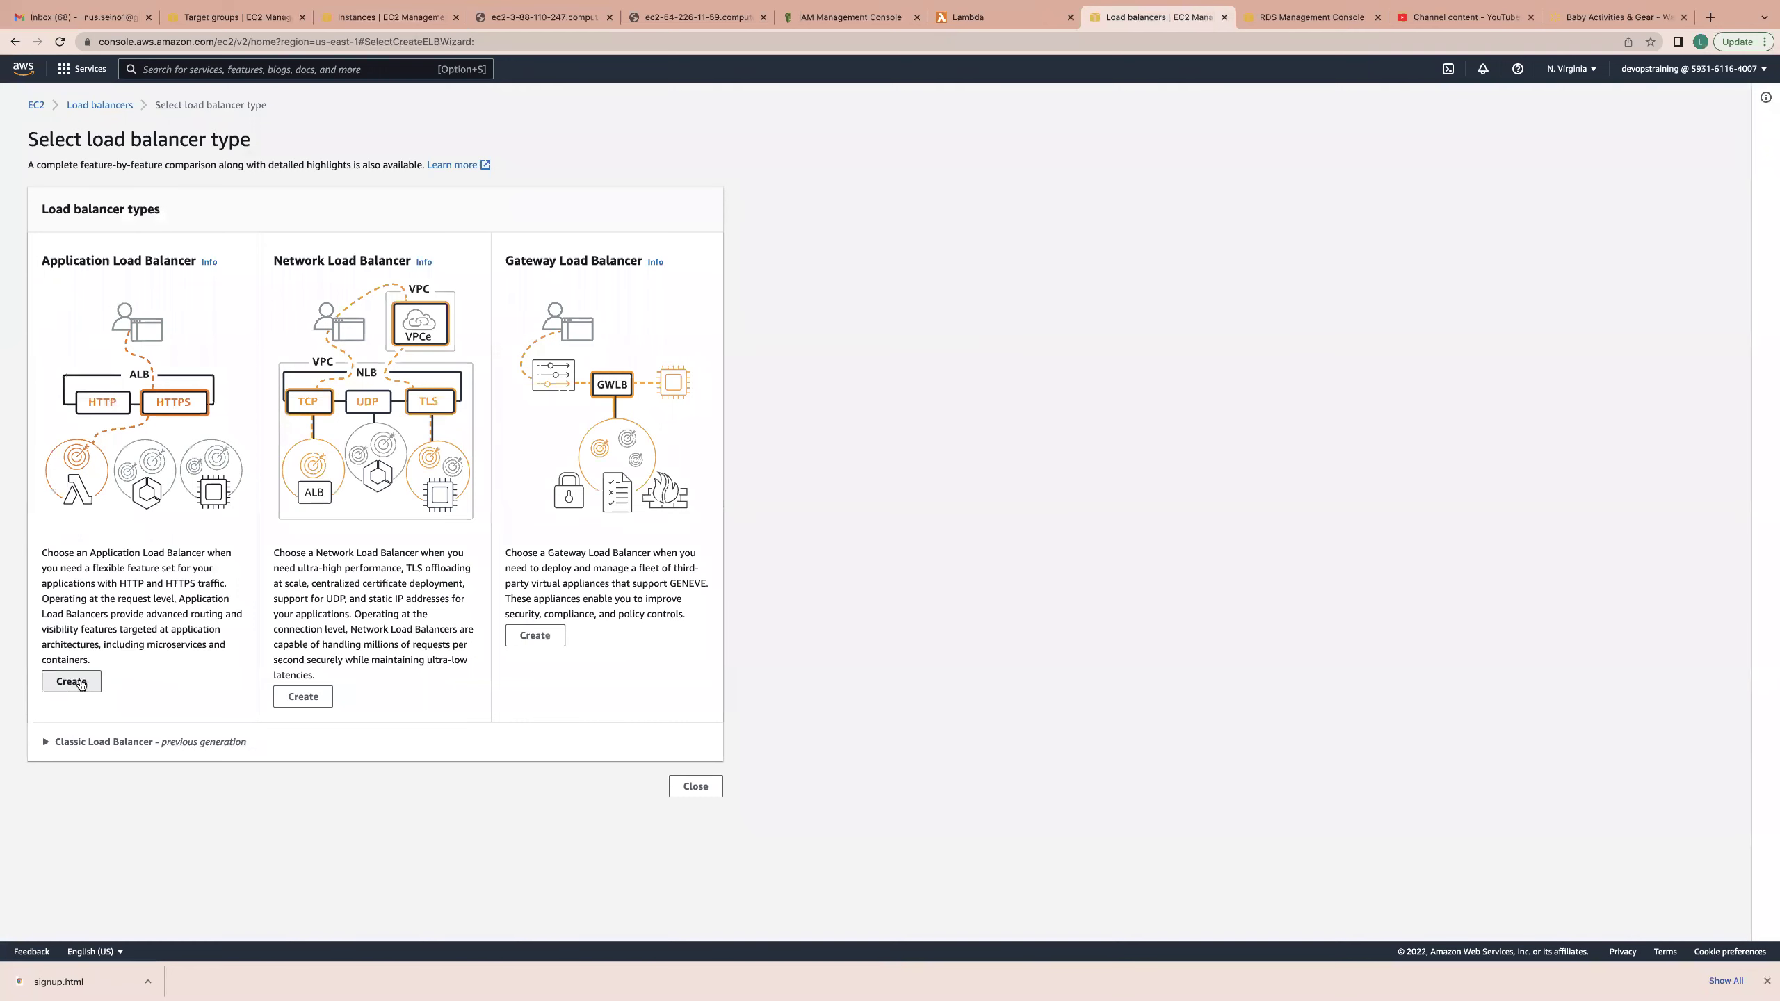
pyautogui.click(71, 681)
pyautogui.scroll(-1, 209, 491)
# Name the load balancer 'testinghttp' and keep the default VPC.
pyautogui.click(141, 316)
pyautogui.write('testinghttp')
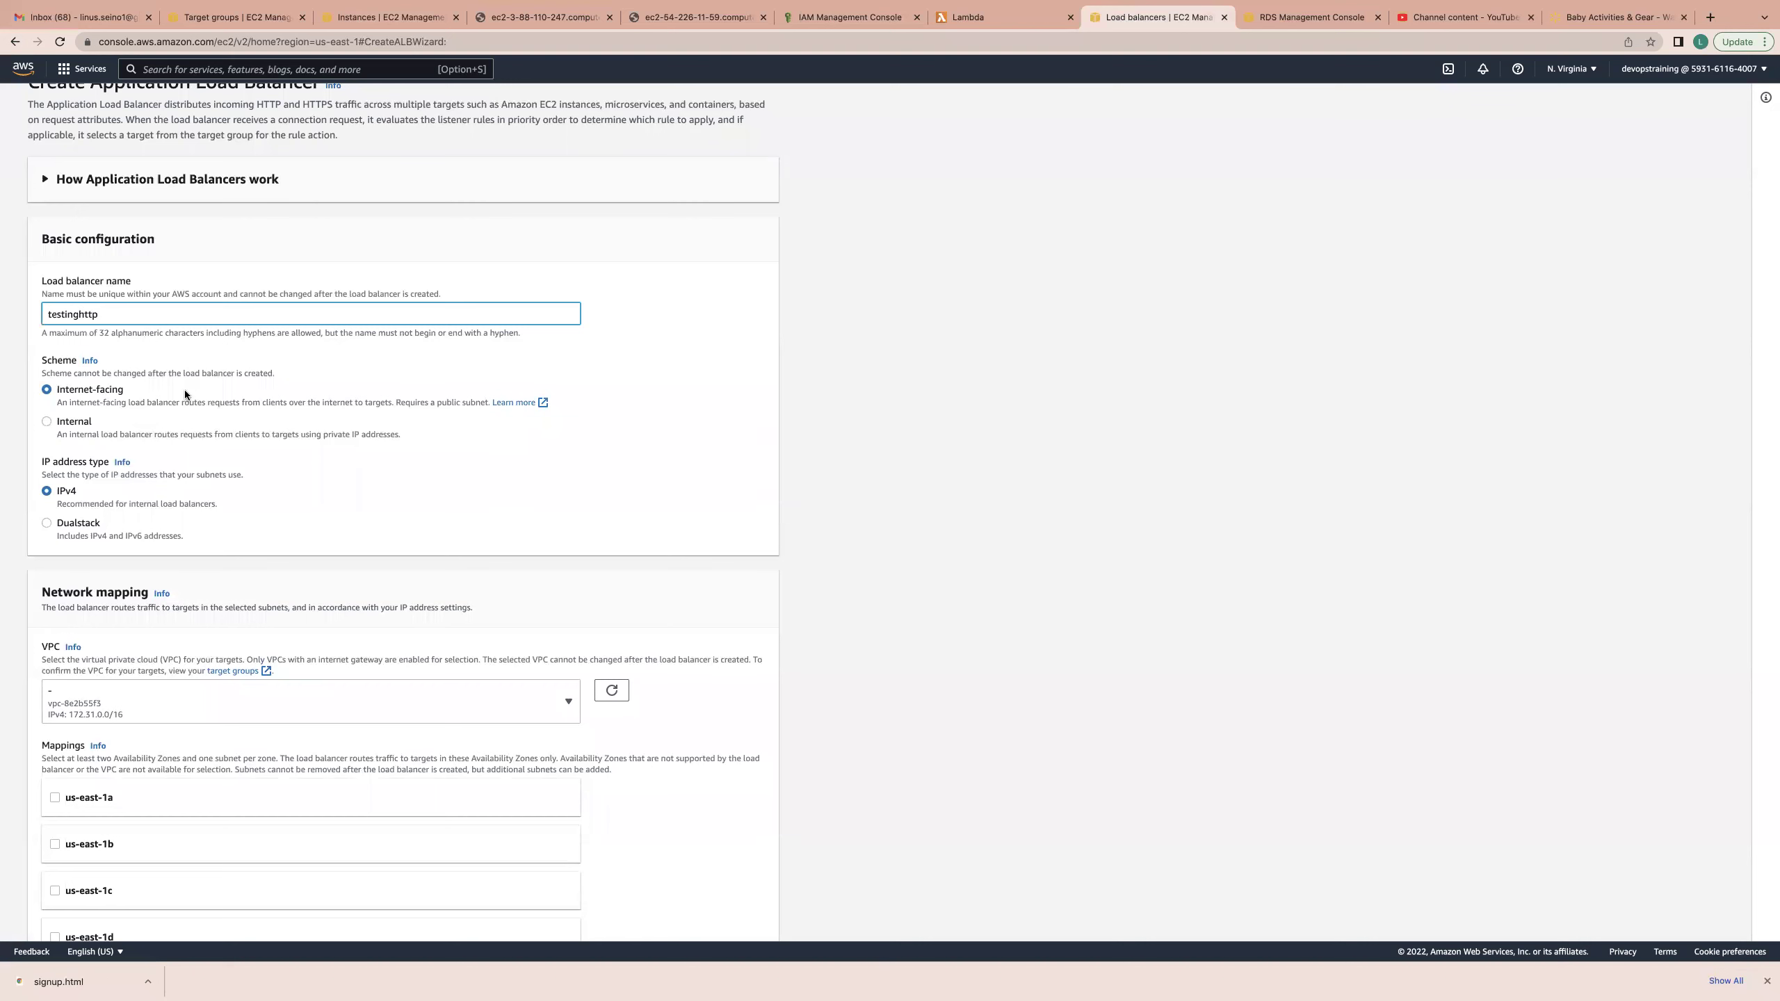
pyautogui.scroll(-5, 184, 393)
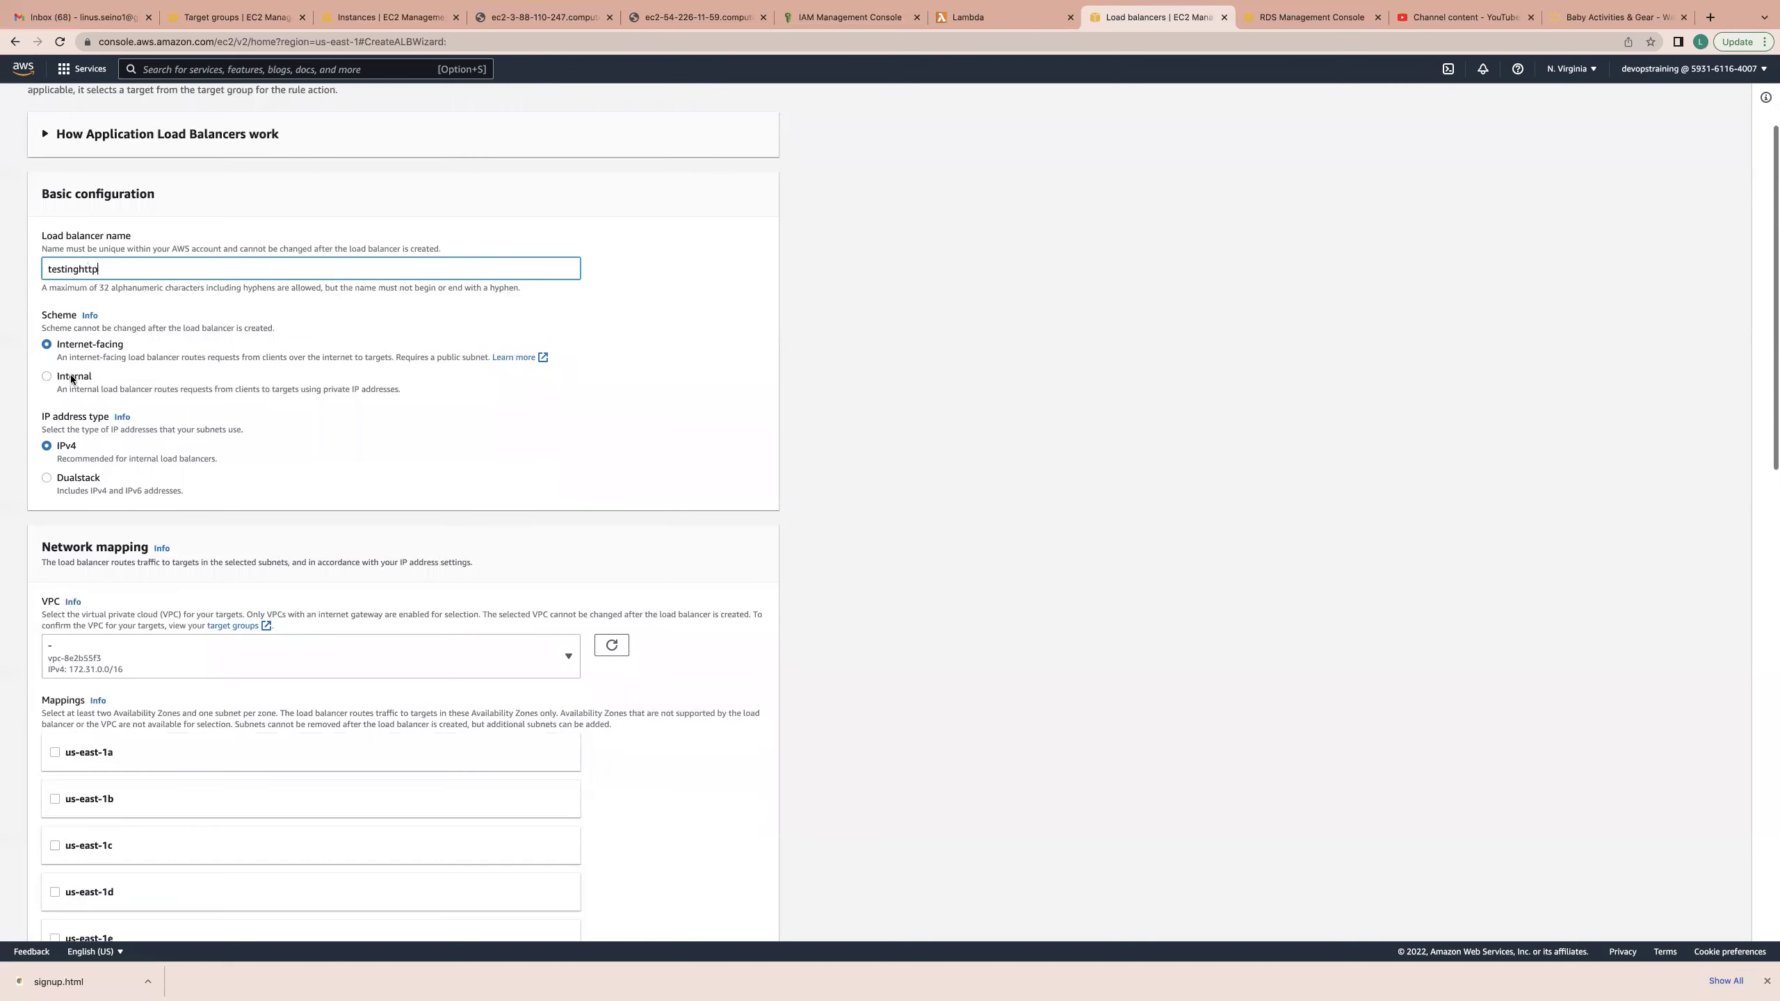
pyautogui.scroll(-3, 230, 518)
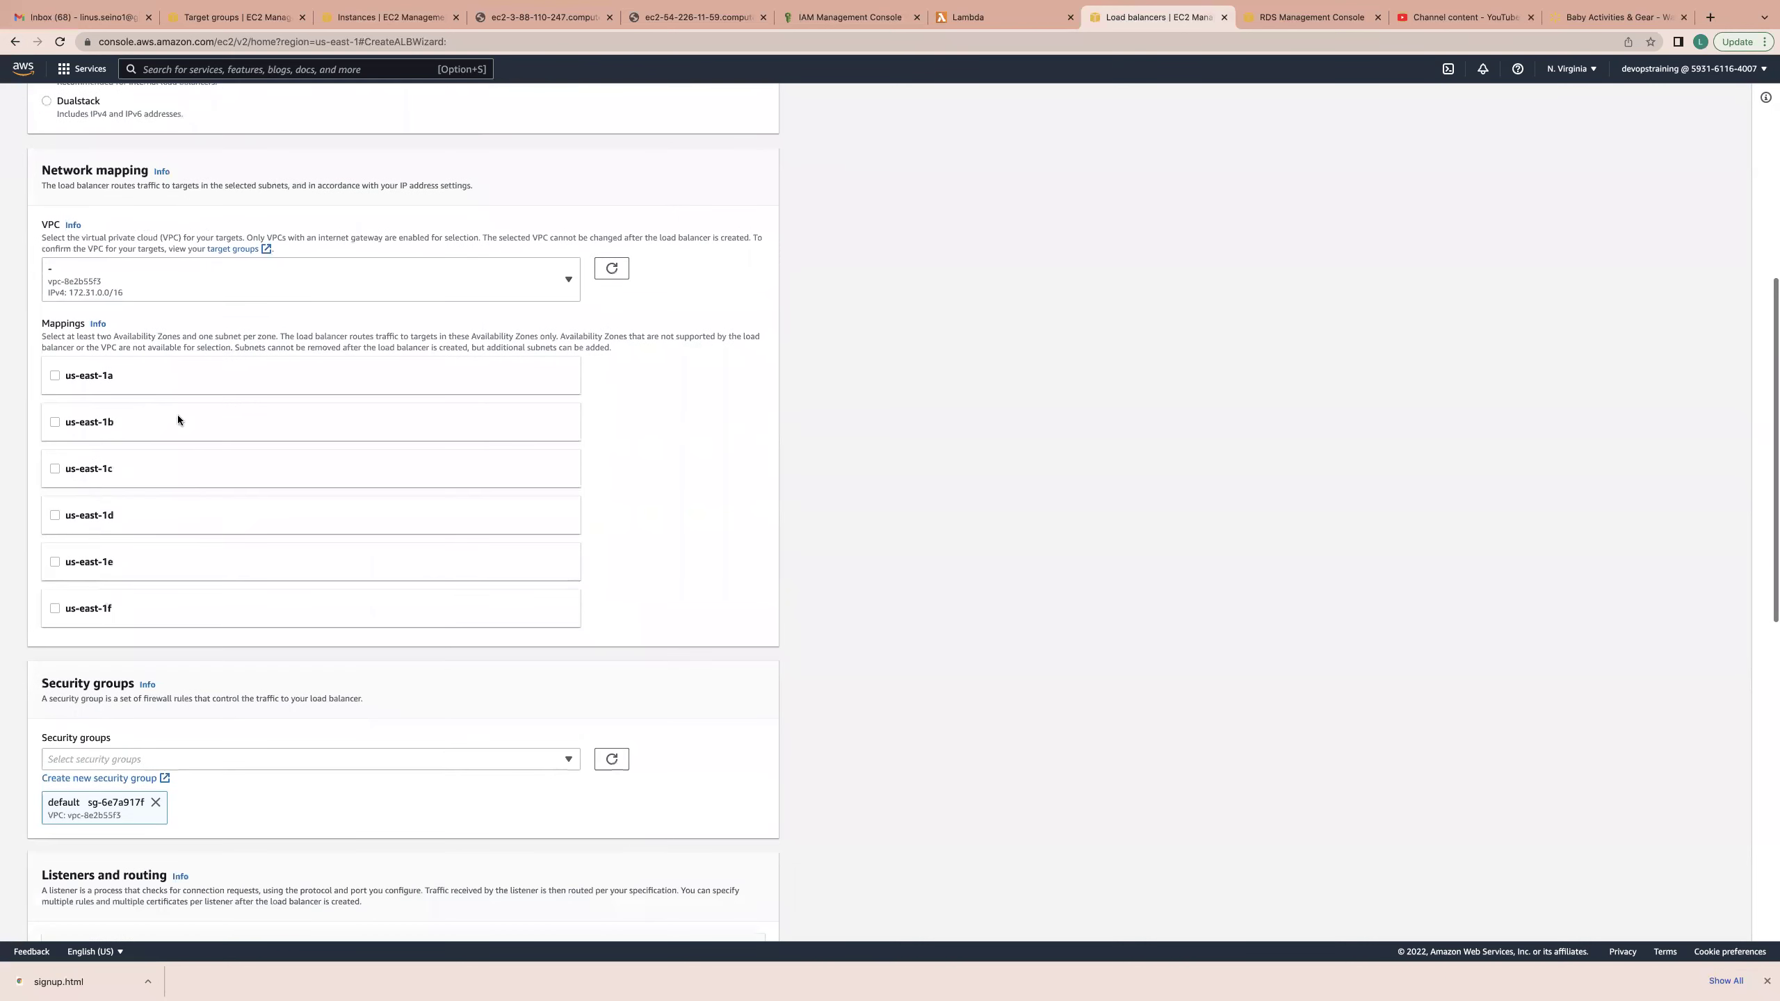
pyautogui.click(348, 287)
pyautogui.click(270, 347)
pyautogui.scroll(-3, 466, 546)
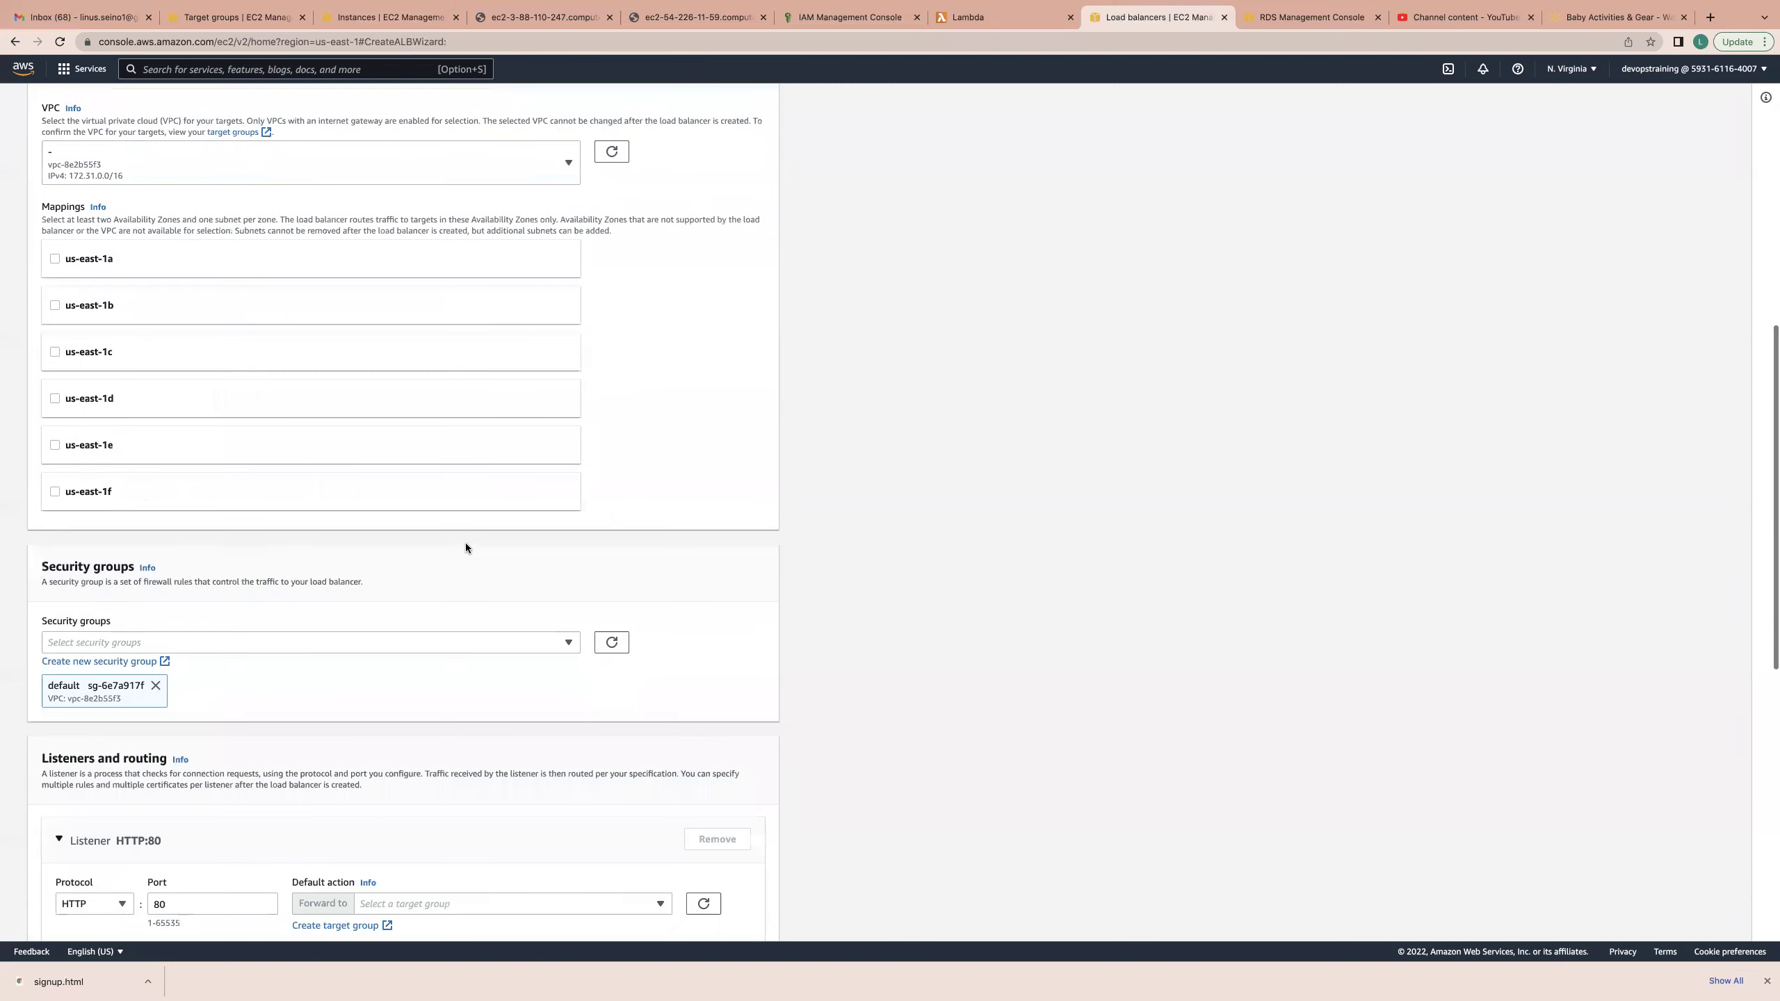
pyautogui.scroll(-1, 466, 548)
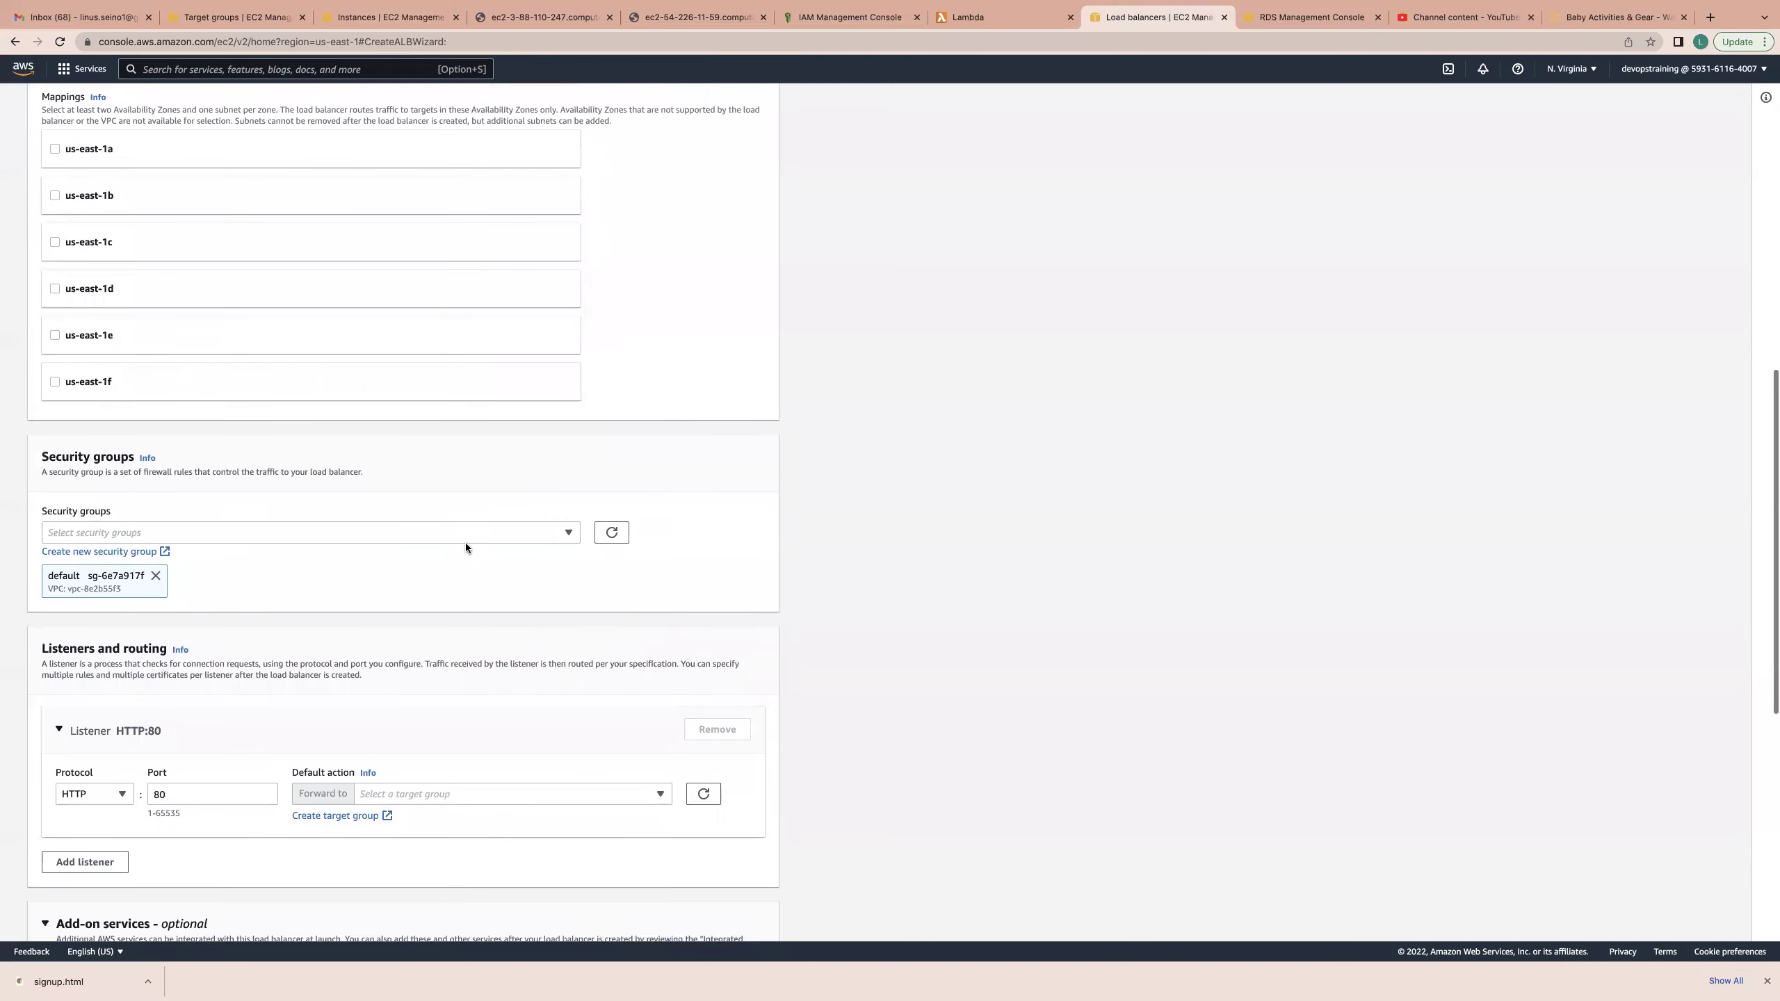
# Check which security group the first instance uses on its Security tab.
pyautogui.click(532, 519)
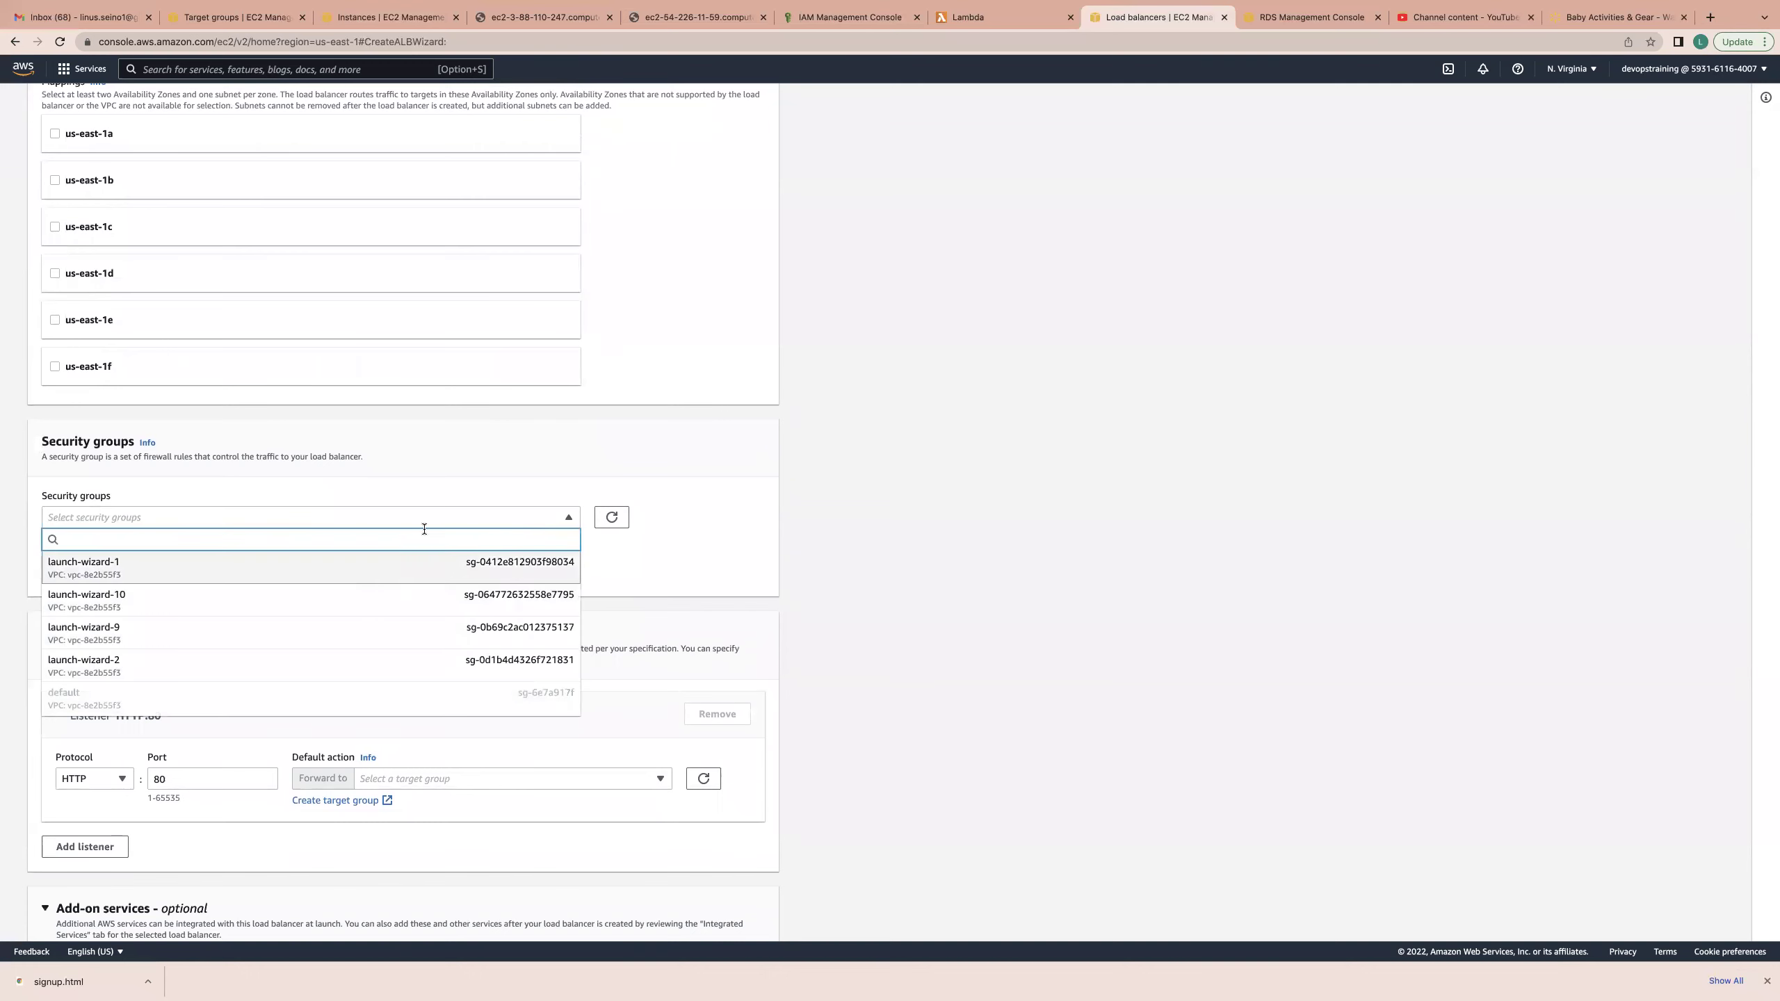
pyautogui.click(393, 19)
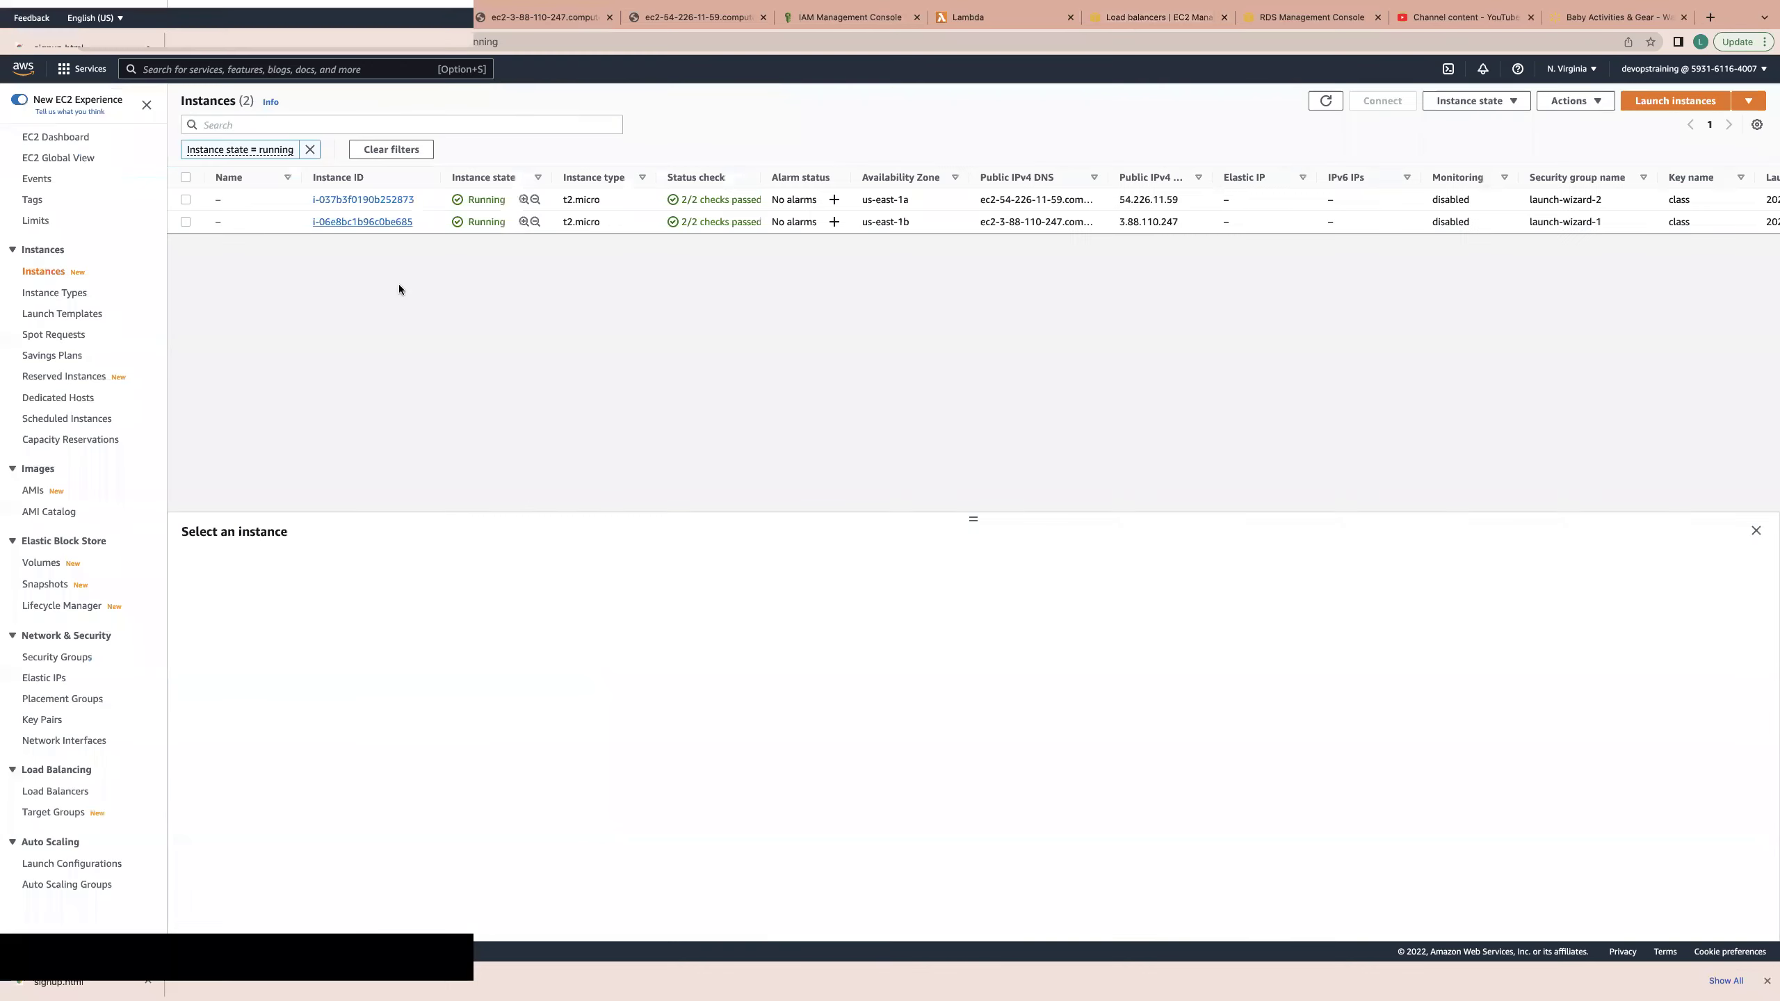
pyautogui.click(185, 199)
pyautogui.click(275, 573)
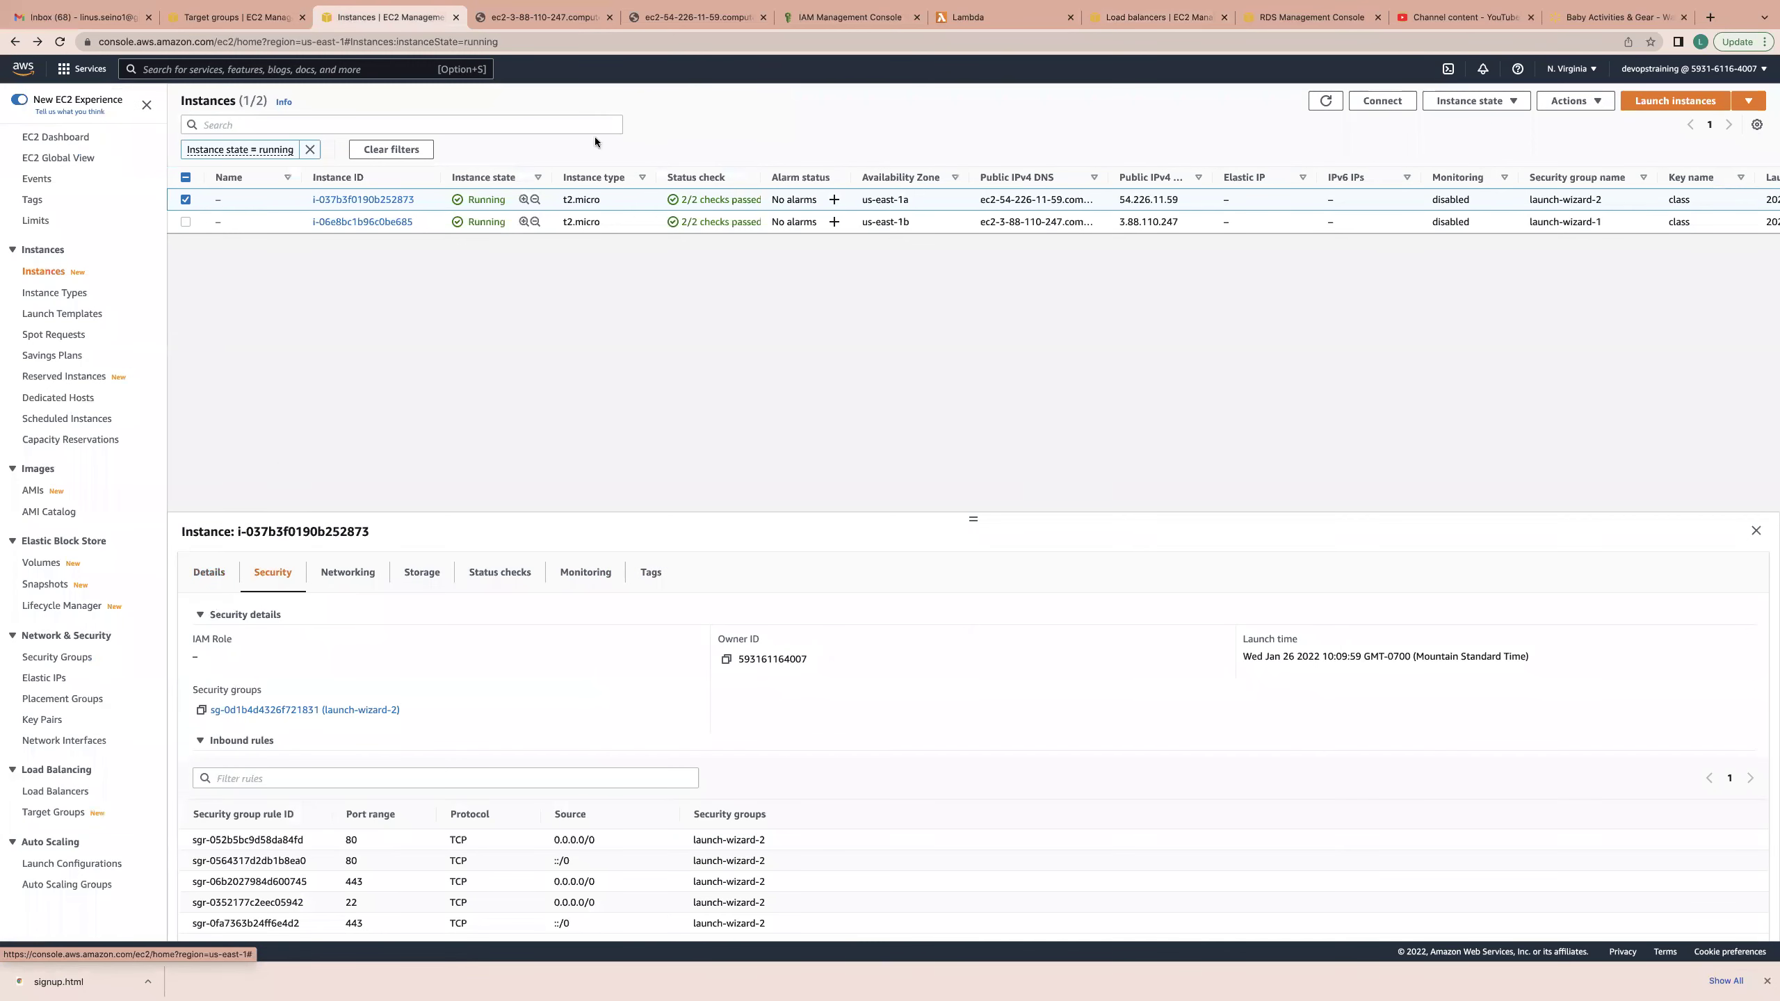
# Remove and re-add the default security group sg-6e7a917f on the load balancer.
pyautogui.click(1096, 19)
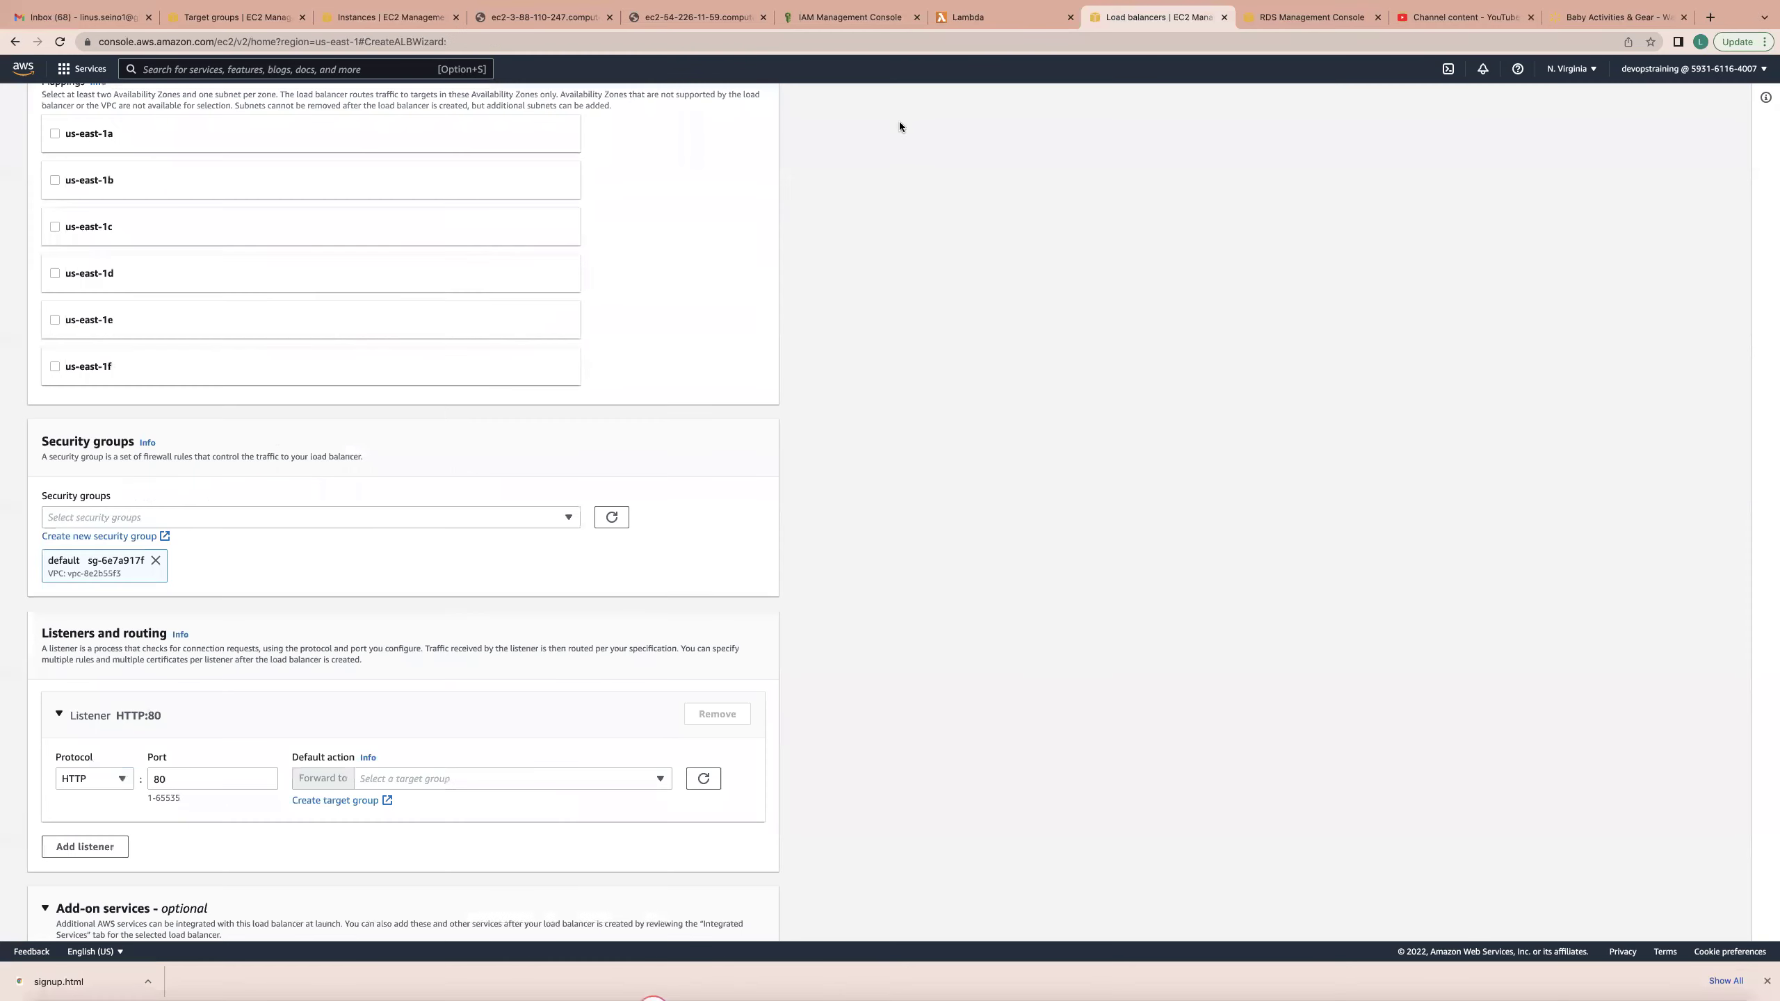
pyautogui.click(156, 561)
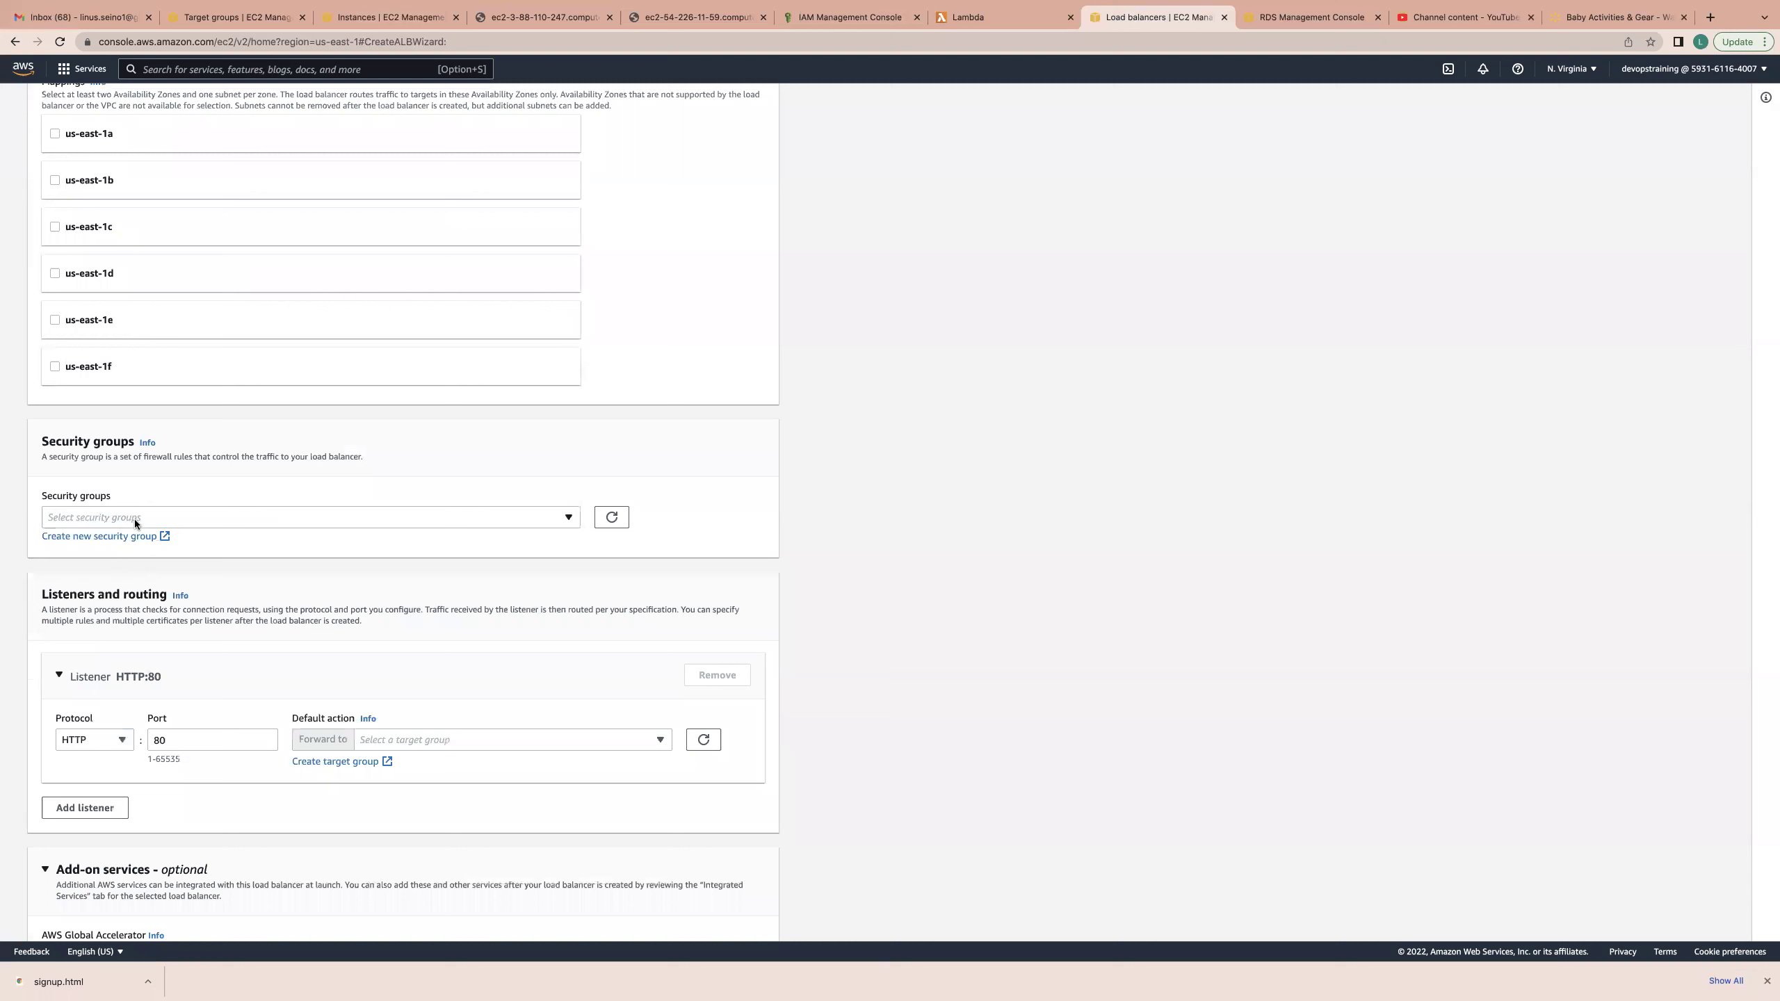
pyautogui.click(136, 519)
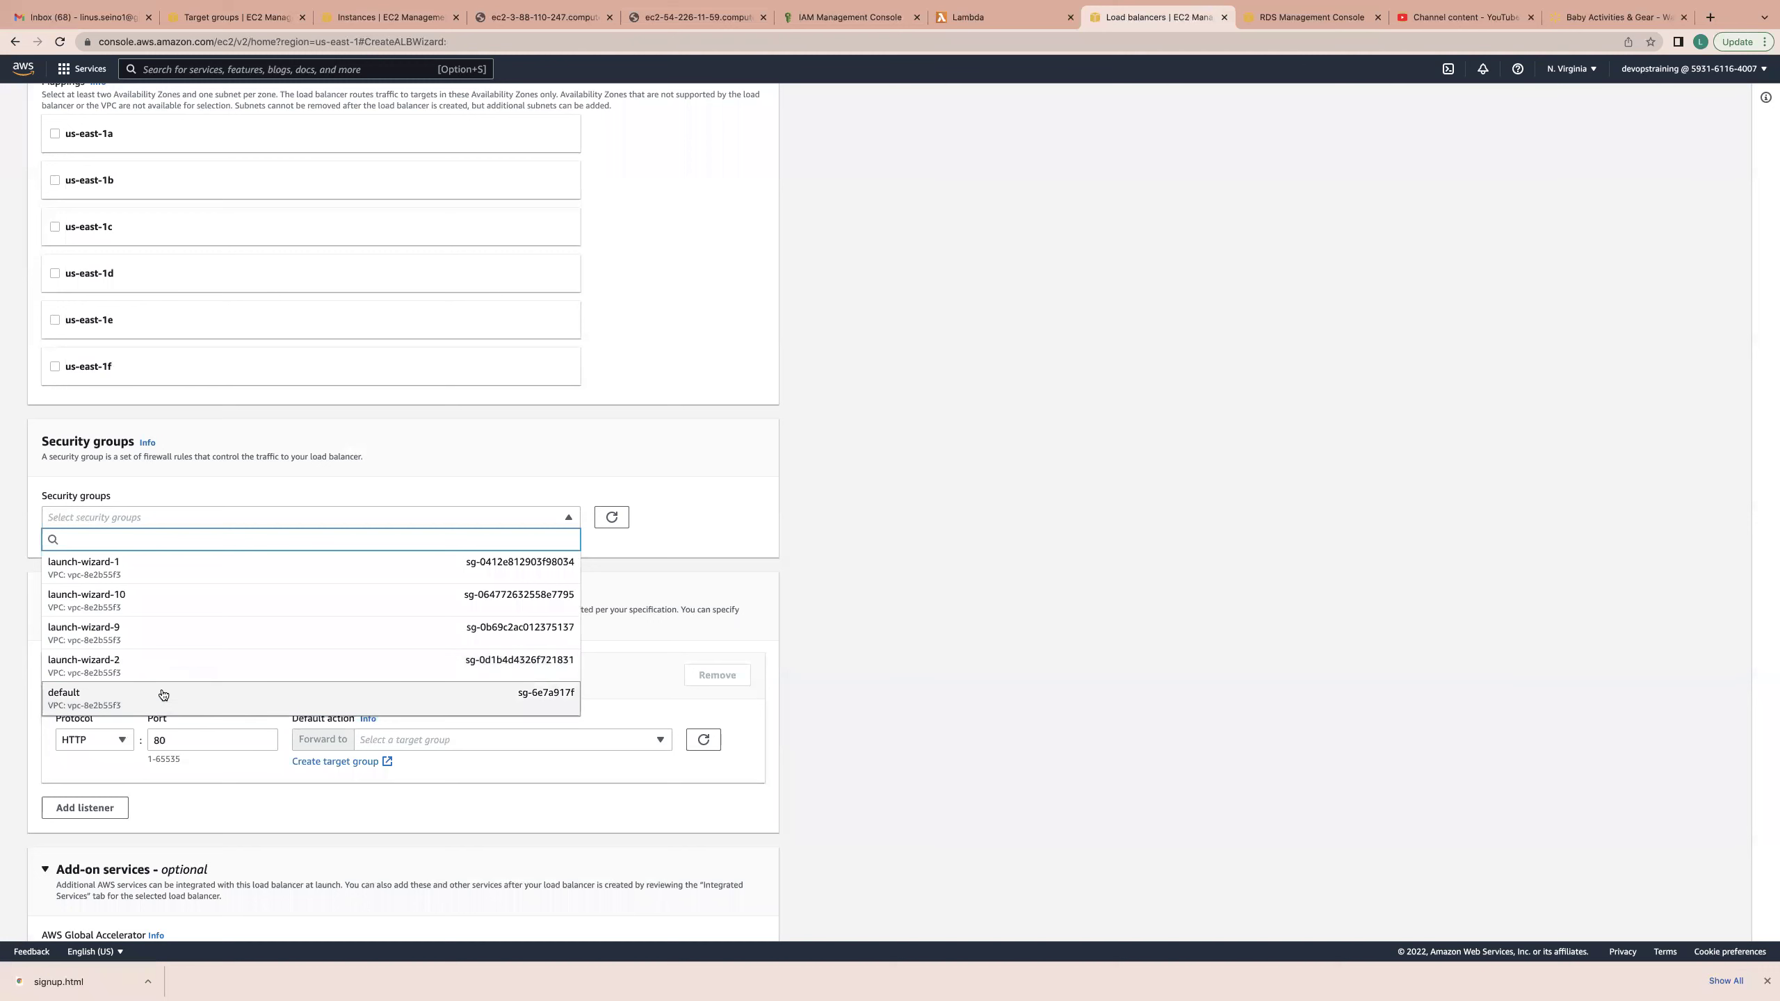
pyautogui.click(158, 694)
pyautogui.scroll(-2, 336, 533)
pyautogui.scroll(-5, 336, 534)
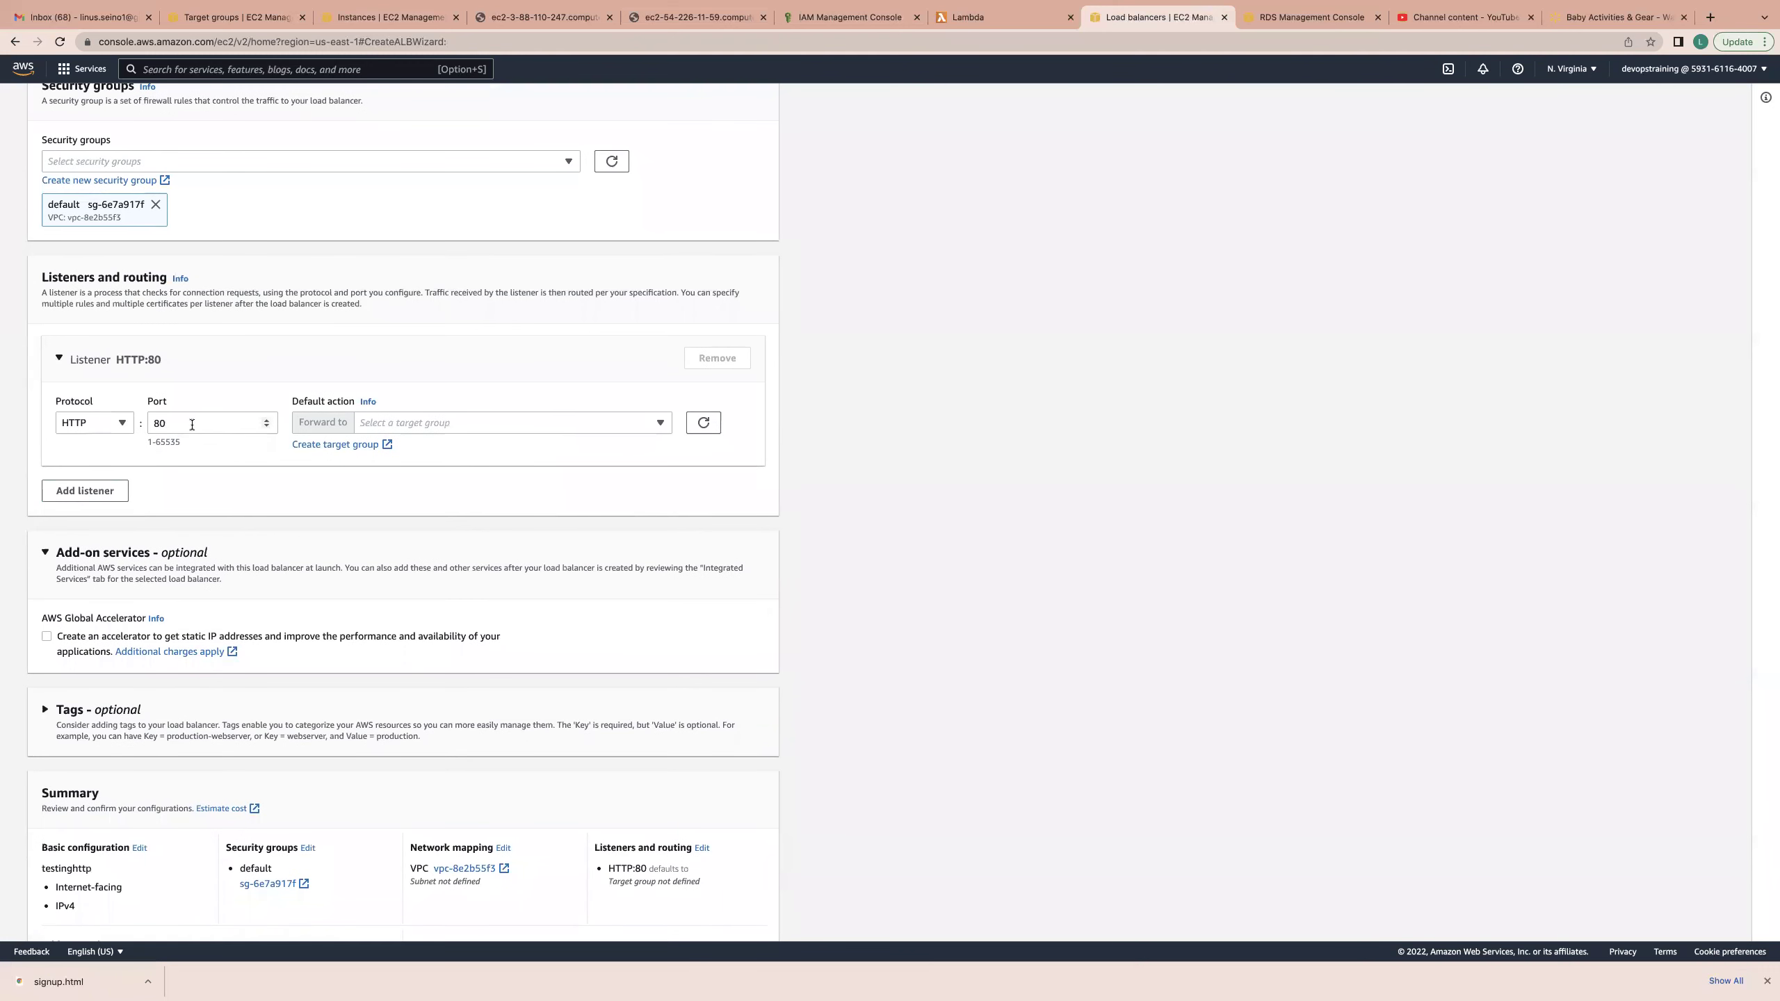
# Review the listener's available target groups (http, test) and protocol options.
pyautogui.click(446, 422)
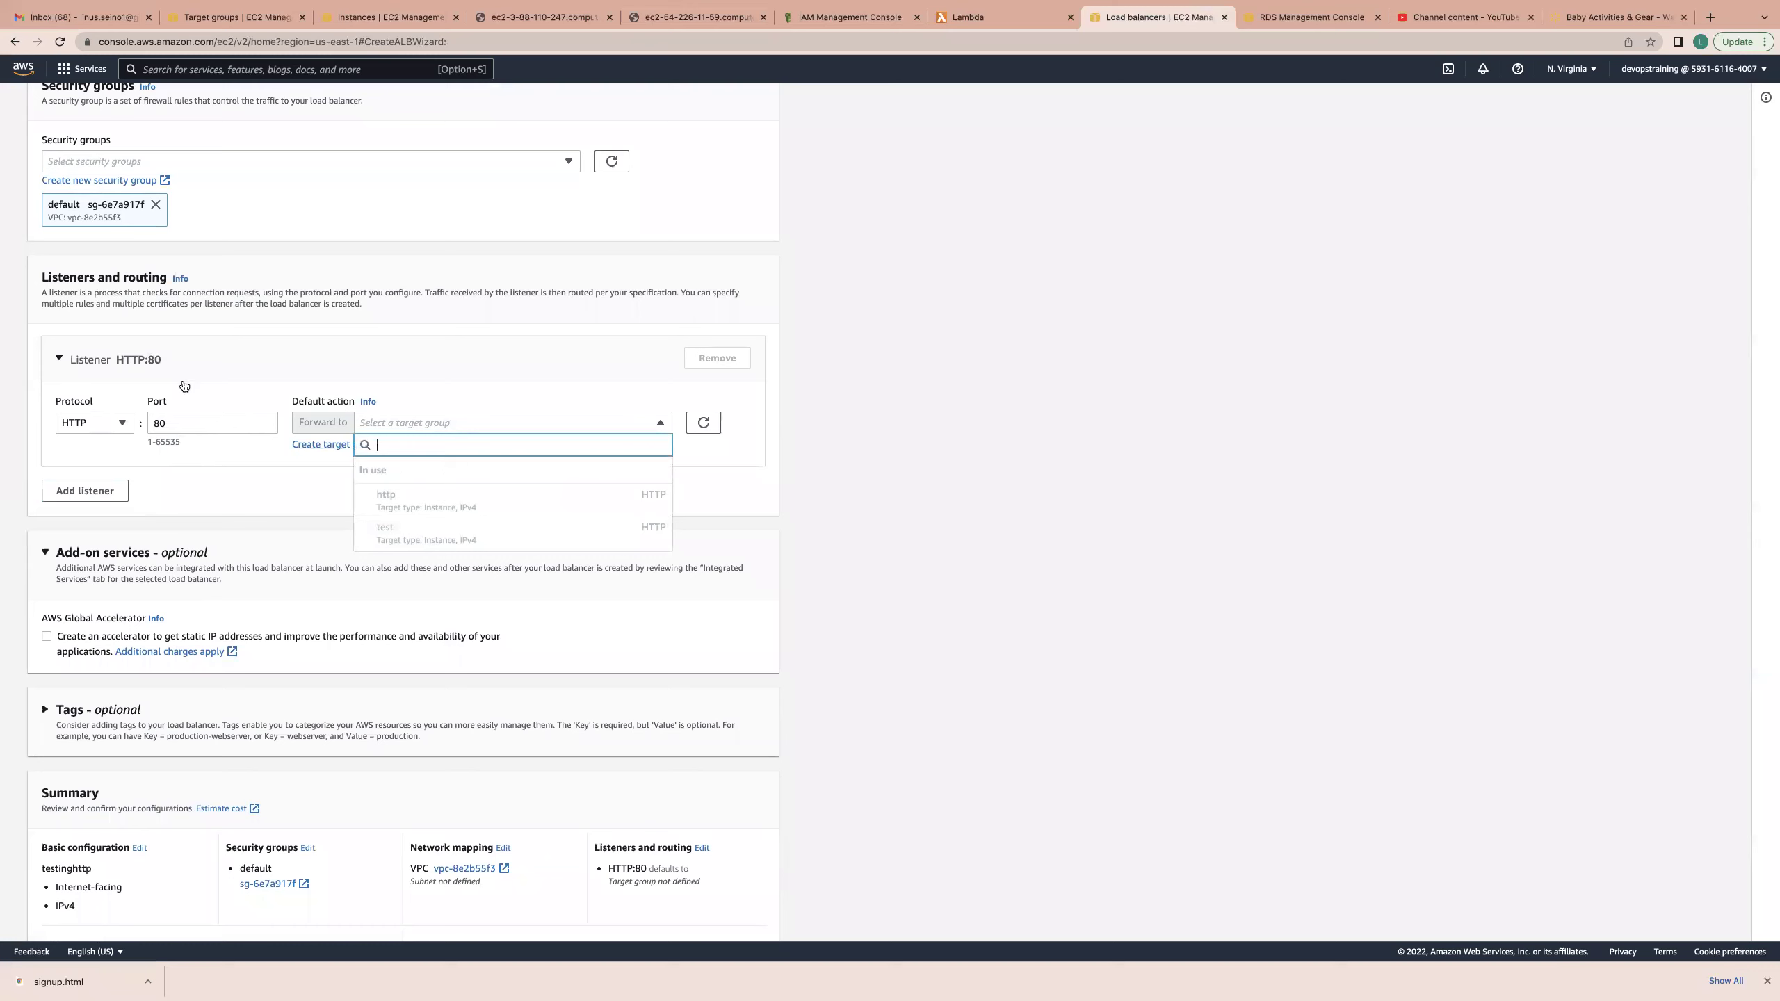
pyautogui.click(233, 452)
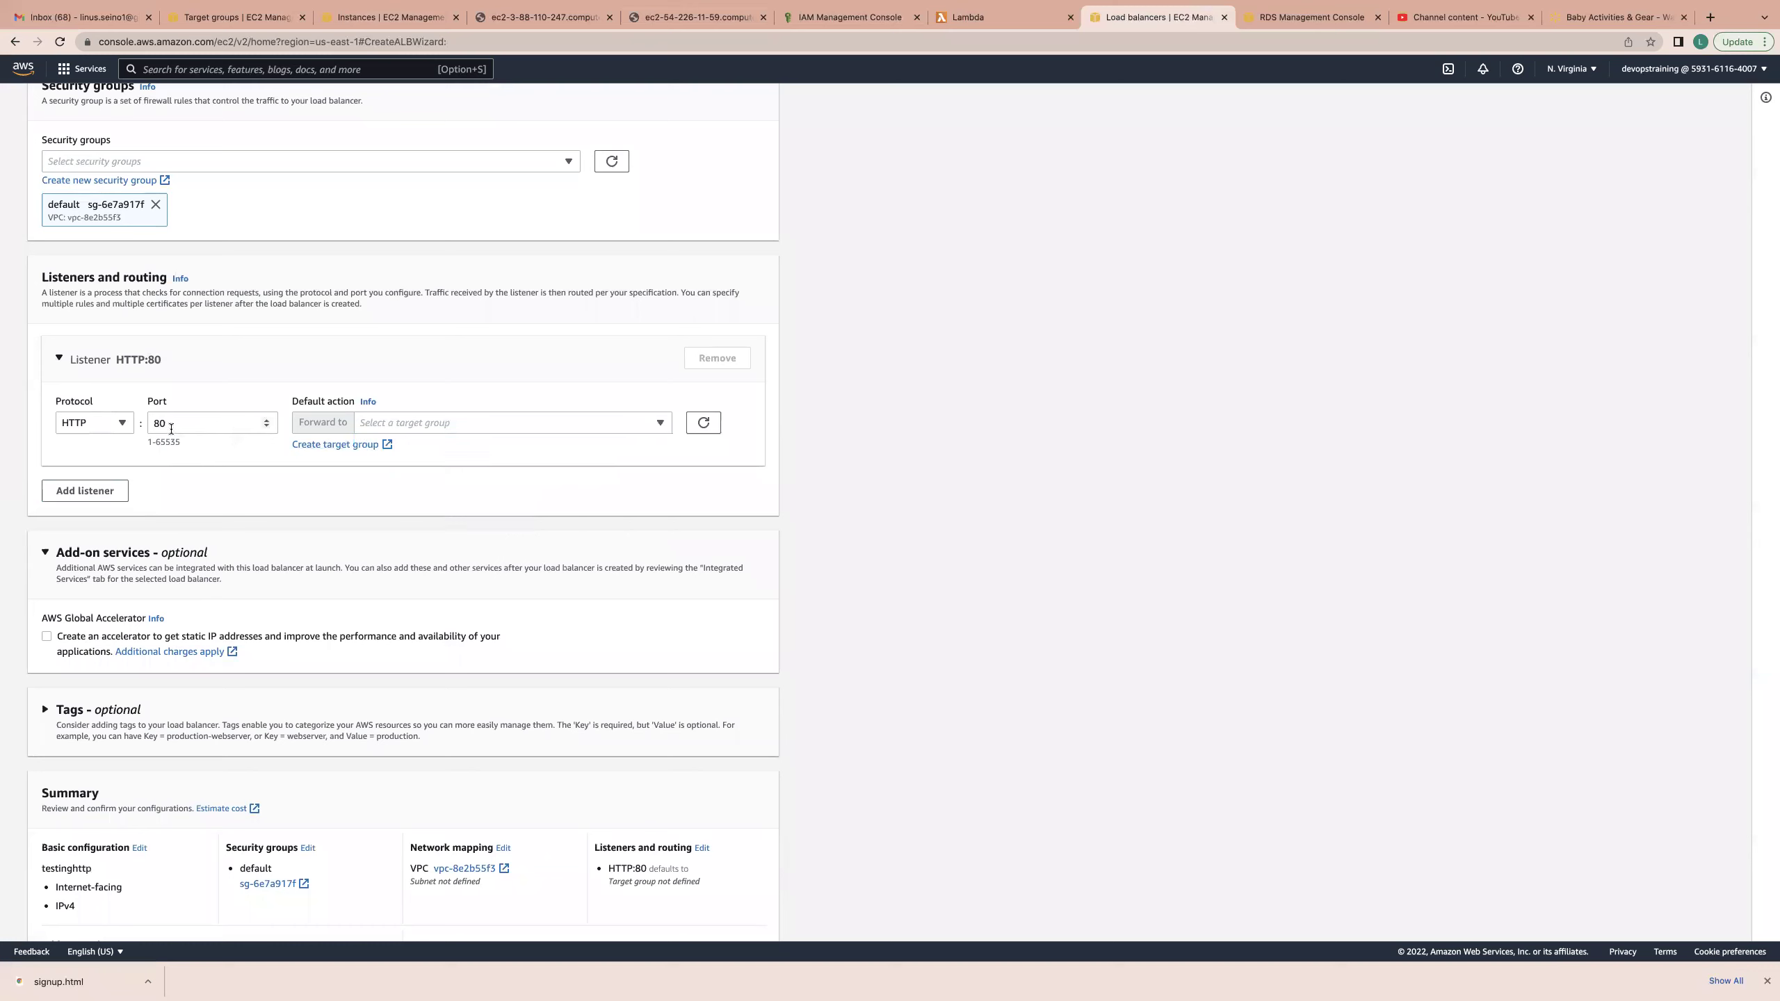
pyautogui.click(110, 425)
pyautogui.click(159, 424)
pyautogui.click(453, 424)
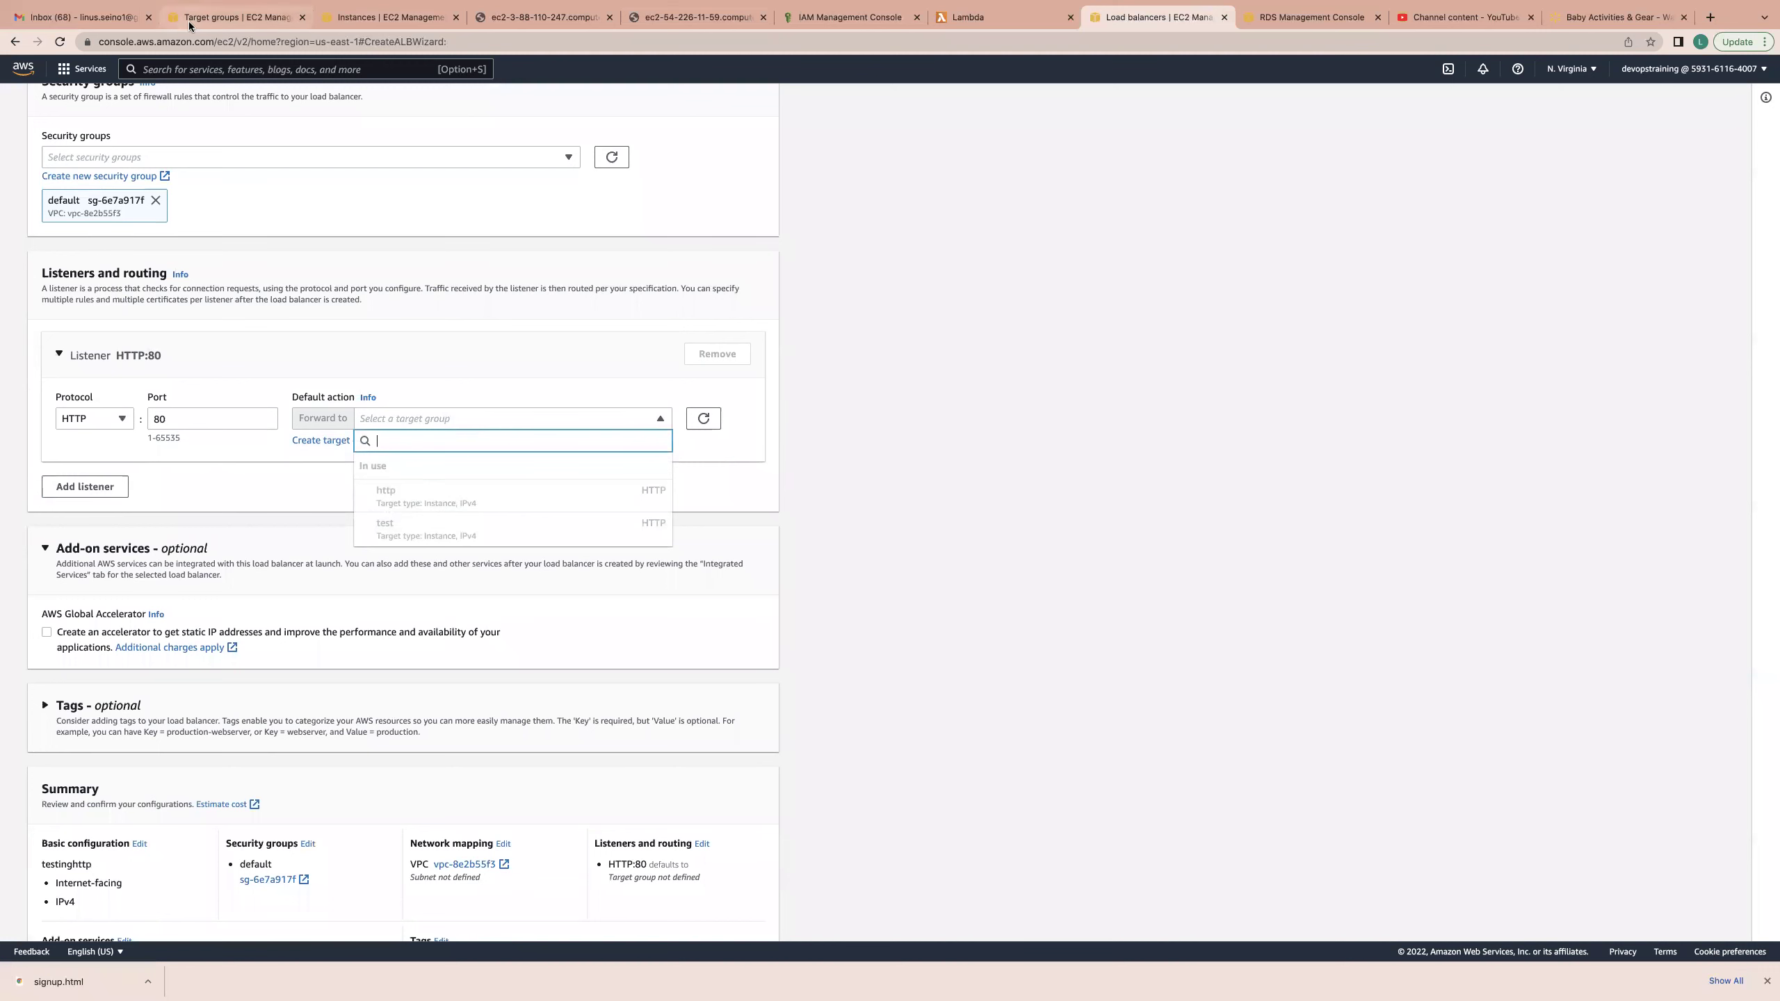
# Start creating a new target group for the listener in a separate tab.
pyautogui.click(381, 17)
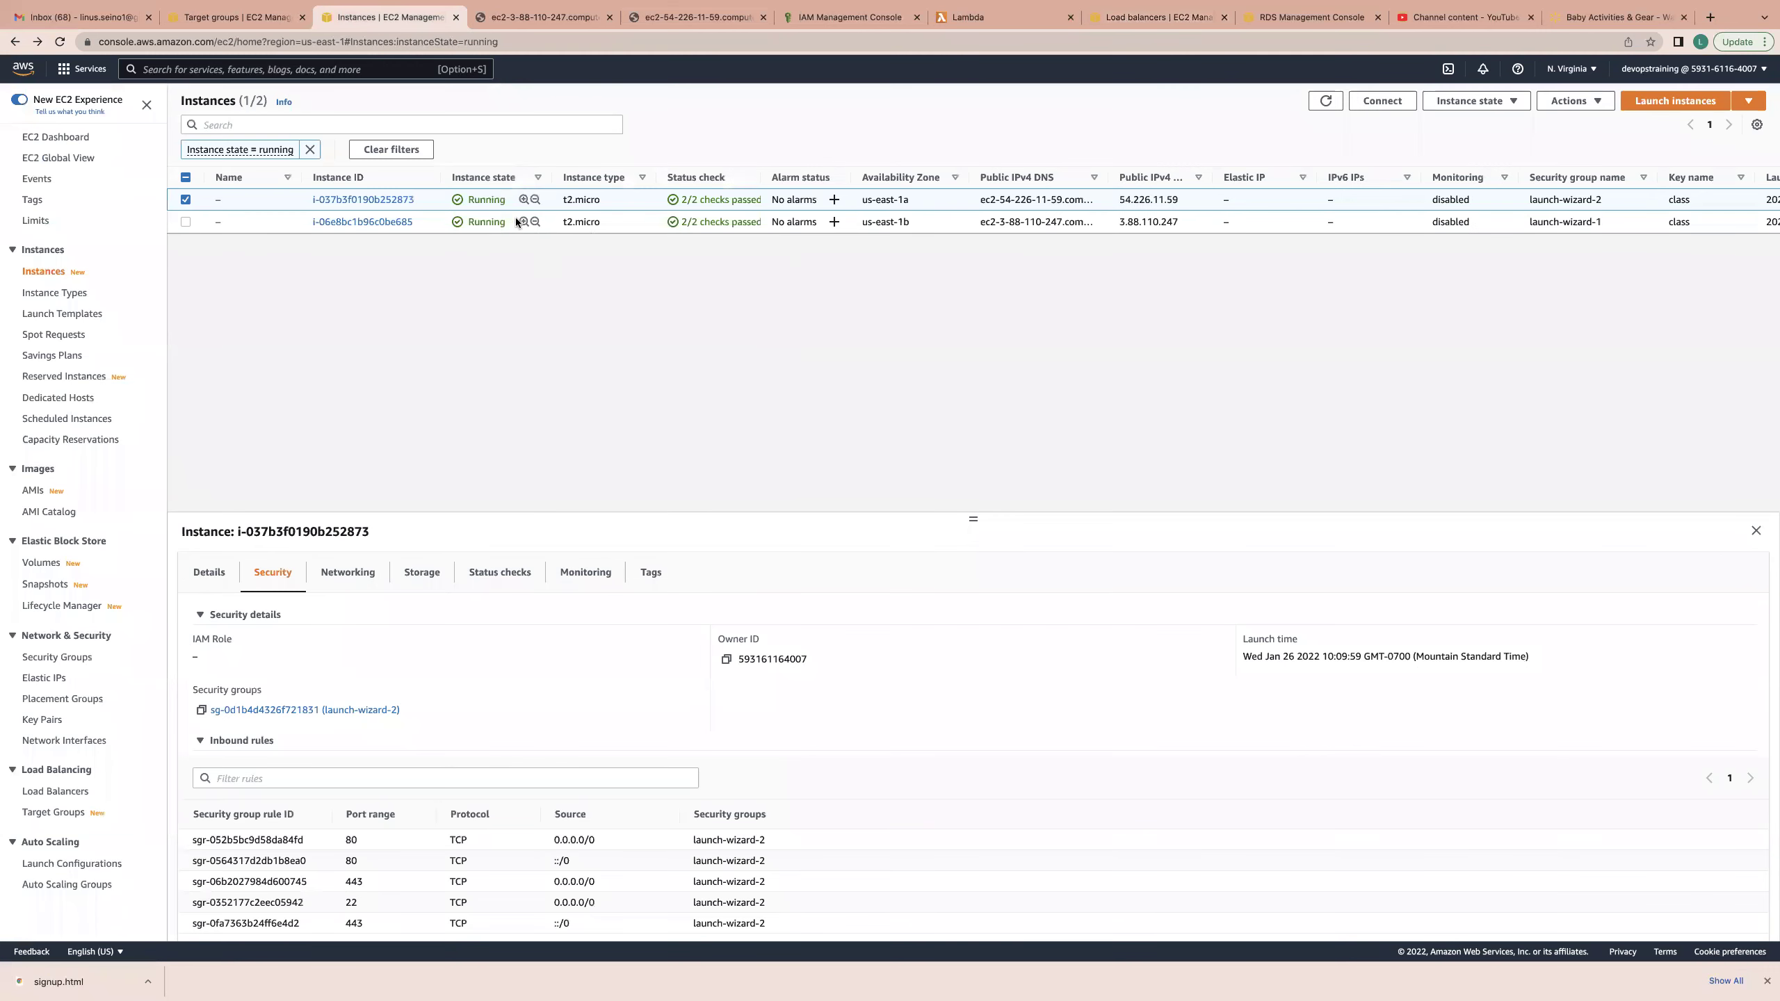
pyautogui.click(187, 200)
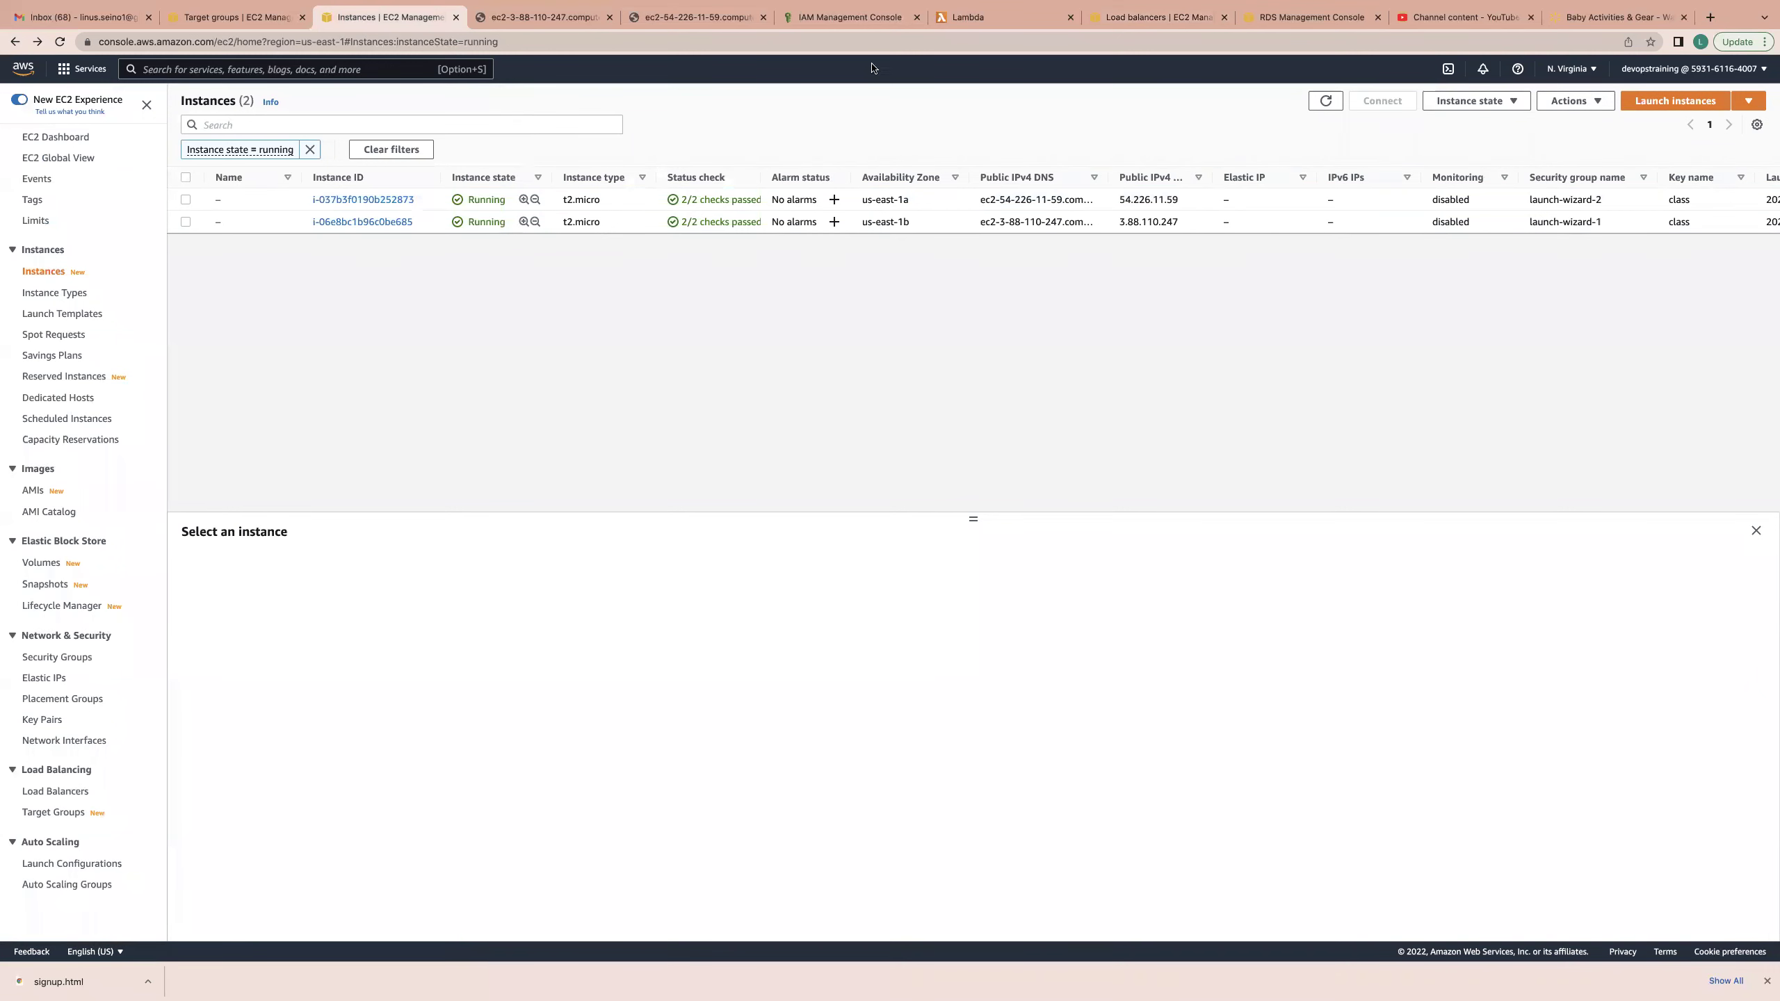
pyautogui.click(1115, 19)
pyautogui.scroll(-3, 498, 461)
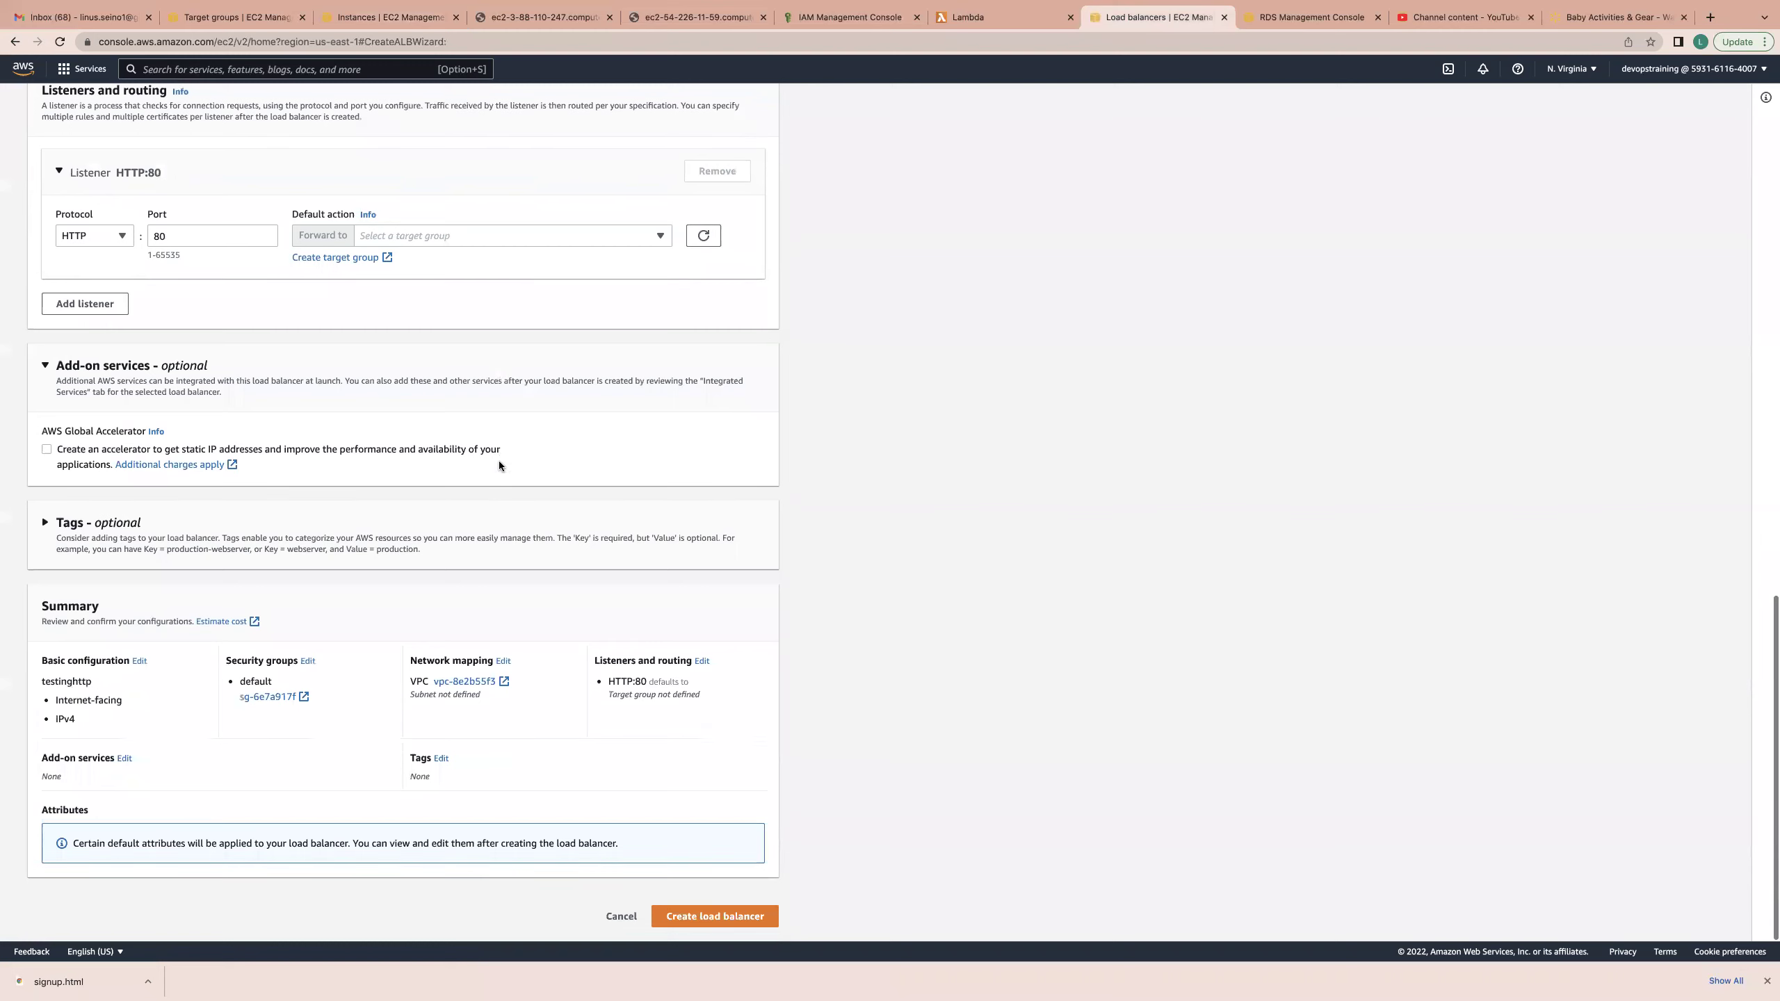
pyautogui.scroll(2, 498, 460)
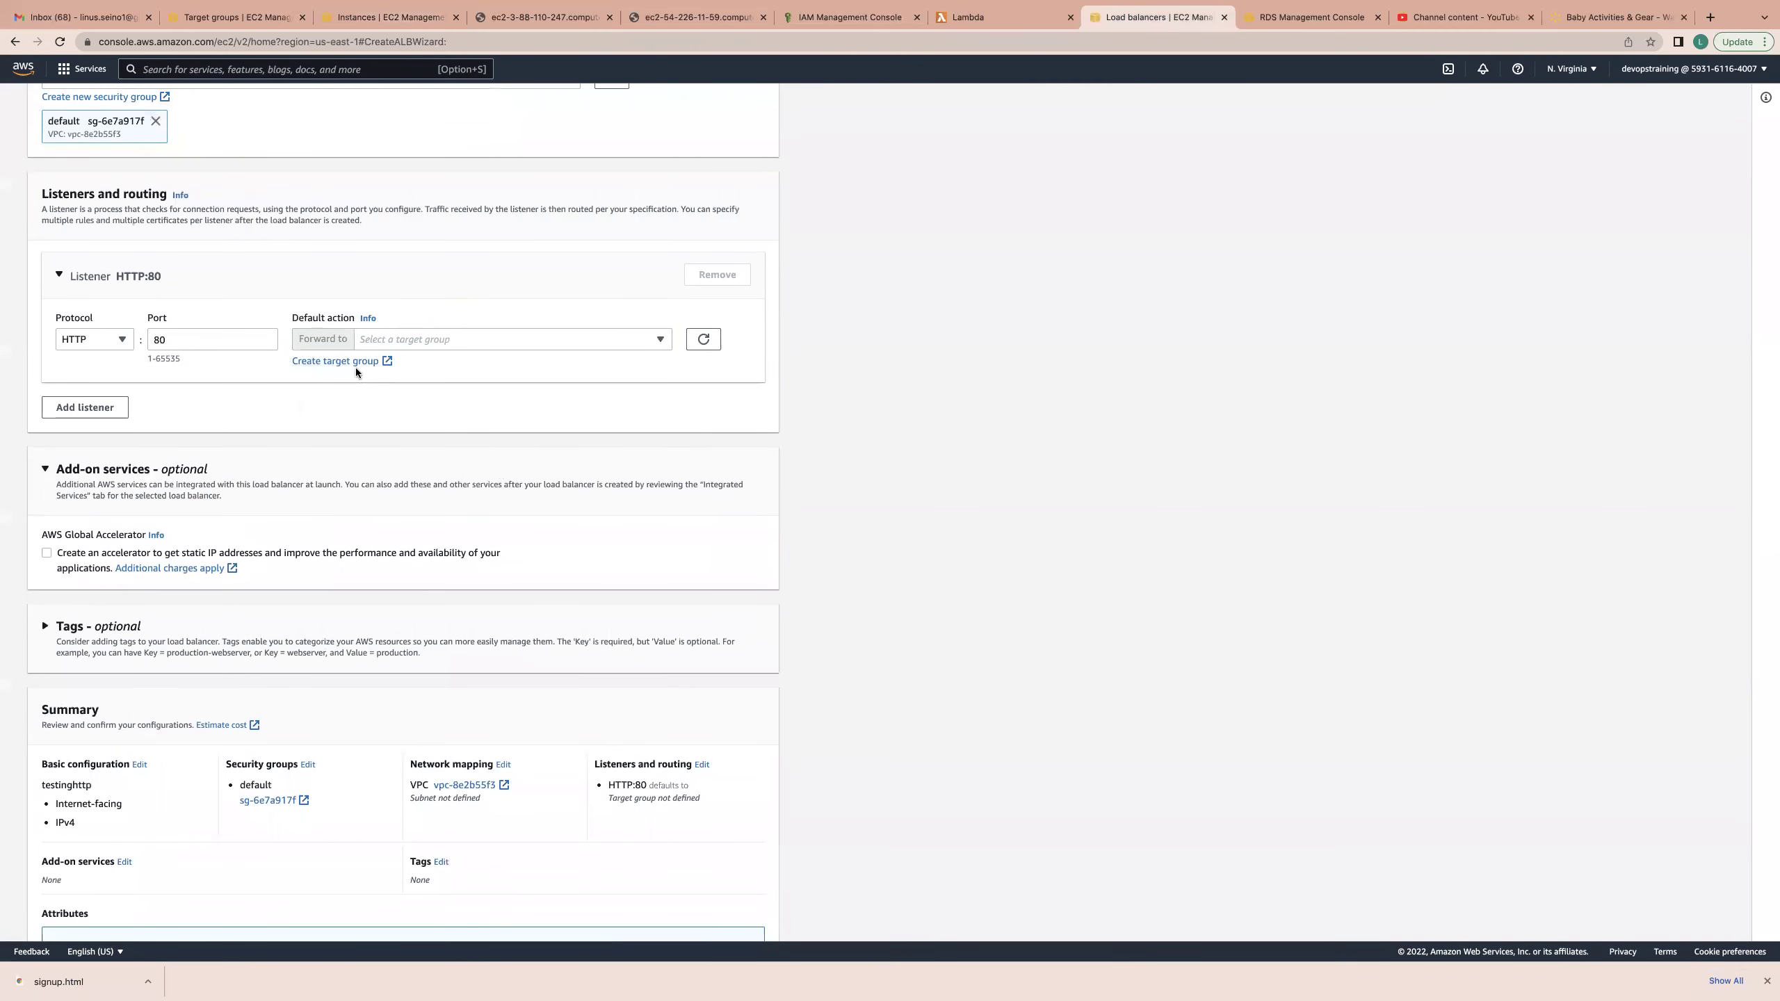
pyautogui.click(382, 343)
pyautogui.scroll(-1, 421, 379)
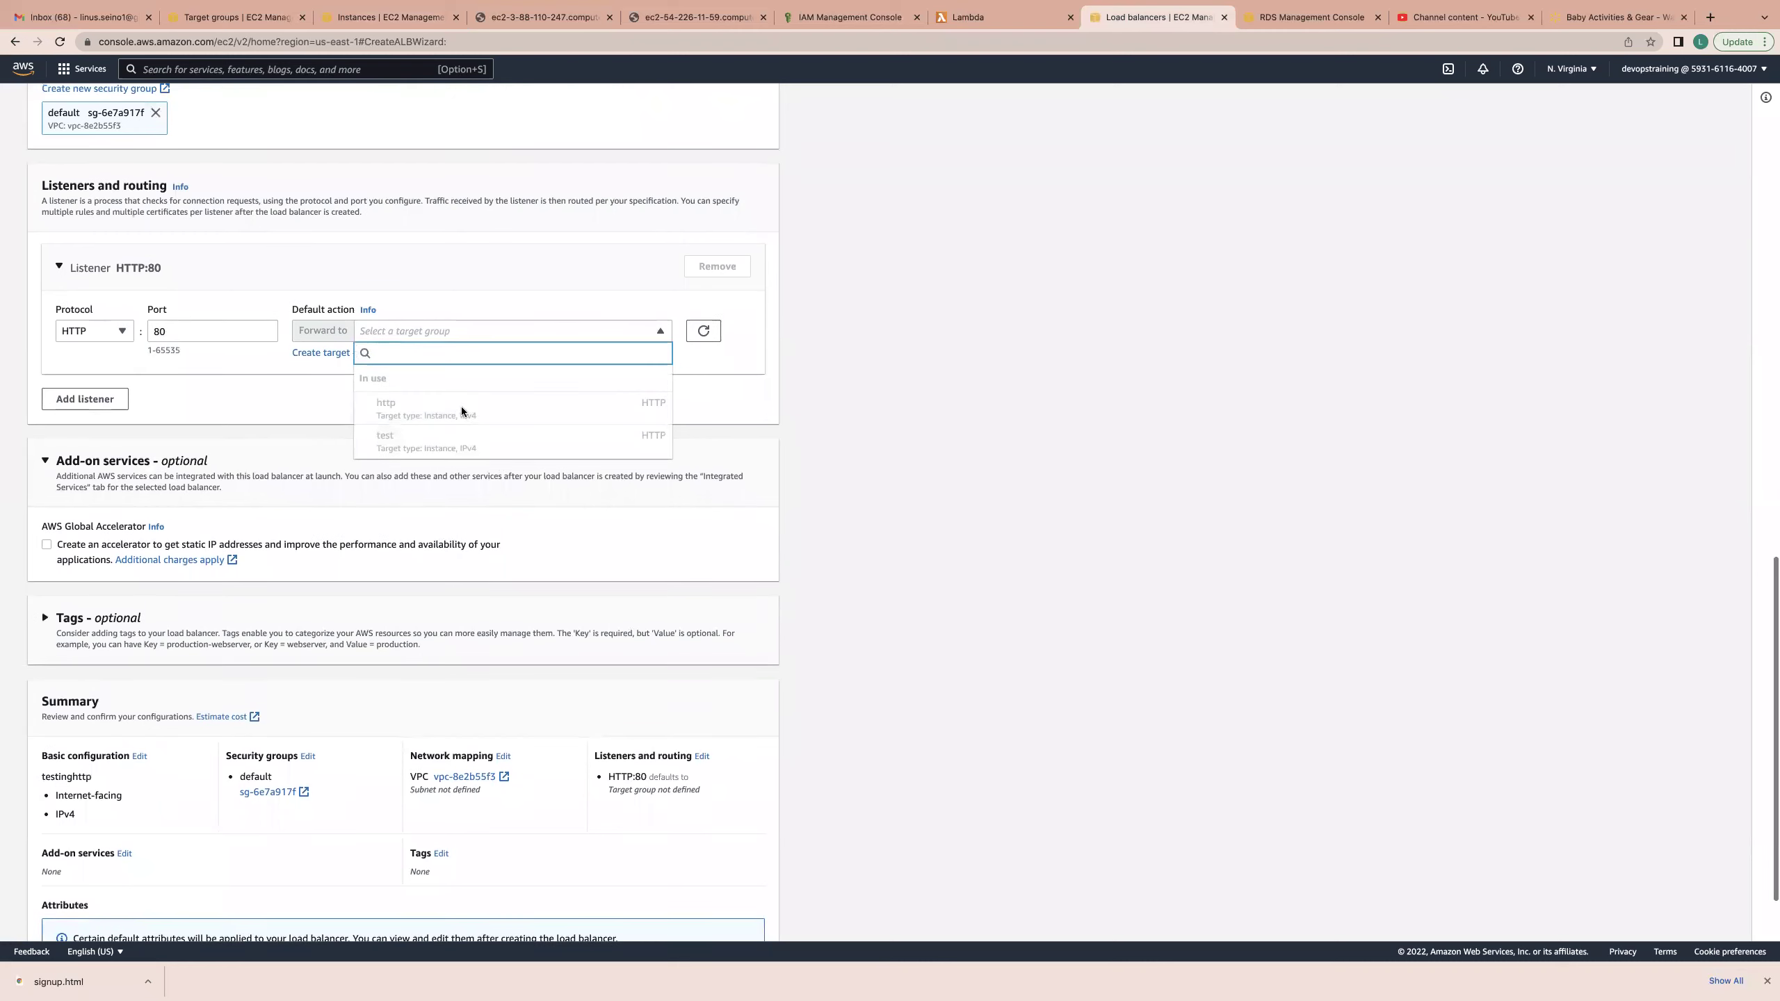
pyautogui.click(330, 348)
pyautogui.click(331, 351)
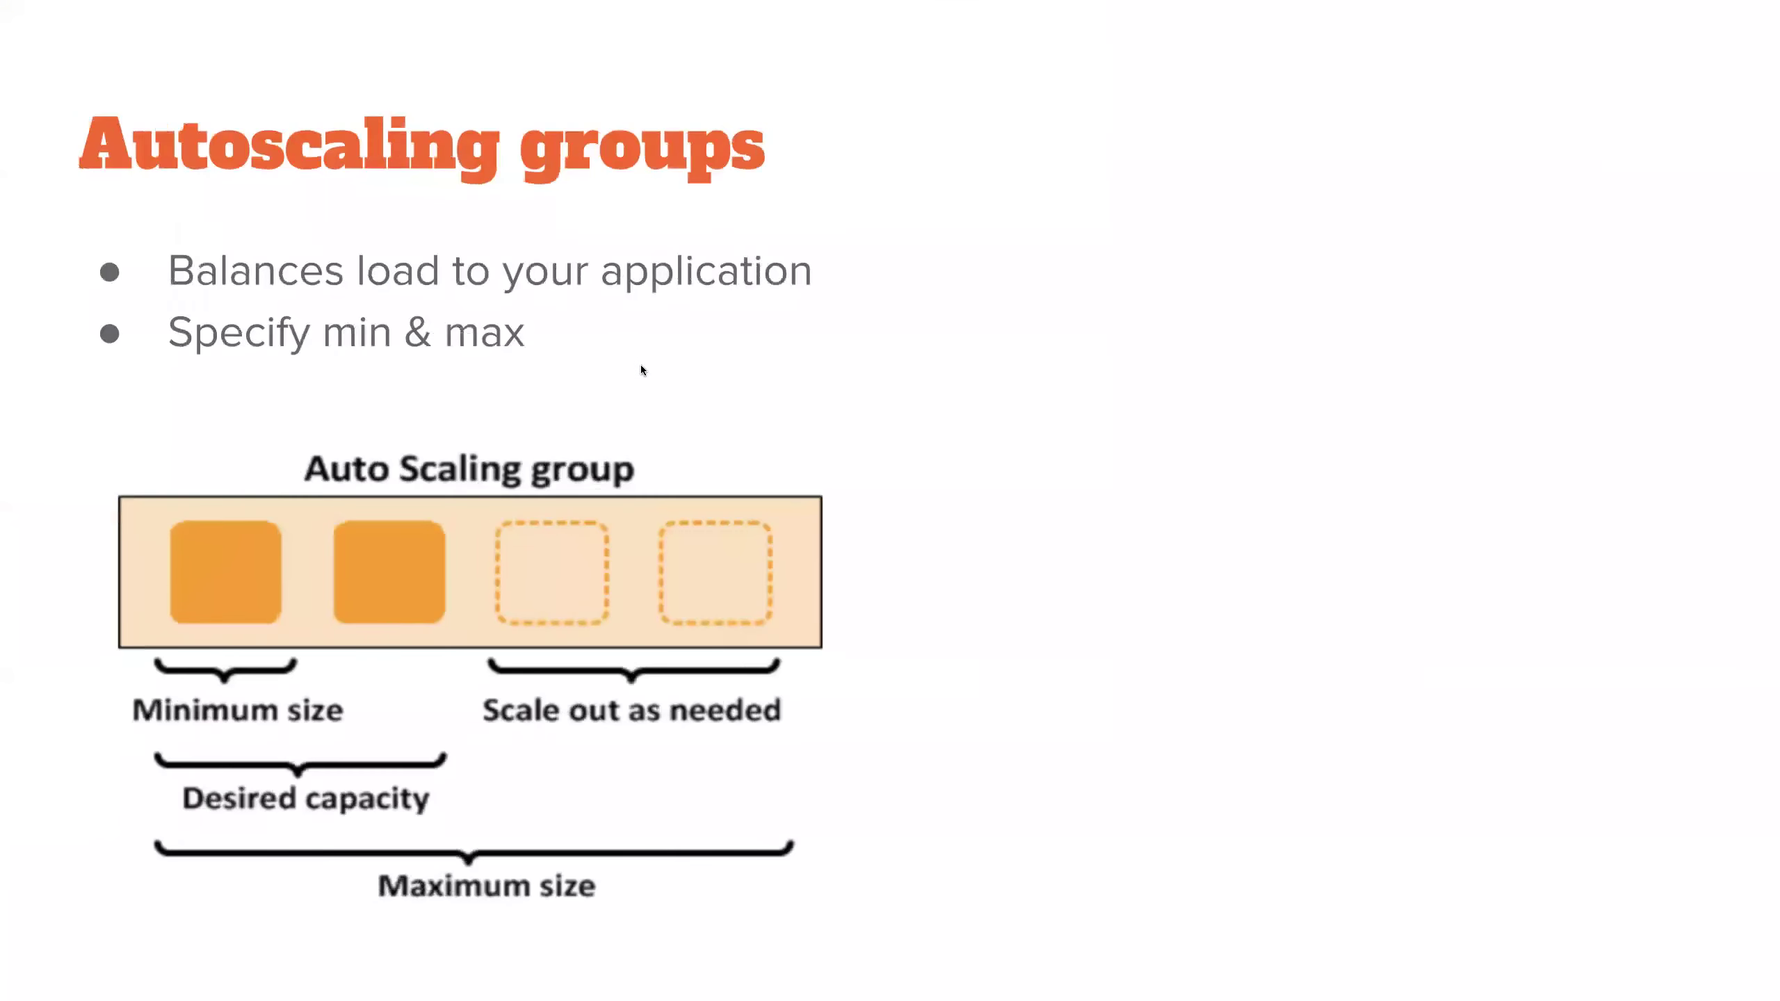
# Advance to the load balancer, listener and target group diagram slide, then return to Chrome.
pyautogui.press('Right')
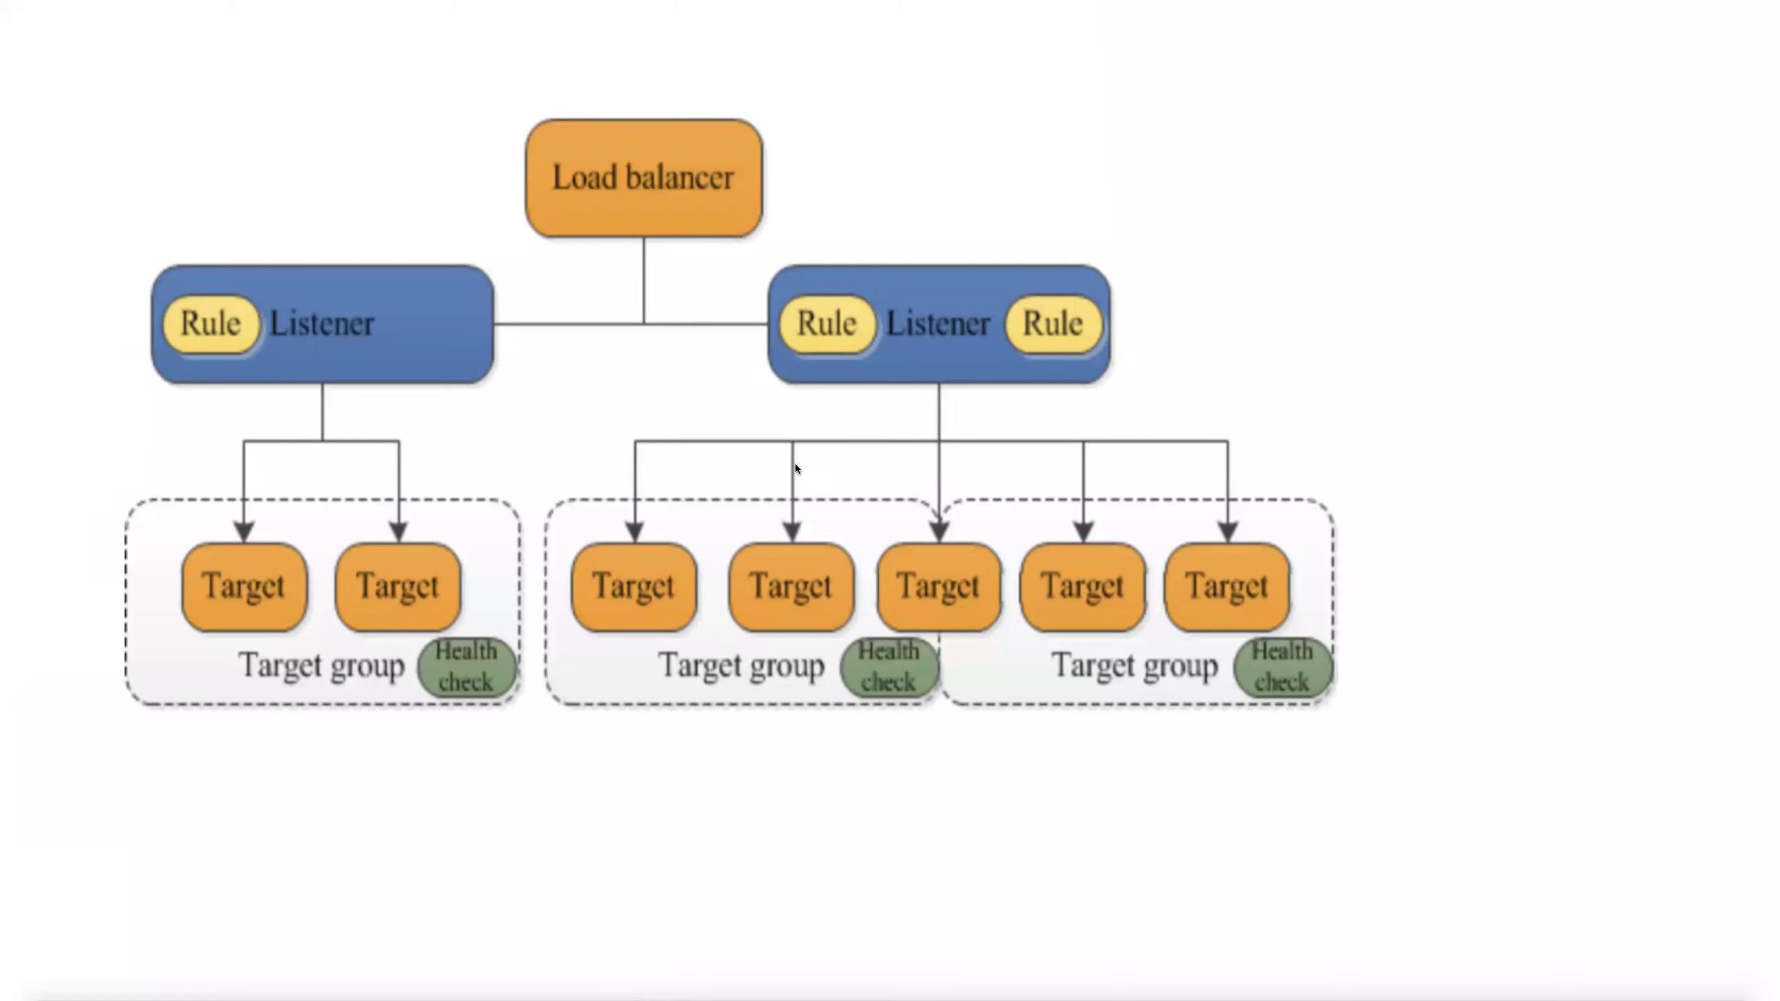
pyautogui.hotkey('ctrl', 'Right')
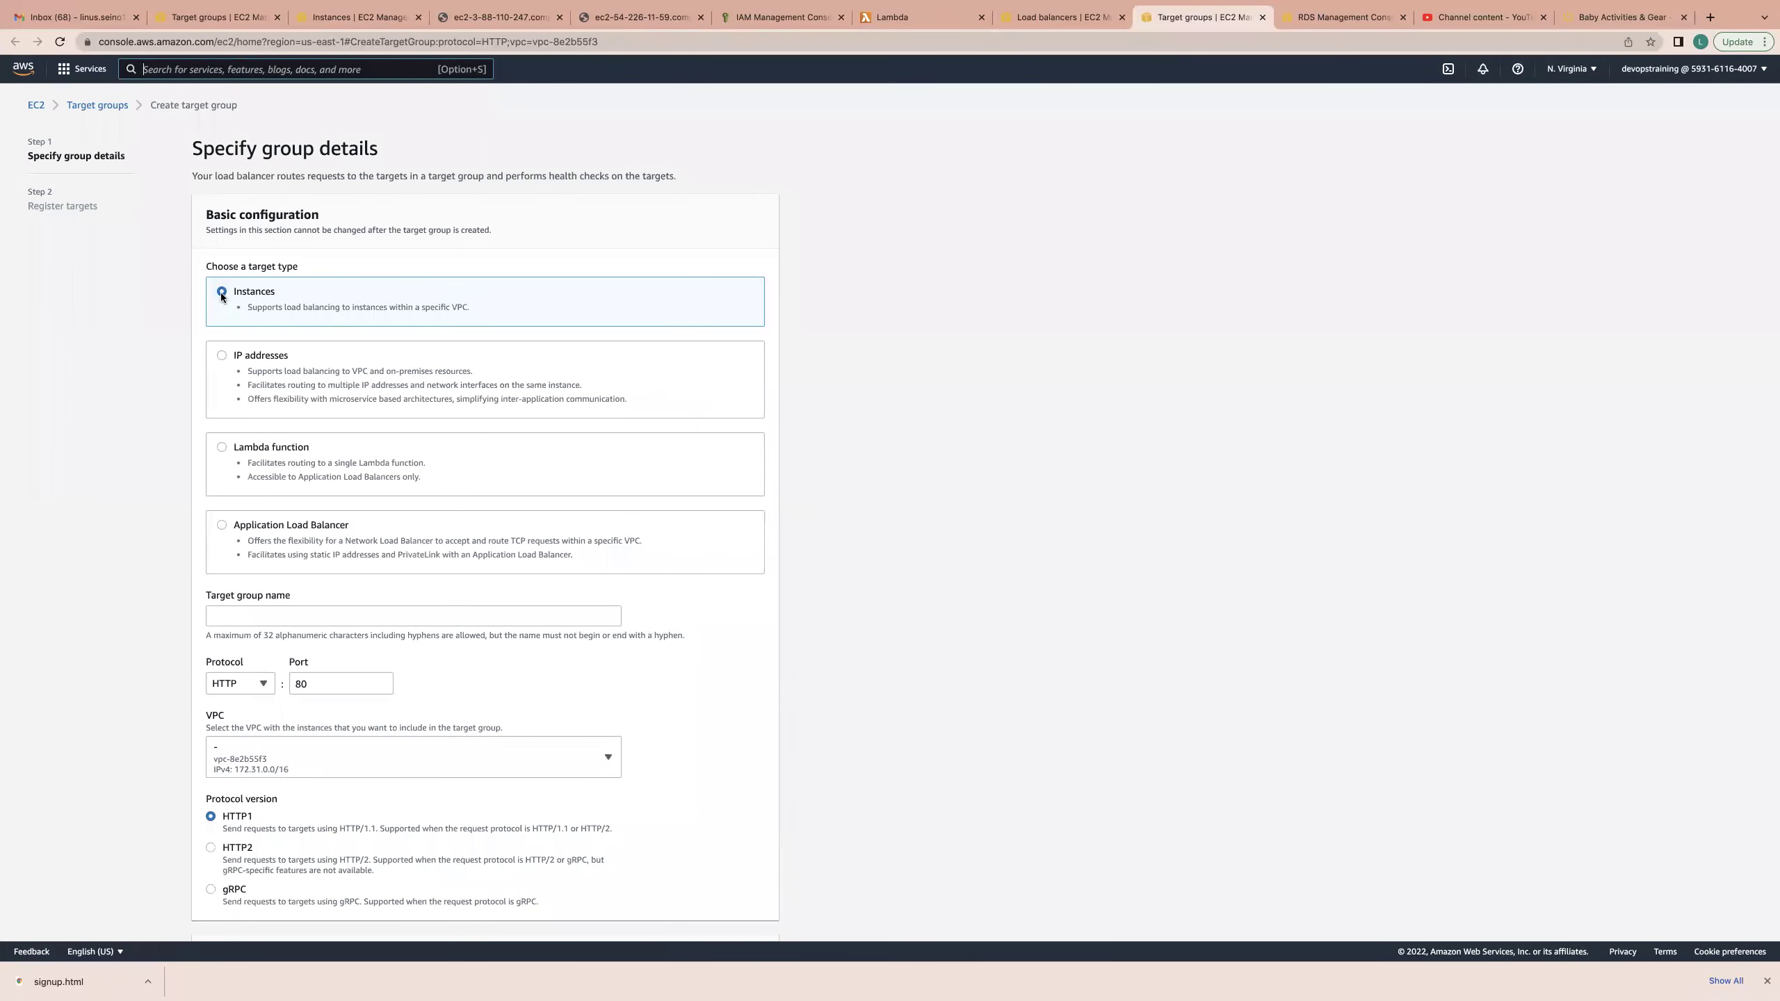
# Name the Instances target group 'httptestgroup', keep HTTP:80 and default health checks, and proceed to Register targets.
pyautogui.scroll(-5, 382, 421)
pyautogui.click(306, 349)
pyautogui.write('httptestgroup')
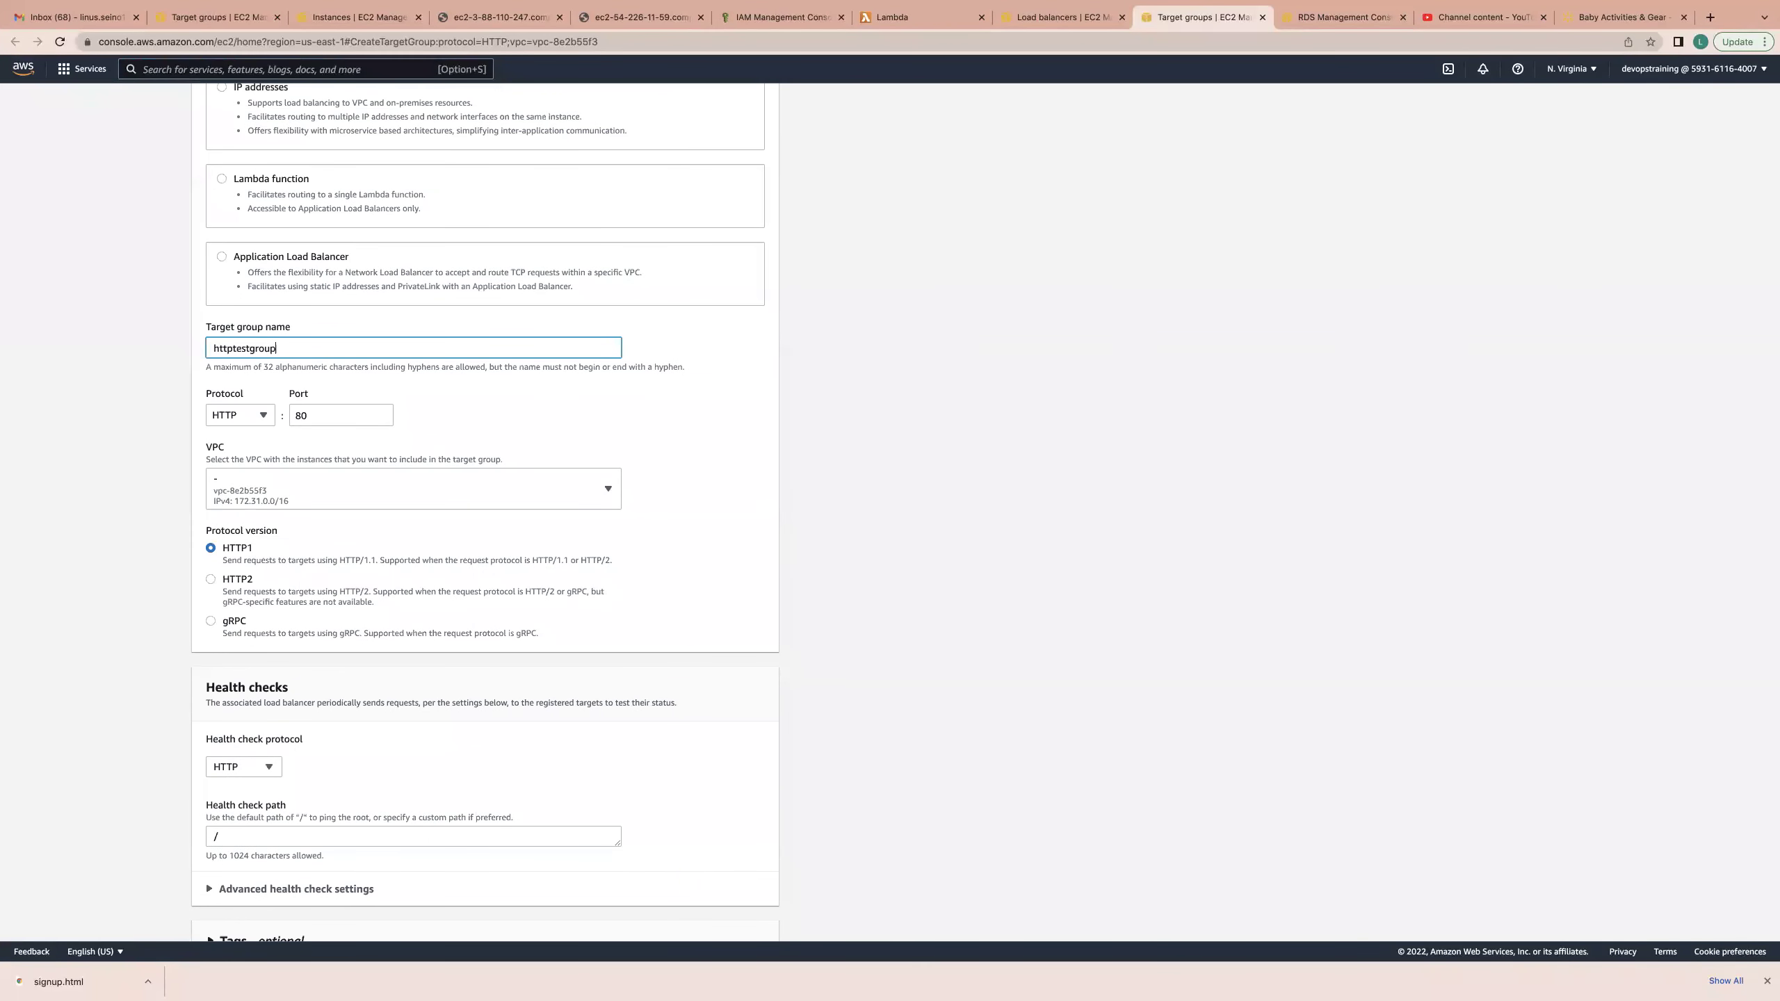
pyautogui.scroll(-2, 322, 443)
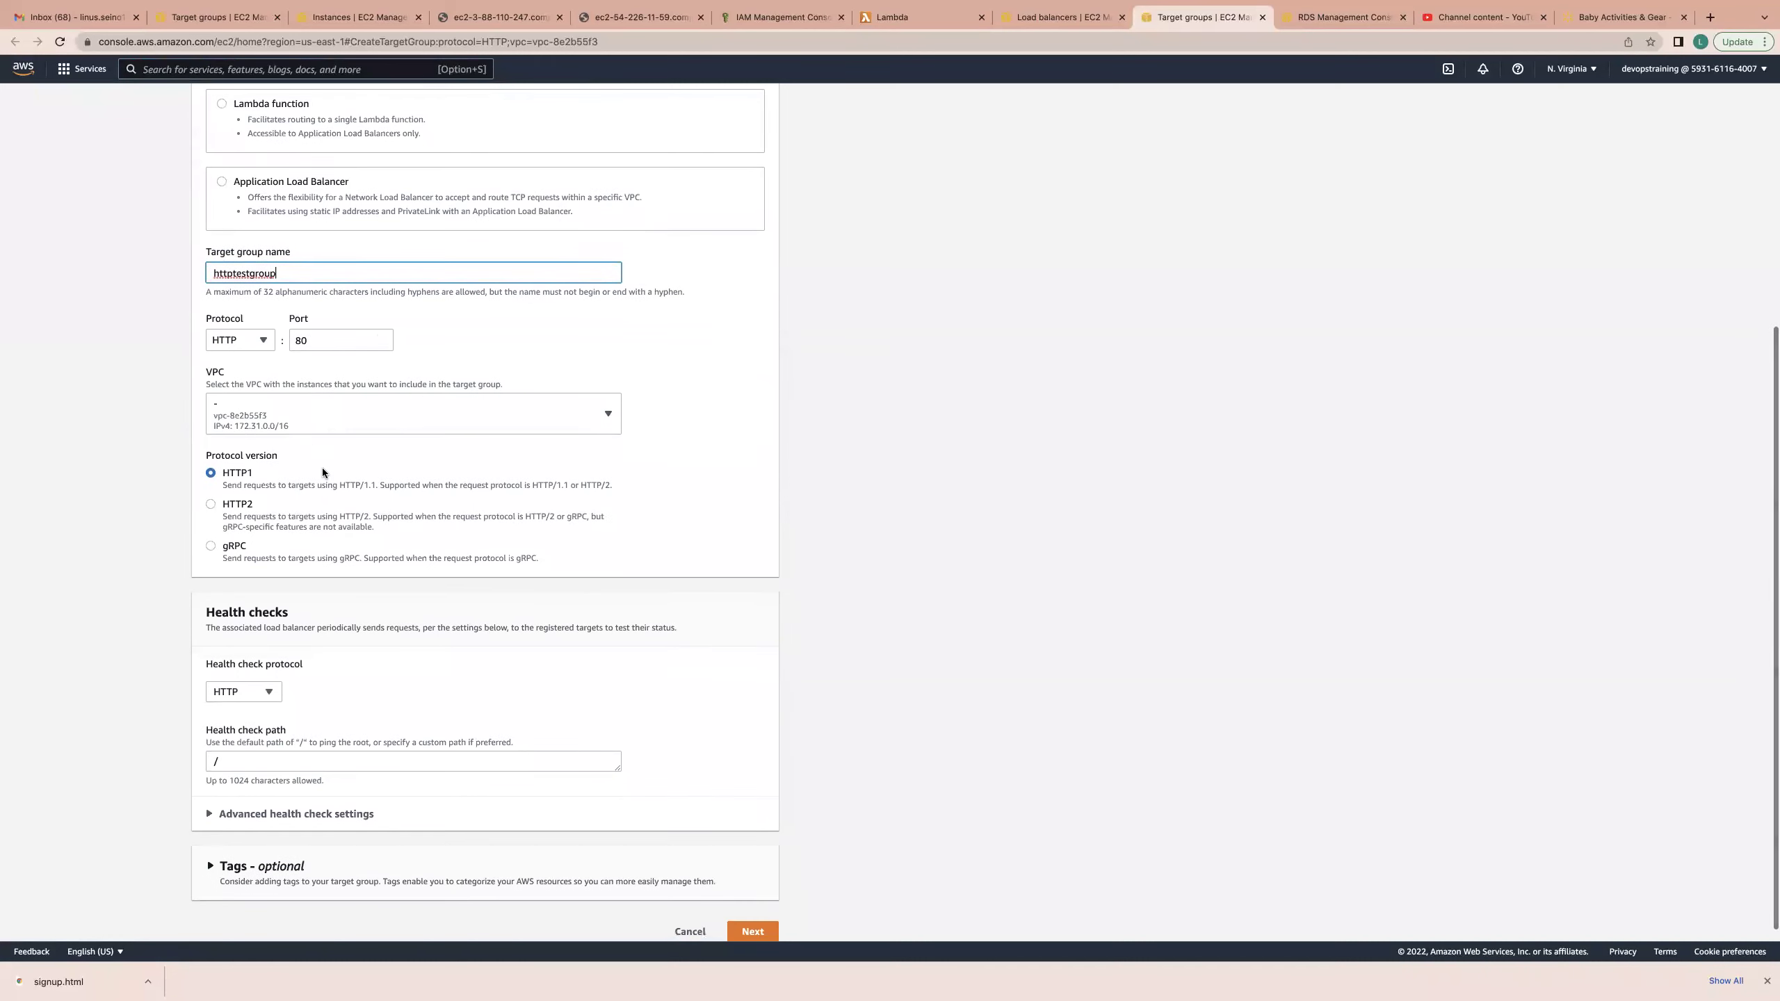
pyautogui.scroll(-1, 242, 492)
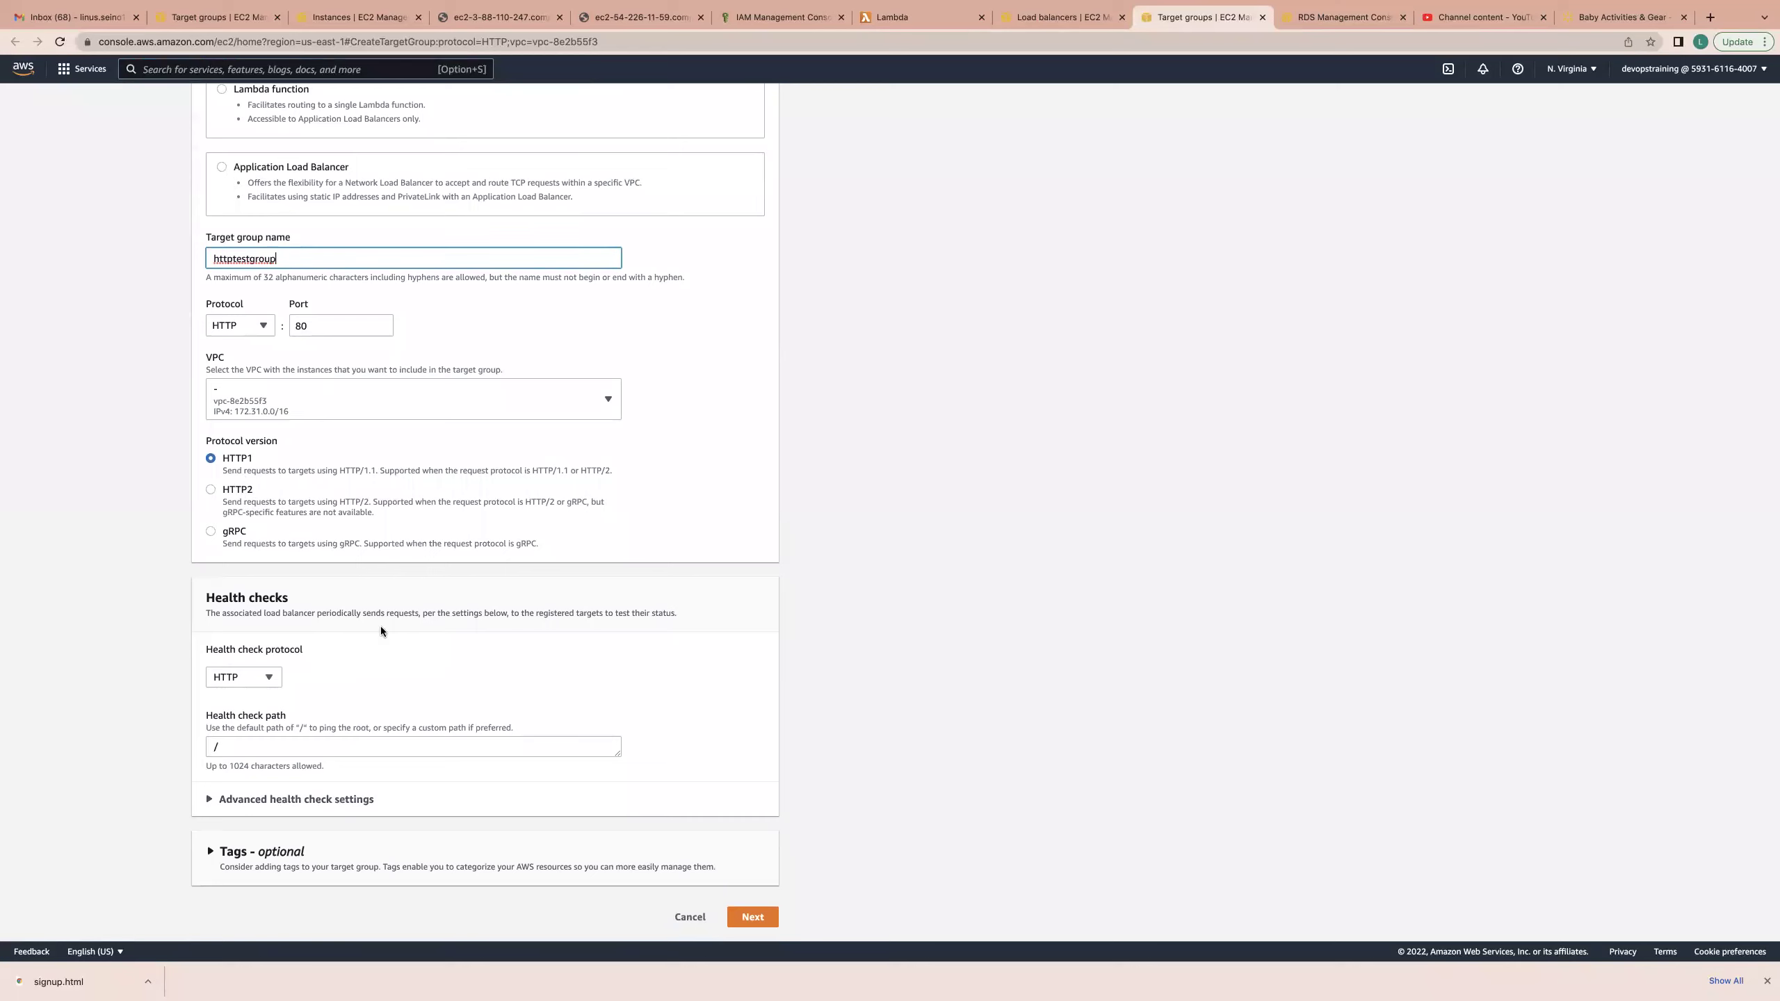
pyautogui.scroll(5, 379, 626)
pyautogui.scroll(-5, 351, 491)
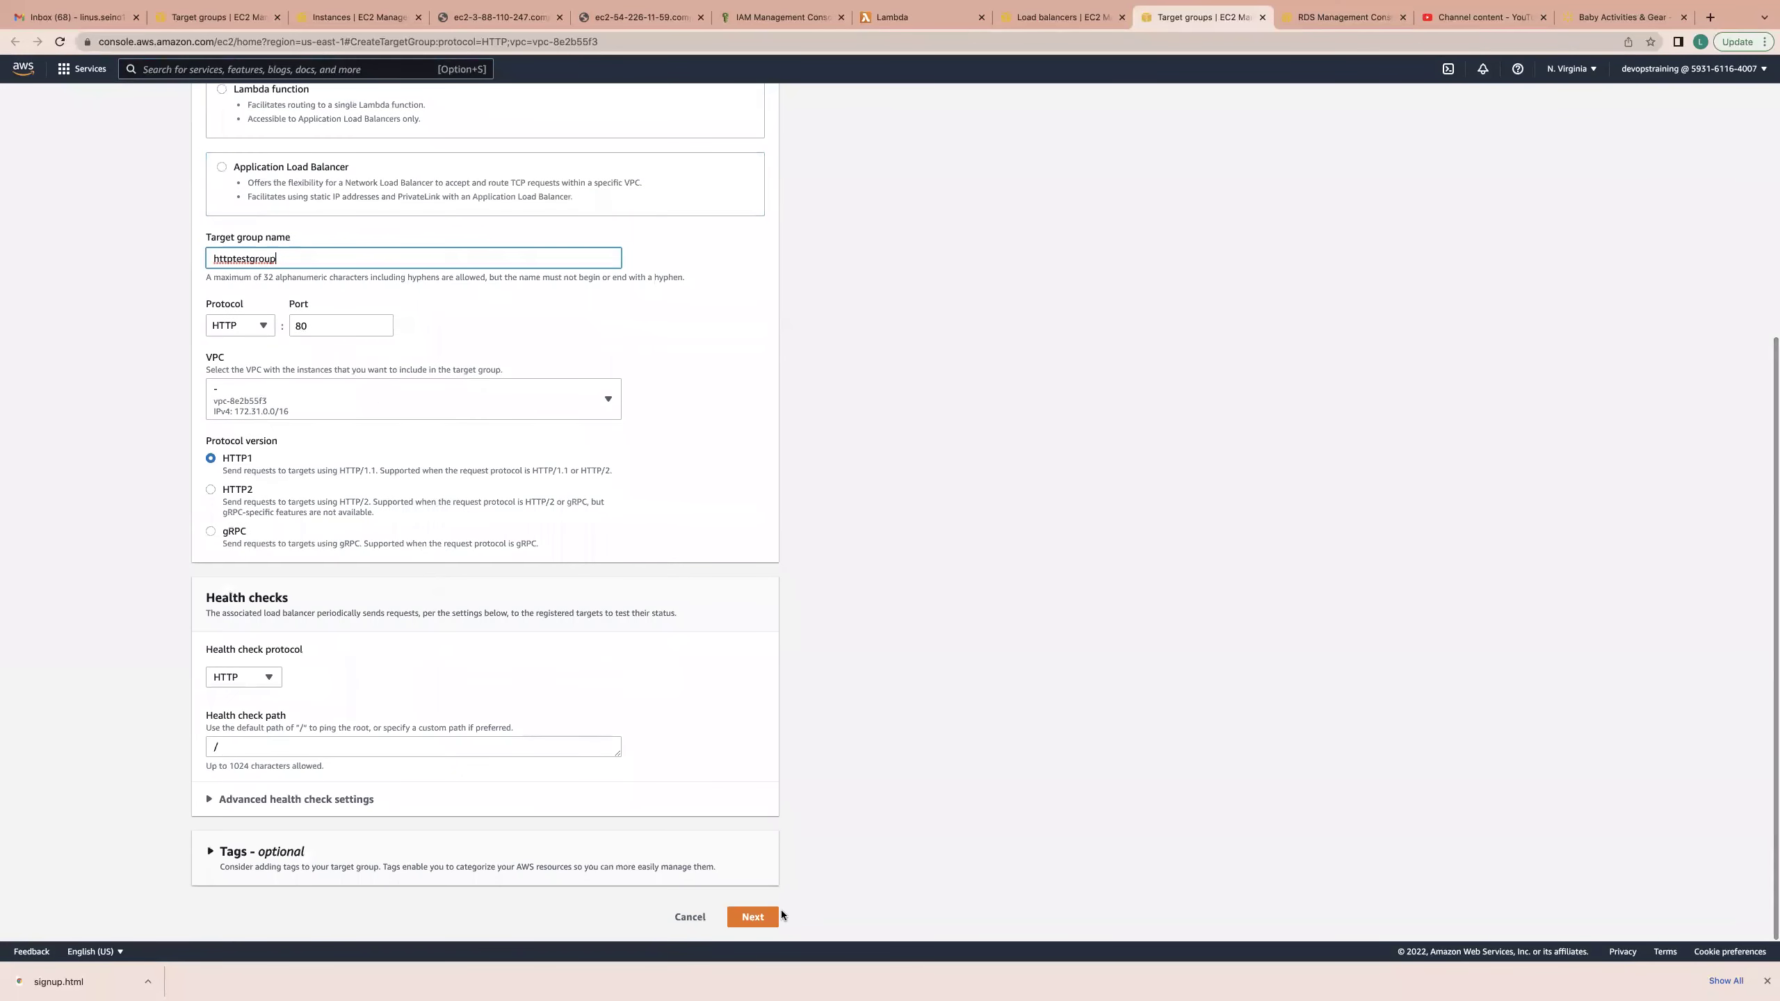
pyautogui.click(754, 919)
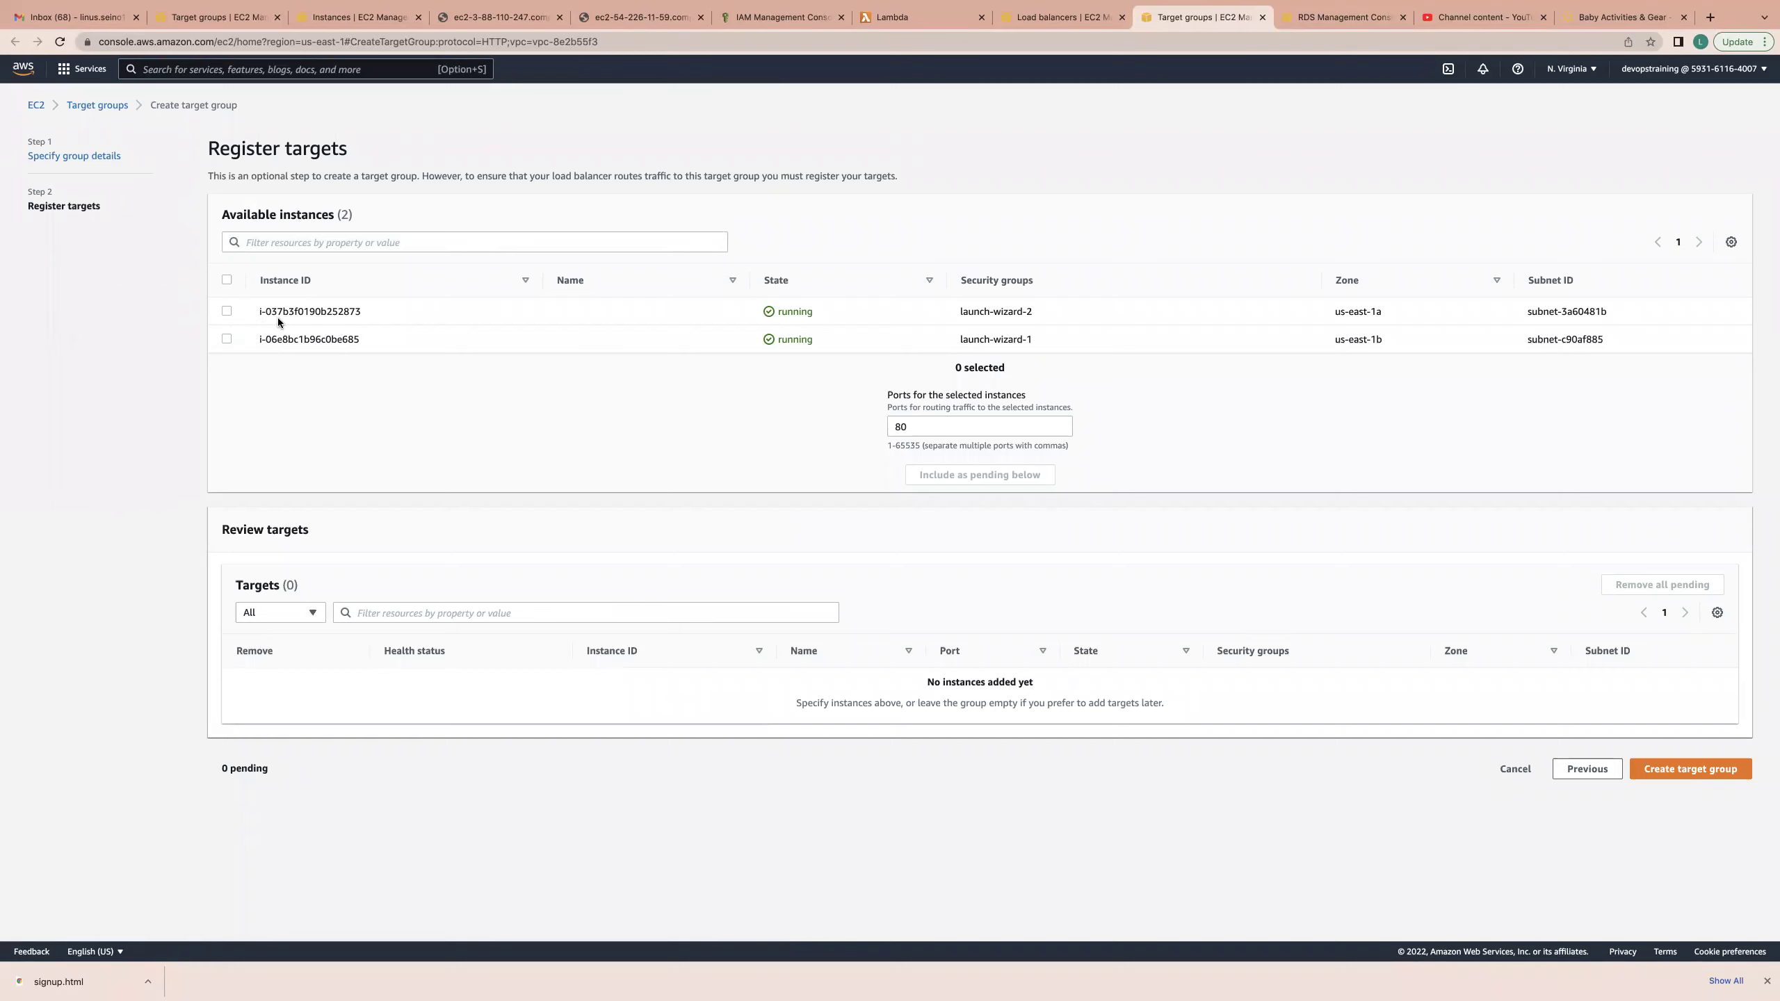
# Check both servers' Hello World pages, the EC2 instances list and the load balancer wizard.
pyautogui.click(477, 19)
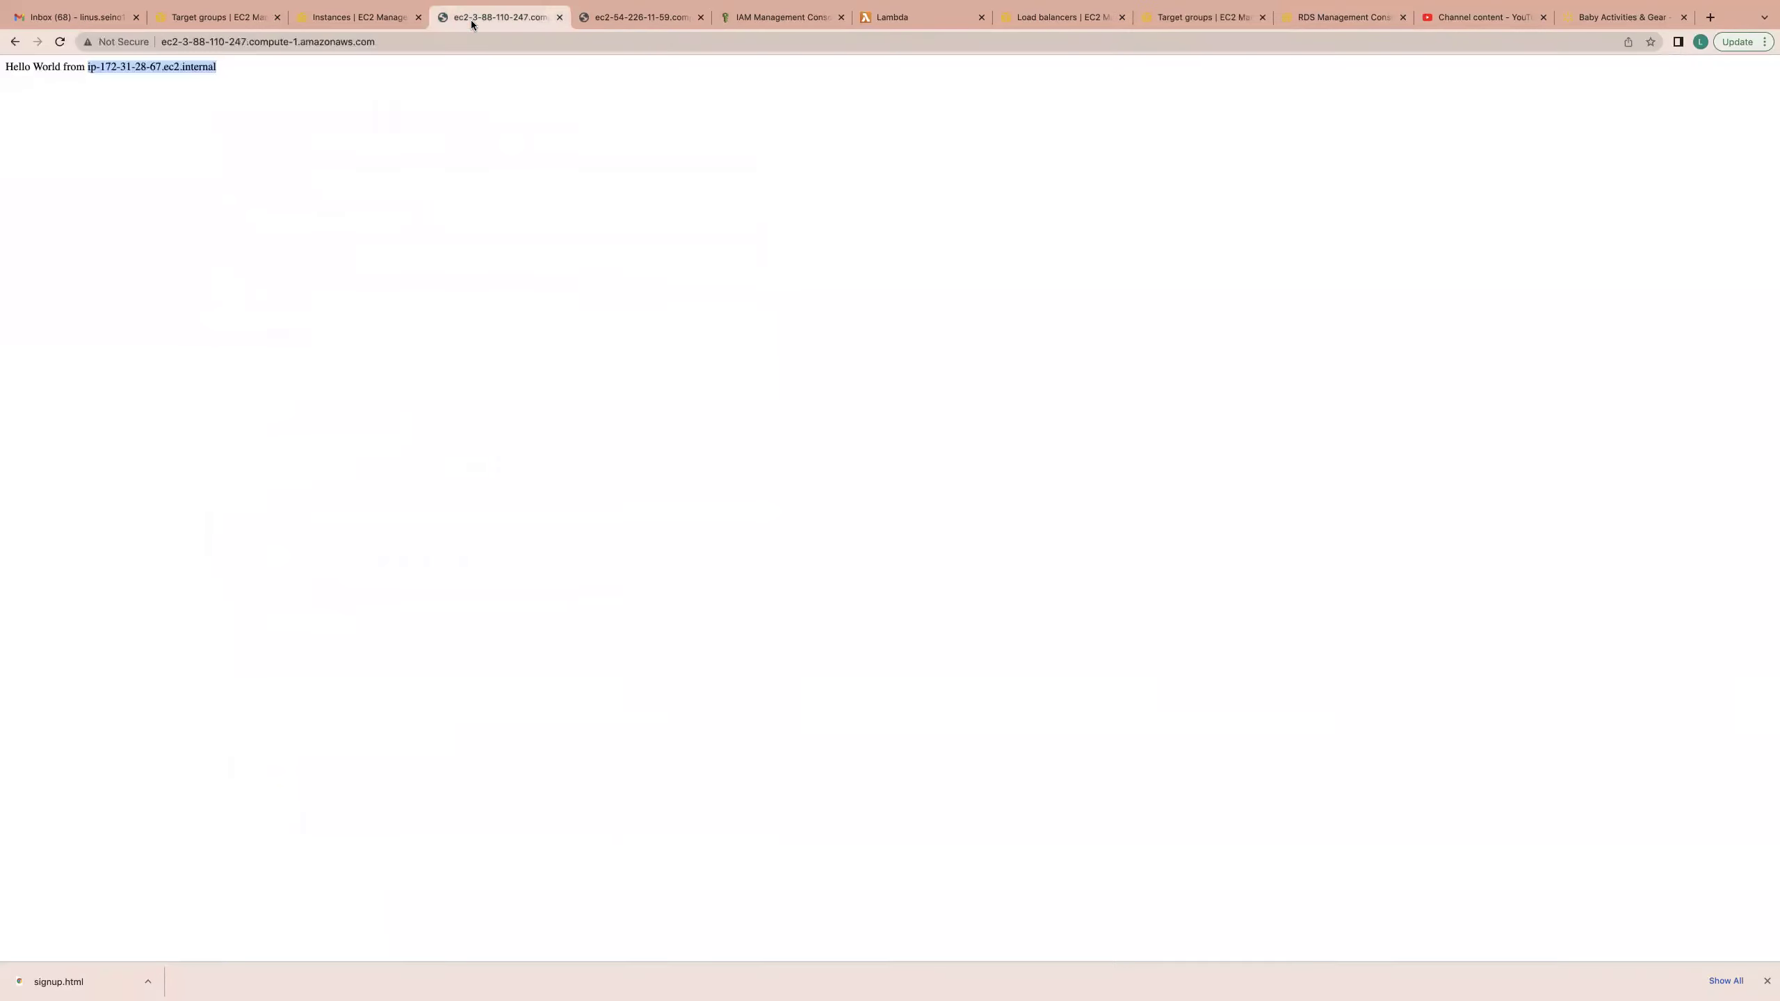
pyautogui.click(603, 18)
pyautogui.click(371, 21)
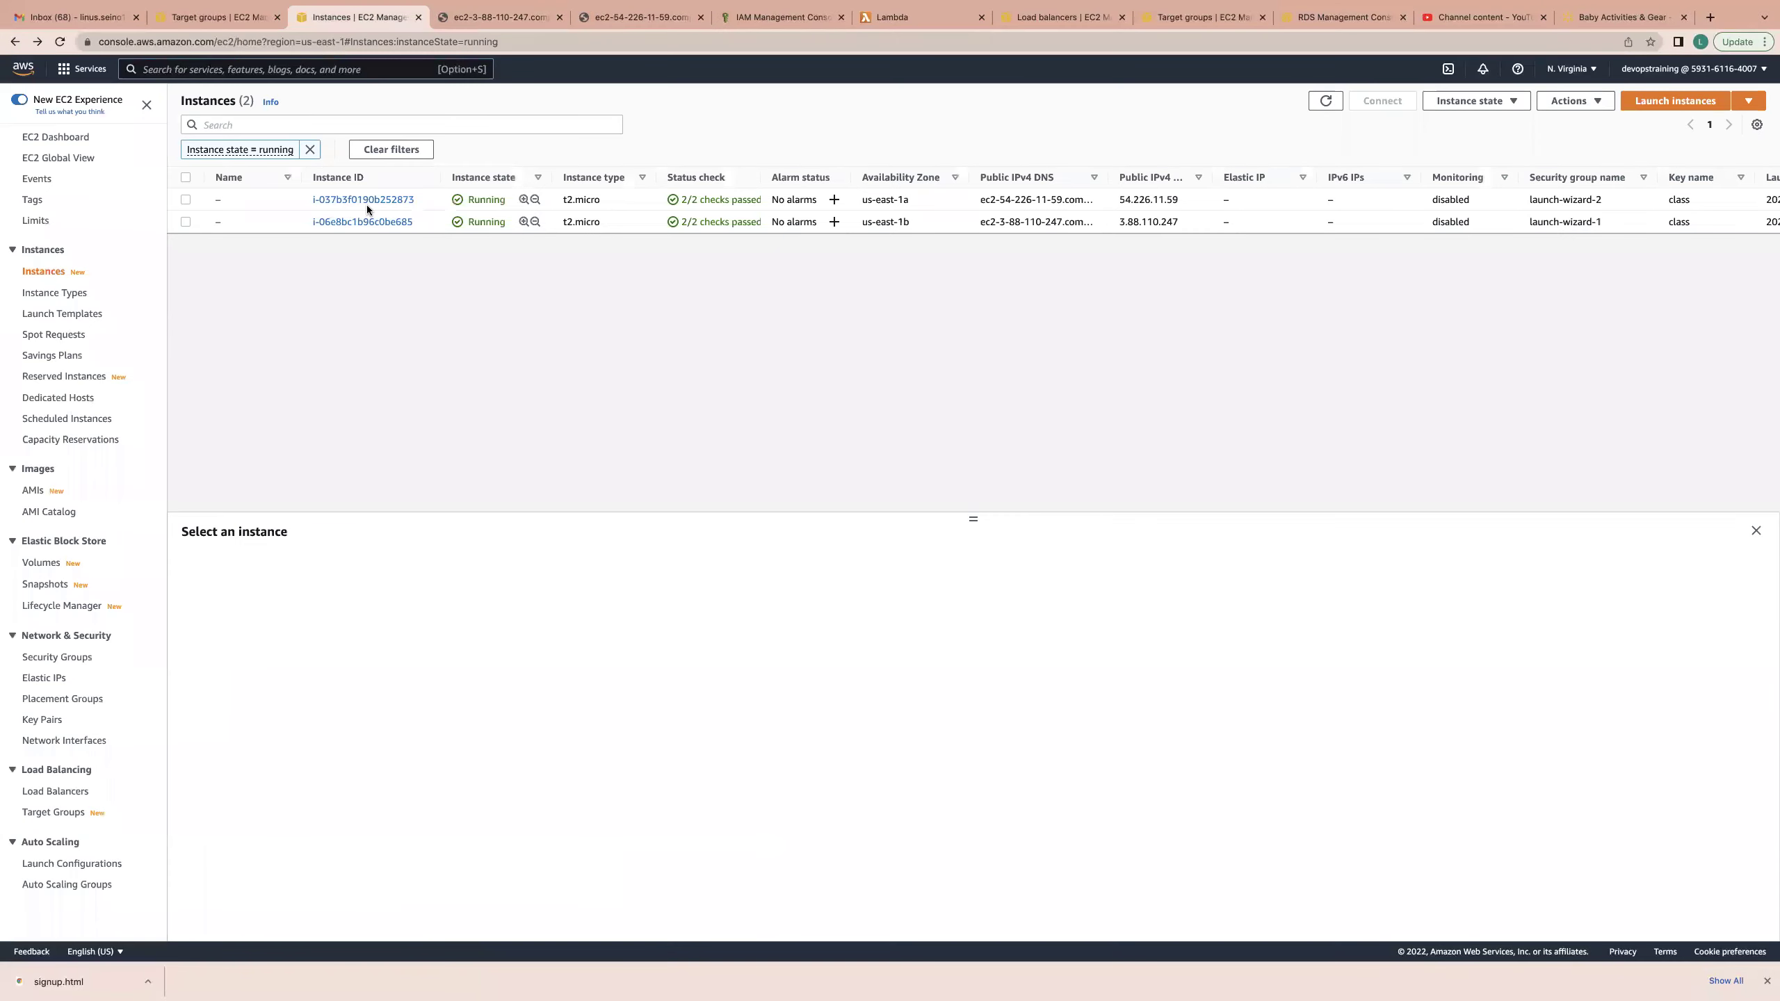
pyautogui.click(1082, 21)
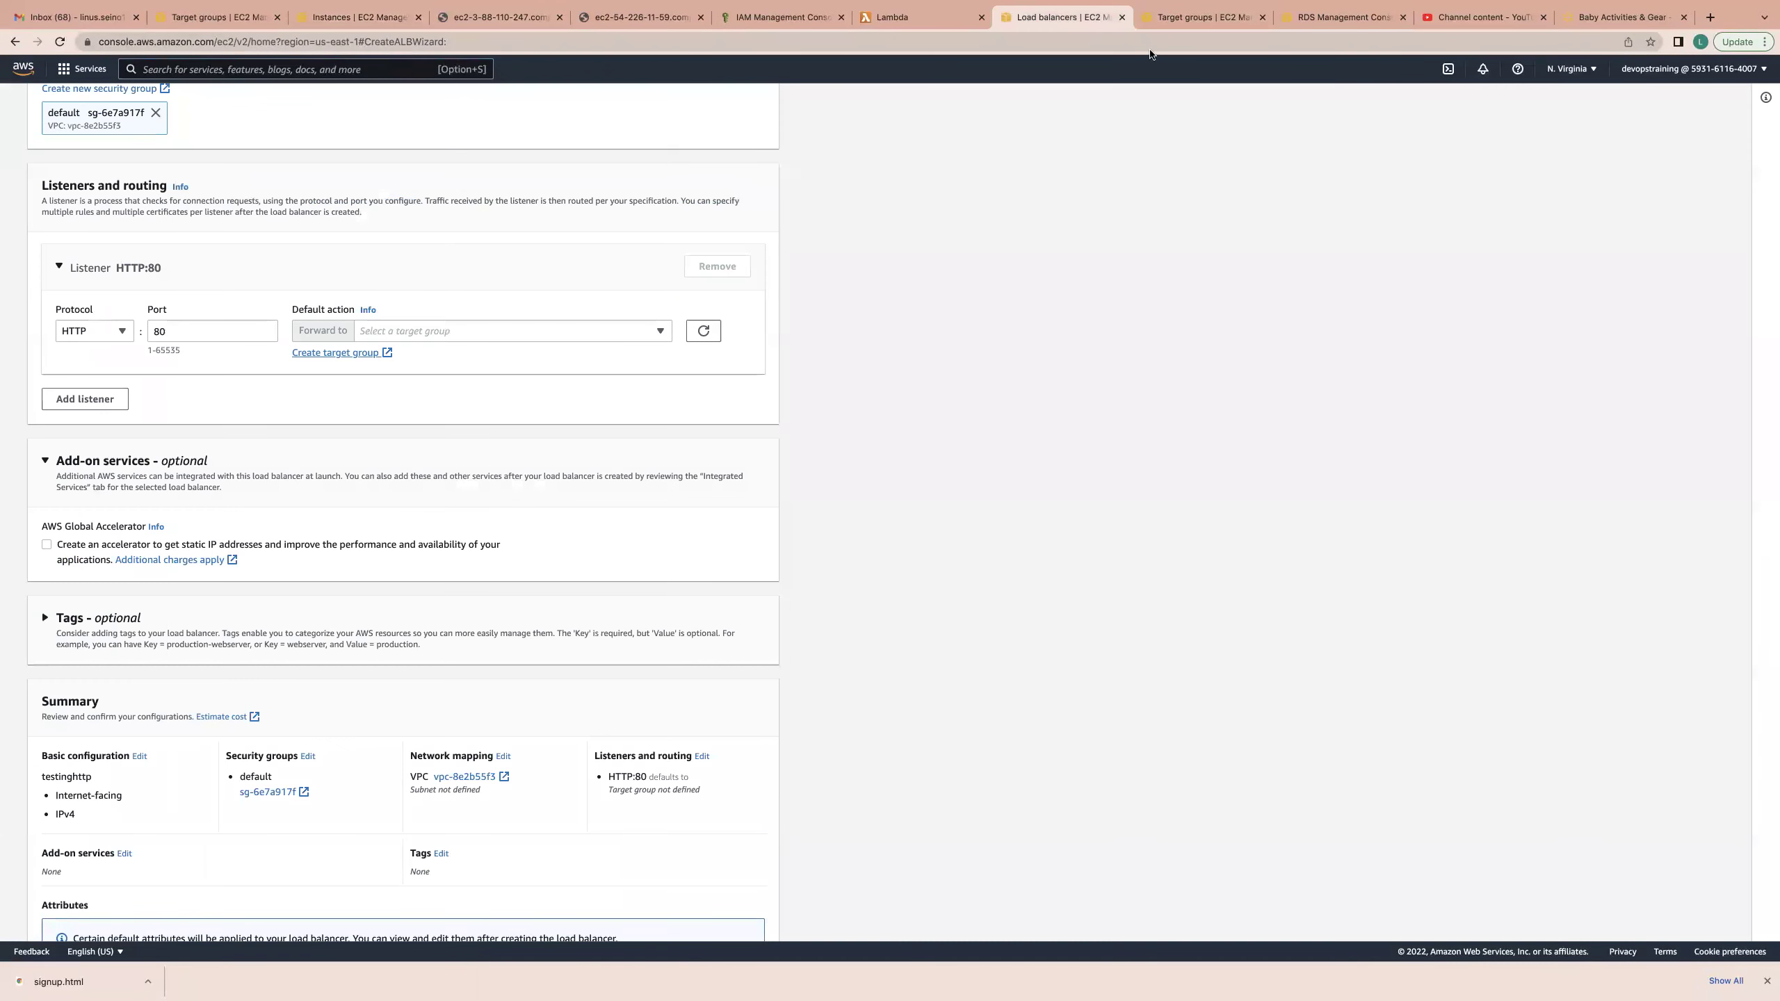
# Register both instances as targets and create the httptestgroup target group.
pyautogui.click(1185, 12)
pyautogui.click(226, 312)
pyautogui.click(227, 340)
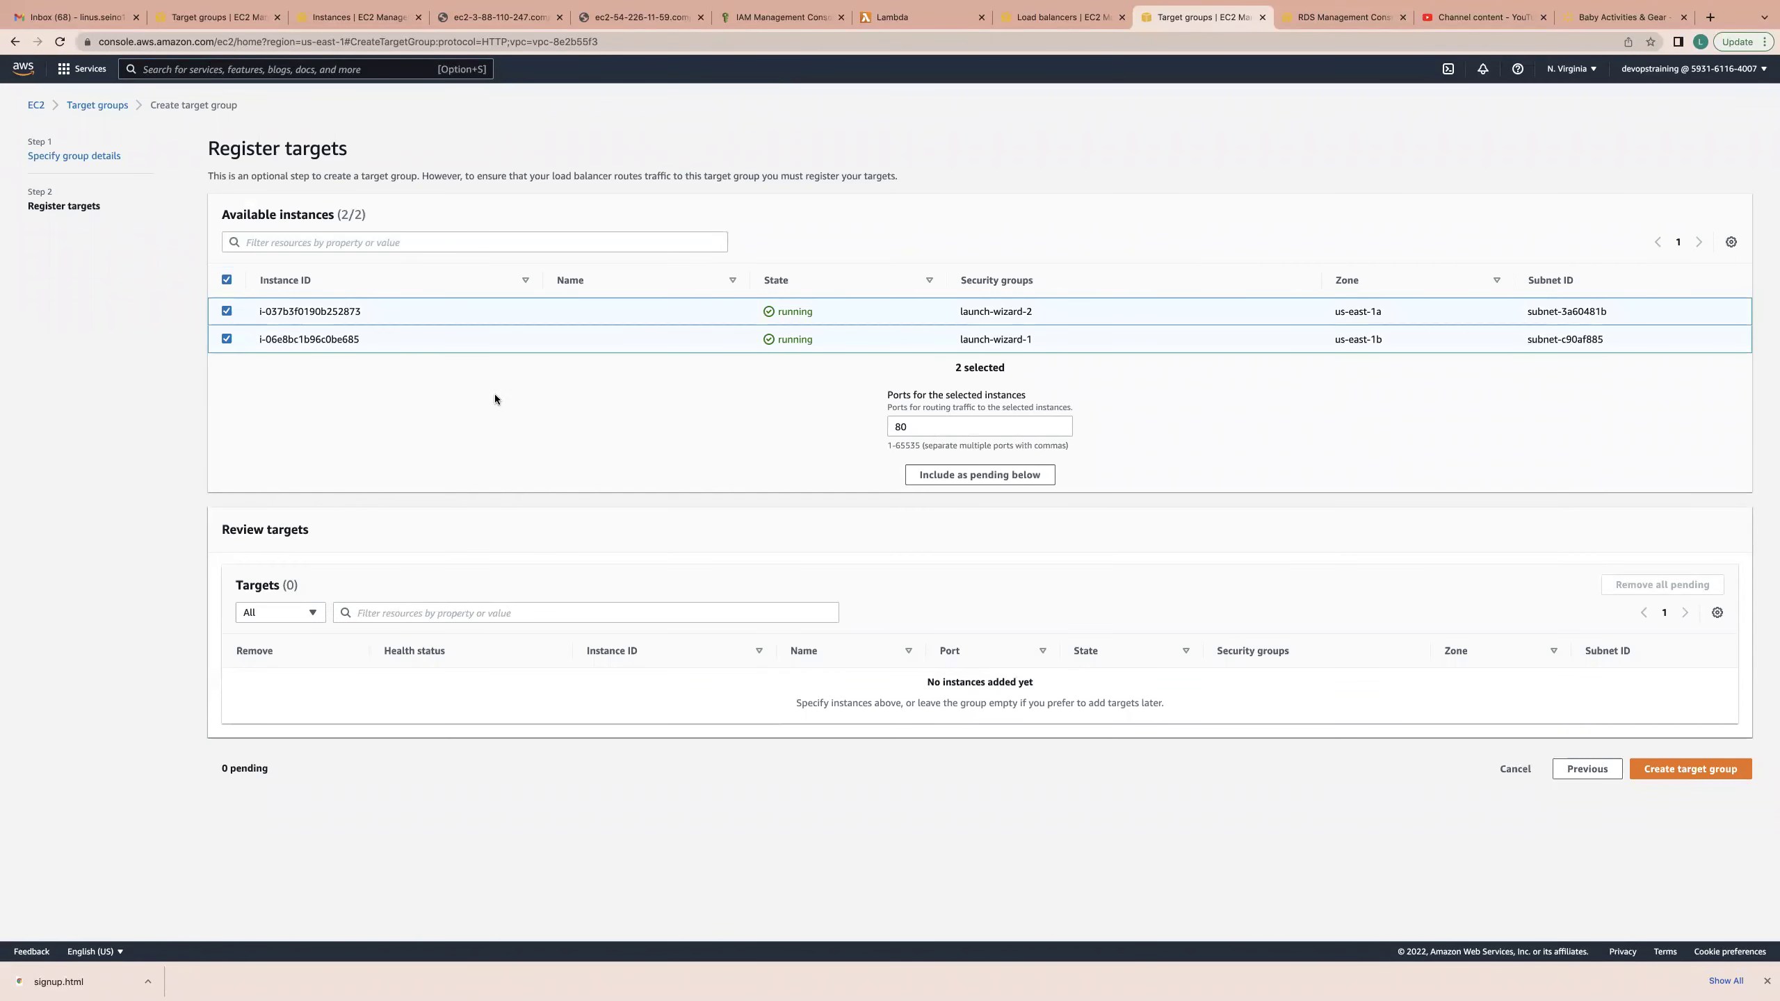
pyautogui.click(1688, 771)
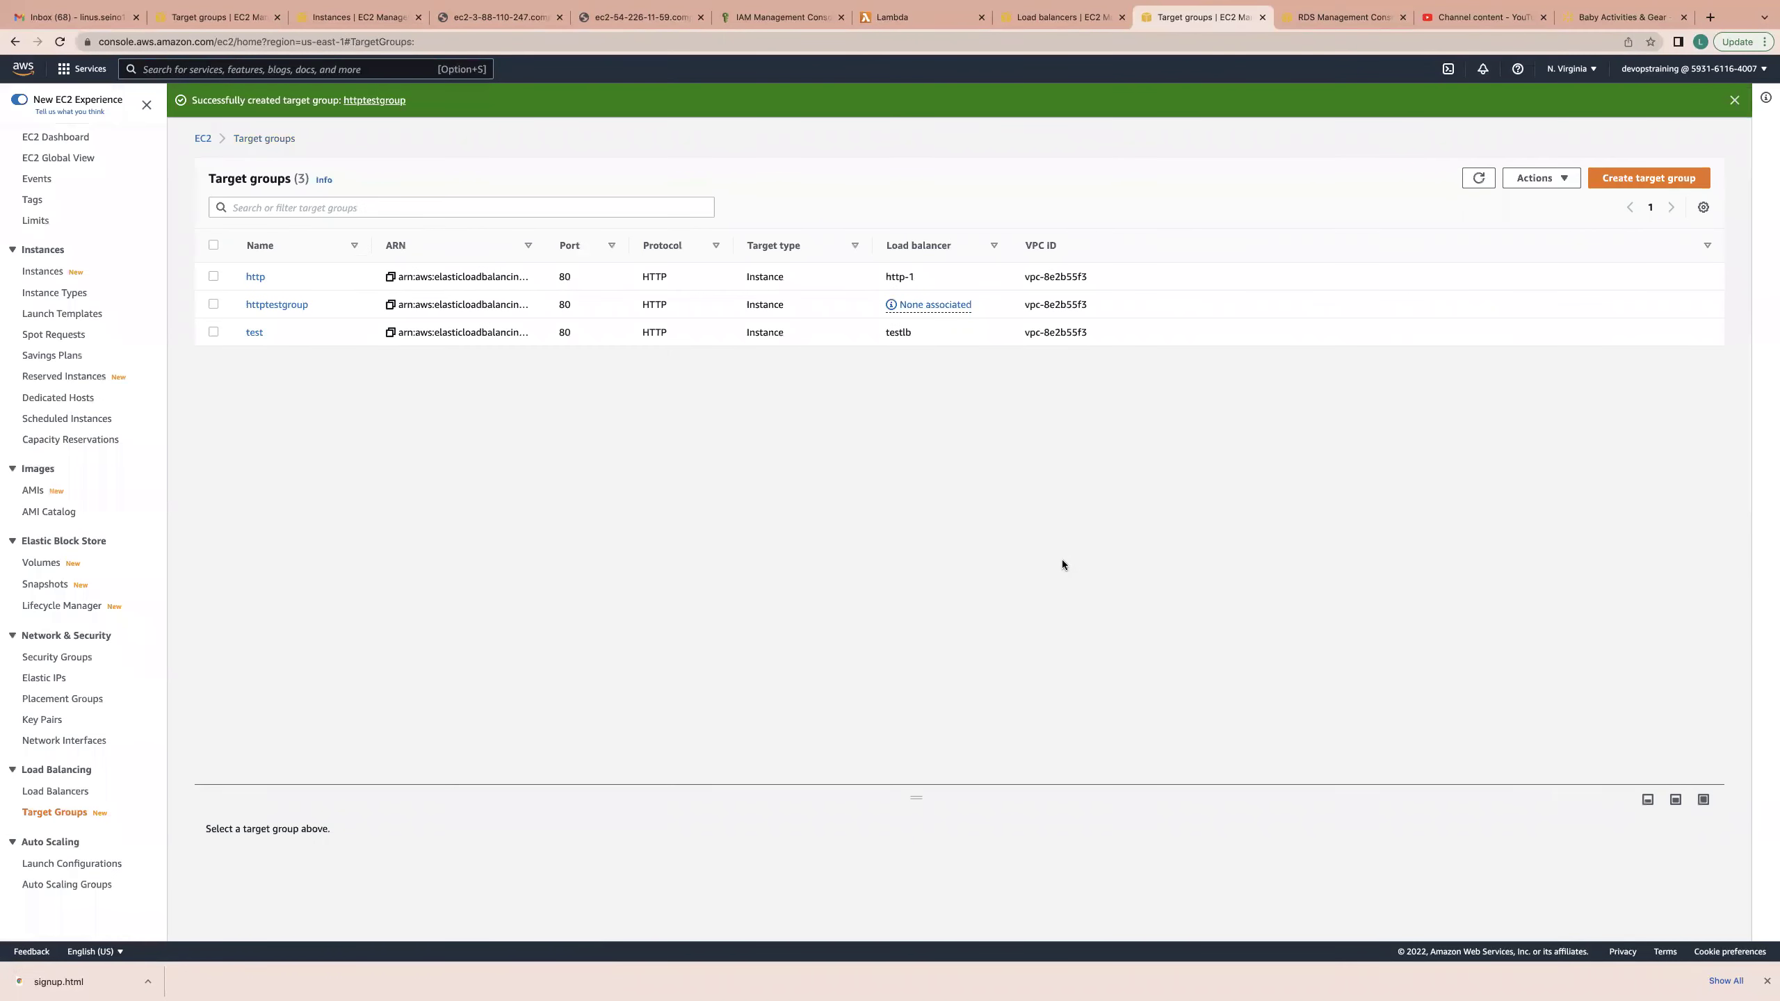
pyautogui.click(1478, 177)
pyautogui.click(1083, 19)
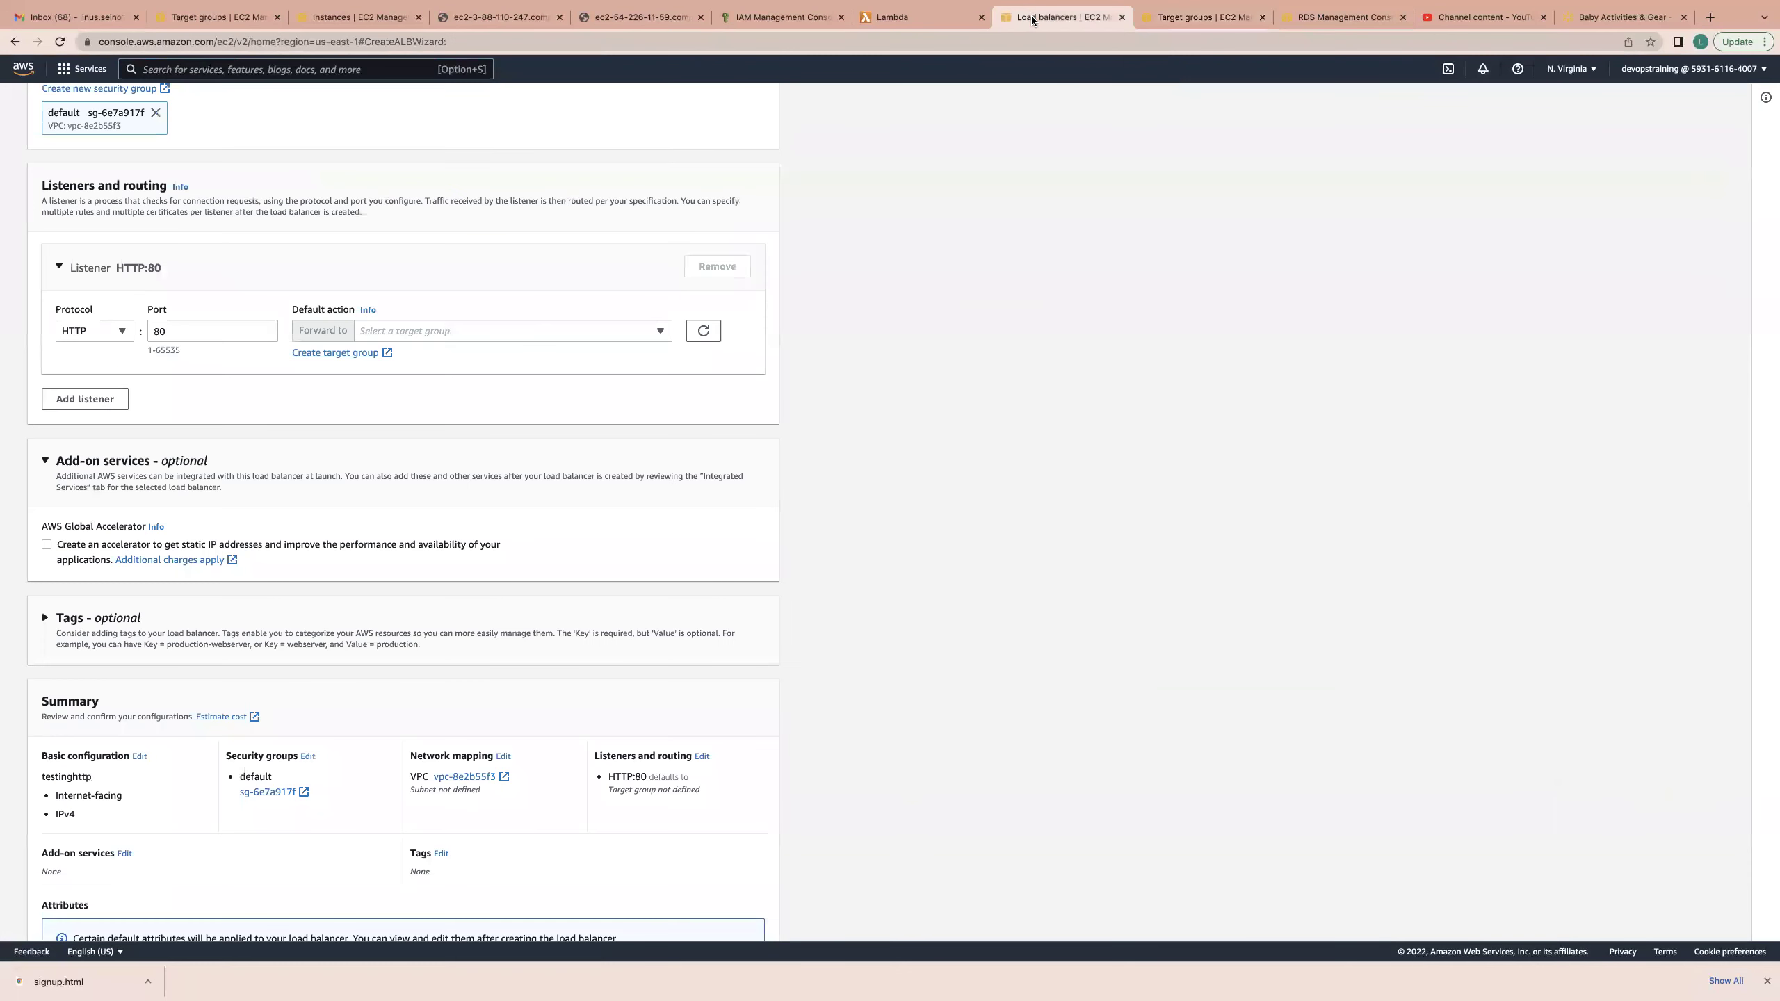
# Refresh the target group list and forward the HTTP:80 listener to httptestgroup.
pyautogui.click(357, 340)
pyautogui.click(356, 330)
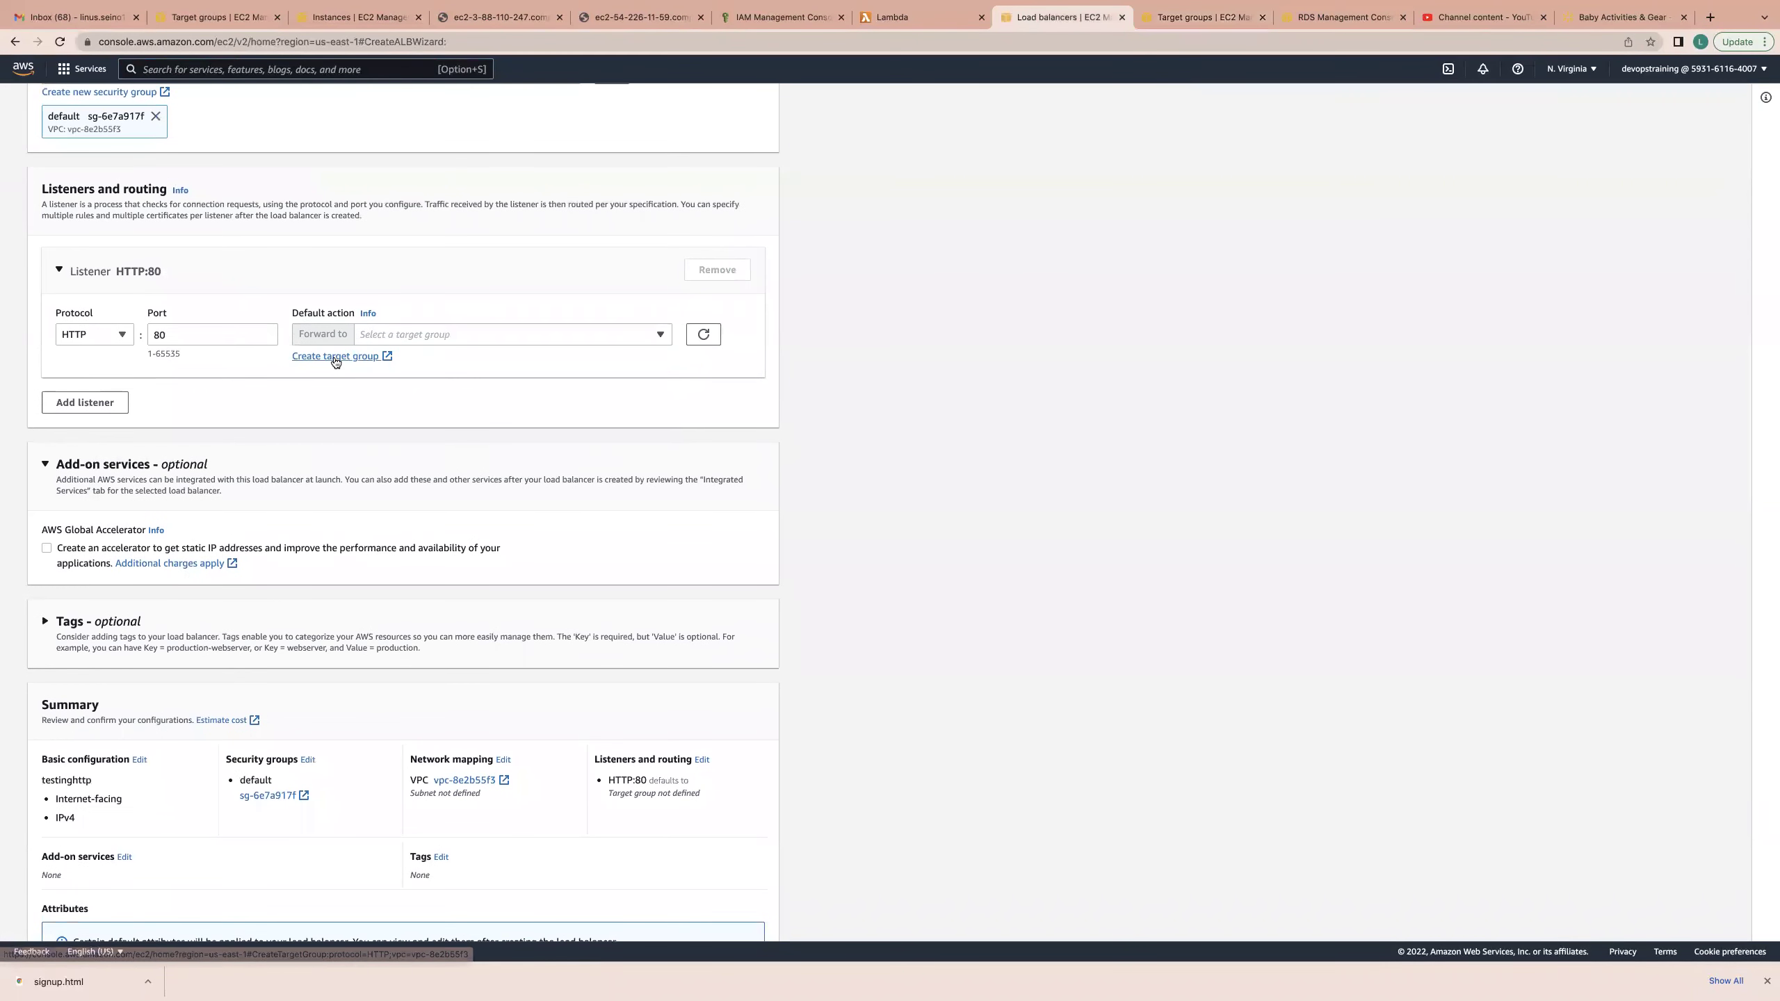
pyautogui.click(704, 337)
pyautogui.click(708, 336)
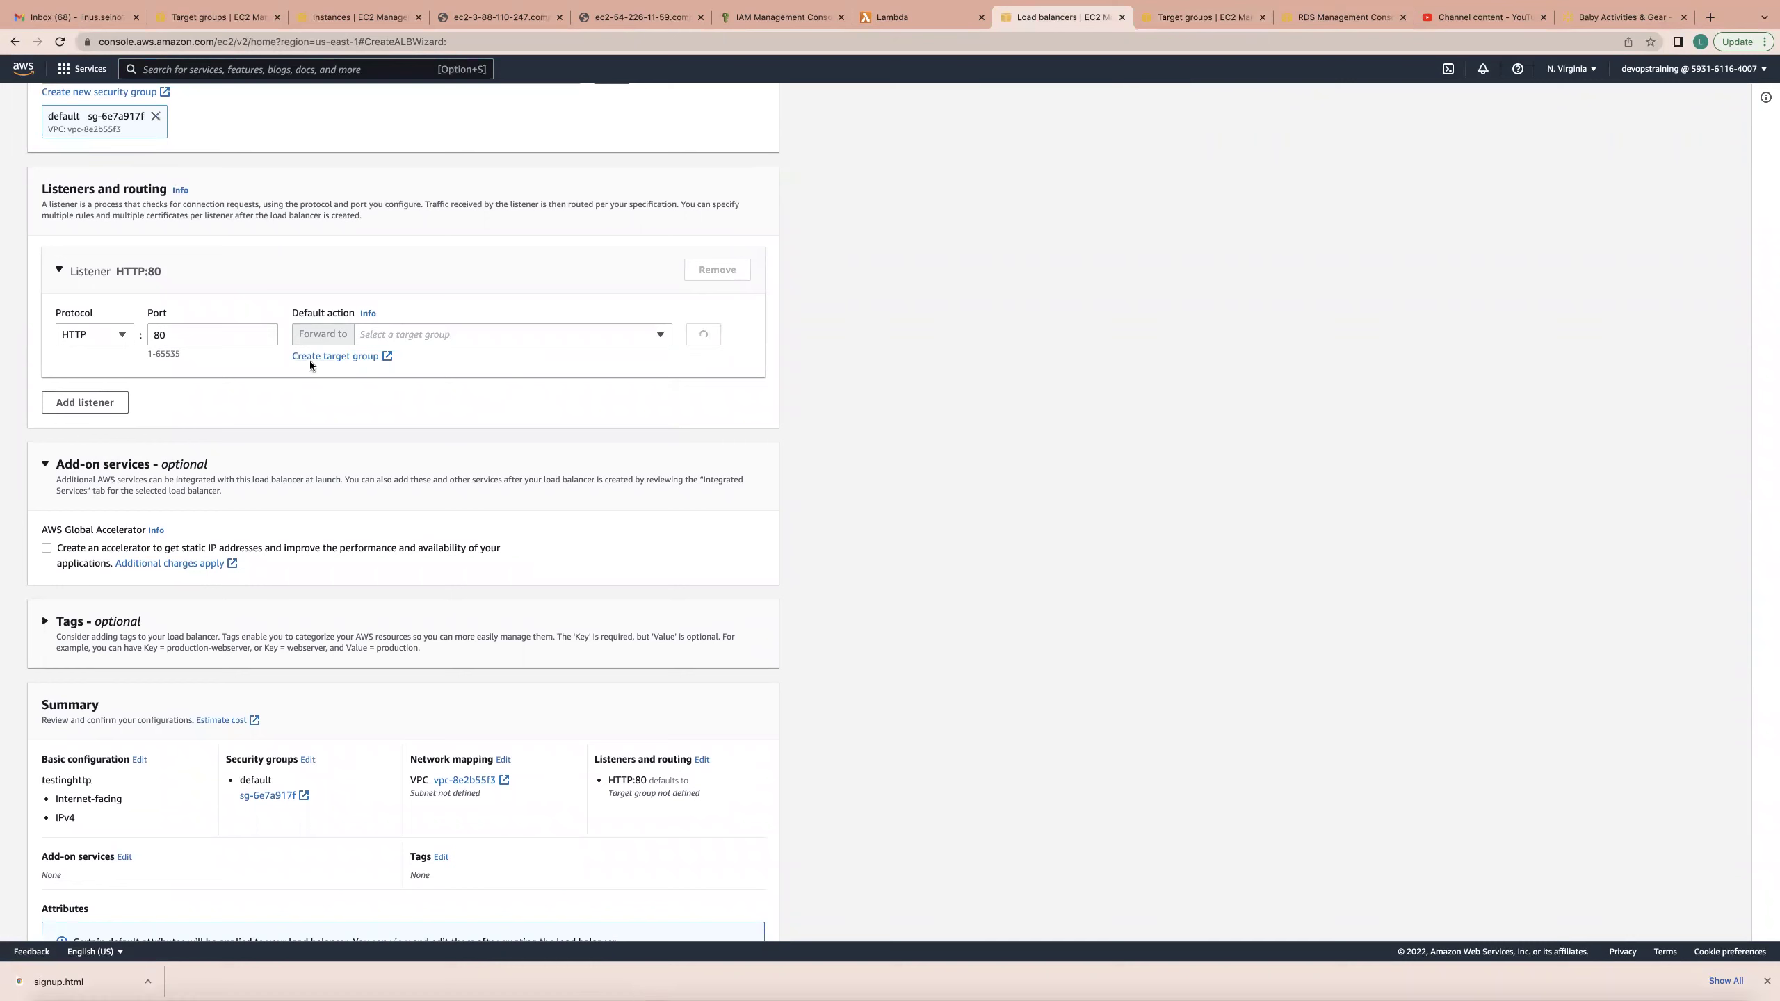
pyautogui.click(402, 336)
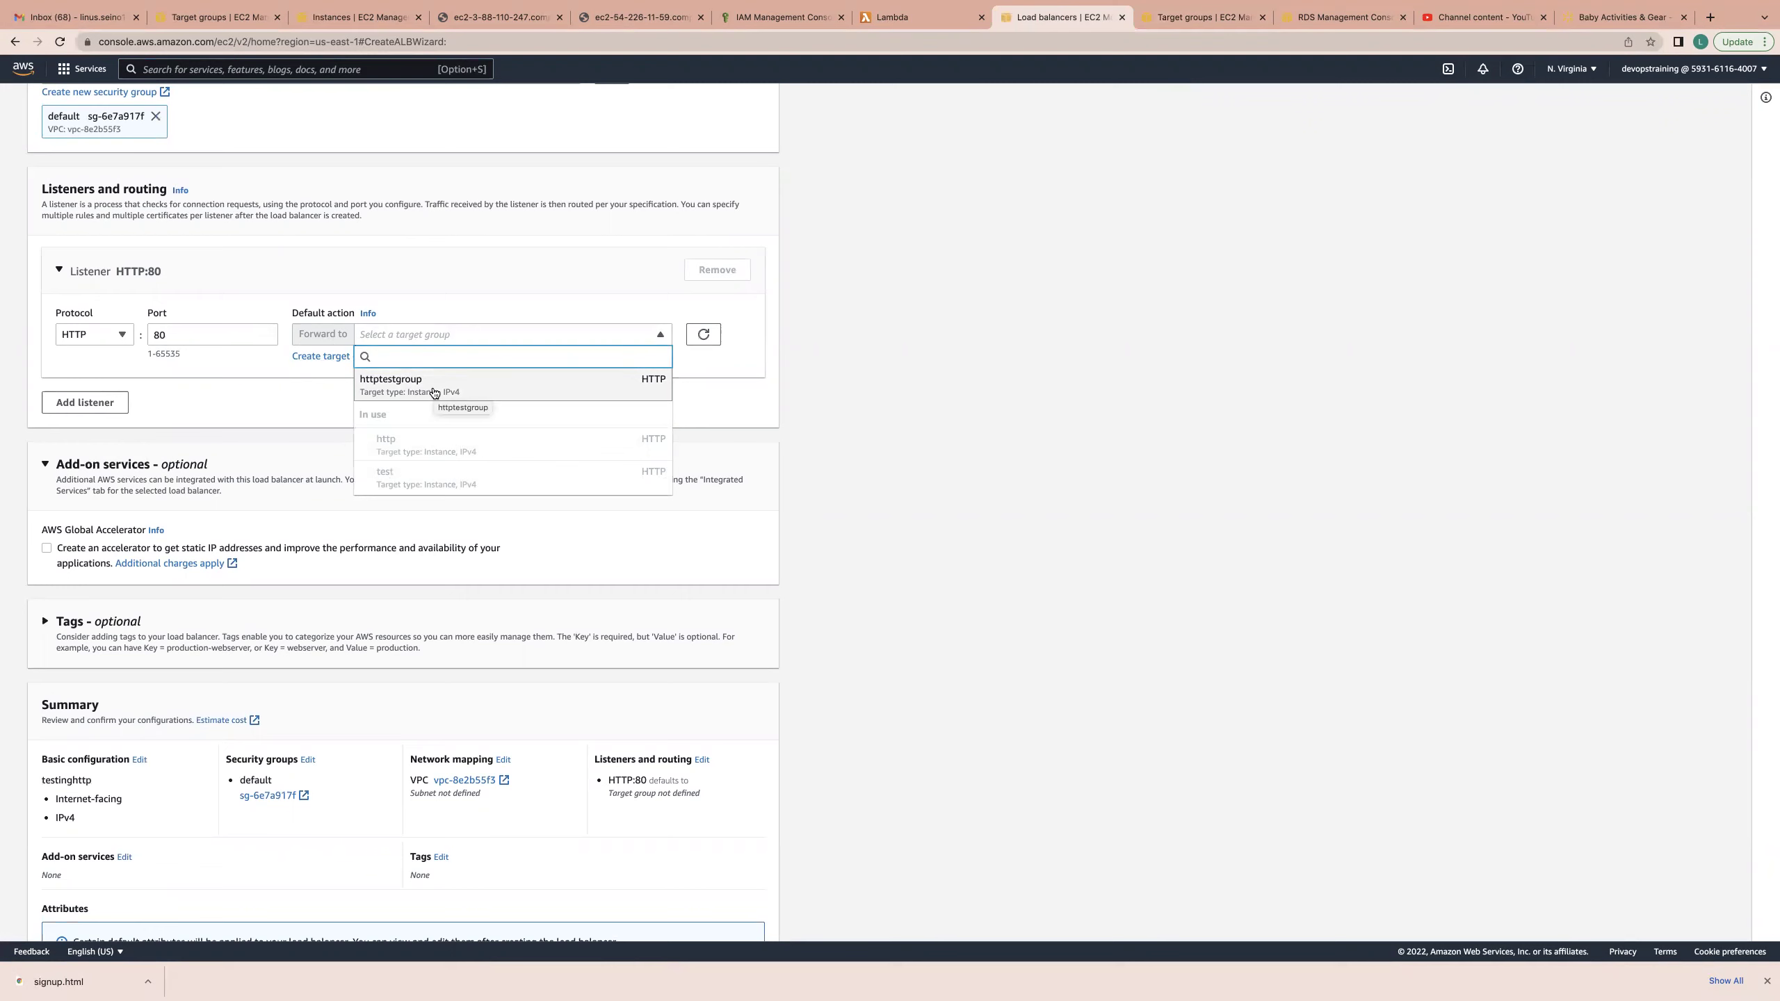
pyautogui.click(434, 388)
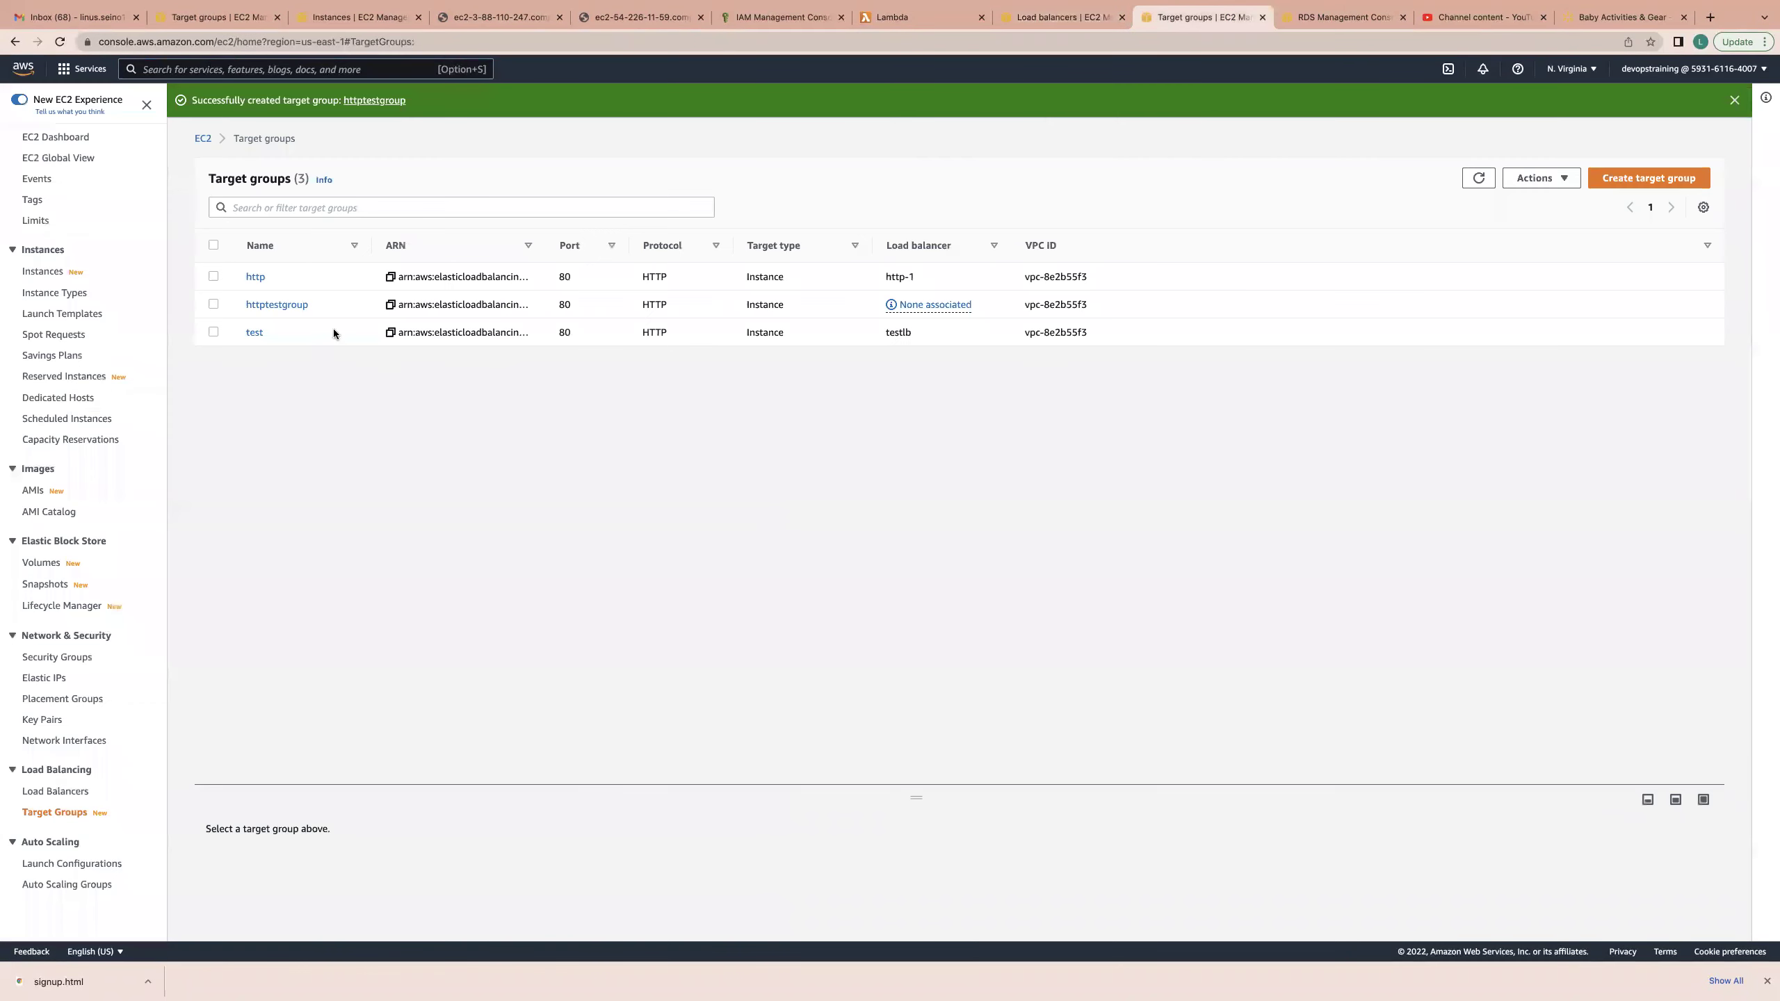
pyautogui.click(1093, 17)
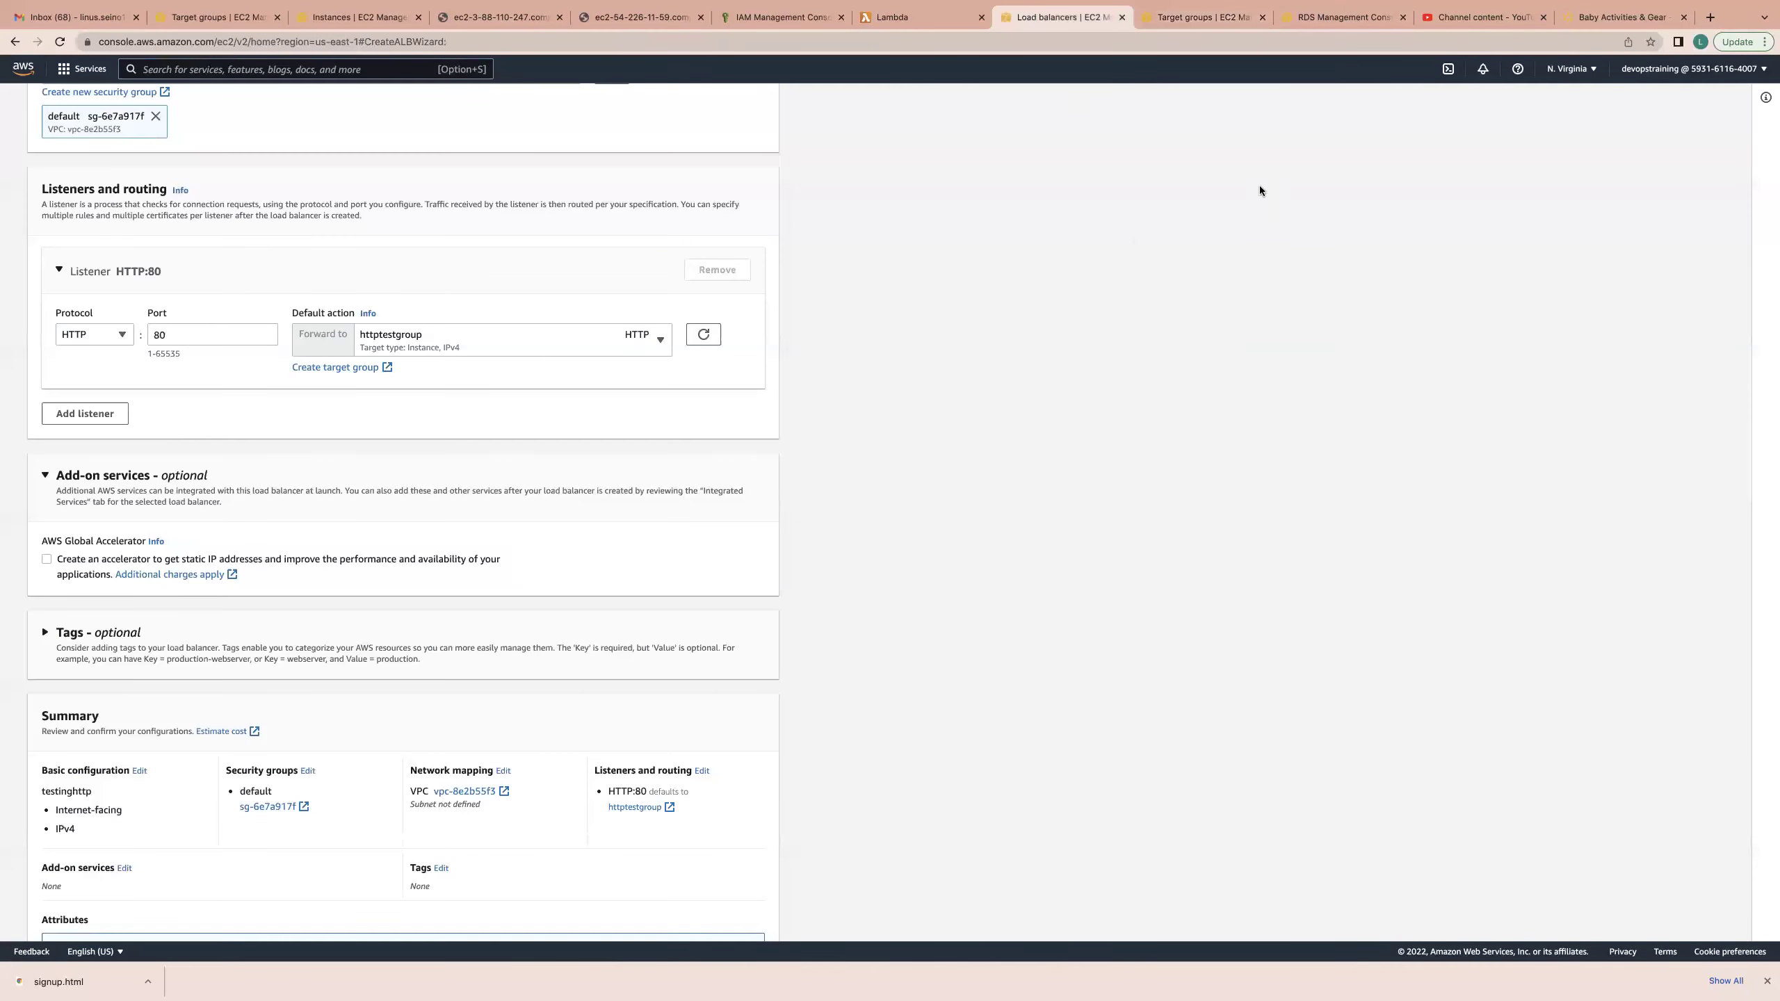
pyautogui.scroll(-2, 544, 402)
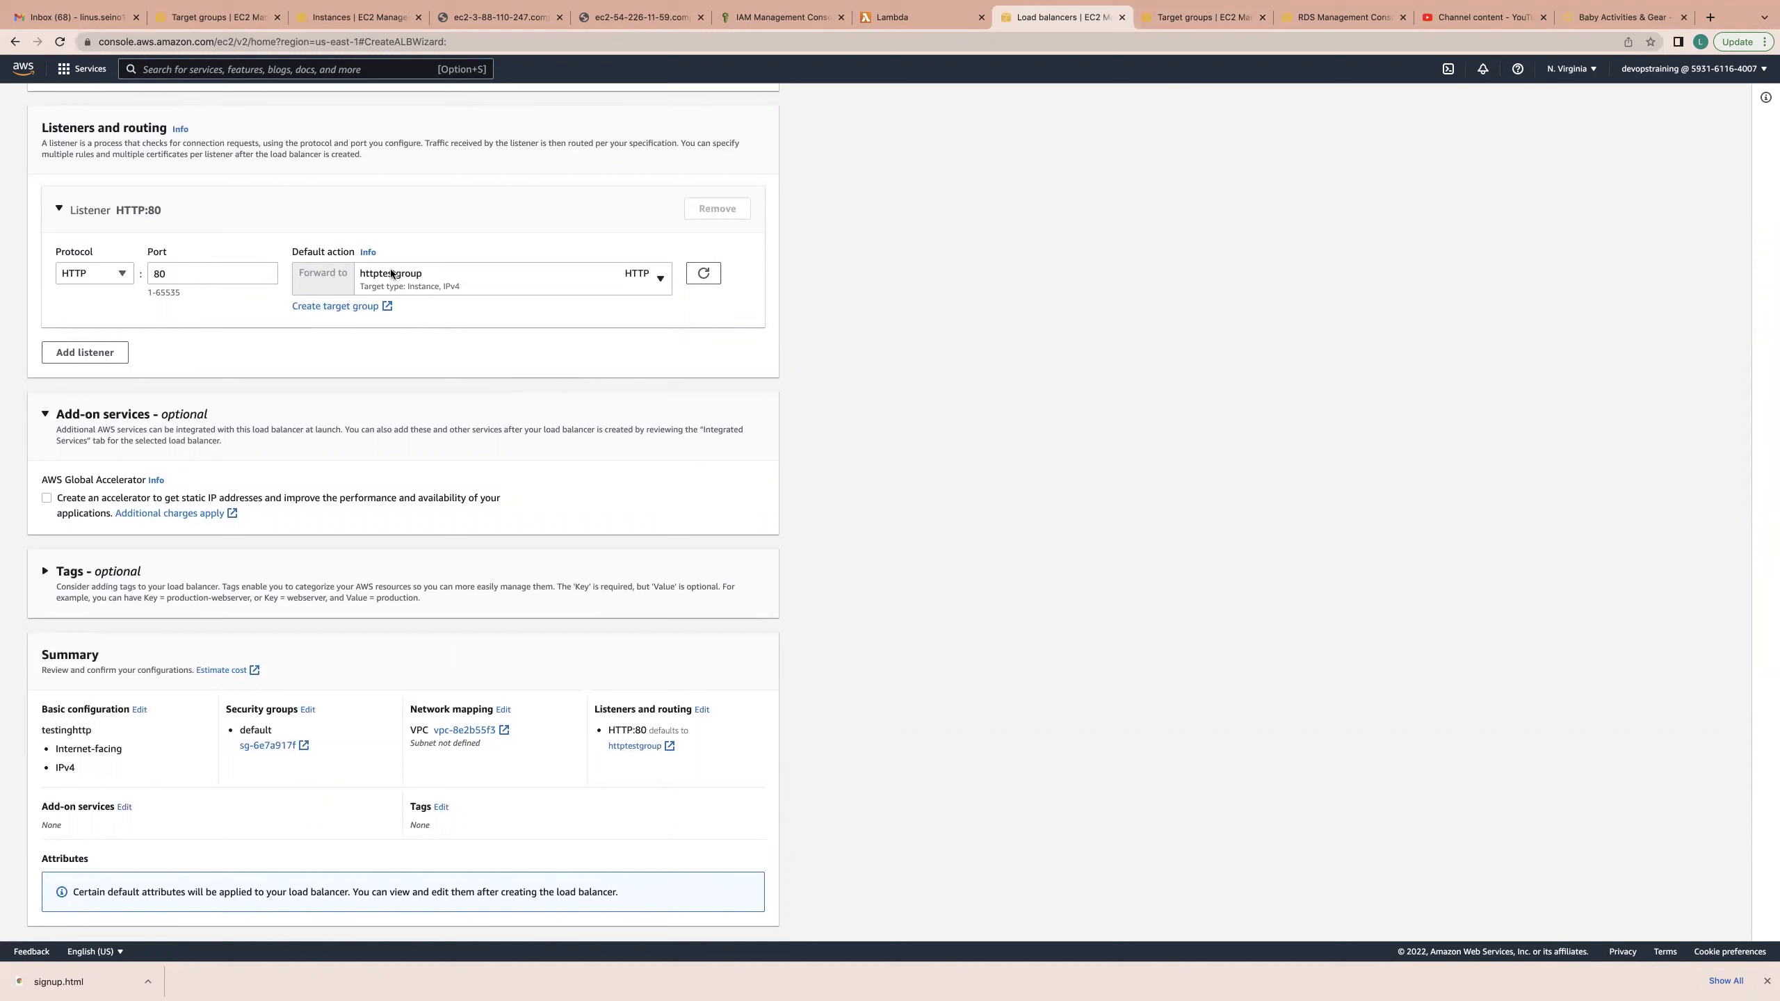
# Add a second listener, switch the first to HTTPS, and change the second's port from 81 to 80.
pyautogui.click(110, 357)
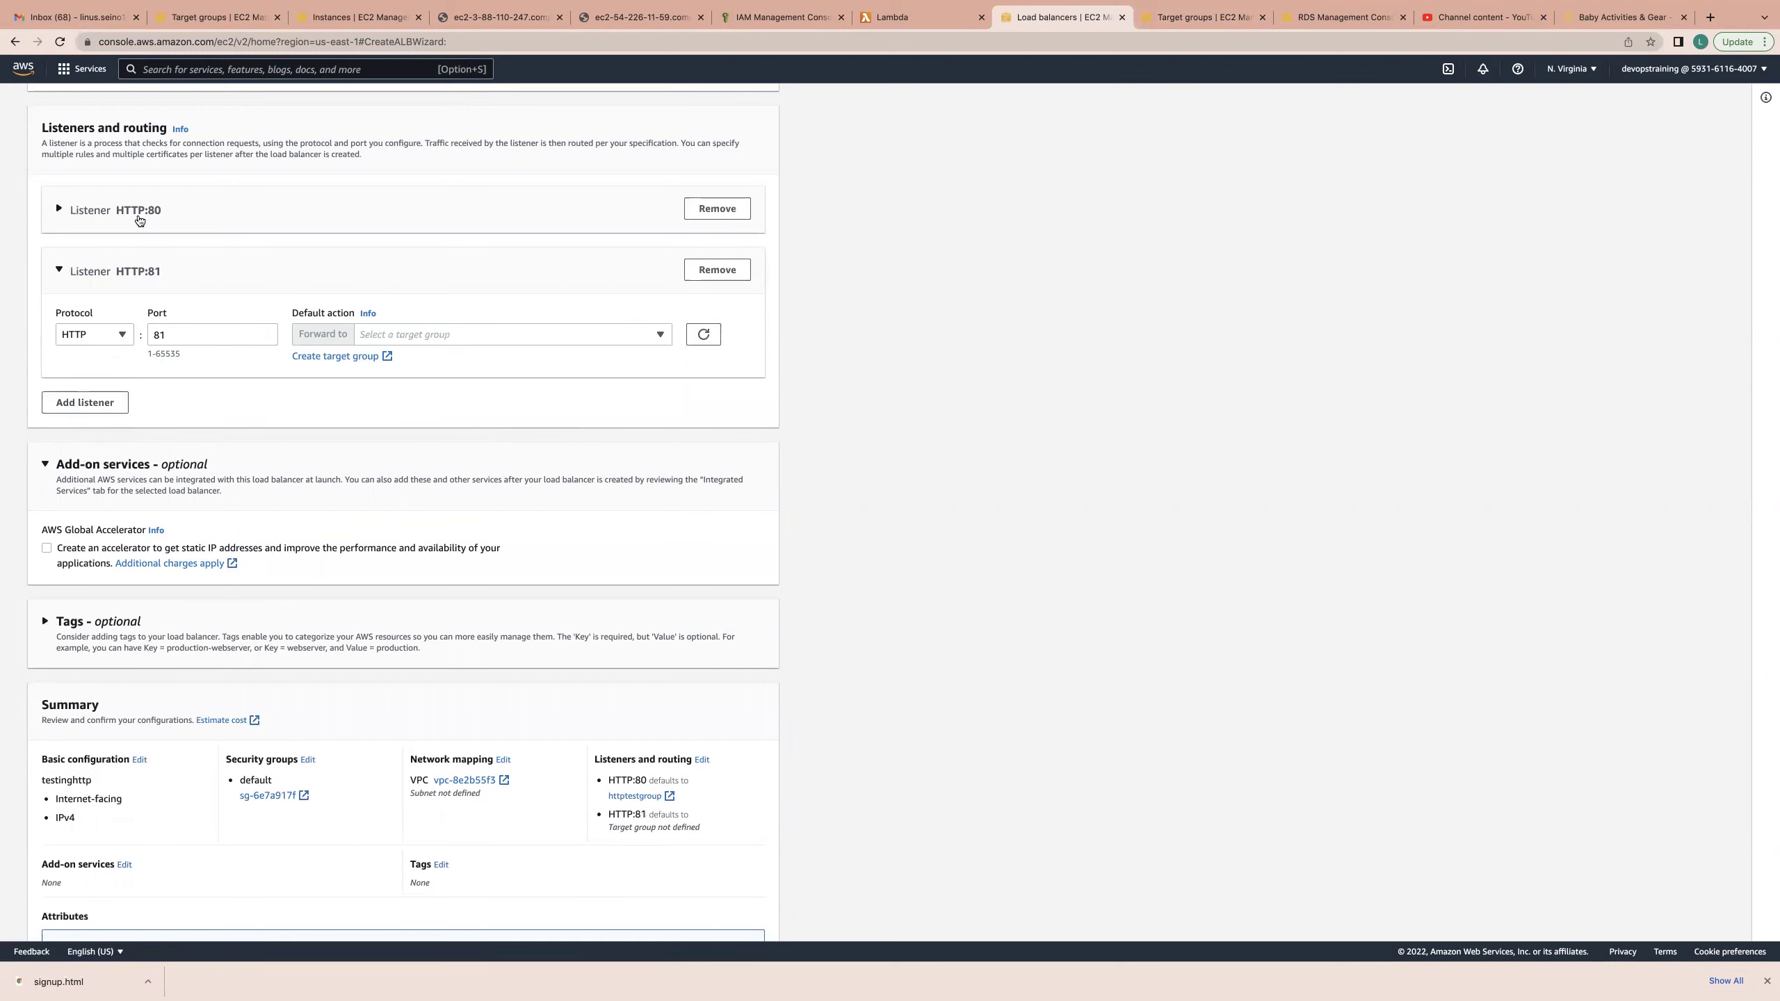
pyautogui.click(92, 273)
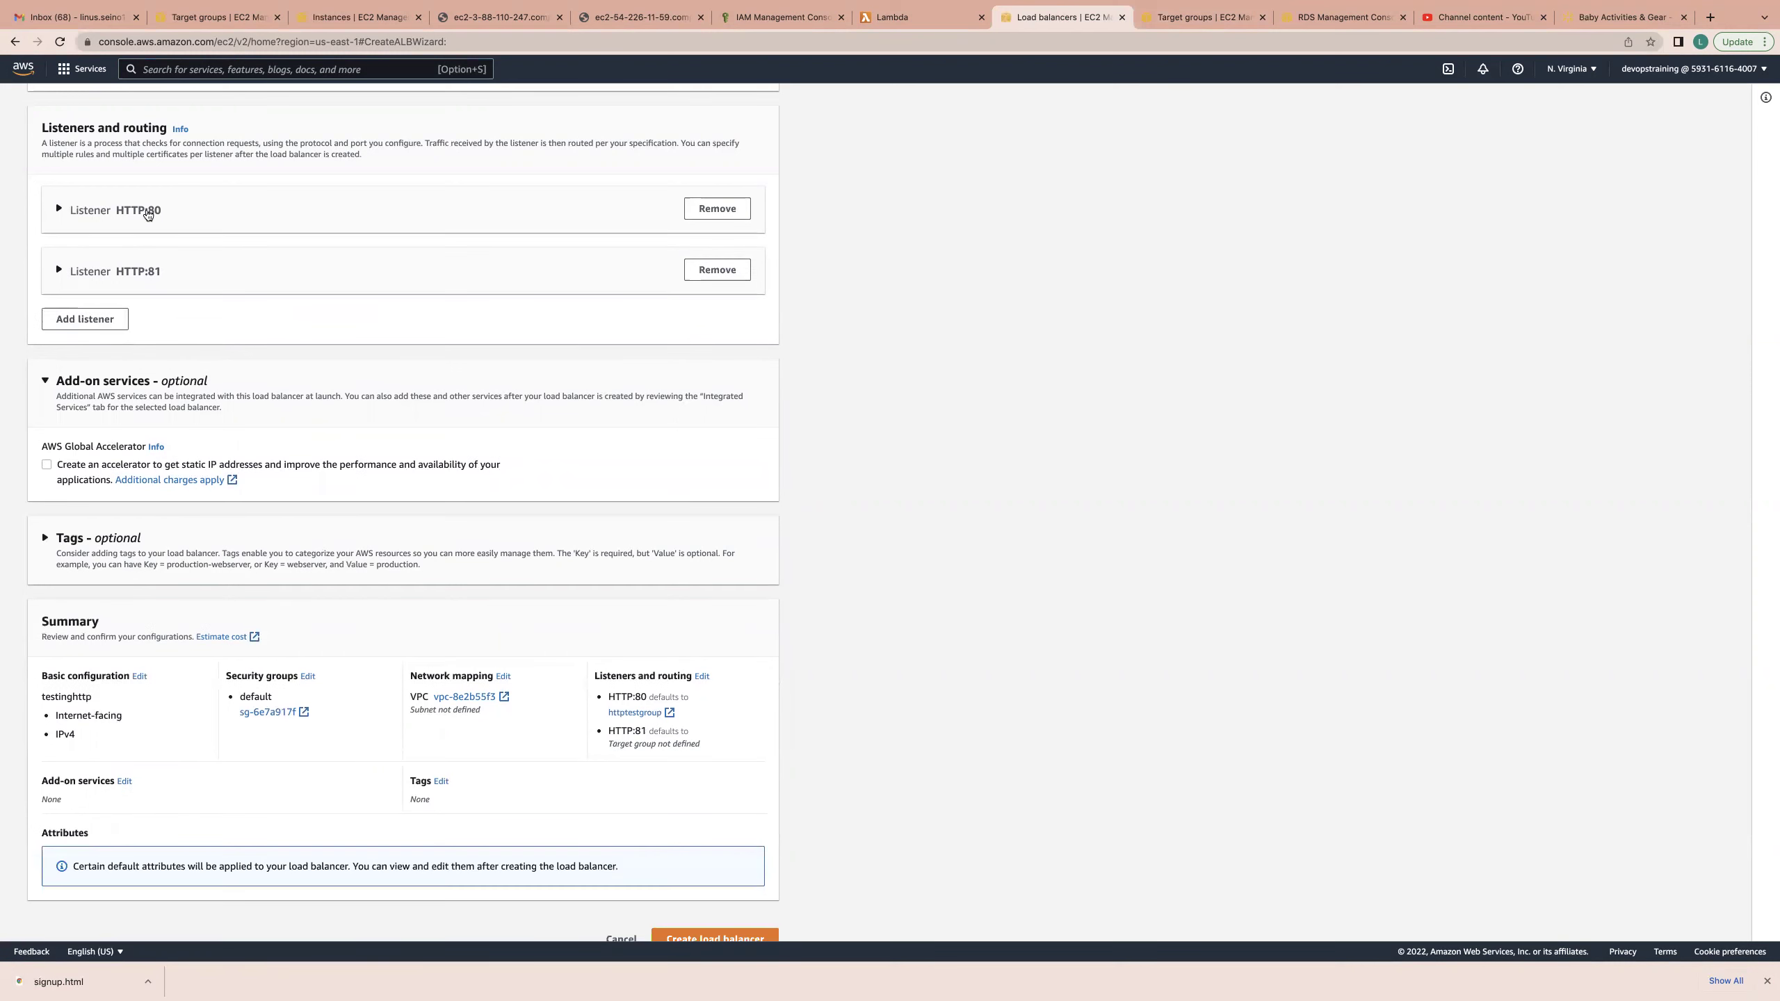
pyautogui.click(117, 277)
pyautogui.click(80, 317)
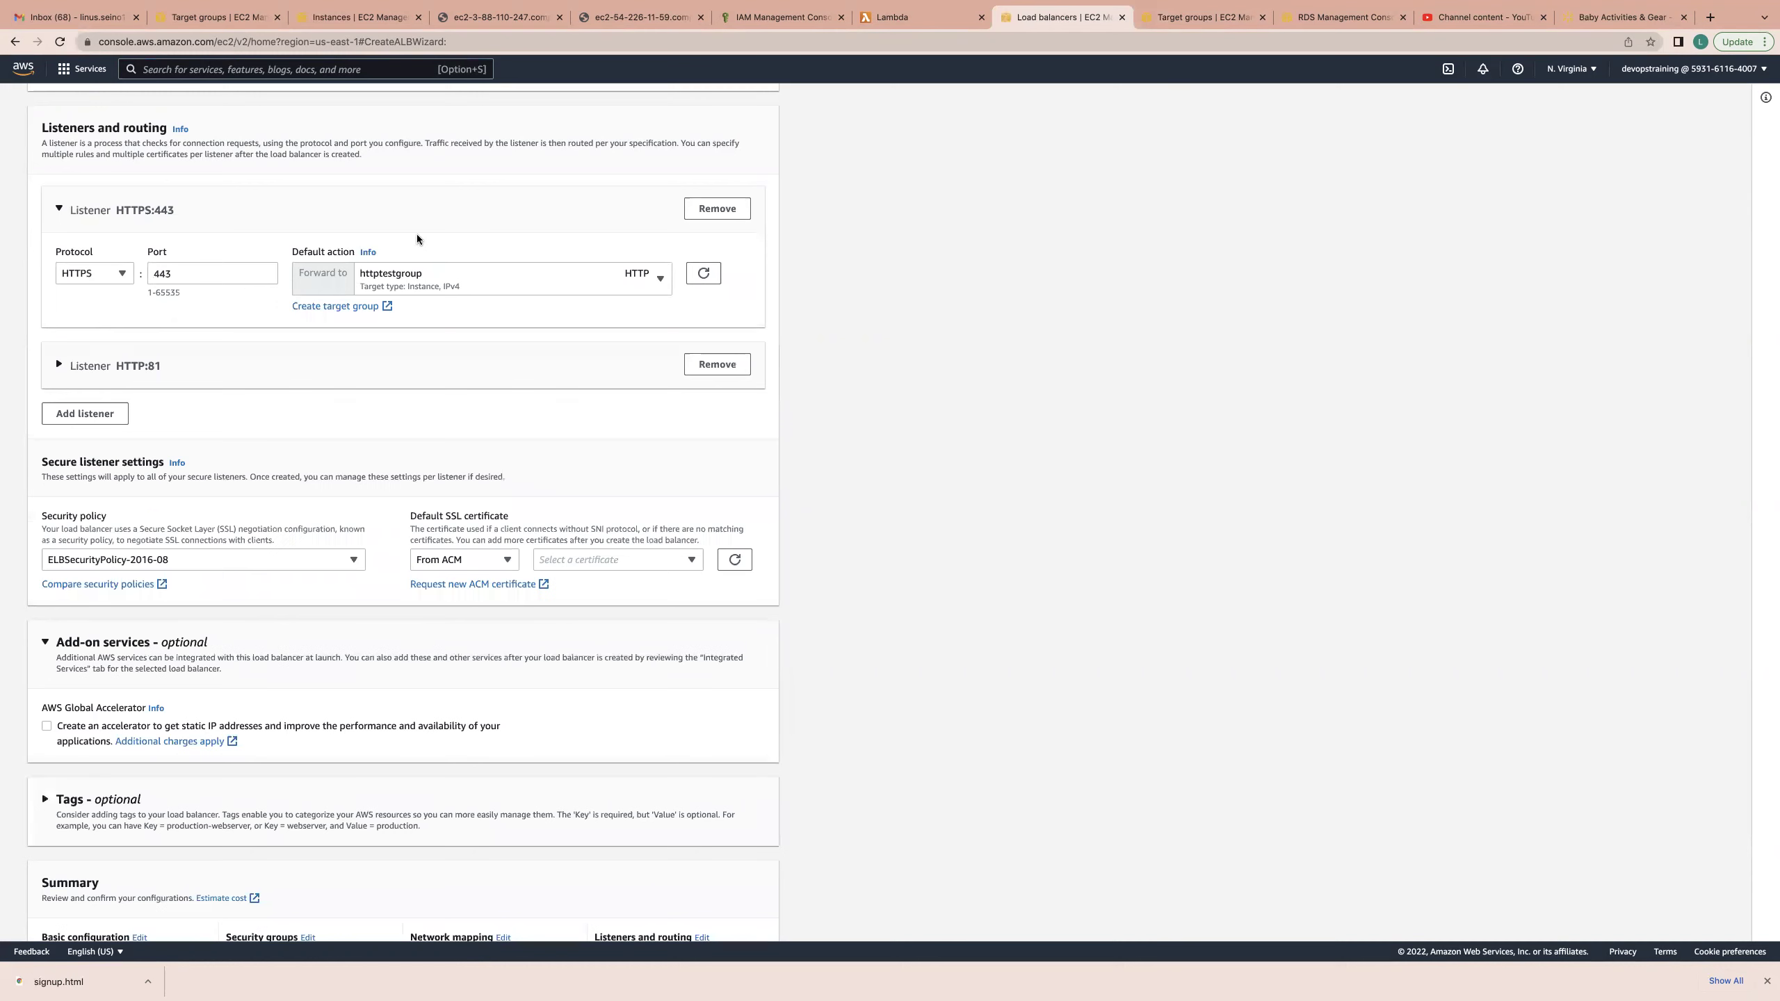
pyautogui.scroll(-3, 588, 328)
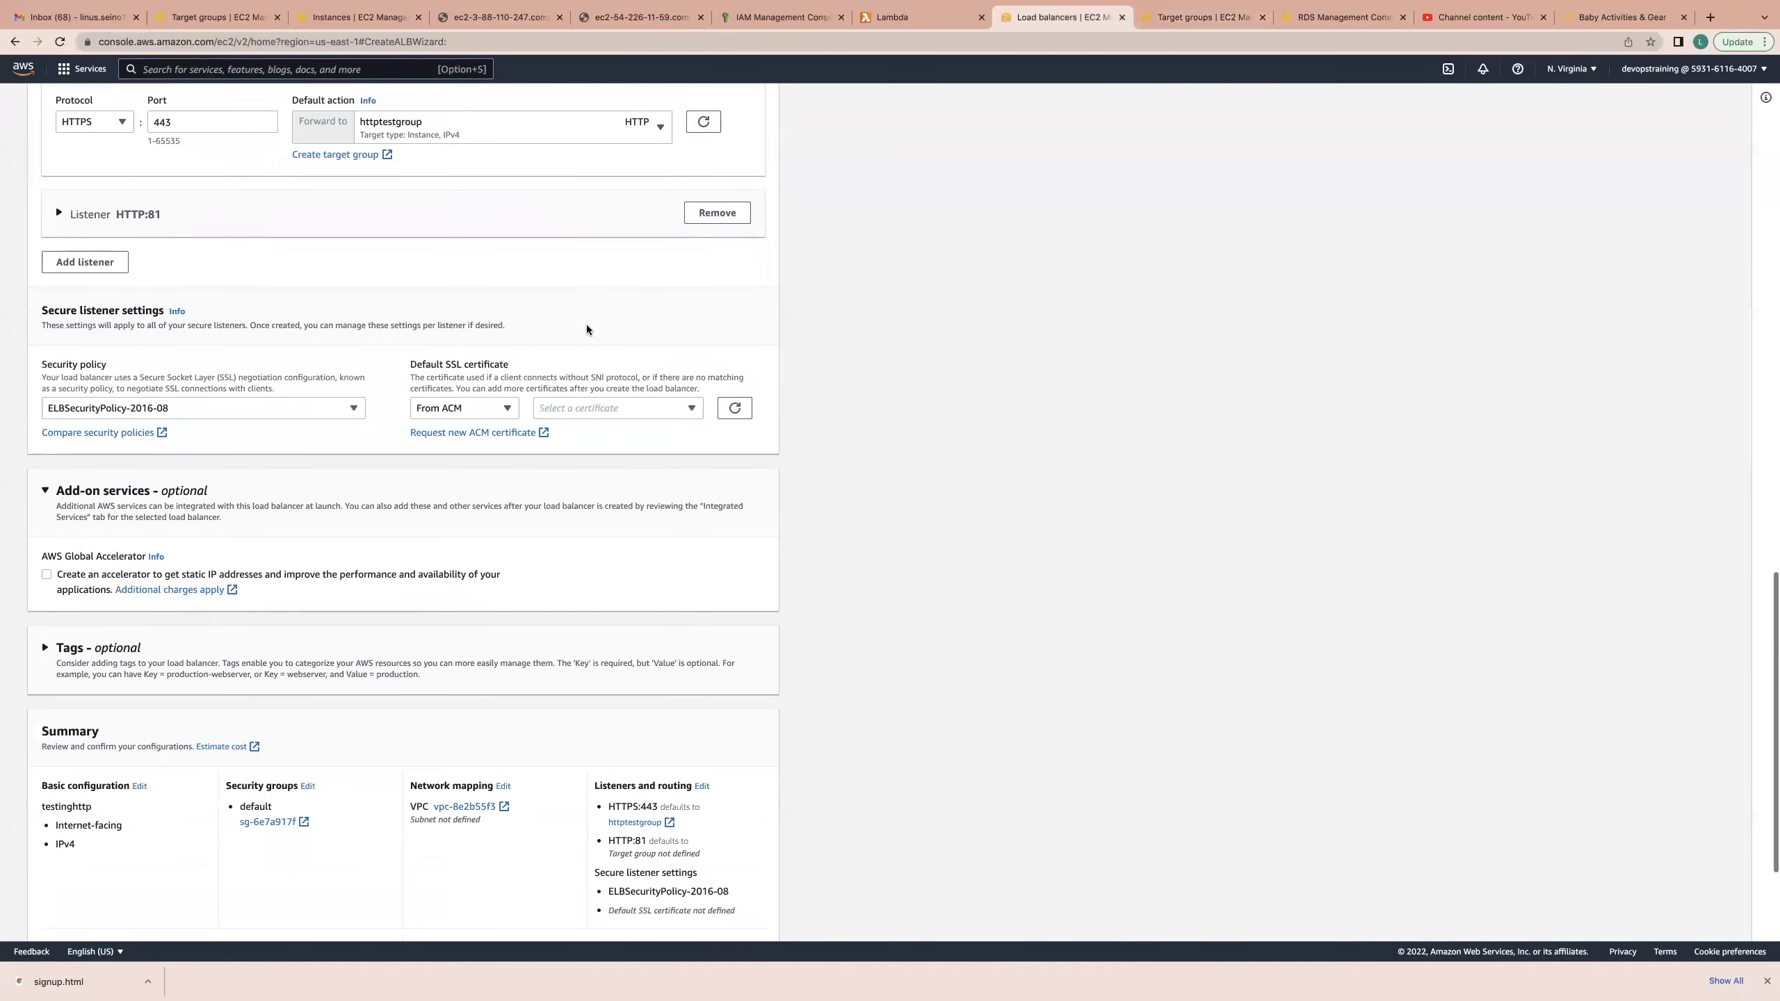
pyautogui.scroll(1, 491, 280)
pyautogui.click(480, 256)
pyautogui.scroll(3, 480, 259)
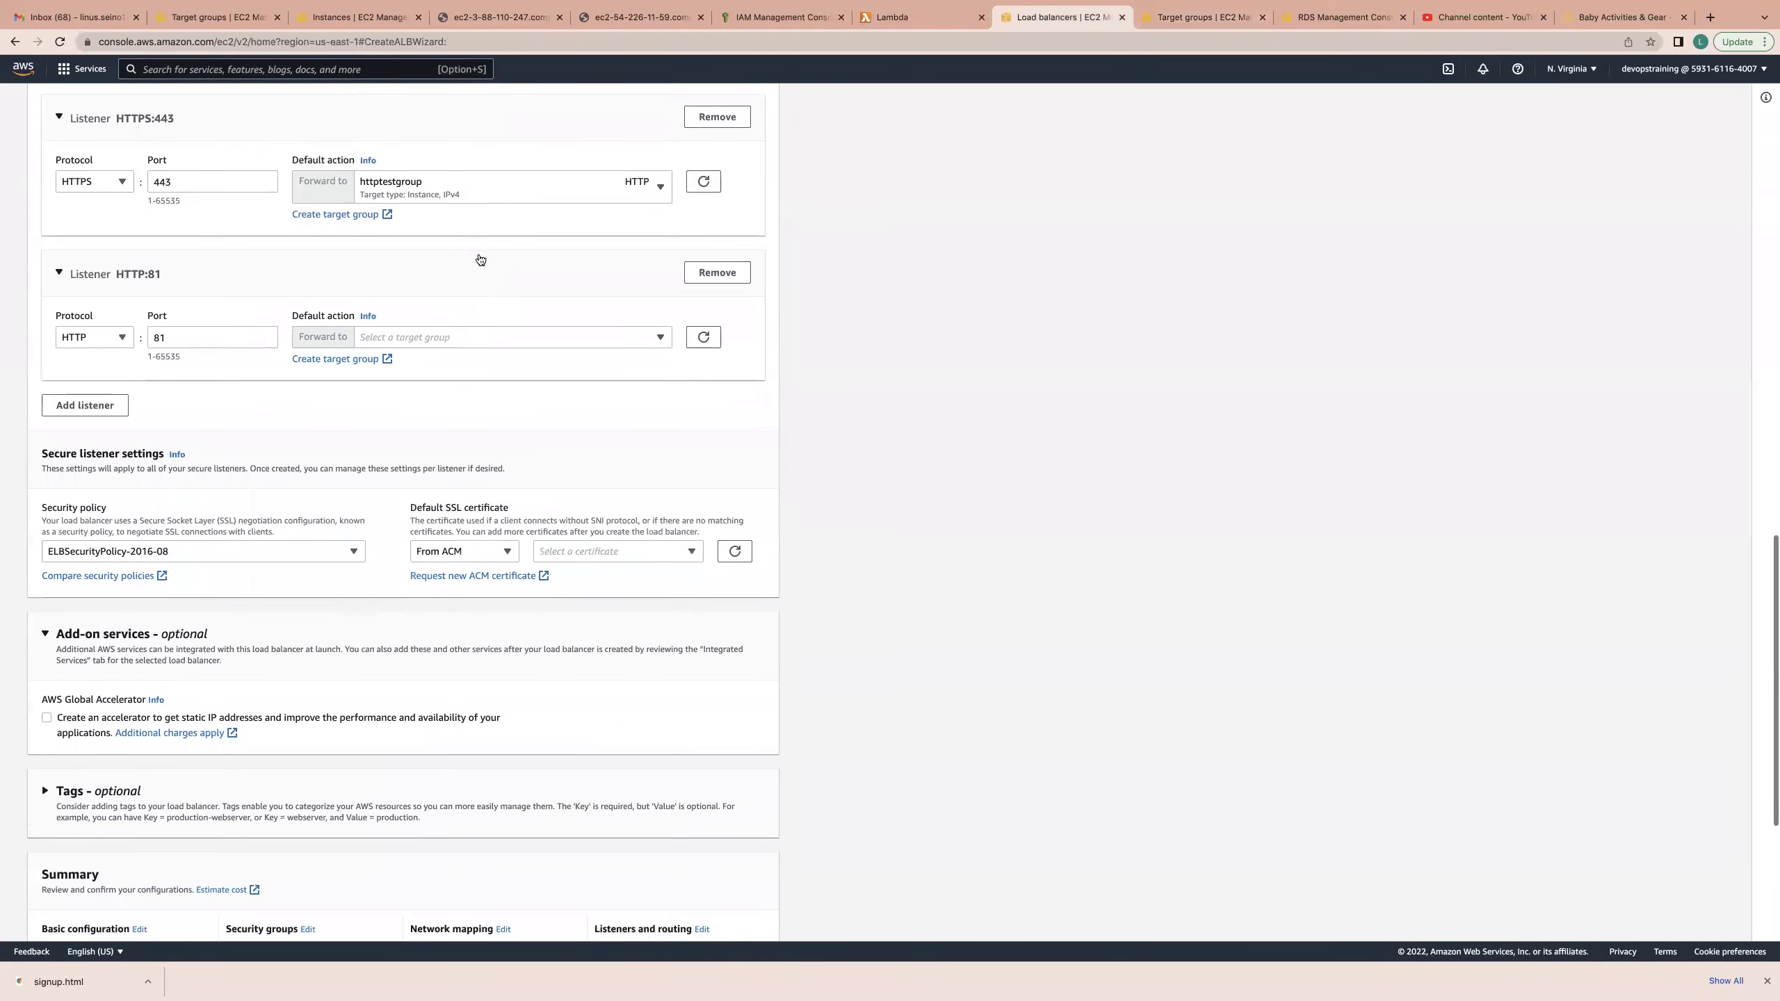
pyautogui.scroll(1, 480, 260)
pyautogui.click(180, 445)
pyautogui.click(266, 449)
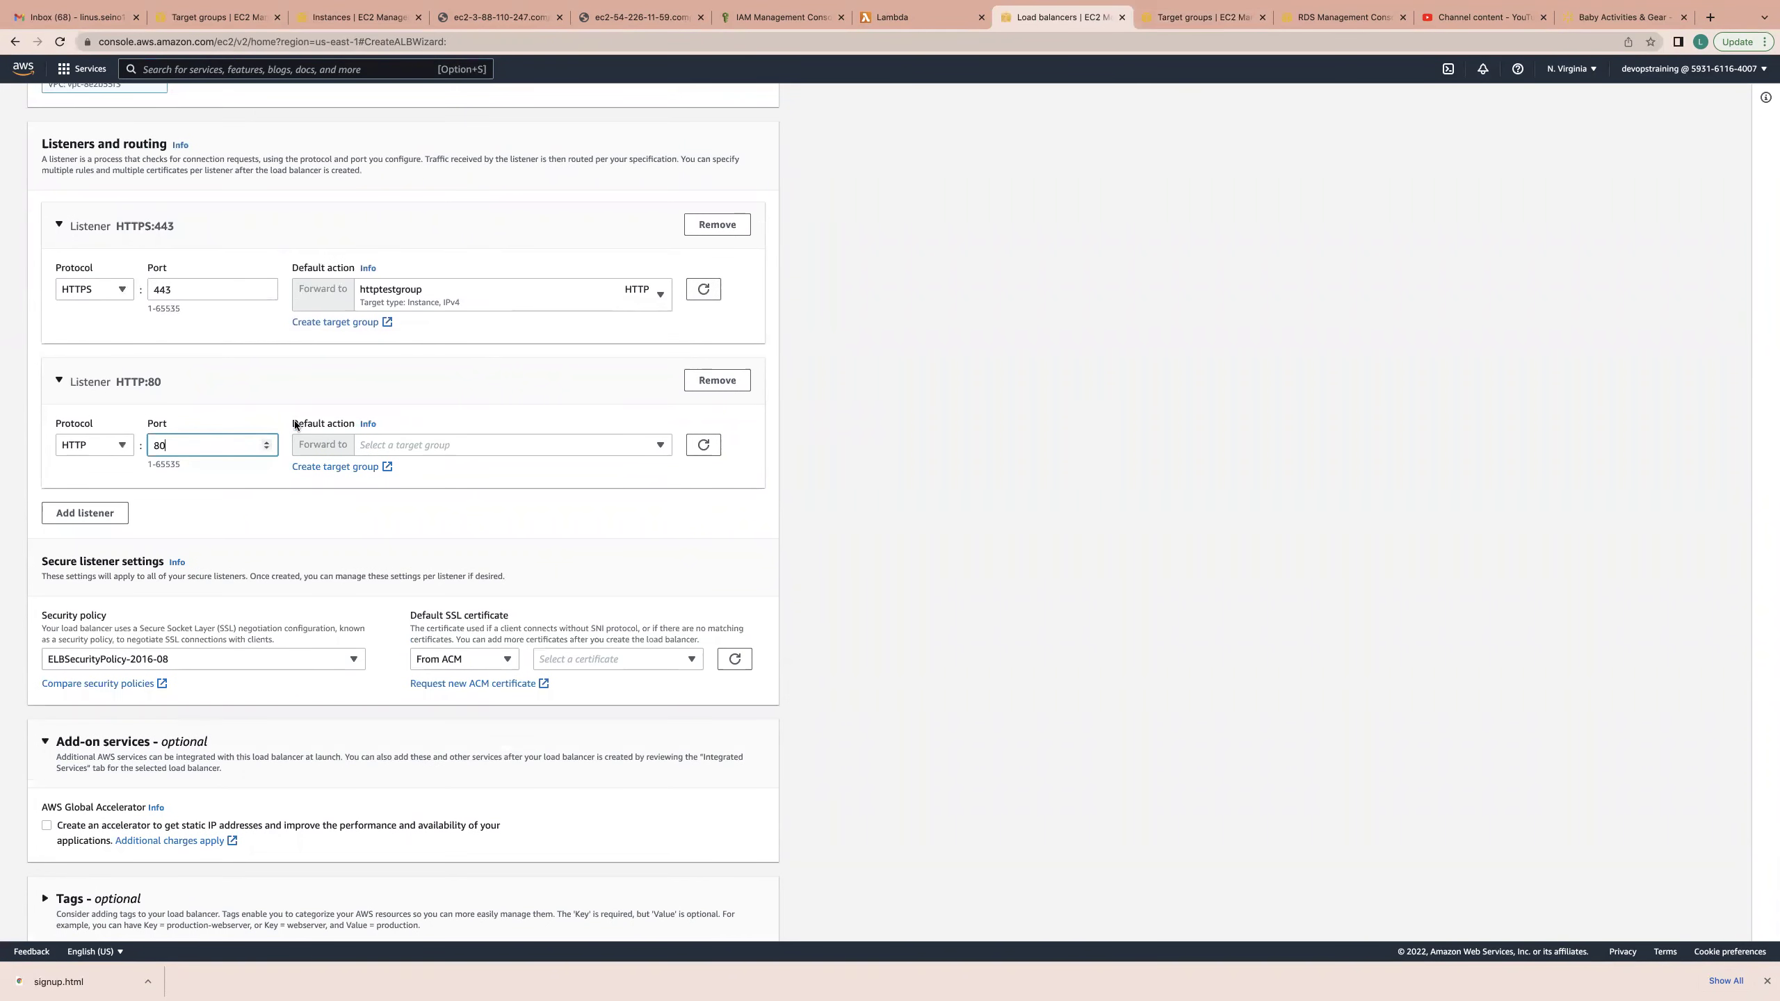
pyautogui.click(313, 388)
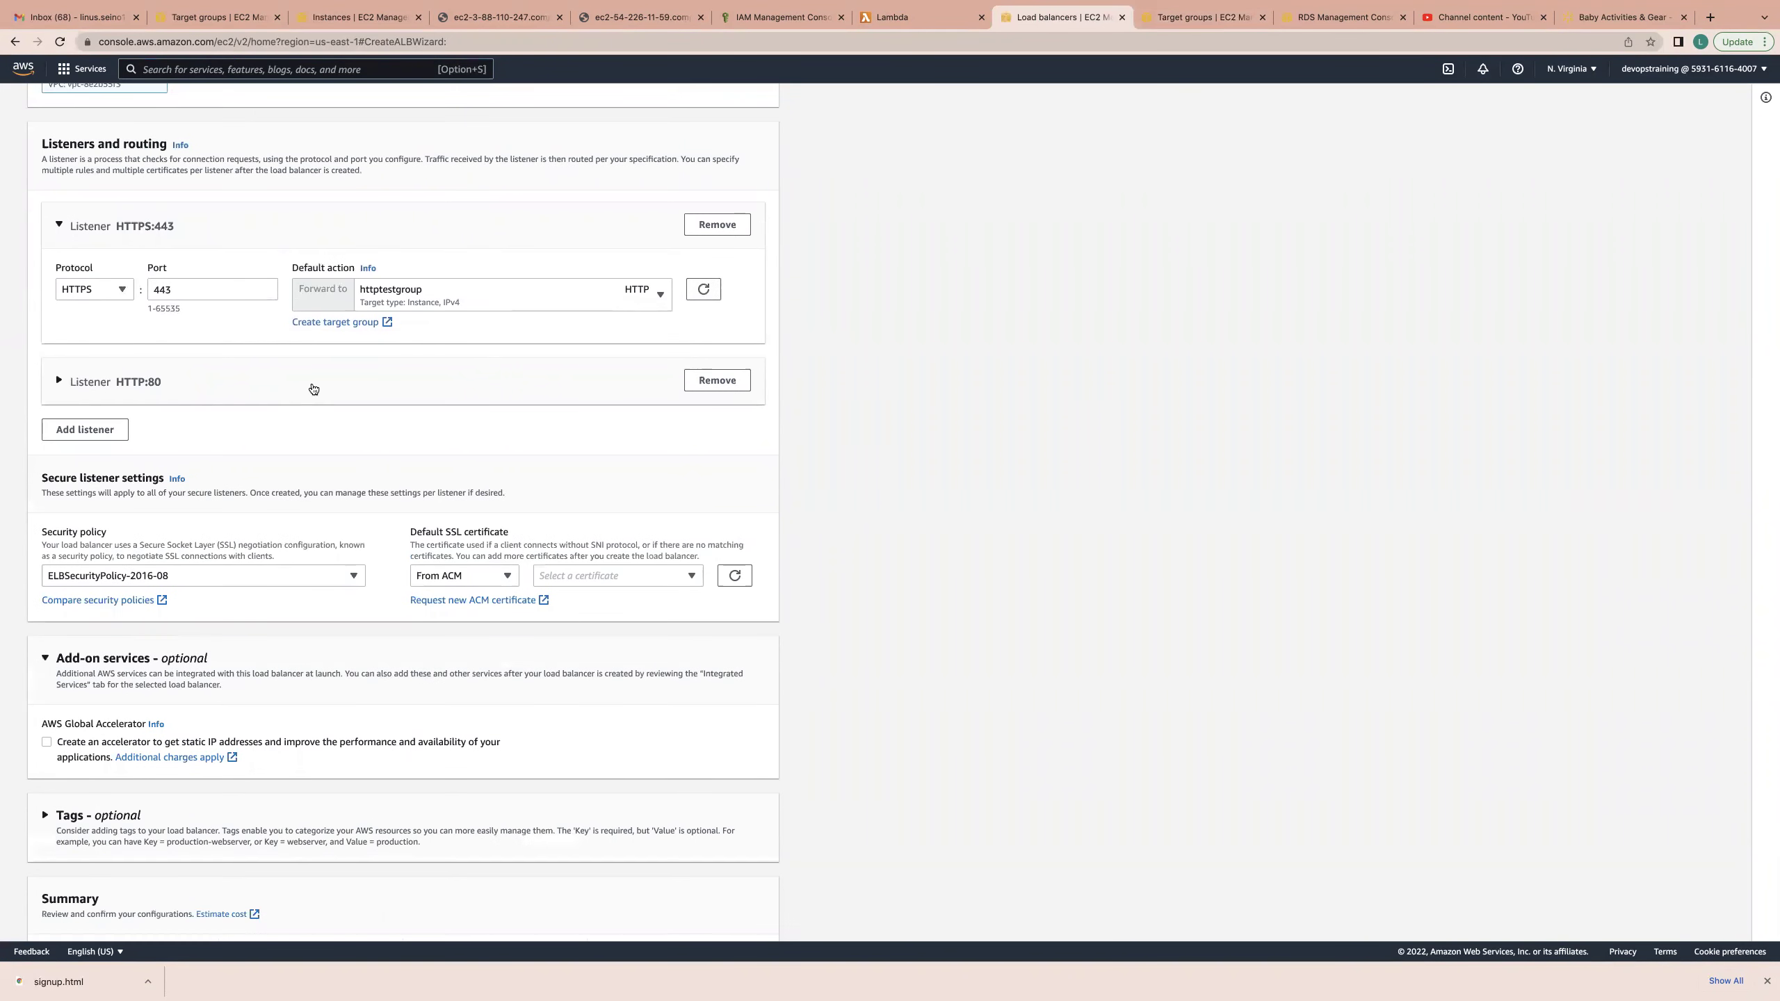
# Switch the first listener back to HTTP and remove the extra listener, leaving one HTTP:80 listener.
pyautogui.click(144, 382)
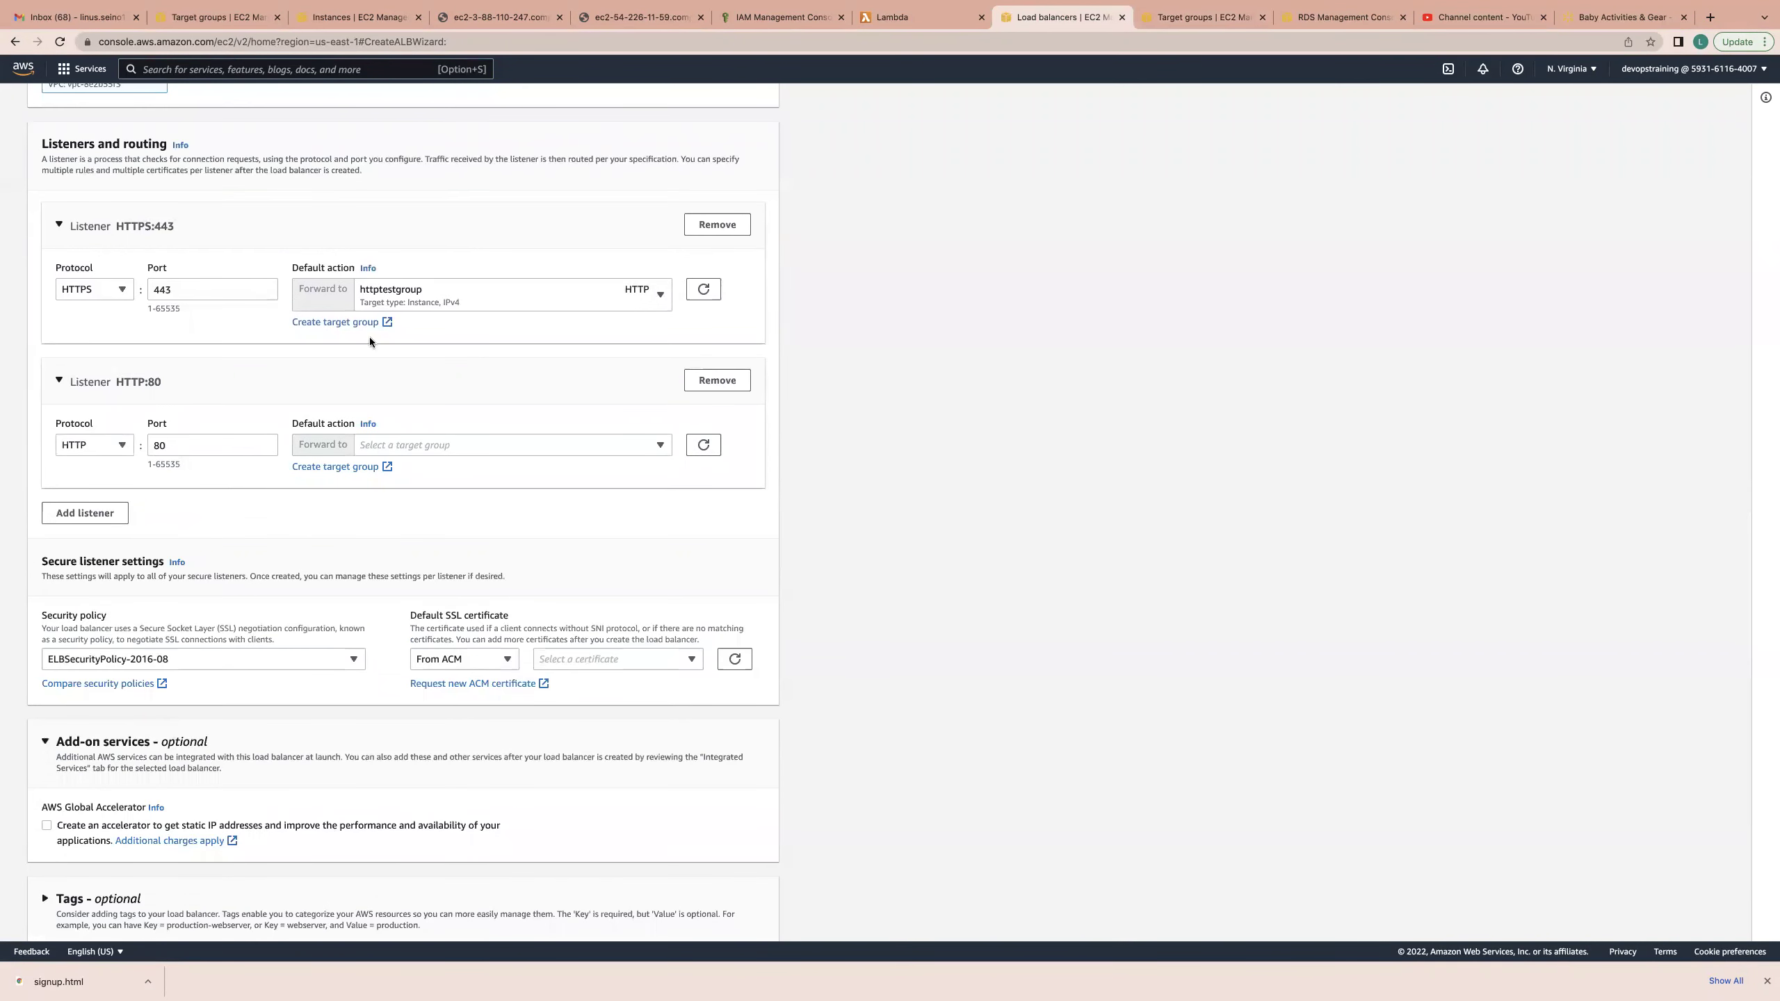
pyautogui.click(100, 291)
pyautogui.click(94, 312)
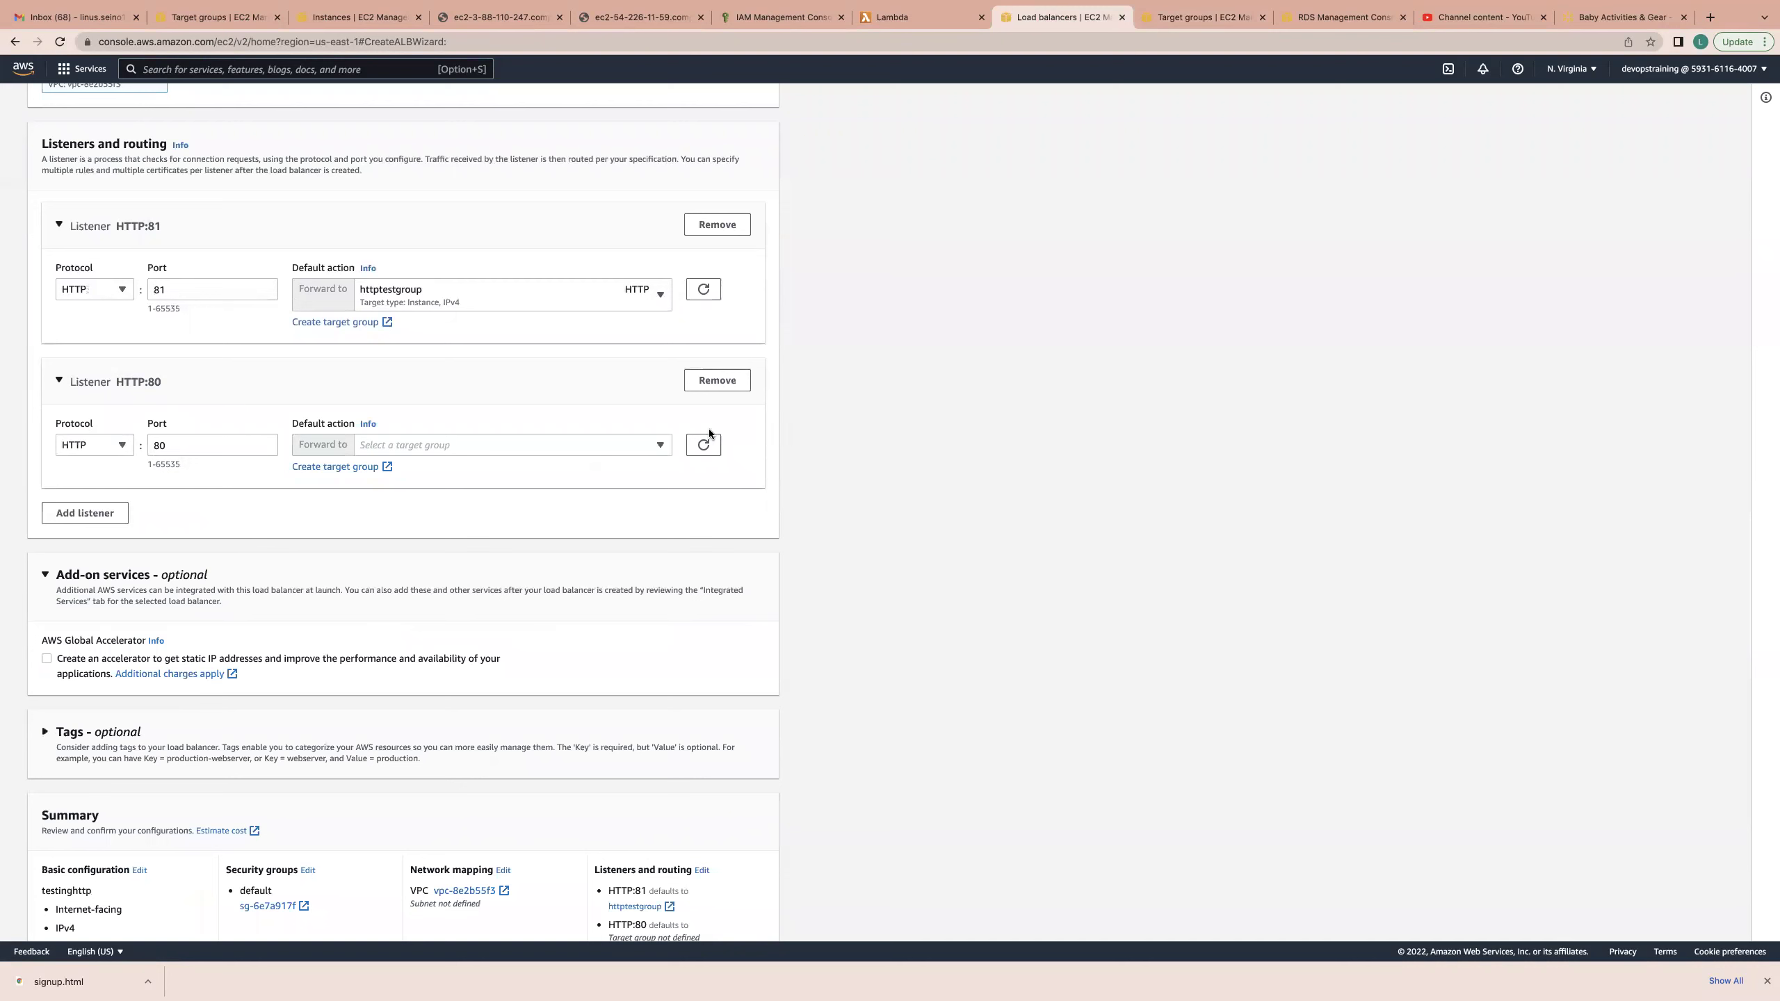
pyautogui.click(717, 380)
pyautogui.click(95, 289)
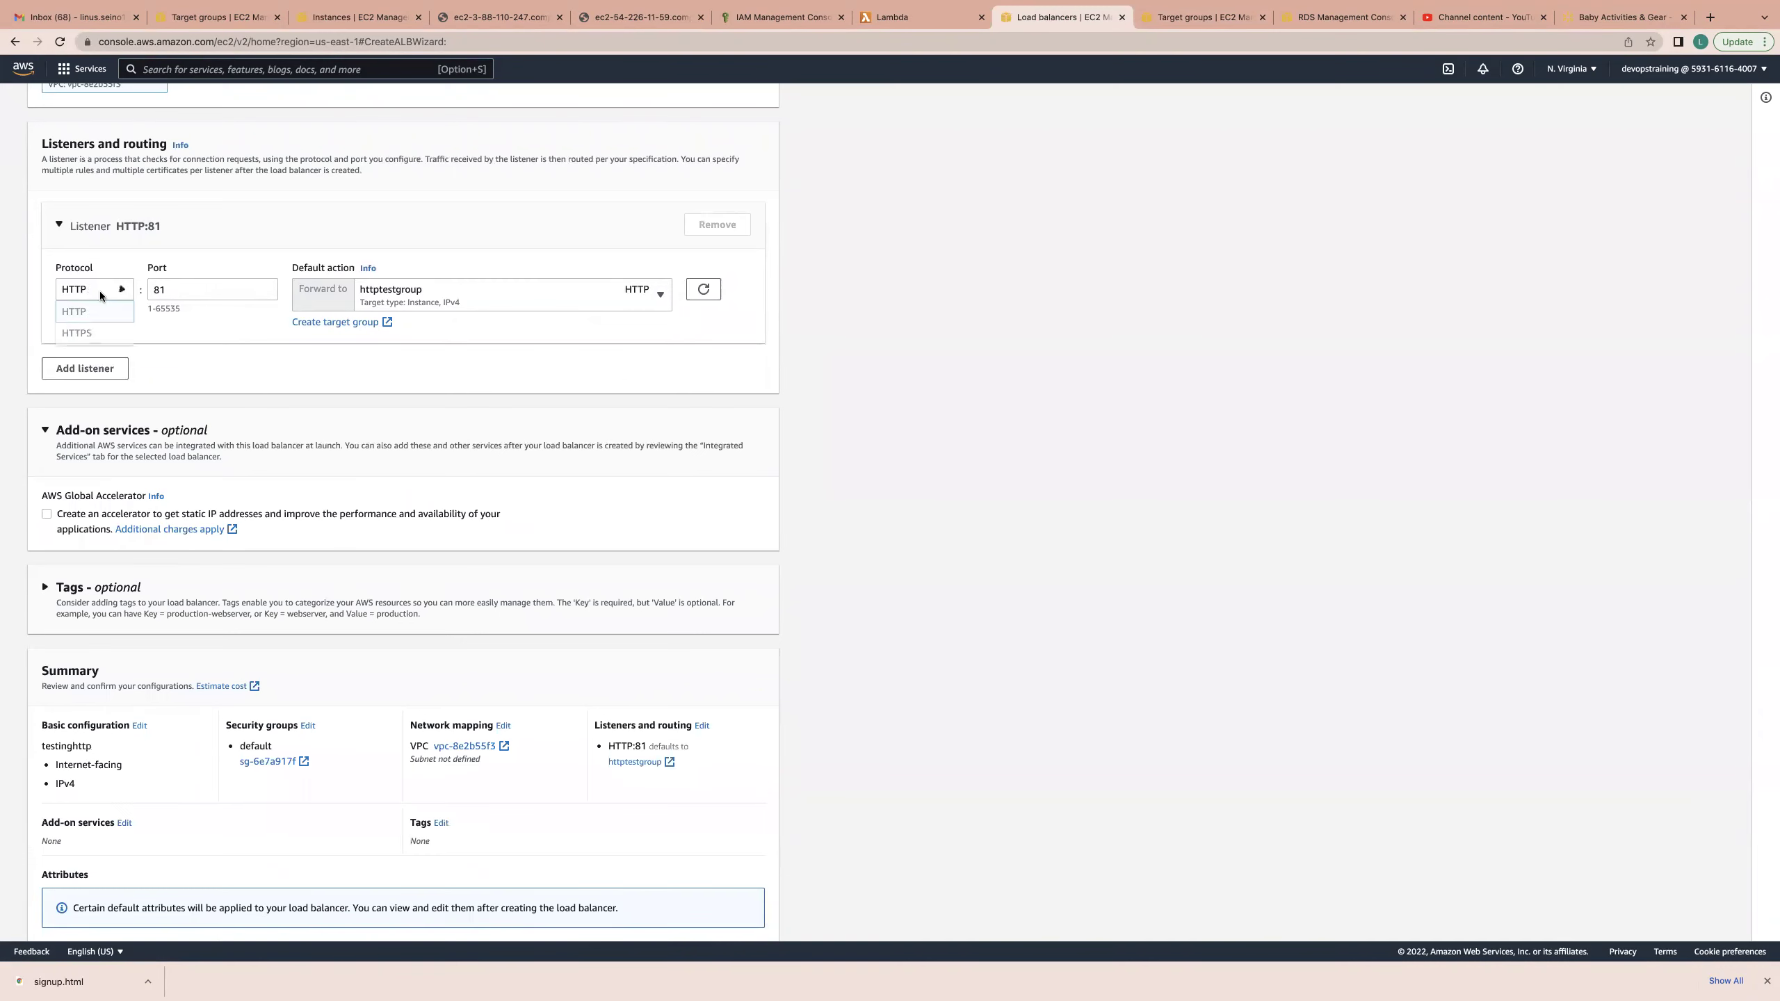
pyautogui.click(105, 310)
pyautogui.click(190, 289)
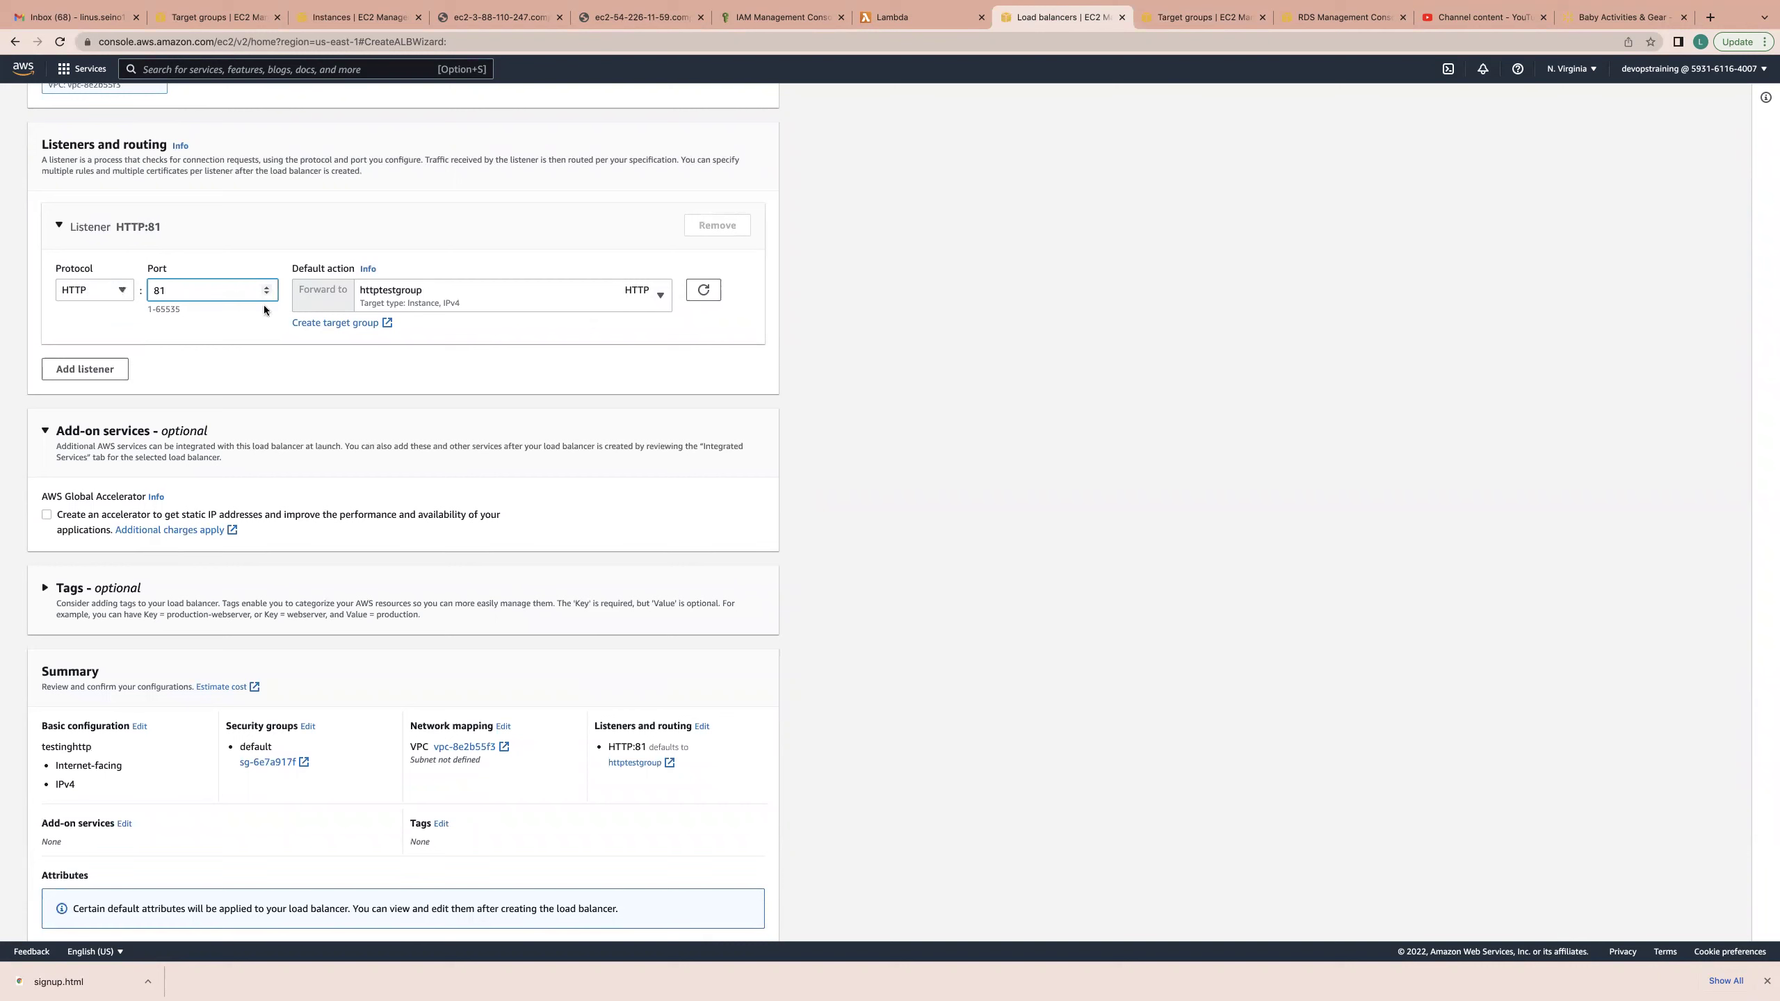
pyautogui.click(278, 355)
pyautogui.scroll(-2, 551, 400)
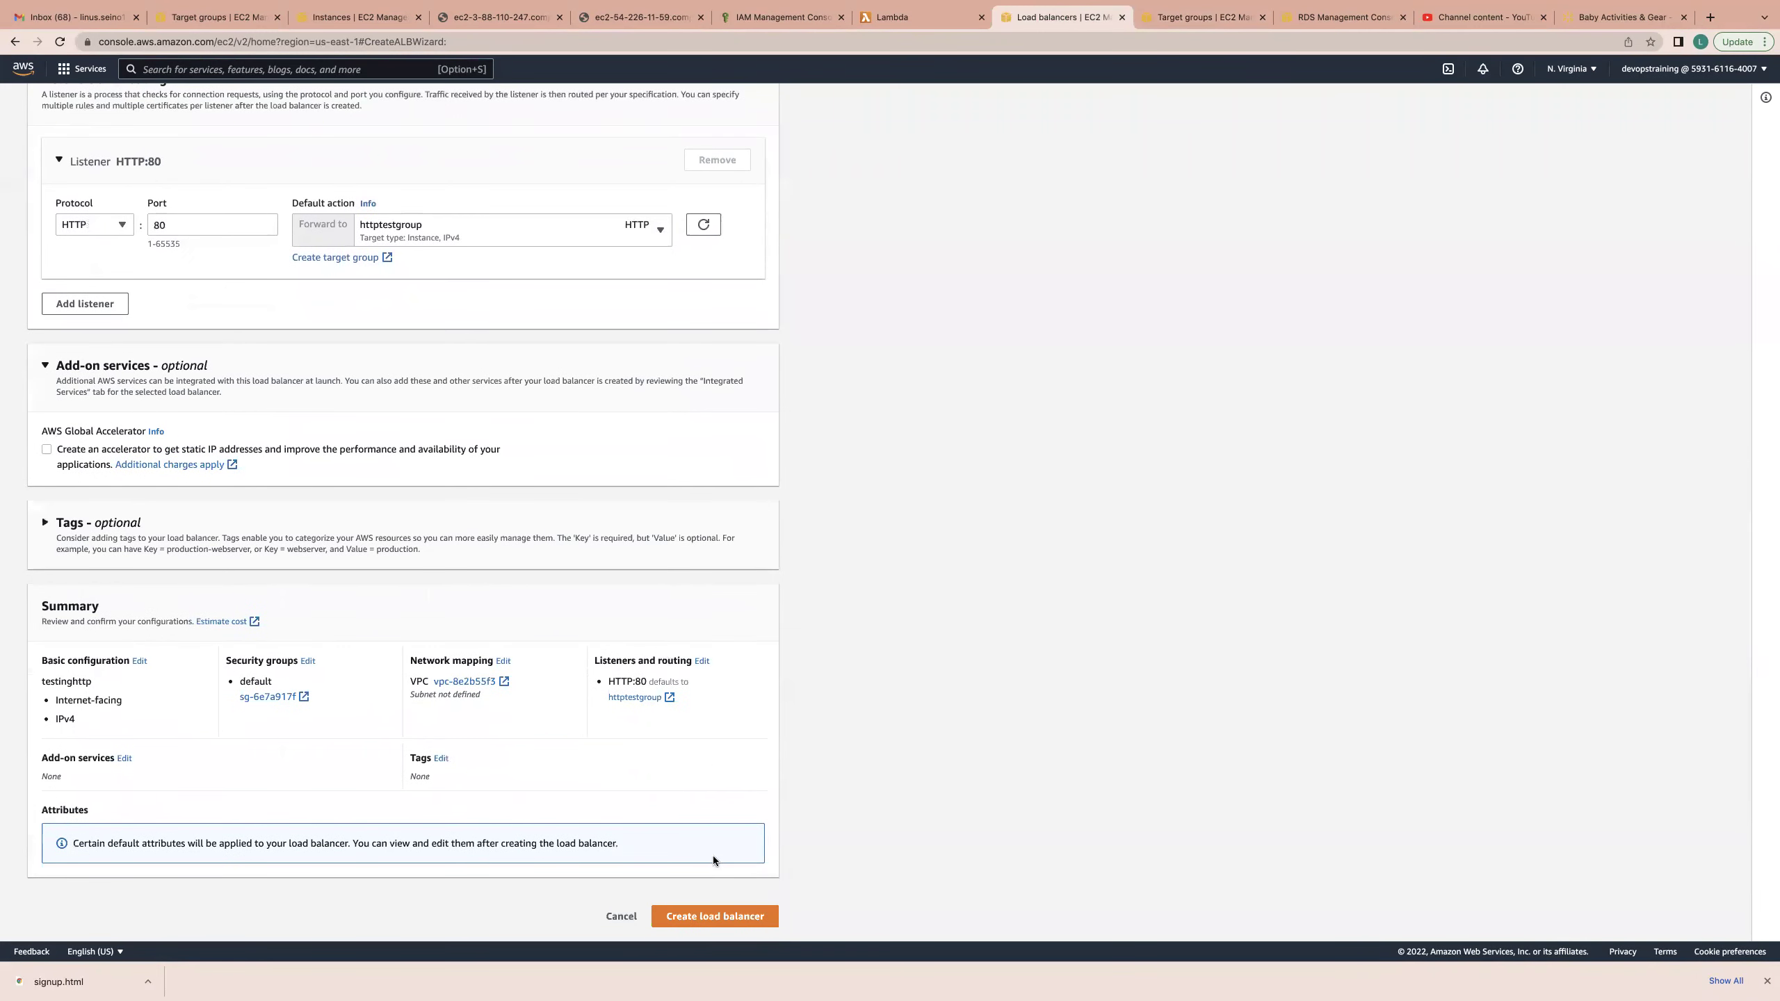
# After the subnet error, map the load balancer to us-east-1a through us-east-1d.
pyautogui.click(745, 924)
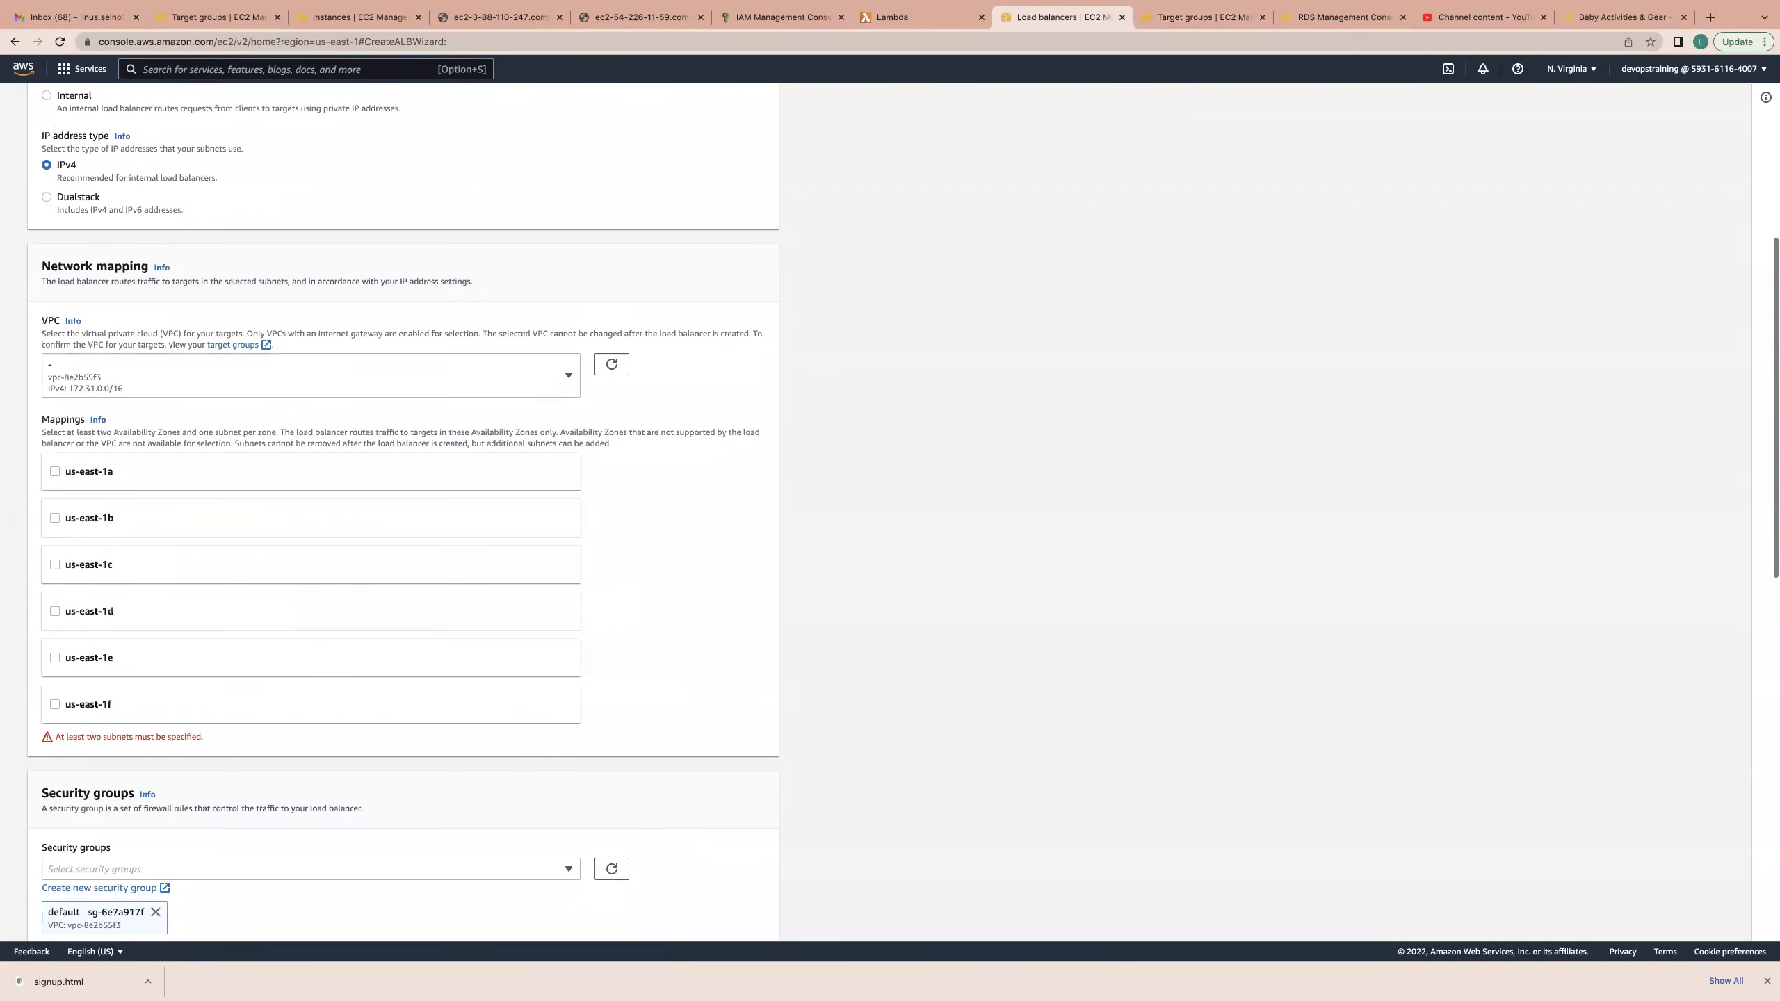
pyautogui.click(56, 472)
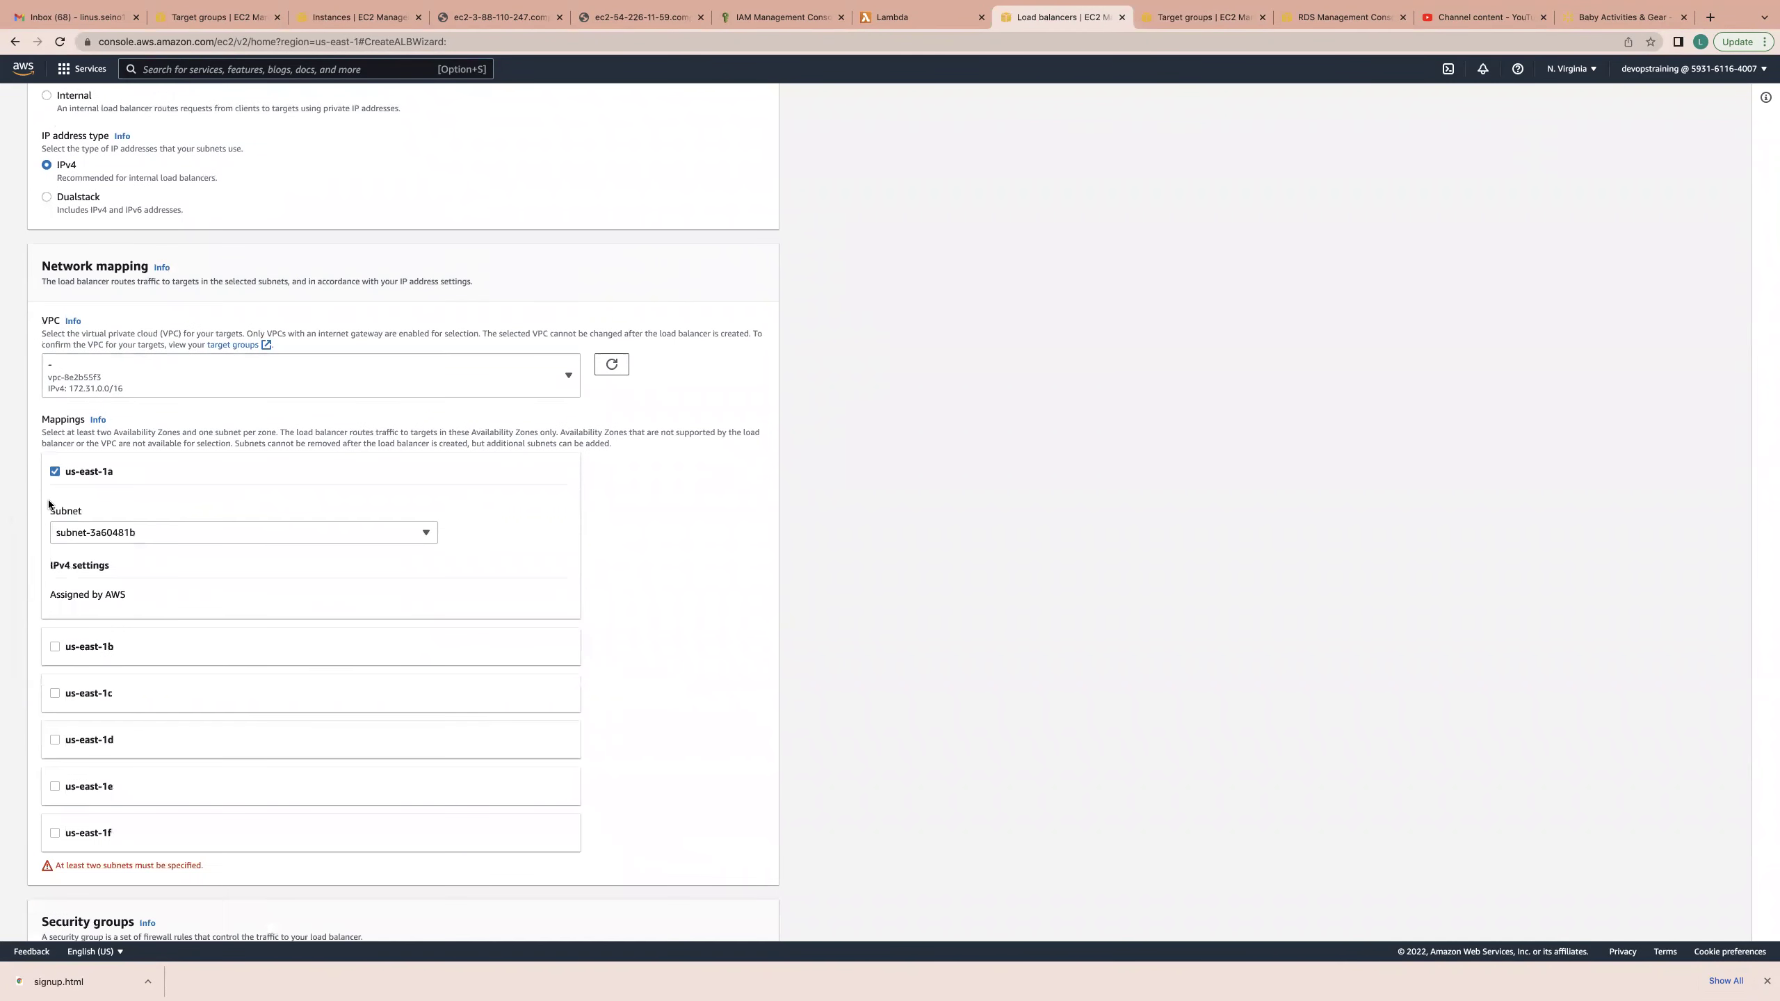
pyautogui.click(55, 646)
pyautogui.scroll(-2, 56, 673)
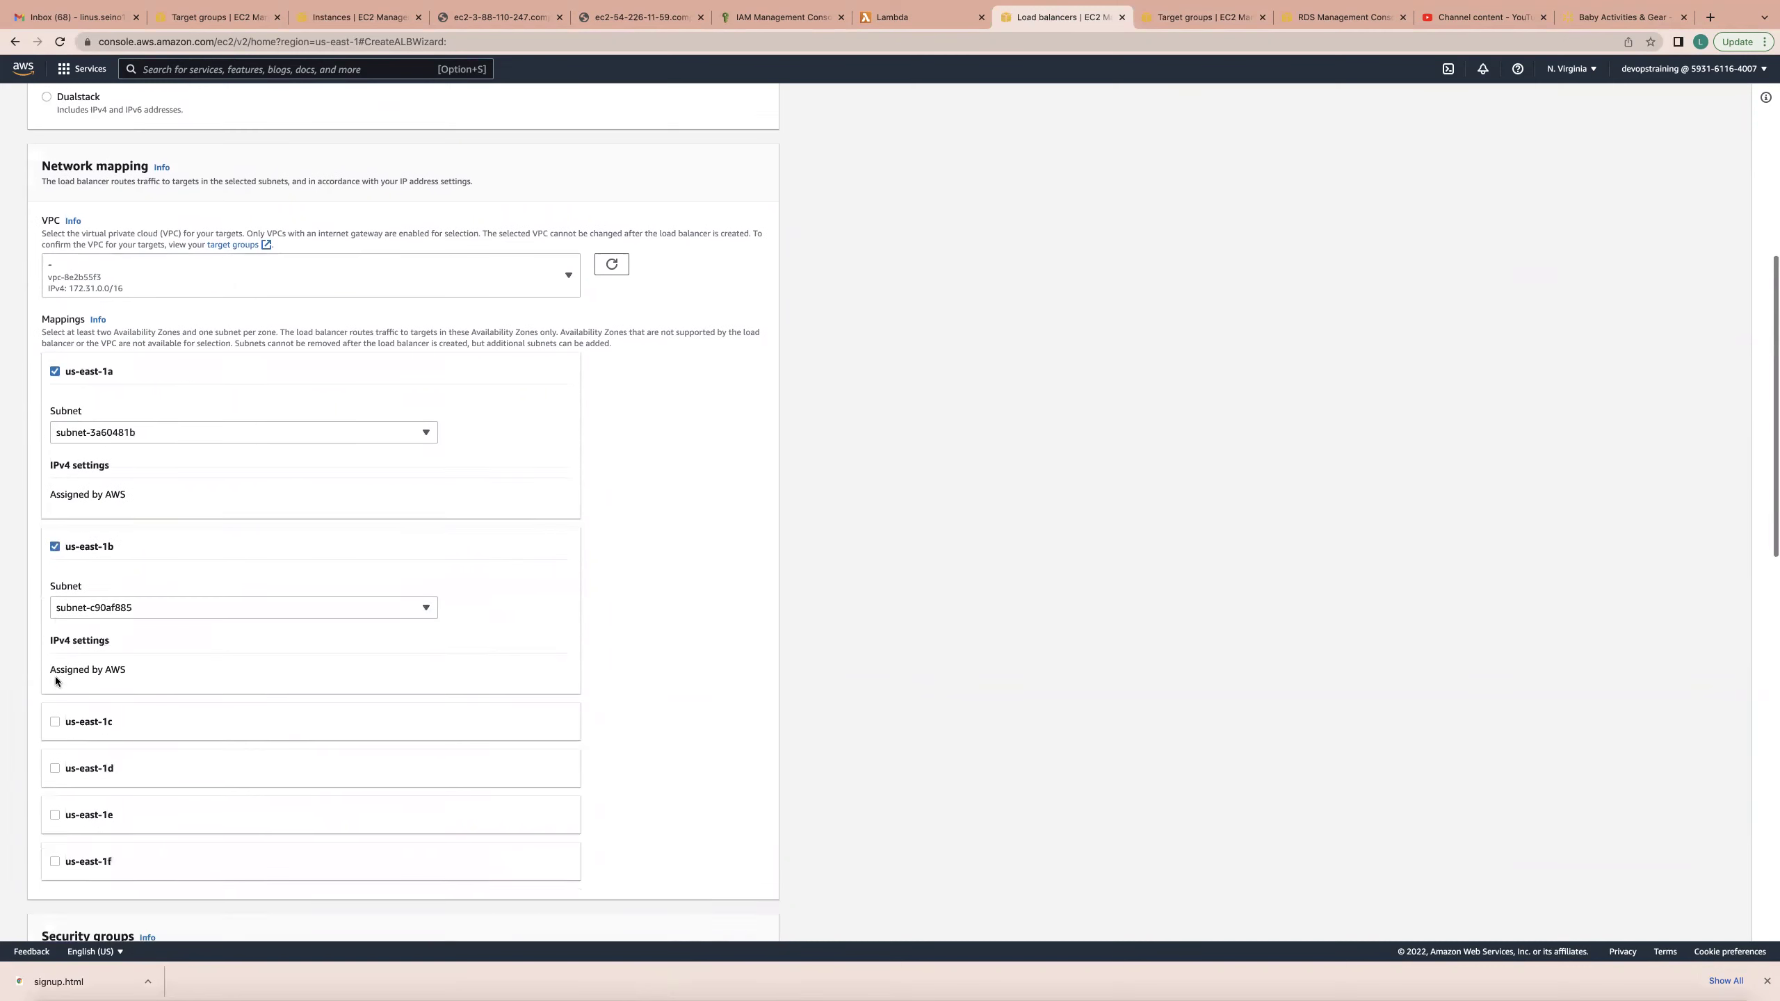
pyautogui.scroll(-1, 55, 678)
pyautogui.click(55, 676)
pyautogui.click(56, 850)
# Add us-east-1e and us-east-1f and create the testinghttp load balancer.
pyautogui.scroll(-3, 71, 842)
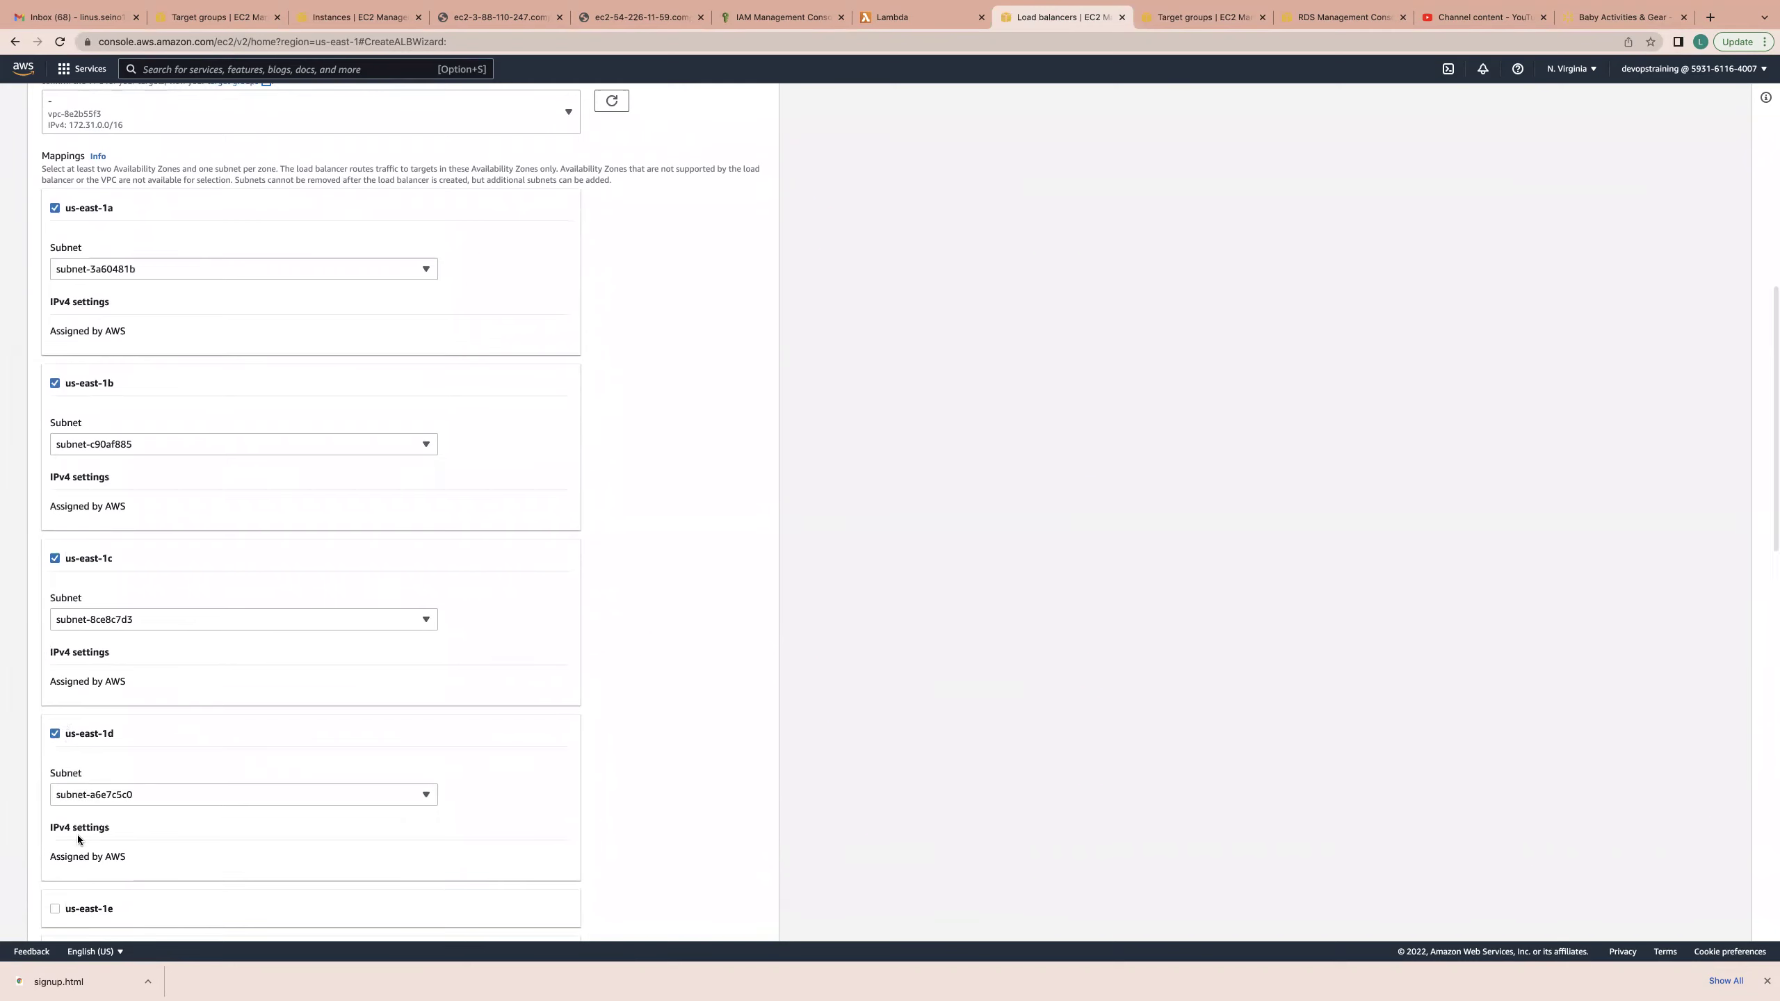
pyautogui.scroll(-3, 78, 836)
pyautogui.click(56, 748)
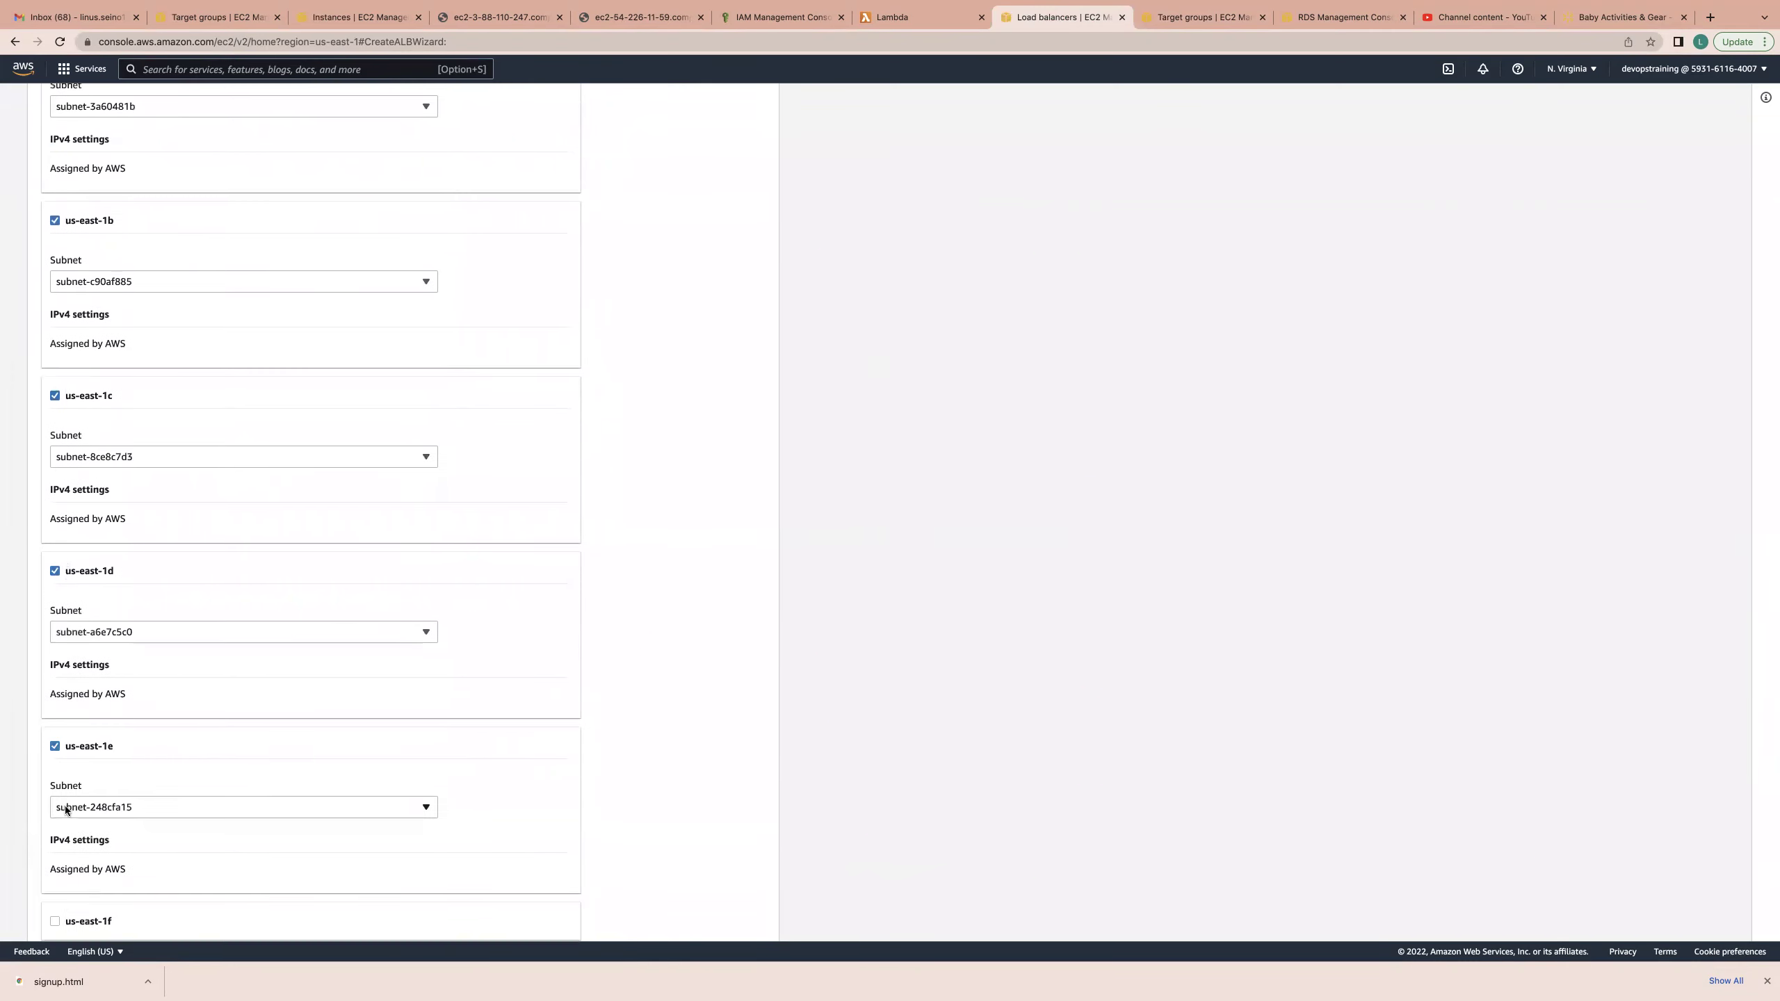
pyautogui.scroll(-1, 67, 869)
pyautogui.click(55, 894)
pyautogui.scroll(-10, 548, 704)
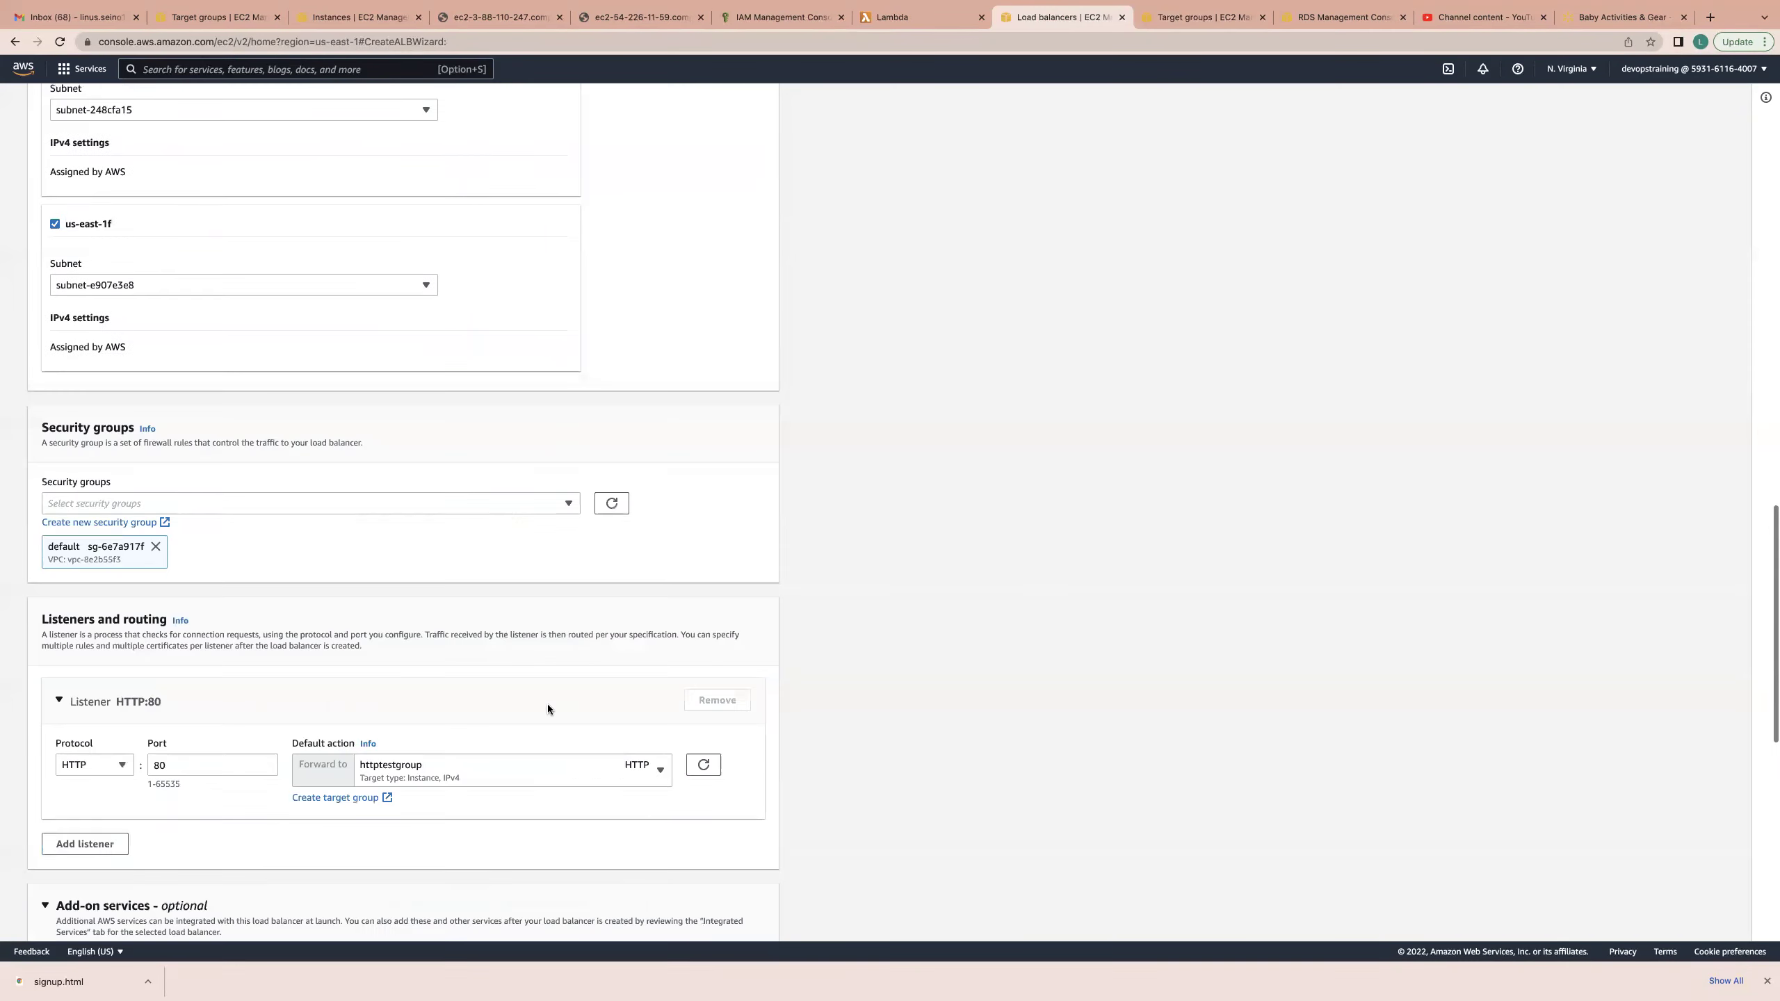
pyautogui.scroll(-10, 548, 706)
pyautogui.click(690, 918)
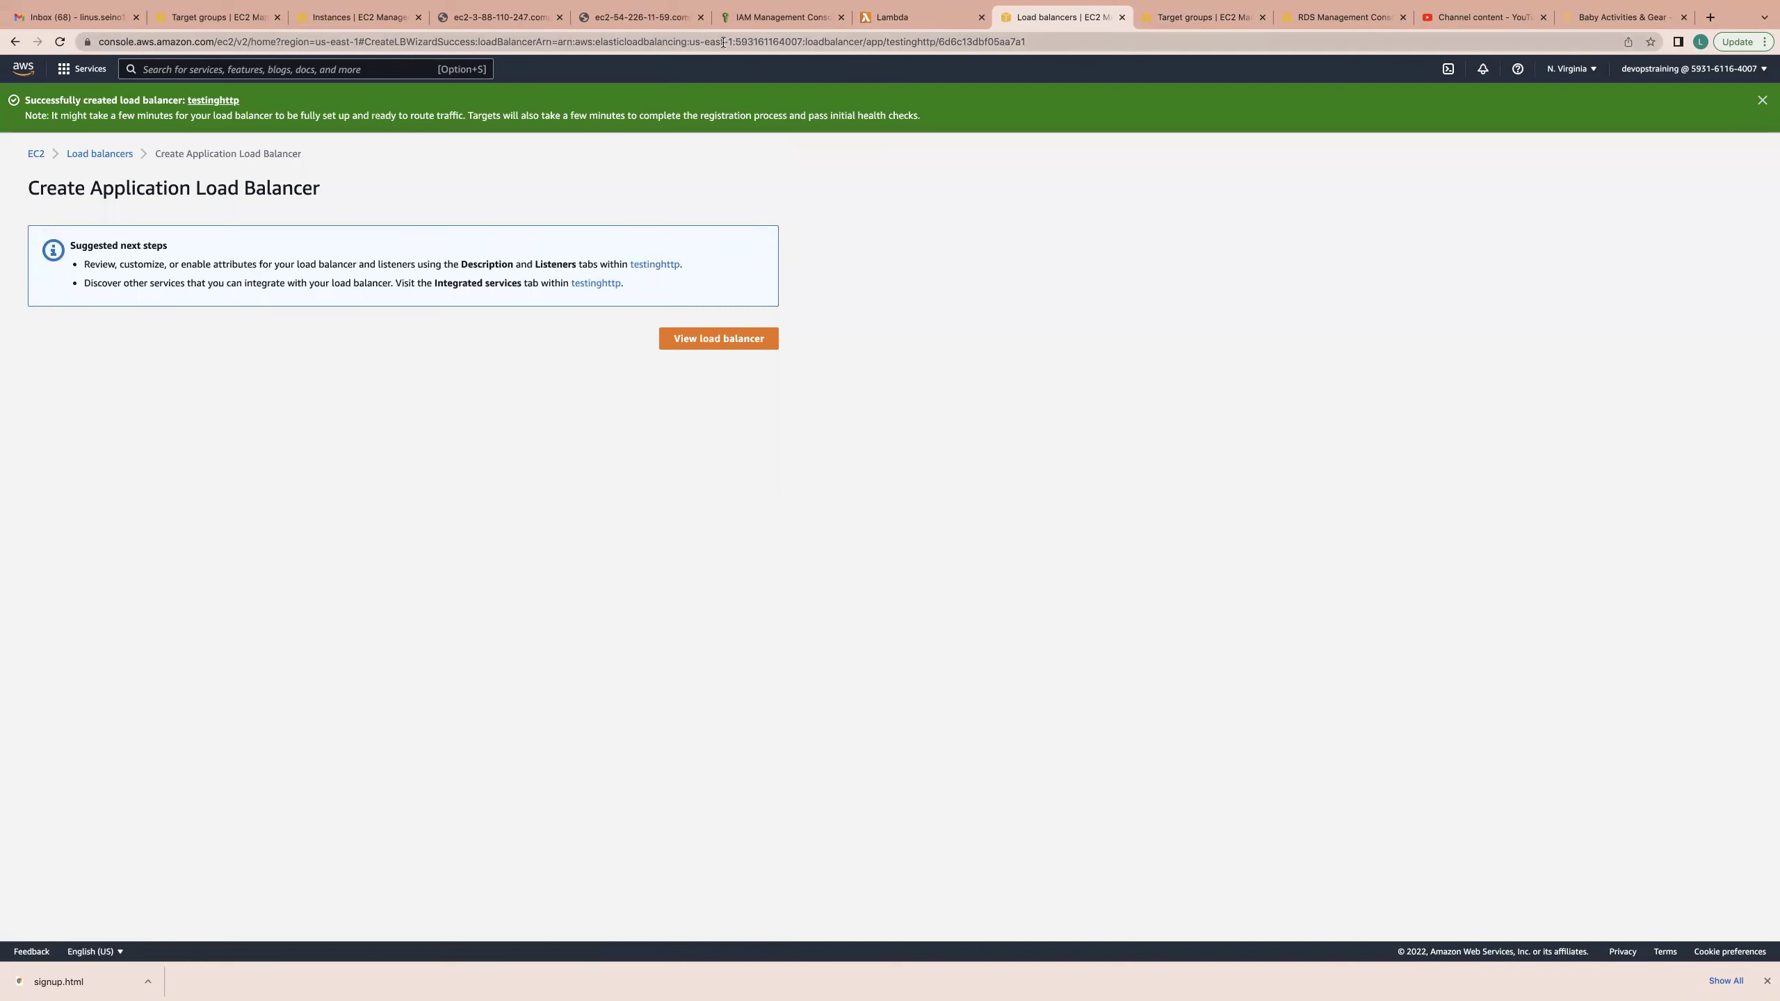
# Open the load balancers list, select http-1 and copy its ARN.
pyautogui.click(1199, 16)
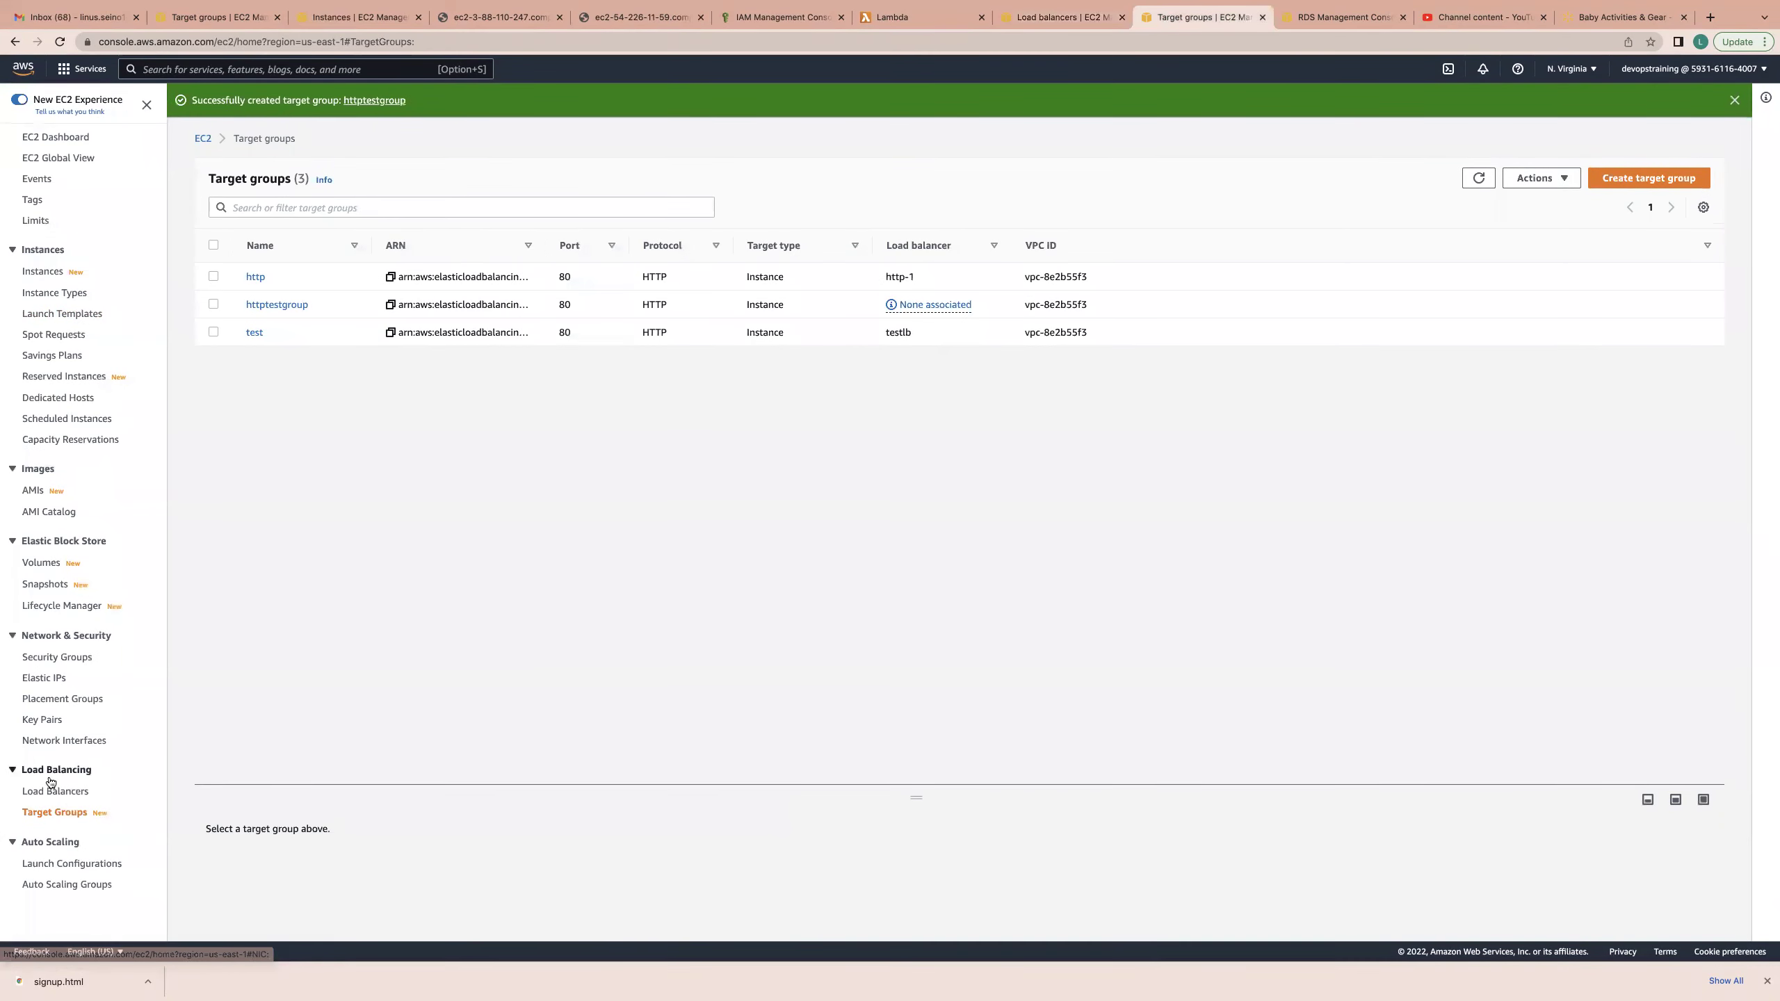
pyautogui.click(65, 796)
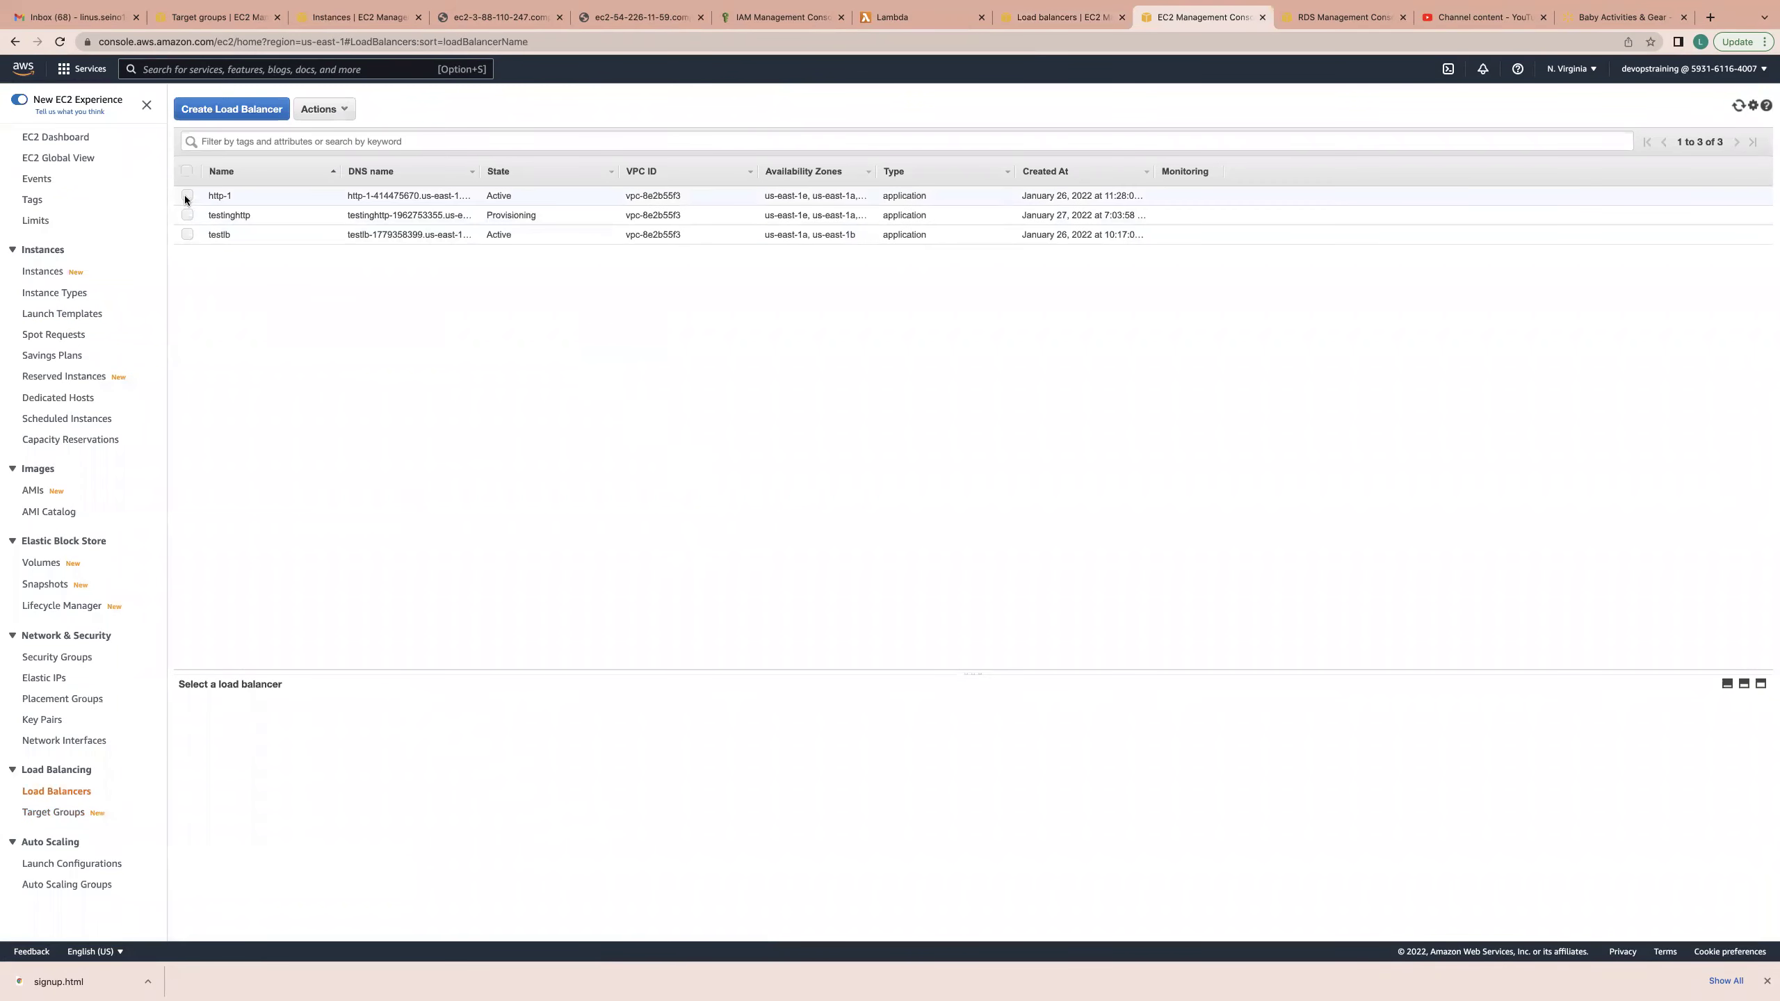
pyautogui.click(187, 196)
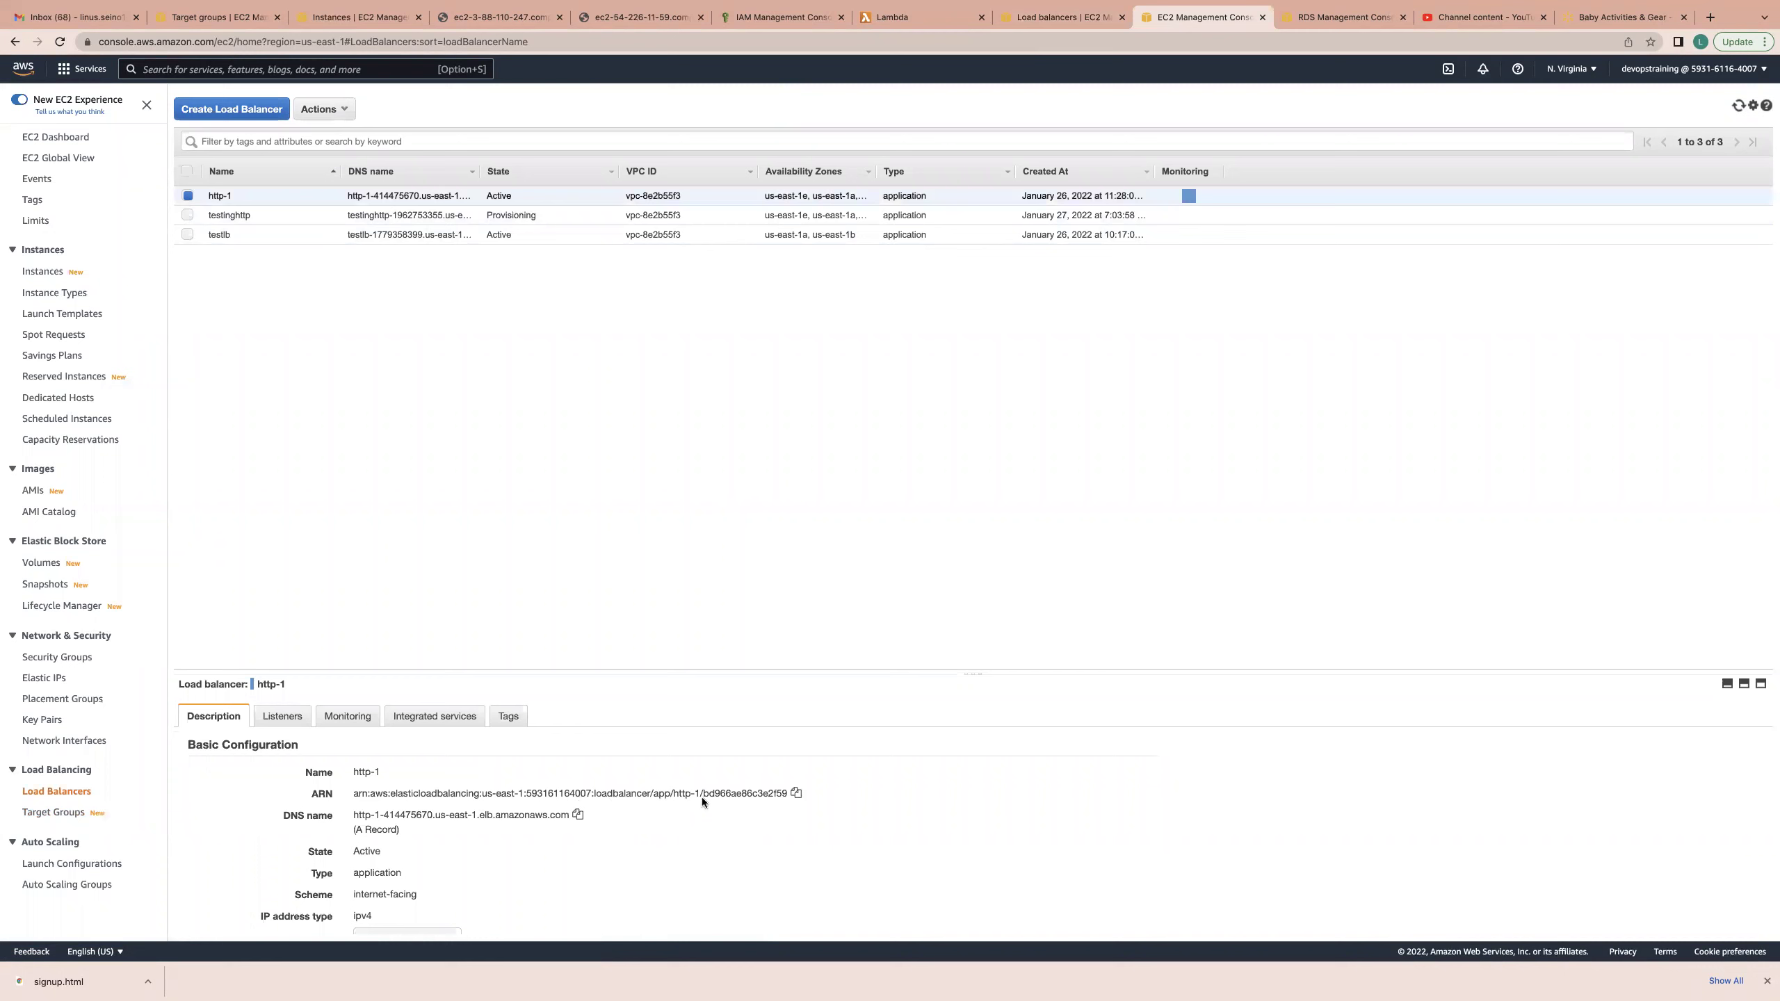
pyautogui.click(797, 794)
# Paste http-1's ARN into the browser address bar and search it.
pyautogui.click(746, 18)
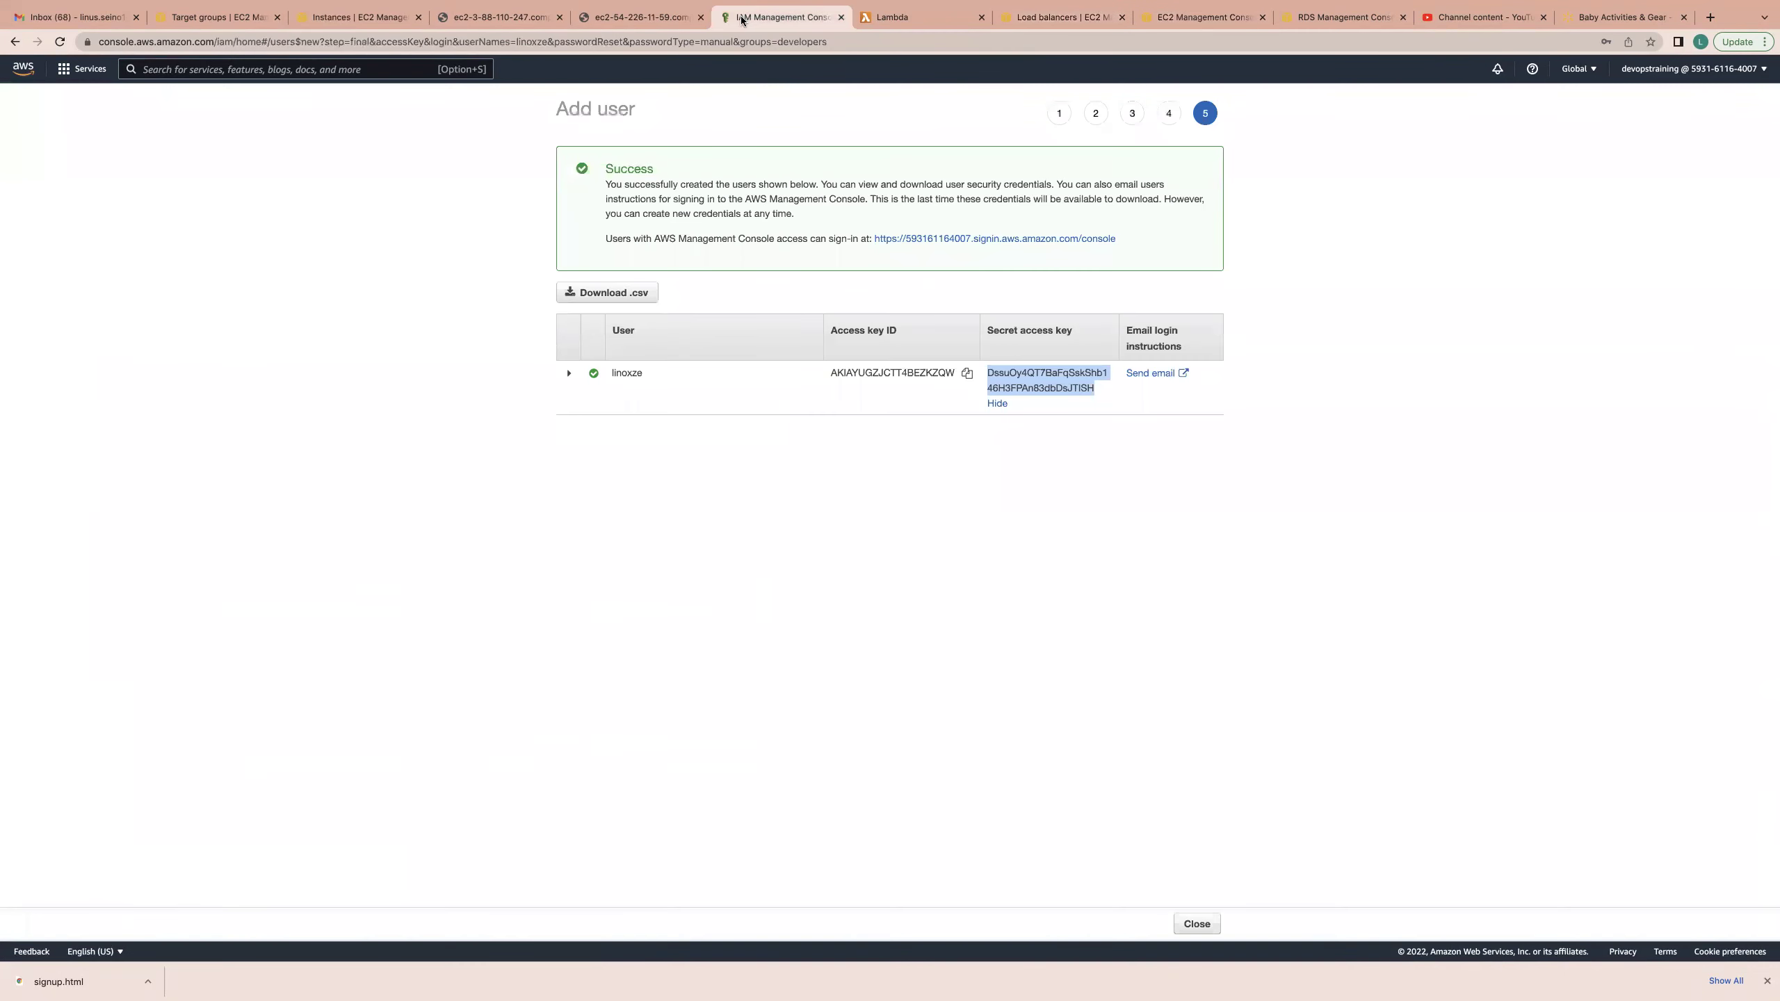
pyautogui.click(735, 40)
pyautogui.press('super+v')
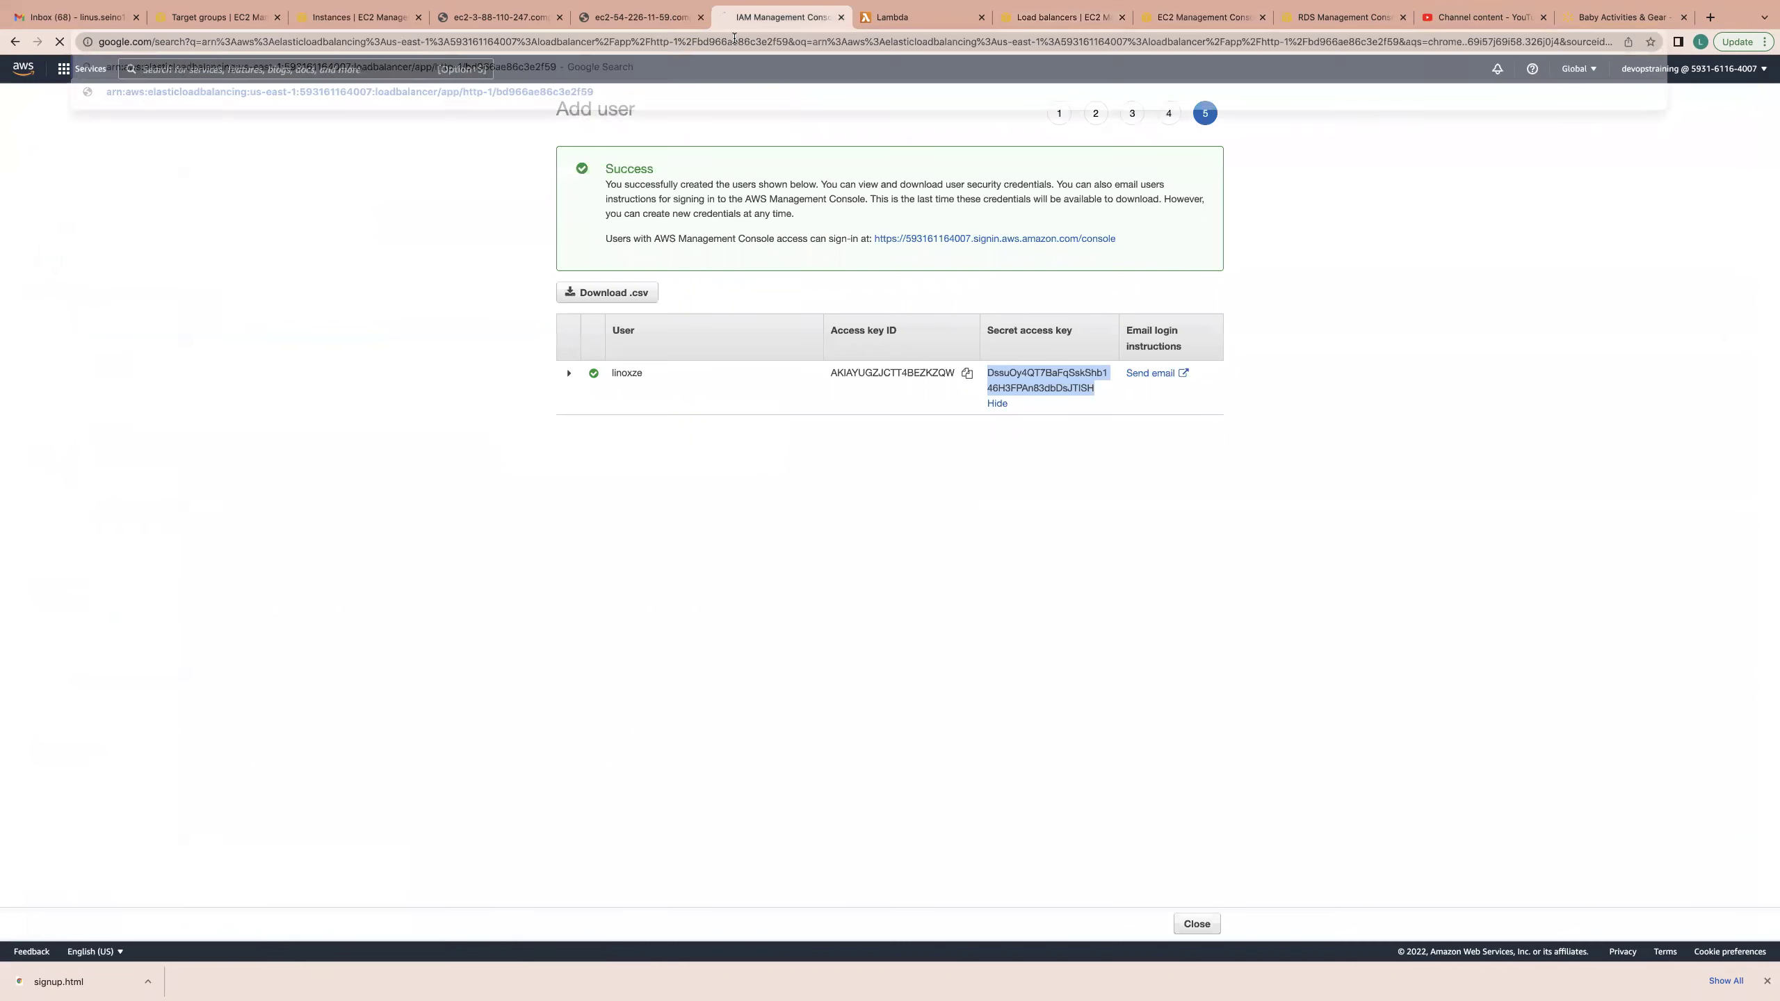
pyautogui.press('Return')
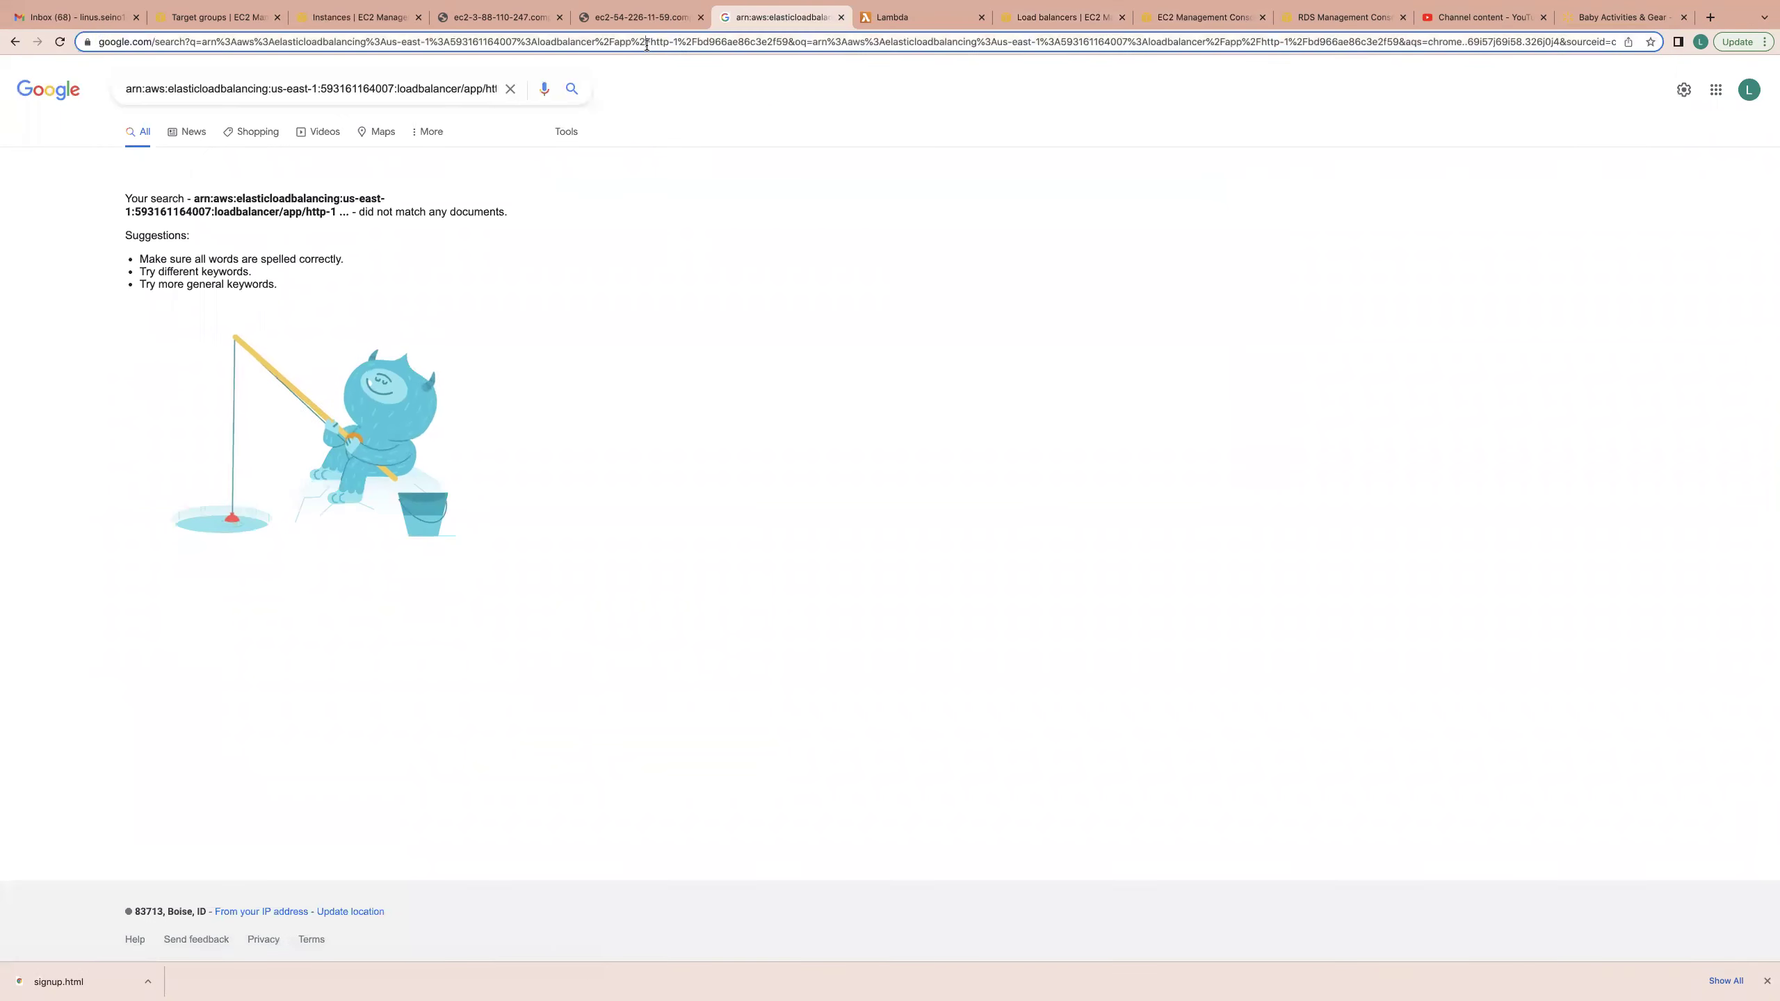
pyautogui.click(646, 42)
pyautogui.write('v')
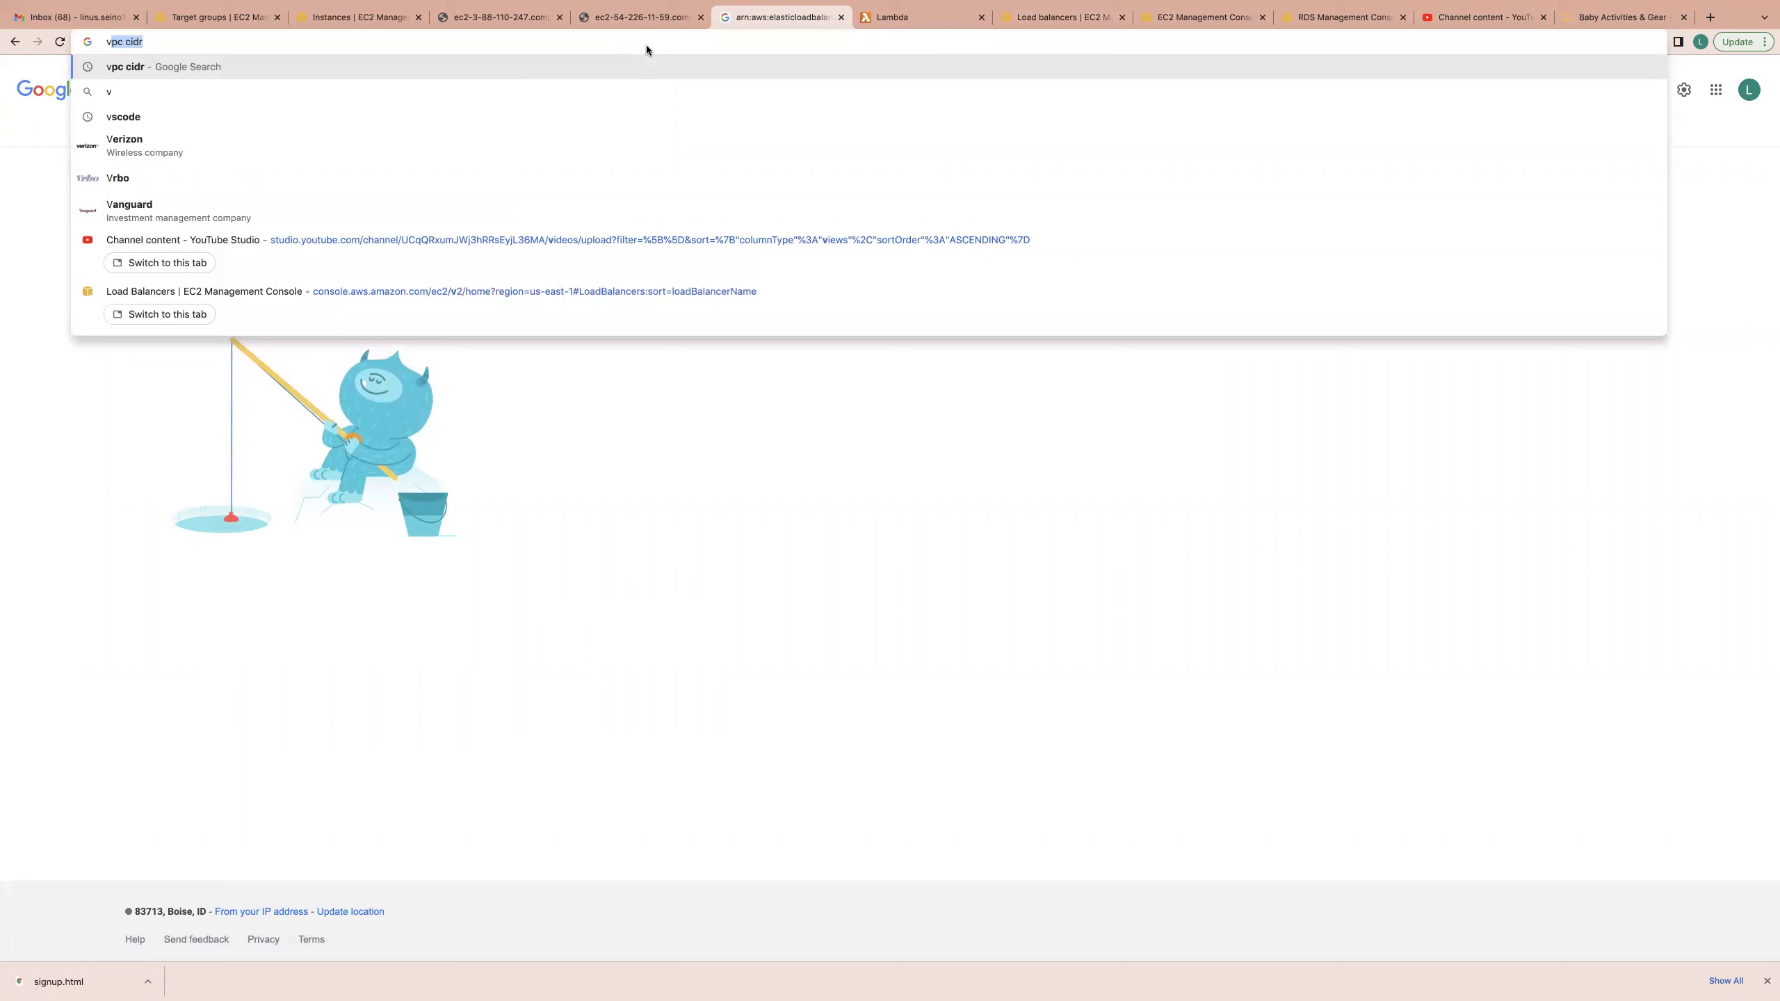
pyautogui.press('Escape')
pyautogui.click(645, 42)
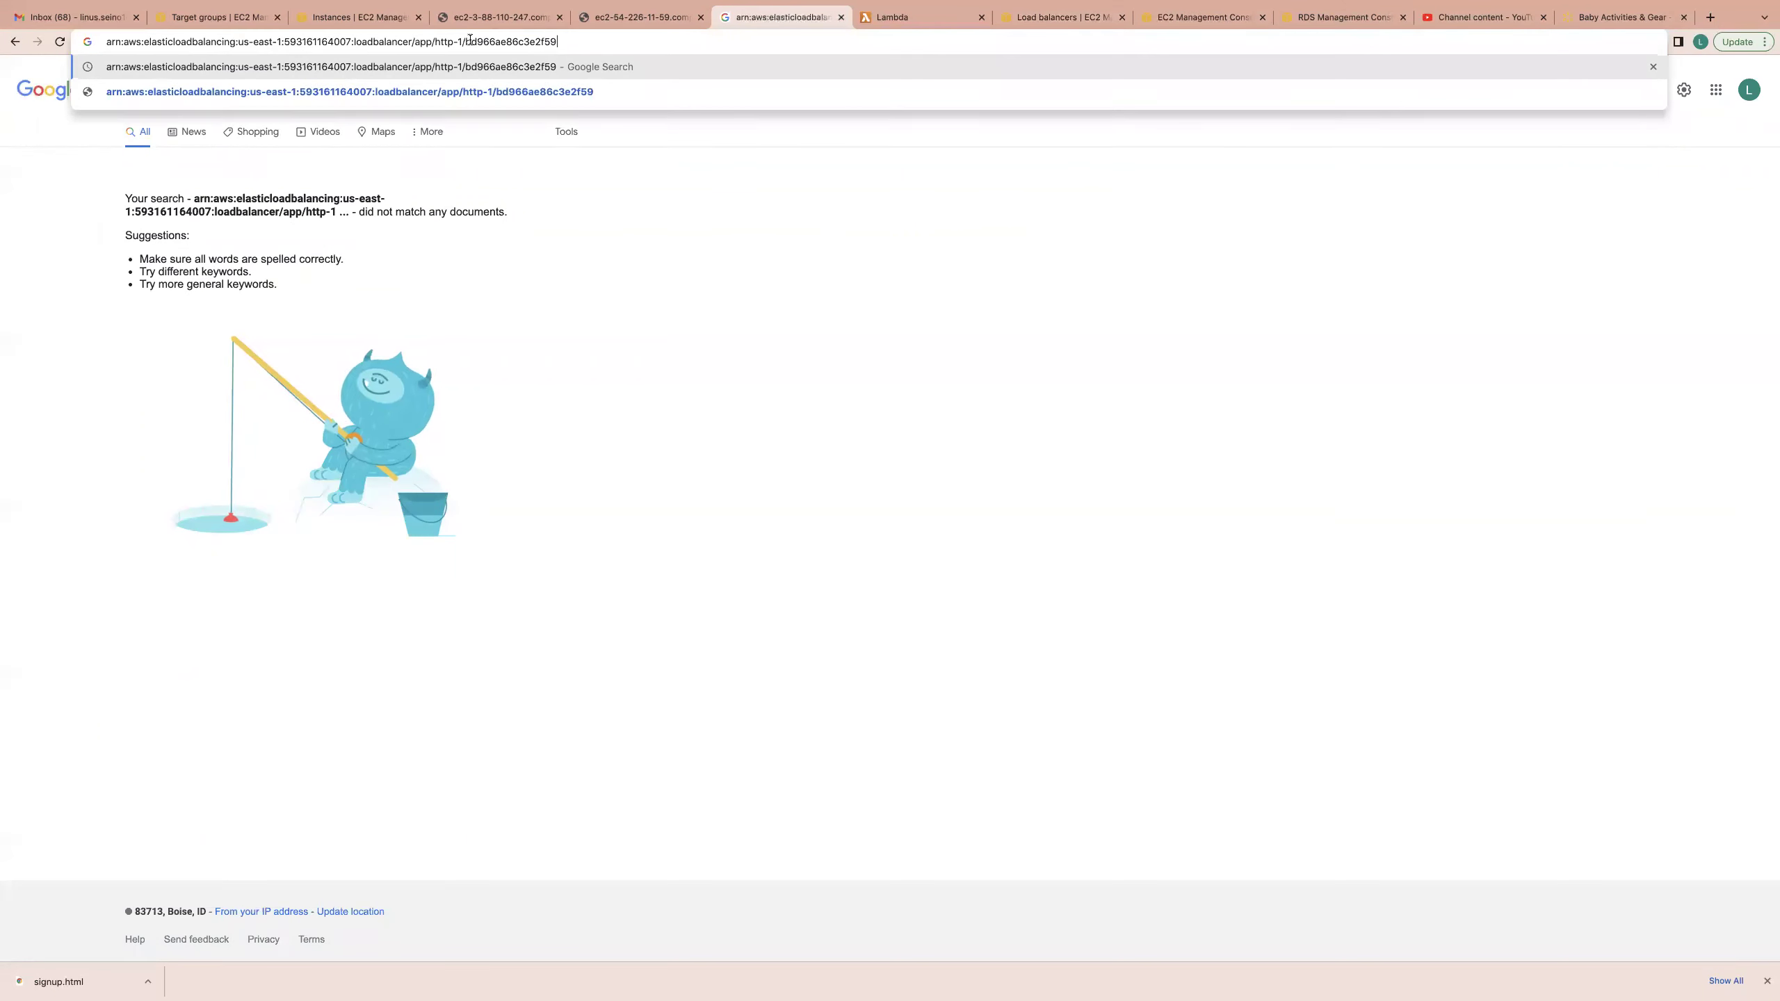
# Return to the load balancers list and copy http-1's DNS name.
pyautogui.click(1051, 21)
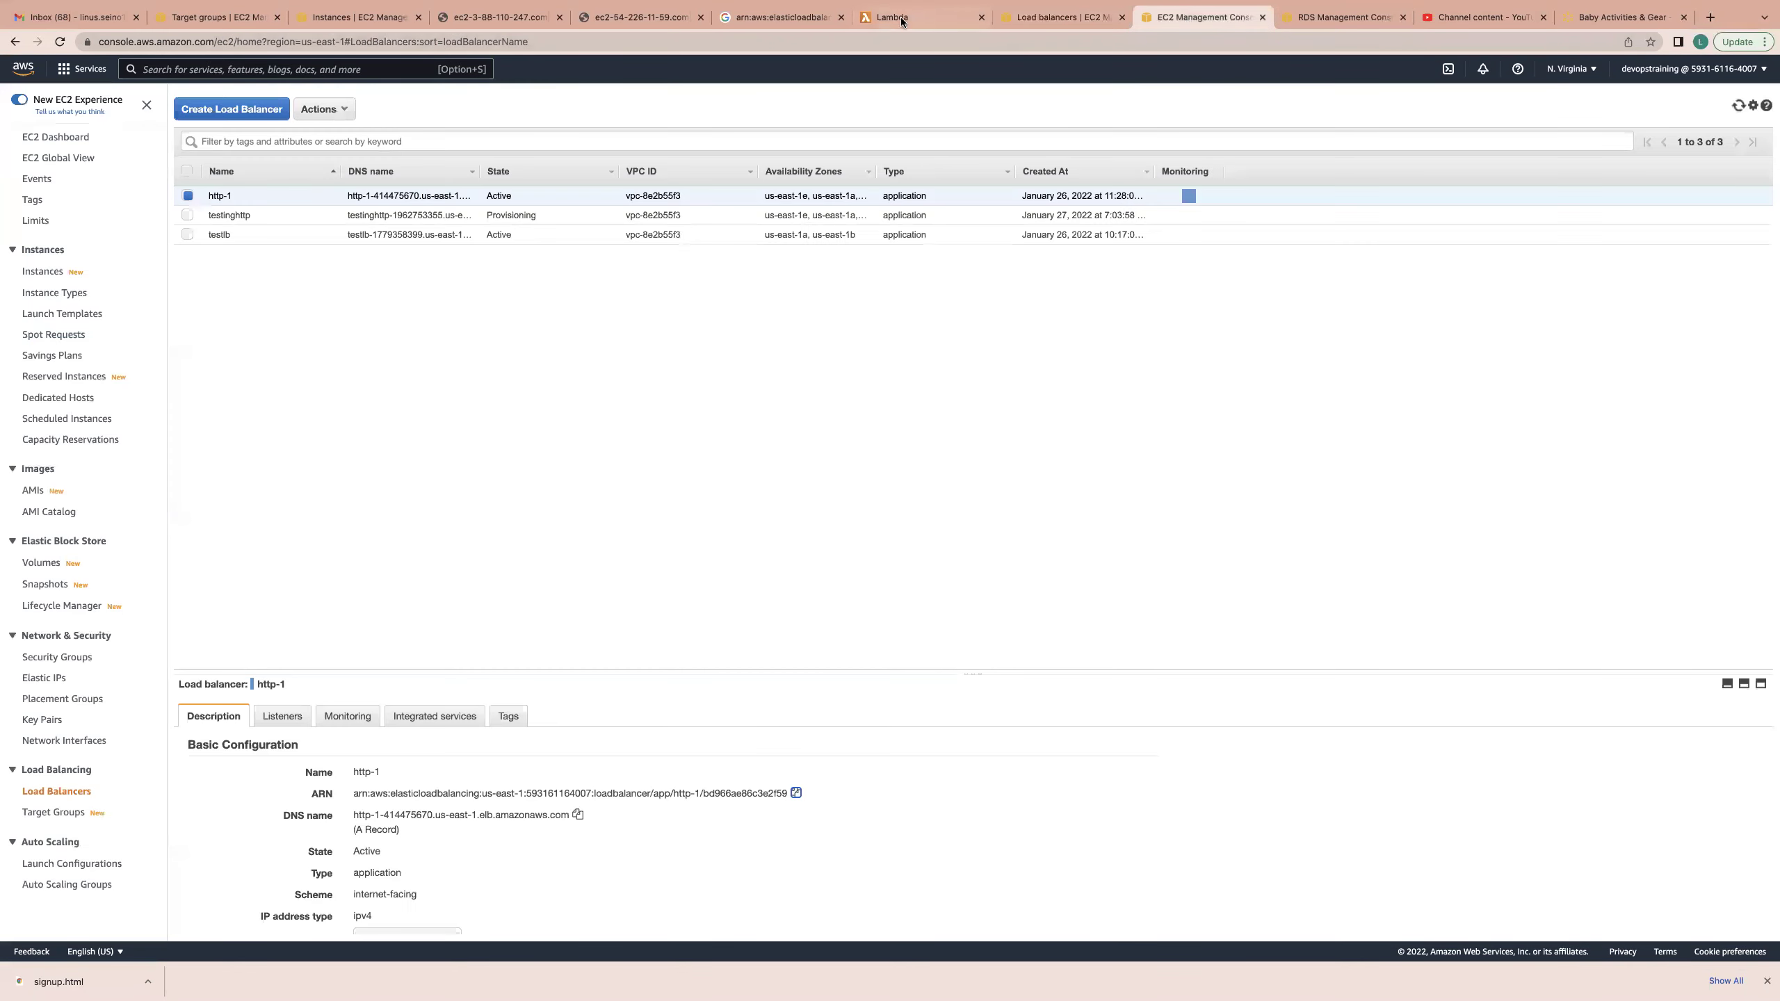
pyautogui.click(905, 17)
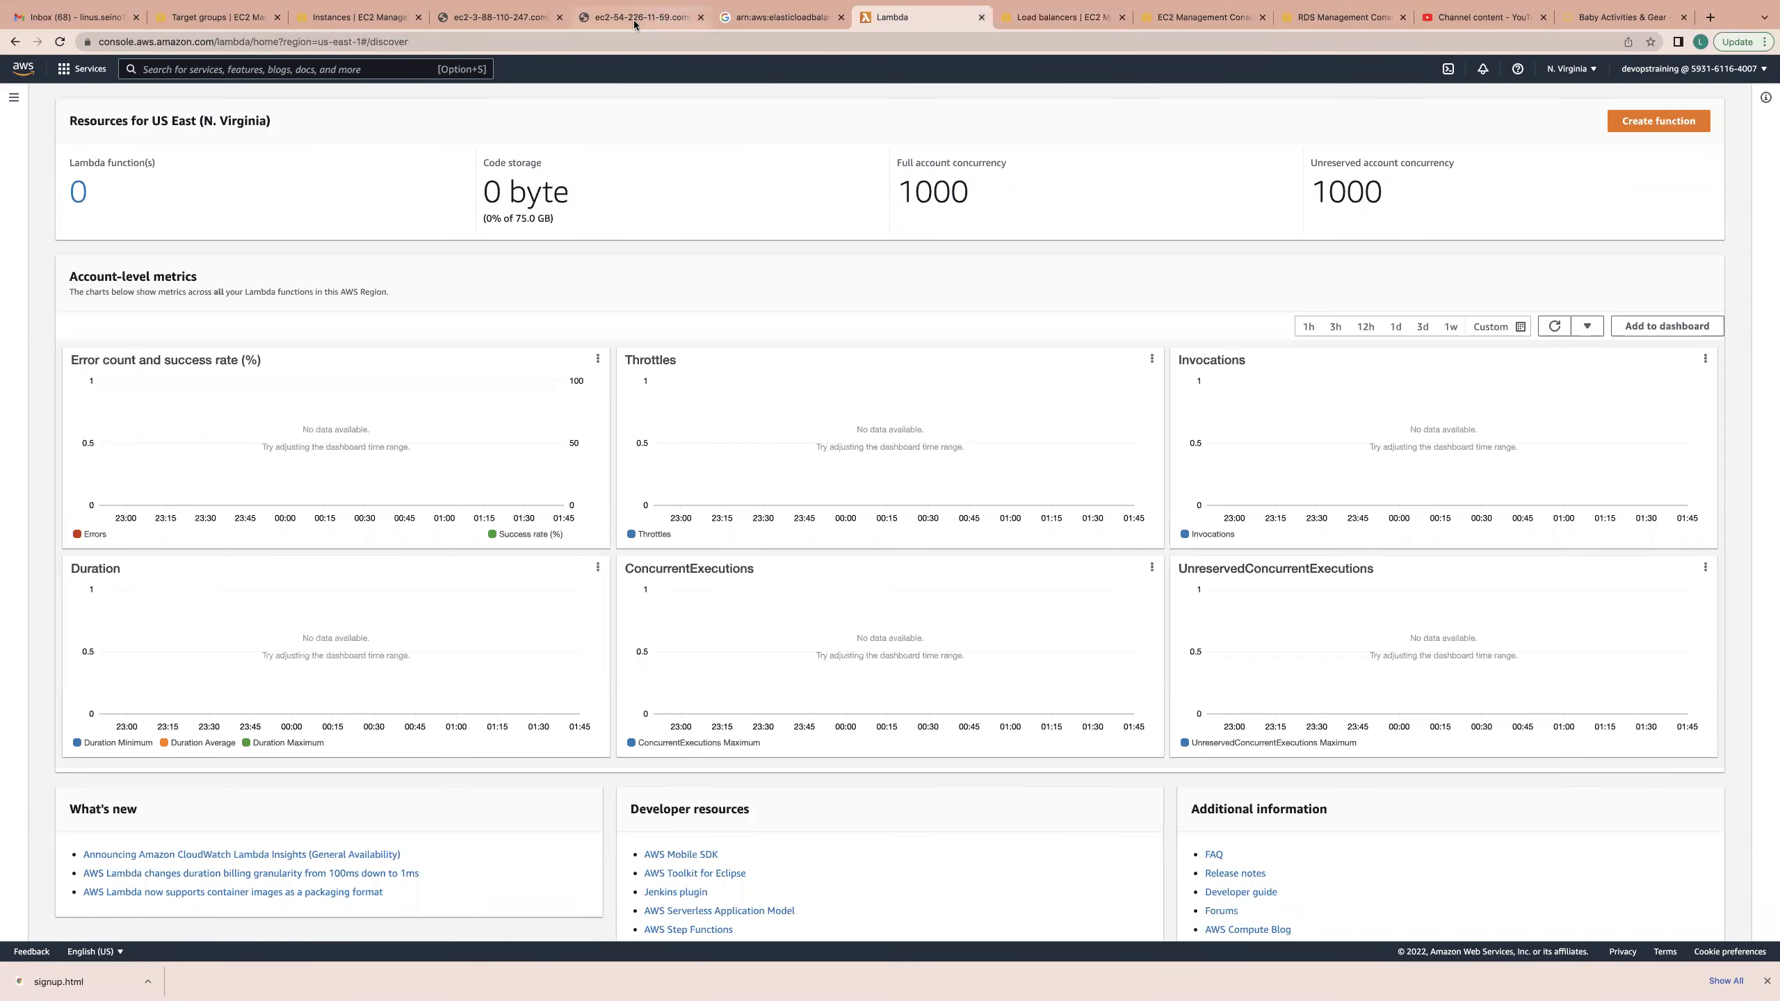
pyautogui.click(1026, 22)
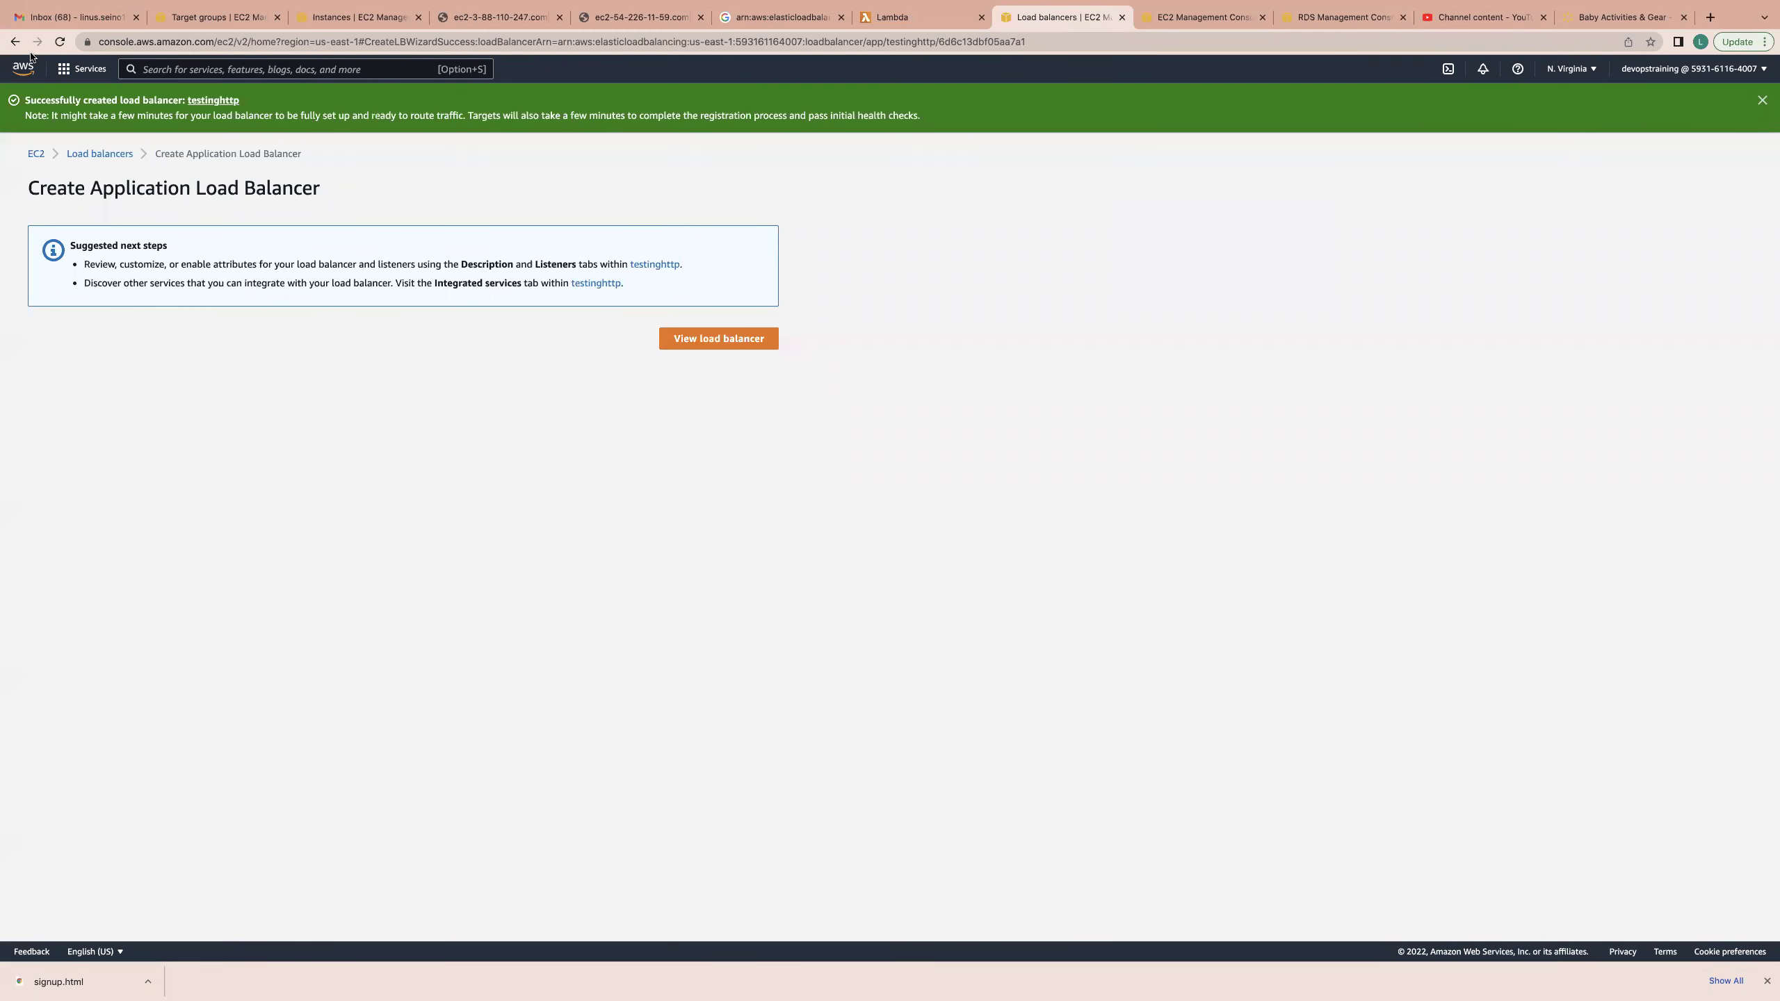
pyautogui.click(73, 153)
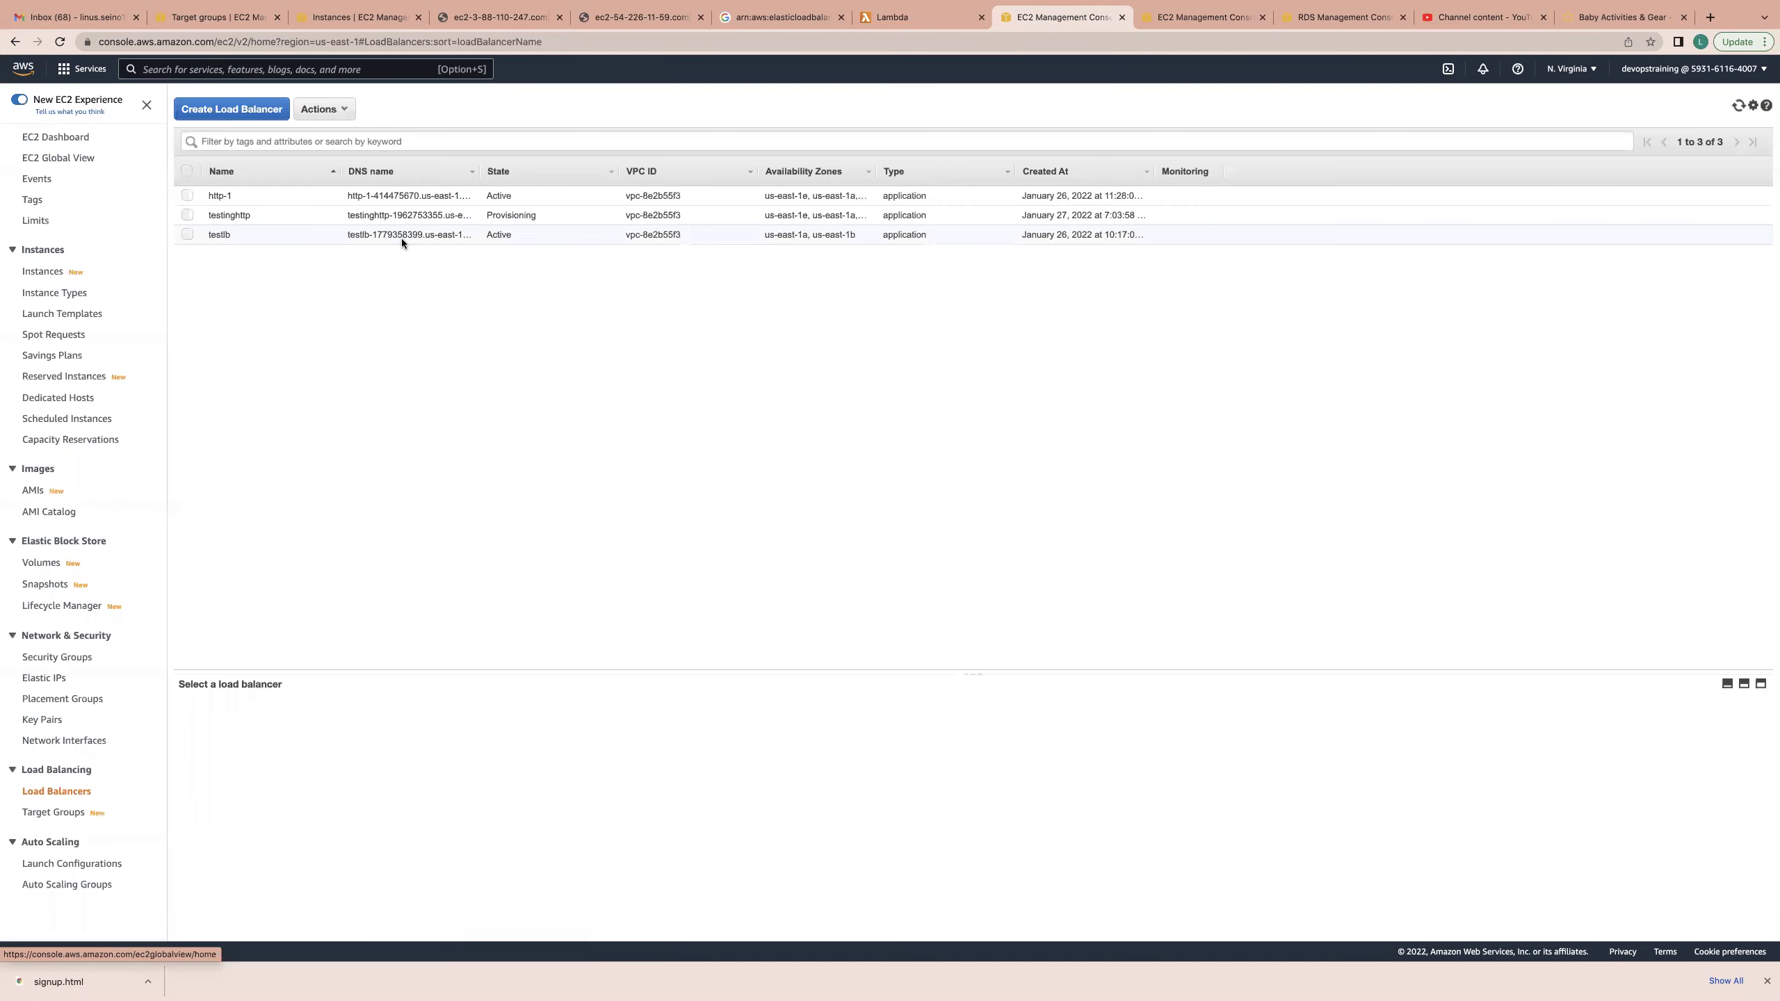
pyautogui.scroll(-2, 525, 688)
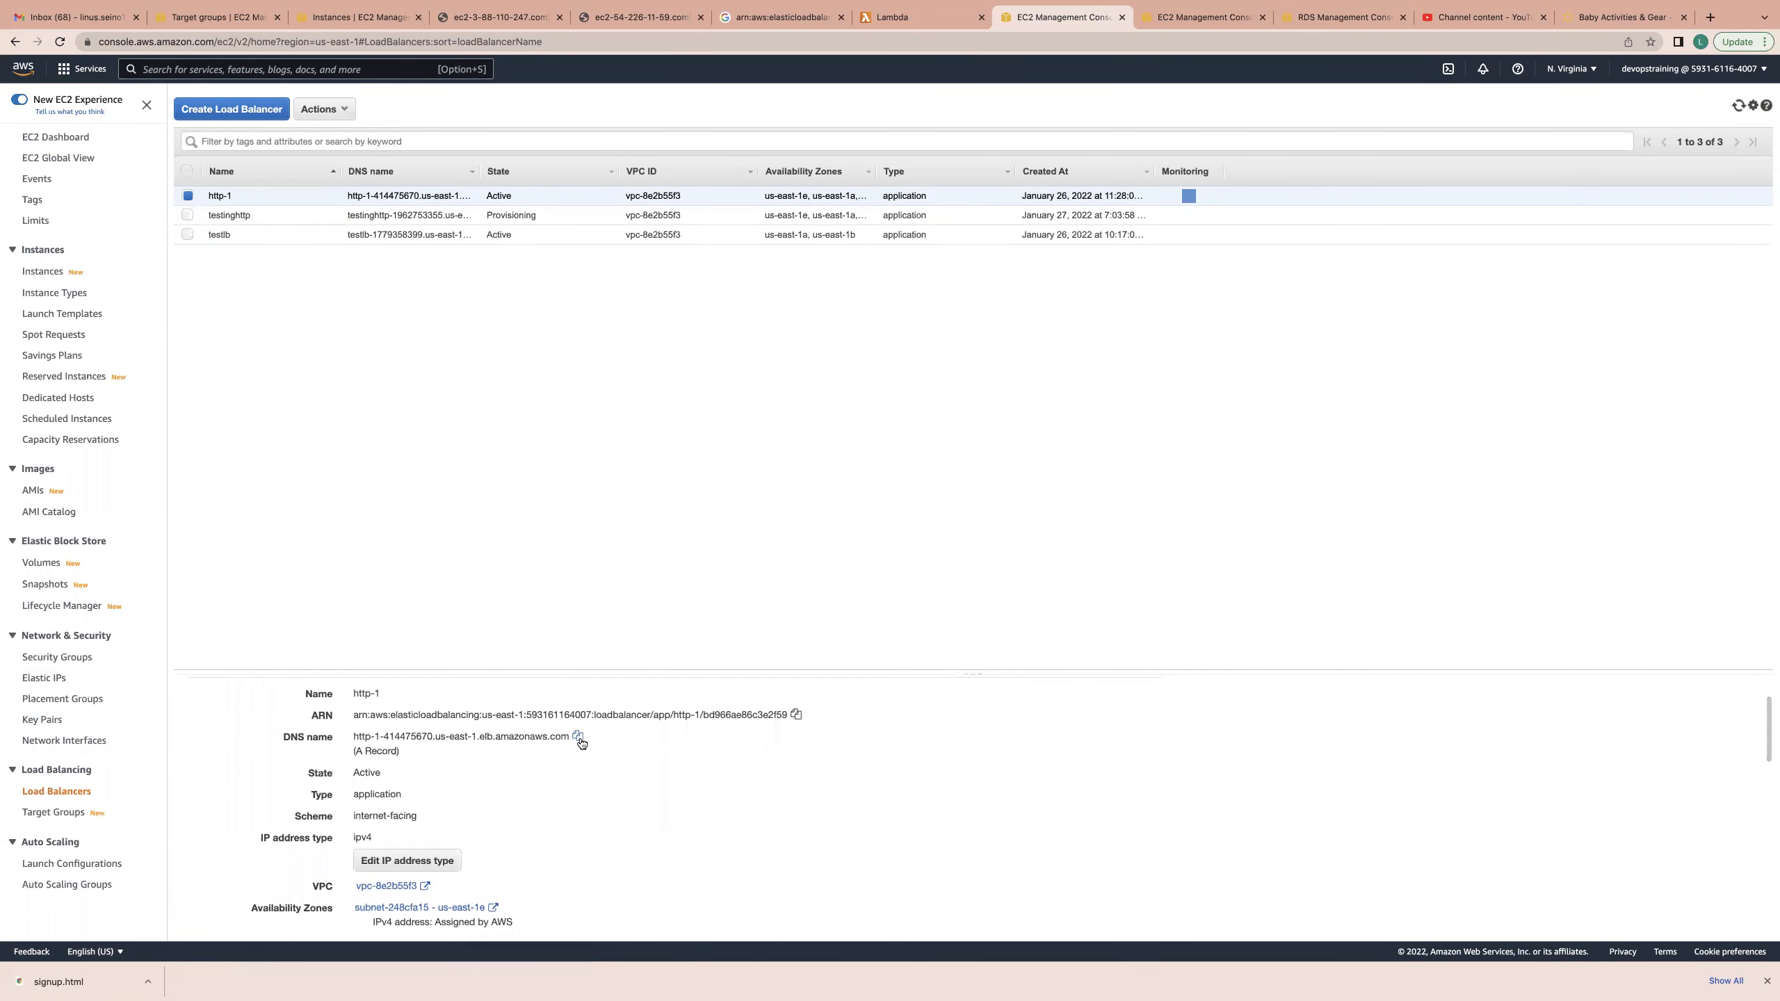
pyautogui.click(578, 737)
# Load http-1's DNS name in Chrome and retry after it returns 503.
pyautogui.click(753, 21)
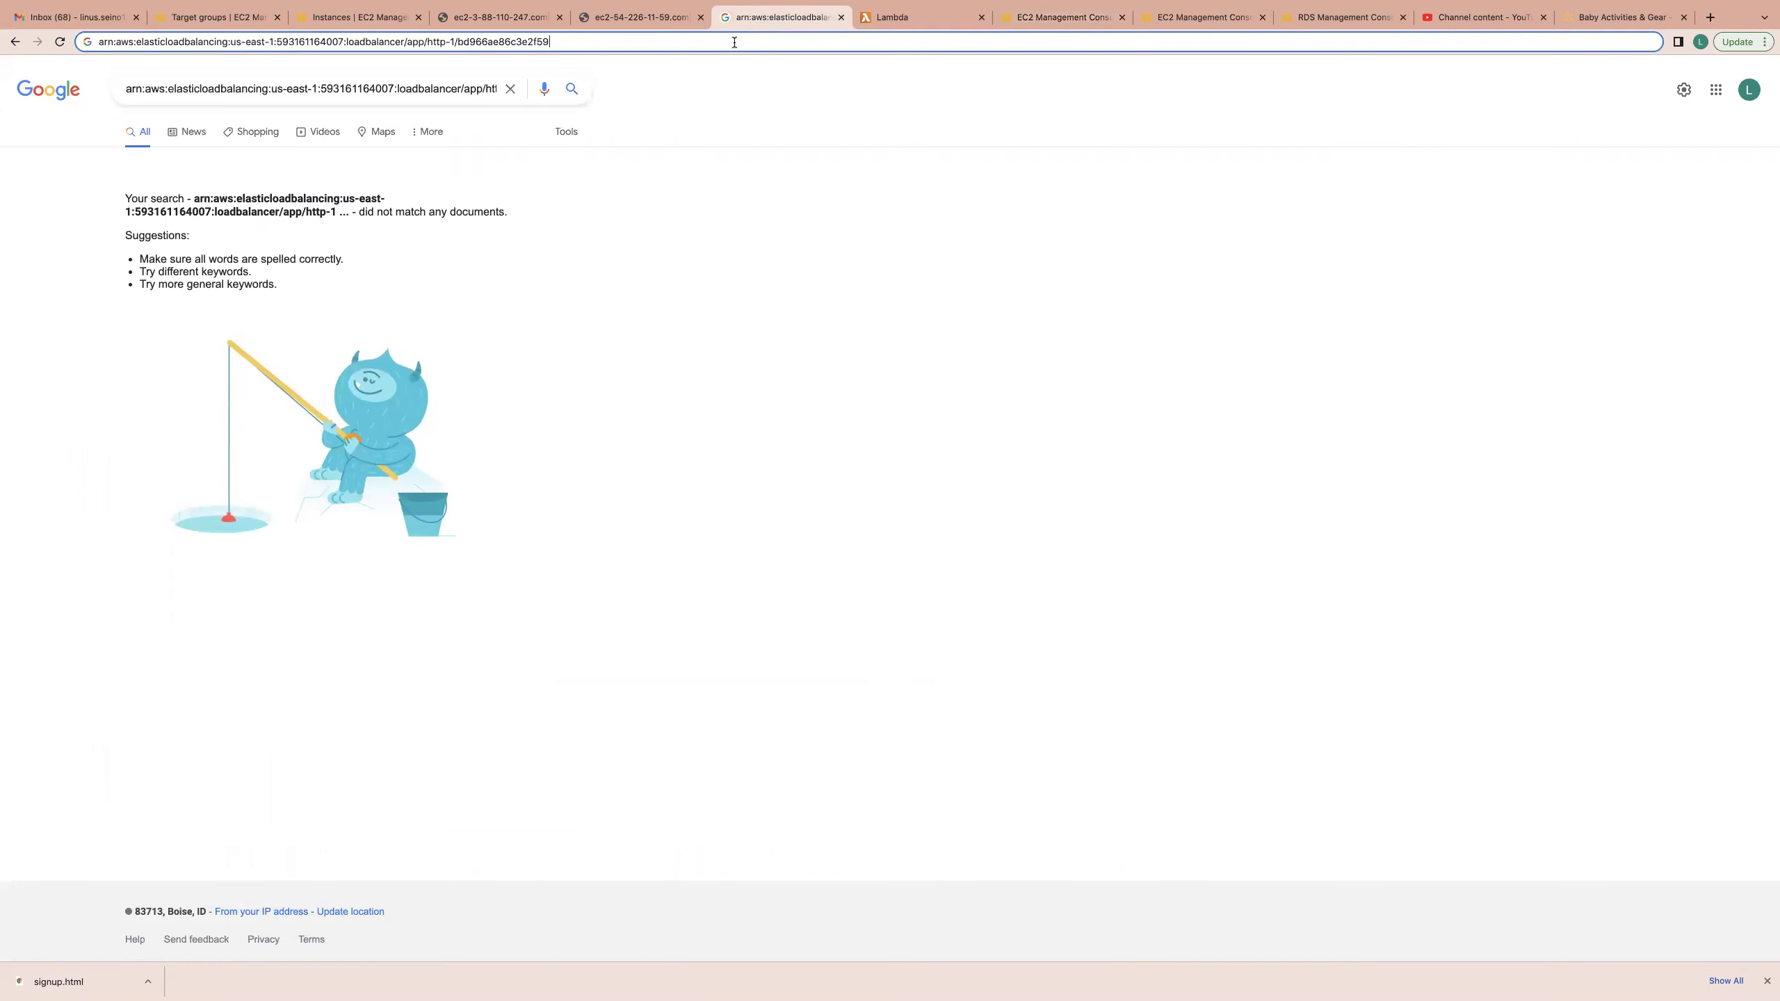
pyautogui.press('super+a')
pyautogui.press('super+v')
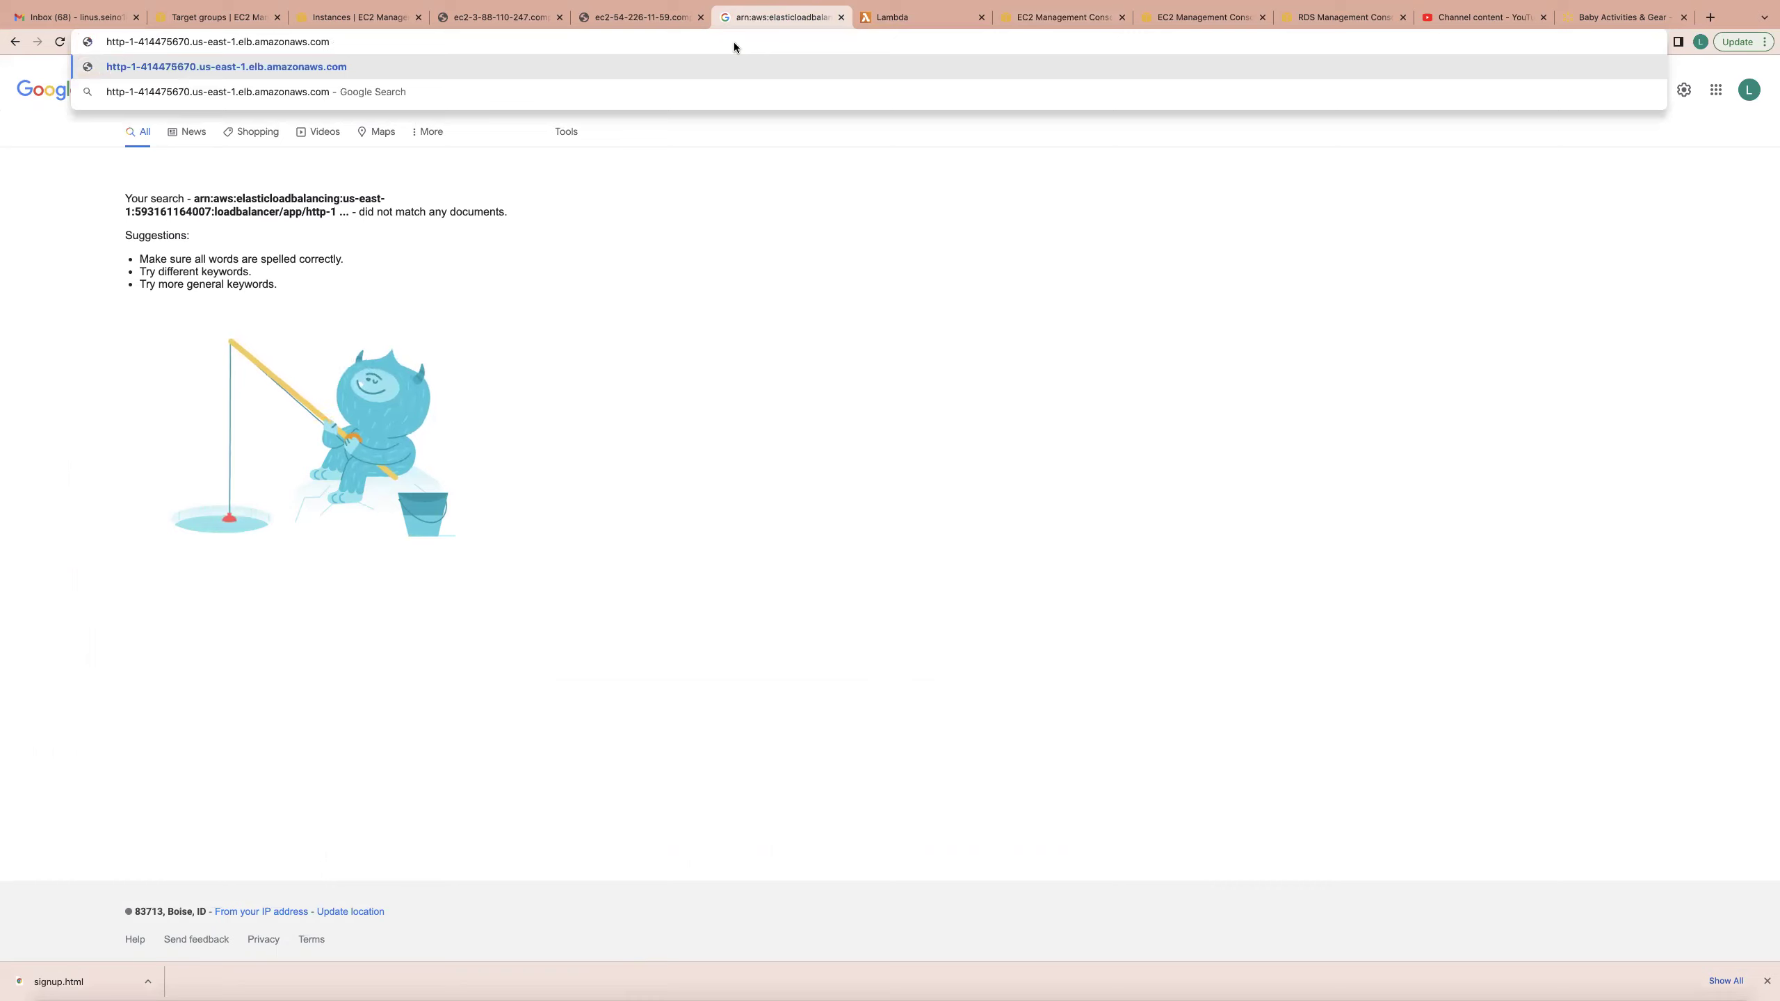
pyautogui.press('Return')
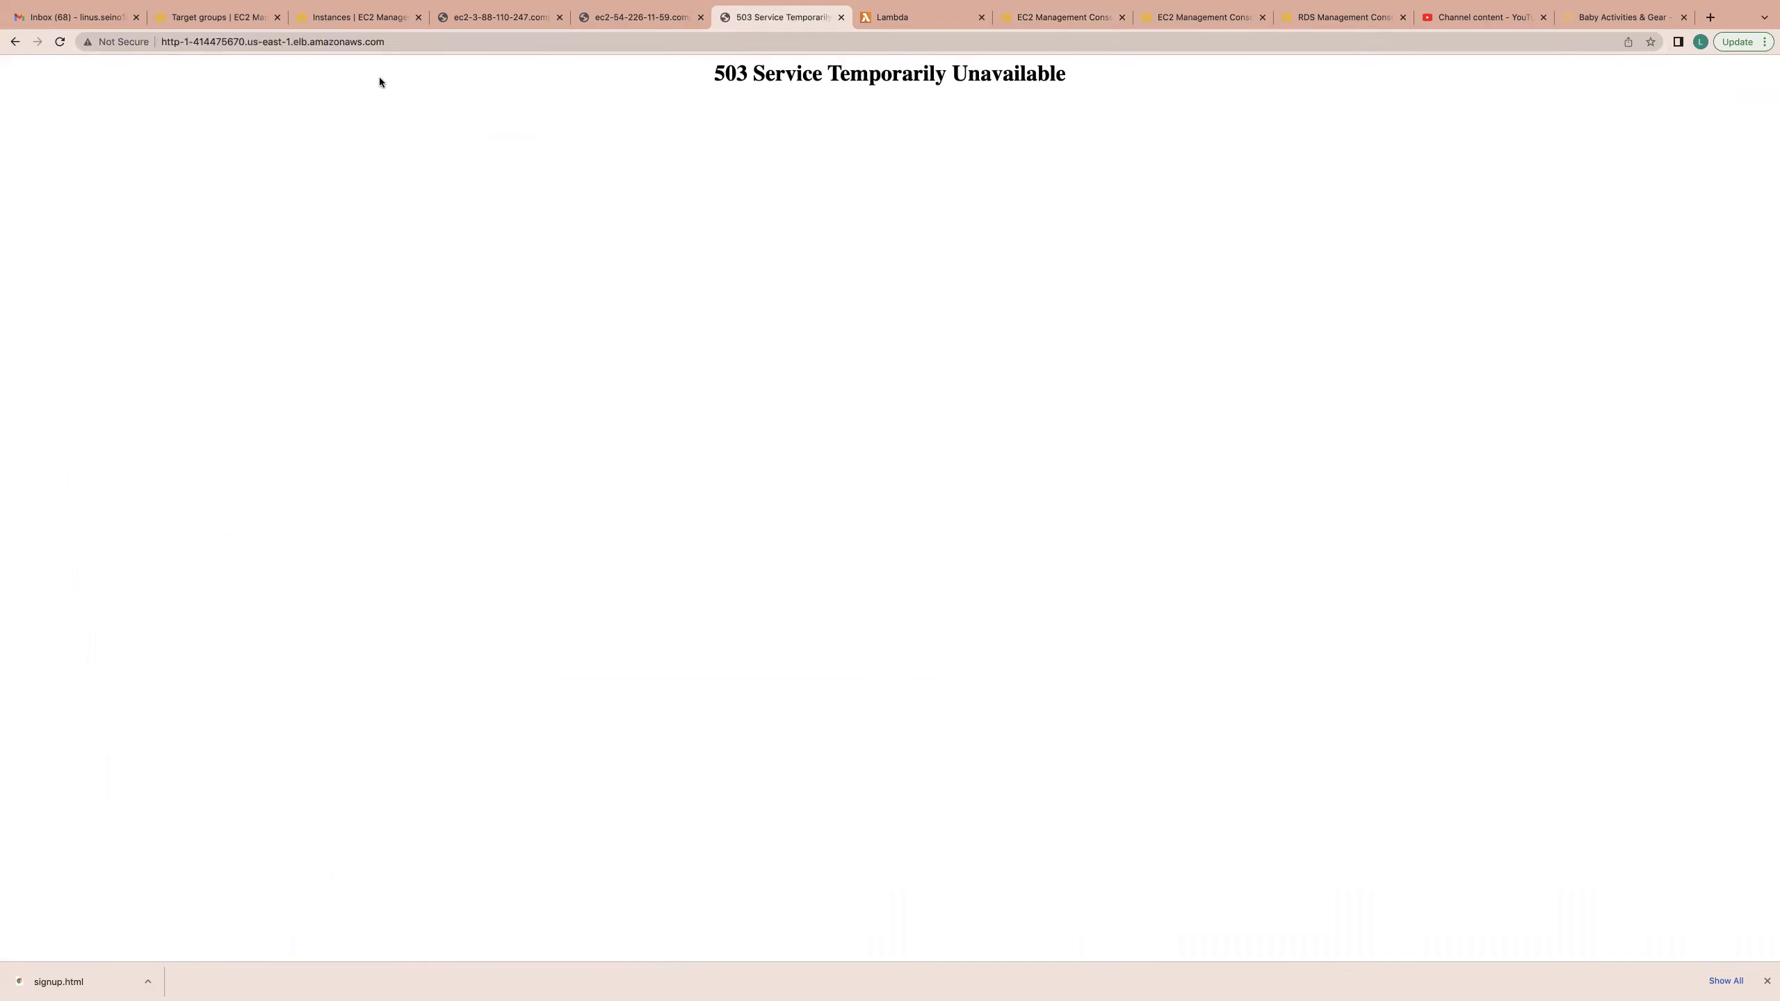
pyautogui.click(422, 42)
pyautogui.press('Return')
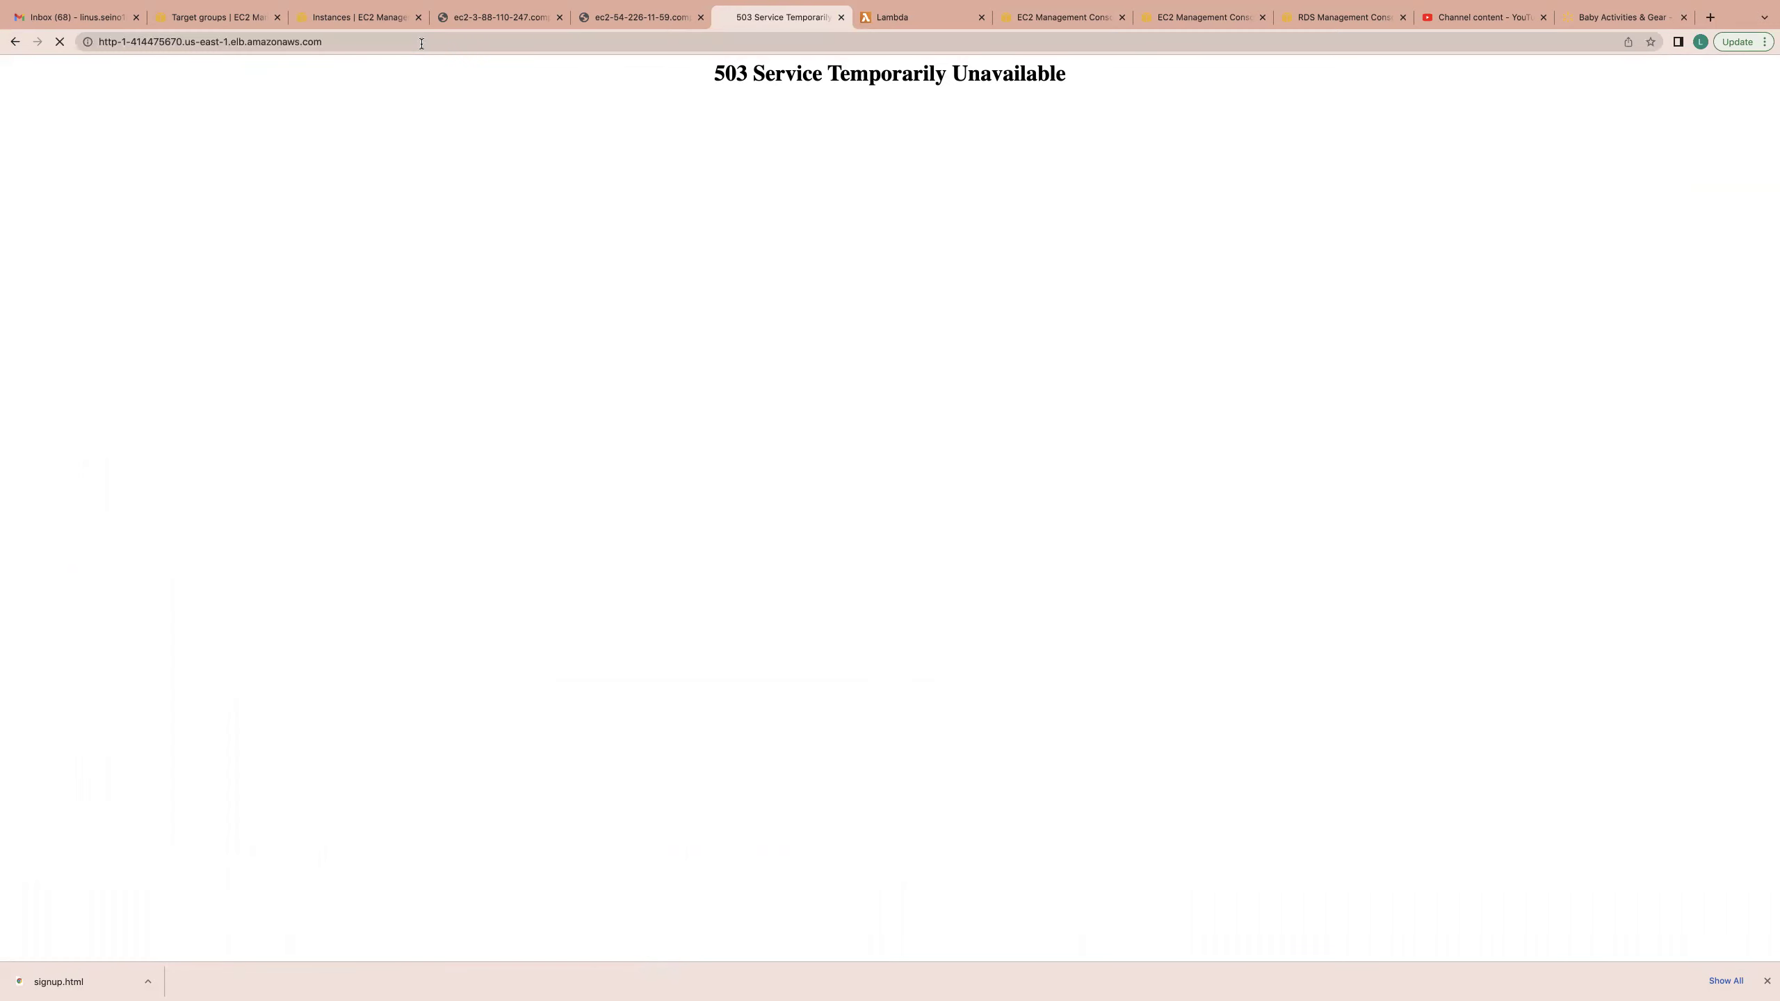
# Select the testlb load balancer in EC2 and copy its DNS name.
pyautogui.click(1083, 18)
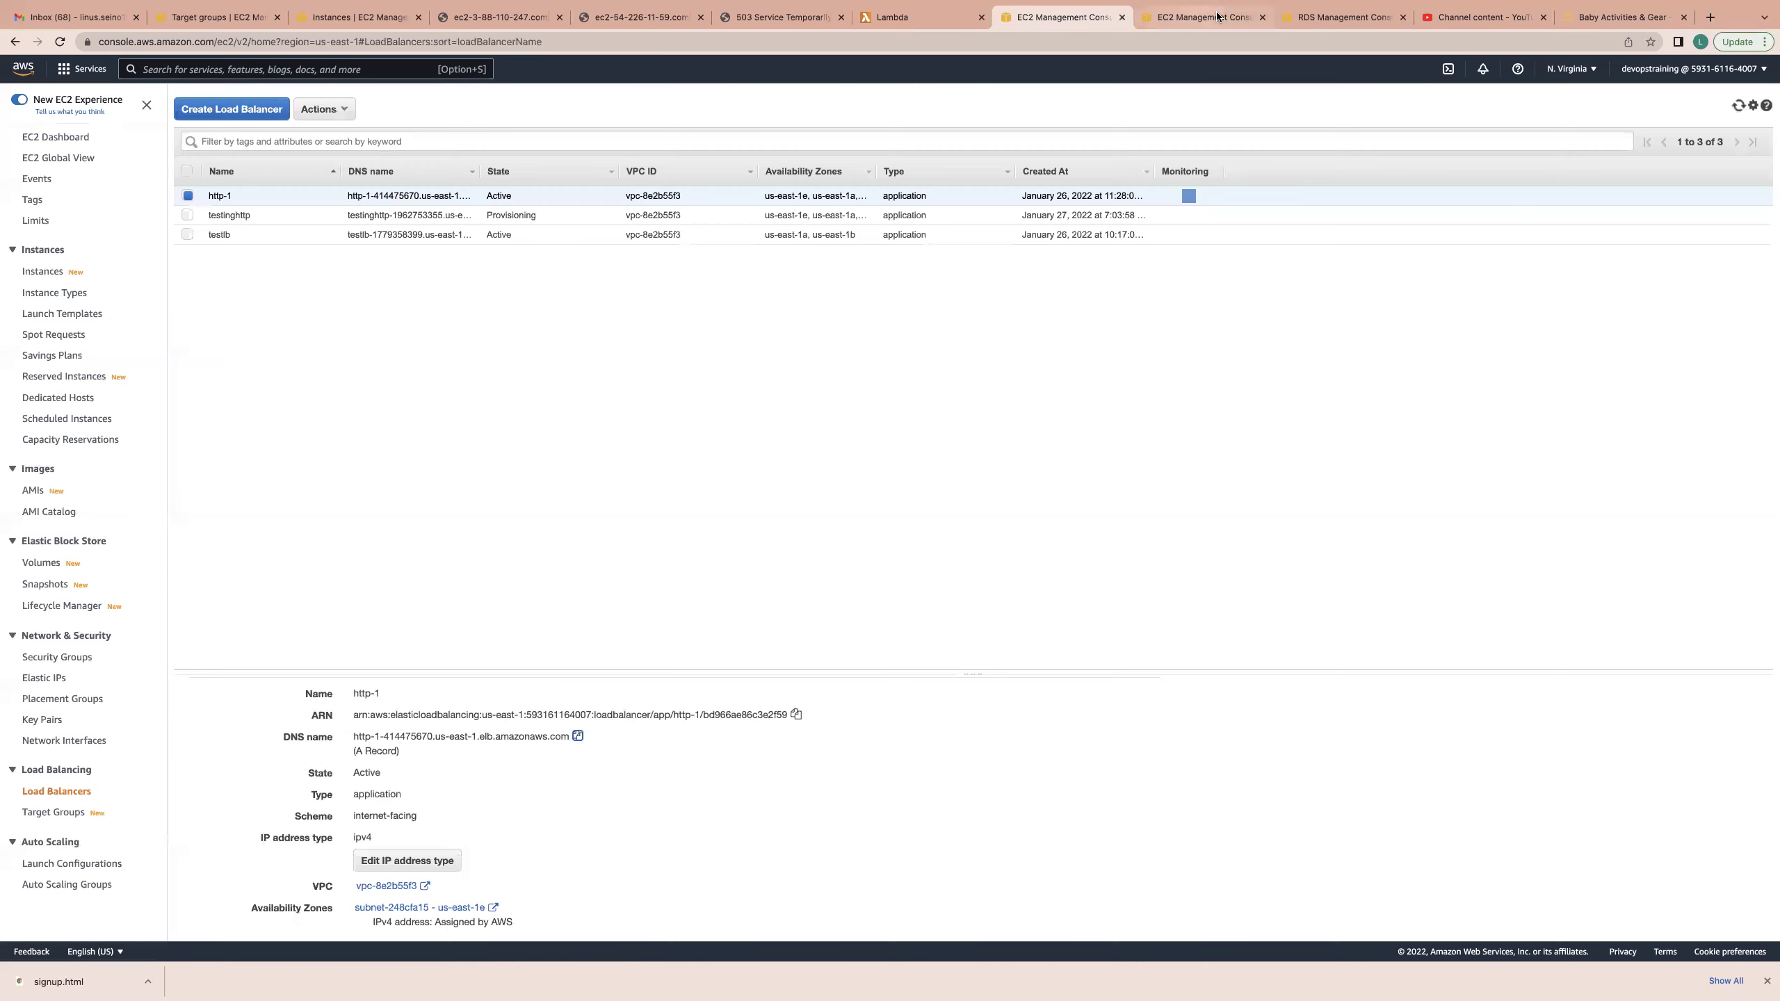
pyautogui.click(1218, 17)
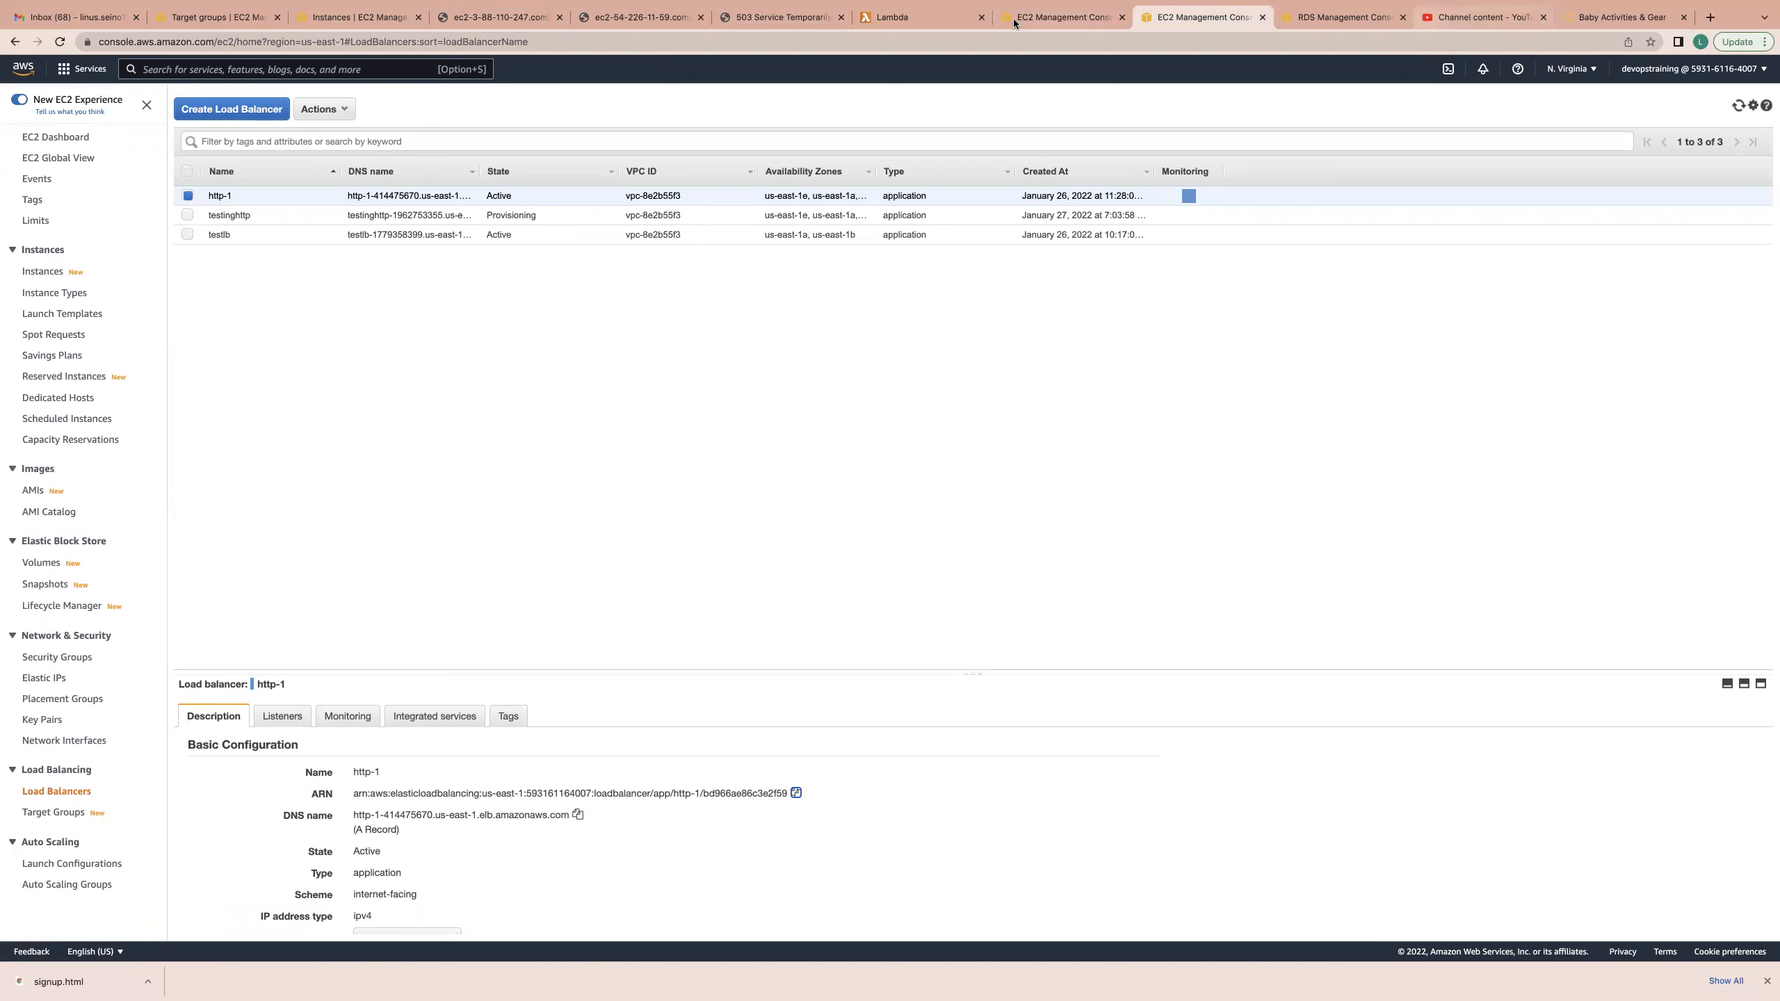
pyautogui.click(1059, 19)
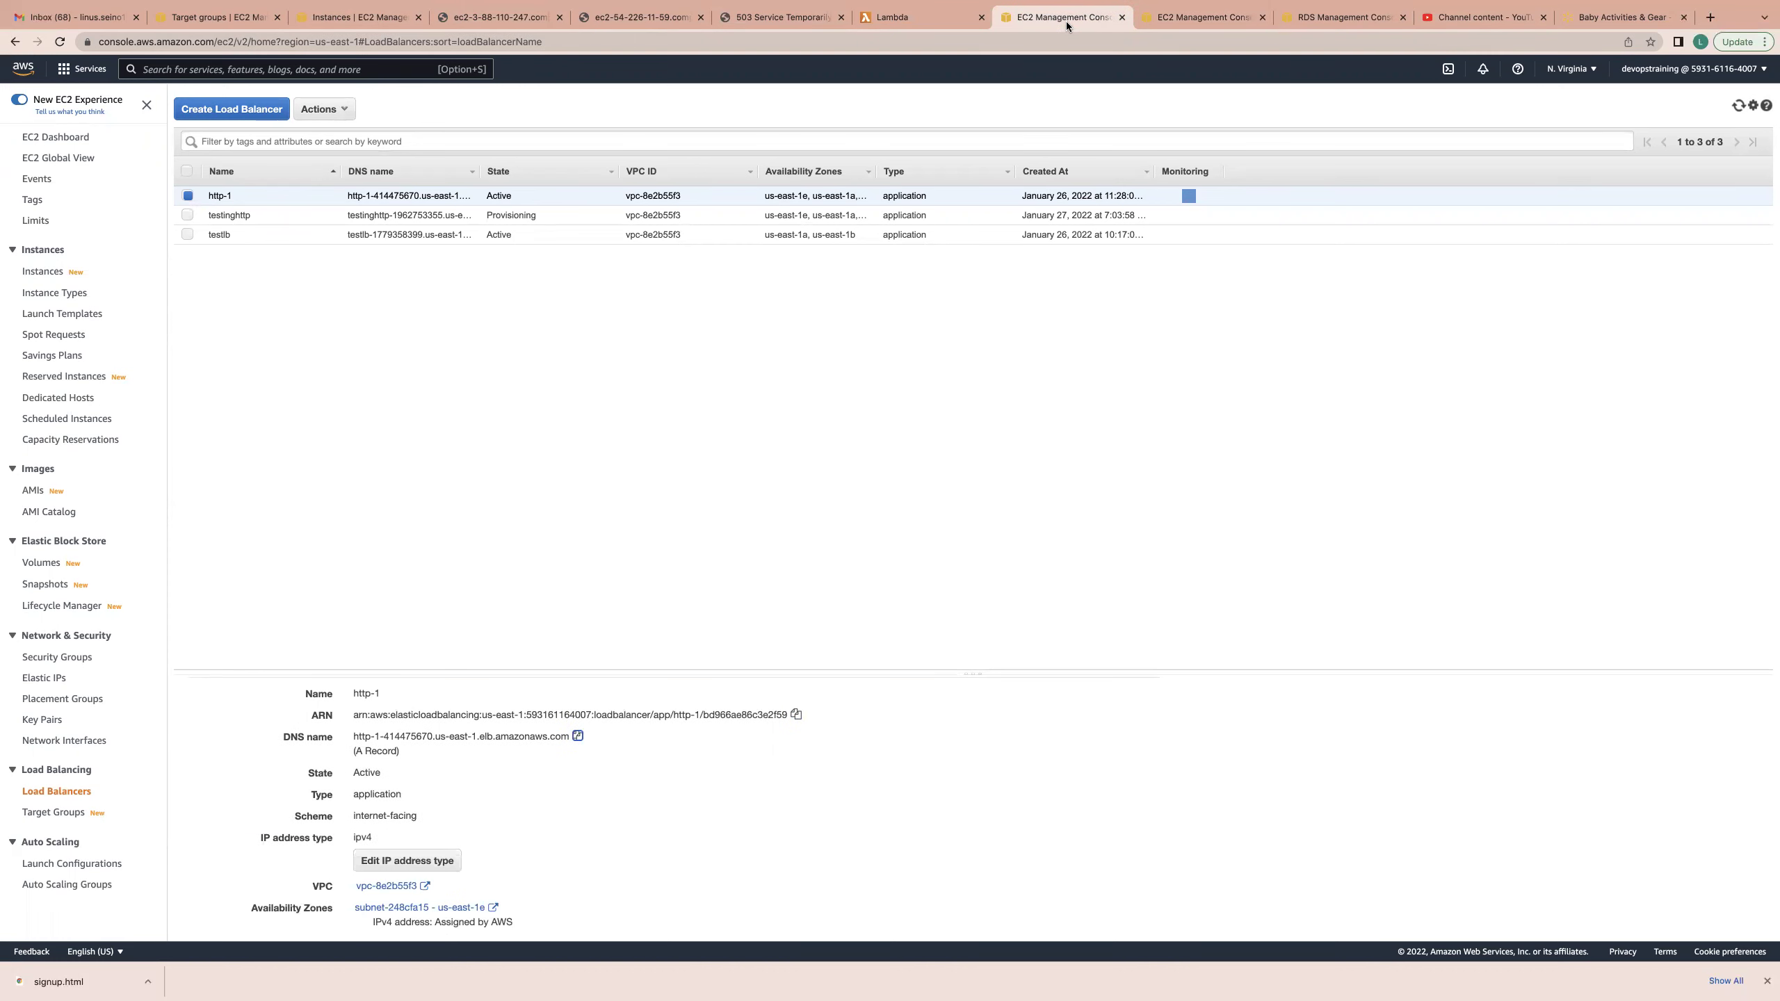
pyautogui.click(1152, 19)
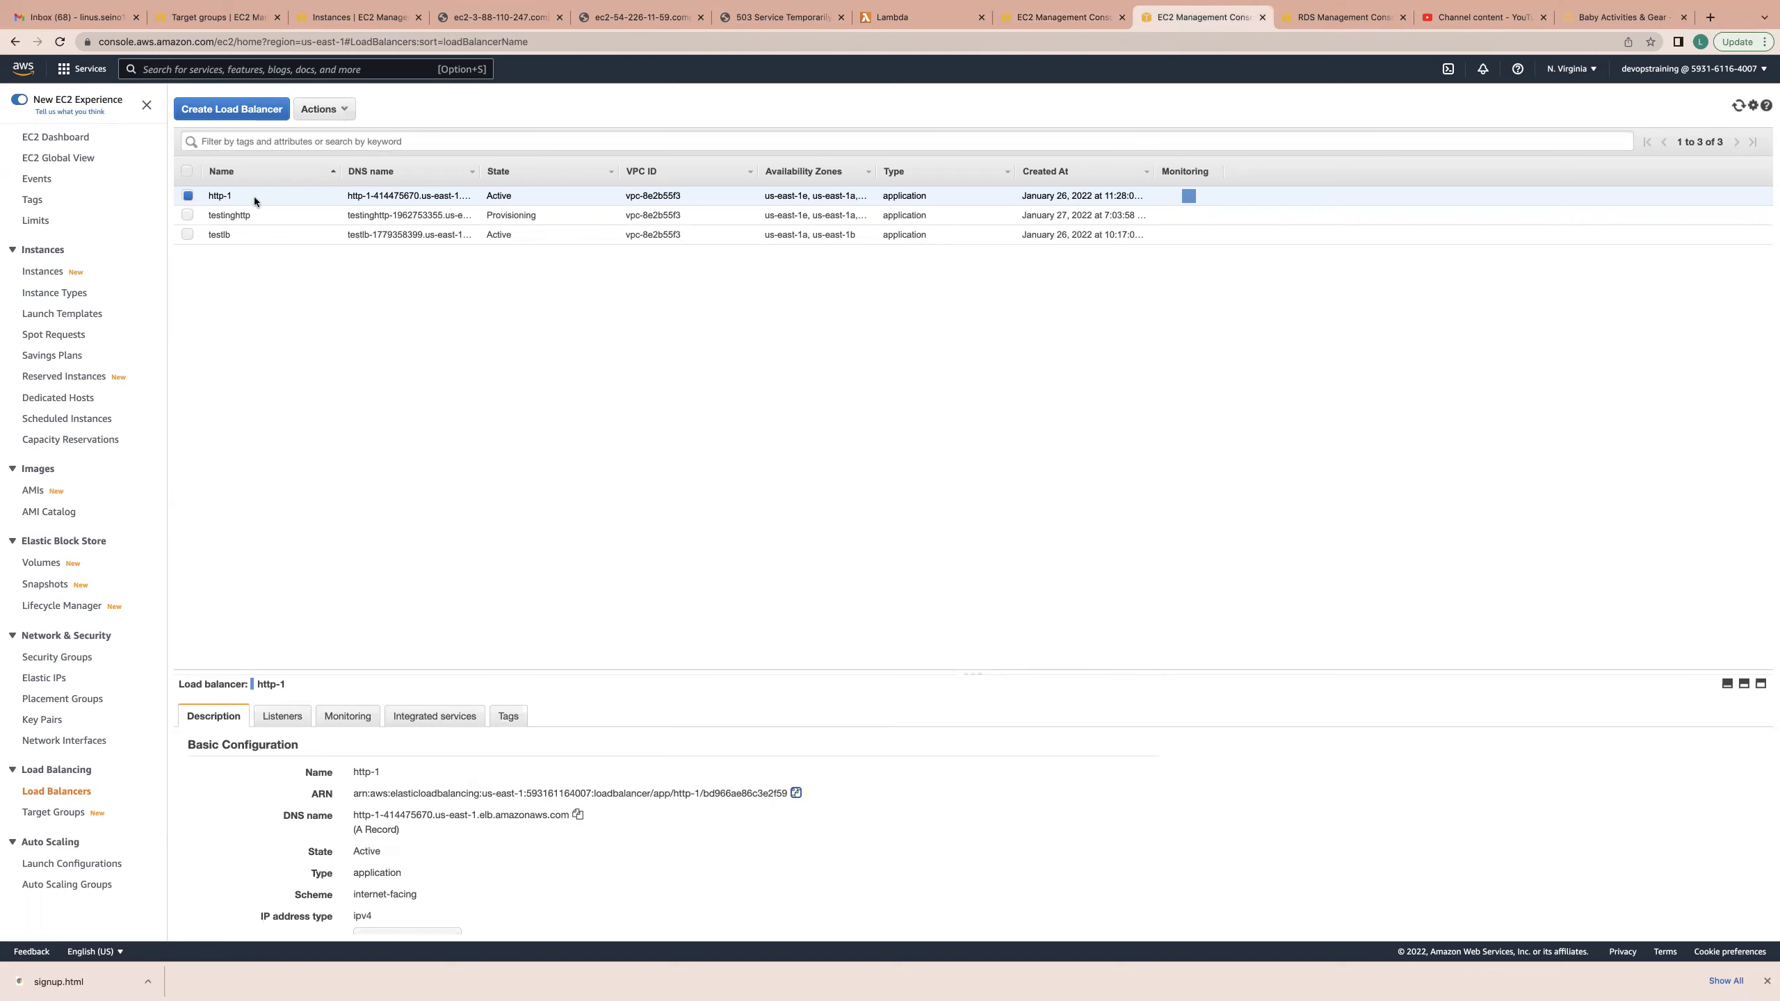
pyautogui.click(188, 197)
pyautogui.click(187, 234)
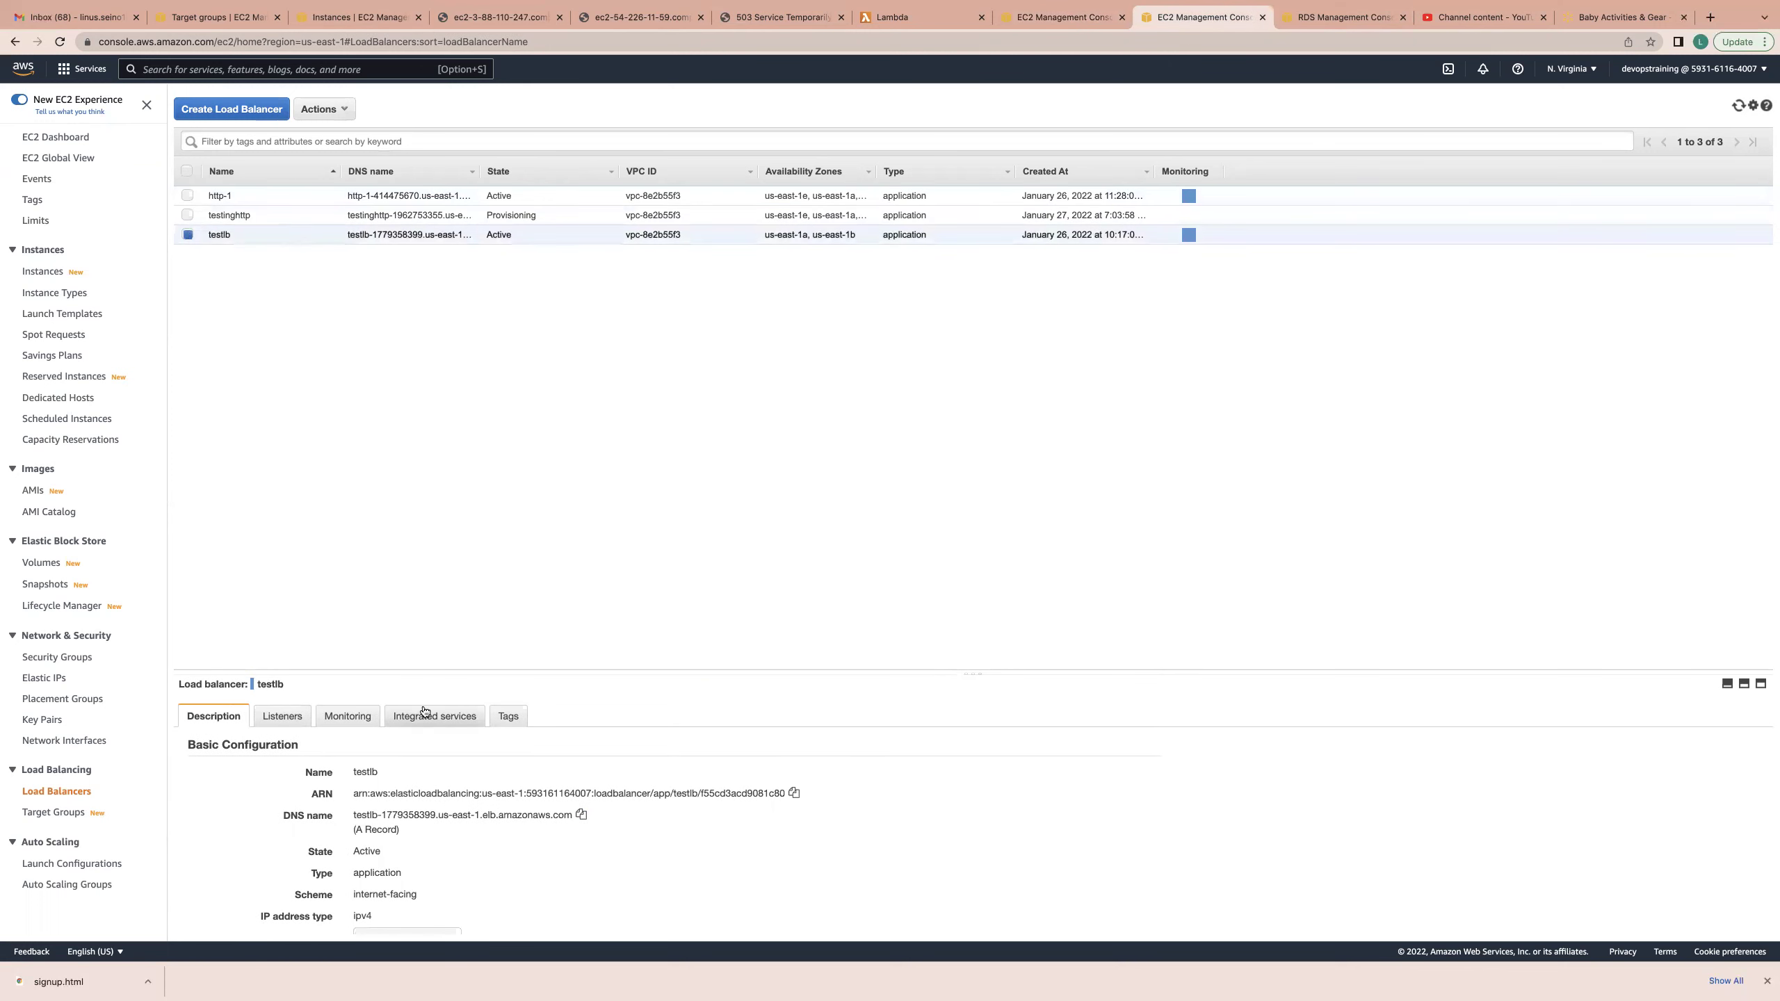
pyautogui.click(581, 818)
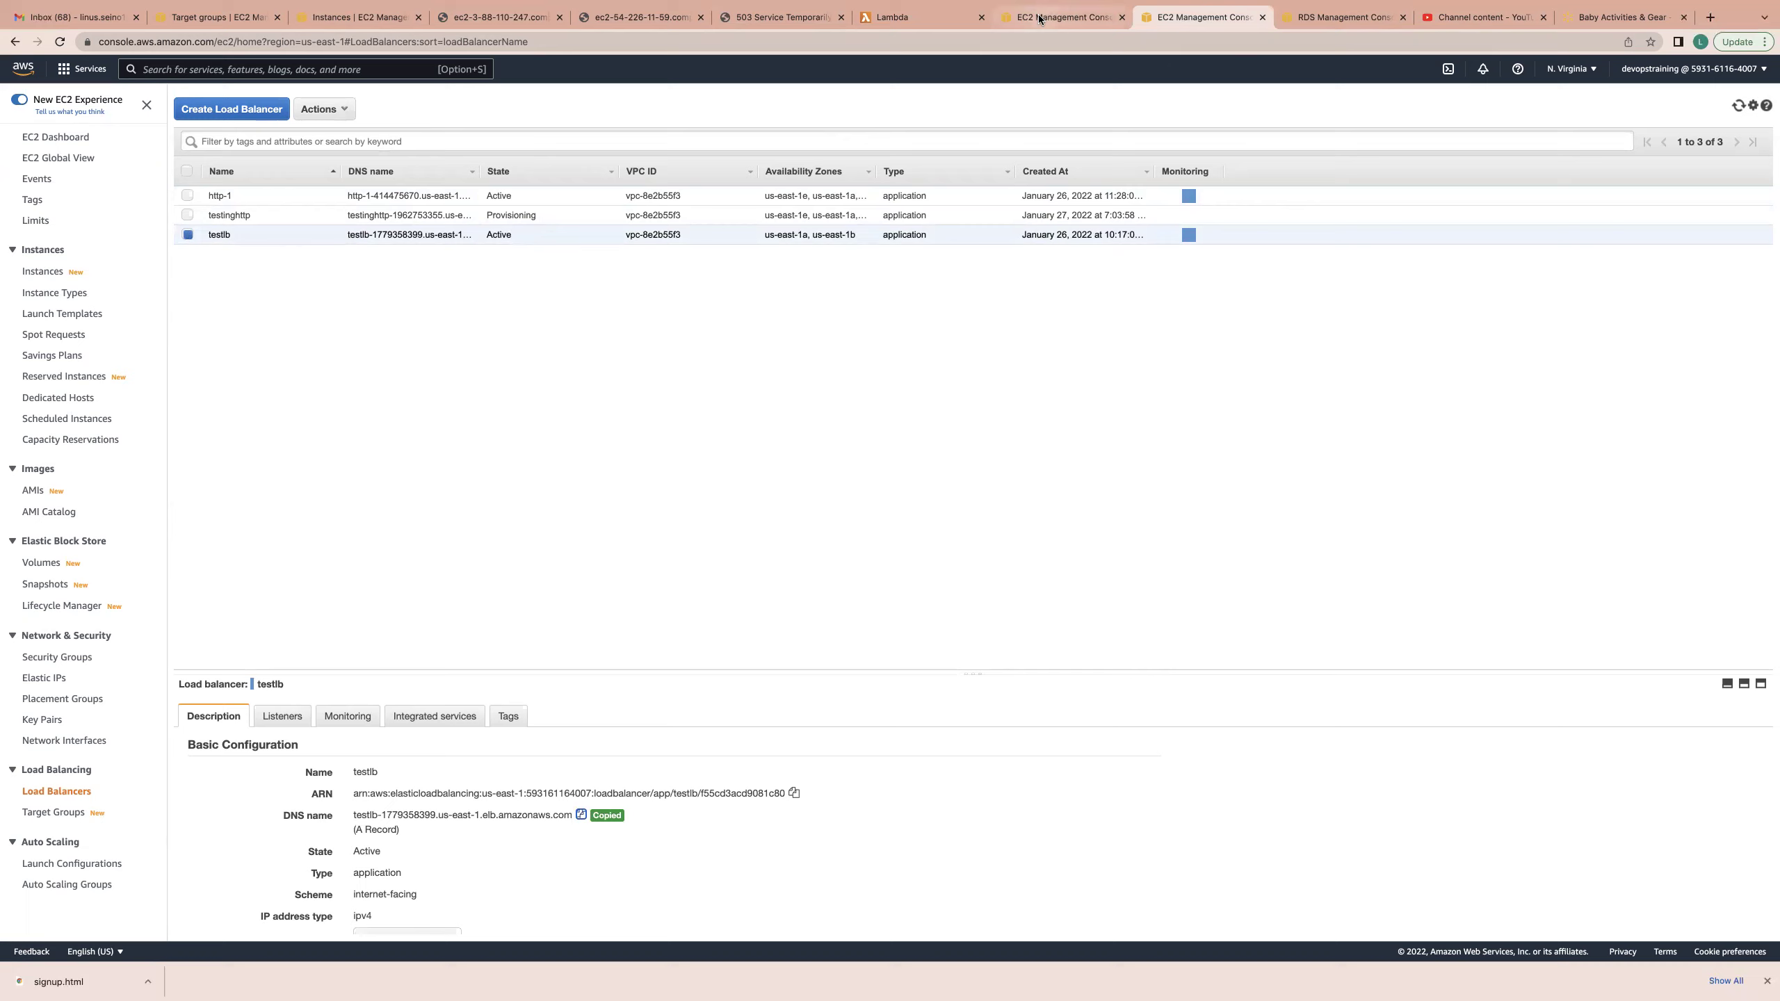
# Paste testlb's DNS name into Chrome's address bar to load its Hello World page.
pyautogui.click(769, 19)
pyautogui.click(718, 44)
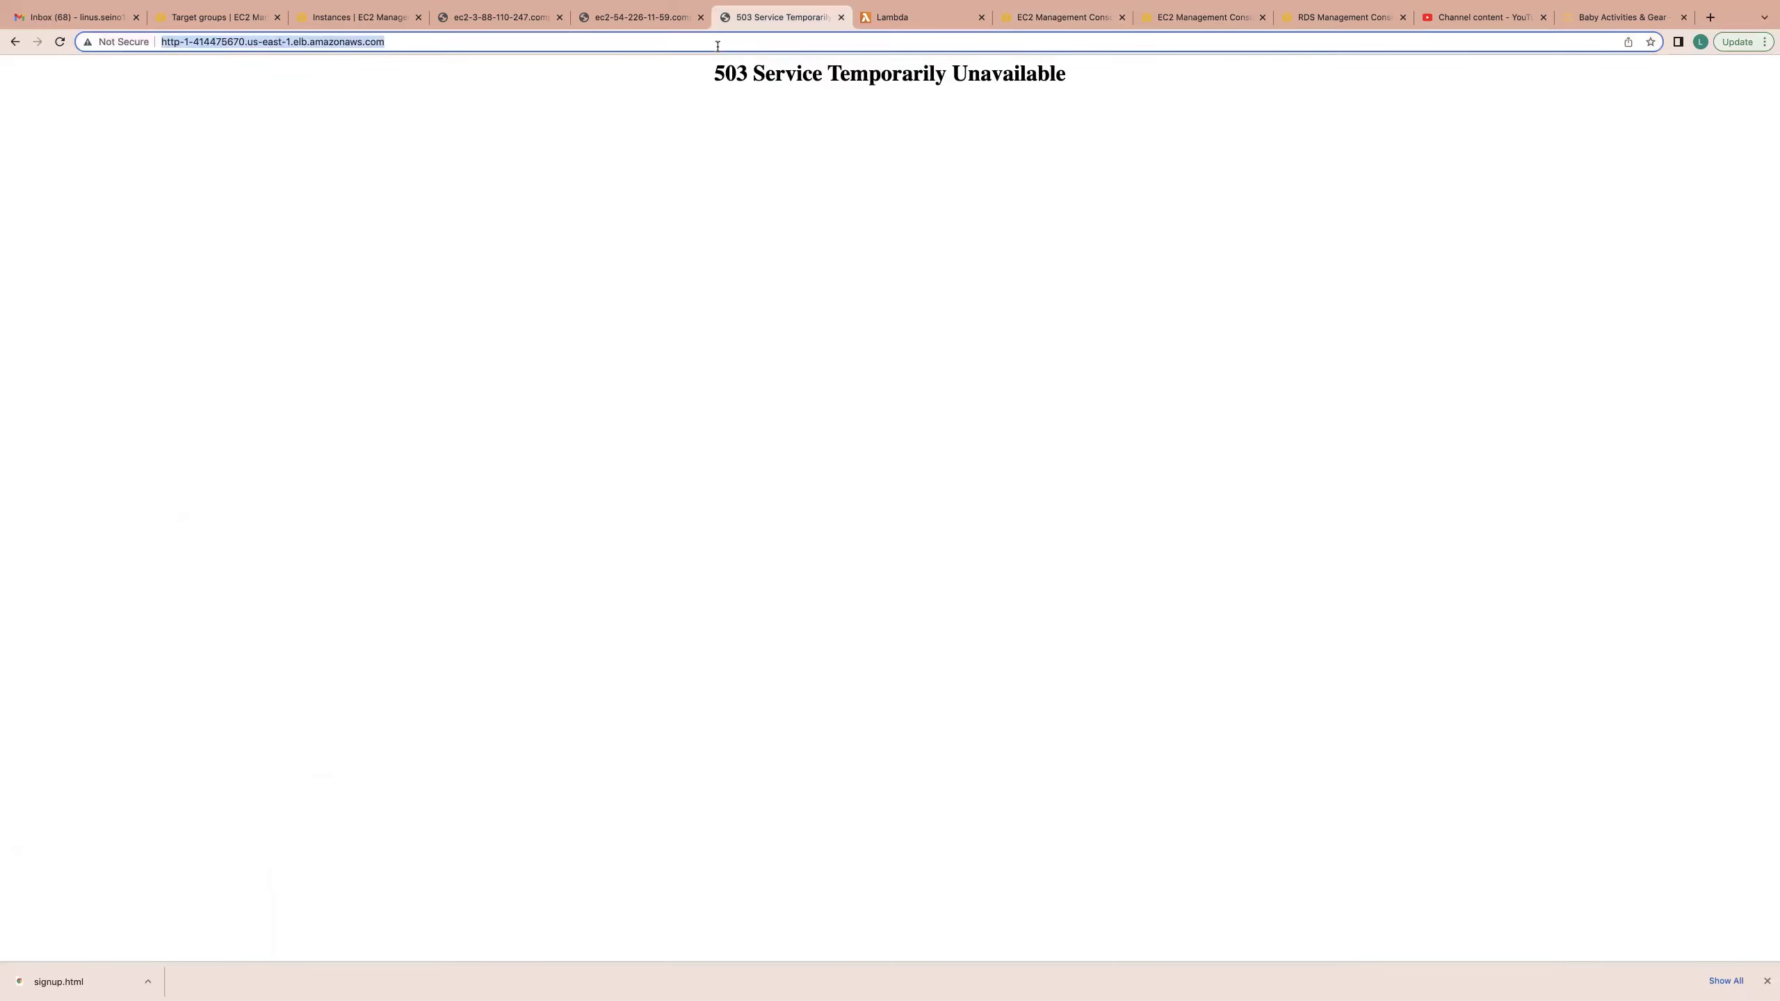
pyautogui.press('super+v')
pyautogui.press('Return')
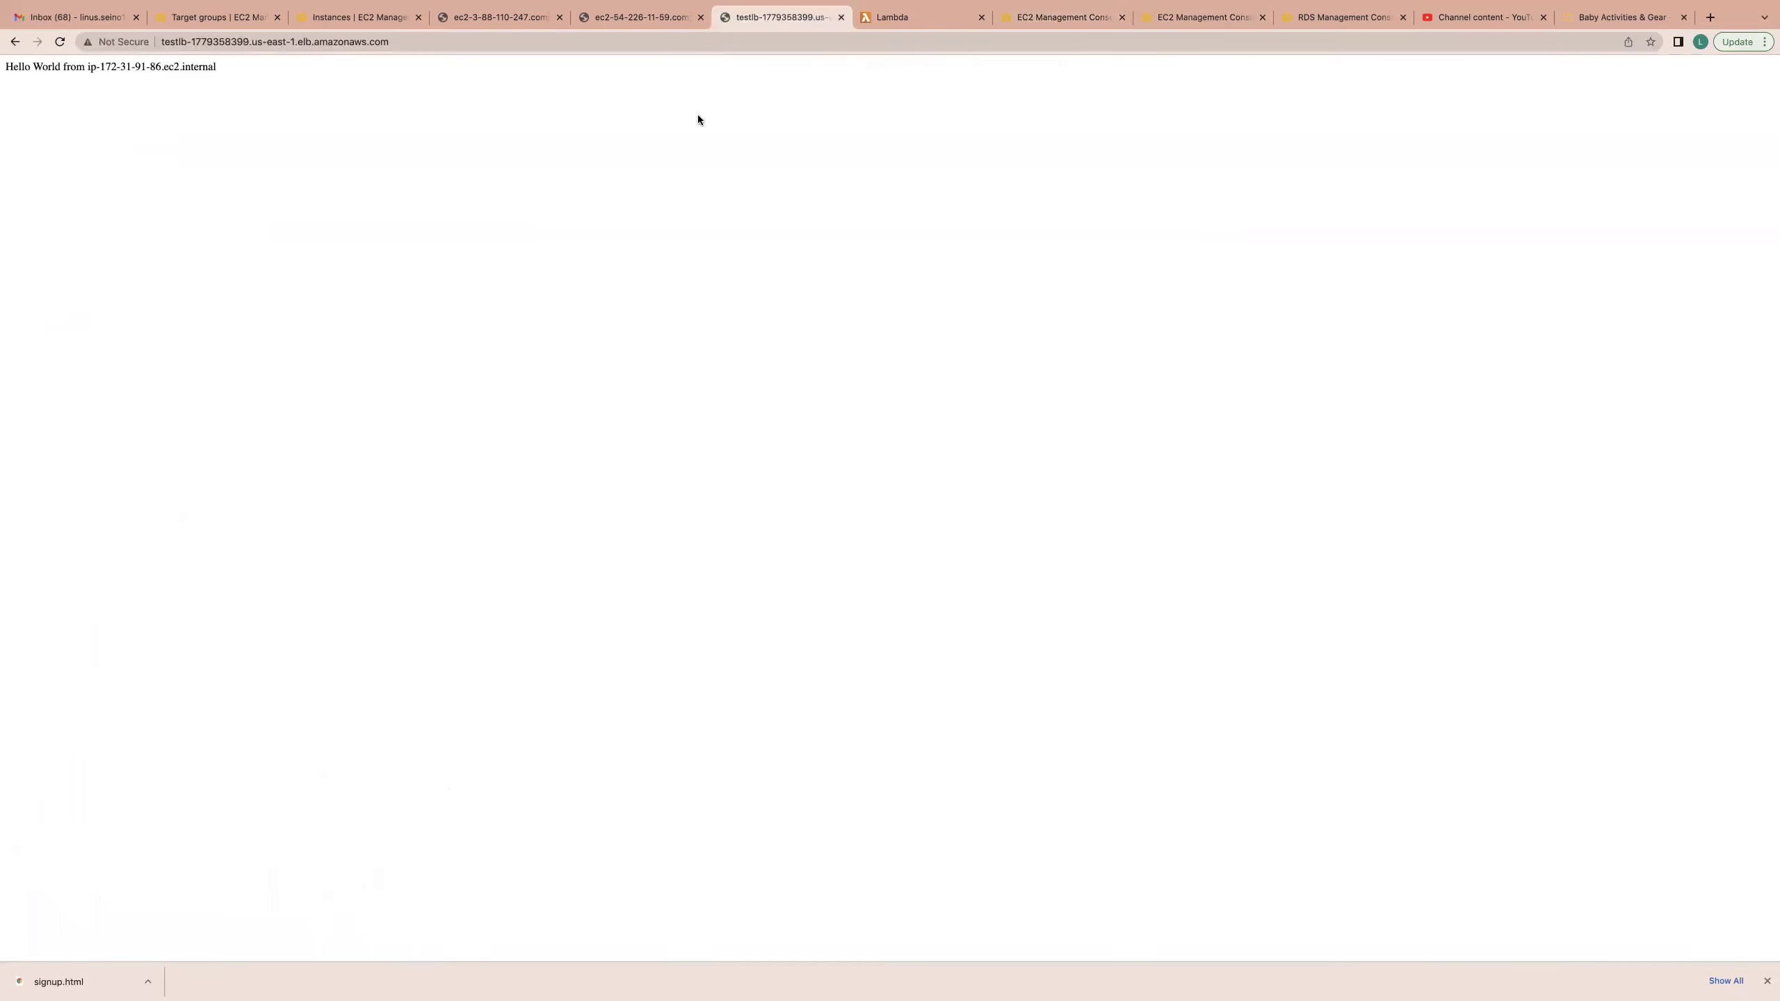
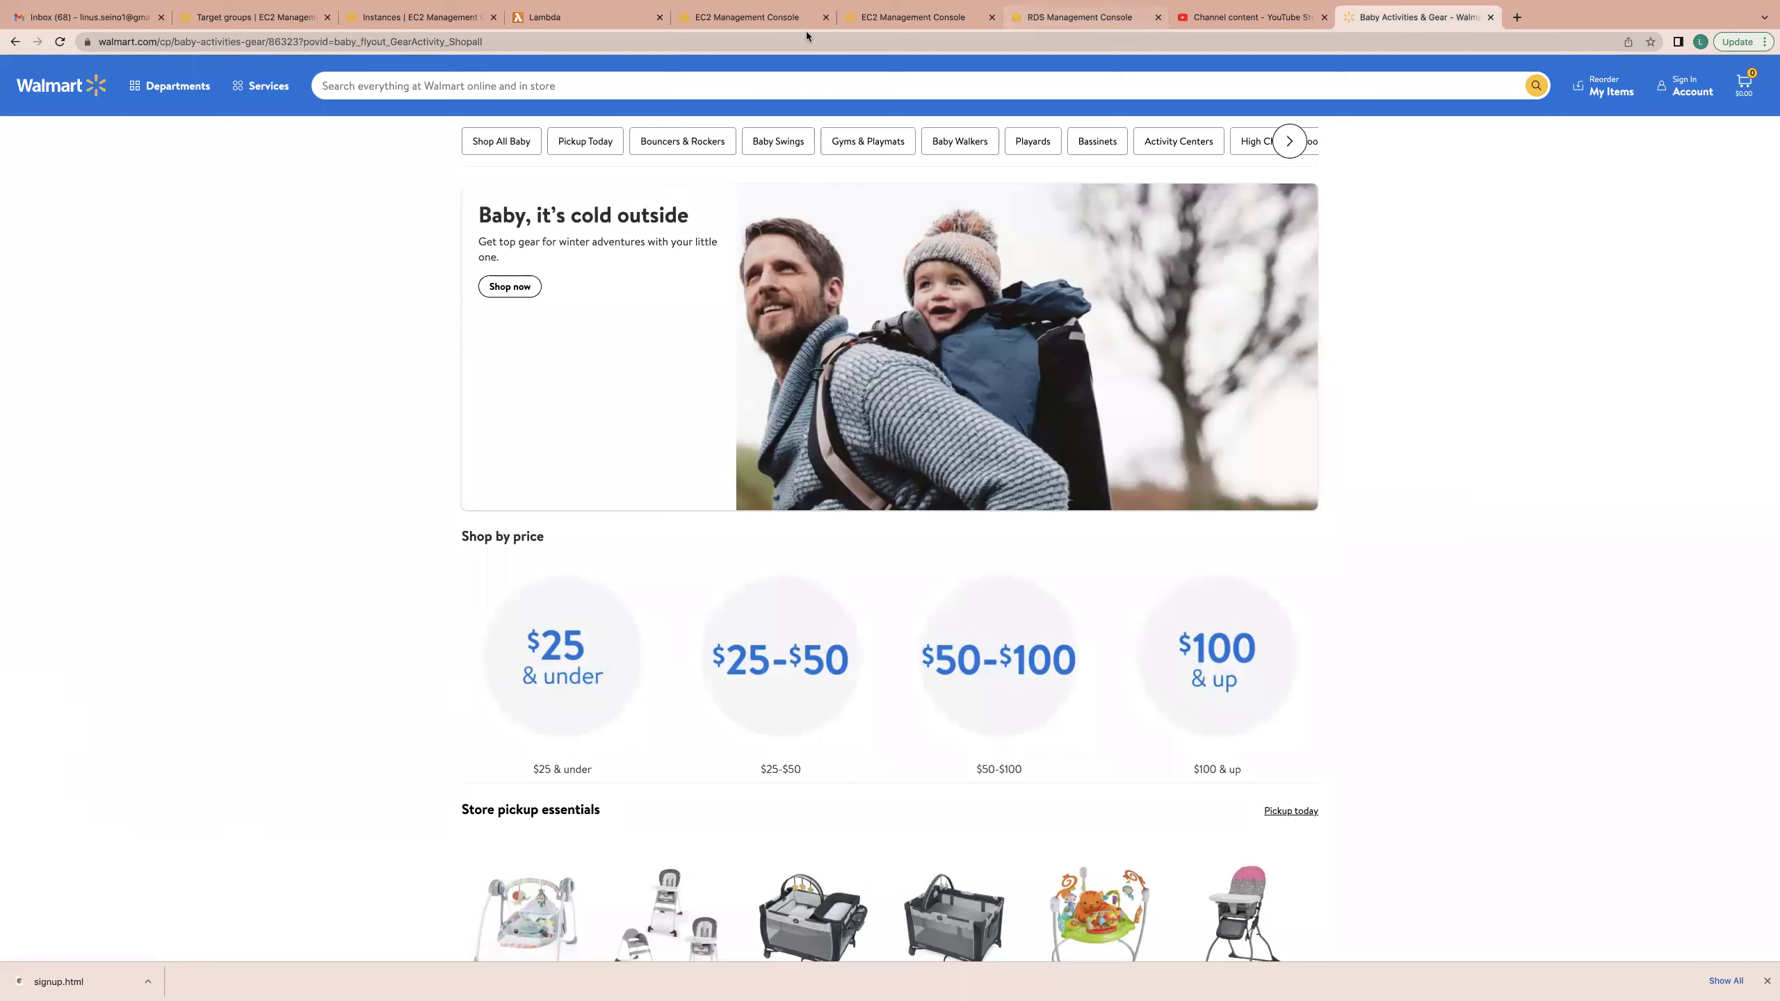
# Look over the EC2 load balancer details for testlb and the RDS databases list.
pyautogui.click(435, 18)
pyautogui.click(715, 21)
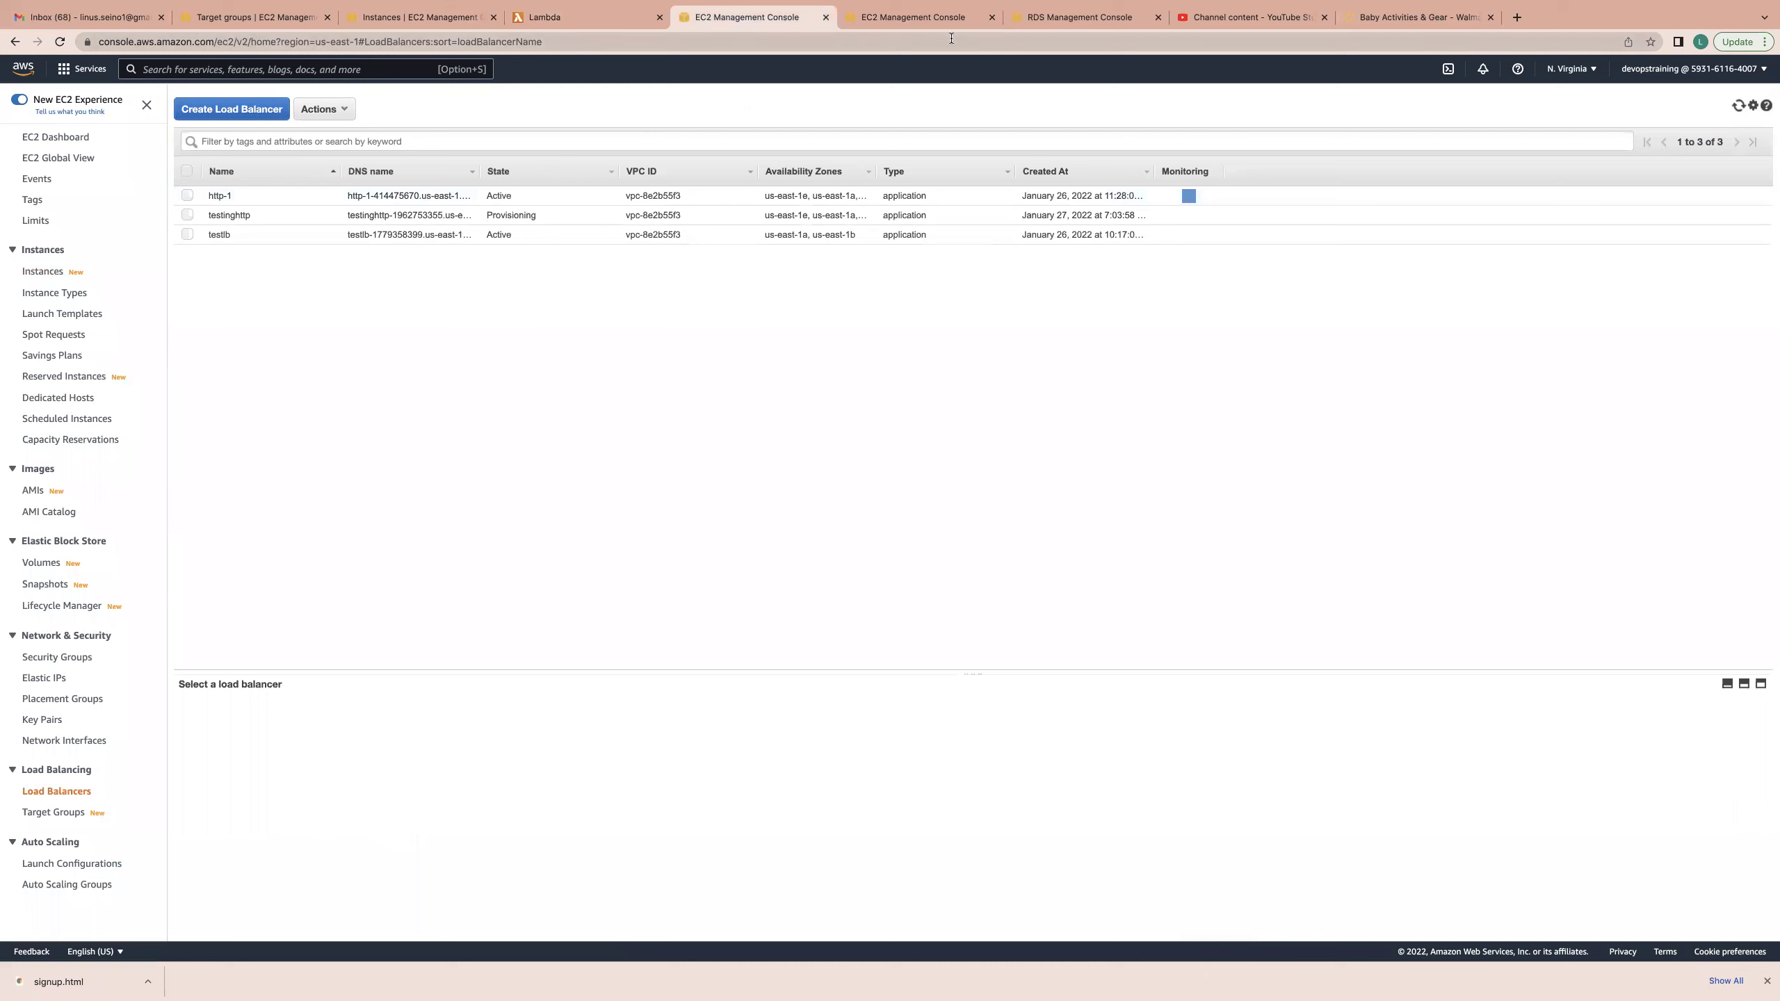
pyautogui.click(905, 13)
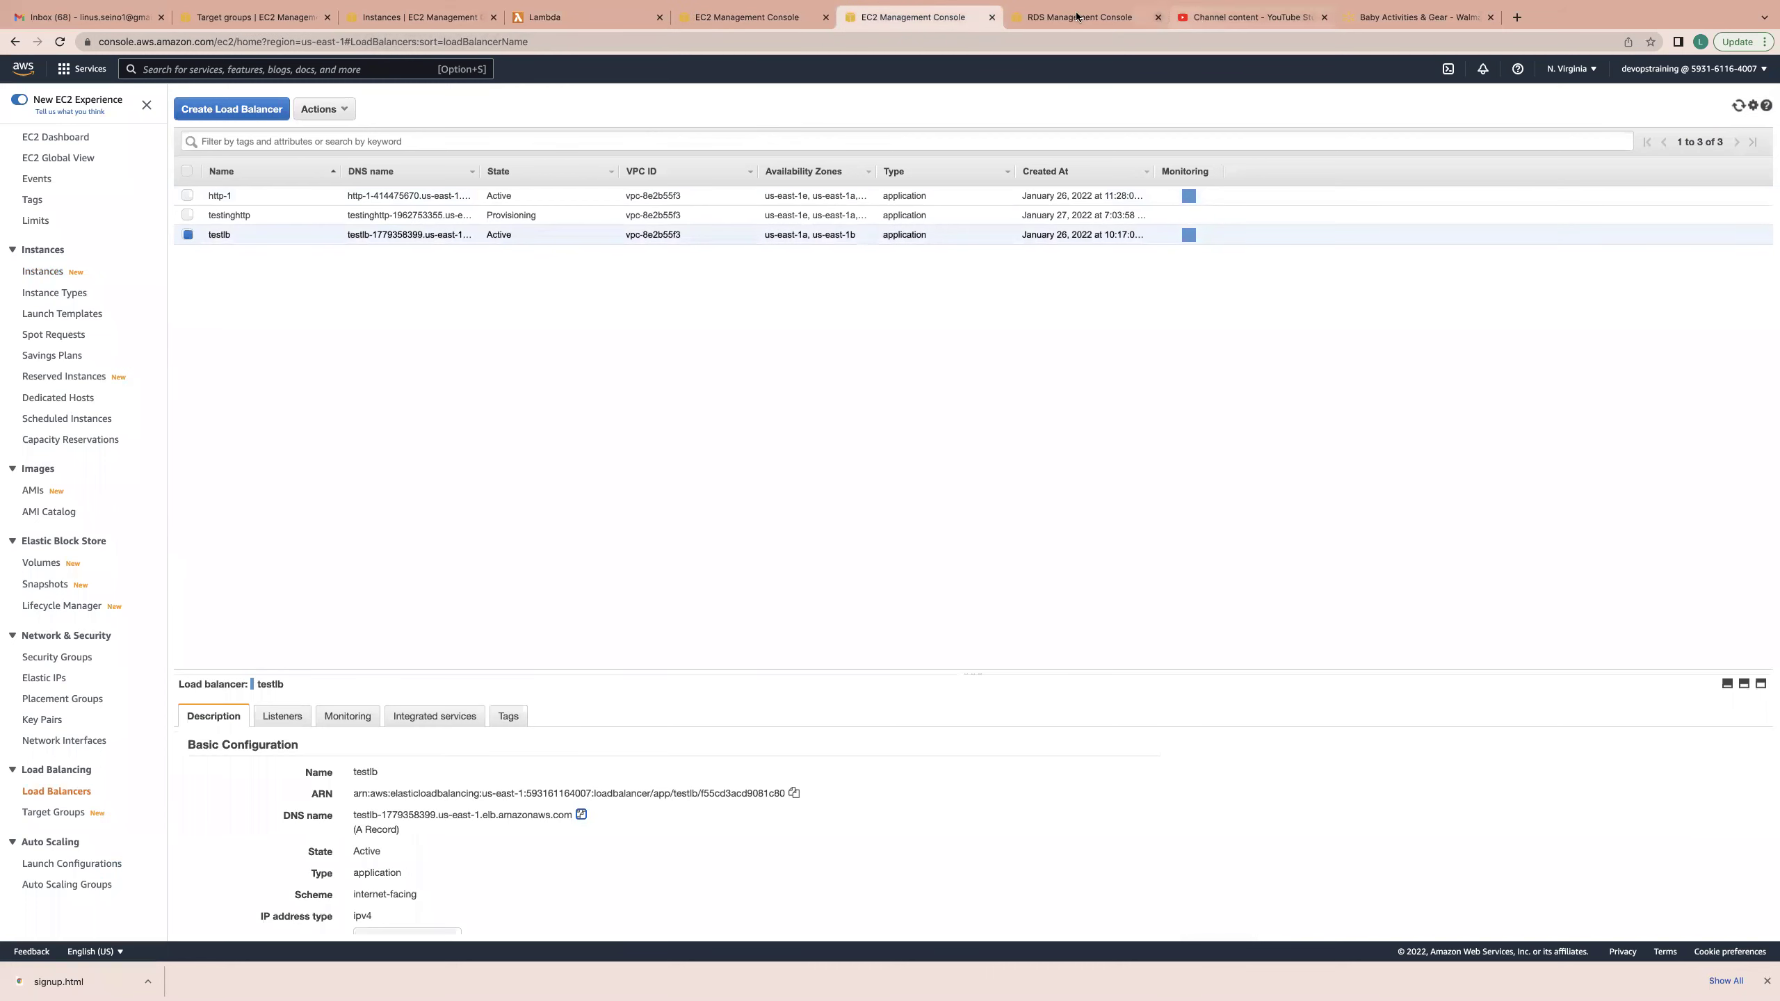
pyautogui.click(1063, 21)
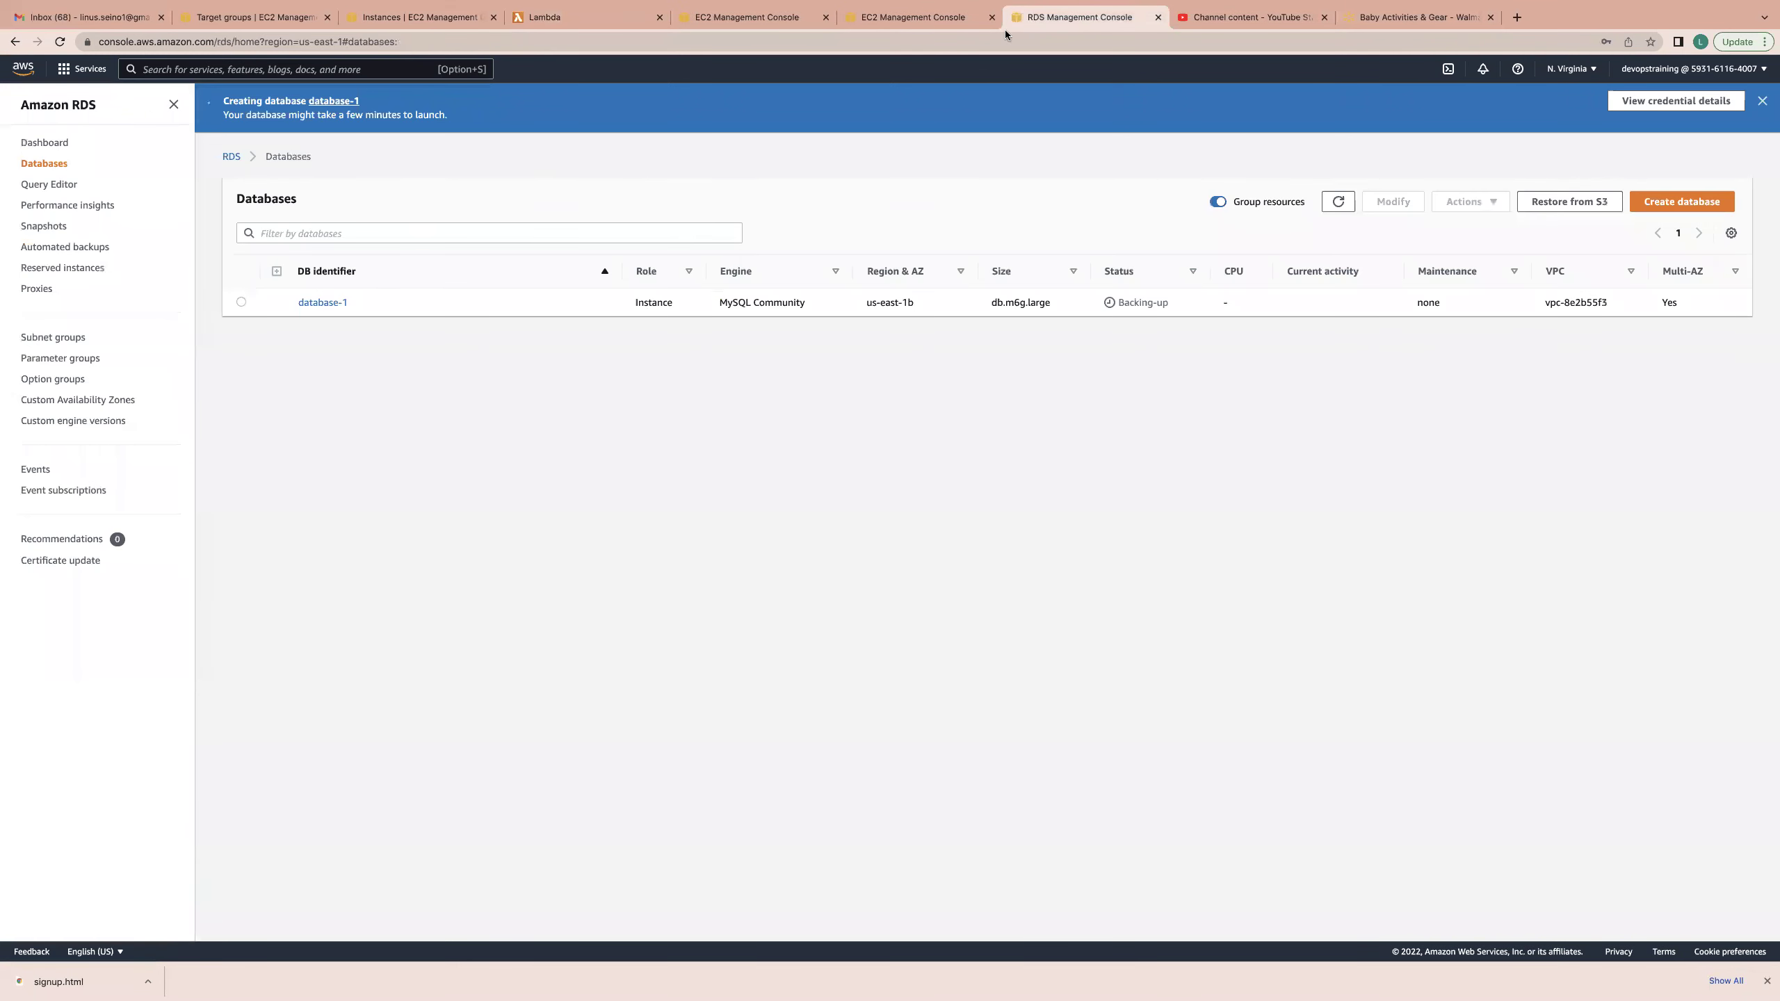
# Return to the Load Balancers list and search the console for ec2.
pyautogui.click(911, 17)
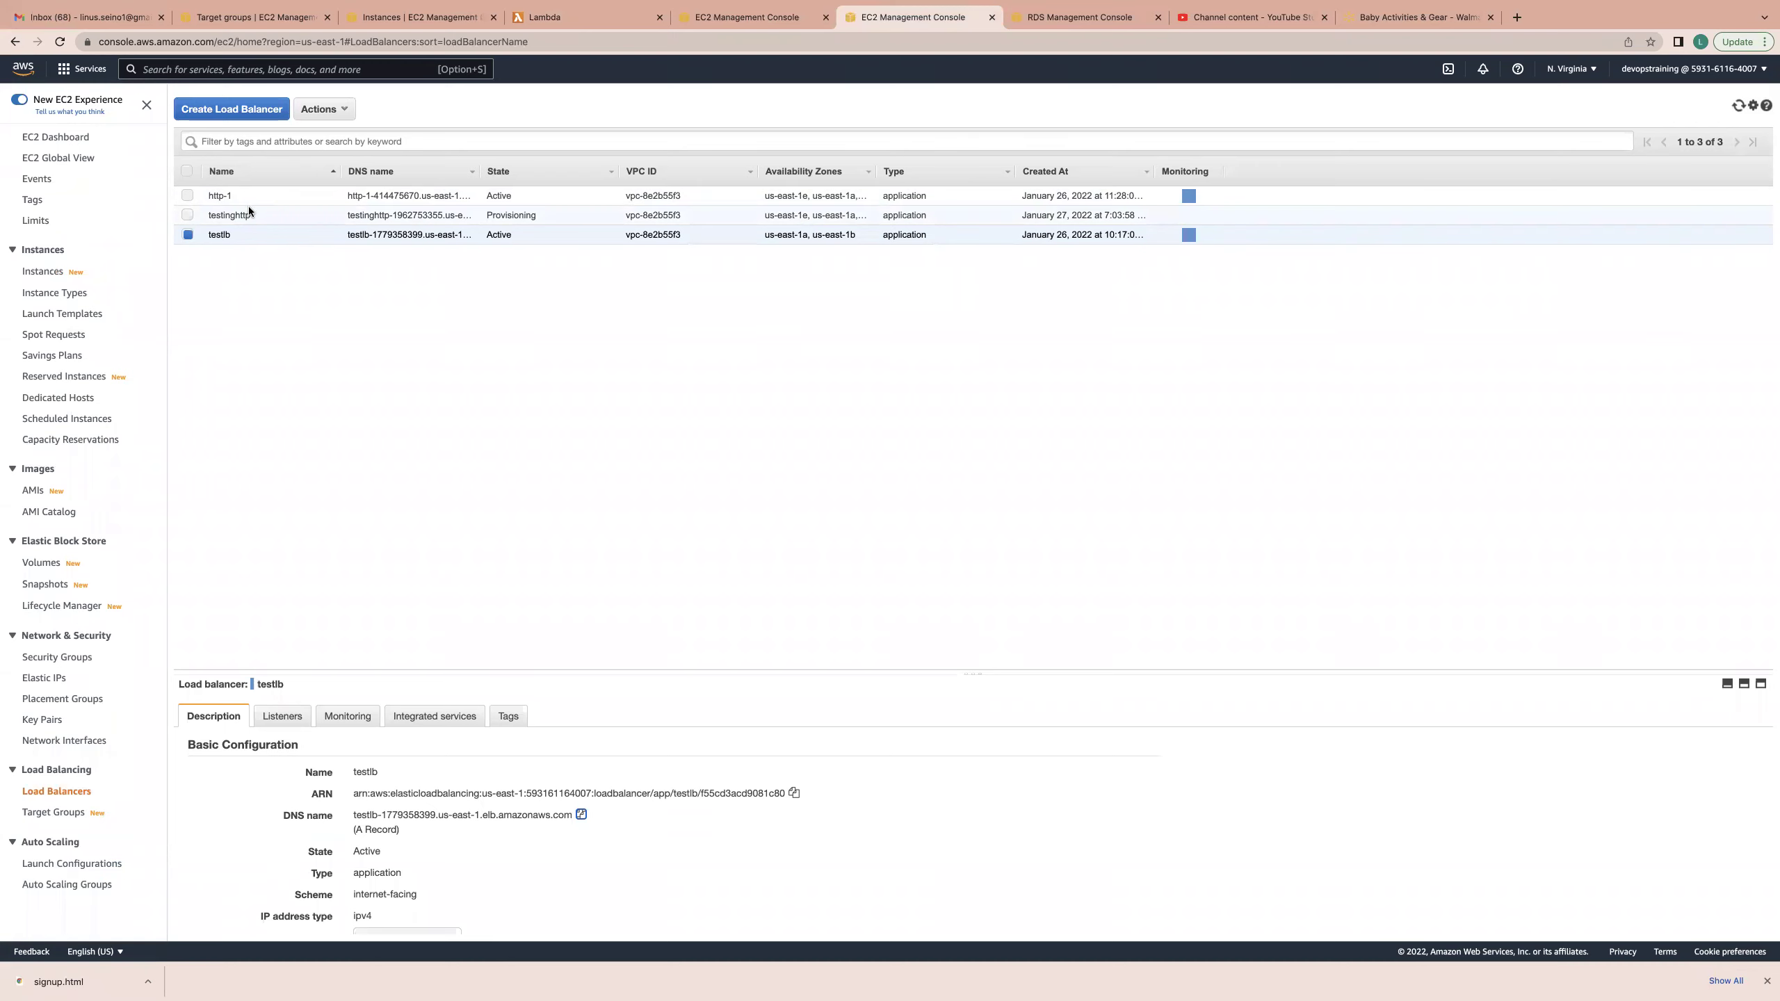
pyautogui.click(230, 69)
pyautogui.write('ec2')
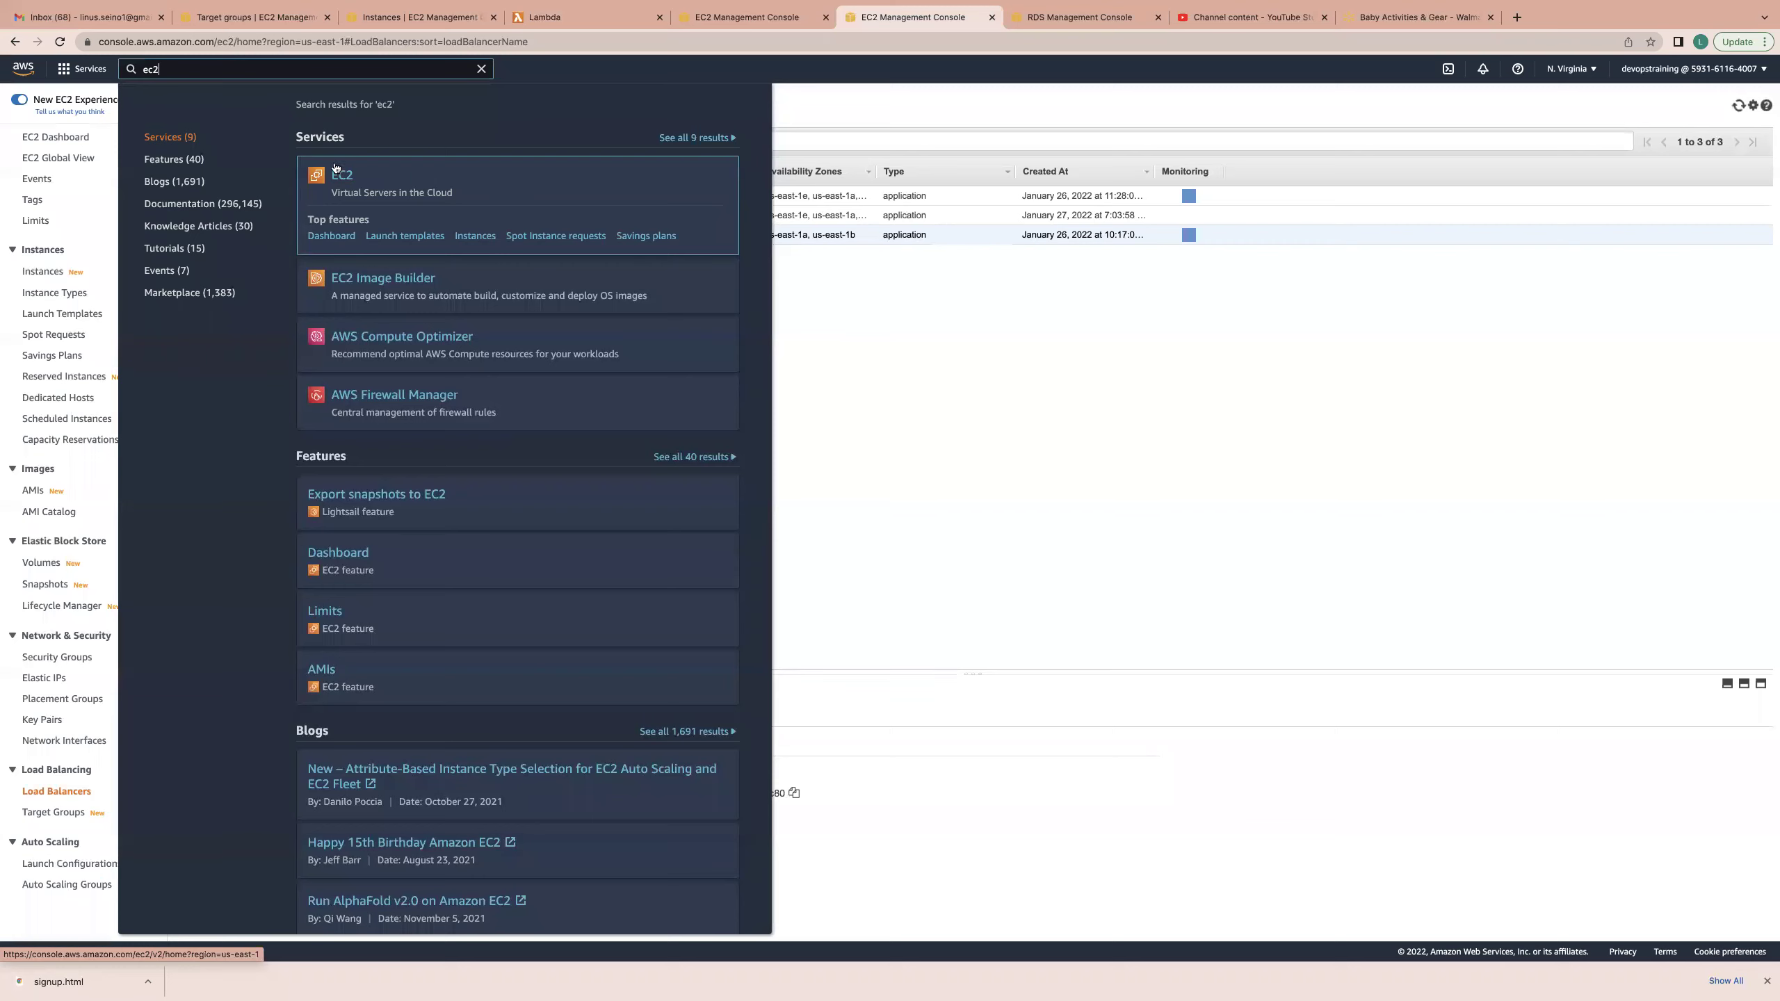
# Search the console for autoscaling and scroll through the results.
pyautogui.press('BackSpace')
pyautogui.press('BackSpace')
pyautogui.press('BackSpace')
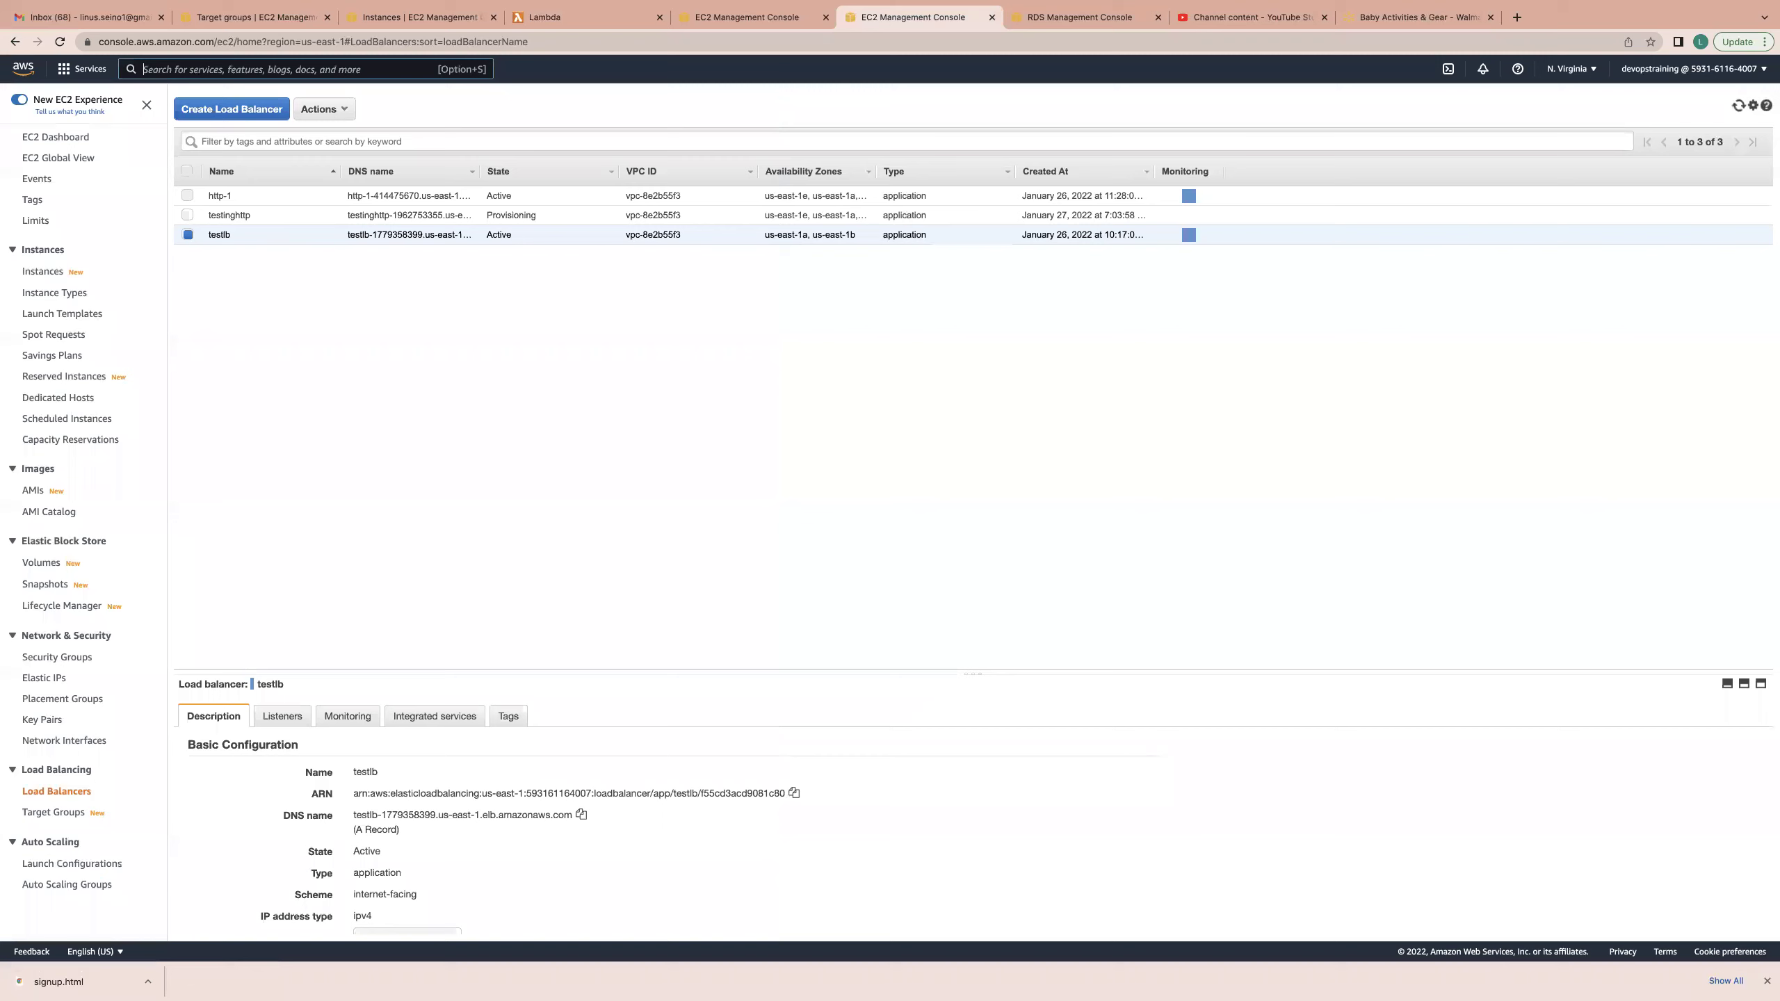
pyautogui.write('autoscaling')
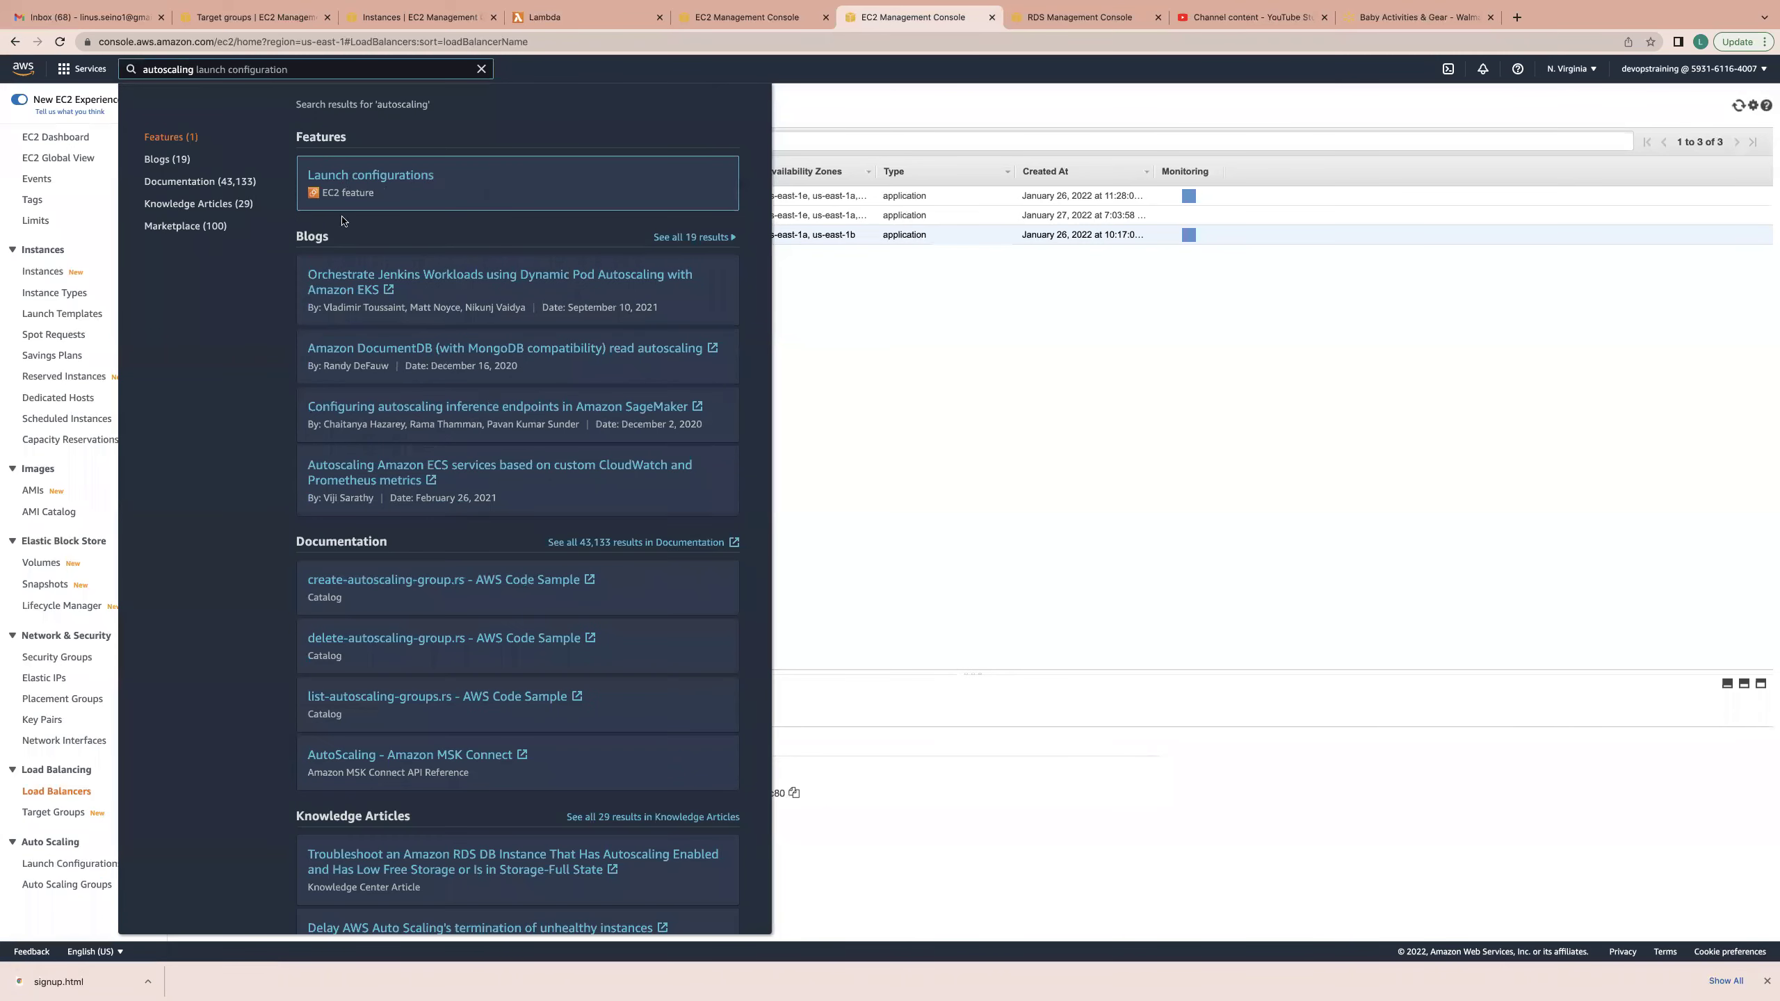
pyautogui.scroll(-2, 478, 519)
pyautogui.scroll(-5, 479, 519)
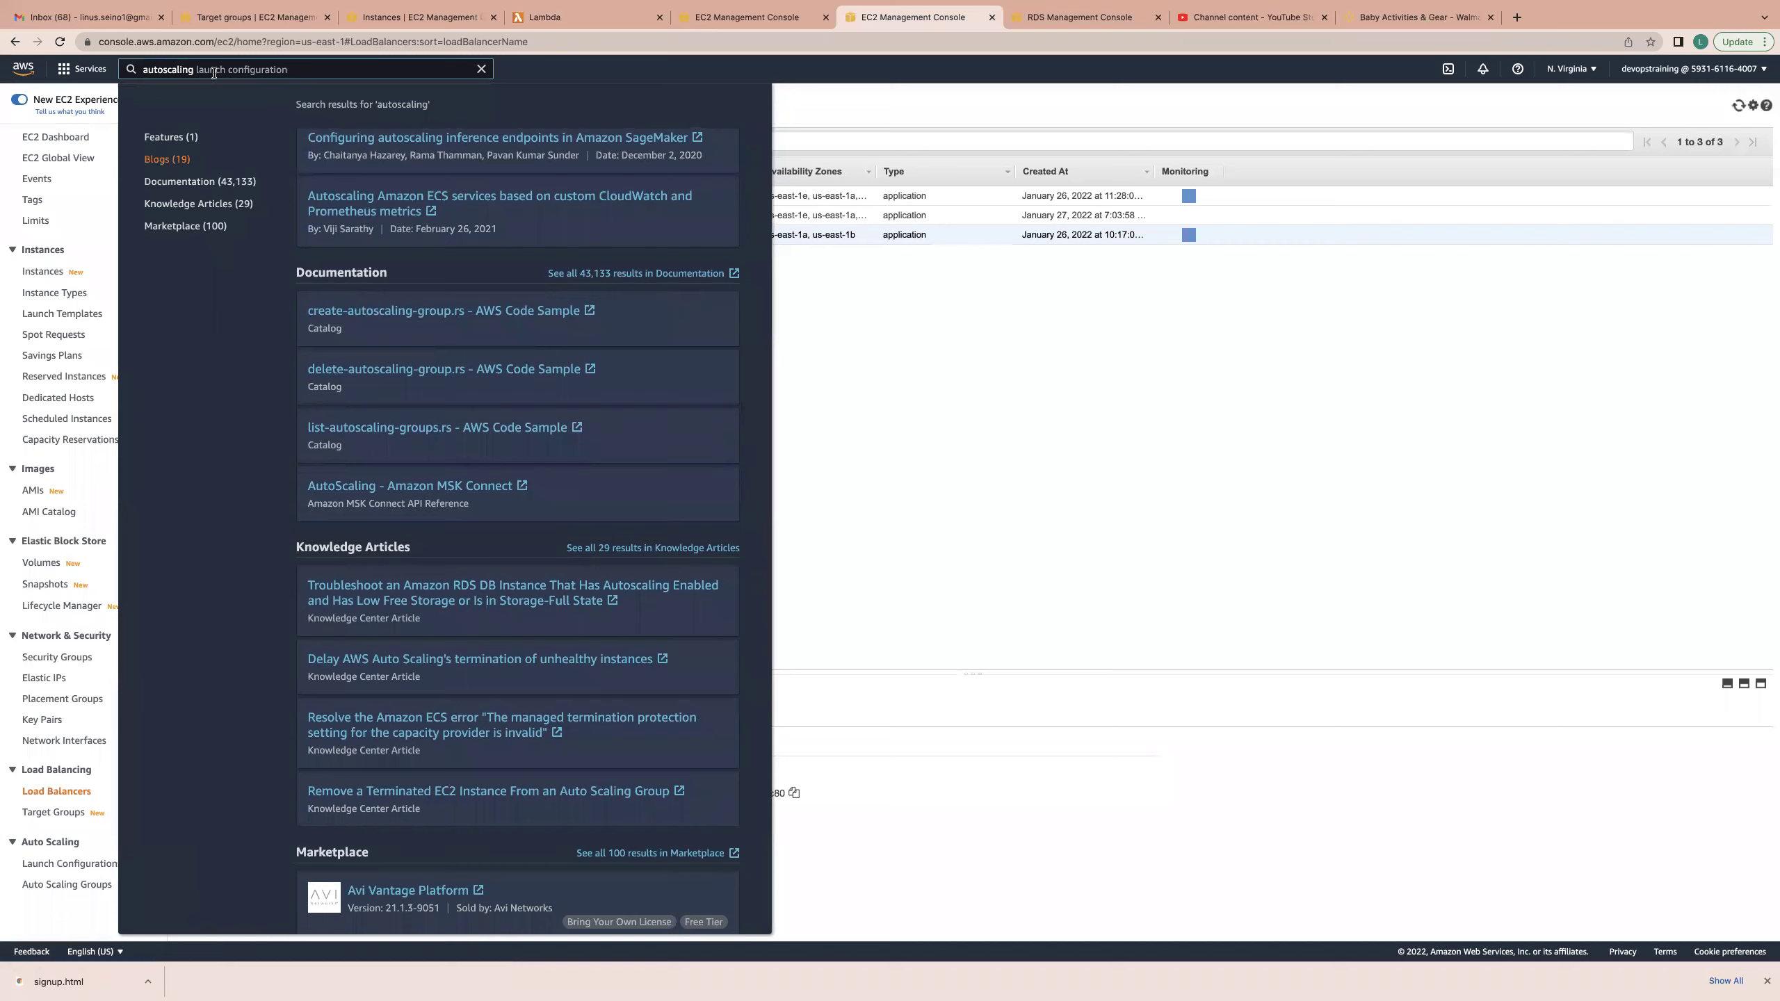
# Search ec2 again and open the EC2 service's Instances page.
pyautogui.press('BackSpace')
pyautogui.press('BackSpace')
pyautogui.press('BackSpace')
pyautogui.press('BackSpace')
pyautogui.press('BackSpace')
pyautogui.press('BackSpace')
pyautogui.press('BackSpace')
pyautogui.press('BackSpace')
pyautogui.press('BackSpace')
pyautogui.press('BackSpace')
pyautogui.press('BackSpace')
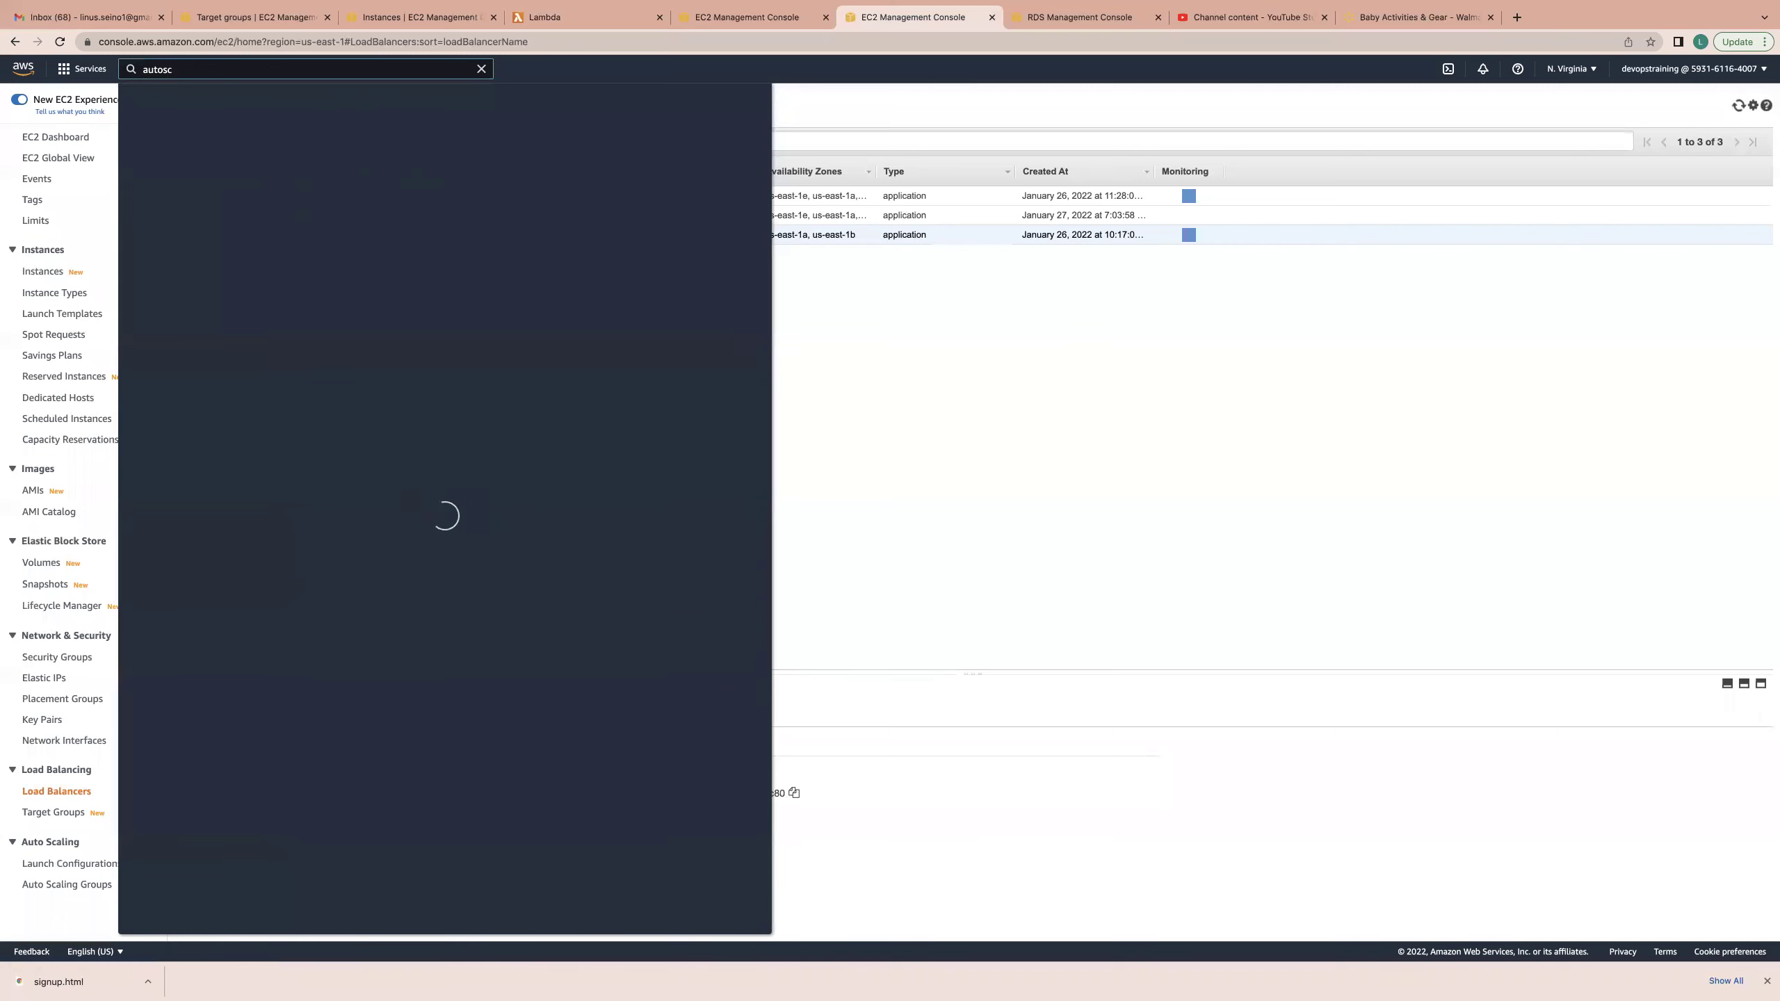
pyautogui.write('ec2')
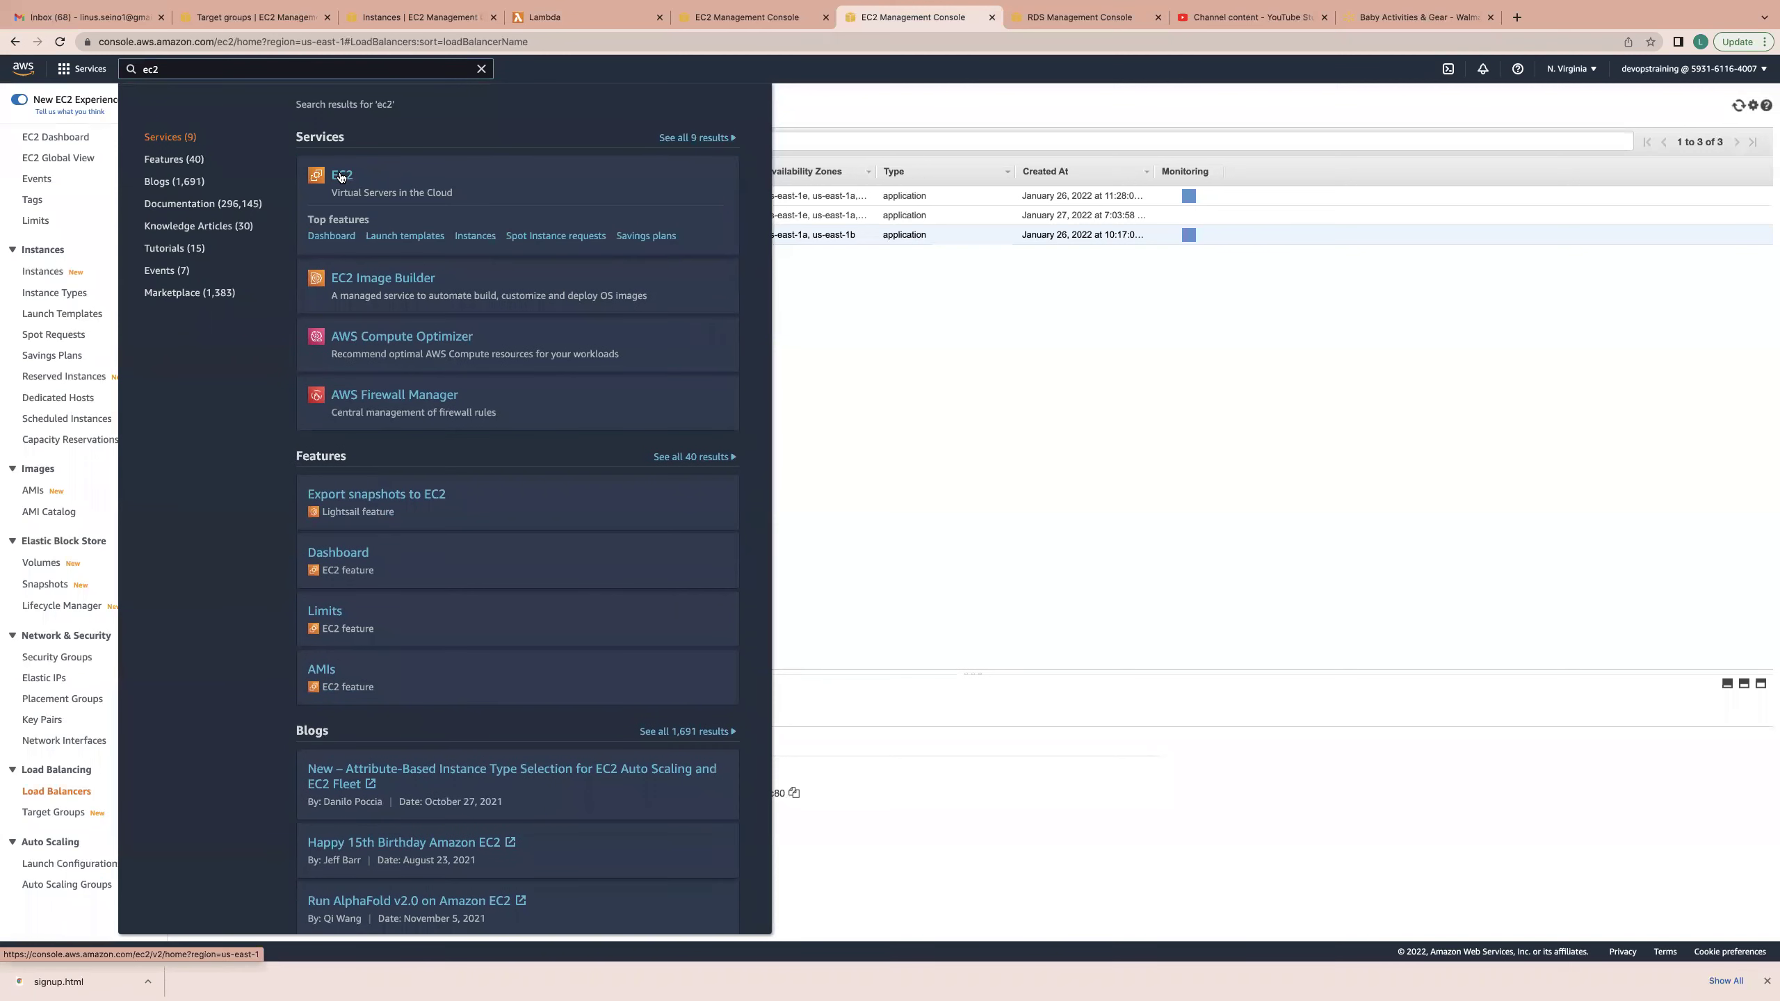
pyautogui.click(342, 175)
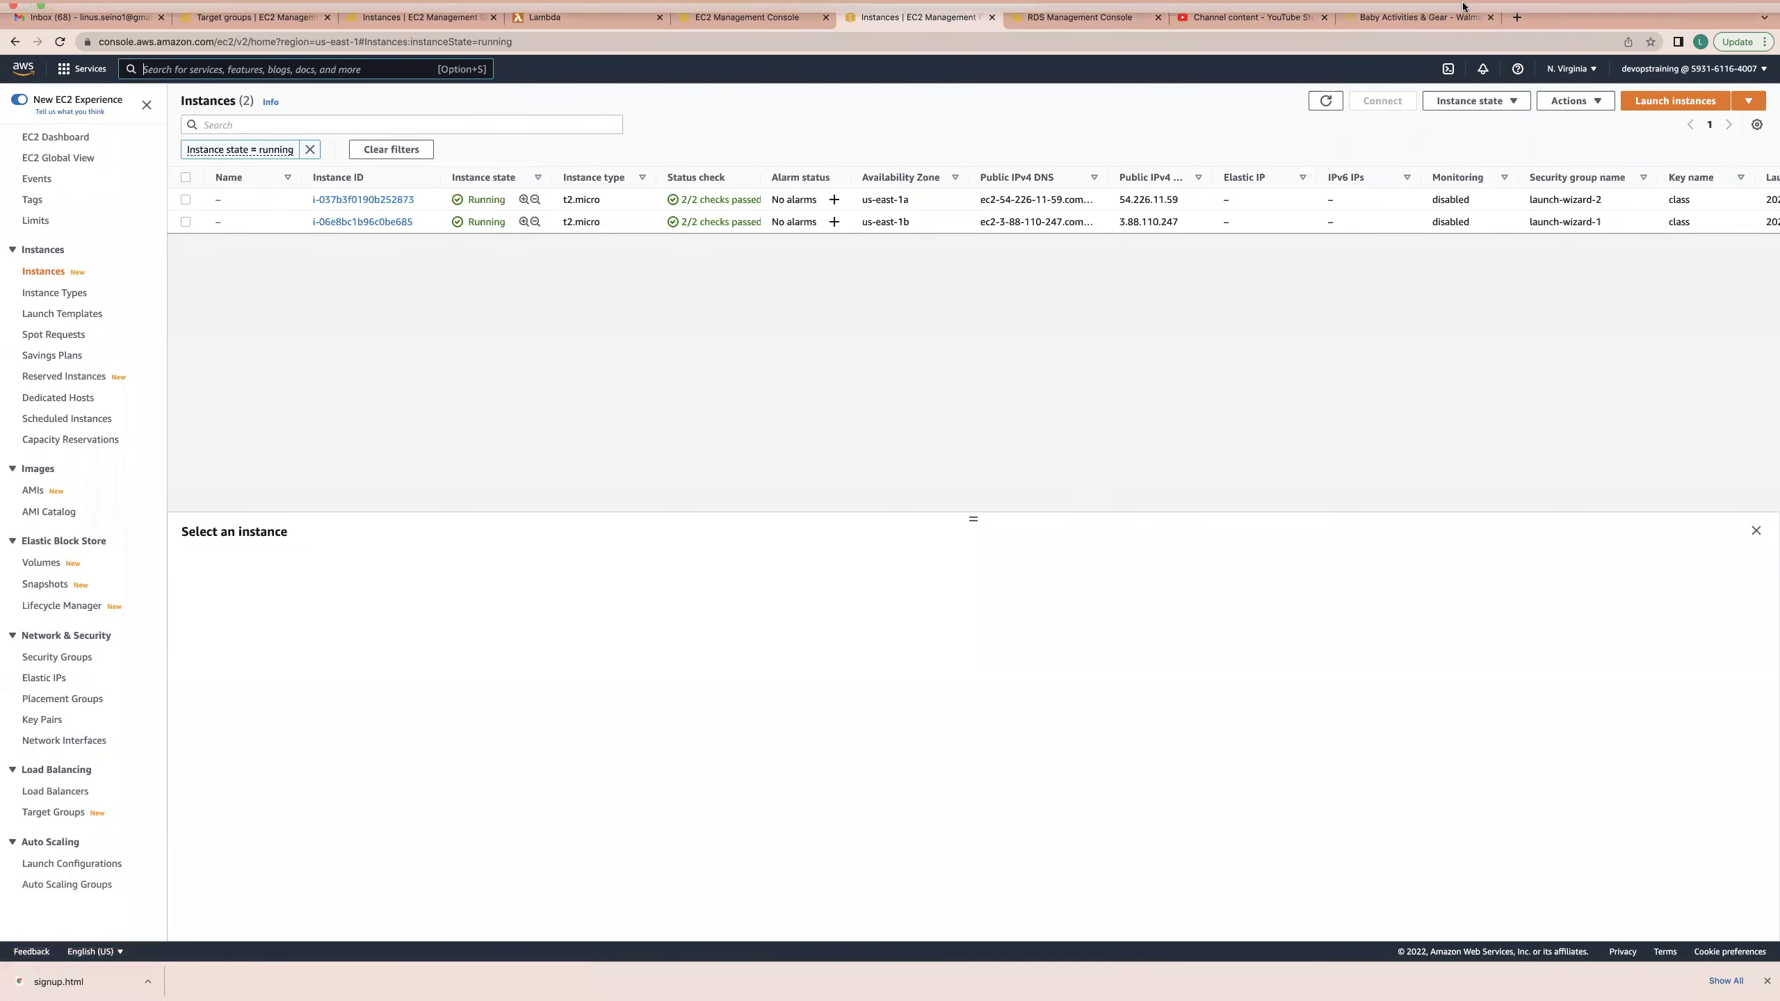
# Open Launch Templates in a new tab, then go to the EC2 Auto Scaling groups page.
pyautogui.moveTo(1466, 7)
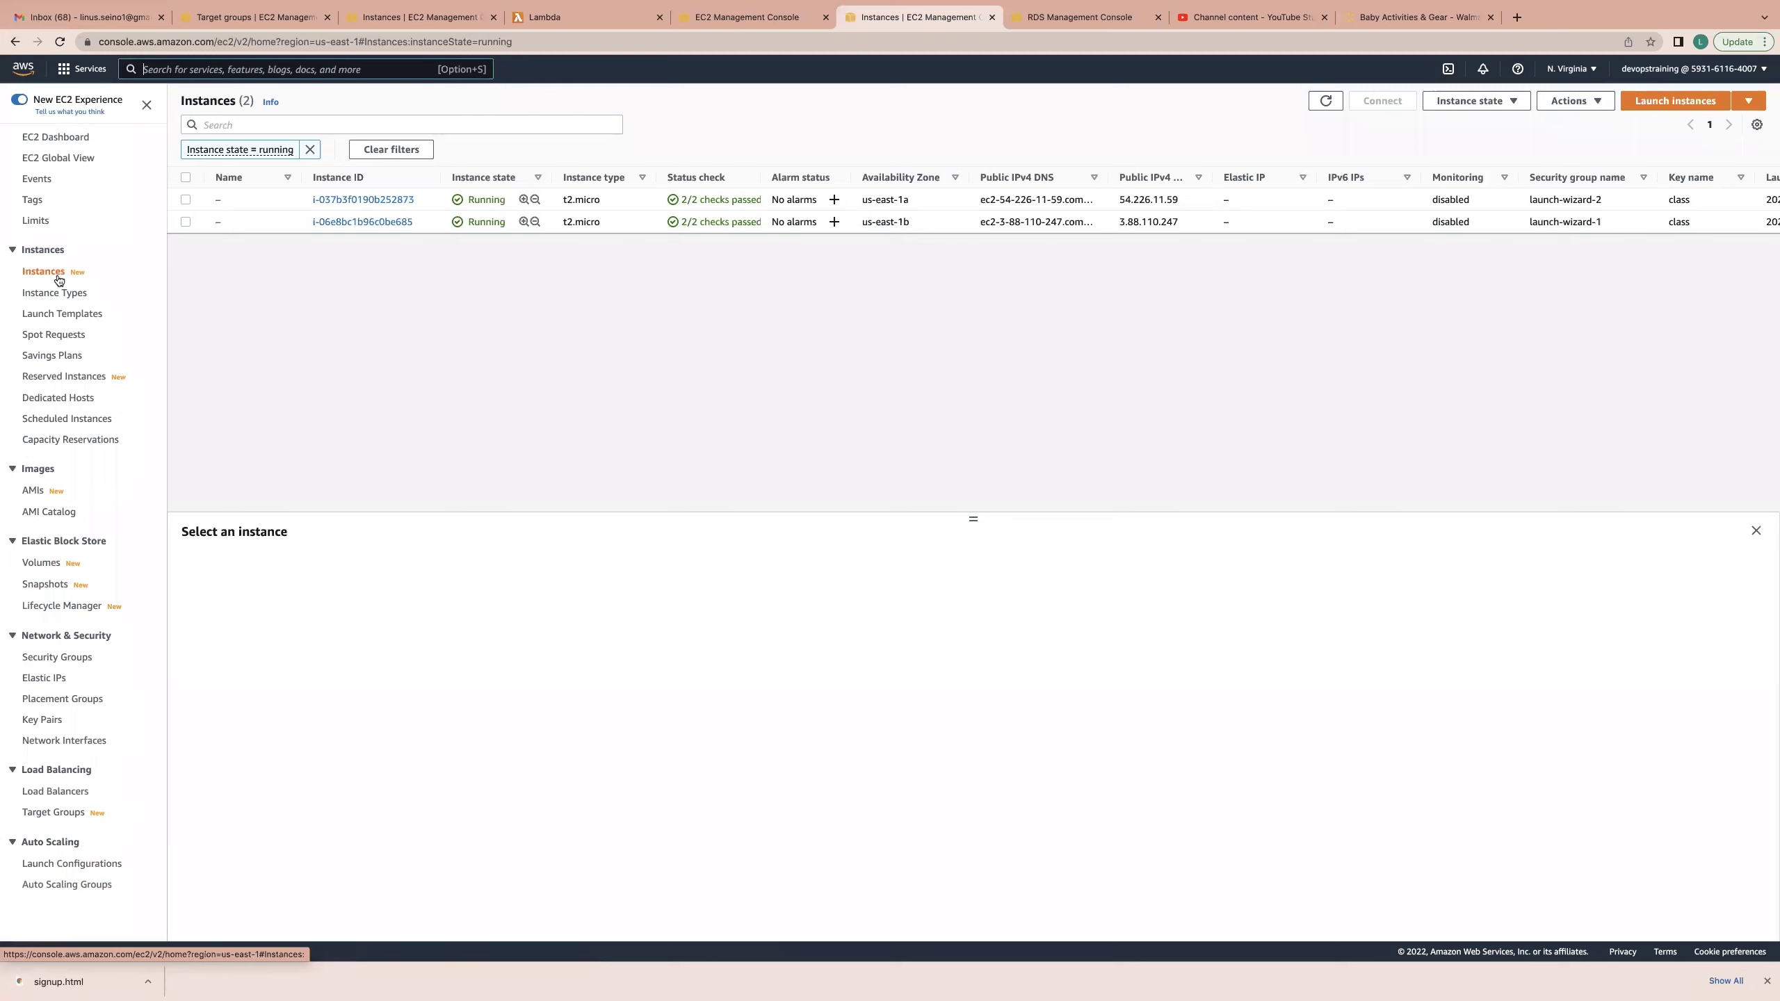
pyautogui.rightClick(70, 315)
pyautogui.click(73, 324)
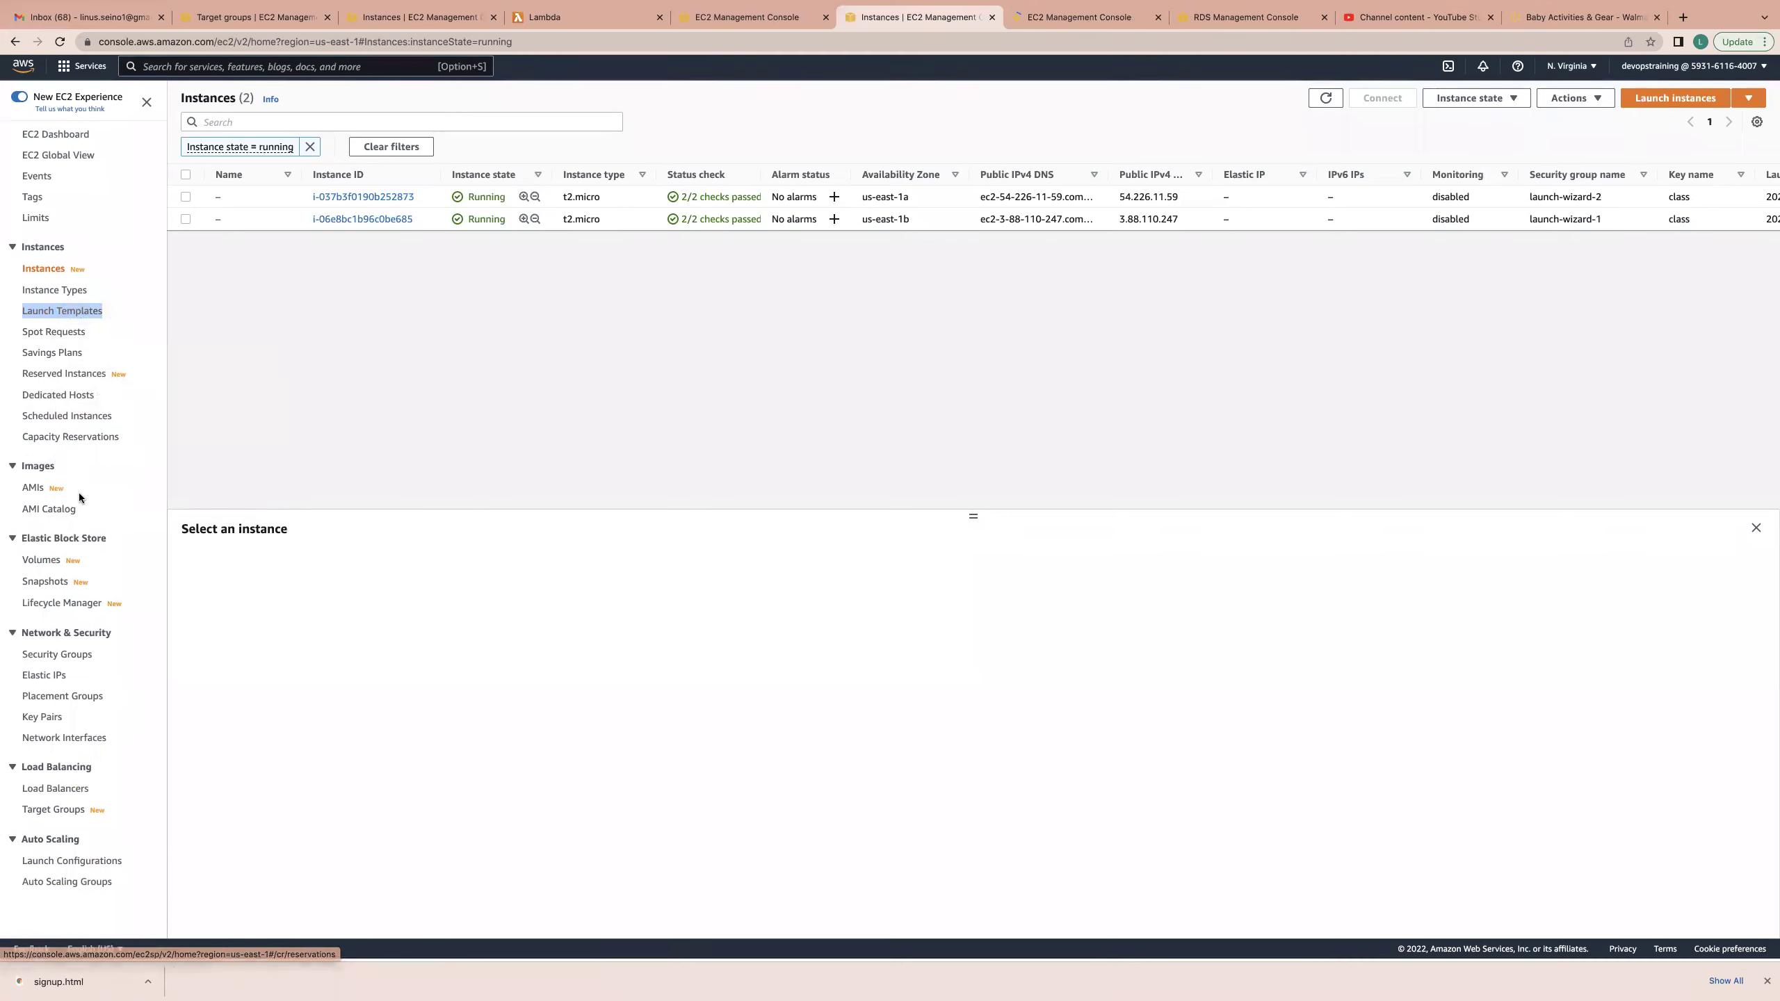
pyautogui.click(78, 886)
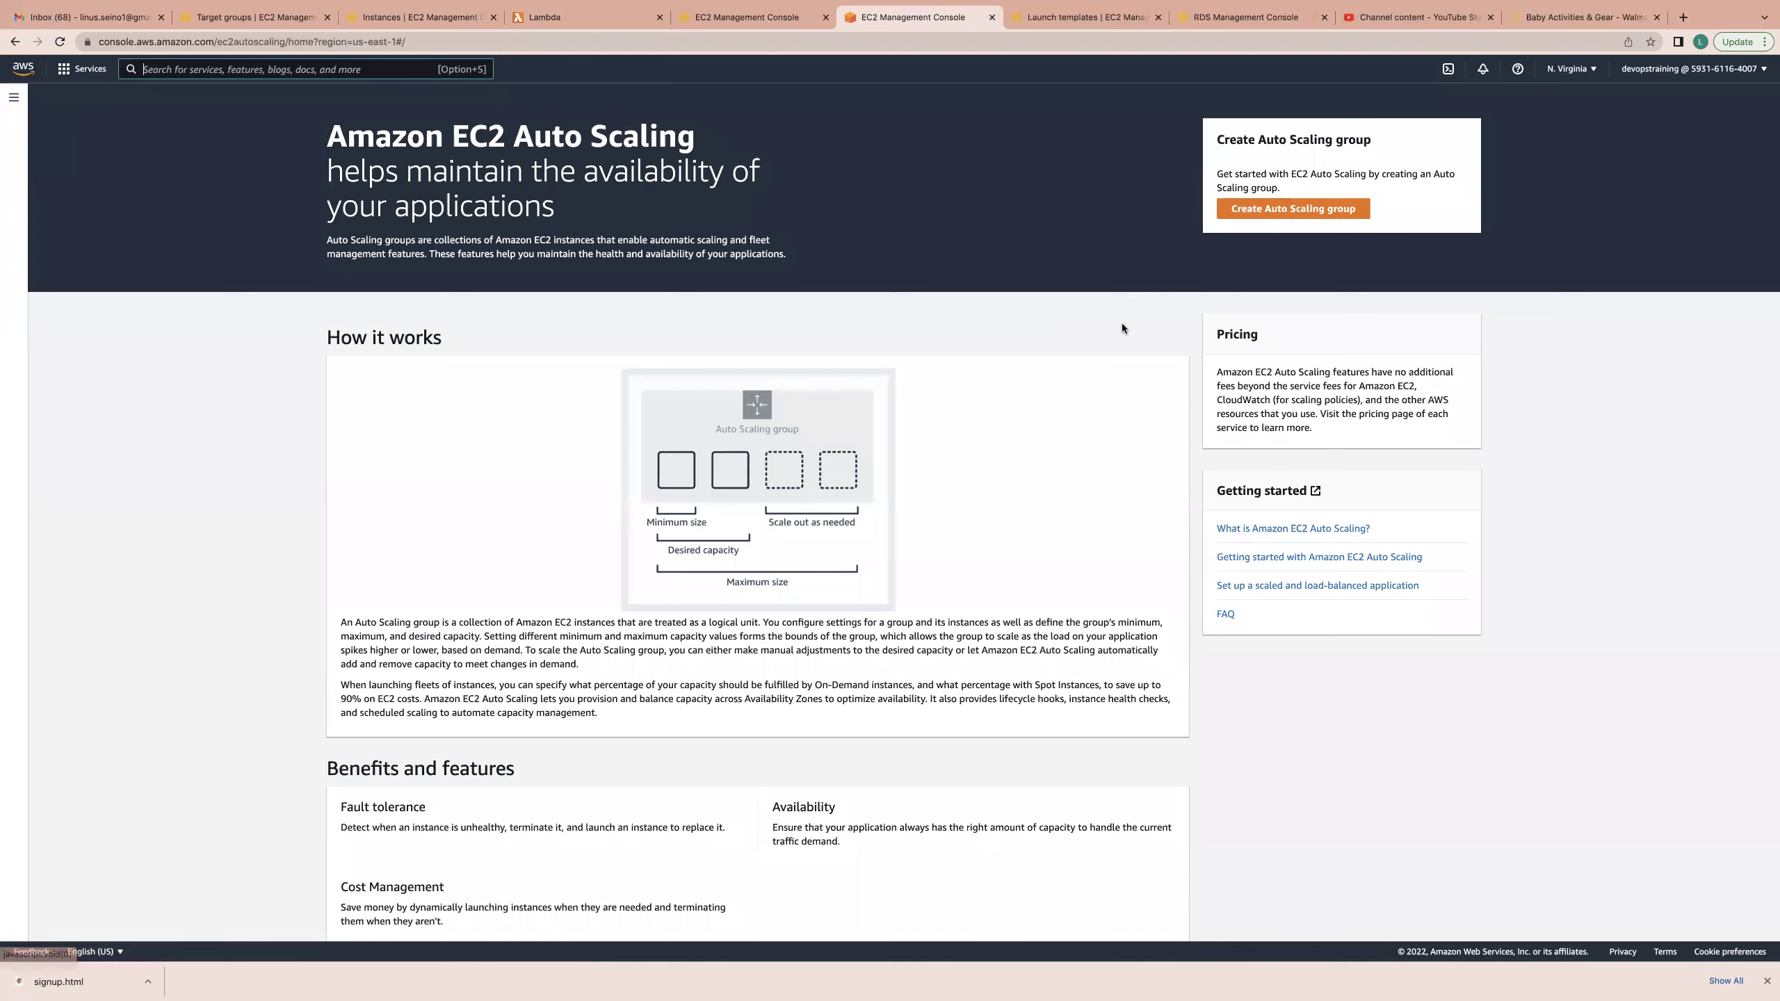
# Scroll through the Auto Scaling overview, then bring up the Launch templates list showing testtemp.
pyautogui.scroll(-5, 871, 353)
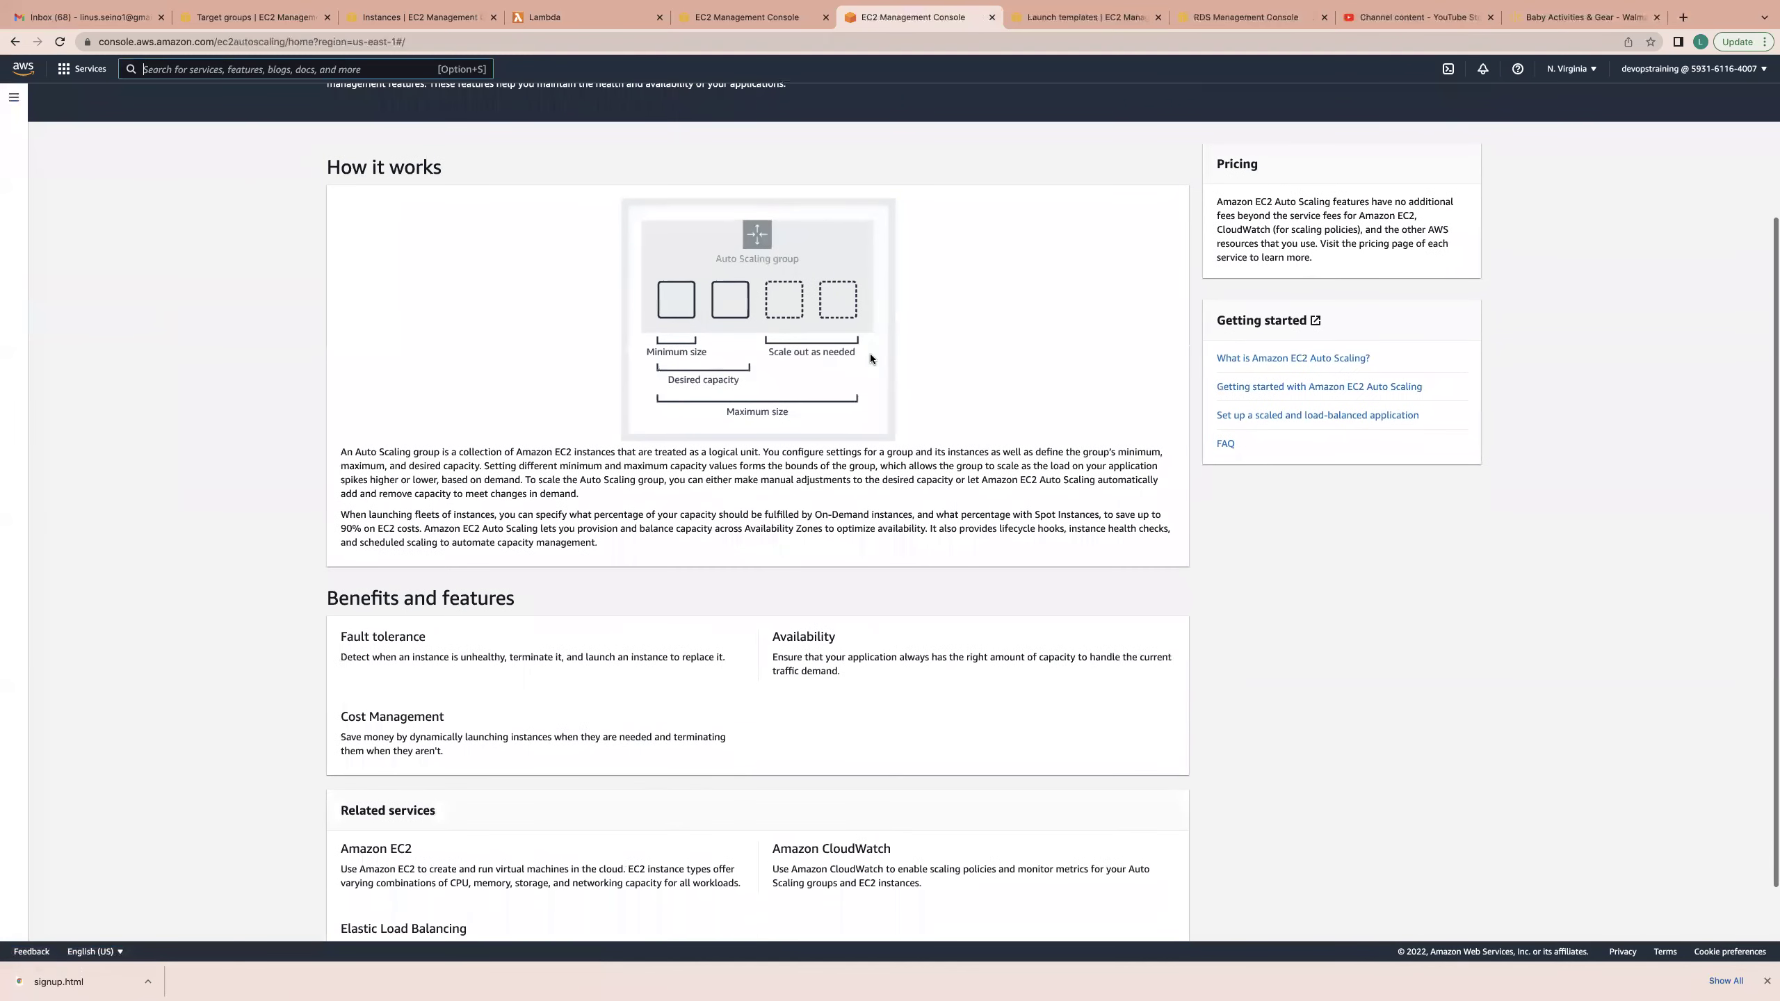
pyautogui.scroll(5, 534, 288)
pyautogui.scroll(-1, 951, 550)
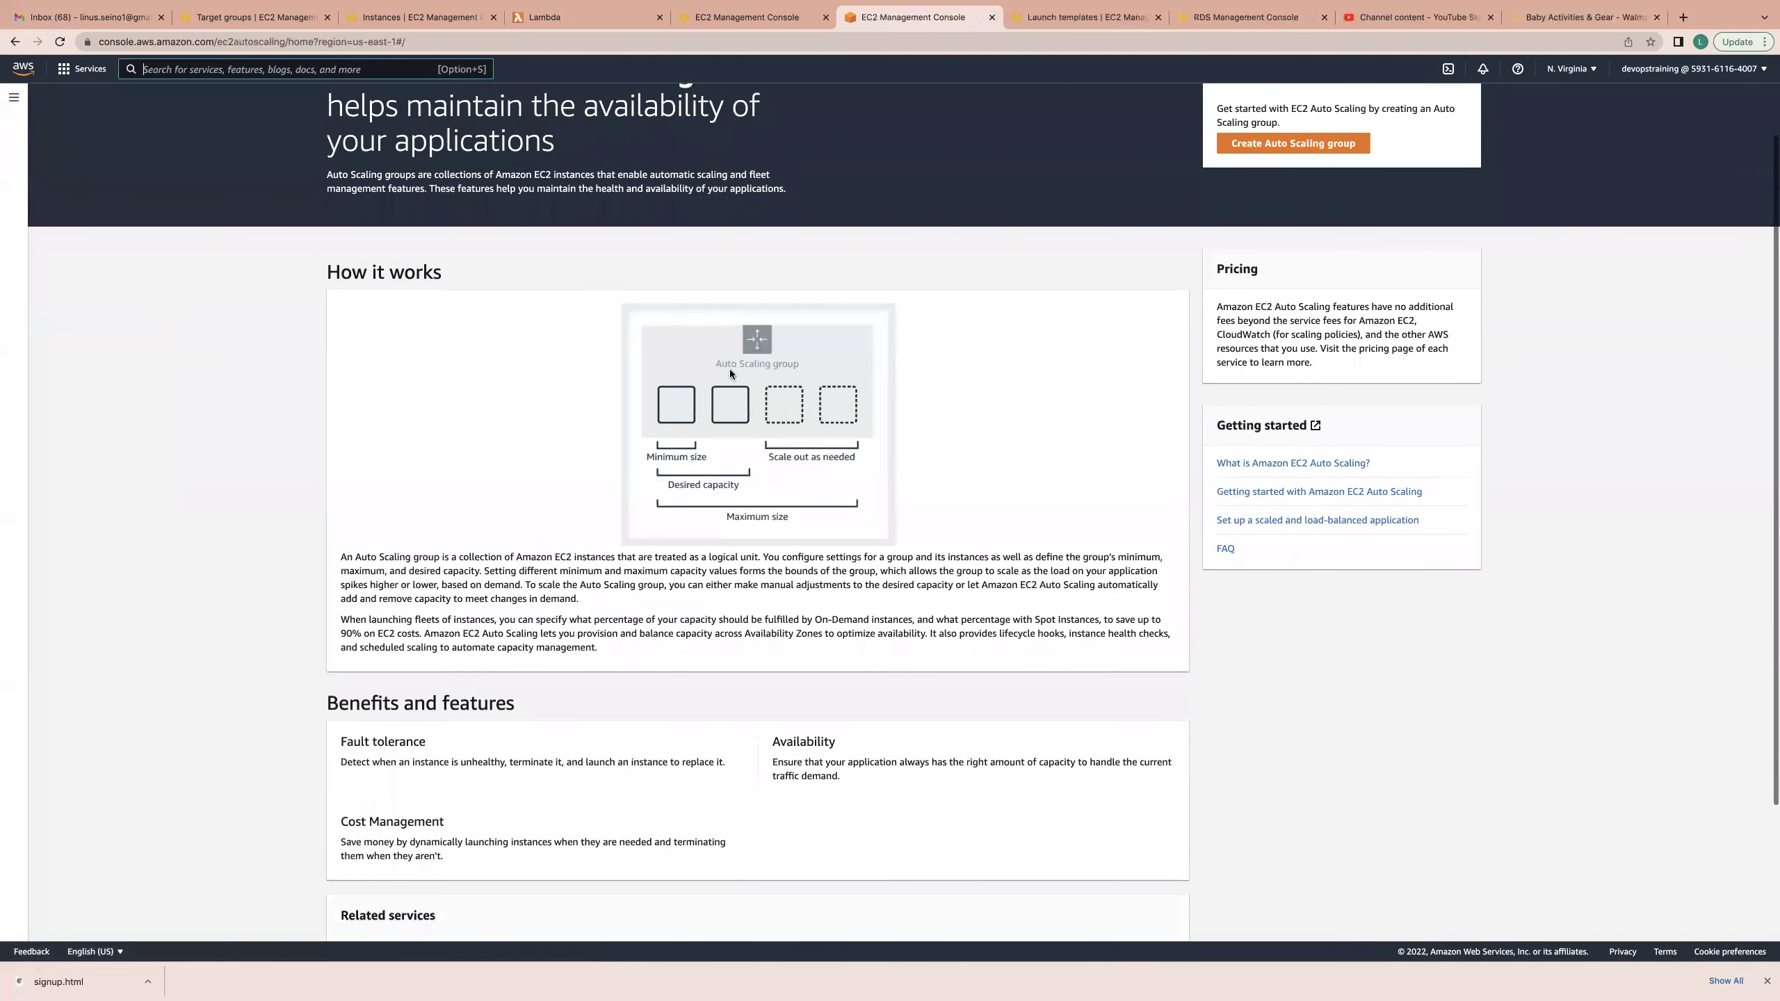
pyautogui.scroll(-1, 737, 423)
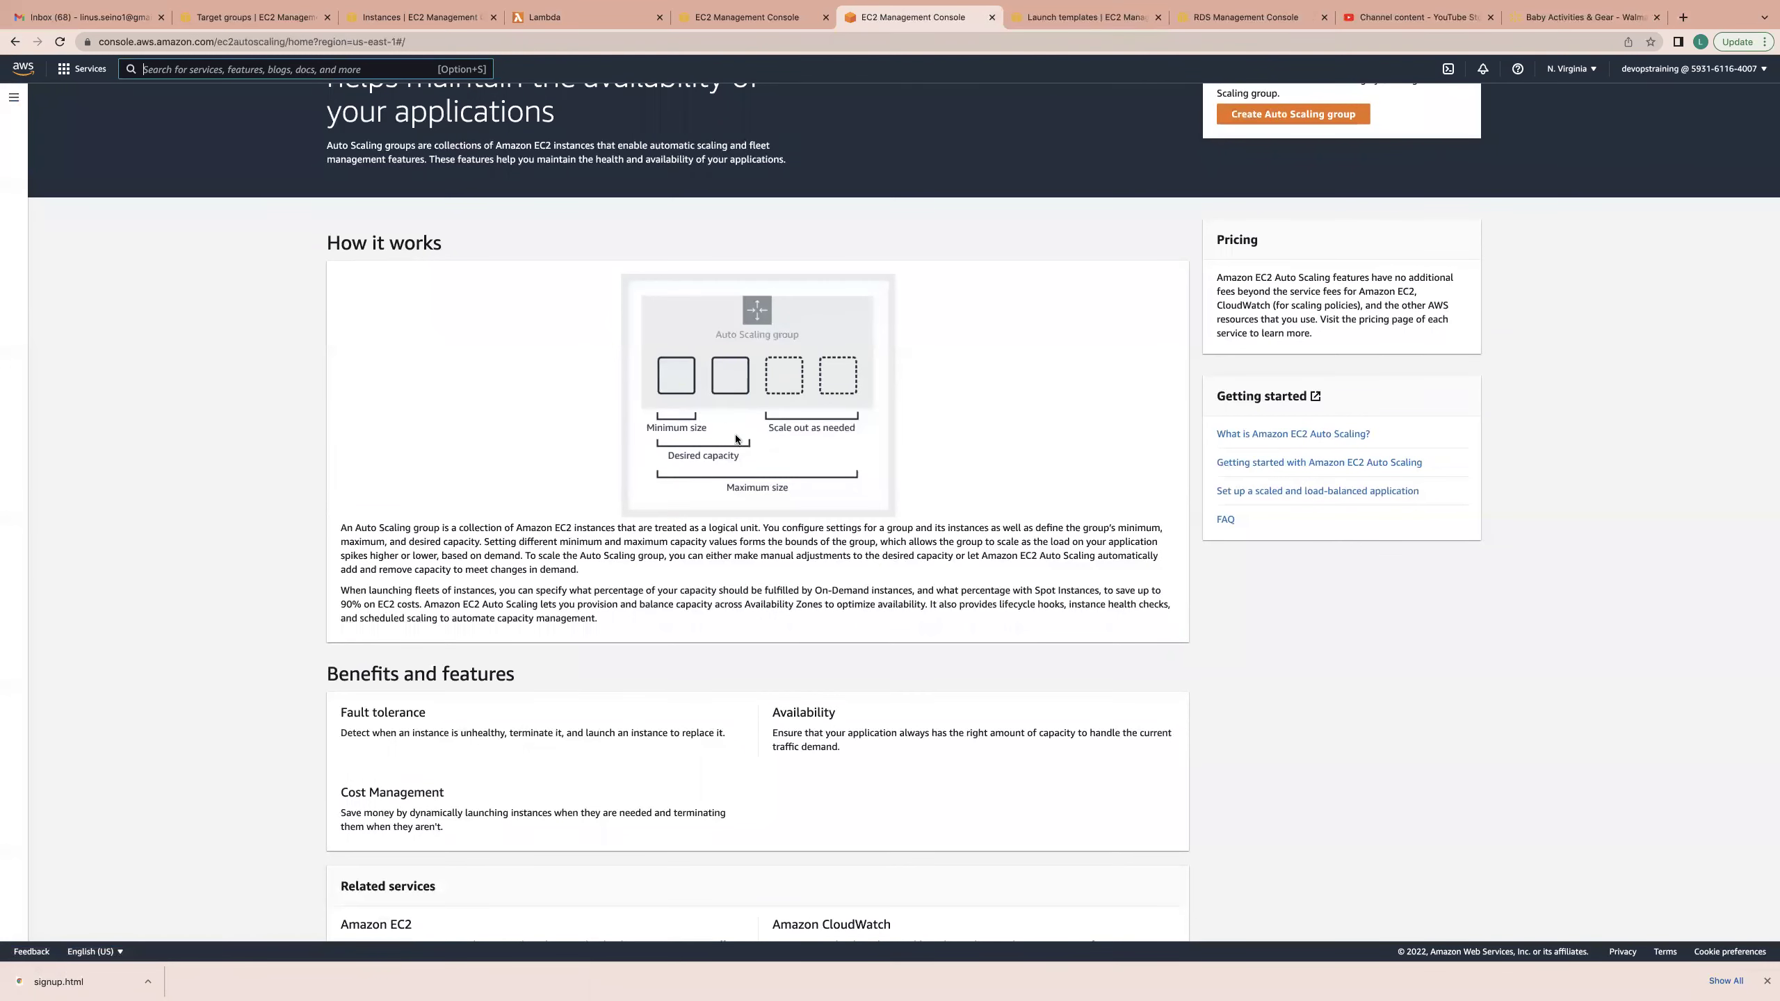
pyautogui.scroll(-3, 626, 536)
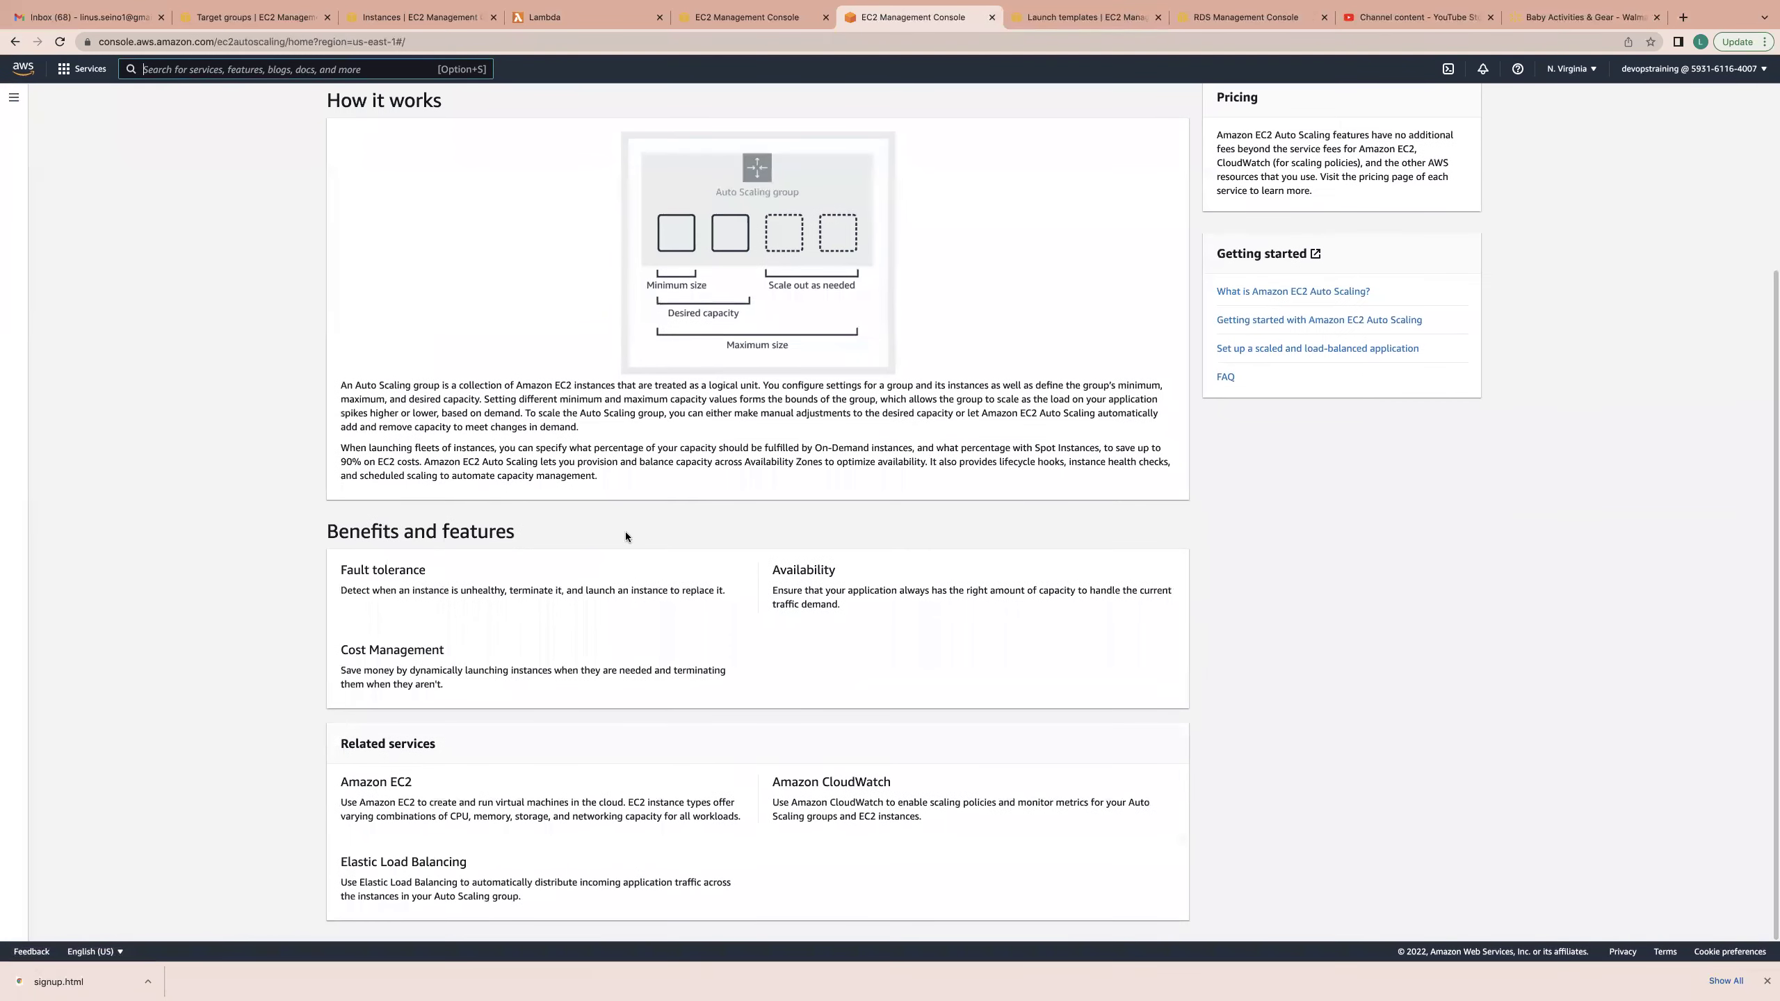
pyautogui.scroll(4, 711, 548)
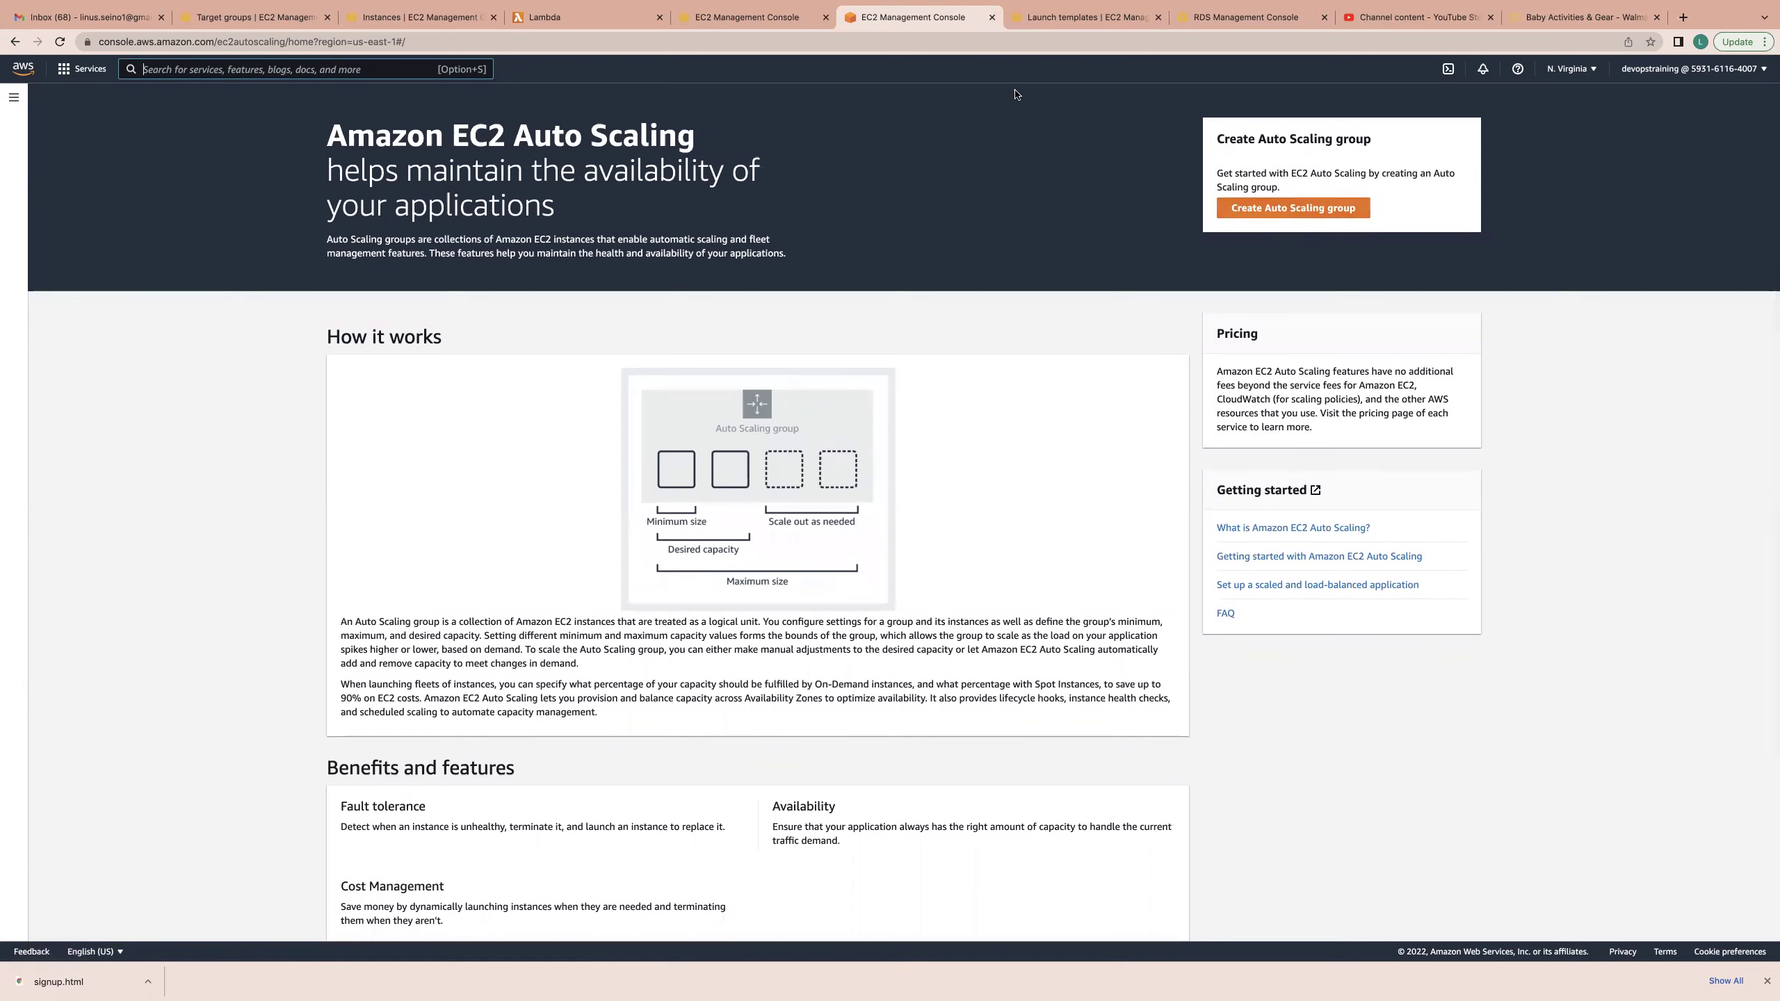
pyautogui.click(1030, 11)
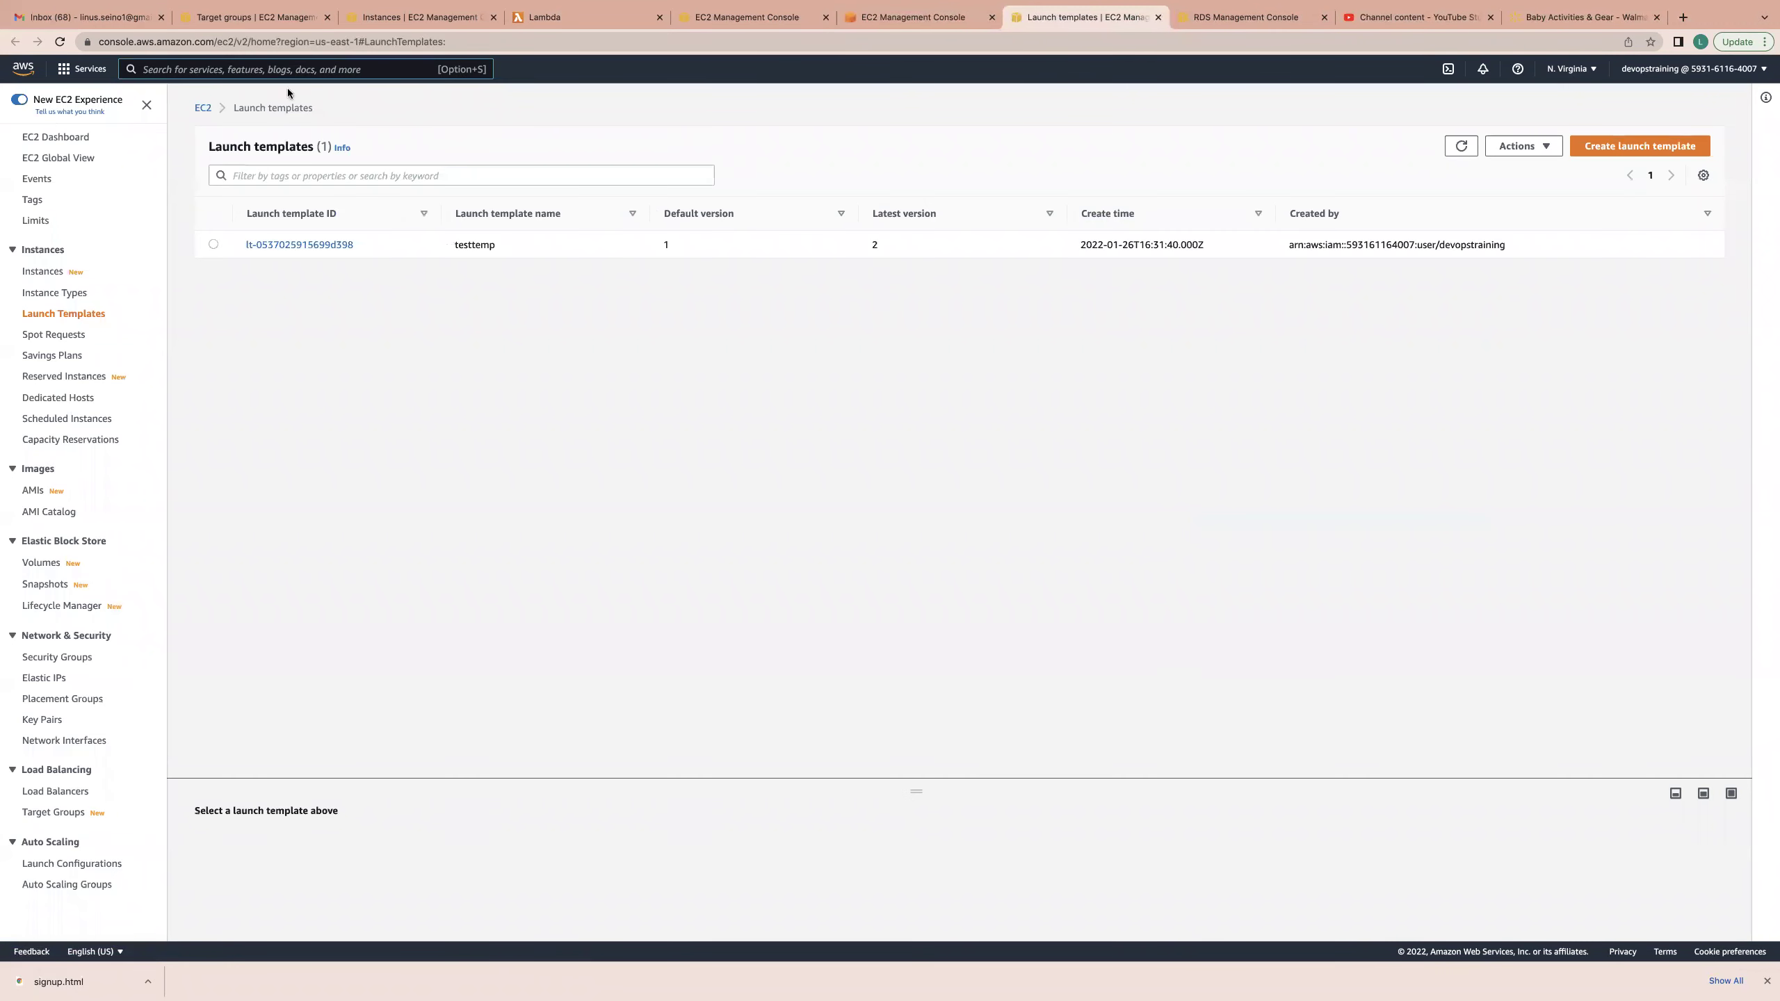
# Start a new, blank launch template from the Launch templates page.
pyautogui.click(167, 69)
pyautogui.click(1671, 149)
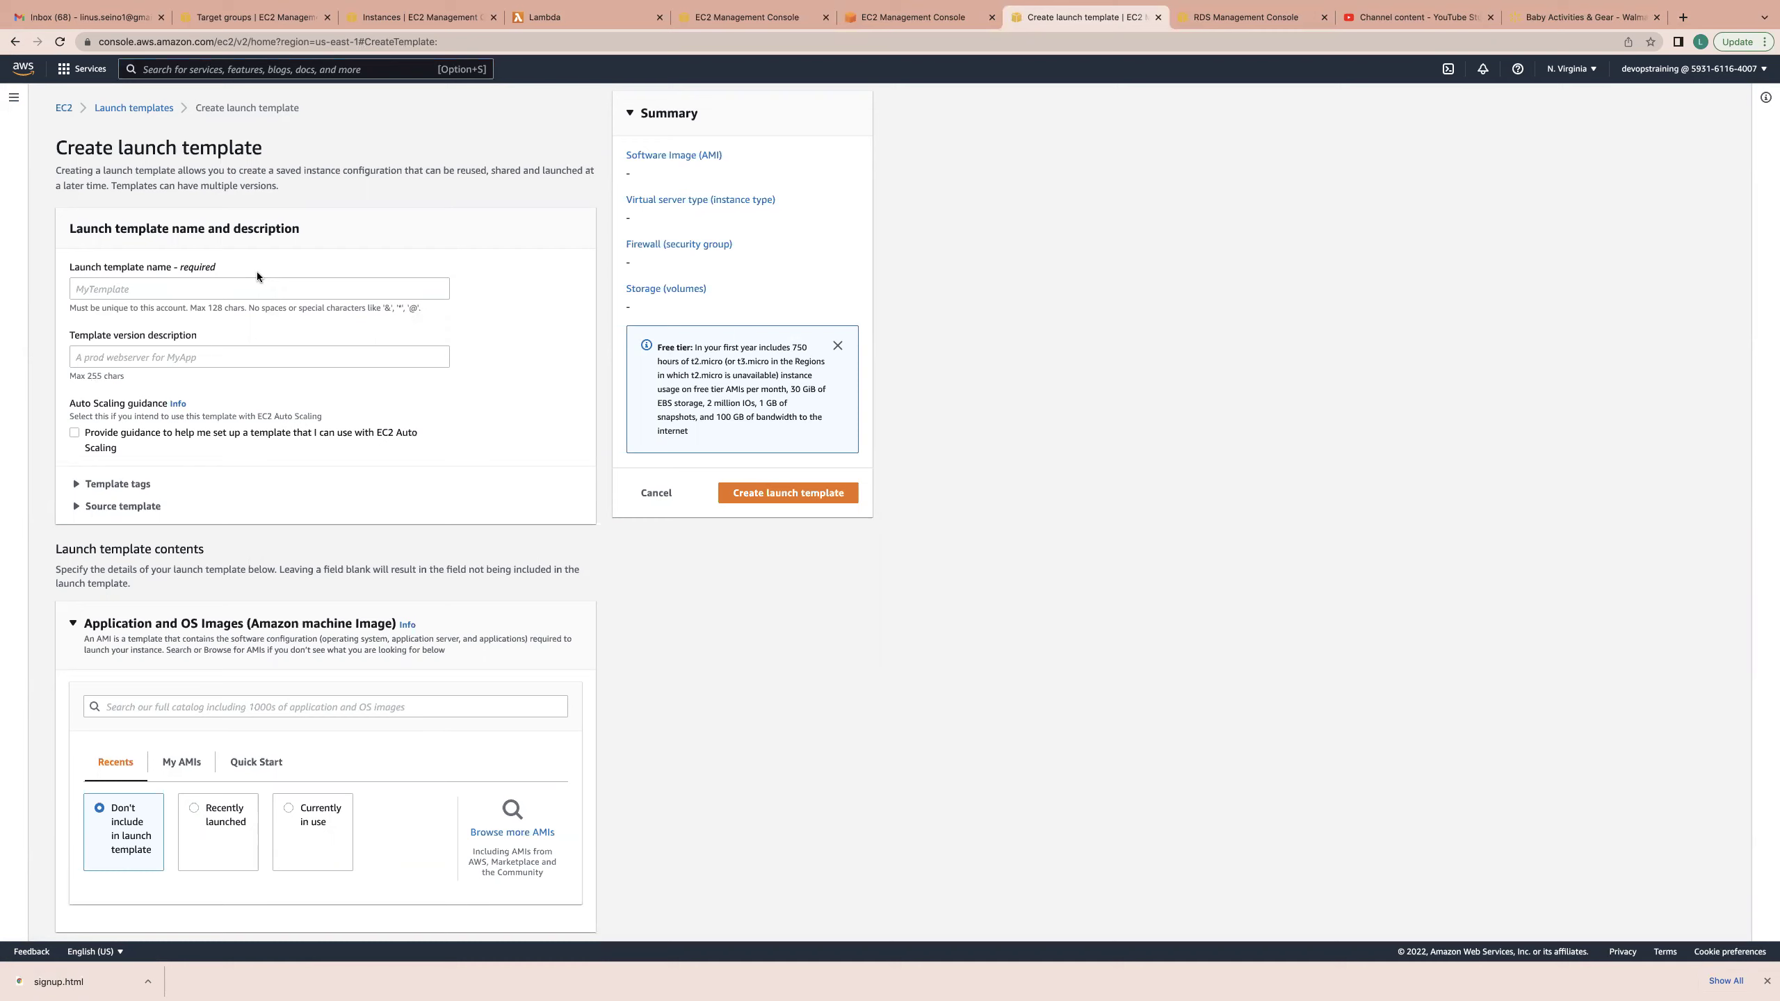
# Name the new launch template testtemplate.
pyautogui.click(232, 284)
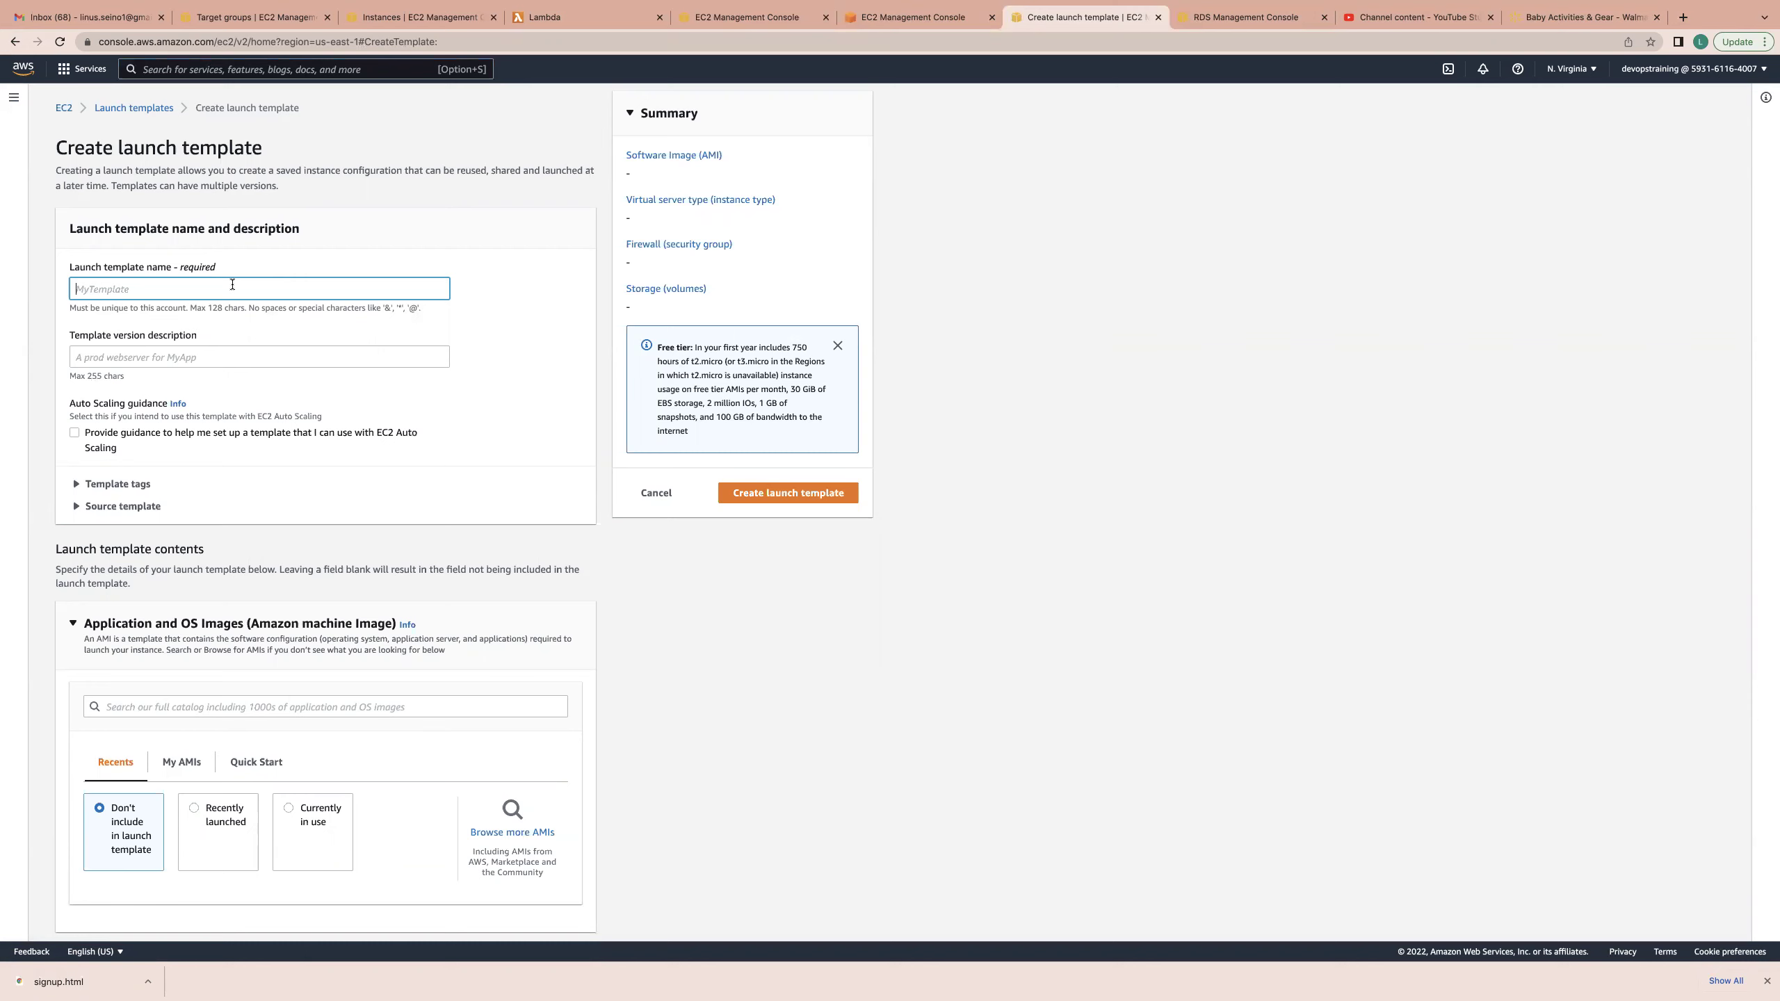
pyautogui.write('testtemplate')
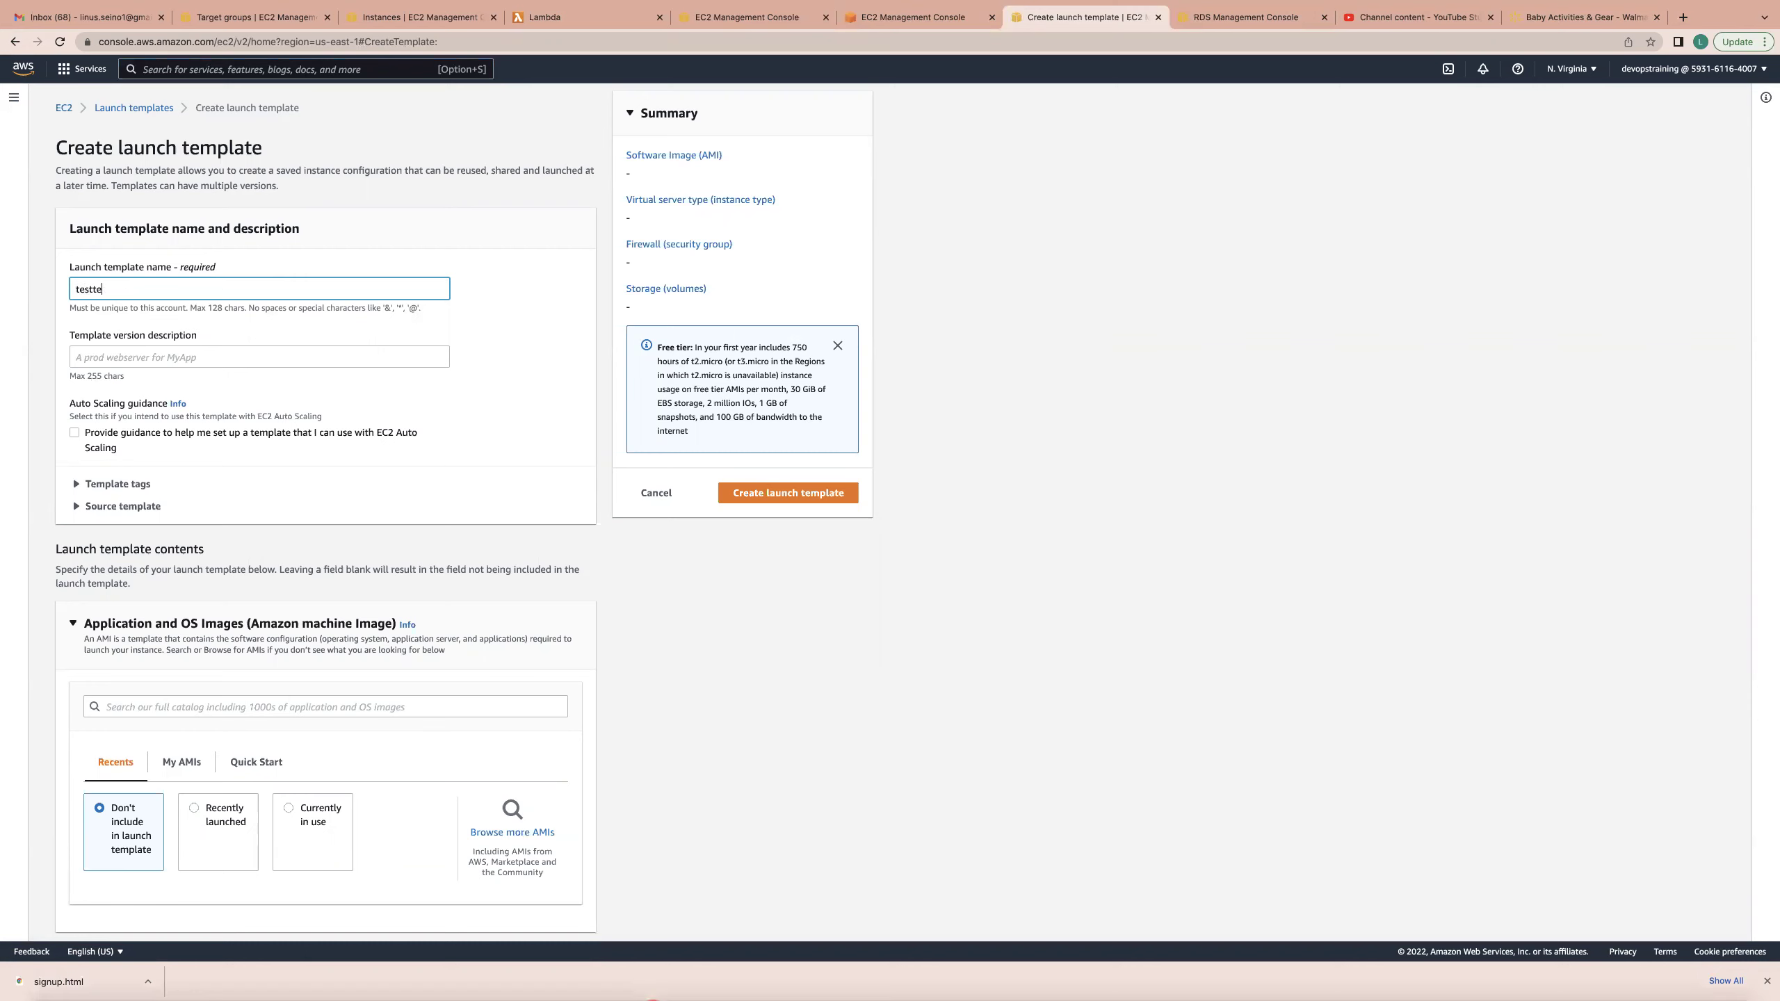
pyautogui.click(323, 355)
pyautogui.scroll(-1, 323, 354)
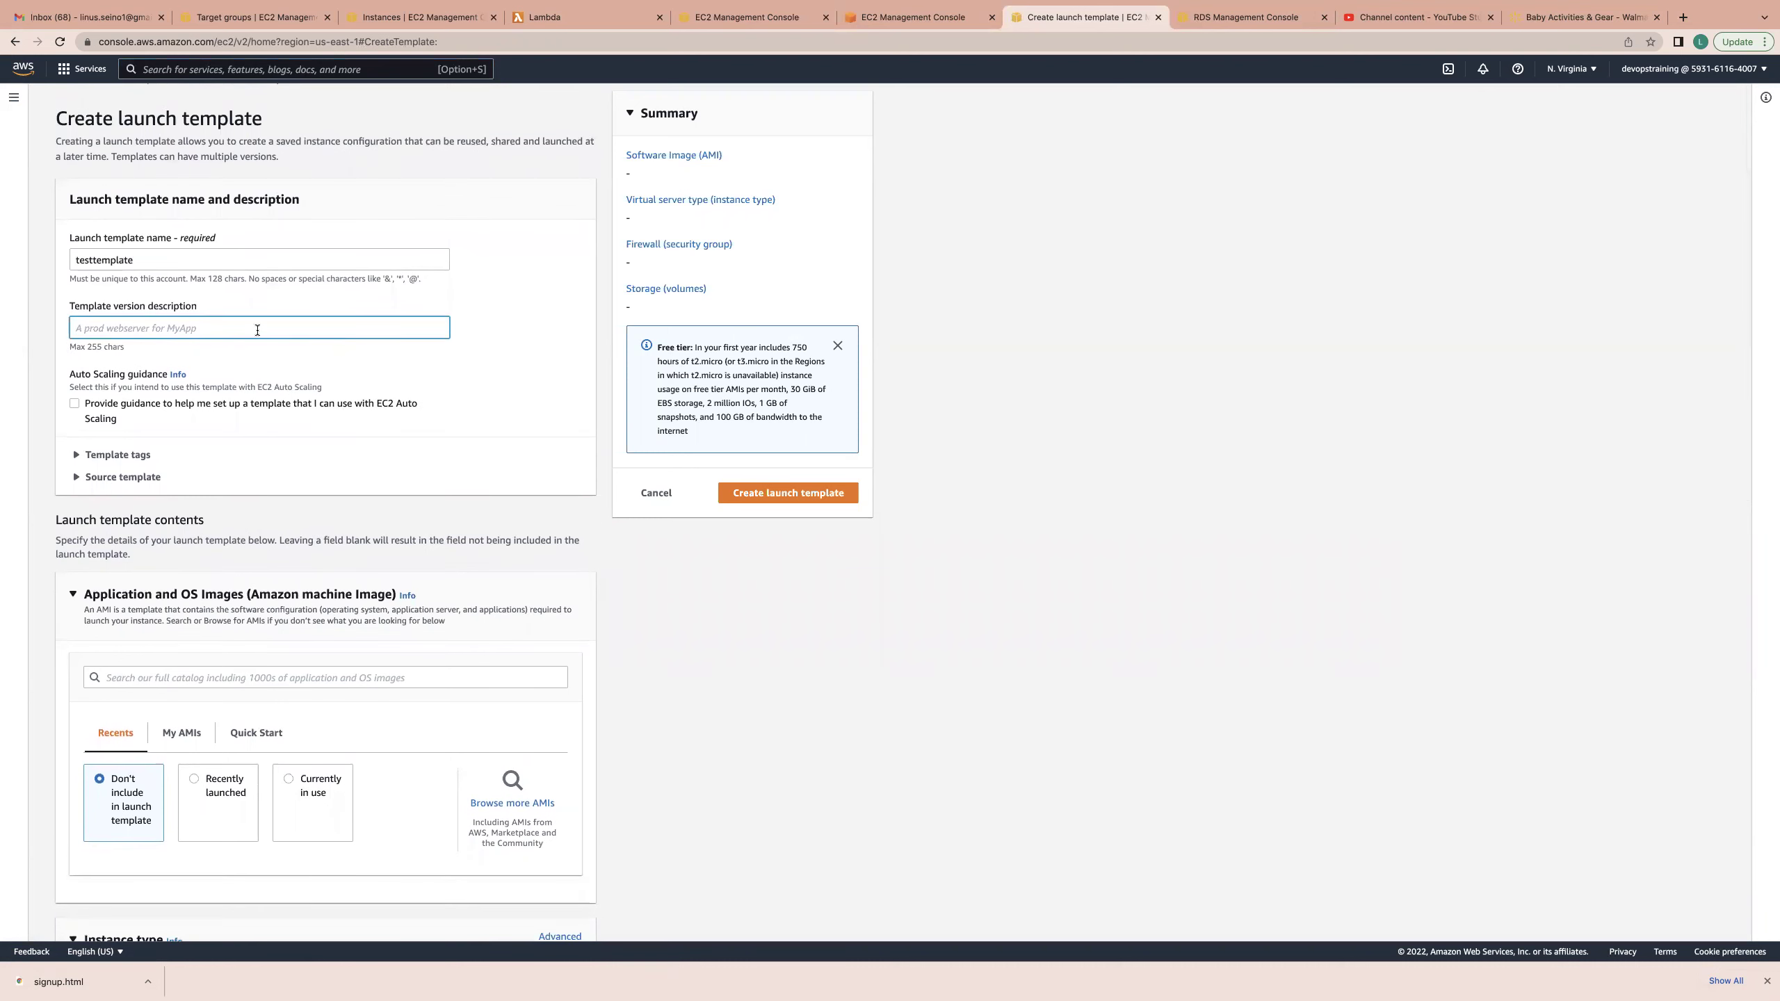
pyautogui.scroll(-3, 257, 330)
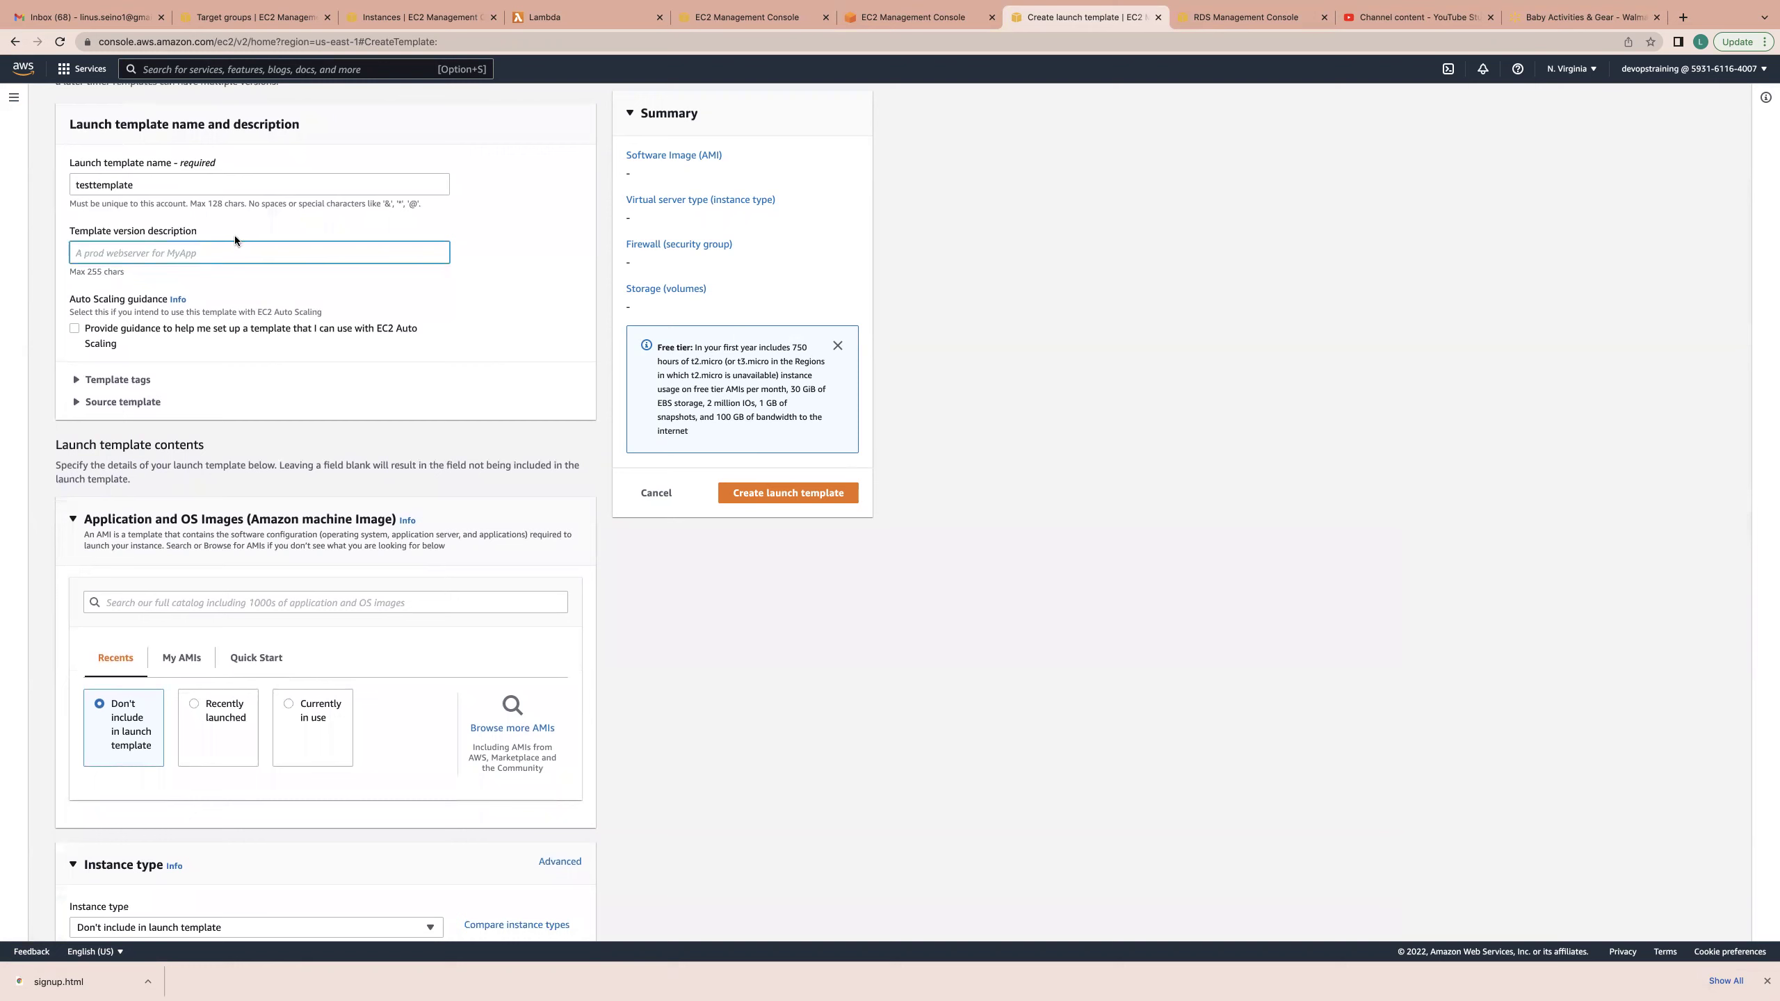
pyautogui.scroll(-2, 140, 316)
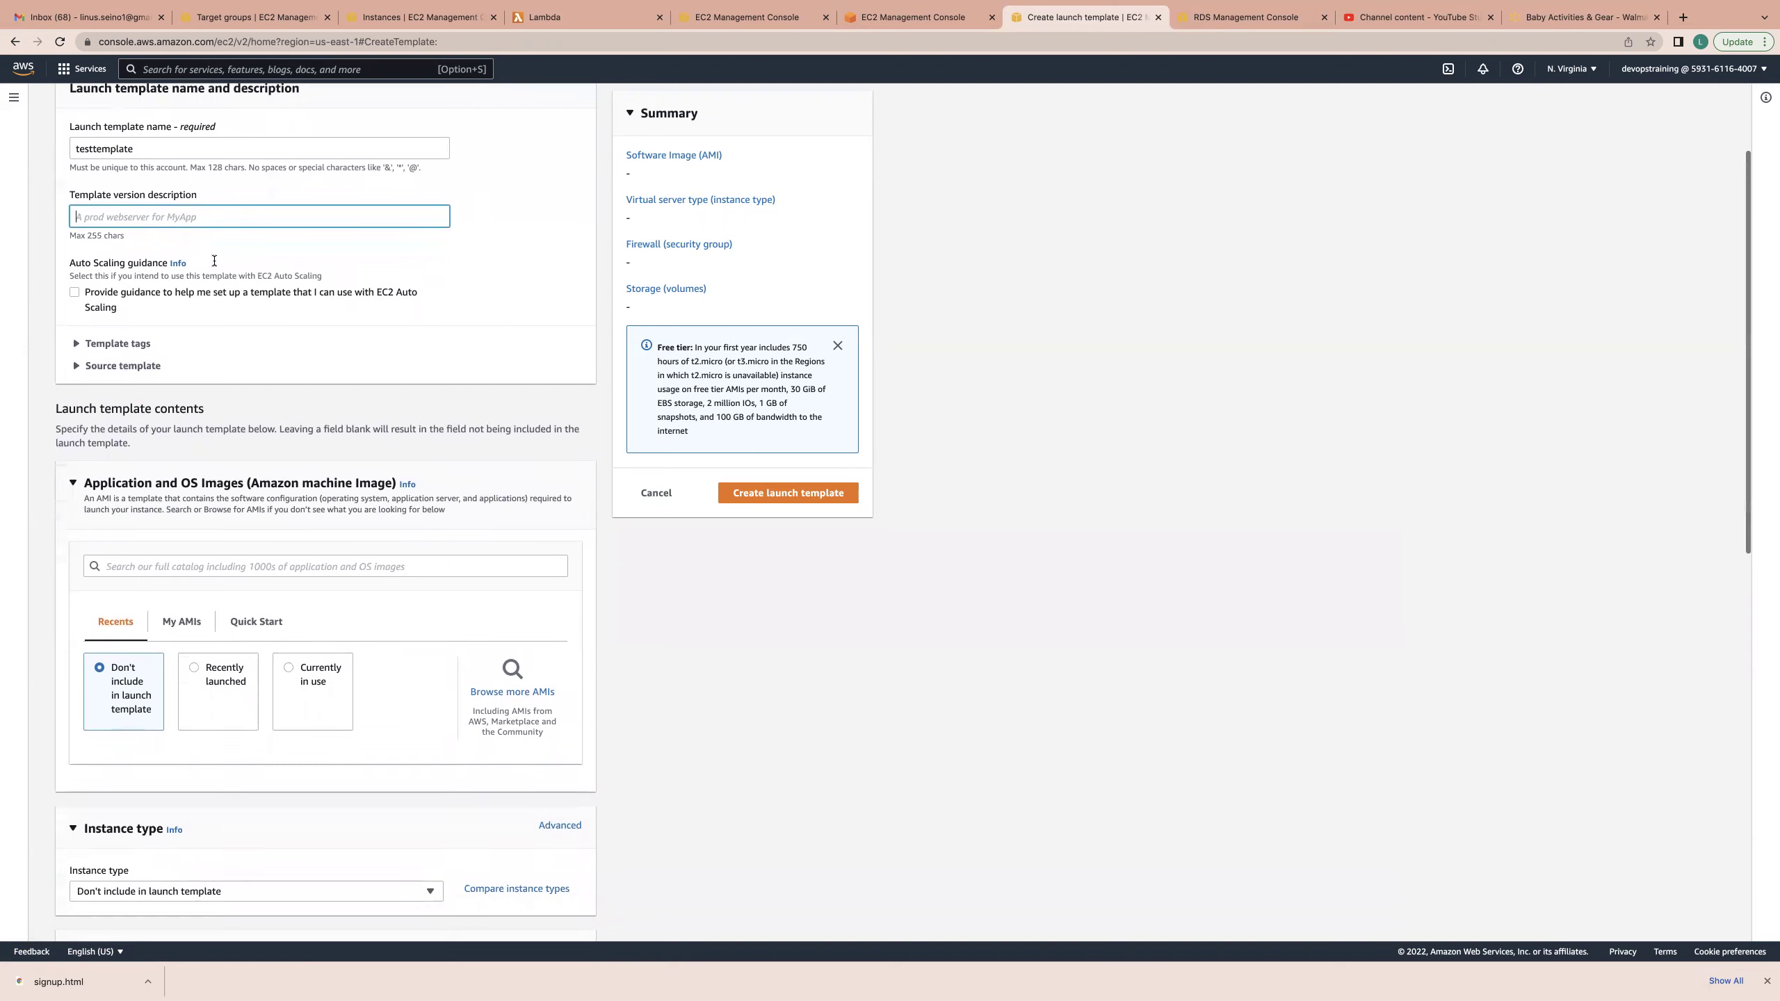
# Expand the Source template section and leave it with no source template chosen.
pyautogui.click(121, 332)
pyautogui.click(120, 332)
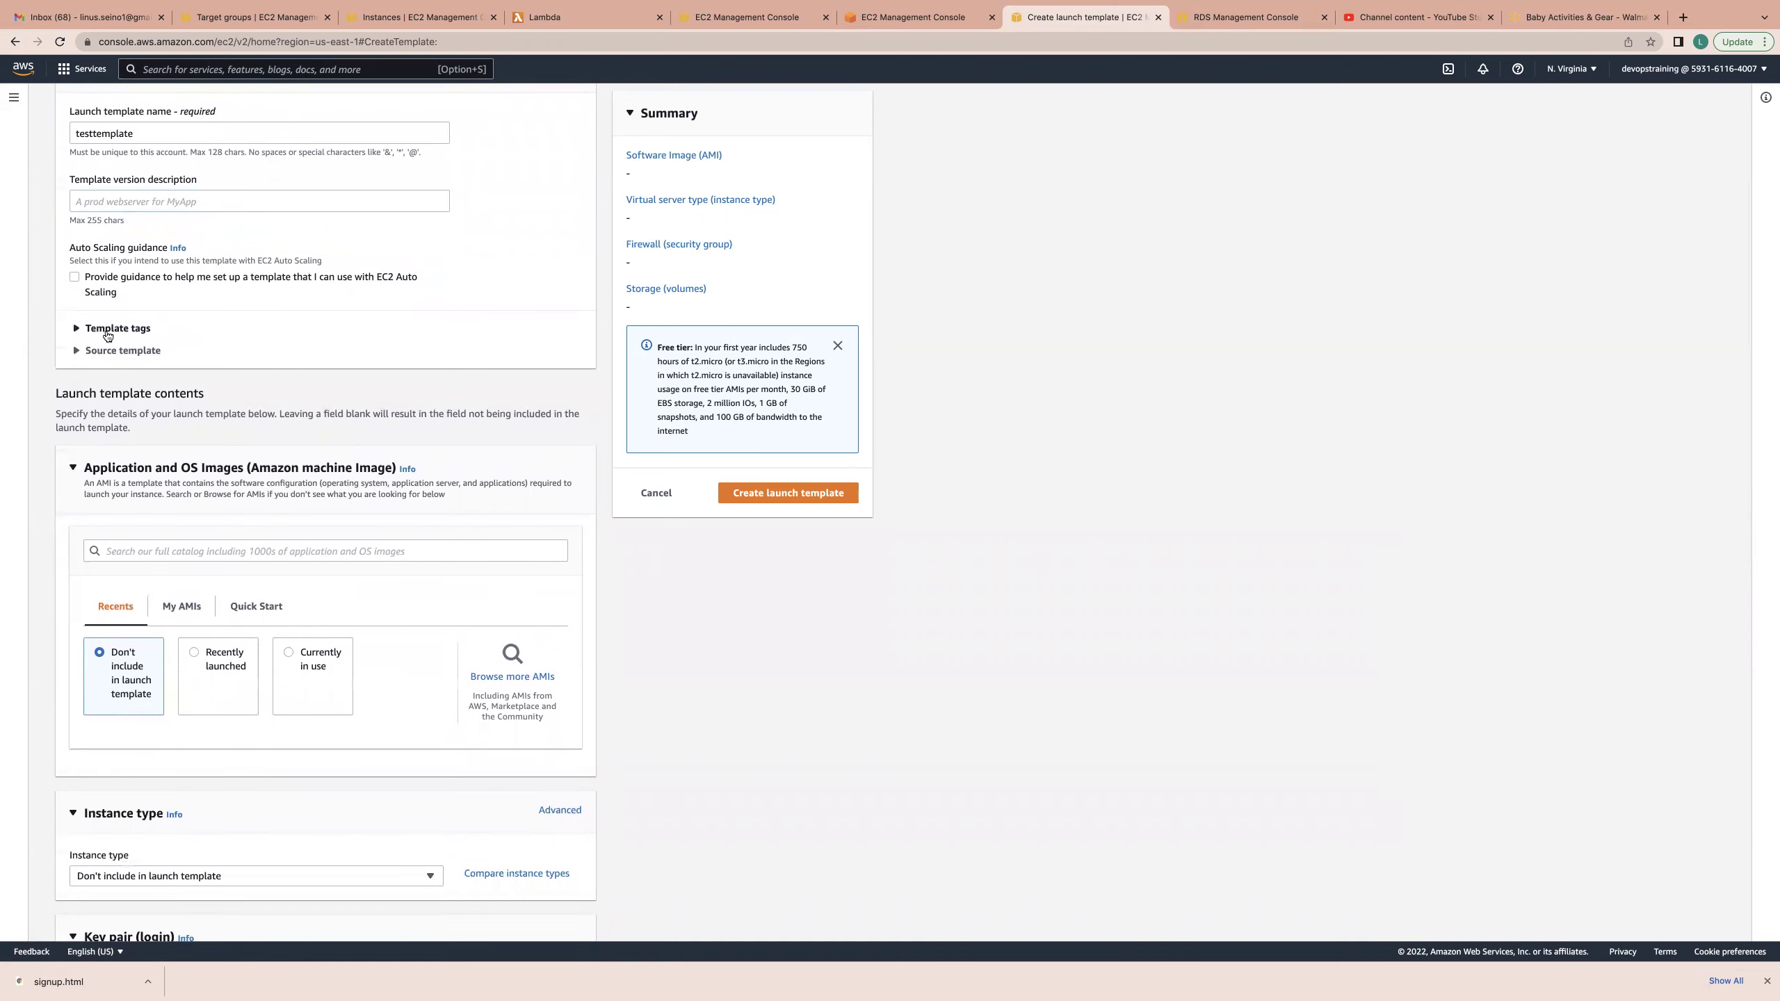
pyautogui.click(107, 334)
pyautogui.click(107, 334)
pyautogui.click(116, 356)
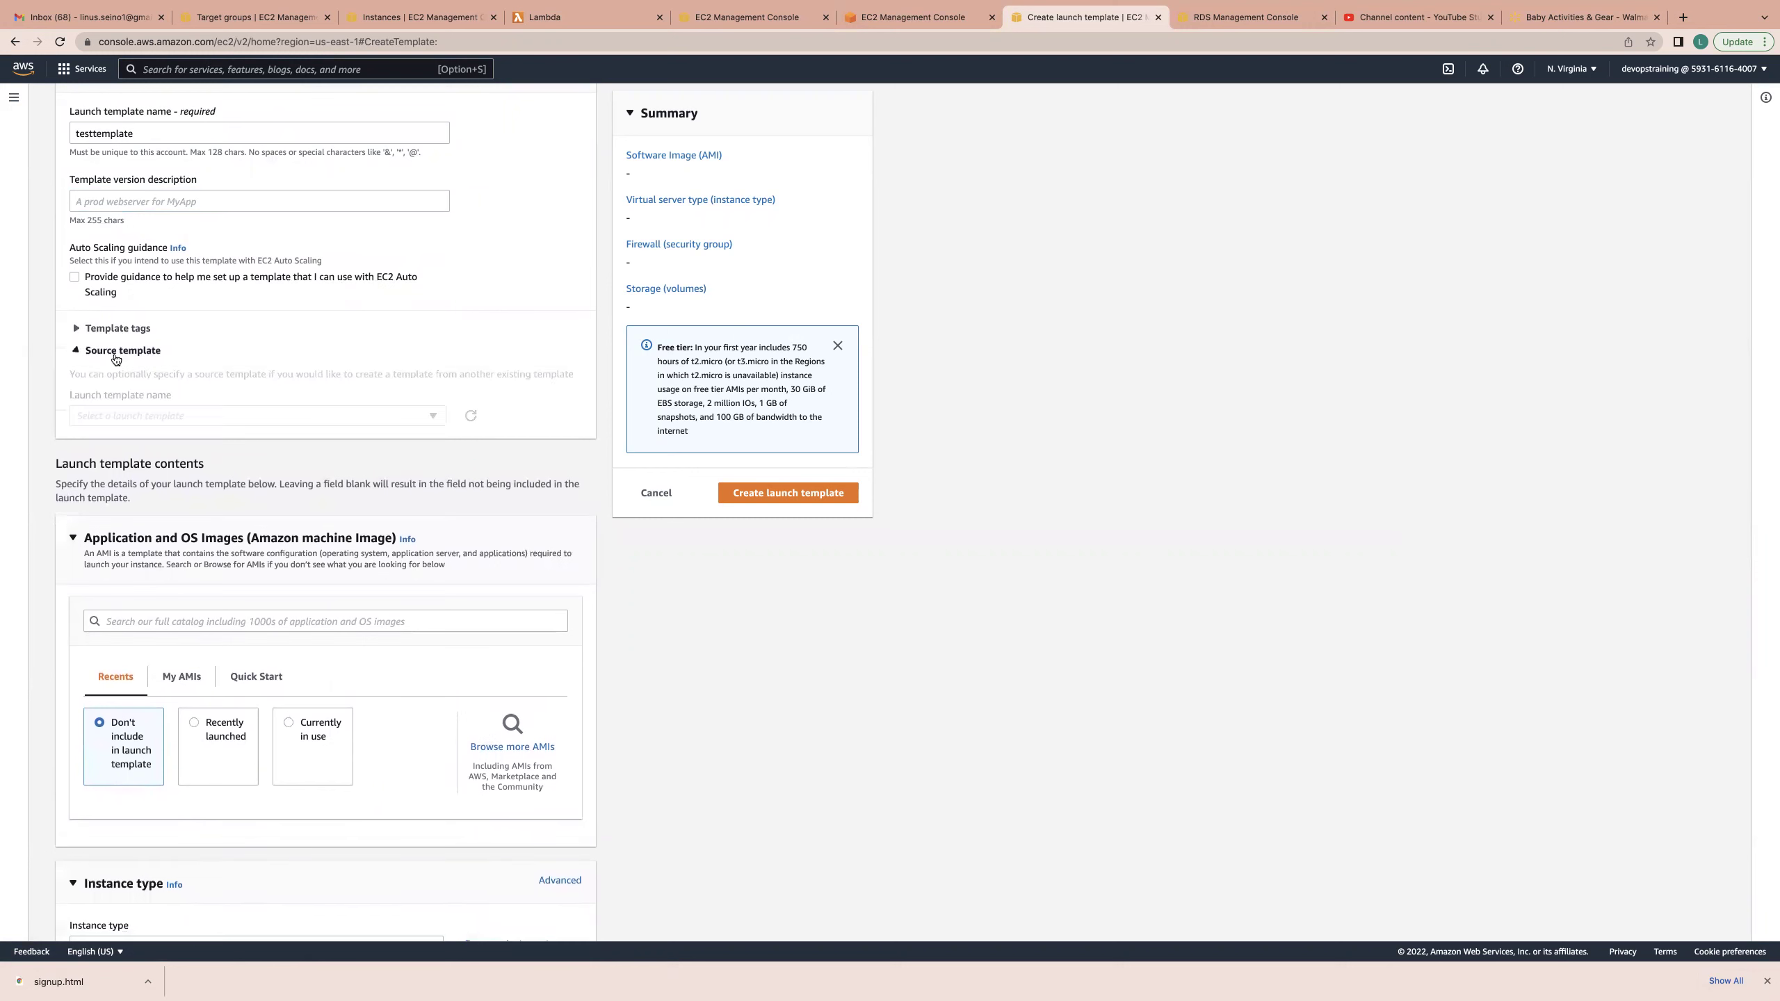
pyautogui.click(281, 419)
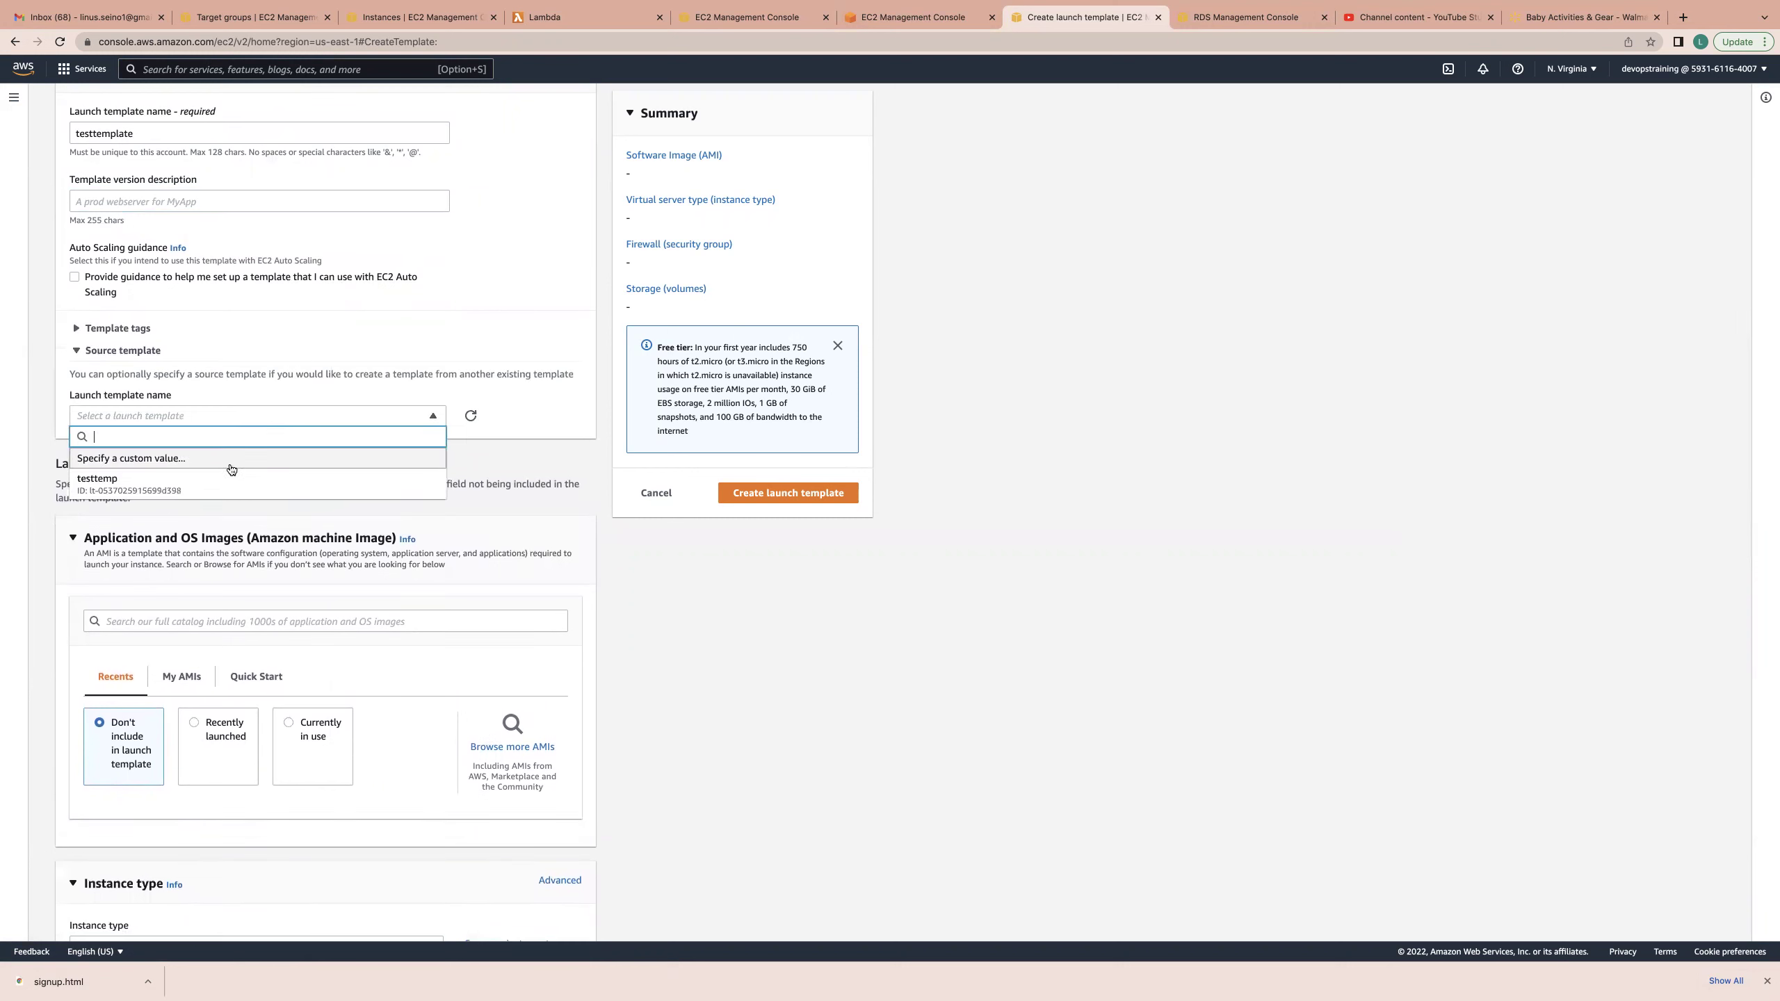
pyautogui.click(279, 391)
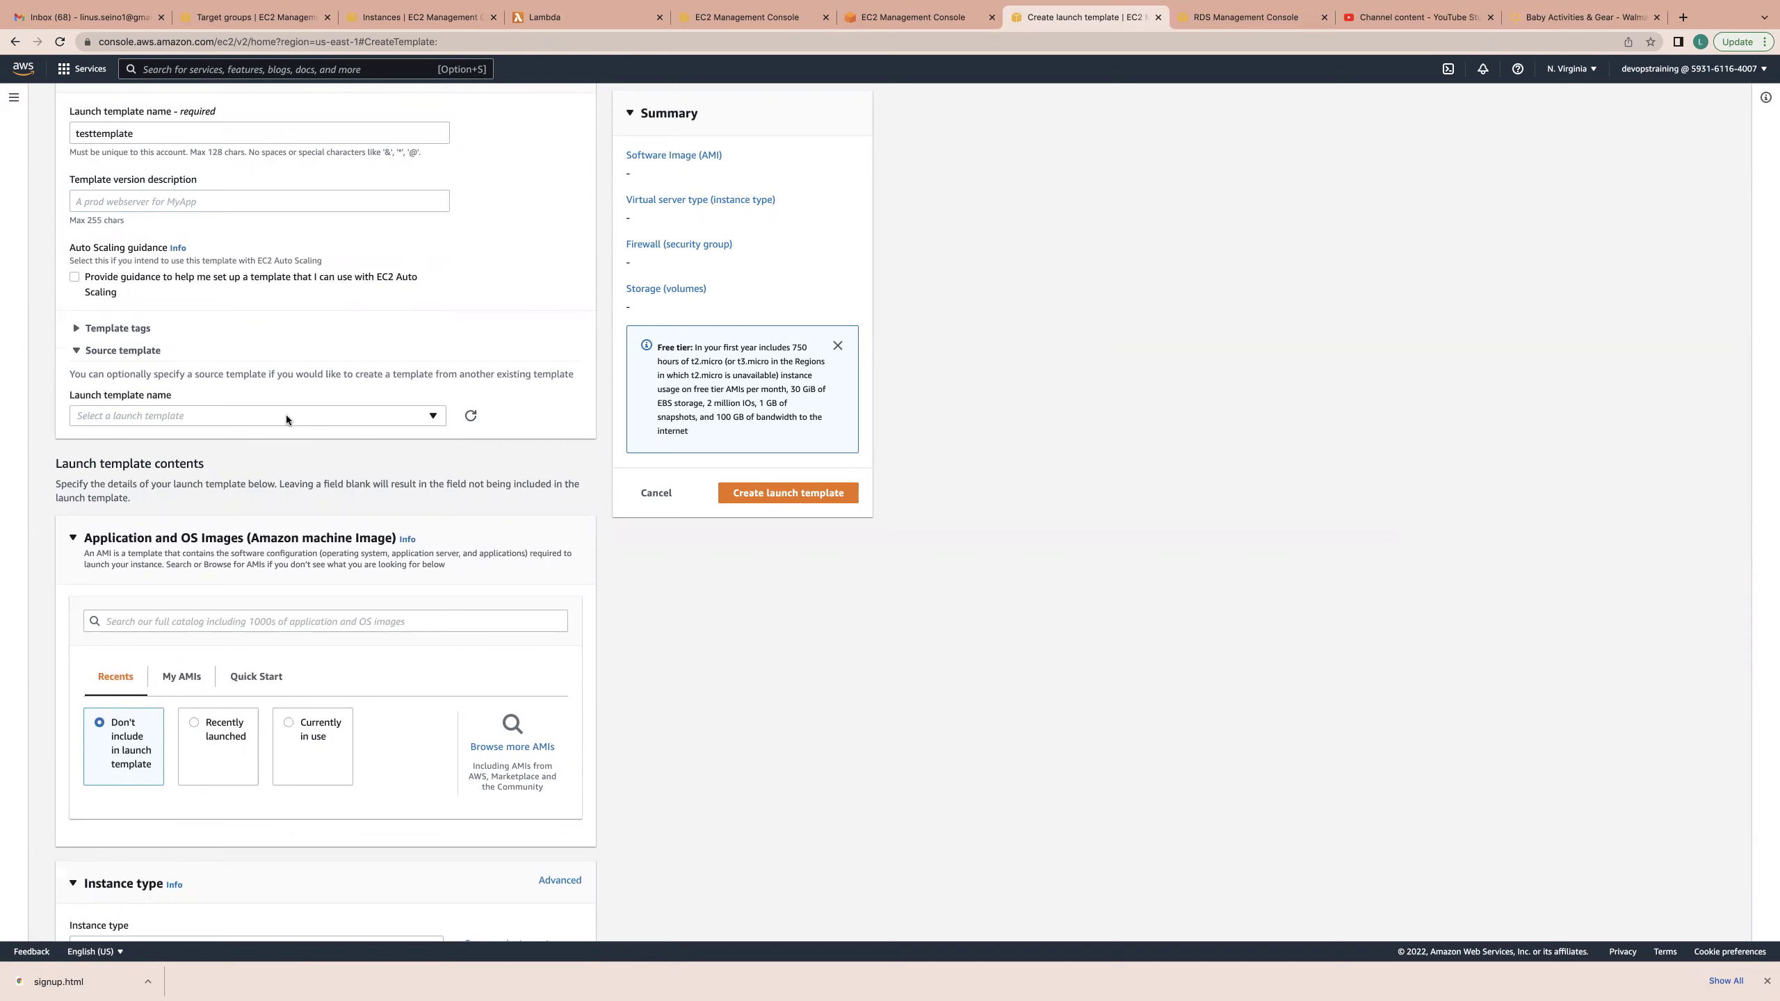
pyautogui.scroll(-4, 275, 439)
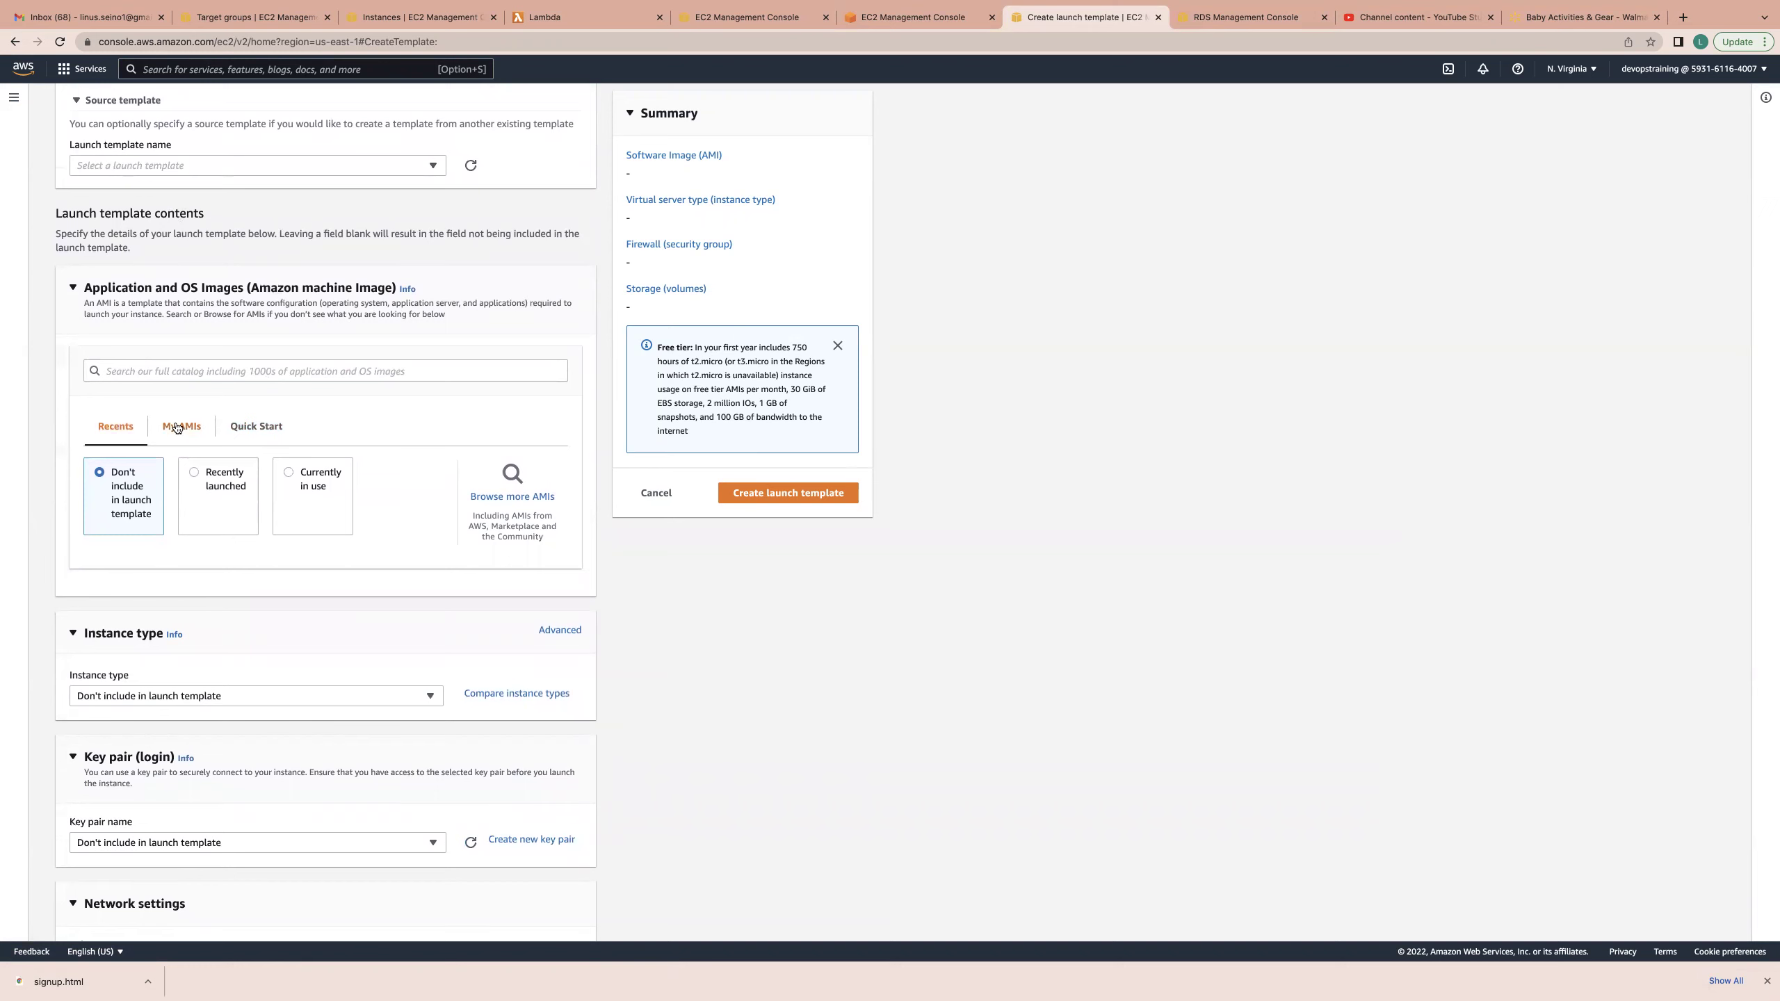
pyautogui.scroll(2, 281, 394)
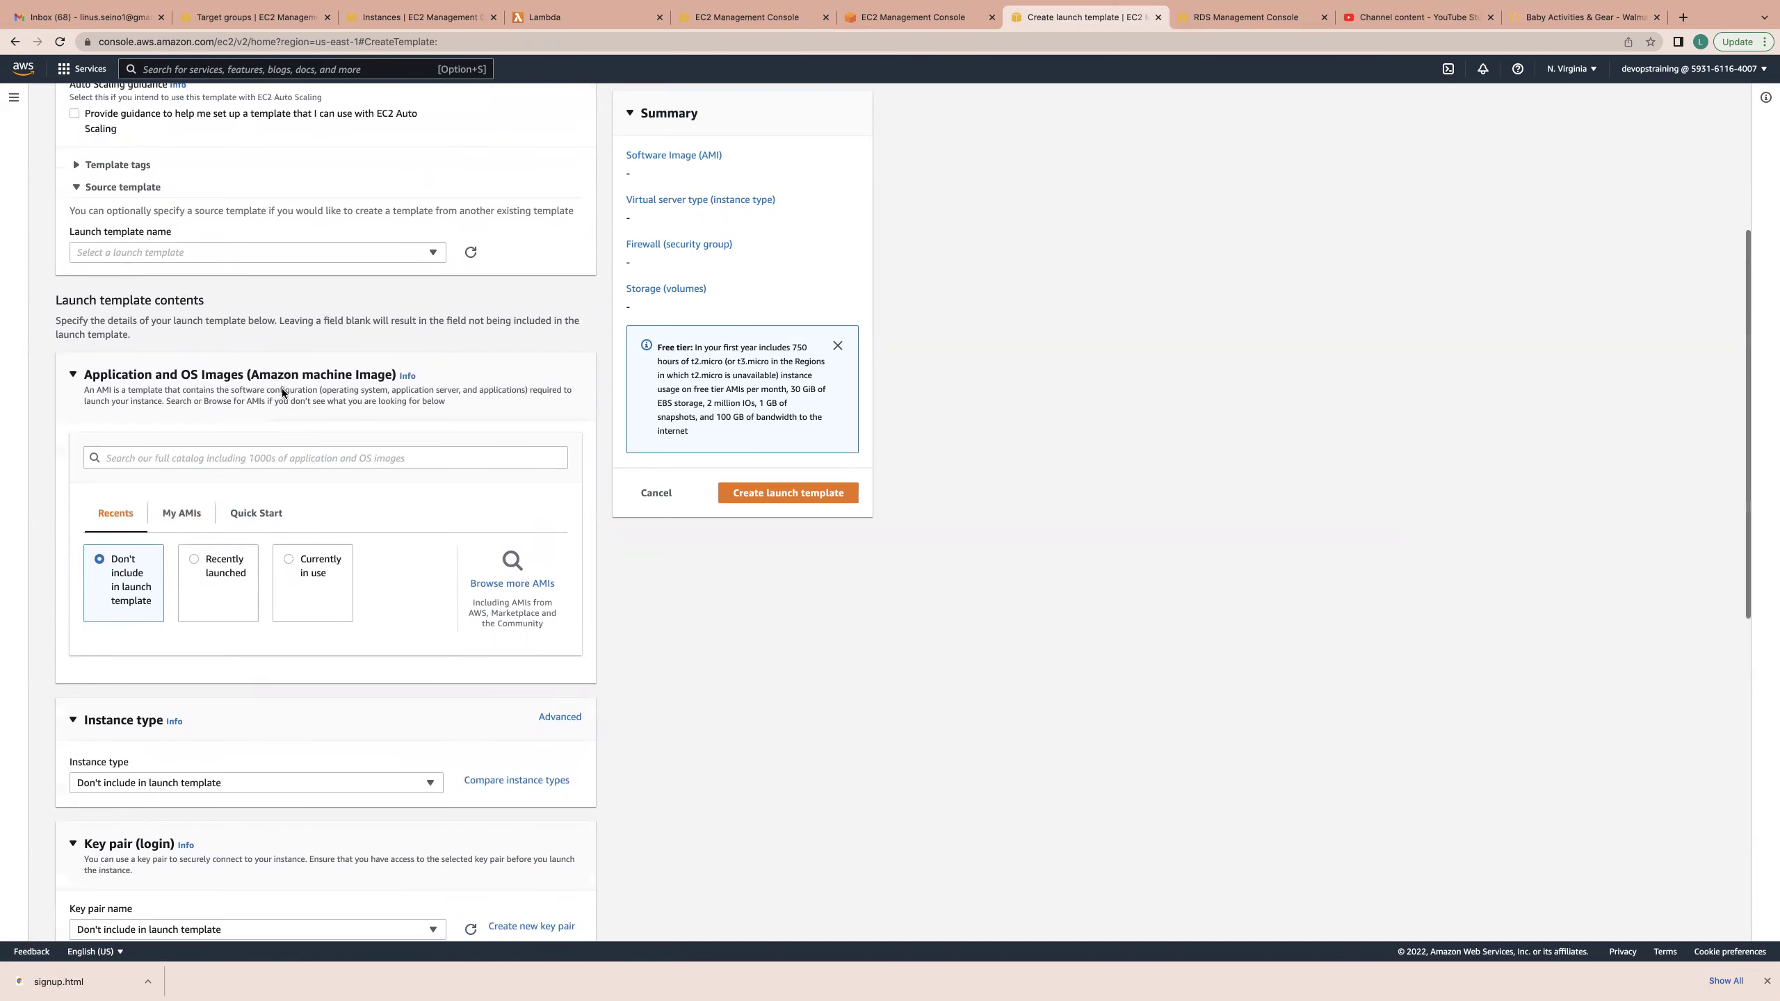
pyautogui.scroll(-2, 225, 420)
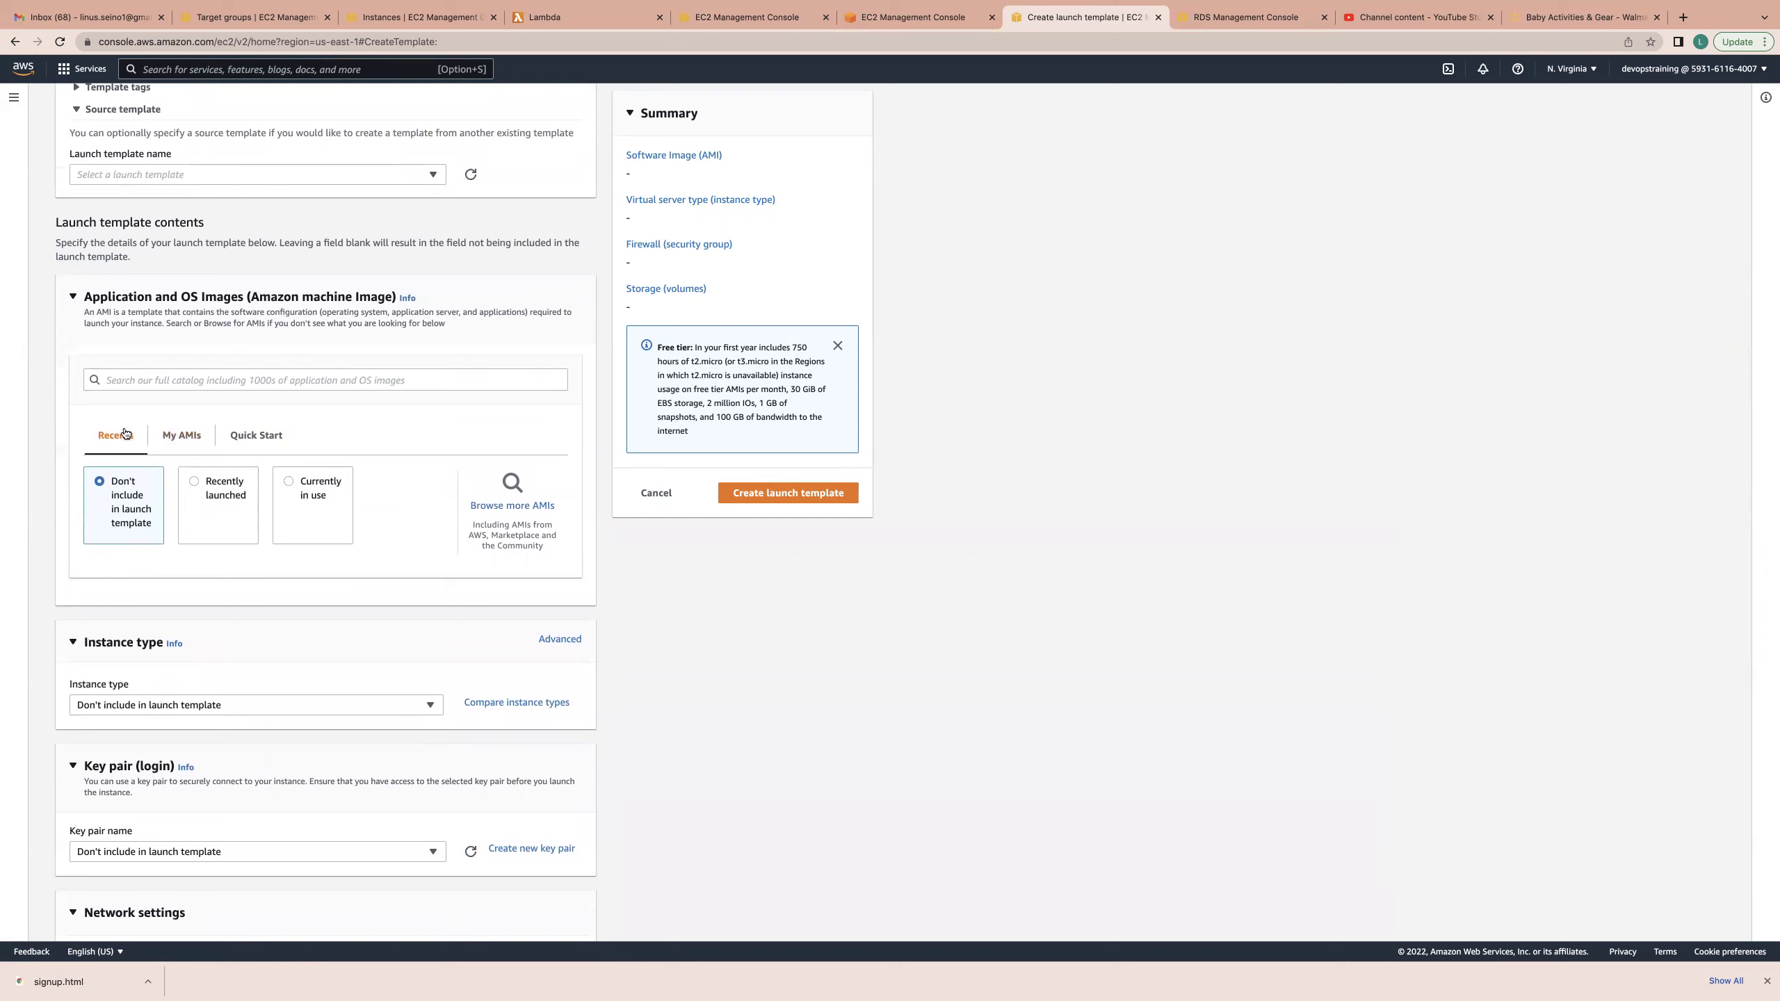
# Set the template's AMI to the currently-used Amazon Linux 2 Kernel 5.10 image.
pyautogui.click(169, 439)
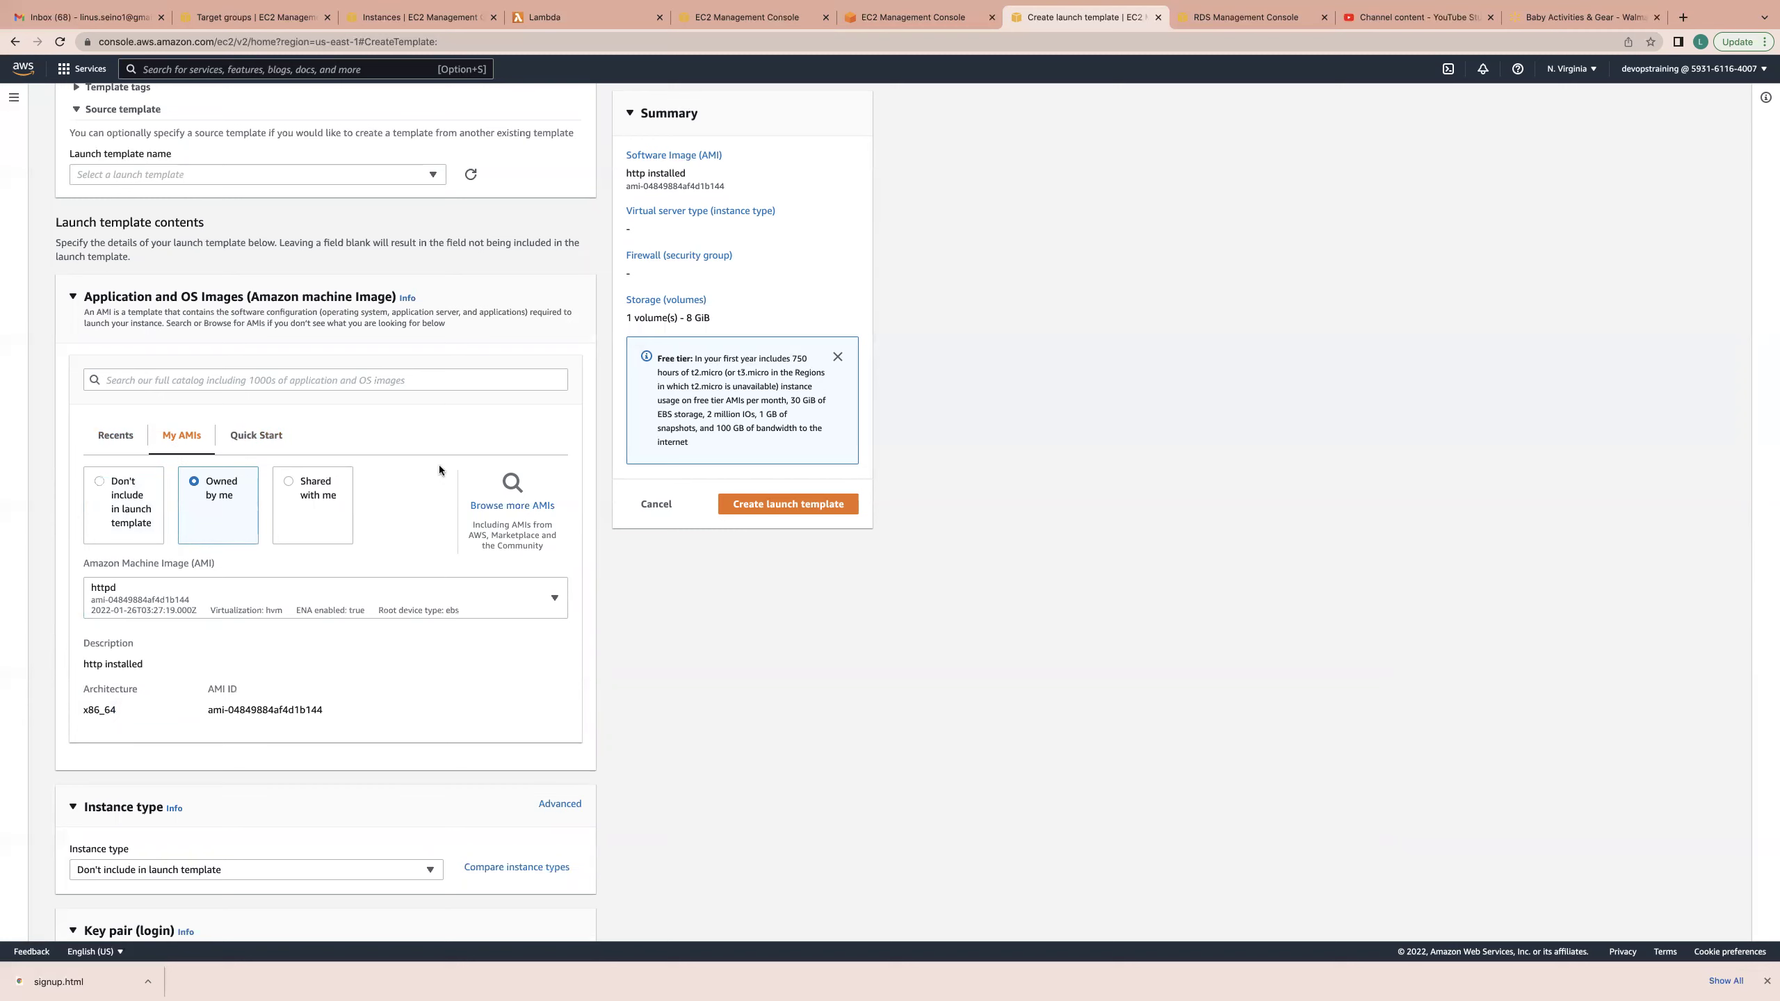
pyautogui.scroll(2, 427, 468)
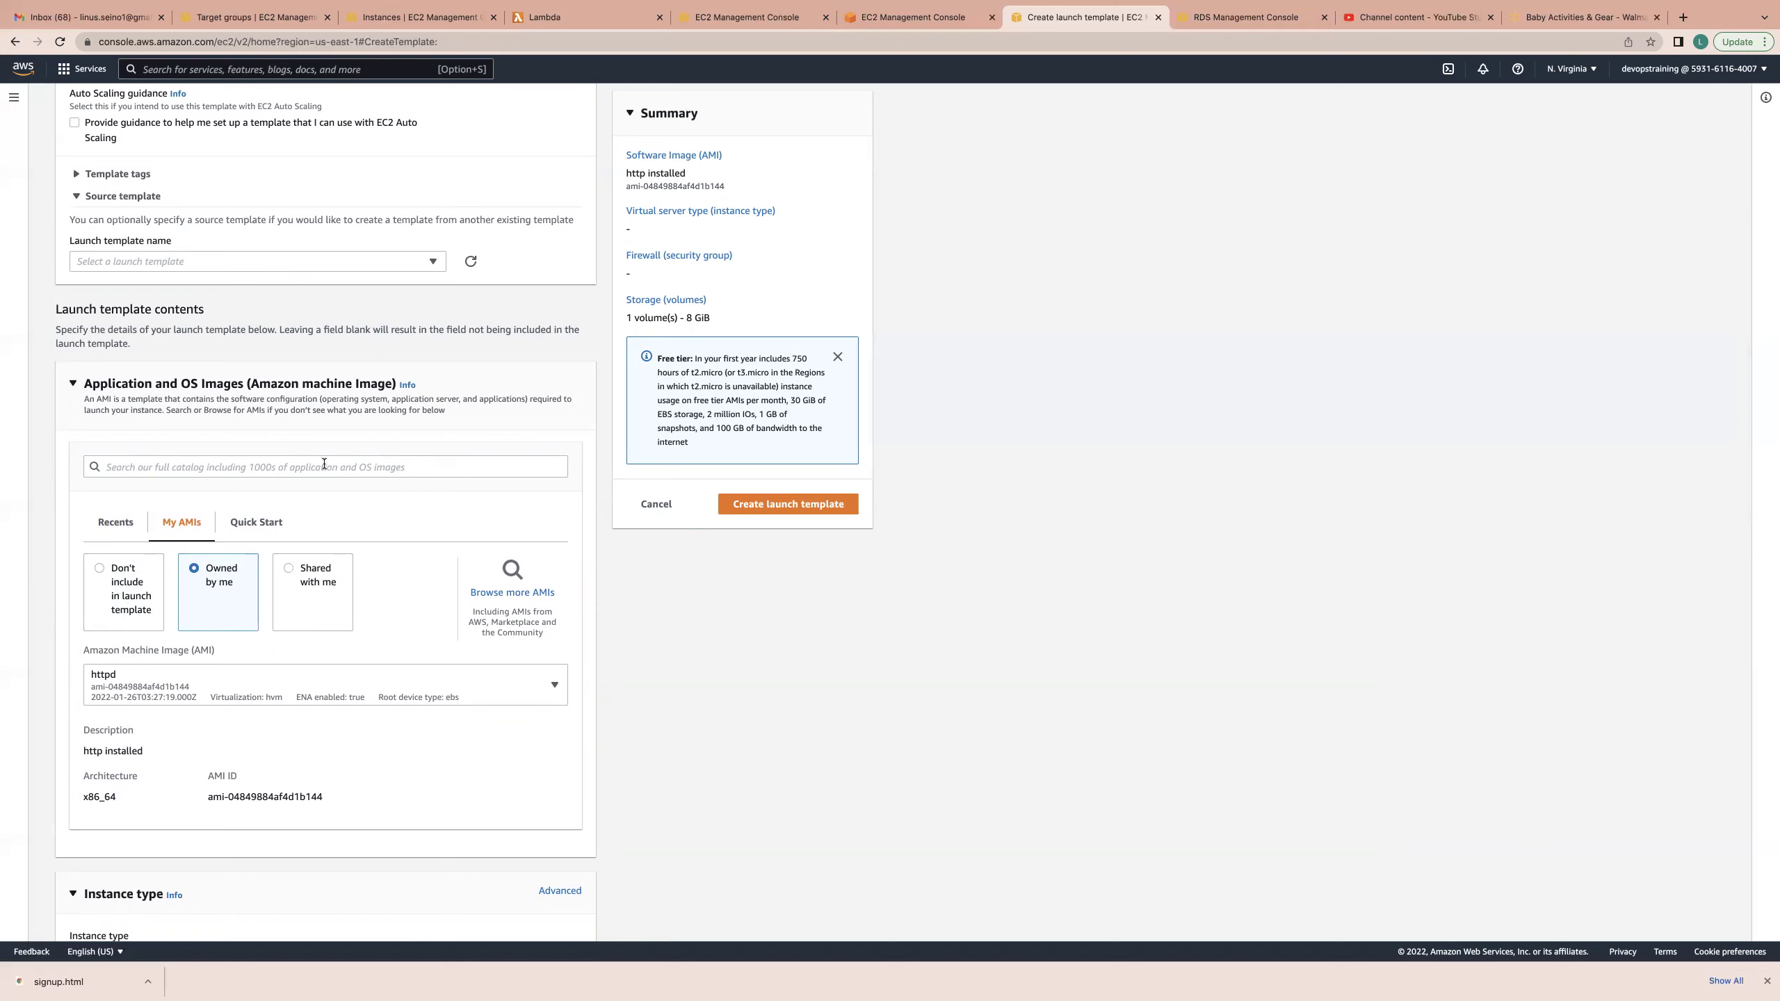
pyautogui.click(115, 522)
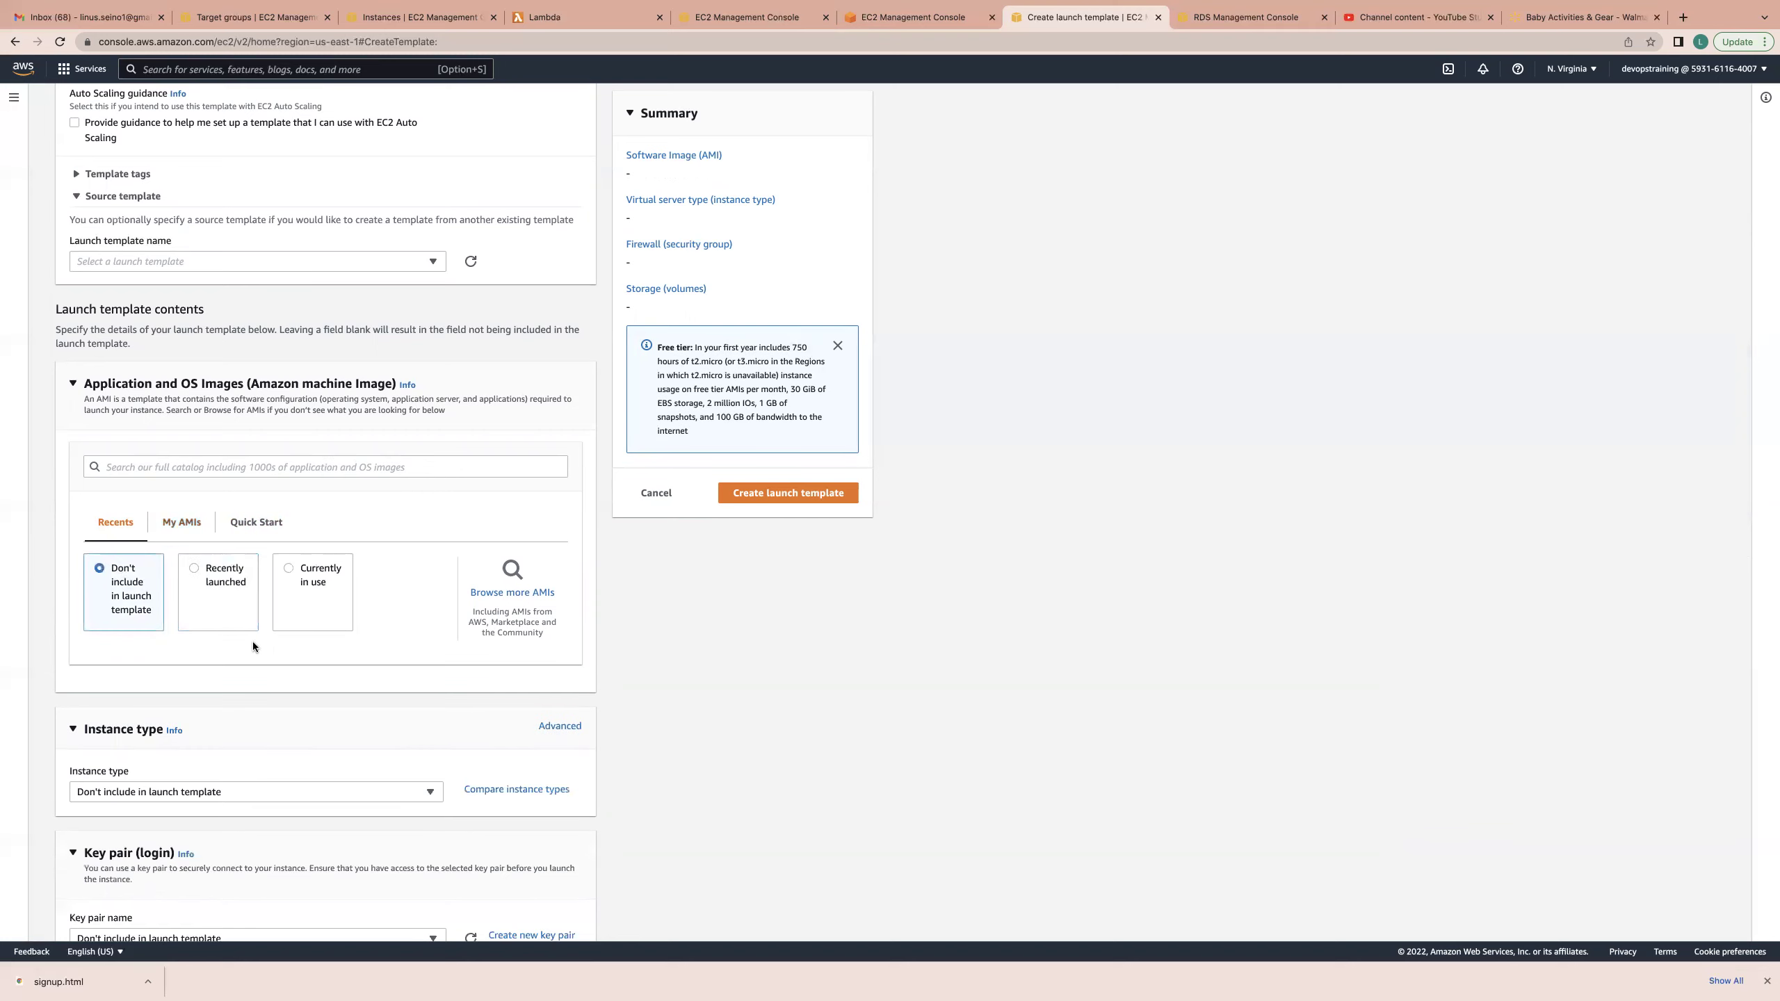
pyautogui.scroll(-1, 334, 670)
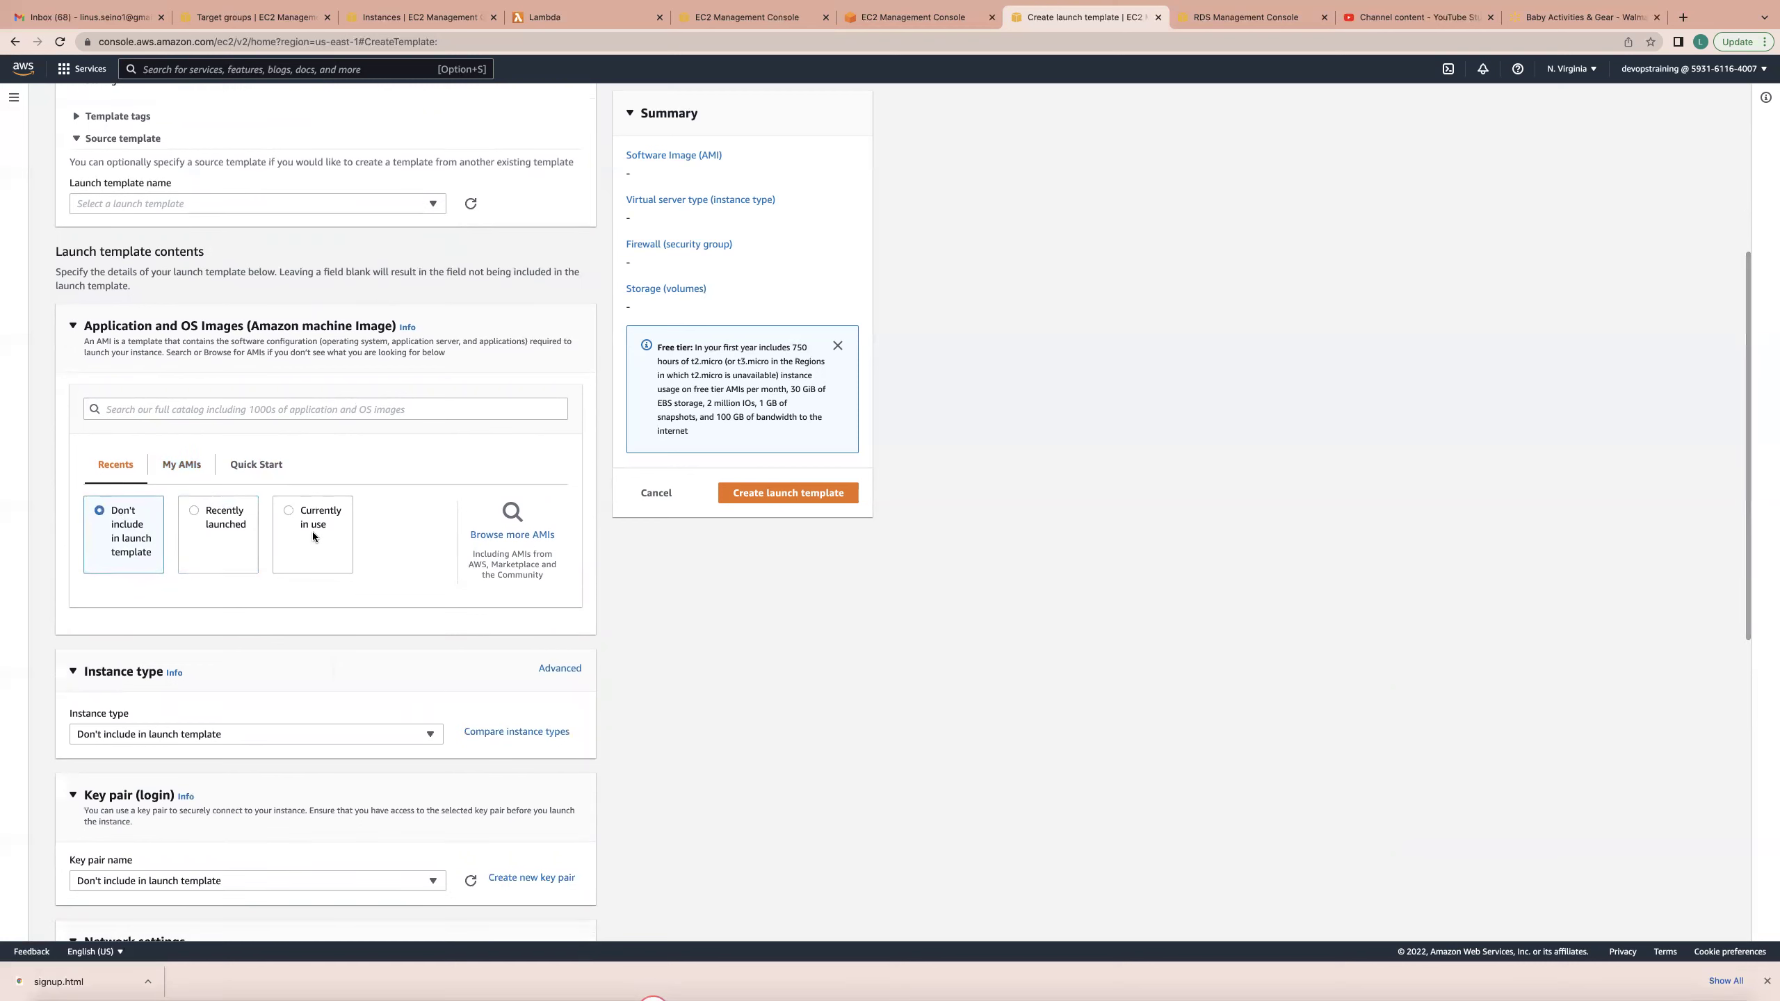
pyautogui.click(289, 508)
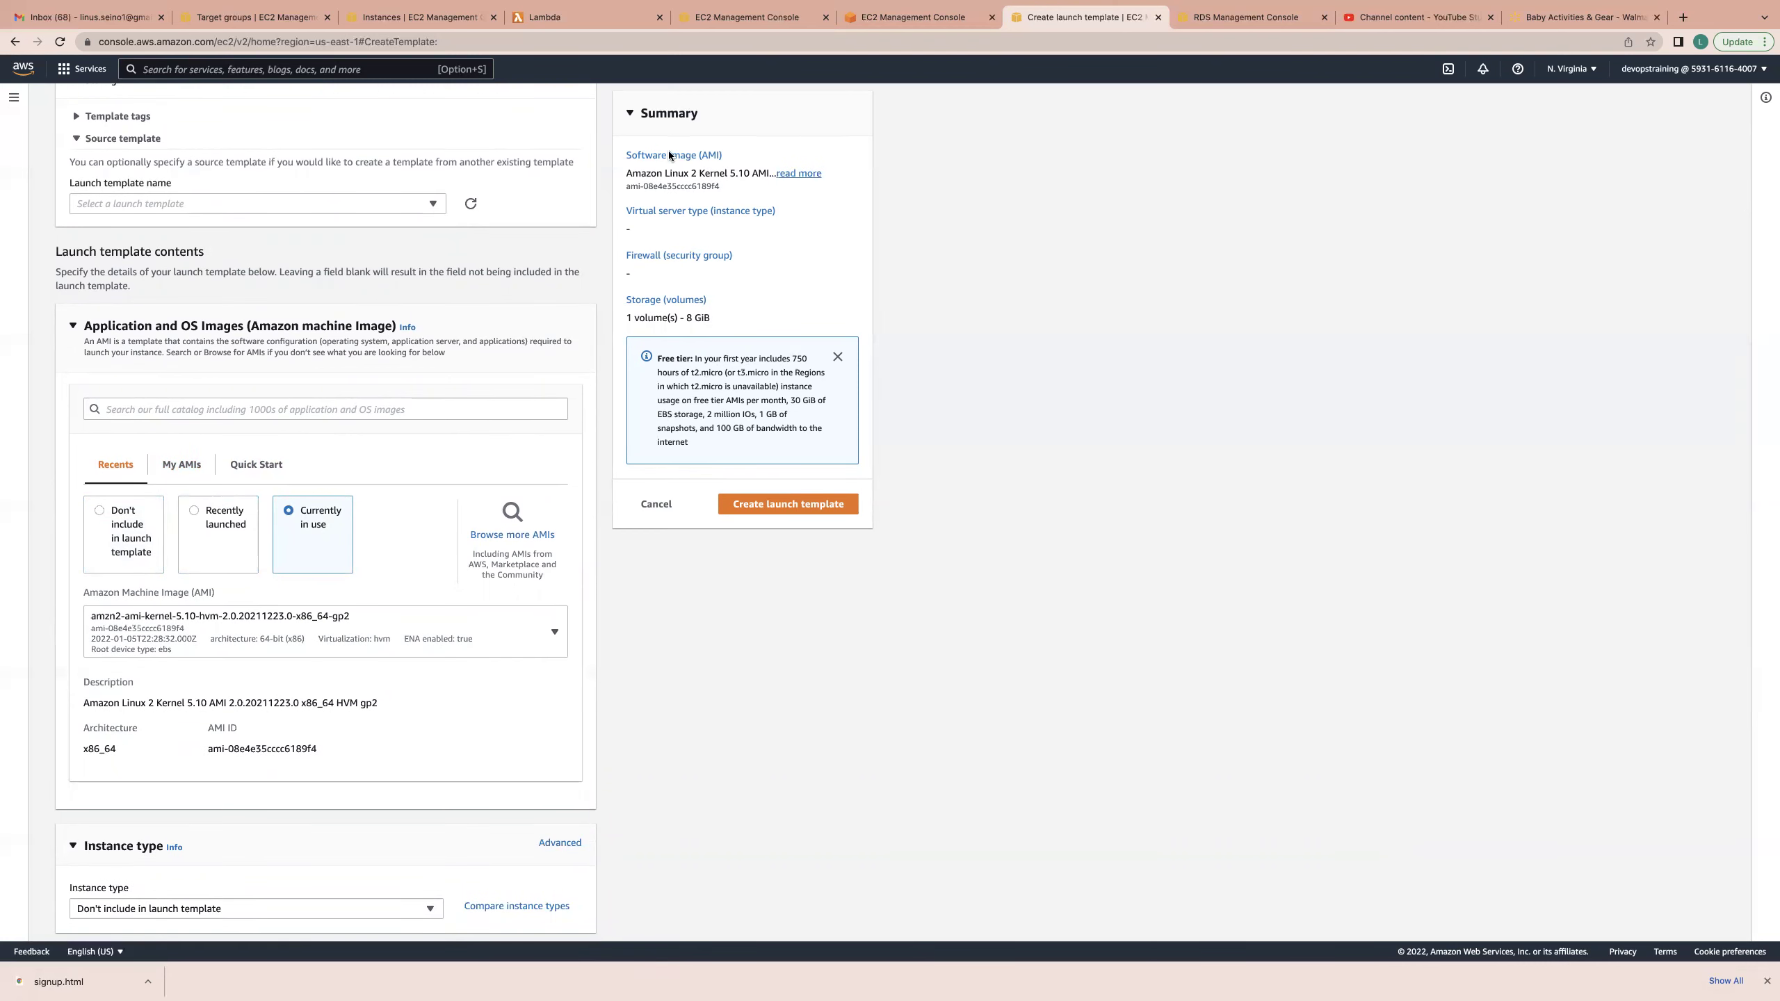
pyautogui.click(379, 17)
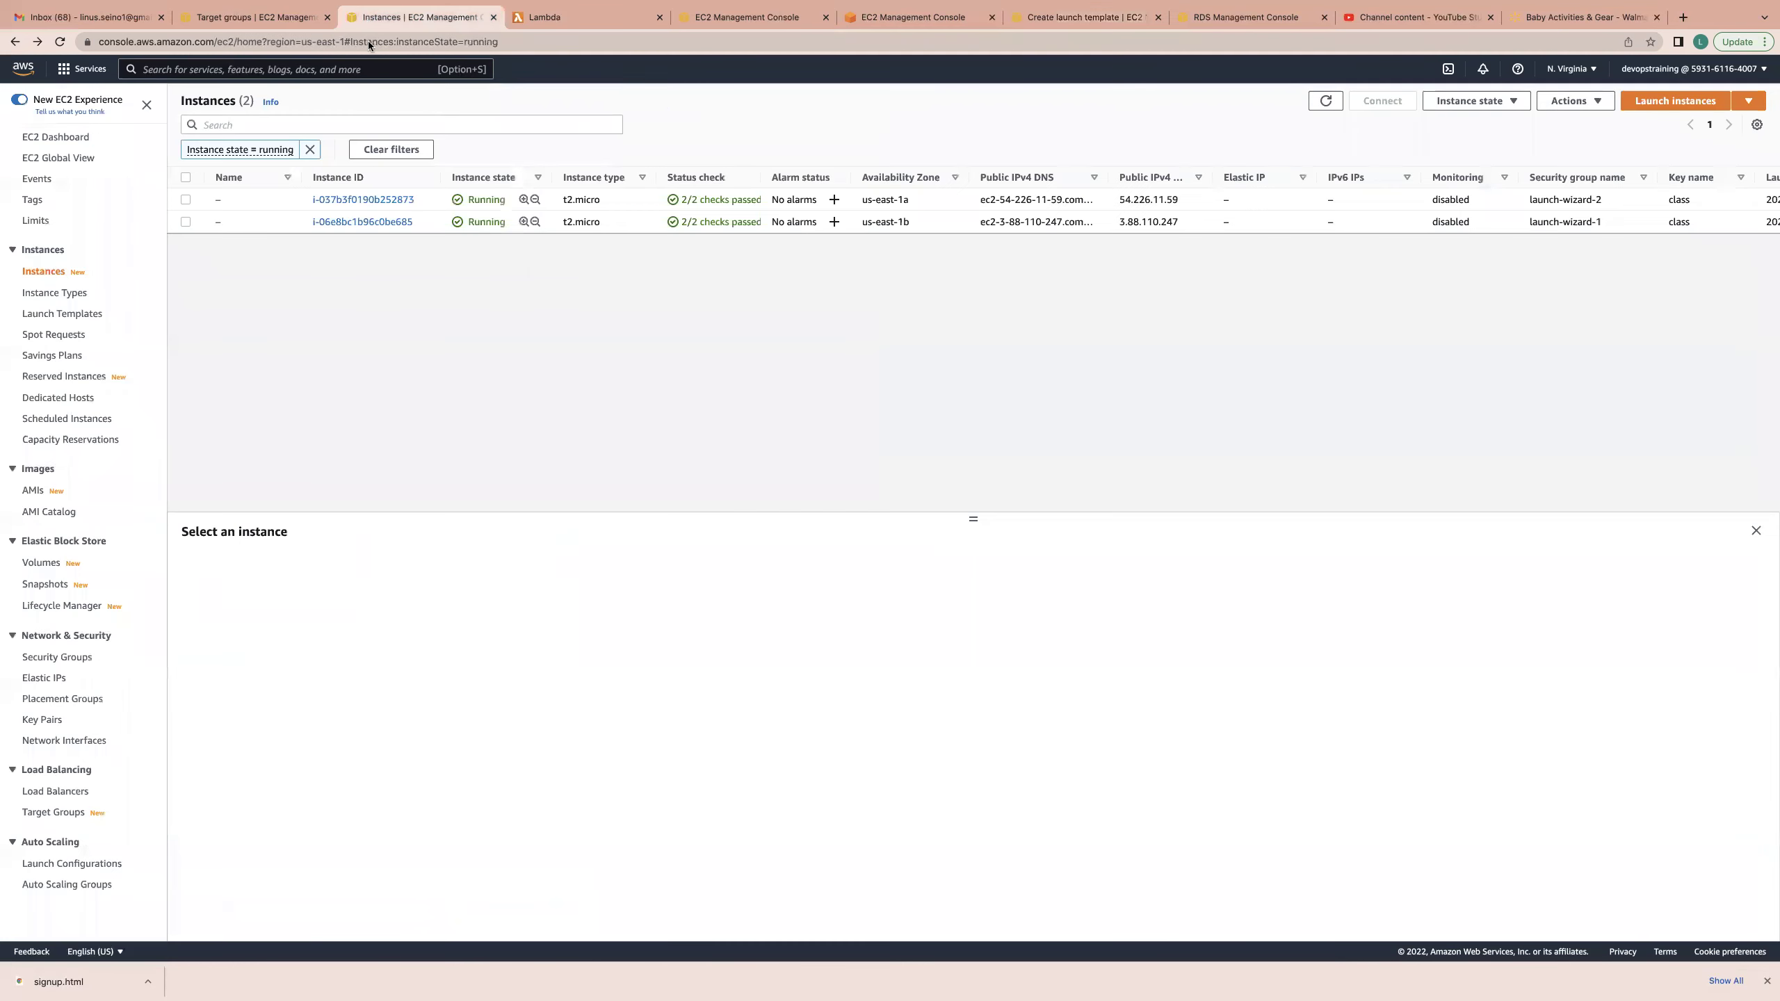
# Select the first running instance and inspect its Instance state and Image and templates actions.
pyautogui.click(185, 199)
pyautogui.click(1472, 100)
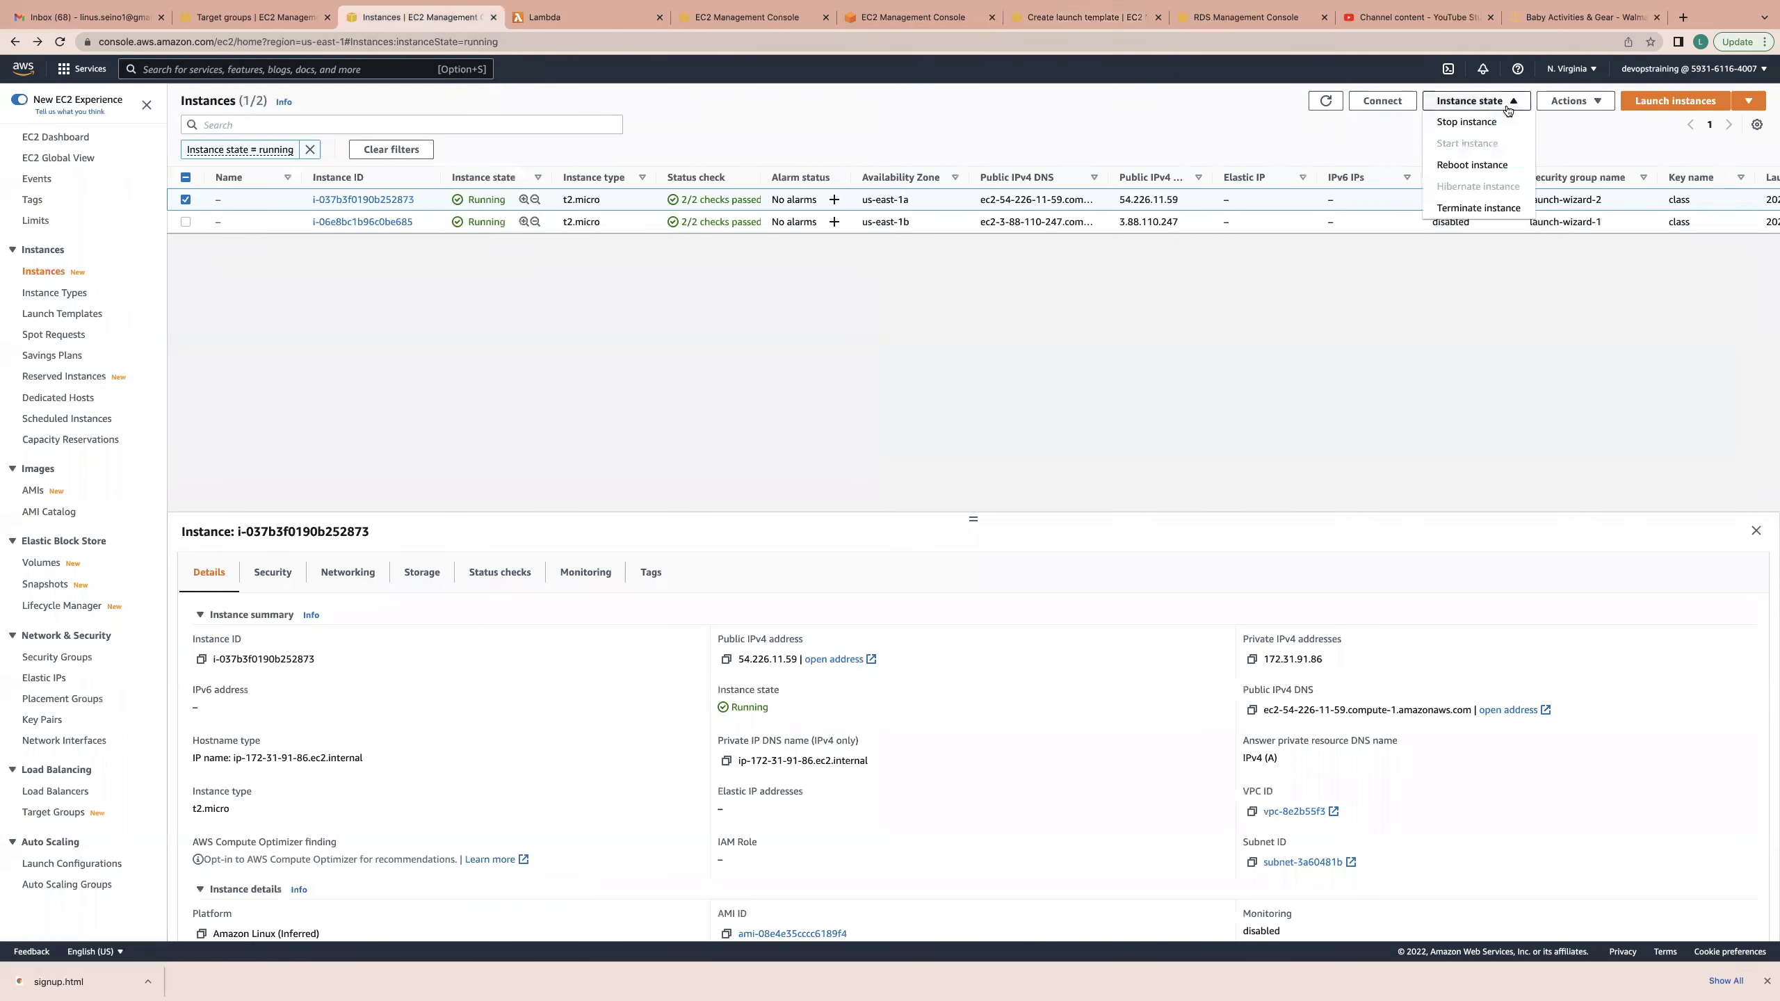
pyautogui.click(1600, 103)
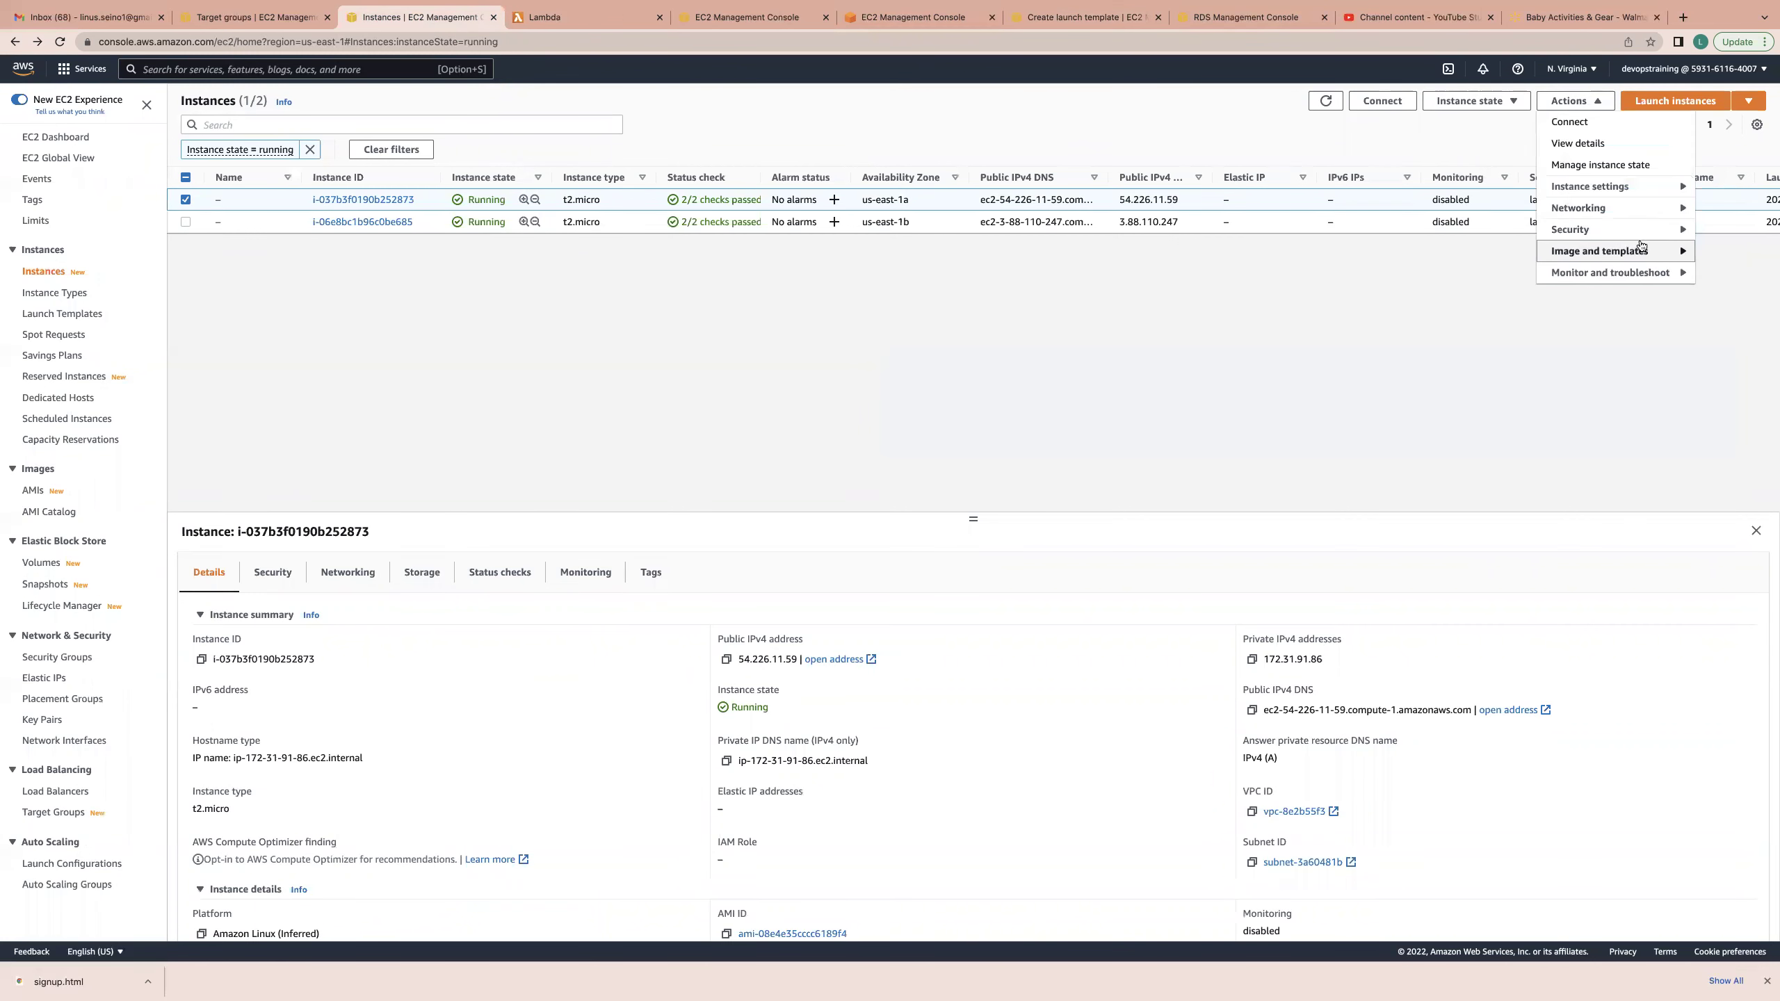
pyautogui.moveTo(1684, 253)
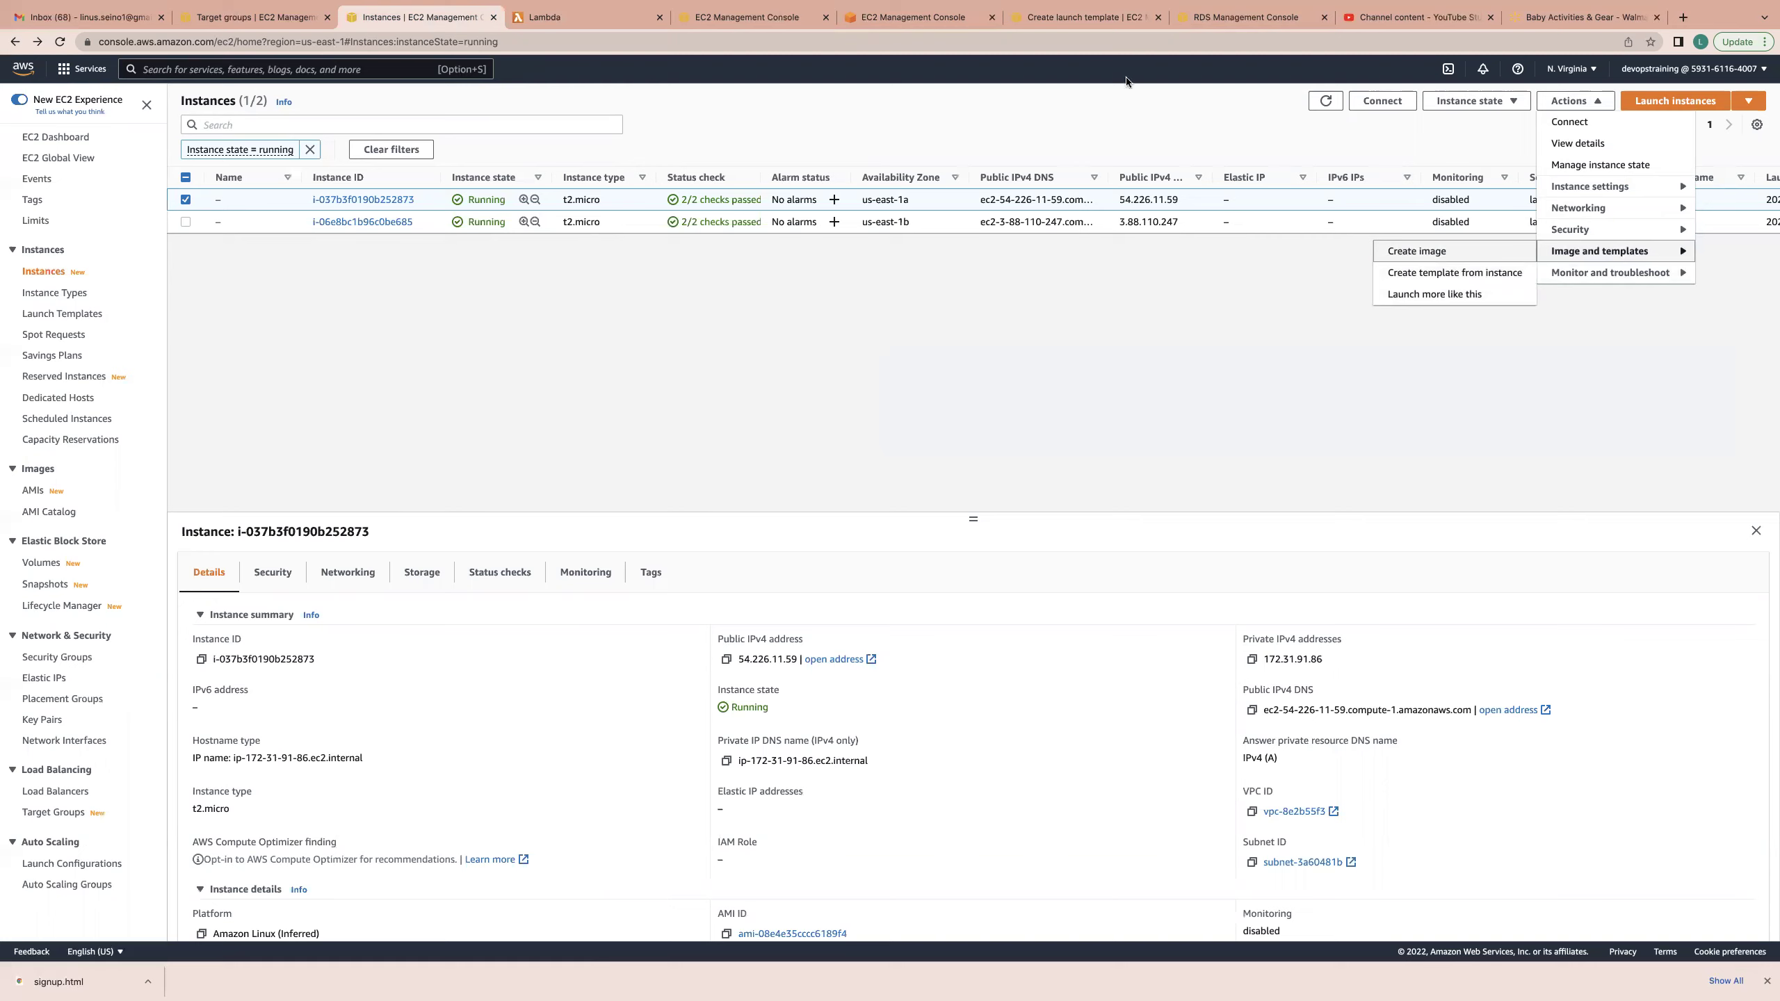
pyautogui.click(1103, 21)
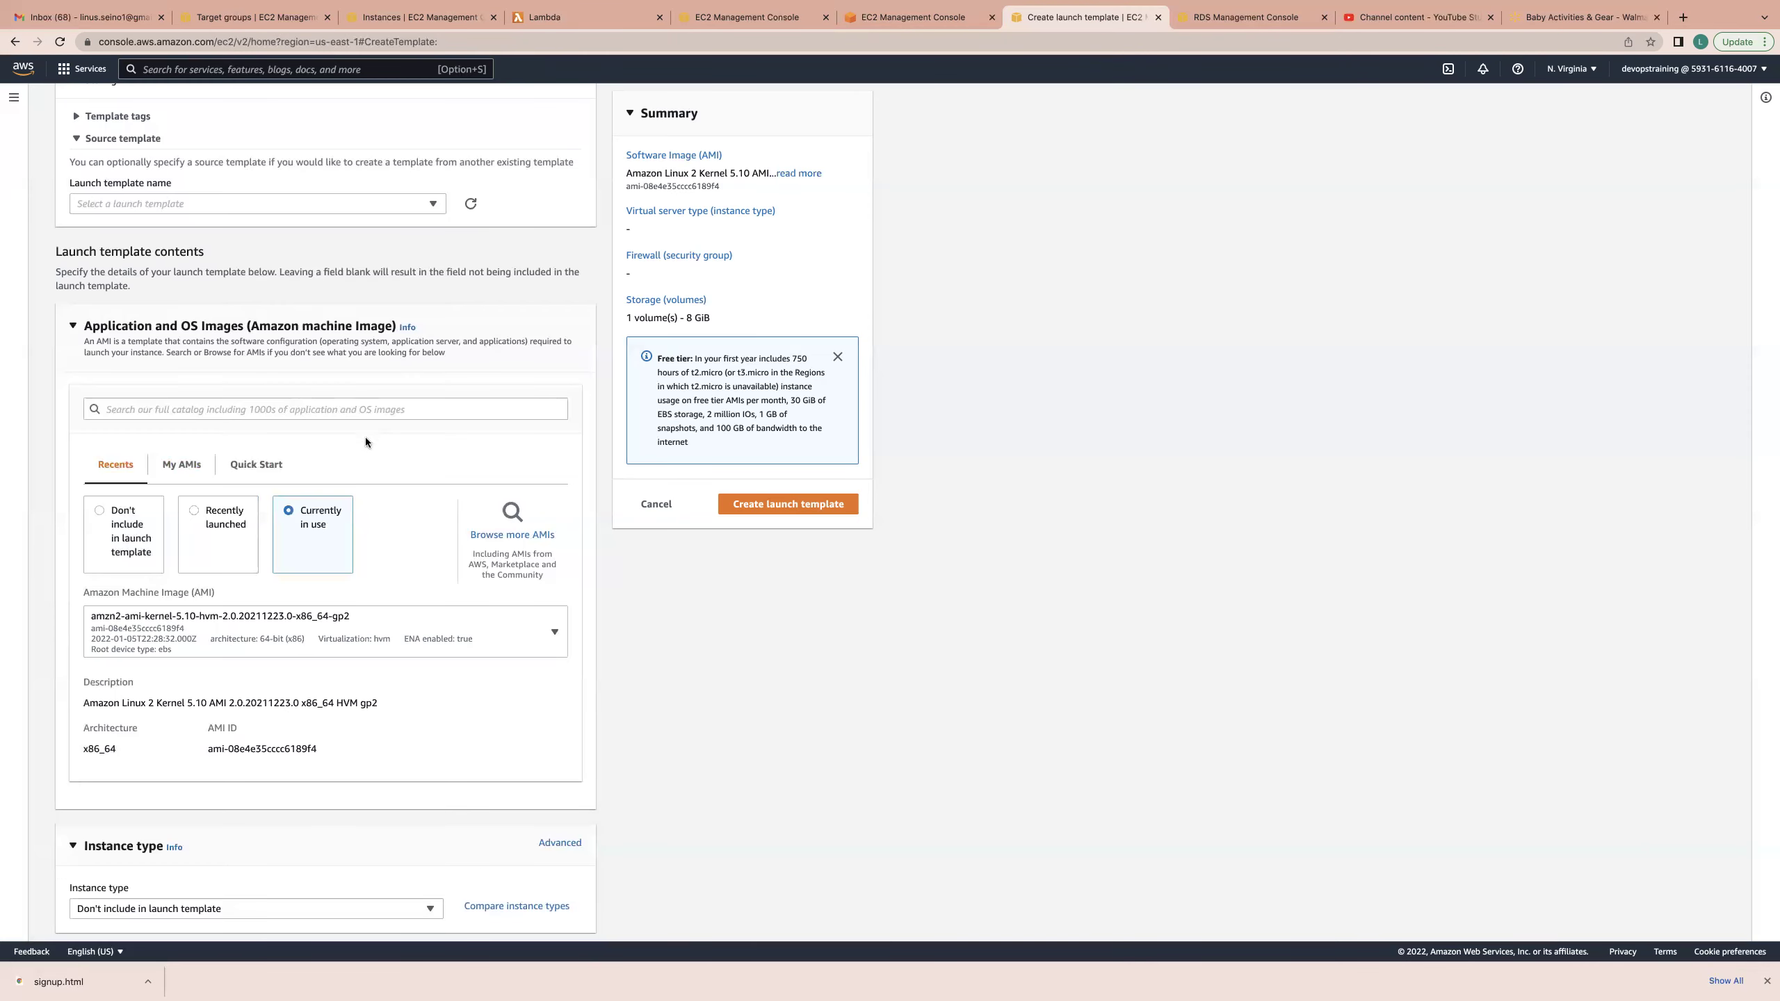
# Switch the template's AMI to the account-owned httpd image described as 'http installed'.
pyautogui.scroll(-3, 365, 442)
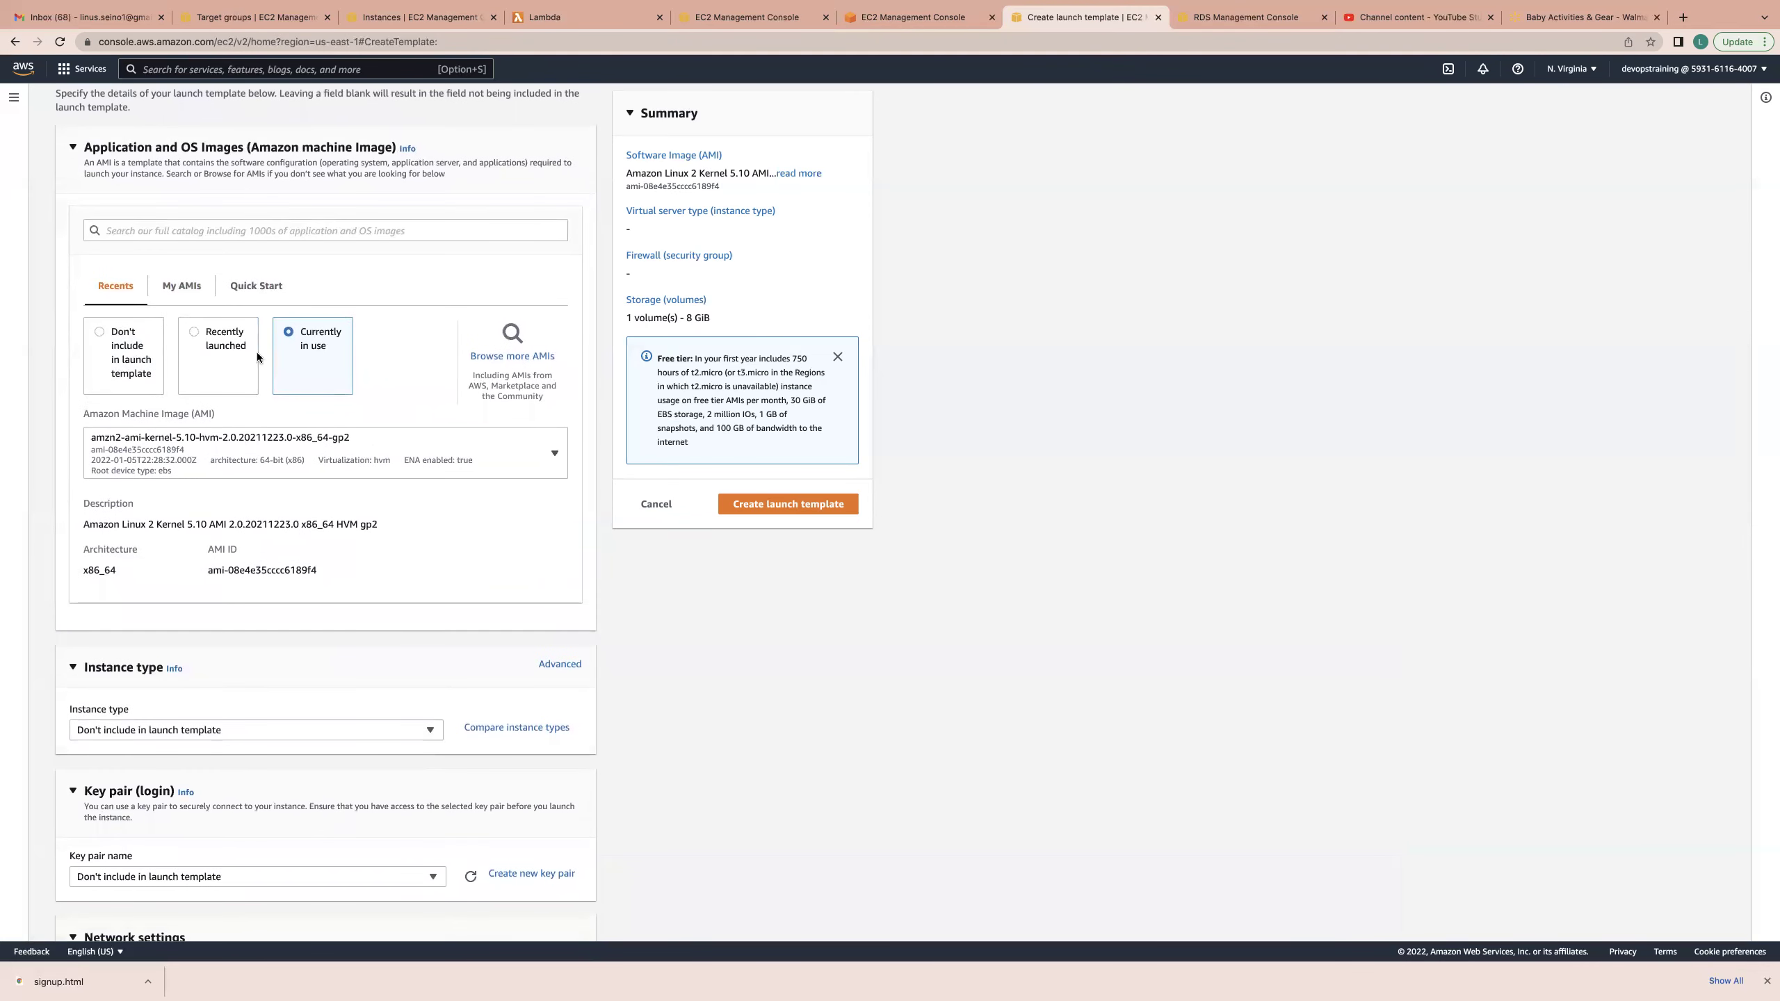
pyautogui.click(220, 342)
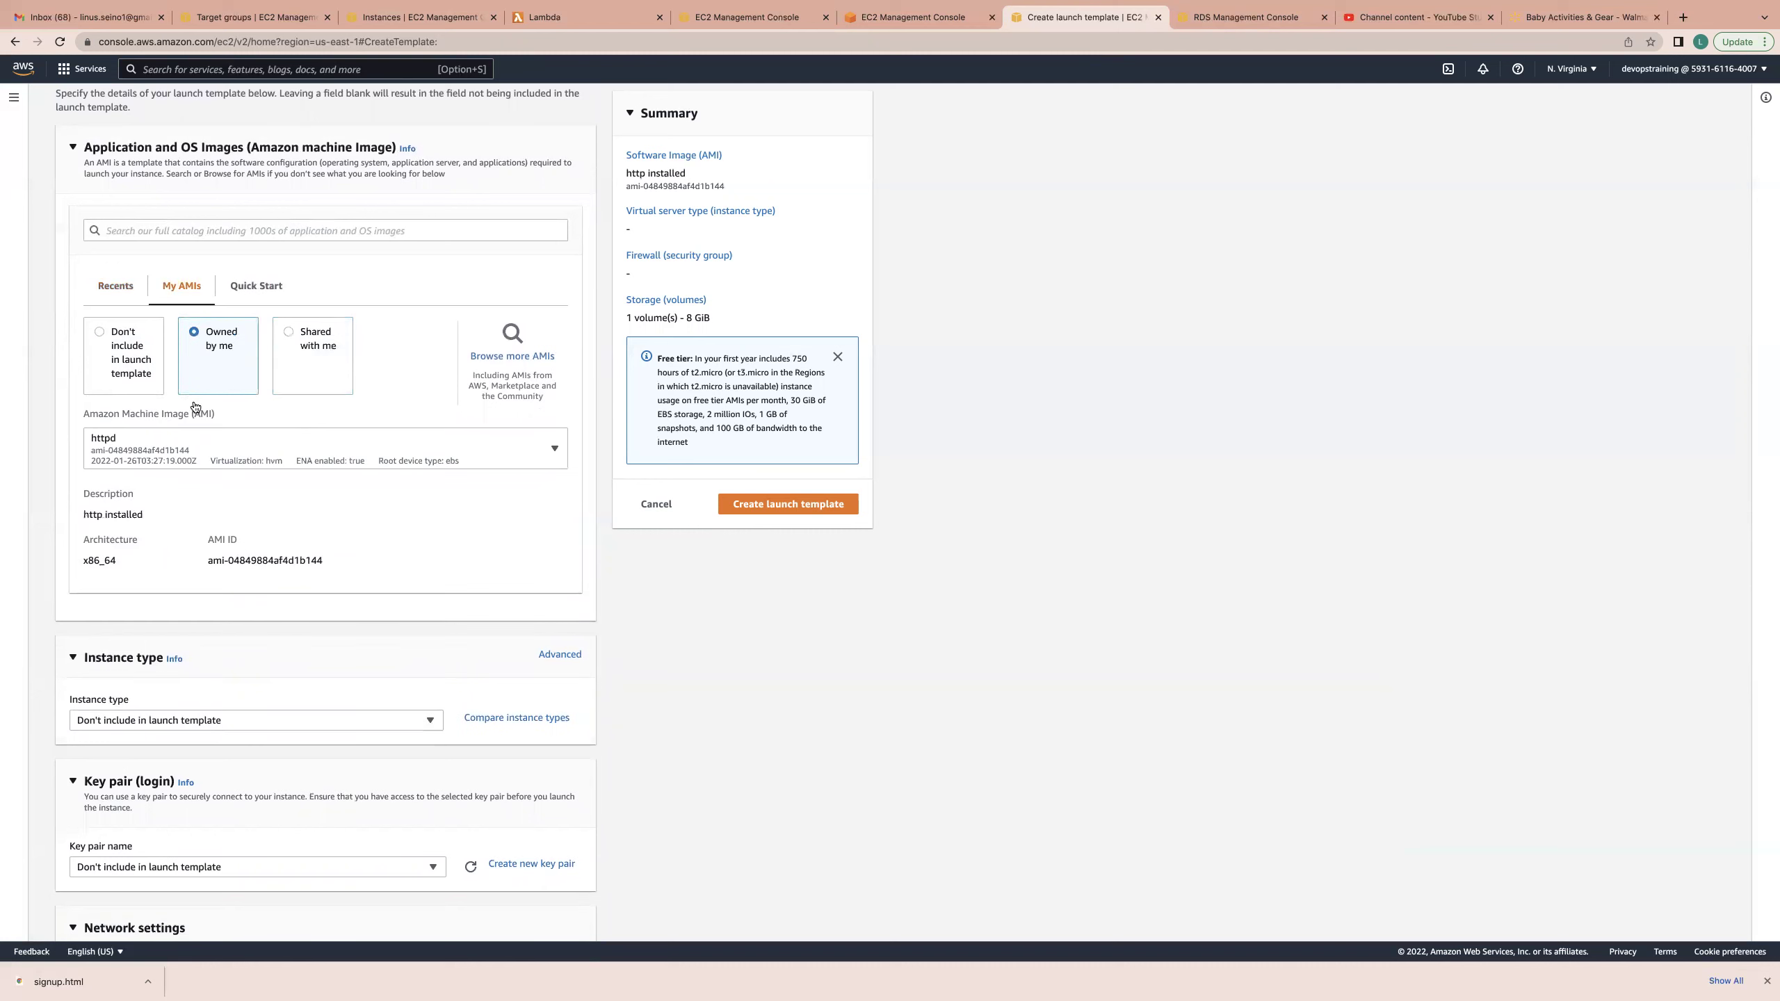
pyautogui.click(201, 455)
pyautogui.click(239, 441)
pyautogui.click(201, 449)
pyautogui.click(194, 451)
pyautogui.scroll(-3, 401, 552)
pyautogui.click(351, 448)
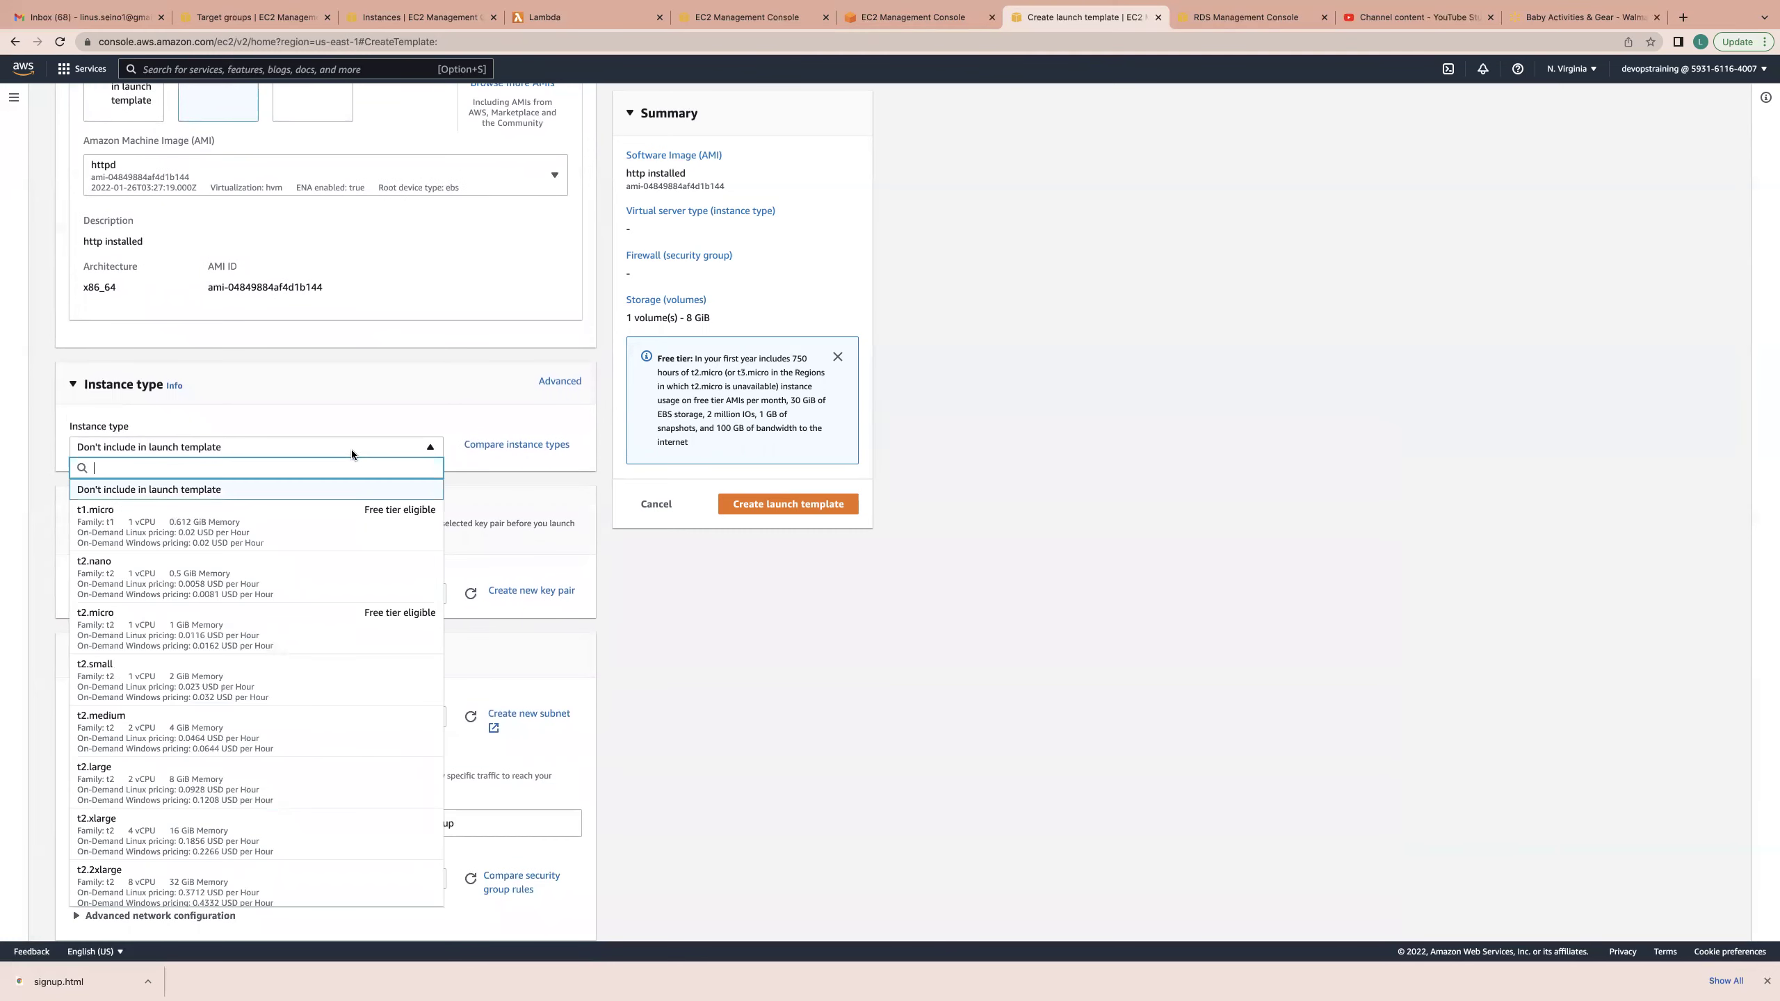
# Set the template's instance type to t1.micro.
pyautogui.click(206, 534)
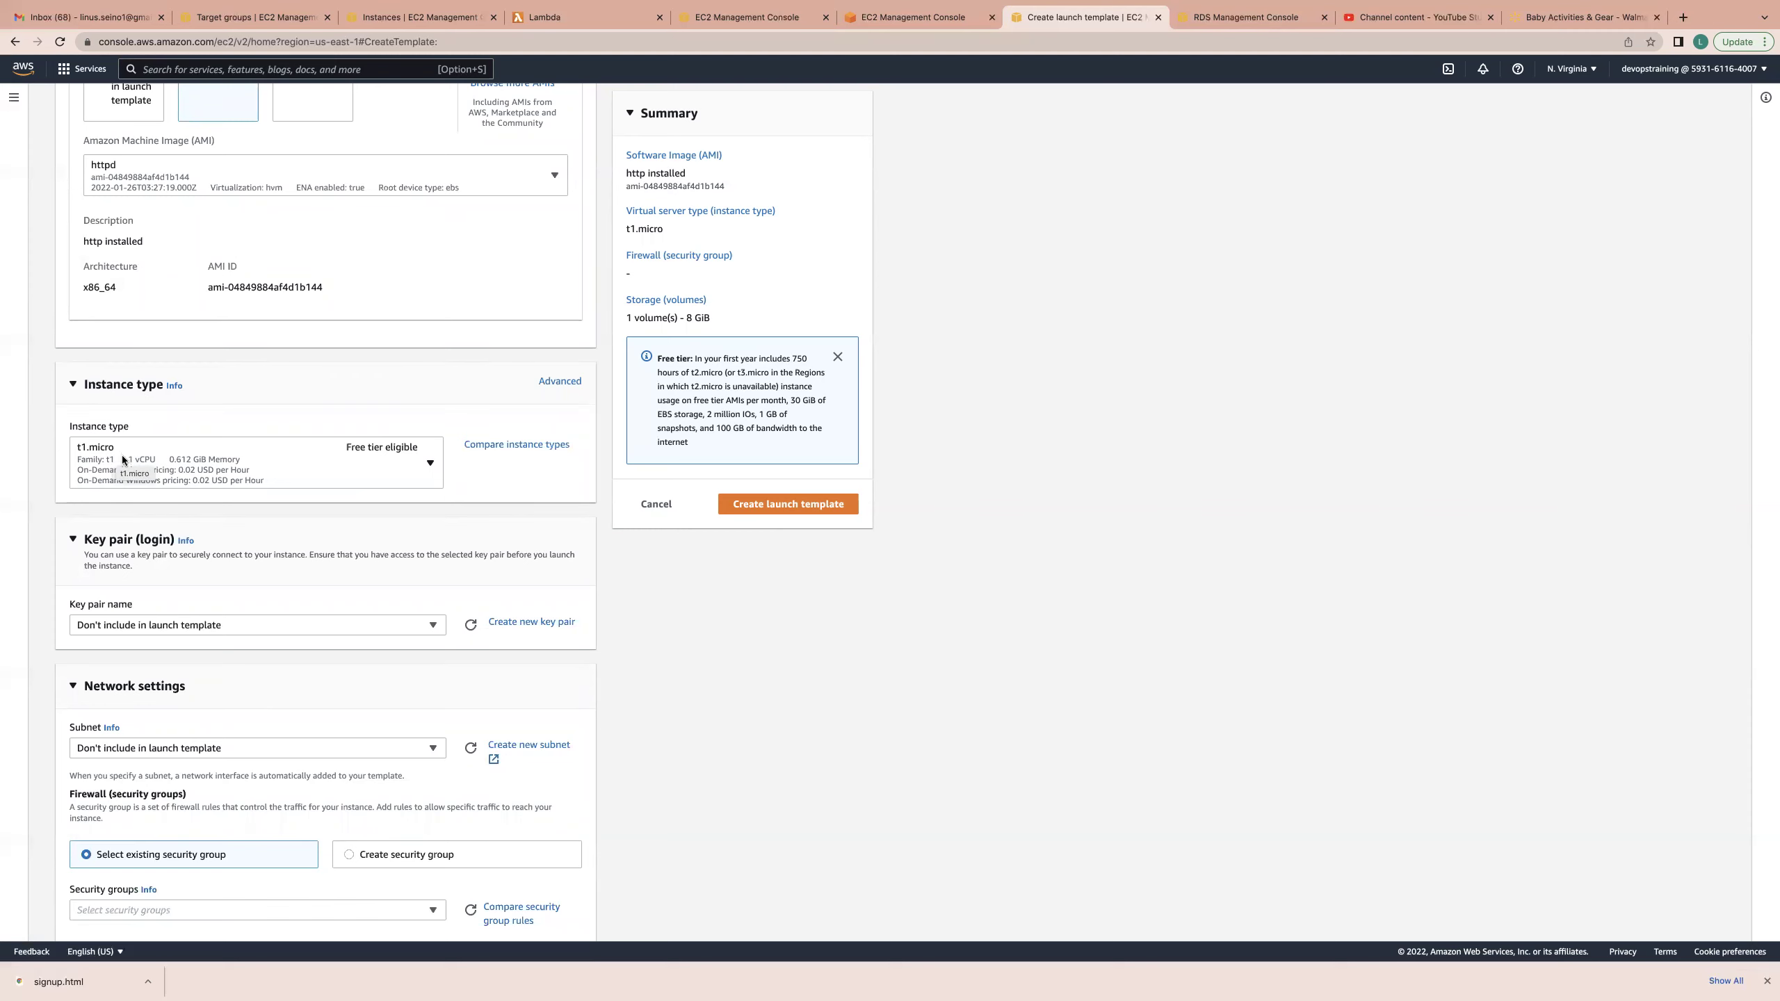
pyautogui.click(131, 456)
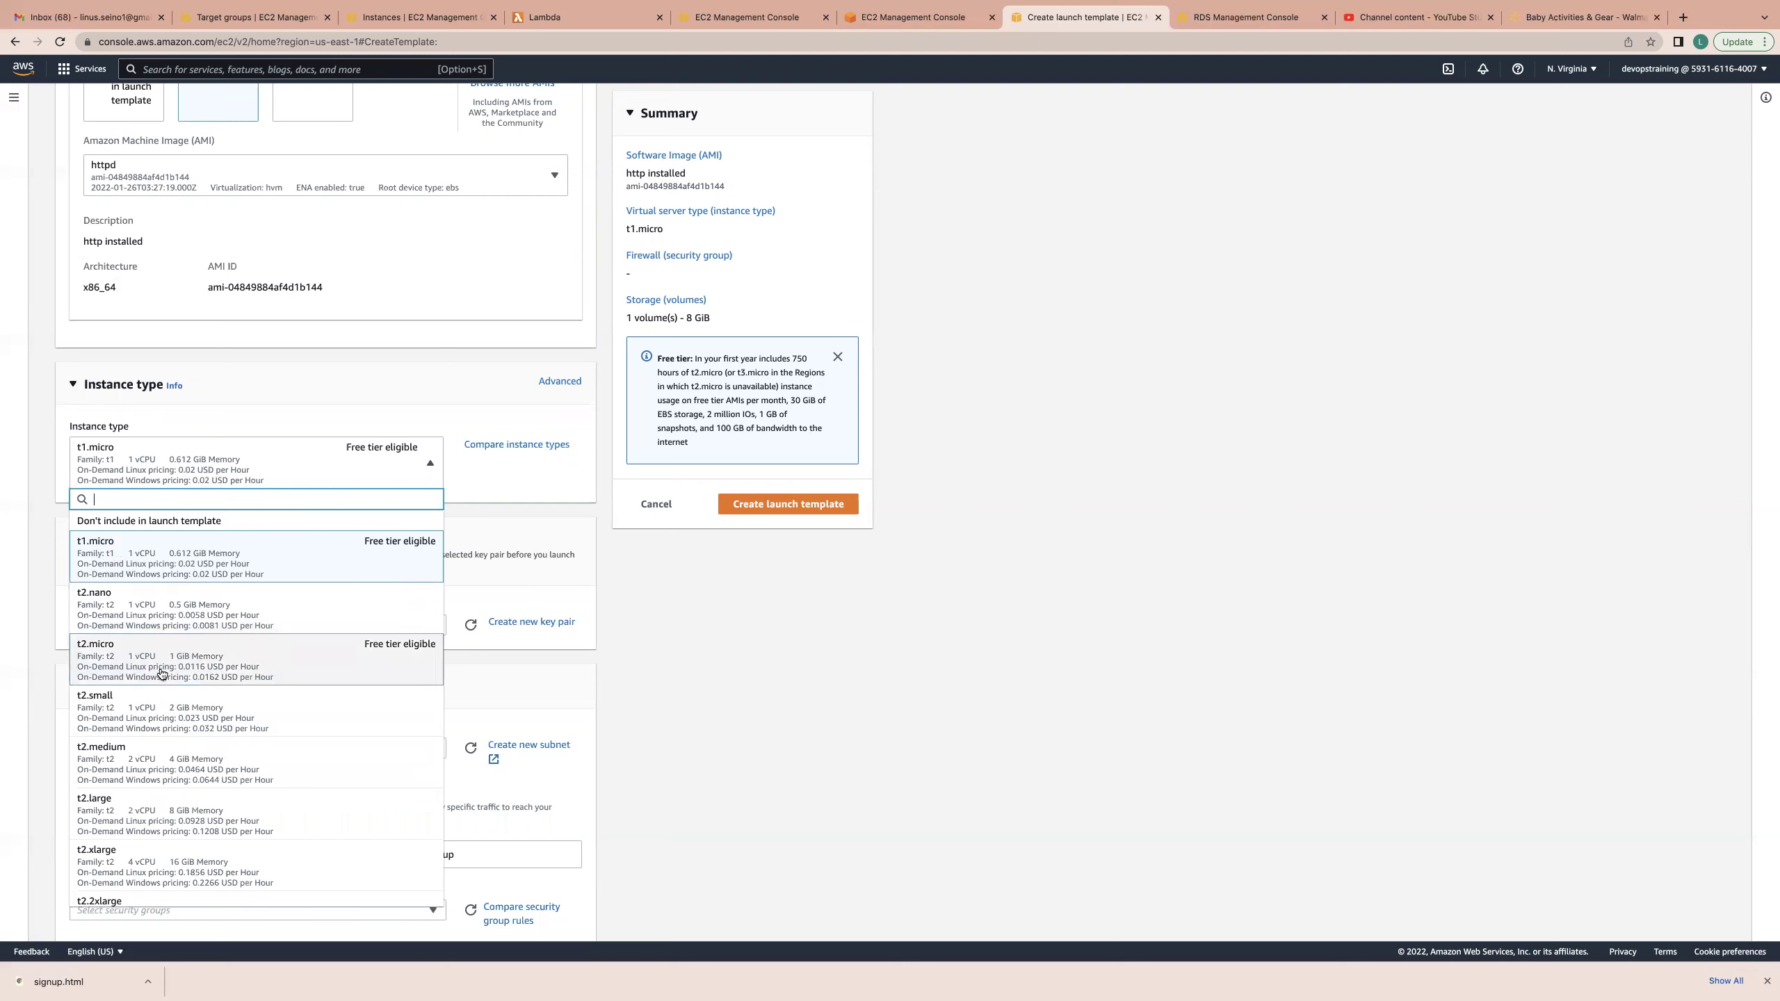
pyautogui.click(268, 423)
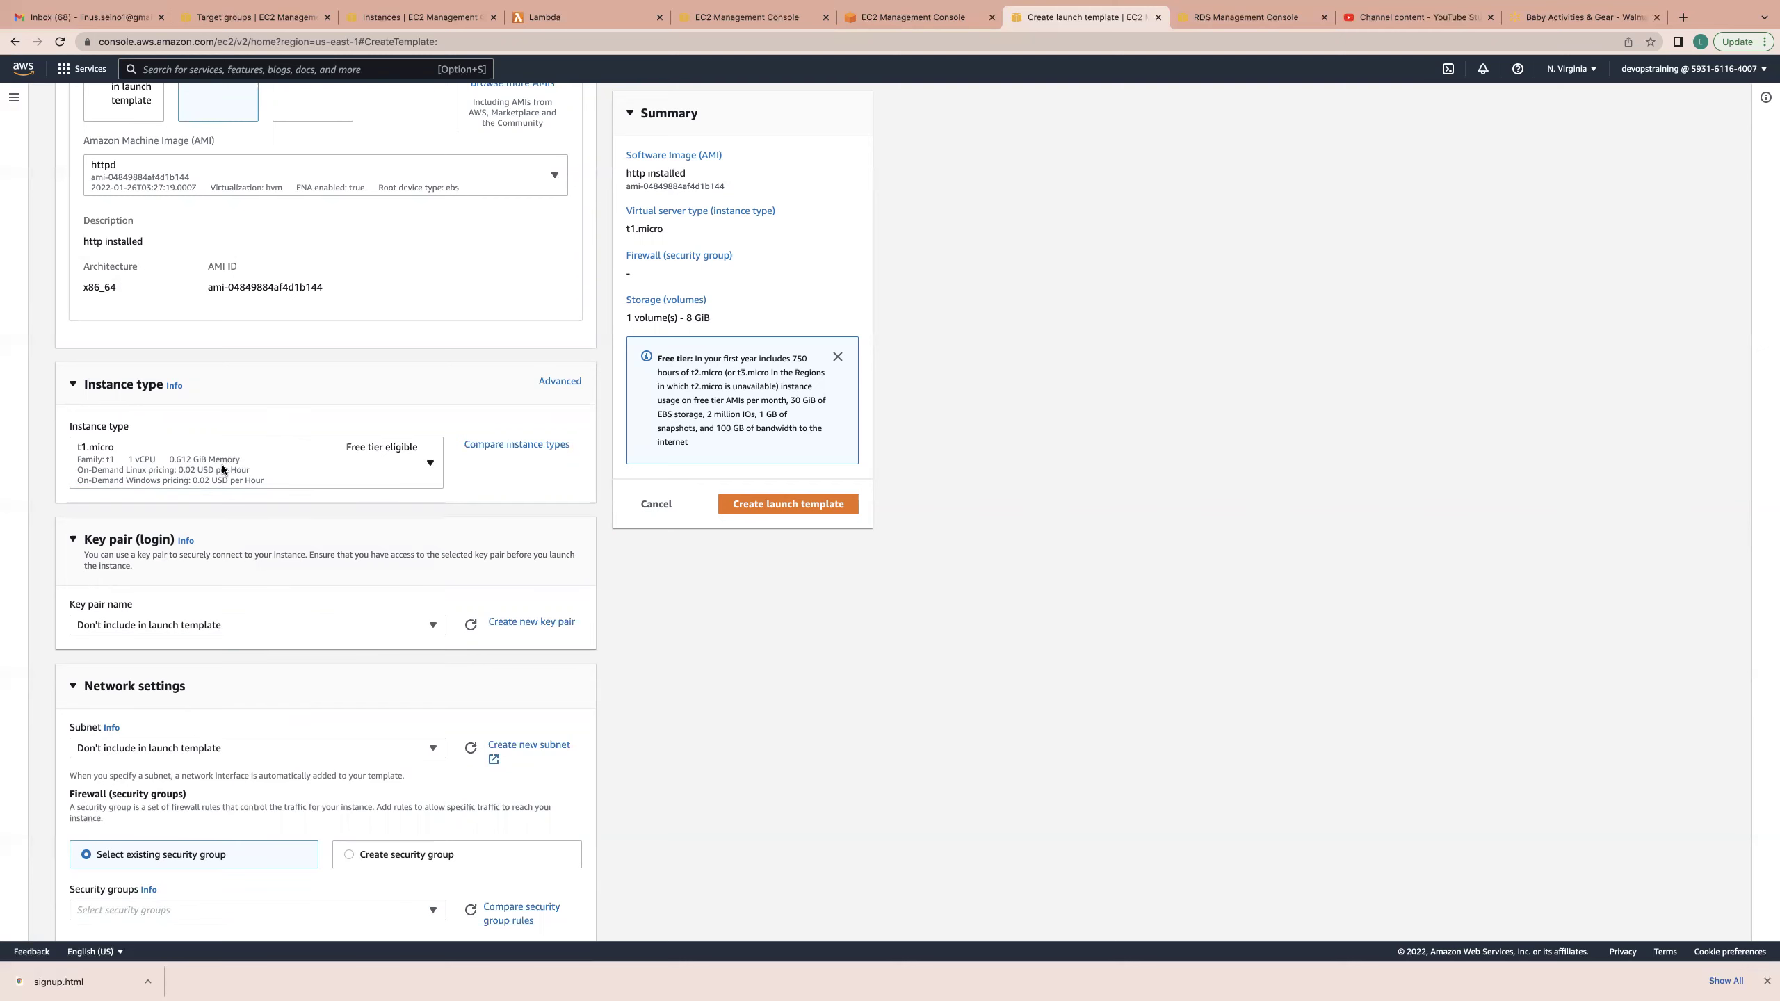
pyautogui.click(246, 473)
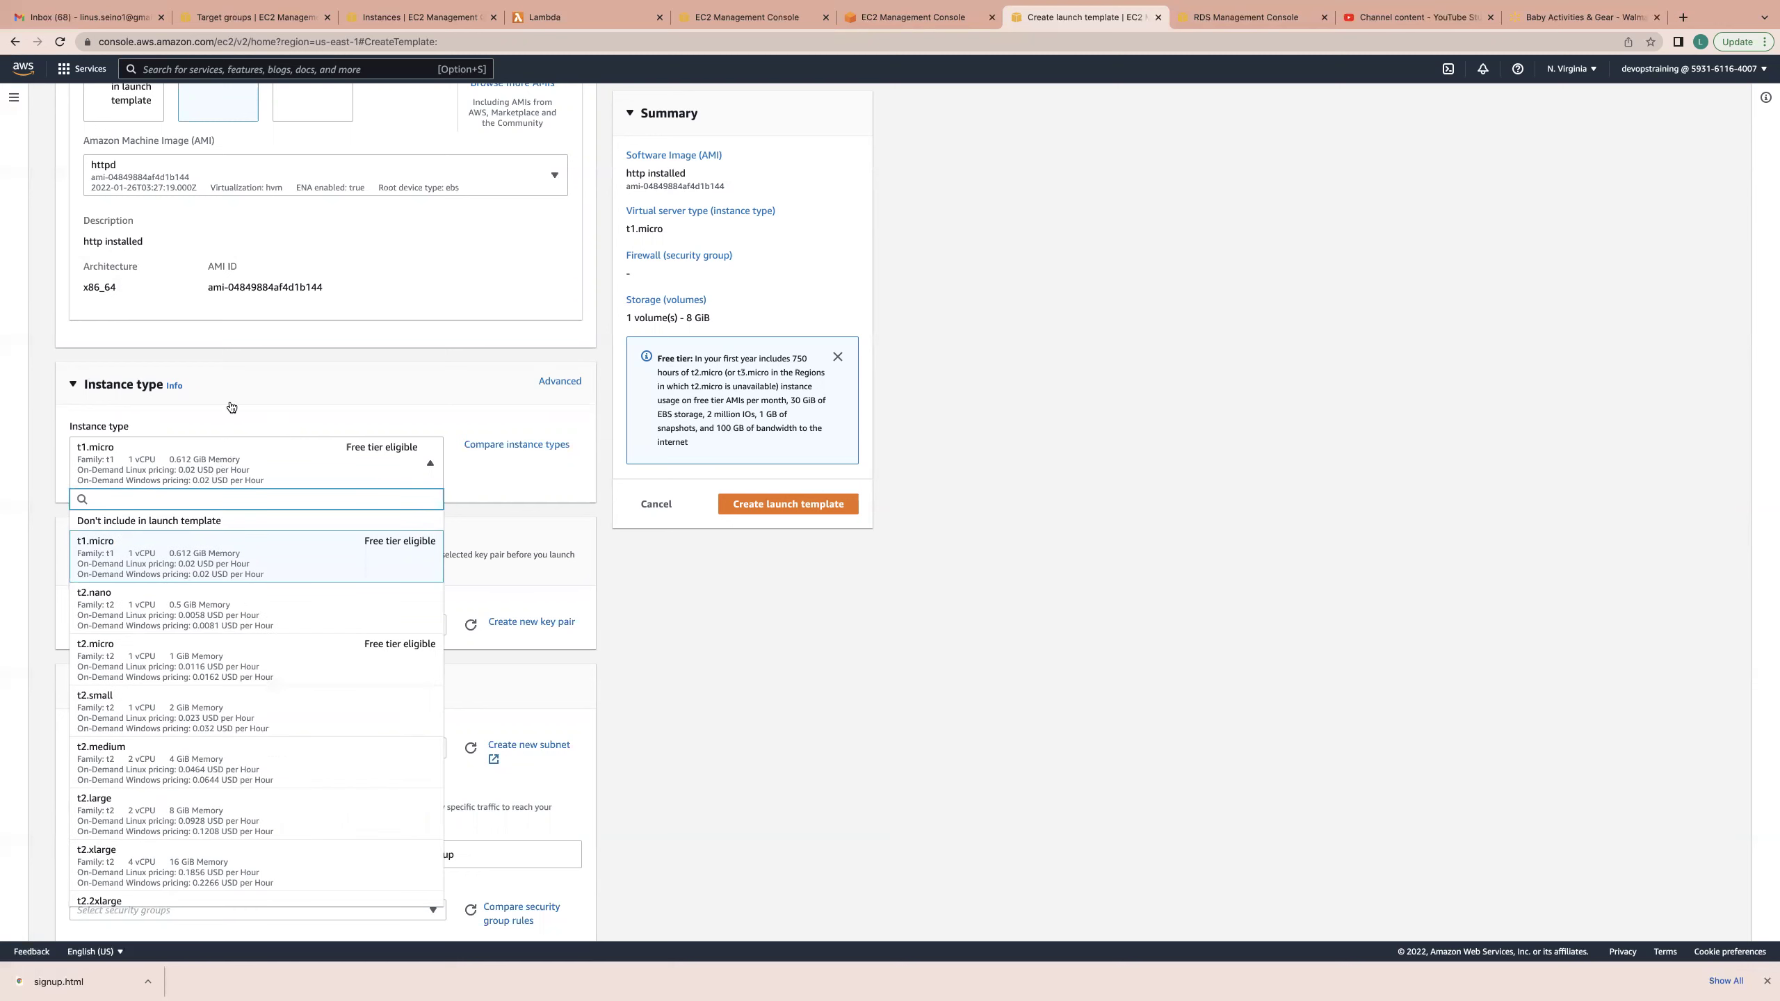
pyautogui.click(208, 396)
pyautogui.click(190, 392)
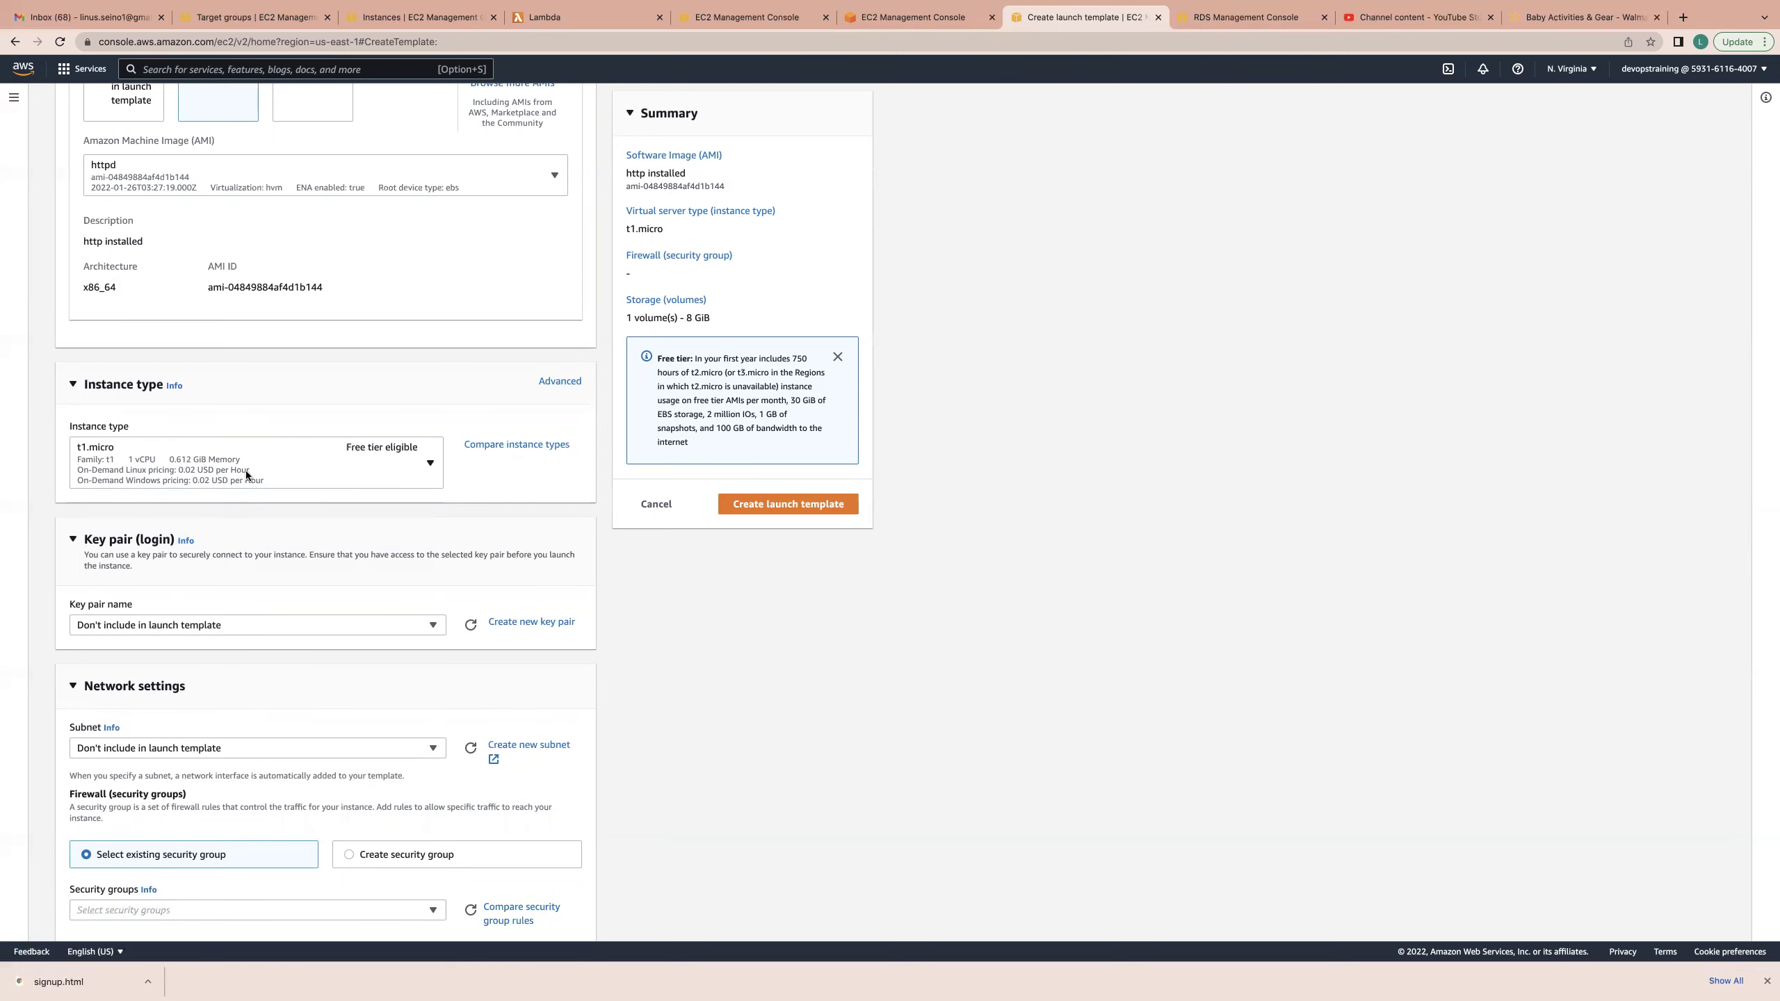
# Choose the class key pair for the template.
pyautogui.scroll(-3, 246, 474)
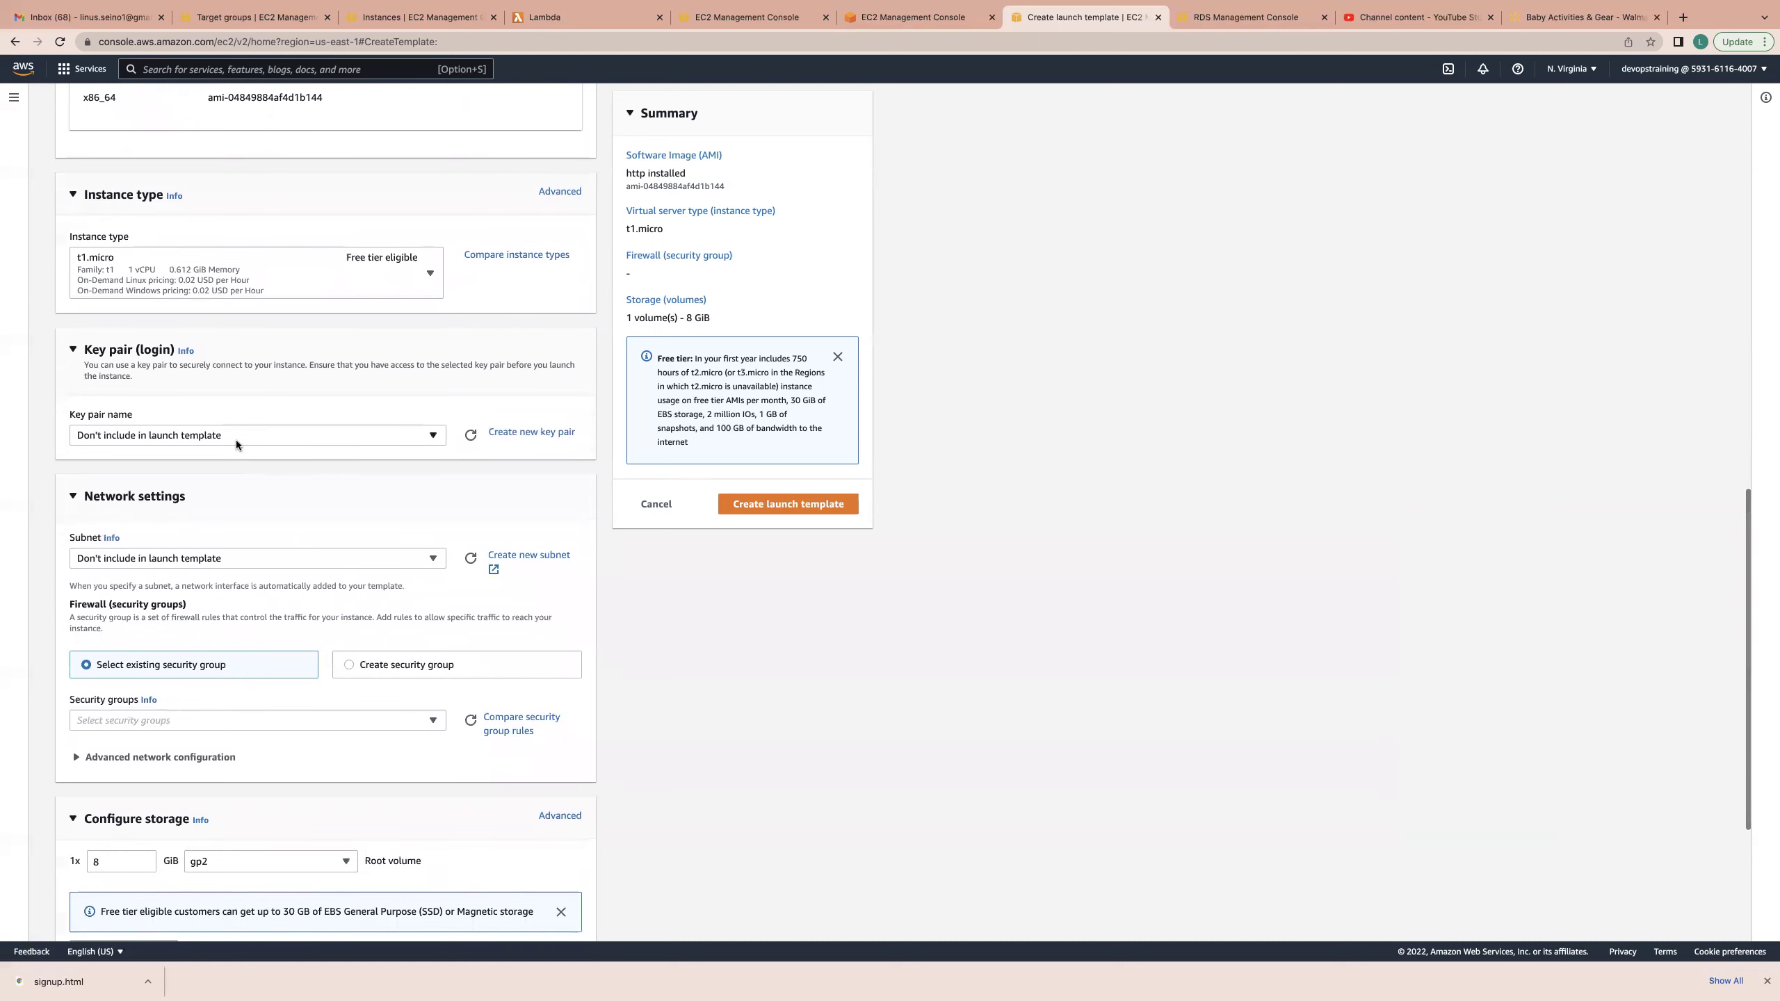
pyautogui.click(240, 436)
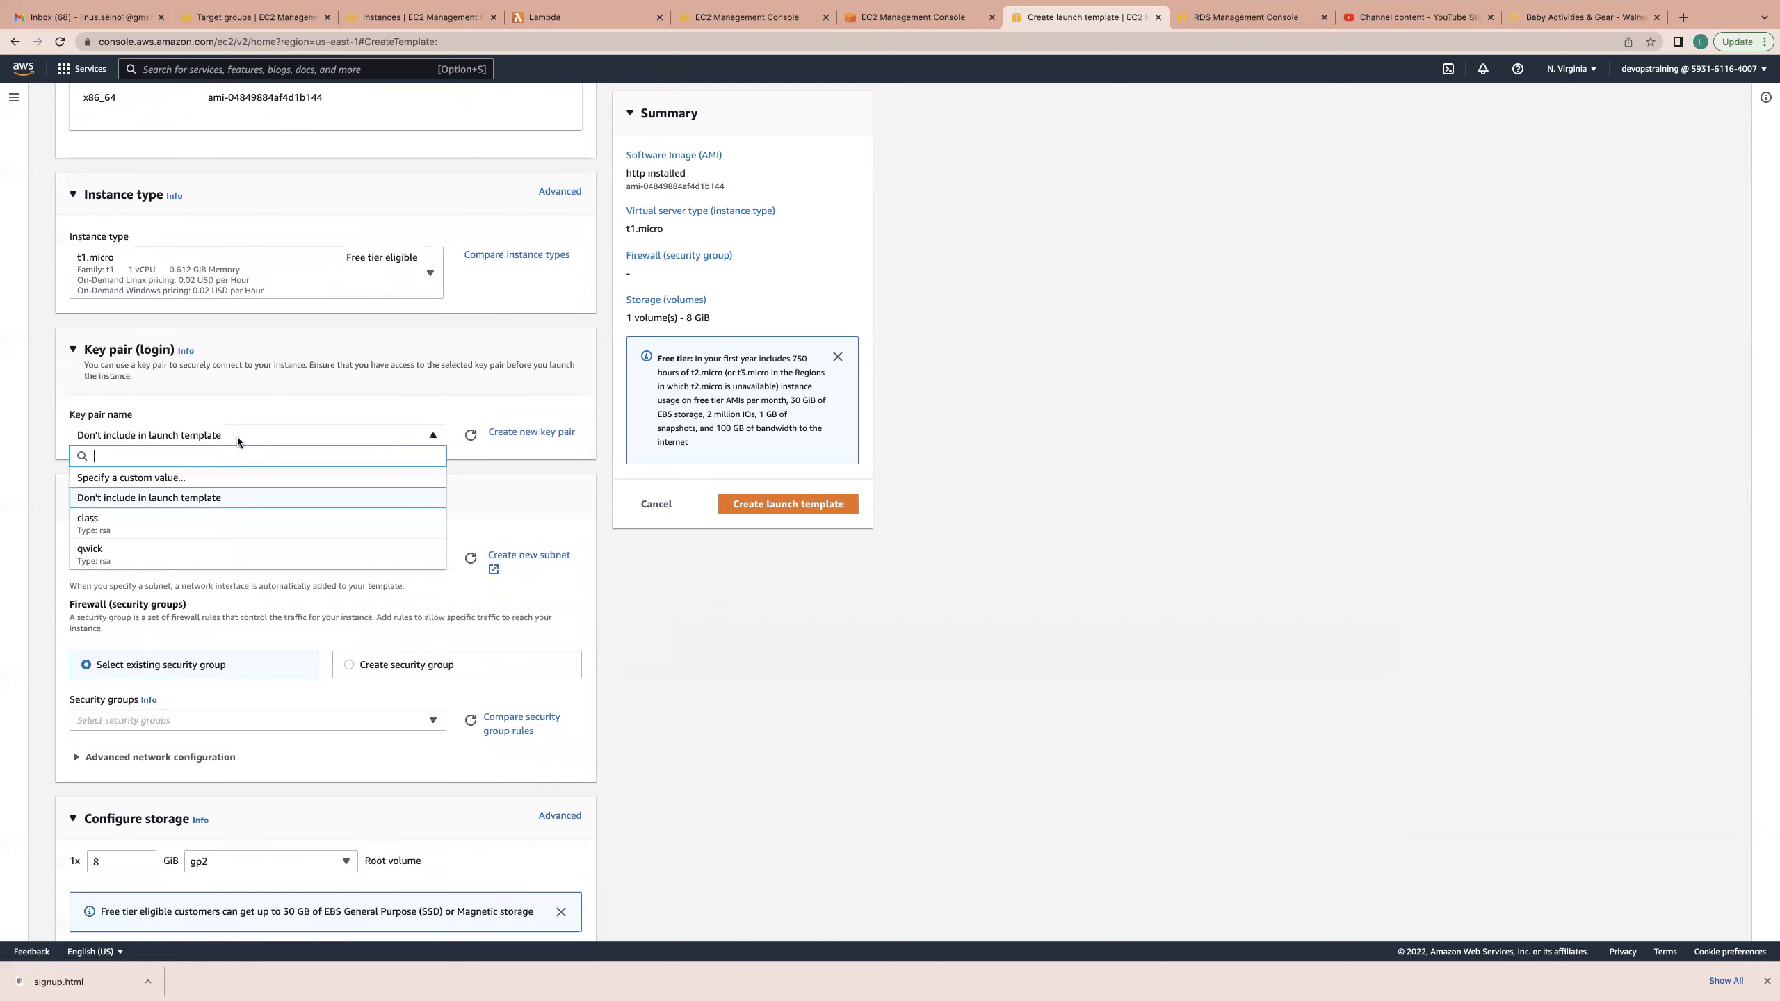
pyautogui.click(130, 531)
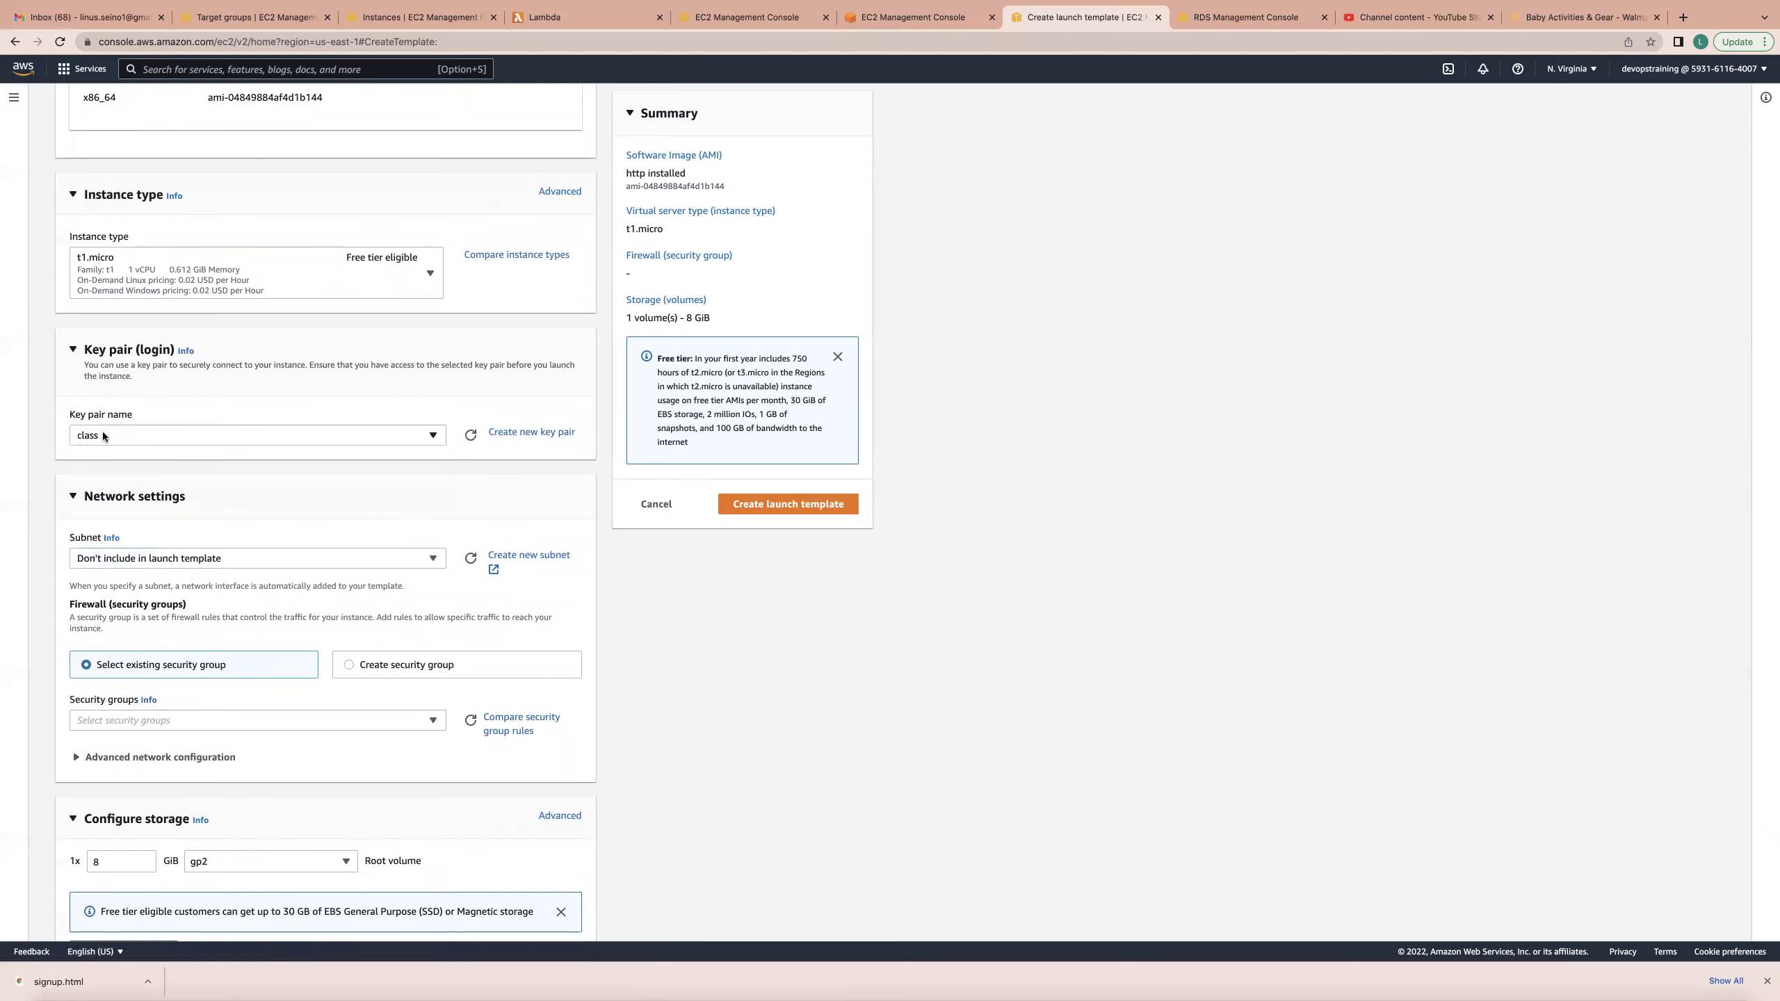
pyautogui.scroll(-2, 274, 489)
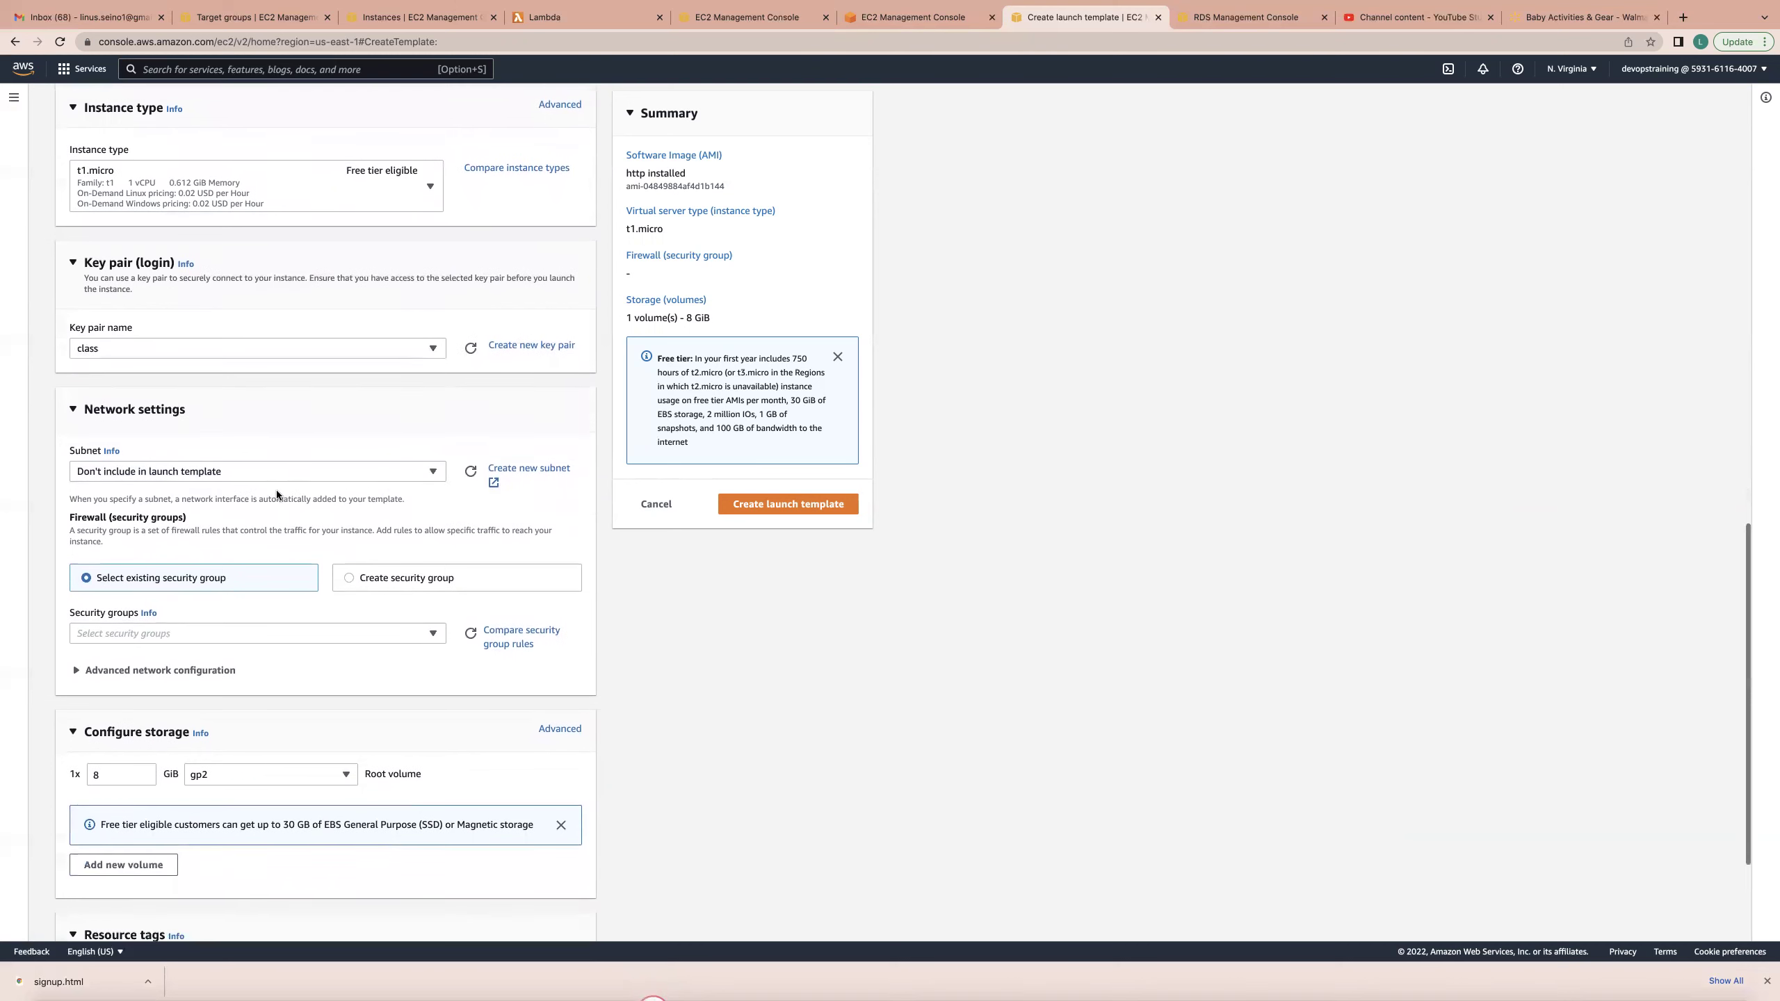
pyautogui.scroll(-2, 276, 489)
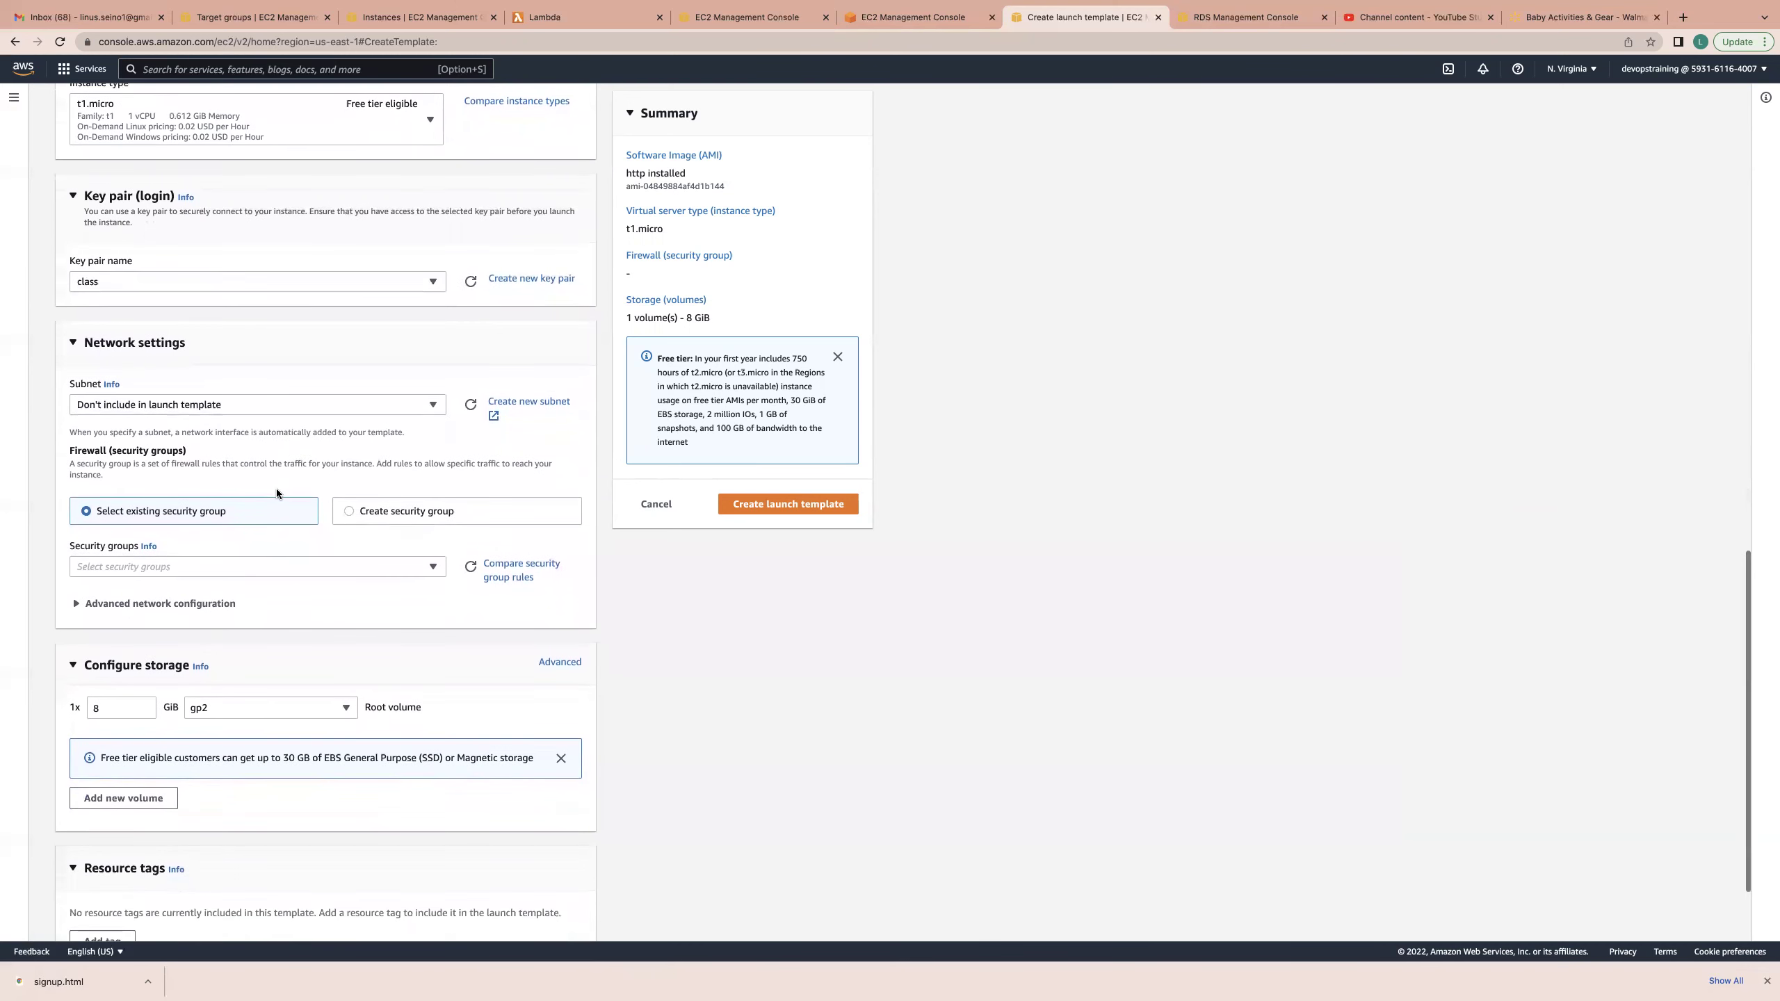
# Leave the subnet as Don't include in the template.
pyautogui.click(167, 334)
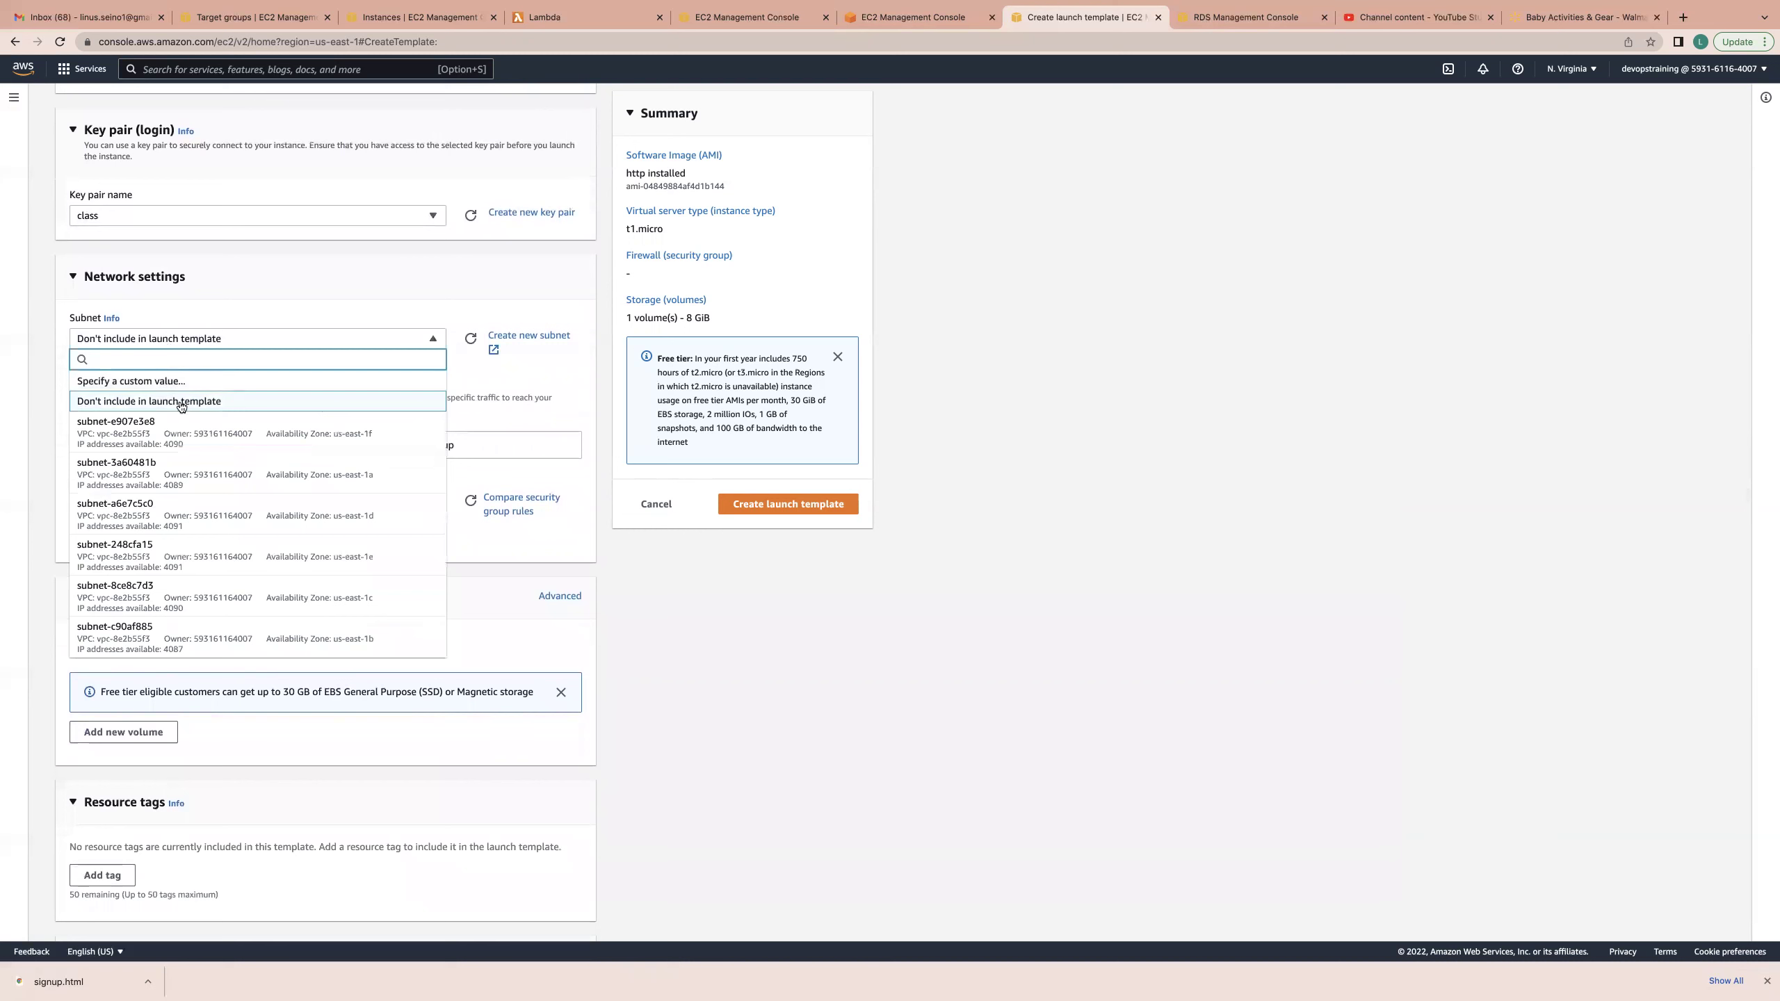
pyautogui.scroll(-1, 186, 317)
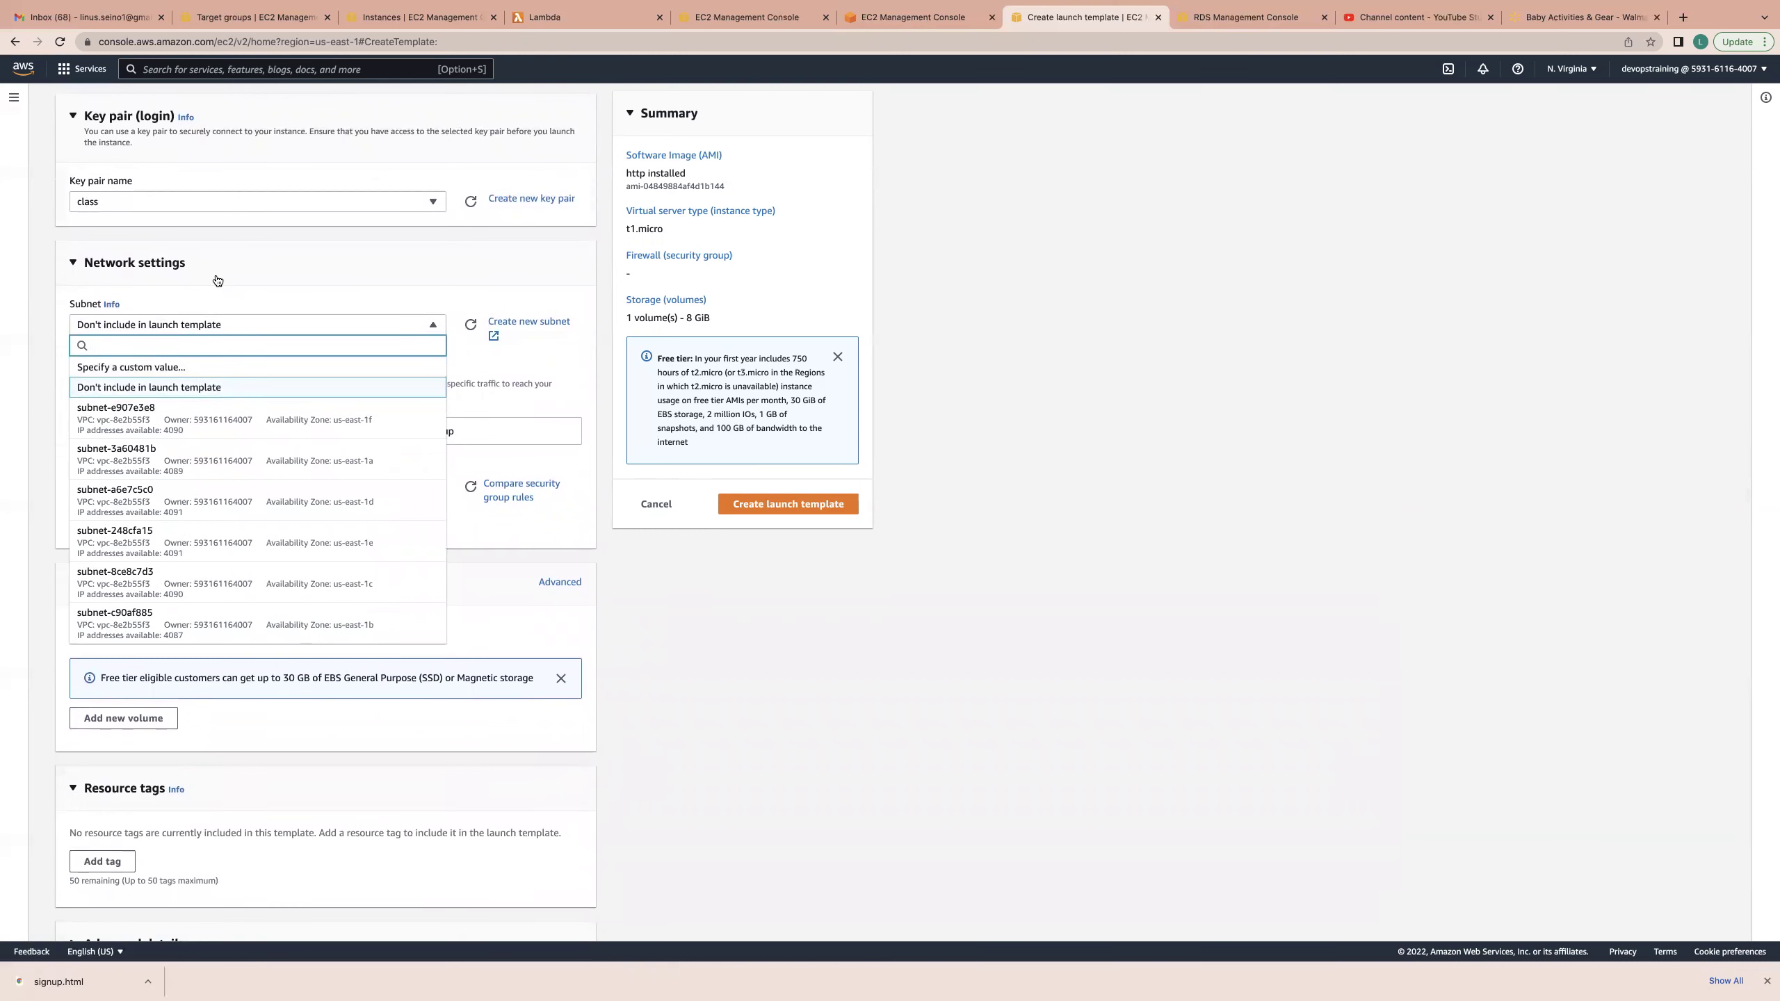
pyautogui.click(217, 281)
pyautogui.scroll(1, 192, 275)
pyautogui.click(215, 453)
pyautogui.click(214, 508)
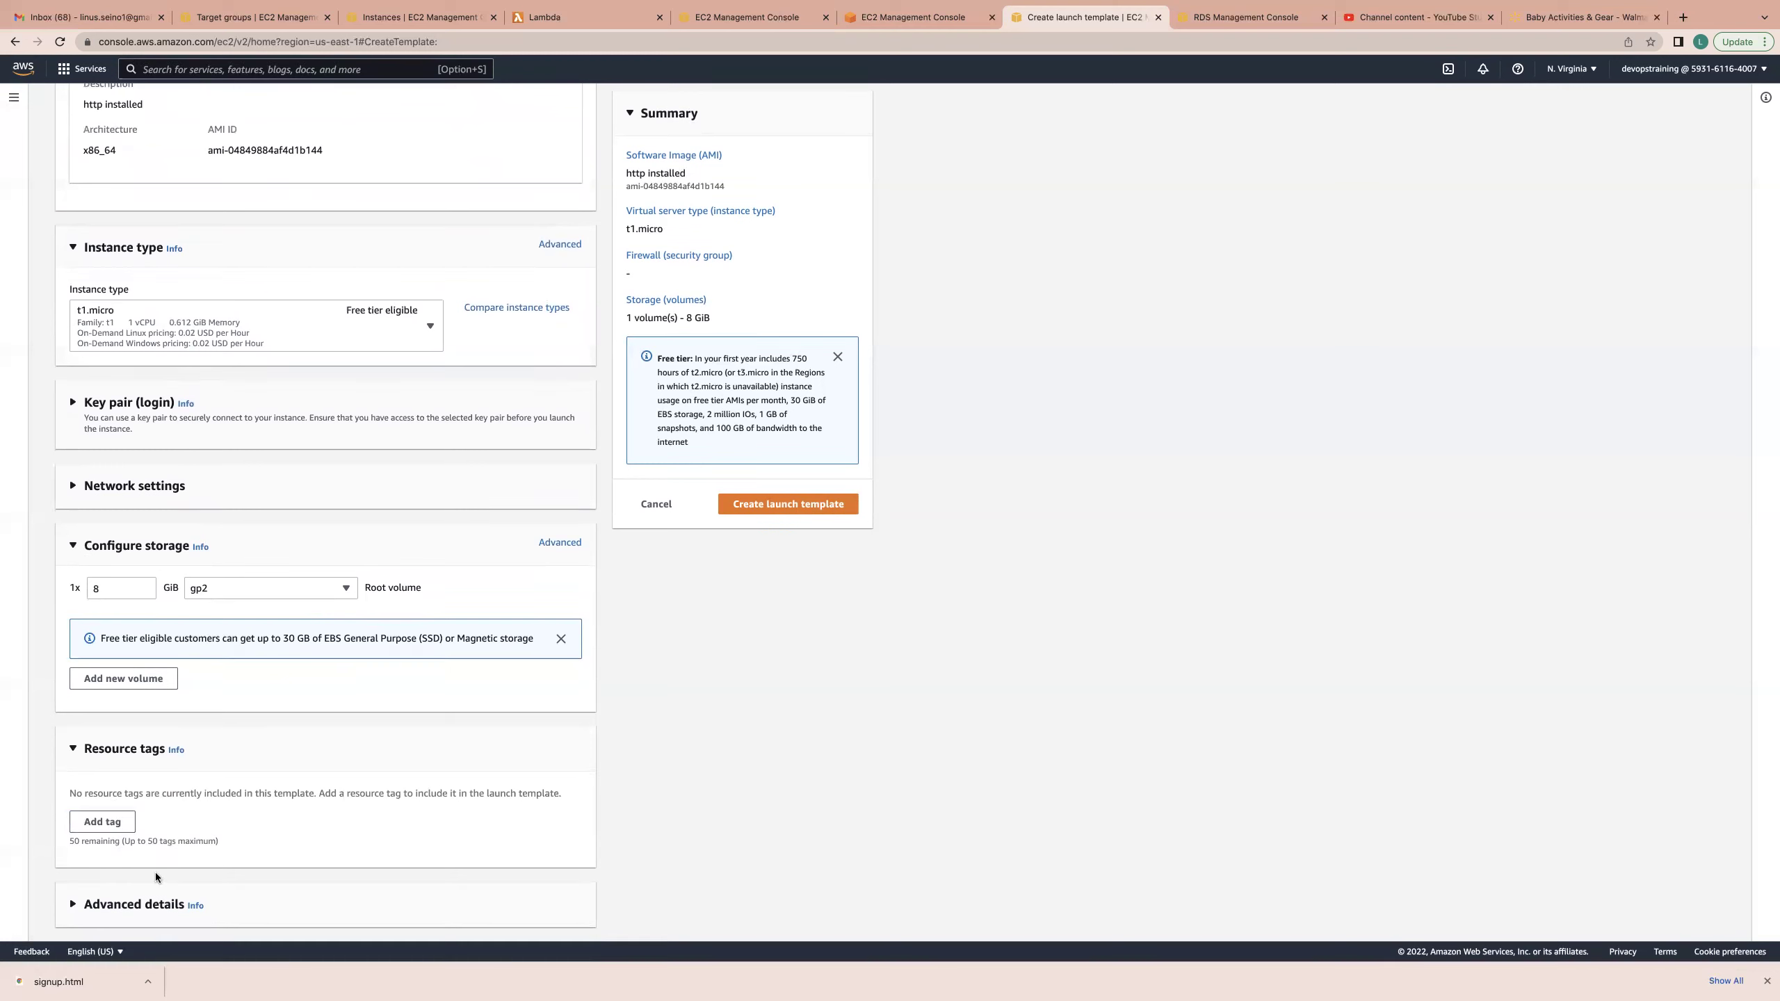
# Review the Advanced details section without changing it.
pyautogui.click(171, 901)
pyautogui.scroll(-10, 171, 898)
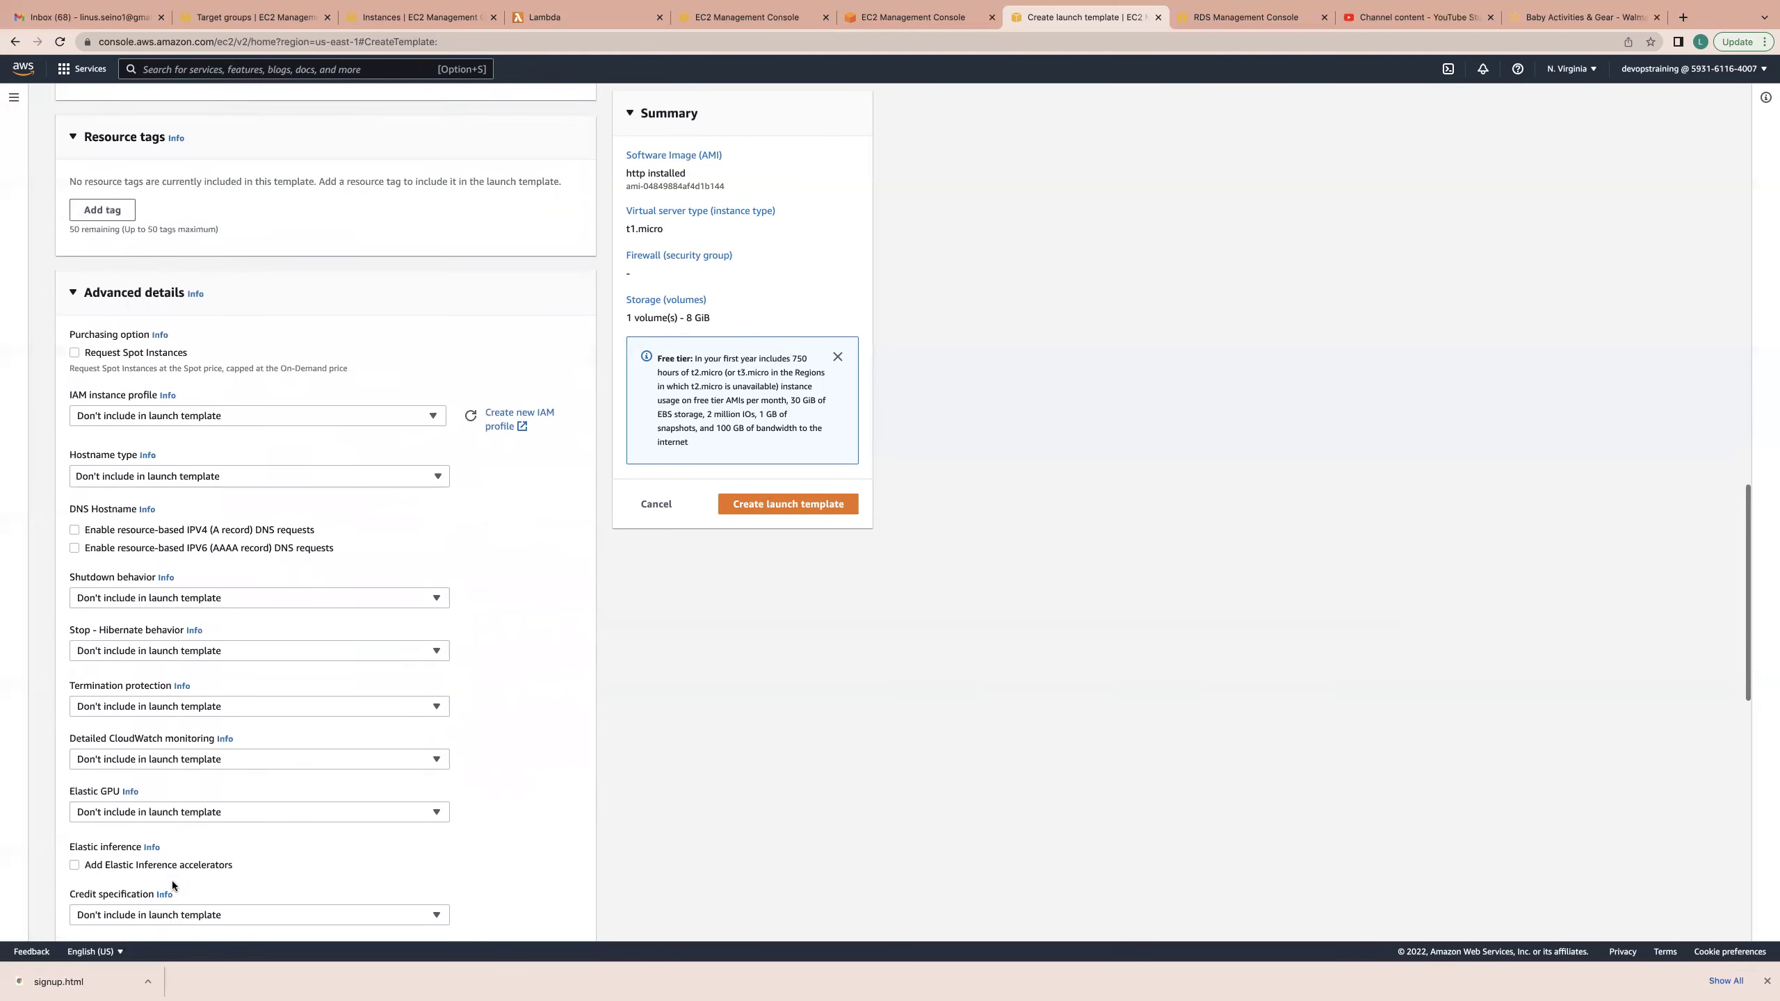
pyautogui.scroll(-7, 171, 885)
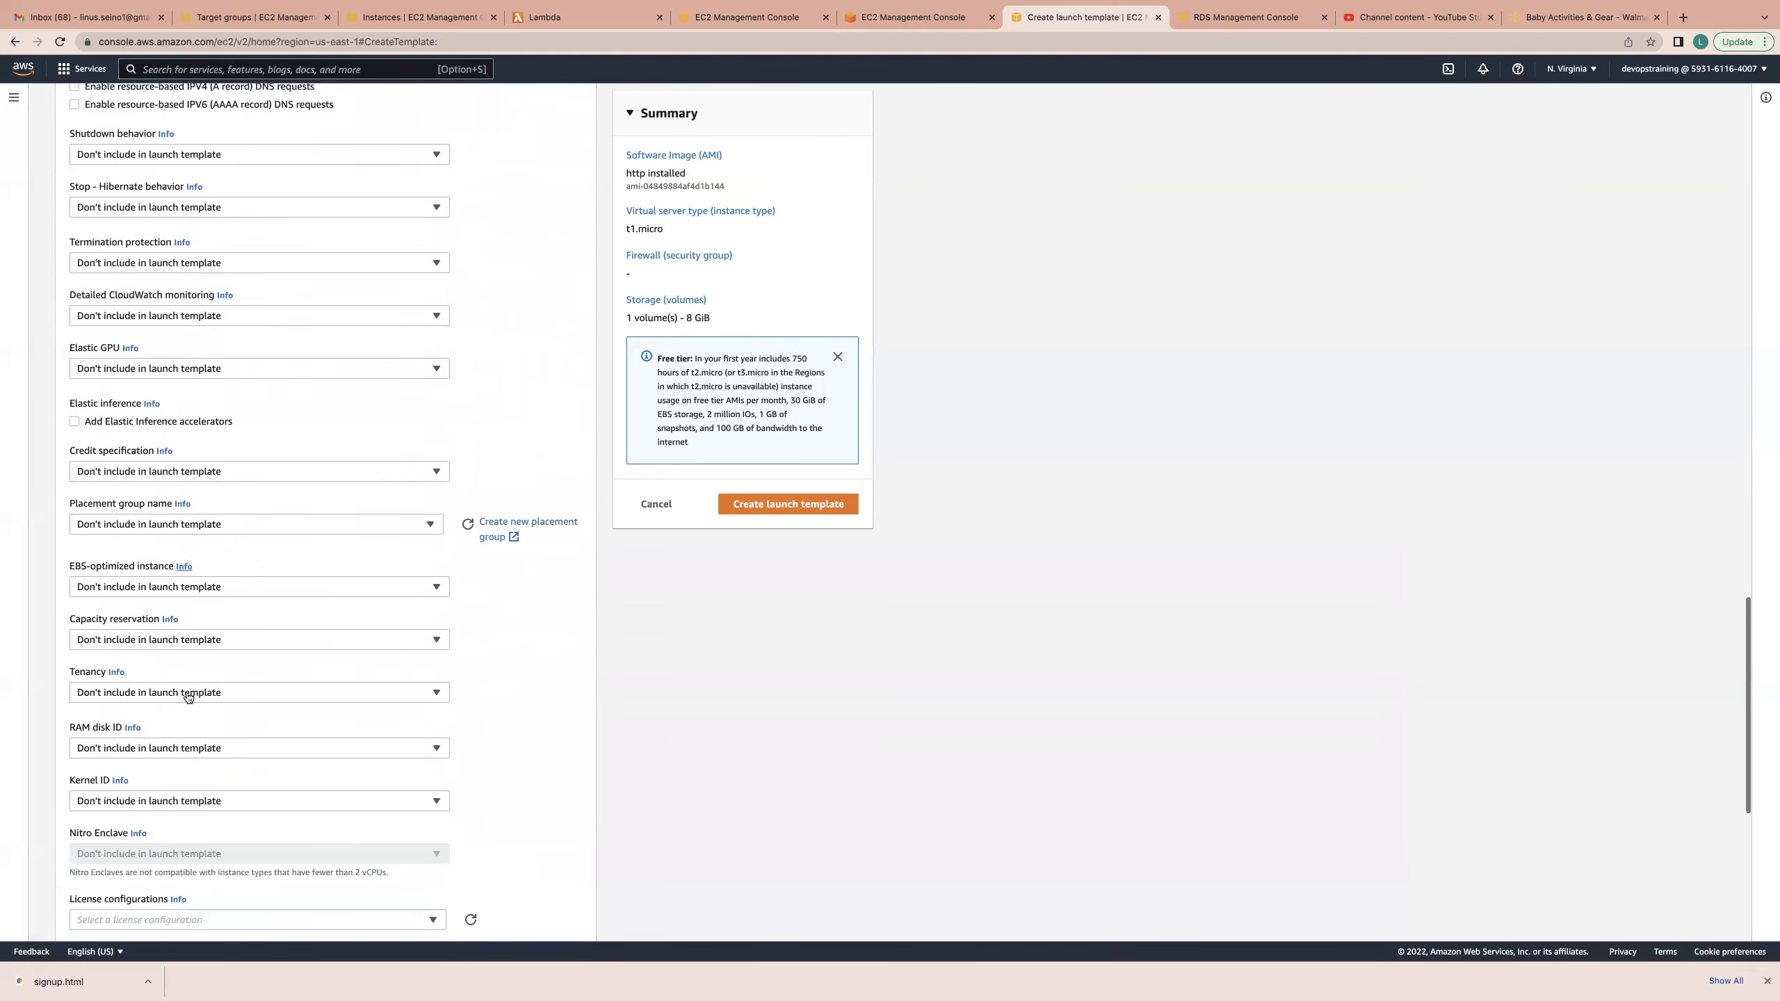
pyautogui.scroll(-4, 187, 695)
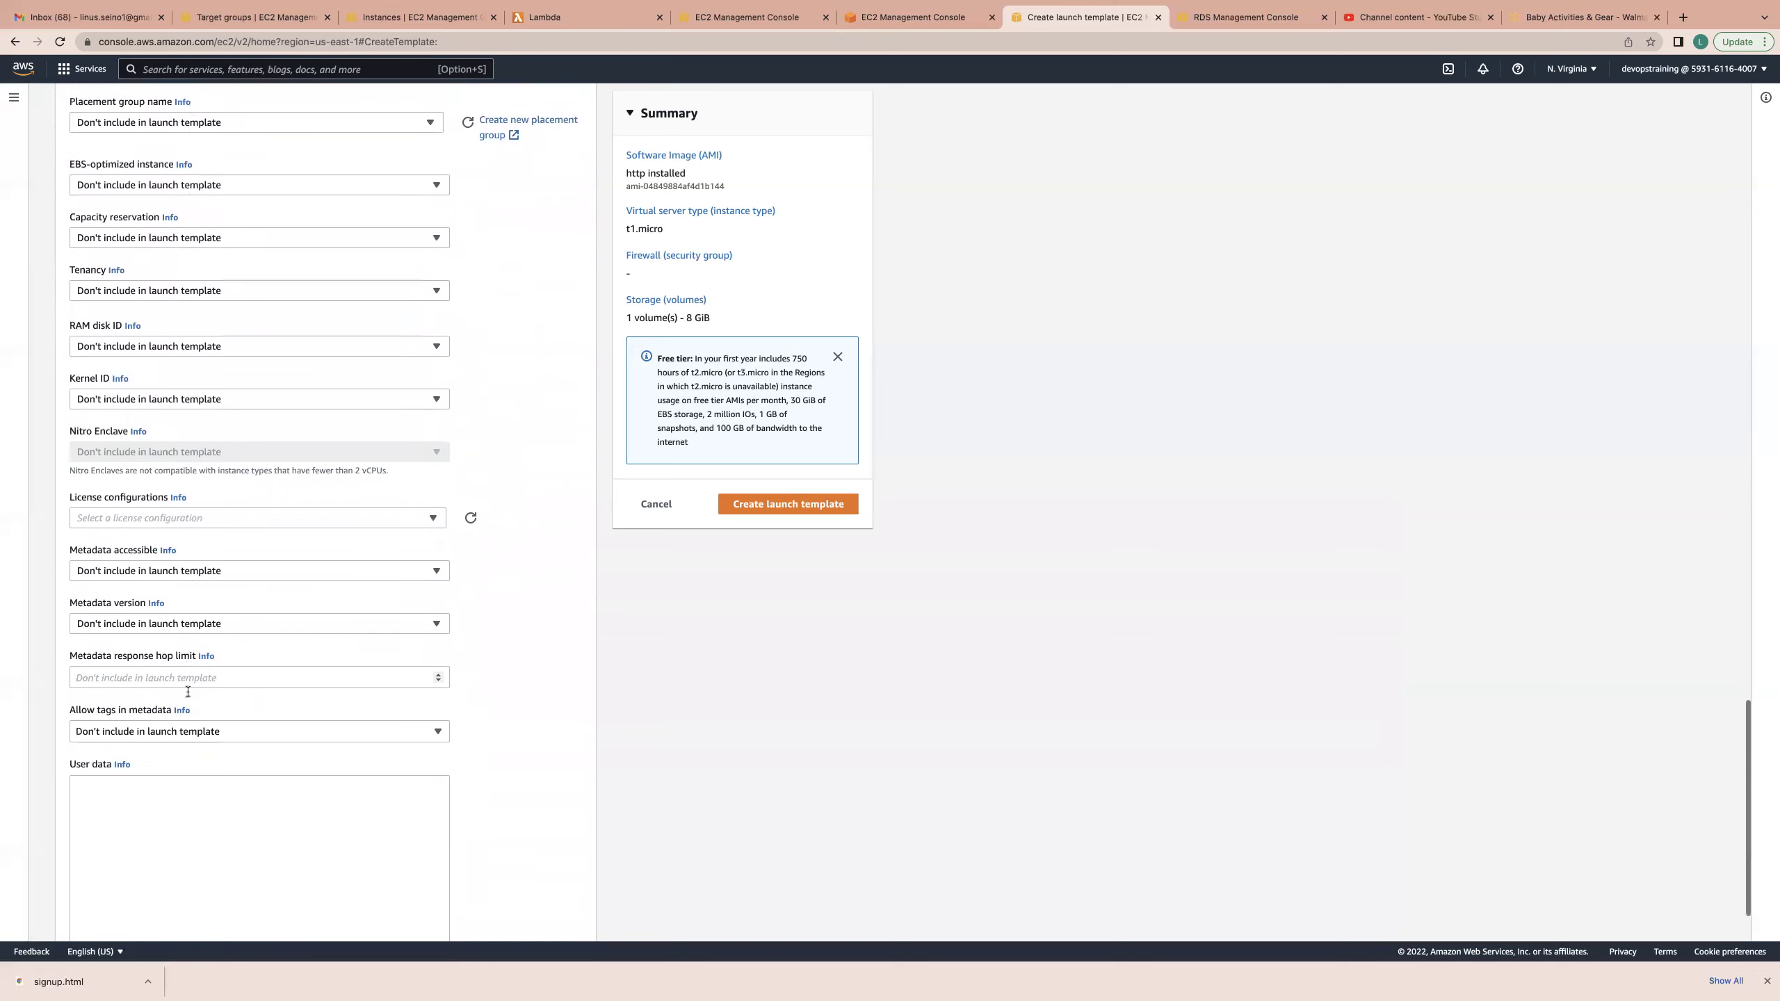
pyautogui.scroll(19, 187, 692)
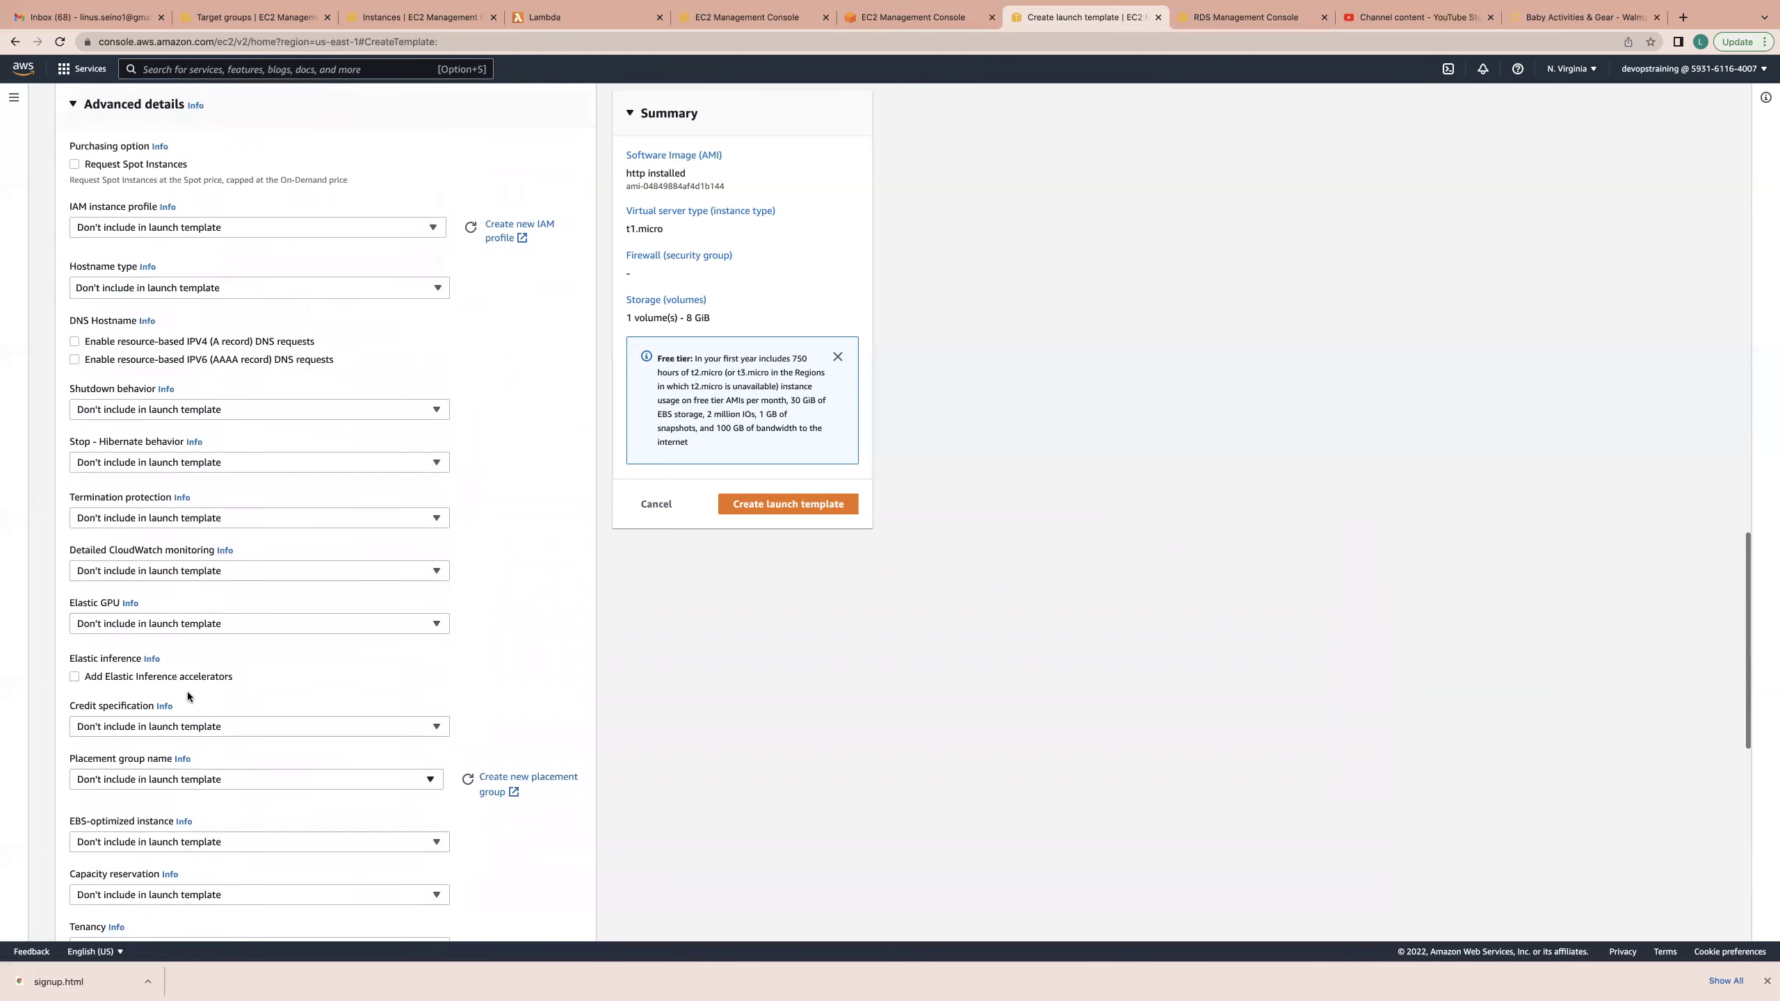
pyautogui.click(96, 687)
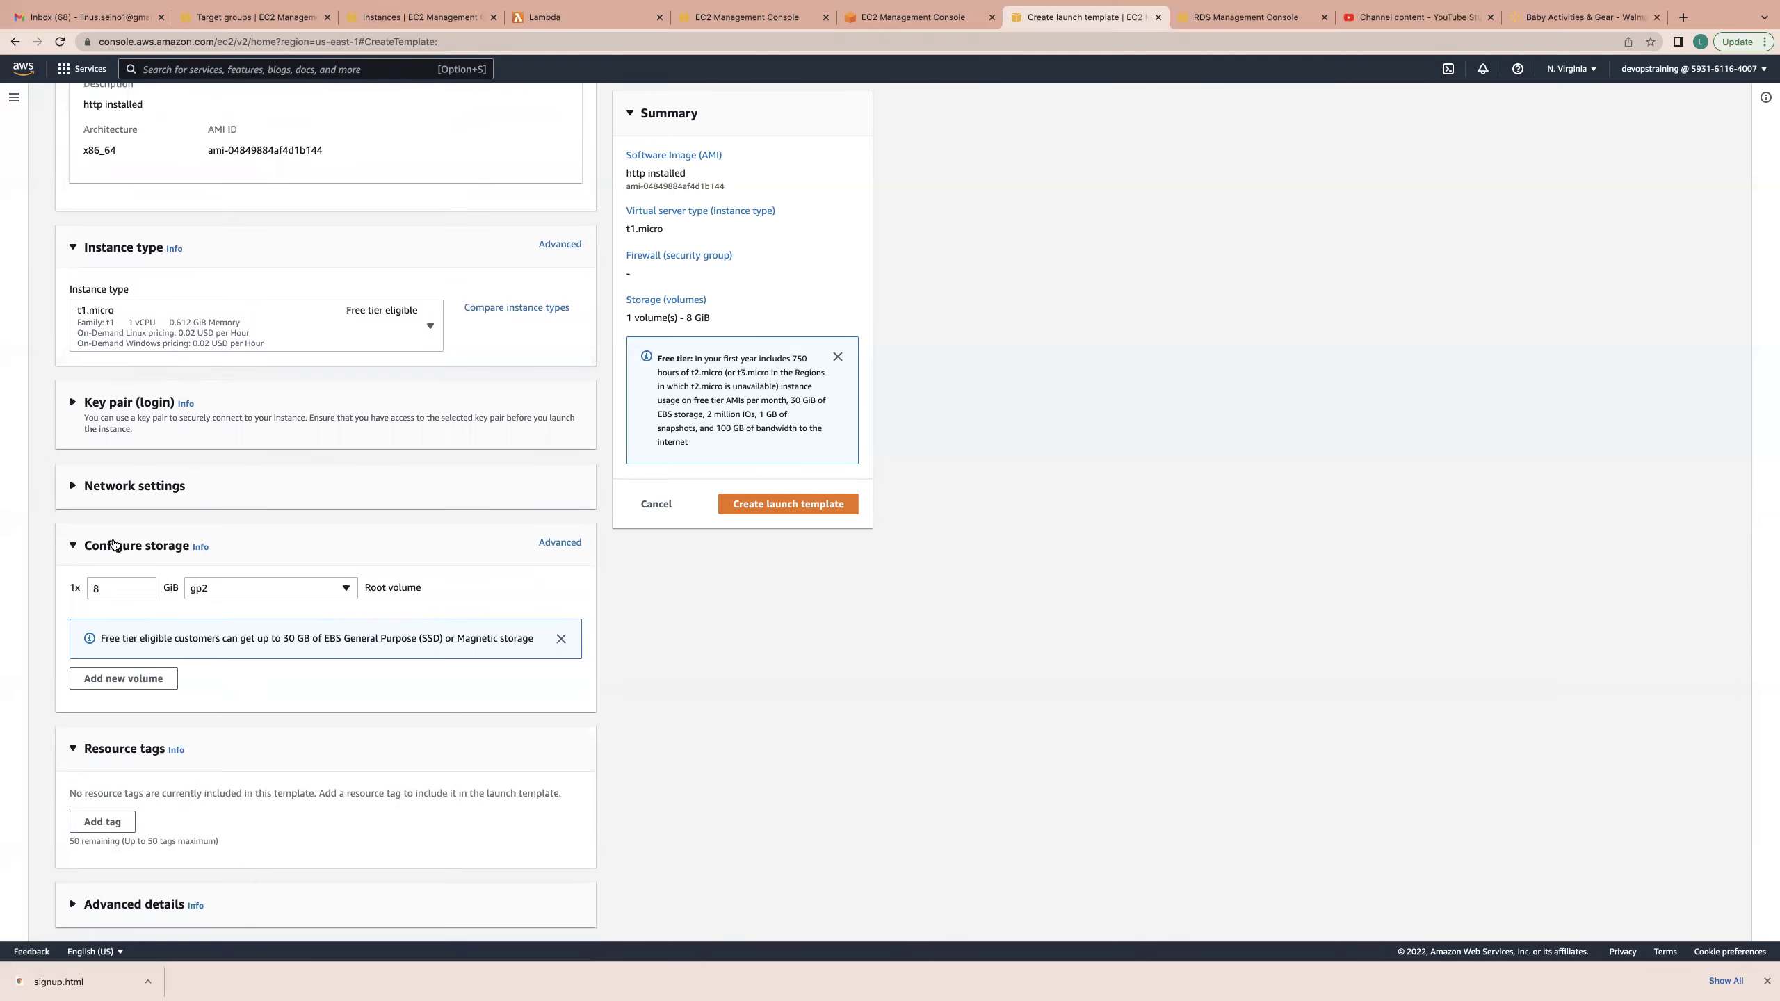
pyautogui.scroll(15, 214, 710)
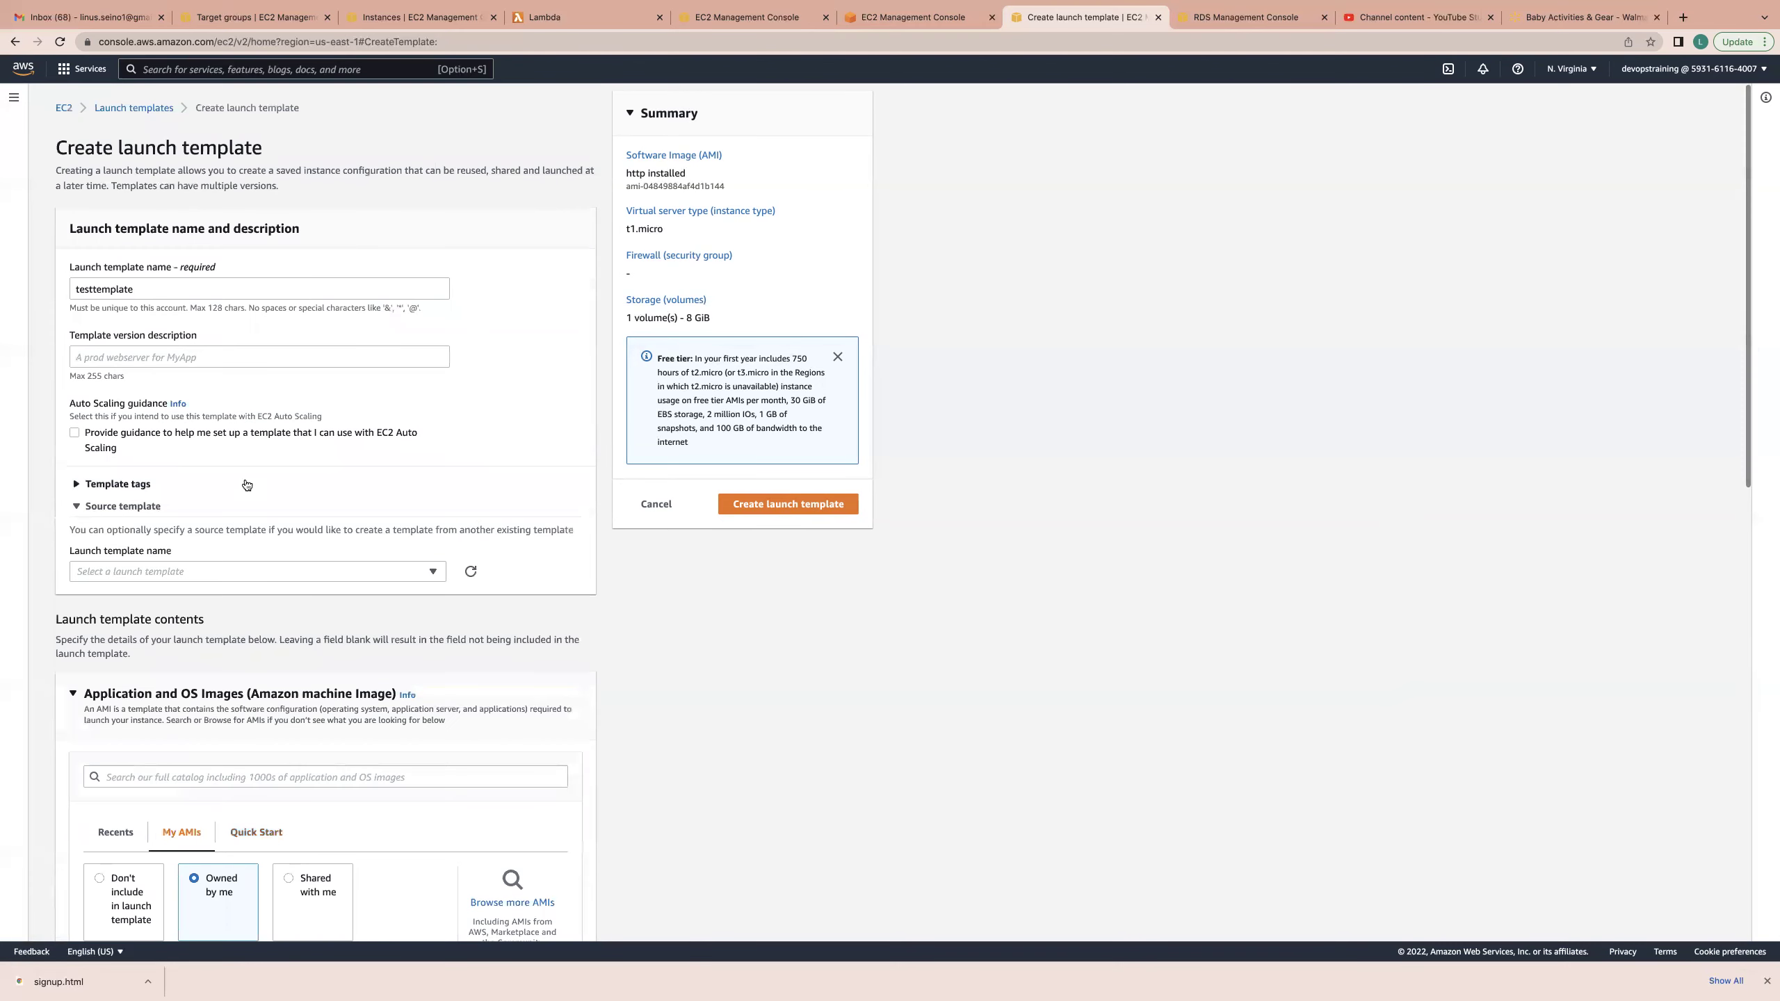
# Create launch template testtemplate, check it in the templates list, and return to the EC2 Auto Scaling page.
pyautogui.click(774, 505)
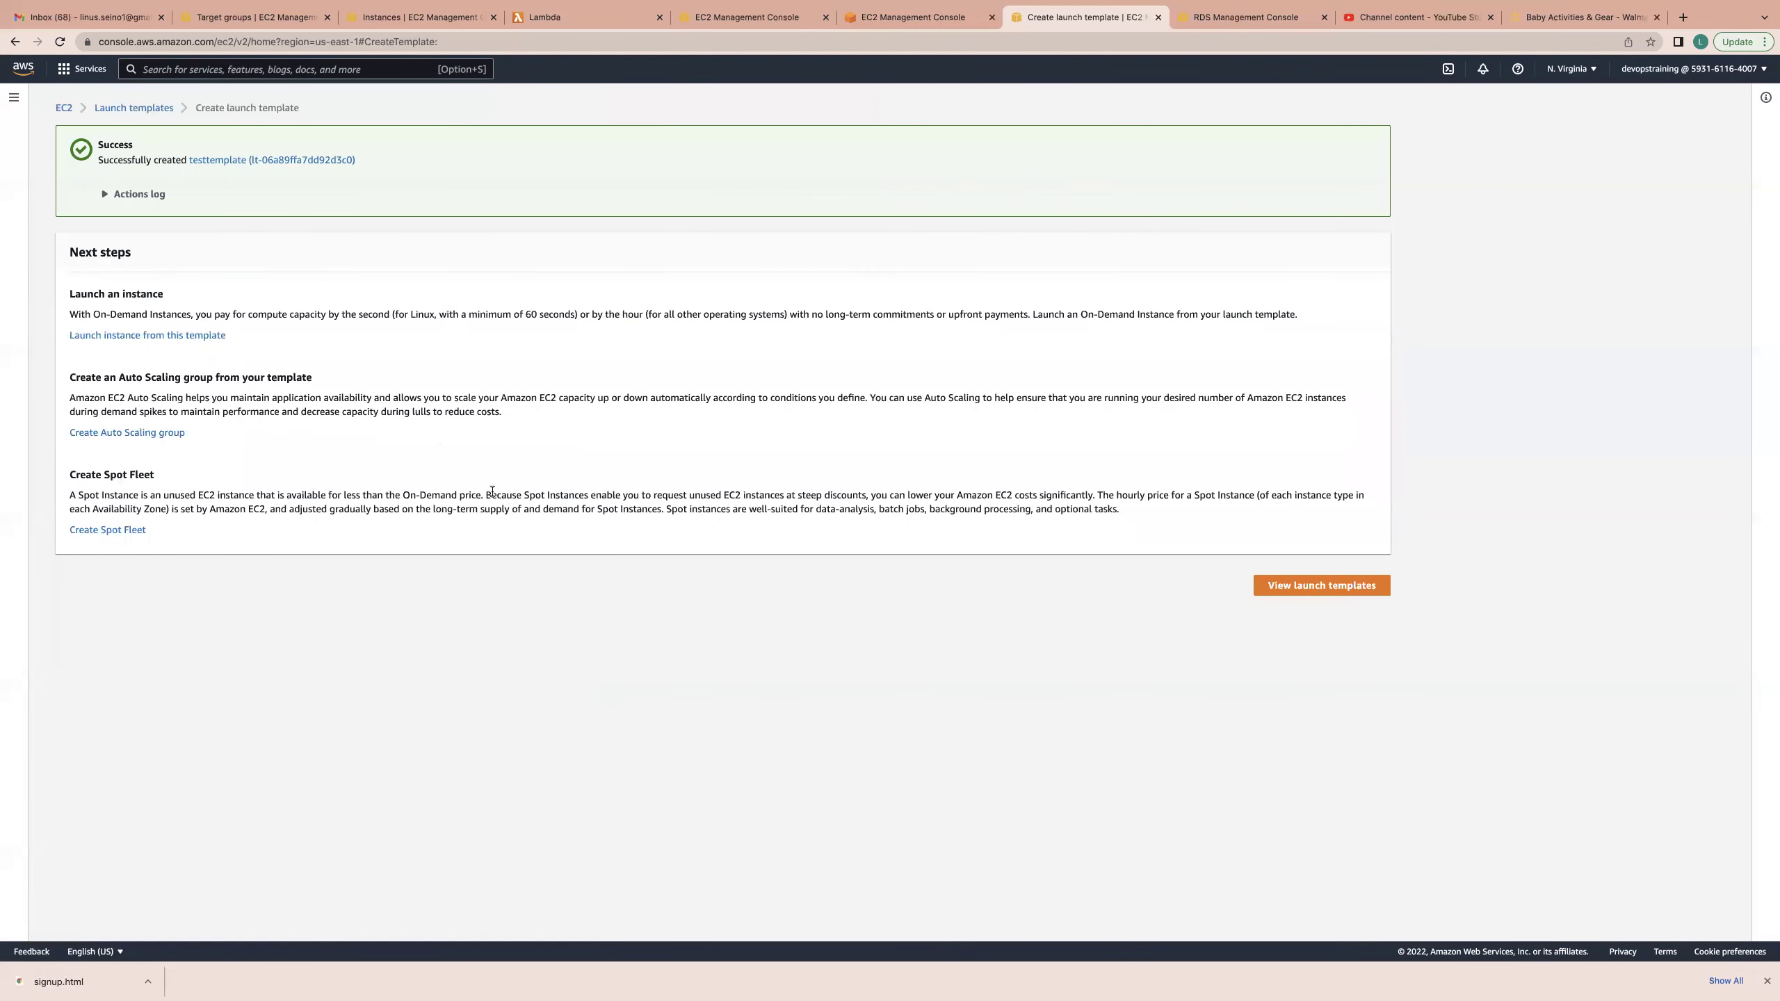
pyautogui.click(1294, 587)
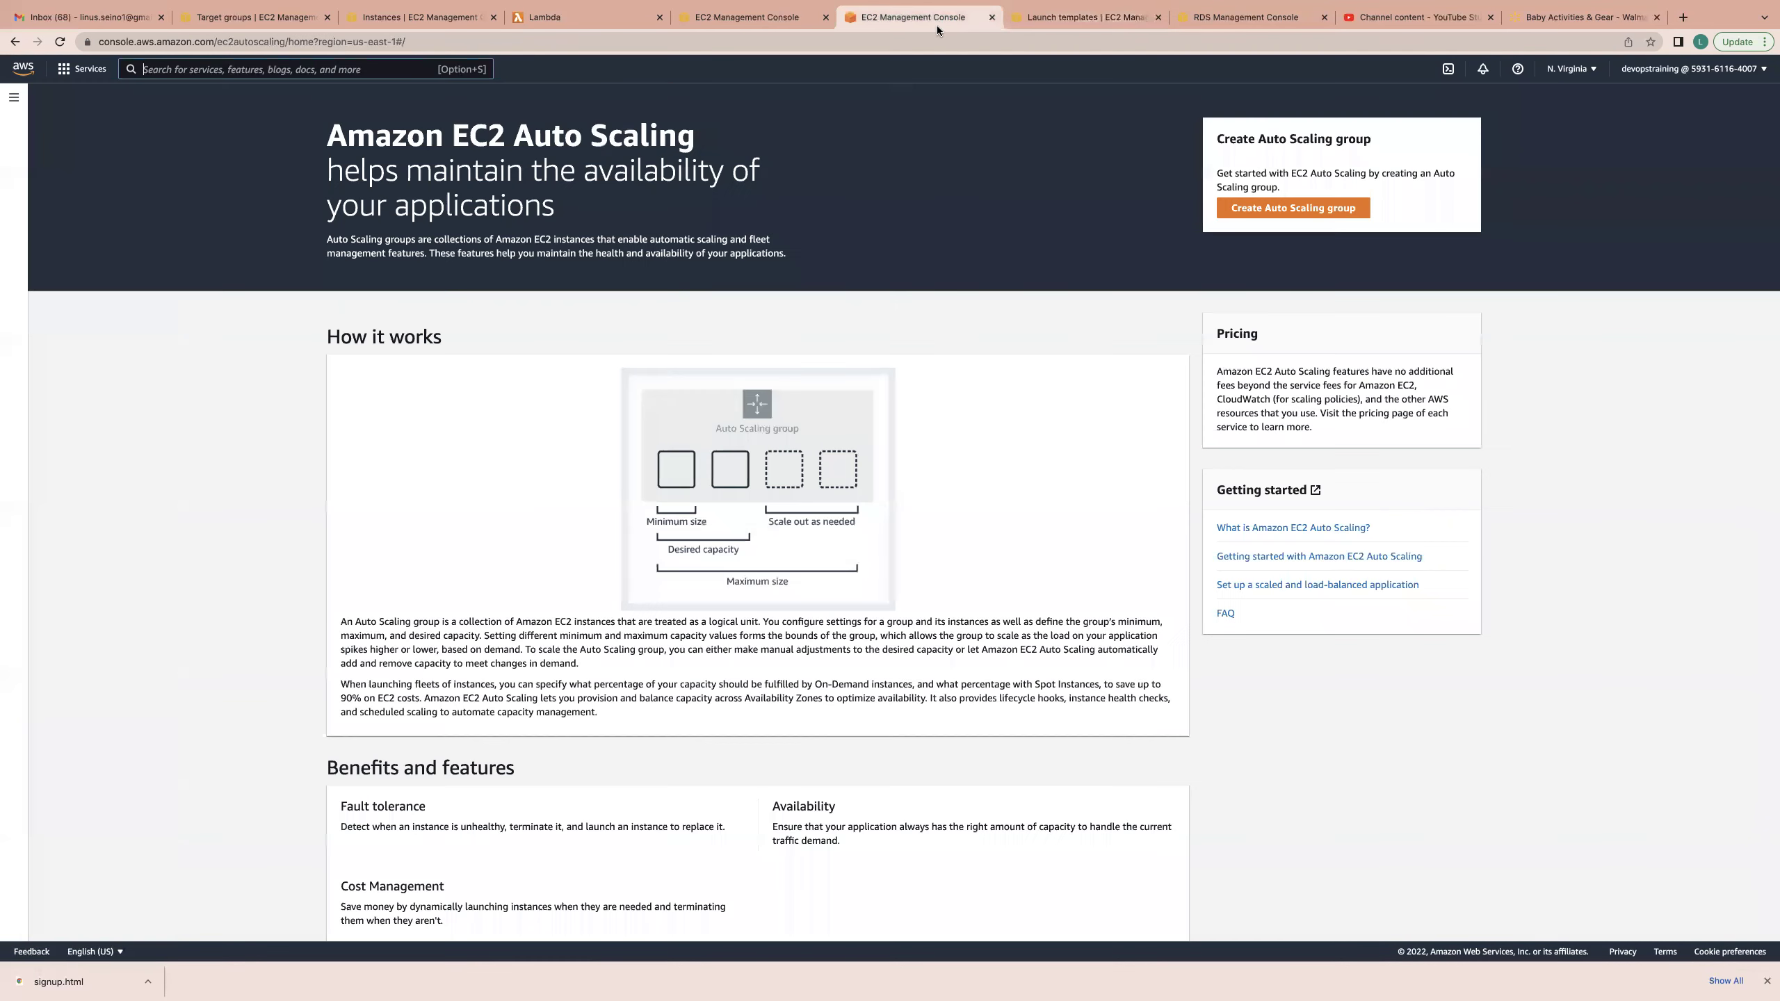
pyautogui.click(943, 24)
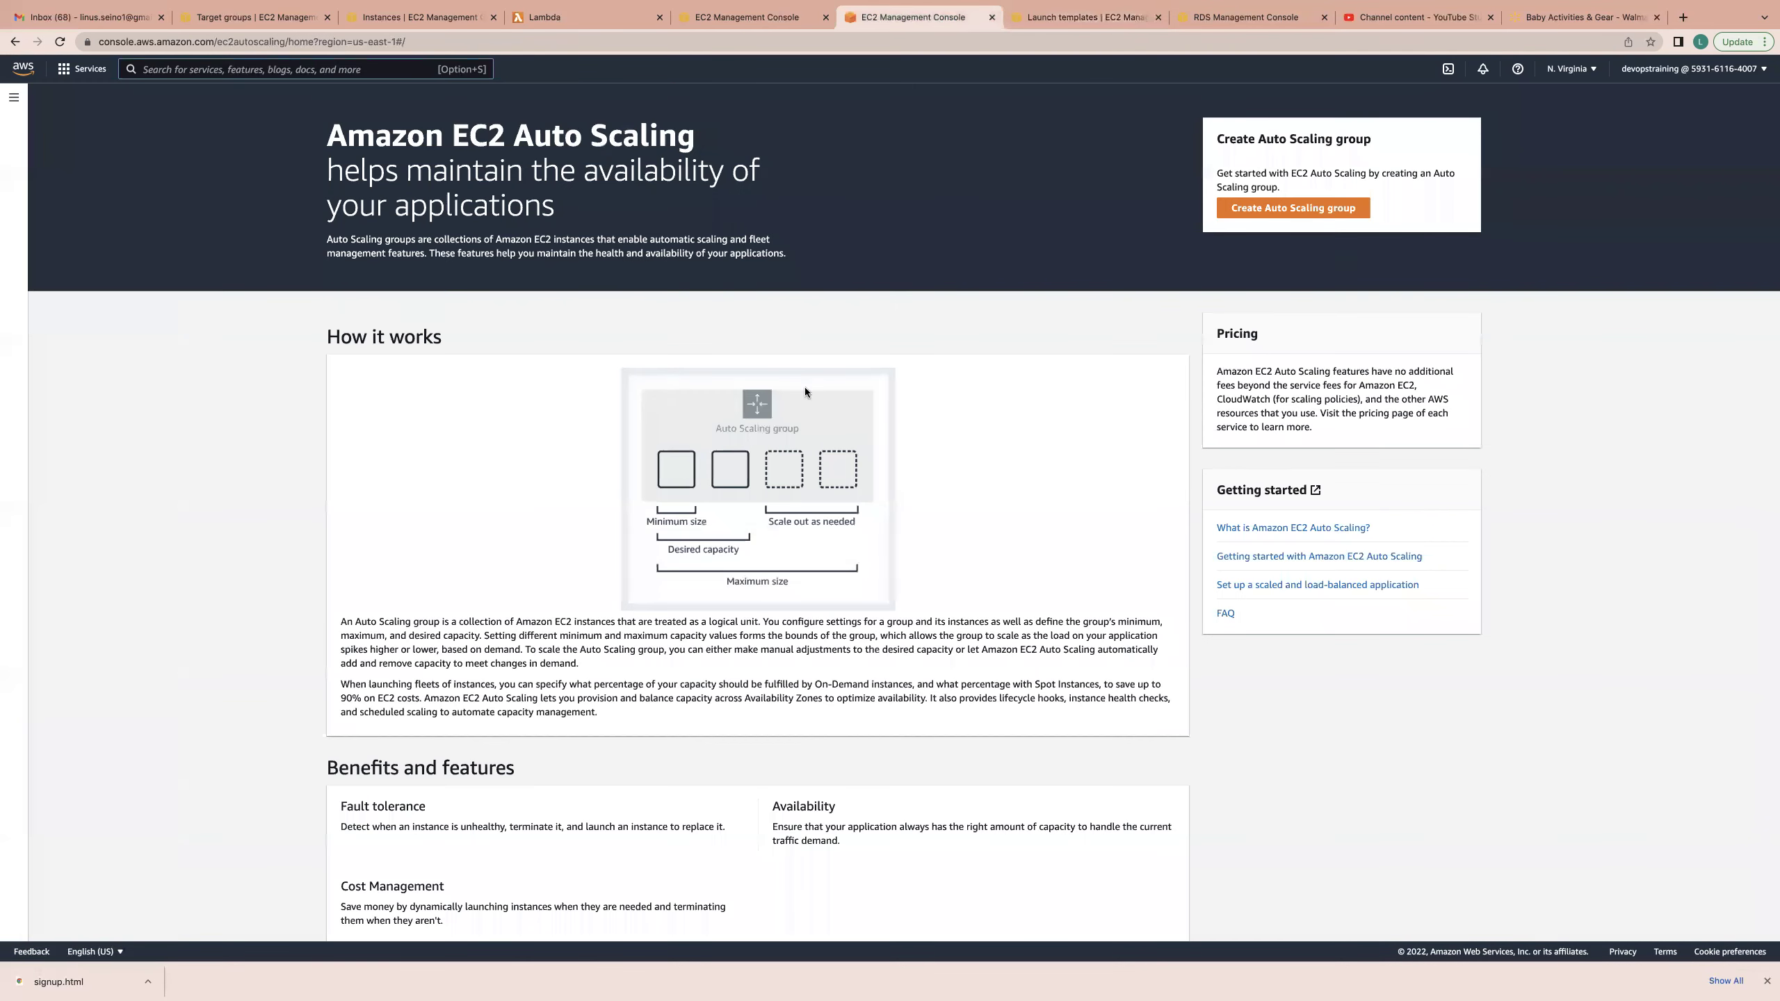
# Start a new Auto Scaling group named testgroup that uses launch template testtemplate at Default version 1.
pyautogui.click(1251, 212)
pyautogui.click(306, 296)
pyautogui.write('test')
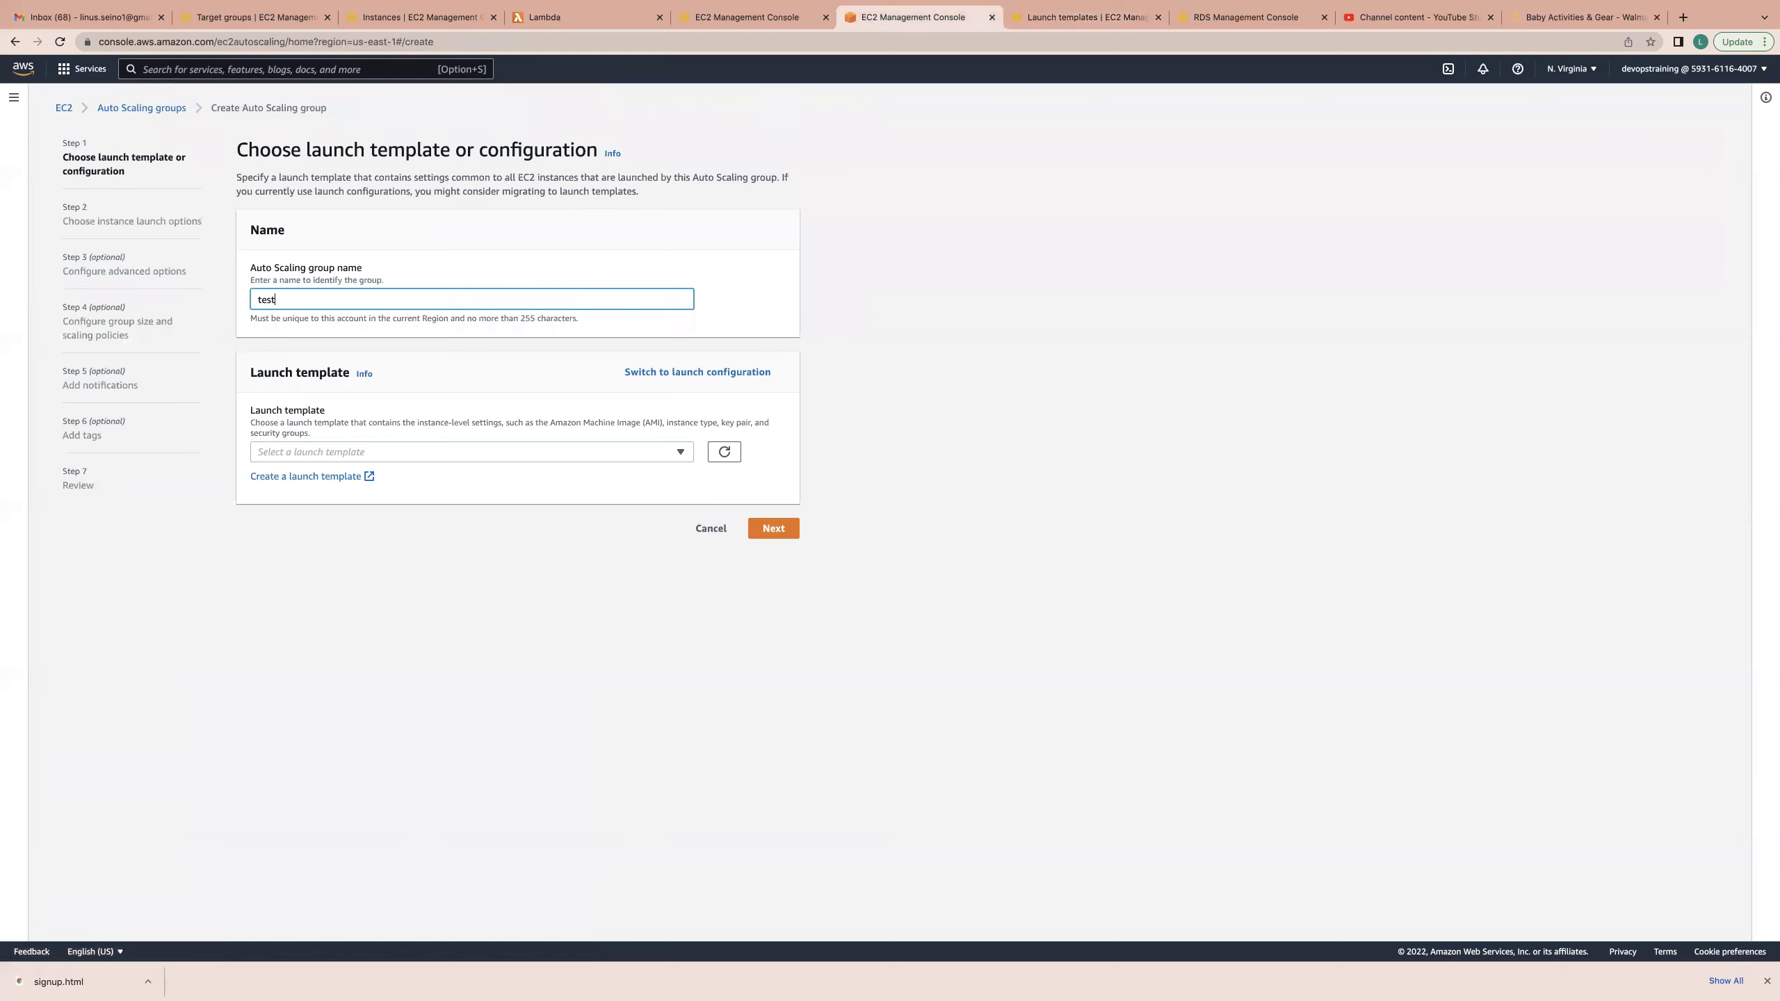
pyautogui.write('group')
pyautogui.click(412, 451)
pyautogui.click(281, 490)
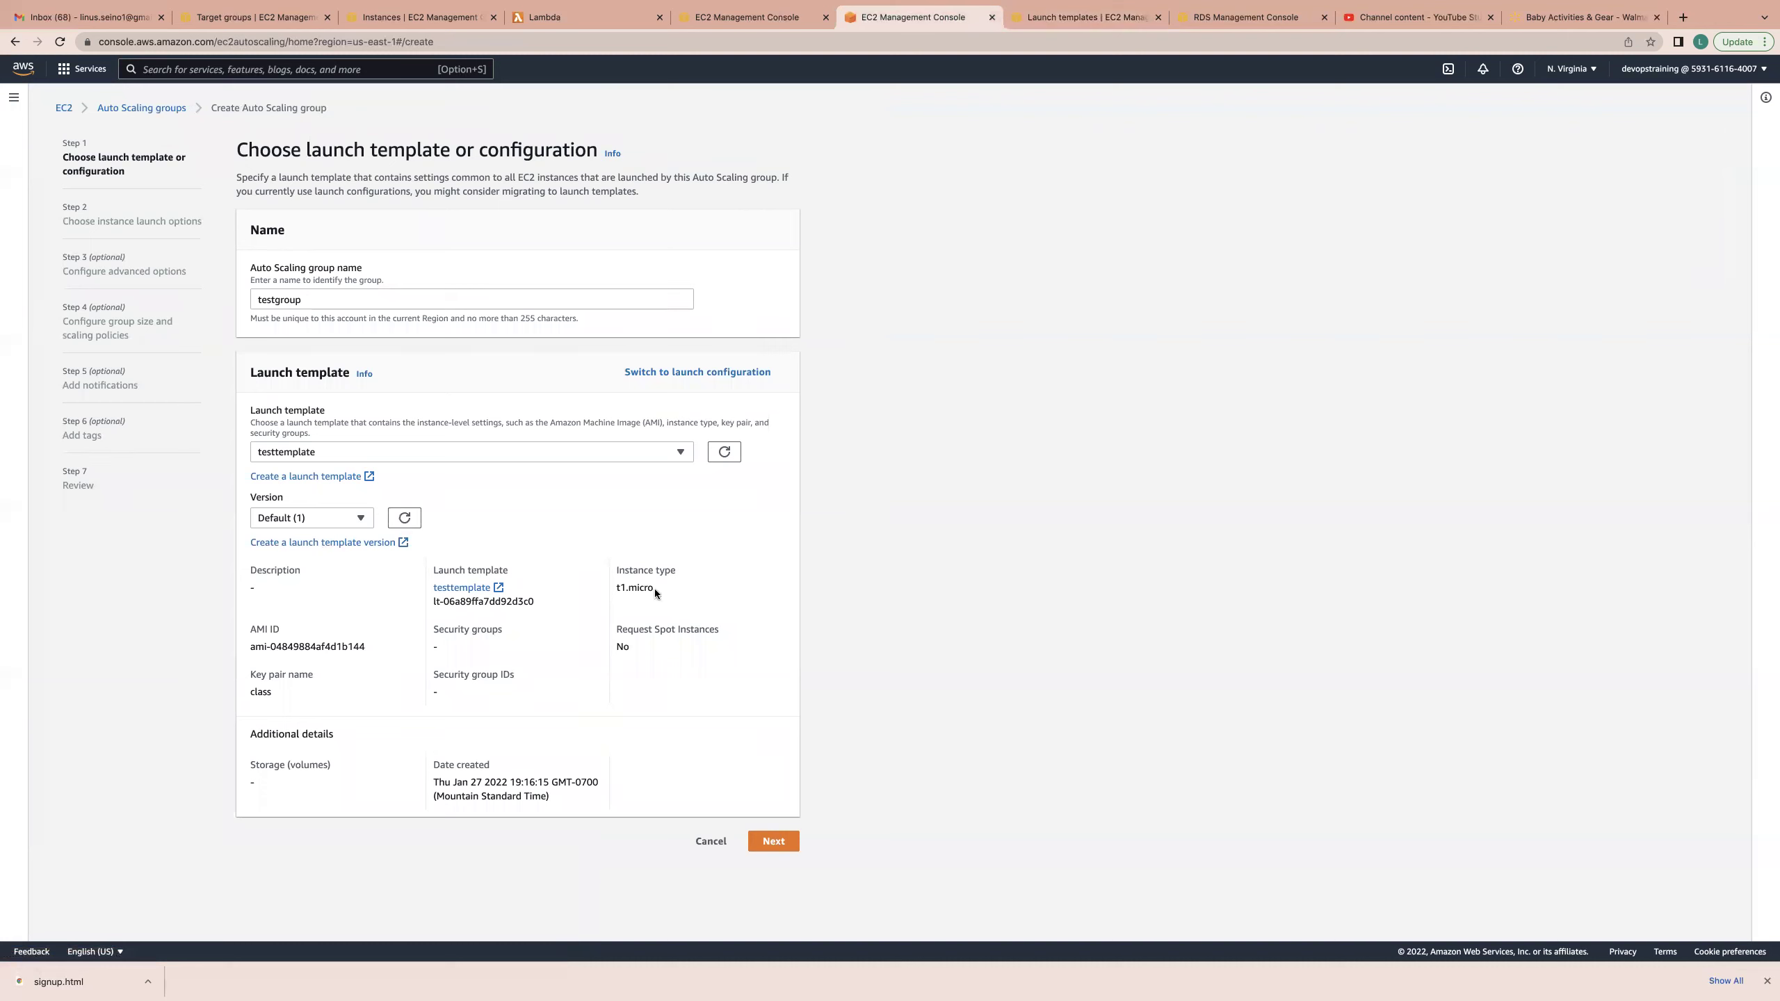
pyautogui.moveTo(247, 649); pyautogui.dragTo(364, 646)
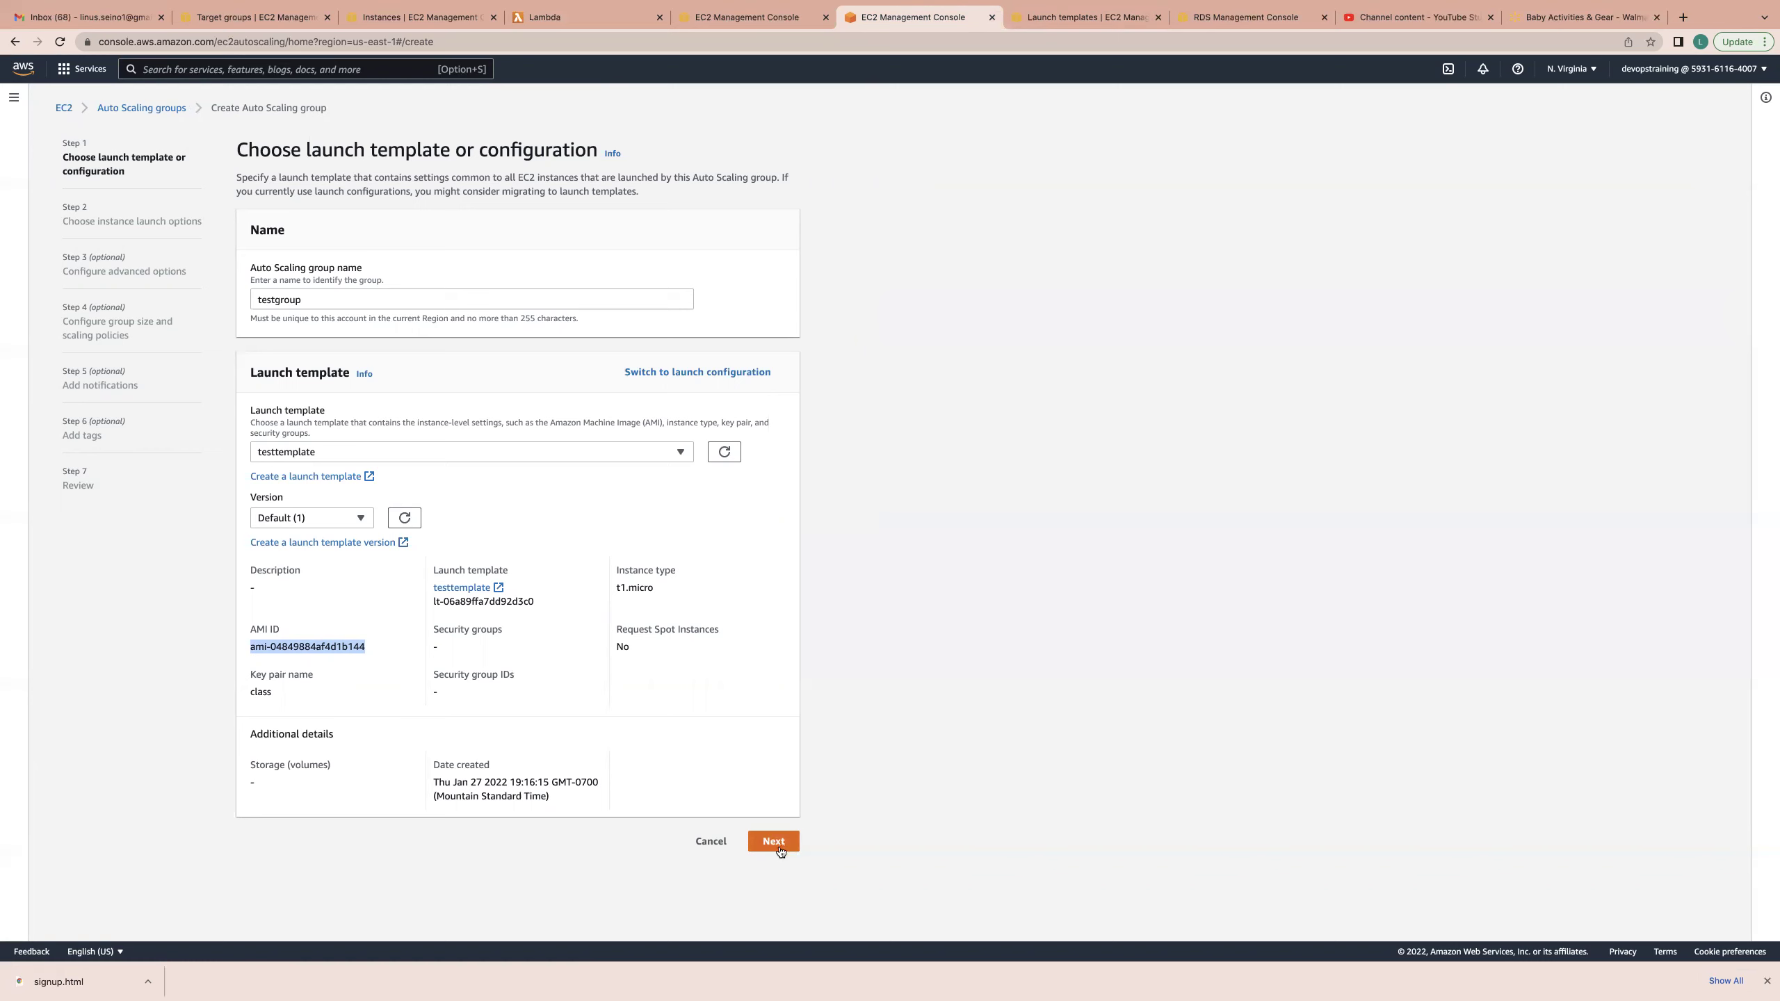
# In the default VPC, select the five subnets in us-east-1a, 1b, 1c, 1d and 1e.
pyautogui.click(775, 842)
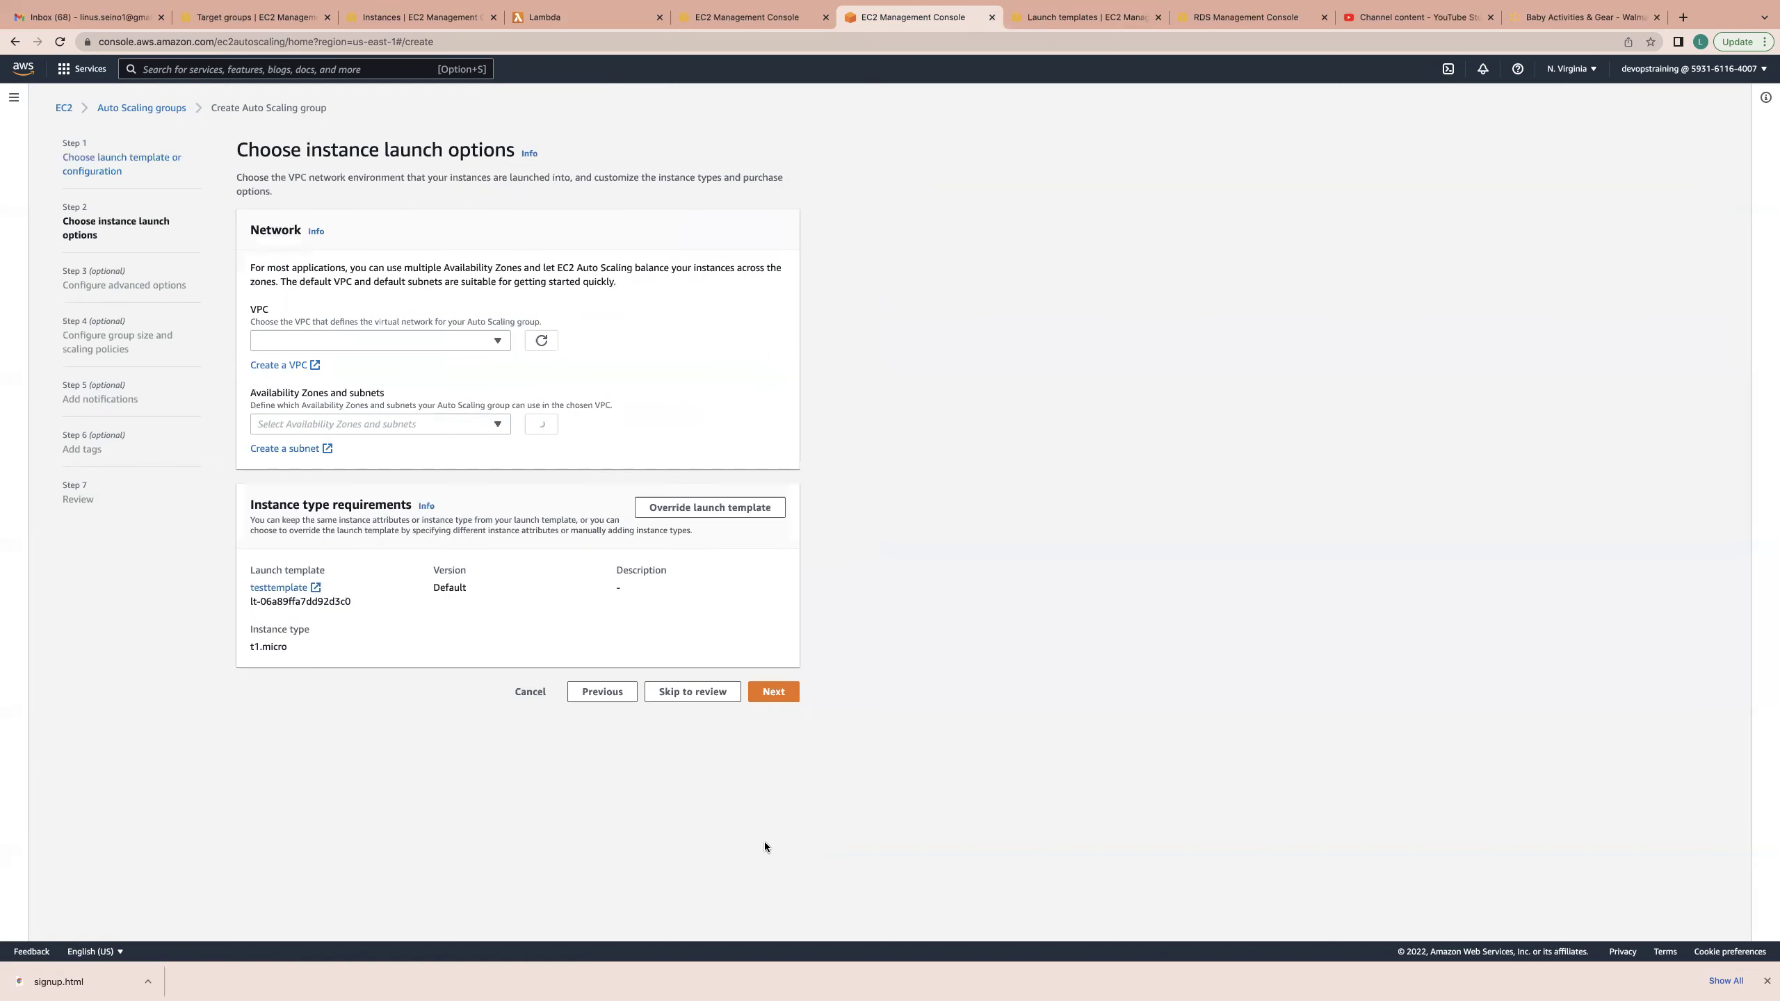
pyautogui.click(306, 436)
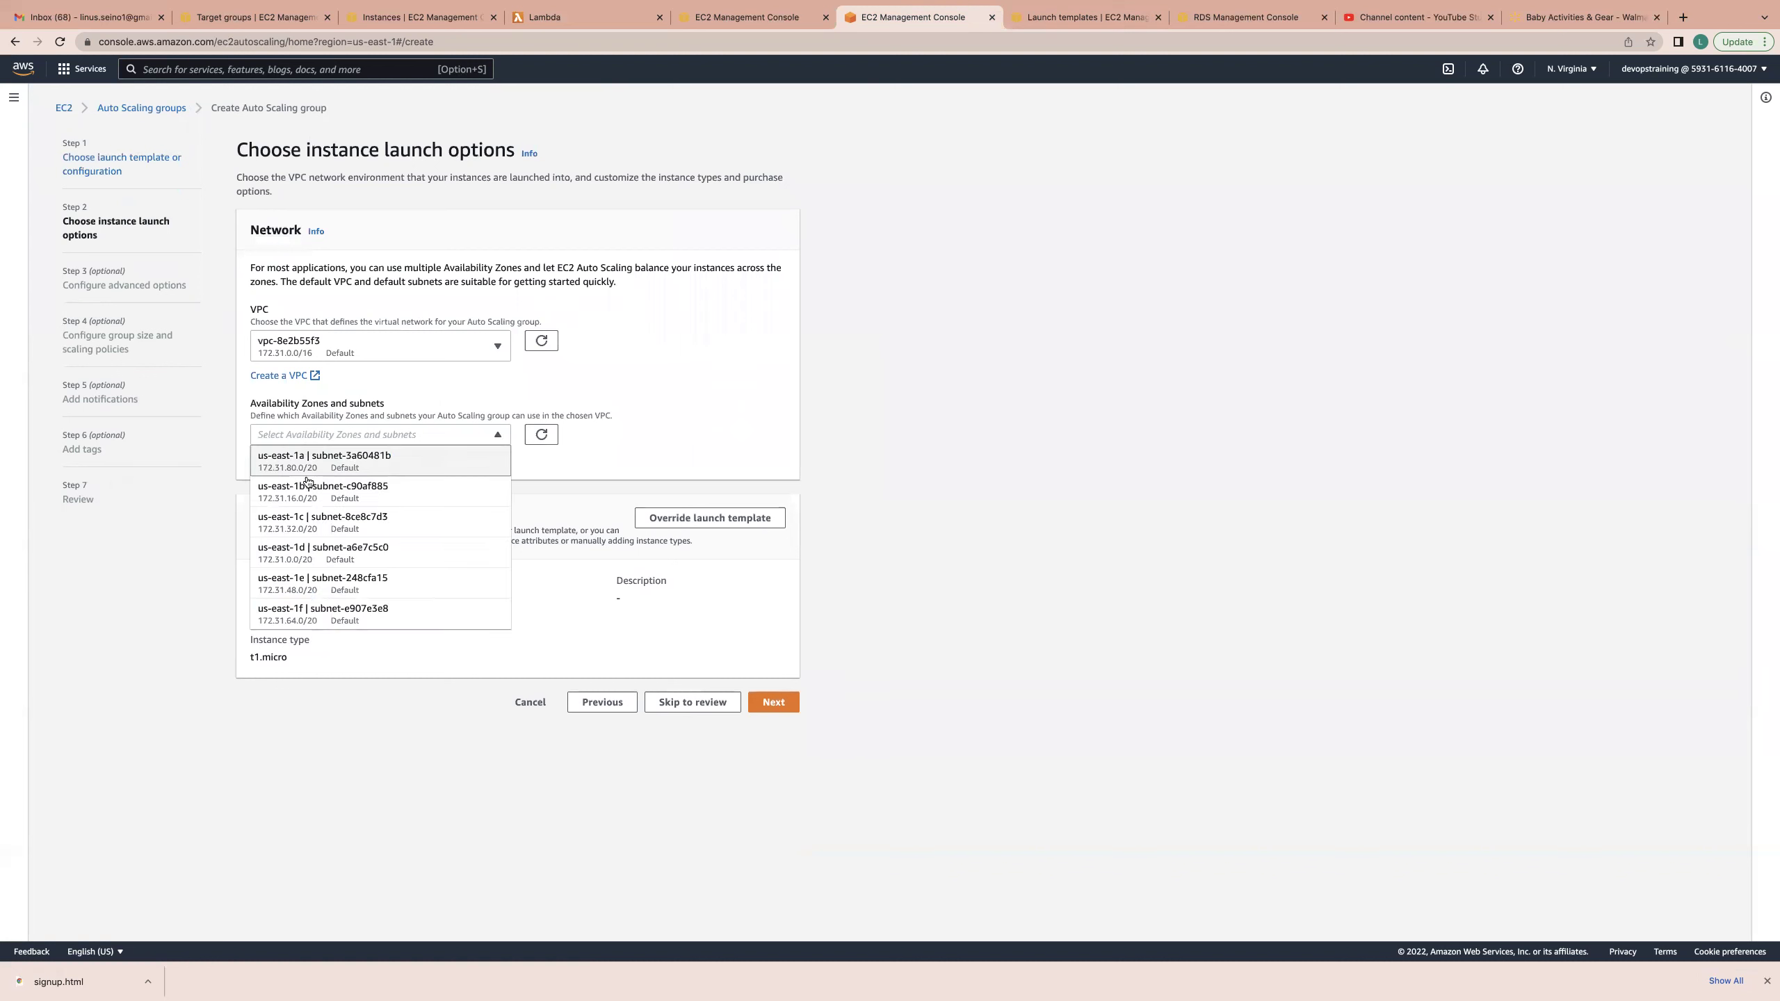
pyautogui.click(308, 461)
pyautogui.click(306, 493)
pyautogui.click(304, 530)
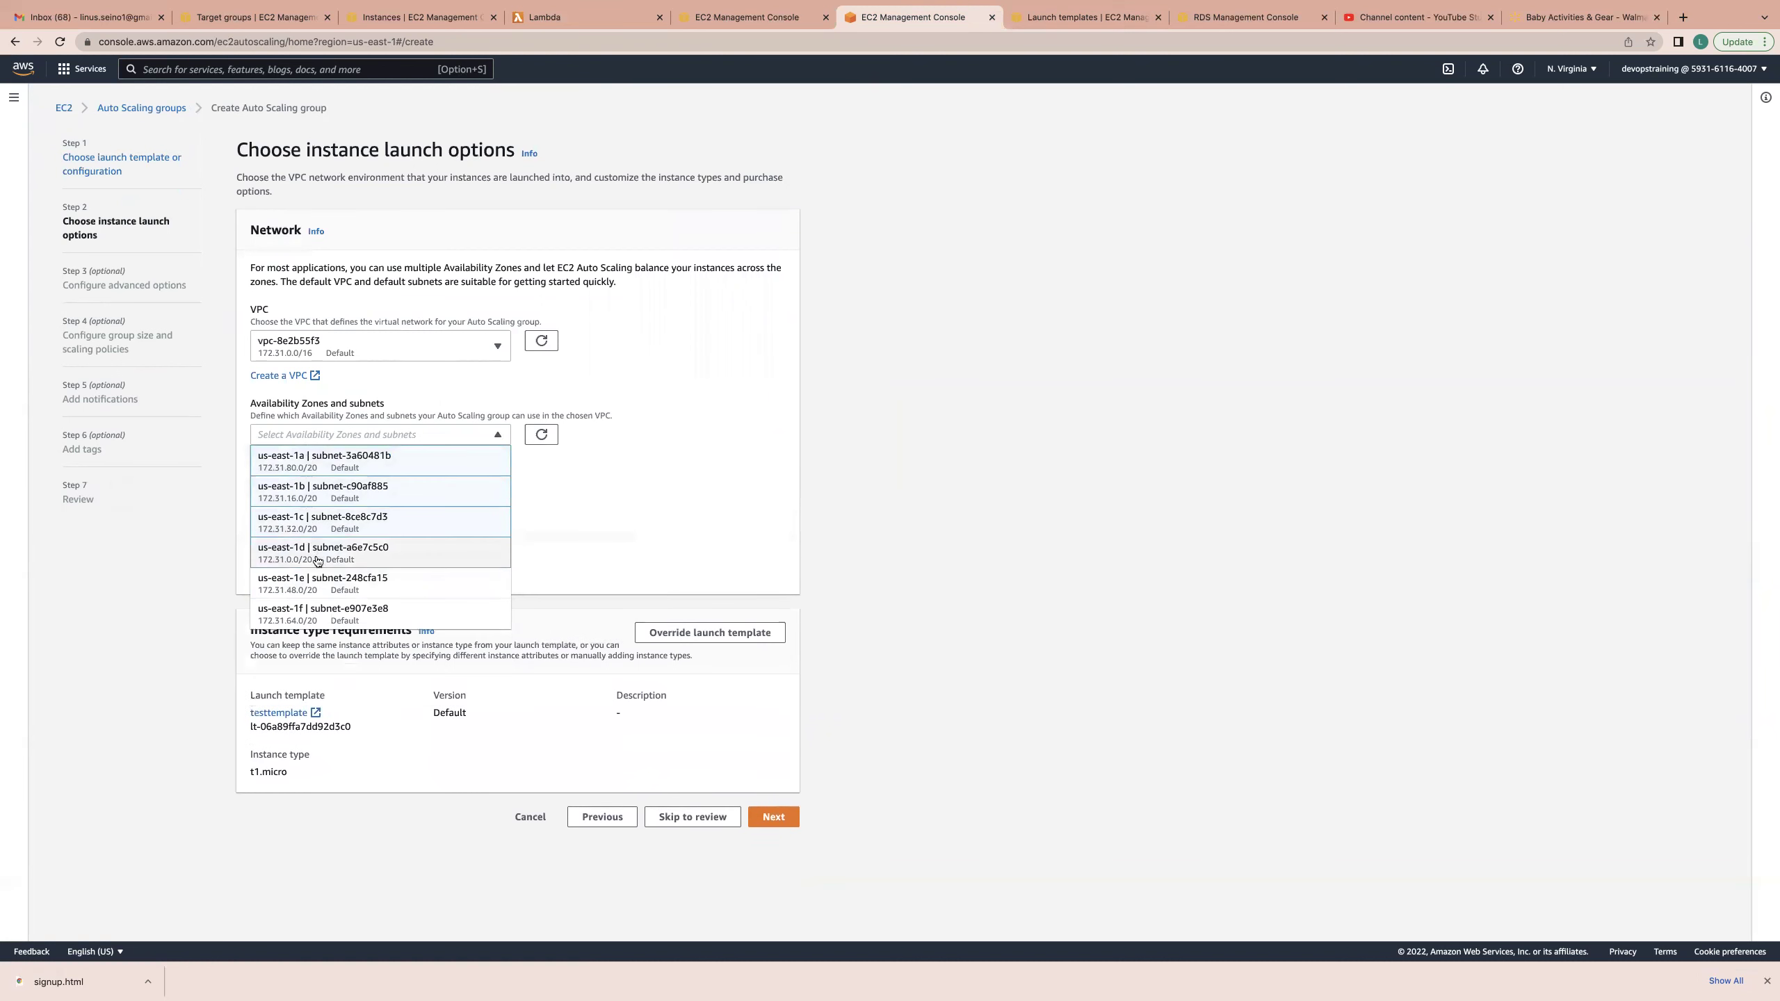
pyautogui.click(317, 555)
pyautogui.click(317, 585)
pyautogui.click(618, 496)
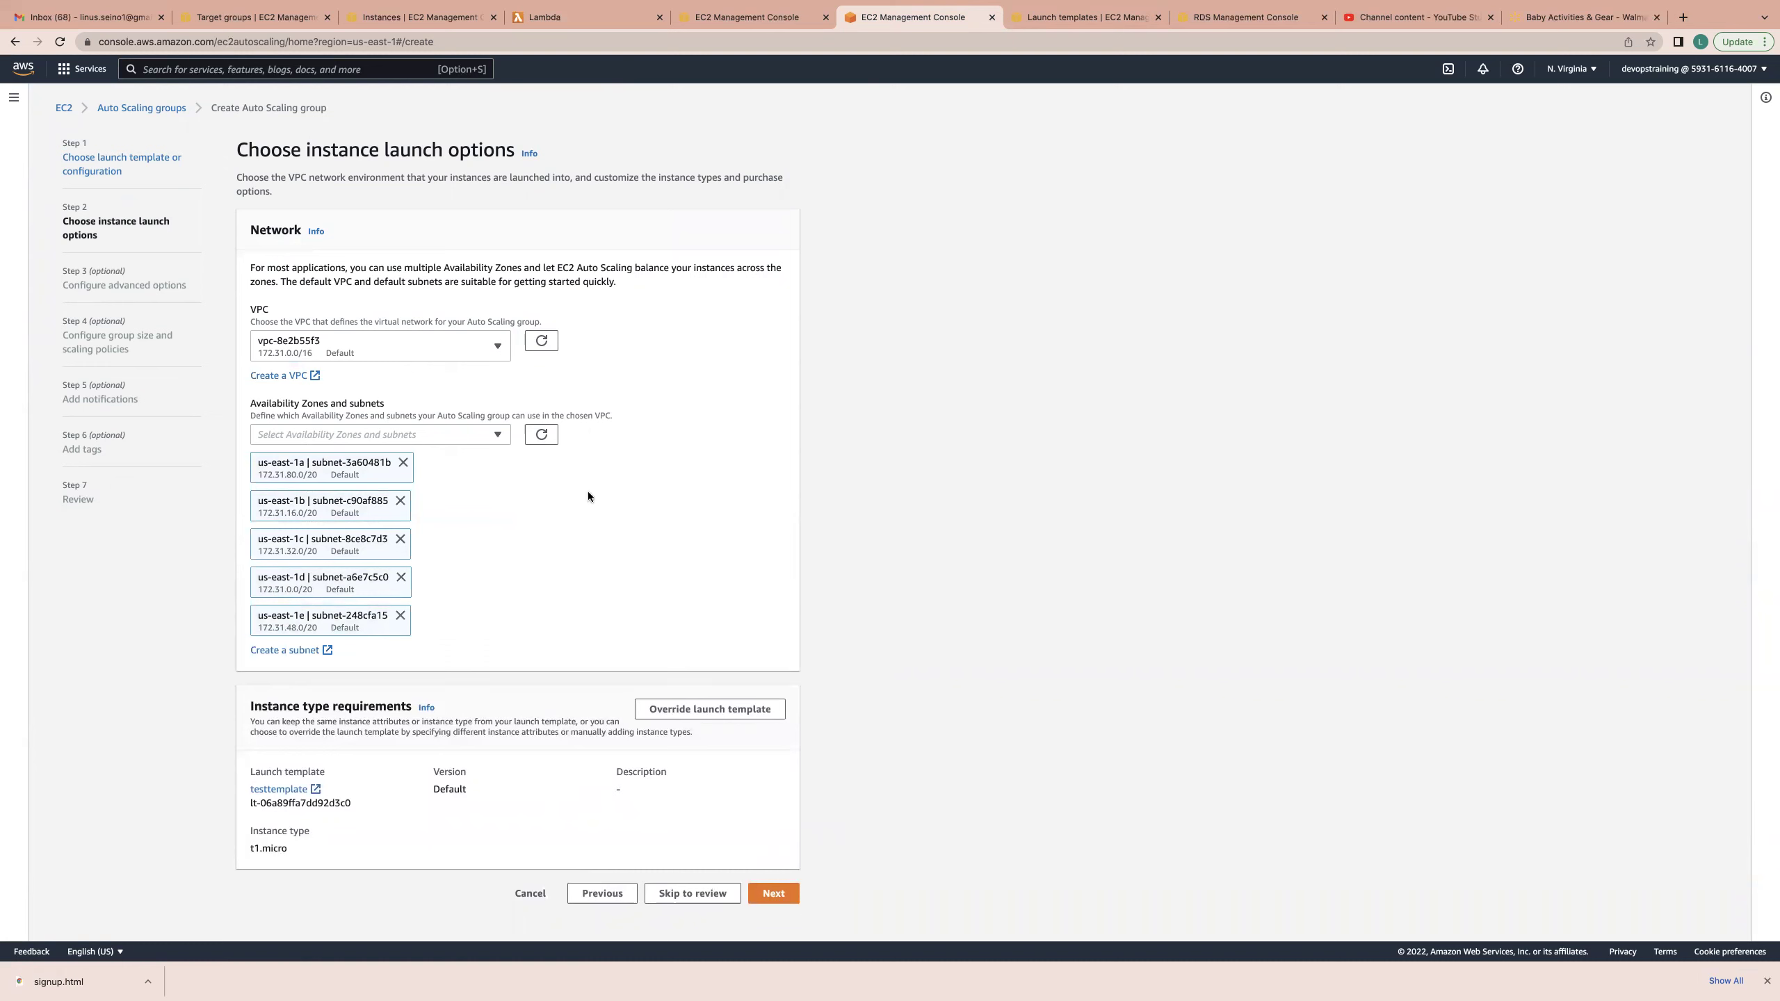
pyautogui.click(754, 893)
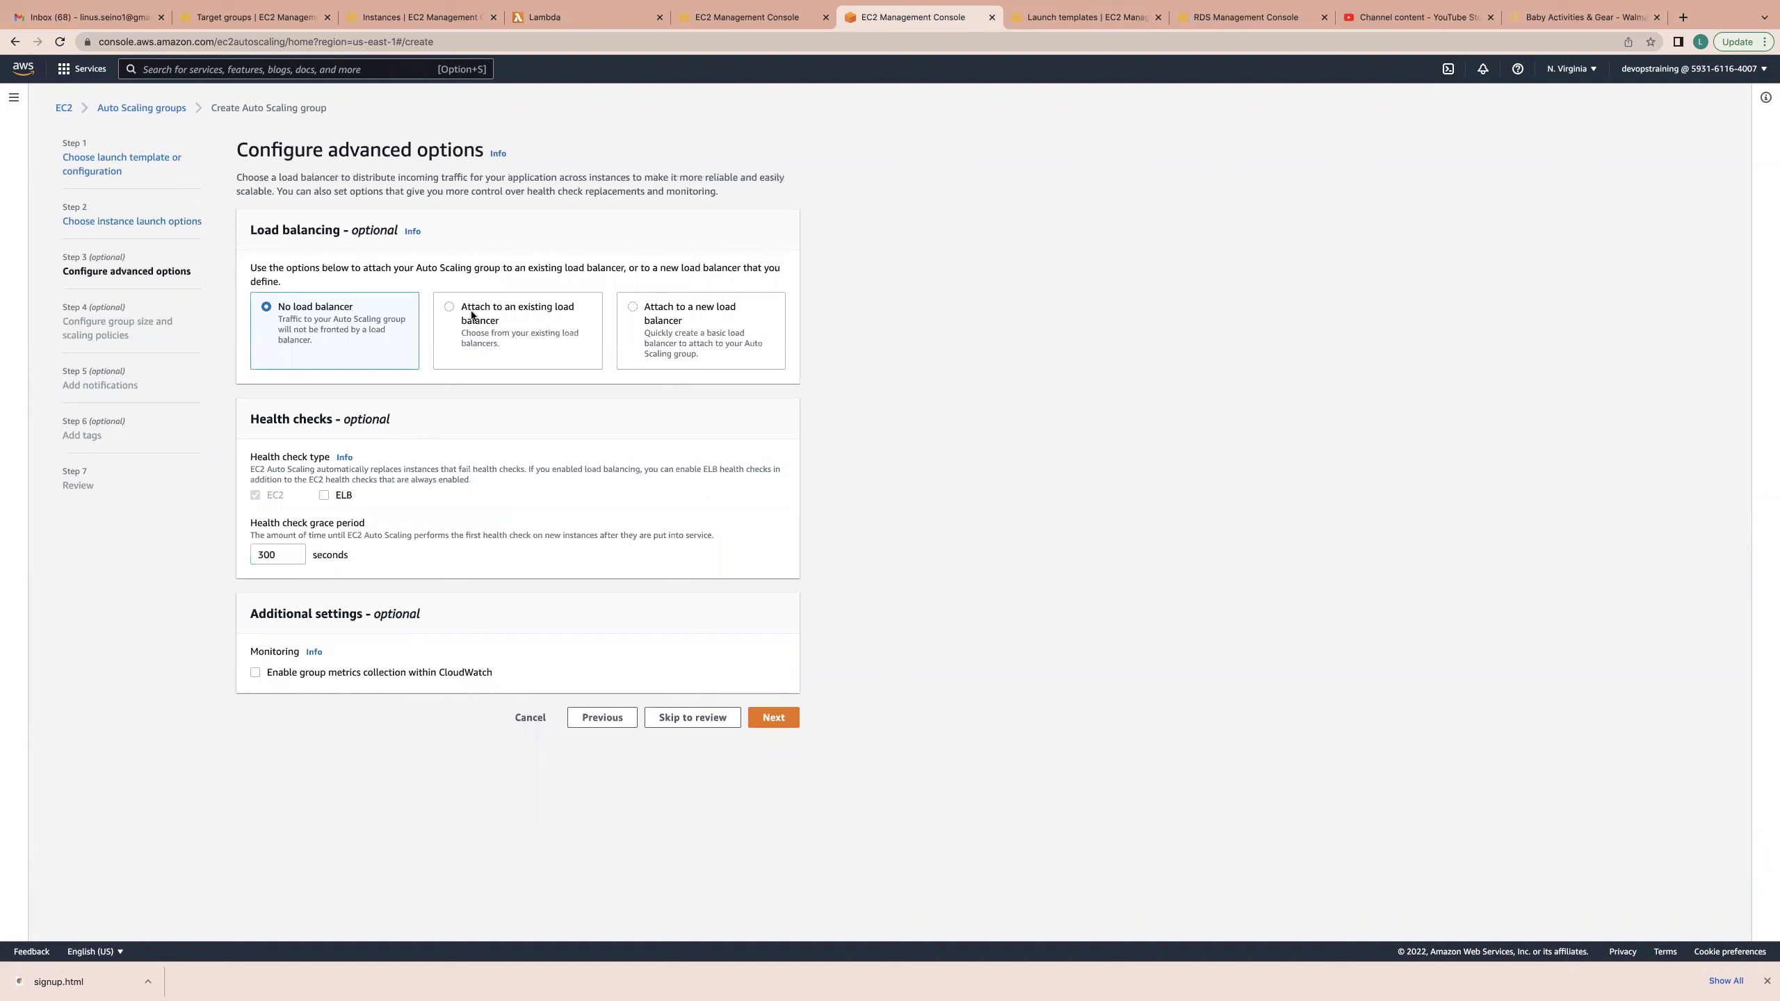
# Attach the group to a new internal Application Load Balancer, testgroup-1.
pyautogui.click(569, 350)
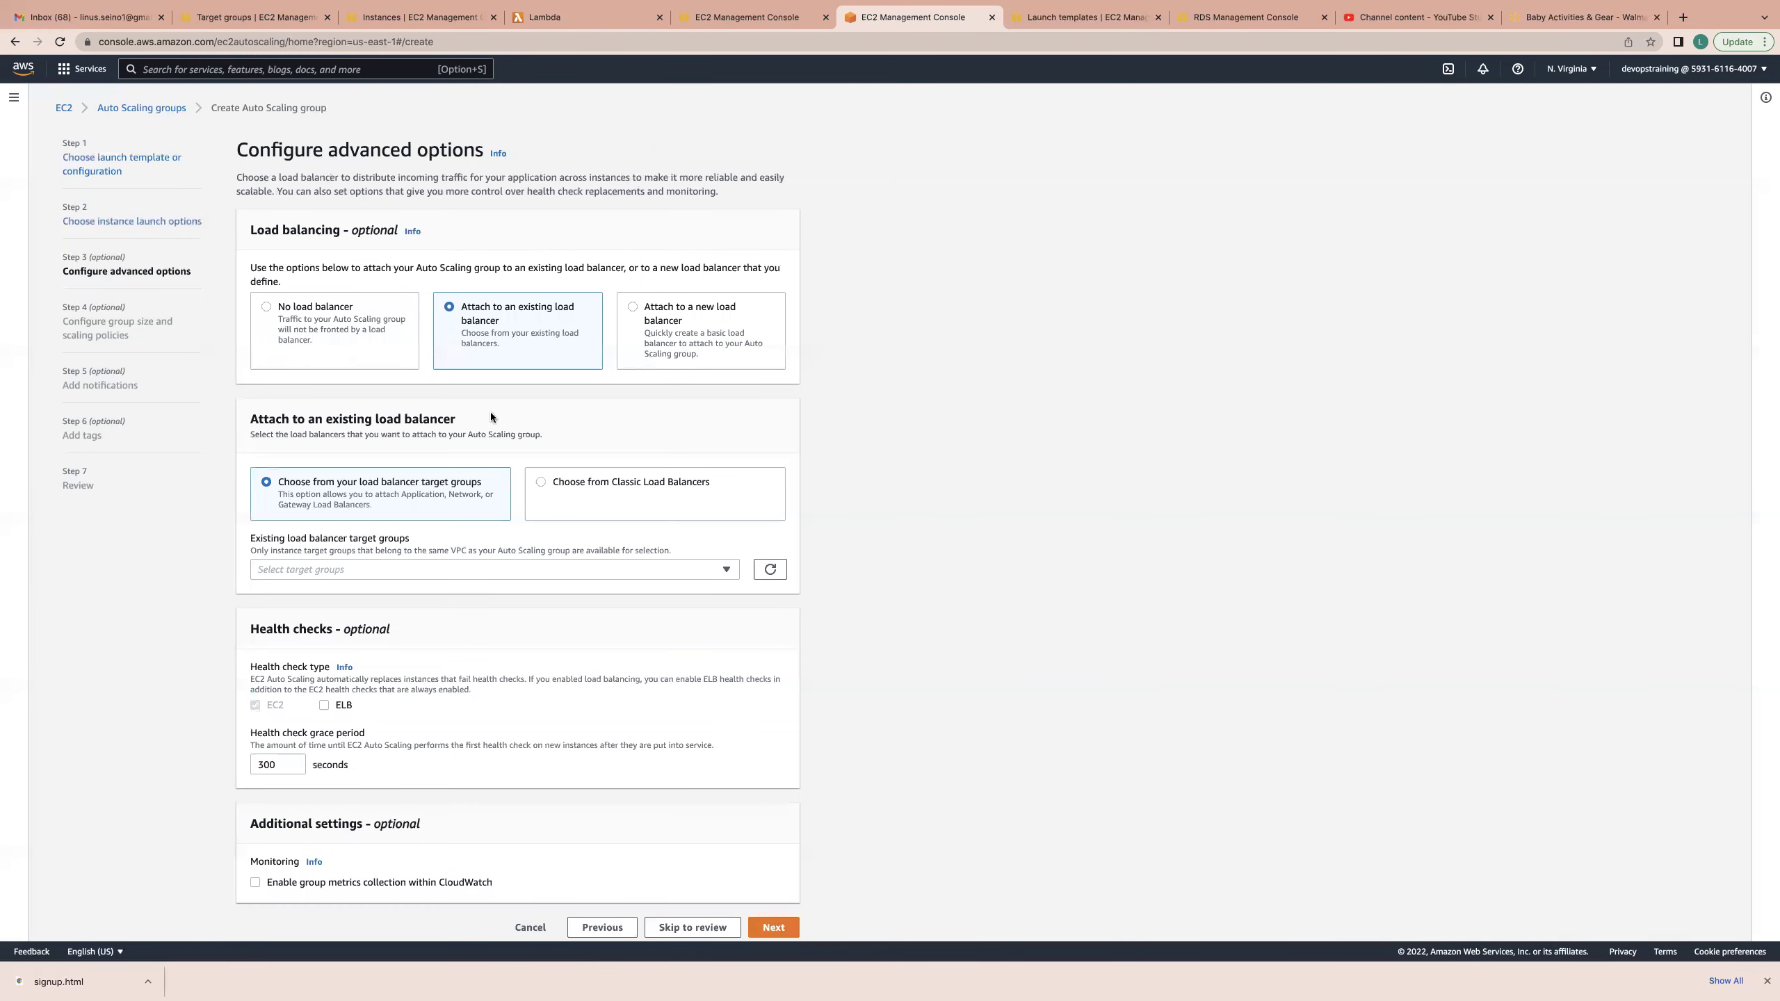
pyautogui.click(661, 329)
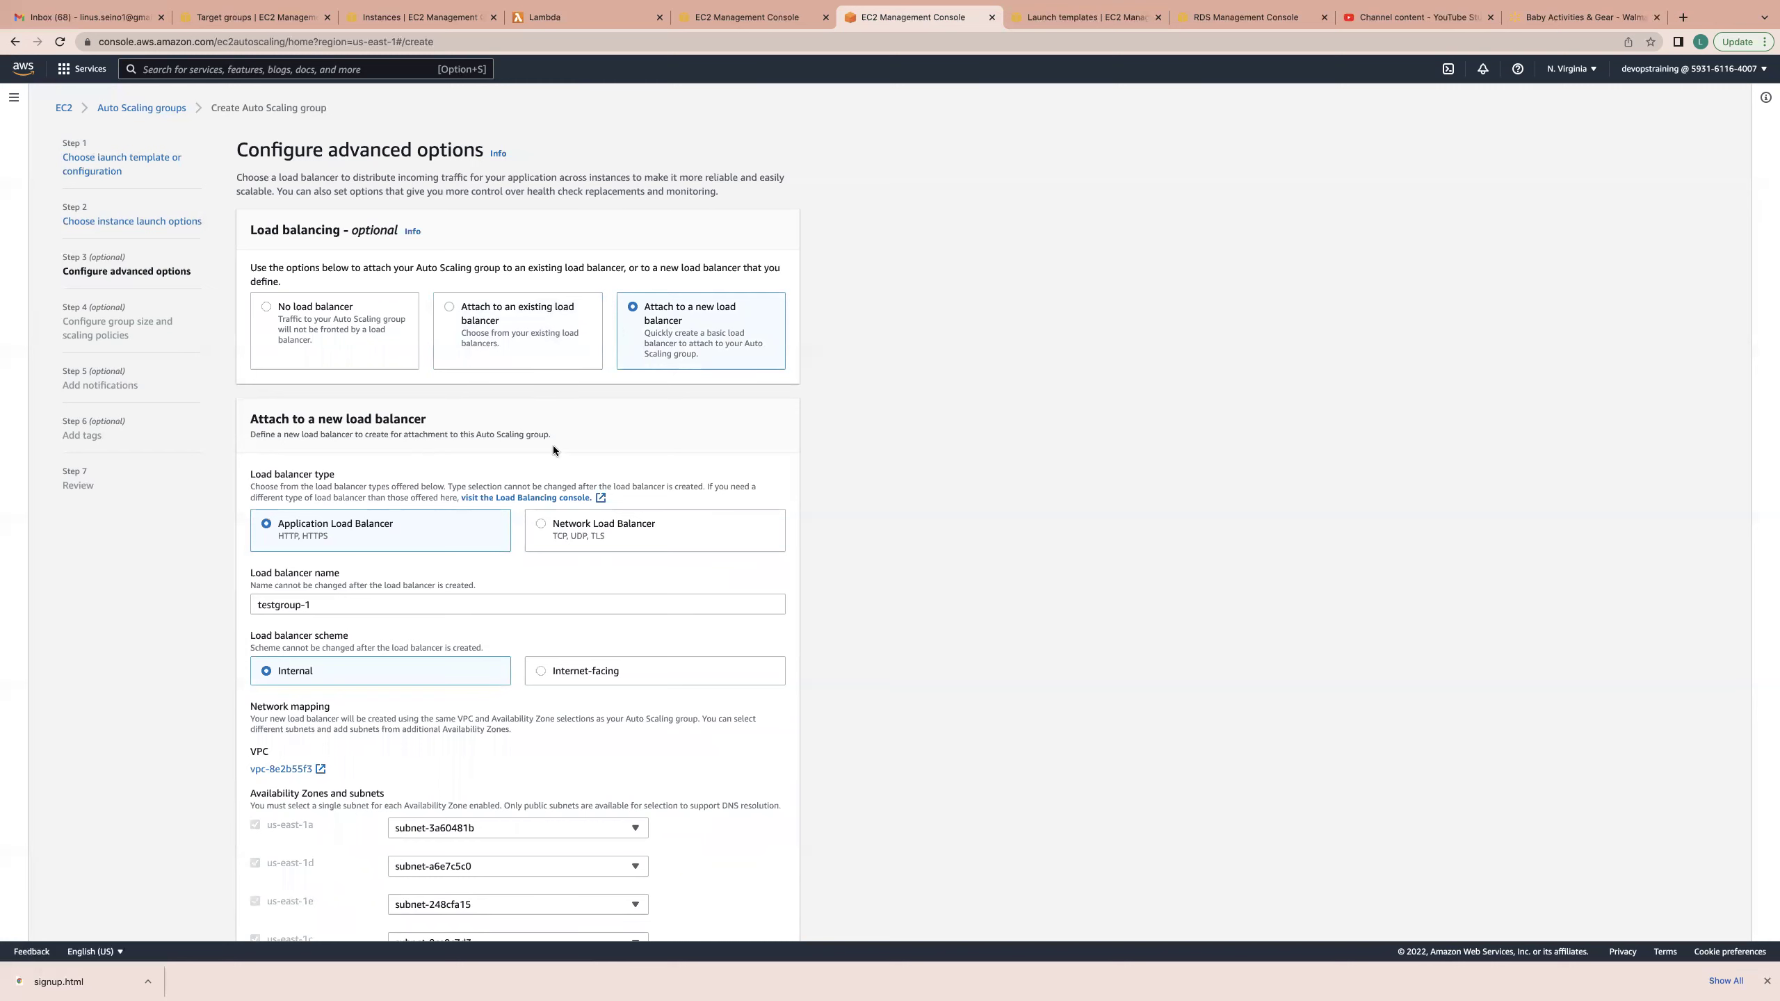
pyautogui.scroll(-2, 609, 434)
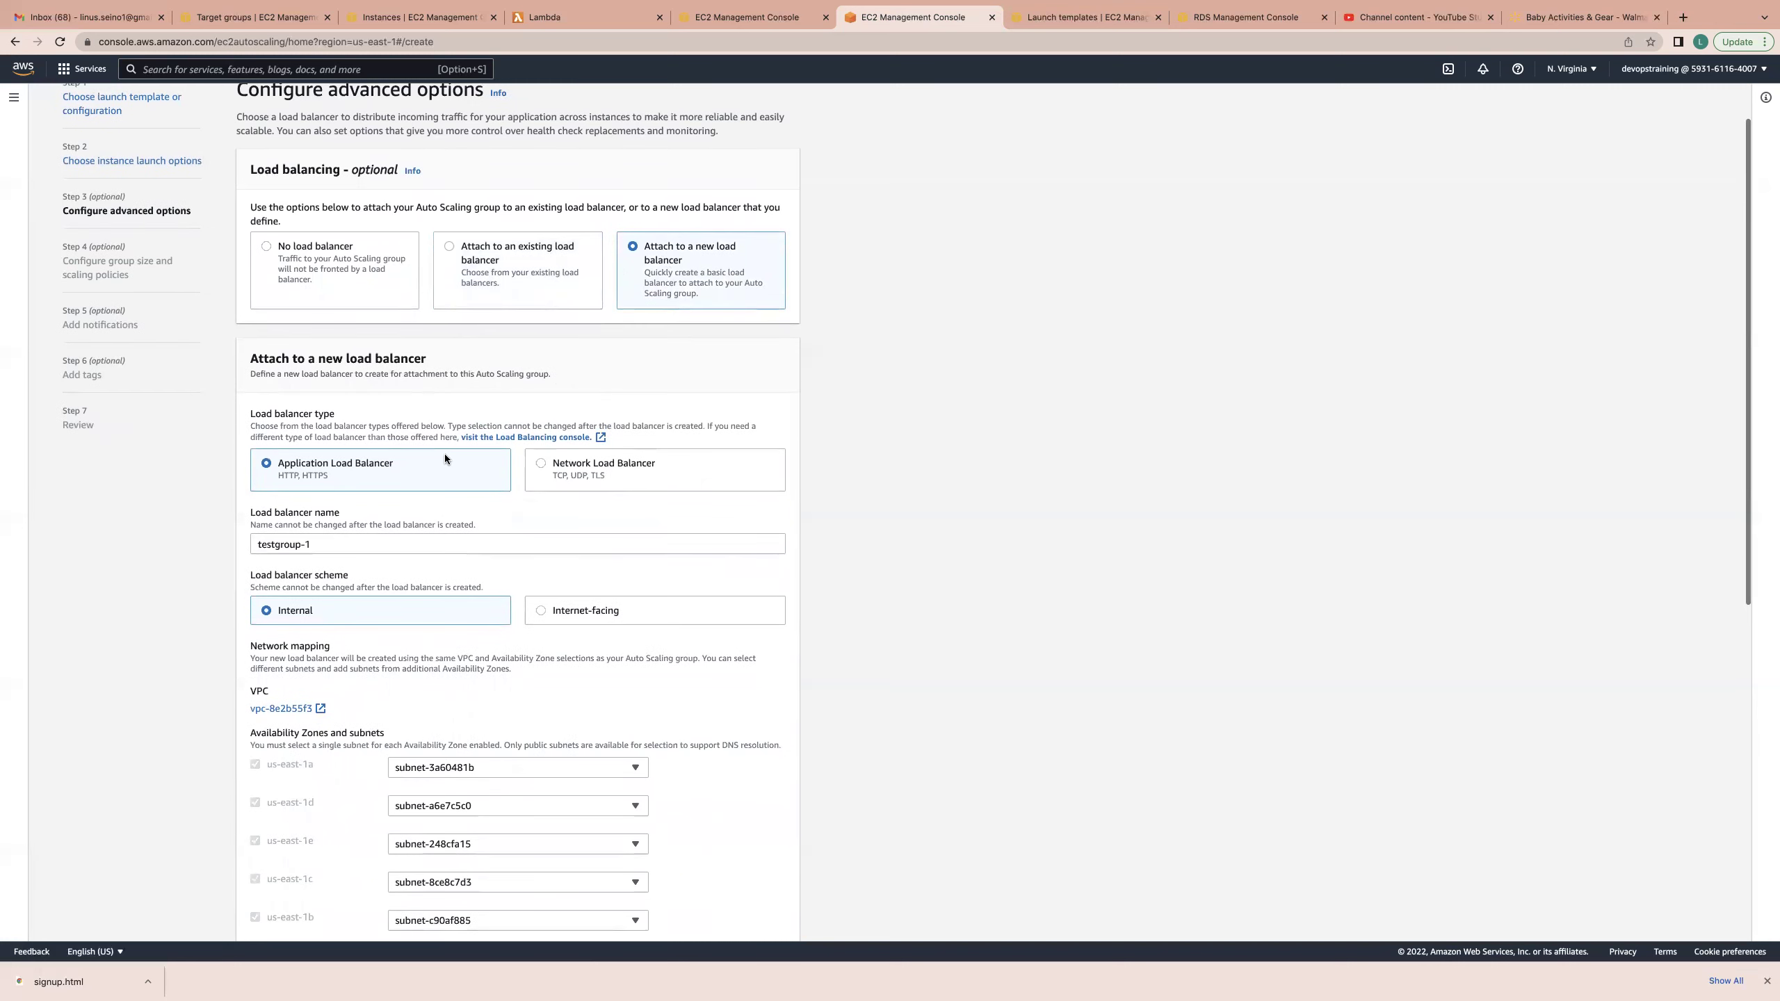
pyautogui.scroll(-3, 557, 668)
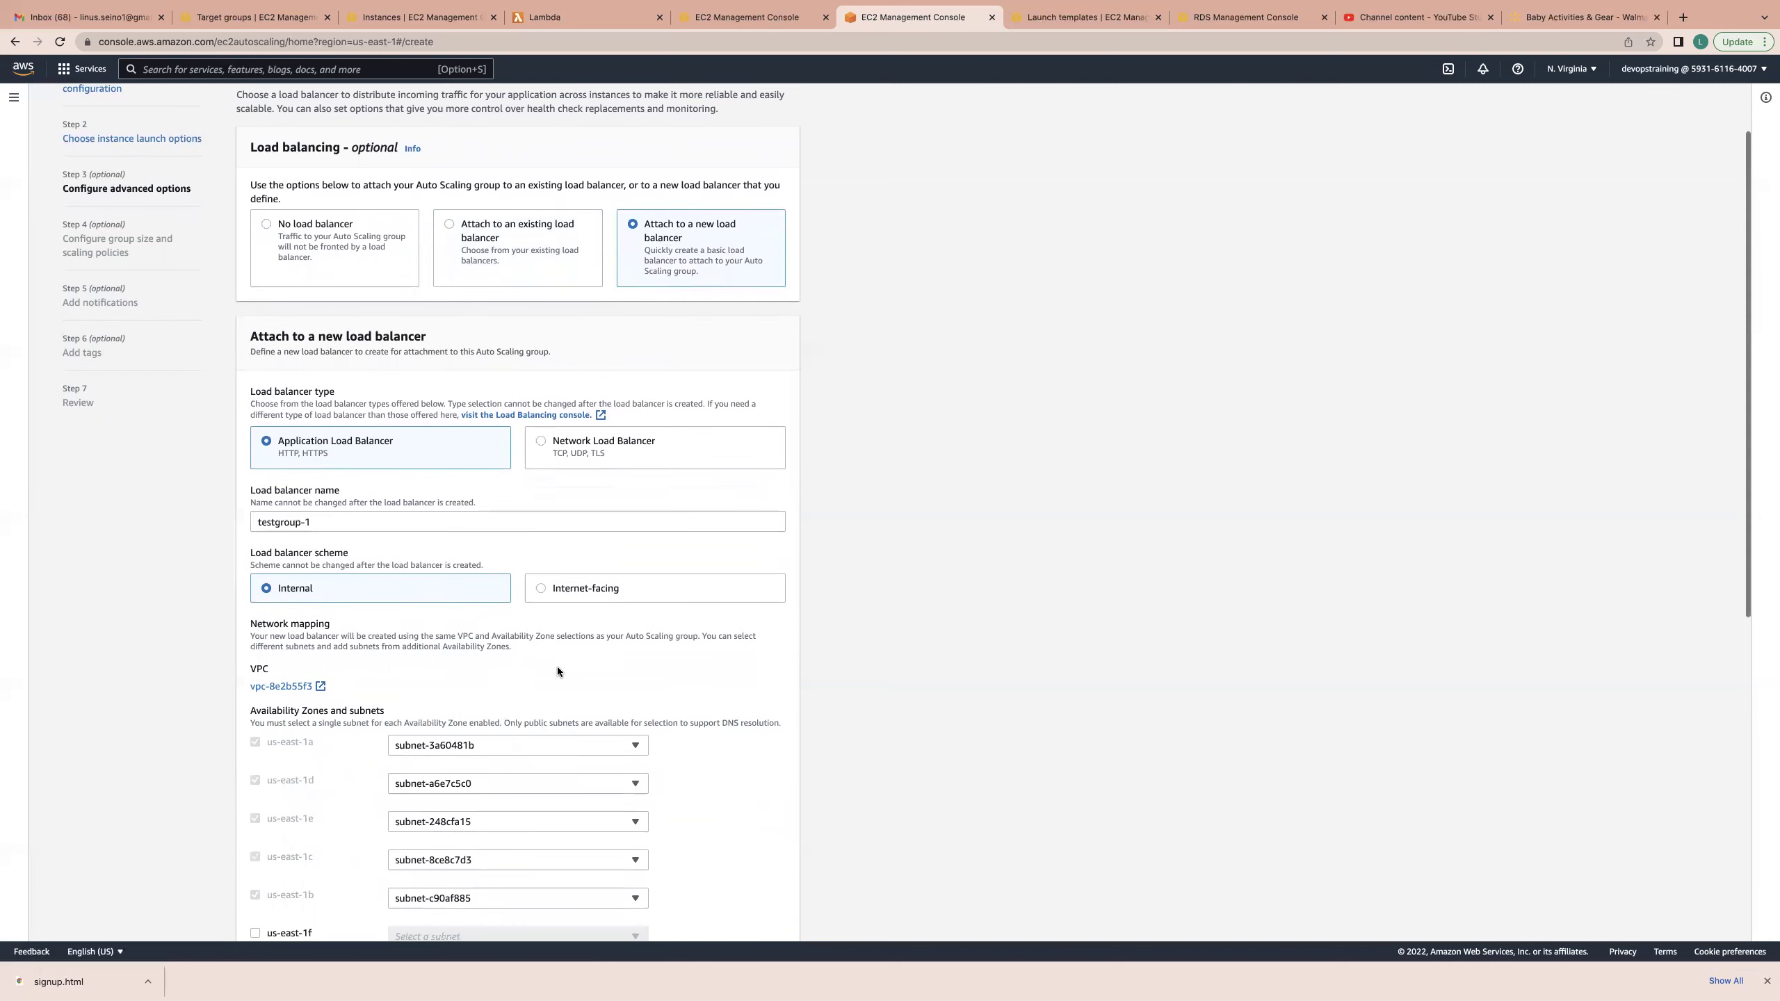
pyautogui.scroll(-8, 556, 667)
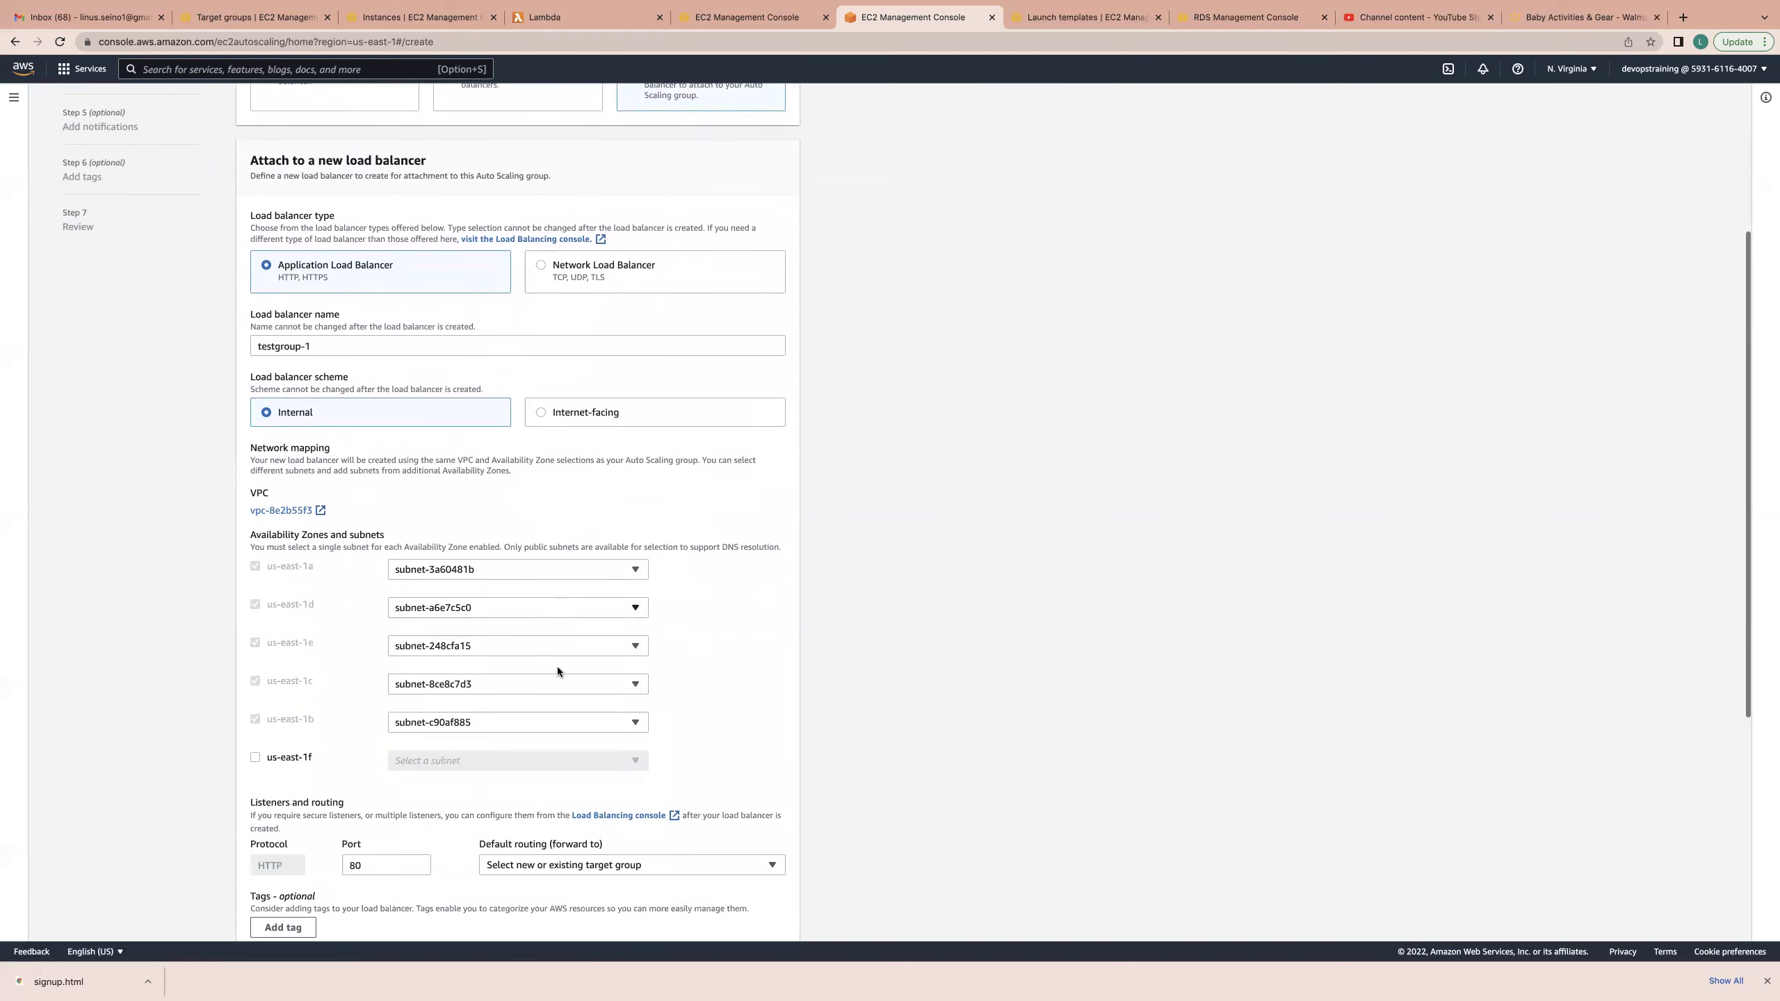
pyautogui.scroll(-8, 557, 665)
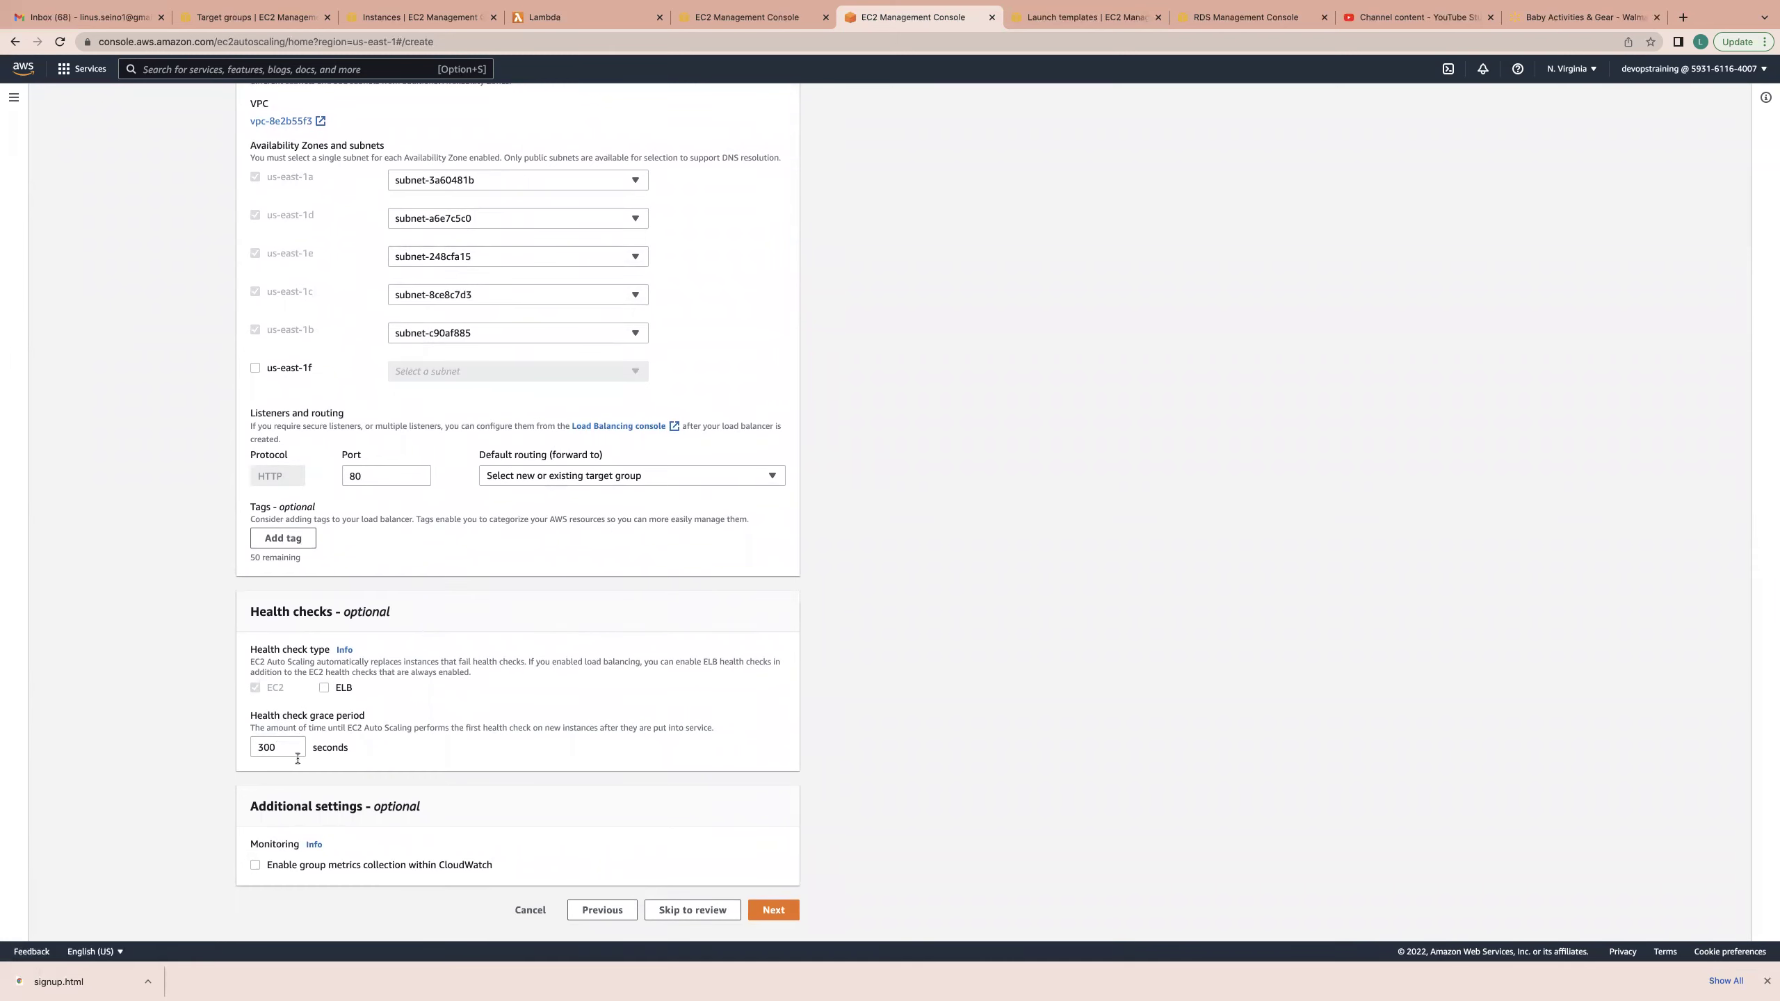
pyautogui.click(774, 910)
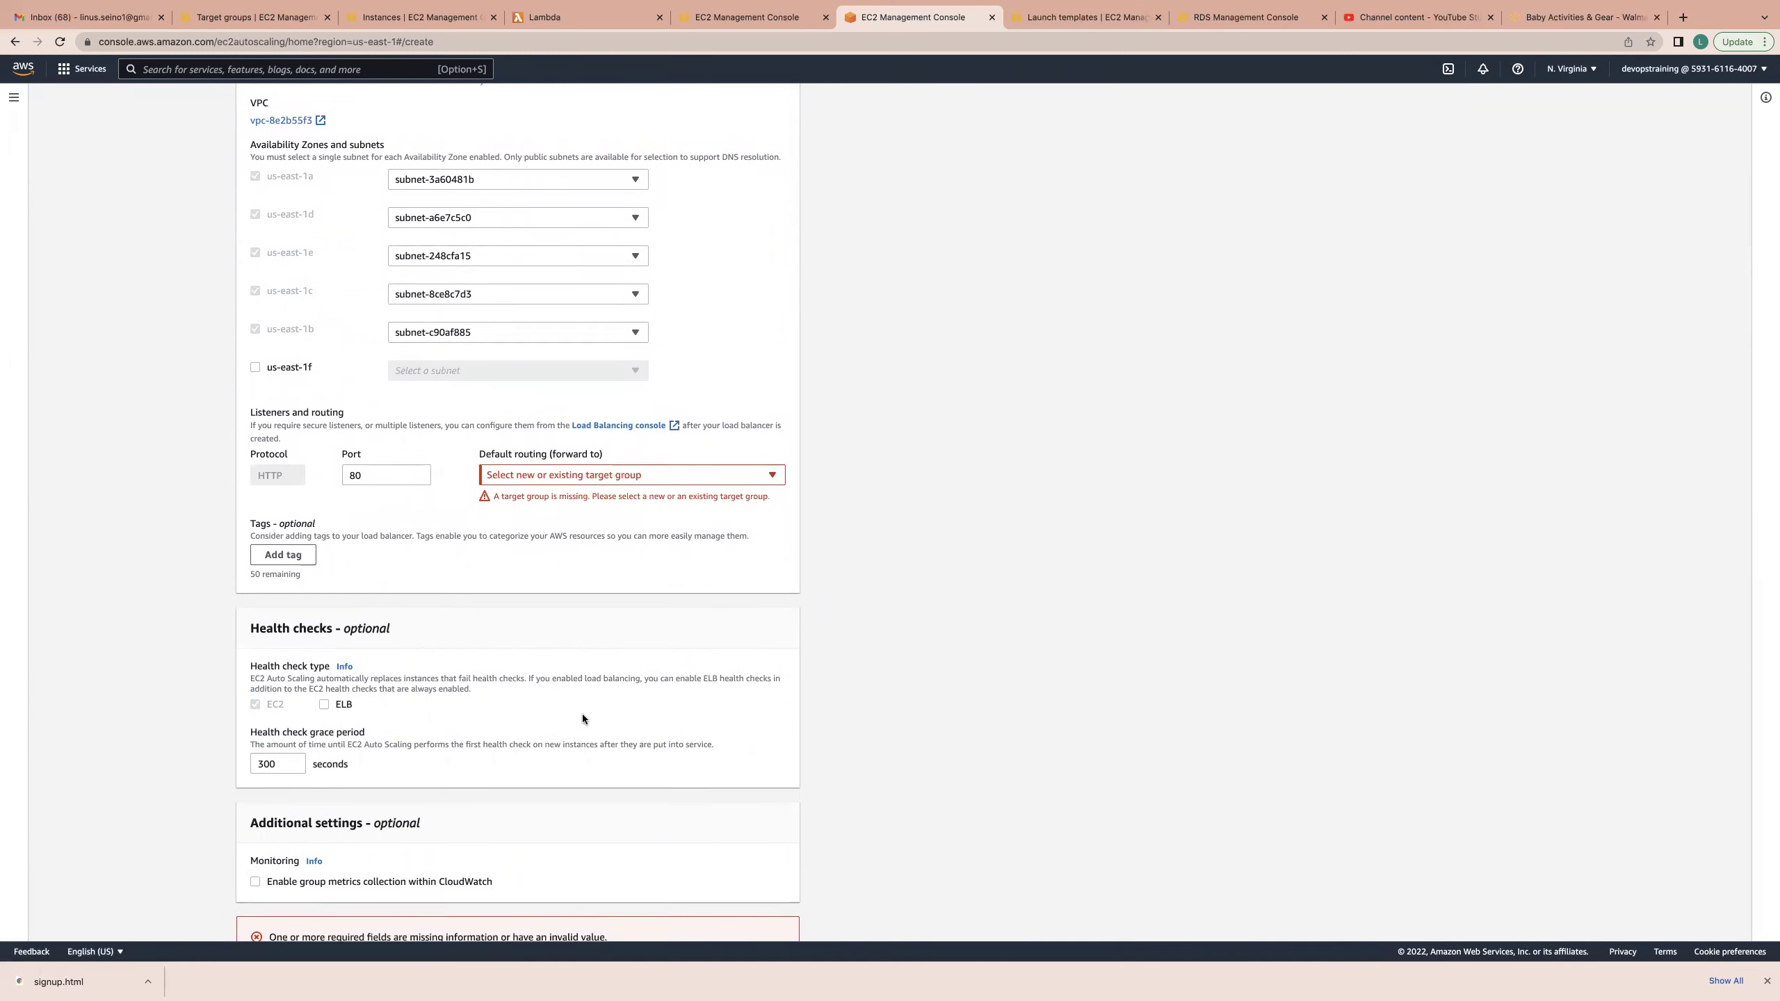
pyautogui.scroll(-1, 560, 562)
# Route the load balancer's default traffic to a new target group, testgroup-1, on HTTP 80.
pyautogui.click(534, 409)
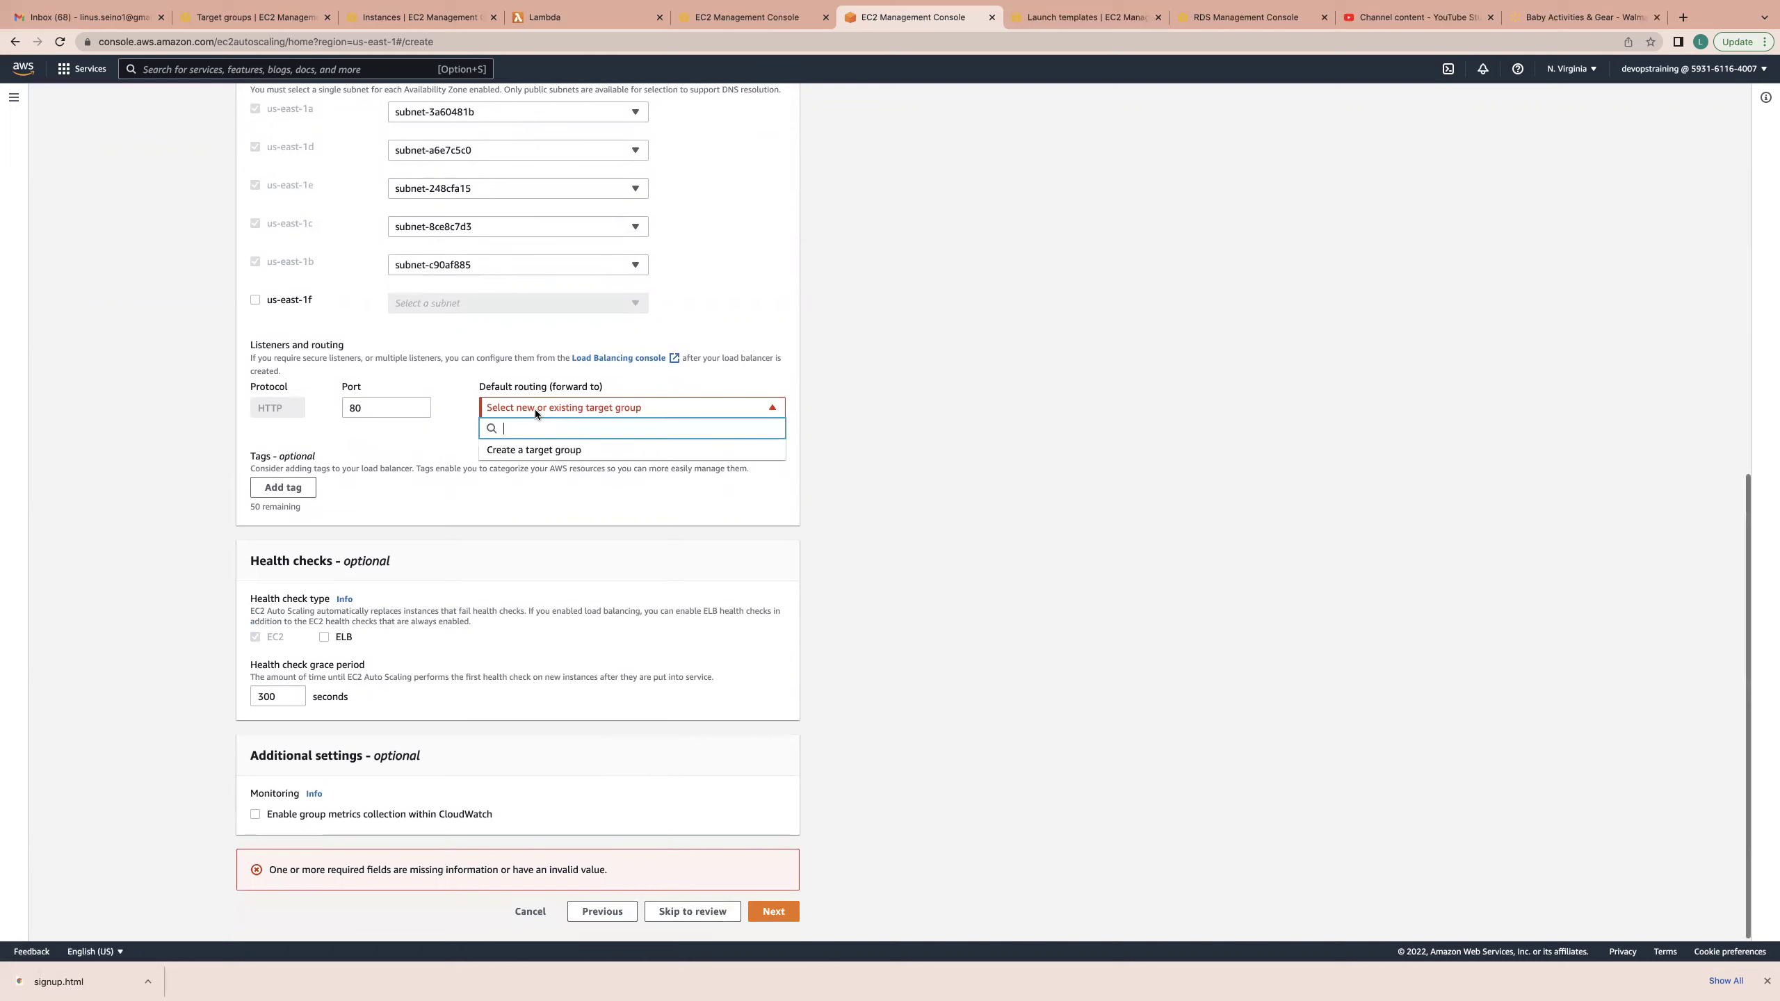
pyautogui.click(531, 449)
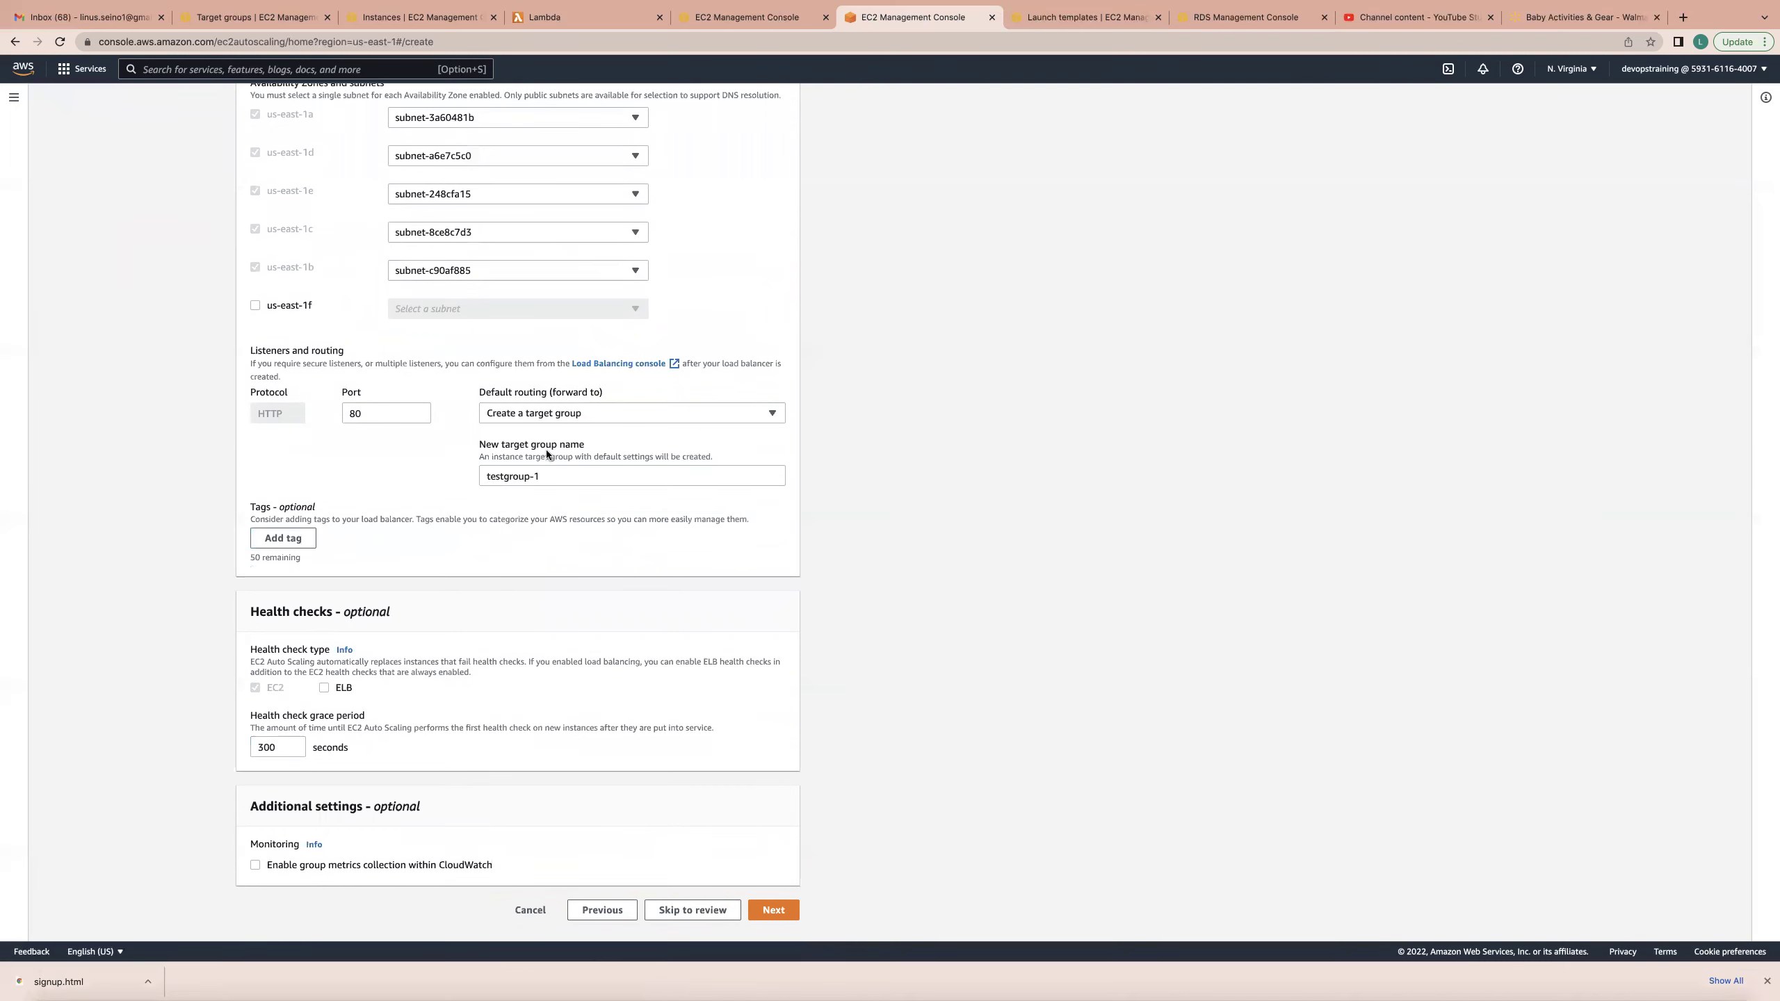
pyautogui.click(539, 478)
pyautogui.click(773, 912)
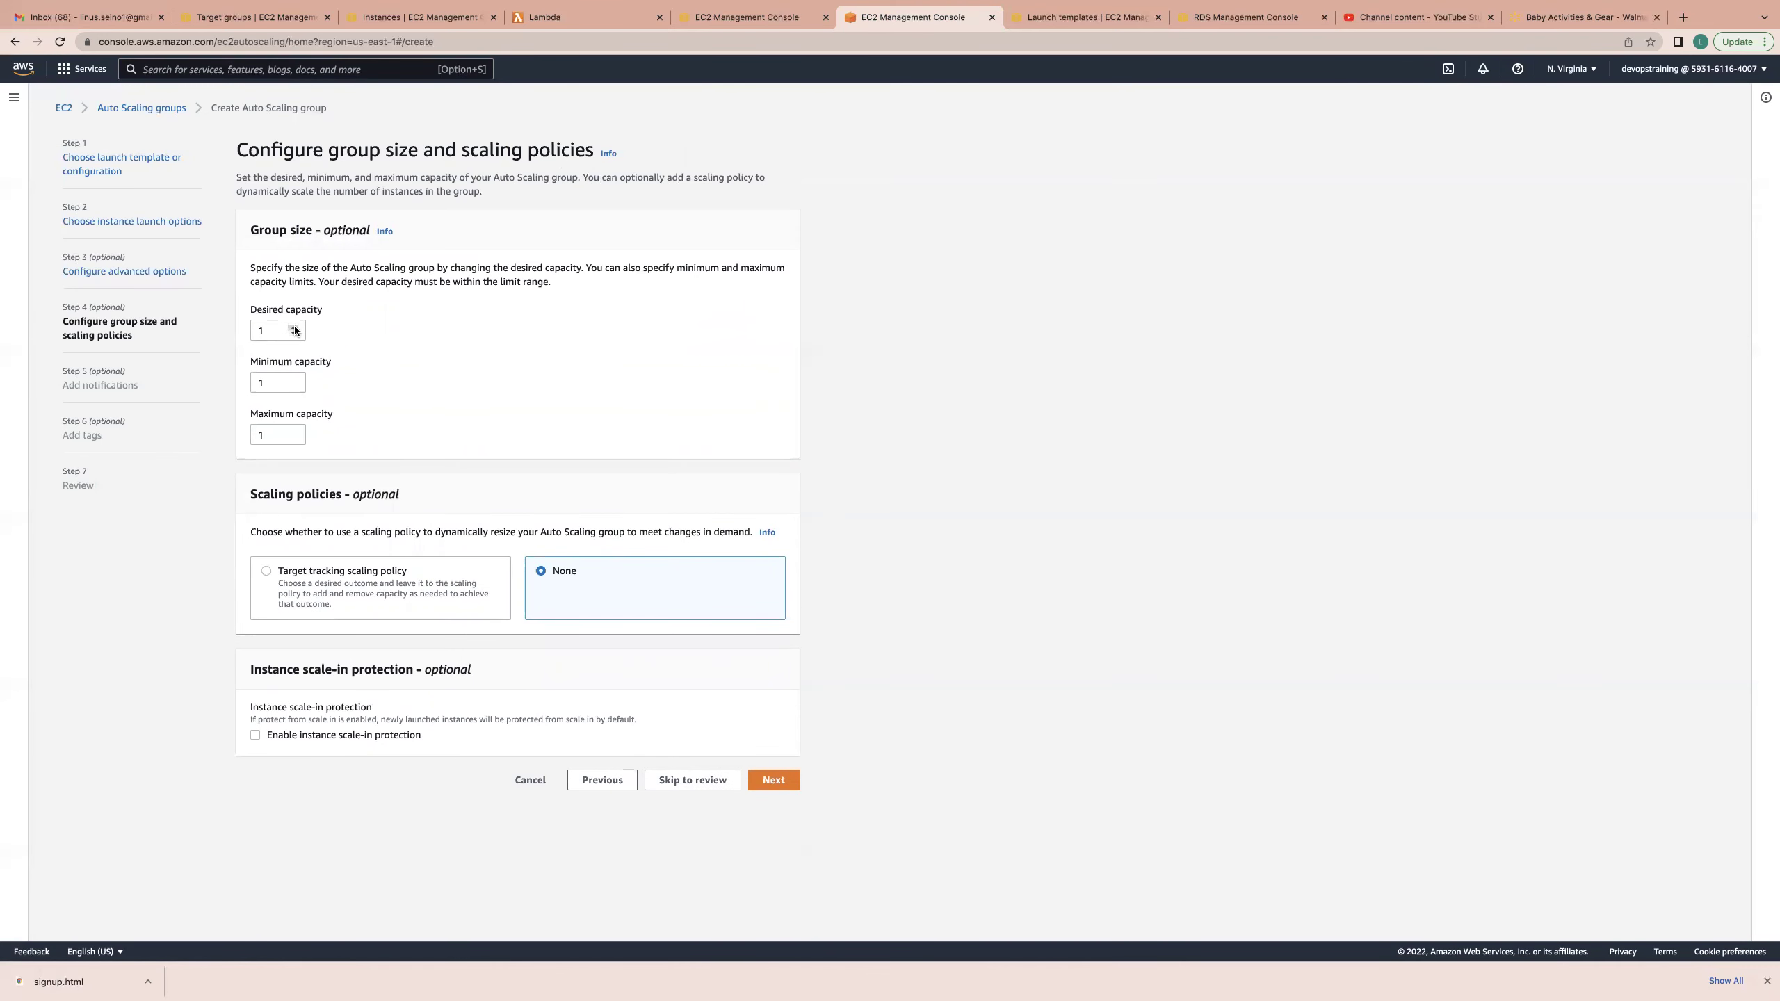
# Enter 4 as the desired capacity and raise the minimum capacity with its spinner.
pyautogui.doubleClick(256, 330)
pyautogui.write('4')
pyautogui.doubleClick(280, 328)
pyautogui.click(292, 380)
pyautogui.click(292, 380)
pyautogui.click(292, 380)
pyautogui.click(293, 380)
# Set the group's minimum capacity to 4 and maximum capacity to 8.
pyautogui.click(293, 387)
pyautogui.click(274, 433)
pyautogui.click(294, 431)
pyautogui.click(292, 431)
pyautogui.click(263, 330)
# Skip notifications and tags, review, create Auto Scaling group testgroup, and refresh the groups list.
pyautogui.click(774, 780)
pyautogui.click(774, 240)
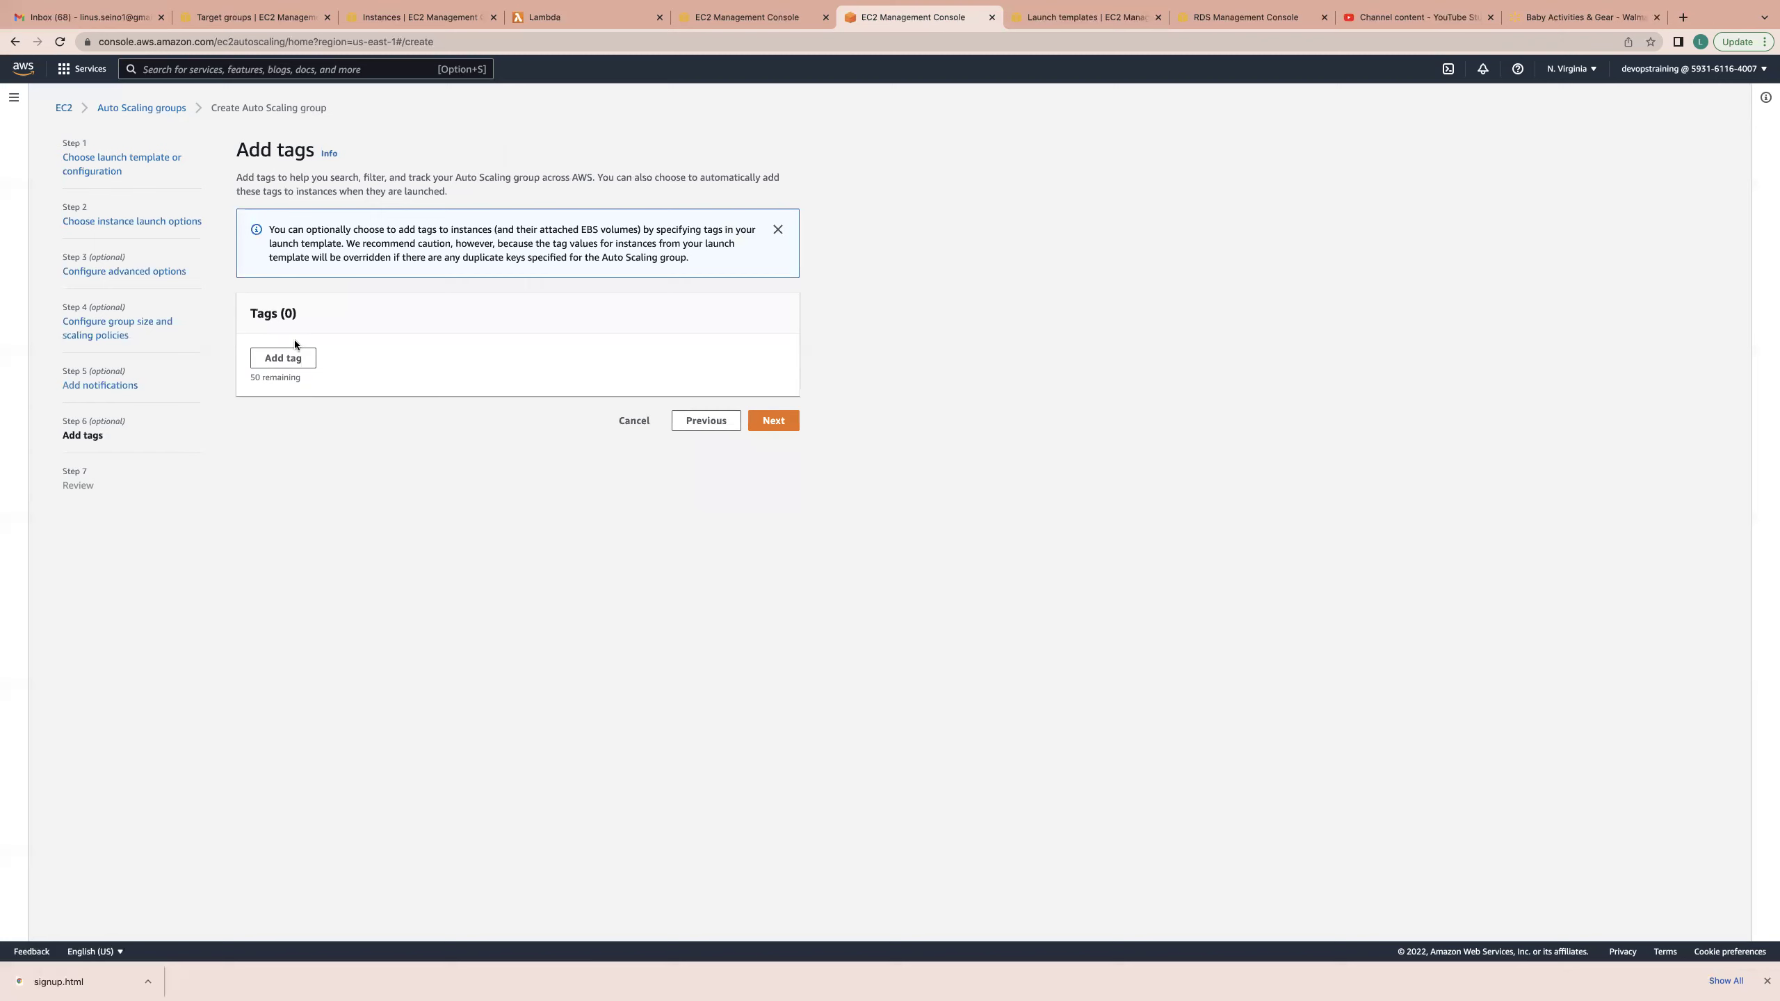
pyautogui.click(706, 420)
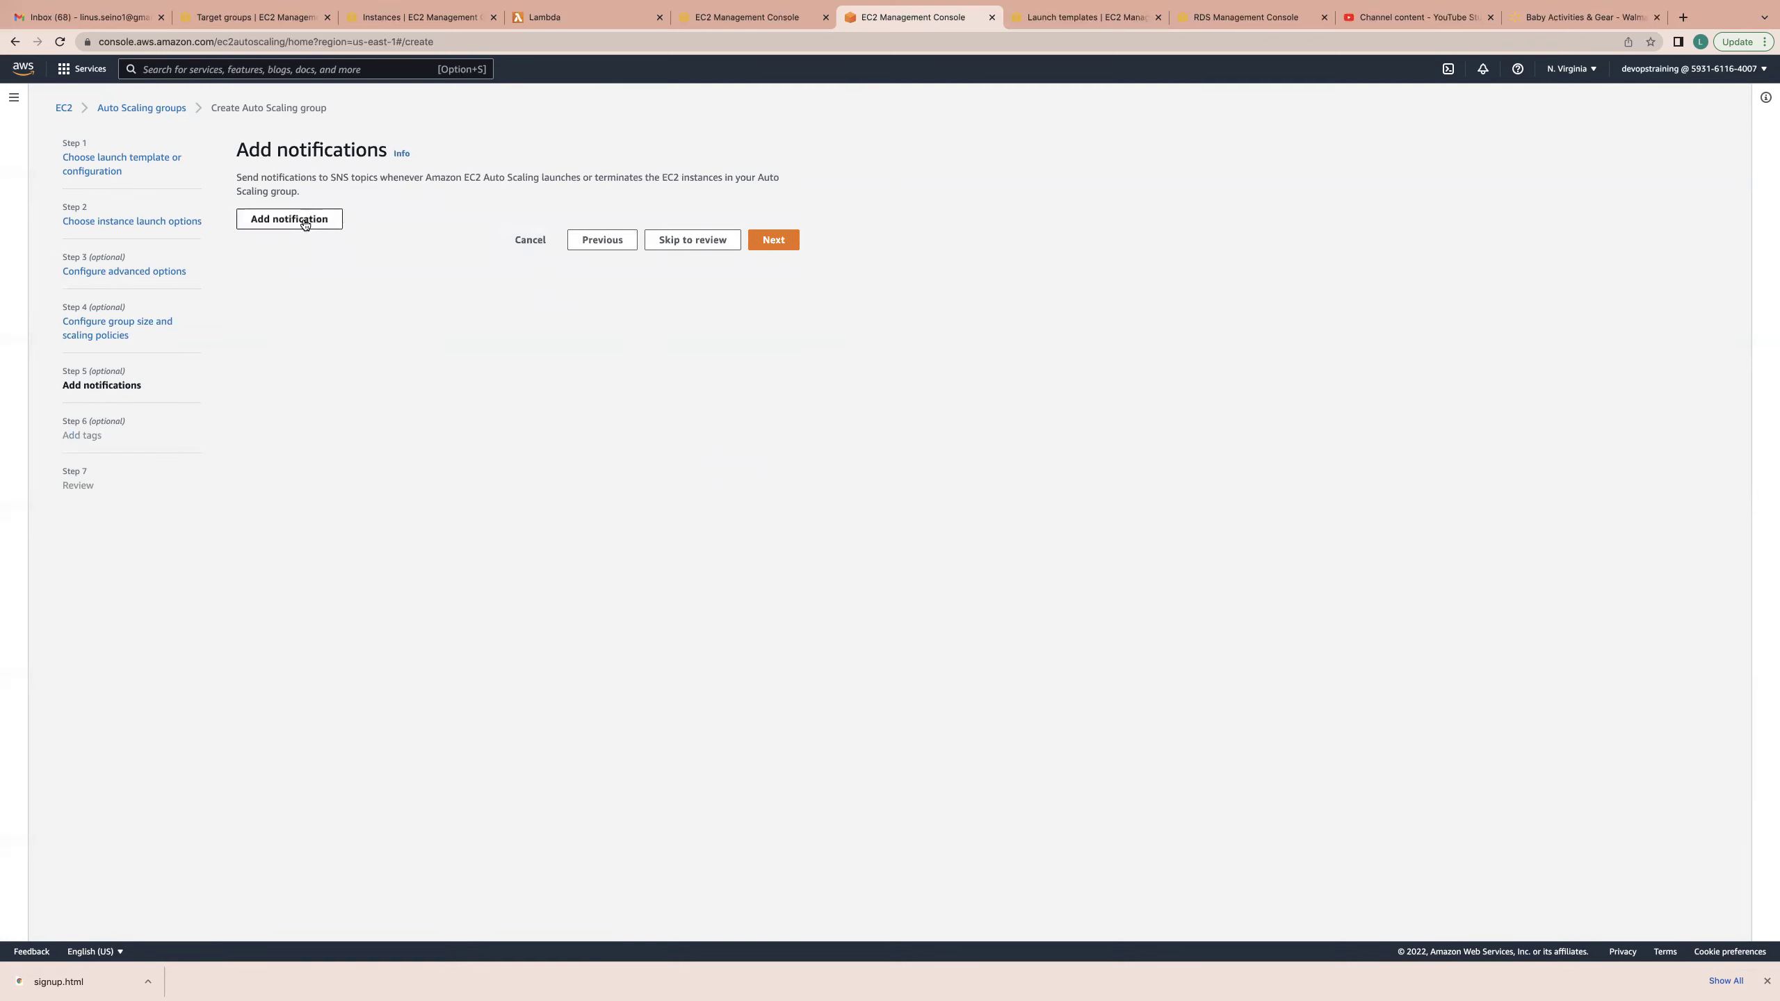
pyautogui.click(770, 242)
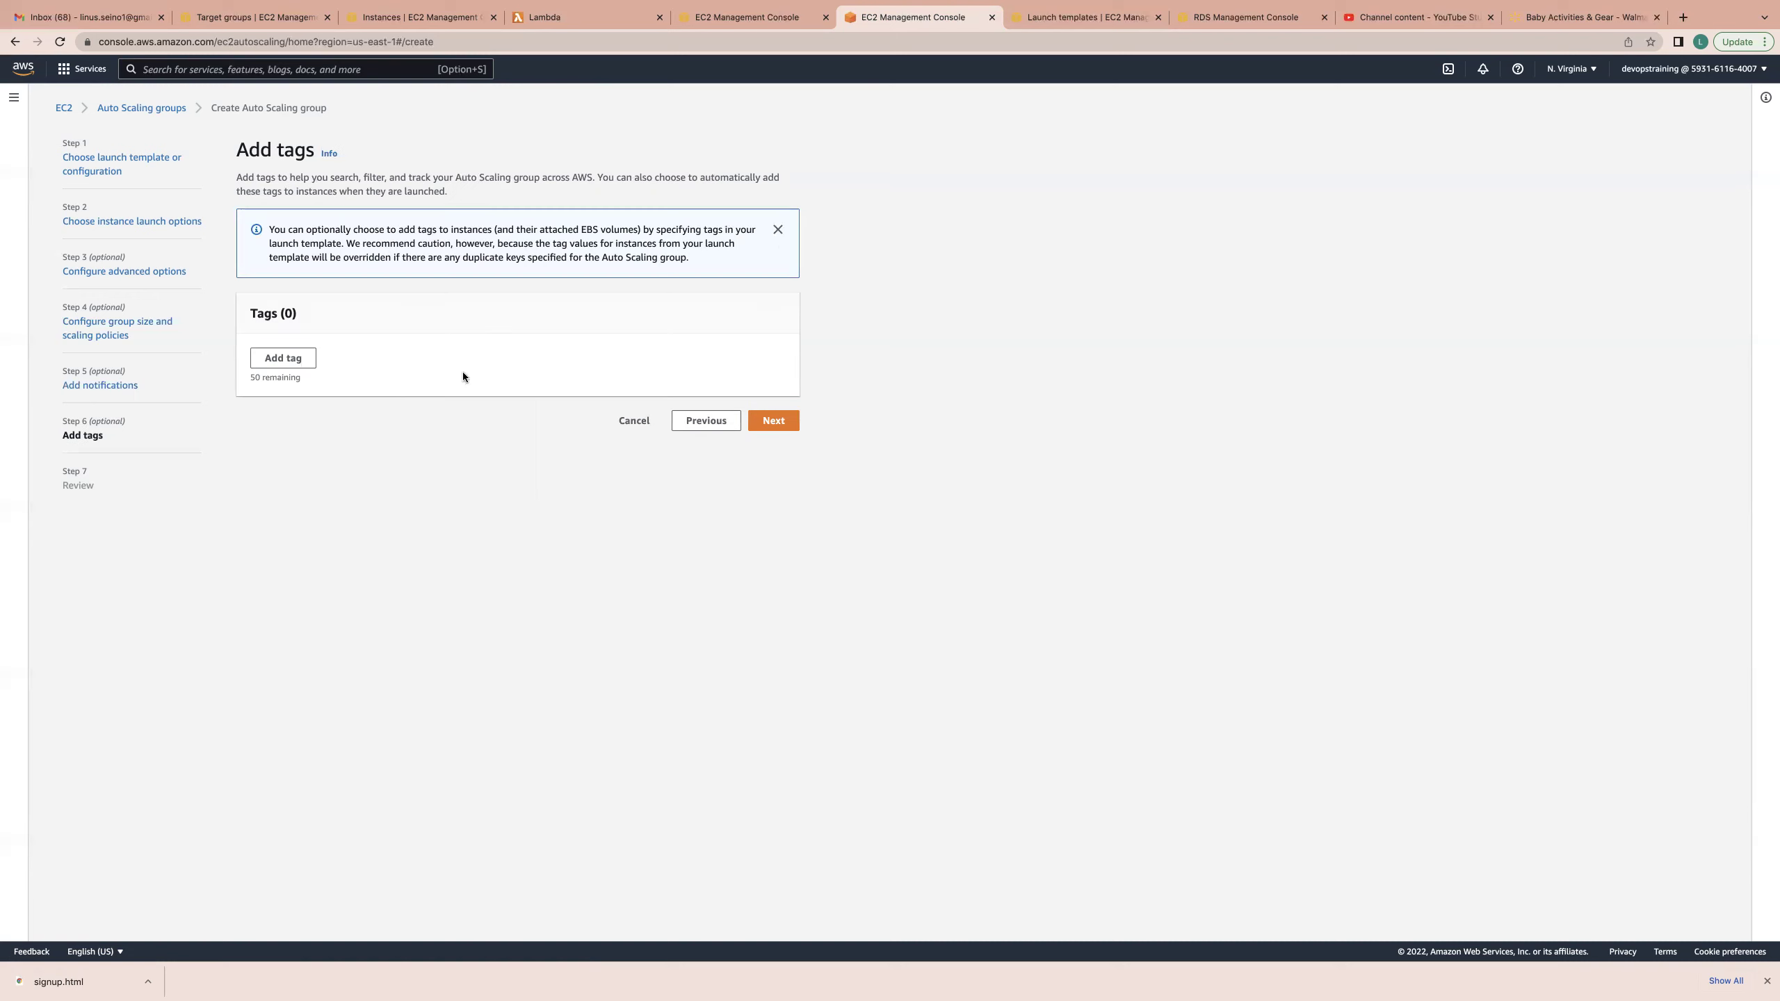
pyautogui.click(751, 421)
pyautogui.scroll(-15, 724, 551)
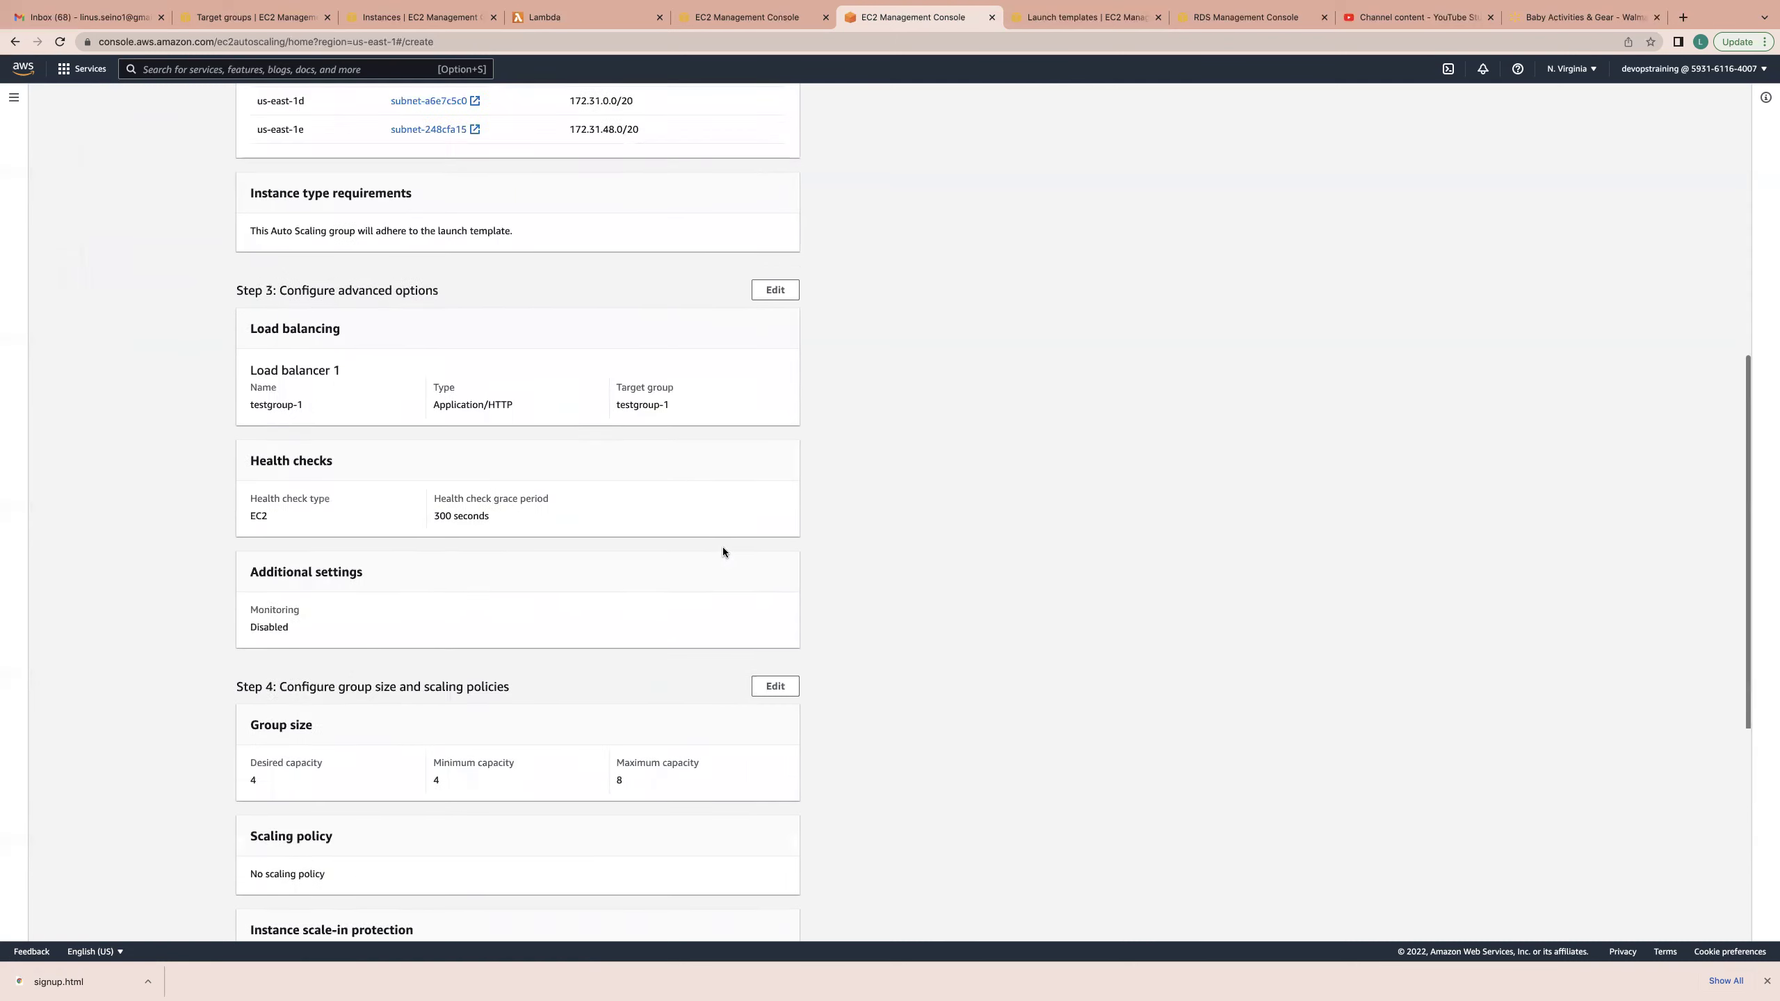
pyautogui.click(730, 903)
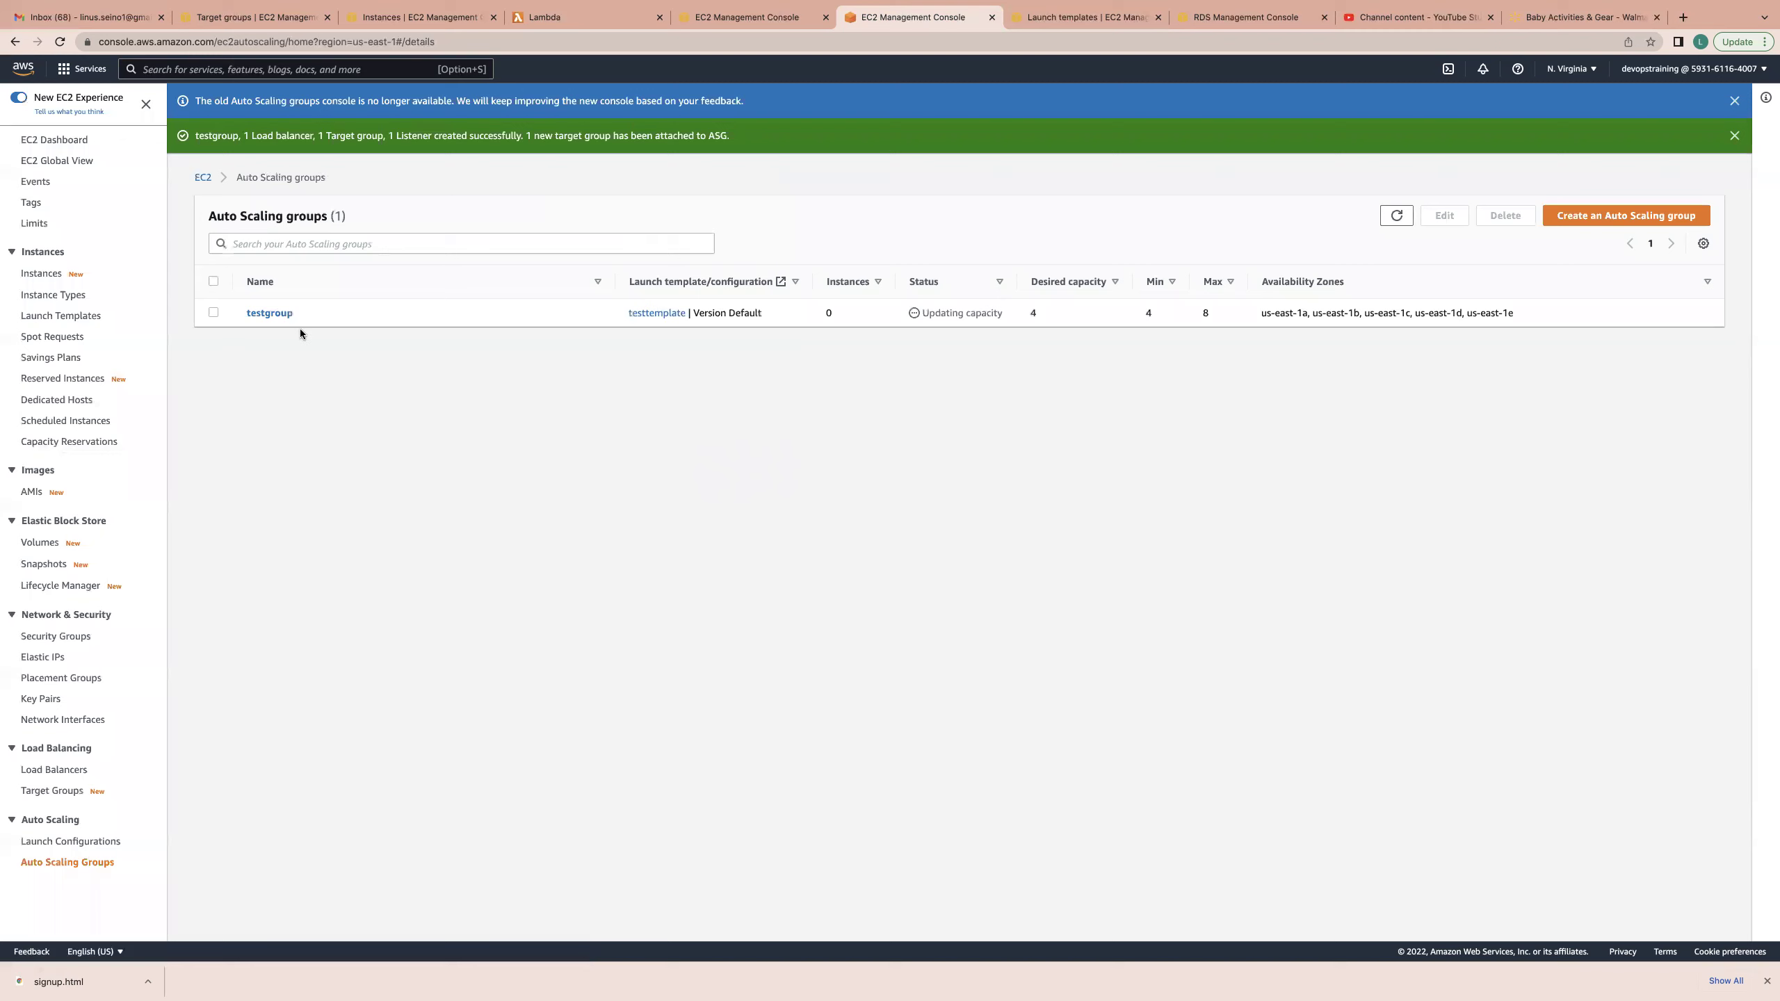
pyautogui.click(1397, 216)
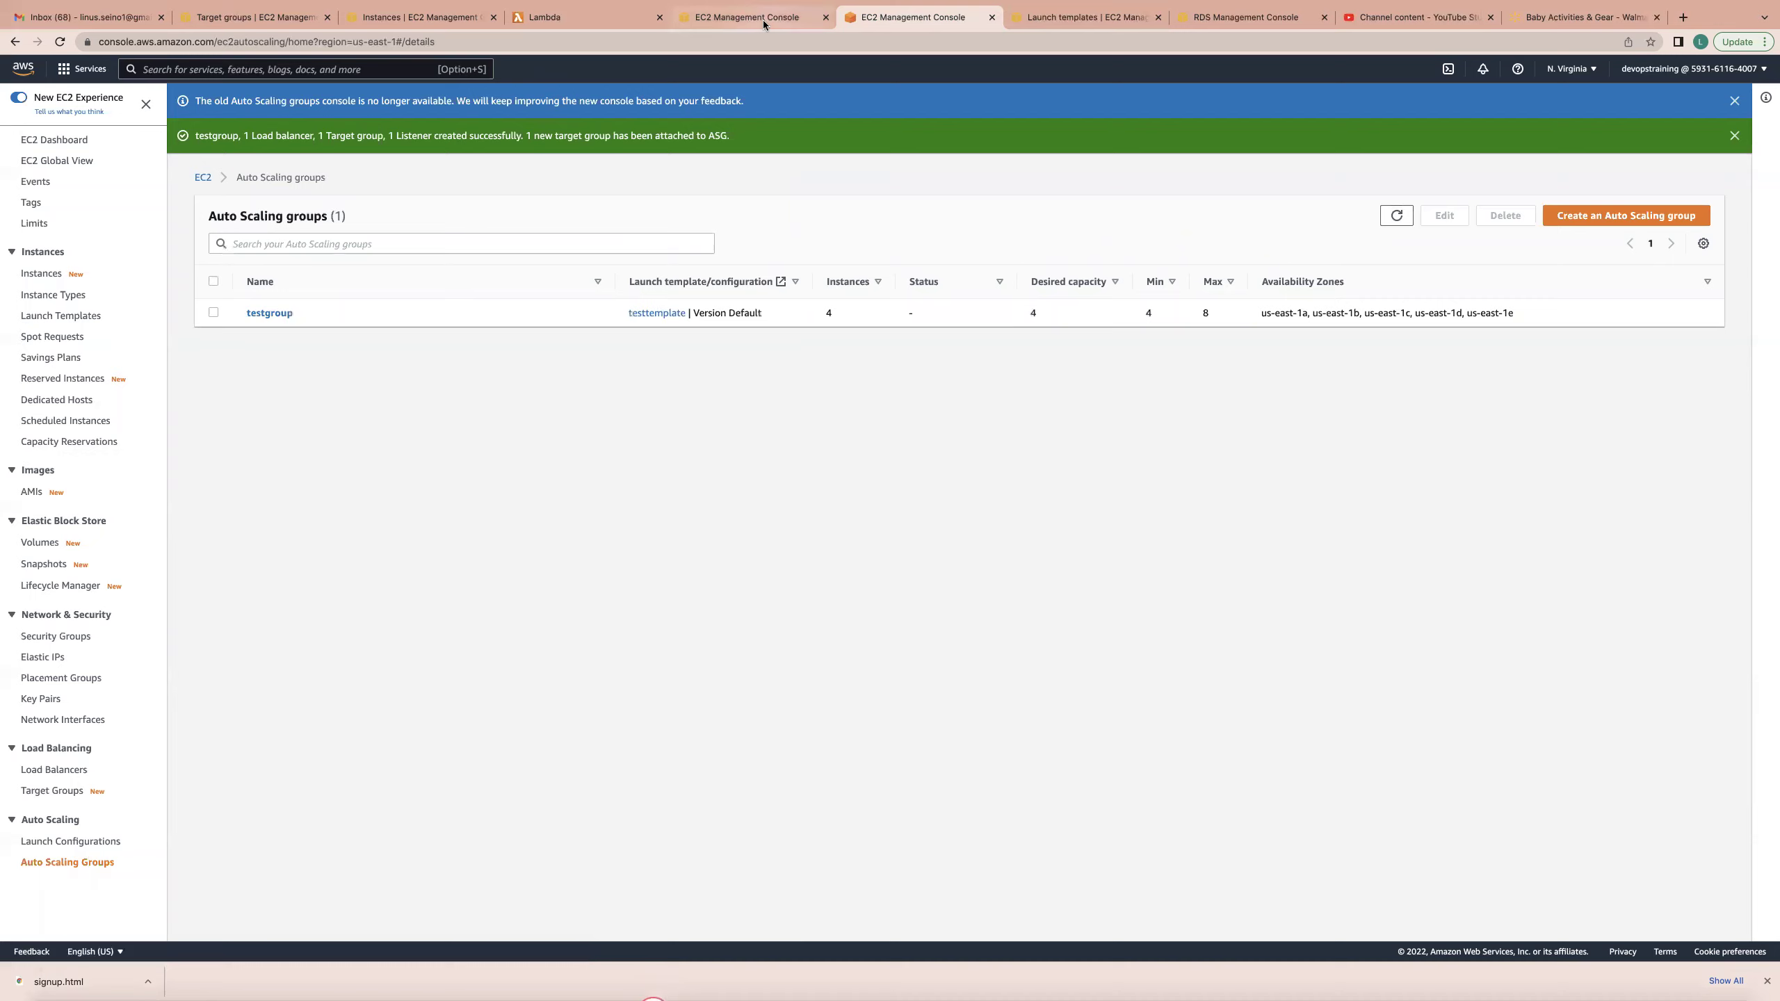
# Refresh the Load Balancers list until the new internal testgroup-1 appears as Provisioning.
pyautogui.click(749, 17)
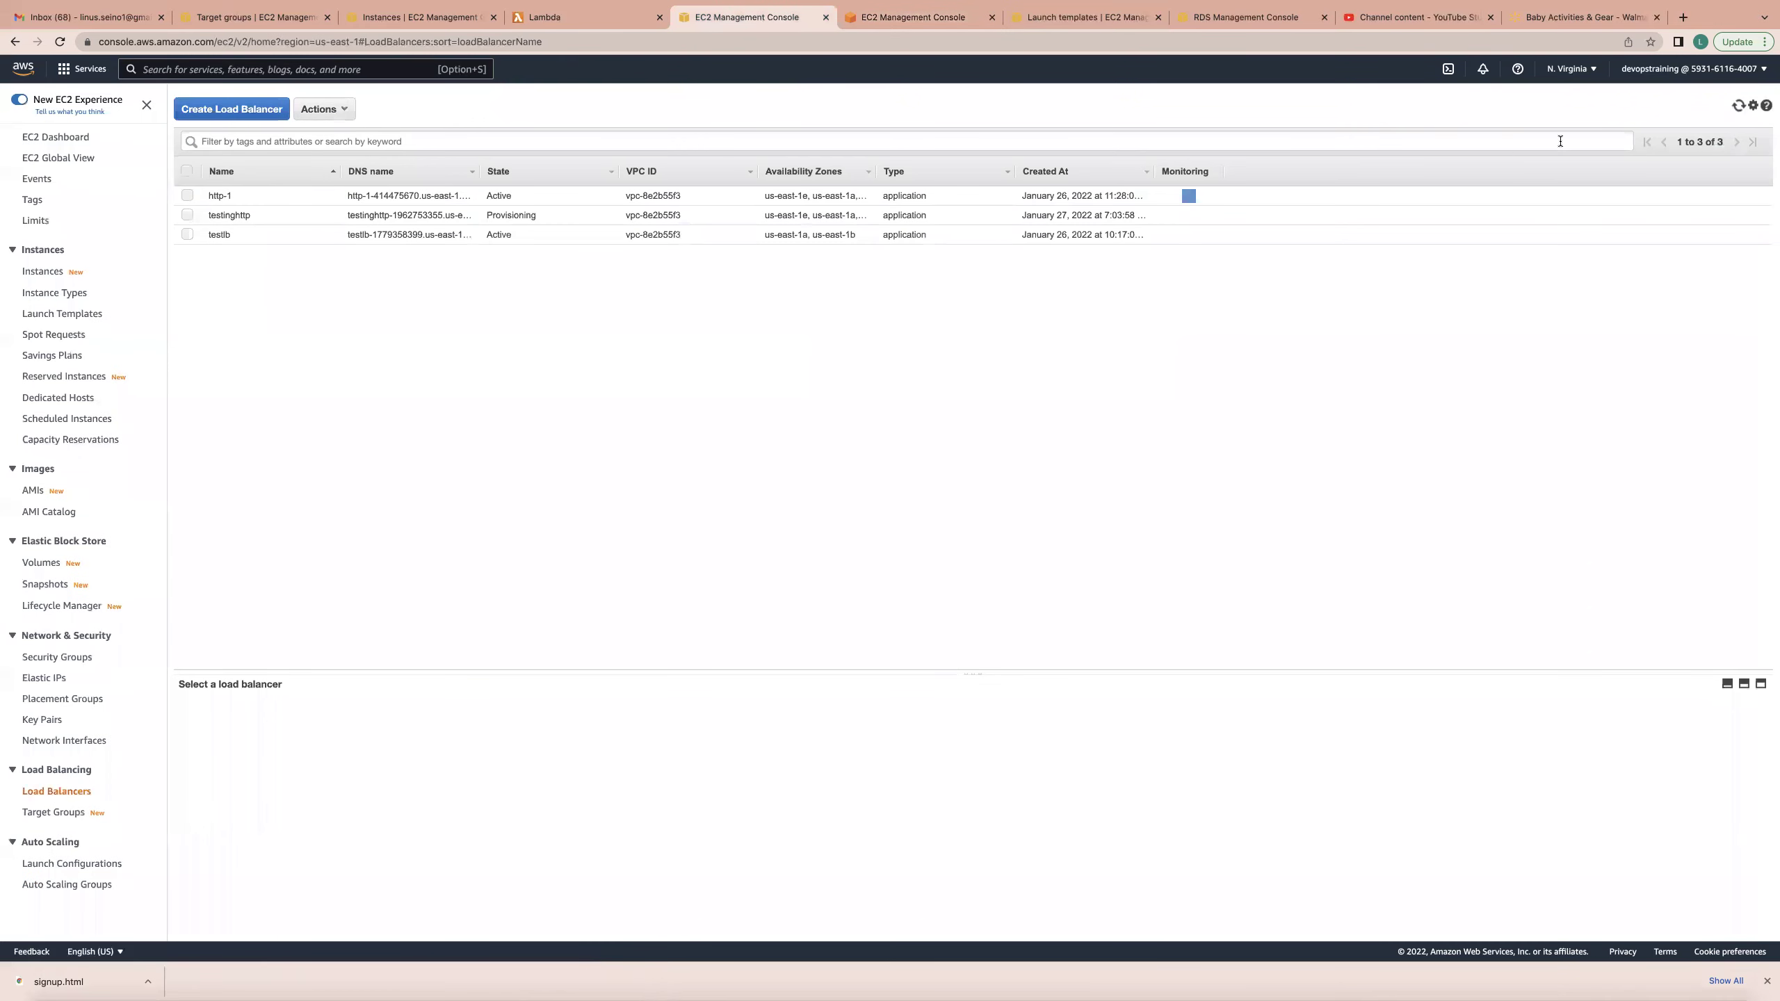
pyautogui.click(1739, 106)
pyautogui.click(1739, 107)
pyautogui.click(1740, 107)
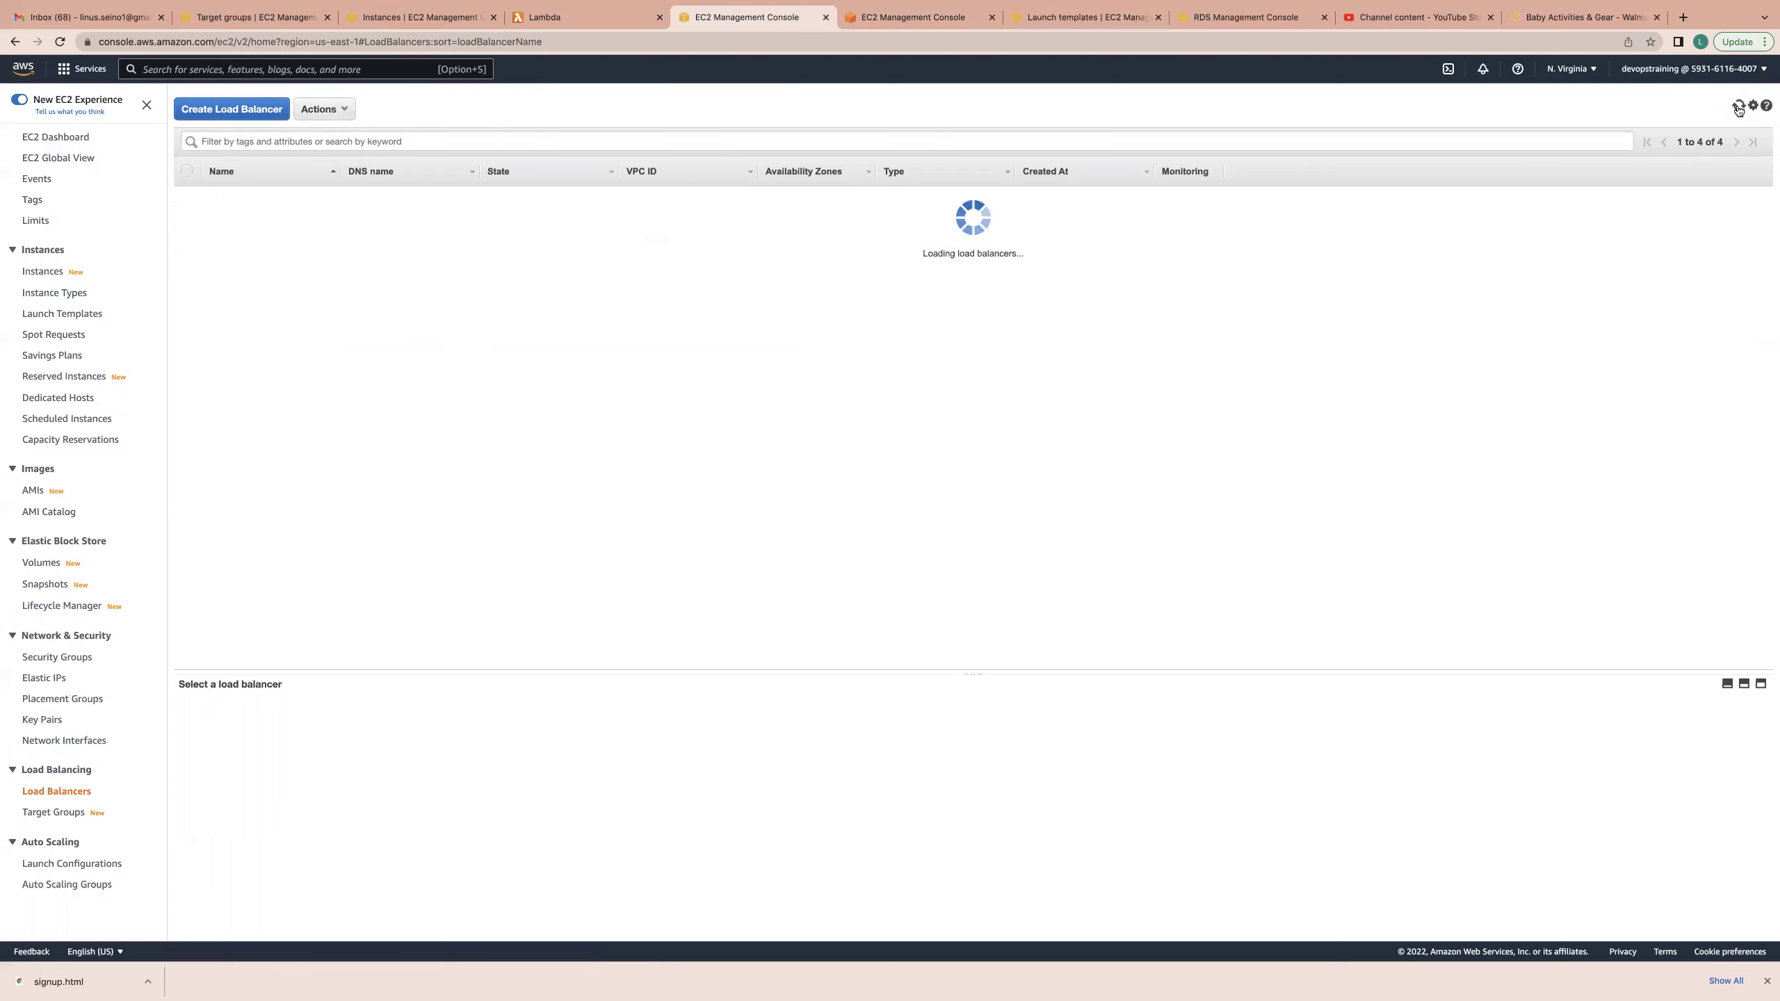
pyautogui.click(1739, 107)
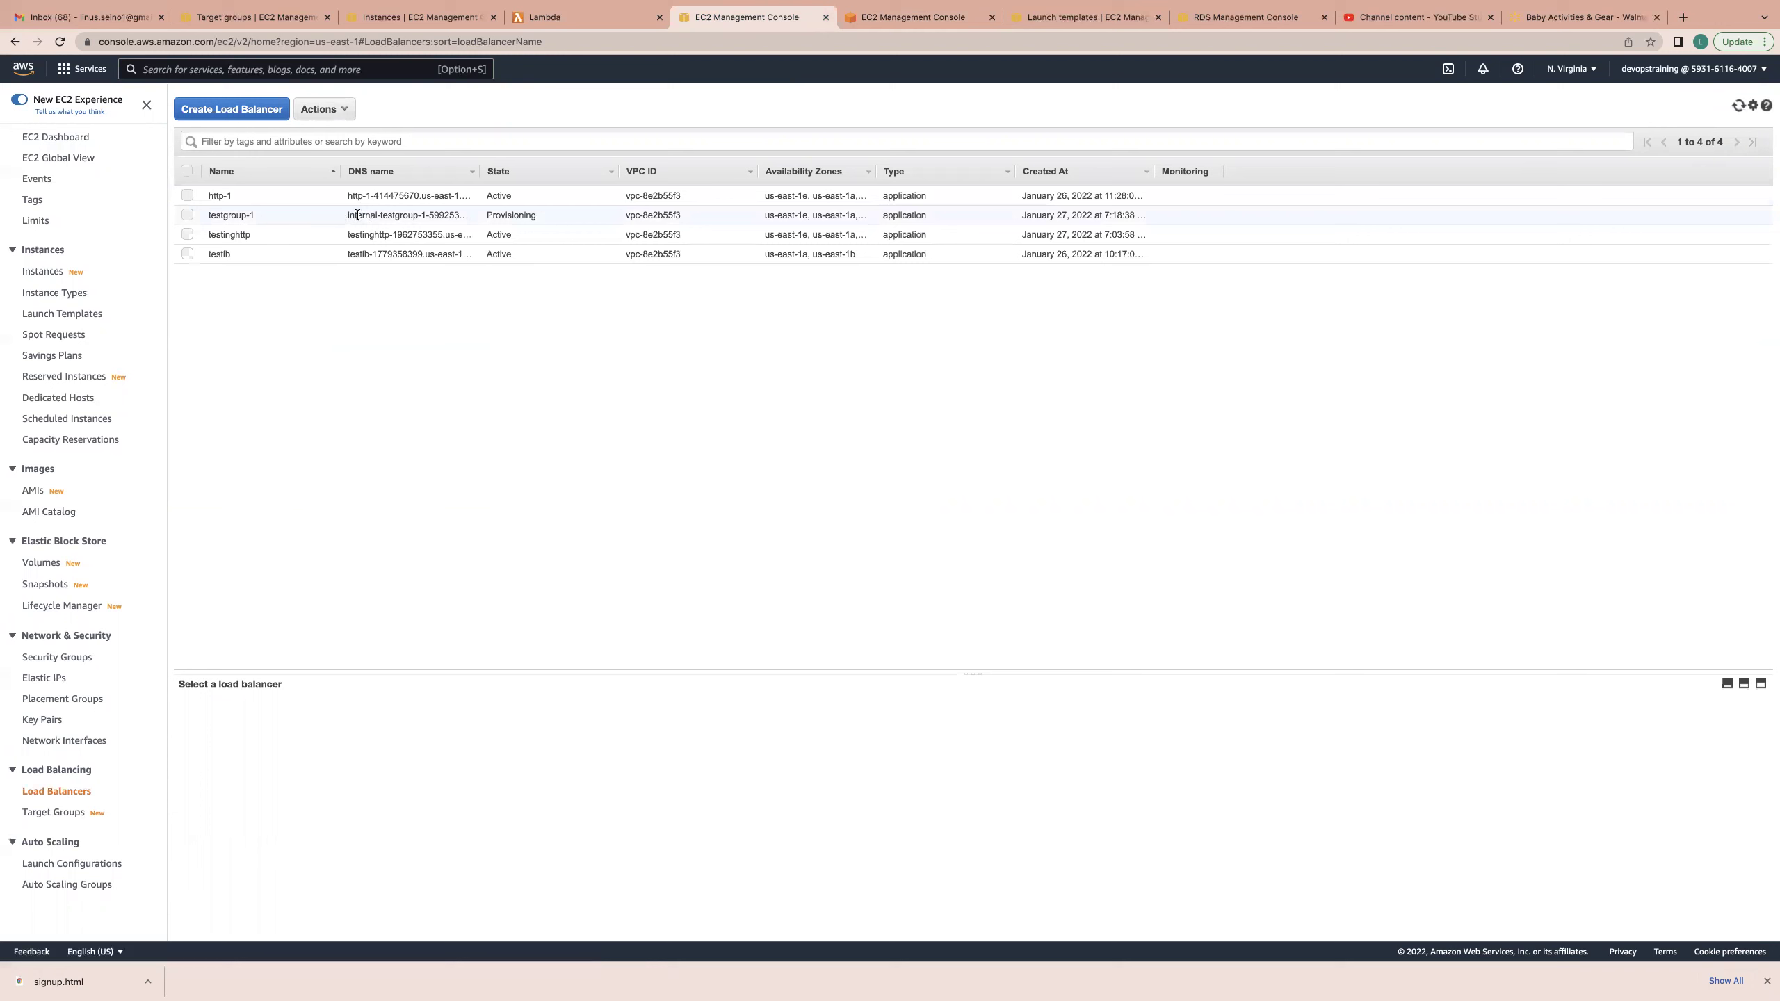
pyautogui.moveTo(347, 215); pyautogui.dragTo(536, 216)
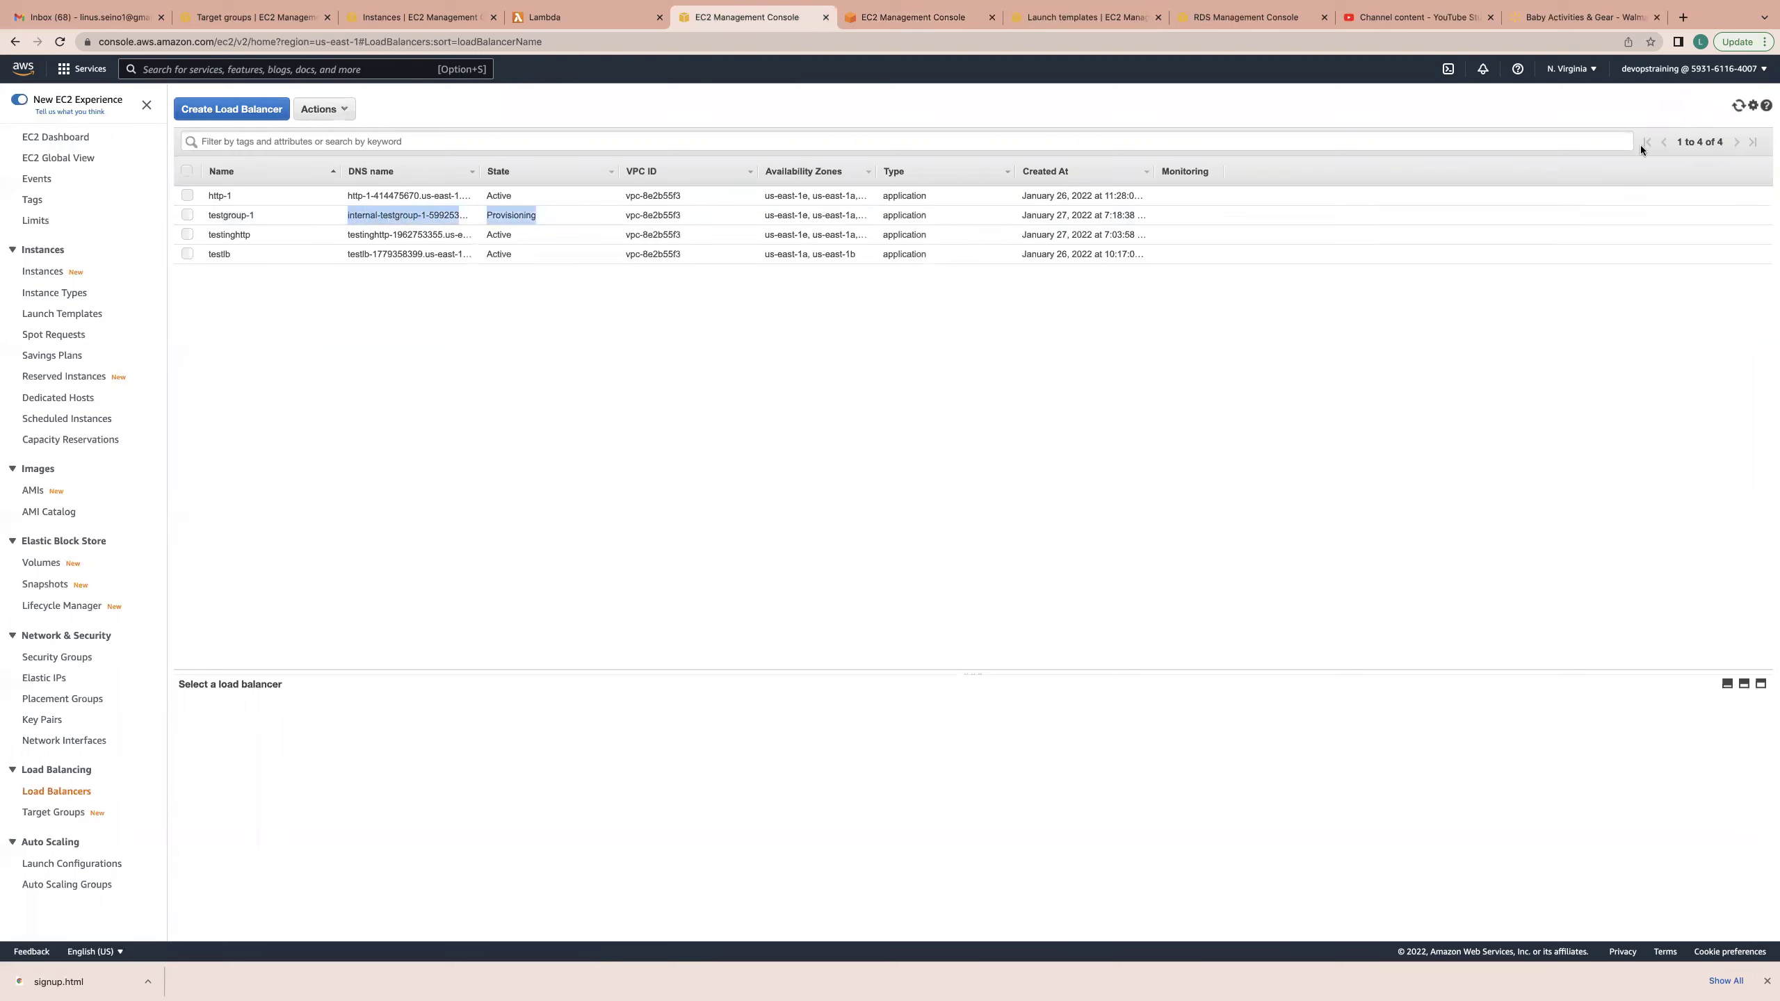
pyautogui.click(1739, 107)
pyautogui.click(1739, 106)
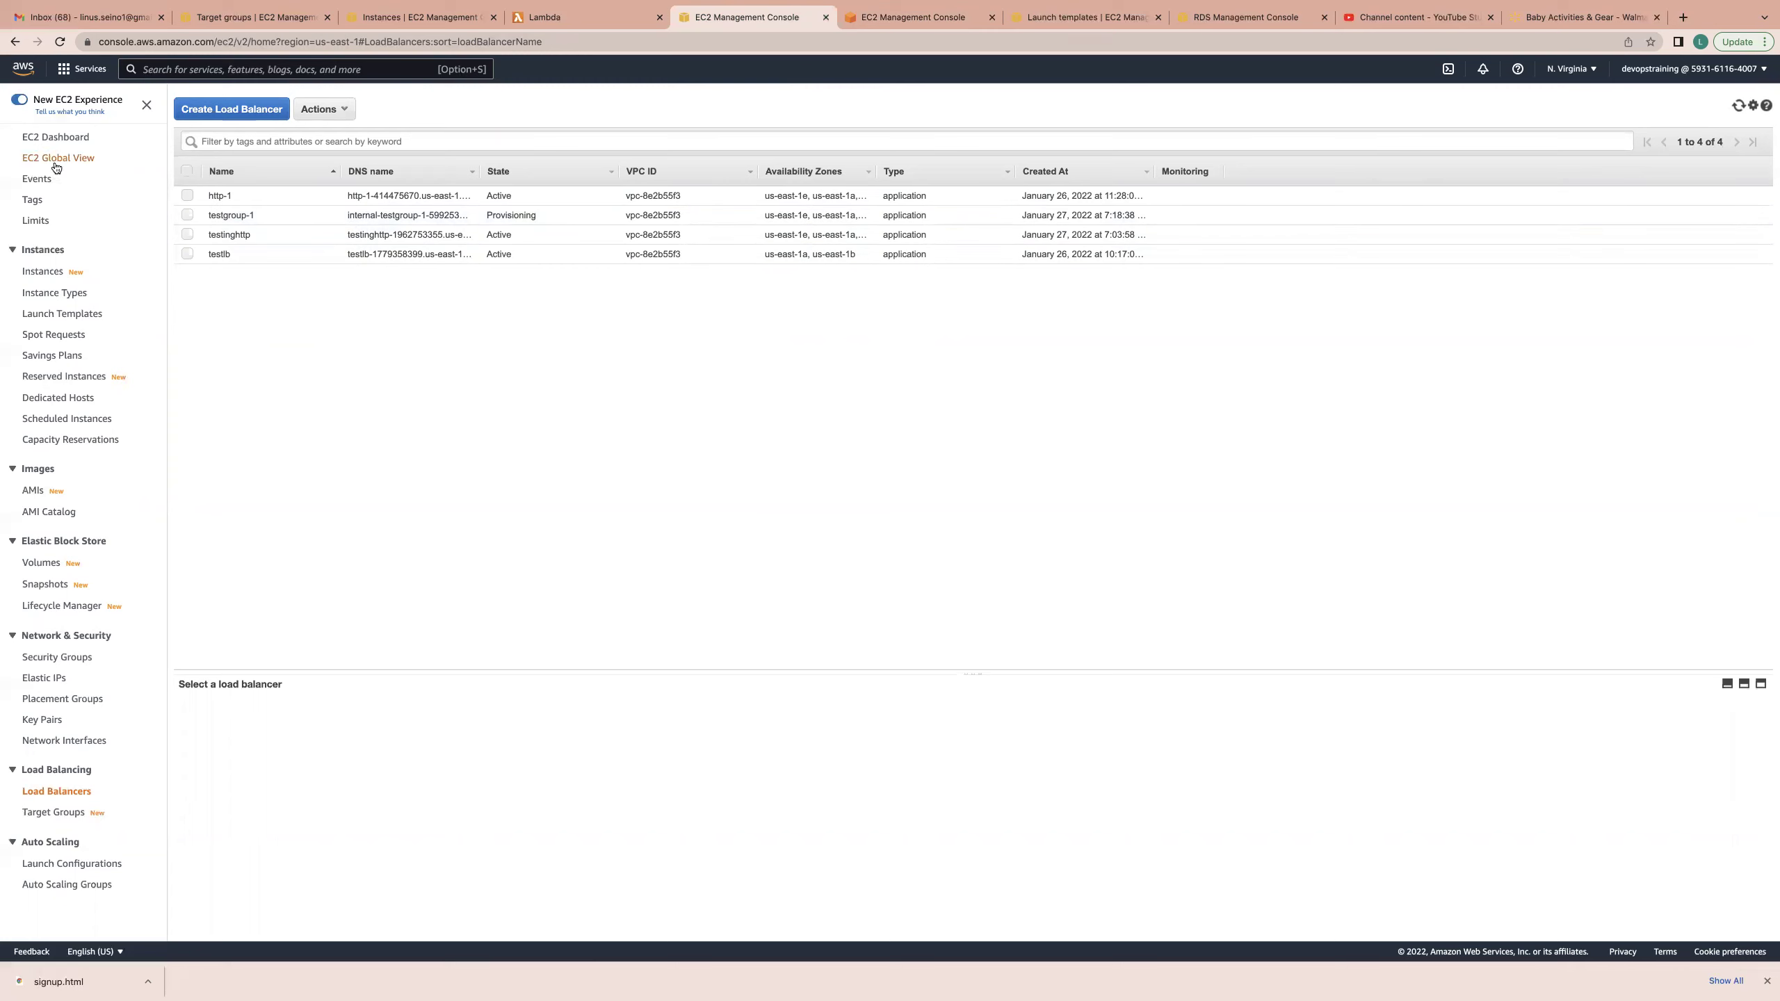
# View running instances from the EC2 Dashboard; four new t1.micro instances are initializing.
pyautogui.click(57, 137)
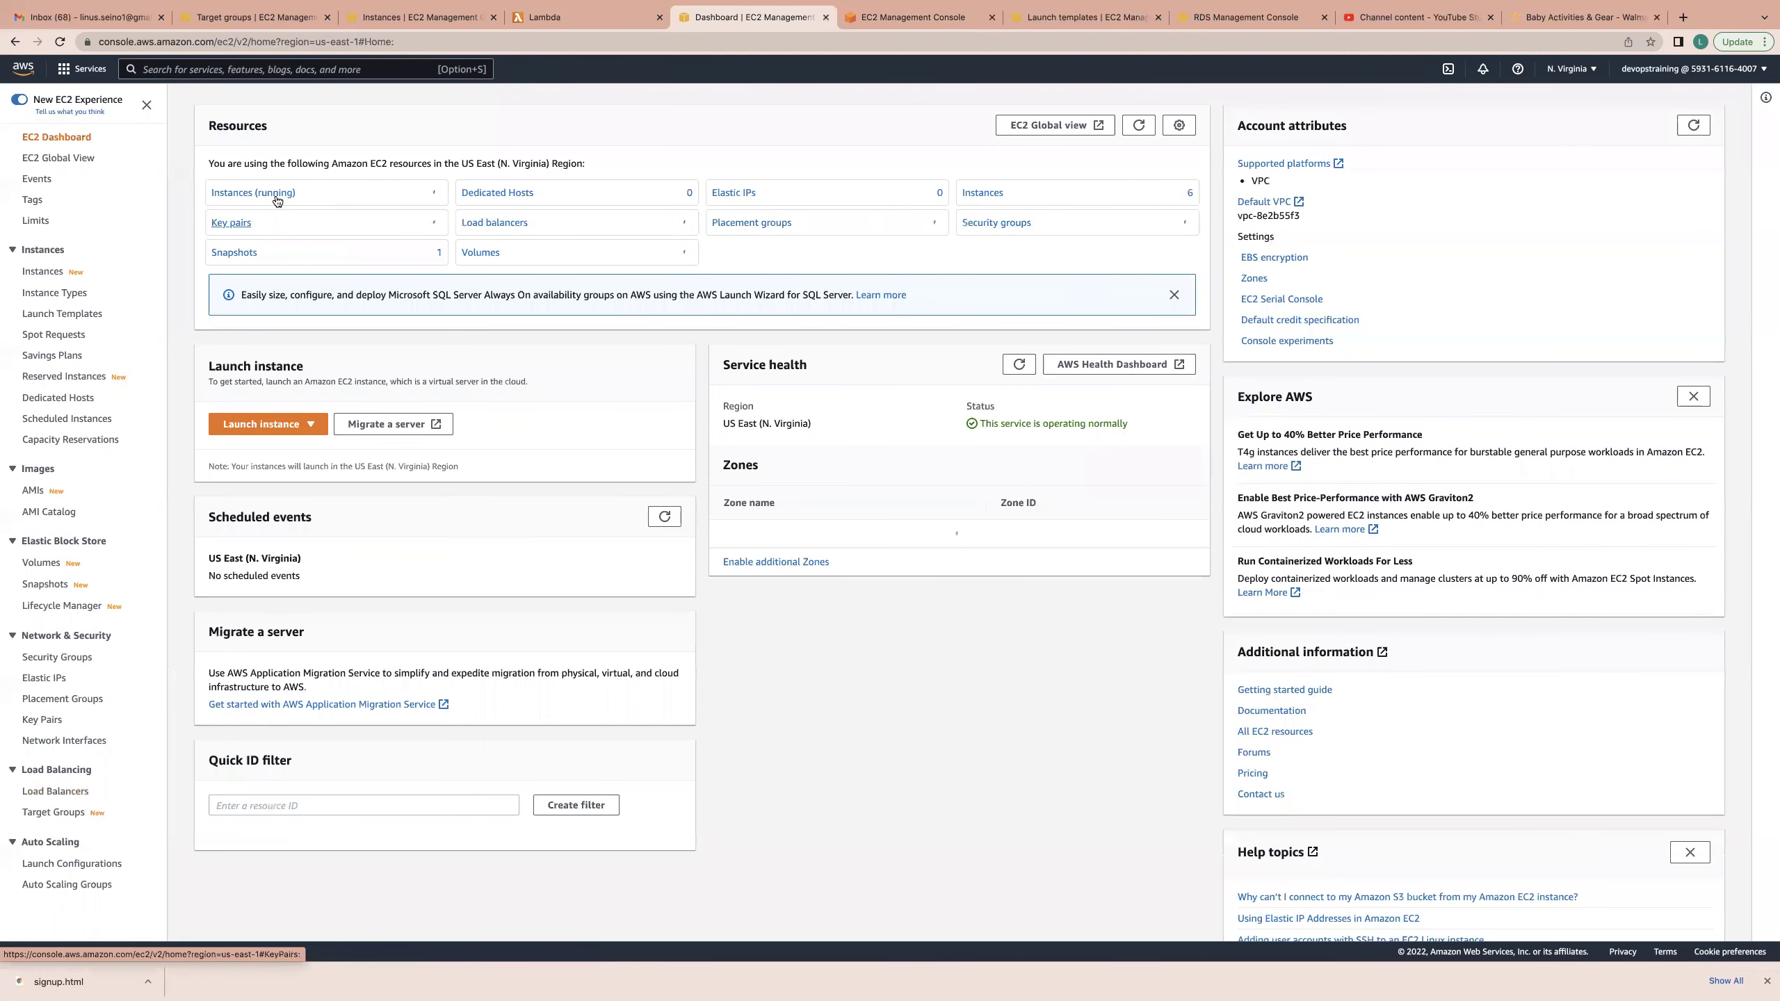
pyautogui.click(271, 195)
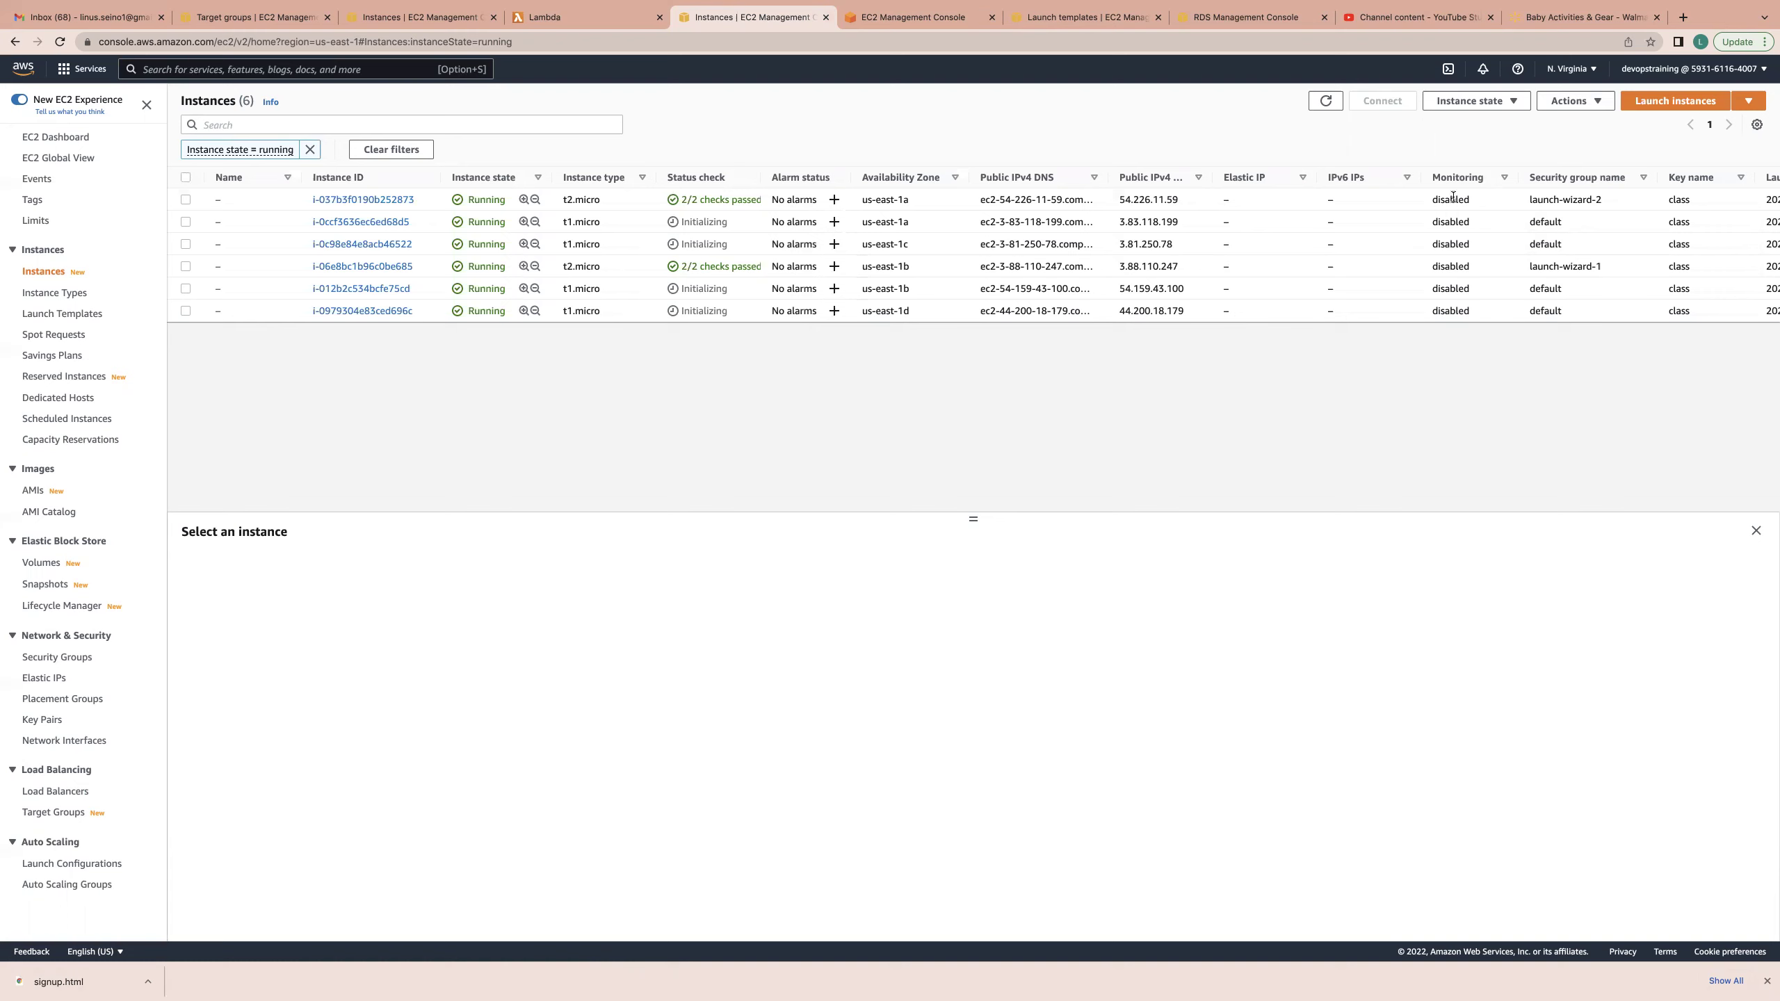
pyautogui.click(1325, 100)
pyautogui.click(1311, 104)
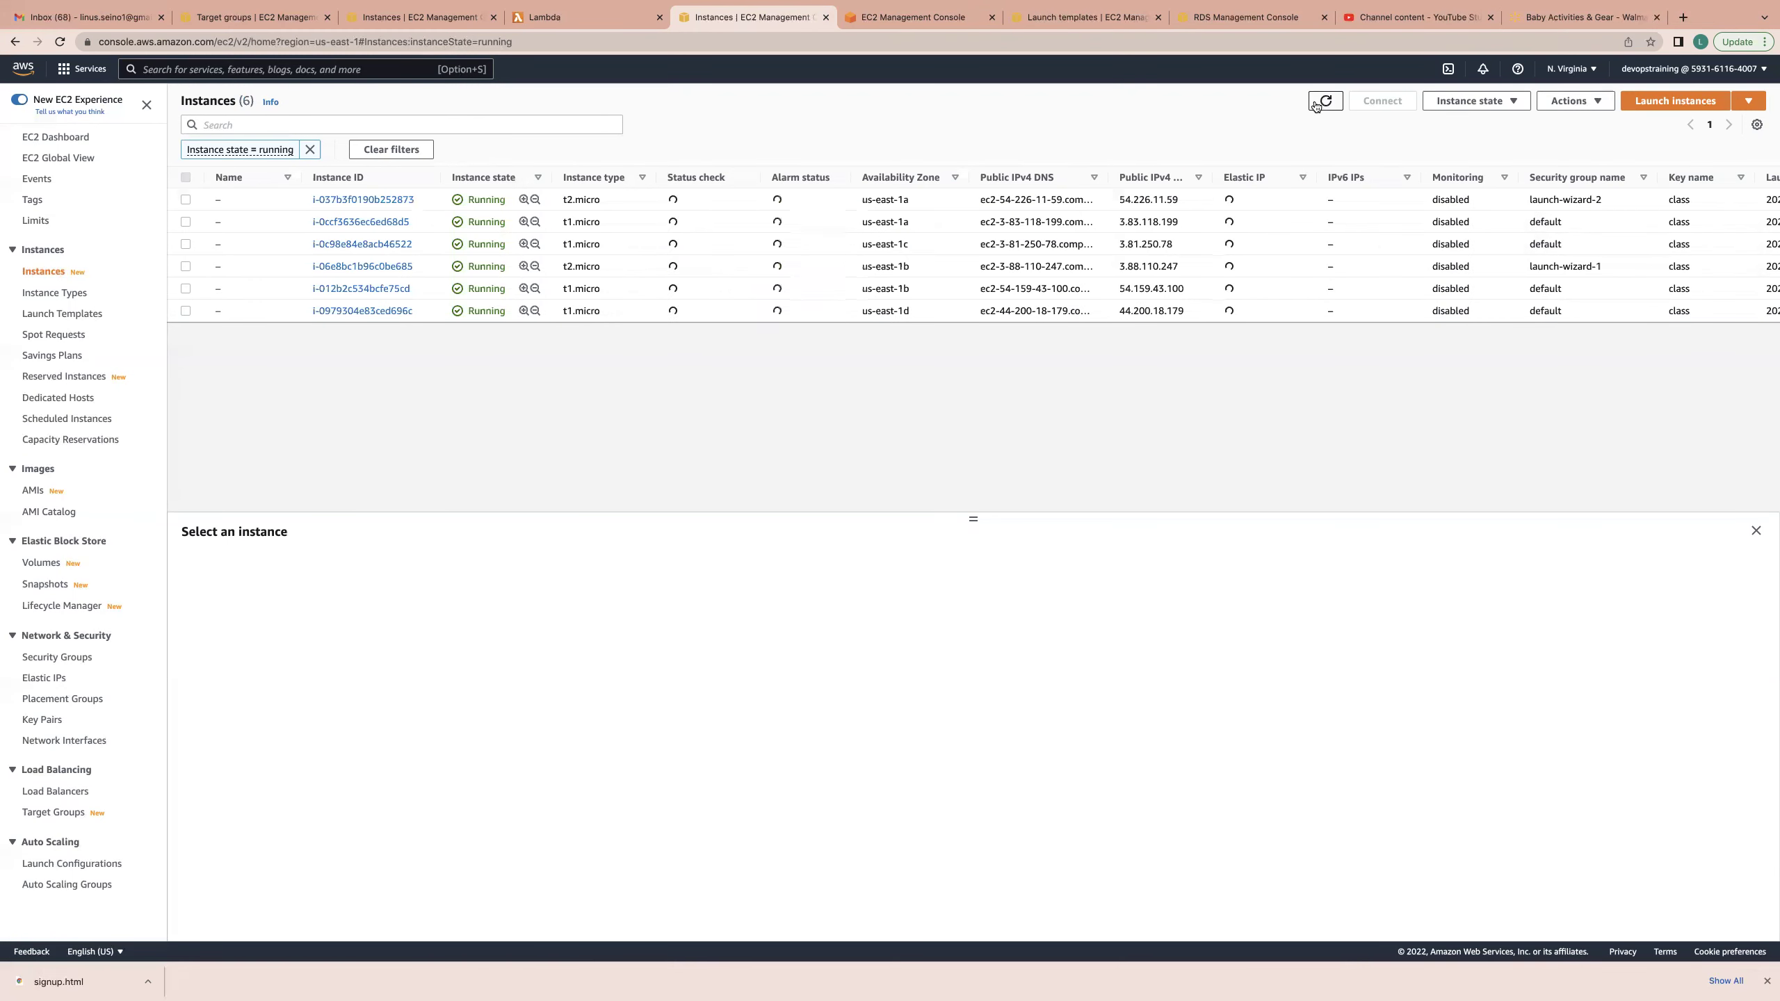
pyautogui.click(1324, 101)
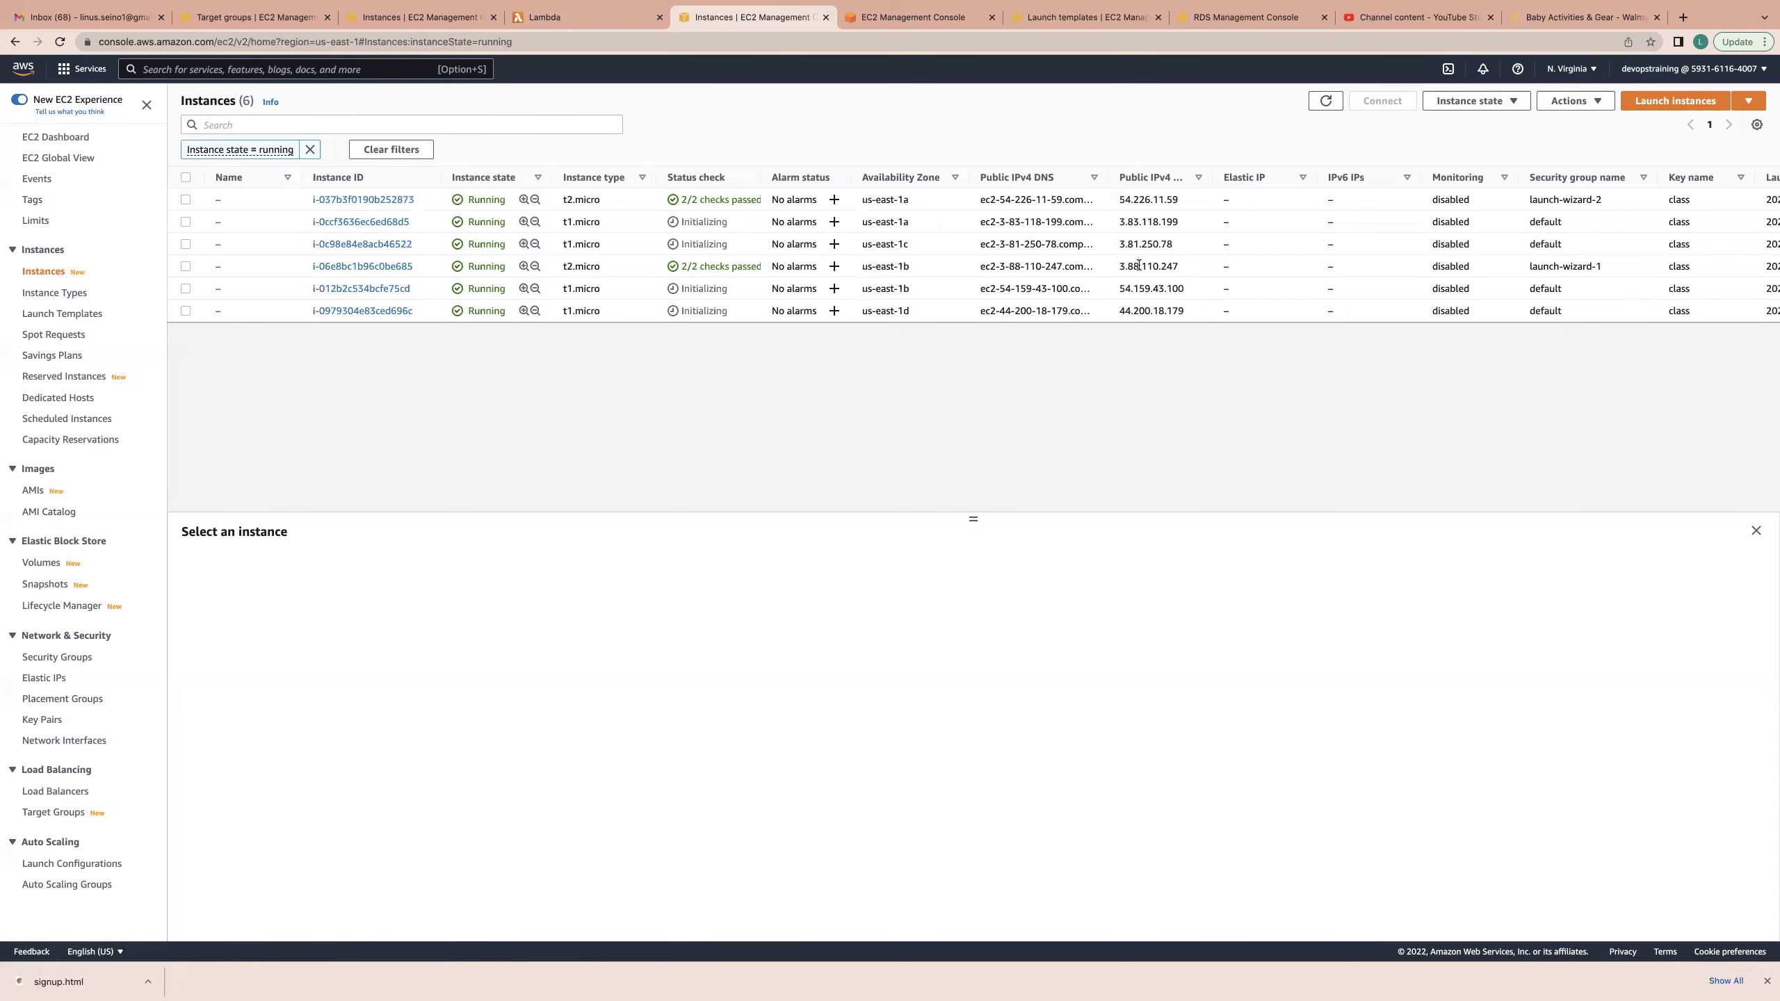
pyautogui.click(1327, 108)
# Keep refreshing the Instances list until one new instance passes its 2/2 status checks.
pyautogui.click(1326, 101)
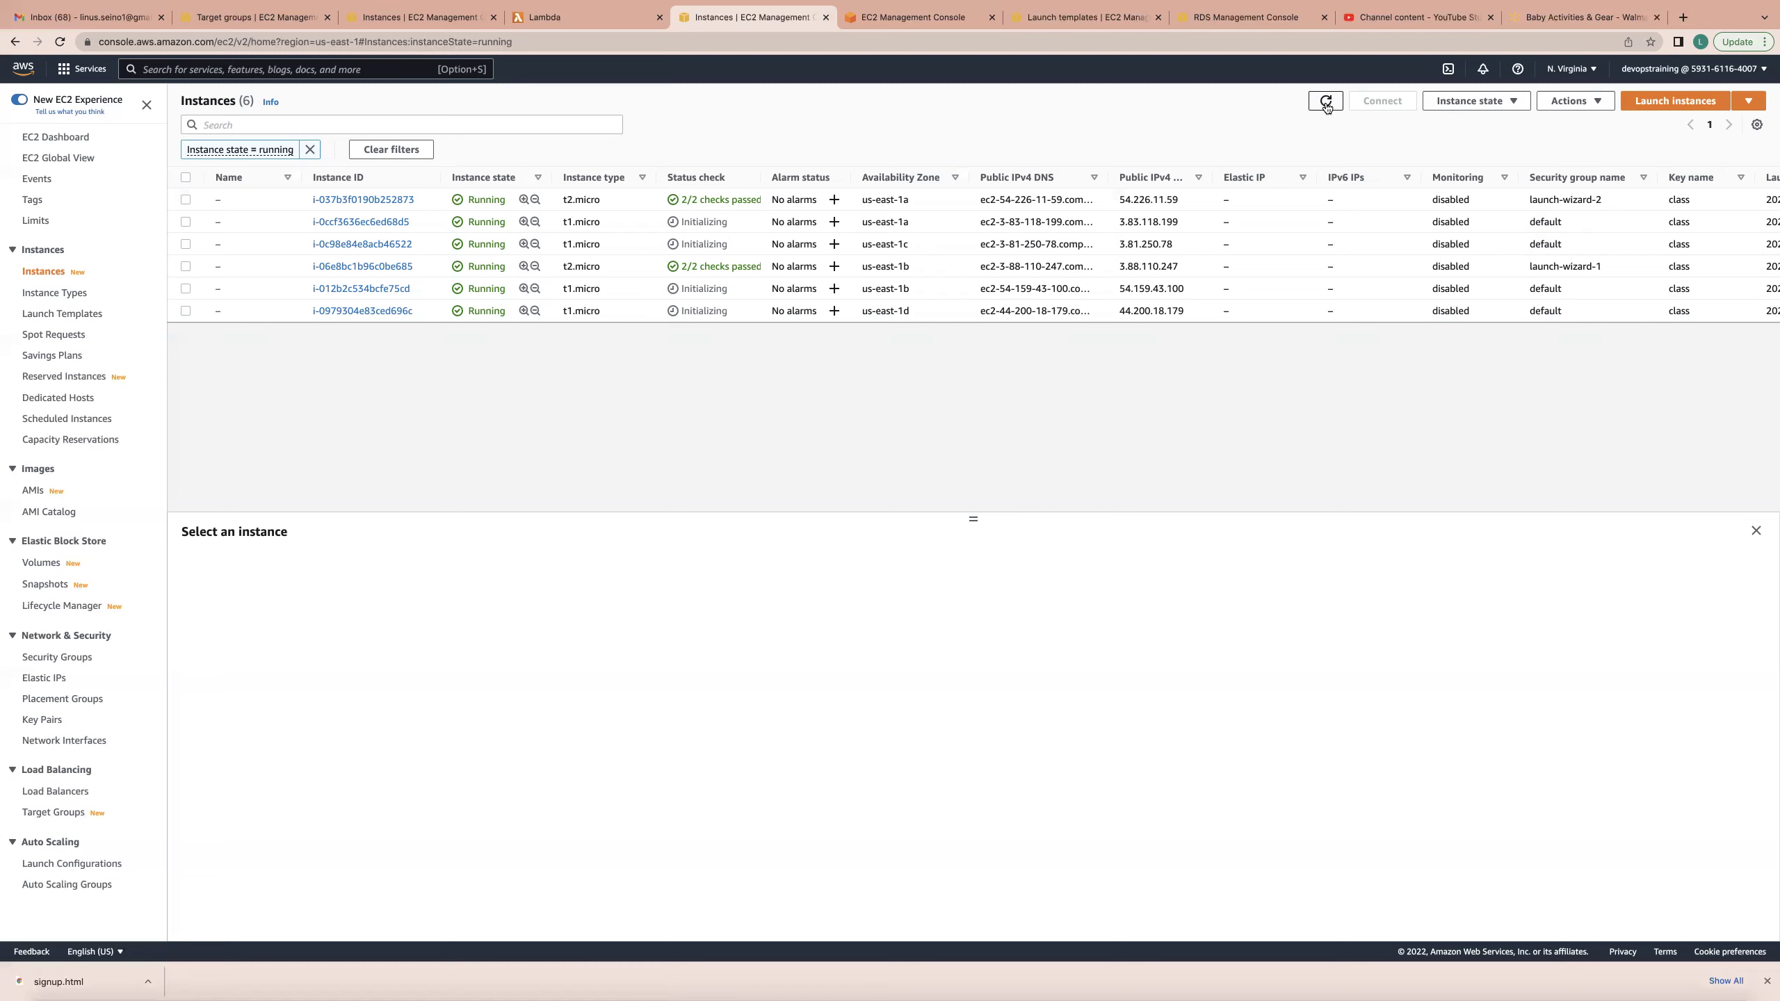
pyautogui.click(1326, 102)
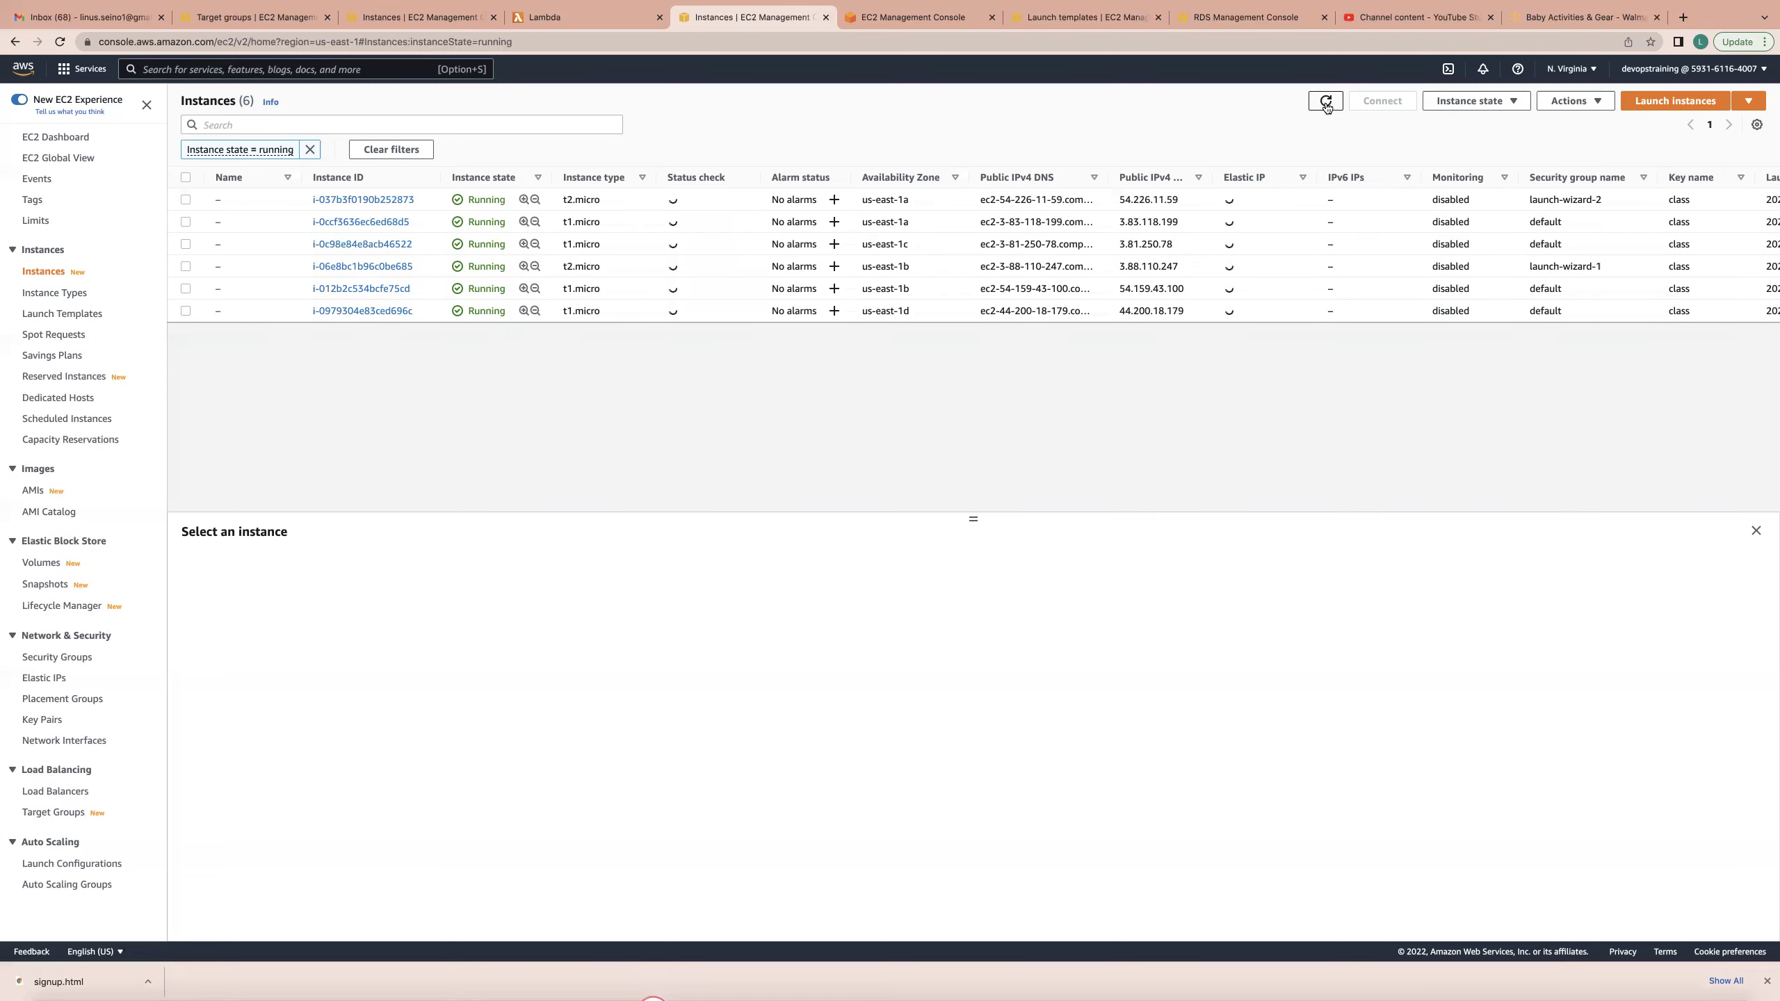
pyautogui.click(1326, 102)
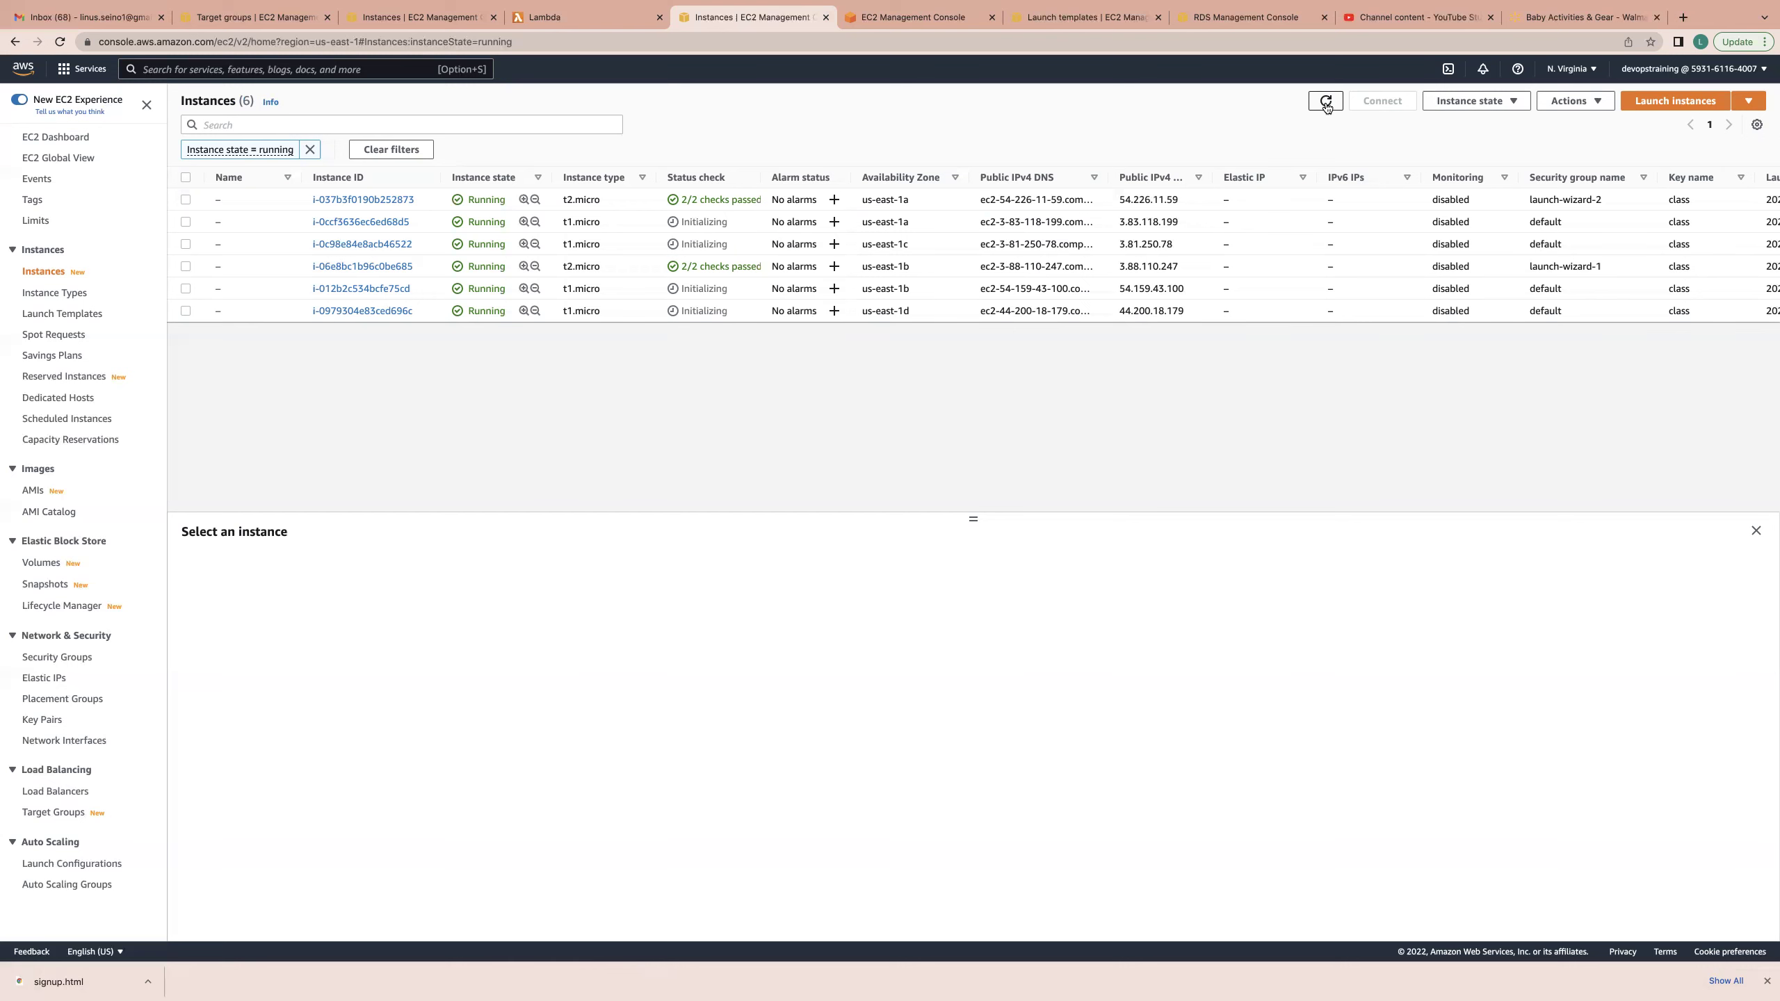
pyautogui.click(1326, 102)
pyautogui.click(1327, 101)
pyautogui.click(1327, 102)
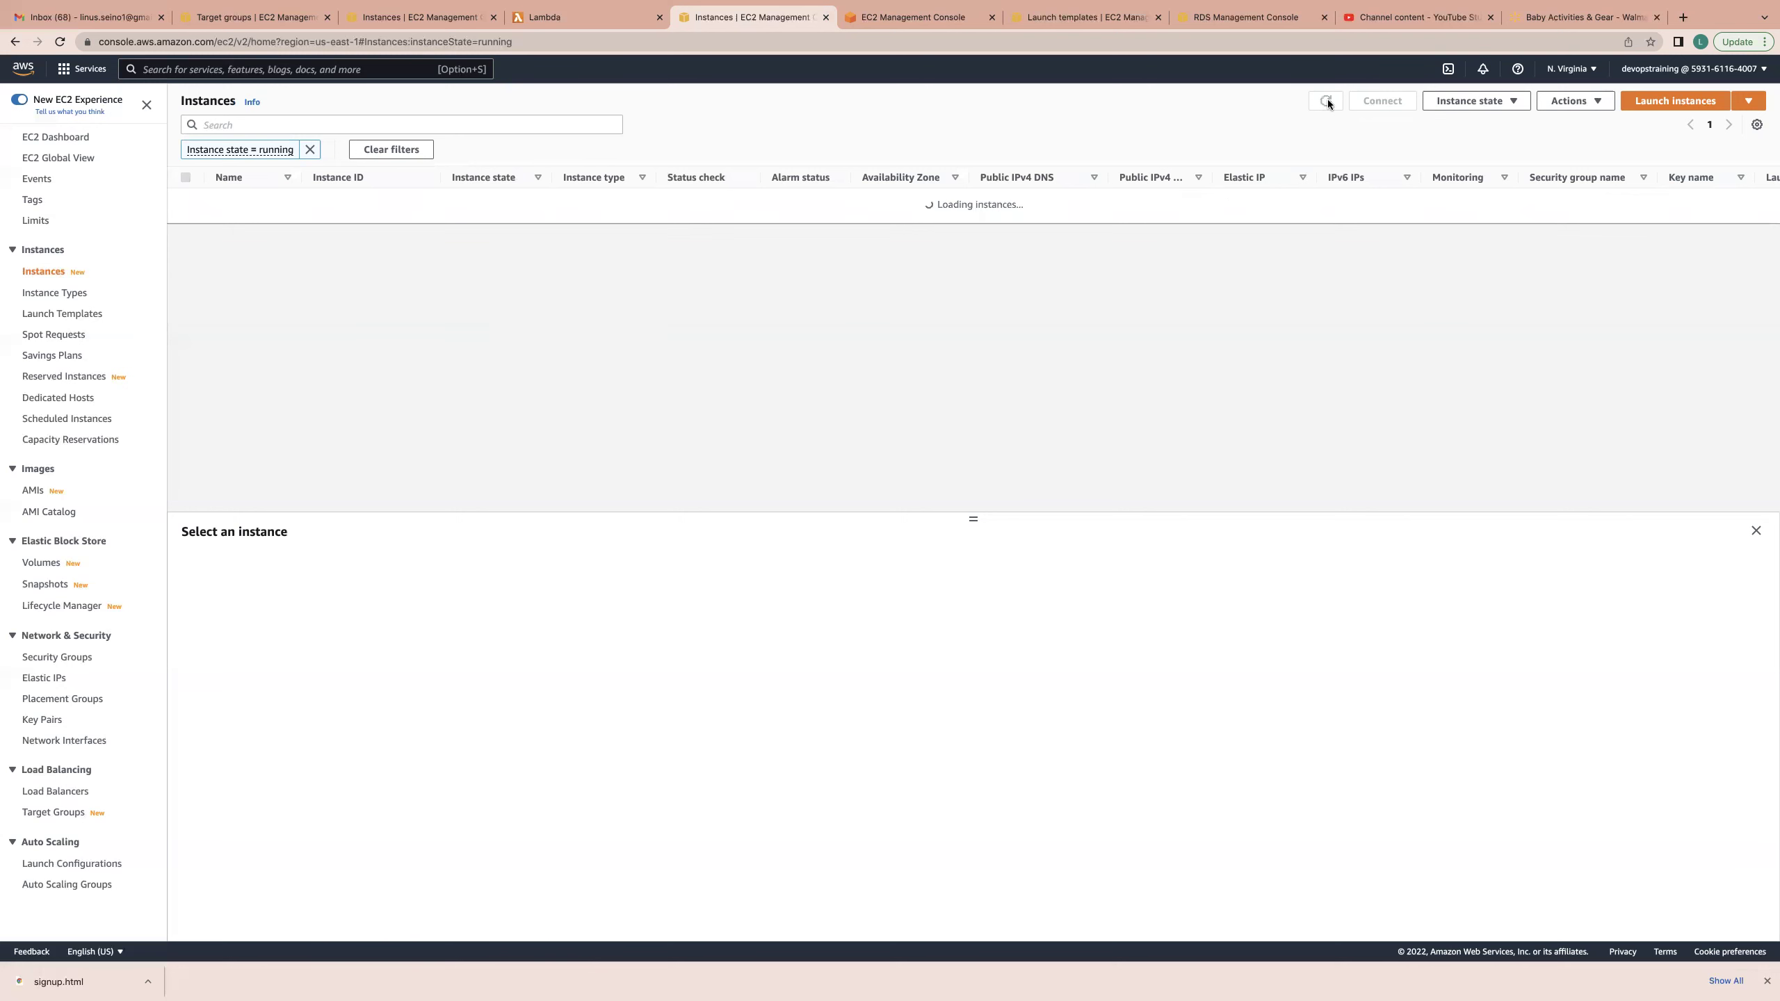
pyautogui.hscroll(-1, 528, 279)
pyautogui.hscroll(1, 531, 279)
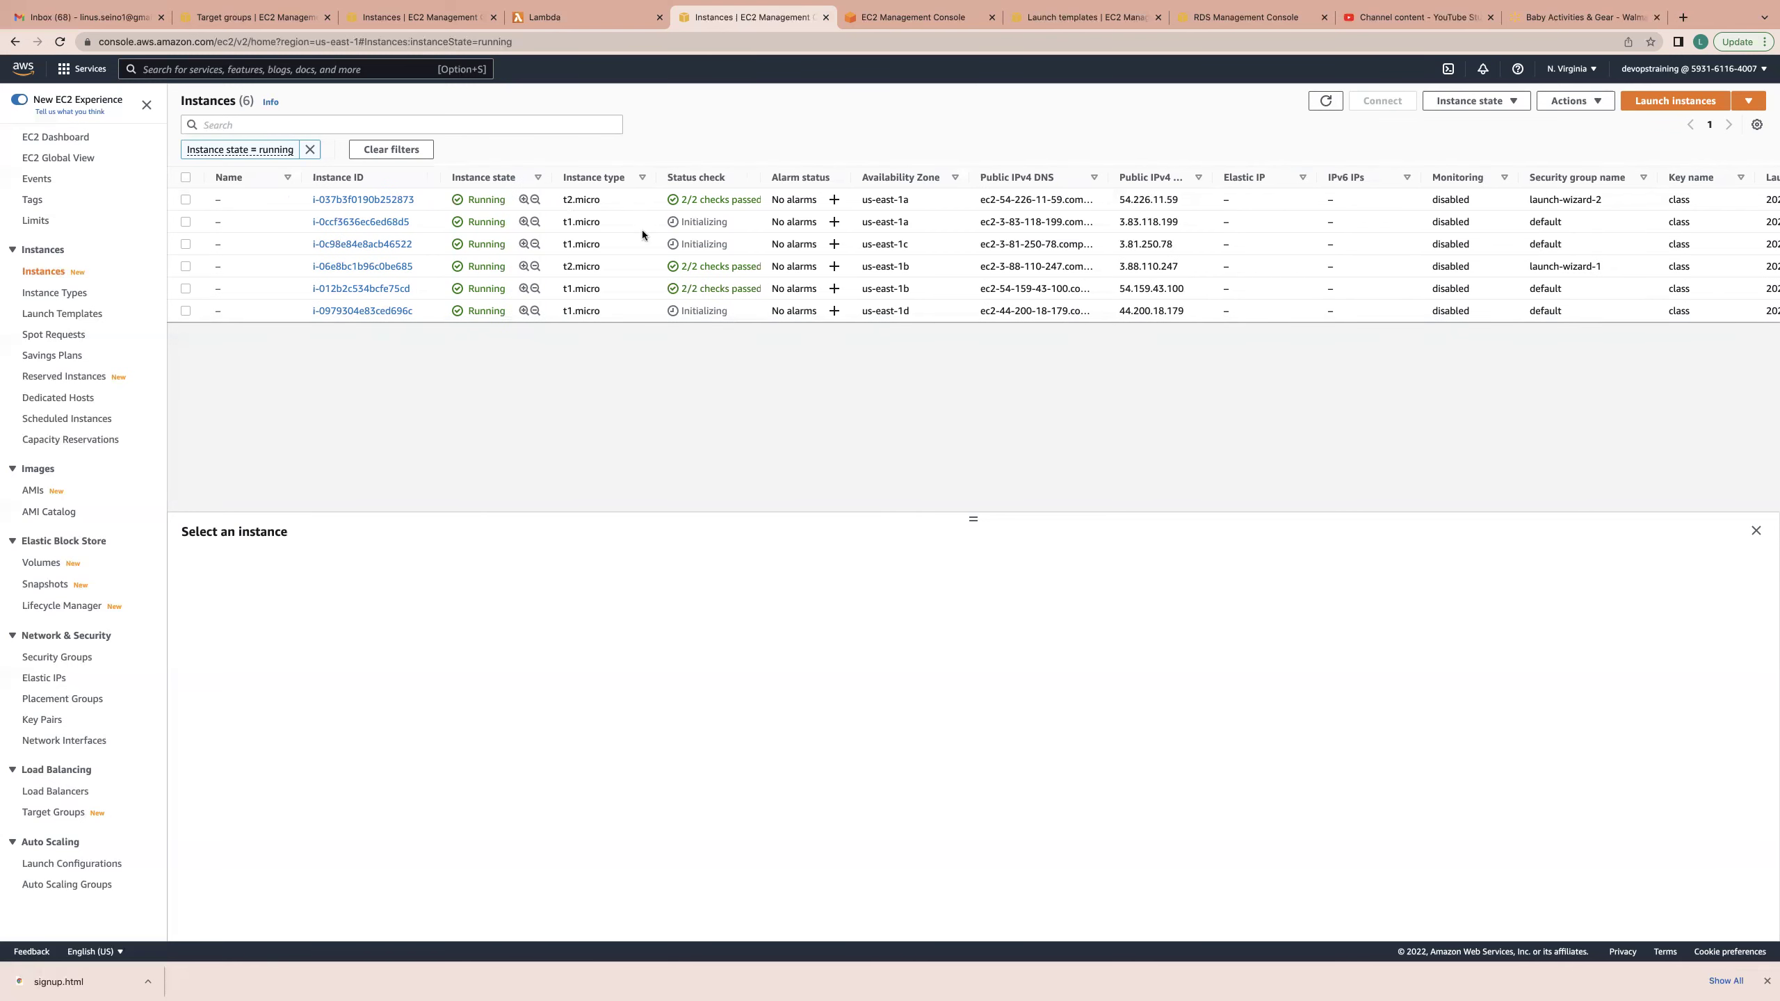
pyautogui.click(1326, 100)
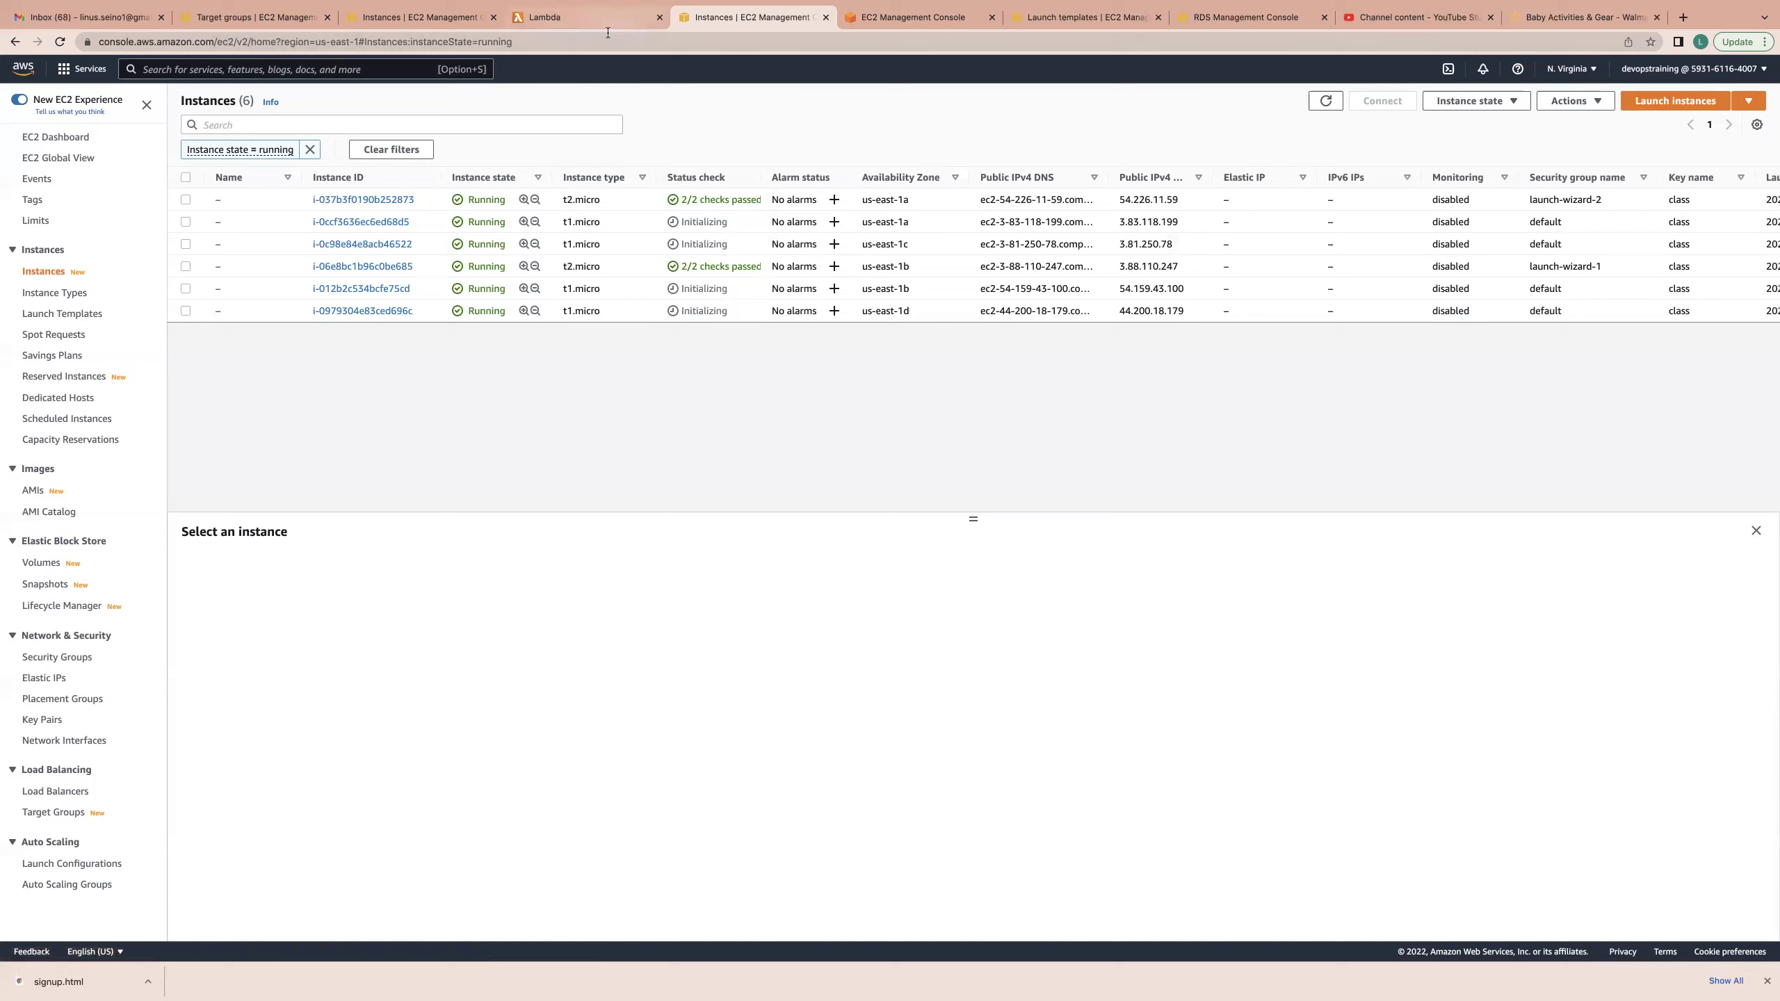
pyautogui.click(1324, 100)
# Move the Walmart tab into its own window and Google 'count down' to get a timer.
pyautogui.moveTo(1545, 17); pyautogui.dragTo(1460, 132)
pyautogui.click(753, 42)
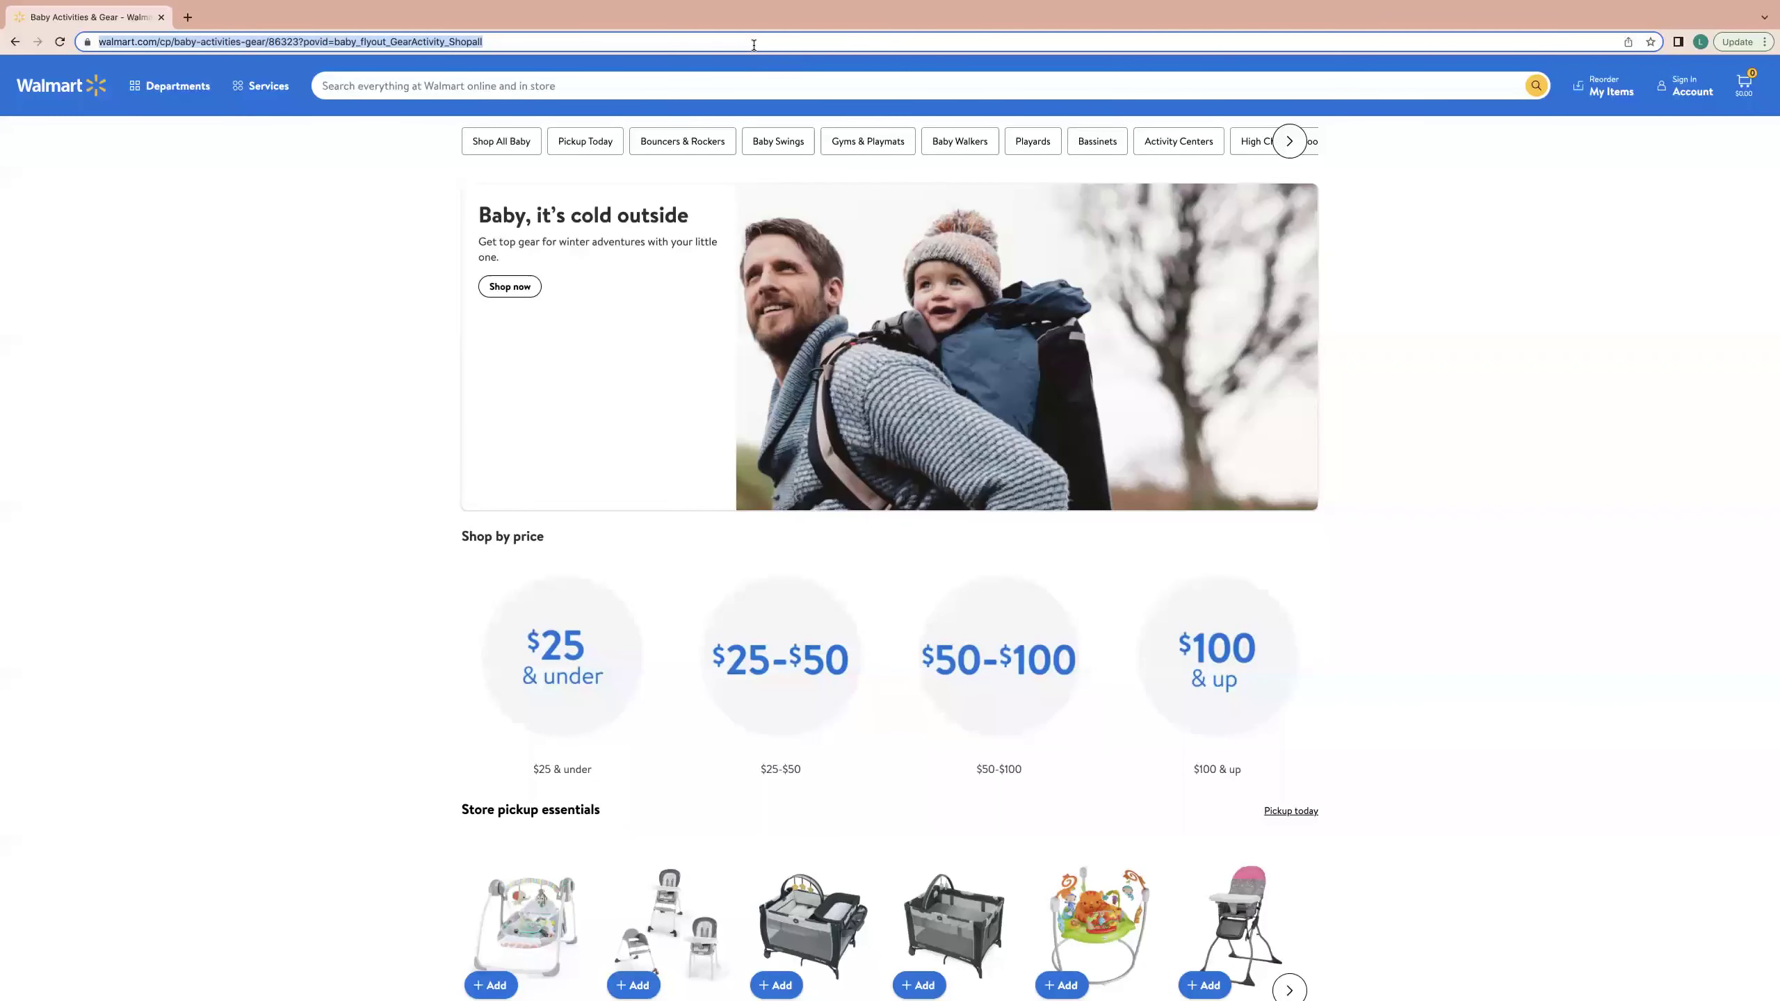
pyautogui.write('count down')
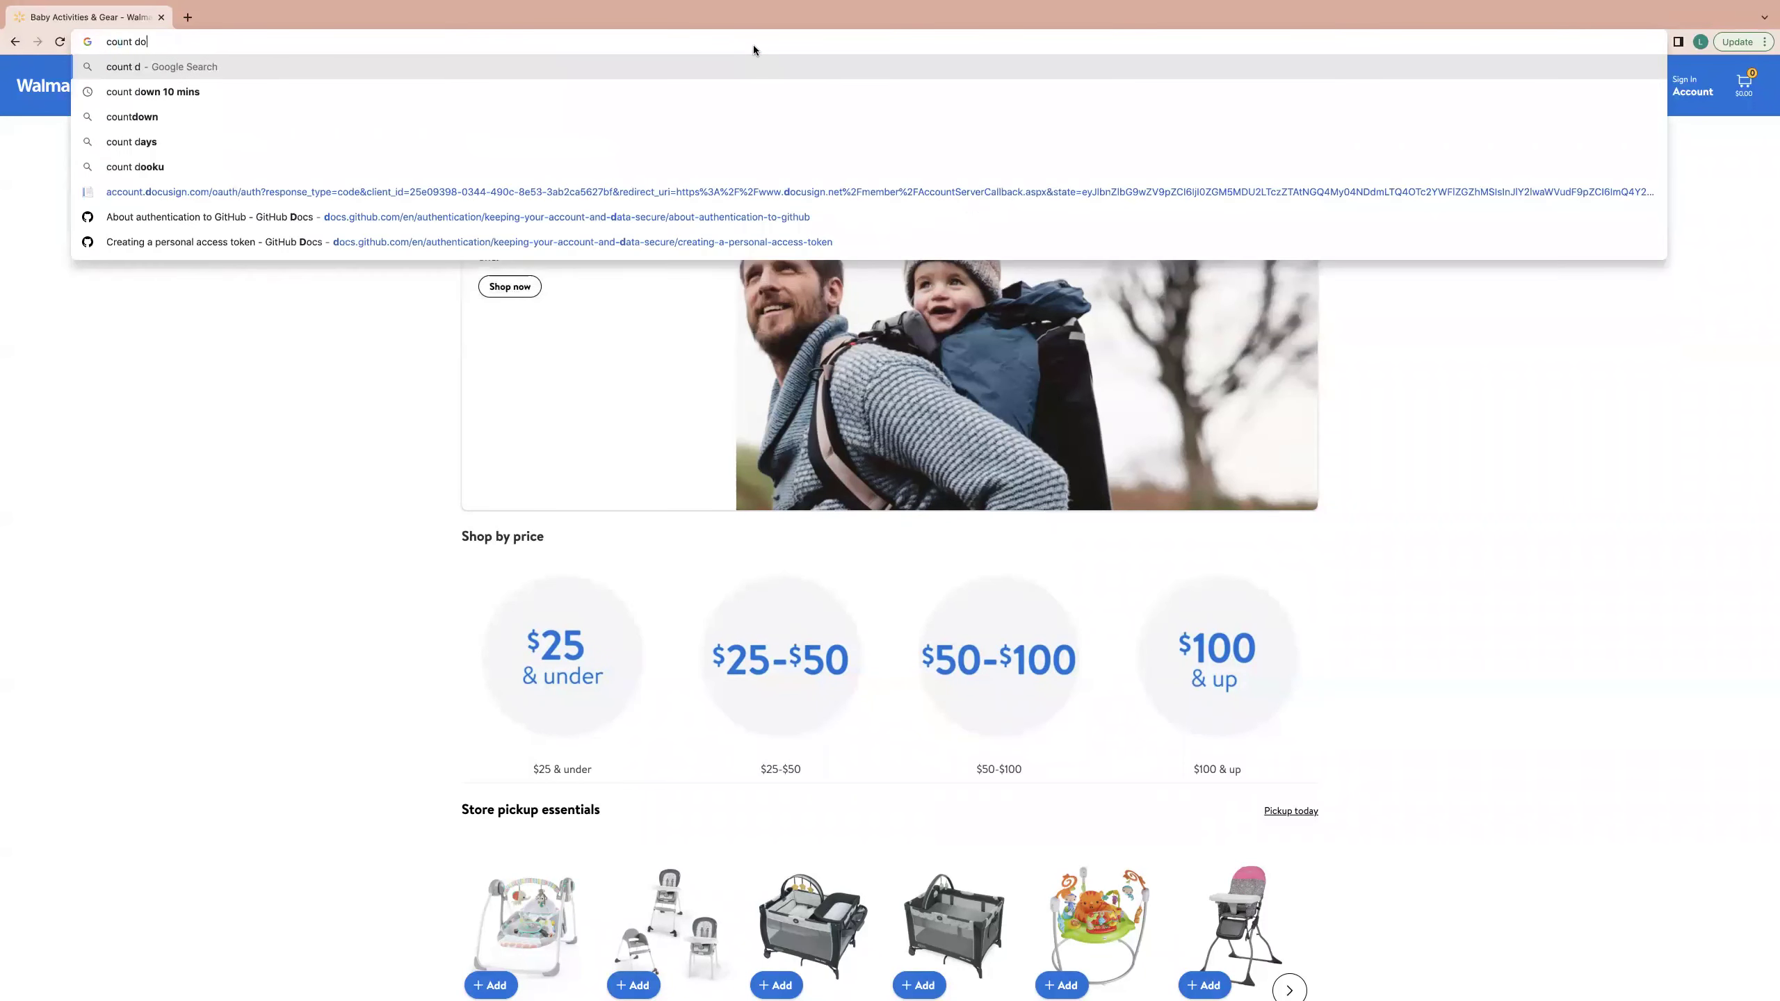
pyautogui.click(698, 64)
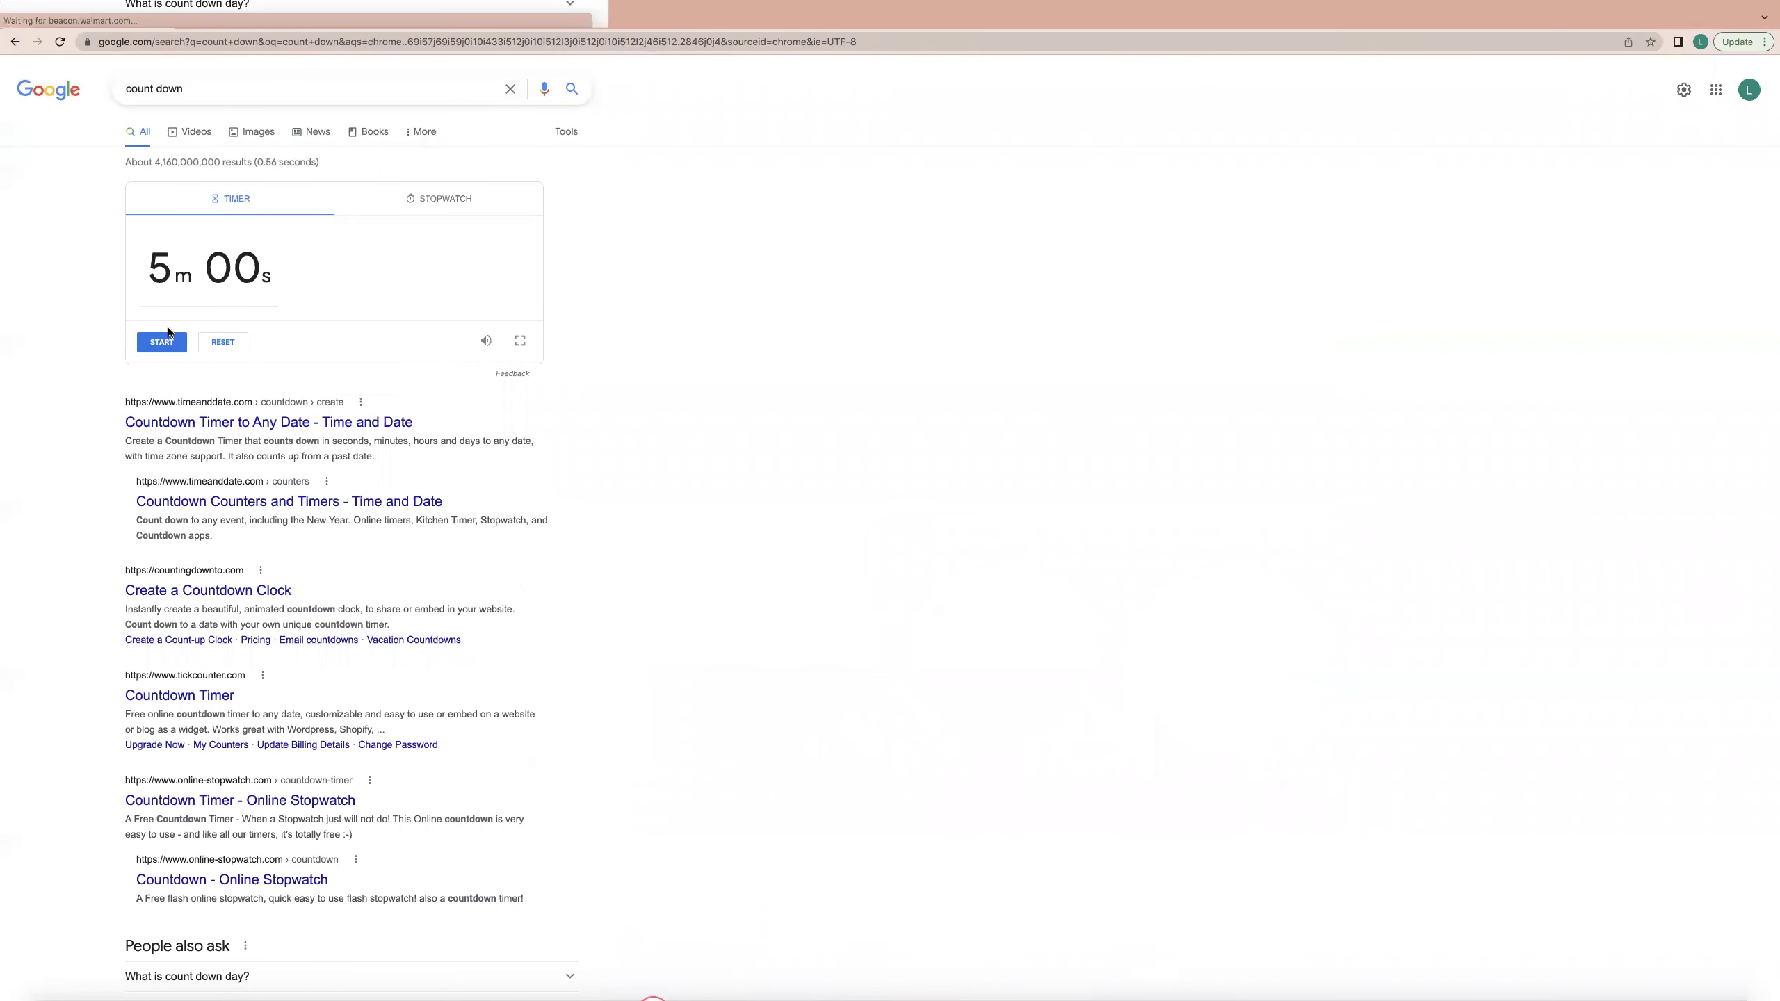
pyautogui.click(168, 278)
# Search 'count down 10 mins' and start the 10-minute countdown timer.
pyautogui.click(197, 89)
pyautogui.write('10 mins')
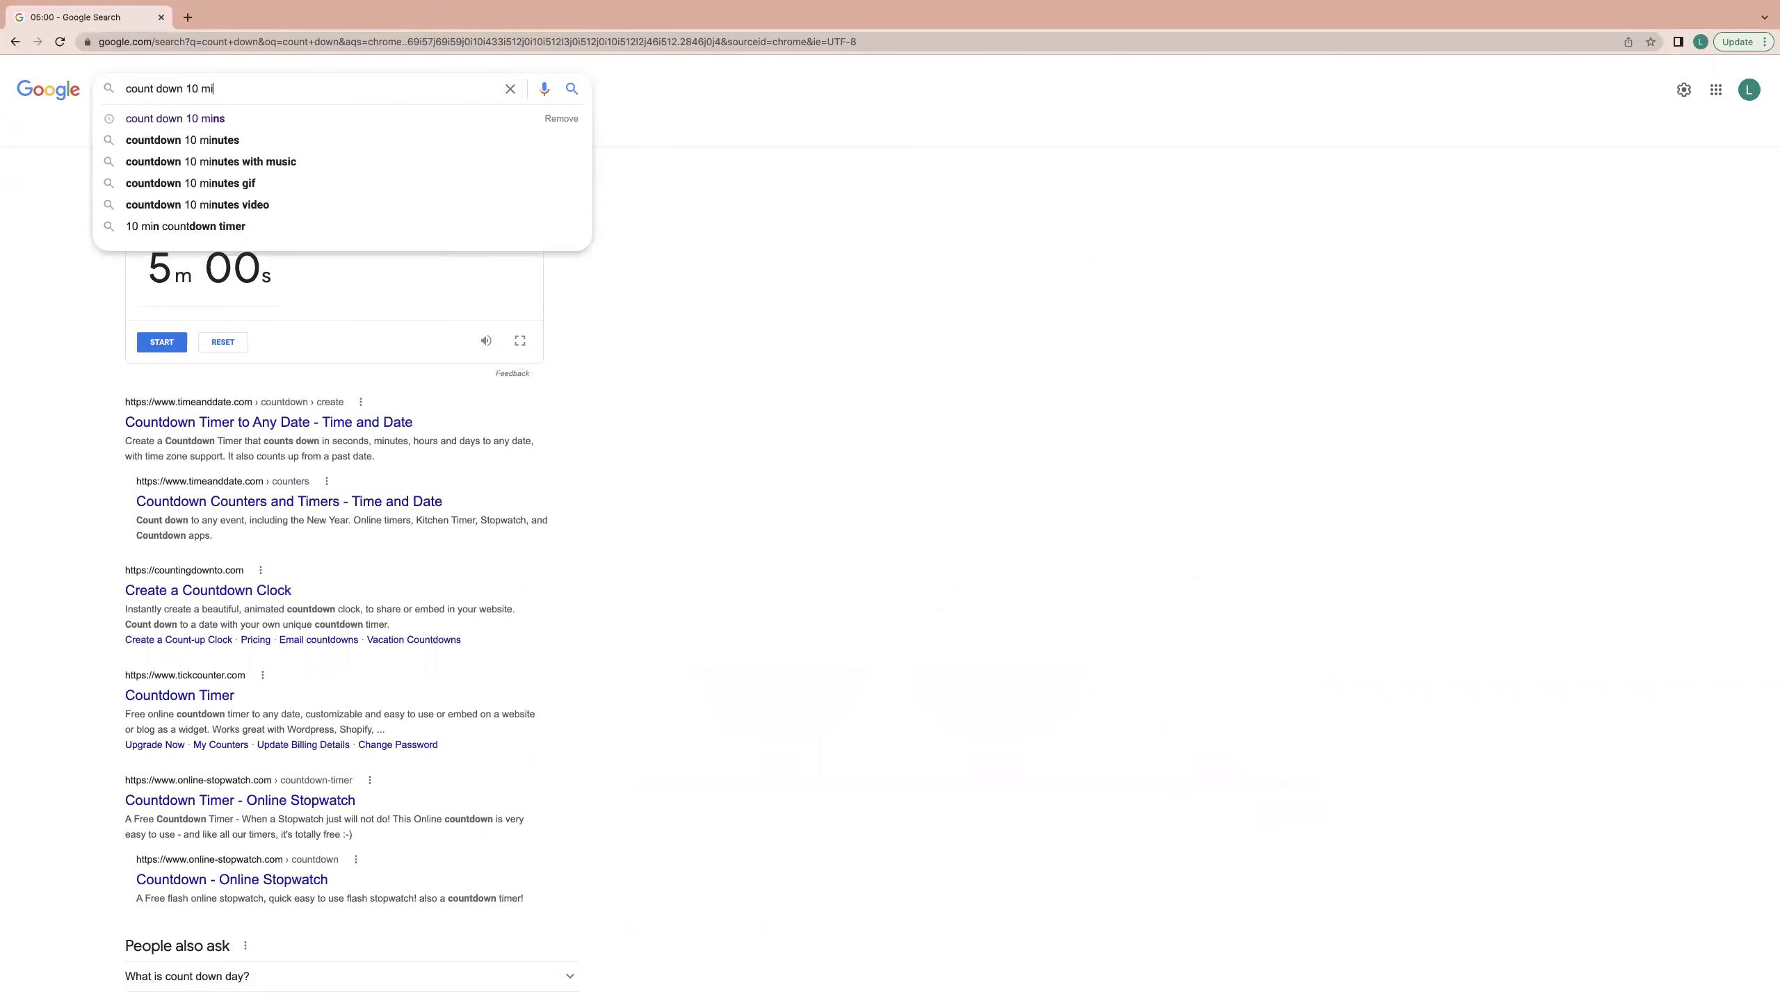
pyautogui.press('Return')
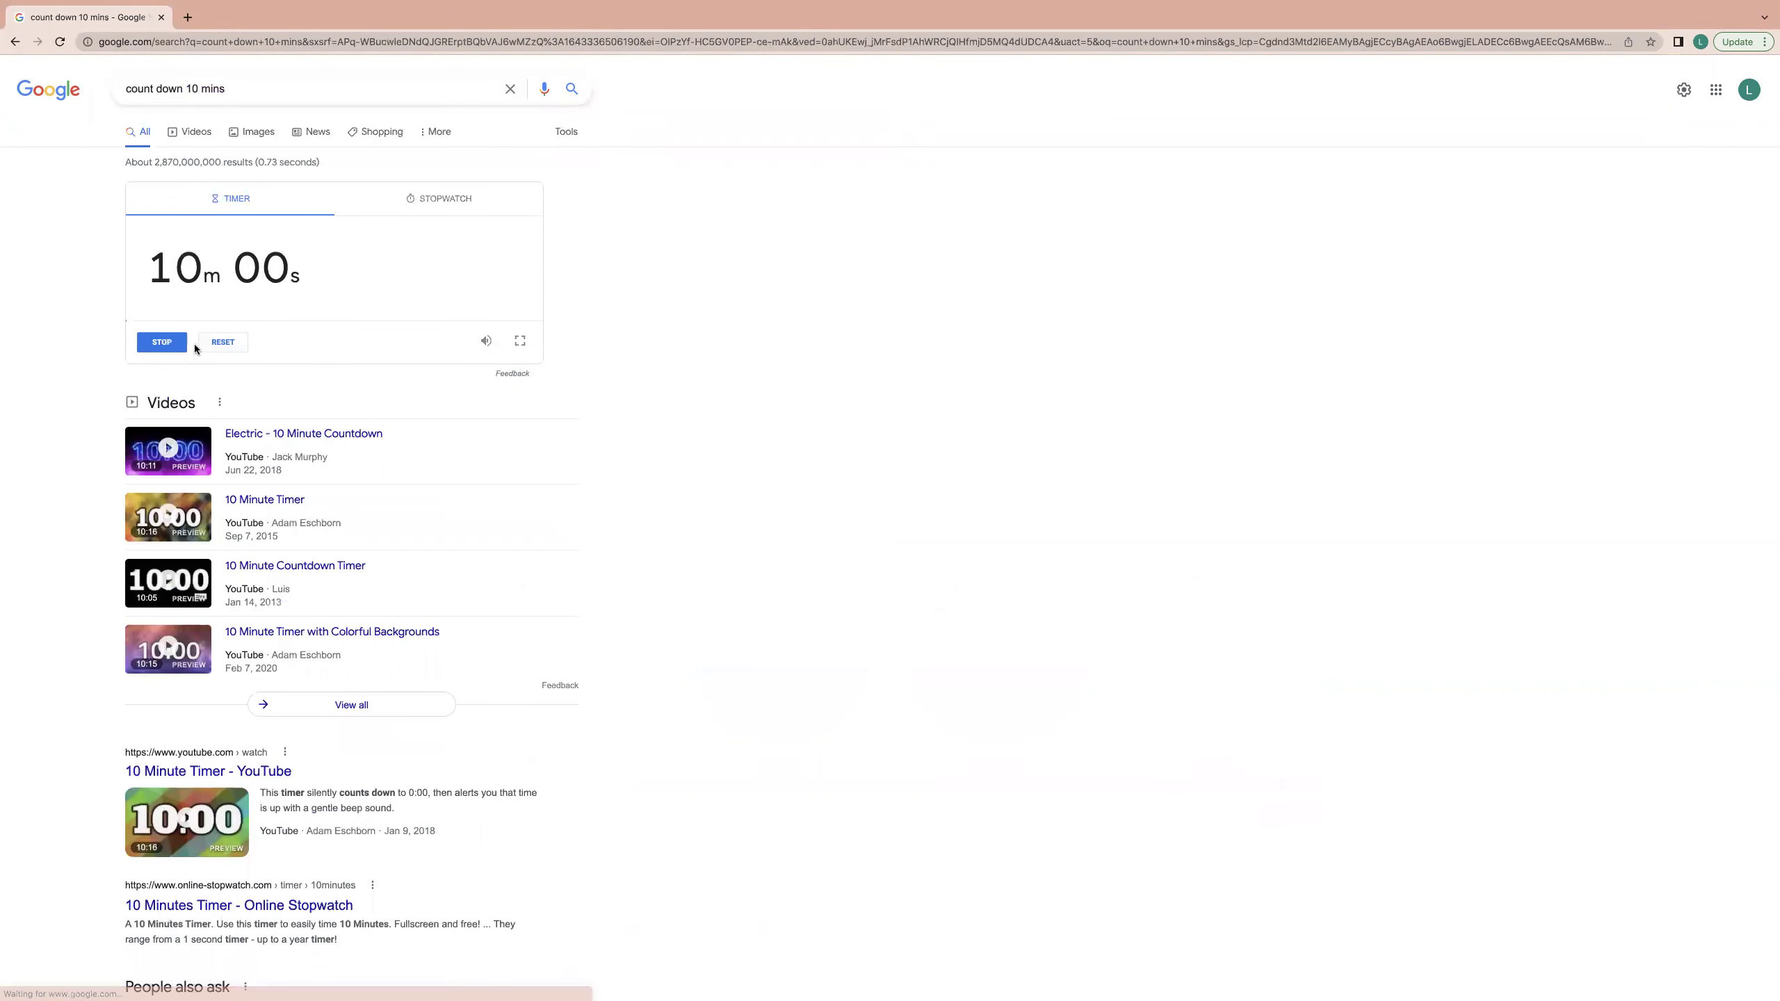
pyautogui.click(183, 345)
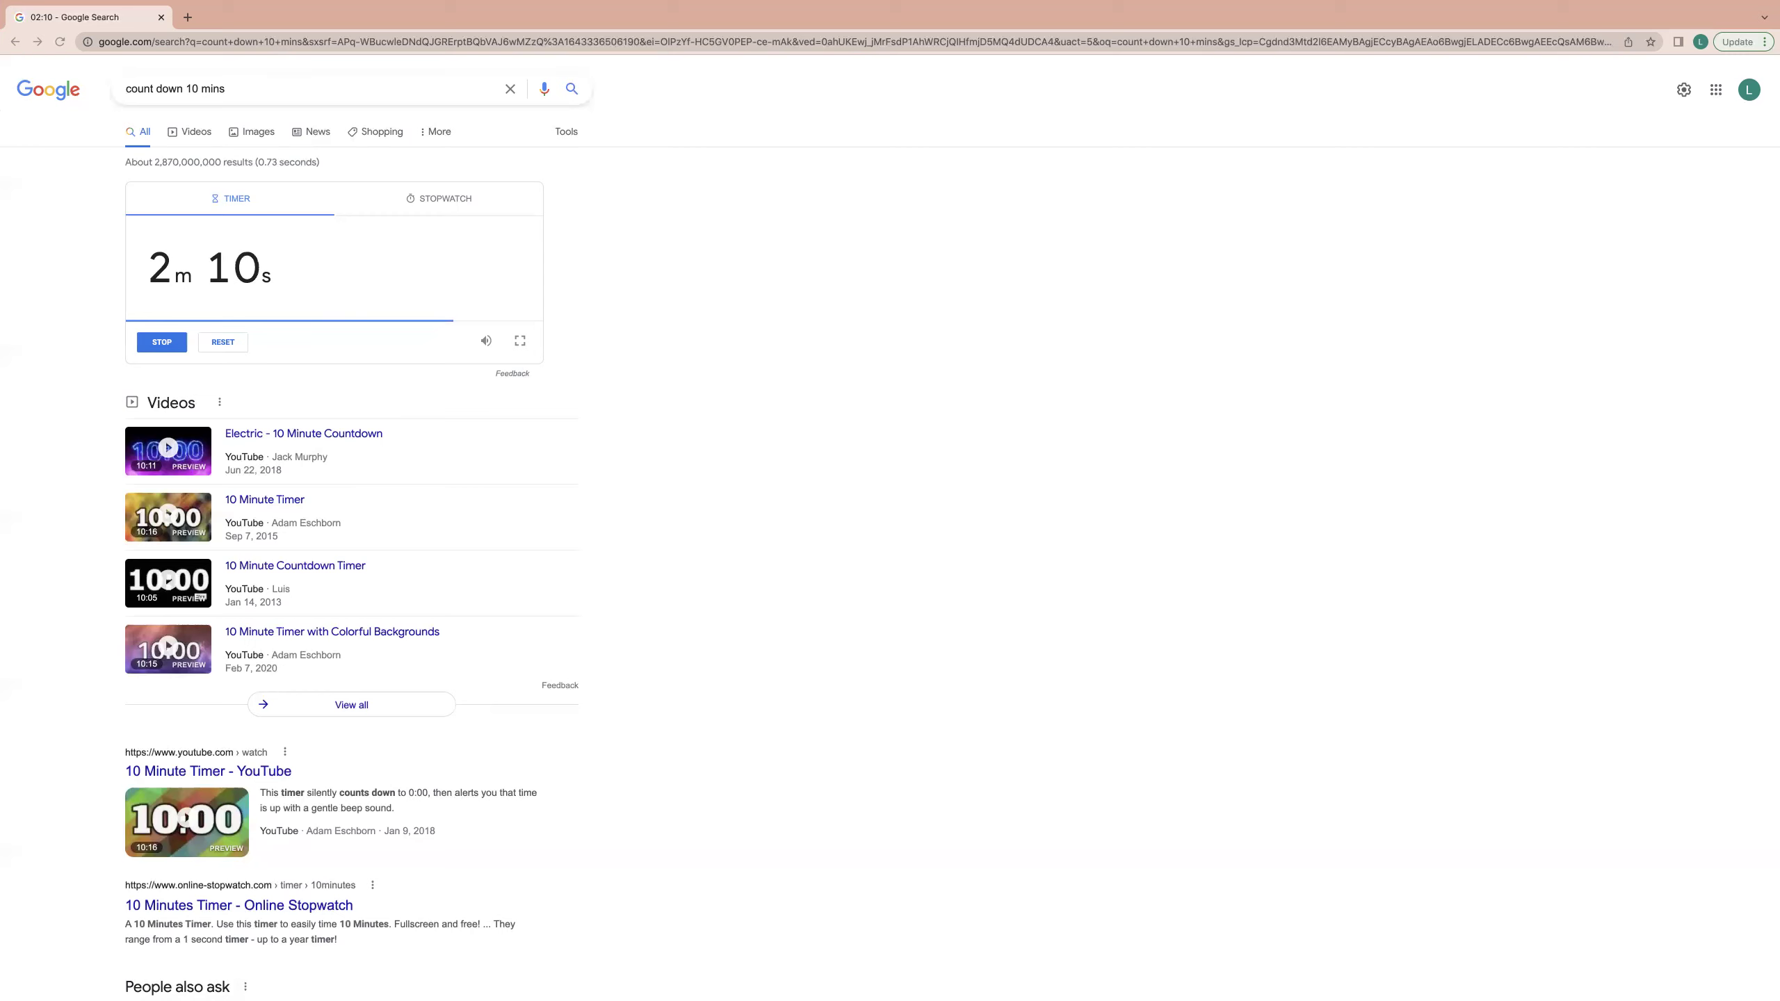
# Let the Google 'count down 10 mins' timer run down to about 2 minutes remaining.
pyautogui.moveTo(653, 995)
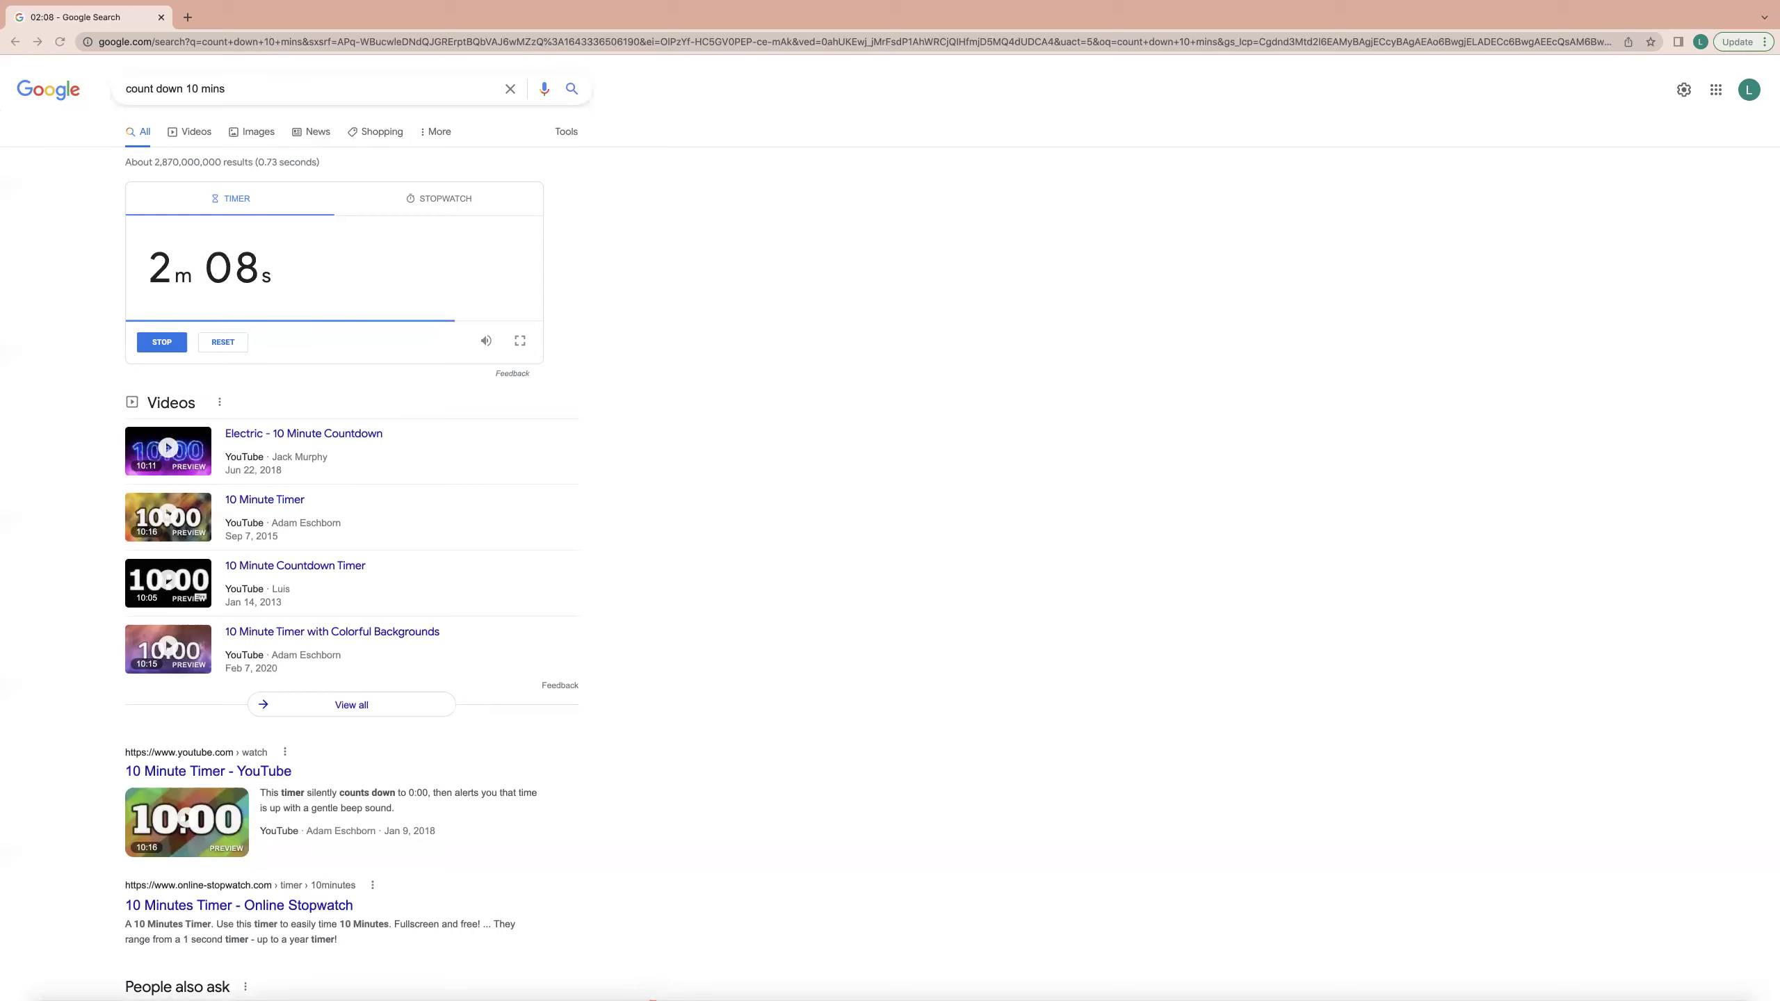
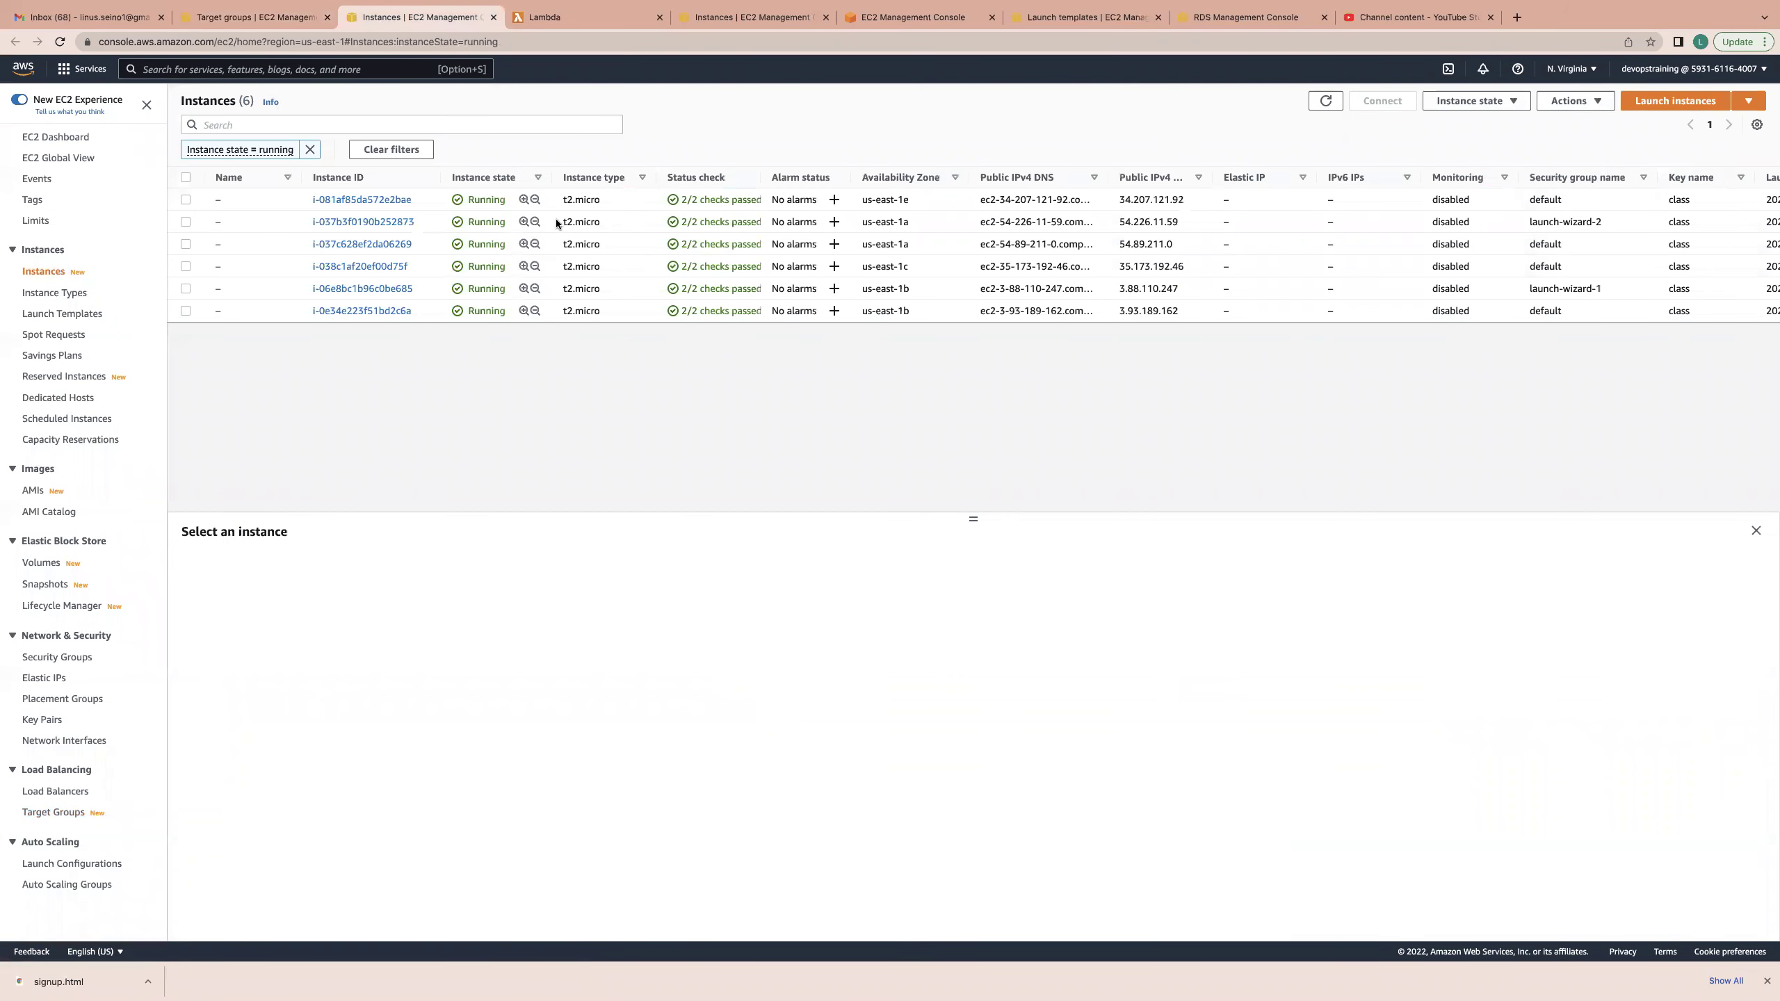
# Move across the open console tabs and bring up the Auto Scaling groups list.
pyautogui.click(554, 19)
pyautogui.click(700, 19)
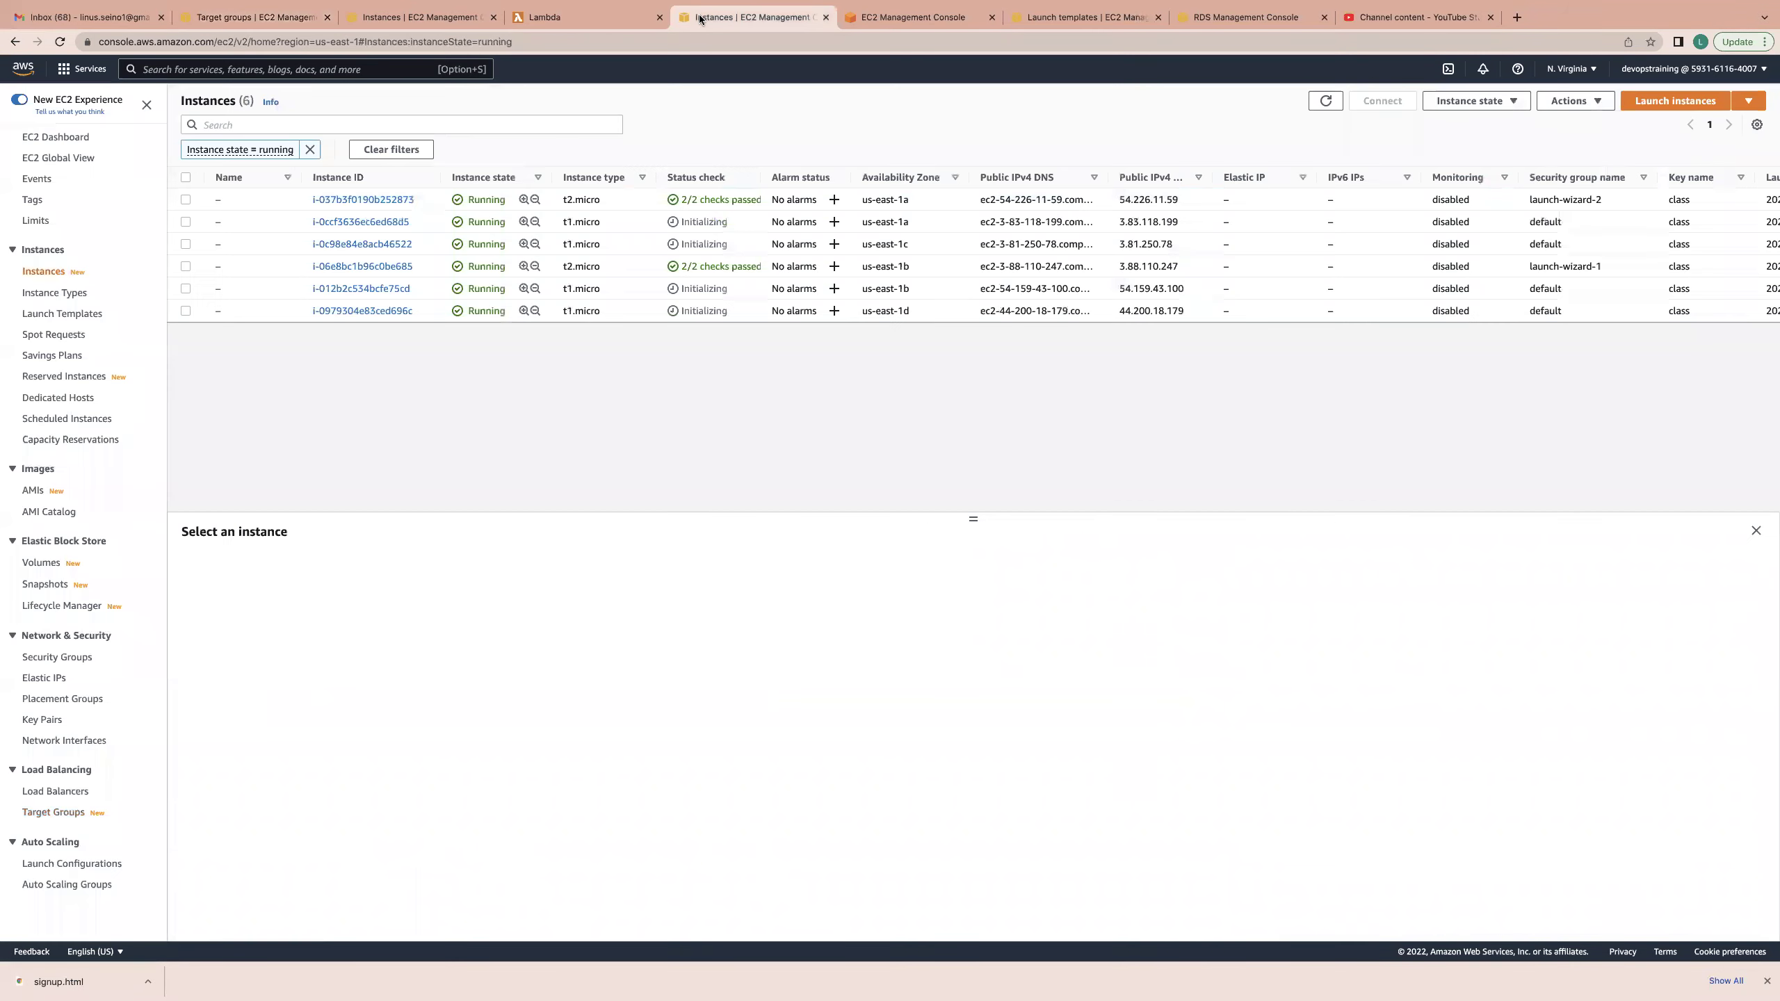
pyautogui.click(914, 20)
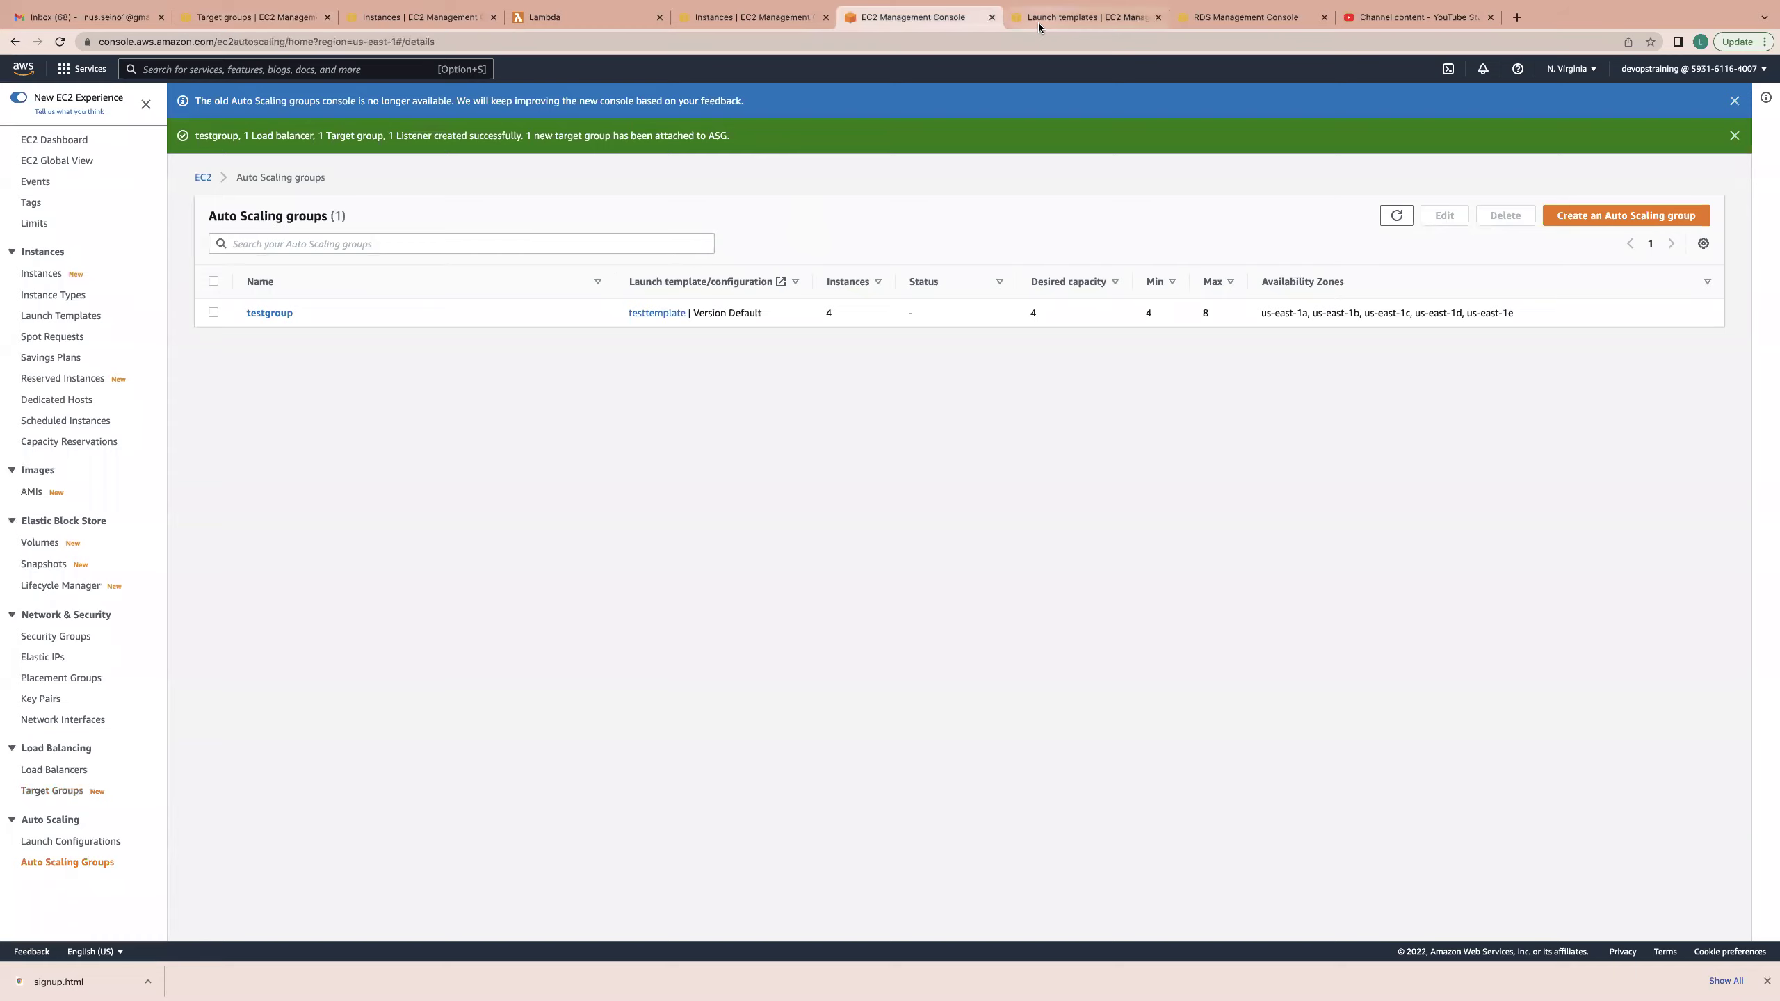
pyautogui.click(1038, 21)
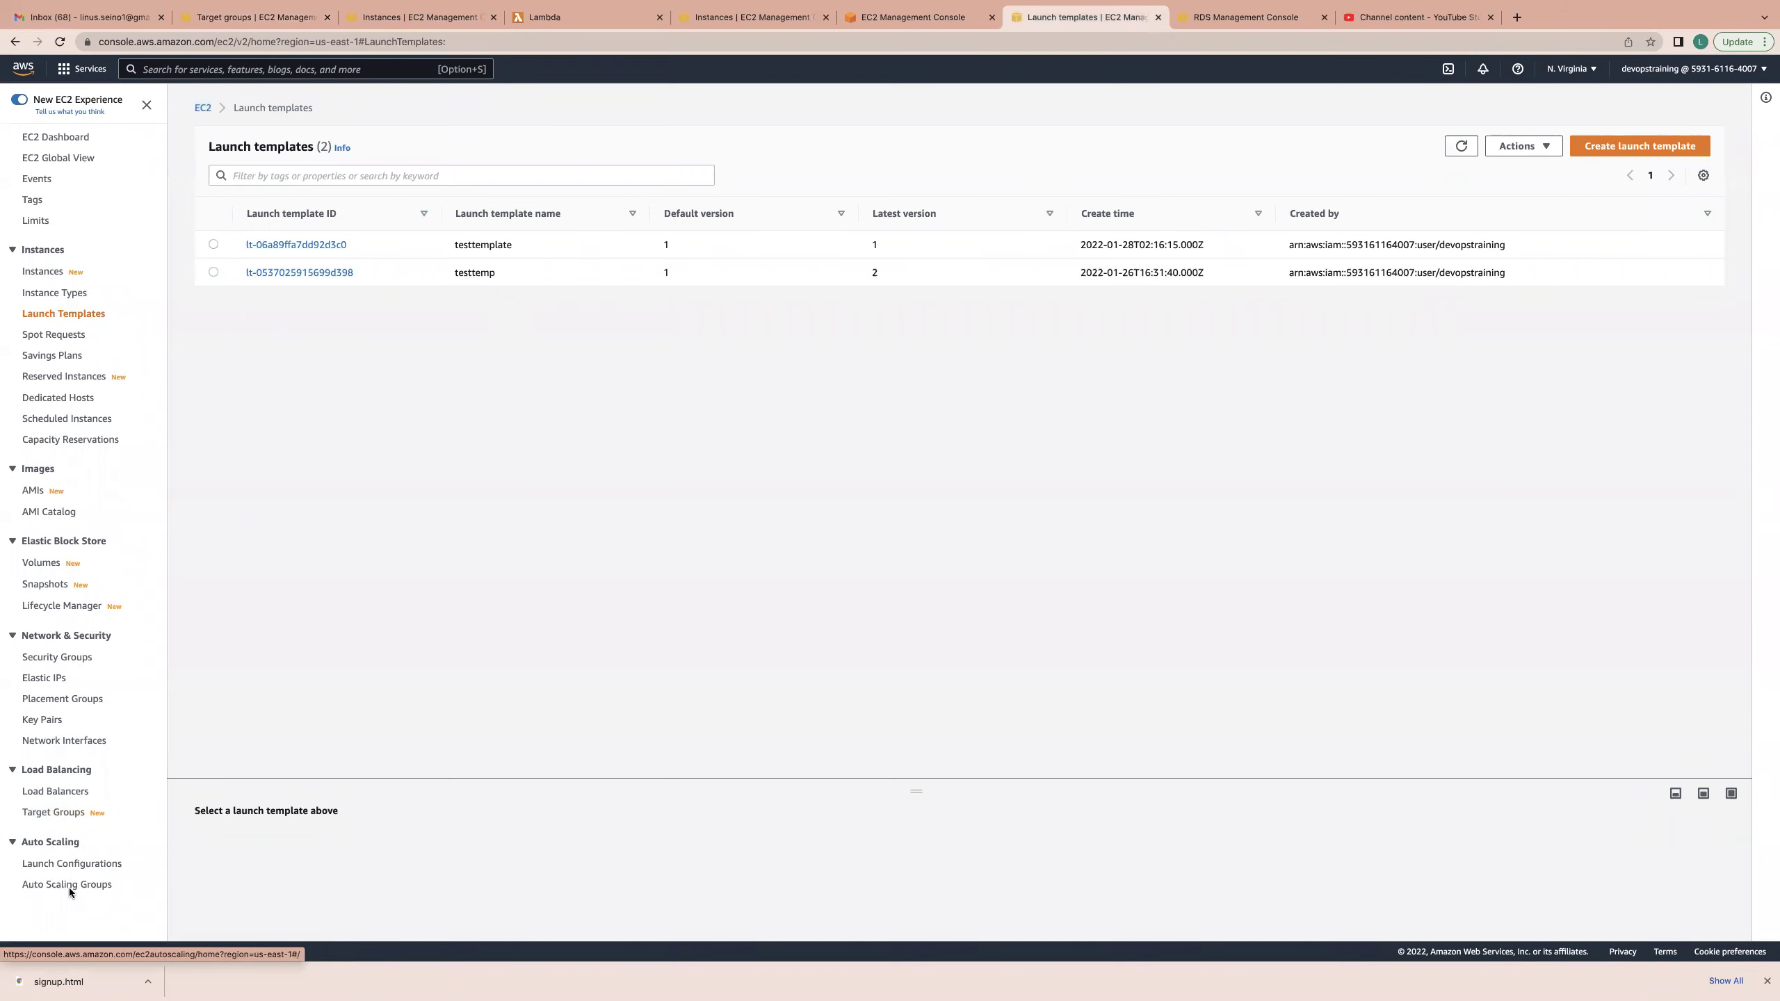
pyautogui.click(83, 885)
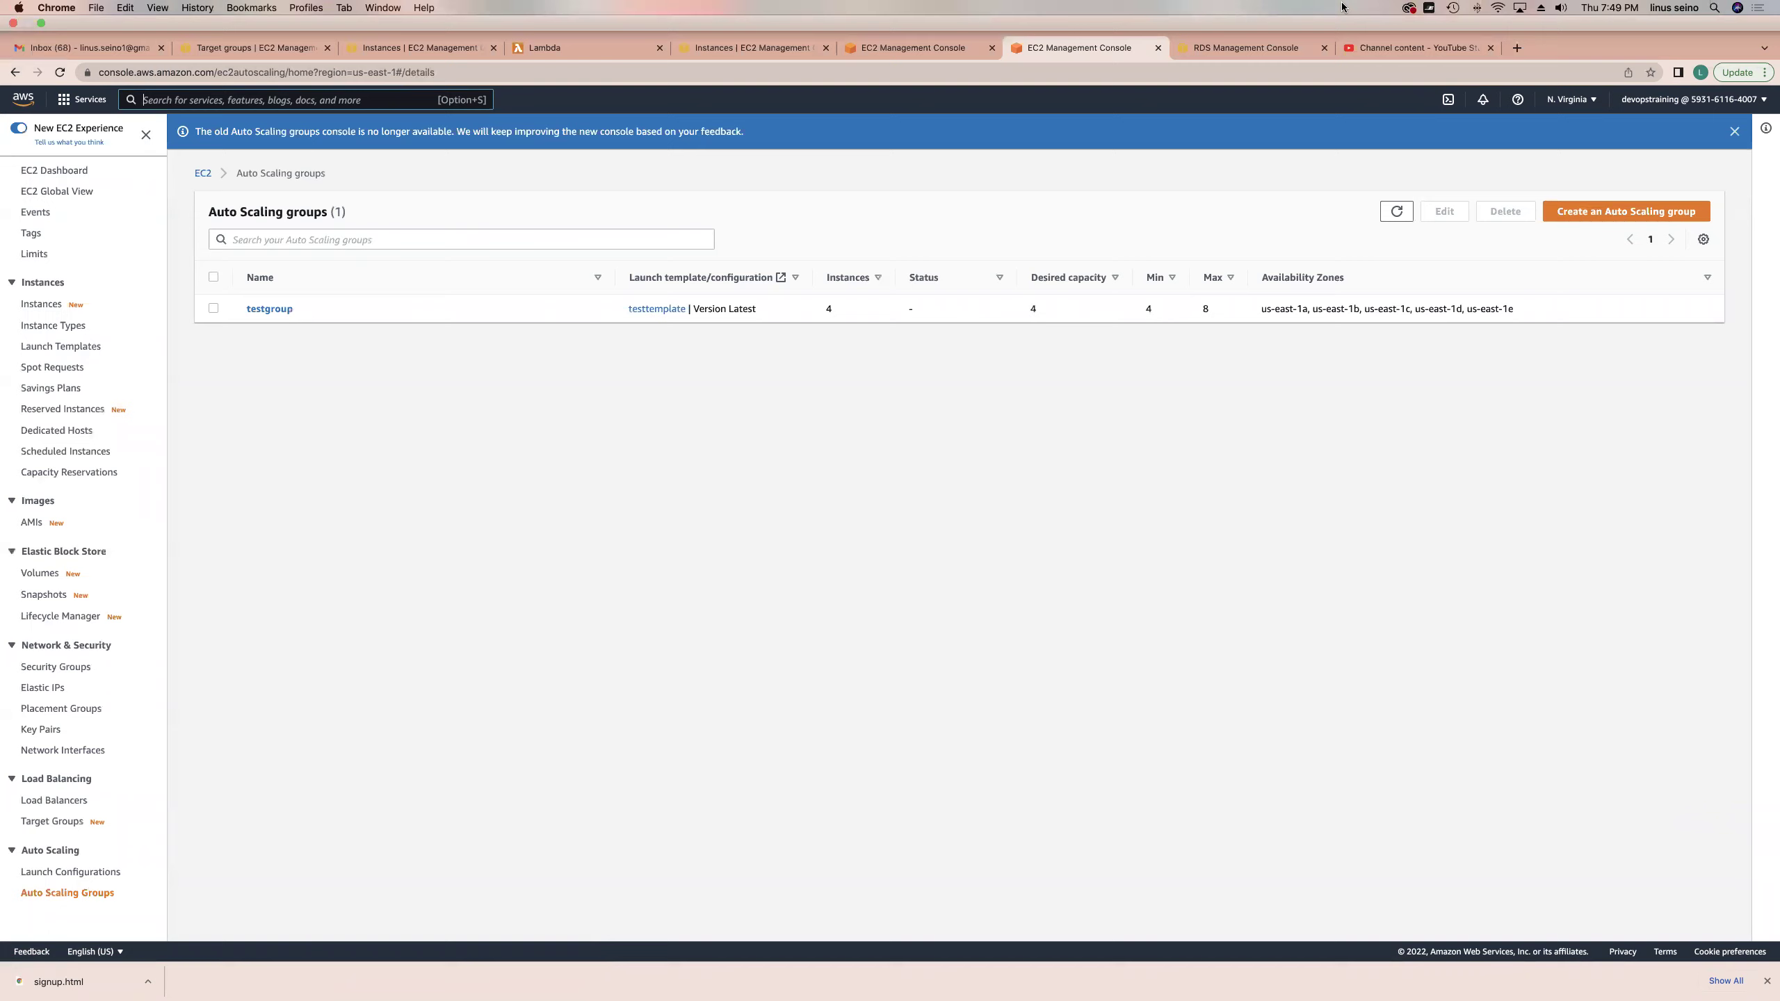
# Select testgroup and open its testgroup-1 target group from the Load balancing details.
pyautogui.click(211, 310)
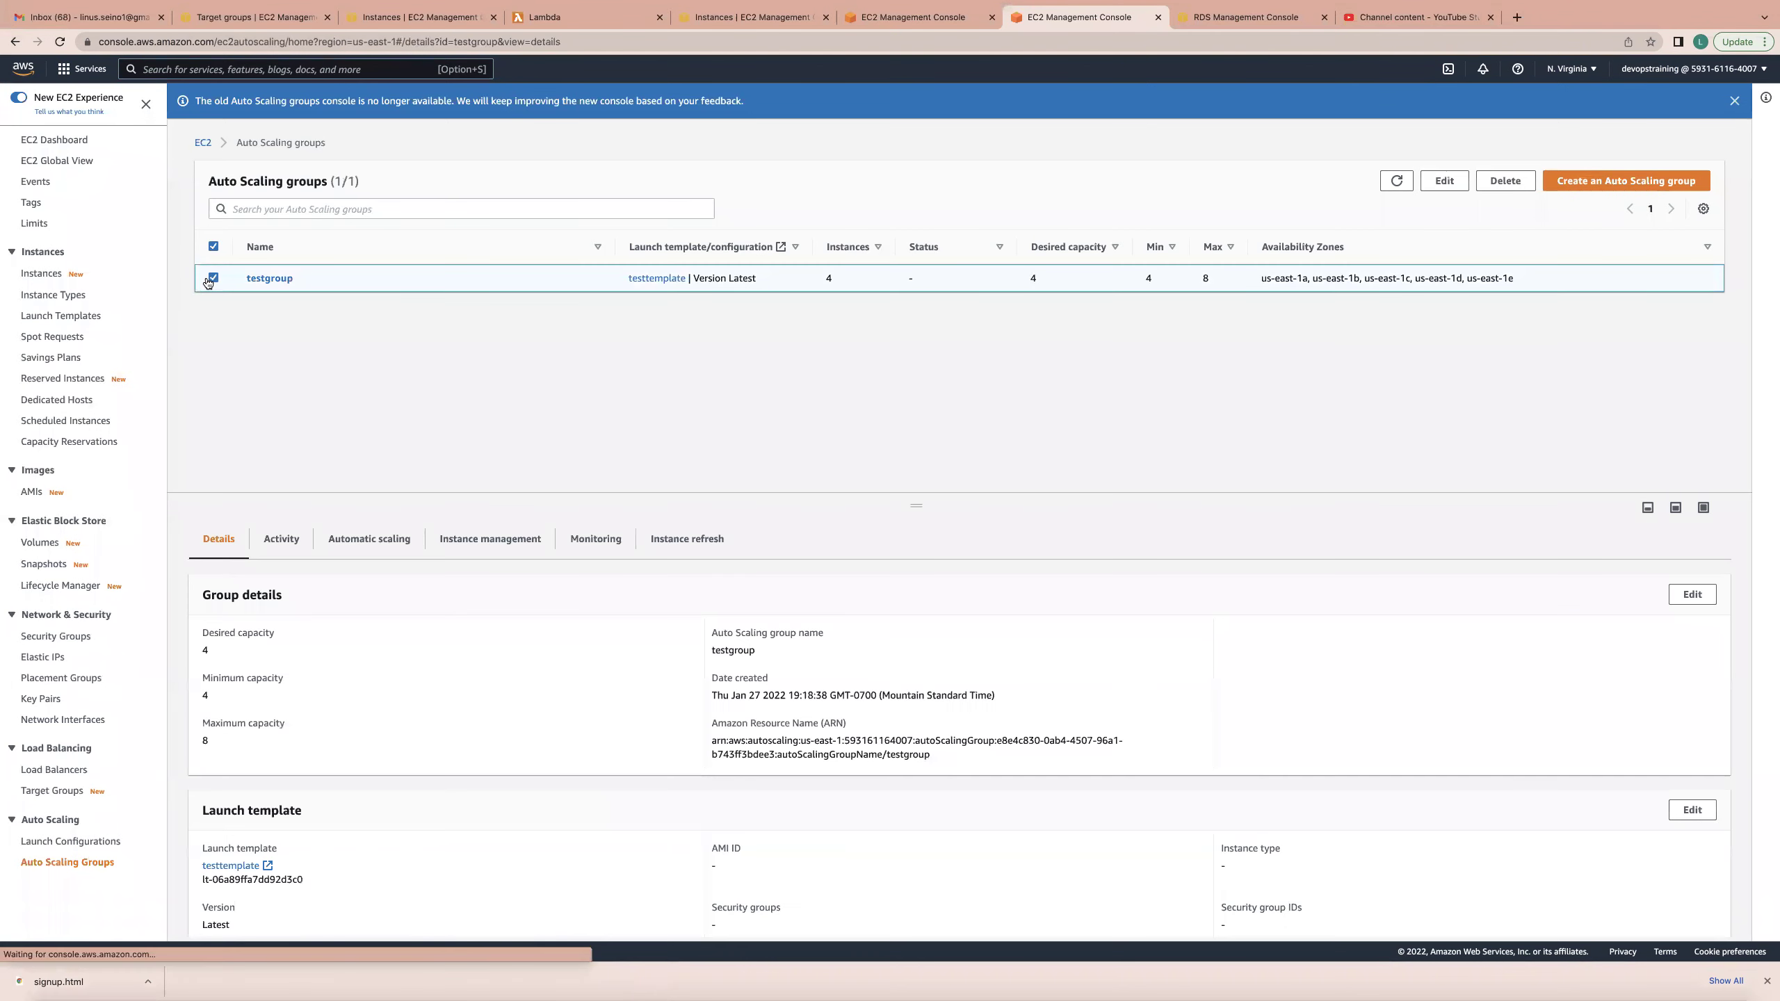
pyautogui.scroll(-3, 781, 703)
pyautogui.scroll(-10, 782, 704)
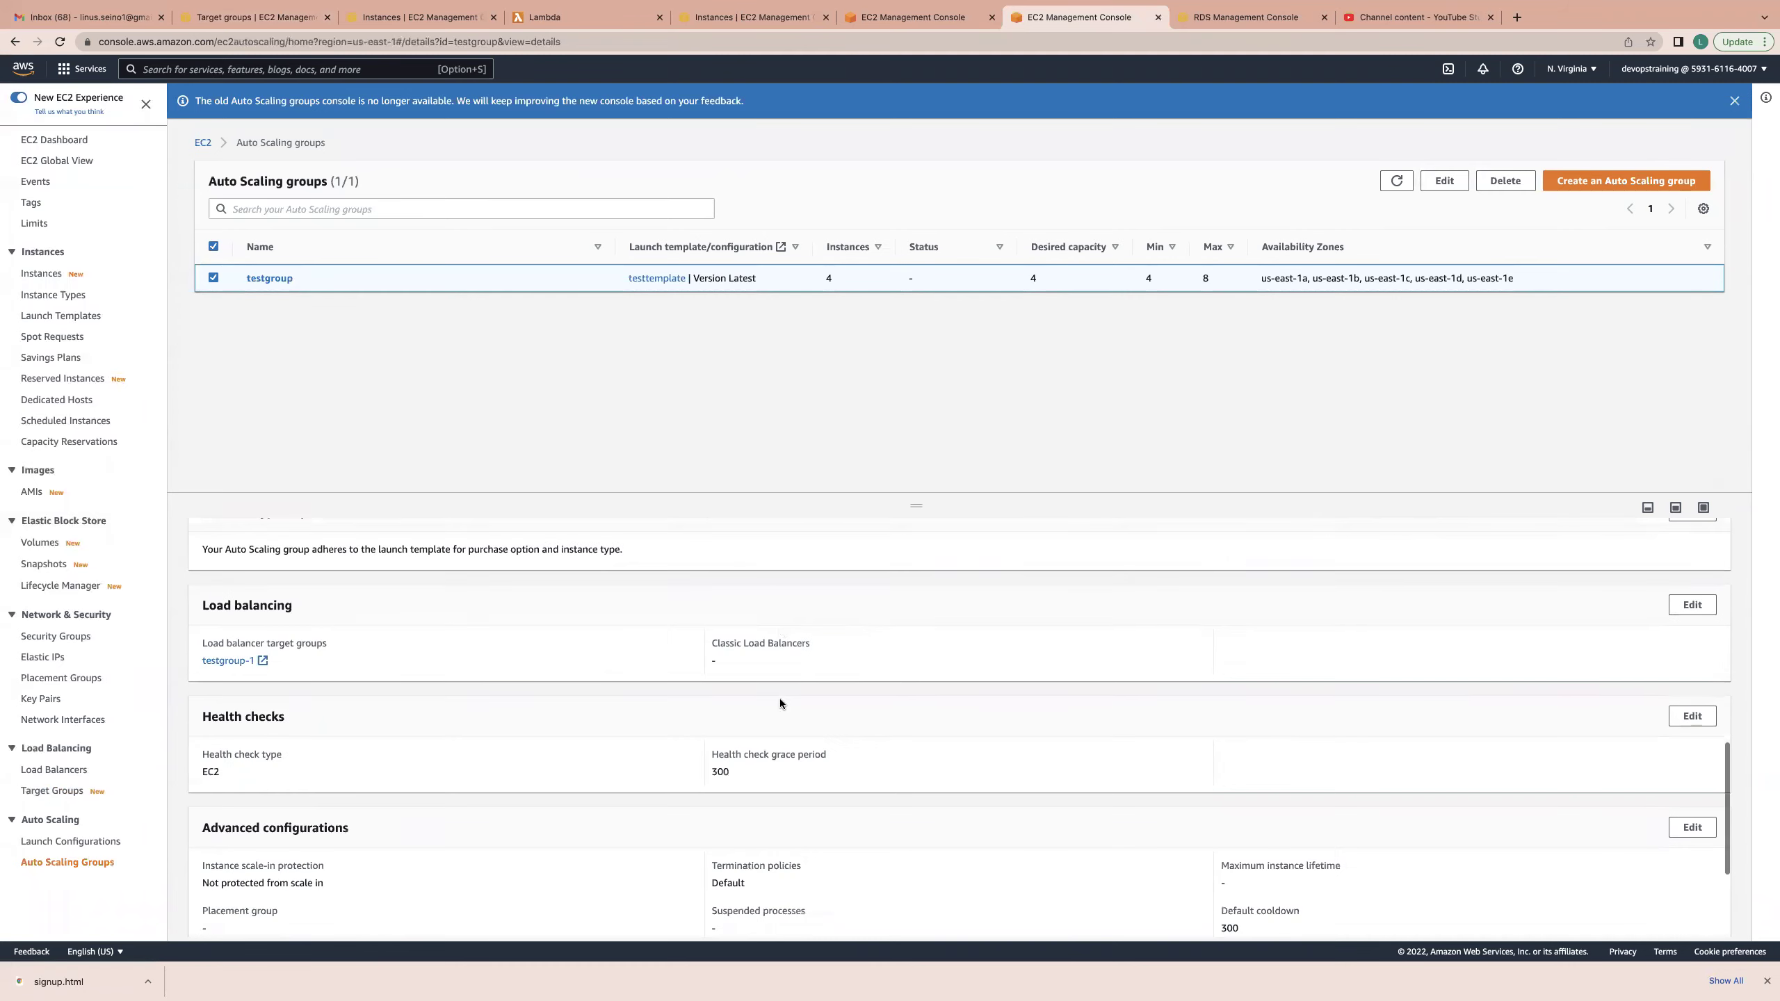
pyautogui.scroll(10, 781, 704)
pyautogui.scroll(-5, 360, 695)
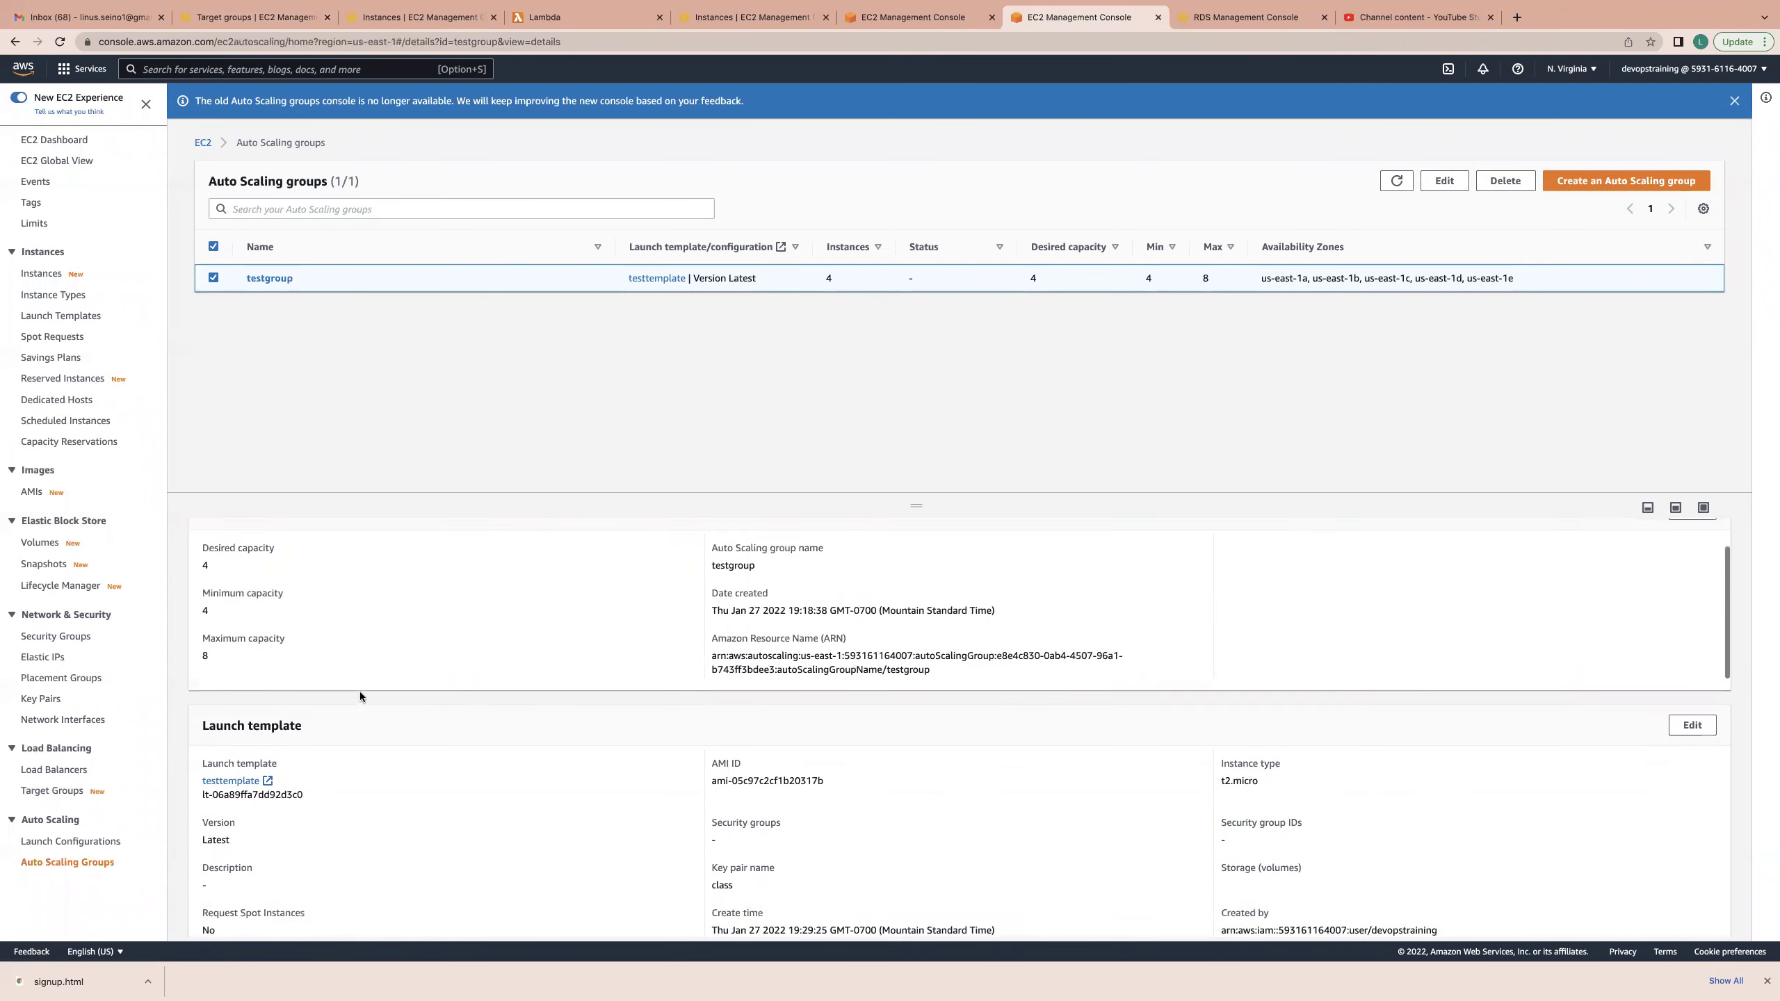
pyautogui.scroll(-10, 581, 765)
pyautogui.scroll(-1, 581, 764)
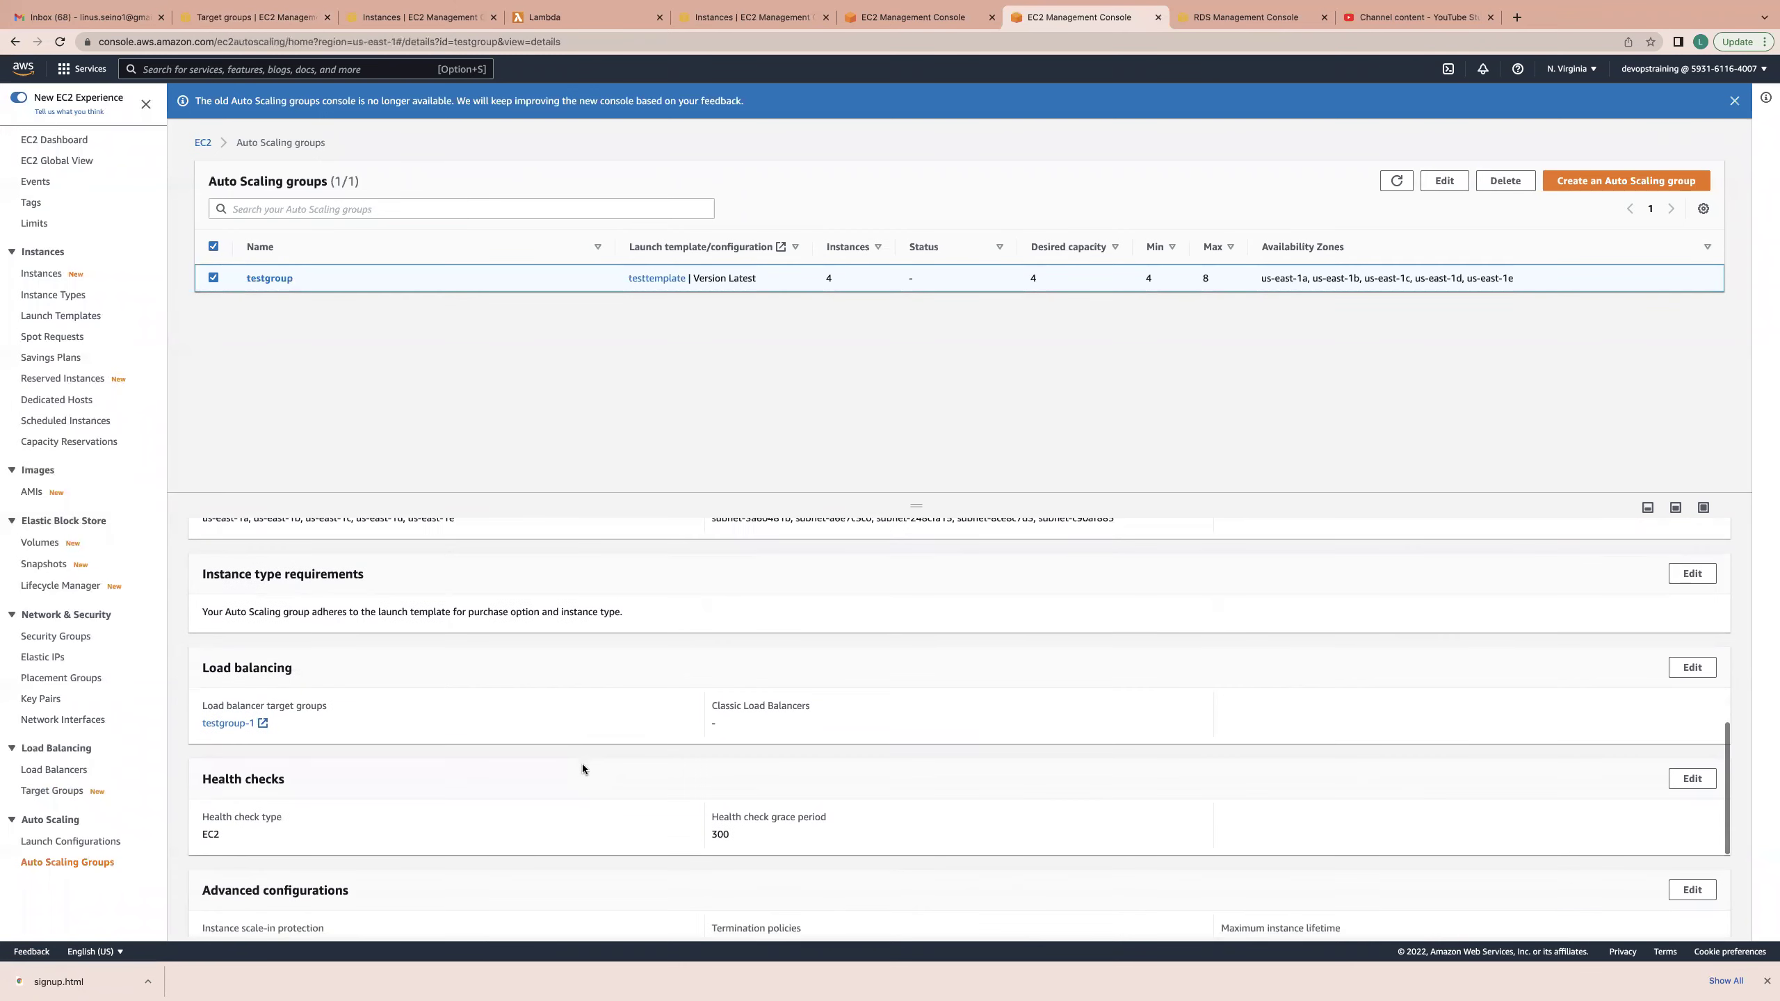
pyautogui.click(236, 725)
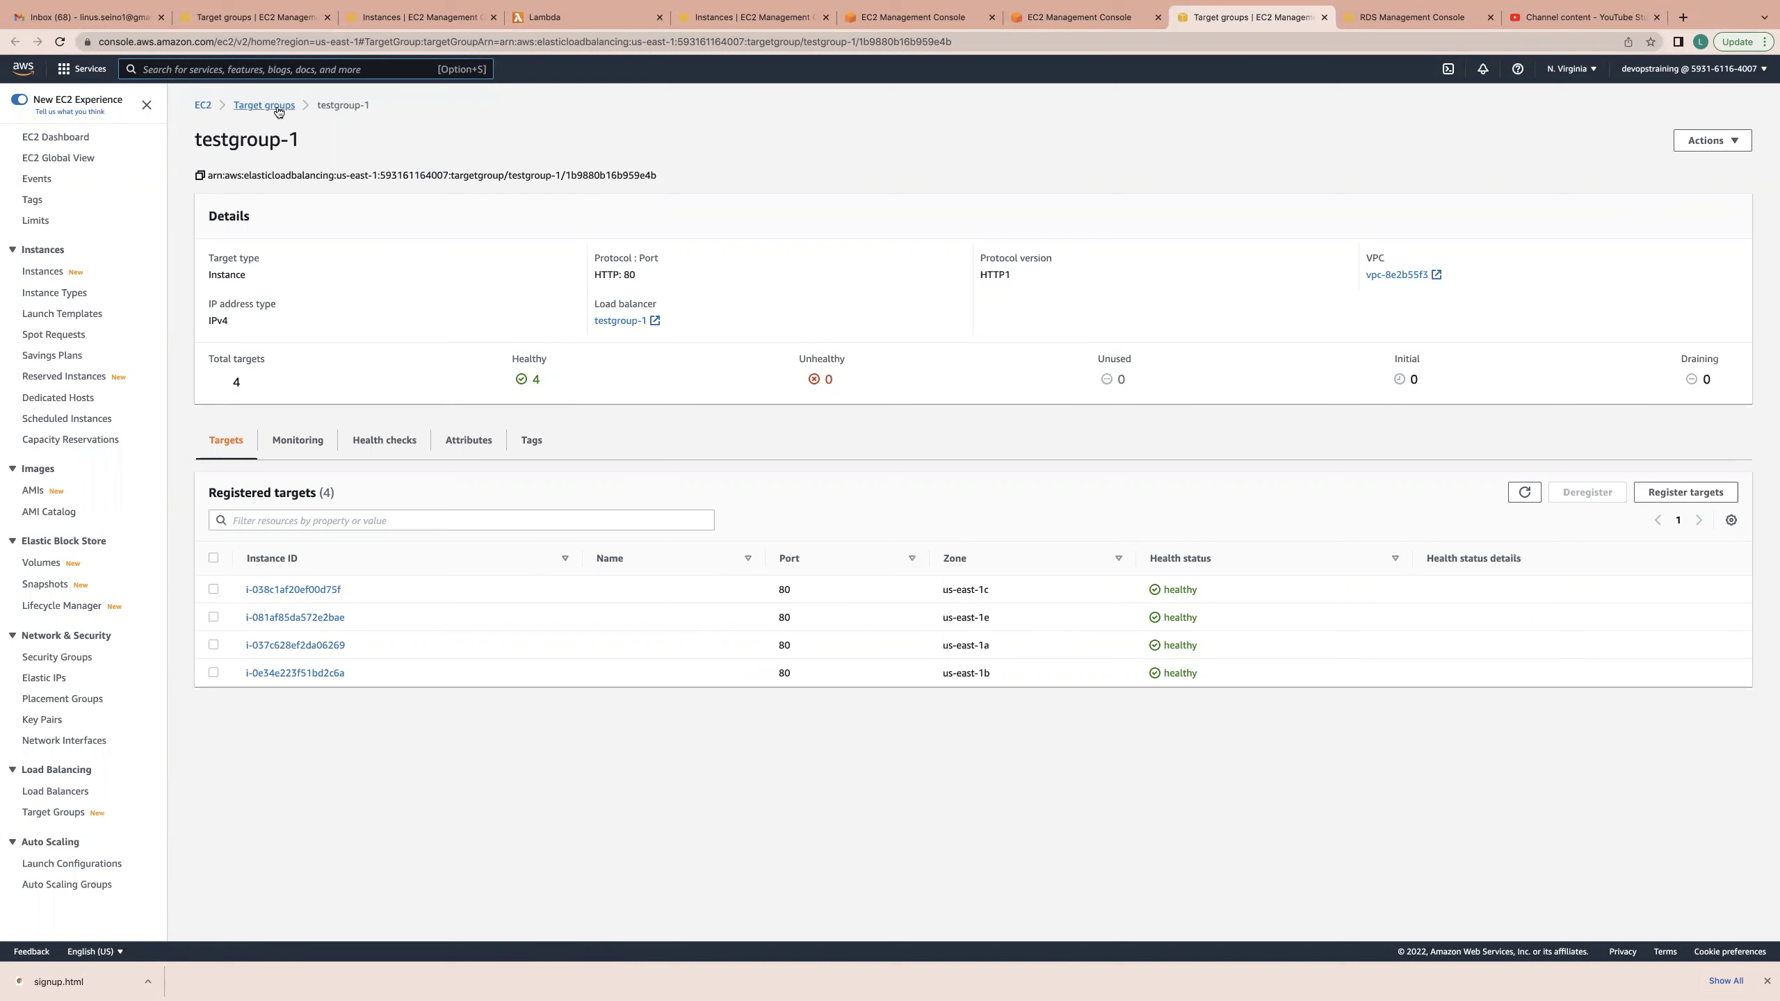
pyautogui.click(1054, 22)
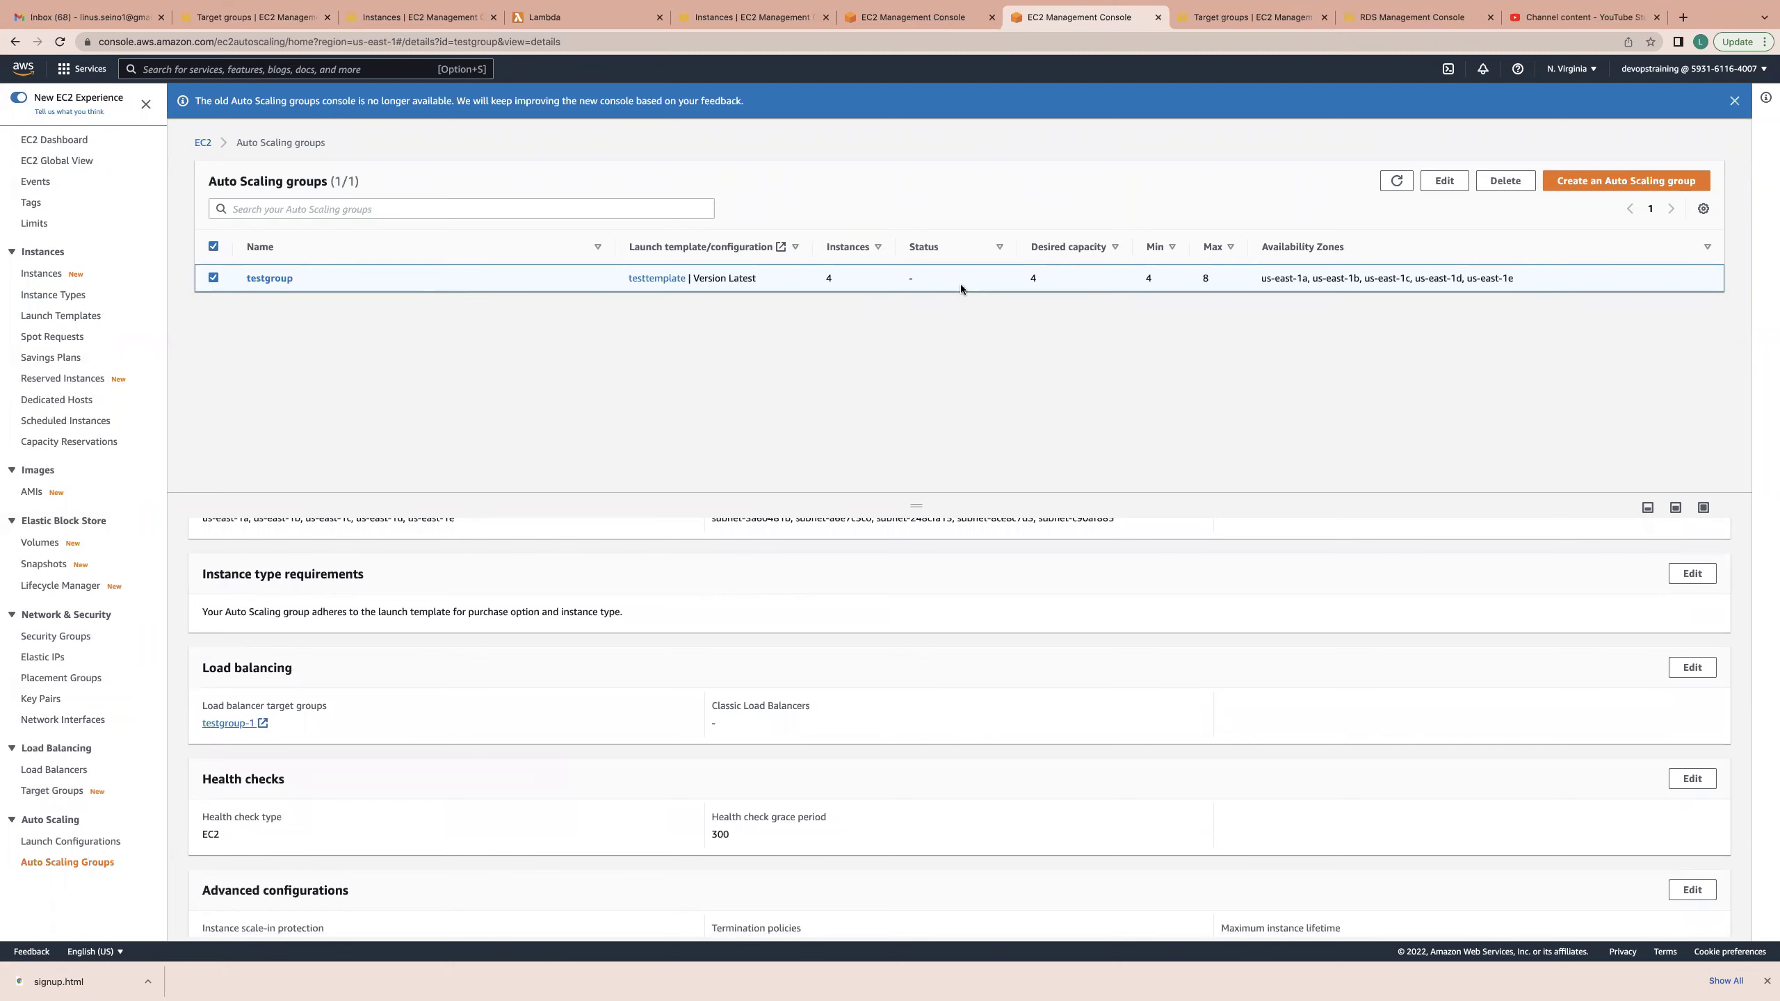
pyautogui.click(1213, 17)
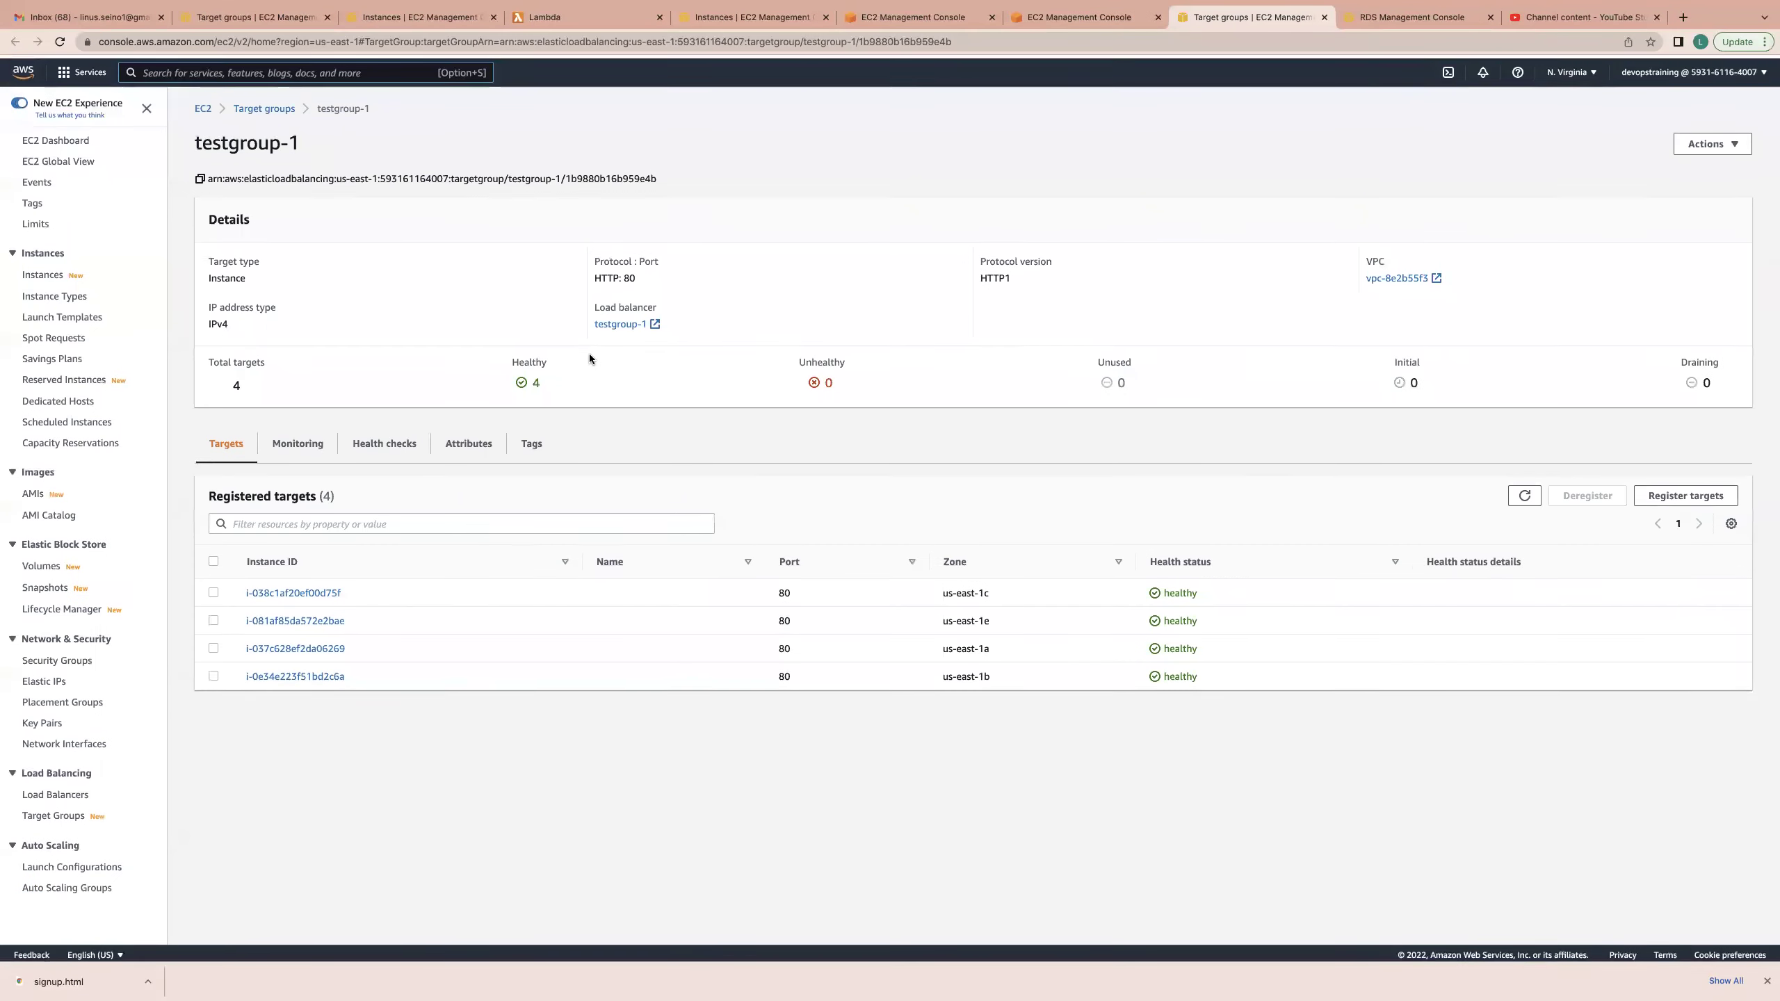
pyautogui.click(263, 106)
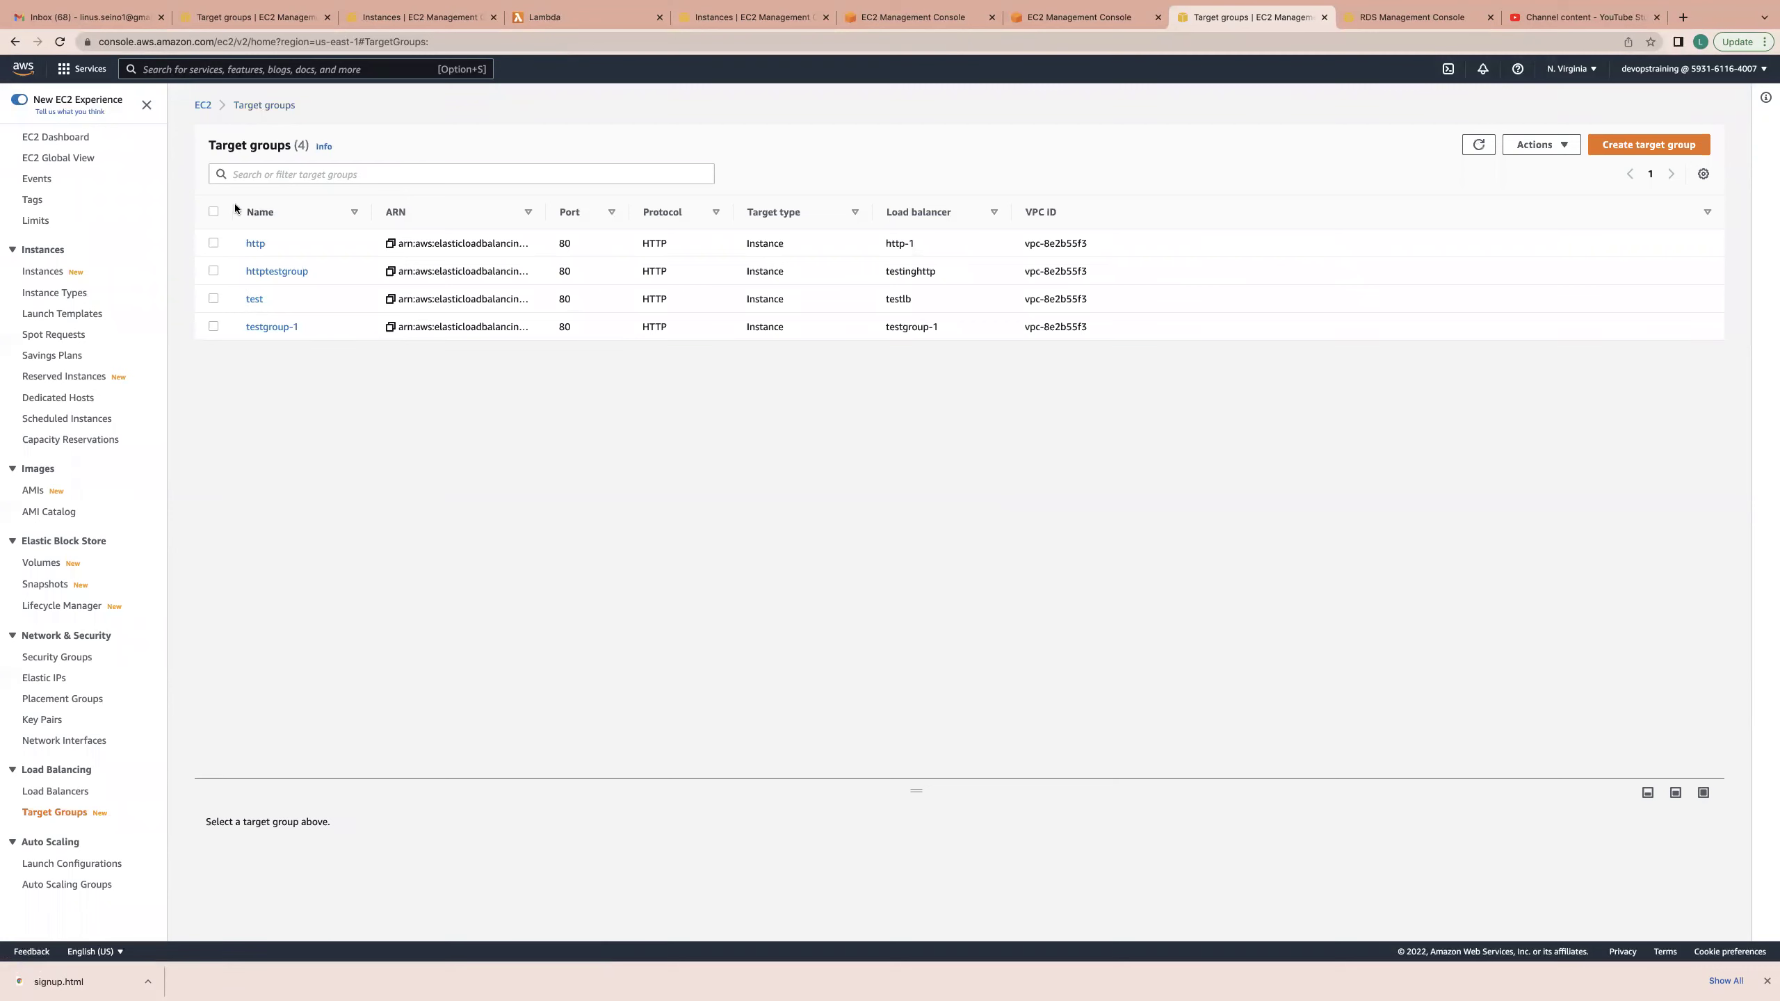
pyautogui.click(14, 42)
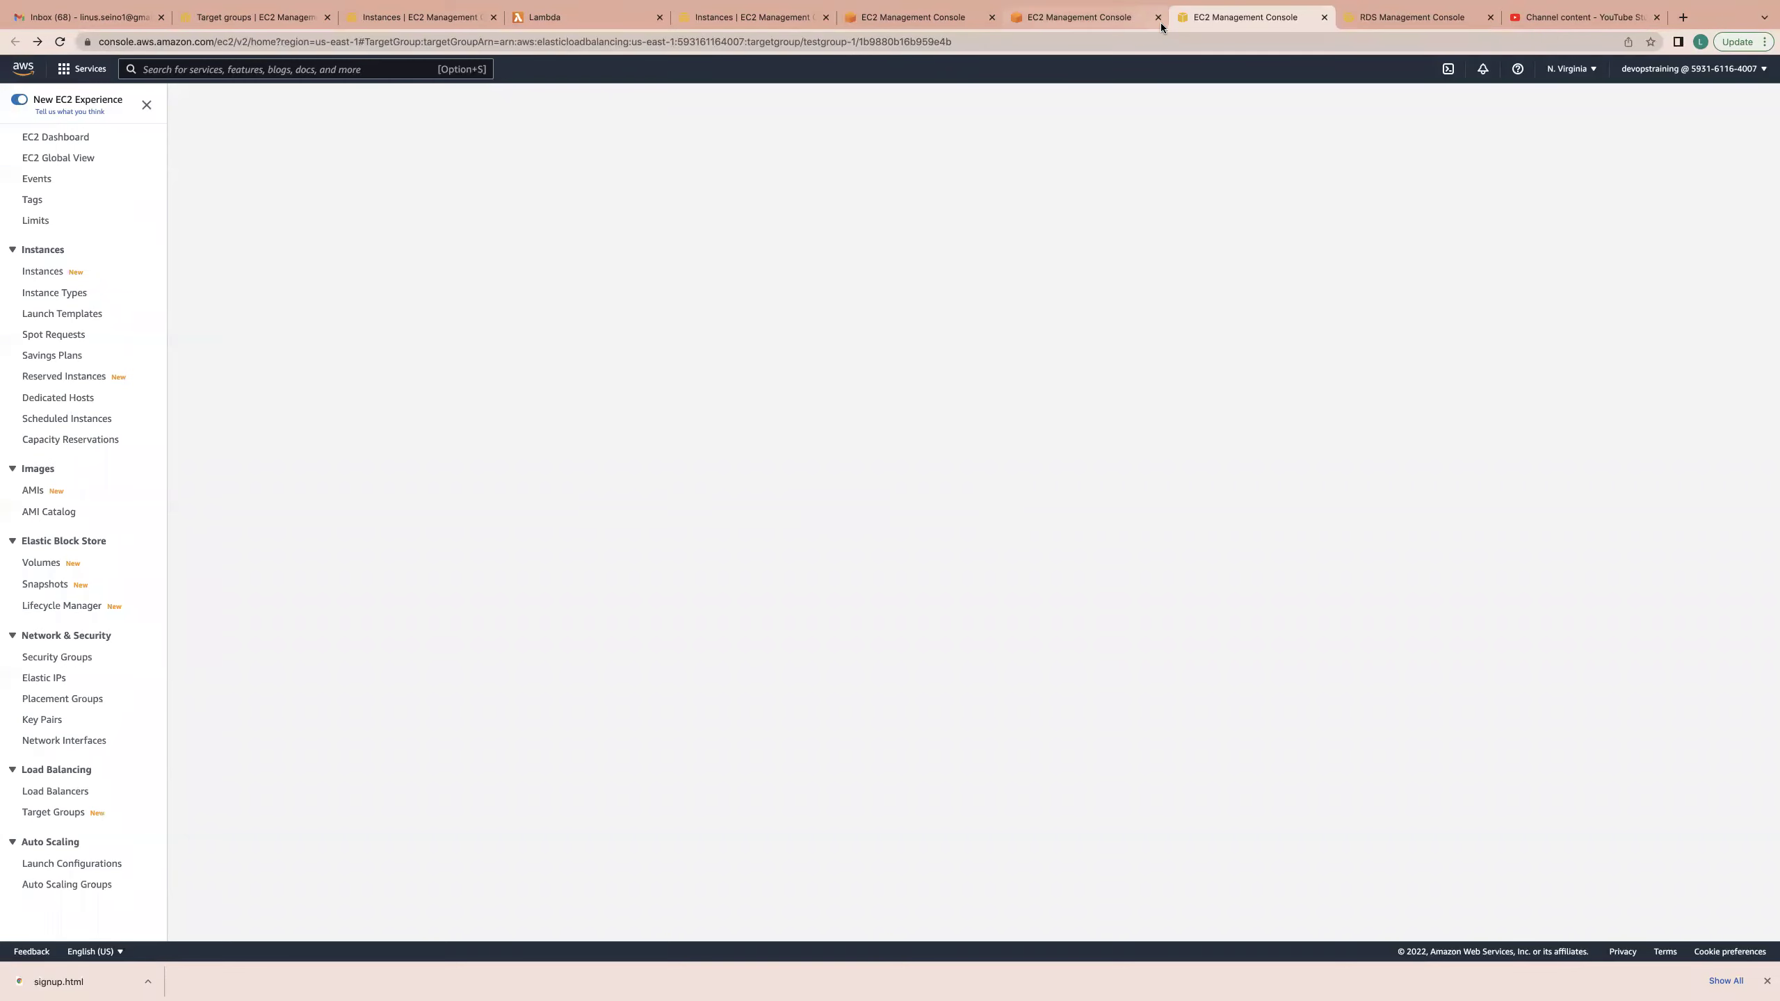
# Search 'load' in the console and open the EC2 Load balancers page.
pyautogui.click(435, 68)
pyautogui.write('load')
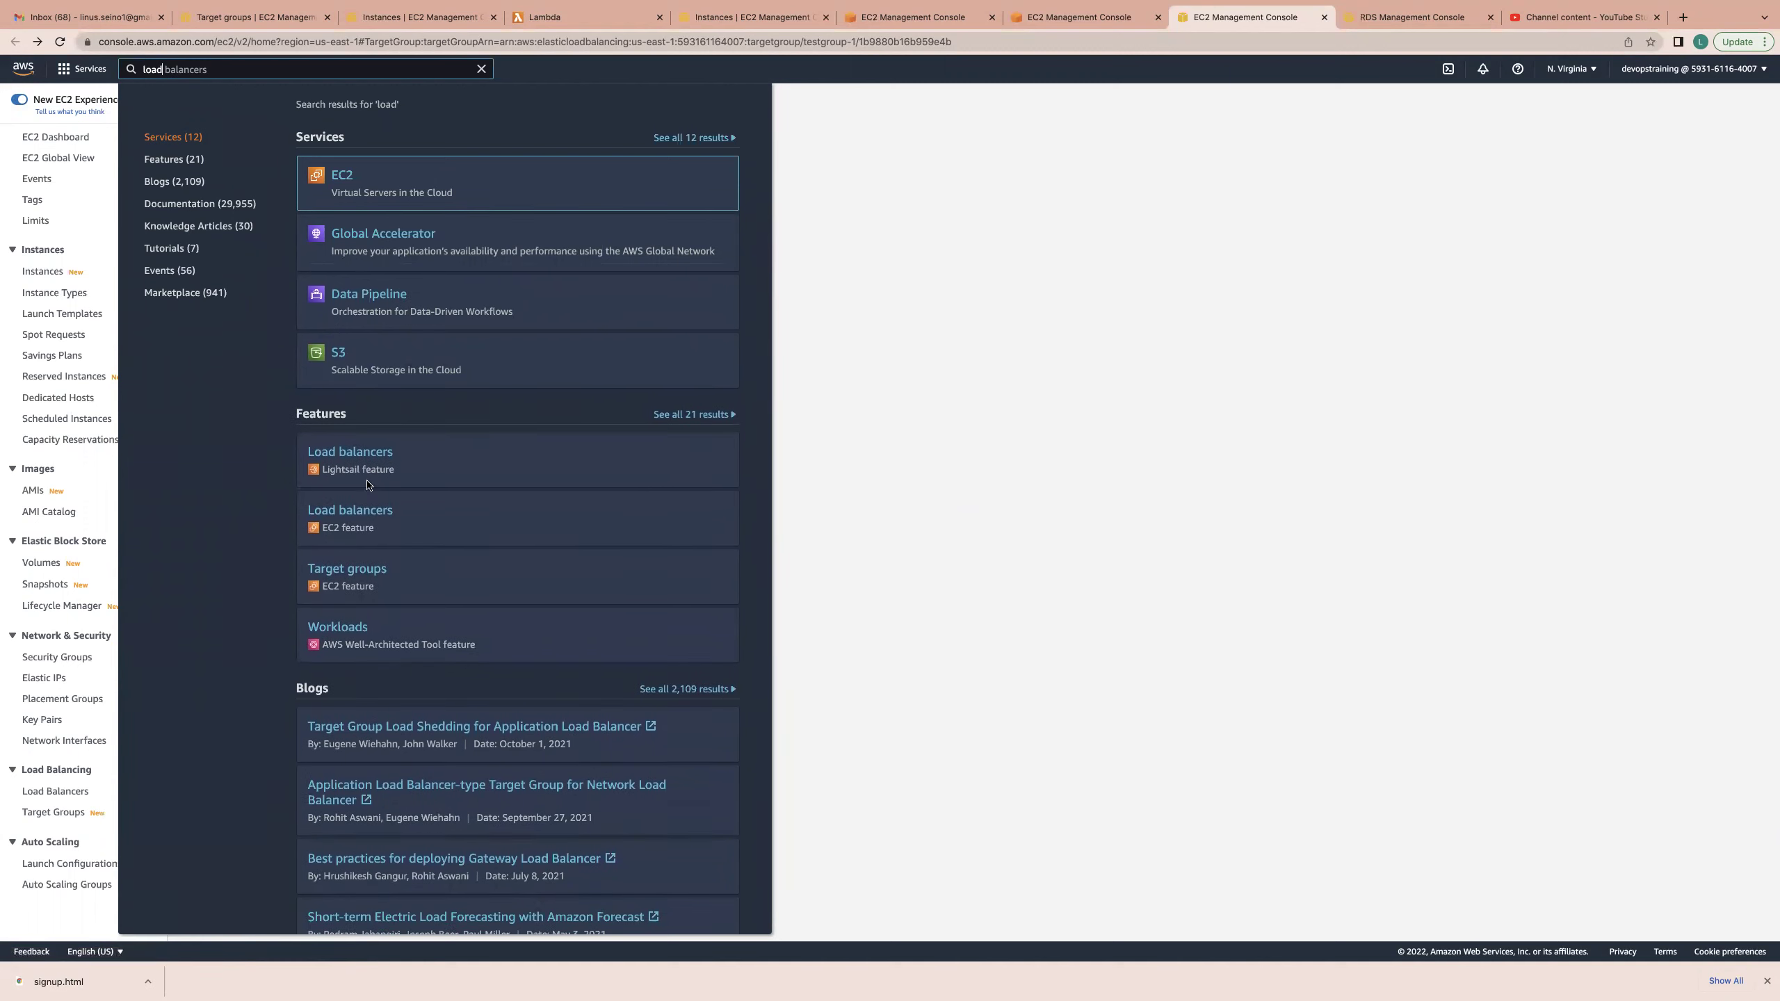
pyautogui.click(368, 512)
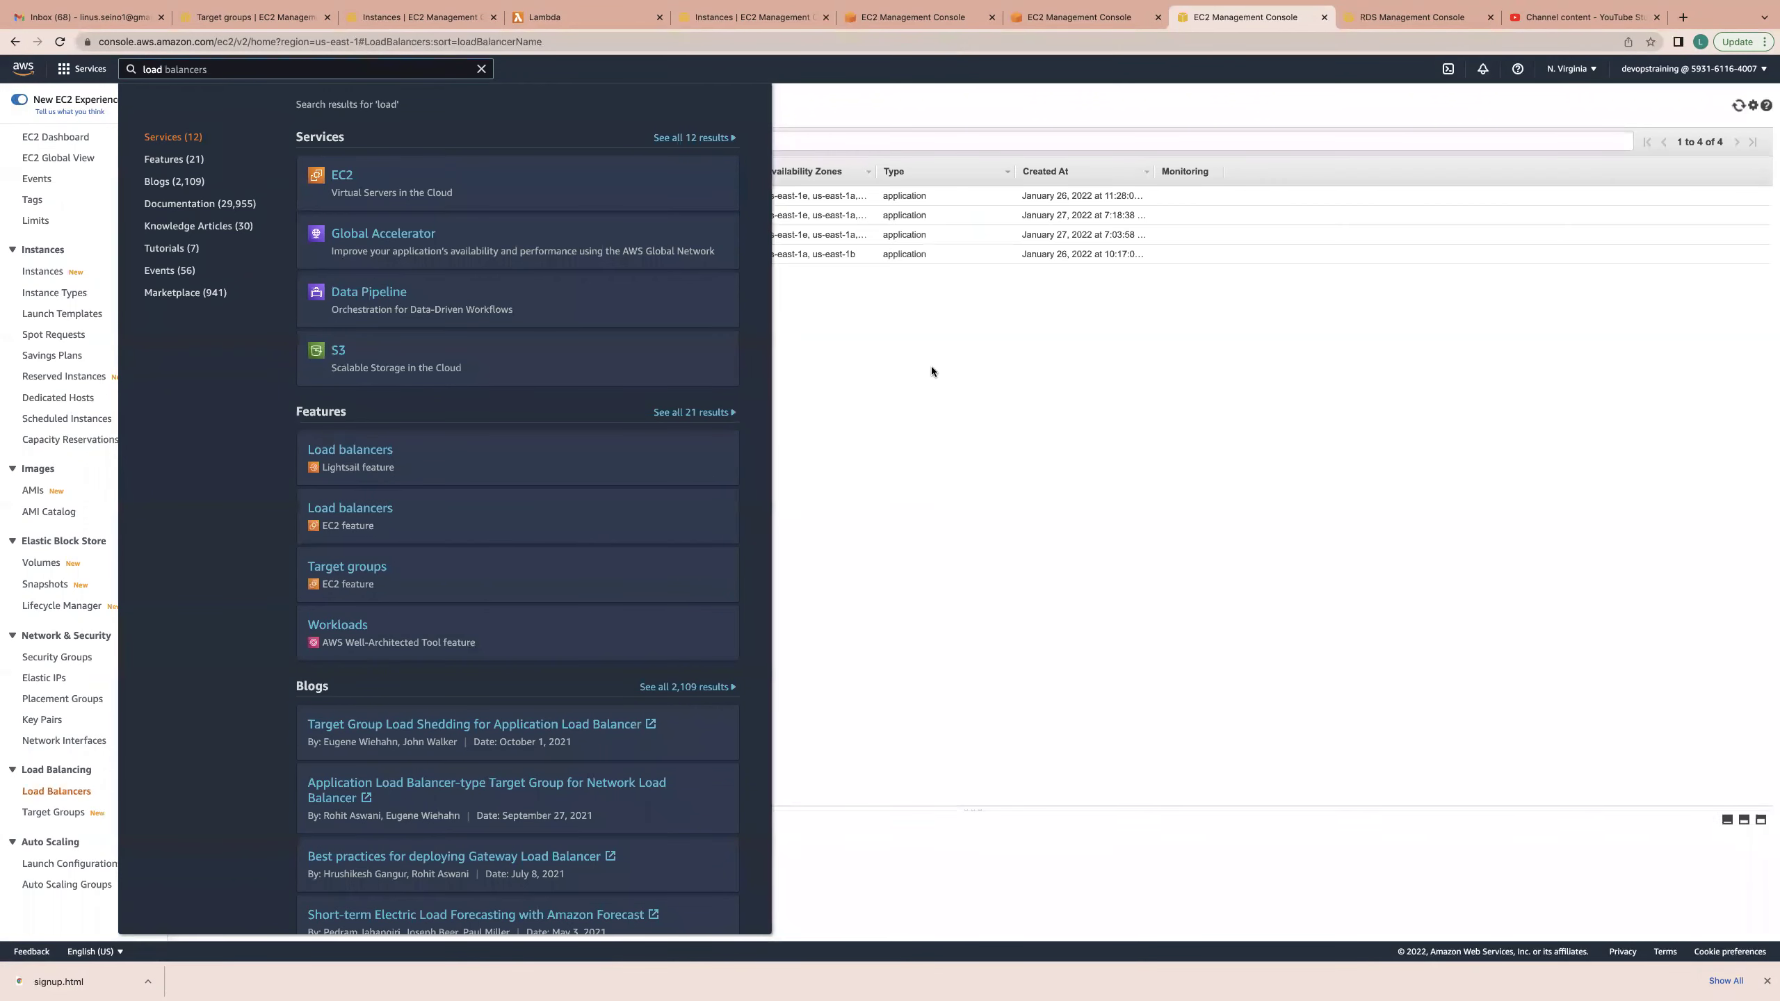
pyautogui.click(931, 366)
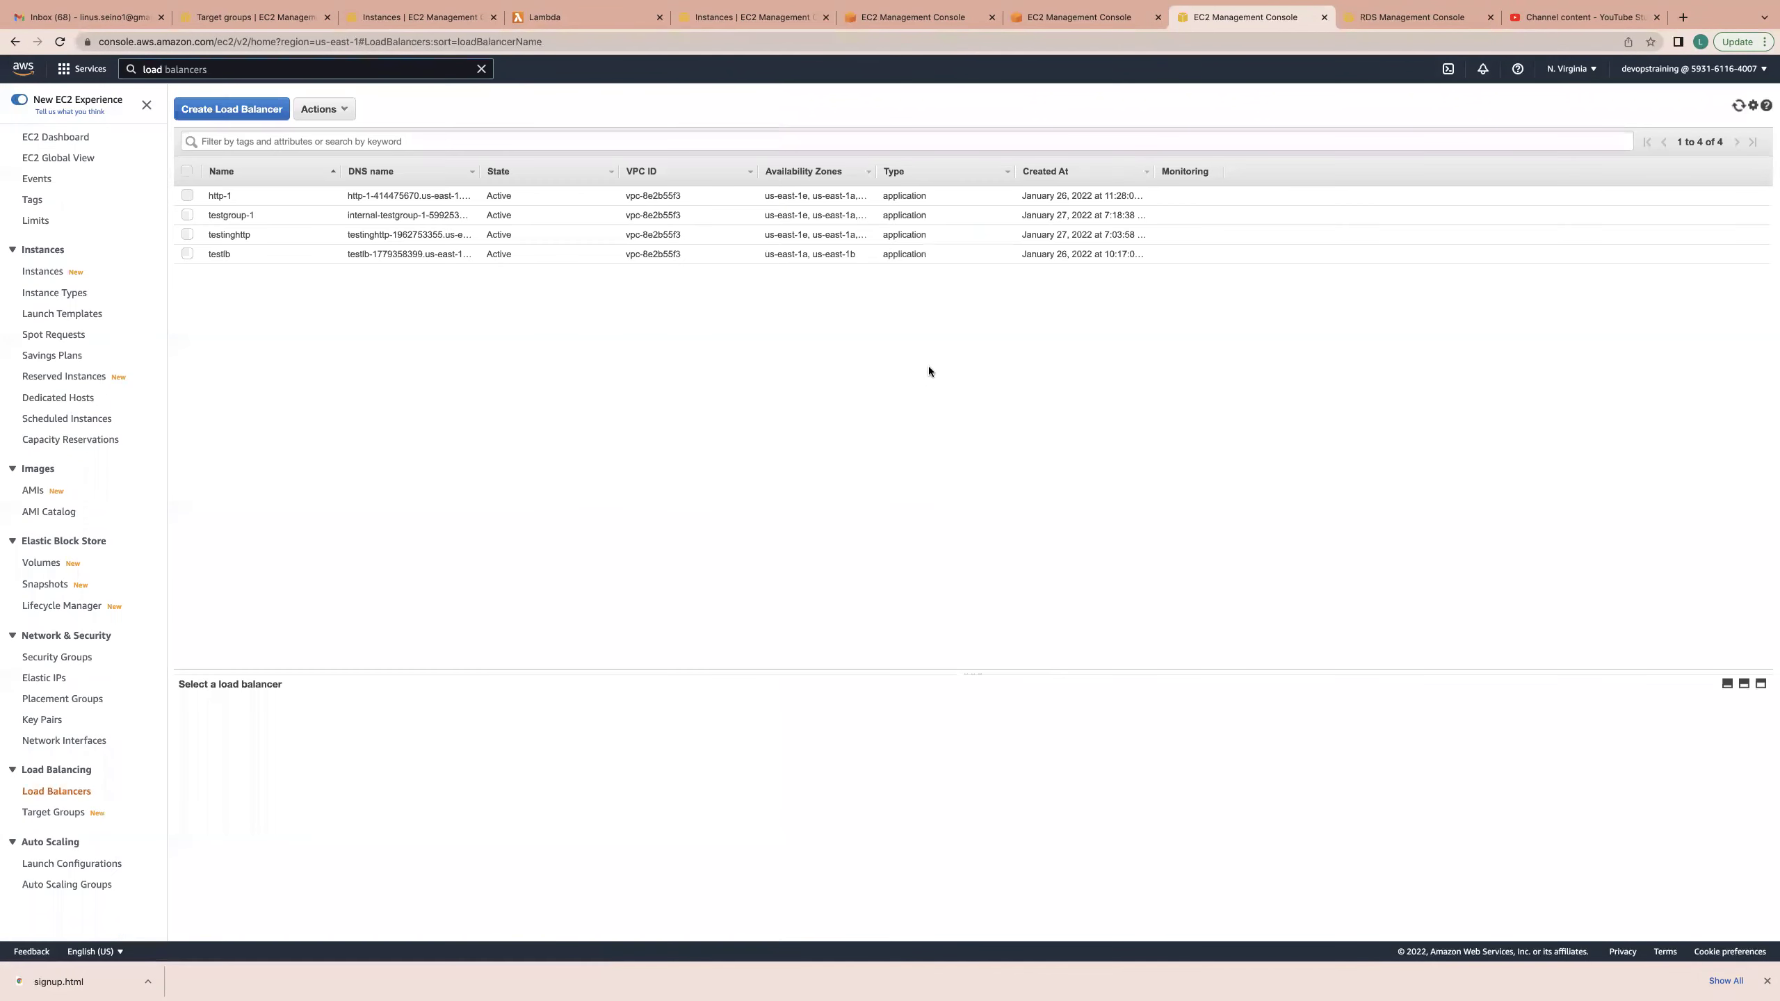
# Copy the testgroup-1 load balancer's DNS name and load it in a new browser tab.
pyautogui.click(187, 216)
pyautogui.scroll(-1, 434, 778)
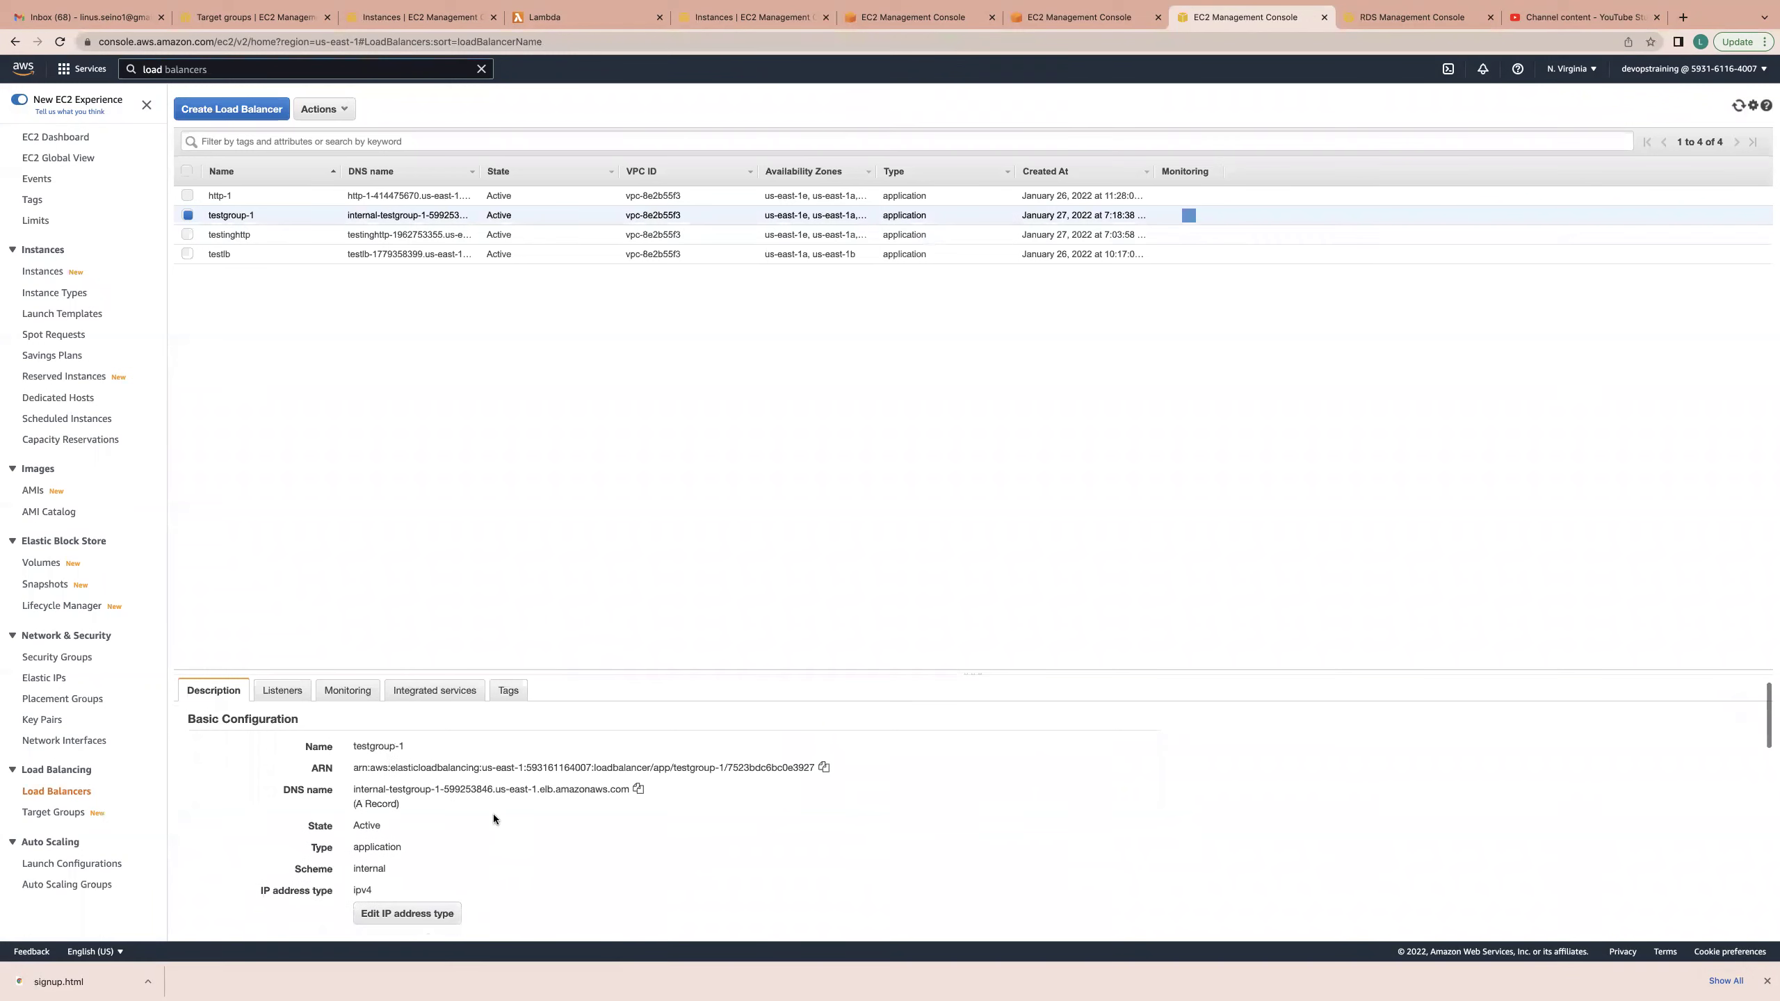
pyautogui.click(639, 789)
pyautogui.press('super+t')
pyautogui.press('super+v')
pyautogui.press('Return')
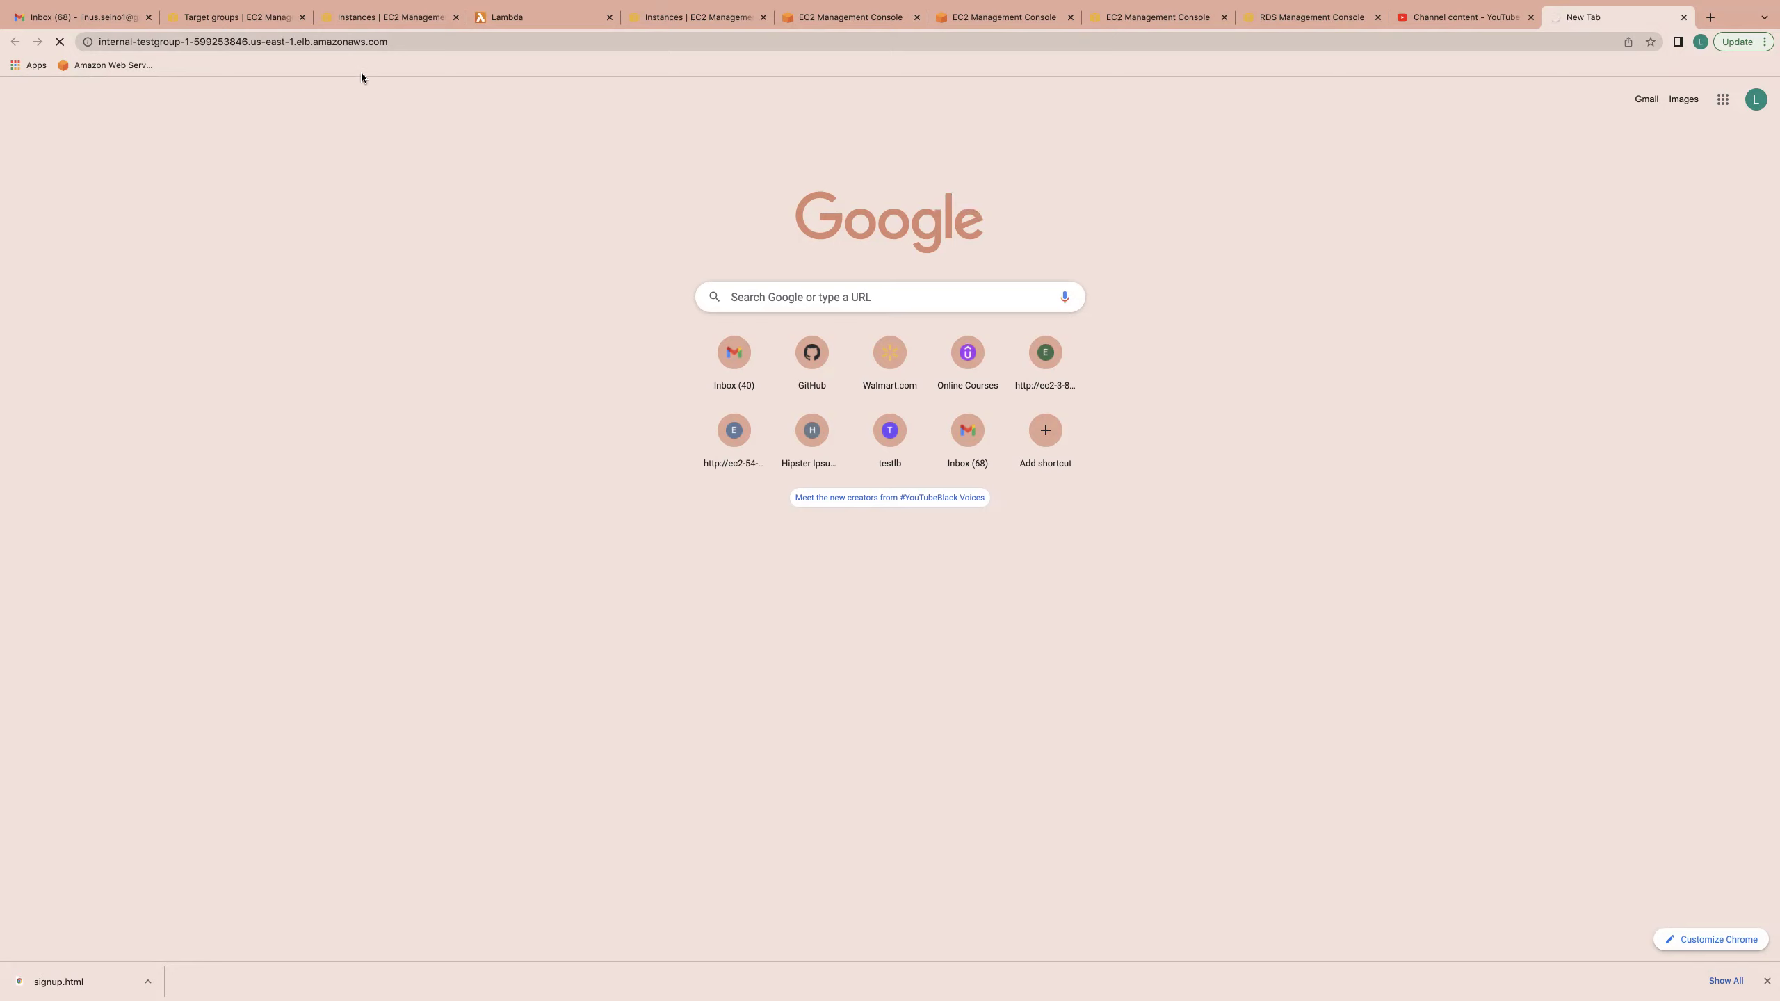
# Cycle through the open console tabs back to the Auto Scaling groups page.
pyautogui.click(1015, 21)
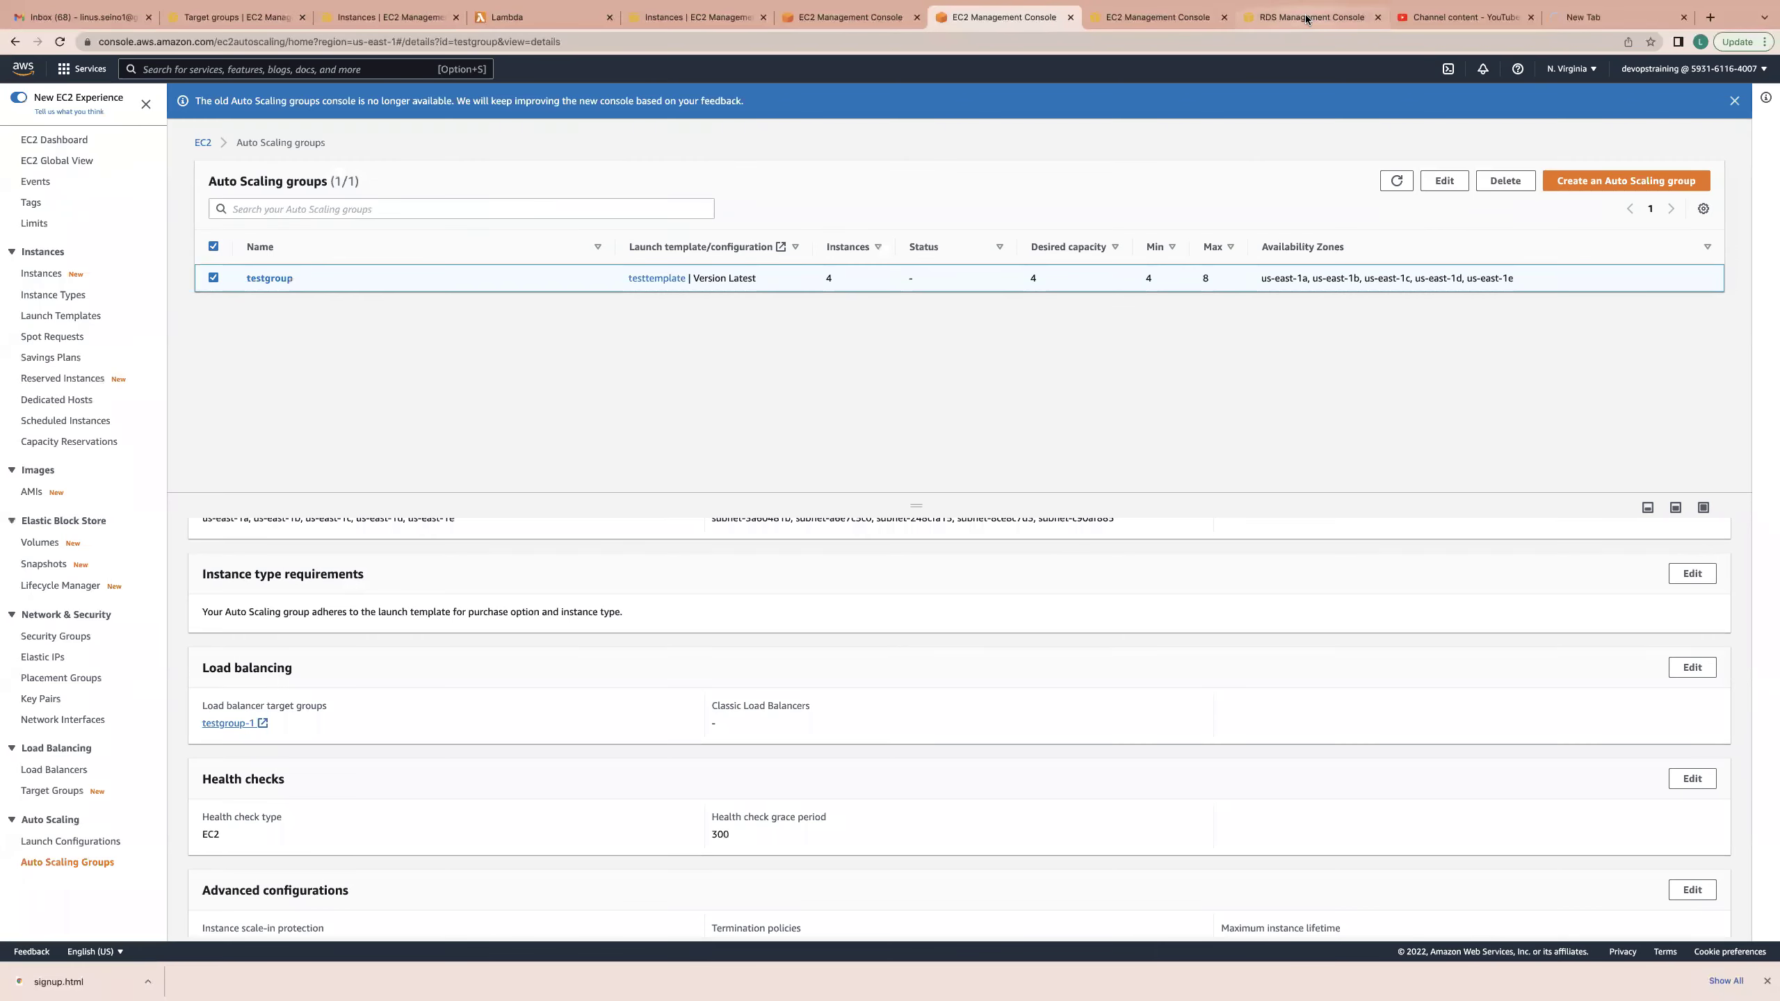
pyautogui.click(1309, 21)
pyautogui.click(1121, 23)
pyautogui.click(960, 24)
pyautogui.click(812, 22)
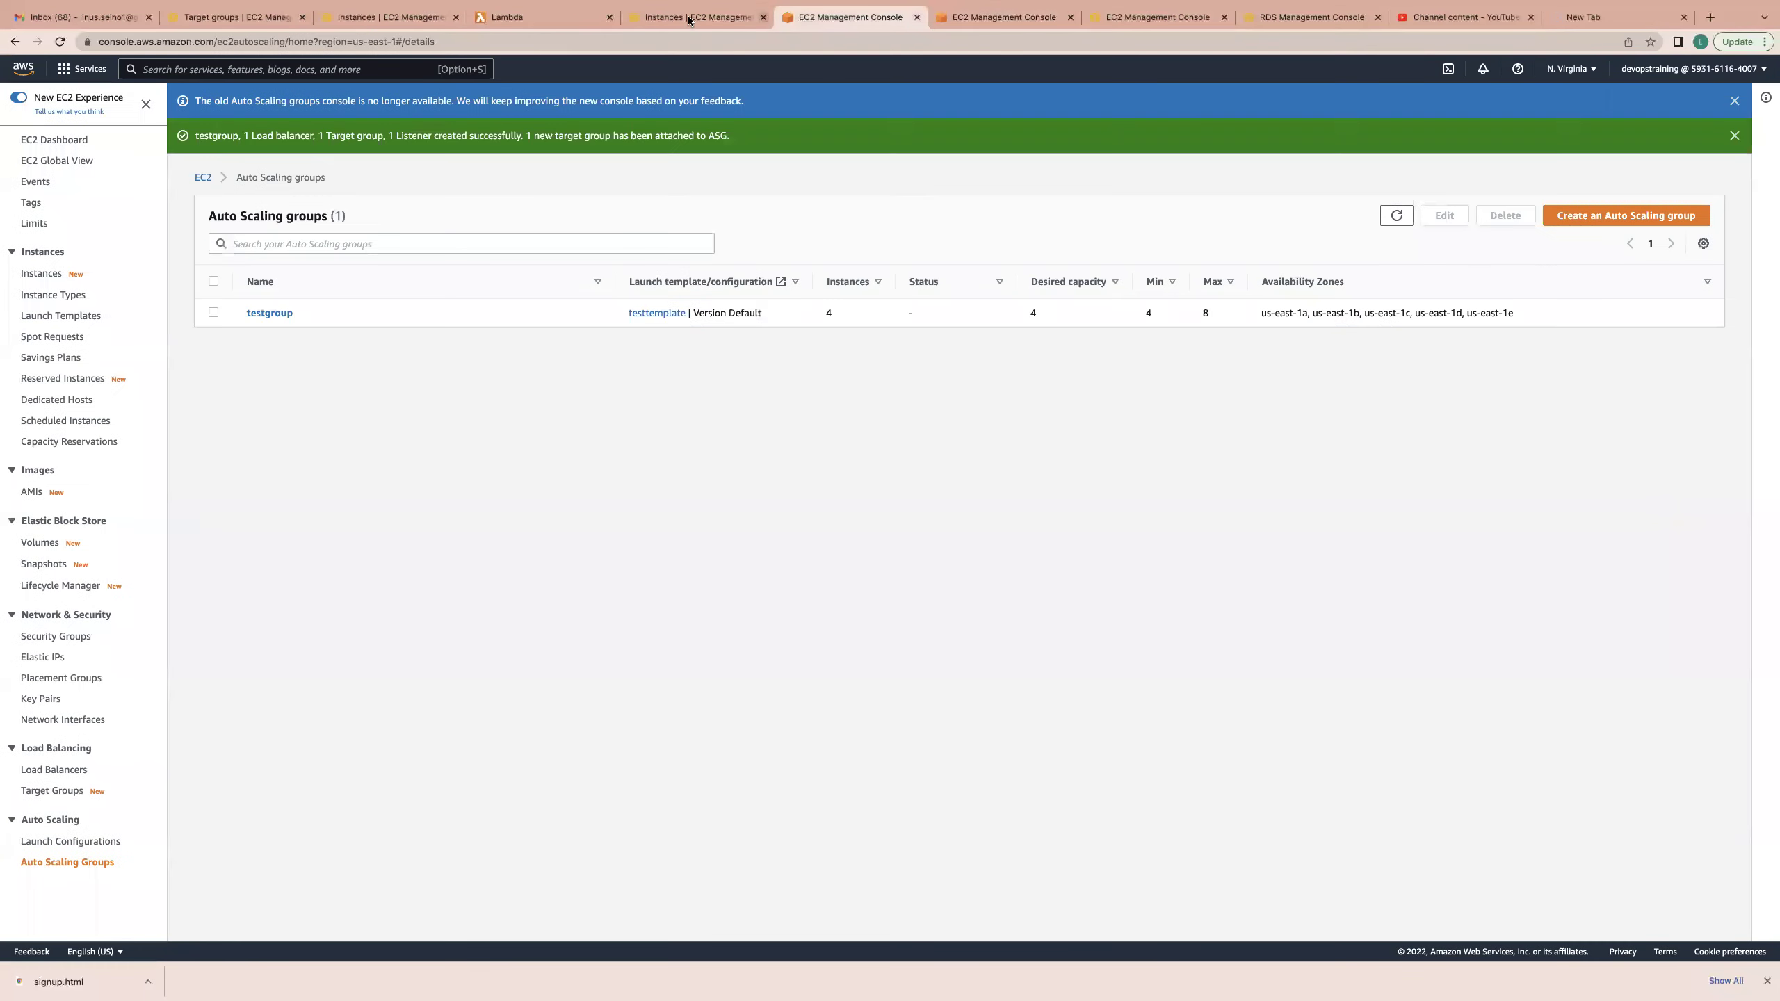
pyautogui.click(701, 18)
pyautogui.click(833, 20)
# Select testgroup and scroll through its details.
pyautogui.click(213, 313)
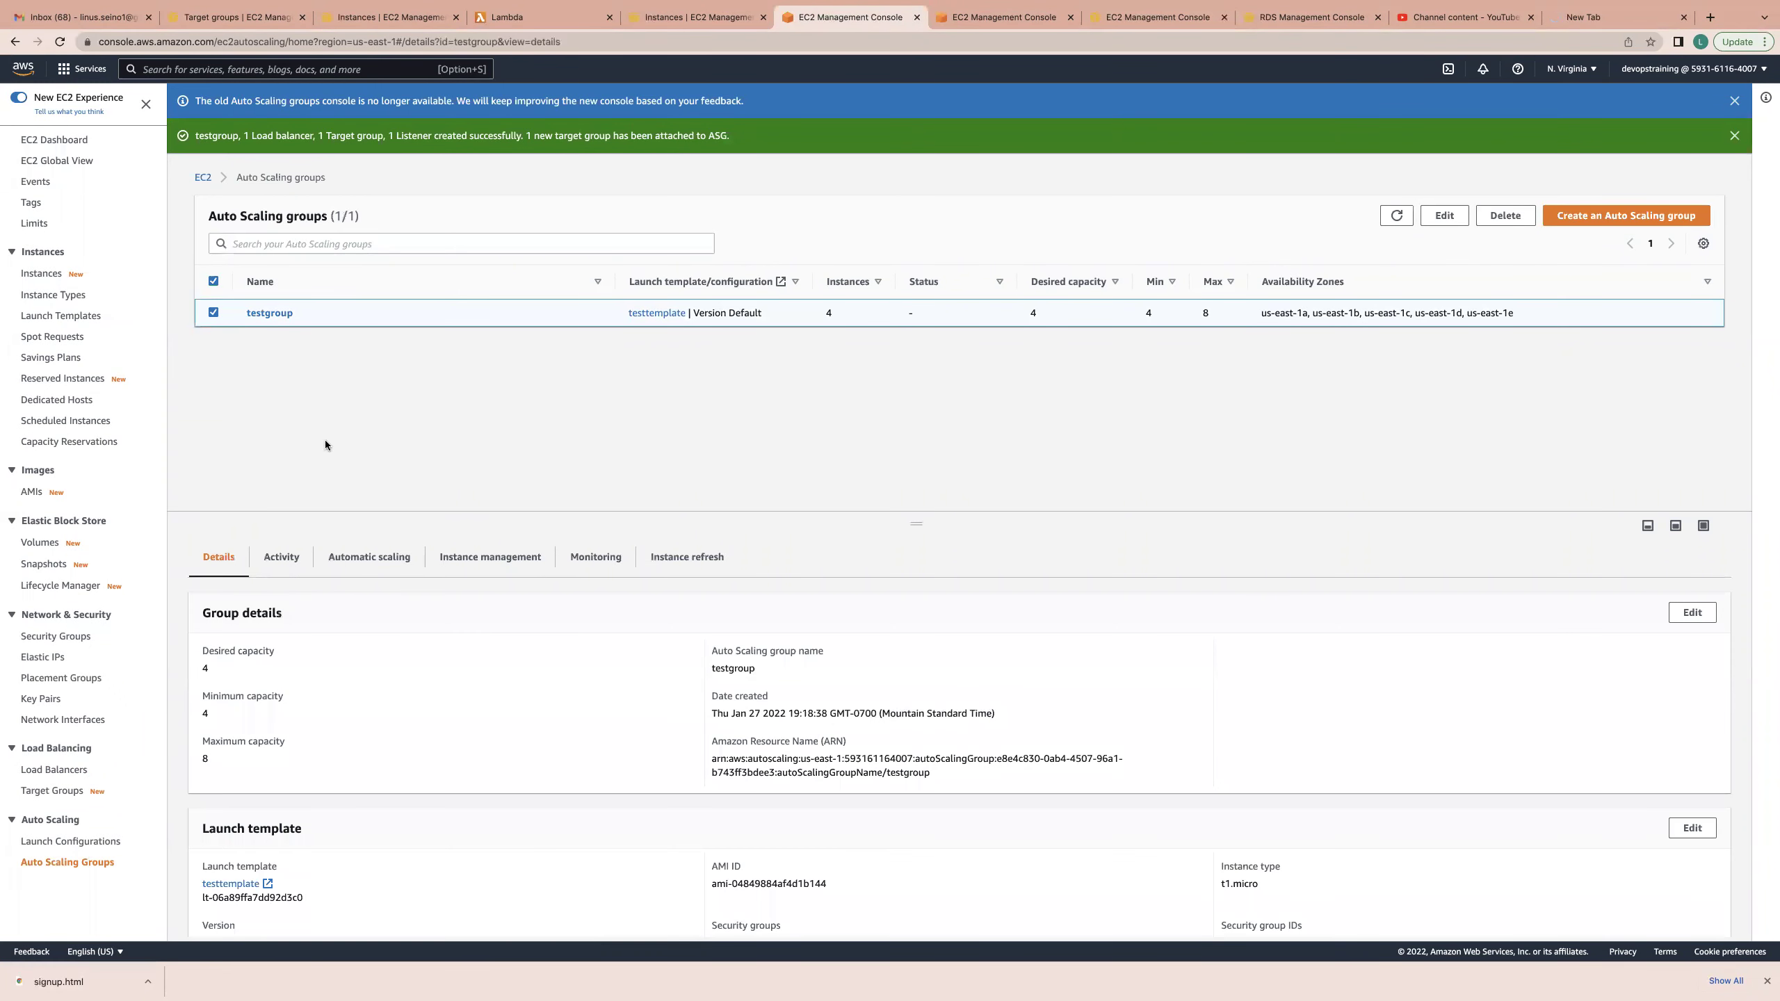
pyautogui.scroll(-10, 595, 642)
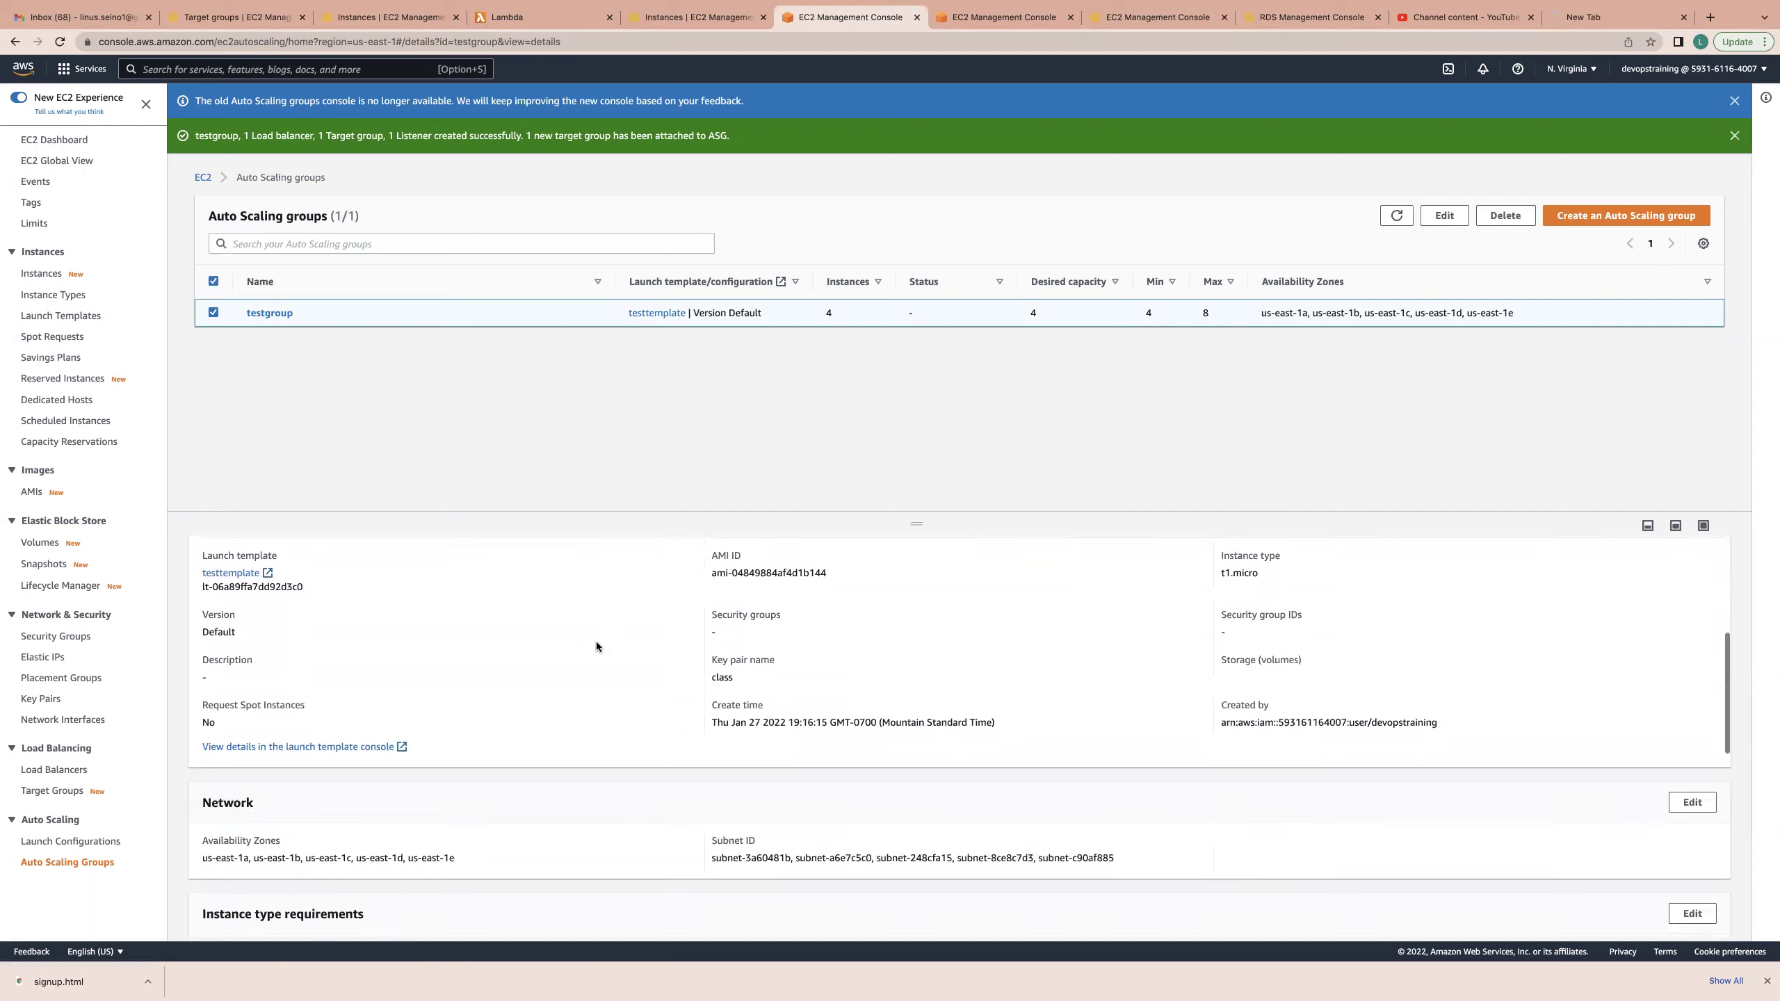
pyautogui.scroll(-4, 597, 646)
pyautogui.scroll(12, 596, 646)
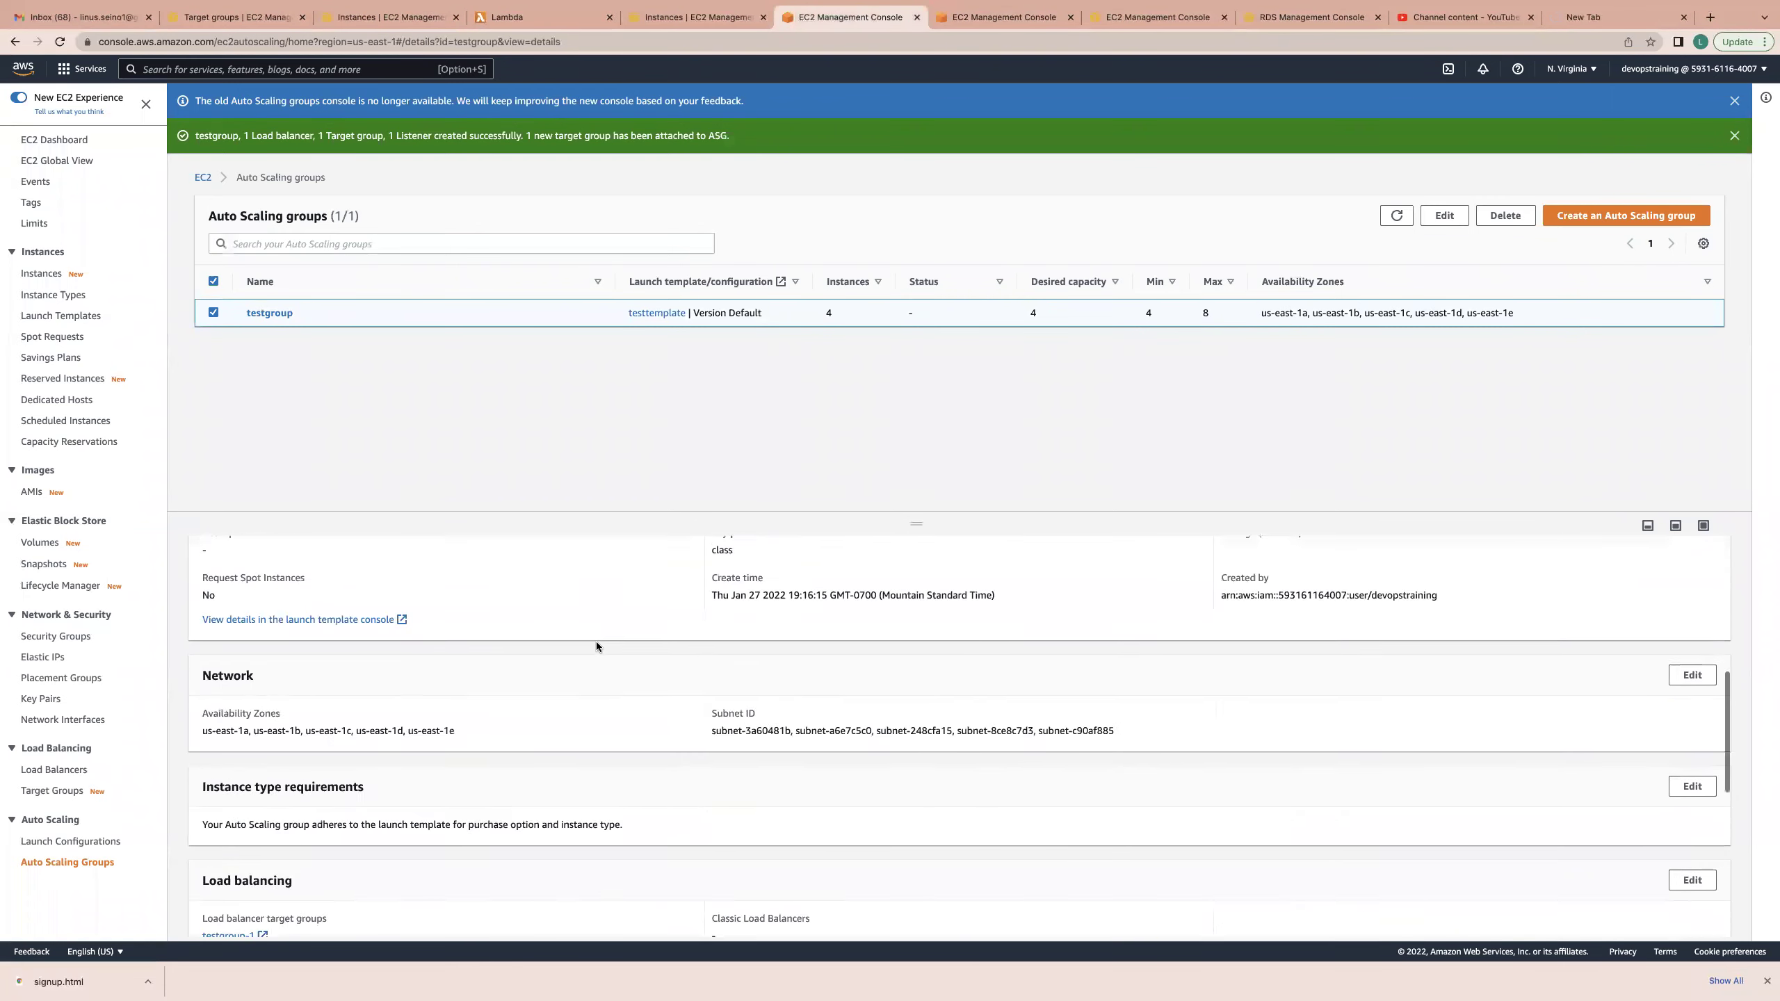
# Confirm the load balancer address shows 'This site can't be reached', then return to running instances.
pyautogui.click(1605, 20)
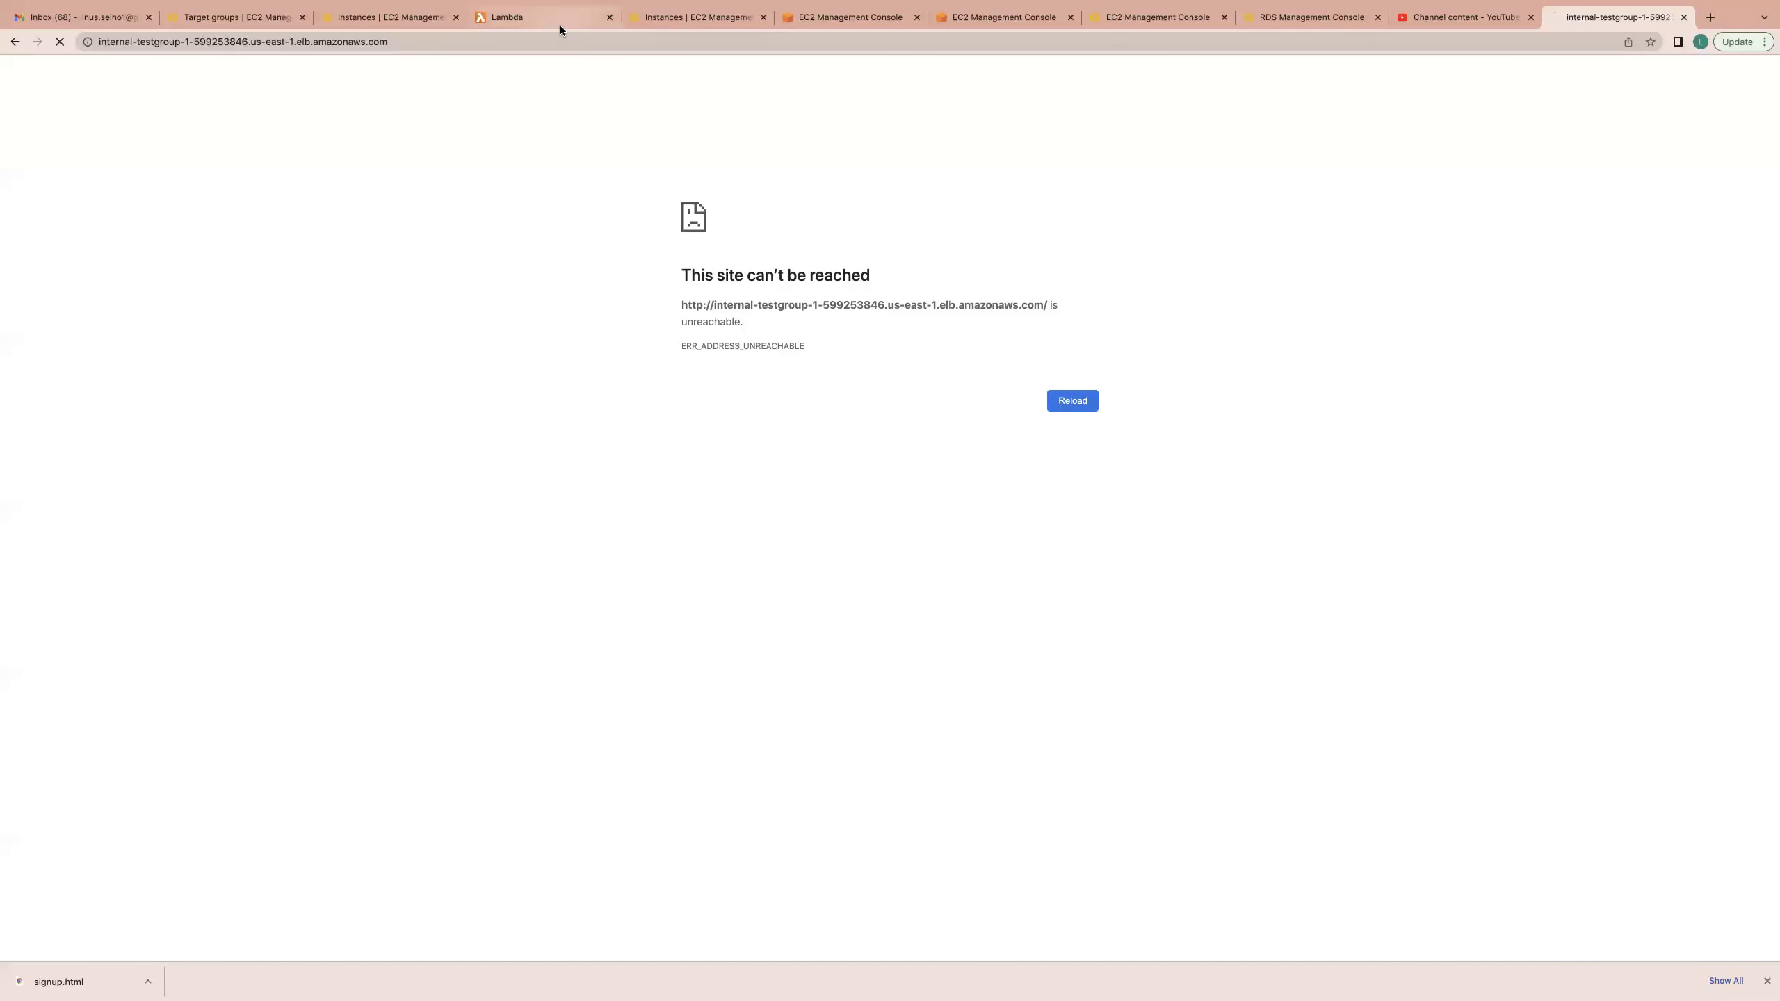
pyautogui.click(559, 25)
pyautogui.click(392, 17)
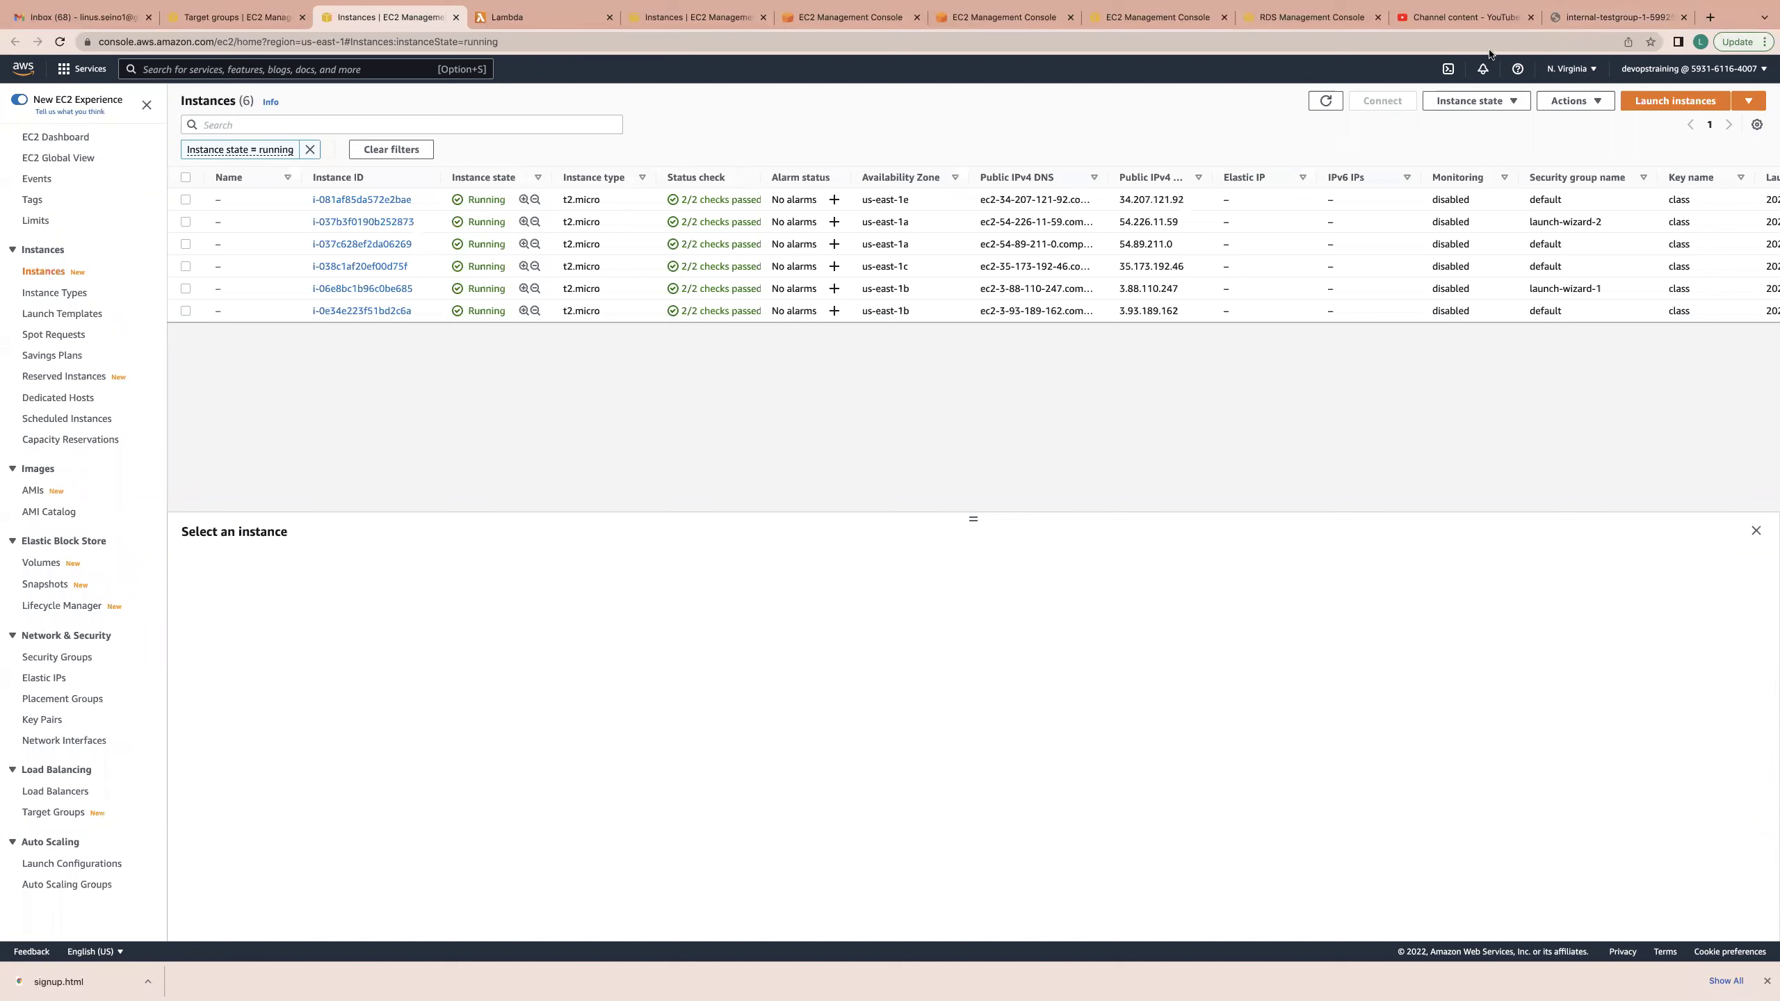
# Review testgroup-1's Listeners, Monitoring, Integrated services, Tags and Description tabs.
pyautogui.click(1149, 21)
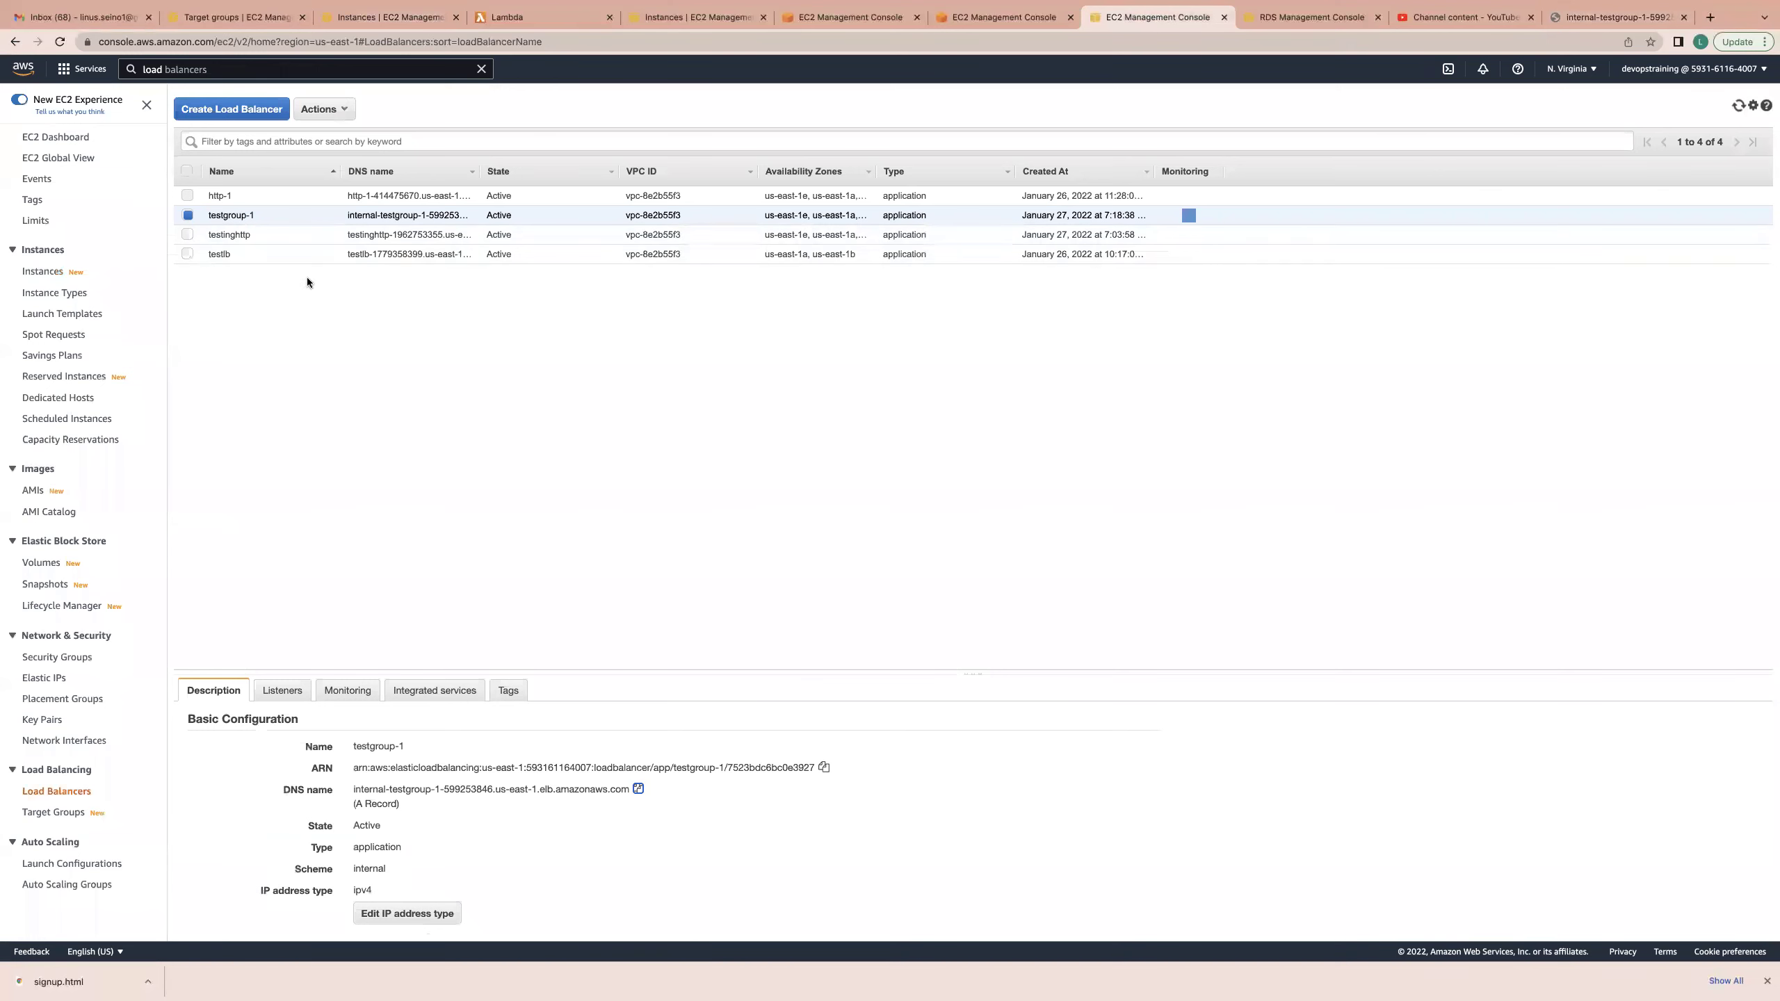
pyautogui.click(294, 693)
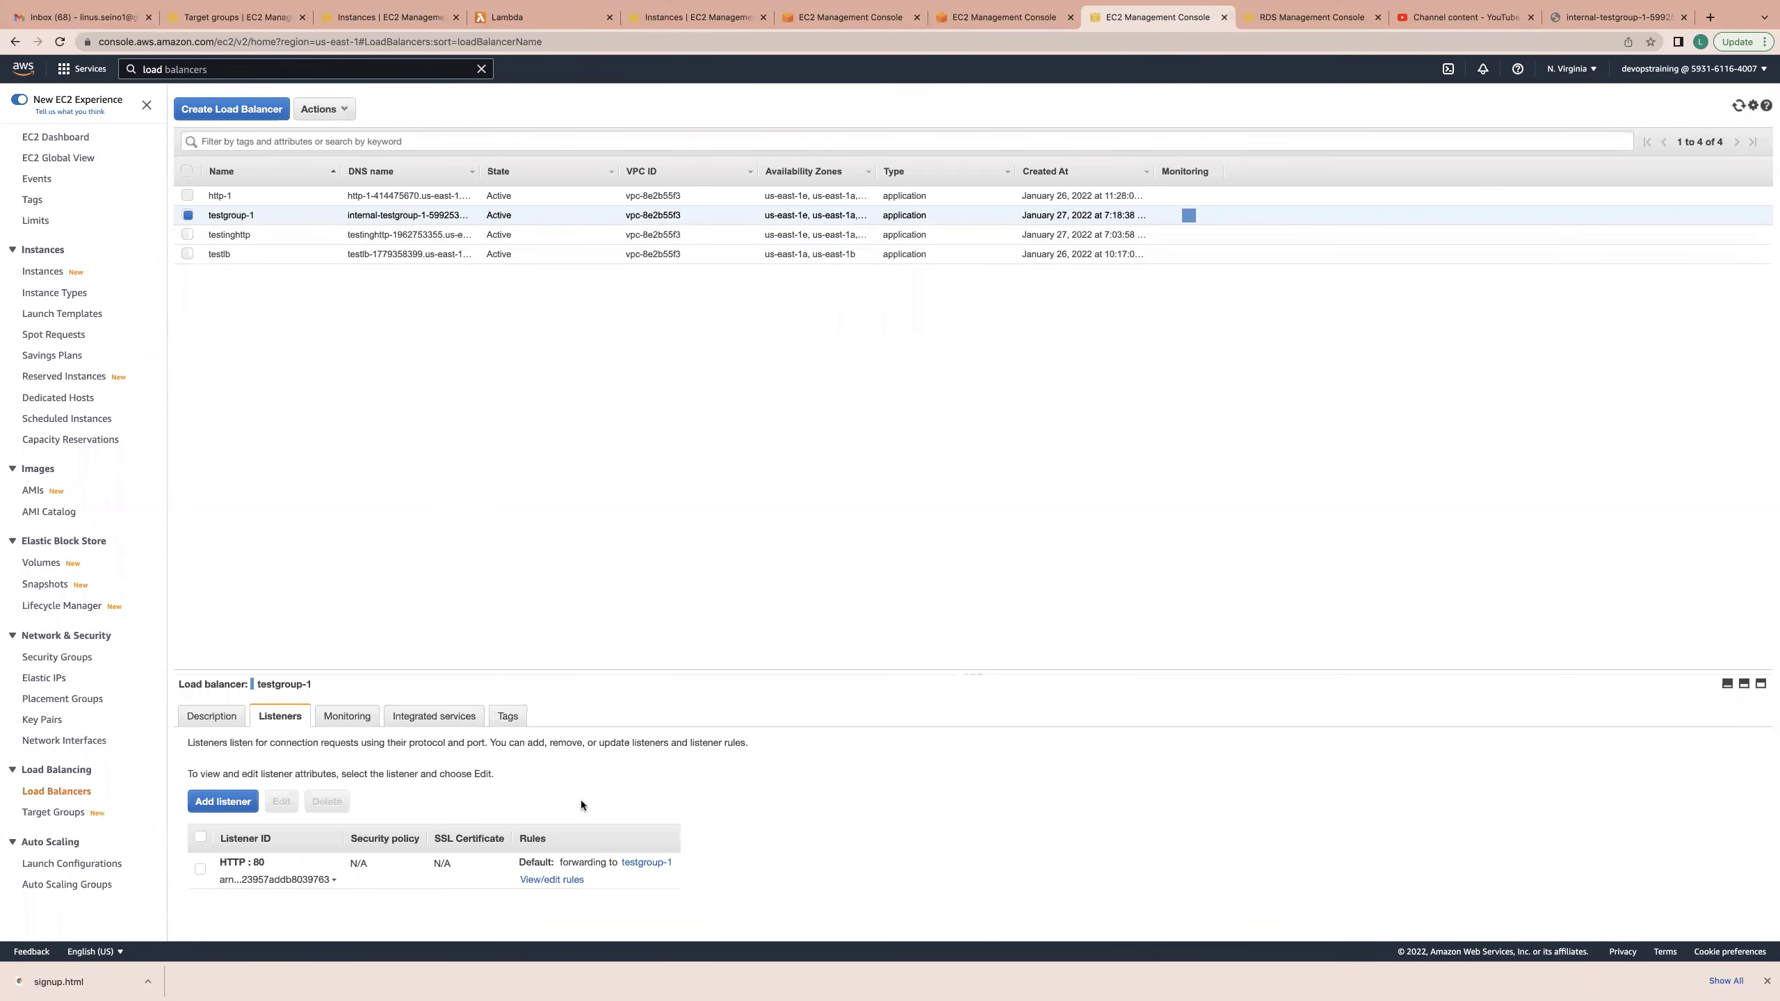
pyautogui.click(334, 723)
pyautogui.click(434, 716)
pyautogui.scroll(-2, 539, 787)
pyautogui.scroll(2, 540, 788)
pyautogui.click(511, 718)
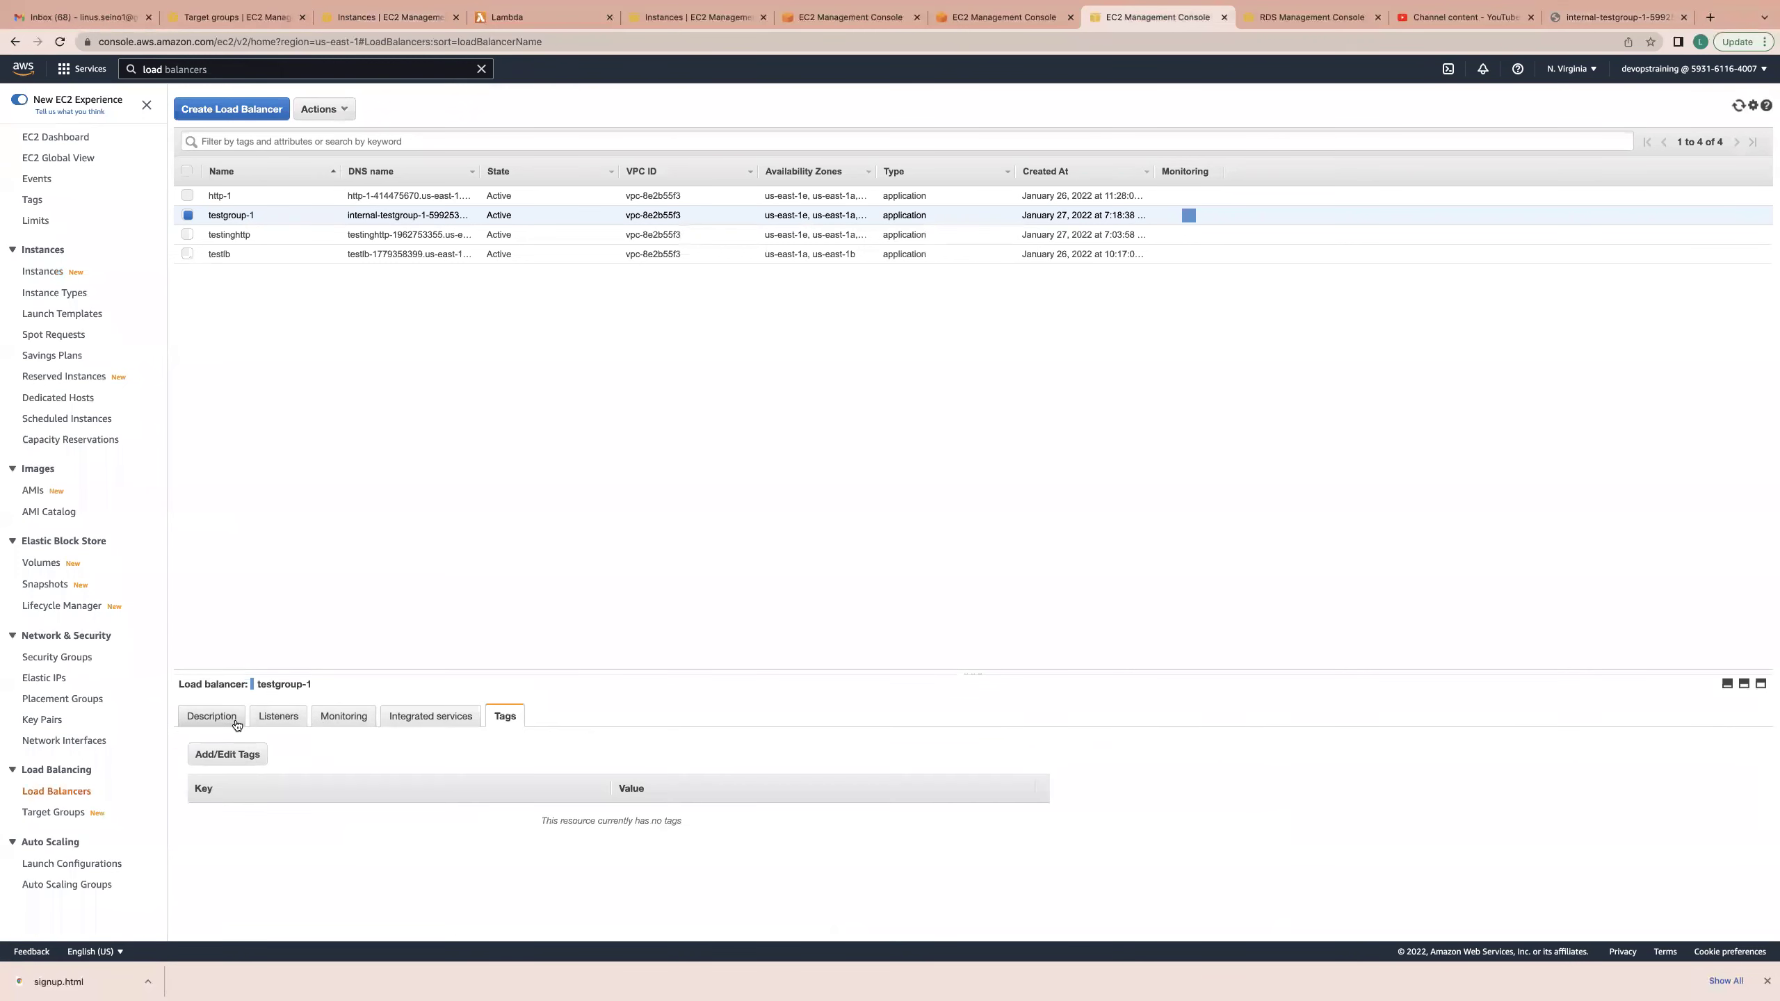
pyautogui.click(211, 717)
# Scroll the description and open the default security group sg-6e7a917f.
pyautogui.scroll(-3, 545, 777)
pyautogui.scroll(-6, 545, 777)
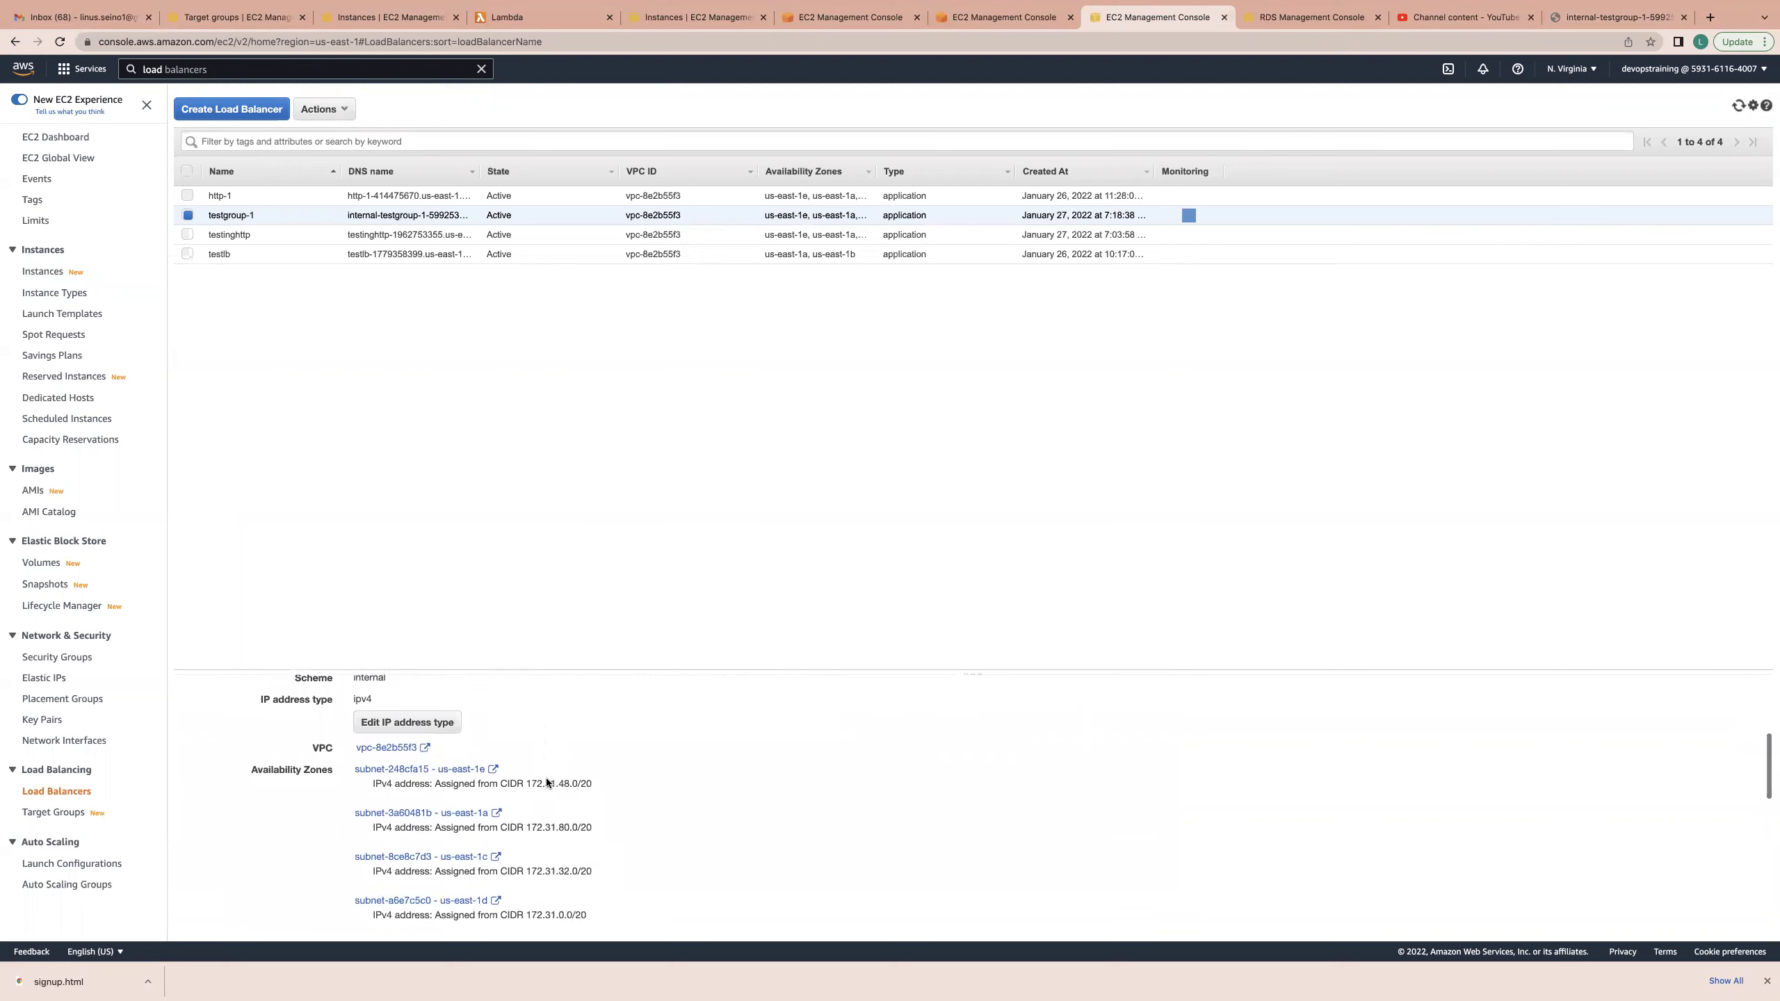
pyautogui.scroll(-3, 545, 778)
pyautogui.scroll(10, 546, 781)
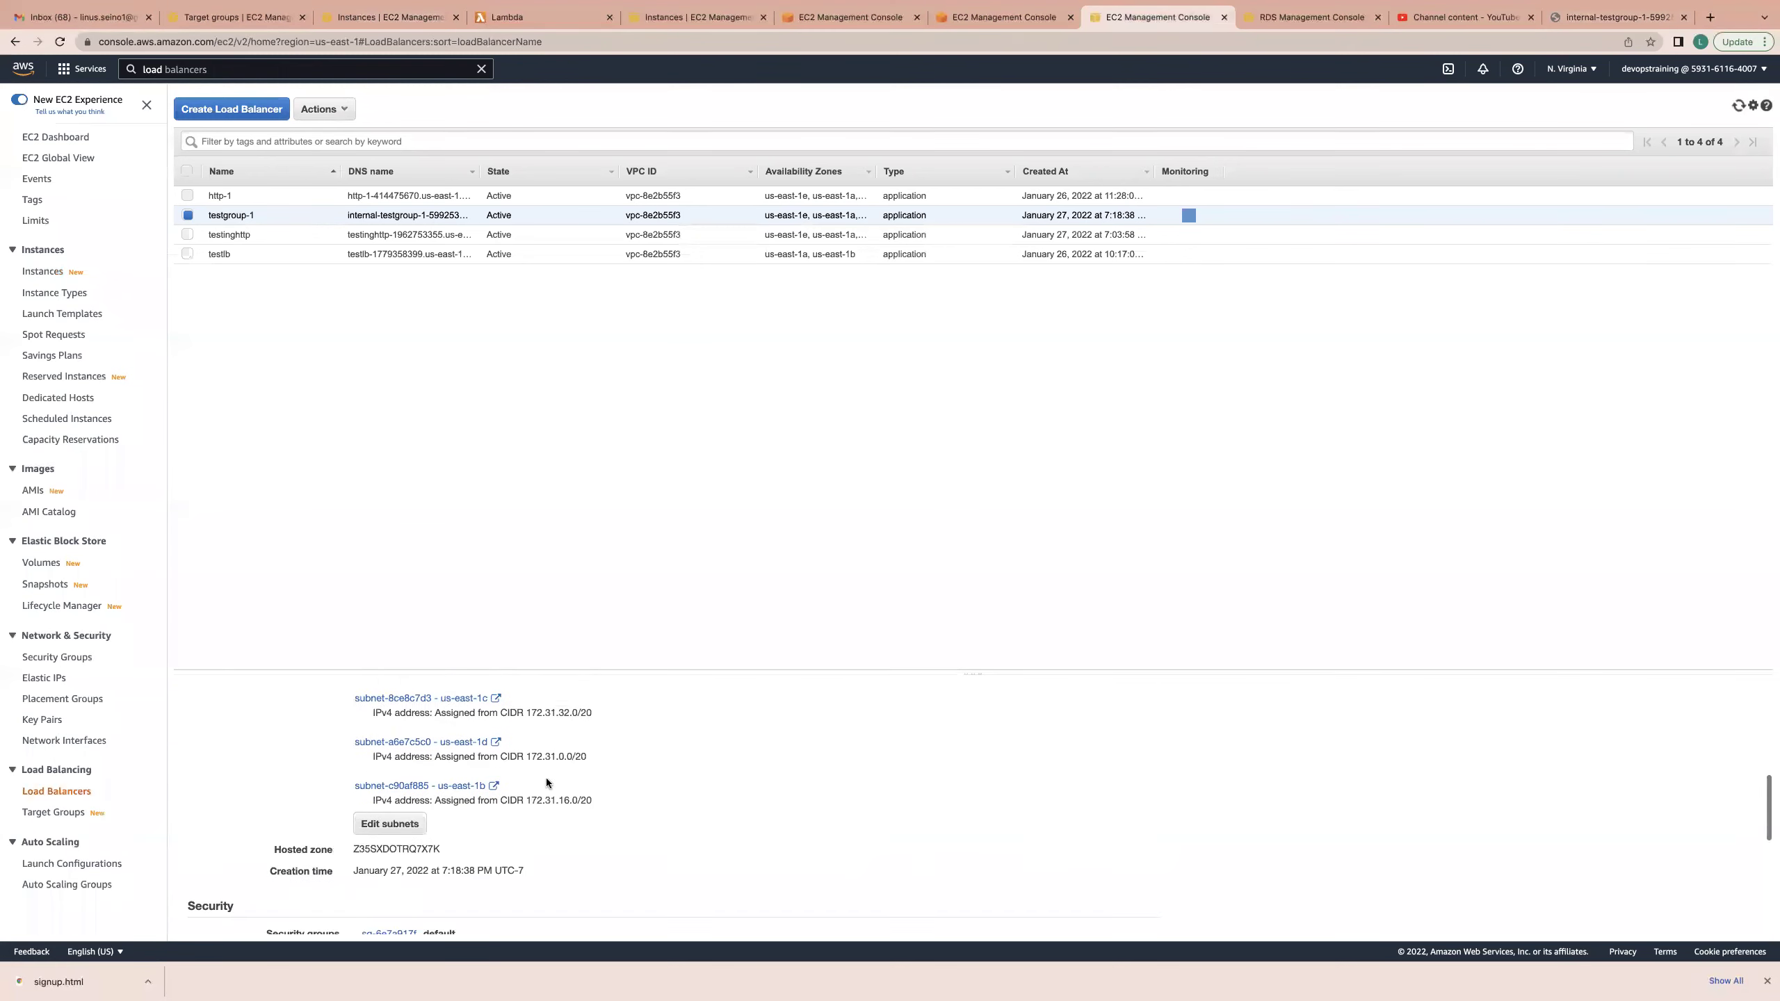
pyautogui.scroll(-5, 546, 783)
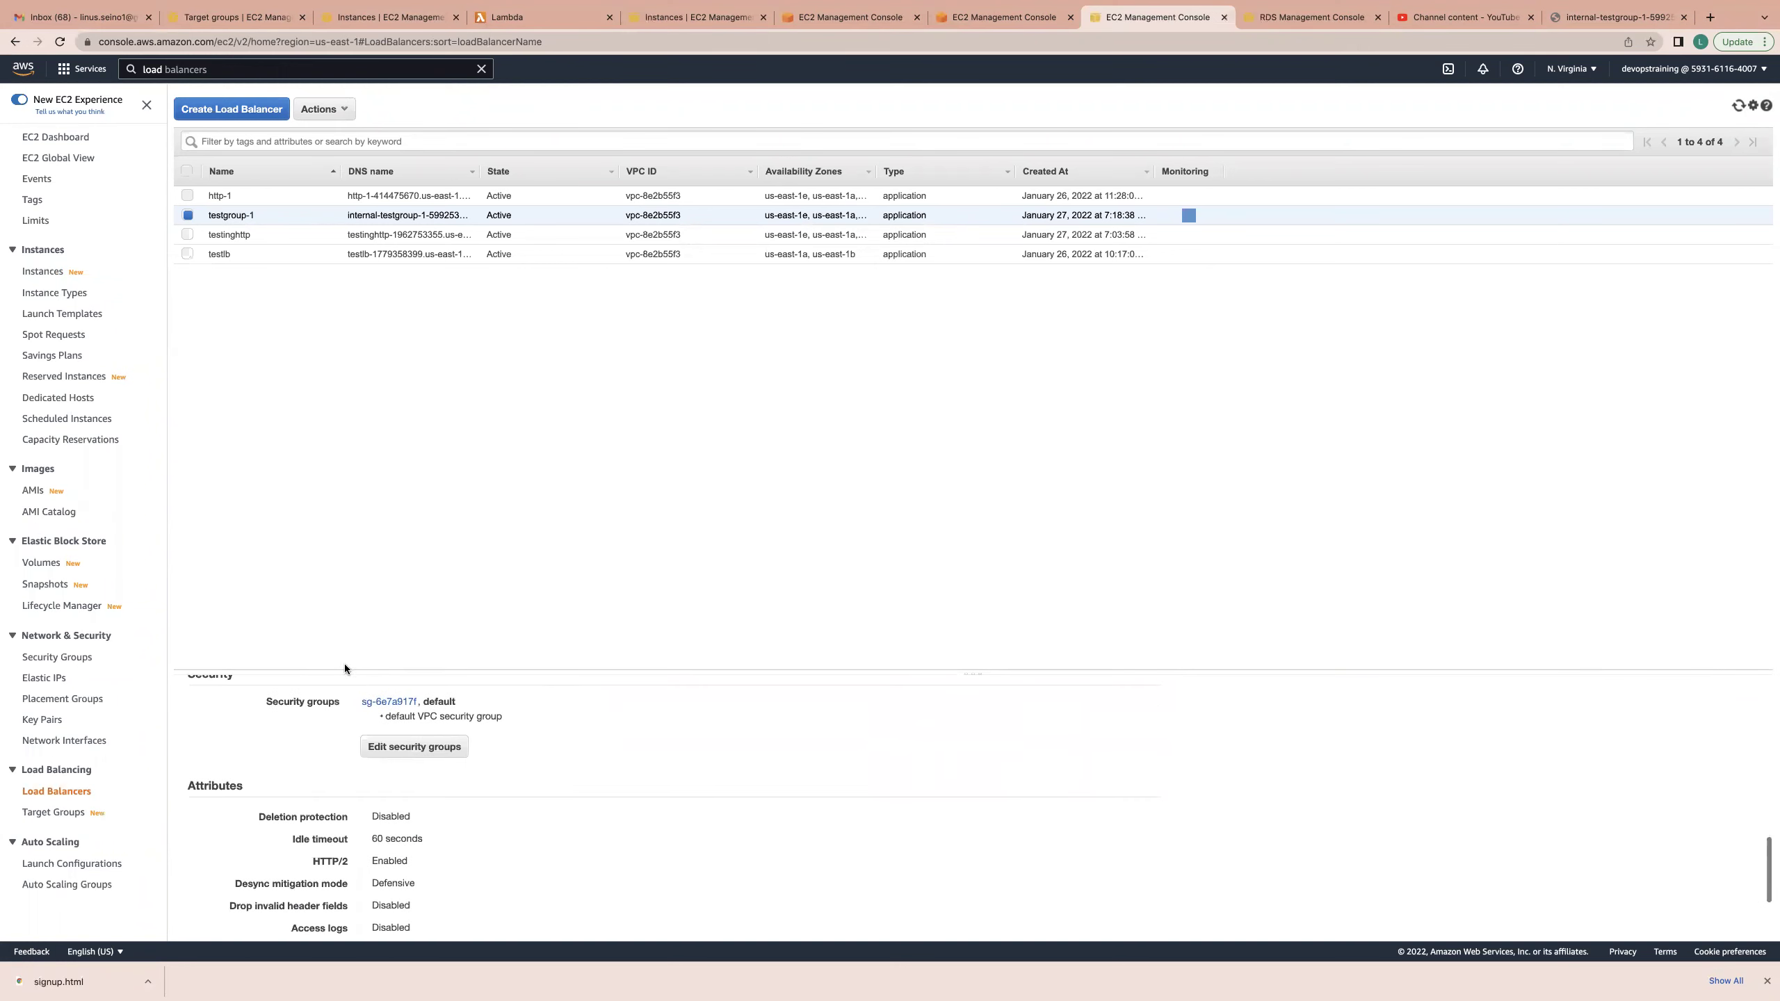
pyautogui.click(384, 703)
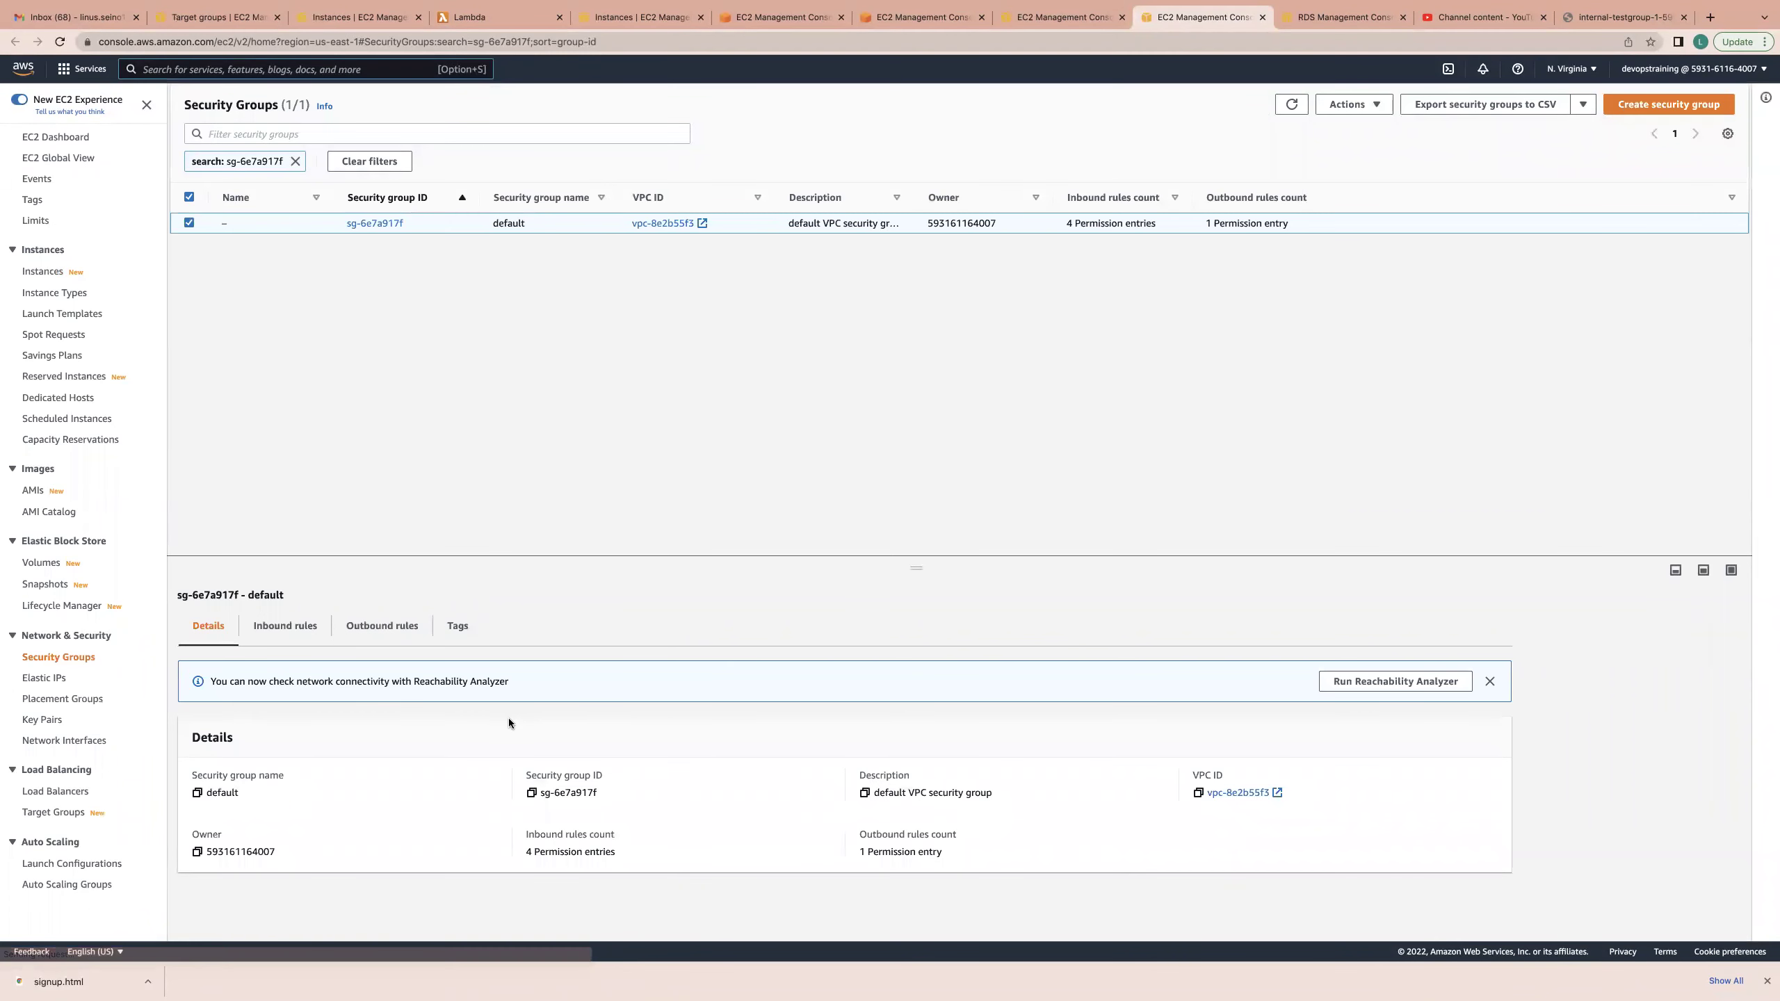
# View sg-6e7a917f's four inbound rules, close that tab, and go to the RDS databases page.
pyautogui.click(285, 625)
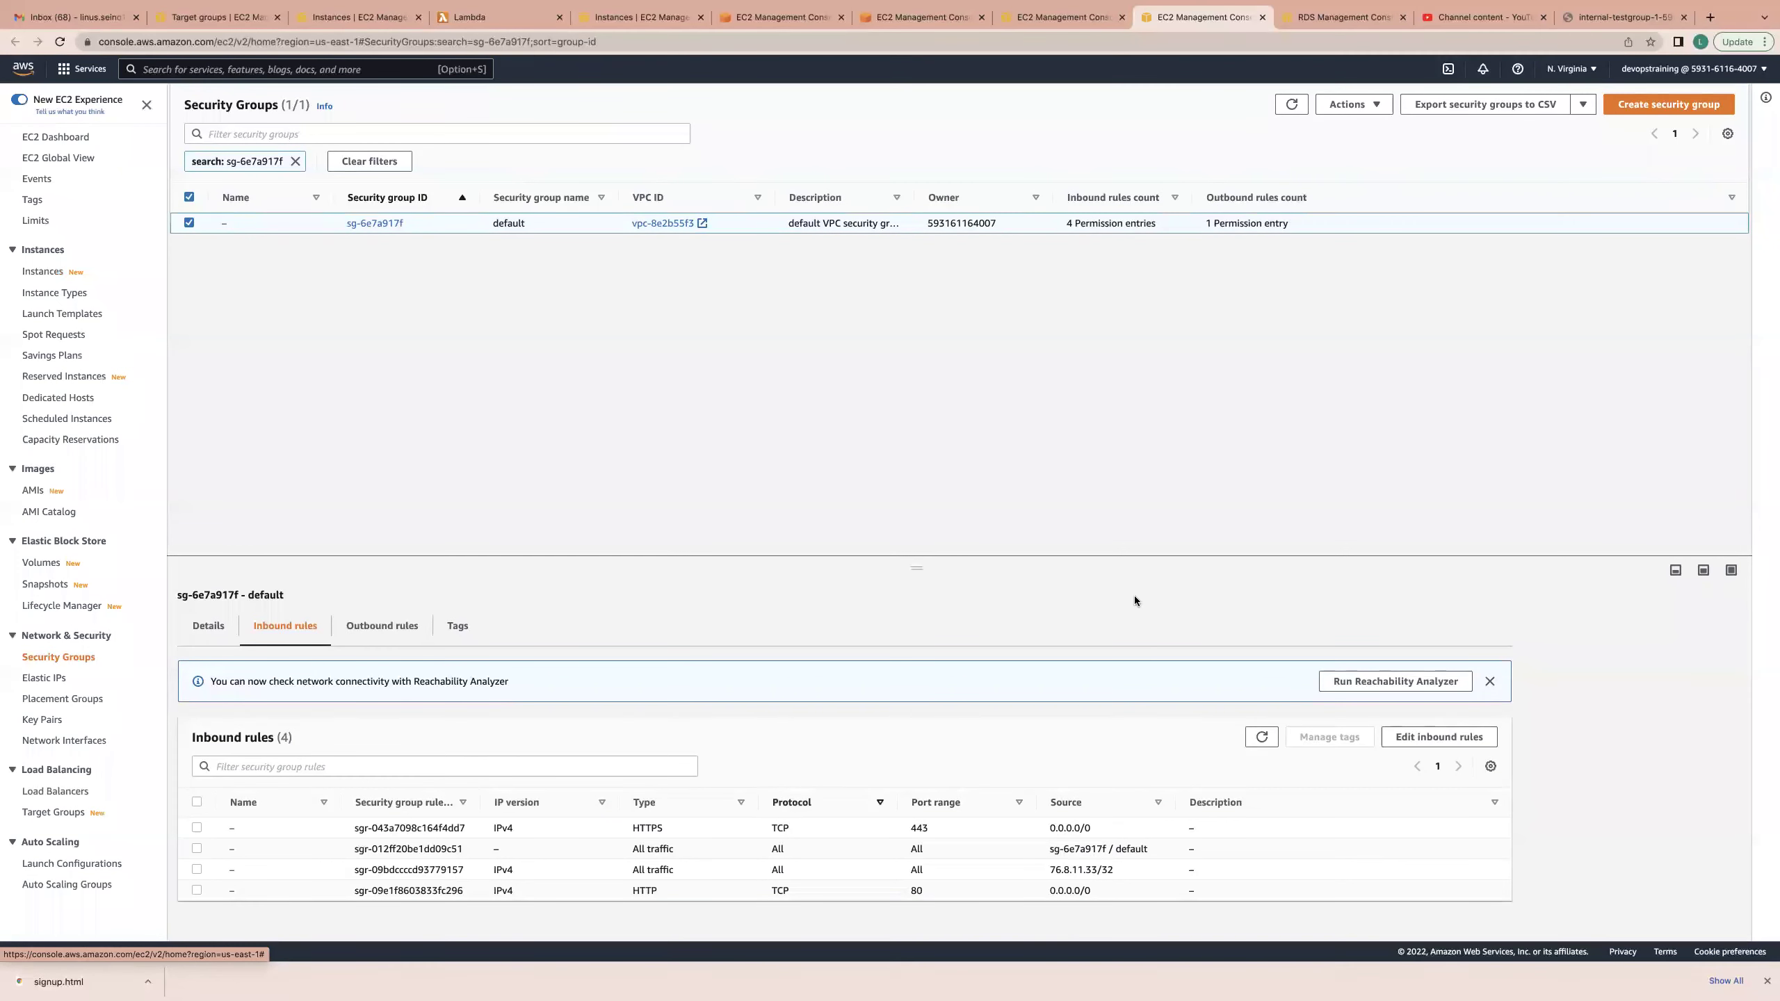
pyautogui.click(1260, 16)
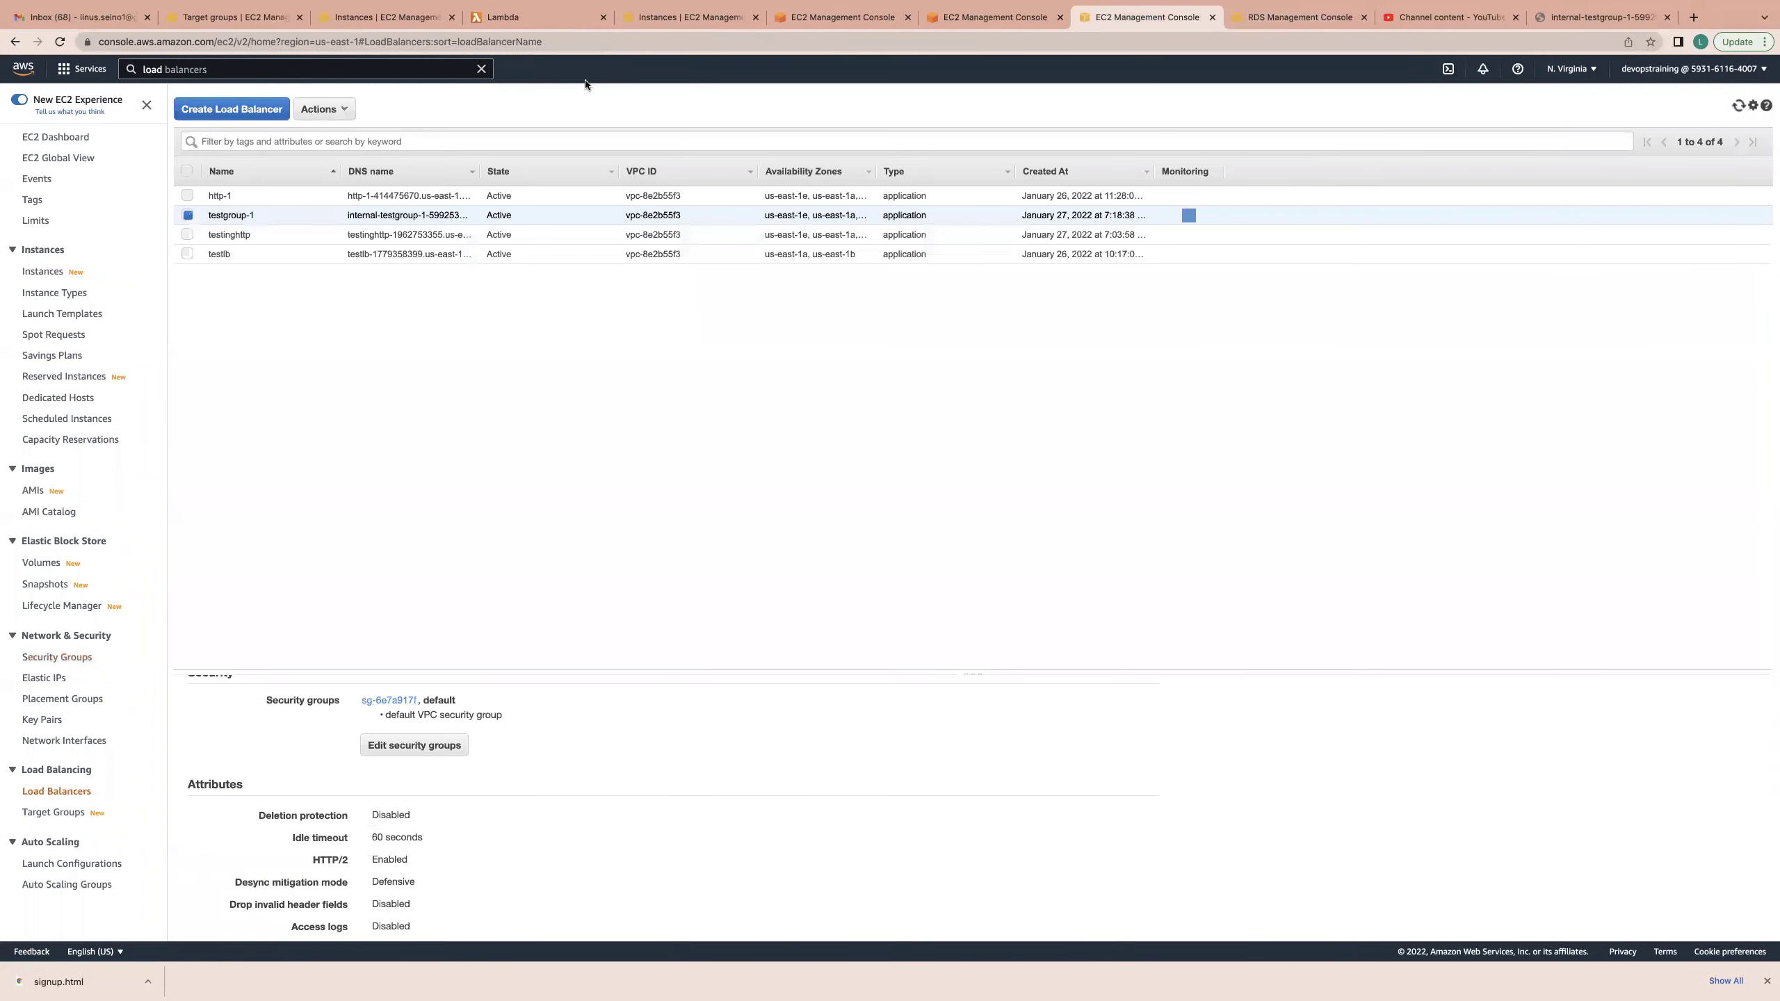
pyautogui.click(1308, 16)
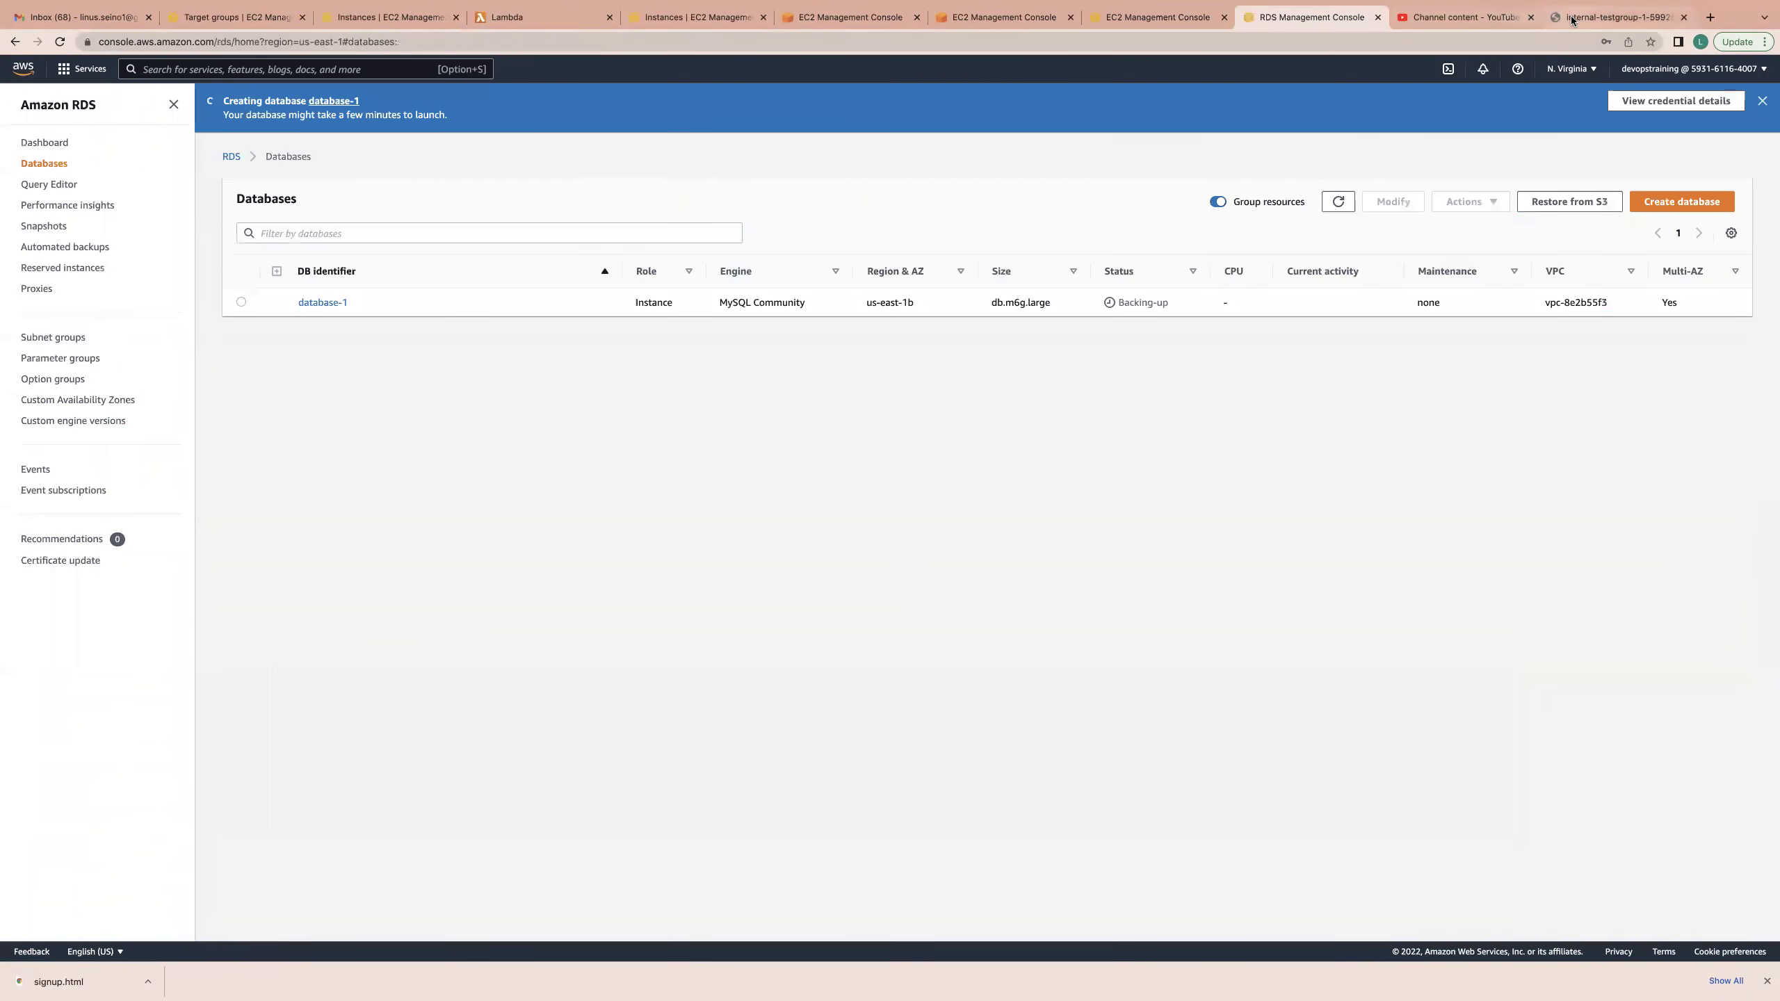
# Reload the still-unreachable load balancer address, then cycle through the tabs back to running instances.
pyautogui.click(1612, 16)
pyautogui.click(1073, 402)
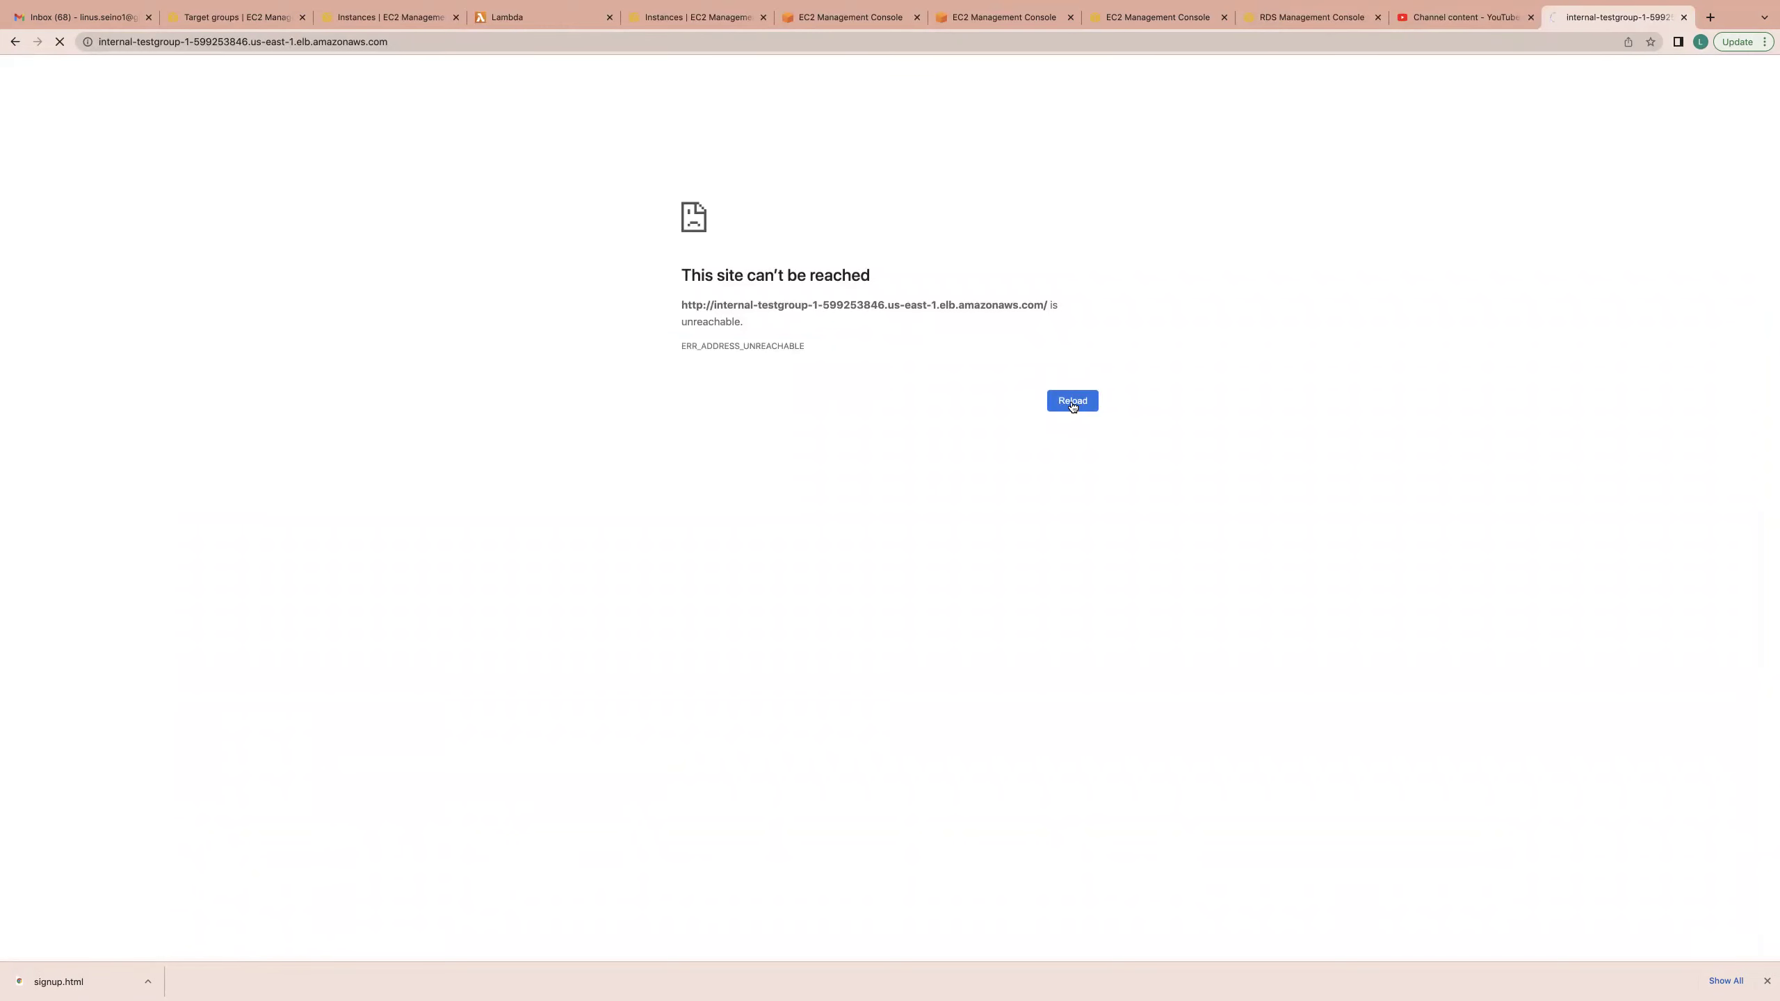
pyautogui.click(573, 22)
pyautogui.click(659, 19)
pyautogui.click(430, 25)
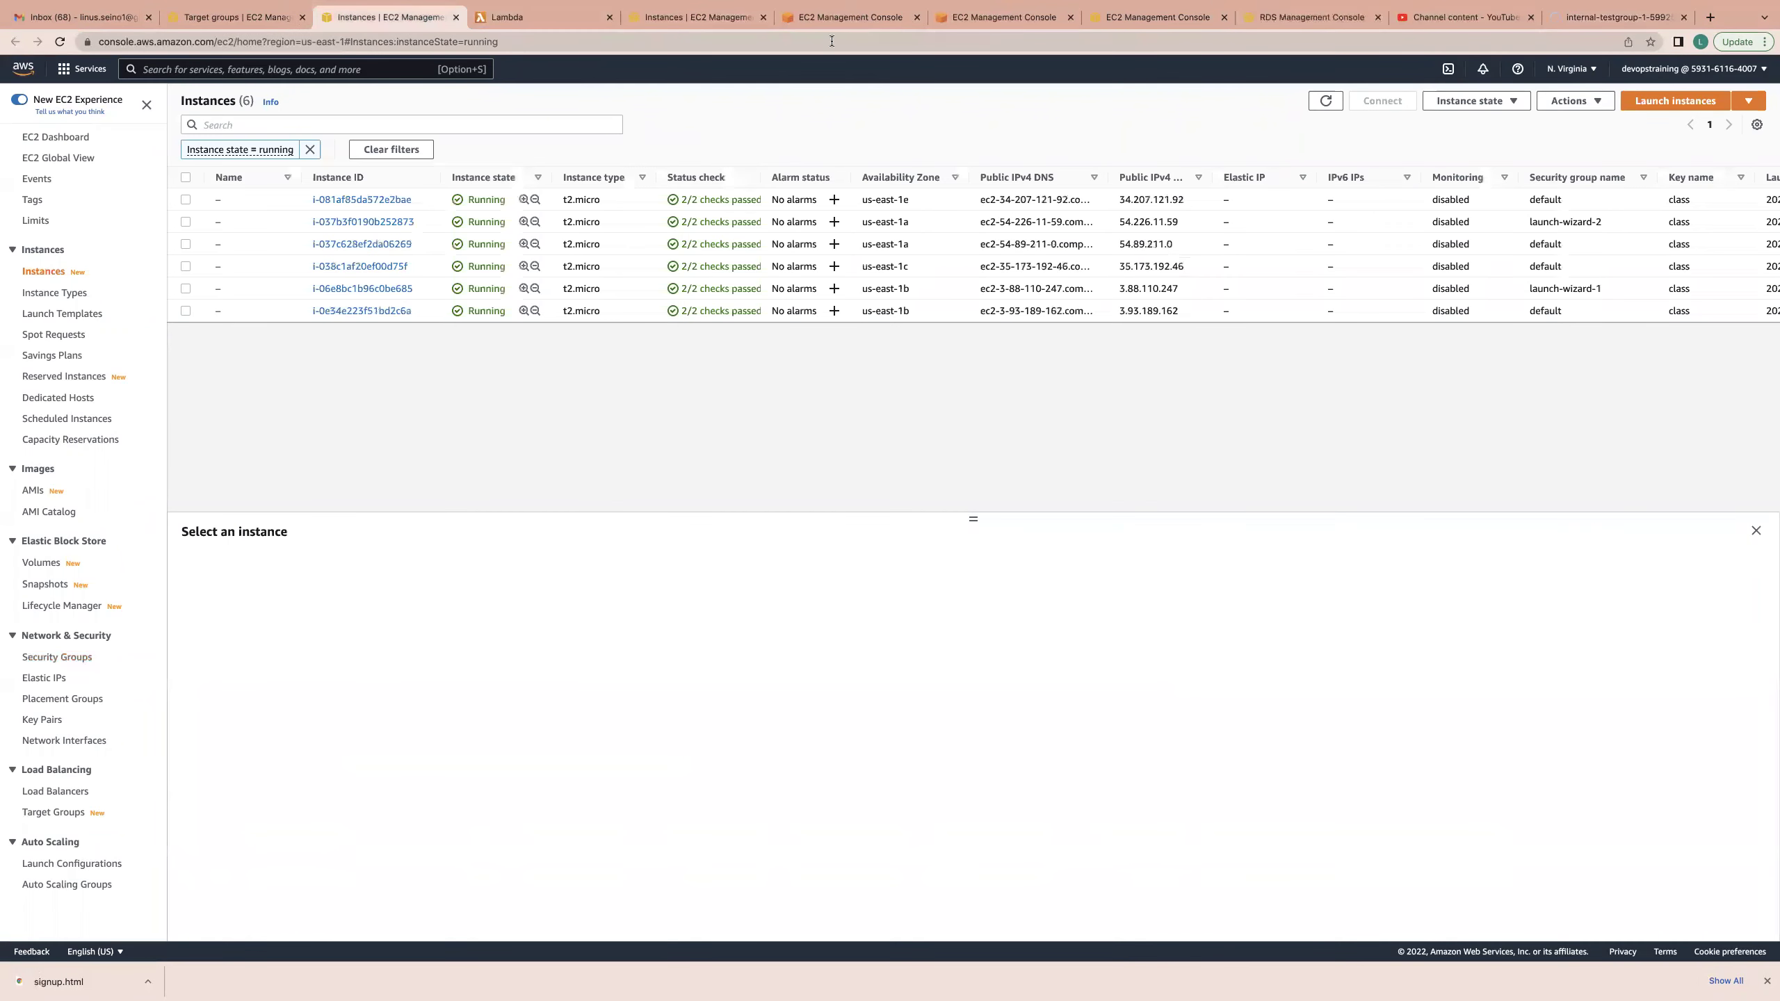
pyautogui.click(821, 24)
pyautogui.click(975, 21)
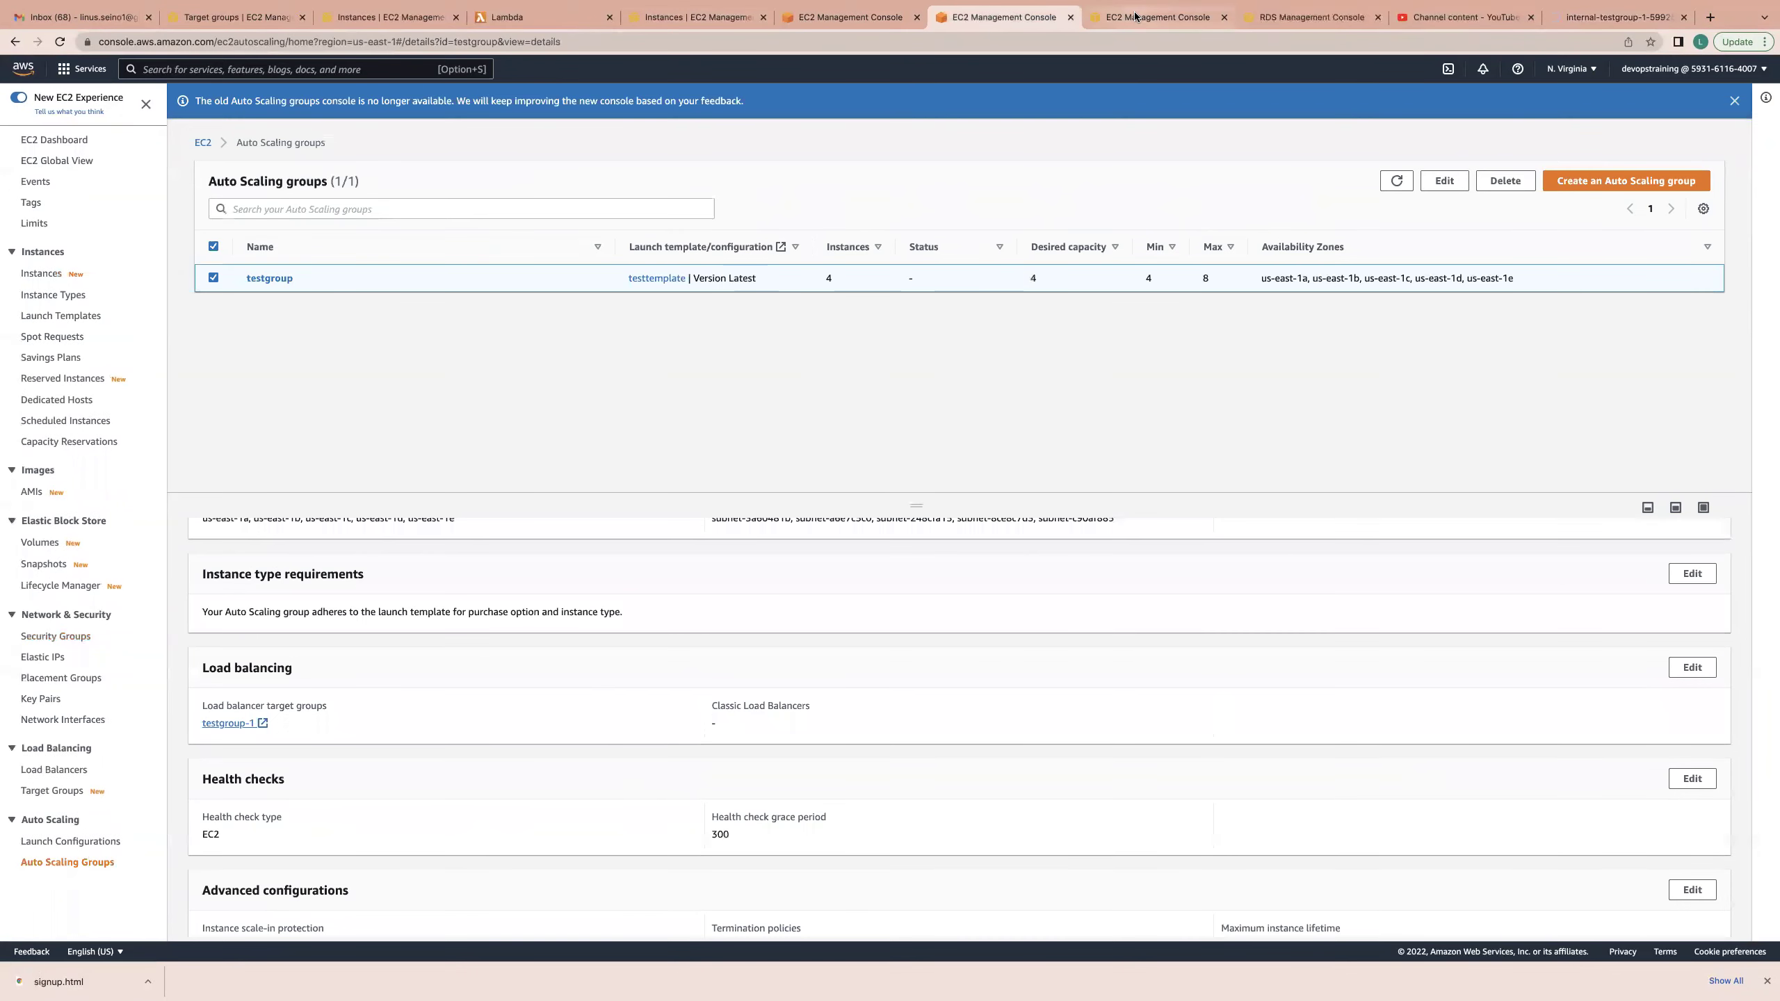
pyautogui.click(1090, 25)
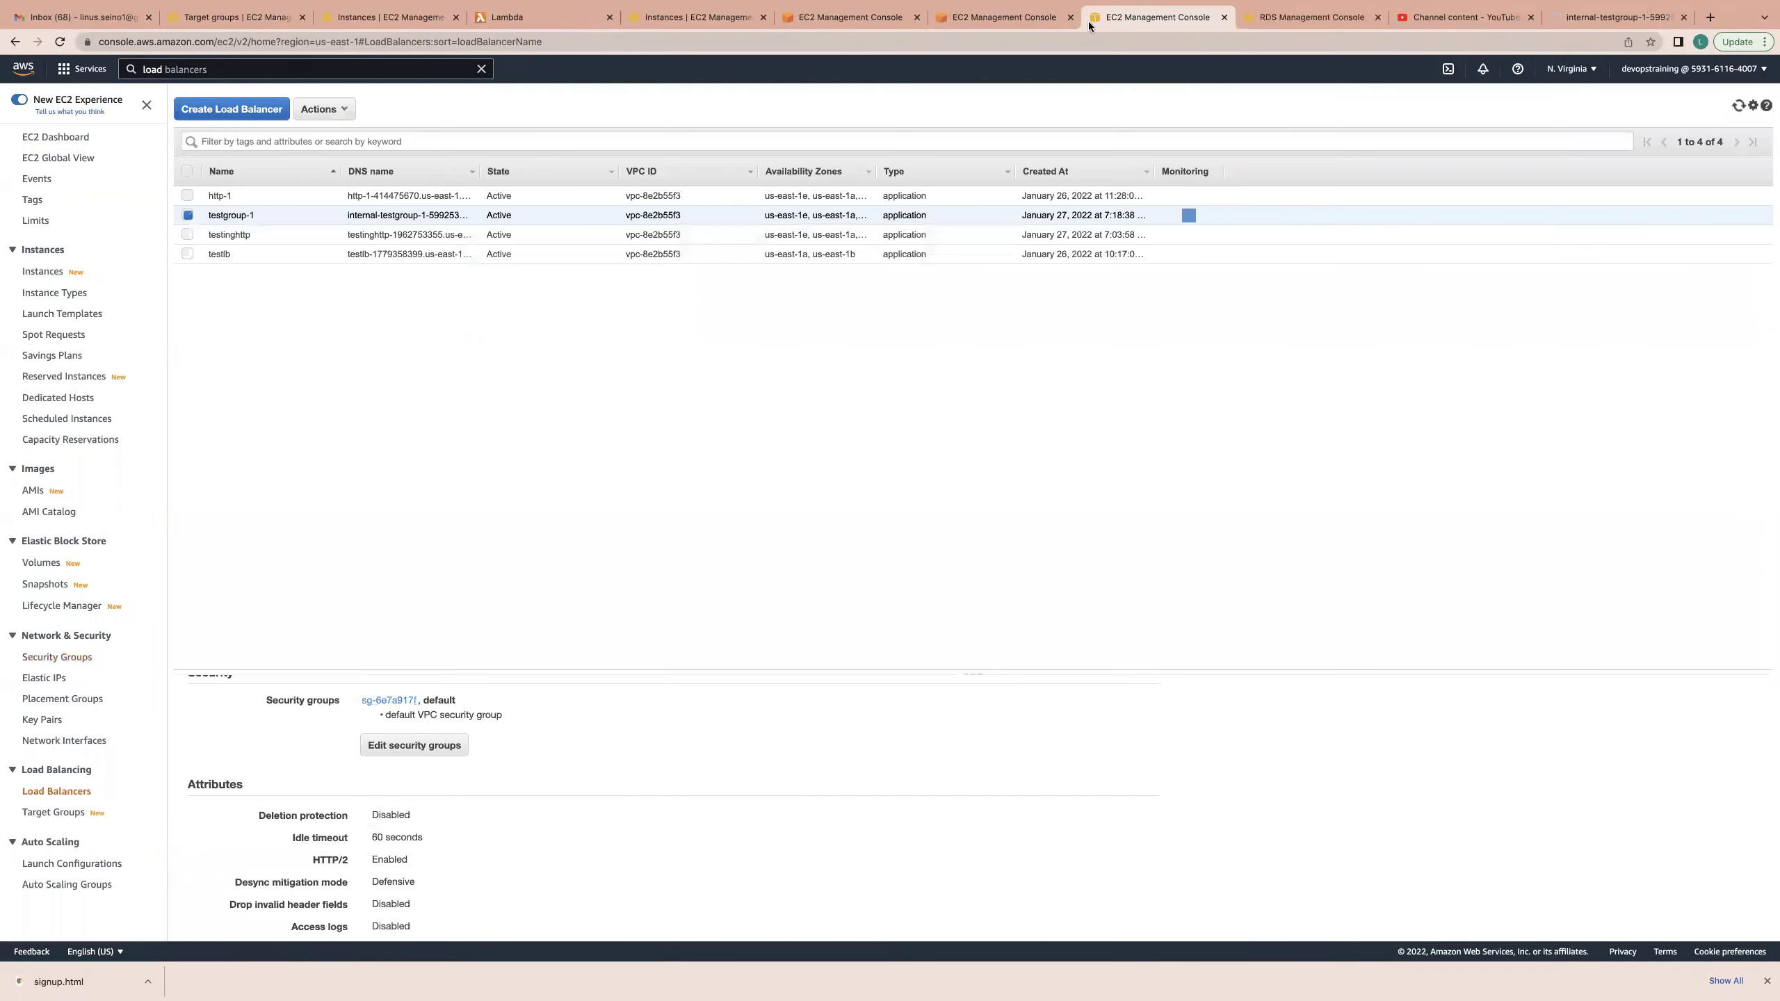
pyautogui.click(375, 20)
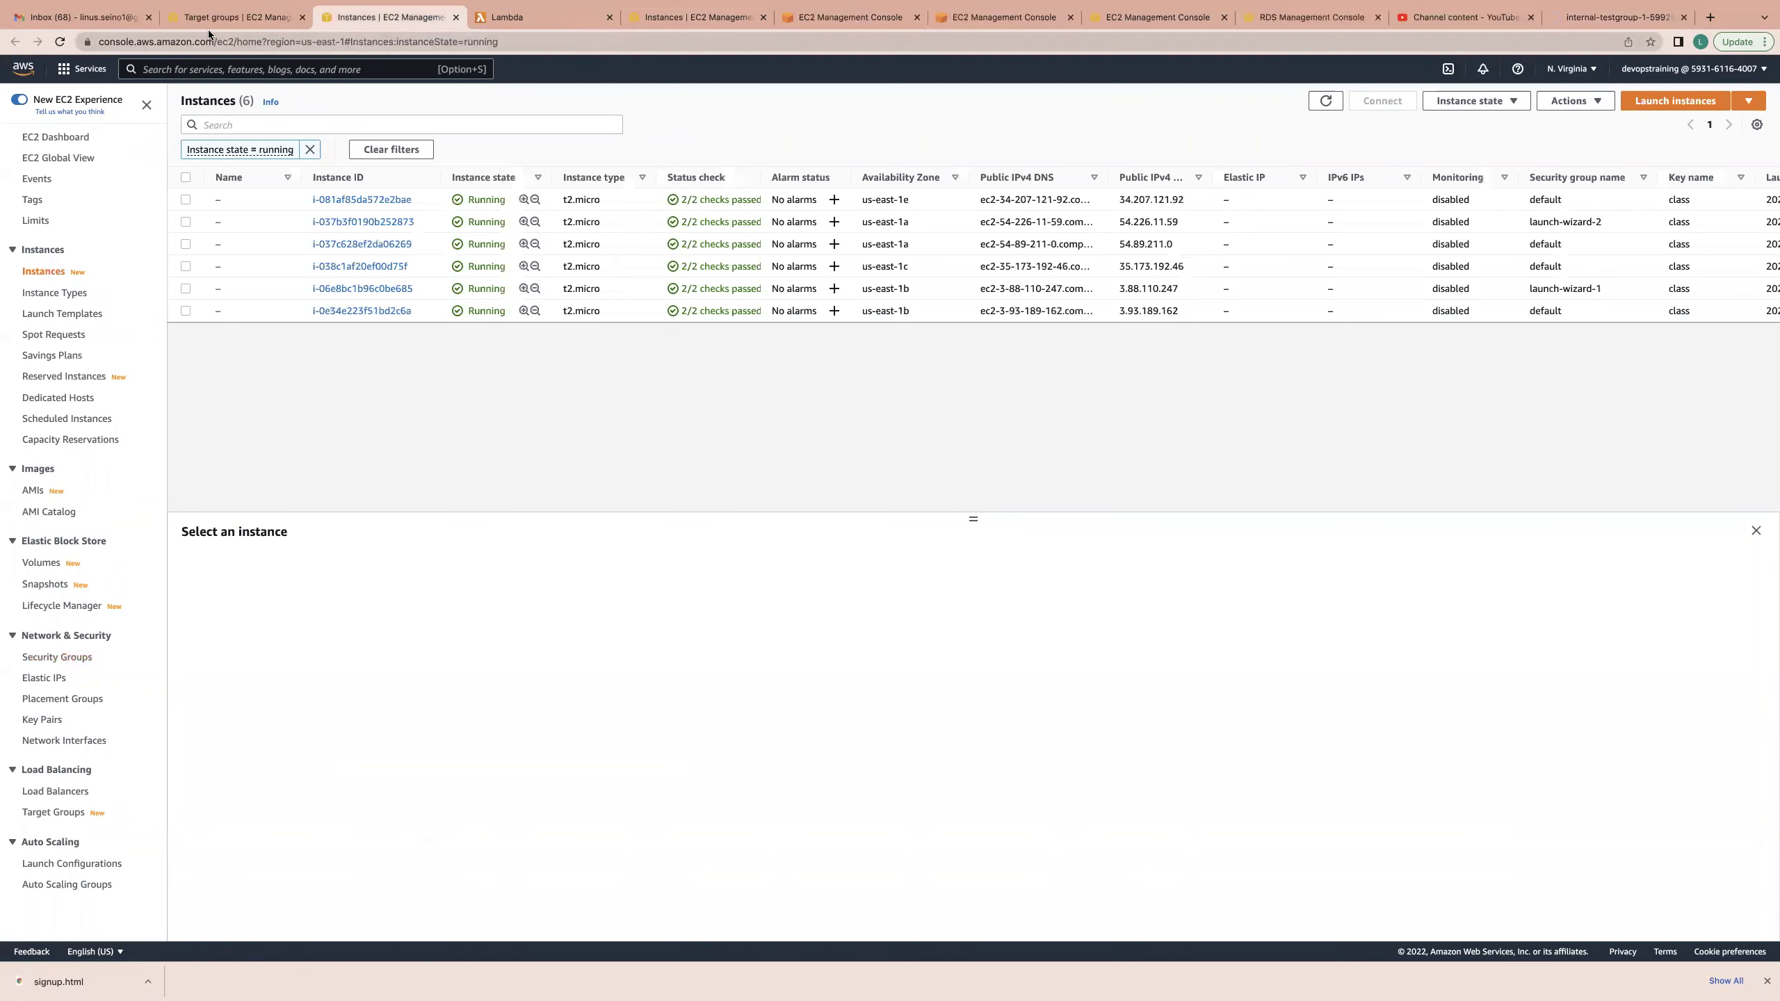
# Select the two us-east-1b instances, i-06e8bc1b96c0be685 and i-0e34e223f51bd2c6a.
pyautogui.hscroll(3, 360, 271)
pyautogui.hscroll(-3, 360, 271)
pyautogui.click(185, 288)
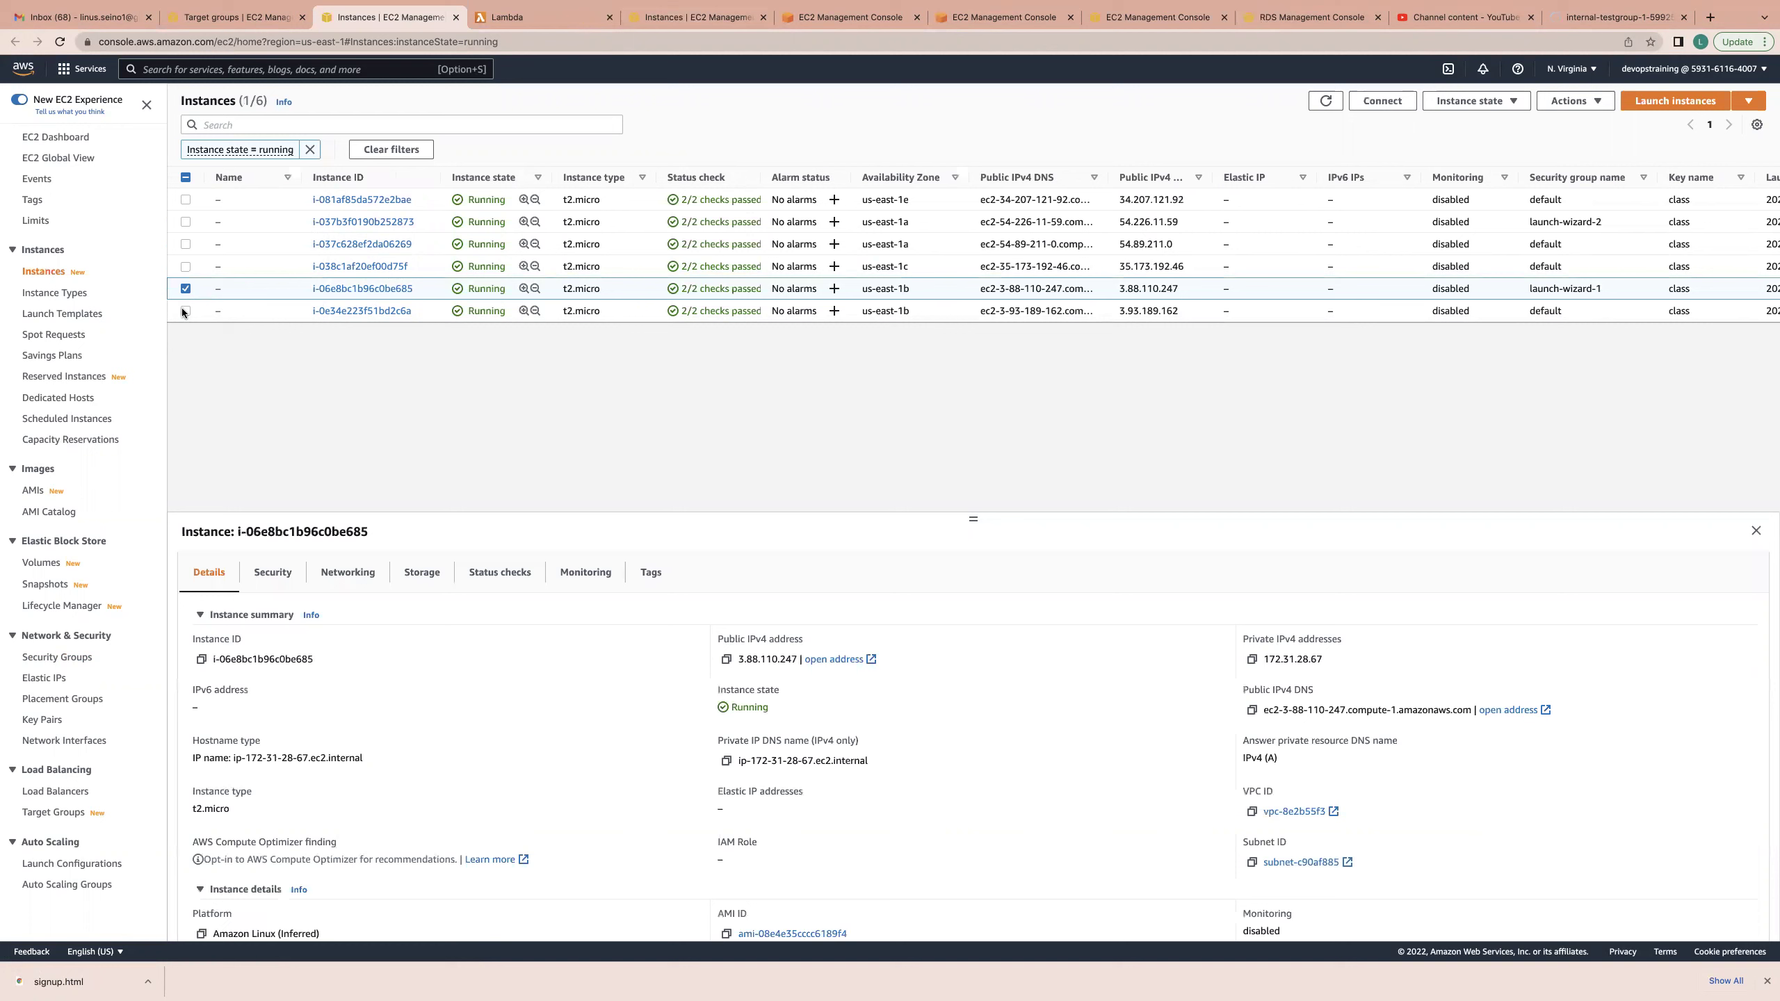
pyautogui.click(185, 311)
# Terminate the two selected us-east-1b instances and refresh the instances list.
pyautogui.click(1504, 105)
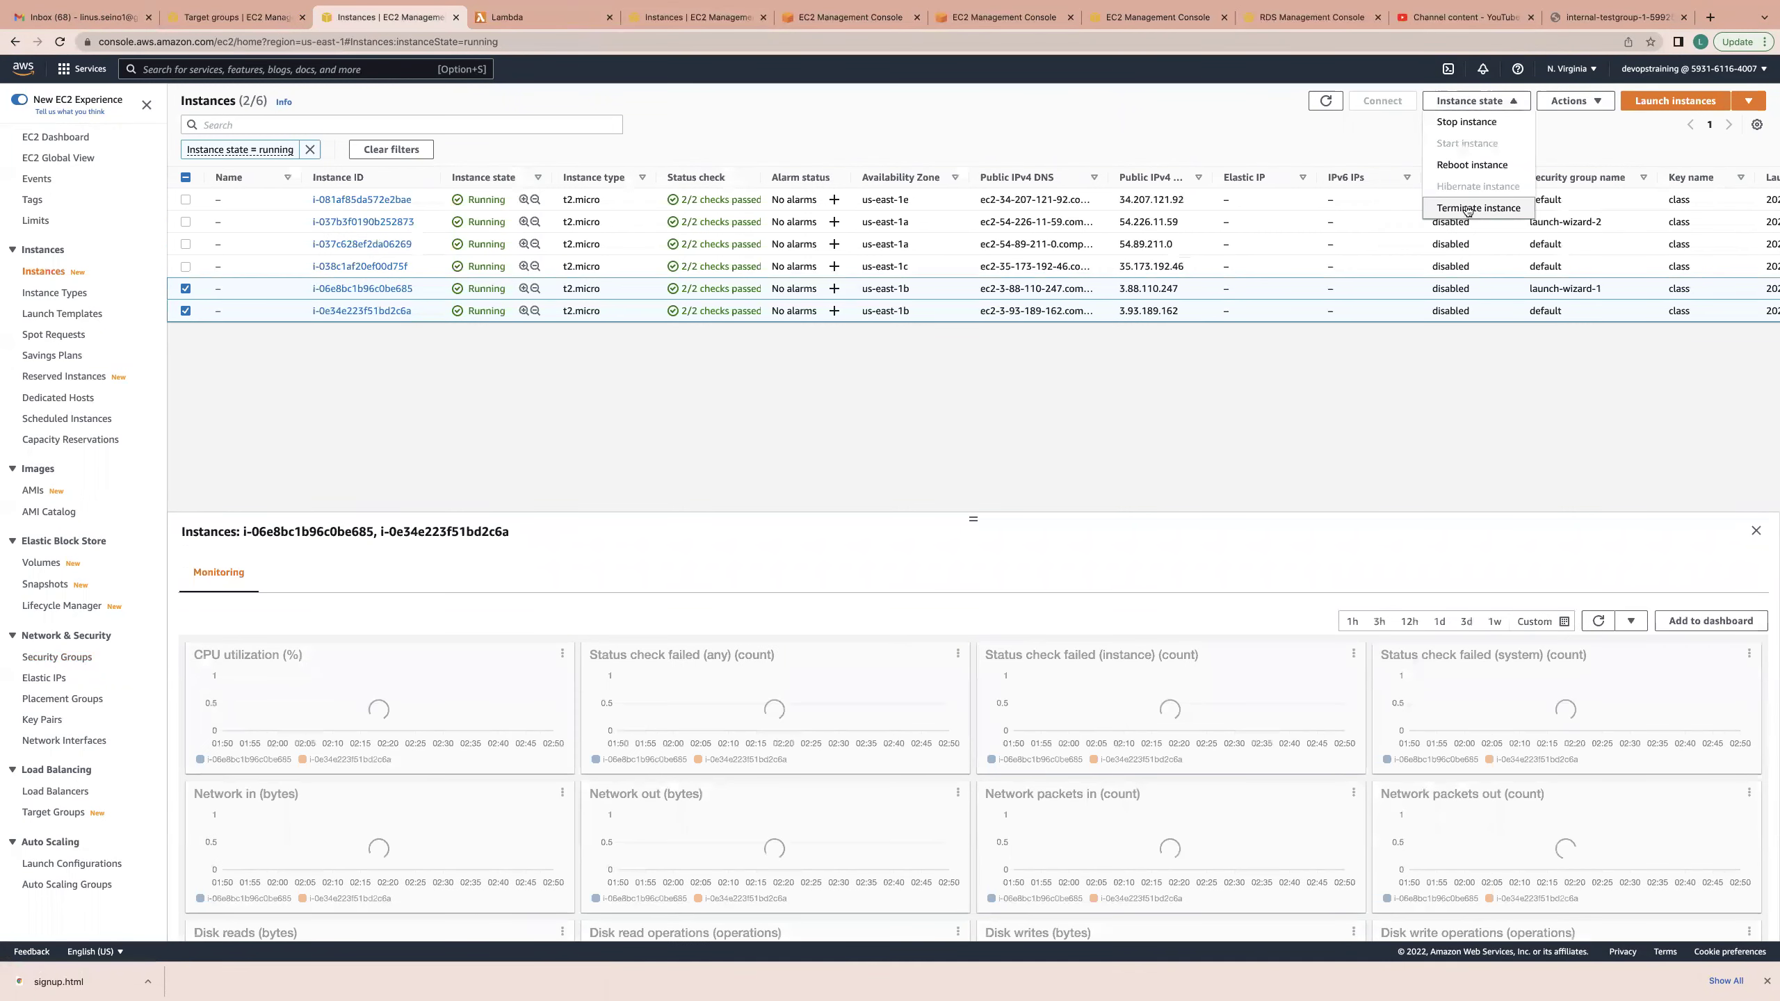
pyautogui.click(1473, 211)
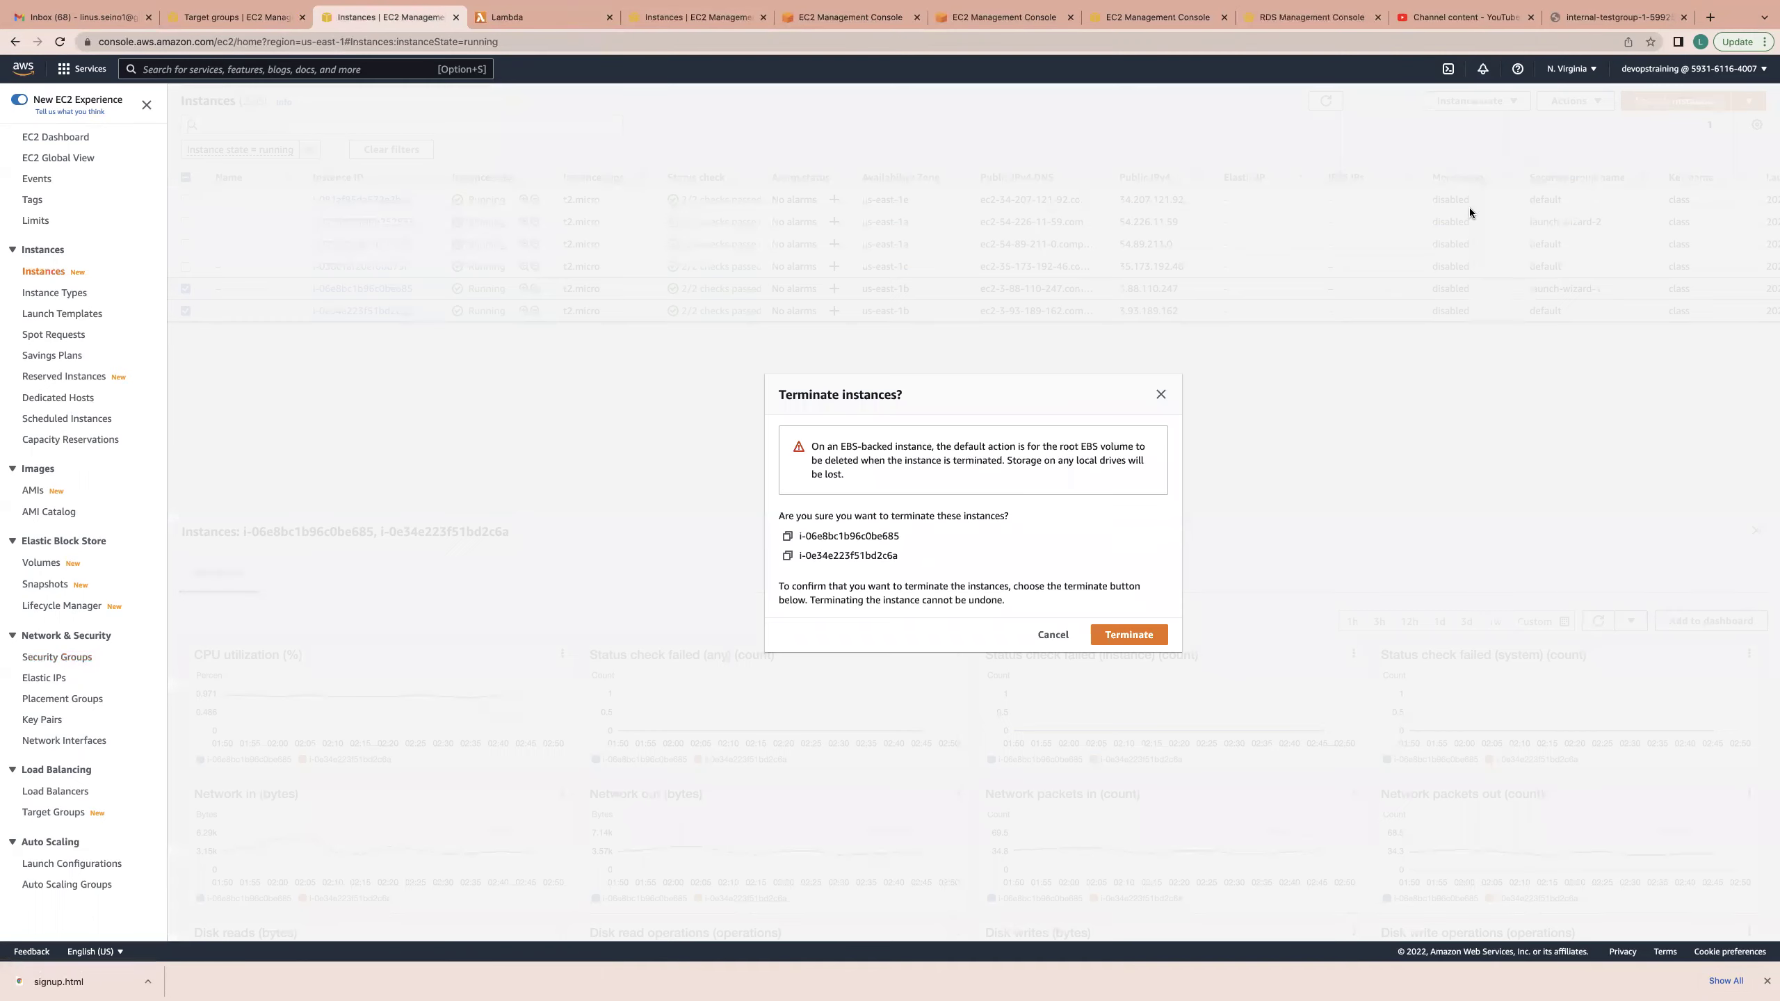
pyautogui.click(1106, 635)
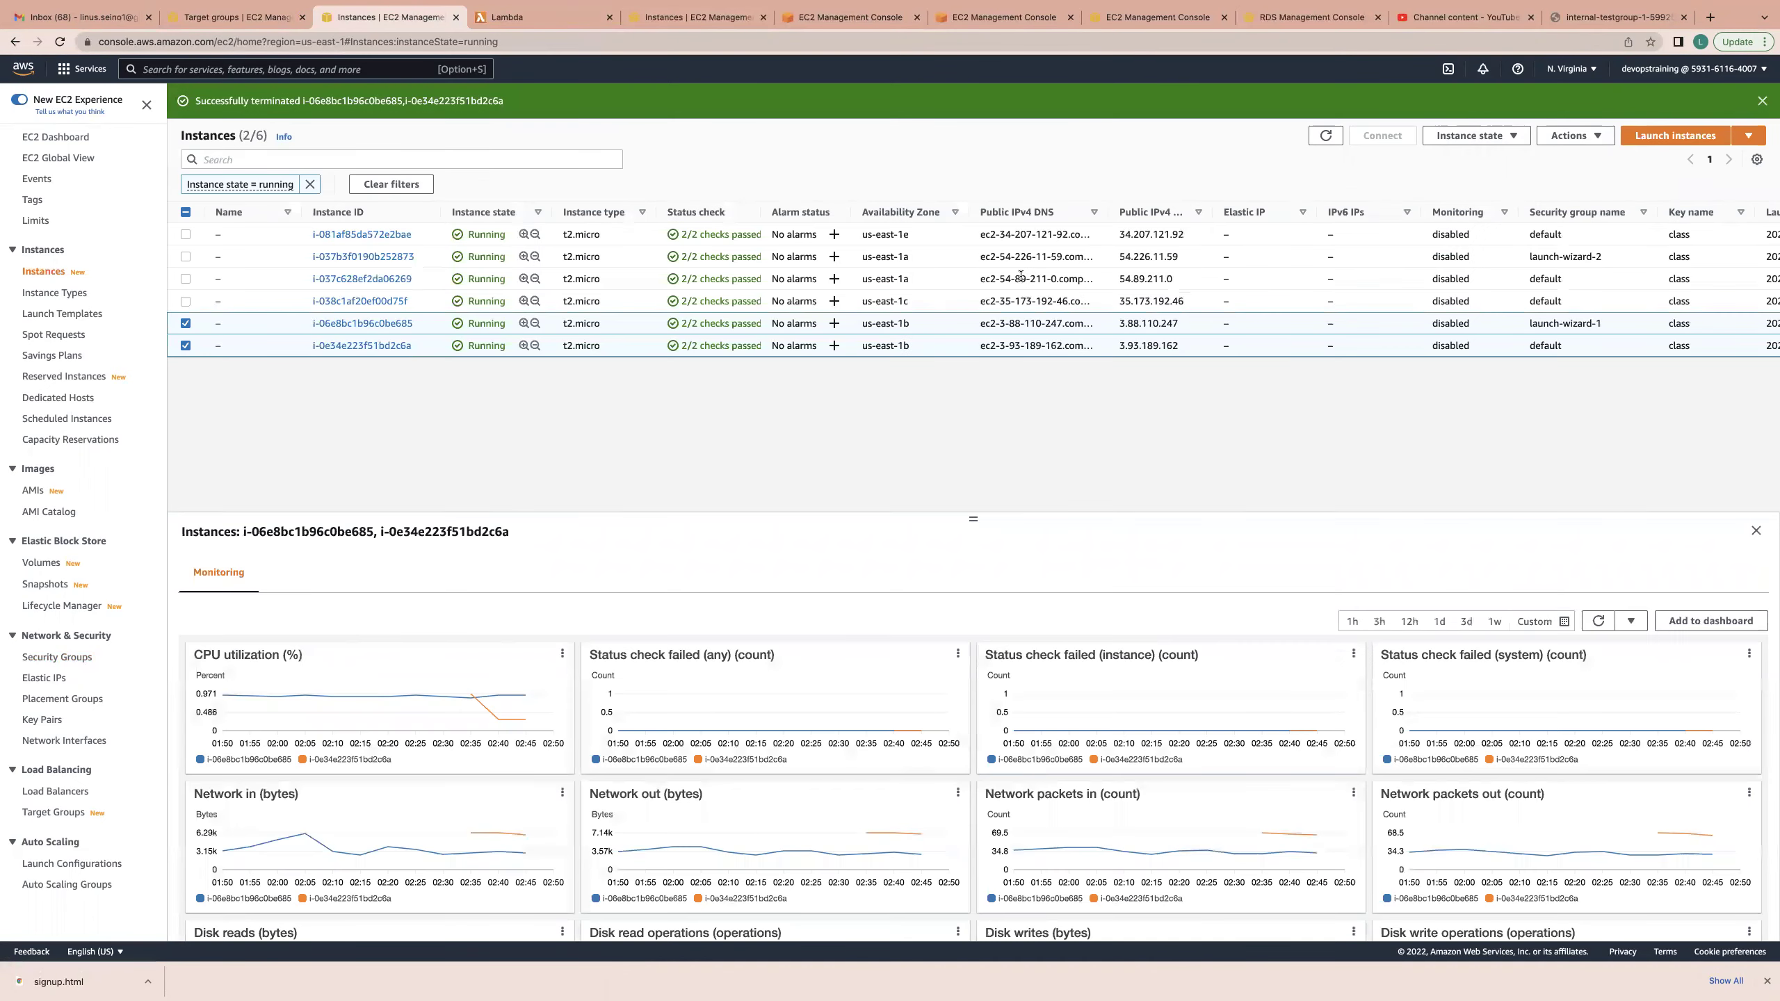
pyautogui.click(1326, 140)
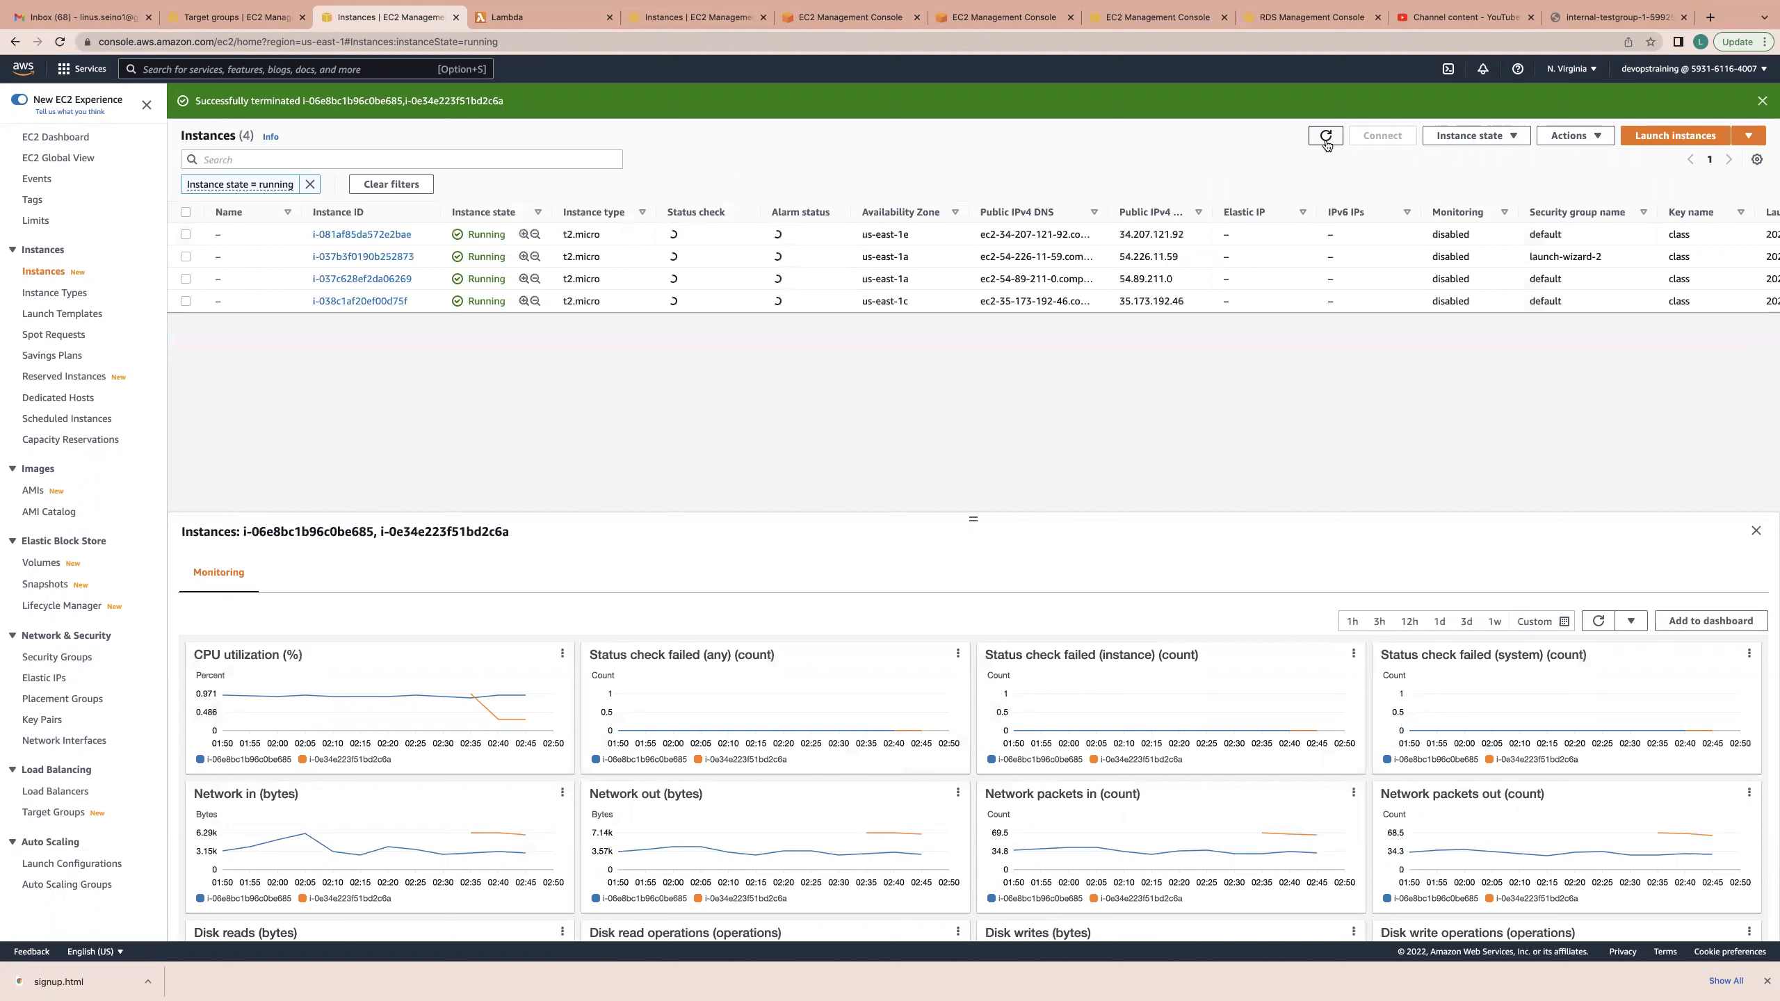
pyautogui.click(1326, 139)
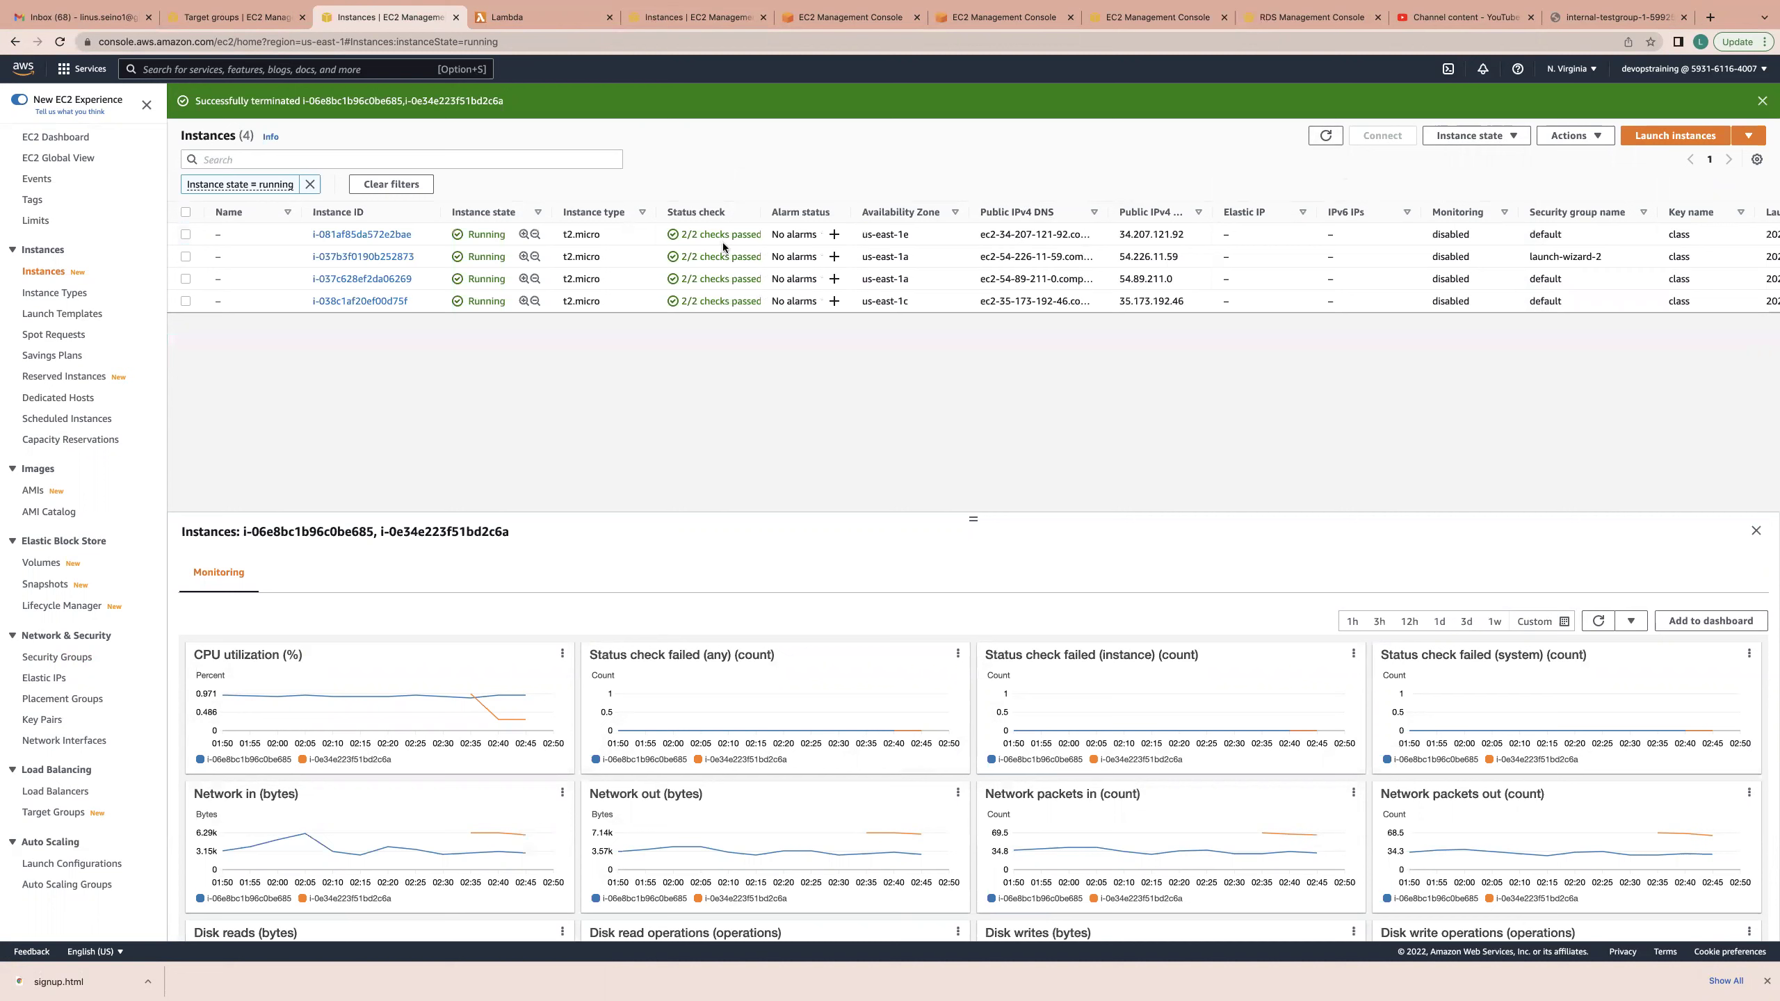
pyautogui.click(1326, 137)
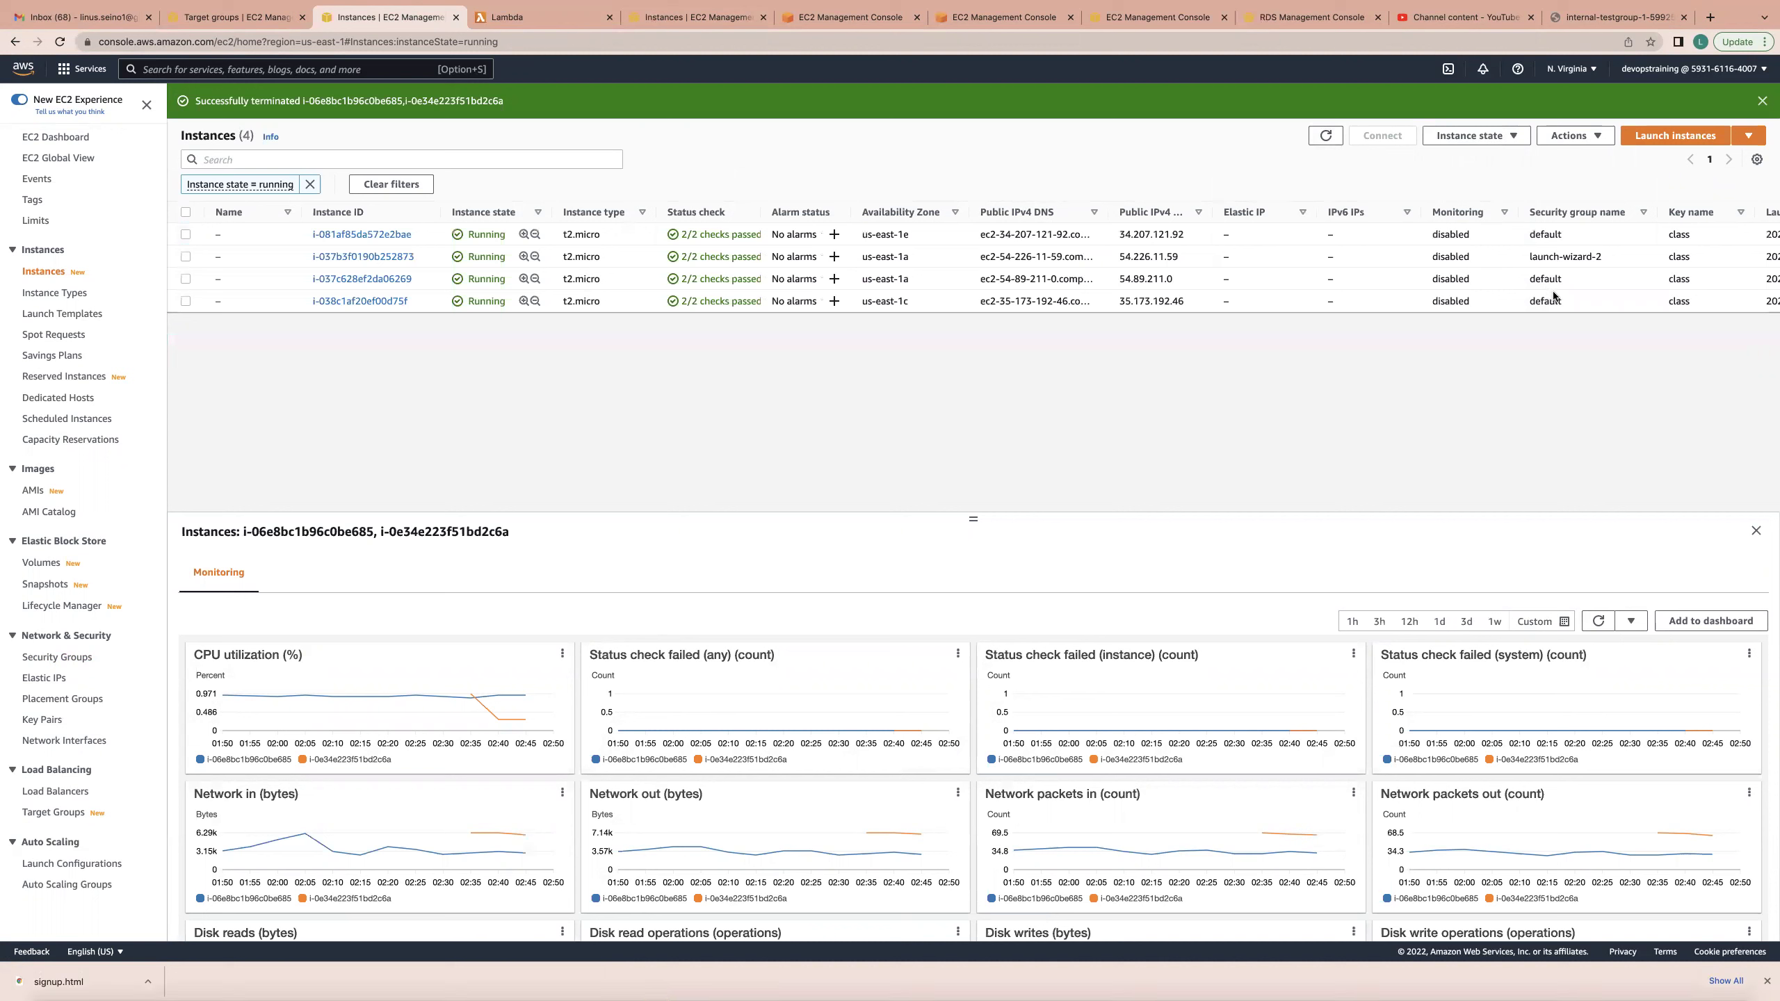
# Select i-038c1af20ef00d75f, terminate it, and refresh the list to three running instances.
pyautogui.moveTo(1530, 278); pyautogui.dragTo(1557, 302)
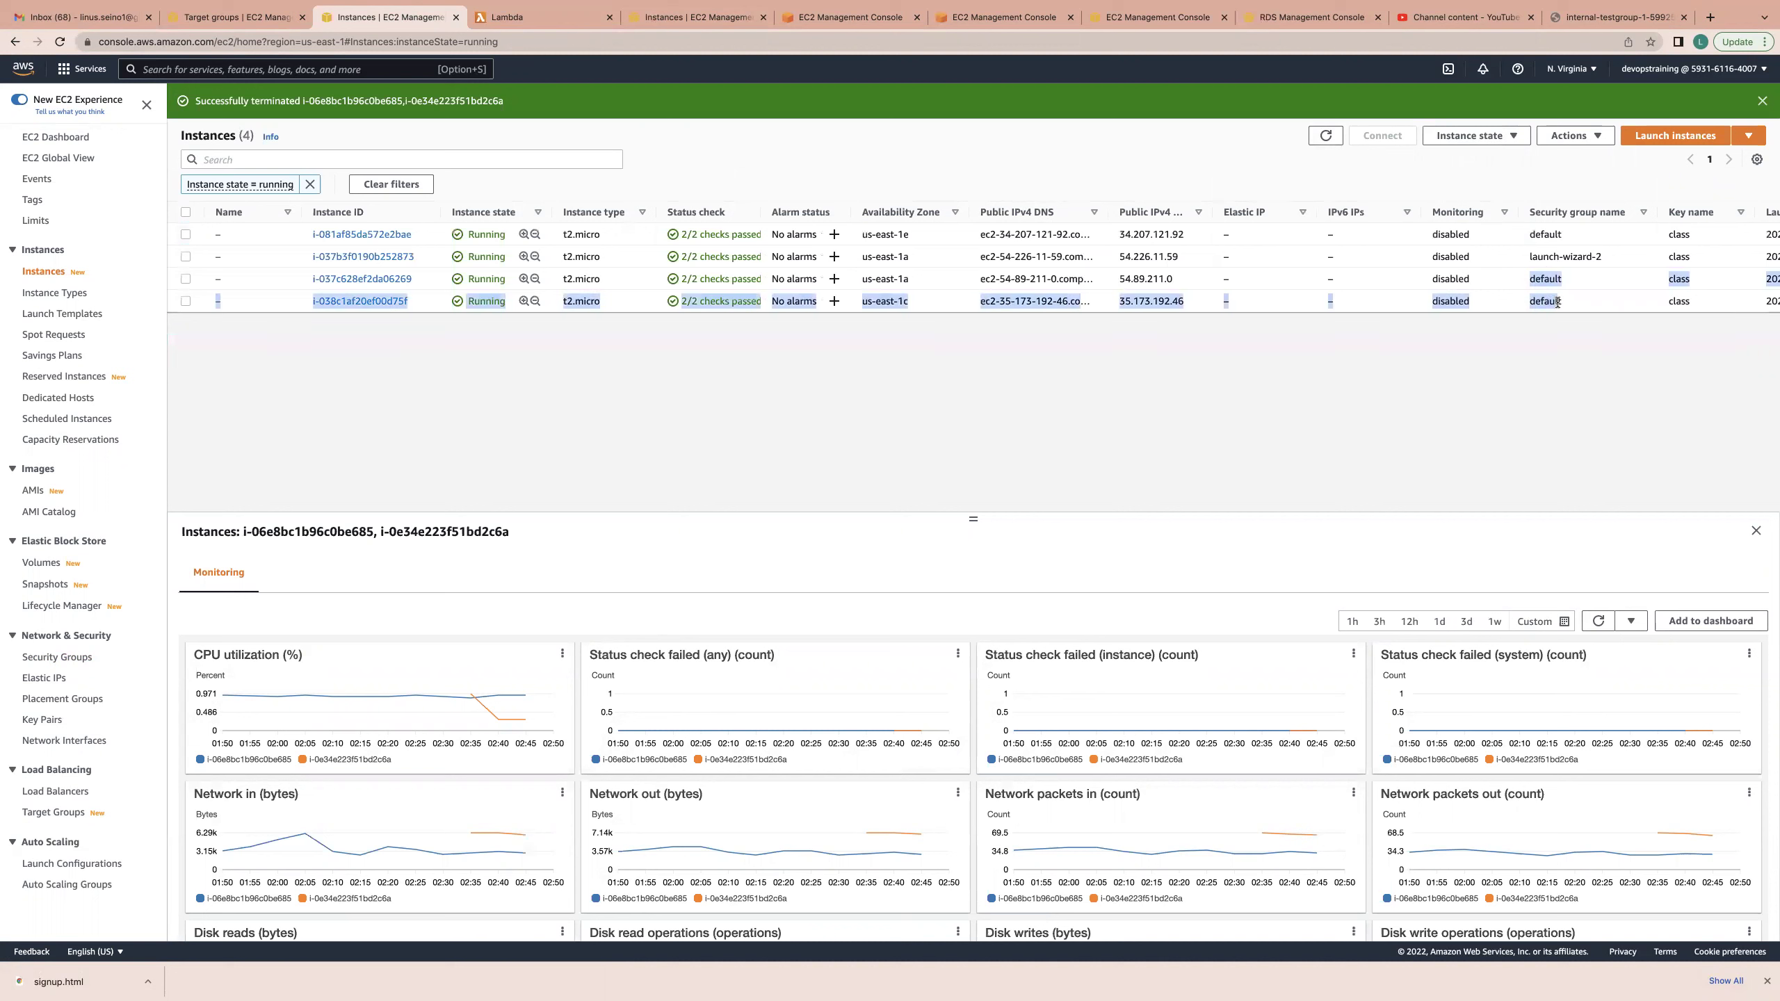
pyautogui.click(1560, 237)
pyautogui.click(1549, 236)
pyautogui.click(793, 300)
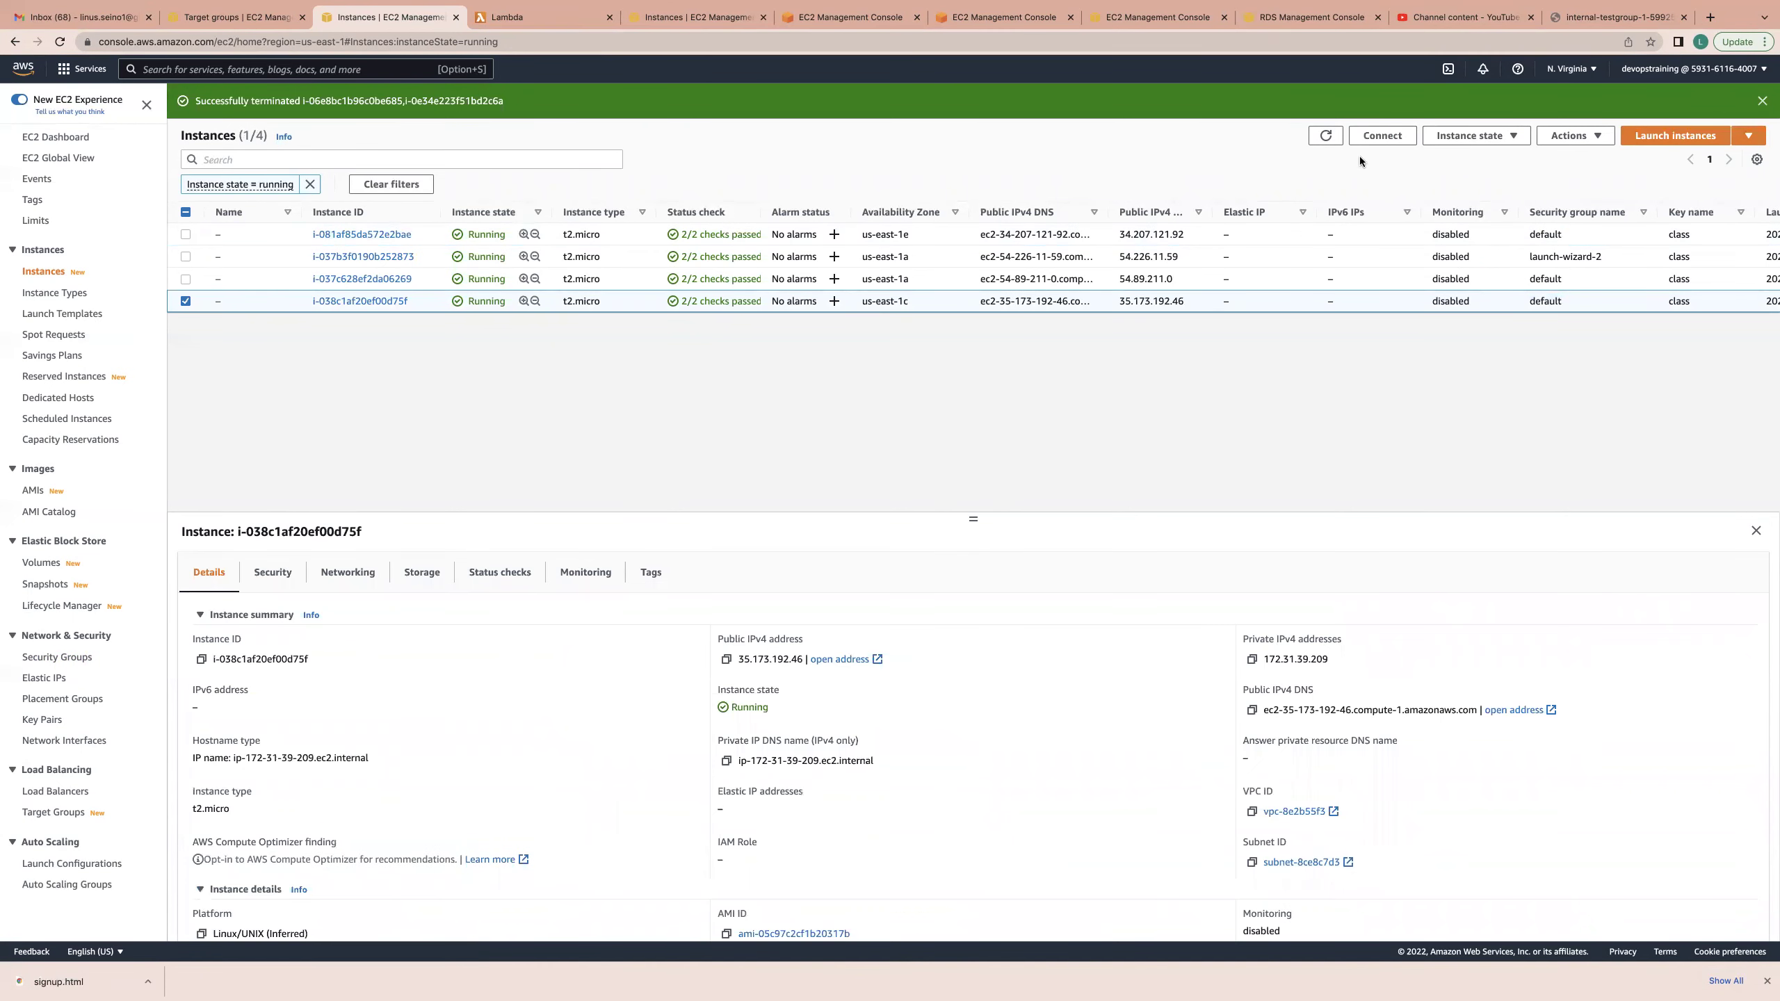
pyautogui.click(1491, 137)
pyautogui.click(1488, 240)
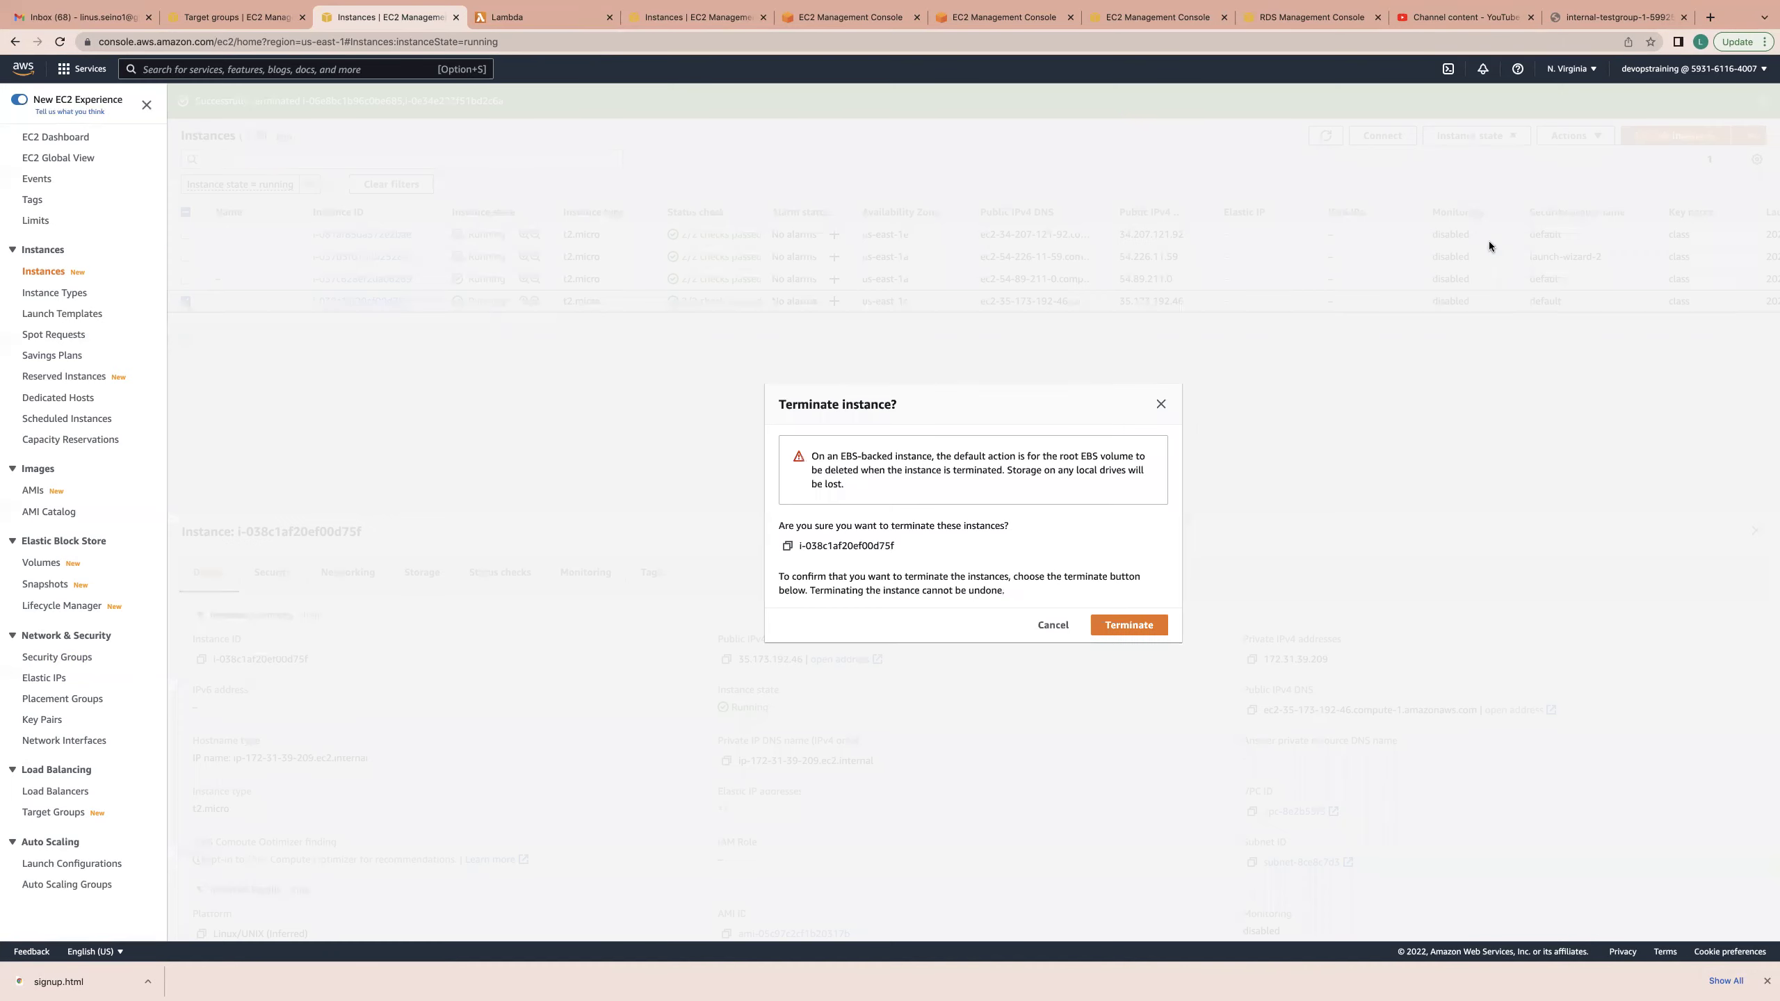
pyautogui.click(1125, 624)
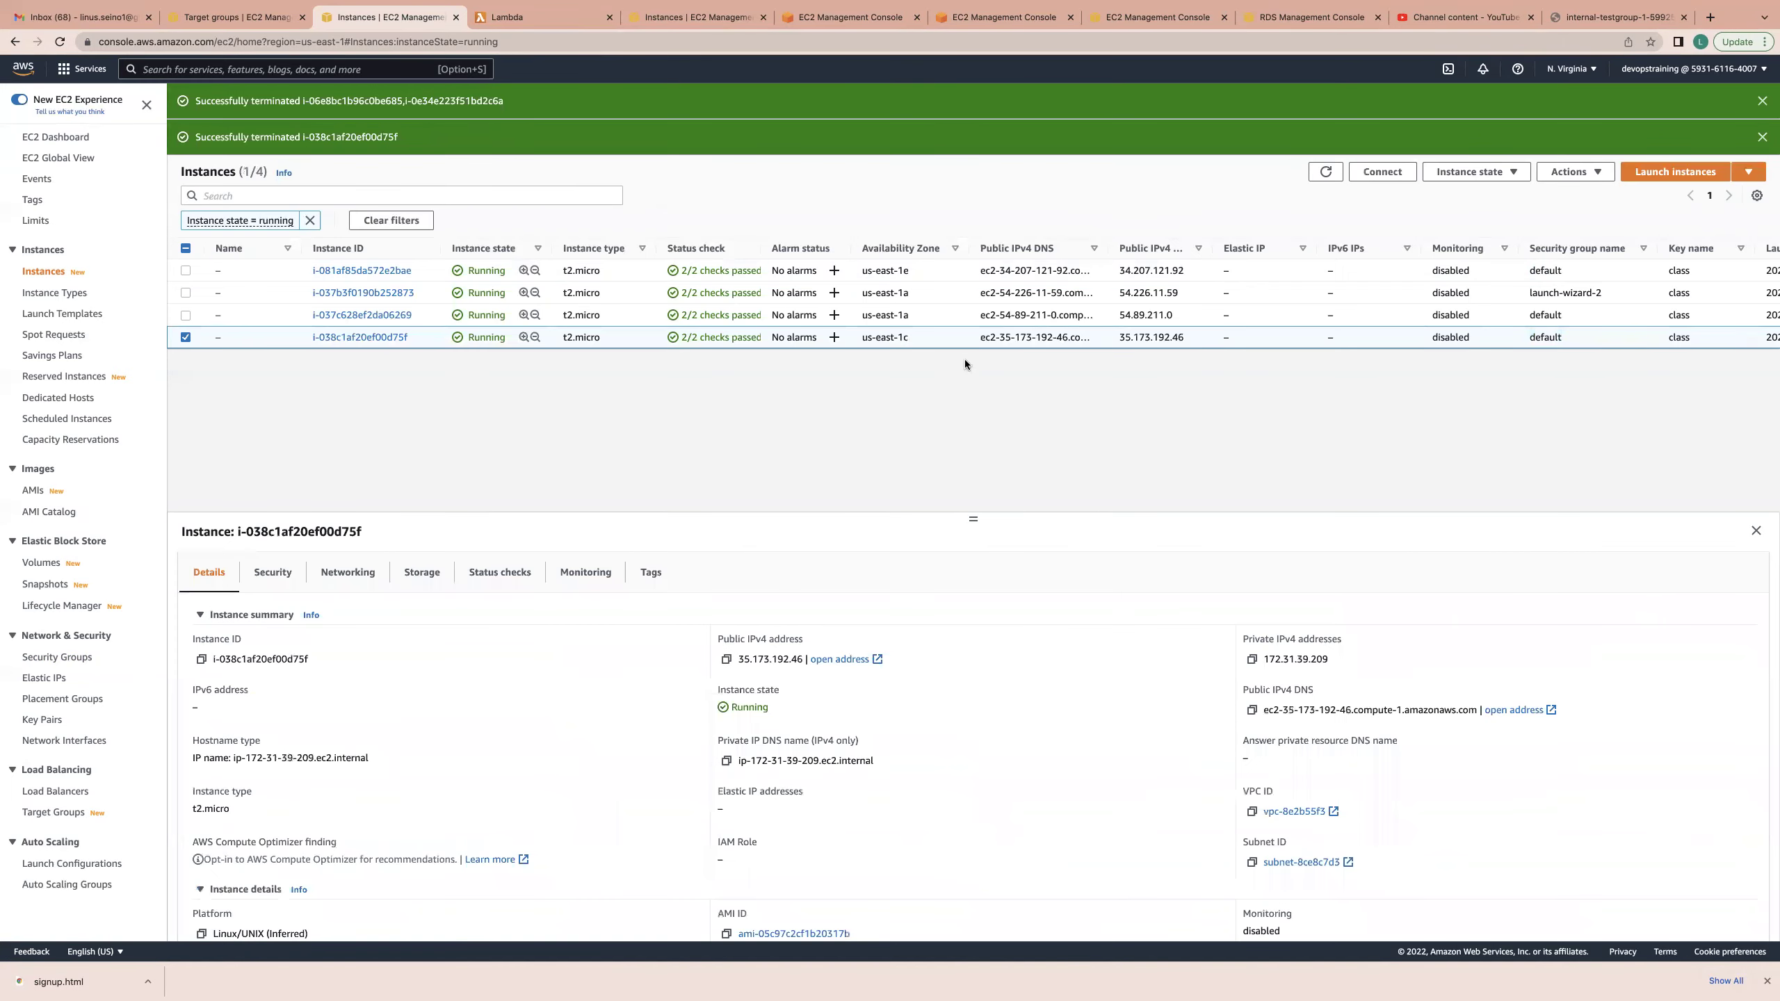
pyautogui.click(1323, 172)
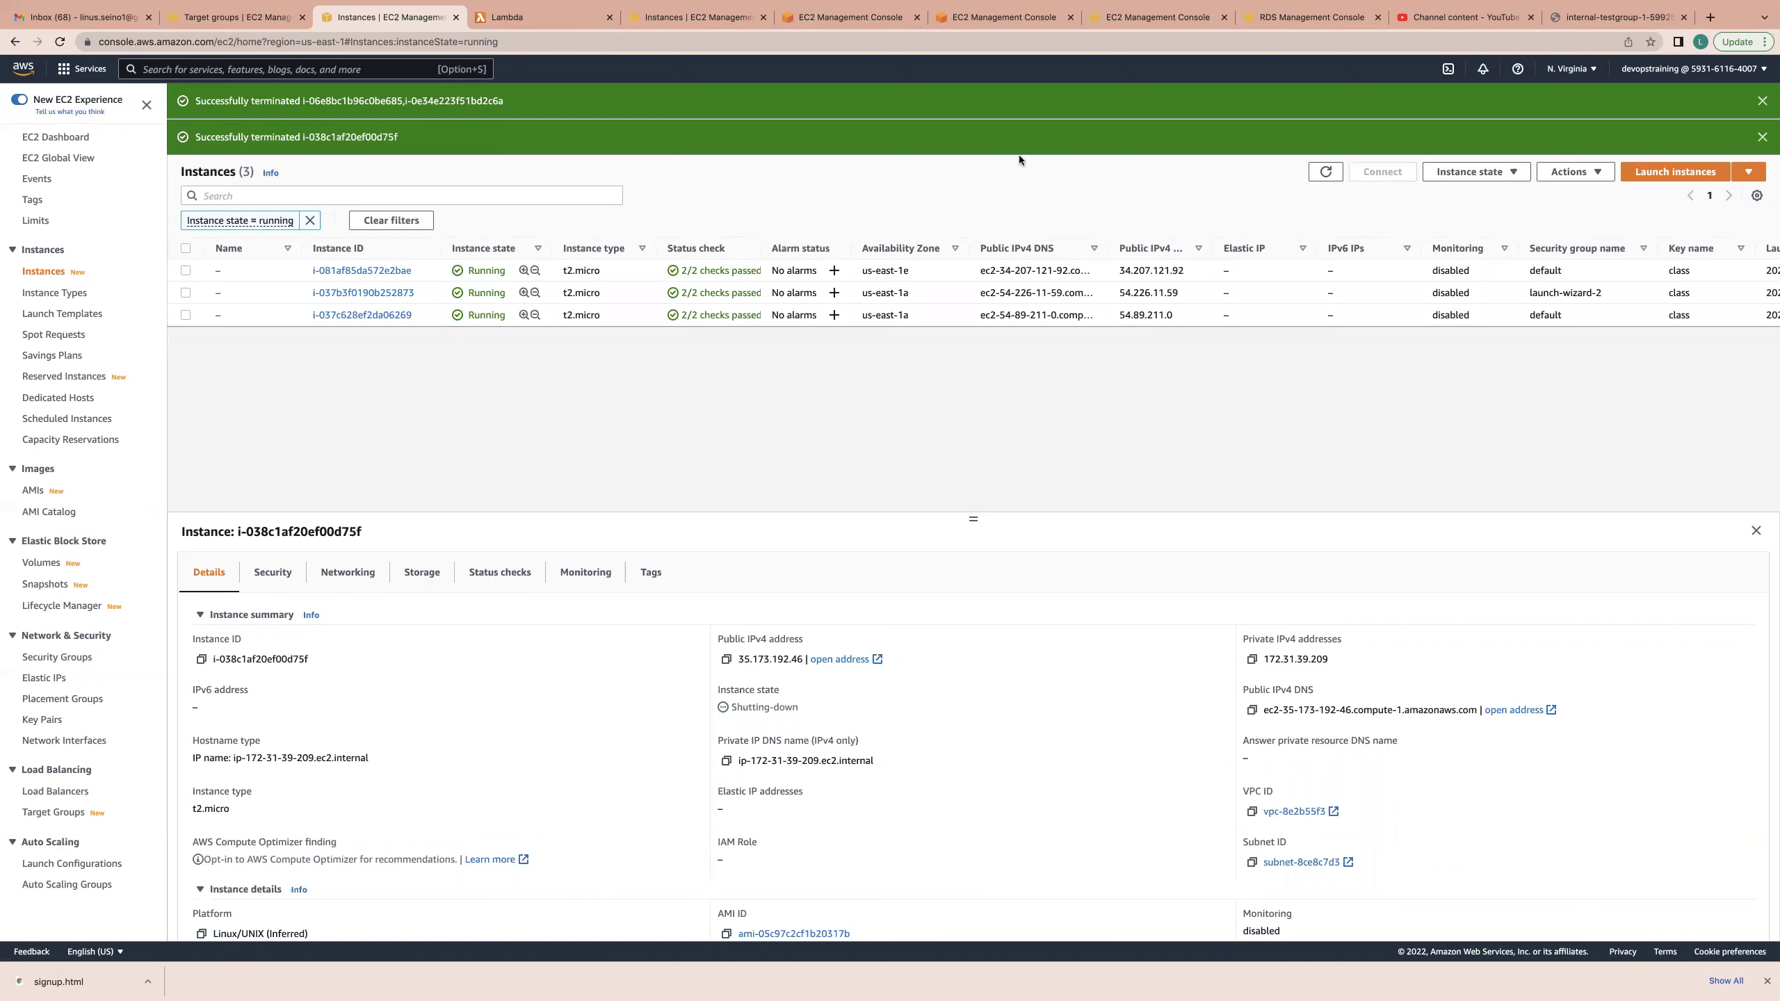
# Close the Lambda tab and return to the RDS tab.
pyautogui.click(1289, 19)
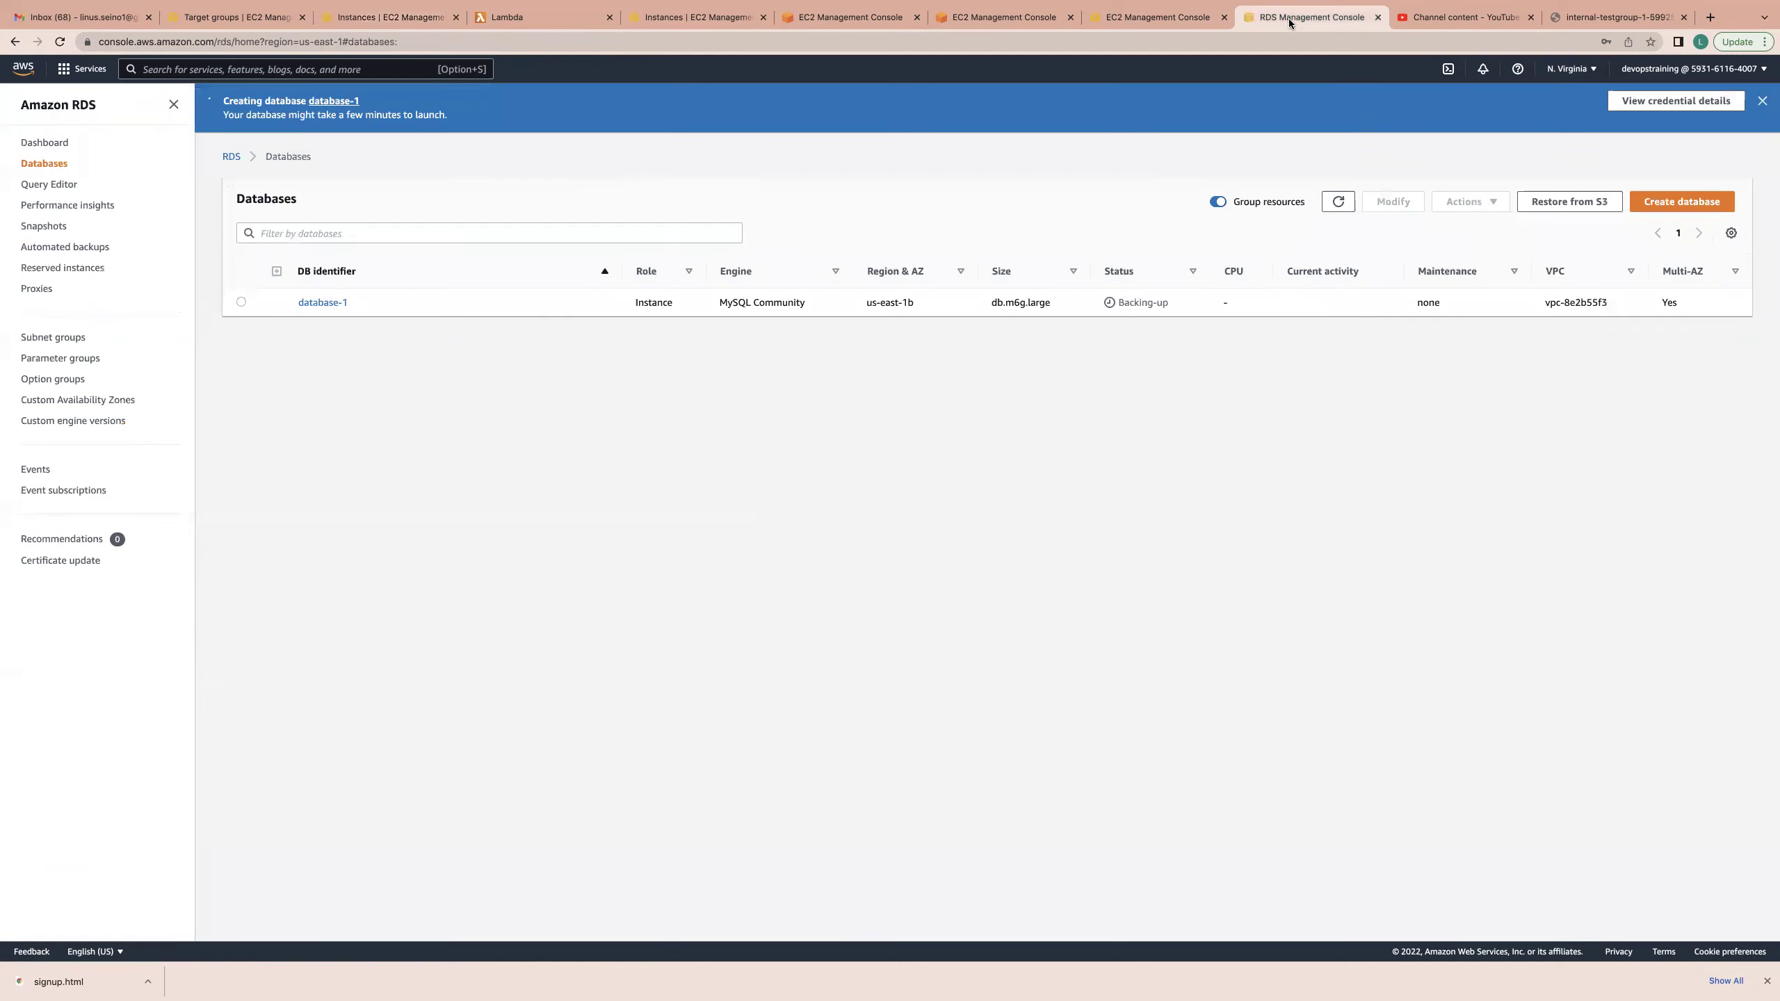
pyautogui.click(598, 14)
pyautogui.click(610, 17)
pyautogui.click(1163, 17)
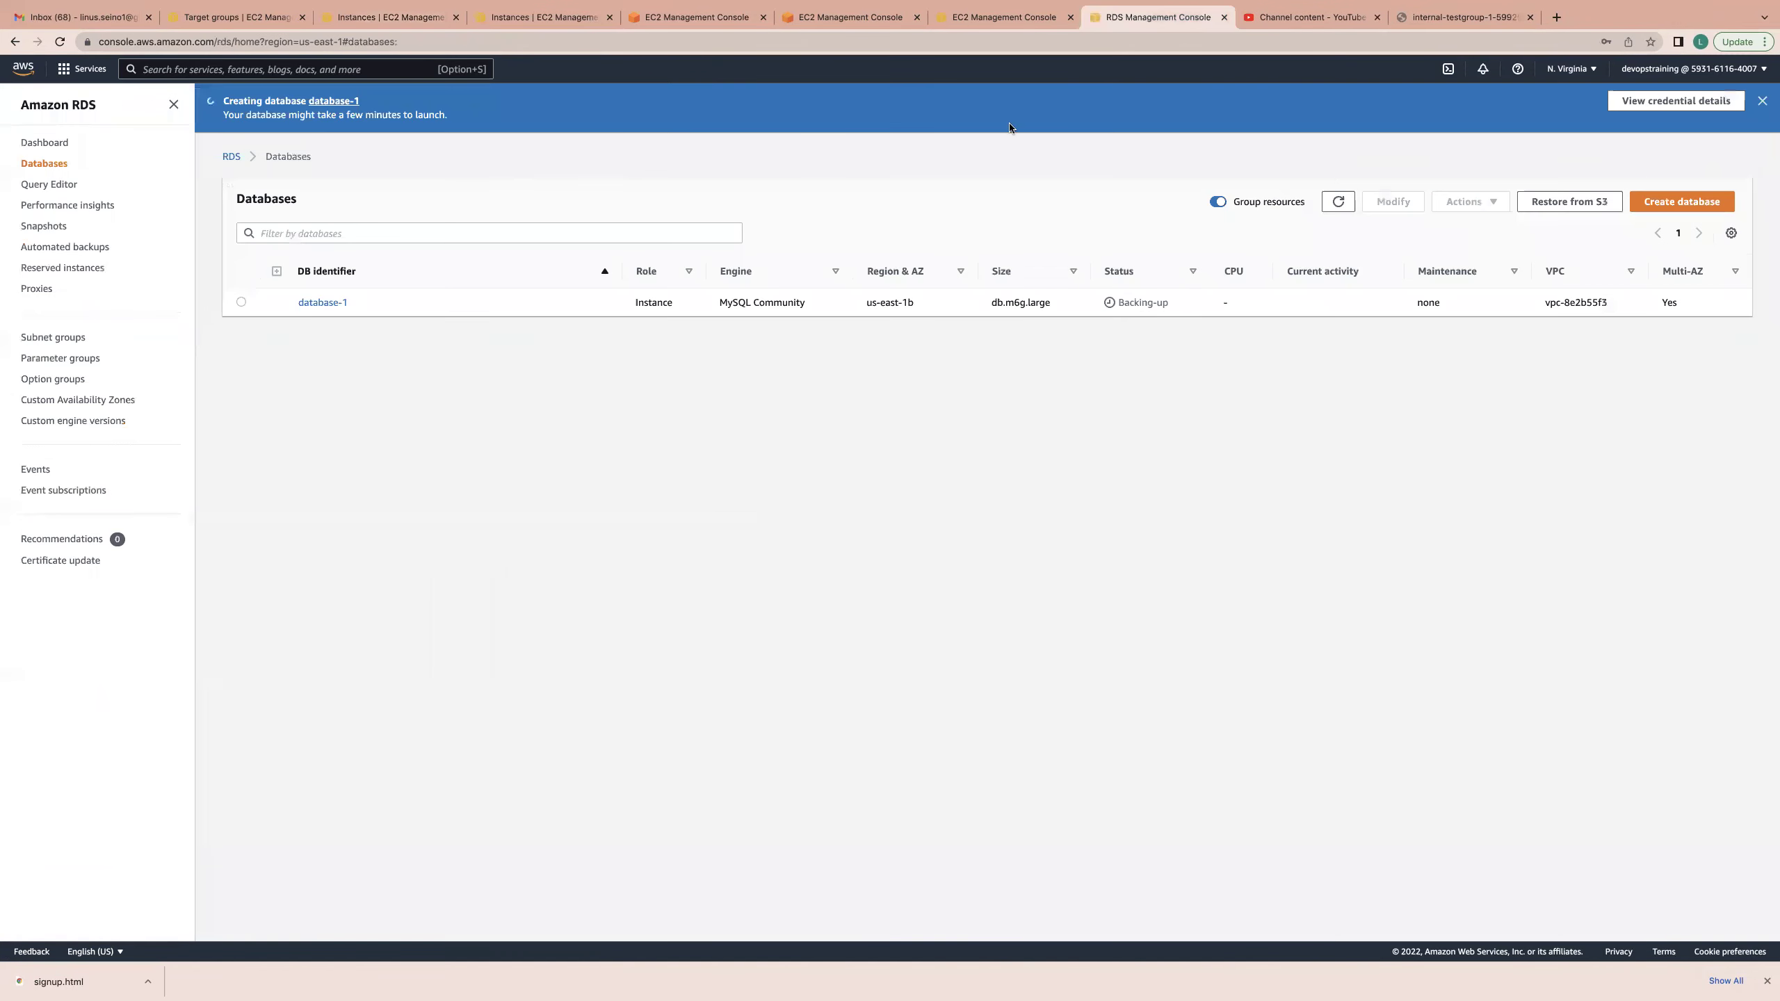
# Open CloudWatch from the console search and duplicate its browser tab.
pyautogui.click(449, 69)
pyautogui.write('cloudwatch')
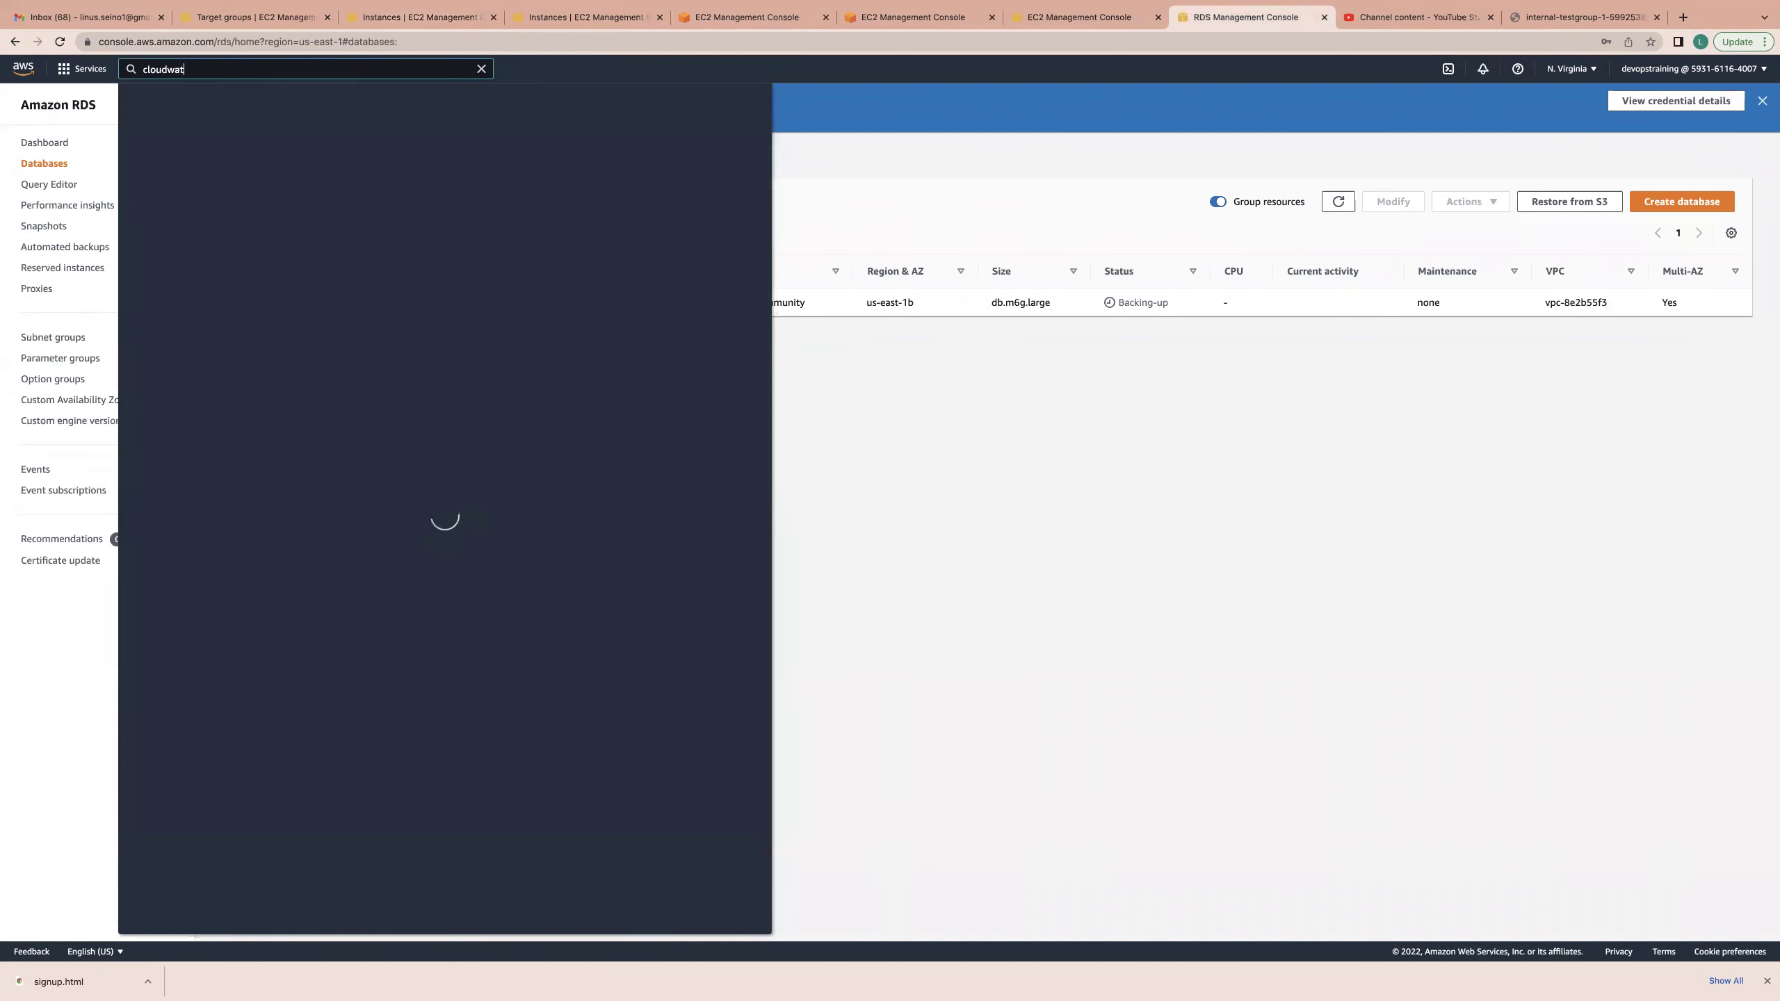
pyautogui.click(361, 176)
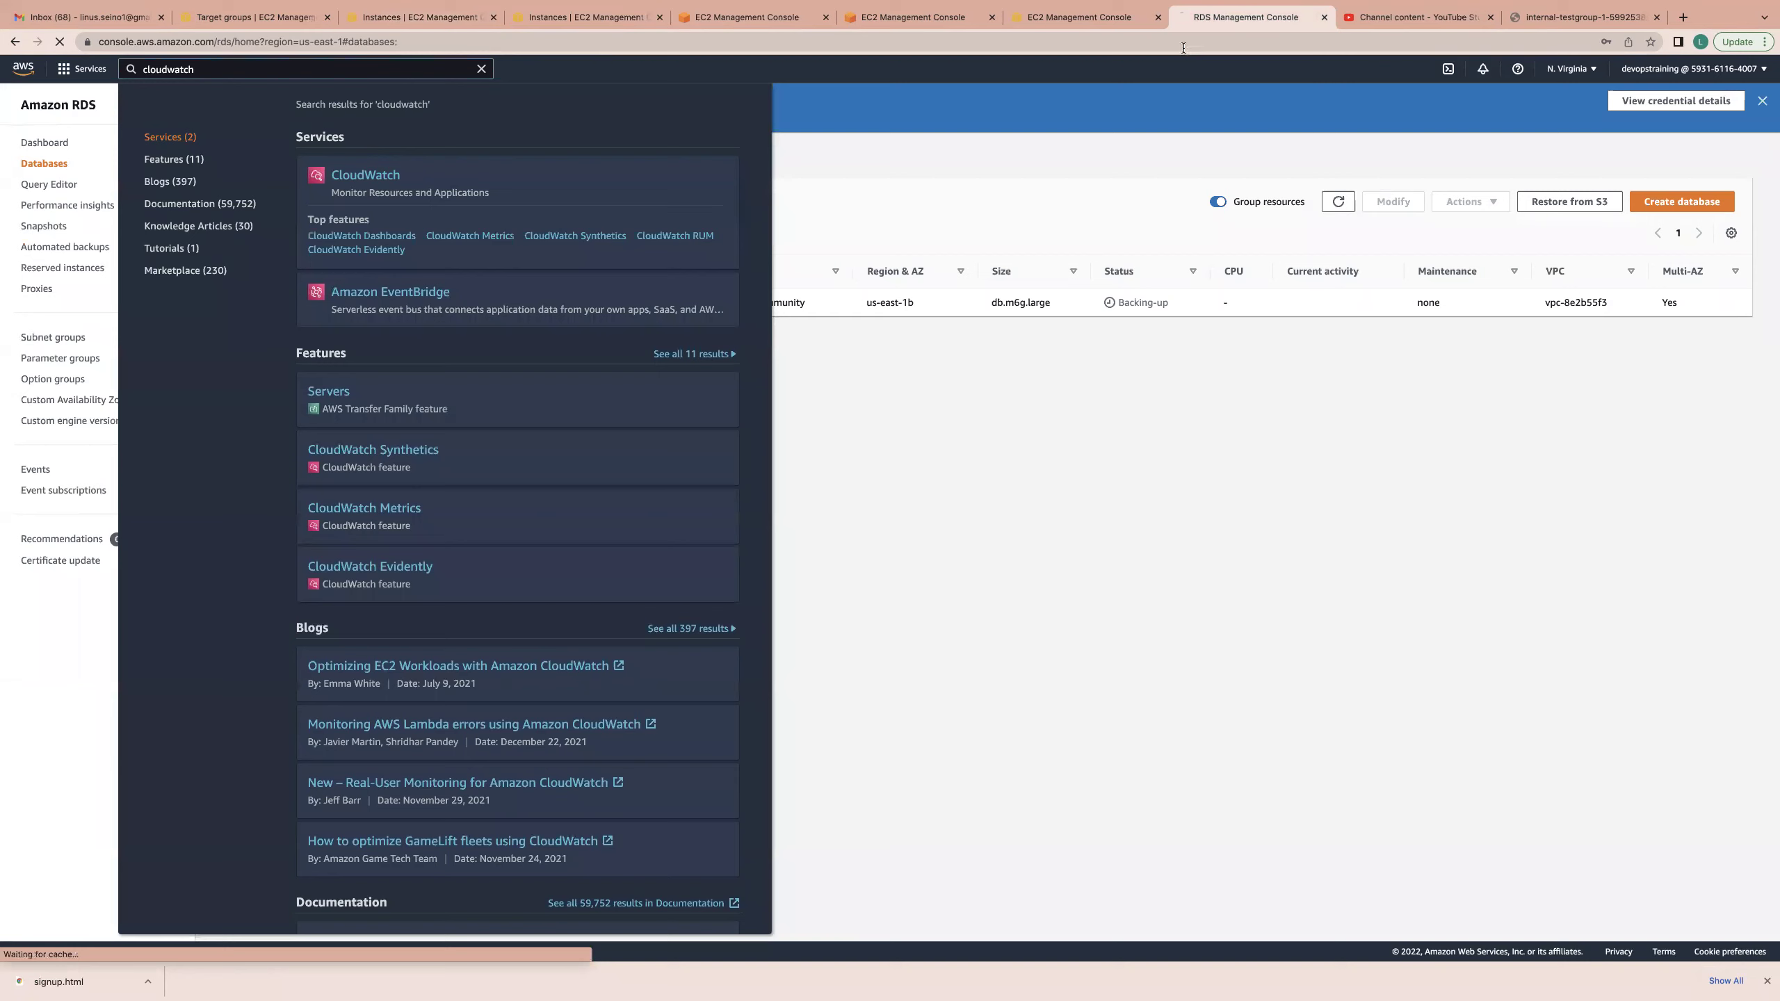
pyautogui.rightClick(1204, 9)
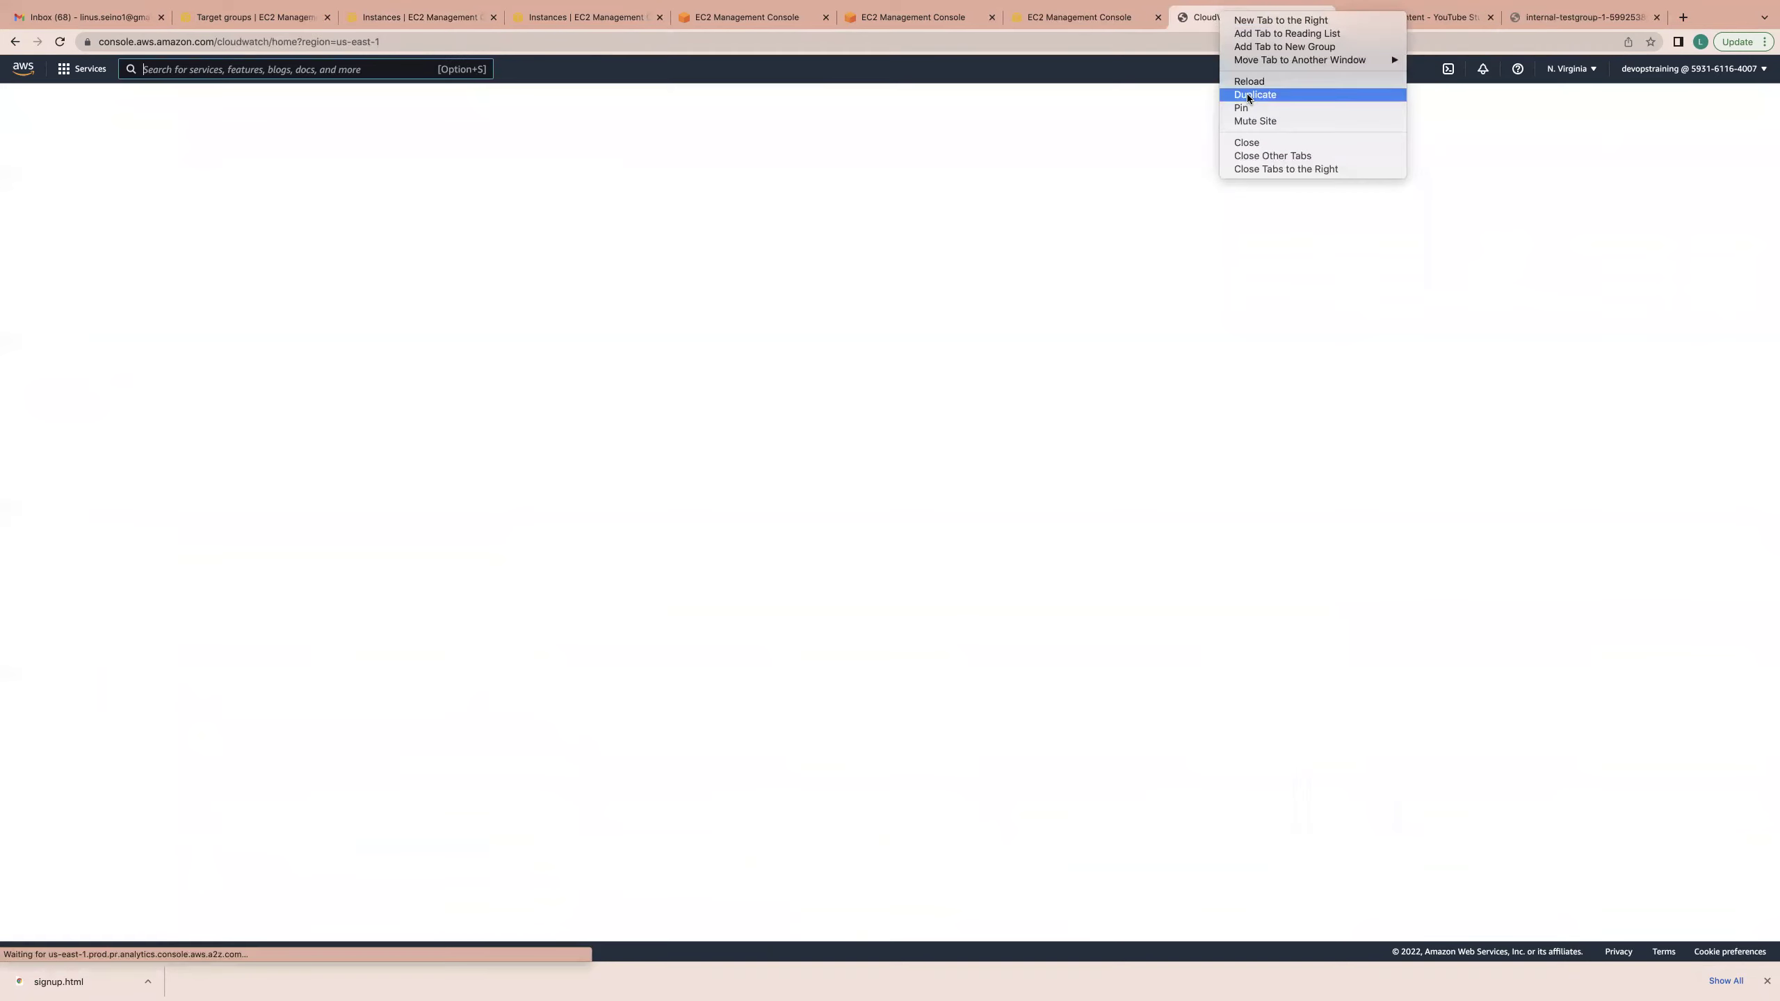
pyautogui.click(1261, 79)
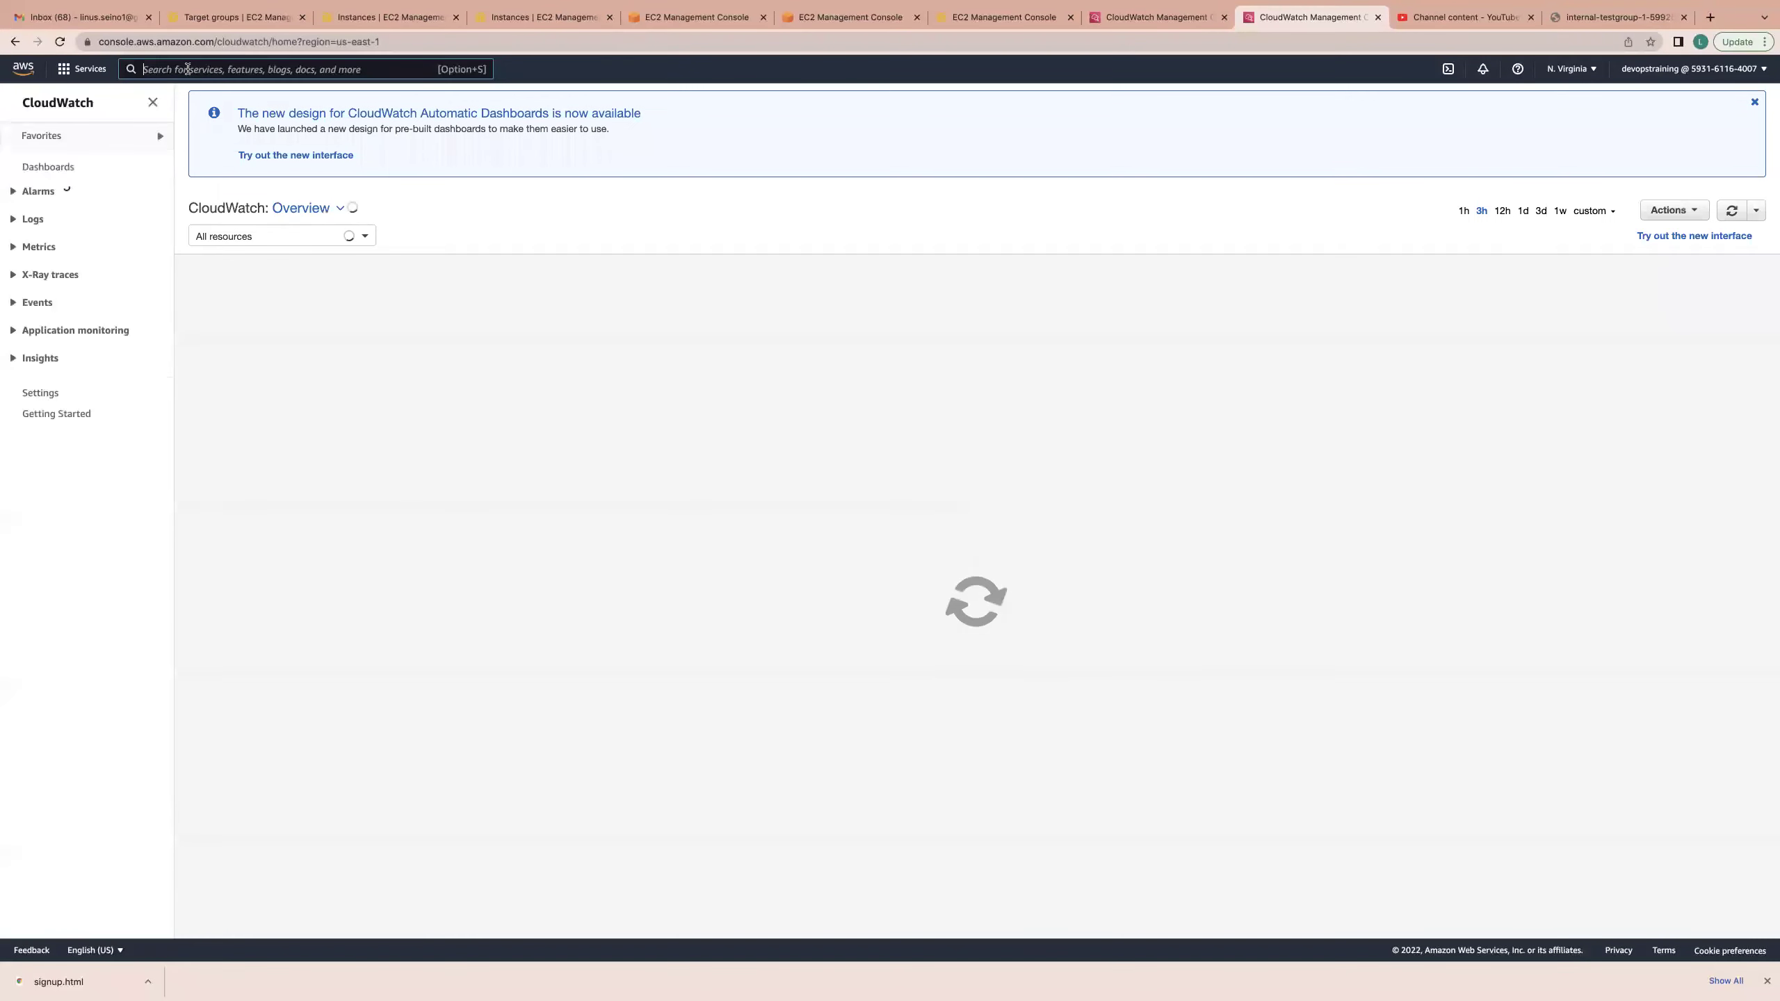
# Search 'sns' and open the Simple Notification Service console.
pyautogui.click(187, 69)
pyautogui.write('sns')
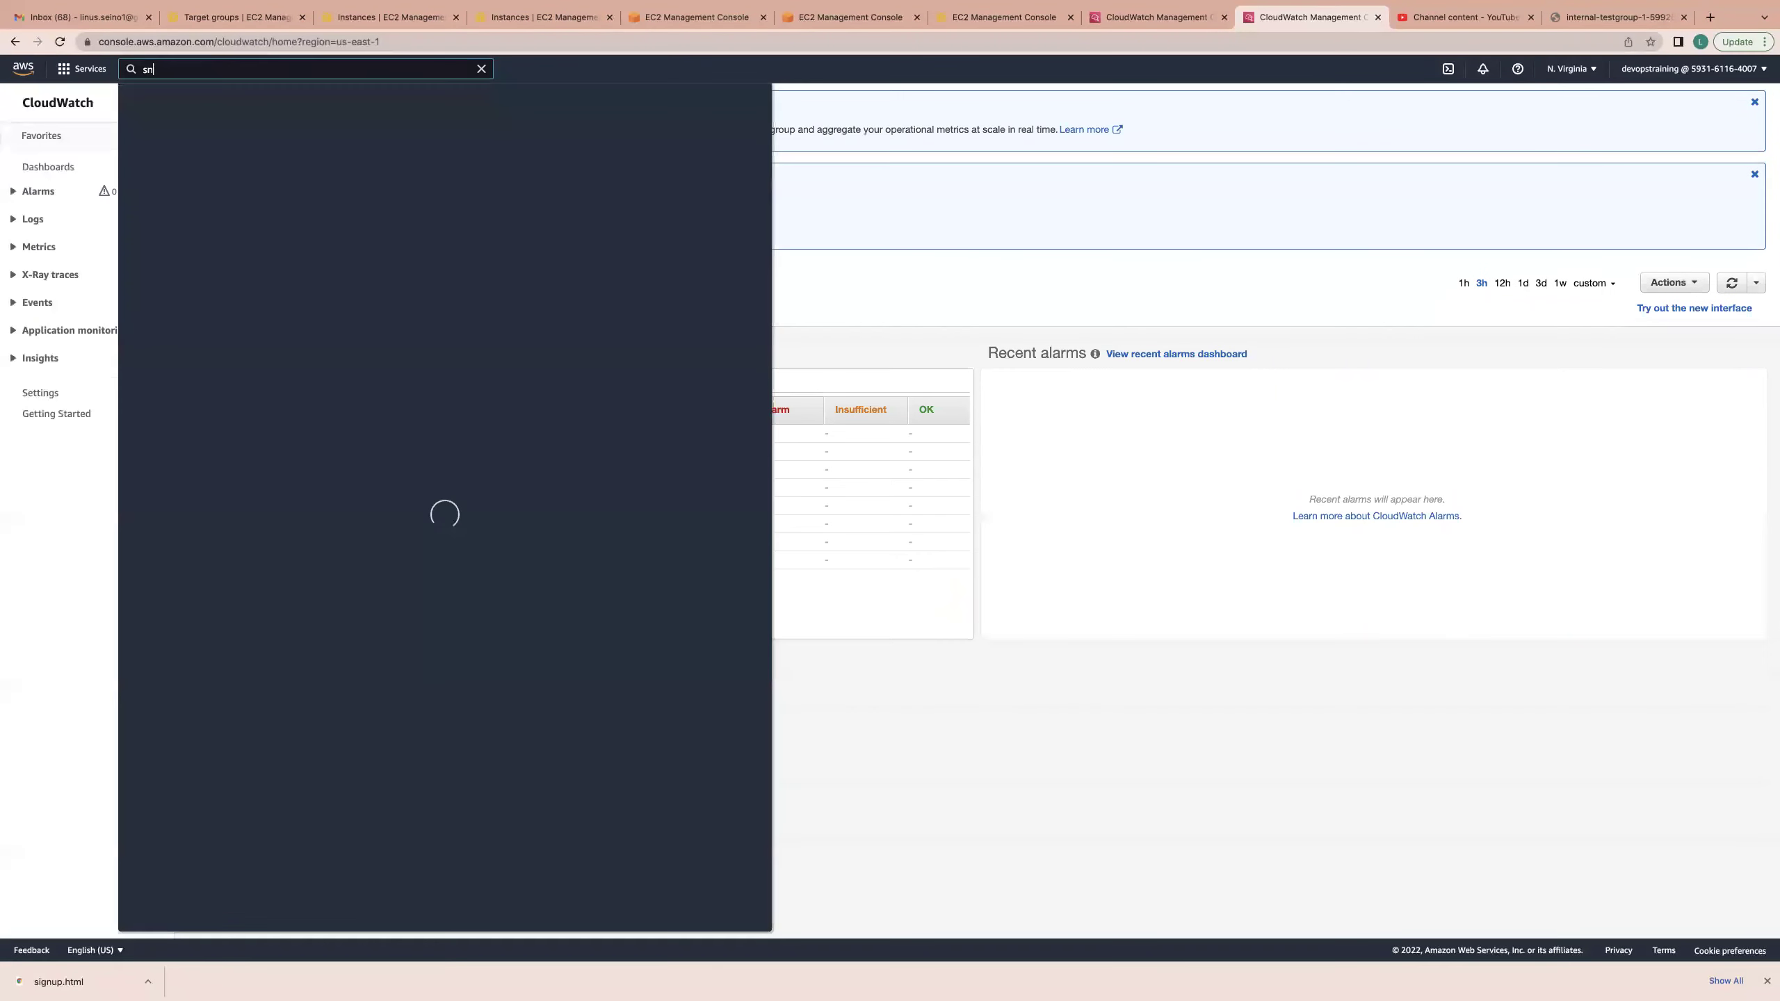
pyautogui.click(392, 172)
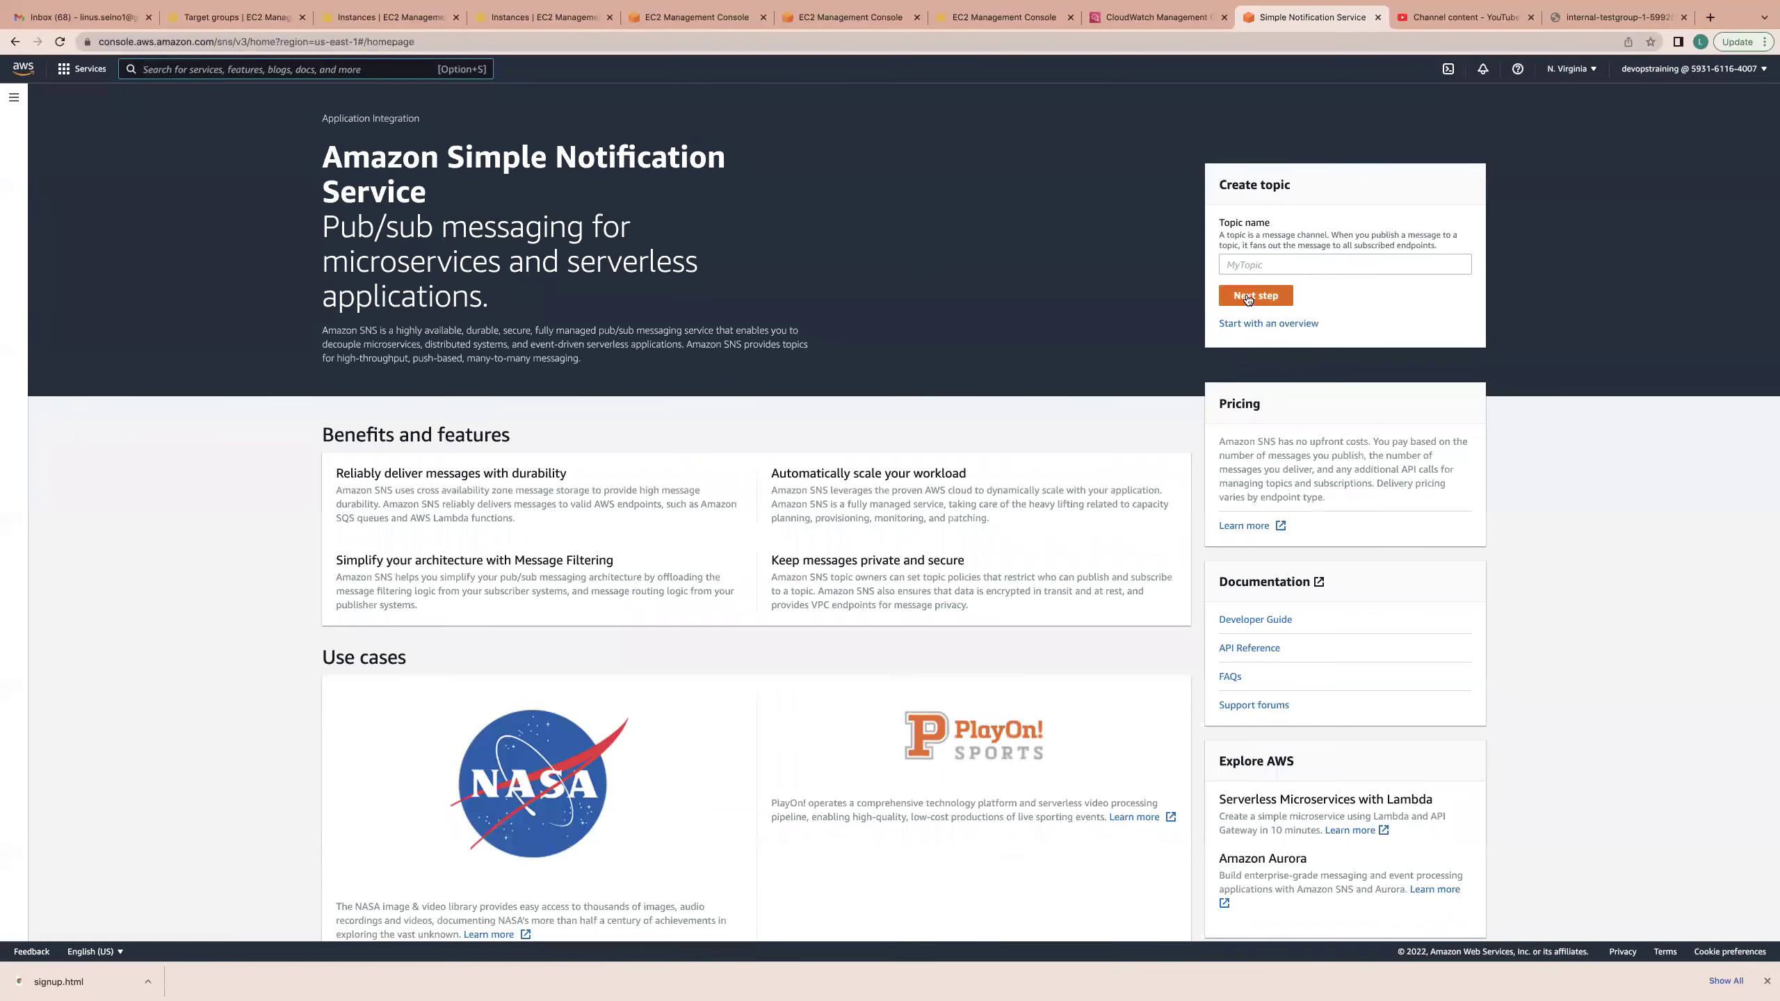
# Enter devops as the new topic's name and proceed to the Create topic page.
pyautogui.click(1249, 265)
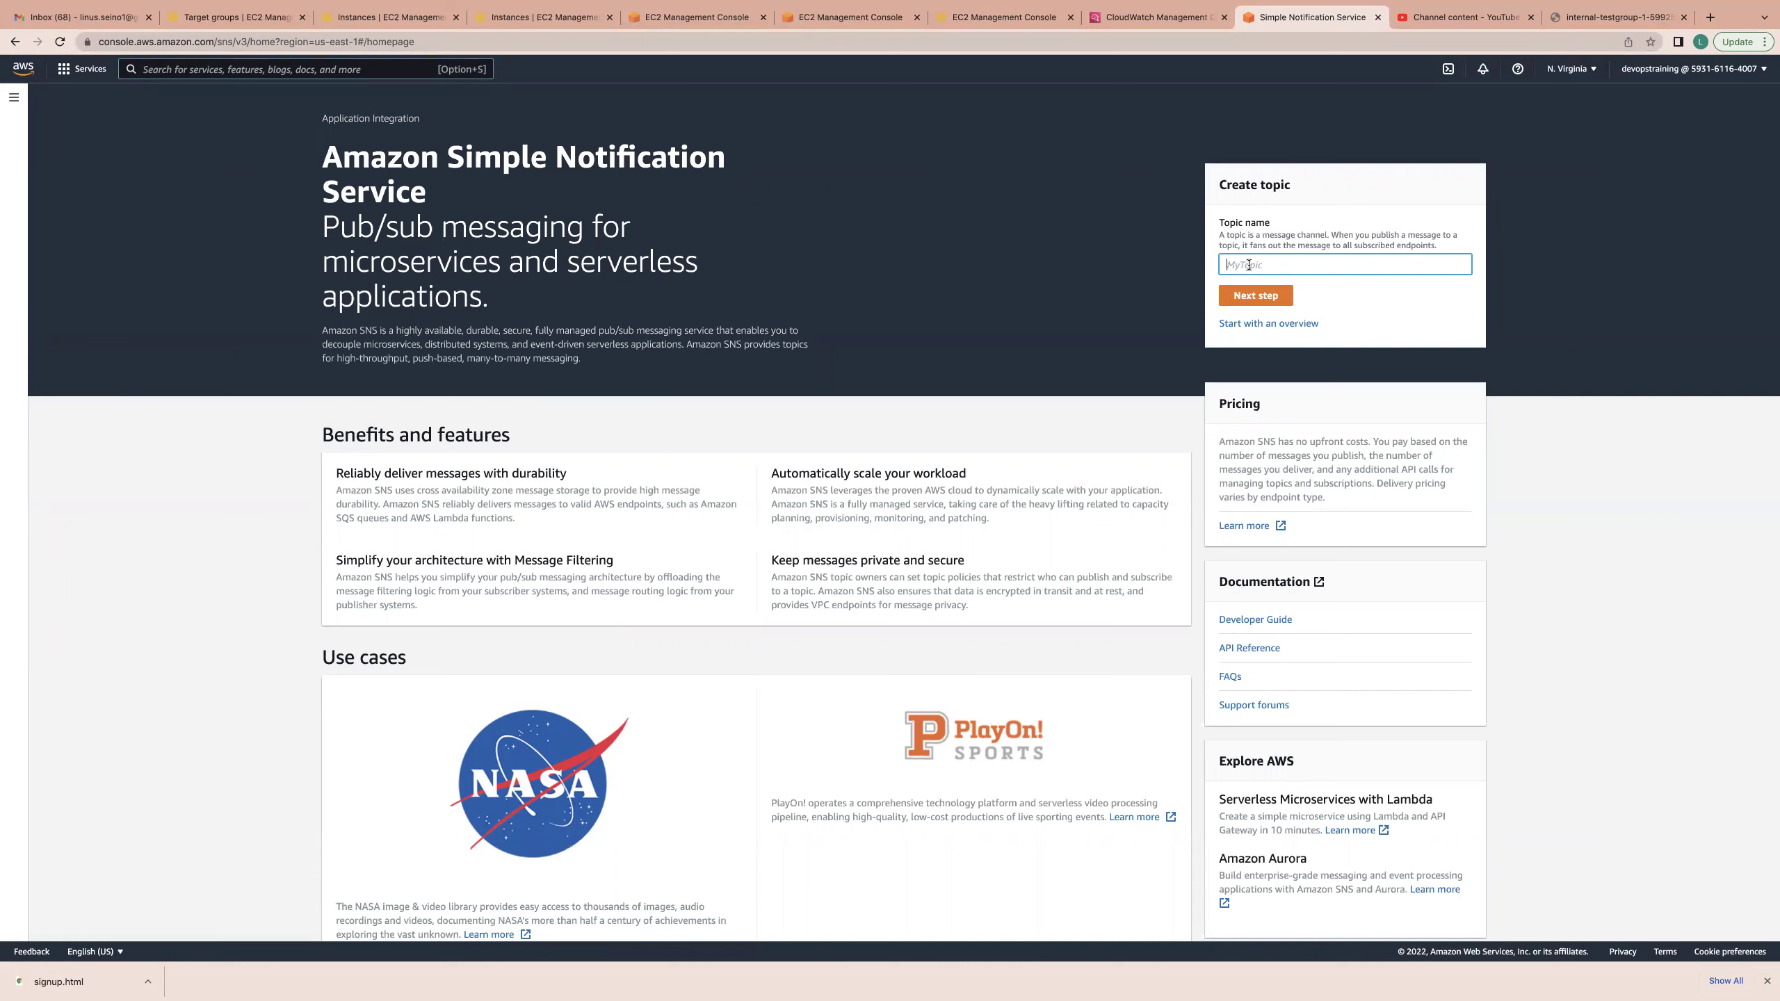
pyautogui.write('devops')
pyautogui.click(1242, 304)
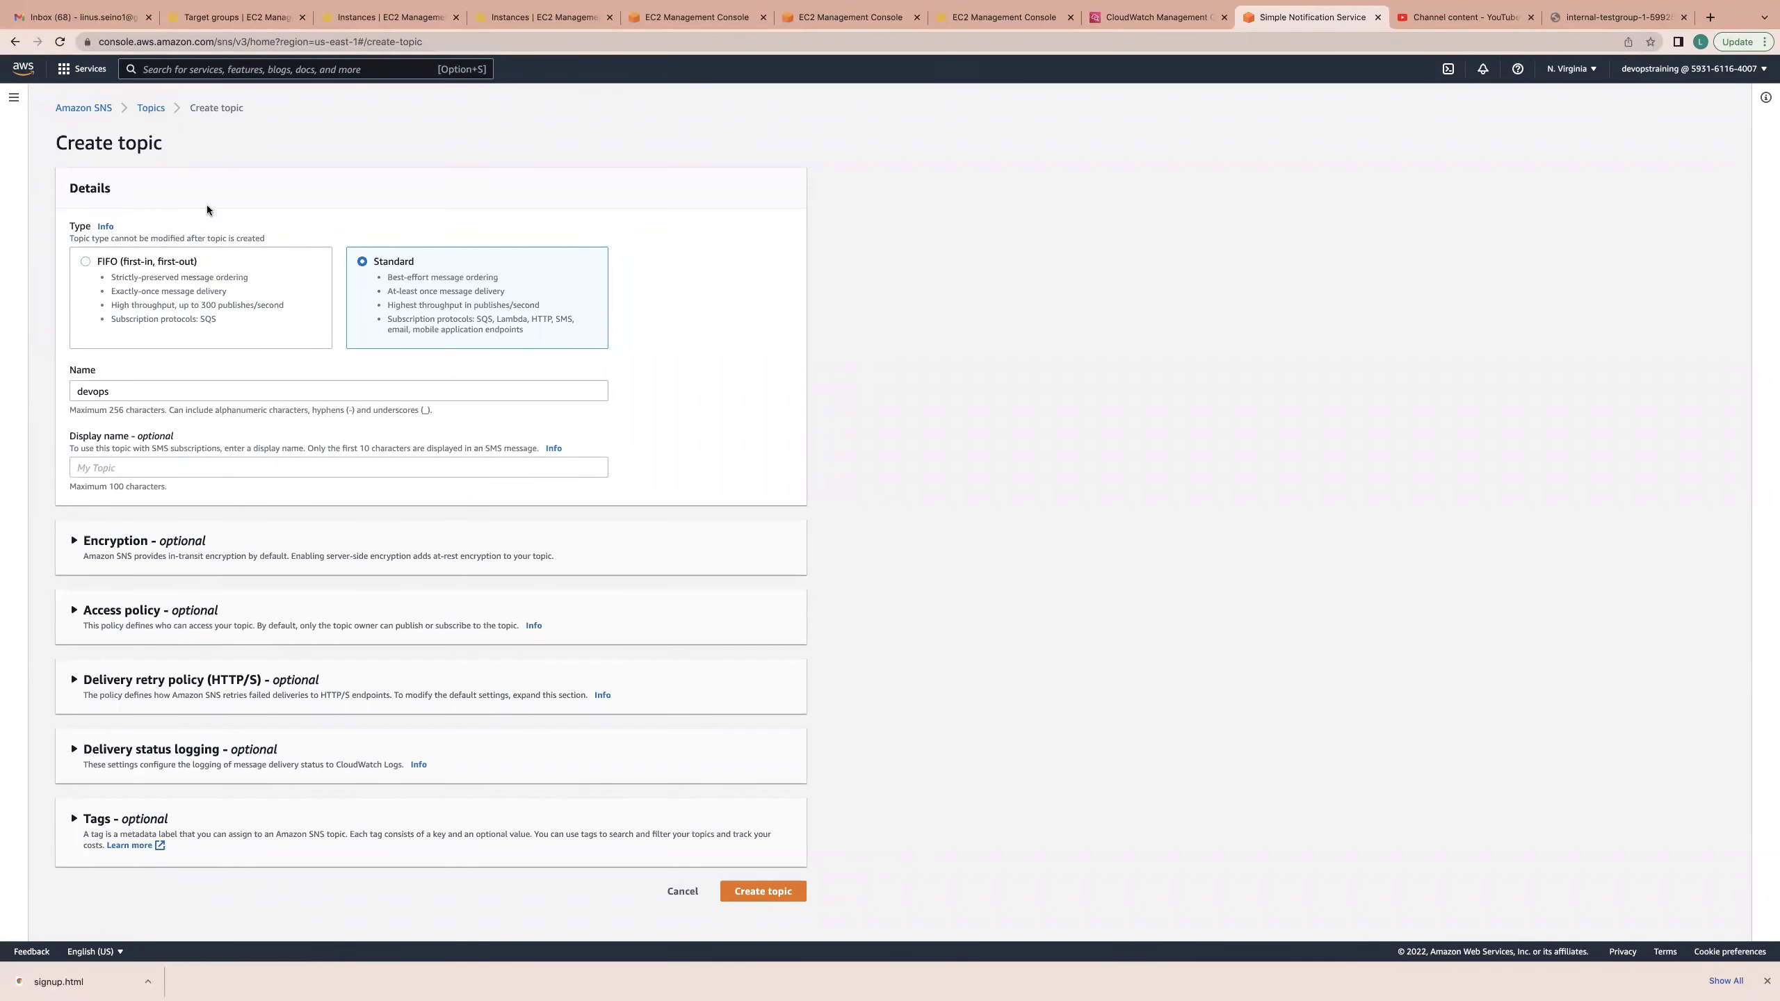
# Look over the display name, encryption and access policy options, keeping the defaults.
pyautogui.click(144, 466)
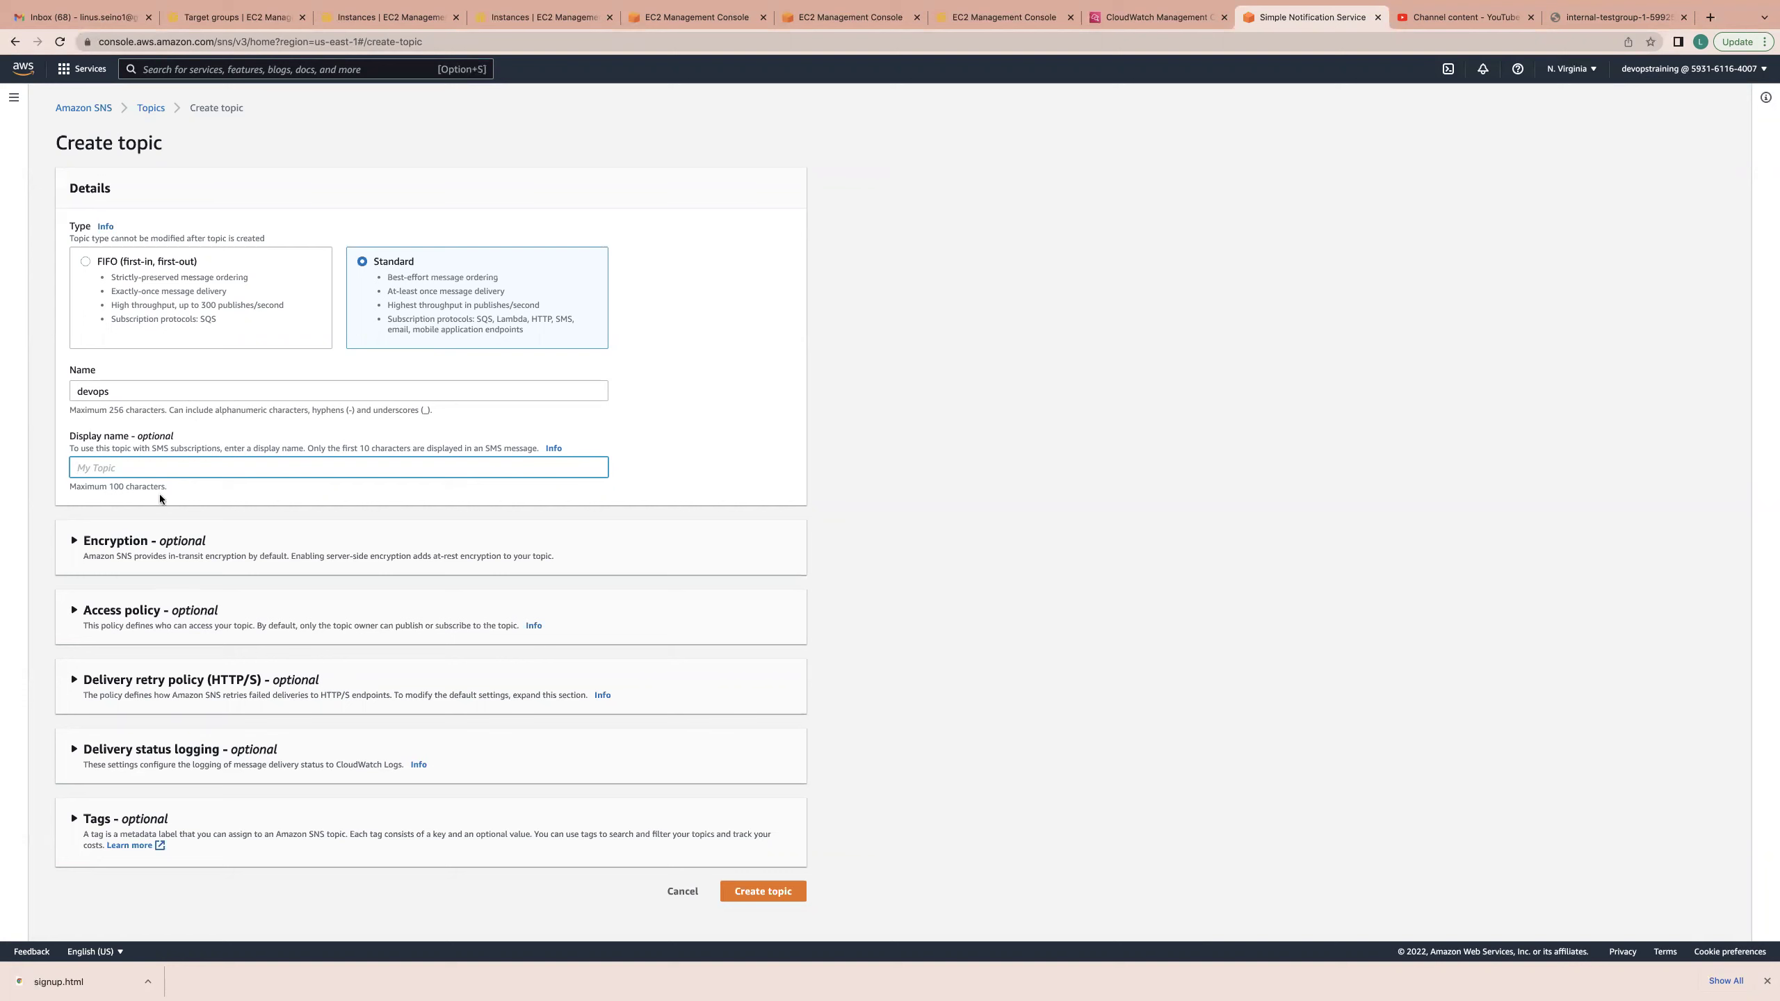
pyautogui.click(131, 551)
pyautogui.click(131, 550)
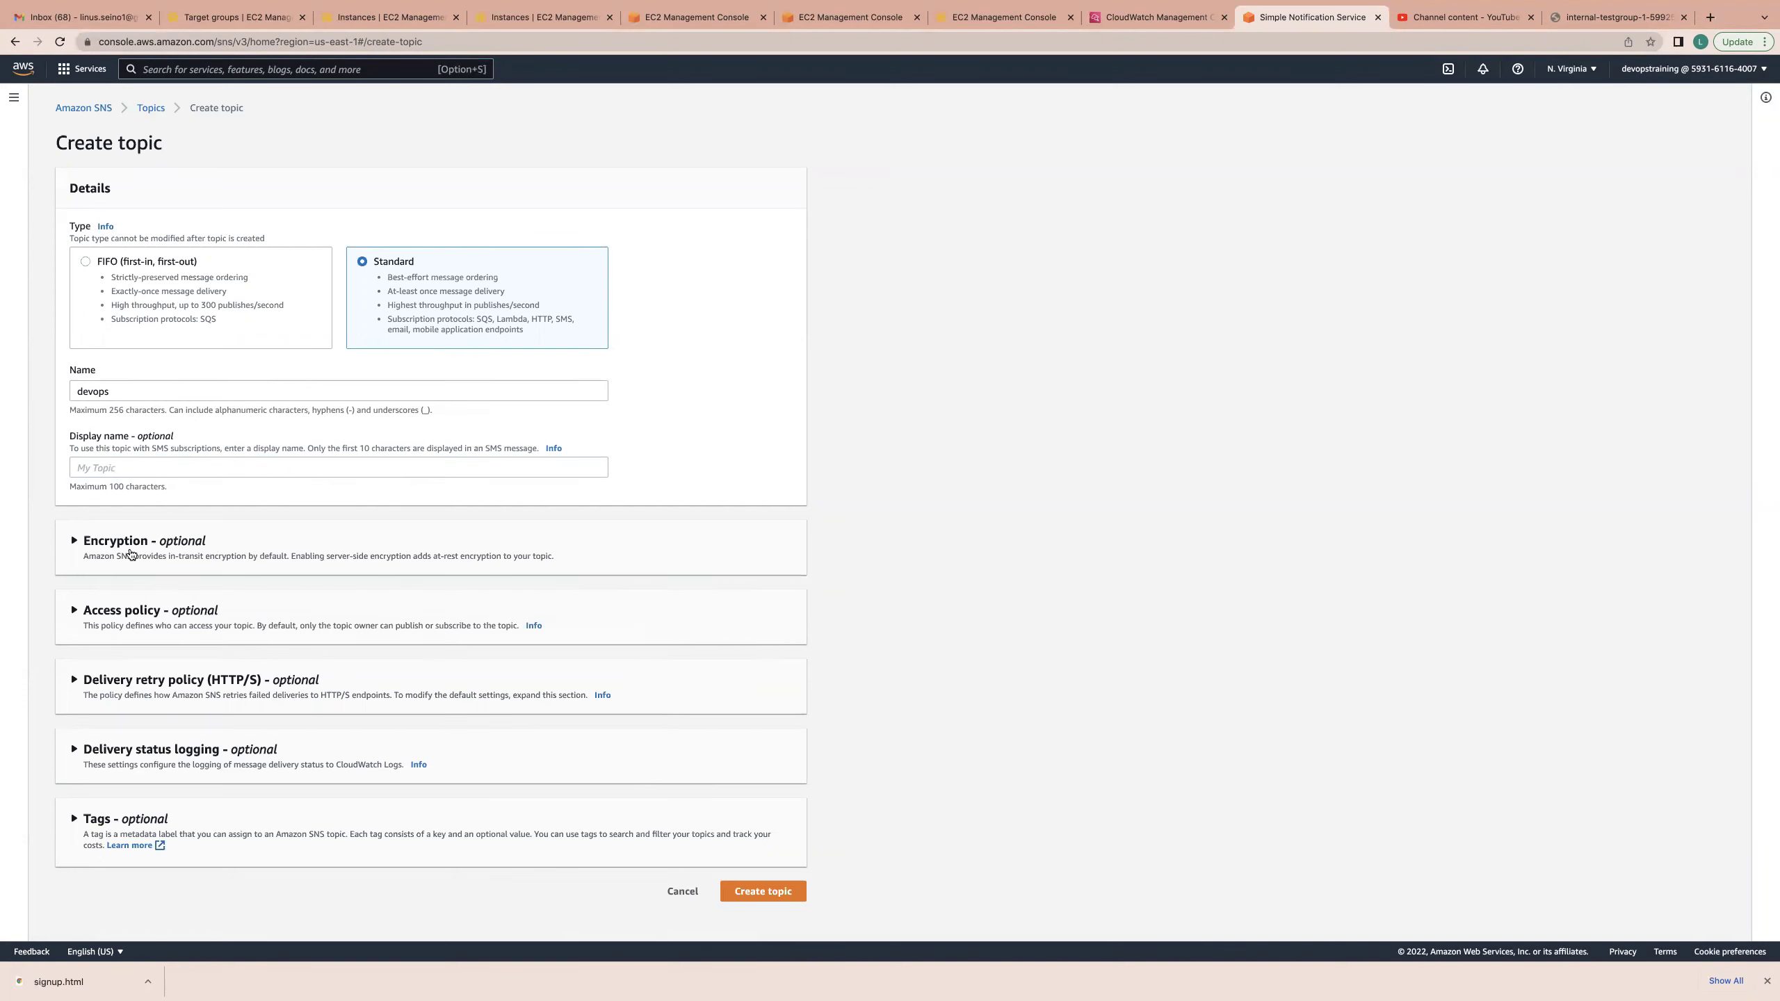
pyautogui.click(129, 618)
pyautogui.scroll(-4, 130, 617)
pyautogui.scroll(2, 112, 532)
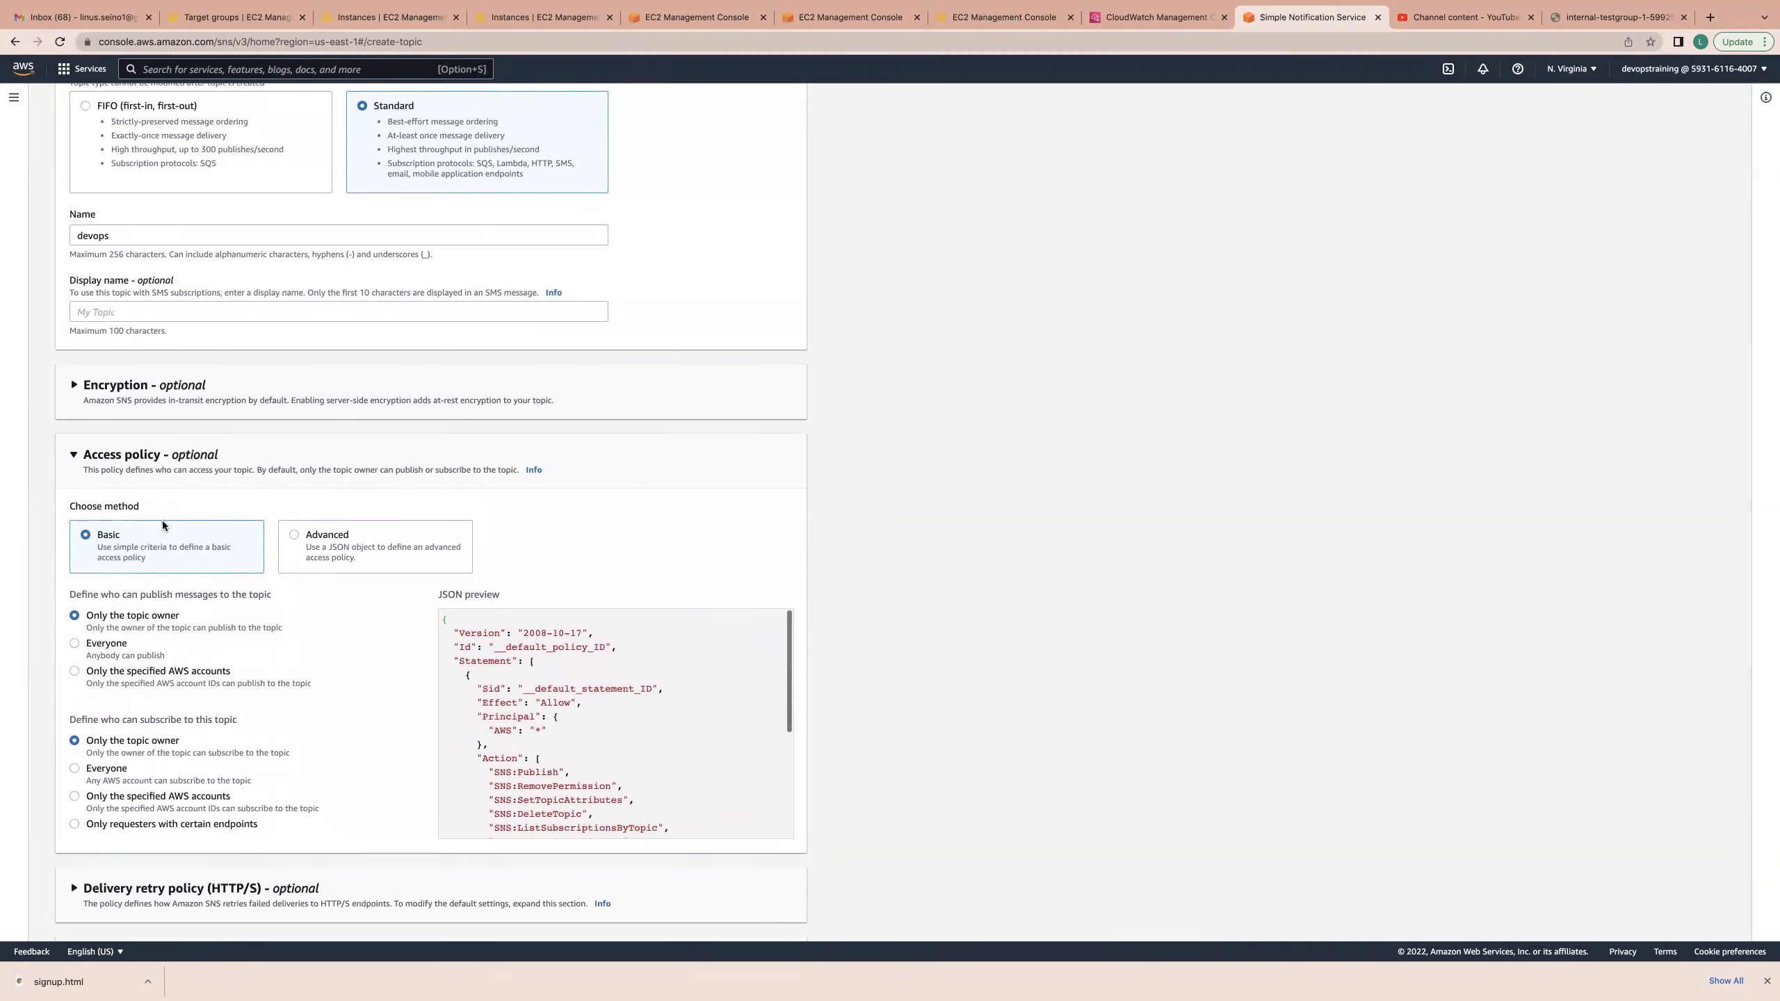
pyautogui.click(95, 456)
# Inspect the delivery retry policy settings, leaving them unchanged.
pyautogui.click(113, 684)
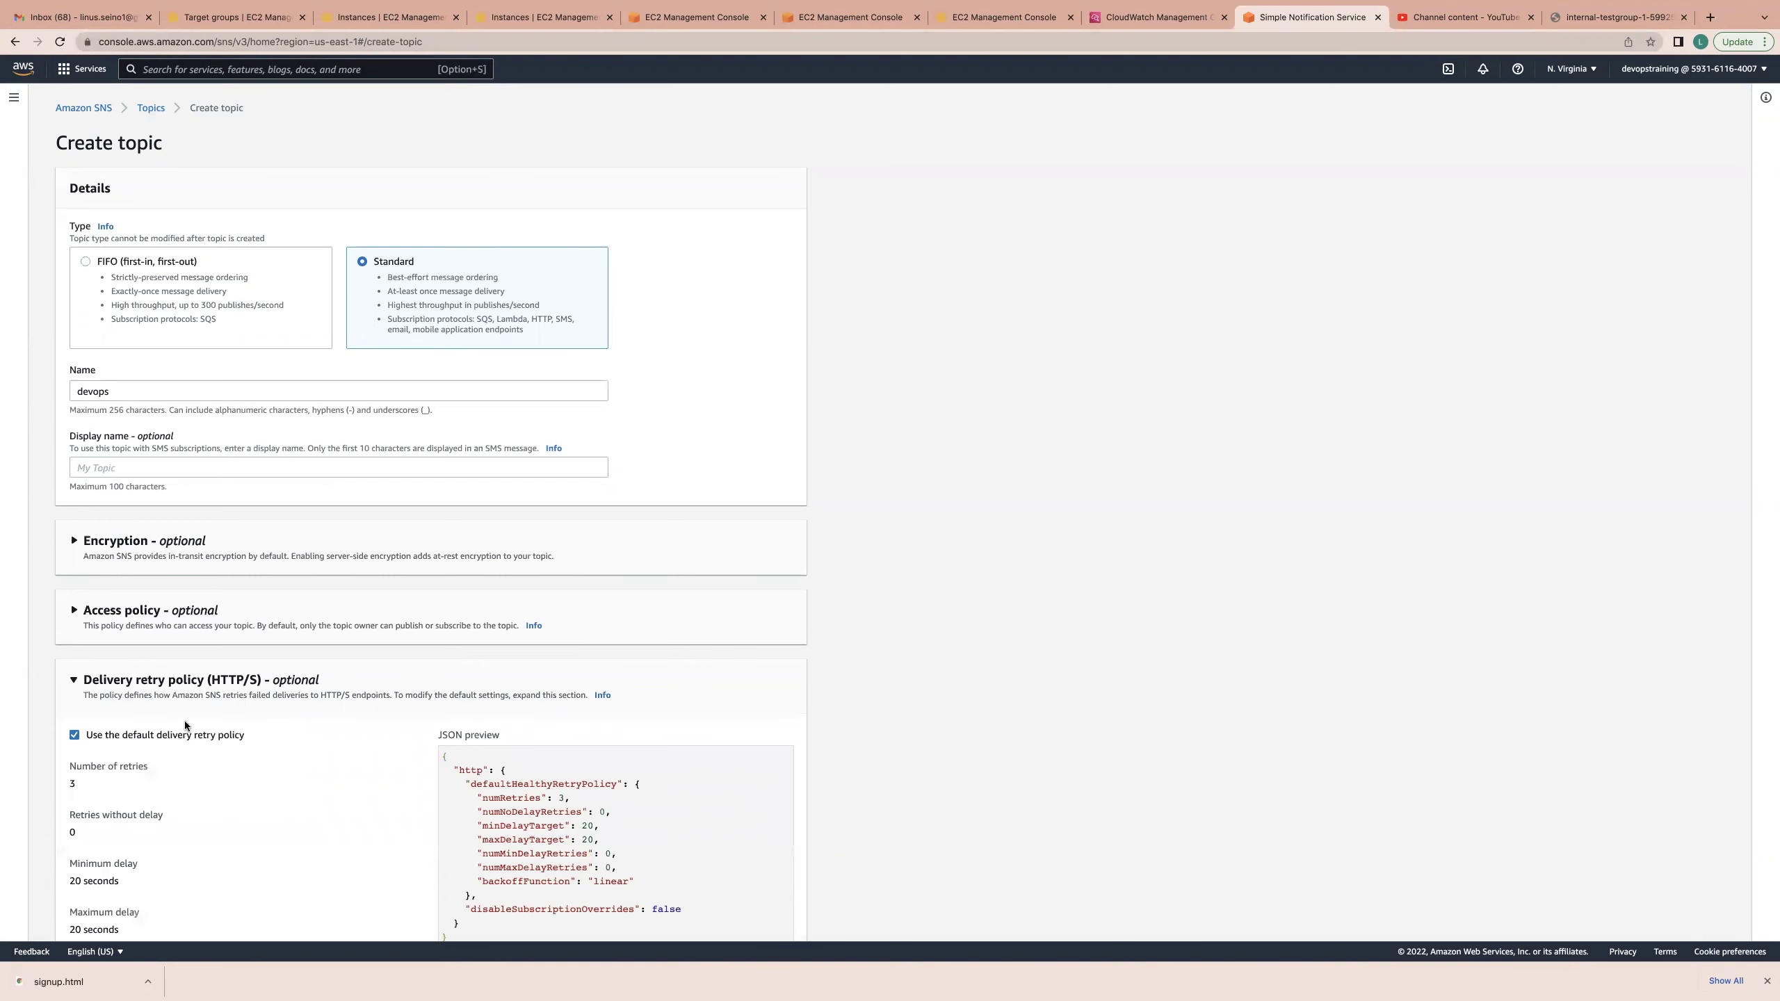
pyautogui.scroll(-2, 185, 723)
pyautogui.scroll(-2, 187, 721)
pyautogui.scroll(5, 133, 571)
pyautogui.click(199, 679)
# Leave delivery status logging and tags at defaults, create the Standard devops topic, and return to Topics.
pyautogui.click(167, 767)
pyautogui.click(167, 767)
pyautogui.click(204, 818)
pyautogui.scroll(-1, 201, 772)
pyautogui.click(200, 759)
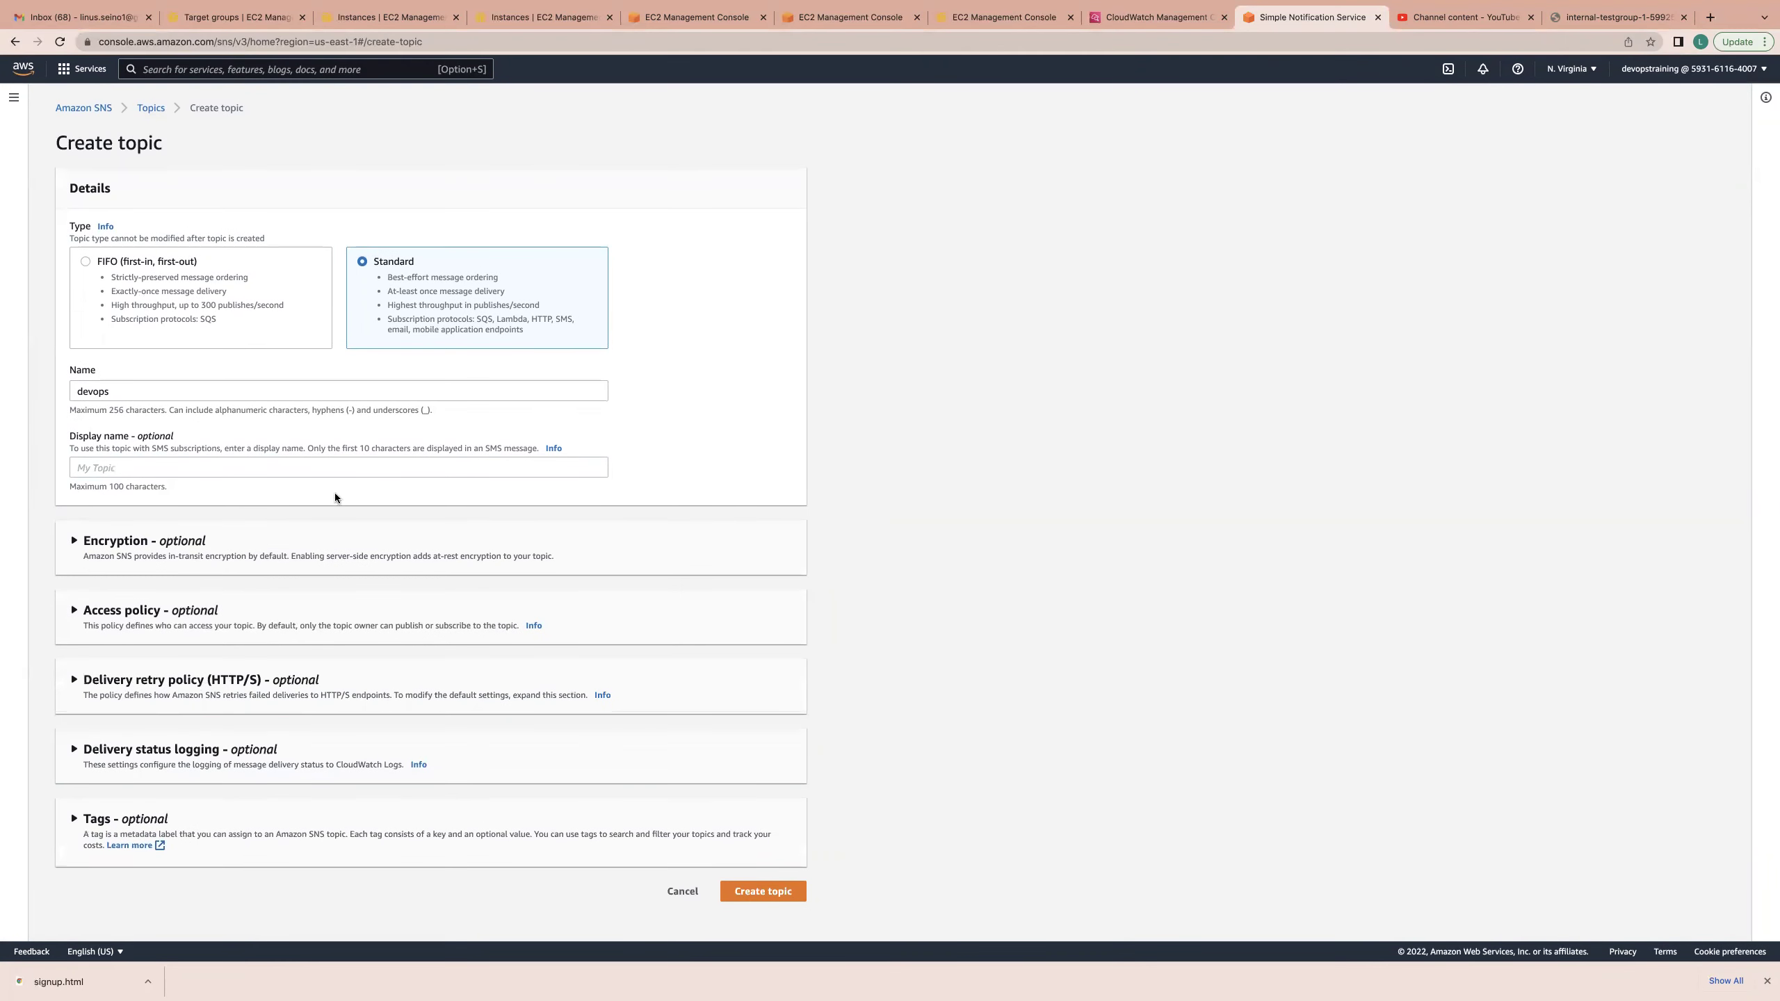
pyautogui.click(767, 892)
pyautogui.click(318, 157)
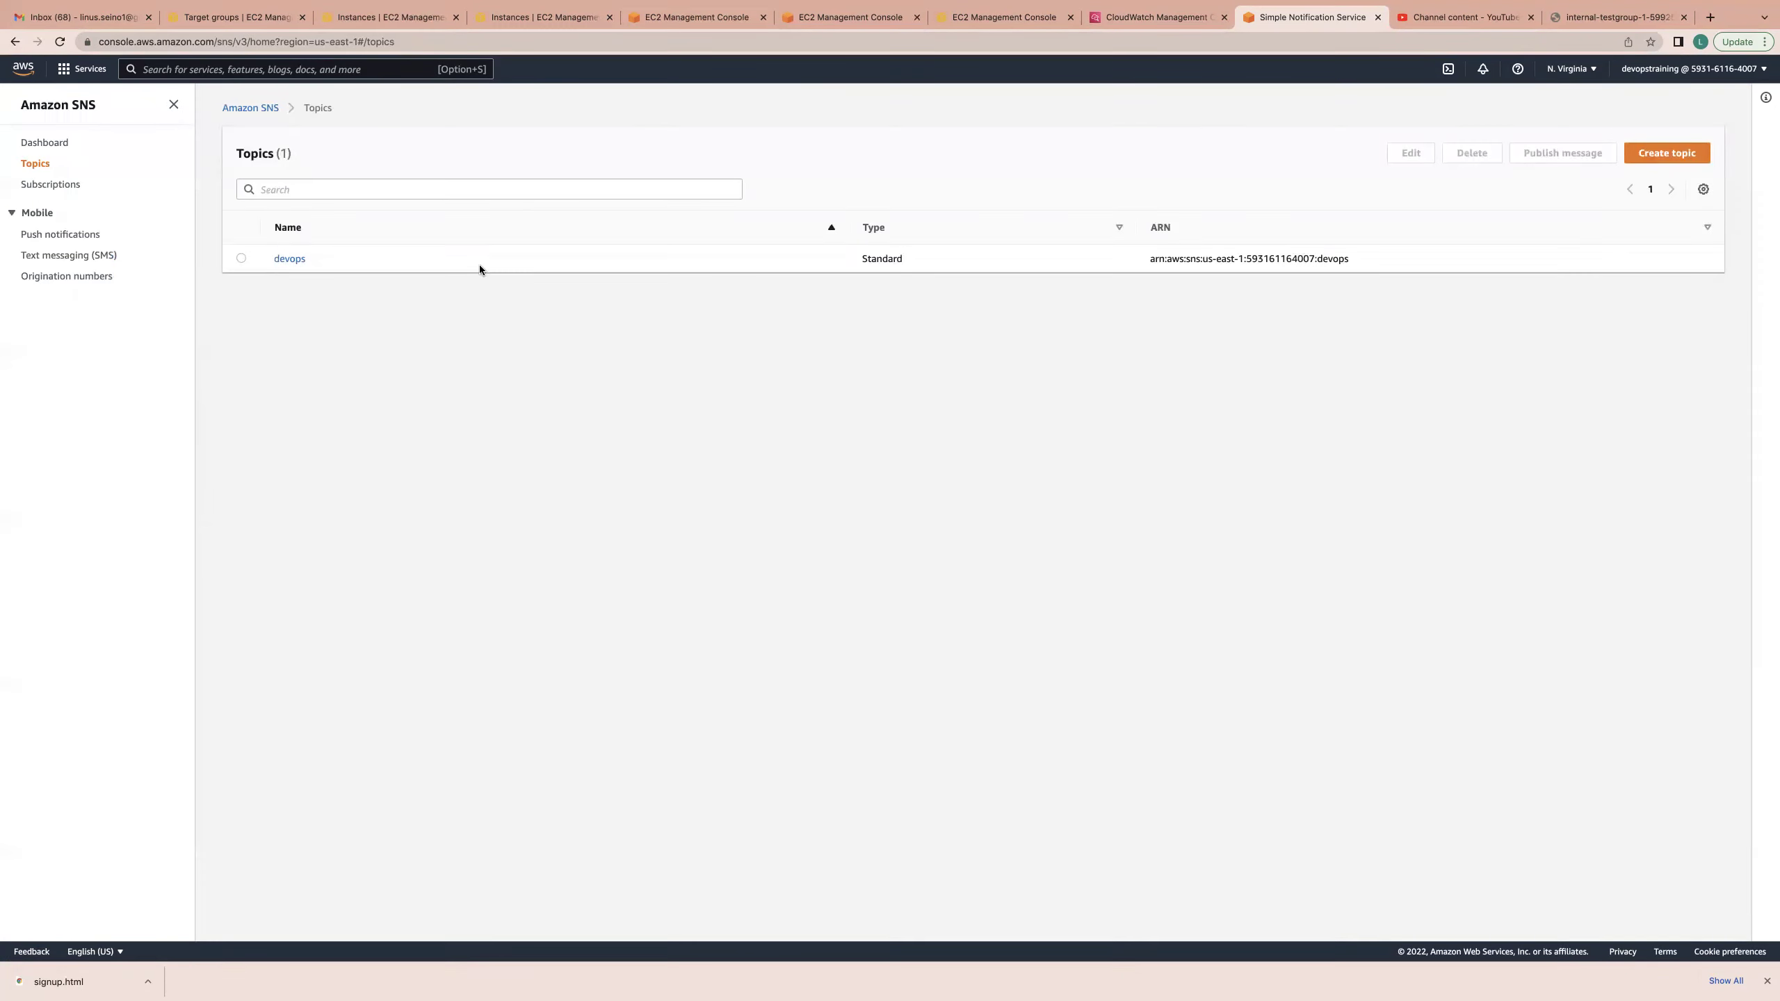
# Select devops in the Topics list and open its details page, which has no subscriptions.
pyautogui.click(242, 259)
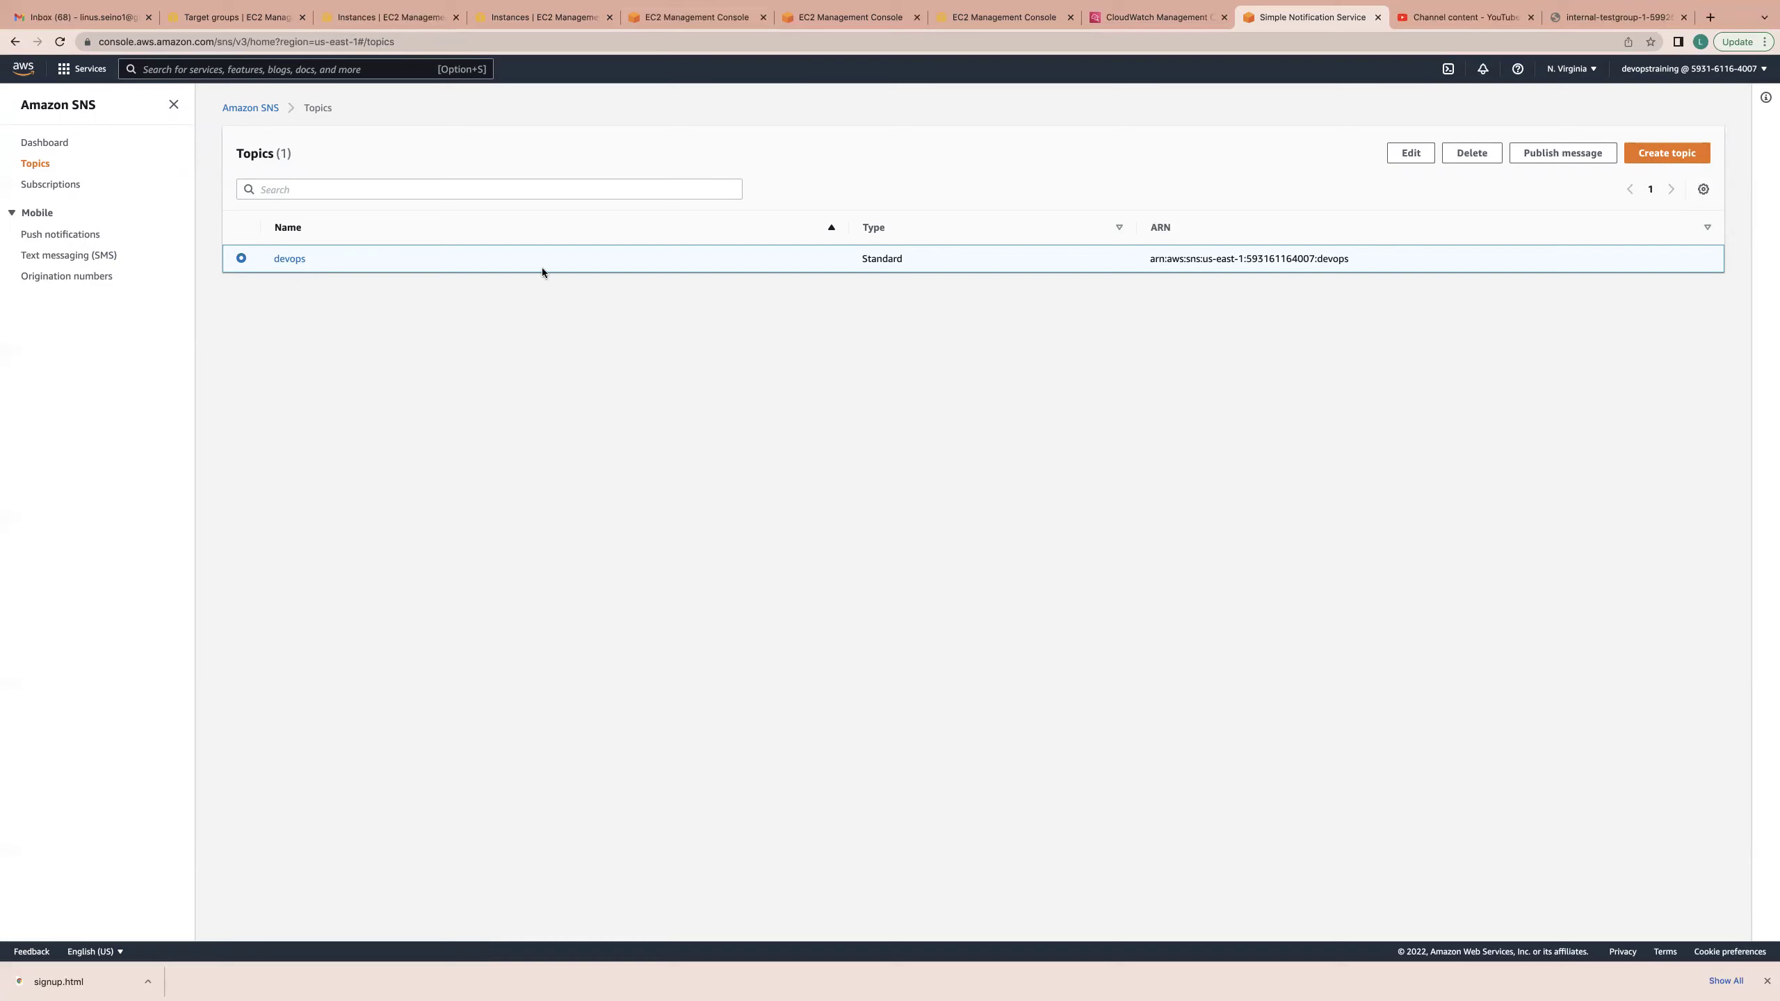
pyautogui.click(292, 262)
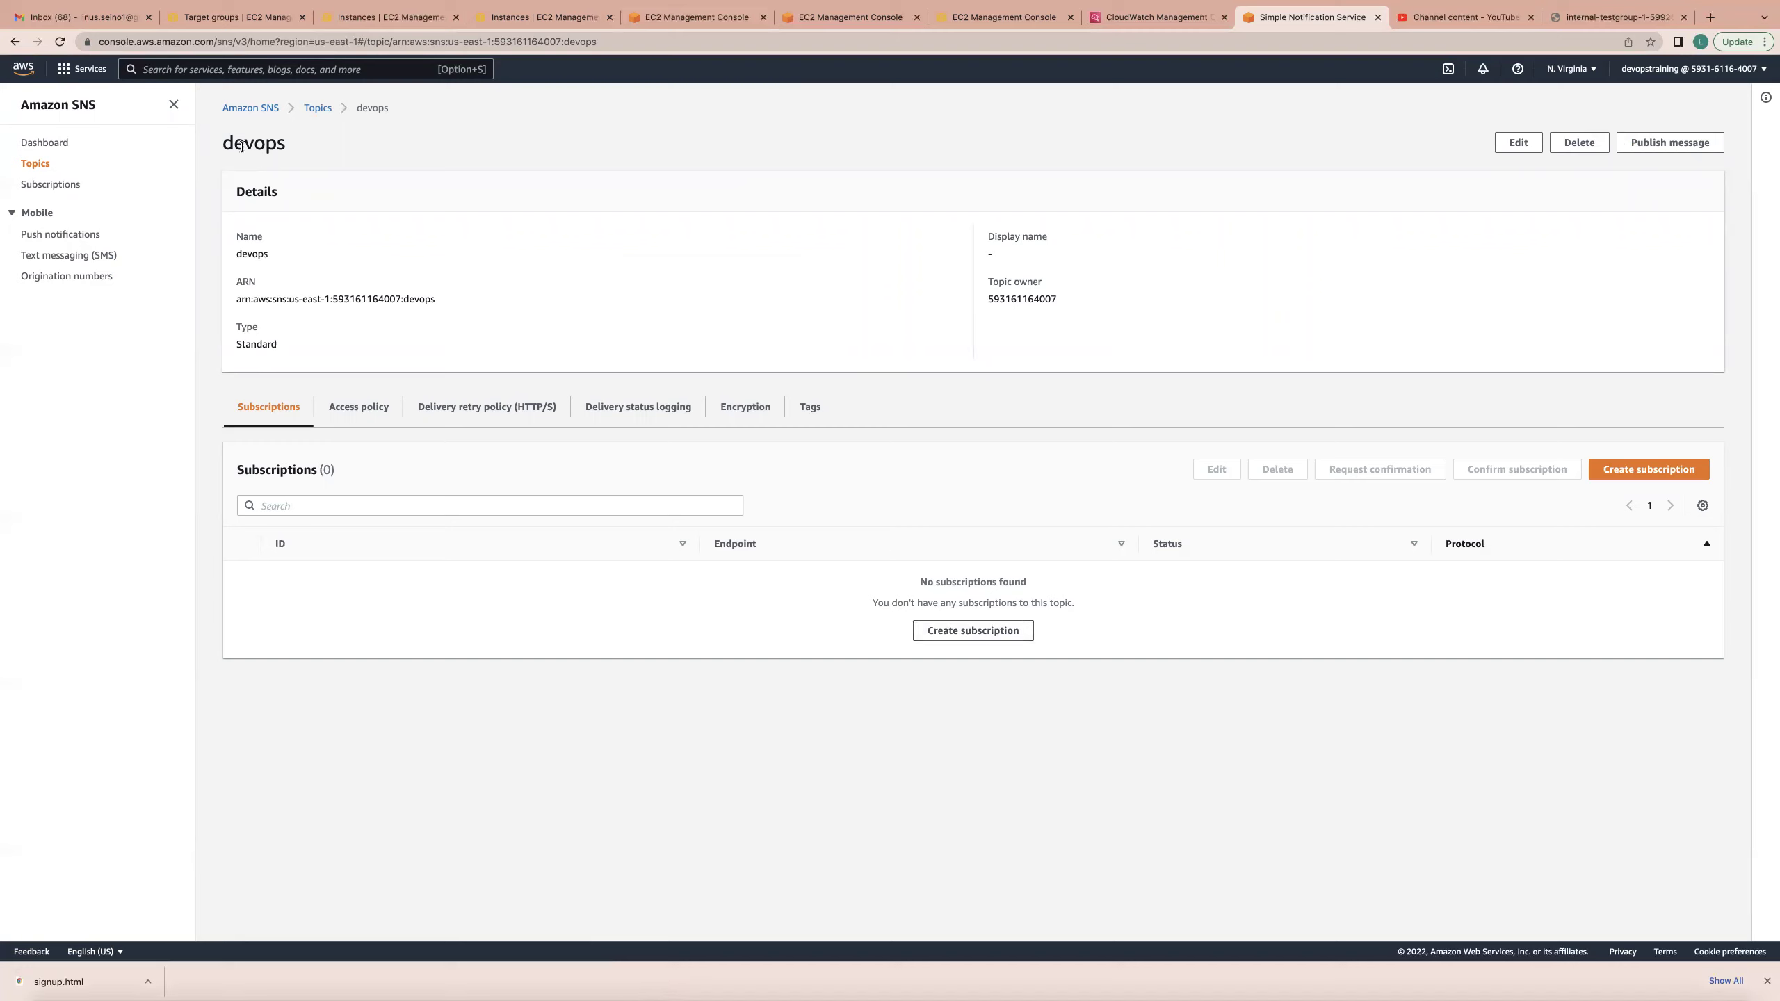
pyautogui.click(16, 43)
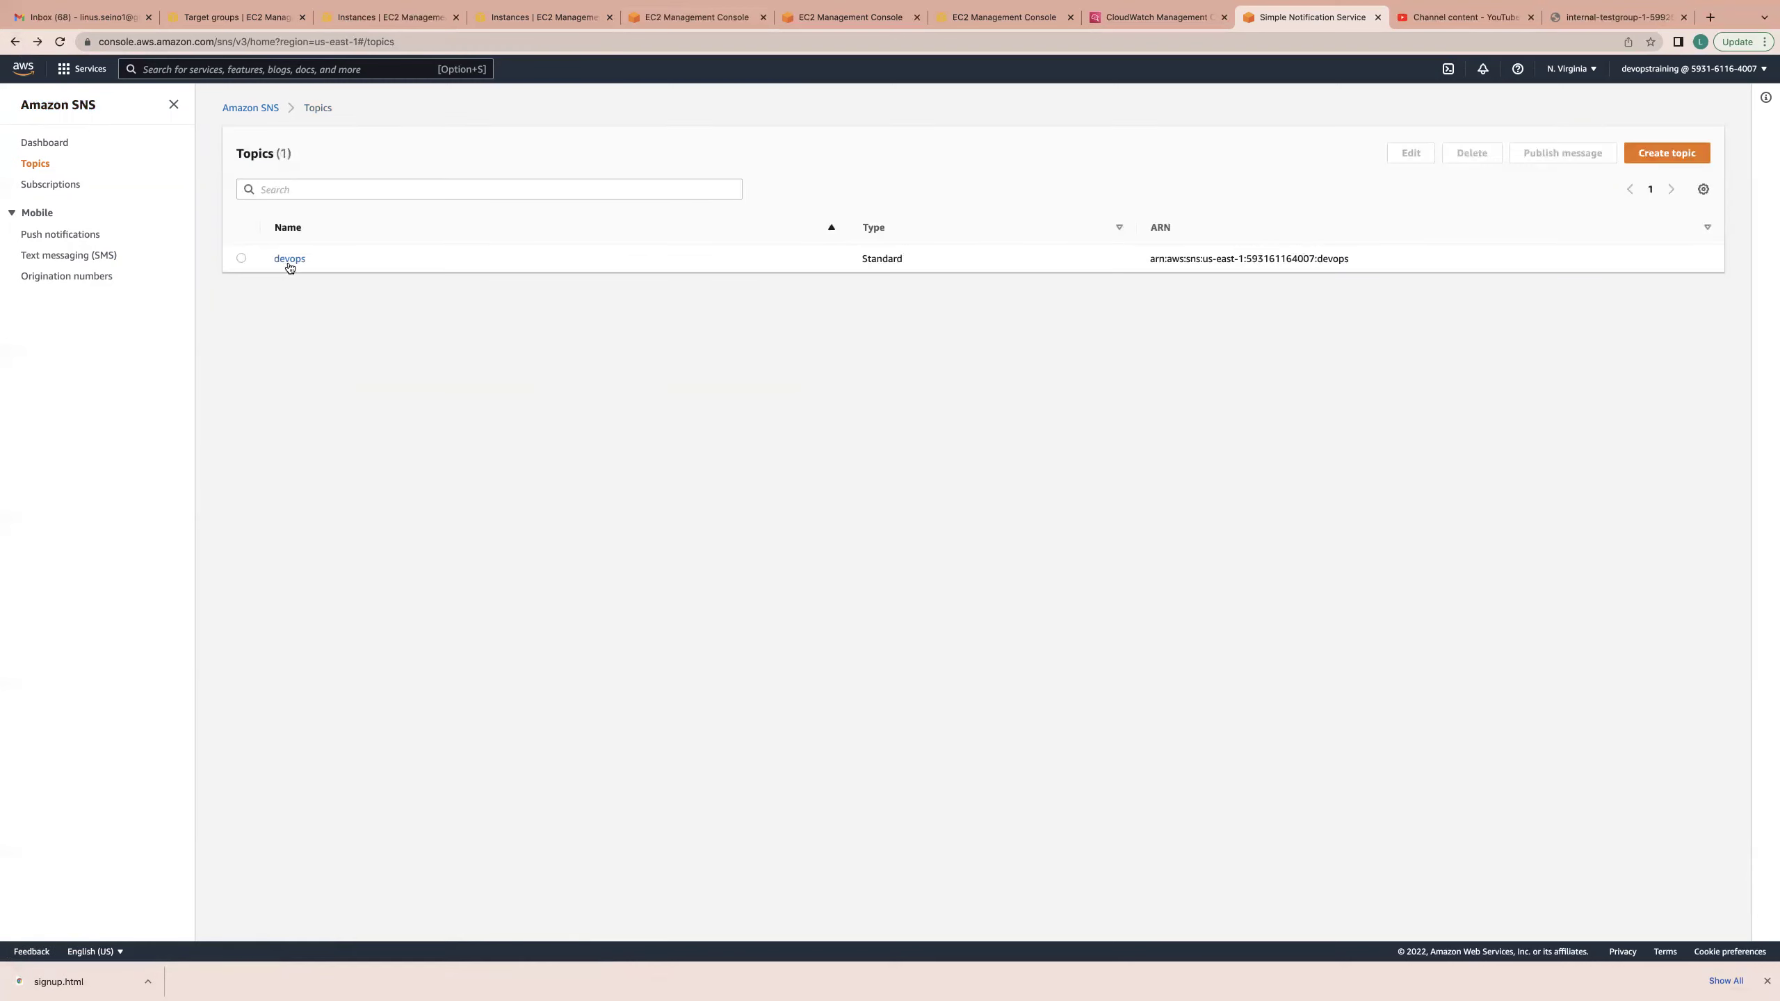
pyautogui.click(287, 259)
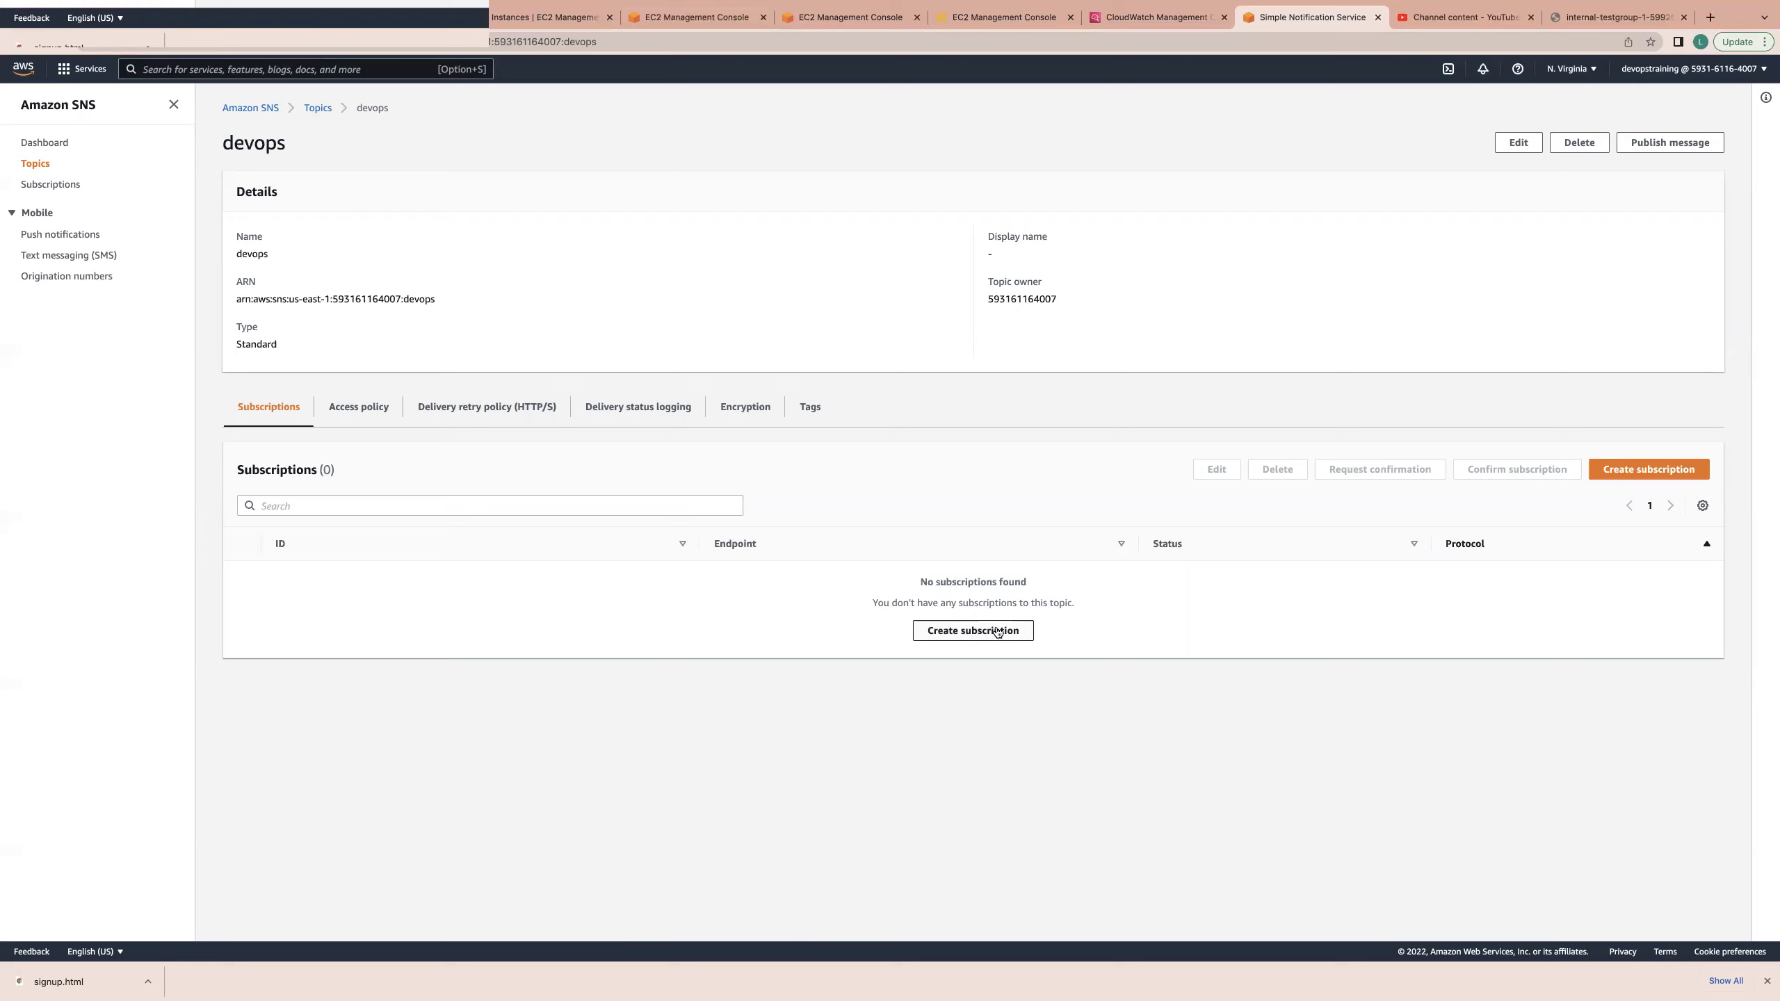
# Start an Email subscription to the devops topic and enter the e-mail address as the endpoint.
pyautogui.click(984, 631)
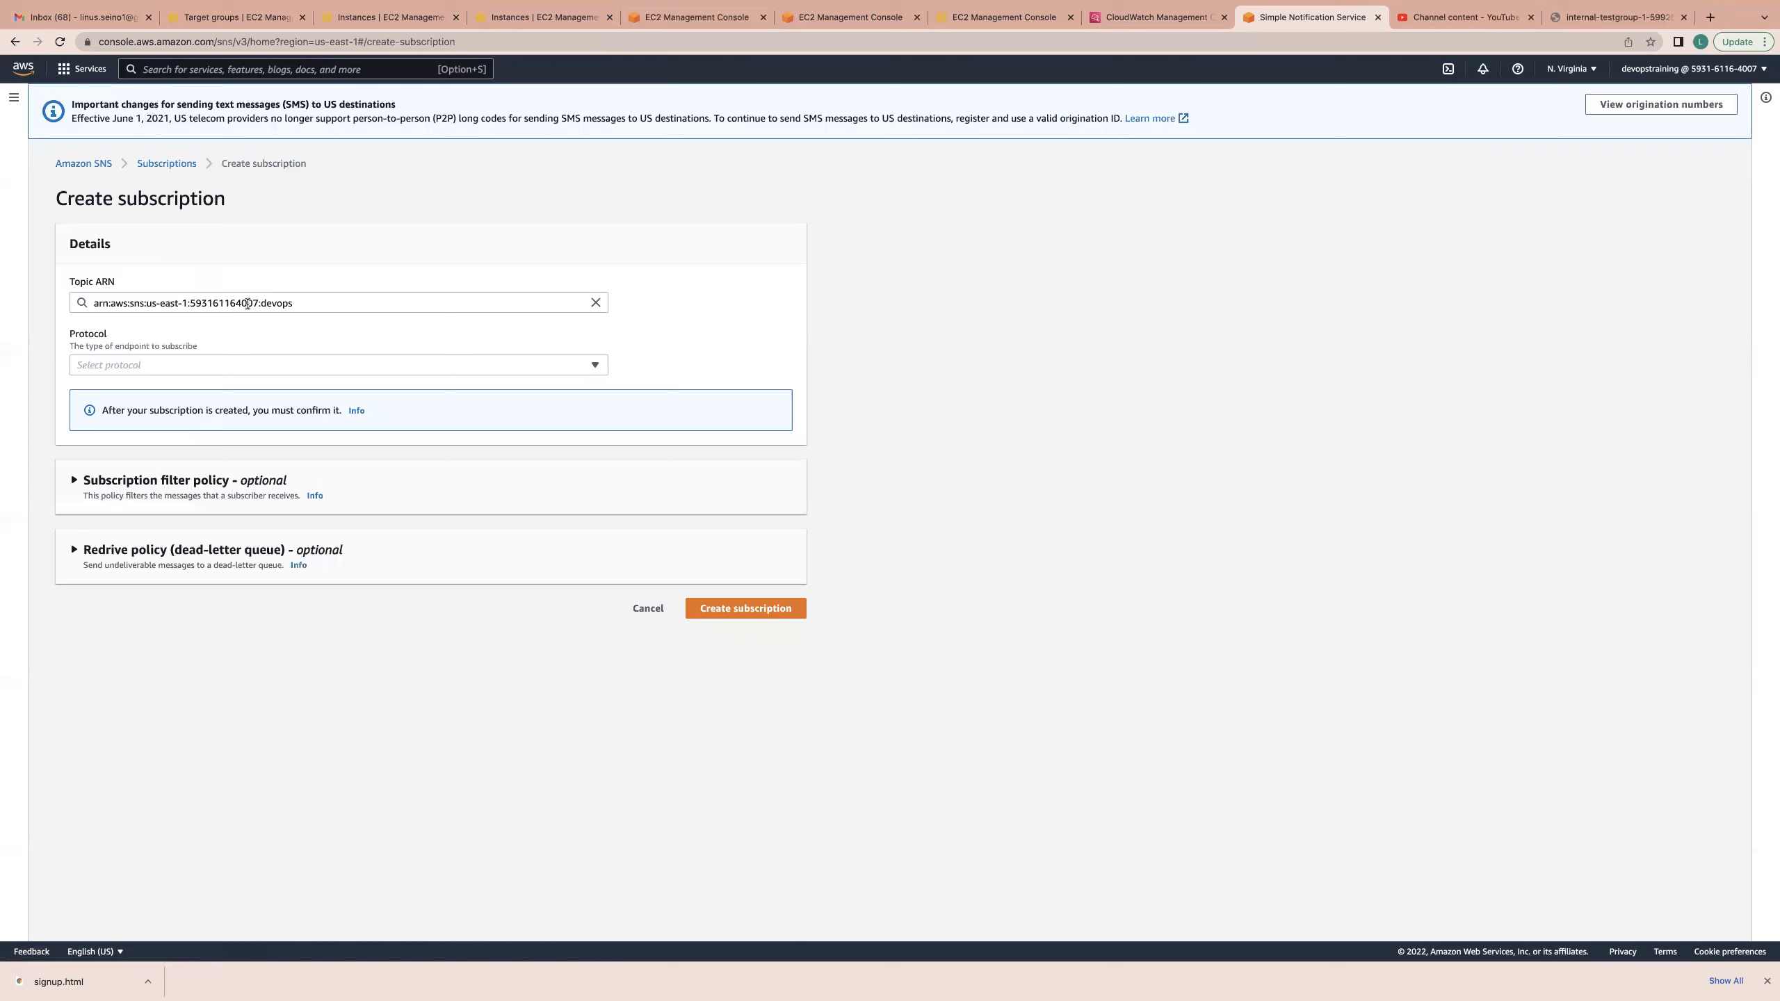
pyautogui.click(245, 361)
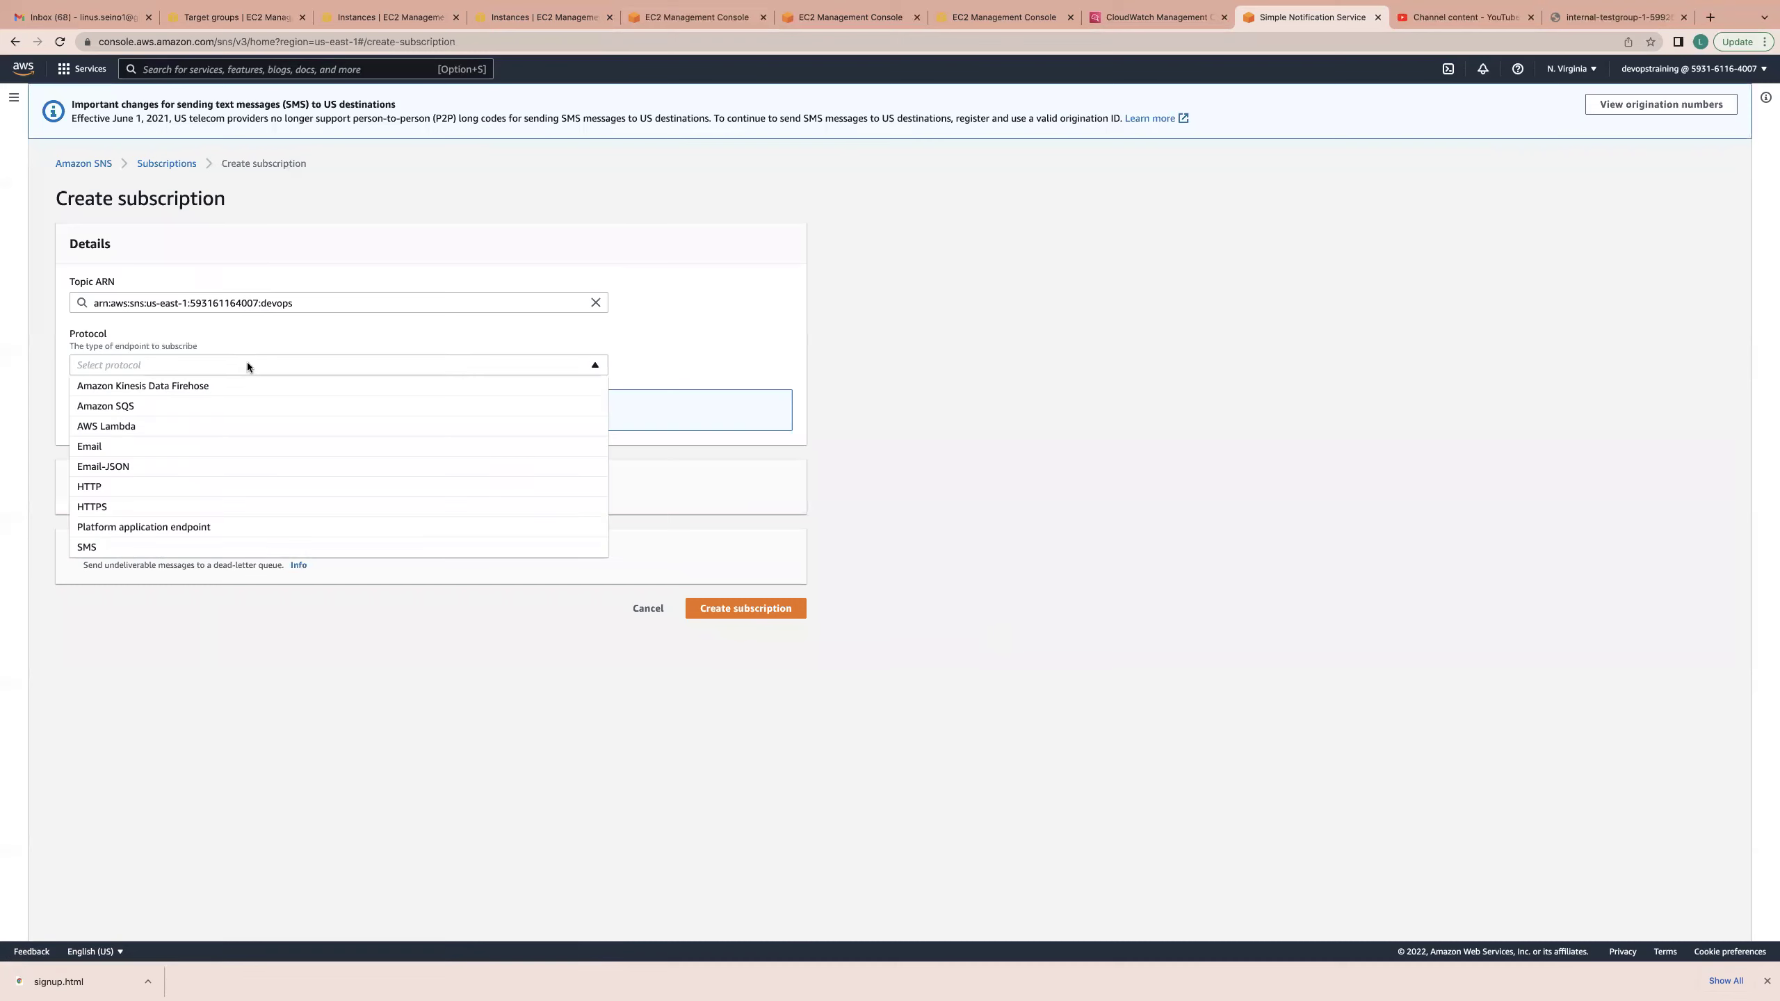
pyautogui.click(166, 445)
pyautogui.click(167, 428)
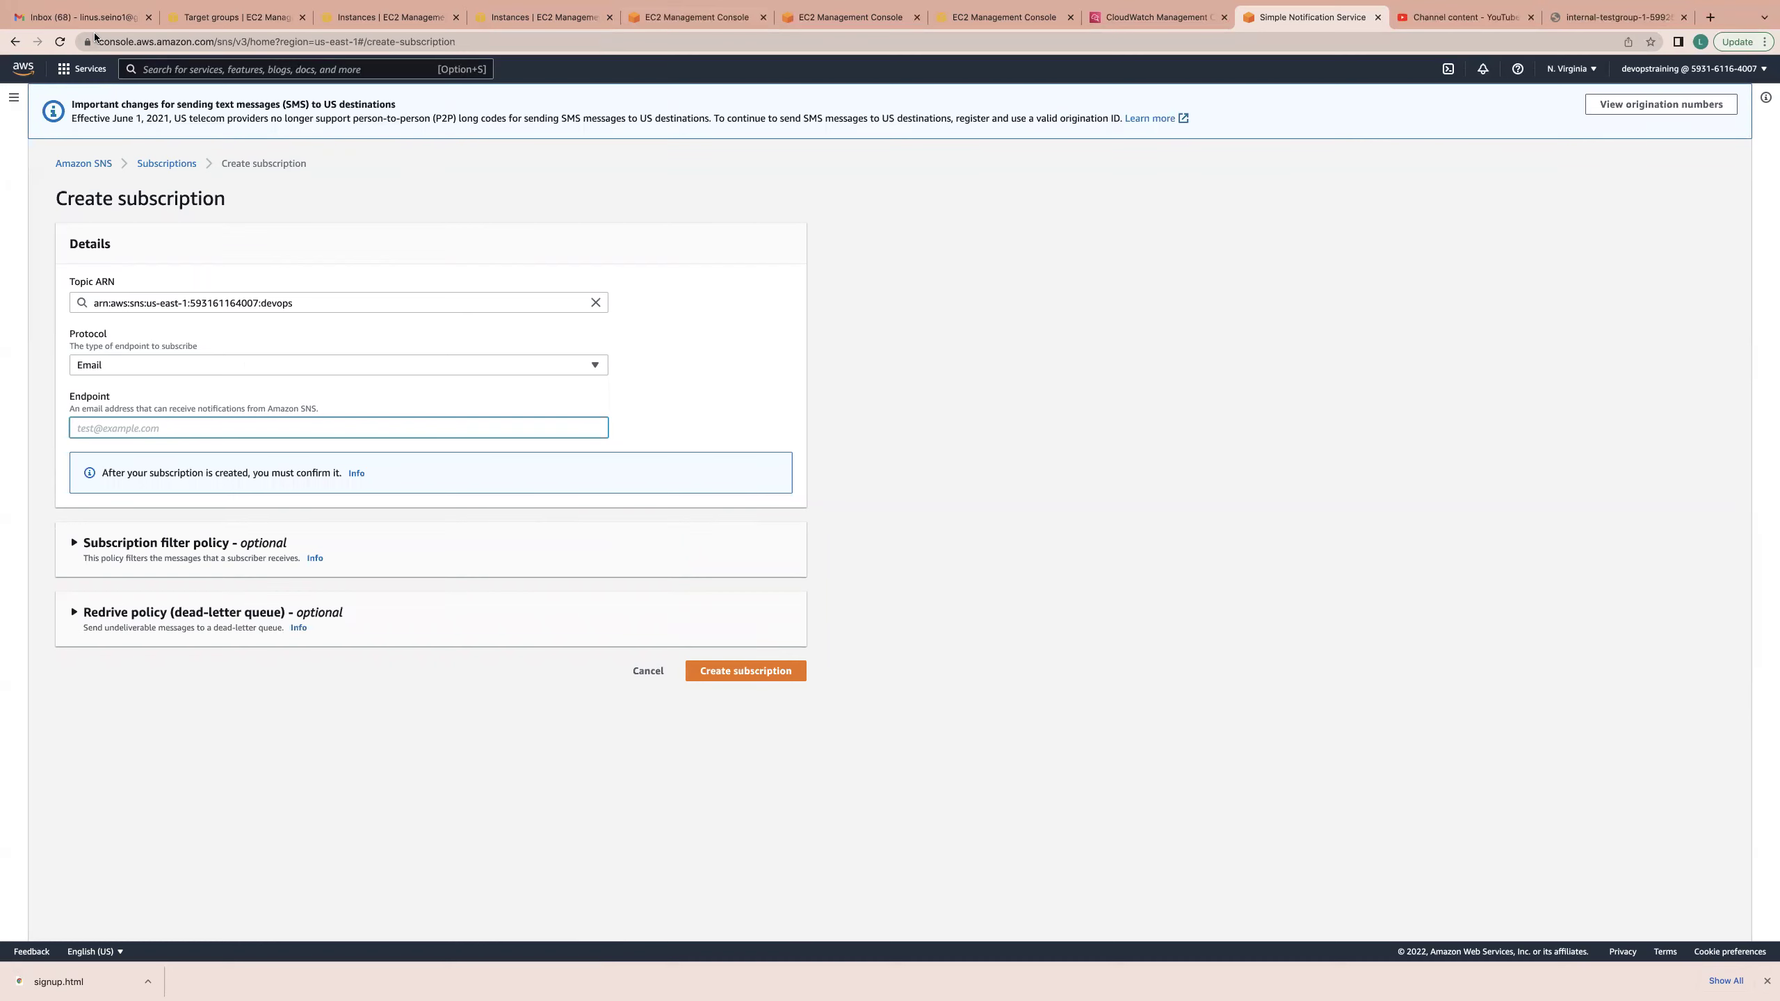
pyautogui.click(128, 498)
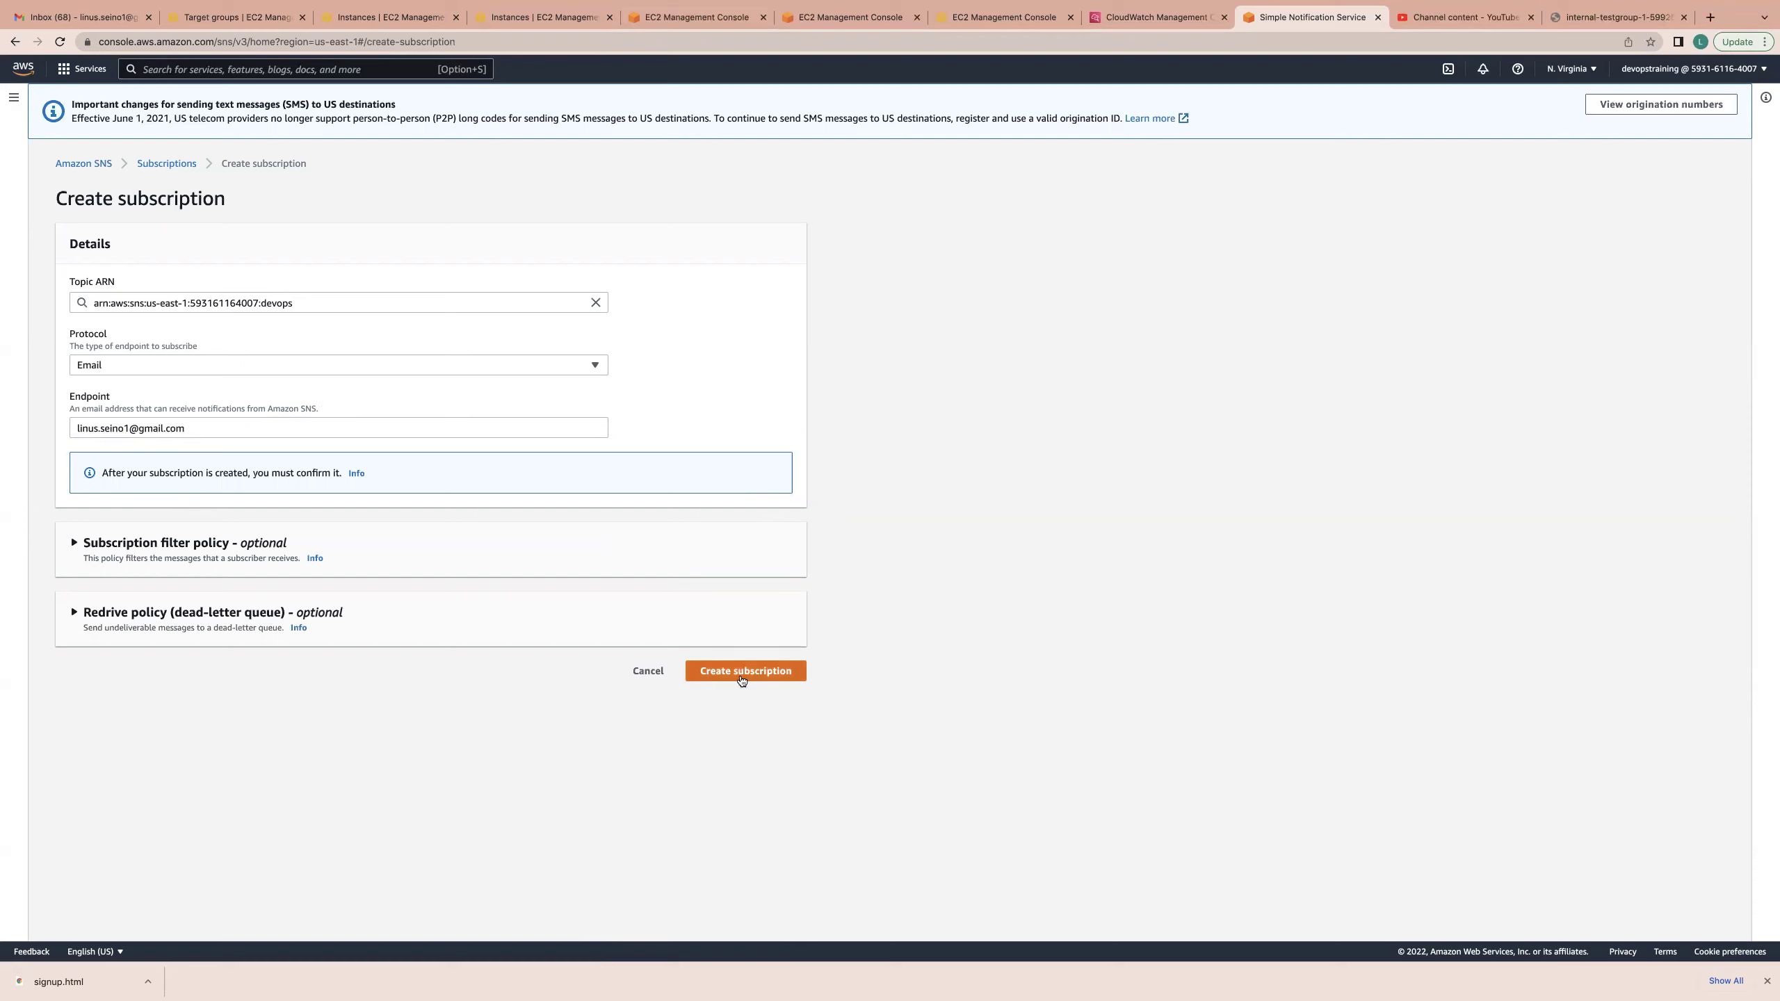
# Review the filter and redrive policy sections, leave both unset, and create the subscription.
pyautogui.click(371, 566)
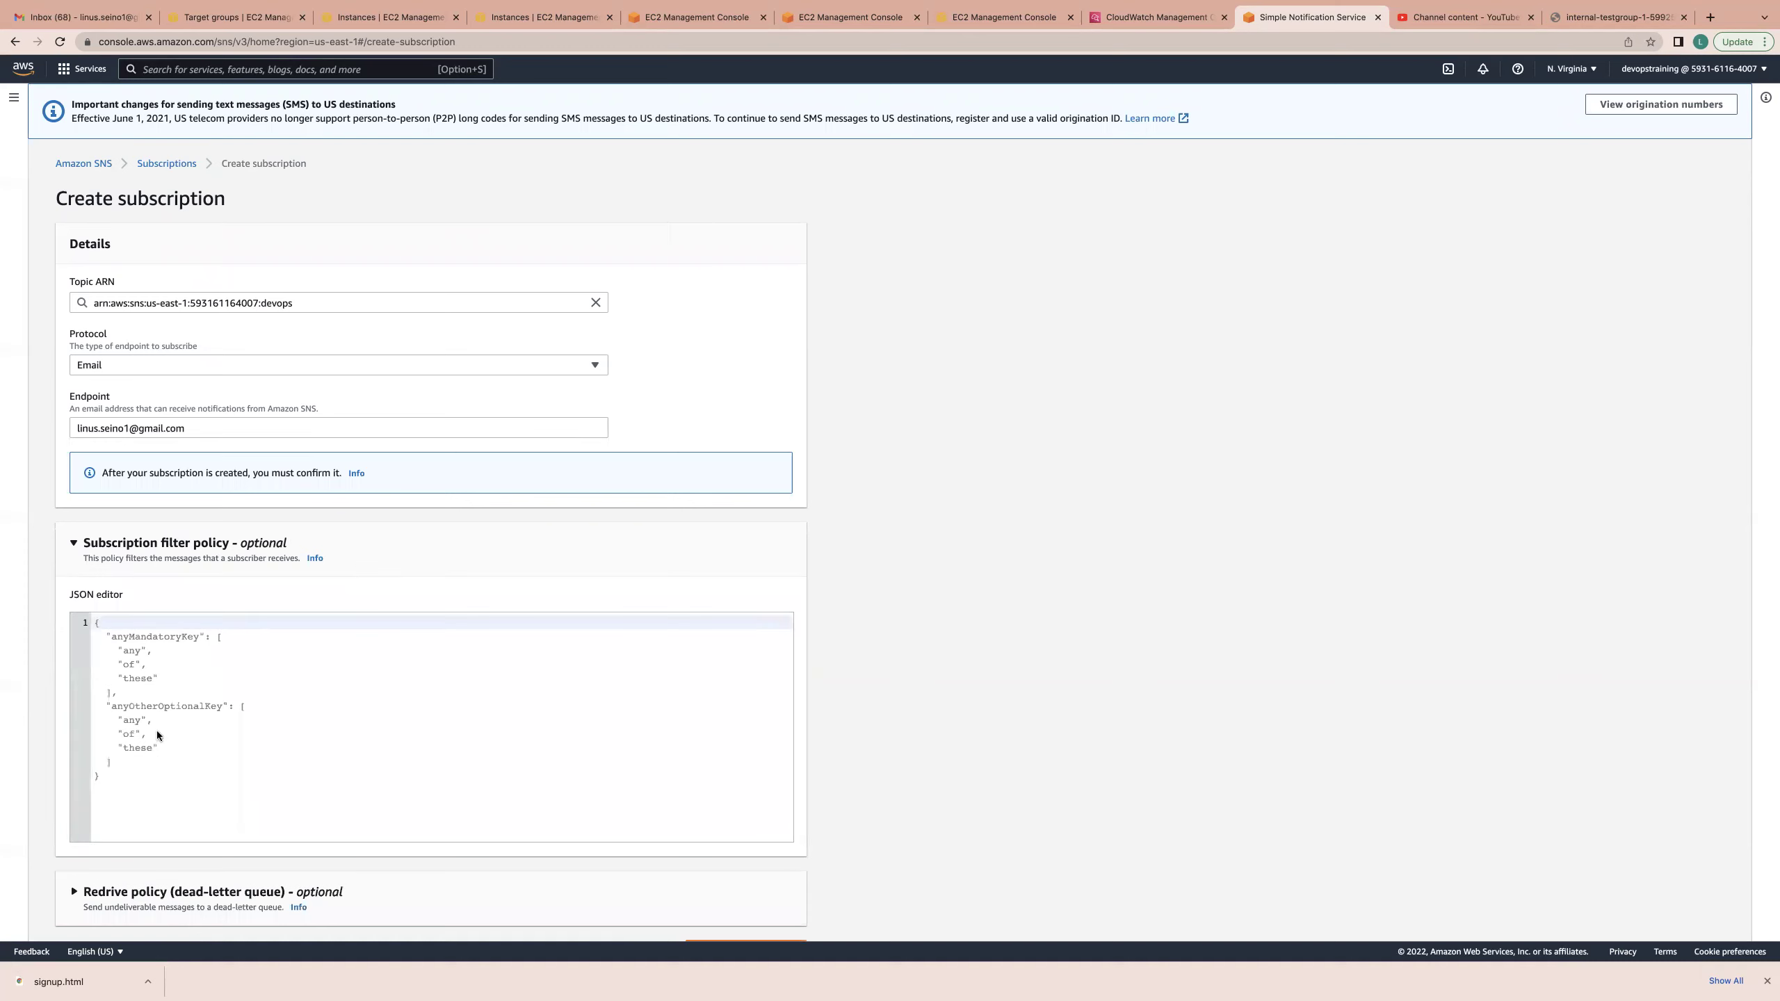
pyautogui.click(360, 560)
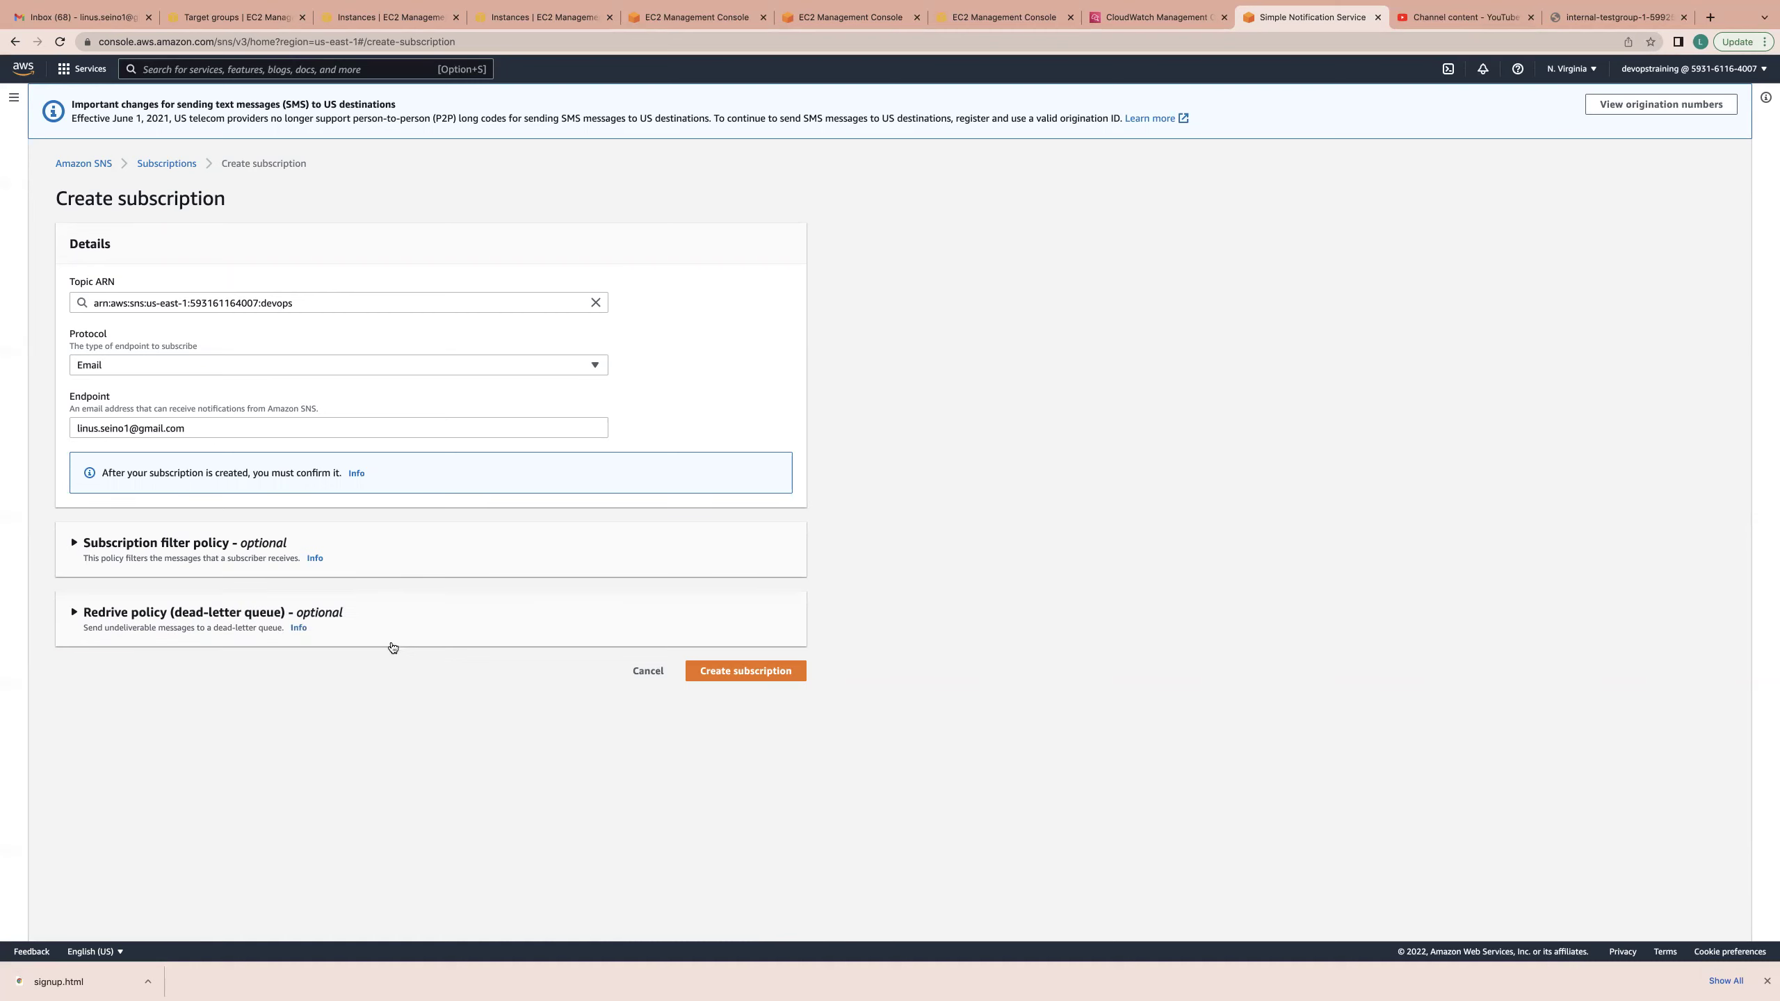
pyautogui.click(361, 559)
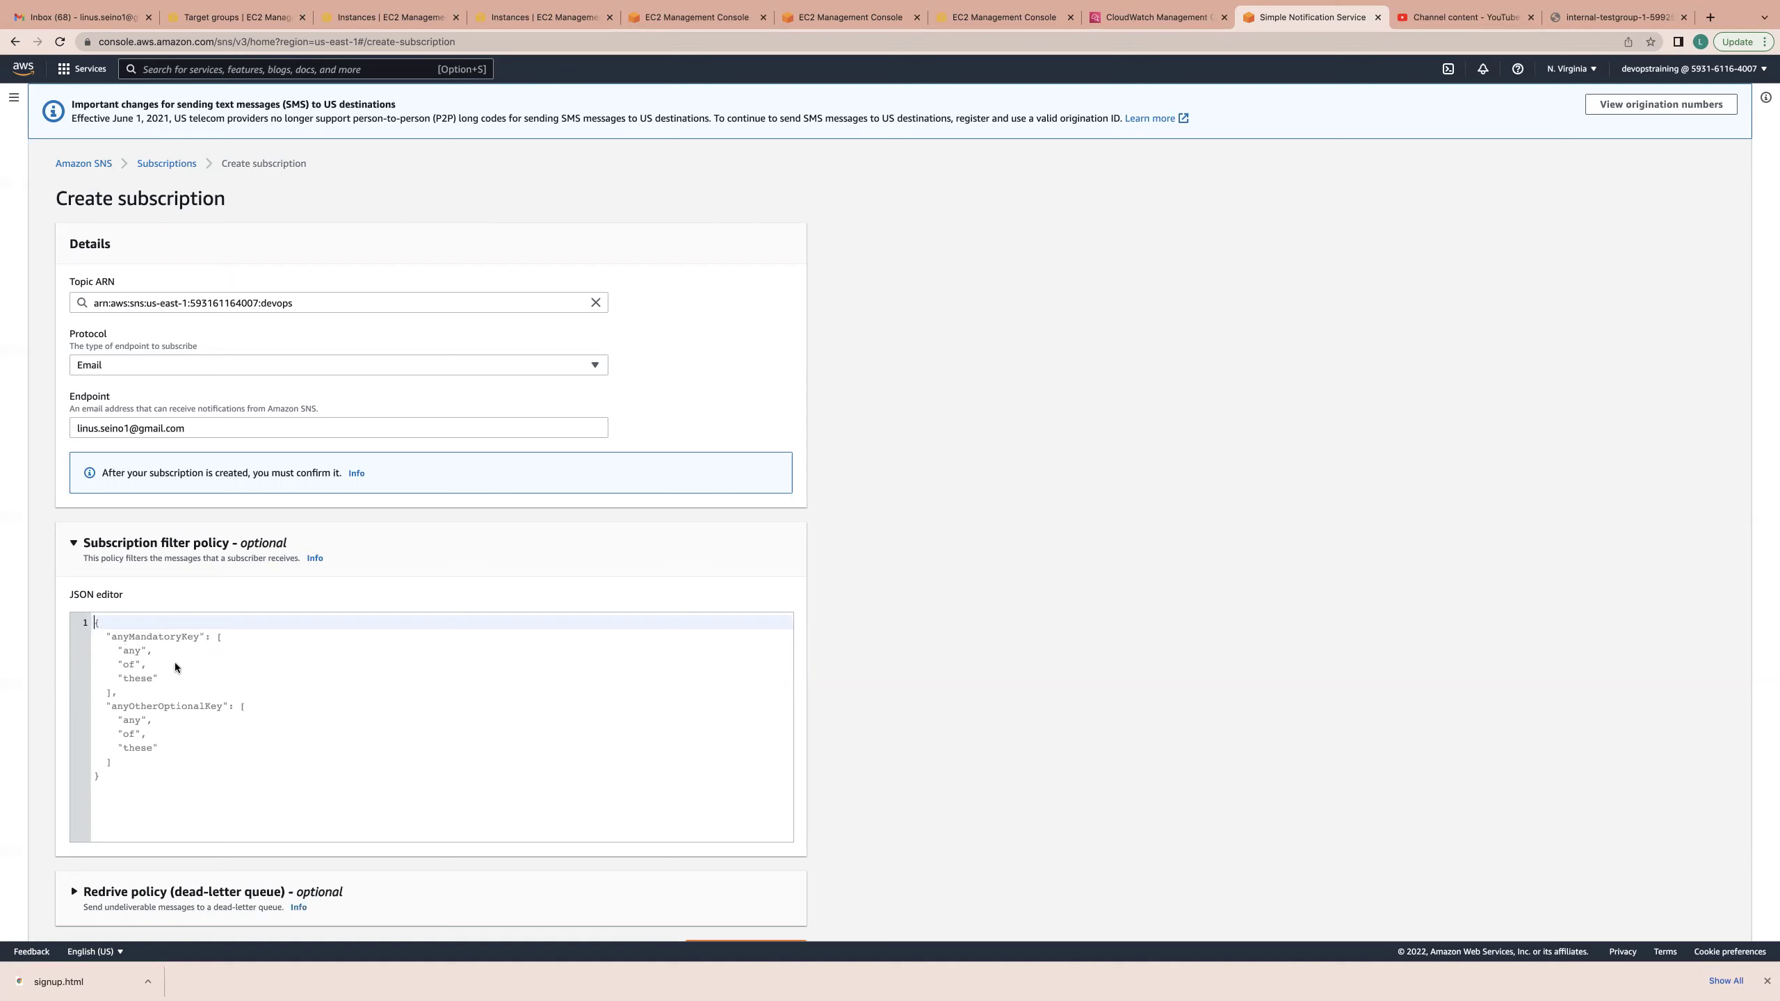
pyautogui.scroll(-1, 180, 674)
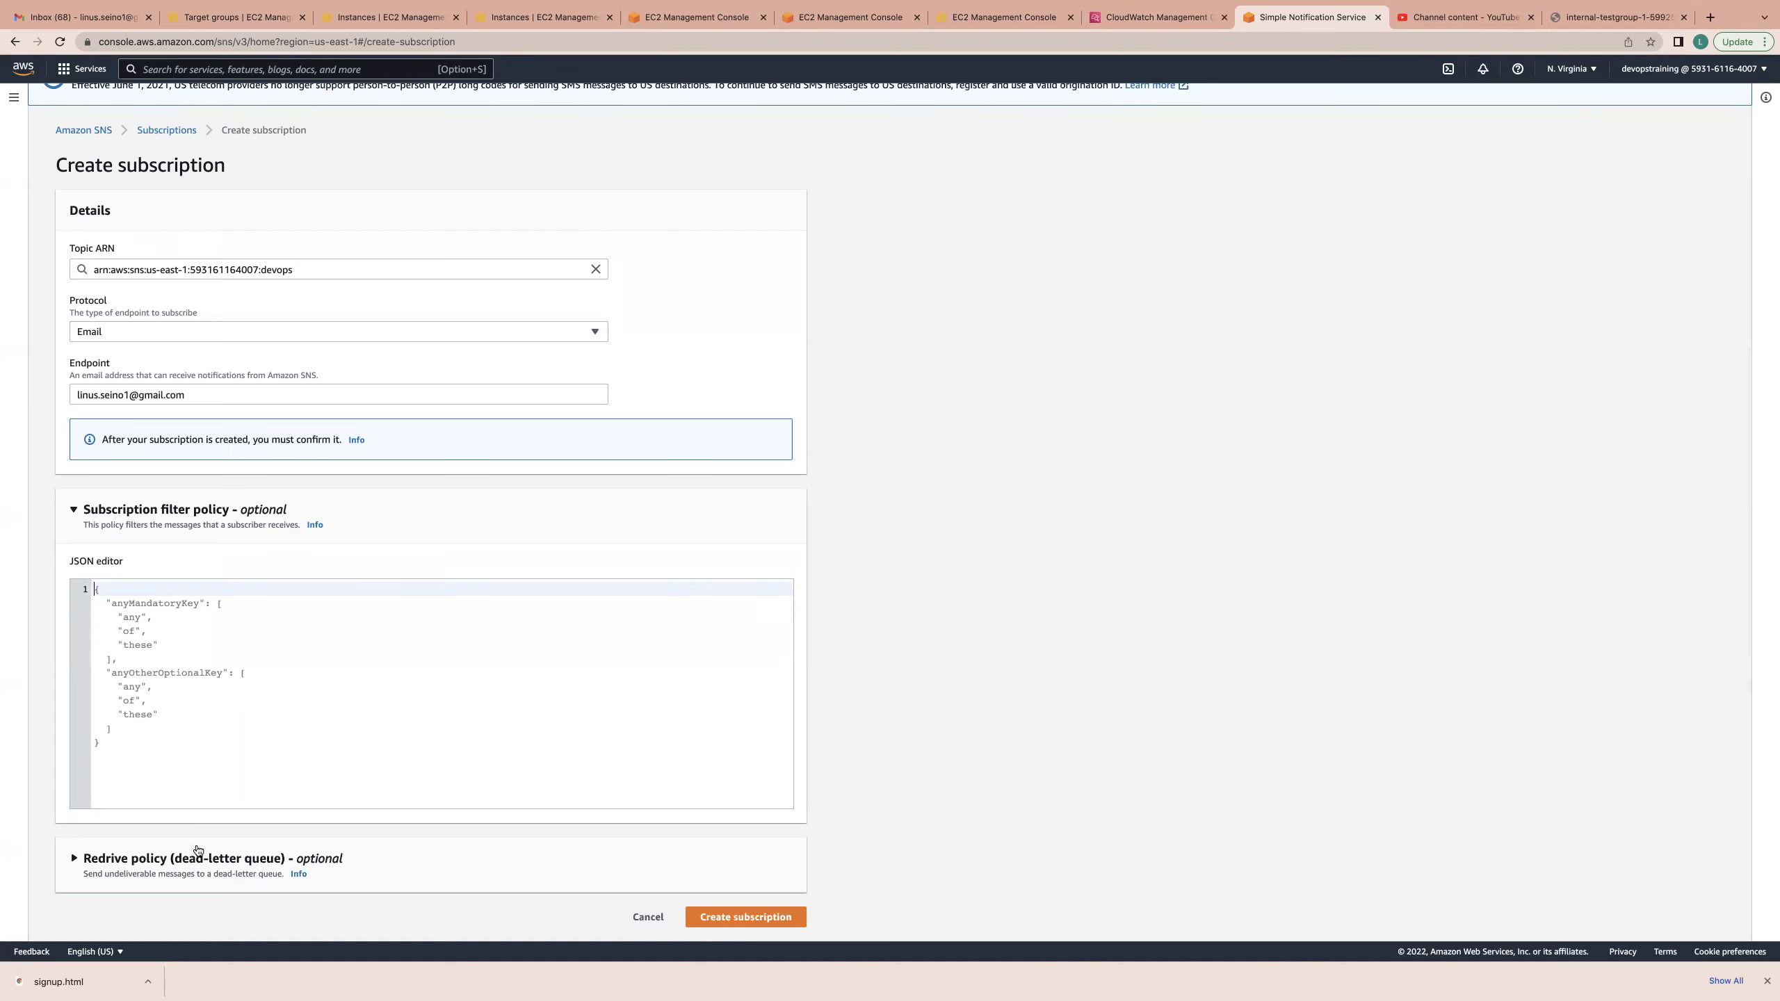
pyautogui.click(200, 892)
pyautogui.scroll(-2, 217, 749)
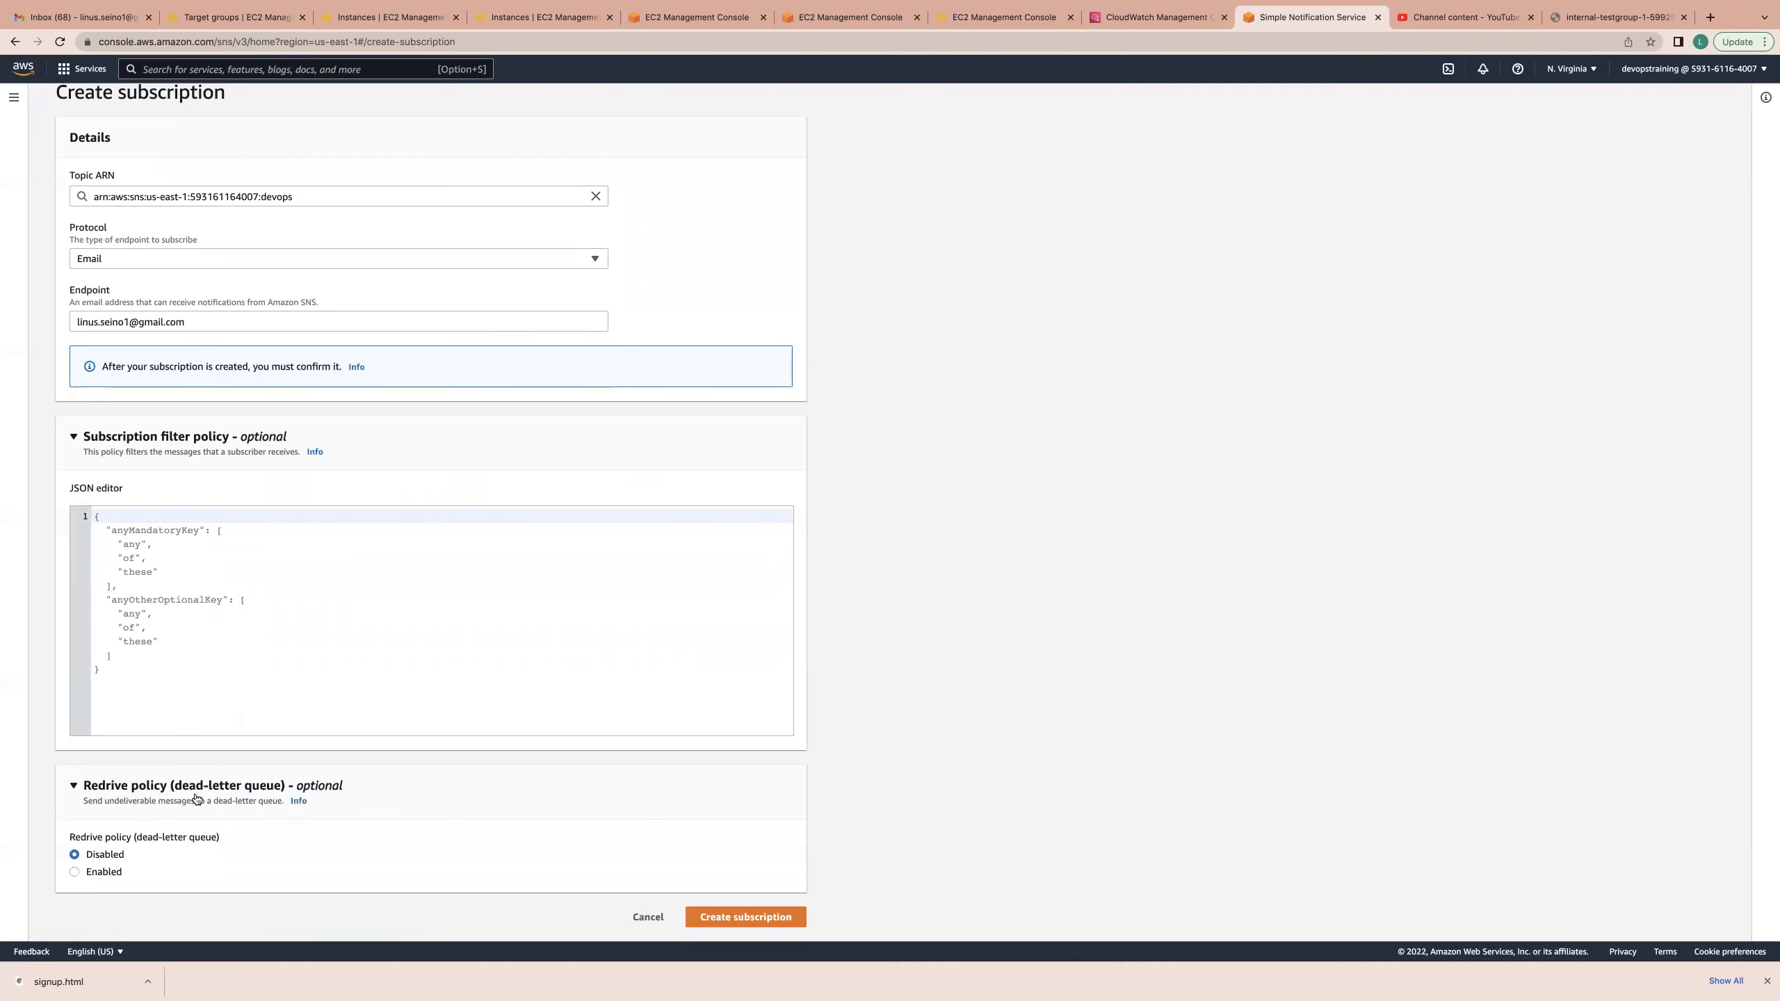
pyautogui.click(202, 794)
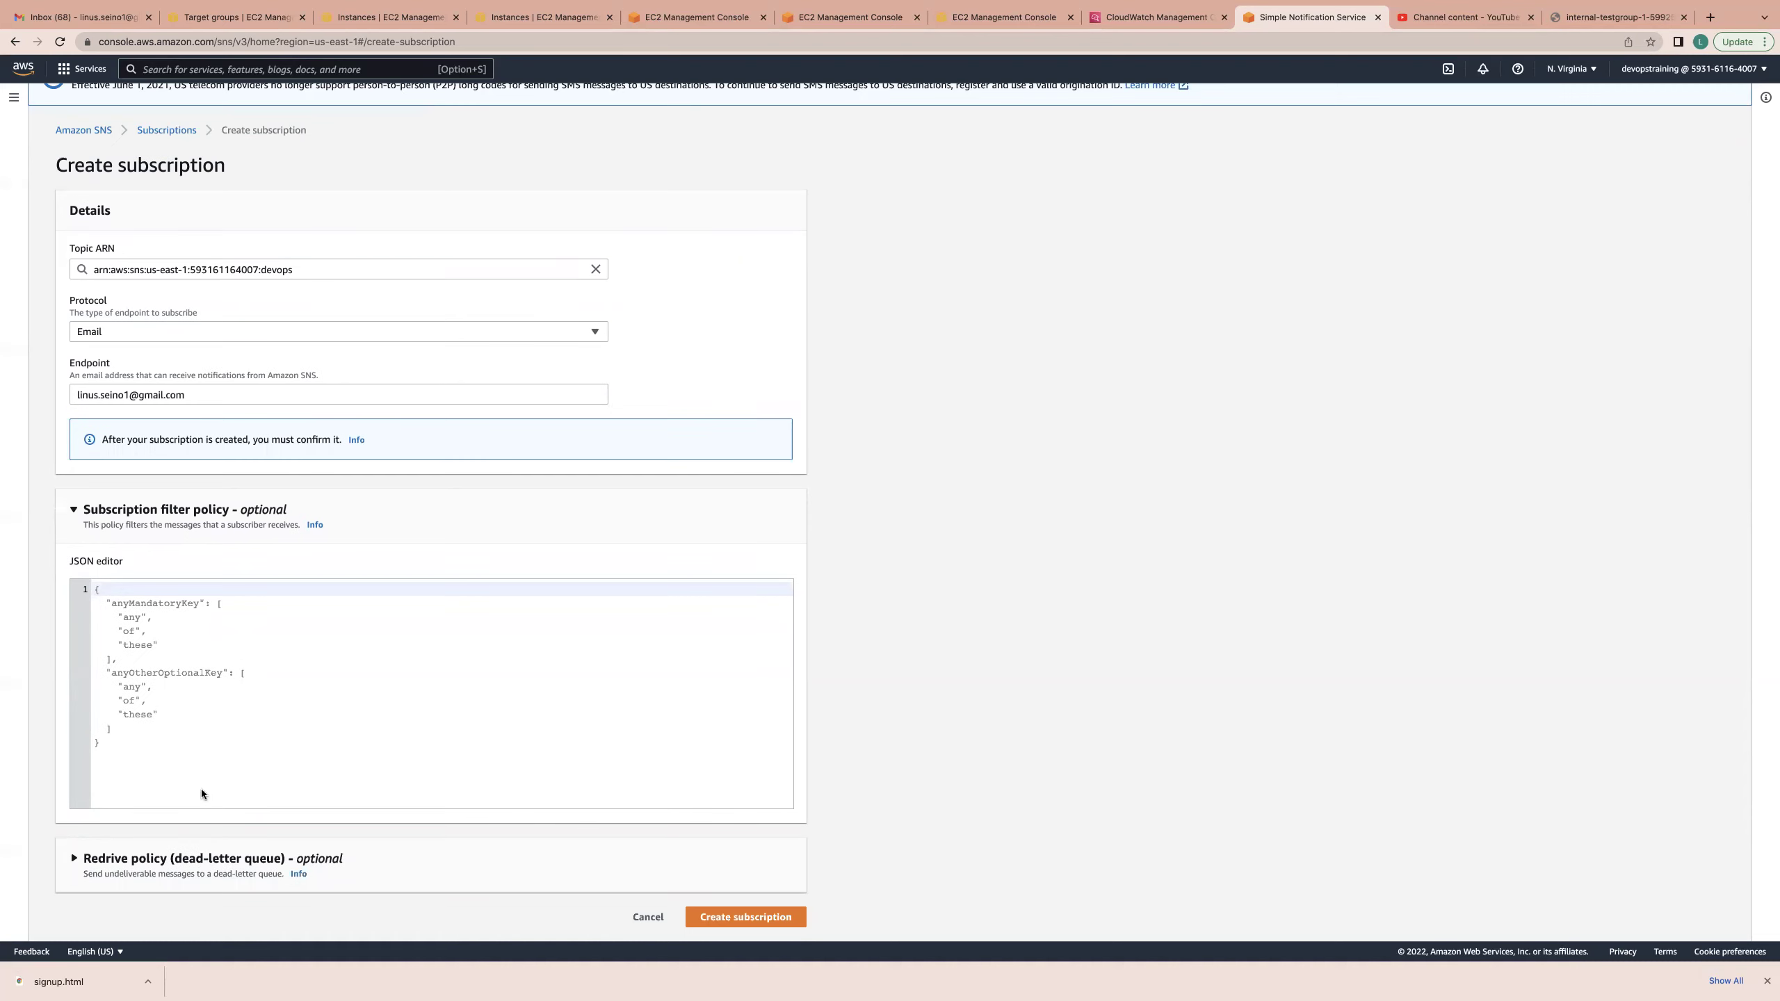
pyautogui.click(213, 857)
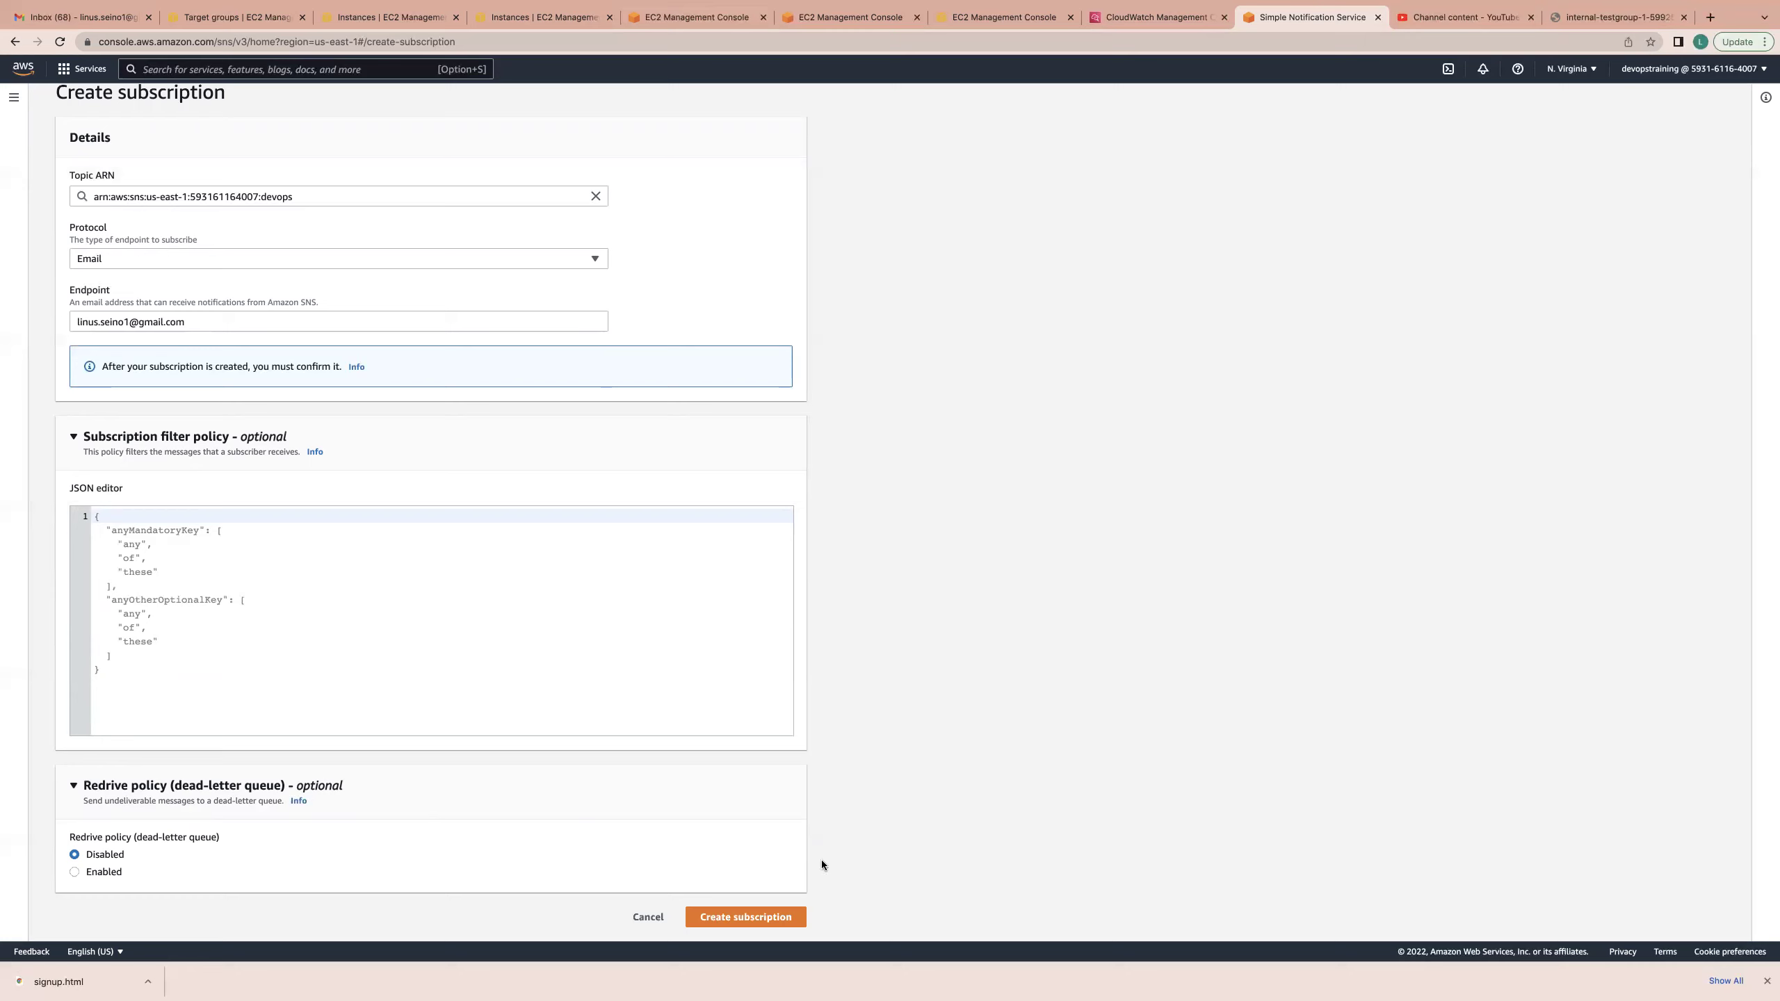
pyautogui.click(763, 918)
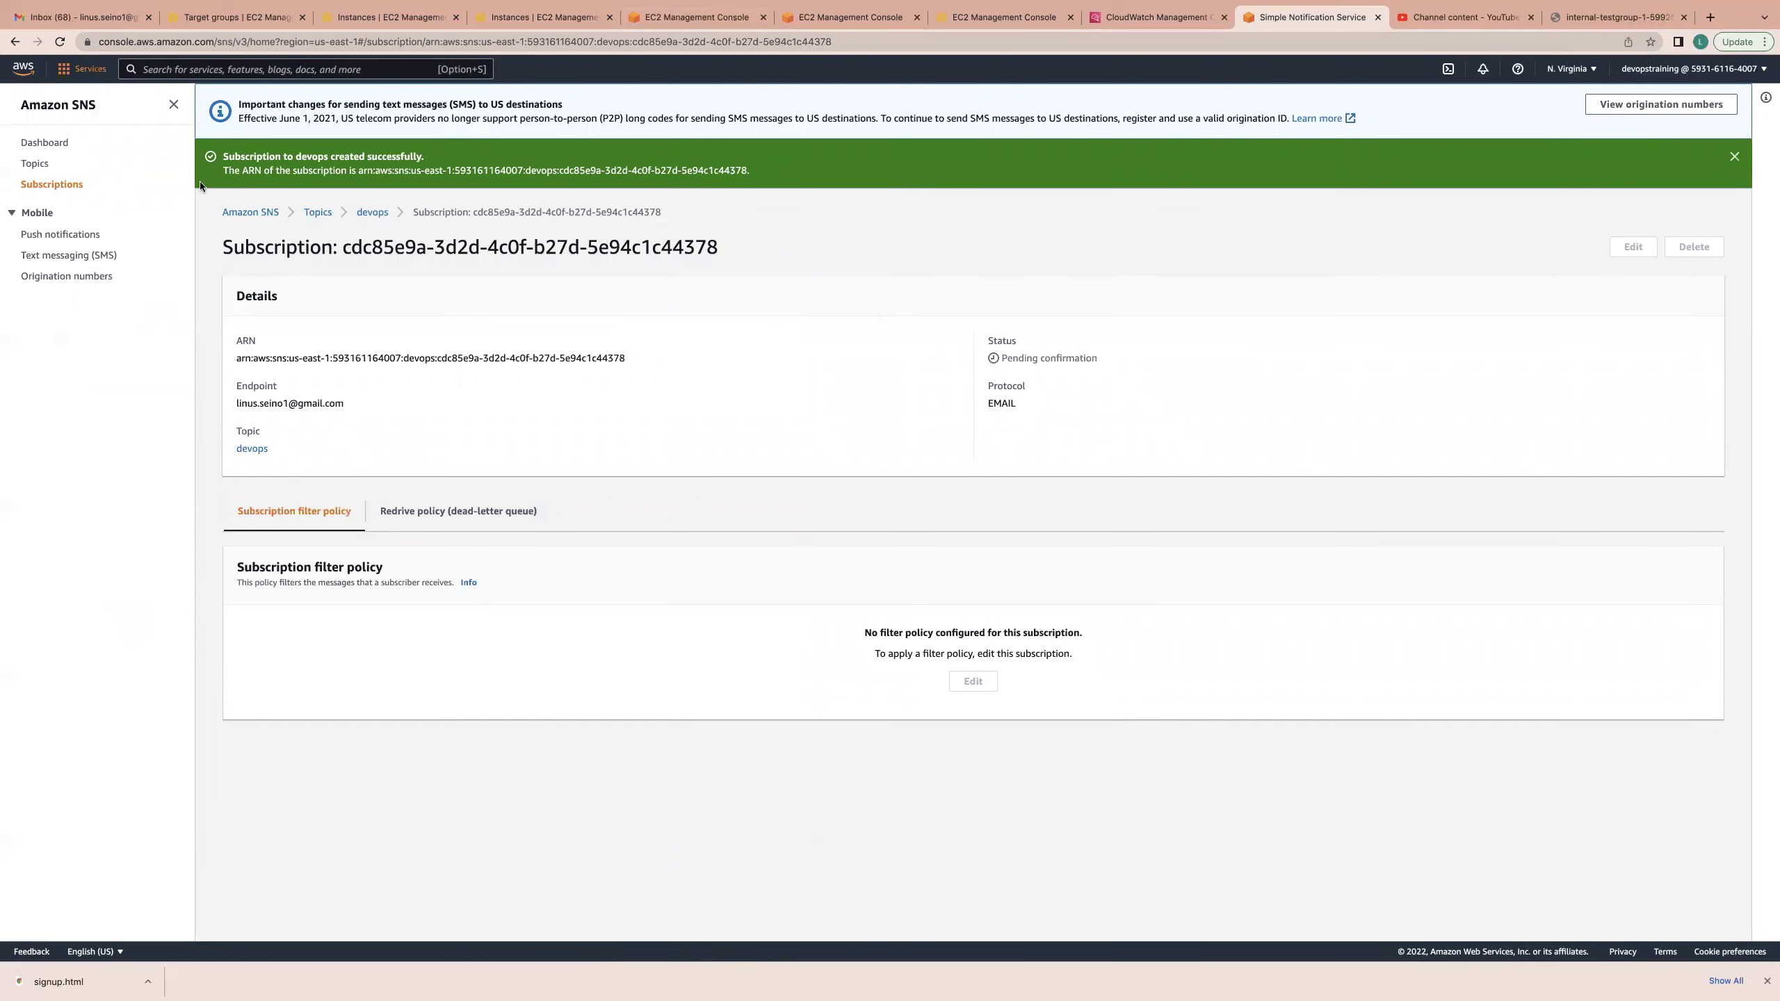
# Confirm the devops subscription from the AWS Notification e-mail in Gmail, then return to SNS.
pyautogui.click(73, 19)
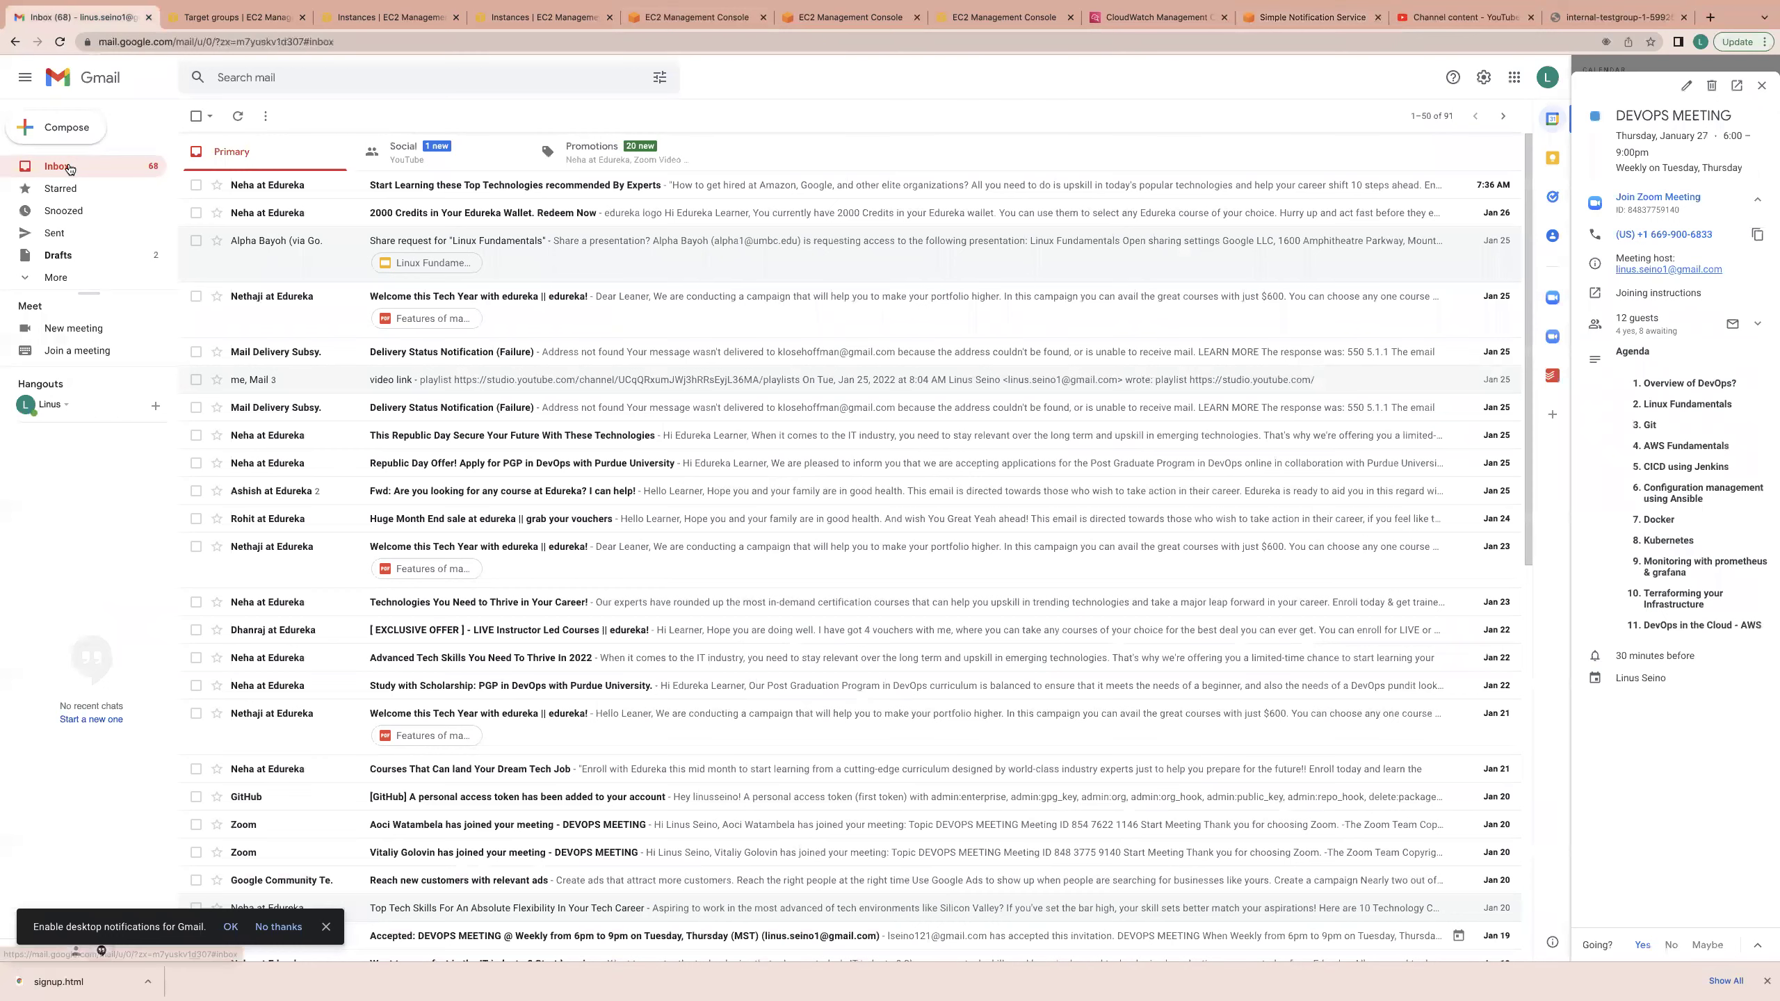
pyautogui.click(484, 187)
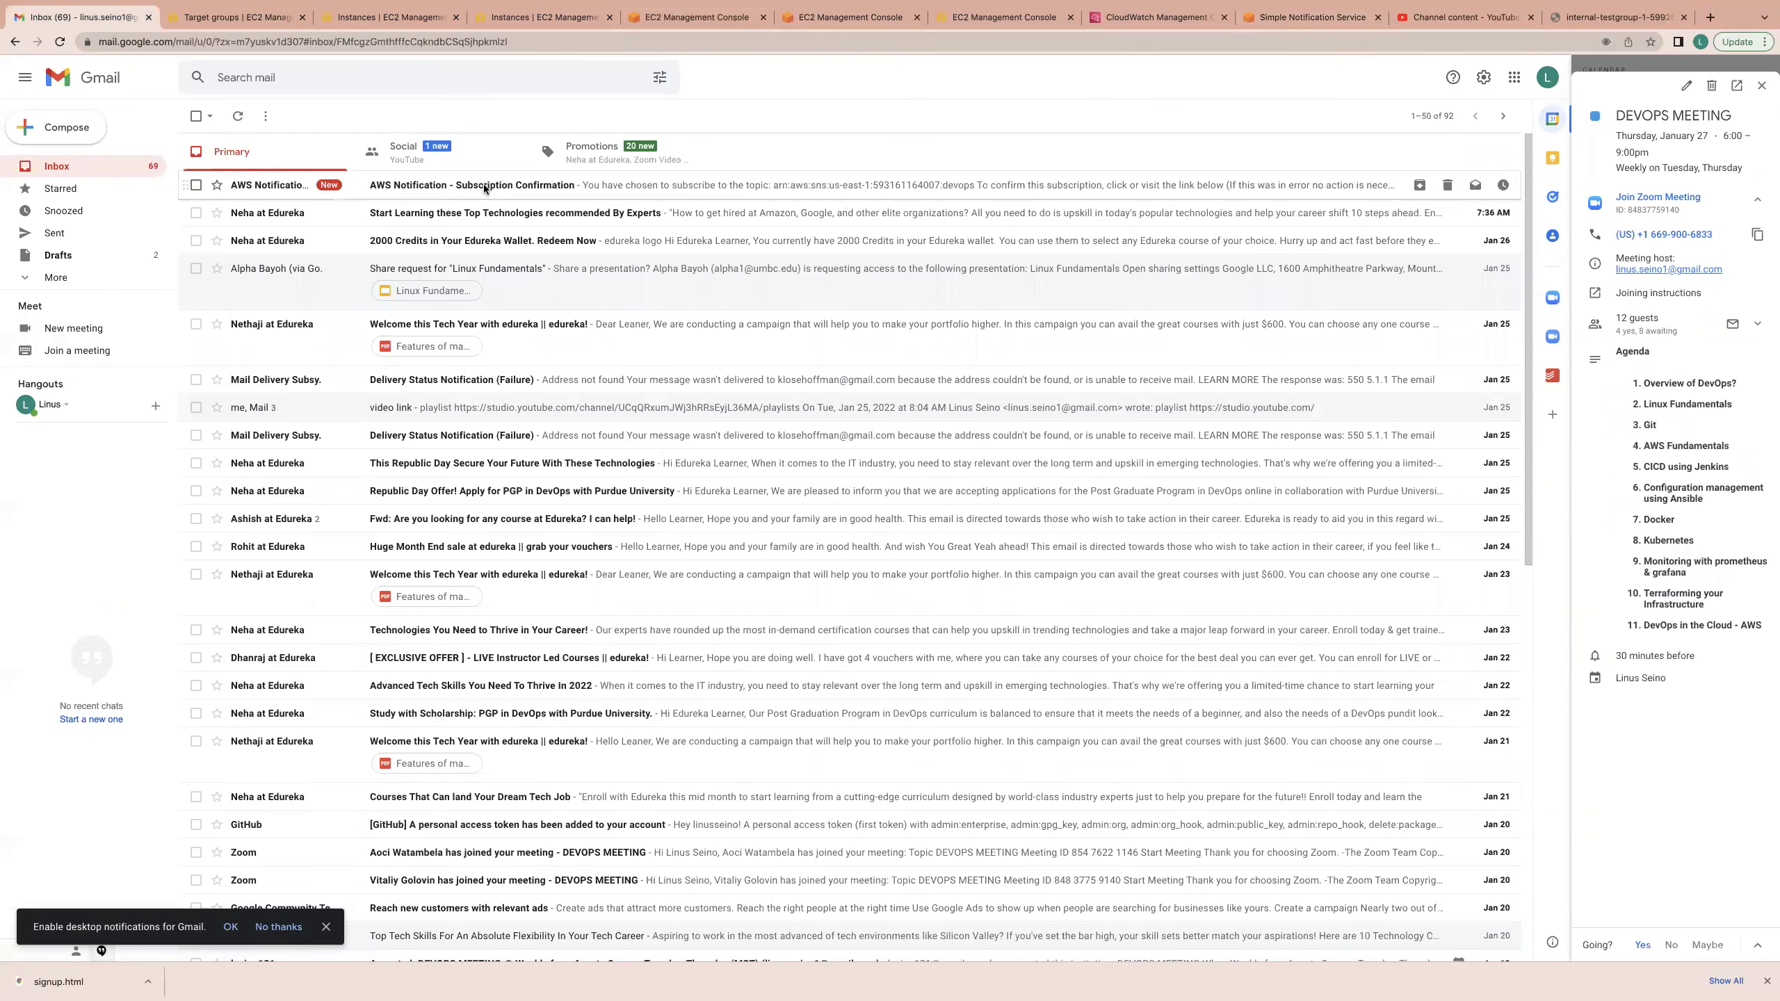
pyautogui.click(258, 285)
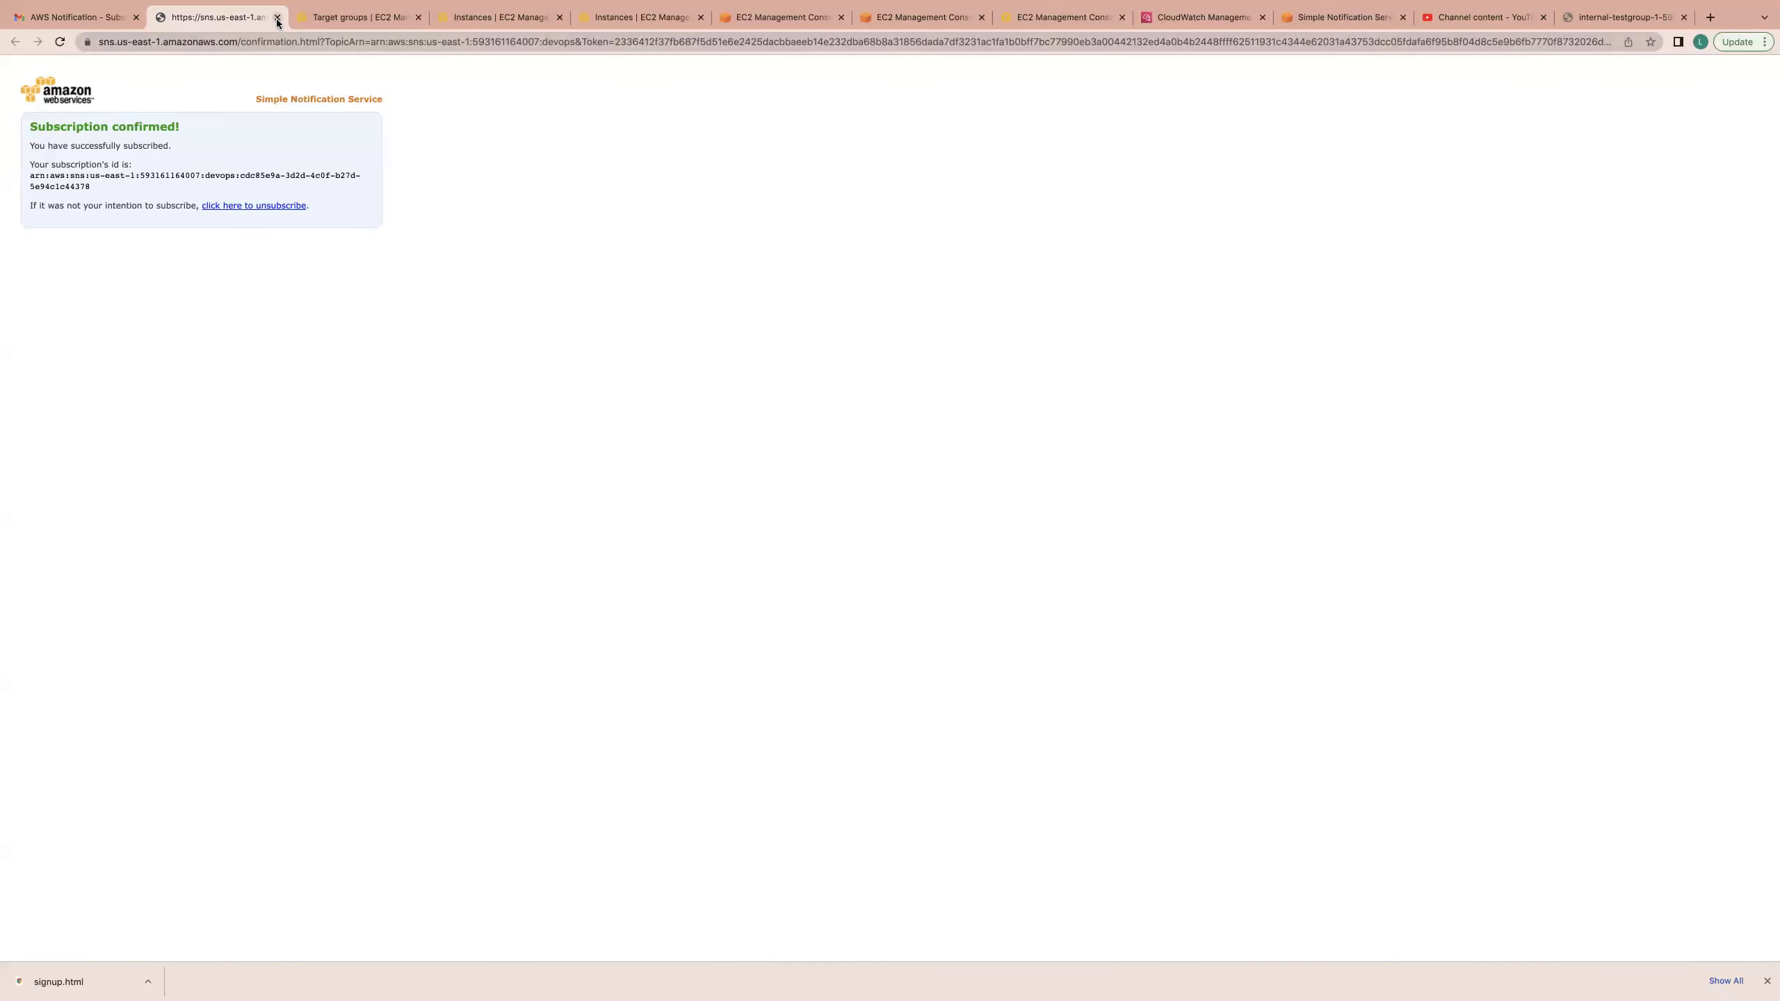
pyautogui.click(276, 17)
pyautogui.click(151, 166)
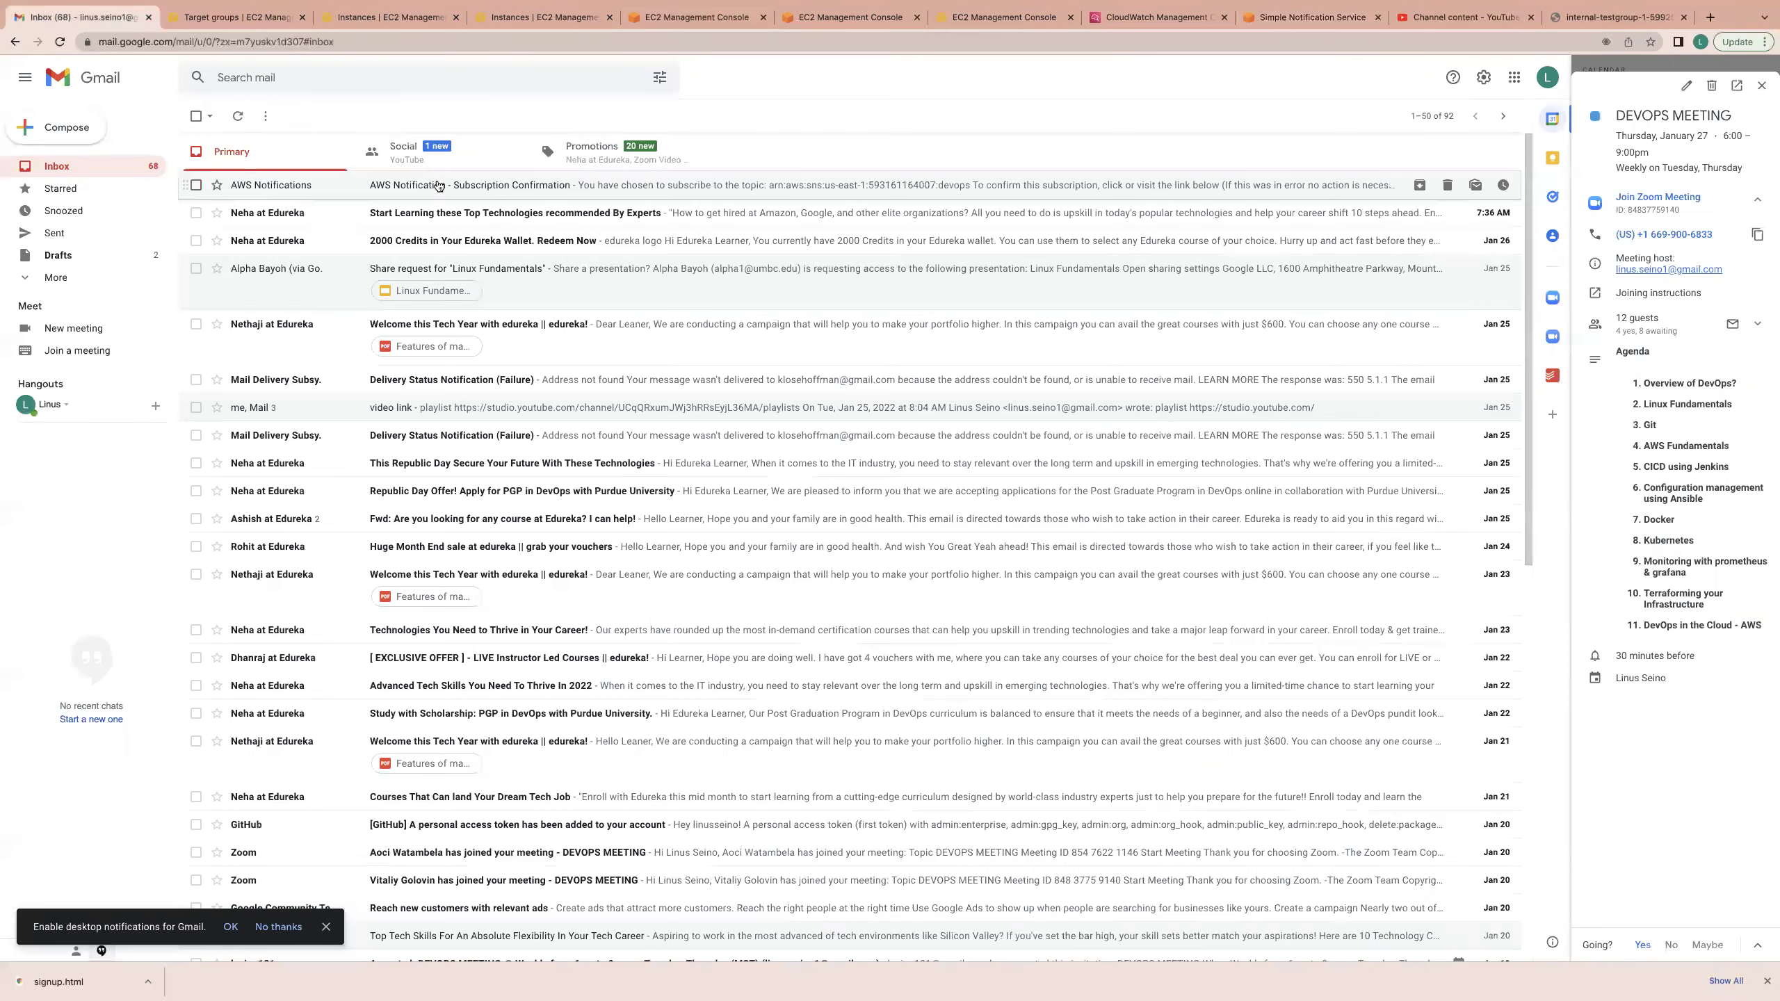
pyautogui.click(1291, 18)
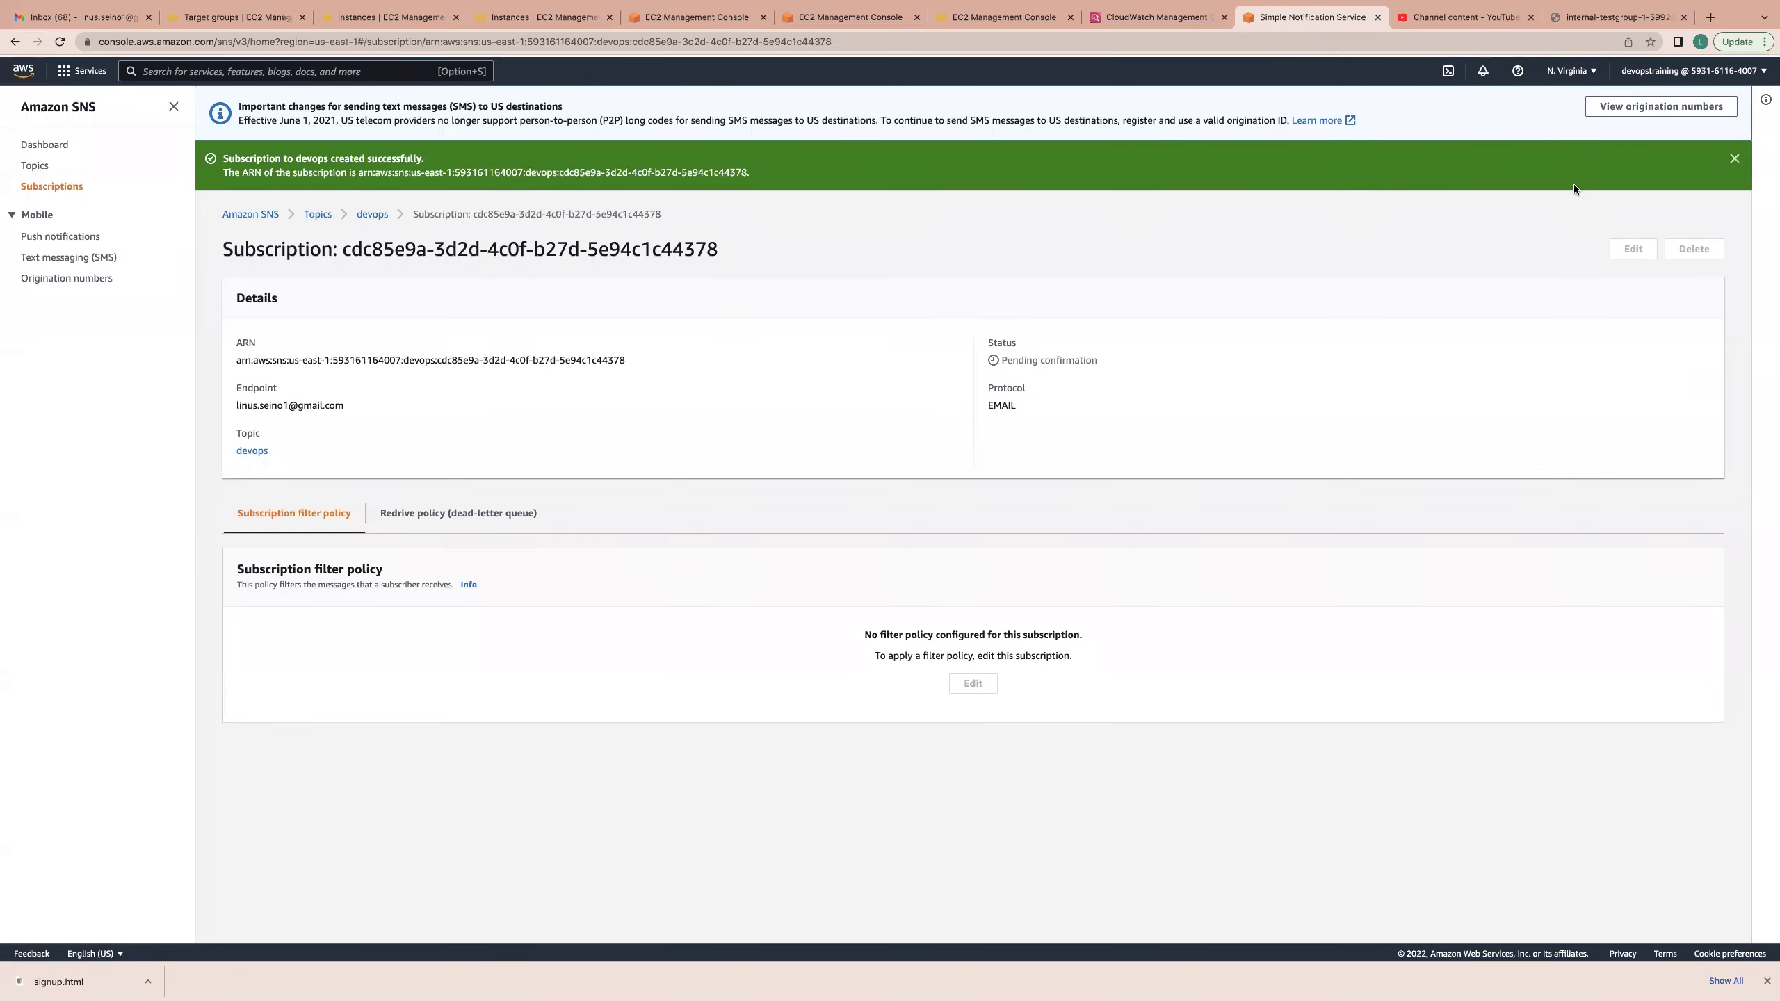
# Publish a message to devops with subject 'testing' and body 'hey bro testing sns'.
pyautogui.click(318, 212)
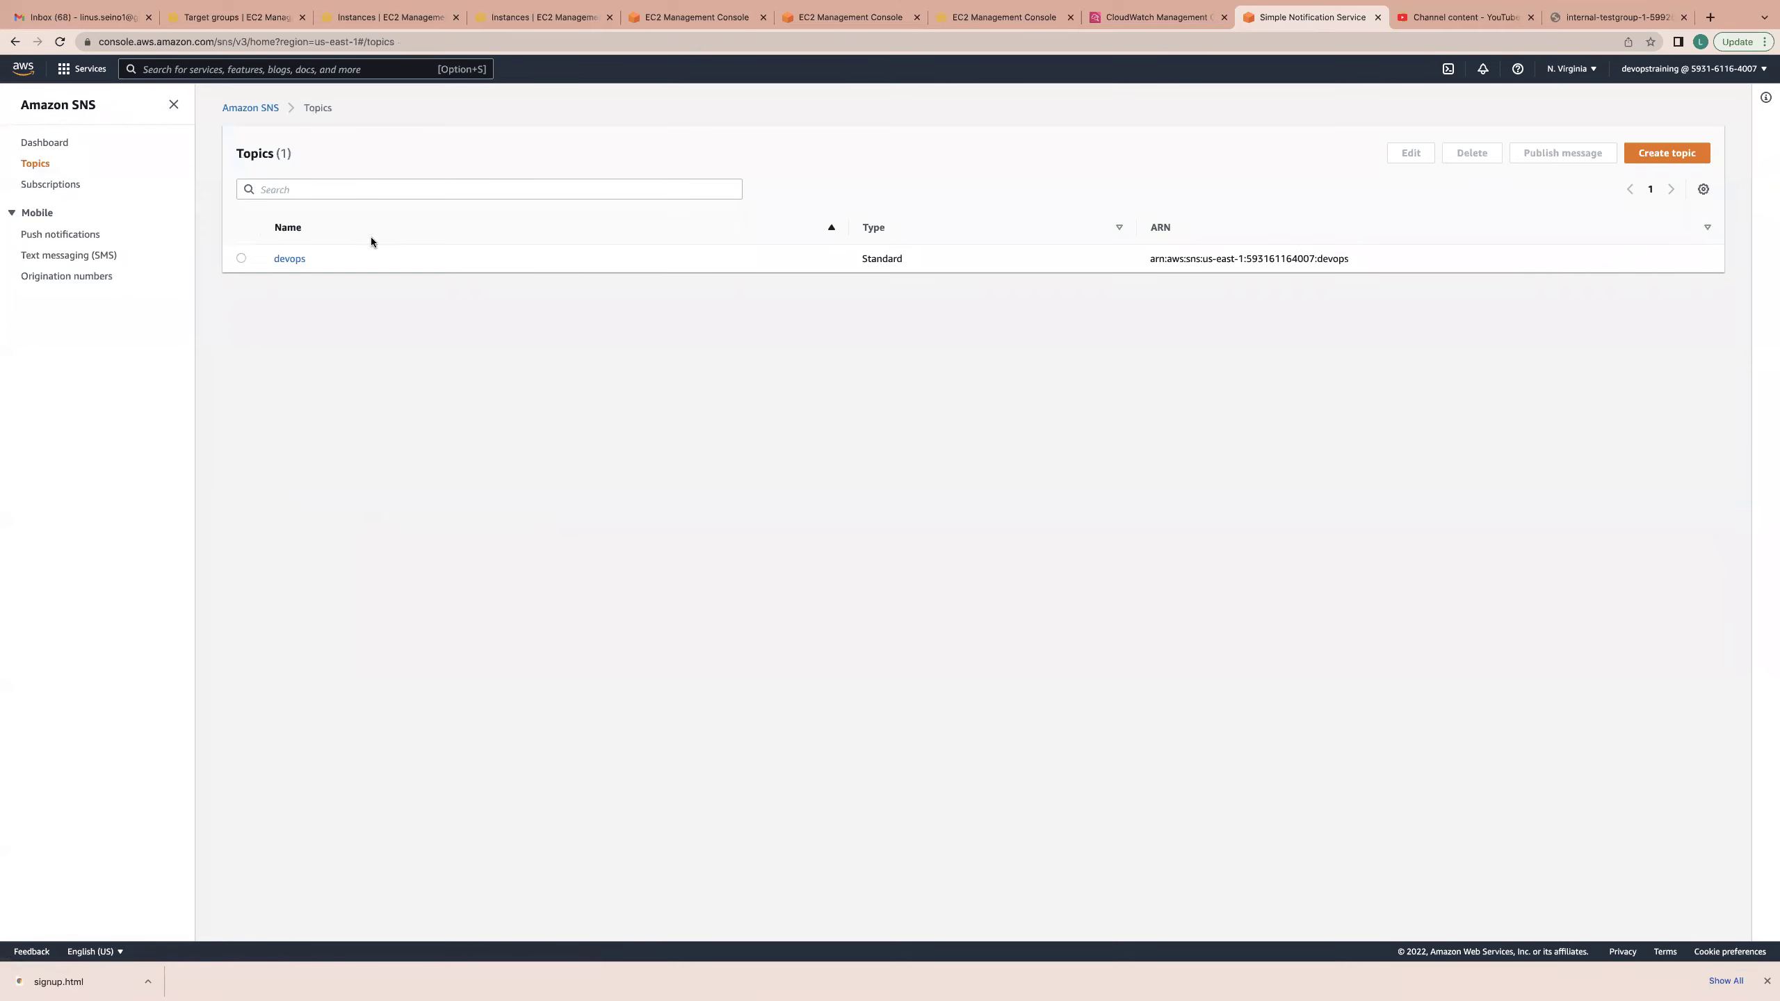
pyautogui.click(241, 259)
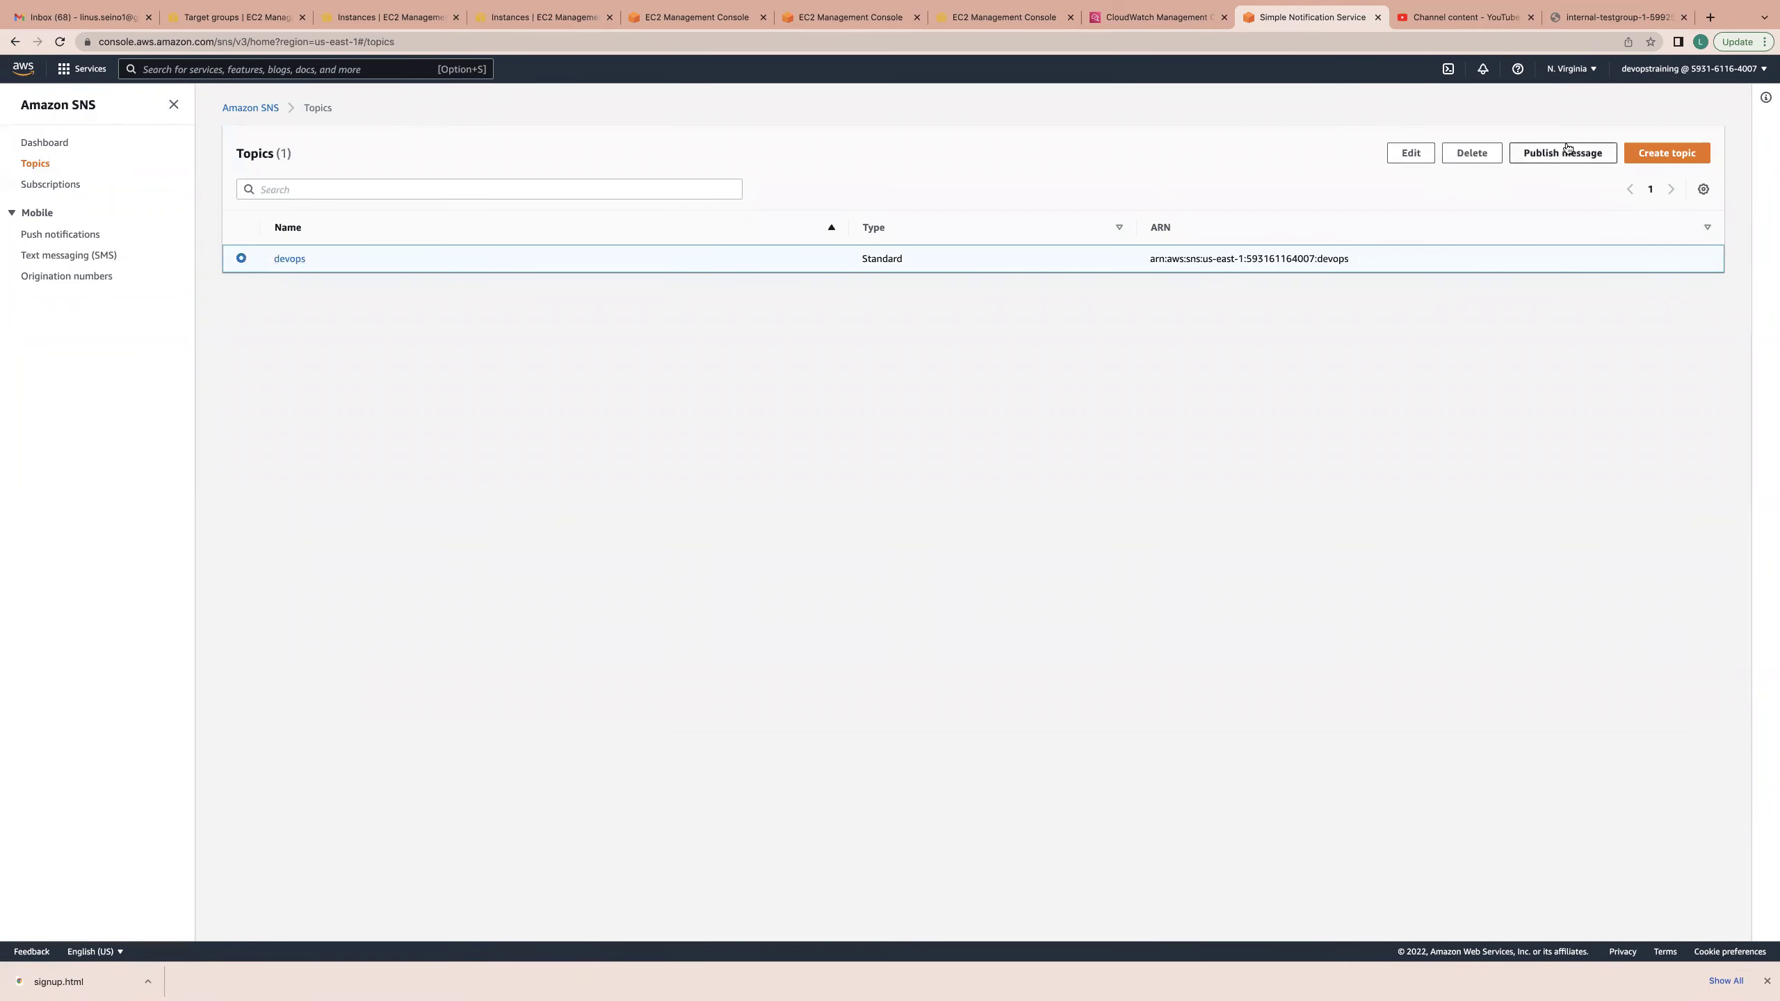
pyautogui.click(1564, 152)
pyautogui.click(359, 295)
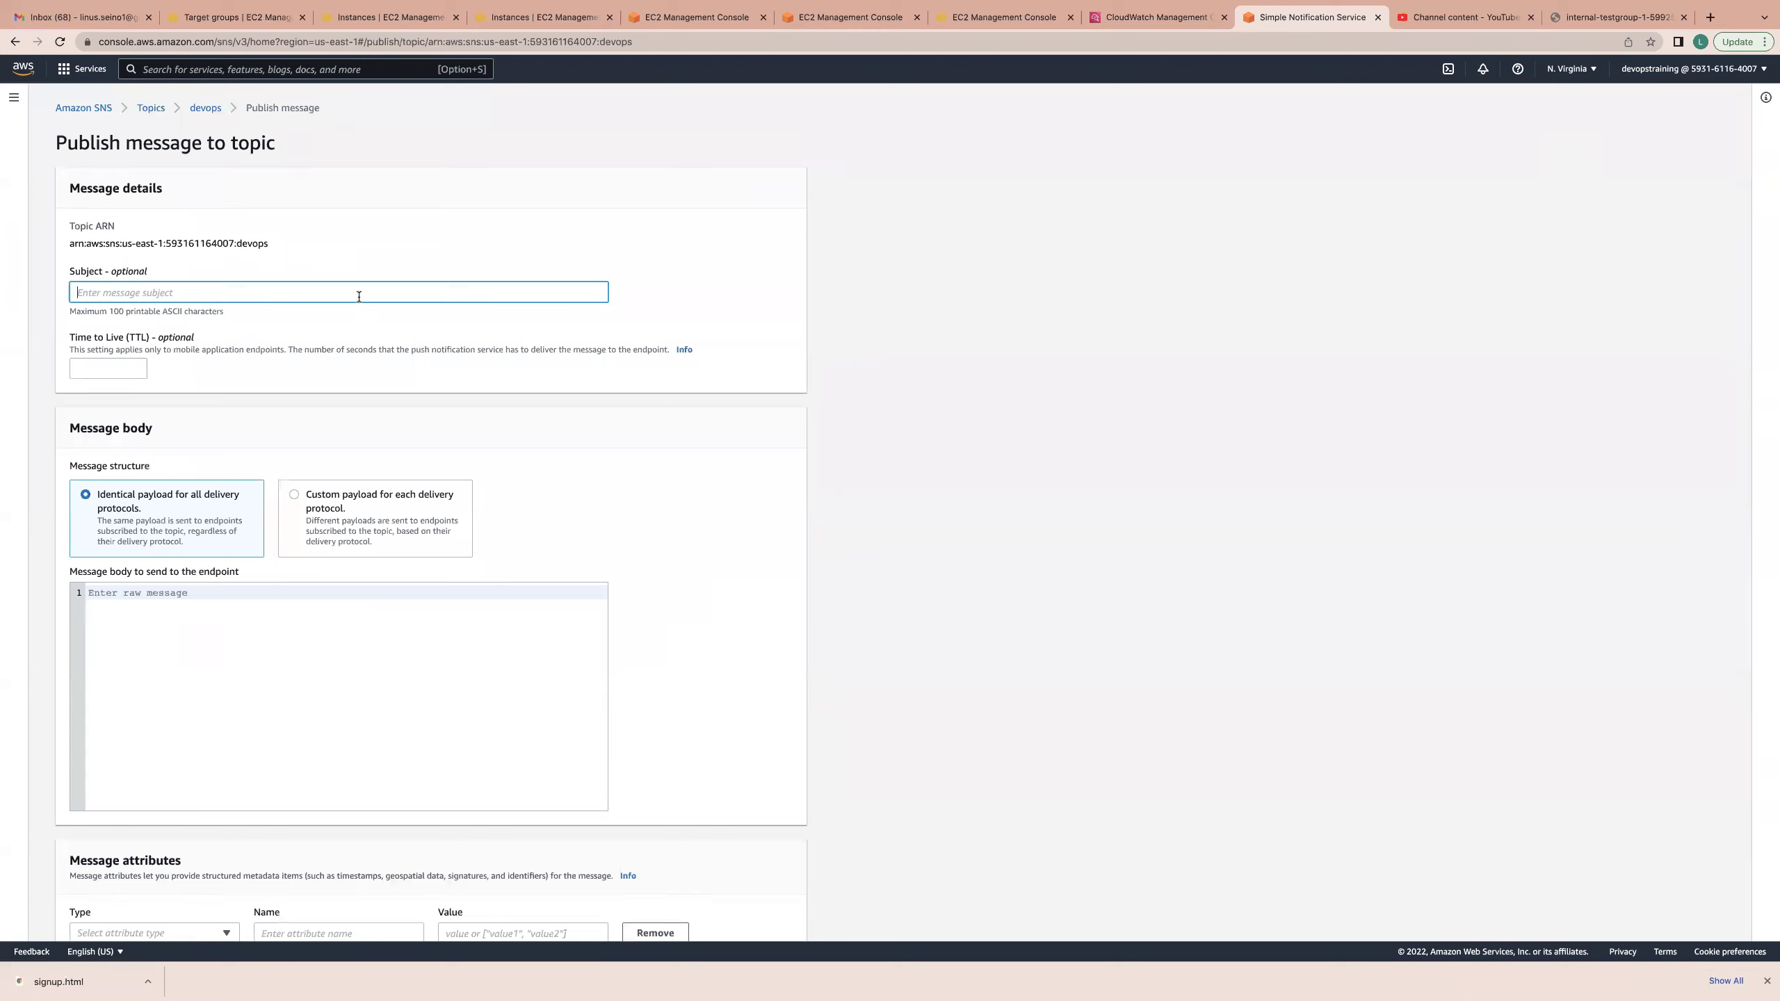
pyautogui.write('testing')
pyautogui.click(94, 366)
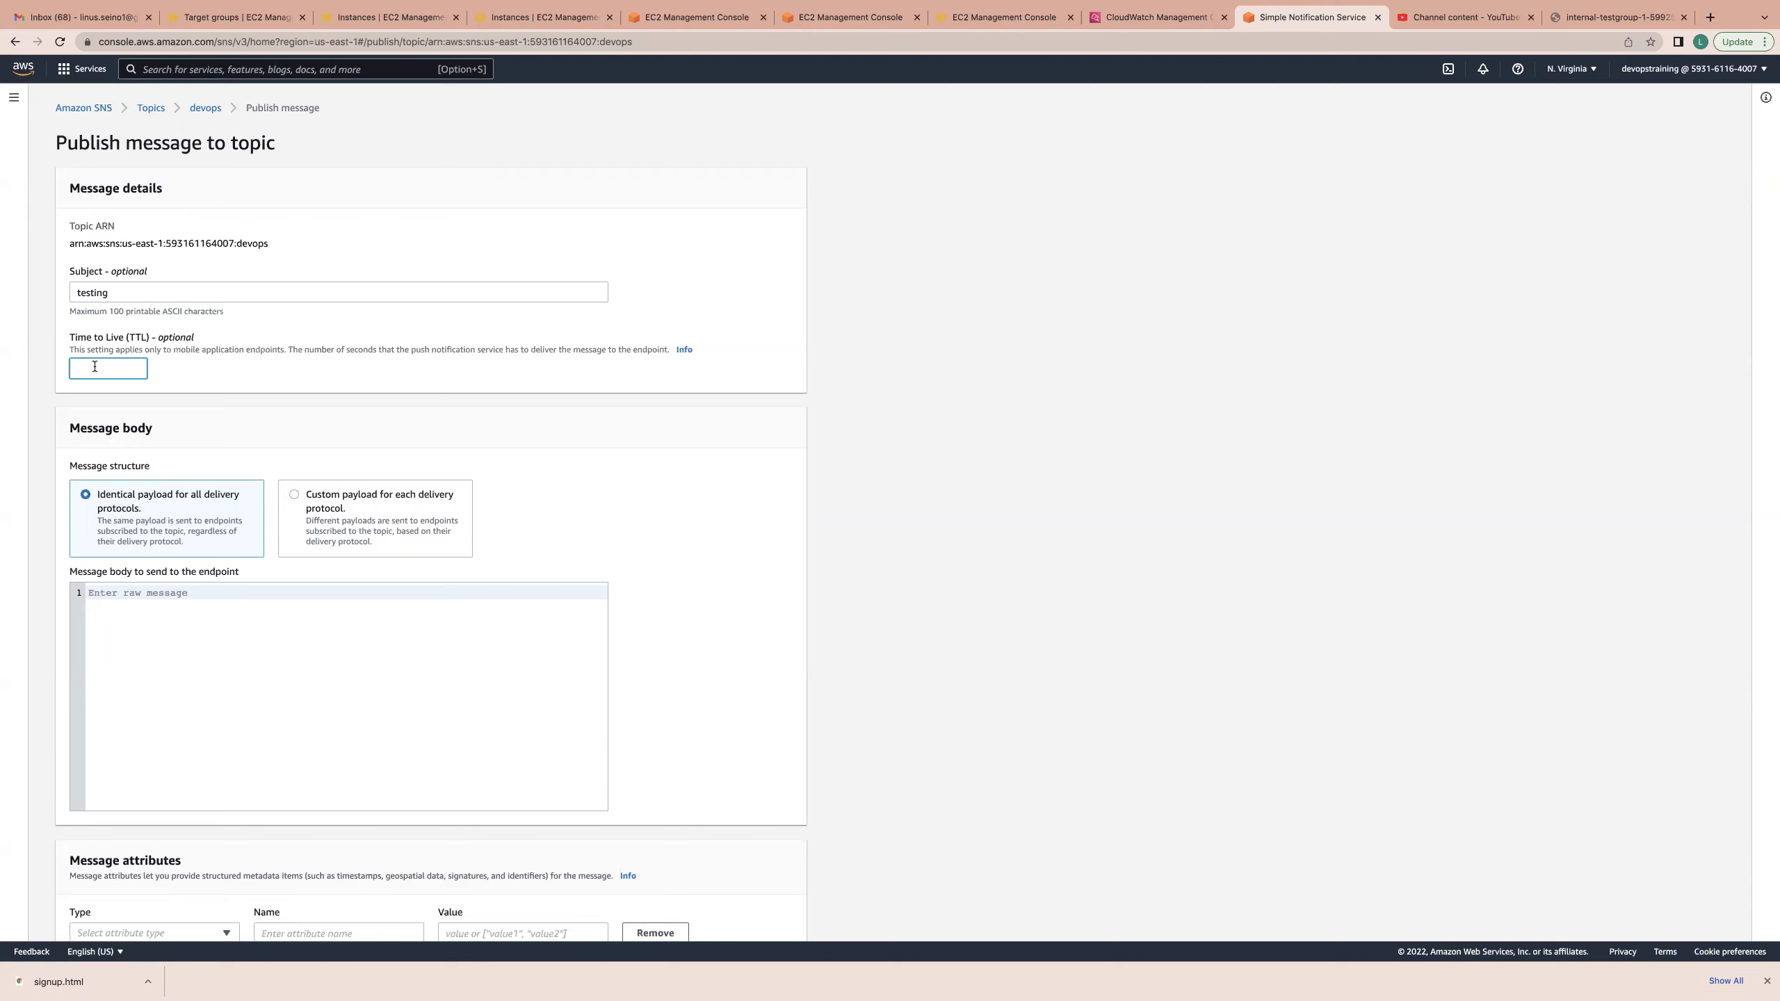
pyautogui.scroll(-2, 210, 478)
pyautogui.click(199, 518)
pyautogui.write('hey bro ')
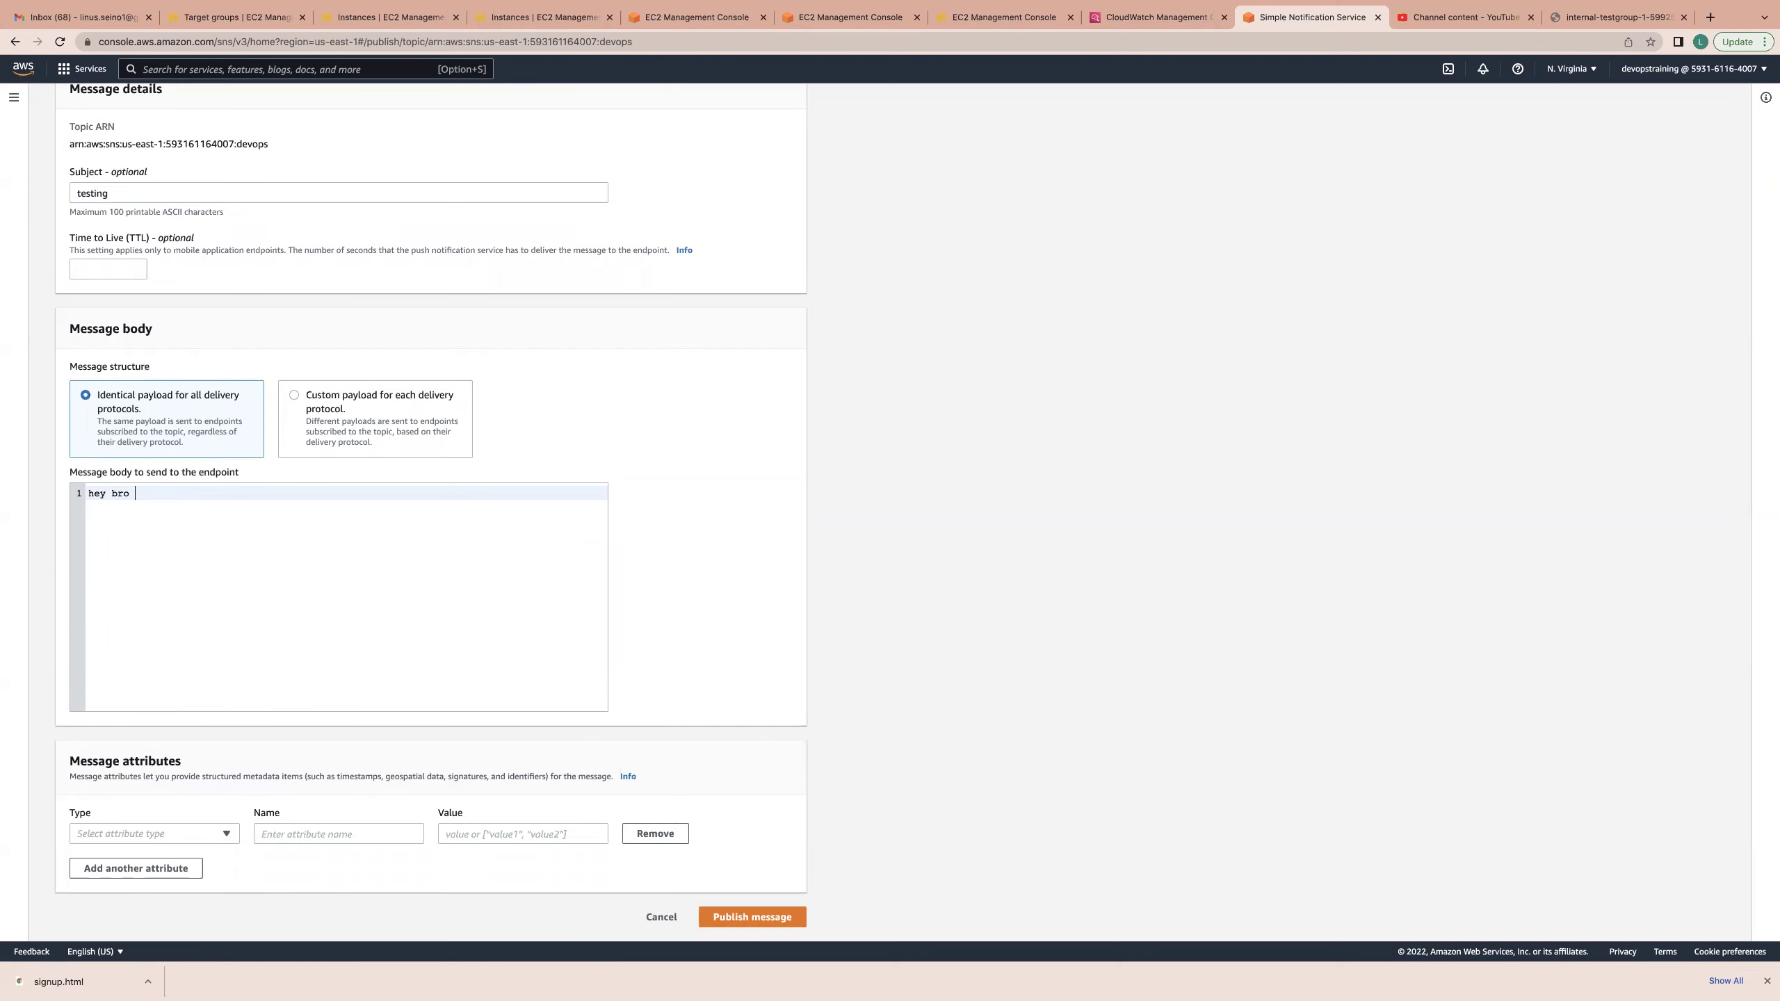
pyautogui.write('testing sns')
pyautogui.click(732, 913)
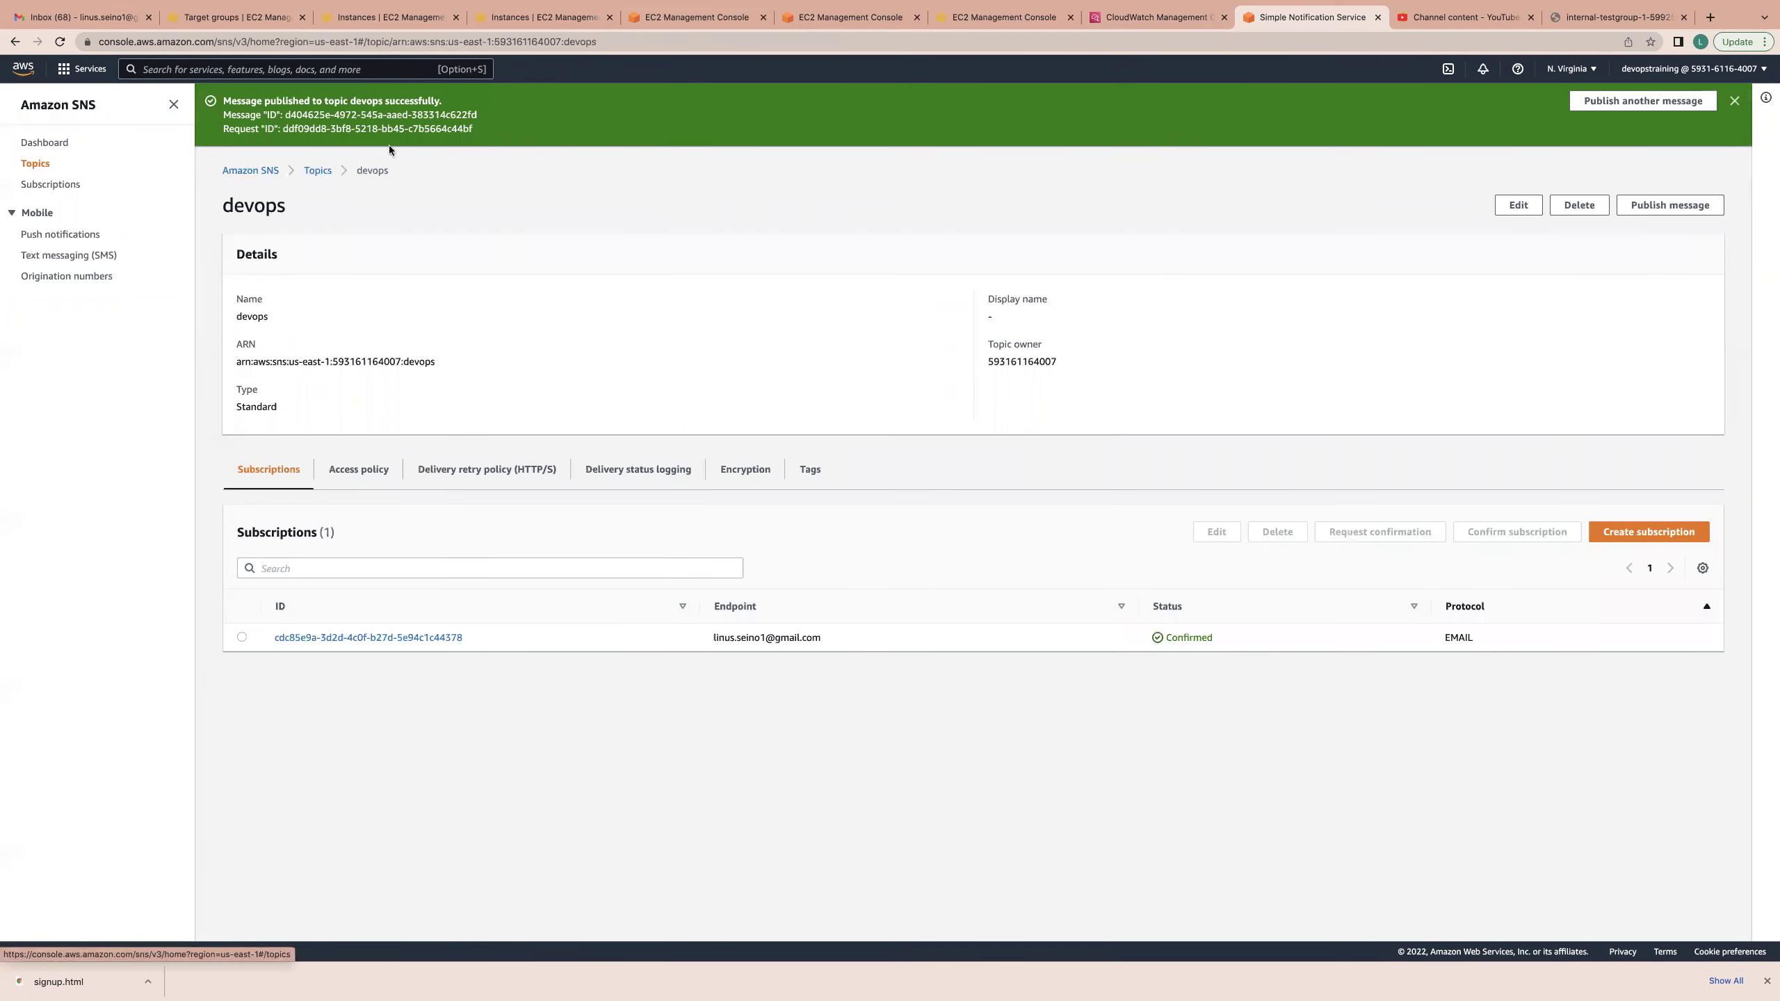
pyautogui.press('super+1')
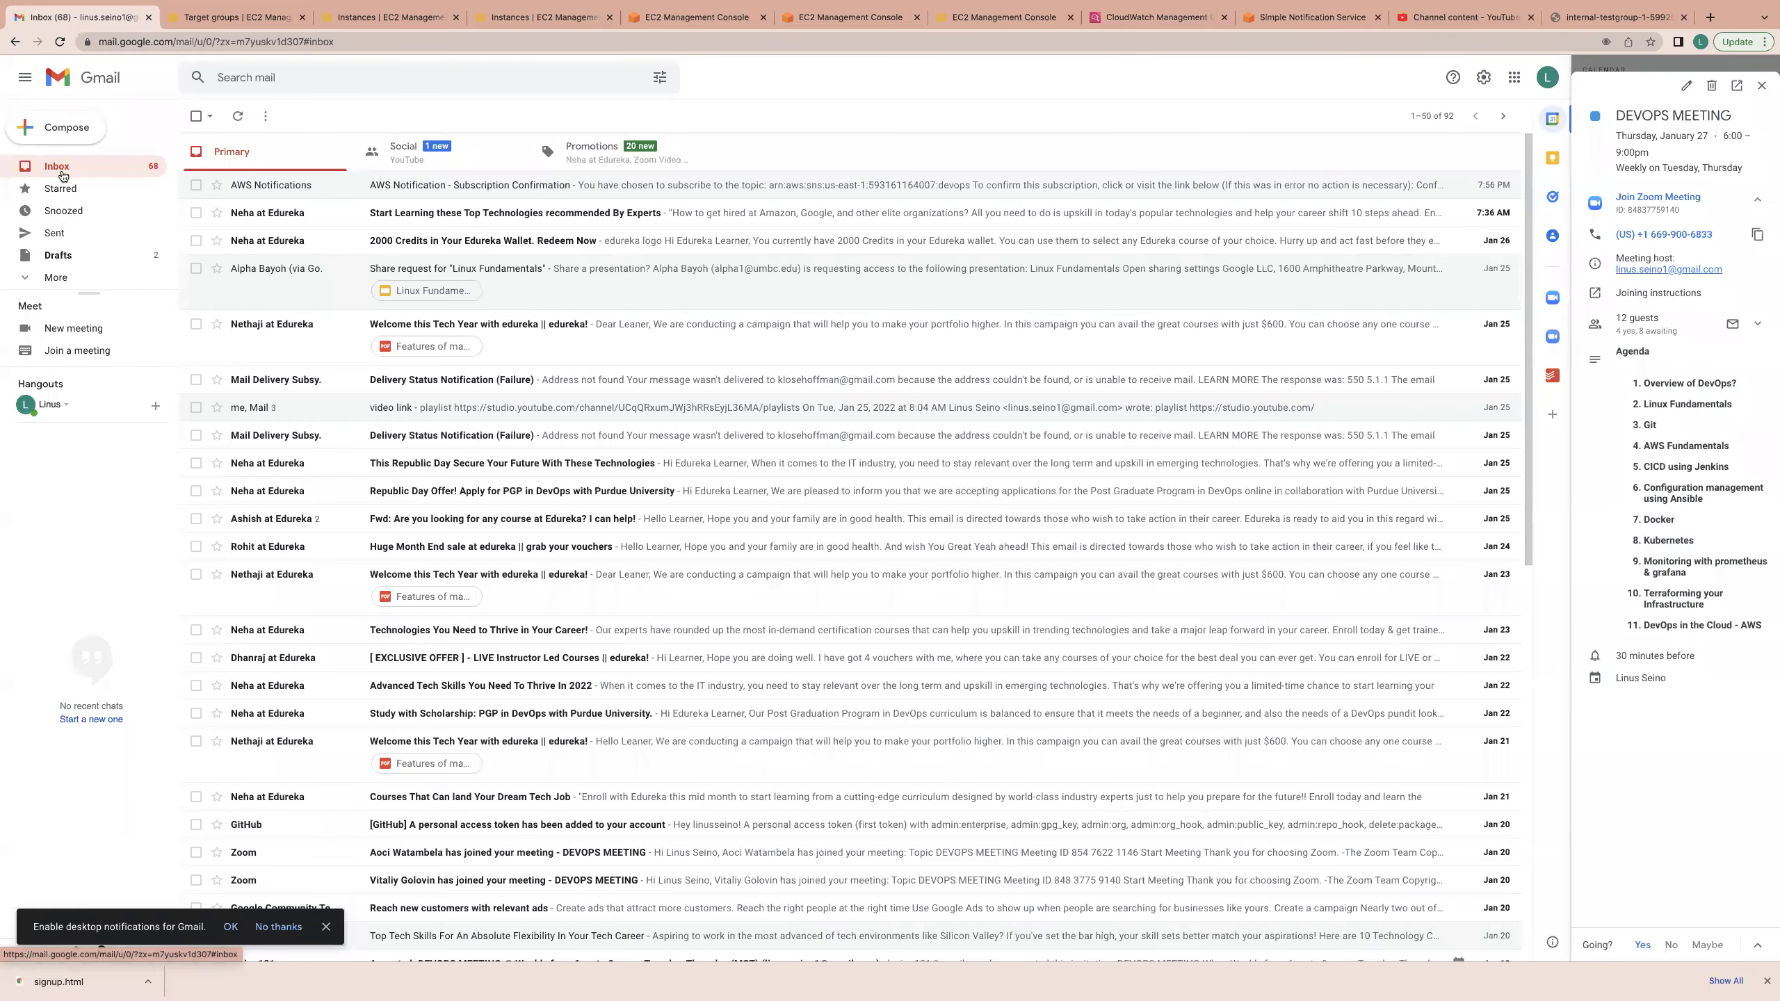
# Refresh Gmail, read the 'testing' e-mail saying 'hey bro testing sns', then return to SNS.
pyautogui.click(63, 175)
pyautogui.click(274, 185)
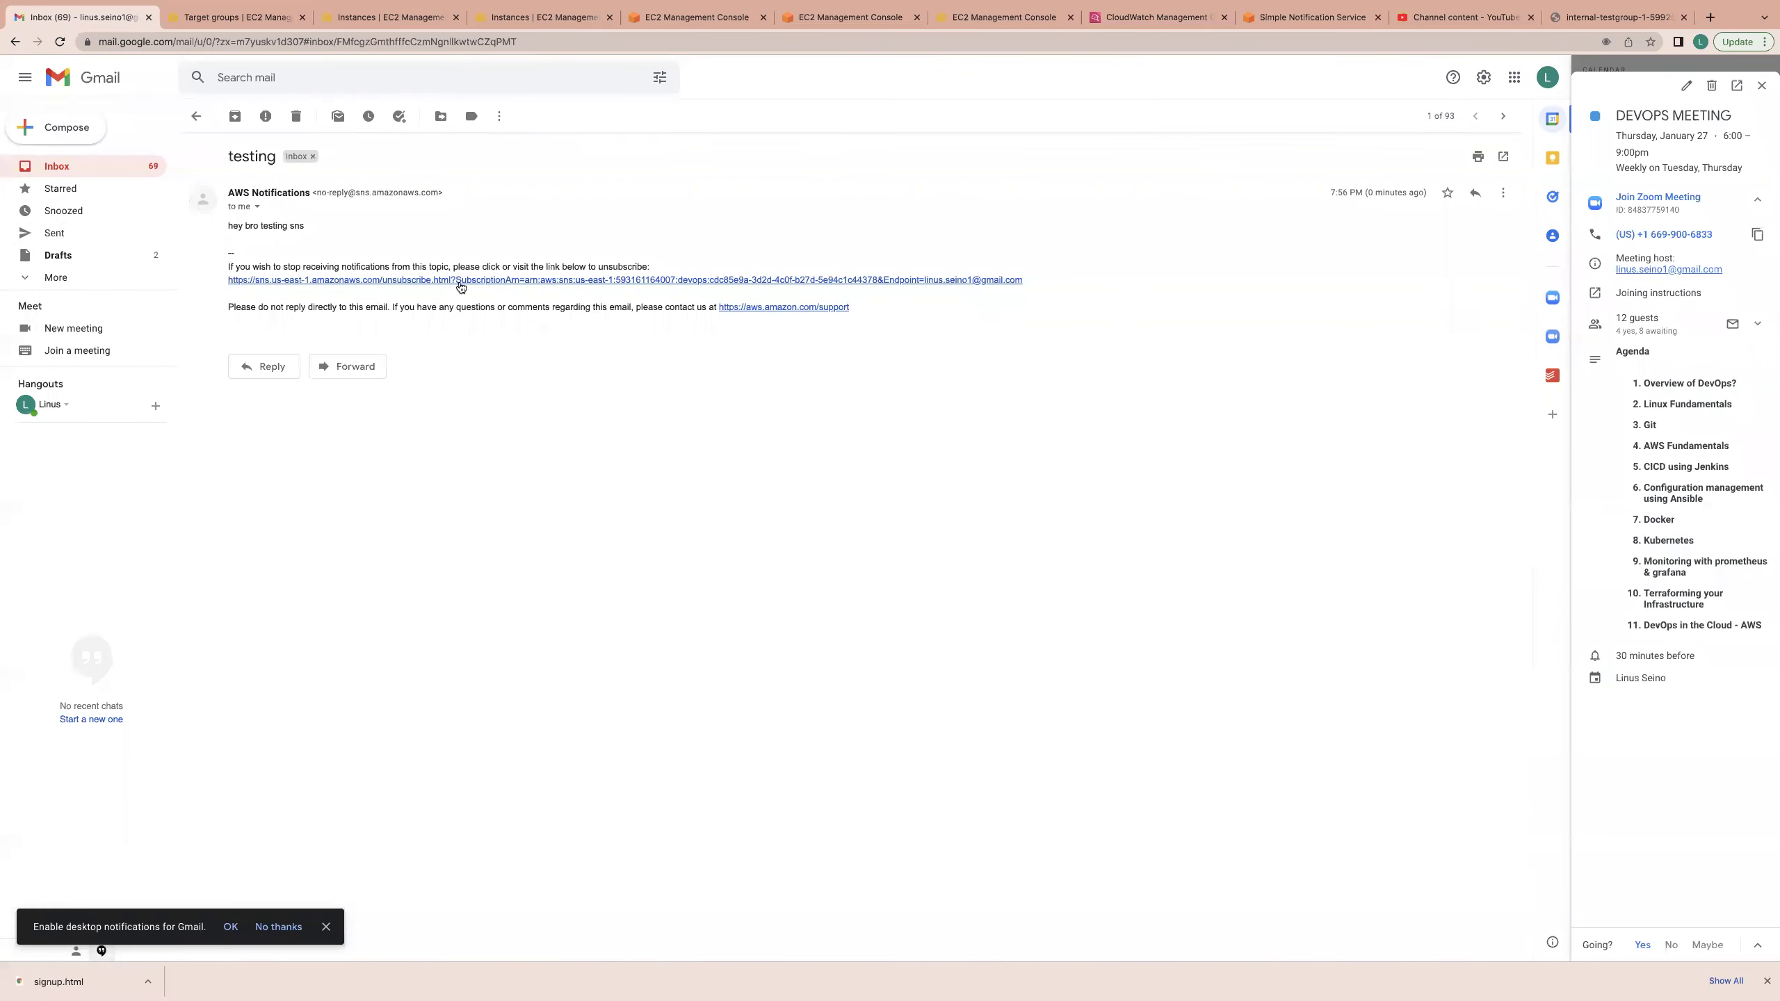
pyautogui.moveTo(305, 226); pyautogui.dragTo(228, 226)
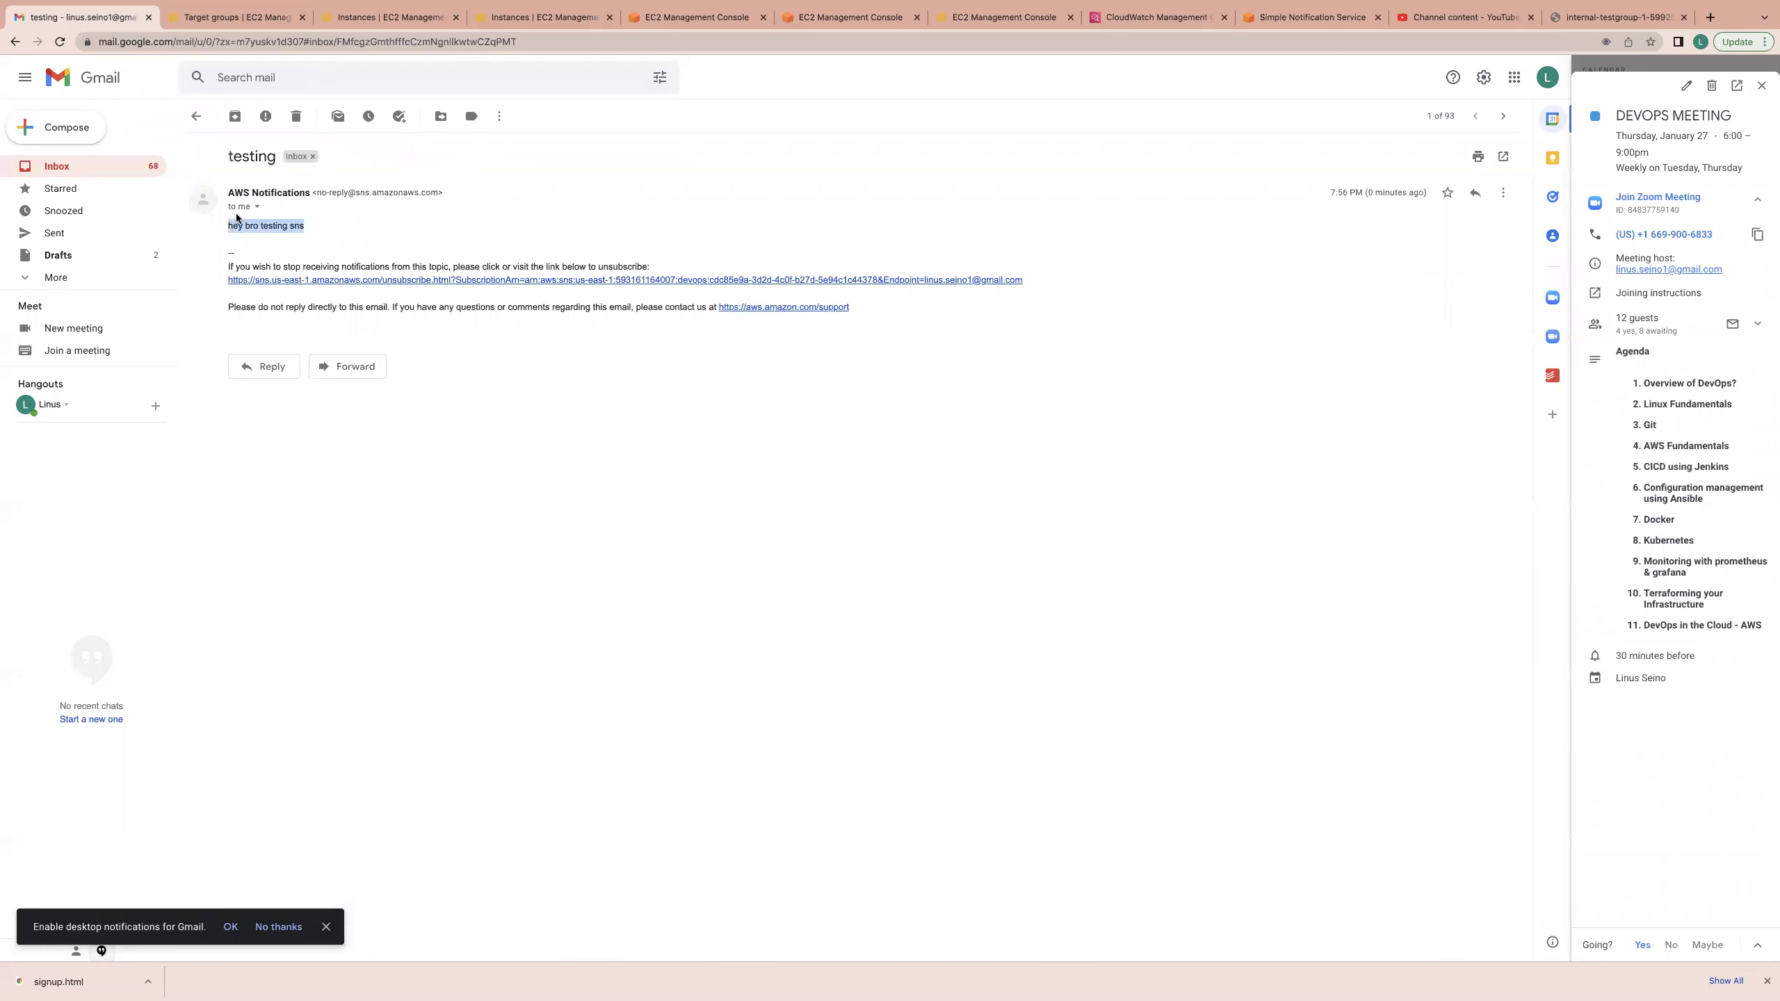
pyautogui.click(279, 210)
pyautogui.click(82, 169)
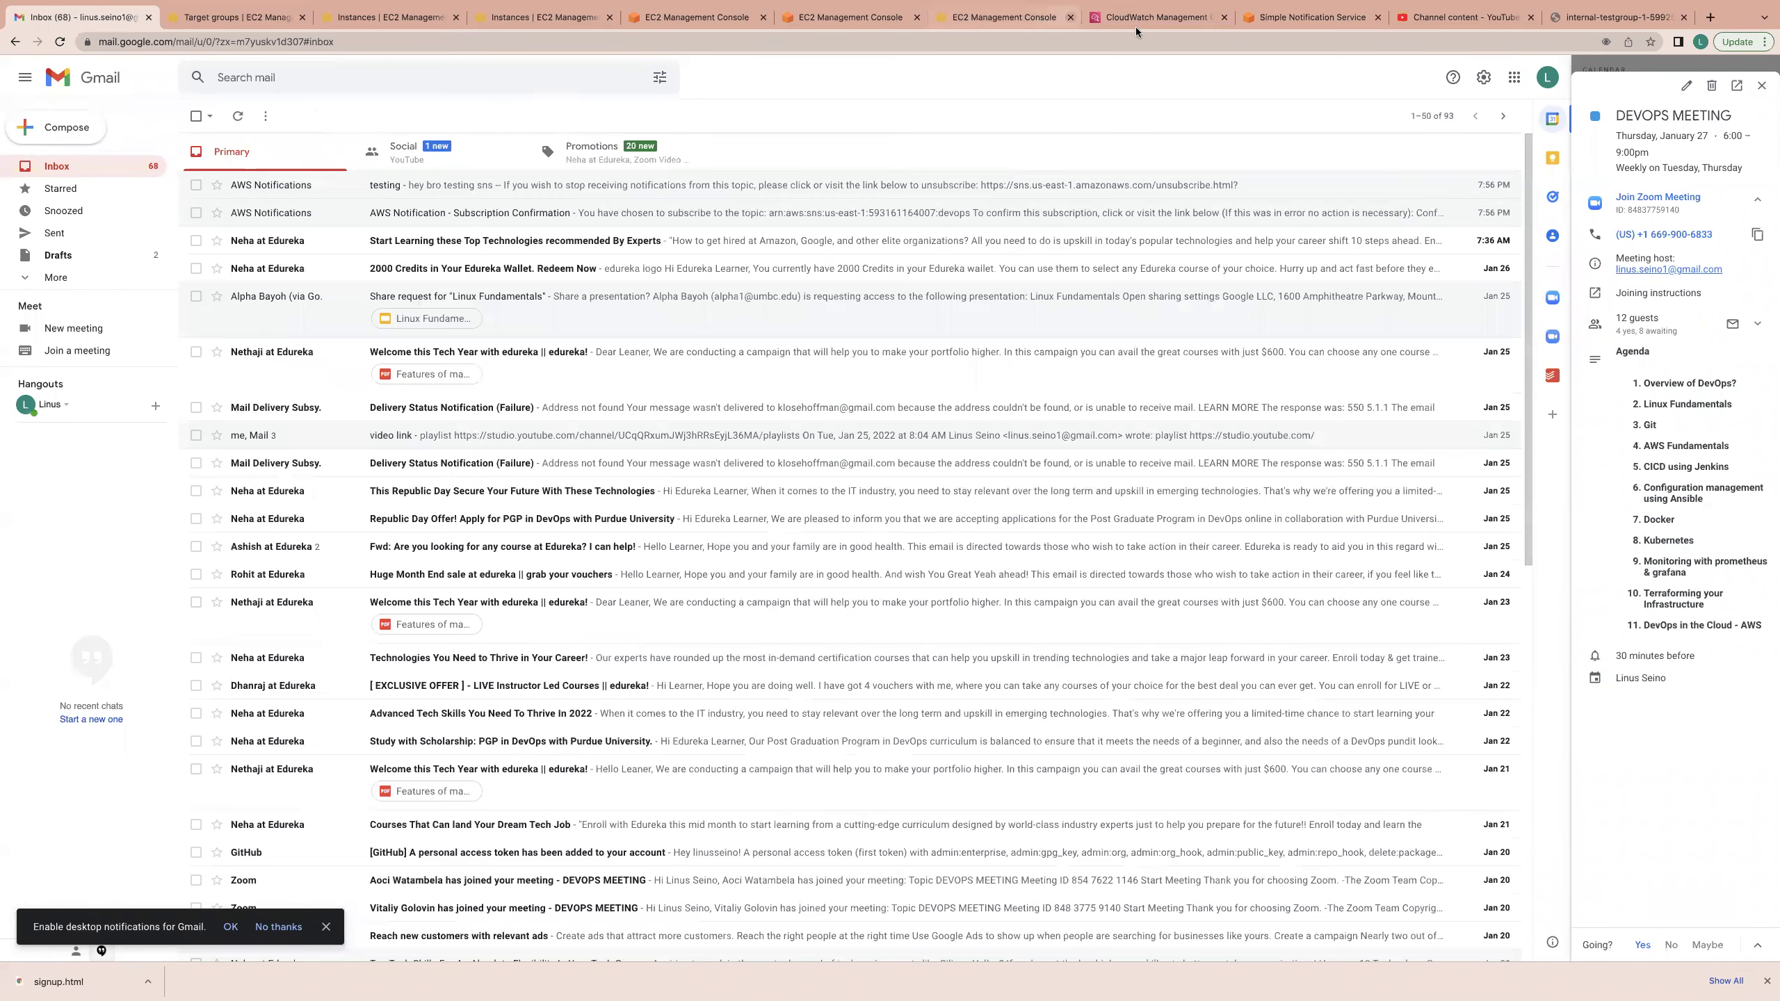
pyautogui.click(1288, 16)
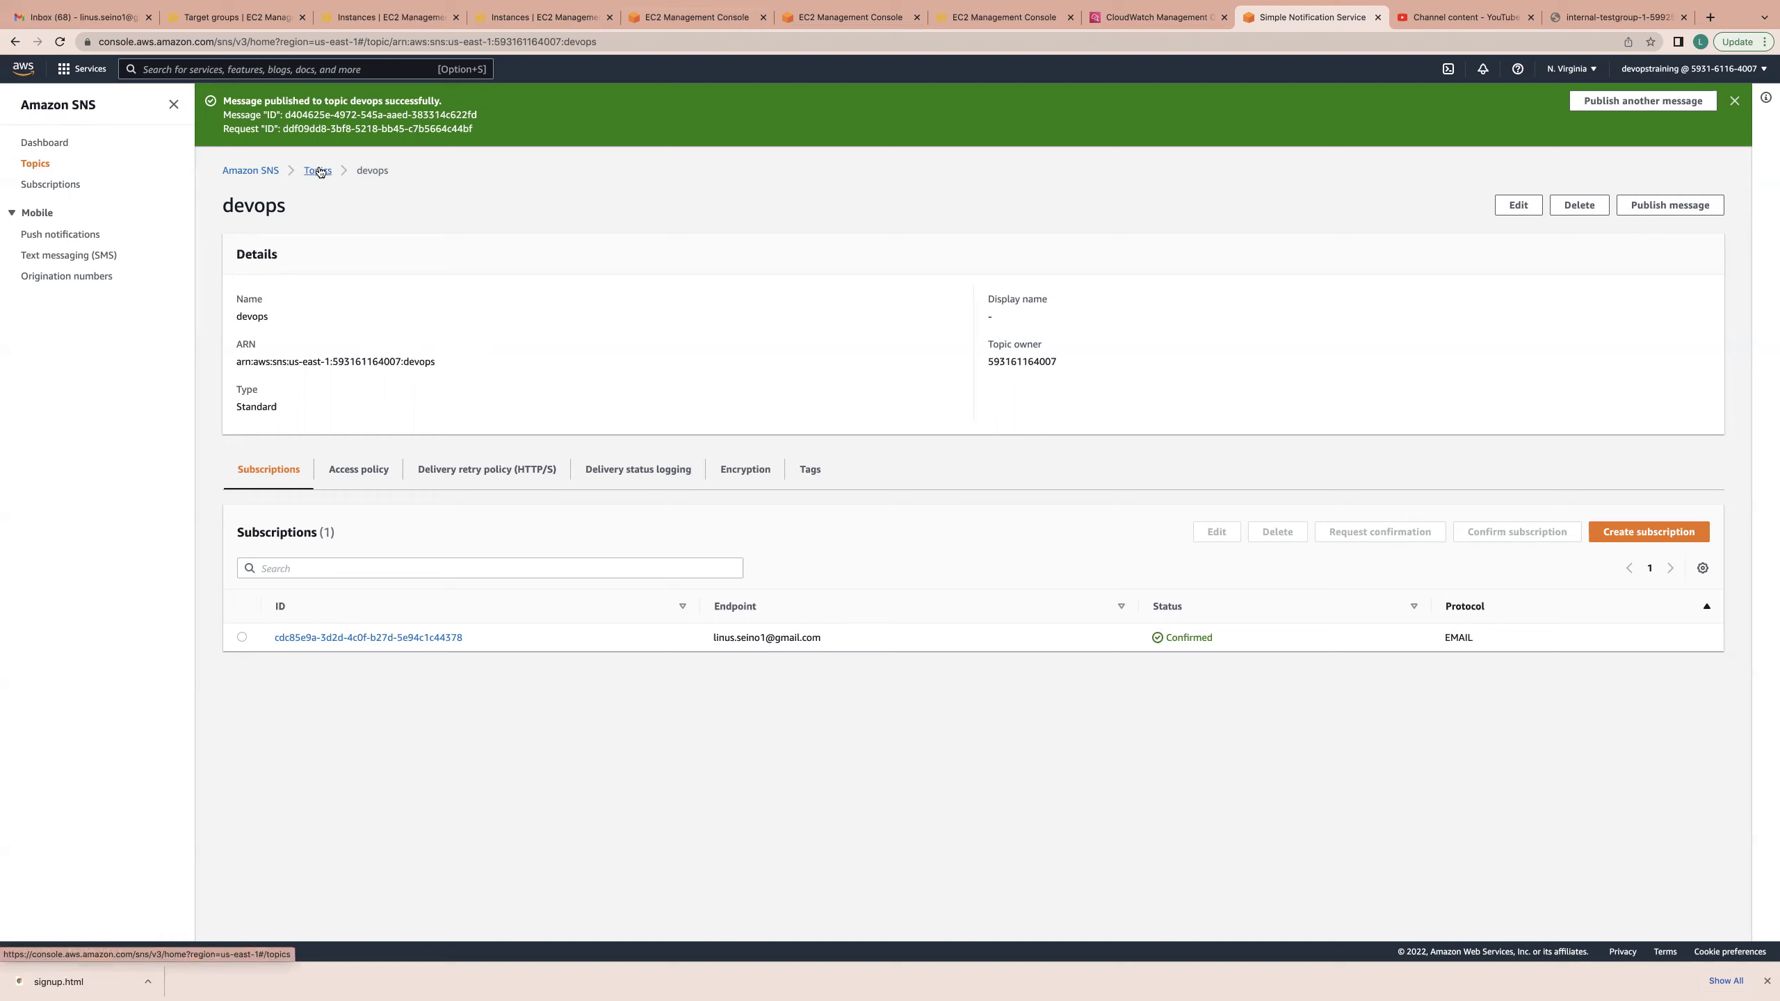
# Check the confirmed e-mail endpoint, look over the protocol choices, and return to the Subscriptions list.
pyautogui.moveTo(712, 637); pyautogui.dragTo(818, 638)
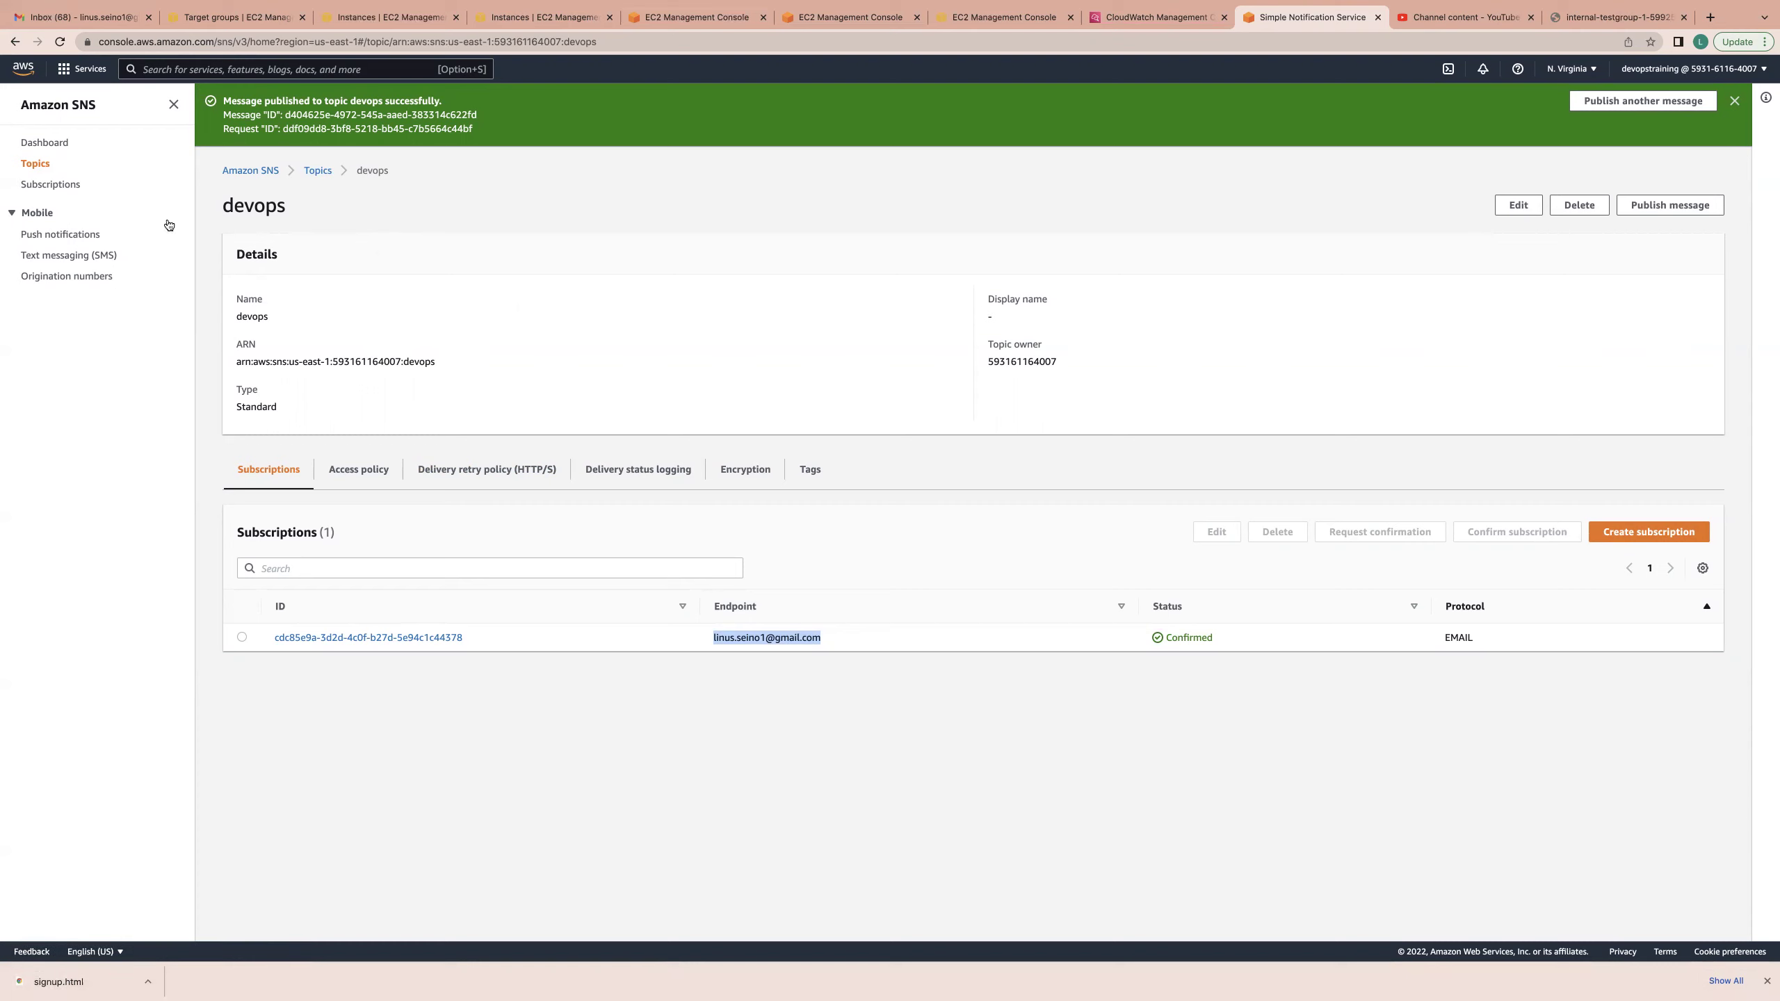
pyautogui.click(1649, 531)
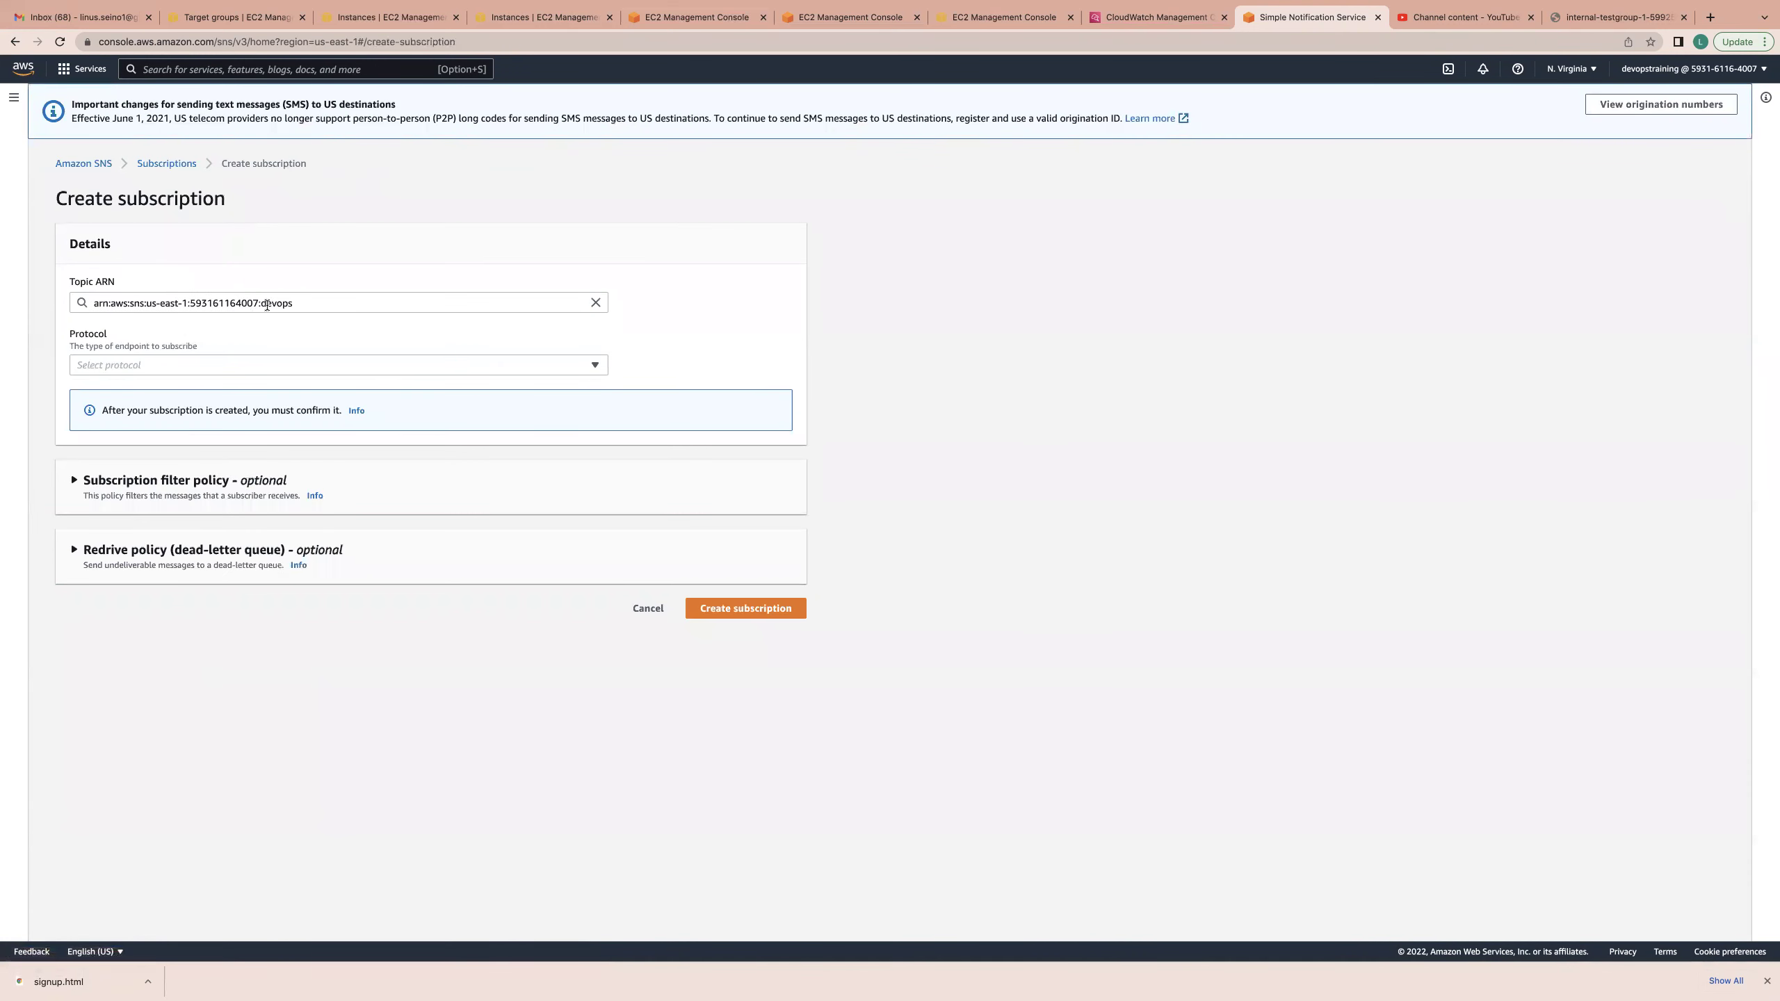
pyautogui.click(236, 361)
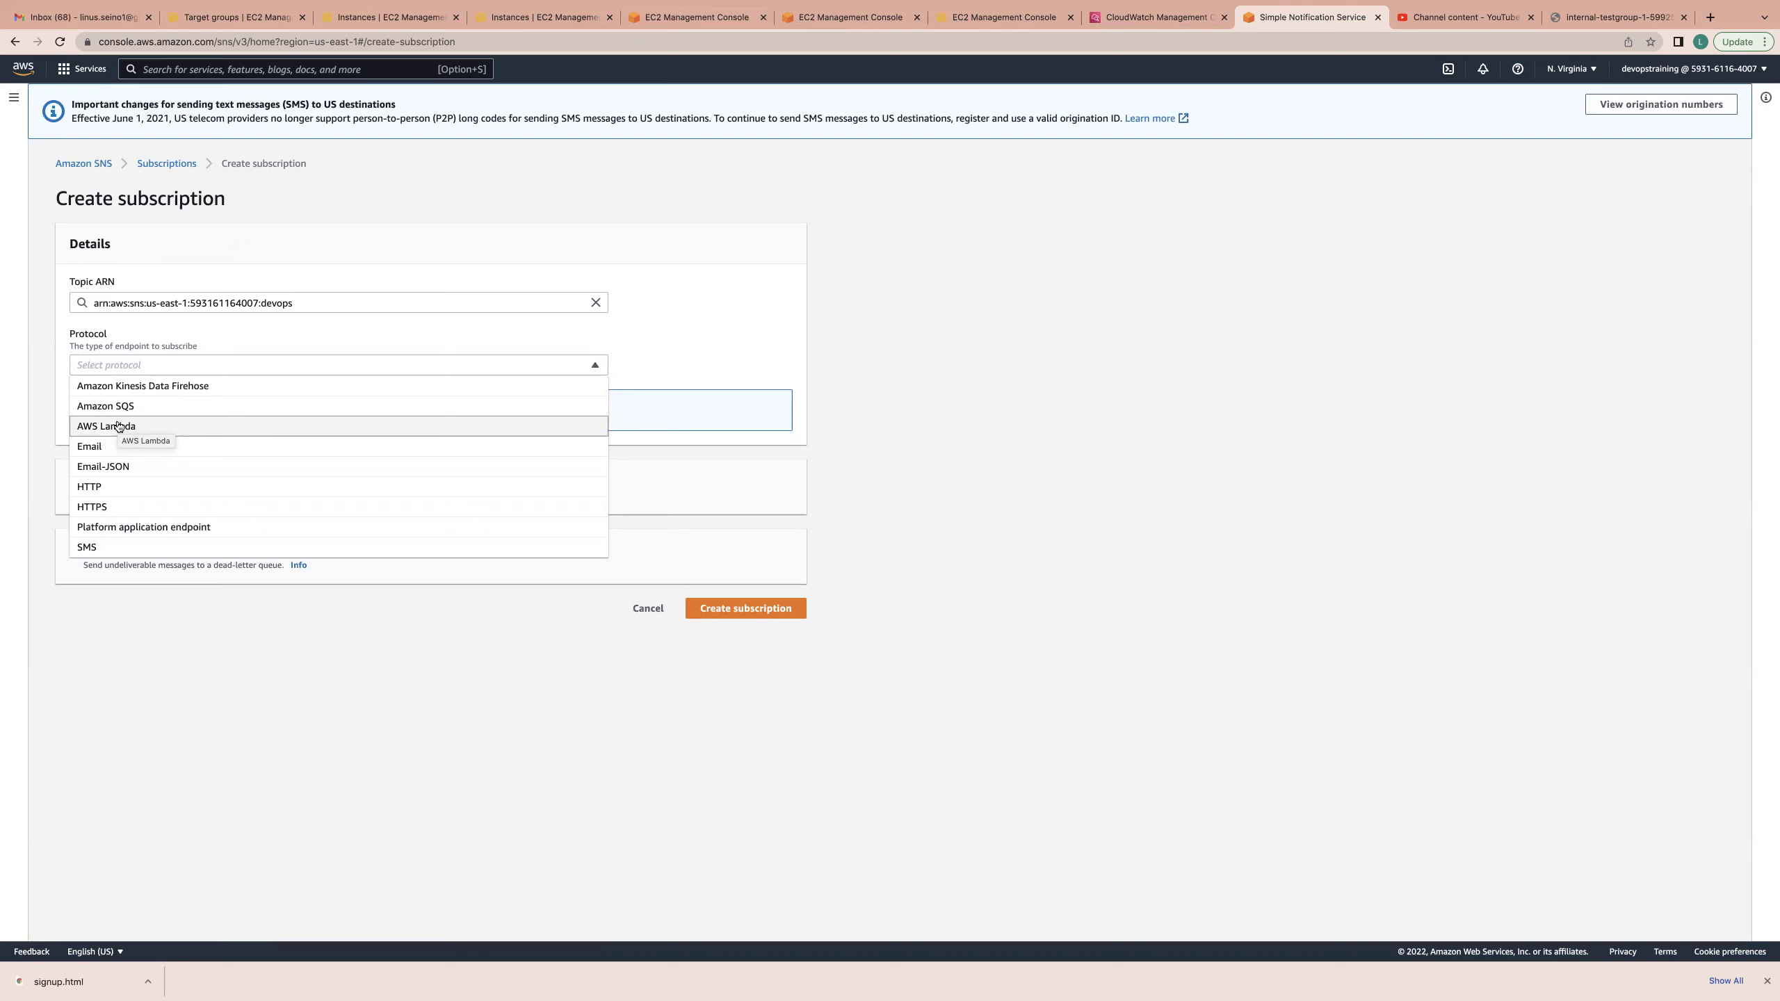
pyautogui.click(273, 232)
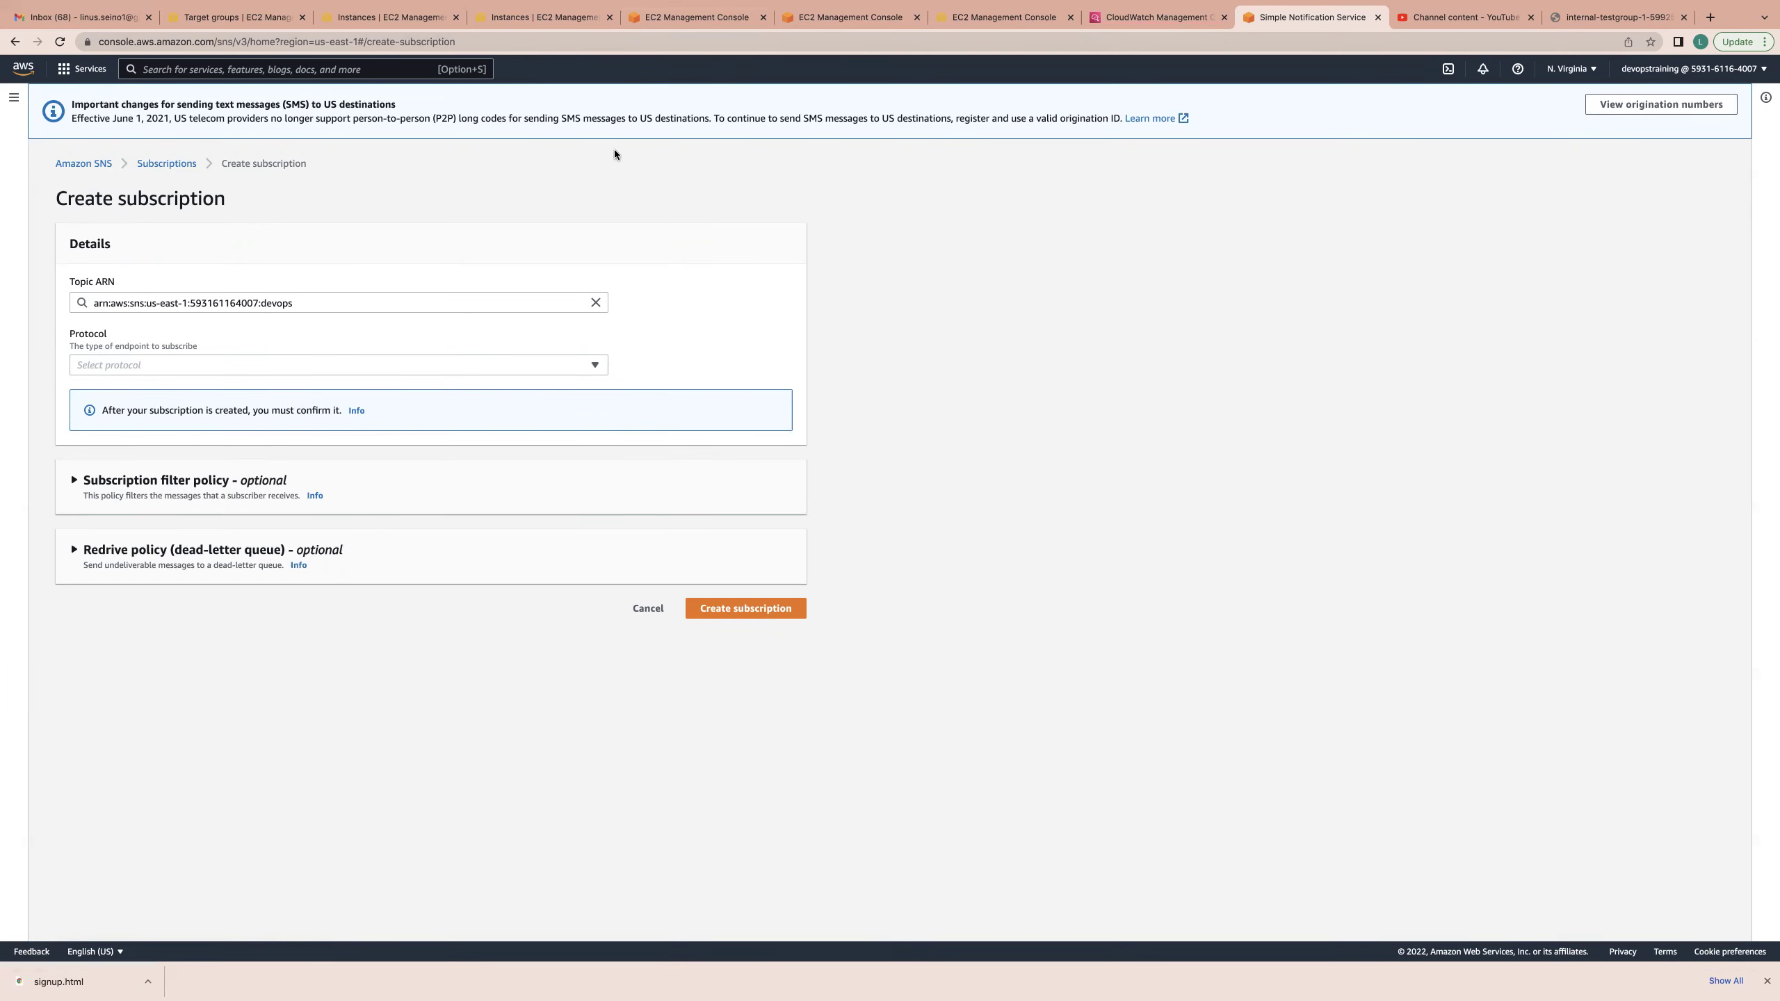
pyautogui.click(166, 163)
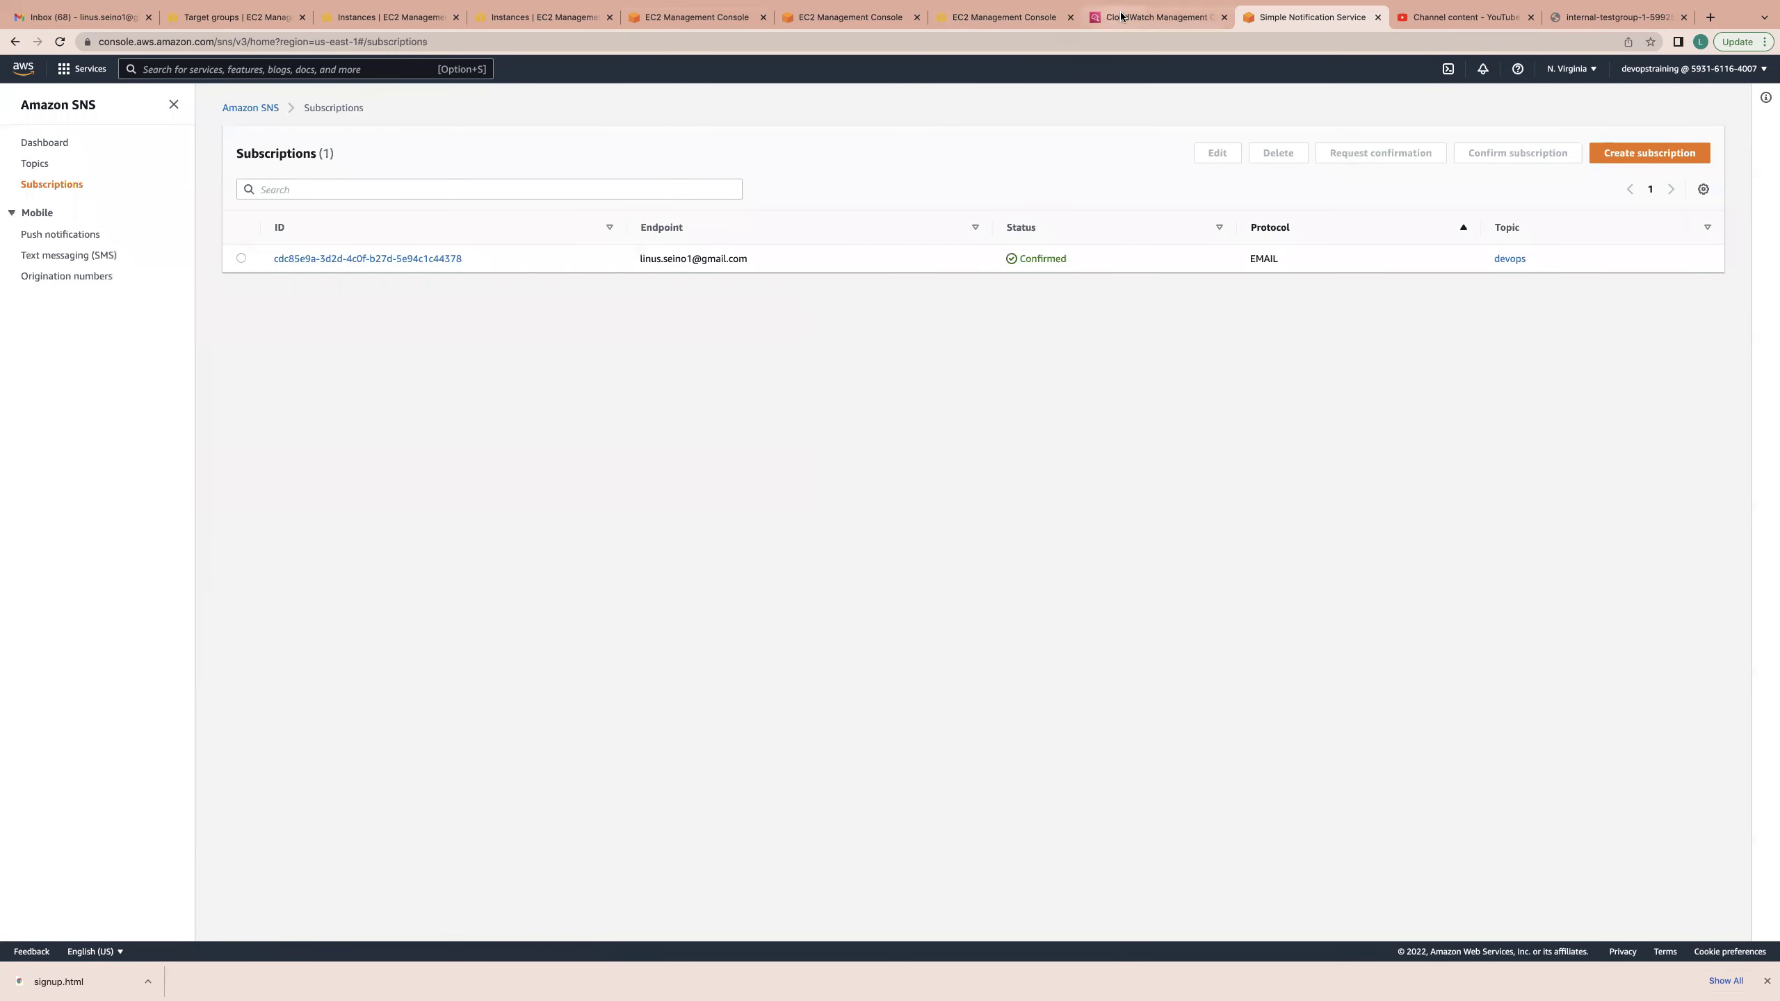
pyautogui.click(1122, 15)
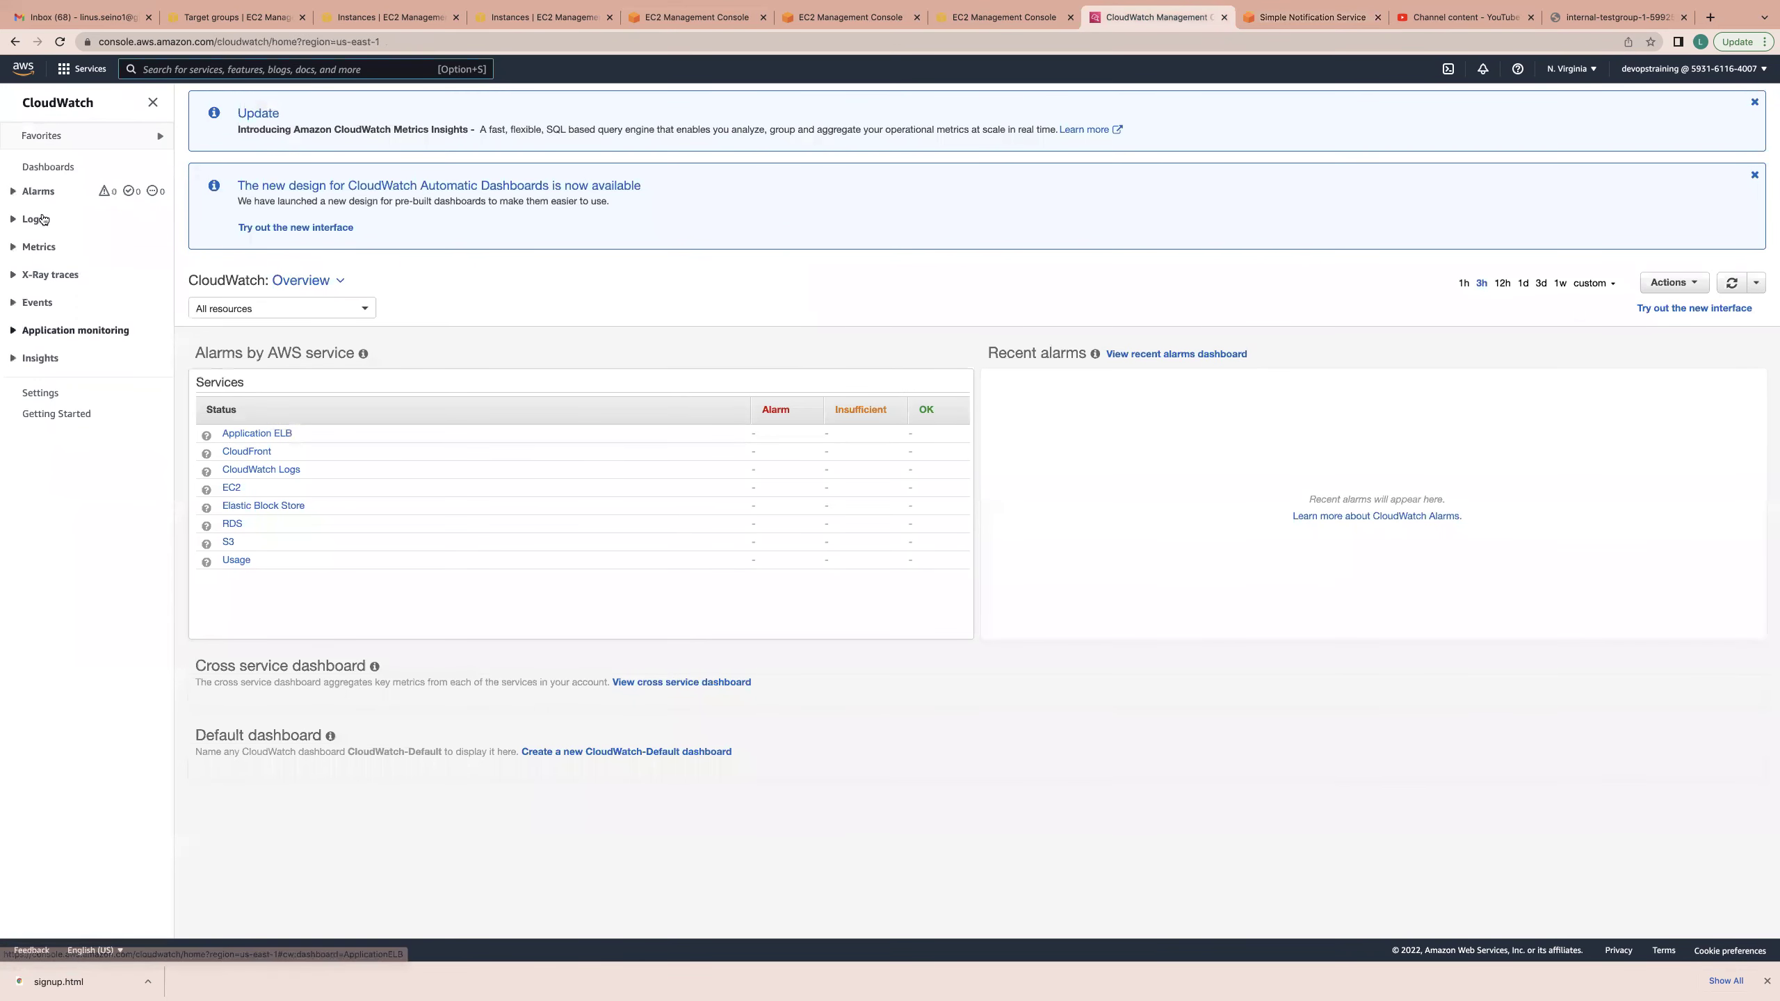
# Dismiss the Metrics Insights and new dashboard design notices in CloudWatch.
pyautogui.scroll(-1, 639, 275)
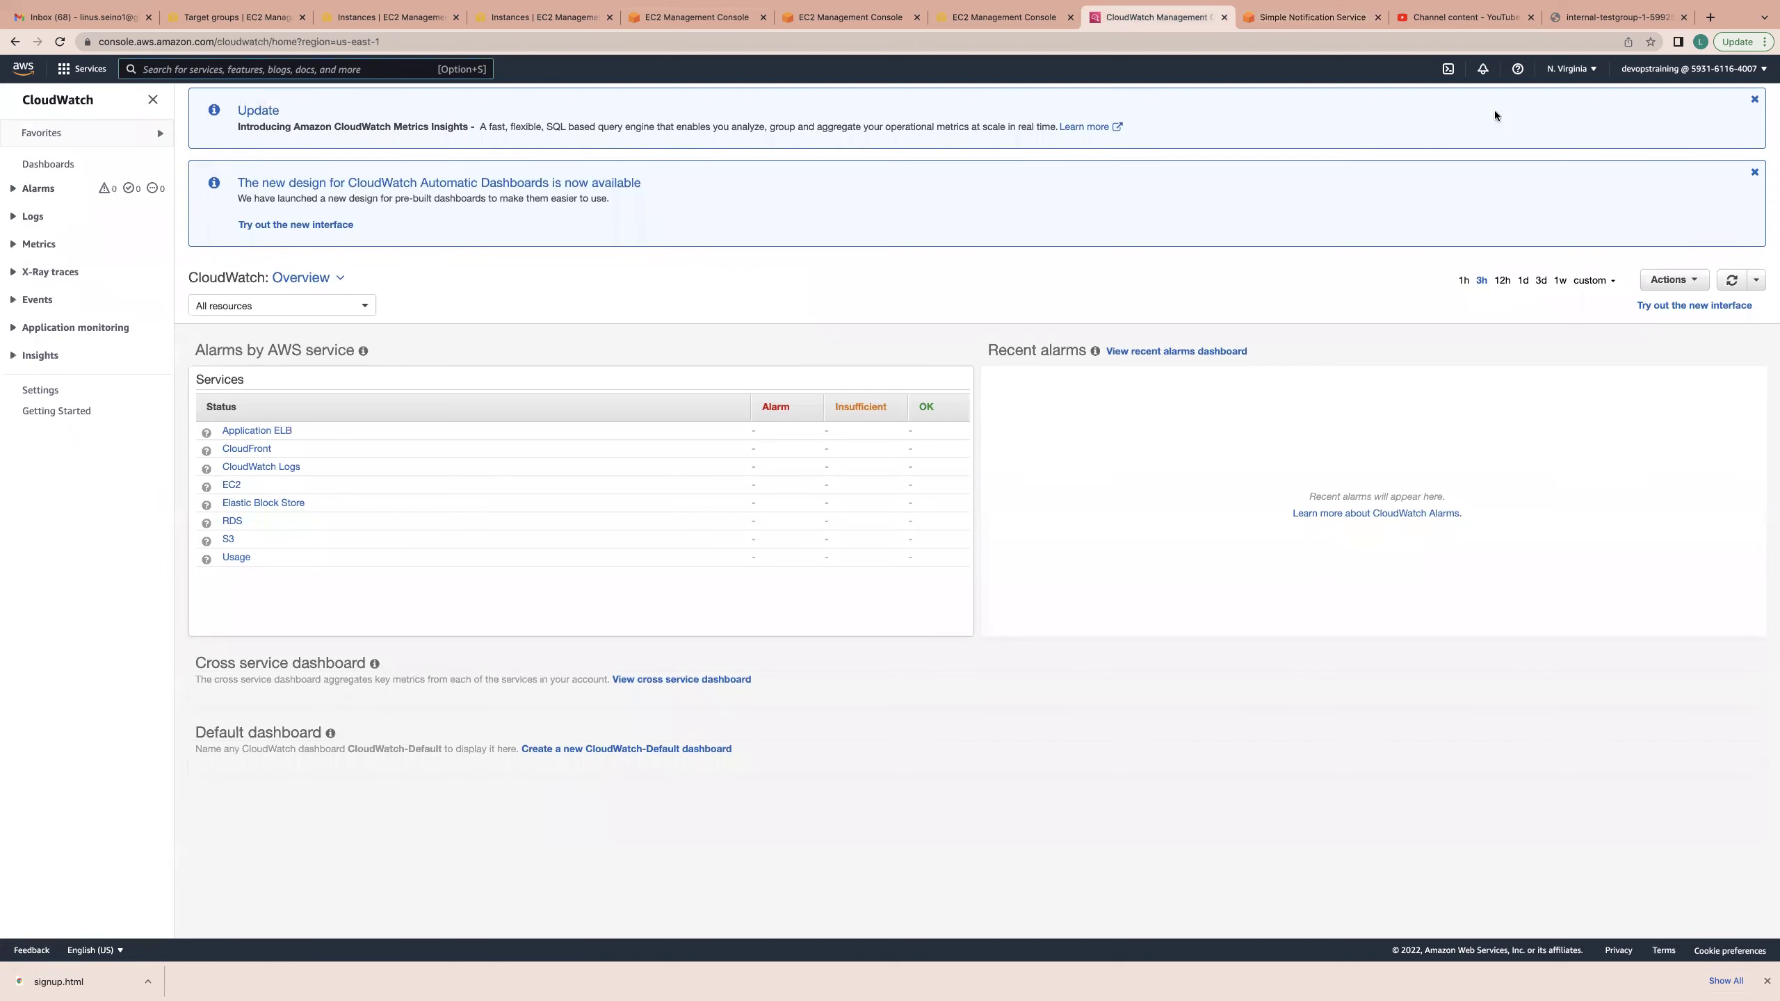
pyautogui.click(1755, 99)
pyautogui.click(1755, 99)
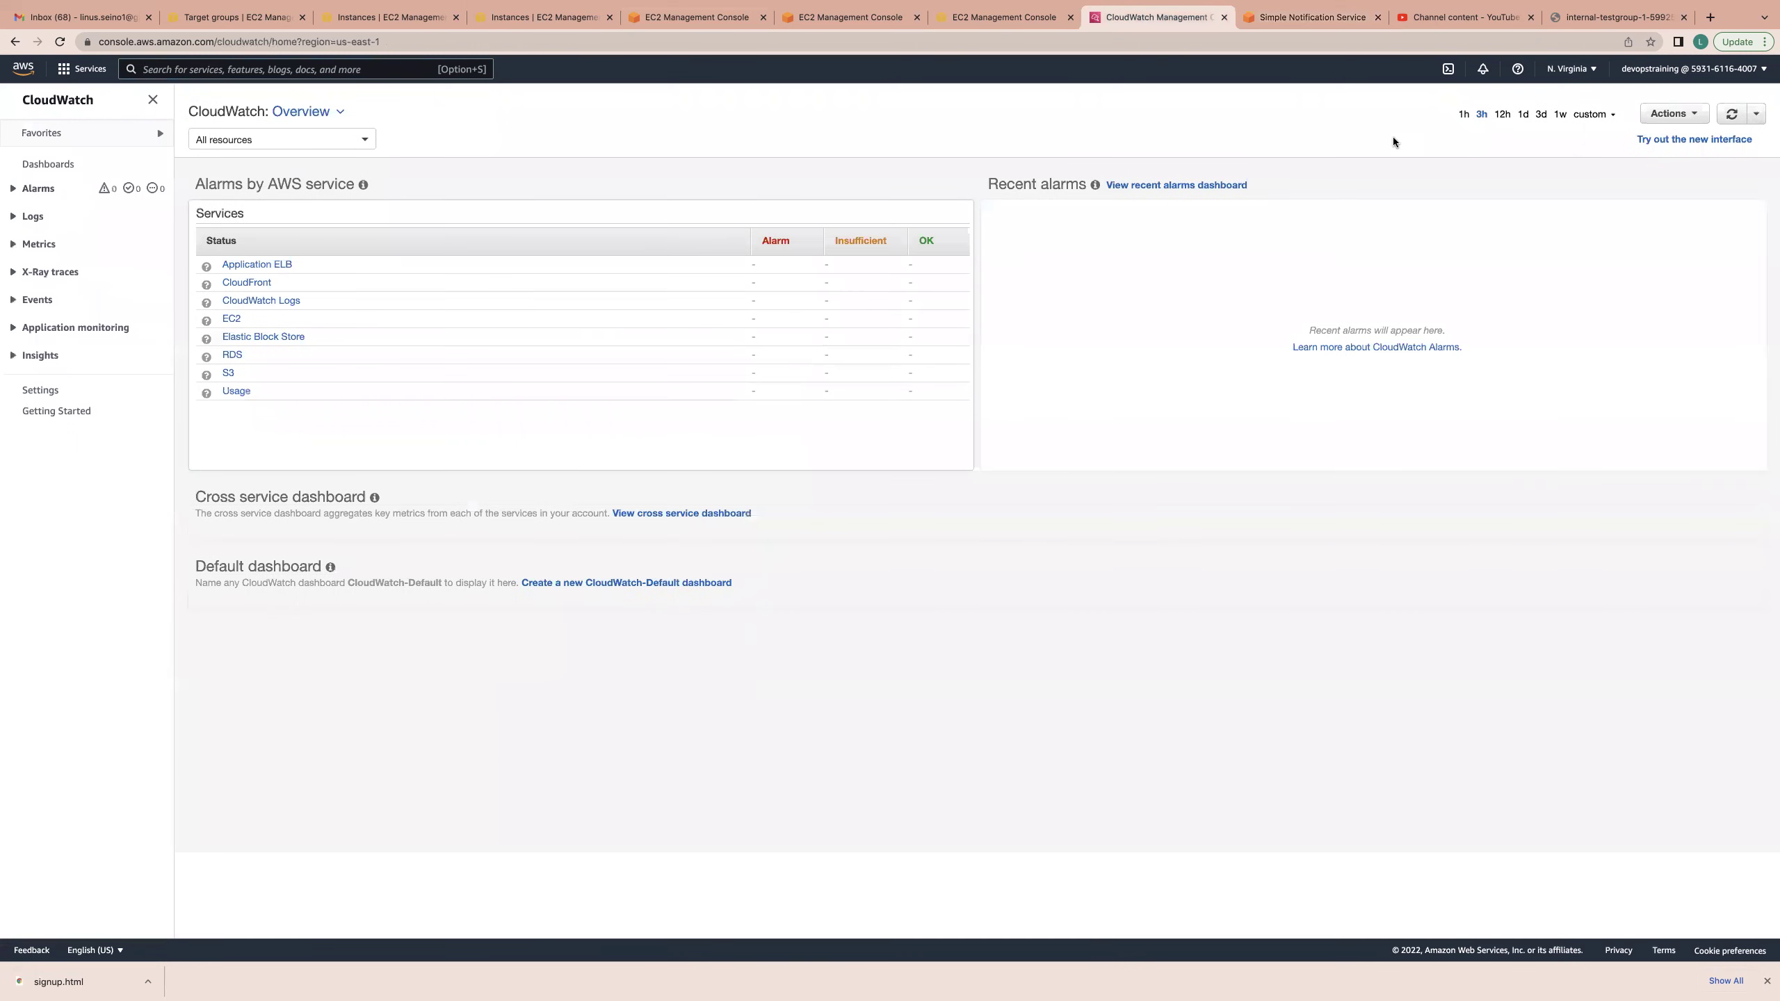
pyautogui.click(29, 191)
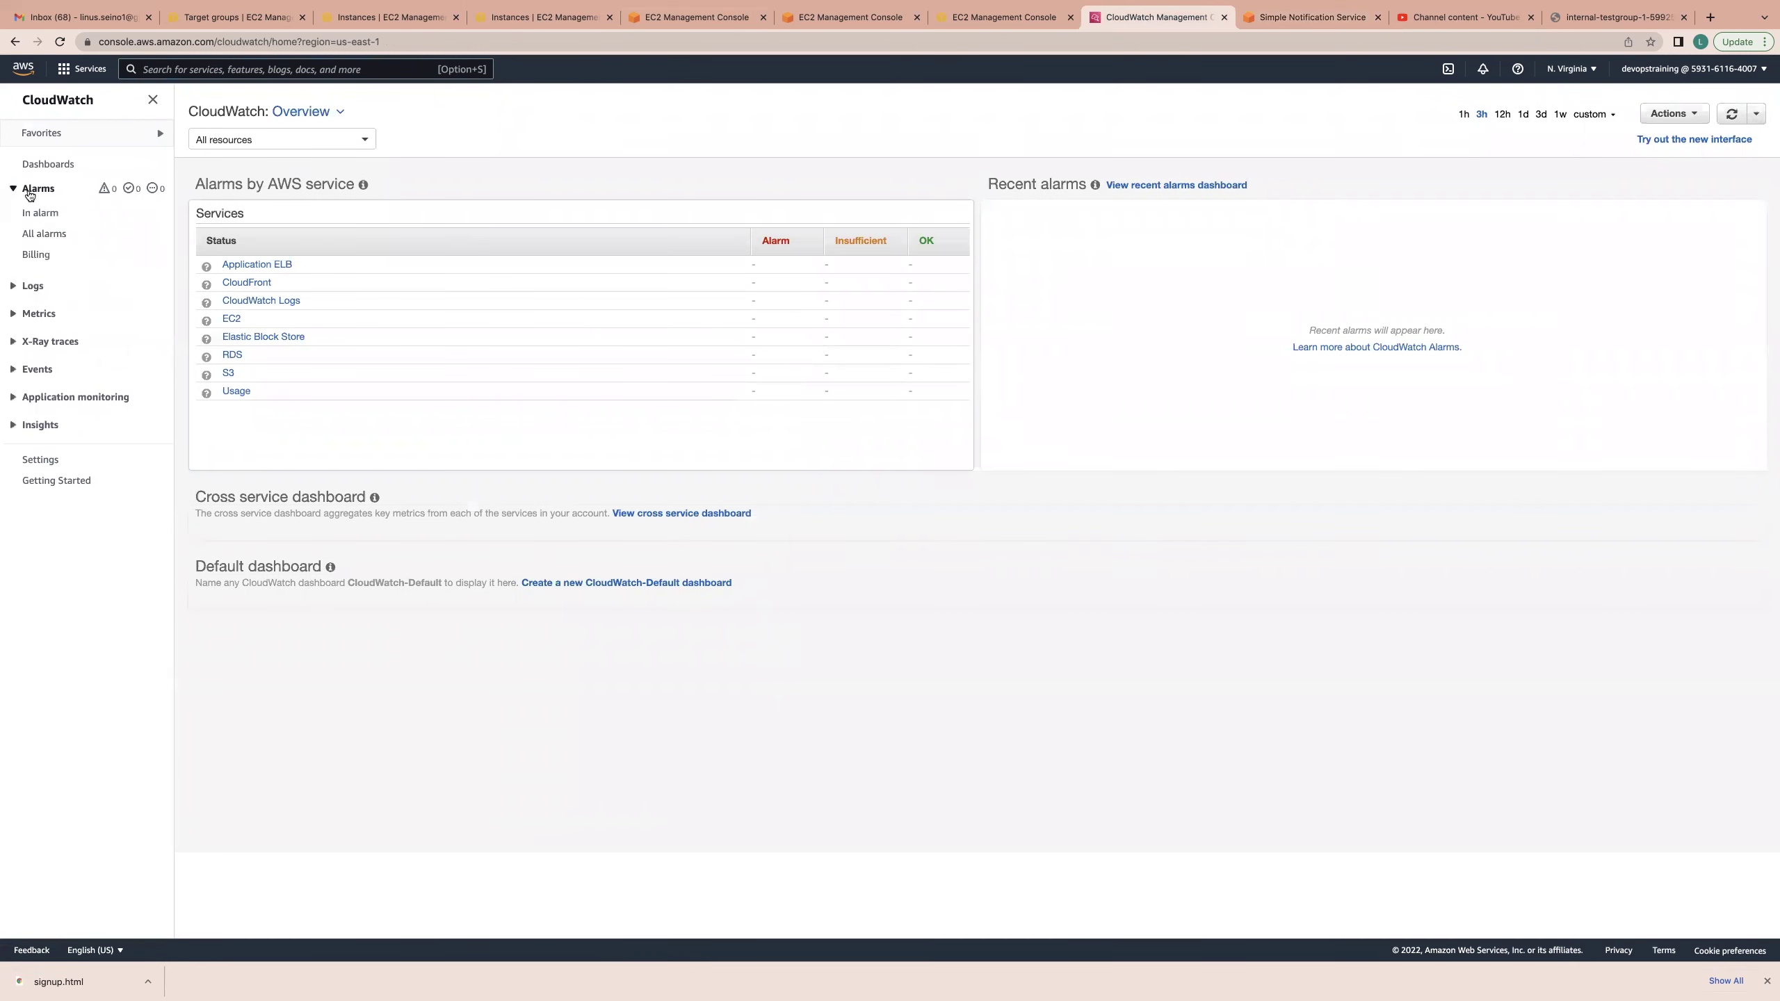
pyautogui.click(30, 190)
# Create a dashboard named 'custom' and pick the Line widget type.
pyautogui.click(50, 164)
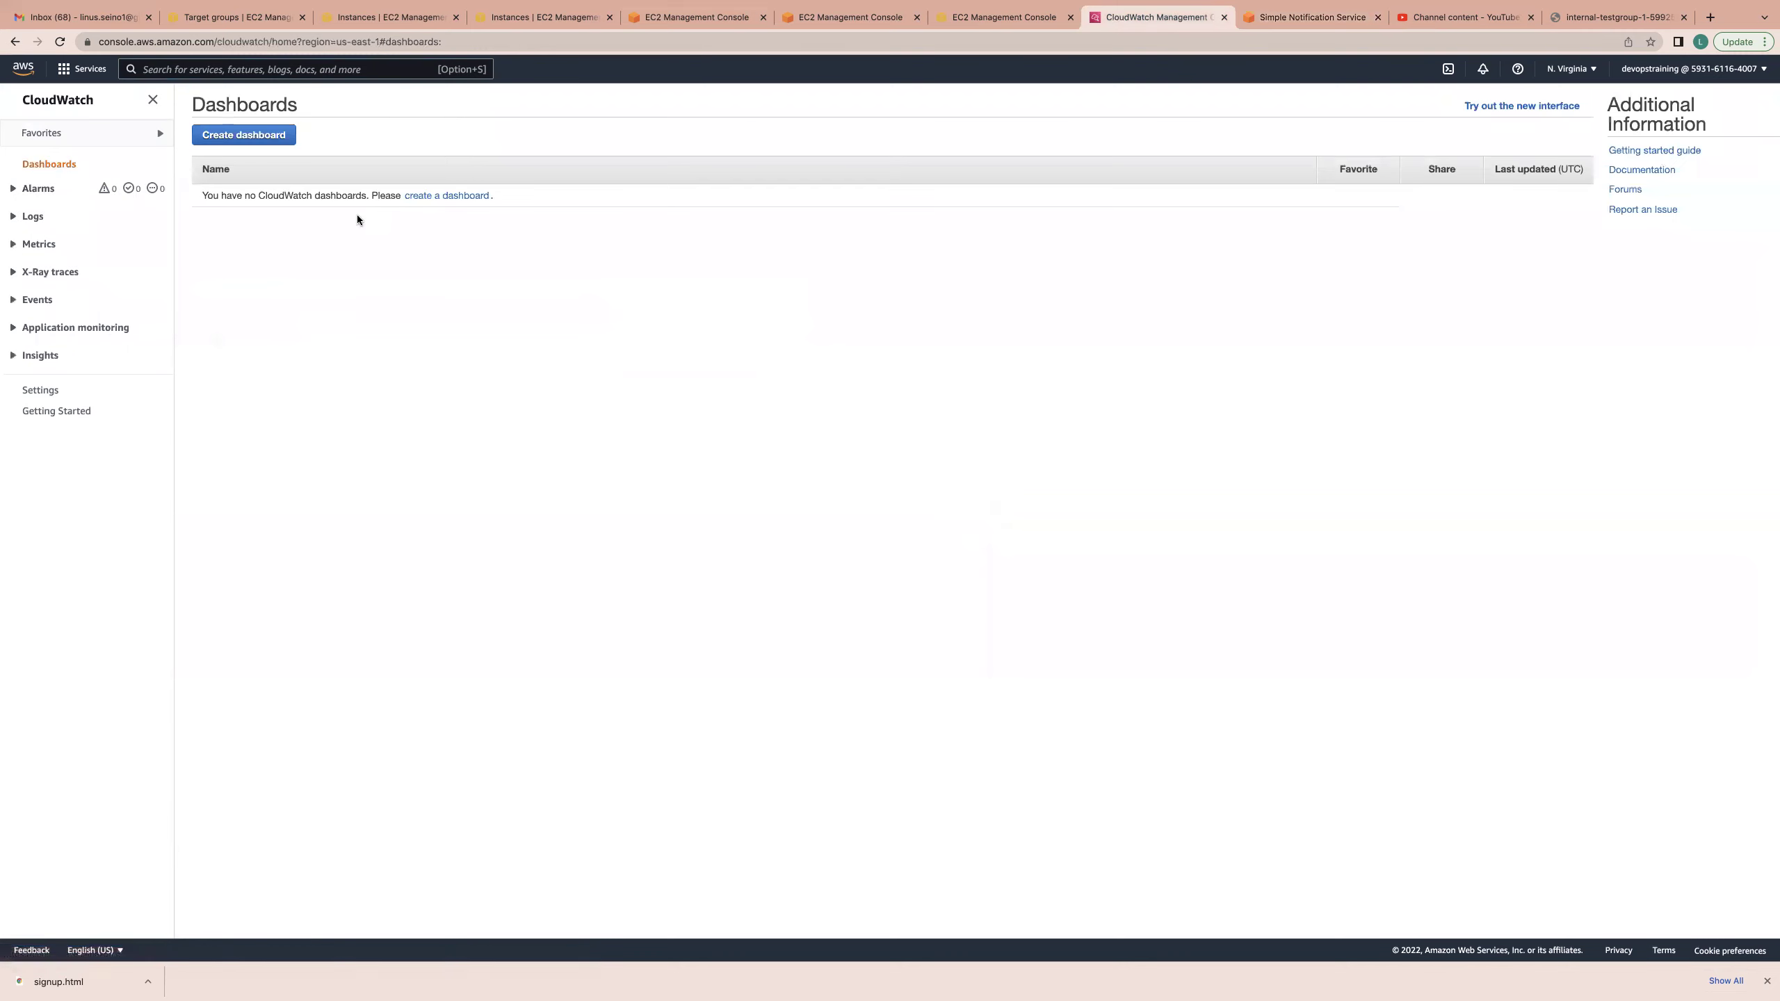
pyautogui.click(265, 137)
pyautogui.click(804, 522)
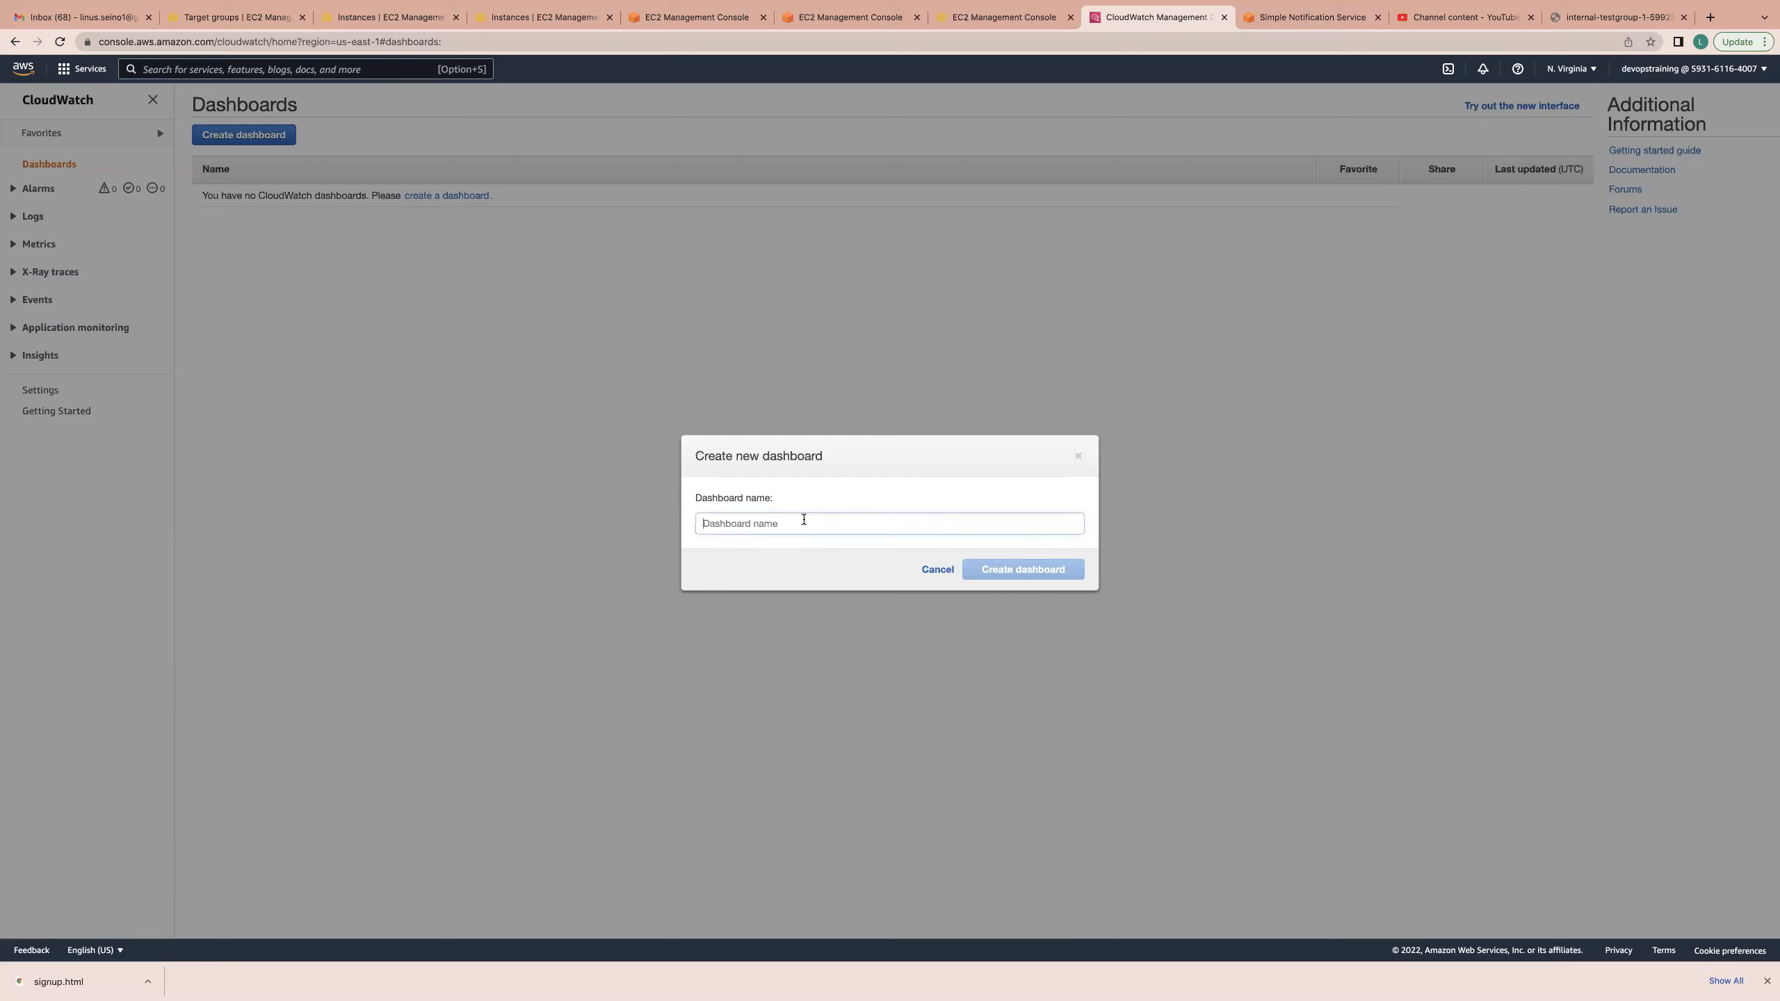
pyautogui.write('custom')
pyautogui.press('Return')
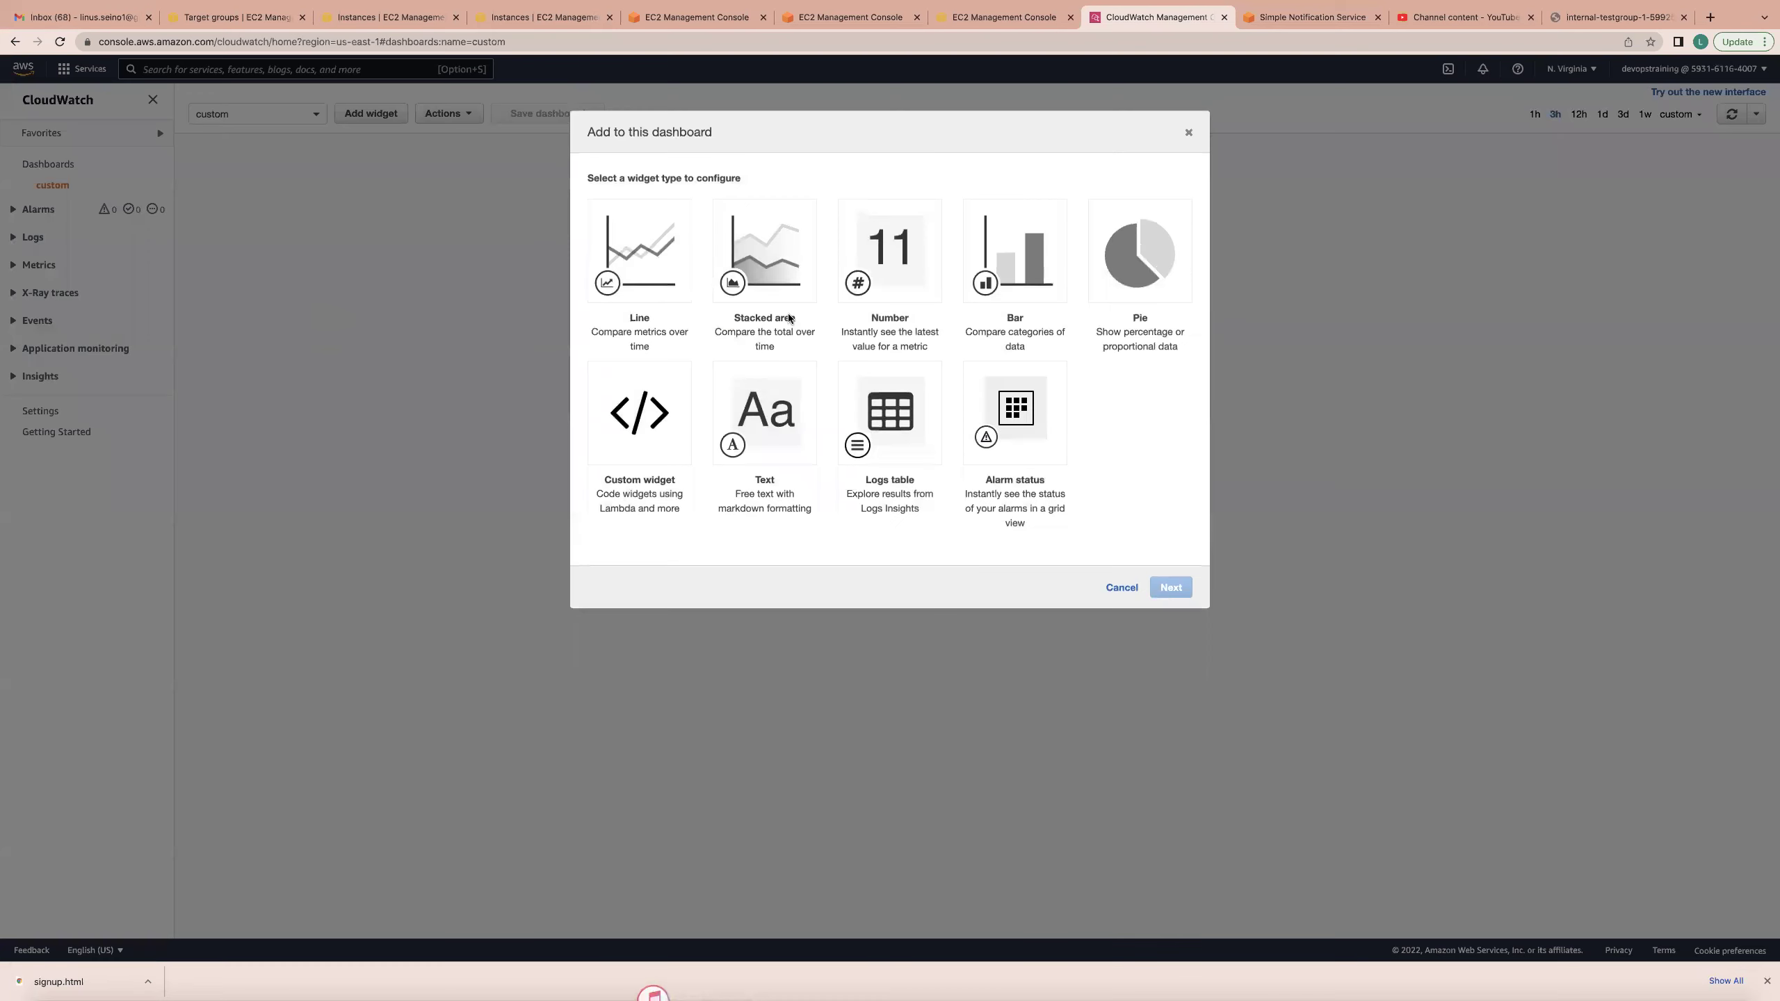
pyautogui.click(655, 243)
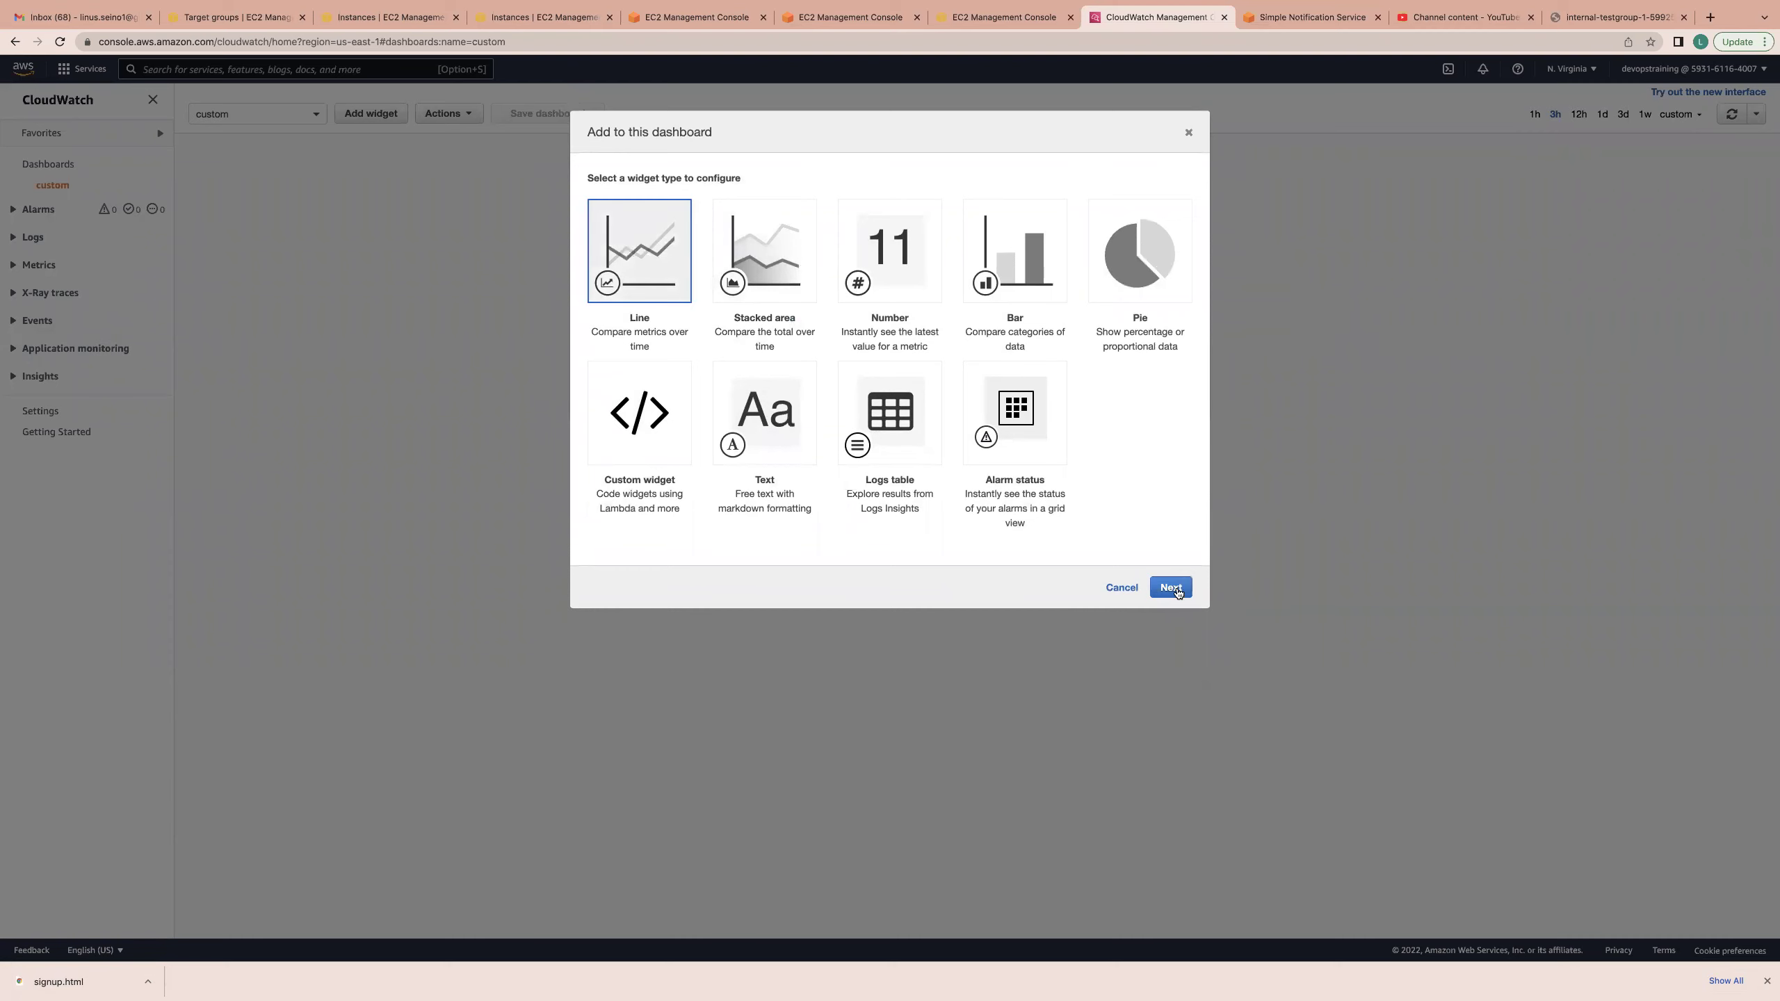
# Build a metrics-based graph and browse the devops topic's SNS PublishSize metric.
pyautogui.click(1170, 587)
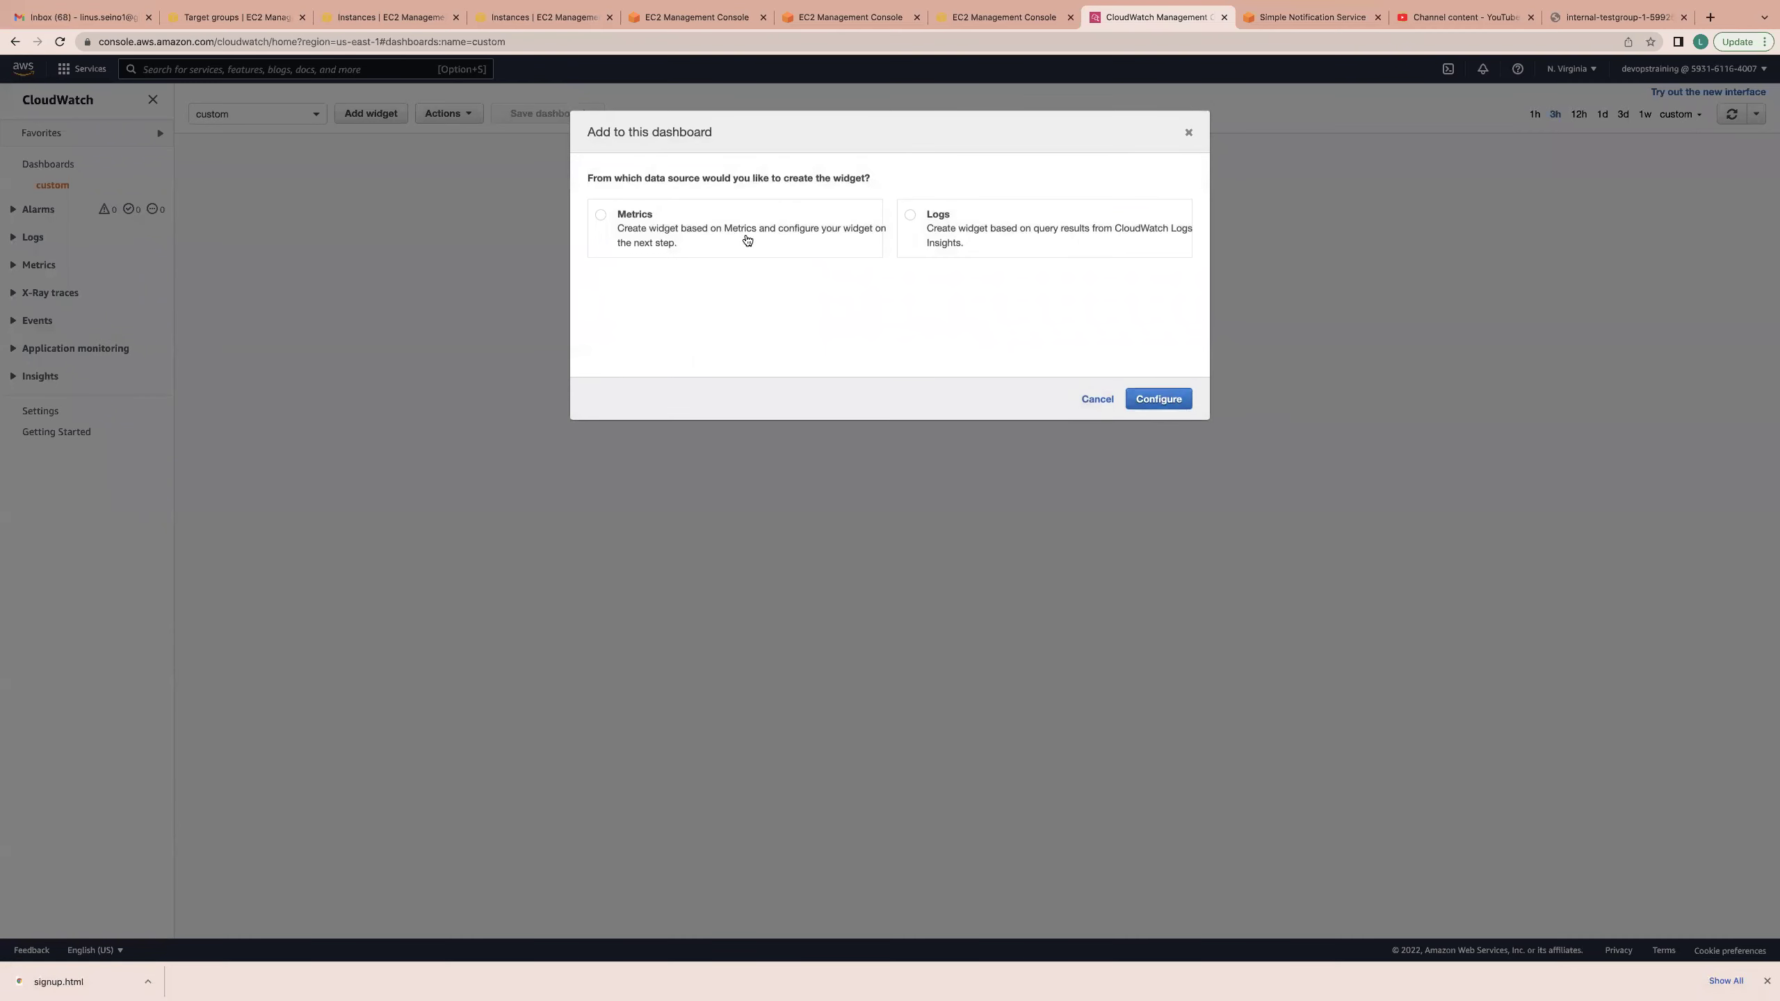
pyautogui.click(601, 215)
pyautogui.click(1164, 399)
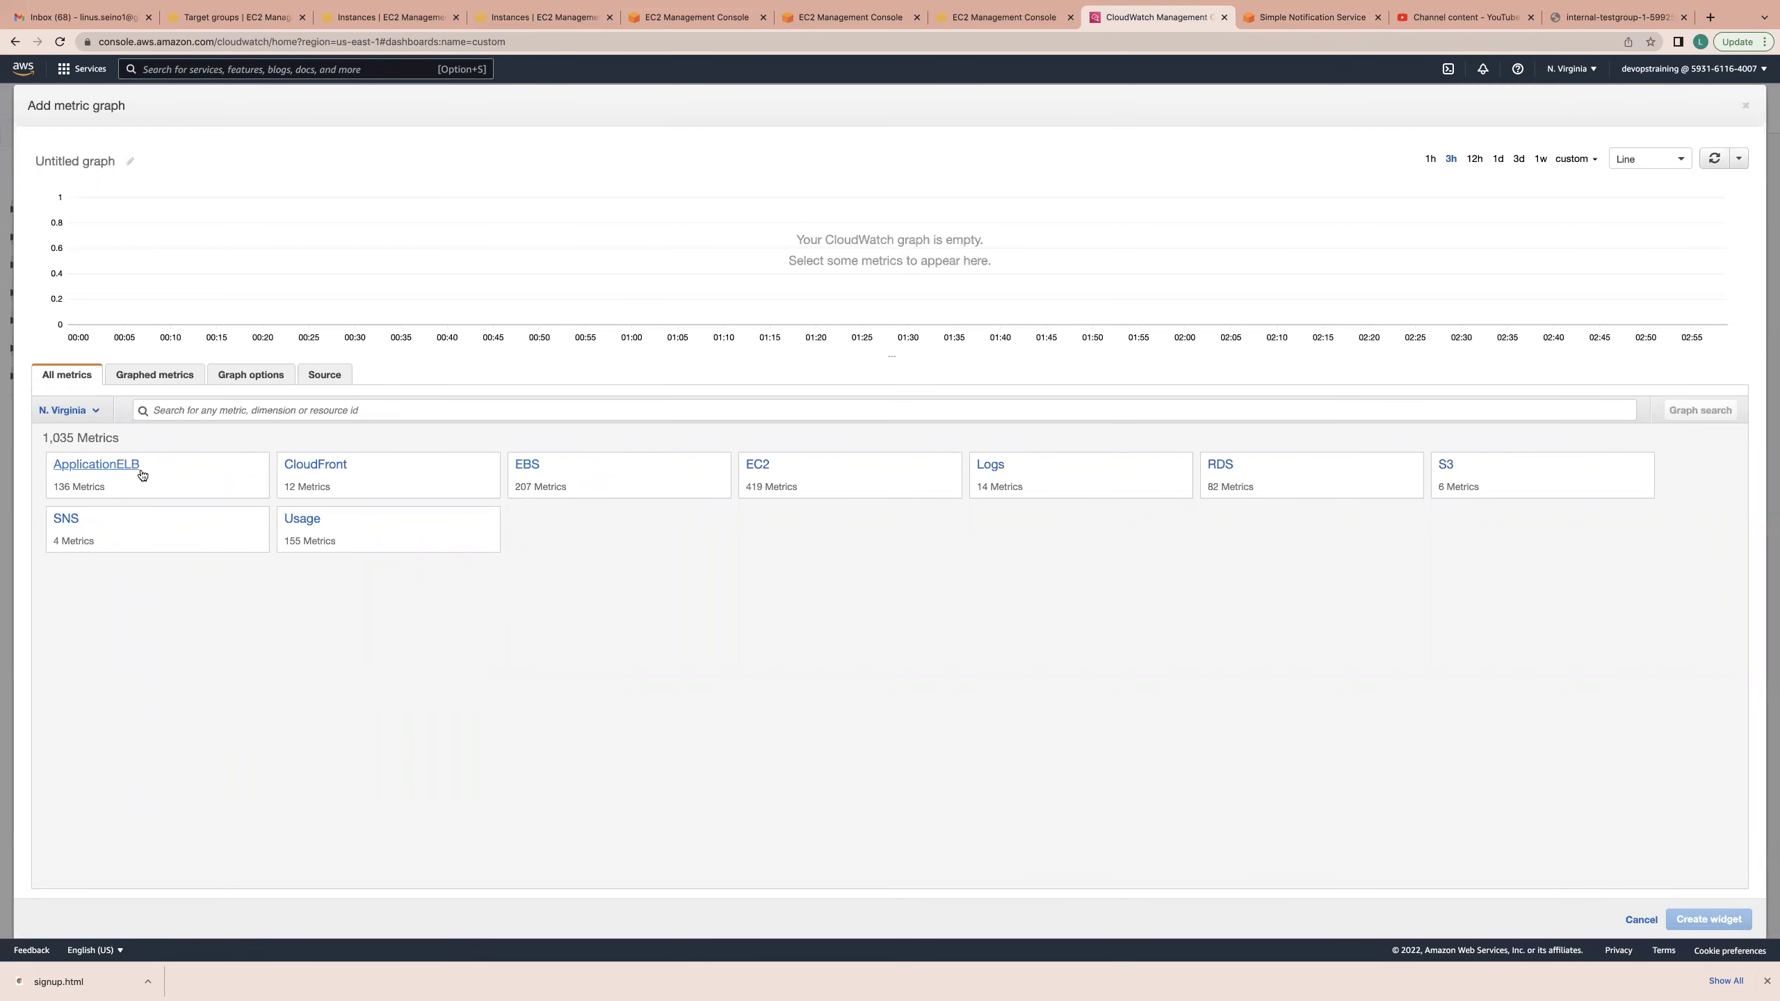
pyautogui.click(89, 516)
pyautogui.click(89, 469)
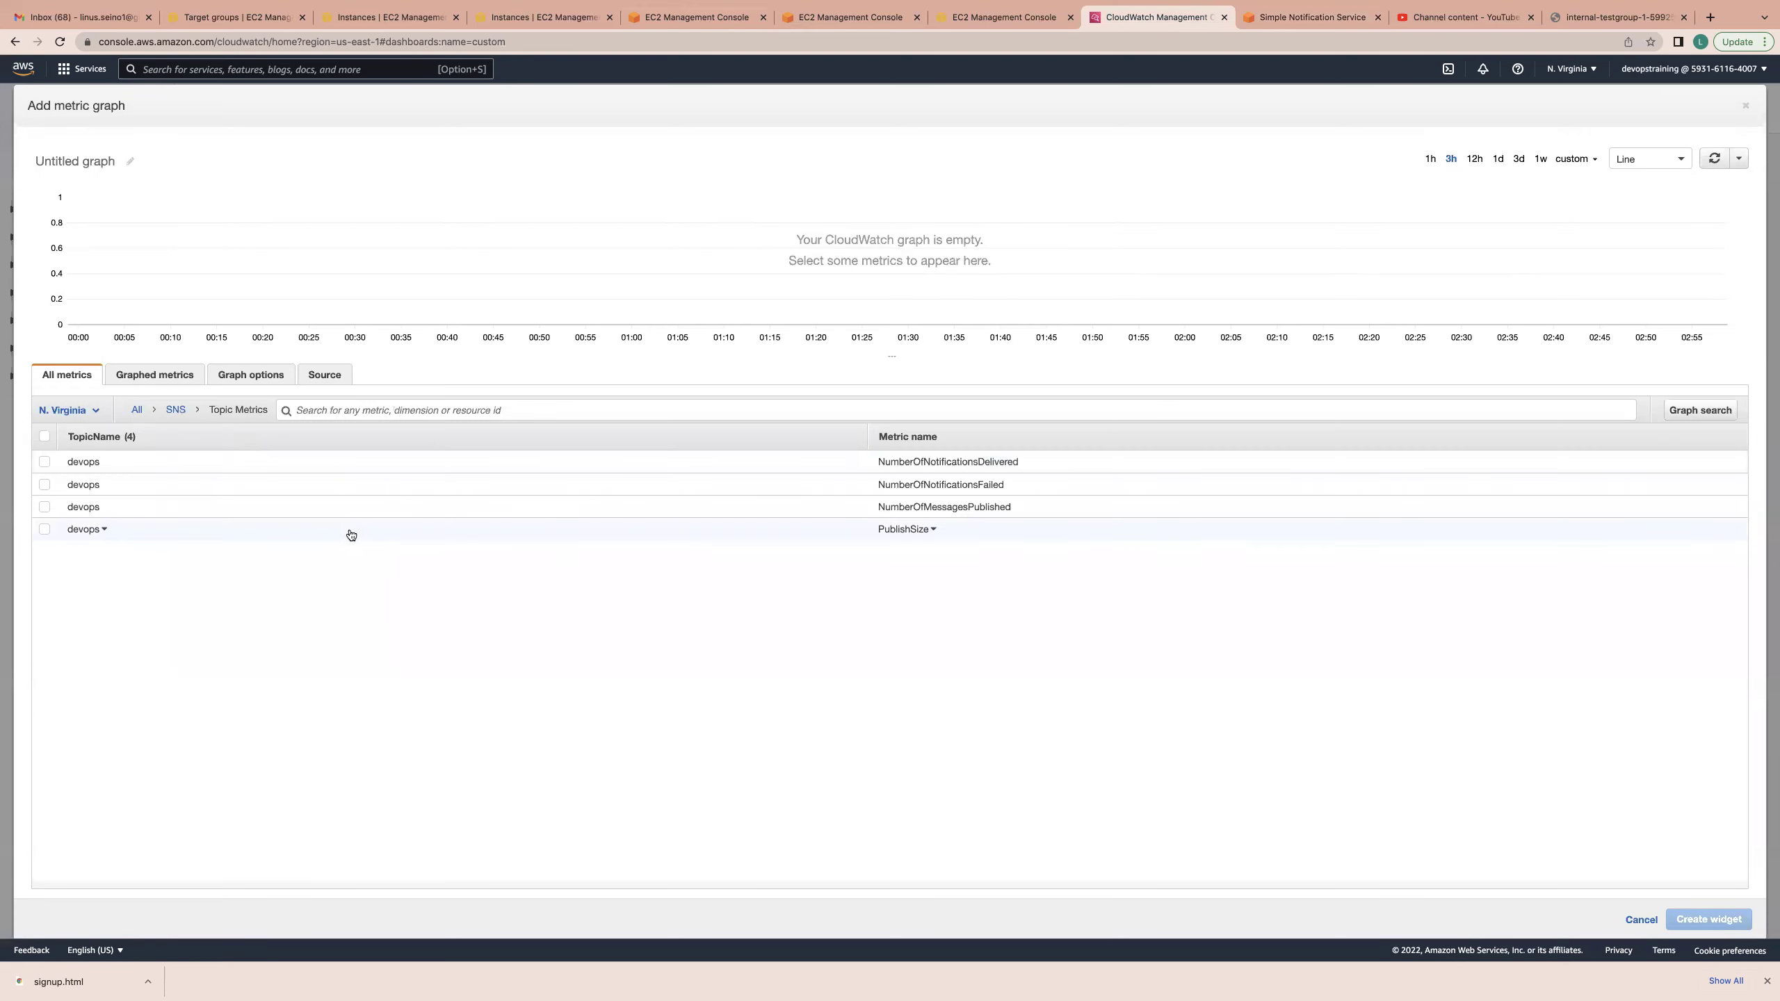
pyautogui.click(881, 533)
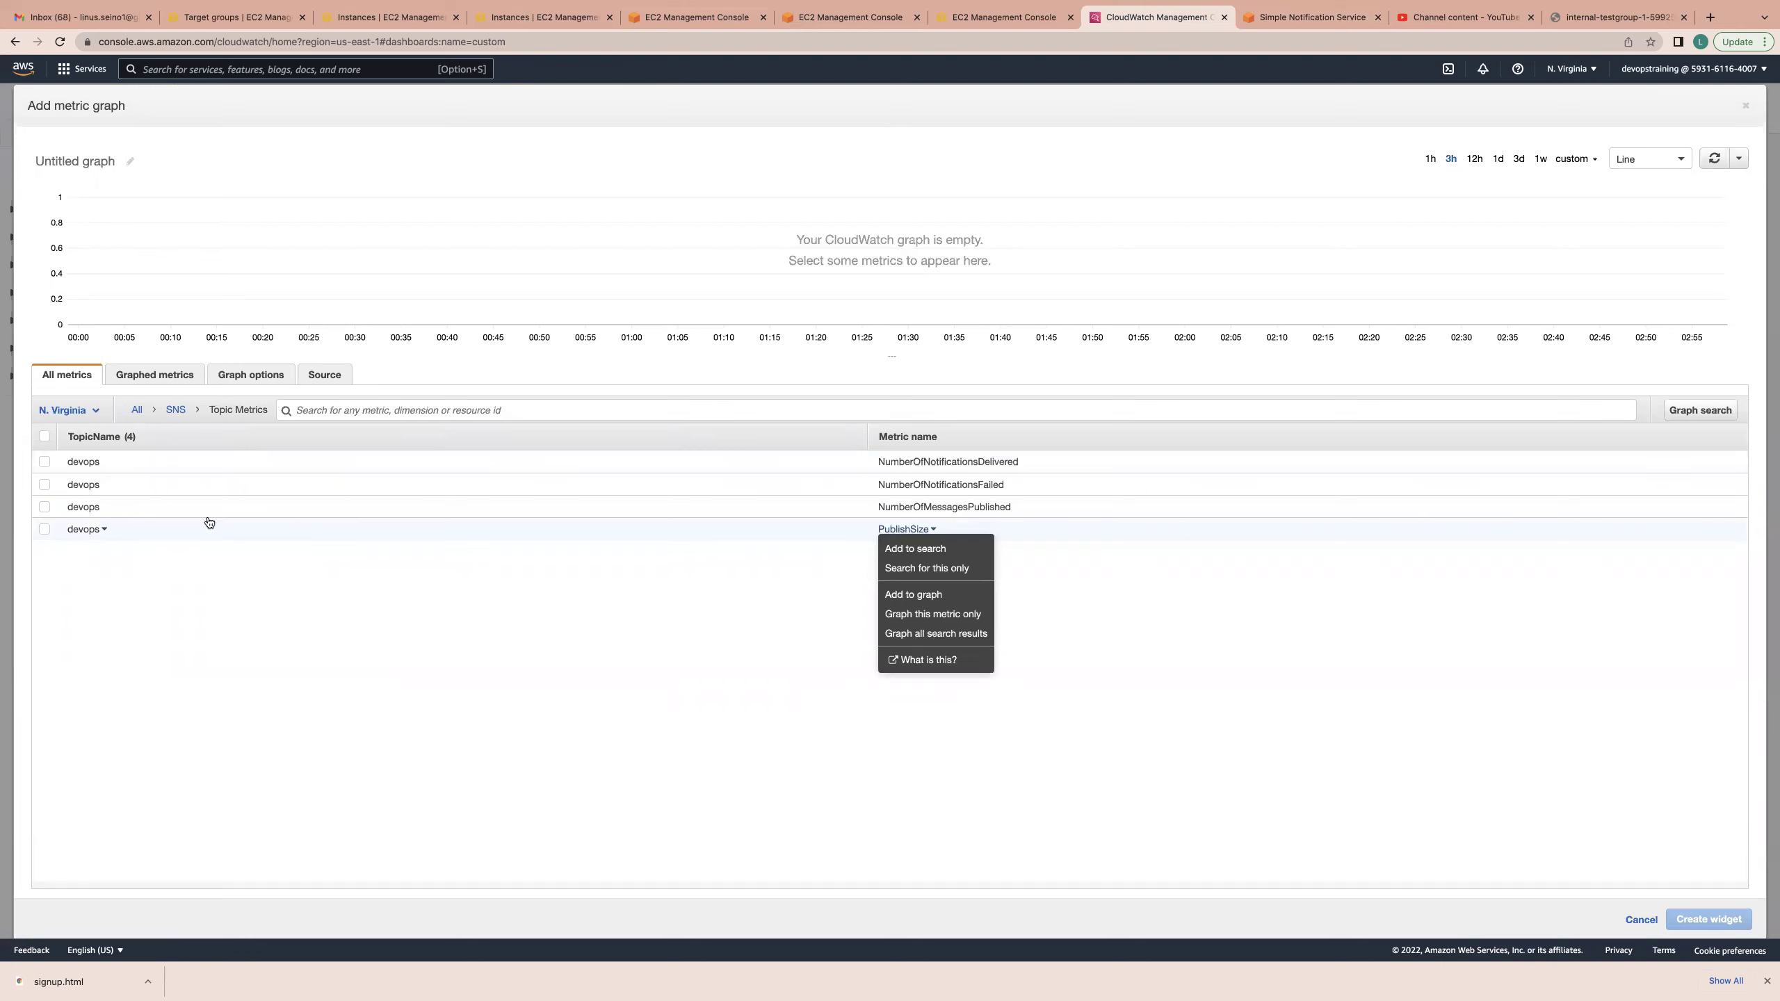
pyautogui.click(82, 533)
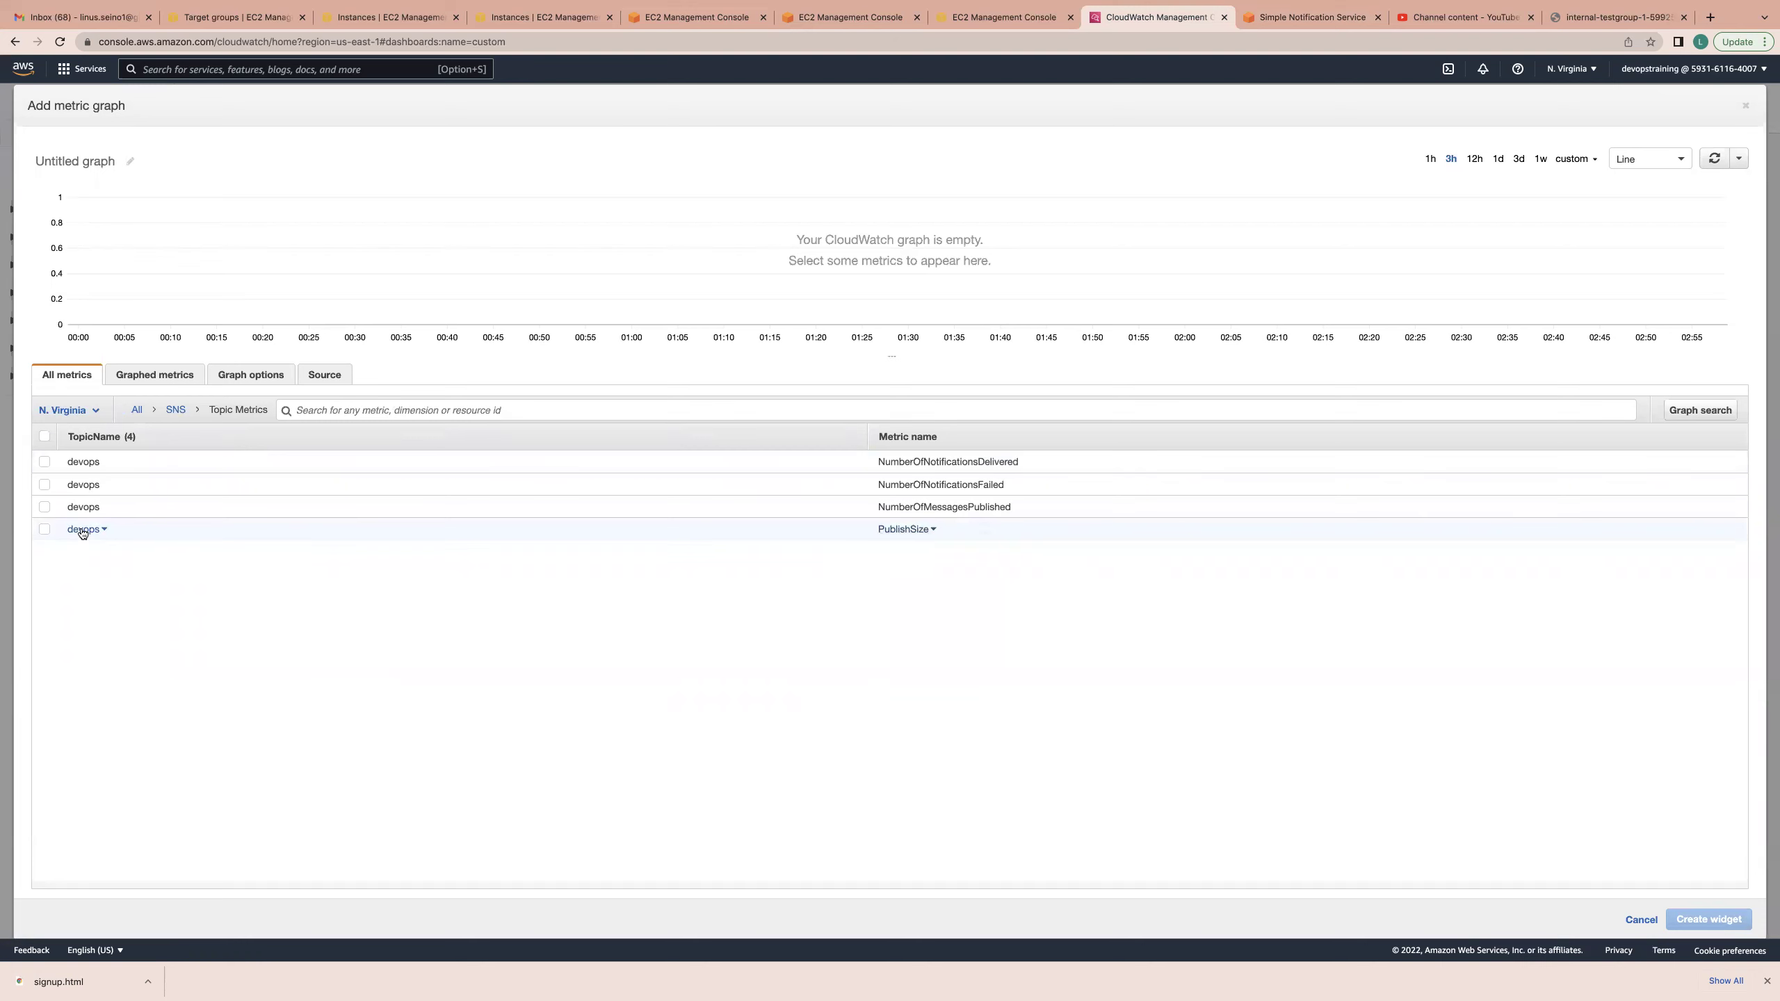
pyautogui.click(450, 546)
pyautogui.click(890, 533)
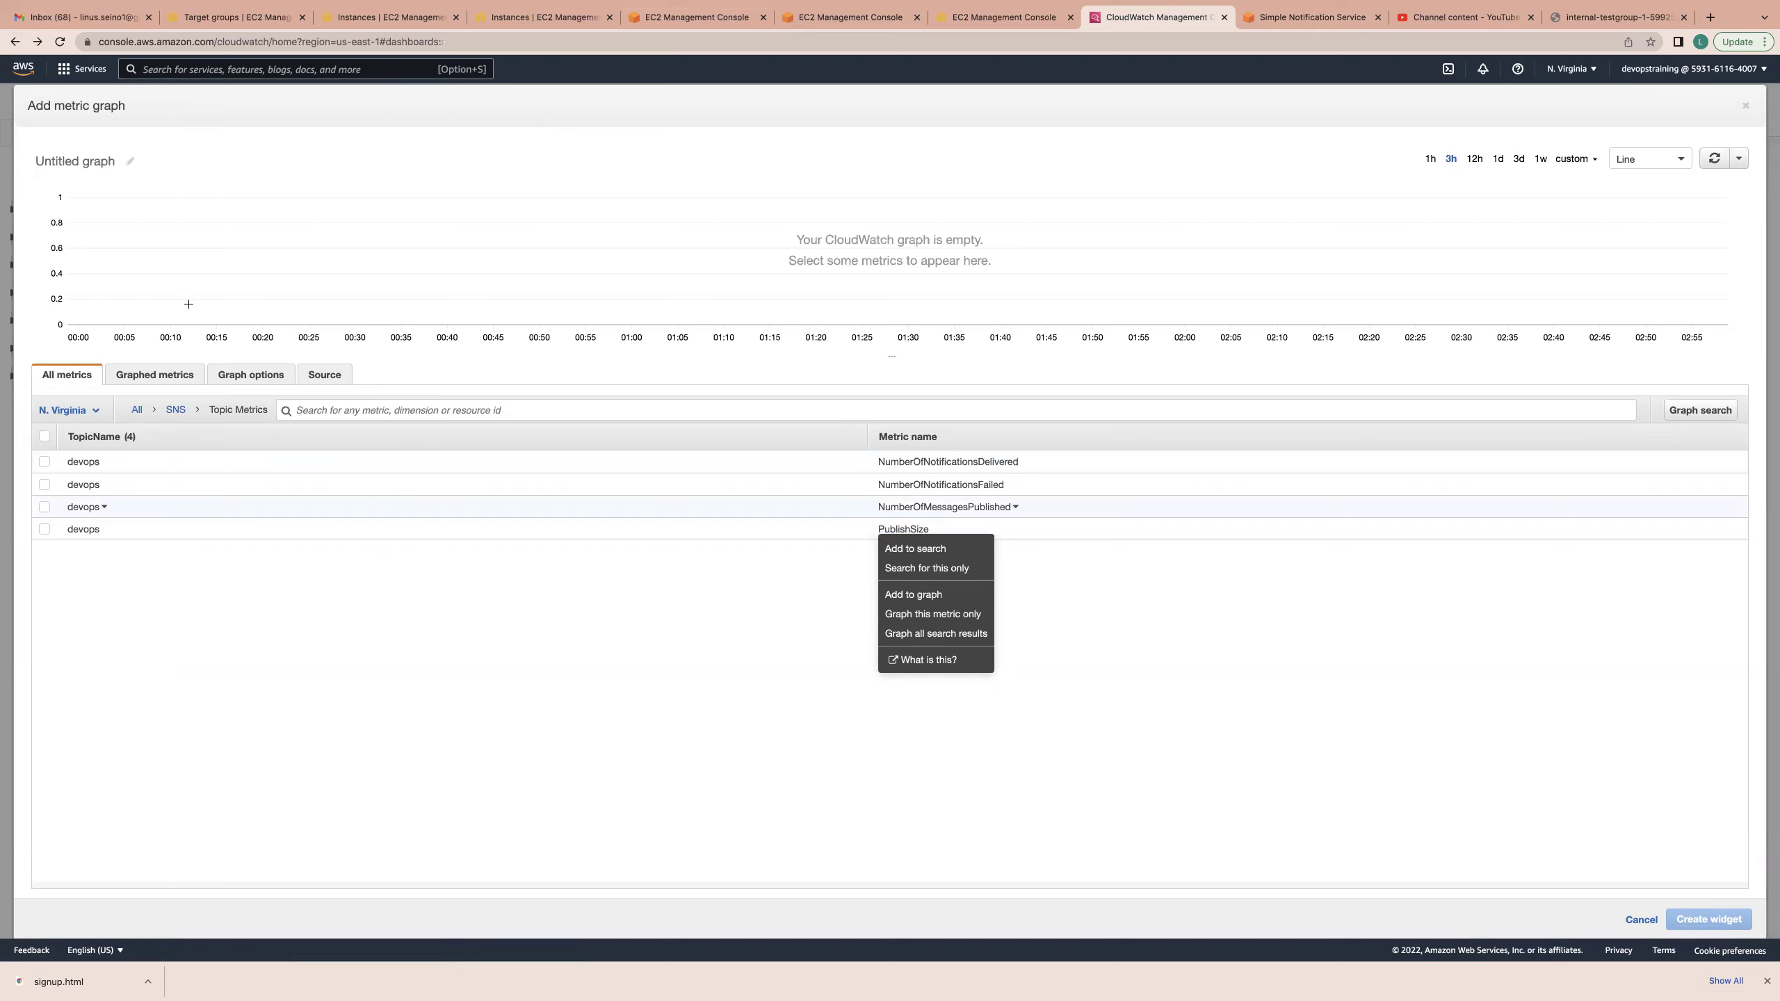
pyautogui.click(150, 374)
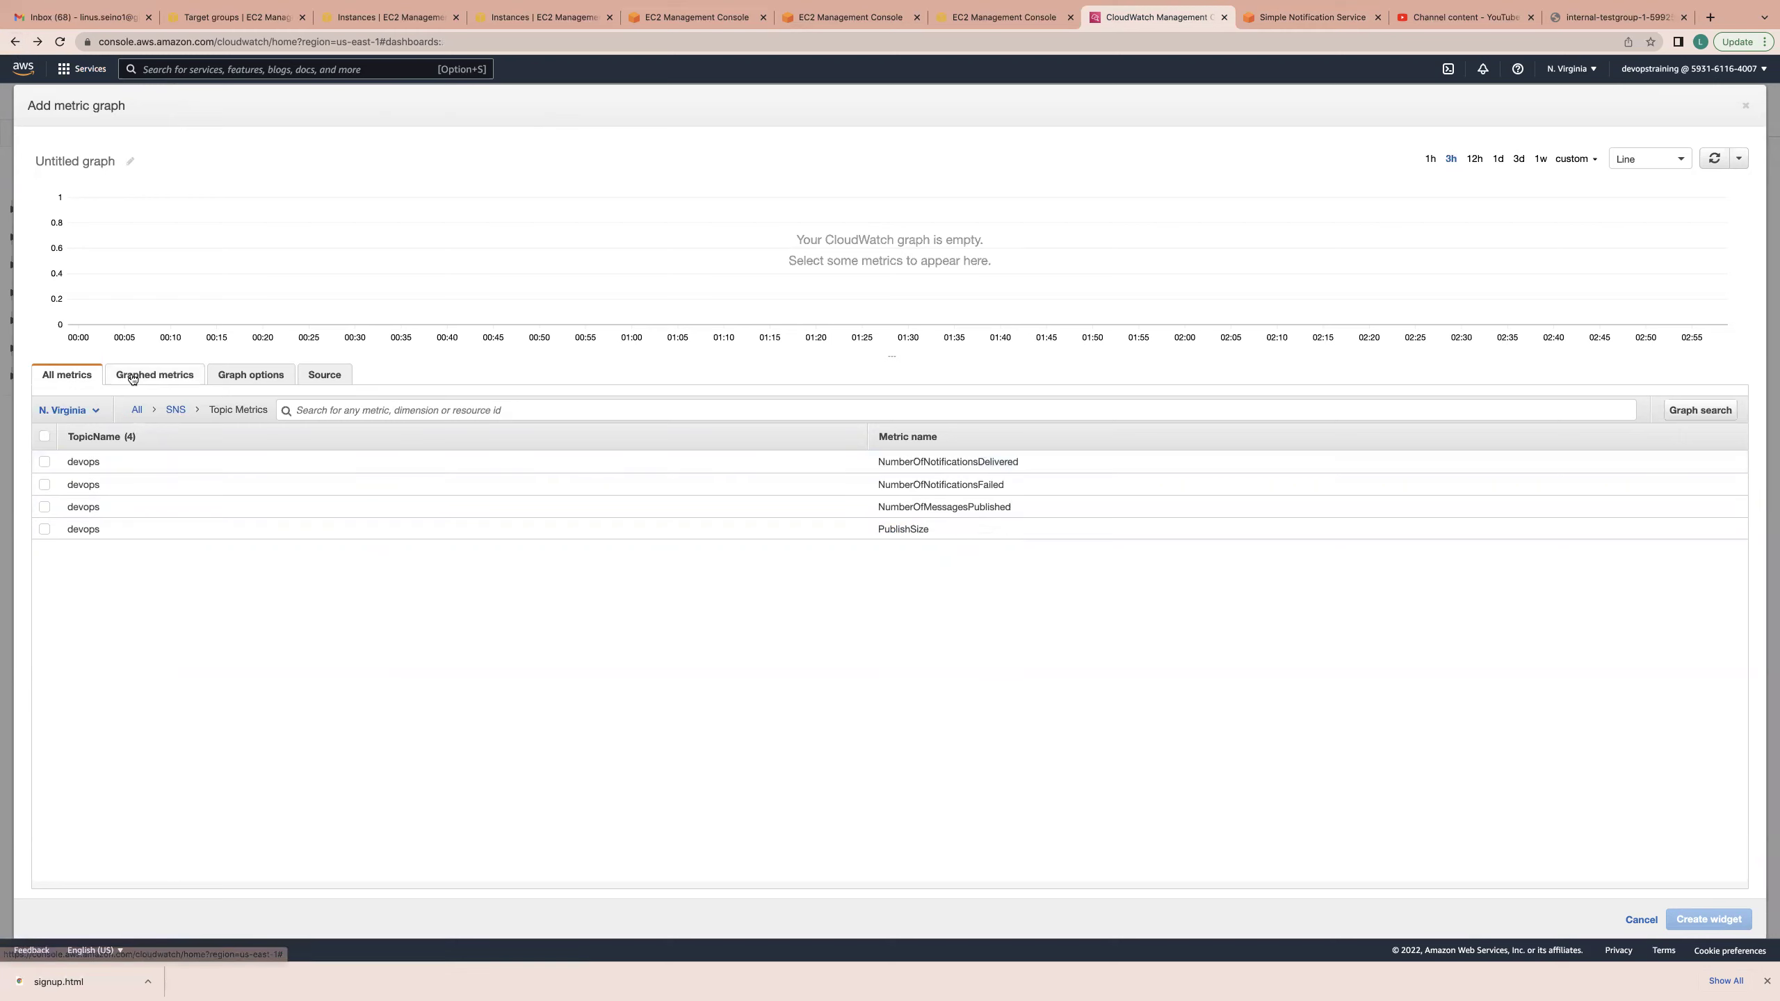
pyautogui.click(92, 377)
# Graph StatusCheckFailed_Instance for the first EC2 instance under Per-Instance Metrics in N. Virginia.
pyautogui.click(63, 410)
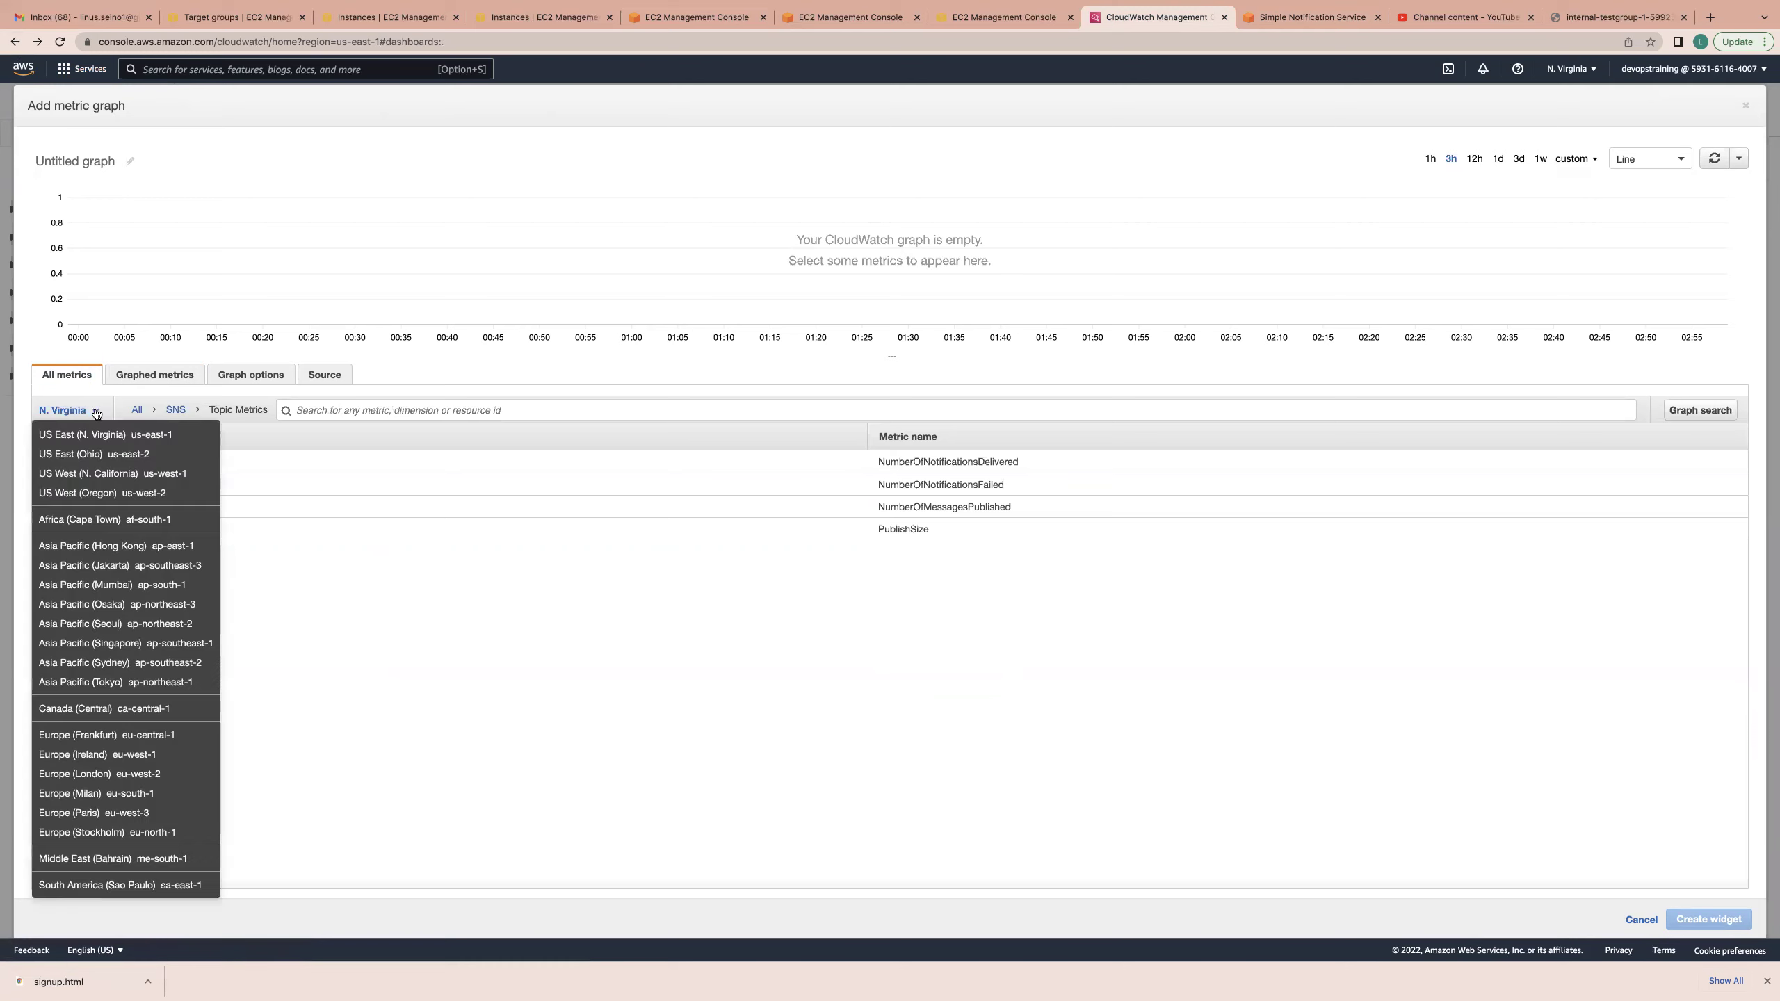
pyautogui.click(137, 409)
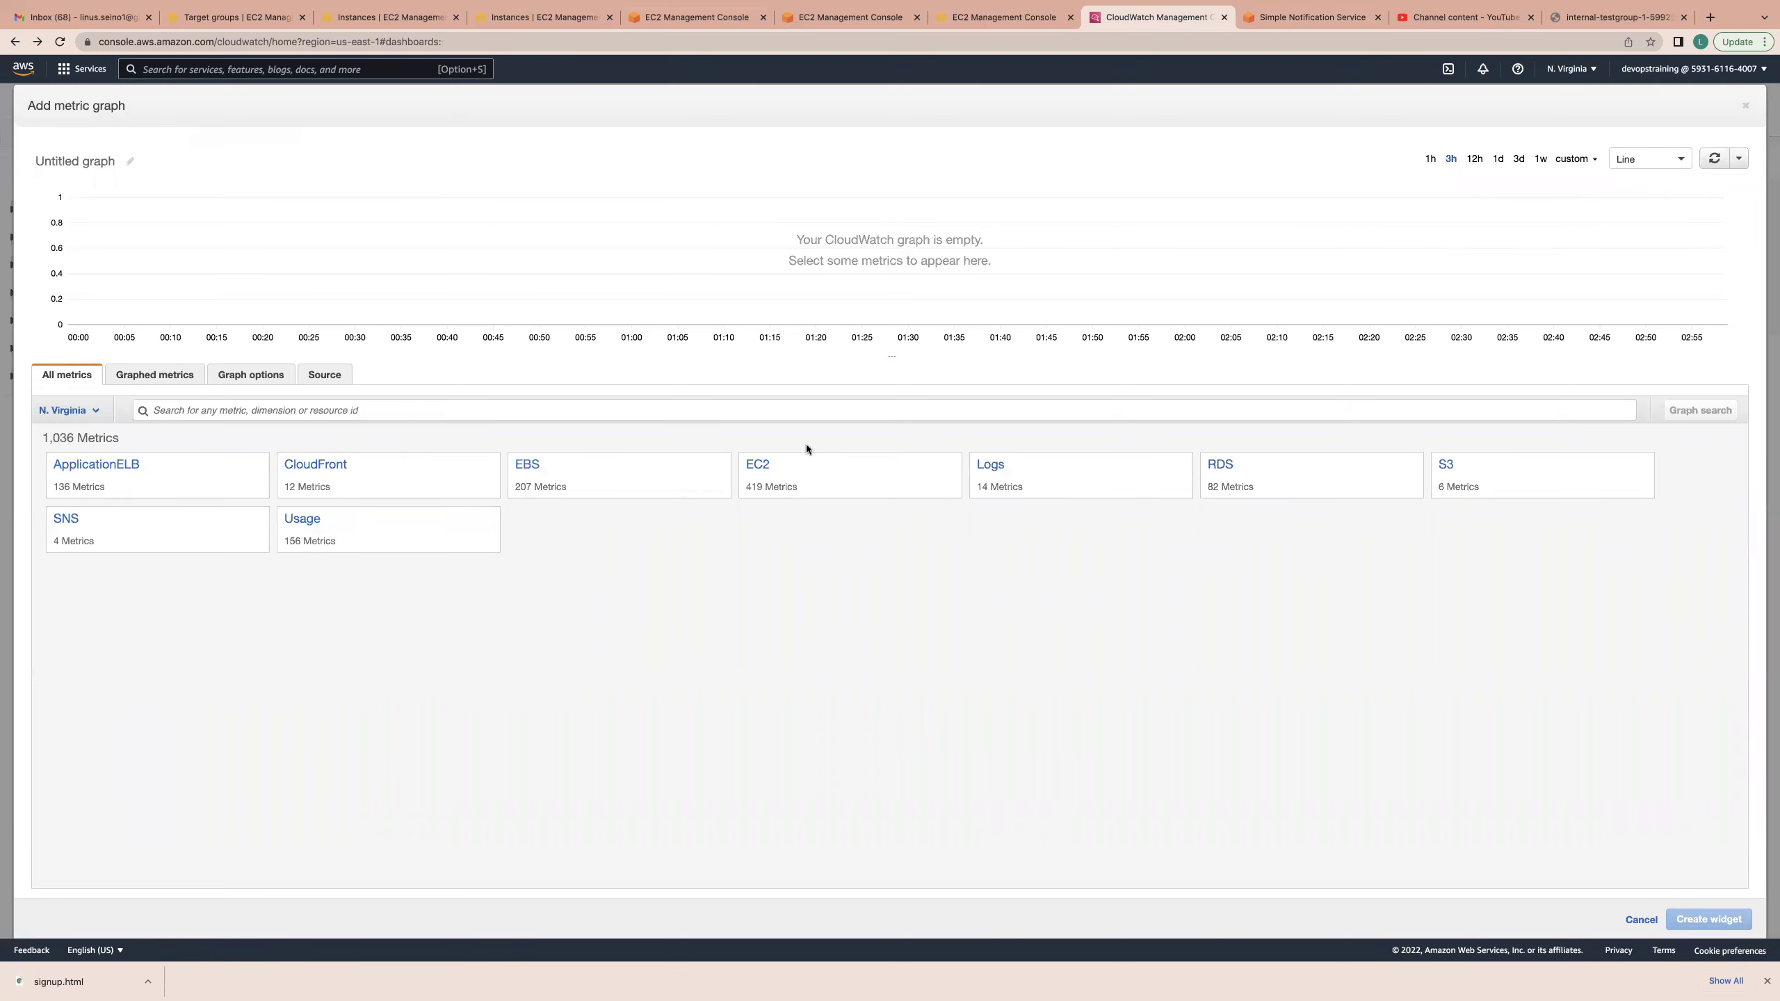
pyautogui.click(755, 468)
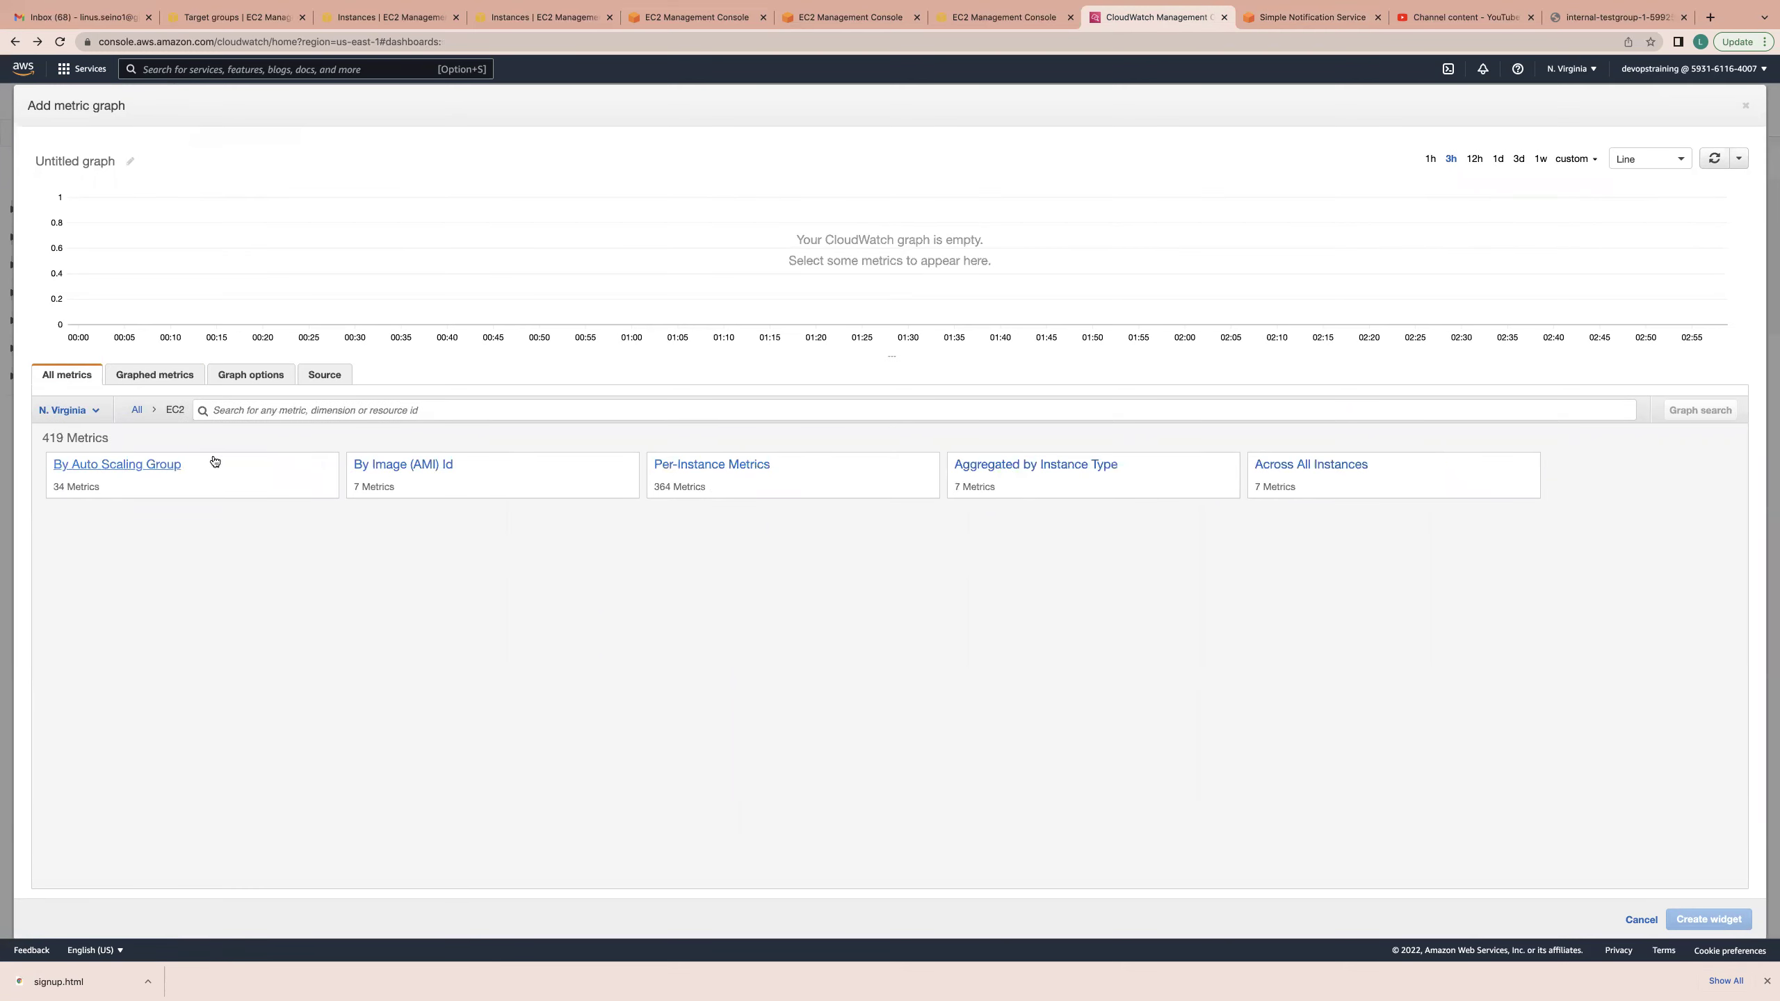
pyautogui.click(737, 468)
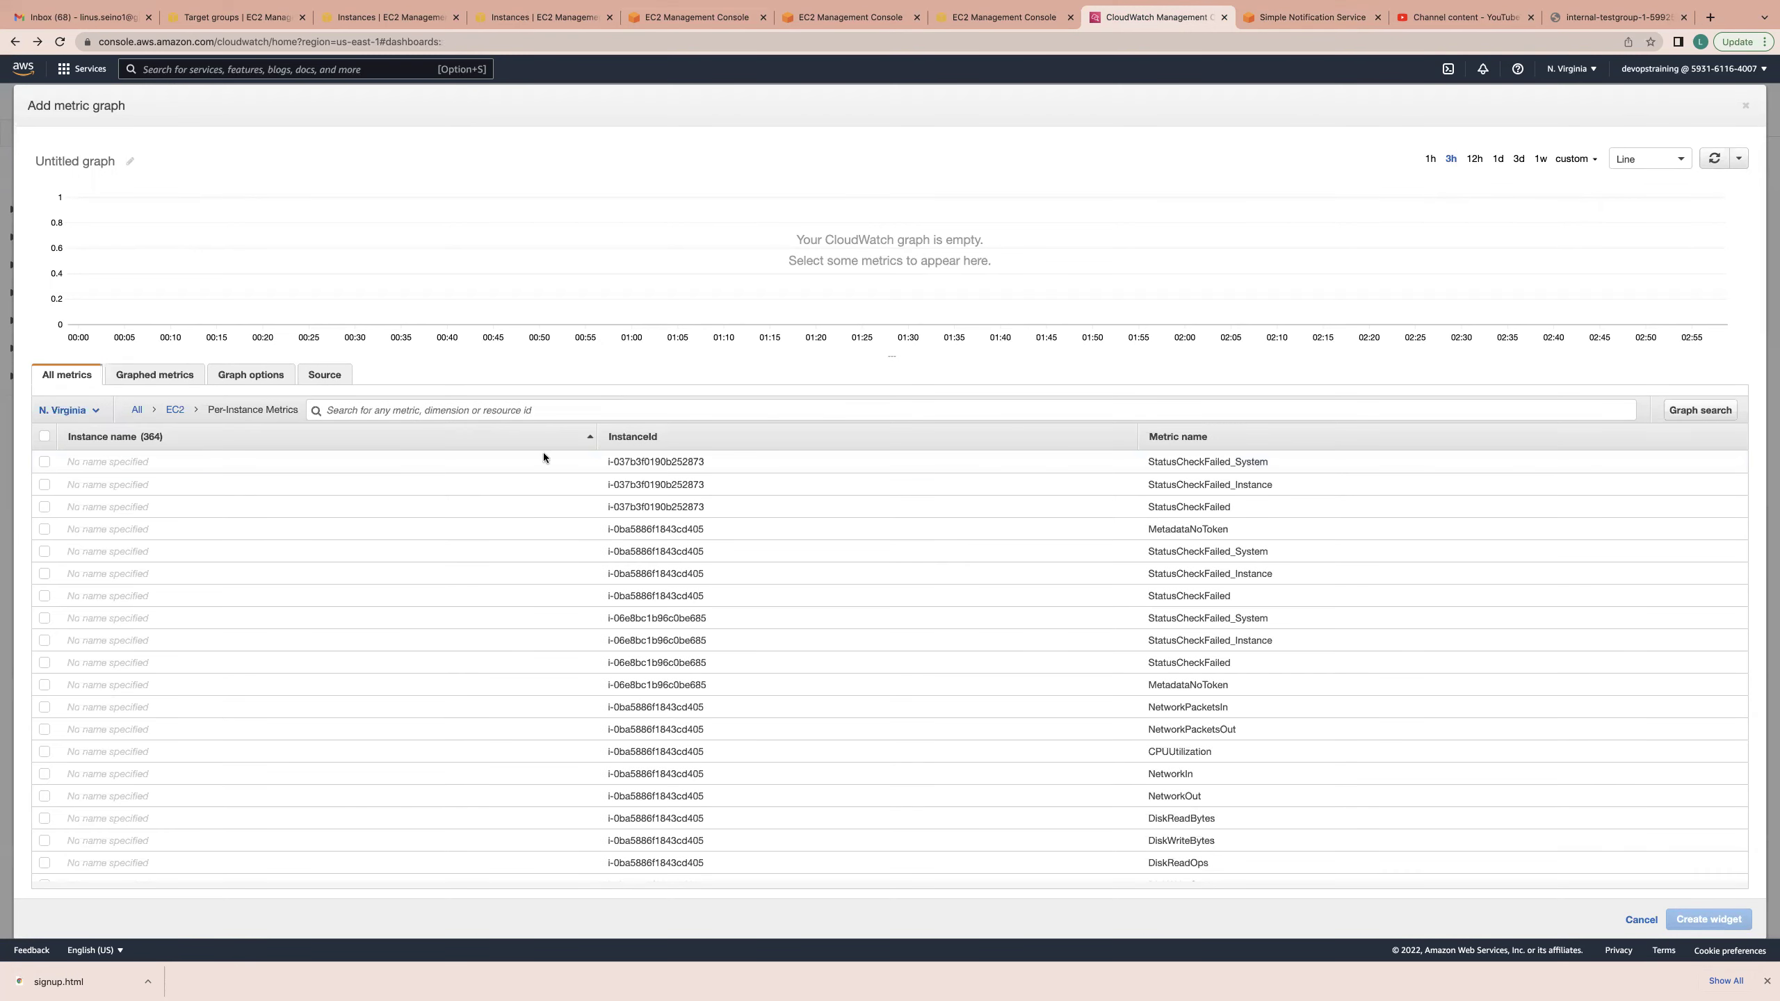
pyautogui.scroll(-5, 514, 650)
pyautogui.scroll(-10, 515, 649)
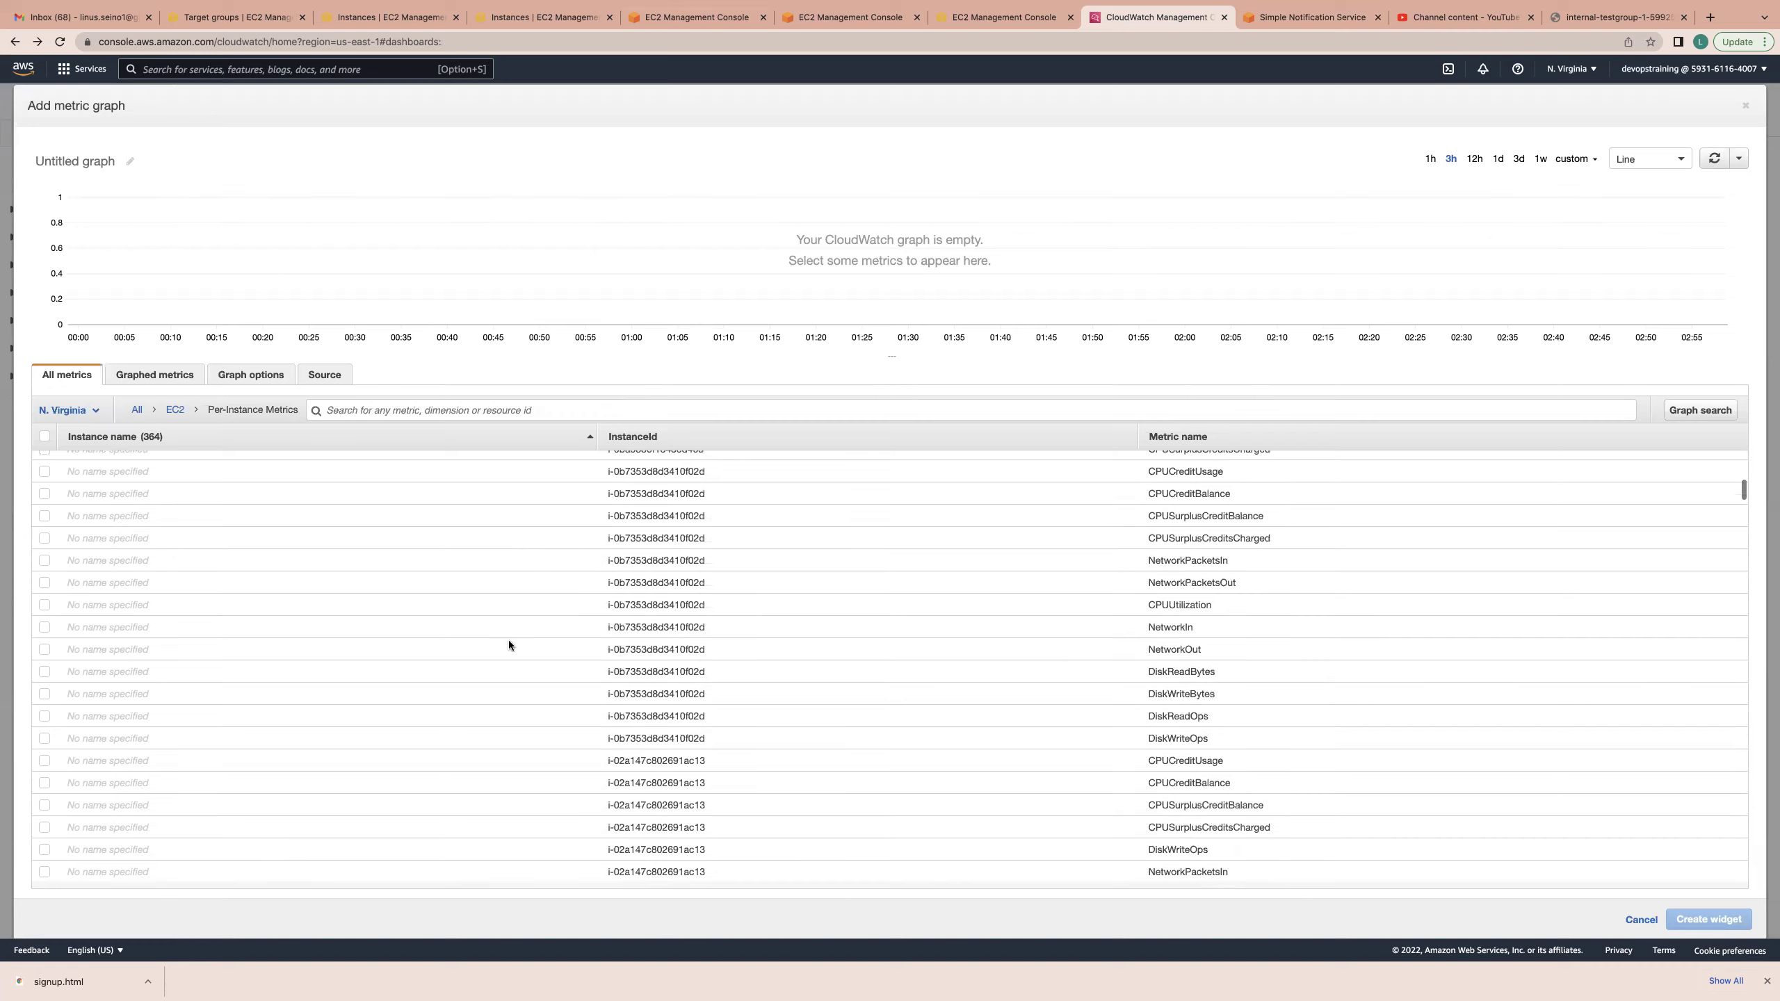
pyautogui.scroll(10, 456, 623)
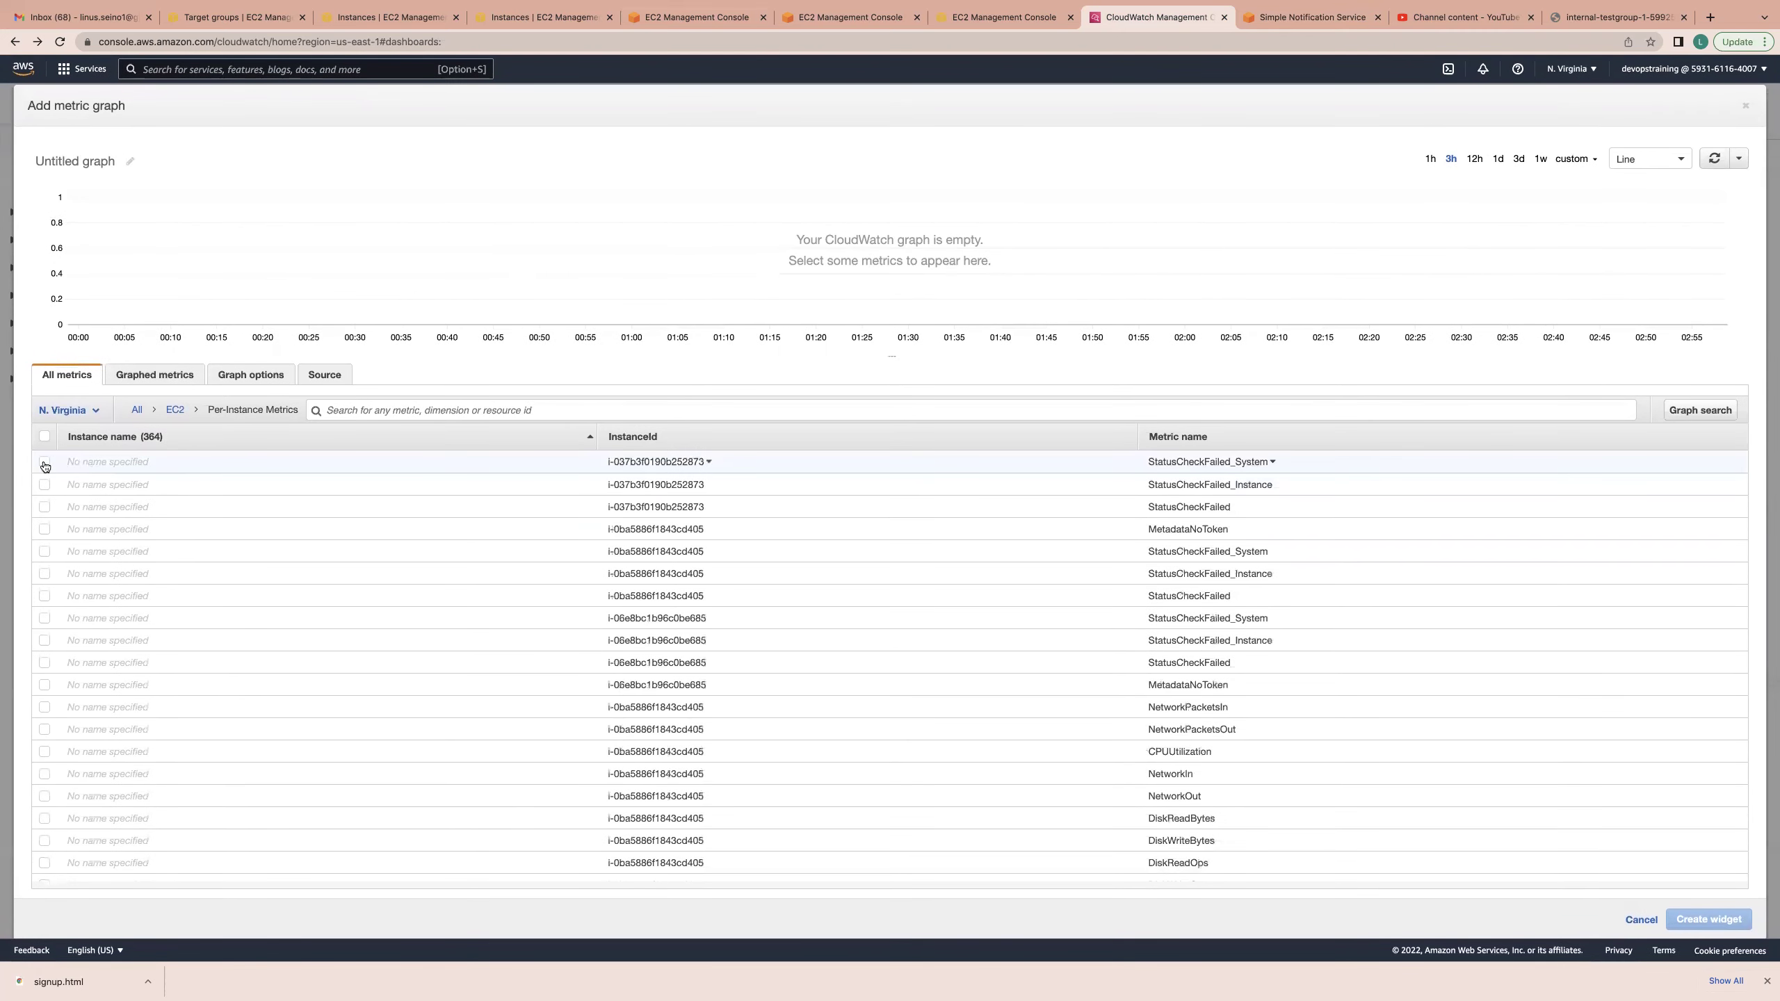
pyautogui.click(43, 462)
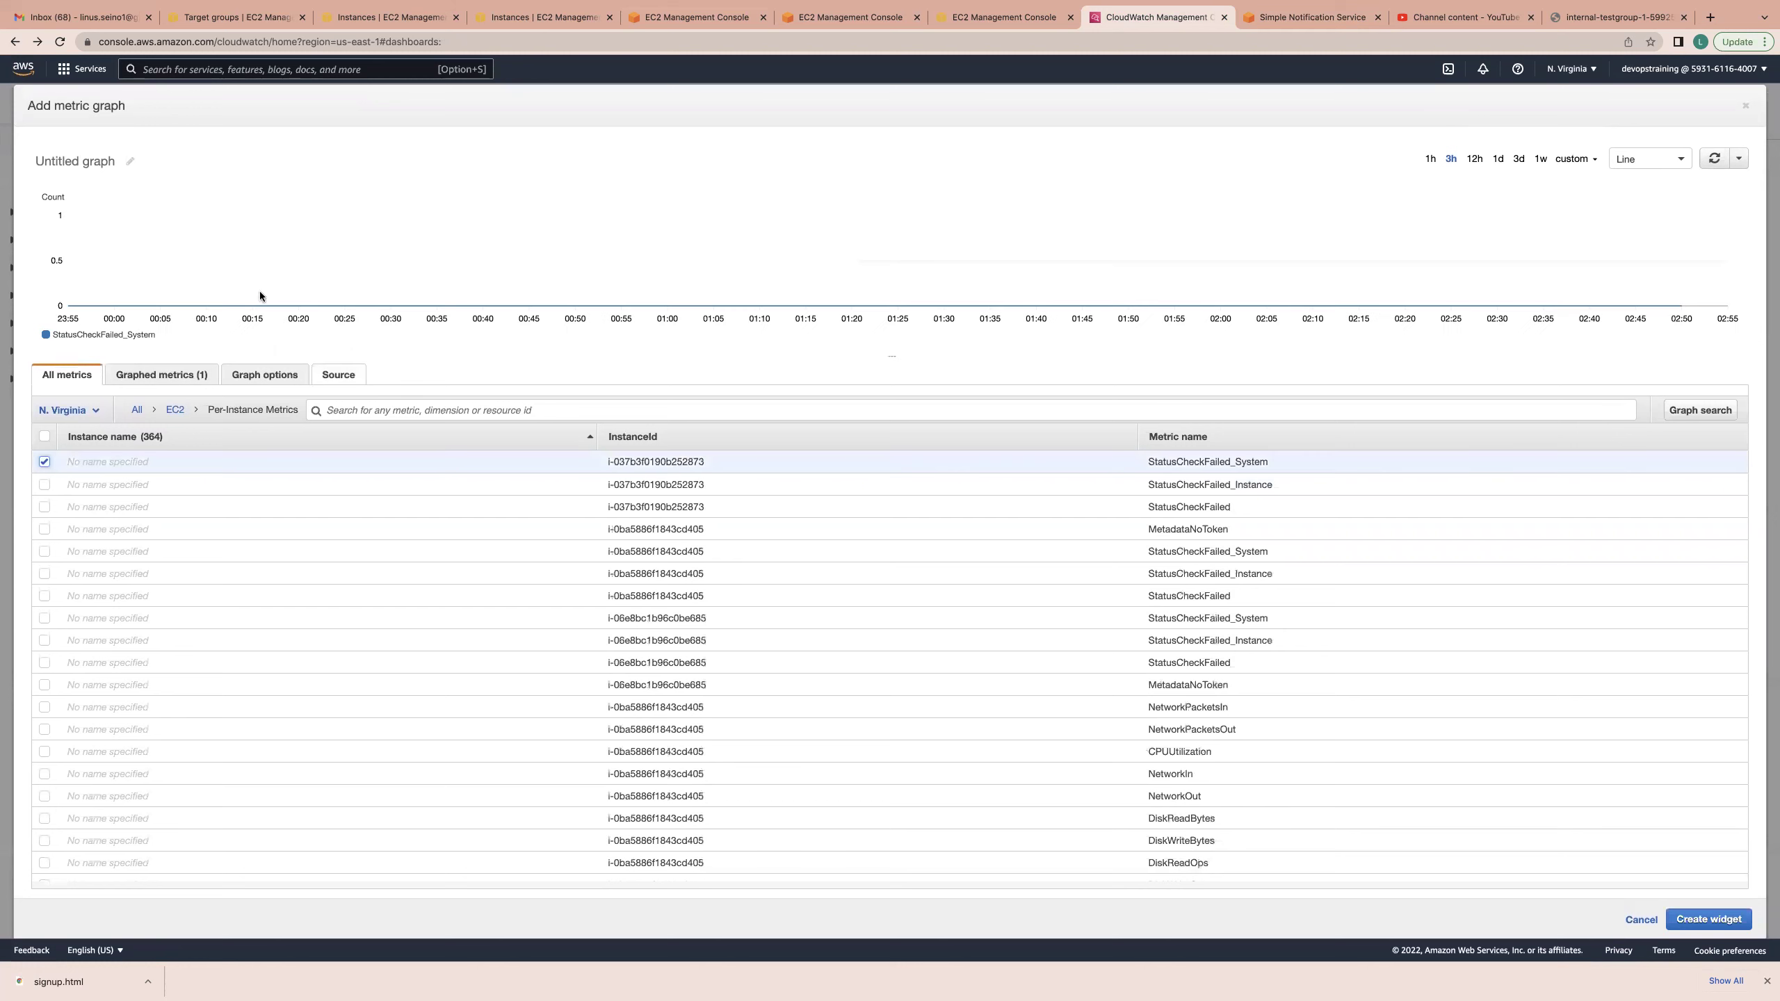
pyautogui.click(43, 462)
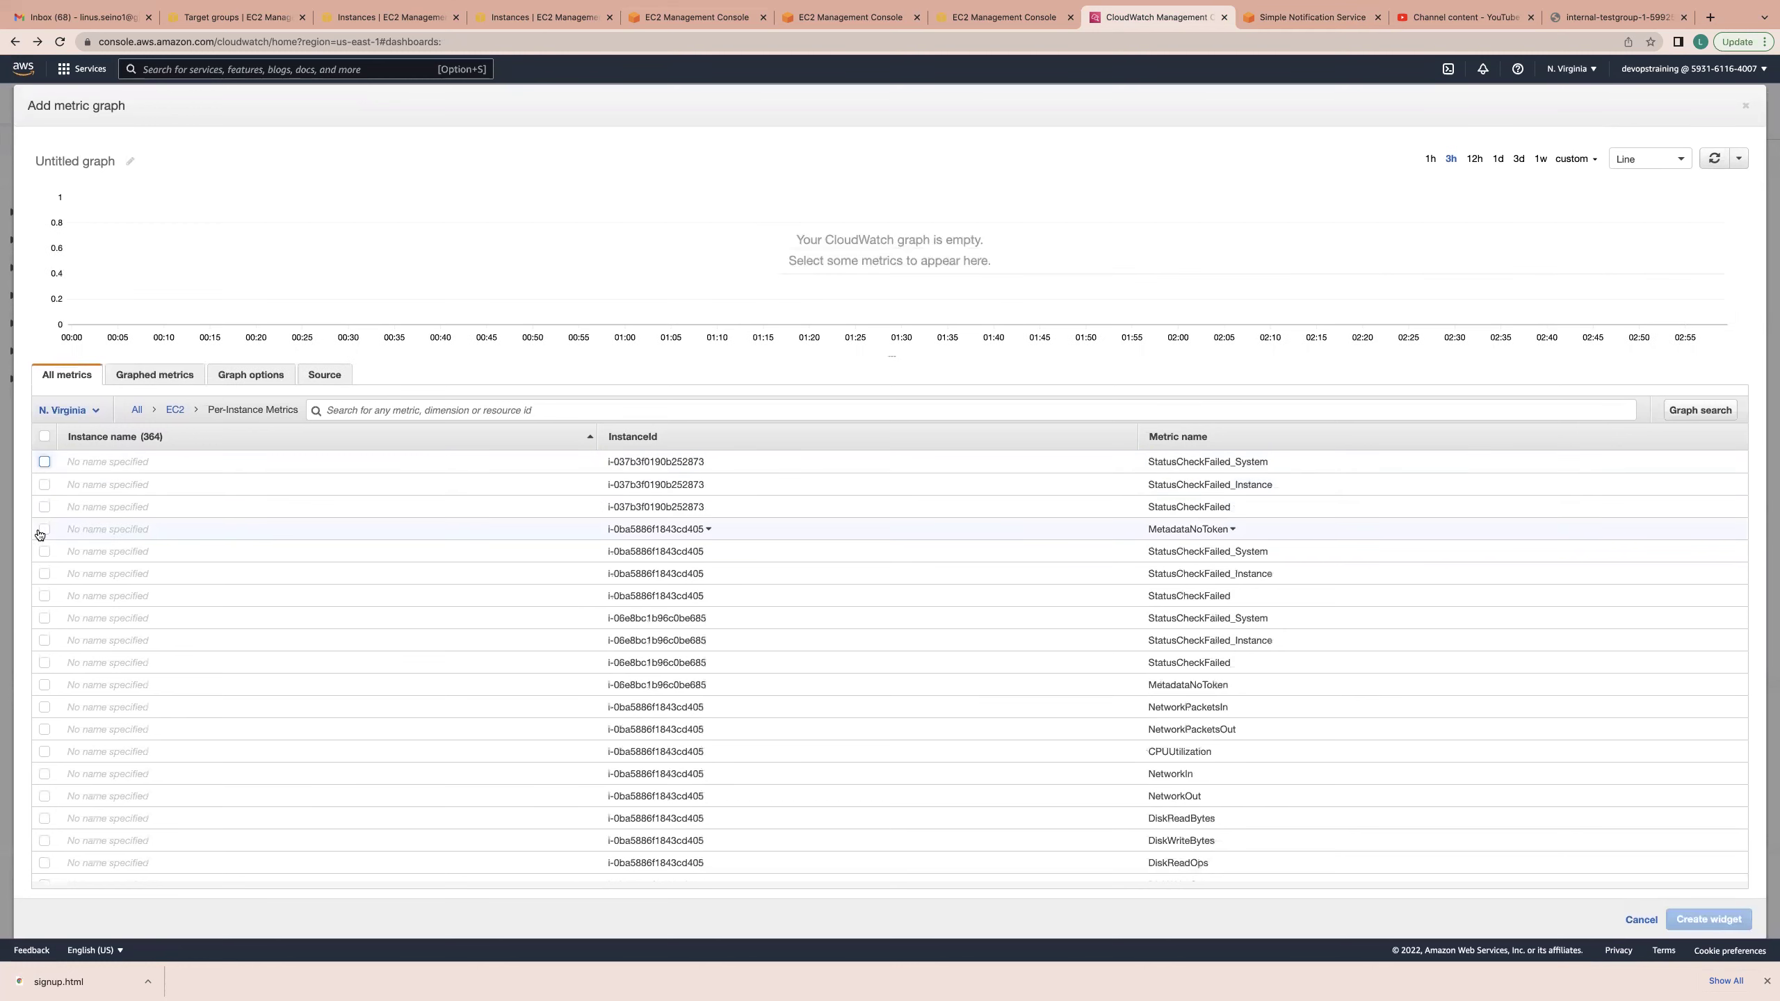
pyautogui.click(43, 485)
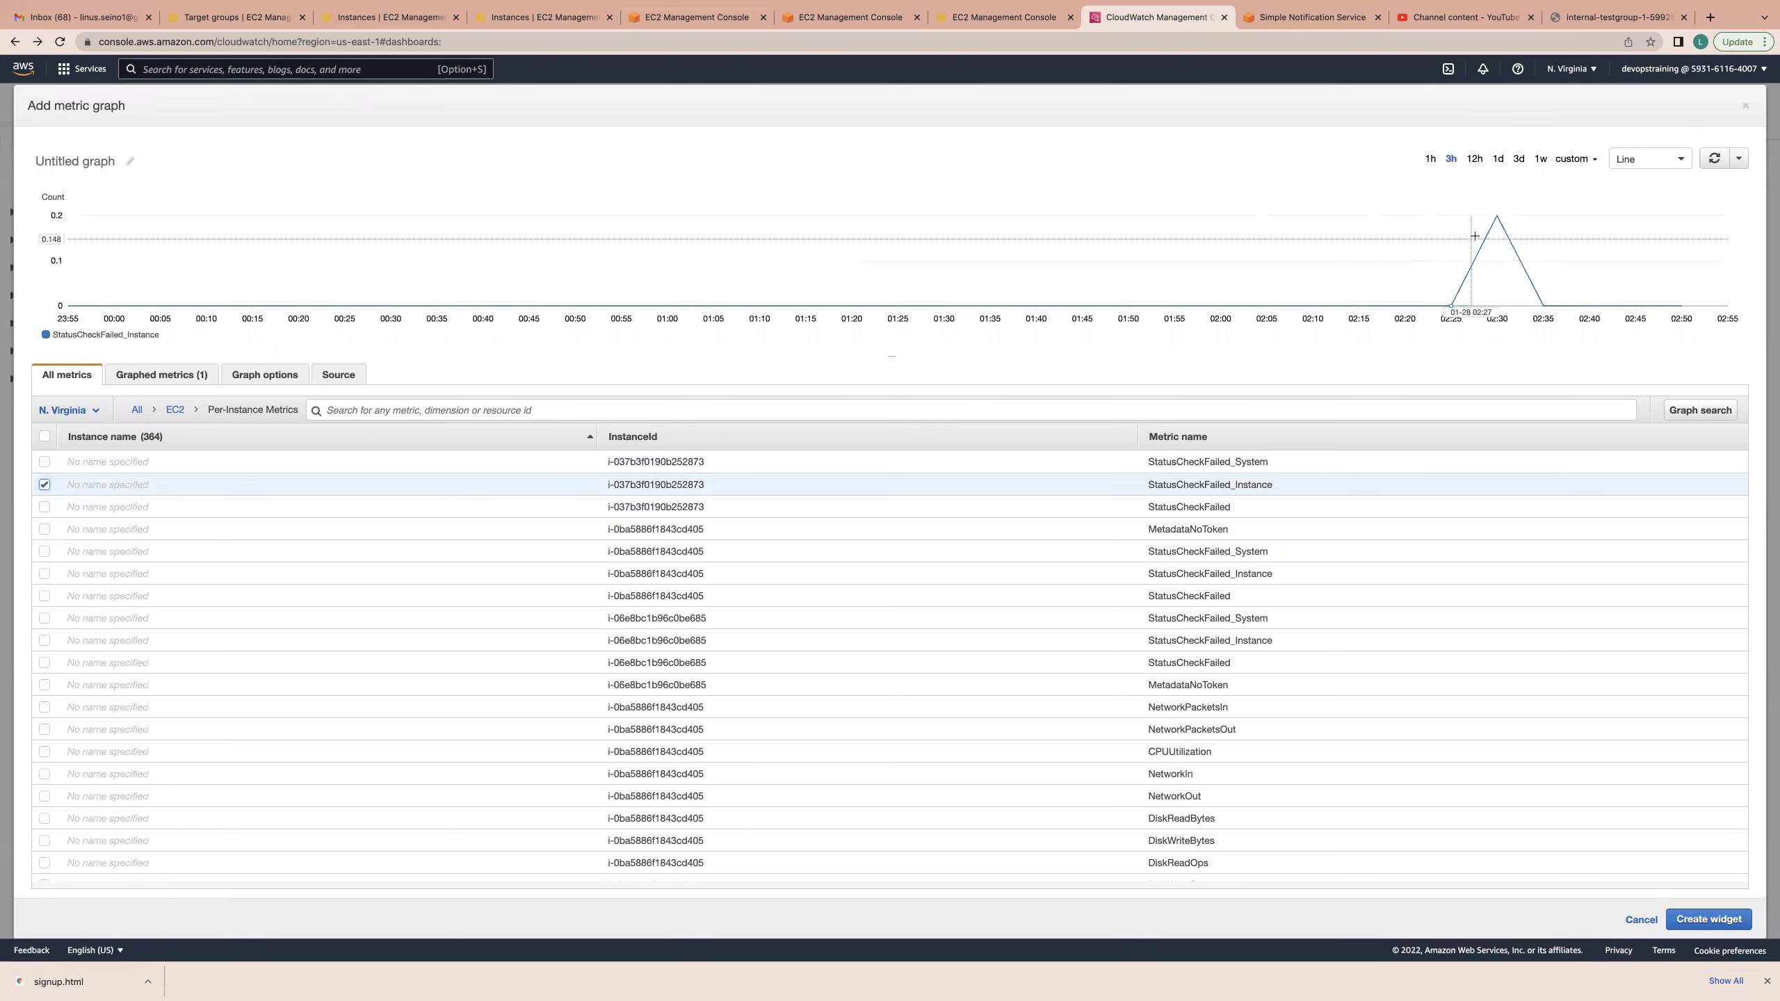
pyautogui.moveTo(1497, 219)
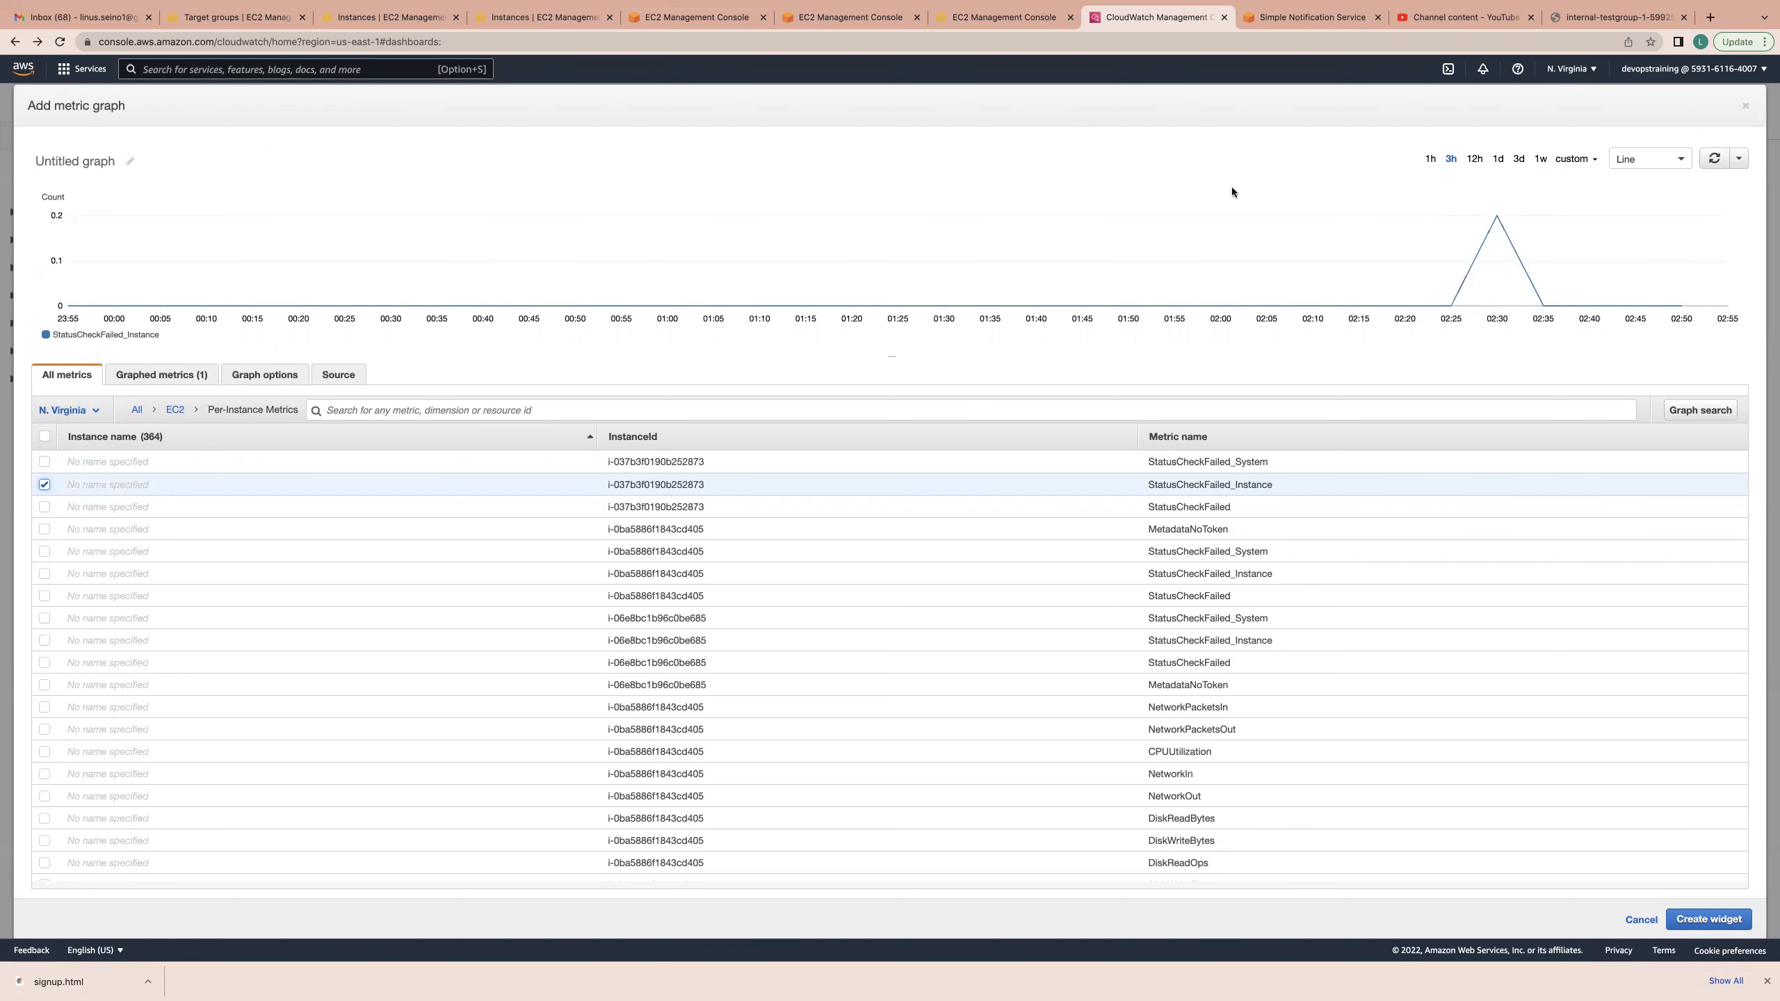
# Discard the unsaved metric graph and open the custom dashboard, glancing at its actions menu.
pyautogui.click(1746, 106)
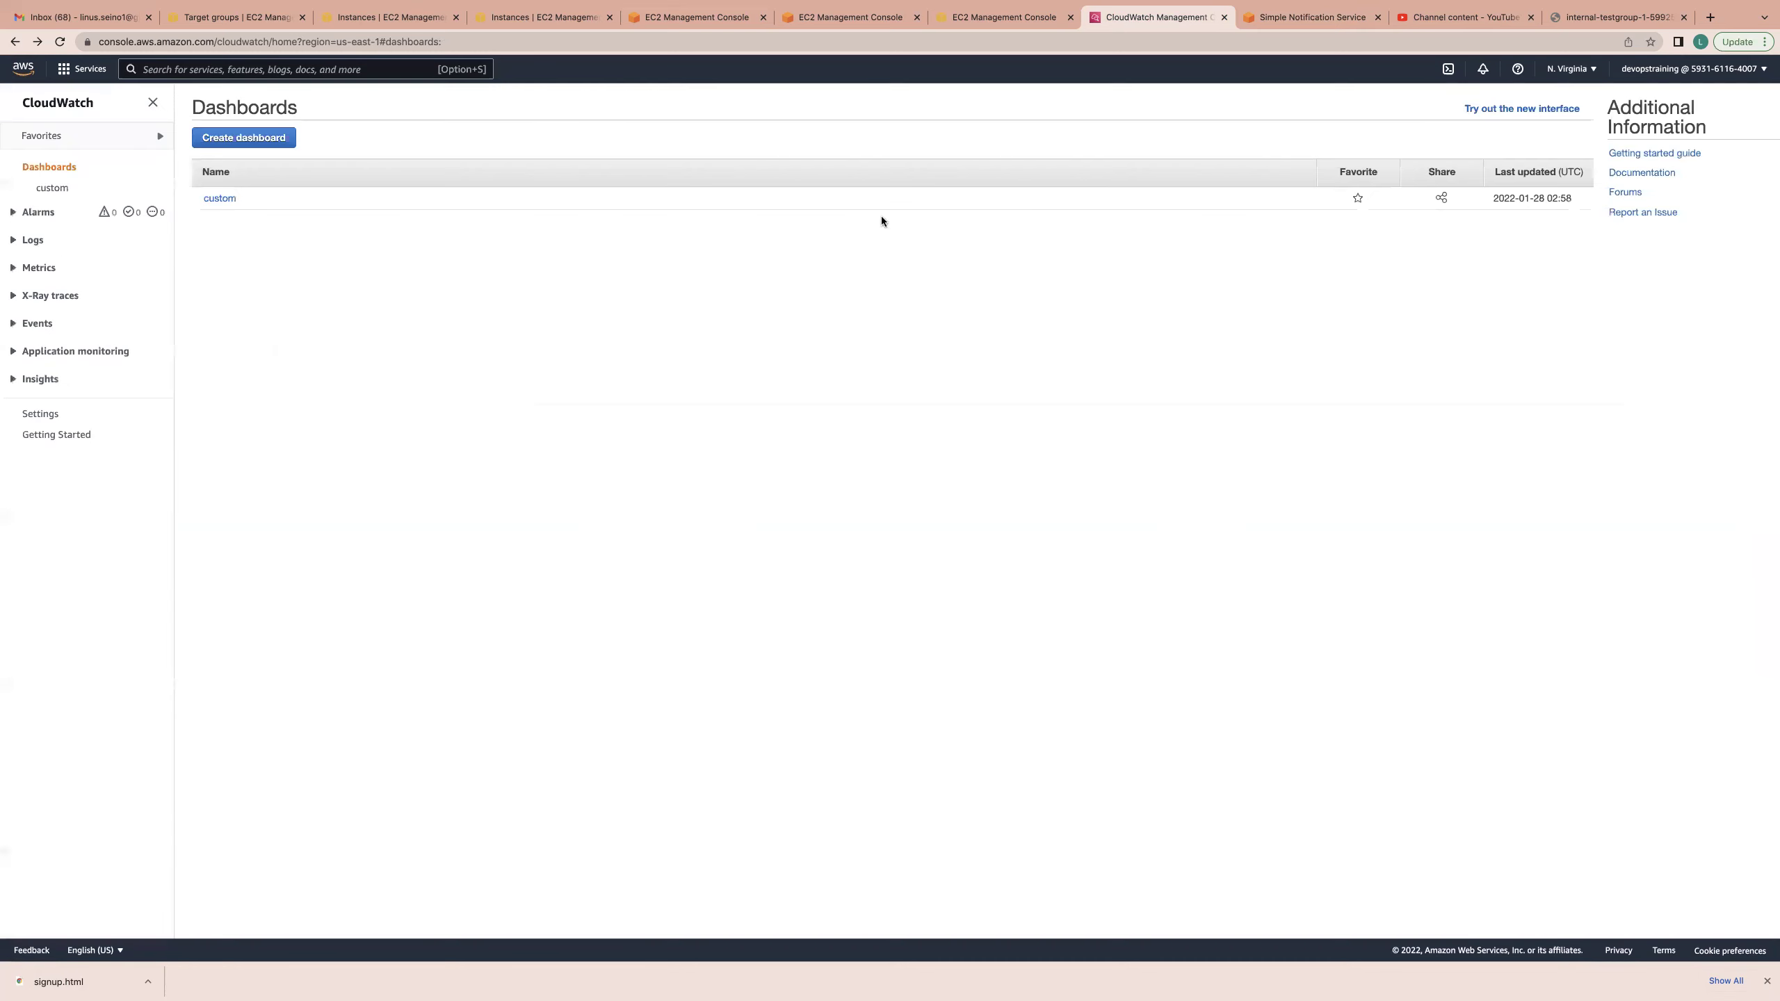
pyautogui.click(212, 197)
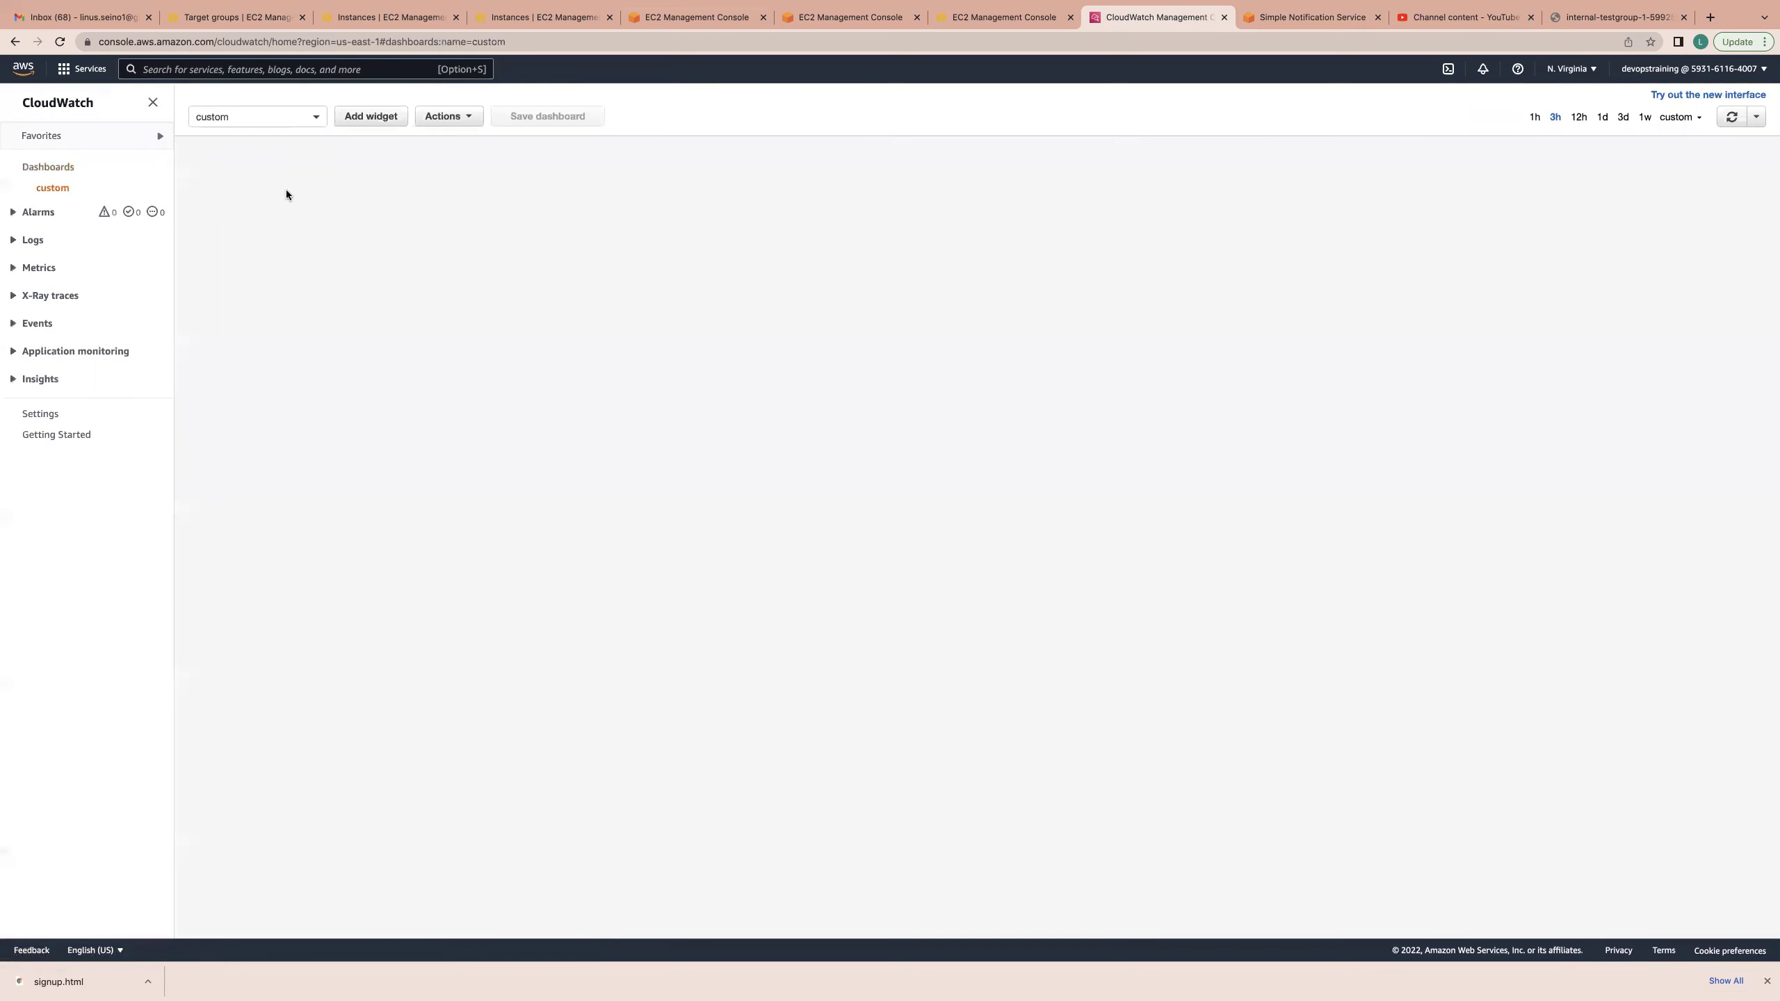
pyautogui.click(442, 119)
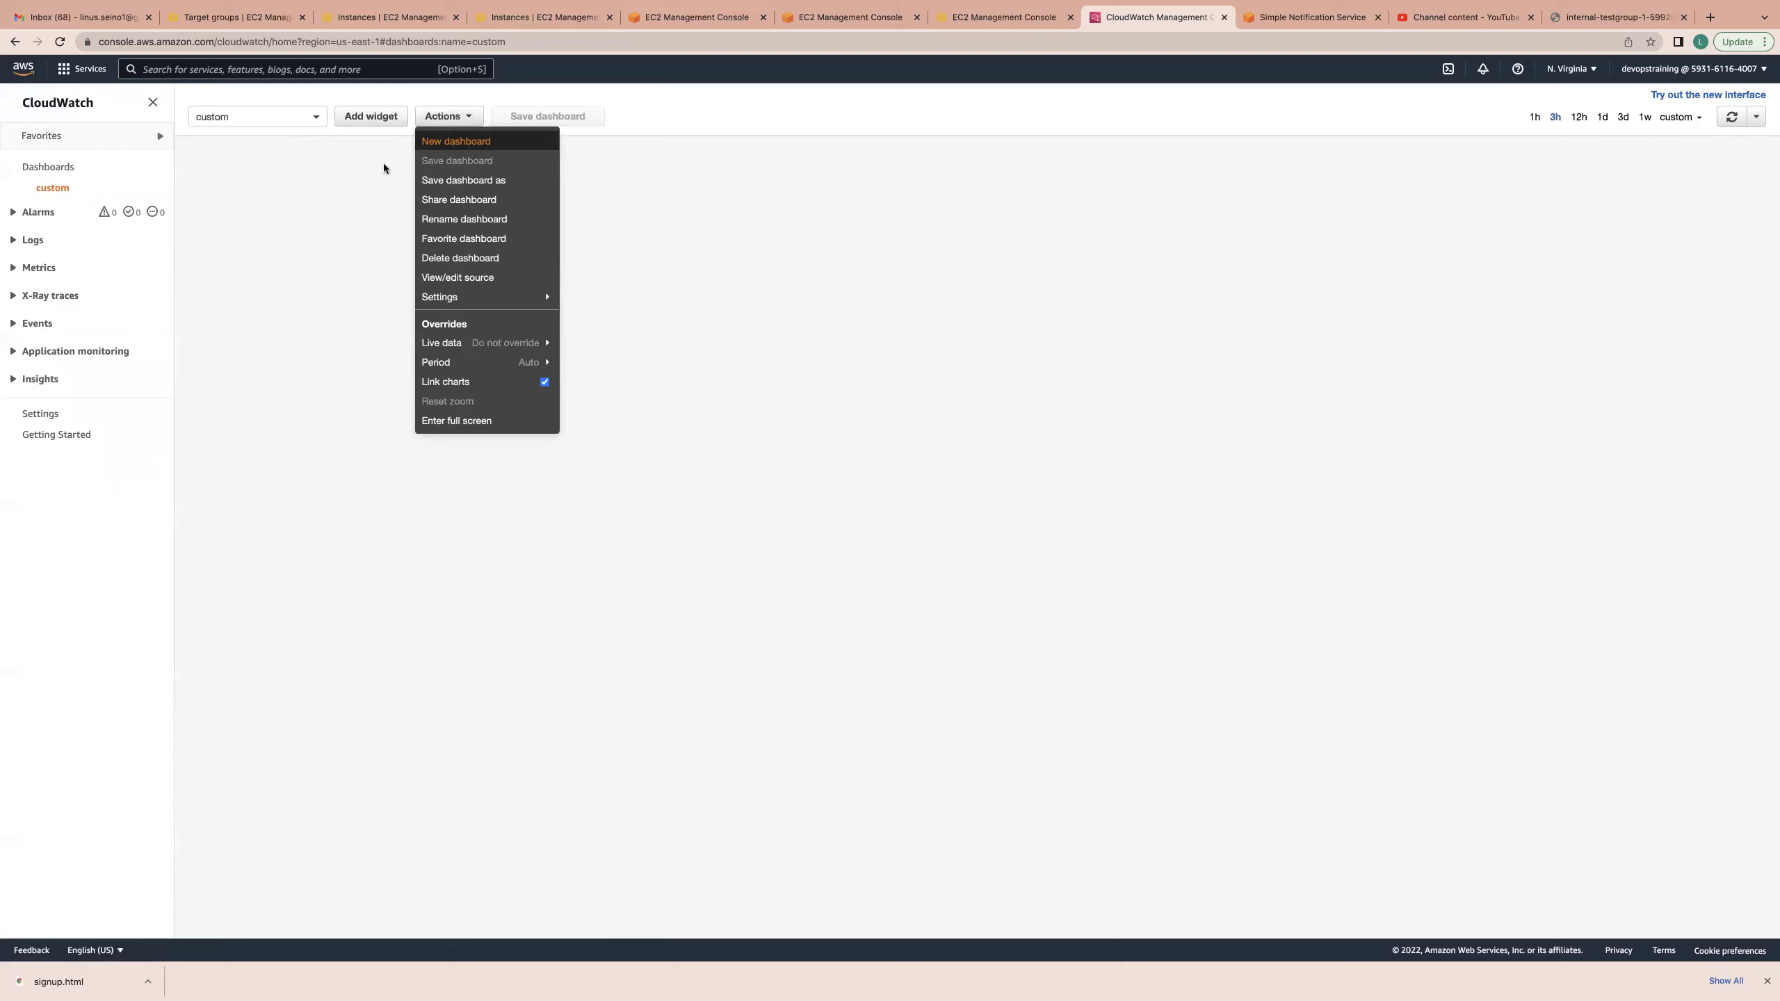
pyautogui.click(303, 232)
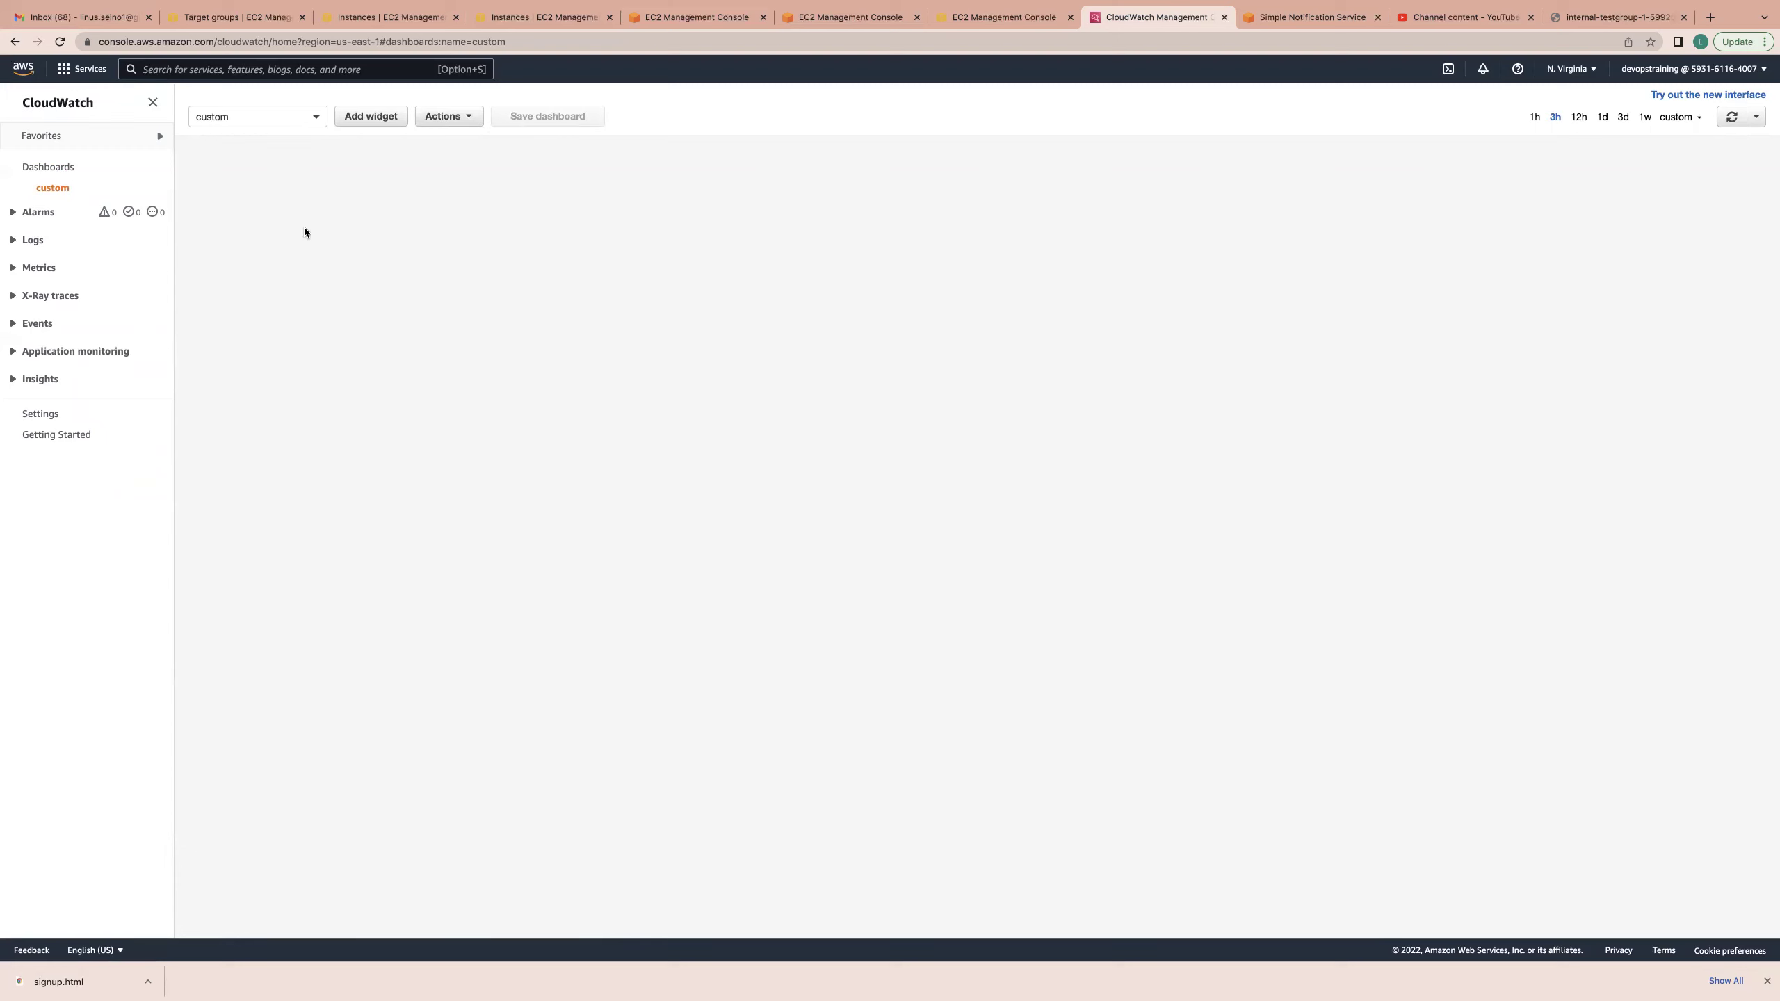
pyautogui.click(317, 116)
# Browse the Alarms and Logs navigation sections, then bring up the Add widget picker.
pyautogui.click(33, 211)
pyautogui.click(34, 211)
pyautogui.click(38, 243)
pyautogui.click(36, 241)
pyautogui.click(31, 214)
pyautogui.click(31, 214)
pyautogui.click(450, 124)
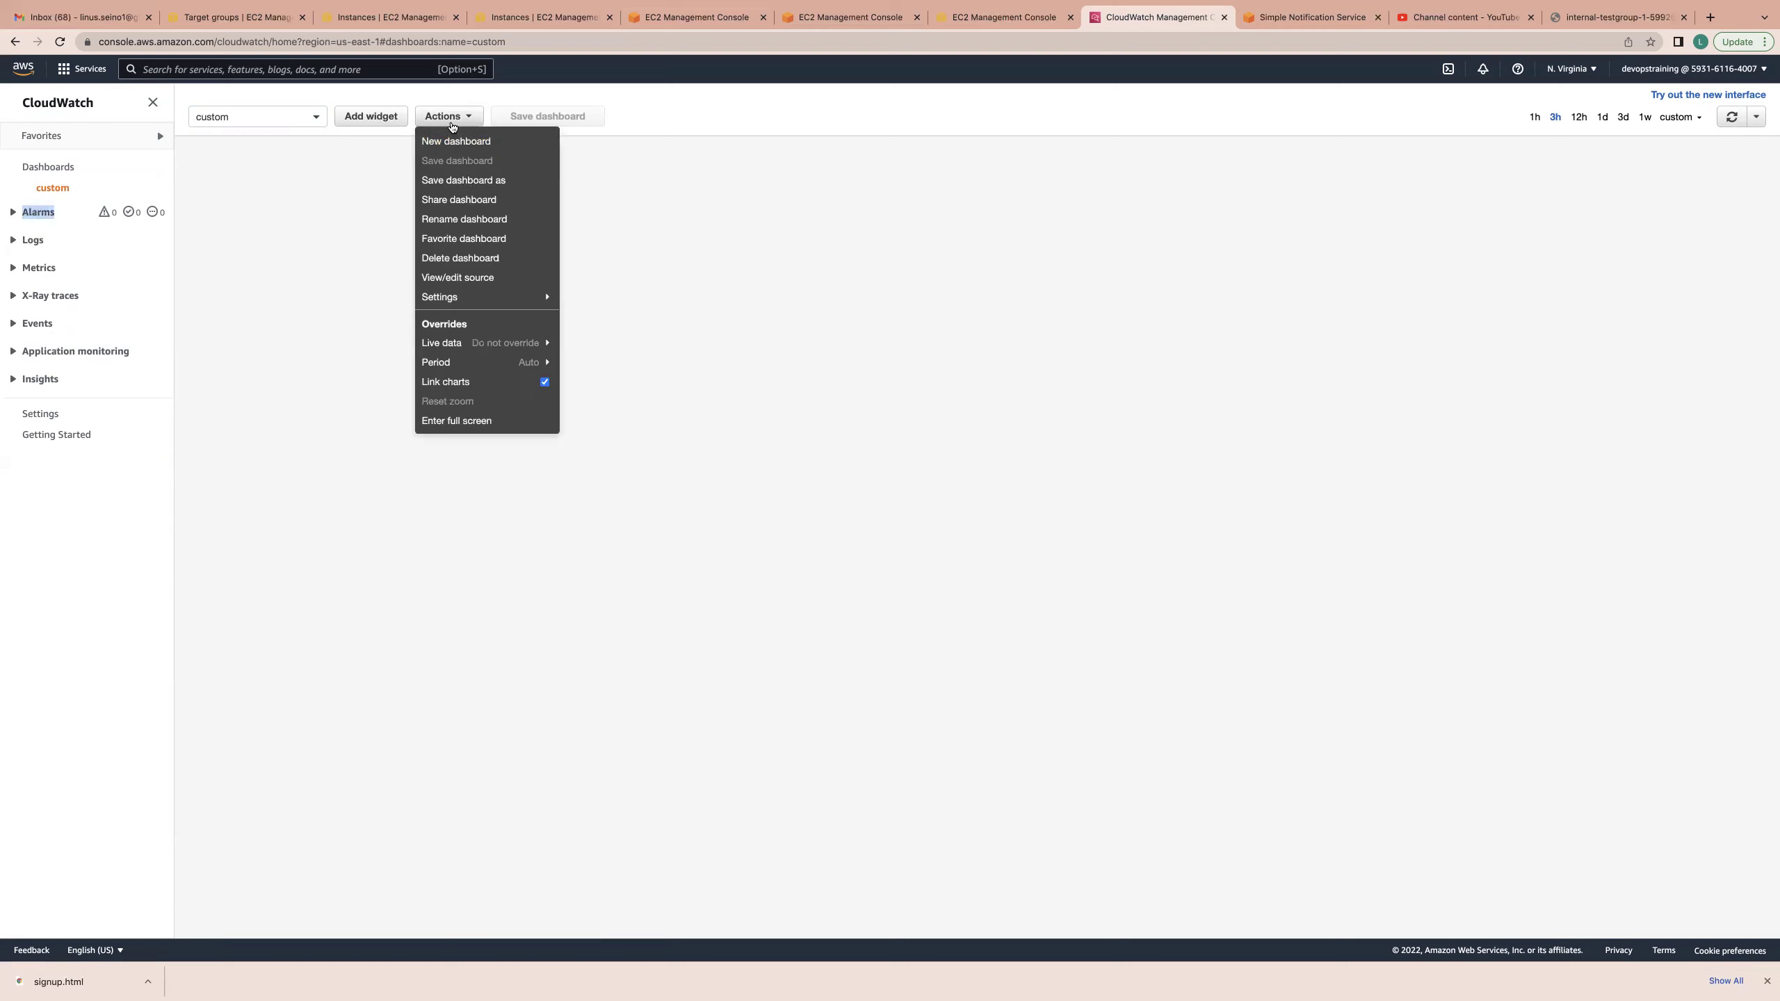
pyautogui.click(361, 237)
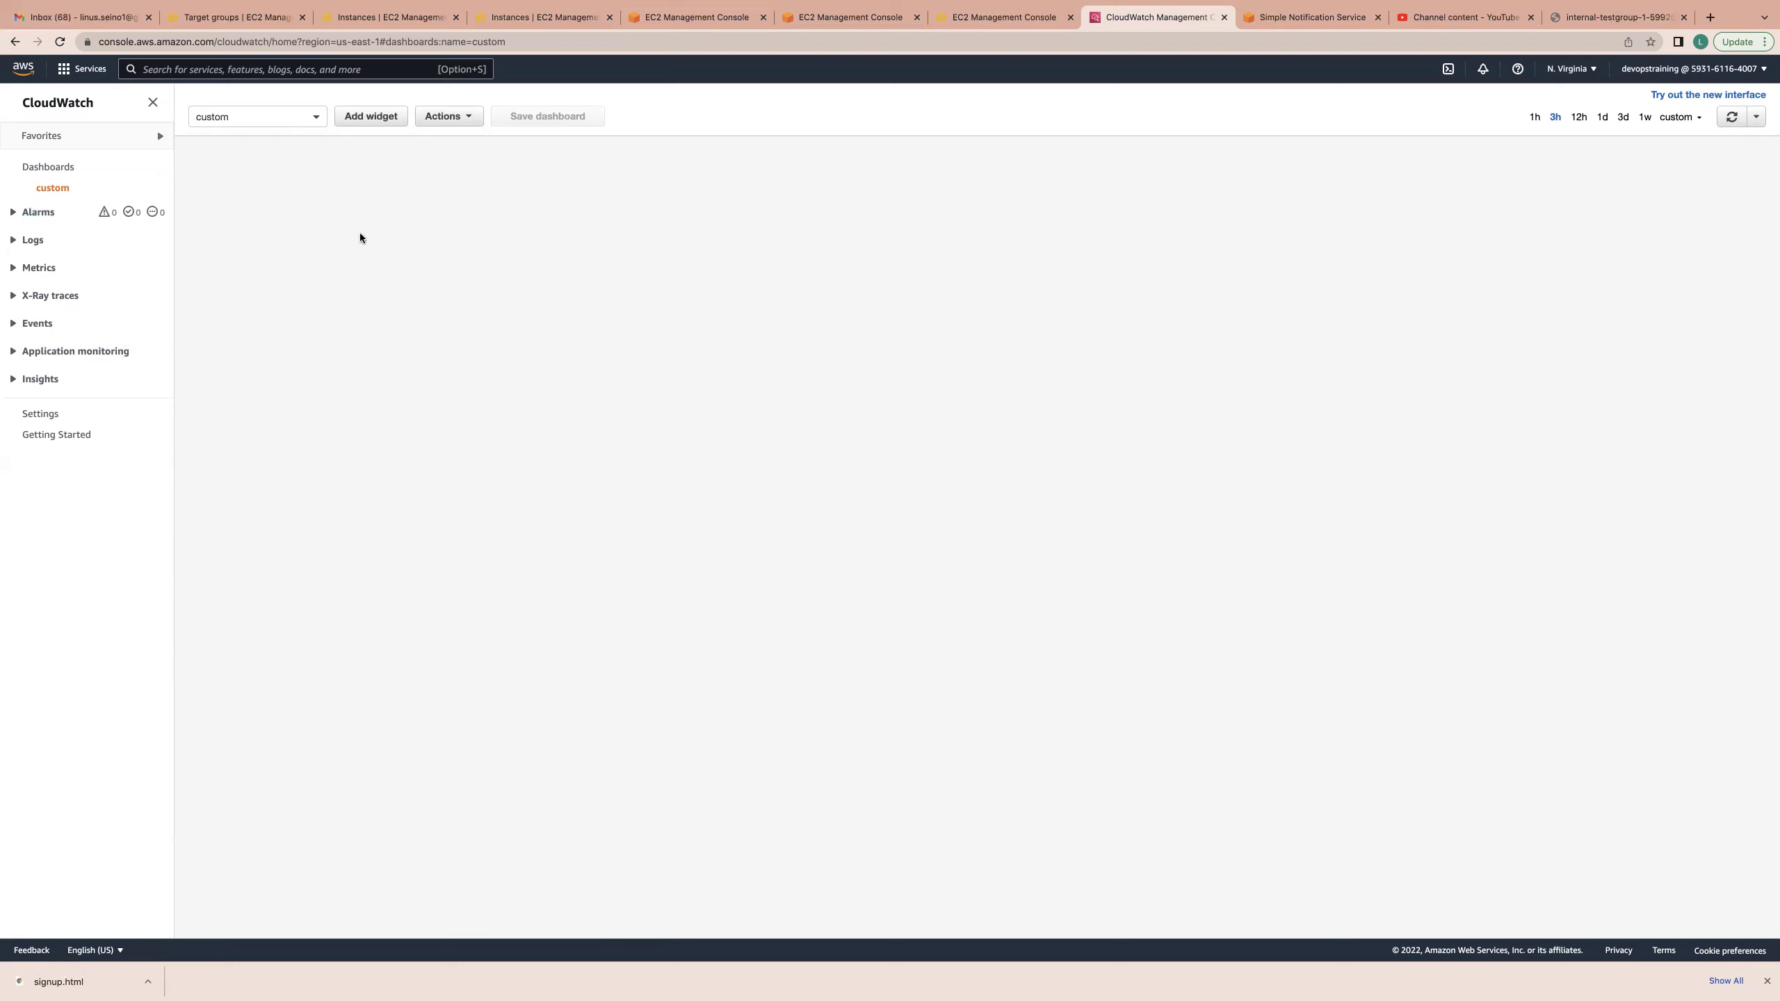
pyautogui.click(368, 119)
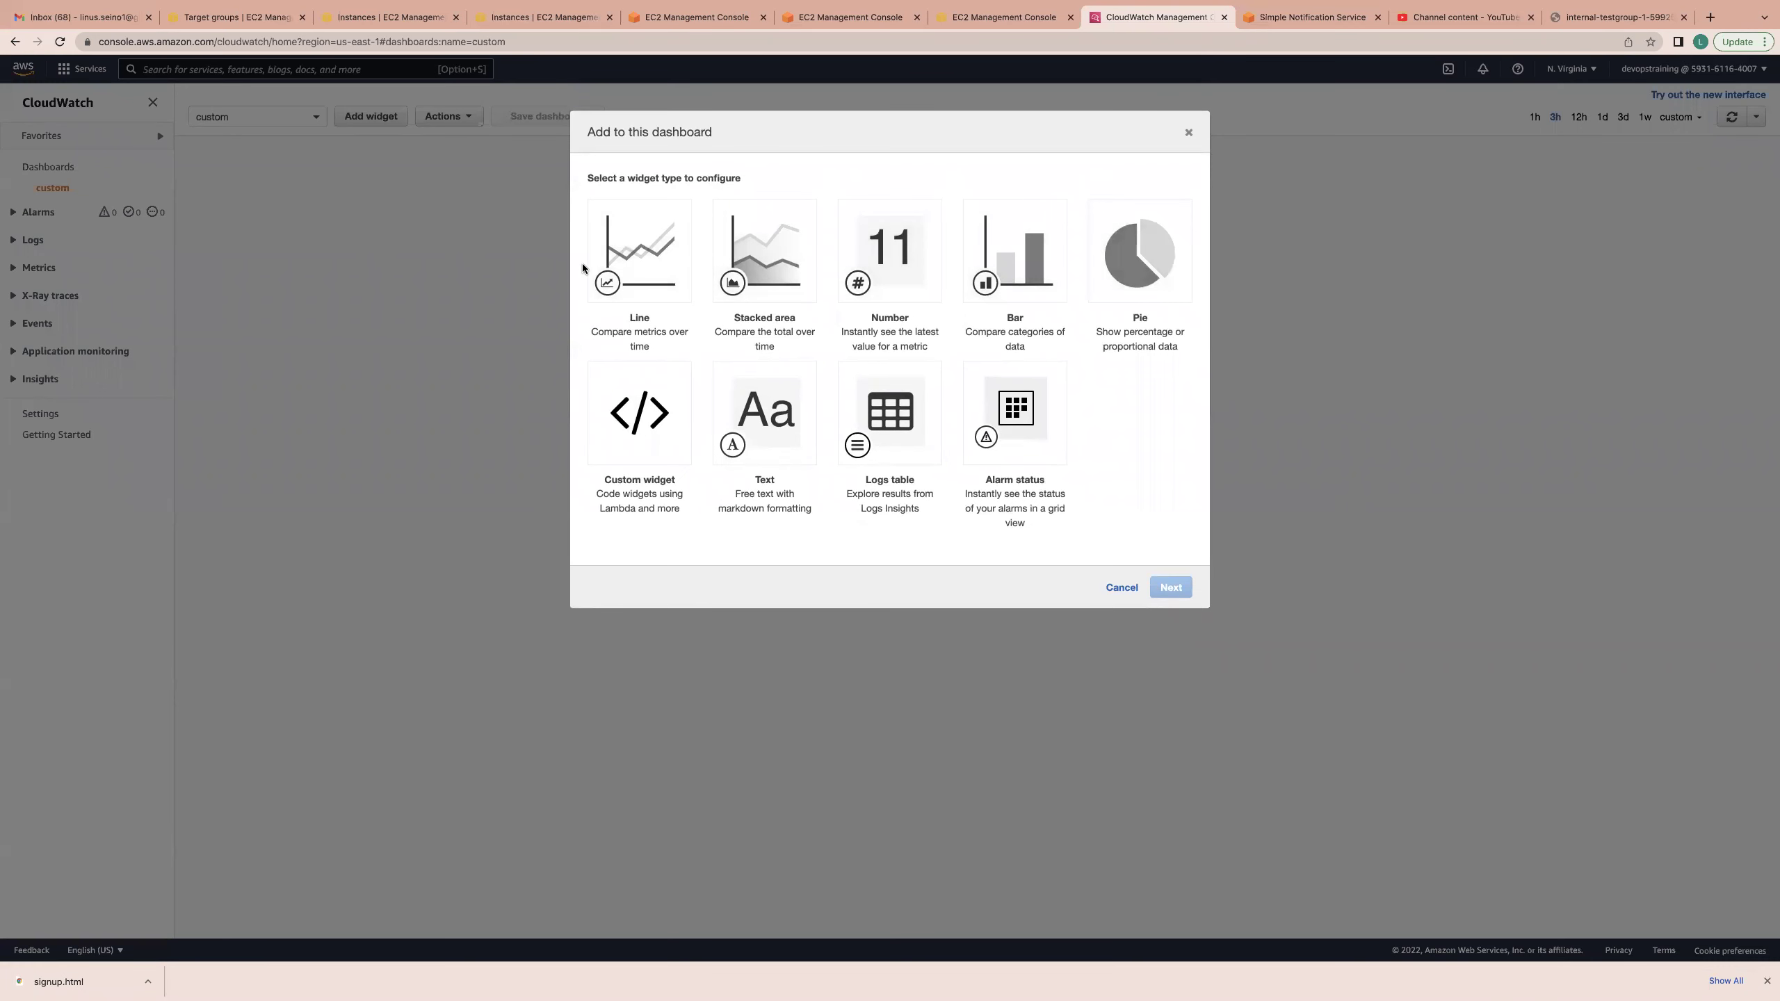
# Create a Line metrics widget plotting all seven EC2 Across All Instances metrics on custom.
pyautogui.click(646, 267)
pyautogui.click(1177, 593)
pyautogui.click(610, 216)
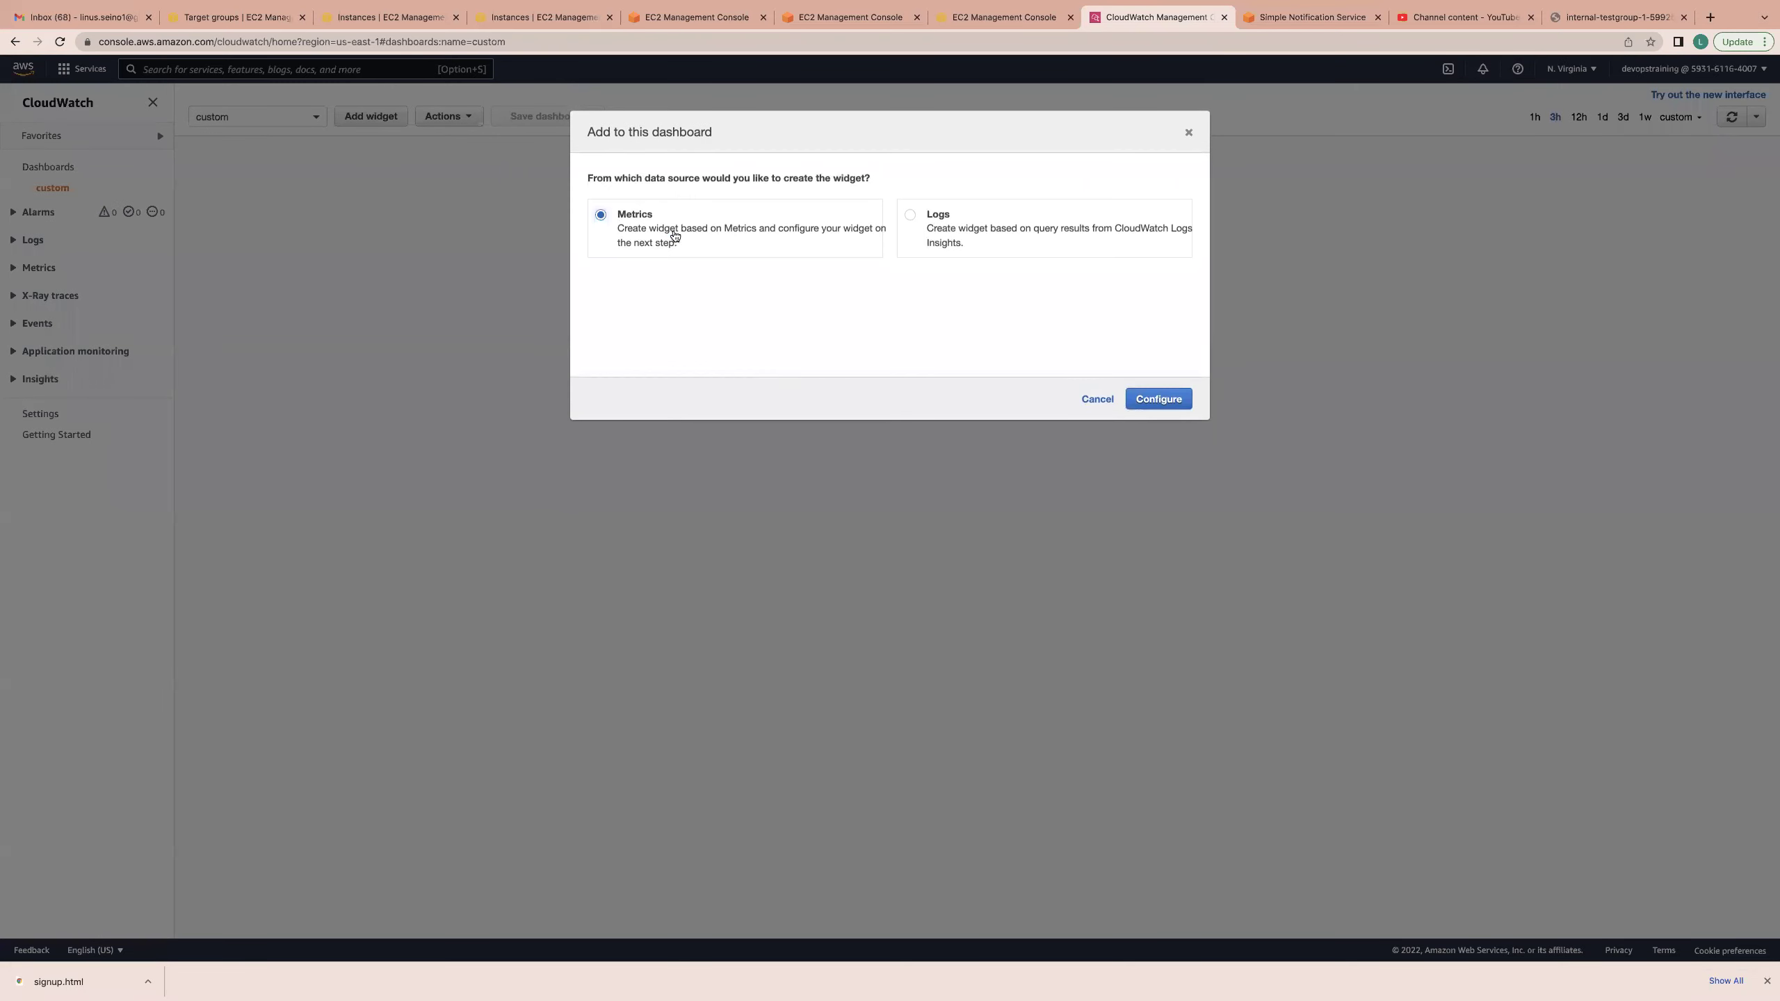
pyautogui.click(1167, 398)
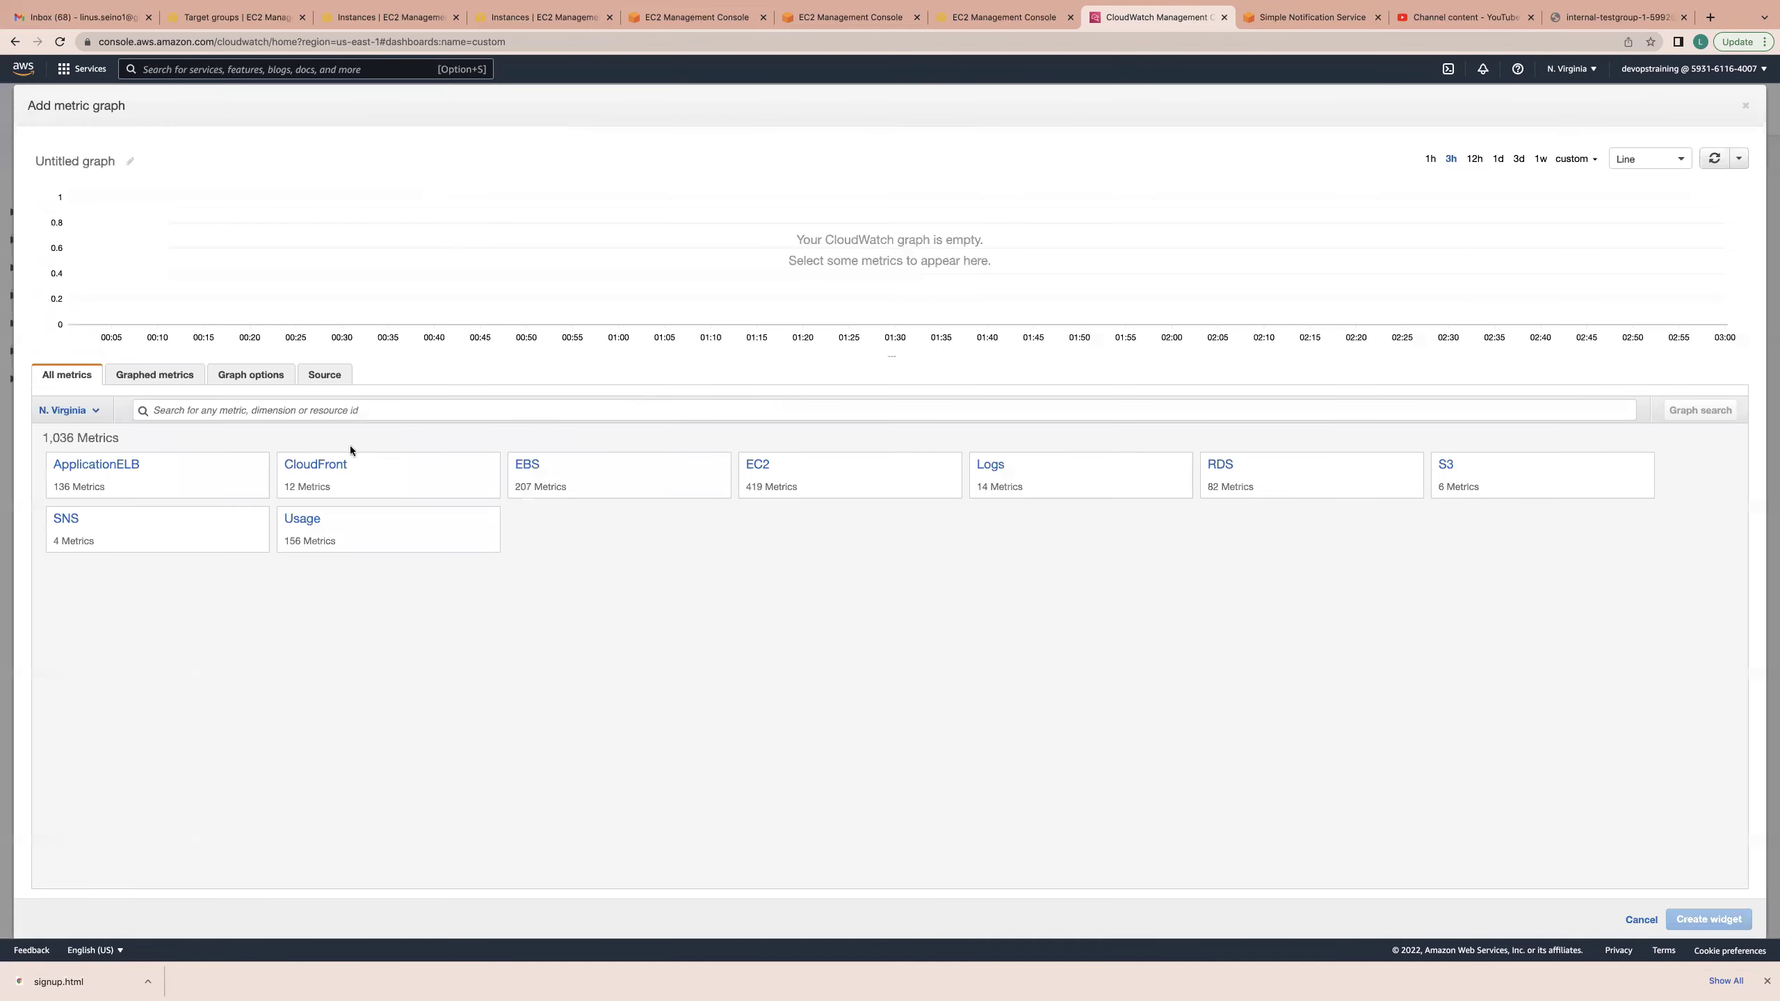
pyautogui.click(754, 471)
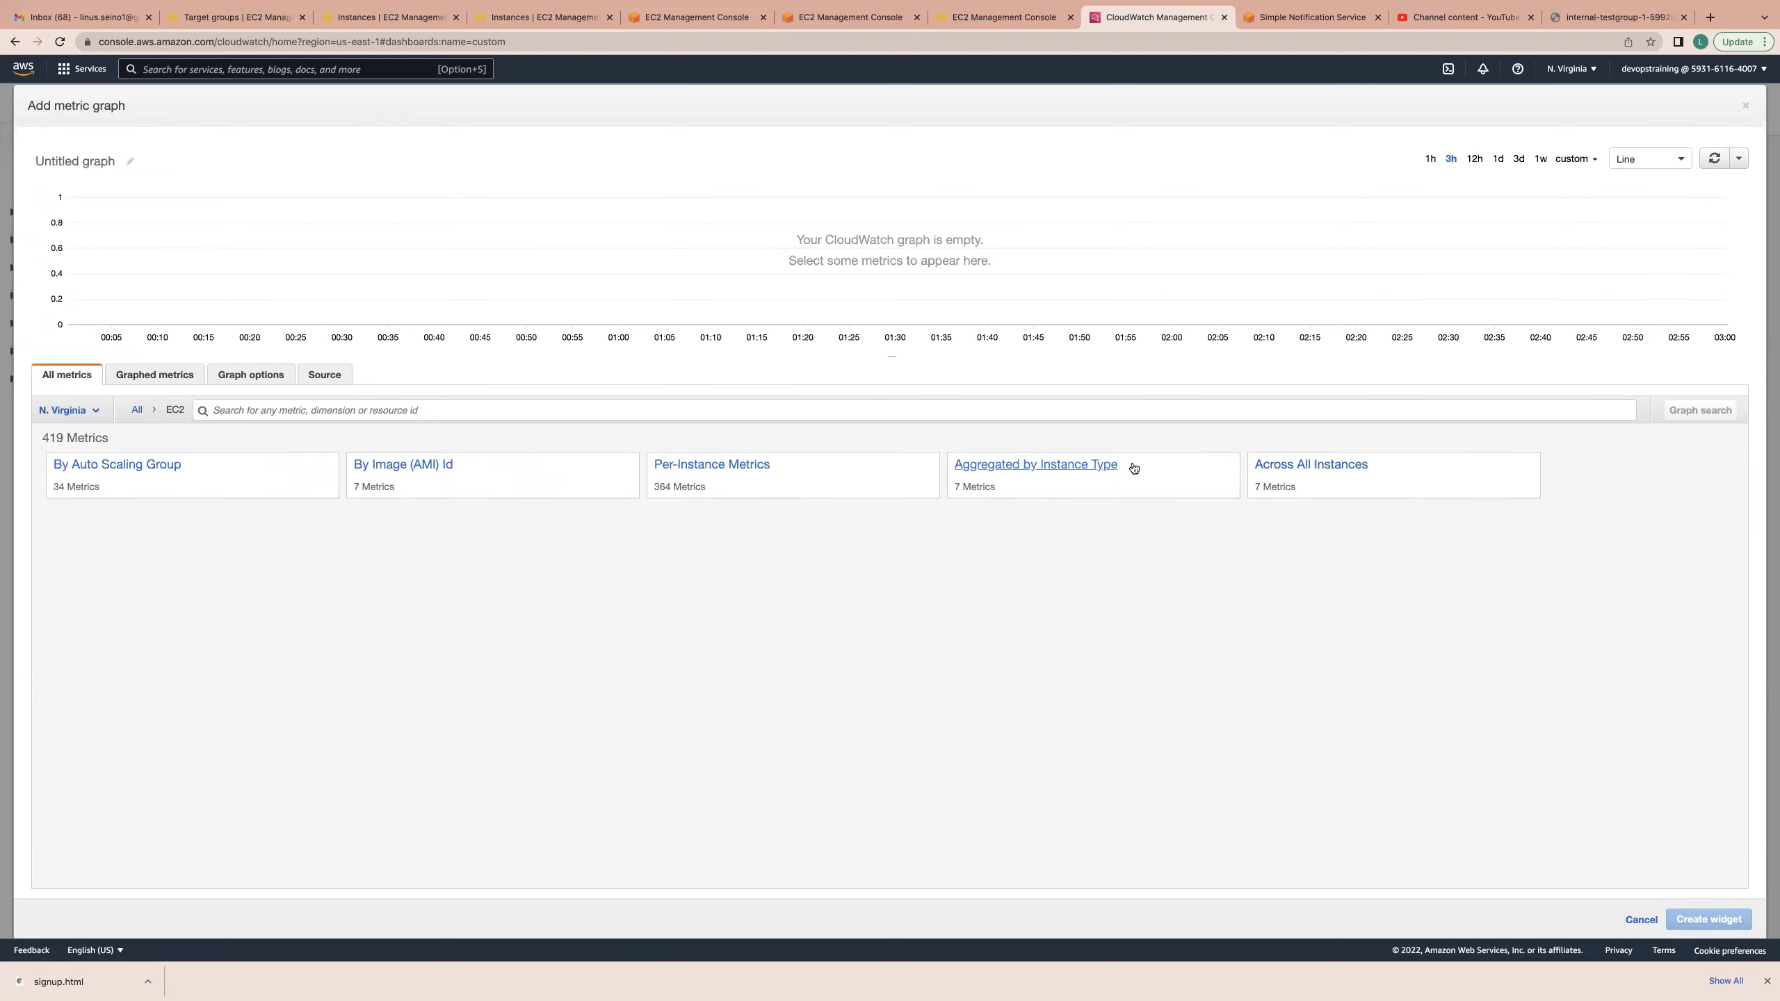
pyautogui.click(1302, 470)
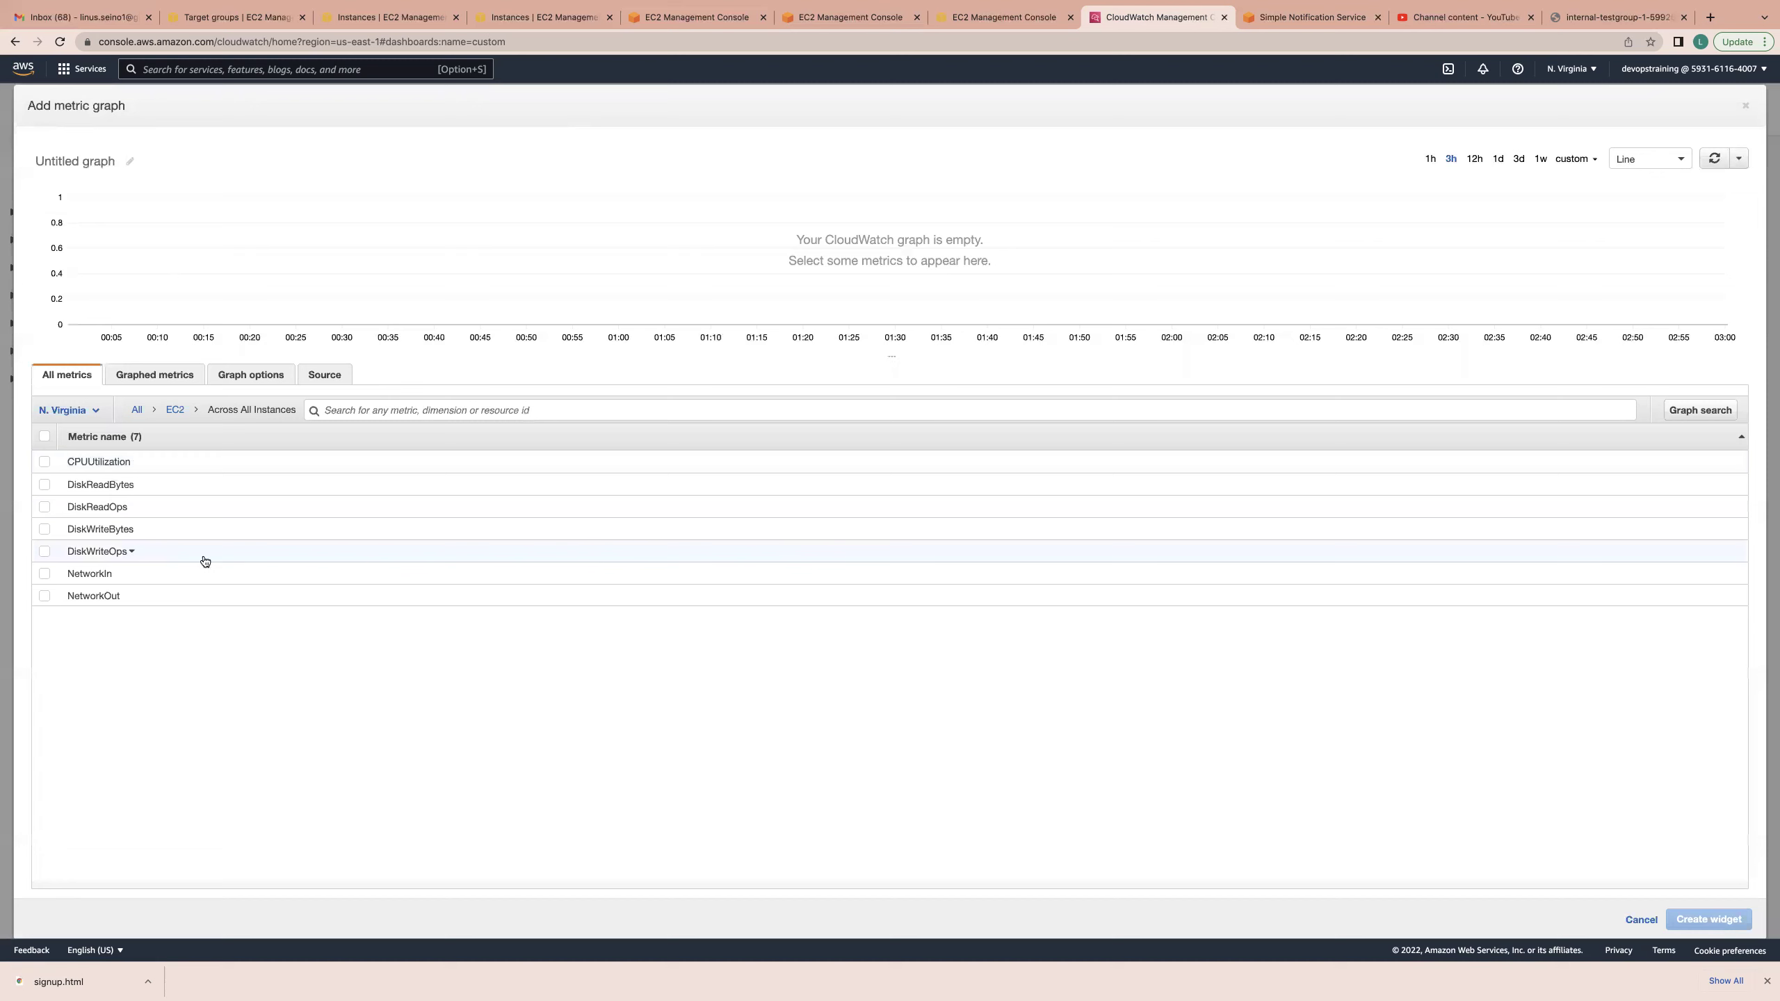
pyautogui.click(43, 439)
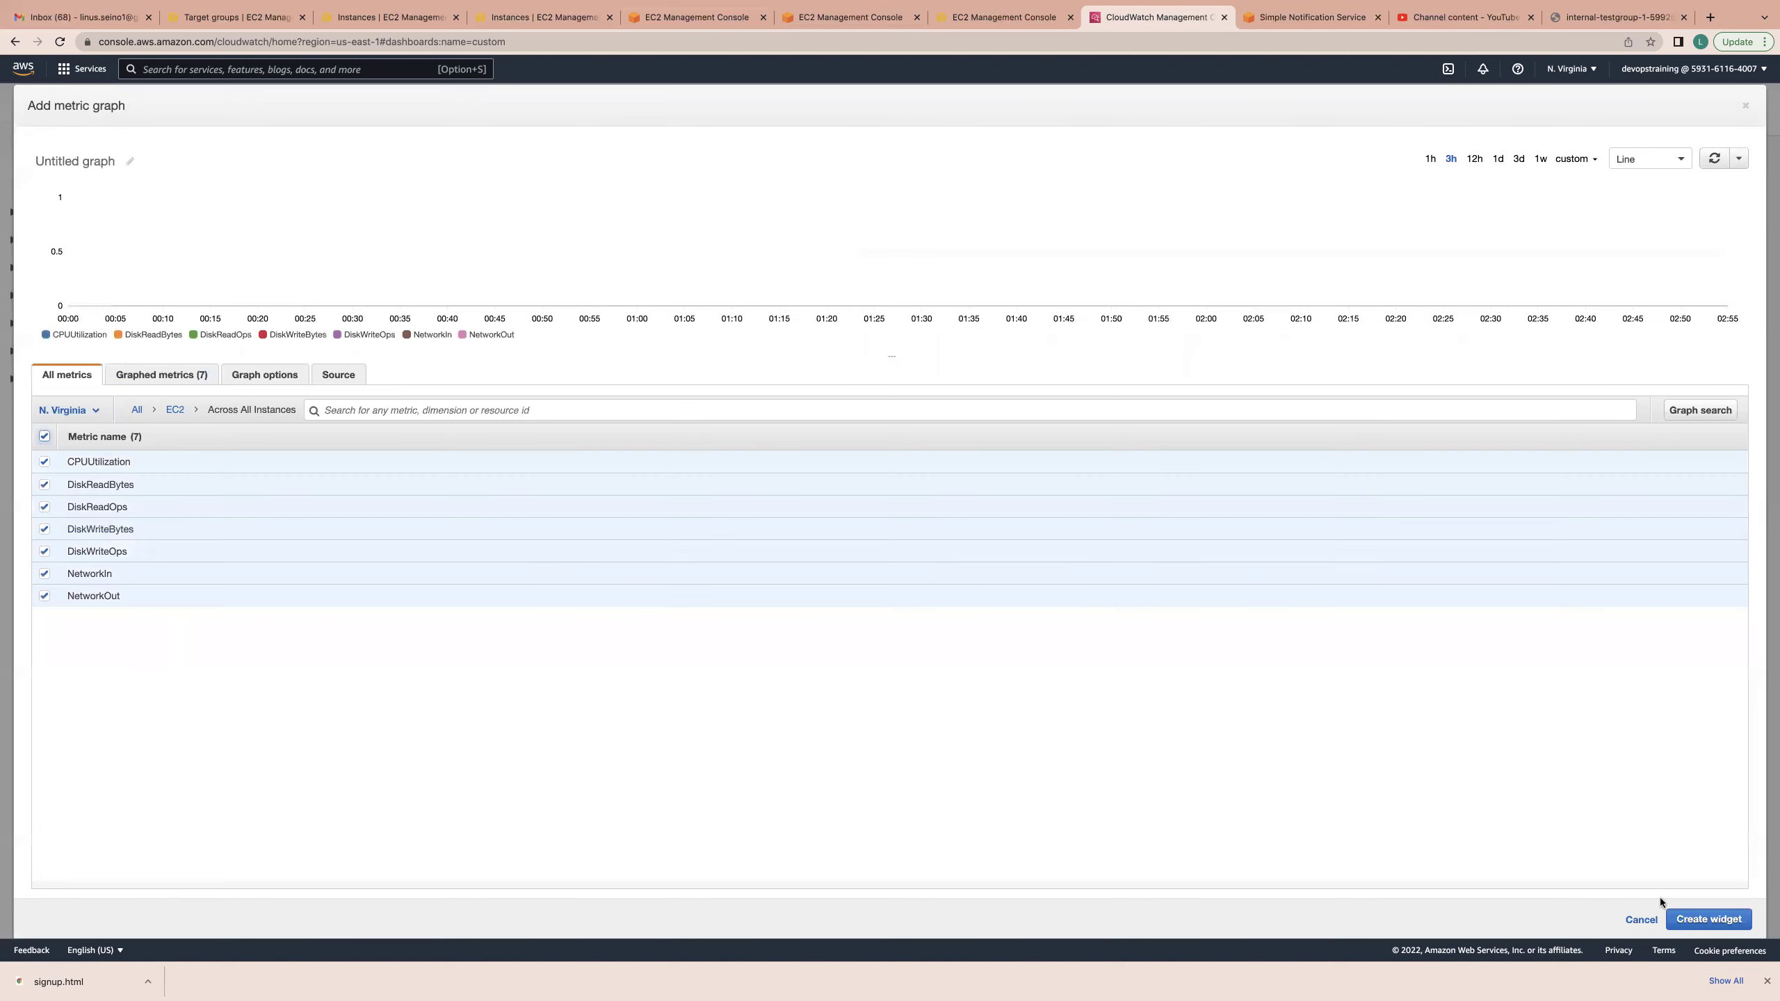
pyautogui.click(1682, 915)
pyautogui.moveTo(361, 251)
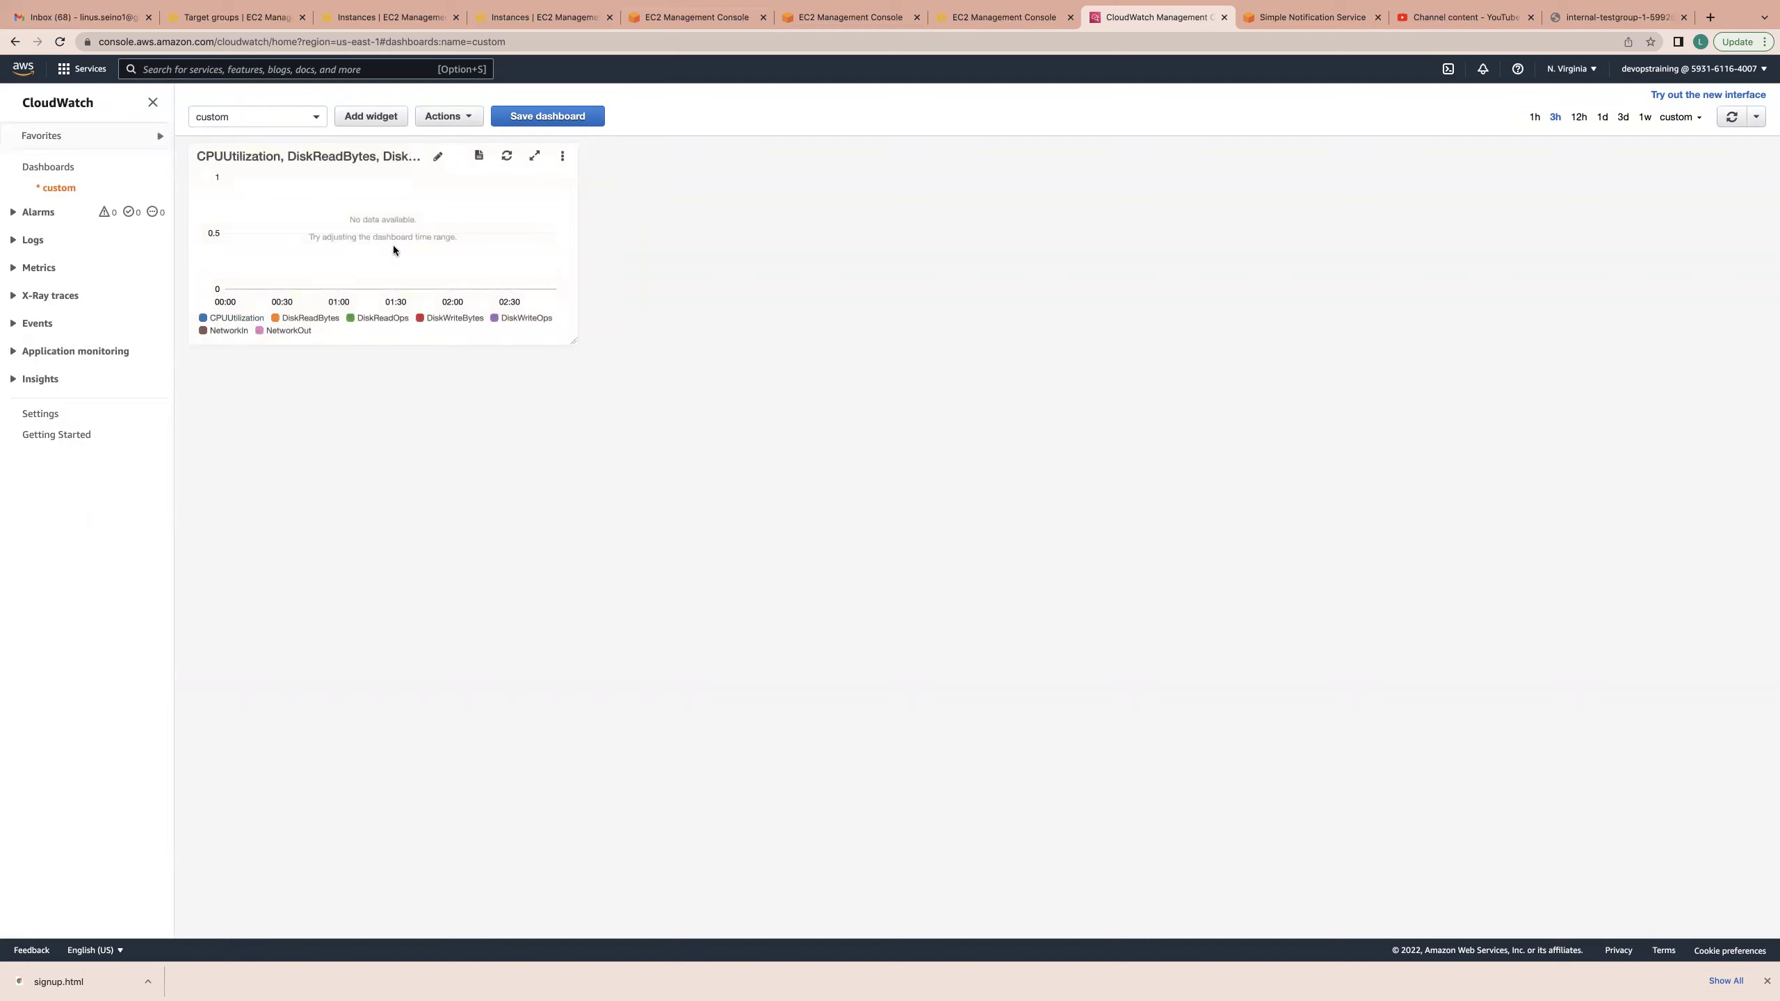
# Drag the EC2 widget's corner to enlarge it, then inspect its legend and the Favorites list.
pyautogui.moveTo(574, 344); pyautogui.dragTo(639, 411)
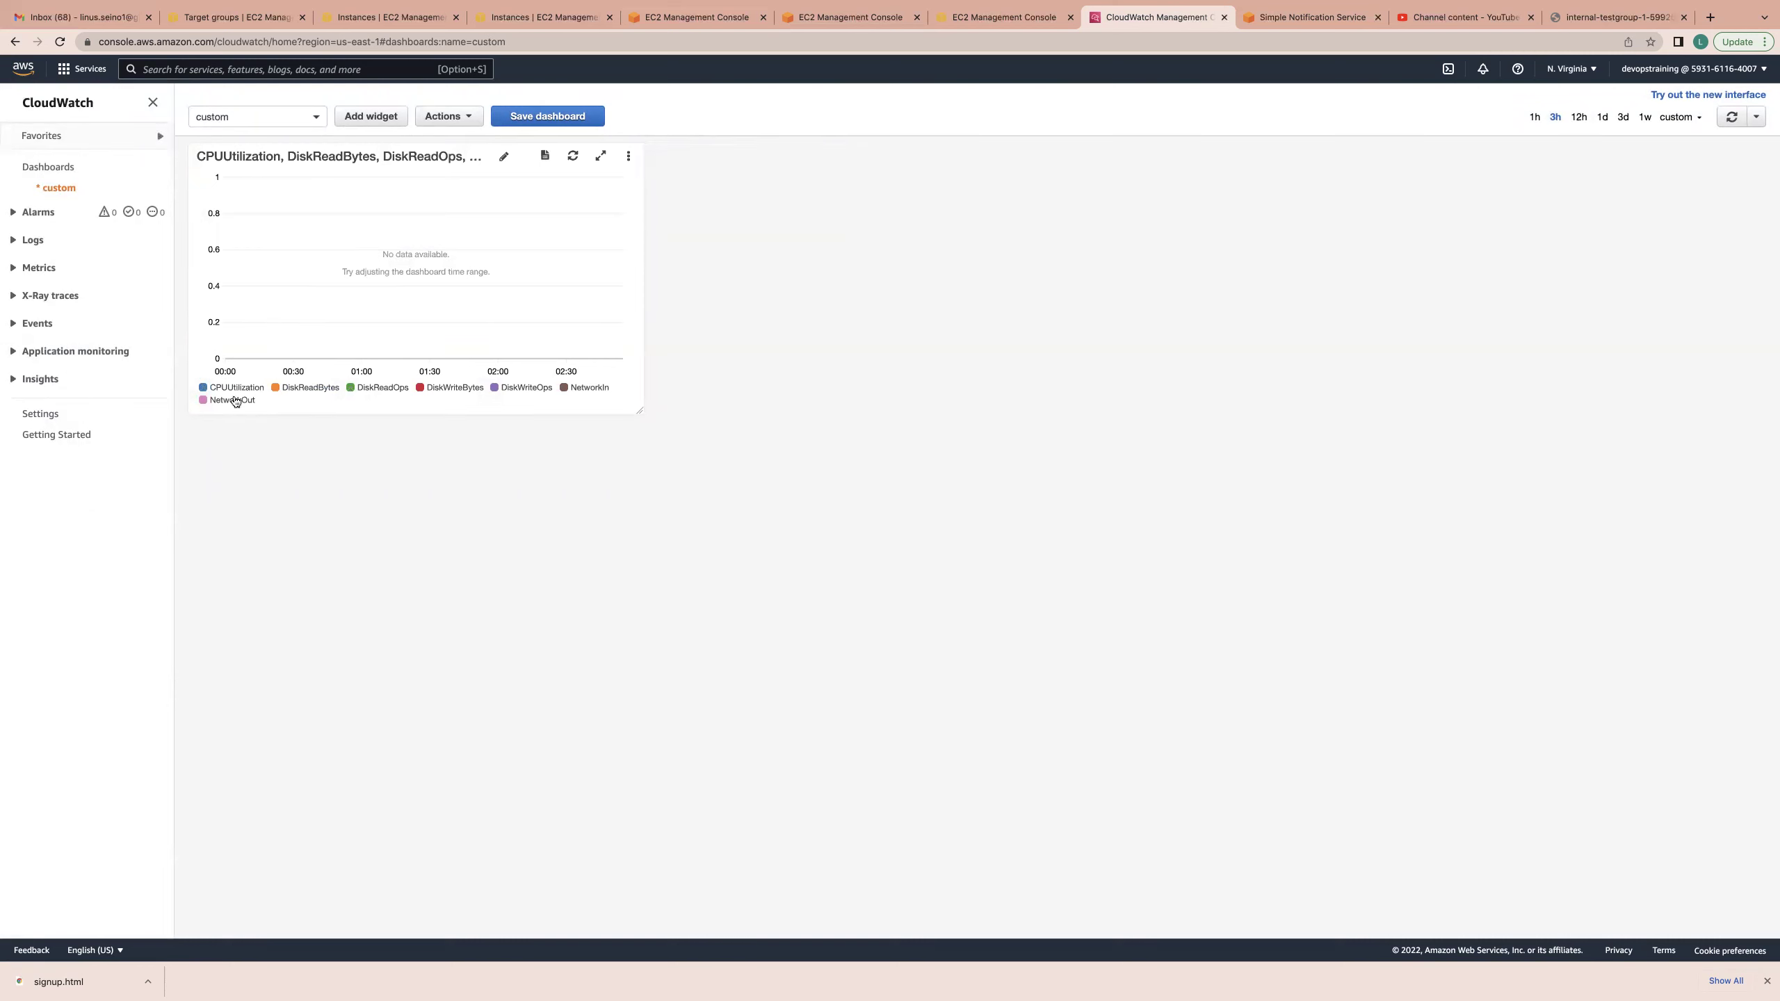
pyautogui.moveTo(240, 392)
pyautogui.moveTo(299, 391)
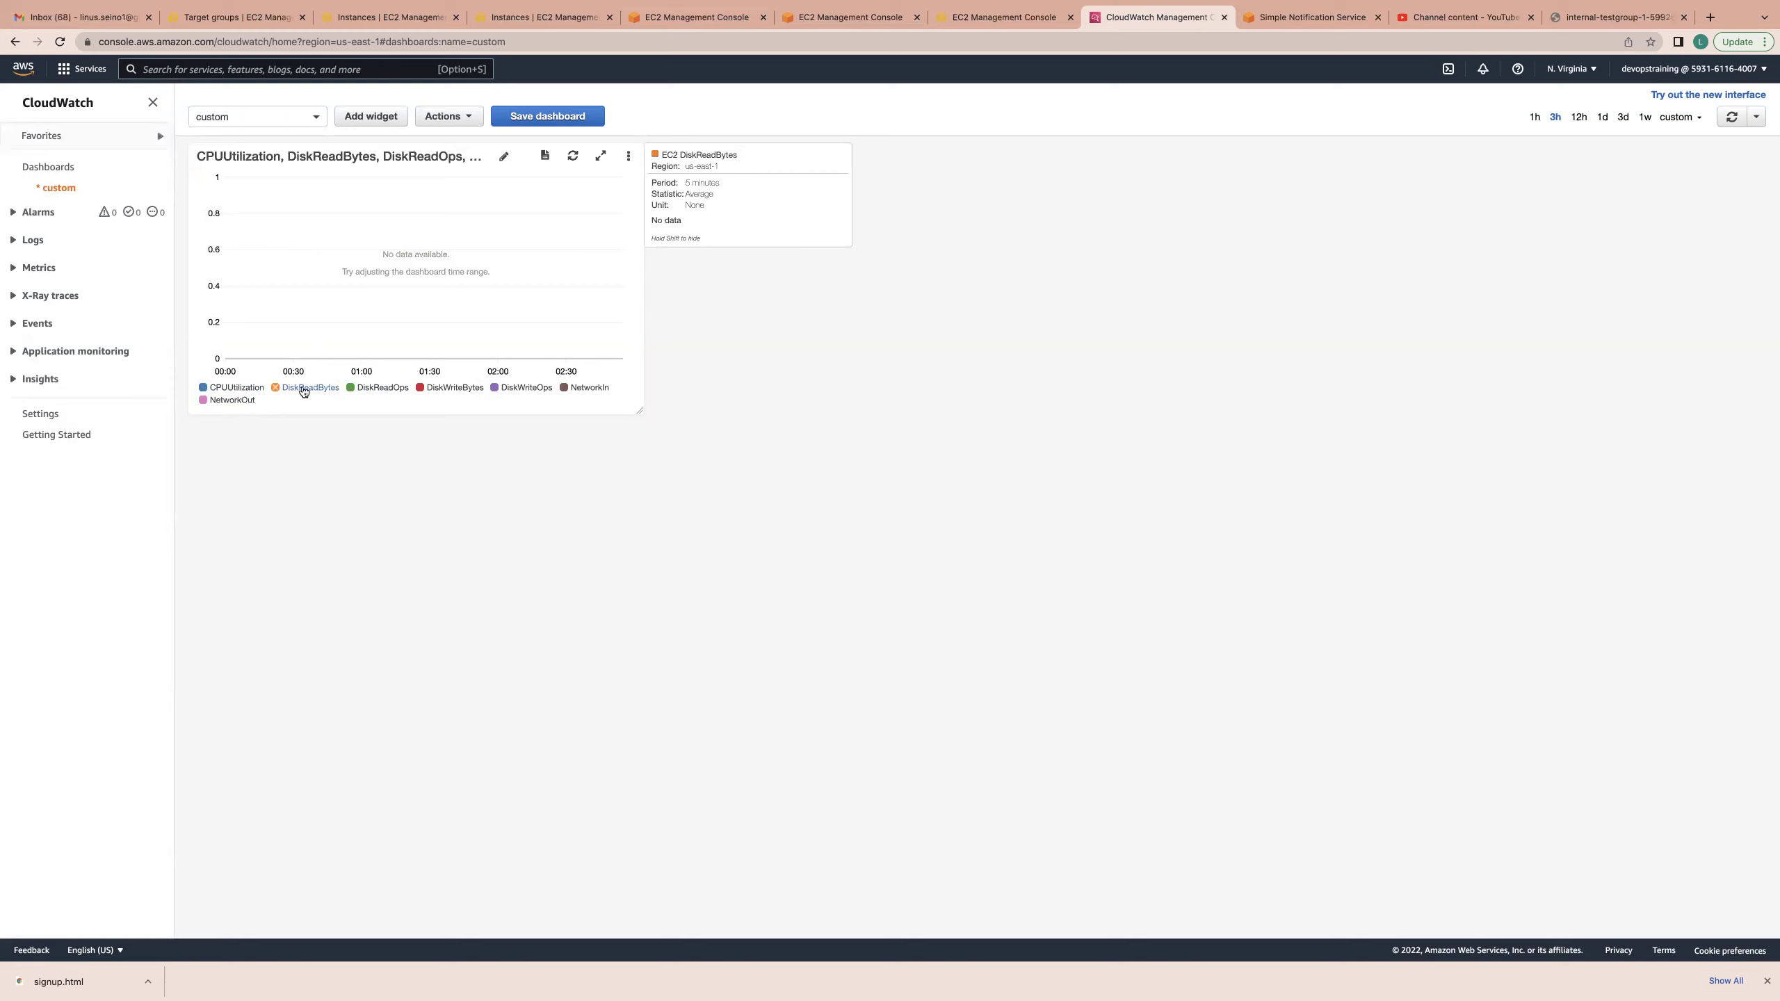
pyautogui.moveTo(449, 391)
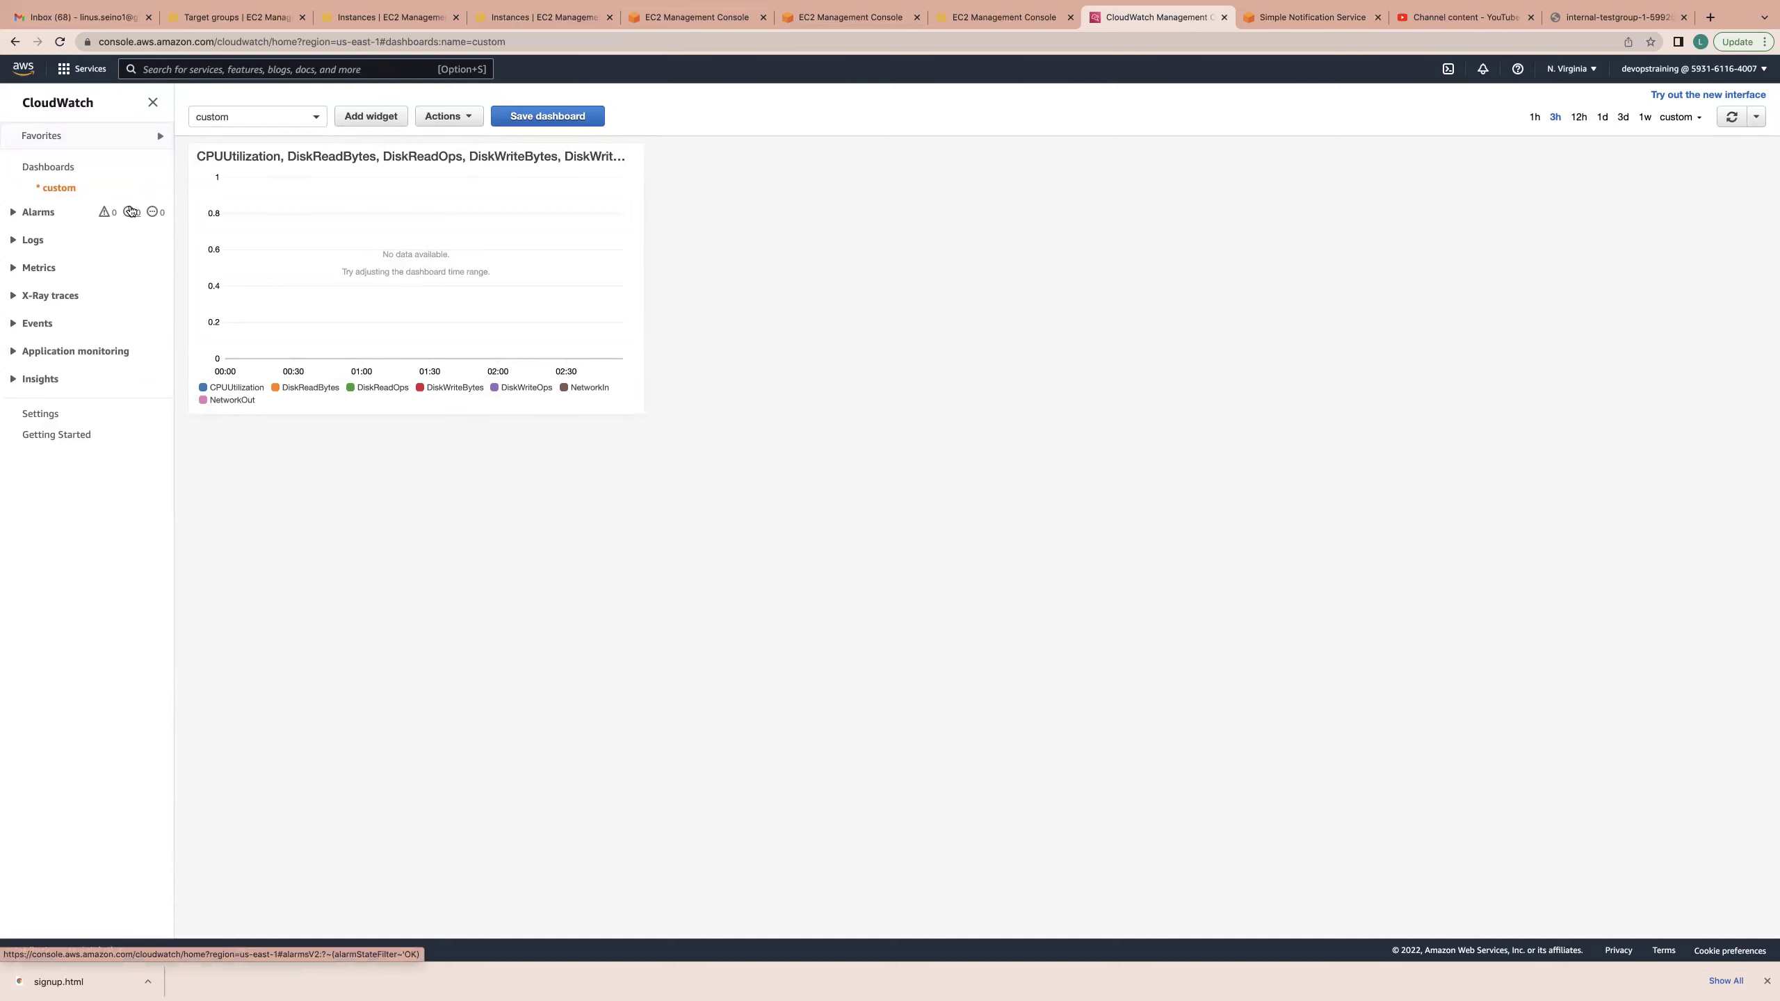
pyautogui.click(155, 141)
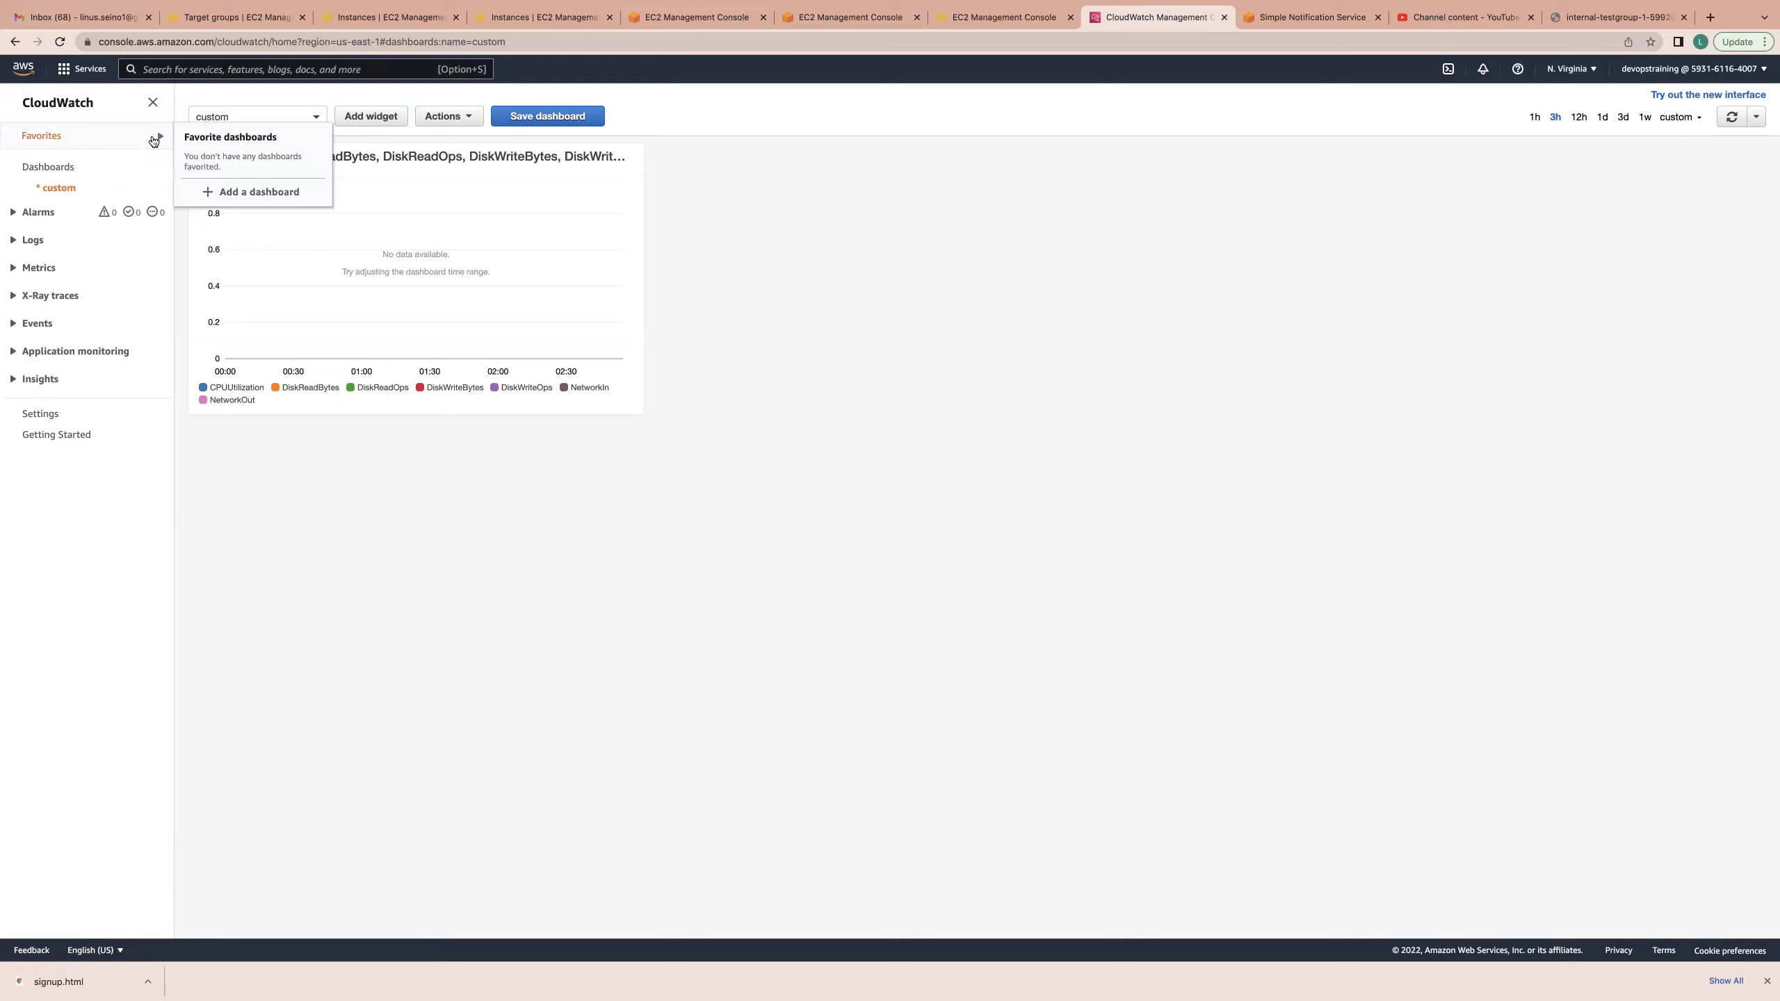
pyautogui.click(748, 109)
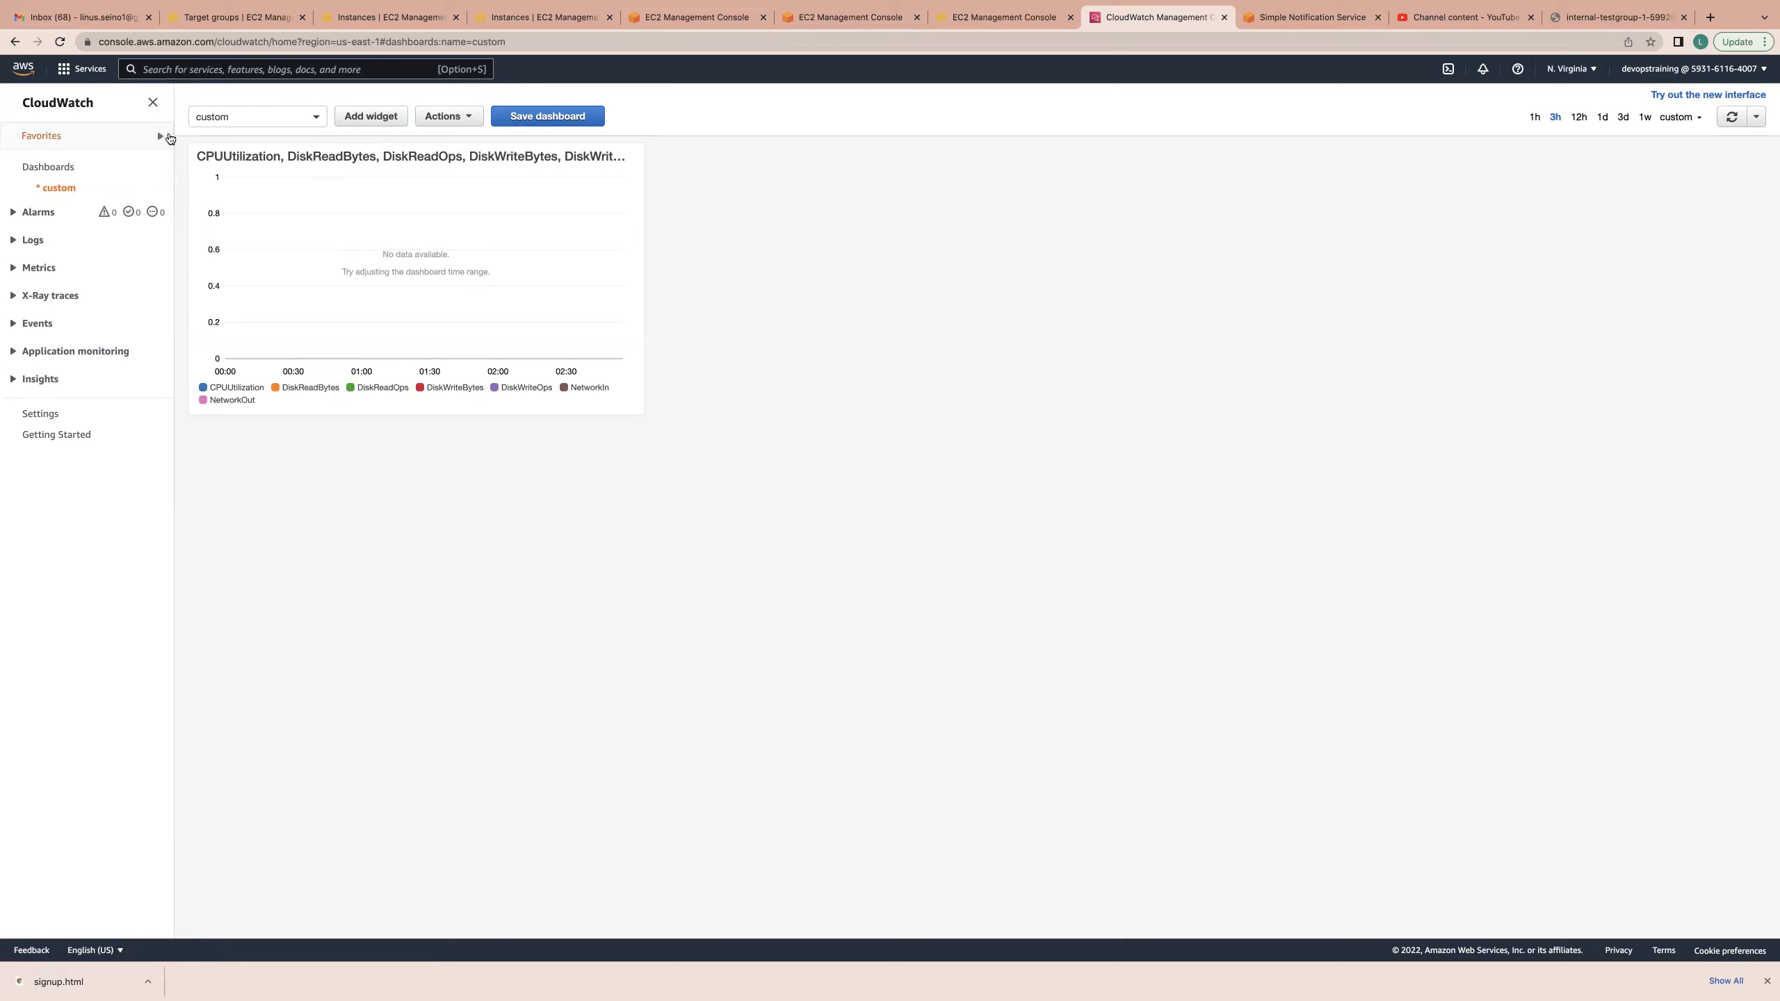
# Go through Alarms, In alarm and All alarms to reach the empty Billing alarms list.
pyautogui.click(13, 215)
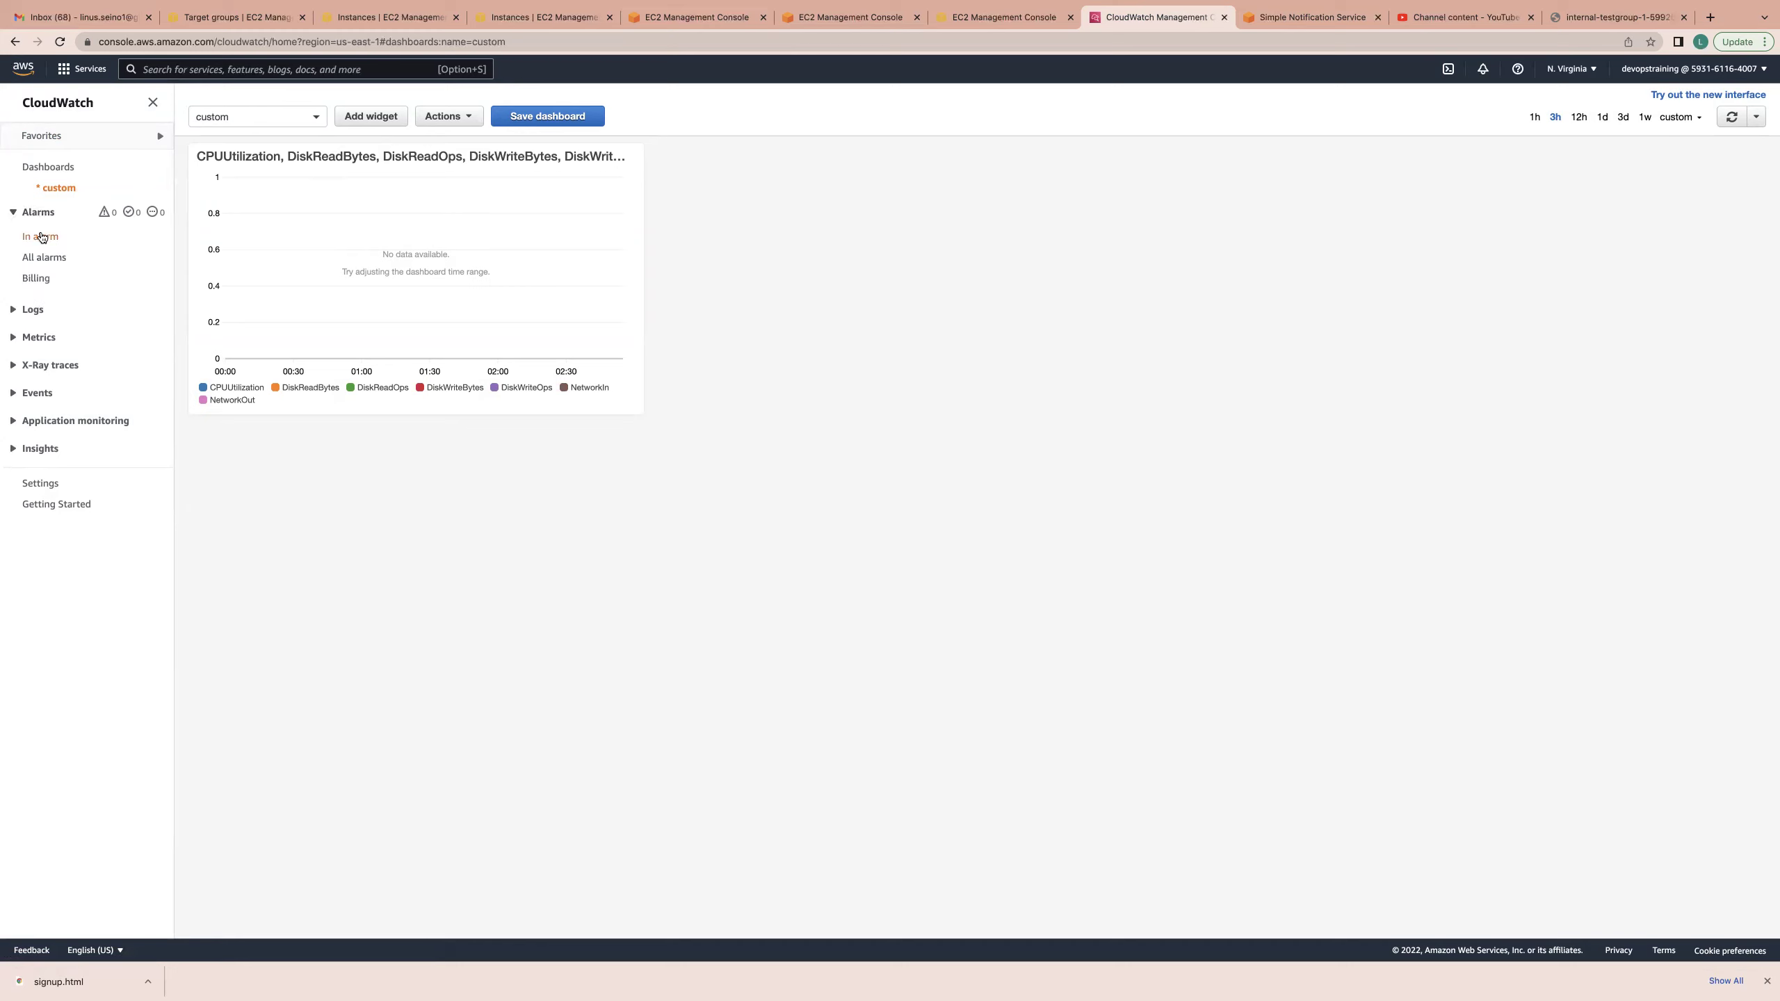
pyautogui.click(29, 238)
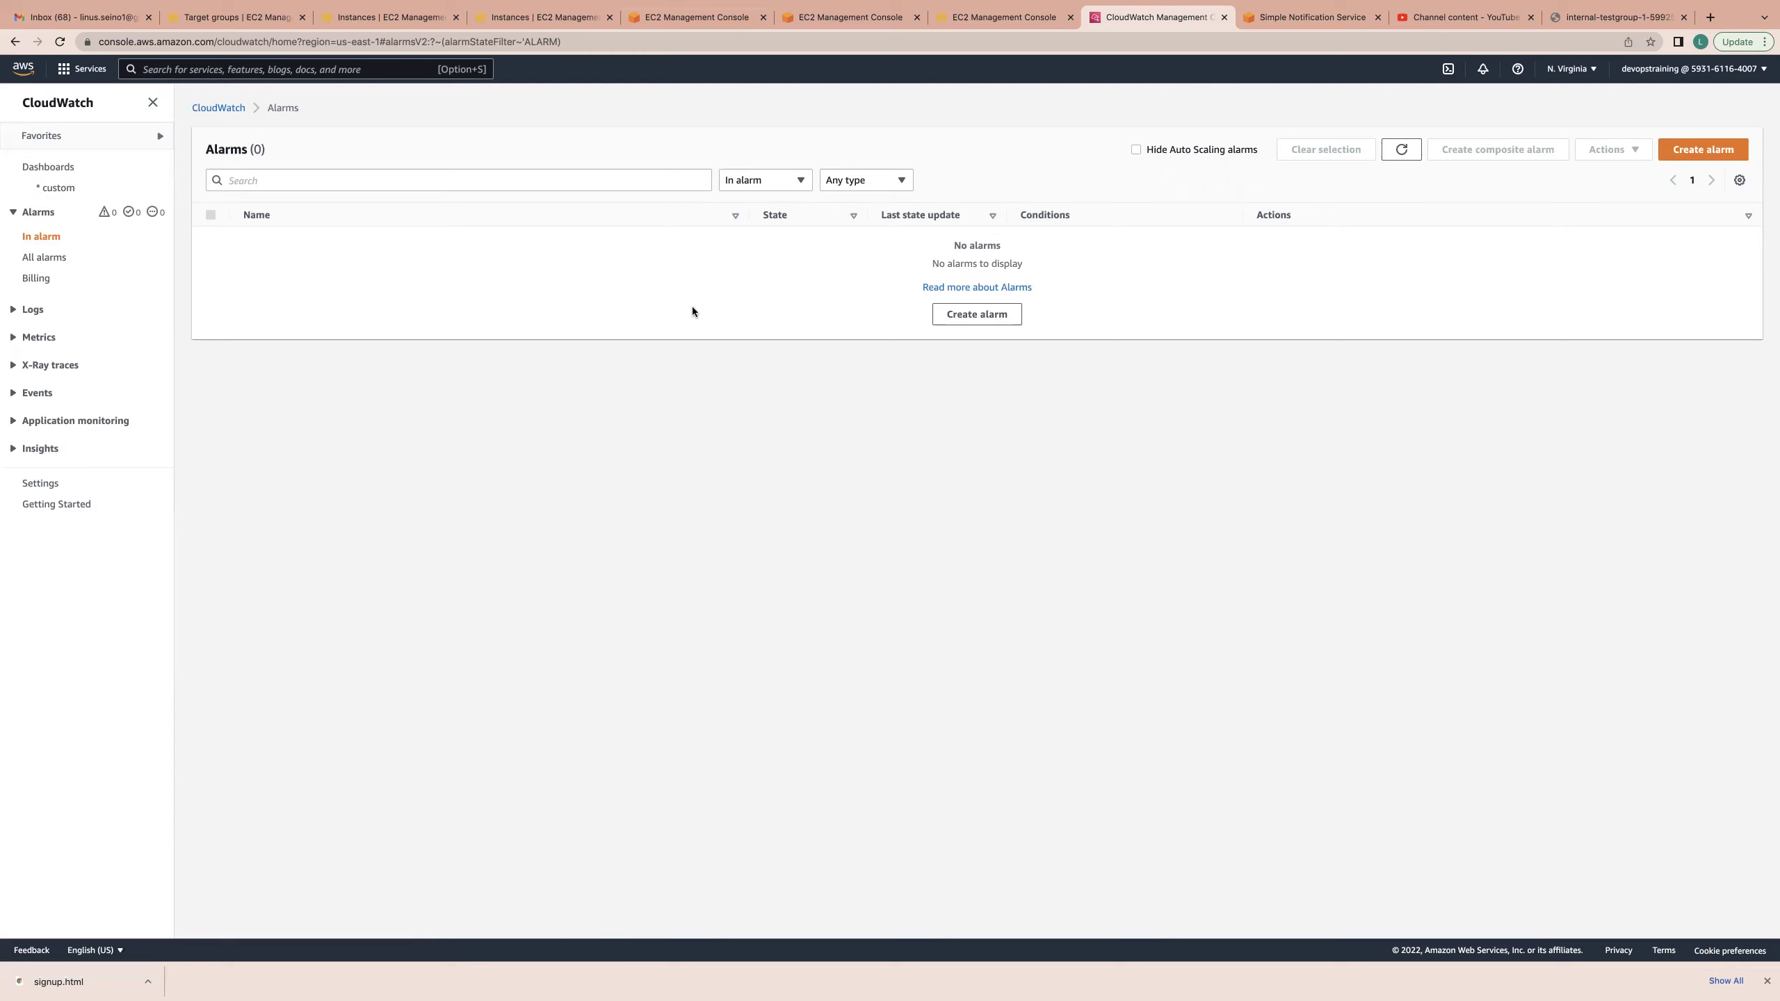
pyautogui.click(44, 260)
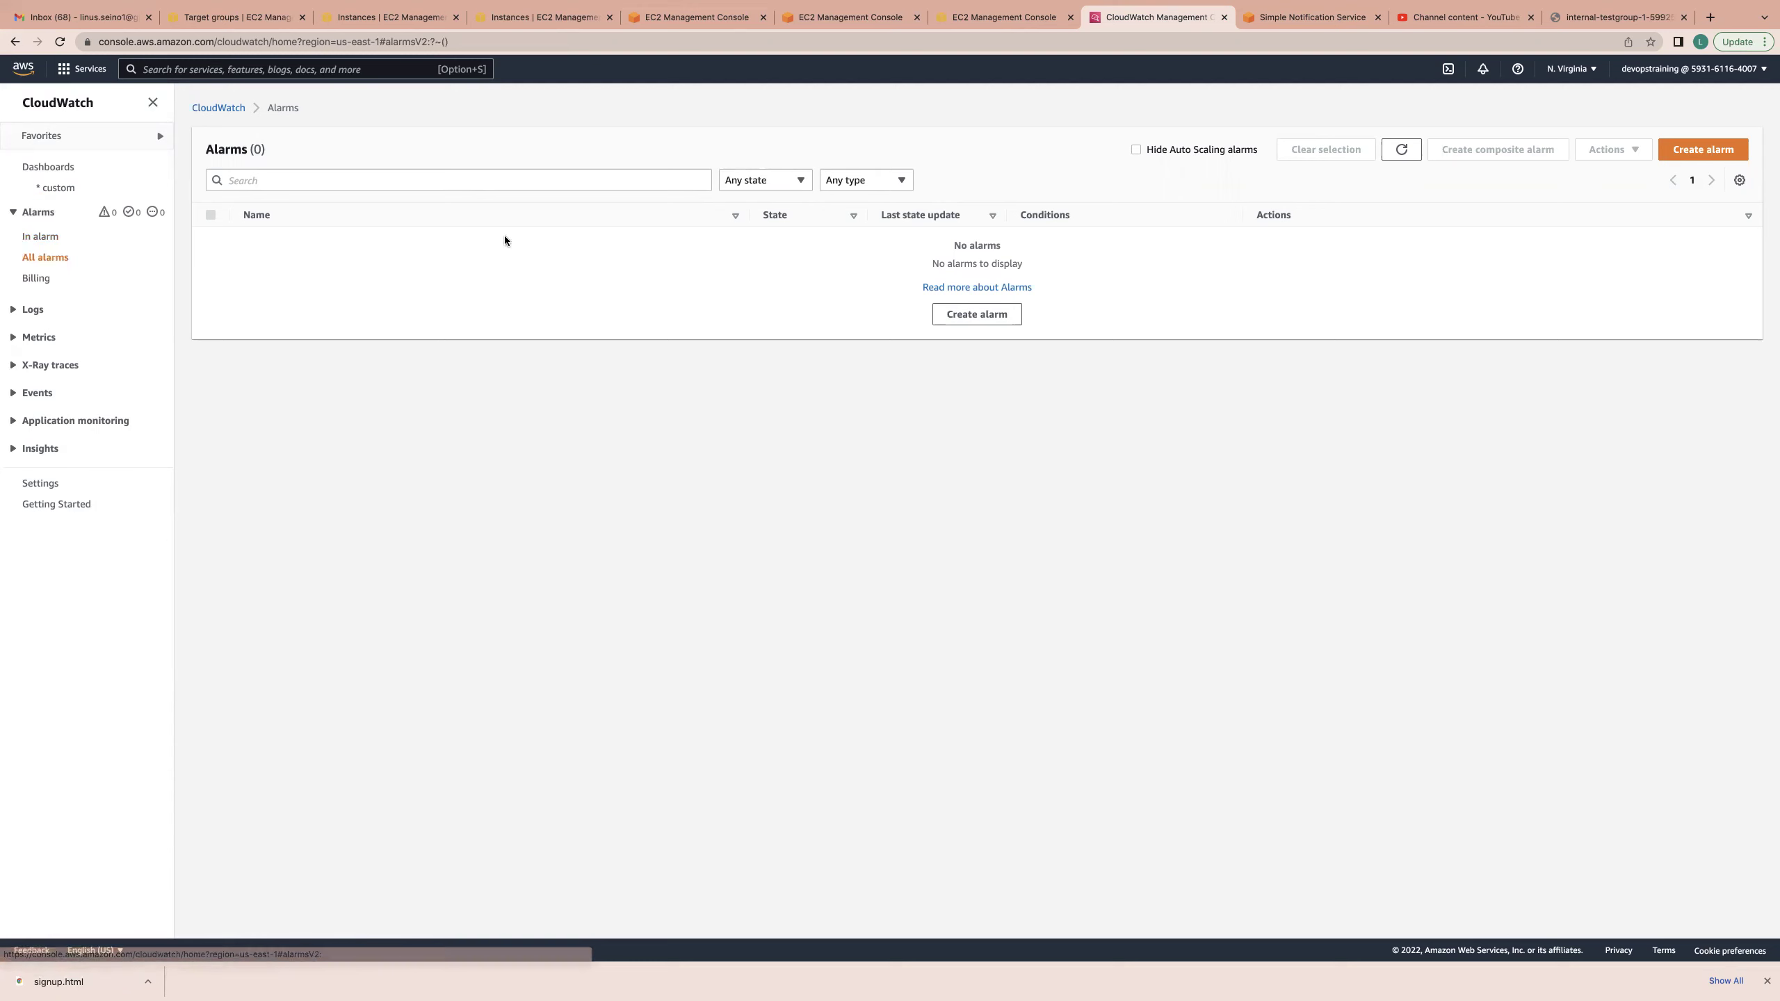
pyautogui.click(30, 279)
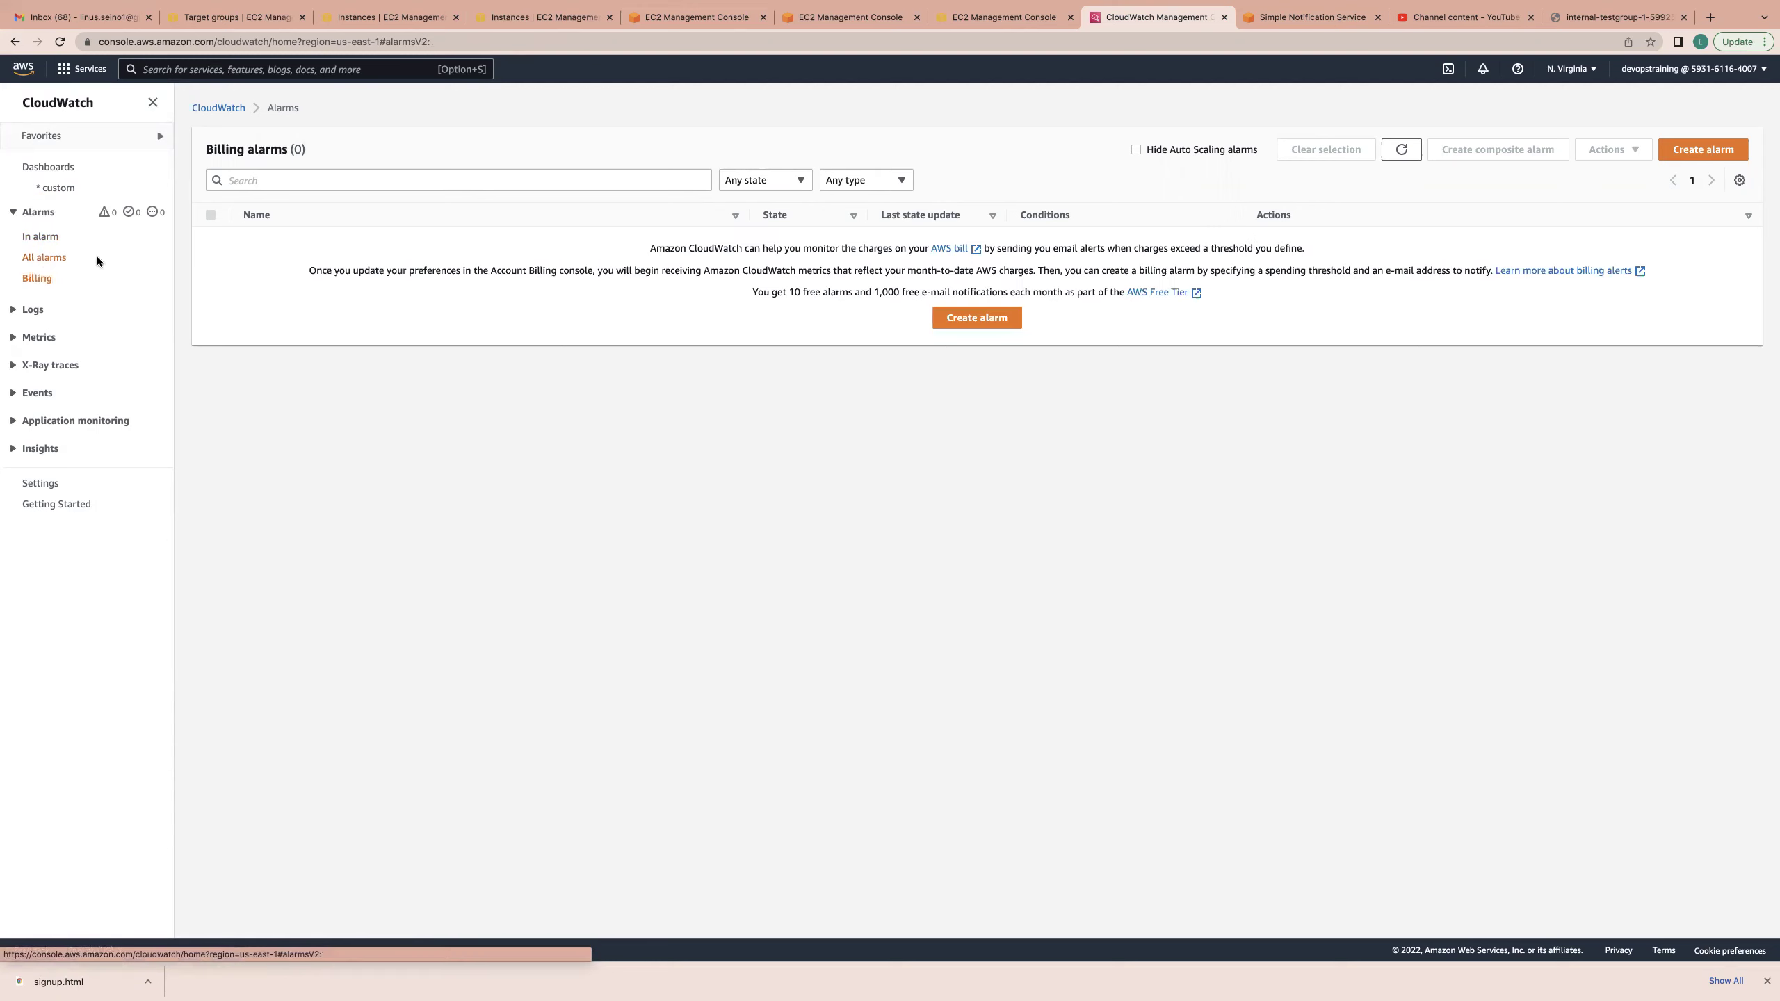
pyautogui.click(44, 258)
pyautogui.click(36, 278)
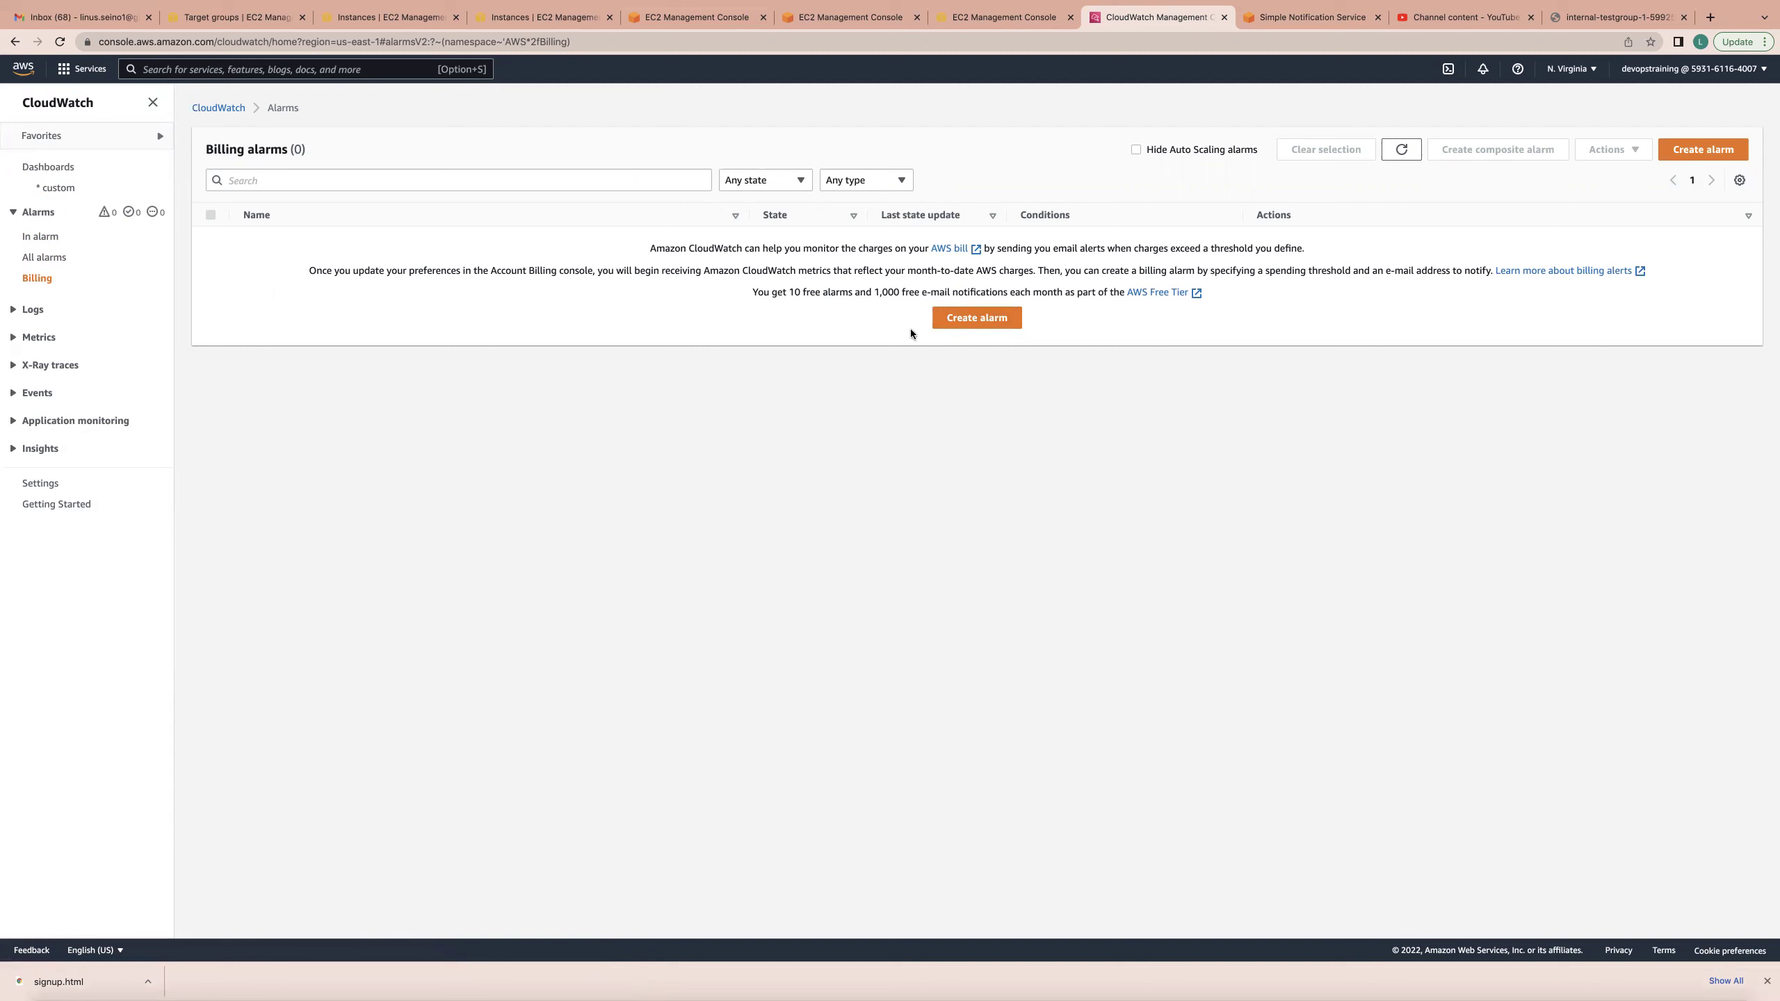
# Start a new billing alarm on EstimatedCharges in USD, keeping Maximum as the statistic.
pyautogui.click(969, 325)
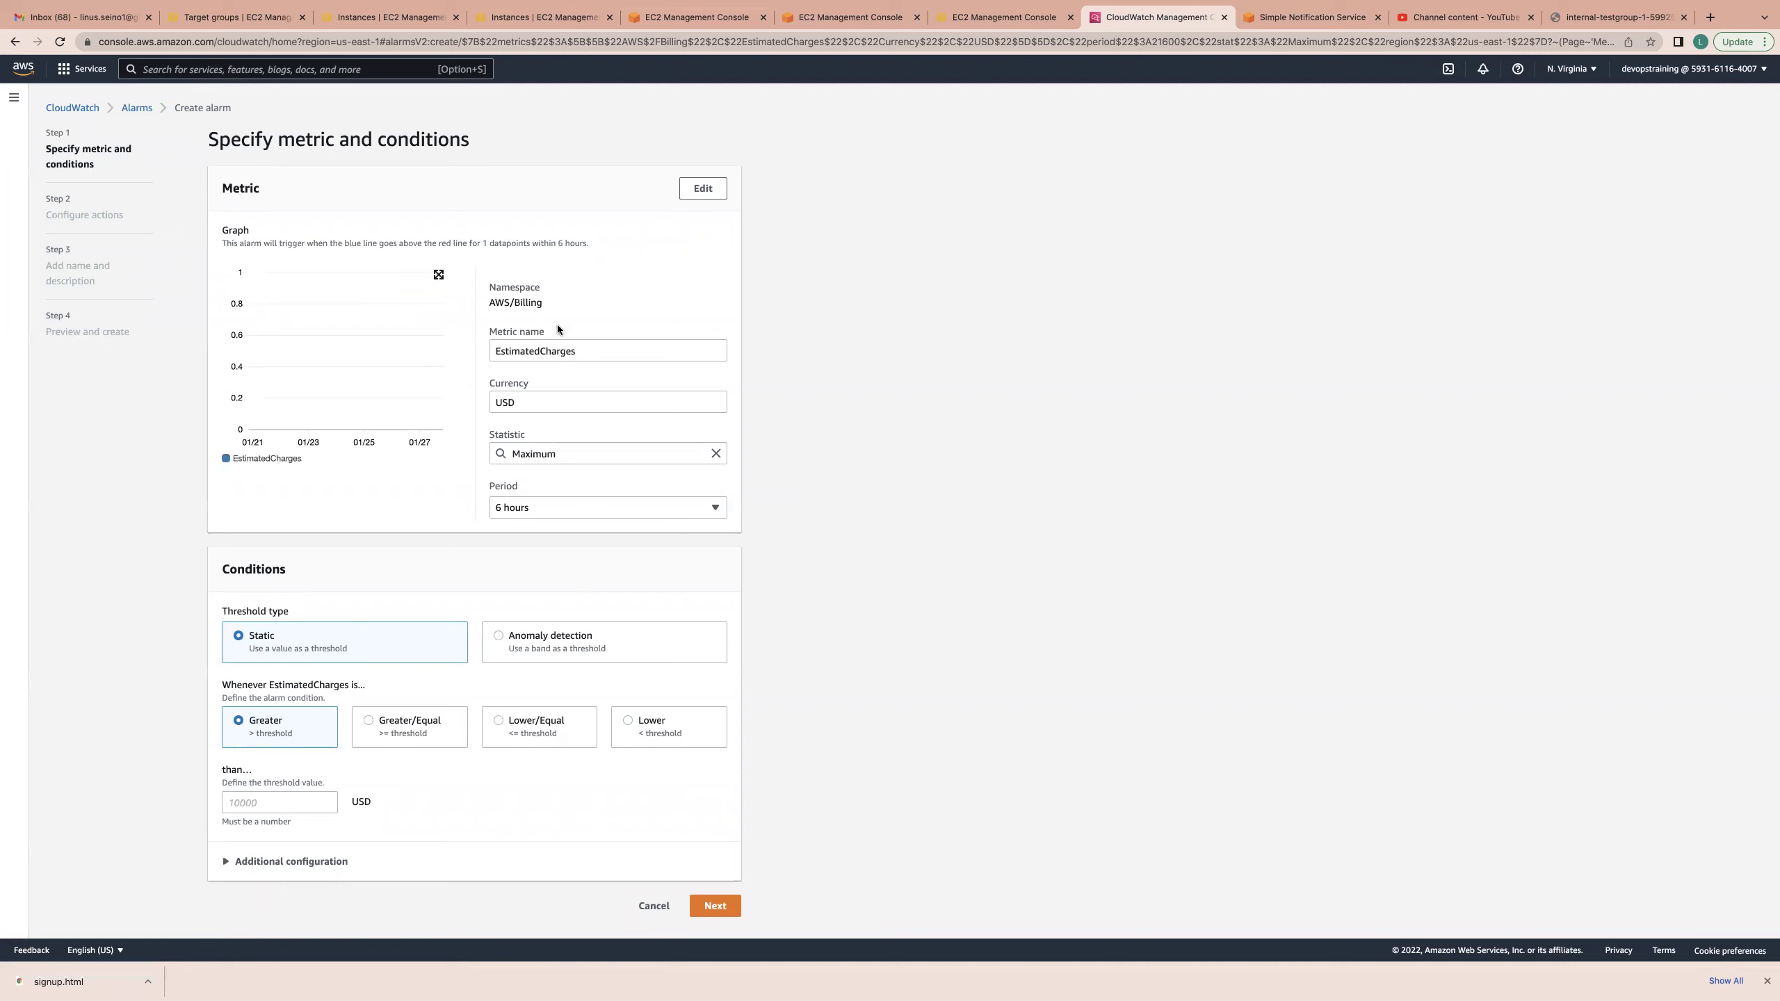
pyautogui.click(530, 402)
pyautogui.click(553, 352)
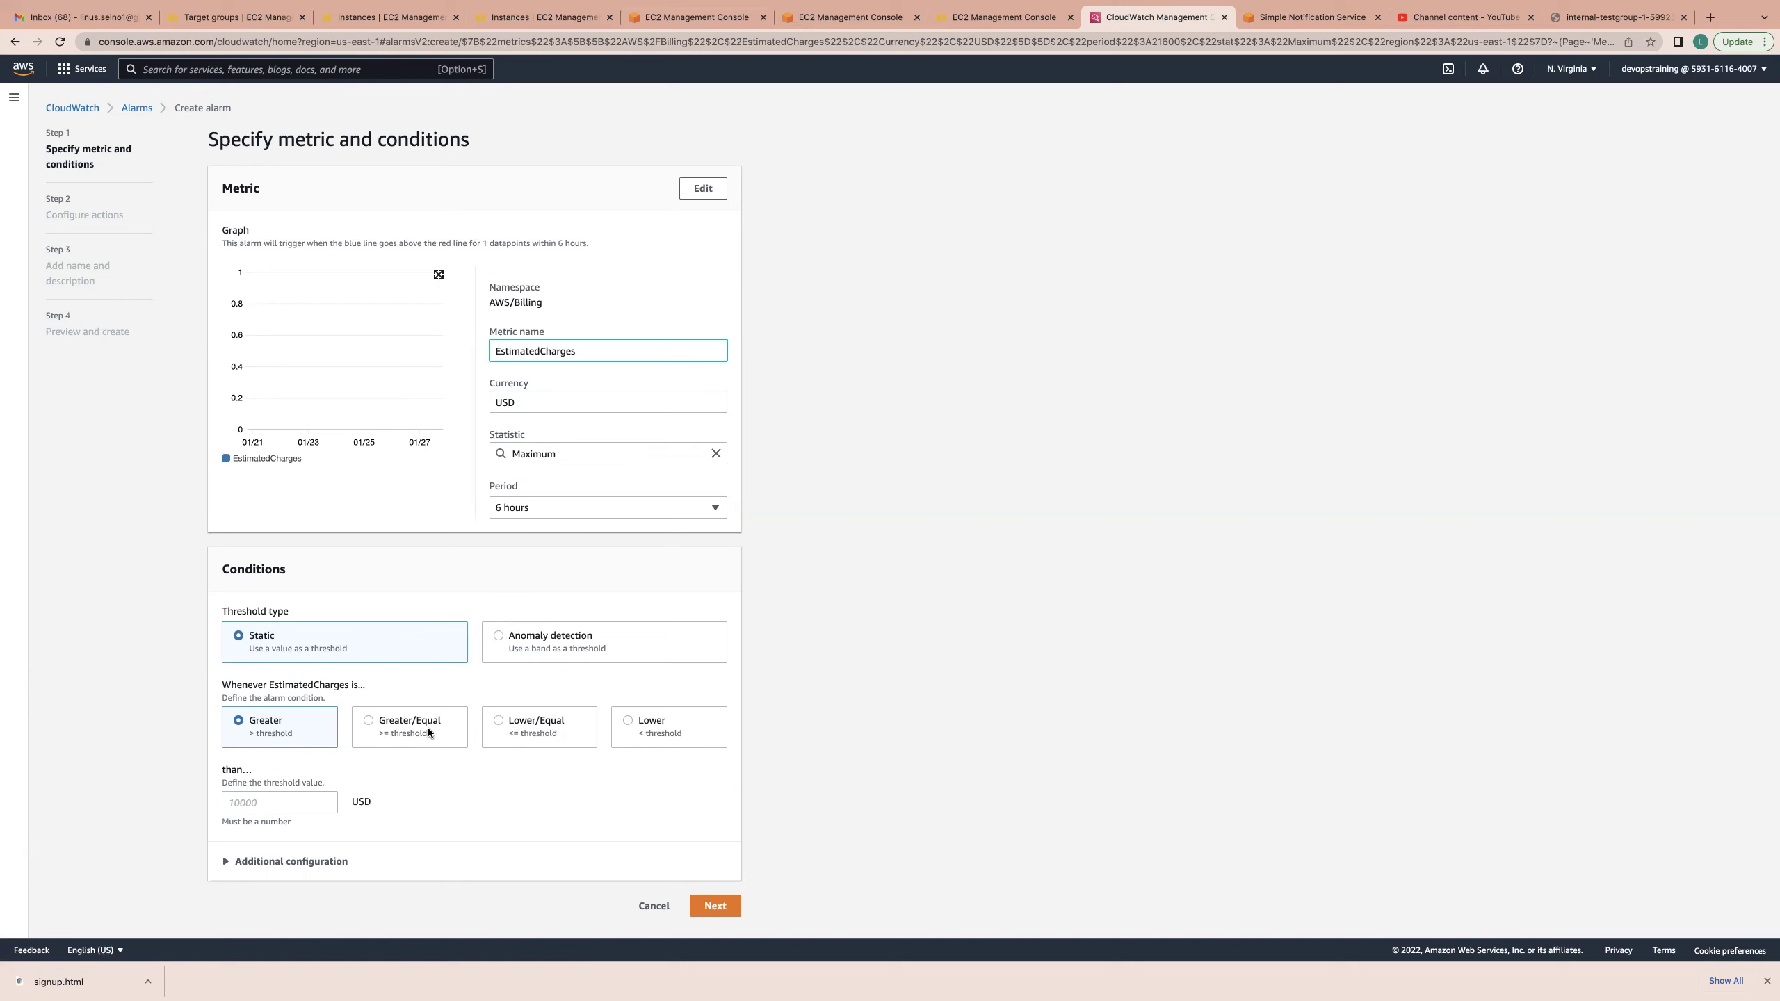
pyautogui.click(551, 454)
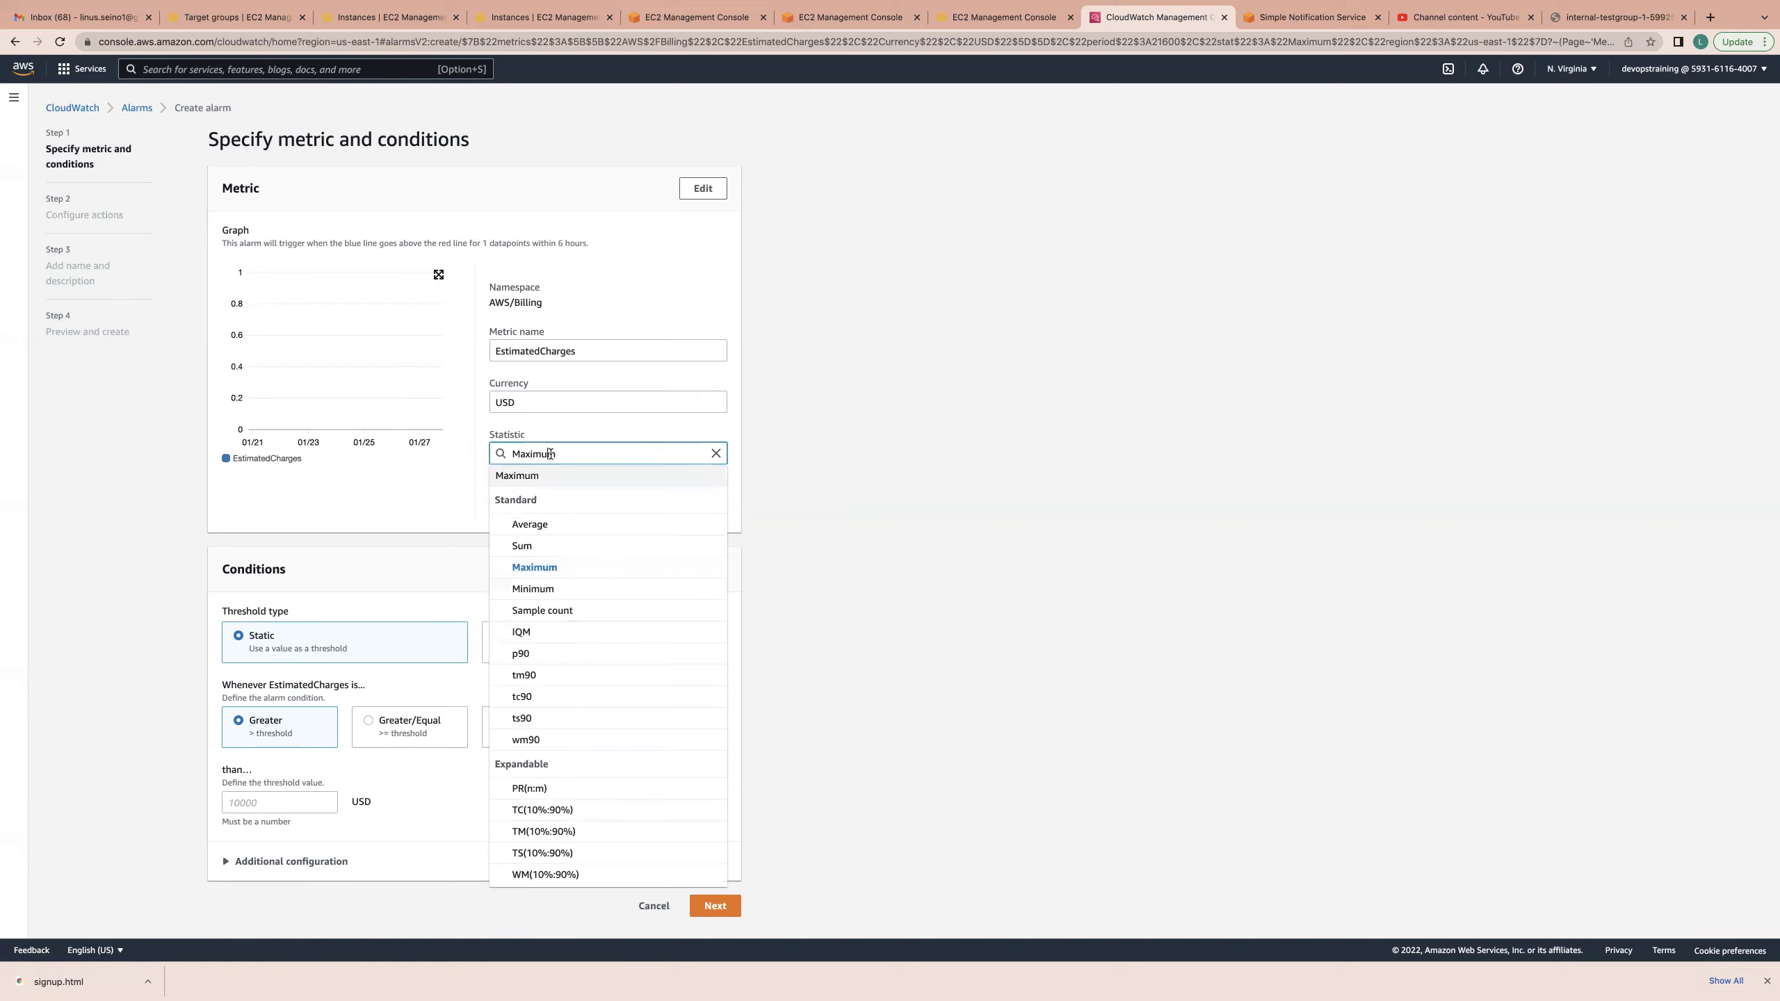
pyautogui.click(557, 571)
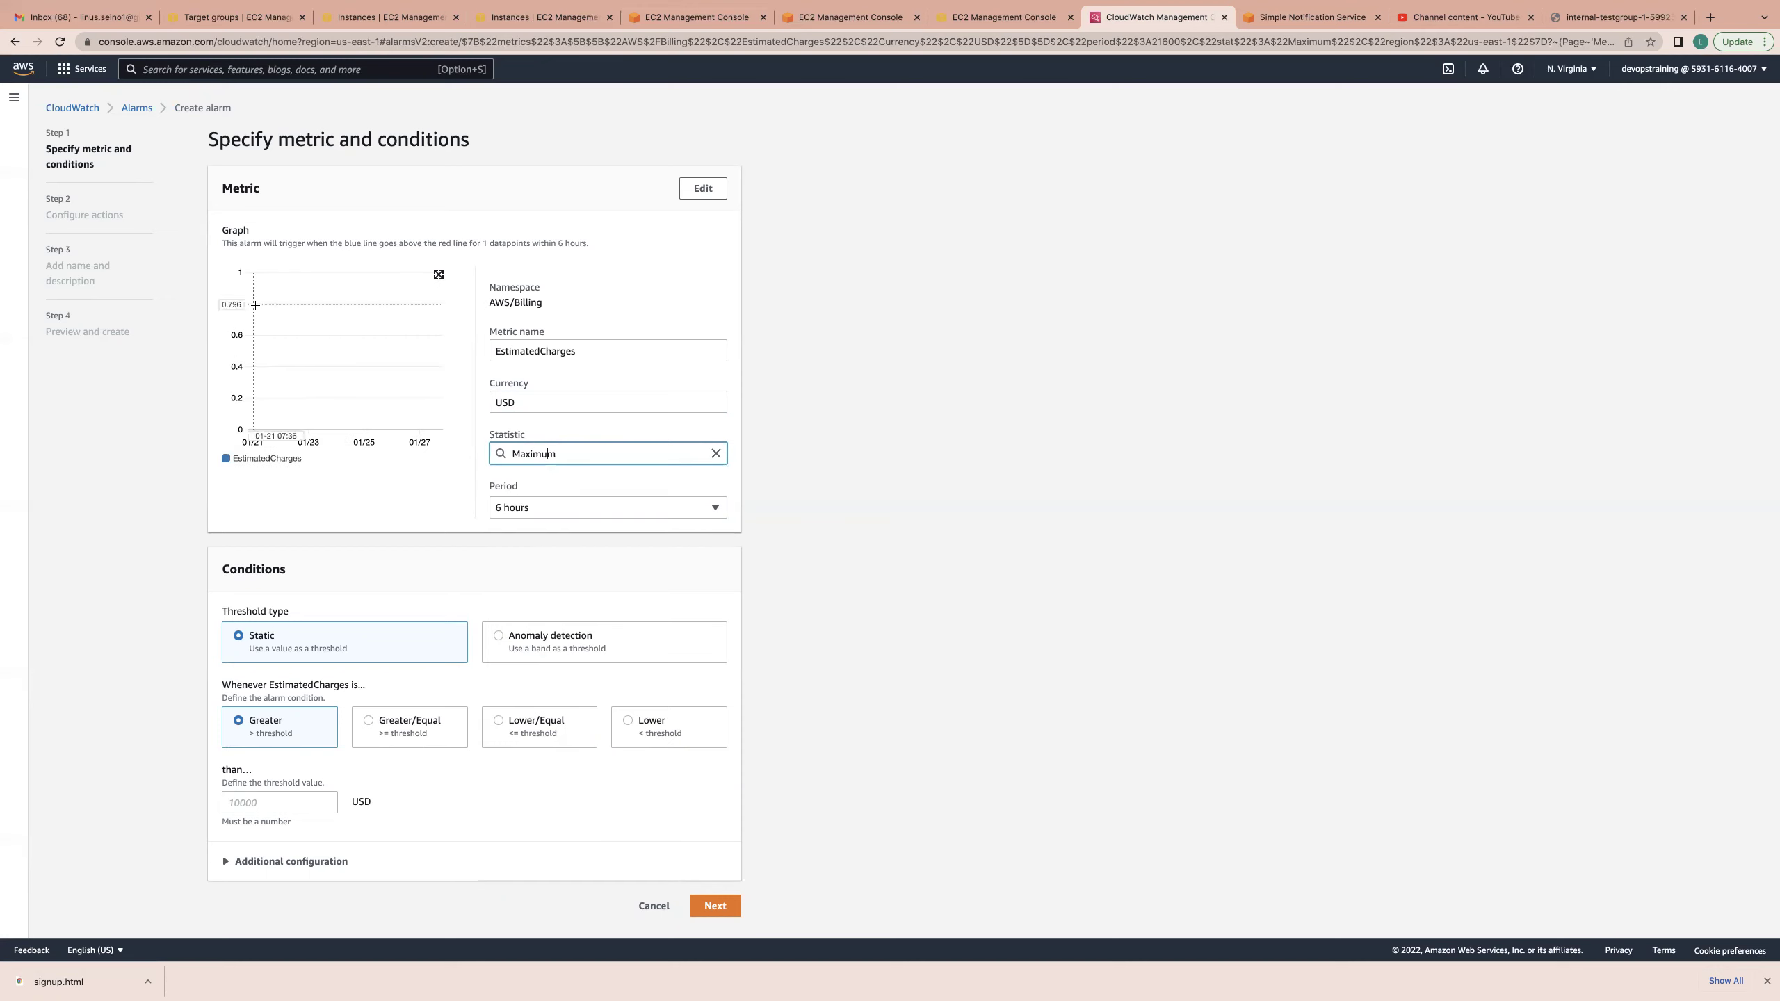
pyautogui.click(573, 352)
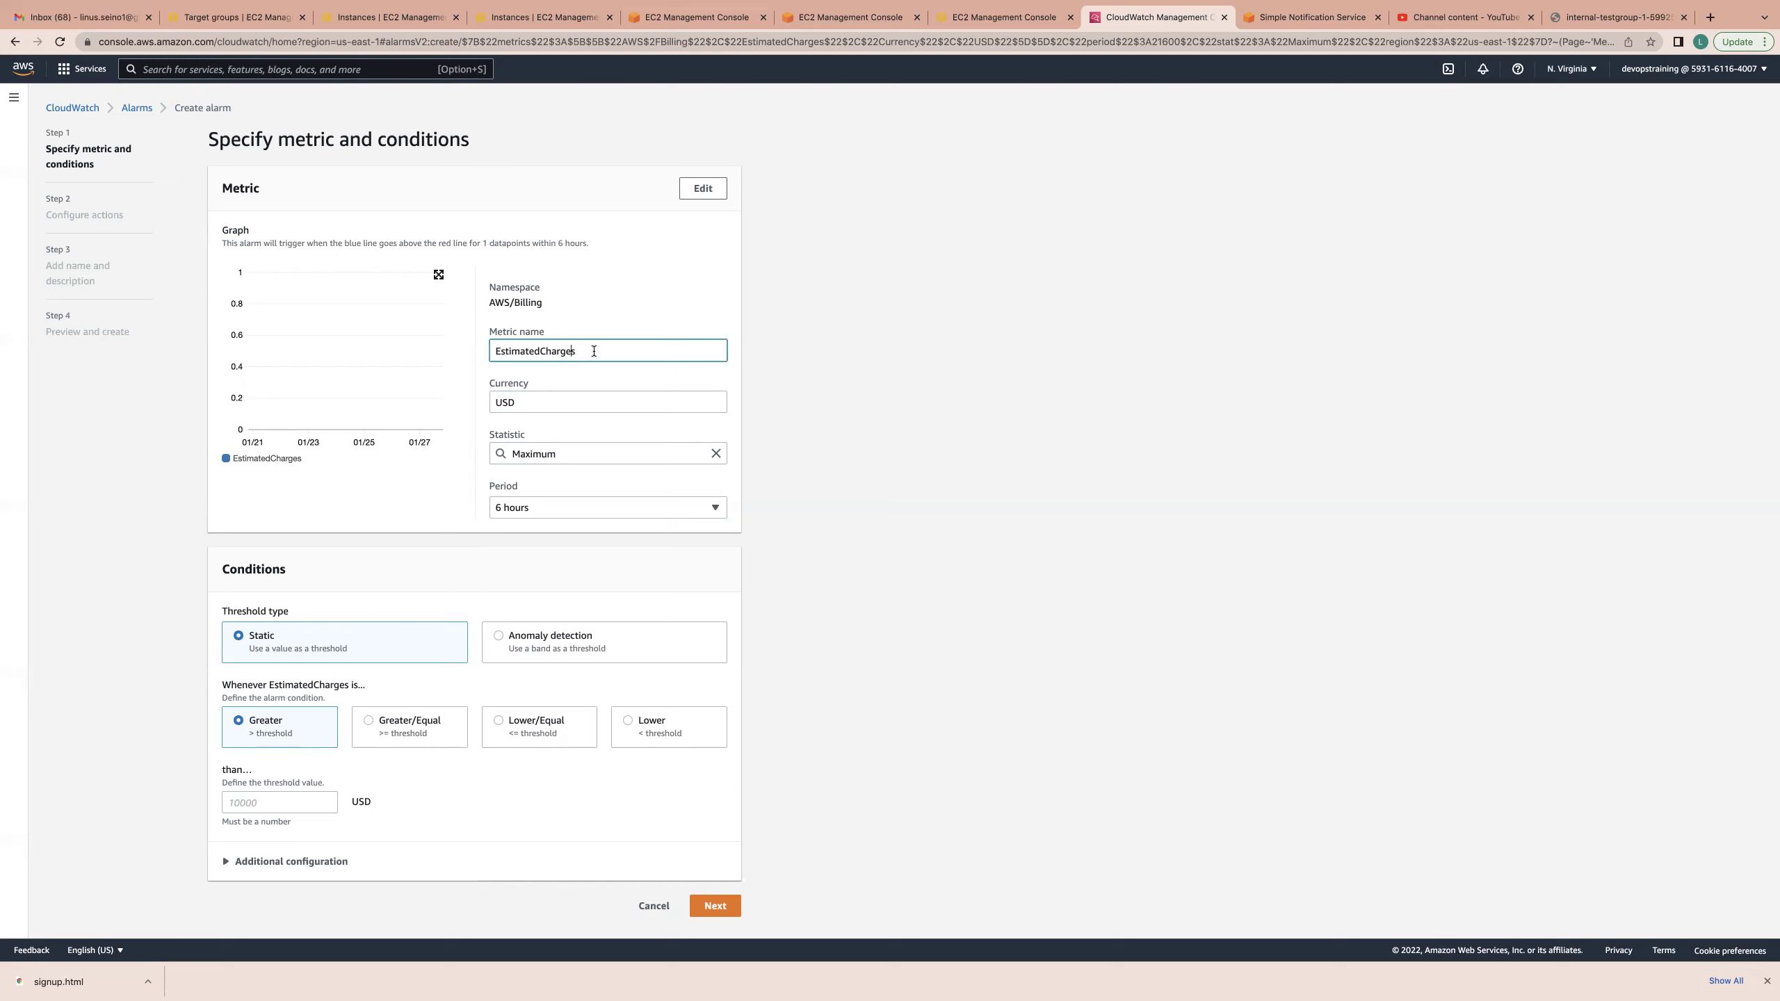
pyautogui.click(537, 396)
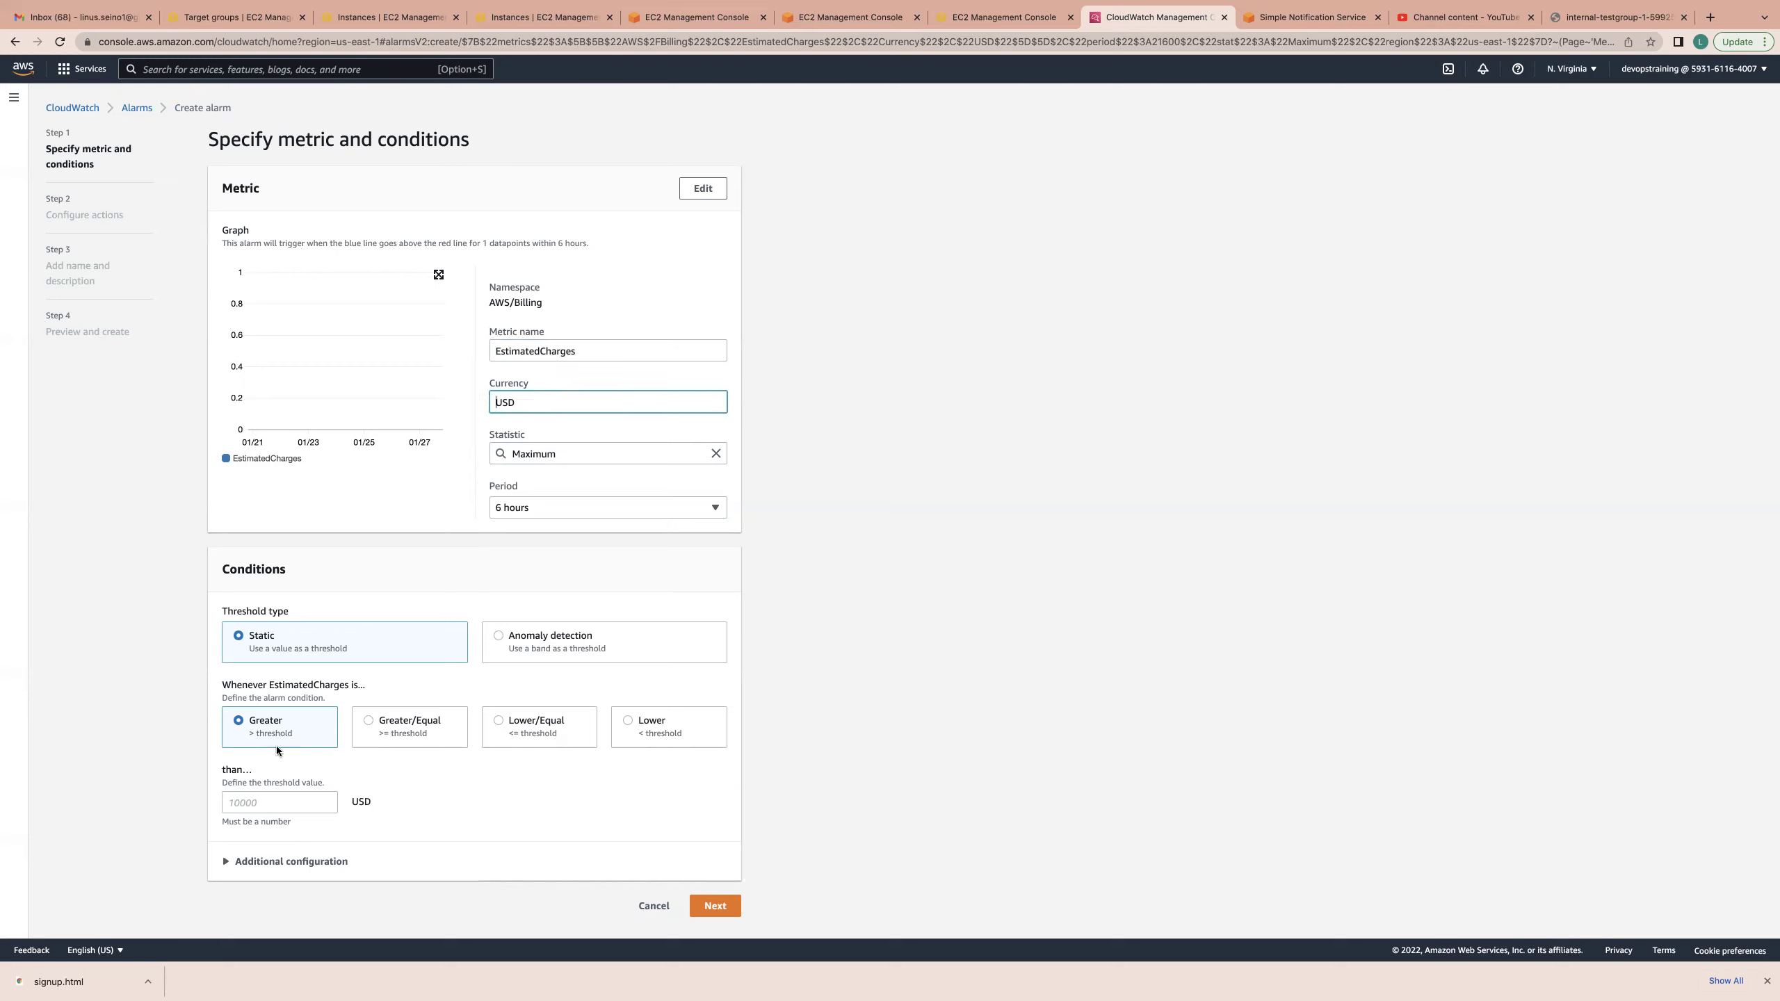
# Set the alarm threshold to greater than 20 and check the Additional configuration section.
pyautogui.click(270, 805)
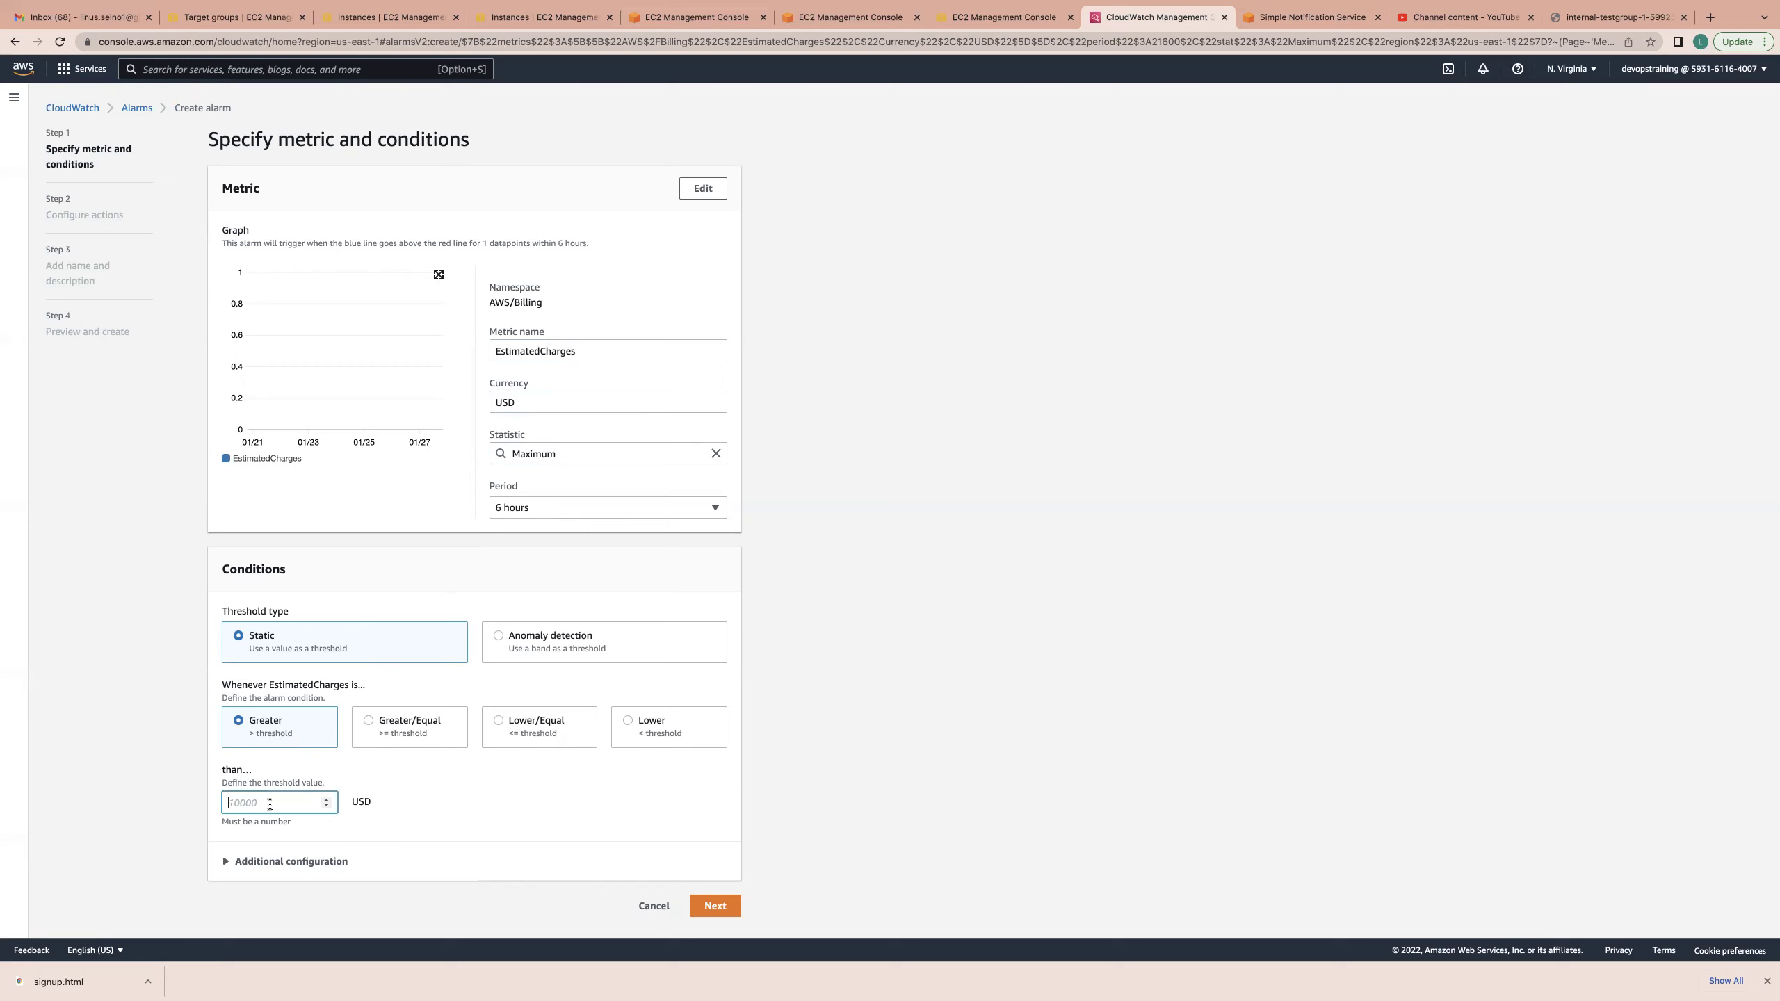
pyautogui.write('20')
pyautogui.click(432, 804)
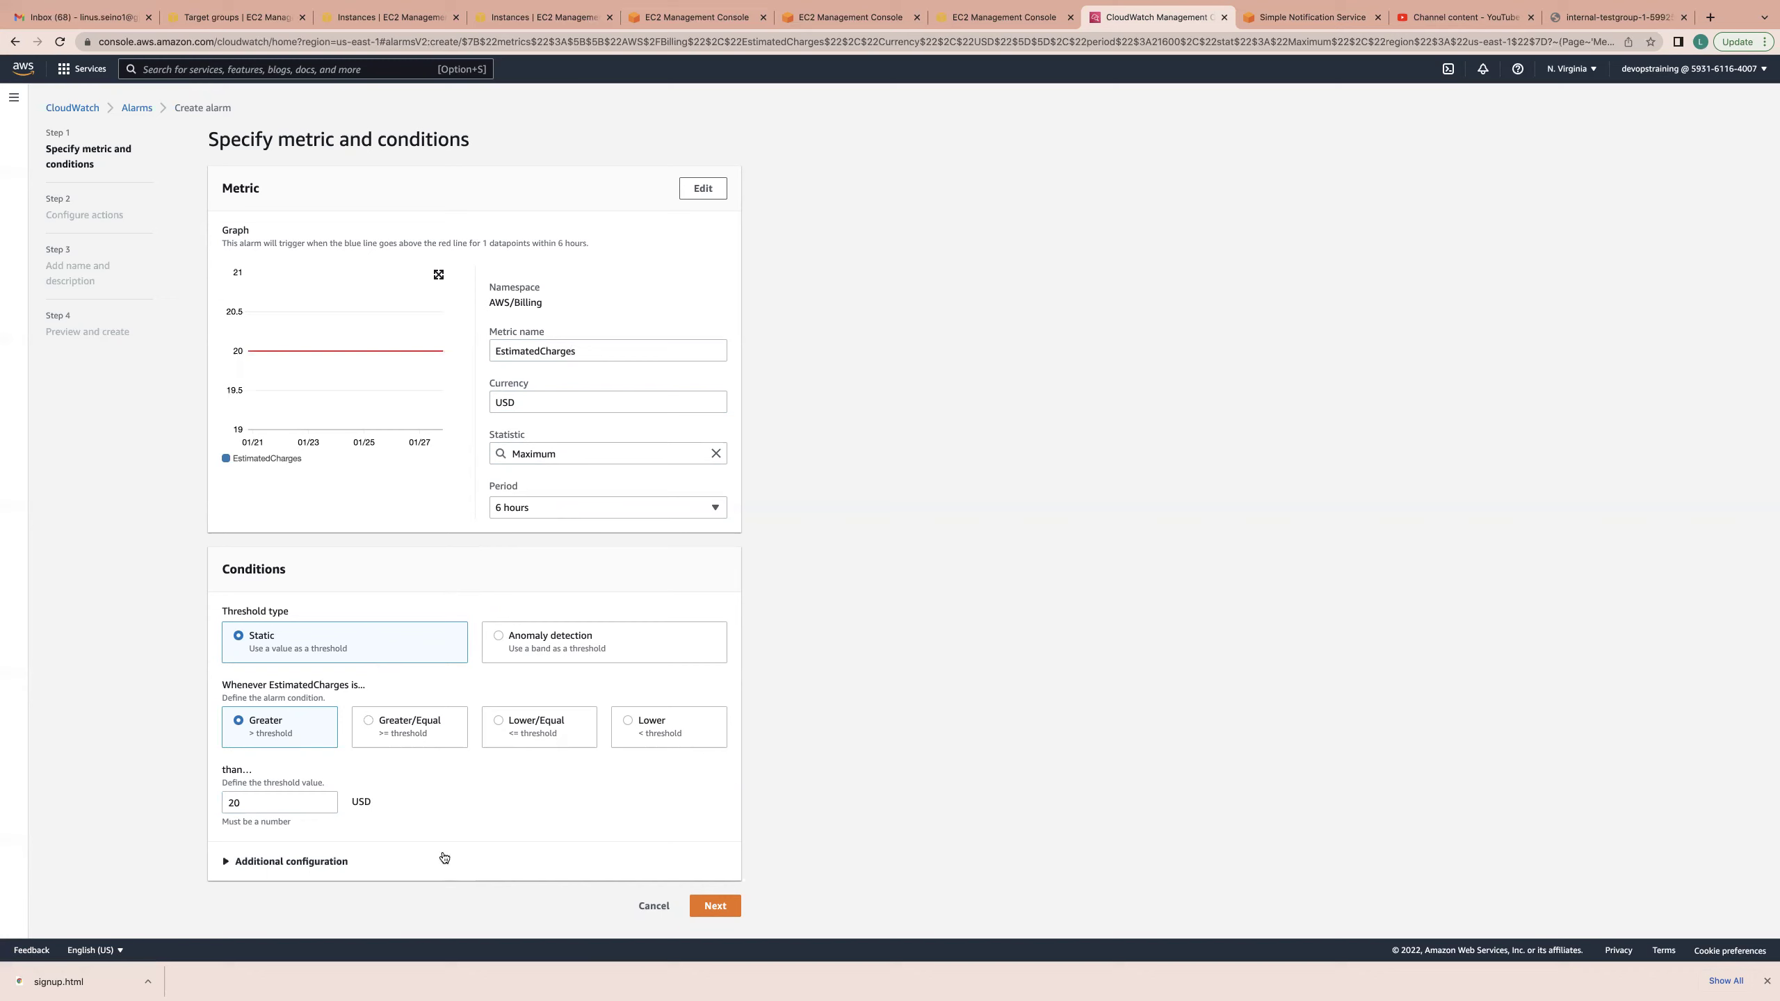
pyautogui.click(411, 868)
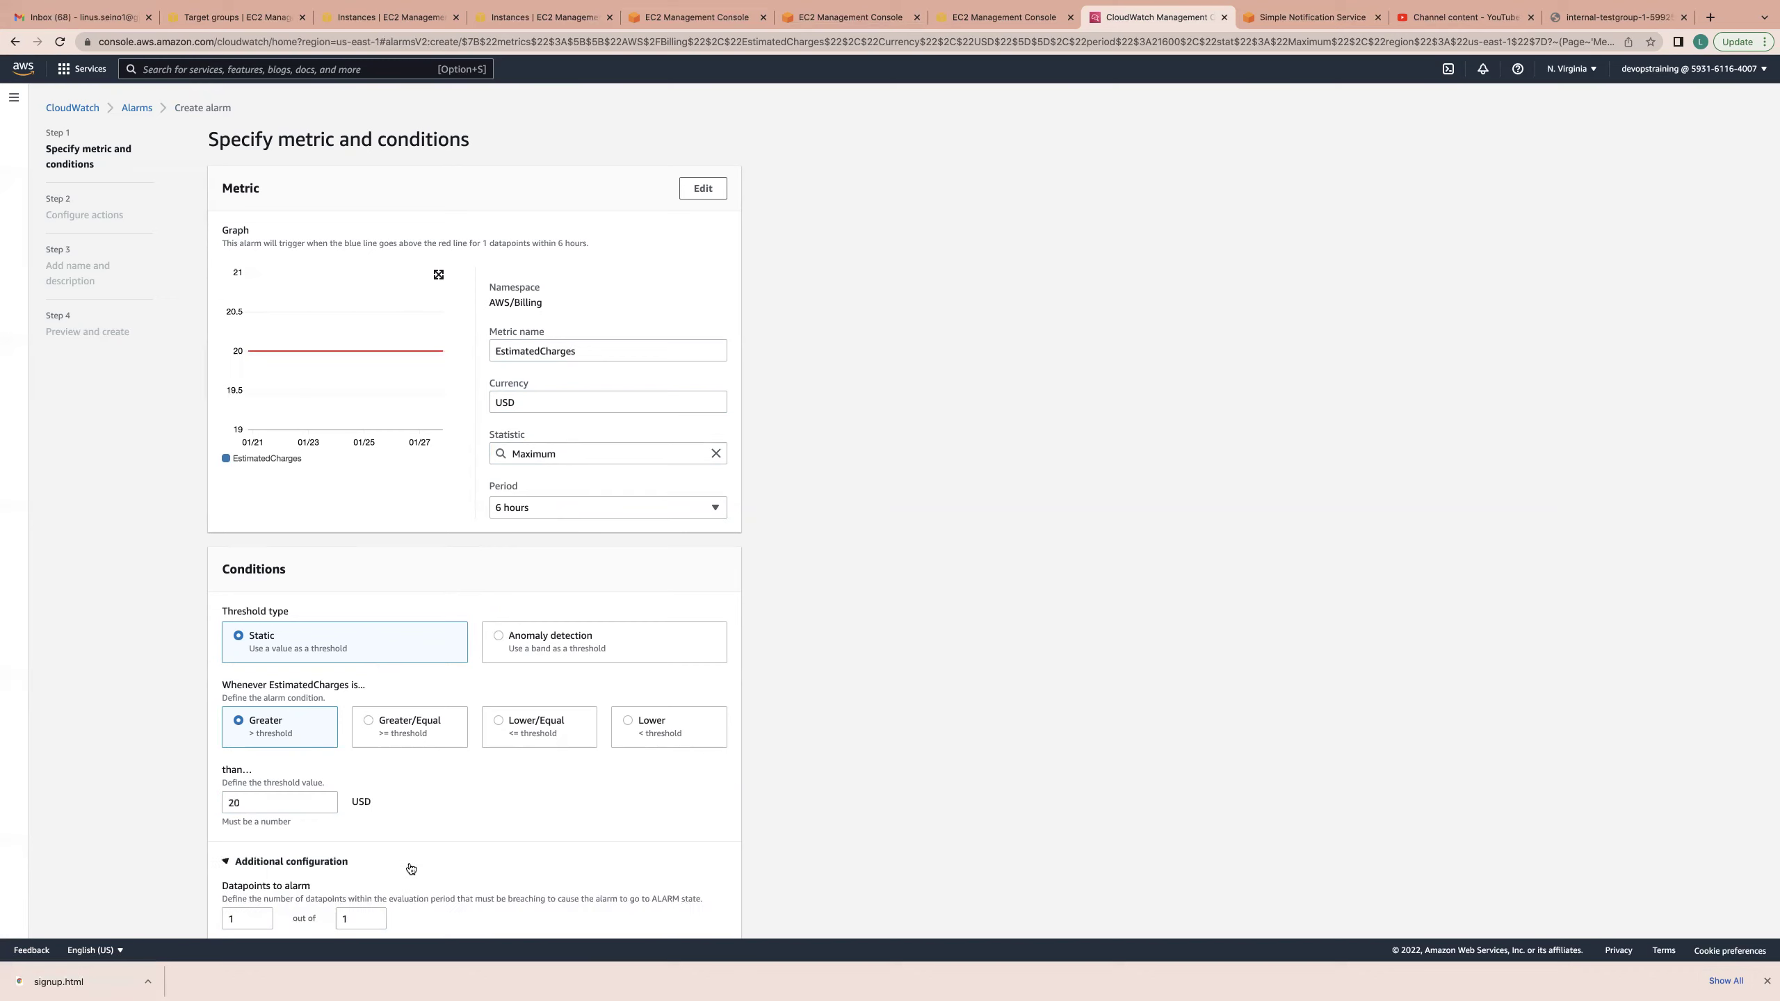
pyautogui.click(411, 868)
pyautogui.click(407, 867)
pyautogui.click(407, 867)
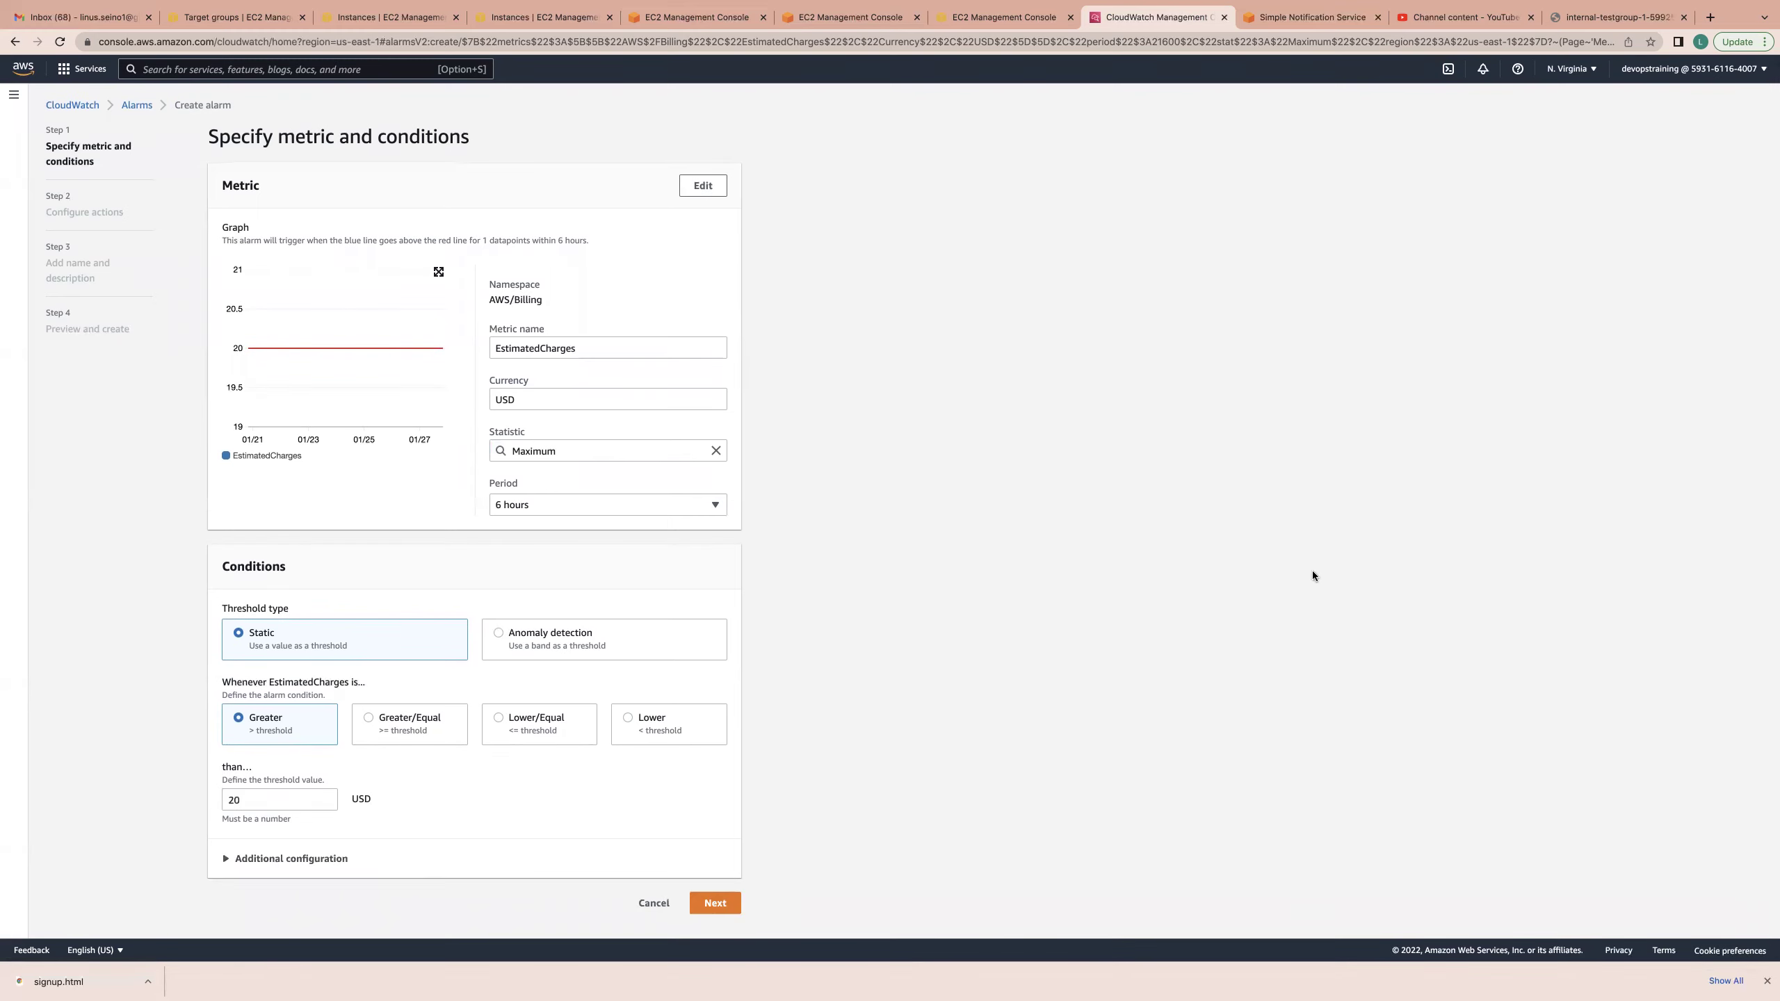
pyautogui.moveTo(1531, 7)
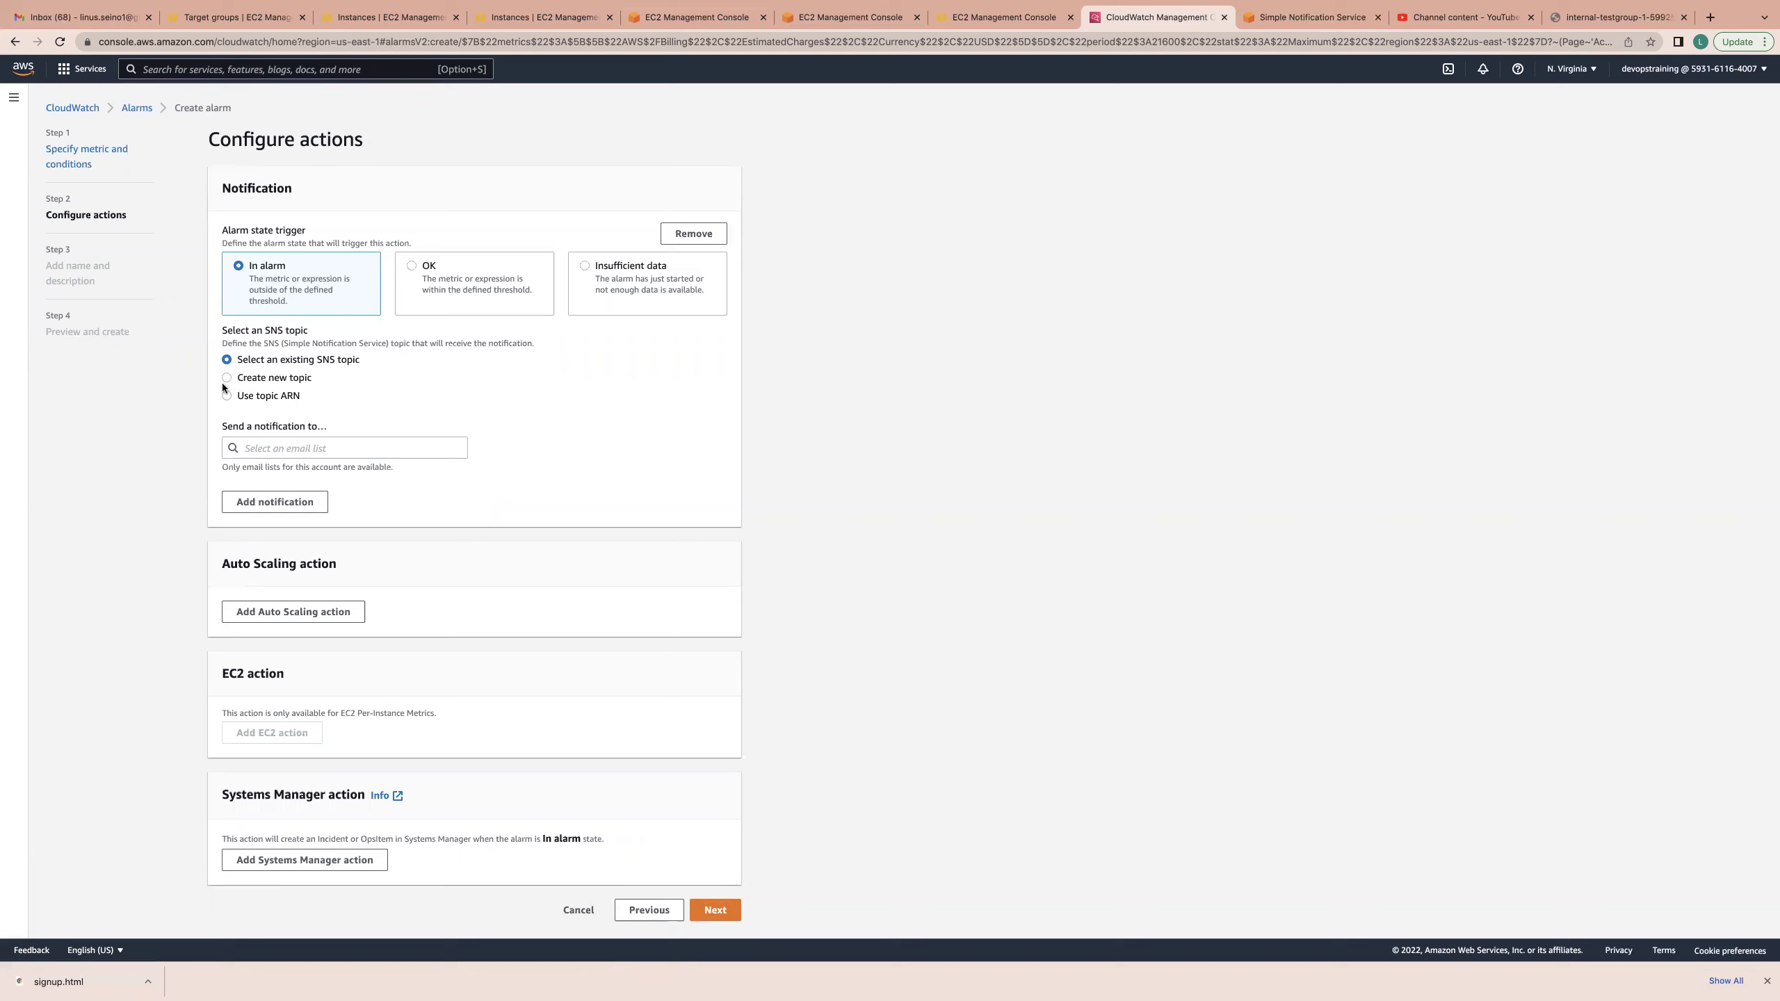
# Send the alarm's notifications to the existing devops SNS topic.
pyautogui.click(227, 396)
pyautogui.click(257, 448)
pyautogui.click(232, 361)
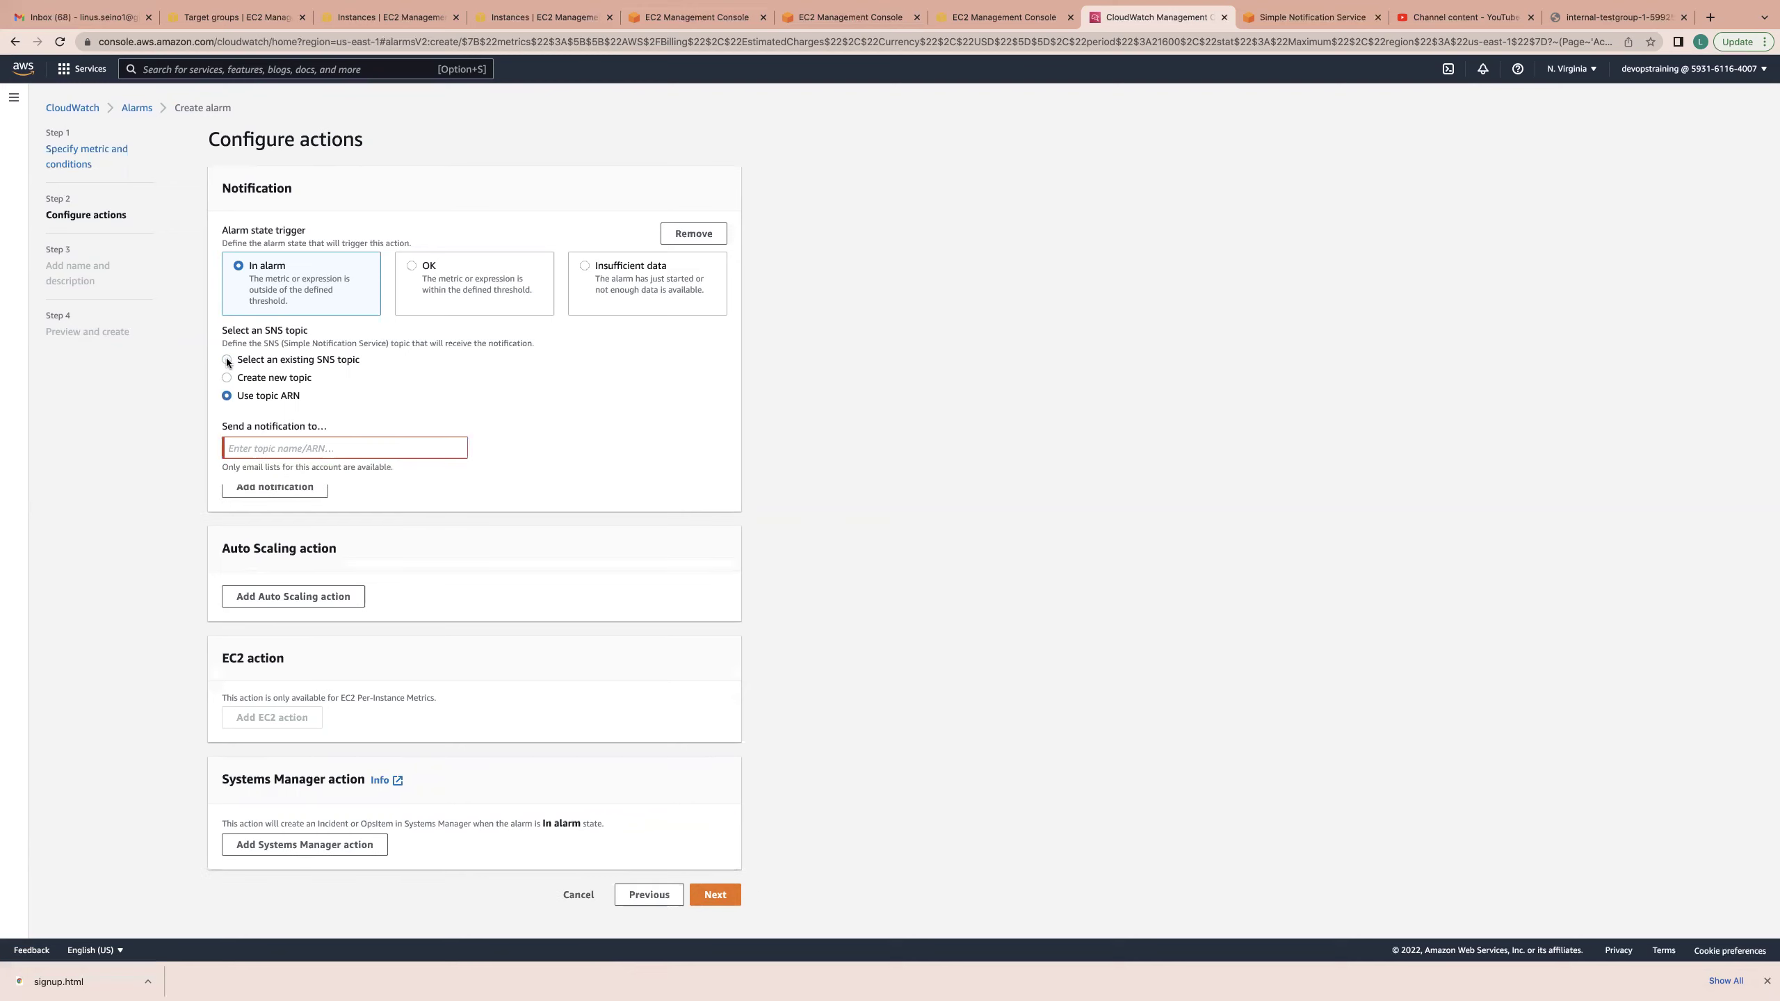
pyautogui.click(253, 449)
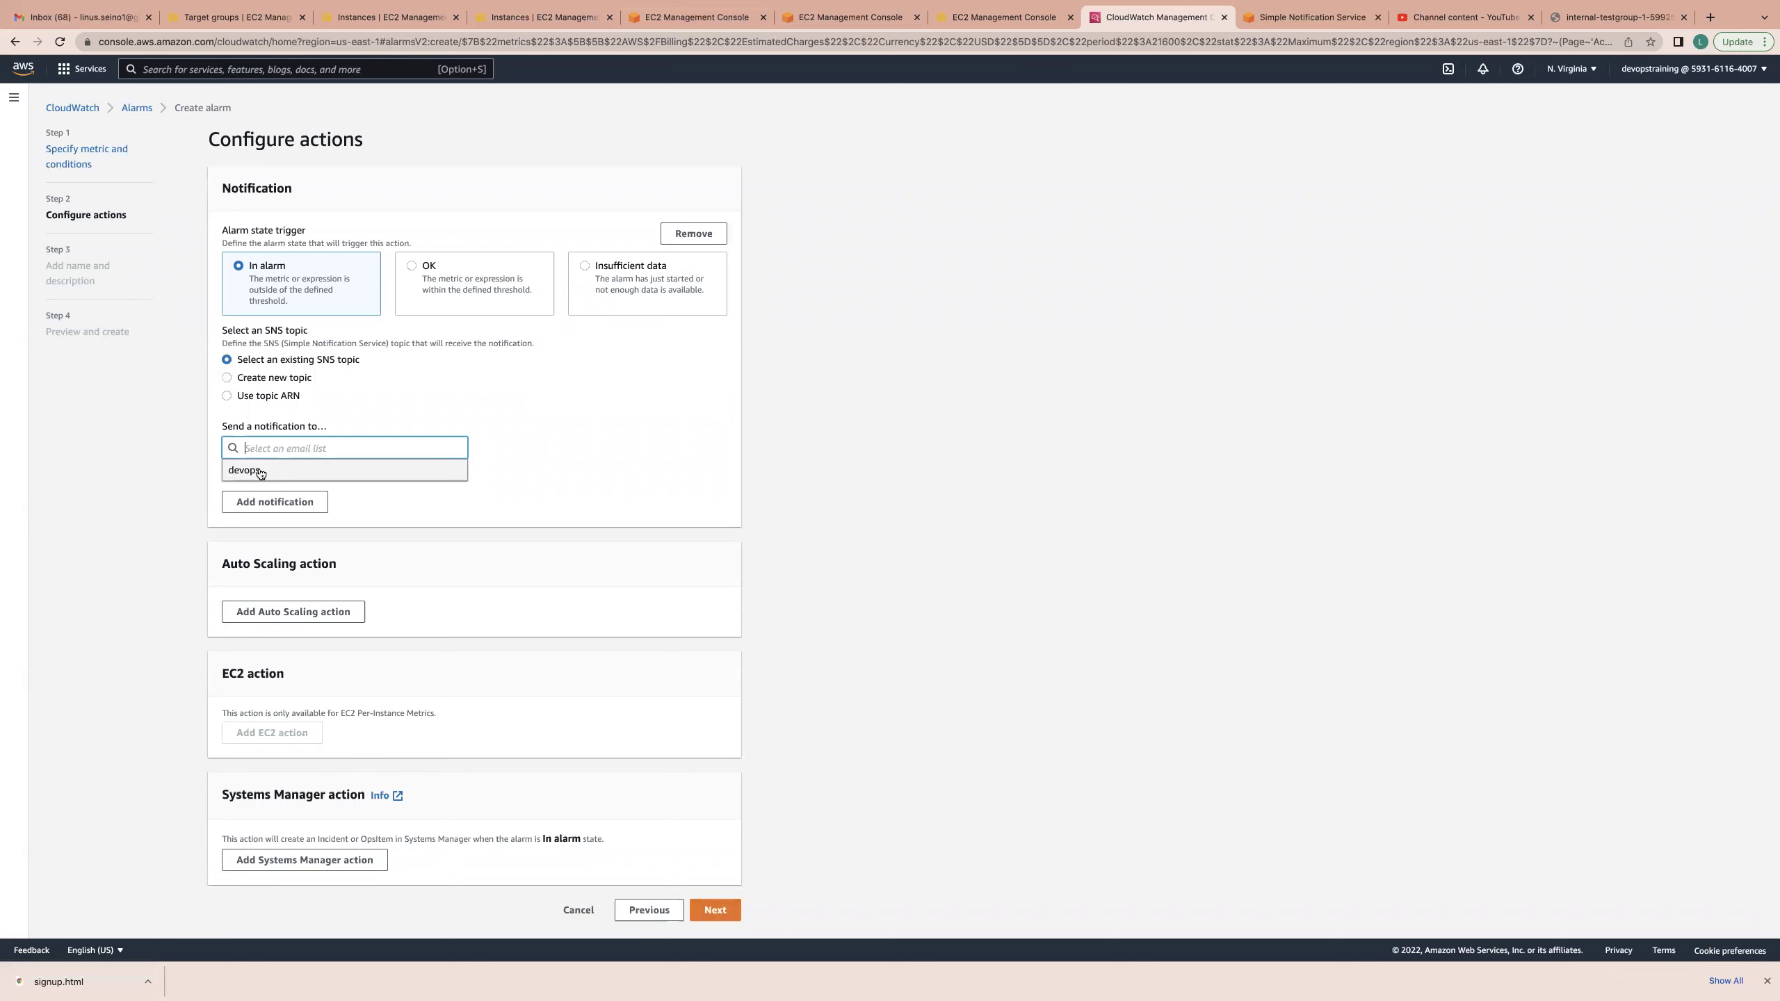
pyautogui.click(253, 471)
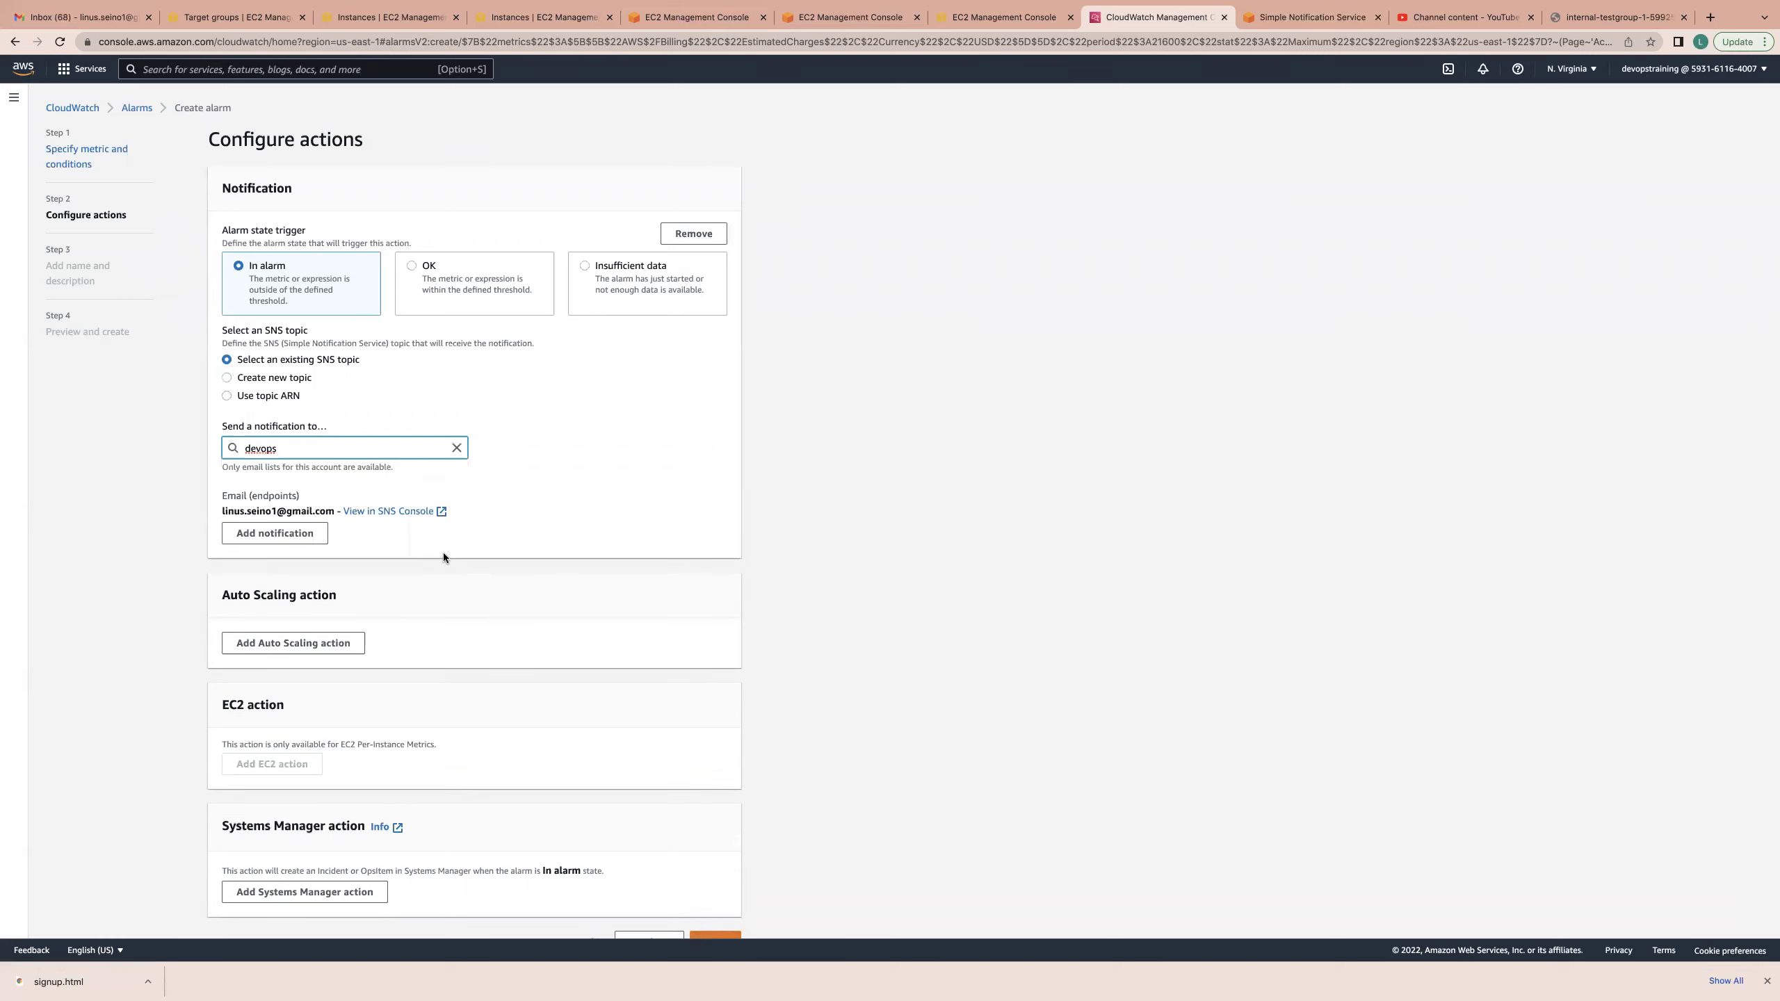
pyautogui.scroll(-1, 443, 558)
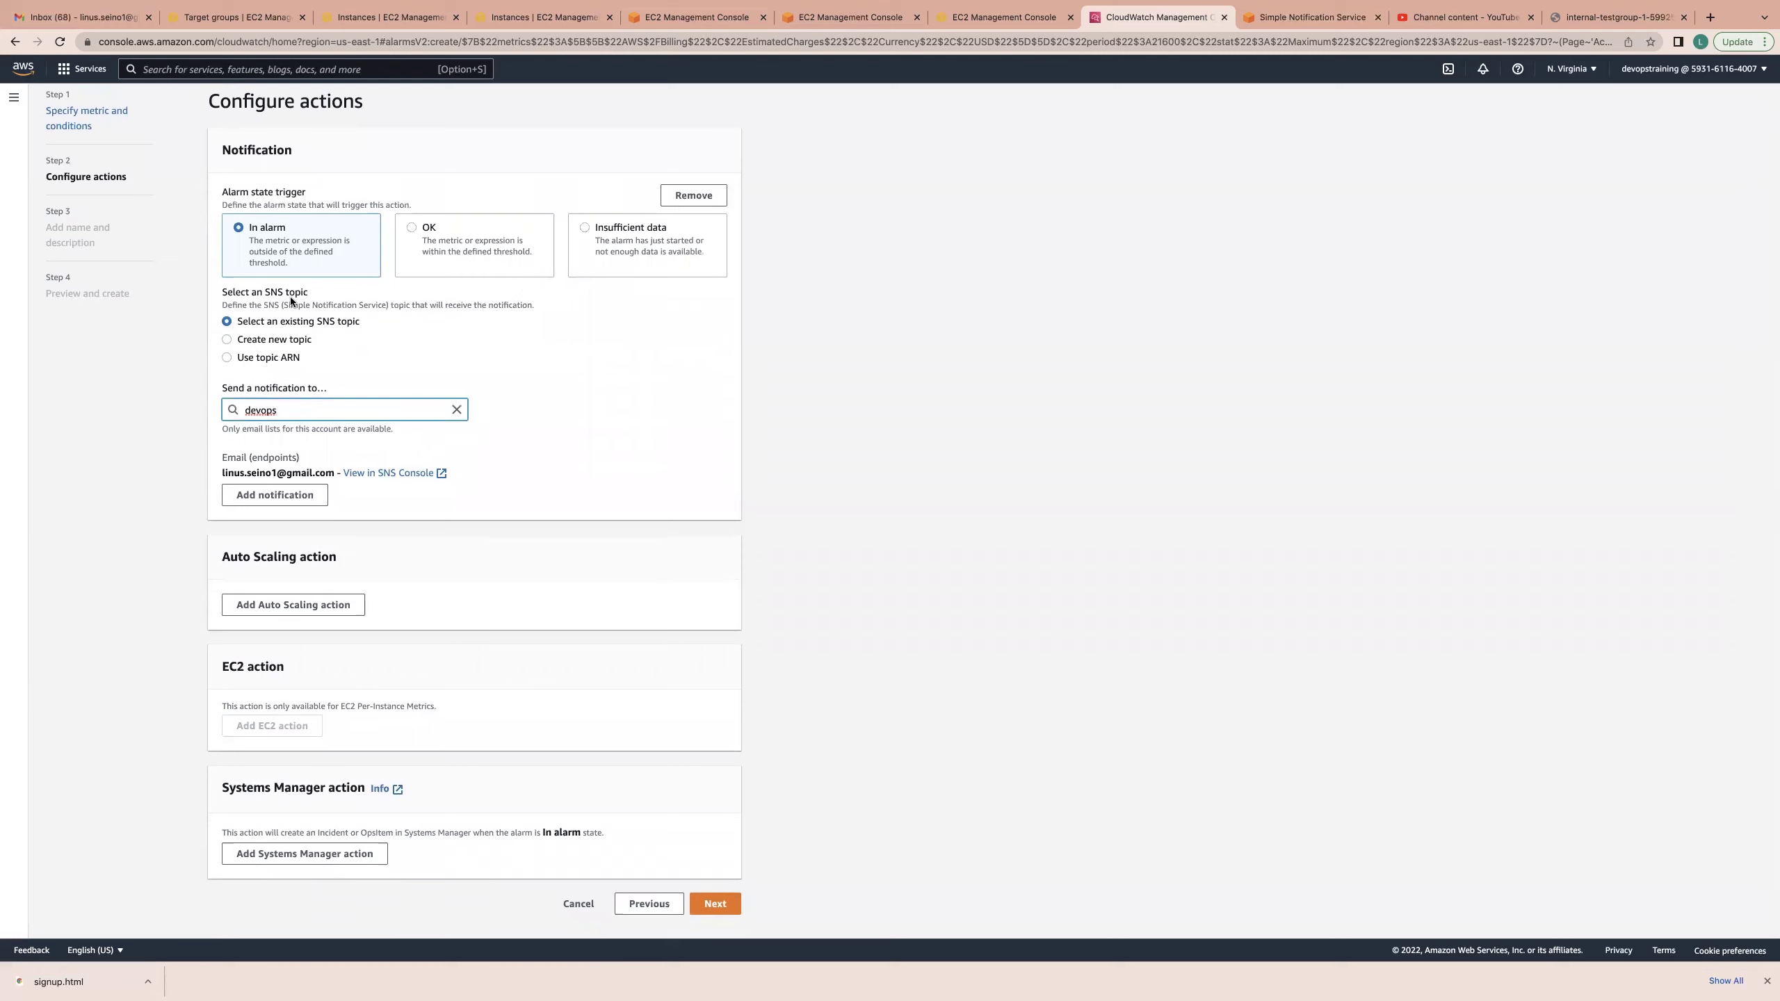
pyautogui.click(713, 904)
# Name the alarm billingalarm and create it from the preview.
pyautogui.click(305, 249)
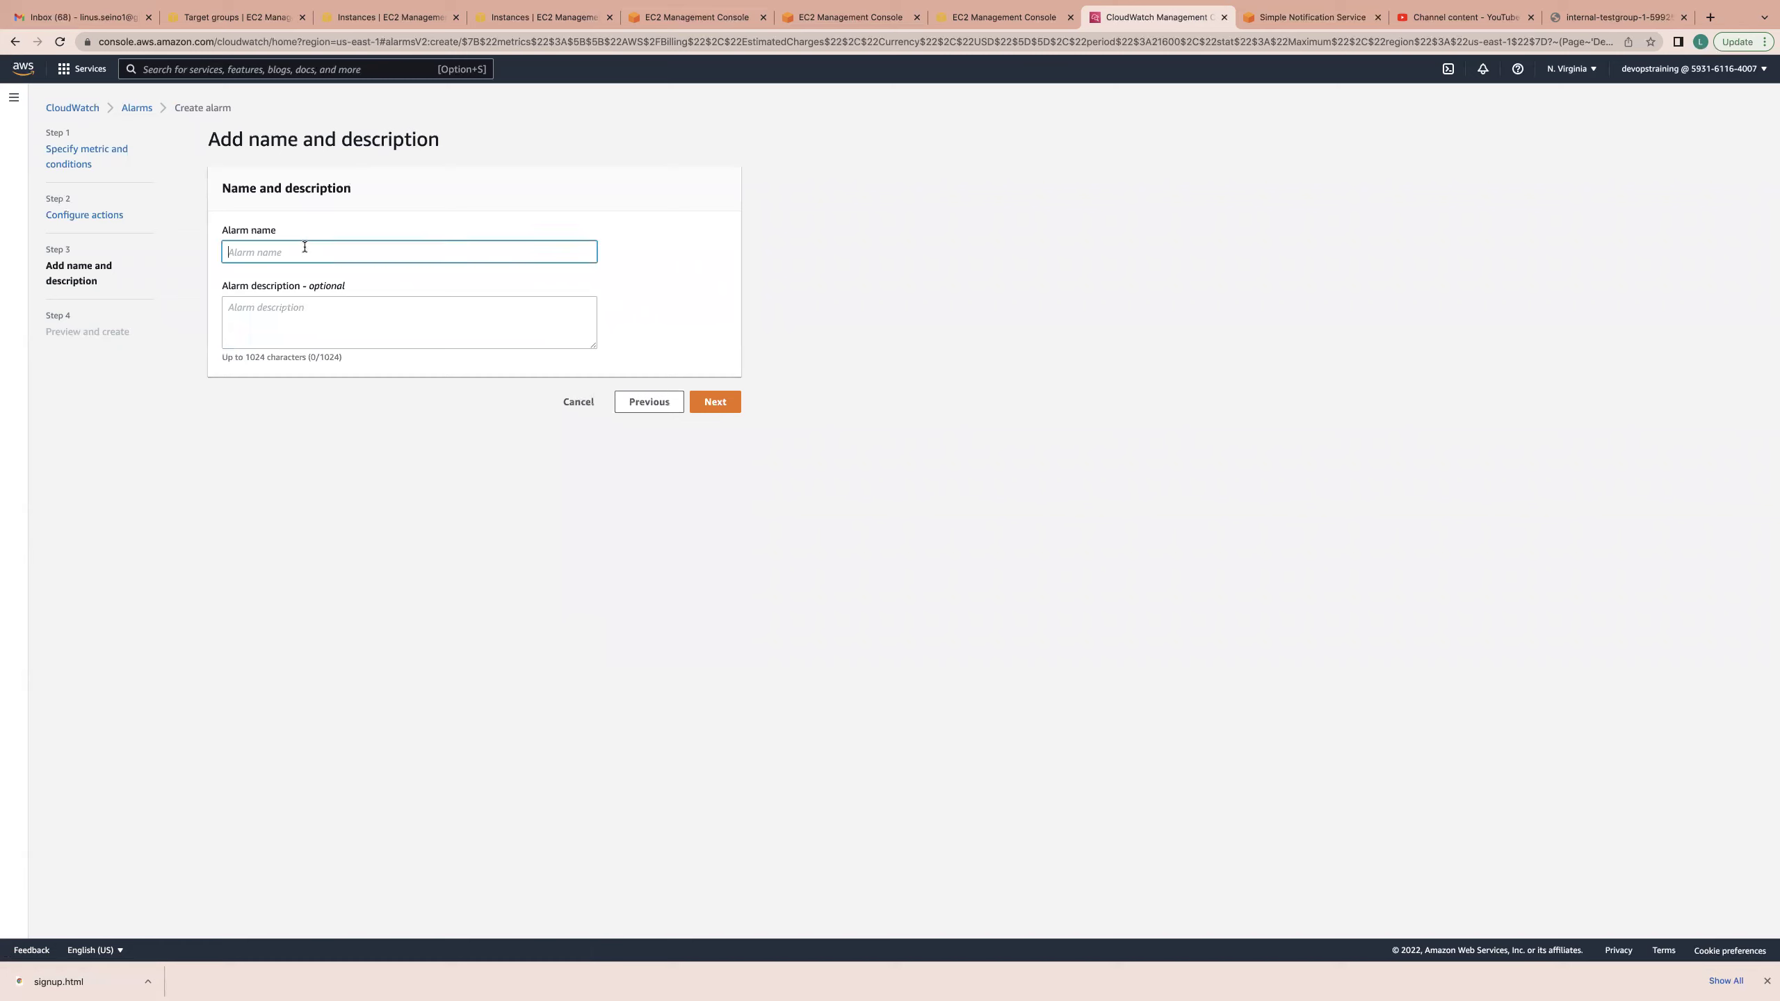
pyautogui.write('billingalarm')
pyautogui.click(722, 401)
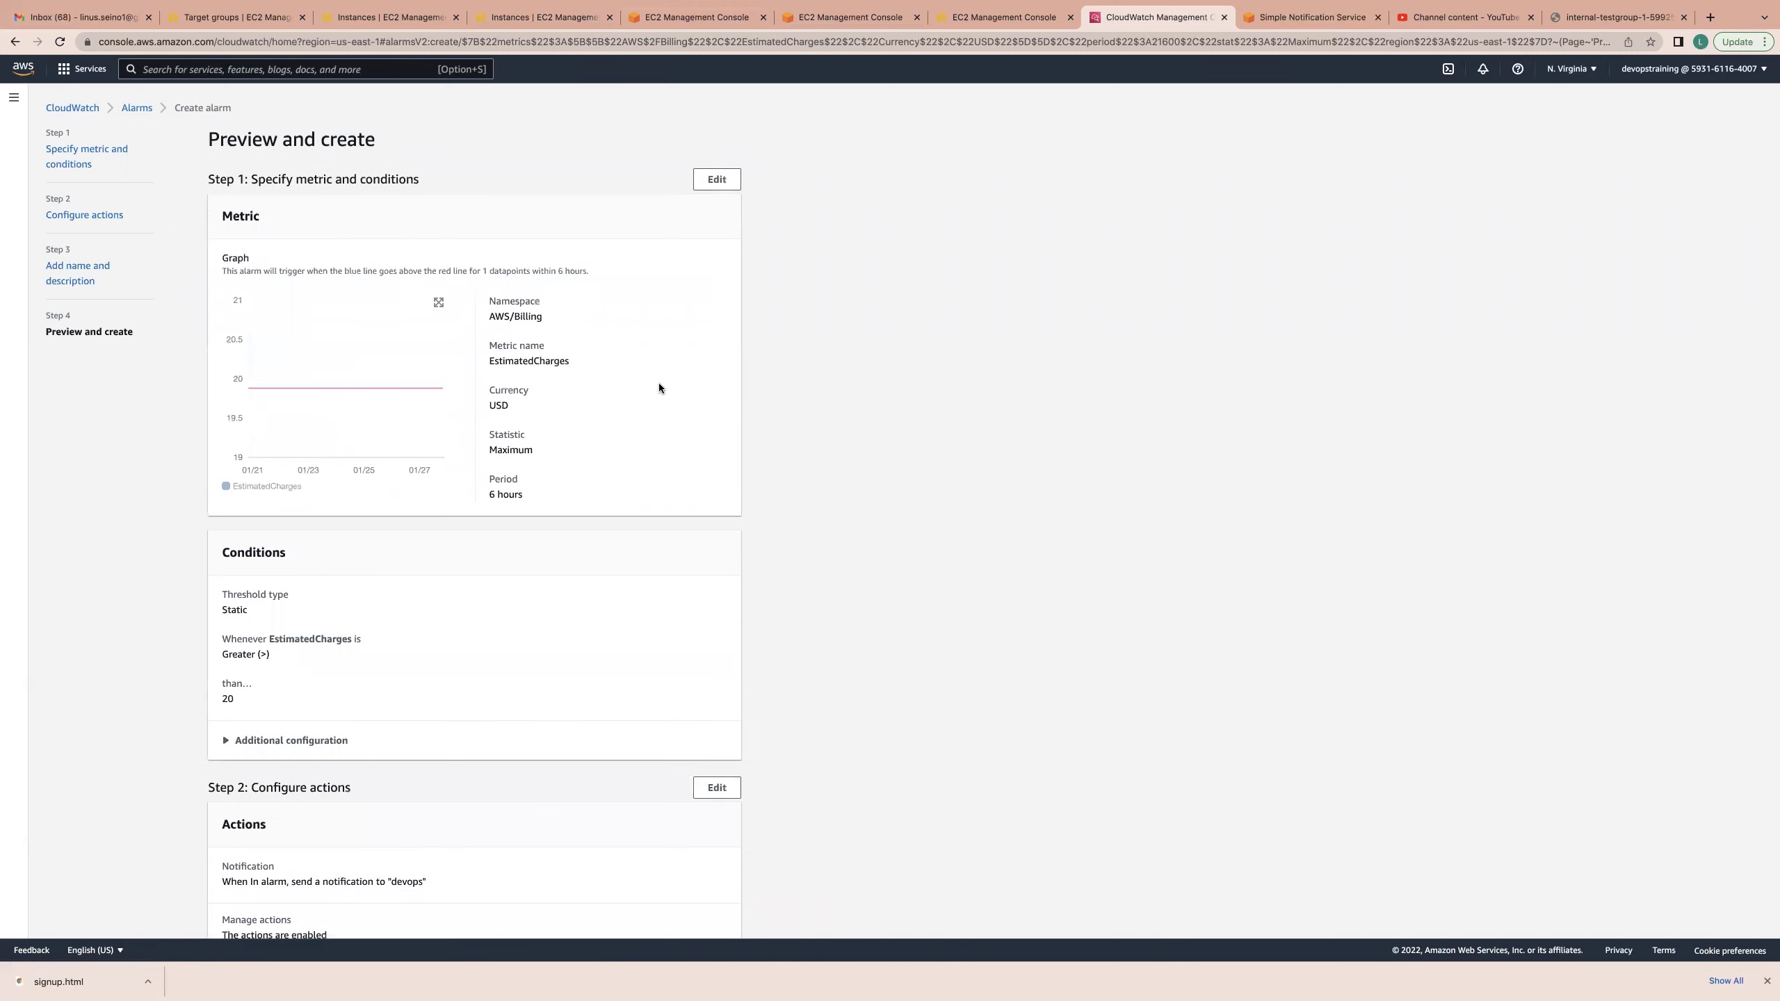
pyautogui.scroll(-5, 620, 400)
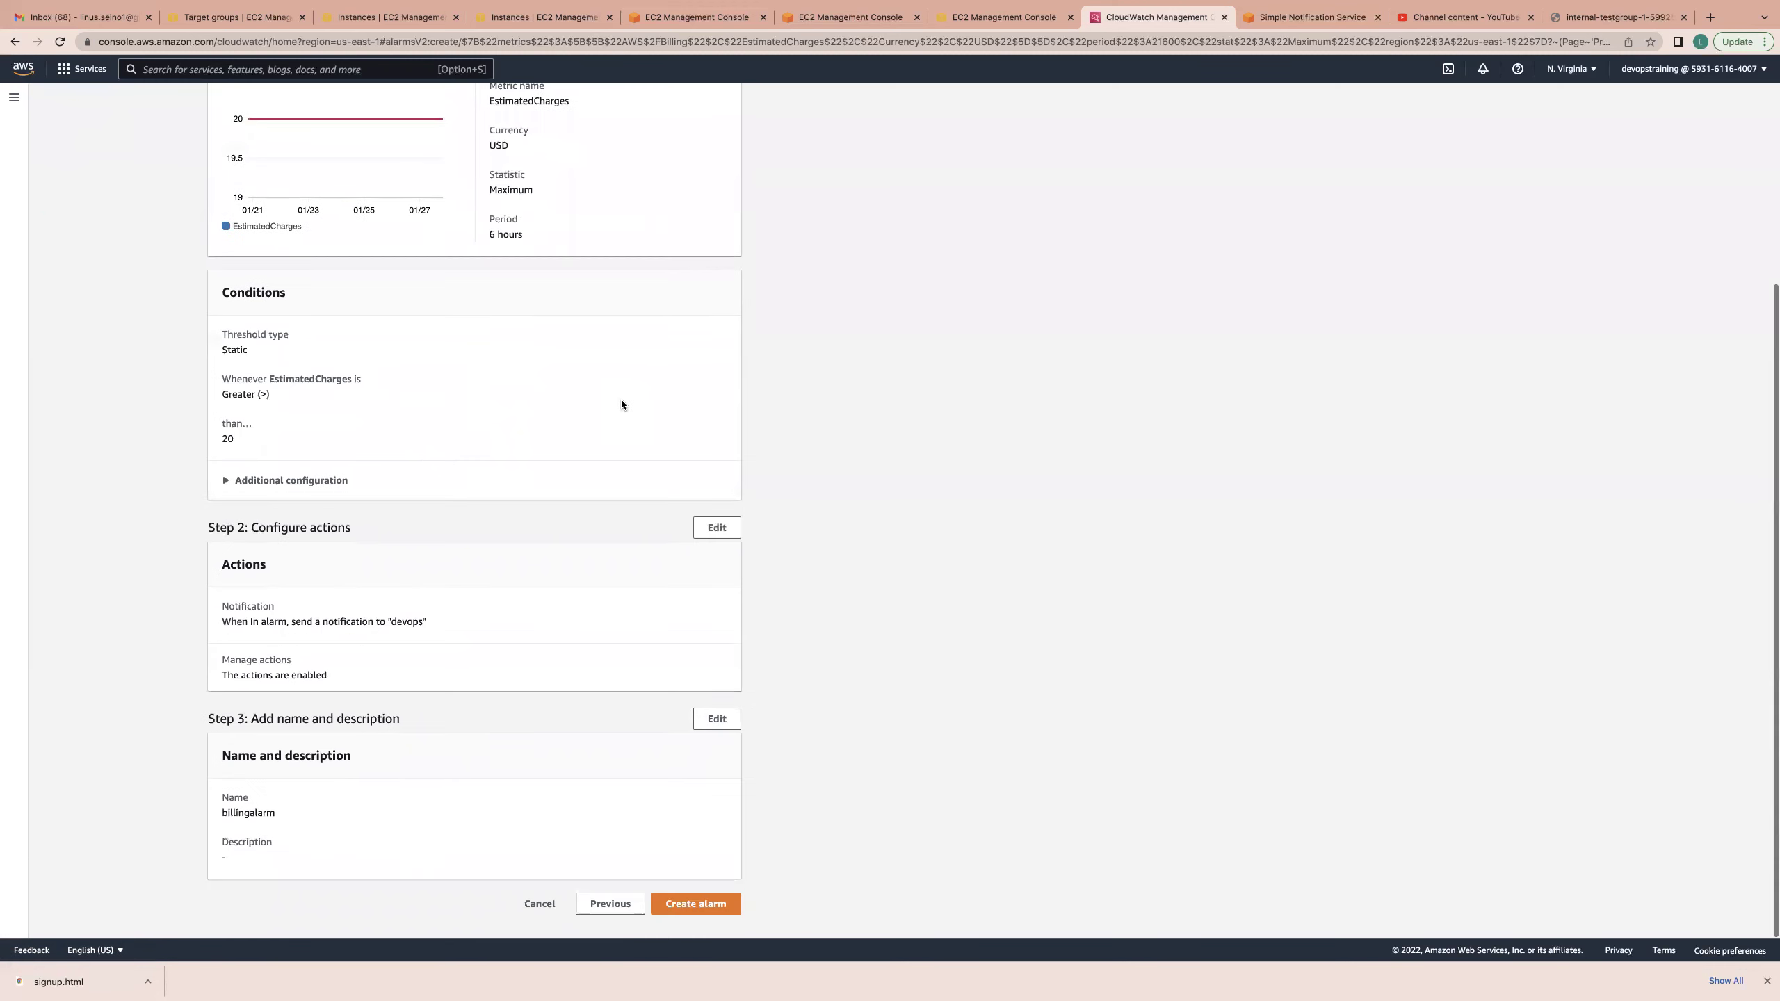
pyautogui.click(704, 906)
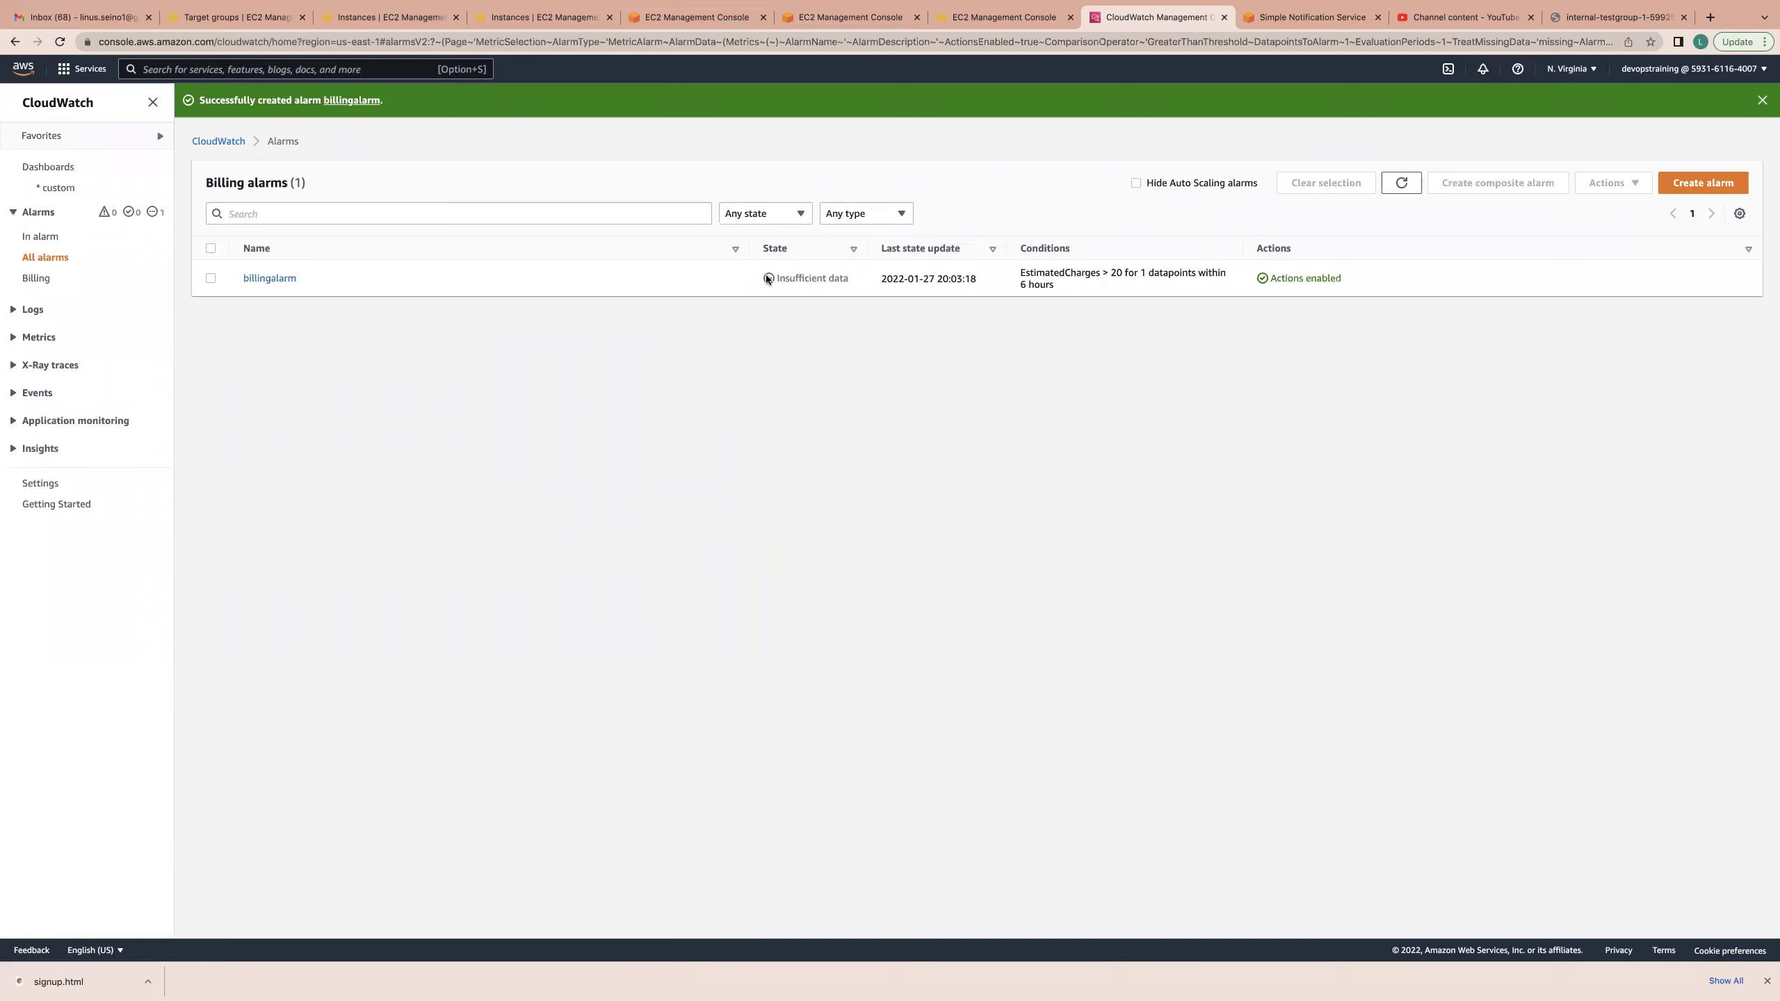
# Refresh the CloudWatch alarms list several times to check the new alarm's state.
pyautogui.click(1402, 182)
pyautogui.click(1402, 184)
pyautogui.click(1402, 186)
pyautogui.click(1402, 186)
# Glance at the Gmail, load balancer and Auto Scaling tabs, then start a new CloudWatch alarm.
pyautogui.click(81, 17)
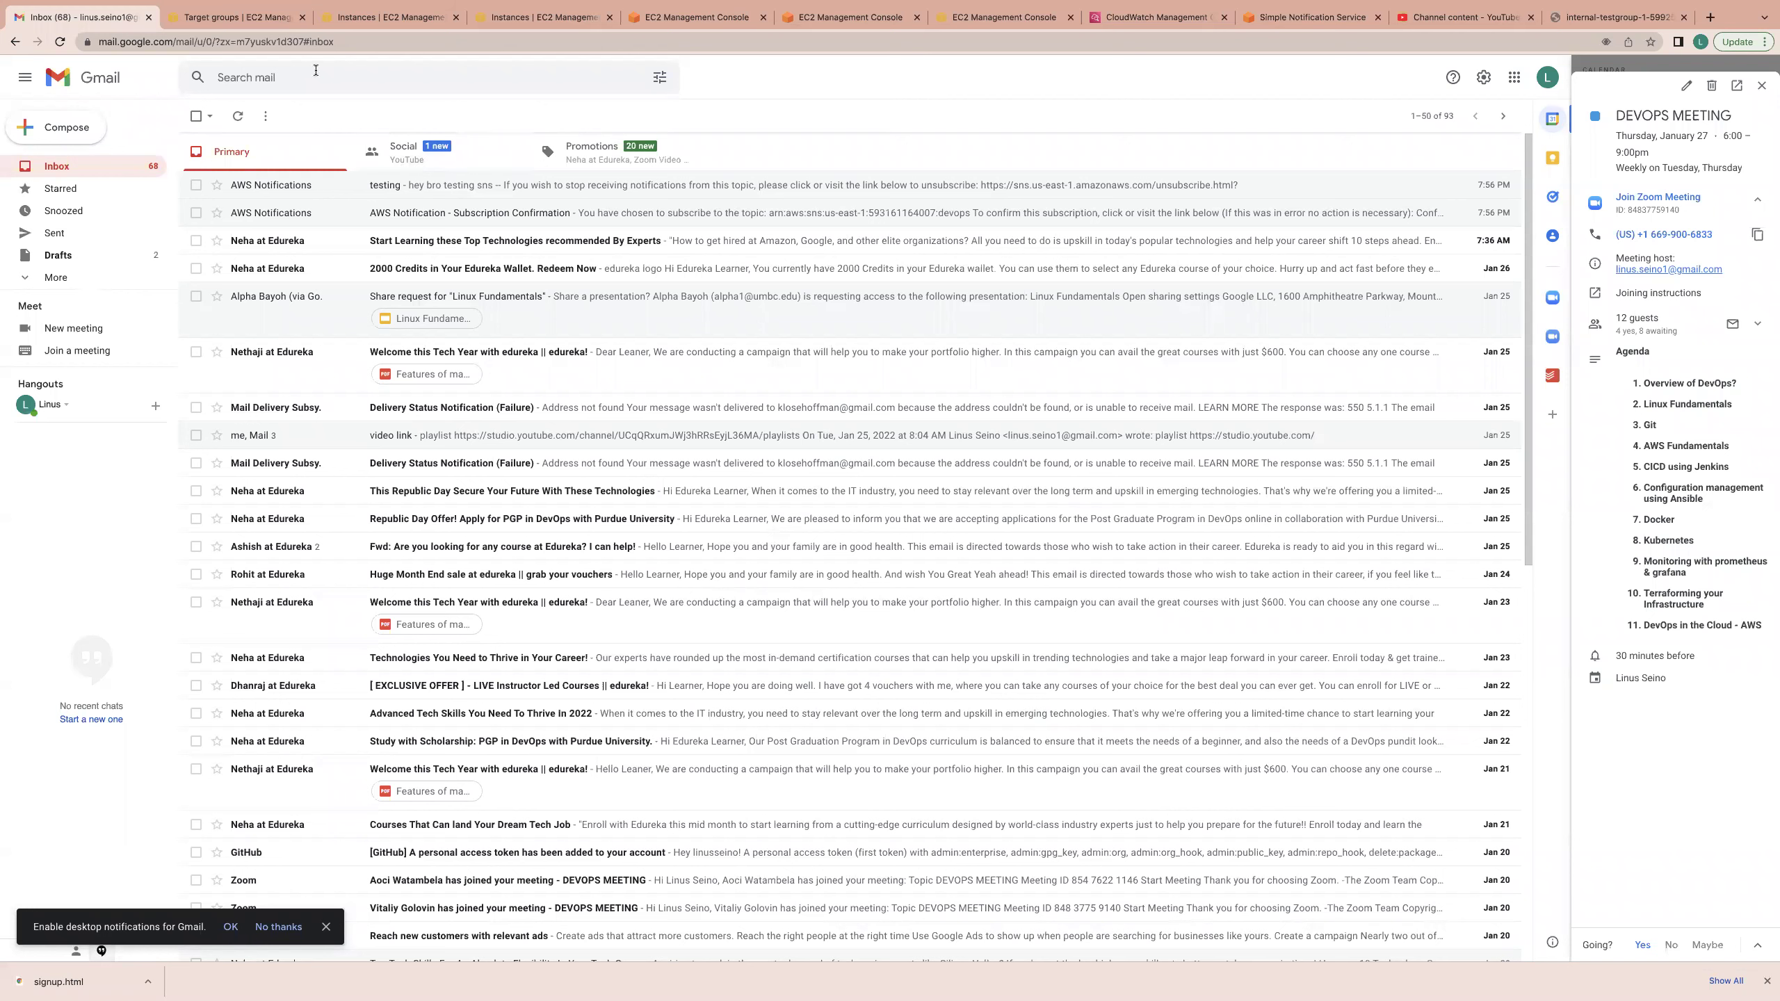
pyautogui.click(1013, 18)
pyautogui.click(848, 18)
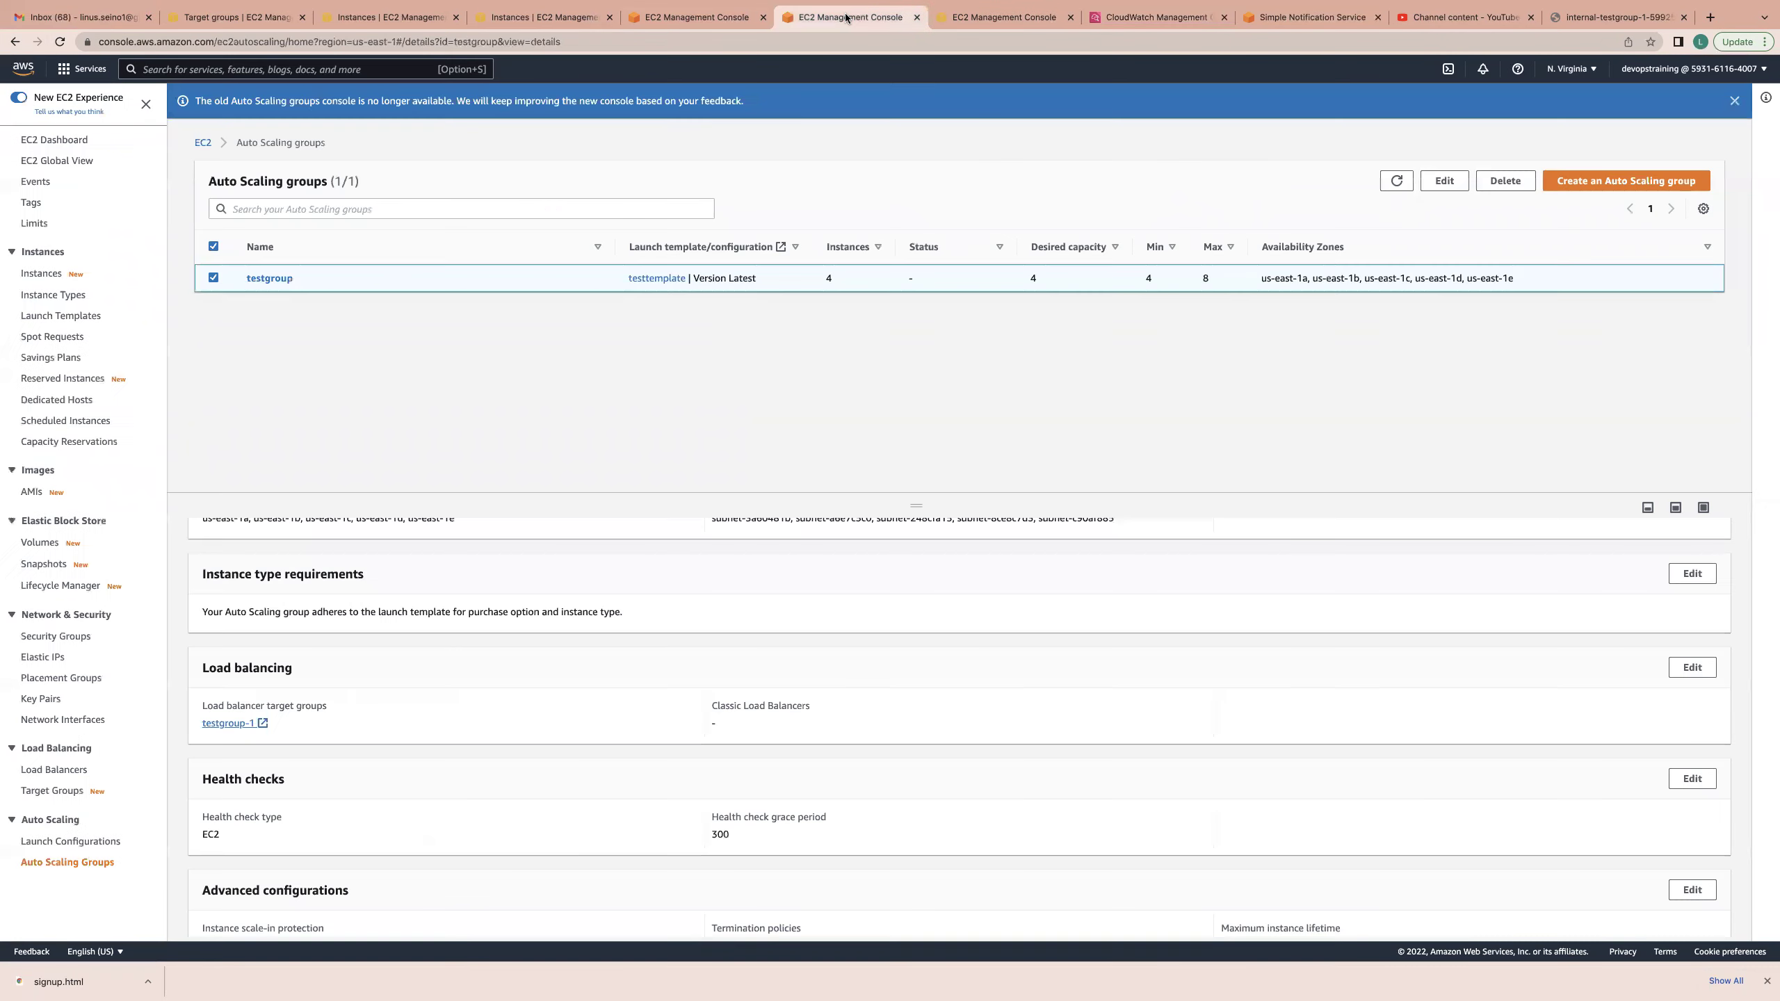
pyautogui.click(1154, 18)
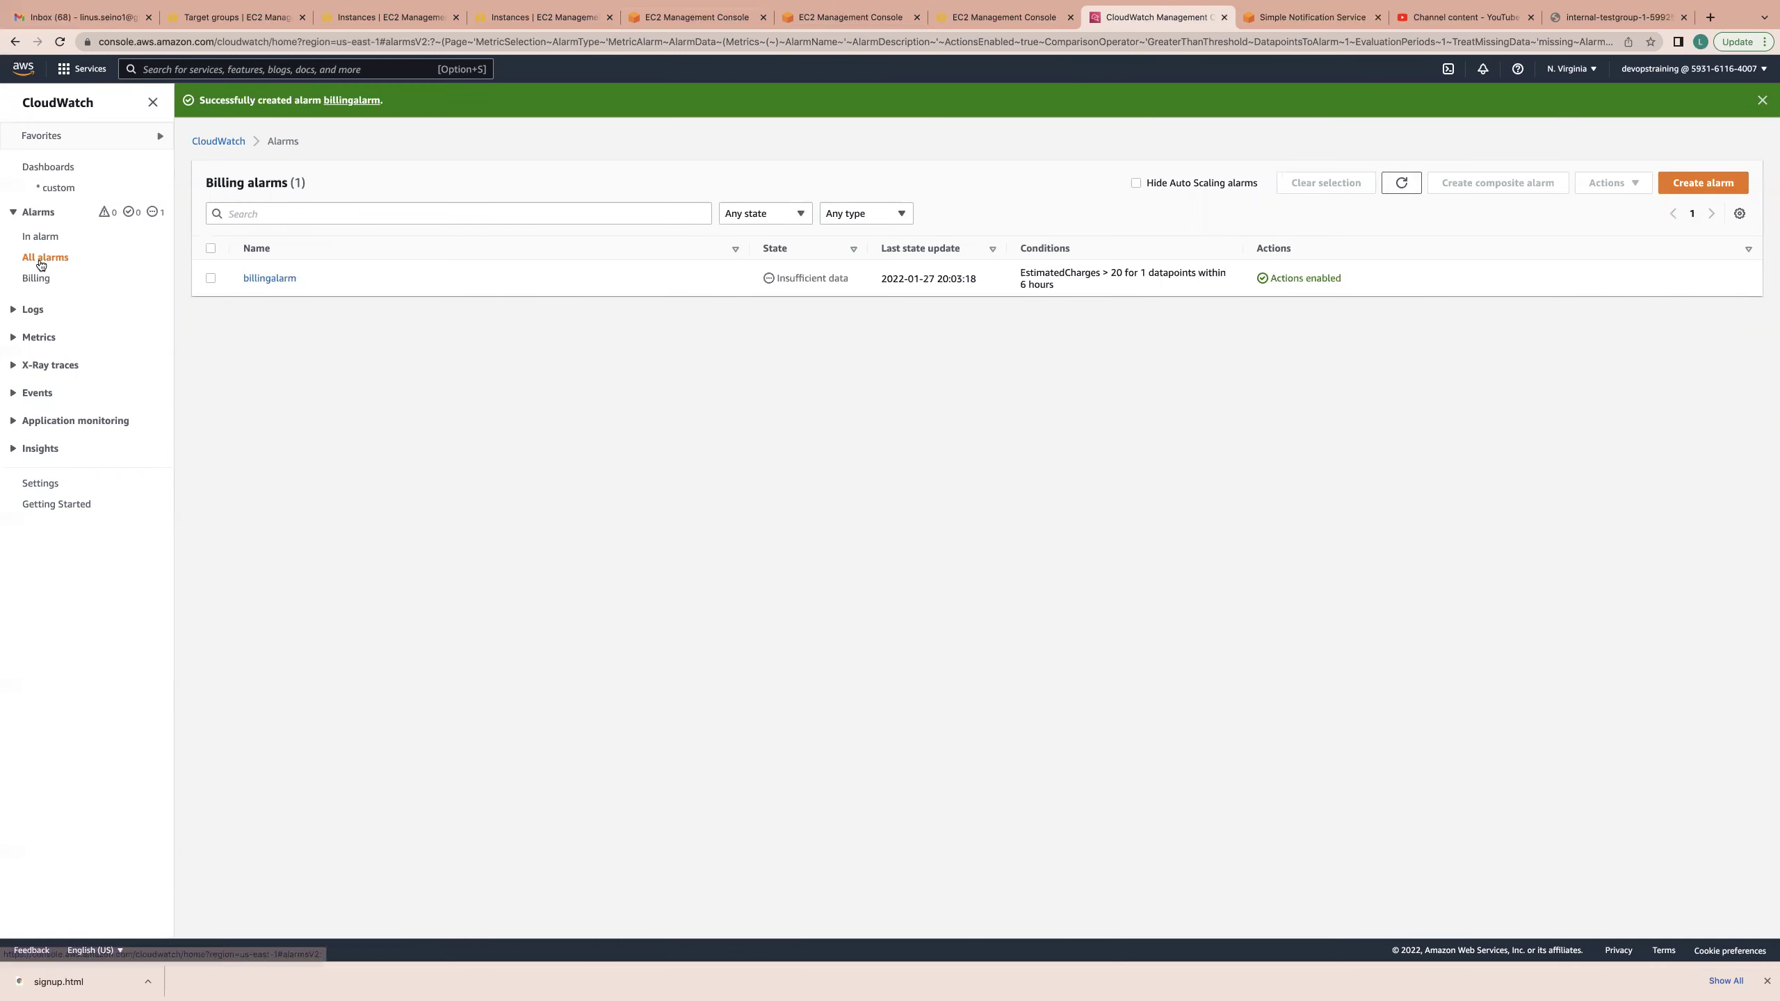
pyautogui.click(41, 237)
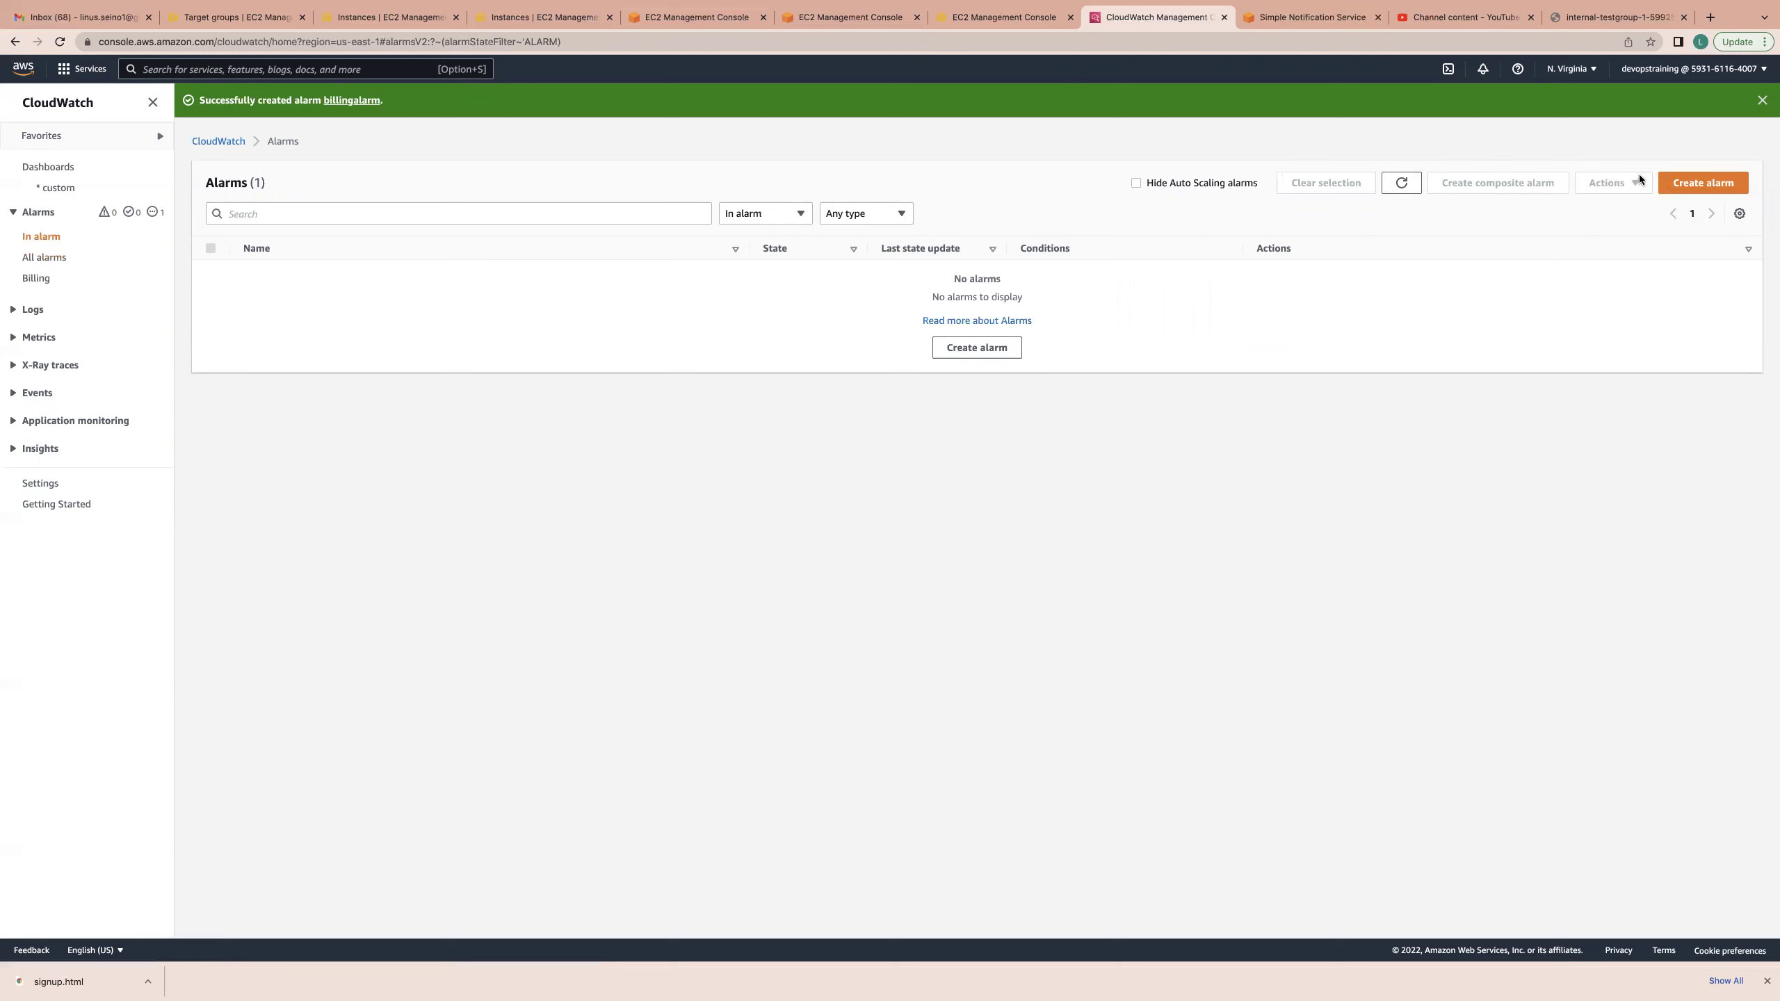
pyautogui.click(1681, 180)
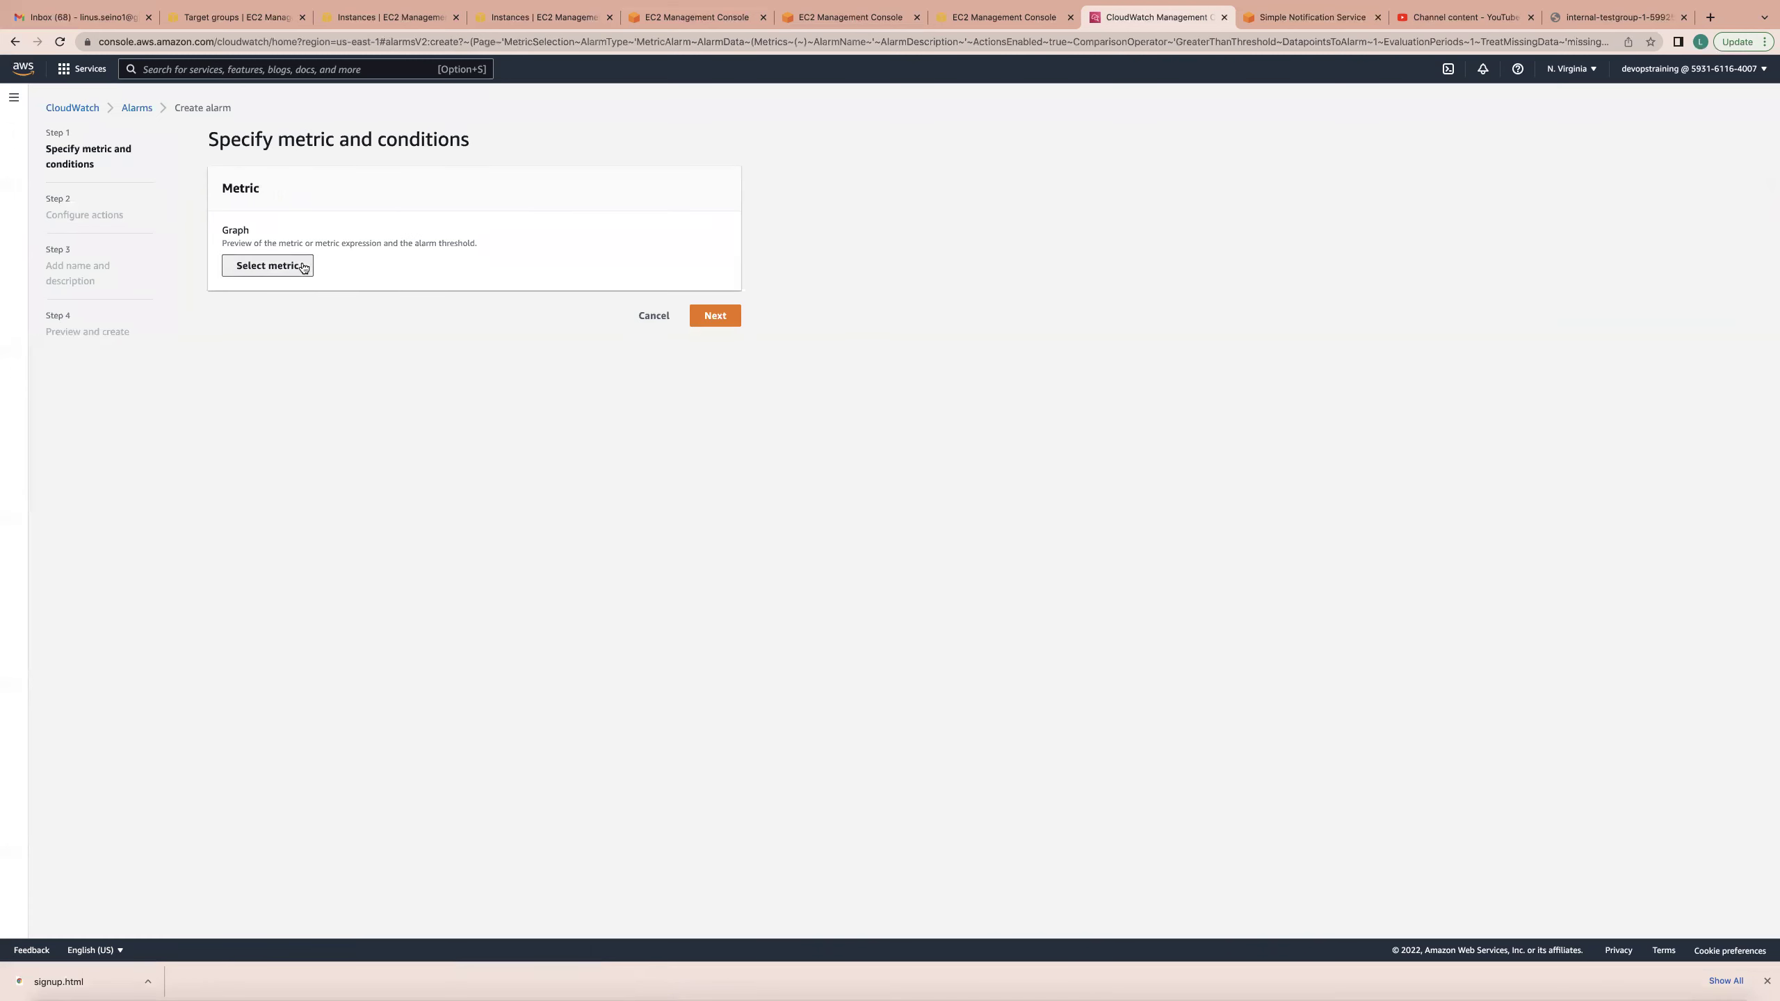
# Choose the first instance's CPUUtilization from EC2 Per-Instance Metrics, filtered with 'cp'.
pyautogui.click(267, 265)
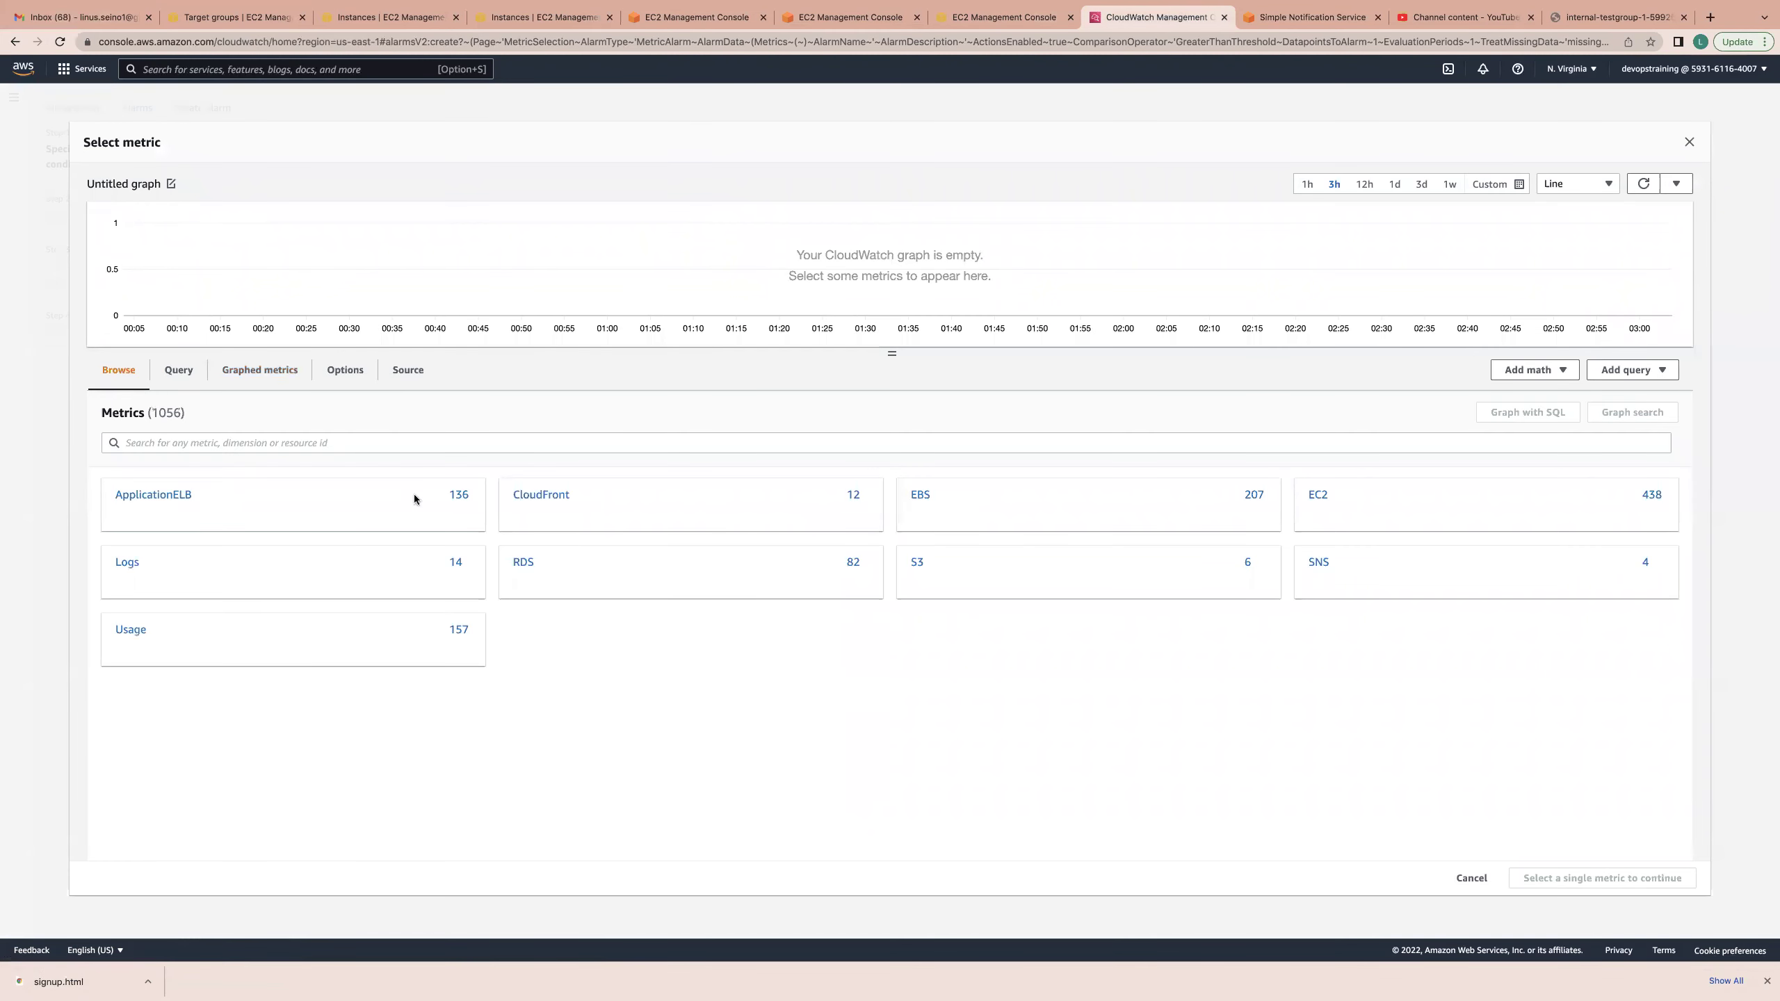
pyautogui.click(1317, 497)
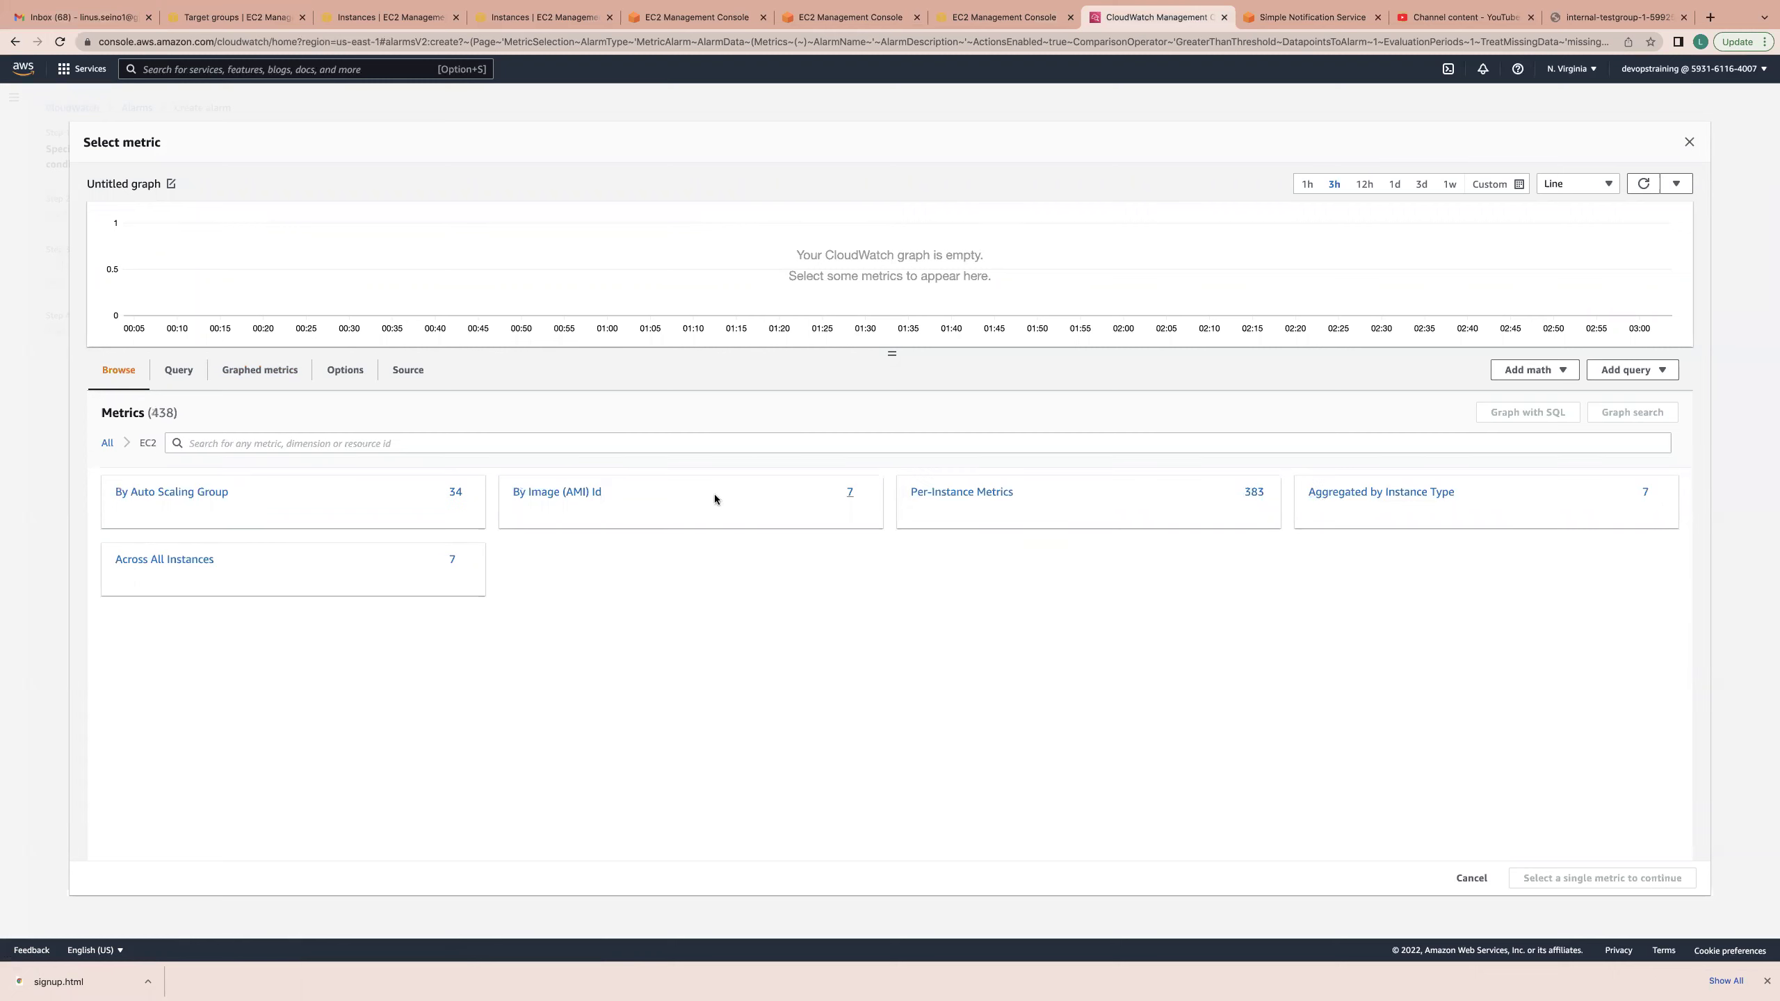
pyautogui.click(946, 491)
pyautogui.click(434, 439)
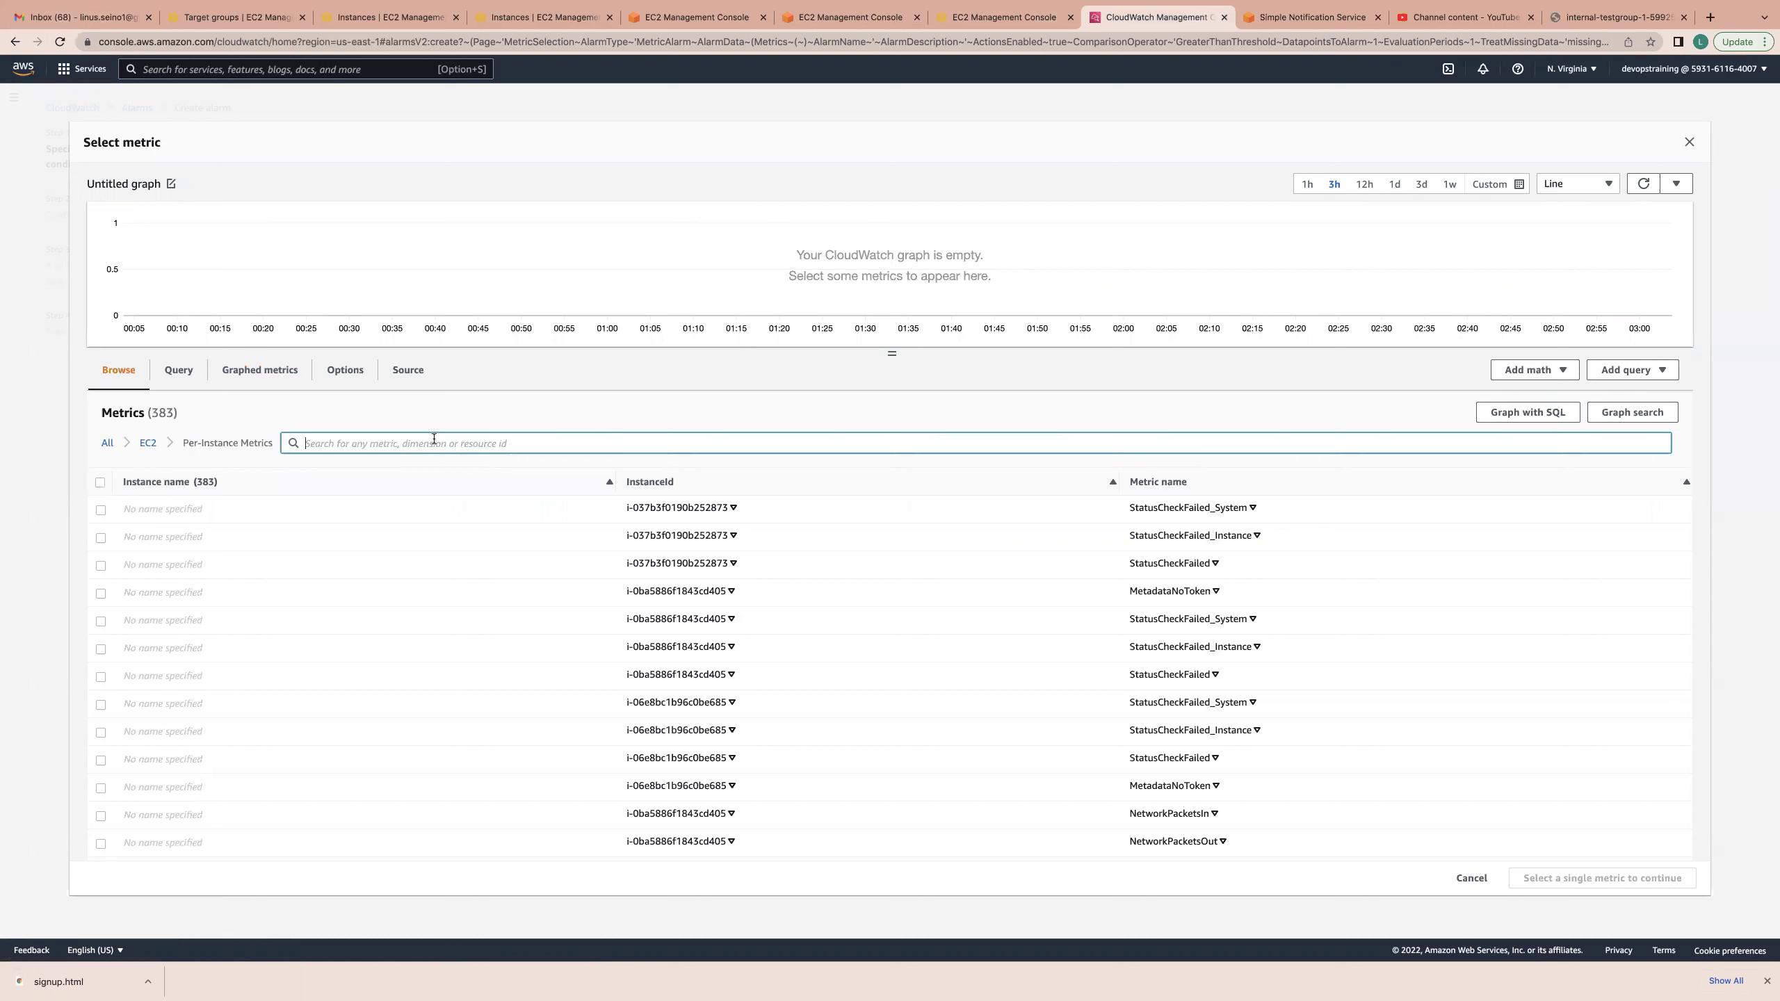
pyautogui.write('cpu')
pyautogui.press('Return')
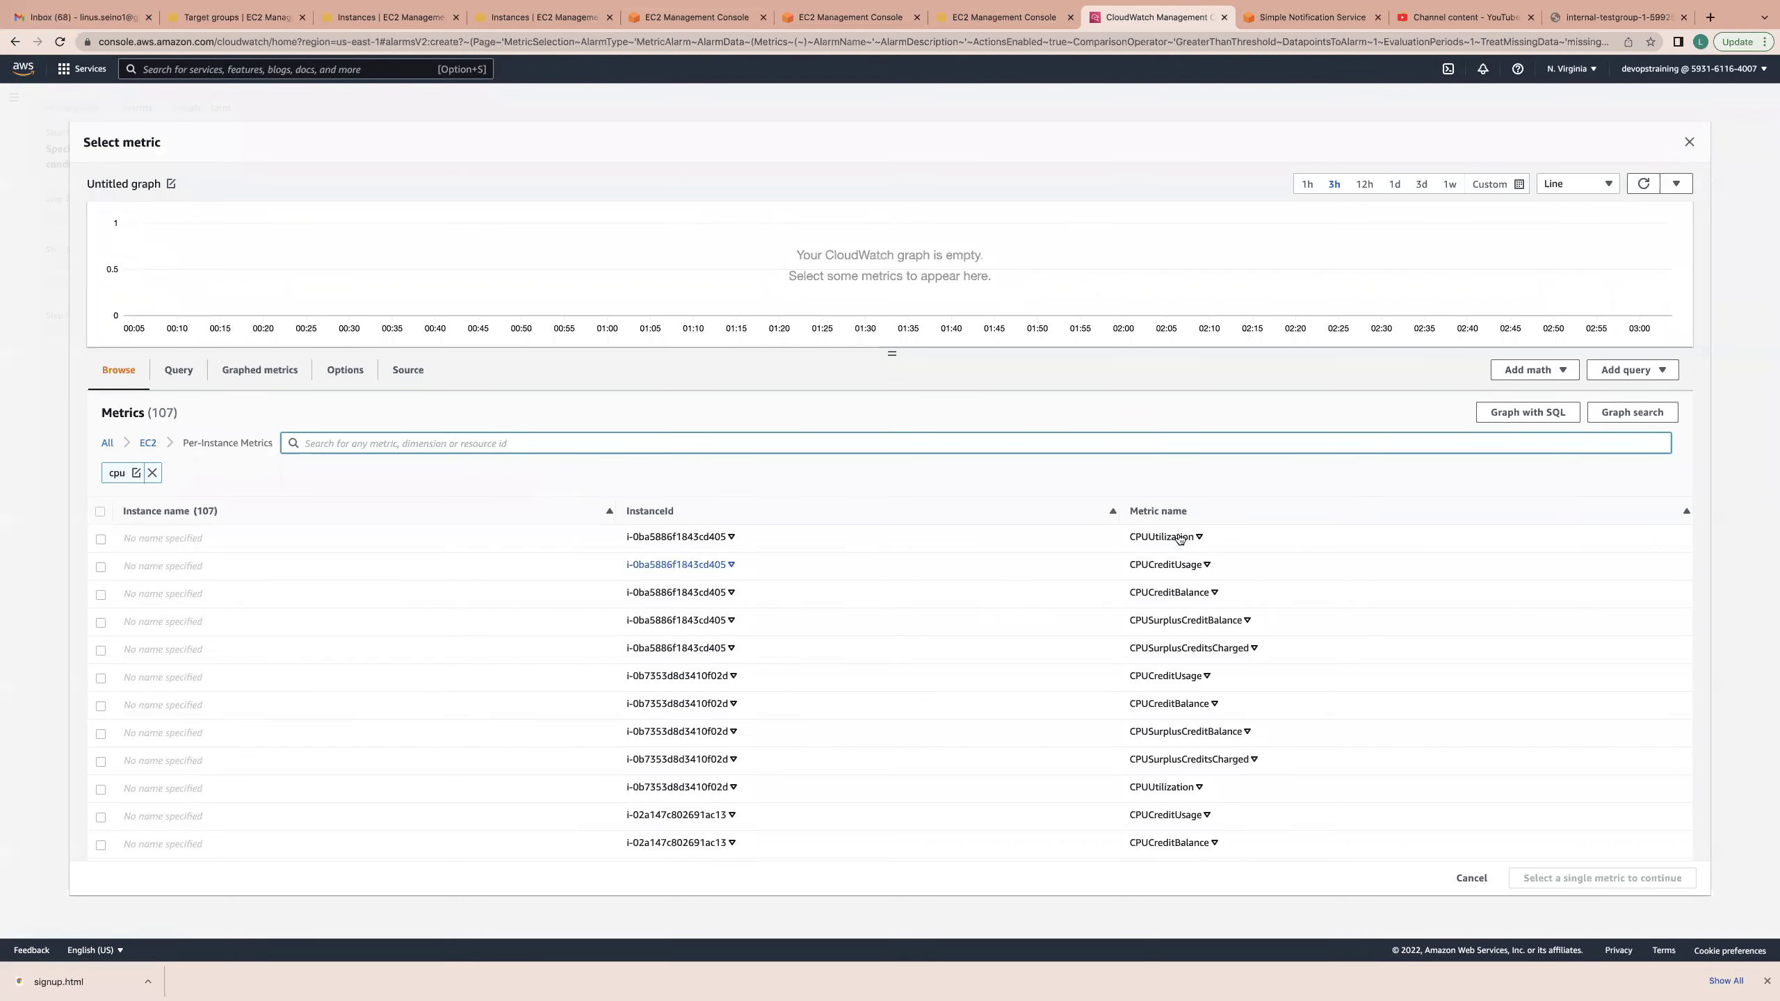
pyautogui.click(1177, 539)
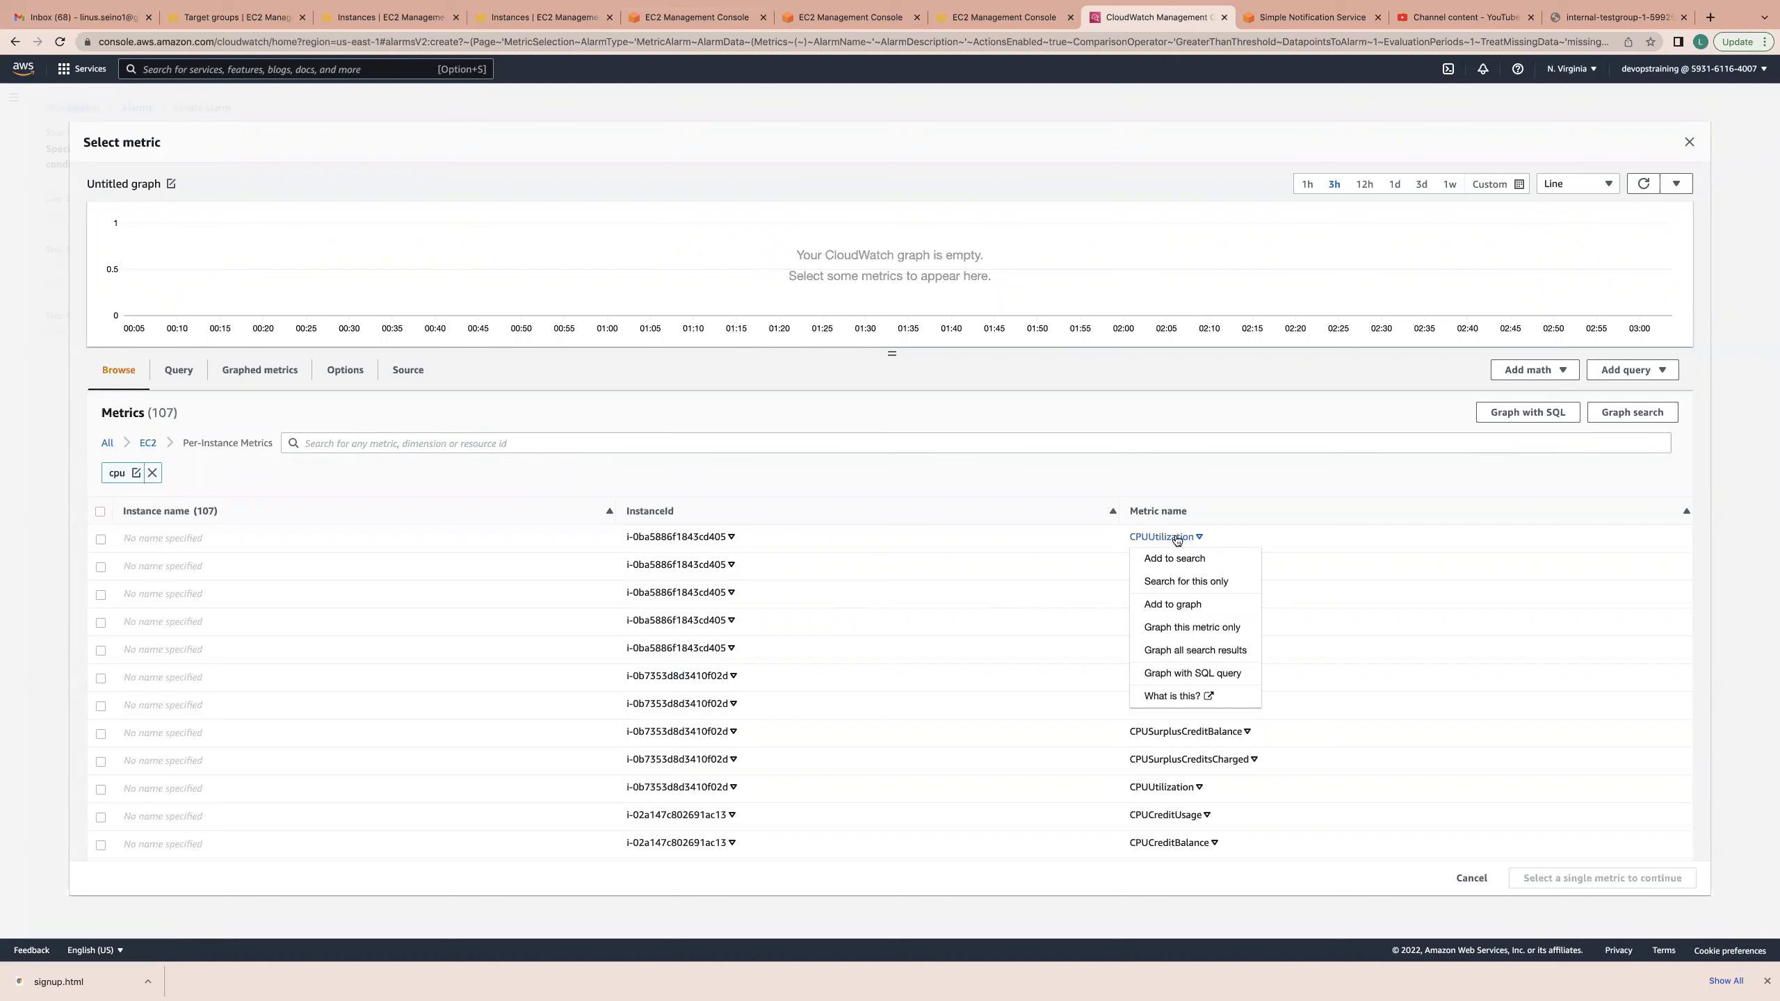
pyautogui.click(102, 543)
pyautogui.click(102, 540)
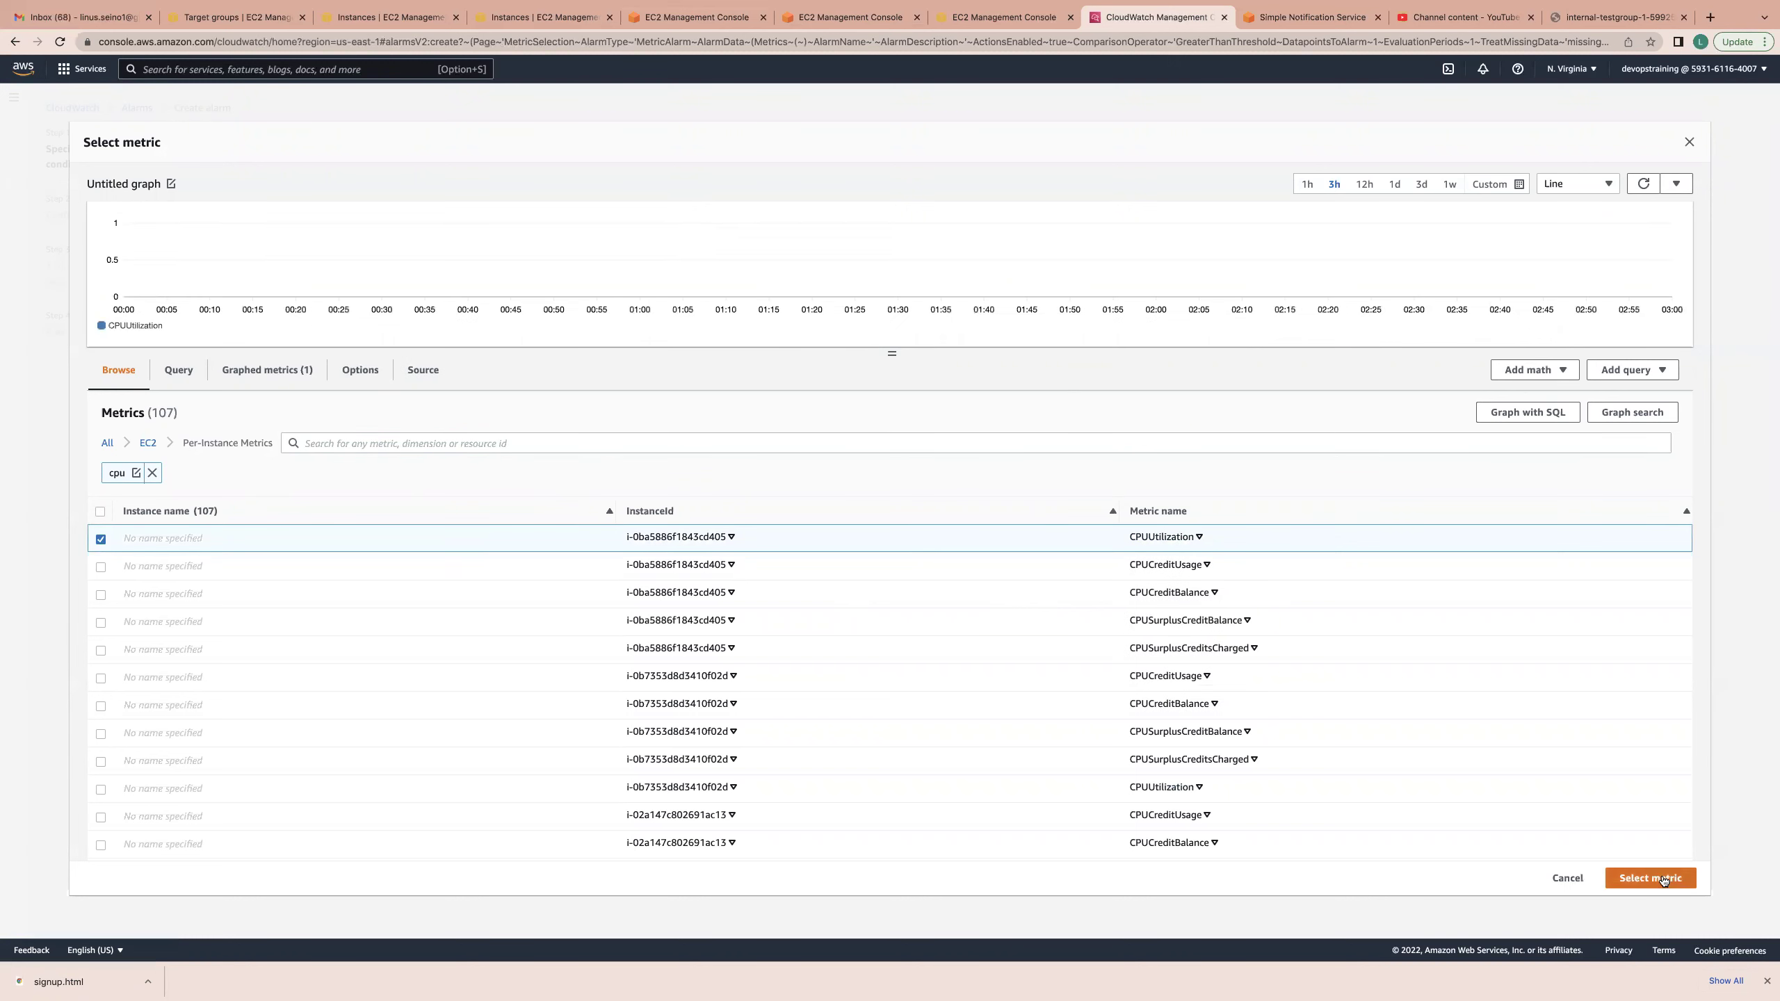
pyautogui.click(1661, 881)
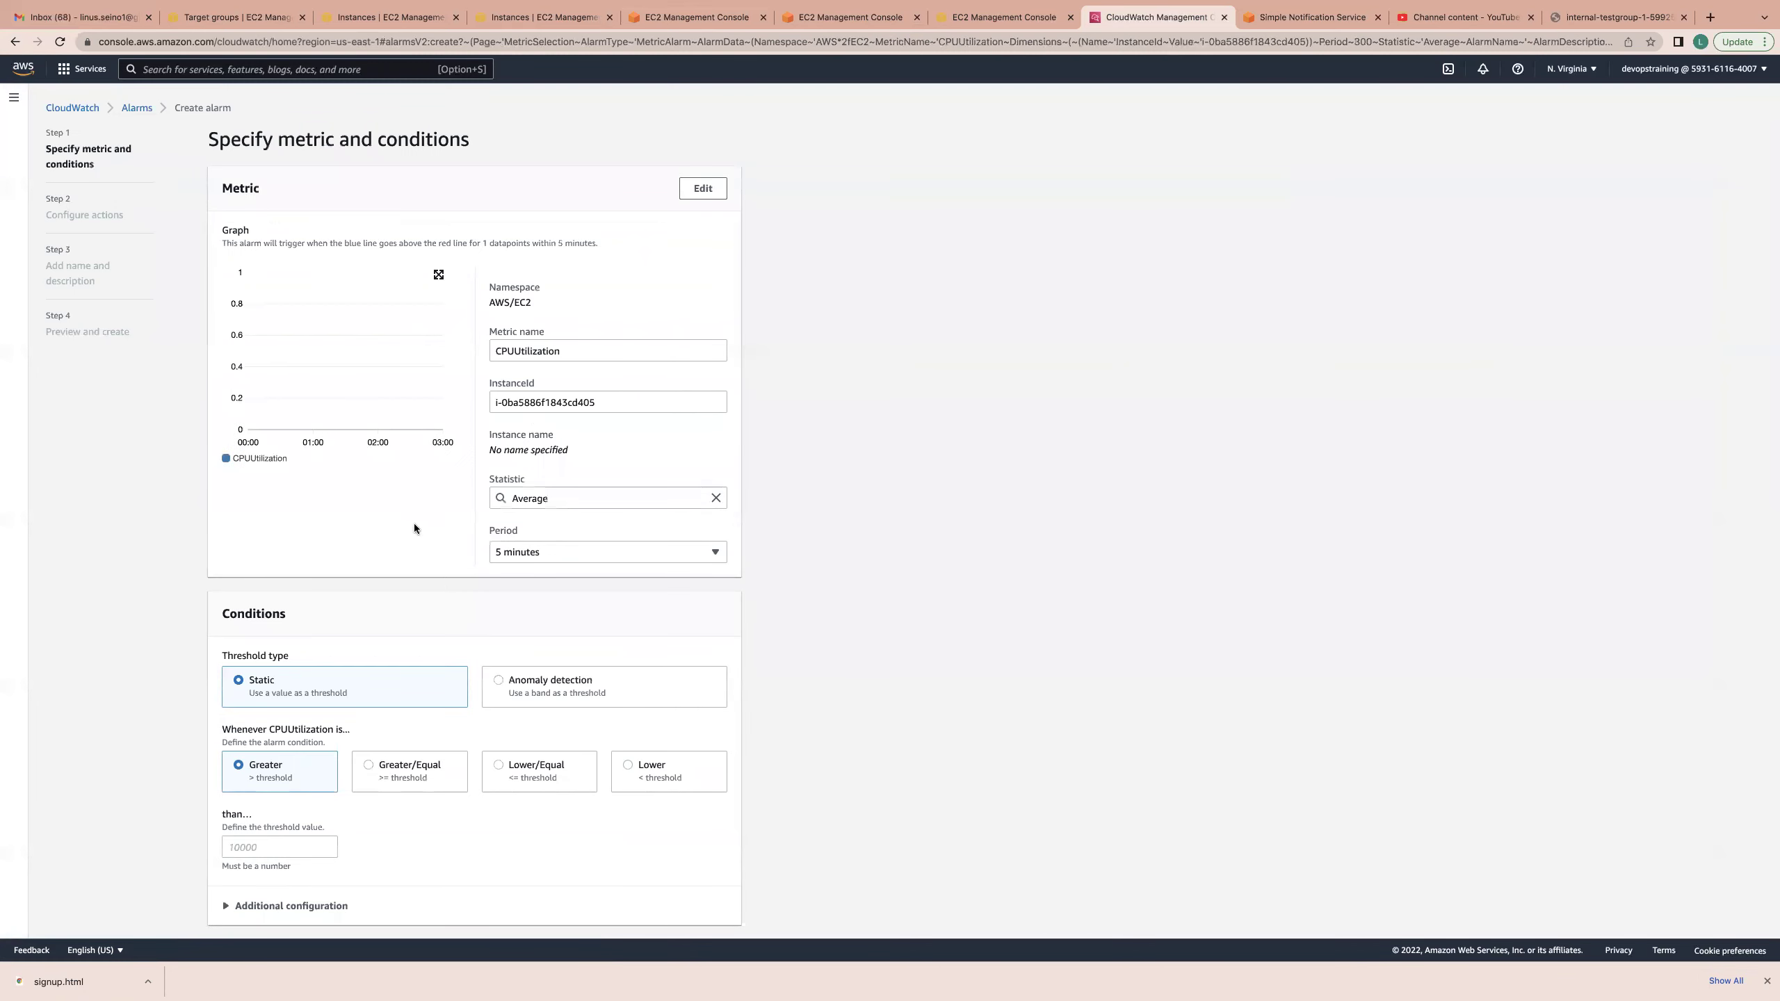
# Set the CPU alarm threshold to greater than 0.8 and review the InstanceId value.
pyautogui.scroll(-1, 420, 522)
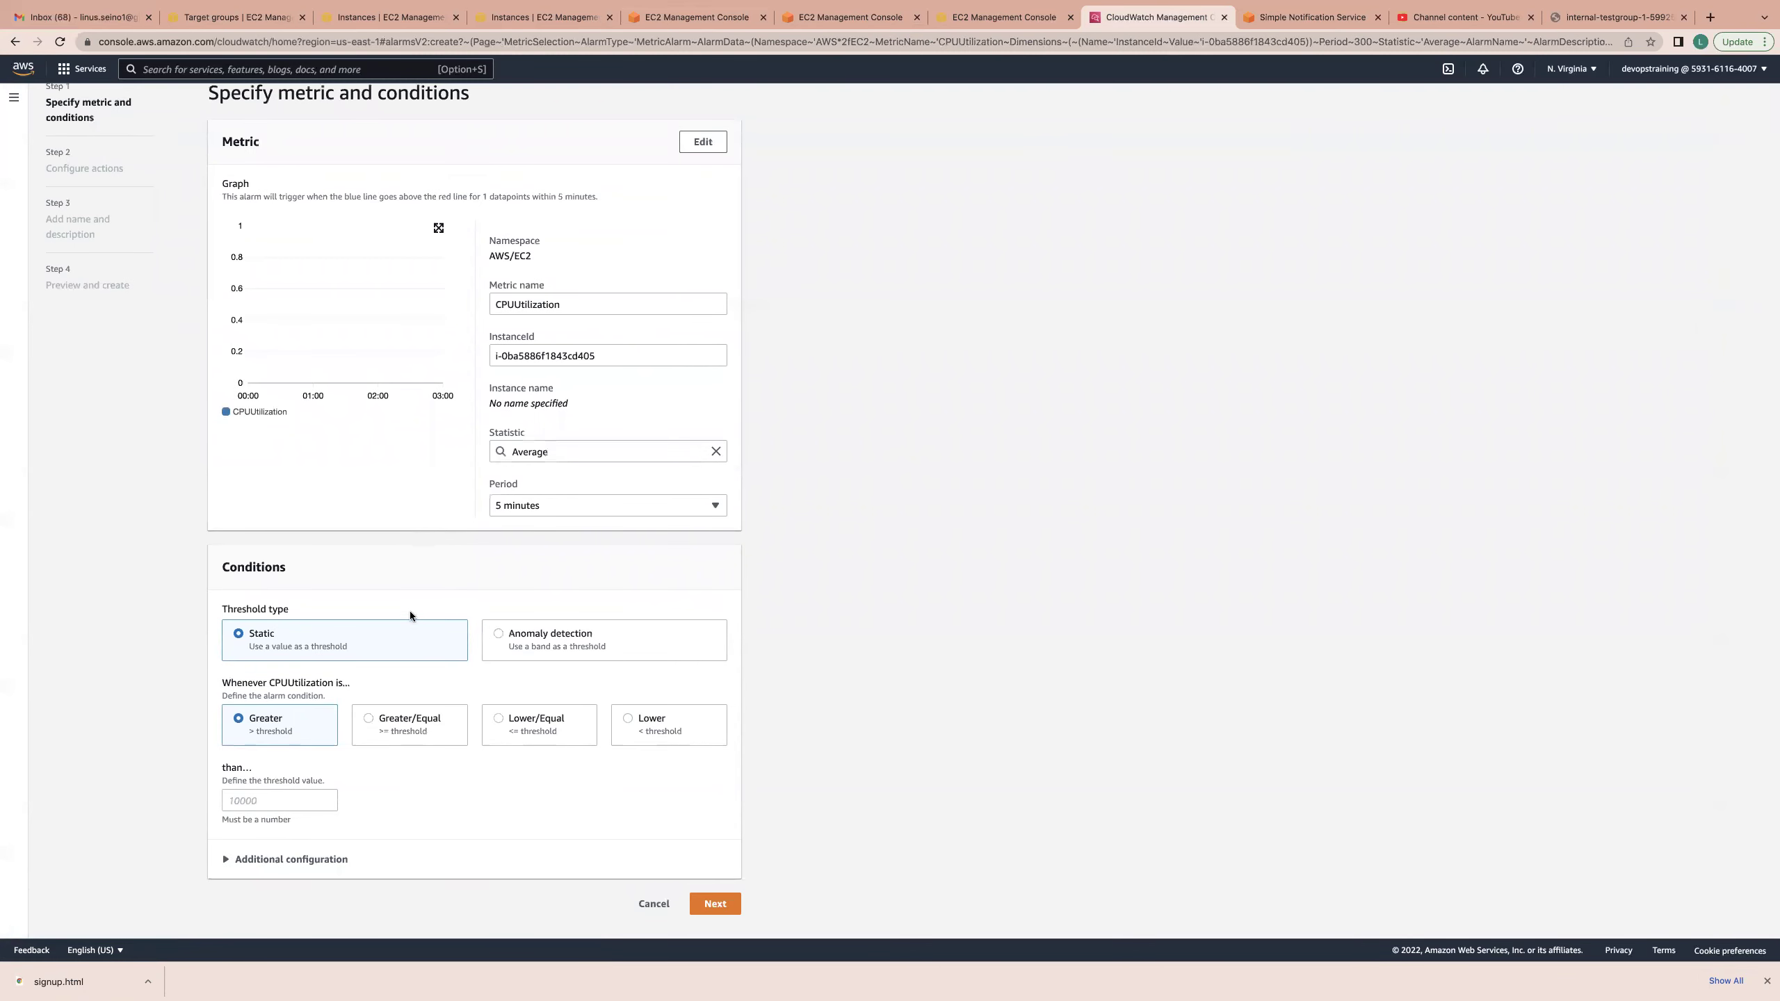
pyautogui.click(263, 798)
pyautogui.write('.8')
pyautogui.click(430, 804)
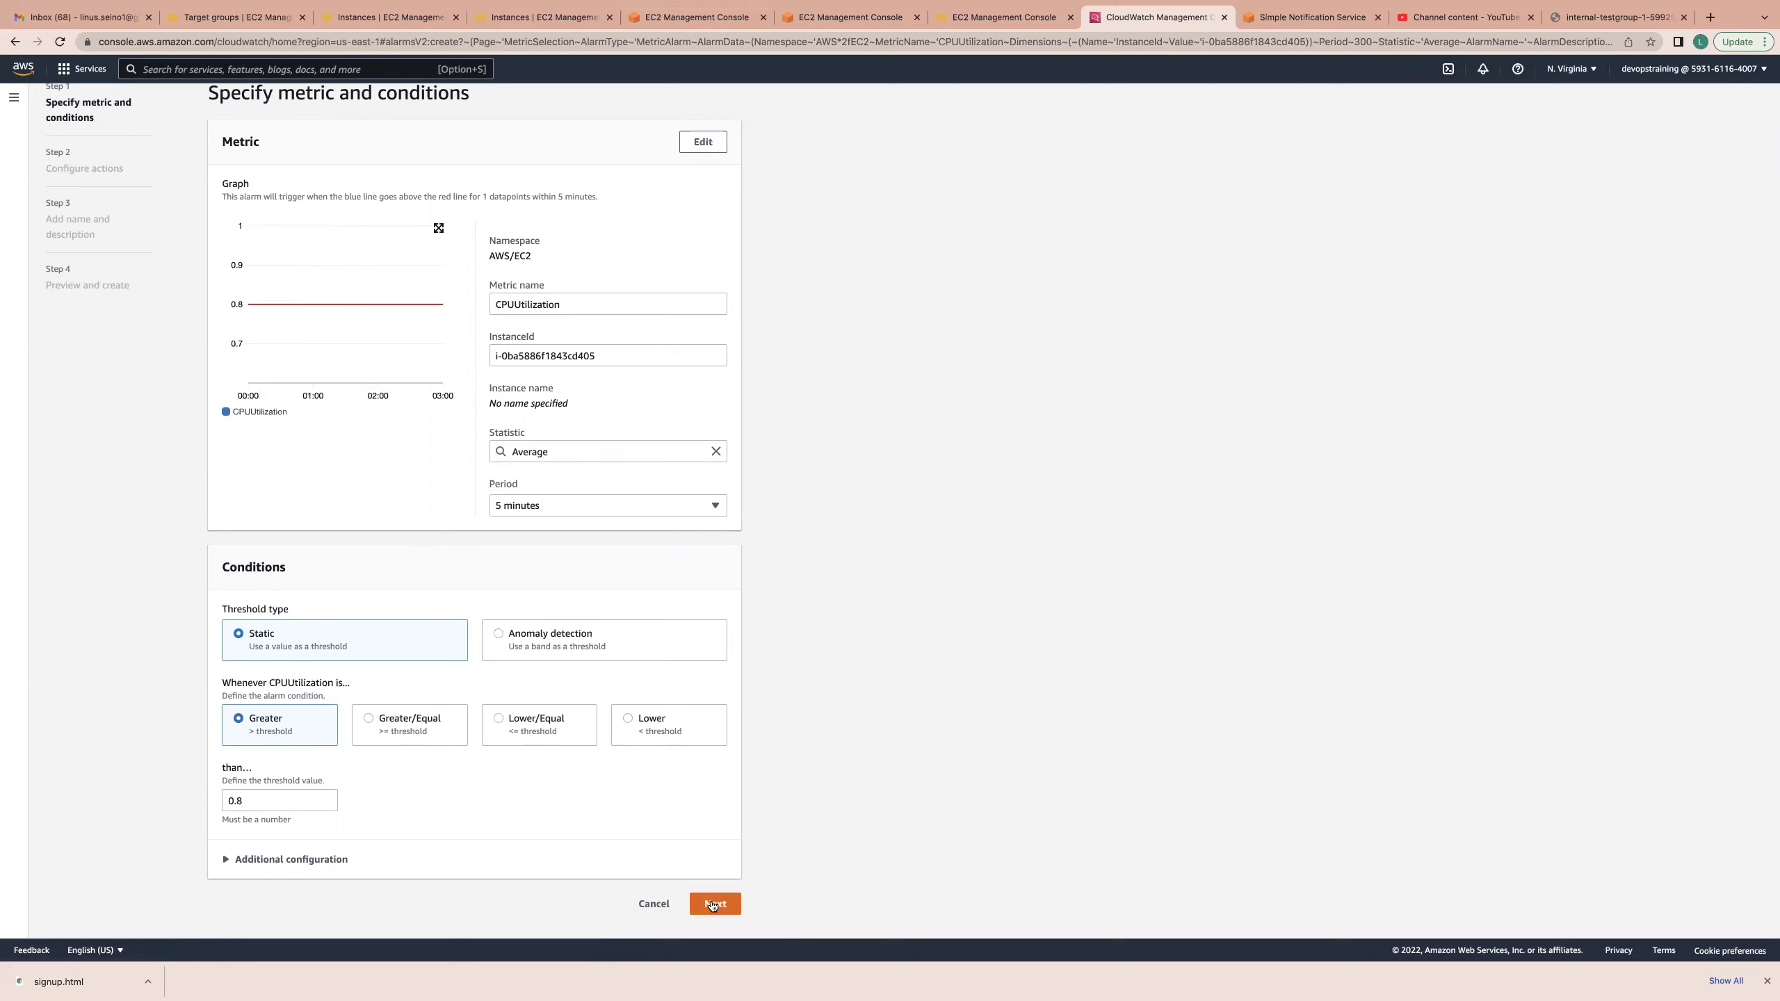
pyautogui.click(600, 354)
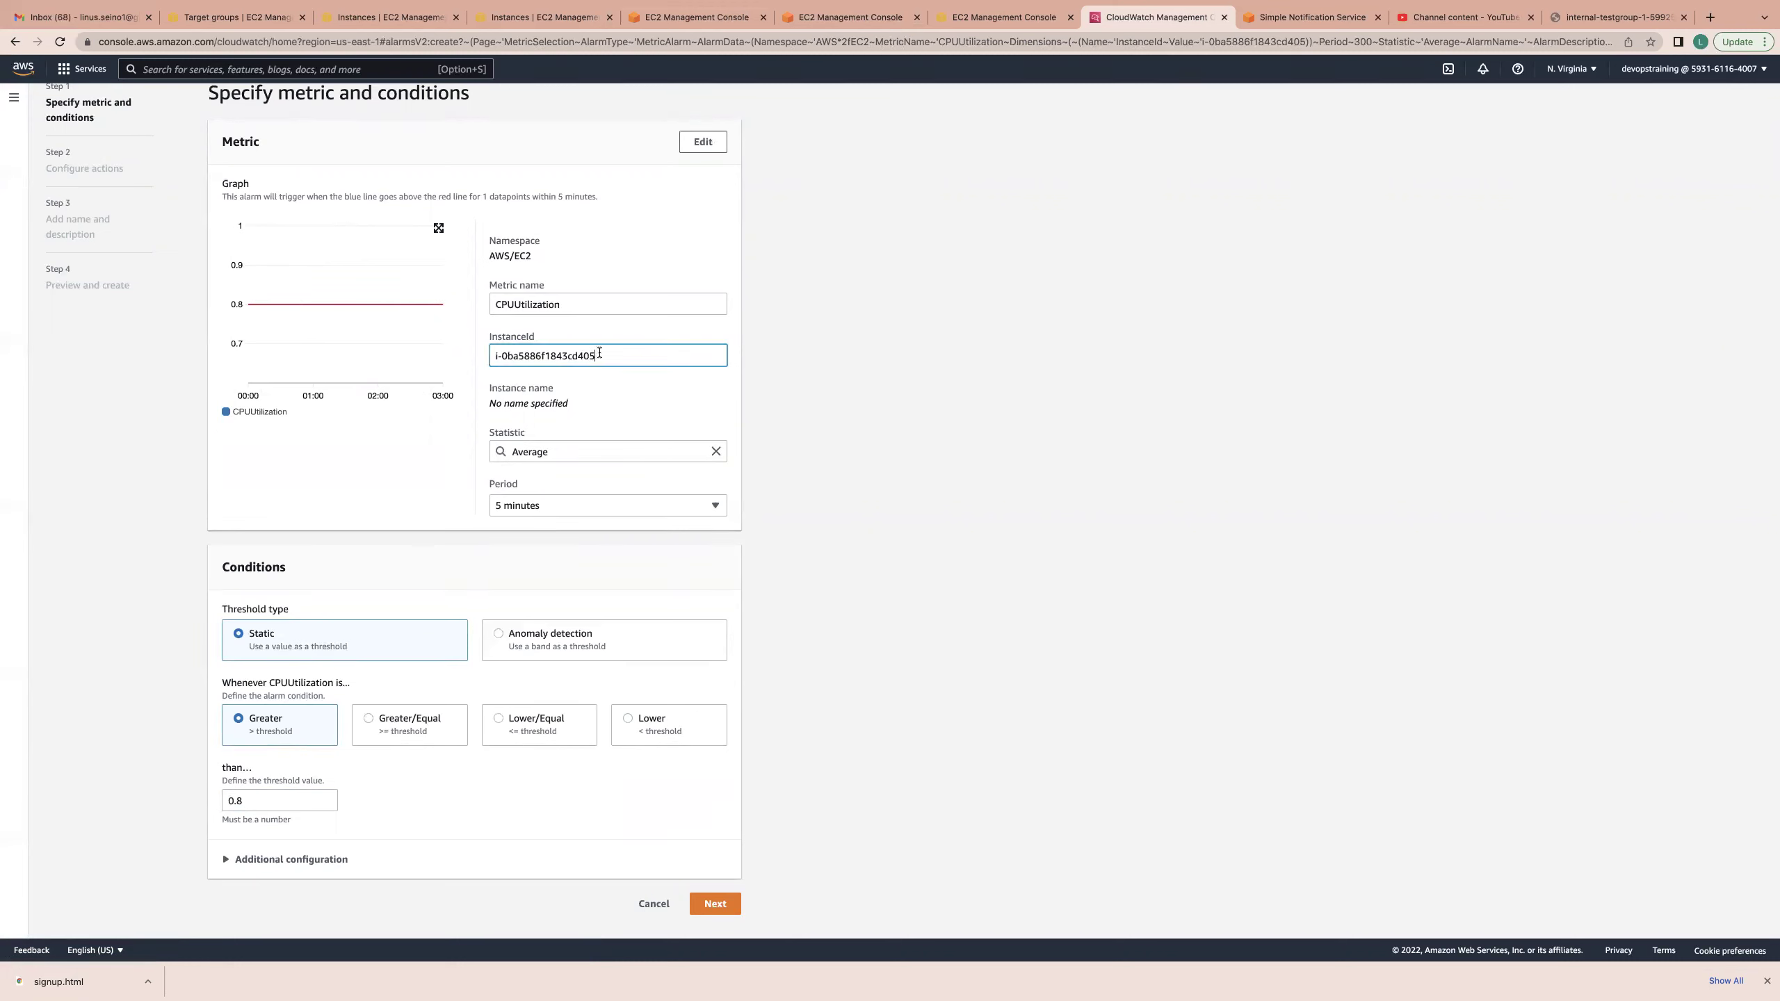
pyautogui.moveTo(599, 354); pyautogui.dragTo(489, 356)
pyautogui.click(705, 903)
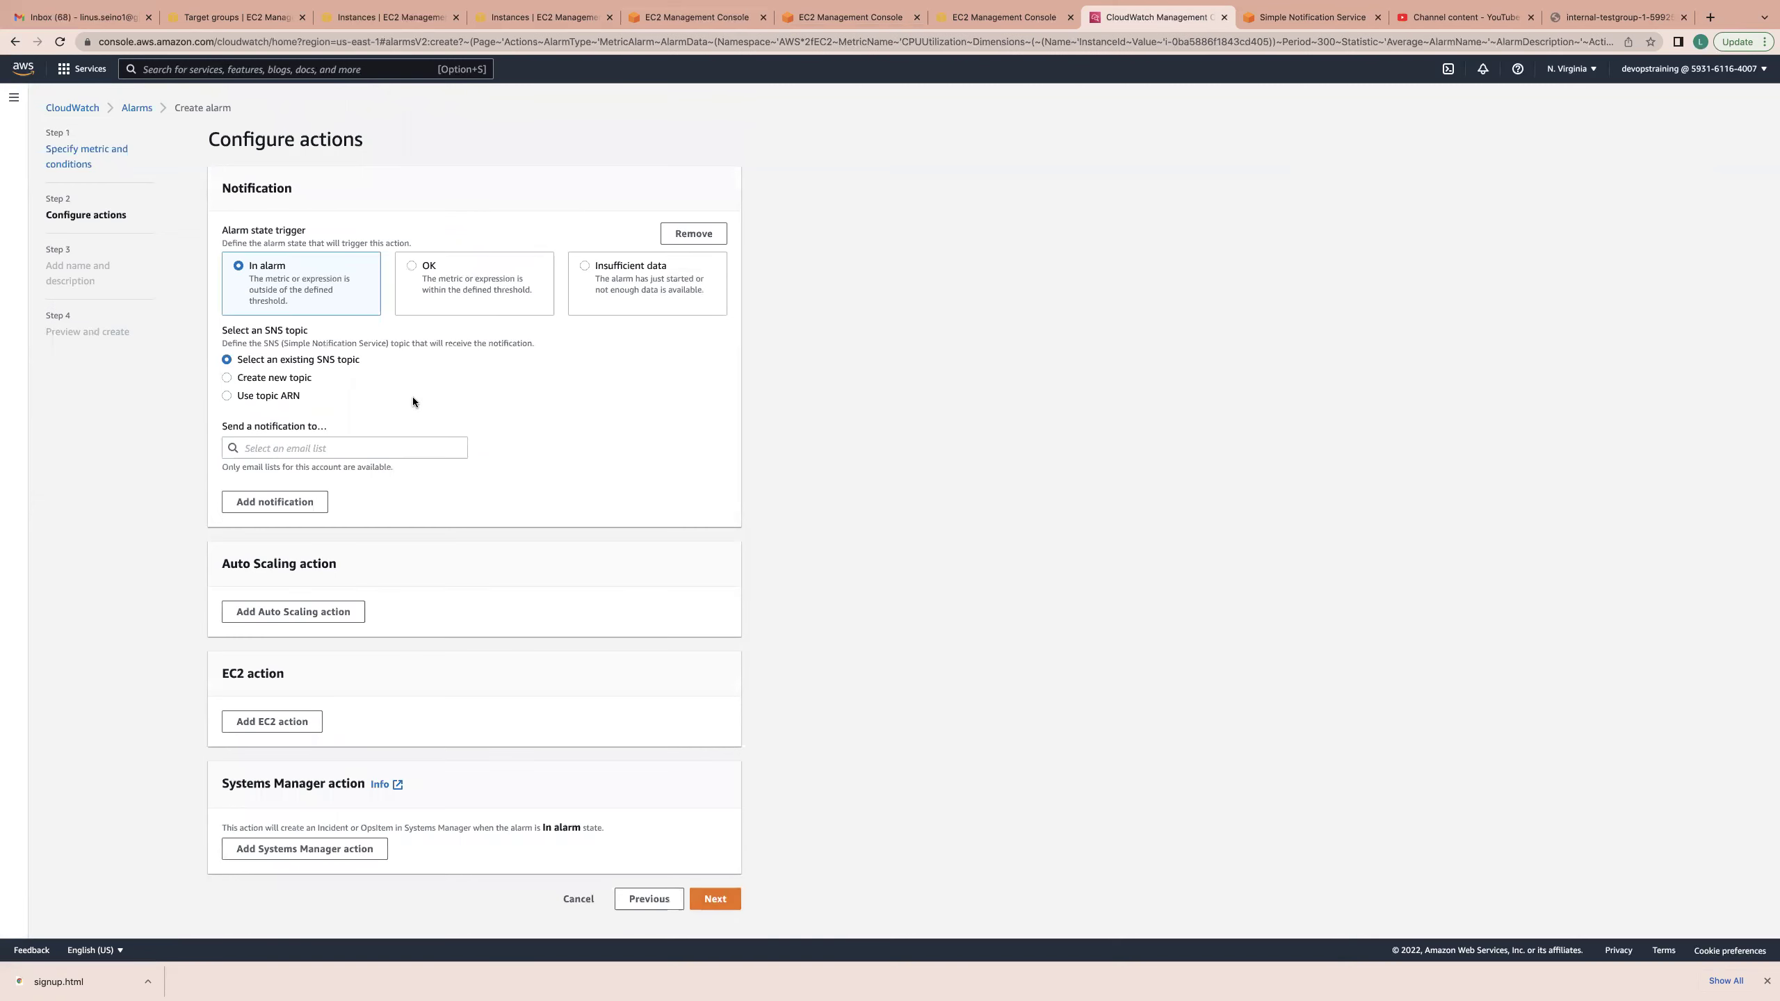
# Send the CPU alarm's notifications to the existing devops SNS topic.
pyautogui.click(226, 395)
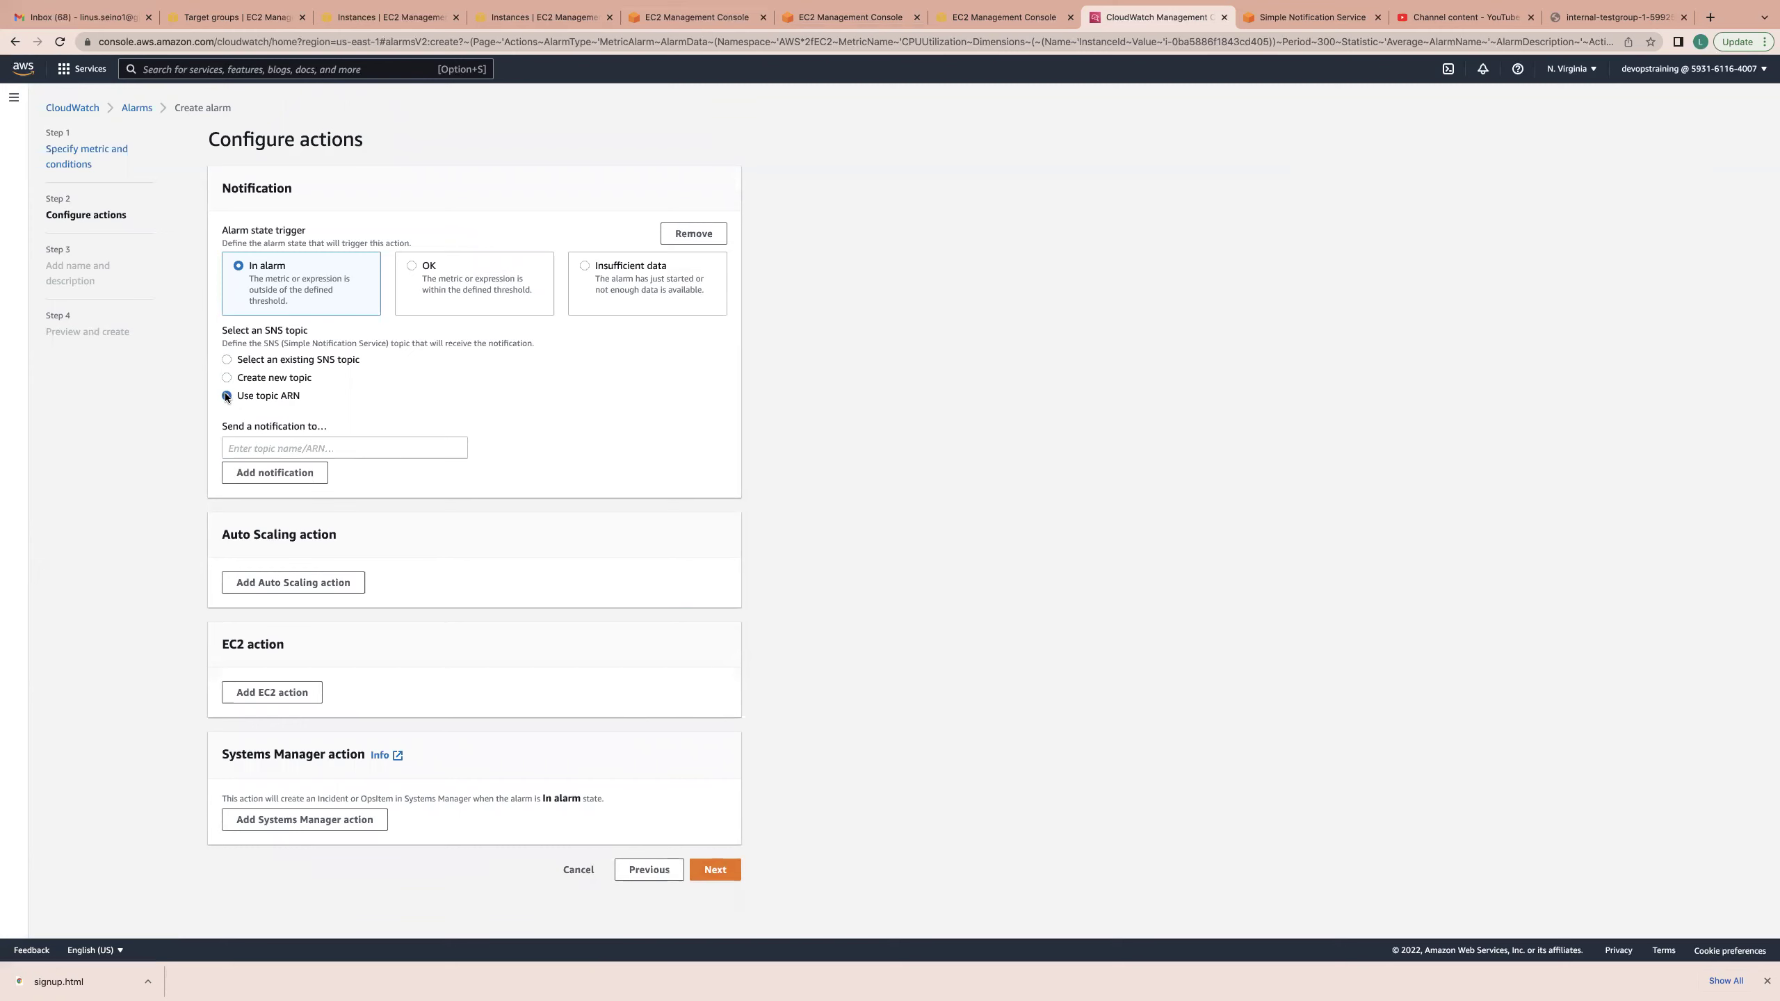
pyautogui.click(227, 359)
pyautogui.click(301, 448)
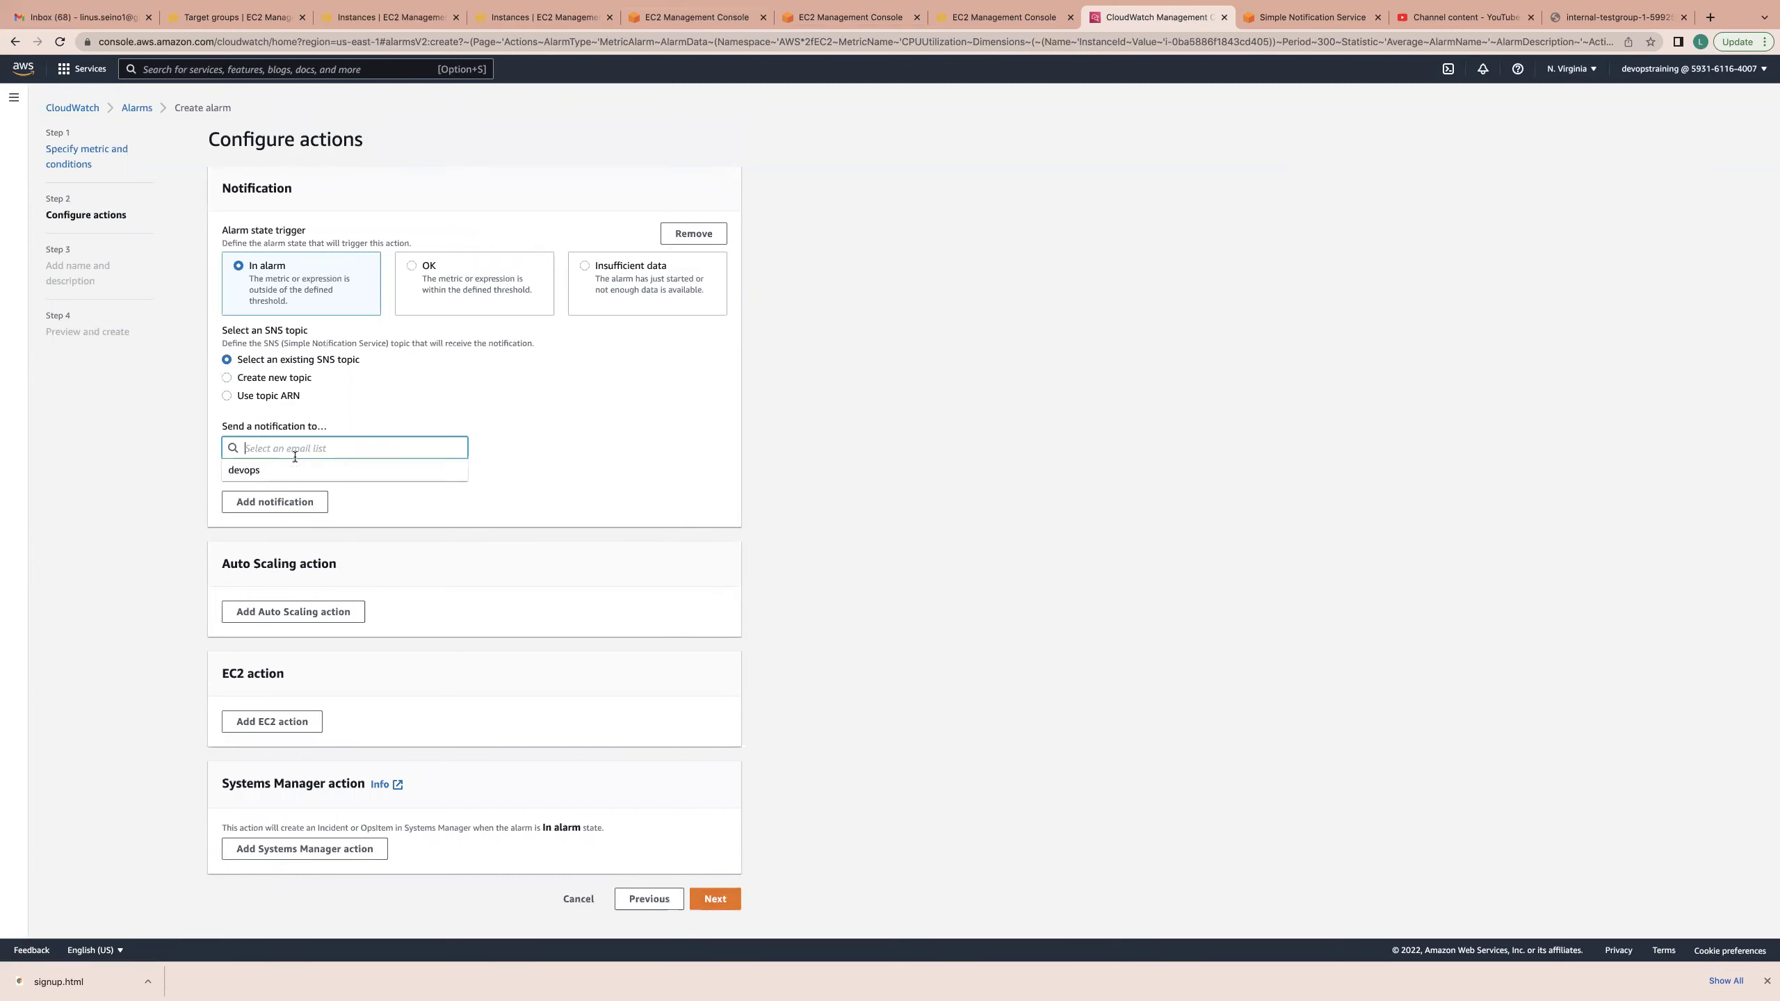
pyautogui.click(285, 472)
pyautogui.click(728, 929)
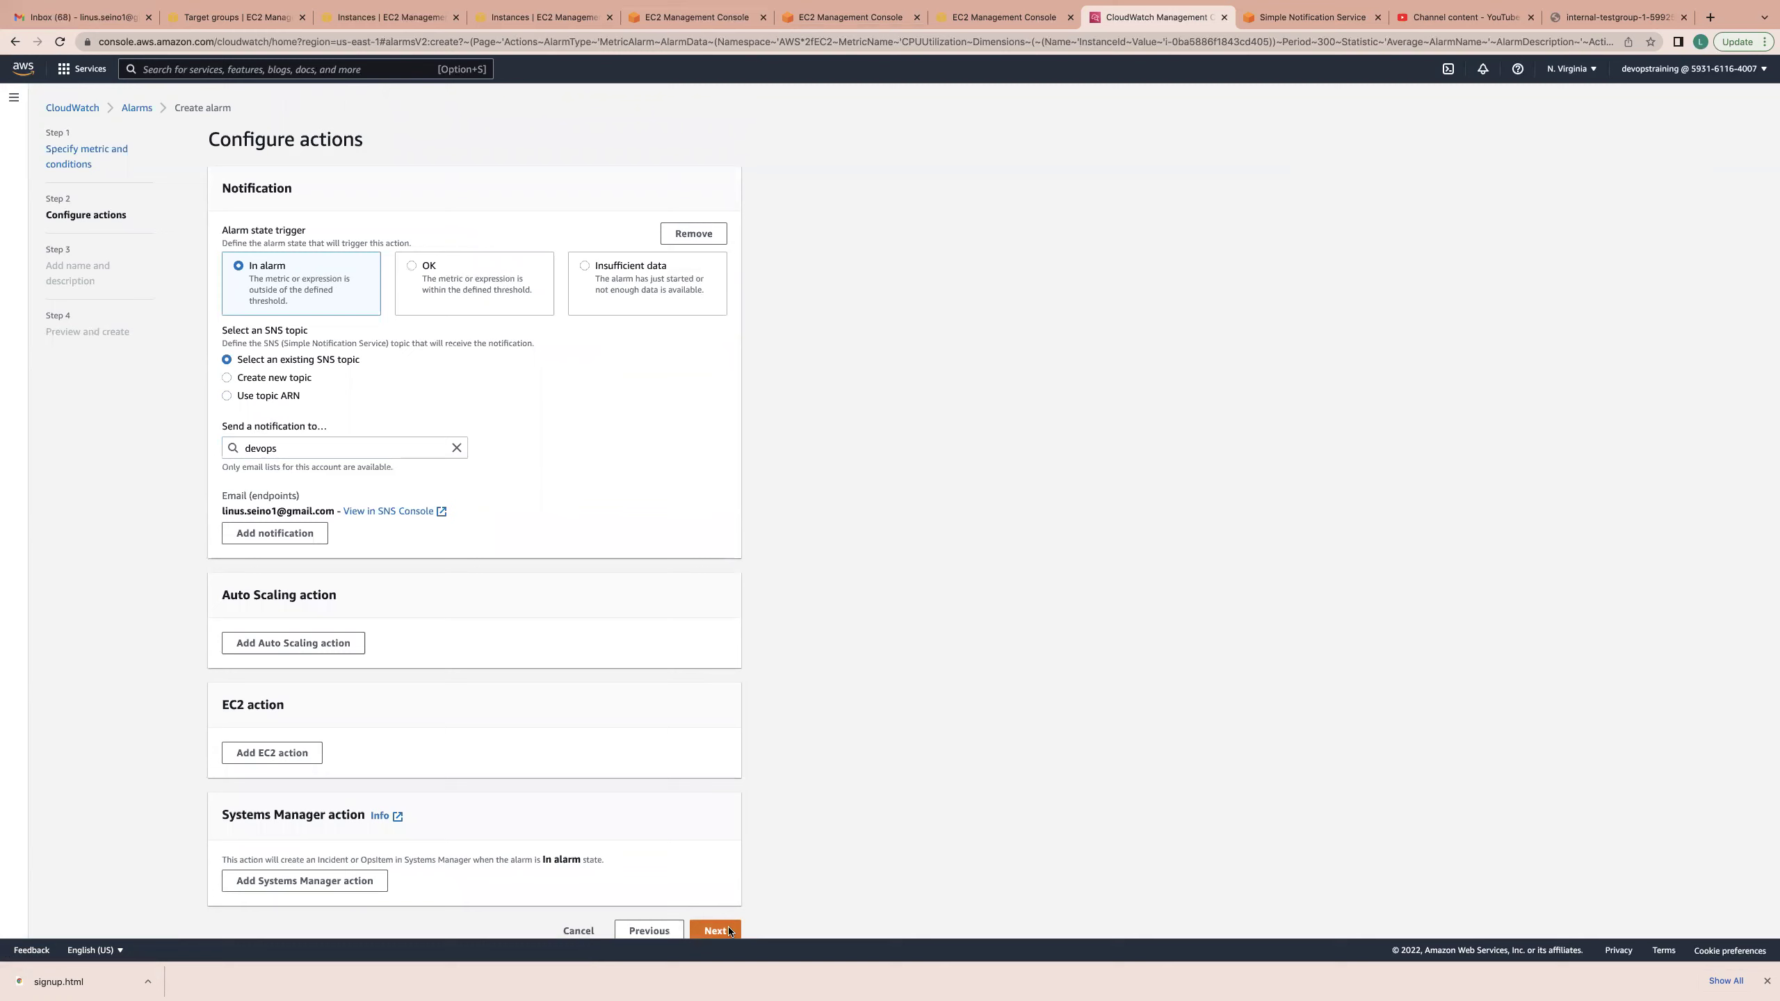
# Name the alarm cpu, reach the preview, then return to the CloudWatch overview.
pyautogui.click(715, 402)
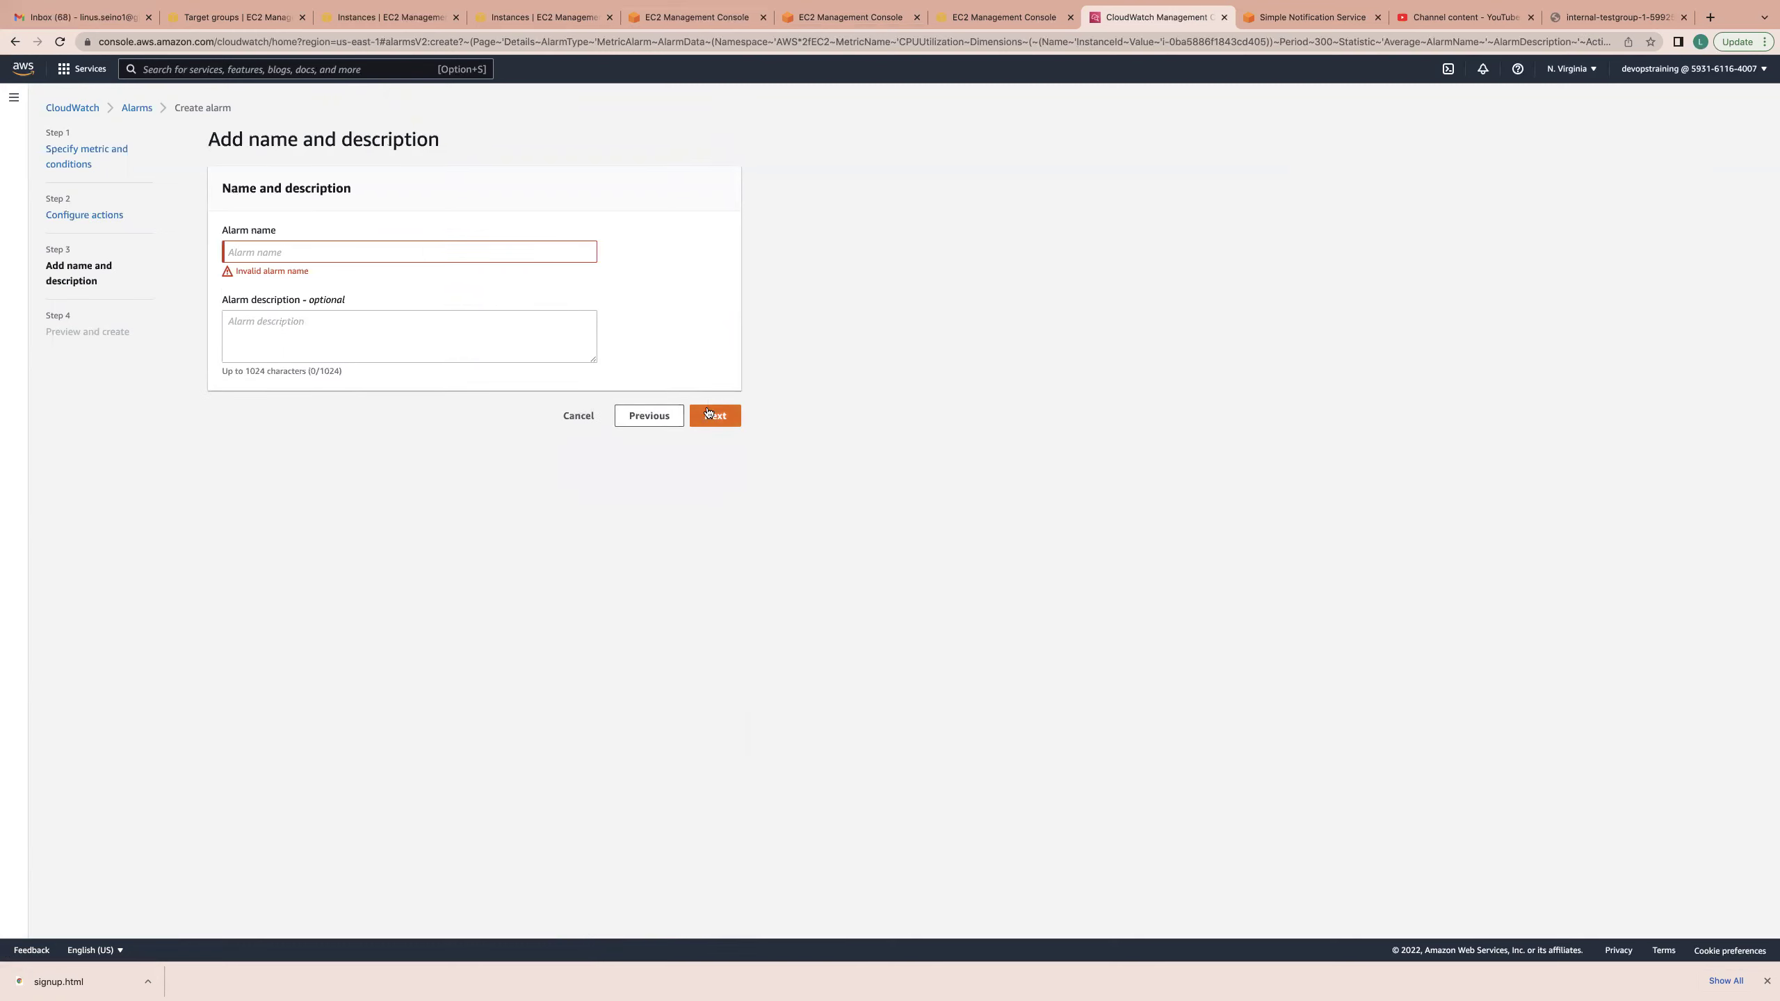
pyautogui.click(381, 257)
pyautogui.write('cpu')
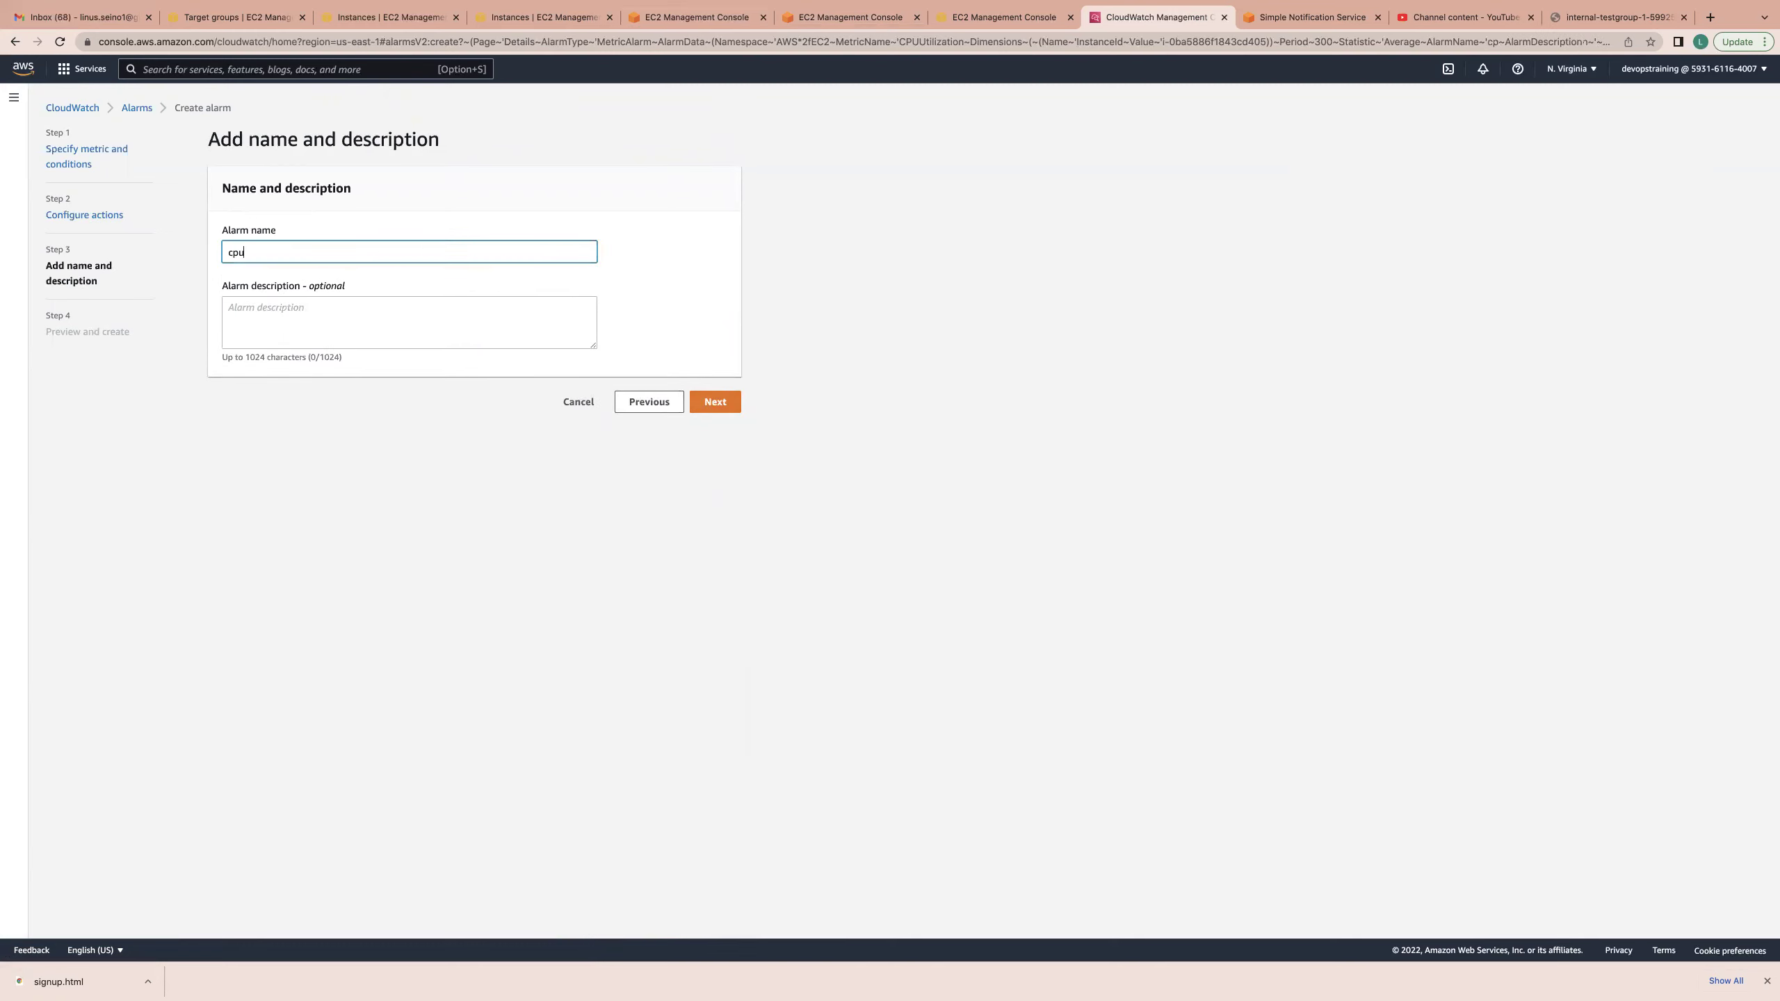
pyautogui.click(715, 402)
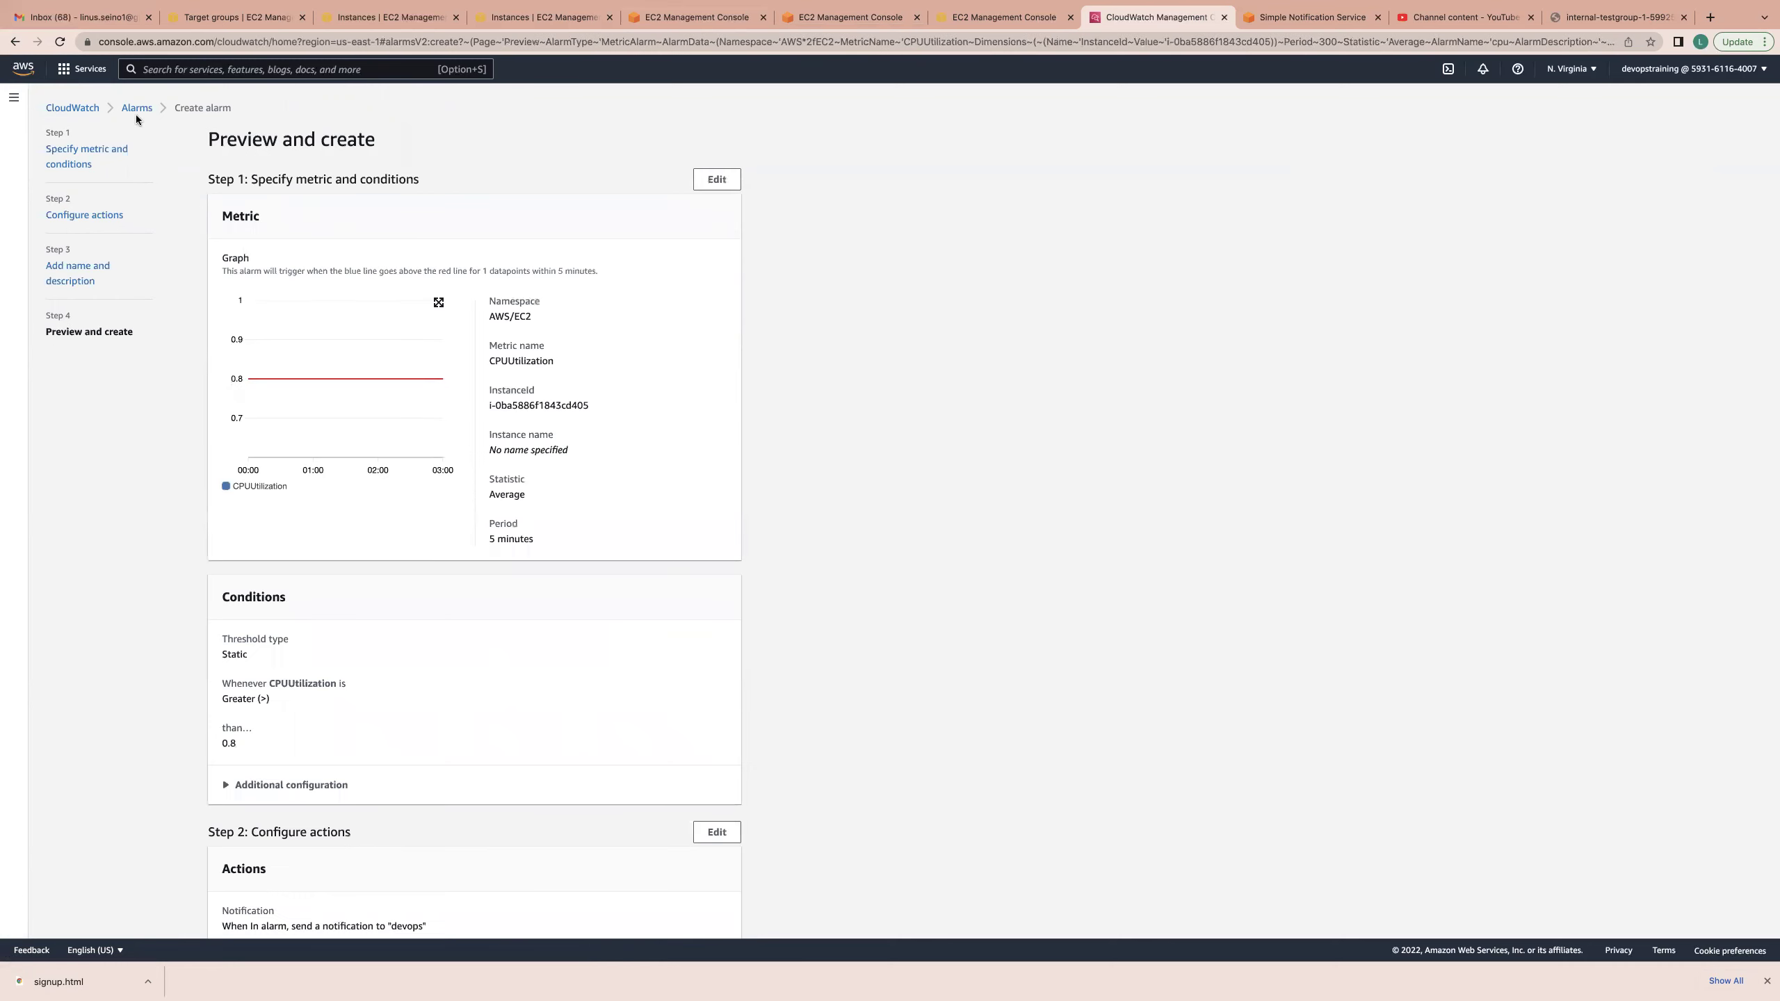
pyautogui.click(72, 108)
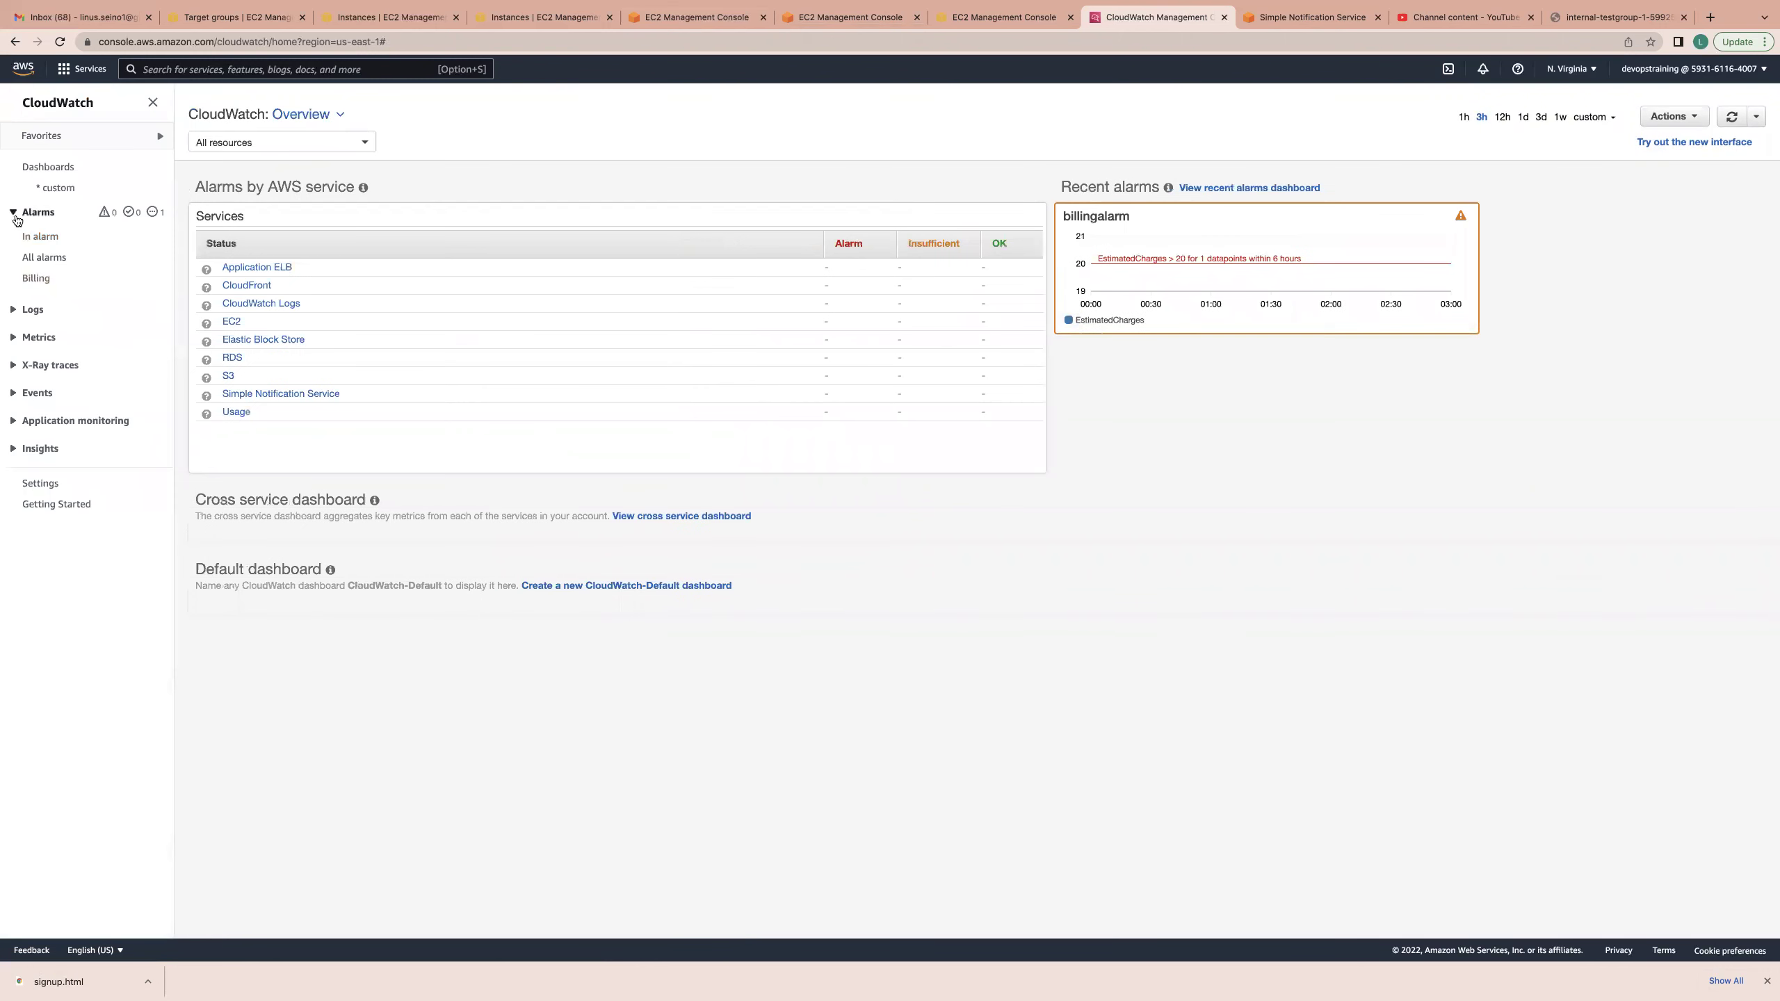
# Browse the RDSOSMetrics group's secondary log stream events, then go back to Log groups.
pyautogui.click(29, 239)
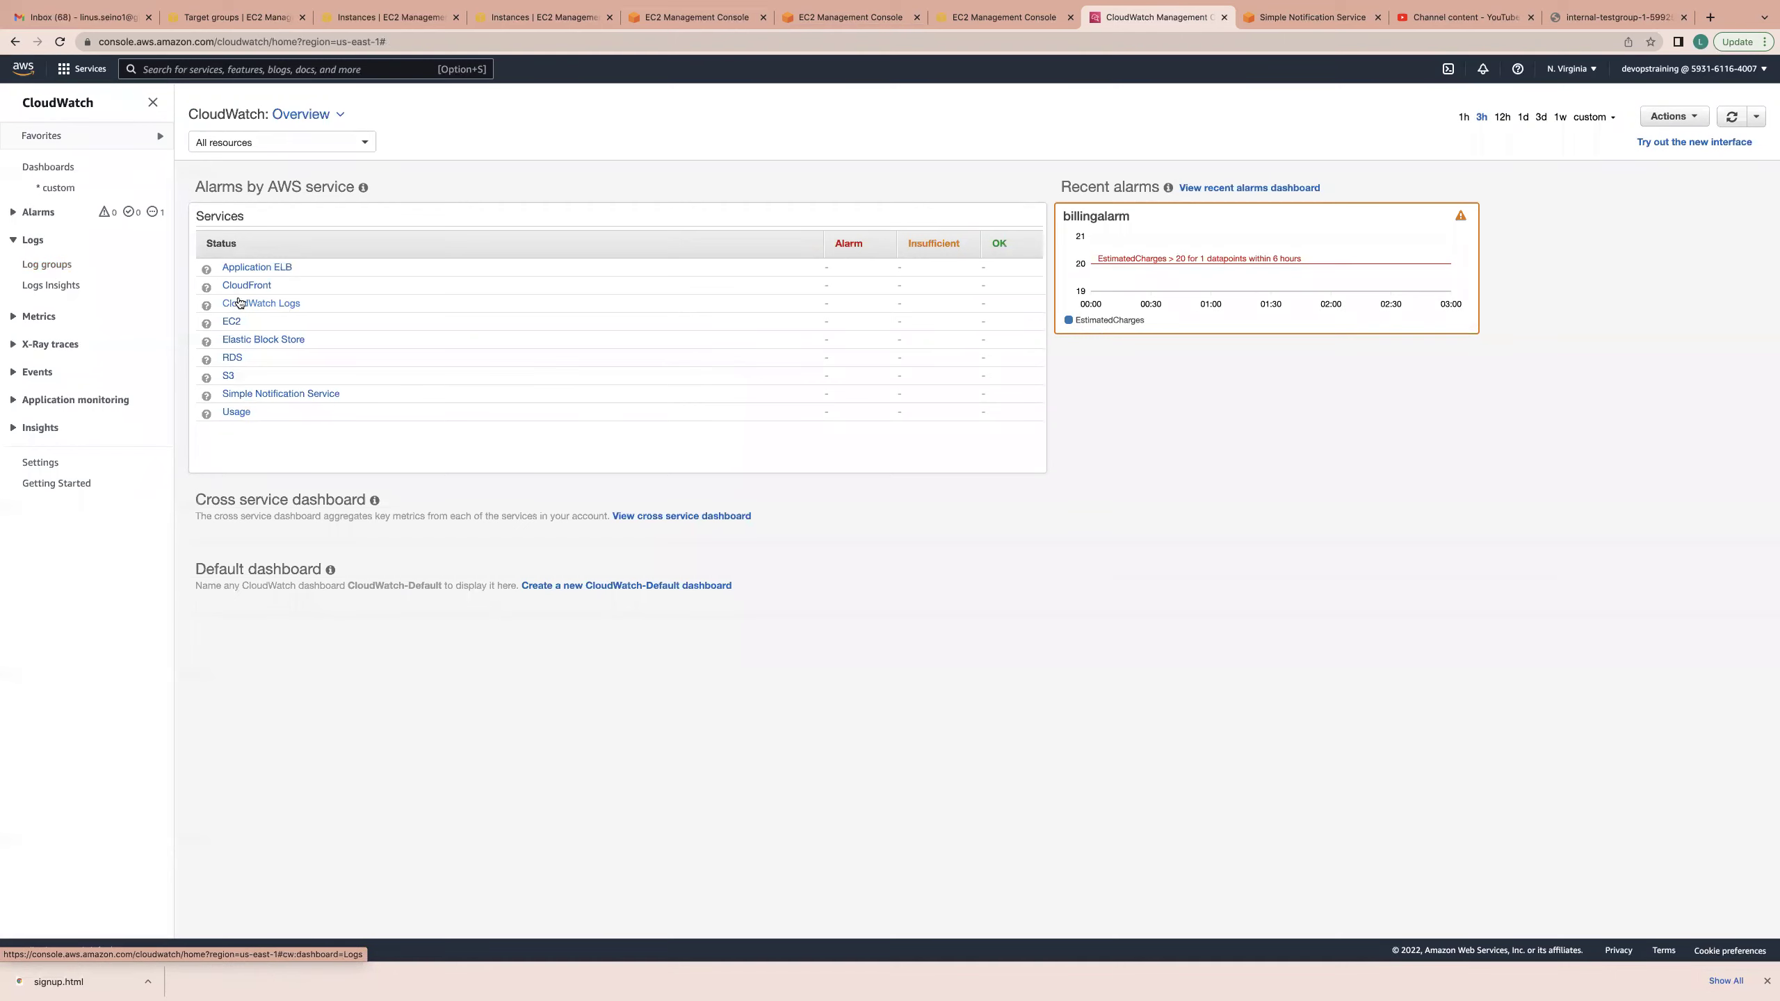
pyautogui.click(63, 268)
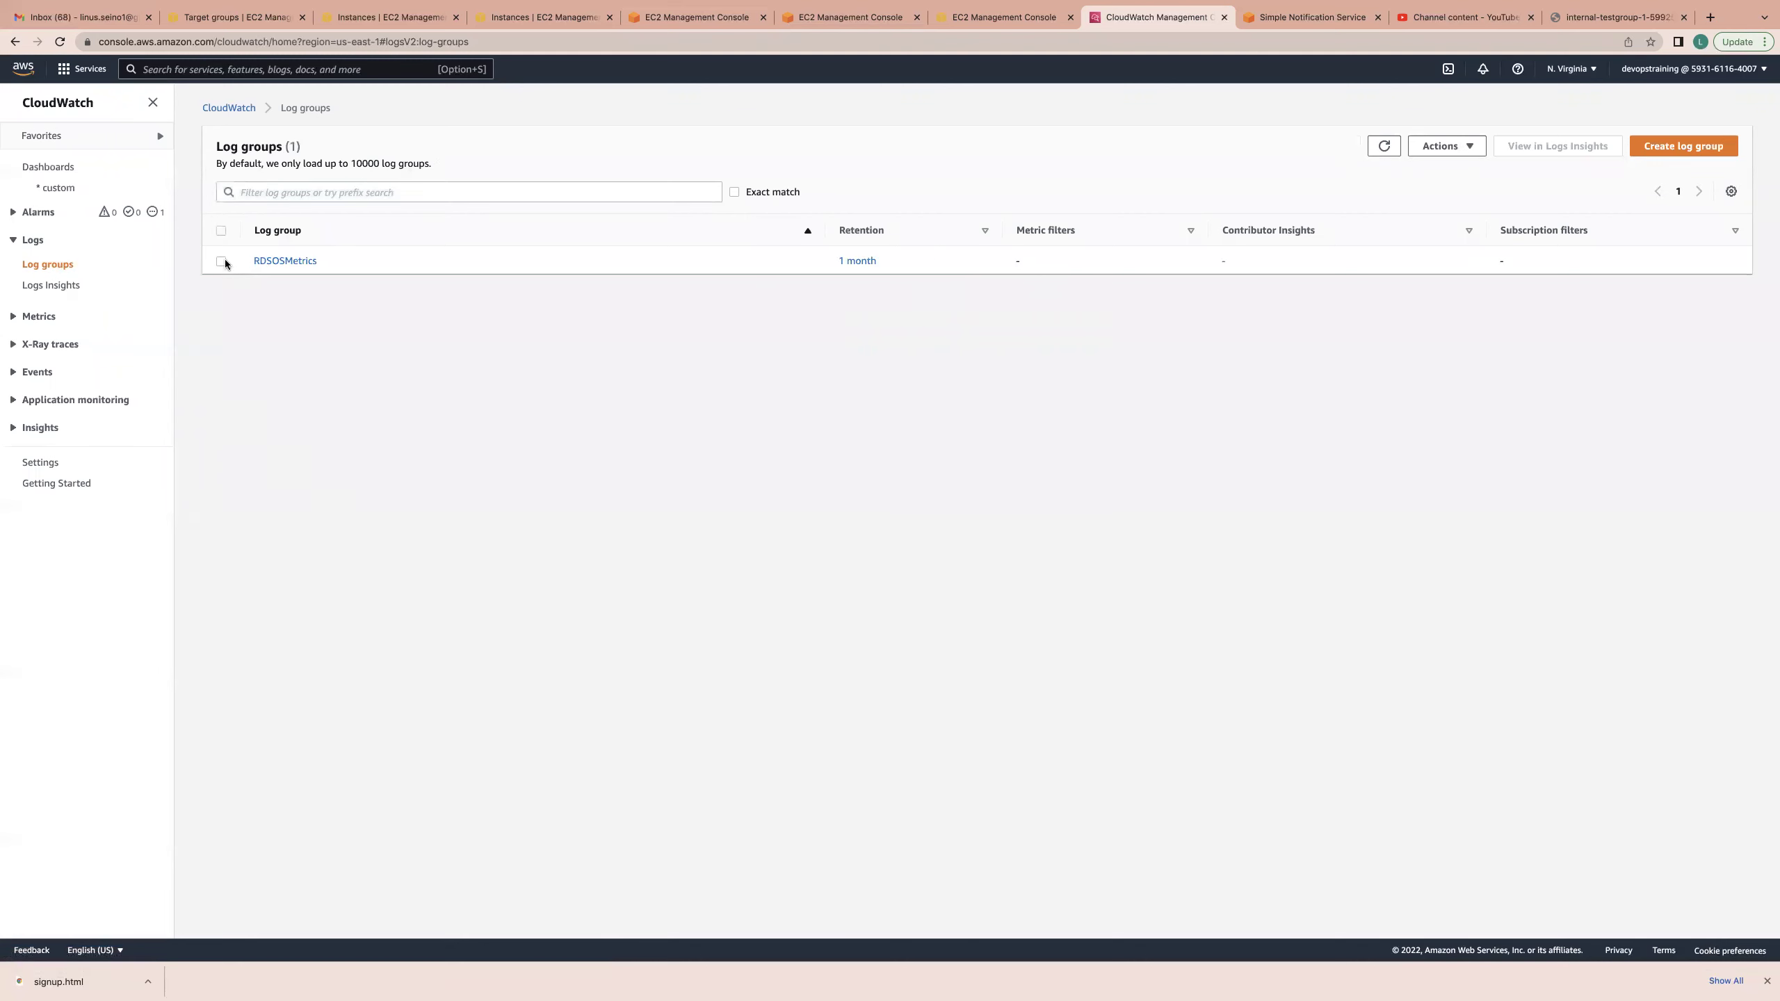
pyautogui.click(280, 261)
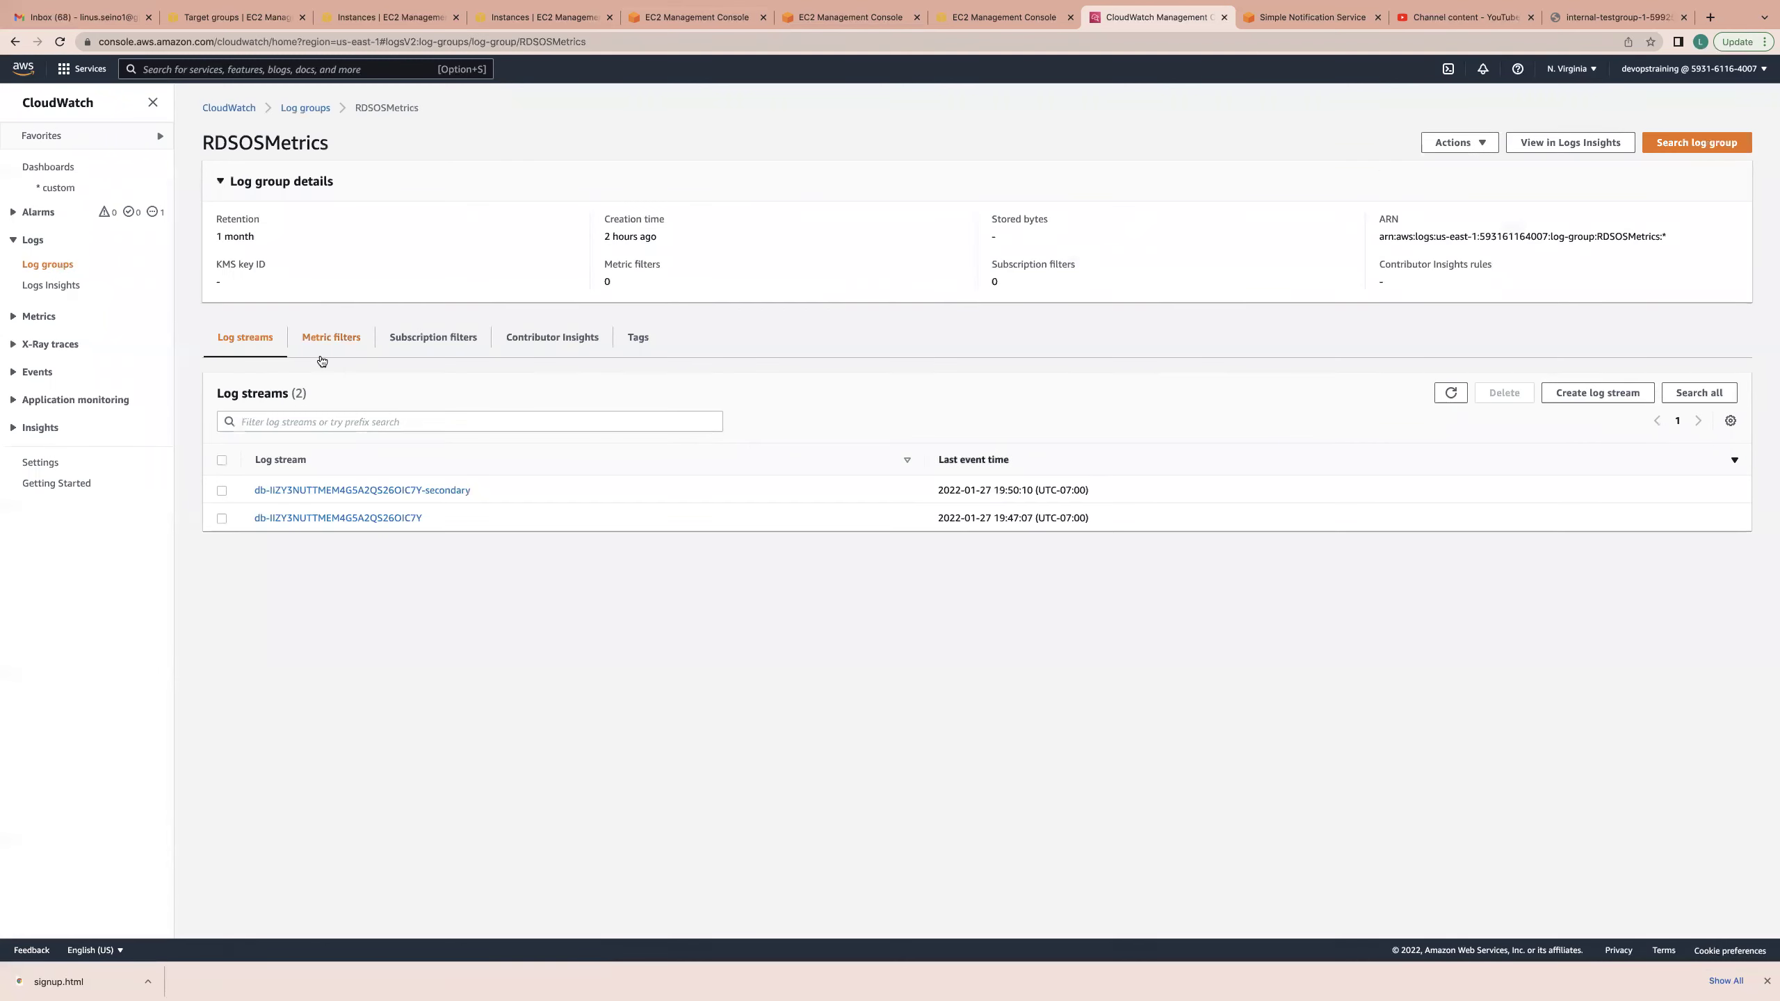
pyautogui.click(287, 490)
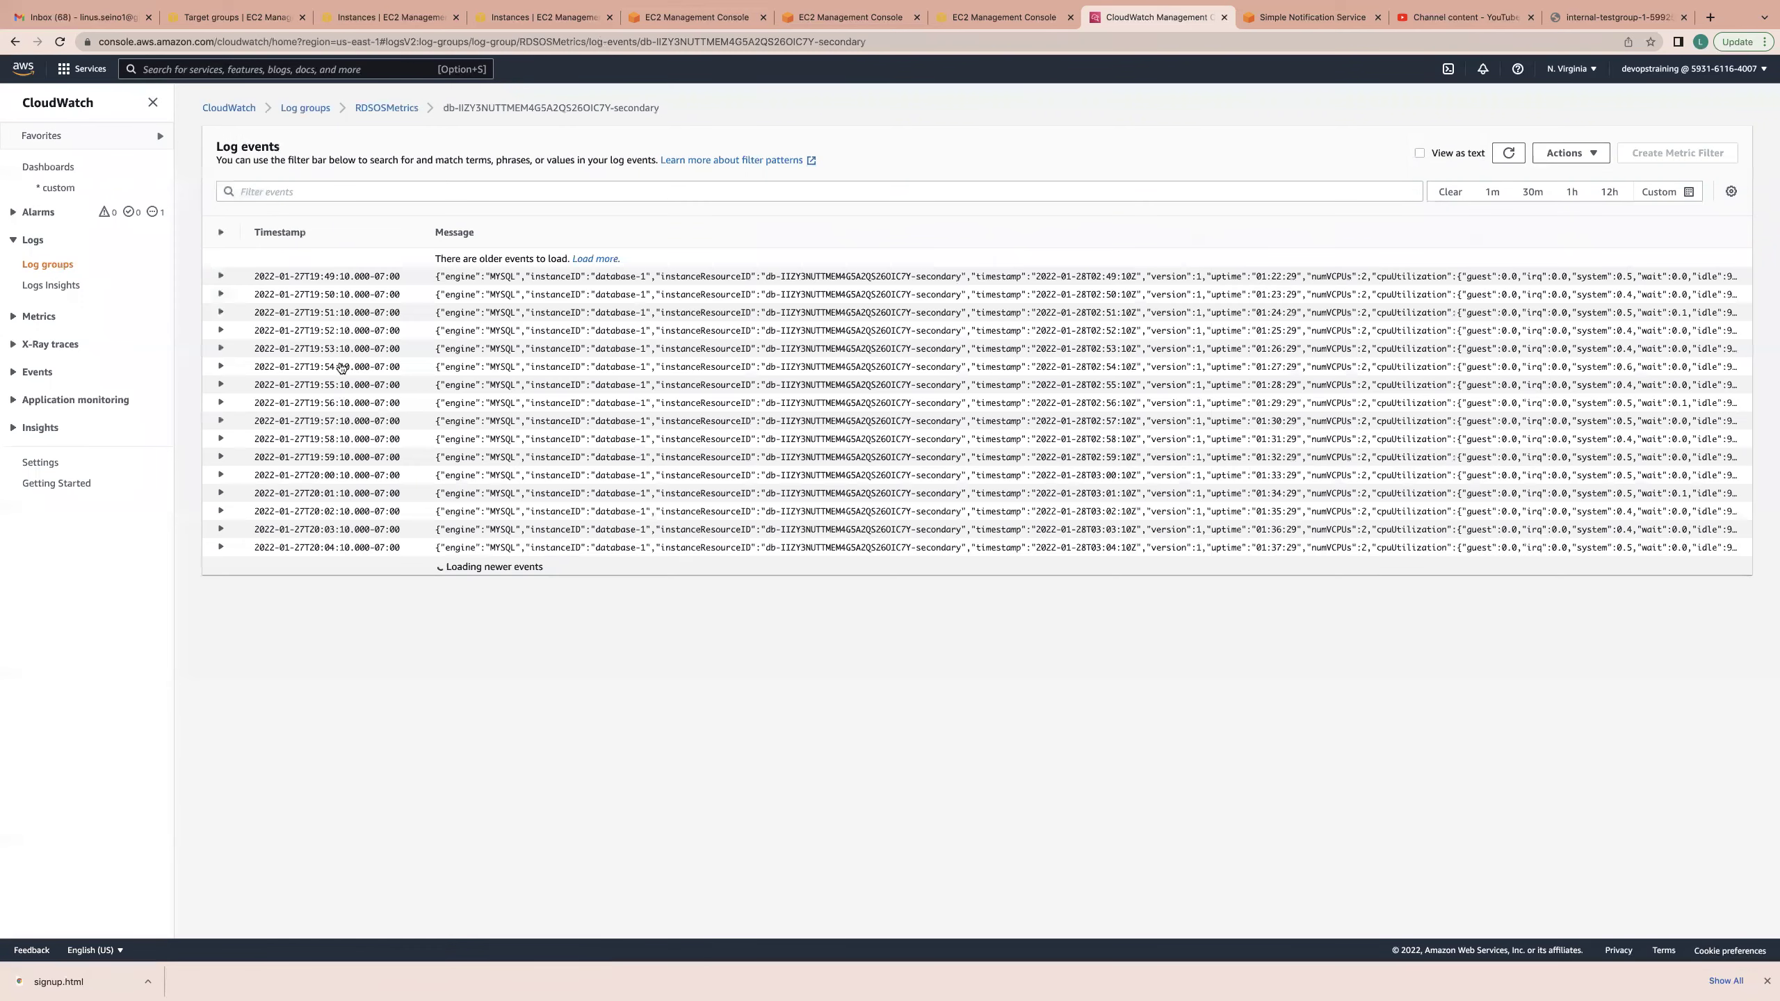
pyautogui.moveTo(1417, 295); pyautogui.dragTo(843, 295)
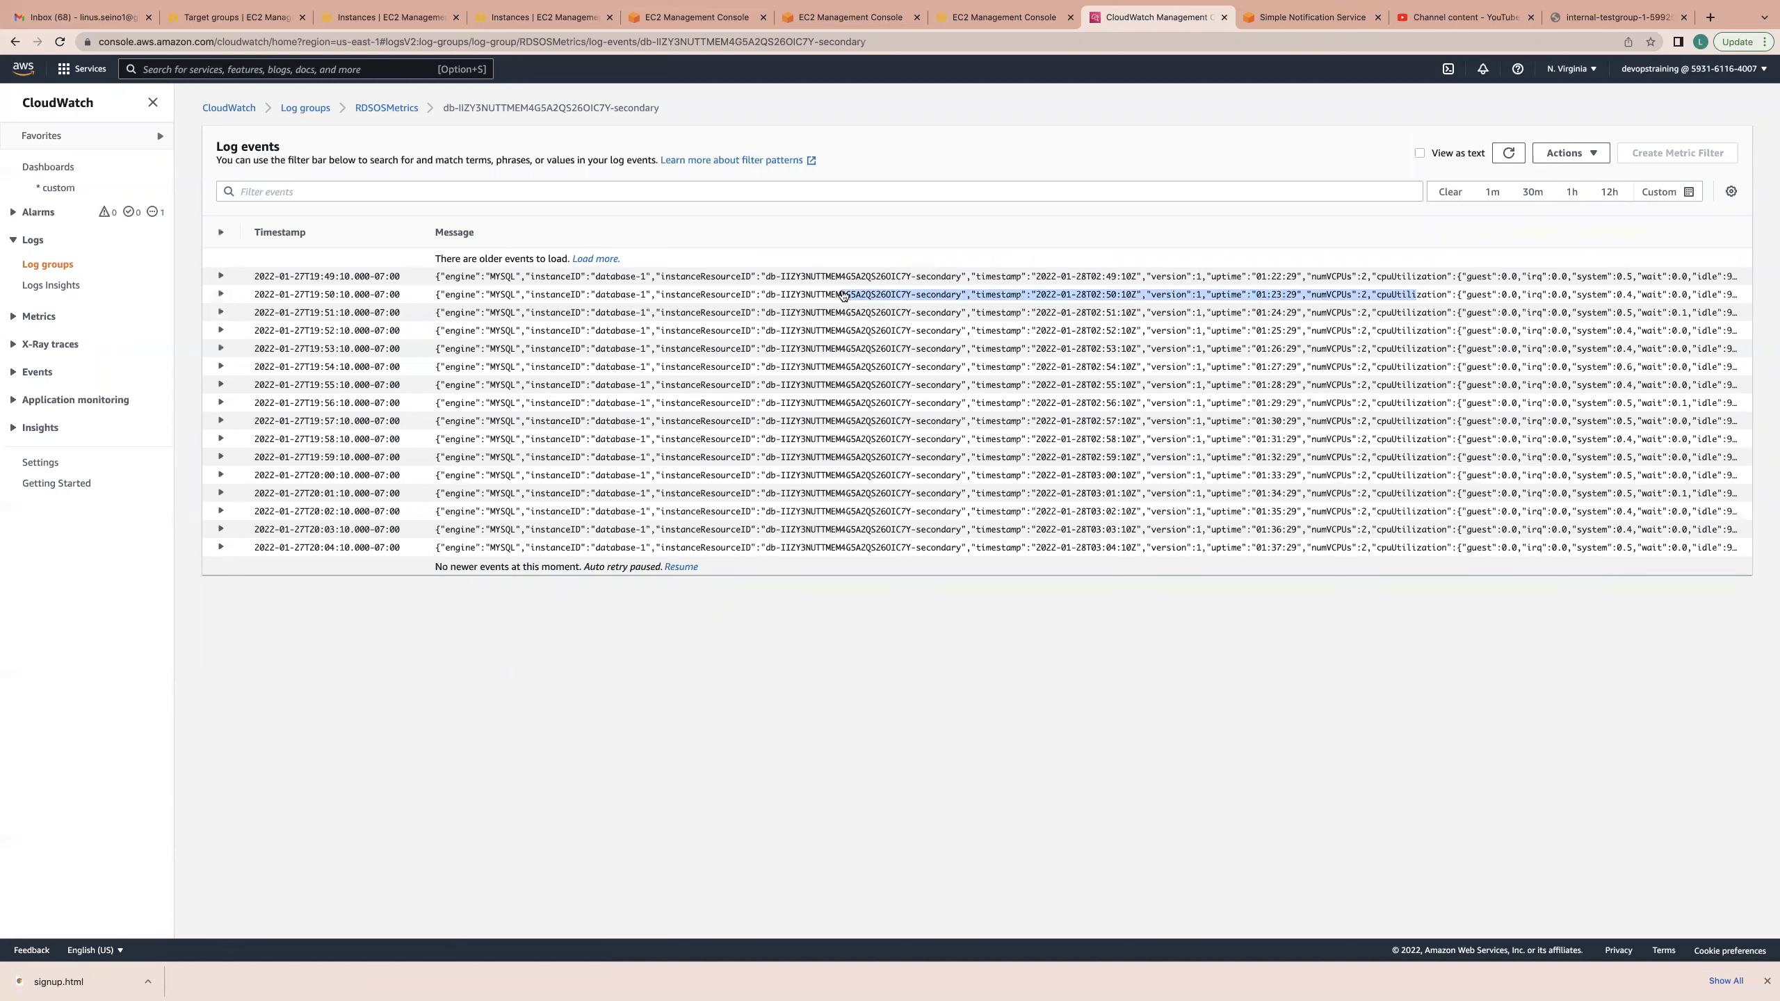
pyautogui.click(47, 269)
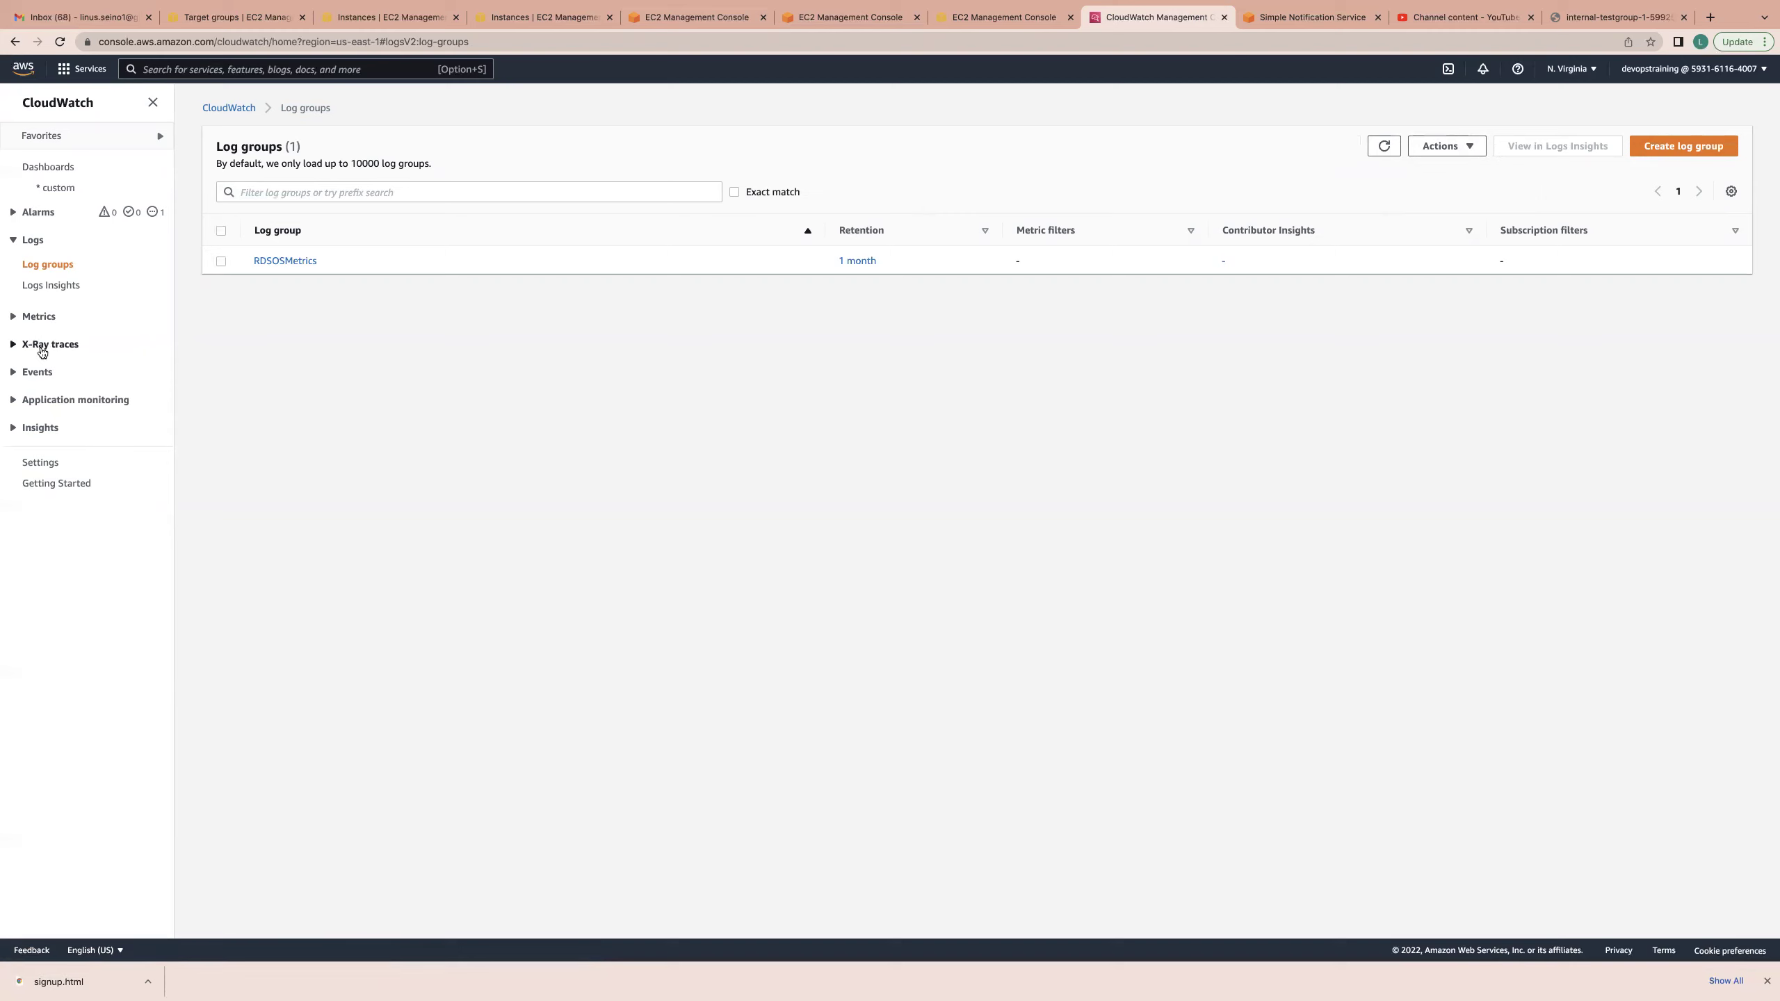
# Expand X-Ray traces and Events, then view the Events Rules and Event Buses pages.
pyautogui.click(42, 348)
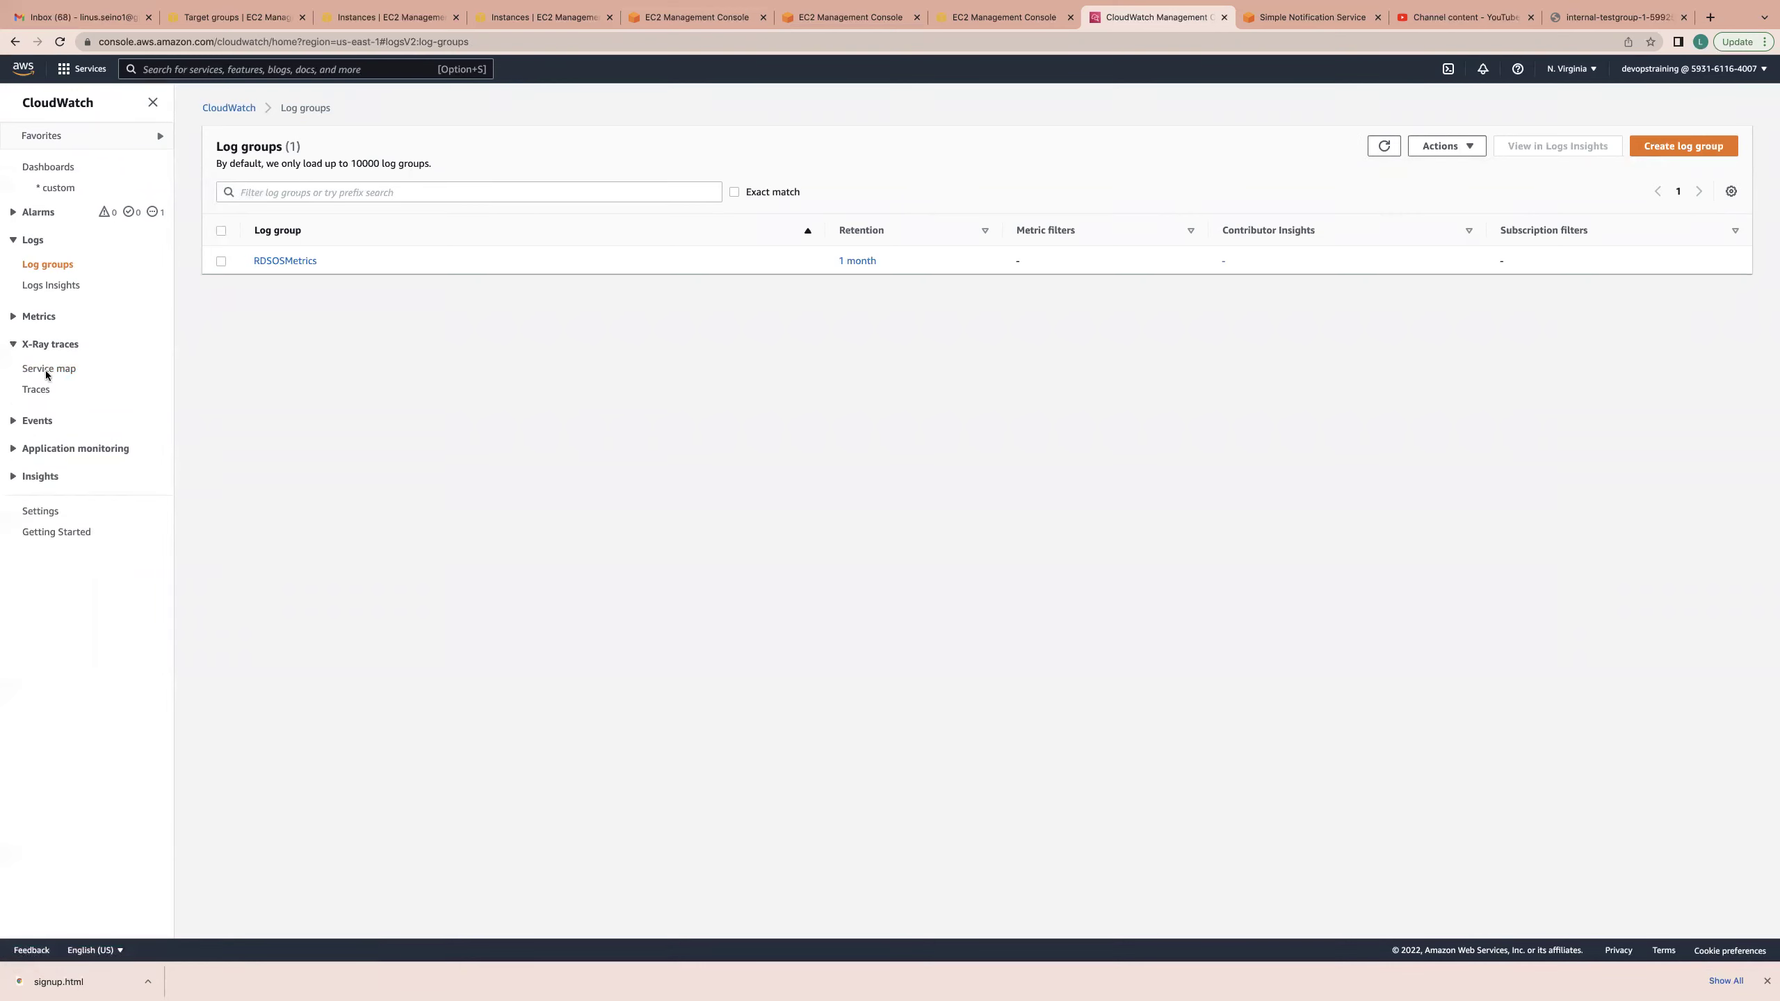
pyautogui.click(36, 421)
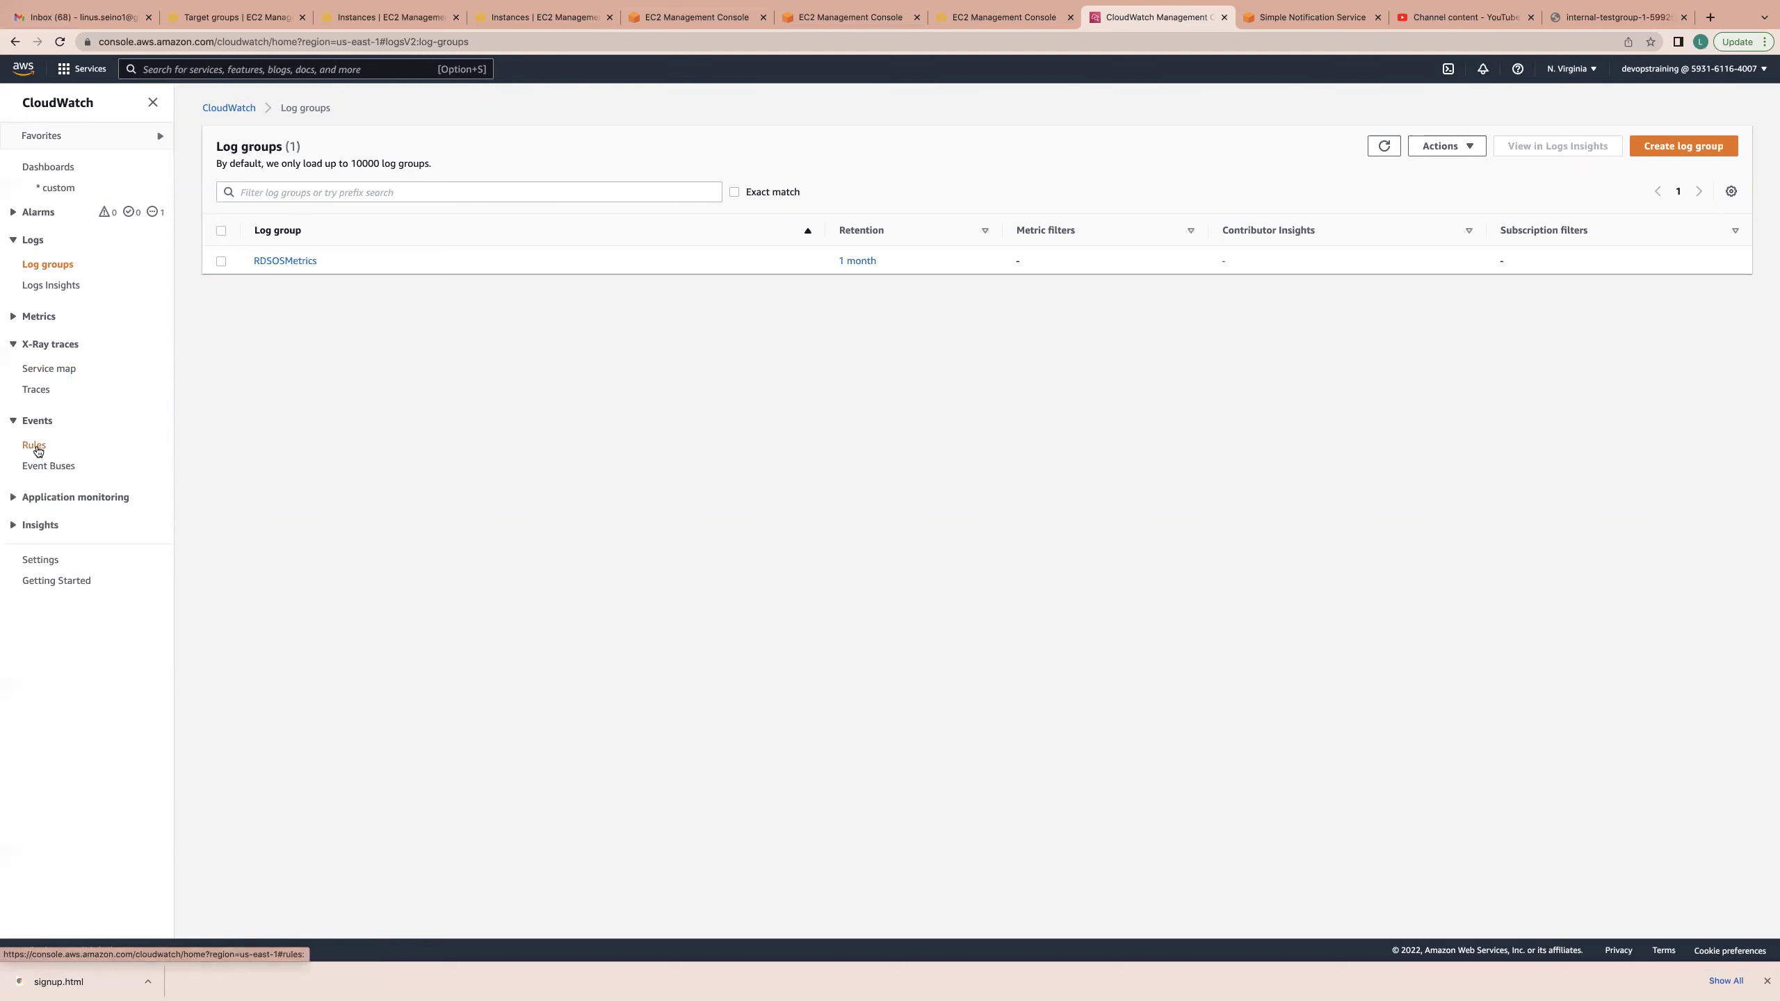
pyautogui.click(35, 445)
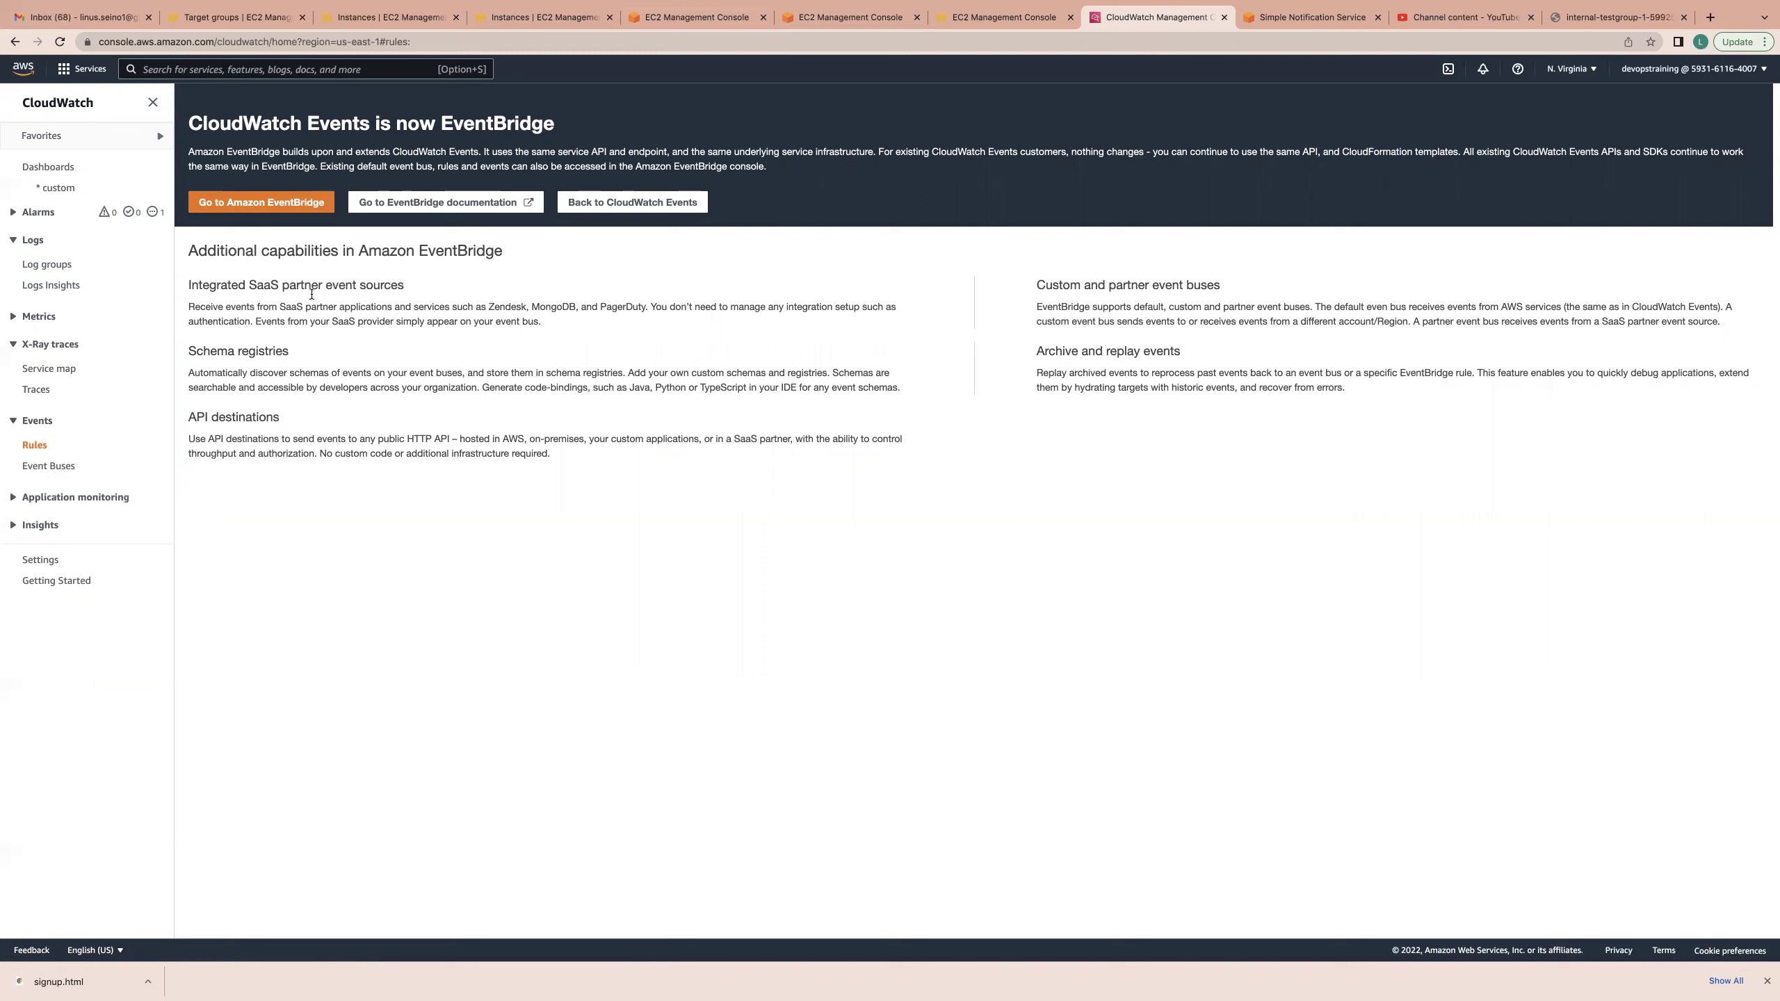
pyautogui.click(58, 467)
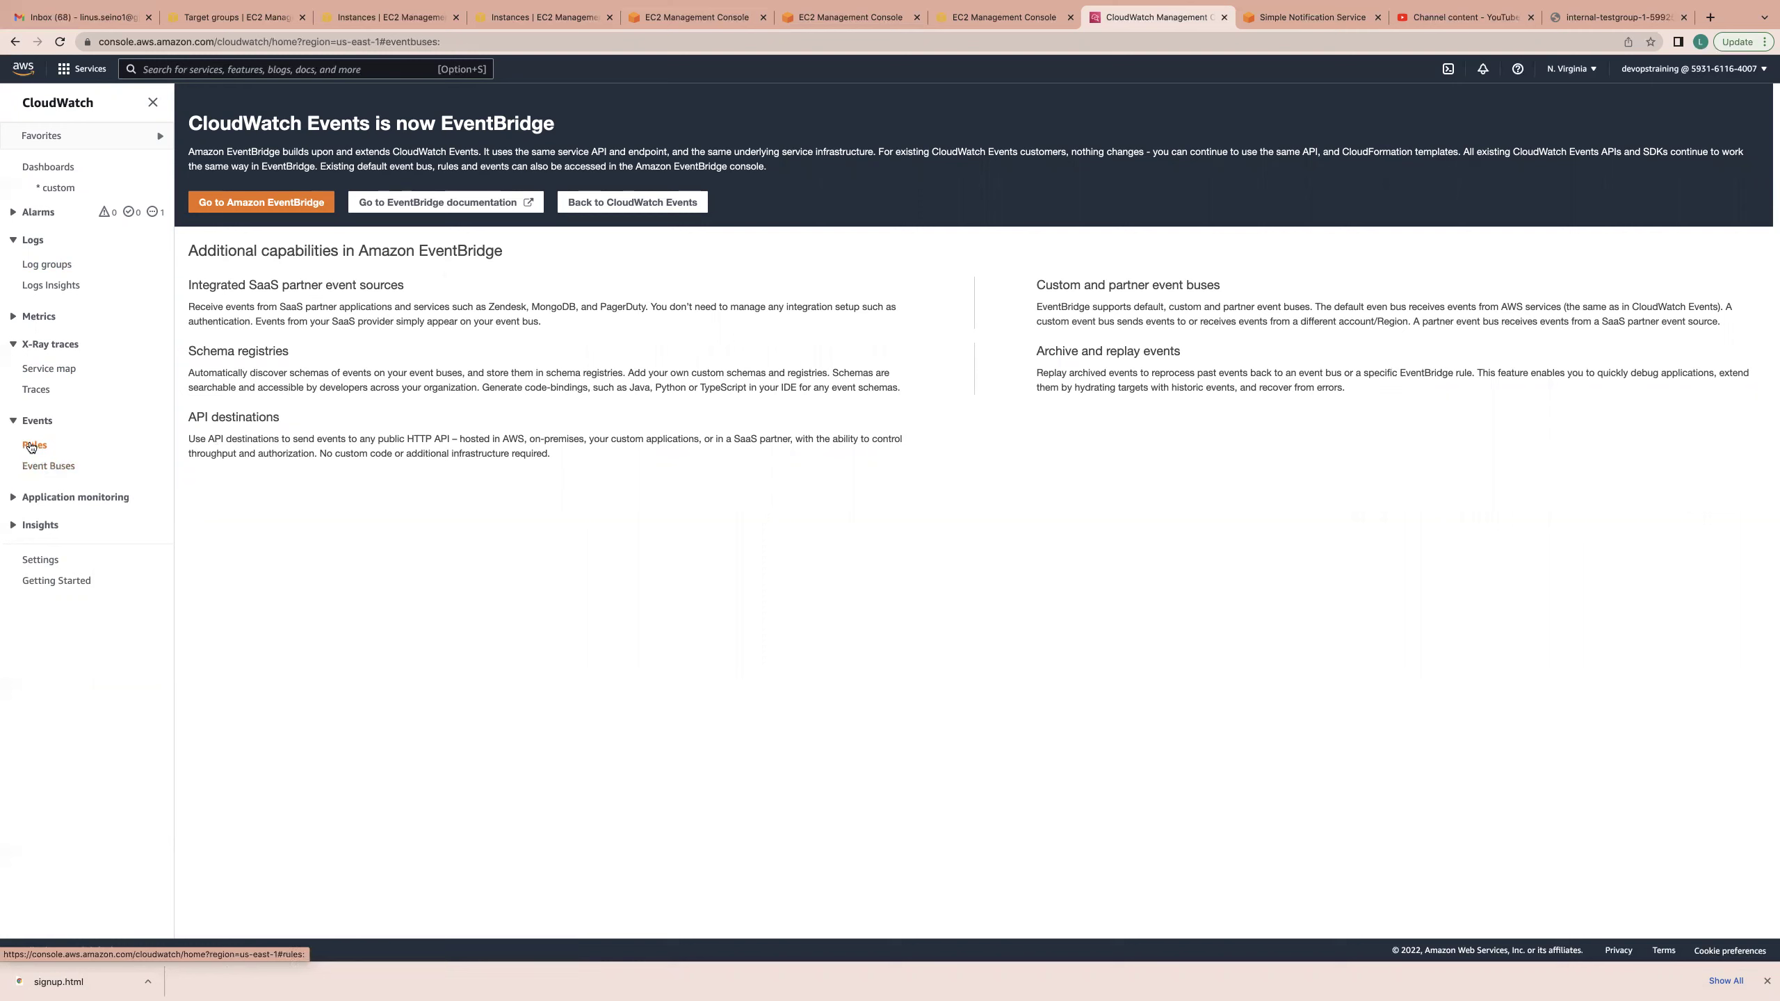
pyautogui.click(32, 446)
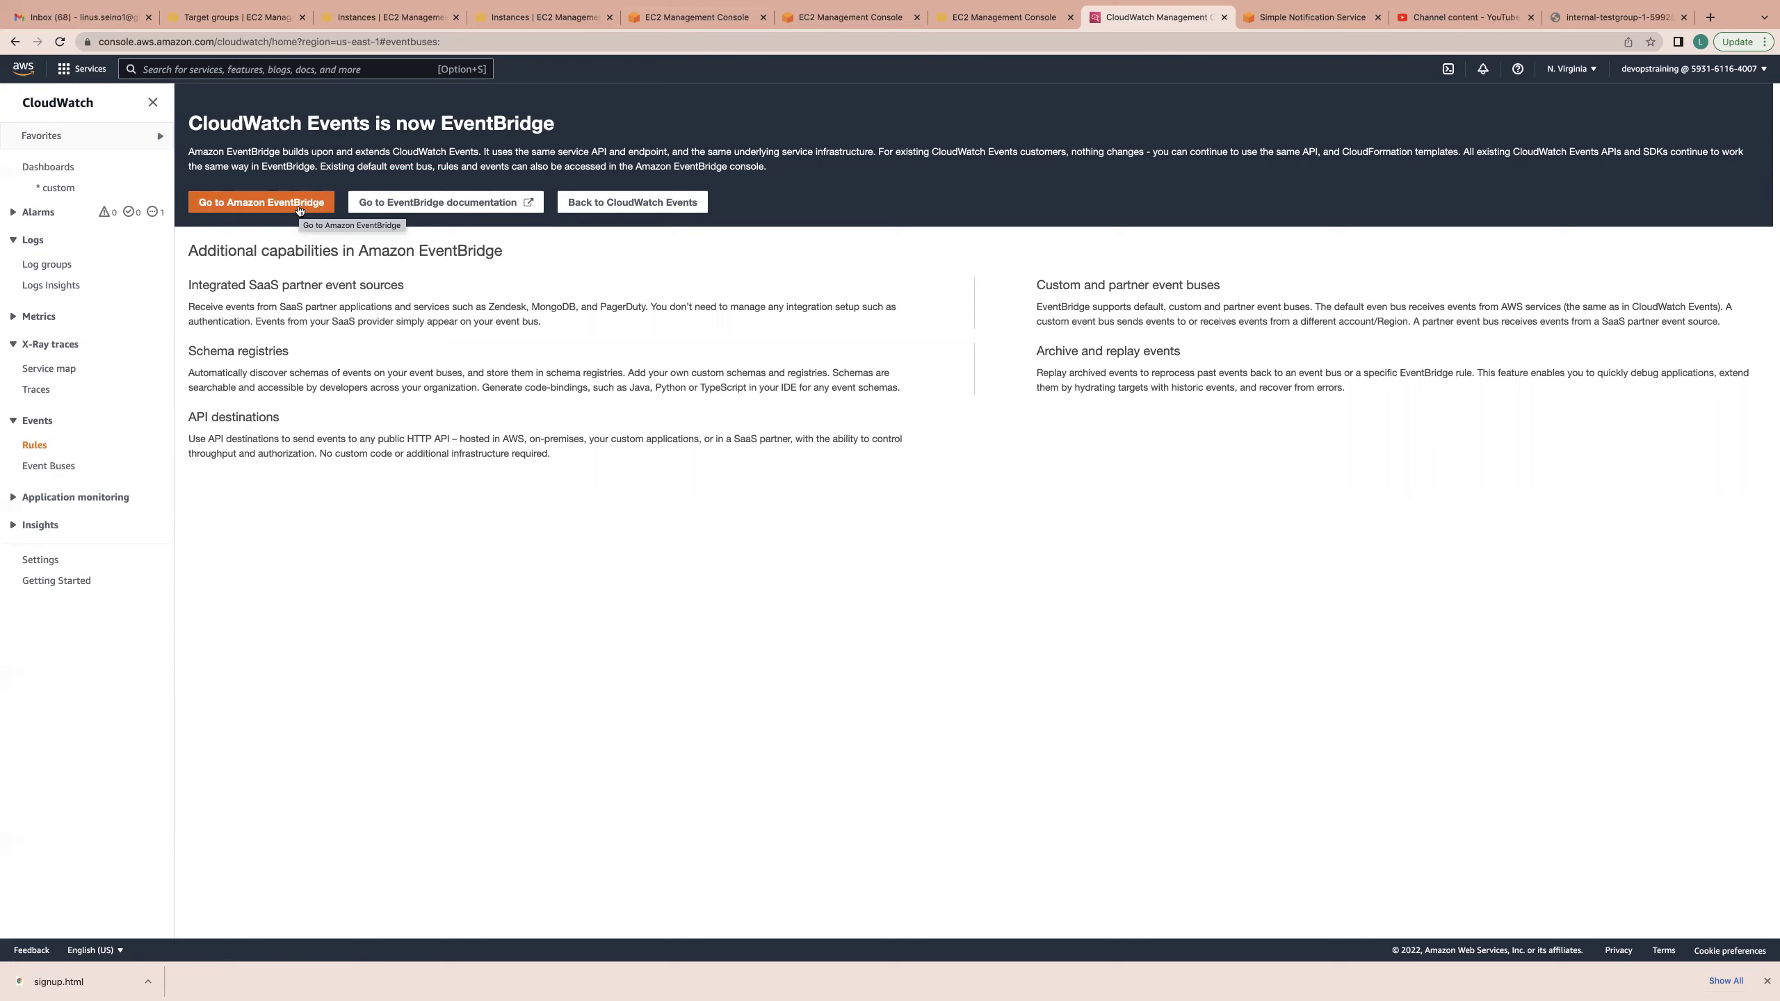
pyautogui.click(298, 207)
pyautogui.click(993, 309)
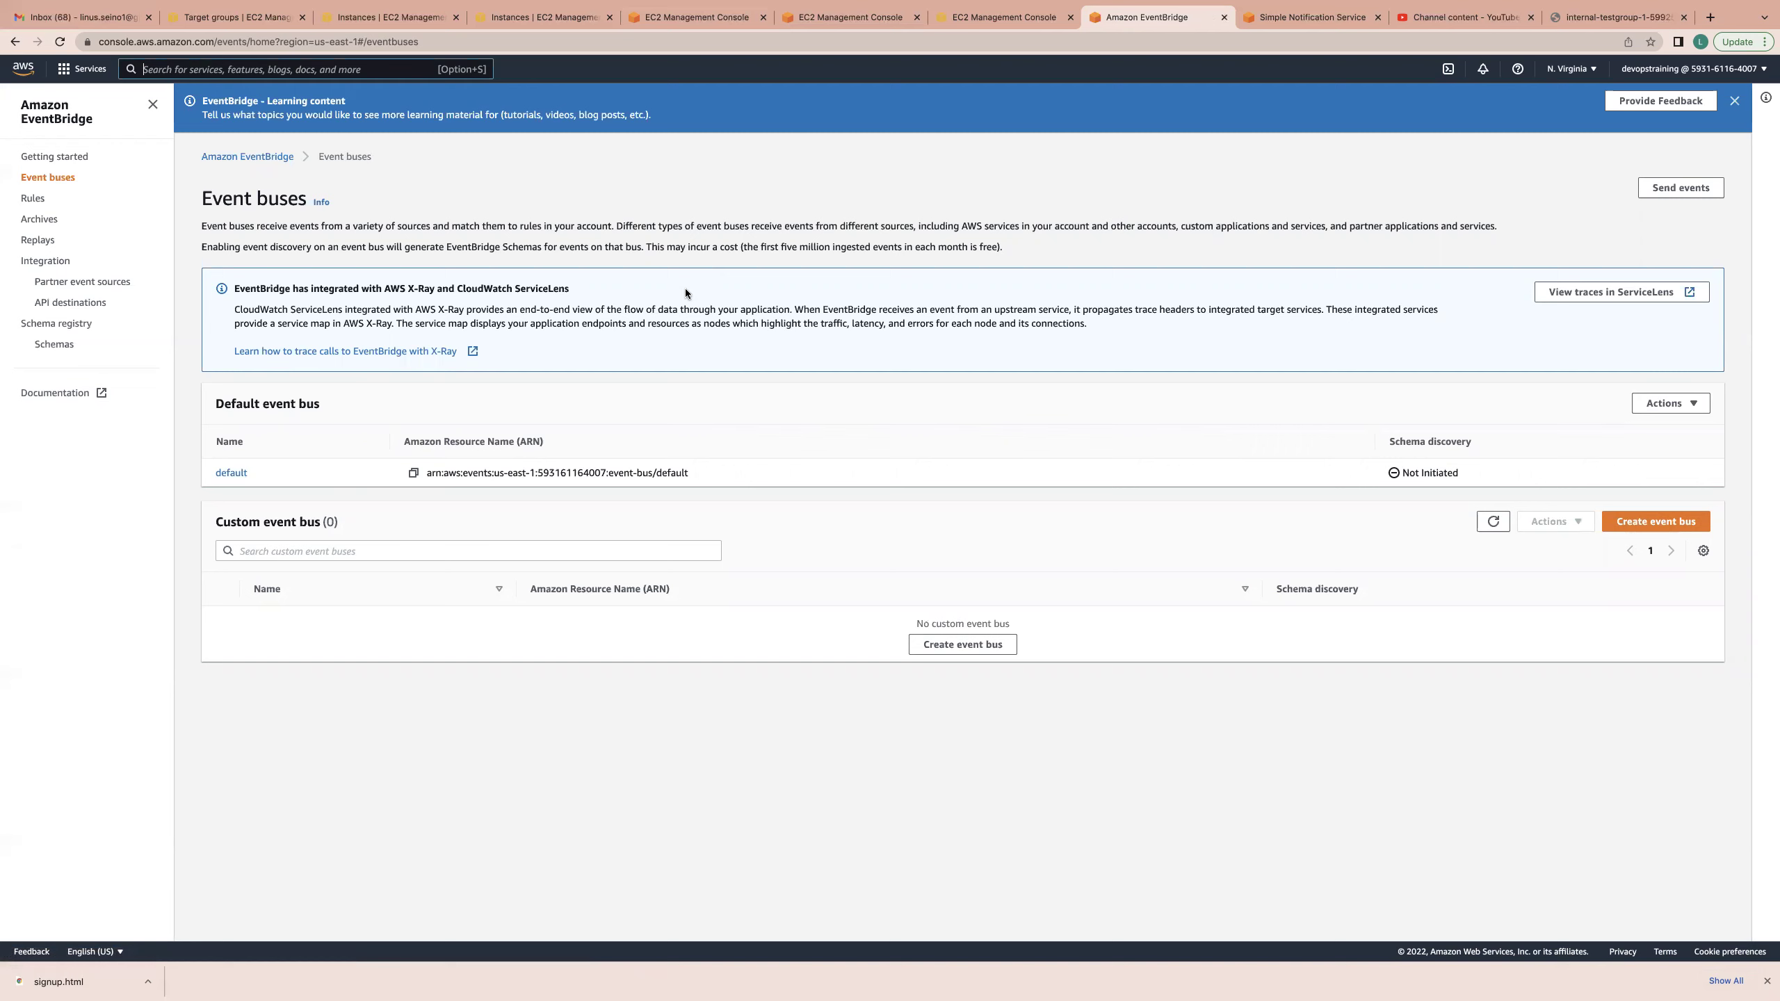
pyautogui.click(12, 43)
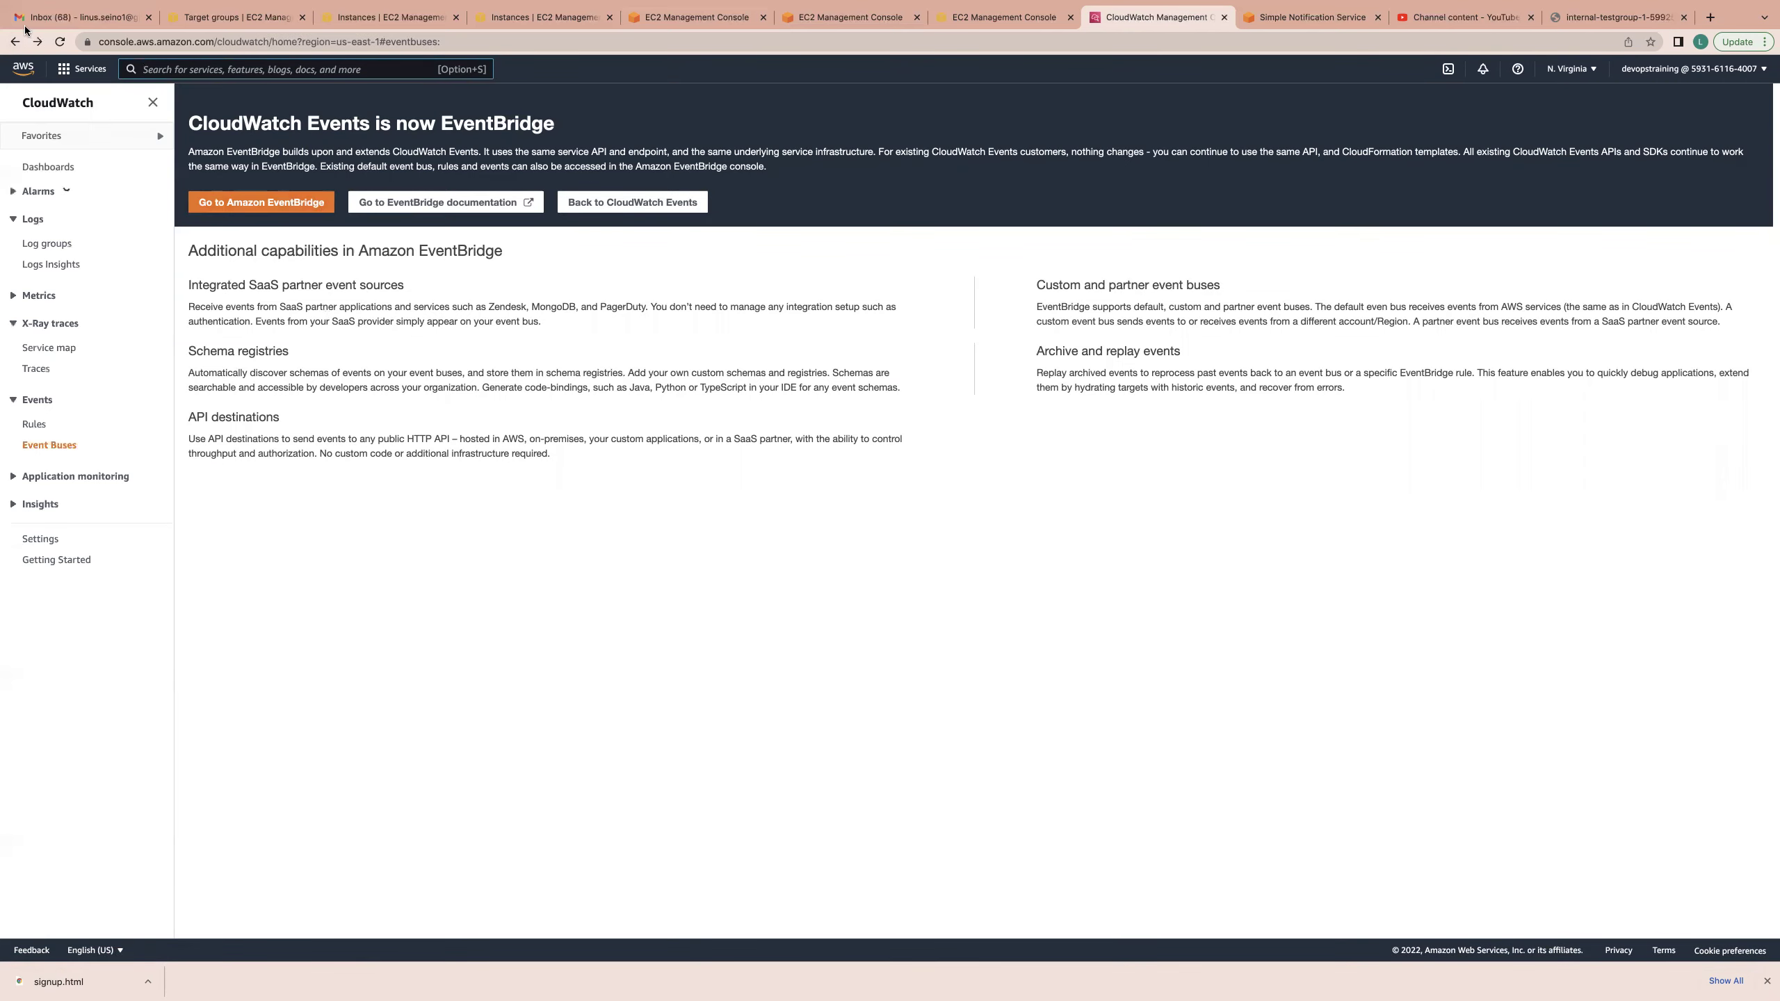
pyautogui.click(34, 424)
pyautogui.rightClick(260, 208)
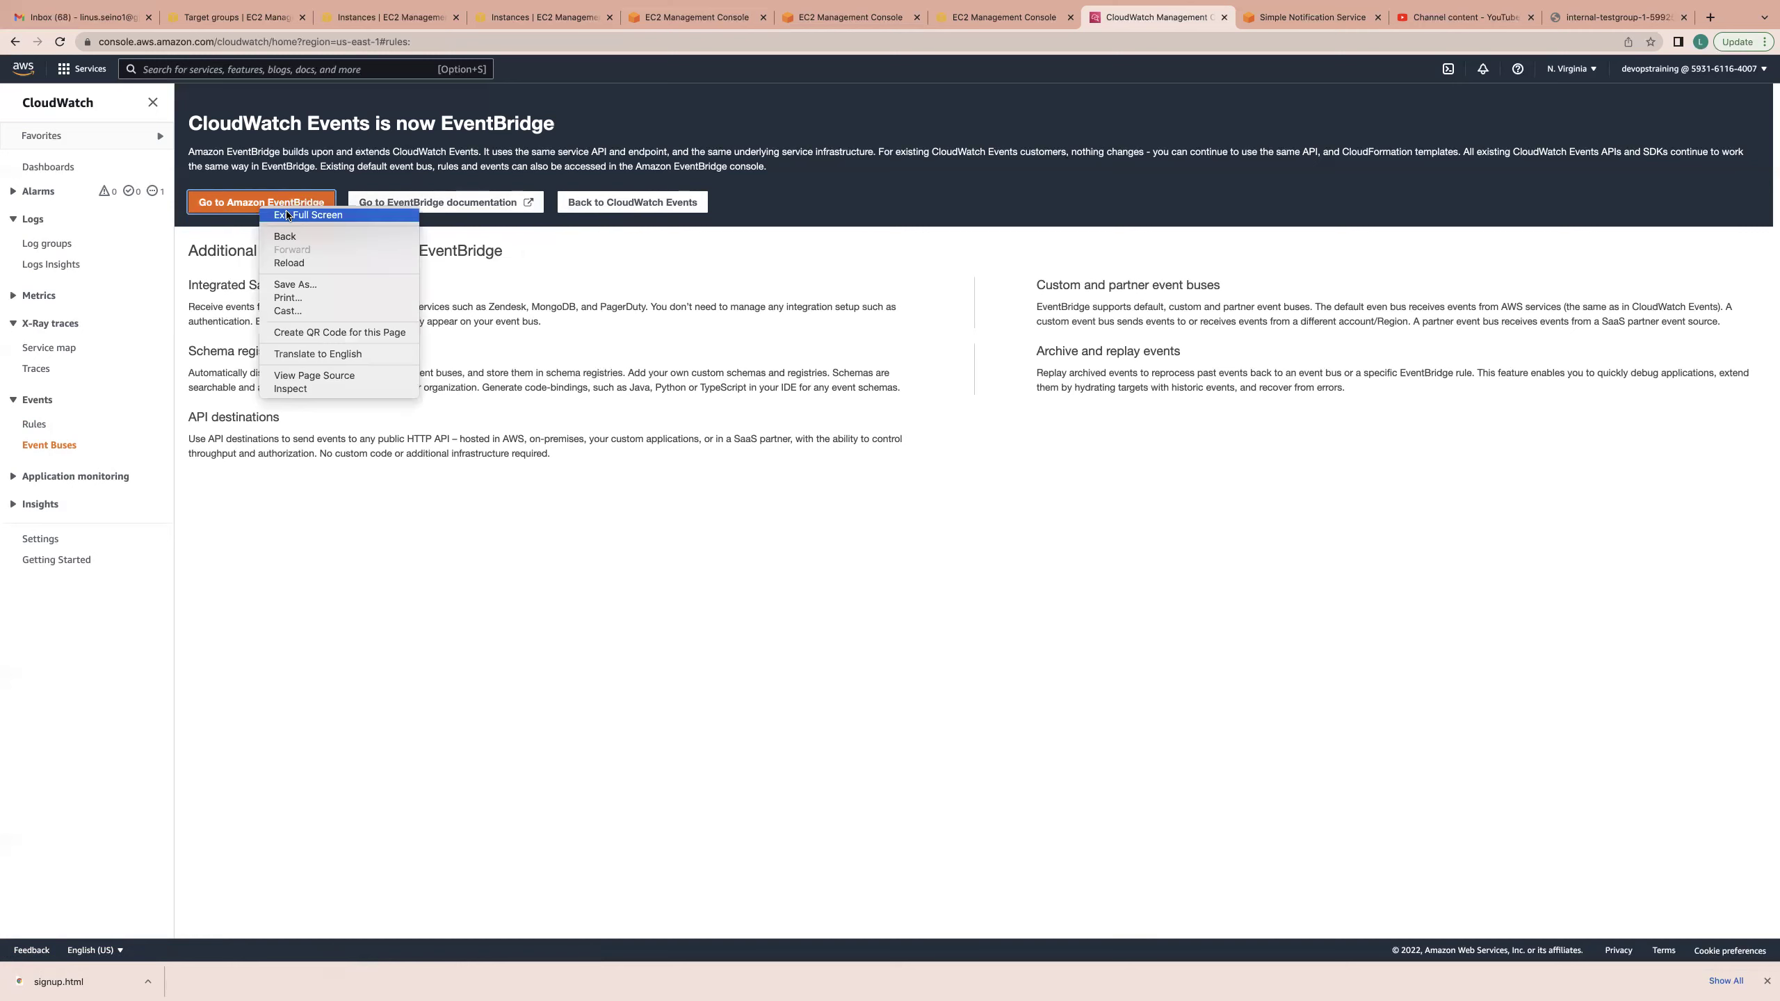
pyautogui.click(957, 354)
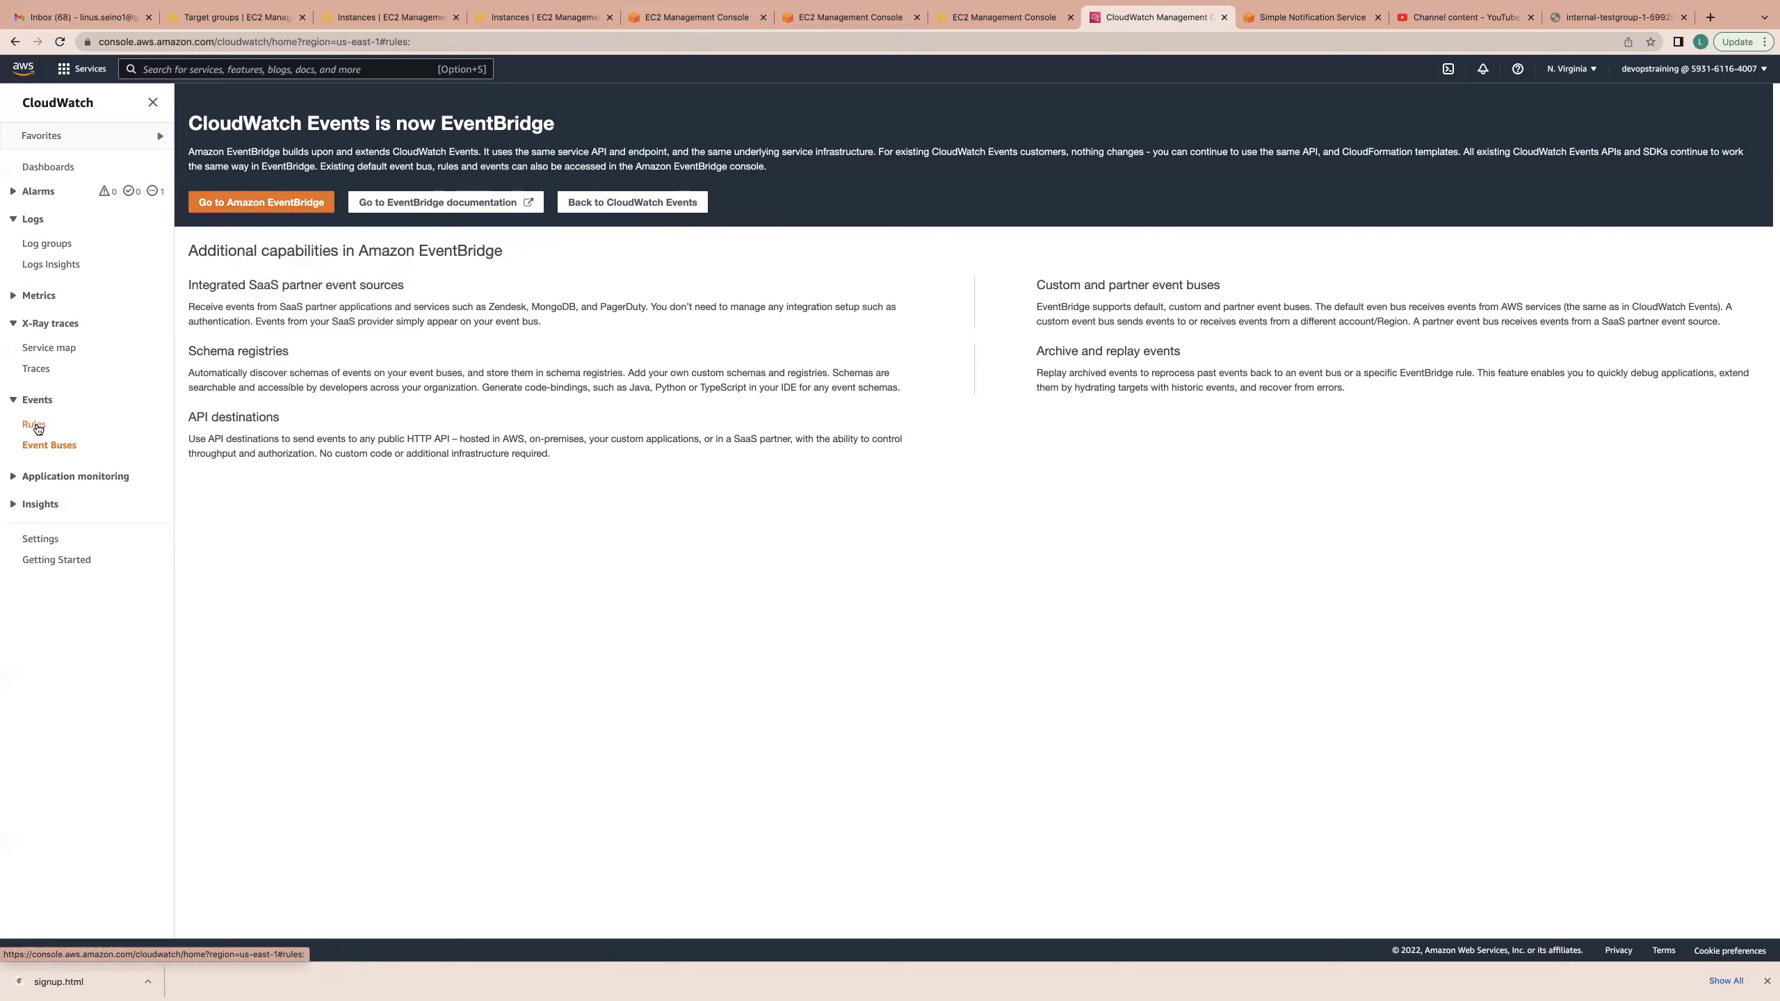
# Duplicate the CloudWatch tab, go to EventBridge, and start creating a custom event bus.
pyautogui.click(40, 446)
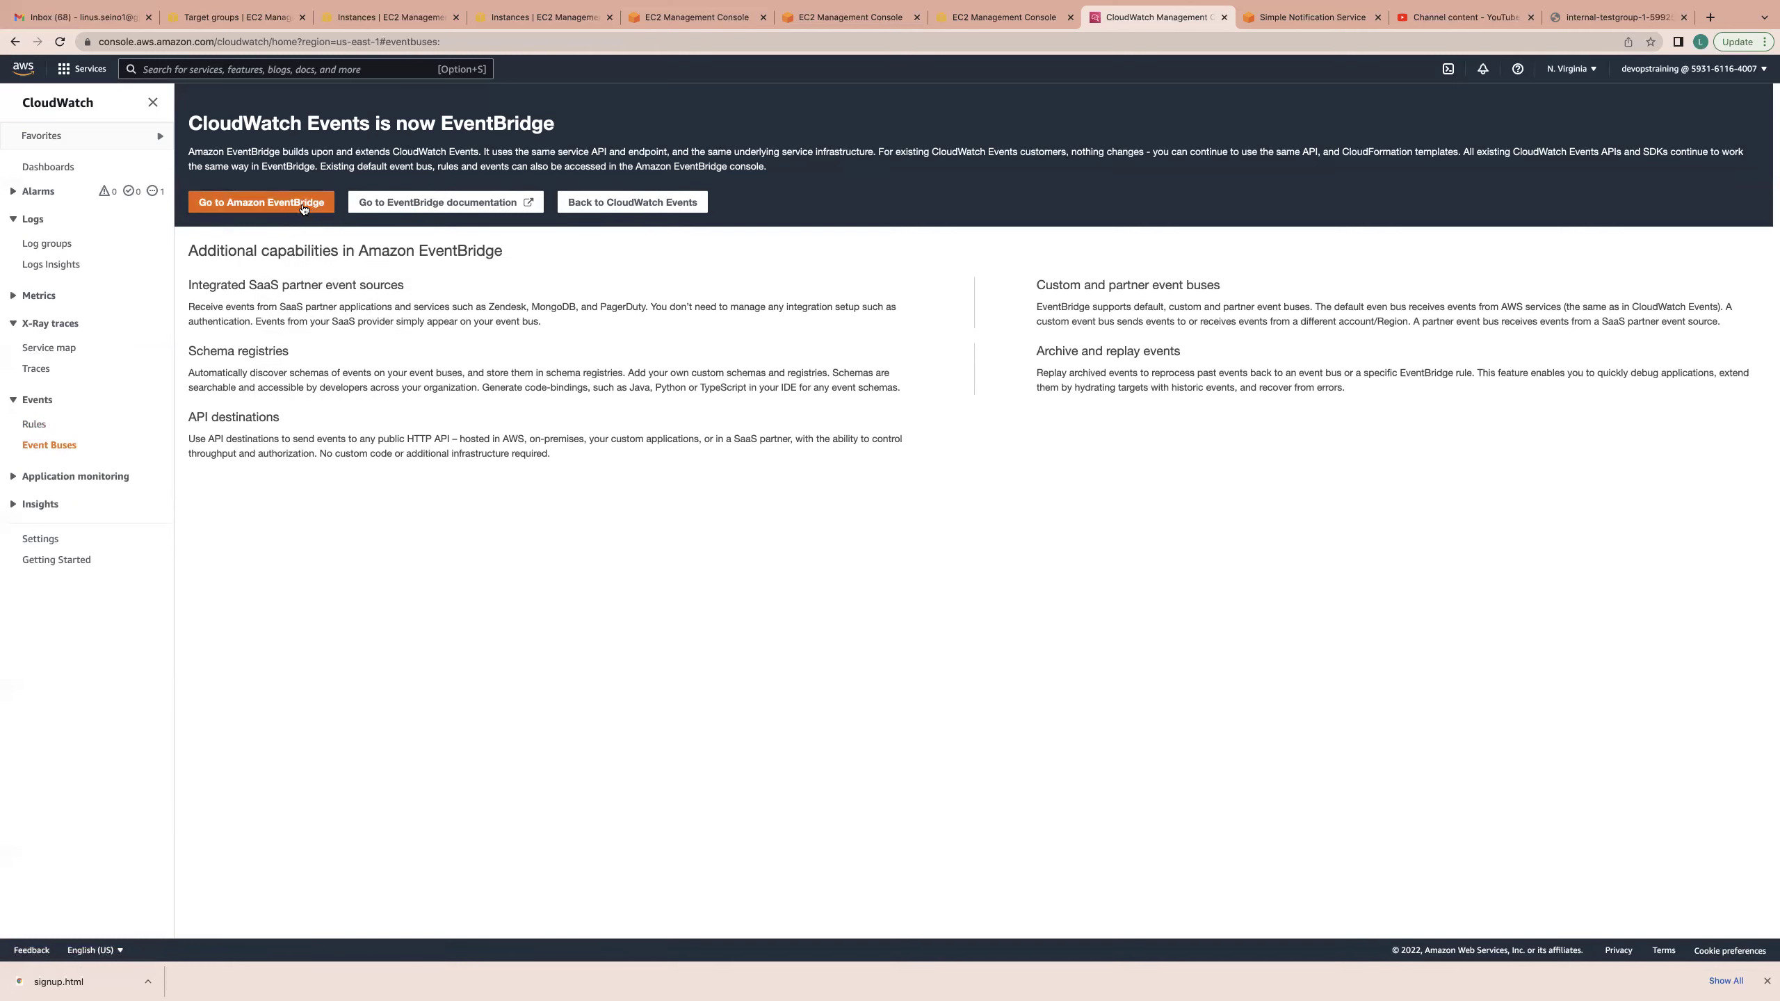
pyautogui.rightClick(1120, 11)
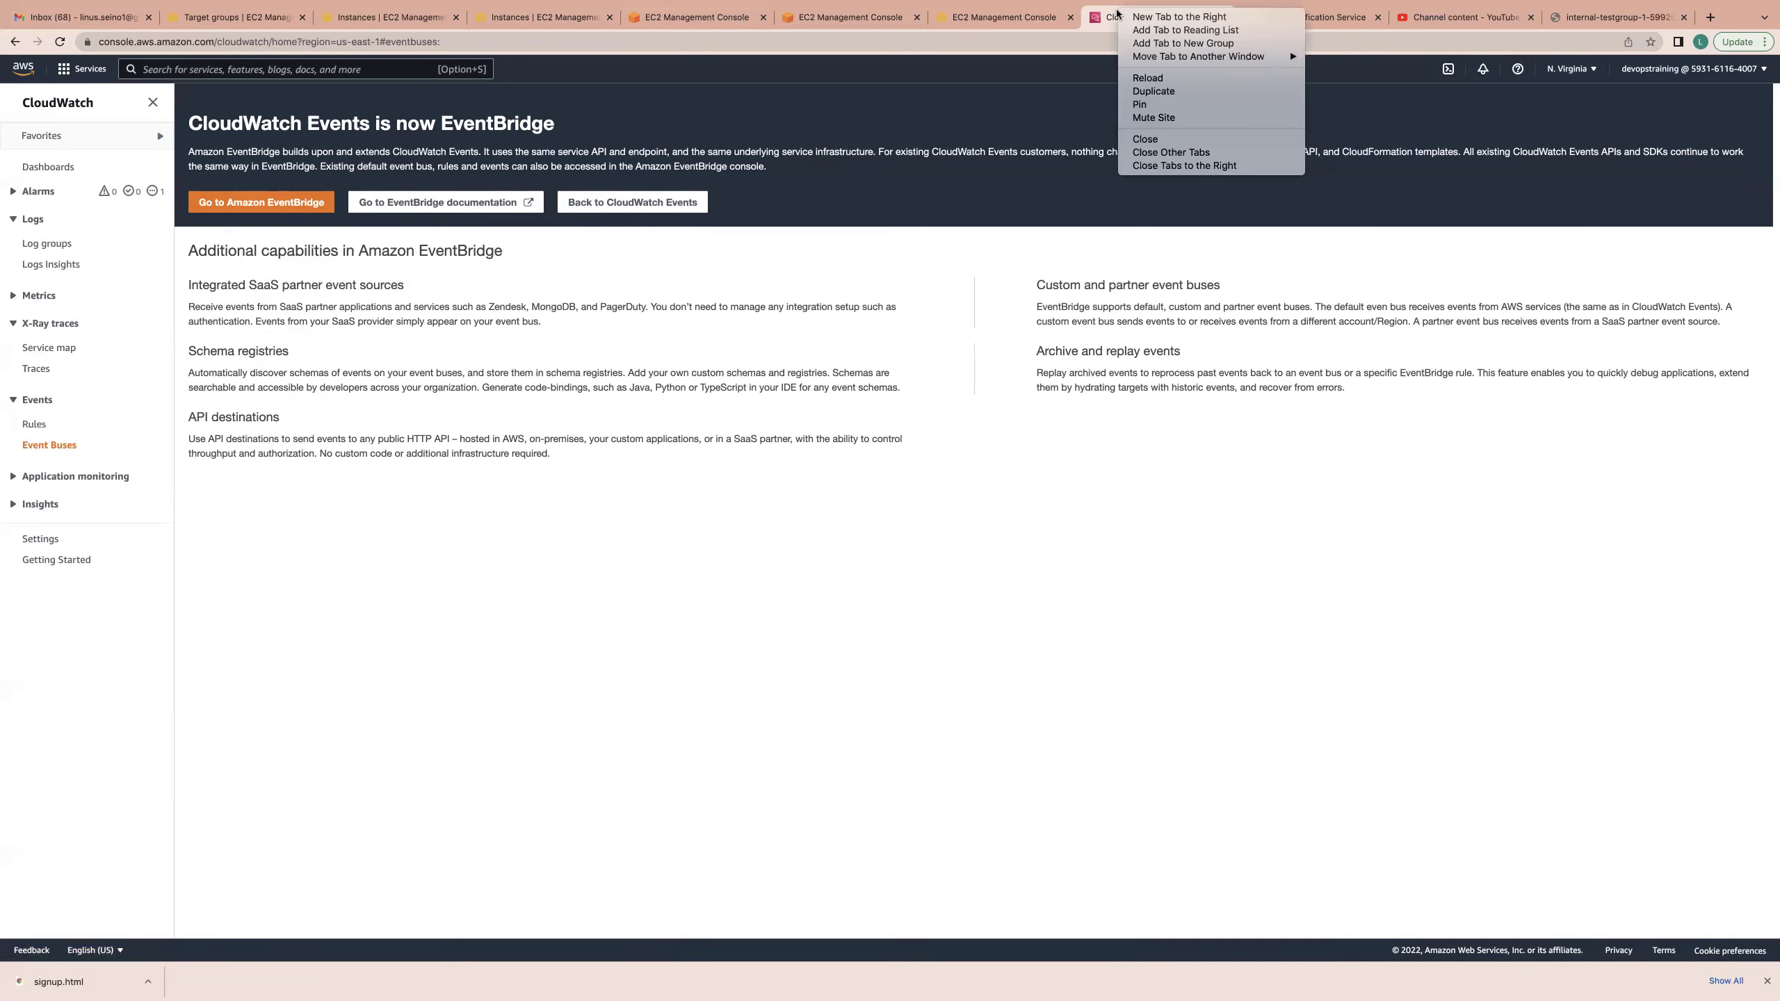
pyautogui.click(1150, 92)
pyautogui.click(1174, 18)
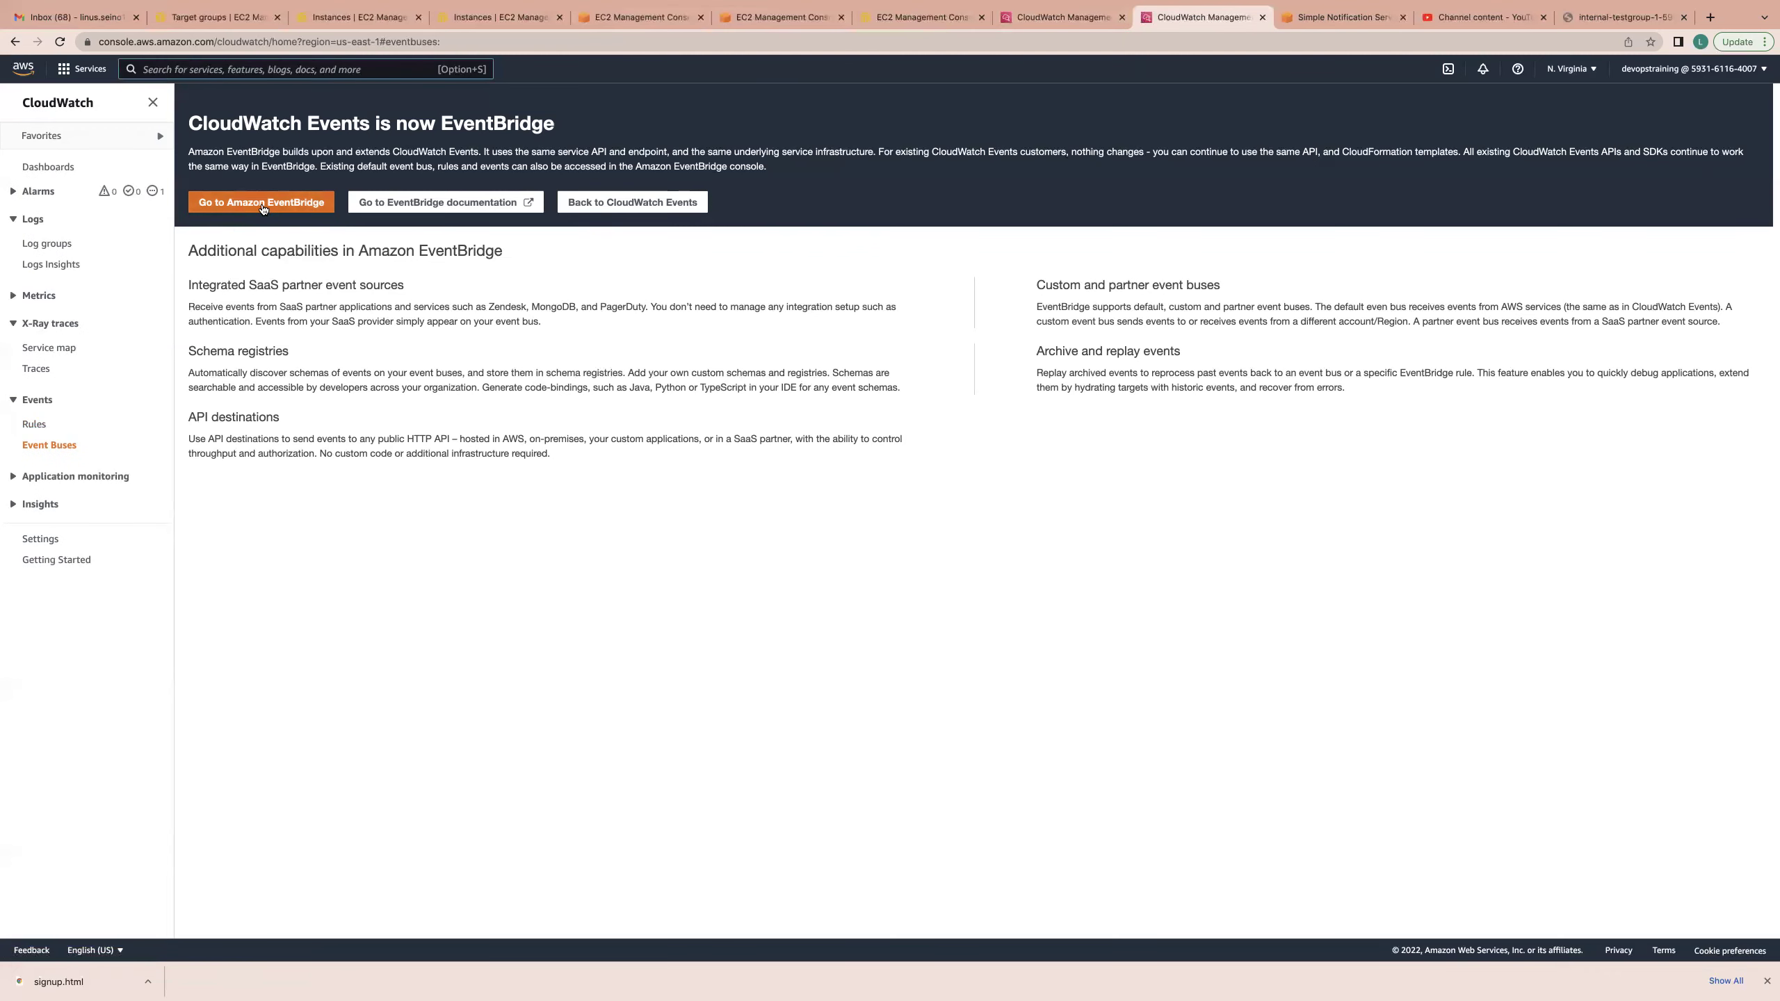
pyautogui.click(263, 202)
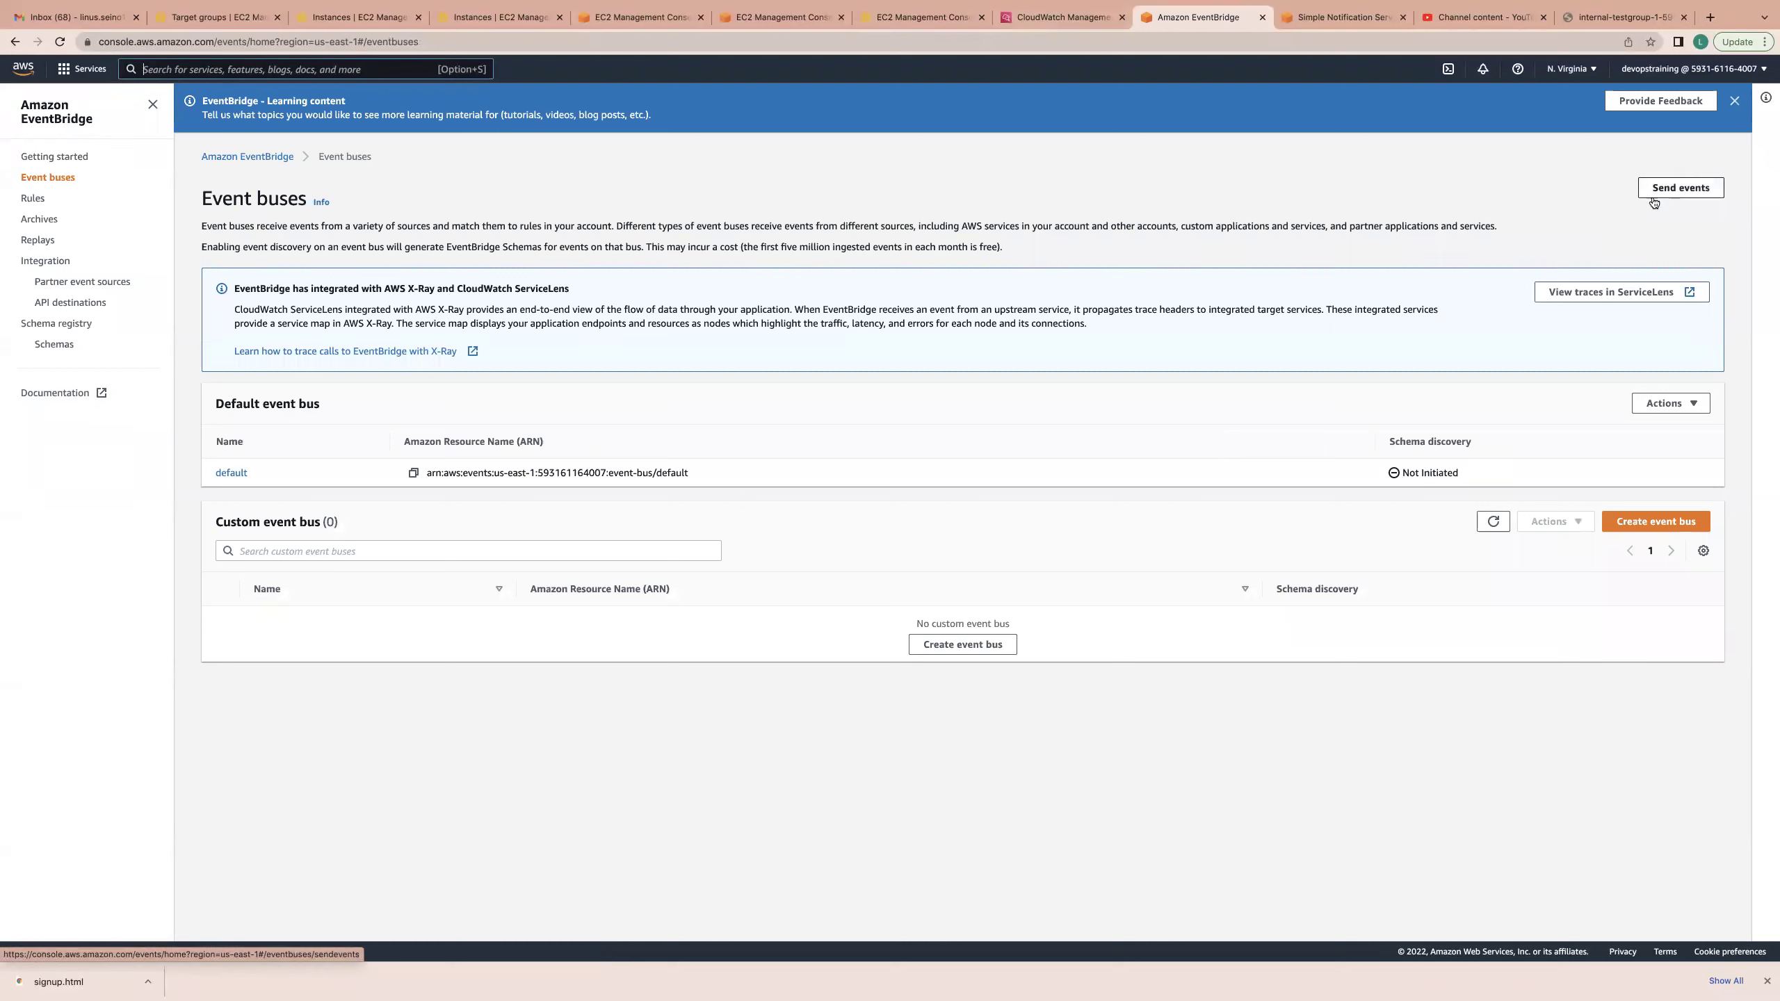
pyautogui.click(1686, 409)
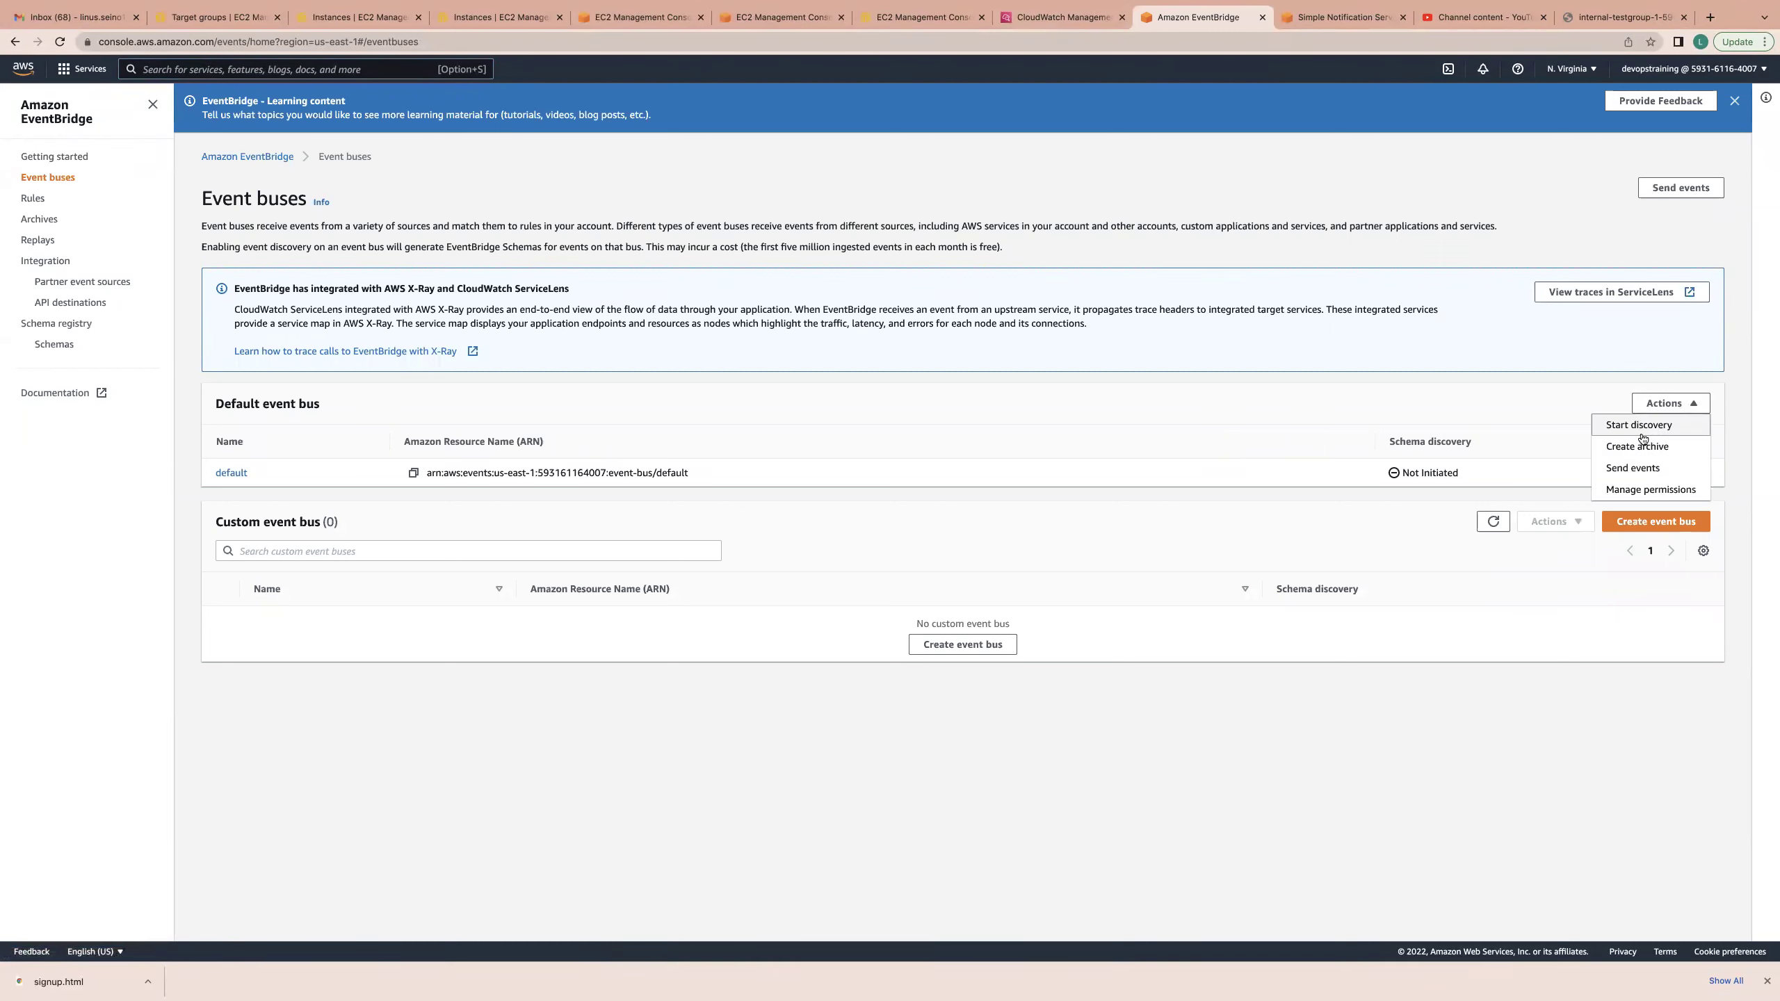
pyautogui.click(1643, 494)
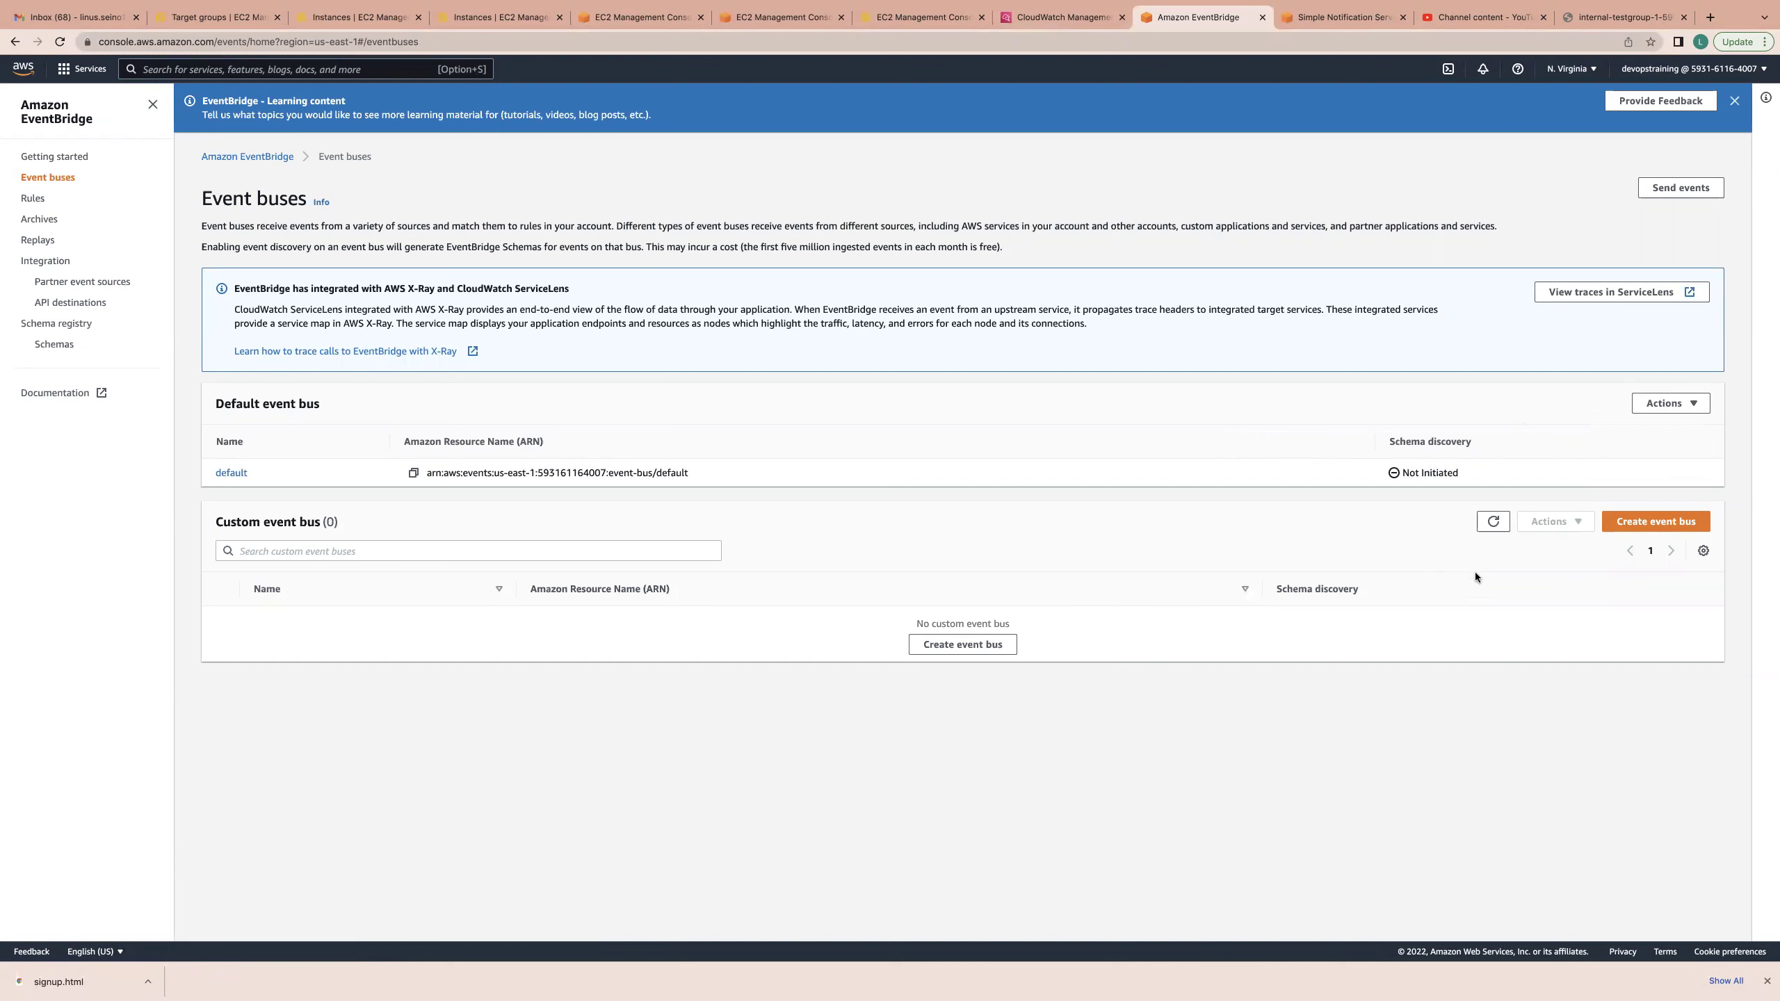
pyautogui.click(1621, 524)
# Create a custom event bus named testevent.
pyautogui.click(142, 297)
pyautogui.write('test')
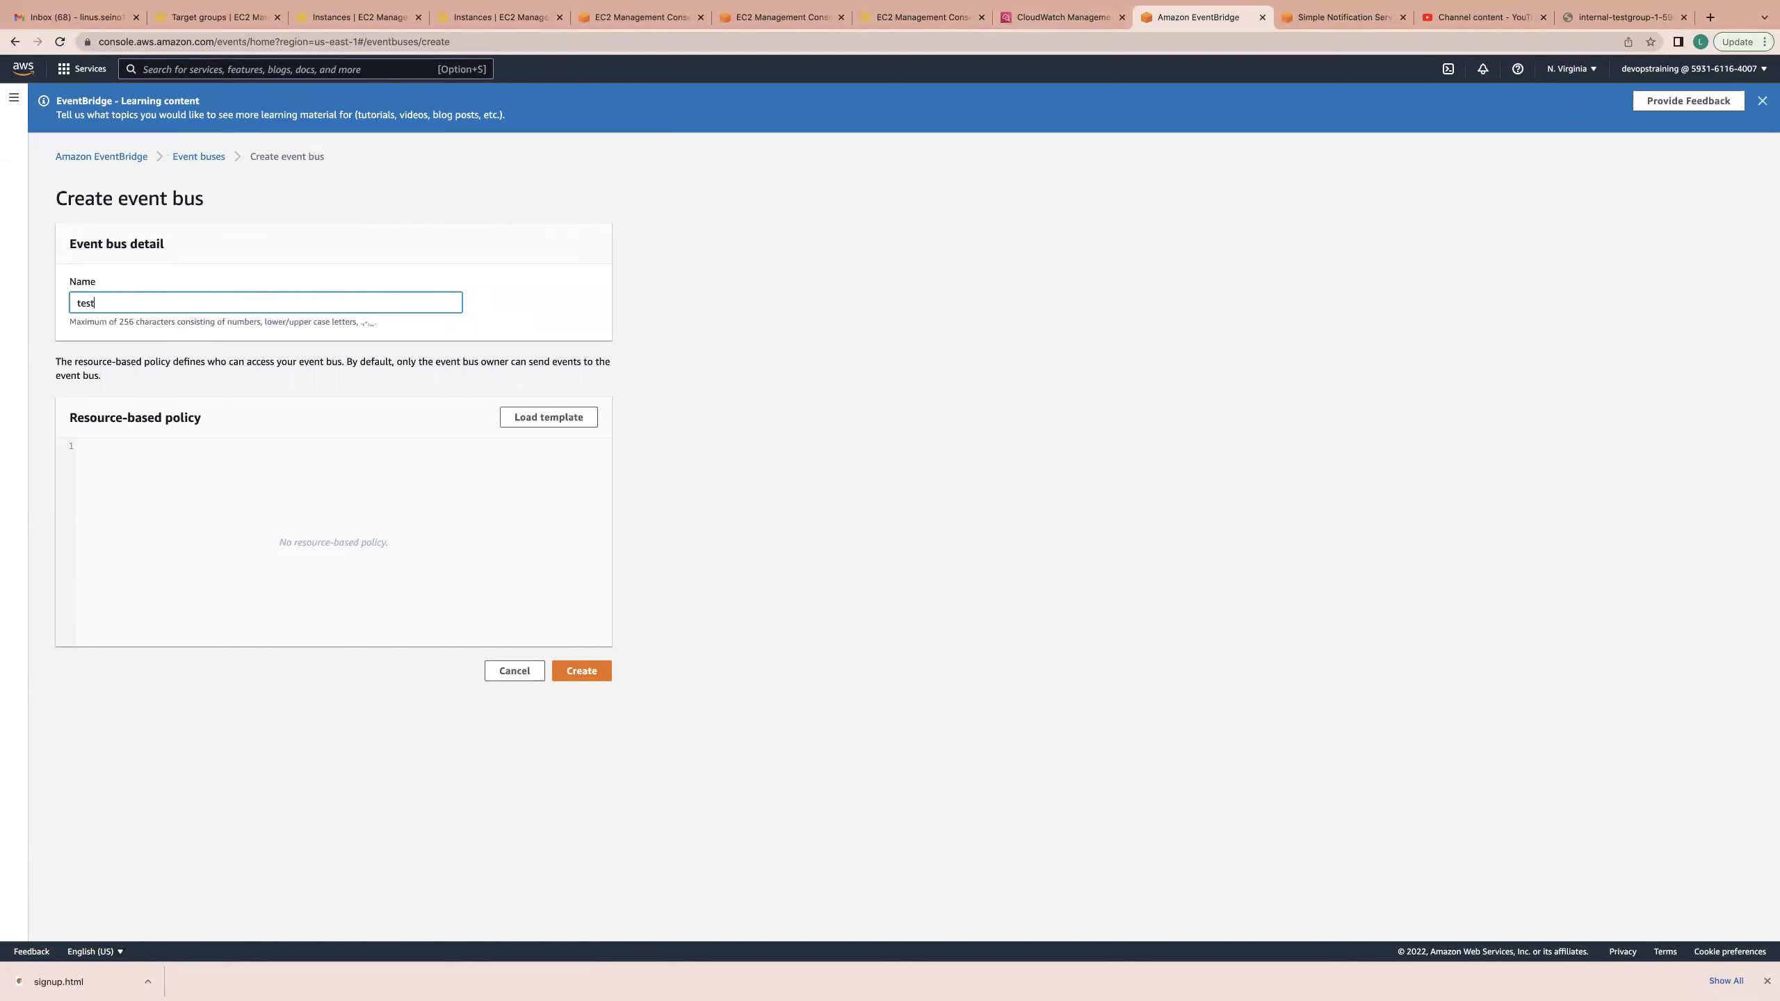
pyautogui.write('event')
pyautogui.click(582, 670)
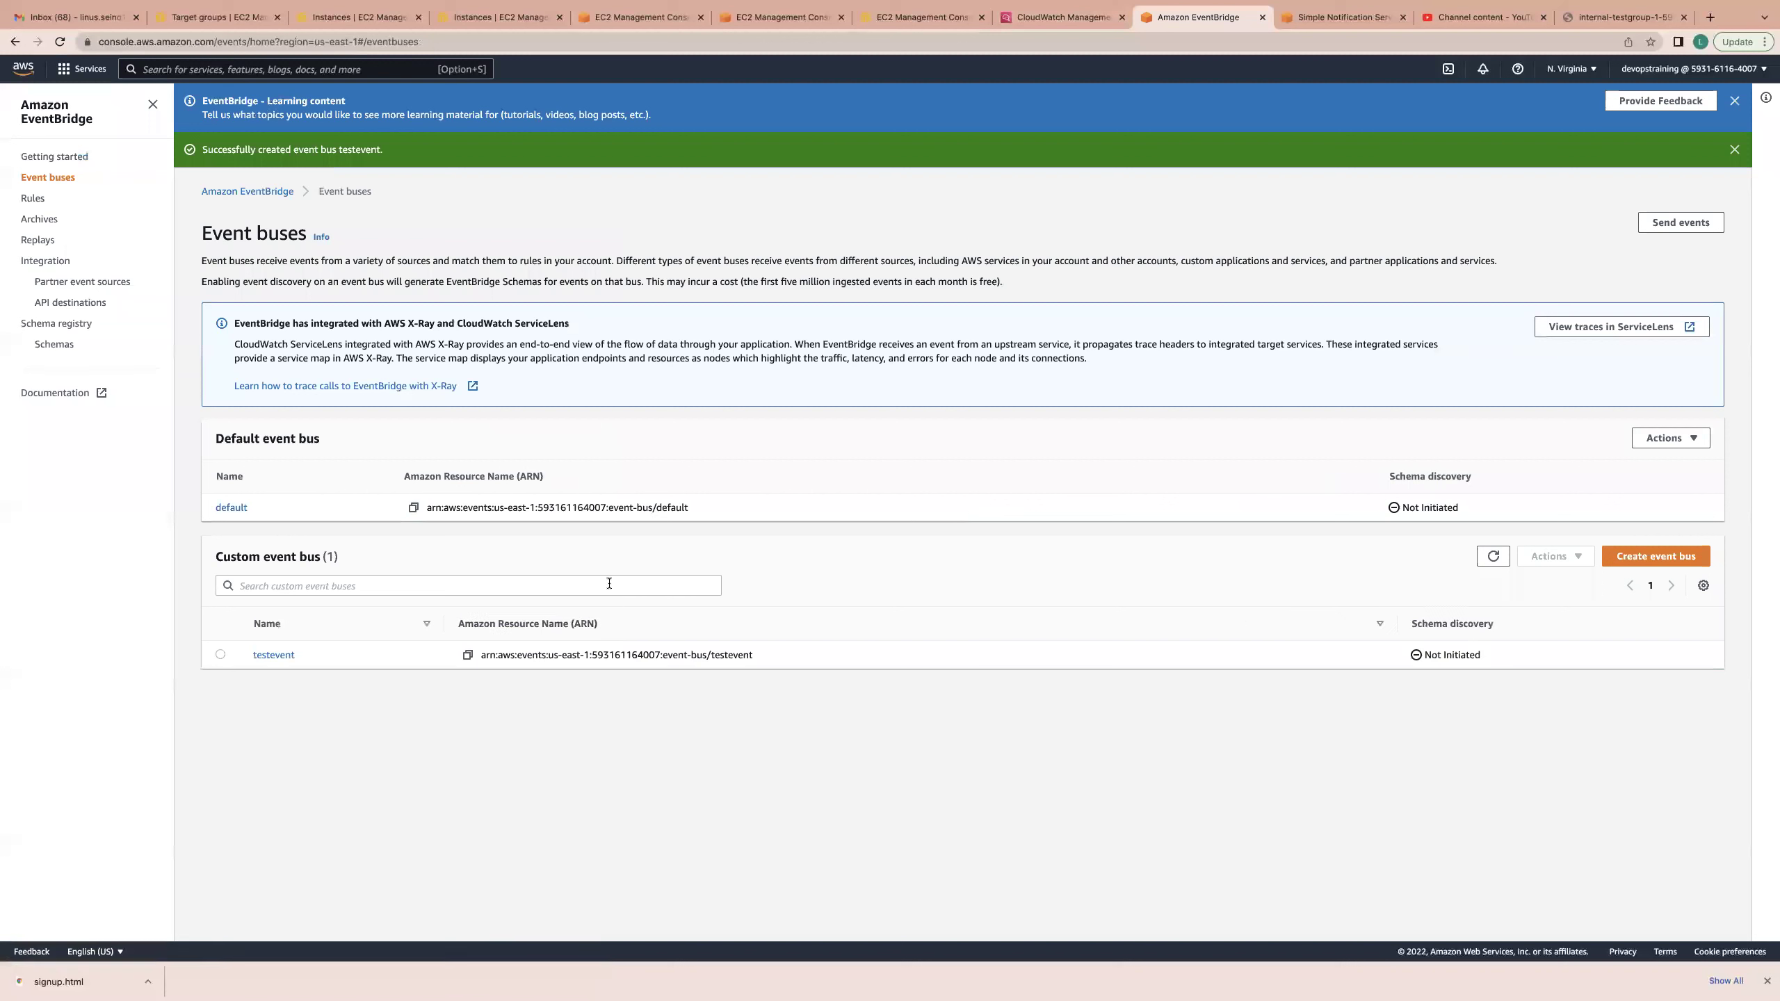
# Select the testevent bus and bring up the Send events form.
pyautogui.click(220, 655)
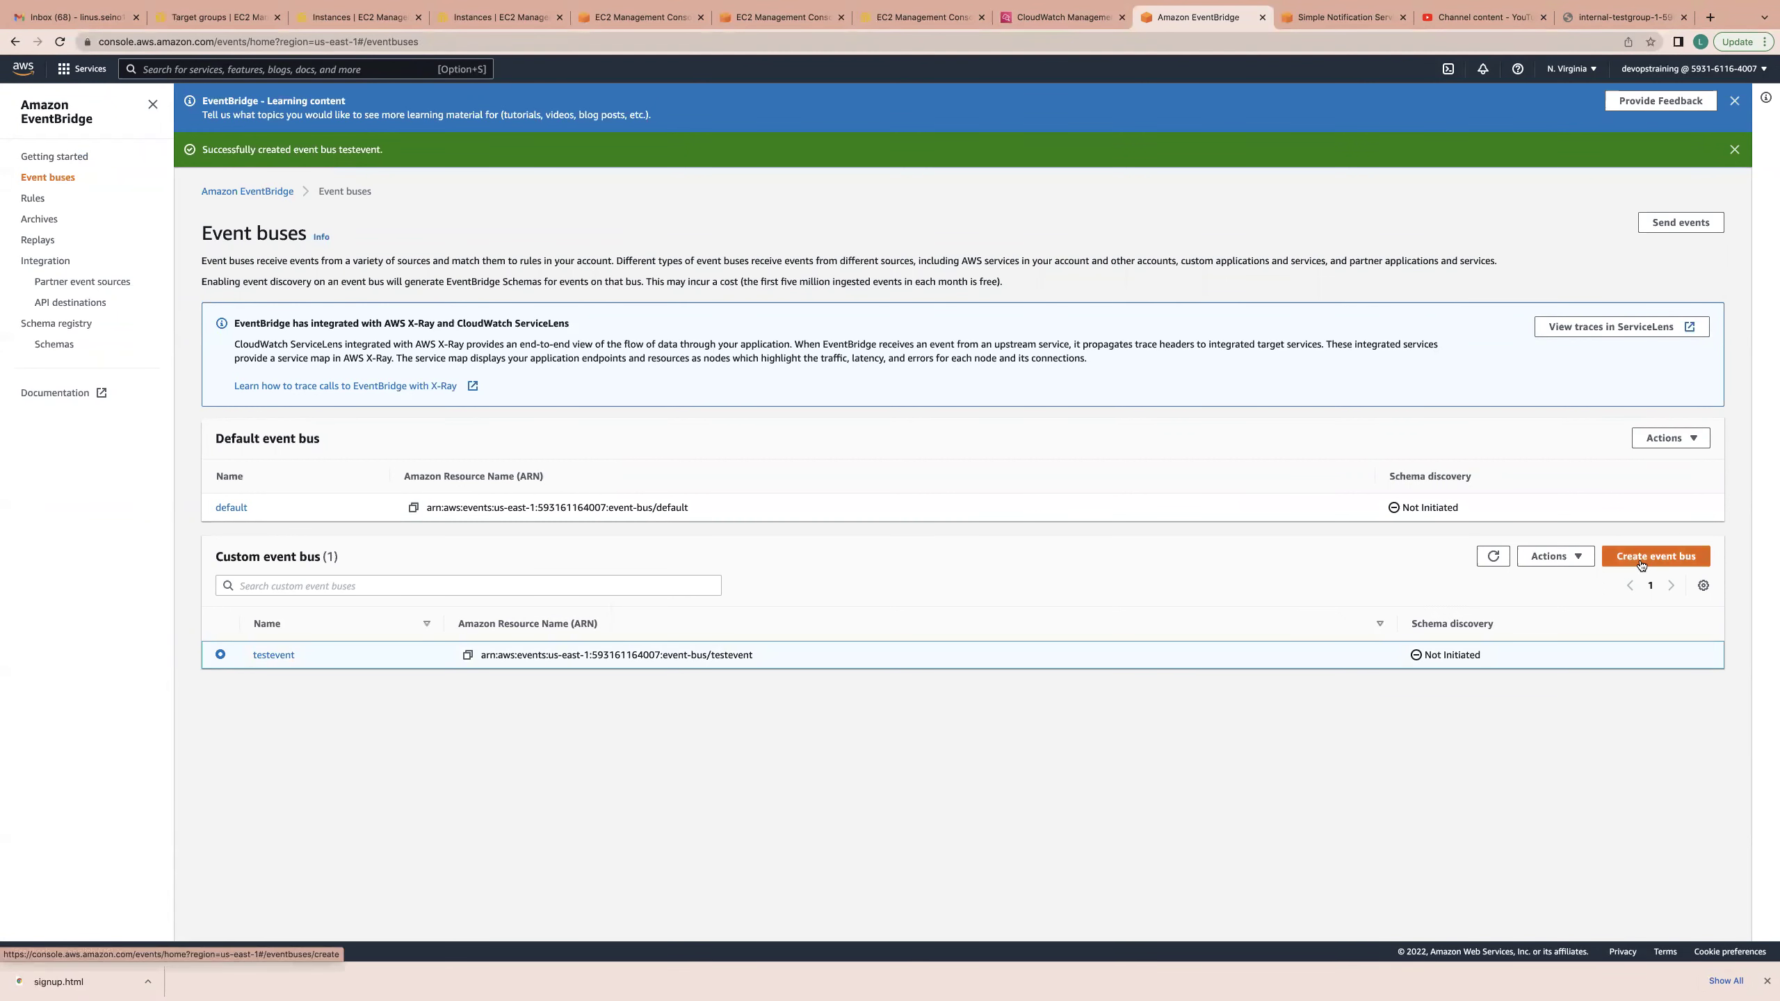
pyautogui.click(1578, 559)
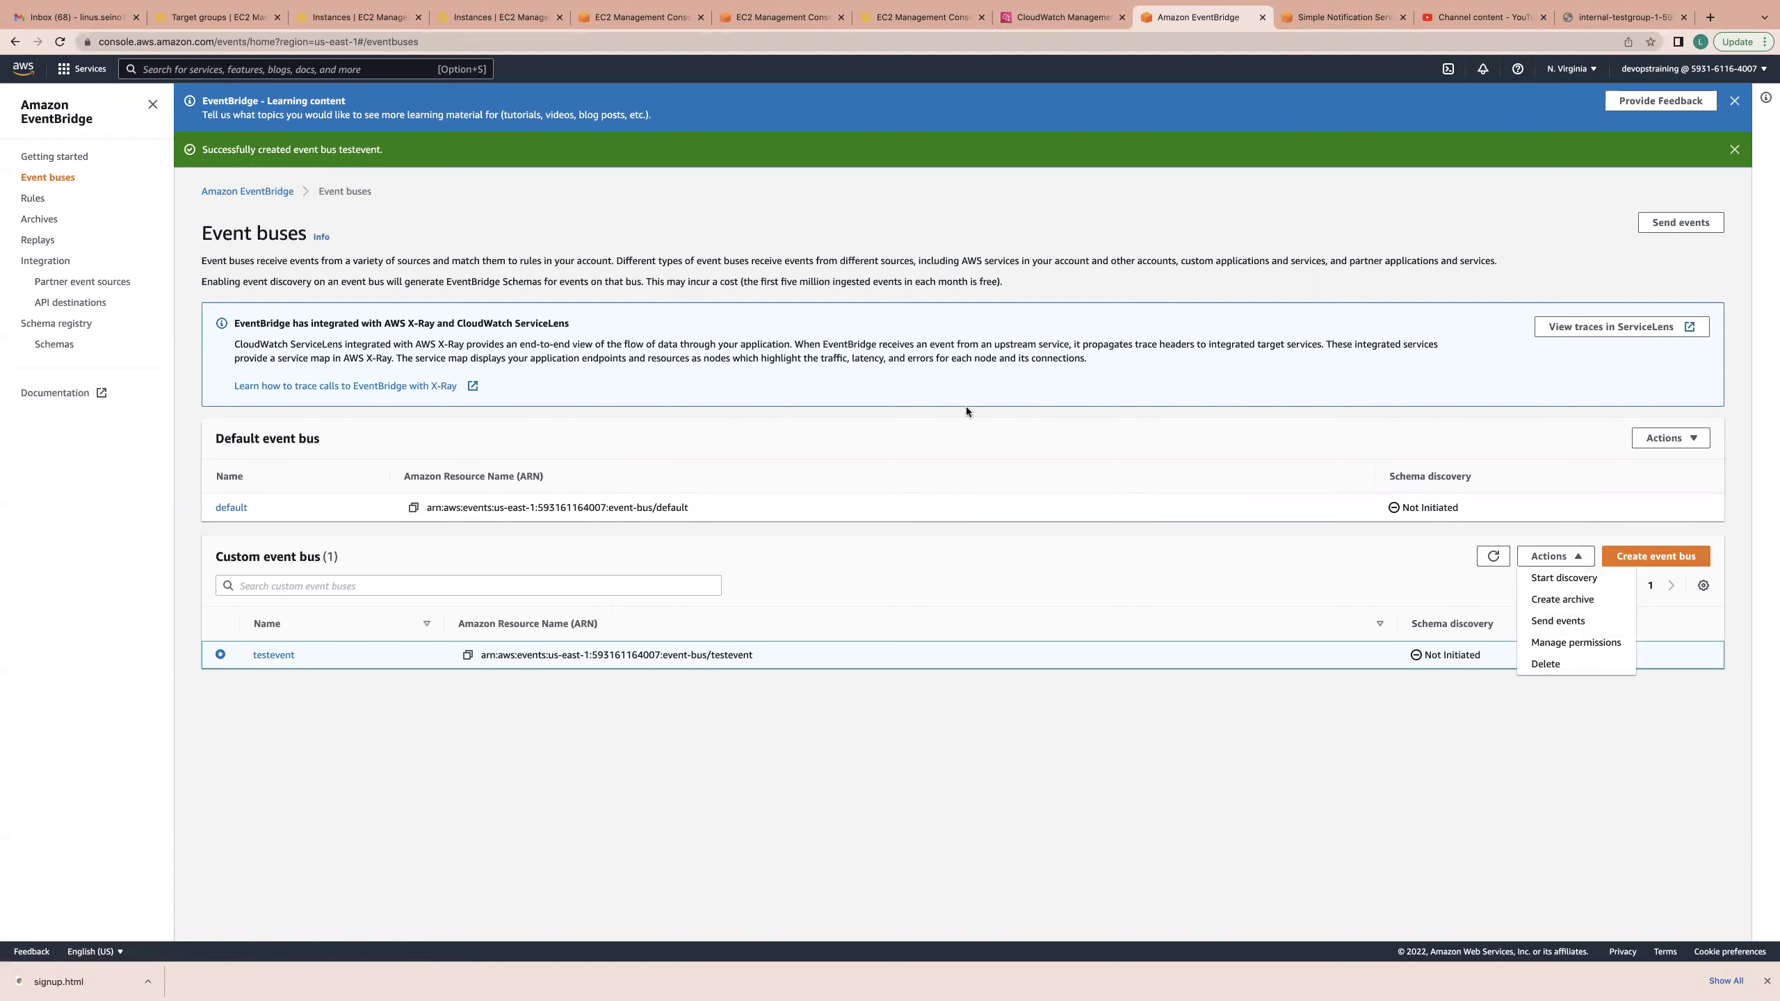
pyautogui.click(1680, 224)
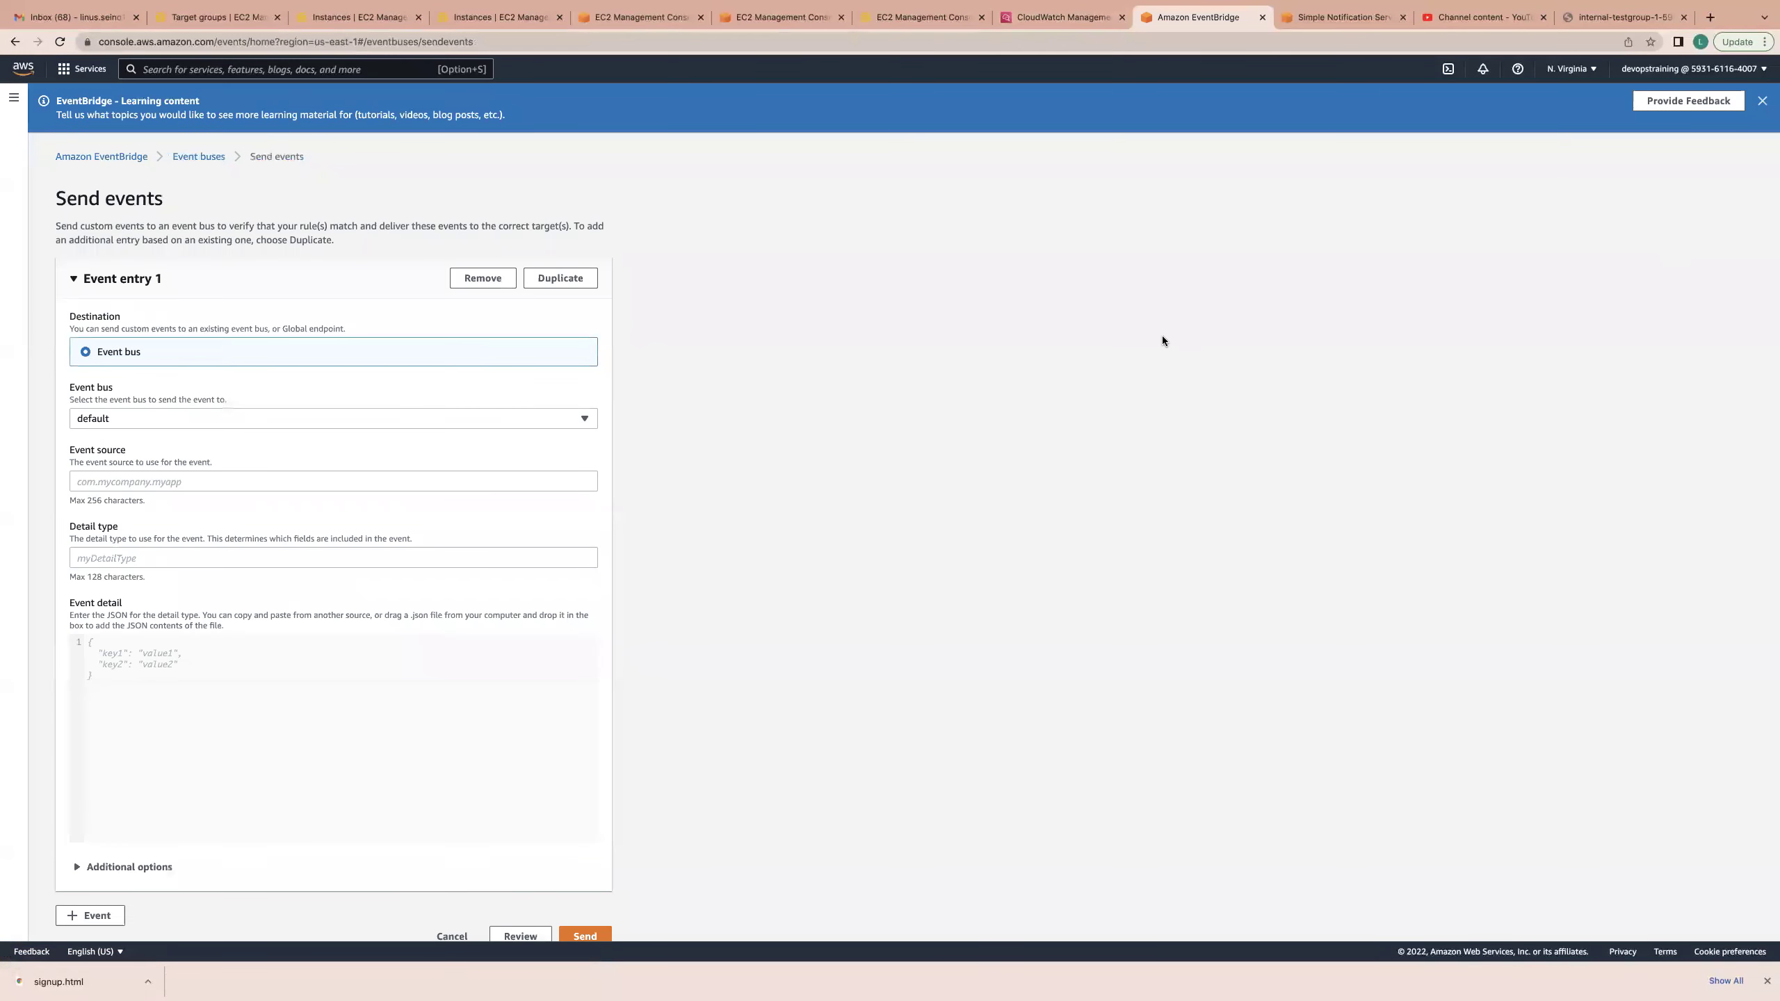
# Choose testevent as the event bus and enter 'test' as the event source.
pyautogui.click(103, 426)
pyautogui.click(108, 481)
pyautogui.click(125, 487)
pyautogui.write('test')
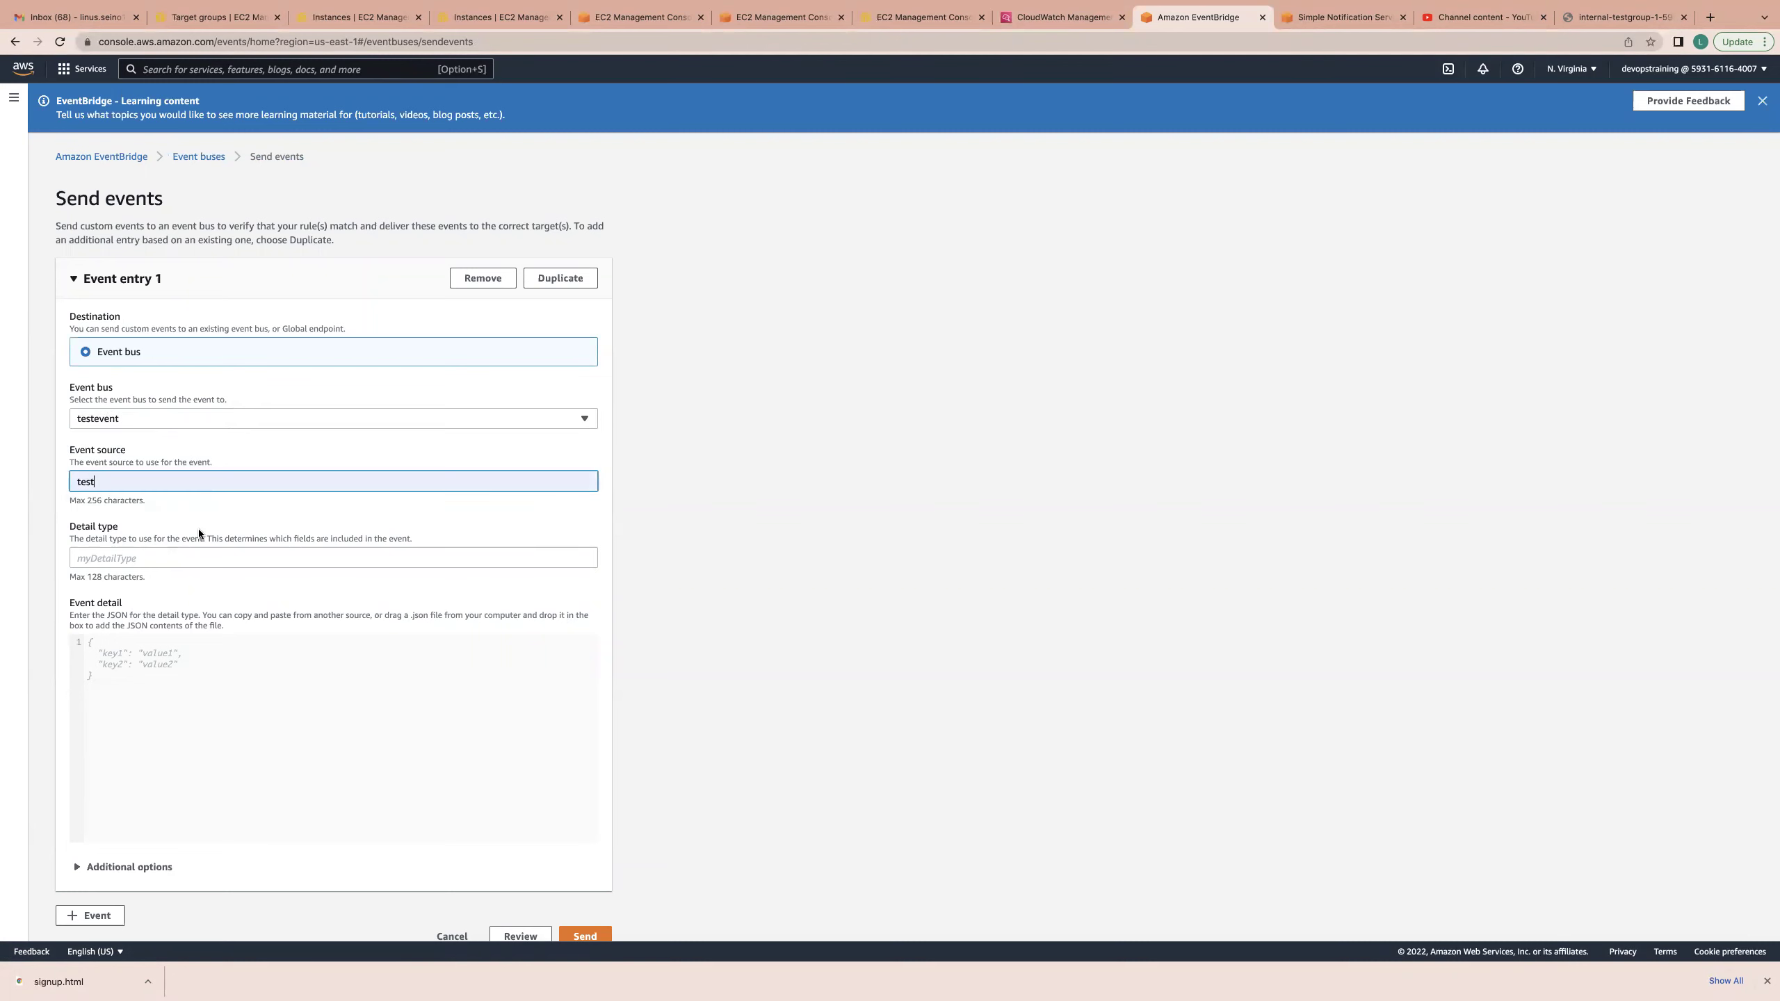
# Begin filling in the detail type and event detail JSON fields.
pyautogui.scroll(-1, 197, 528)
pyautogui.click(175, 546)
pyautogui.click(220, 673)
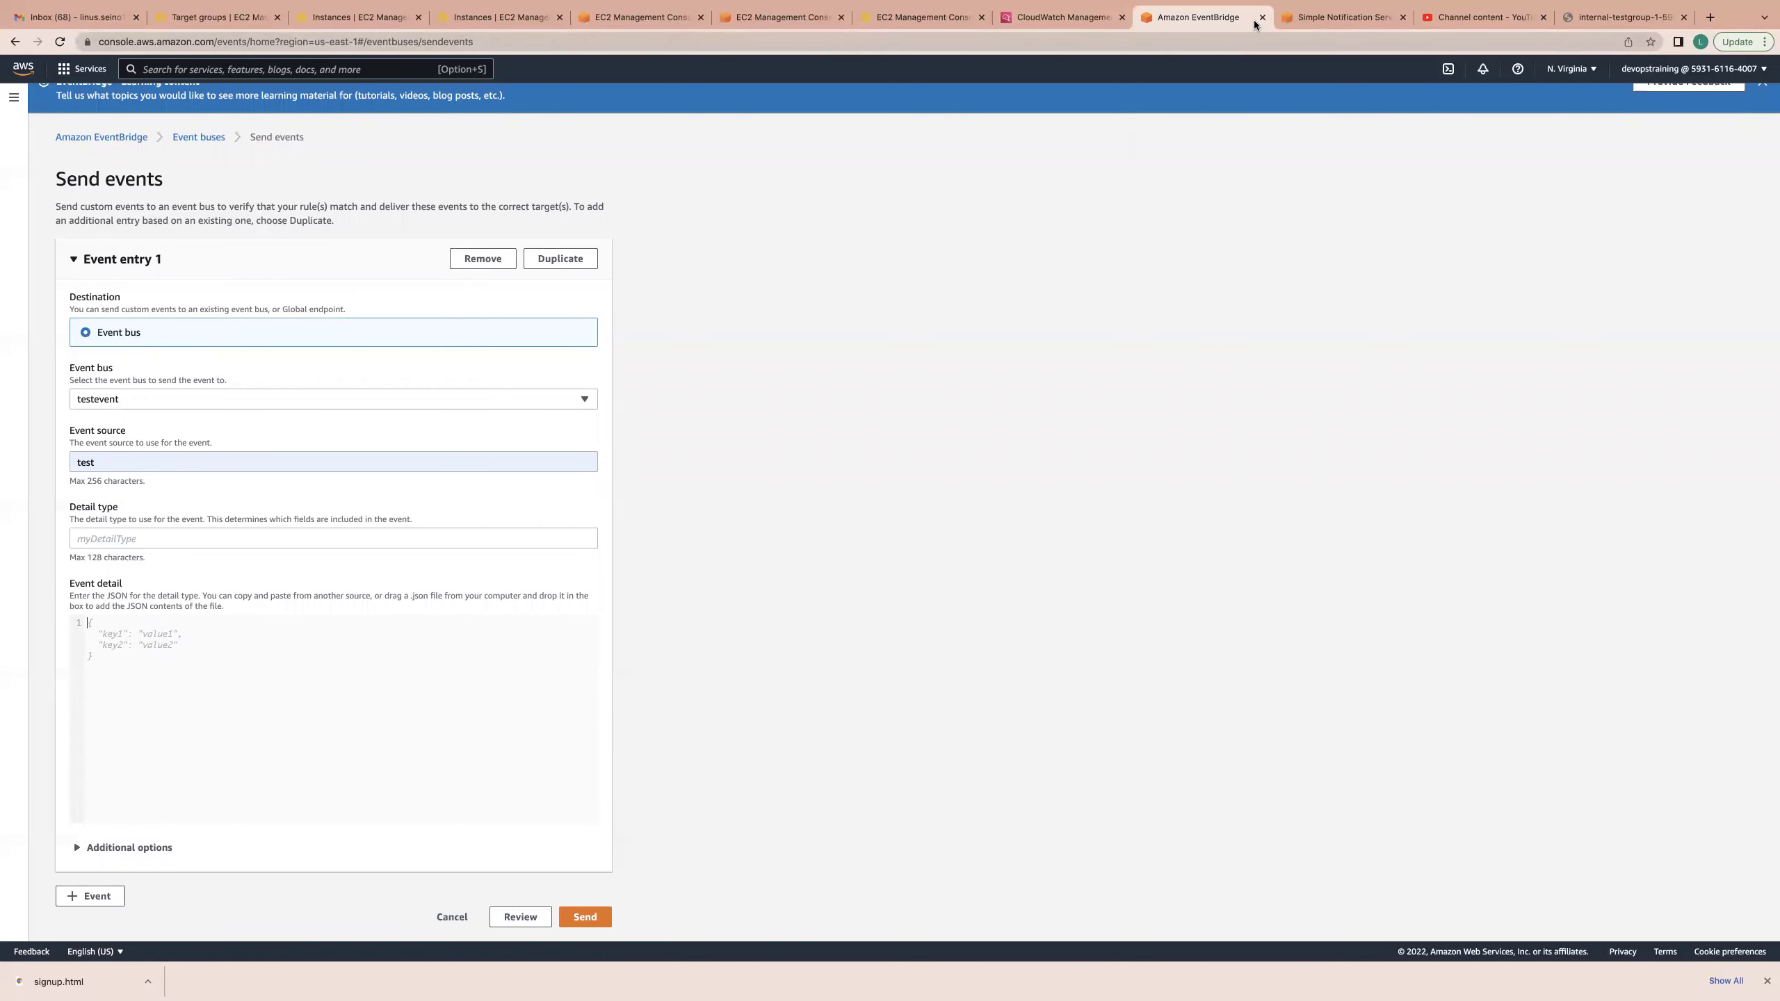
pyautogui.click(1627, 8)
pyautogui.click(1228, 51)
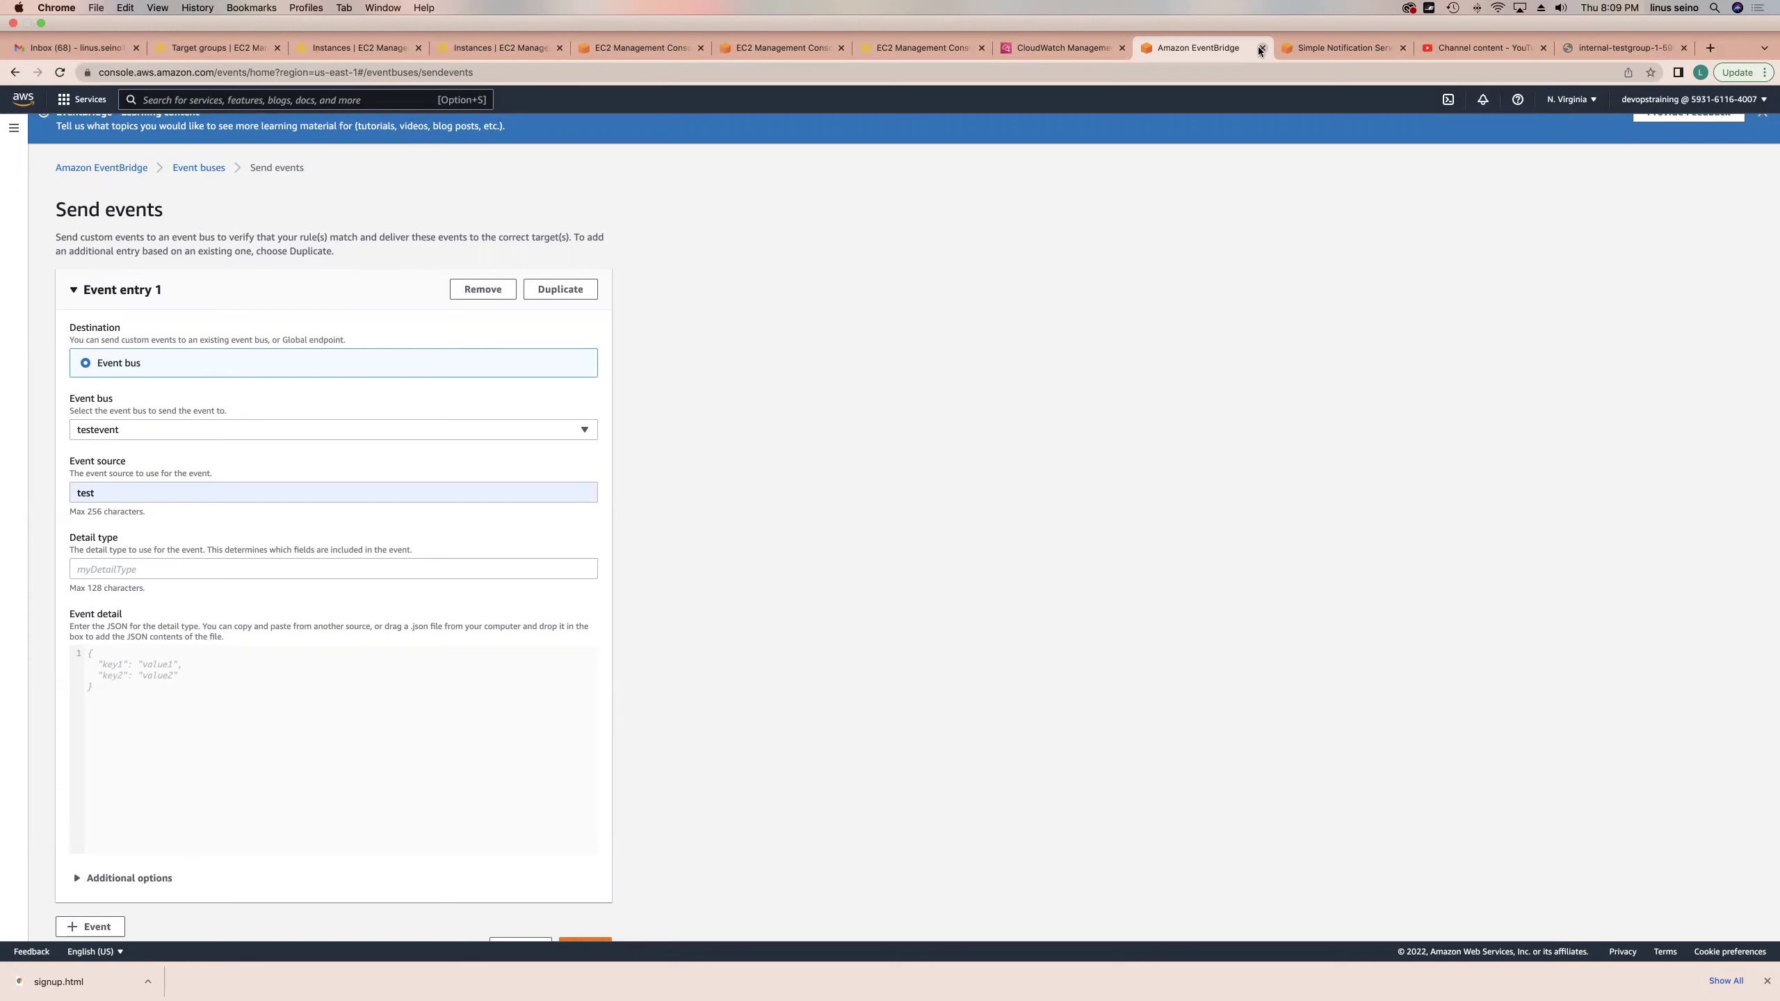
# Close EventBridge and browse the CloudWatch sidebar's Application monitoring, Insights and Logs sections.
pyautogui.click(1260, 48)
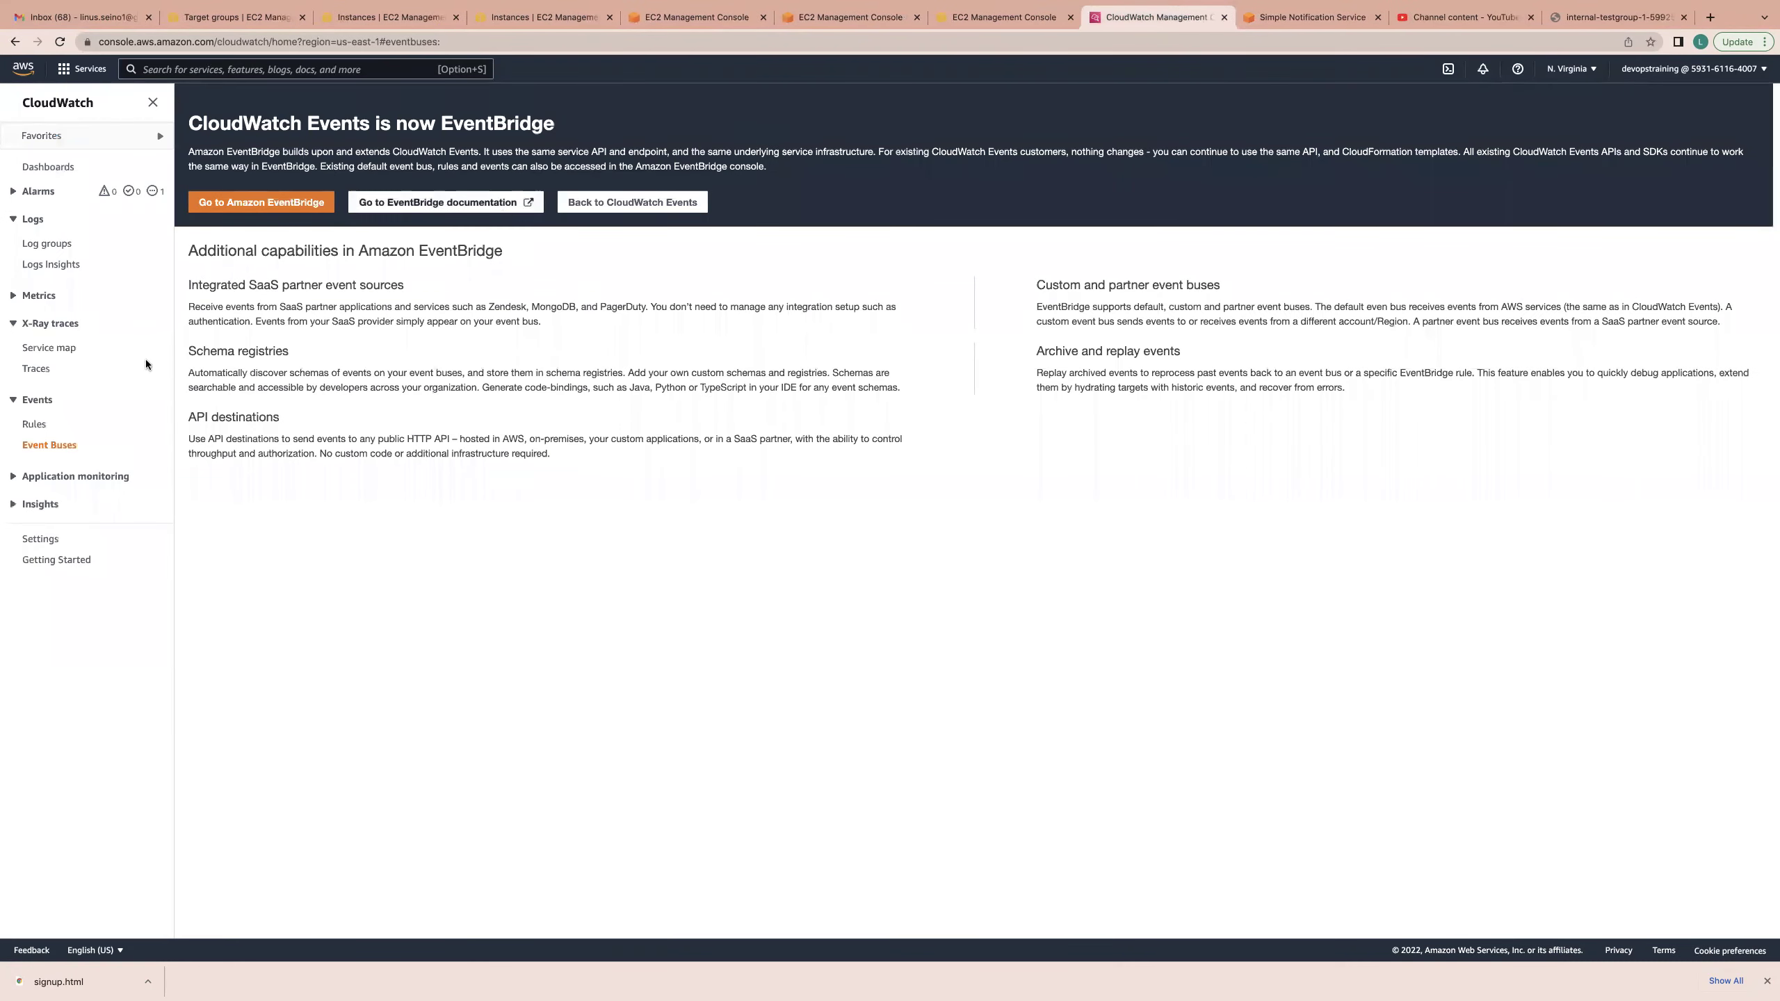
pyautogui.click(34, 424)
pyautogui.click(60, 477)
pyautogui.click(49, 477)
pyautogui.click(32, 503)
pyautogui.click(13, 479)
pyautogui.click(13, 478)
pyautogui.click(13, 505)
pyautogui.click(11, 219)
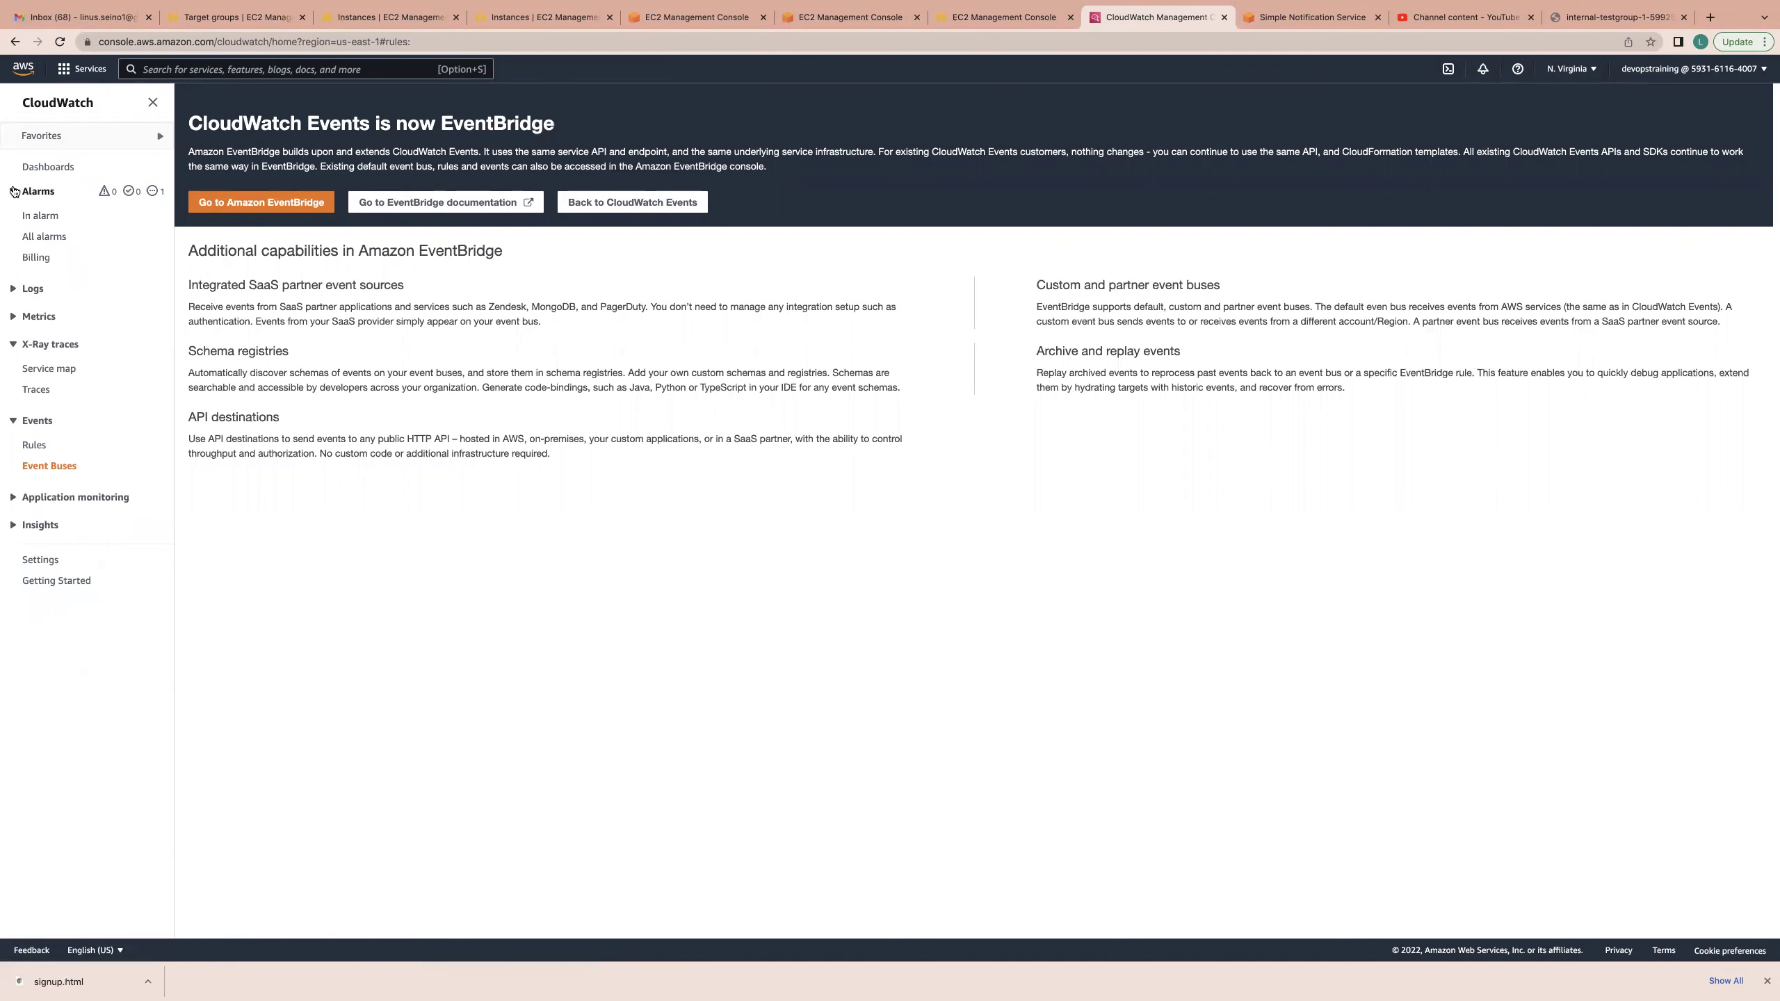
# View CloudWatch Dashboards, then refresh the EC2 Instances list to show five running instances.
pyautogui.click(49, 168)
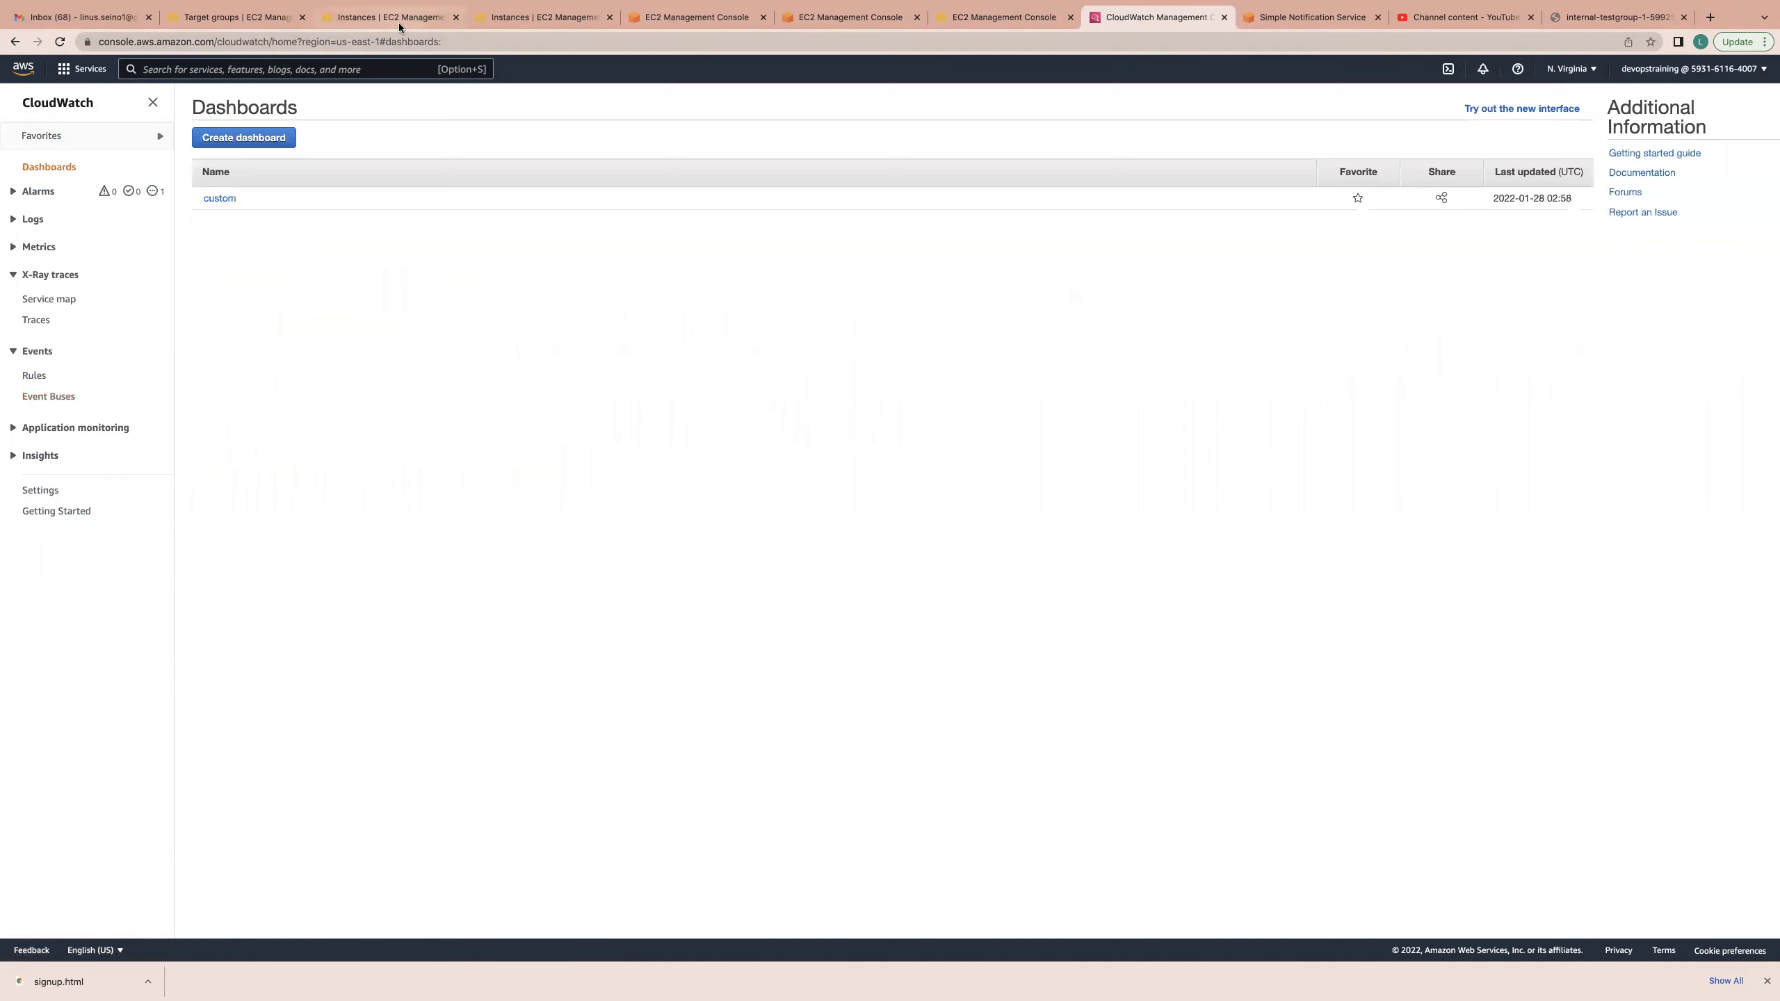
pyautogui.click(392, 17)
pyautogui.click(1325, 172)
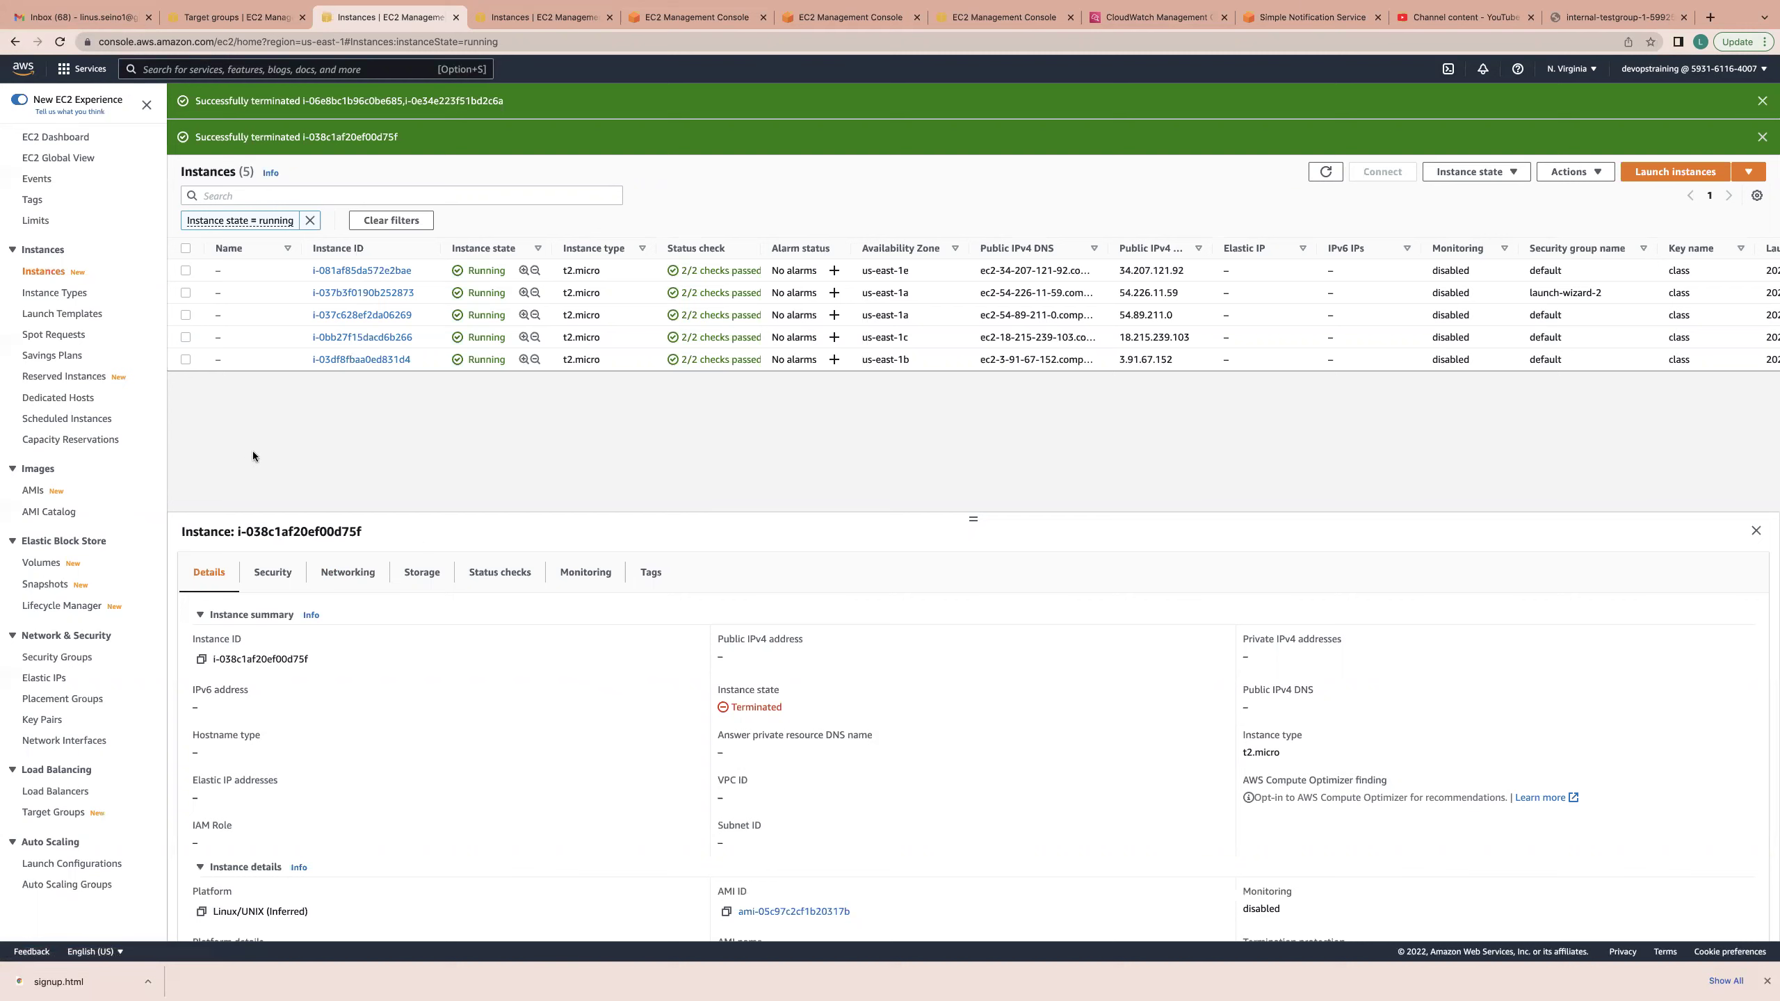
# Select instance i-081af85da572e2bae and scroll through its CPU, network, disk and CPU credit graphs.
pyautogui.click(186, 270)
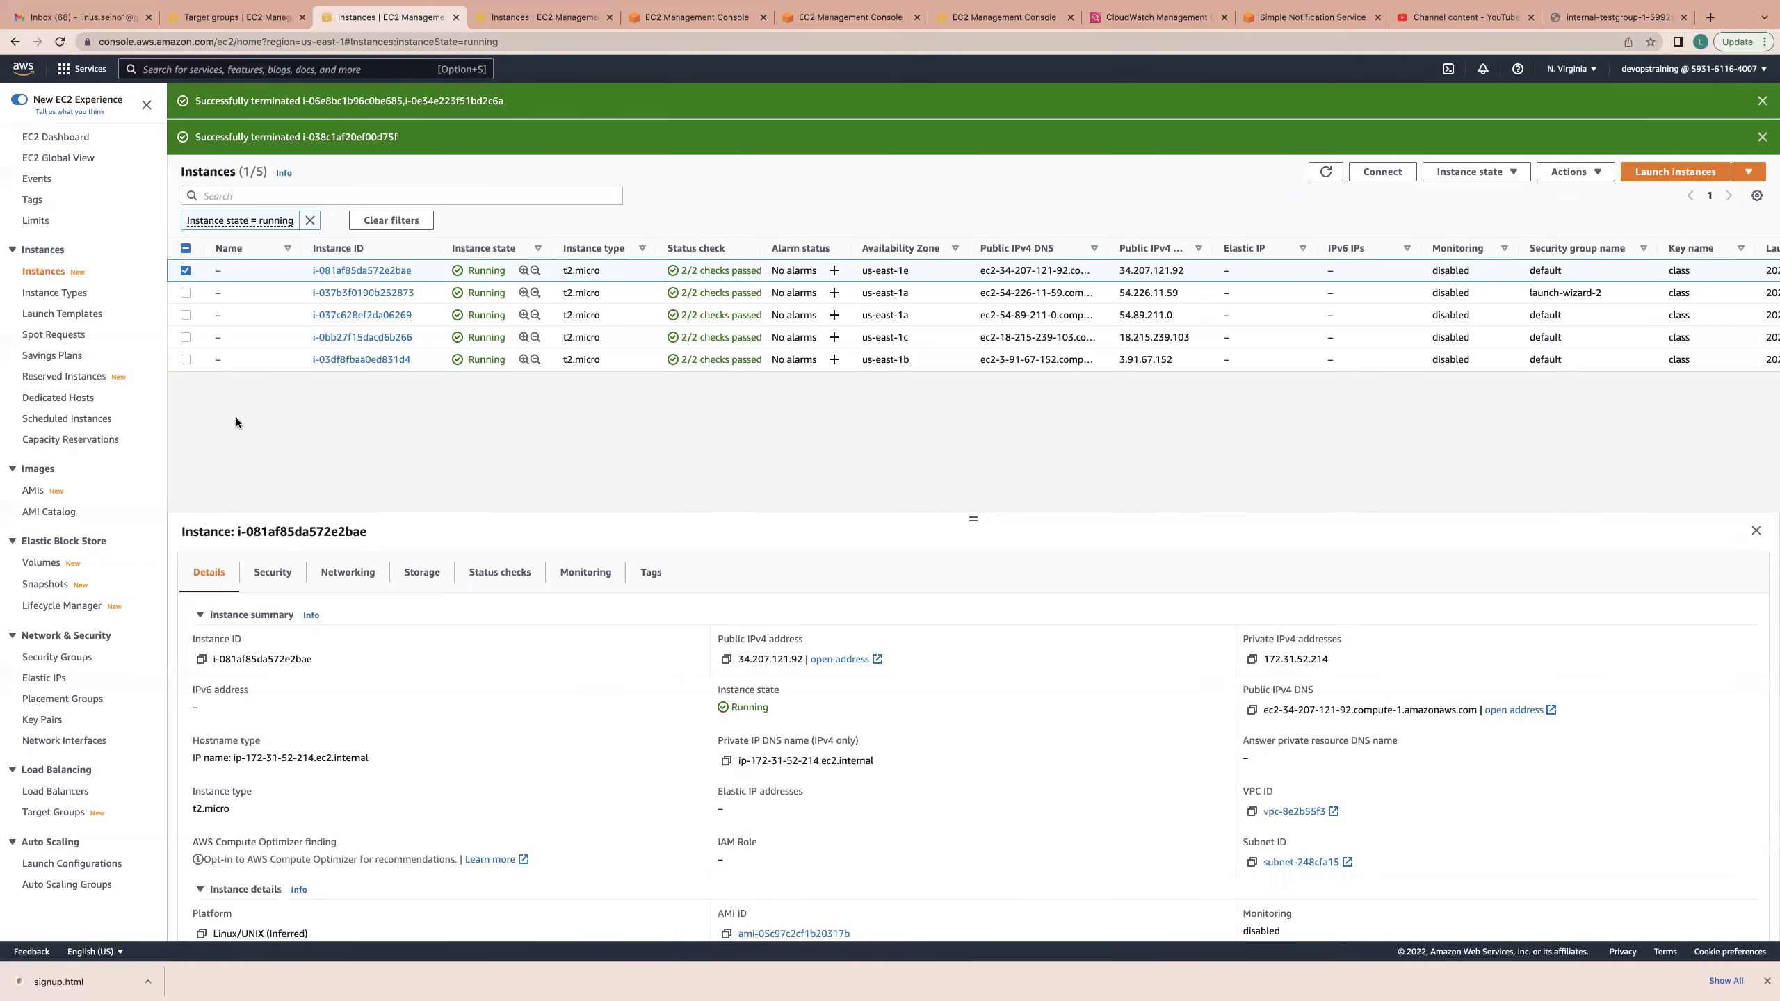
pyautogui.click(586, 572)
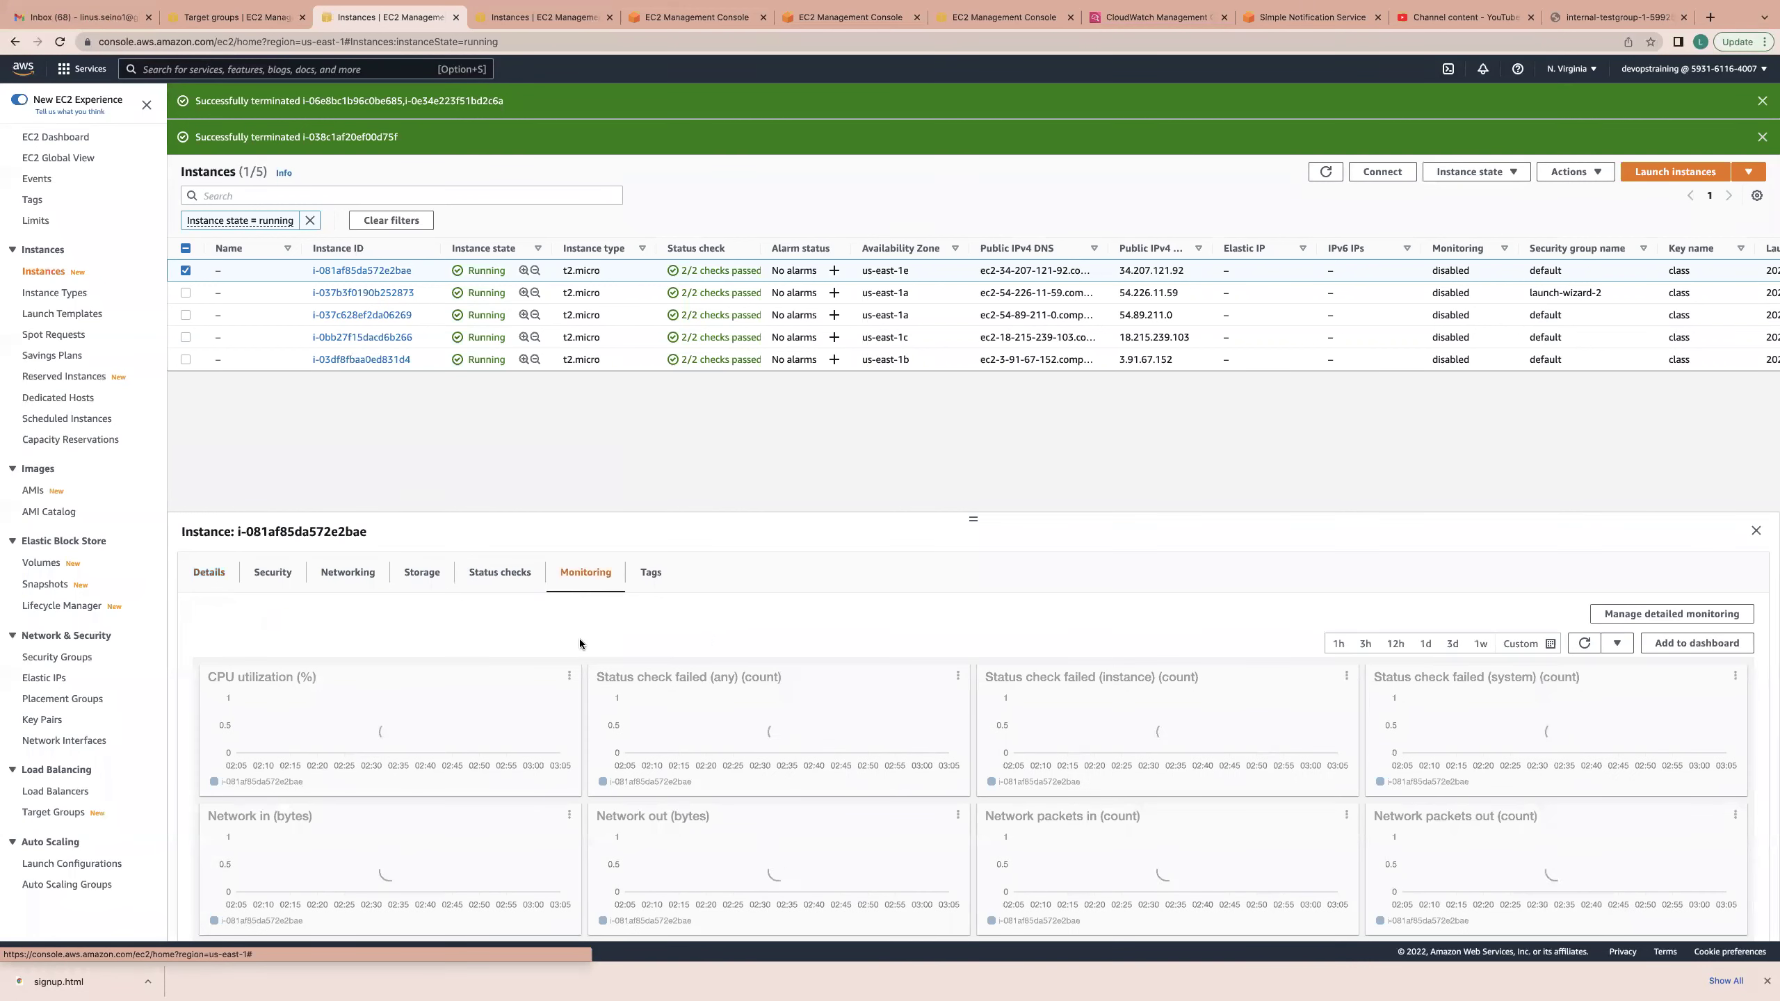
pyautogui.scroll(-1, 723, 629)
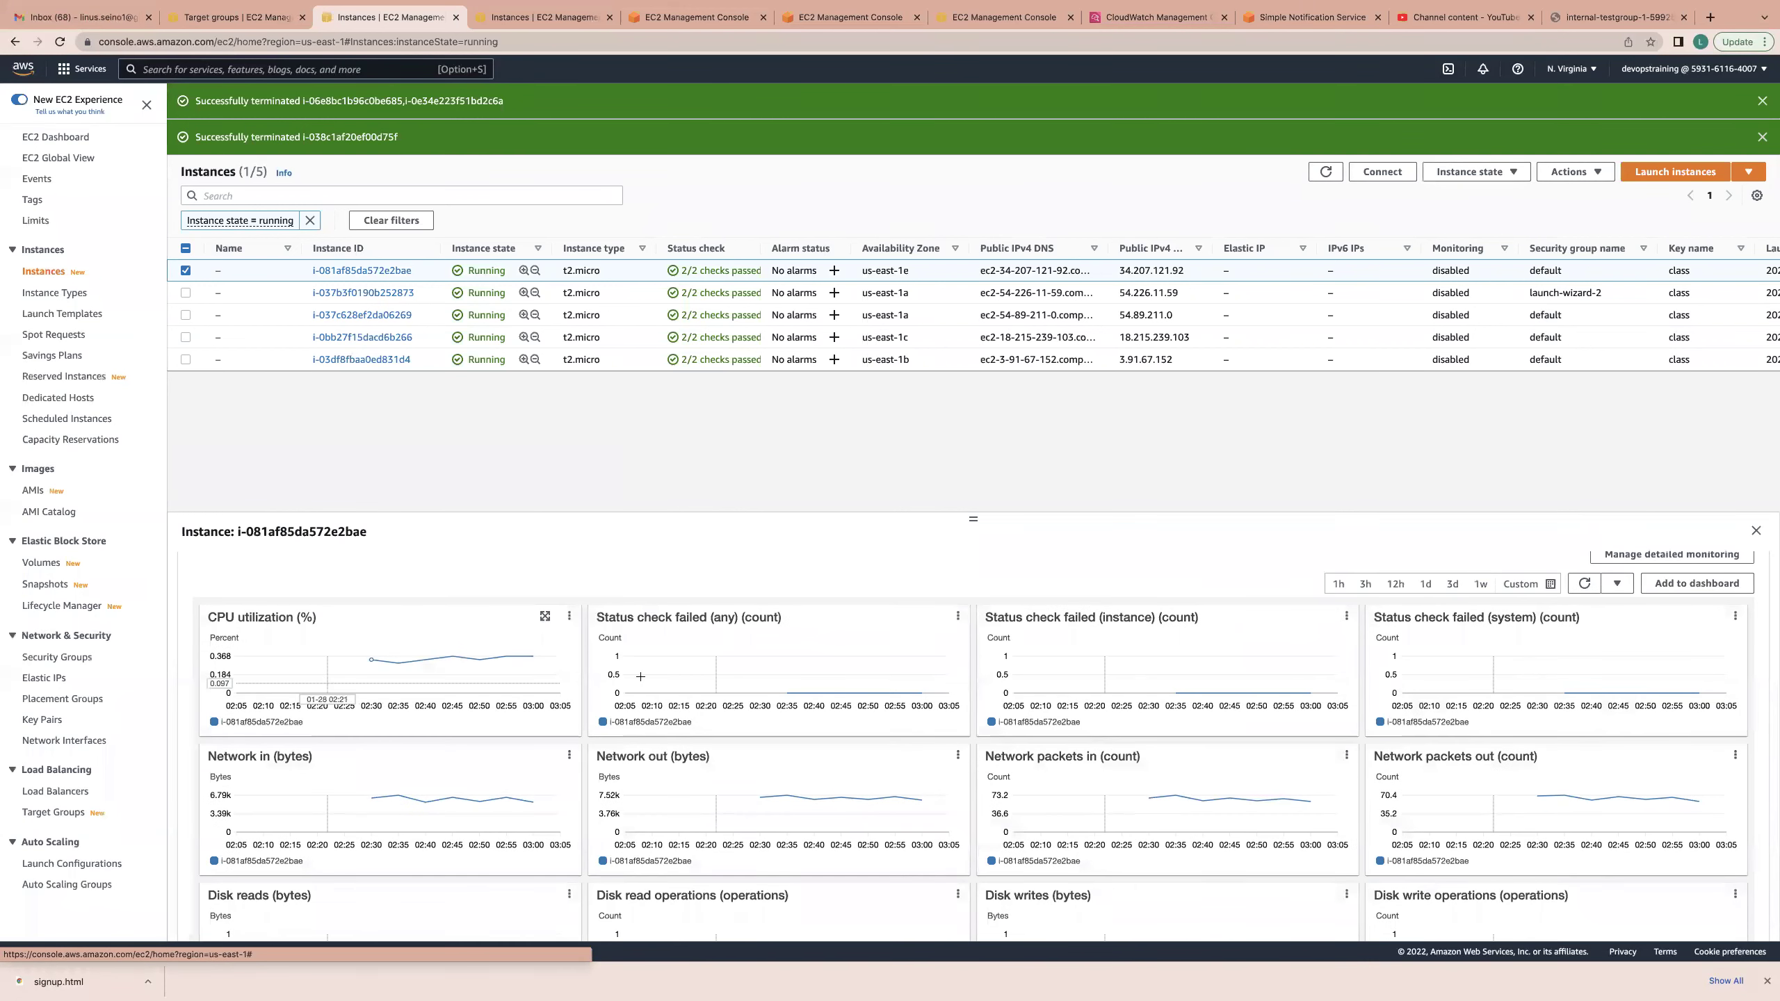
pyautogui.moveTo(474, 687)
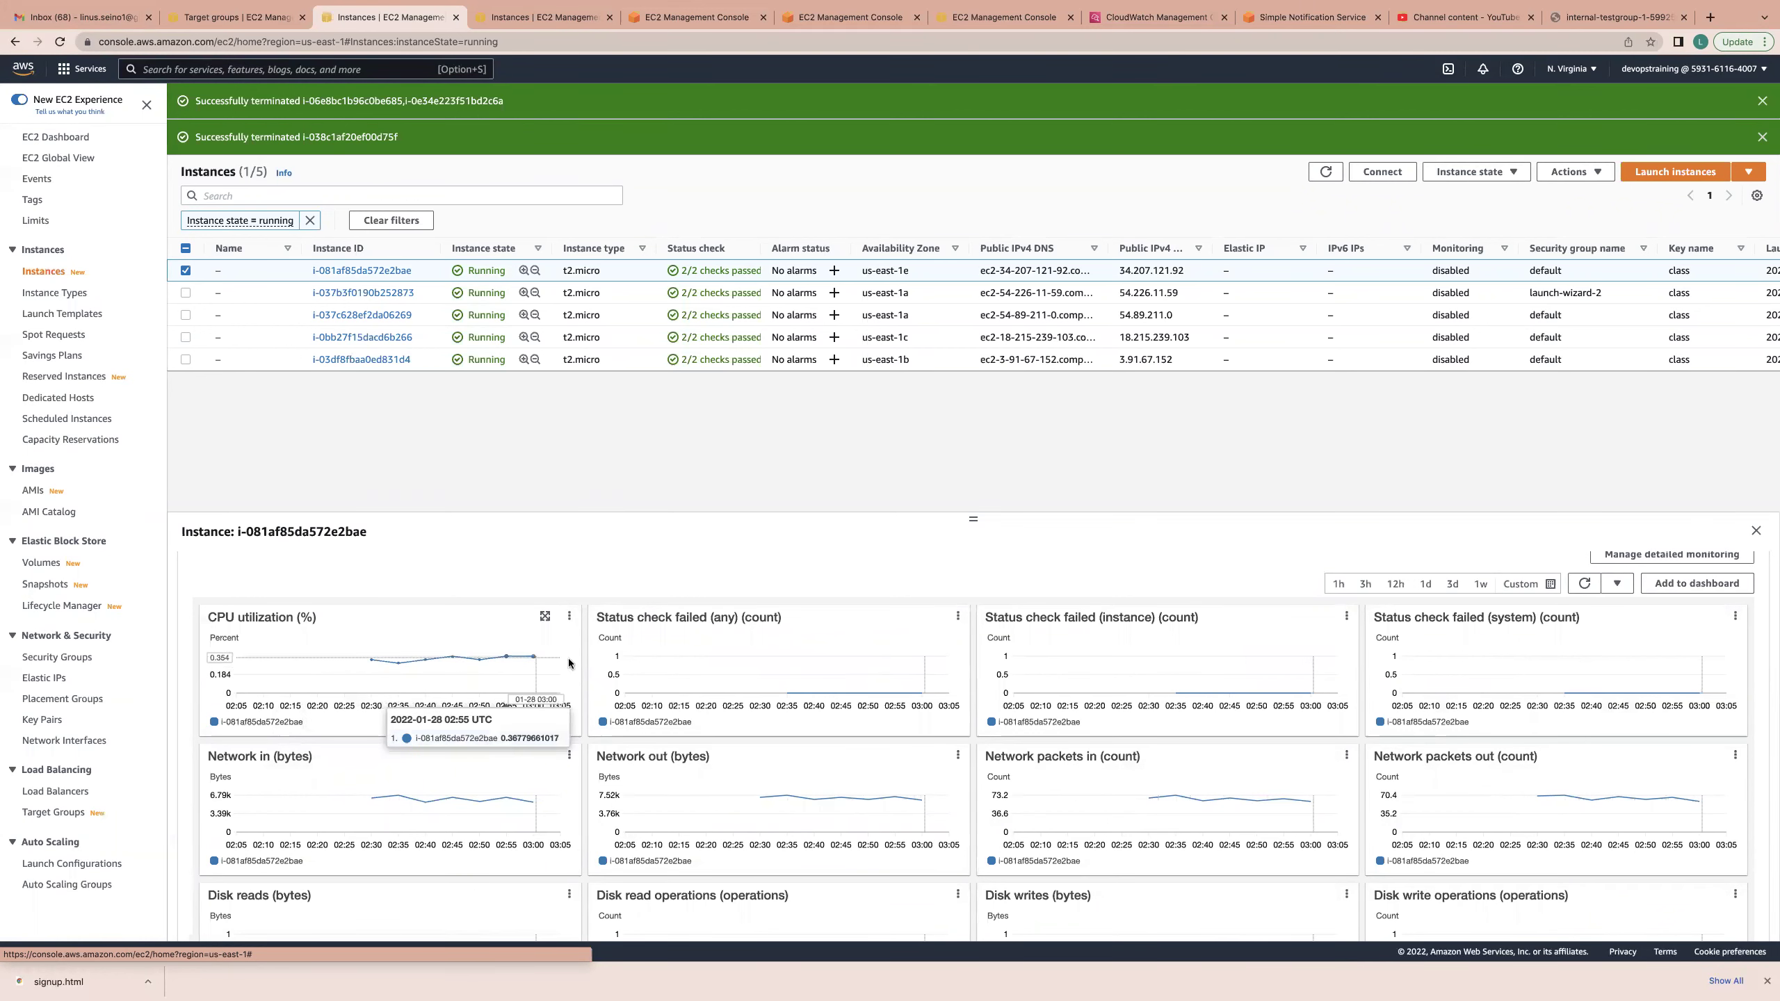
pyautogui.scroll(-1, 932, 719)
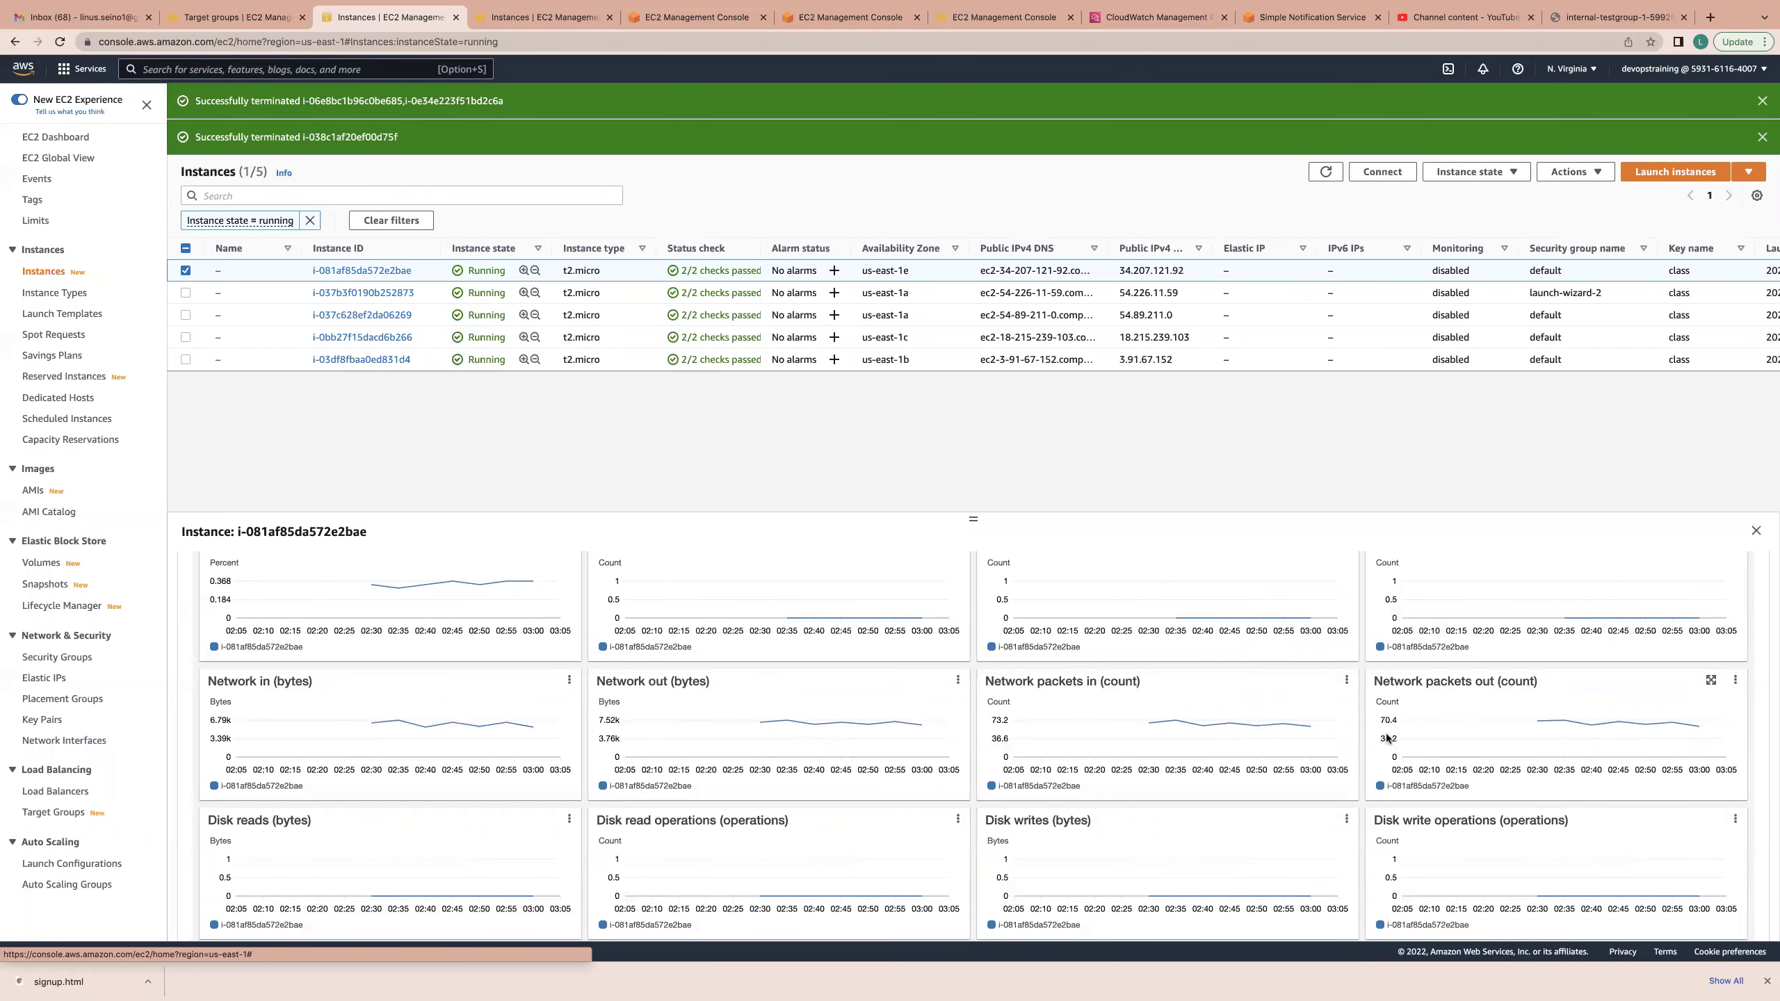
pyautogui.scroll(-2, 1386, 737)
pyautogui.scroll(-1, 806, 799)
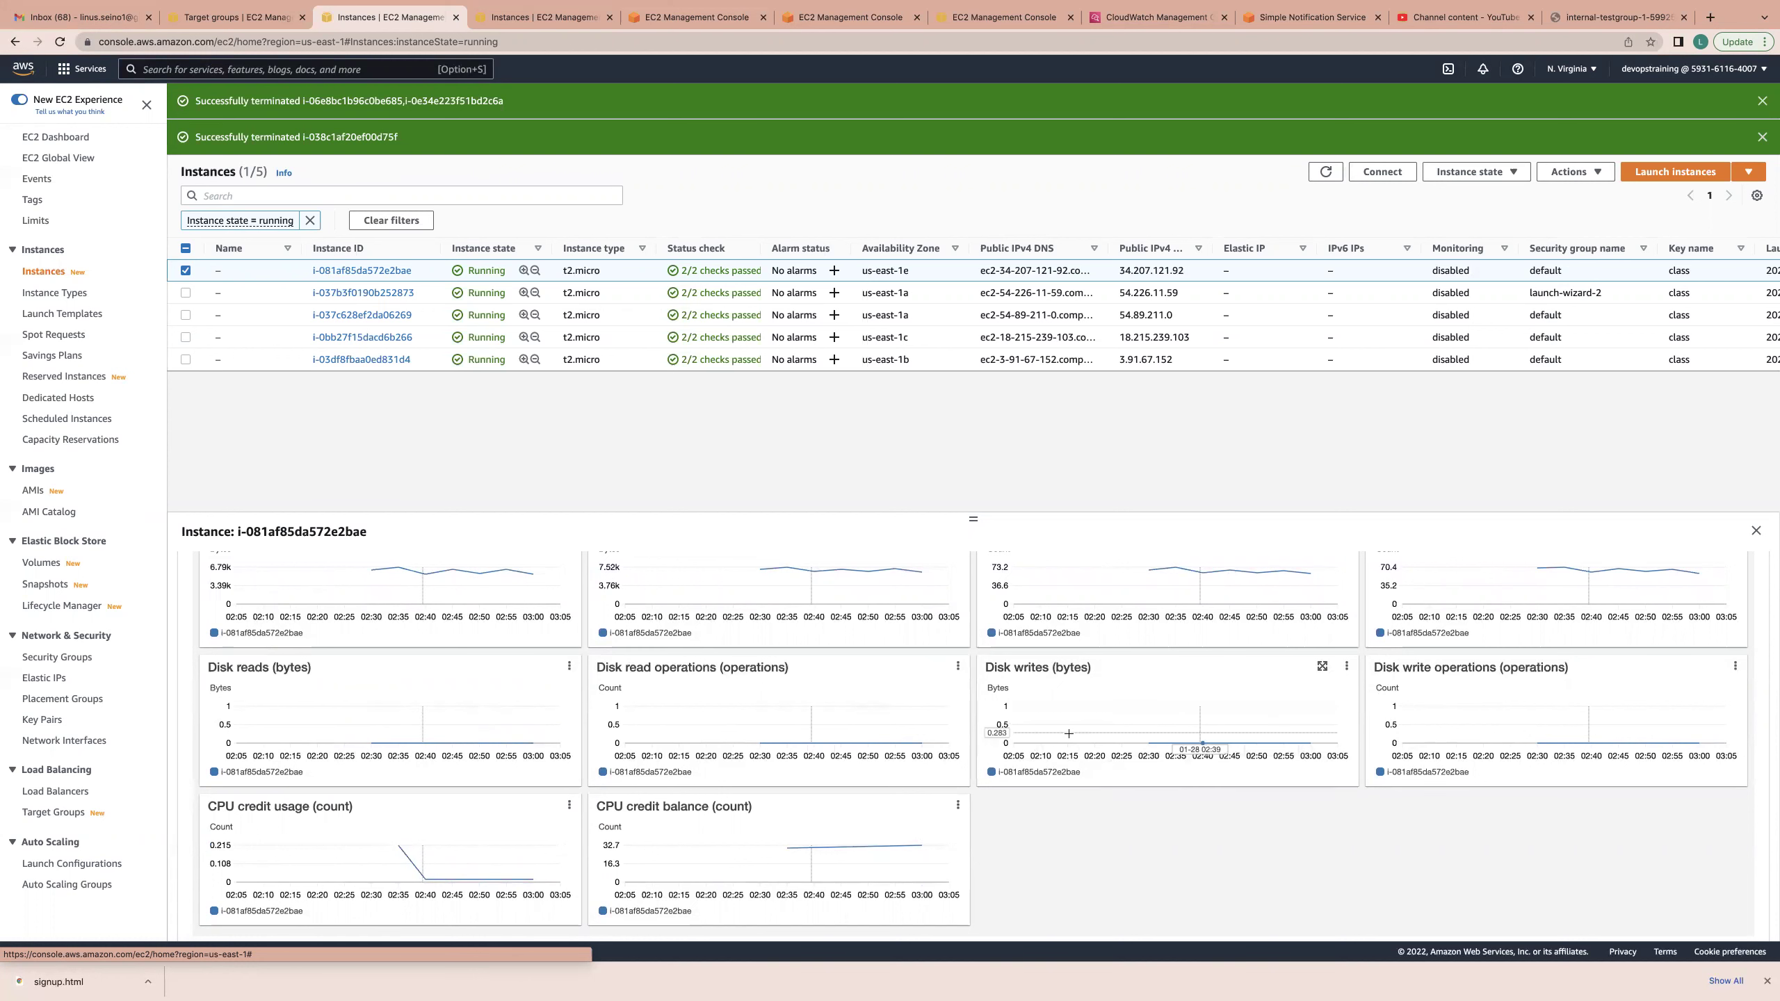
pyautogui.scroll(-1, 1035, 706)
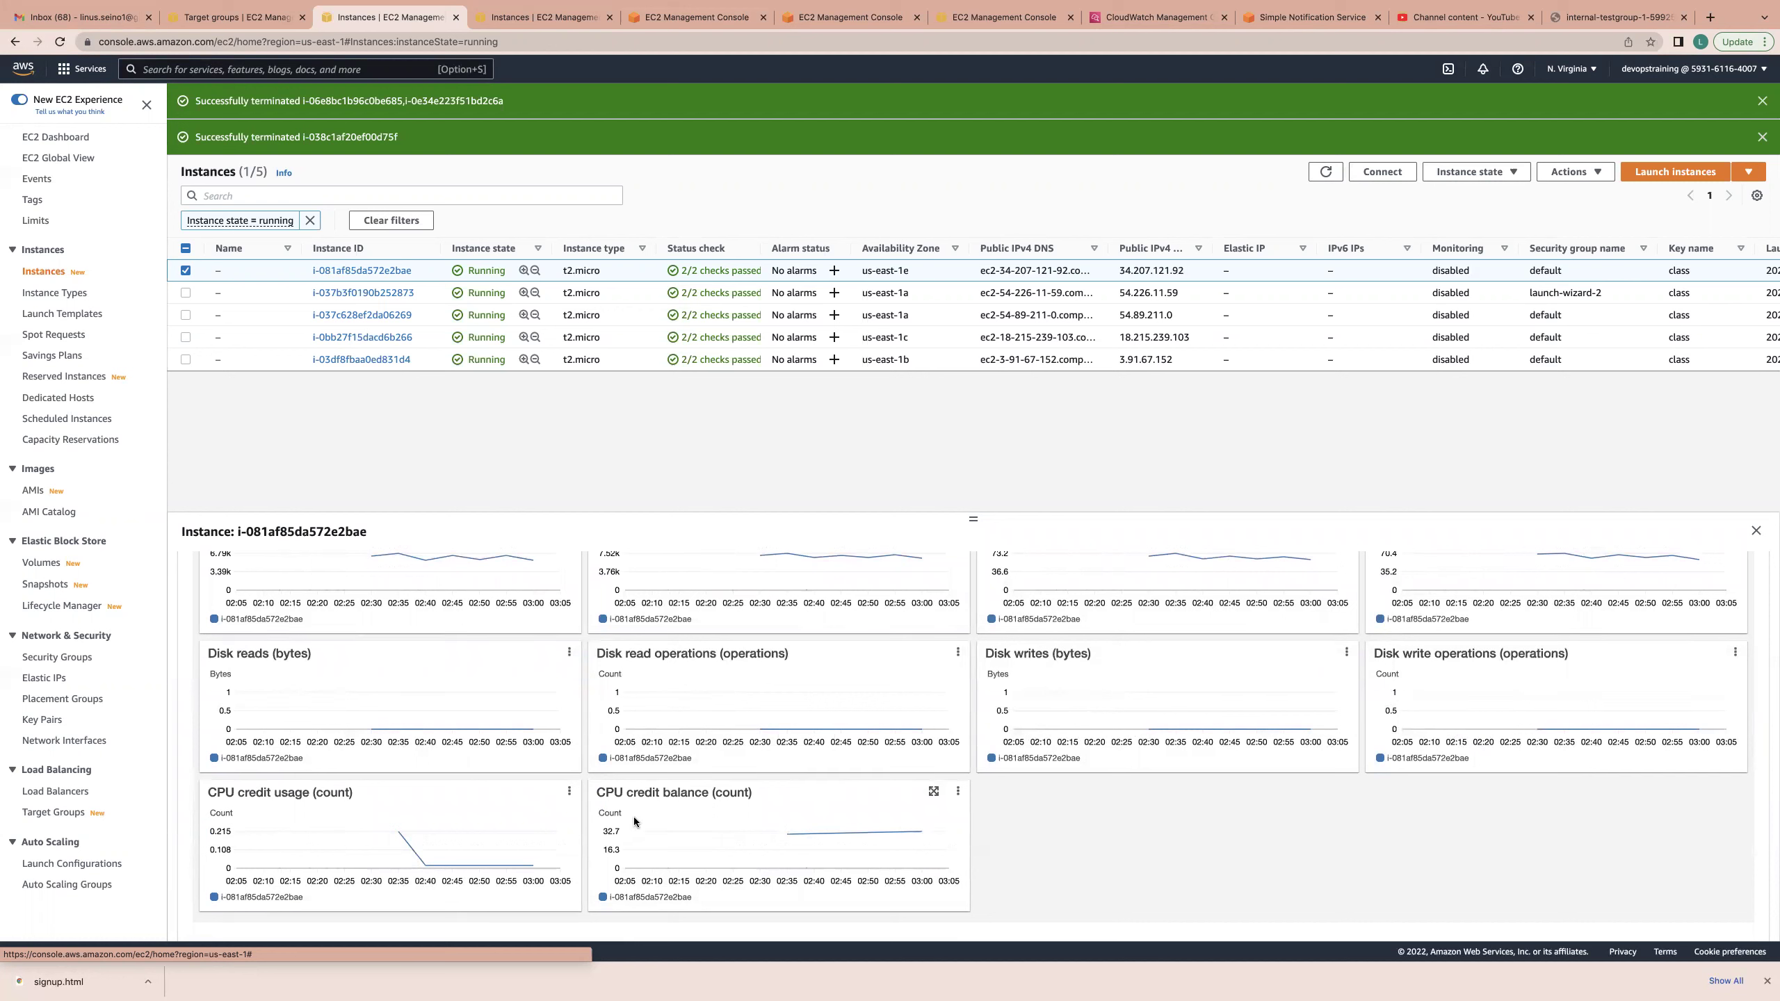
pyautogui.moveTo(394, 835)
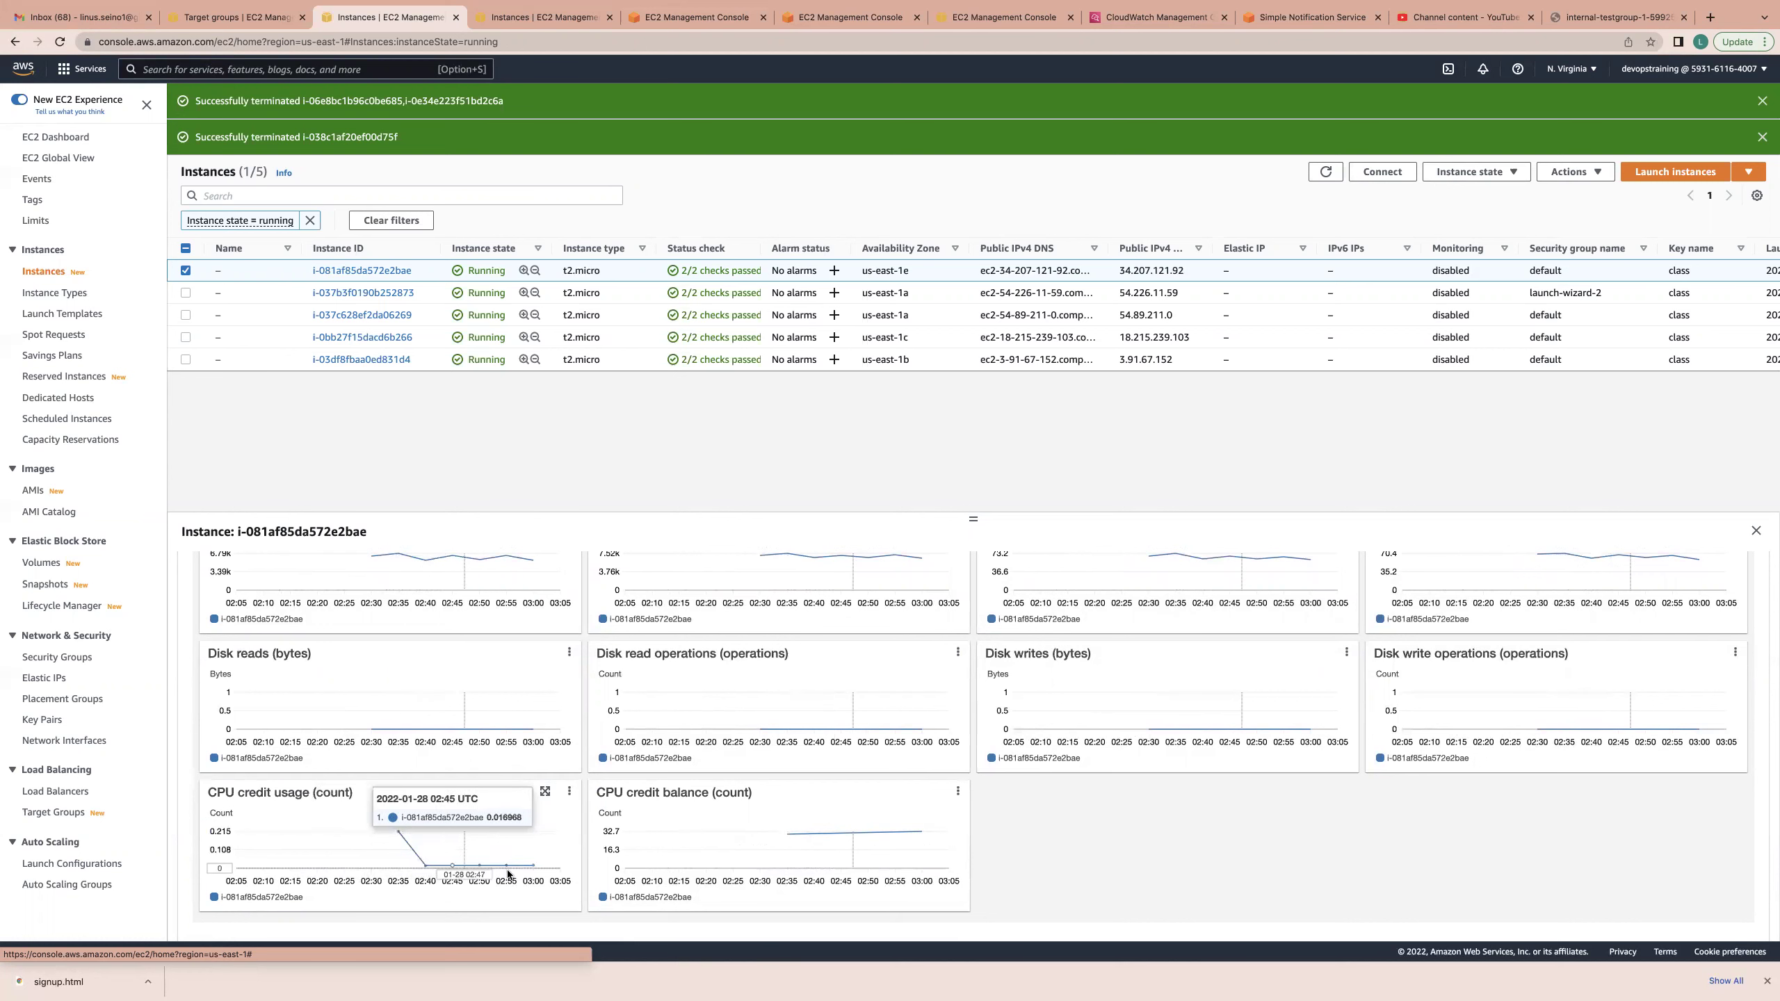
pyautogui.scroll(5, 462, 829)
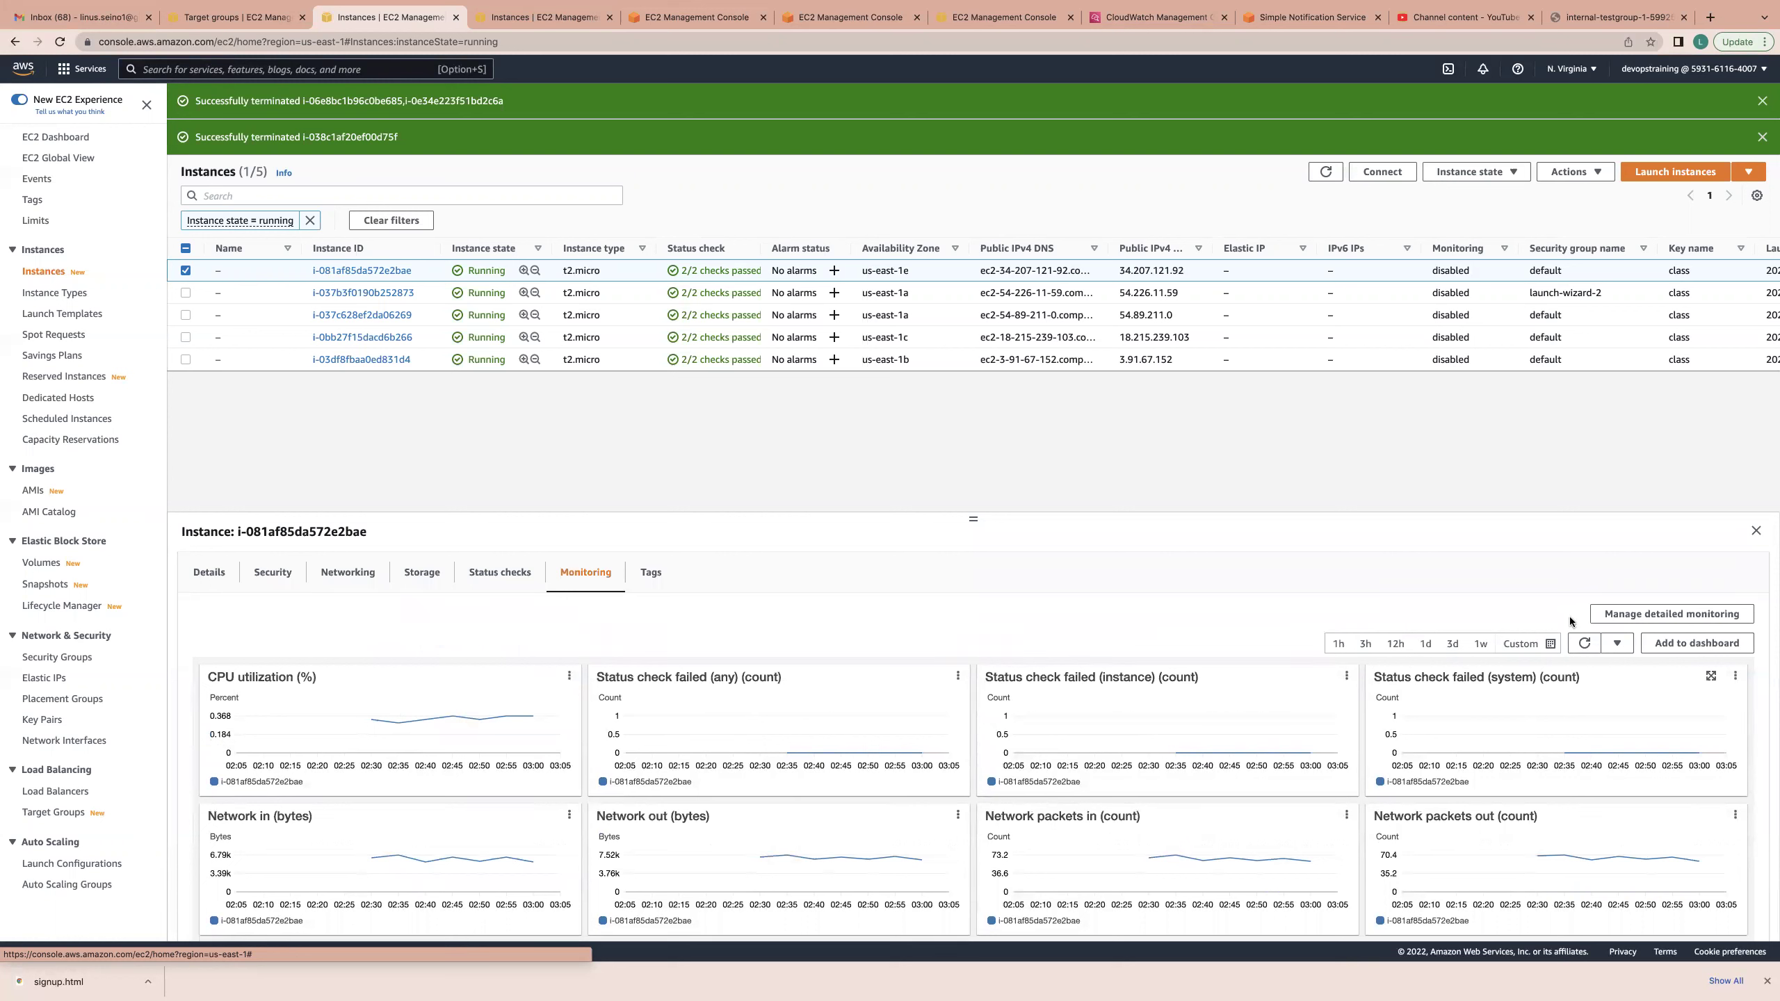
# Look at the instance's detailed monitoring setting, ticking Enable but leaving without saving.
pyautogui.click(1646, 615)
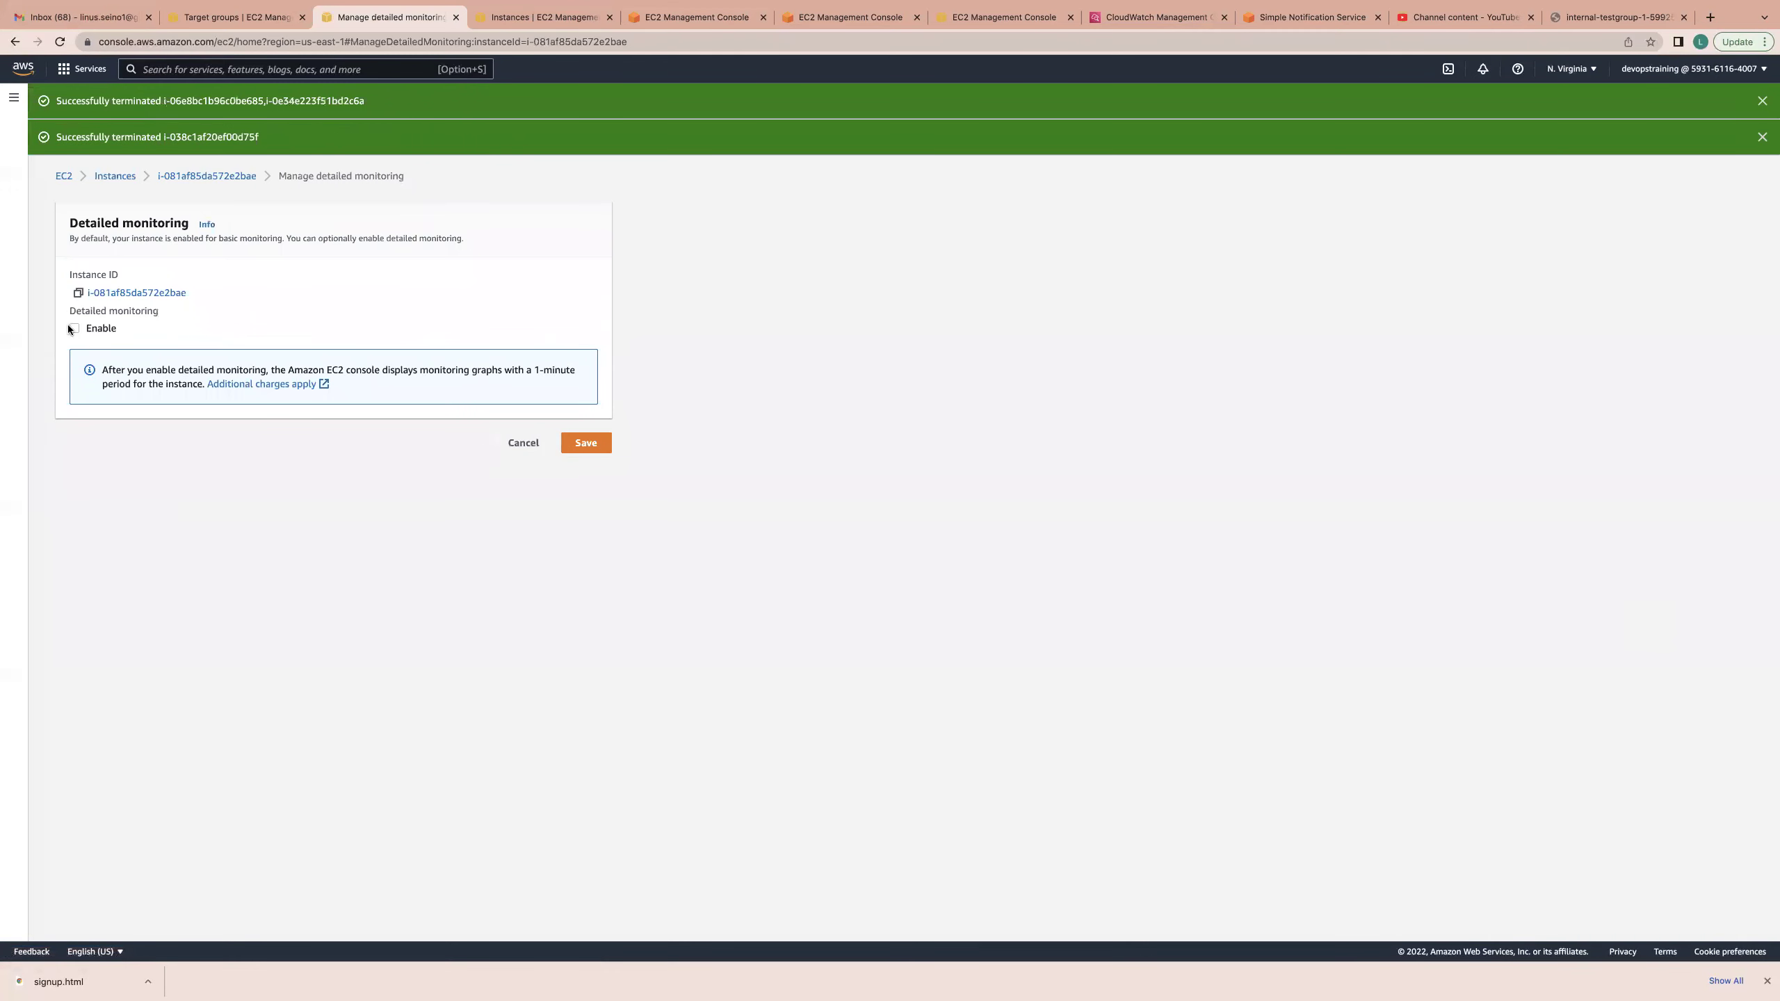
pyautogui.click(71, 327)
pyautogui.click(15, 43)
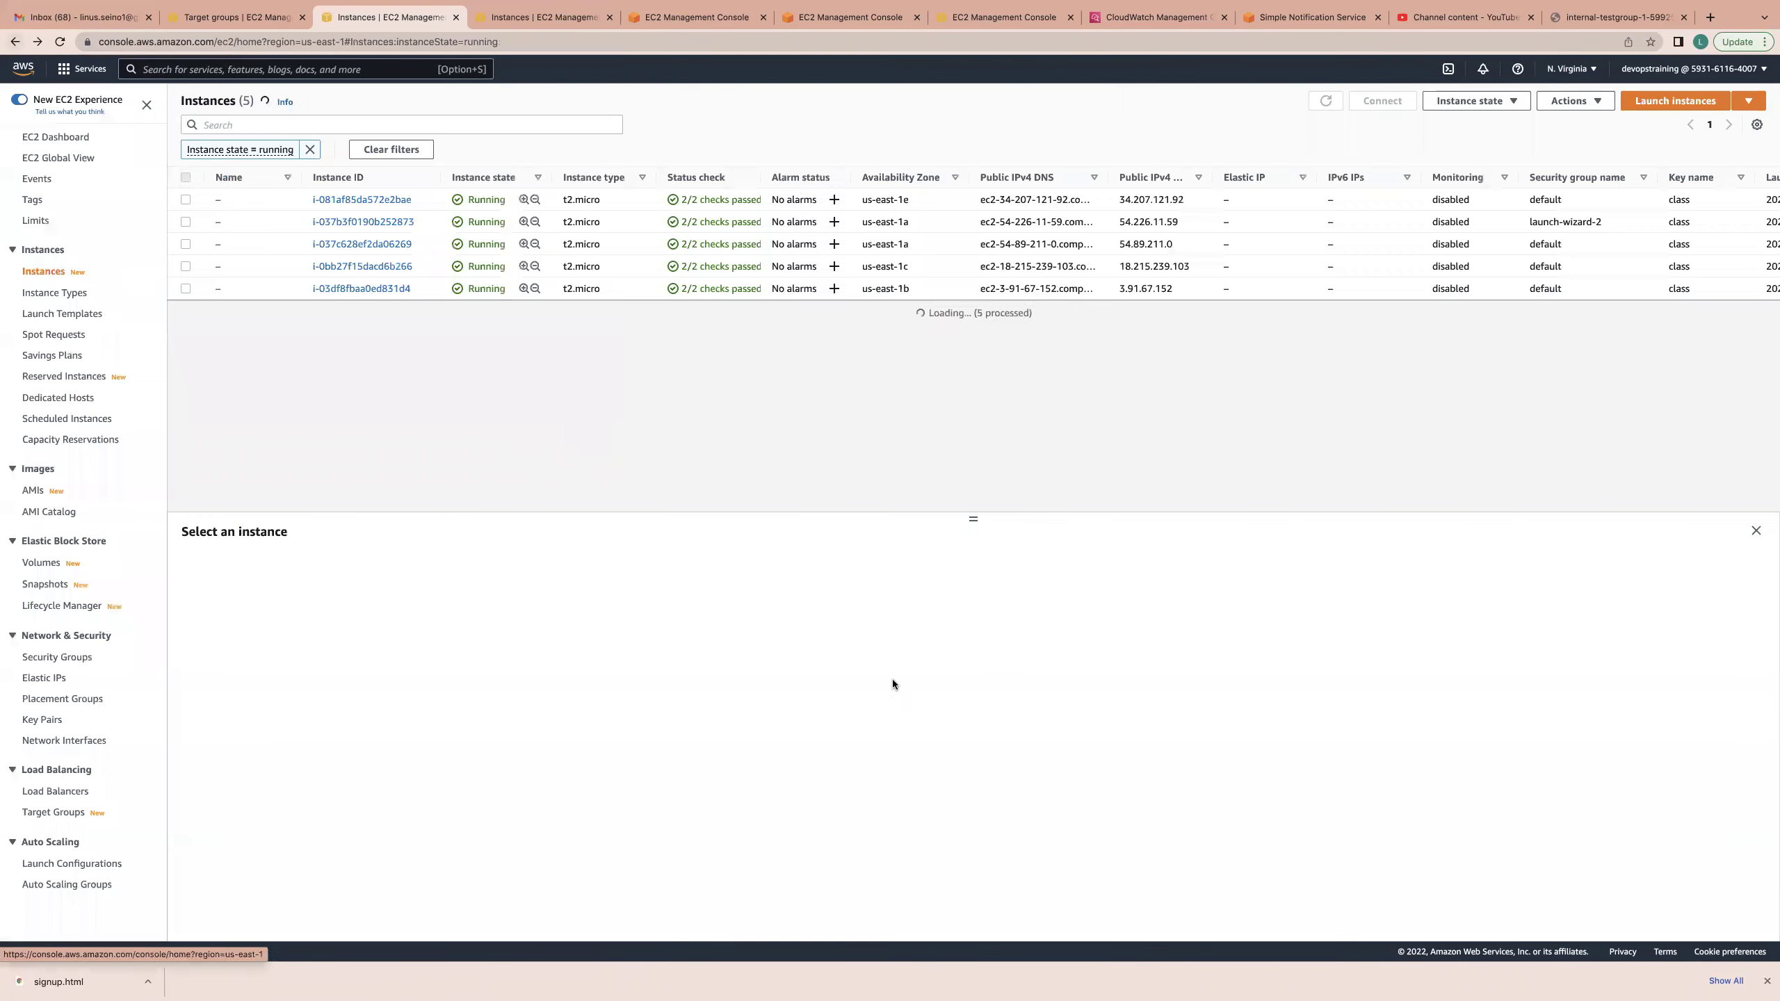
# Reselect instance i-081af85da572e2bae and review its monitoring graphs again.
pyautogui.click(185, 201)
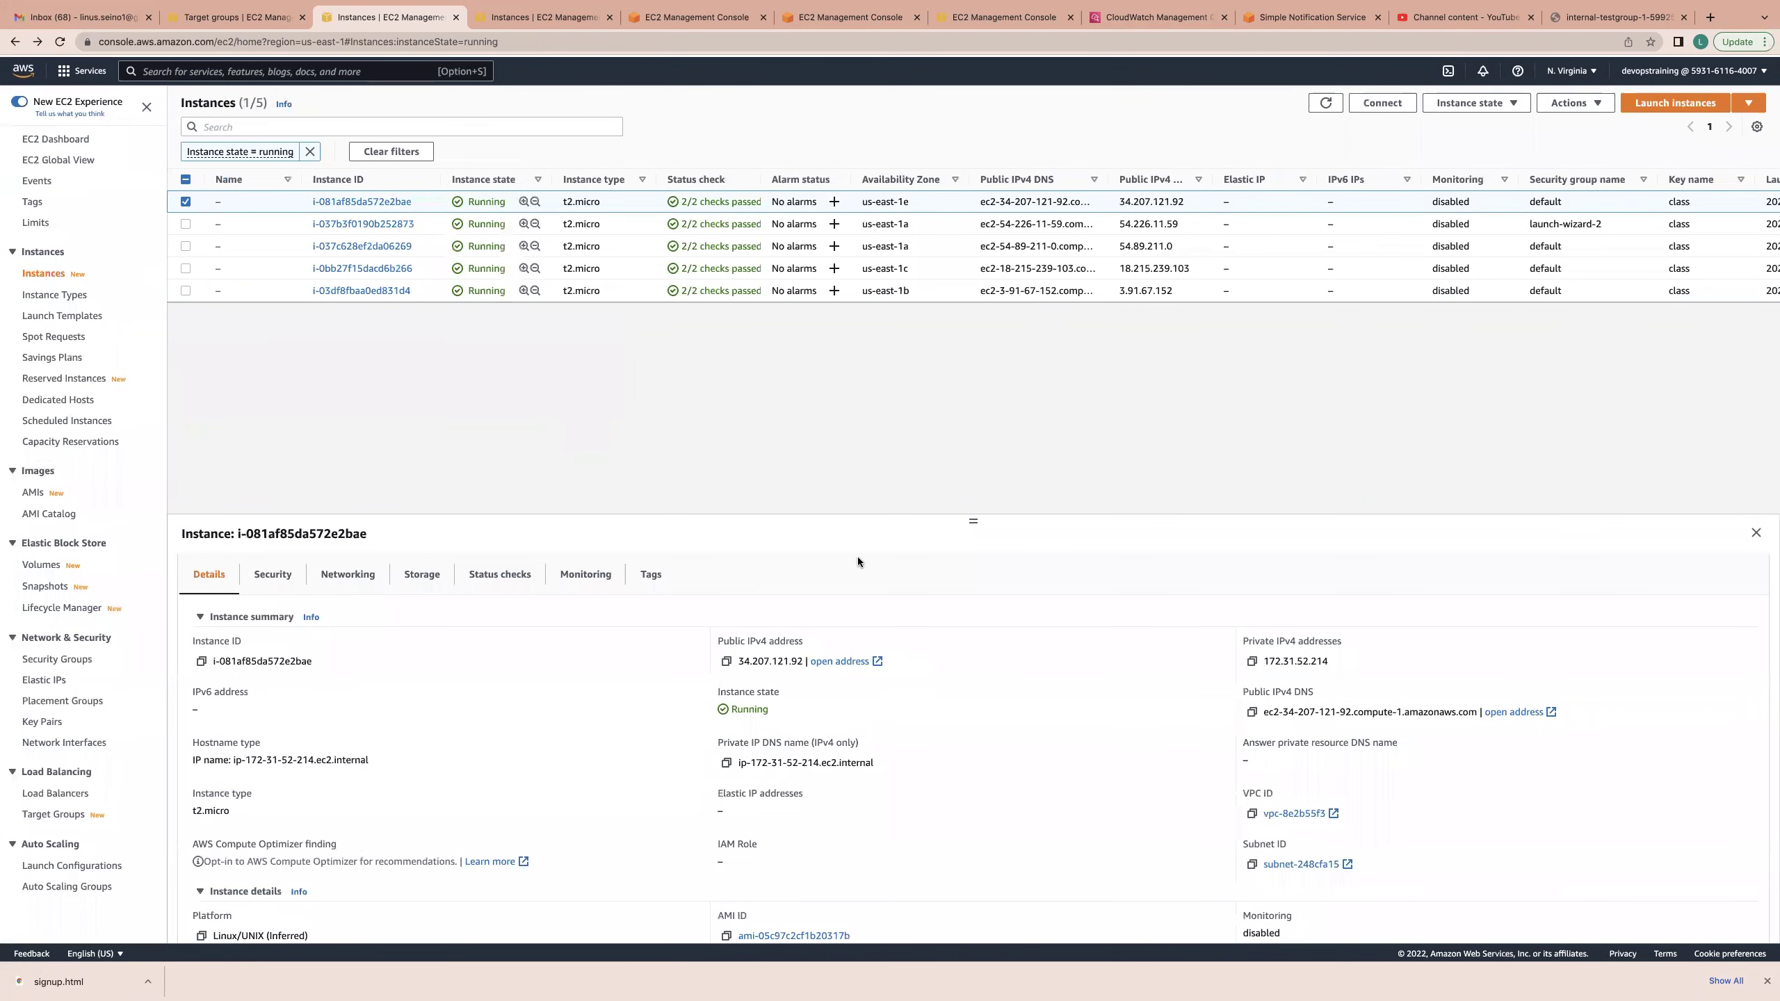
pyautogui.click(586, 572)
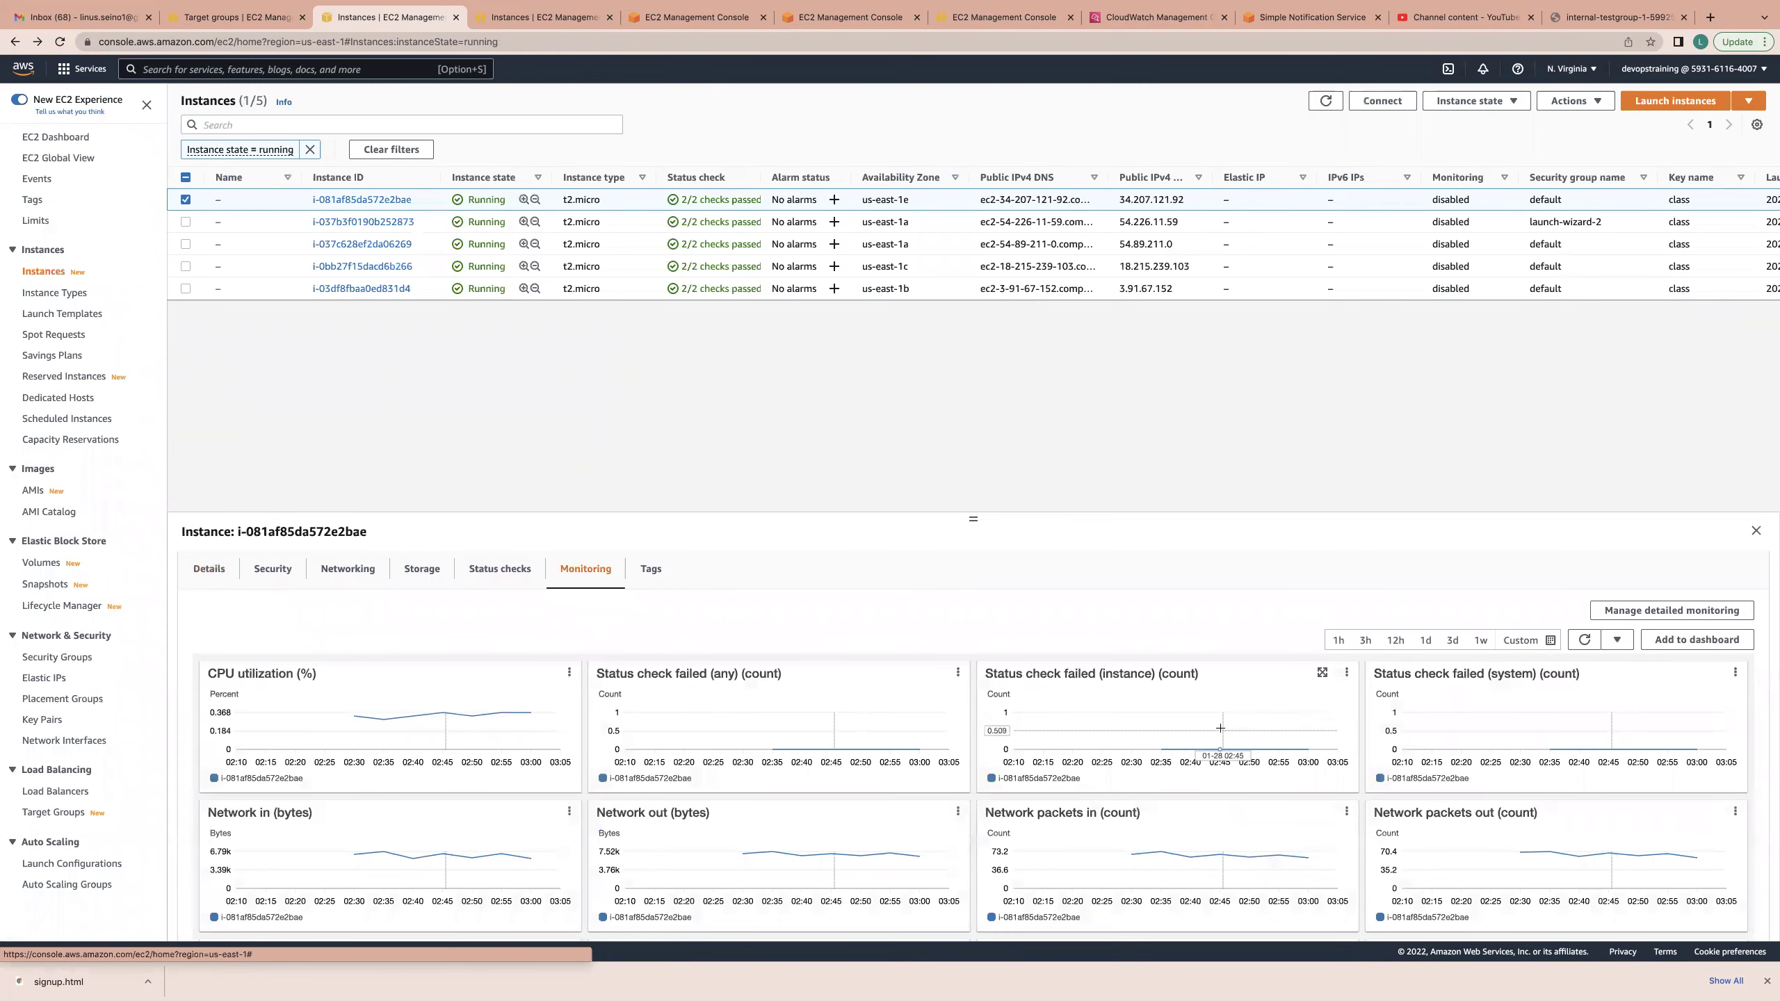
pyautogui.scroll(-2, 1222, 727)
pyautogui.scroll(-5, 1221, 726)
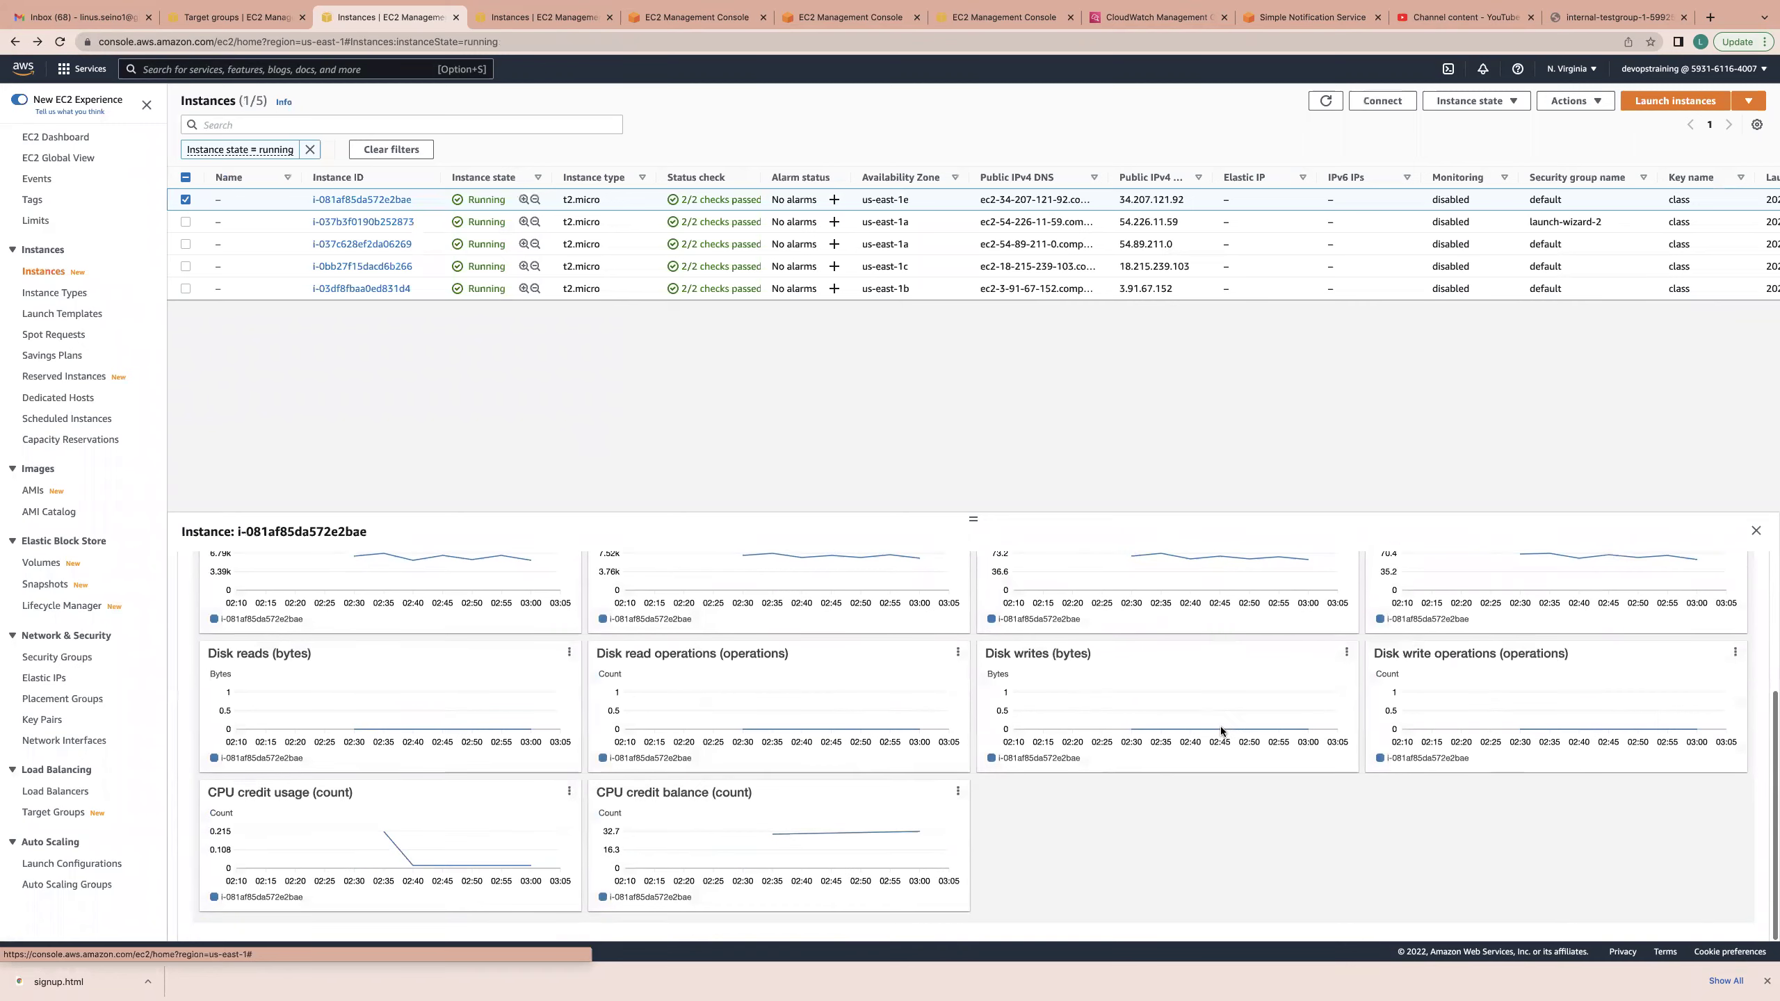
pyautogui.scroll(5, 1220, 728)
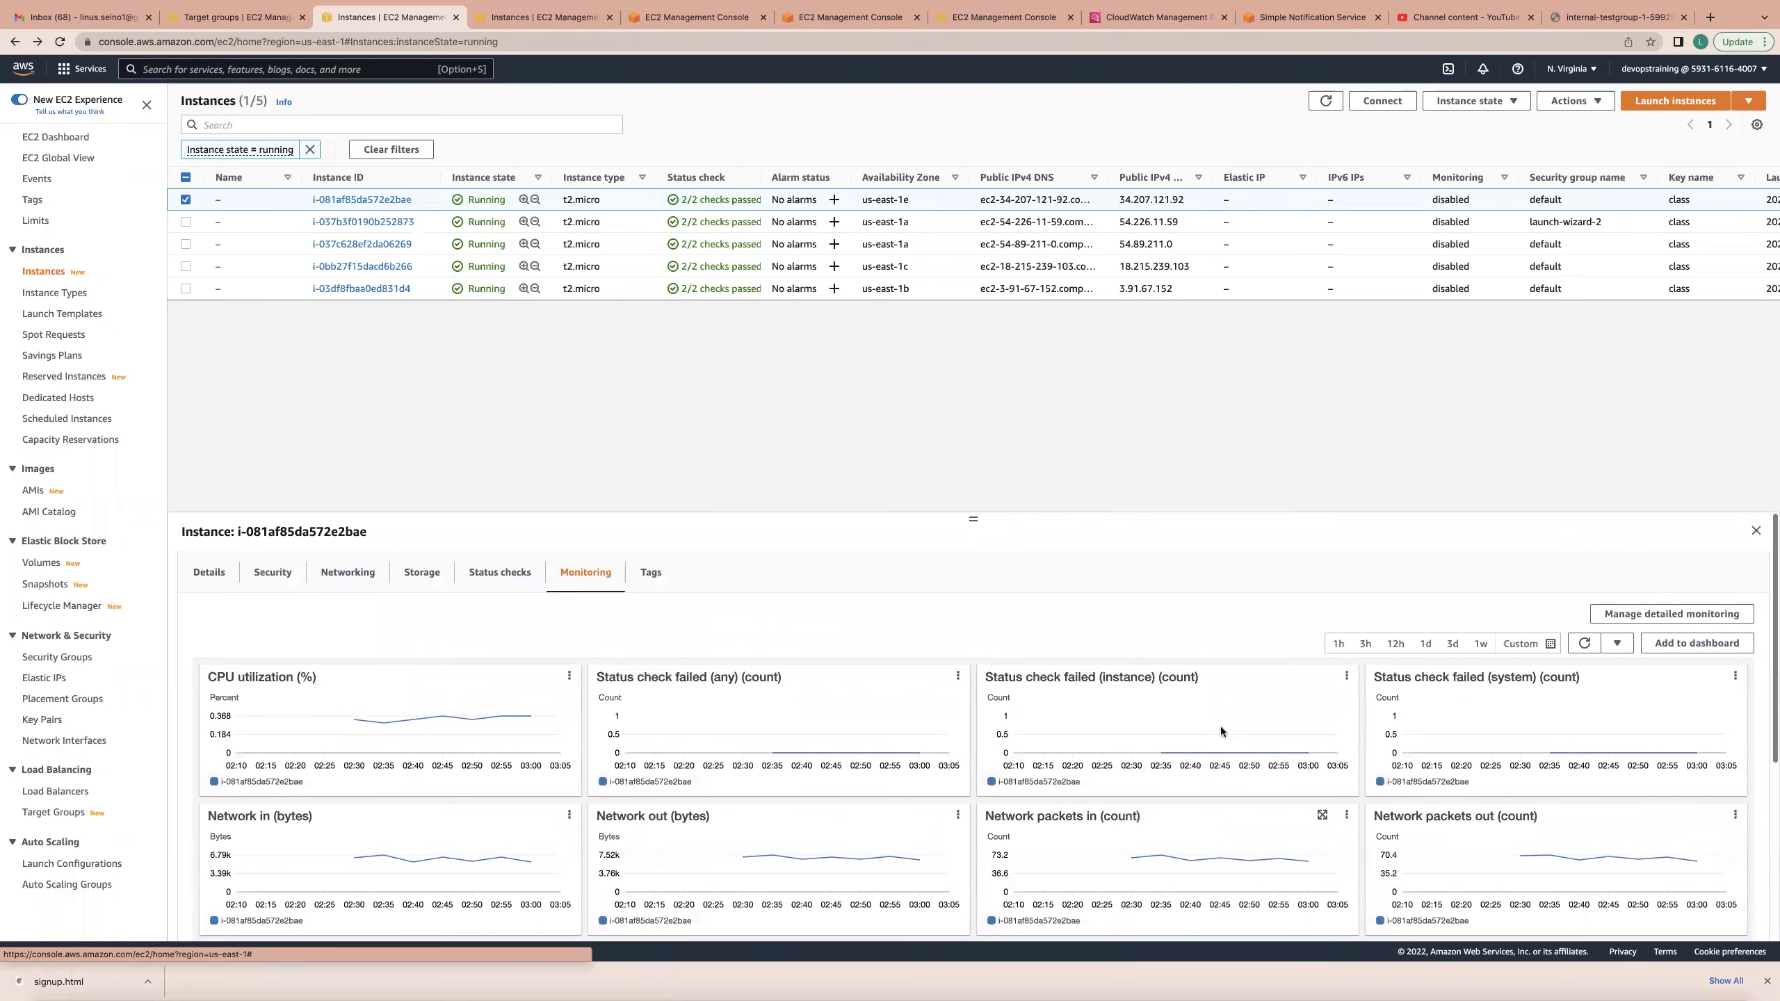
pyautogui.moveTo(1220, 726)
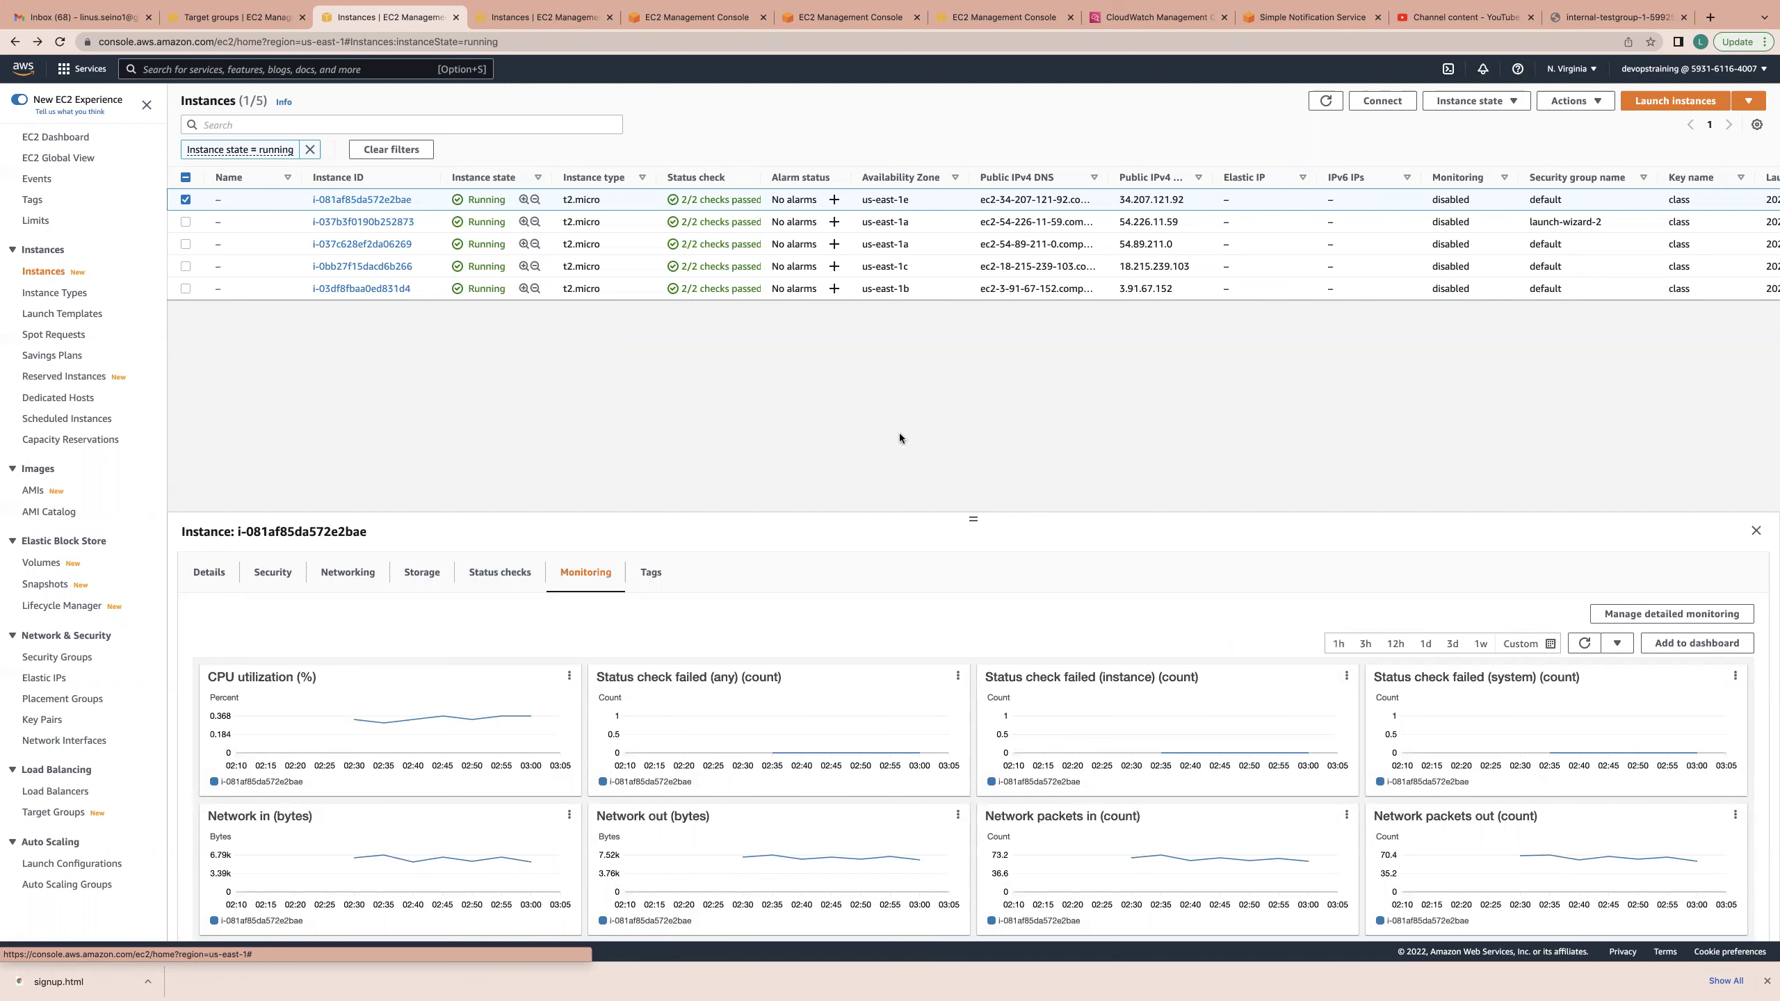
# Switch to the presentation and advance to the VPC slide.
pyautogui.hotkey('ctrl', 'Right')
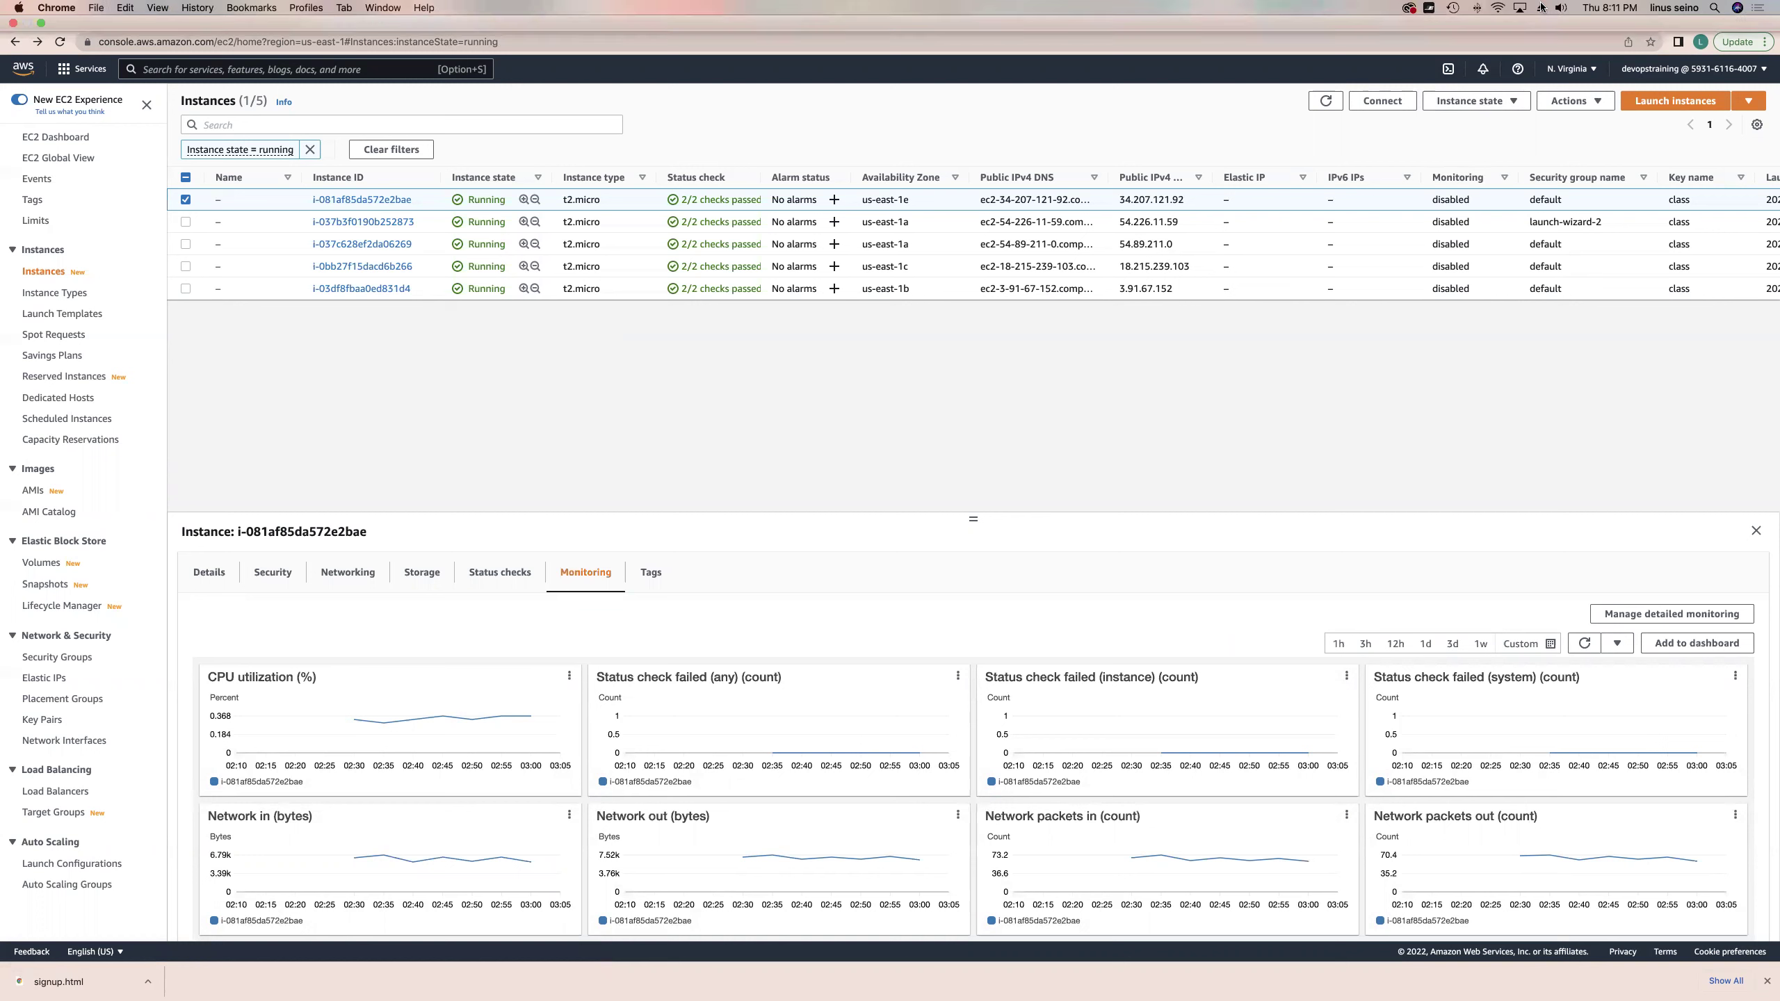
pyautogui.click(1610, 8)
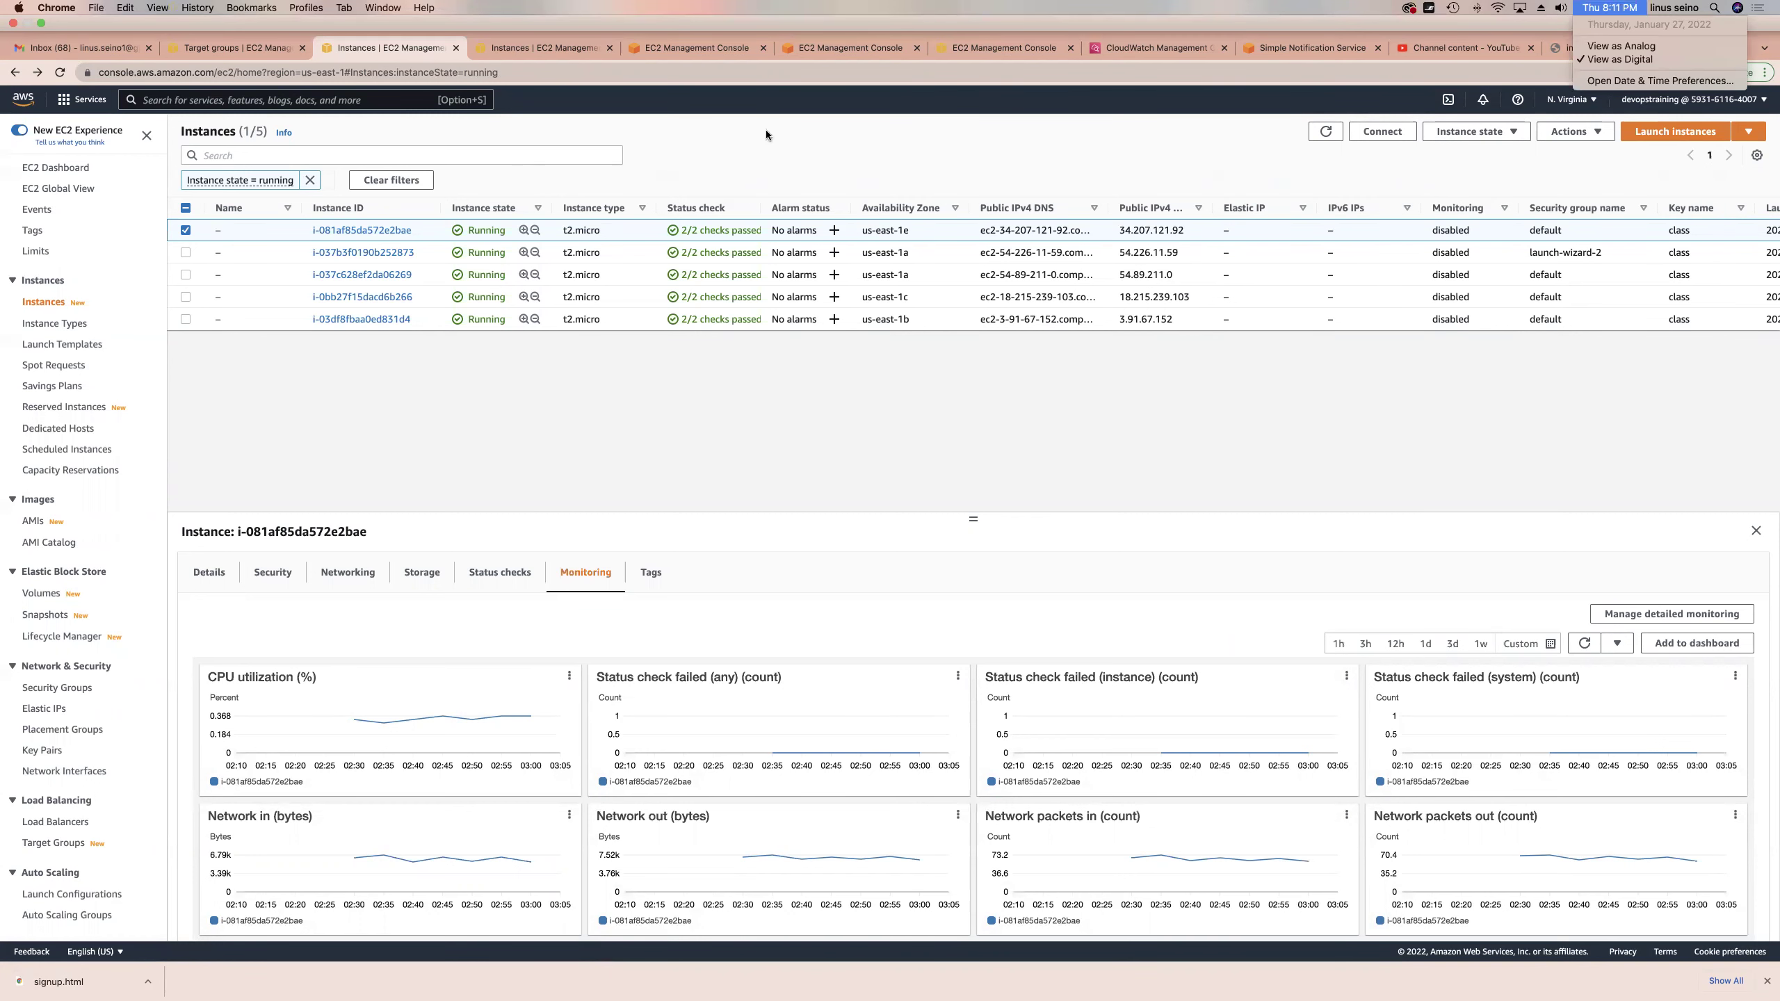
pyautogui.click(707, 388)
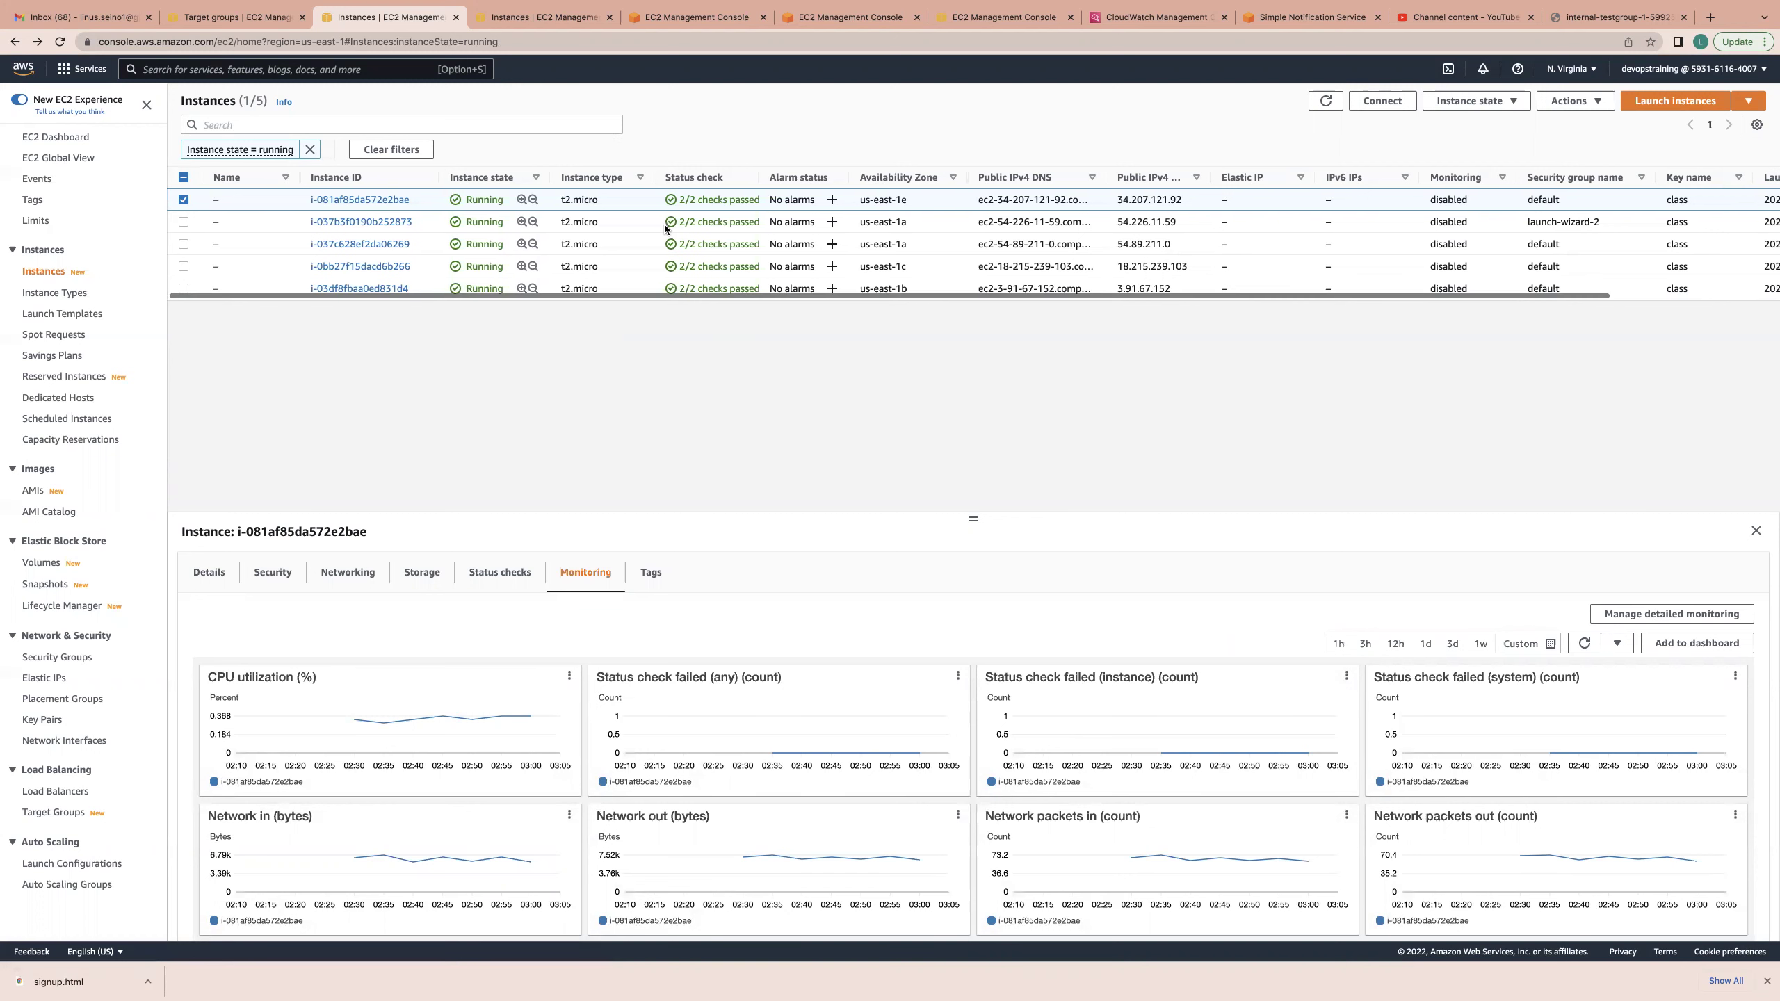
pyautogui.press('Right')
pyautogui.hscroll(2, 632, 273)
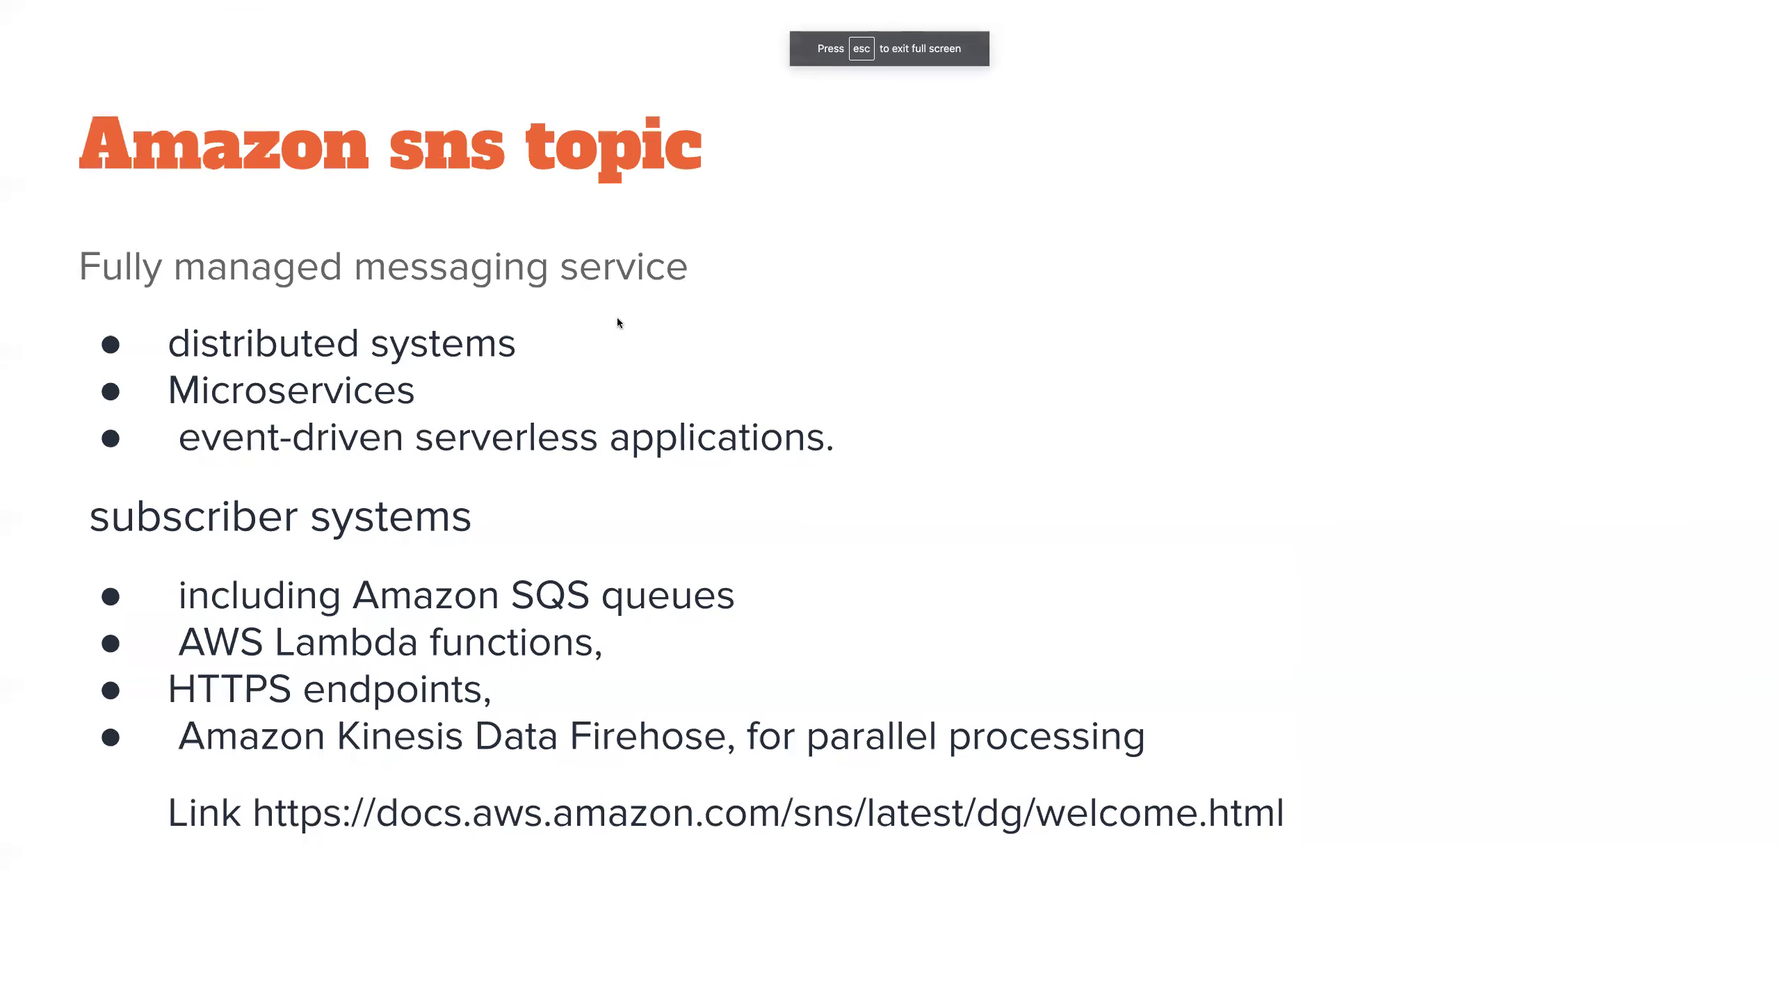
pyautogui.press('Right')
pyautogui.press('Right')
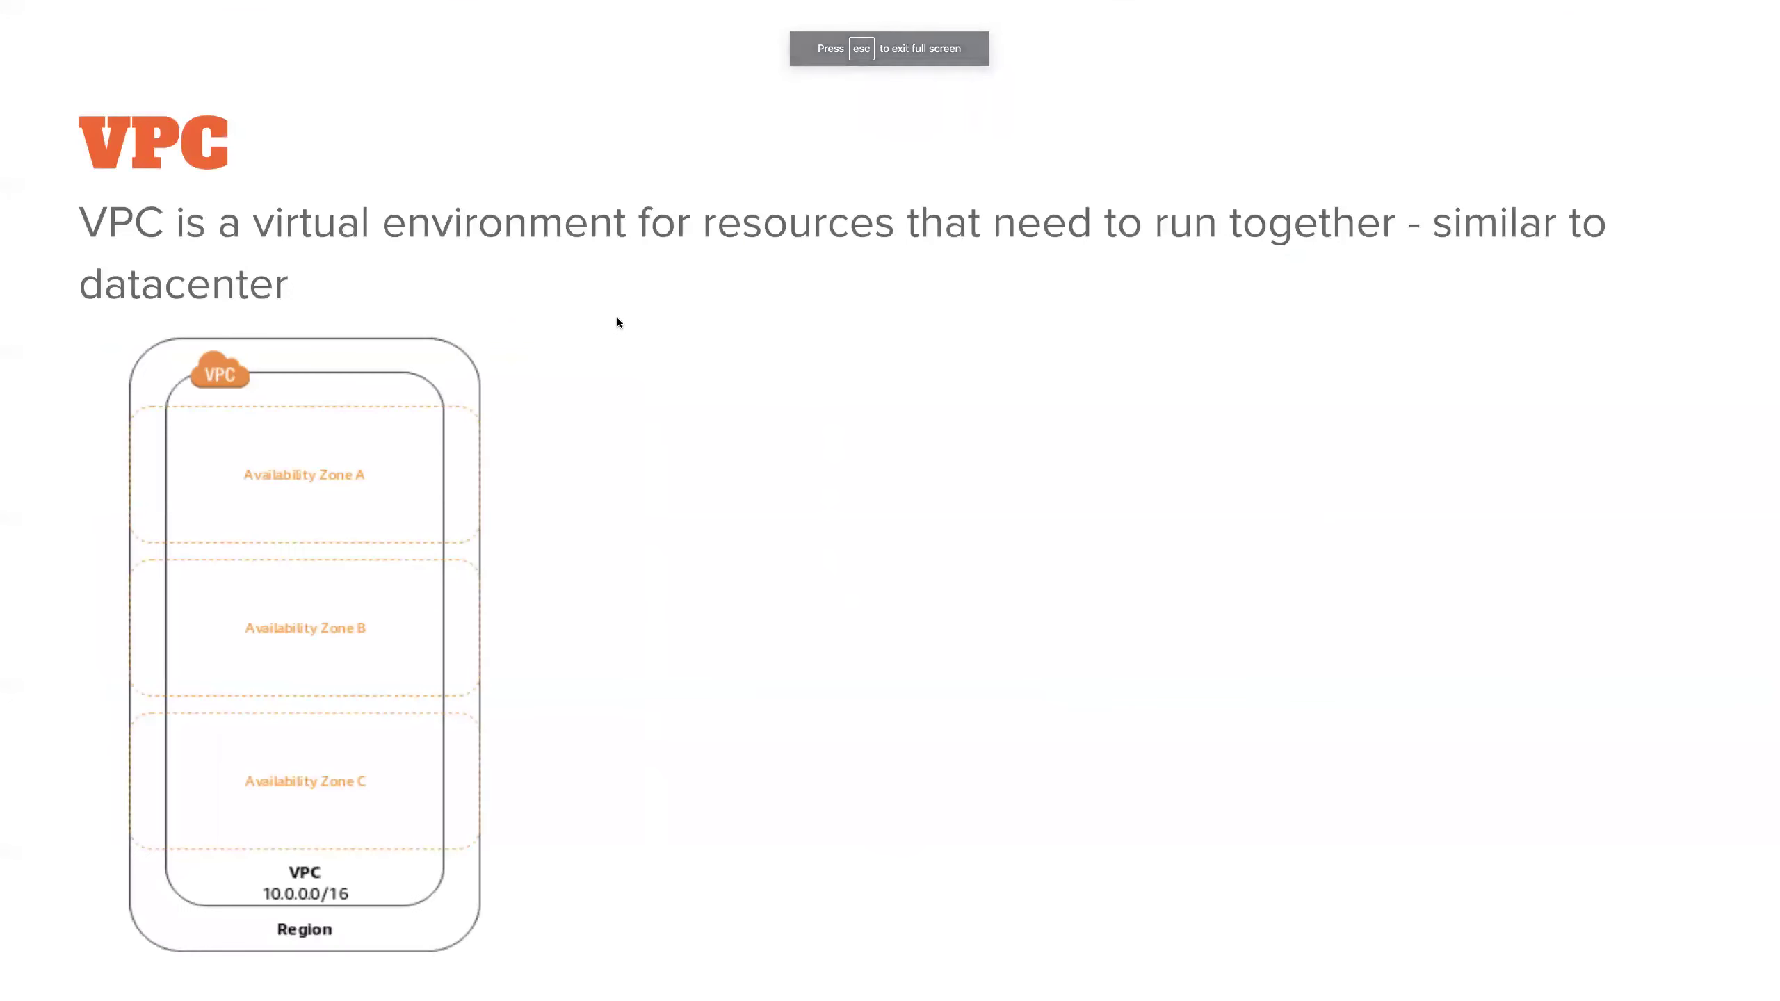
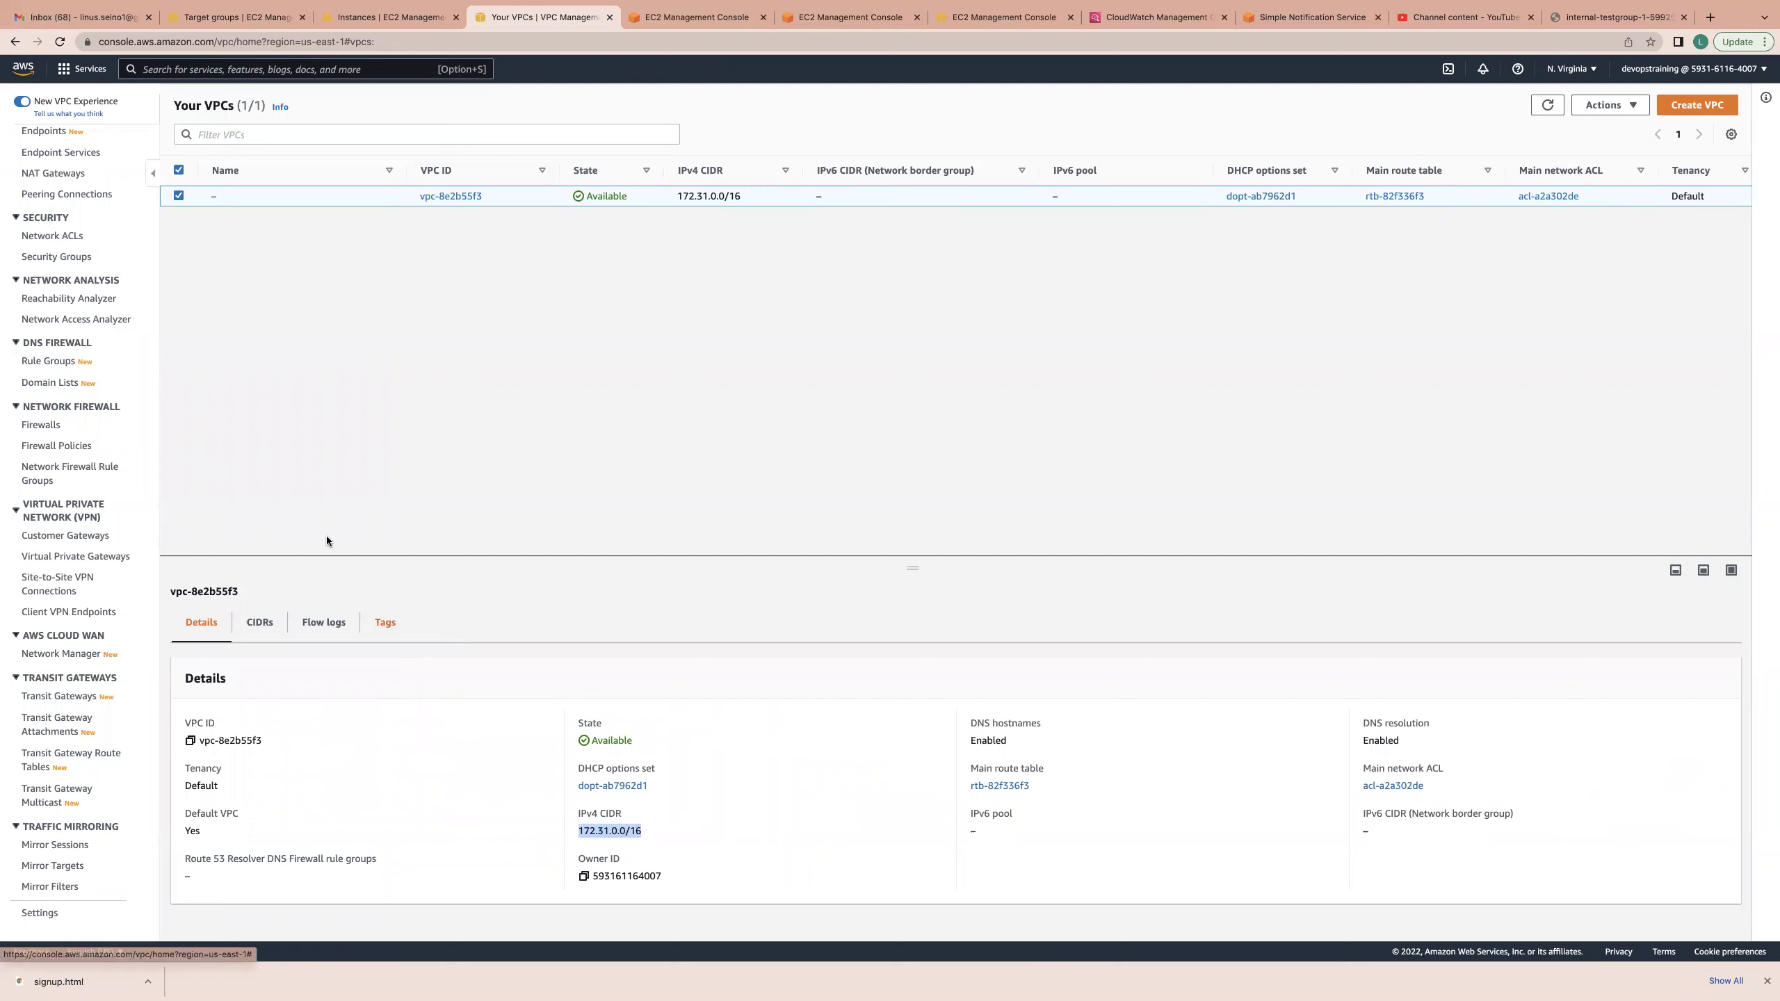
# Open the Subnets page in a new browser tab alongside the Your VPCs tab.
pyautogui.scroll(5, 77, 237)
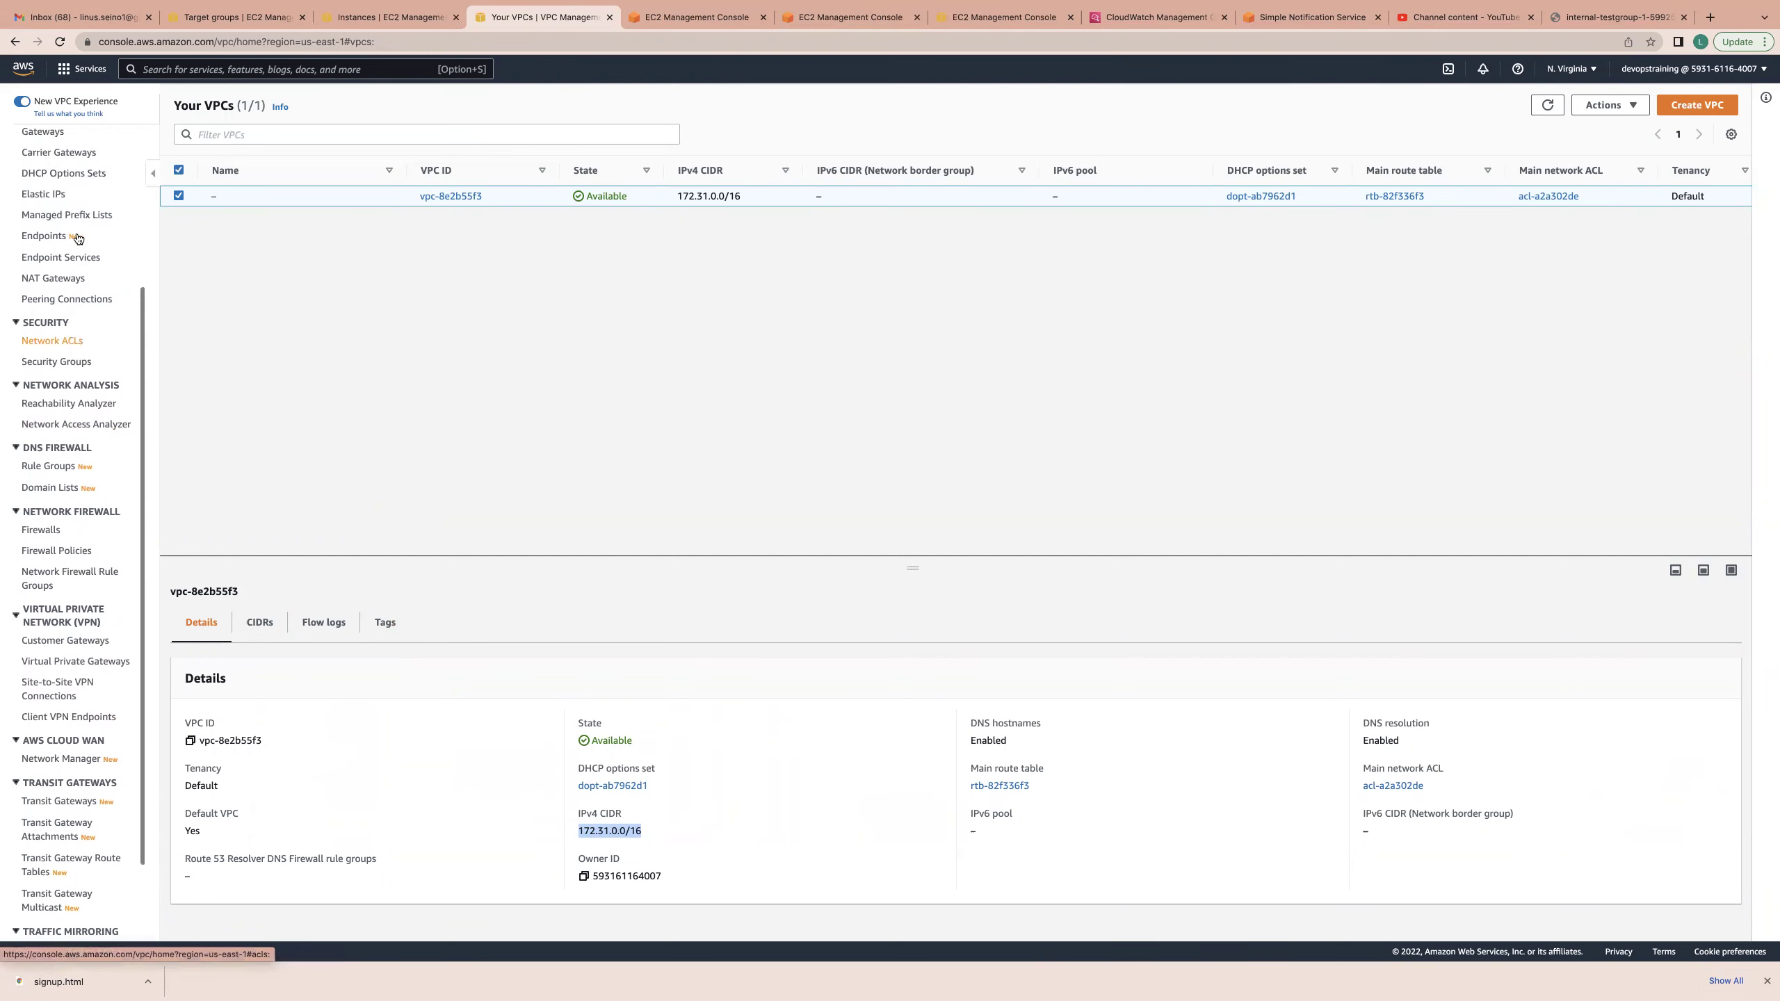
pyautogui.rightClick(41, 283)
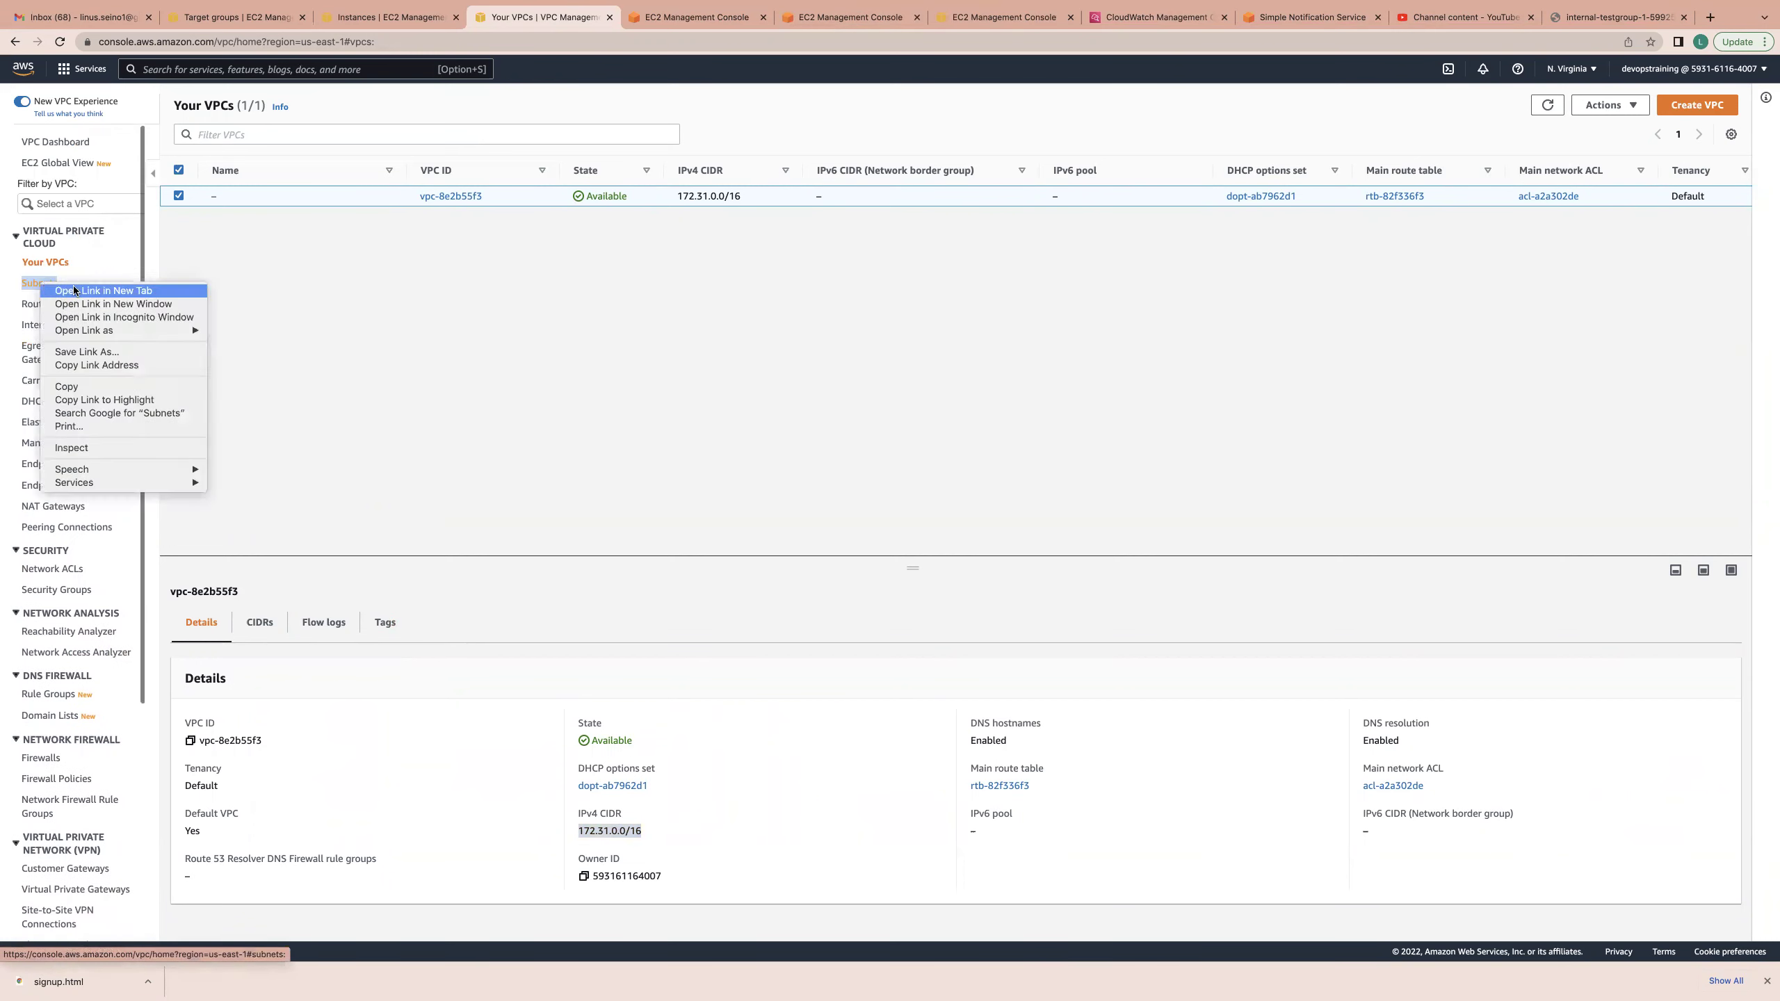
pyautogui.click(63, 290)
pyautogui.hotkey('ctrl', 'Tab')
pyautogui.click(511, 19)
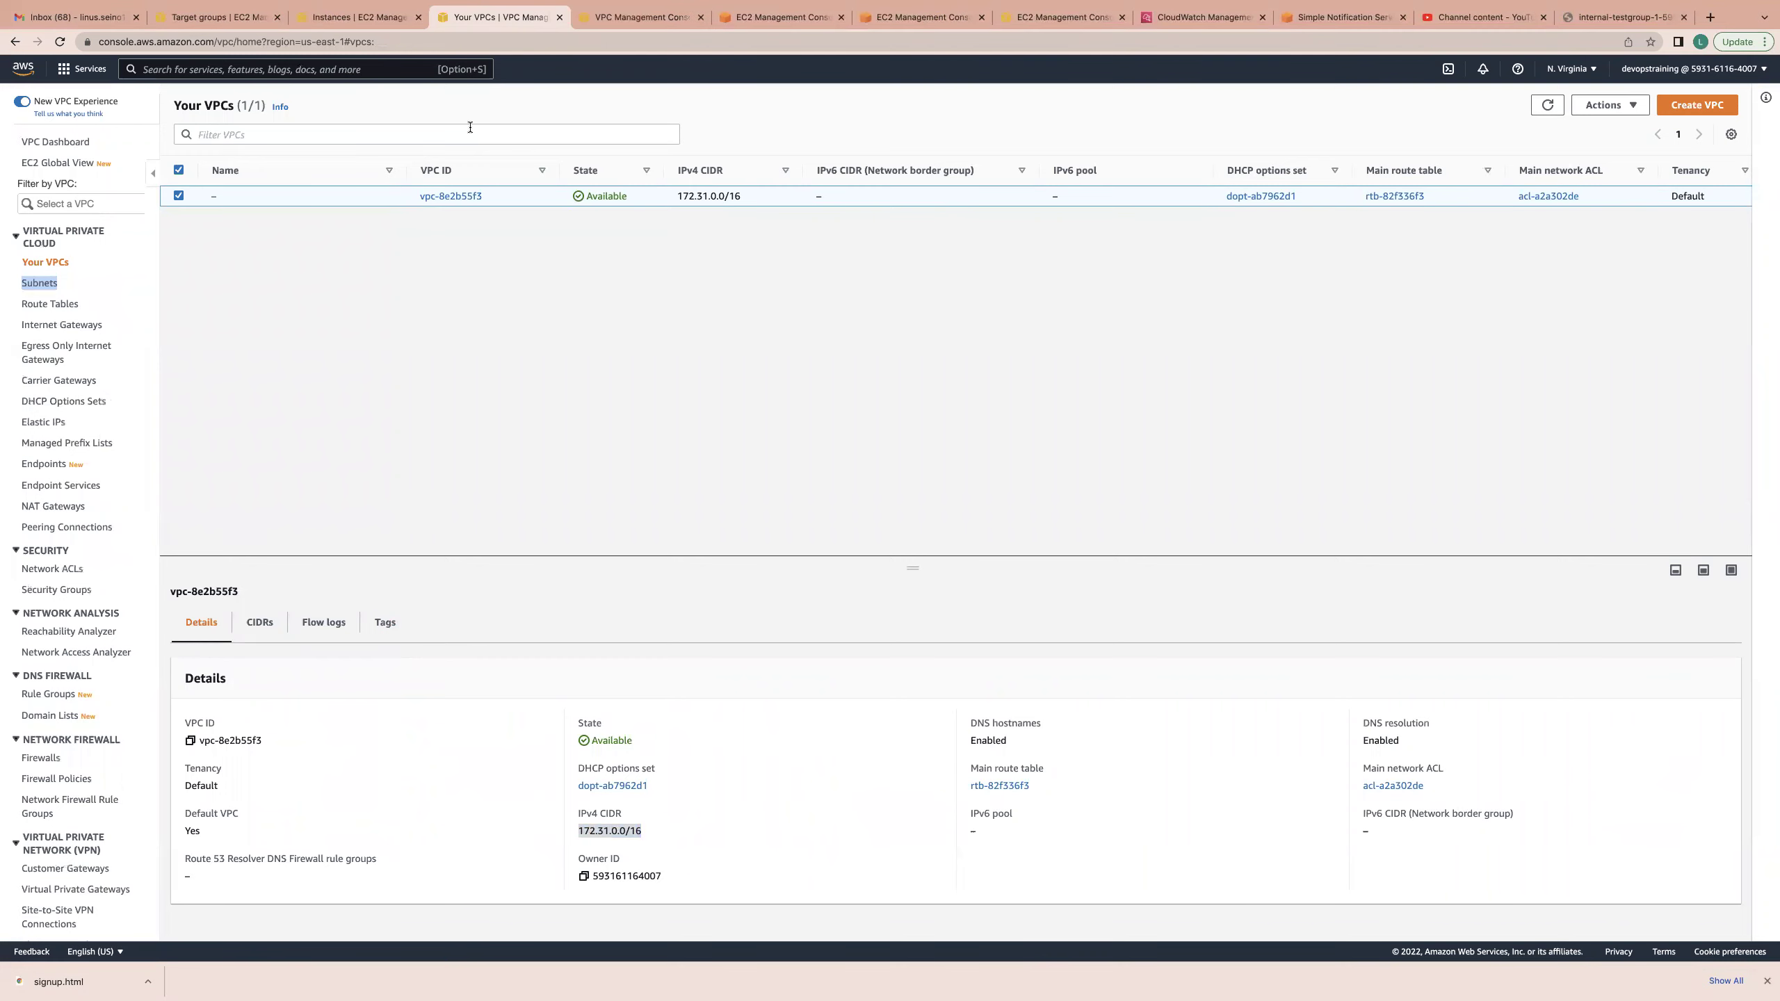
pyautogui.click(606, 18)
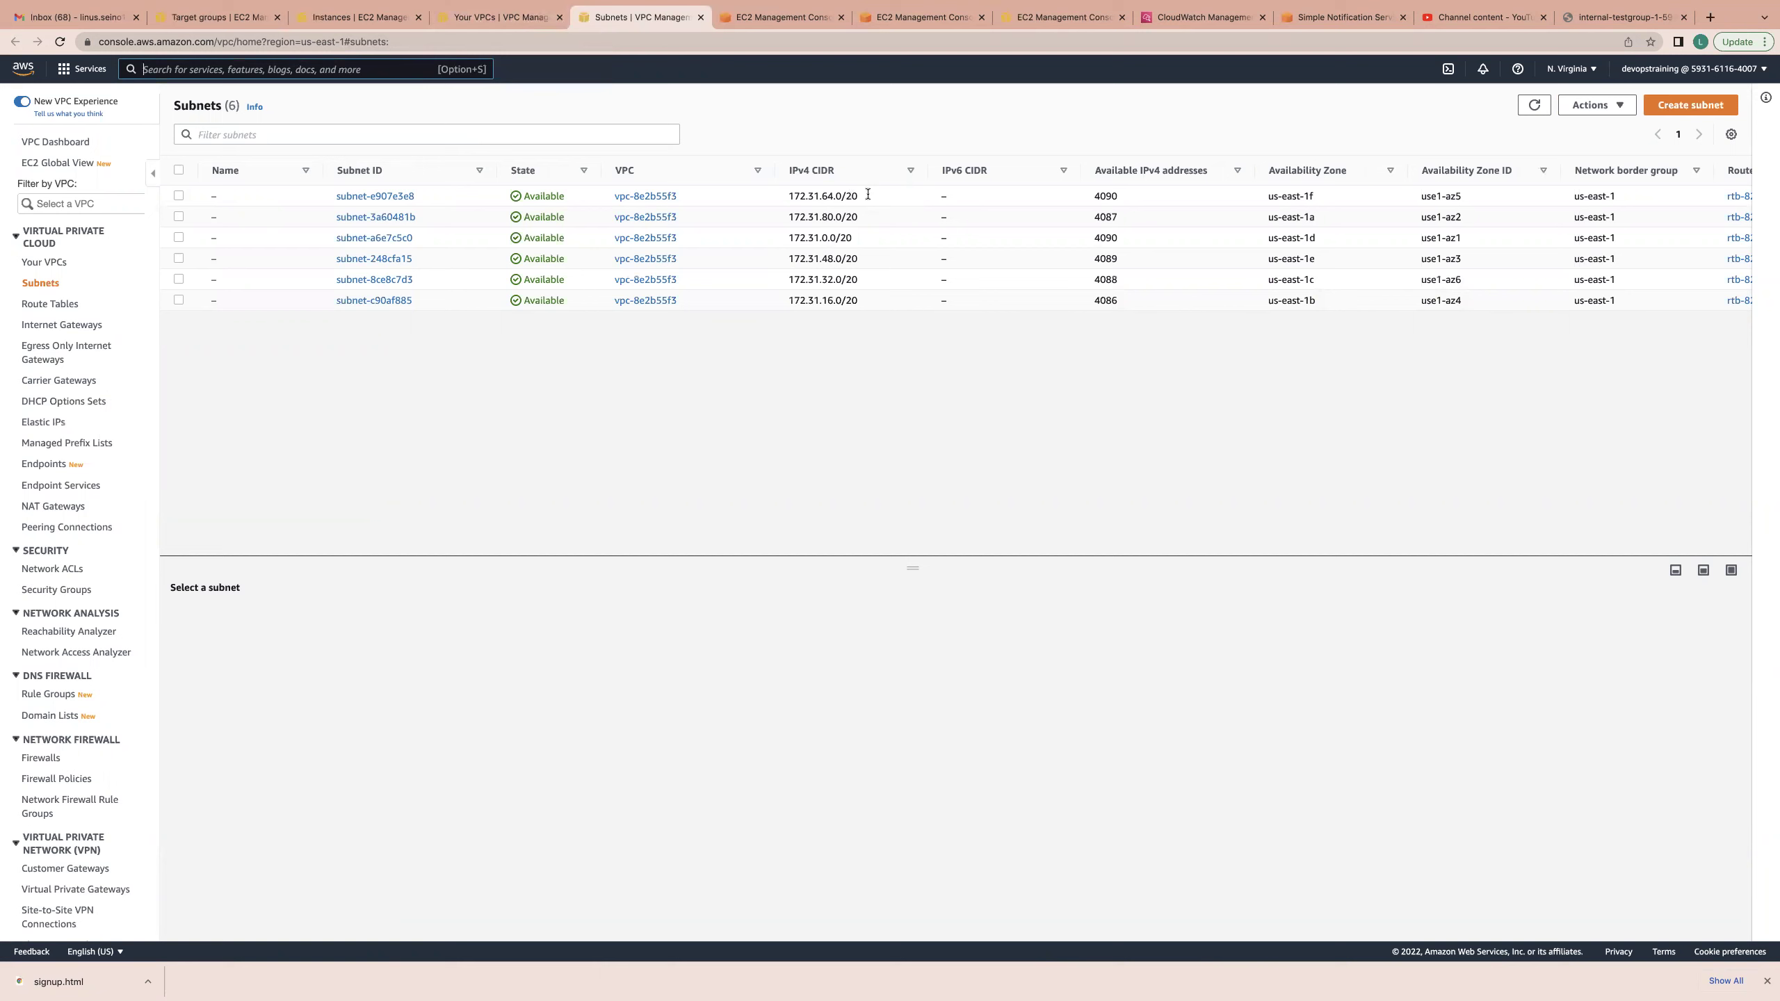
# Inspect the first default subnet's details: 4090 available addresses and its CIDR range.
pyautogui.doubleClick(1098, 197)
pyautogui.click(1096, 197)
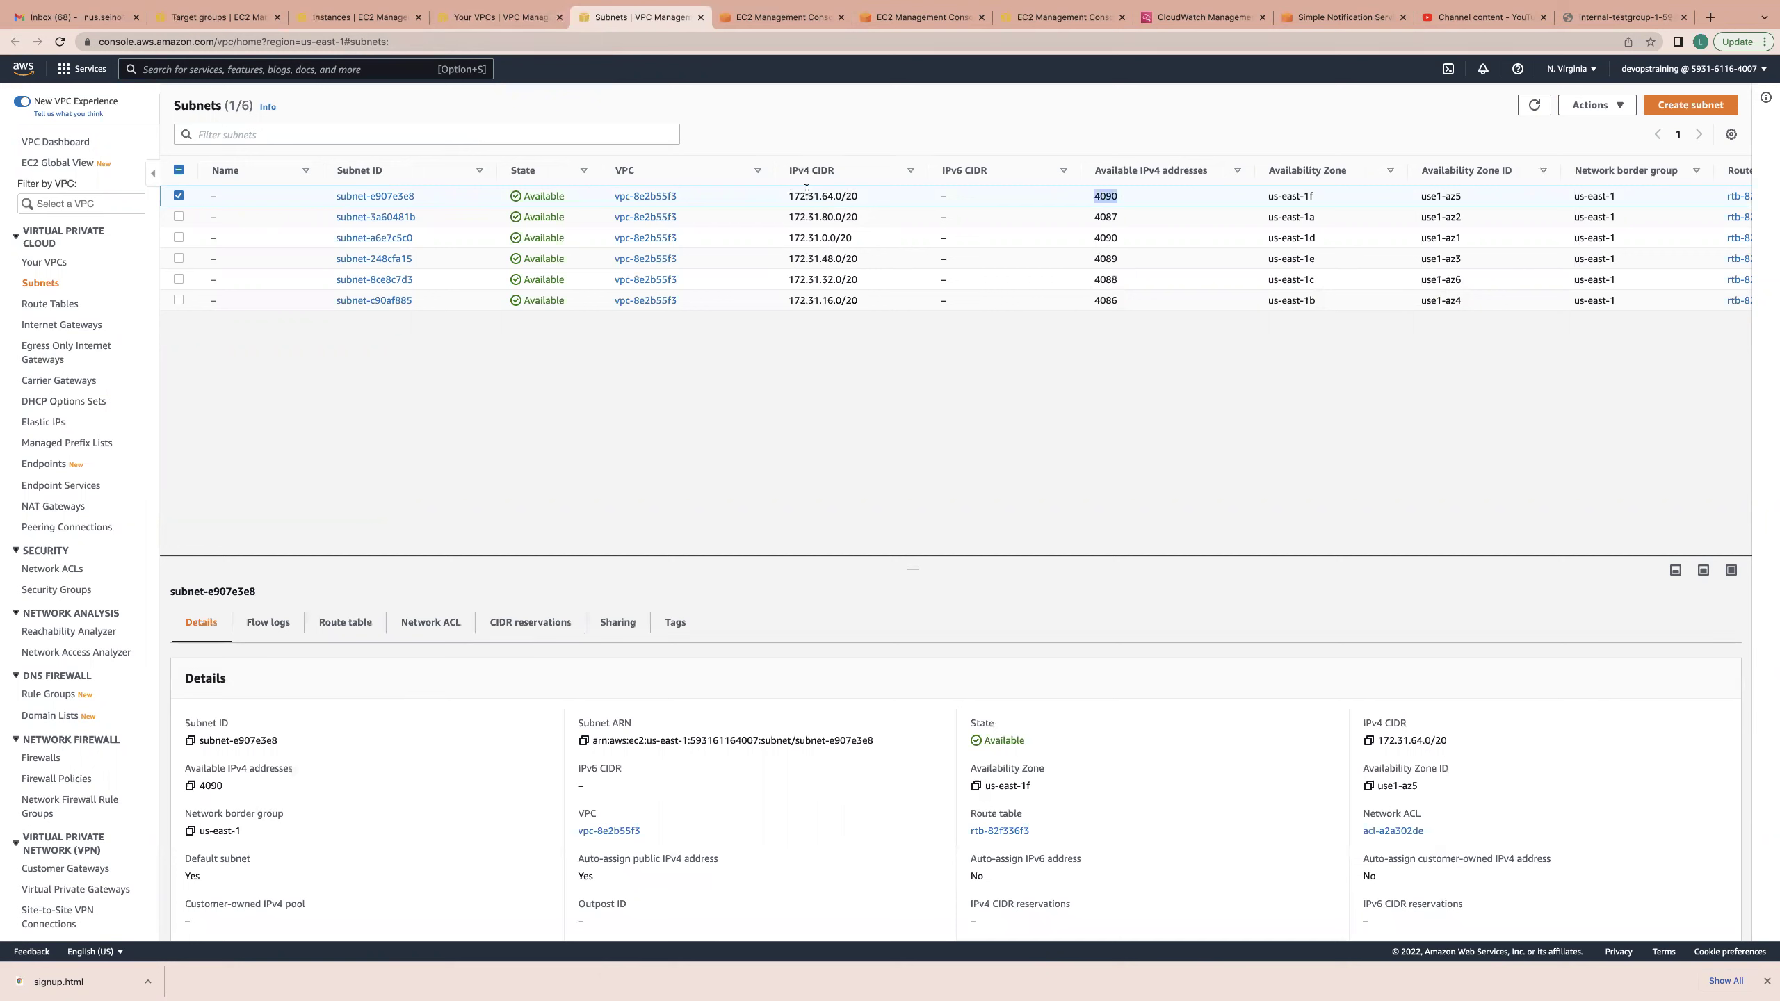
pyautogui.moveTo(788, 196); pyautogui.dragTo(836, 196)
# Compare the VPC's 172.31.0.0/16 CIDR against the subnets' 172.31.0.0/20 range.
pyautogui.click(478, 20)
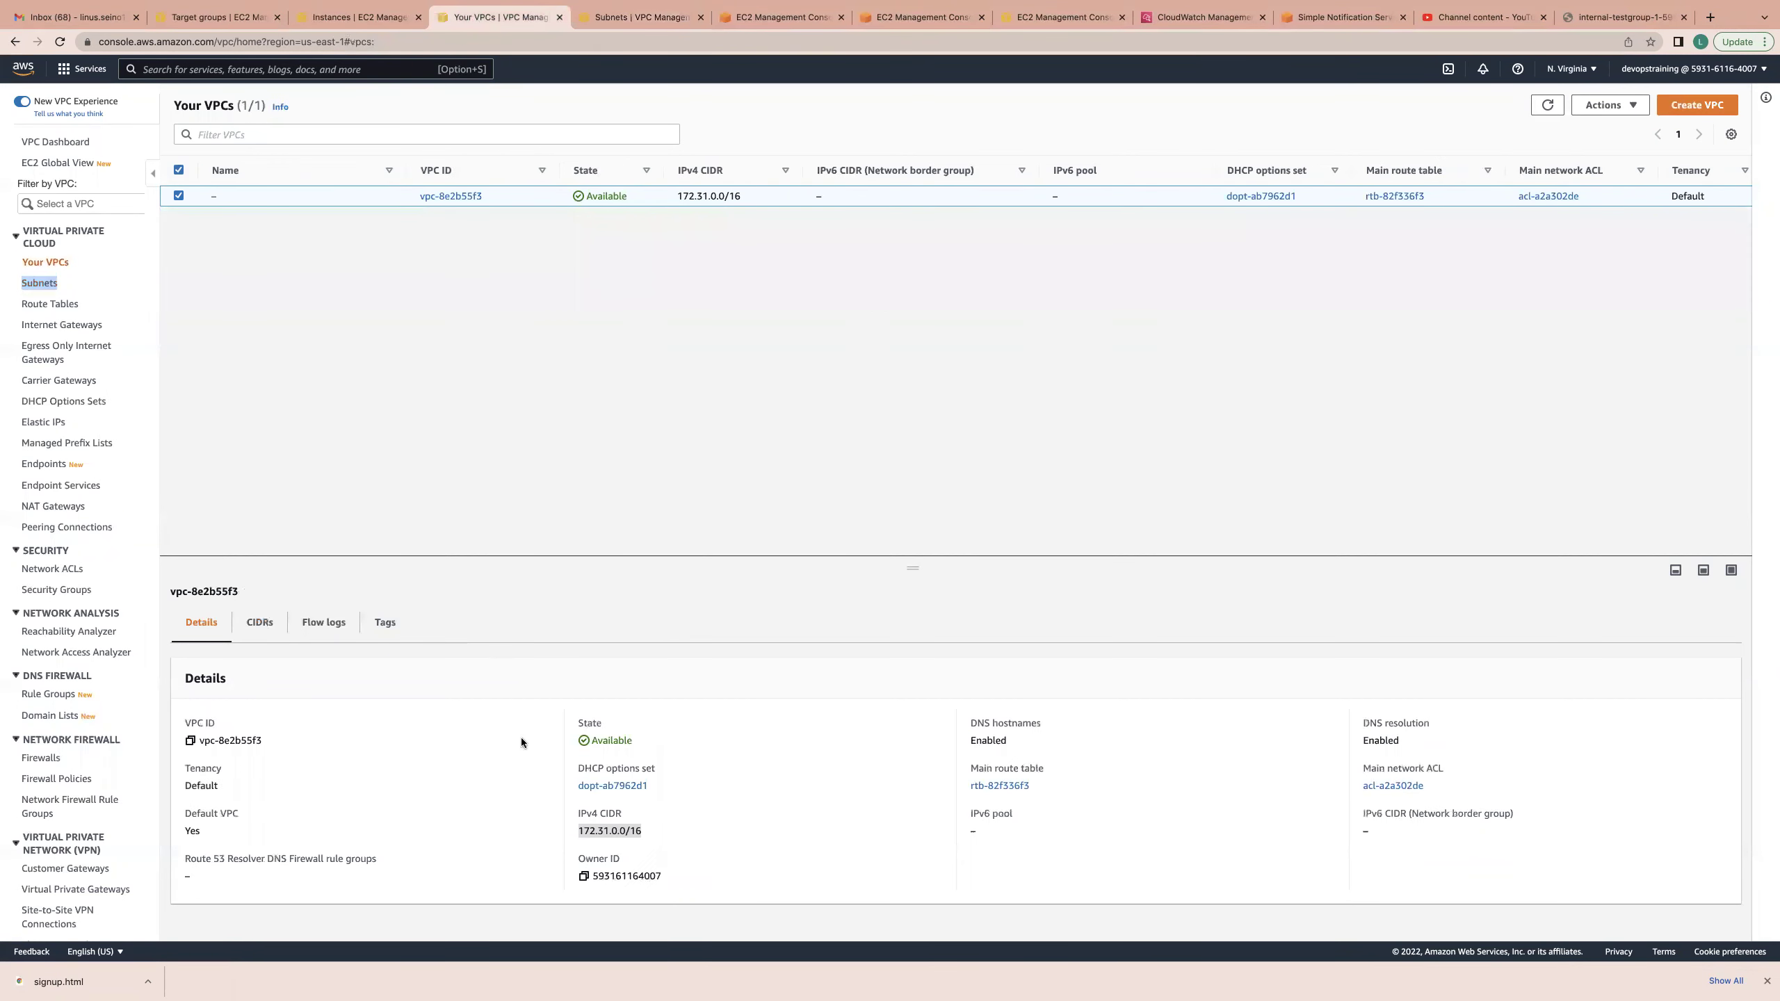
pyautogui.click(681, 821)
pyautogui.moveTo(577, 831); pyautogui.dragTo(632, 831)
pyautogui.click(608, 832)
pyautogui.moveTo(623, 831); pyautogui.dragTo(639, 831)
pyautogui.click(631, 16)
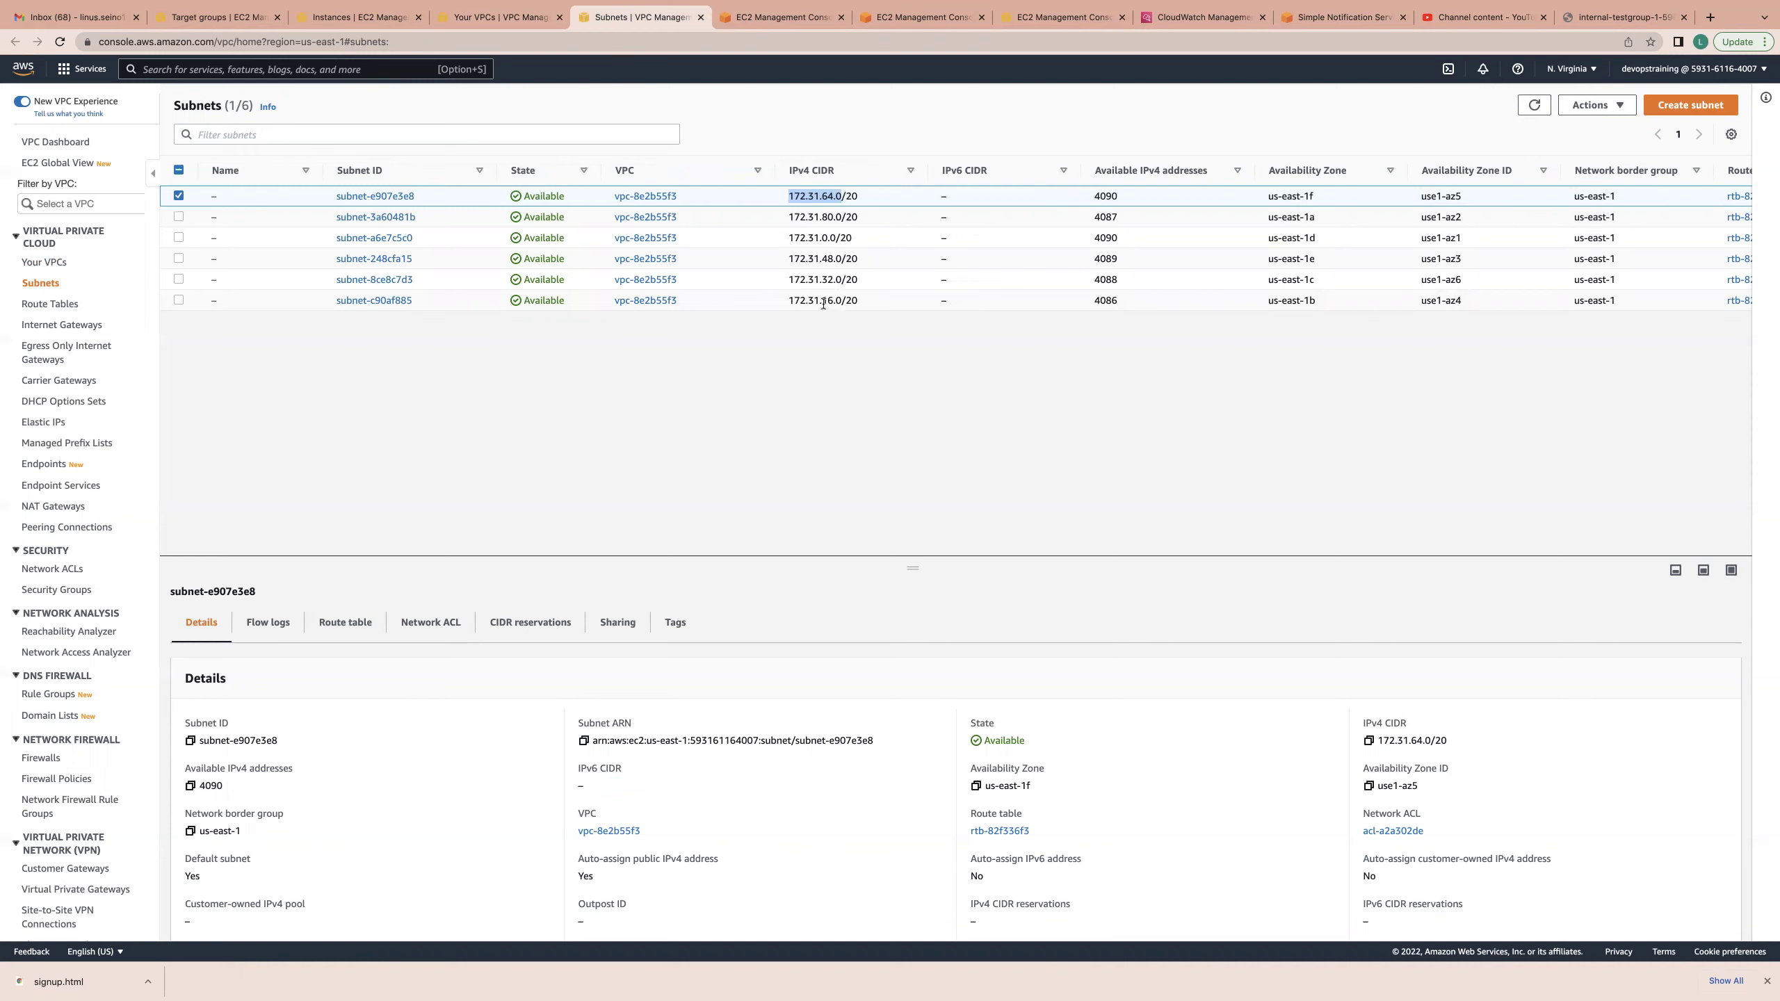
pyautogui.moveTo(788, 238); pyautogui.dragTo(834, 238)
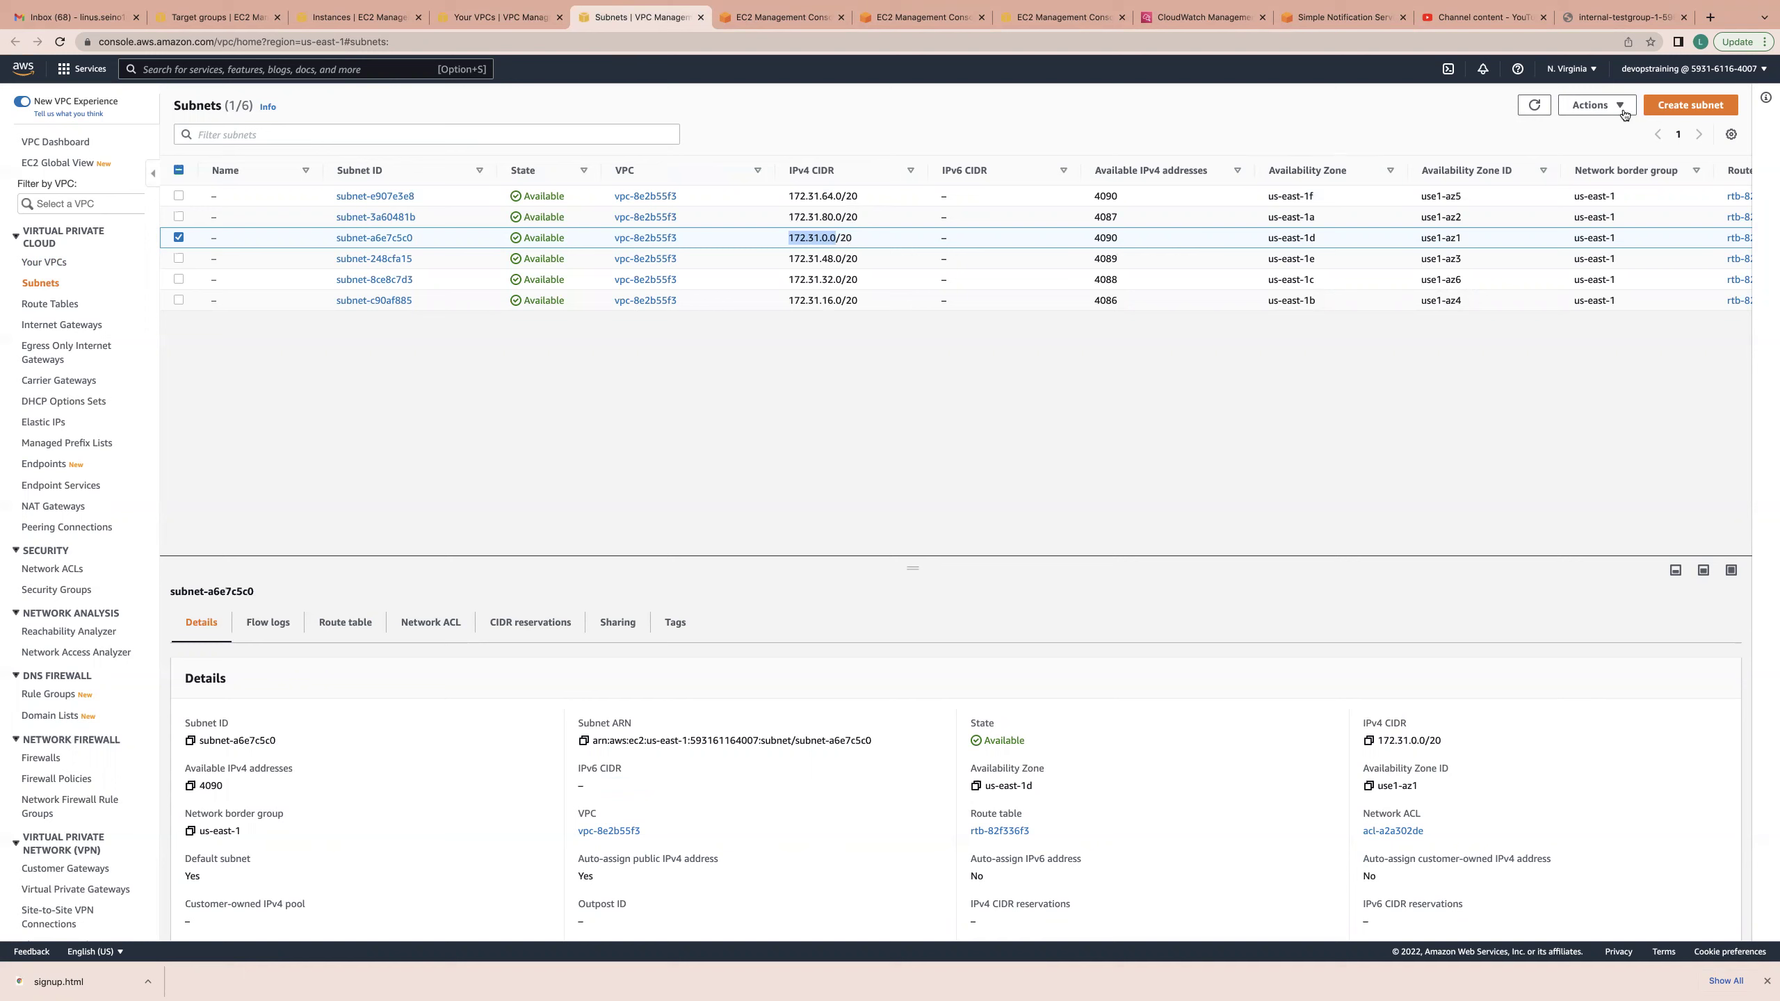
pyautogui.click(1593, 105)
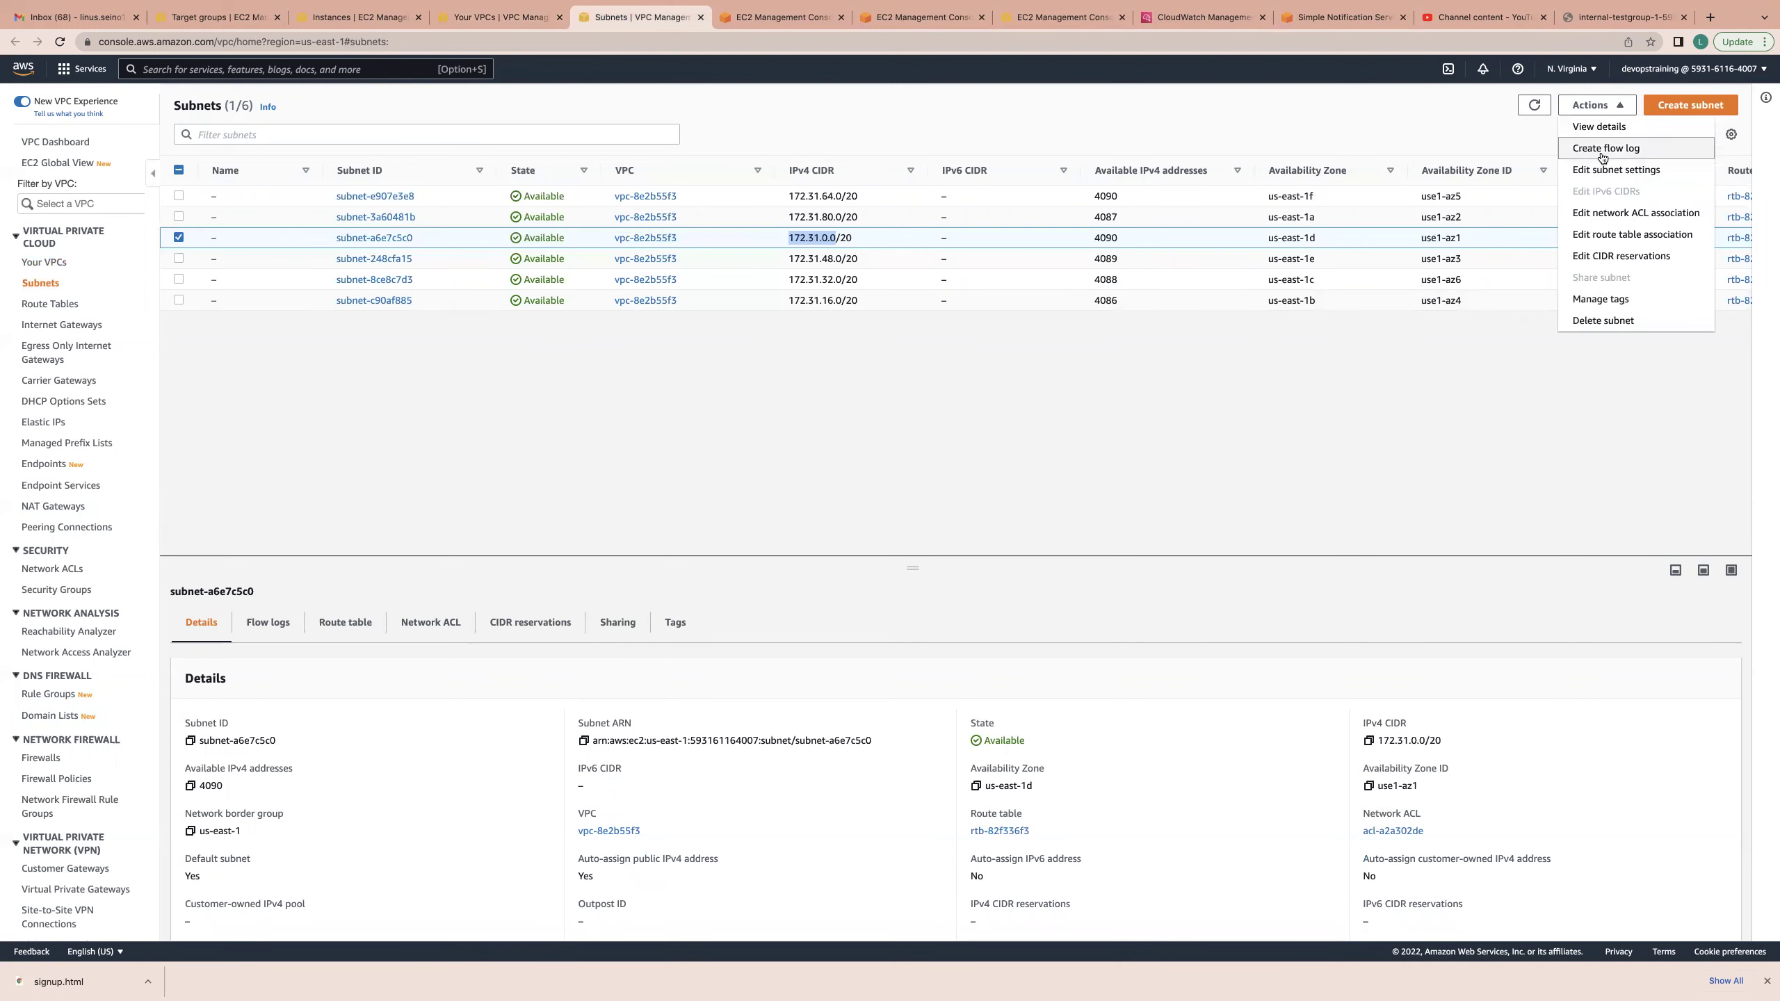
pyautogui.click(1614, 172)
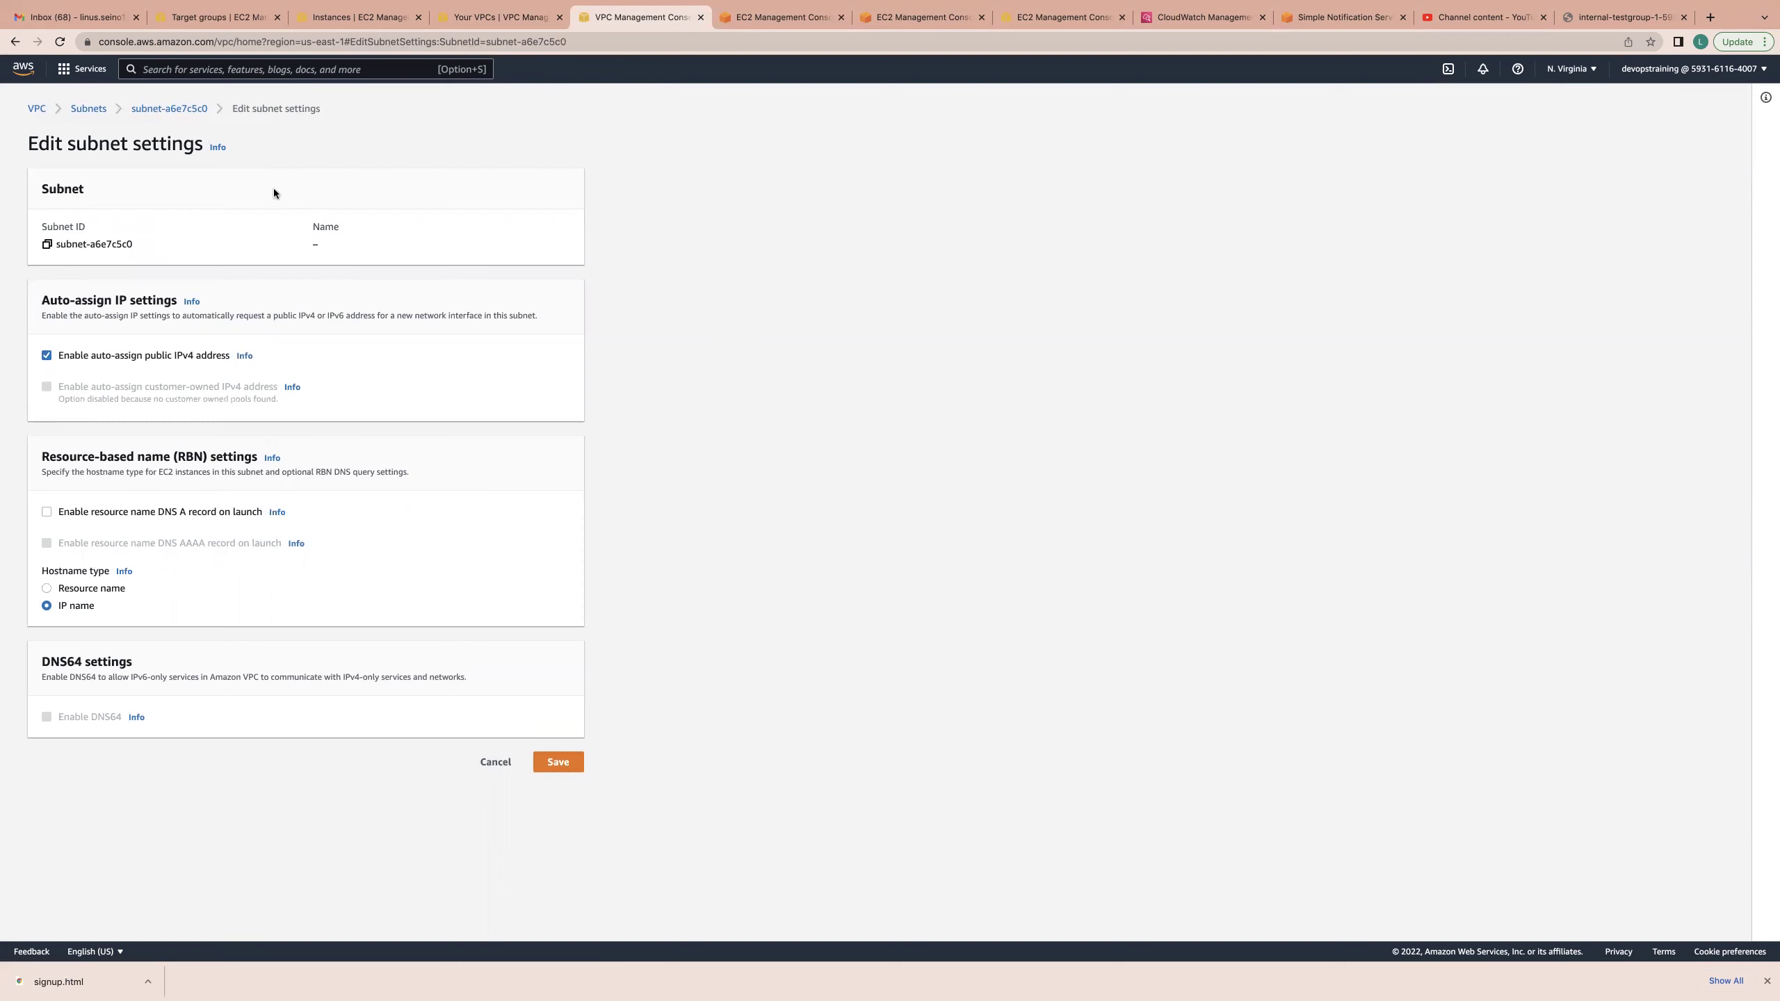
pyautogui.click(16, 43)
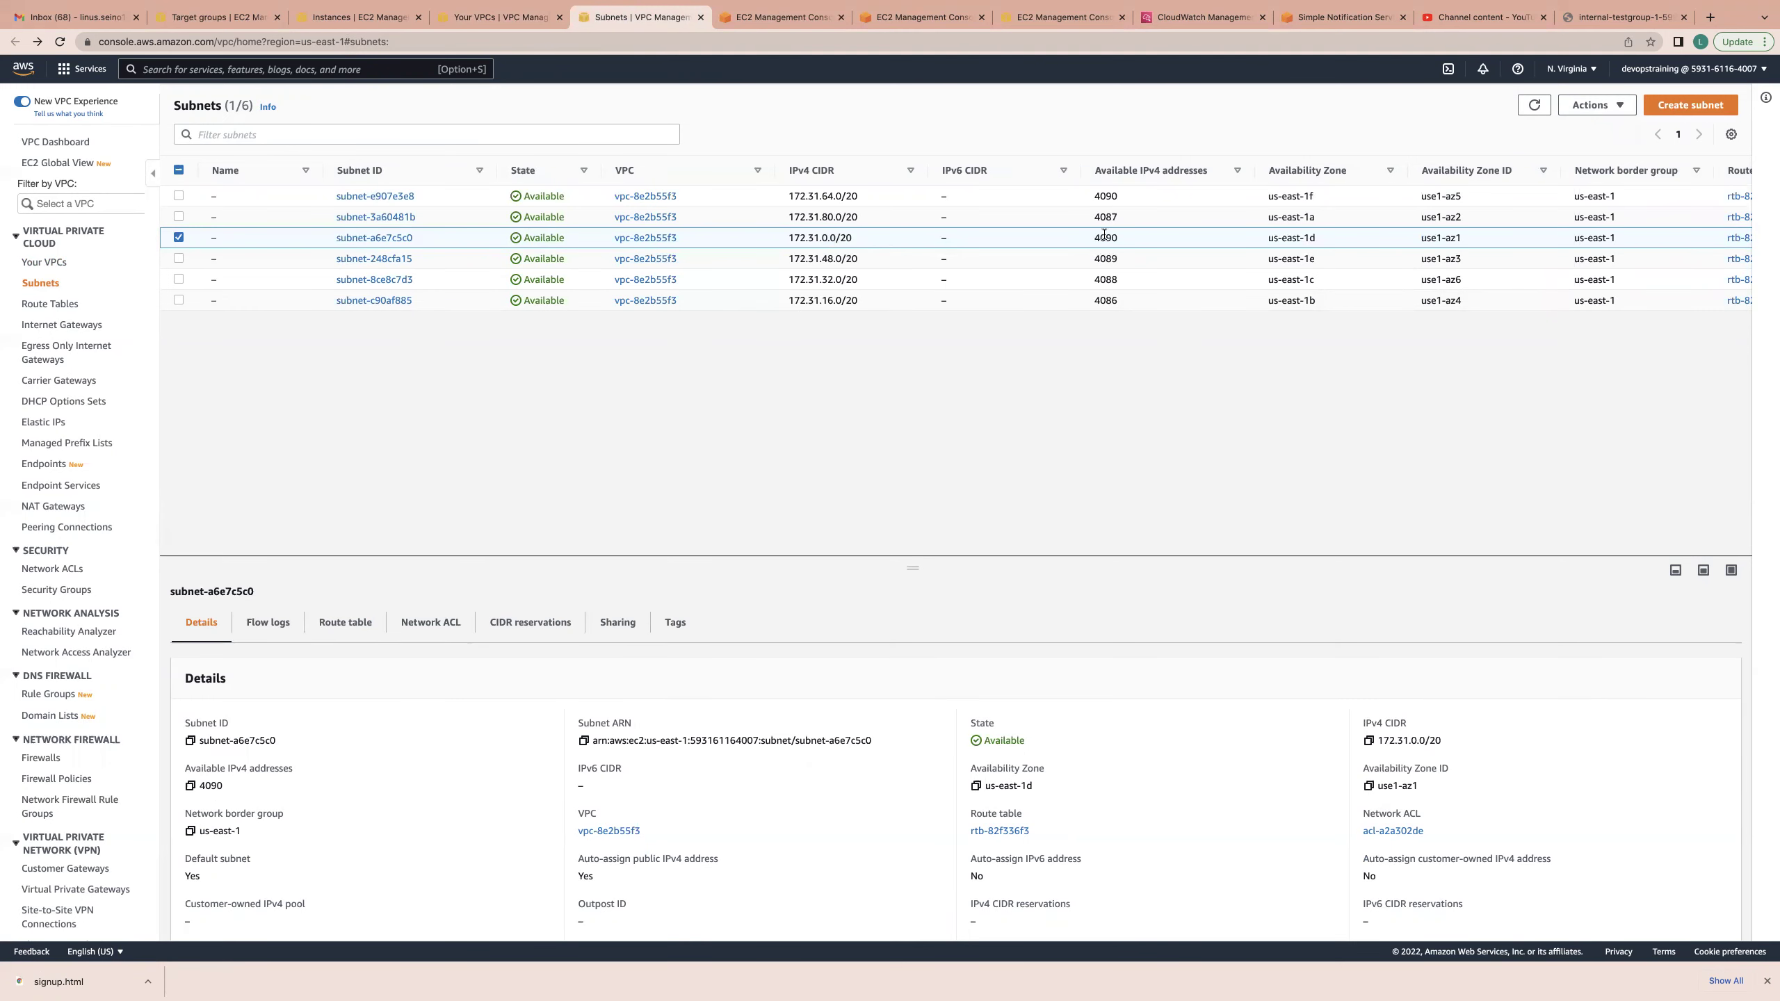
pyautogui.moveTo(1101, 237); pyautogui.dragTo(1146, 240)
pyautogui.click(178, 238)
pyautogui.click(178, 170)
pyautogui.click(179, 170)
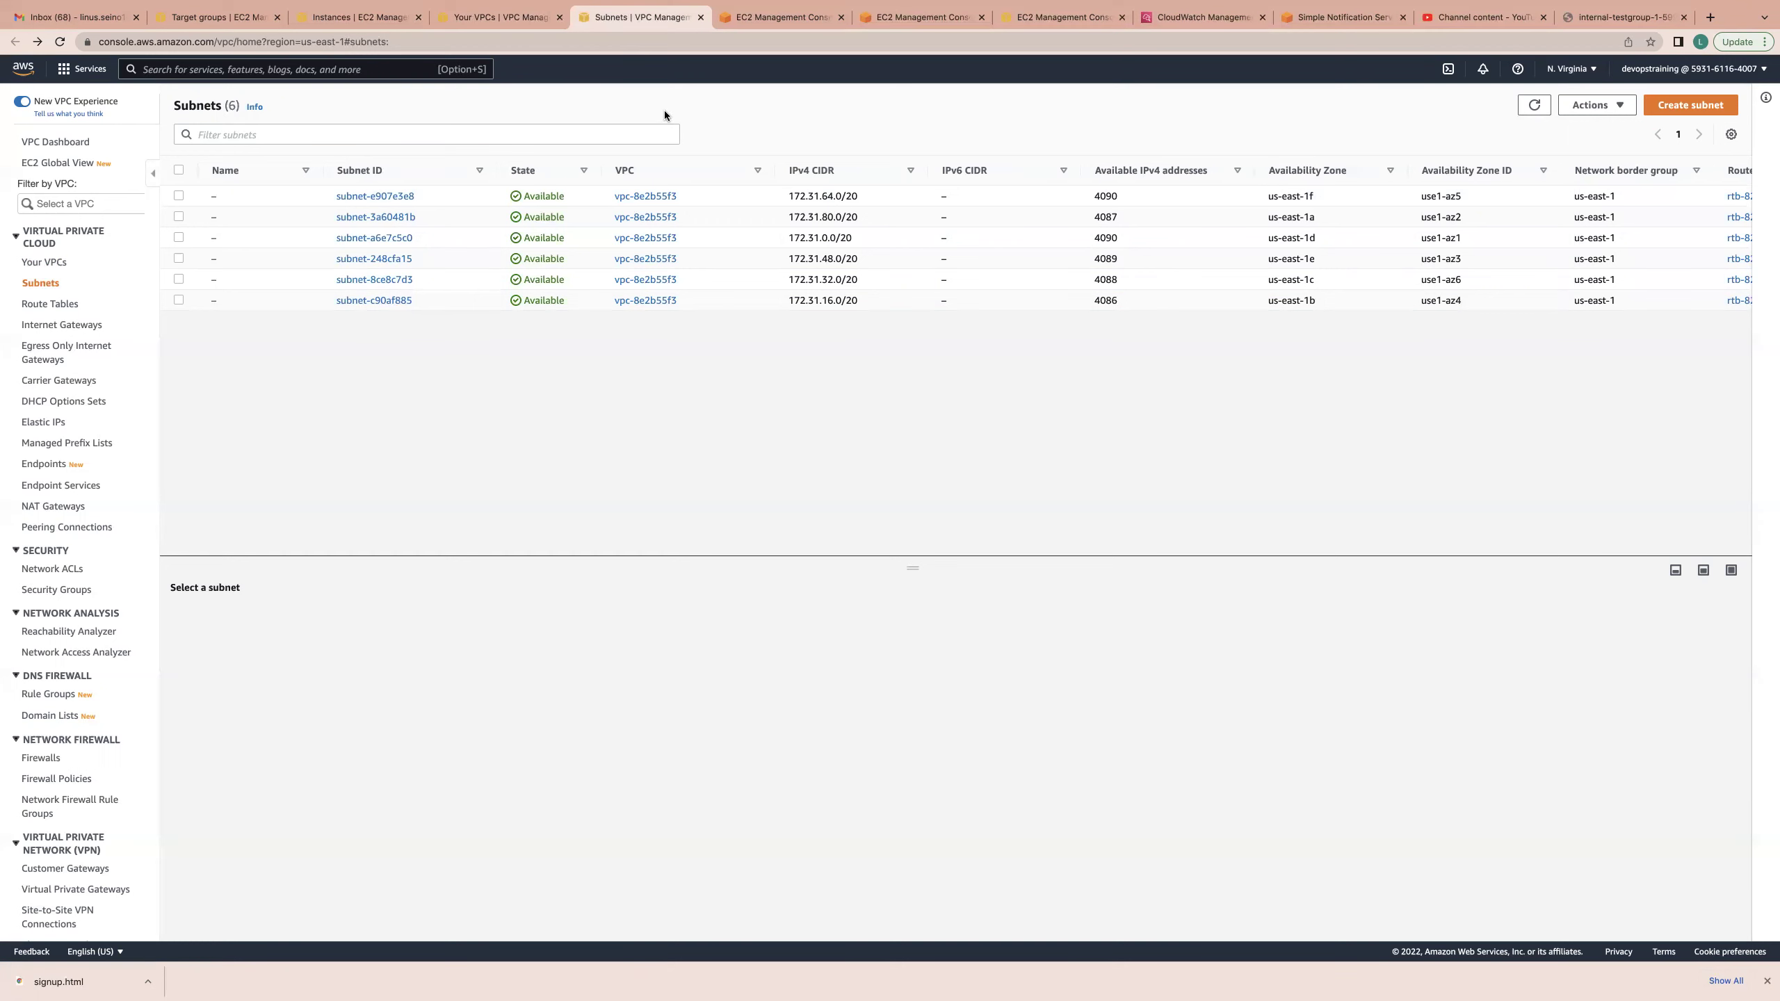
# Start a new VPC with the name tag devops.
pyautogui.click(504, 16)
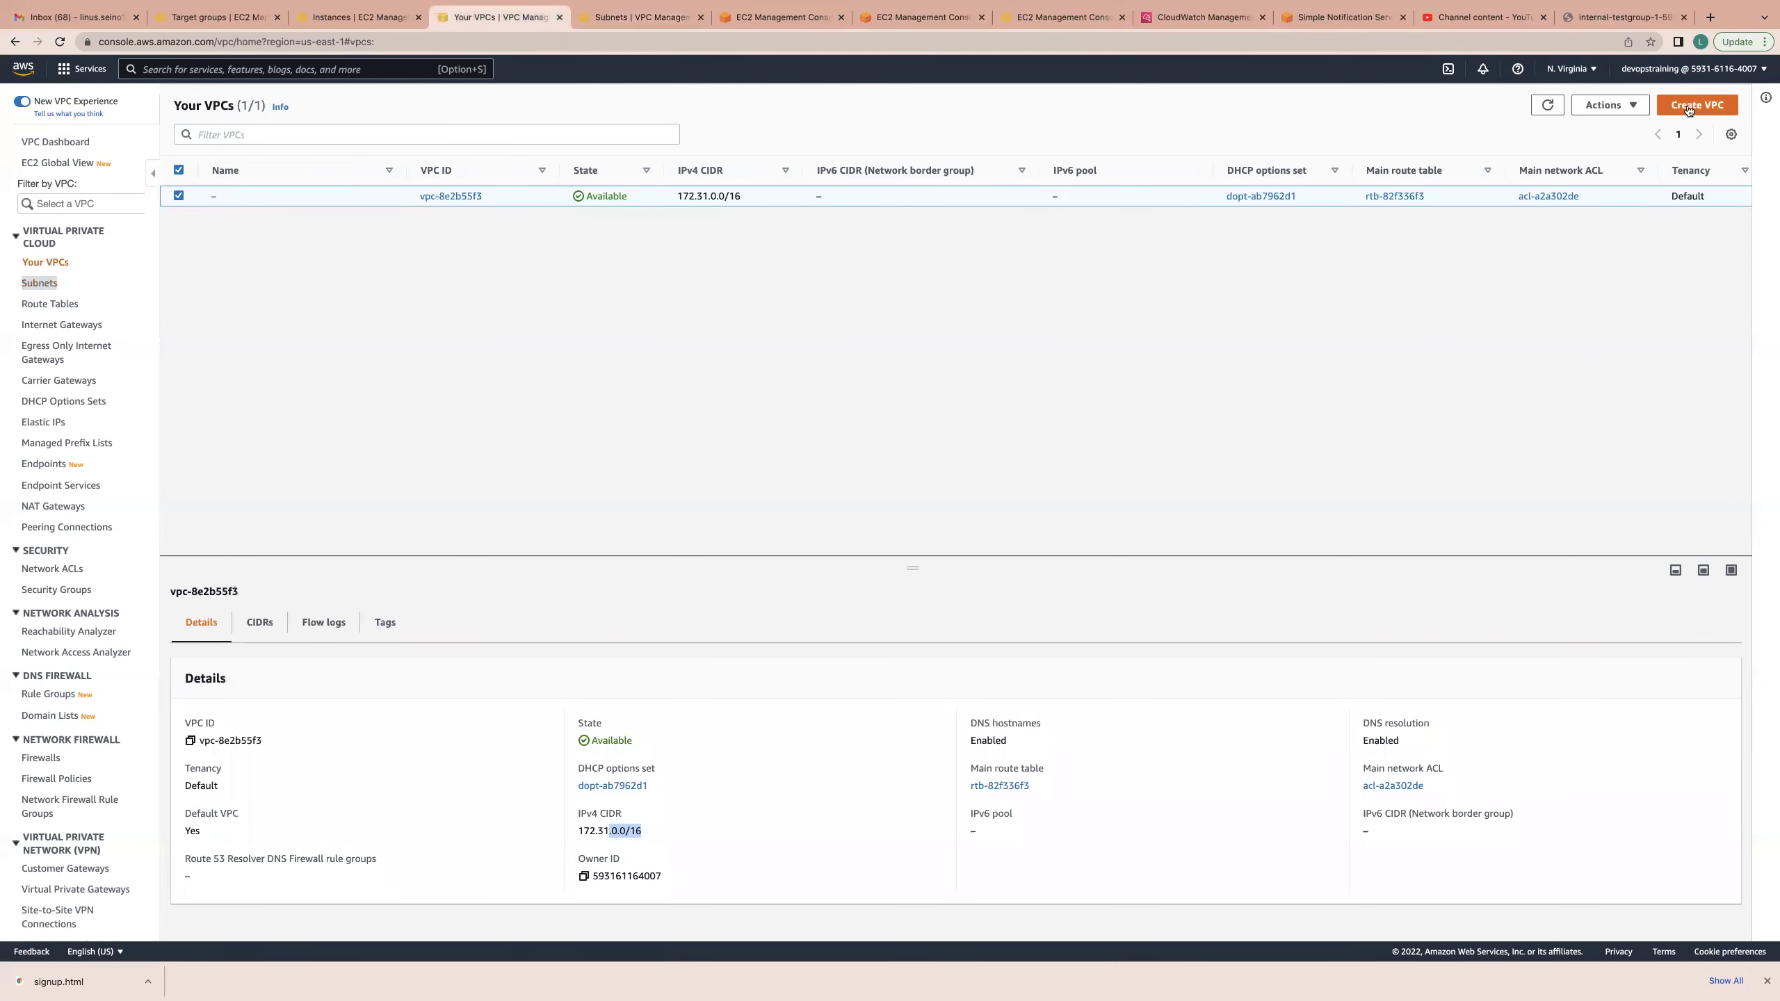
pyautogui.click(1689, 105)
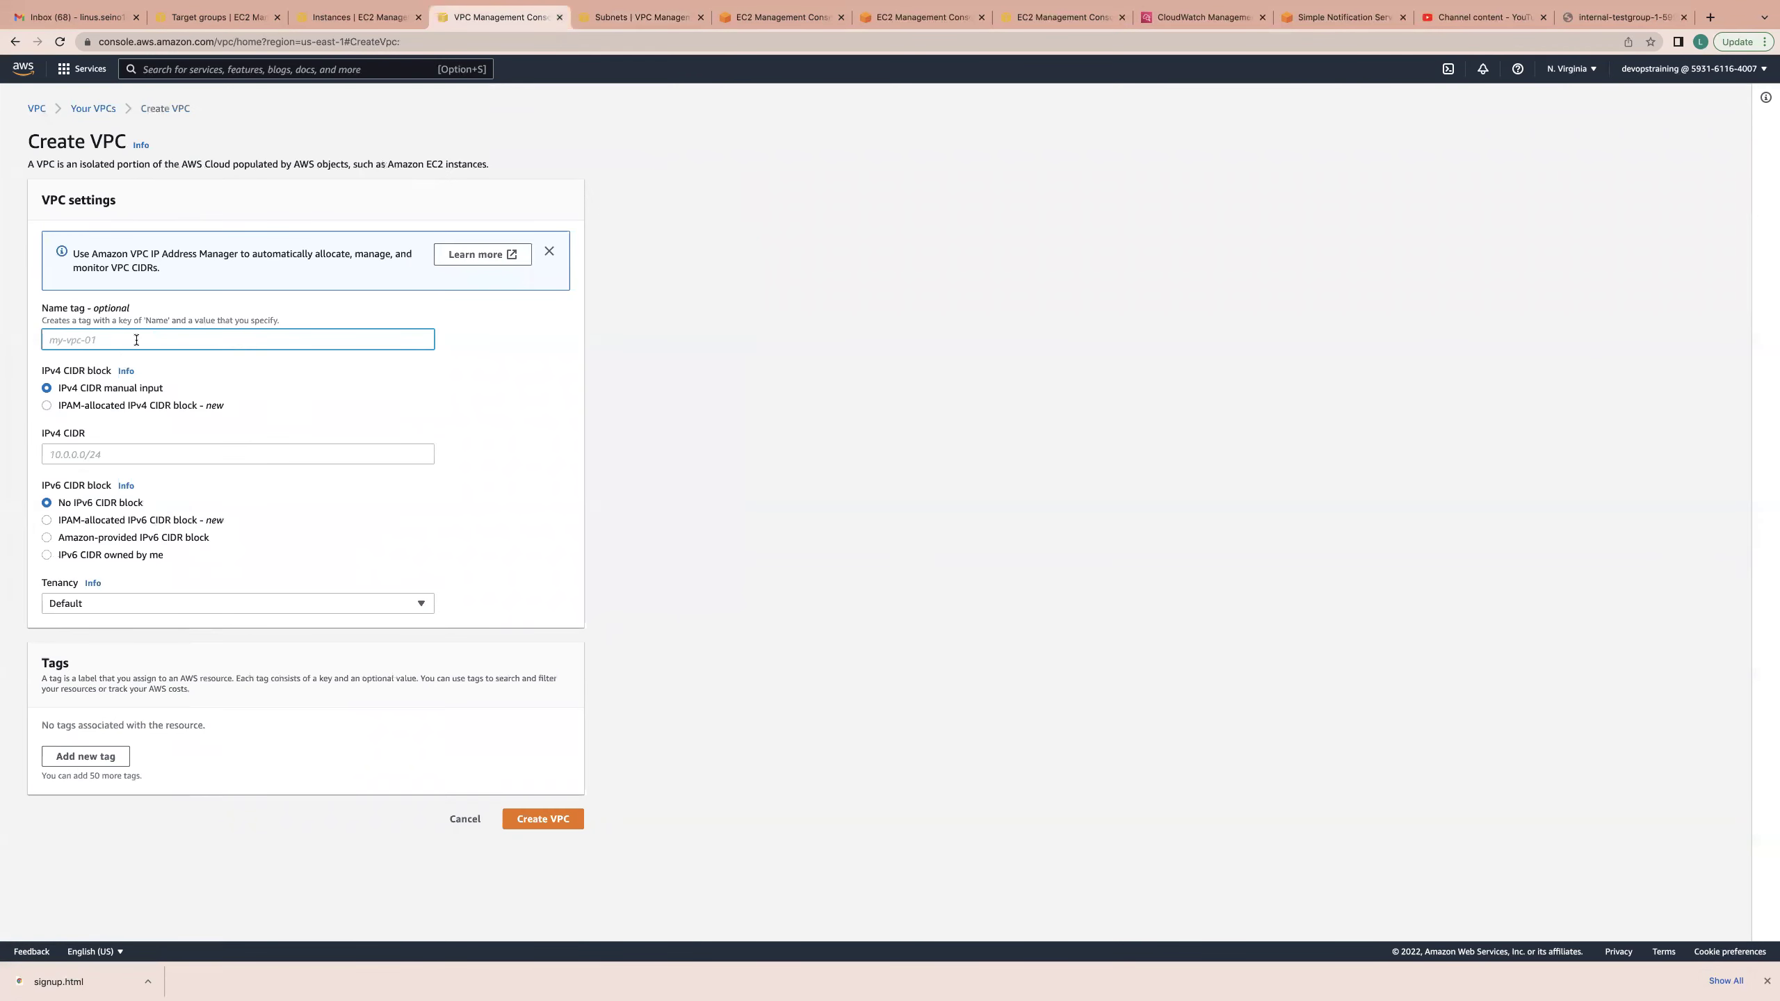
pyautogui.write('devops')
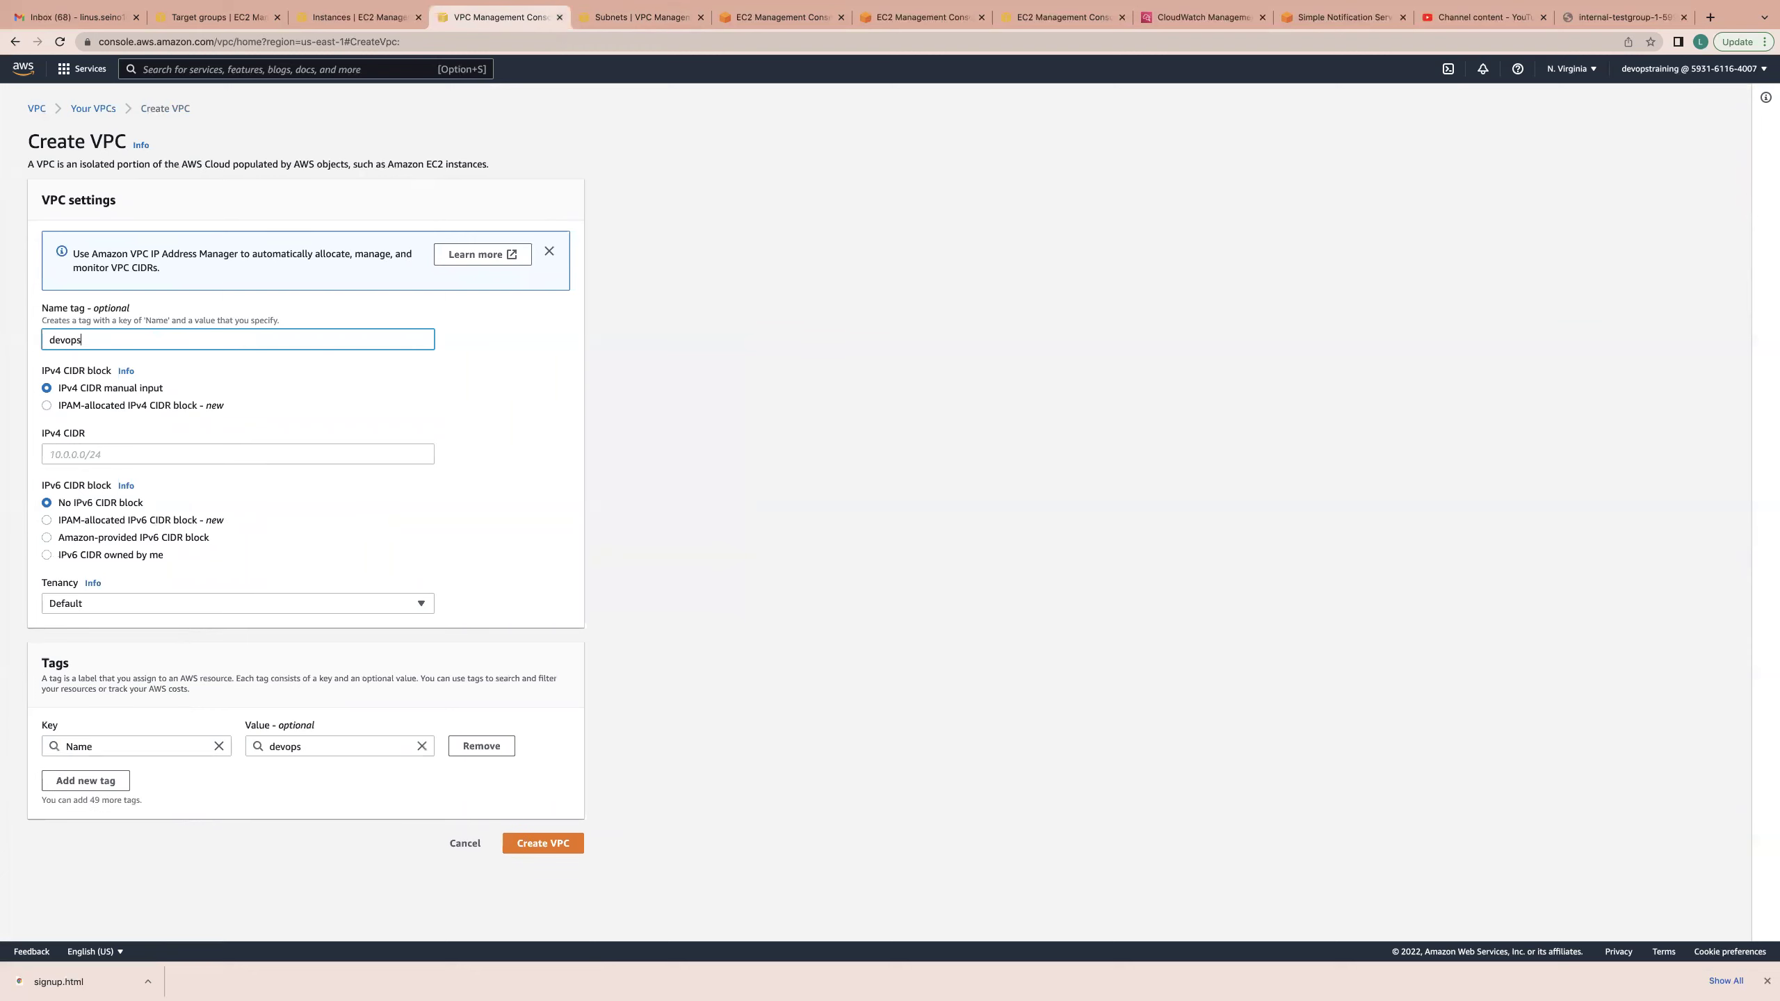
pyautogui.click(111, 456)
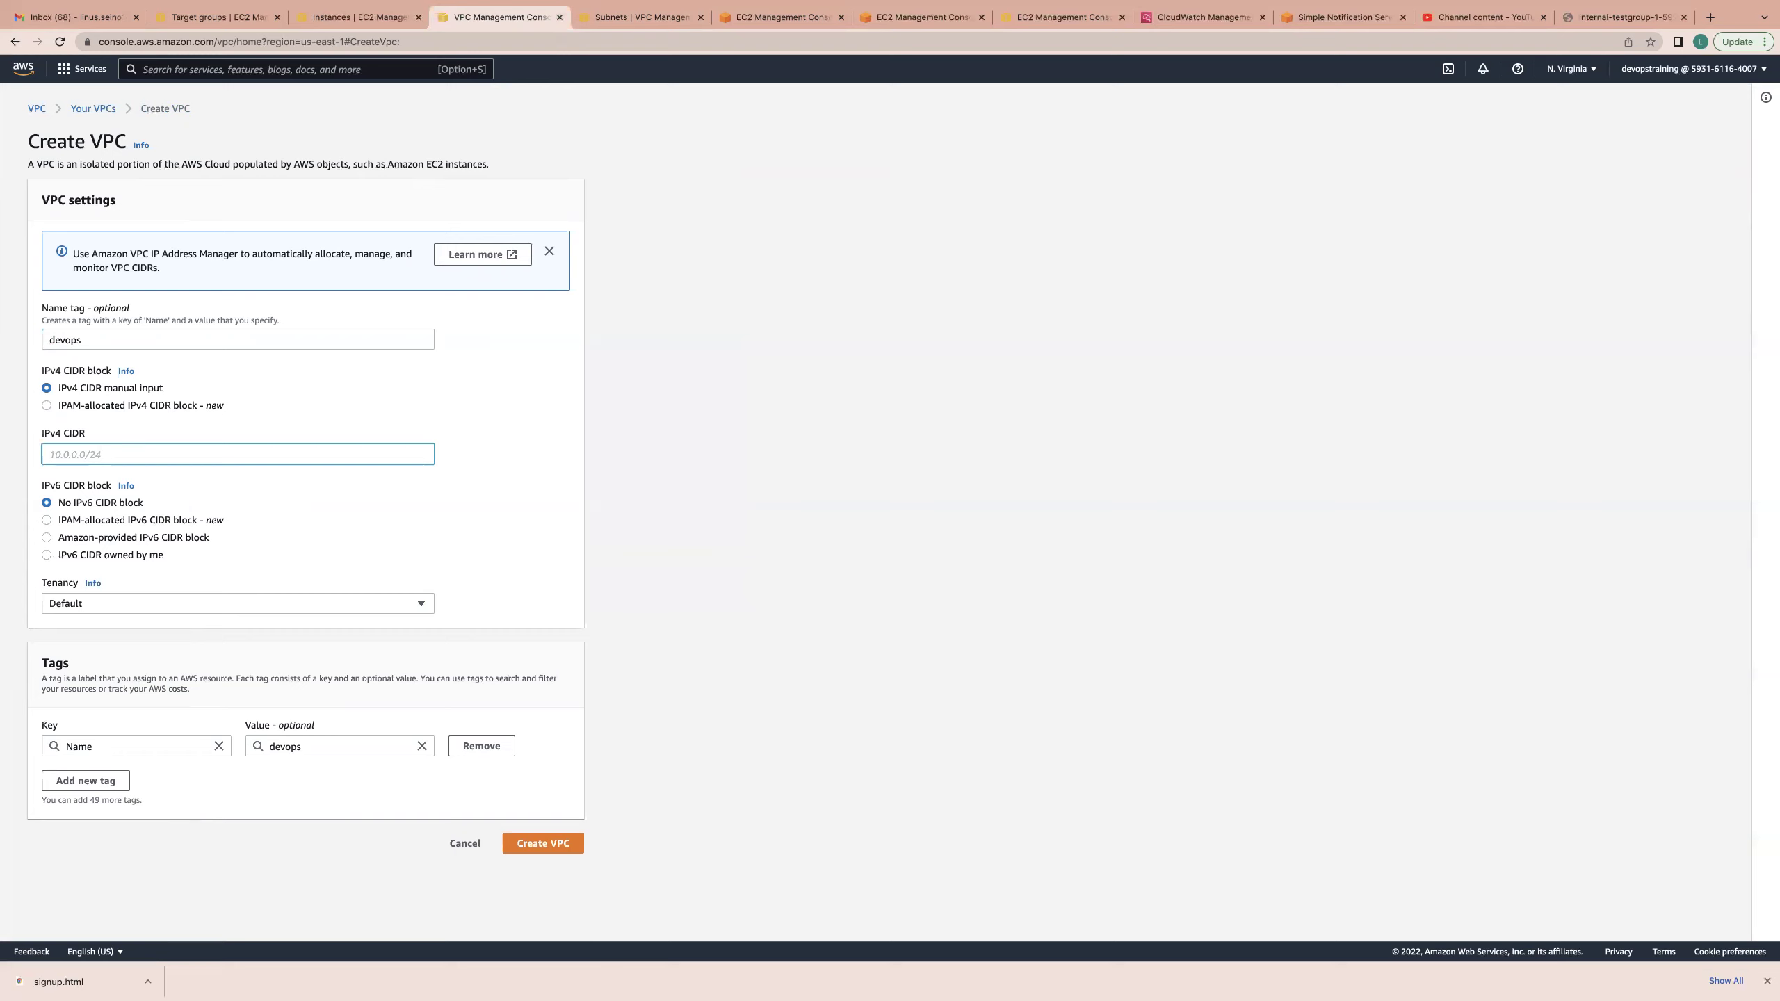
pyautogui.press('super+Tab')
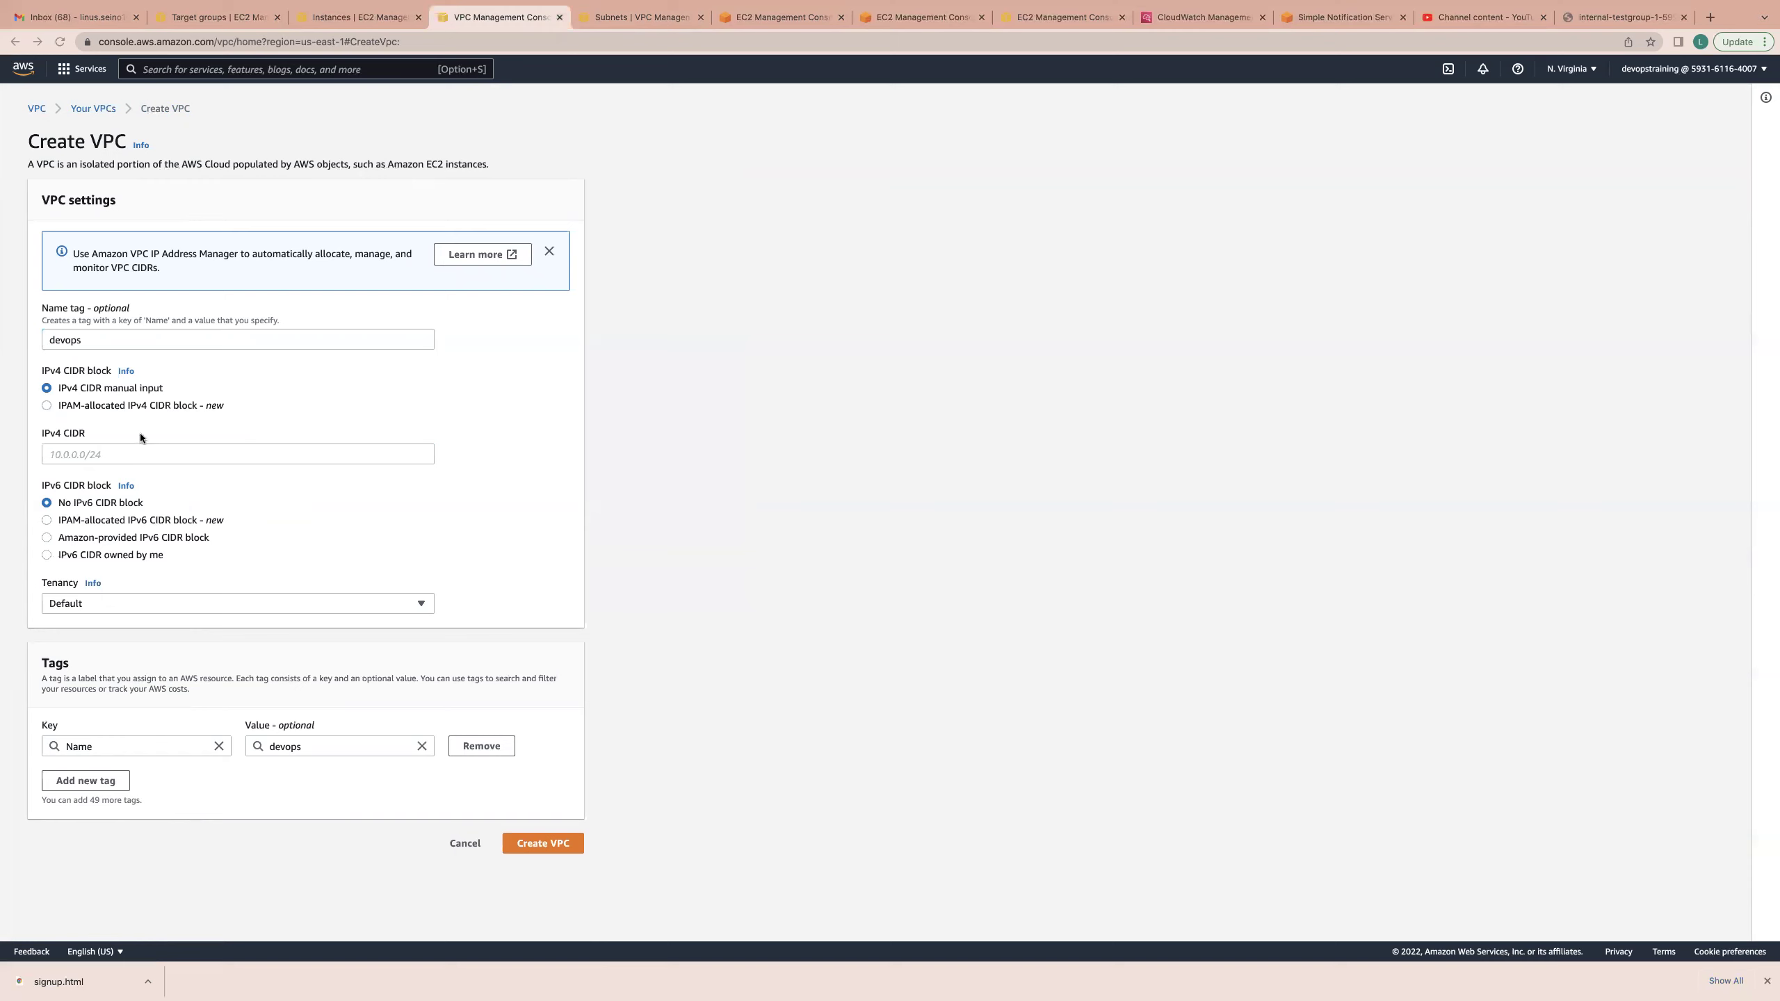
# Enter the IPv4 CIDR block 10.0.0.0/16, correcting the mistyped letters and prefix.
pyautogui.click(108, 455)
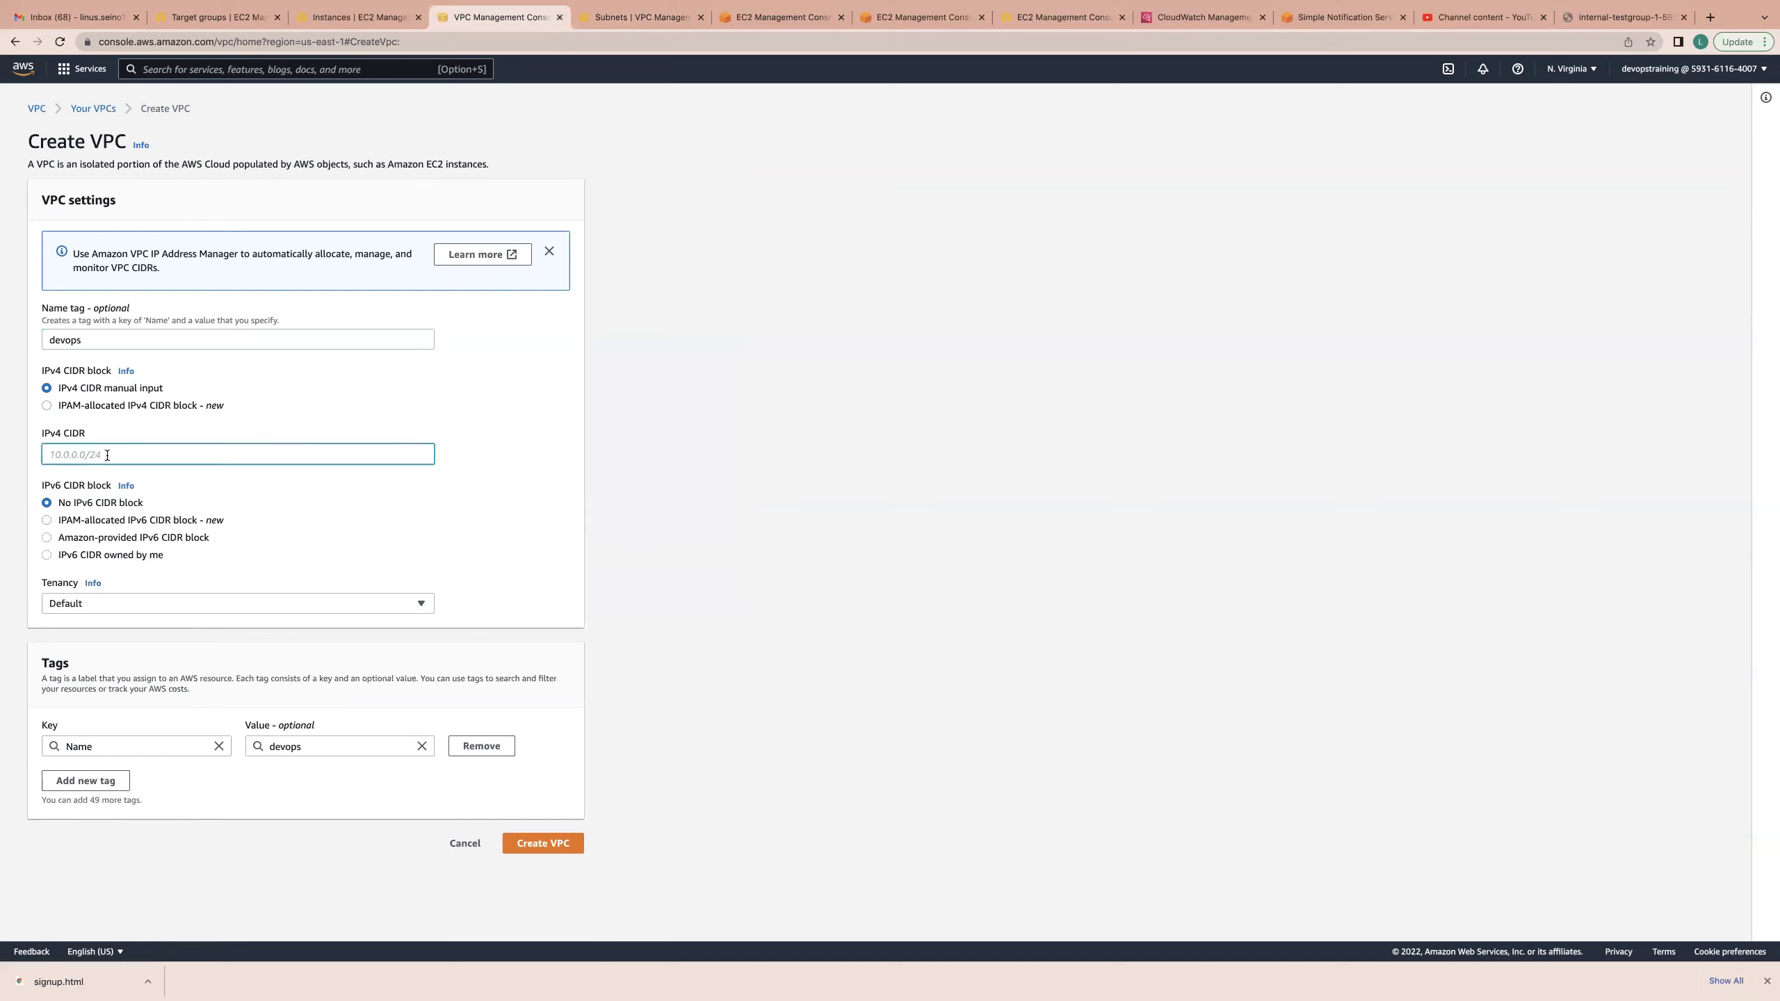
pyautogui.write('10')
pyautogui.write('.0.o.o/')
pyautogui.click(76, 454)
pyautogui.press('BackSpace')
pyautogui.write('0')
pyautogui.press('Right')
pyautogui.press('Right')
pyautogui.press('BackSpace')
pyautogui.write('0')
pyautogui.moveTo(107, 457); pyautogui.dragTo(92, 455)
pyautogui.write('16')
pyautogui.tripleClick(92, 453)
# Create the devops VPC and check it in Your VPCs beside the default VPC.
pyautogui.click(544, 845)
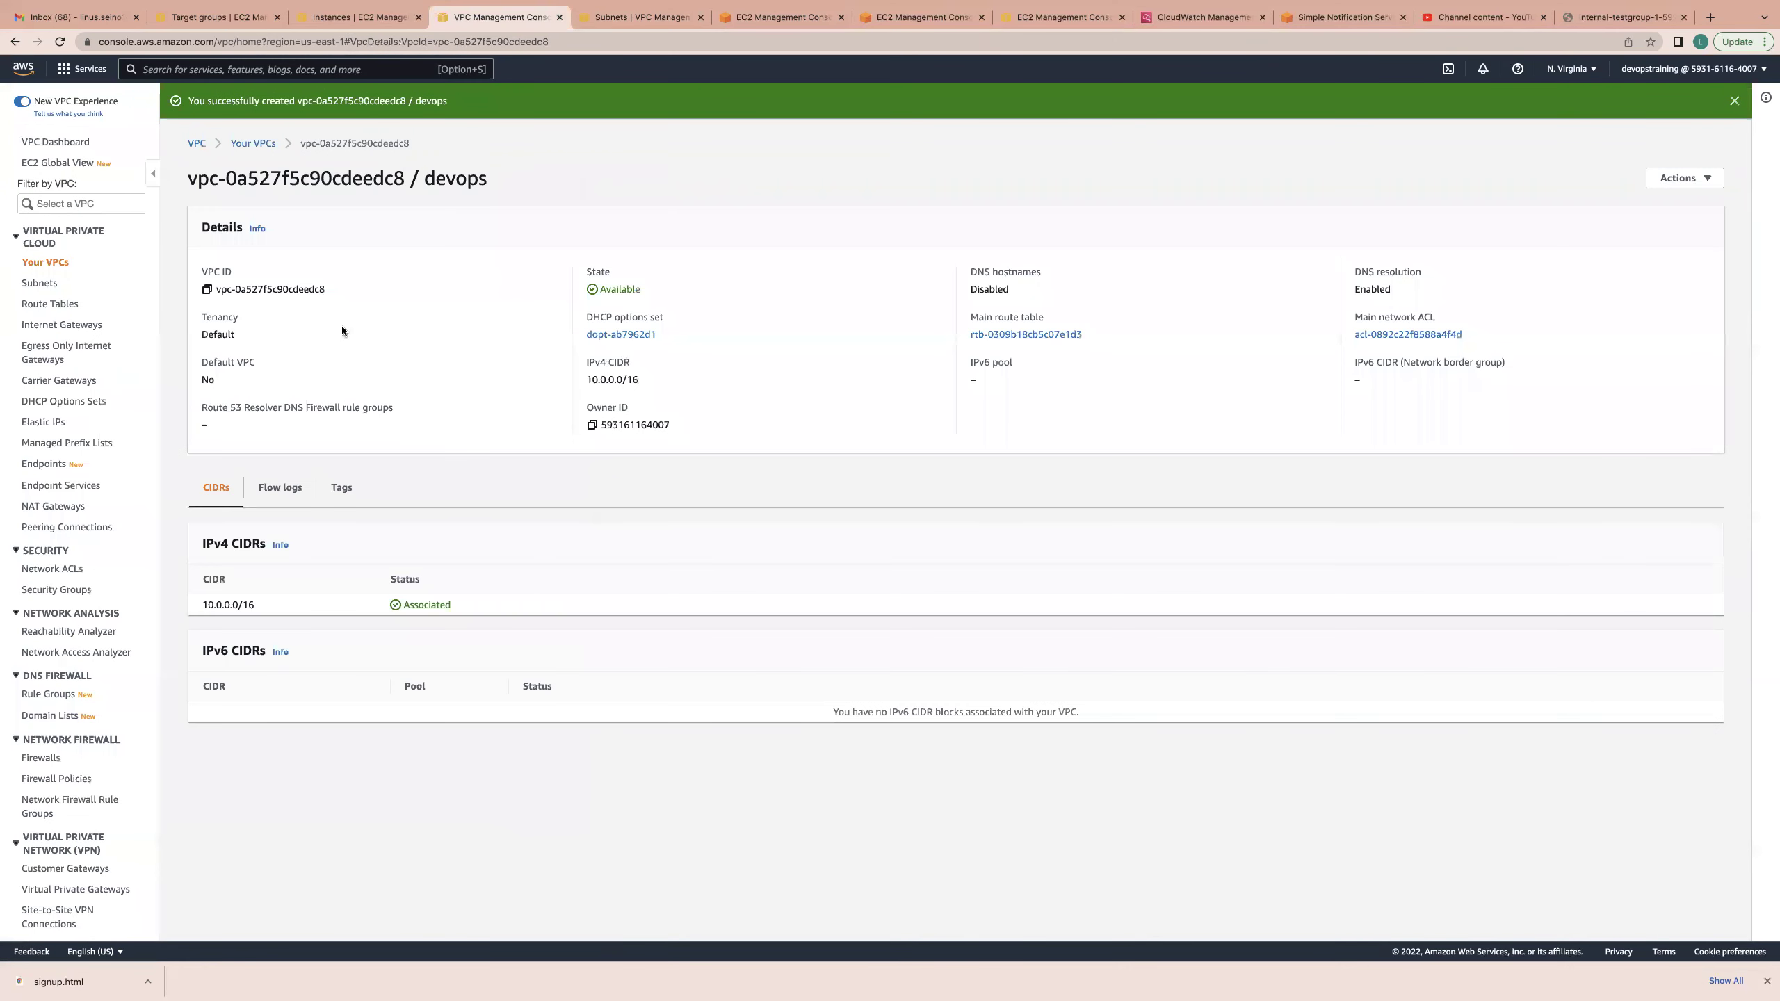
pyautogui.click(251, 142)
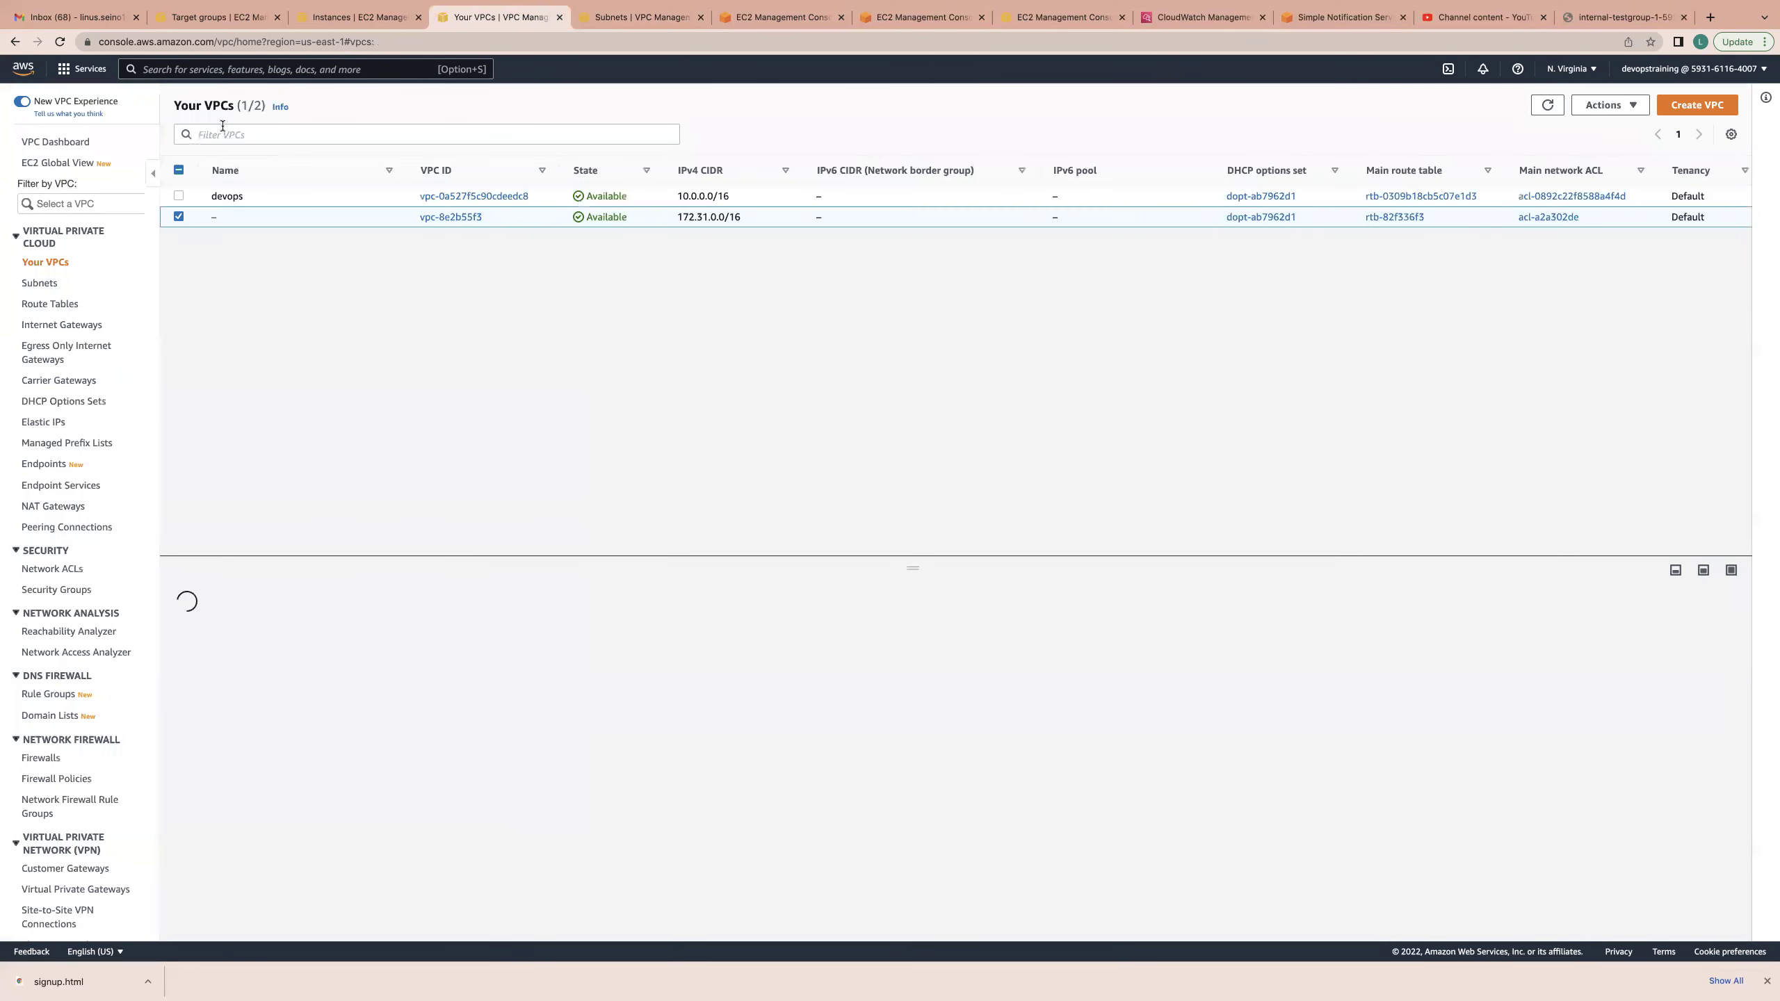
pyautogui.click(176, 216)
pyautogui.click(179, 197)
pyautogui.click(179, 197)
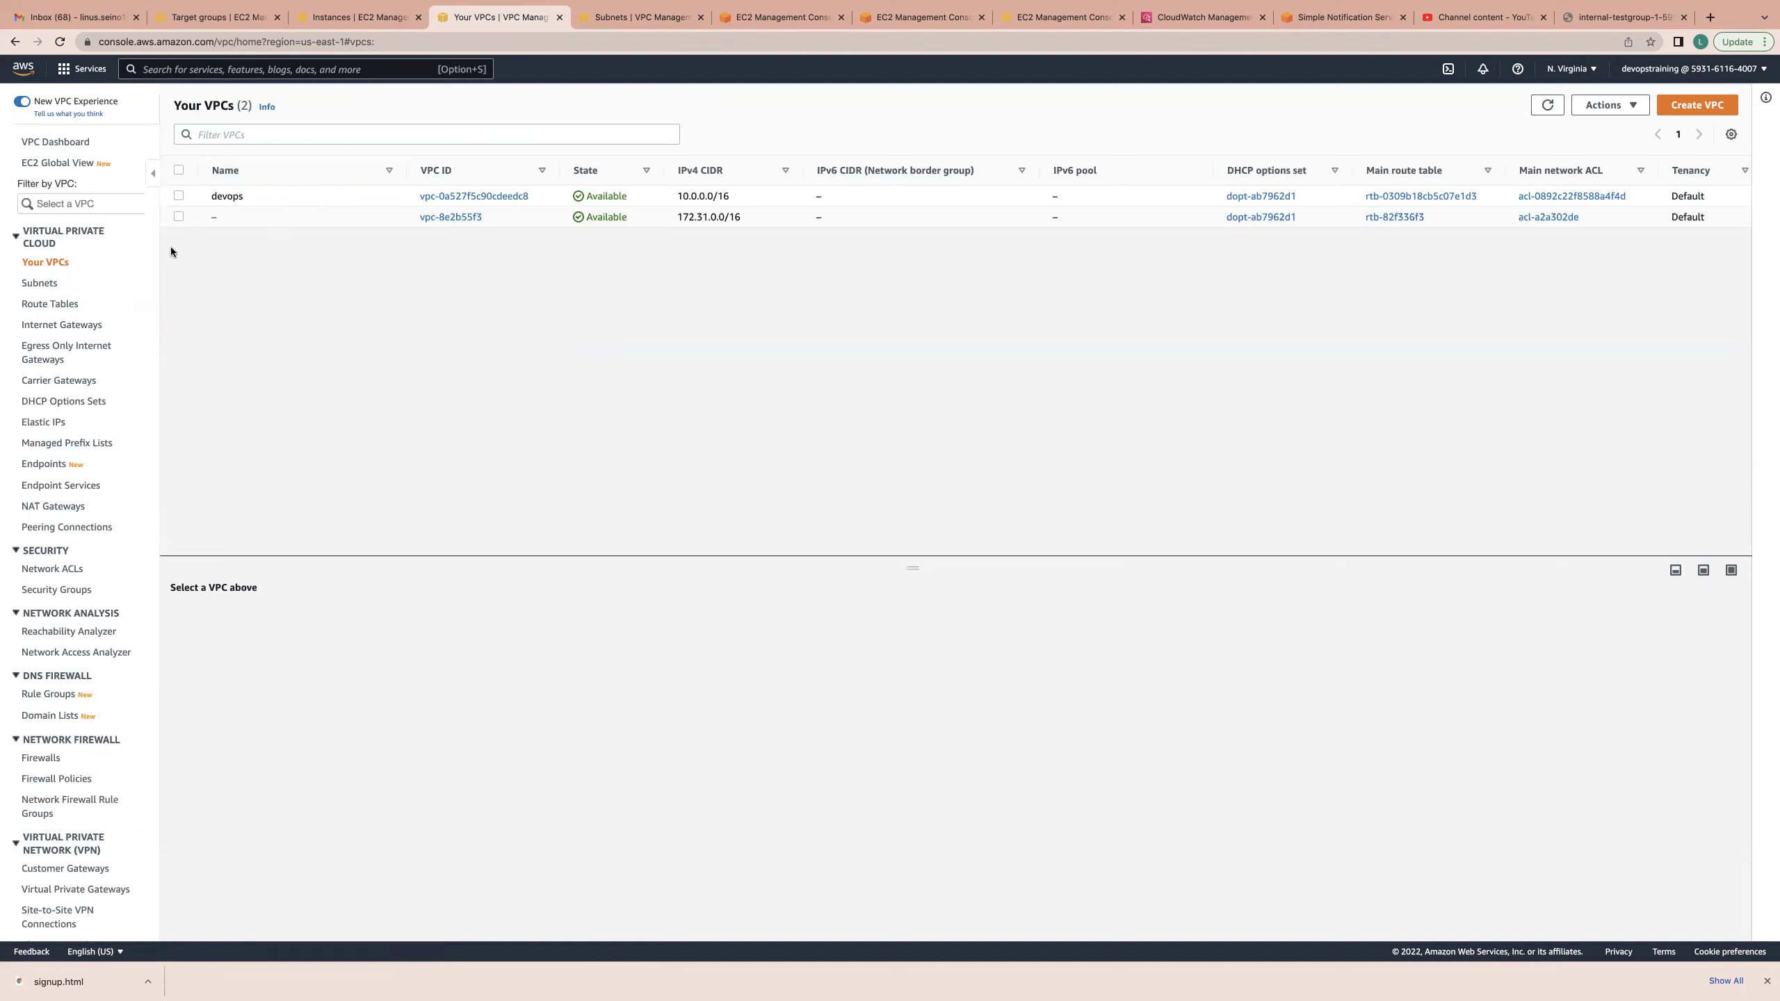
# Start a new subnet in the devops VPC named my-subnet-0.
pyautogui.click(39, 282)
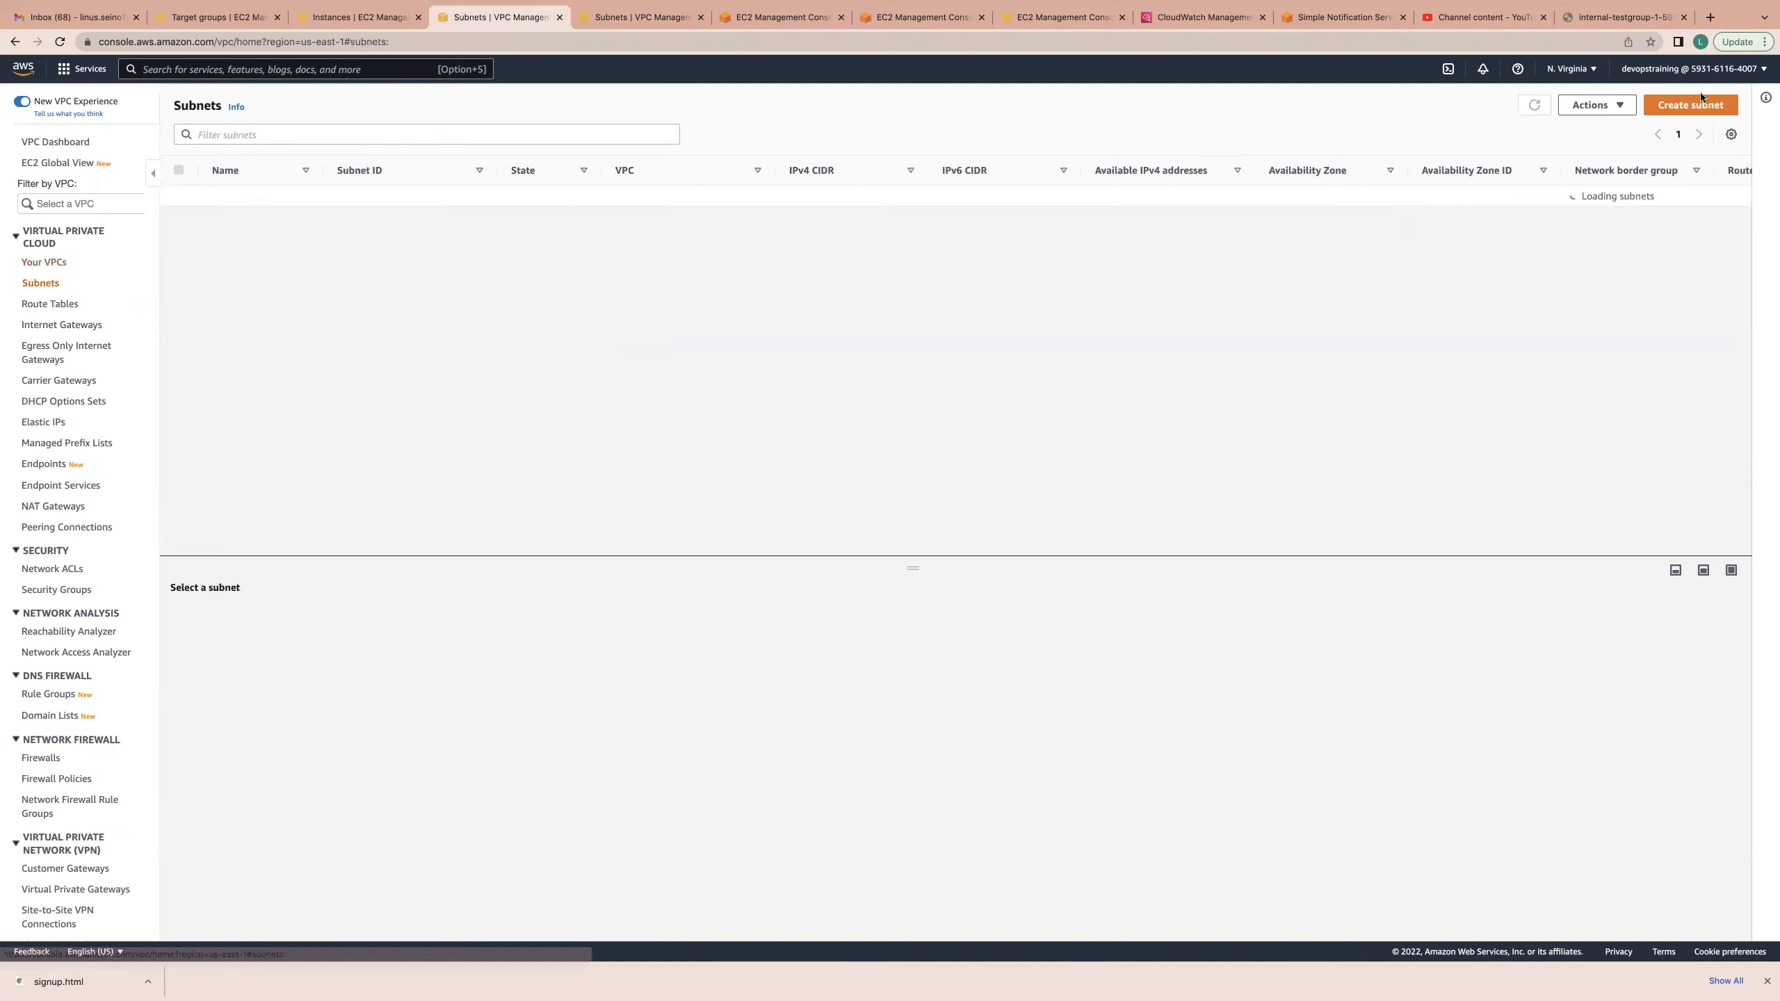
pyautogui.click(1681, 106)
pyautogui.click(145, 261)
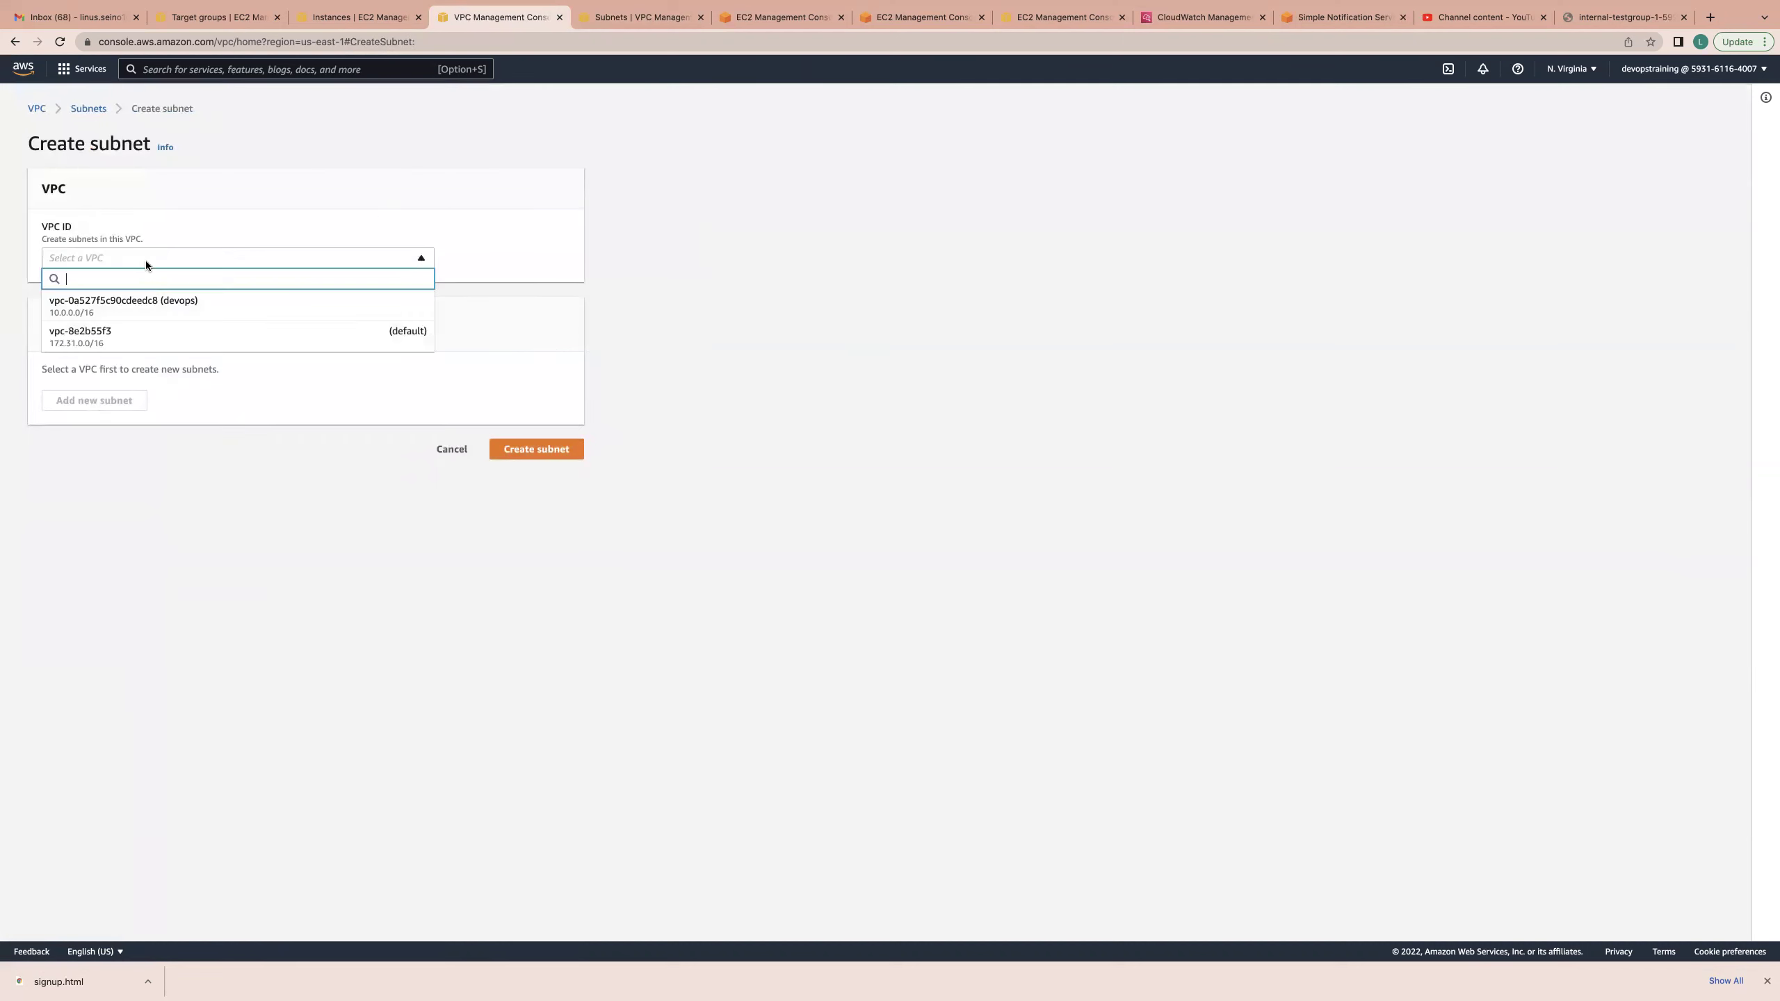
pyautogui.click(159, 300)
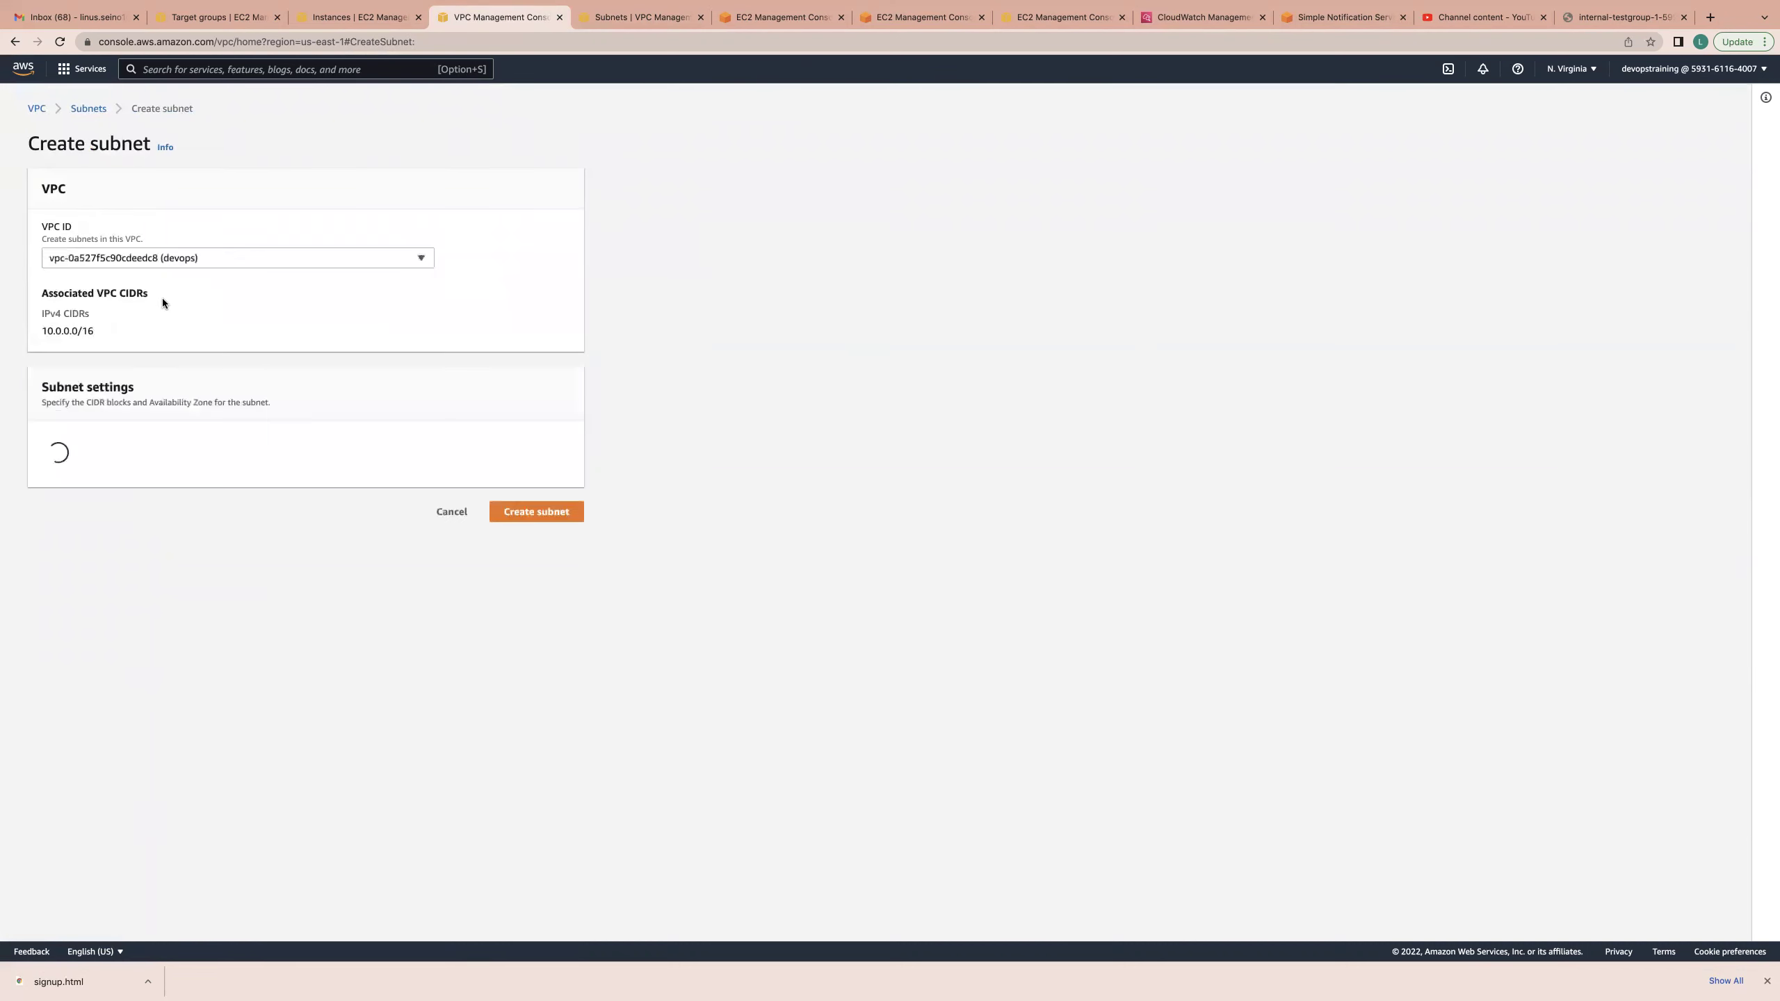
pyautogui.click(98, 501)
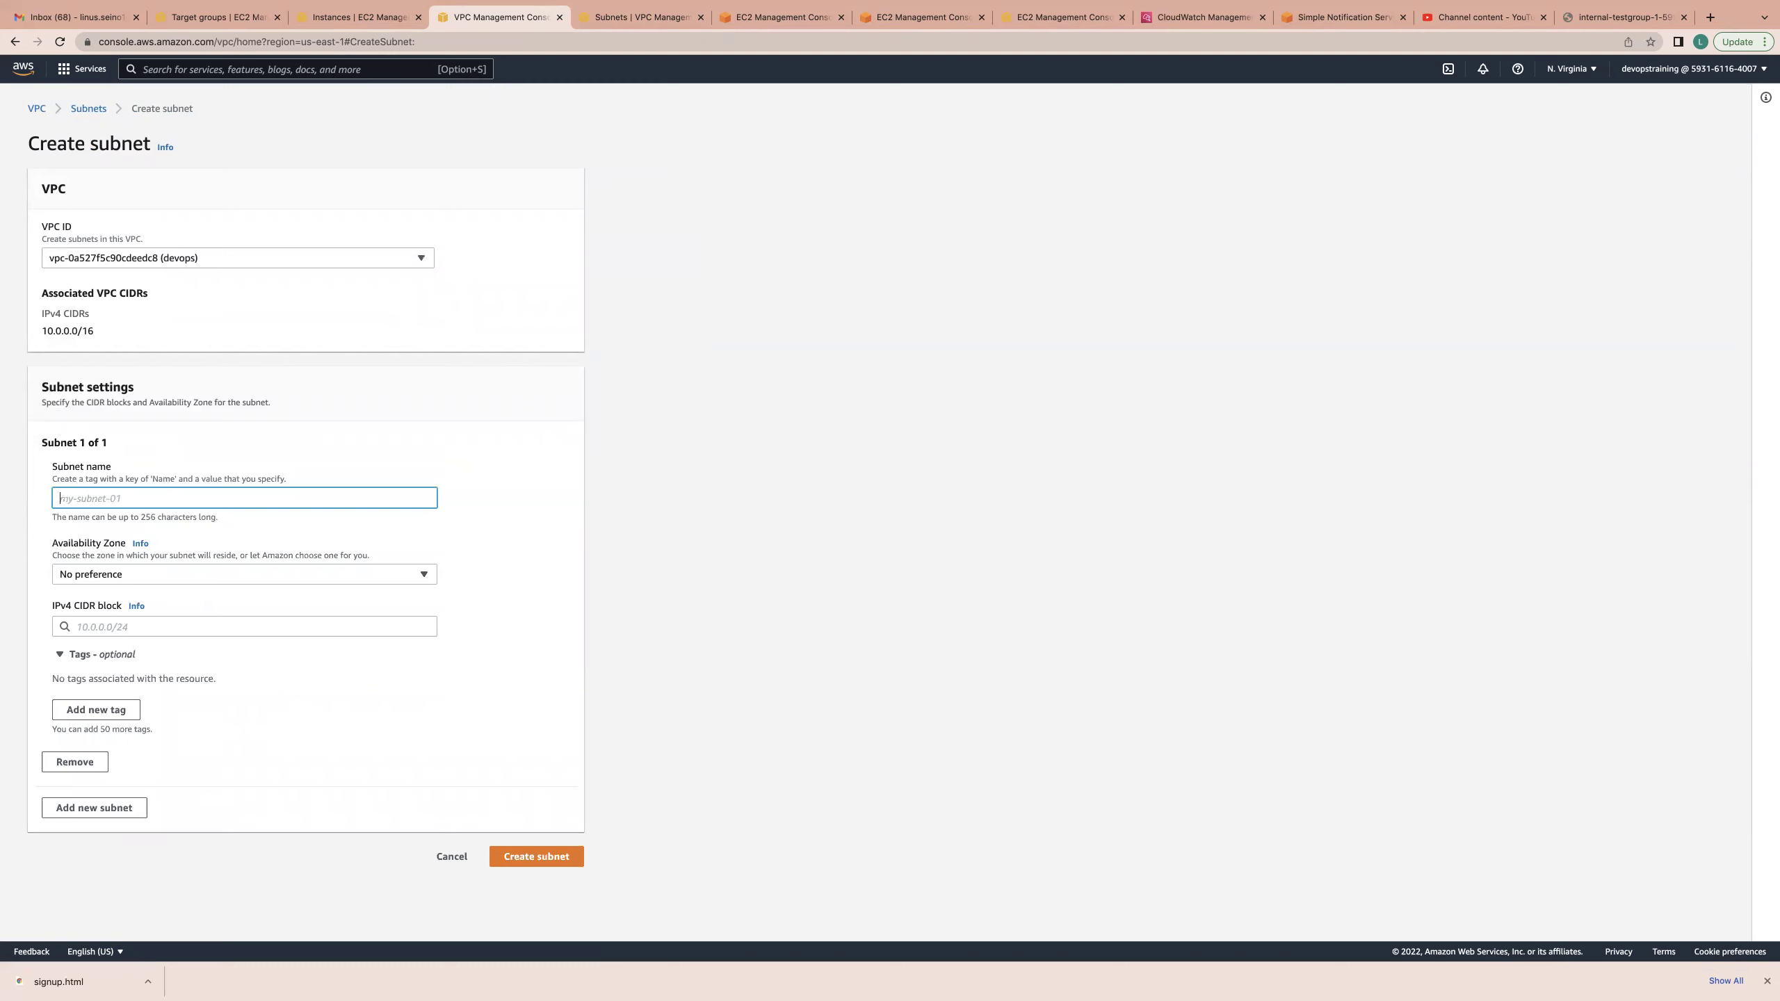
pyautogui.write('my-subnet-01')
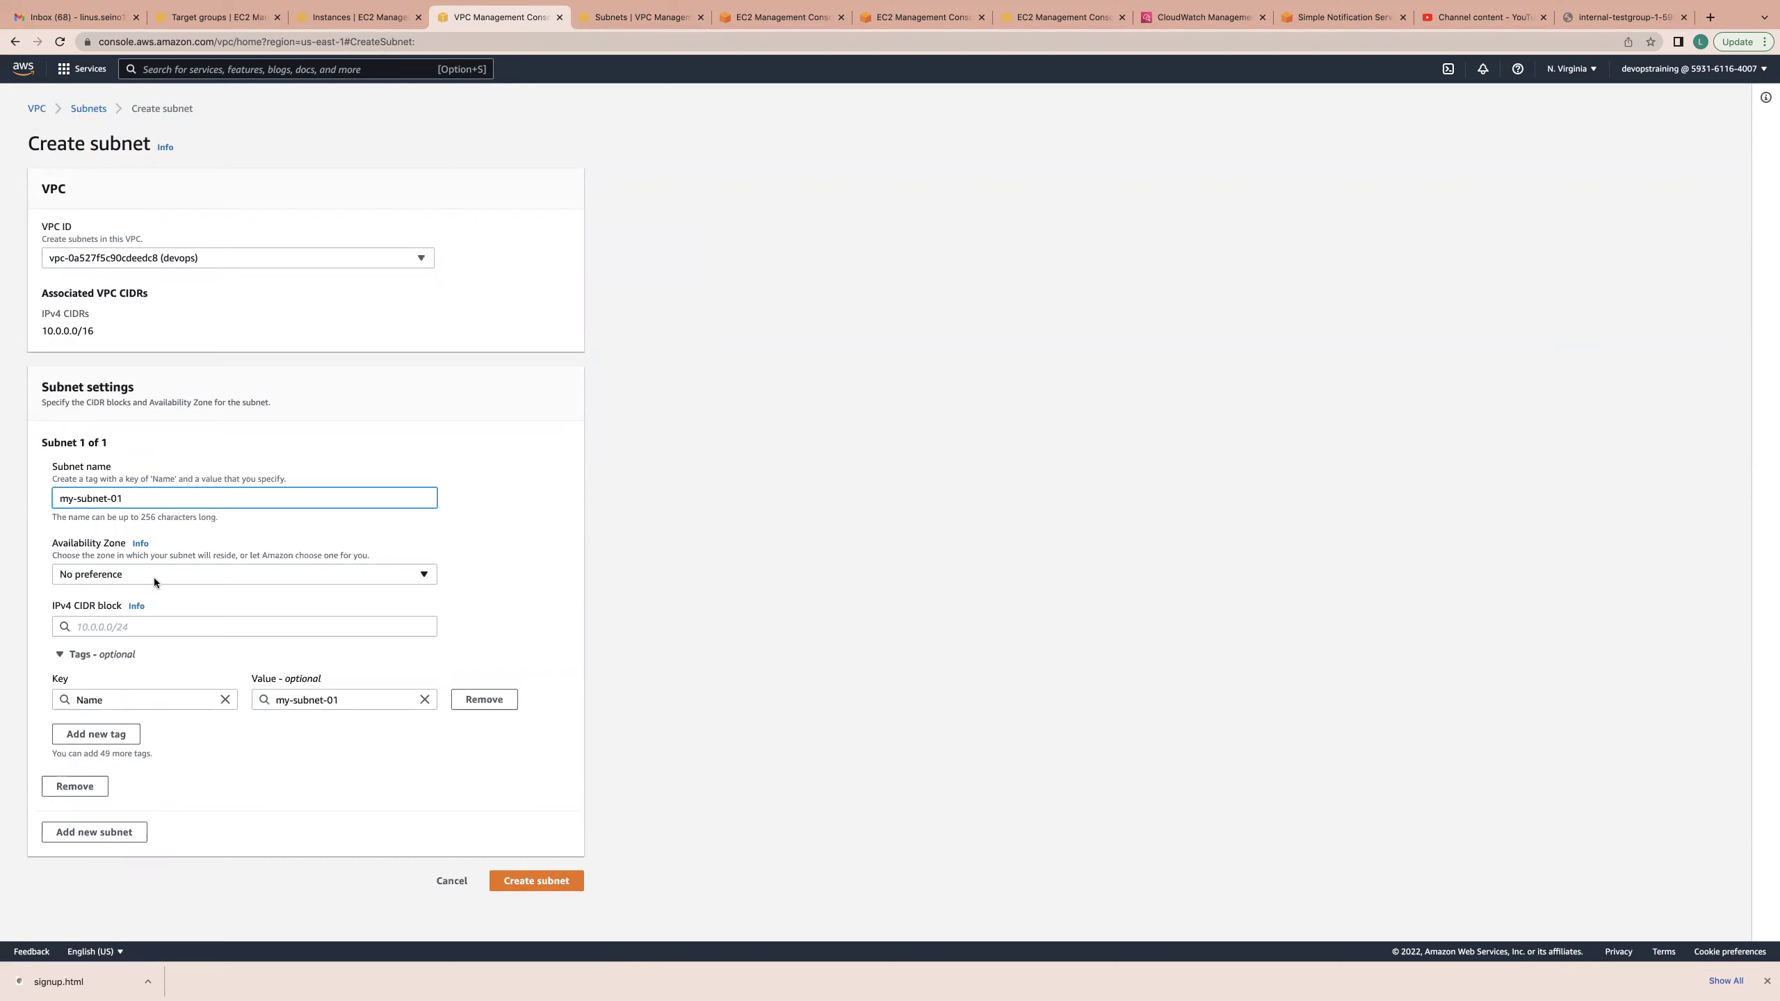
# Place the subnet in availability zone us-east-1a.
pyautogui.click(154, 580)
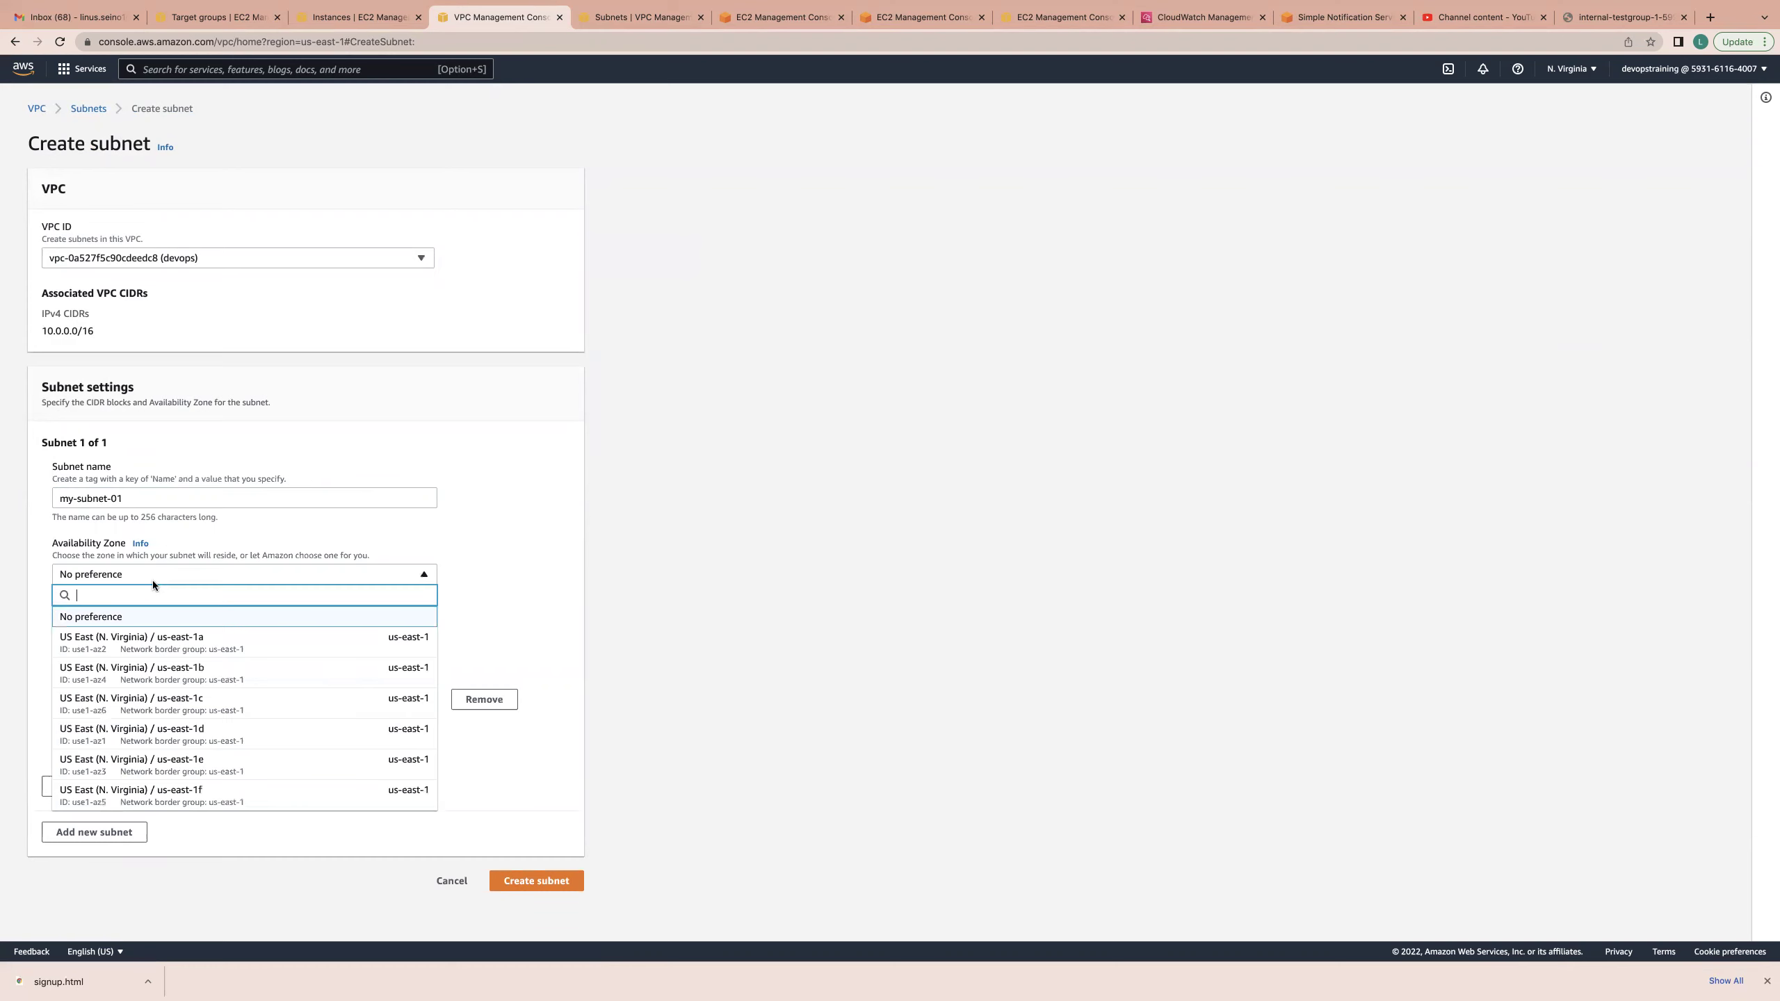
pyautogui.click(159, 647)
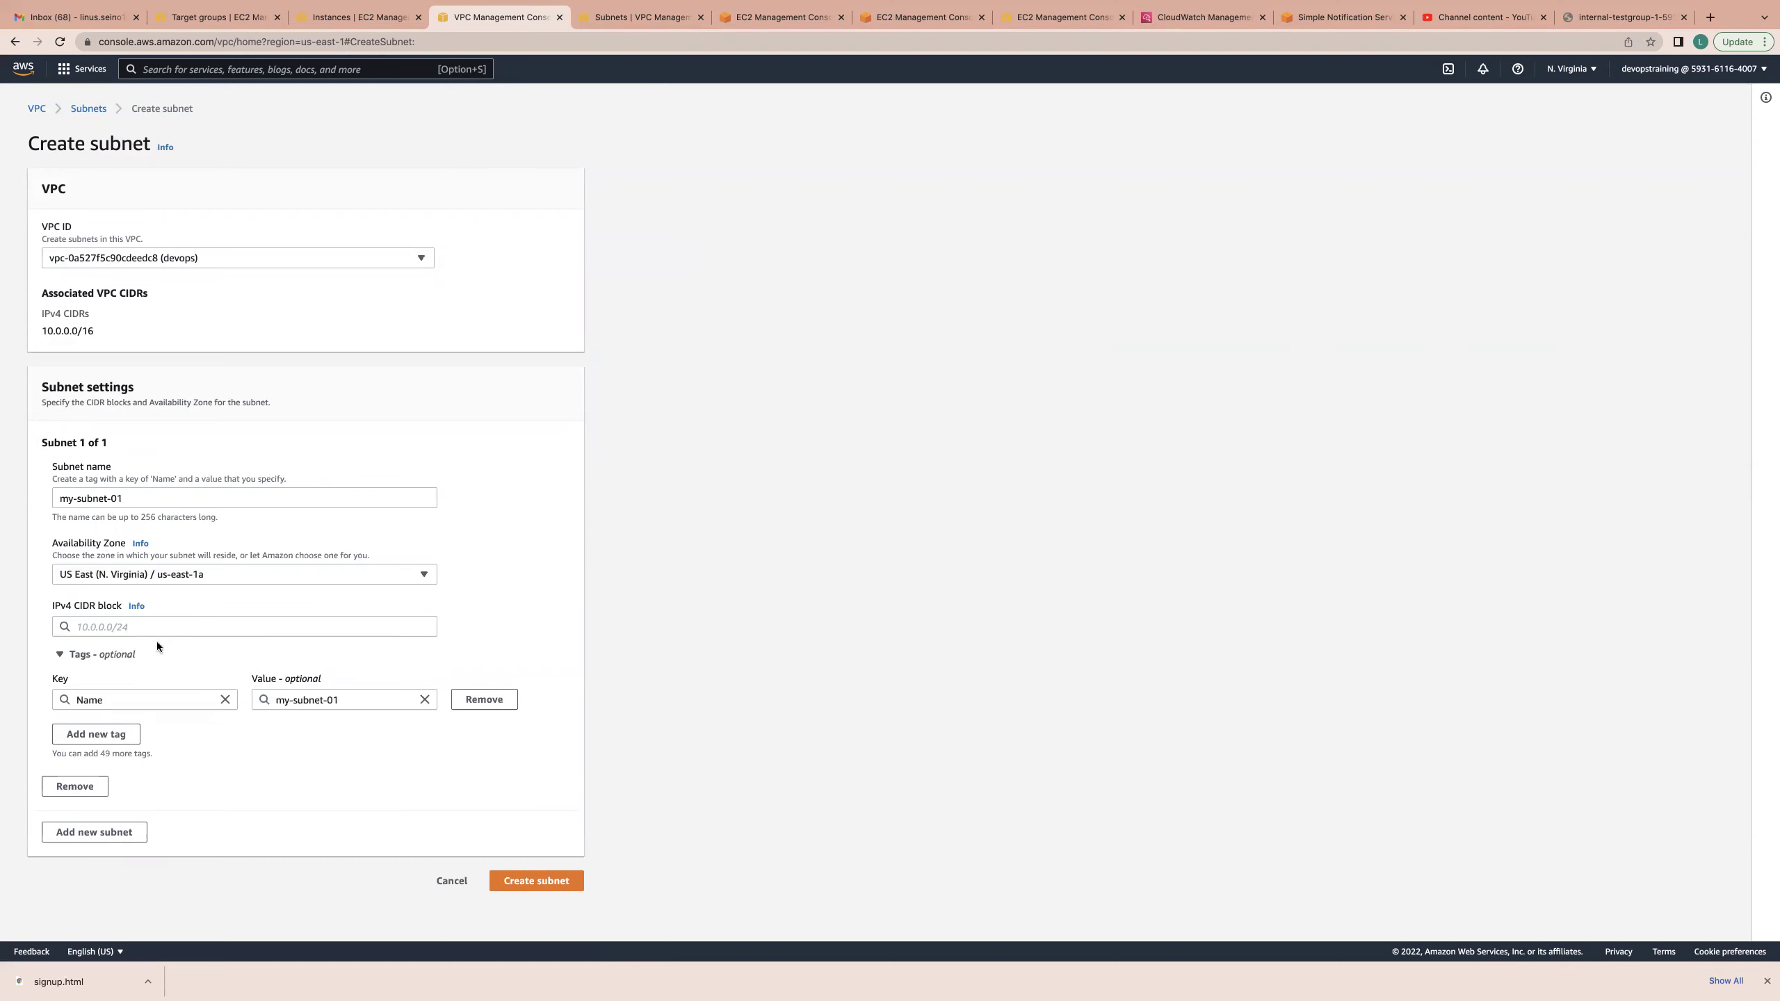
pyautogui.click(169, 579)
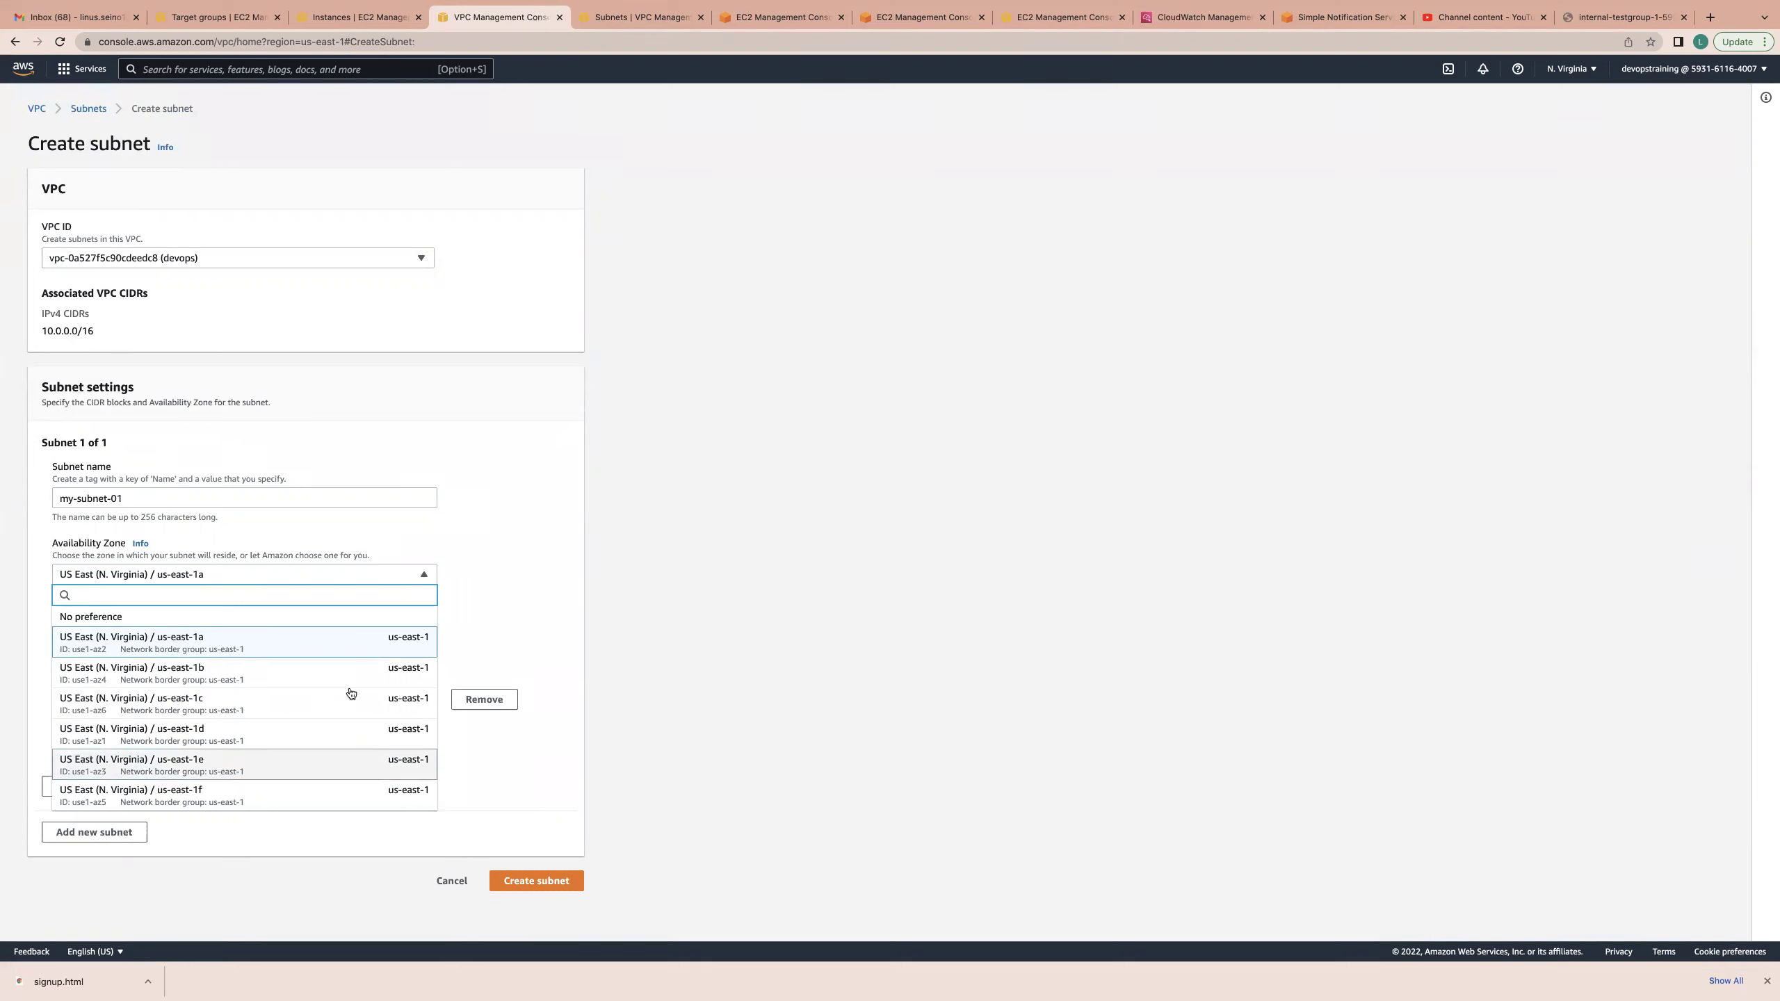
pyautogui.click(303, 537)
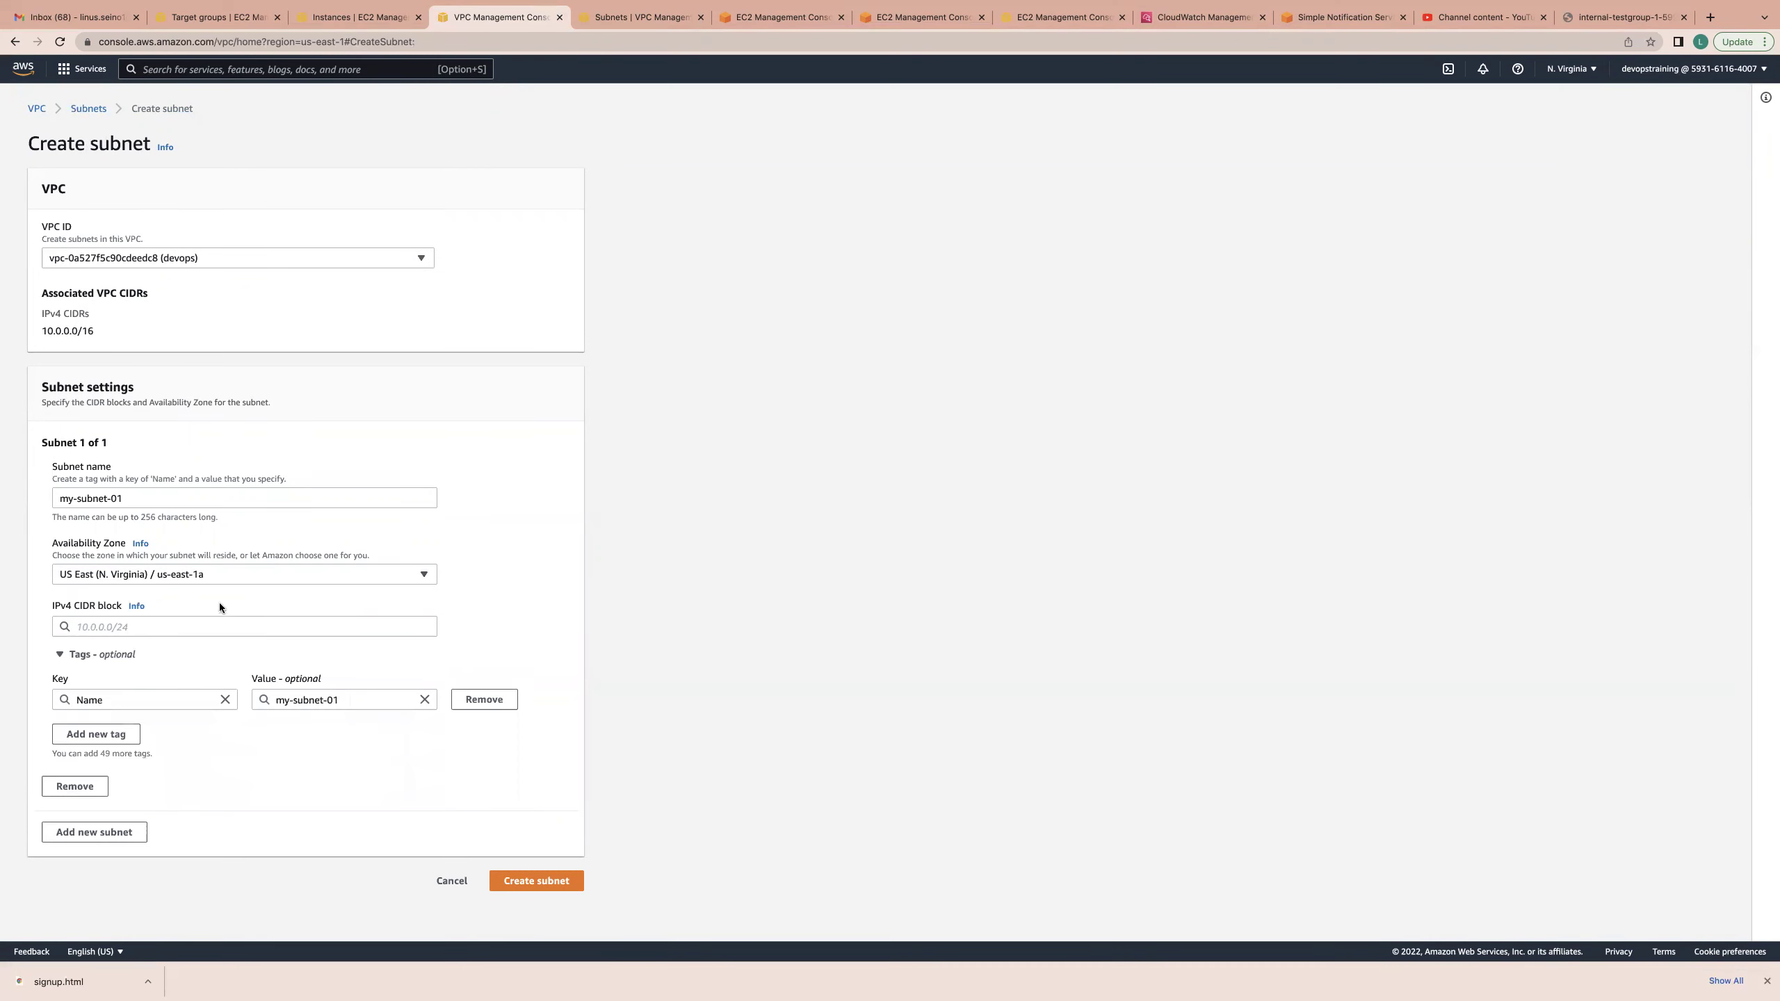
# Enter 10.0.0.0/24 as the subnet's IPv4 CIDR block, then return to the Subnets list tab.
pyautogui.click(157, 628)
pyautogui.write('10.')
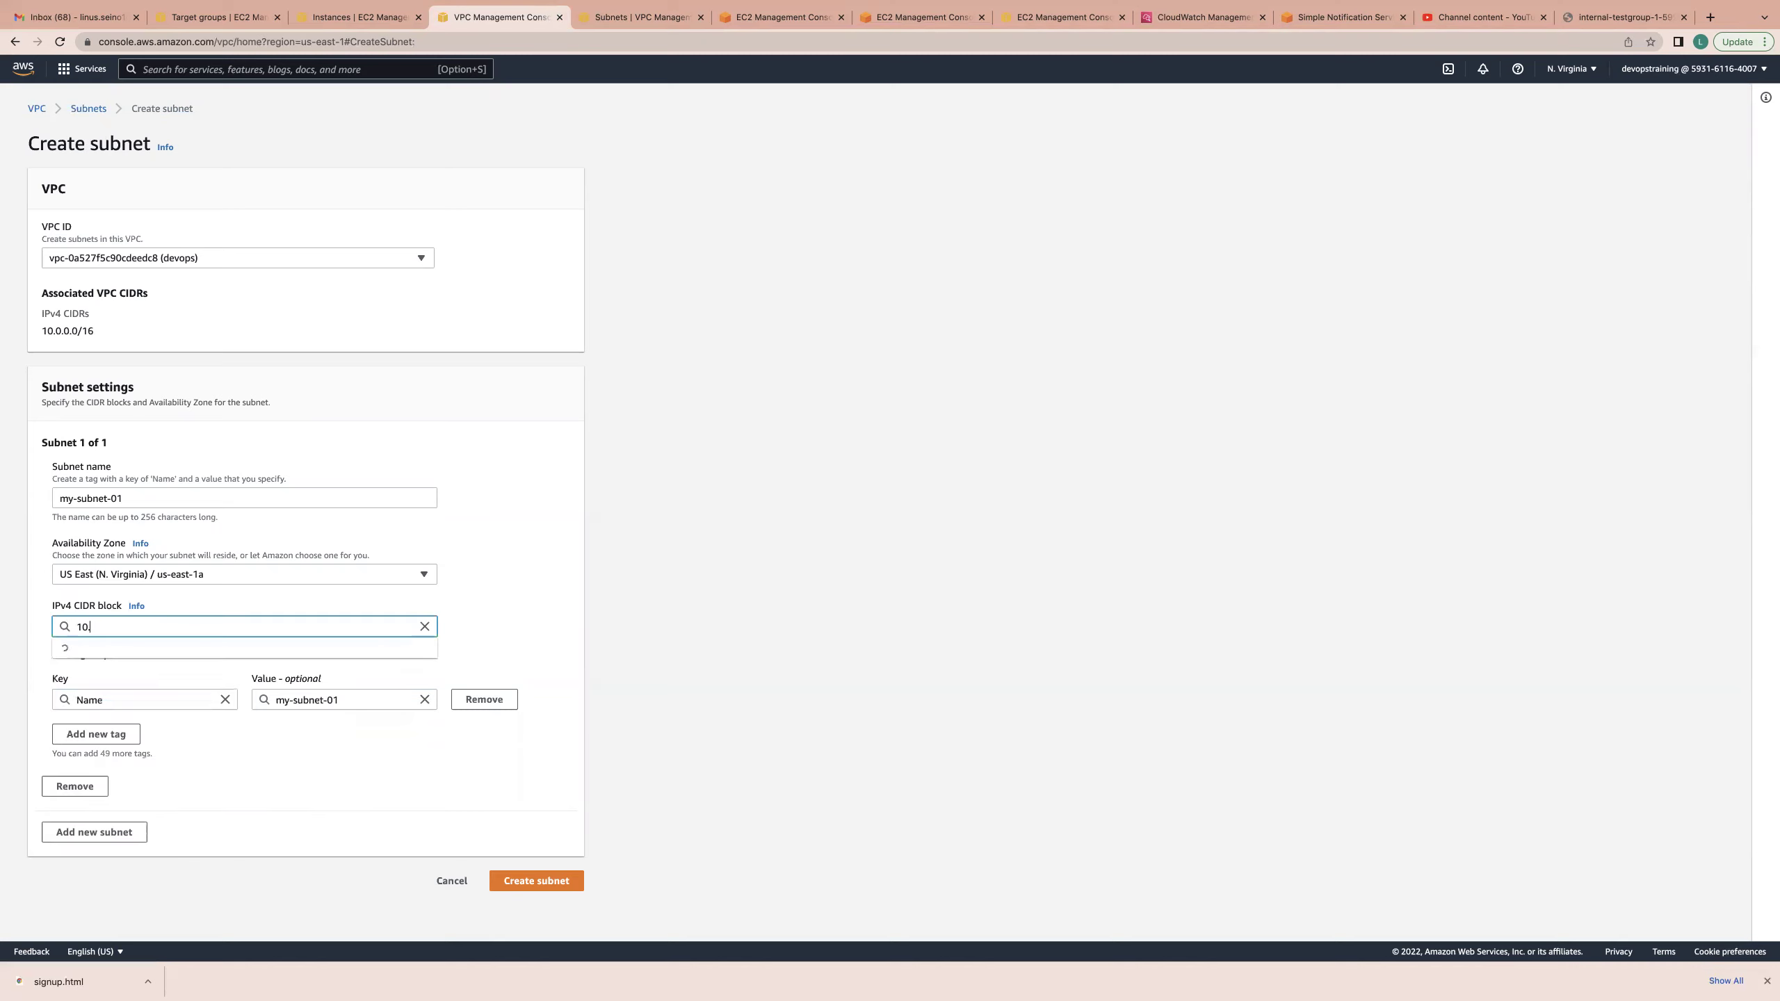
pyautogui.write('0.0.0/24')
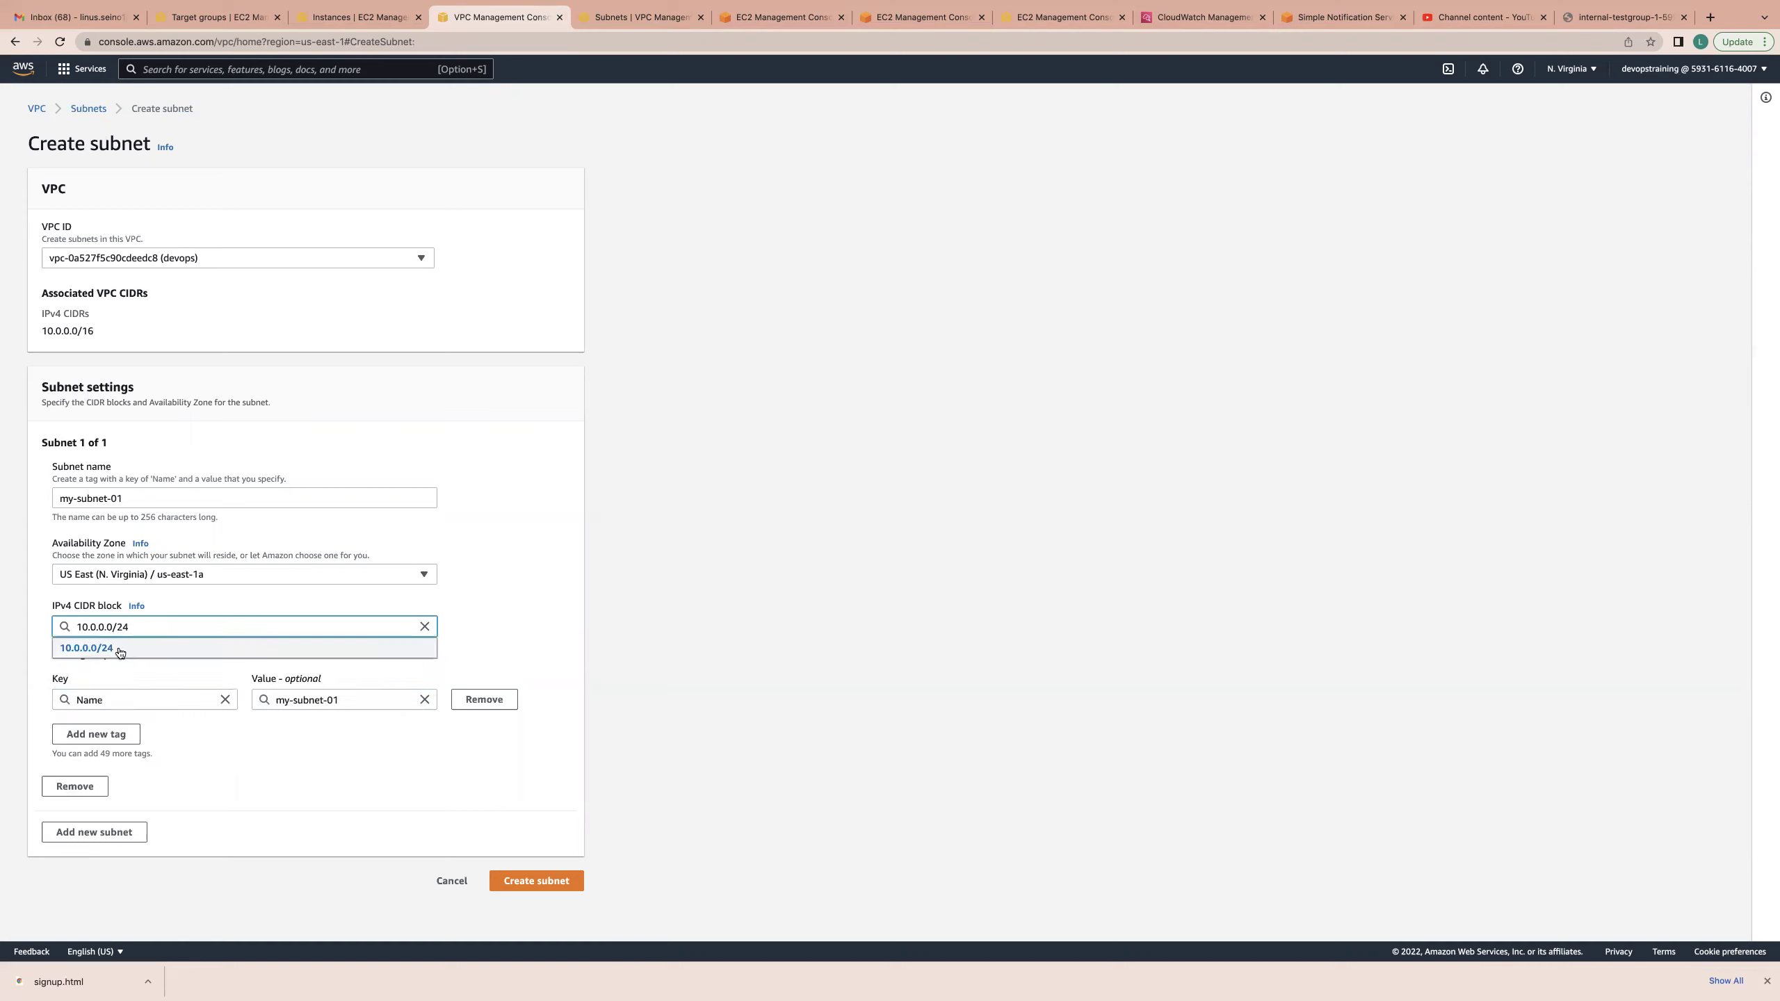
pyautogui.click(118, 649)
pyautogui.moveTo(94, 332); pyautogui.dragTo(81, 331)
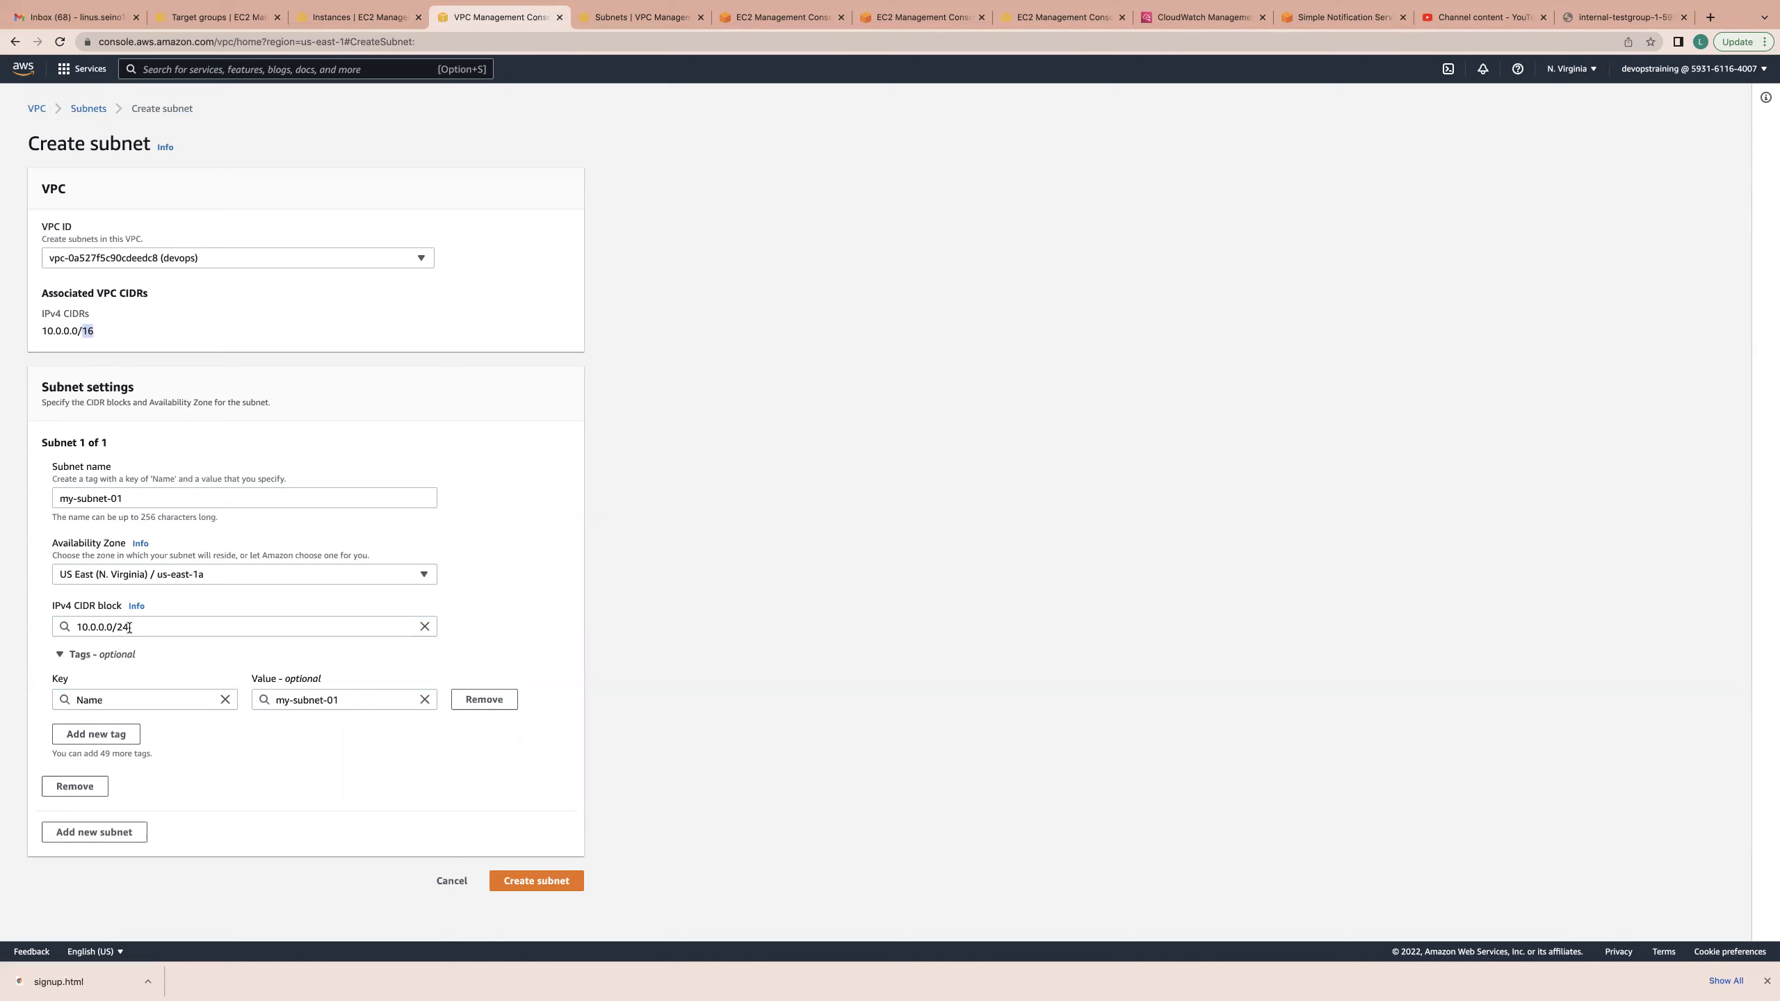
pyautogui.click(352, 18)
pyautogui.click(502, 16)
# Compare the default subnets' 172.31.x.0/20 CIDR ranges, such as 48.0 and 64.0 blocks.
pyautogui.click(641, 16)
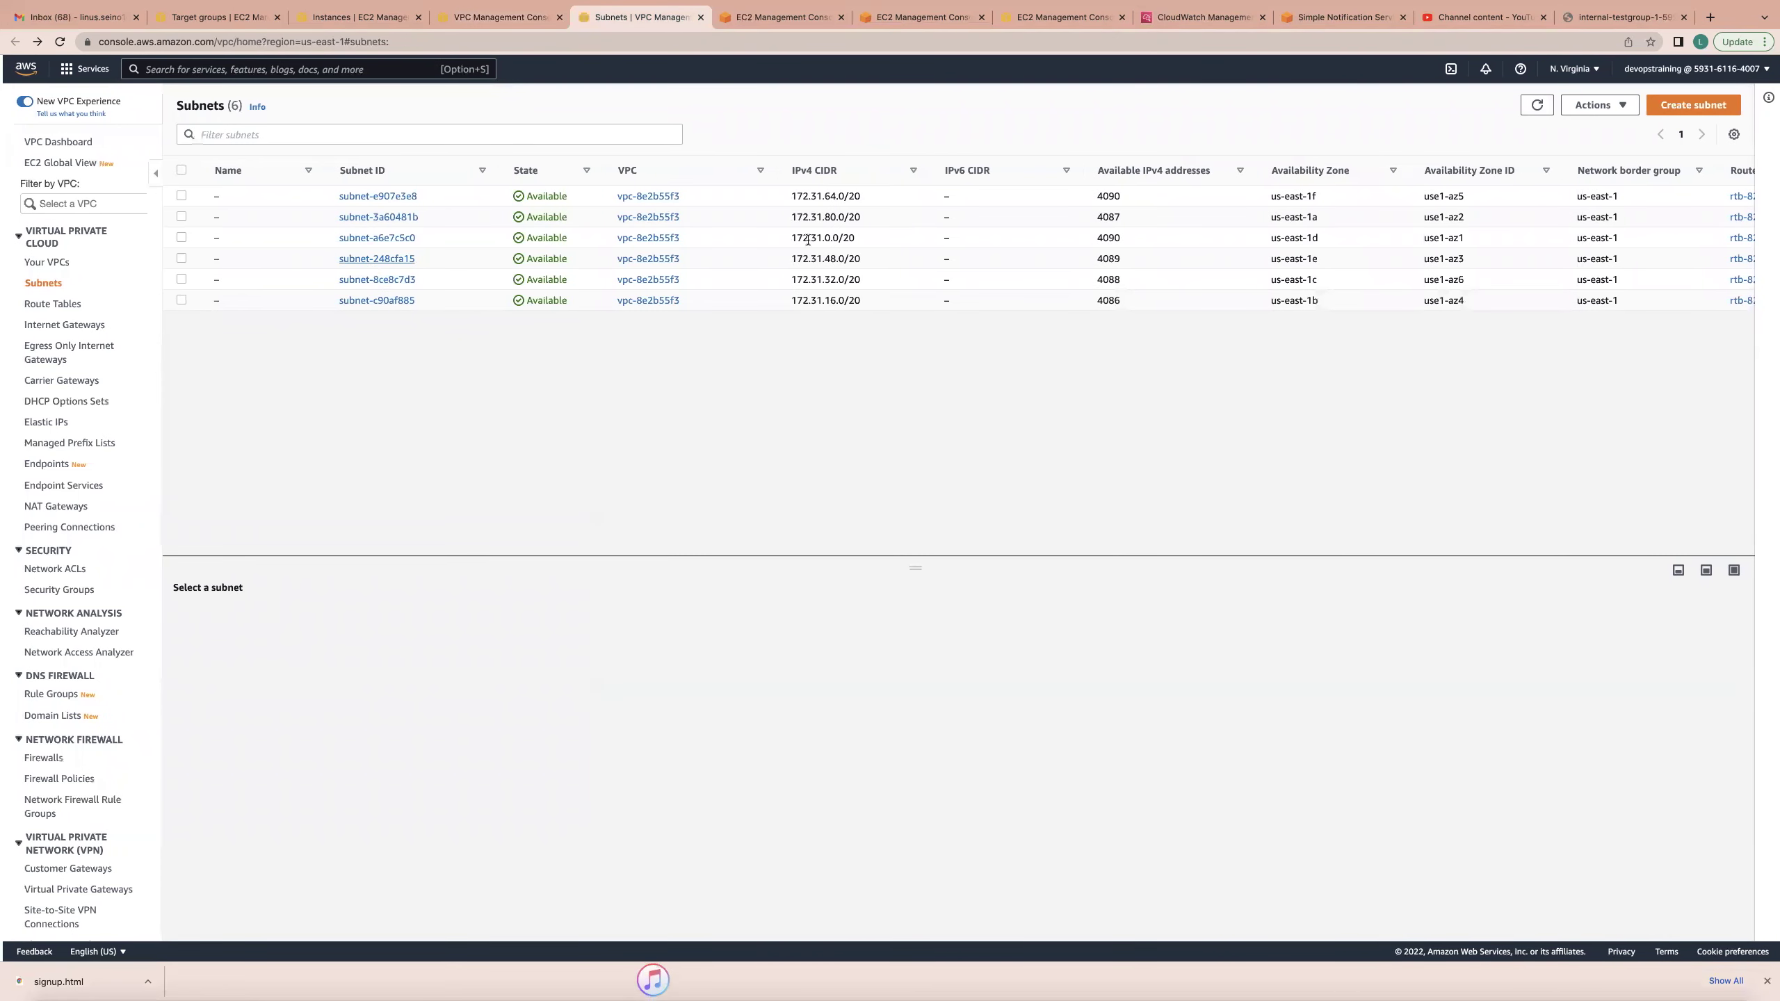
pyautogui.moveTo(868, 303); pyautogui.dragTo(804, 195)
pyautogui.click(838, 303)
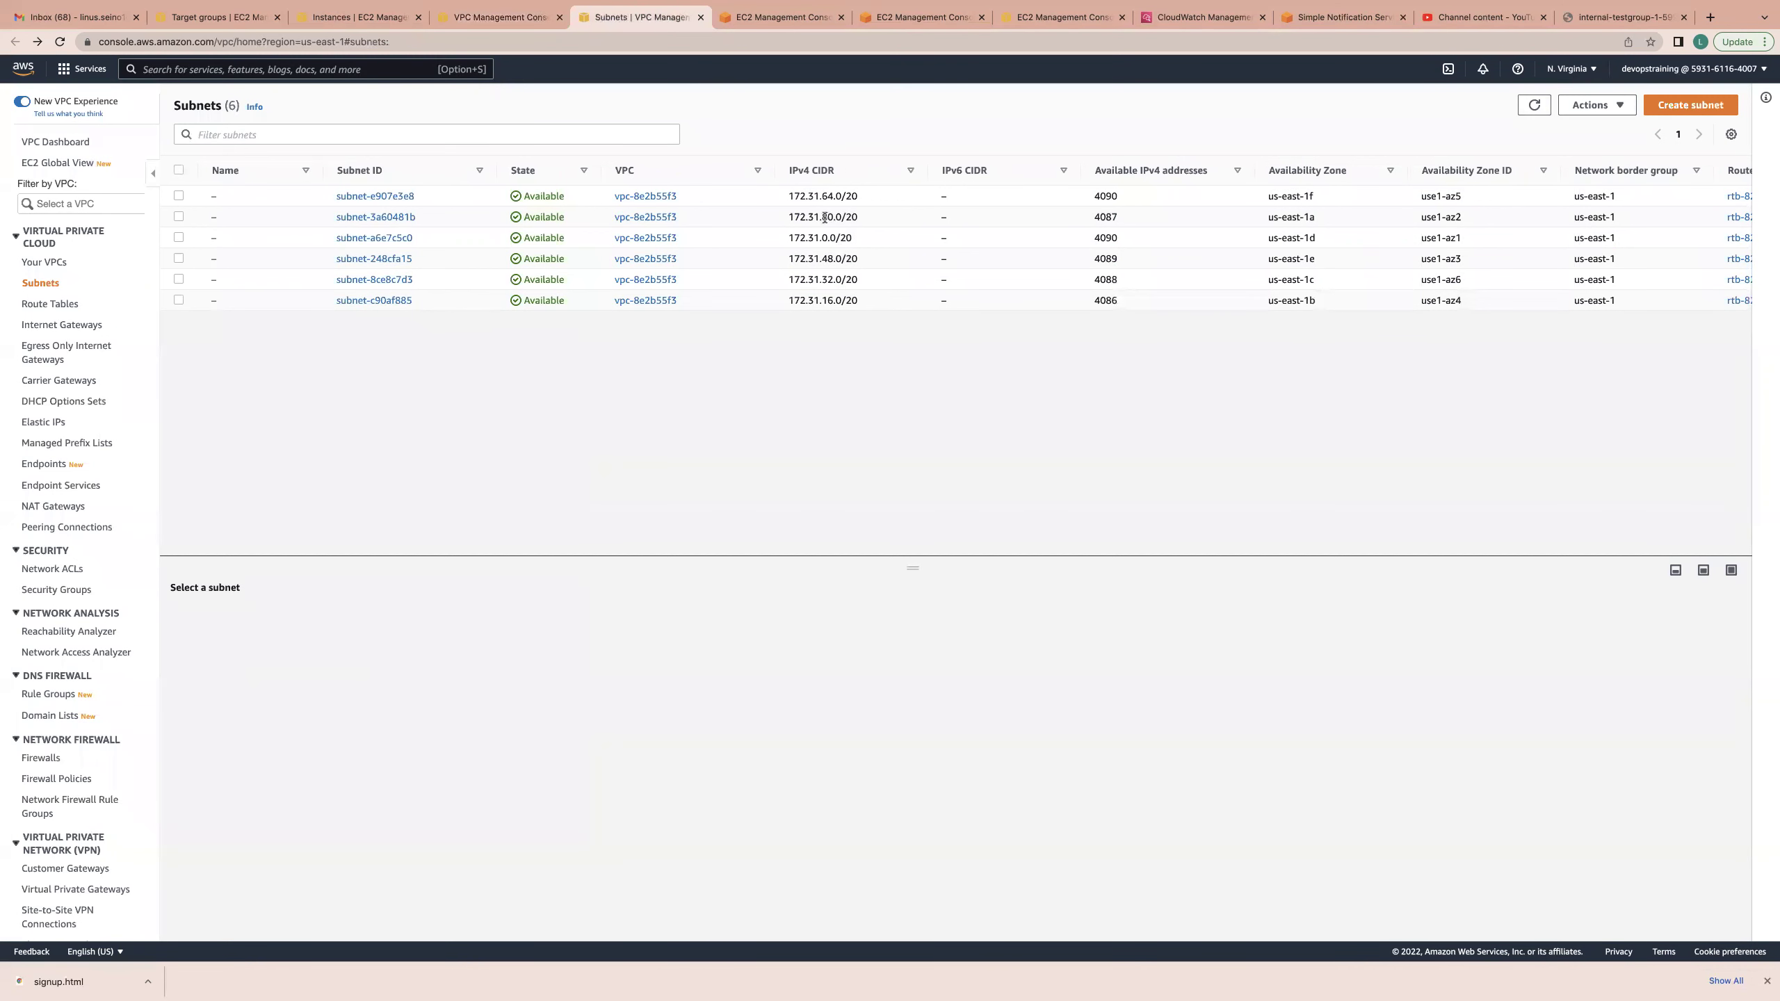
pyautogui.click(820, 196)
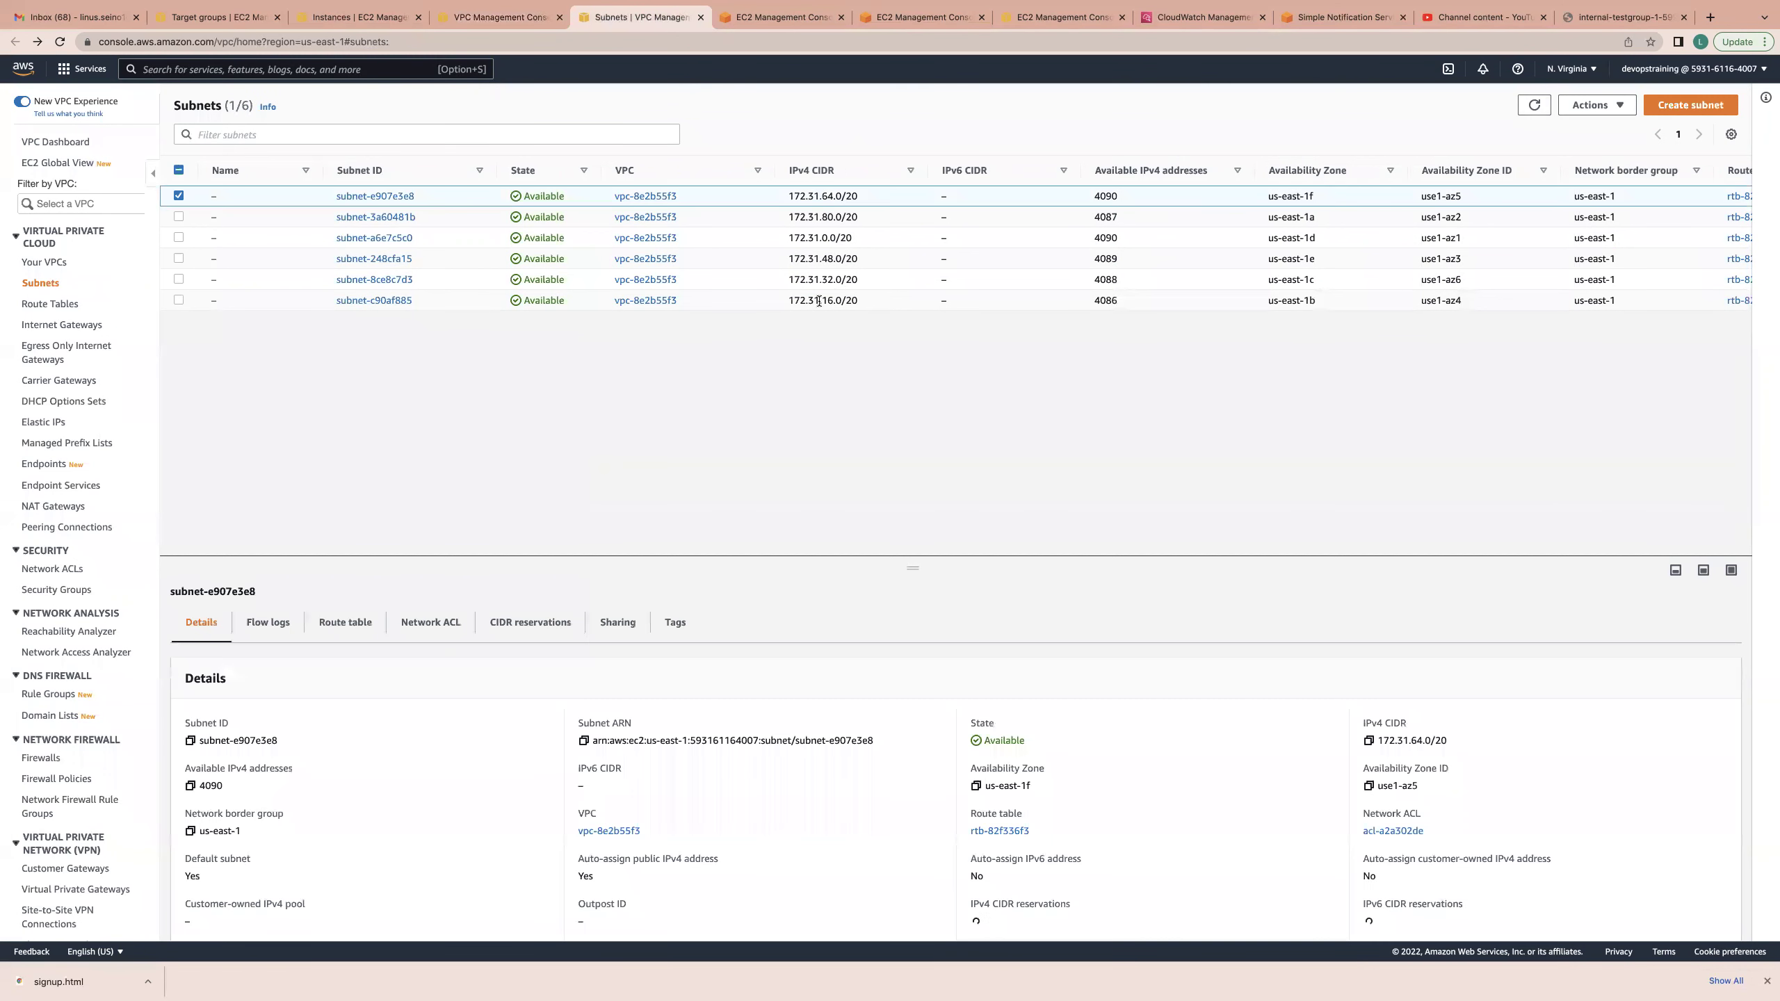
pyautogui.click(832, 237)
pyautogui.moveTo(822, 258); pyautogui.dragTo(841, 300)
pyautogui.moveTo(822, 195); pyautogui.dragTo(843, 196)
pyautogui.moveTo(823, 214); pyautogui.dragTo(895, 300)
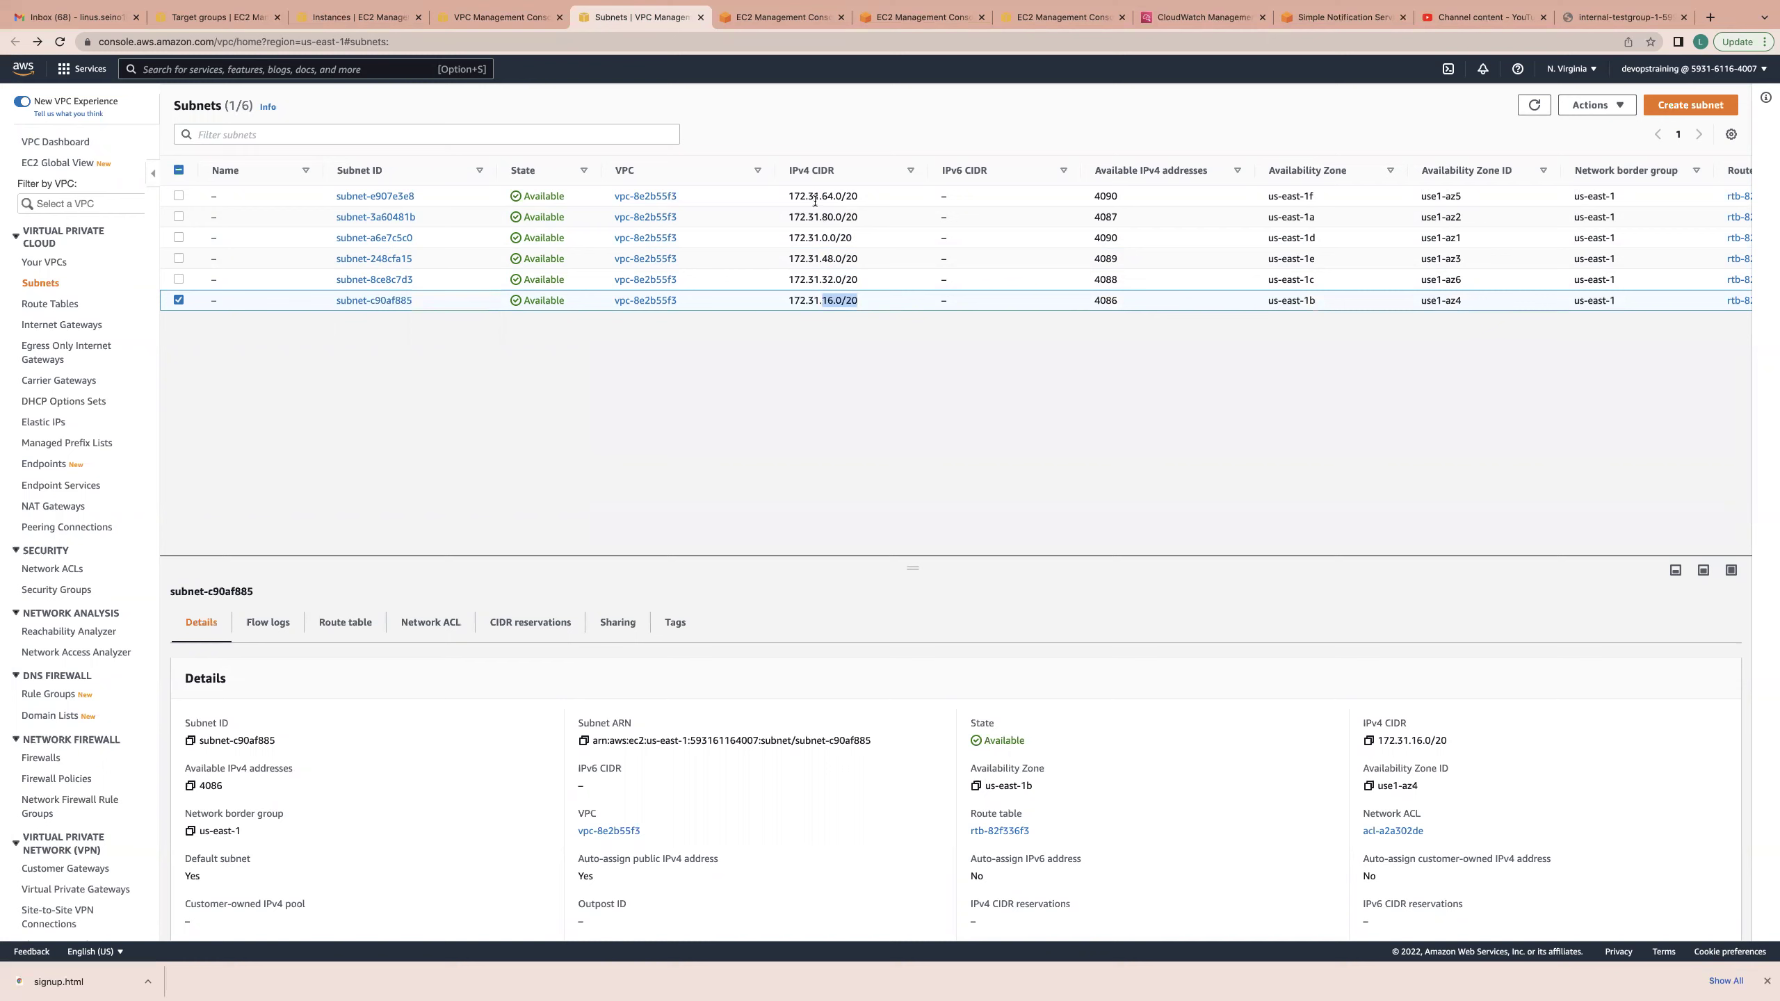
pyautogui.moveTo(788, 196); pyautogui.dragTo(820, 197)
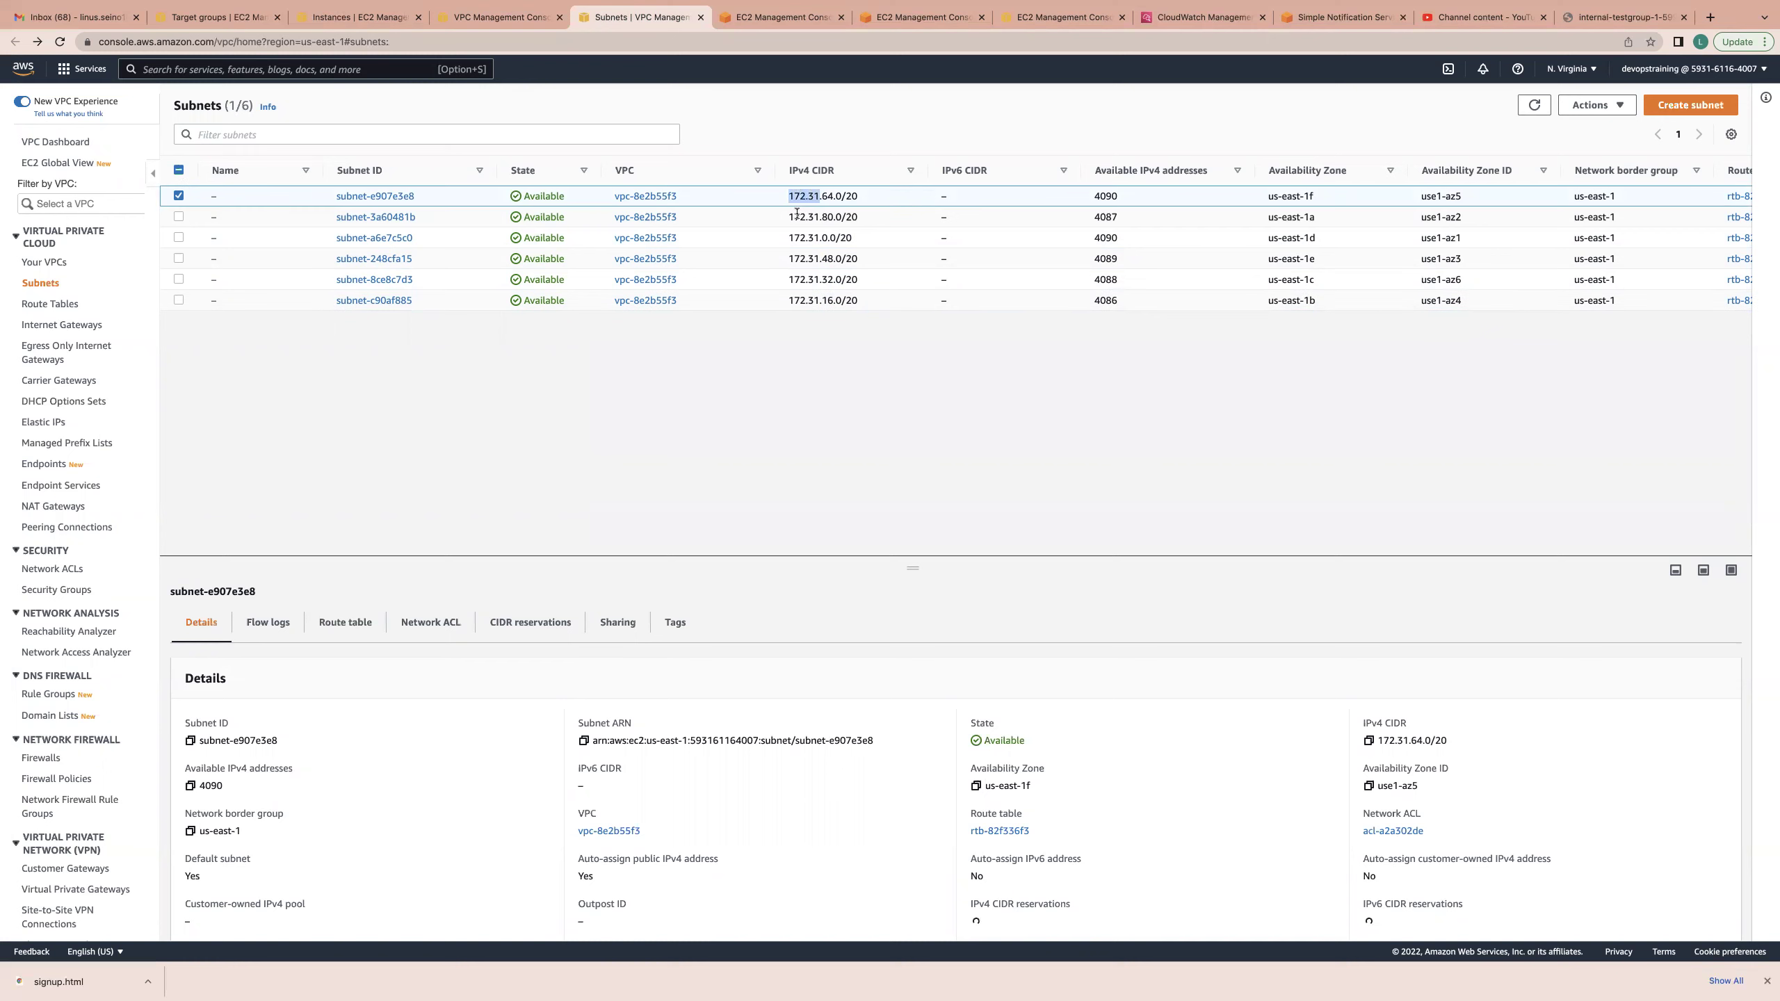
# Flip through the EC2, Auto Scaling and Load Balancer tabs back to the Create subnet form.
pyautogui.click(807, 19)
pyautogui.click(898, 19)
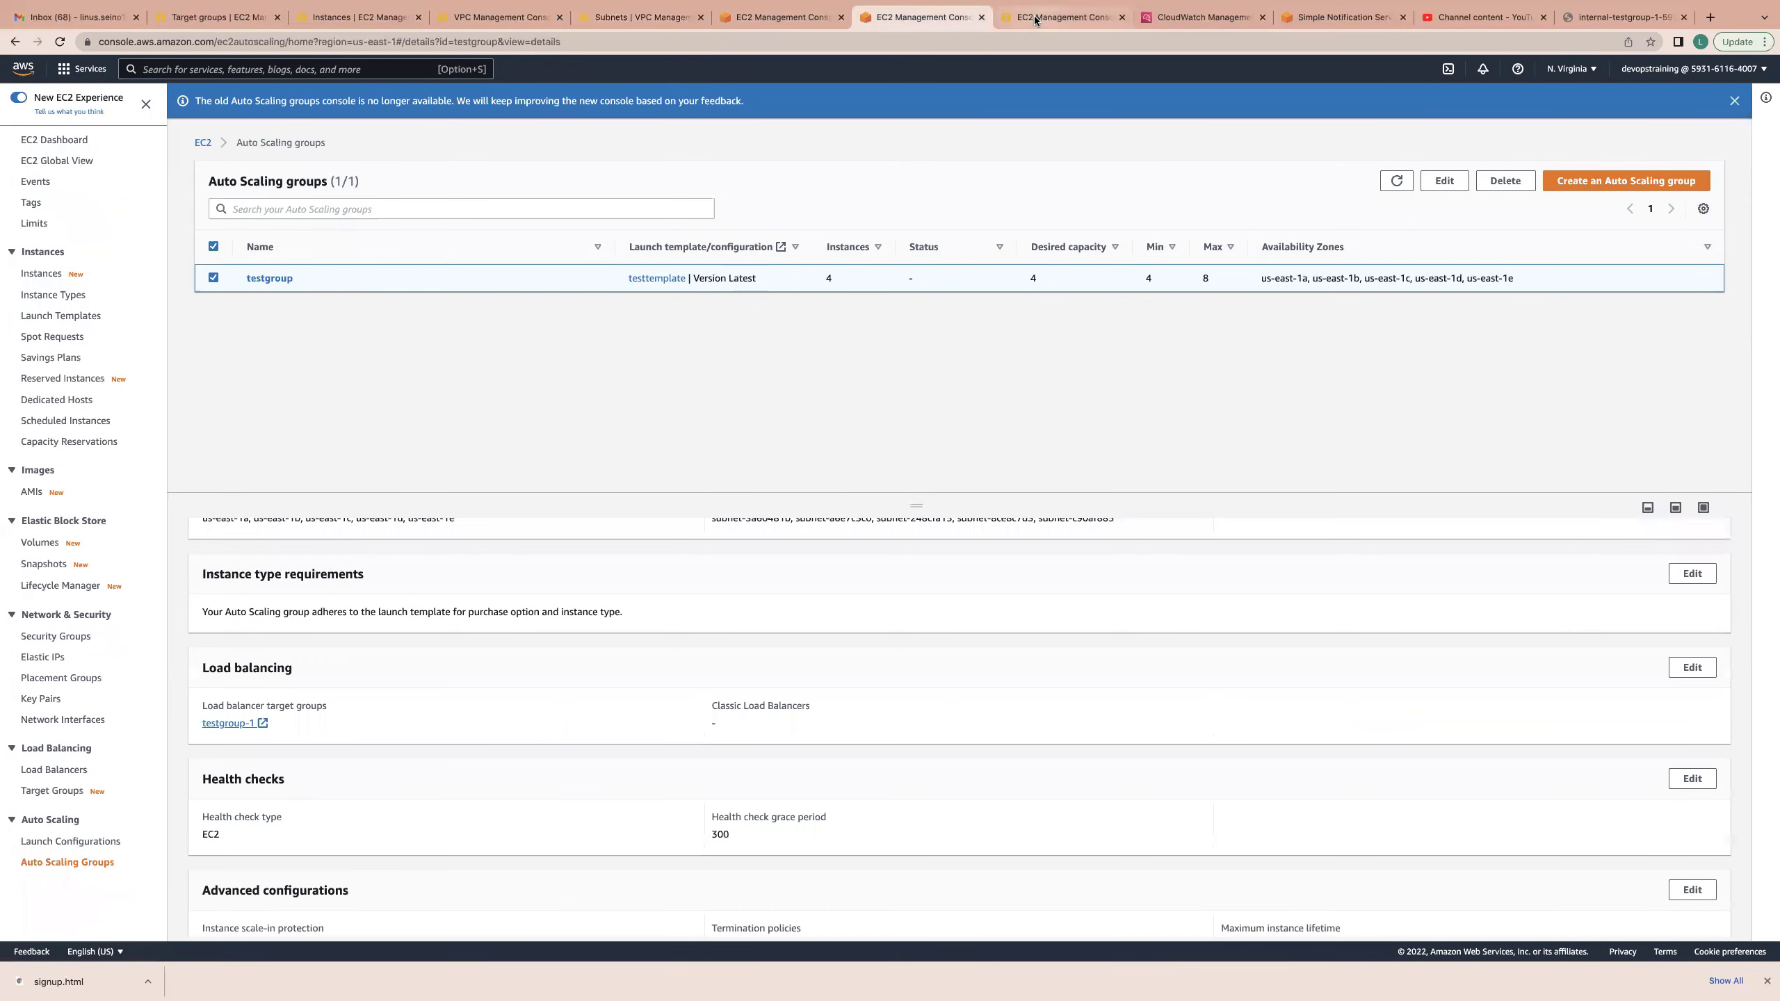
pyautogui.click(1035, 19)
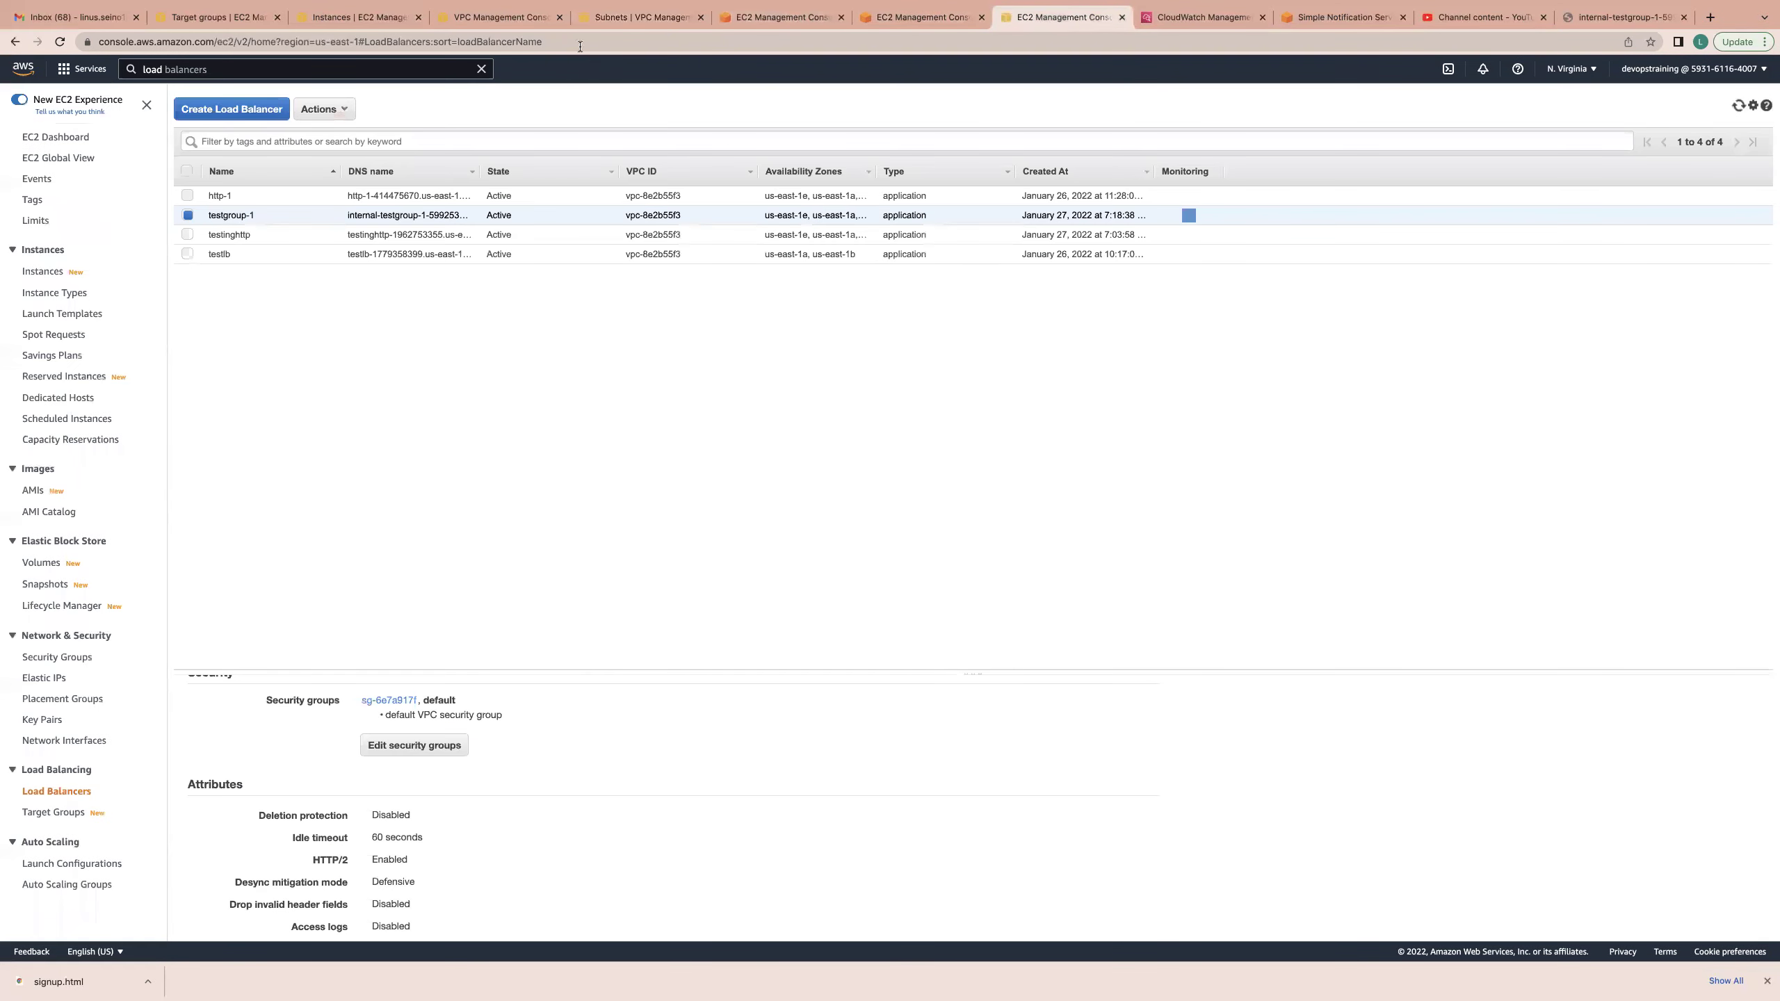
pyautogui.click(501, 18)
pyautogui.click(384, 21)
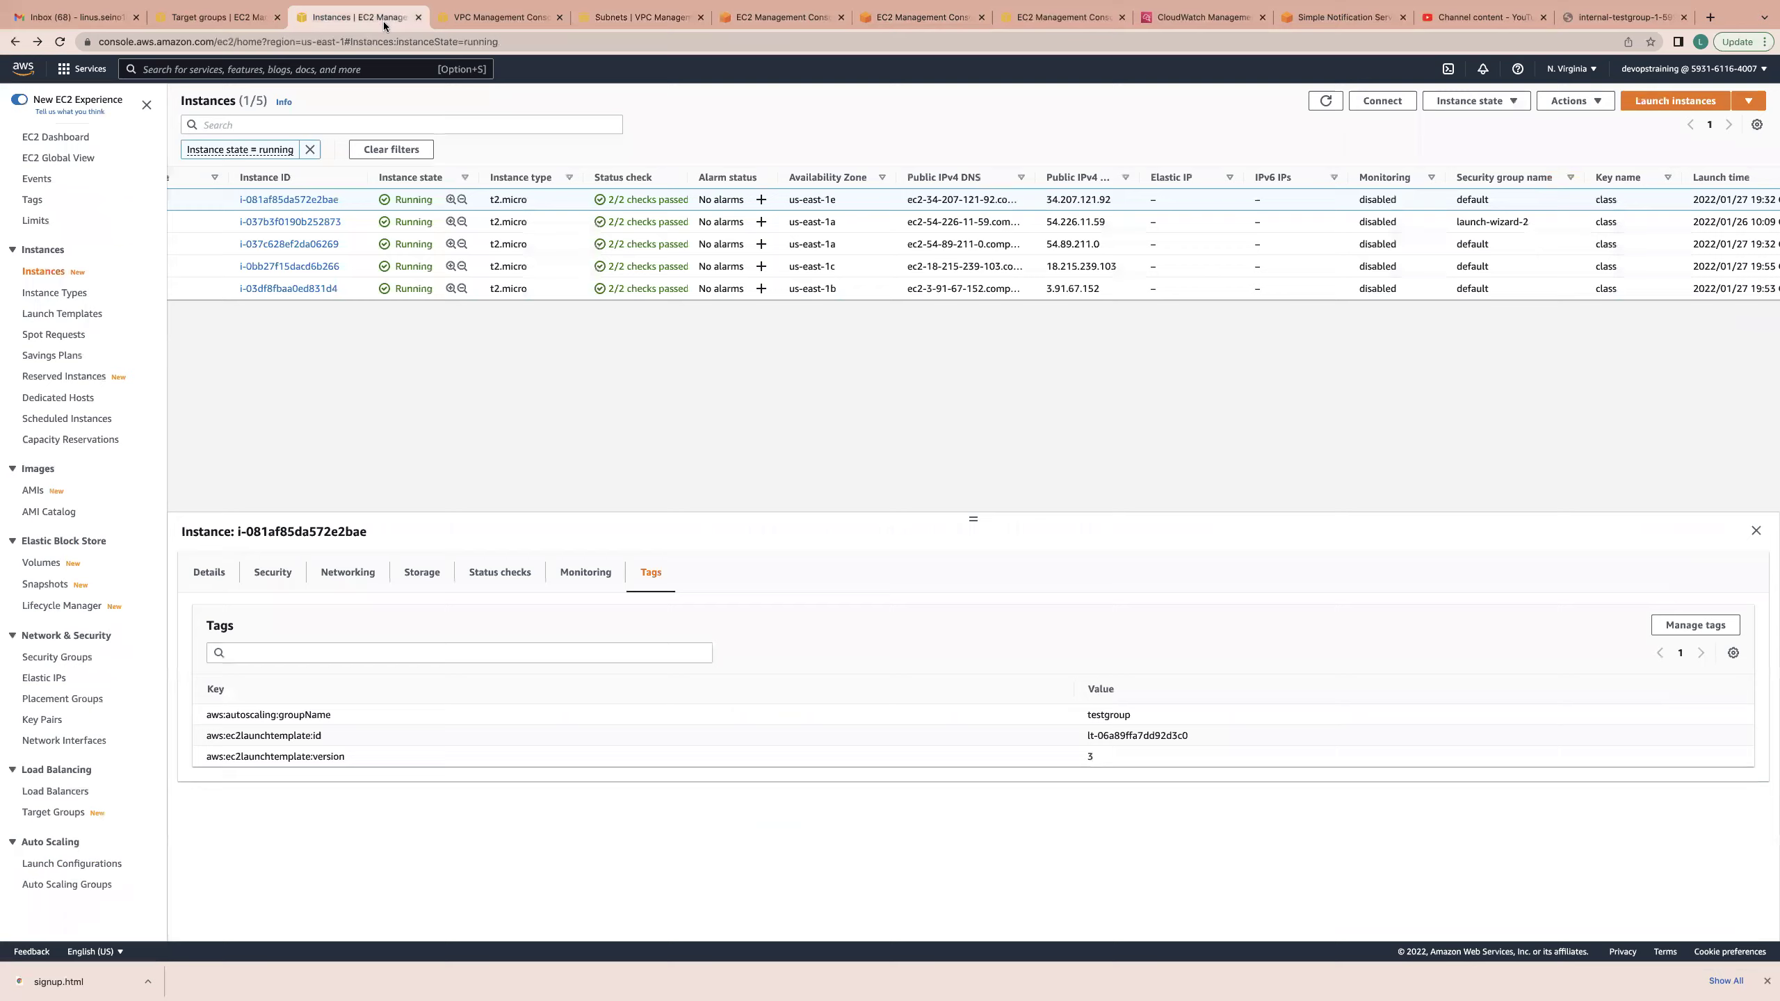
pyautogui.click(553, 18)
pyautogui.click(630, 14)
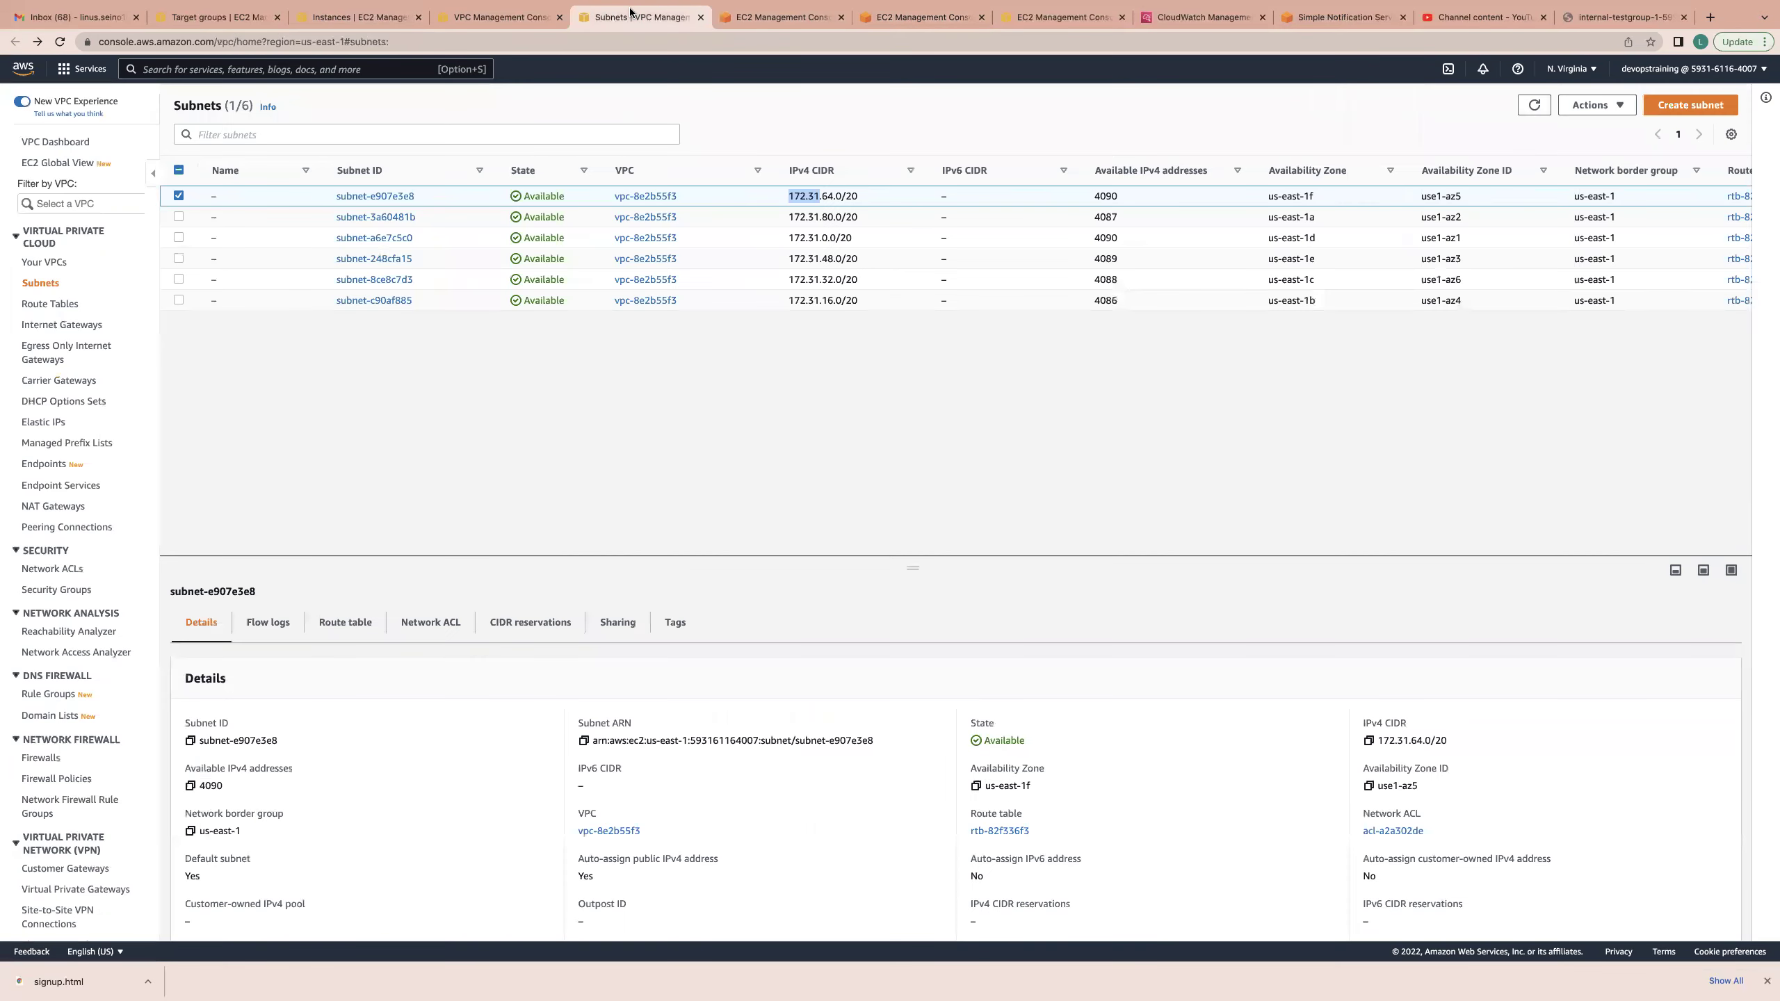
pyautogui.click(780, 21)
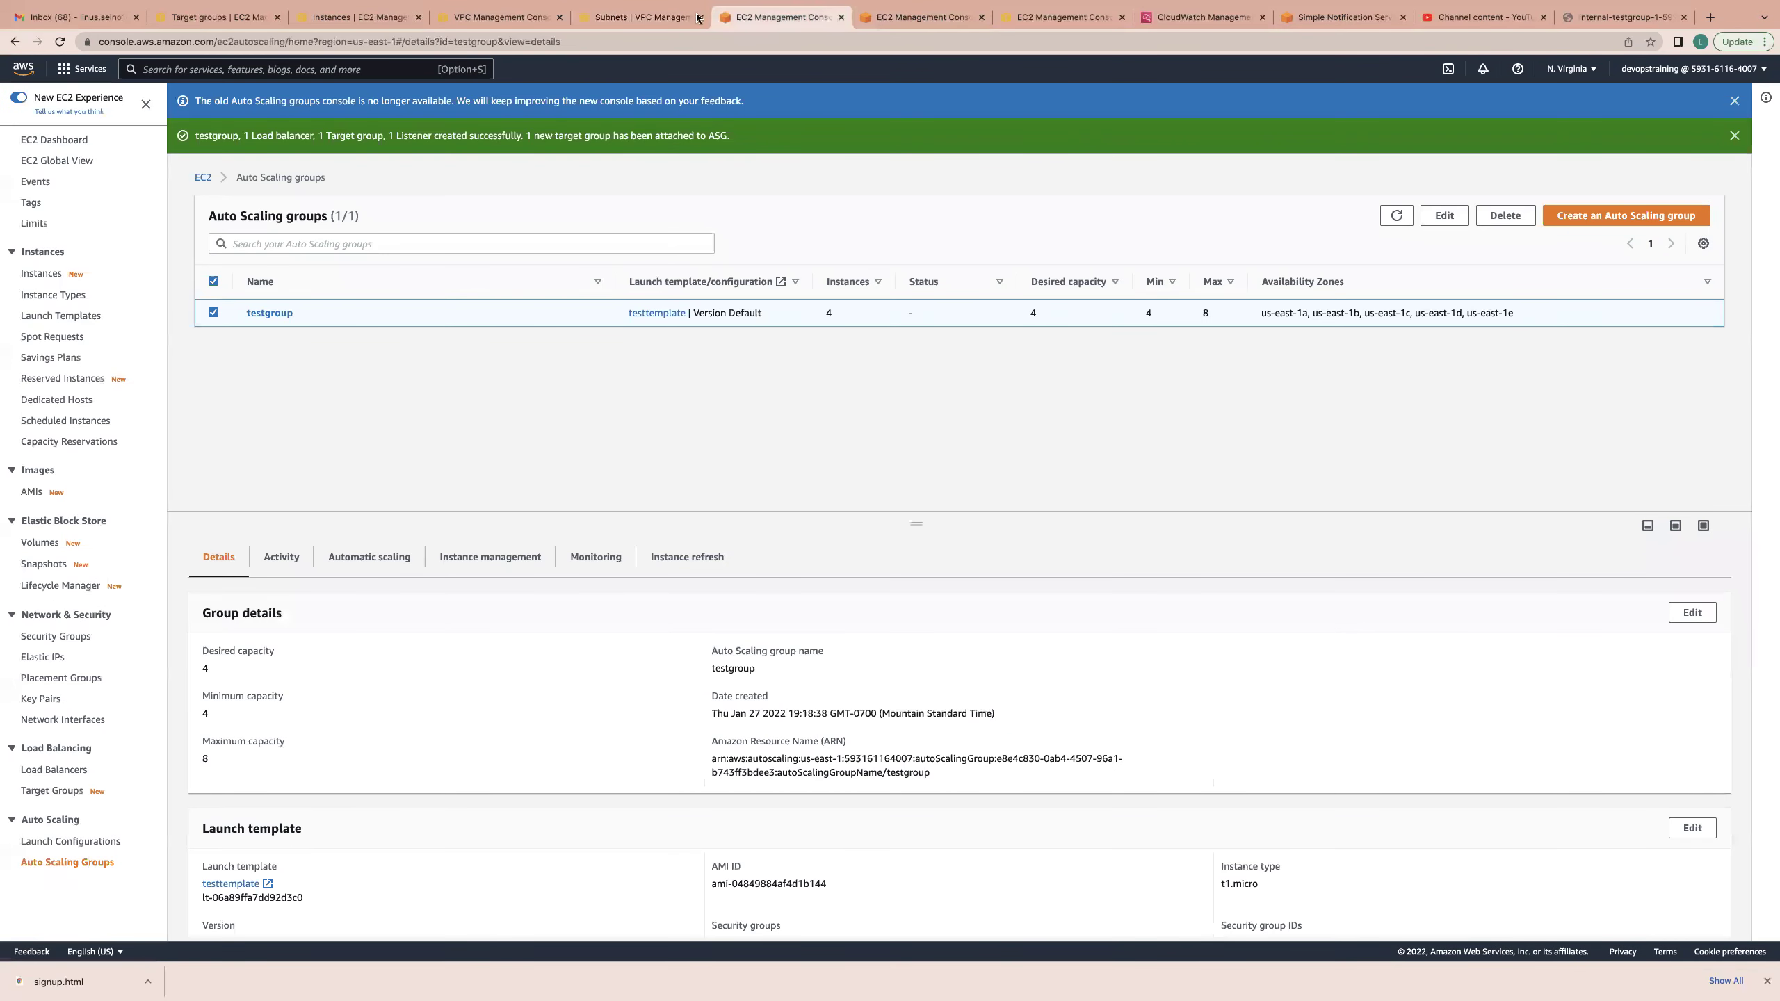
pyautogui.click(659, 17)
pyautogui.click(495, 17)
pyautogui.click(209, 326)
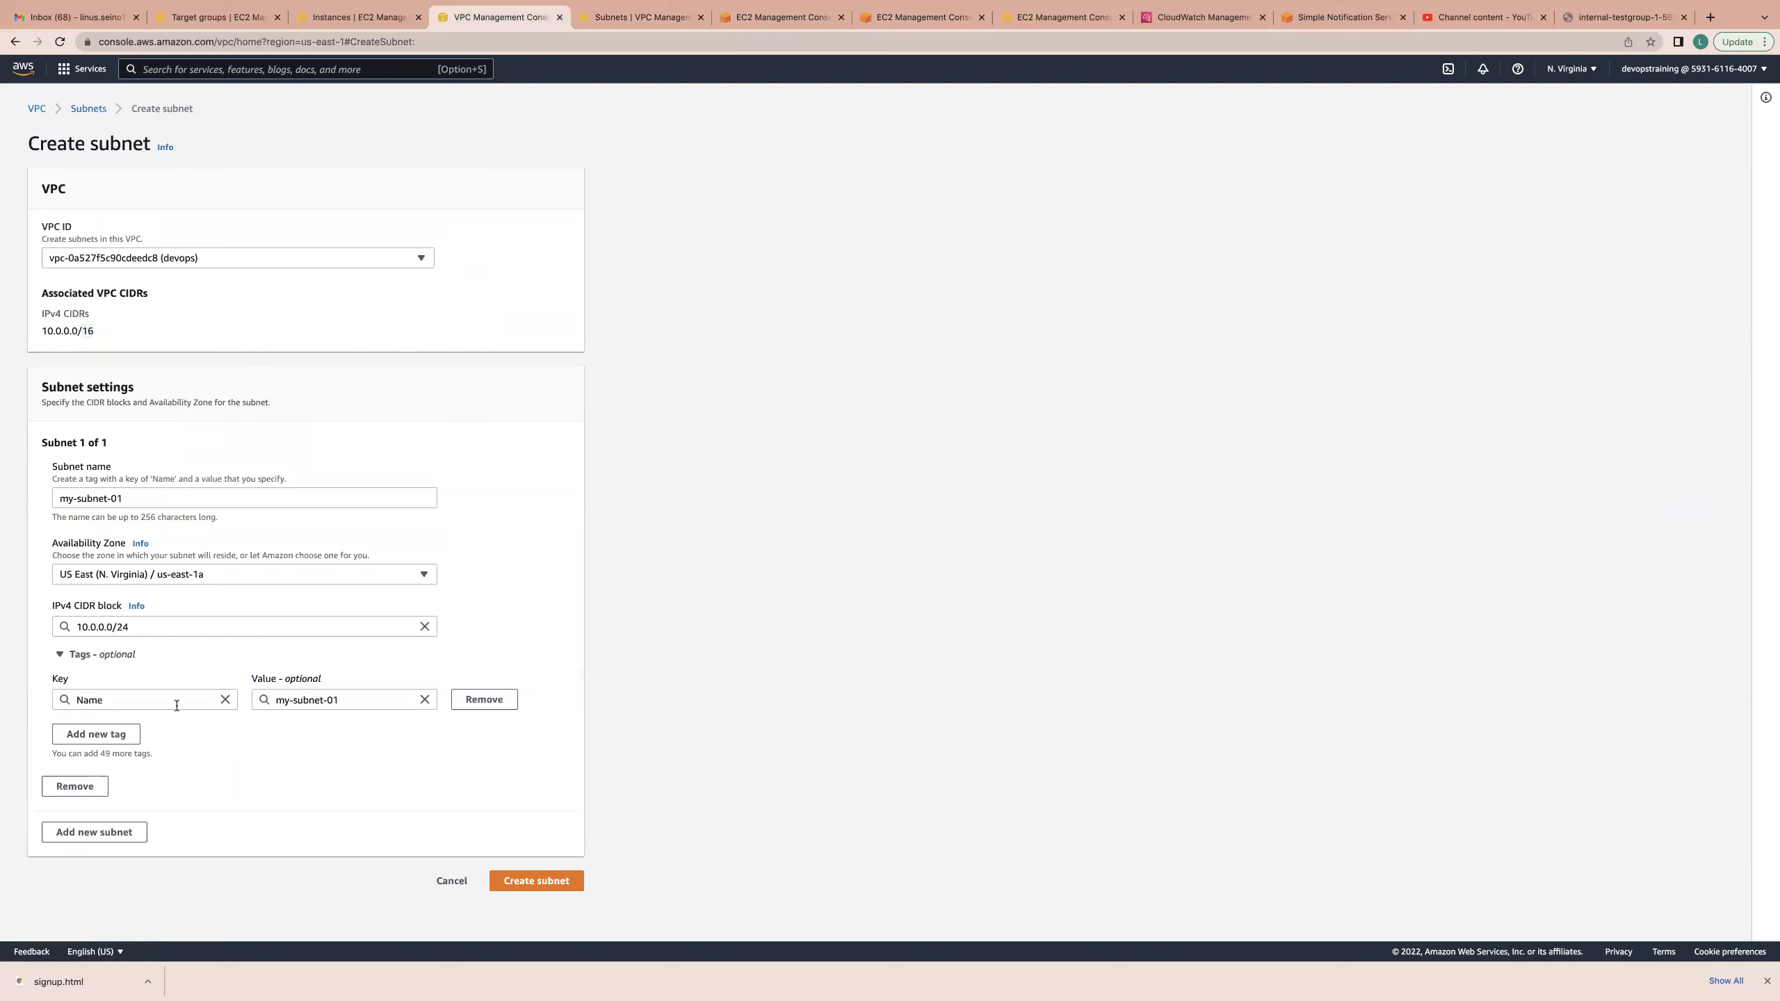
# Create my-subnet-01 with 10.0.0.0/24 in us-east-1a, then begin another subnet.
pyautogui.click(133, 629)
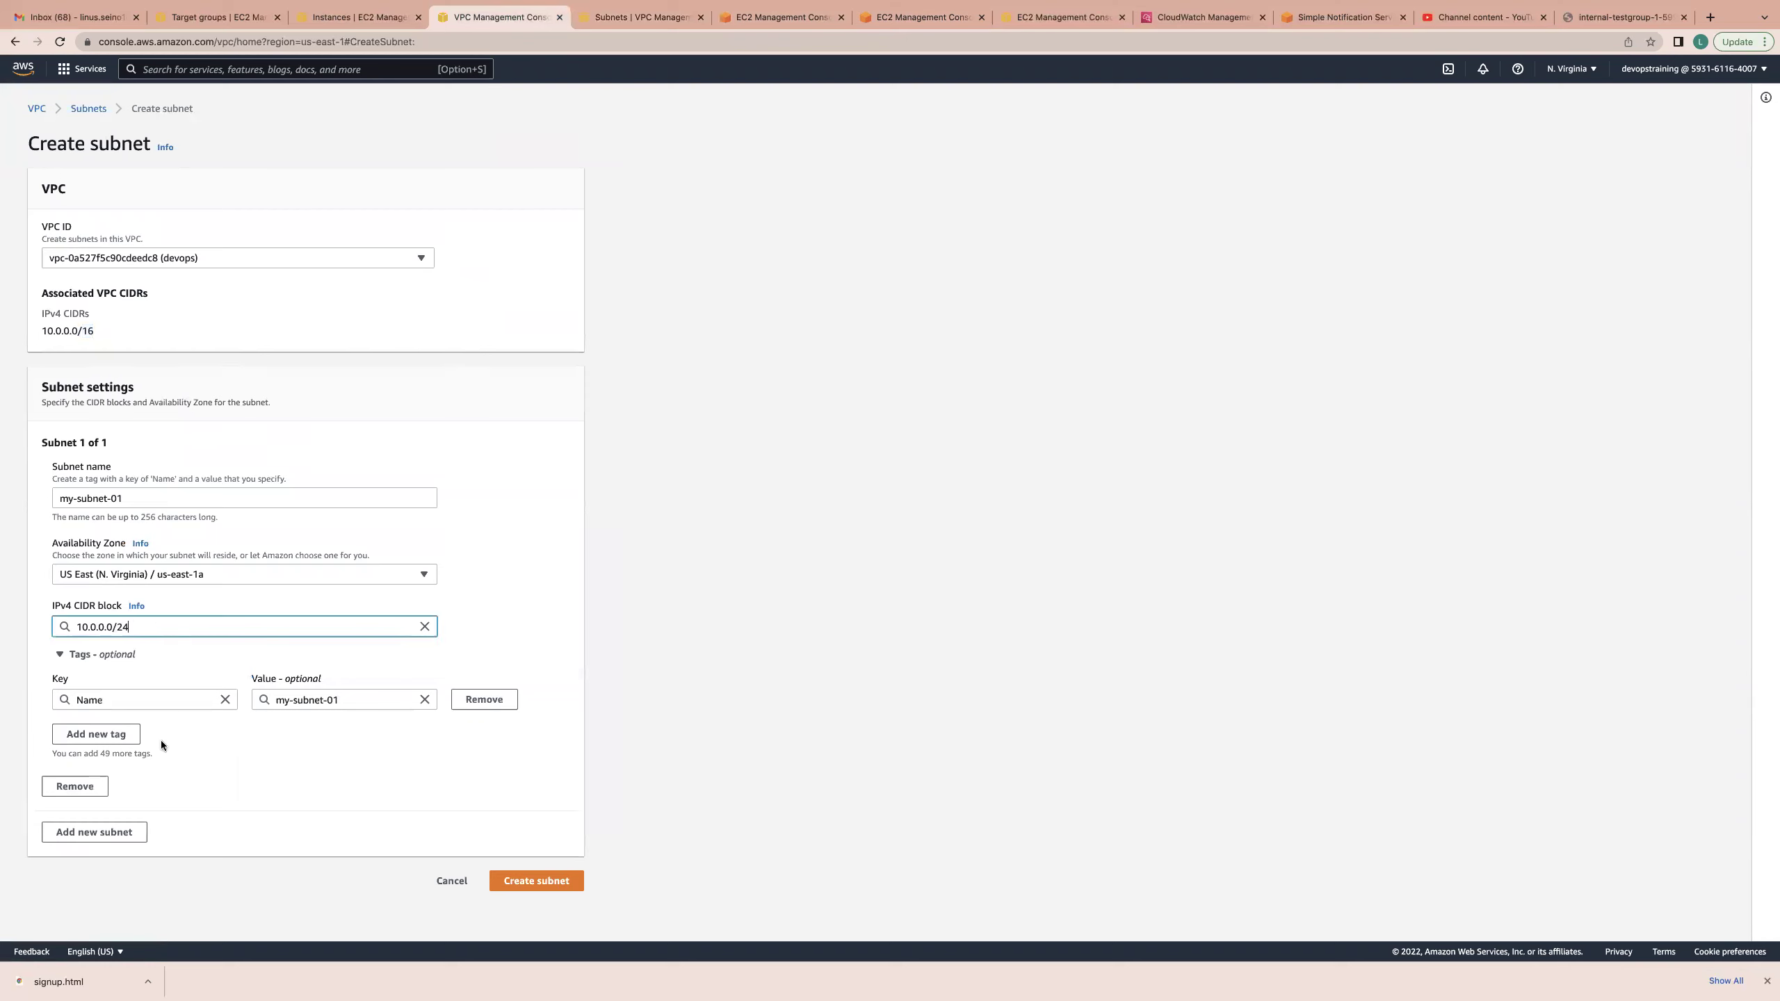
pyautogui.click(530, 881)
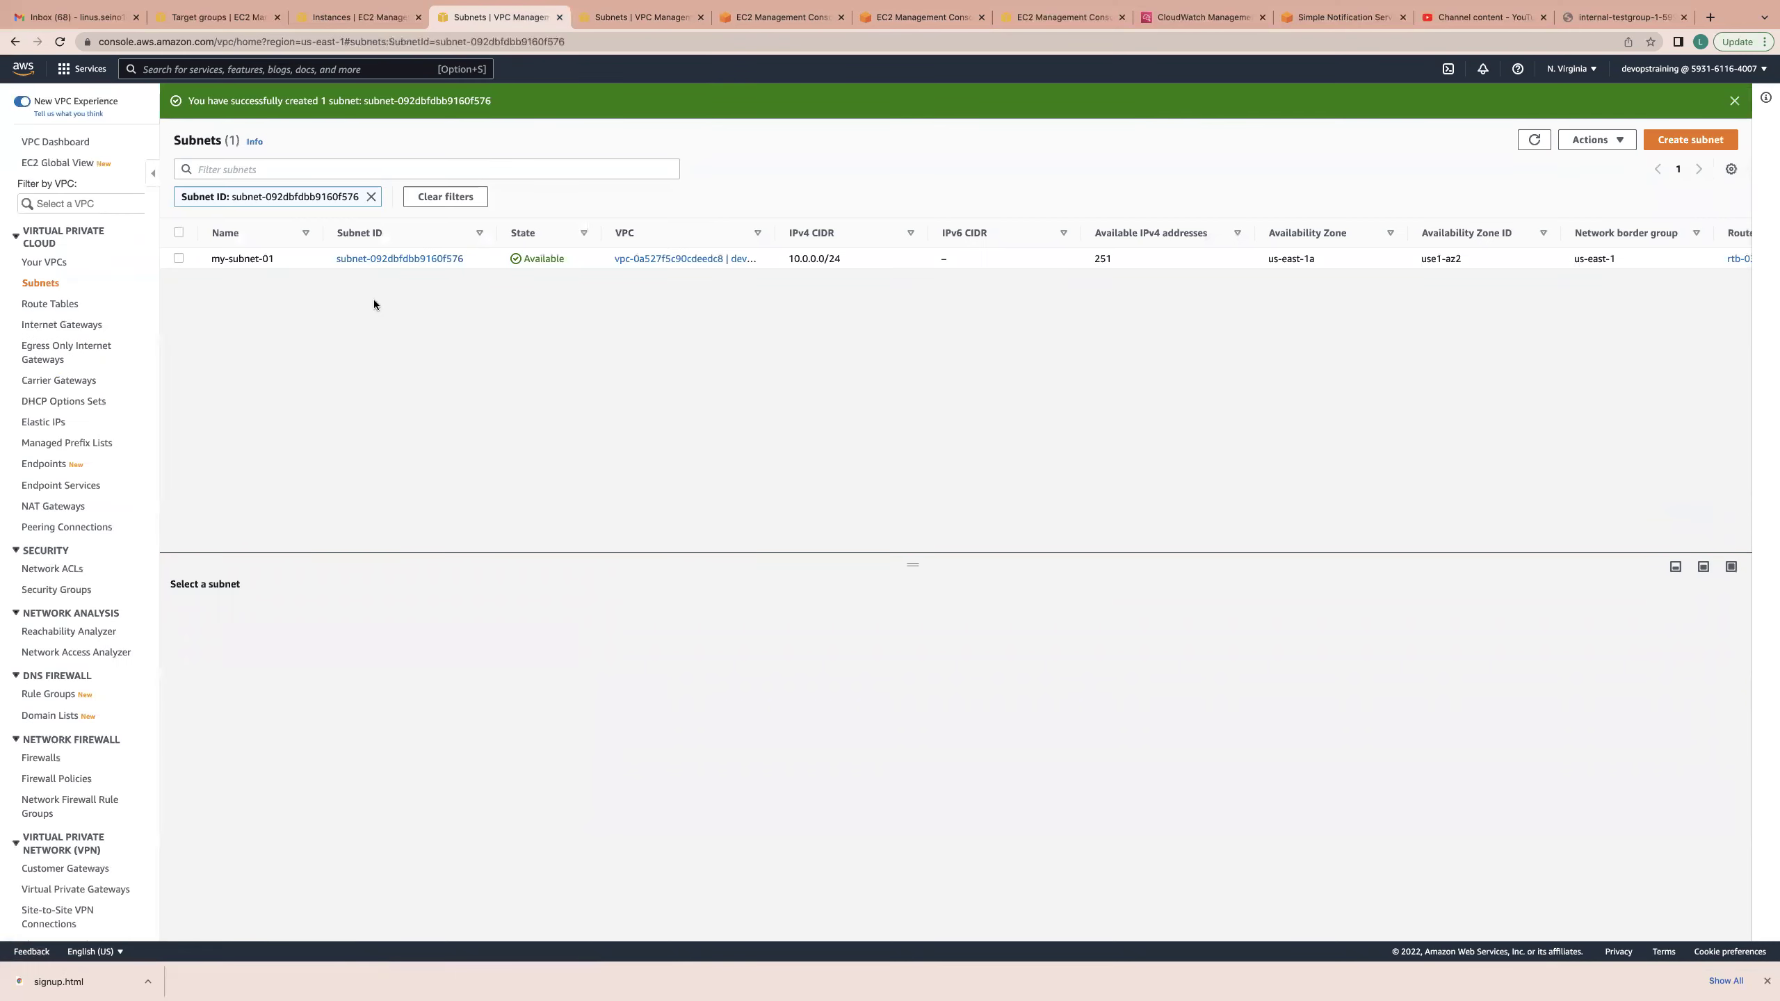
pyautogui.click(1664, 143)
# Choose the devops VPC, name the subnet my-subnet-01, and begin its CIDR block.
pyautogui.click(306, 257)
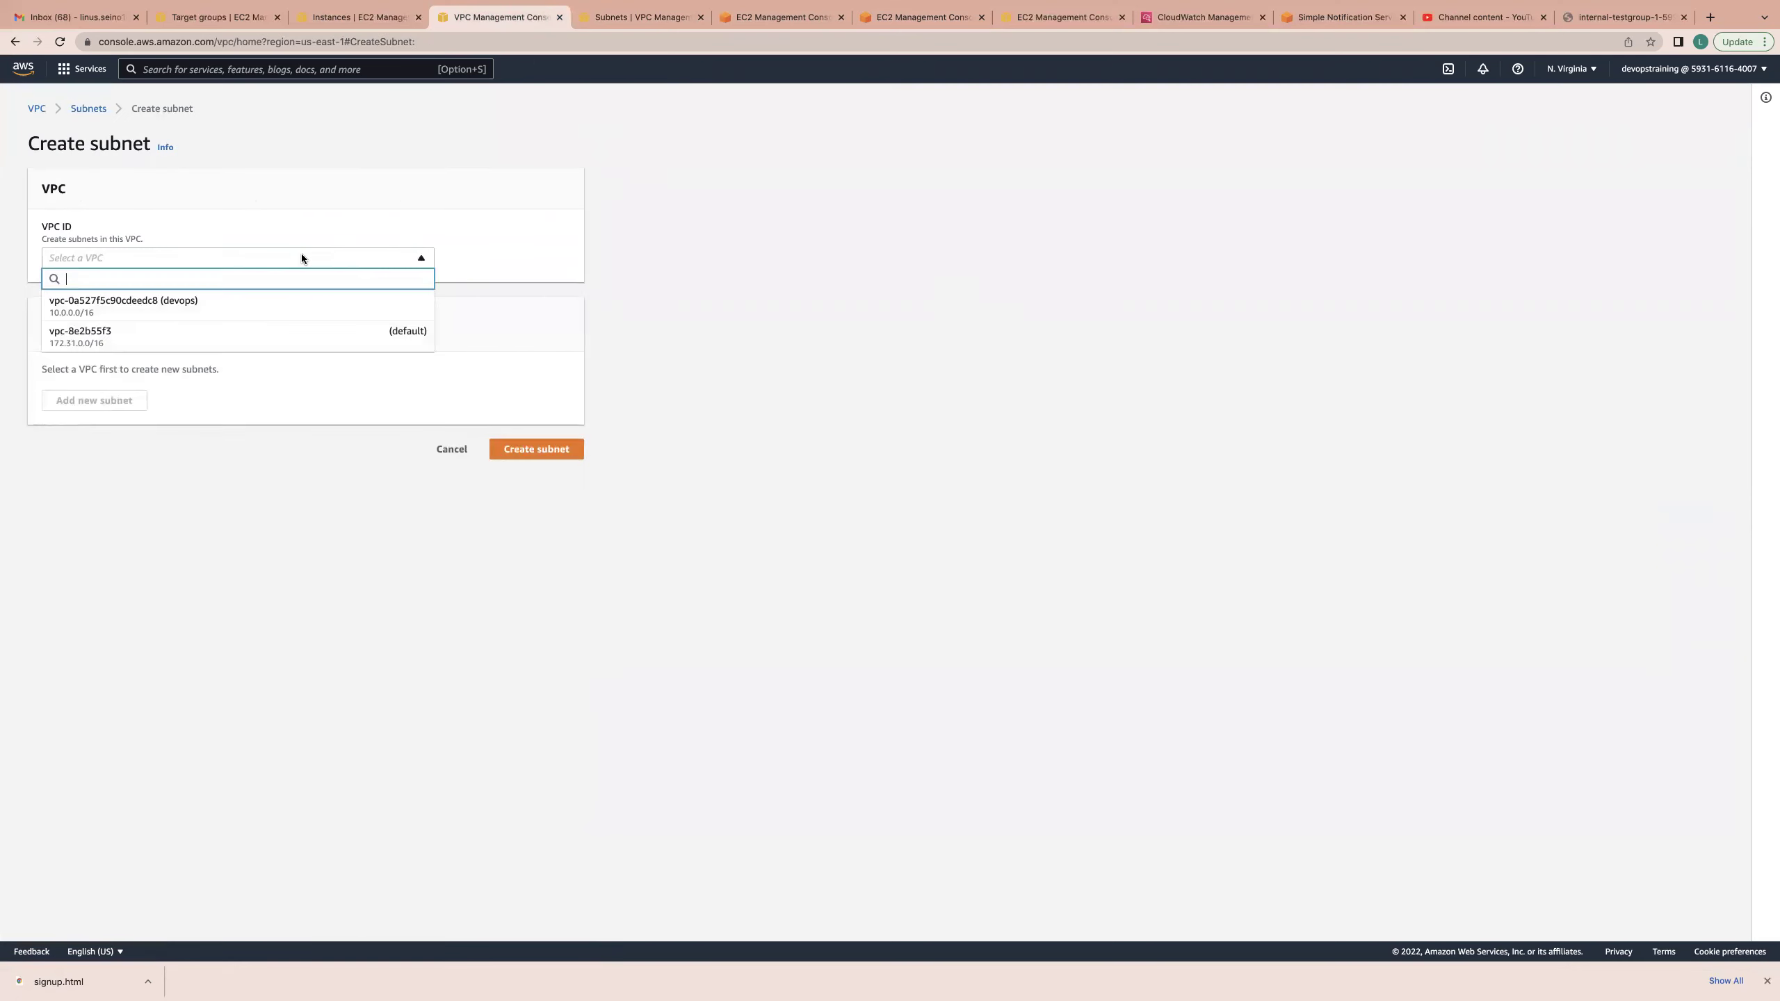
pyautogui.click(247, 309)
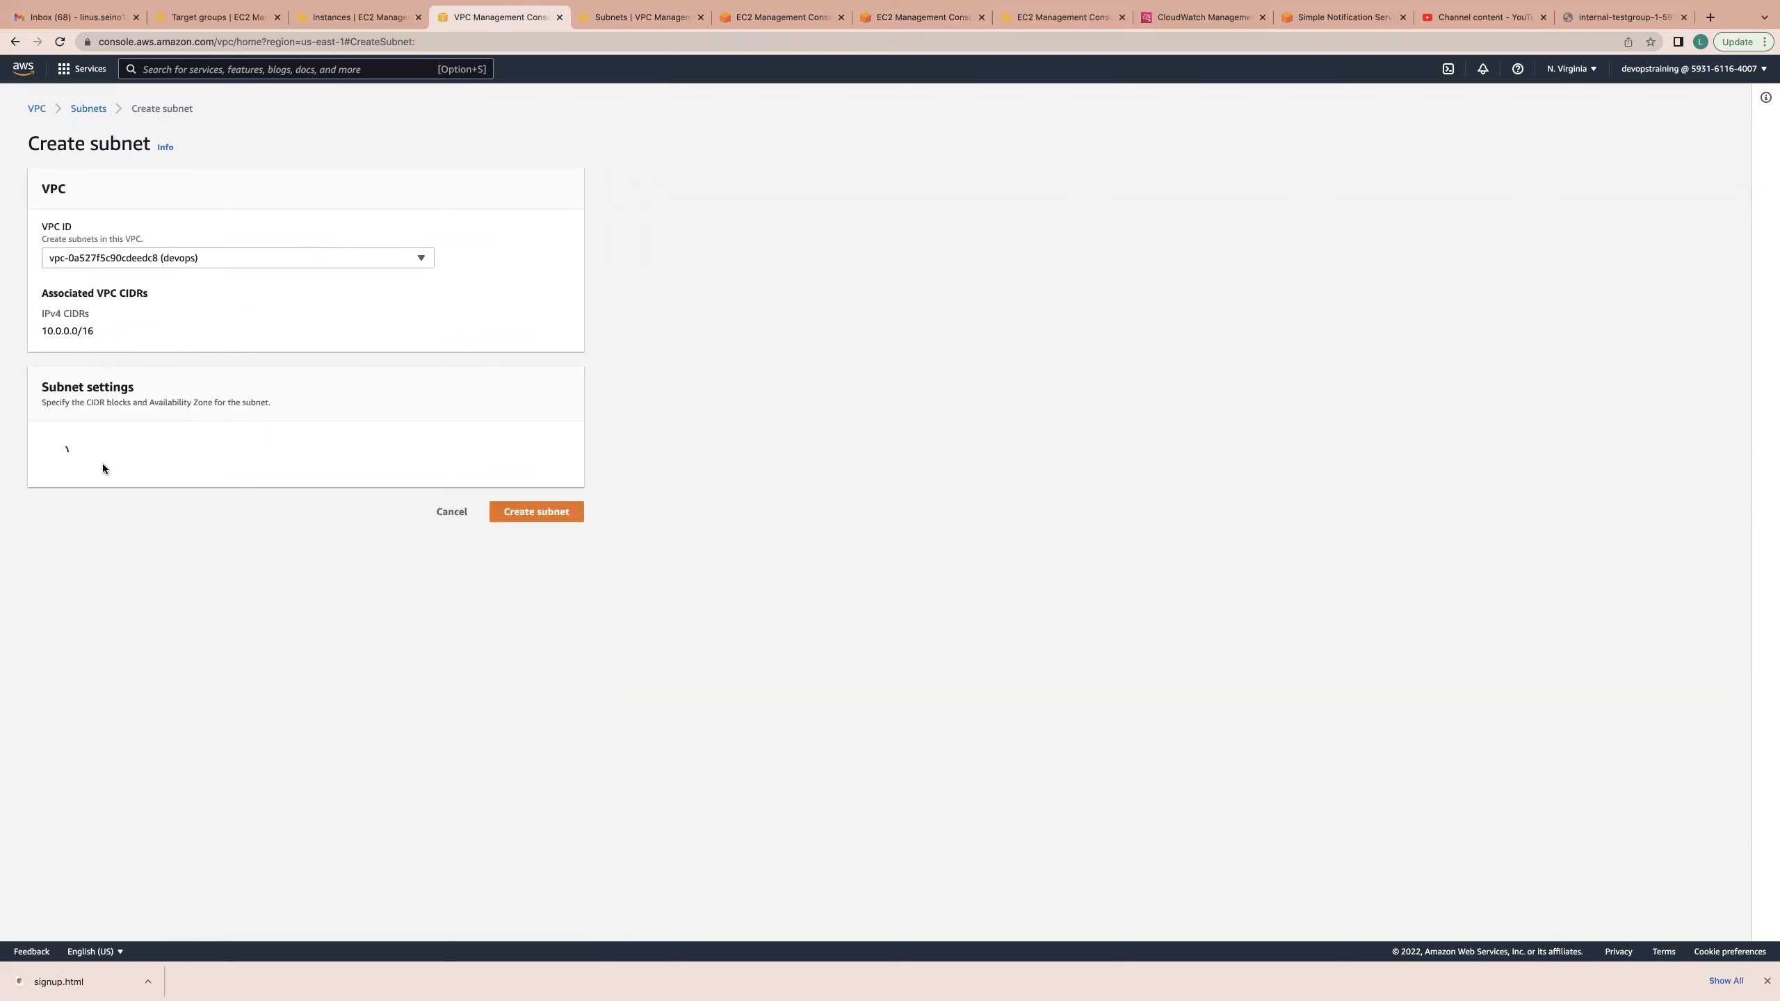
pyautogui.click(98, 499)
pyautogui.write('my-subnet-01')
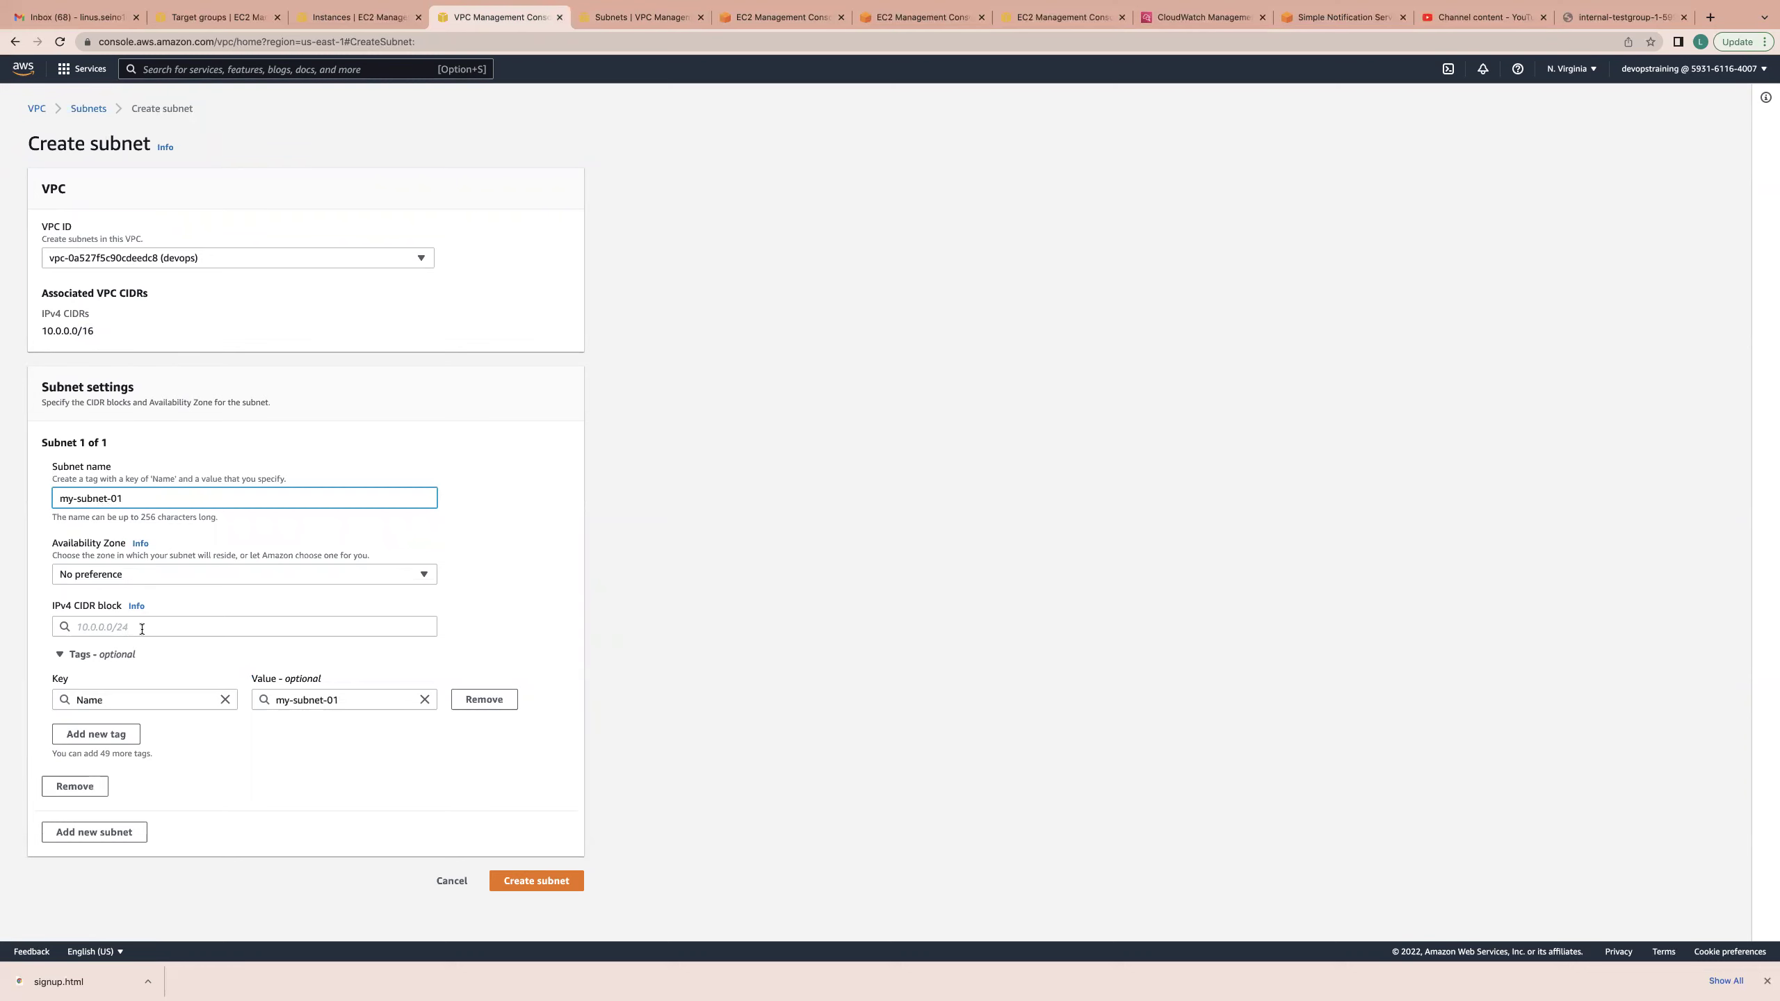
pyautogui.click(142, 628)
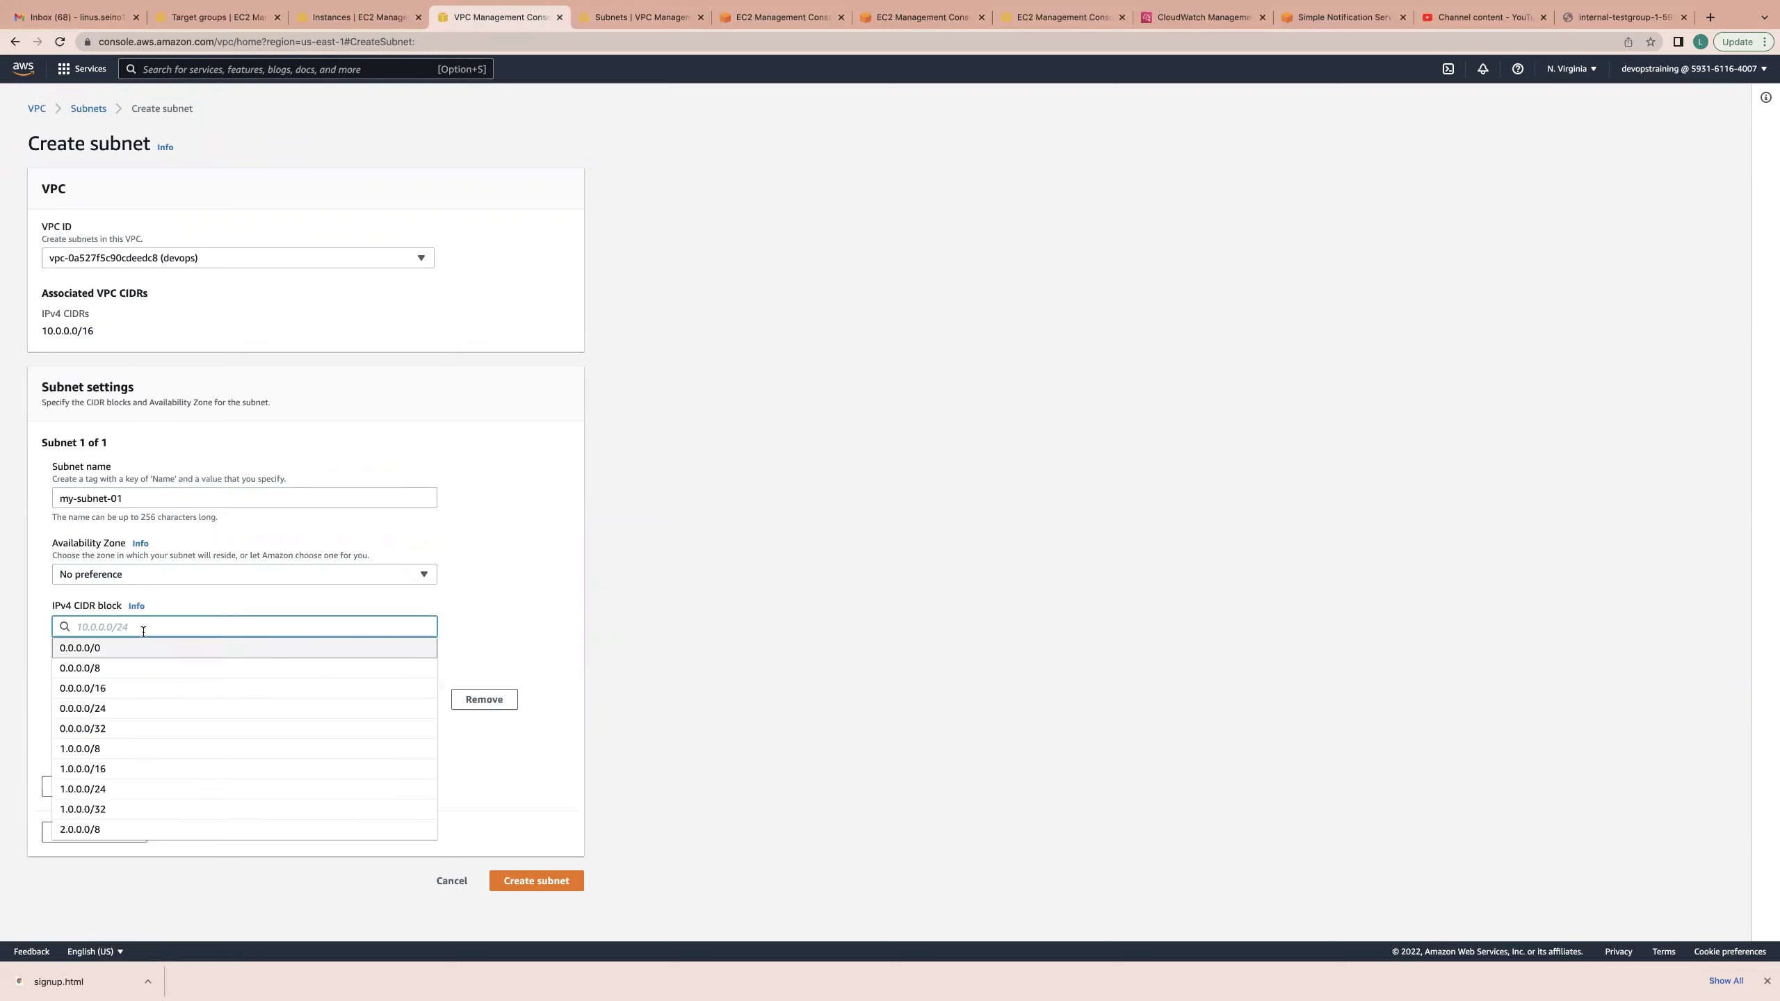
pyautogui.write('10.0.0')
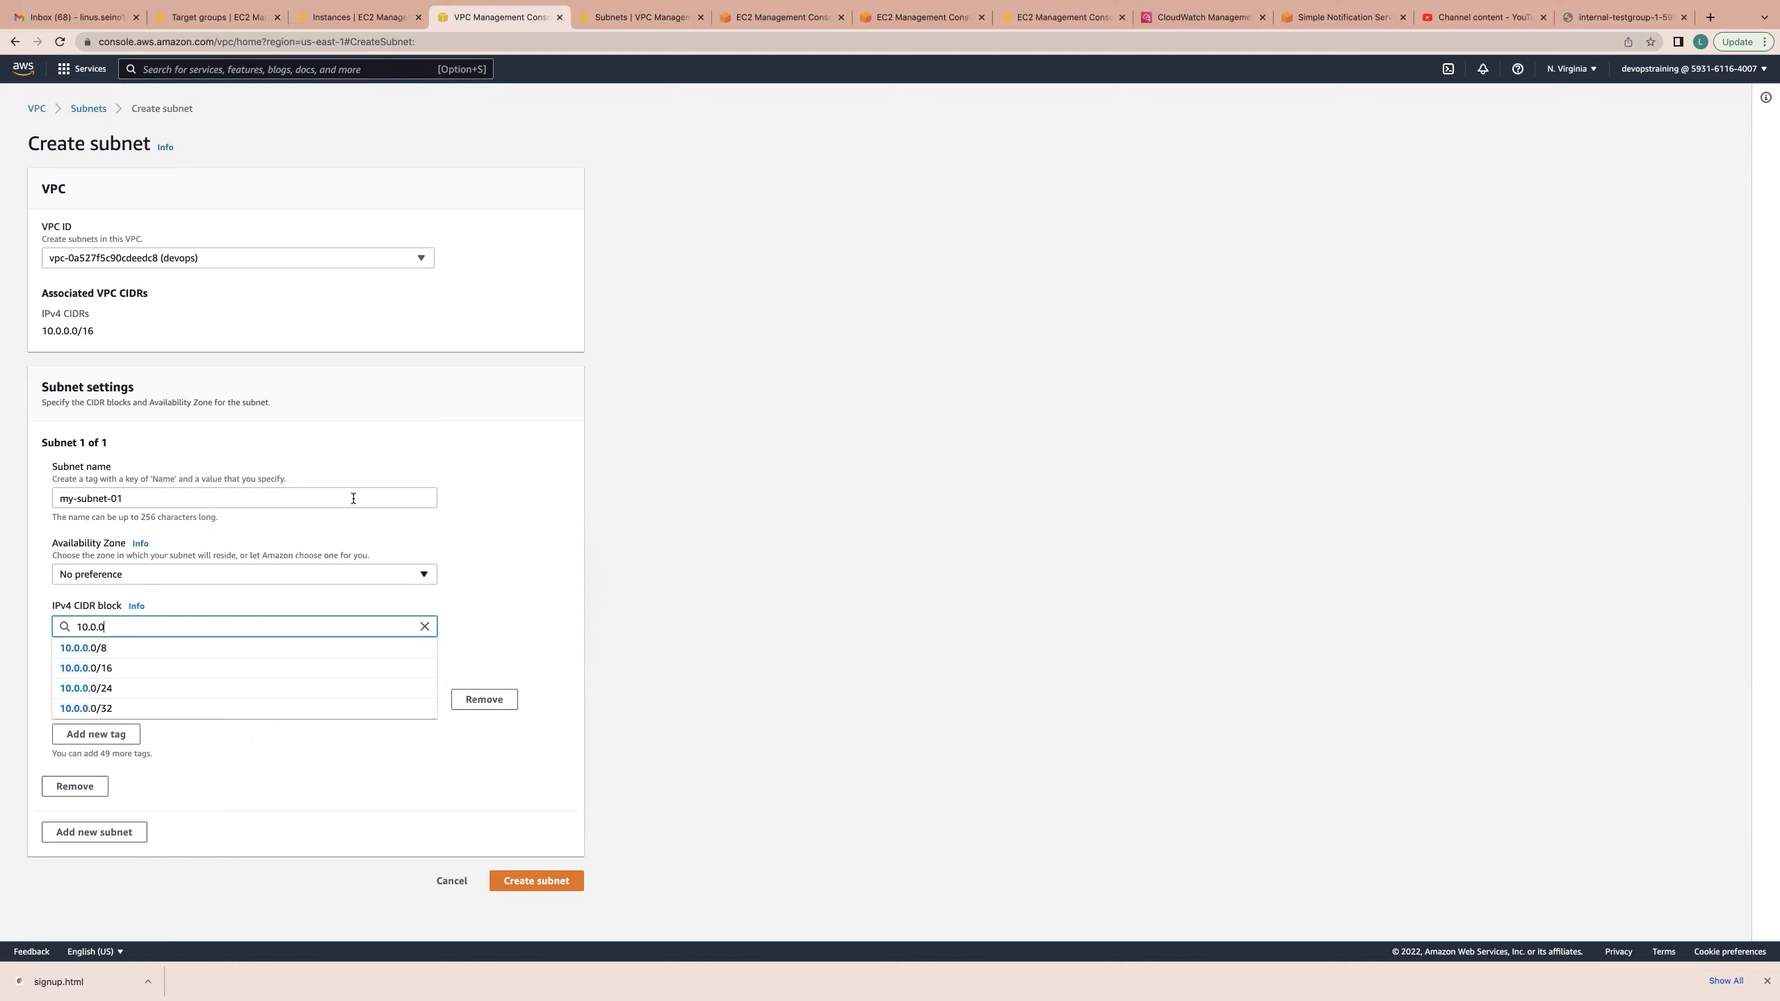
# Complete the CIDR as 10.0.32.0/24, fixing the extra octet, and create the subnet.
pyautogui.click(618, 25)
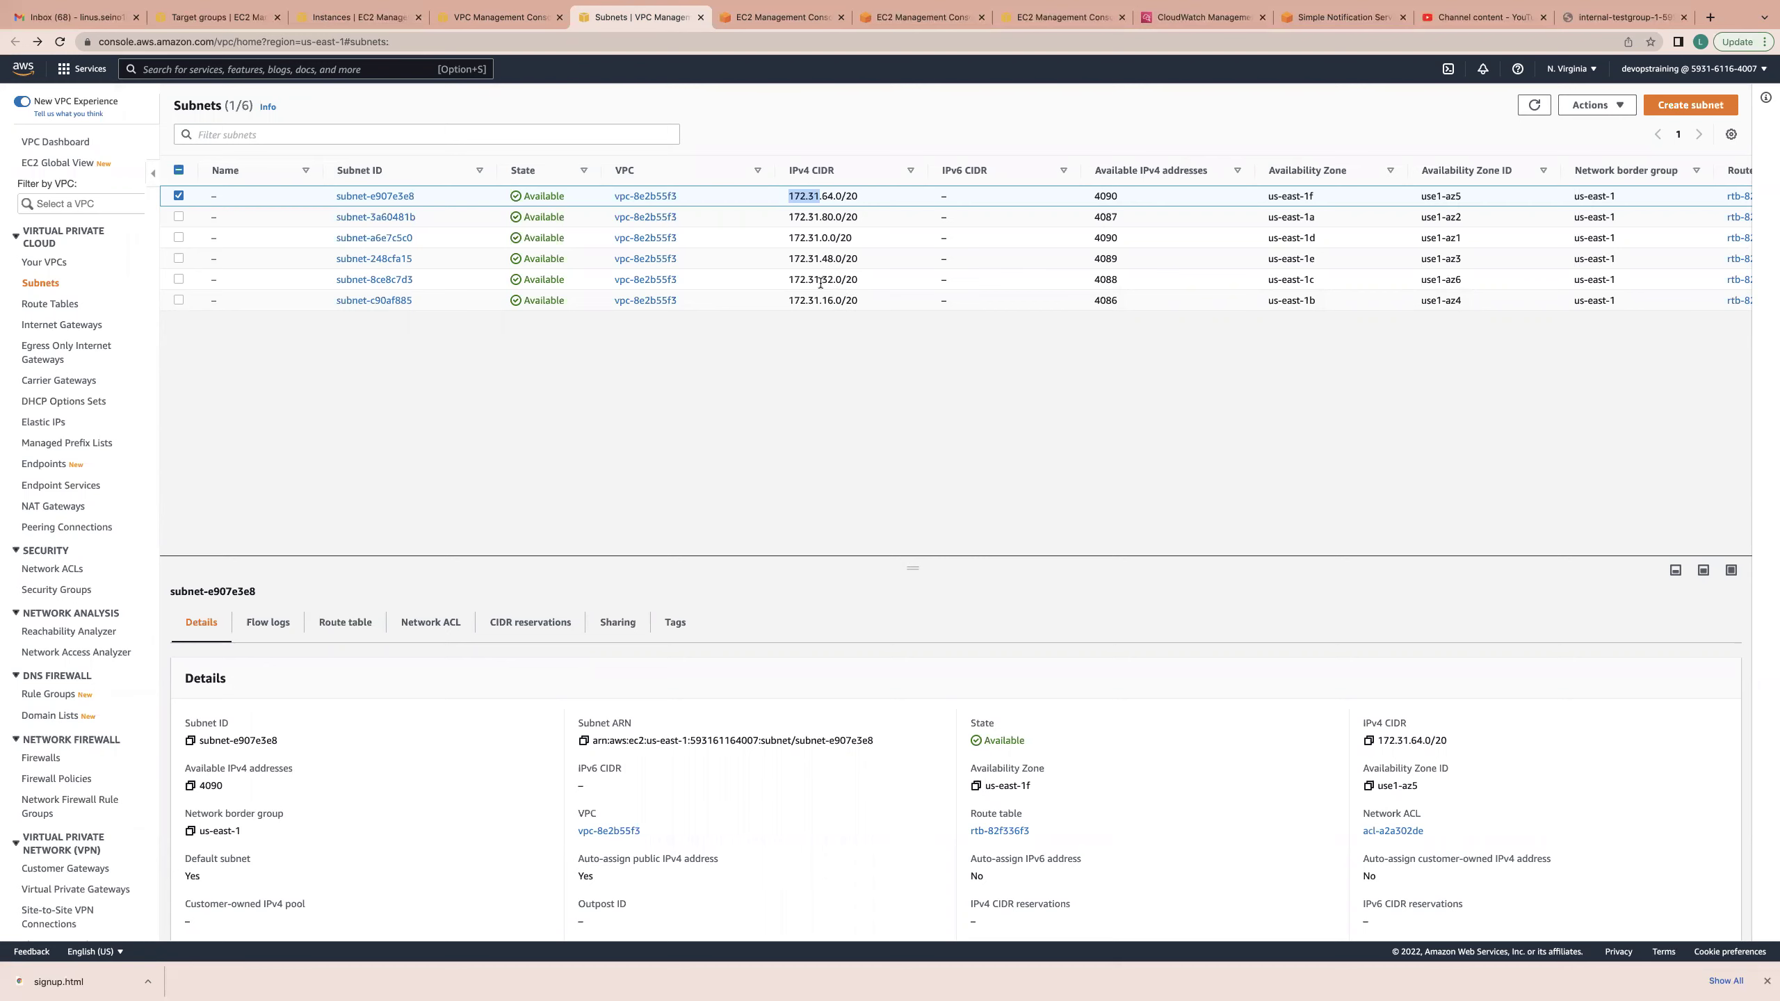
pyautogui.click(503, 18)
pyautogui.write('.32')
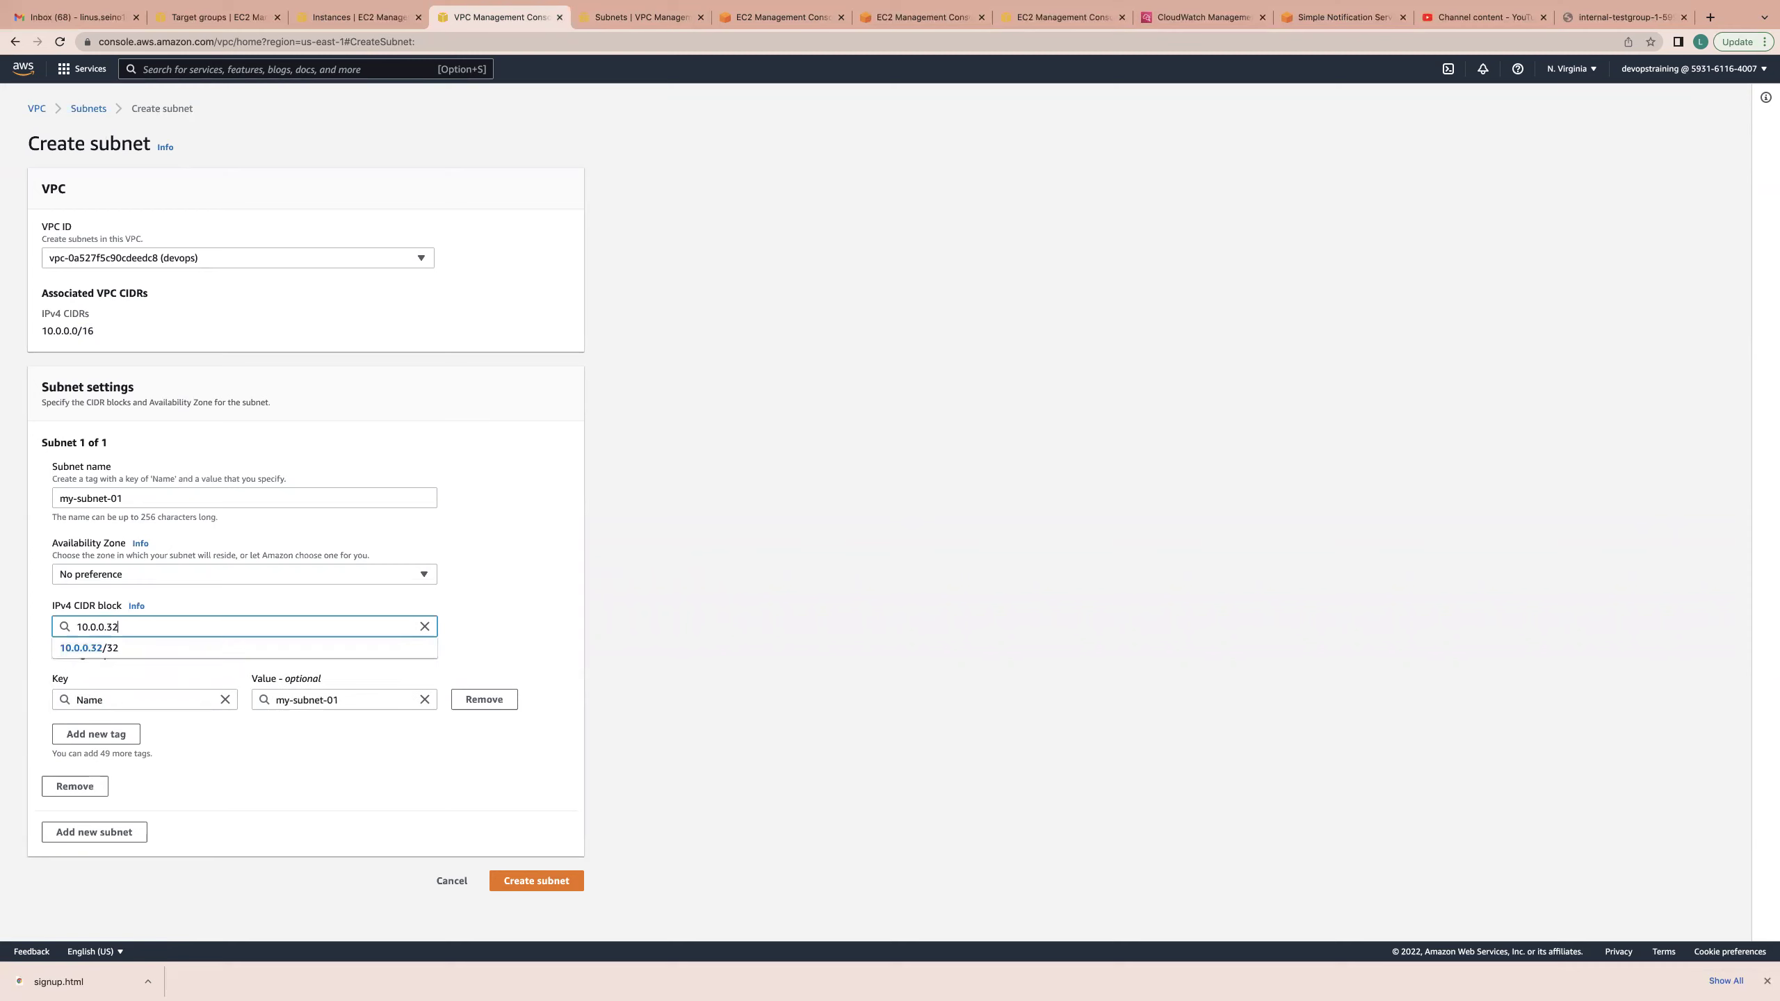
pyautogui.write('.0/24')
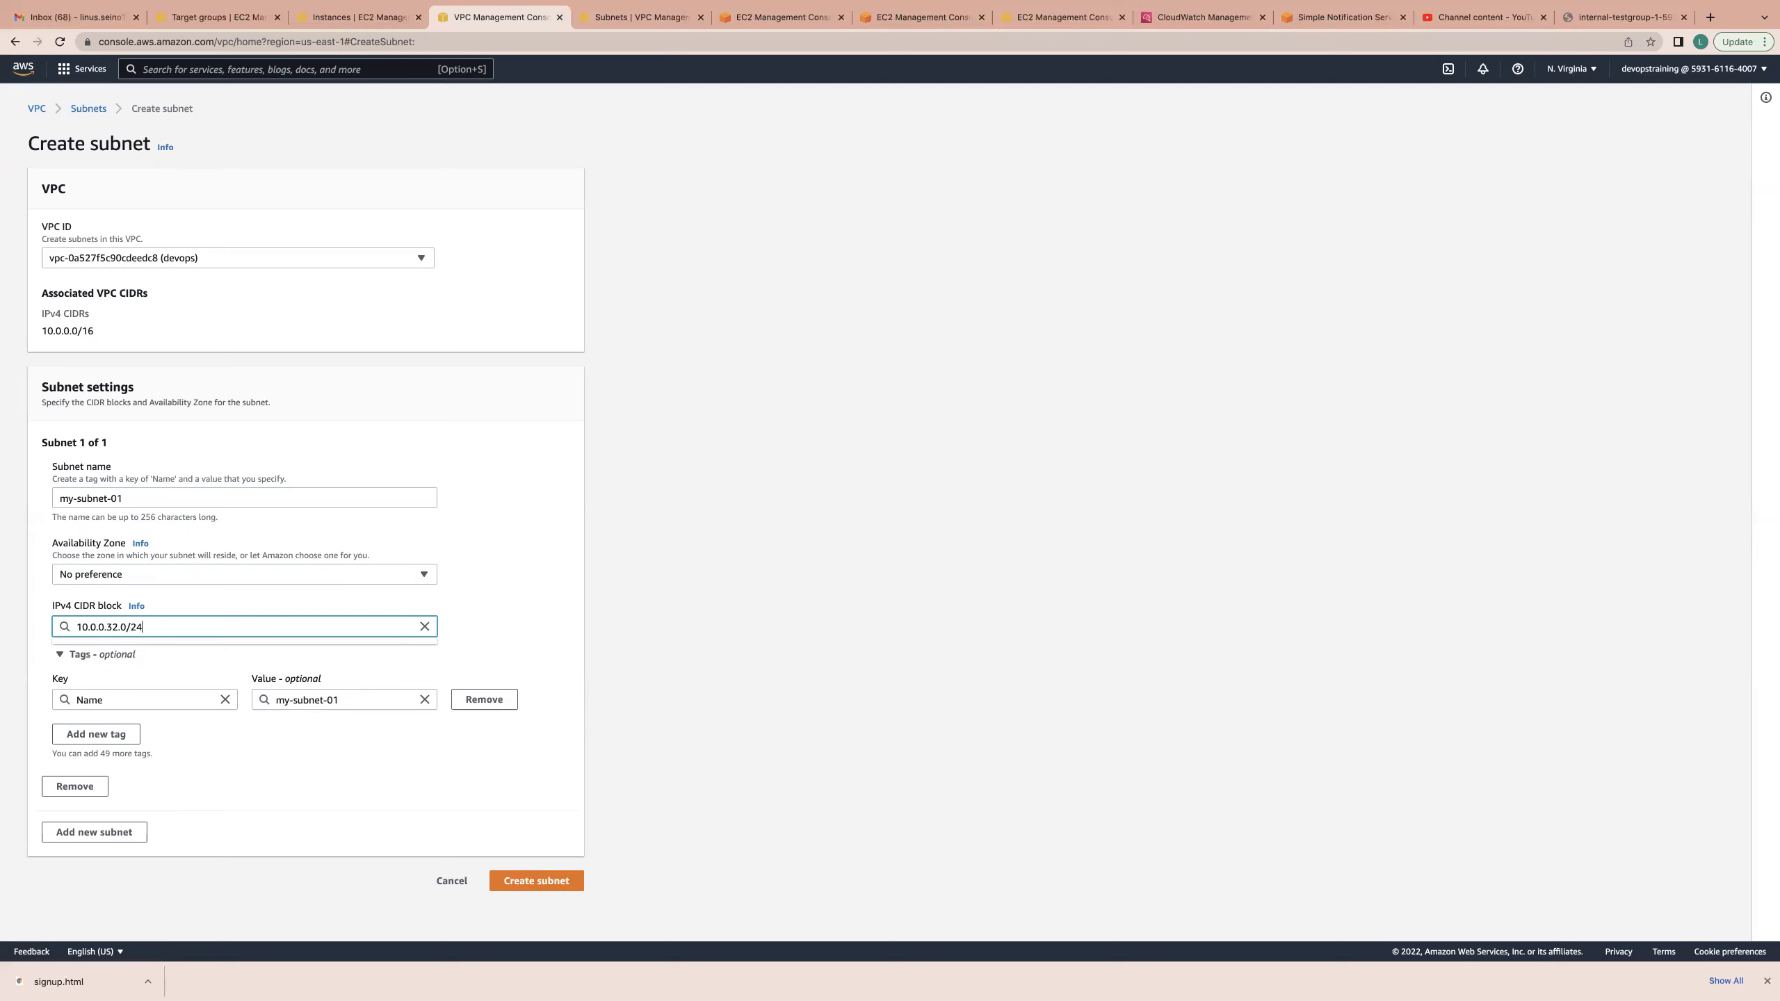
pyautogui.click(536, 881)
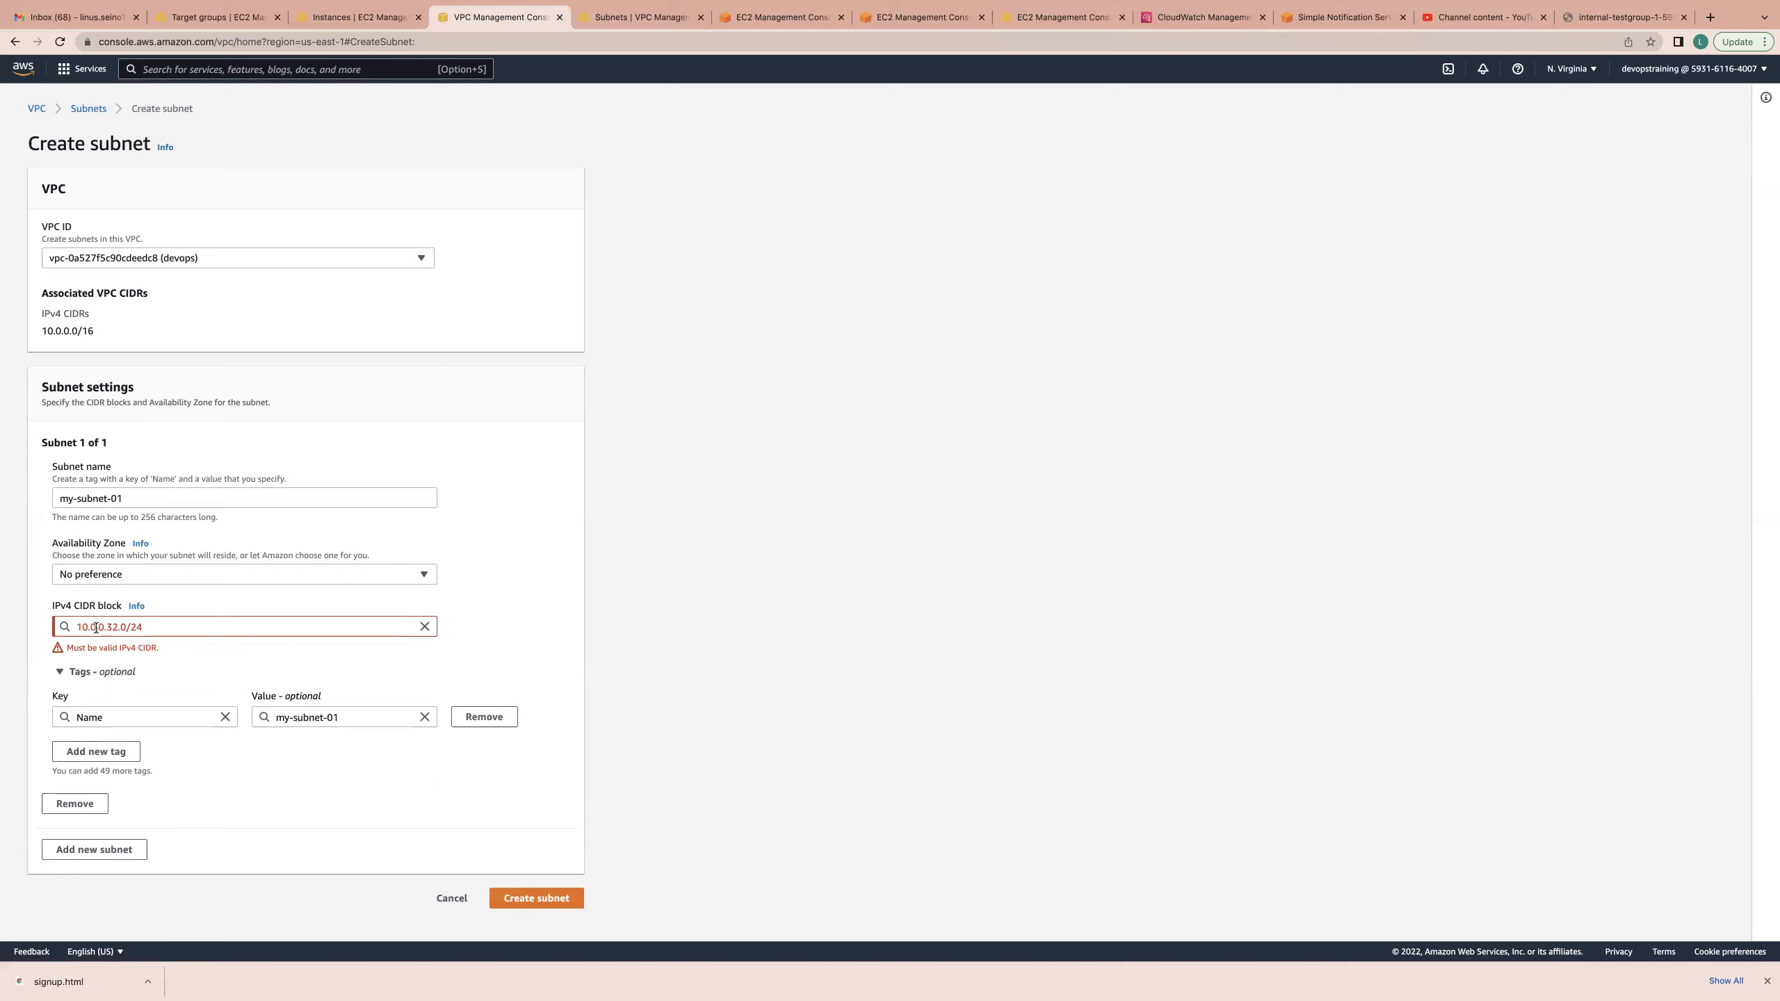
pyautogui.click(125, 629)
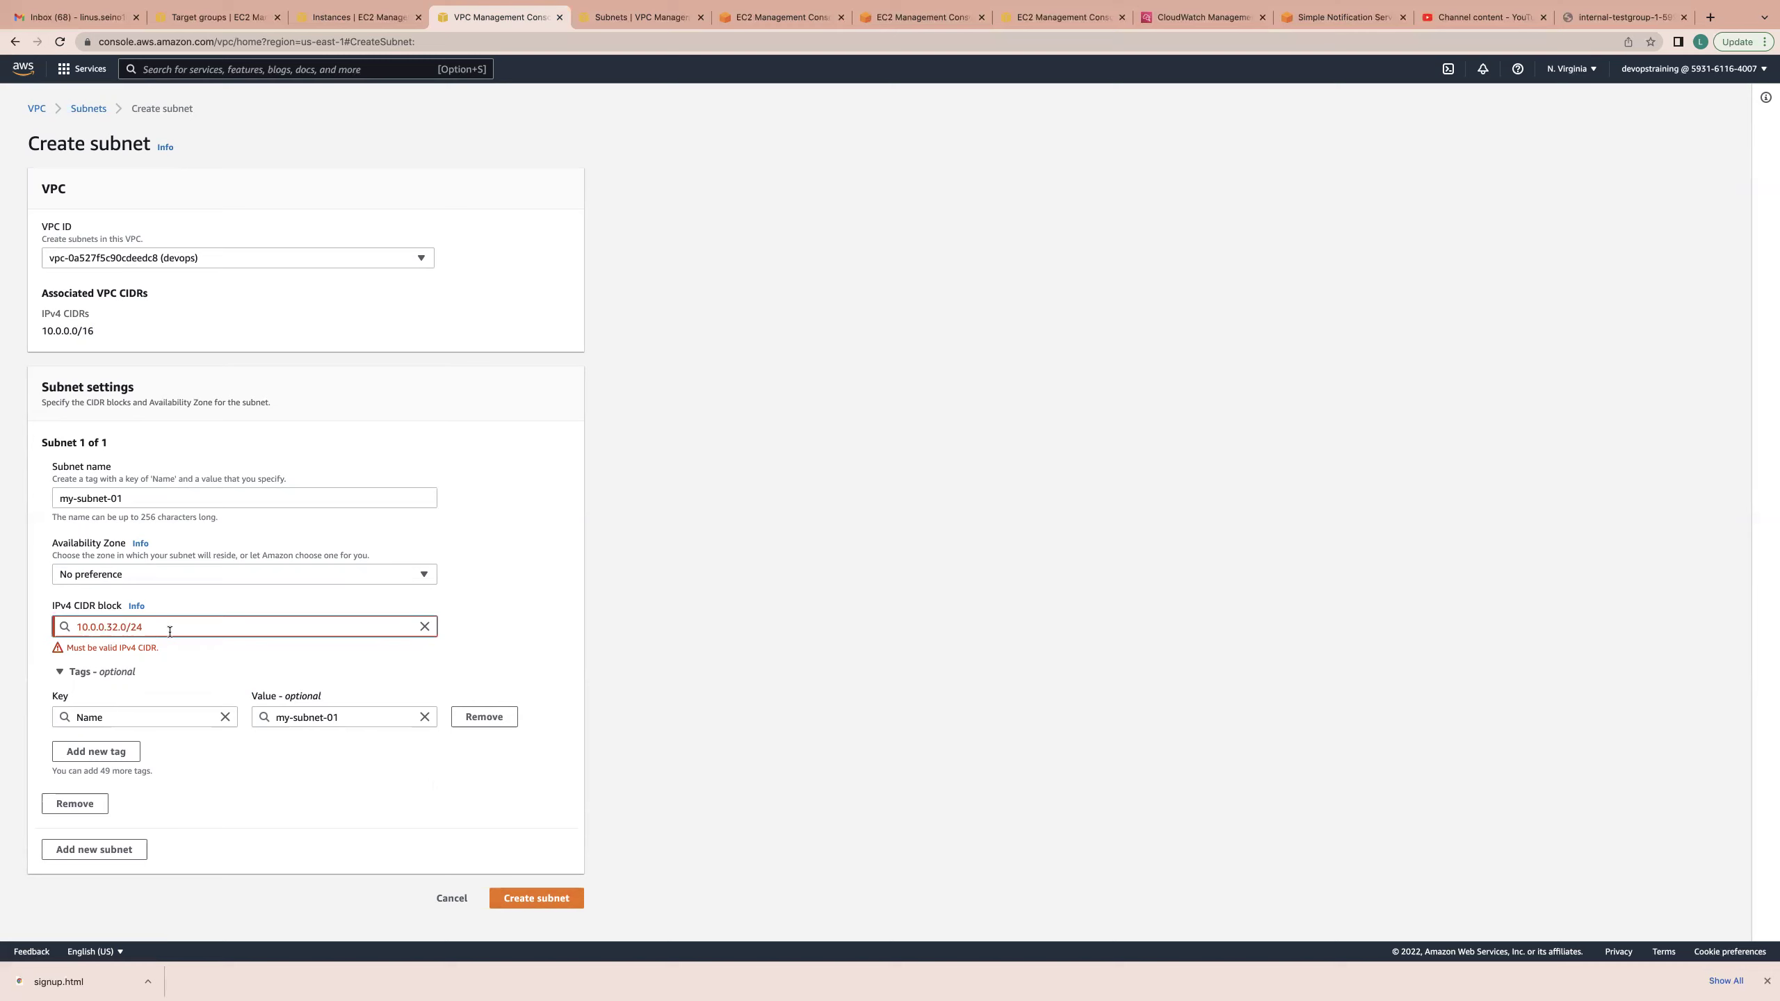
pyautogui.click(106, 627)
pyautogui.press('BackSpace')
pyautogui.press('BackSpace')
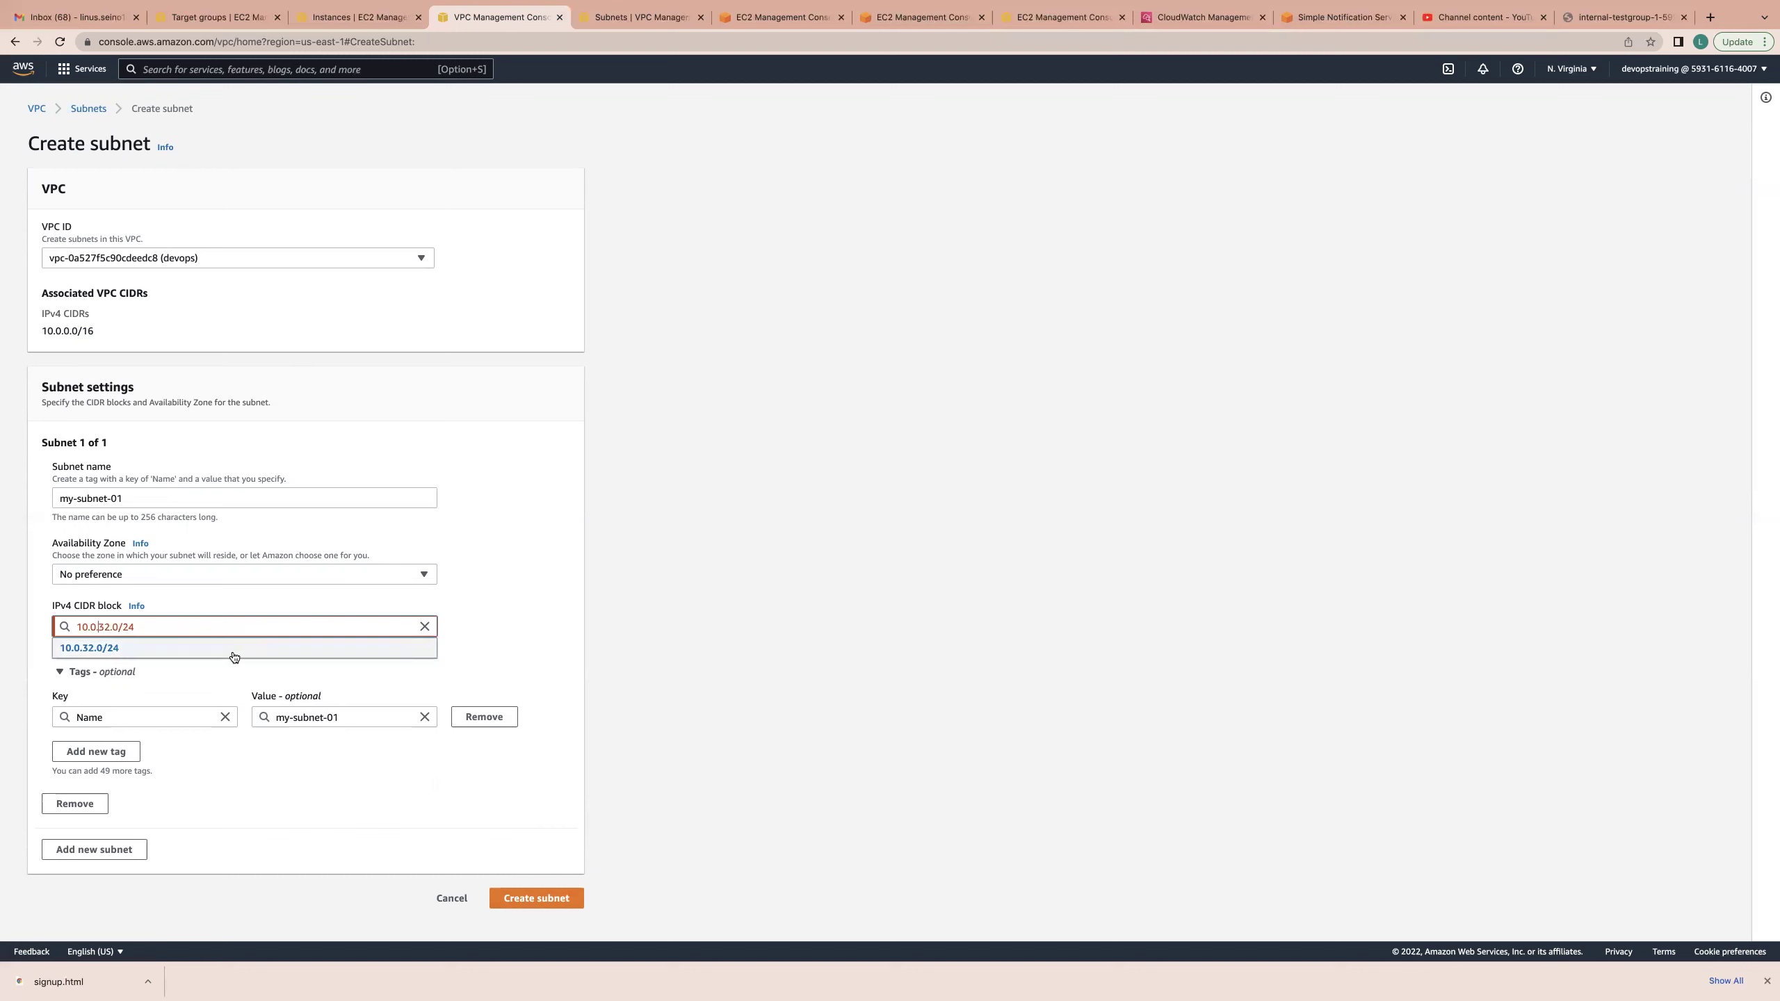
pyautogui.click(235, 649)
pyautogui.click(523, 881)
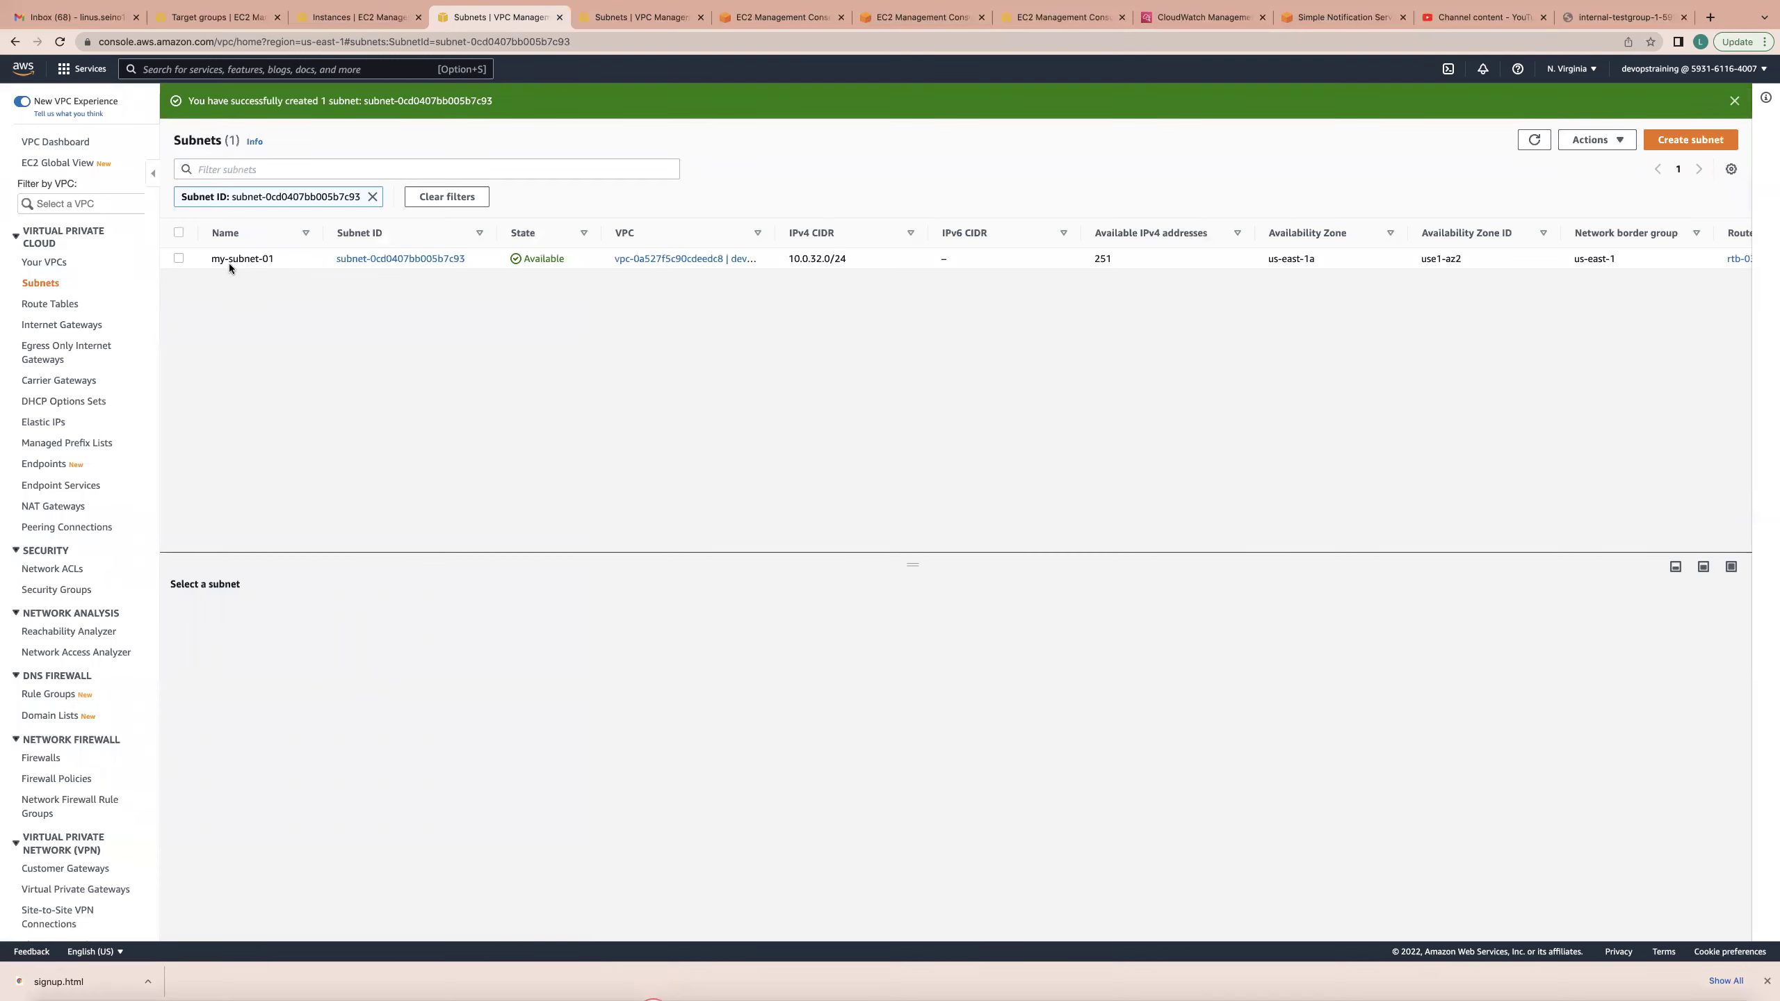
# Clear the Subnet ID filter to show all eight subnets, including both my-subnet-01 entries.
pyautogui.click(372, 196)
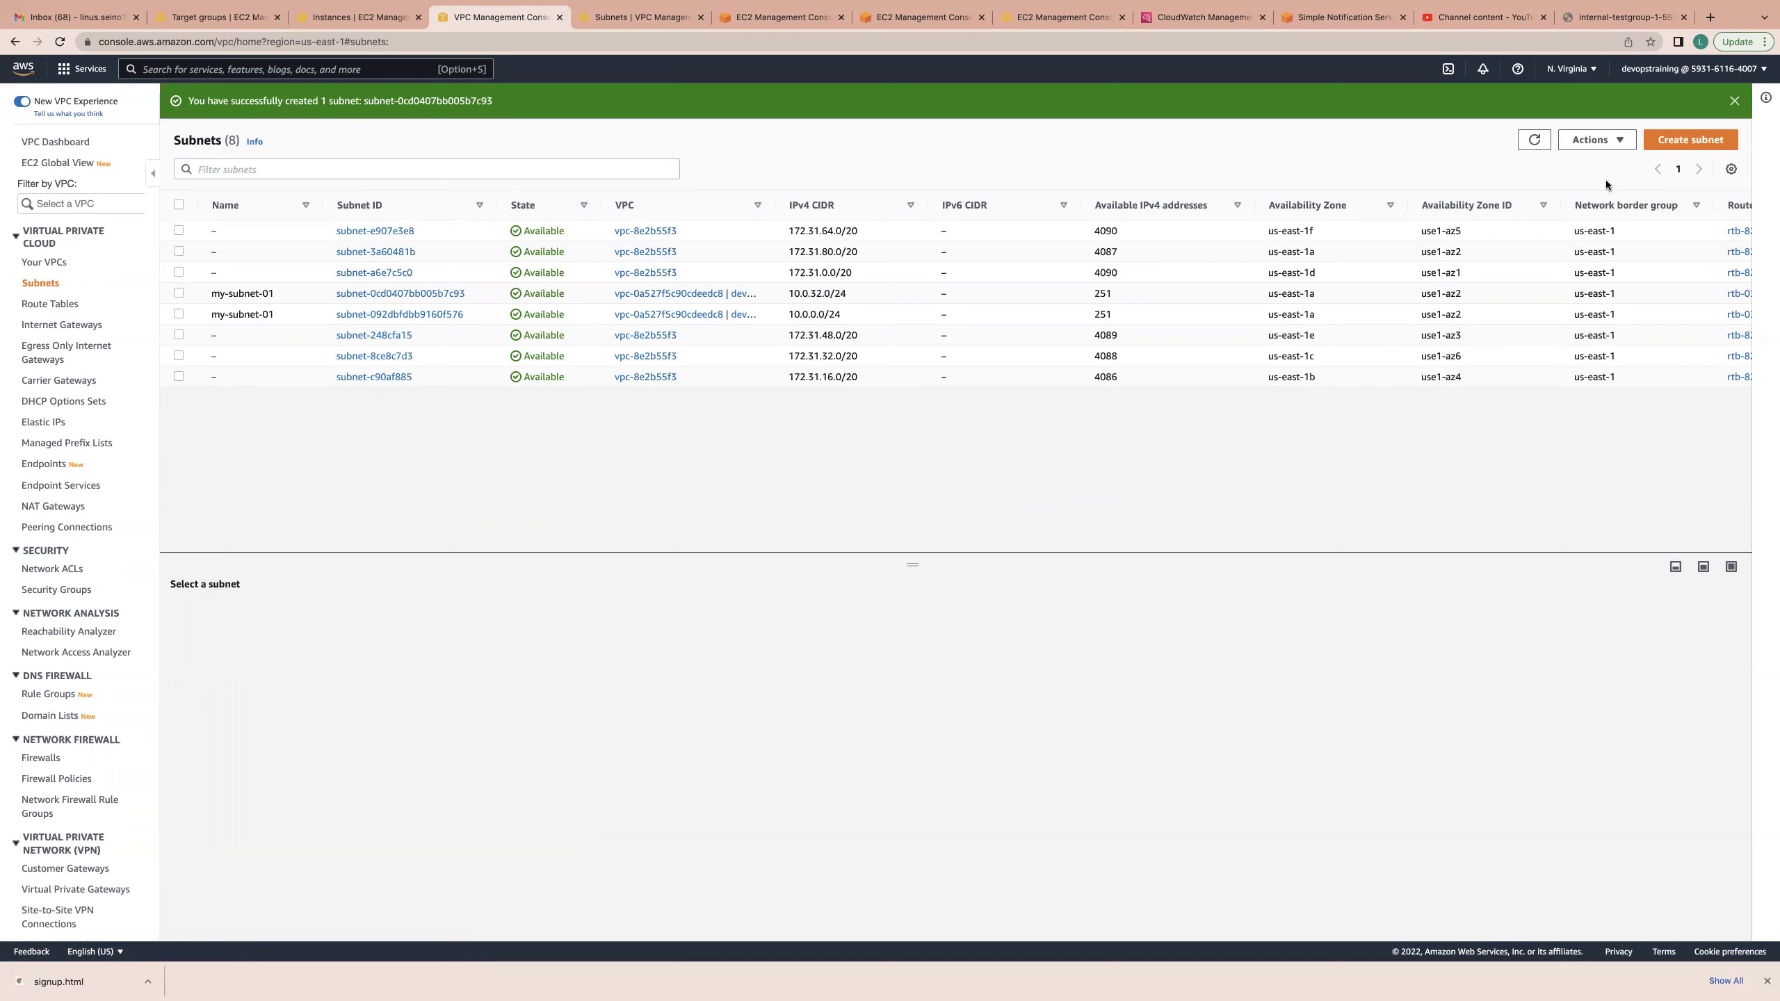
pyautogui.moveTo(1150, 5)
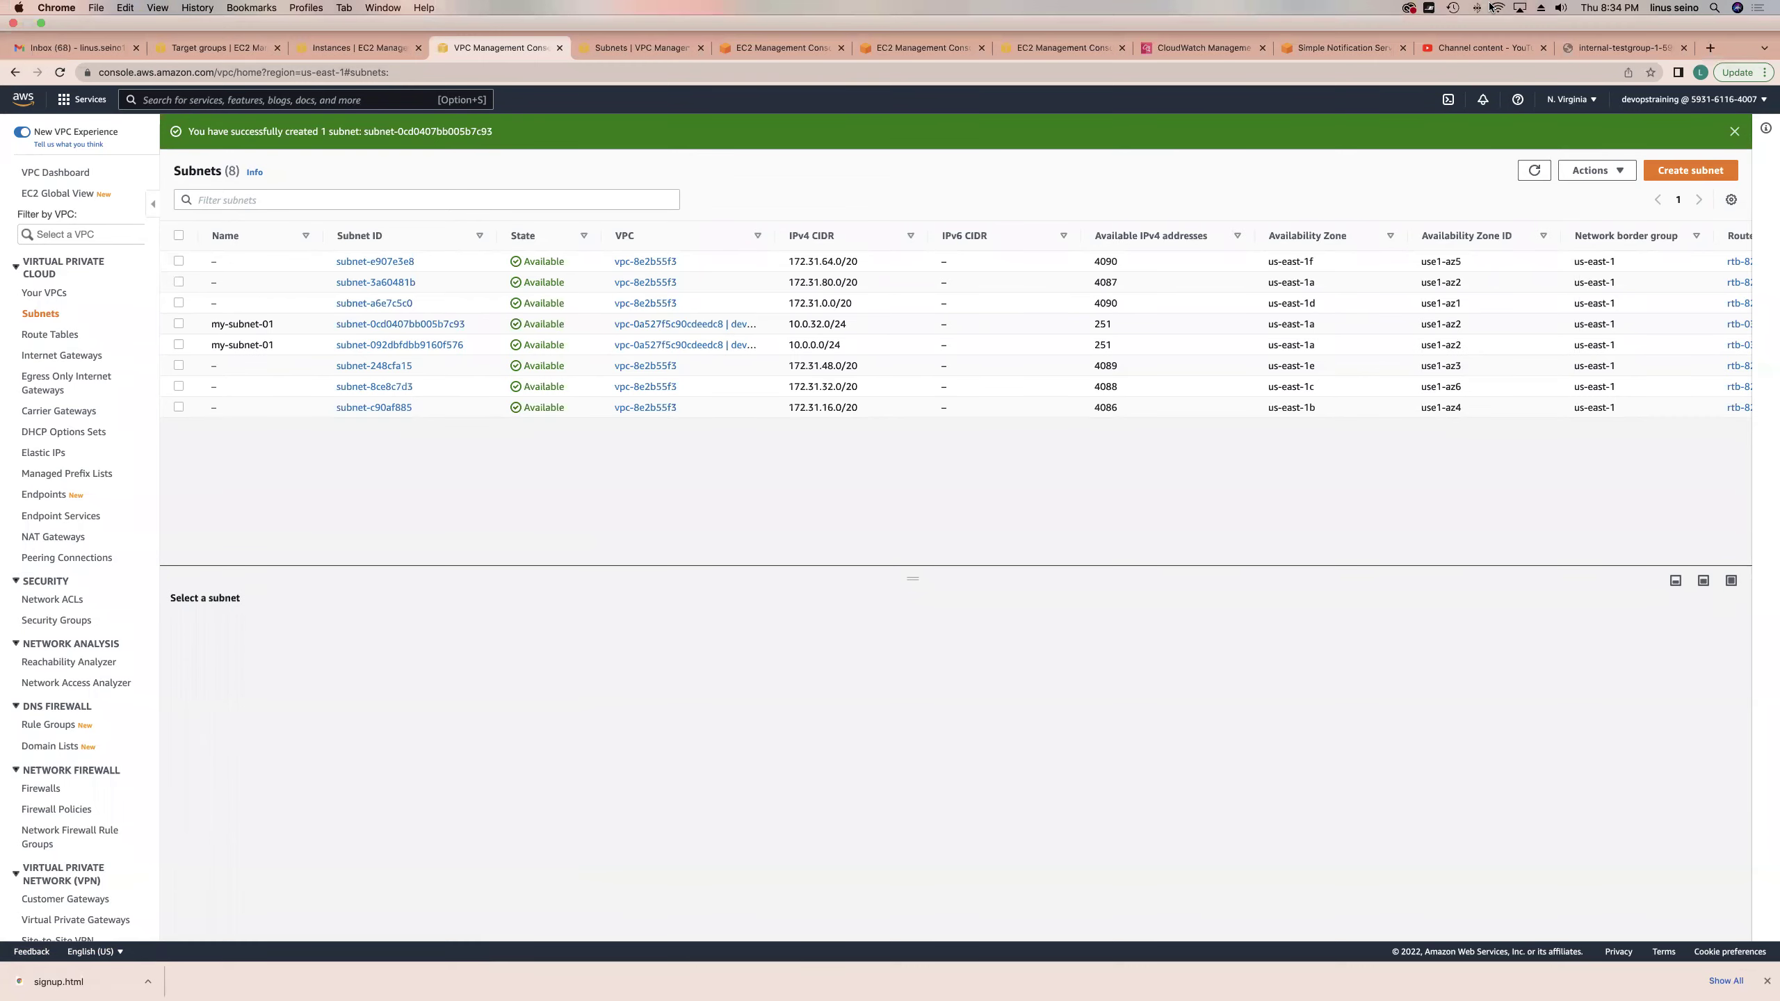